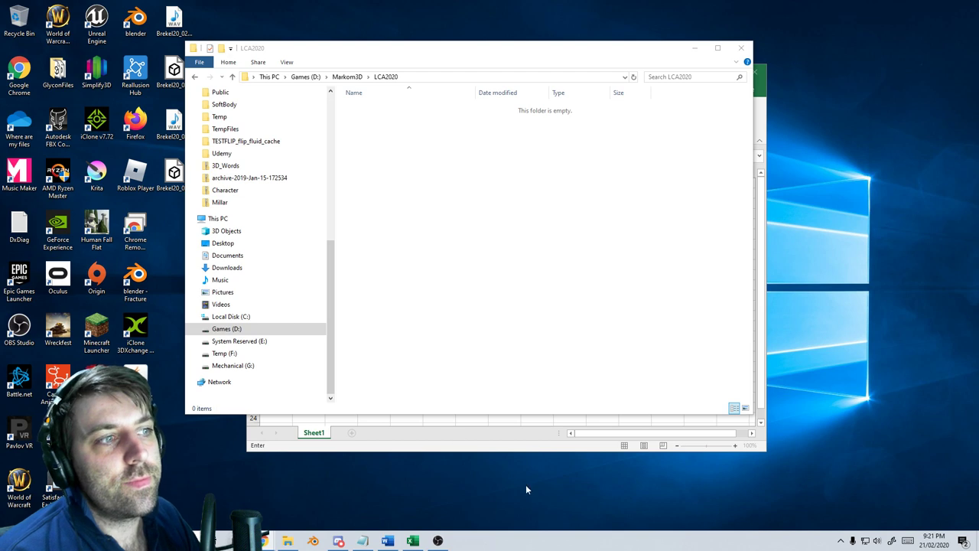
Open Blender, and in File Explorer create a folder named Scenes inside the LCA2020 folder
left_click(313, 540)
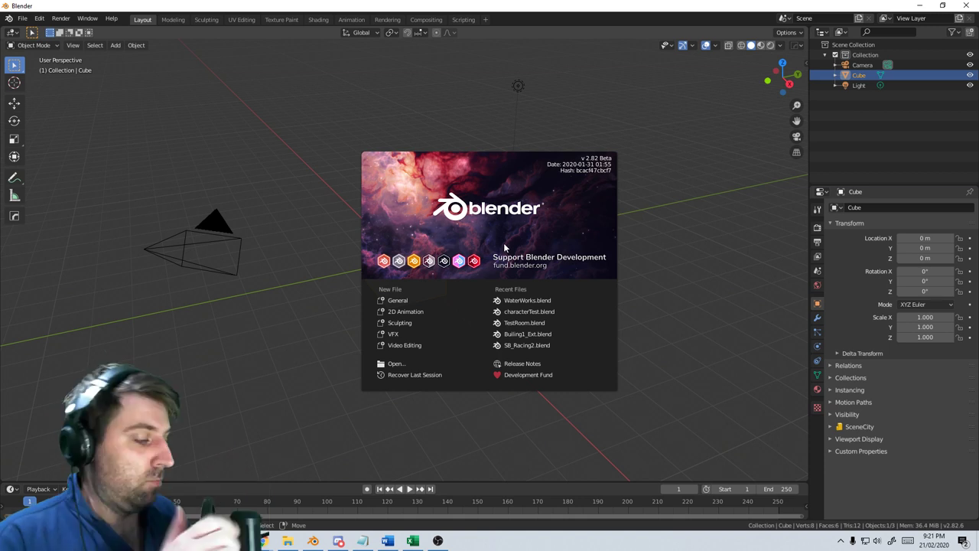
left_click(289, 540)
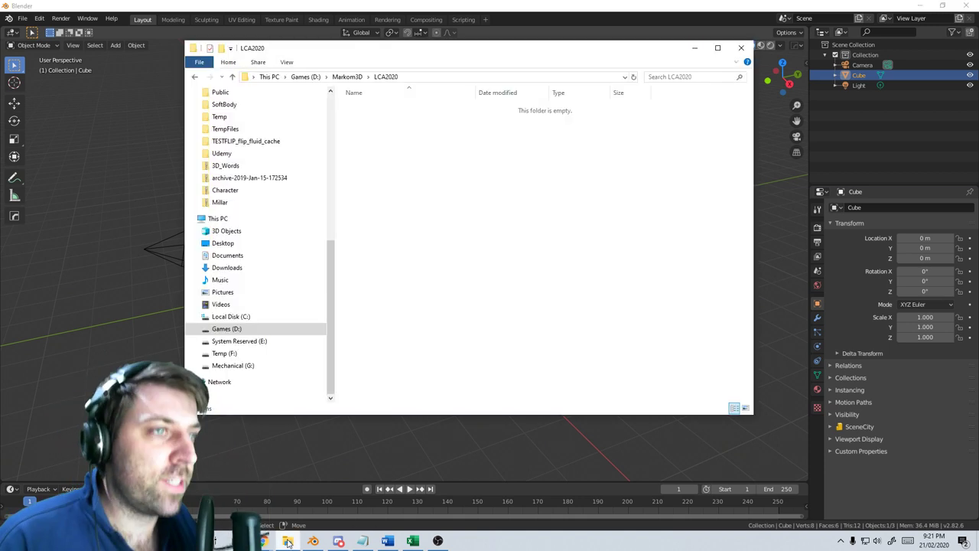
right_click(401, 153)
mouse_move(473, 273)
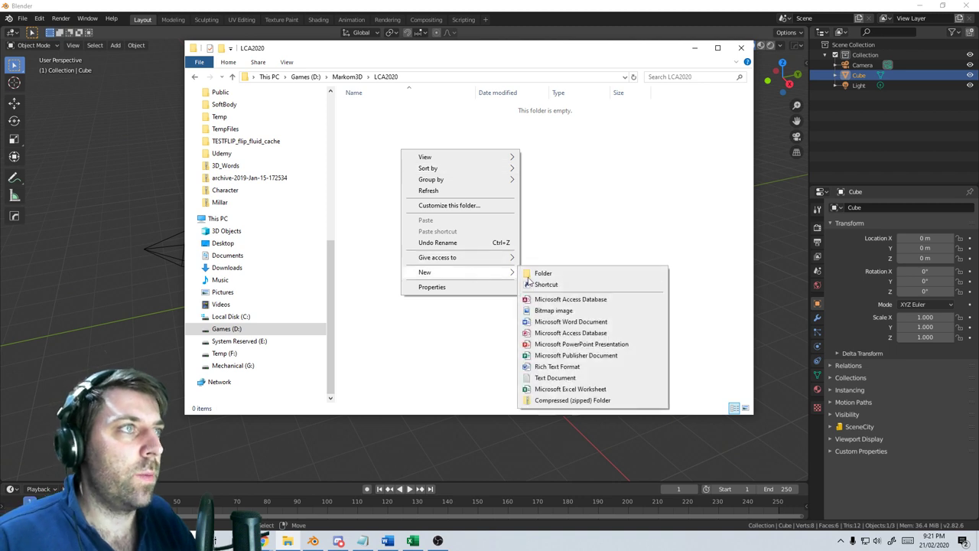
left_click(540, 273)
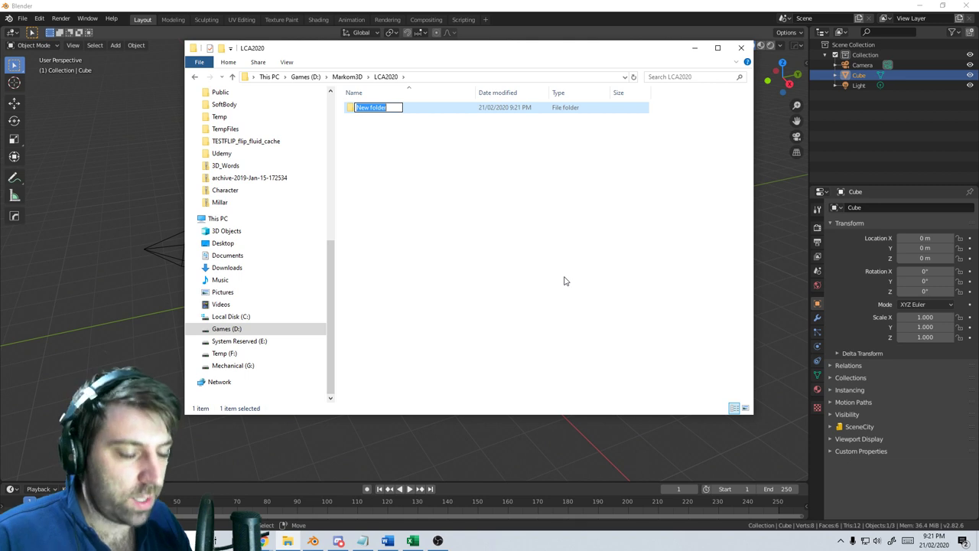
type("Scenes")
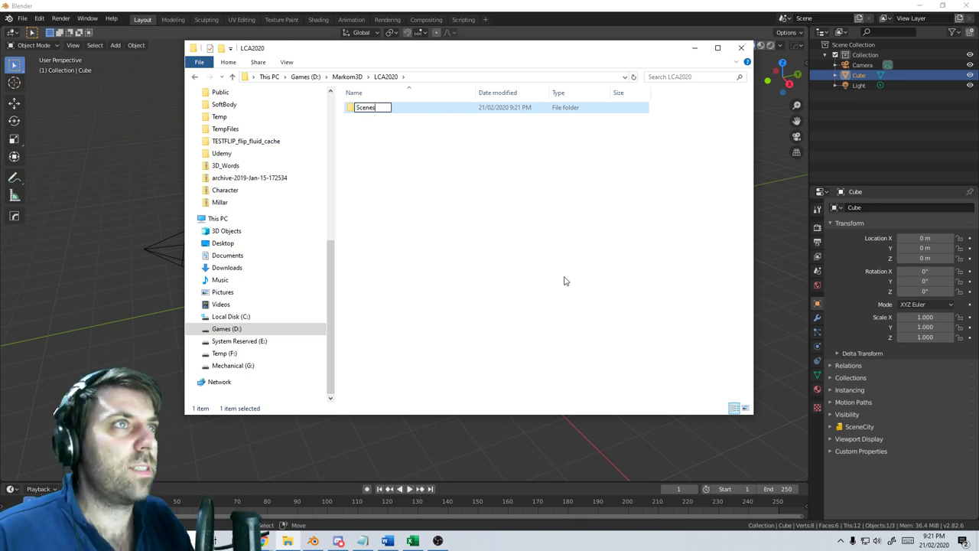
key("Return")
Create a folder named Characters inside the LCA2020 folder
right_click(564, 281)
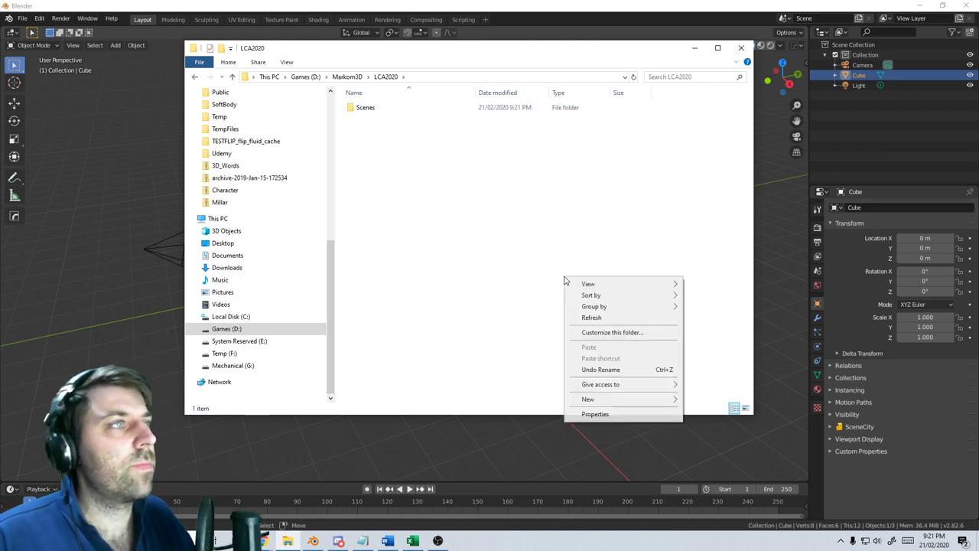
mouse_move(620, 399)
left_click(704, 400)
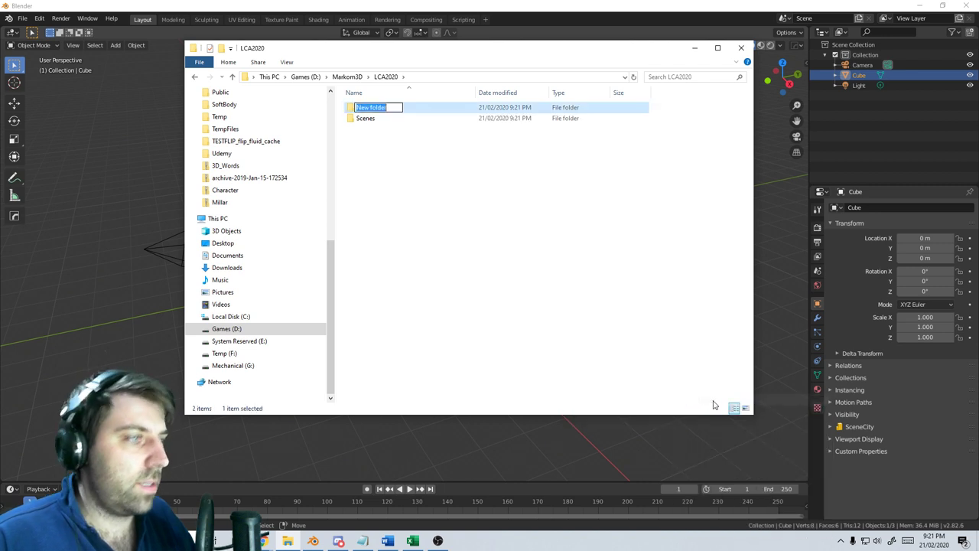
type("Characters")
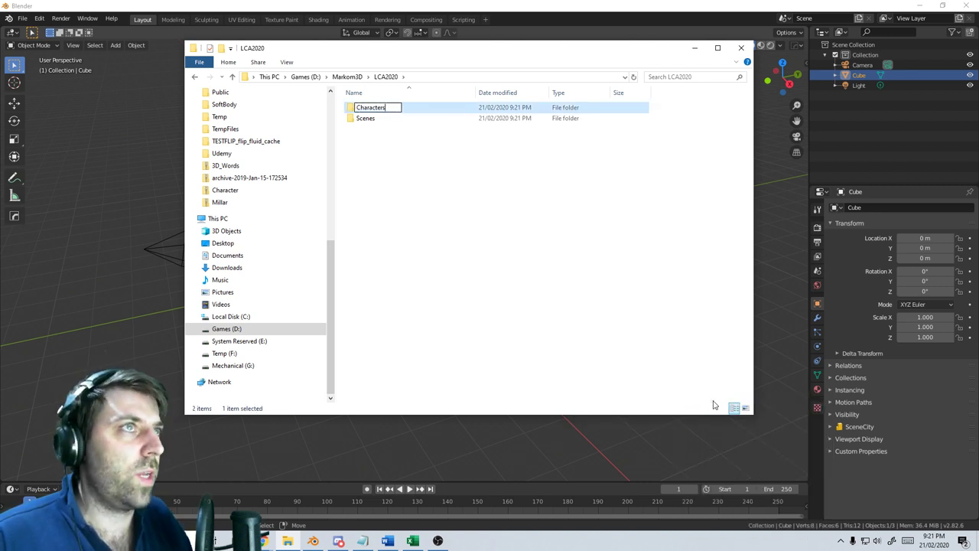
key("Return")
Create a folder named Assets inside the LCA2020 folder
right_click(533, 267)
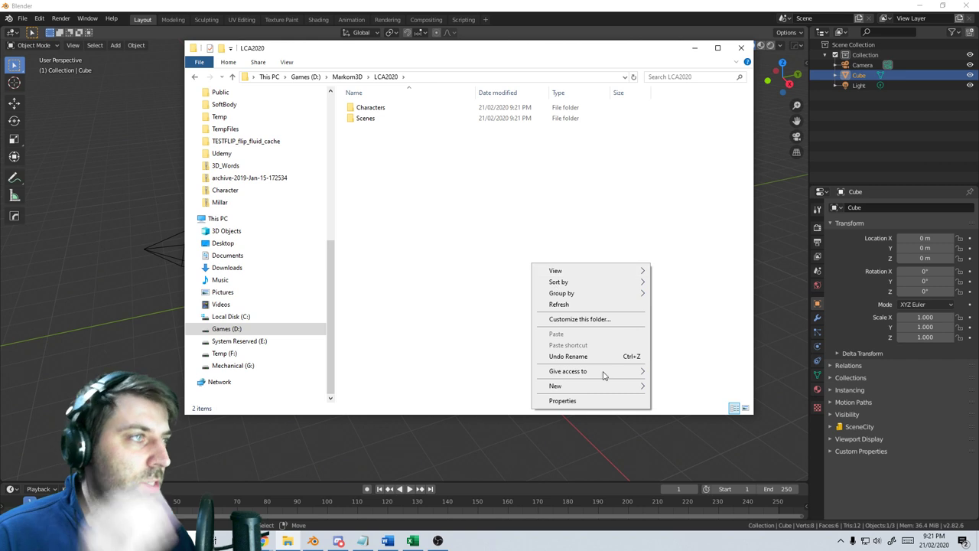
mouse_move(600, 386)
left_click(674, 387)
type("Assets")
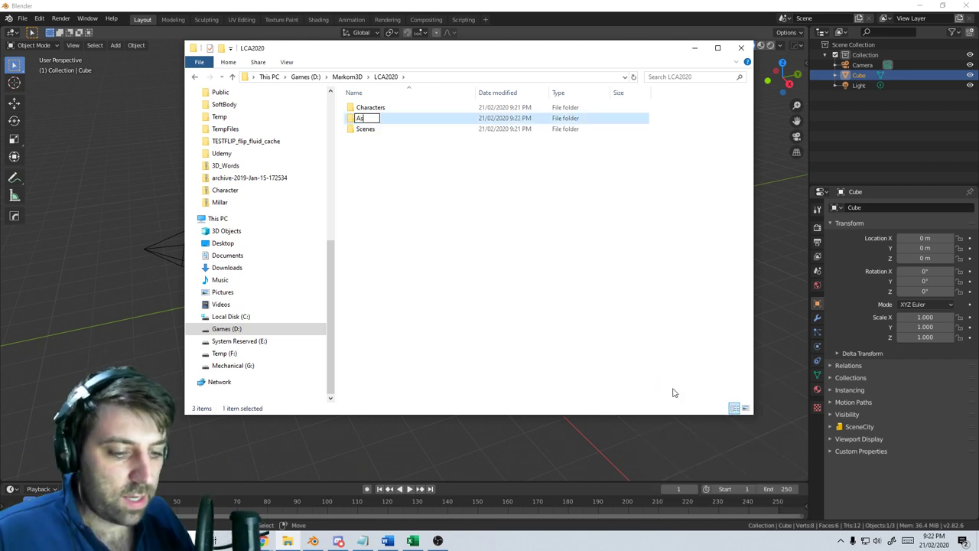
key("Return")
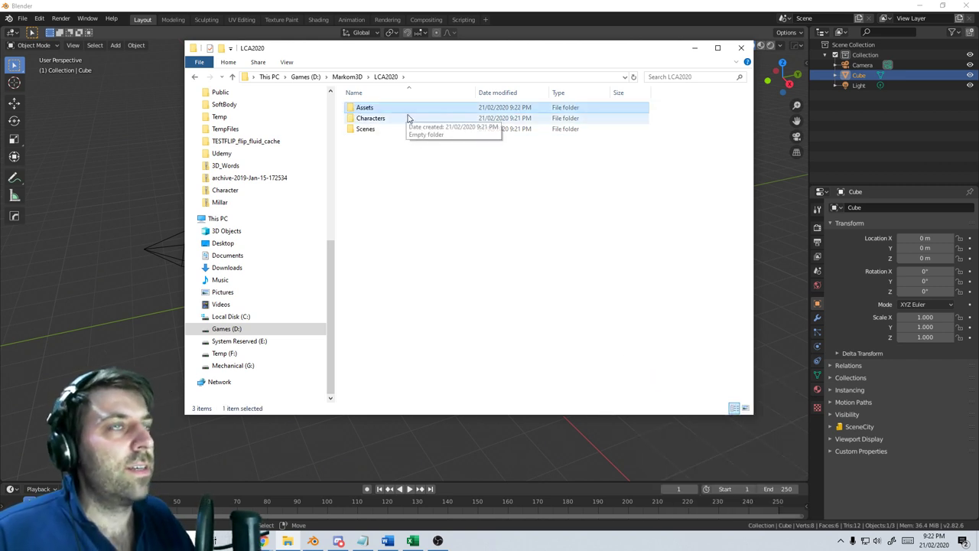
Create a folder named Locations inside the LCA2020 folder
right_click(405, 214)
mouse_move(467, 332)
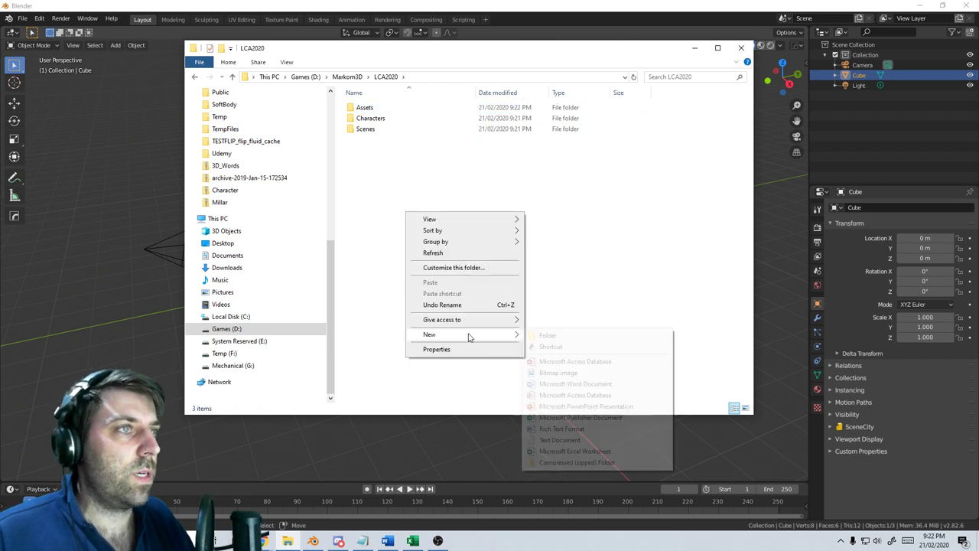
left_click(588, 335)
type("Locations")
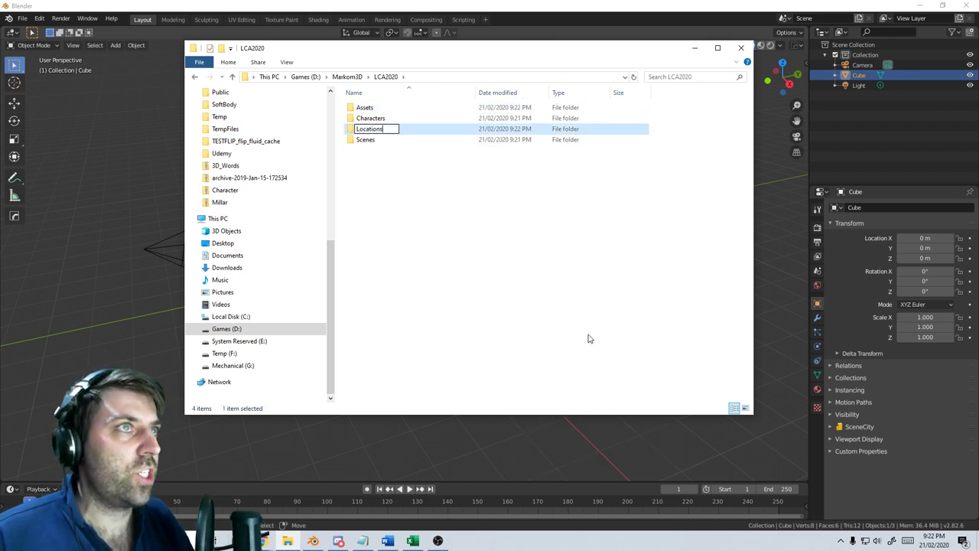
key("Return")
Create a folder named Mocap inside the LCA2020 folder
right_click(391, 204)
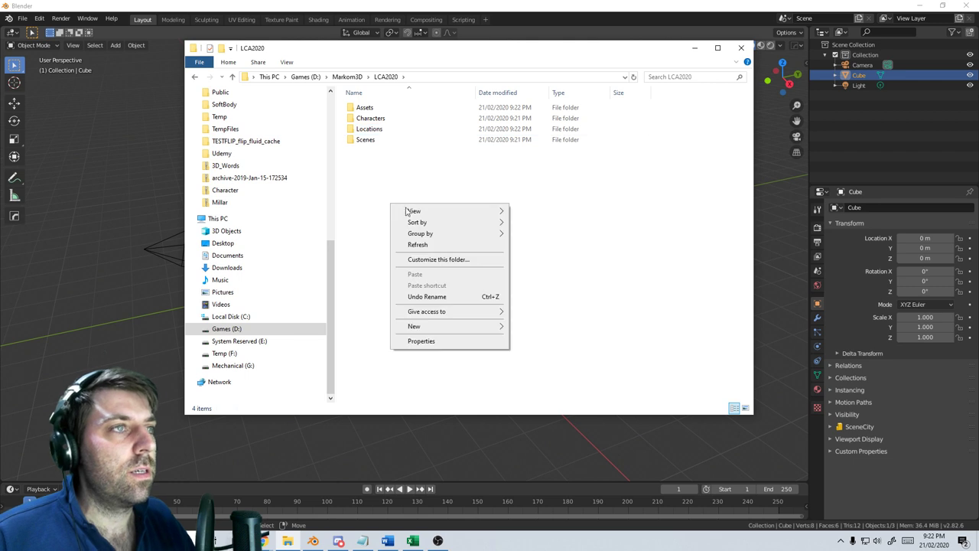
mouse_move(447, 334)
left_click(580, 329)
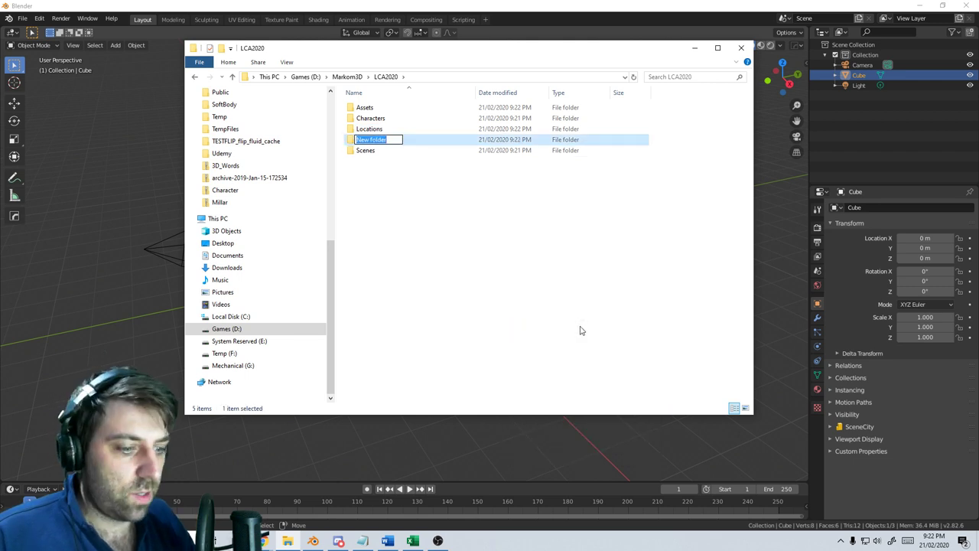
type("Mocap")
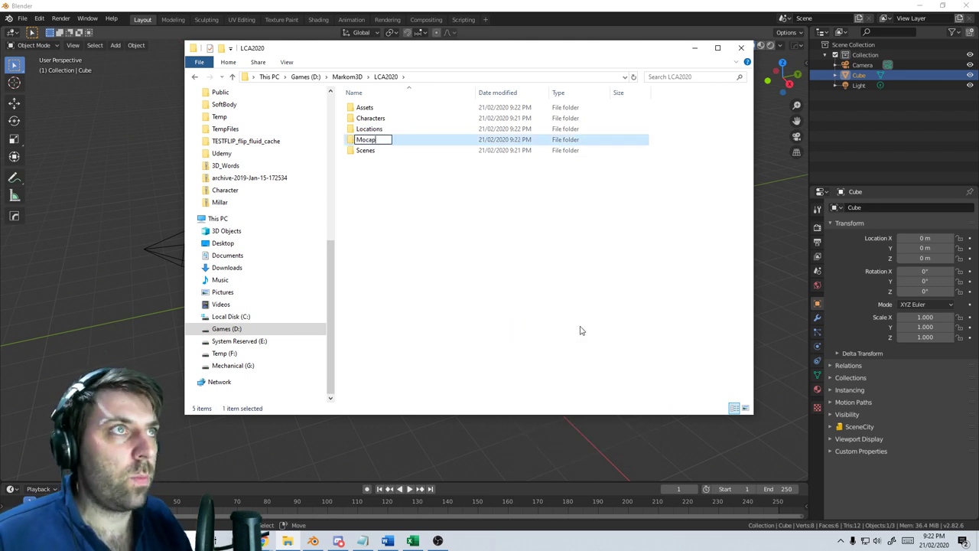
key("Return")
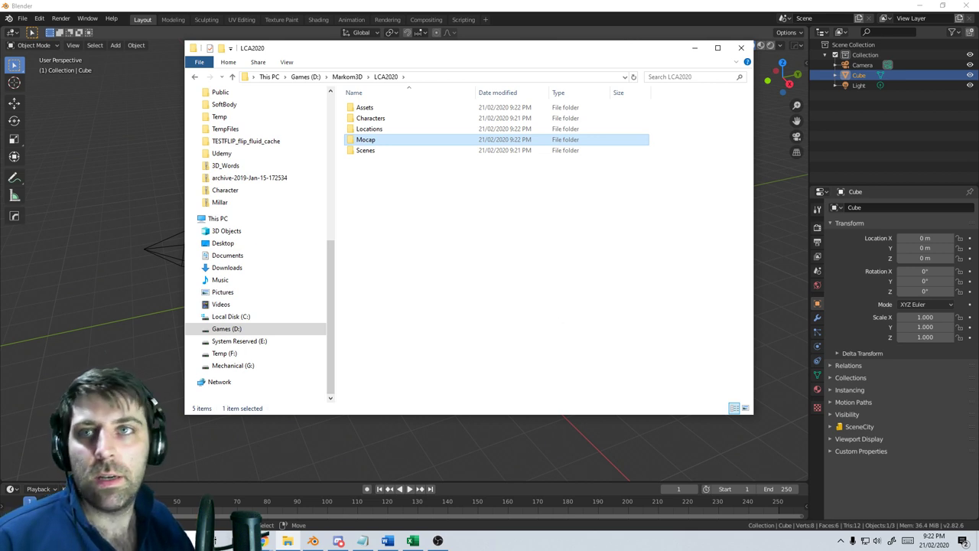
Switch to Word and look through the LCA2020 script's scenes and dialogue up to its end
left_click(257, 541)
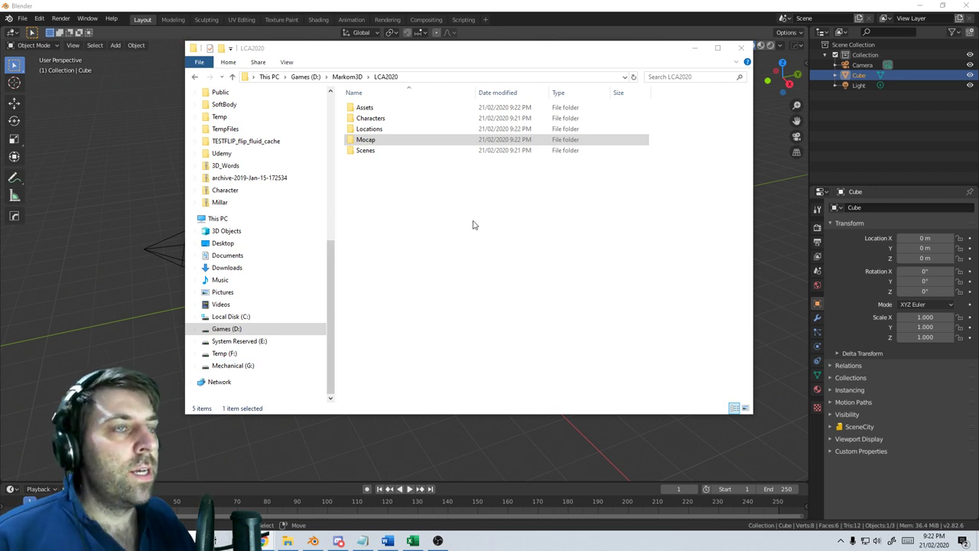
left_click(387, 540)
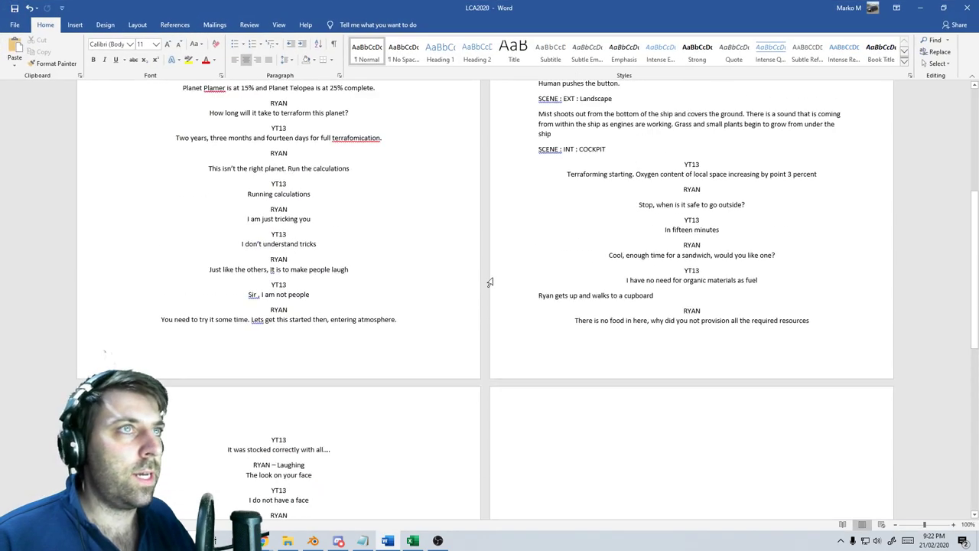
scroll(489, 283, "up", 5)
scroll(490, 283, "down", 15)
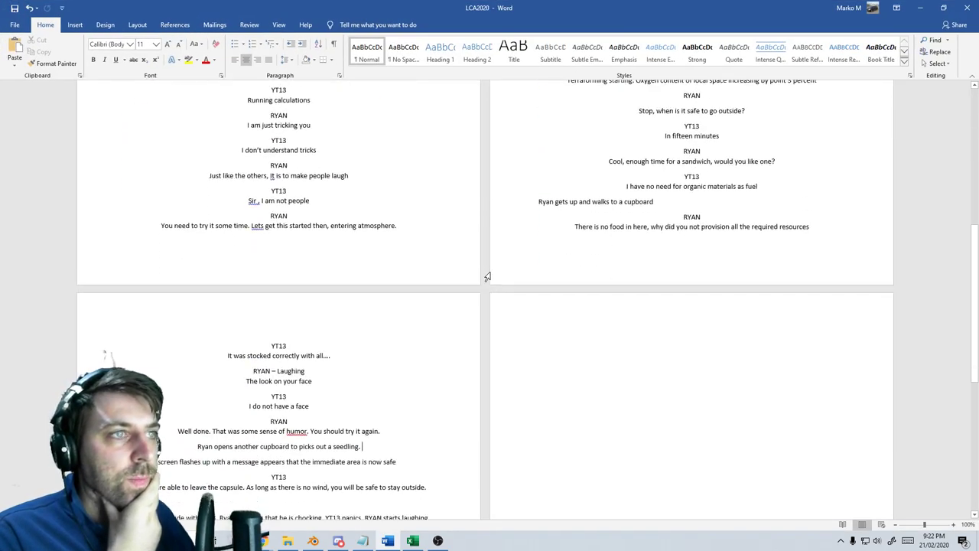
scroll(487, 277, "down", 2)
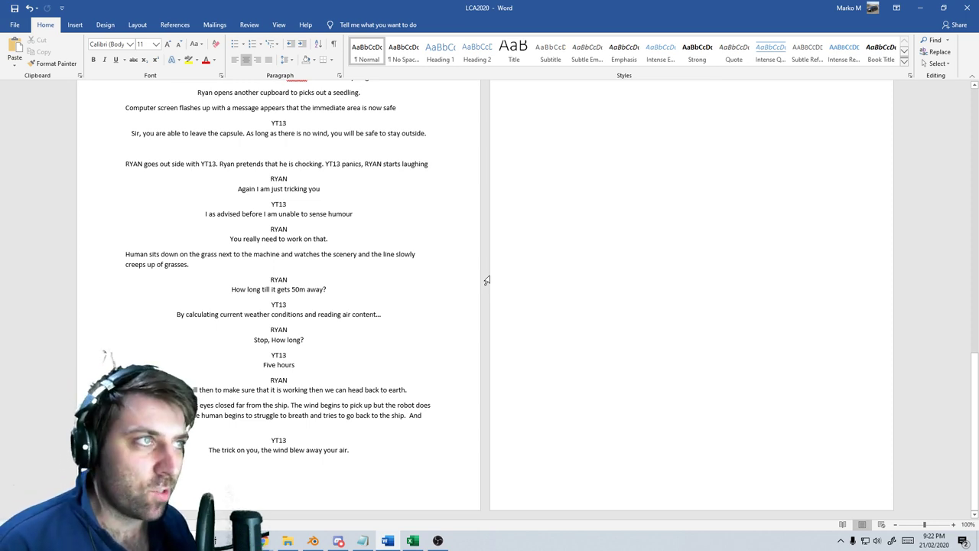
scroll(487, 281, "up", 5)
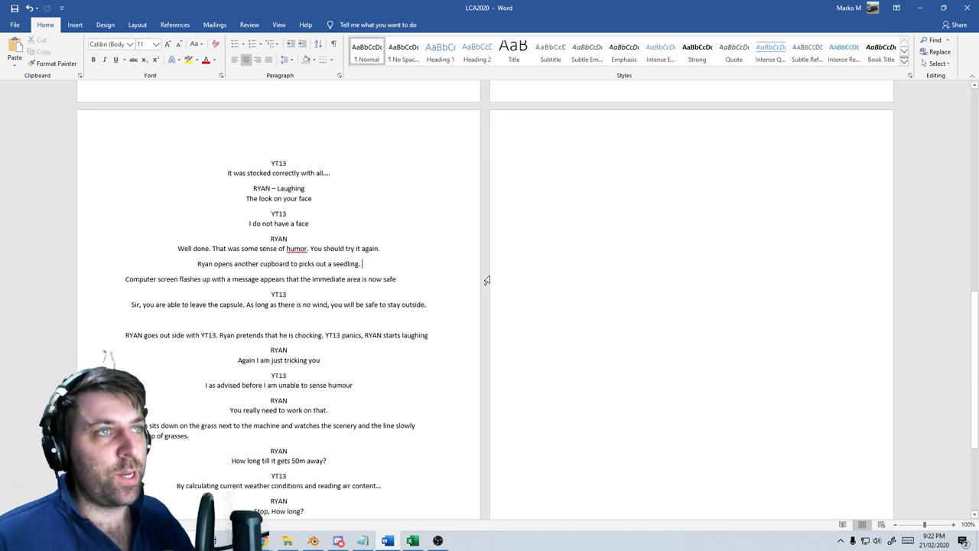
scroll(487, 281, "up", 6)
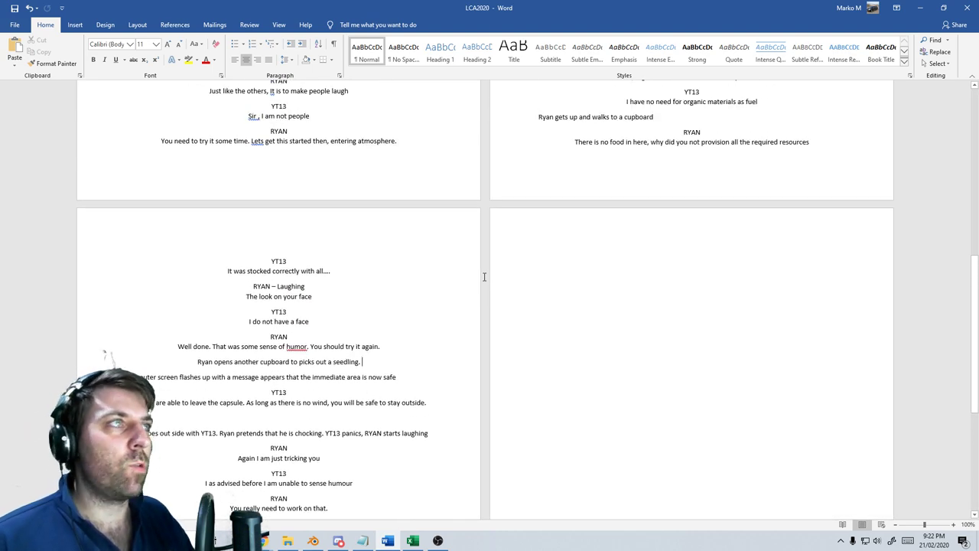
scroll(482, 290, "up", 5)
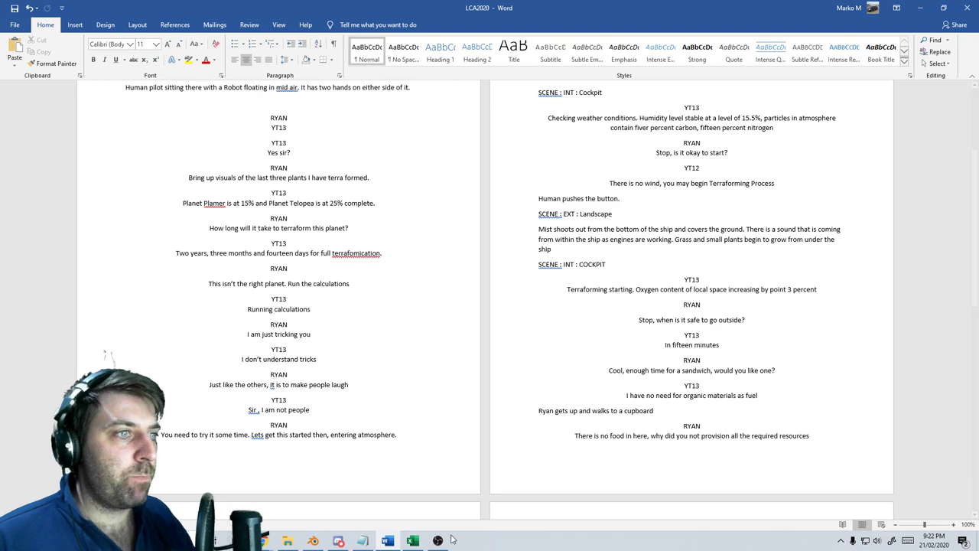
Switch to Excel and save the open Book1 workbook as ShotList in the LCA2020 folder under Markom3D on drive D
left_click(410, 541)
key("Return")
left_click(267, 335)
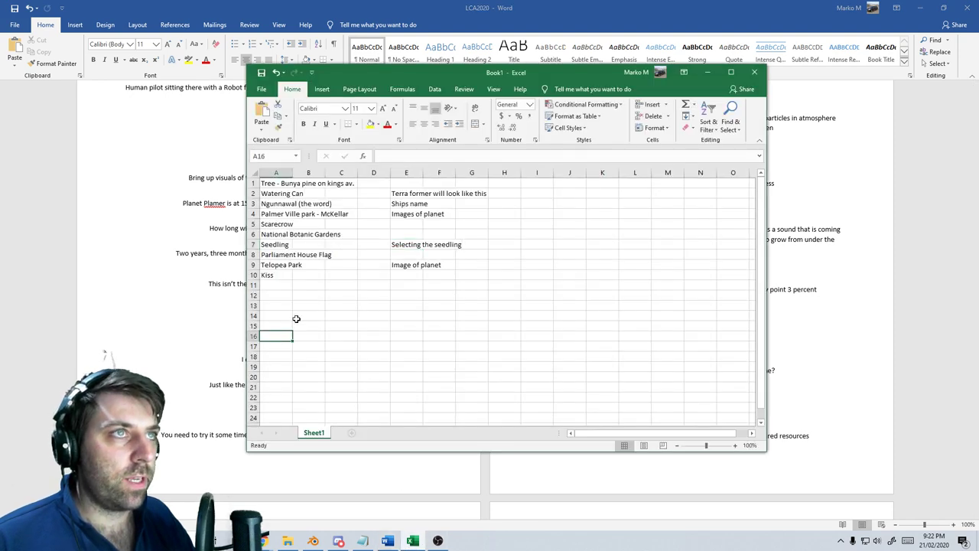
left_click(261, 89)
left_click(279, 225)
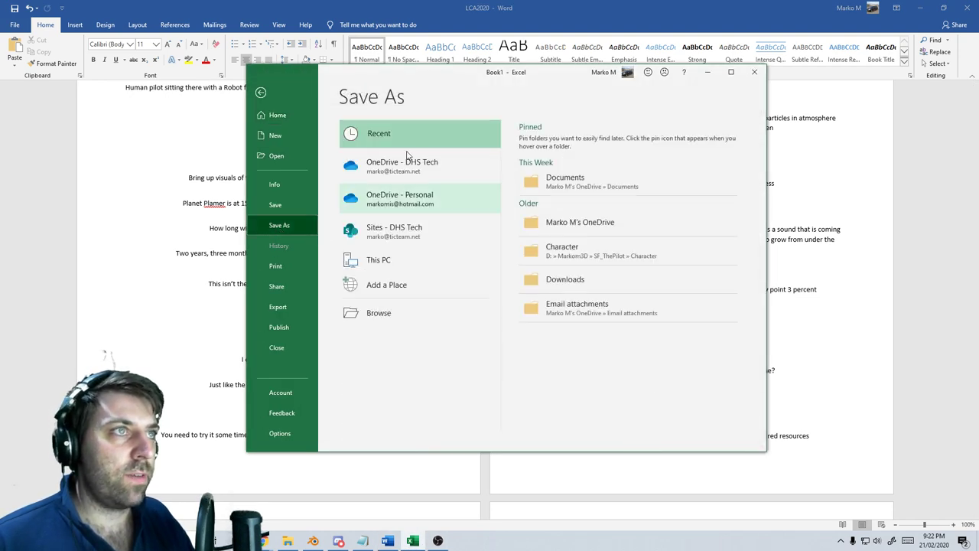
left_click(564, 264)
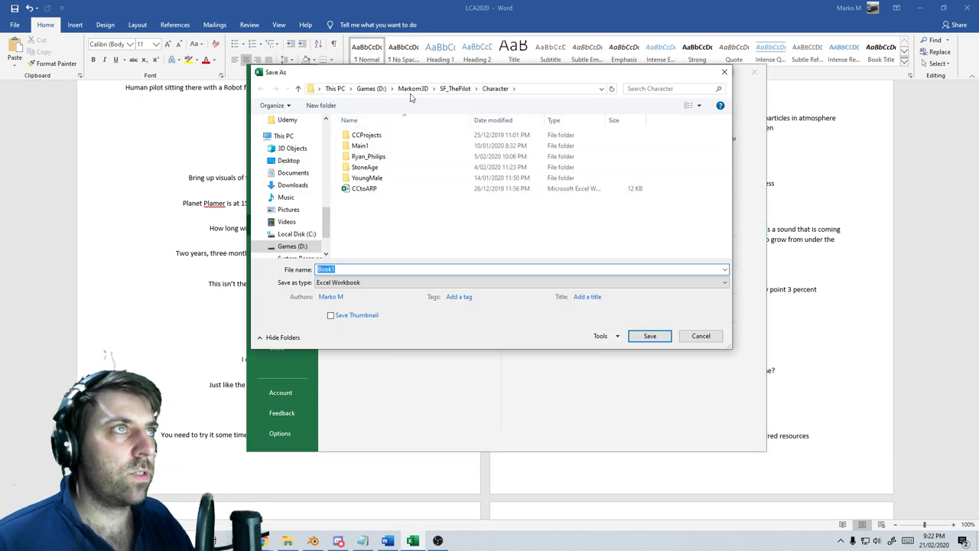
left_click(406, 89)
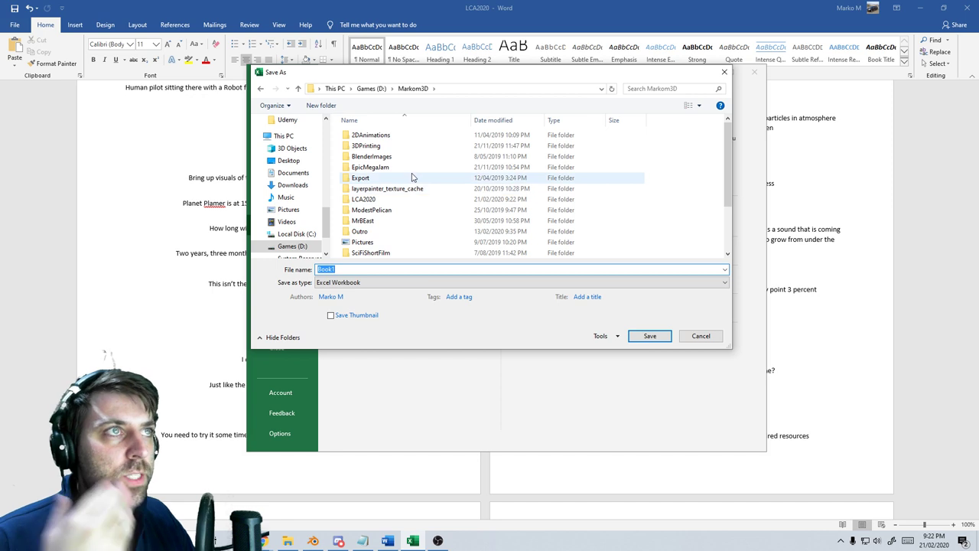
scroll(409, 172, "down", 2)
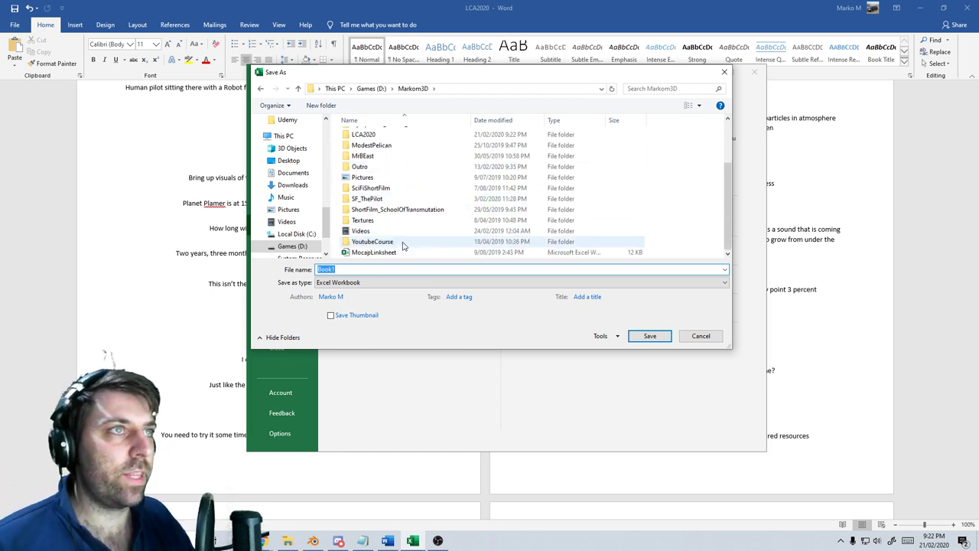
scroll(400, 192, "up", 2)
double_click(393, 160)
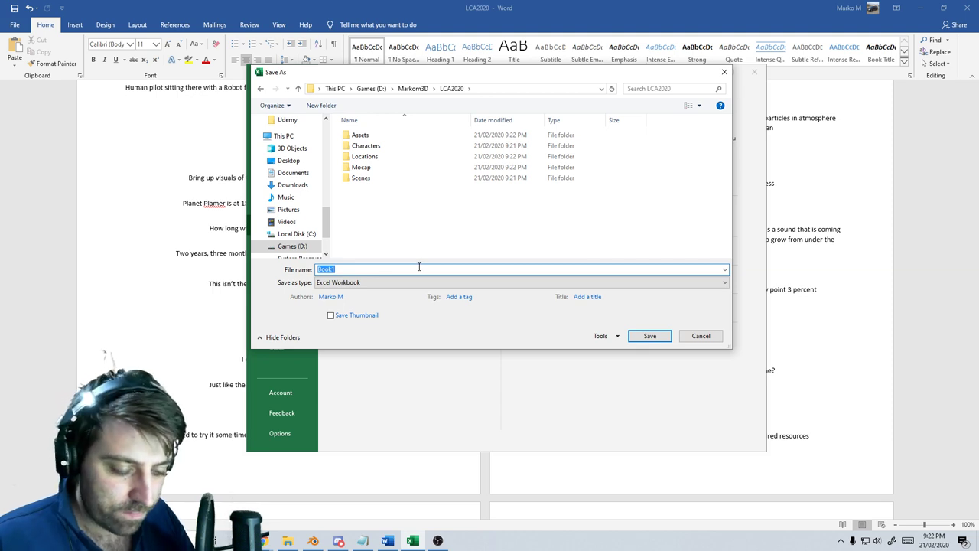
type("ShotList")
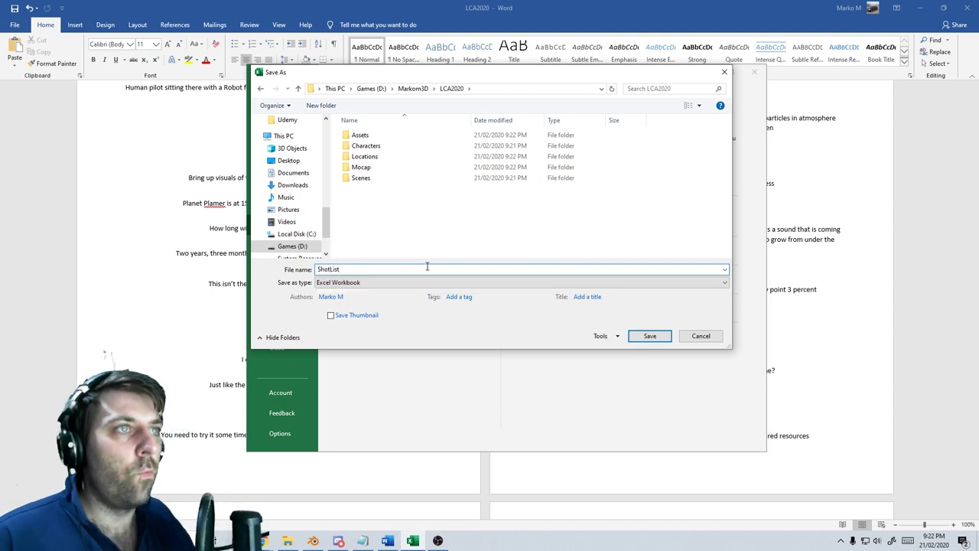
left_click(644, 336)
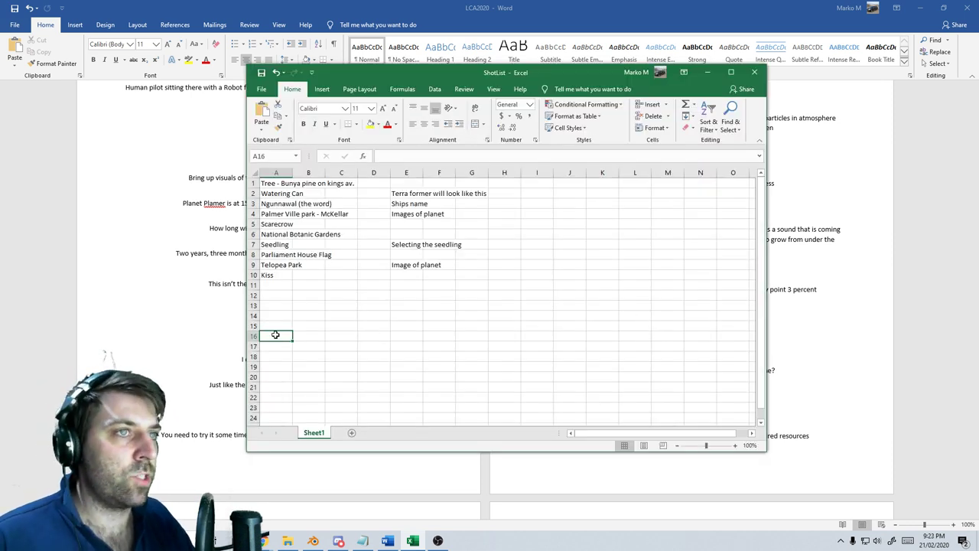
Enter the heading Locations in A16 of the ShotList sheet, with Planet Surface in A17 and Outter Space in A18
type("Lo")
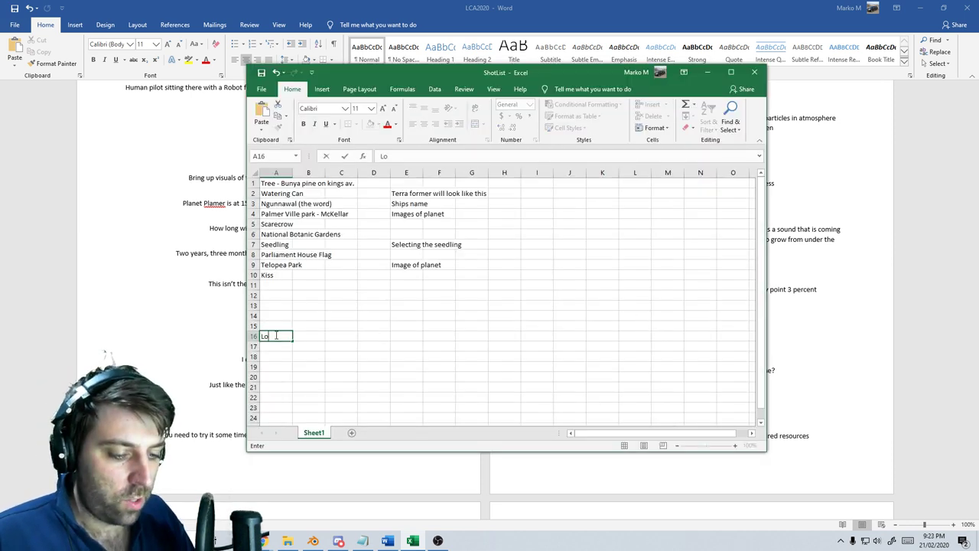
type("cations")
key("Return")
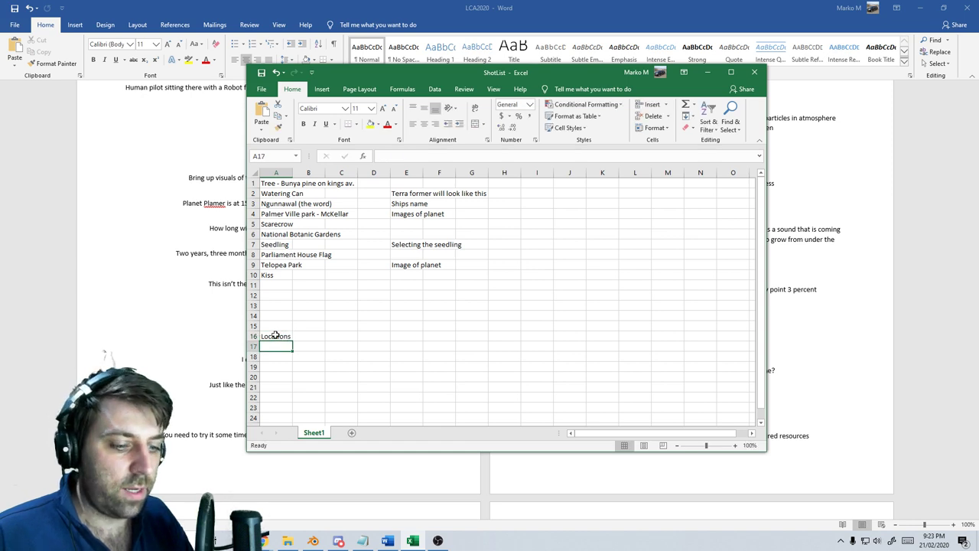
type("Pla")
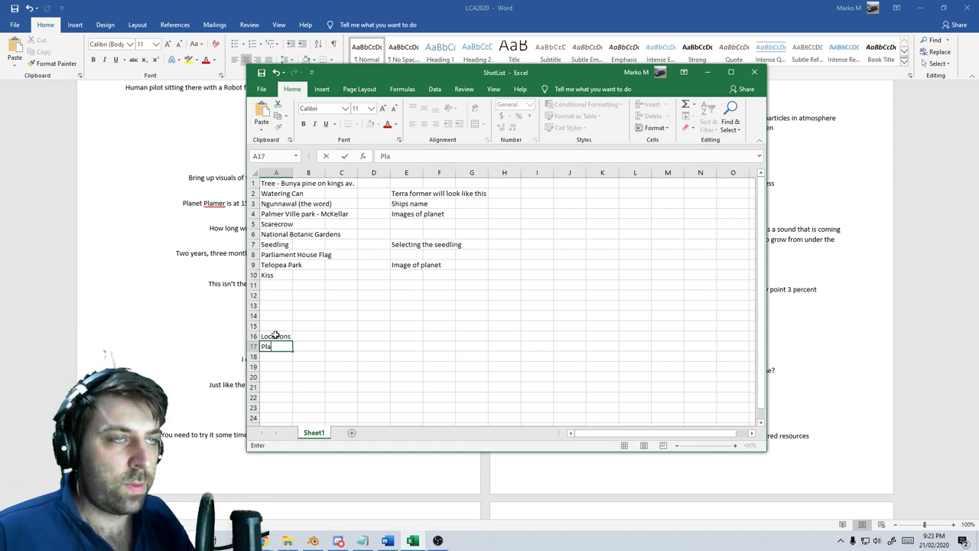
type("net Surface")
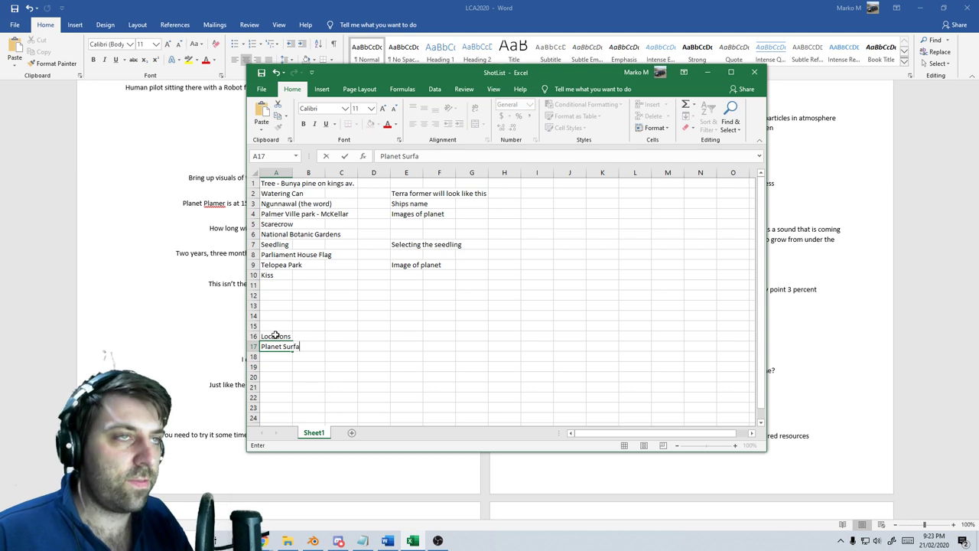
key("Return")
type("O")
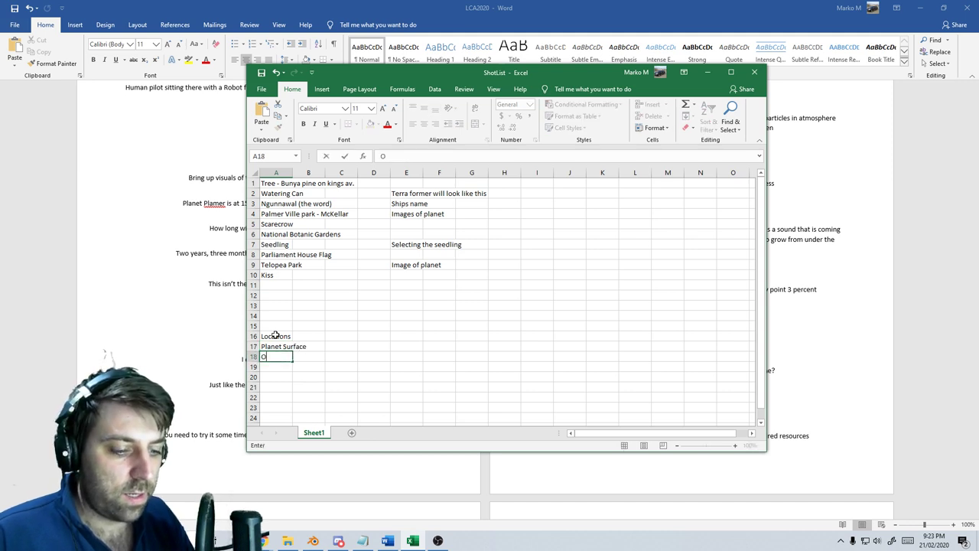
type("utter Space")
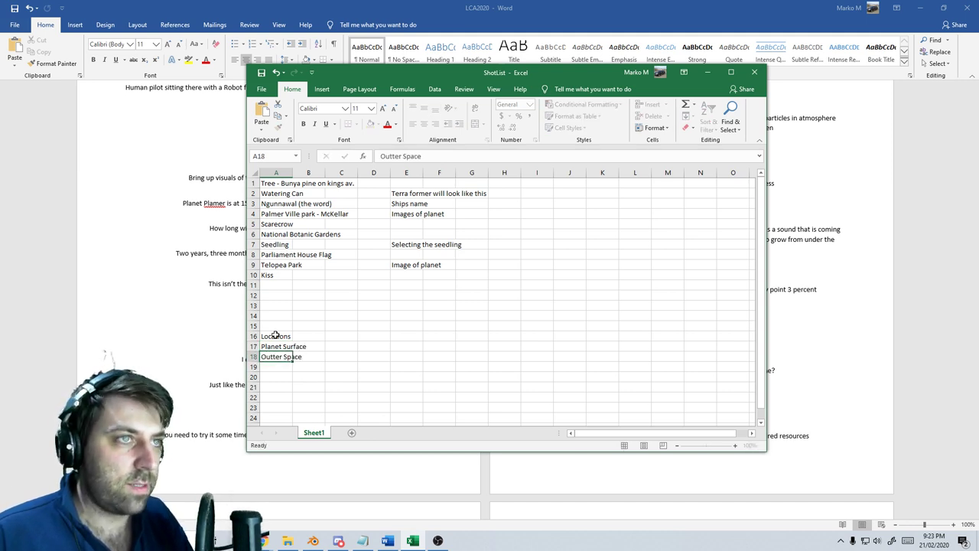
key("Return")
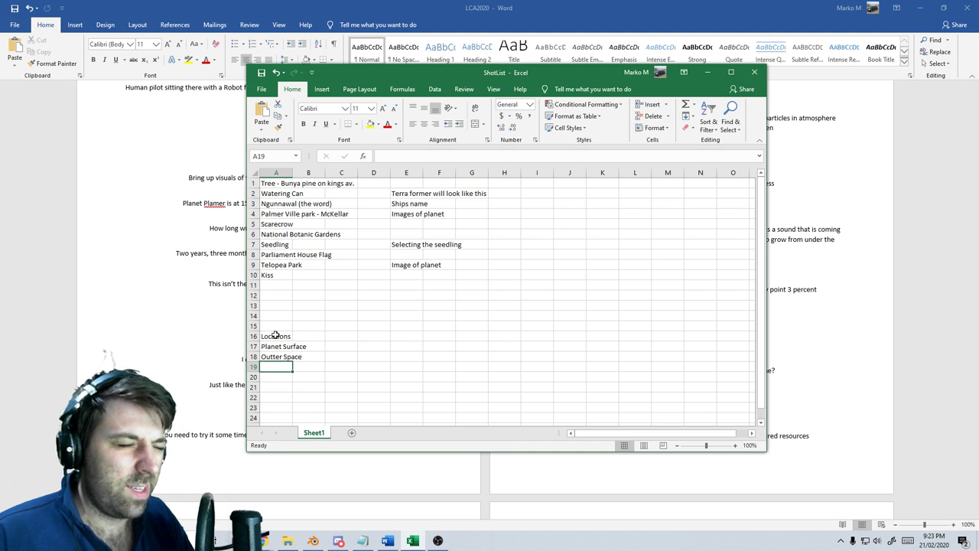
Add cockpit to the locations list in cell A19
type("Sco")
type("c")
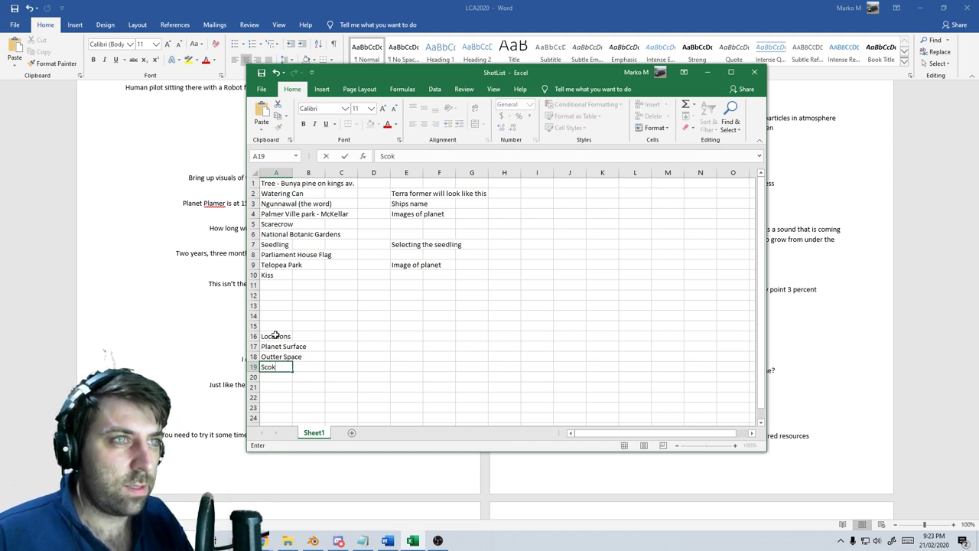
key("BackSpace")
key("BackSpace")
key("BackSpace")
key("BackSpace")
type("coc")
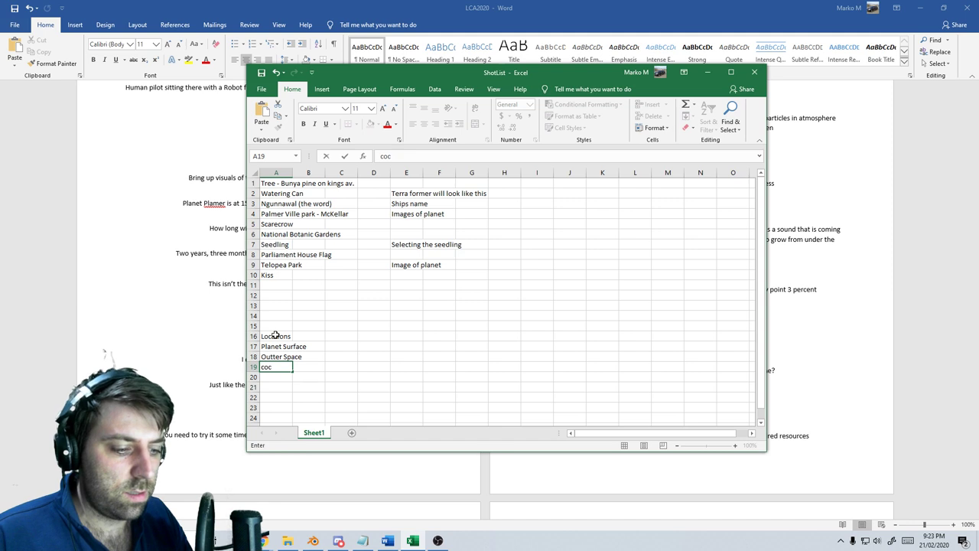
type("kpit")
key("Return")
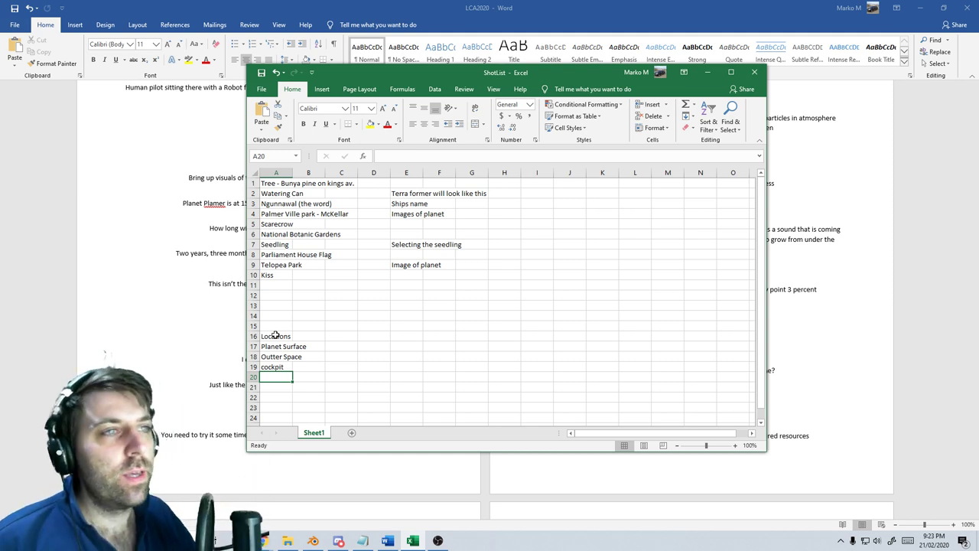
Switch to the LCA2020 script in Word and read through its scene headings and action lines for further locations
left_click(708, 73)
scroll(238, 364, "up", 2)
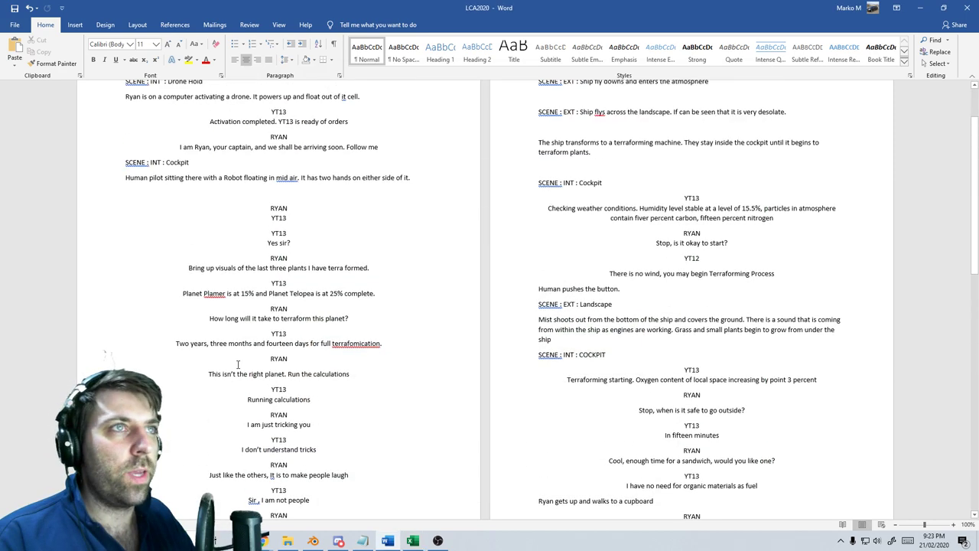
scroll(238, 364, "up", 2)
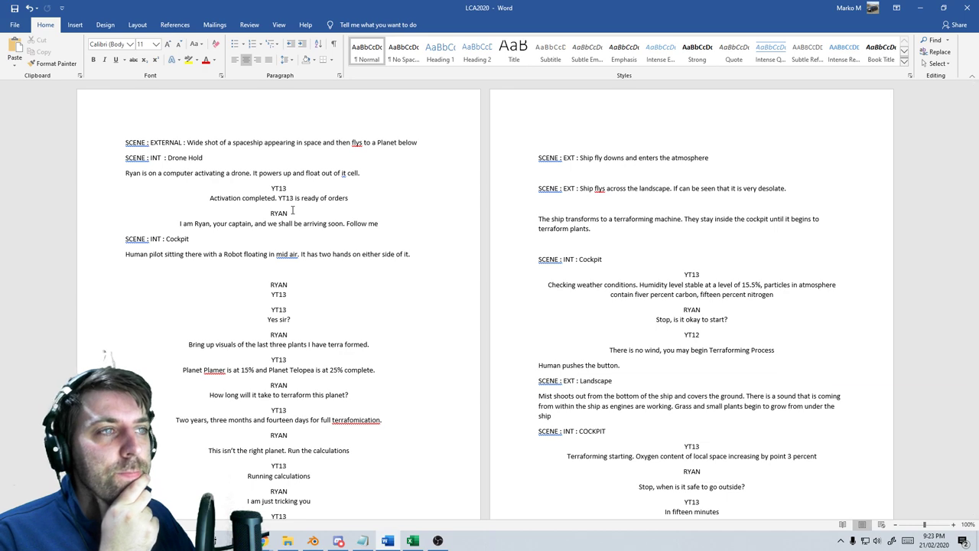
scroll(293, 210, "down", 1)
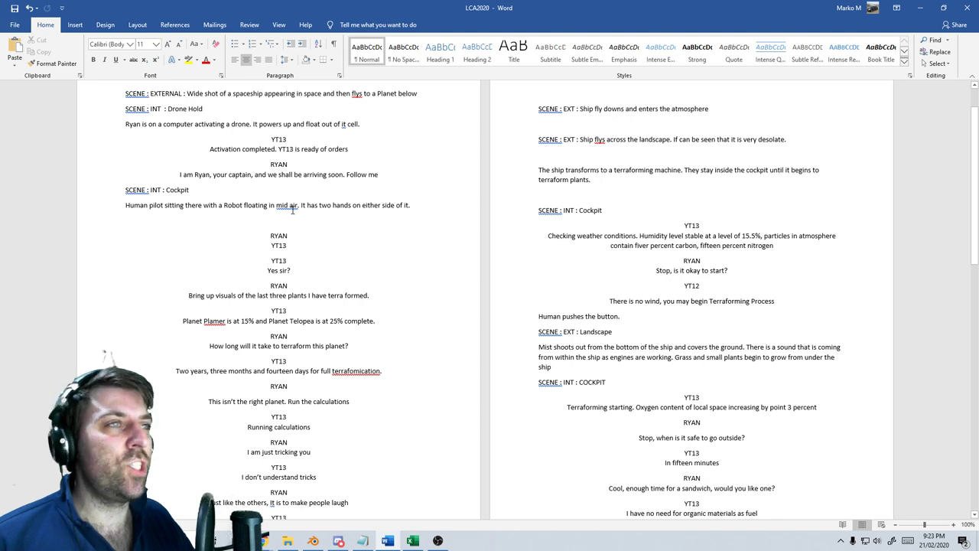
scroll(292, 210, "down", 1)
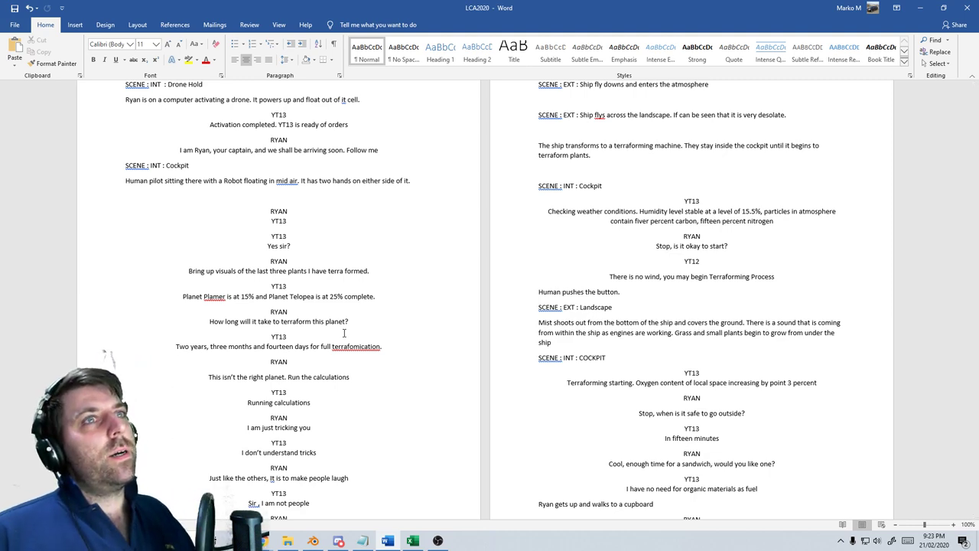
scroll(184, 142, "up", 2)
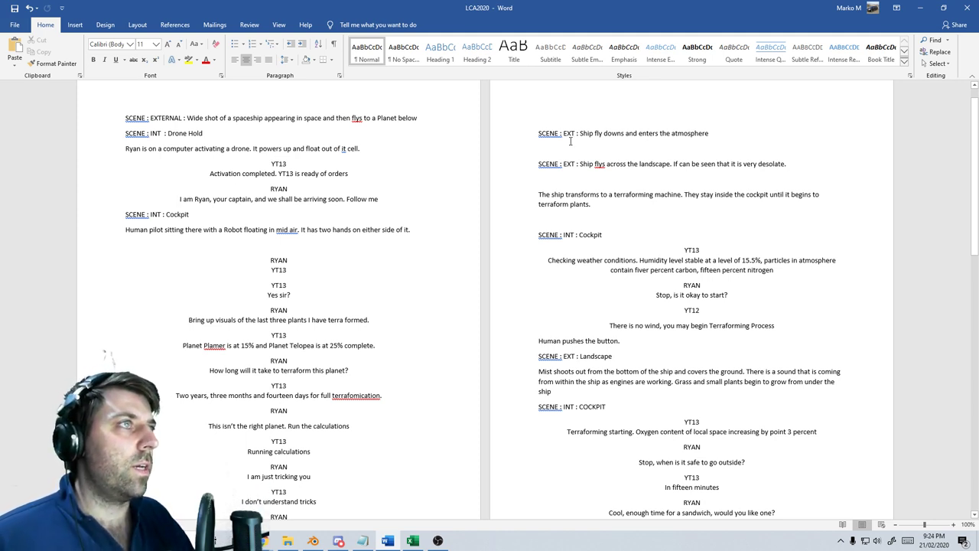
scroll(591, 143, "down", 8)
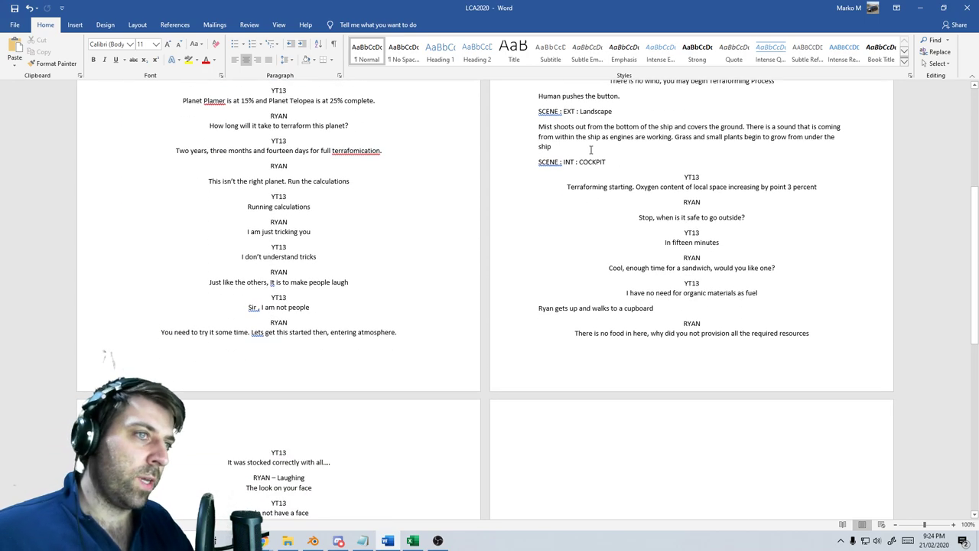
scroll(591, 150, "down", 6)
scroll(342, 322, "down", 8)
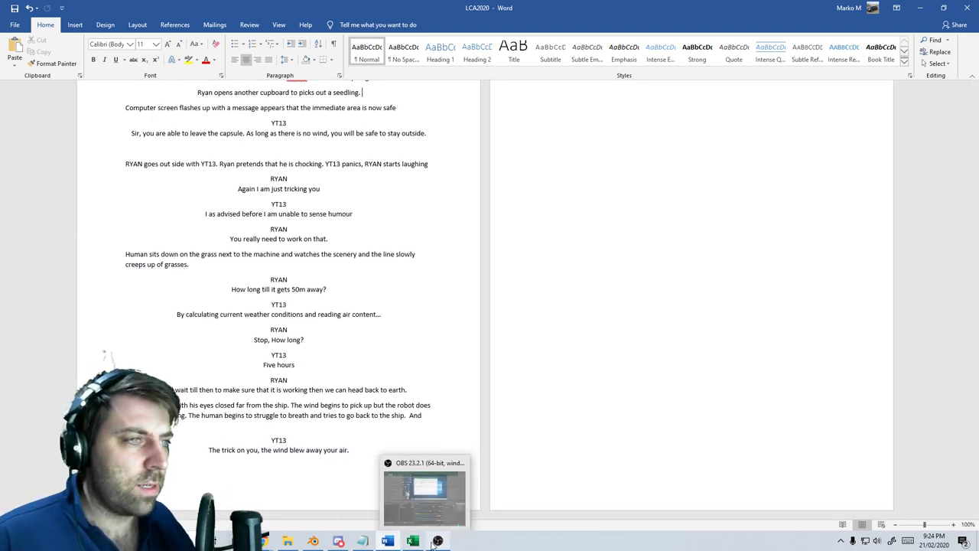
Switch back to the ShotList workbook in Excel and add Airlock to the locations list in A20
left_click(412, 541)
type("Airlock")
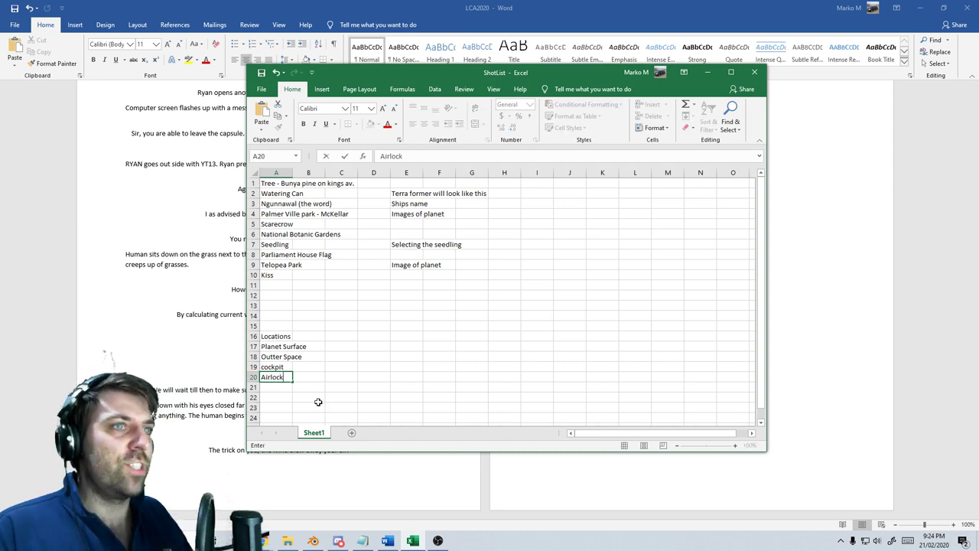
left_click(373, 385)
left_click(321, 387)
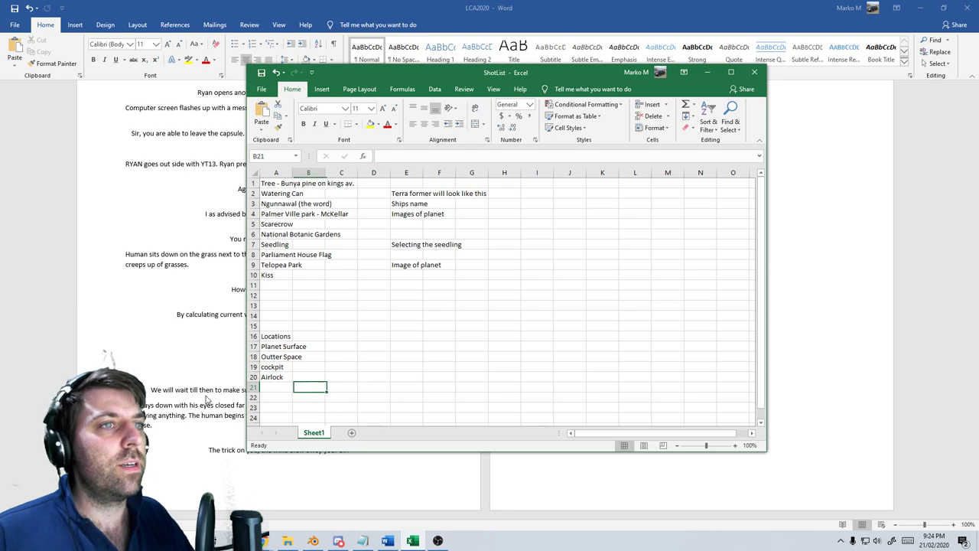
Minimise the ShotList workbook and launch Character Creator v3.22
left_click(708, 72)
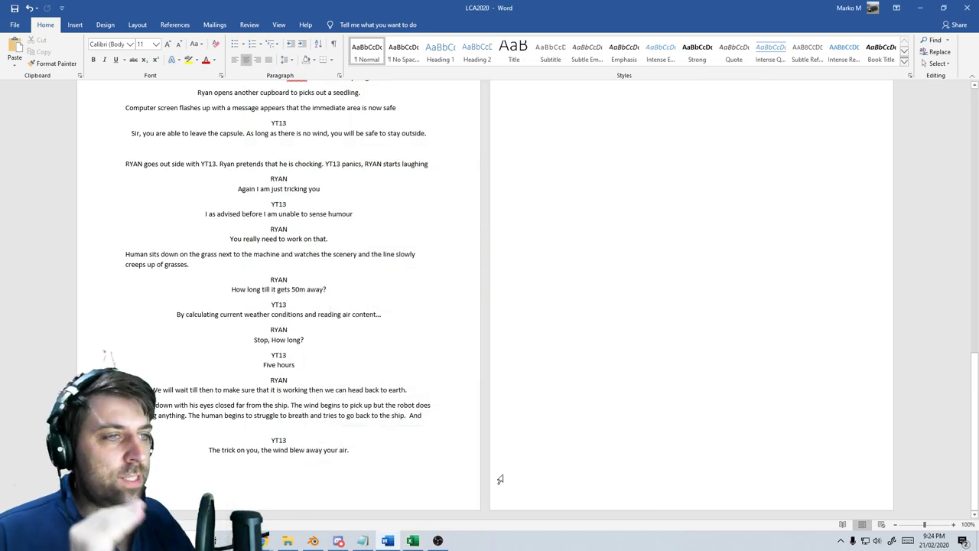
key("super")
type("real")
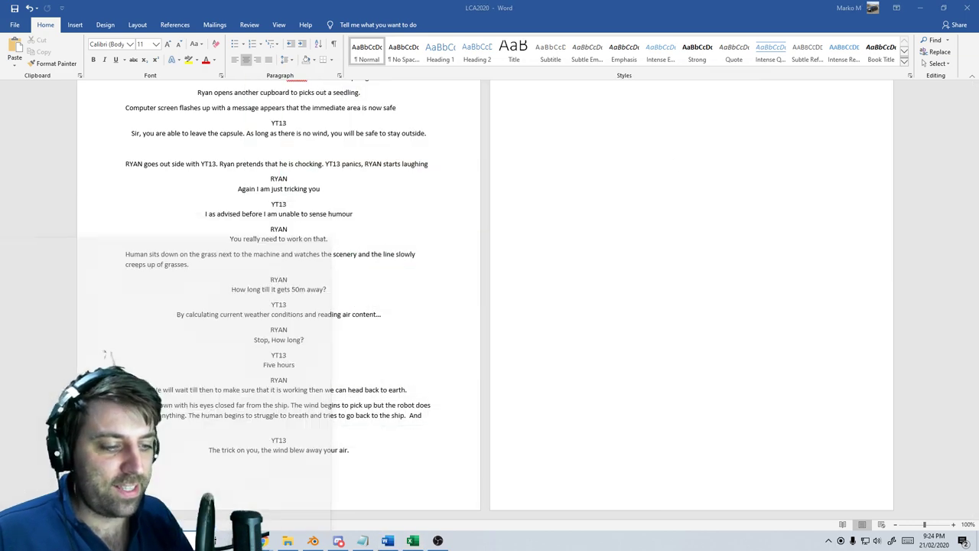
key("BackSpace")
key("BackSpace")
key("BackSpace")
key("BackSpace")
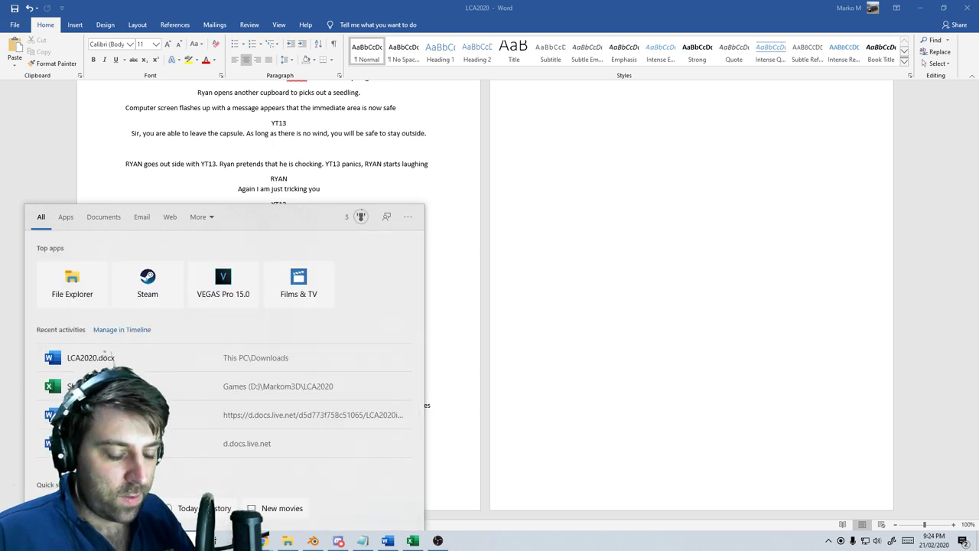
type("char")
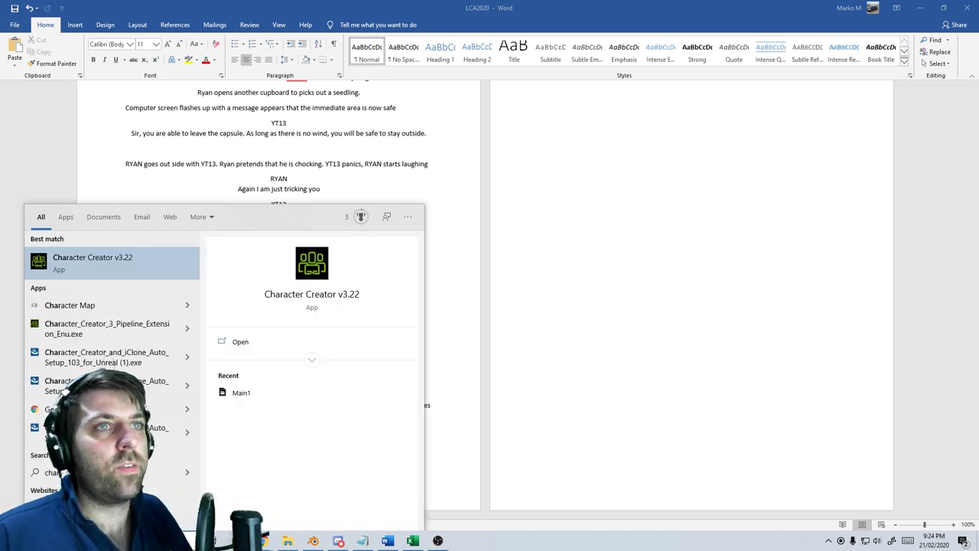
key("Return")
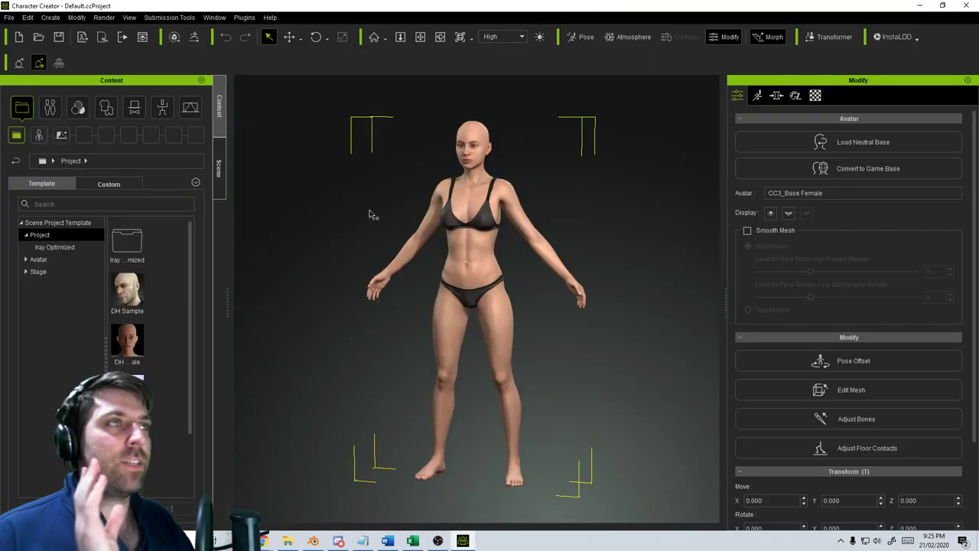
Load a male full-body avatar preset onto the default character and delete the bra from it
left_click(57, 111)
double_click(127, 241)
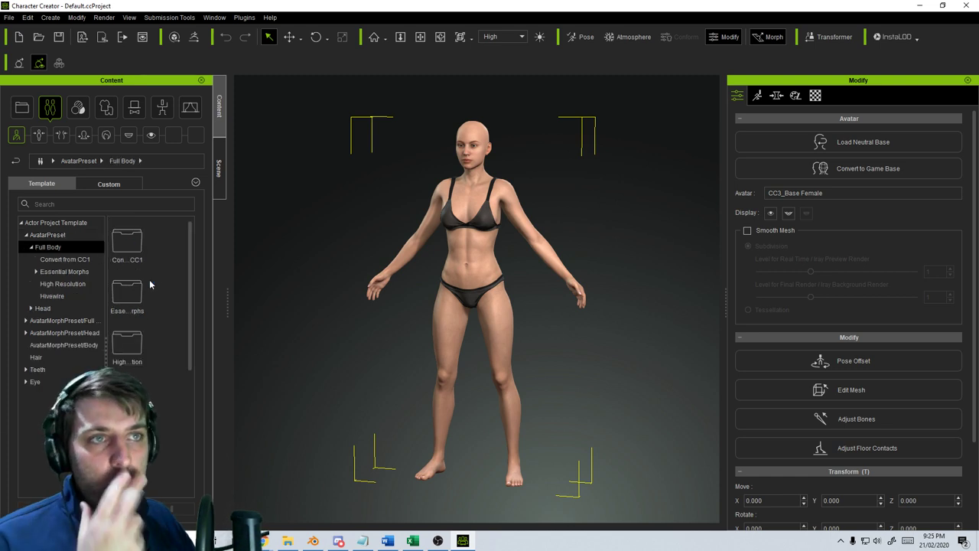
scroll(139, 372, "down", 3)
double_click(130, 375)
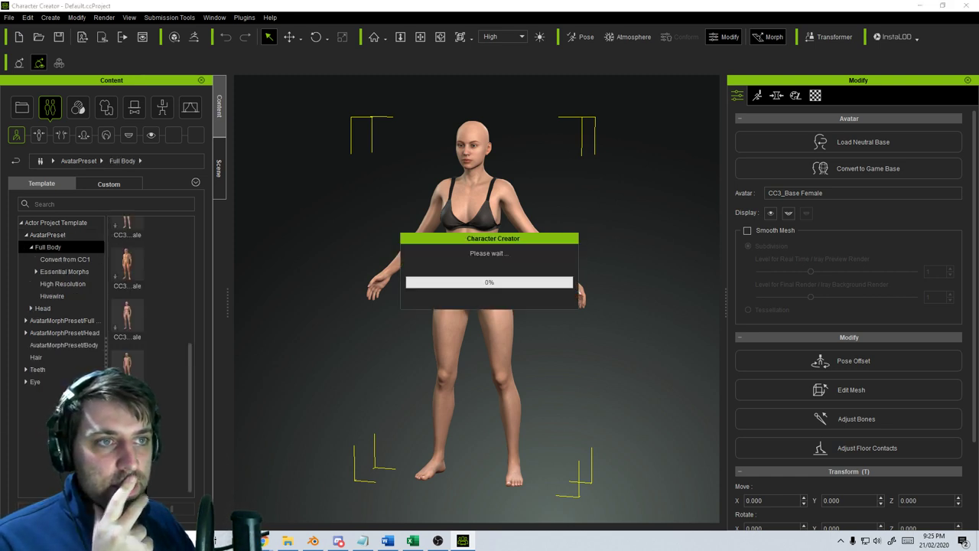
left_click(453, 287)
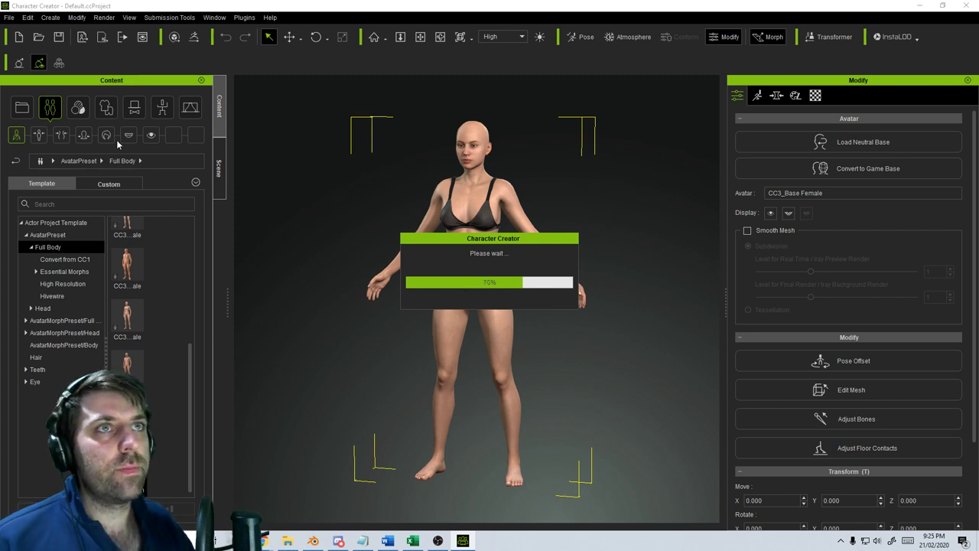
left_click(490, 216)
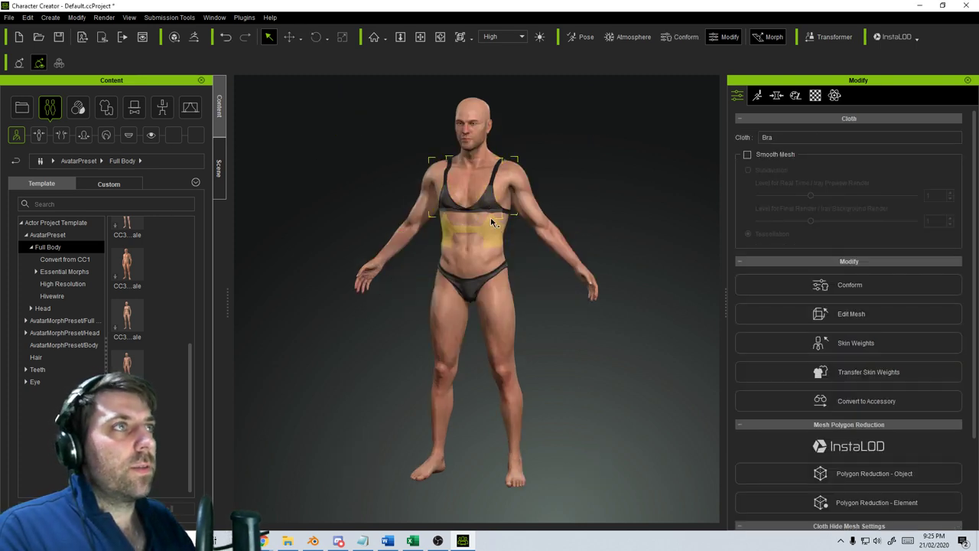
key("Delete")
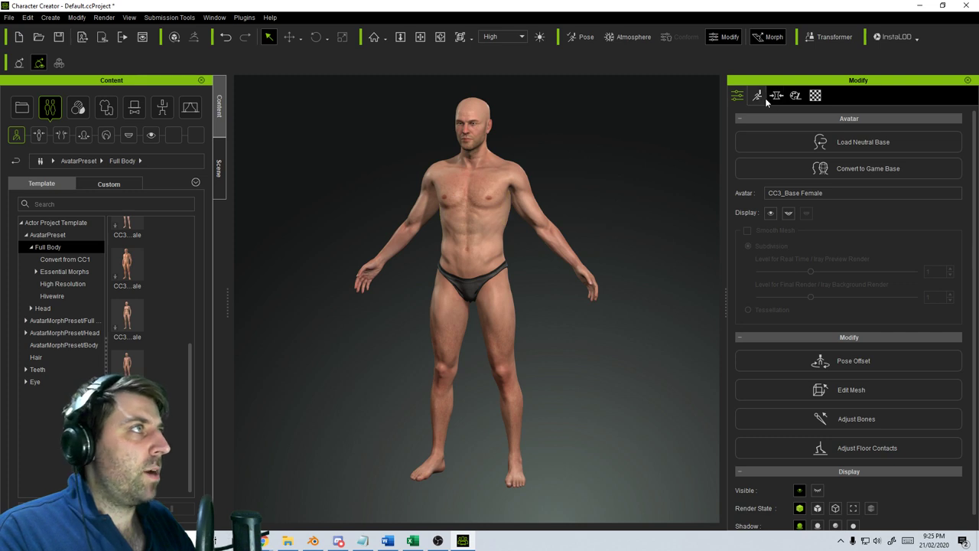
Set the male character's full-body Body Size morph to 24
left_click(776, 96)
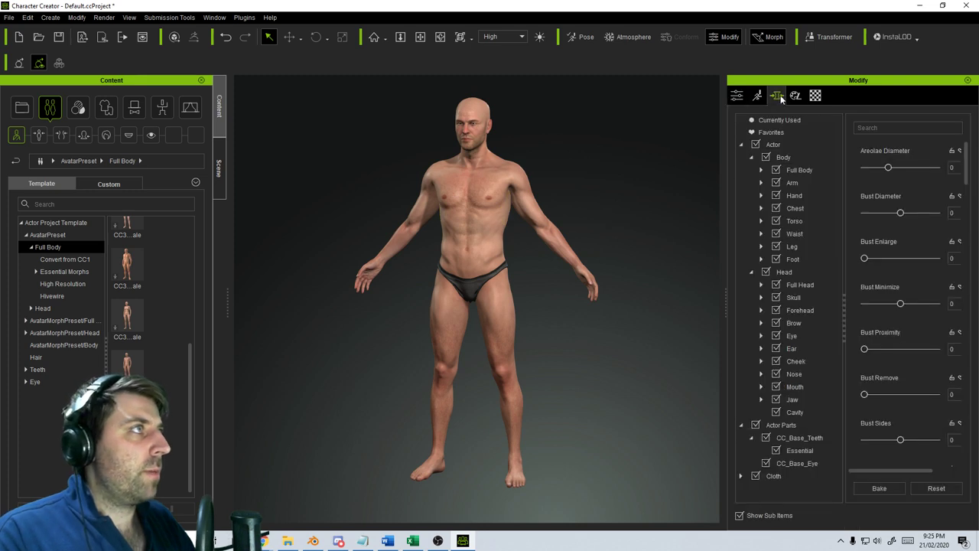
left_click(795, 171)
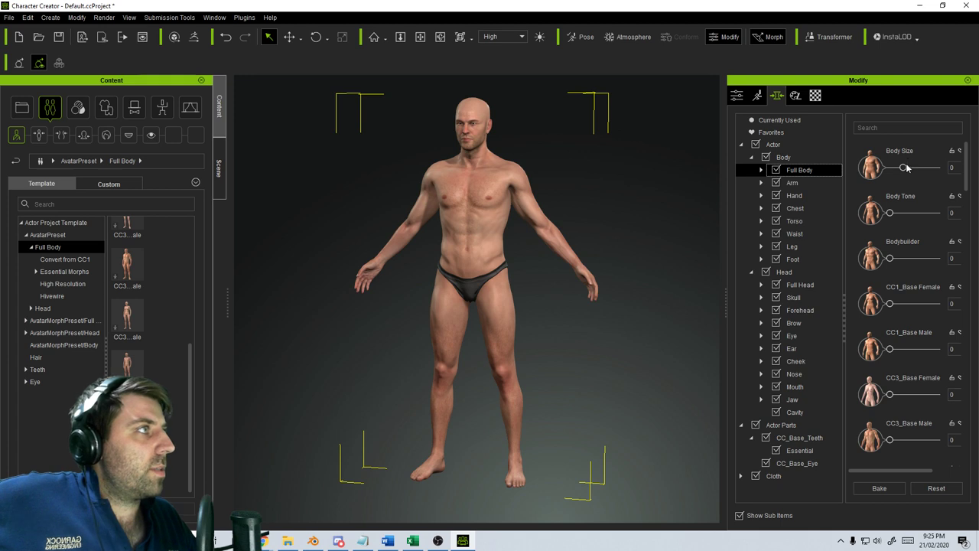
left_click_drag(905, 170, 913, 169)
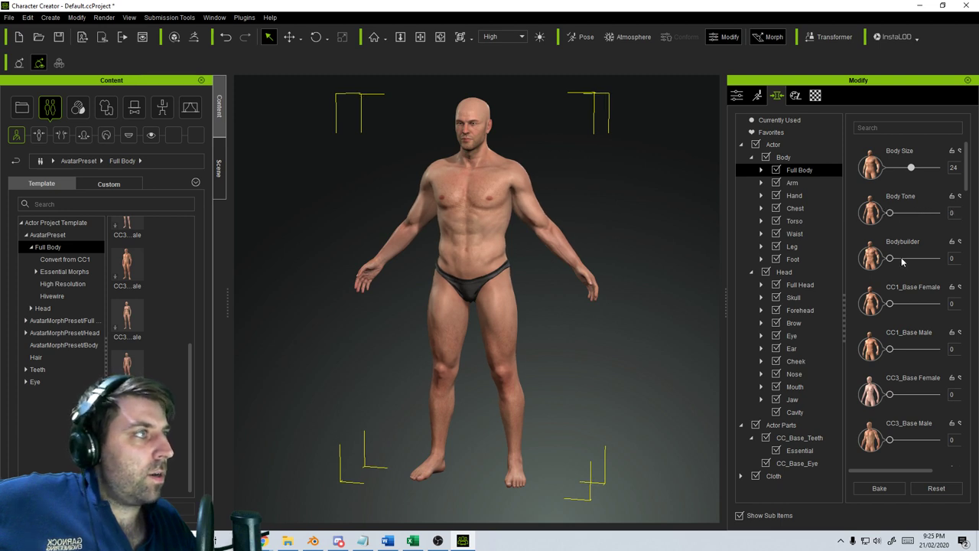
scroll(895, 280, "down", 3)
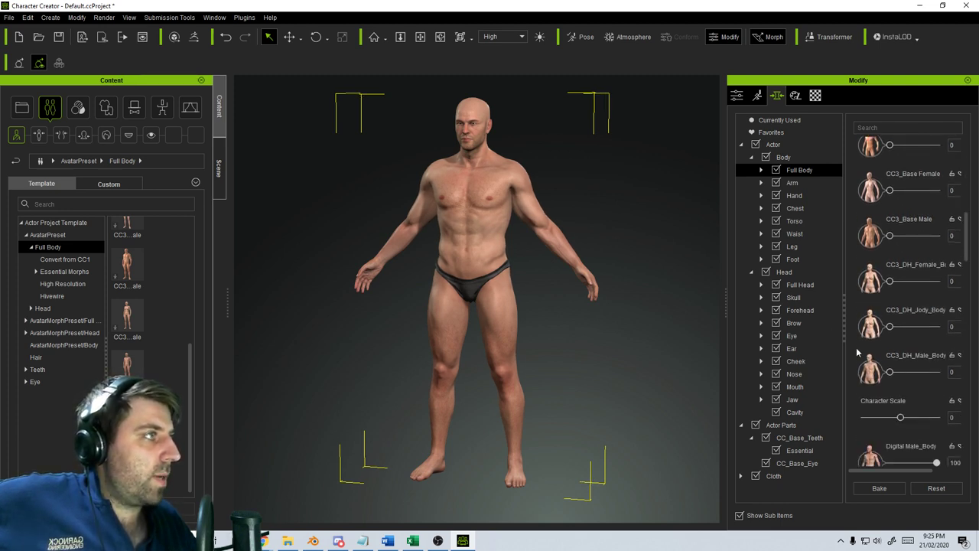
left_click(793, 183)
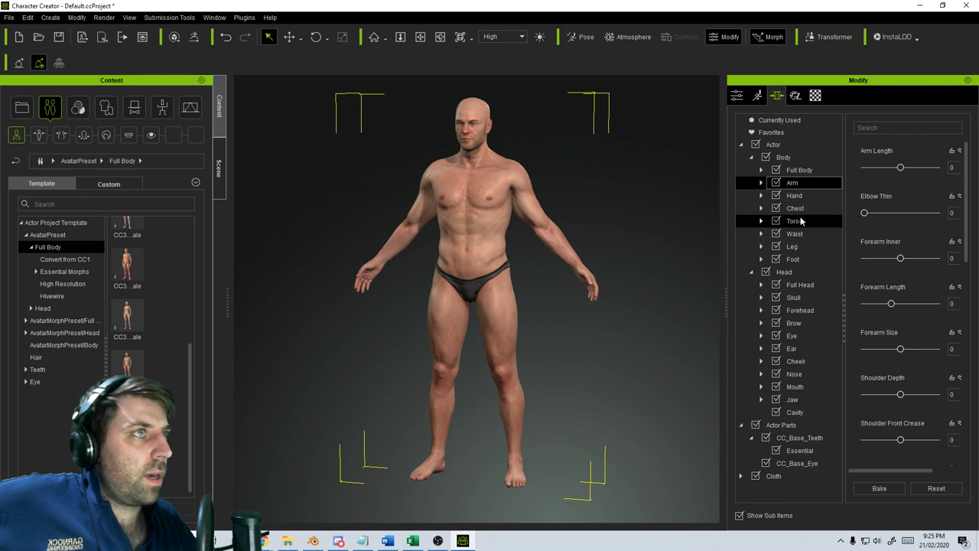
left_click(578, 335)
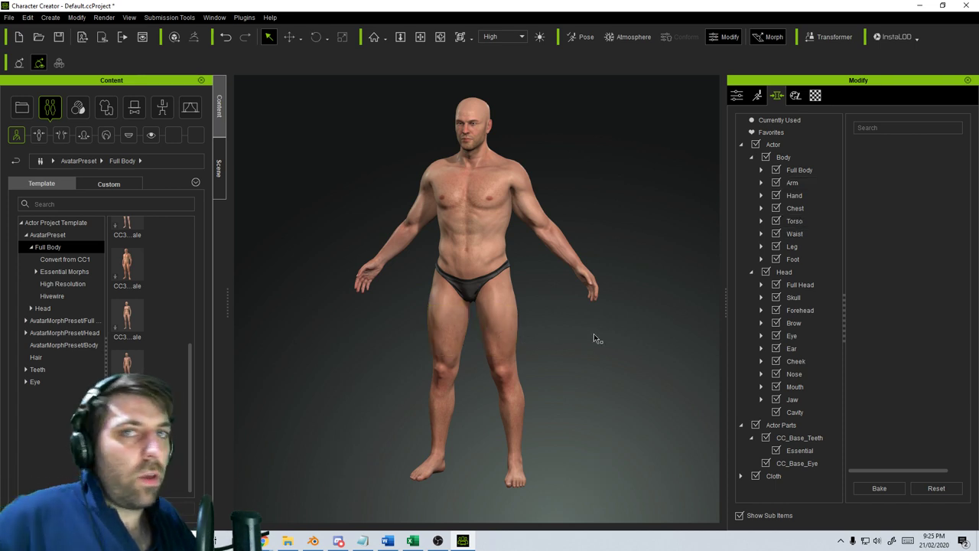
Dress the male character in a striped Henley Longsleeve shirt from the Essential Clothing shirts
middle_click_drag(590, 334, 598, 357)
right_click_drag(610, 359, 450, 263)
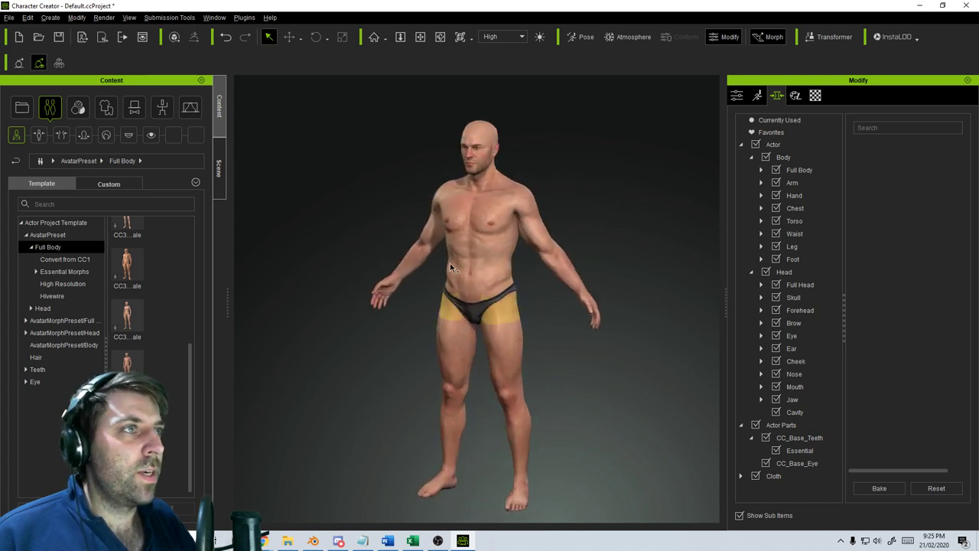
left_click(105, 108)
left_click(34, 246)
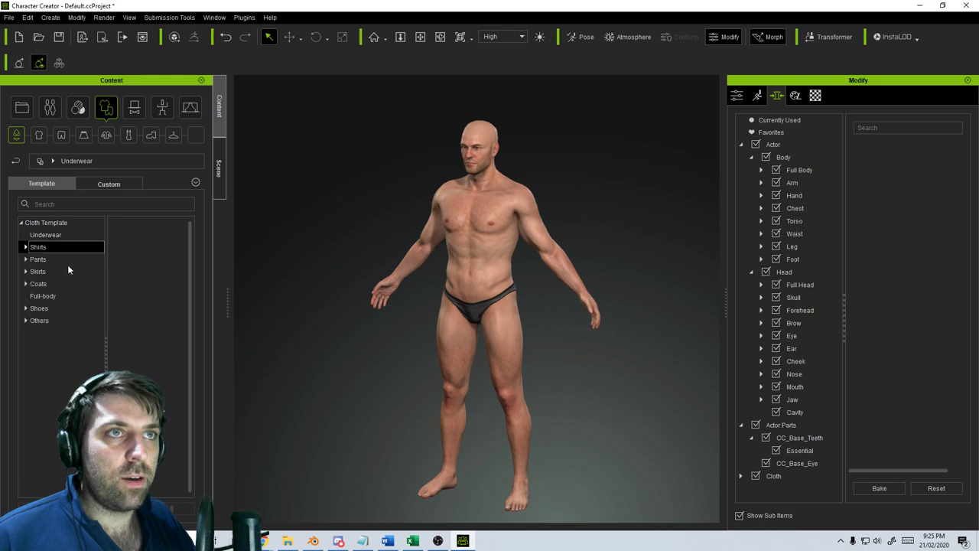
scroll(190, 319, "down", 3)
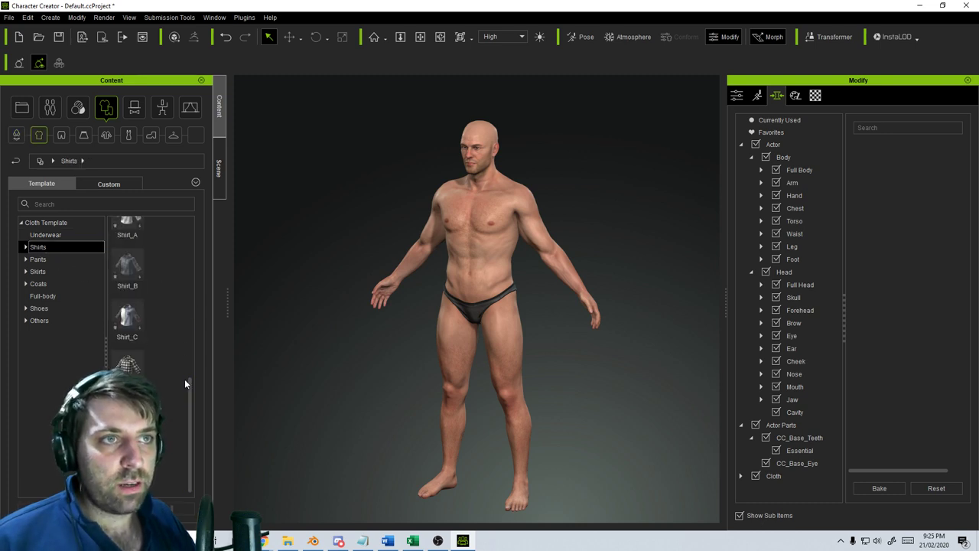
scroll(185, 376, "up", 3)
scroll(185, 376, "up", 3)
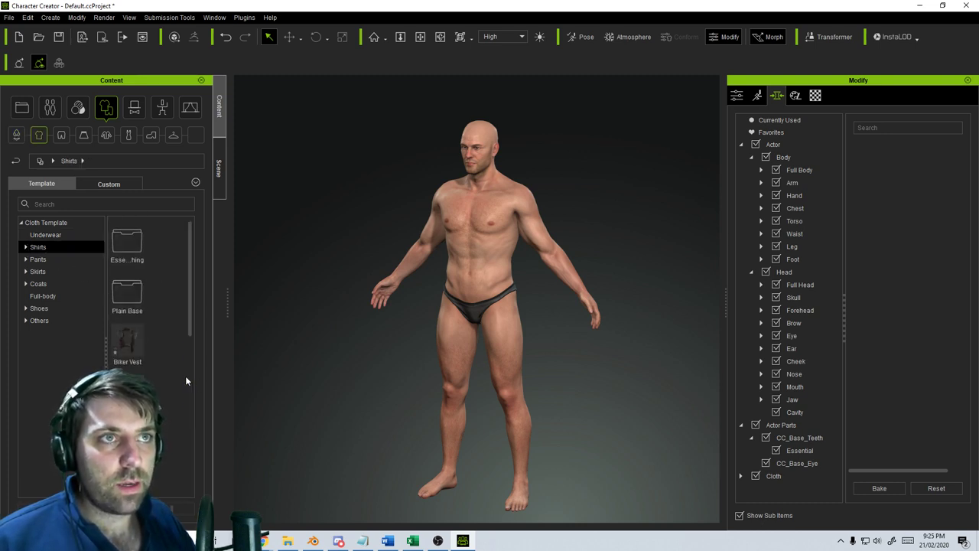
double_click(132, 263)
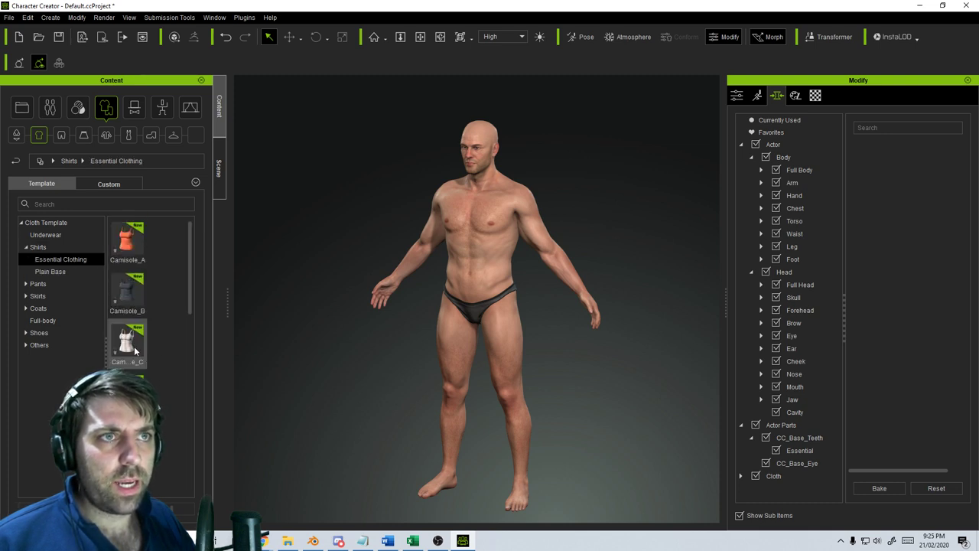
scroll(131, 344, "down", 4)
scroll(129, 330, "up", 3)
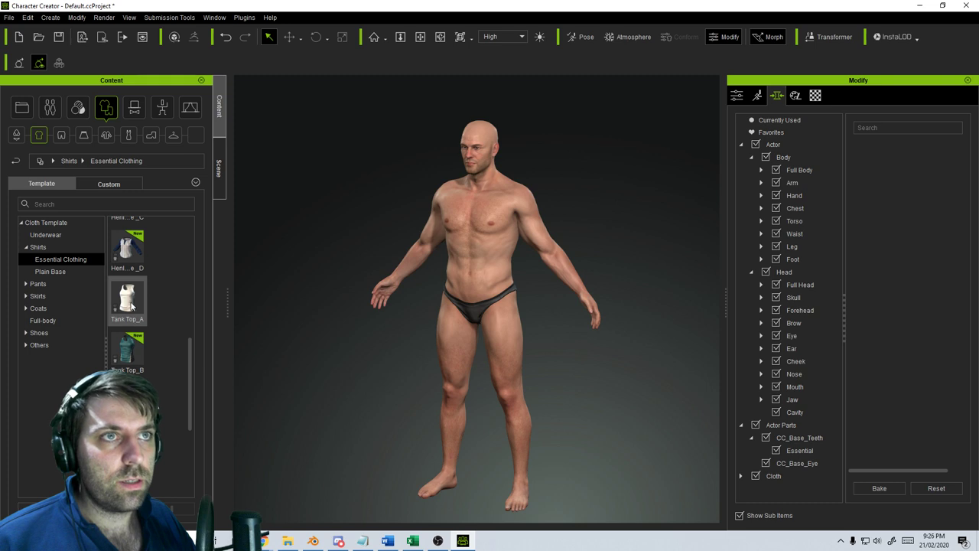
double_click(125, 269)
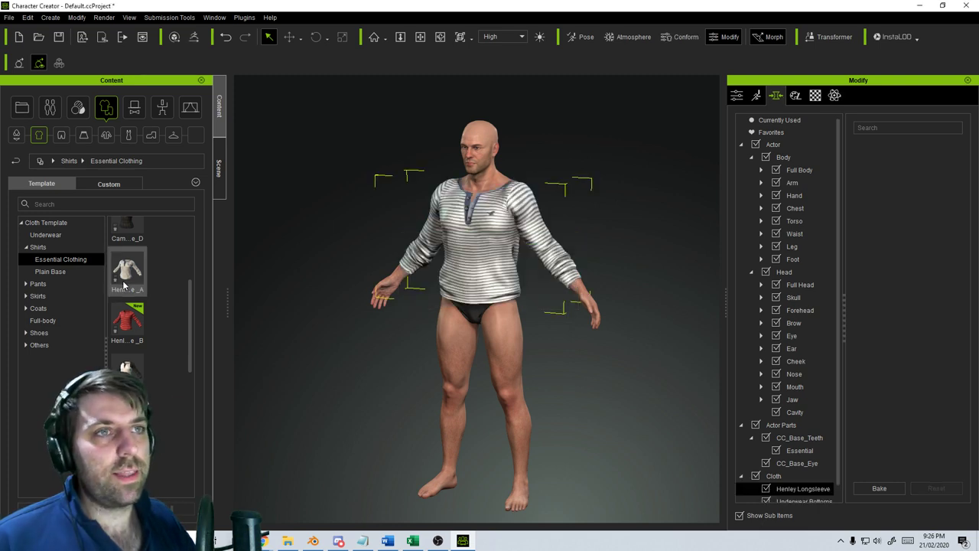
Replace the striped shirt with the Plain Base version of the Henley Longsleeve
scroll(160, 322, "up", 3)
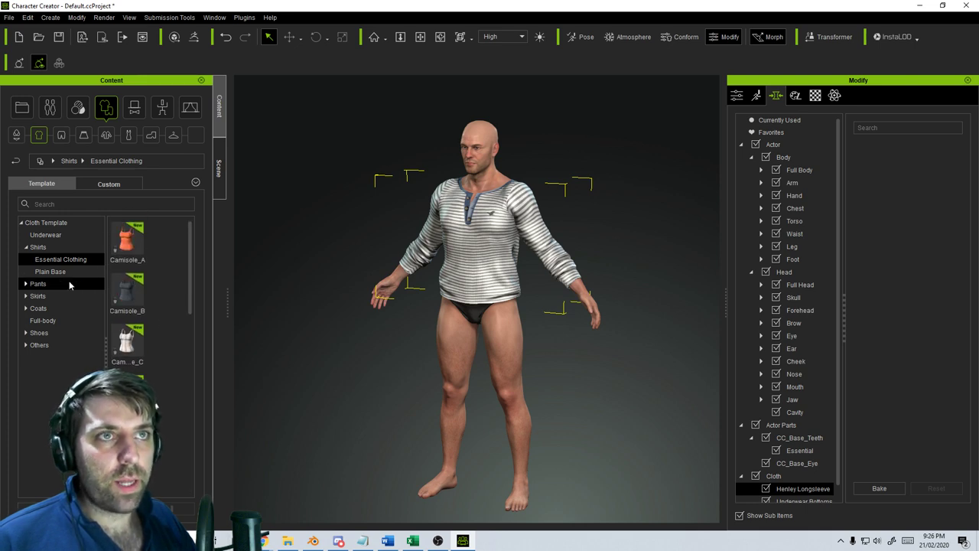
left_click(62, 271)
double_click(129, 306)
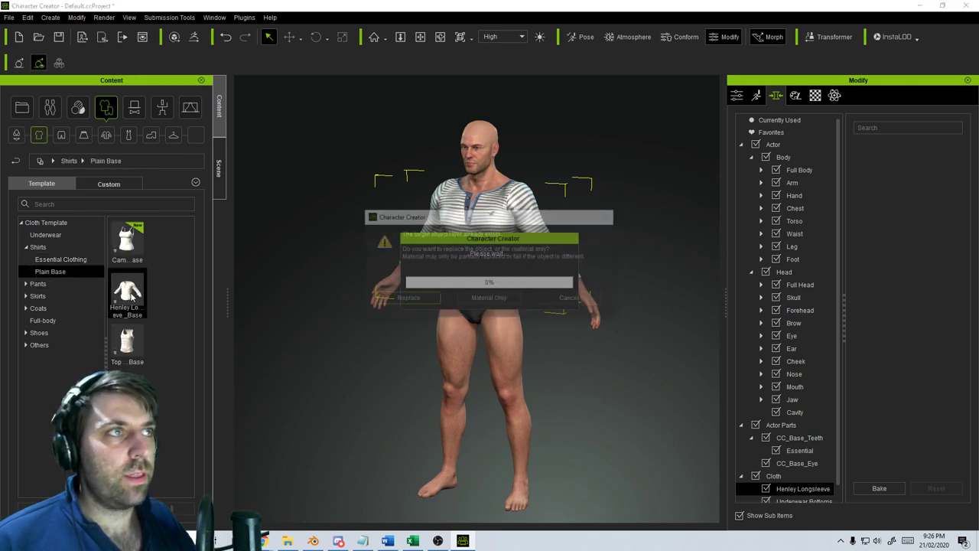
left_click(404, 302)
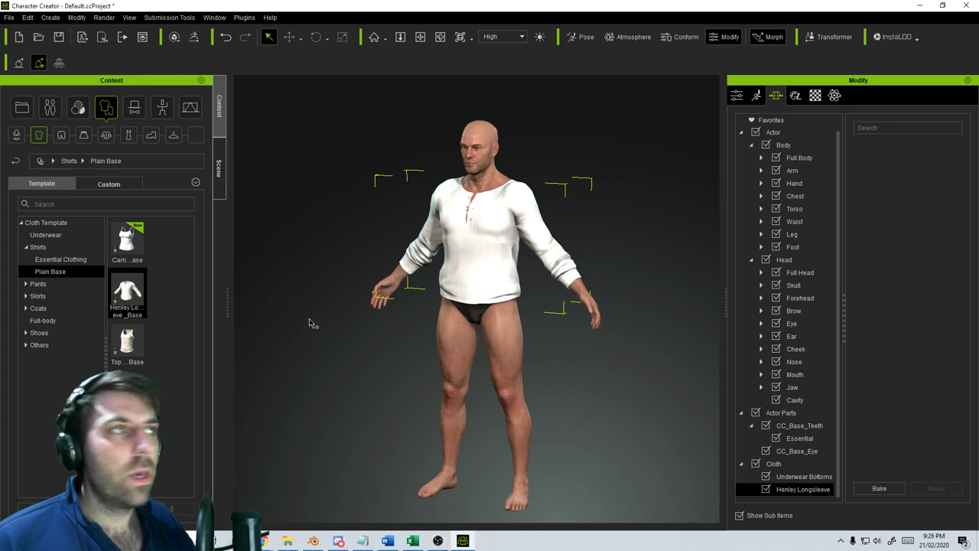
Put the Biker_Jeans on the character and swap them for the dark blue Jeans
left_click(38, 284)
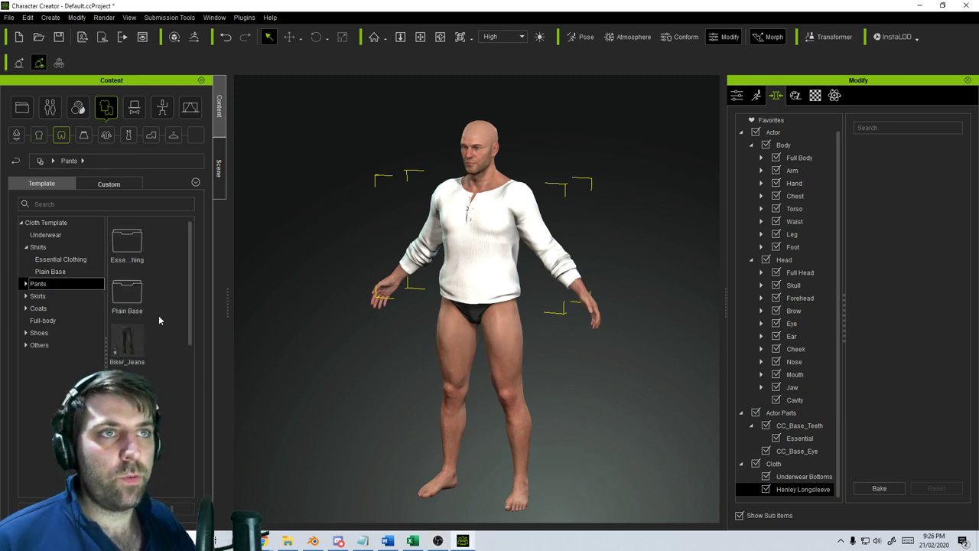
double_click(127, 348)
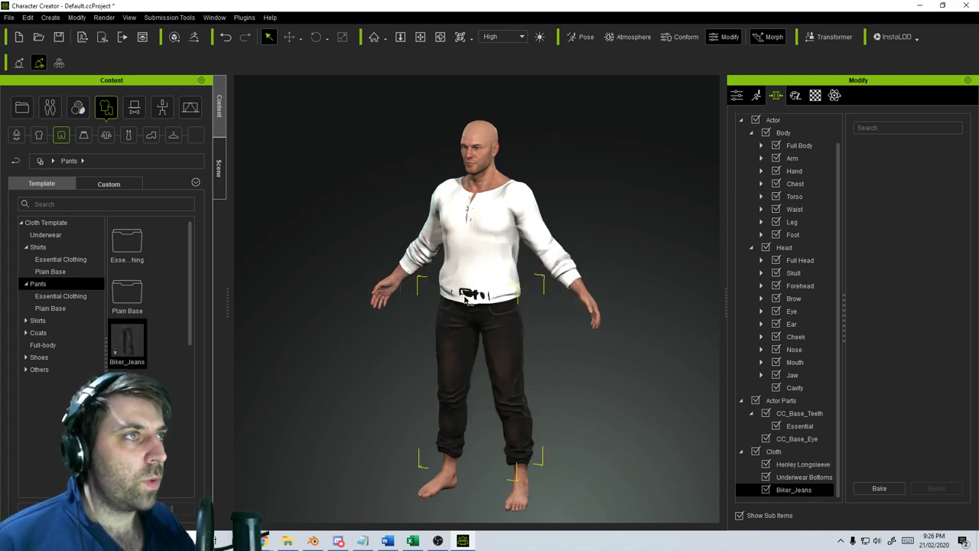
middle_click_drag(485, 341, 505, 359)
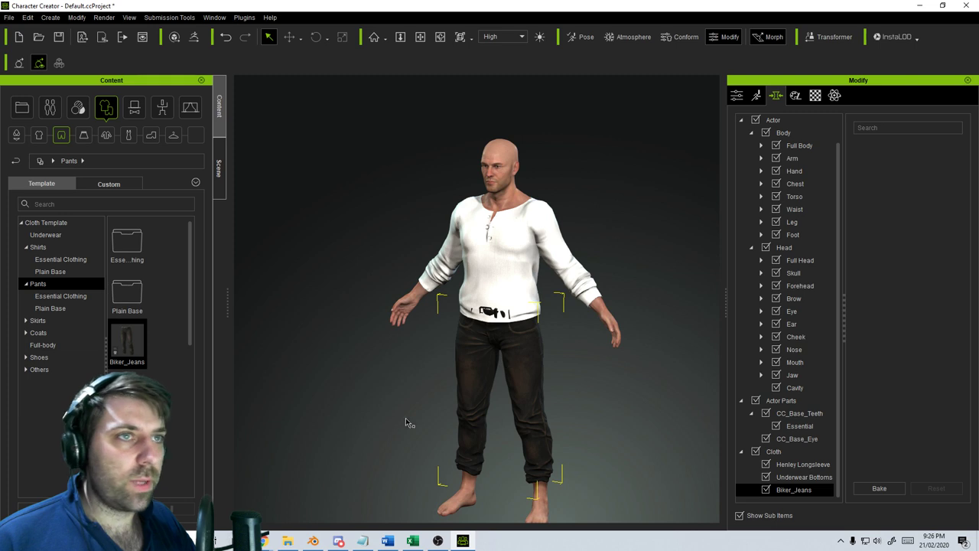
double_click(127, 395)
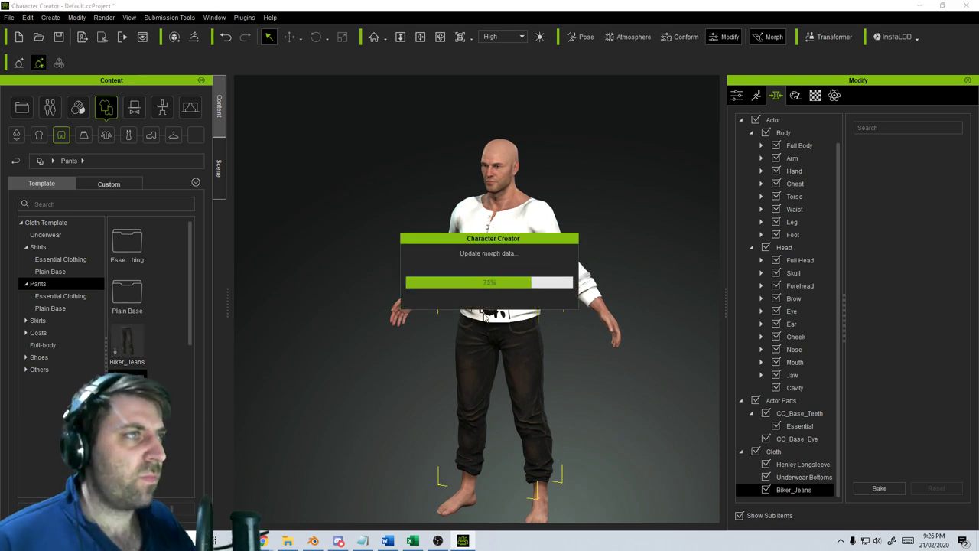
middle_click_drag(498, 430, 512, 397)
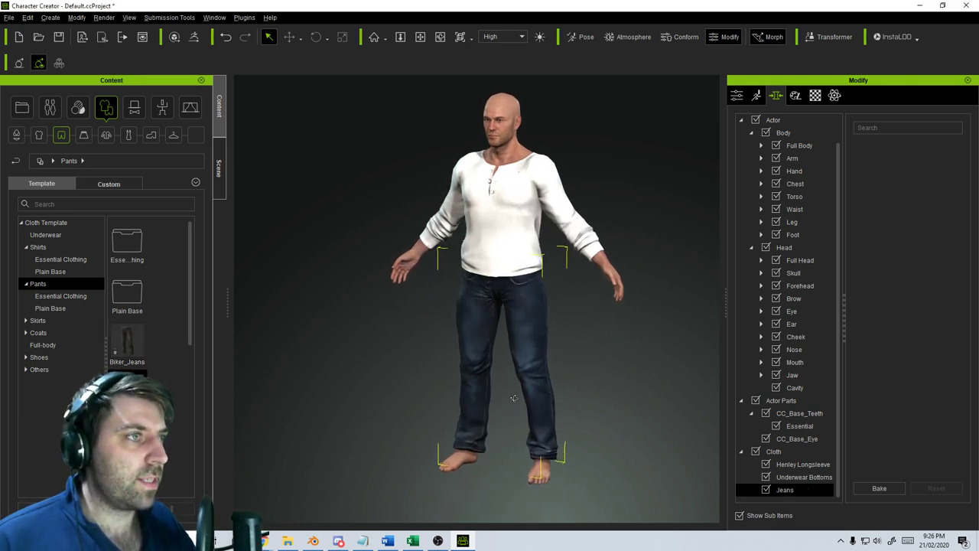
right_click_drag(514, 398, 616, 356)
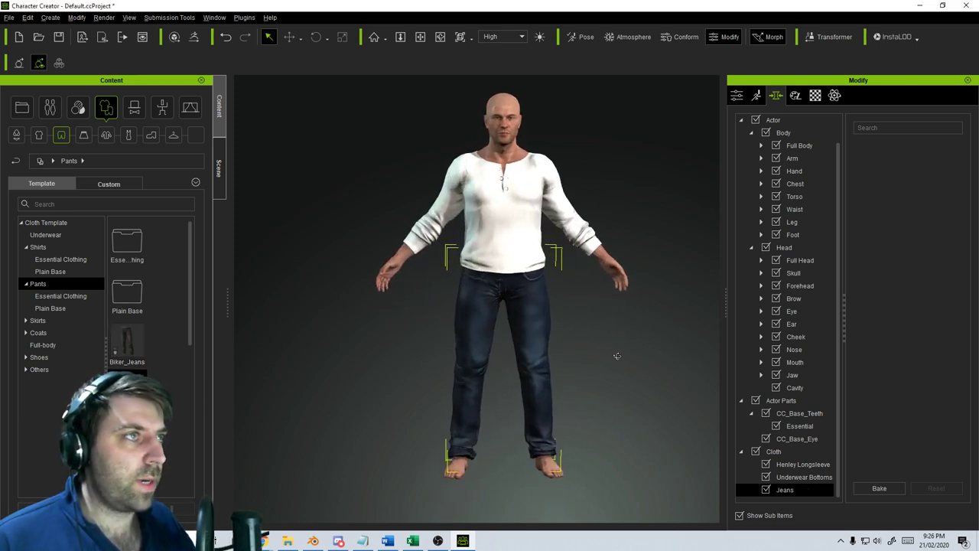
Add the brown leather boots from the Shoes clothing library to the character
left_click(39, 358)
scroll(175, 361, "down", 8)
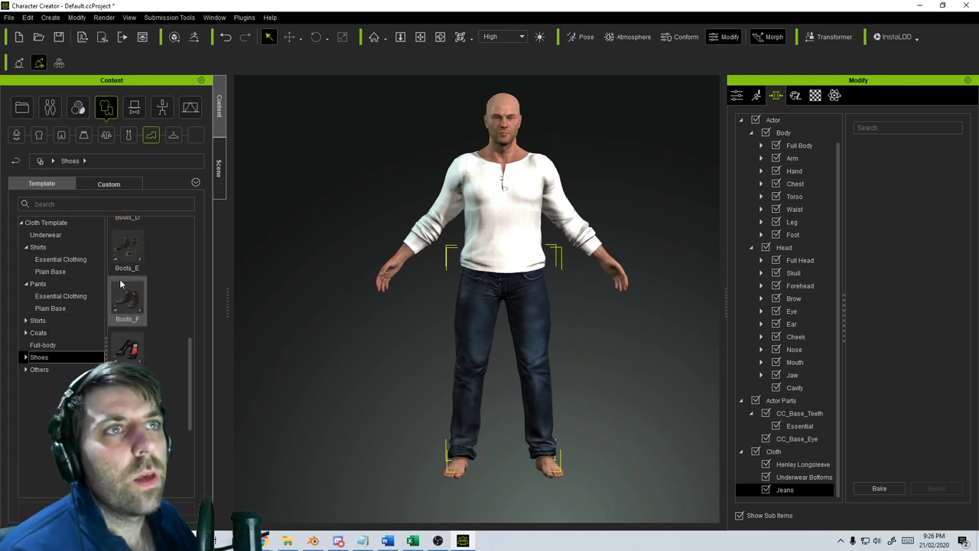
scroll(122, 285, "up", 8)
double_click(129, 398)
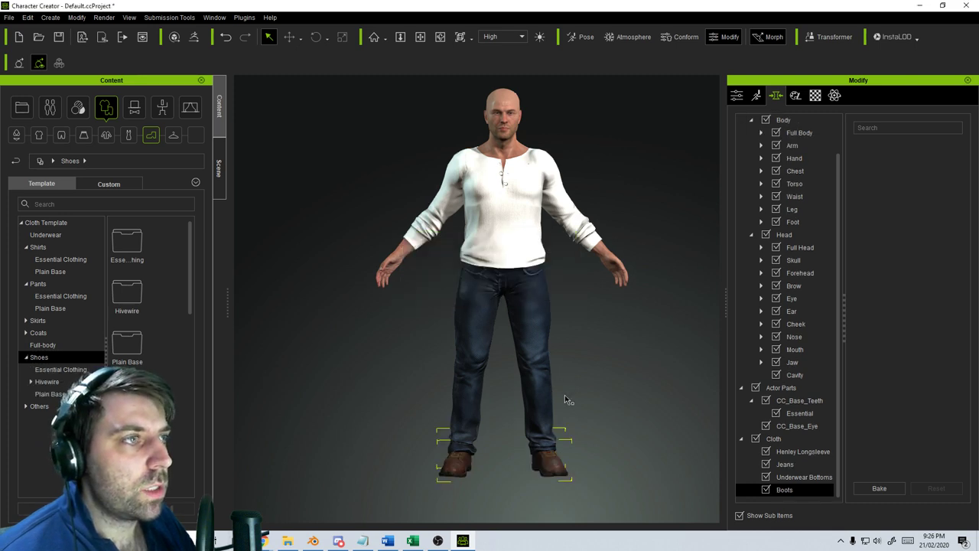
Examine the white shirt's front, shoulders and upper back up close for skin poking through the fabric
middle_click_drag(567, 367, 513, 373)
right_click_drag(514, 374, 493, 447)
scroll(462, 193, "up", 1)
scroll(462, 192, "up", 10)
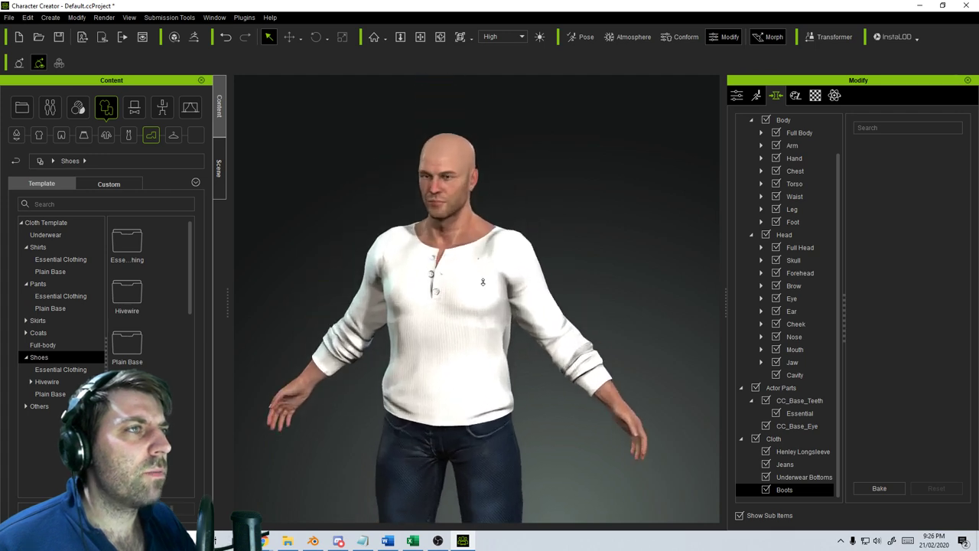
right_click_drag(487, 259, 524, 288)
middle_click_drag(524, 287, 507, 243)
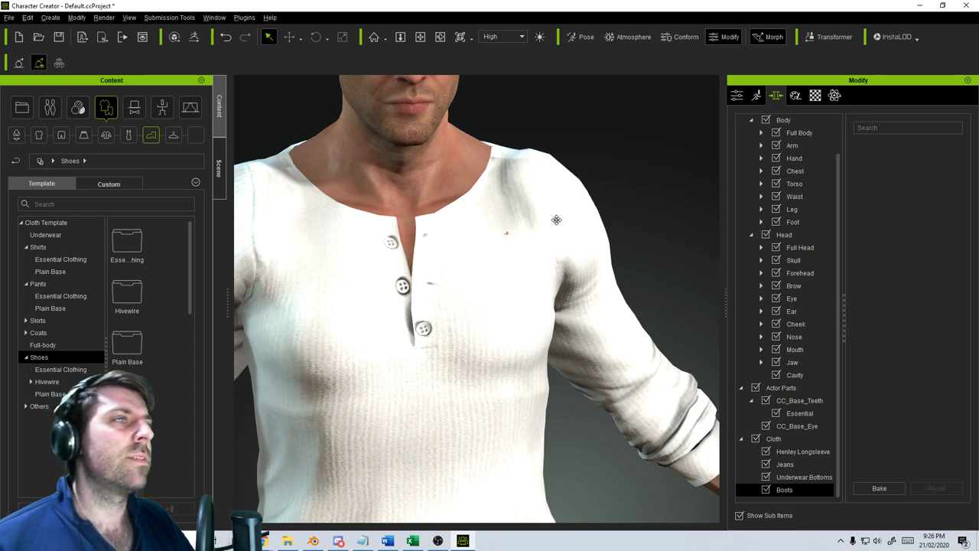
right_click_drag(557, 219, 391, 242)
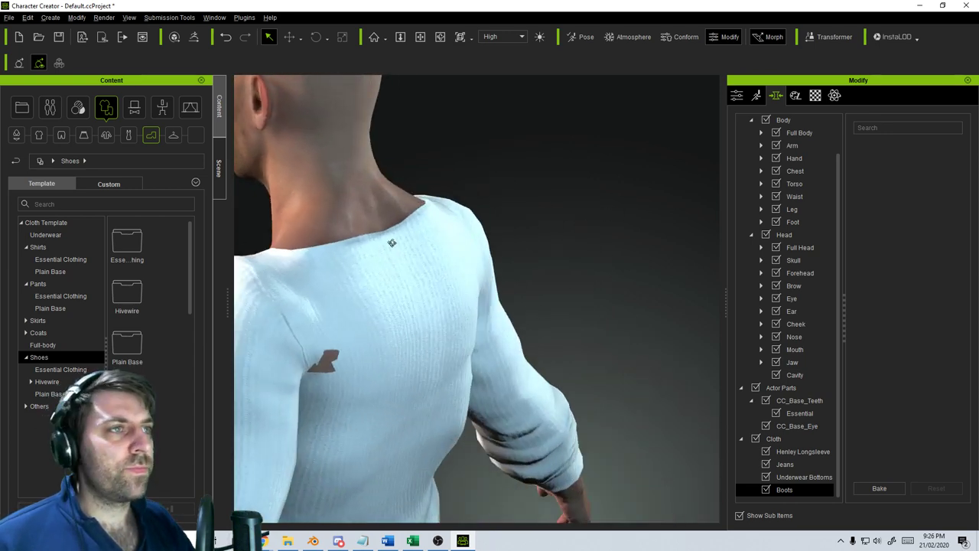
right_click_drag(710, 297, 553, 271)
Check the boots' material, appearance, morph and motion settings, and start Edit Mesh in Vertex mode
left_click(816, 95)
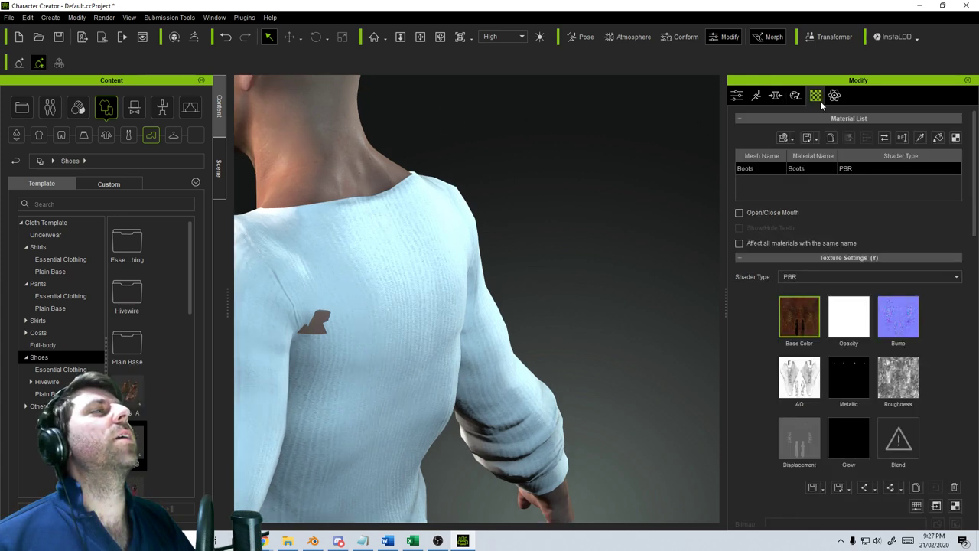
left_click(795, 96)
left_click(835, 95)
left_click(813, 97)
left_click(795, 96)
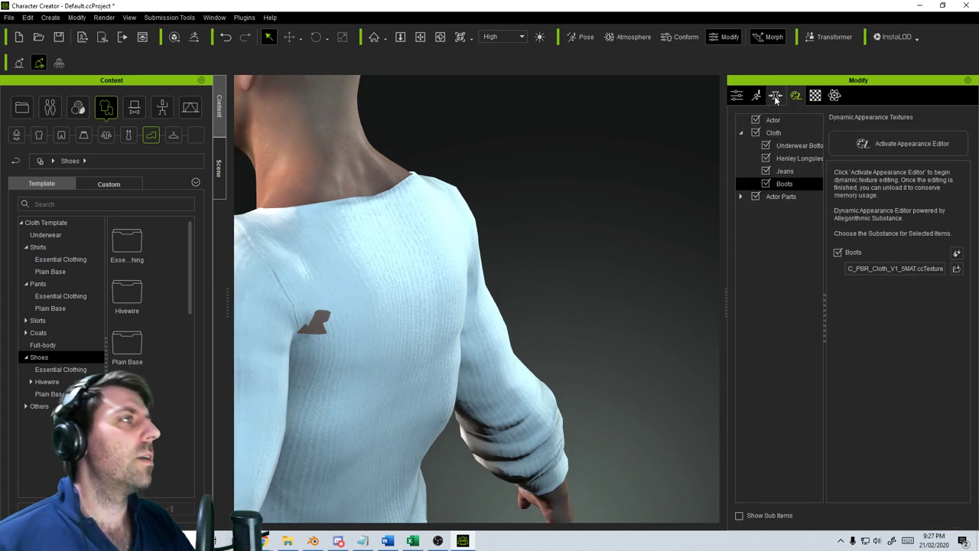
left_click(774, 97)
left_click(757, 95)
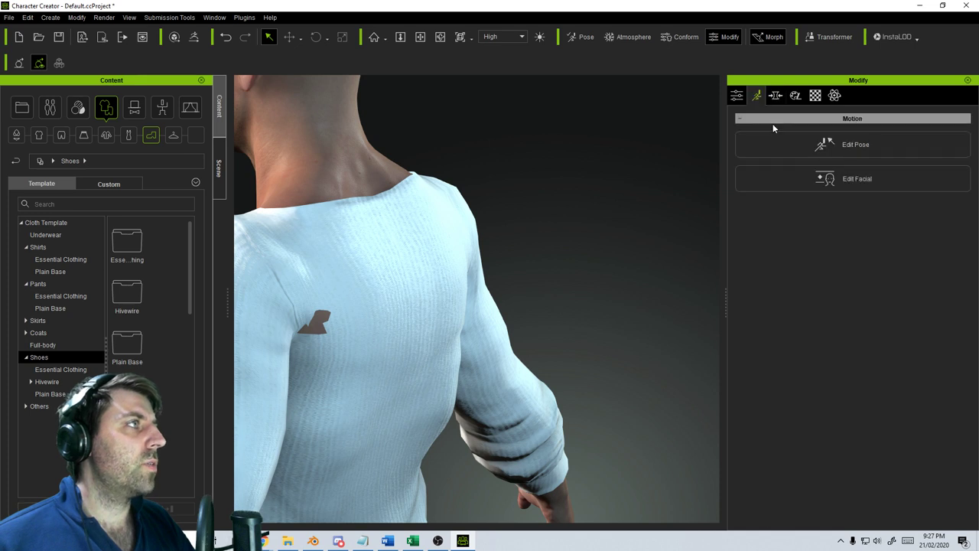
left_click(737, 95)
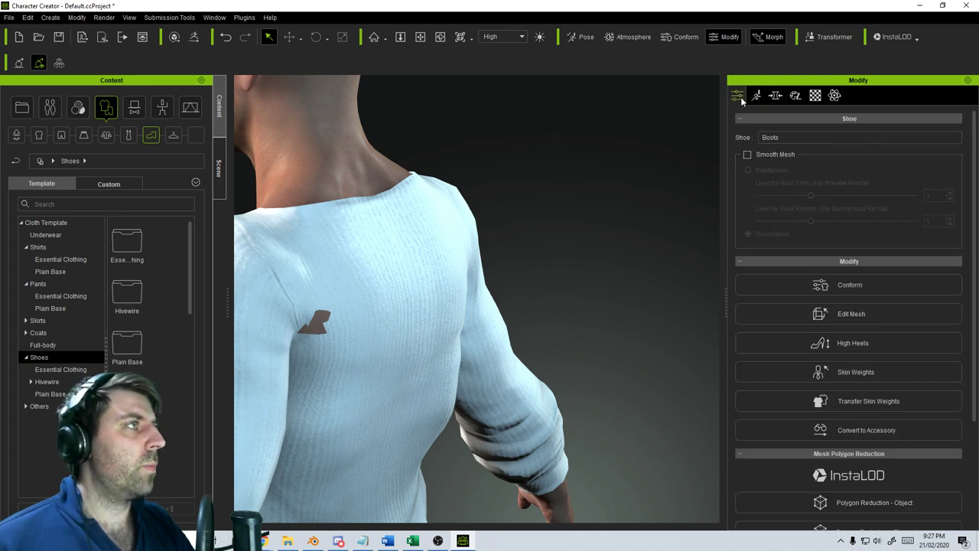
scroll(818, 361, "down", 3)
left_click(826, 174)
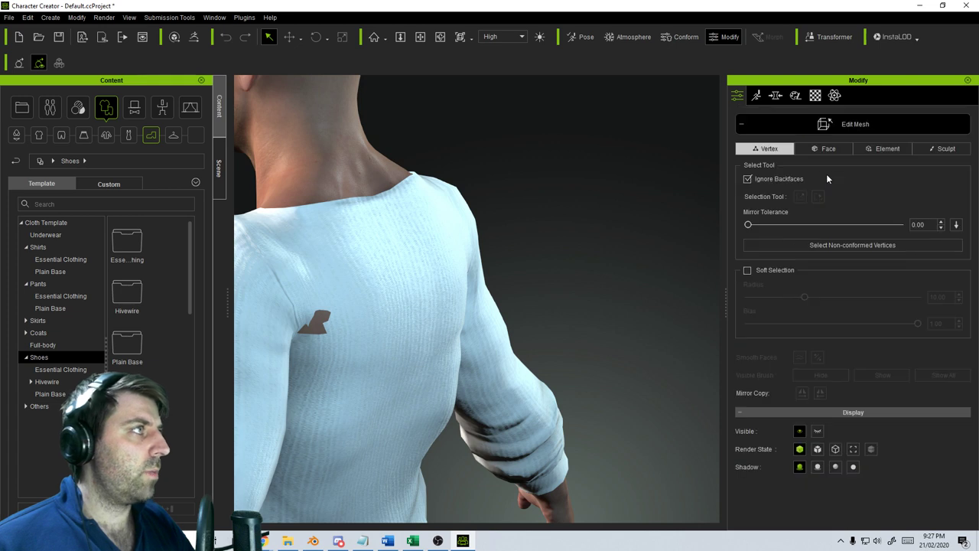
Try to select the shirt mesh around the skin patch on the upper back, including in Face mode
left_click(326, 328)
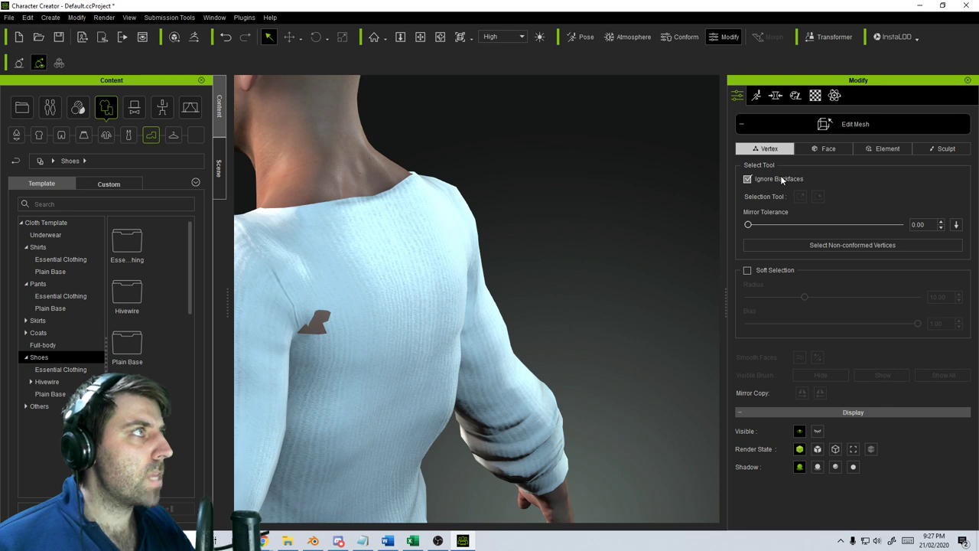
left_click_drag(379, 291, 257, 370)
scroll(623, 350, "down", 3)
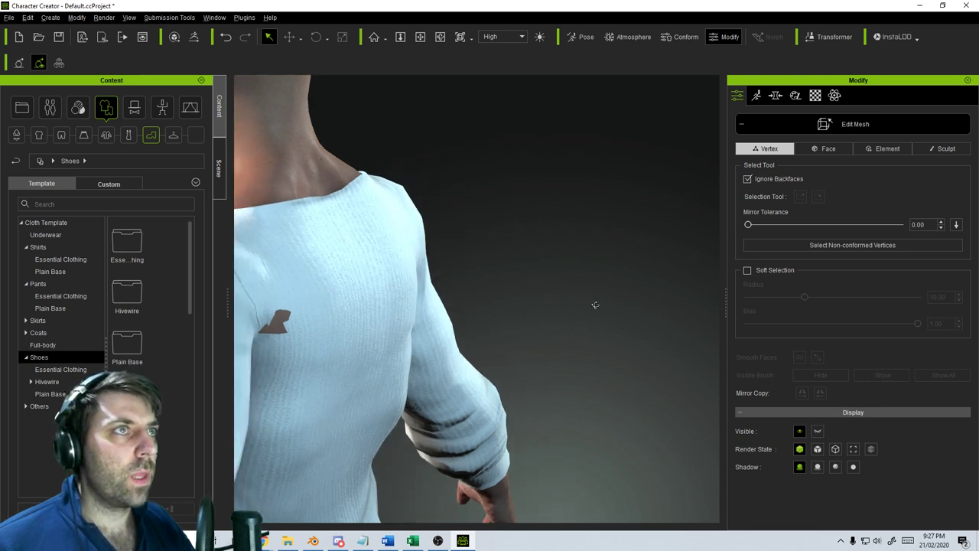
right_click_drag(594, 306, 407, 306)
scroll(601, 374, "down", 5)
middle_click_drag(602, 374, 465, 372)
right_click_drag(463, 372, 505, 320)
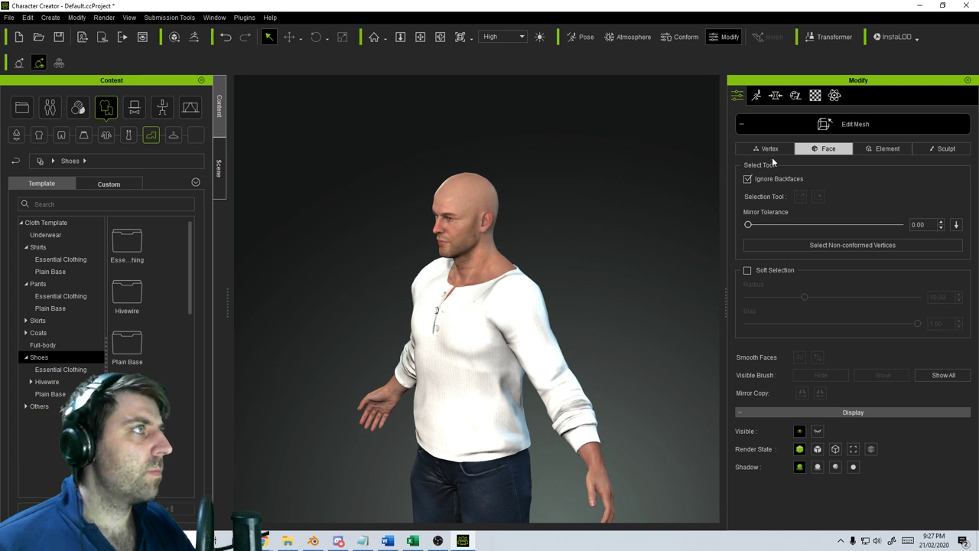
left_click(755, 96)
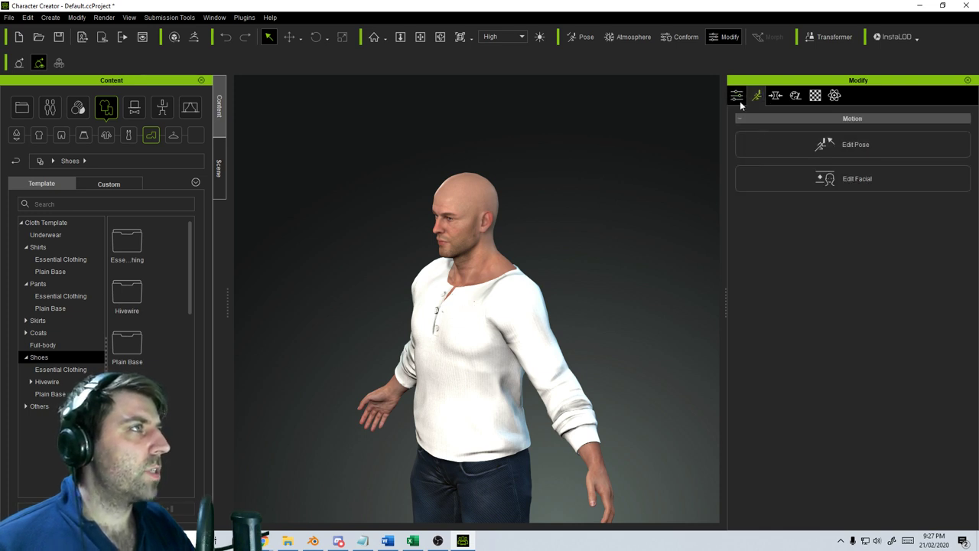
left_click(737, 96)
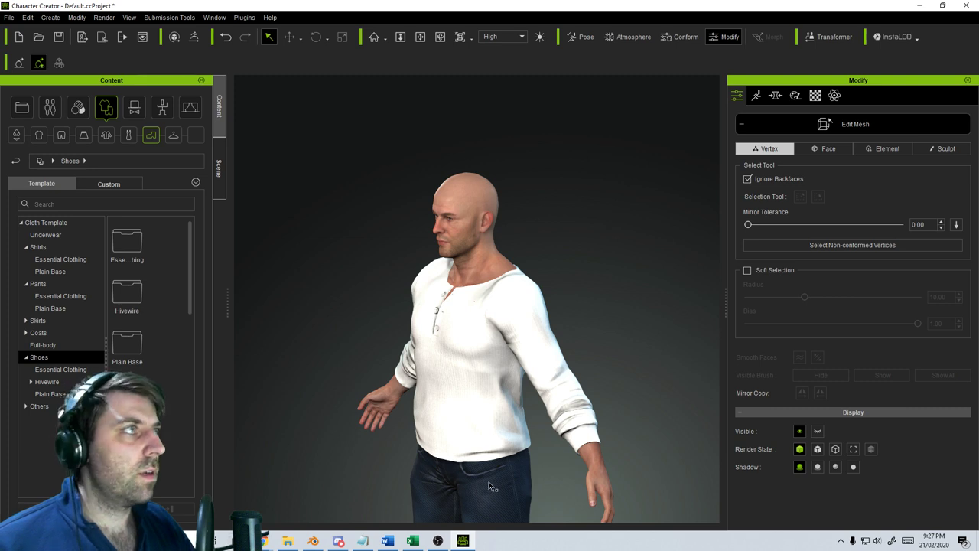
Make the Henley Longsleeve the object of the vertex mesh editing instead of the boots
scroll(491, 482, "down", 5)
middle_click_drag(522, 428, 529, 319)
middle_click_drag(505, 277, 507, 322)
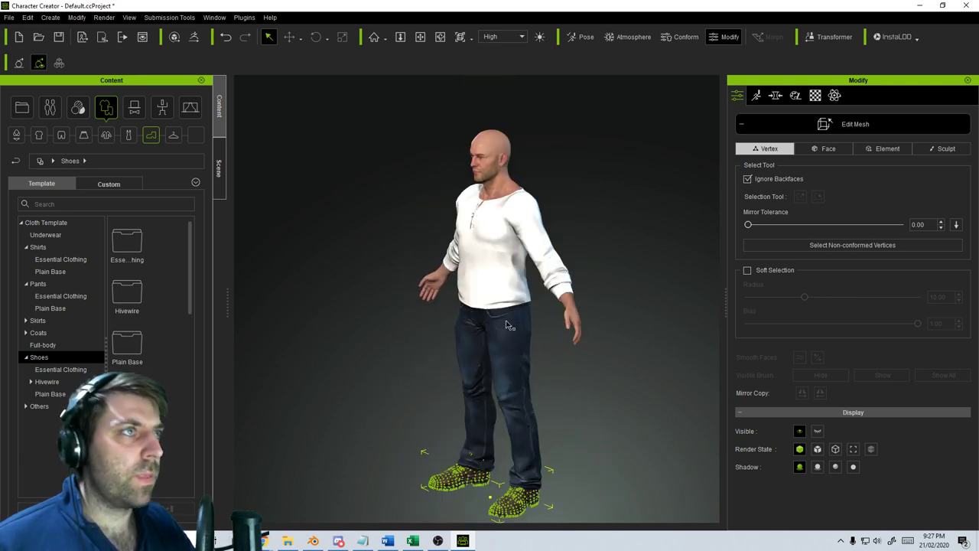
left_click(219, 167)
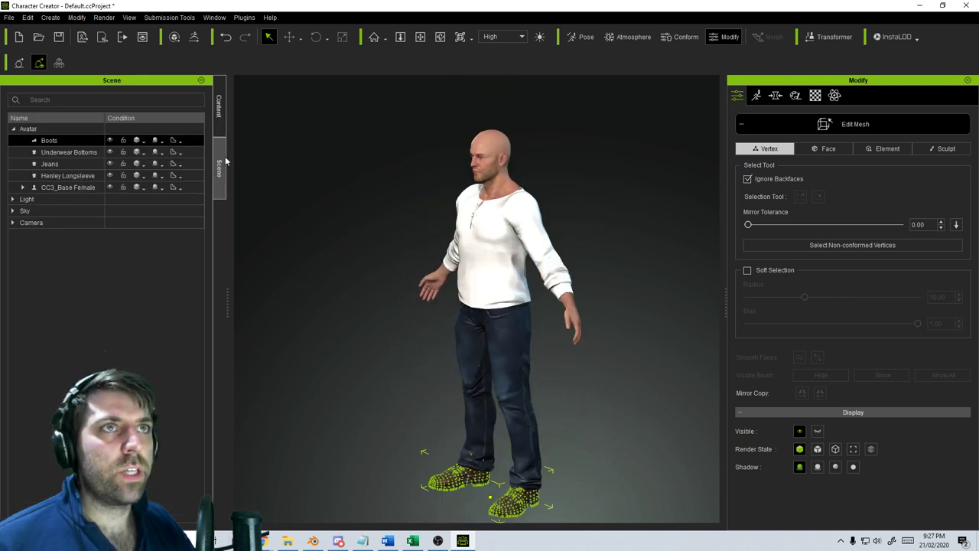
left_click(68, 176)
middle_click_drag(610, 272, 618, 312)
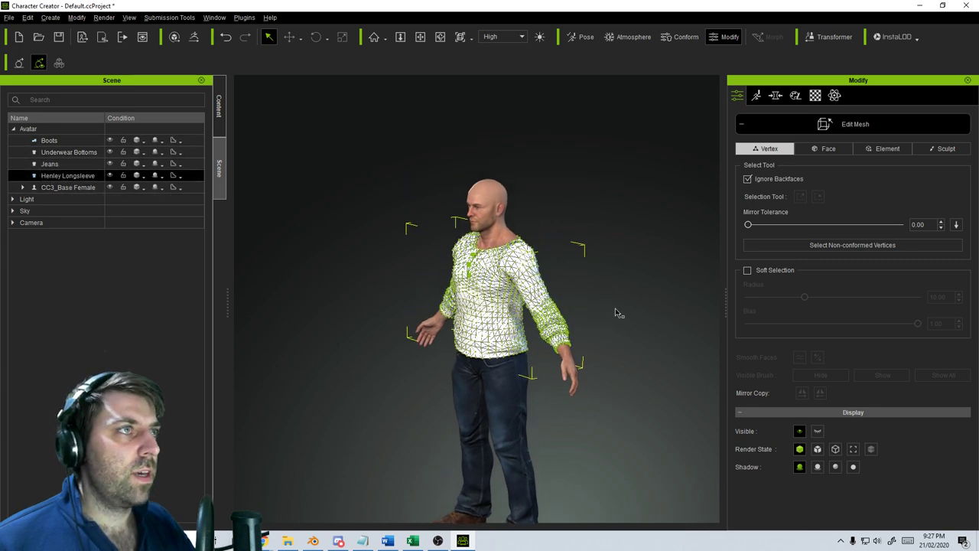
right_click_drag(618, 312, 413, 305)
scroll(472, 299, "up", 3)
scroll(473, 298, "up", 5)
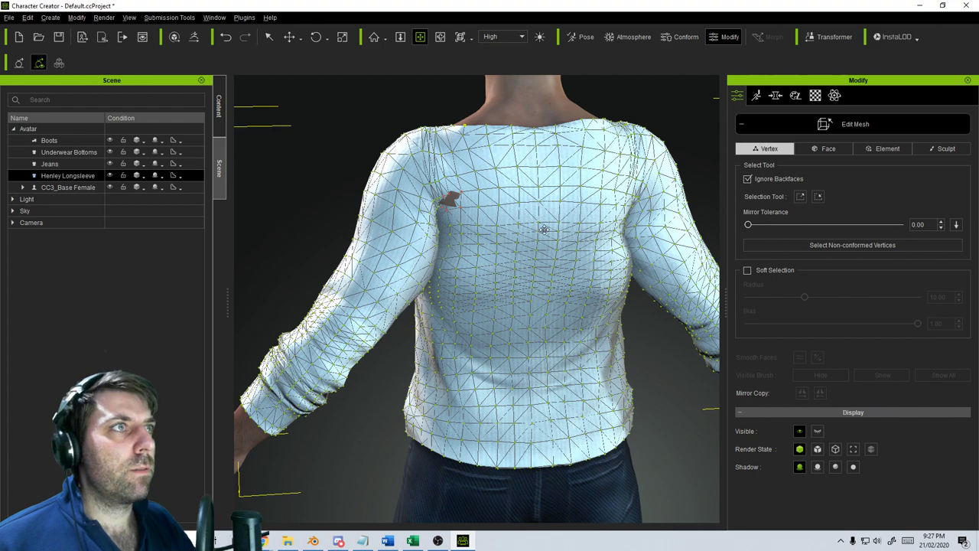
Examine the Henley Longsleeve mesh from the back, side and front, and the whole dressed figure
right_click_drag(544, 229, 462, 141)
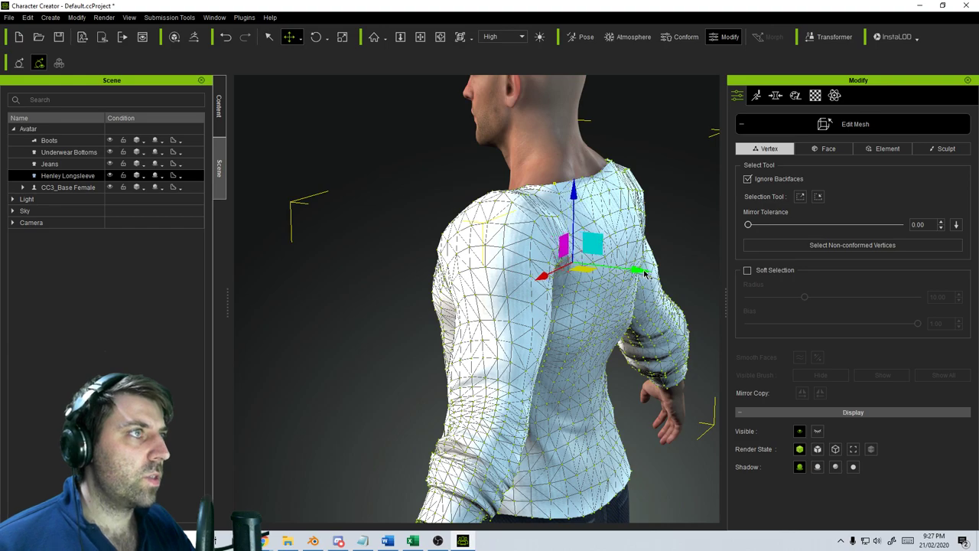
right_click_drag(688, 376, 289, 362)
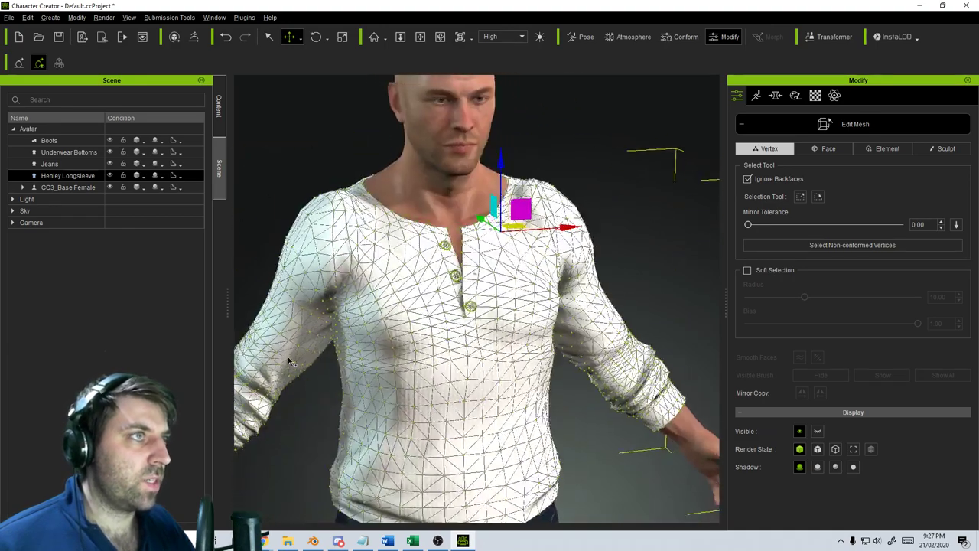
left_click(482, 262)
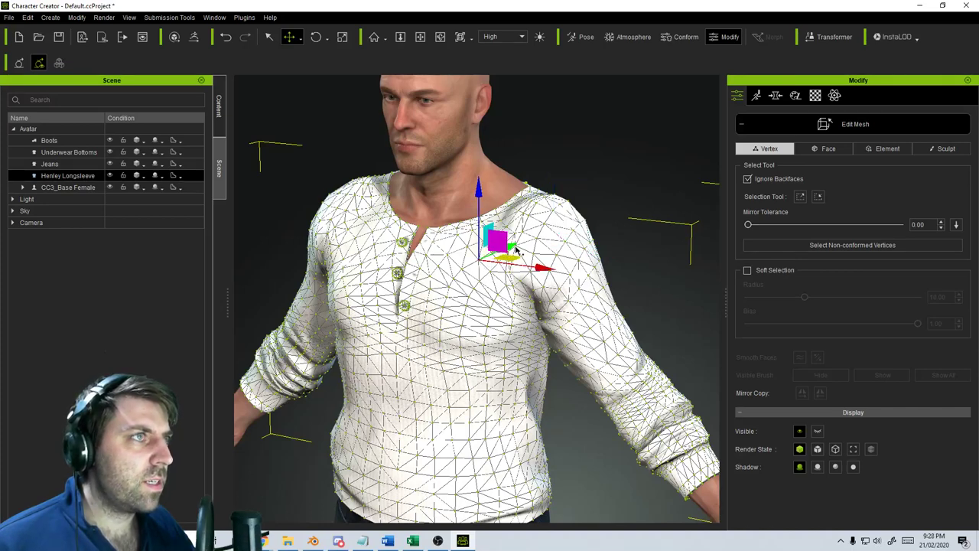
right_click_drag(563, 441, 598, 447)
scroll(578, 449, "down", 4)
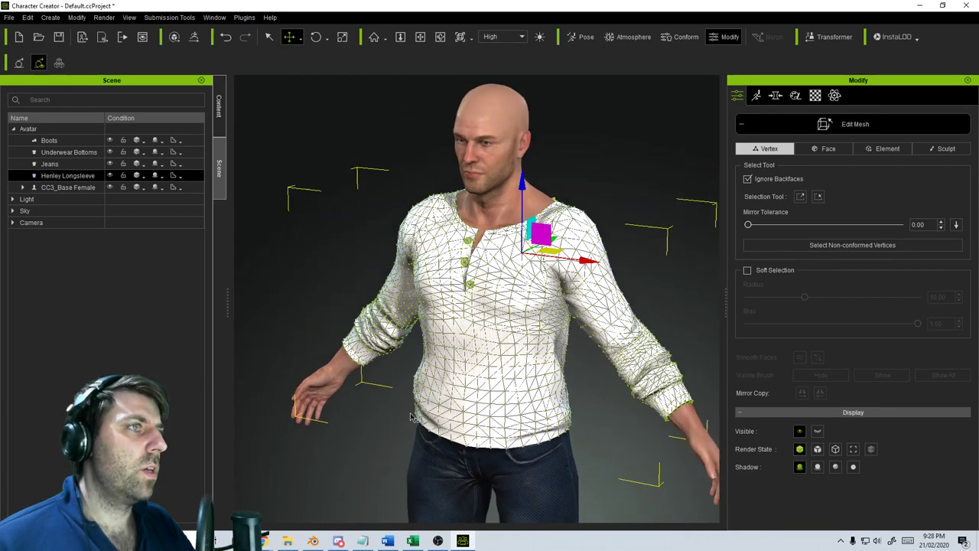
right_click_drag(367, 419, 533, 344)
scroll(514, 413, "down", 4)
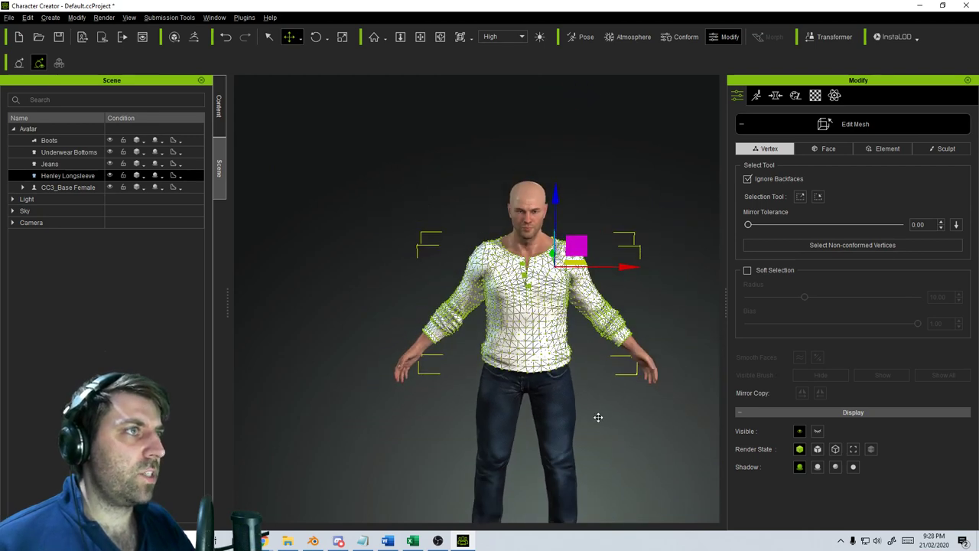
middle_click_drag(599, 417, 587, 406)
Save the project as Ryan_REAL in the Markom3D\LCA2020\Characters folder on drive D
left_click(8, 17)
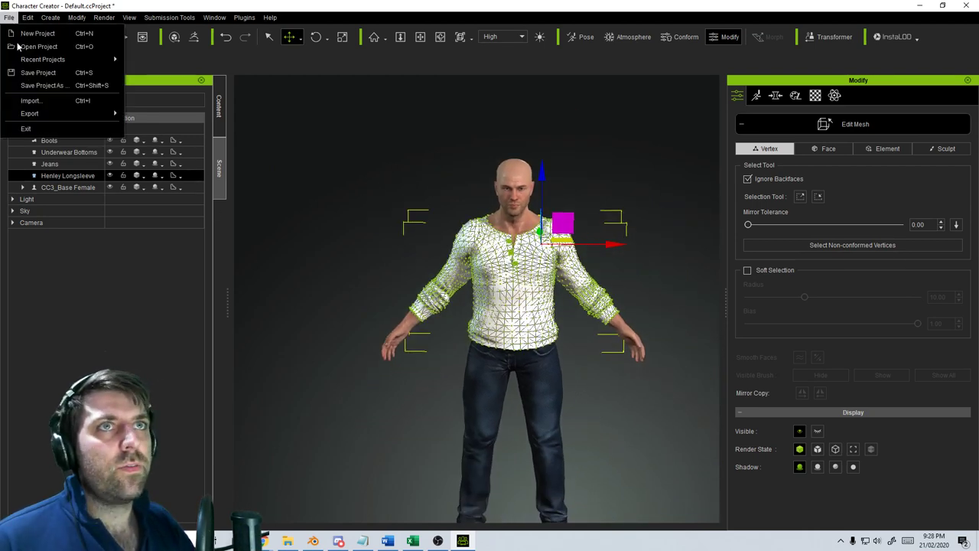
left_click(59, 73)
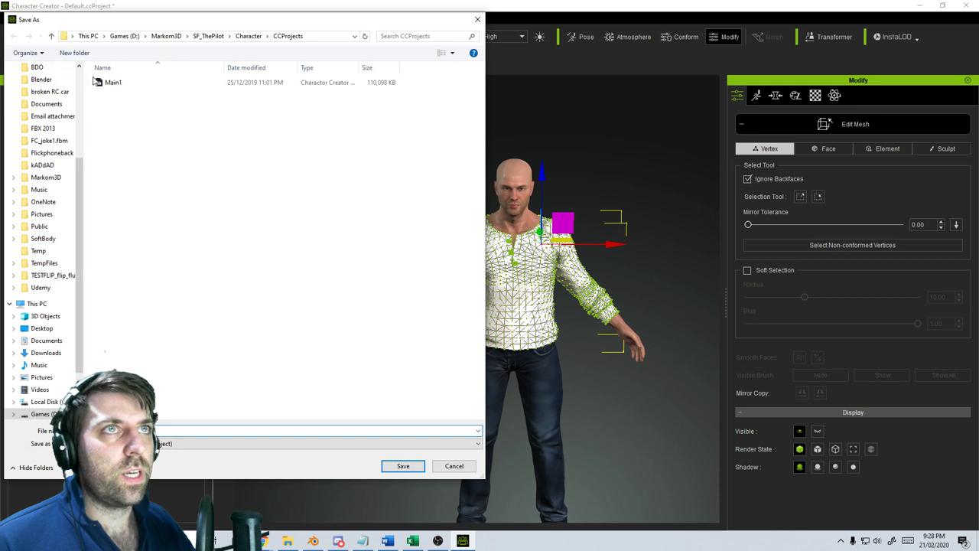
scroll(60, 306, "up", 6)
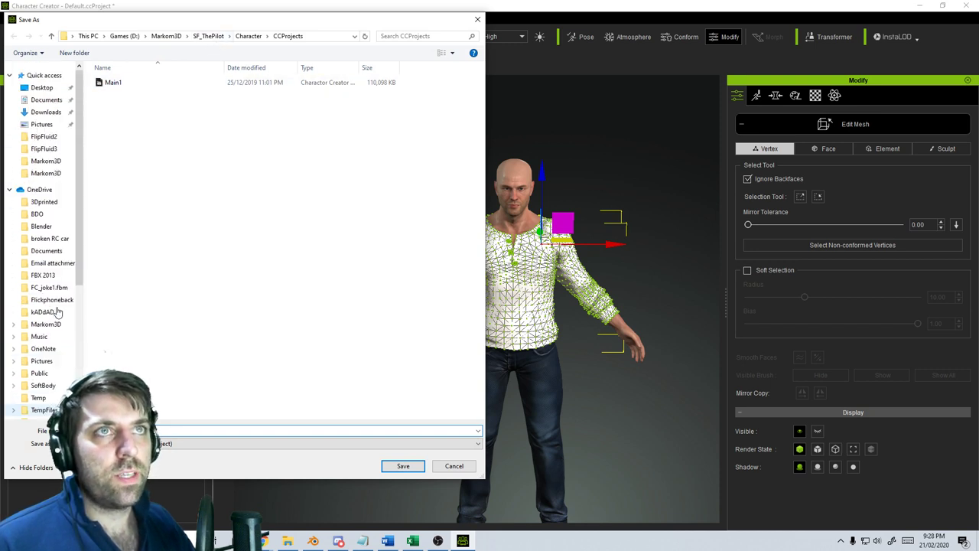
scroll(50, 334, "down", 6)
scroll(50, 341, "down", 2)
left_click(45, 353)
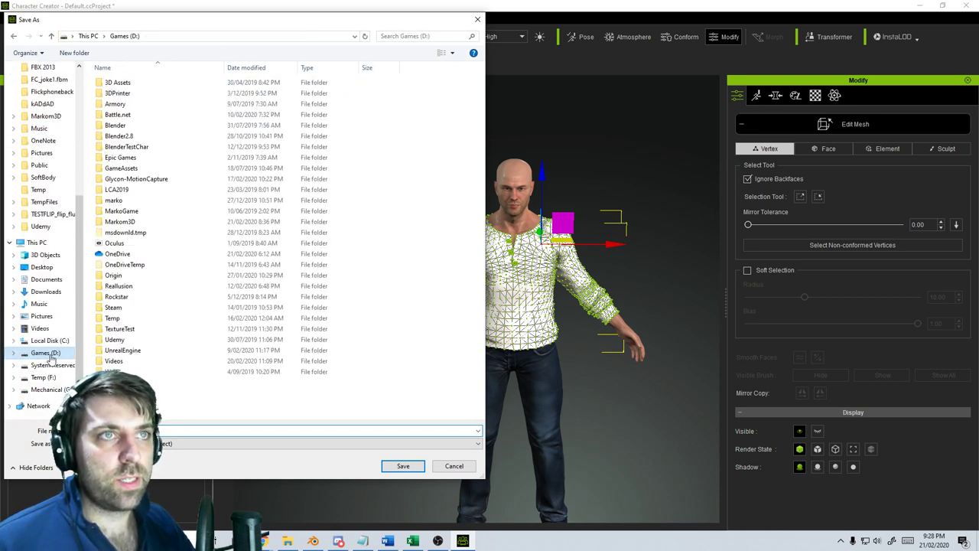
left_click(137, 222)
double_click(138, 222)
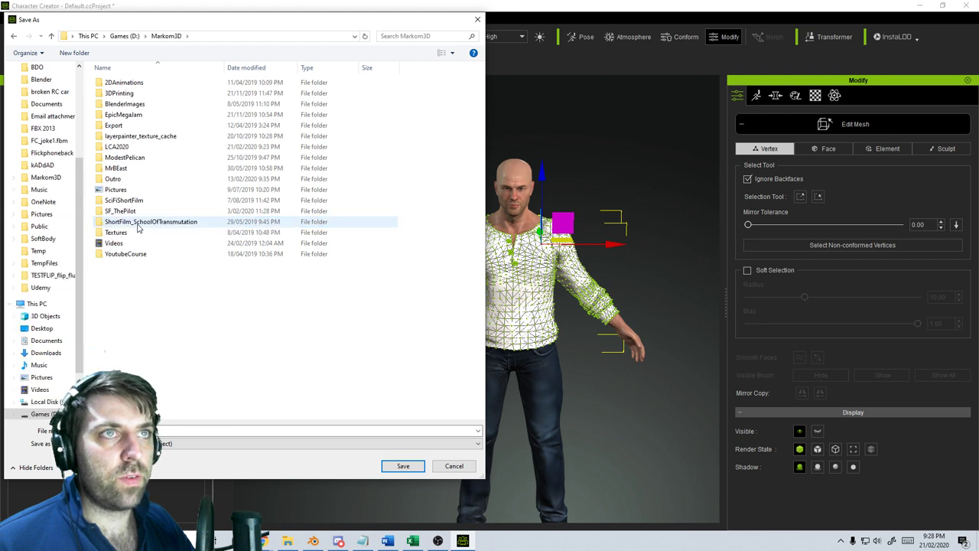
double_click(136, 153)
double_click(126, 93)
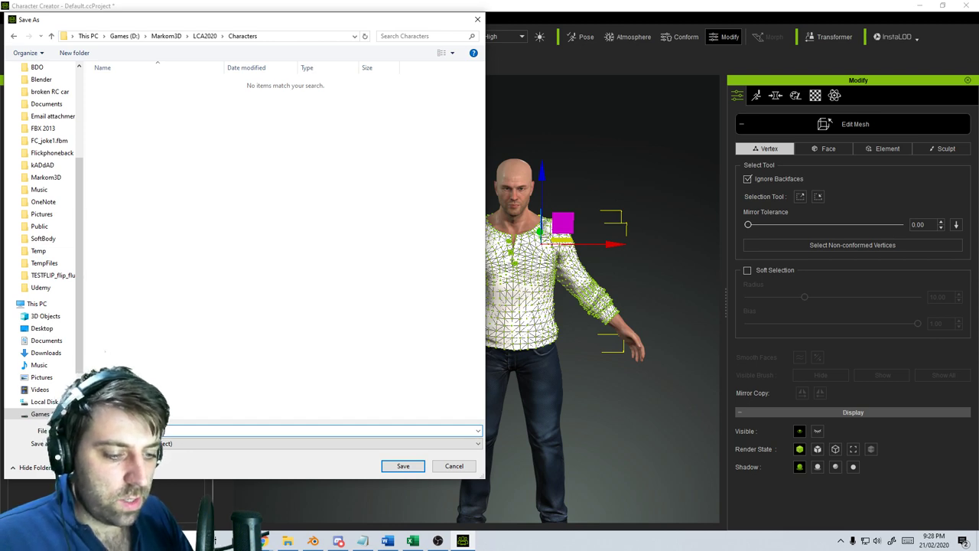
key("Return")
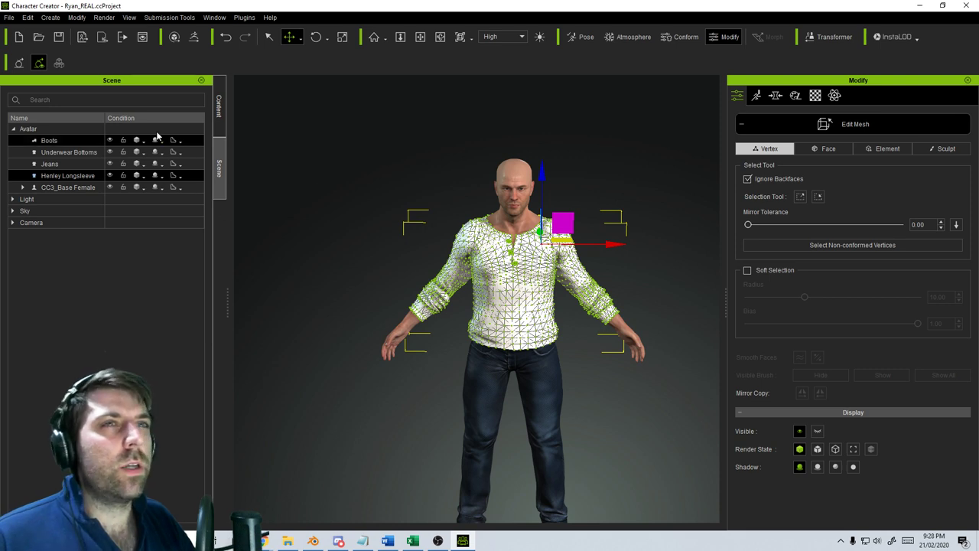
Try the Dawn hair preset on the character, check it from the side, and delete it
left_click(220, 107)
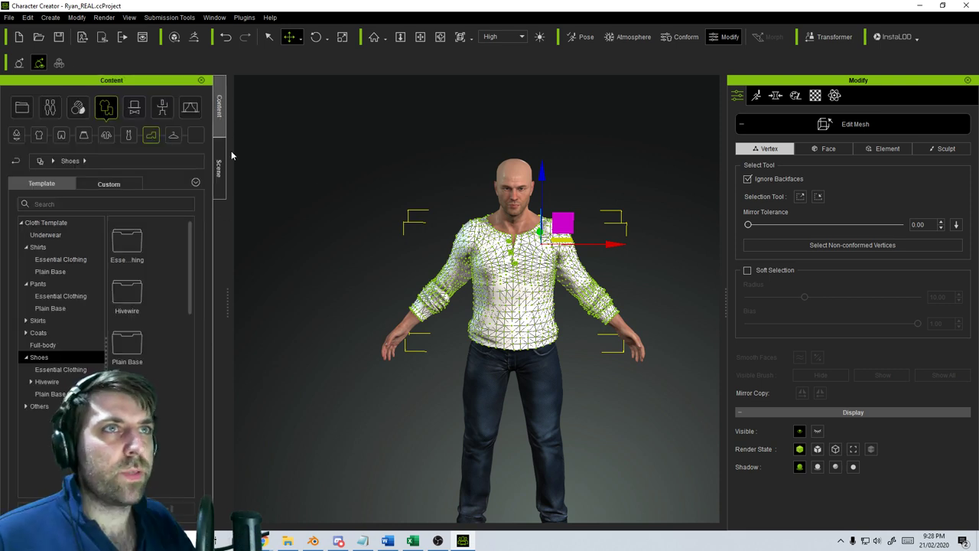
left_click(163, 110)
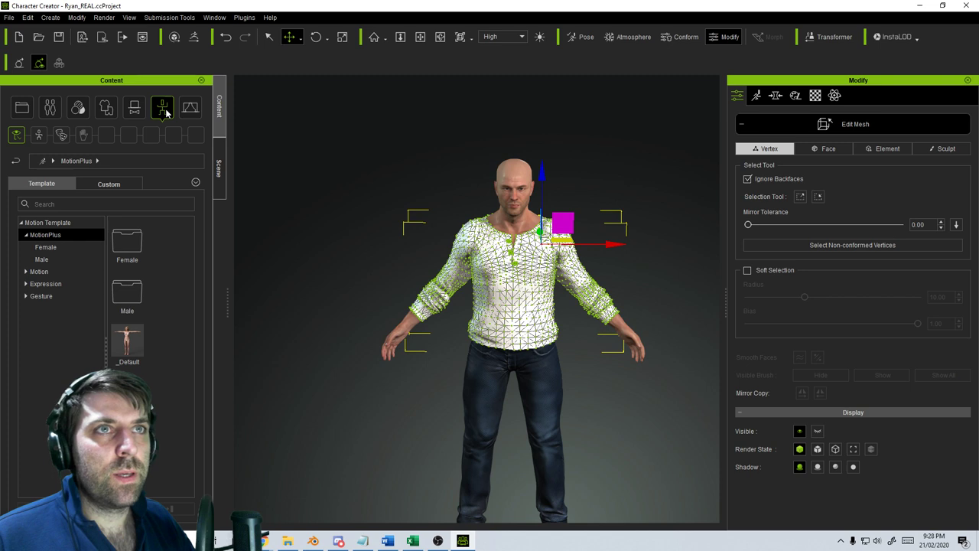
left_click(49, 107)
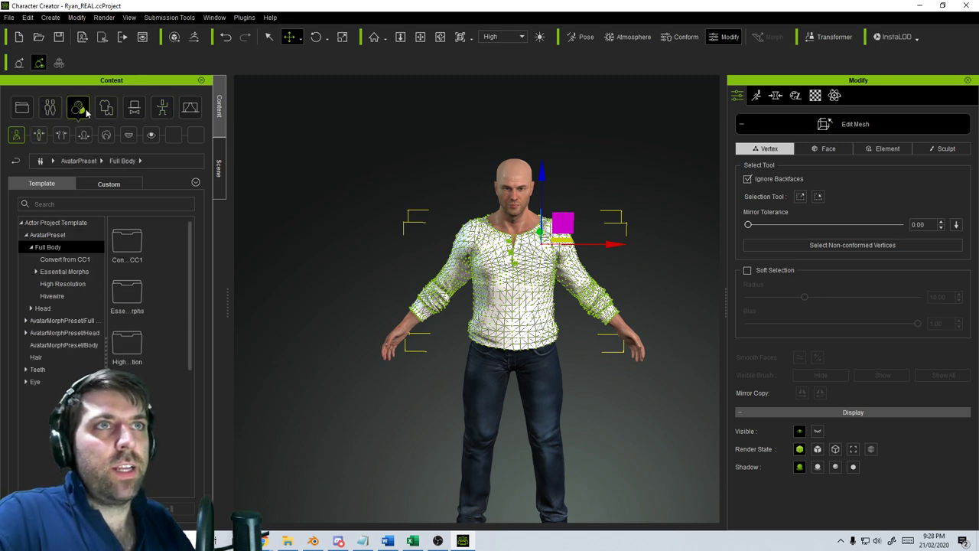
left_click(106, 135)
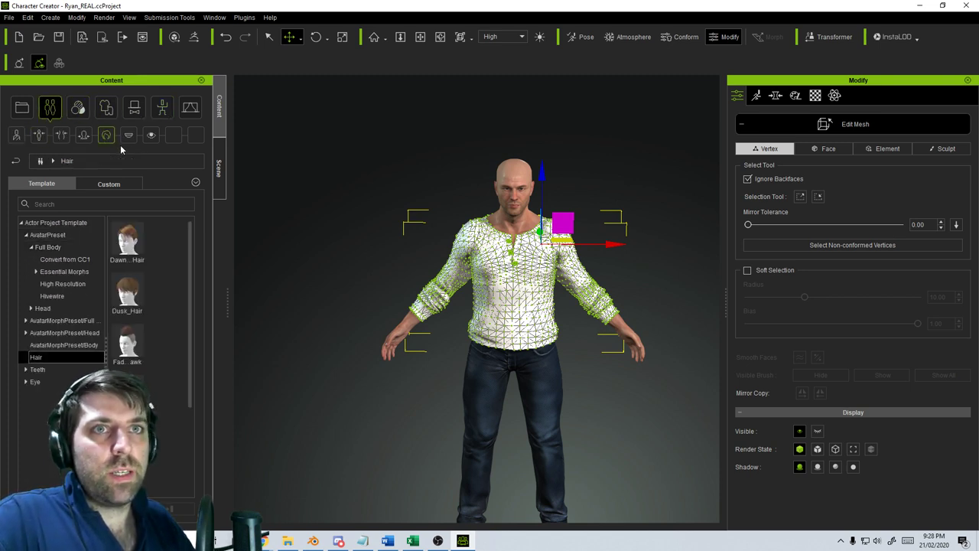
double_click(135, 250)
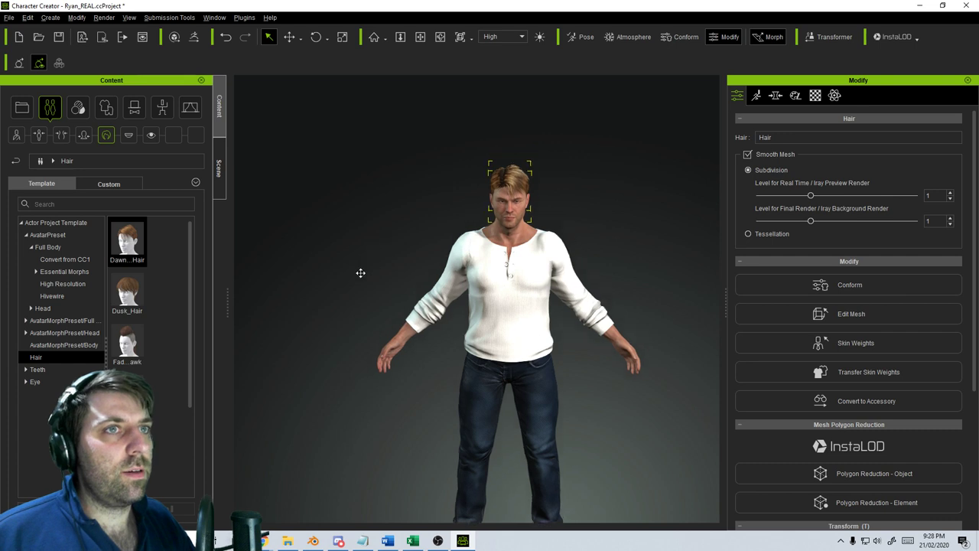
middle_click_drag(360, 273, 444, 313)
mouse_move(444, 313)
right_mouse_down()
mouse_move(681, 305)
mouse_move(330, 317)
mouse_move(643, 283)
mouse_move(684, 299)
mouse_move(444, 313)
mouse_move(448, 295)
right_mouse_up()
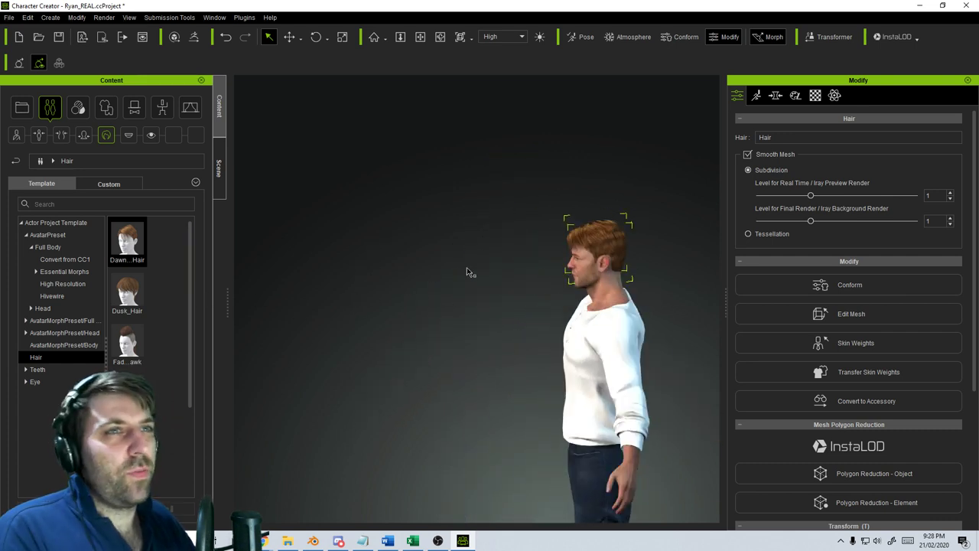
key("Delete")
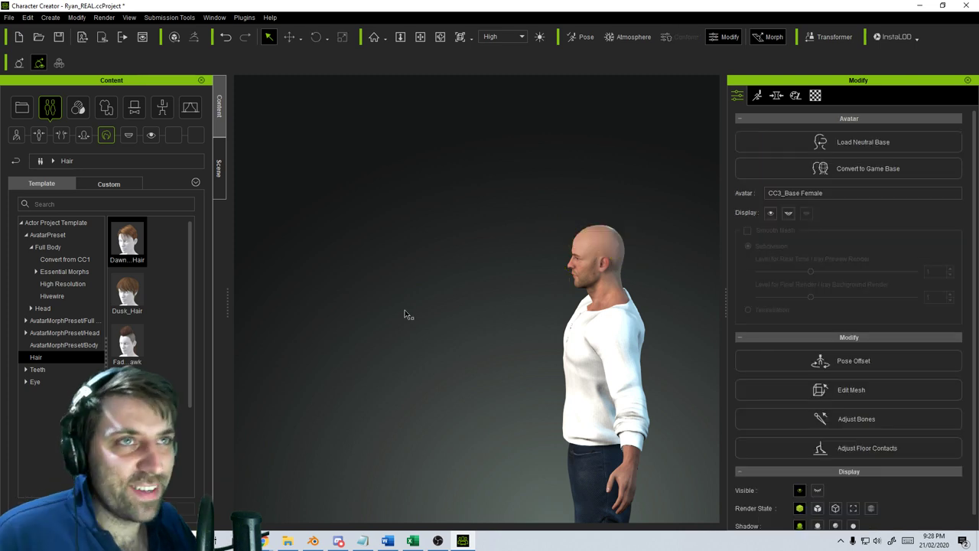
Set up a clothed-character FBX export with the Blender preset, the Mesh option and Delete Hidden Faces enabled
left_click(28, 17)
left_click(9, 17)
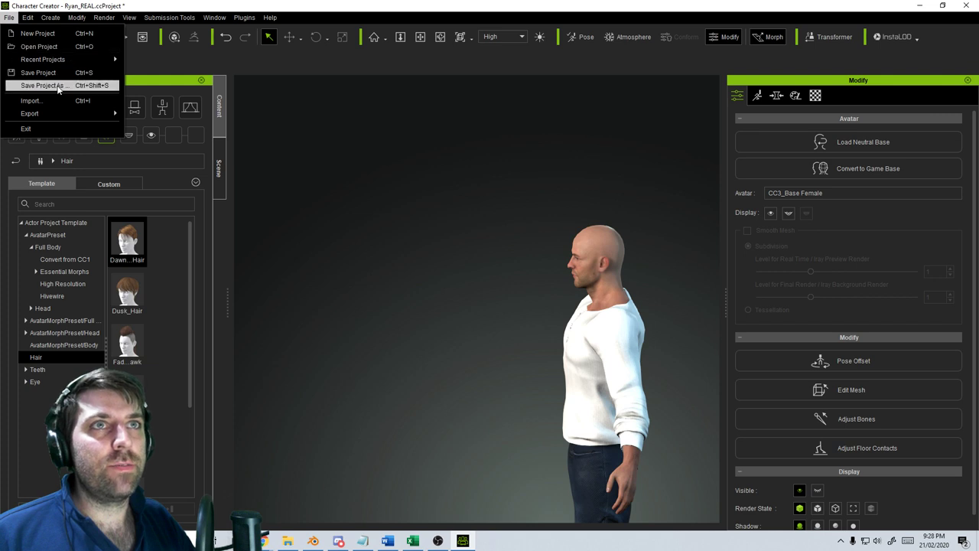
mouse_move(53, 115)
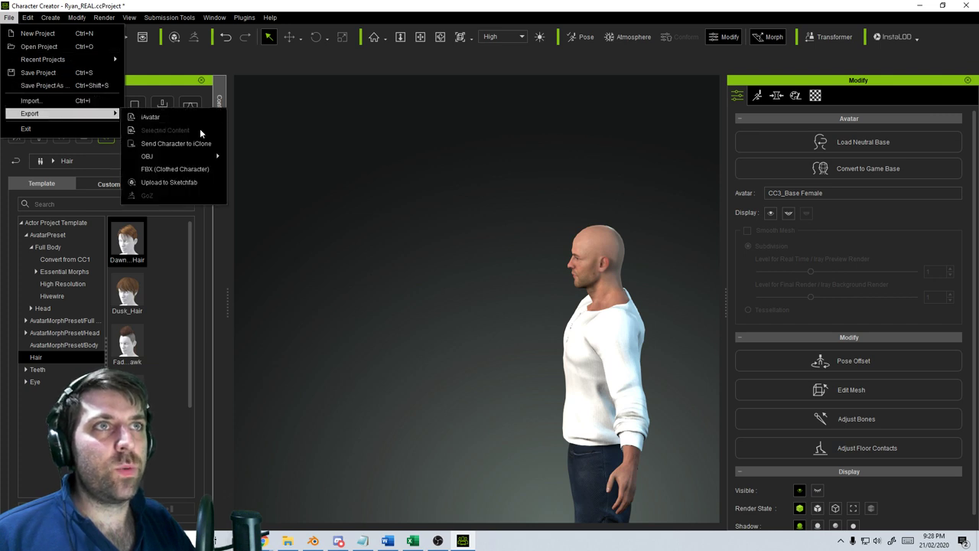
left_click(189, 167)
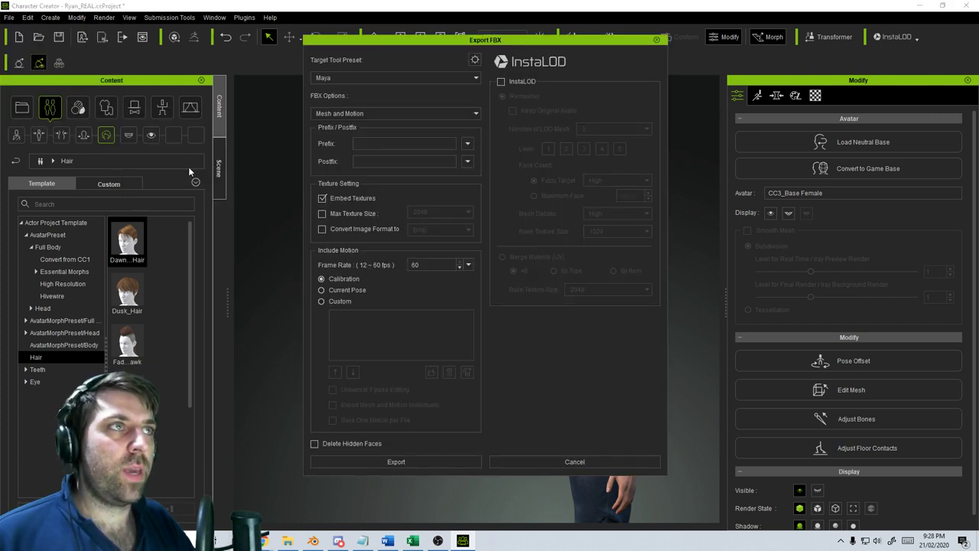
left_click(366, 79)
left_click(372, 129)
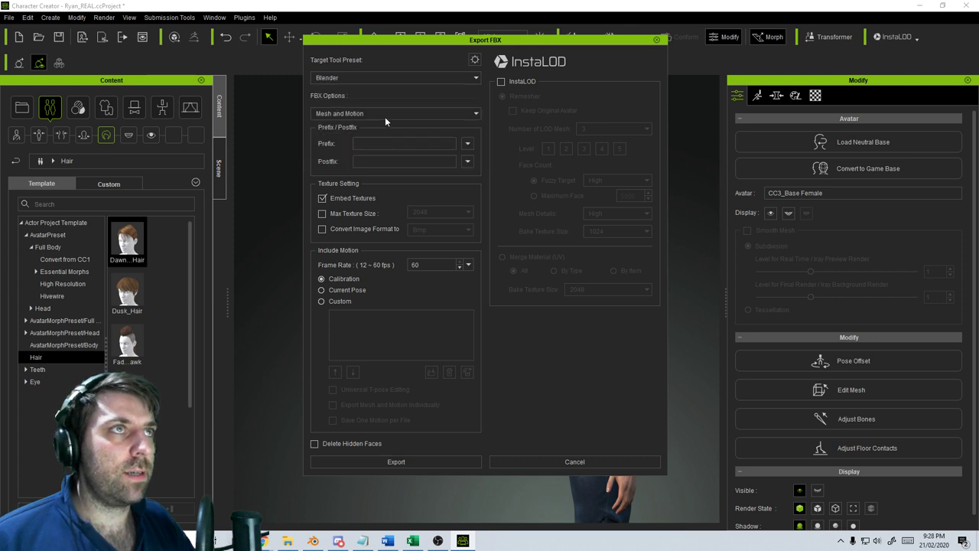
left_click(386, 115)
left_click(390, 123)
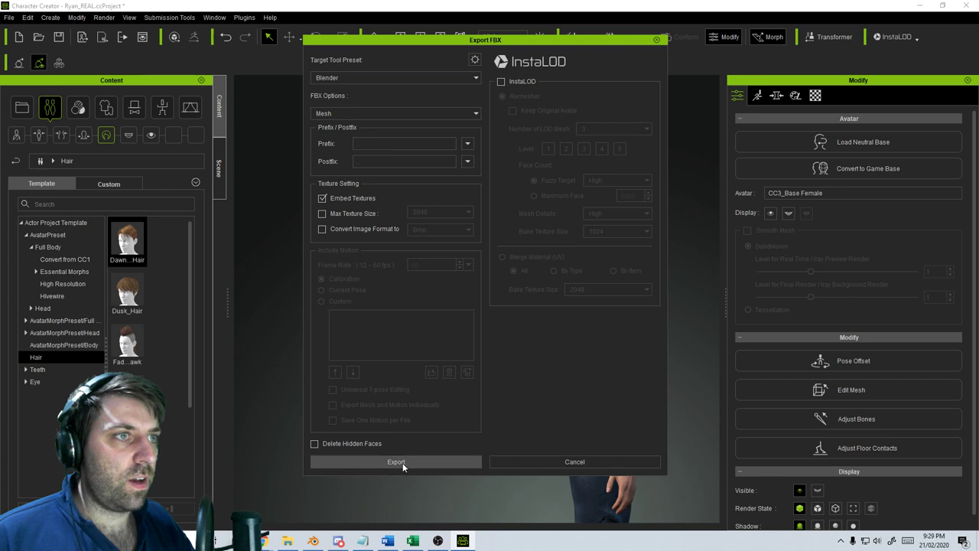
left_click(315, 444)
Export the FBX, named after the character, to the Markom3D\LCA2020\Characters folder on drive D
left_click(372, 461)
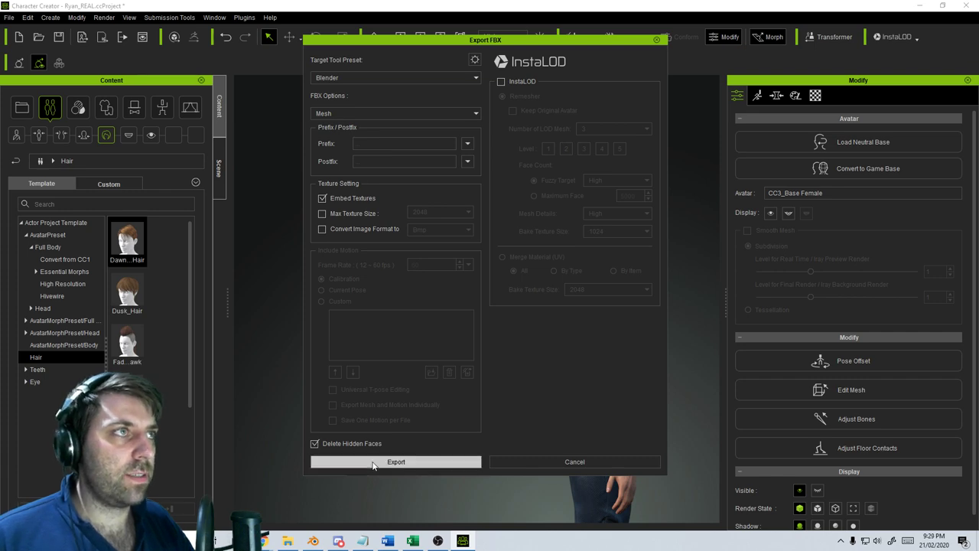
left_click(475, 313)
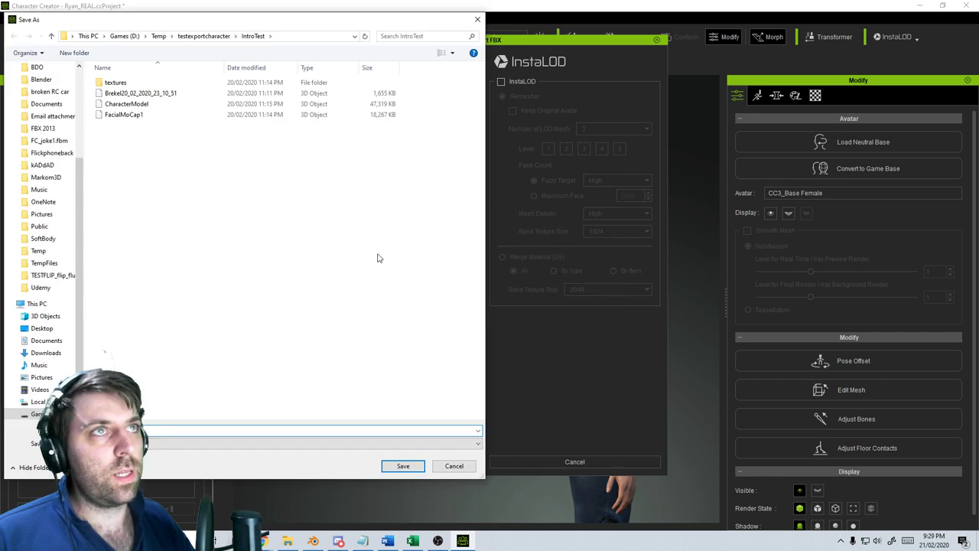
scroll(63, 264, "up", 2)
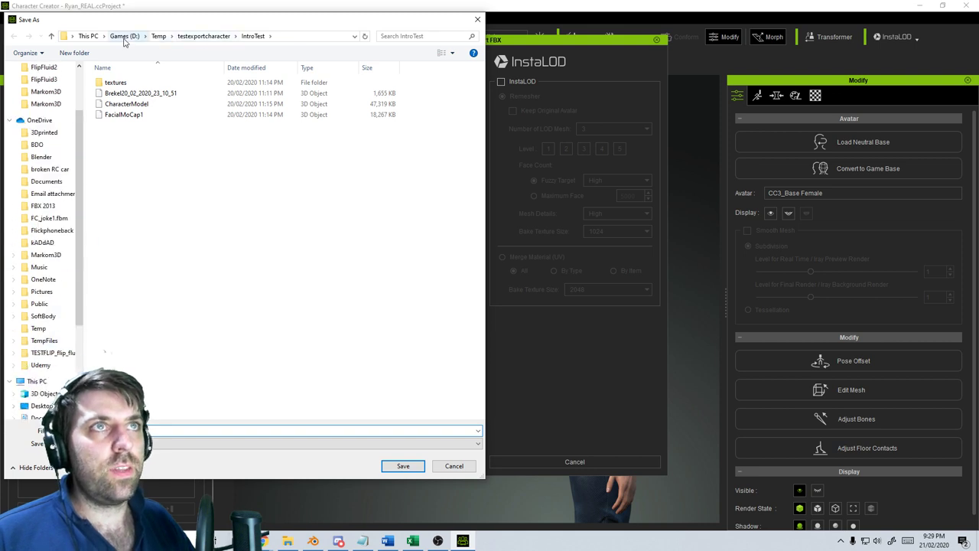
left_click(125, 36)
double_click(141, 223)
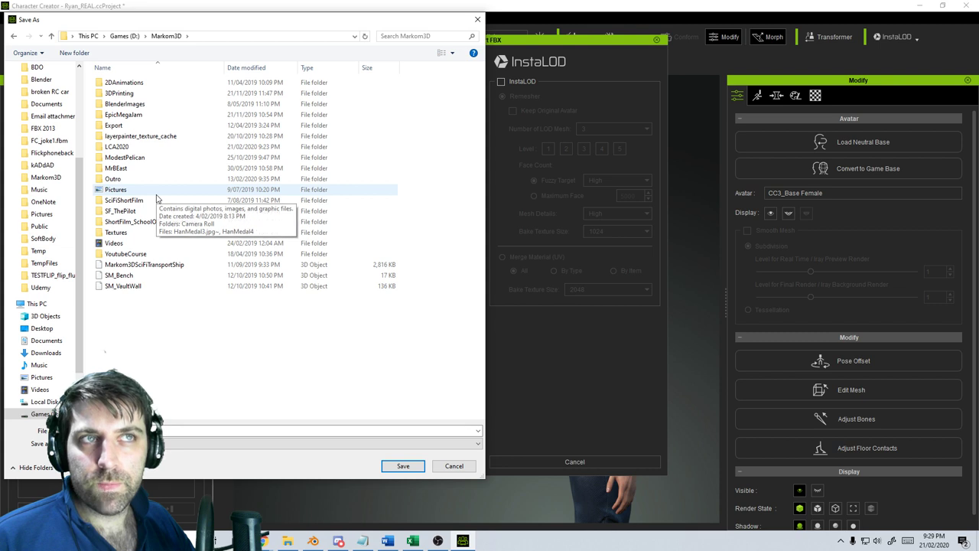
double_click(156, 147)
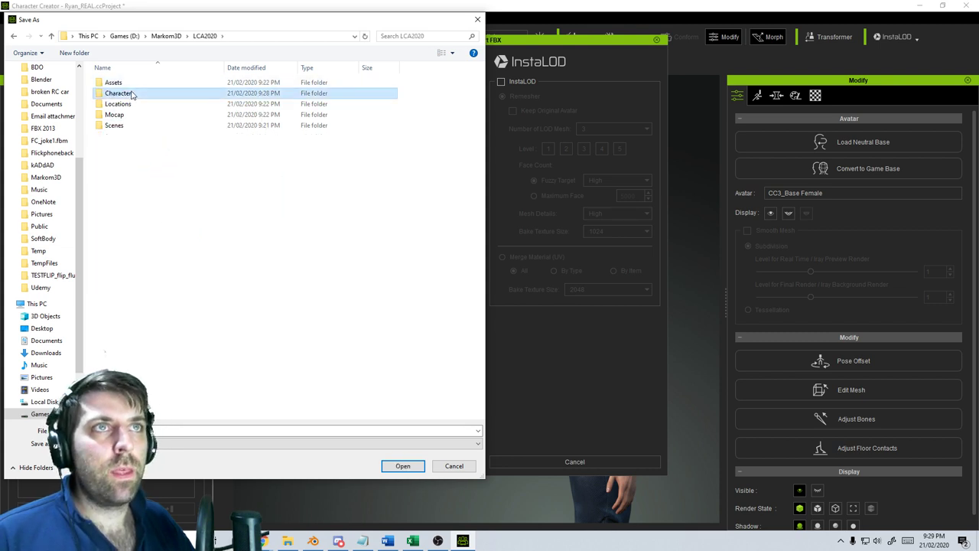
double_click(131, 92)
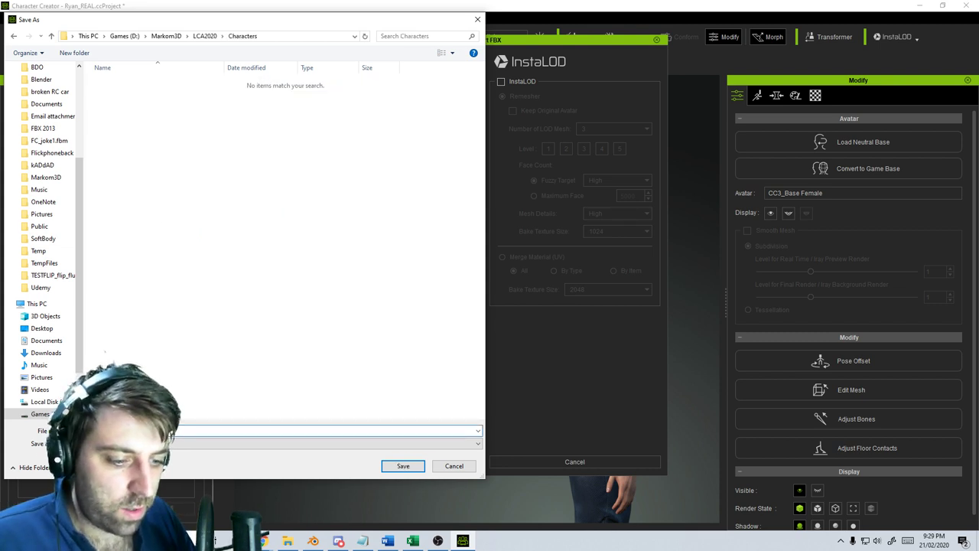
type("Rya")
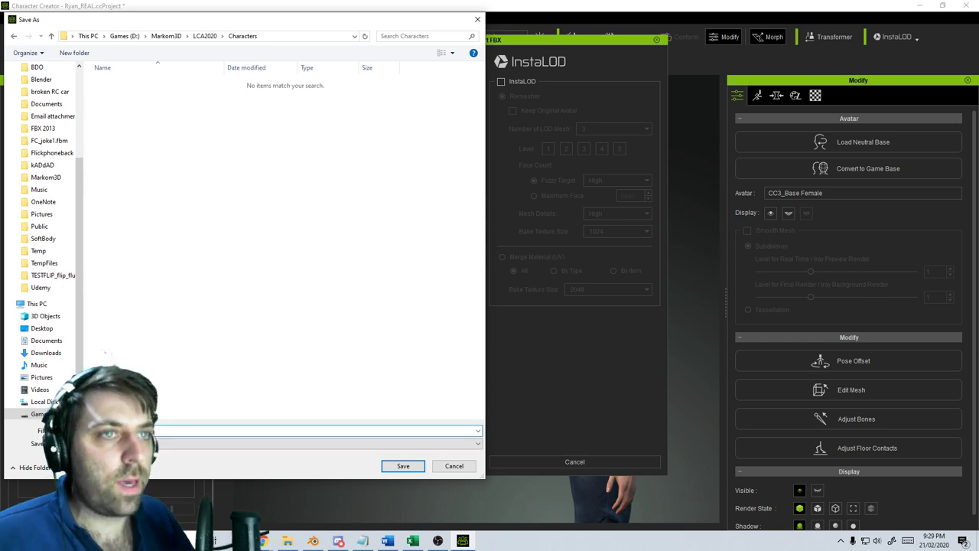
left_click(403, 468)
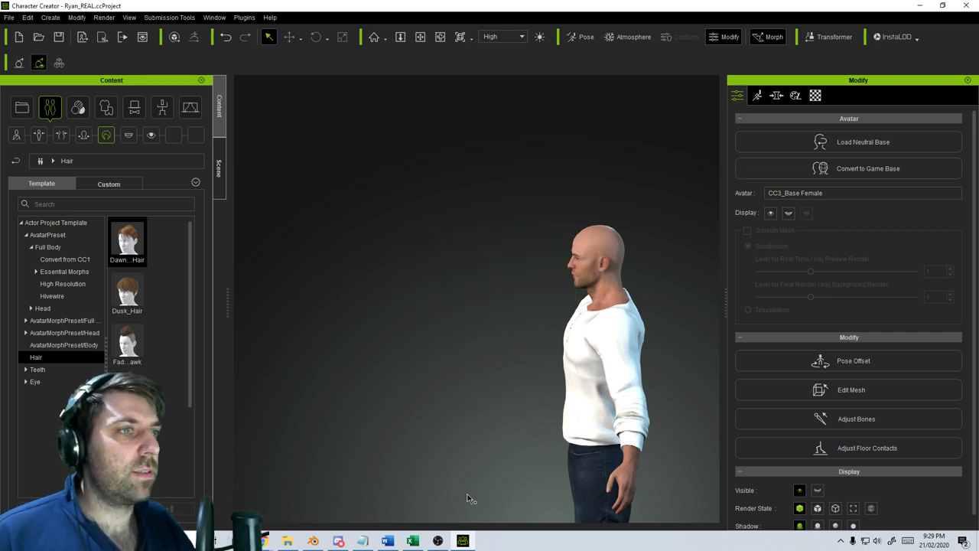
Switch to Blender, delete the default cube and import the character's FBX from the Markom3D\LCA2020\Characters folder on drive D
left_click(313, 541)
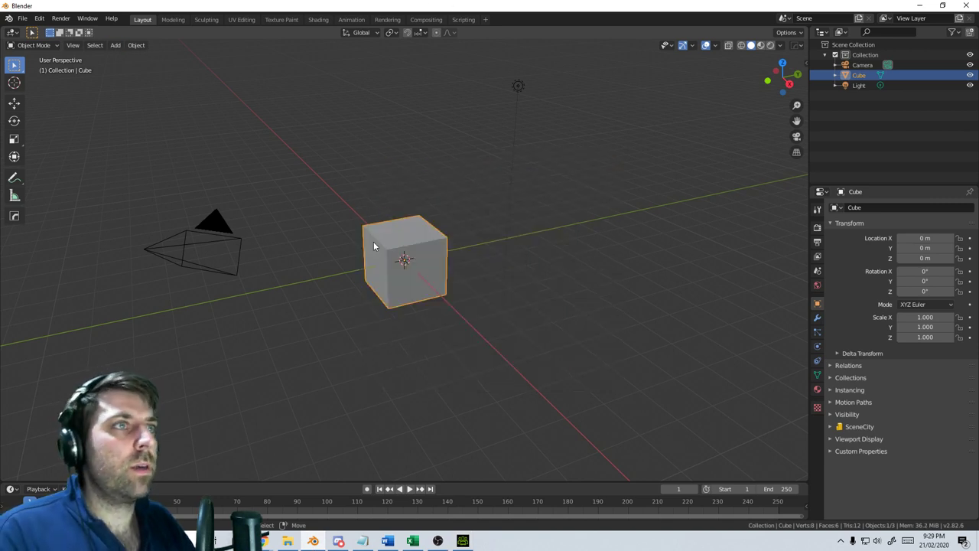
key("Delete")
left_click(22, 19)
mouse_move(59, 156)
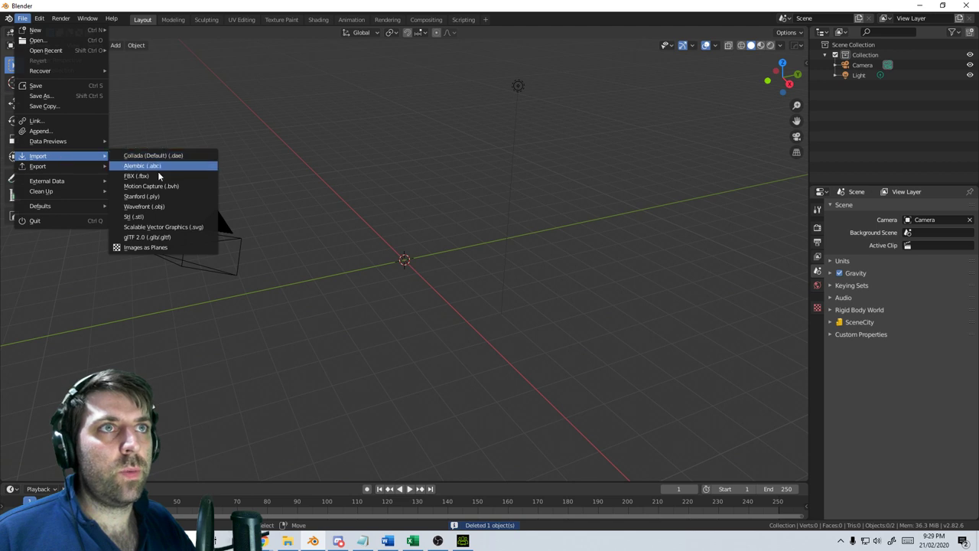
left_click(157, 174)
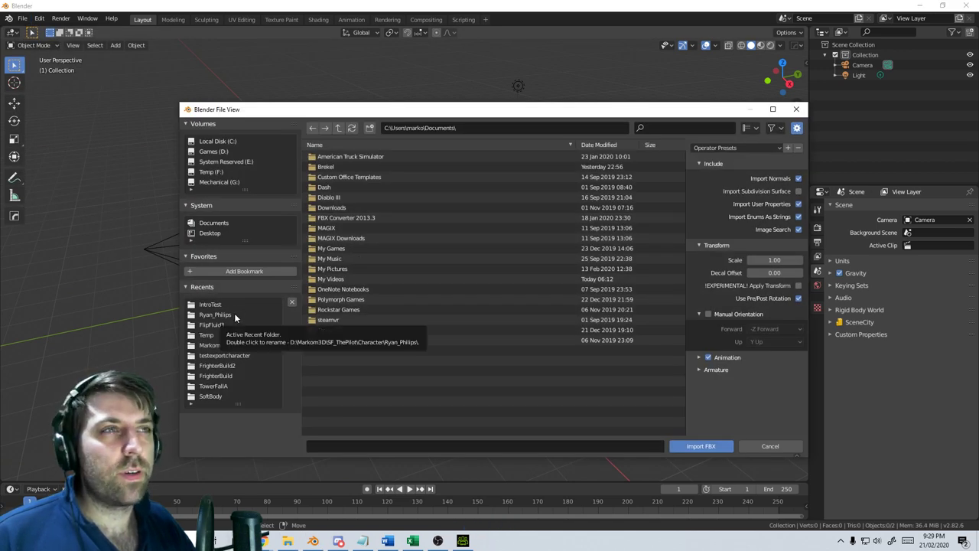
left_click(229, 152)
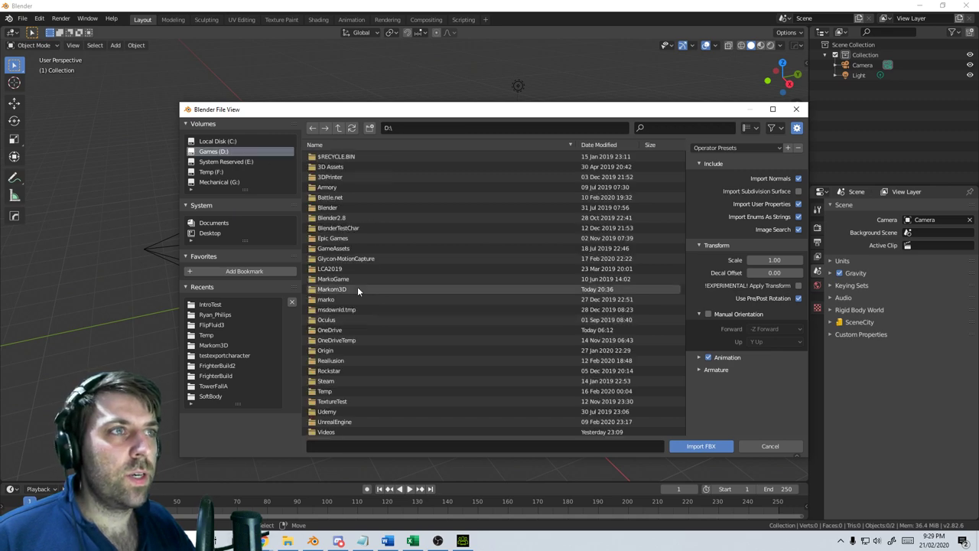
double_click(358, 289)
double_click(346, 218)
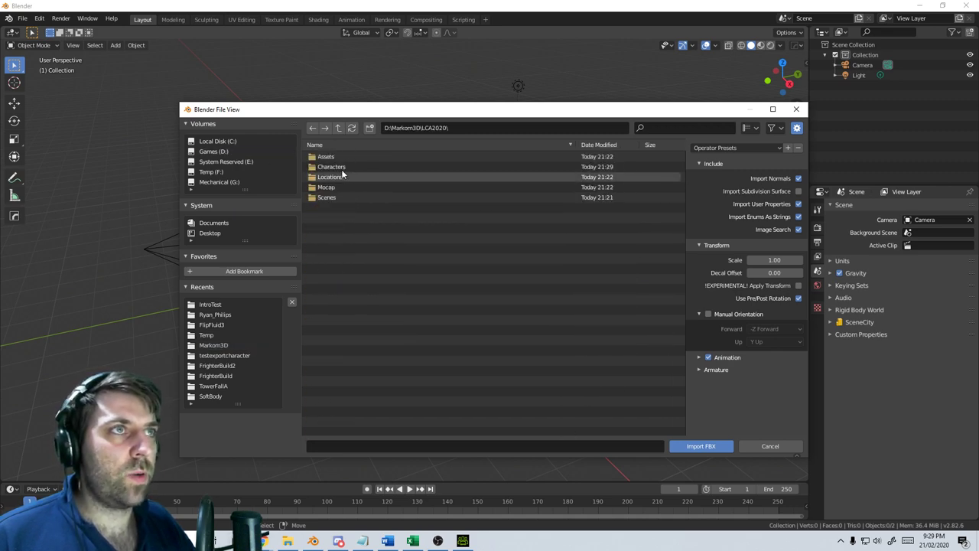
double_click(343, 177)
left_click(339, 166)
double_click(340, 167)
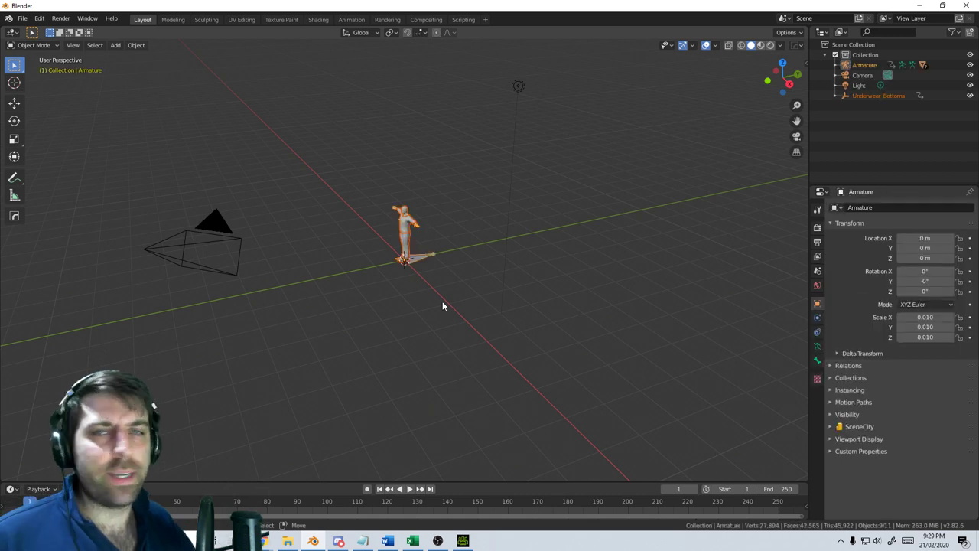
Select every object in the scene and apply its scale
scroll(392, 301, "up", 5)
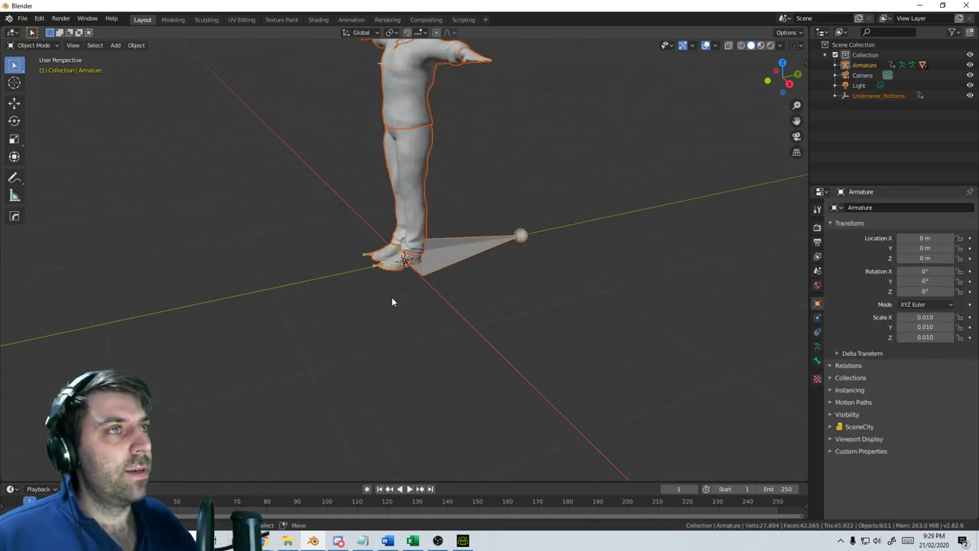
scroll(341, 313, "down", 4)
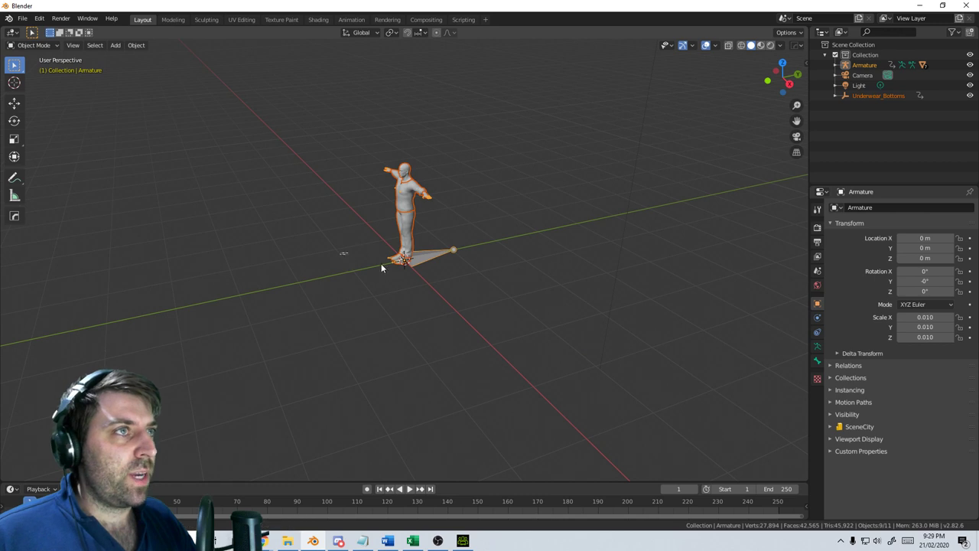
left_click(340, 175)
scroll(366, 208, "down", 3)
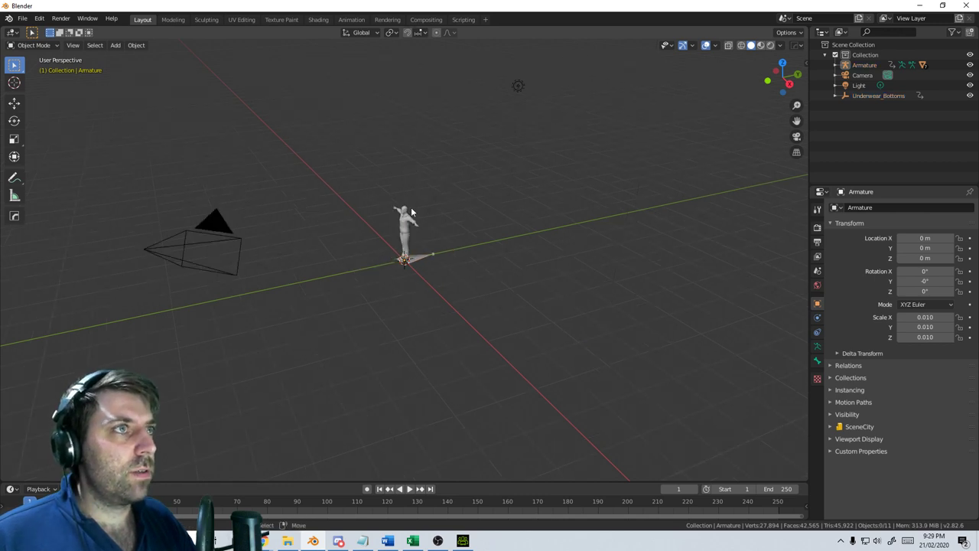
middle_click_drag(335, 225, 426, 234)
scroll(485, 291, "up", 6)
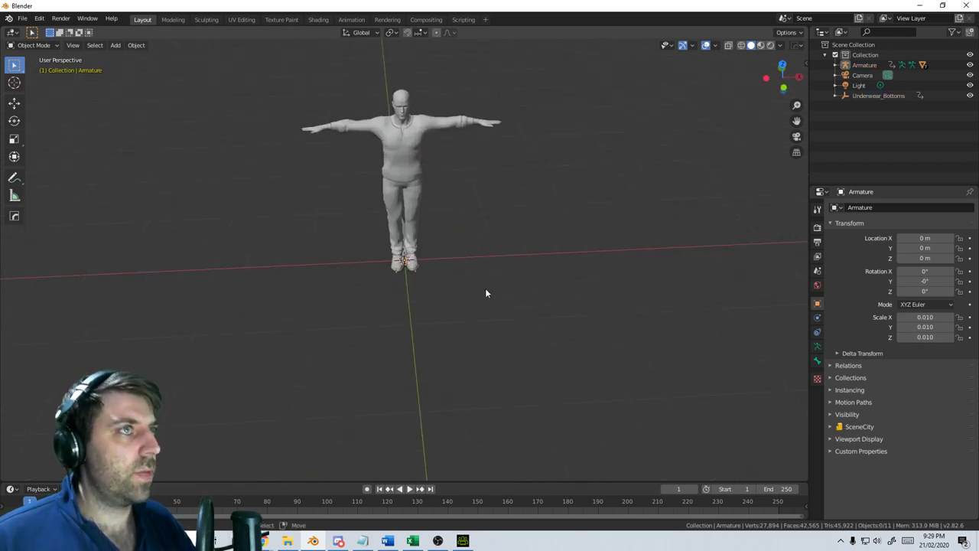
middle_click_drag(485, 291, 462, 209)
key("a")
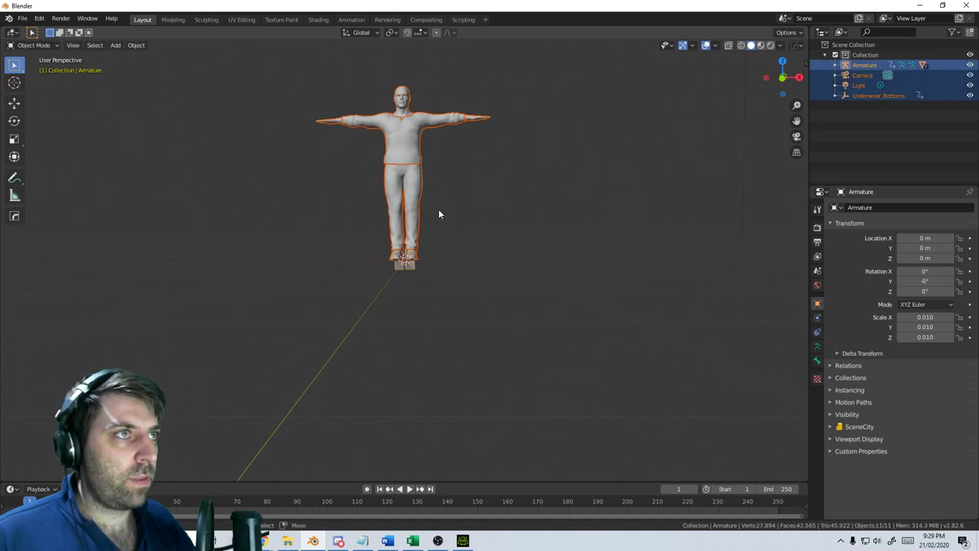
key("ctrl+a")
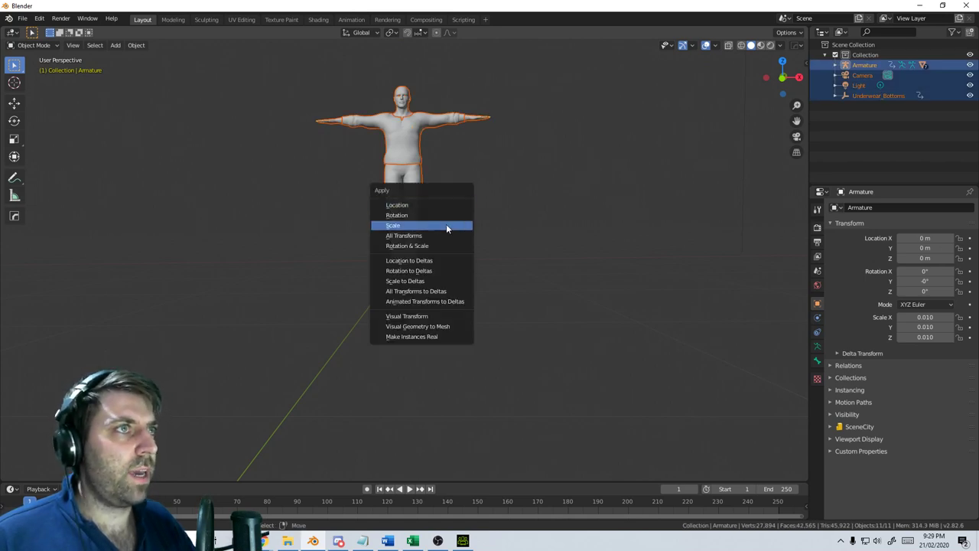
left_click(447, 223)
scroll(463, 205, "down", 2)
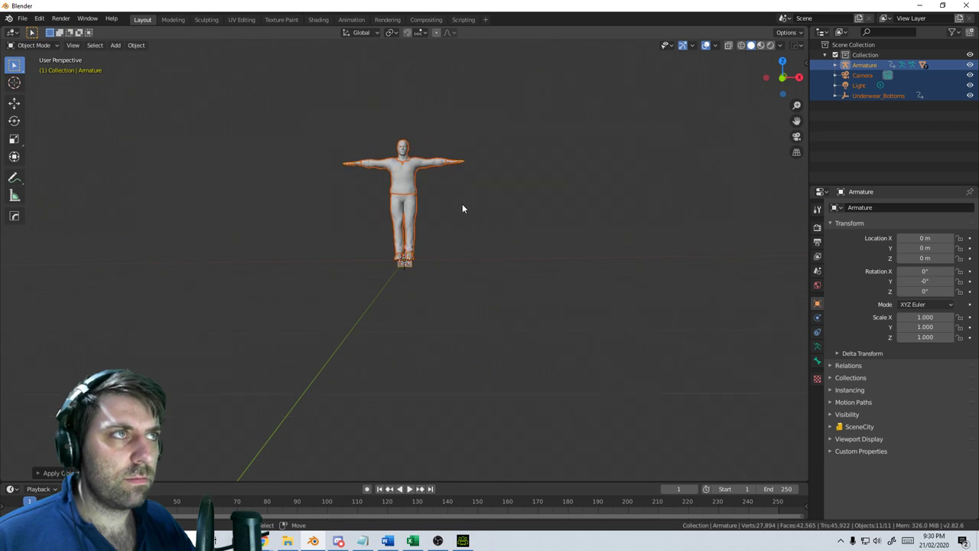
left_click(450, 240)
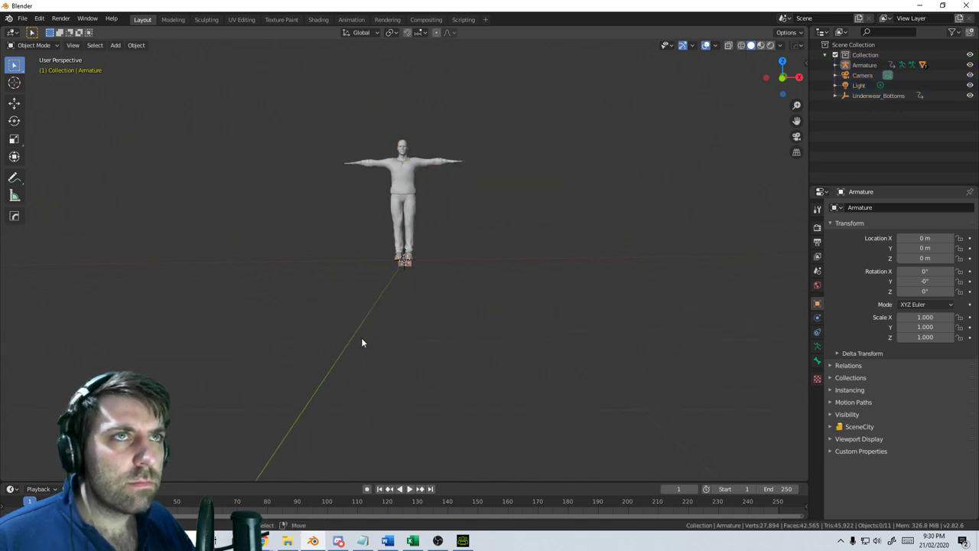
View the character from the front and select all its parts without the armature, camera and light, making CC_Base_Body active
middle_click_drag(355, 277, 462, 250)
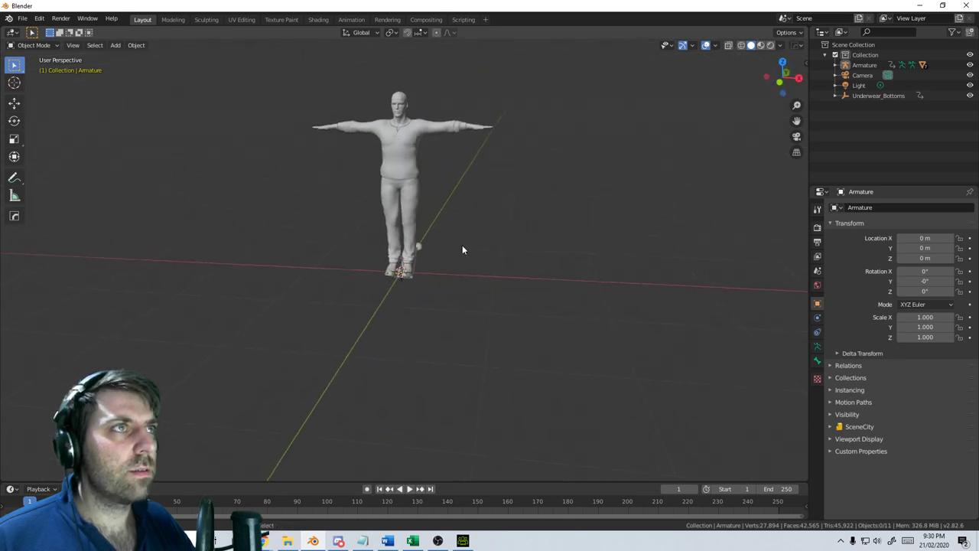
middle_click_drag(429, 337, 454, 247)
scroll(447, 230, "up", 4)
left_click(378, 157)
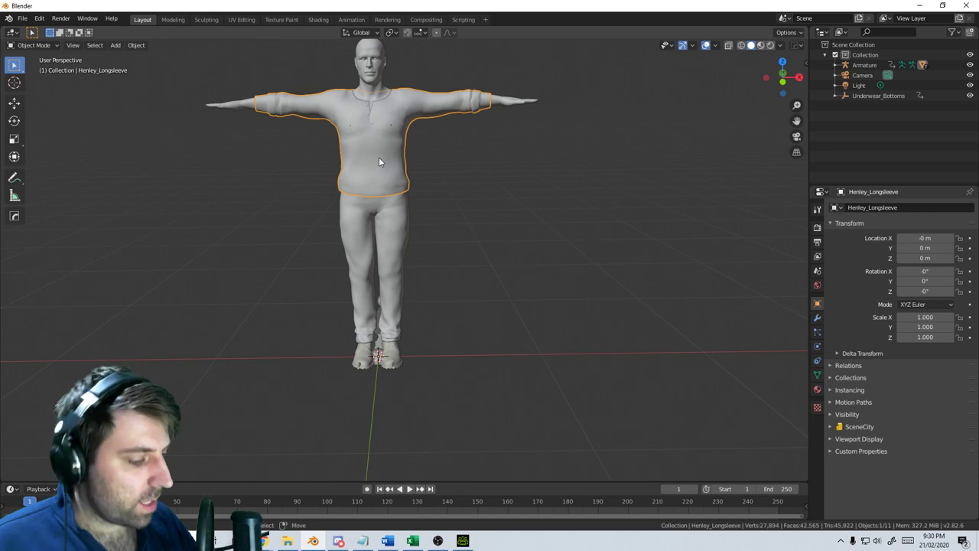
key("KP_3")
key("KP_1")
scroll(423, 199, "down", 2)
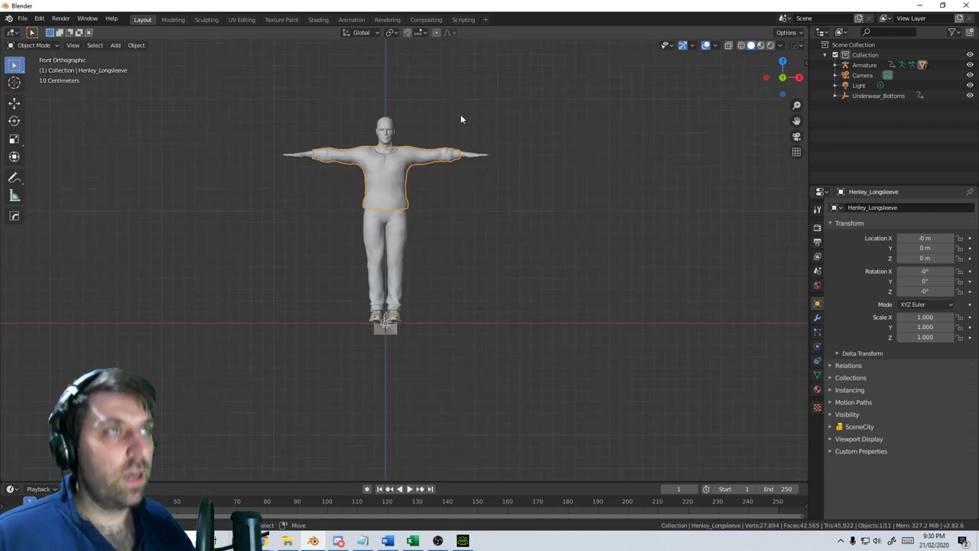
key("a")
left_click(381, 330, "shift")
left_click(384, 331, "shift")
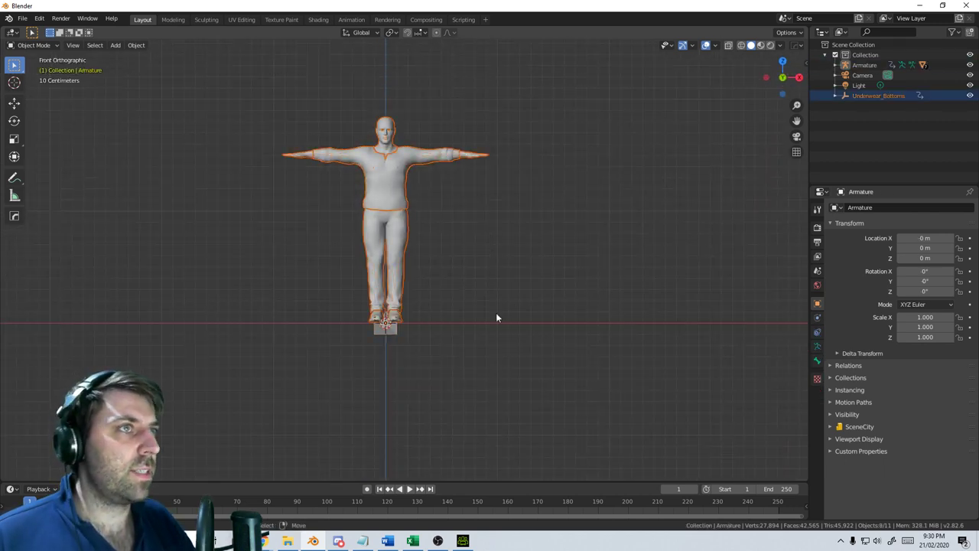
left_click(462, 157, "shift")
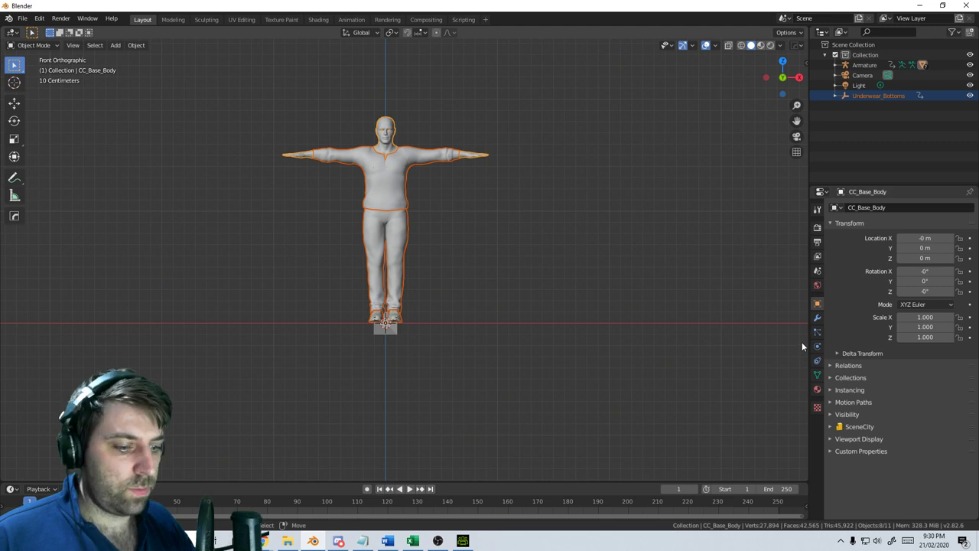
Open the Auto-Rig Pro Smart tools and try to get the selected objects for rigging
key("n")
left_click(802, 434)
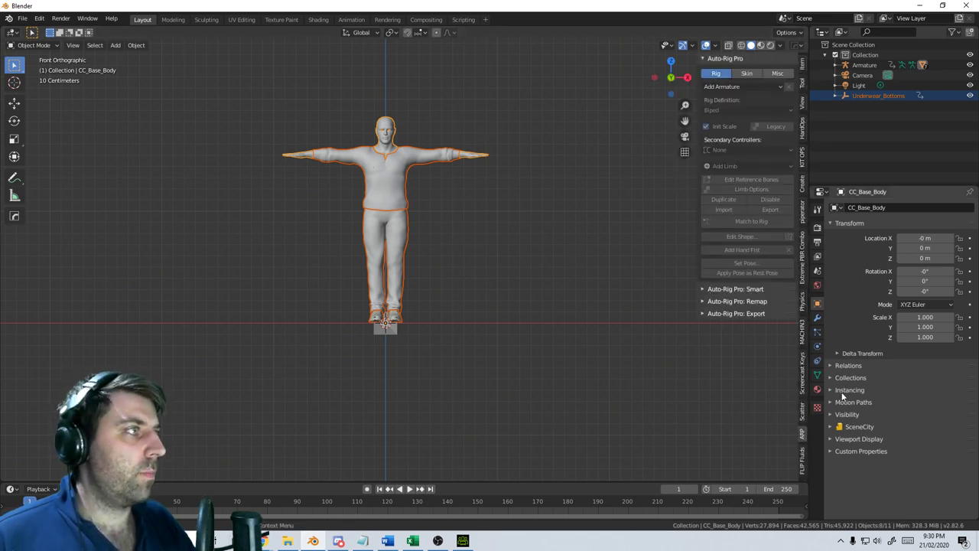
left_click(701, 288)
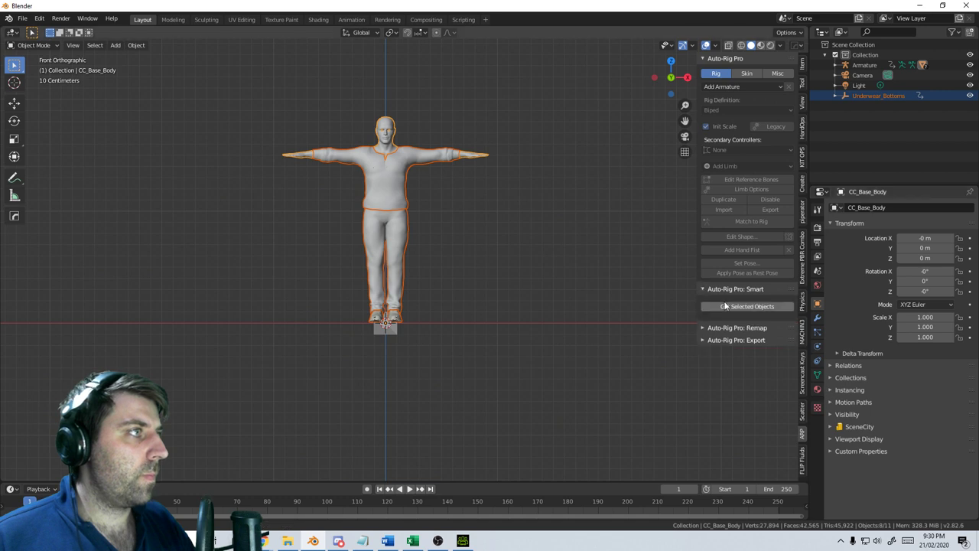
left_click(710, 306)
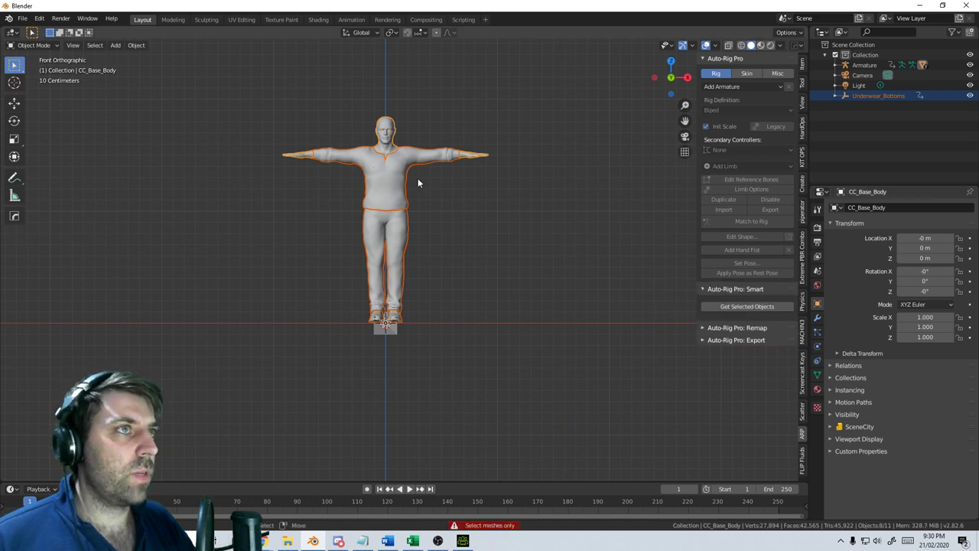
scroll(488, 285, "up", 5)
scroll(490, 268, "down", 10)
scroll(494, 252, "up", 8)
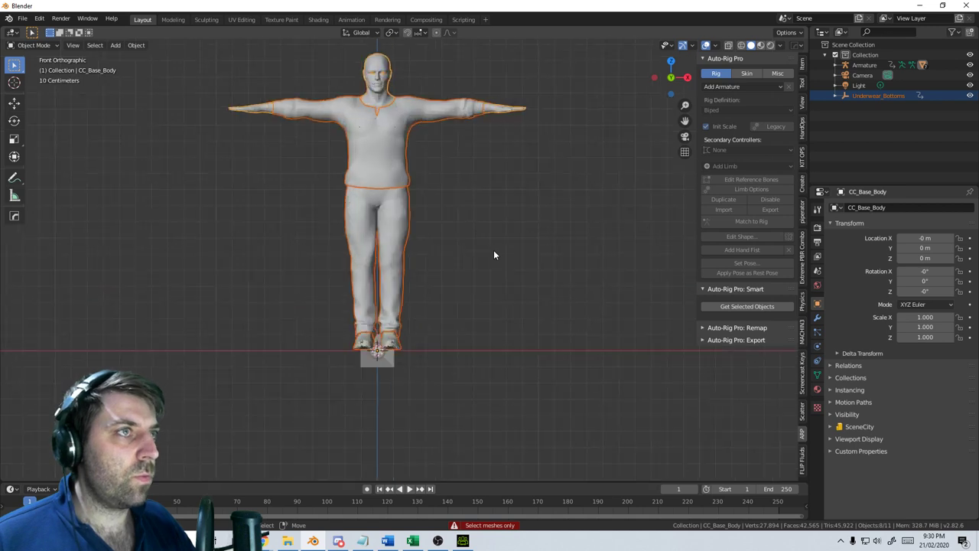
Select only the meshes from Boots to Jeans with CC_Base_Body active, and get them as the Auto-Rig Pro Smart objects
left_click(835, 65)
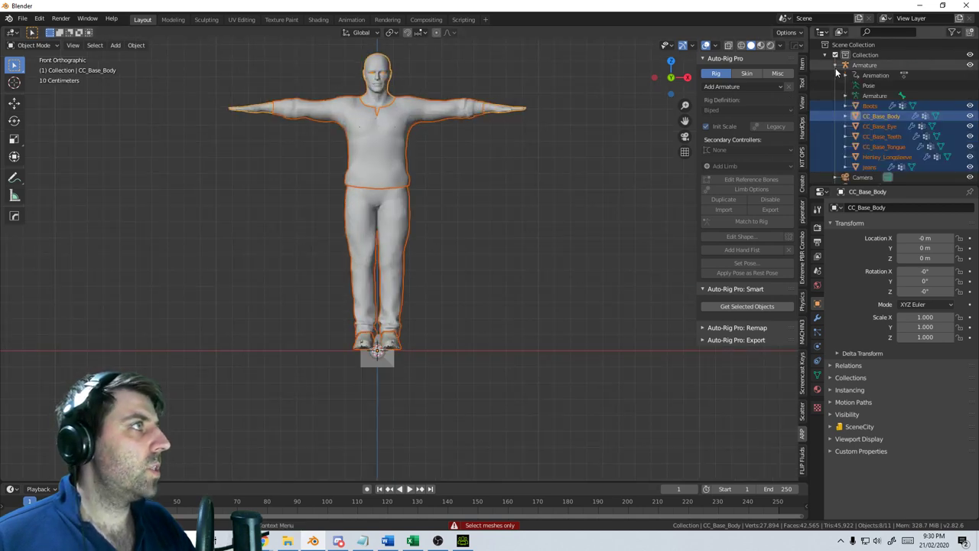
scroll(887, 153, "down", 2)
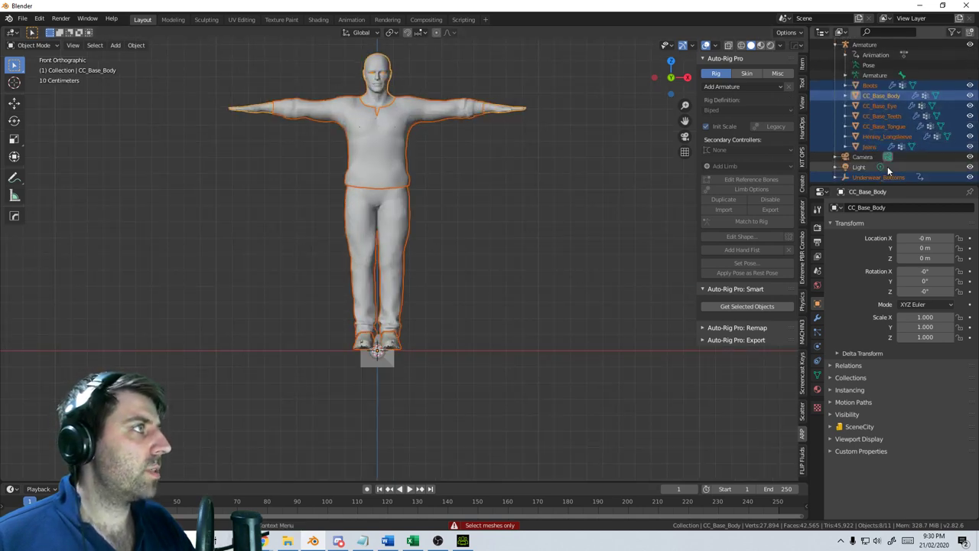
left_click(885, 176, "shift")
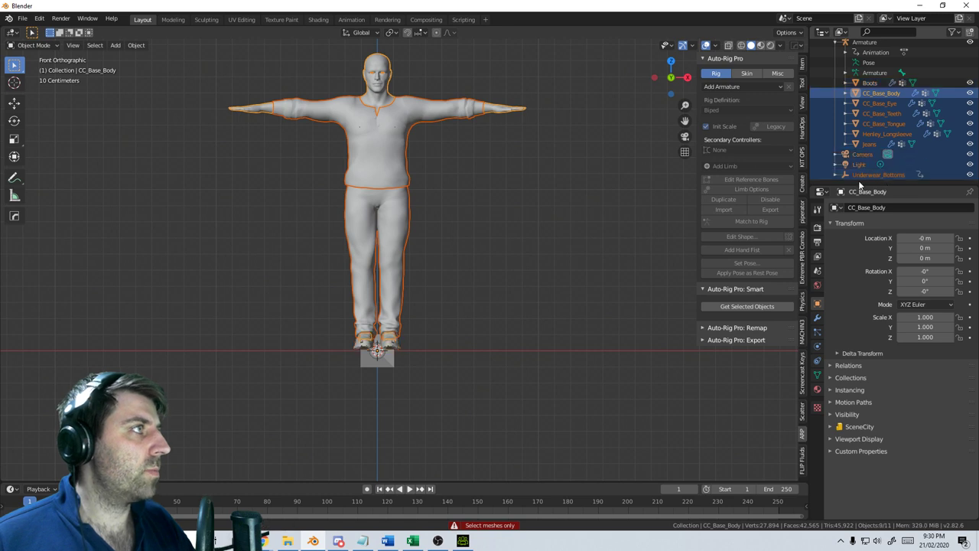
left_click(871, 144)
left_click(875, 85, "shift")
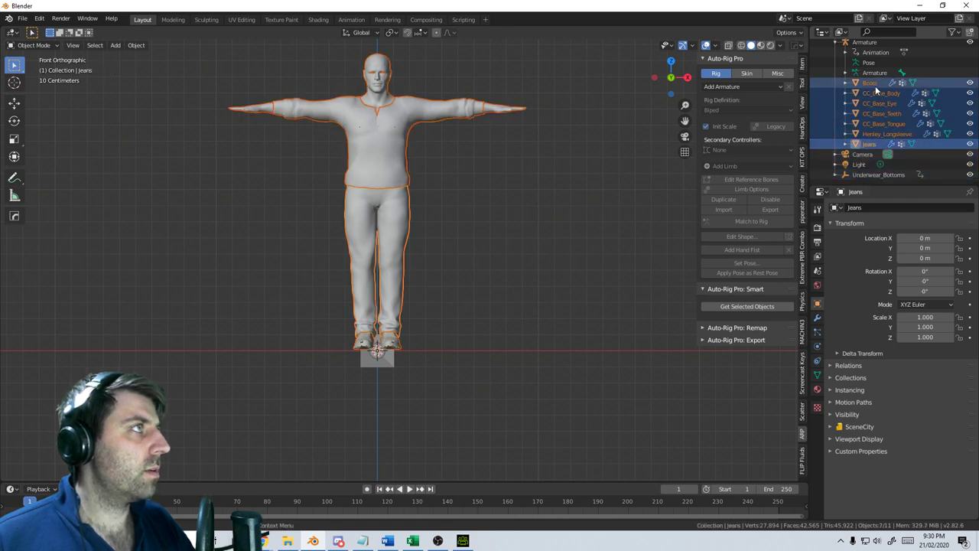
left_click(879, 94, "ctrl")
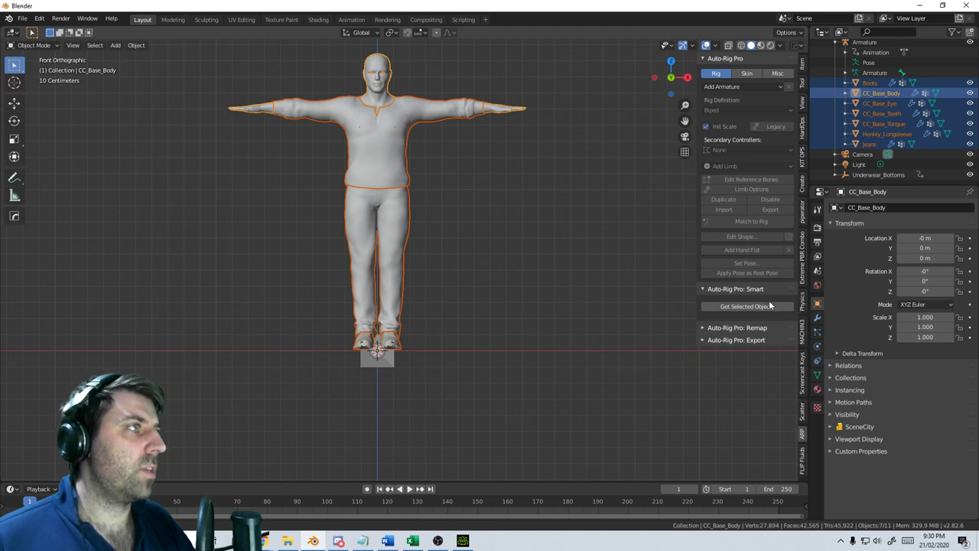
left_click(746, 306)
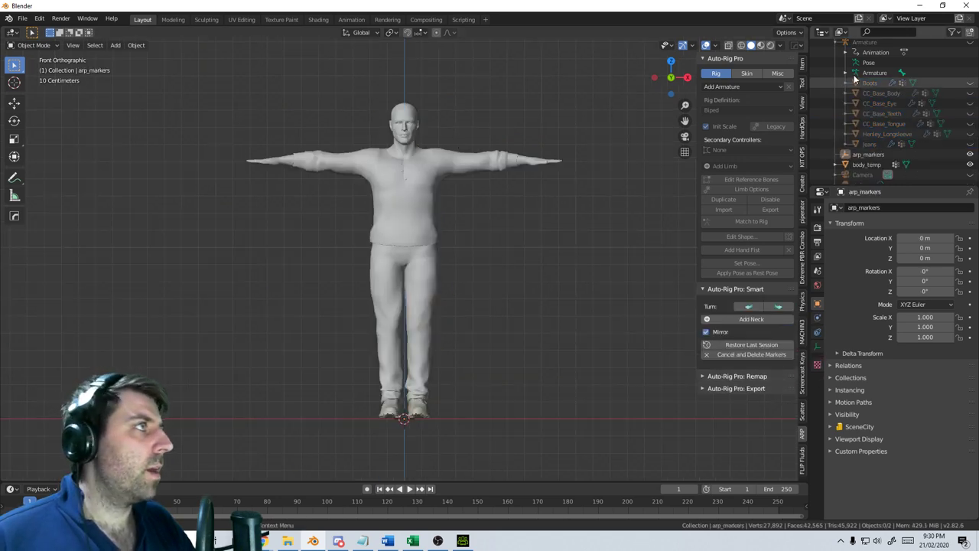
Unhide the imported Armature and set its bones to display In Front of the body mesh
scroll(935, 71, "up", 2)
left_click(970, 65)
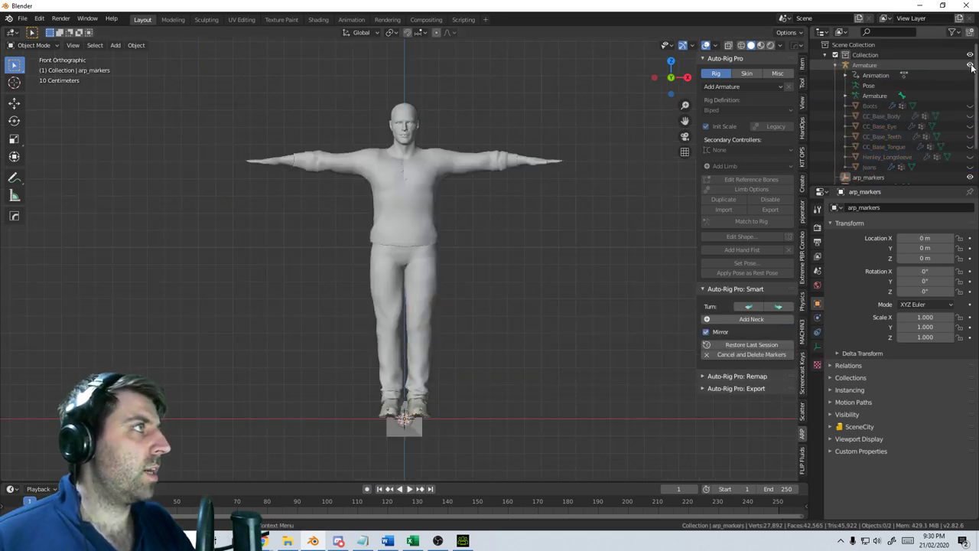
left_click(906, 66)
left_click(818, 345)
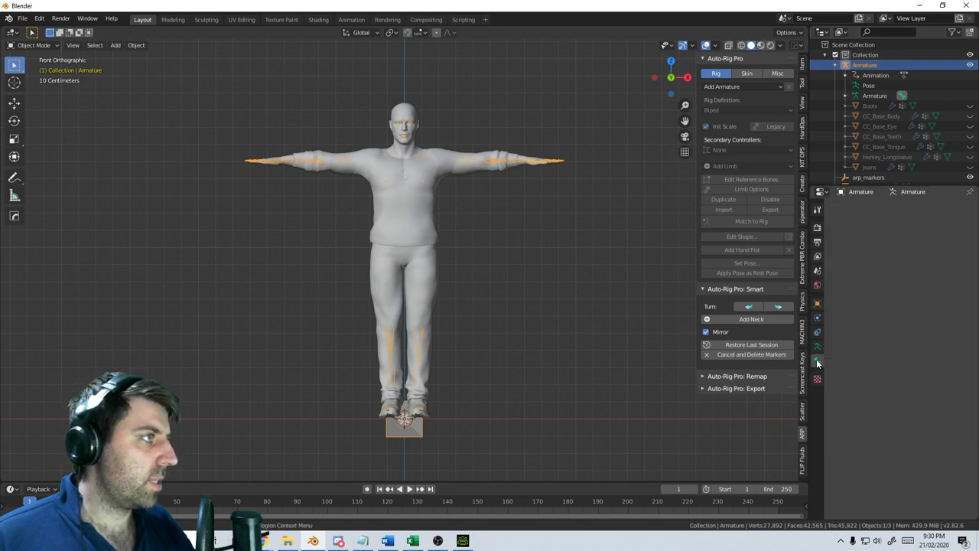
left_click(865, 350)
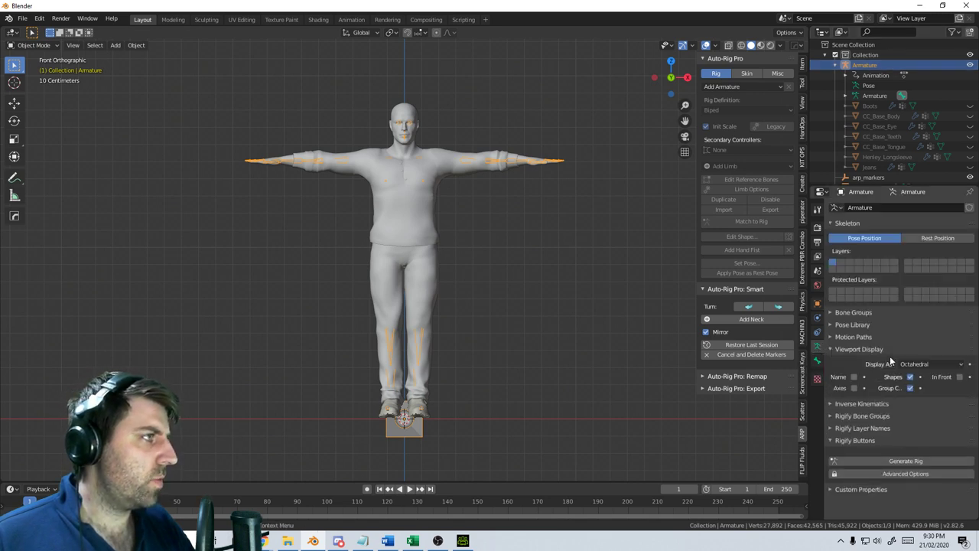
left_click(960, 377)
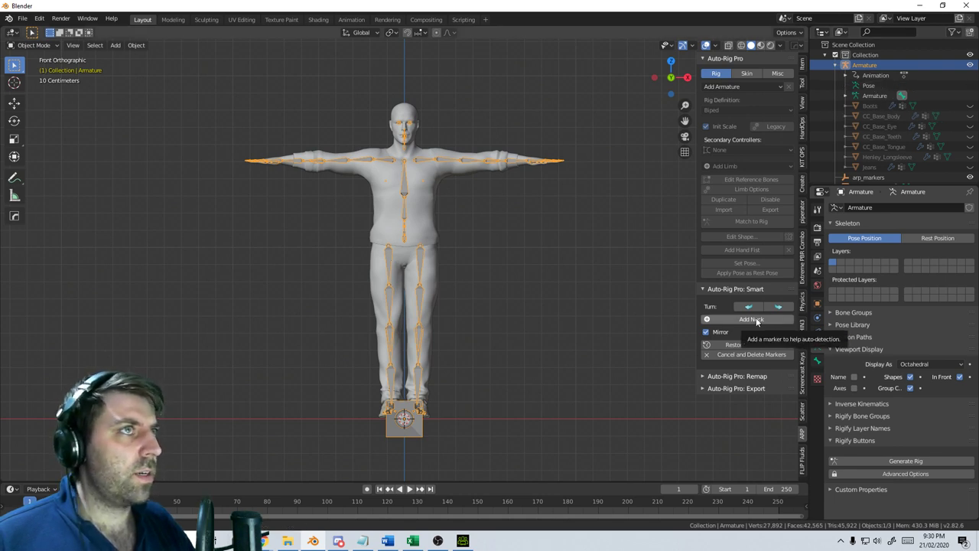
Add the Auto-Rig Pro Smart neck marker at the character's neck and the chin marker at the chin
left_click(719, 320)
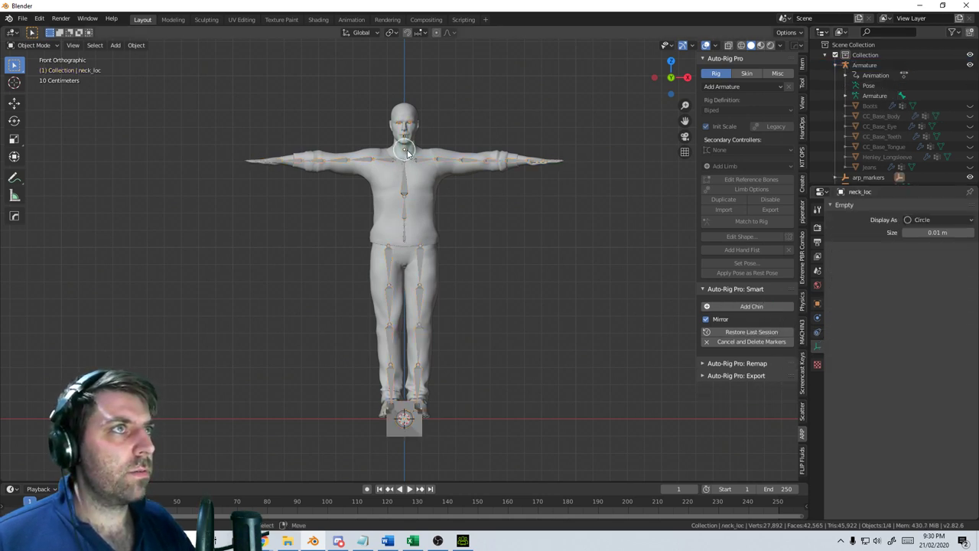
scroll(413, 252, "up", 8)
scroll(436, 347, "down", 5)
scroll(424, 295, "up", 8)
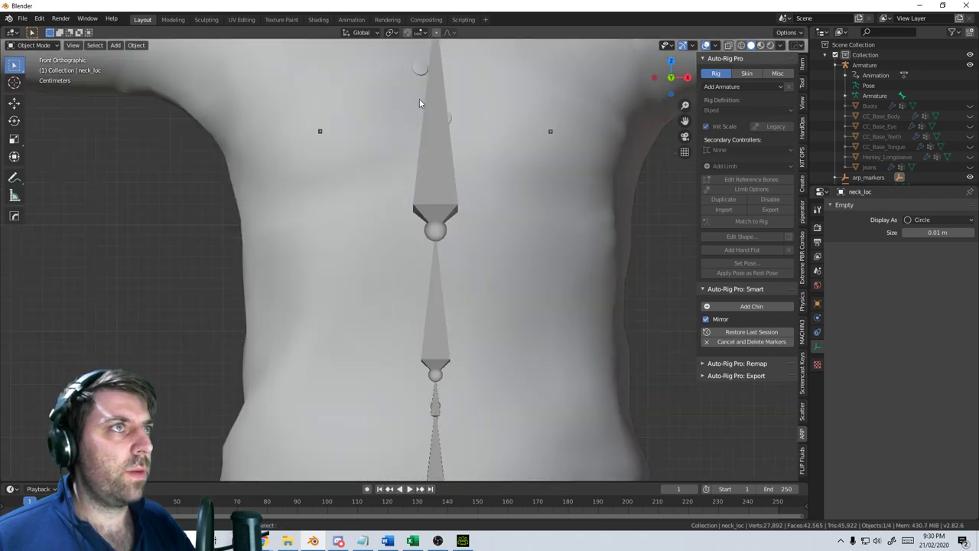
scroll(459, 312, "down", 5)
scroll(438, 285, "up", 2)
left_click(752, 306)
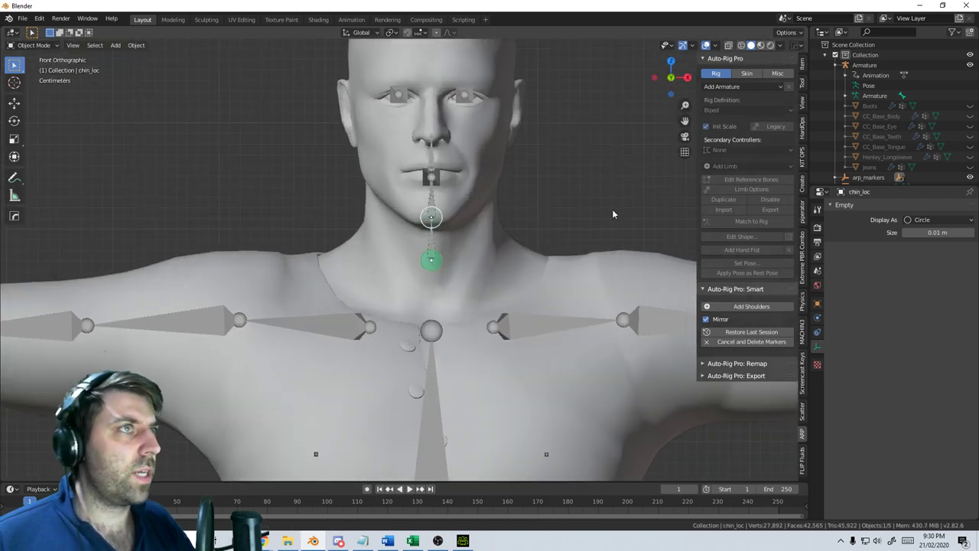
Add mirrored shoulder markers at the upper arm joints and wrist markers at the base of the hands
scroll(581, 258, "down", 3)
scroll(536, 268, "up", 1)
left_click(751, 306)
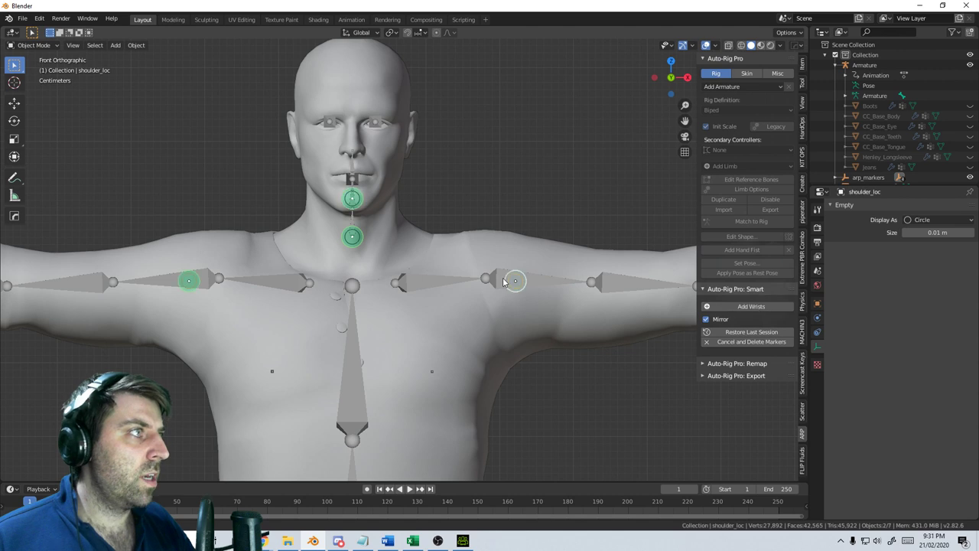
left_click(486, 281)
middle_click_drag(599, 343, 335, 318, "shift")
left_click(731, 309)
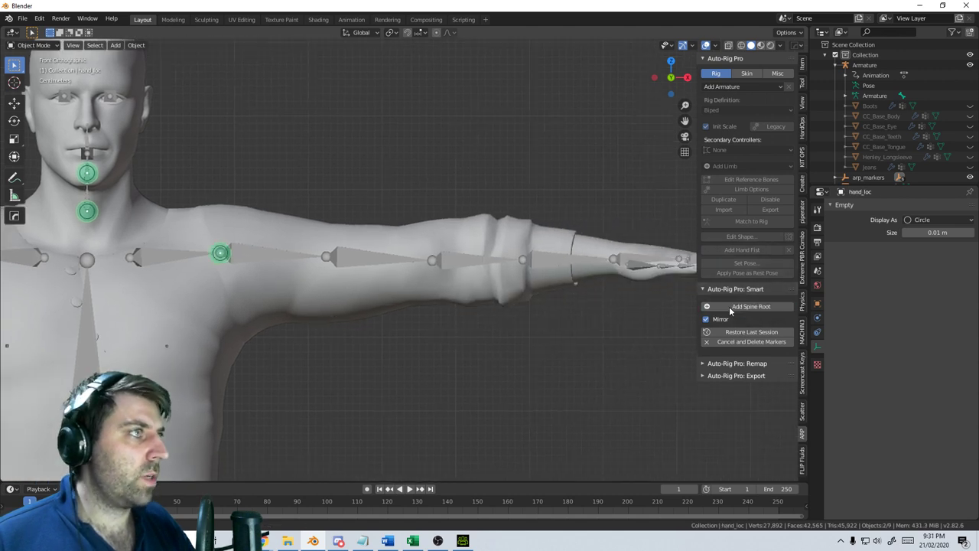
left_click(613, 260)
Add the spine root marker at the pelvis, on the lowest spine bone of the imported armature
scroll(443, 308, "down", 5)
middle_click_drag(369, 468, 404, 319, "shift")
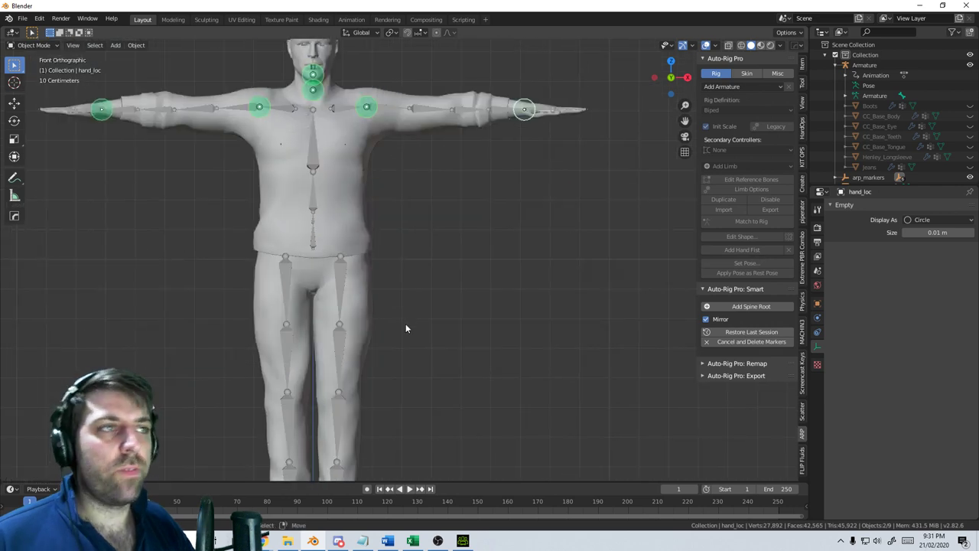
mouse_move(404, 380)
middle_mouse_down("shift")
mouse_move(546, 202)
mouse_move(528, 380)
middle_mouse_up("shift")
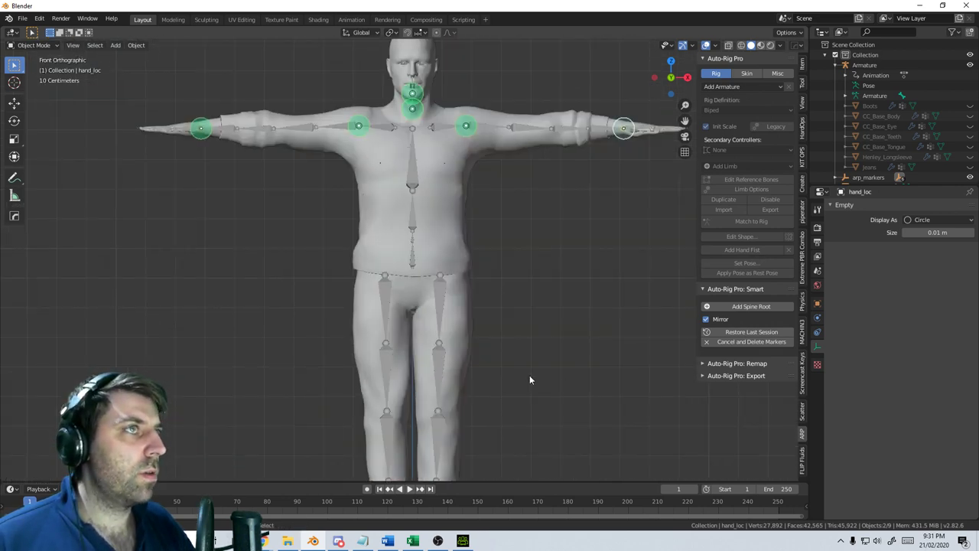
left_click(751, 306)
left_click(453, 267)
Add mirrored ankle markers on the imported armature's ankle joints
middle_click_drag(468, 351, 523, 376, "shift")
scroll(523, 380, "up", 3)
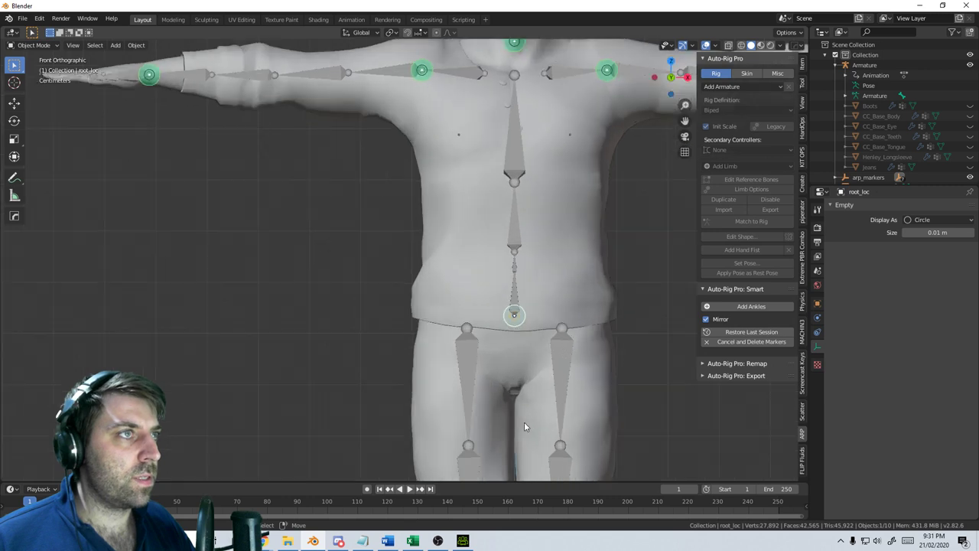
middle_click_drag(524, 421, 419, 186, "shift")
scroll(459, 369, "up", 2)
scroll(474, 363, "down", 6, "shift")
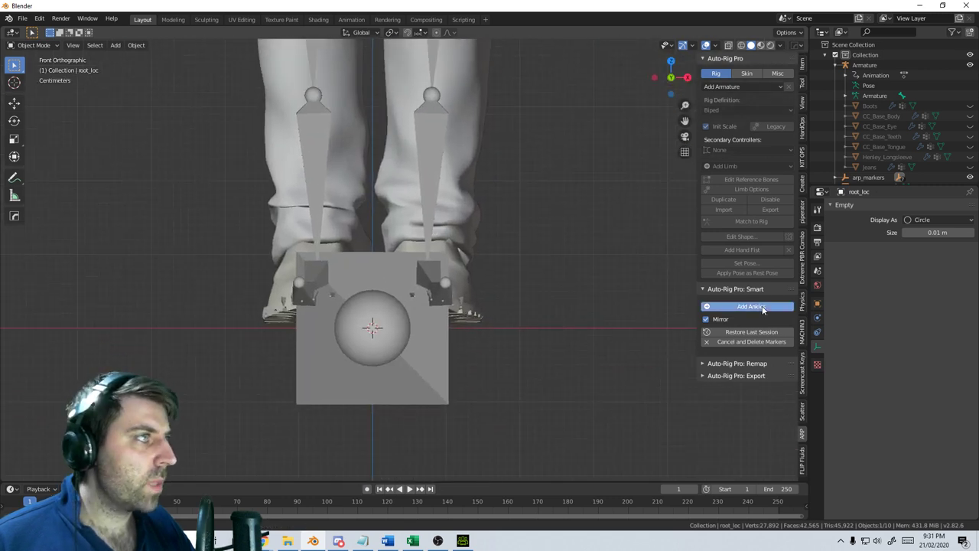
left_click(751, 306)
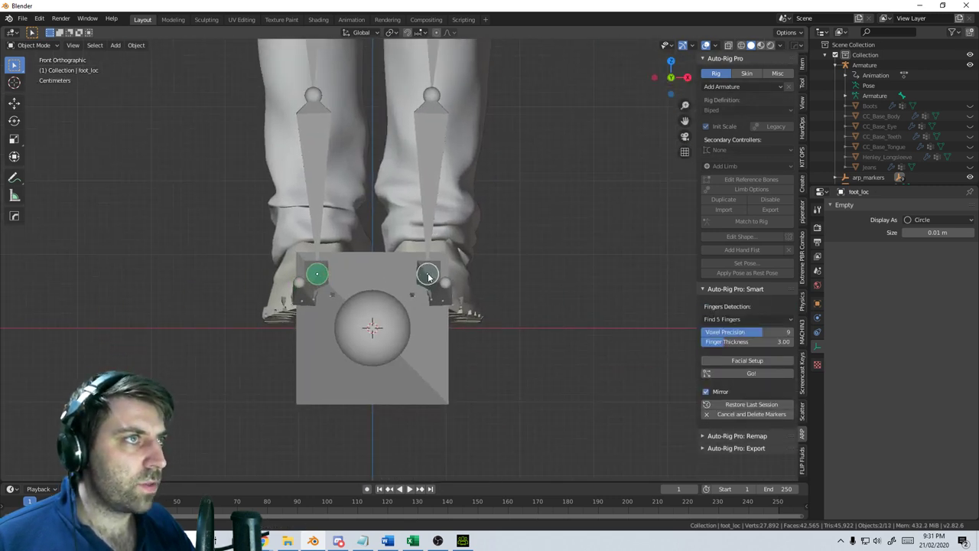
left_click(428, 277)
Check the placed markers from several sides and run the Smart detection with Find 5 Fingers to generate the reference bones
scroll(449, 214, "down", 5)
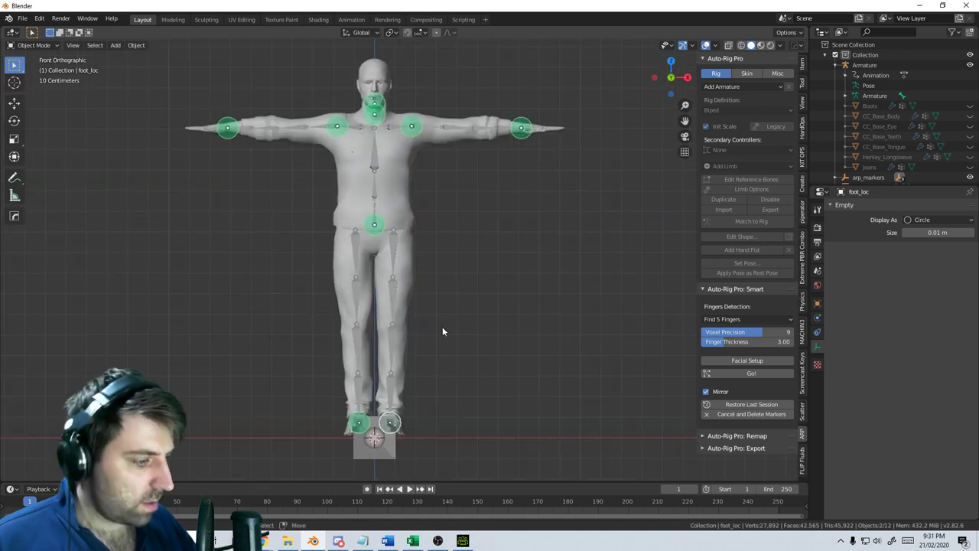
key("KP_7")
key("KP_1")
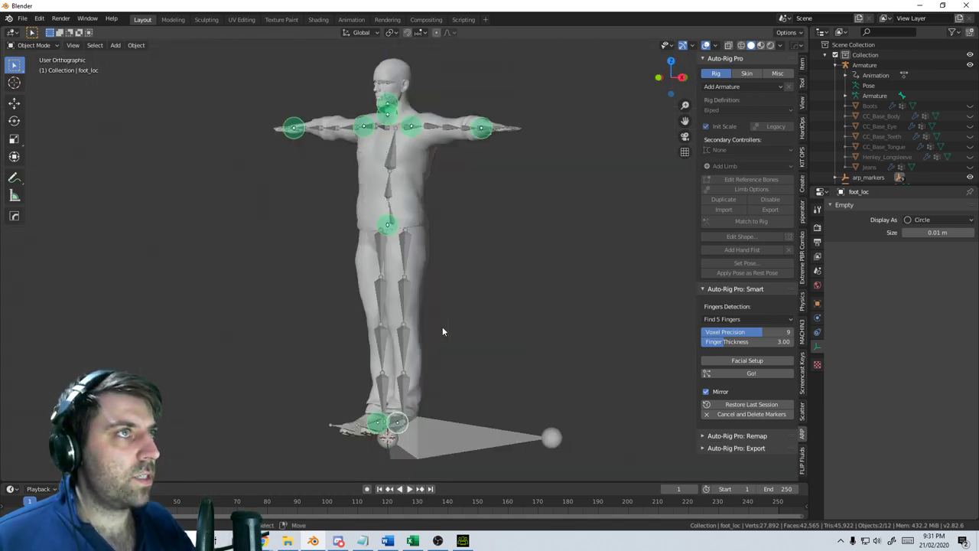
left_click(762, 375)
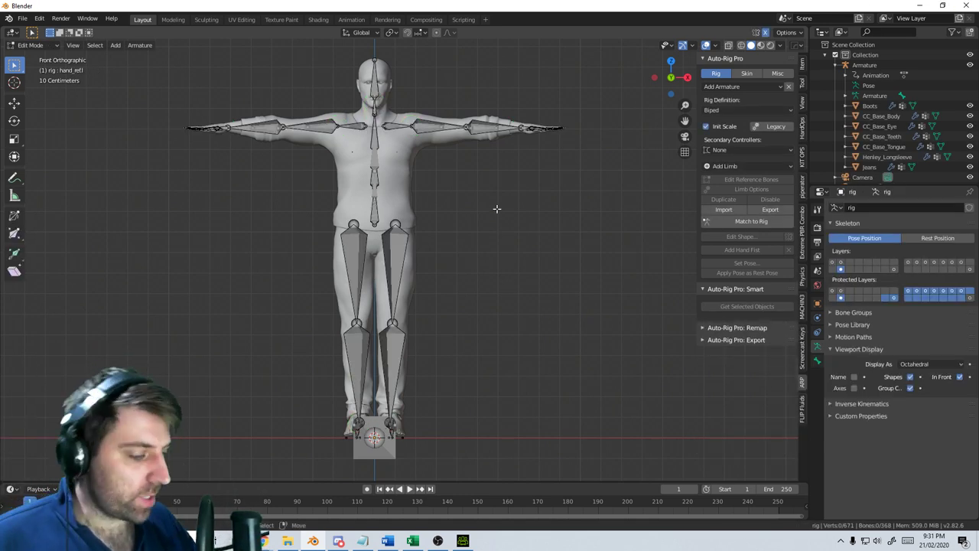
In top view, move the left arm's elbow and shoulder reference joints to line up with the imported armature's arm bones
scroll(497, 208, "up", 4)
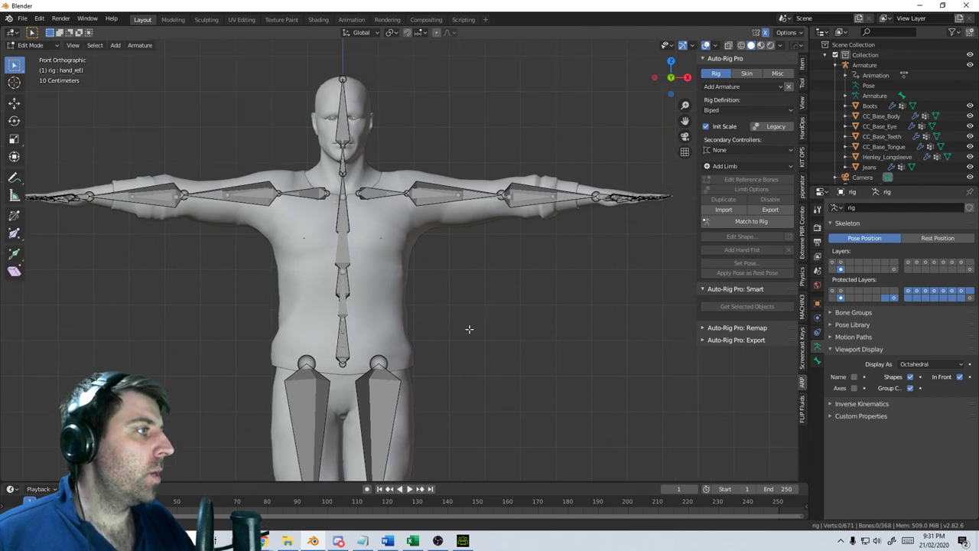
left_click(421, 276)
key("KP_7")
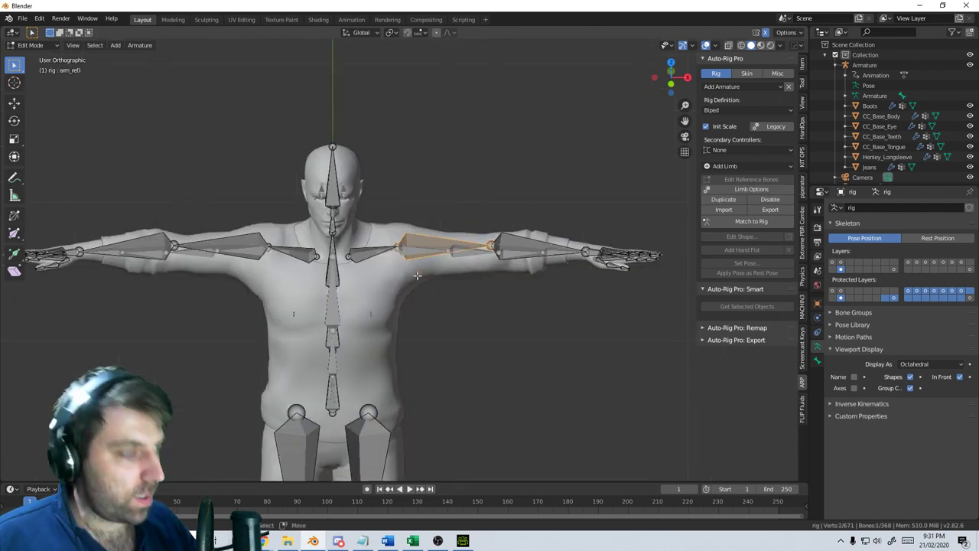
key("KP_Decimal")
left_click(406, 283)
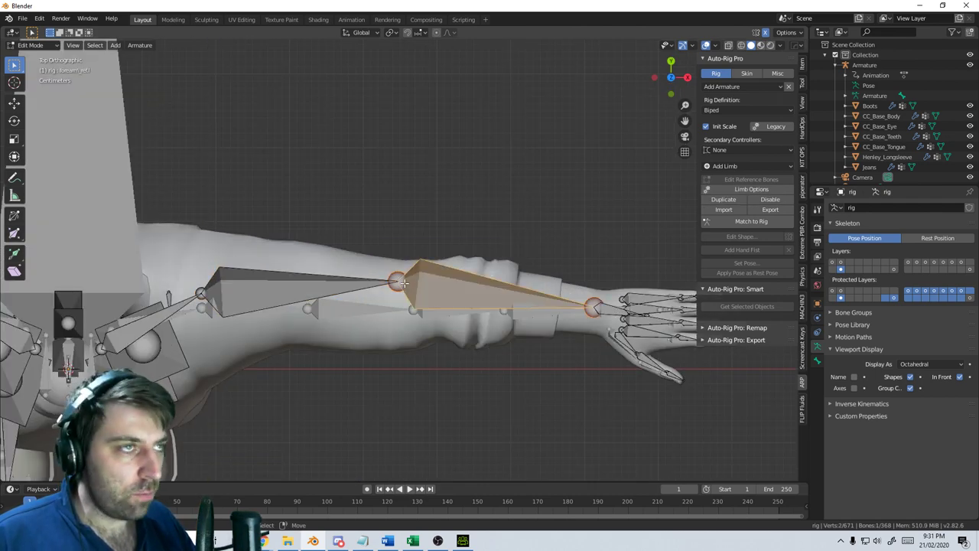
right_click(397, 277)
key("g")
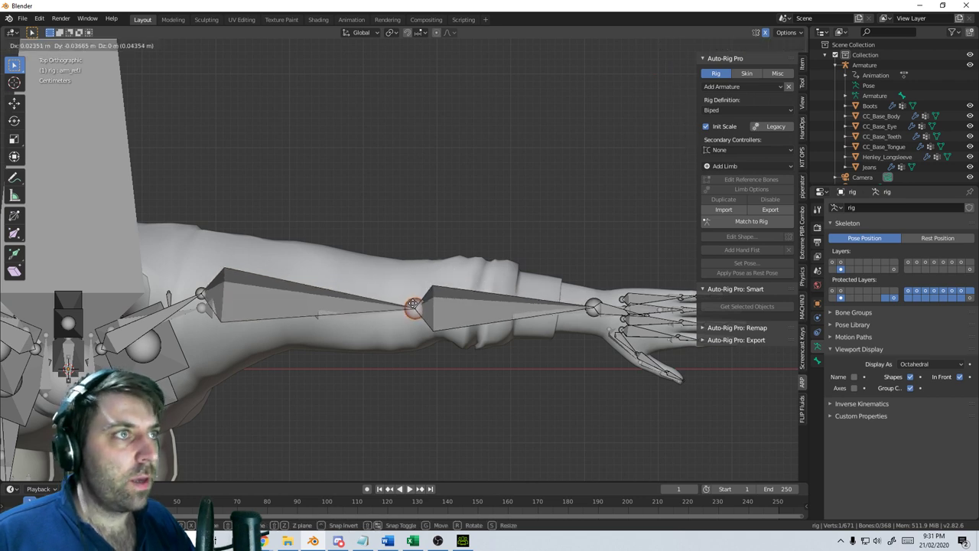
left_click(413, 304)
left_click_drag(201, 295, 202, 305)
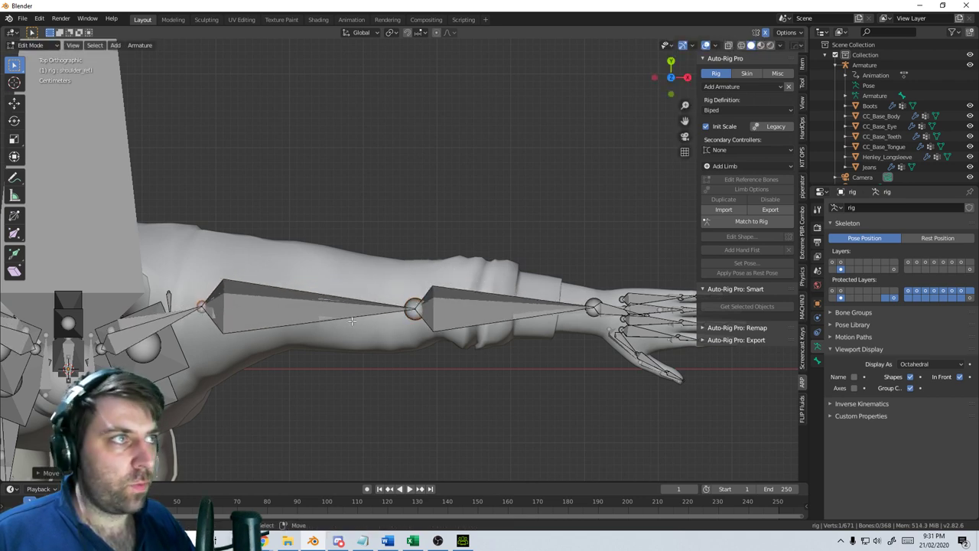
In right side view, move the knee reference joint back in line with the imported armature's knee
scroll(429, 386, "down", 4)
key("KP_3")
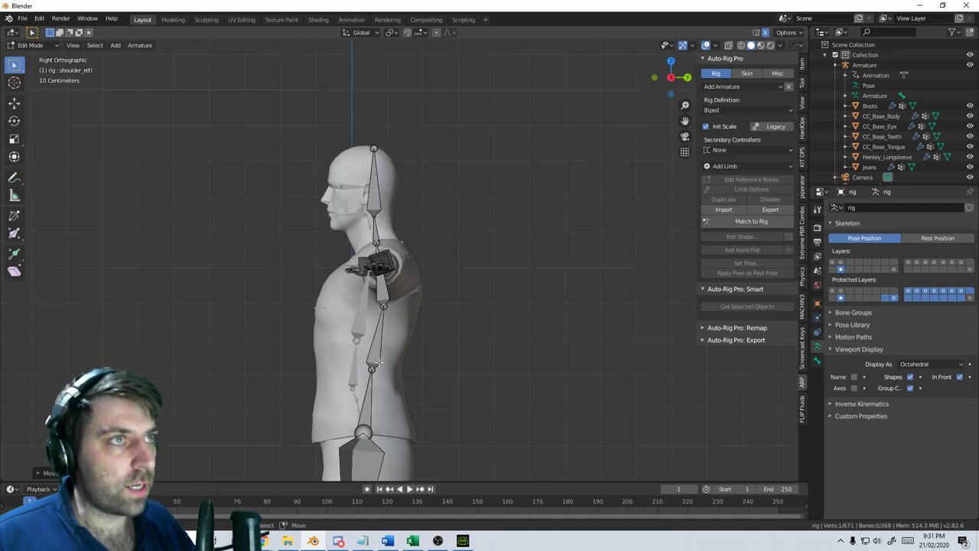
scroll(379, 362, "down", 2)
middle_click_drag(380, 363, 382, 211, "shift")
scroll(385, 339, "up", 3)
scroll(375, 323, "up", 1)
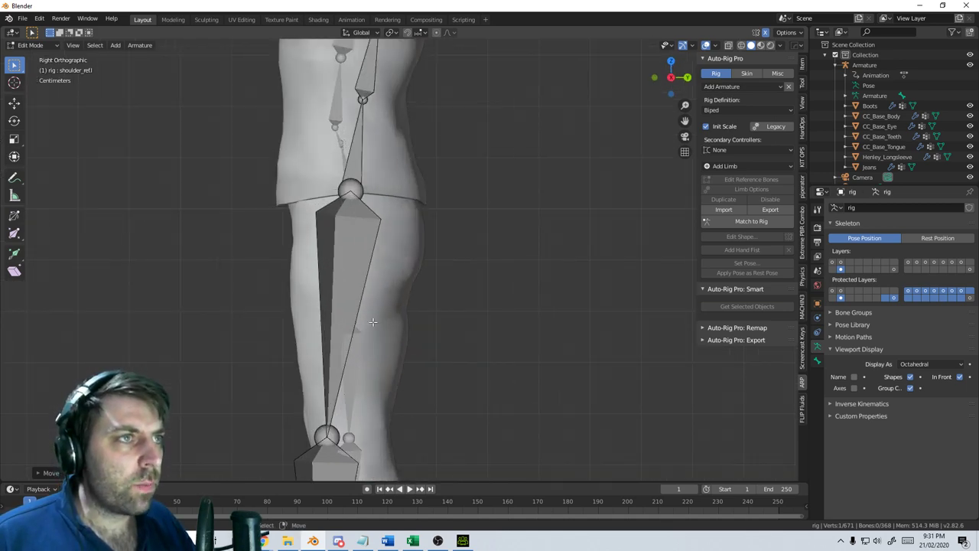
scroll(409, 430, "down", 2)
middle_click_drag(410, 431, 409, 275, "shift")
right_click(356, 226)
key("g")
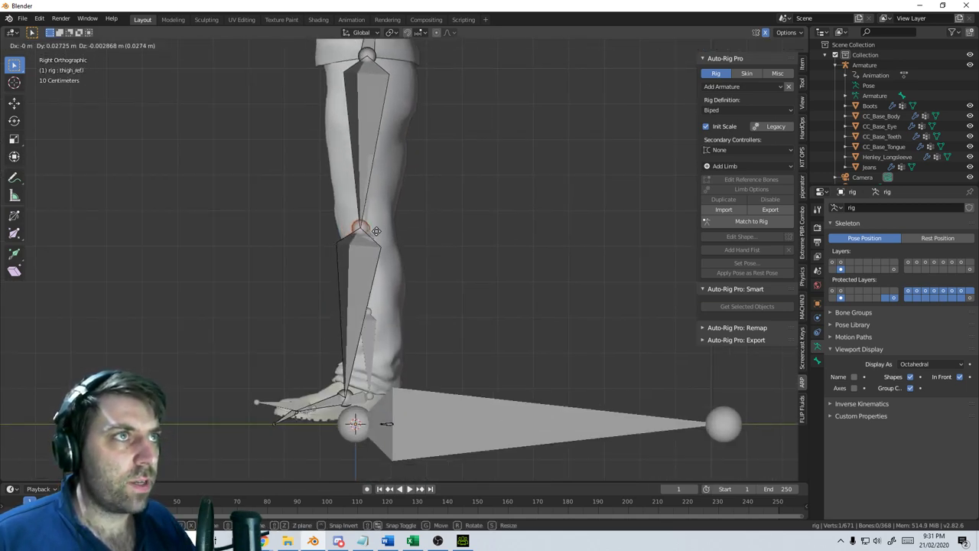
left_click(370, 227)
Move the ankle reference joint back onto the imported armature's ankle
left_click(345, 392)
key("g")
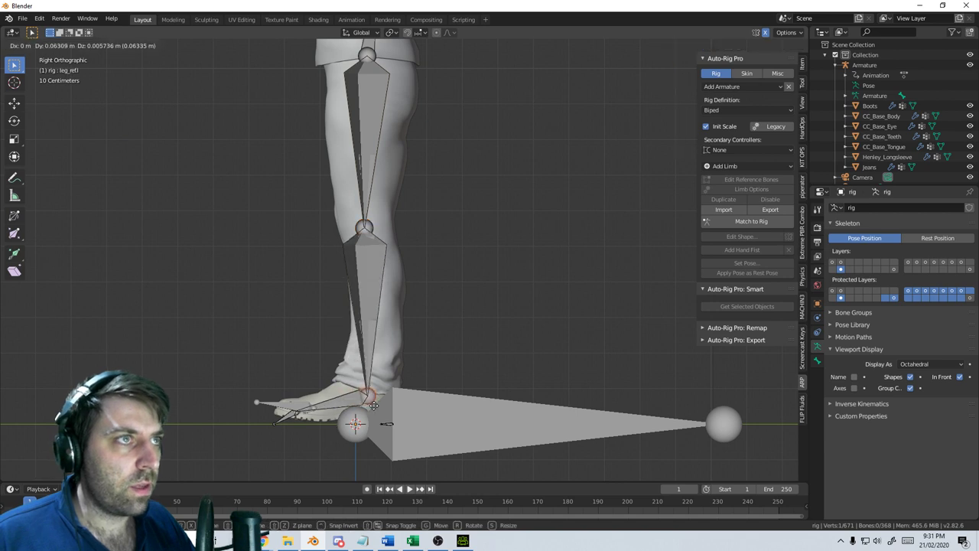
left_click(387, 423)
Leave bone editing and generate the final control rig with Match to Rig
scroll(379, 358, "down", 4)
middle_click_drag(380, 358, 479, 339)
key("Tab")
middle_click_drag(415, 206, 475, 242)
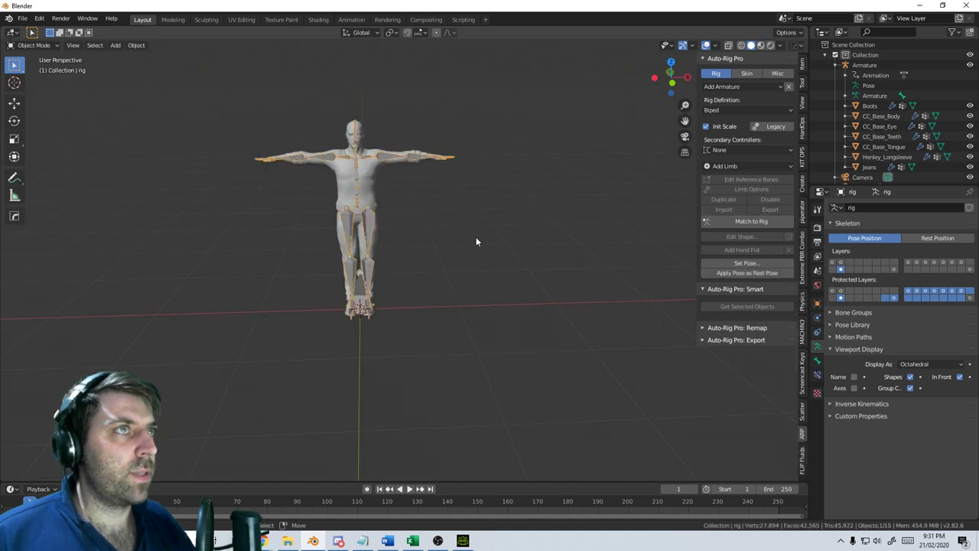
left_click(727, 225)
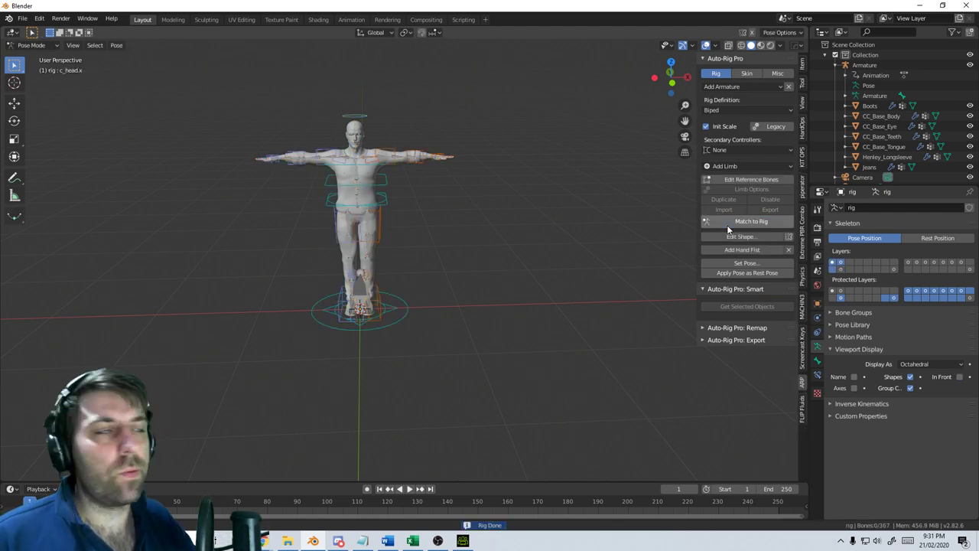
Test the left foot IK controller by moving it forward and up in side view, and cancel the move
key("KP_3")
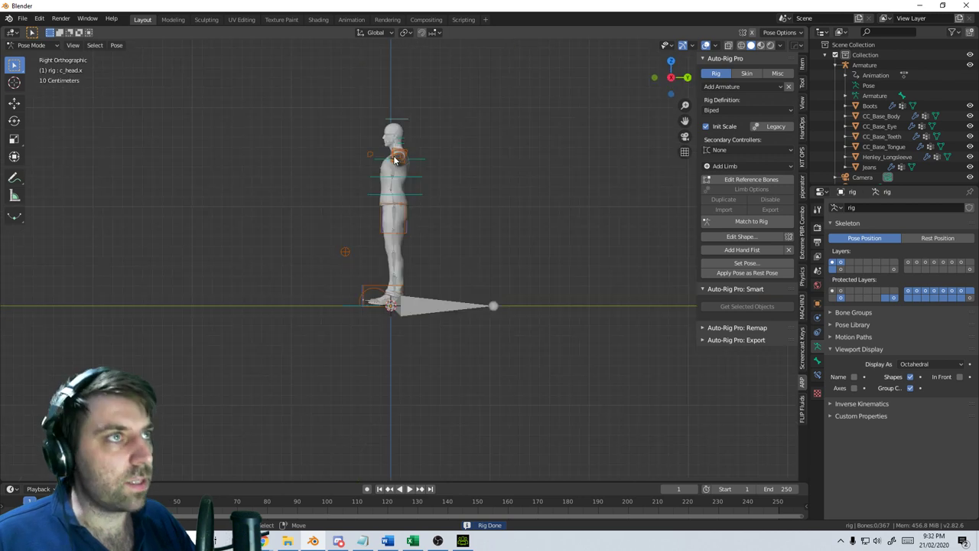
key("KP_1")
scroll(393, 155, "up", 6)
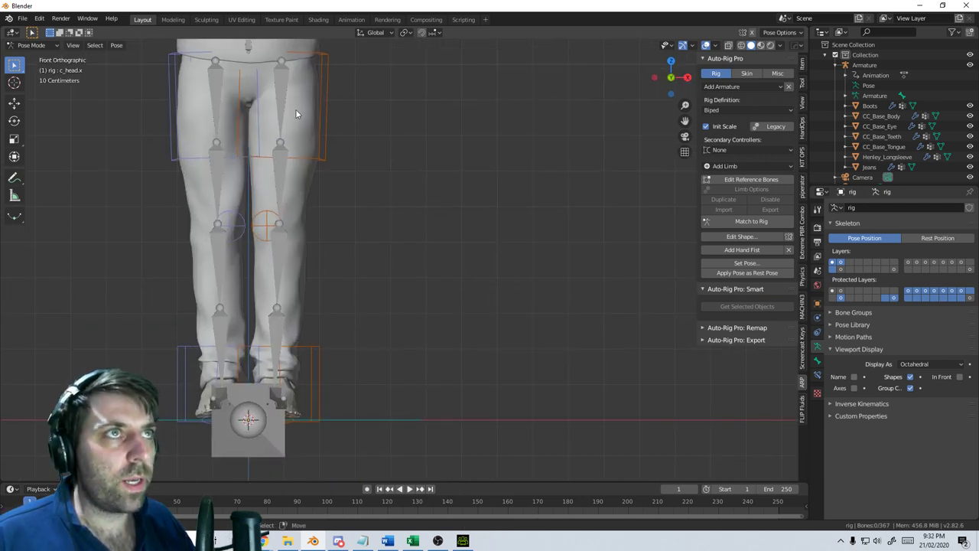
left_click(324, 379)
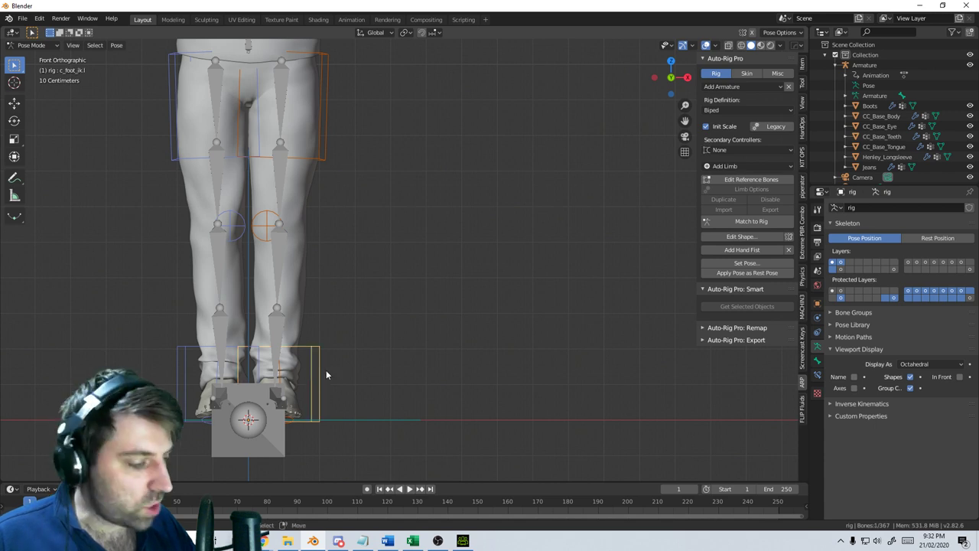
key("KP_3")
key("g")
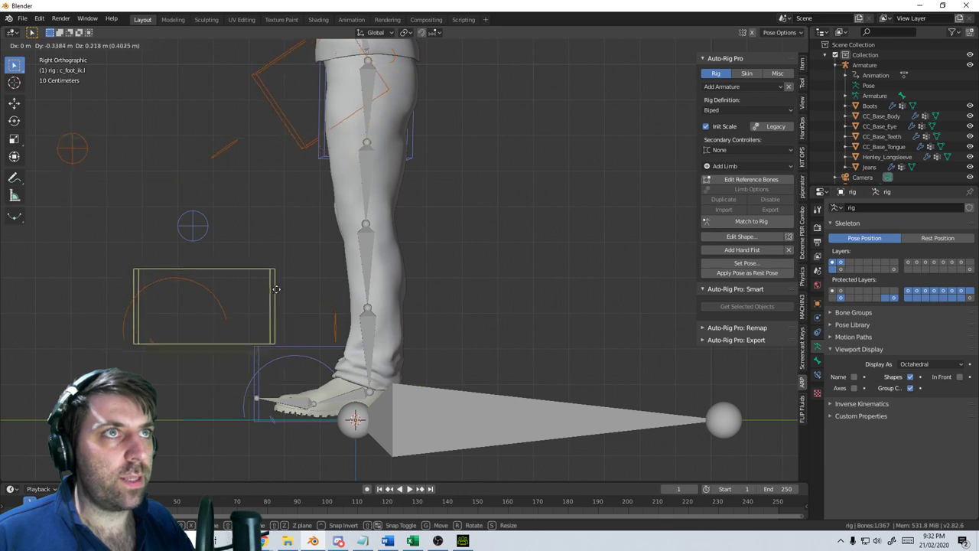
right_click(345, 299)
scroll(345, 243, "down", 3)
middle_click_drag(345, 243, 454, 181)
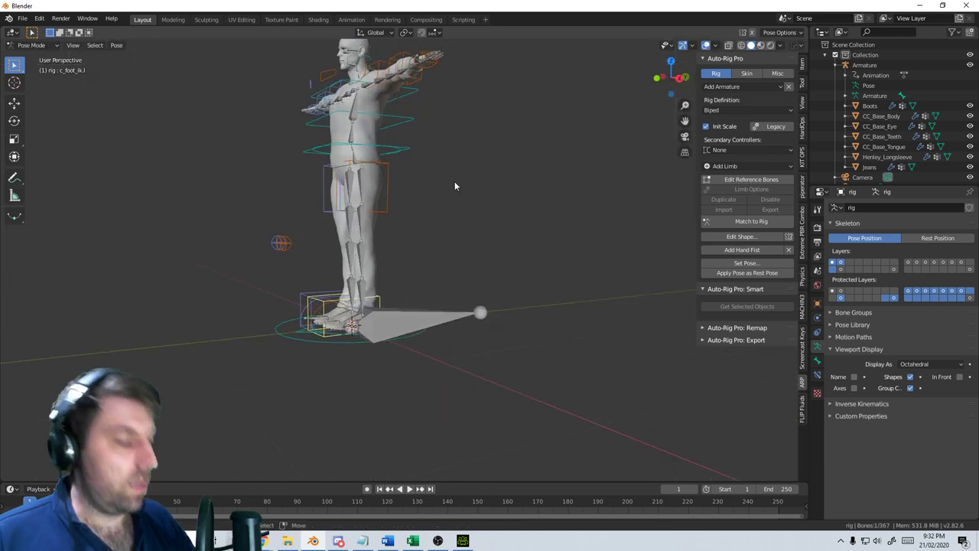
Select the meshes from Boots to Jeans with the rig active in Object Mode, and show the Auto-Rig Pro mesh binding options
key("KP_1")
scroll(454, 183, "down", 1)
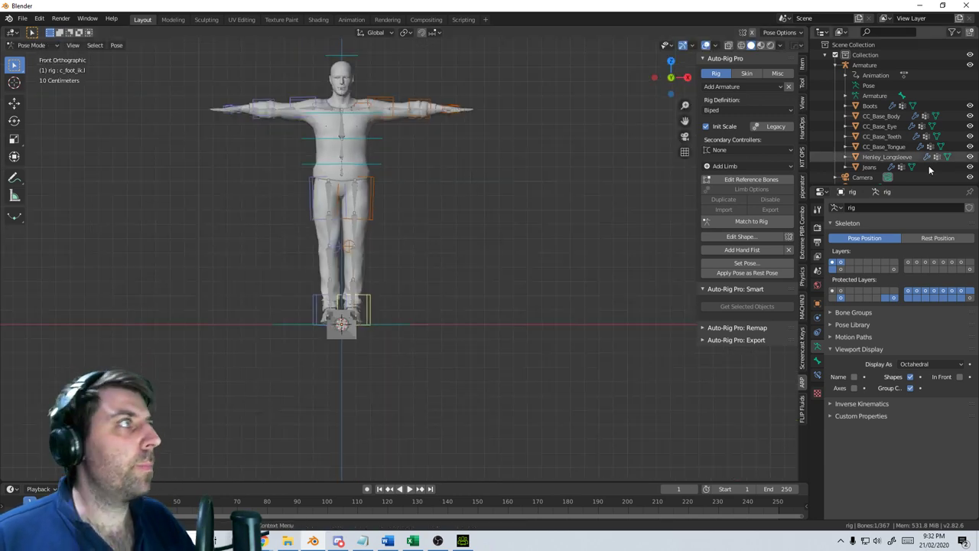
left_click(870, 105)
left_click(866, 167, "shift")
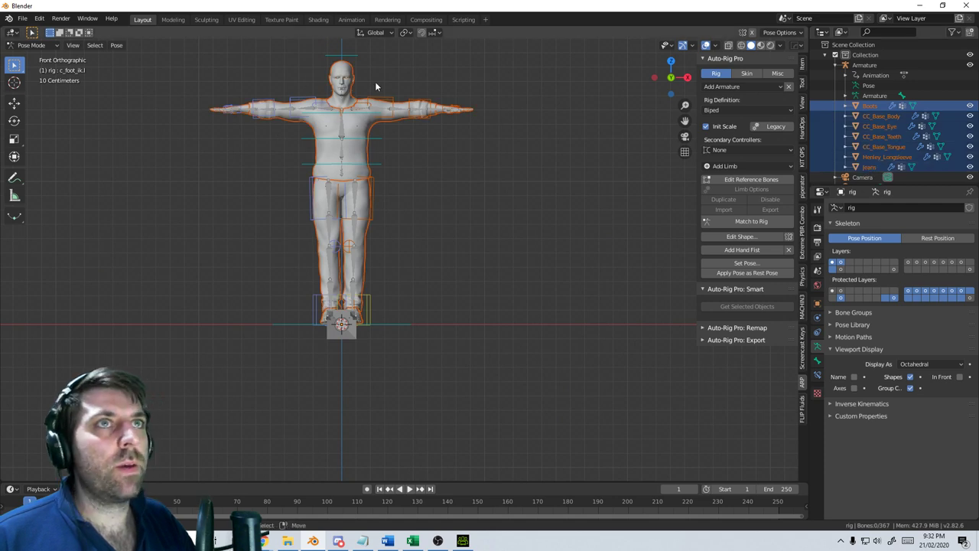
left_click(32, 45)
left_click(36, 56)
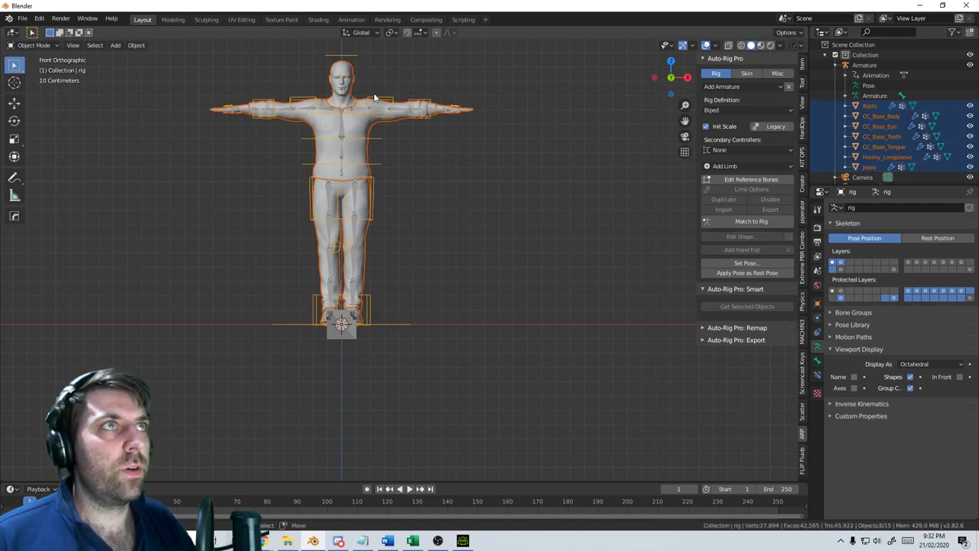
left_click(751, 73)
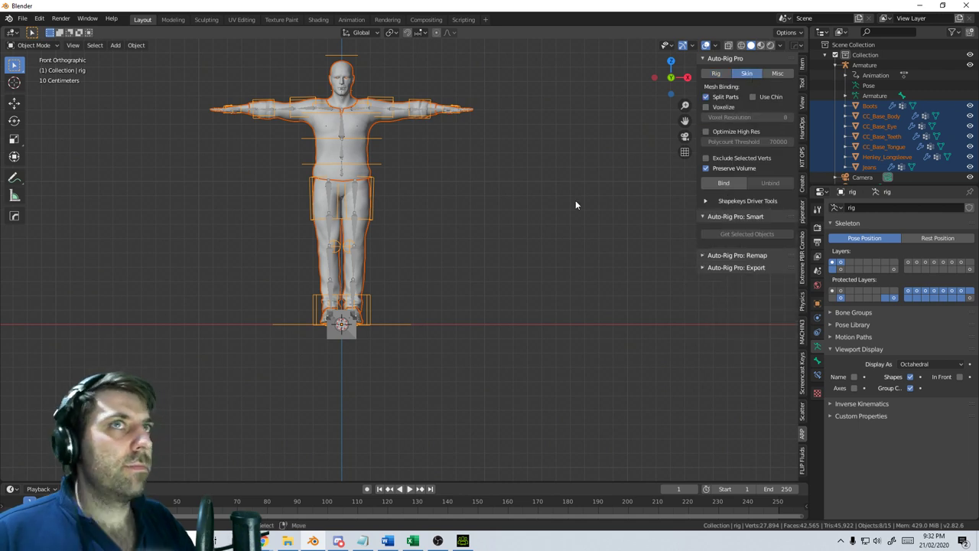
Save the scene in the LCA2020 Characters folder as Ryan_Main_Blender
left_click(25, 18)
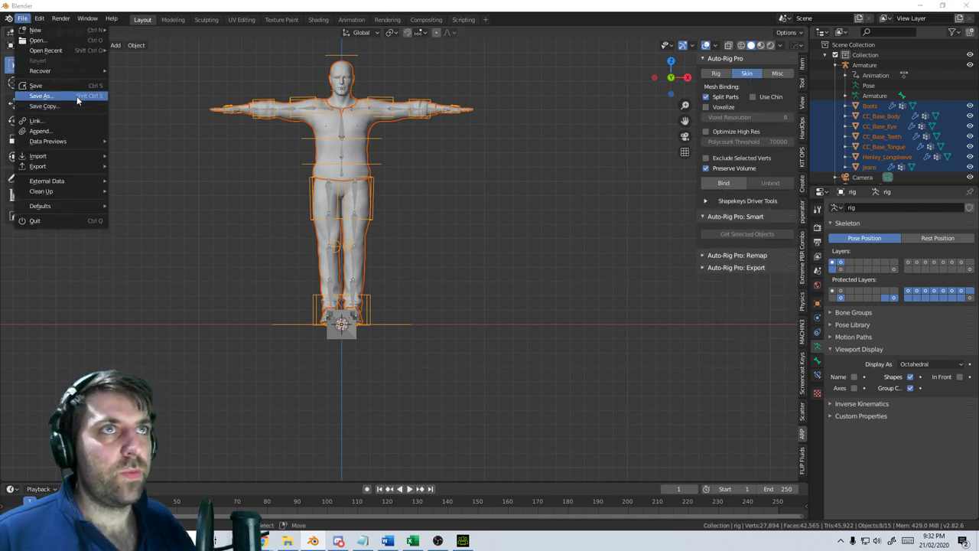
left_click(76, 95)
left_click(214, 304)
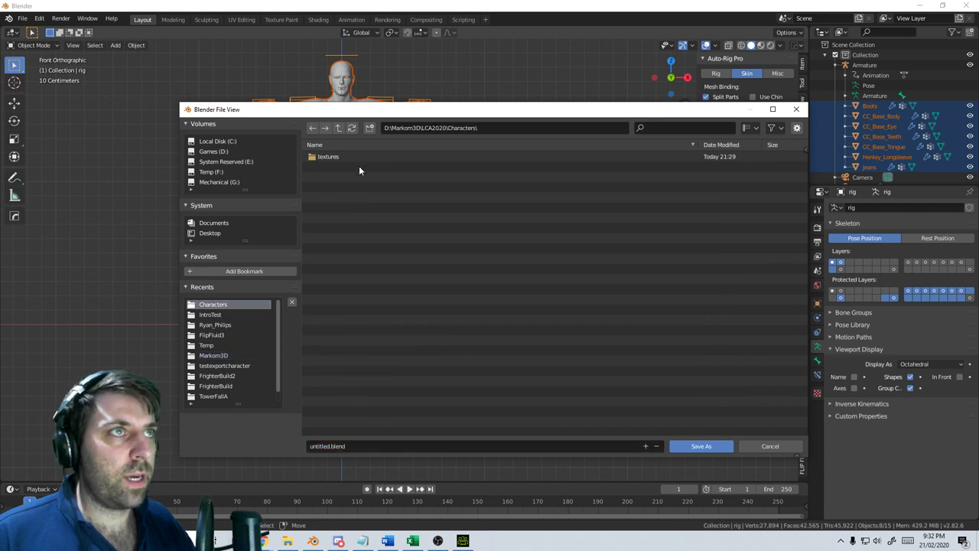
left_click(361, 444)
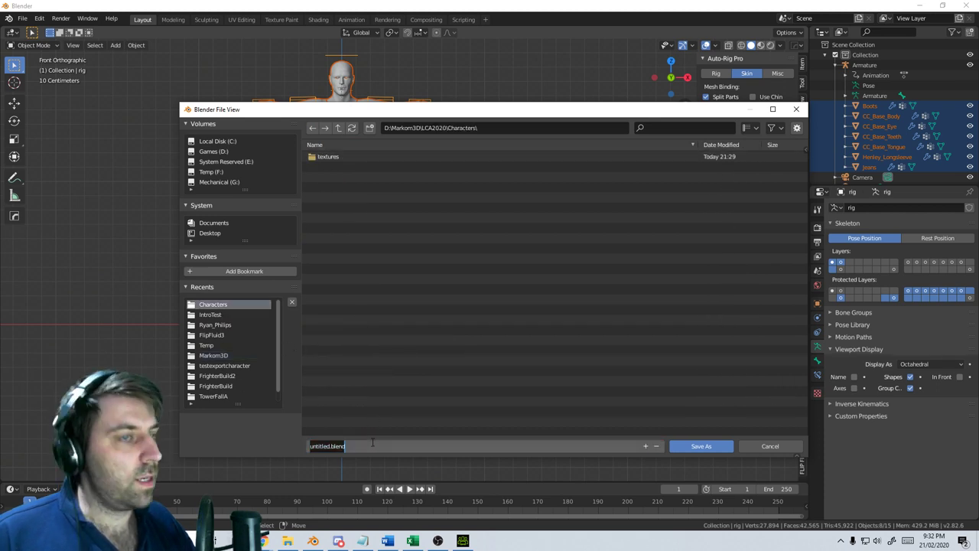
type("Ryan")
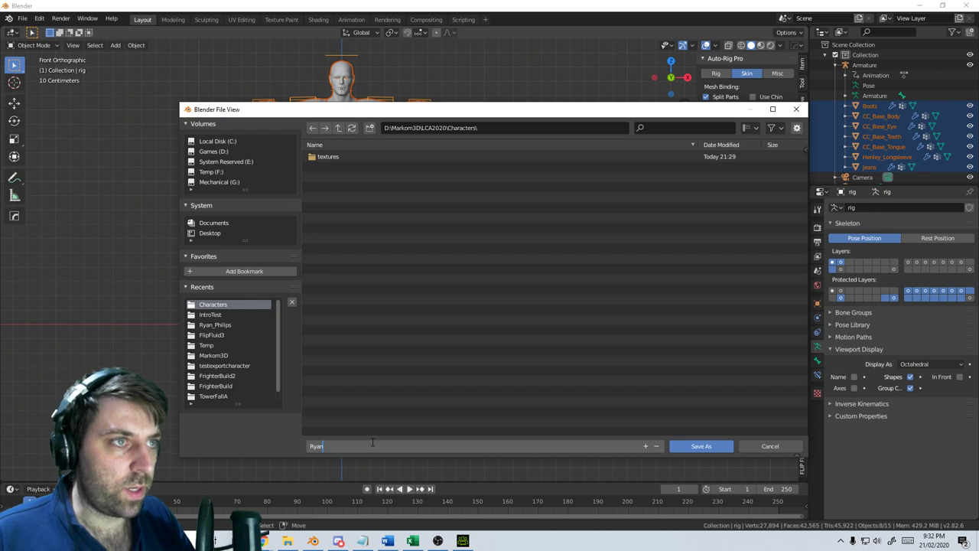
type("_Main")
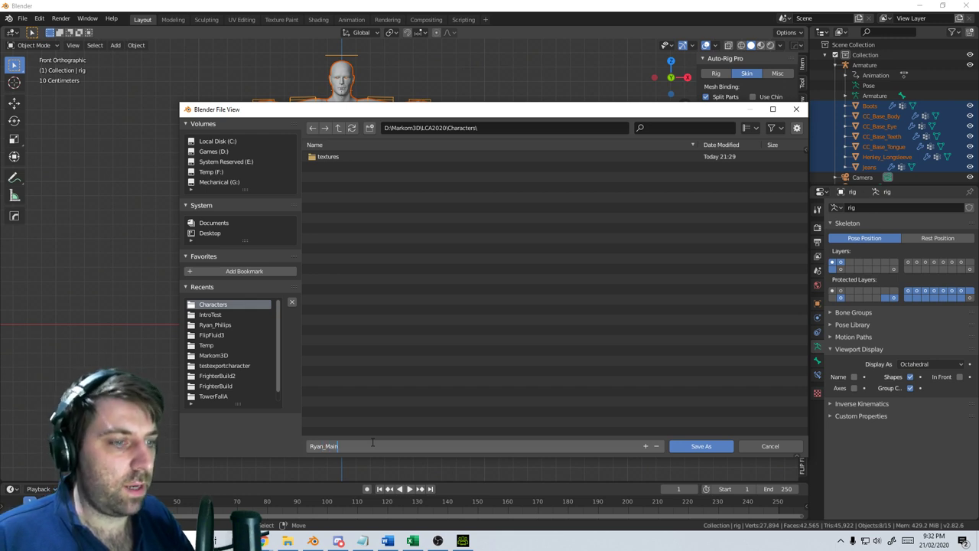
type(" Blender")
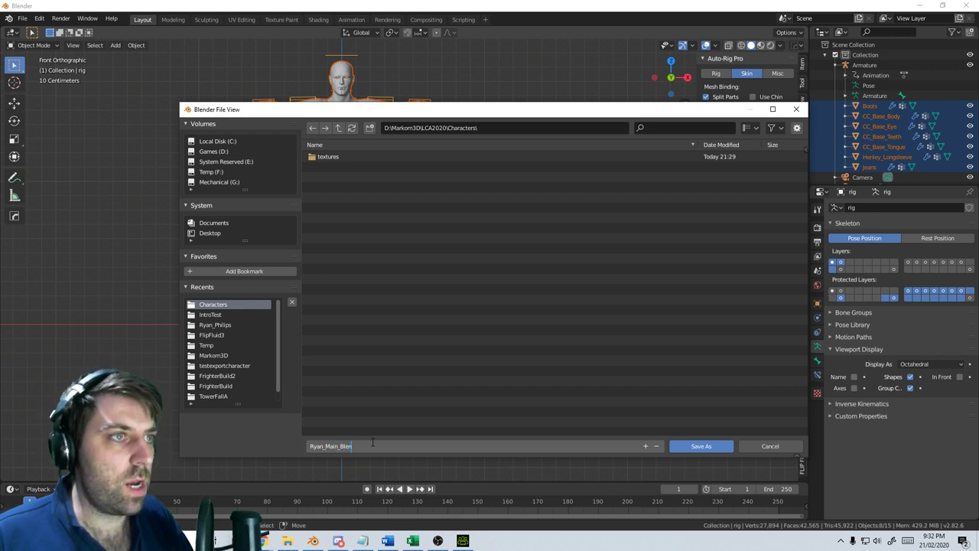
left_click(708, 446)
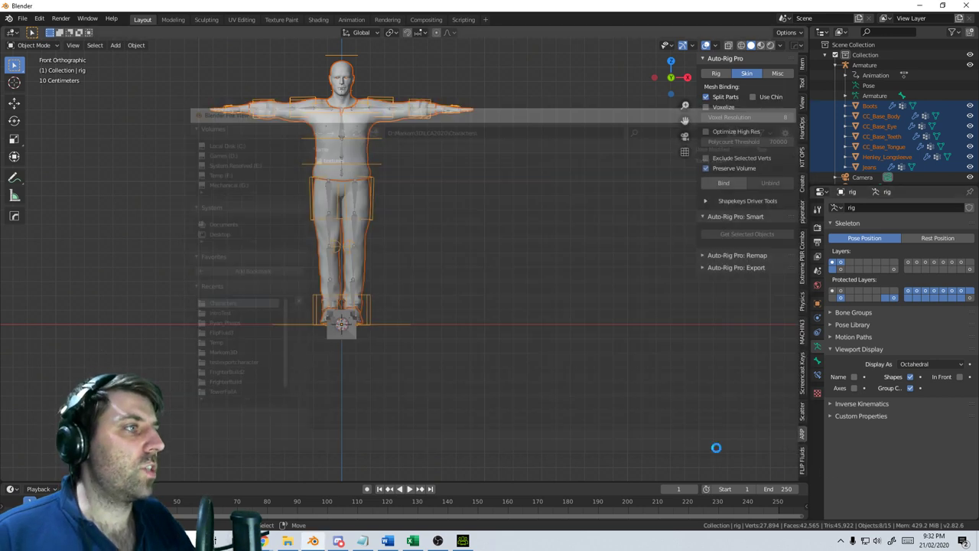
Bind the selected meshes to the rig, and look over the LCA2020 script in Word before returning to Blender
left_click(729, 183)
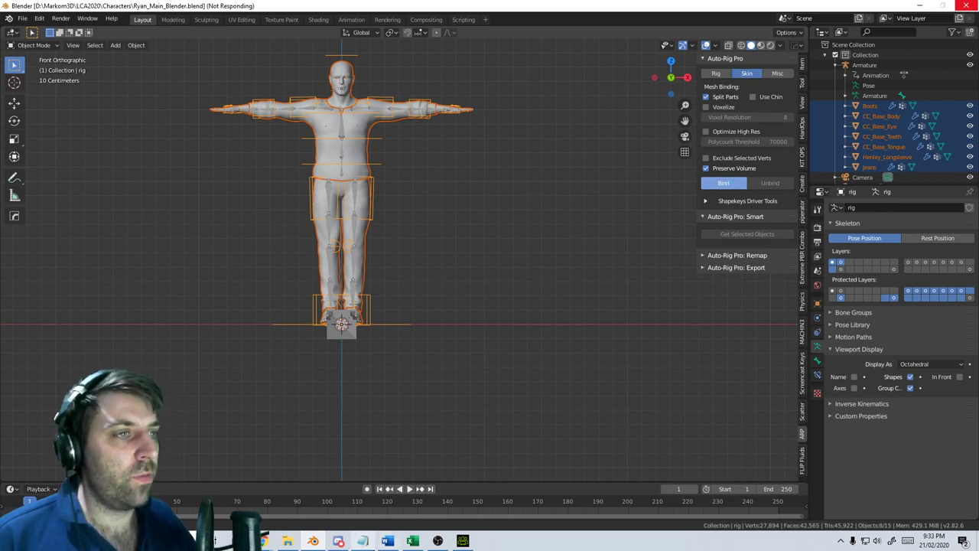
left_click(386, 540)
scroll(442, 416, "up", 20)
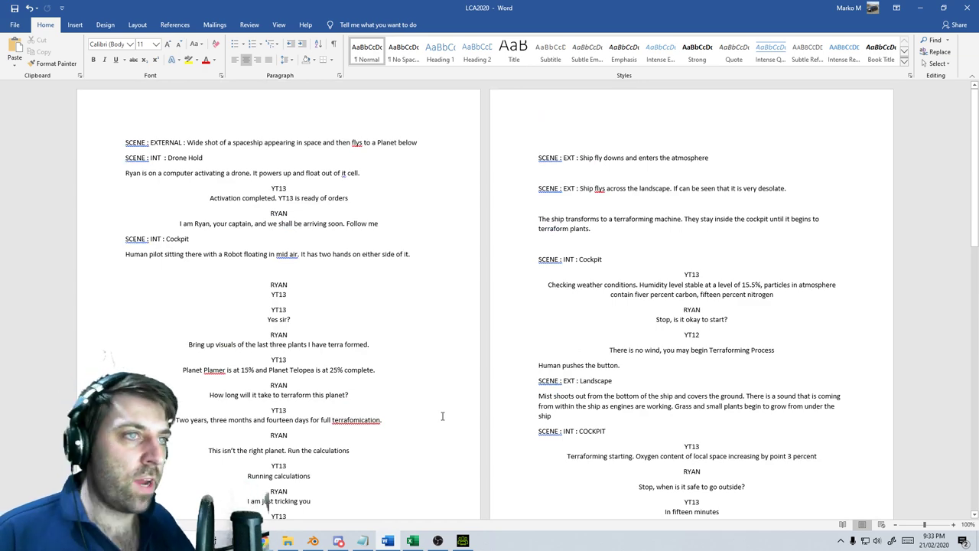
left_click(920, 7)
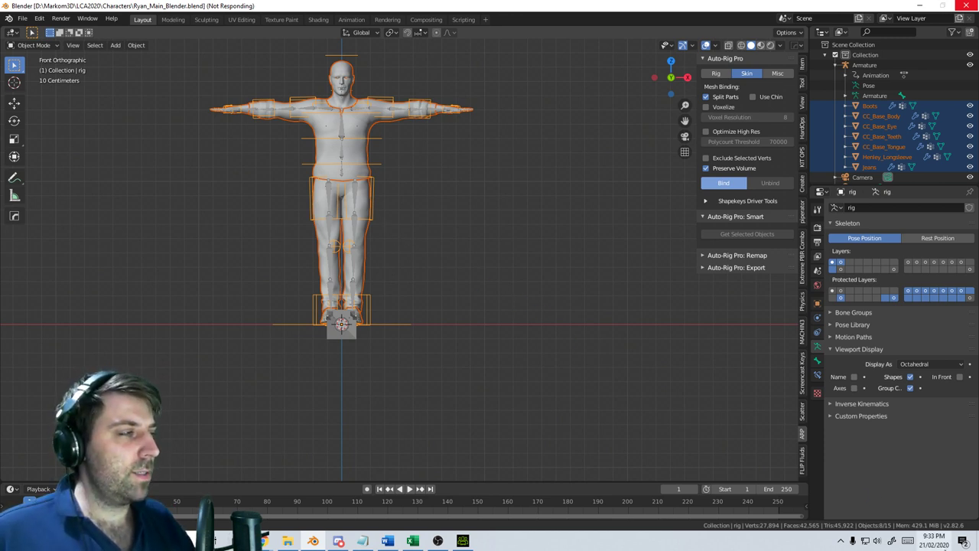
mouse_move(946, 547)
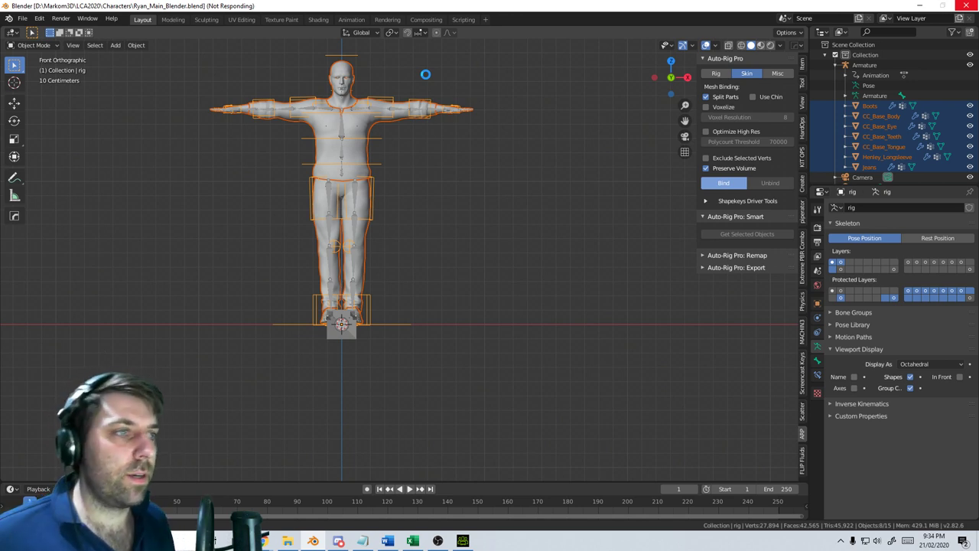
Switch to Character Creator and launch iClone
left_click(462, 541)
key("super")
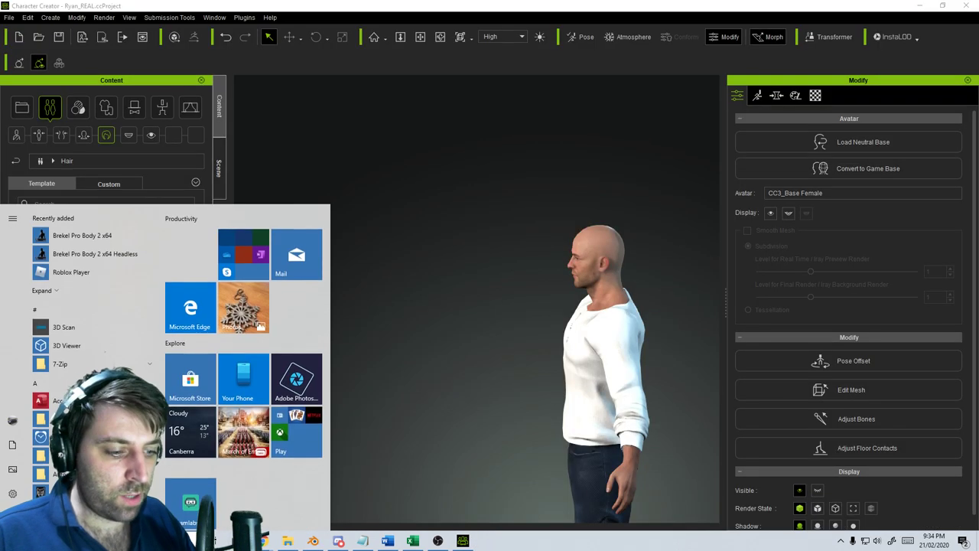
type("iclone")
key("Return")
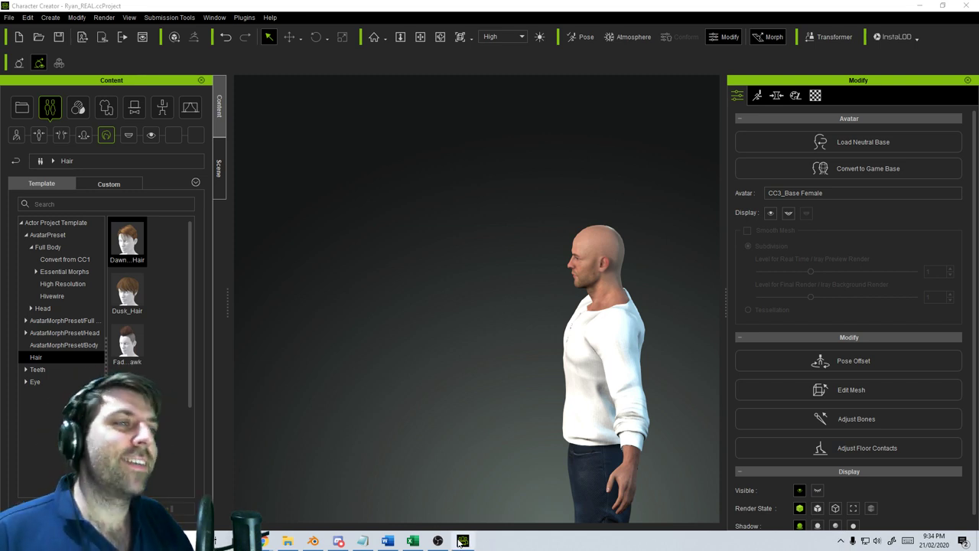
Check the progress of the iClone startup and the Blender bind, switching between Character Creator, Blender and the desktop
mouse_move(452, 543)
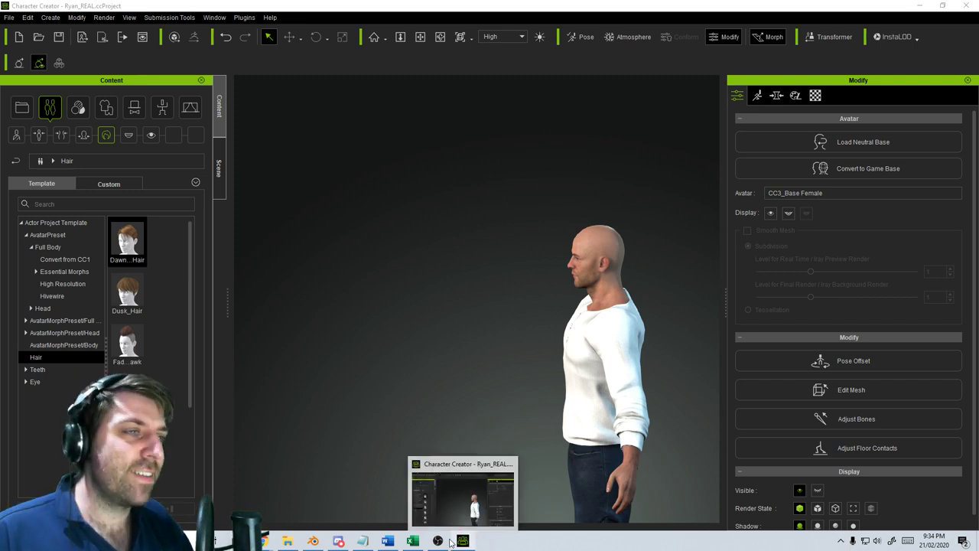
left_click(313, 541)
mouse_move(463, 541)
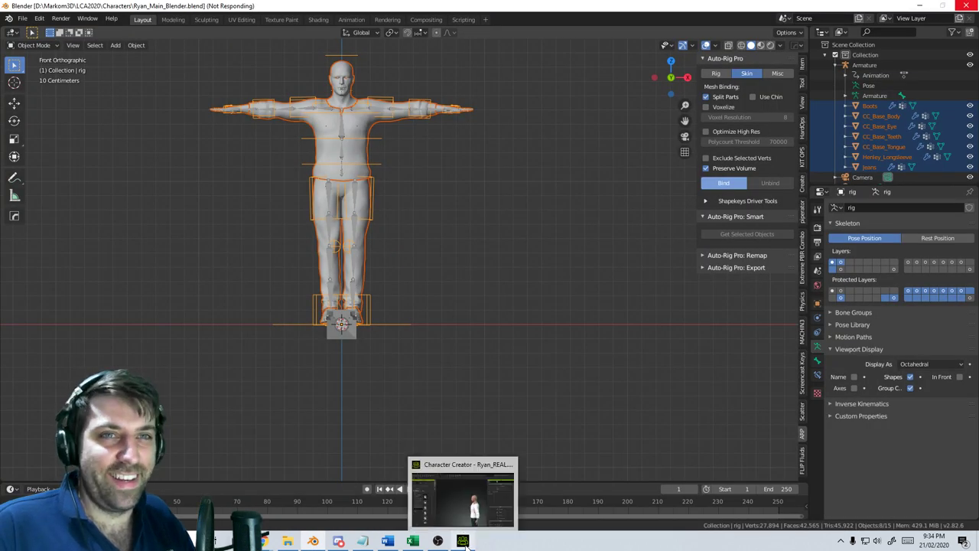
left_click(474, 521)
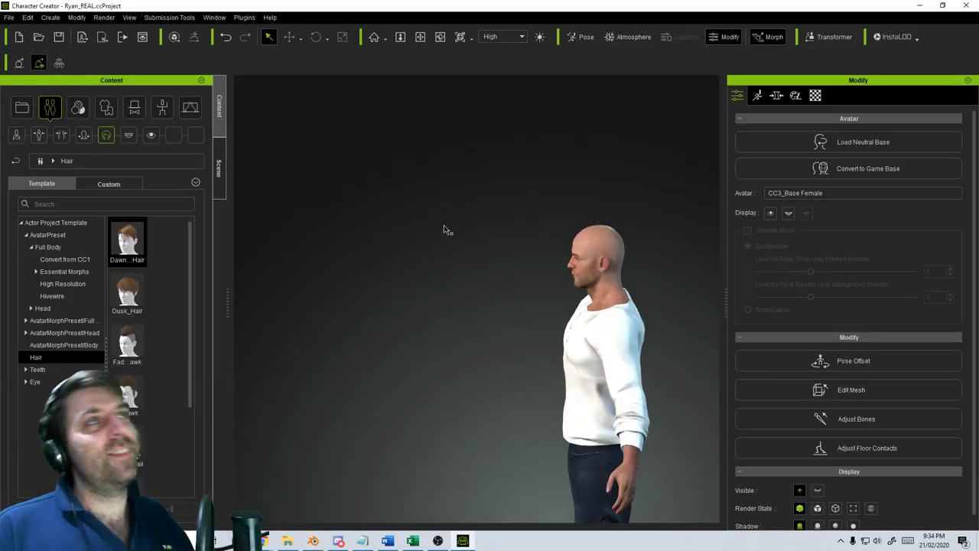
middle_click_drag(490, 437, 406, 321)
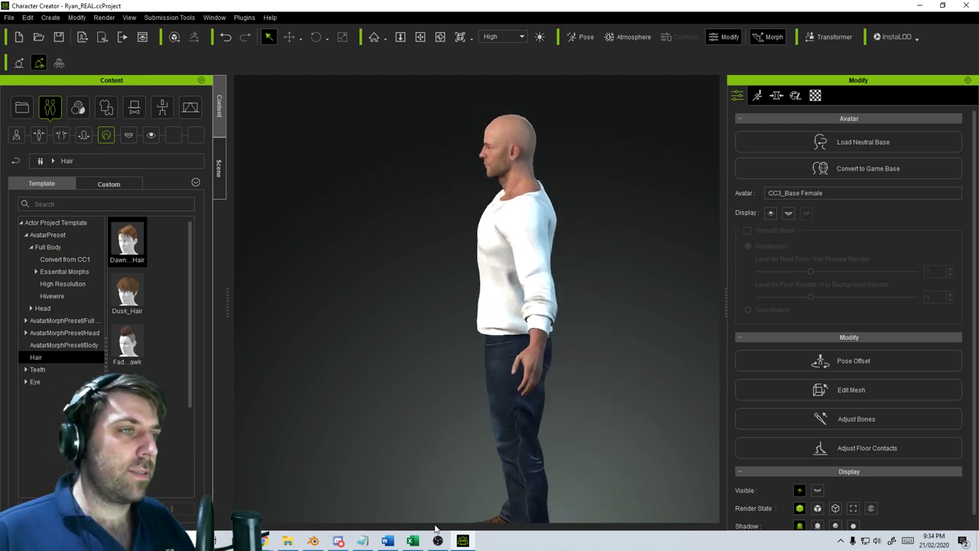
left_click(315, 541)
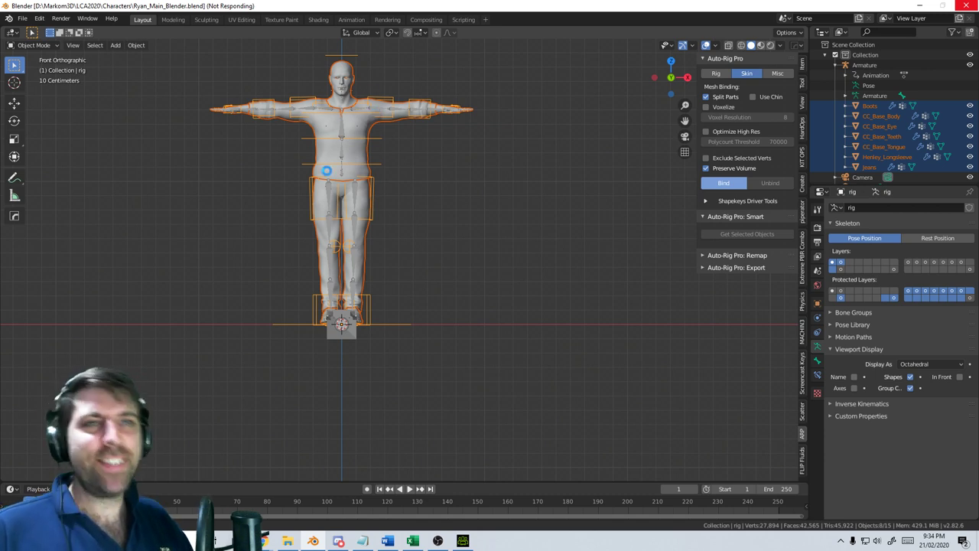
left_click(462, 541)
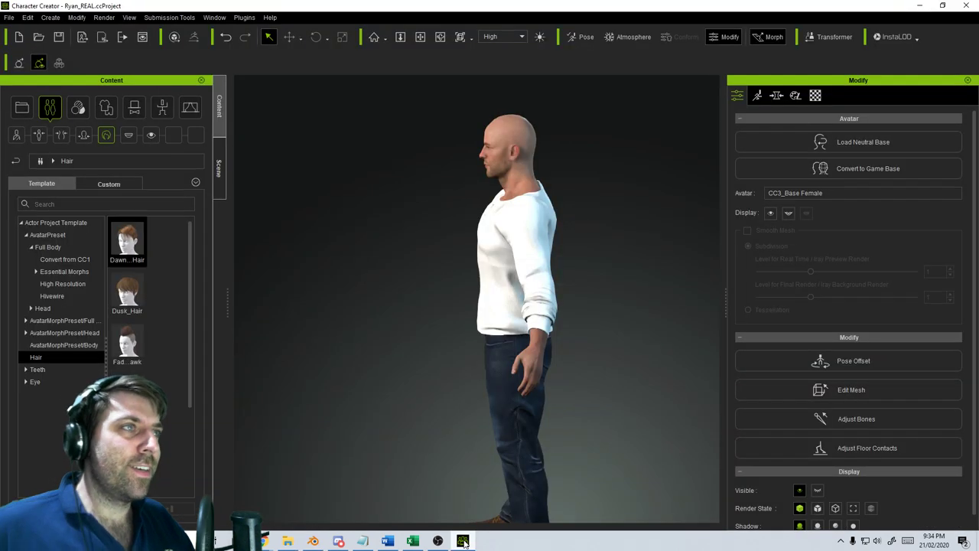
left_click(920, 6)
left_click(919, 5)
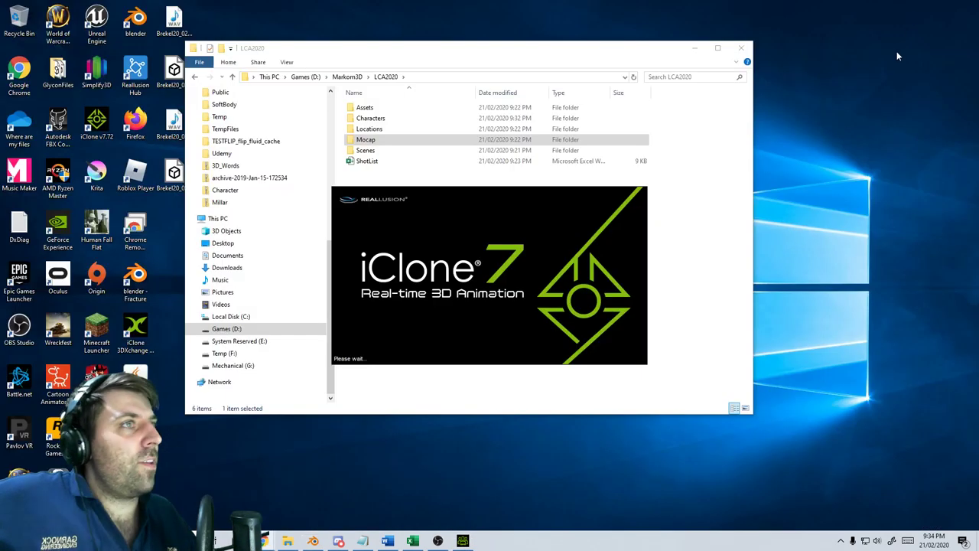
mouse_move(470, 543)
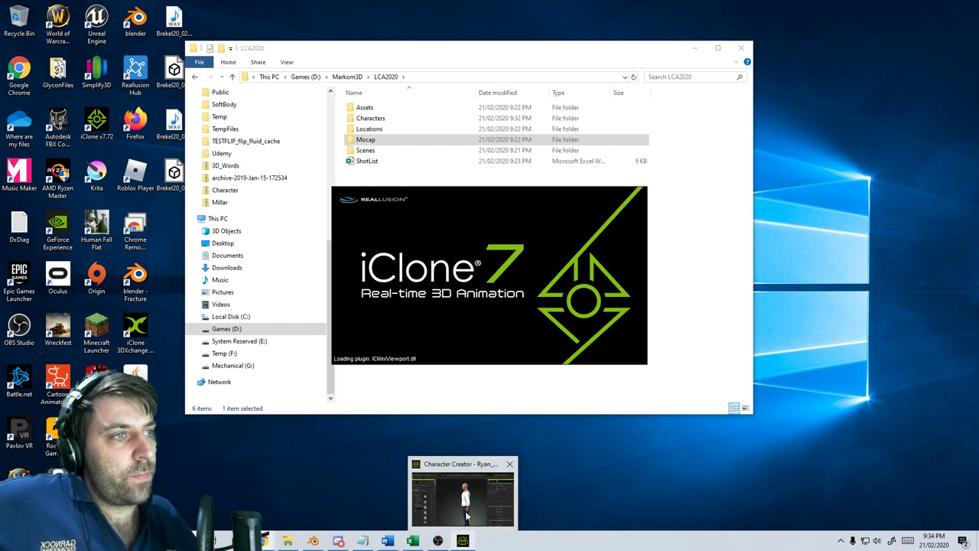
left_click(468, 514)
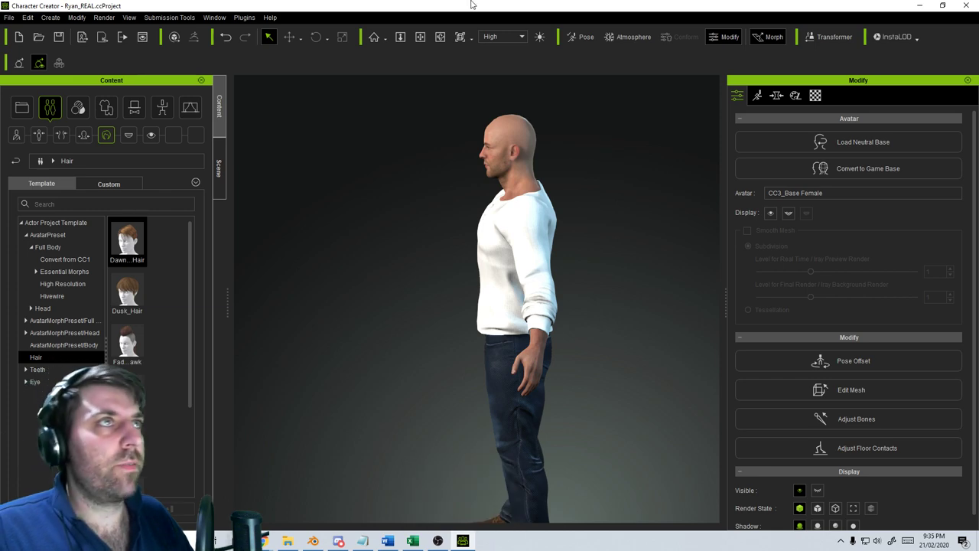
left_click(312, 541)
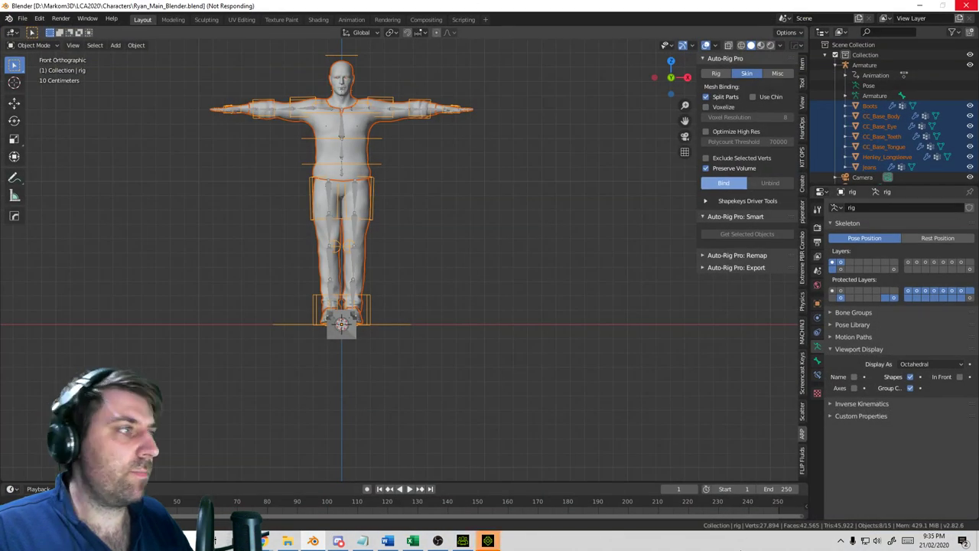
Inspect the processor load per core in Task Manager, and minimize it
right_click(740, 545)
left_click(773, 496)
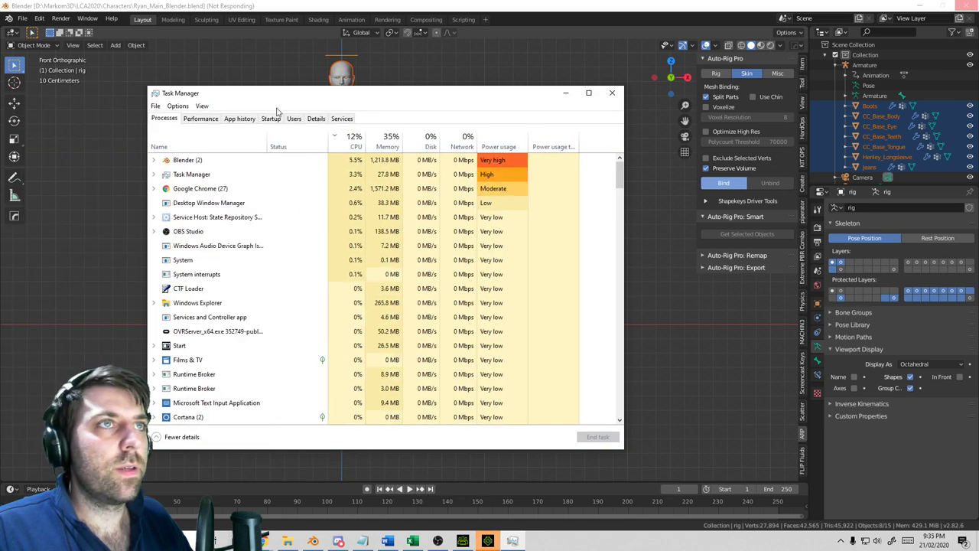
left_click(198, 119)
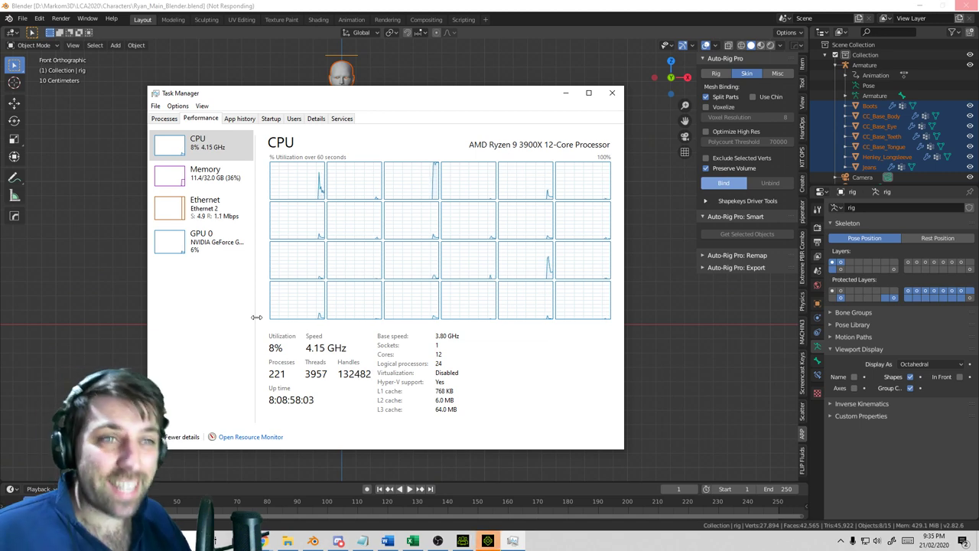
left_click(566, 95)
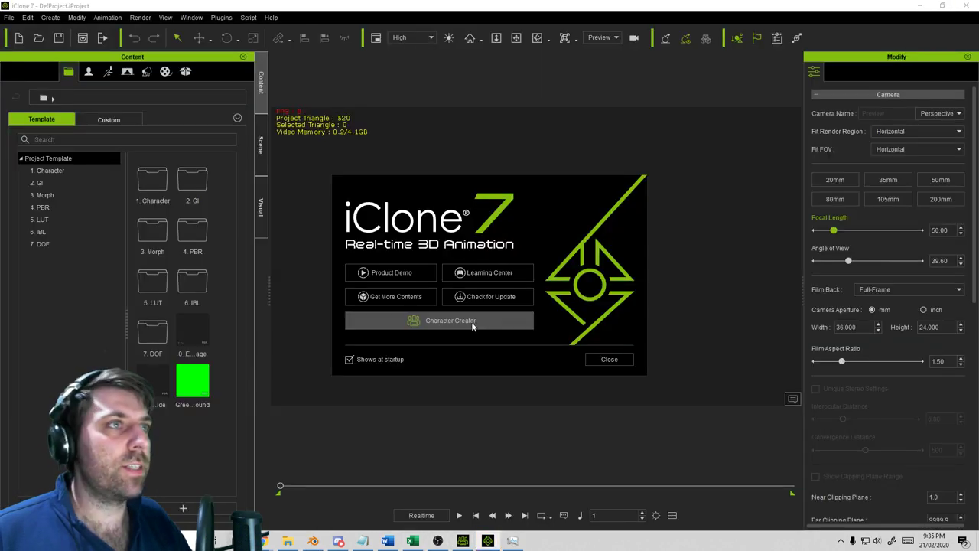
Dismiss the iClone welcome window and send the male character from Character Creator to iClone
left_click(604, 359)
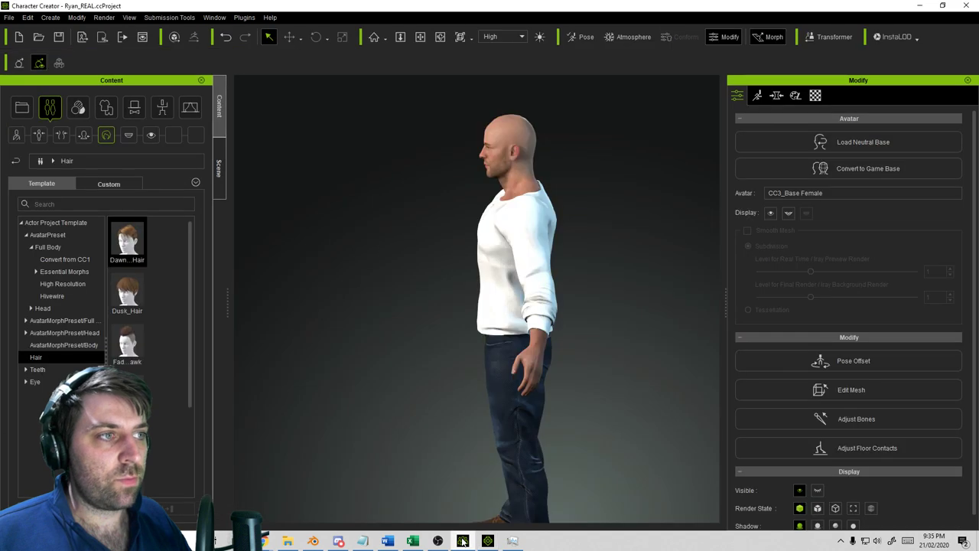
left_click(28, 17)
mouse_move(8, 17)
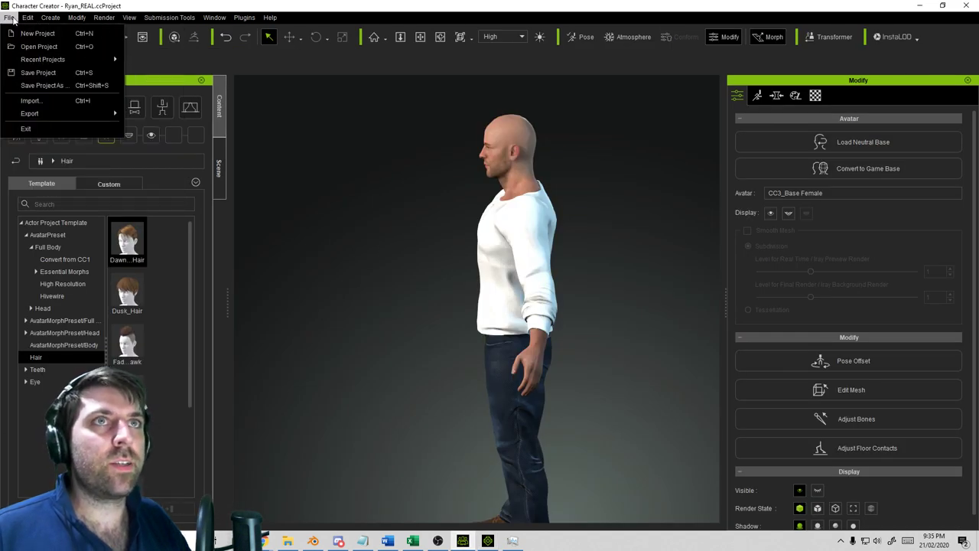
mouse_move(64, 116)
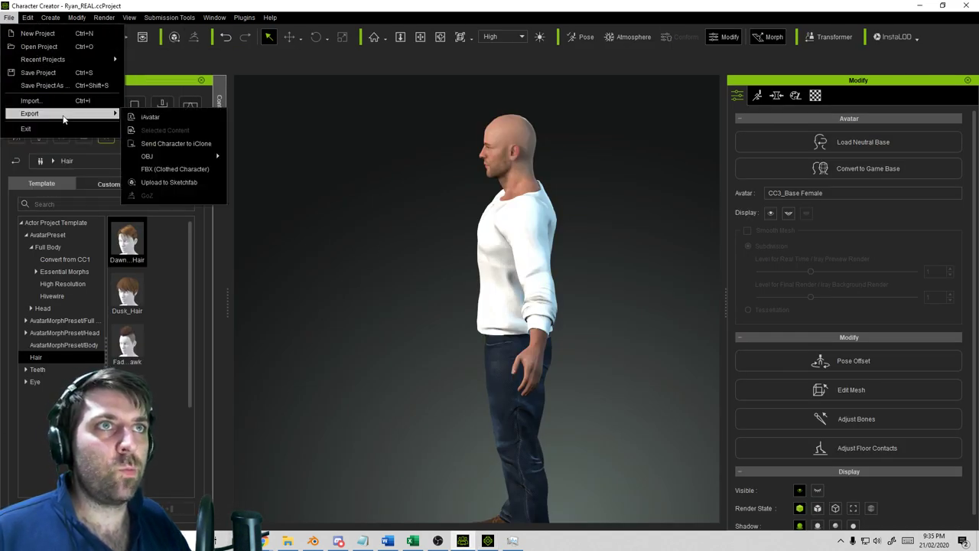
left_click(187, 145)
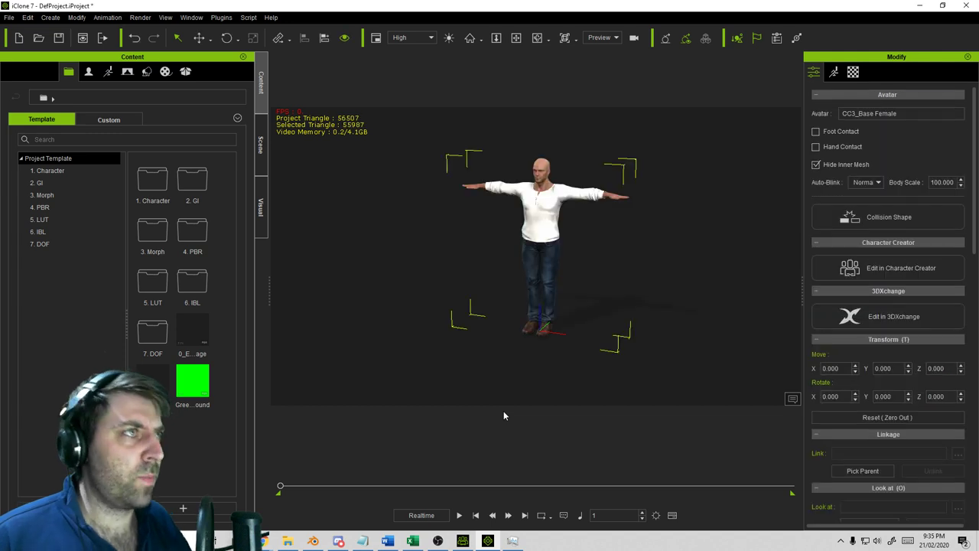
Examine the imported character's arm, shirt, chest and face up close in the iClone viewport
scroll(548, 195, "up", 10)
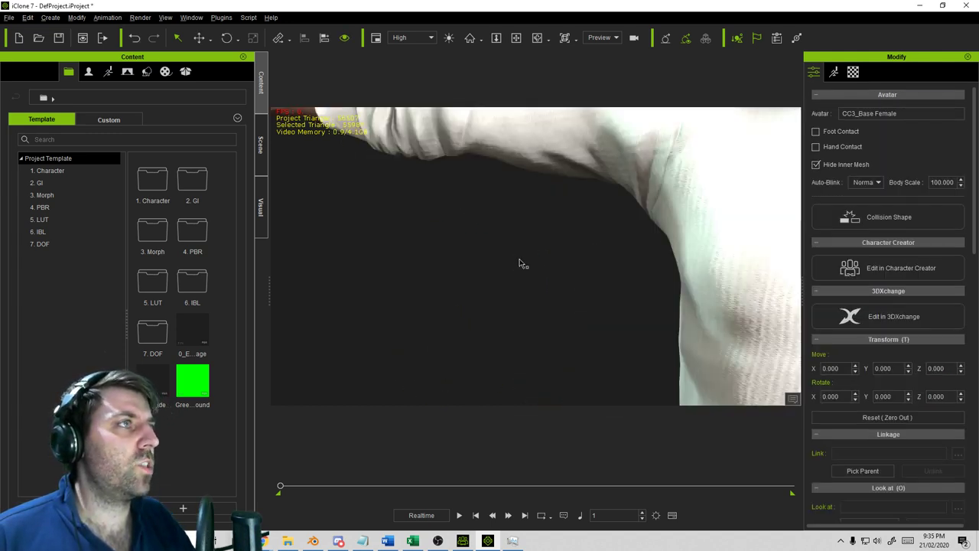
middle_click_drag(519, 263, 489, 279)
scroll(636, 264, "up", 2)
scroll(664, 257, "down", 4)
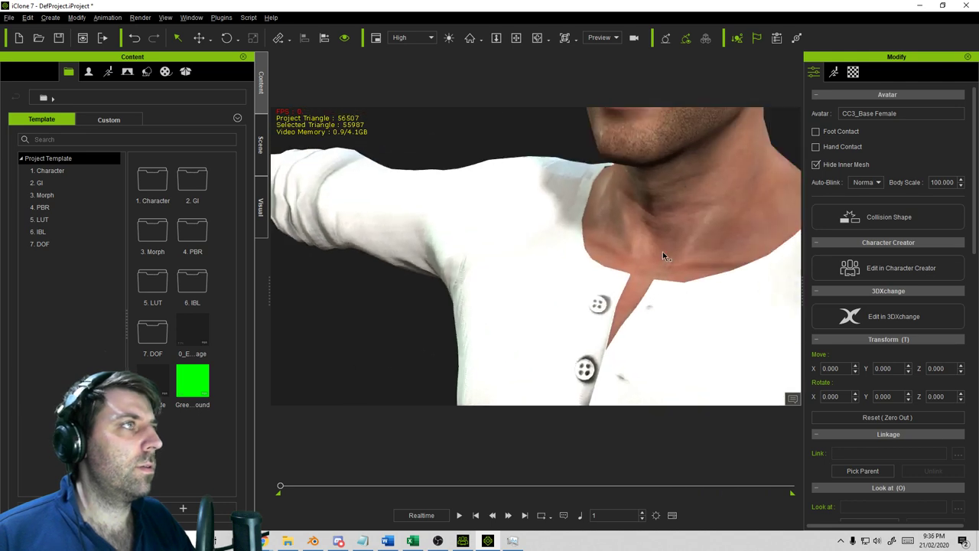
scroll(663, 255, "down", 8)
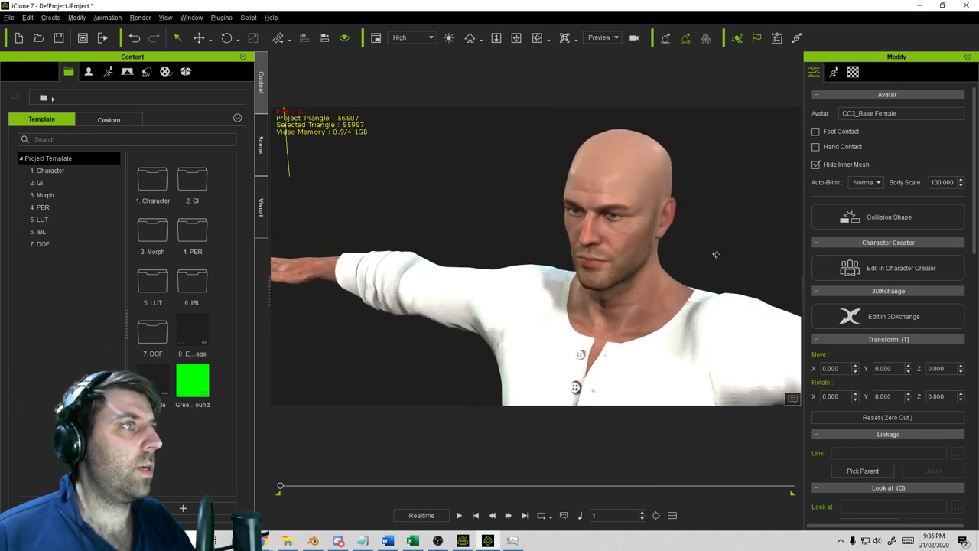
middle_click_drag(736, 203, 666, 201)
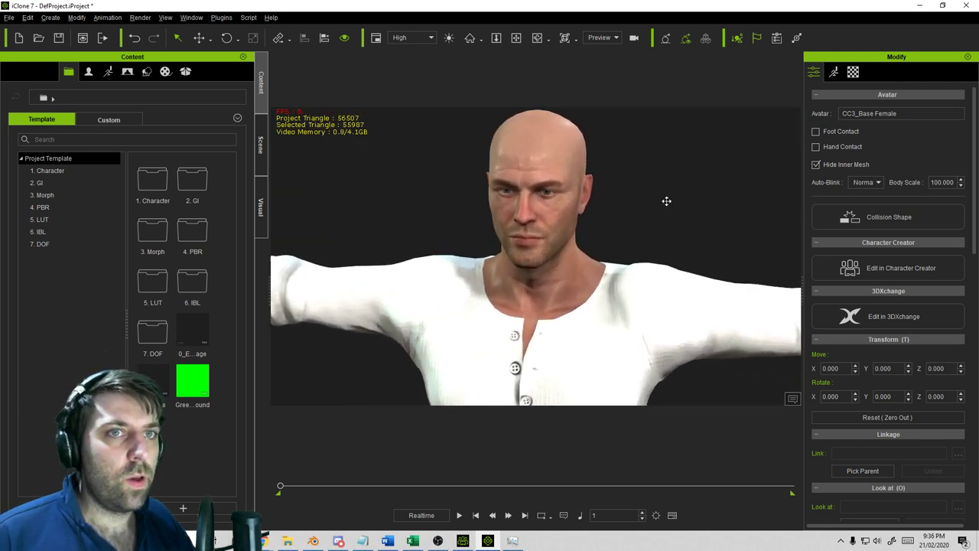
mouse_move(445, 545)
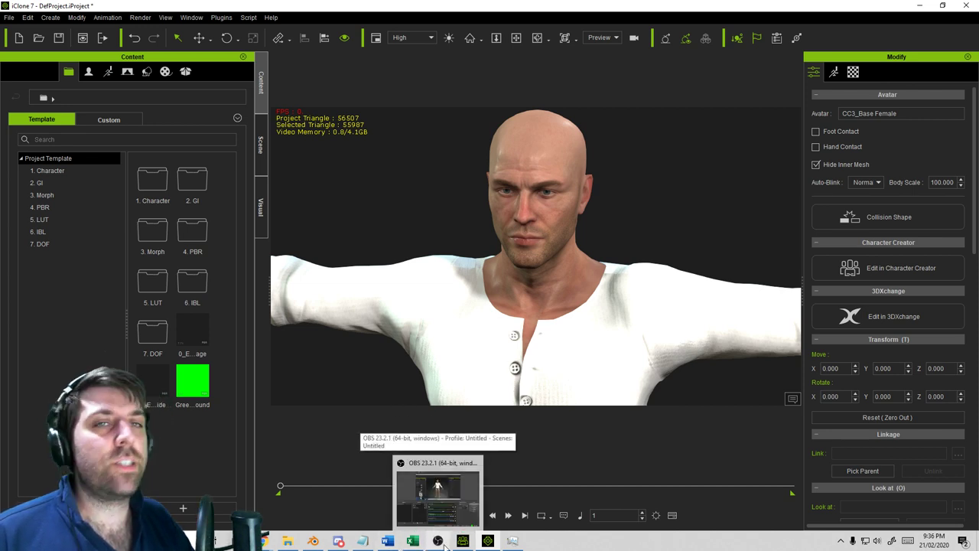
Open the Motion LIVE plugin for the character and move its window clear of the face in the viewport
left_click(834, 75)
scroll(832, 229, "down", 5)
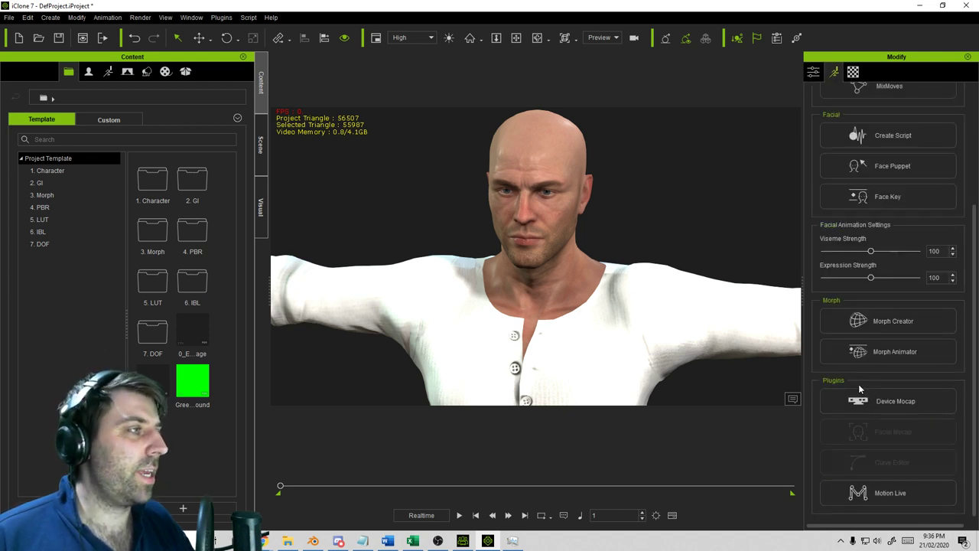
left_click(887, 493)
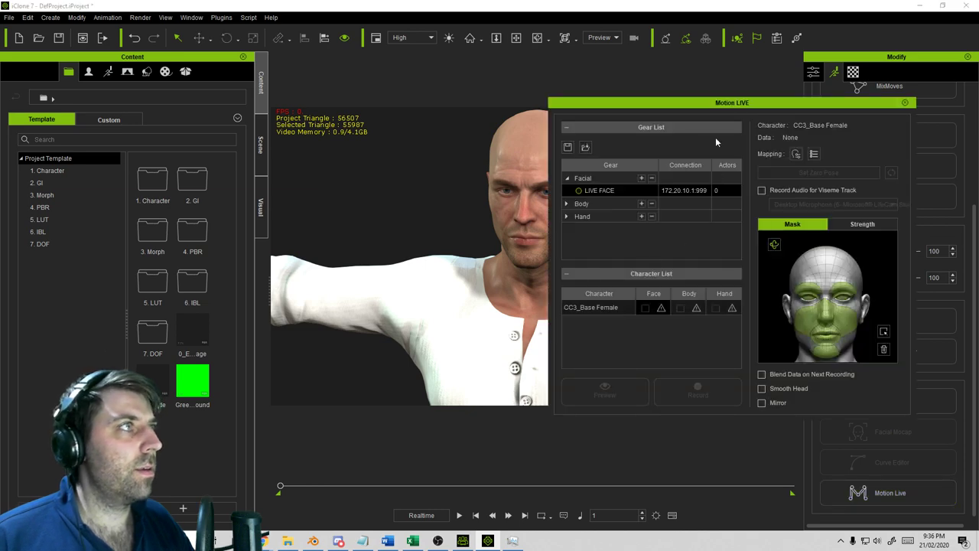
left_click_drag(715, 102, 195, 68)
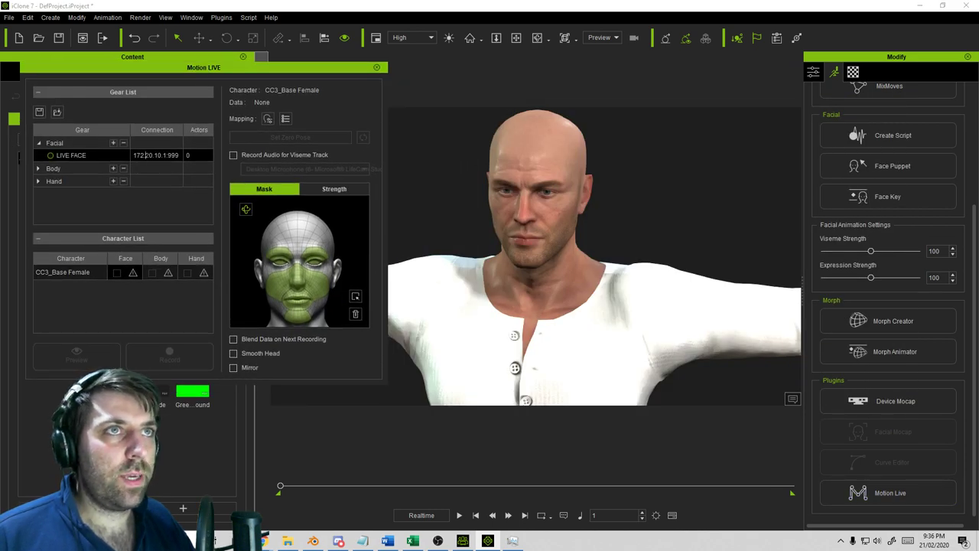
Set the LIVE FACE facial gear's connection address to 192.168.0.7
left_click_drag(166, 156, 23, 143)
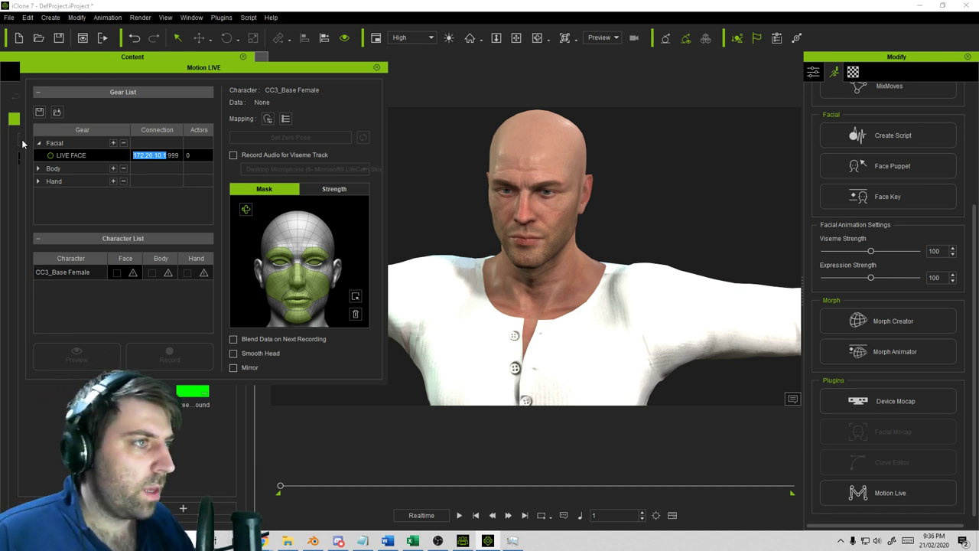
type("192")
type(".168.0.")
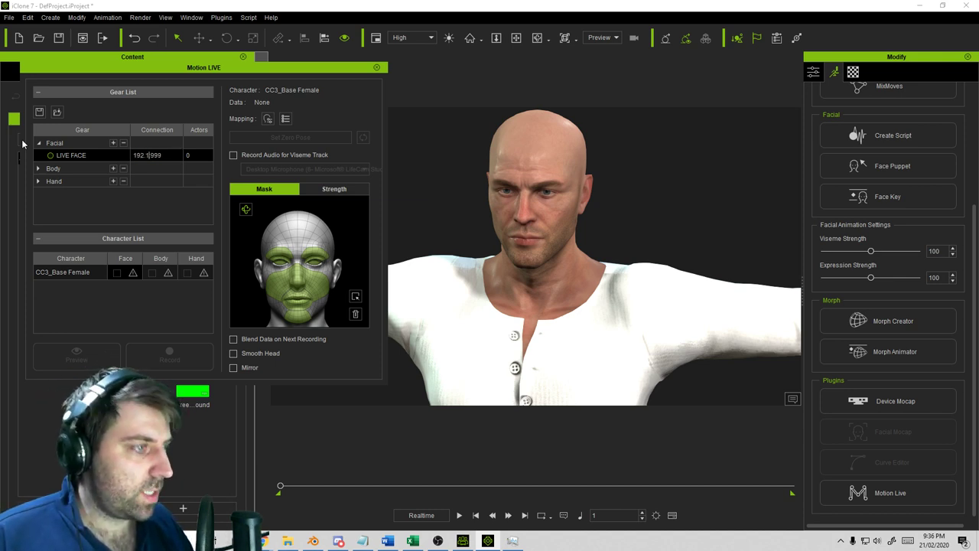
type("7")
key("Return")
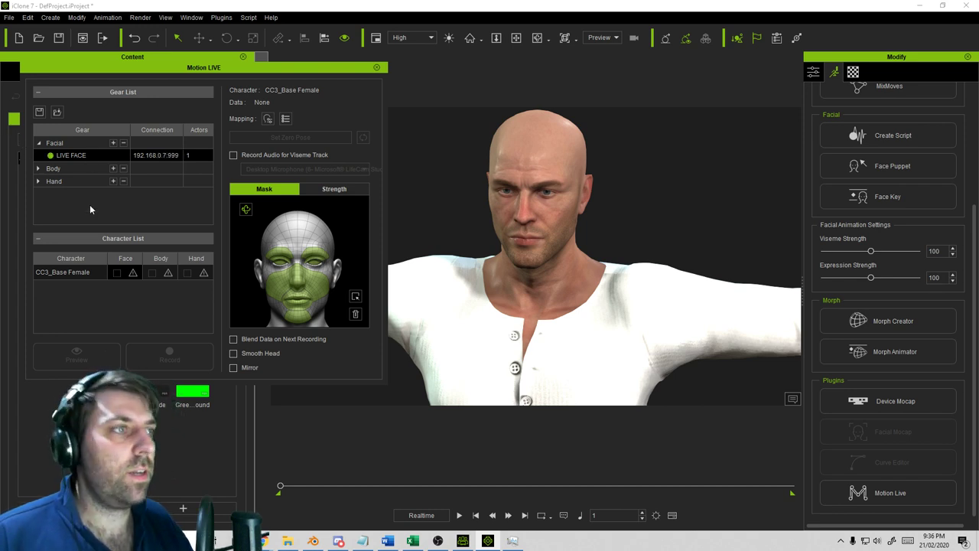
Assign LIVE FACE to the character's face, start the live preview, and set the zero pose
left_click(120, 278)
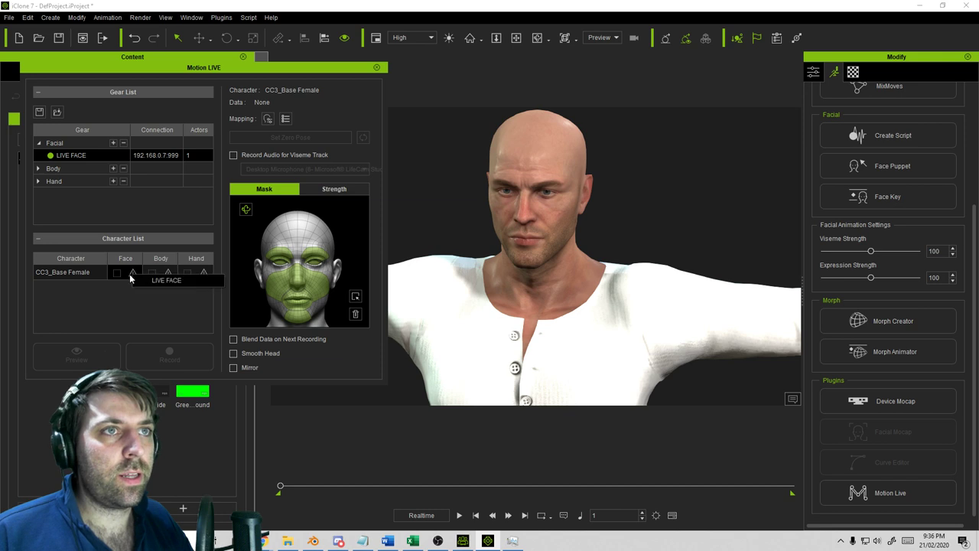
left_click(157, 281)
left_click(99, 360)
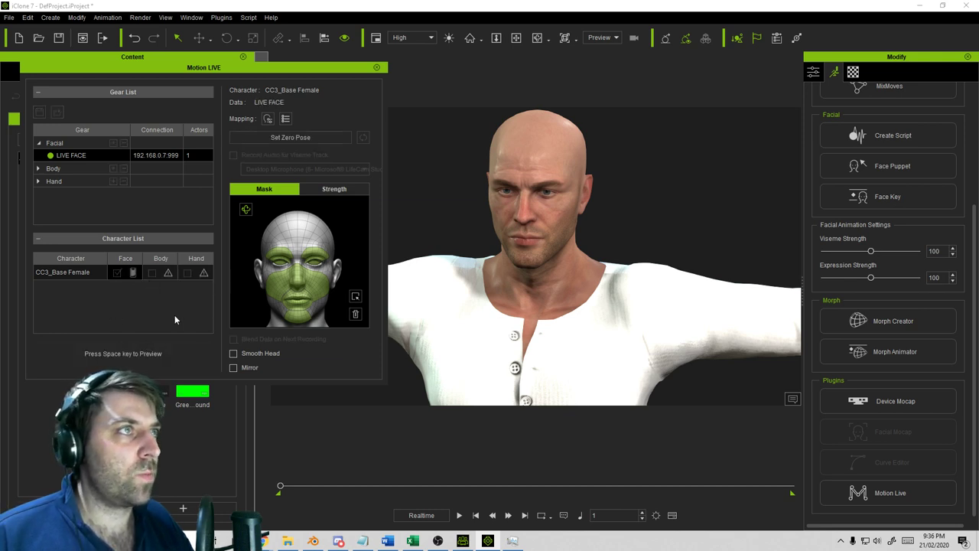
key("space")
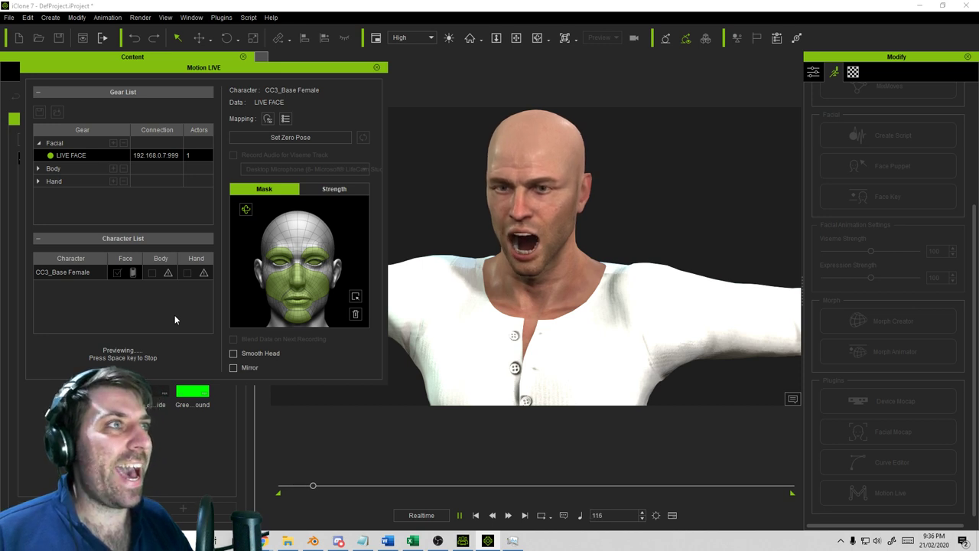
left_click(293, 136)
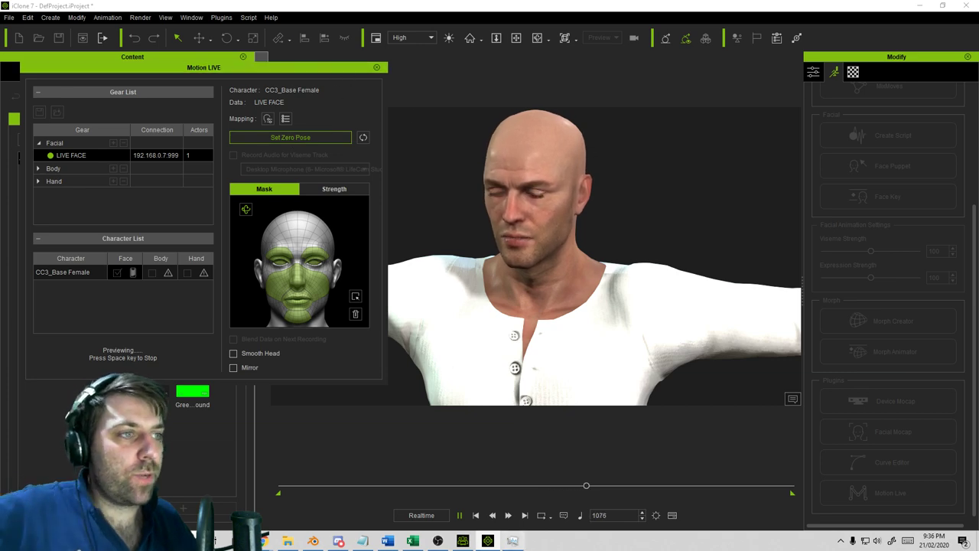
Switch to Blender, force-close the frozen session, restart it, and reopen Ryan_Main_Blender.blend
left_click(313, 541)
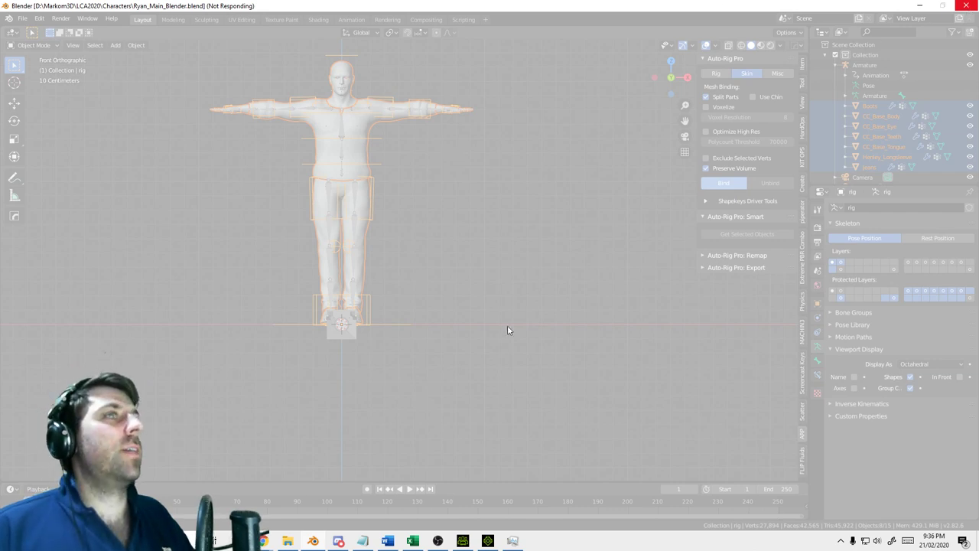
left_click(456, 291)
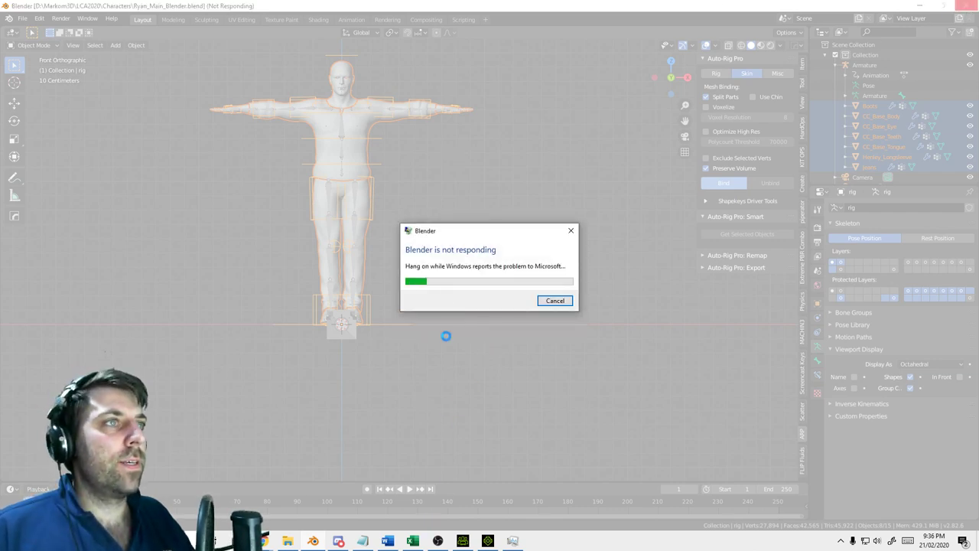
left_click(550, 304)
left_click(313, 541)
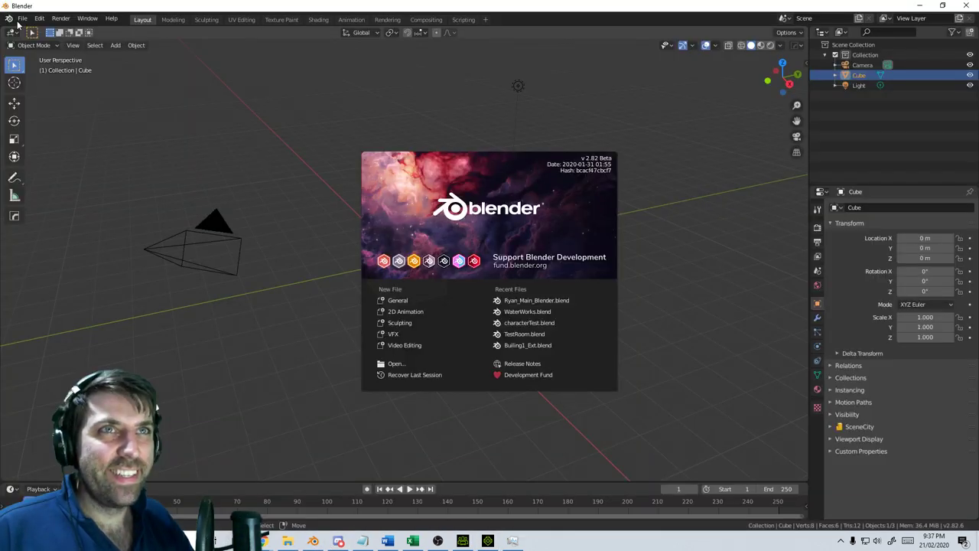
left_click(492, 301)
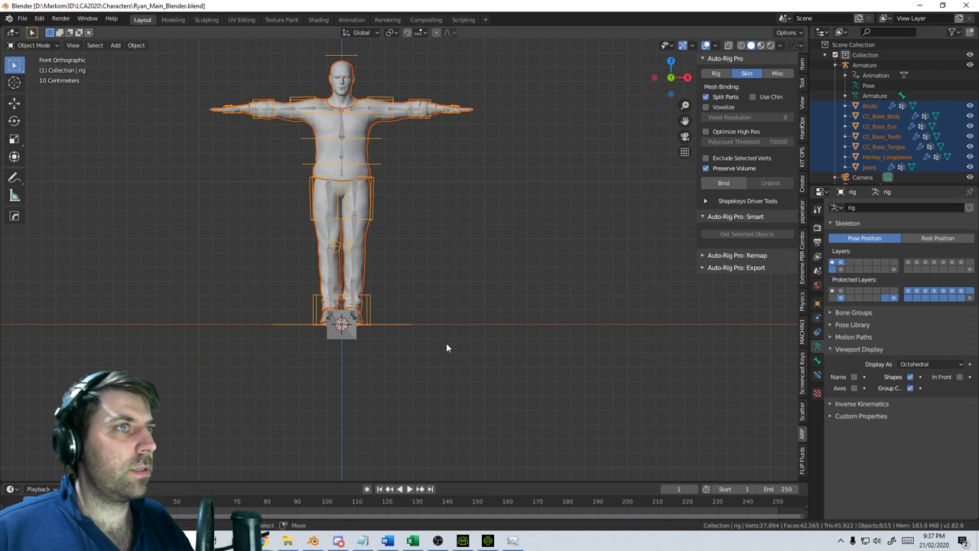
Try to bind the selected body and clothing meshes to the rig with Auto-Rig Pro, with Split Parts and Preserve Volume enabled
scroll(903, 152, "down", 3)
scroll(515, 249, "up", 5)
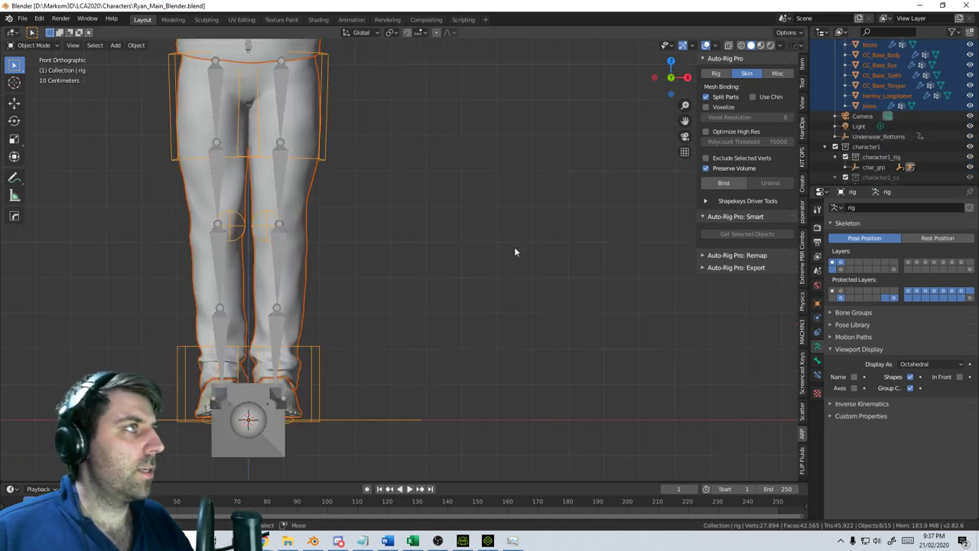
scroll(427, 171, "down", 3)
scroll(492, 309, "down", 3)
scroll(531, 276, "up", 5)
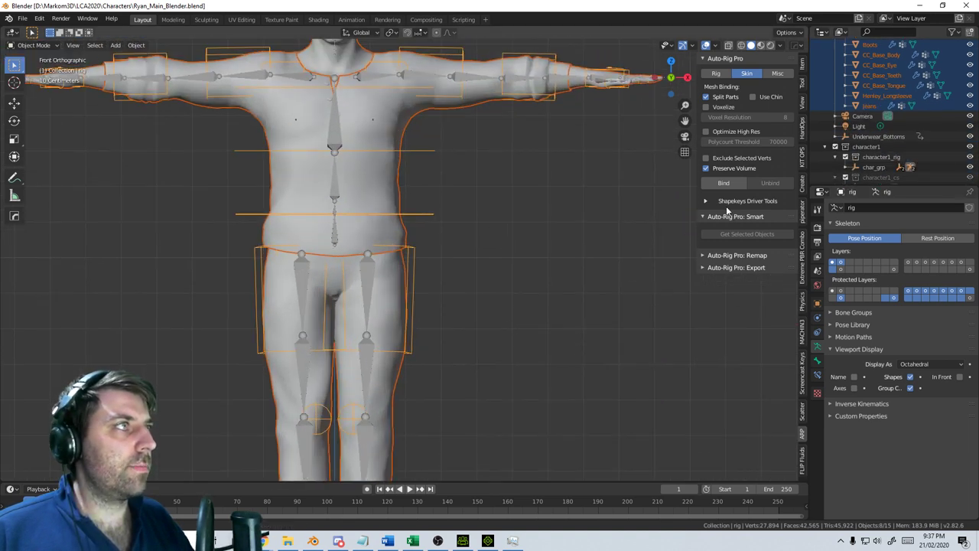
scroll(505, 194, "down", 2)
middle_click_drag(505, 194, 526, 225, "shift")
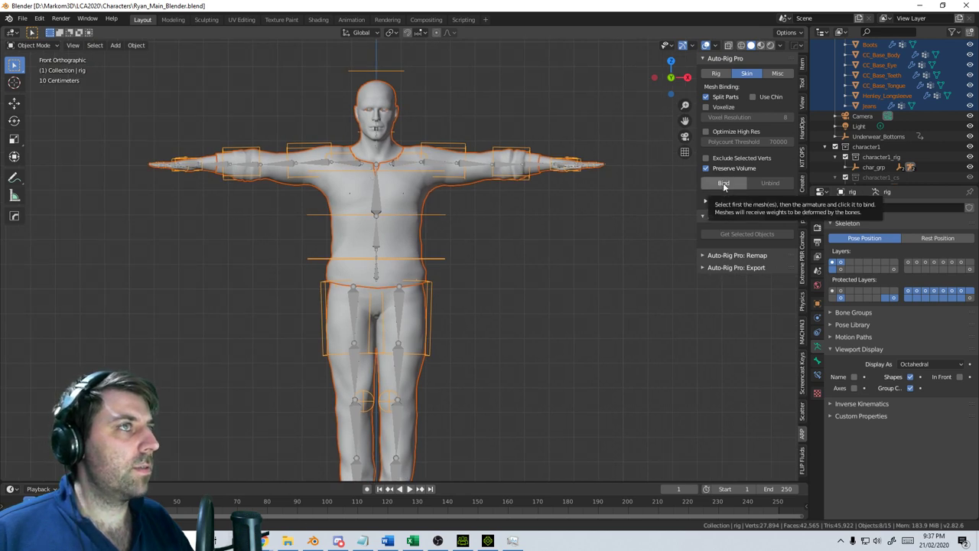
left_click(723, 182)
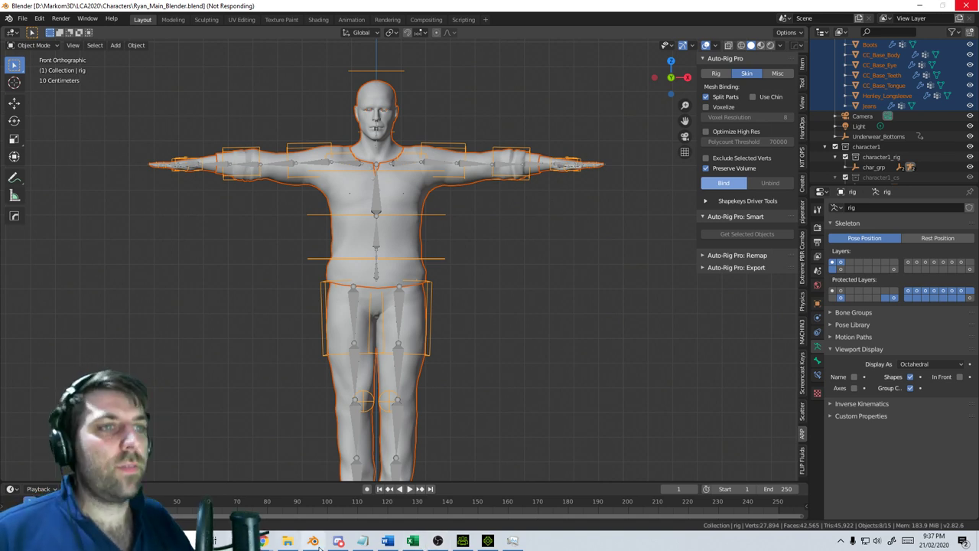
Check the Blender bind's progress and watch the live facial capture preview, switching between iClone and Blender
left_click(488, 540)
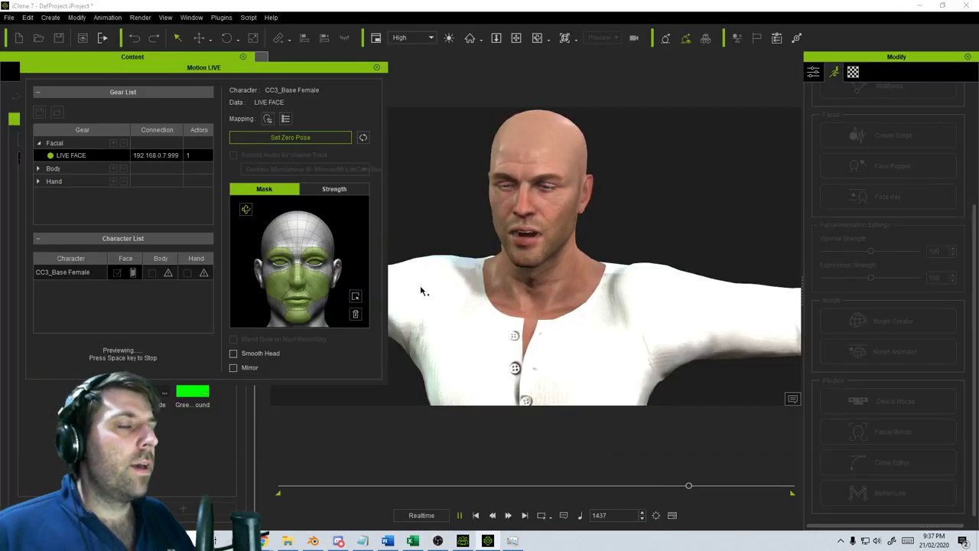
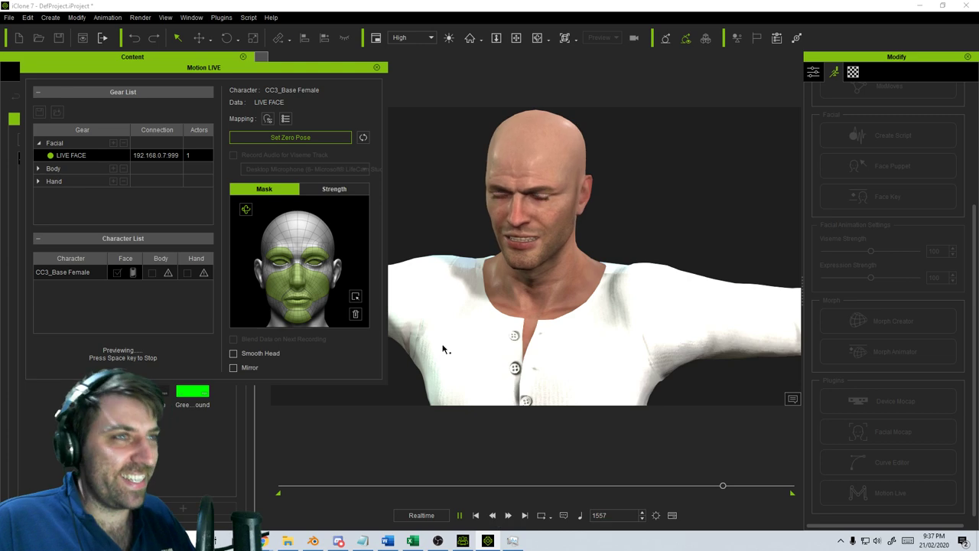
left_click(313, 541)
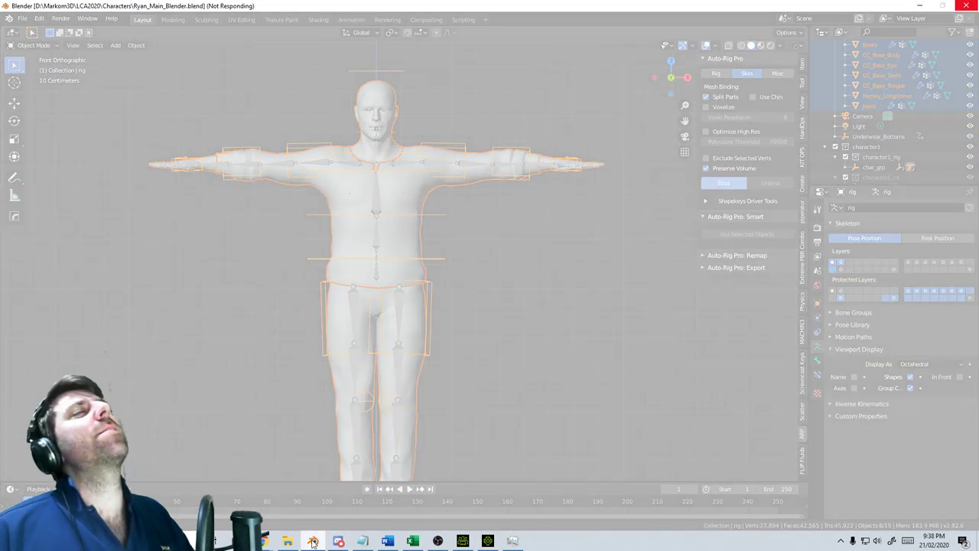
mouse_move(313, 541)
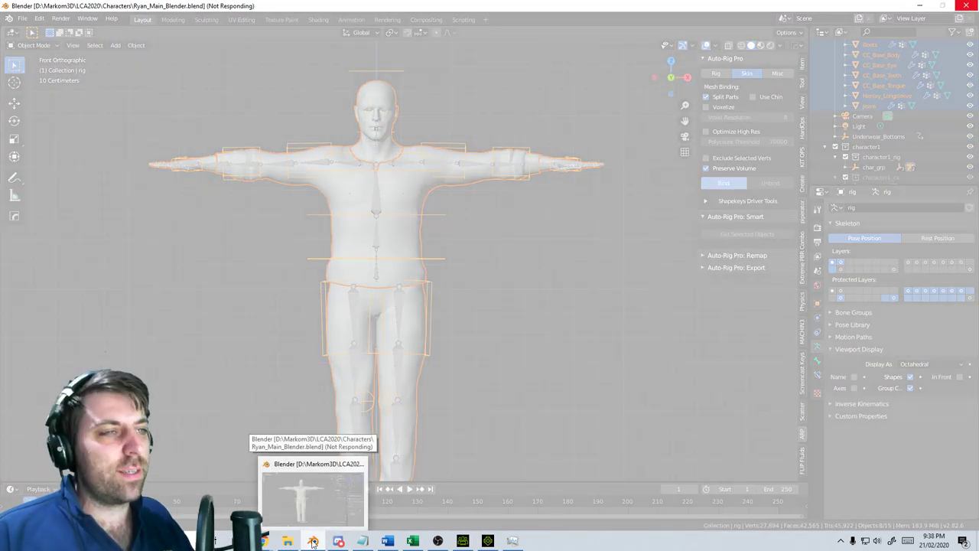
left_click(488, 541)
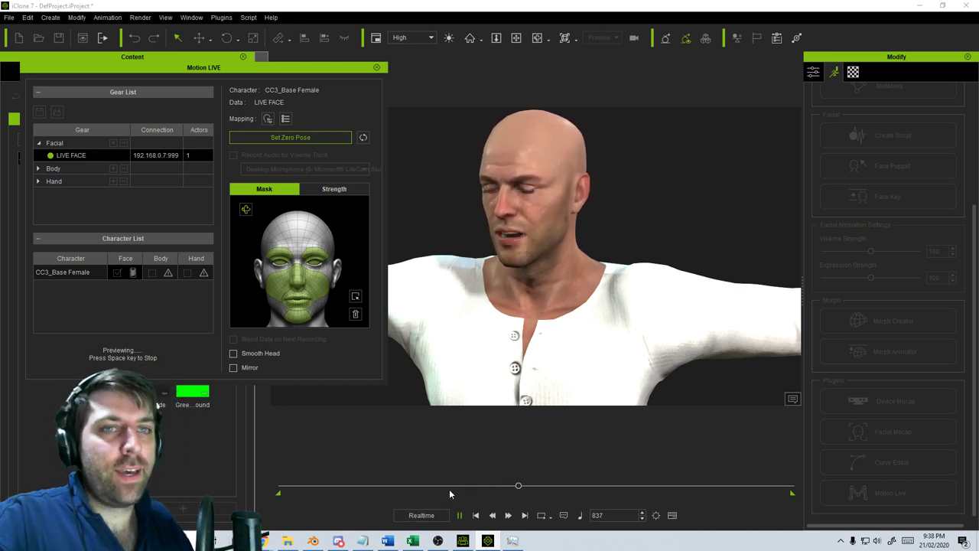
mouse_move(459, 548)
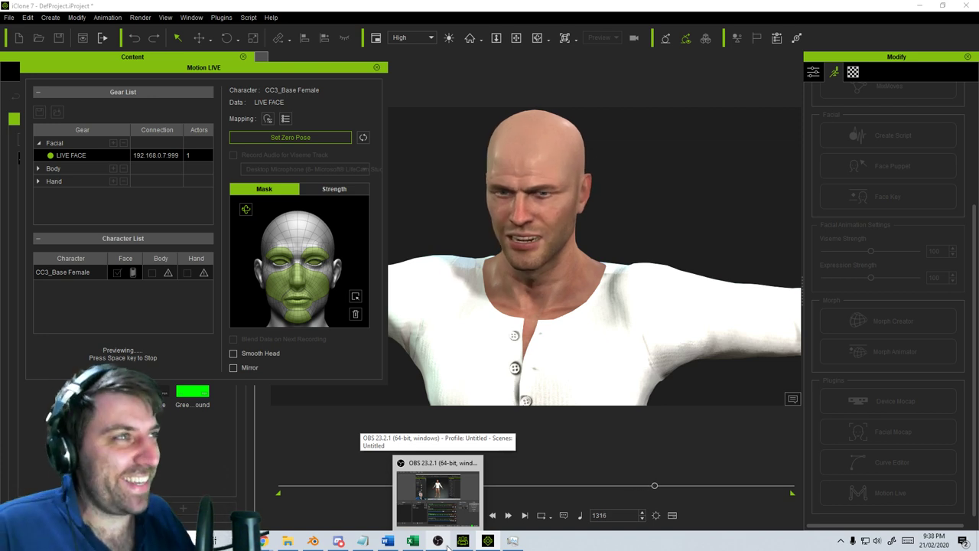
left_click(313, 540)
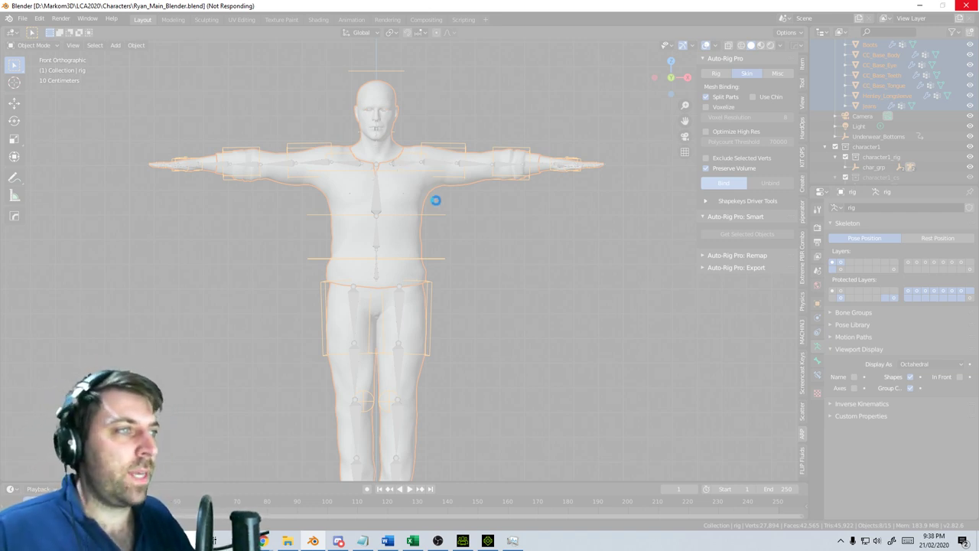
left_click(488, 540)
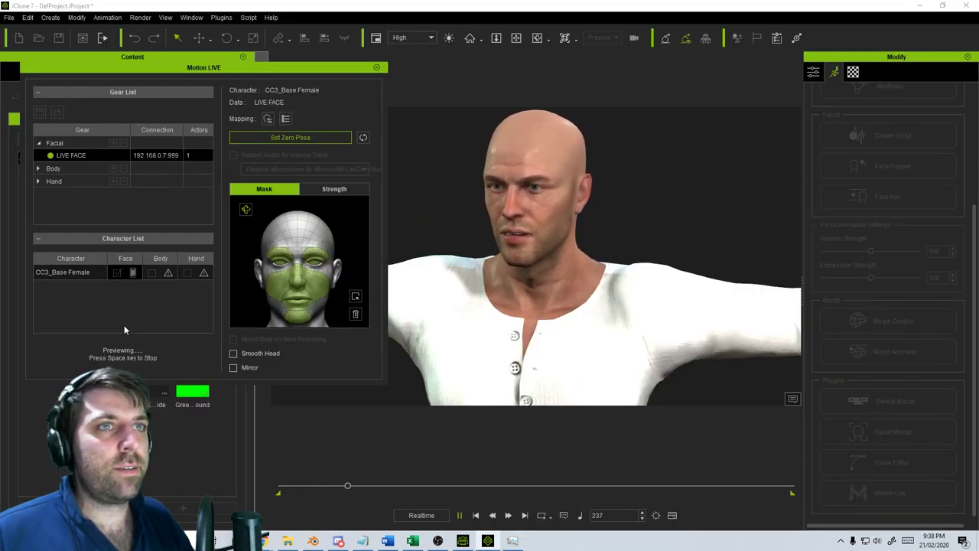
Close Motion LIVE, disconnecting all servers, and quit iClone without saving the project
left_click(376, 67)
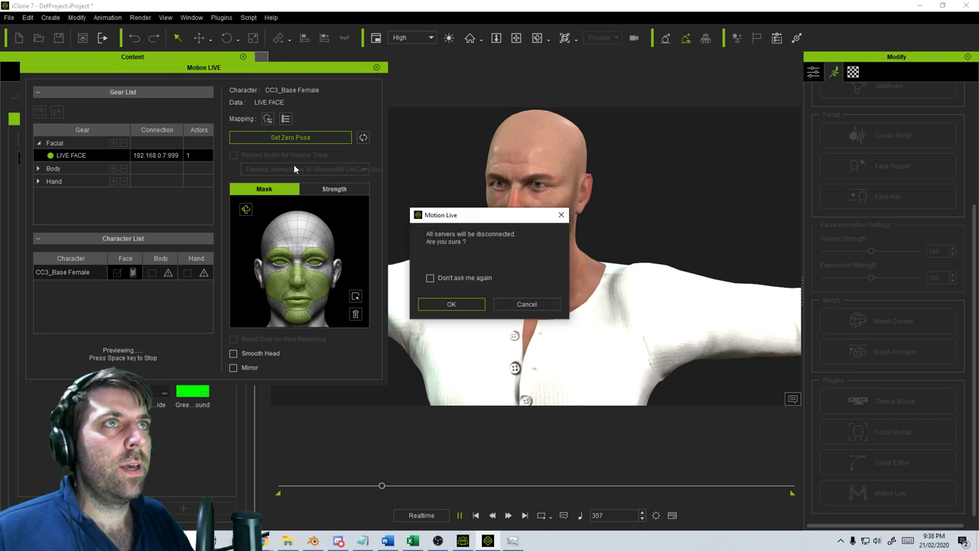
left_click(450, 305)
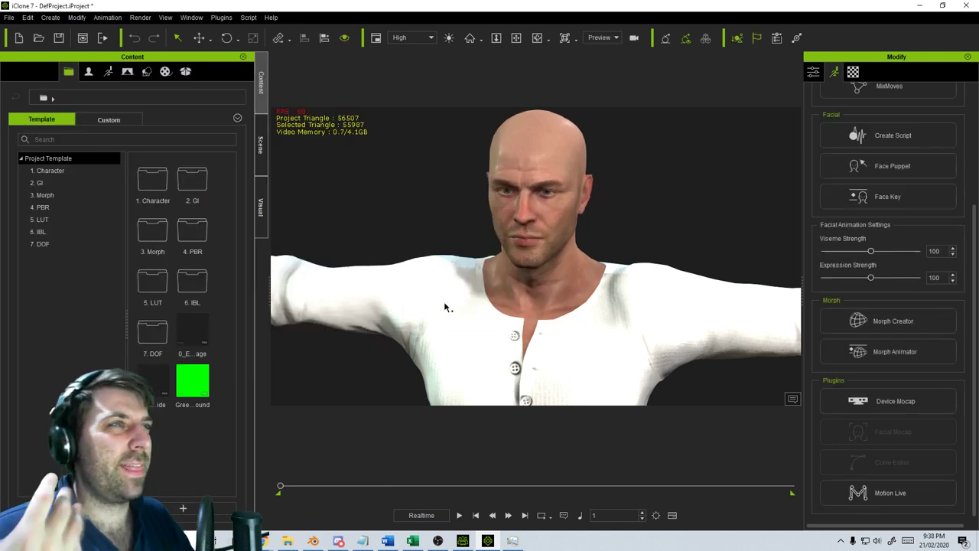
left_click(959, 6)
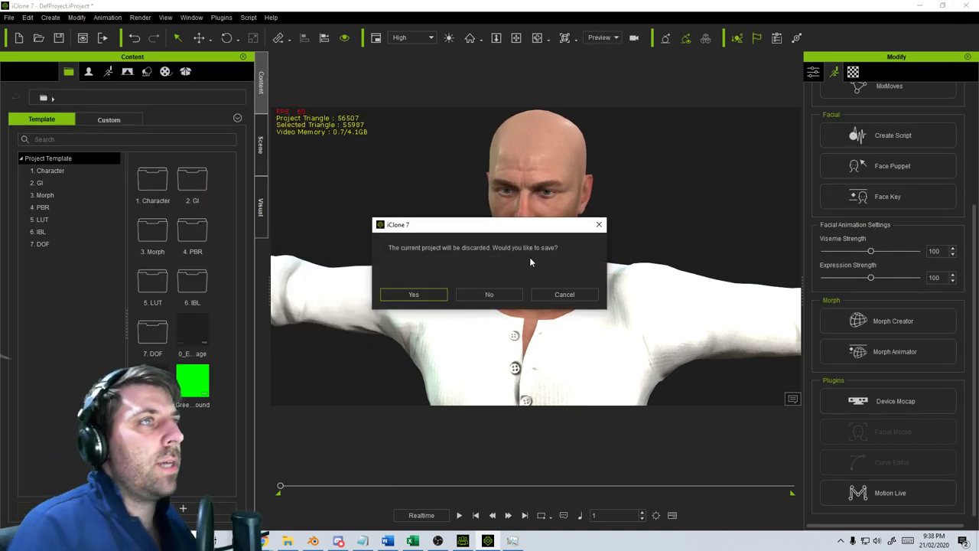
left_click(501, 300)
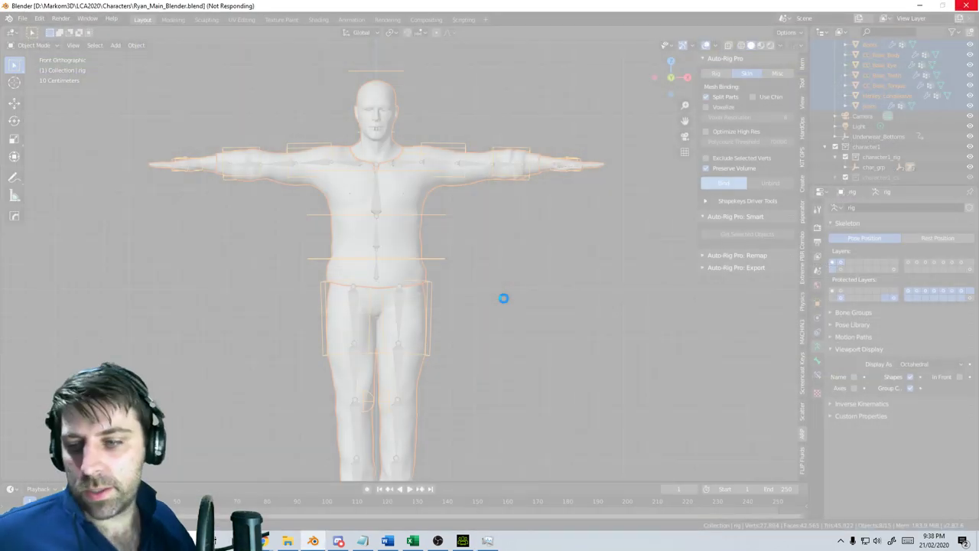
Force-close the unresponsive Blender session and start Blender again
left_click(965, 6)
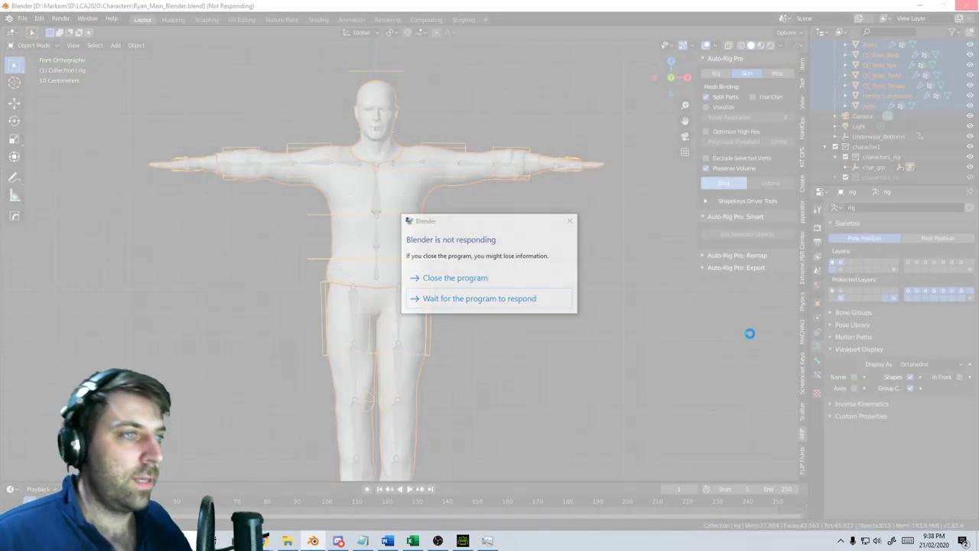
left_click(525, 280)
left_click(560, 294)
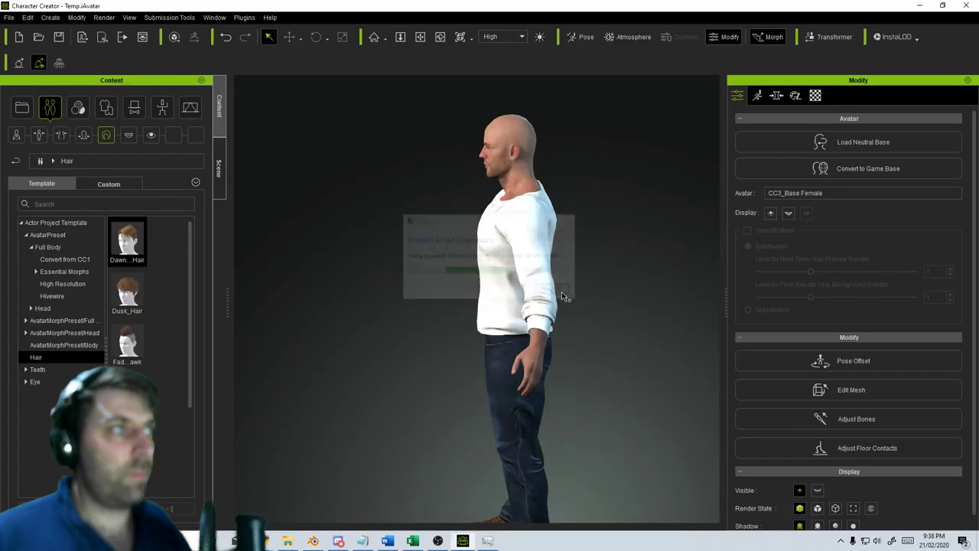
left_click(314, 541)
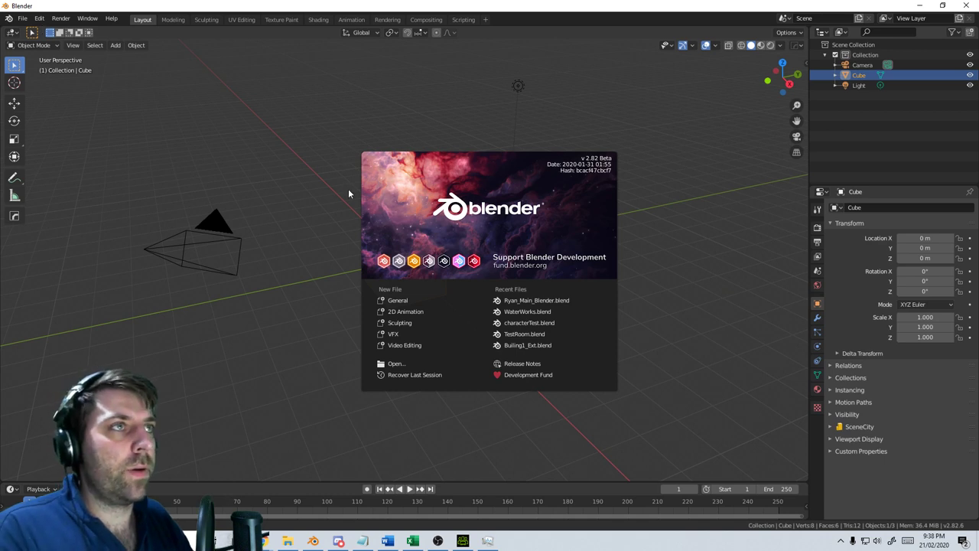
Delete the default cube and save the scene as INT_Cockpit in the LCA2020\Locations folder
left_click(386, 237)
key("Delete")
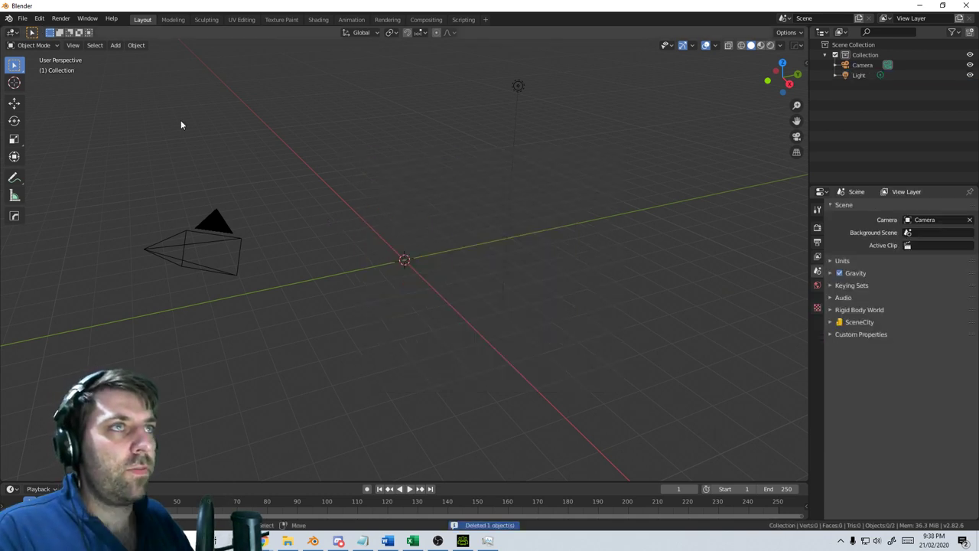
left_click(22, 18)
left_click(68, 98)
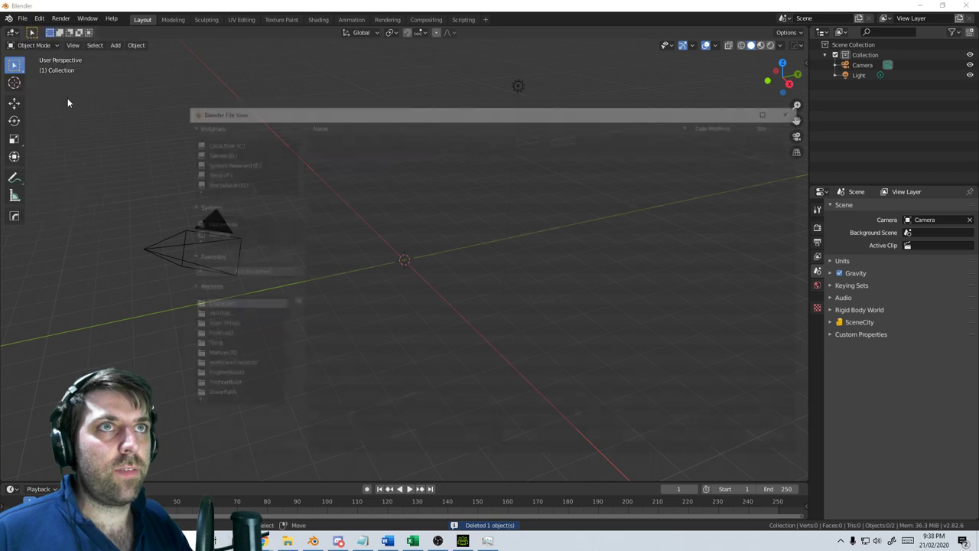
left_click(338, 128)
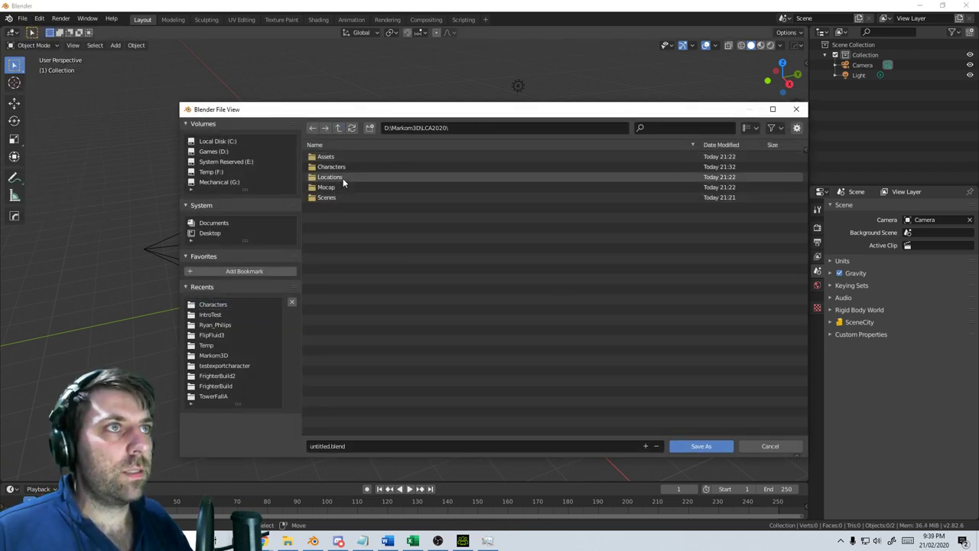
double_click(340, 178)
left_click(364, 447)
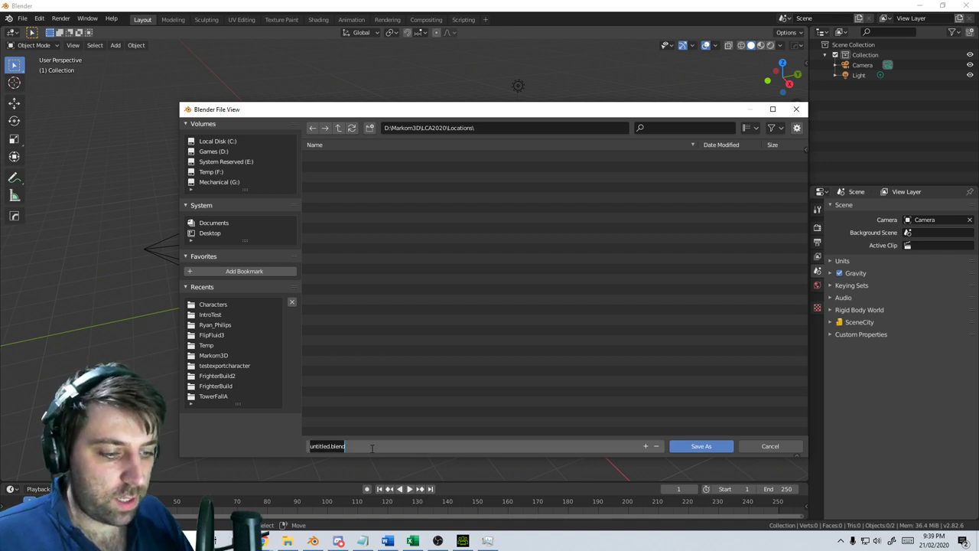
type("Cockpit")
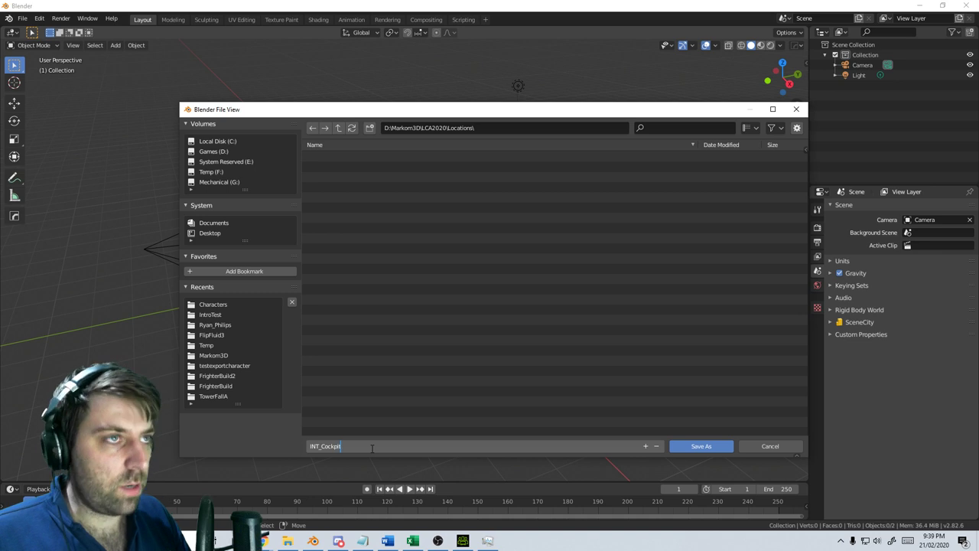
left_click(701, 446)
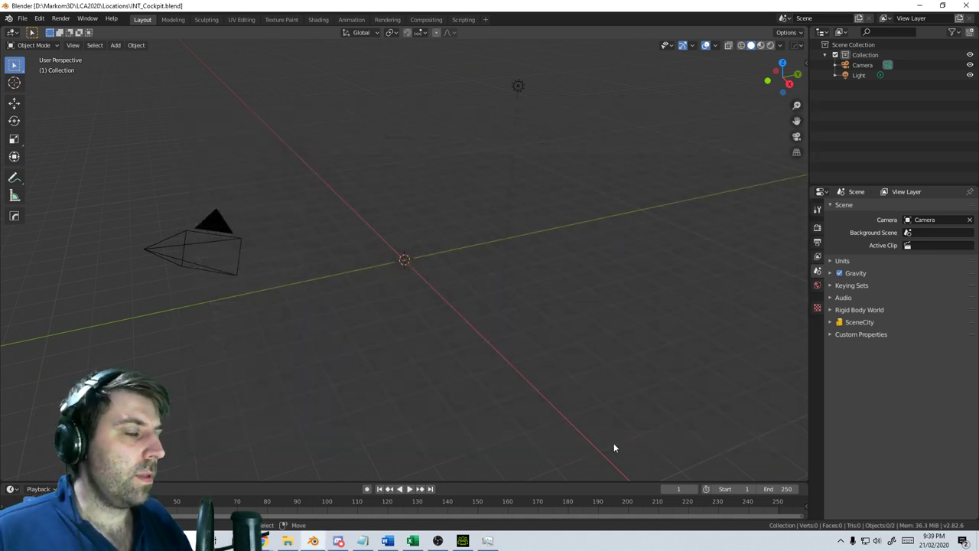
Open the ScifiSmallShip_Markom3D Blender file from the OneDrive Public folder on Games (D:) and view the ship from its front side
left_click(287, 540)
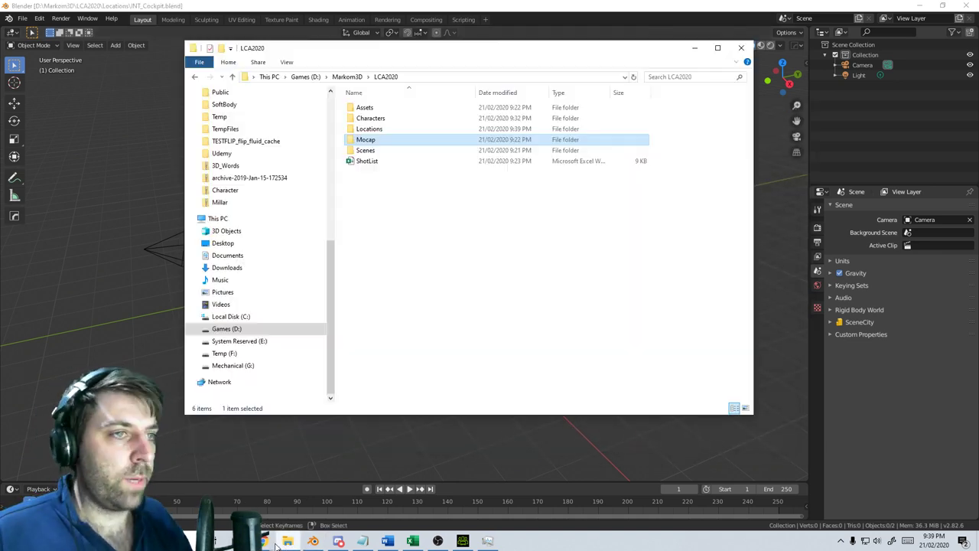
left_click(266, 330)
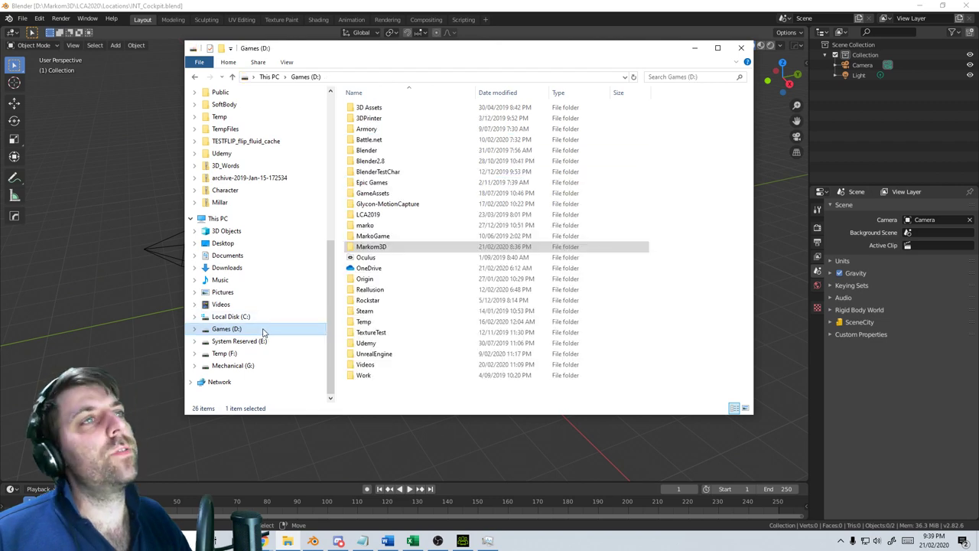
double_click(366, 268)
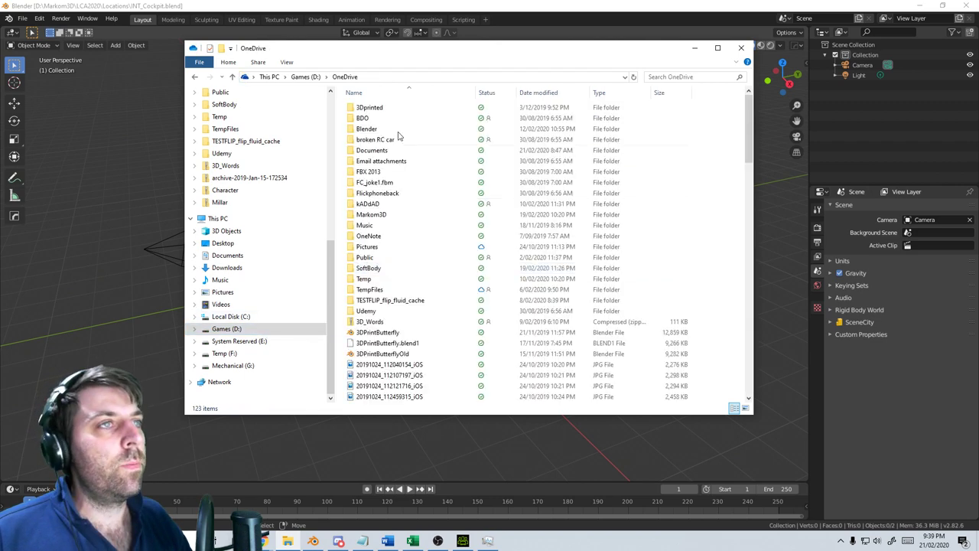
double_click(375, 258)
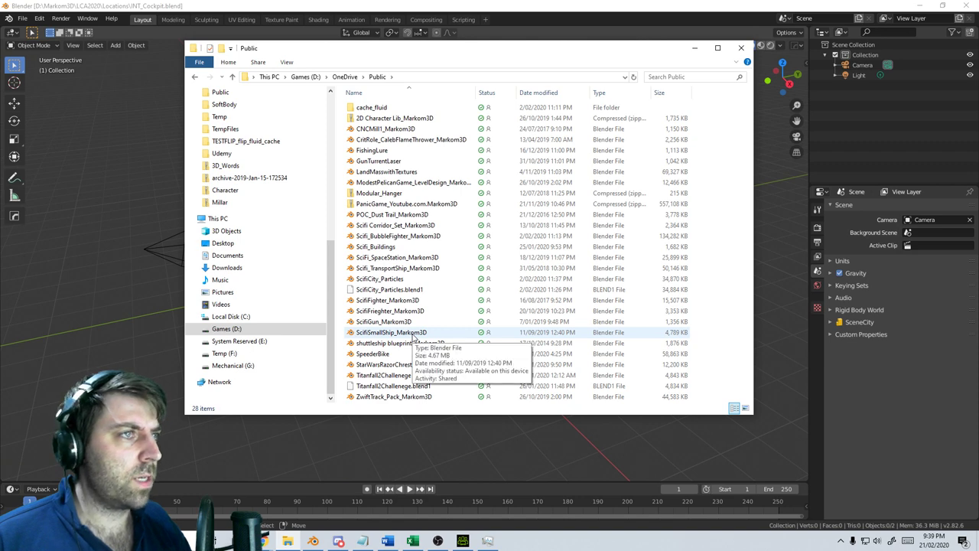
double_click(412, 334)
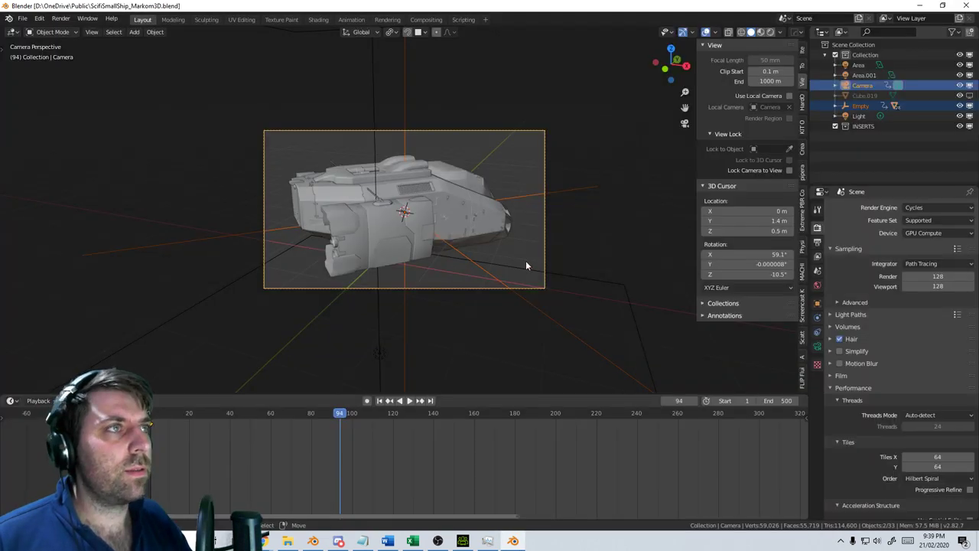
middle_click_drag(526, 265, 313, 309)
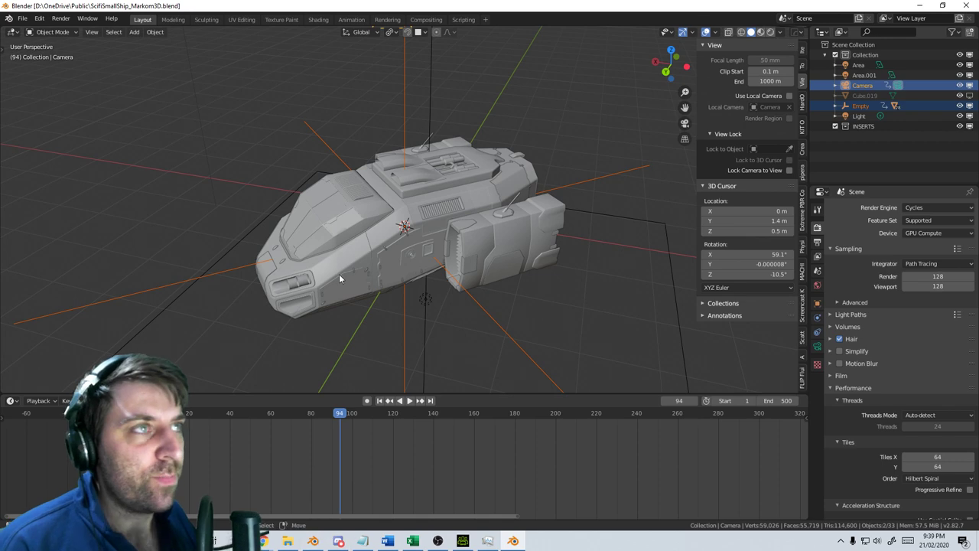
Open the scififreighter Blender file from the scififreighter_markom3d archive in Downloads
left_click(288, 541)
scroll(284, 290, "up", 10)
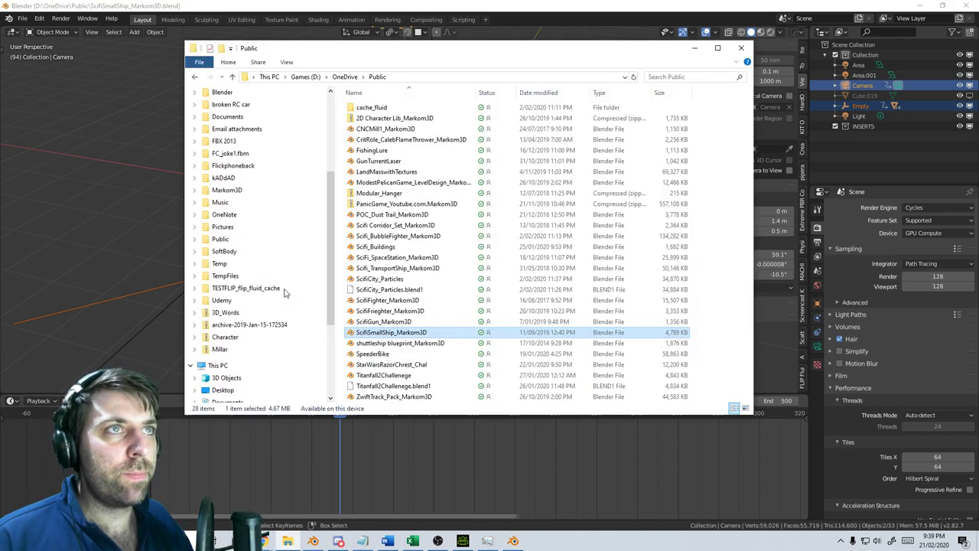
left_click(268, 138)
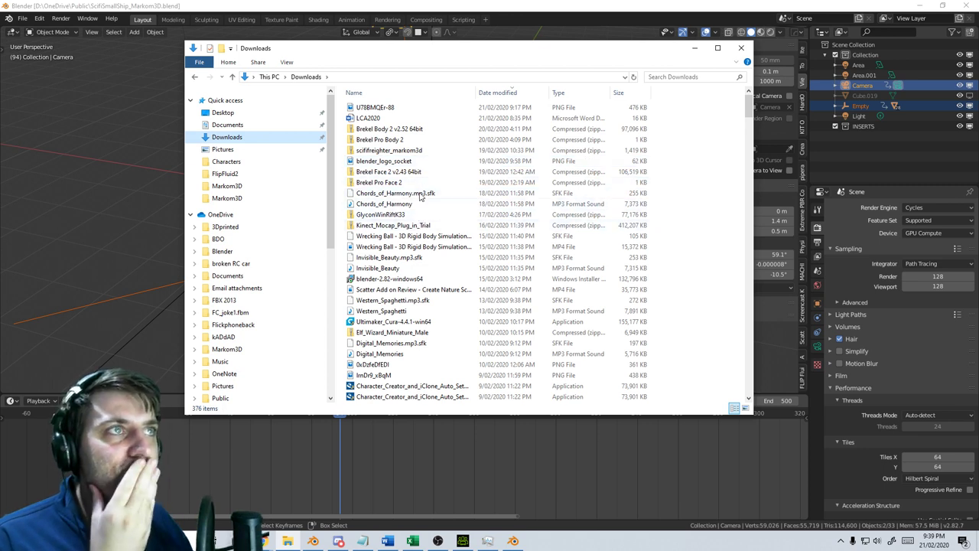
double_click(420, 151)
double_click(401, 112)
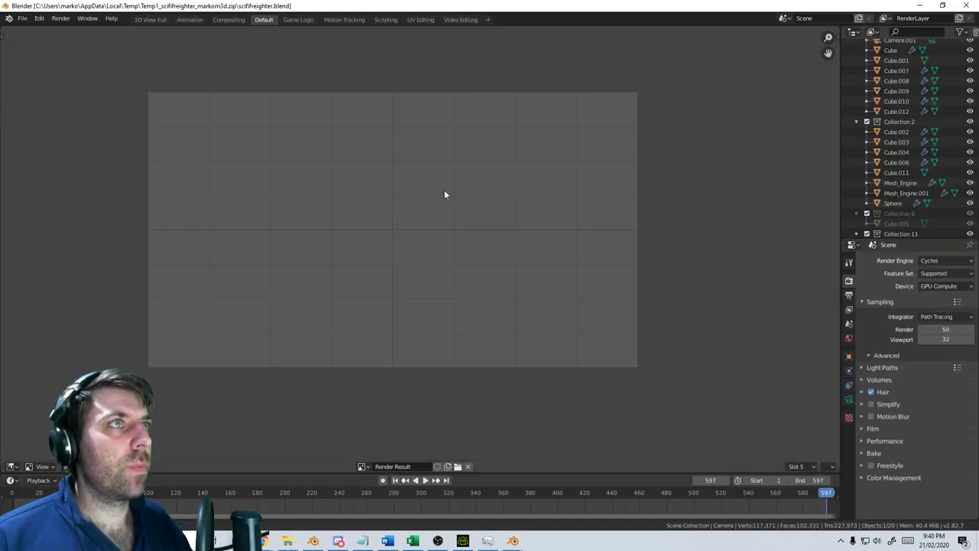
Arrange the freighter and small ship Blender windows side by side and hide the small ship viewport's sidebar
key("super+Right")
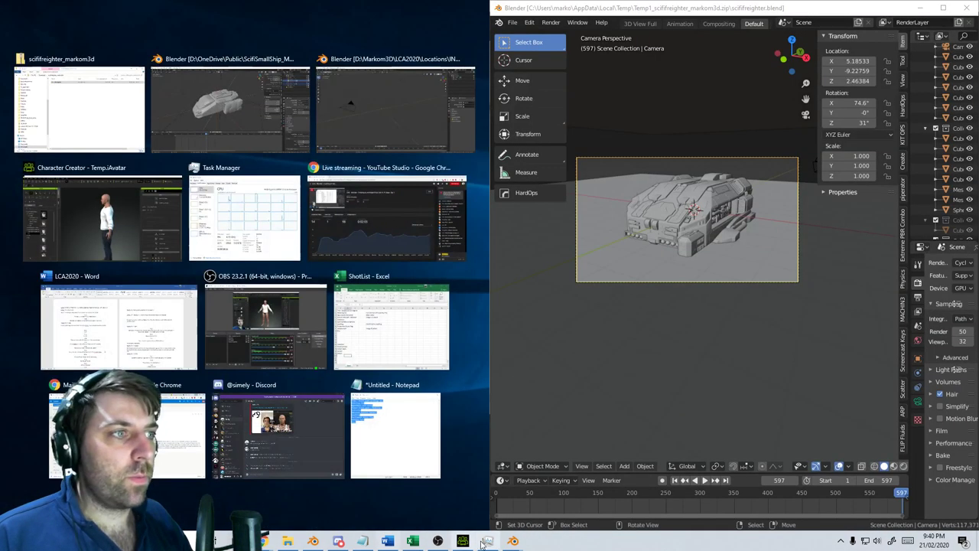
left_click(260, 121)
key("n")
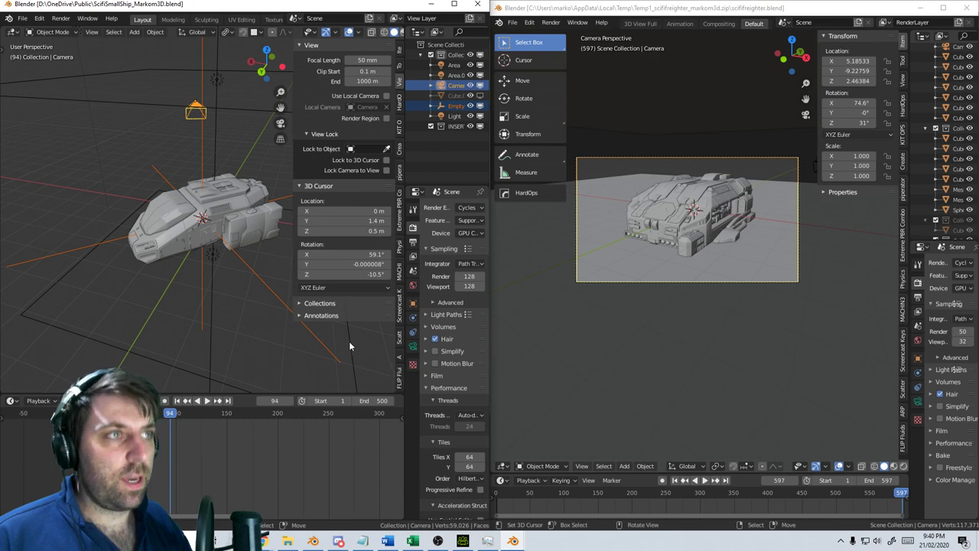
Delete the two plane objects surrounding the freighter
middle_click_drag(668, 288, 683, 299)
left_click(725, 157)
key("Delete")
left_click(775, 370)
key("Delete")
Examine the freighter's hull, side machinery and rear engines from several angles, comparing it with the small ship
middle_click_drag(775, 369, 653, 347)
scroll(683, 337, "up", 4)
scroll(583, 368, "down", 2)
scroll(672, 354, "up", 3)
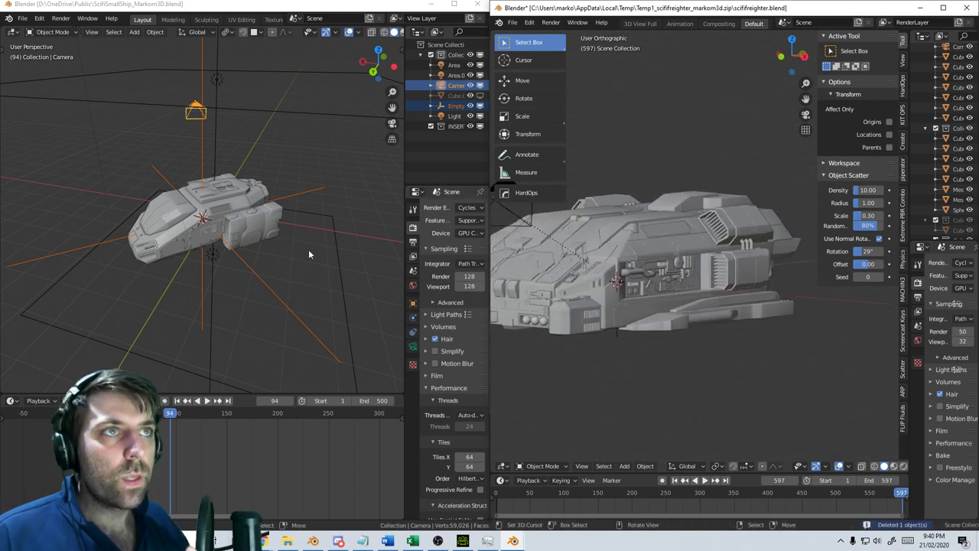
left_click(646, 286)
left_click(635, 327)
middle_click_drag(785, 336, 591, 353)
scroll(725, 357, "down", 3)
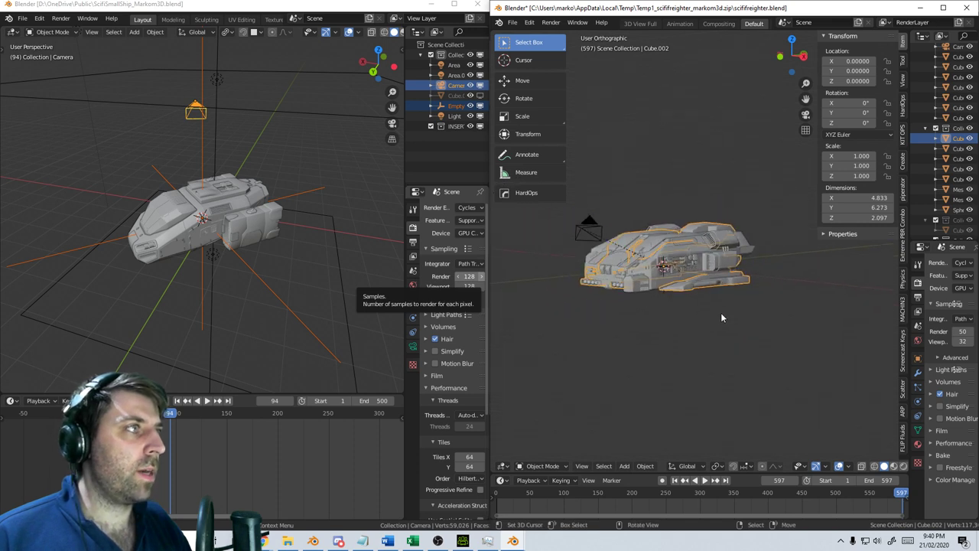
middle_click_drag(693, 300, 682, 317)
scroll(749, 317, "up", 2)
scroll(676, 355, "up", 4)
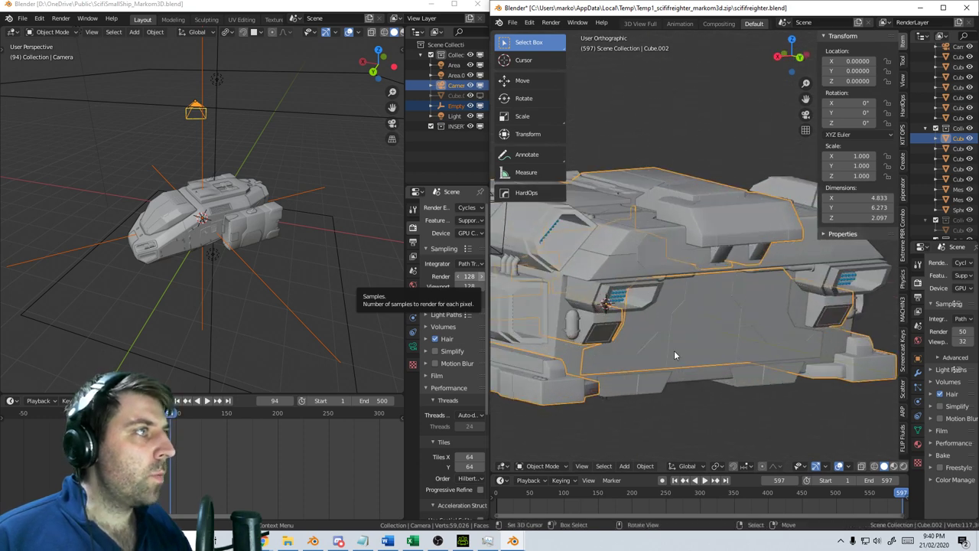
middle_click_drag(675, 356, 741, 259)
scroll(724, 352, "down", 3)
mouse_move(722, 349)
middle_mouse_down()
mouse_move(602, 348)
mouse_move(677, 359)
mouse_move(617, 345)
mouse_move(714, 349)
middle_mouse_up()
scroll(713, 354, "up", 2)
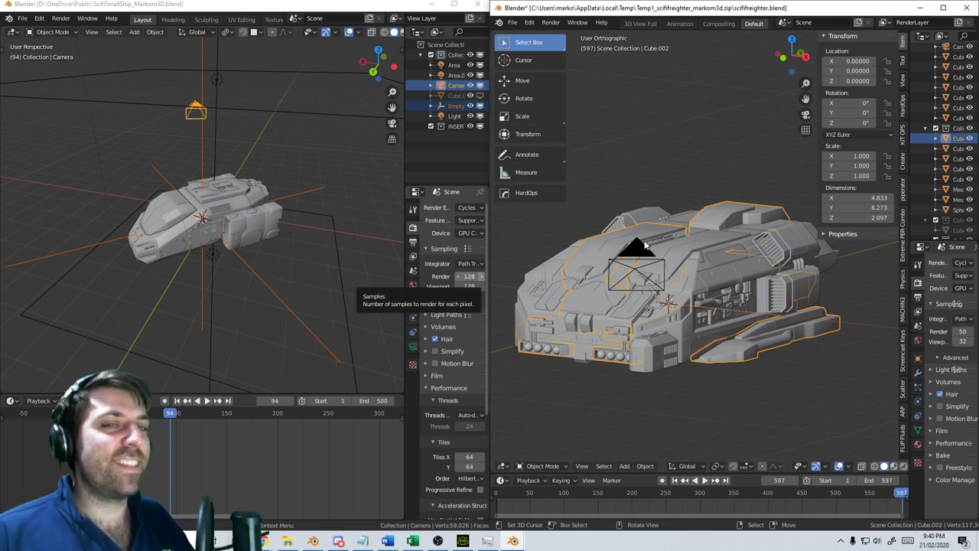
scroll(750, 321, "down", 1)
middle_click_drag(765, 324, 732, 338)
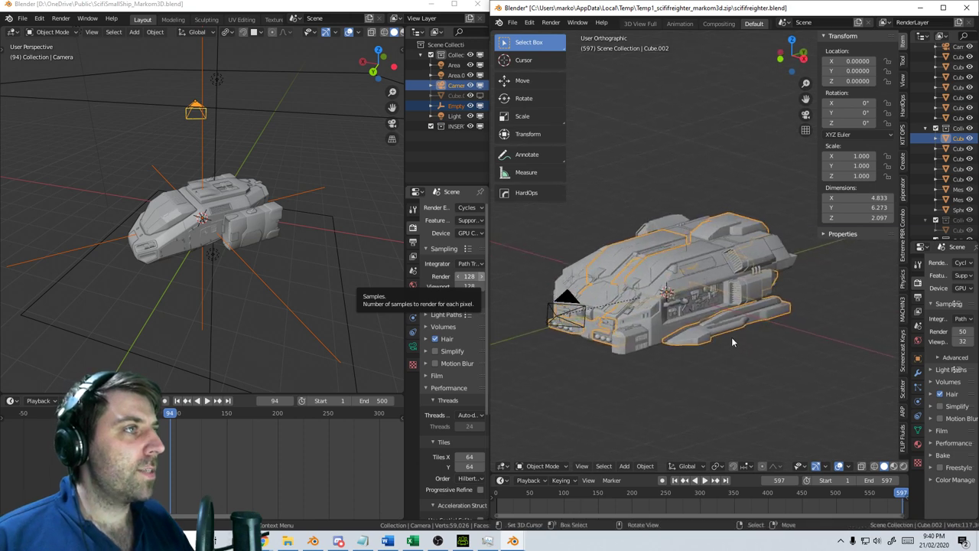
Close the small ship's Blender window and maximize the freighter's window
left_click(476, 4)
double_click(592, 9)
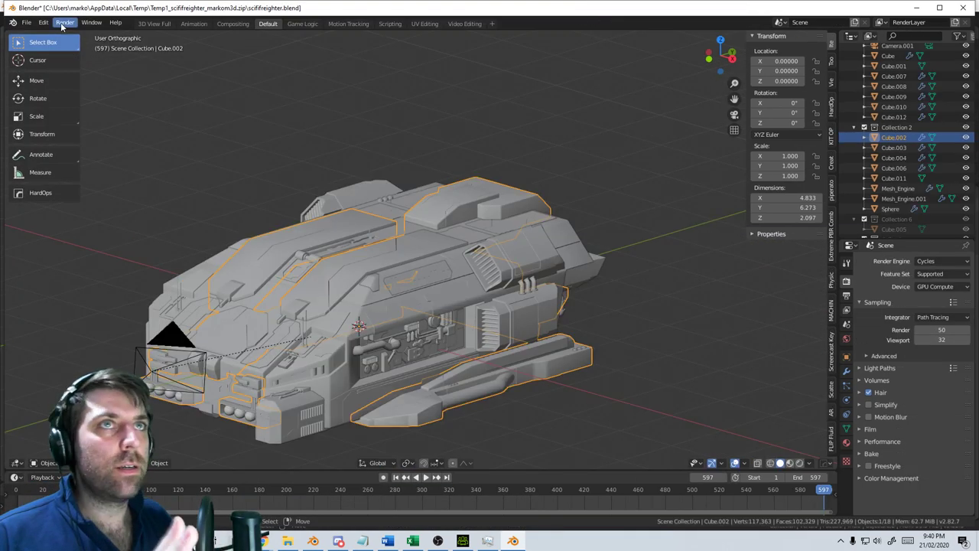
Start saving the freighter scene as a new file in the LCA2020\Assets folder
left_click(22, 19)
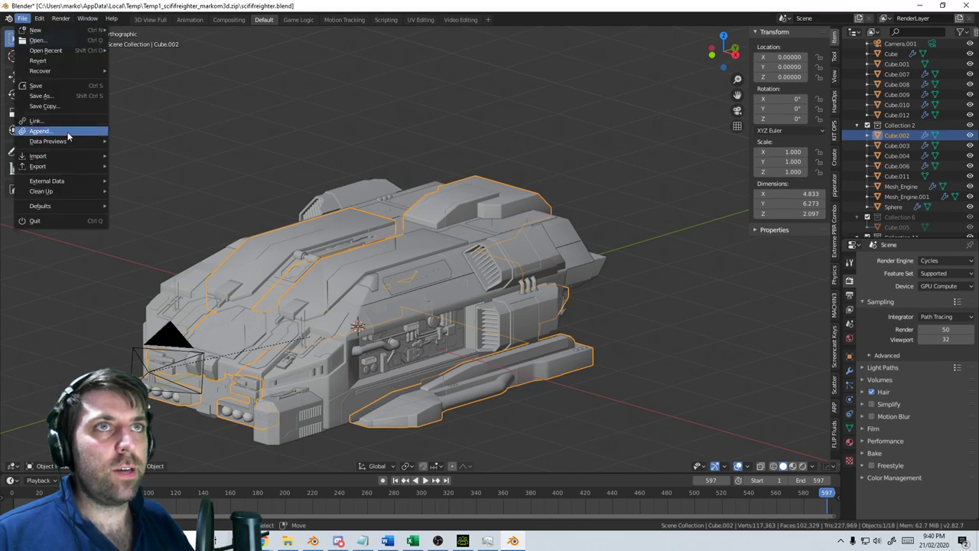
left_click(46, 96)
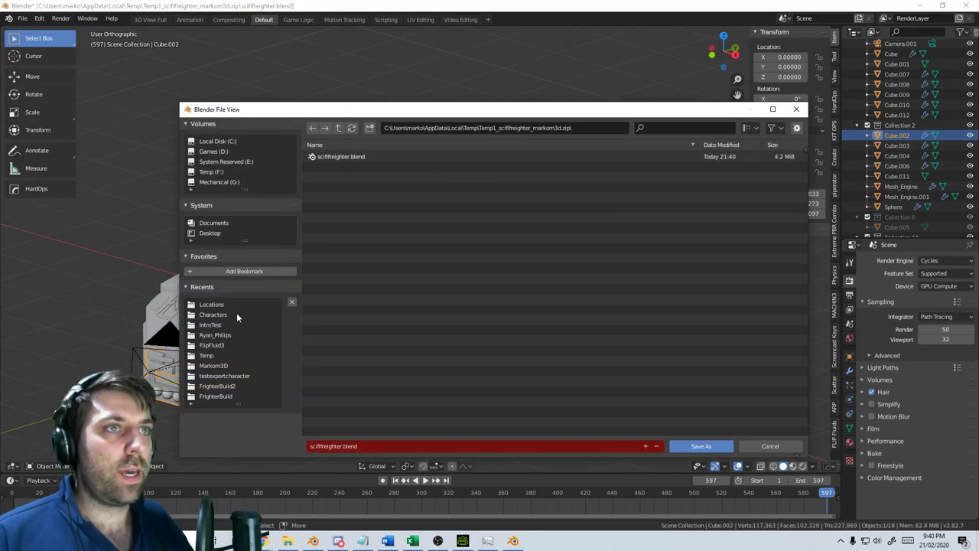
left_click(244, 305)
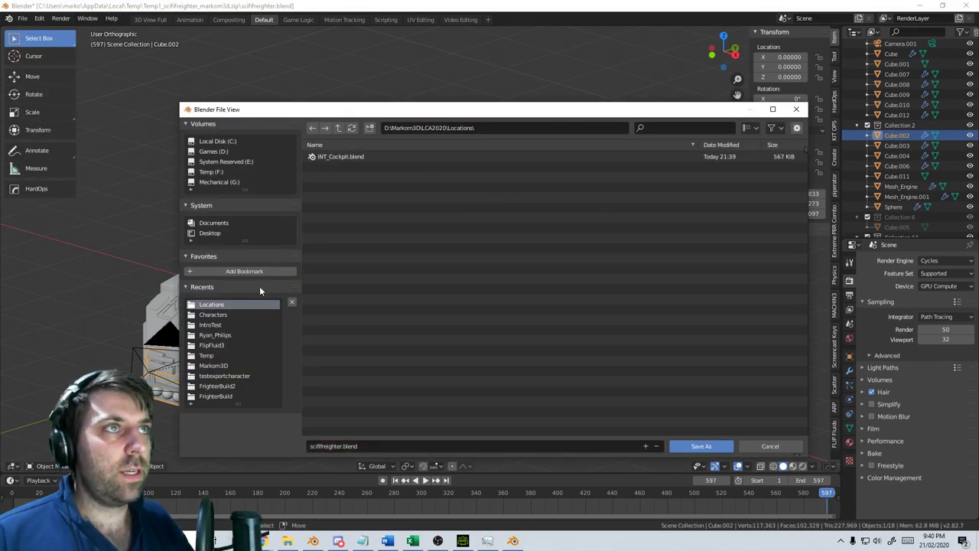
left_click(338, 127)
double_click(342, 160)
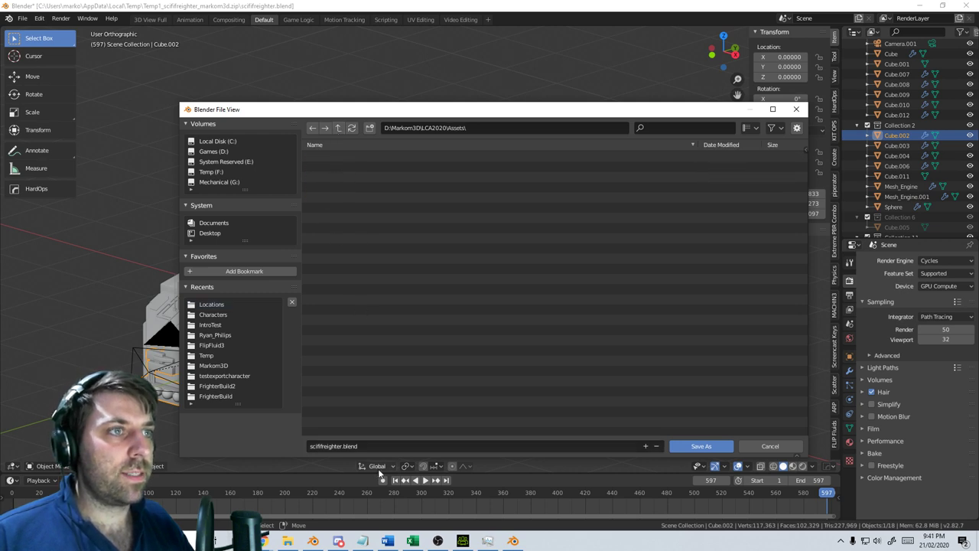
Name the freighter file EXT_Frighter_Ship.blend and save it
left_click(368, 446)
left_click_drag(342, 446, 298, 446)
left_click(406, 447)
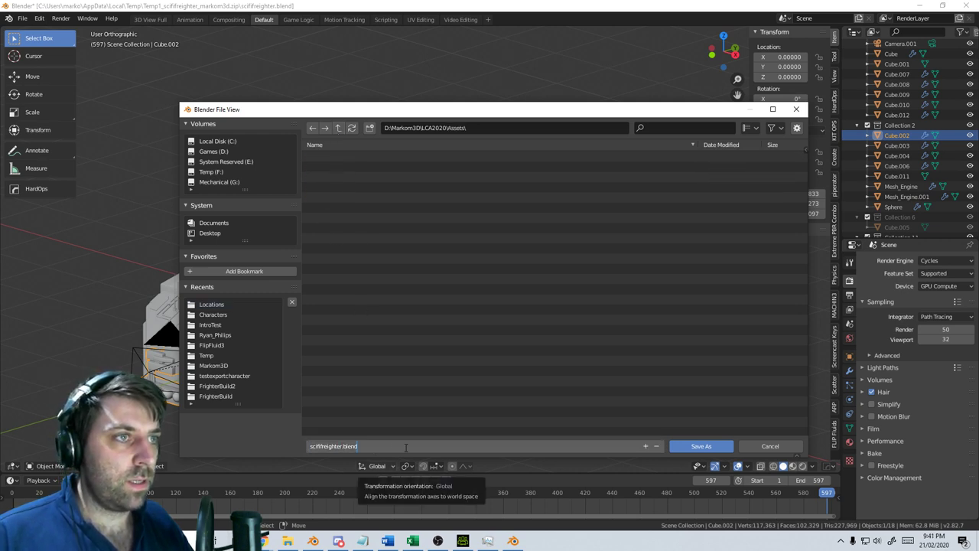
key("BackSpace")
key("BackSpace")
key("BackSpace")
key("BackSpace")
key("BackSpace")
key("BackSpace")
key("BackSpace")
key("BackSpace")
key("BackSpace")
key("BackSpace")
key("BackSpace")
key("BackSpace")
key("BackSpace")
key("BackSpace")
type("F")
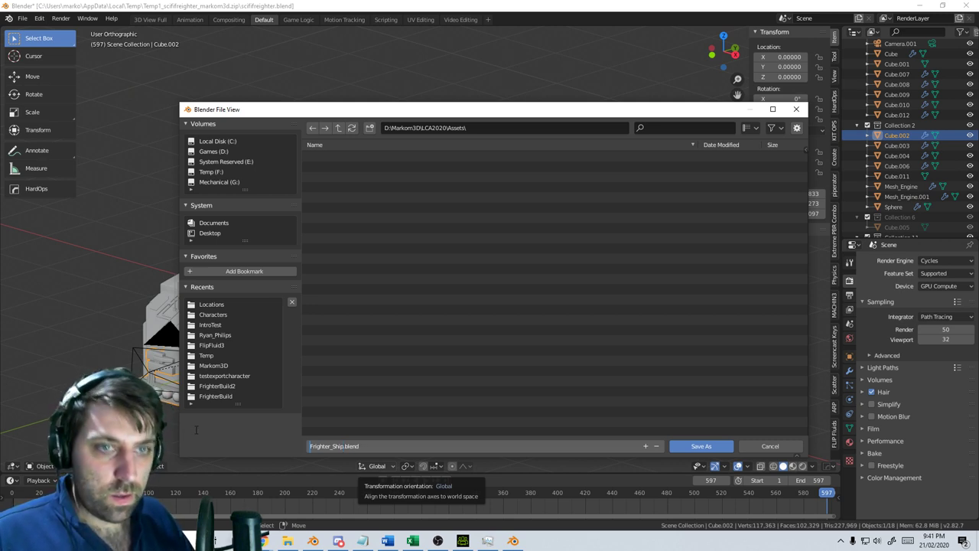
type("EXT_")
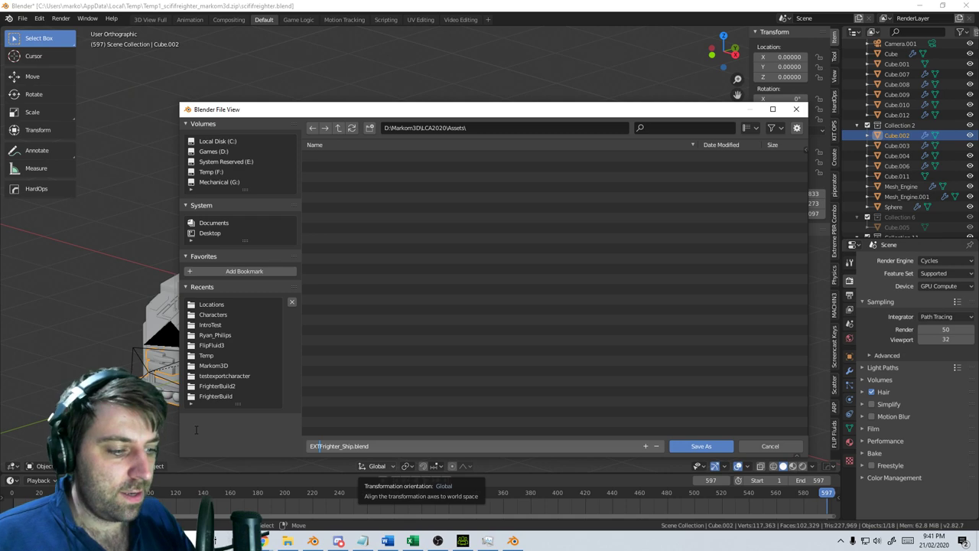
left_click(697, 446)
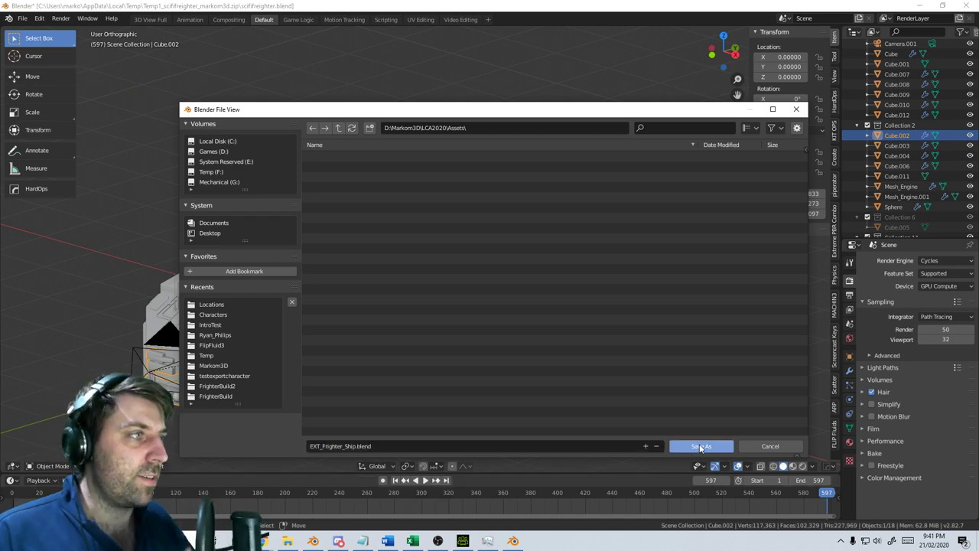
Show the Extreme PBR Combo tools and display the freighter's rear with material preview shading
scroll(566, 440, "down", 3)
middle_click_drag(552, 394, 502, 349)
left_click(836, 251)
mouse_move(531, 284)
middle_mouse_down()
mouse_move(582, 254)
mouse_move(572, 284)
mouse_move(379, 370)
mouse_move(481, 328)
mouse_move(322, 301)
mouse_move(381, 304)
middle_mouse_up()
scroll(582, 256, "up", 4)
key("z")
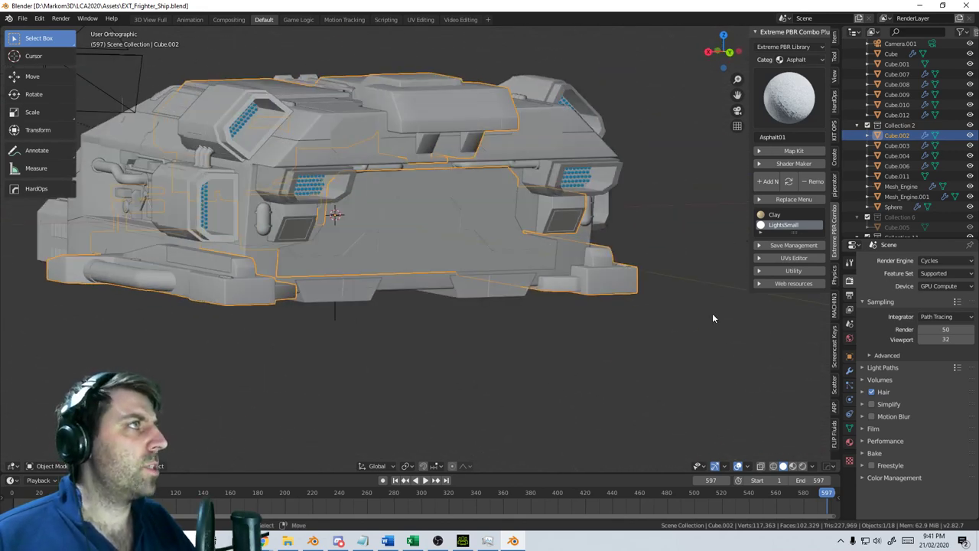
left_click(793, 466)
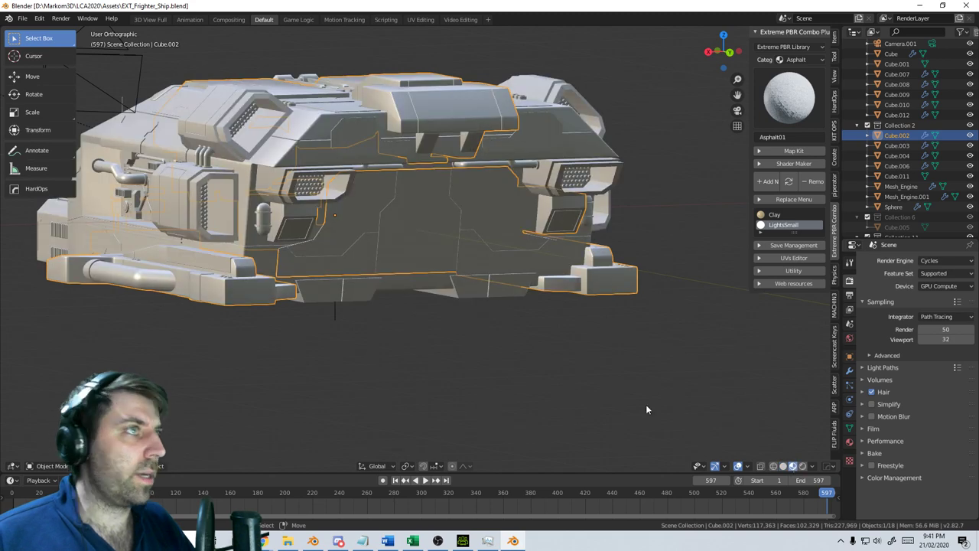
middle_click_drag(478, 287, 514, 294)
scroll(514, 294, "down", 2)
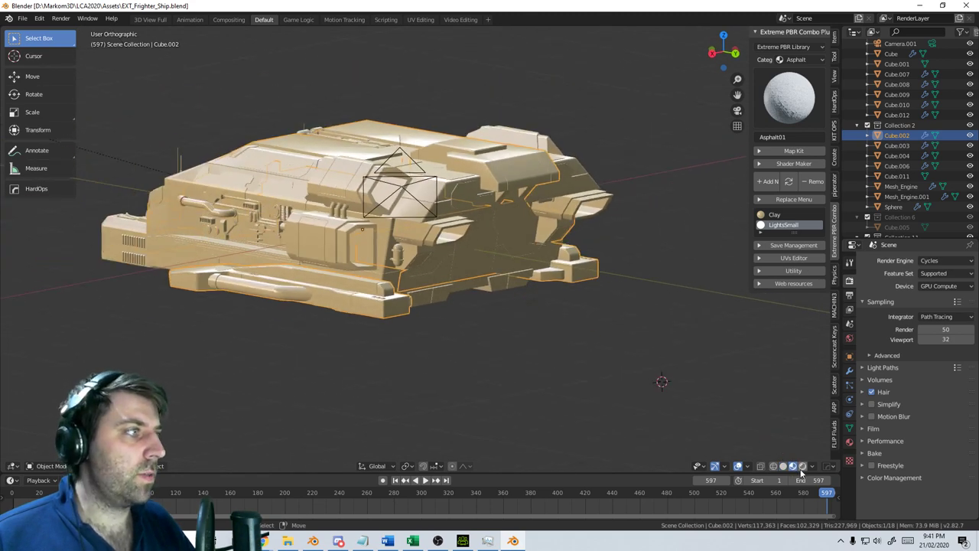
Undo the recent selection changes and the last plane deletion in the freighter scene
key("ctrl+z")
key("ctrl+z")
key("ctrl+z")
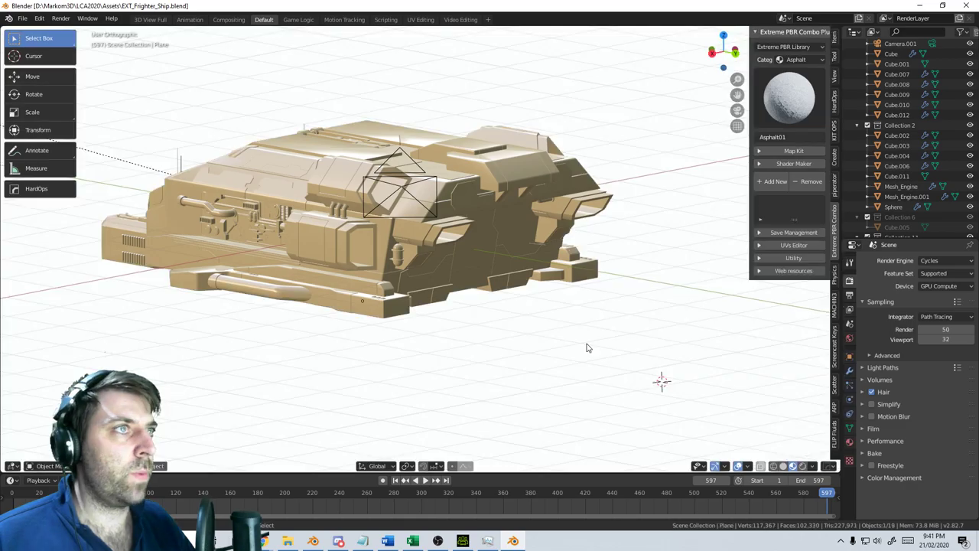
Undo the earlier plane deletion to restore the overhead light plane above the freighter
scroll(587, 343, "down", 4)
scroll(502, 318, "down", 3)
key("ctrl+z")
middle_click_drag(501, 316, 569, 299)
key("ctrl+z")
Show the freighter in rendered shading and examine its front and side under the overhead light plane
left_click(803, 466)
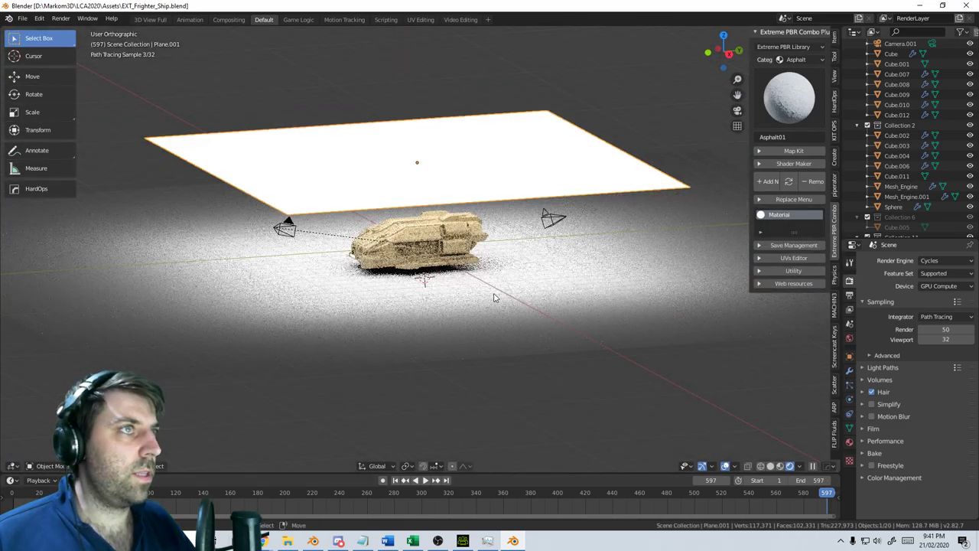
scroll(496, 298, "up", 5)
scroll(496, 299, "up", 4)
middle_click_drag(525, 311, 624, 310)
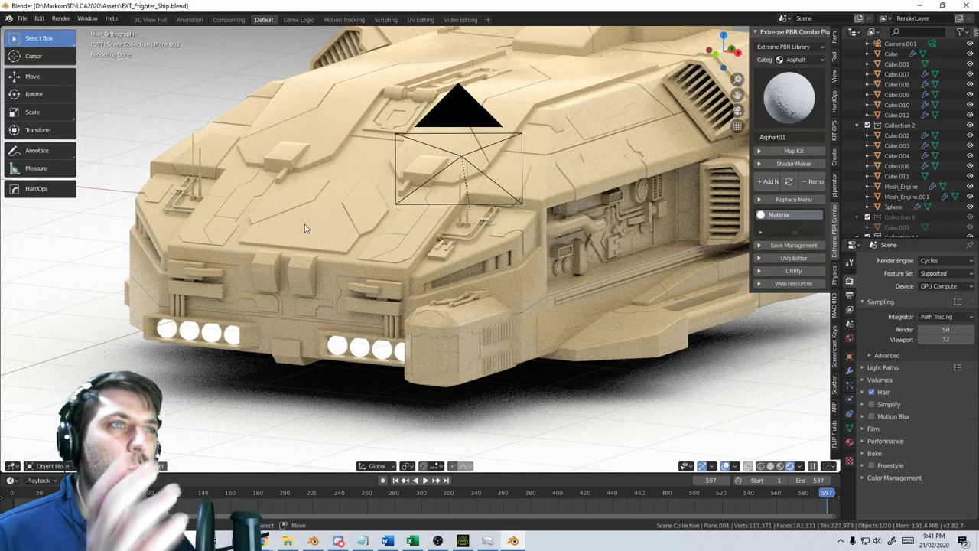
middle_click_drag(656, 294, 660, 278)
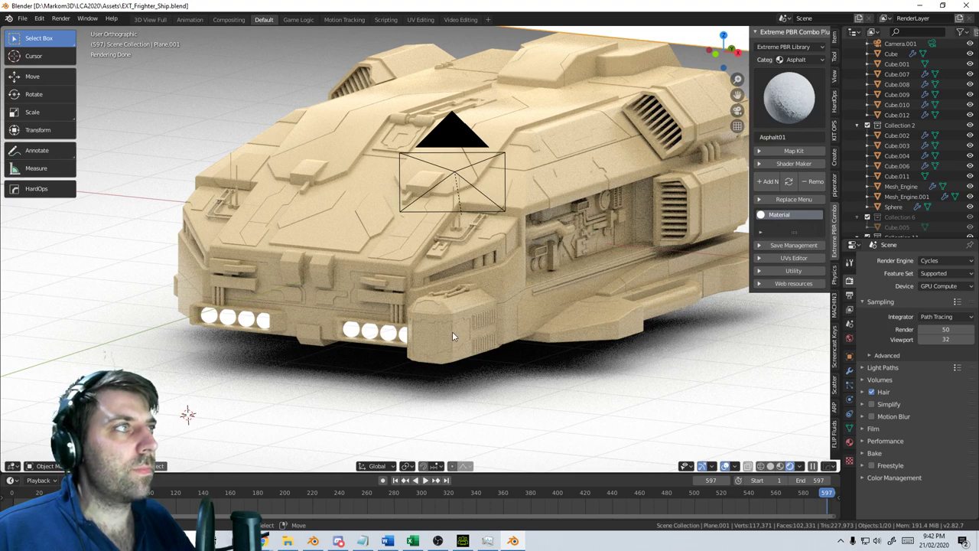
middle_click_drag(615, 227, 616, 230)
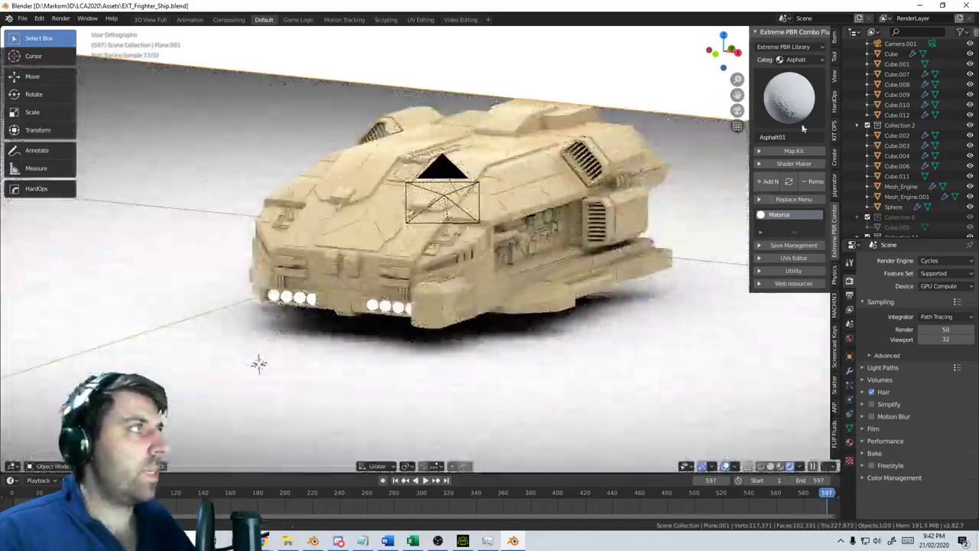
Return to solid shading and delete the ground plane, the overhead light plane and the camera ahead of the freighter's nose
left_click(781, 467)
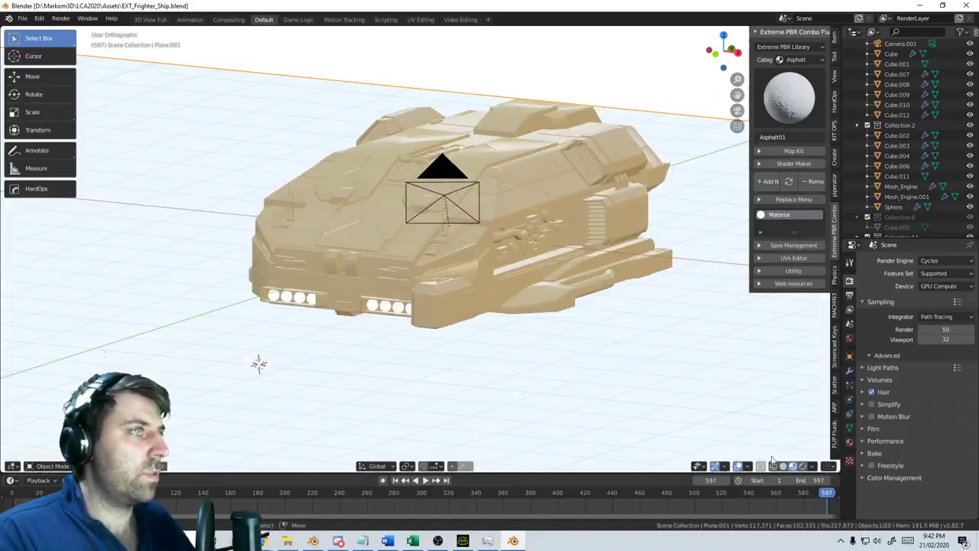
left_click(783, 467)
middle_click_drag(615, 250, 583, 204)
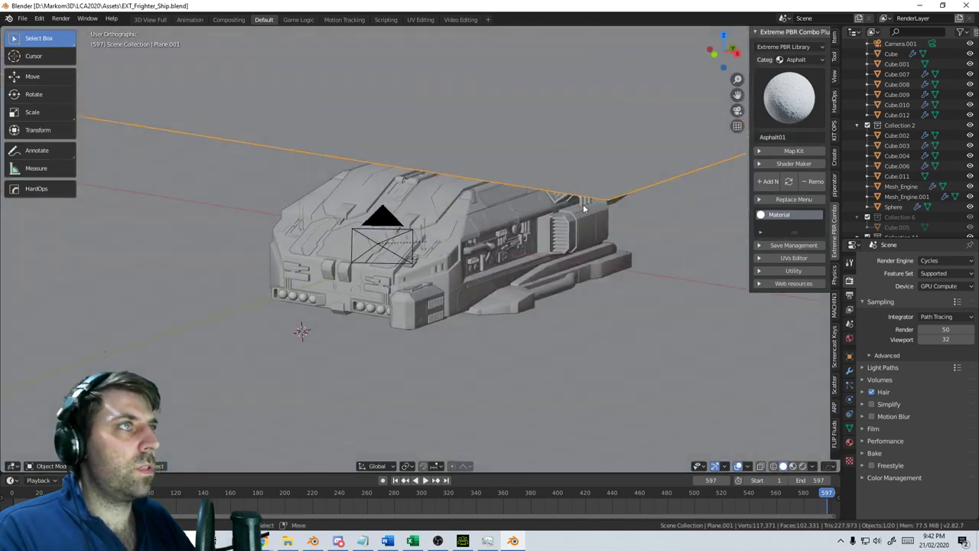
key("Delete")
middle_click_drag(602, 286, 544, 259)
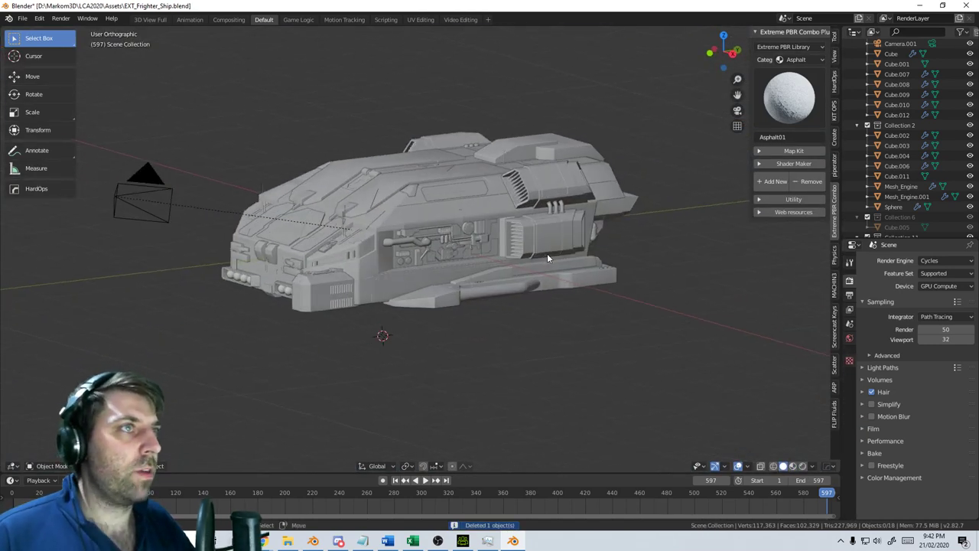
left_click(146, 180)
key("Delete")
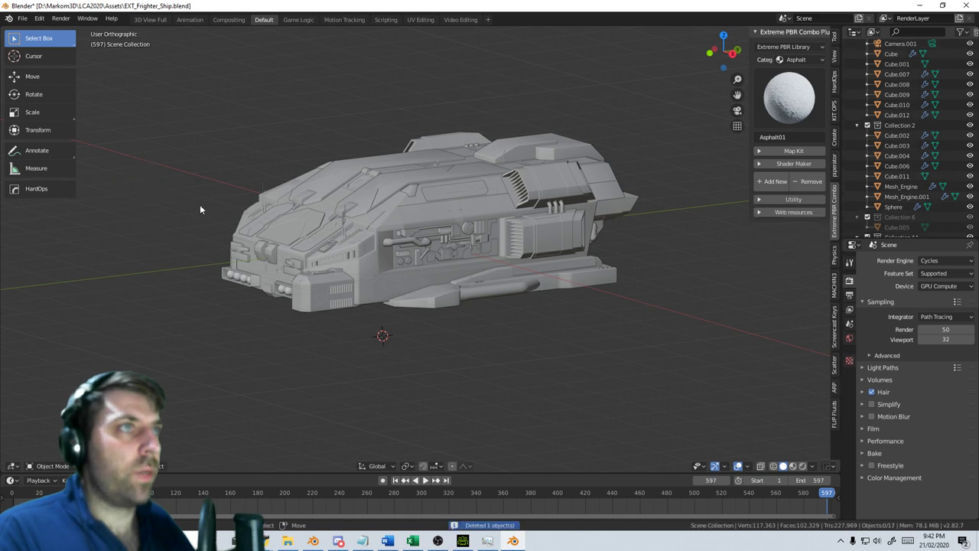
Select every object in the freighter scene and bring the ship's front and side into close view
key("a")
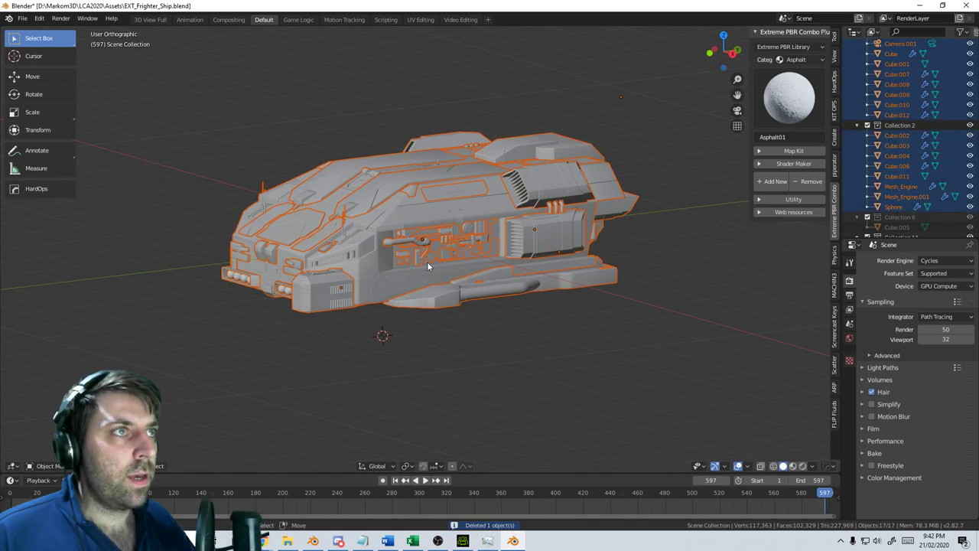
key("x")
left_click(229, 501)
middle_click_drag(285, 417, 370, 393)
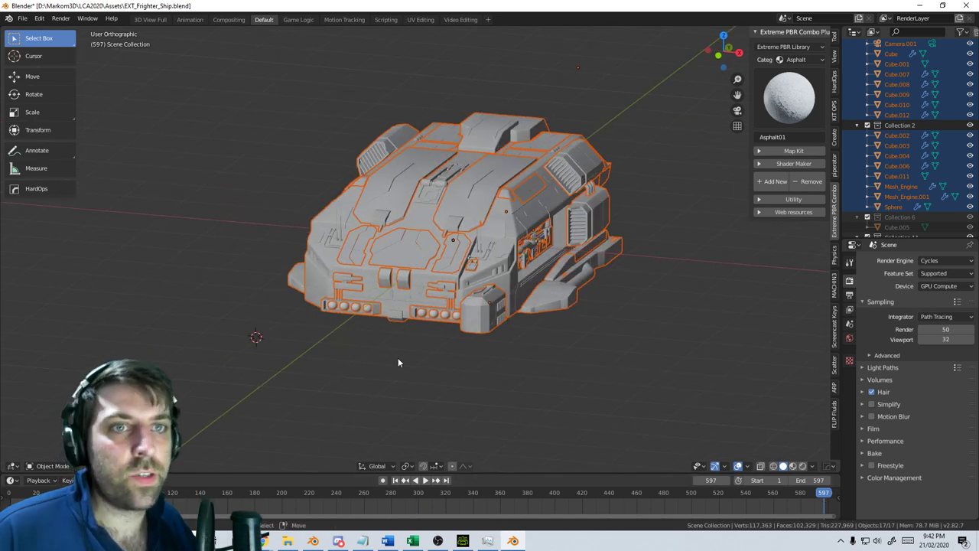
middle_click_drag(397, 357, 395, 341)
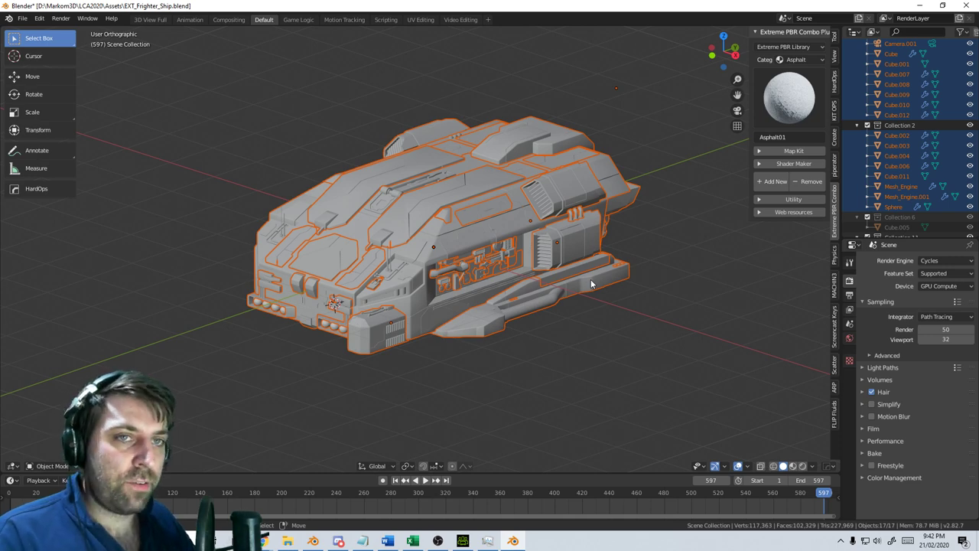
middle_click_drag(622, 279, 575, 283)
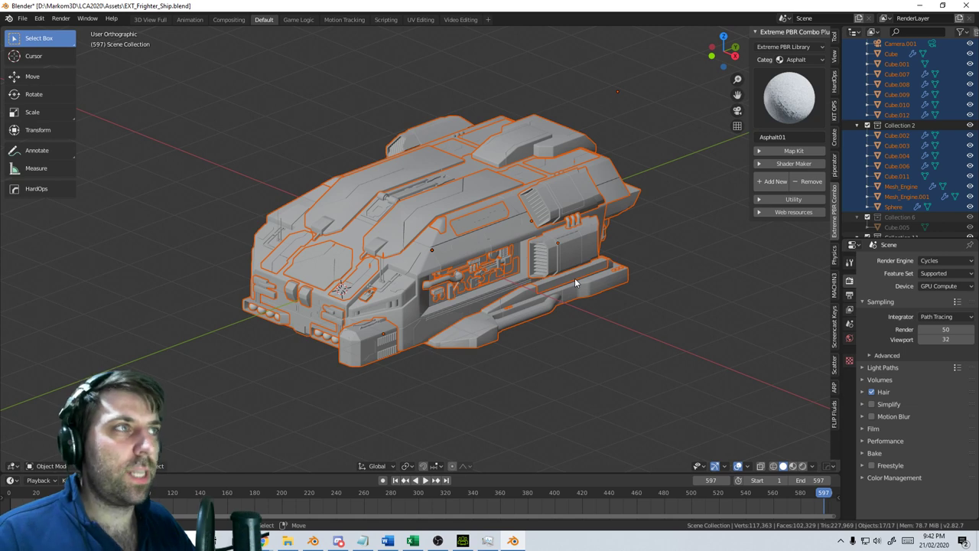
scroll(684, 291, "up", 1)
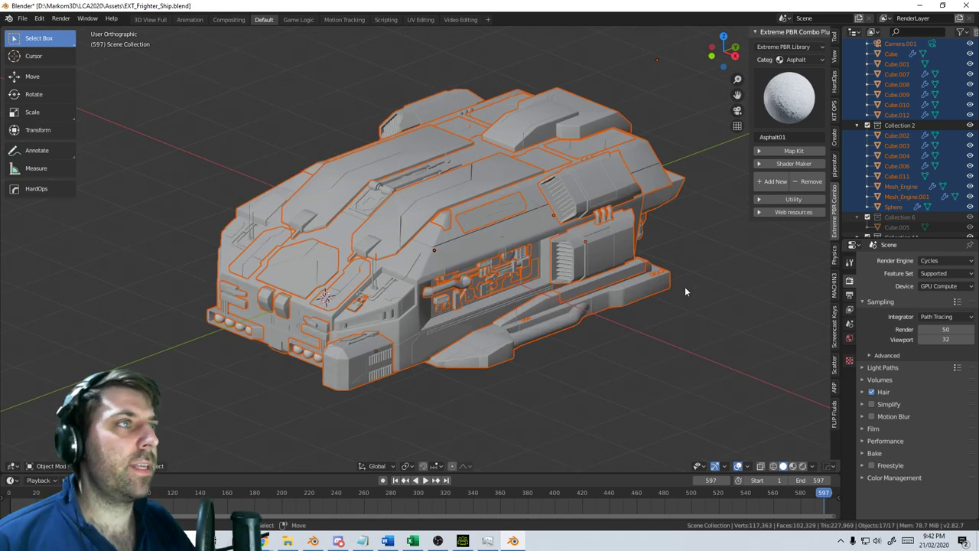
scroll(681, 291, "up", 1)
middle_click_drag(662, 298, 667, 280)
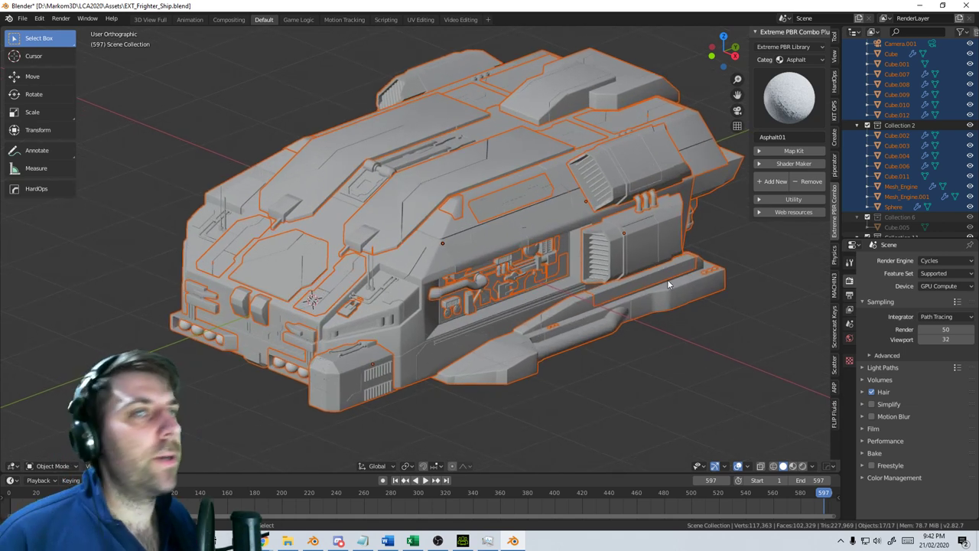
Display material preview shading and choose the Metal02 material from the Extreme PBR library's Metal category
left_click(791, 102)
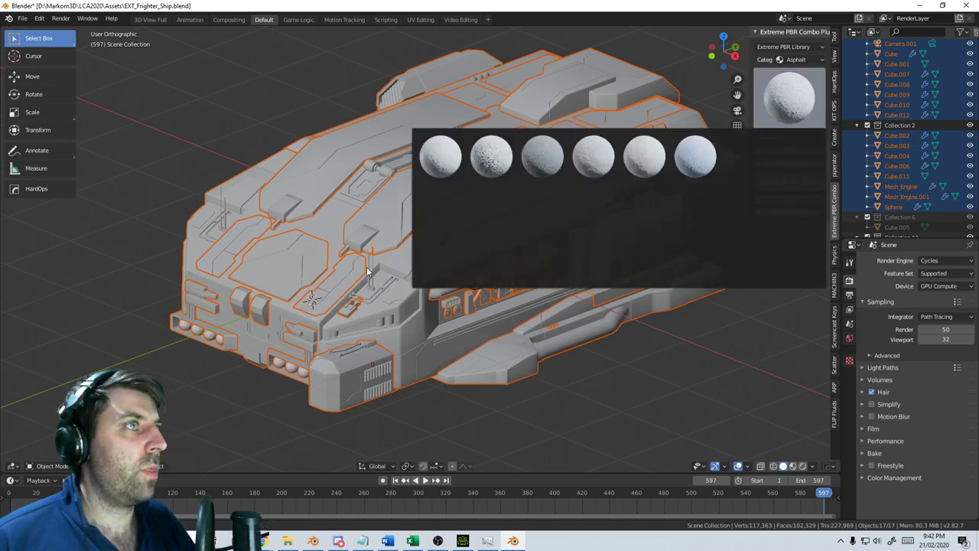
left_click(793, 467)
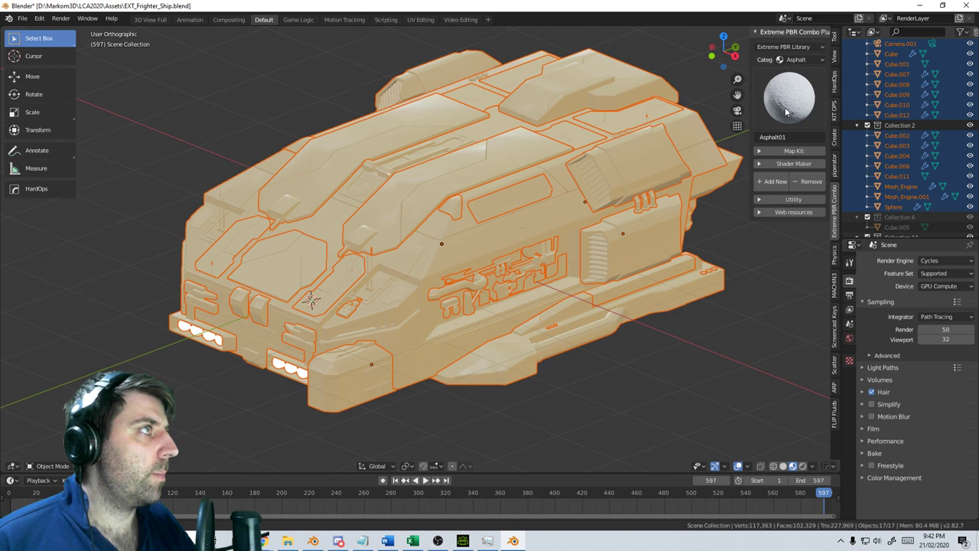
left_click(797, 61)
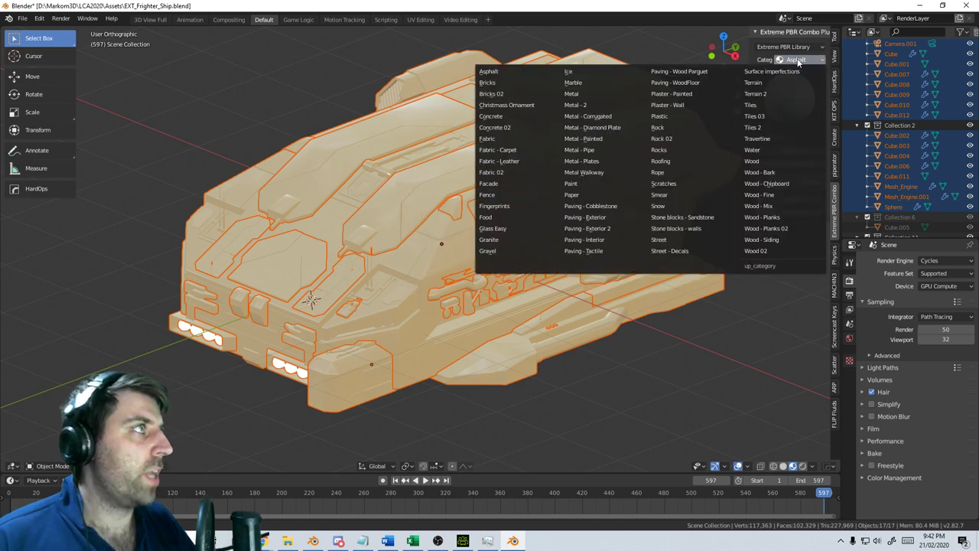
left_click(591, 93)
left_click(789, 96)
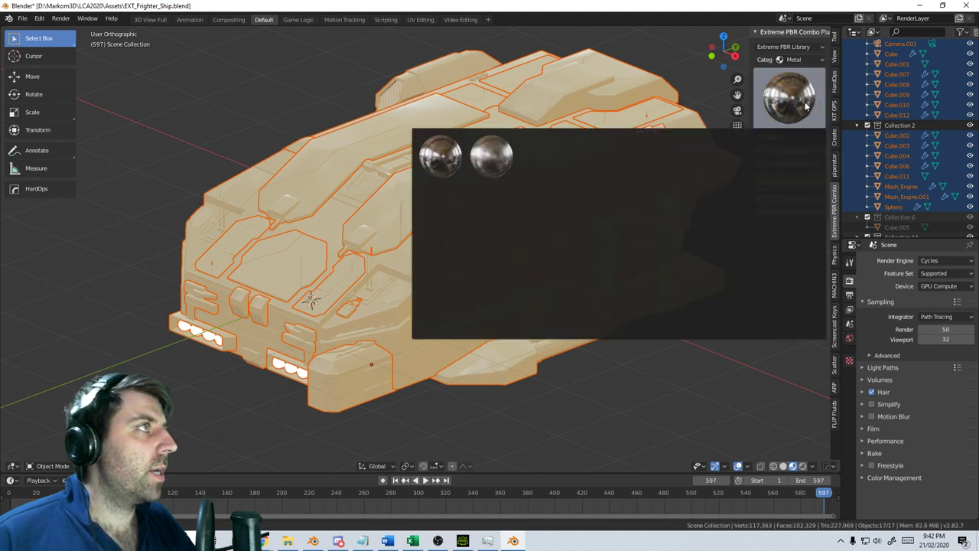
left_click(504, 160)
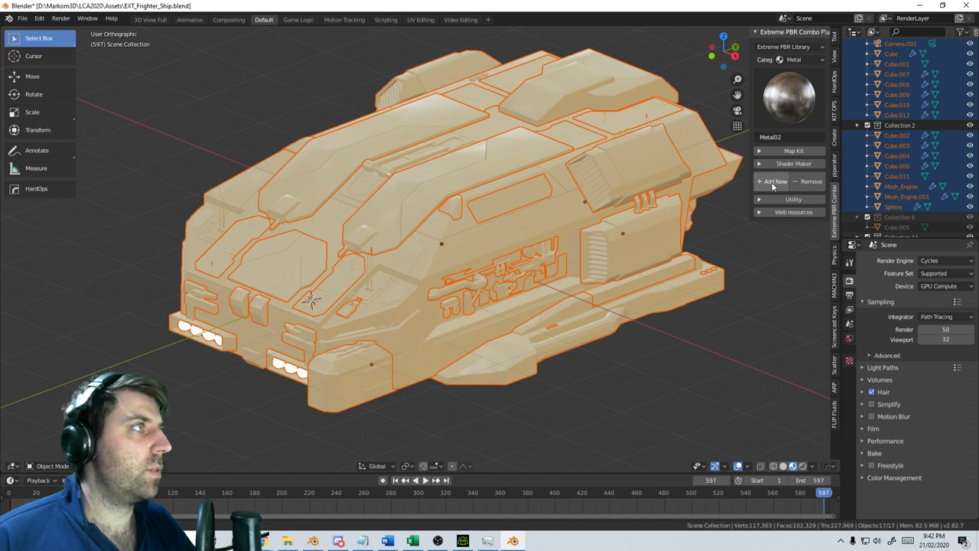
Enable the Specular map in the Map Kit for Metal02 and look through the Shader Maker, Utility and Web resources options
left_click(761, 151)
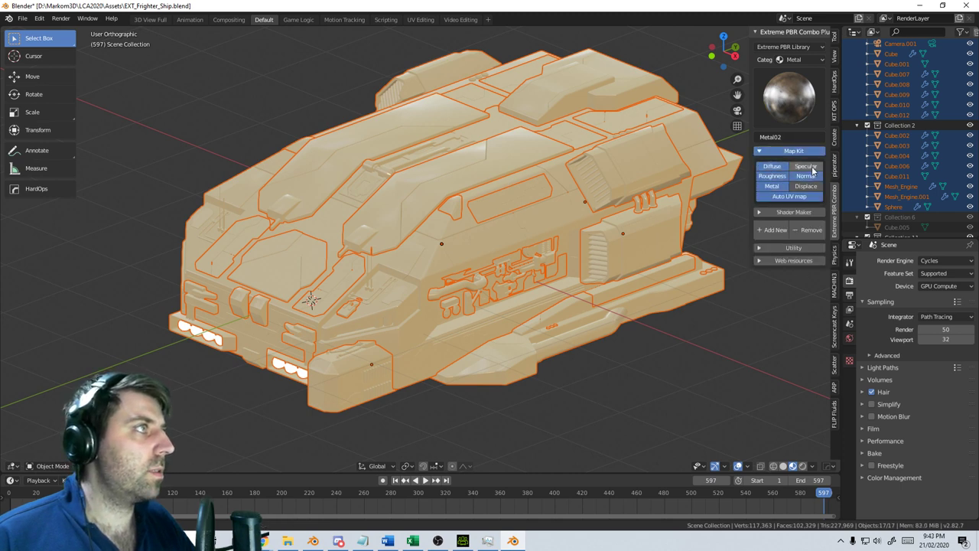
left_click(759, 214)
left_click(759, 214)
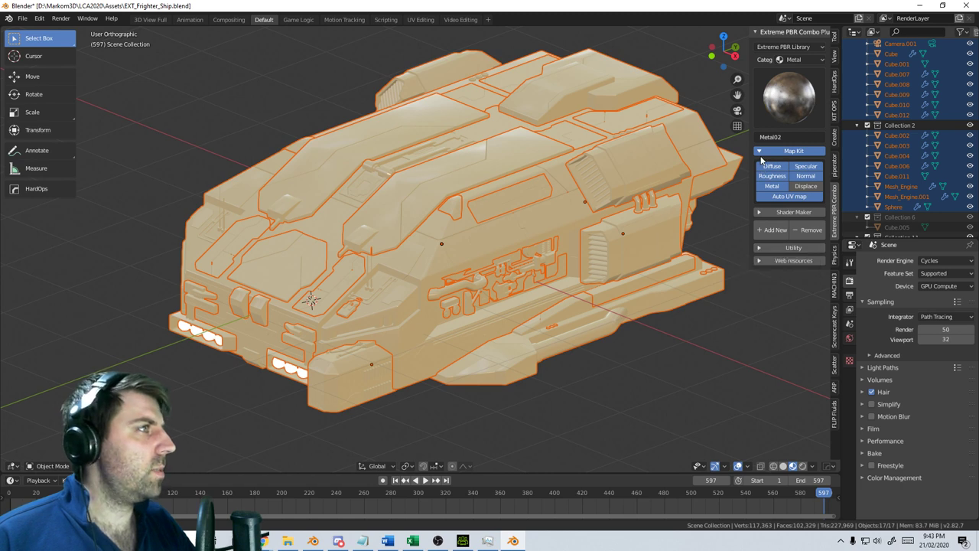
left_click(758, 262)
left_click(758, 262)
left_click(758, 249)
left_click(758, 249)
left_click(757, 215)
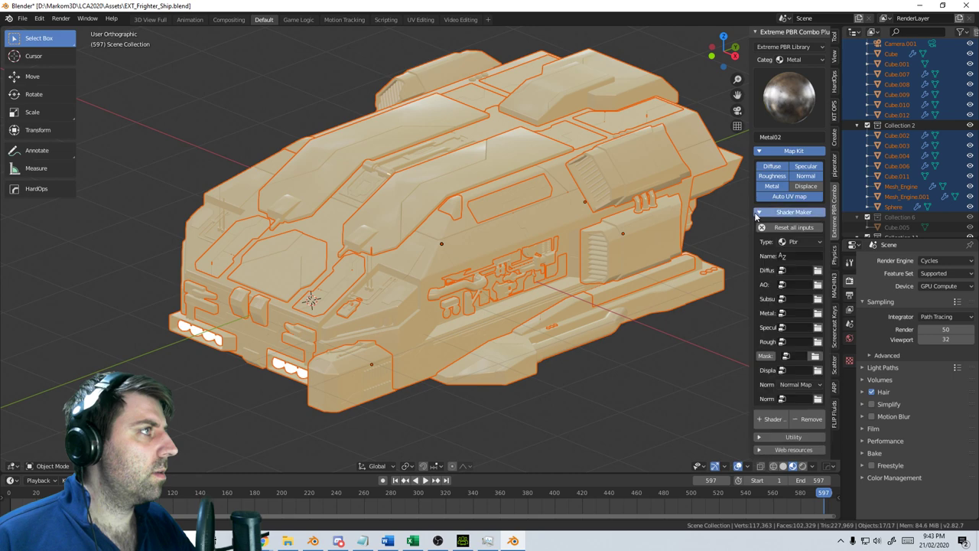
left_click(756, 214)
scroll(473, 344, "down", 2)
middle_click_drag(473, 345, 540, 345)
scroll(609, 346, "down", 3)
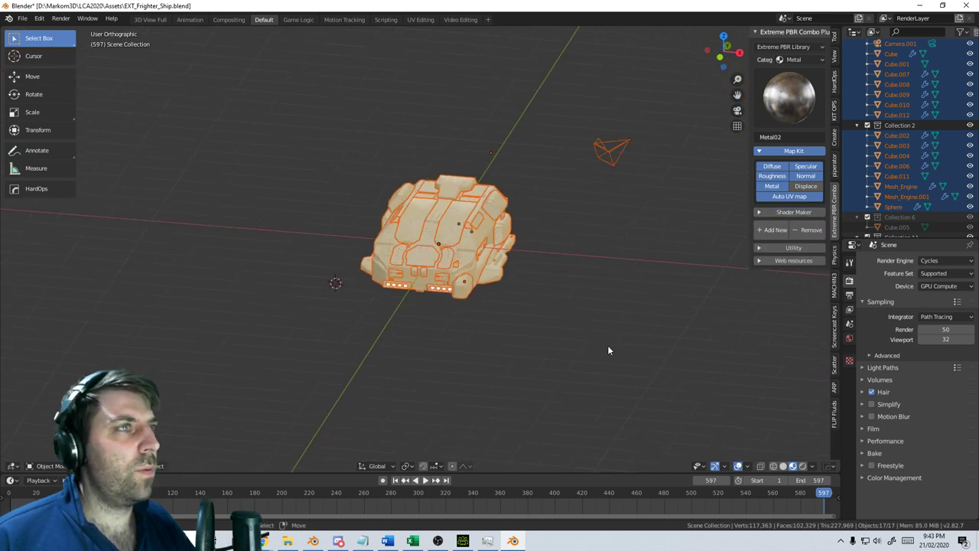
middle_click_drag(608, 350, 650, 329)
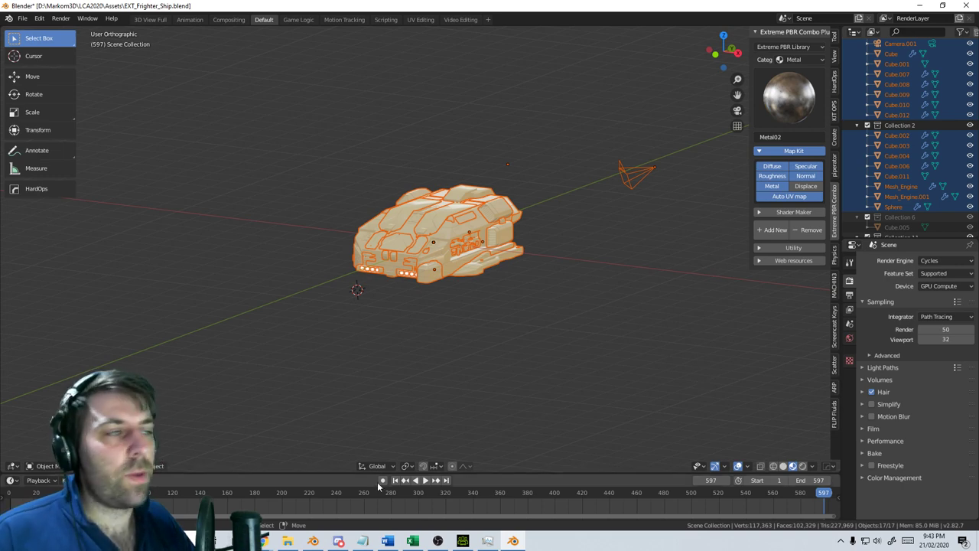
scroll(496, 426, "up", 5)
middle_click_drag(541, 346, 501, 358)
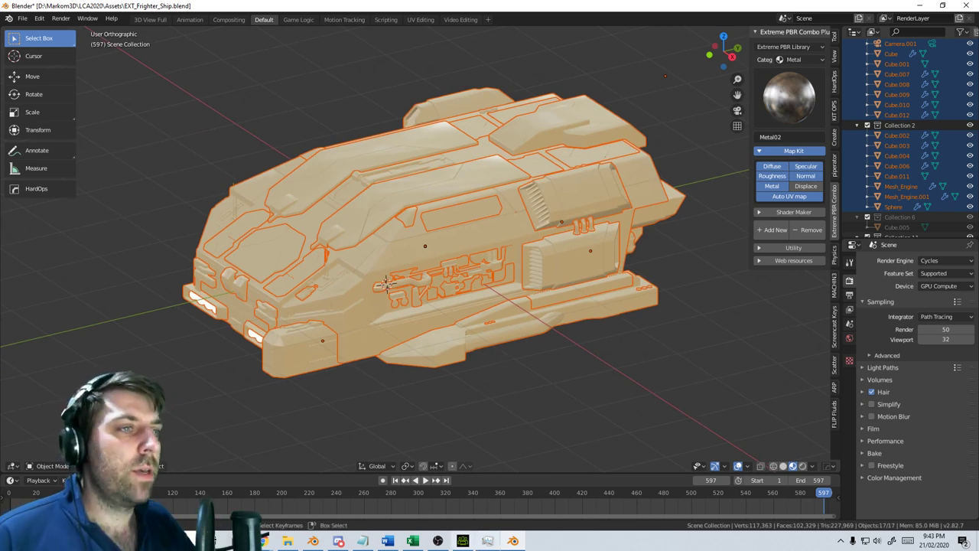
Switch to the INT_Cockpit.blend scene and start appending data from another Blender file
left_click(313, 541)
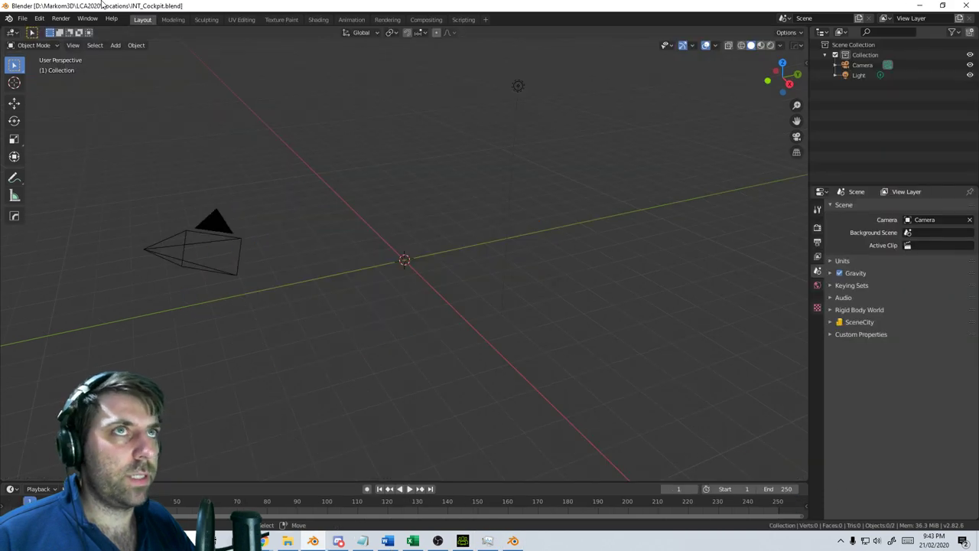
left_click(512, 540)
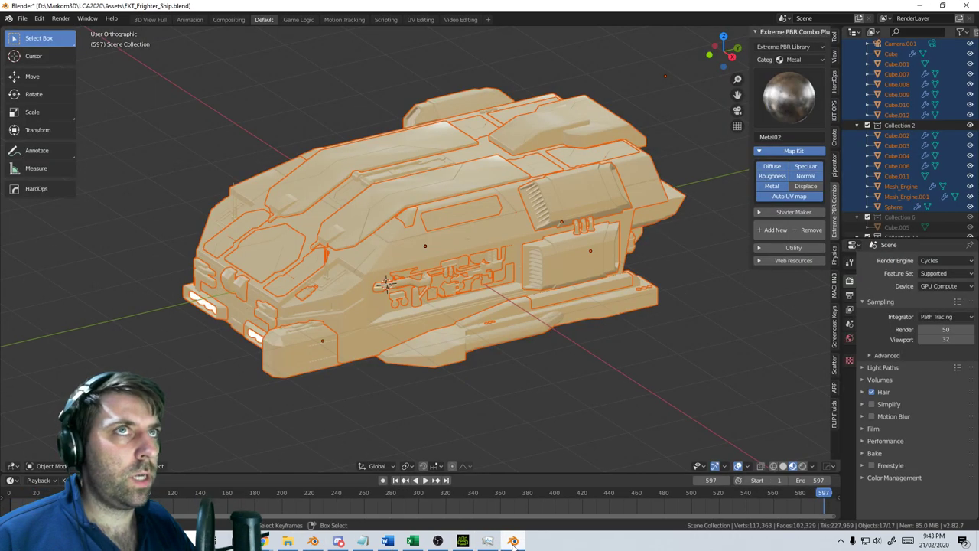
left_click(313, 542)
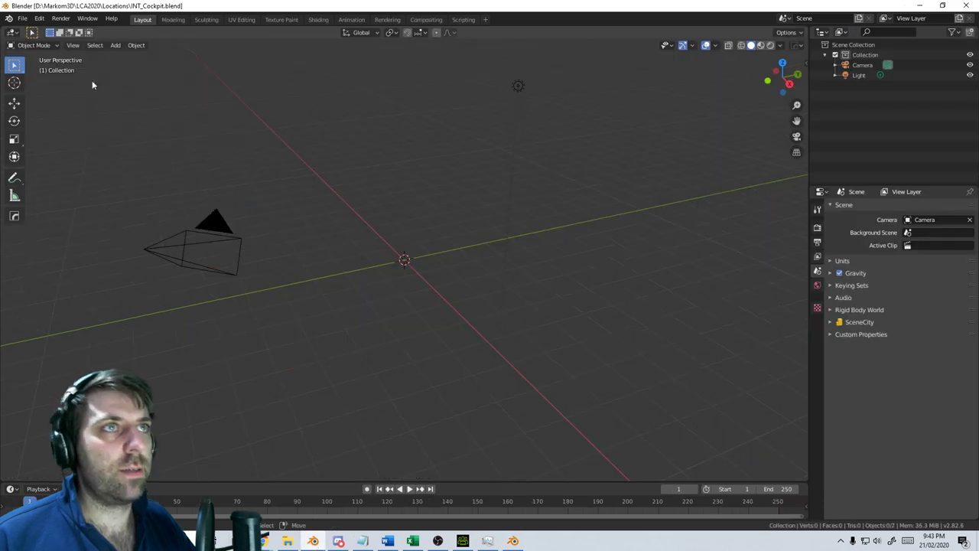
left_click(23, 18)
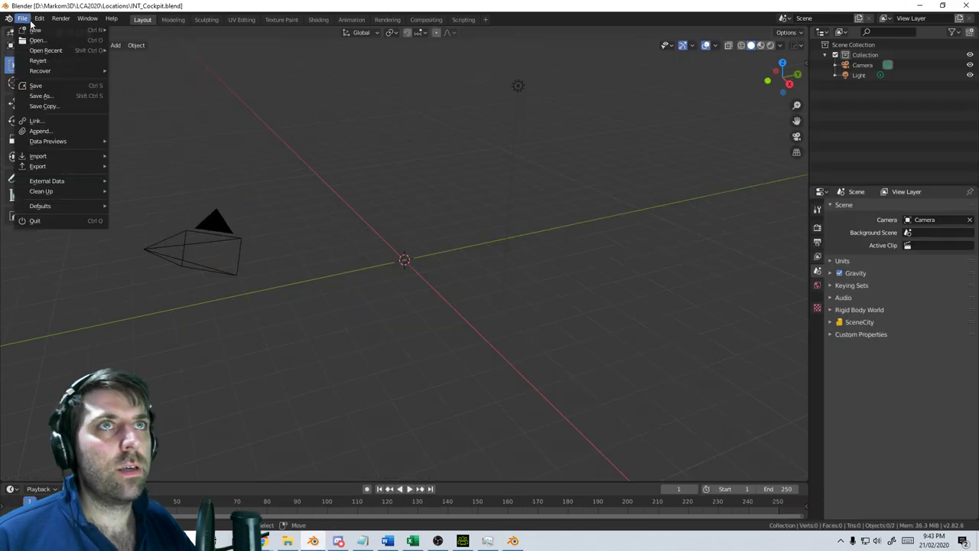
left_click(53, 131)
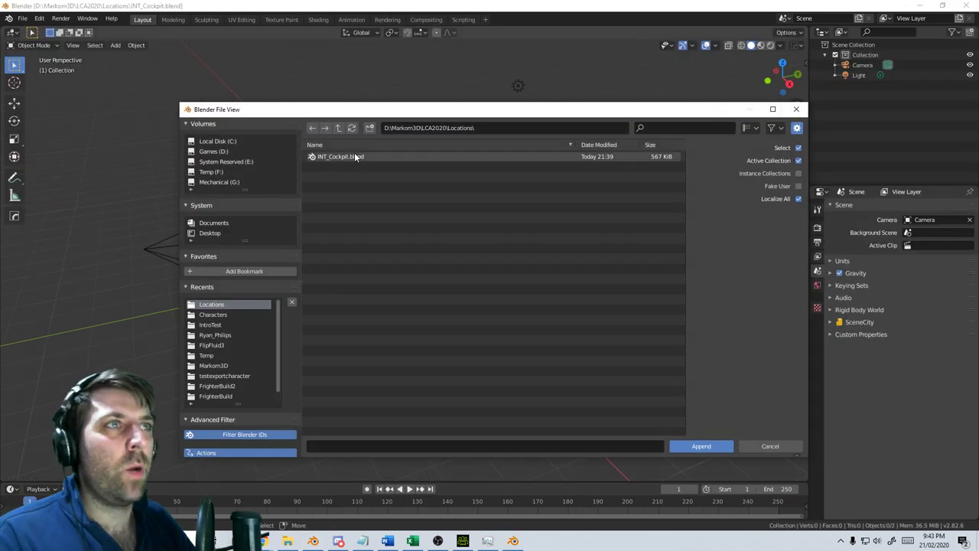
Append all objects from EXT_Frighter_Ship.blend in the LCA2020\Assets folder to the cockpit scene
left_click(339, 128)
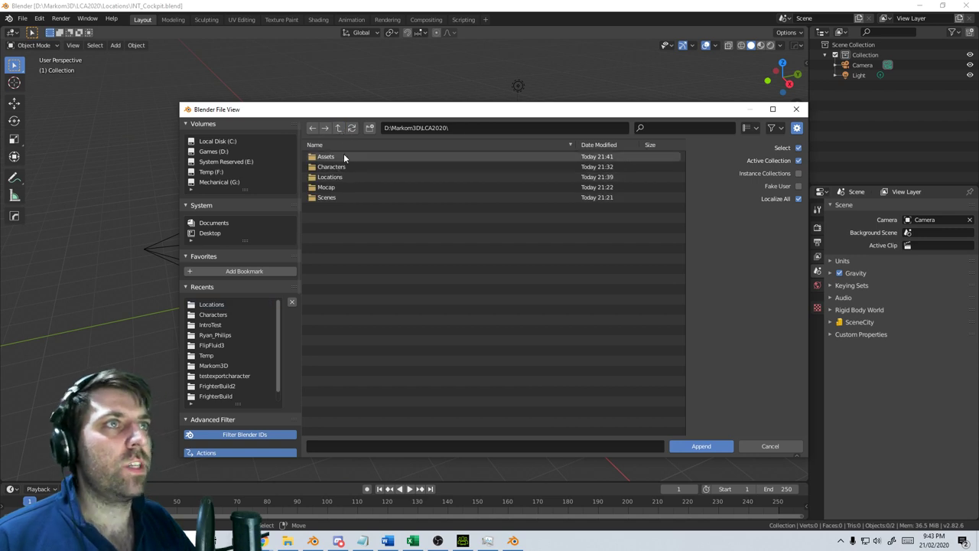
double_click(342, 157)
double_click(341, 156)
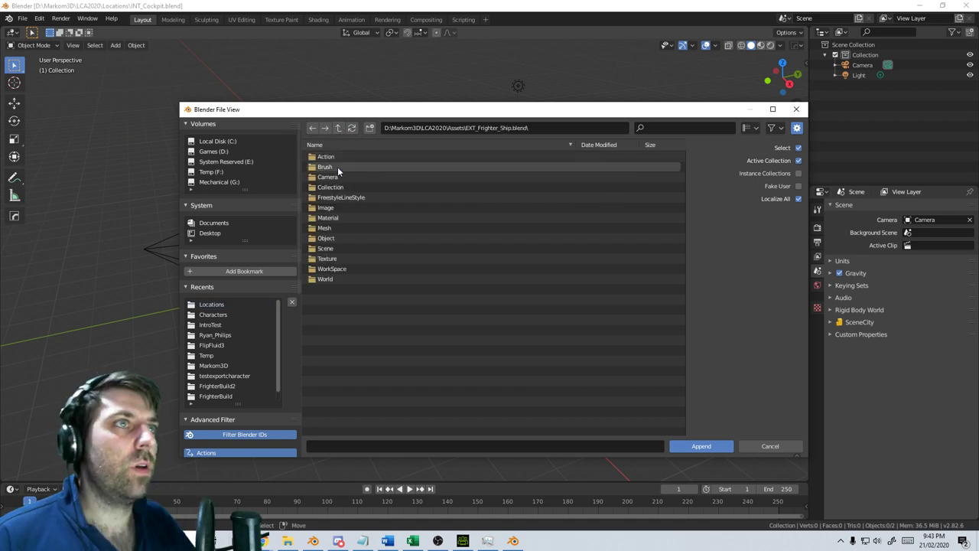
double_click(334, 237)
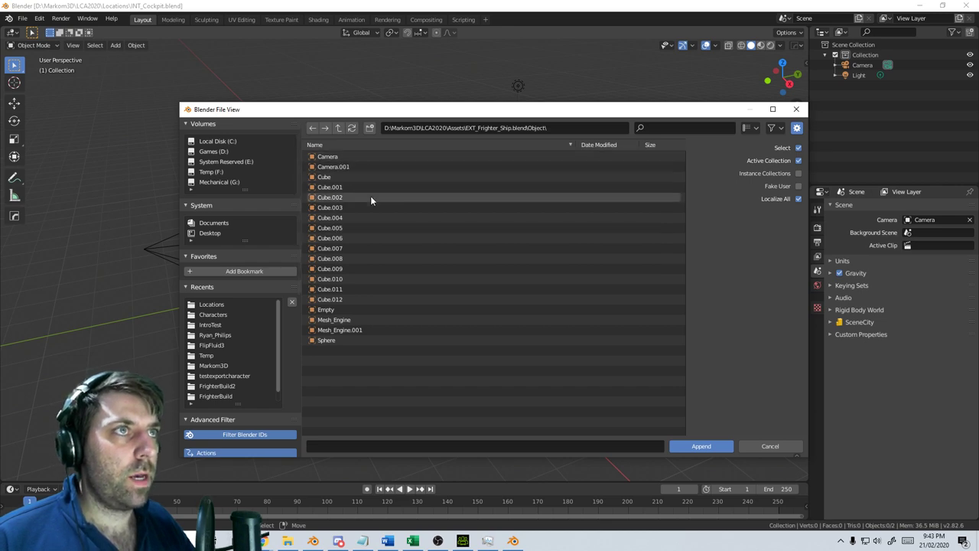
key("a")
left_click(692, 448)
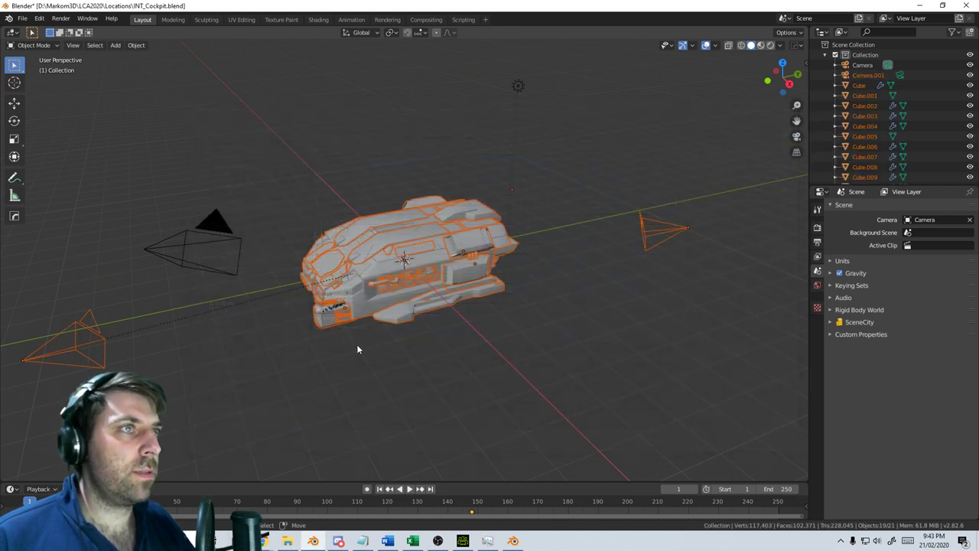
Delete the two appended cameras and the original camera around the freighter in the cockpit scene
left_click(104, 344)
key("Delete")
left_click(643, 241)
key("Delete")
left_click(240, 240)
key("Delete")
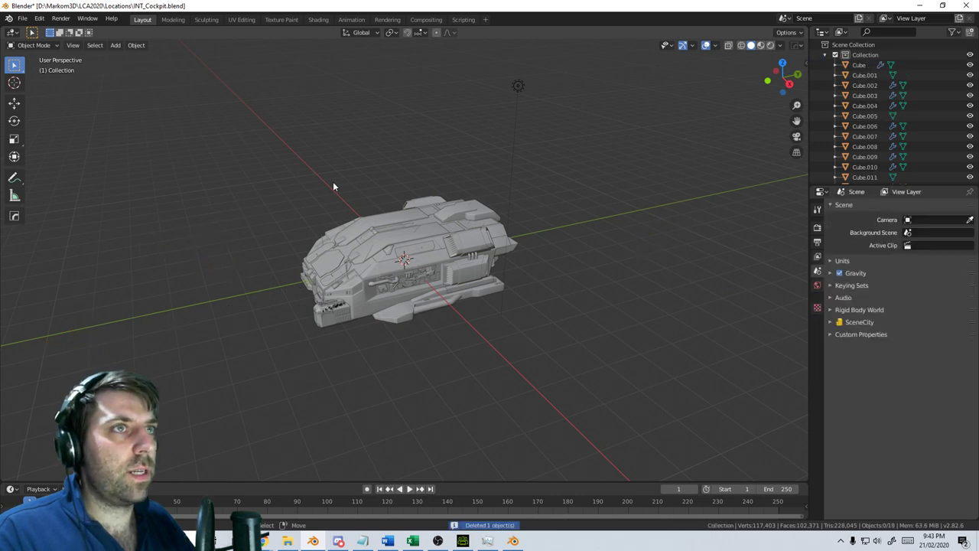
Delete the light above the freighter in the cockpit scene
left_click(520, 90)
key("Delete")
middle_click_drag(419, 332, 463, 317)
scroll(457, 318, "up", 5)
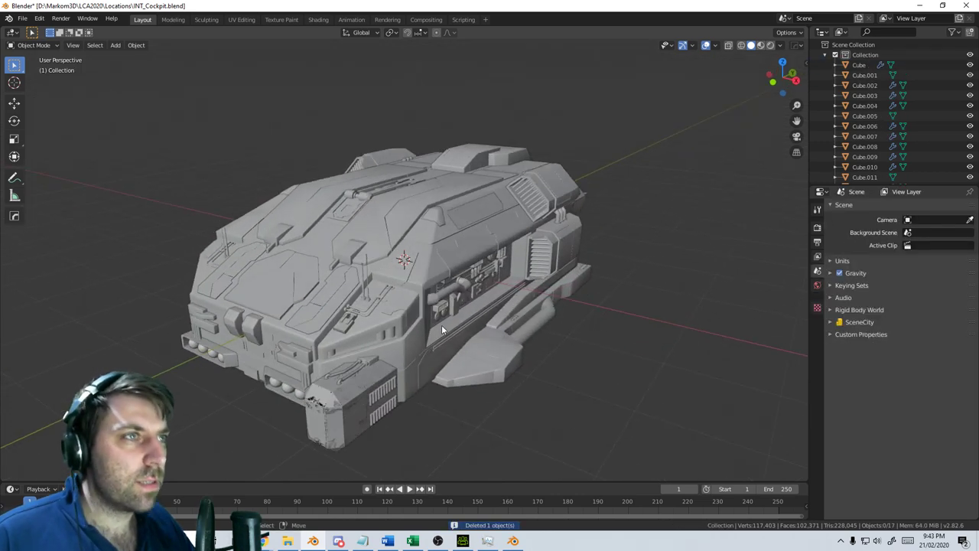
Try moving the front pod's outer shell aside to examine which overlapping objects make up the pod
middle_click_drag(402, 340, 456, 251, "shift")
left_click(419, 321)
scroll(436, 262, "up", 7)
scroll(438, 262, "down", 3)
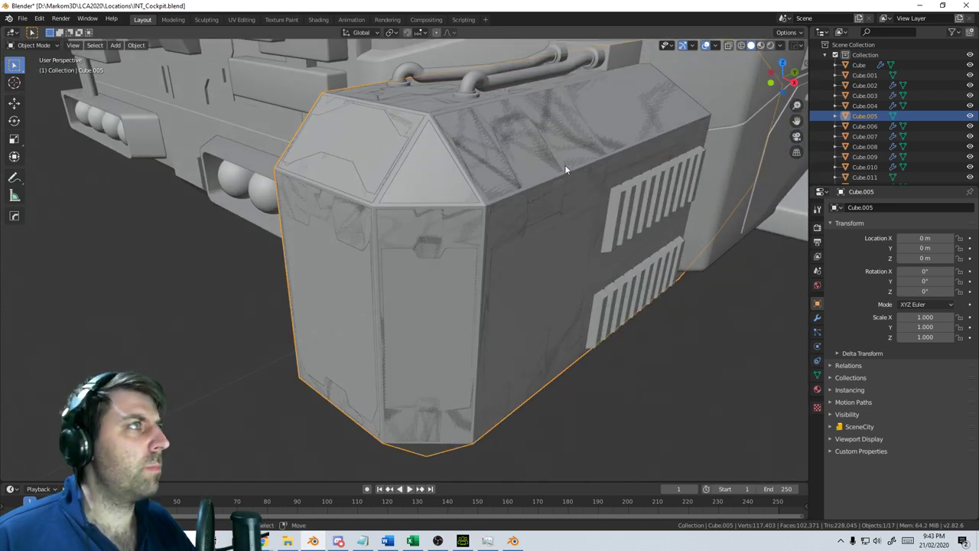
key("g")
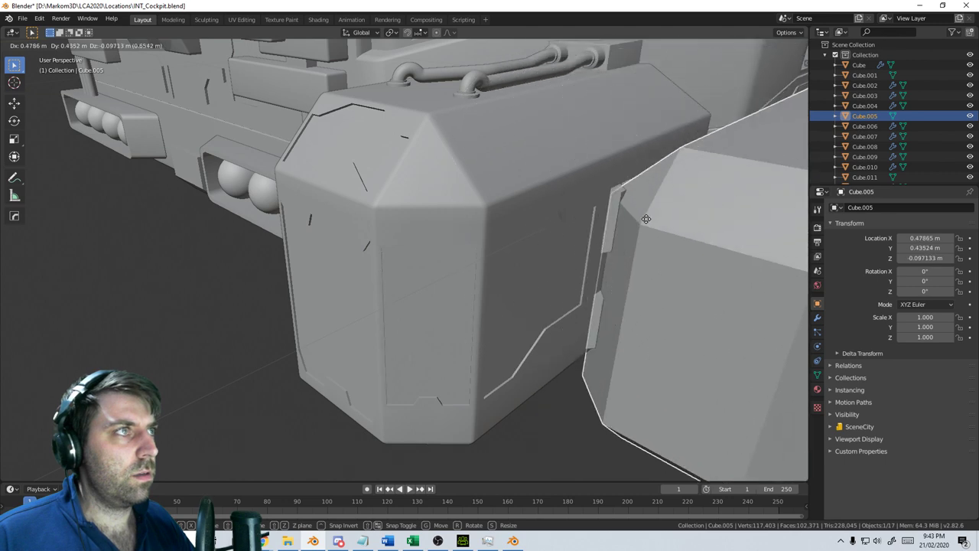
right_click(646, 219)
left_click(488, 213)
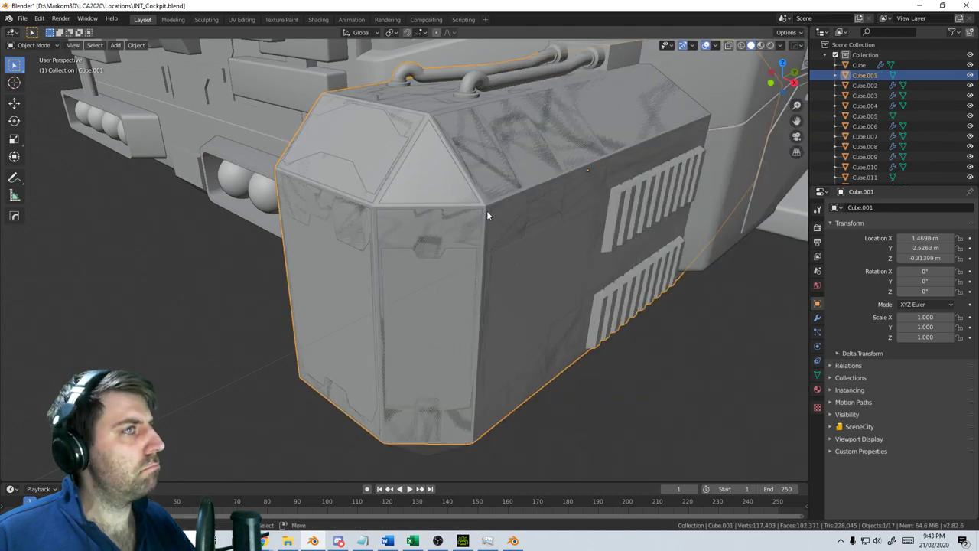
left_click(486, 210)
left_click(485, 208)
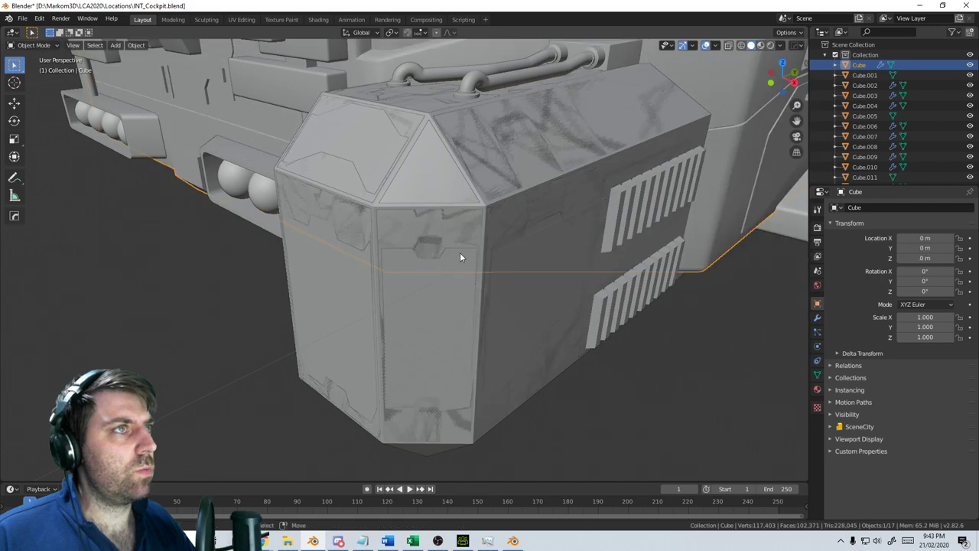
Test-move the overlapping front pod objects again and check the detailed pod's modifiers
left_click(460, 257)
key("g")
right_click(626, 333)
left_click(466, 405)
key("g")
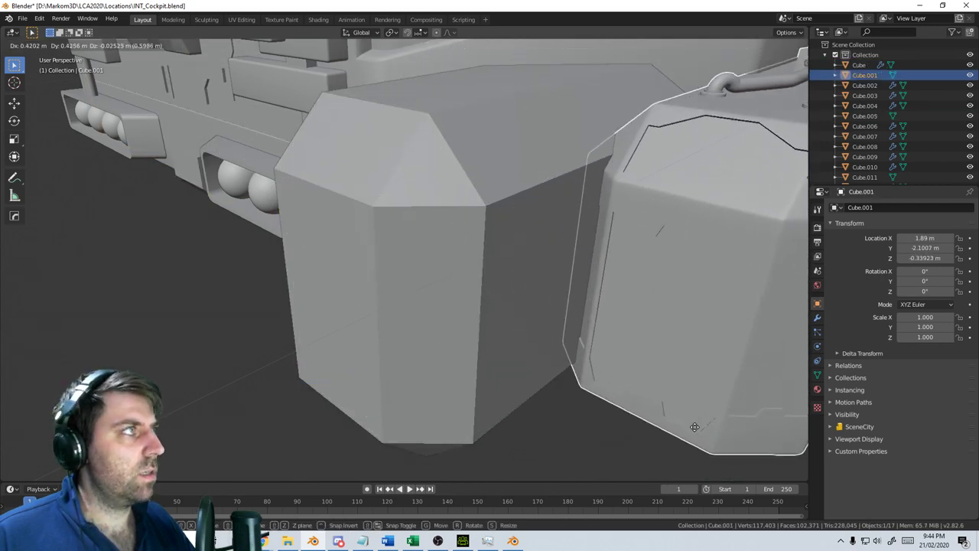
right_click(694, 426)
left_click(817, 320)
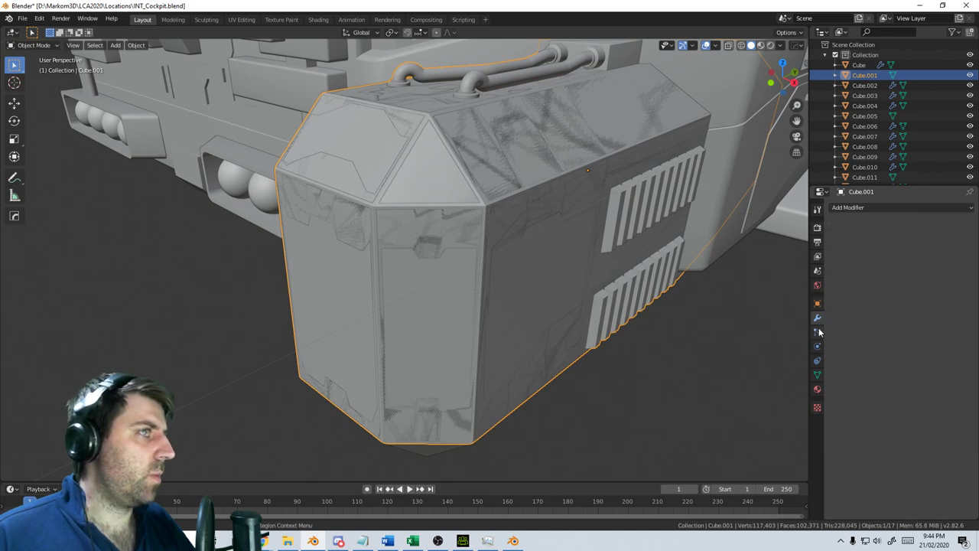
Hide the plain duplicate shell Cube.005 that overlaps the detailed front pod
left_click(482, 367)
scroll(504, 352, "down", 8)
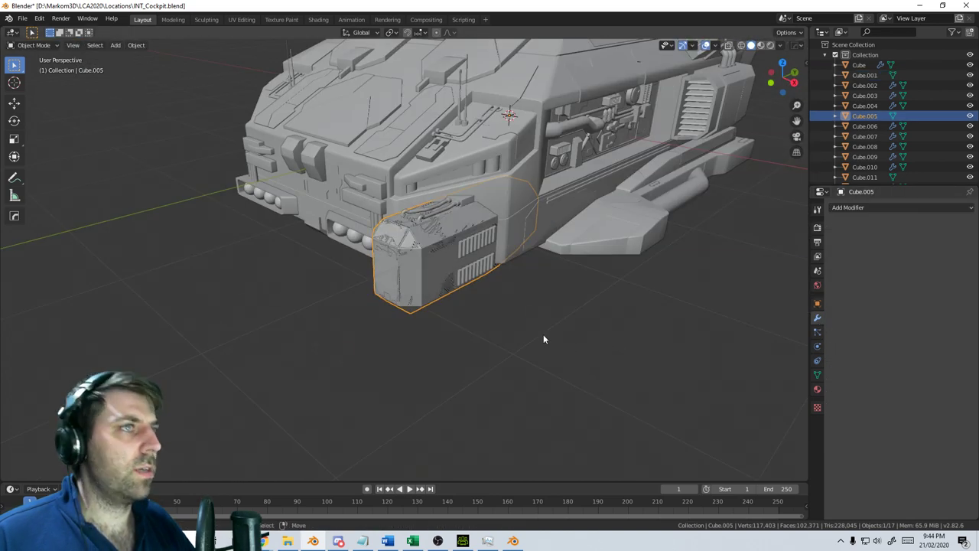
middle_click_drag(543, 338, 552, 275)
key("Tab")
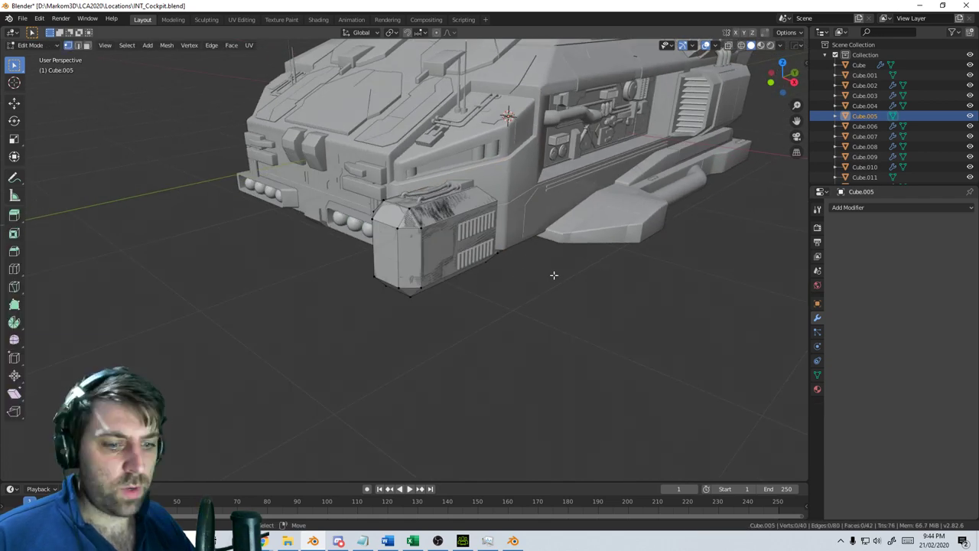
key("a")
scroll(552, 275, "down", 1)
key("Tab")
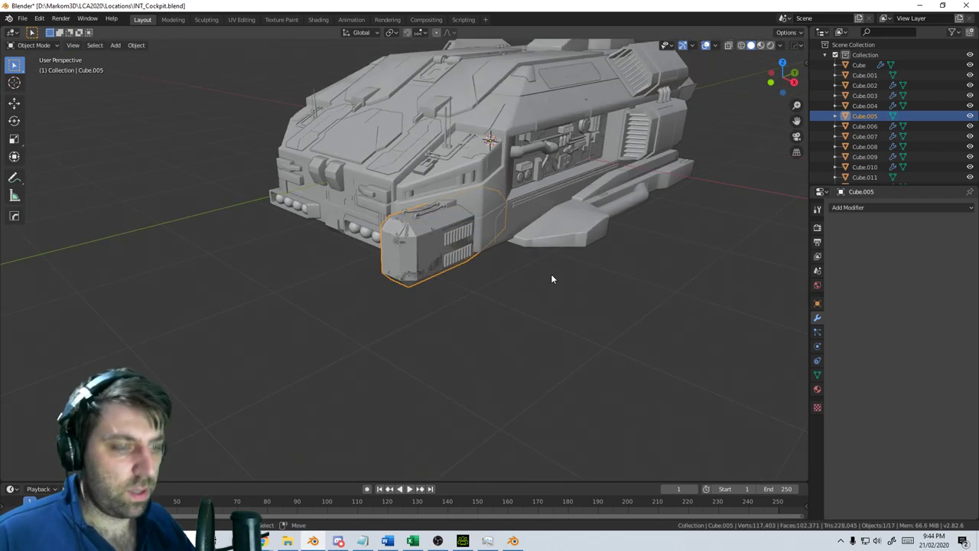
key("h")
scroll(505, 272, "up", 4)
middle_click_drag(505, 272, 567, 269)
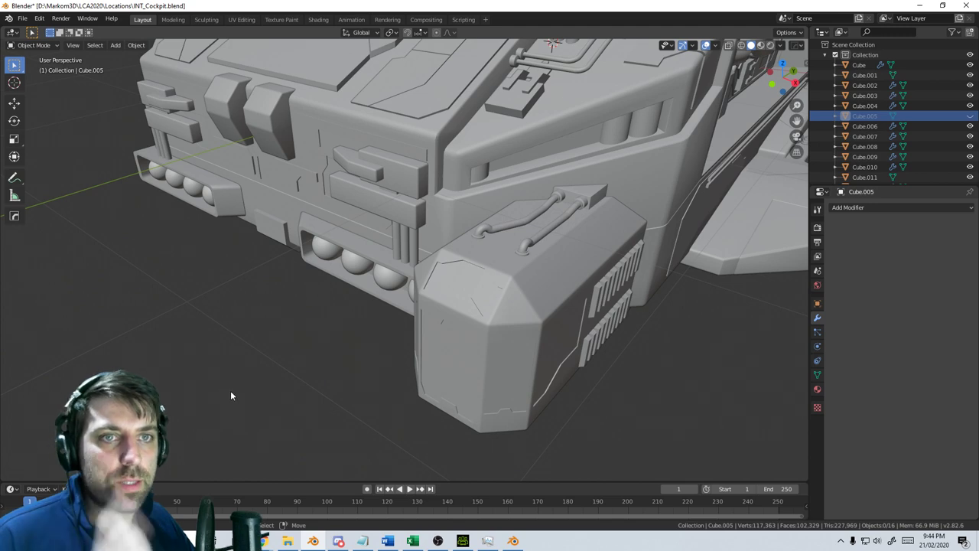
Examine the freighter's nose panels, the detailed front pod's mesh in Edit Mode and its Auto Smooth normals setting
middle_click_drag(348, 293, 396, 306)
left_click(381, 246)
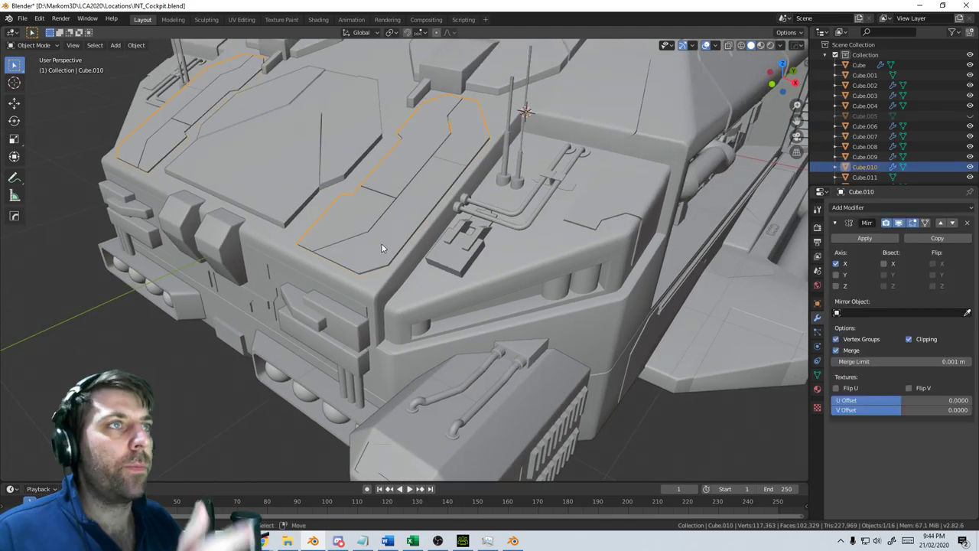
middle_click_drag(635, 337, 696, 279)
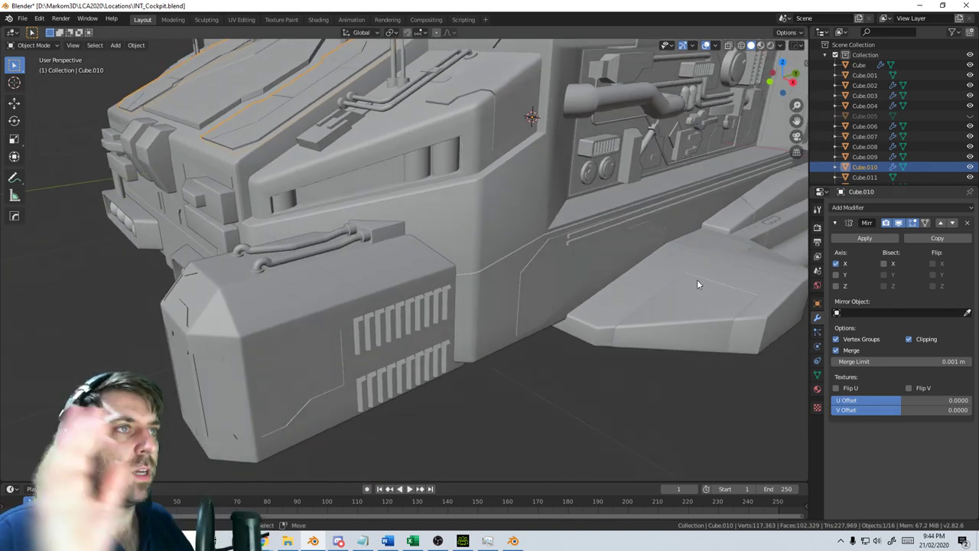
left_click(343, 291)
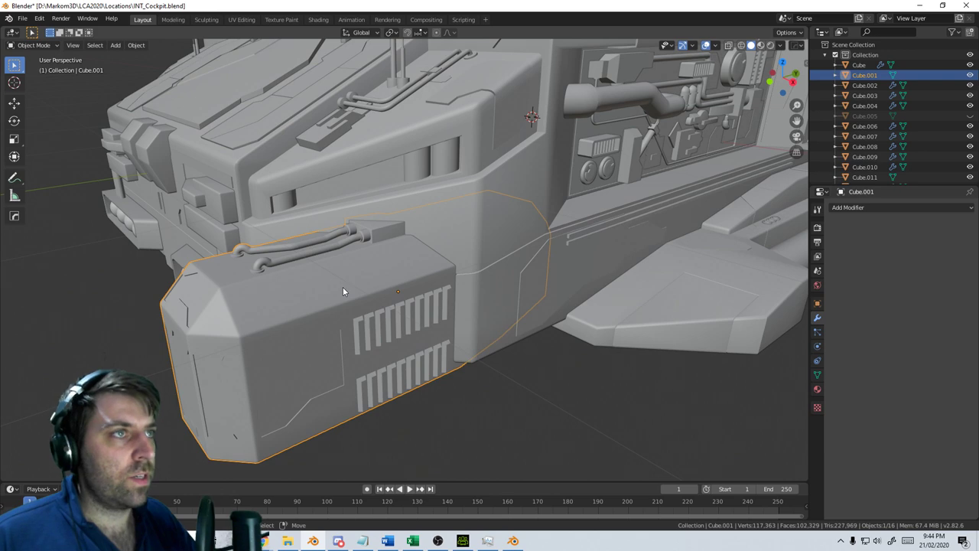
scroll(260, 364, "up", 4)
middle_click_drag(260, 364, 356, 333)
key("Tab")
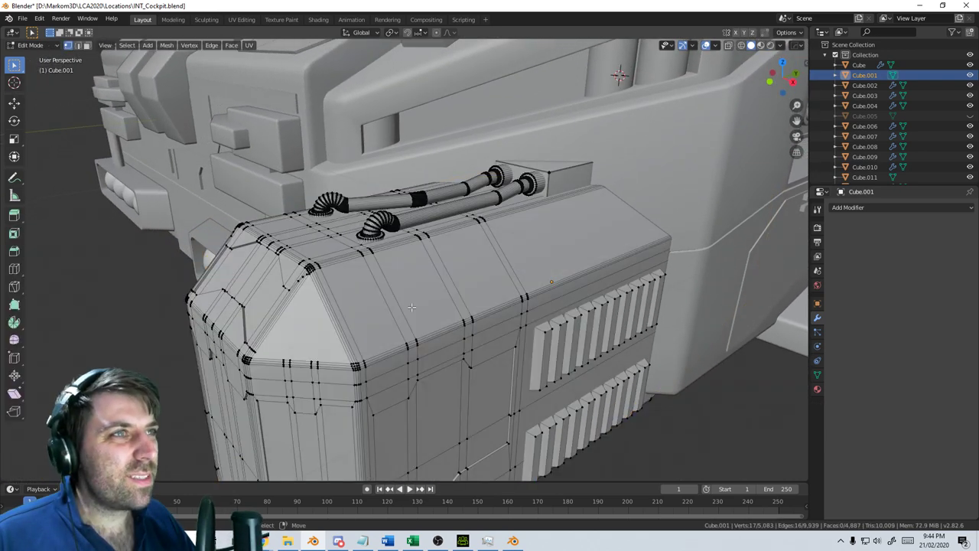
key("Tab")
key("Tab")
middle_click_drag(515, 198, 556, 190)
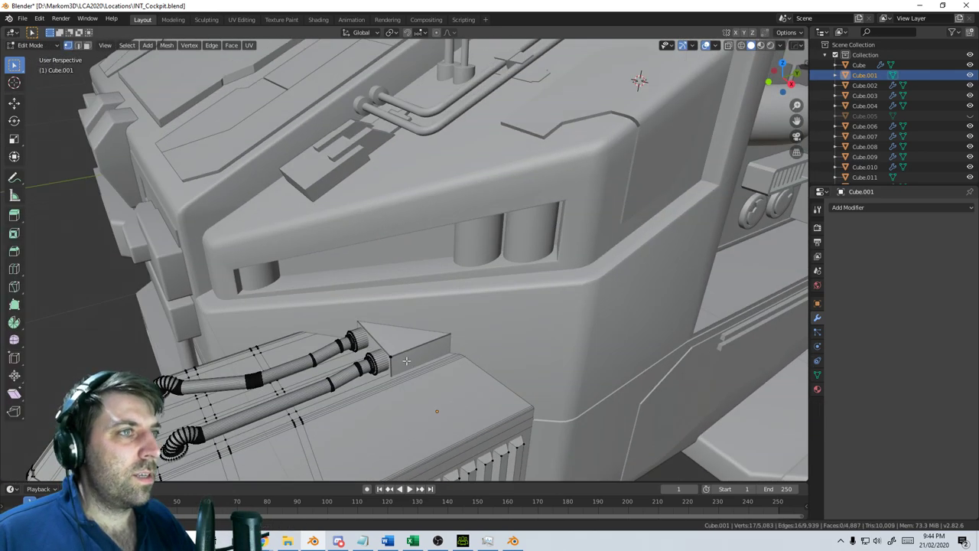
scroll(406, 360, "up", 3)
scroll(500, 378, "down", 4)
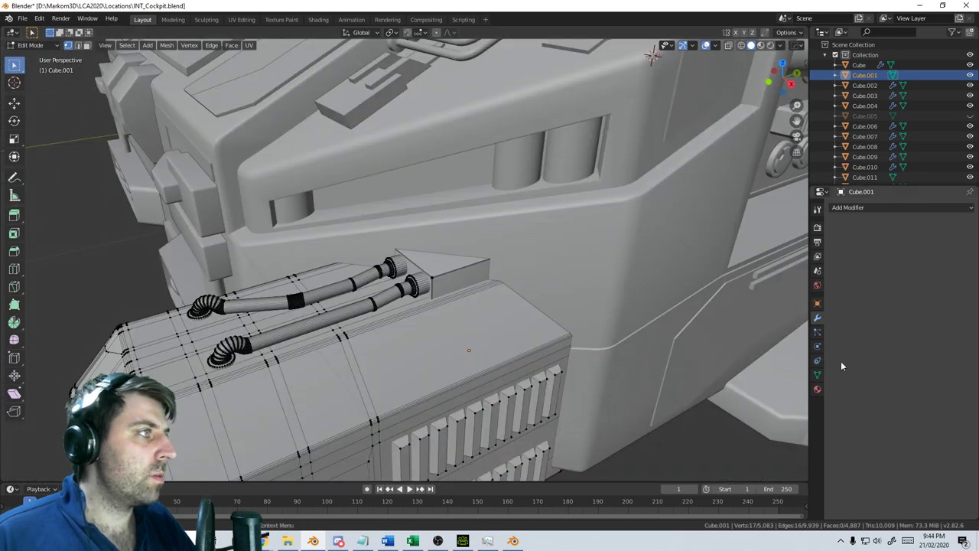
left_click(818, 332)
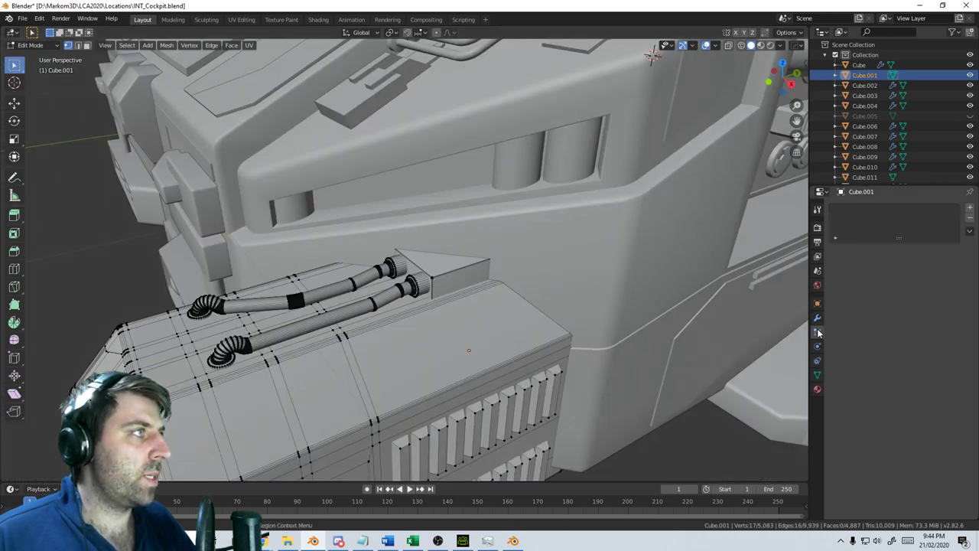
left_click(817, 375)
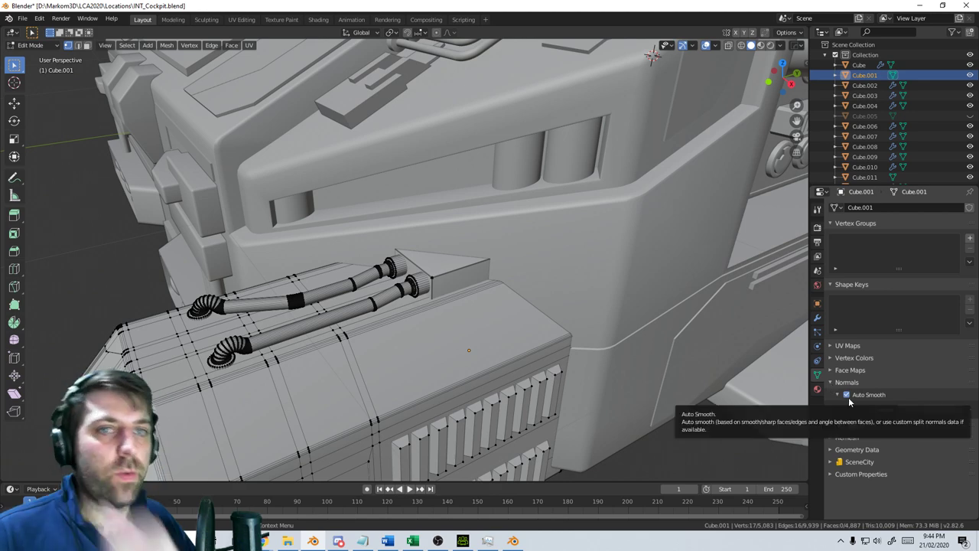
scroll(428, 321, "down", 8)
key("Tab")
middle_click_drag(428, 321, 470, 354)
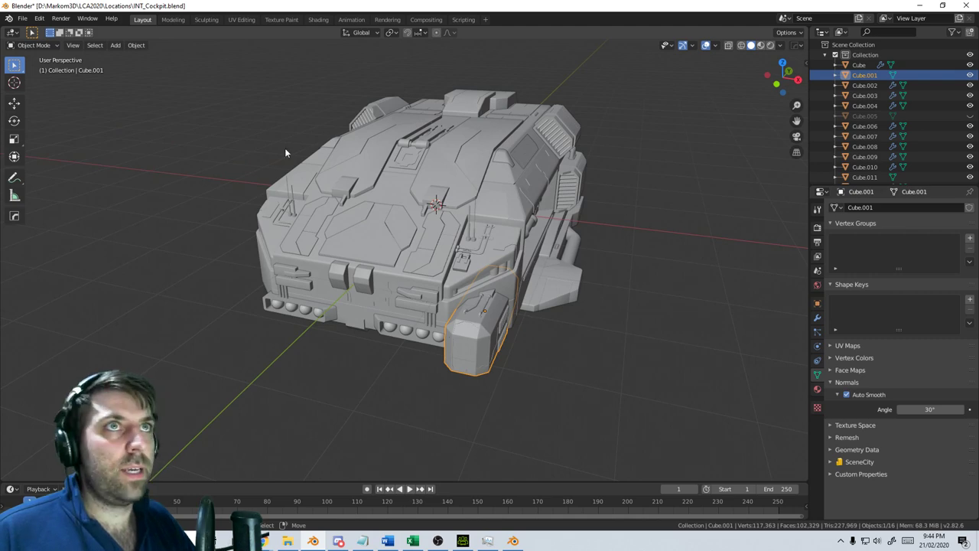
Try to save the scene over EXT_Frighter_Ship.blend in the LCA2020\Assets folder
left_click(22, 18)
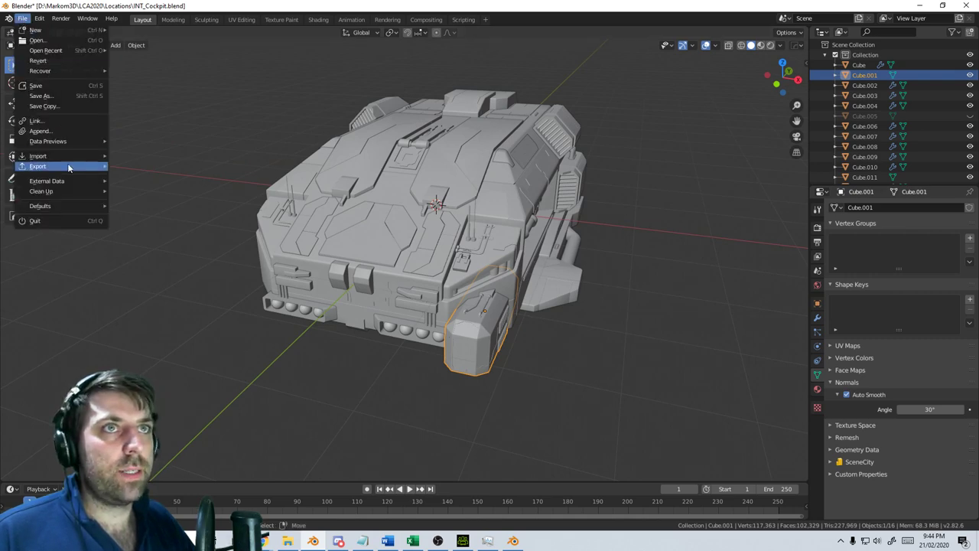
left_click(85, 95)
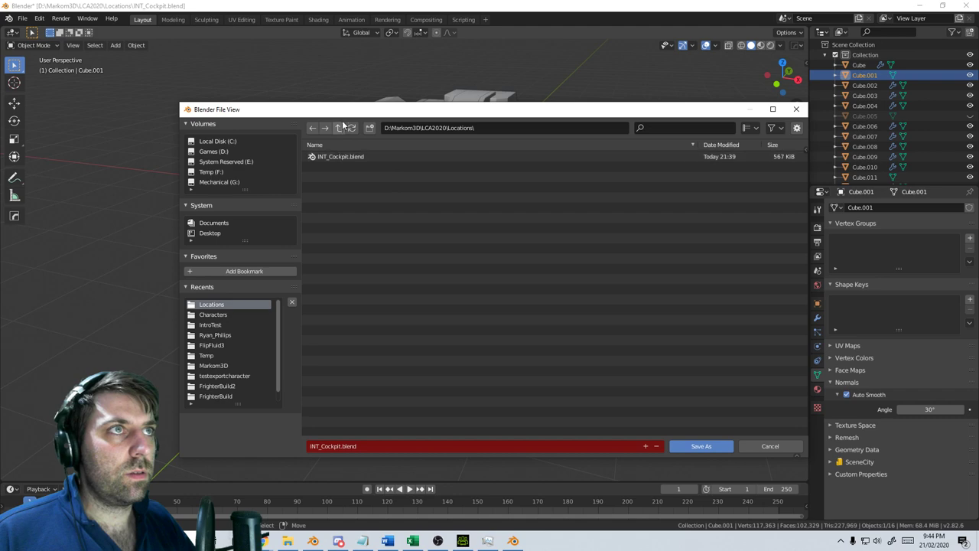
left_click(339, 128)
double_click(339, 157)
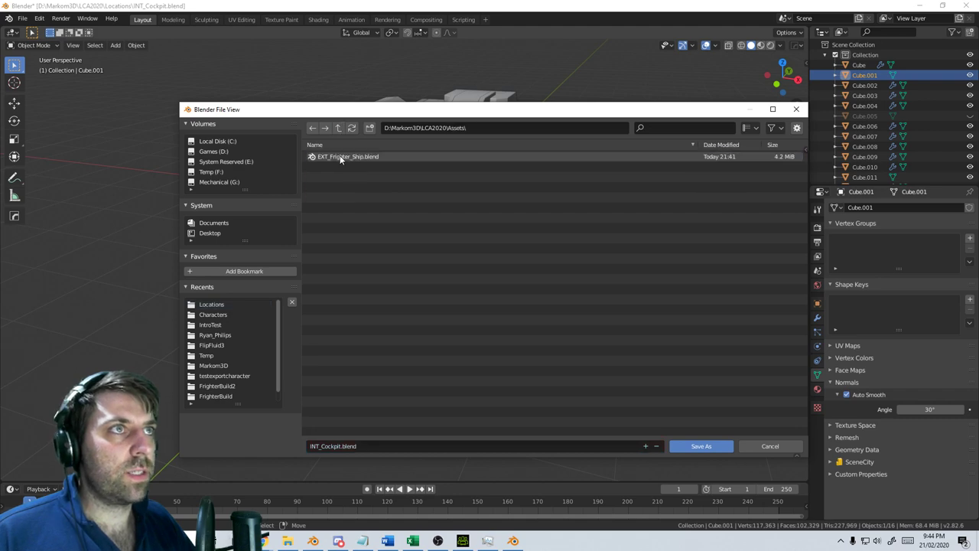
left_click(339, 157)
left_click(701, 446)
Close the separate Blender session holding EXT_Frighter_Ship.blend without saving its changes
left_click(514, 541)
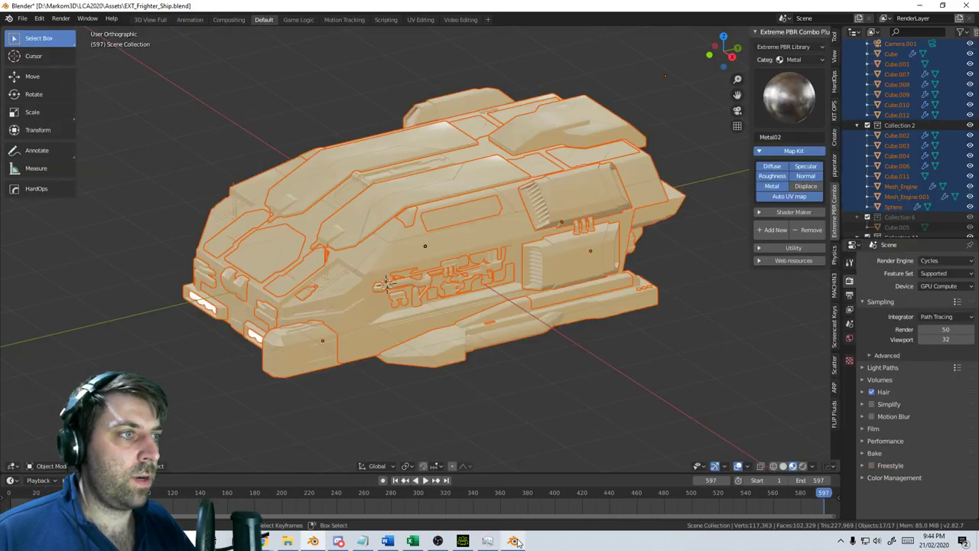
left_click(961, 6)
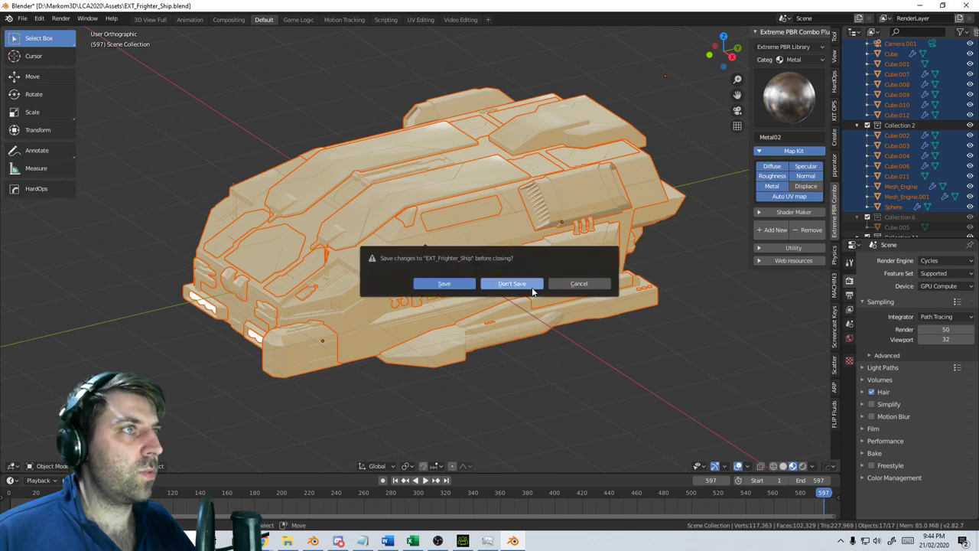
left_click(511, 283)
Reveal all hidden objects and hide the duplicate front pod shell Cube.005 again
middle_click_drag(545, 275, 505, 278)
scroll(502, 258, "down", 4)
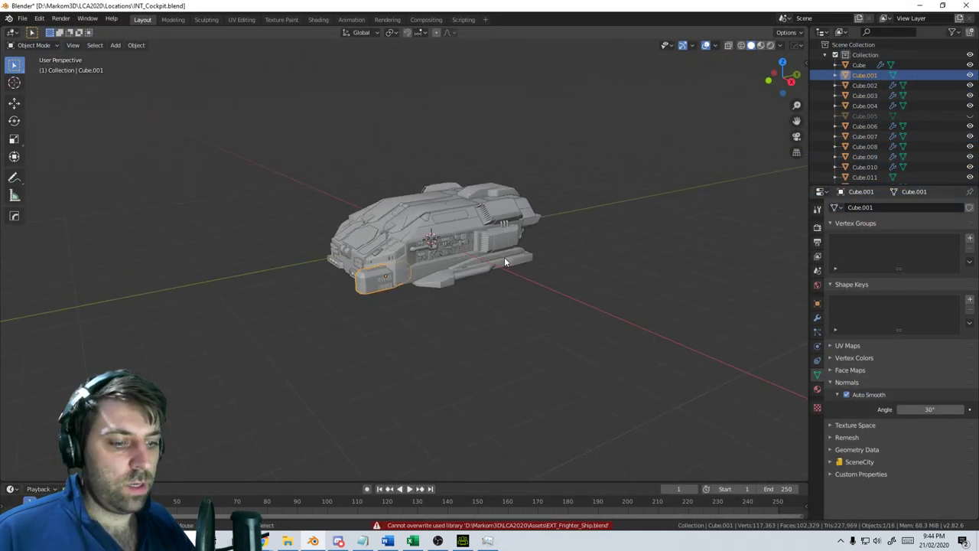
key("alt+h")
scroll(505, 258, "up", 3)
middle_click_drag(372, 310, 404, 315)
left_click(398, 327)
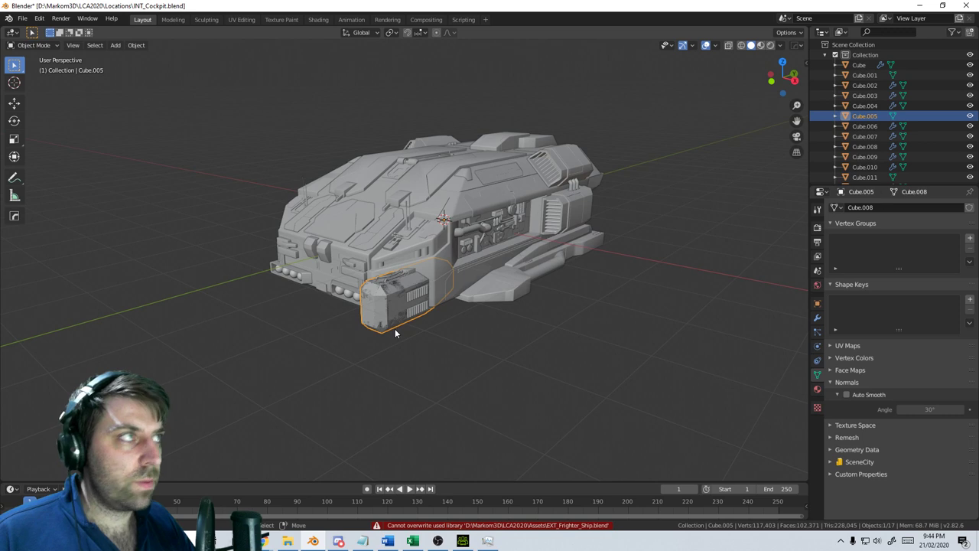
scroll(395, 331, "up", 2)
key("h")
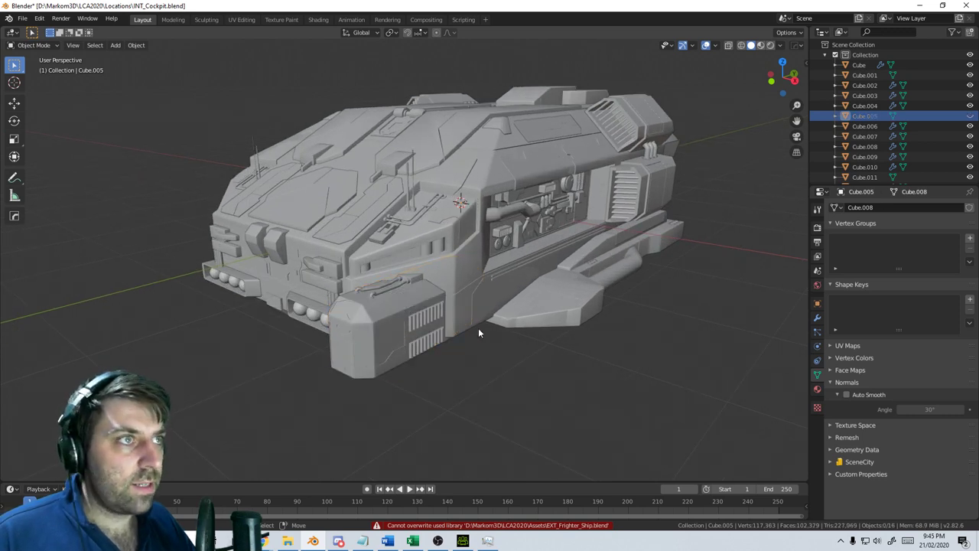
middle_click_drag(479, 333, 506, 269)
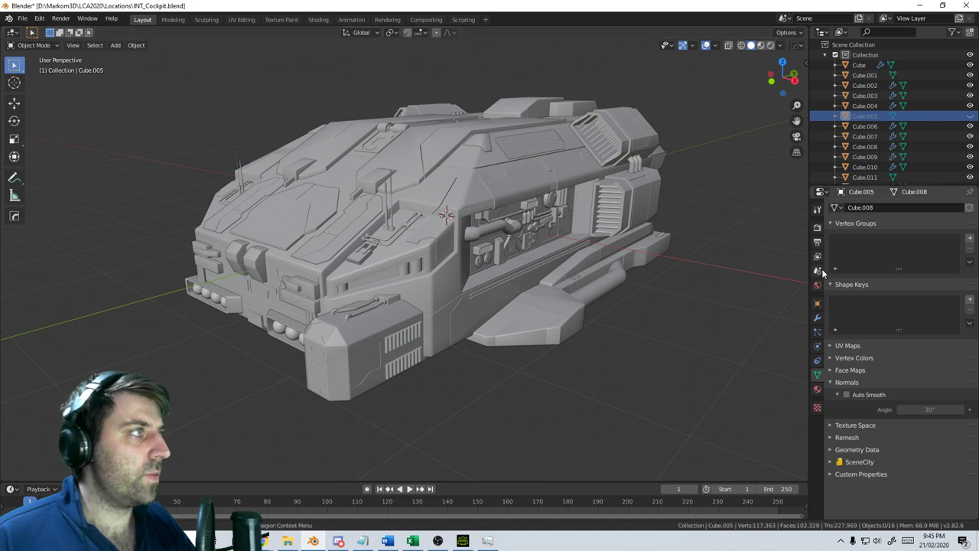
Show the ship in Material Preview shading and choose Metal02 from the Metal category of Extreme PBR Combo Plus
key("n")
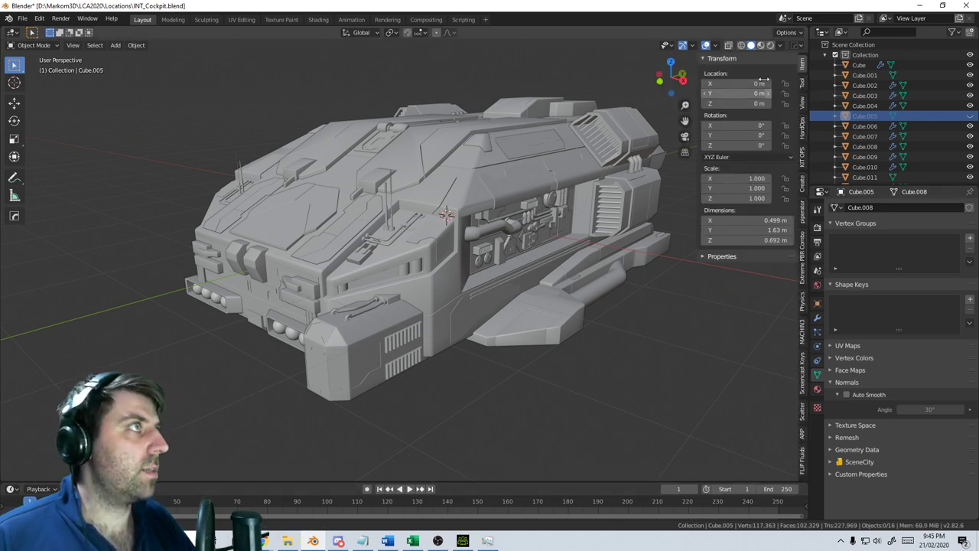
left_click(761, 46)
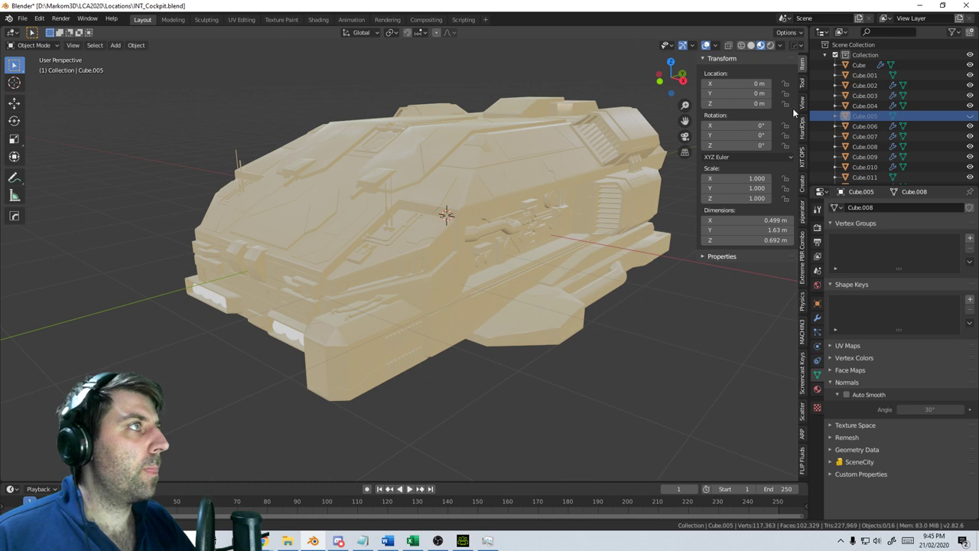
left_click(803, 257)
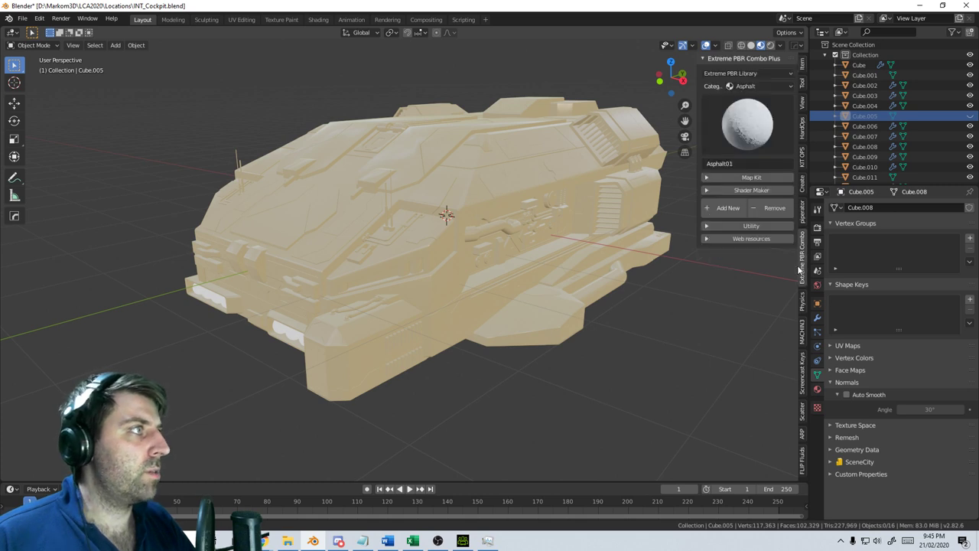
left_click(753, 86)
left_click(570, 123)
left_click(746, 123)
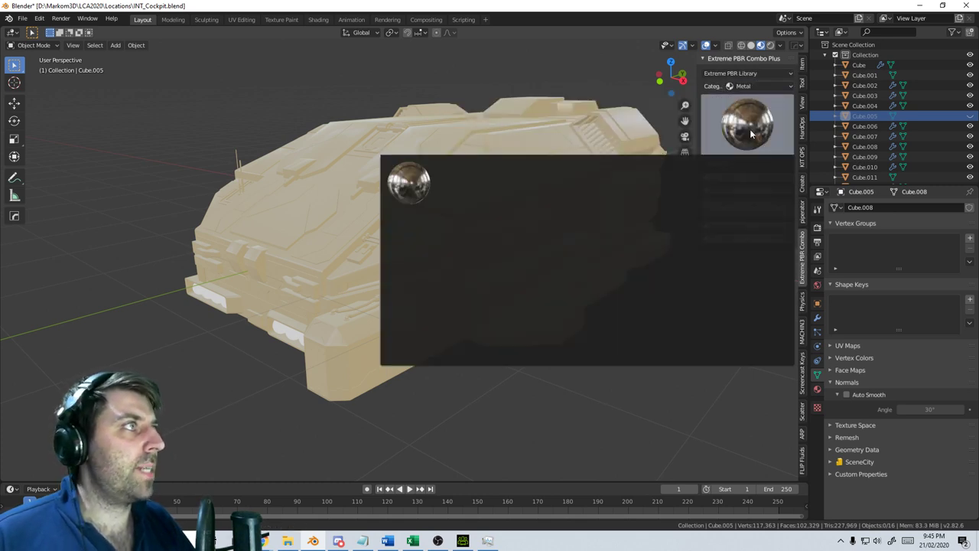
left_click(465, 212)
mouse_move(473, 342)
middle_mouse_down()
mouse_move(485, 343)
mouse_move(471, 333)
middle_mouse_up()
Enable the Specular, Roughness, Normal and Metal maps in the Map Kit and turn off Auto UV map
left_click(719, 190)
left_click(717, 177)
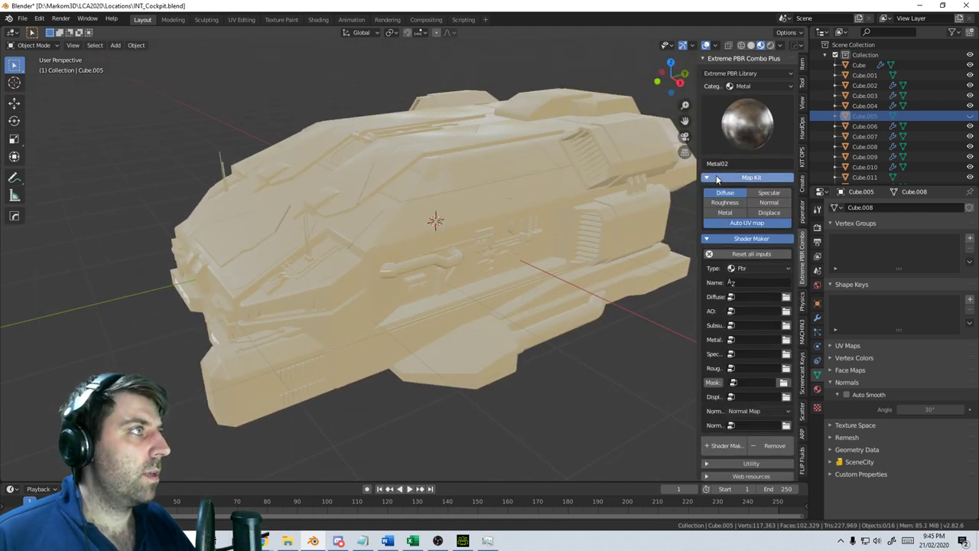
left_click(722, 221)
left_click_drag(722, 212, 762, 196)
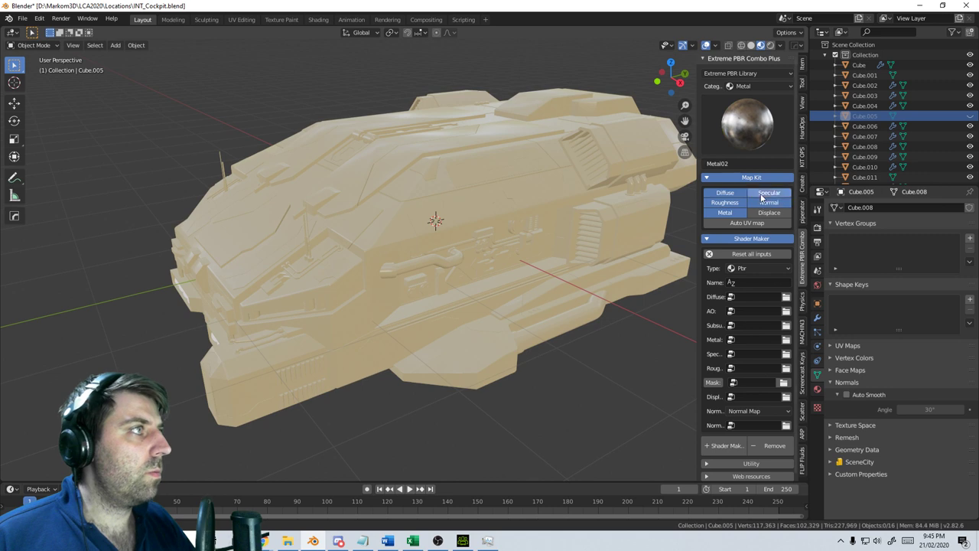
left_click(709, 240)
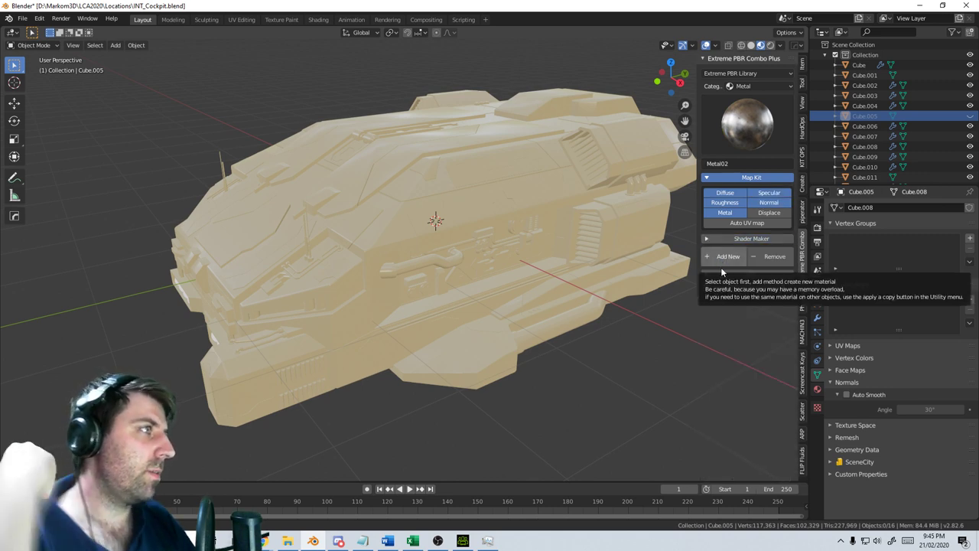
left_click(722, 239)
left_click(724, 240)
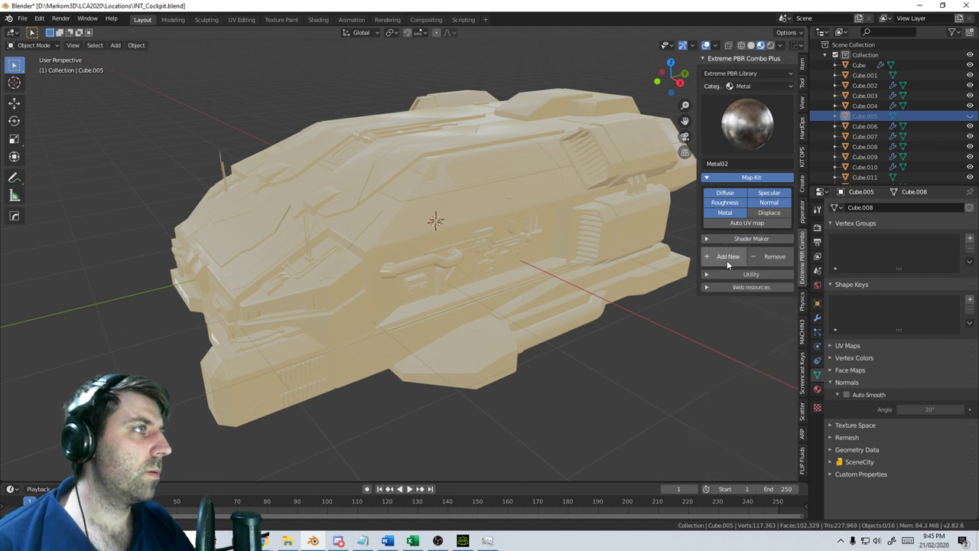
left_click(722, 275)
left_click(722, 274)
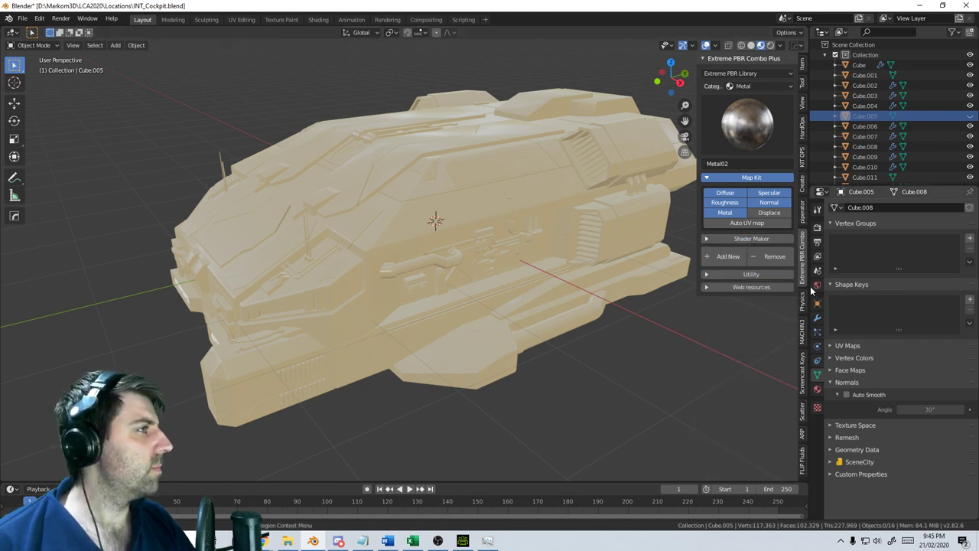
left_click(817, 332)
left_click(817, 389)
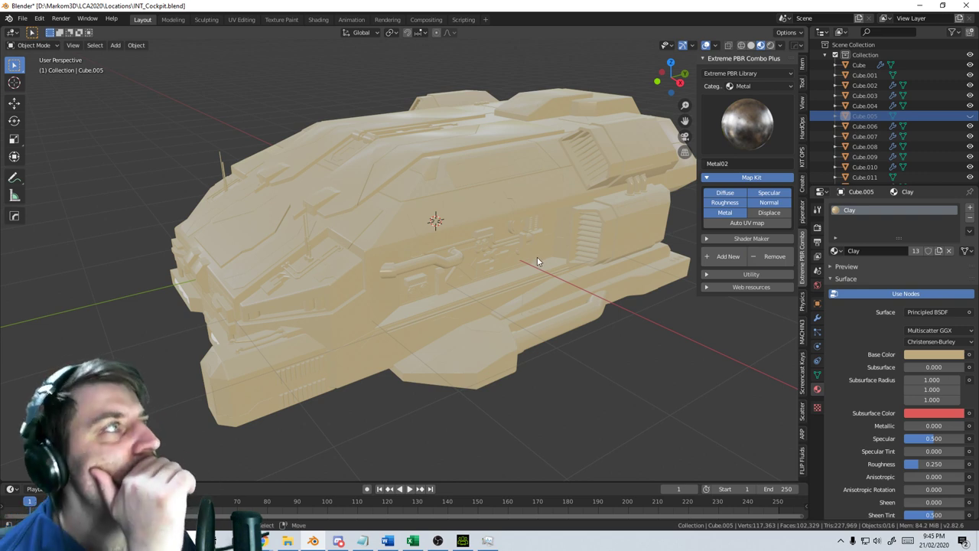
left_click(721, 287)
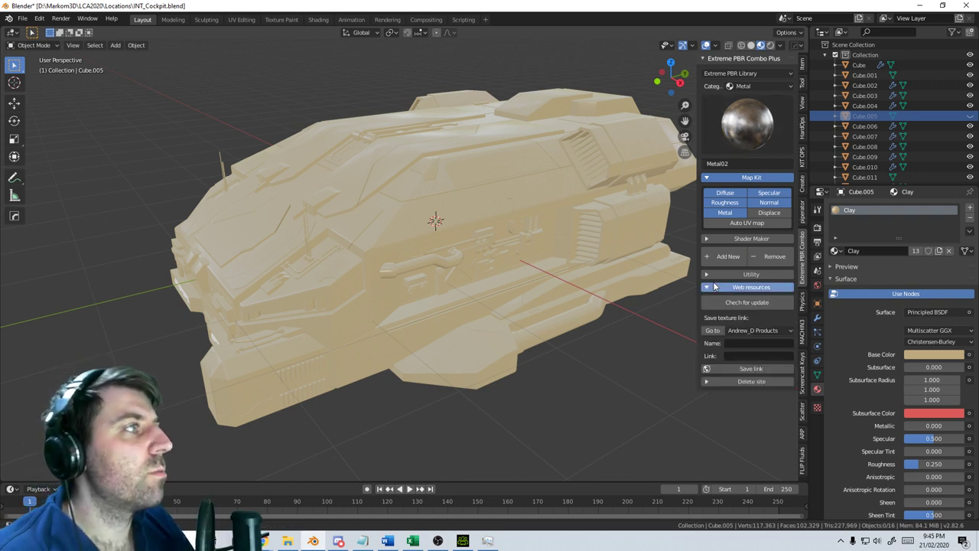
left_click(715, 287)
left_click(718, 275)
left_click(717, 275)
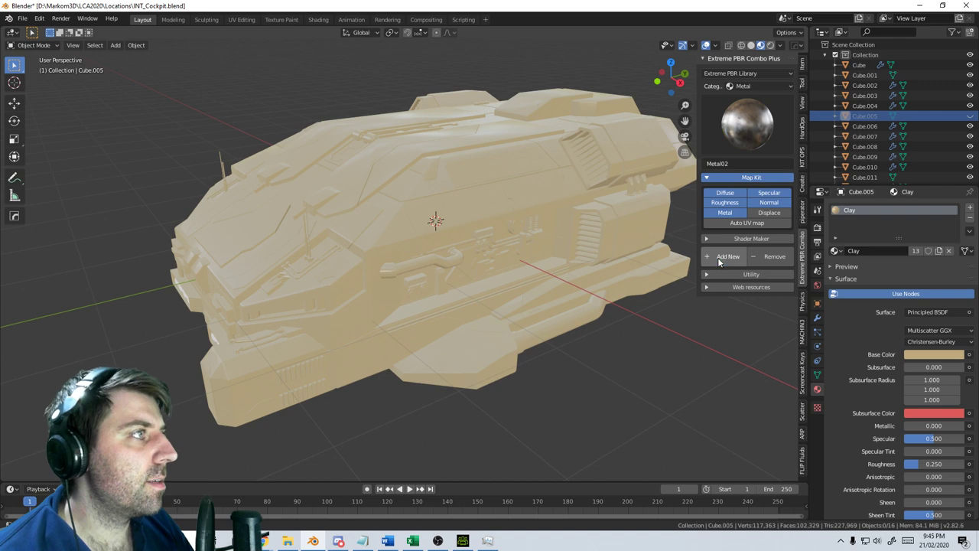
scroll(454, 314, "down", 1)
left_click(454, 315)
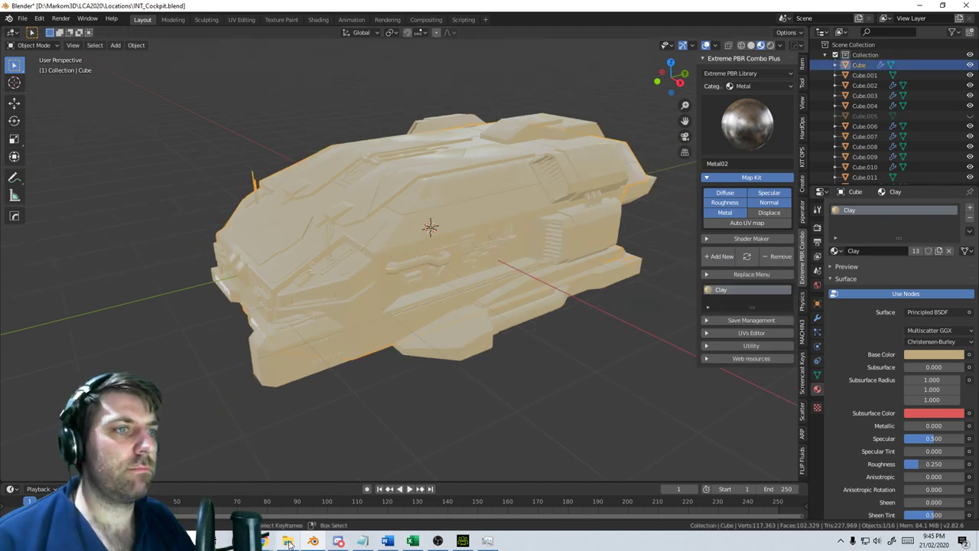
Start a new Blender instance, dismiss the splash screen and bring up the Extreme PBR Combo tools
right_click(312, 541)
left_click(309, 486)
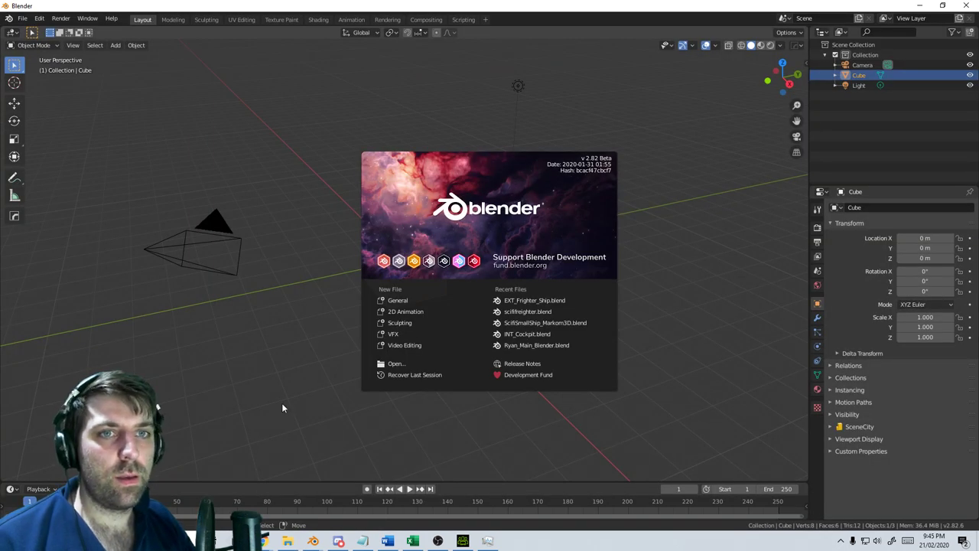
left_click(351, 308)
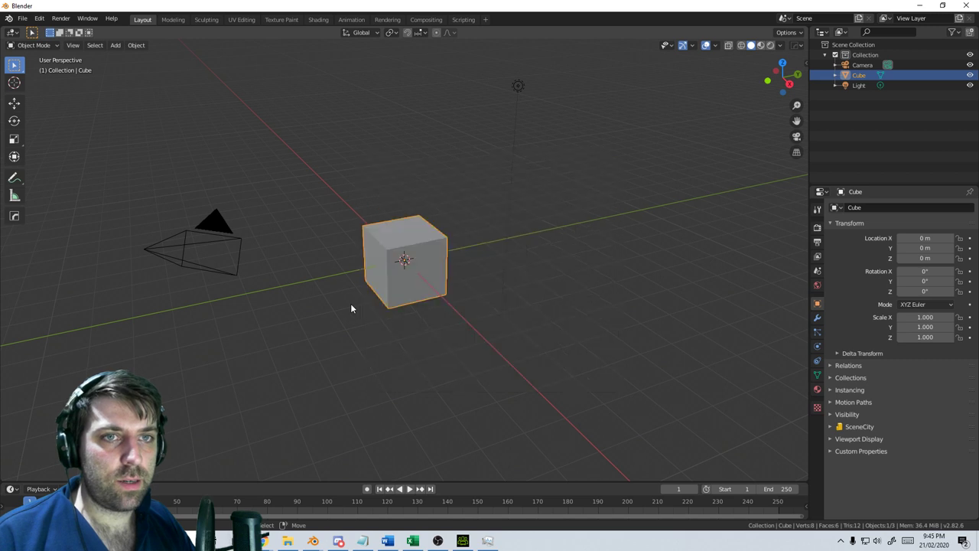
middle_click_drag(439, 265, 443, 269)
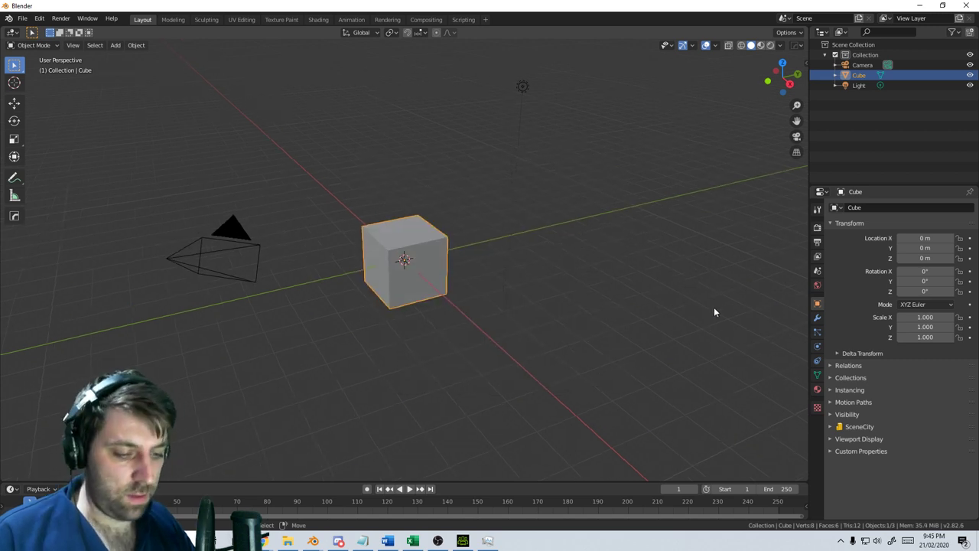
key("n")
left_click(802, 264)
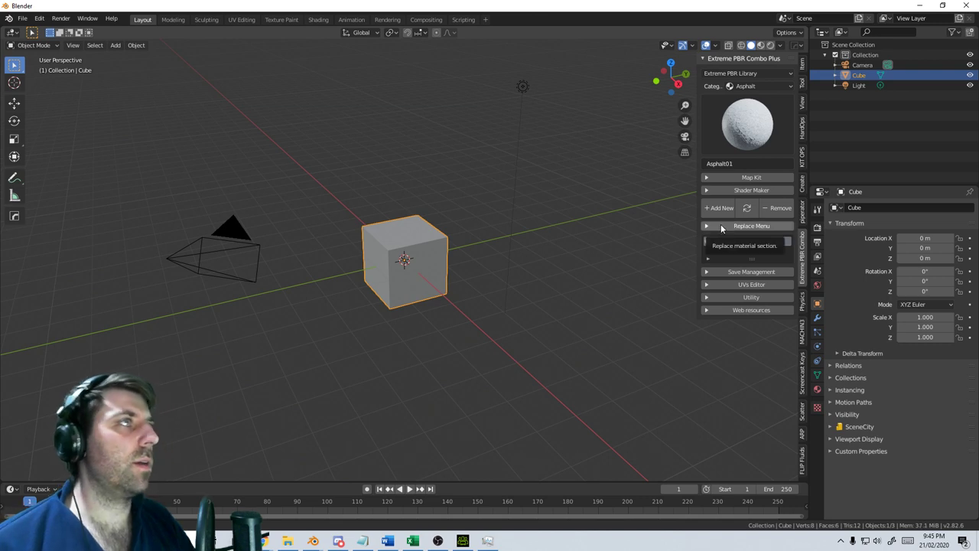
Append all objects, from Sphere through Camera, from EXT_Frighter_Ship.blend in the Assets folder
left_click(23, 19)
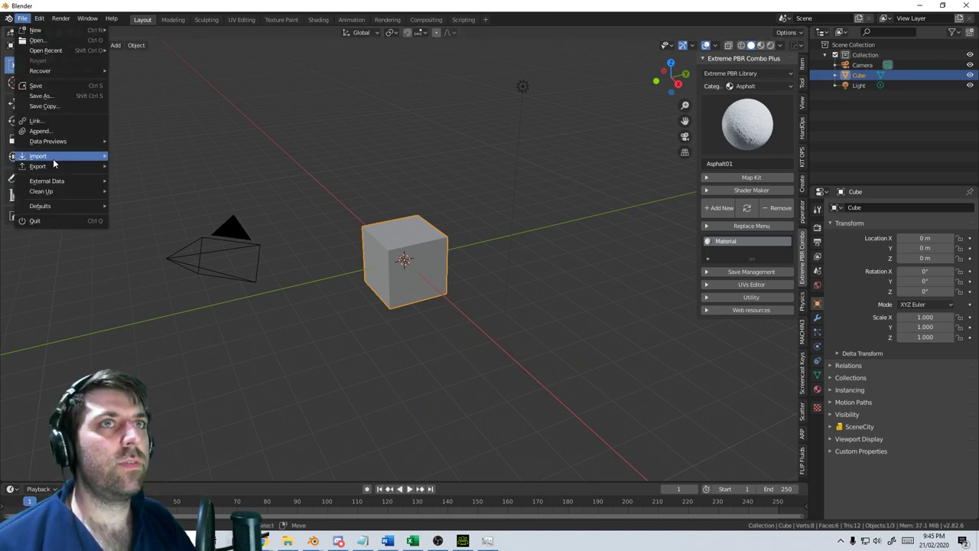
left_click(62, 131)
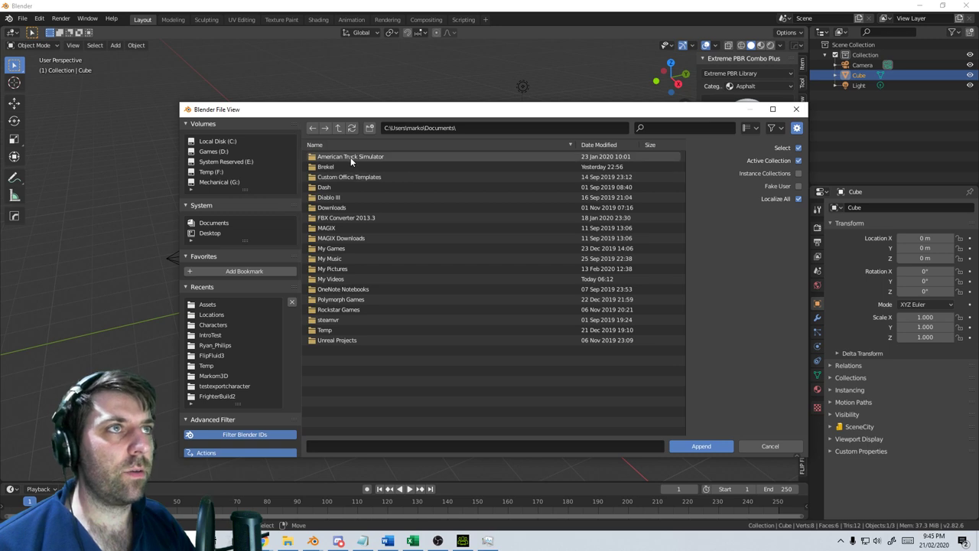
left_click(208, 304)
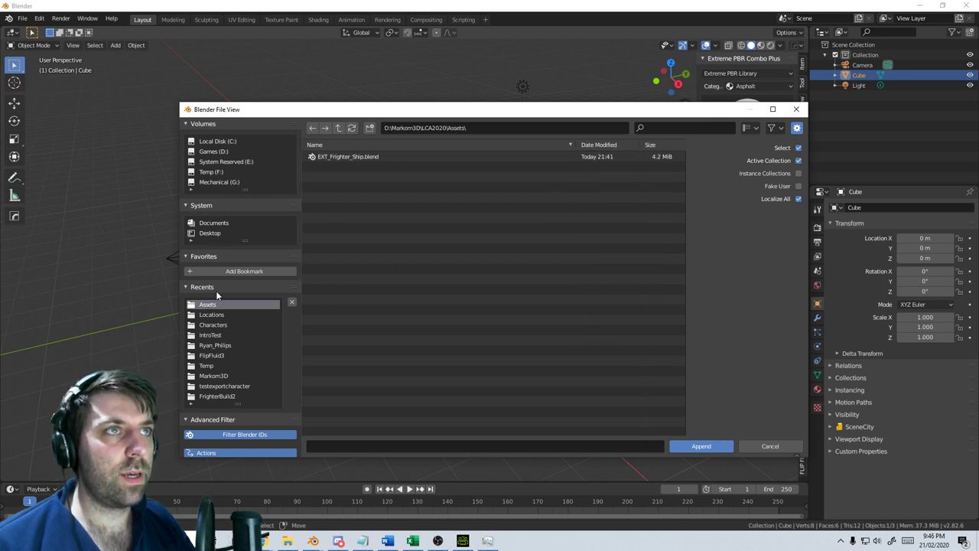
double_click(335, 157)
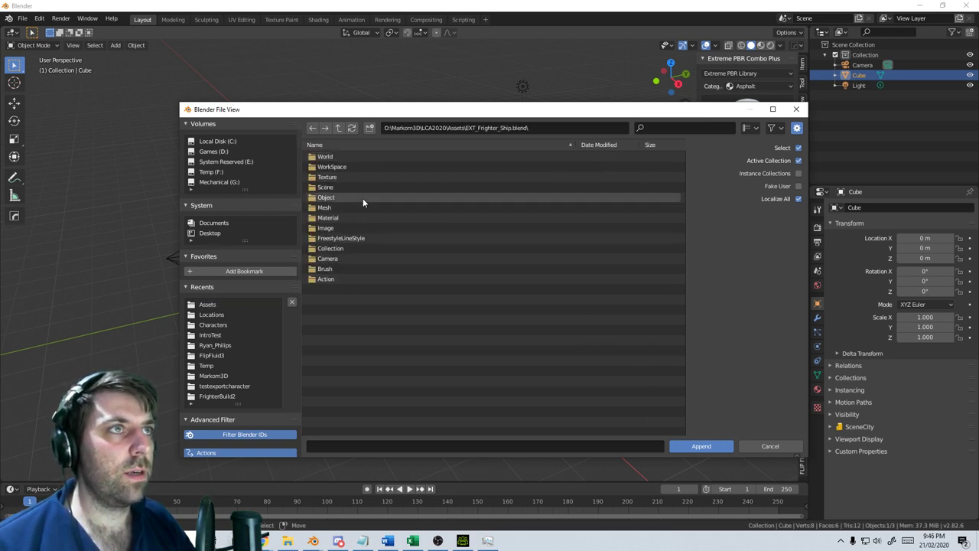
double_click(363, 198)
left_click(351, 155)
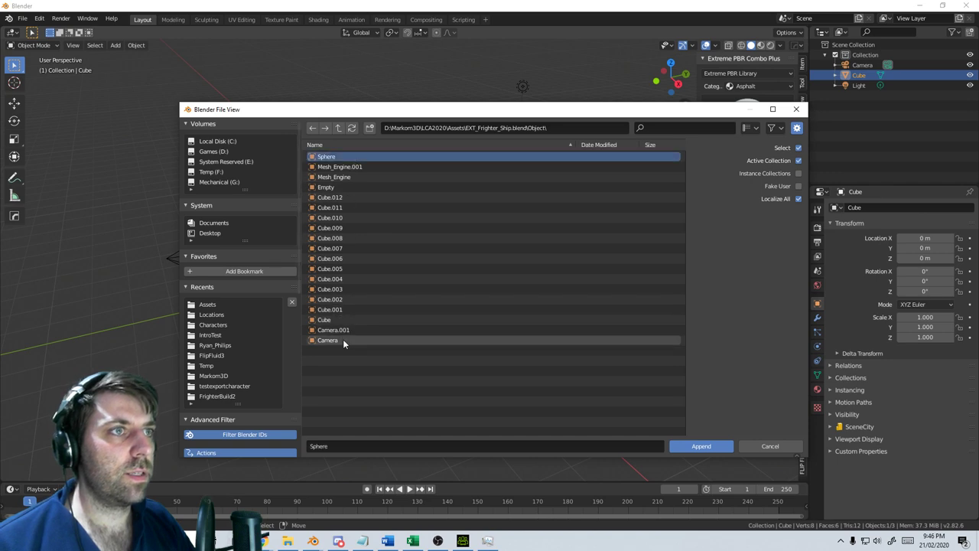
left_click(342, 339, "shift")
left_click(722, 447)
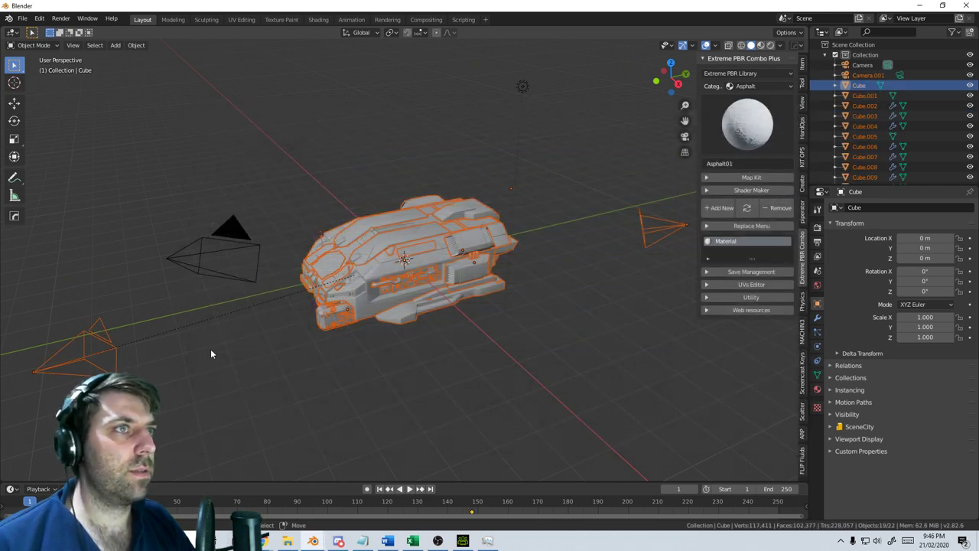
Delete the three cameras around the ship
left_click(119, 351)
key("Delete")
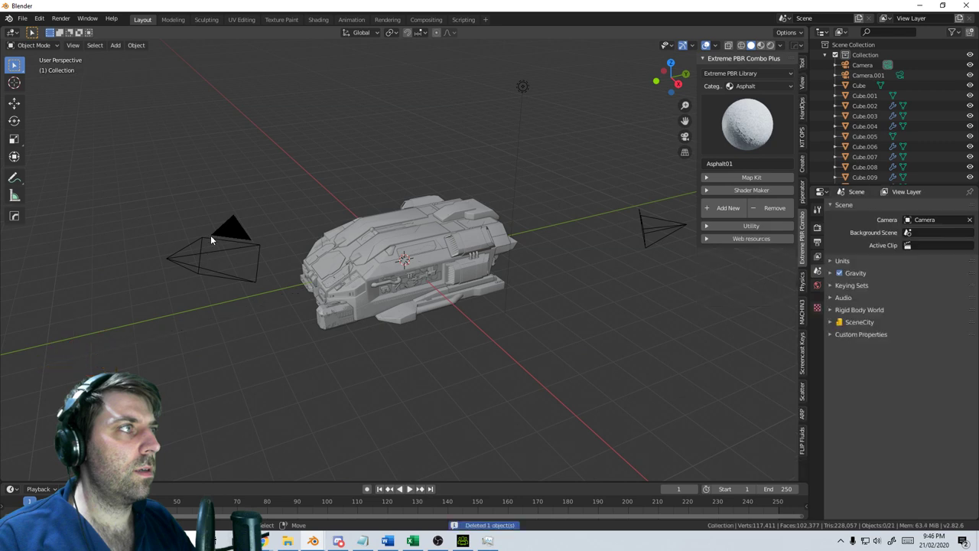
left_click(211, 236)
key("Delete")
left_click(648, 235)
key("Delete")
Select the Cube.005 piece on the ship's front pod
left_click(345, 323)
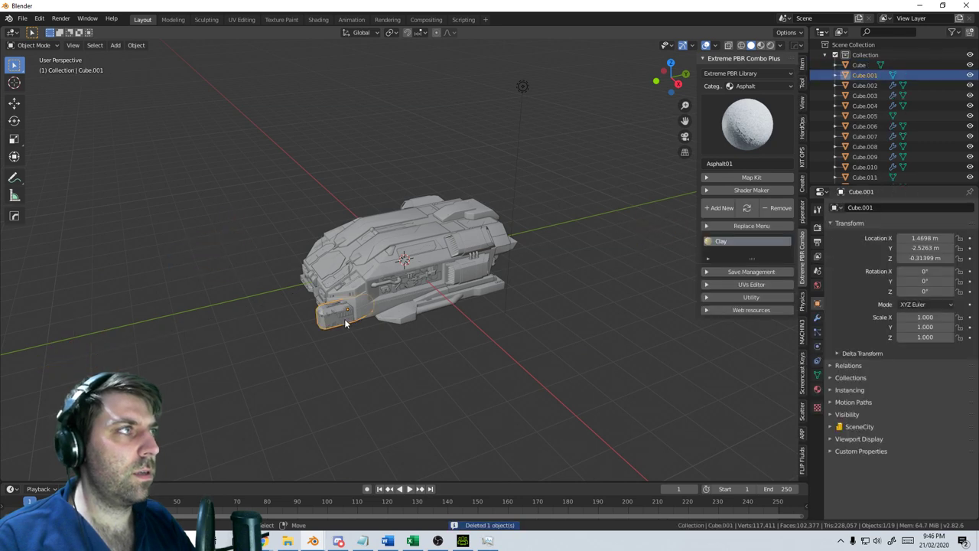
left_click(344, 320)
scroll(345, 320, "up", 4)
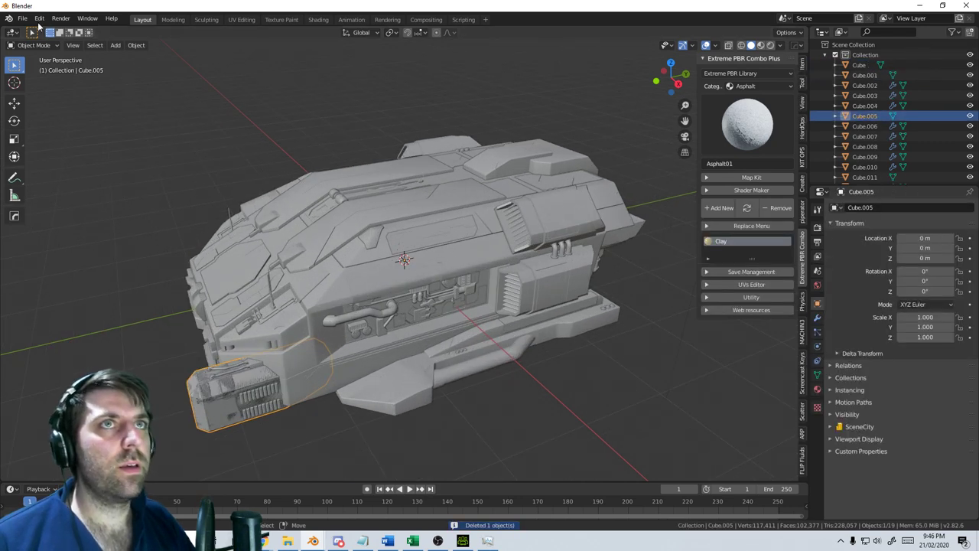
Try to save the scene over EXT_Frighter_Ship.blend in the Assets folder
left_click(22, 19)
left_click(68, 98)
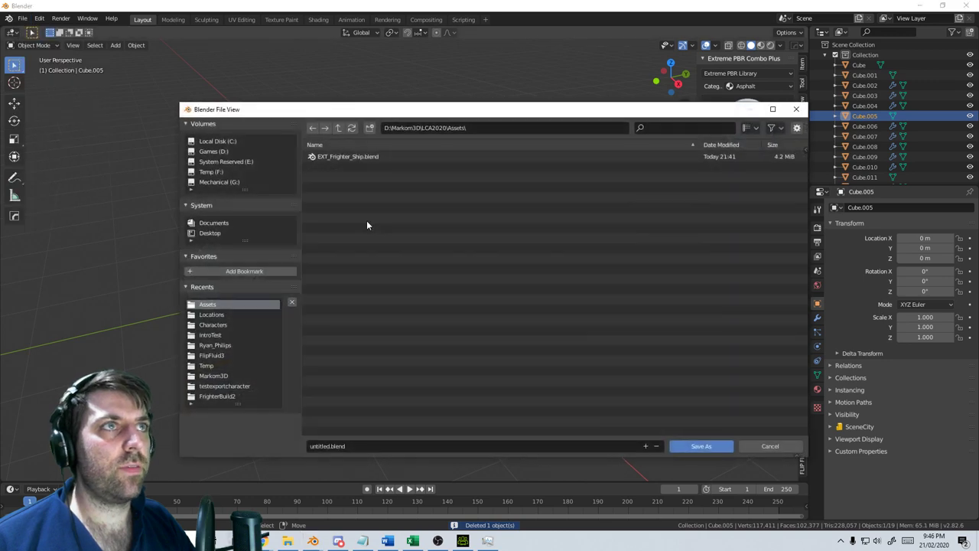
left_click(356, 156)
left_click(693, 453)
Hide the selected Cube.005 piece that overlaps the ship's front pod
scroll(459, 353, "down", 1)
mouse_move(393, 379)
middle_mouse_down()
mouse_move(407, 372)
mouse_move(378, 367)
middle_mouse_up()
key("h")
scroll(353, 406, "up", 2)
Select the front pod Cube.001 and choose Metal02 from the Metal category of the Extreme PBR library
left_click(310, 389)
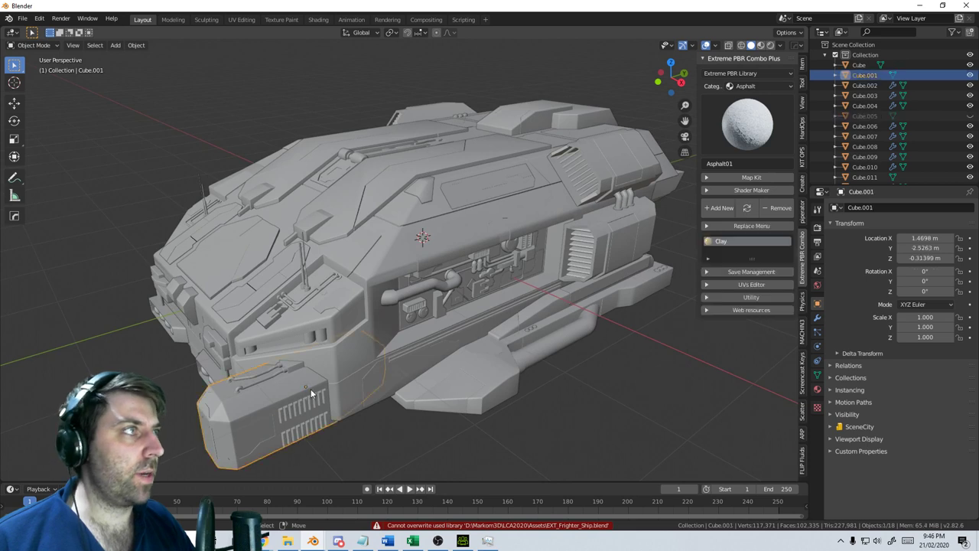
left_click(433, 302)
left_click(235, 451)
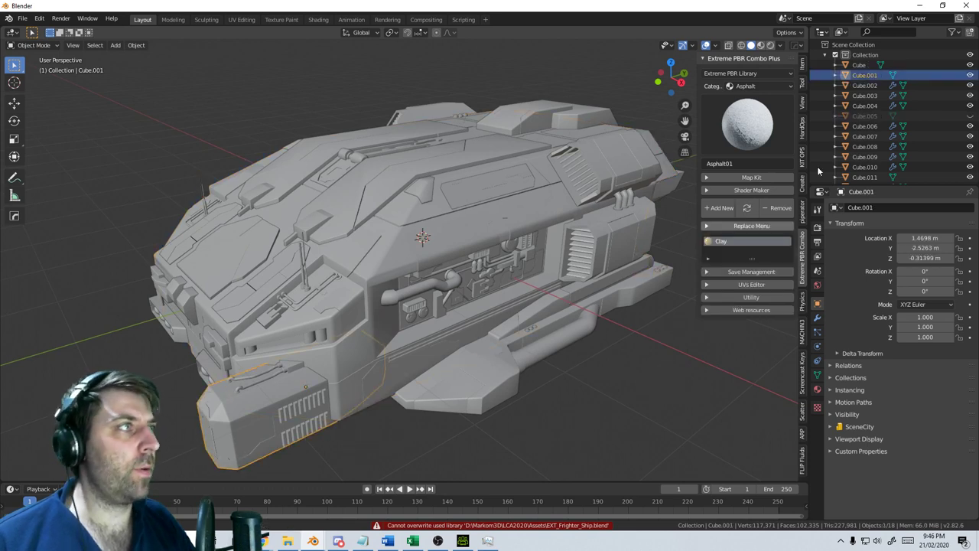
left_click(768, 87)
left_click(557, 131)
left_click(747, 123)
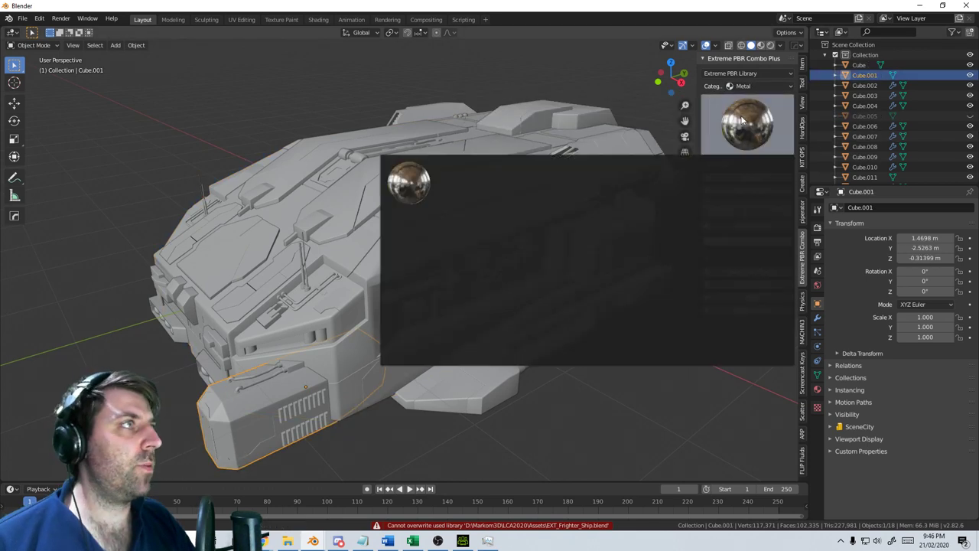
middle_click_drag(553, 296, 666, 243)
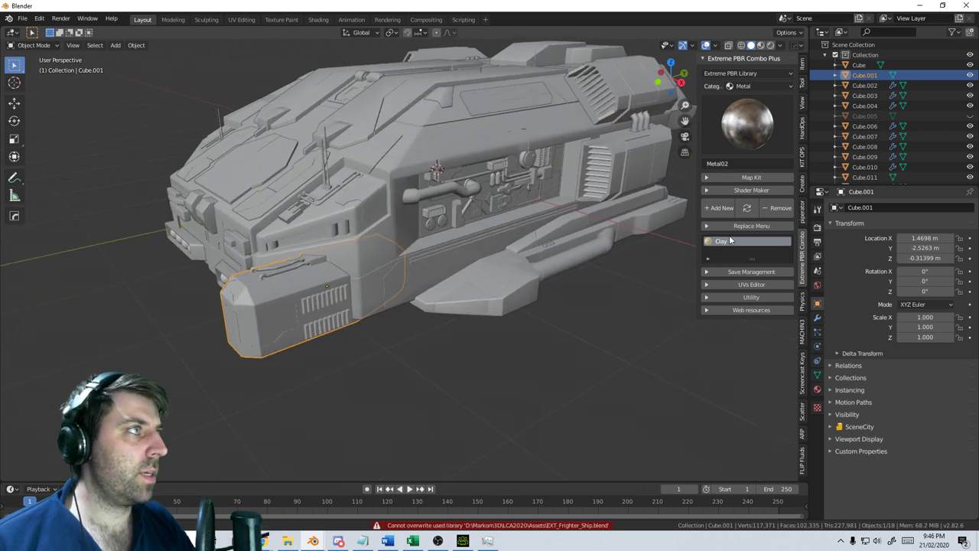
Replace the Clay material with Metal02 and display the ship in Material Preview shading
left_click(752, 177)
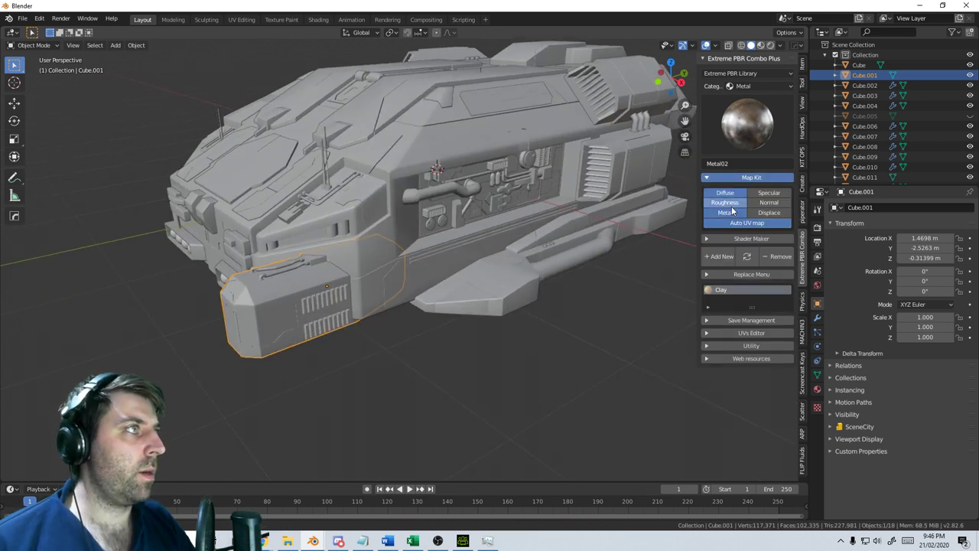
left_click(736, 258)
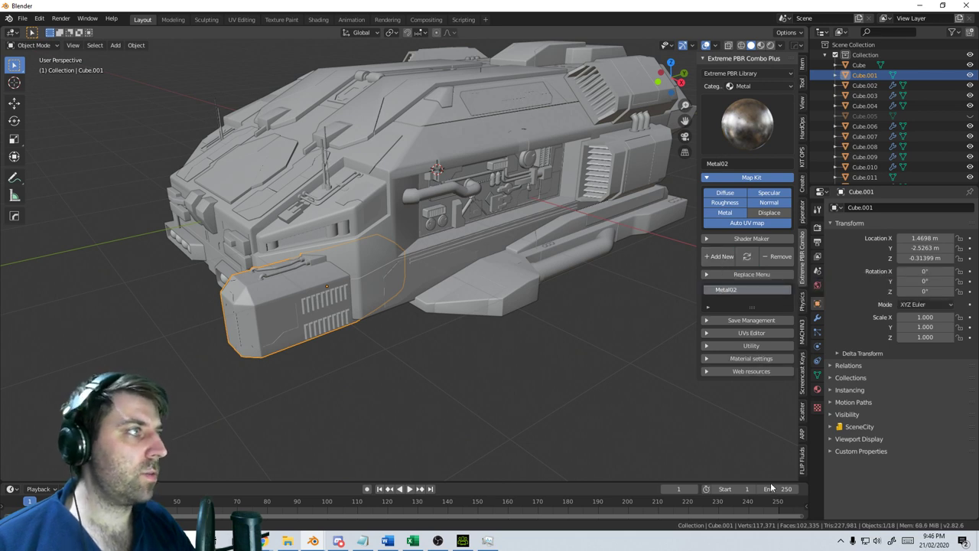
left_click(761, 46)
middle_click_drag(504, 302, 521, 330)
Unwrap the main hull Cube.013 with Smart UV Project, using an angle limit of 66 and an island margin of 0
left_click(530, 312)
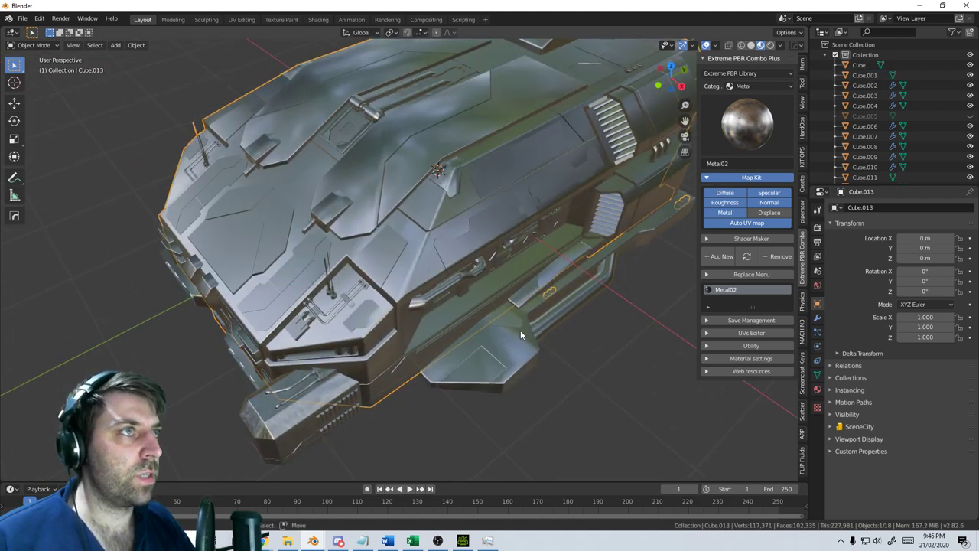
key("Tab")
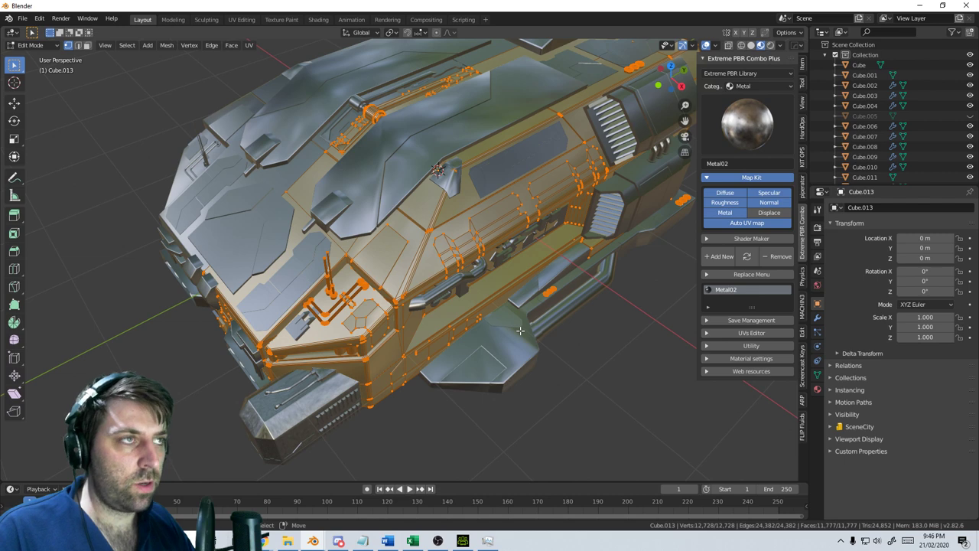
key("u")
left_click(503, 360)
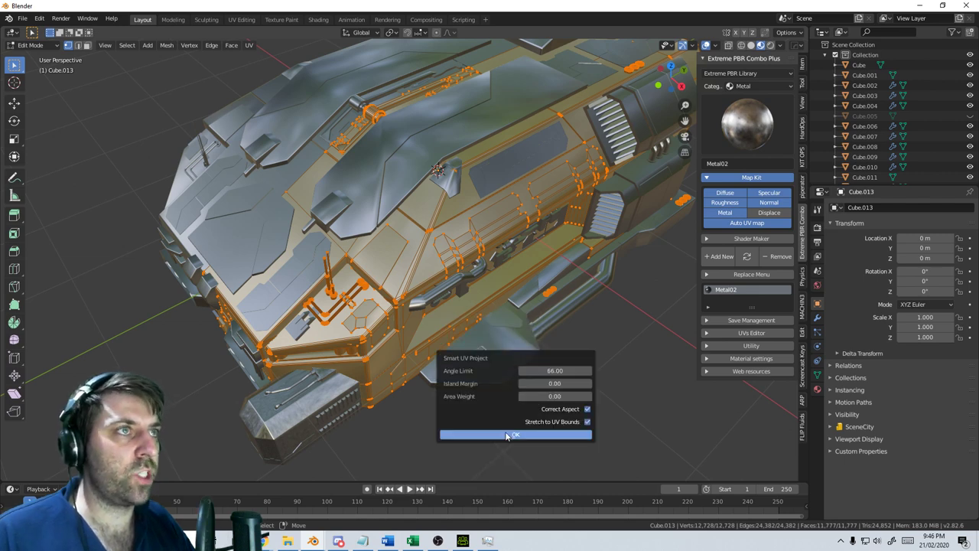
key("Return")
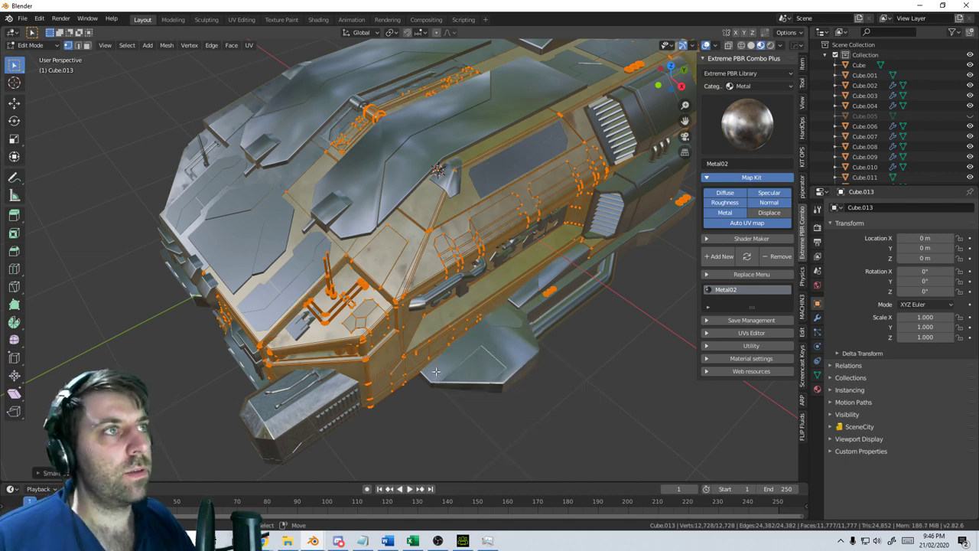
middle_click_drag(435, 372, 449, 367)
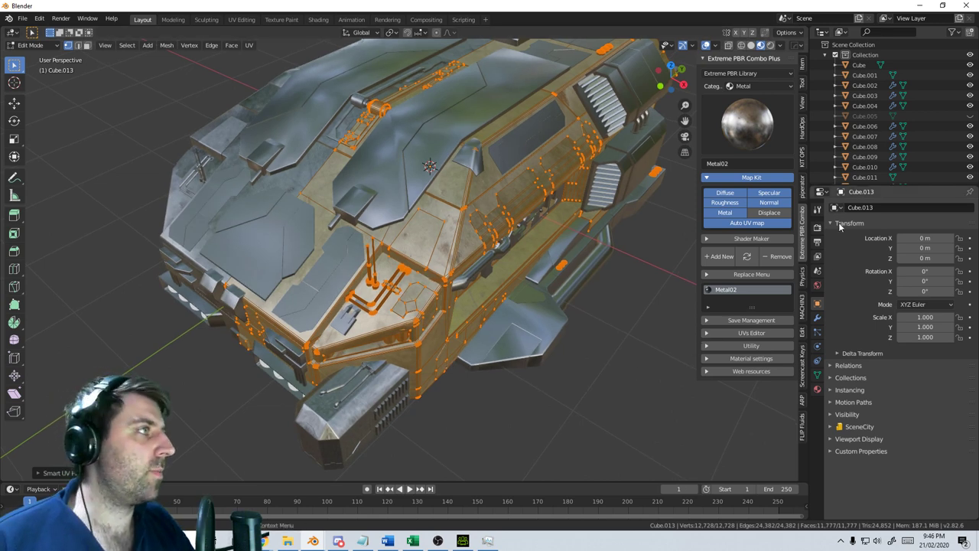
key("Tab")
middle_click_drag(449, 340, 355, 303)
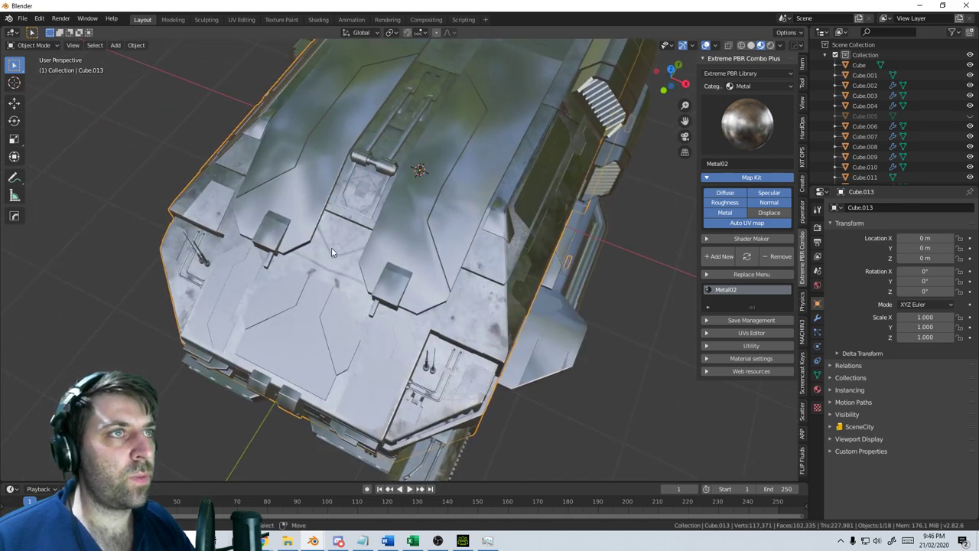
middle_click_drag(332, 251, 425, 294)
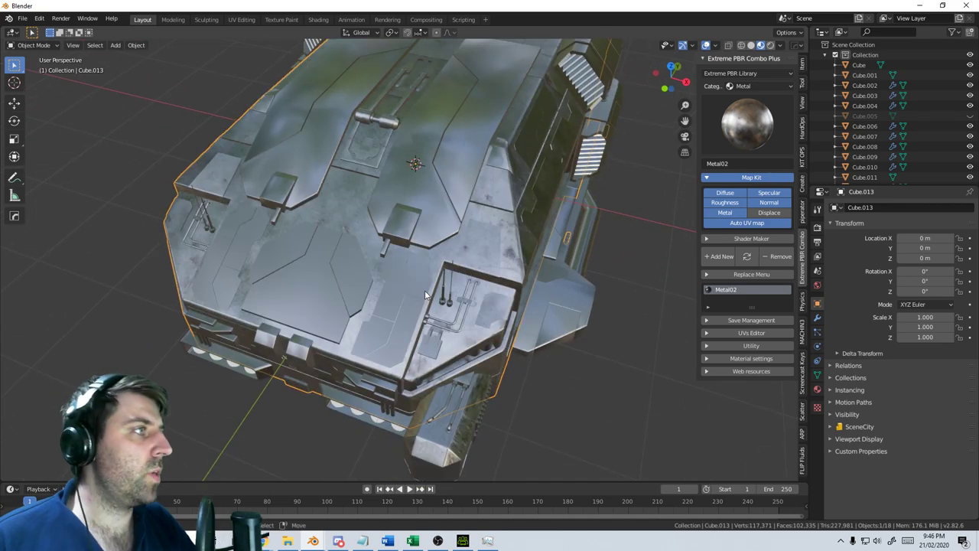
Delete the default Cube hidden inside the ship
left_click(861, 65)
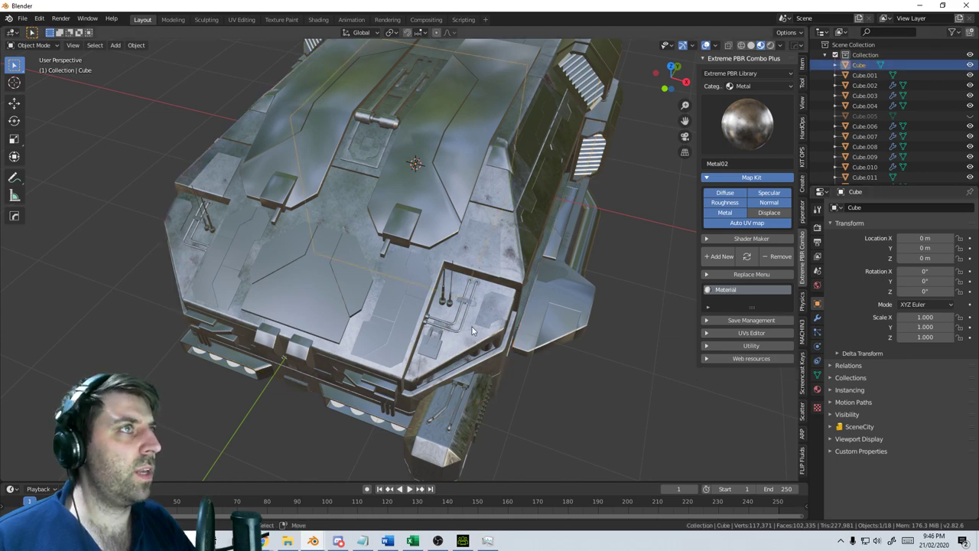
middle_click_drag(472, 327, 393, 282)
key("Delete")
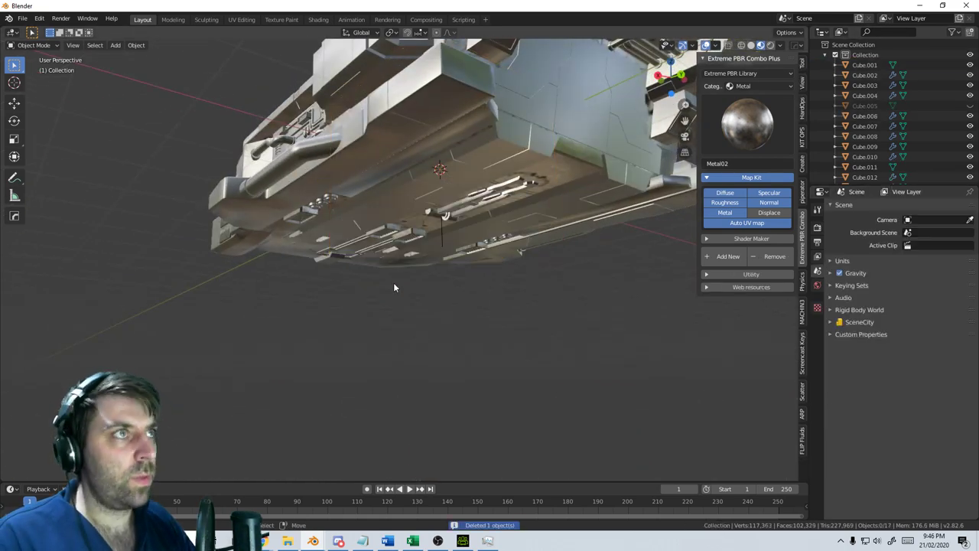
Unwrap the front pod Cube.001 with Smart UV Project at the default settings
left_click(857, 66)
middle_click_drag(421, 187, 449, 326)
key("Tab")
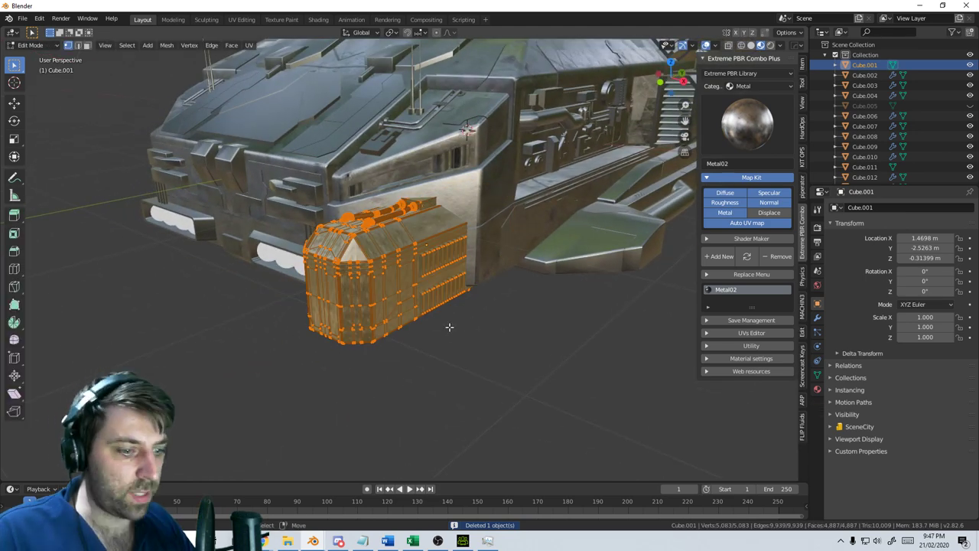
key("u")
left_click(449, 326)
left_click(449, 405)
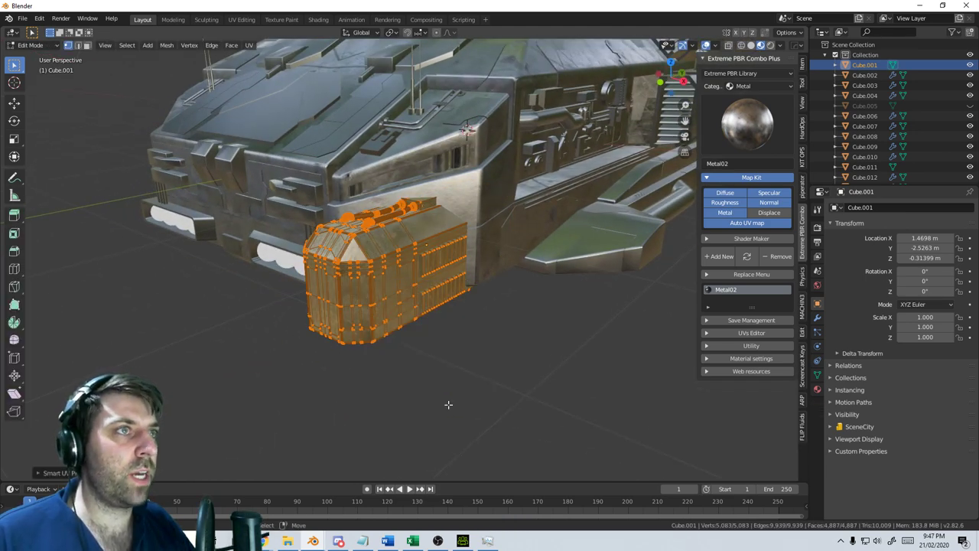
Unwrap all faces of Cube.002 with Smart UV Project at an angle limit of 66 and an island margin of 0
key("Tab")
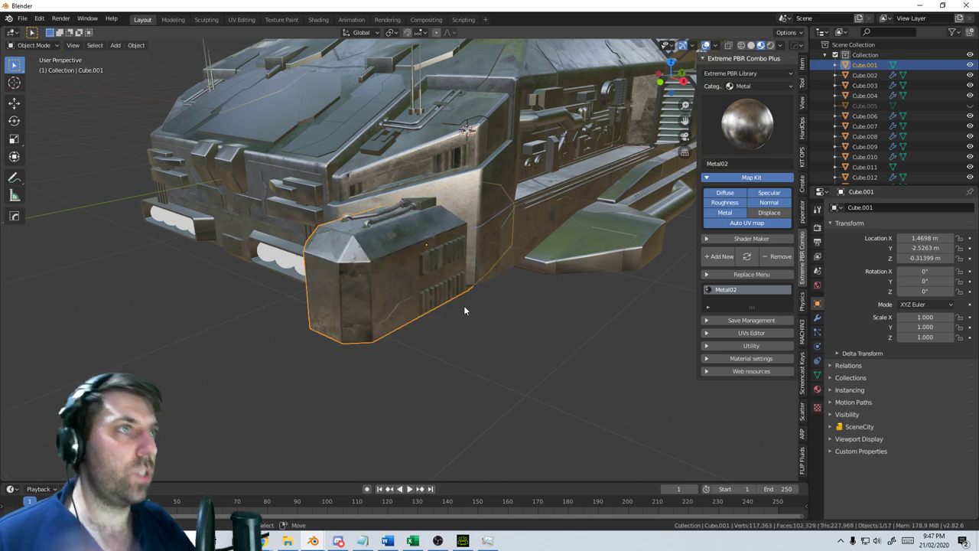
left_click(867, 77)
scroll(607, 258, "down", 2)
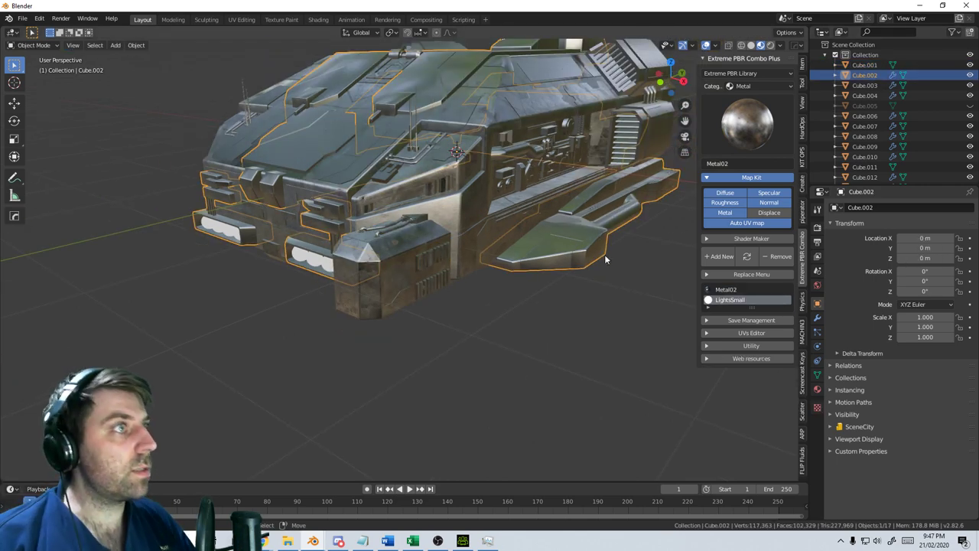
middle_click_drag(606, 259, 570, 257)
key("Tab")
key("a")
key("u")
left_click(570, 255)
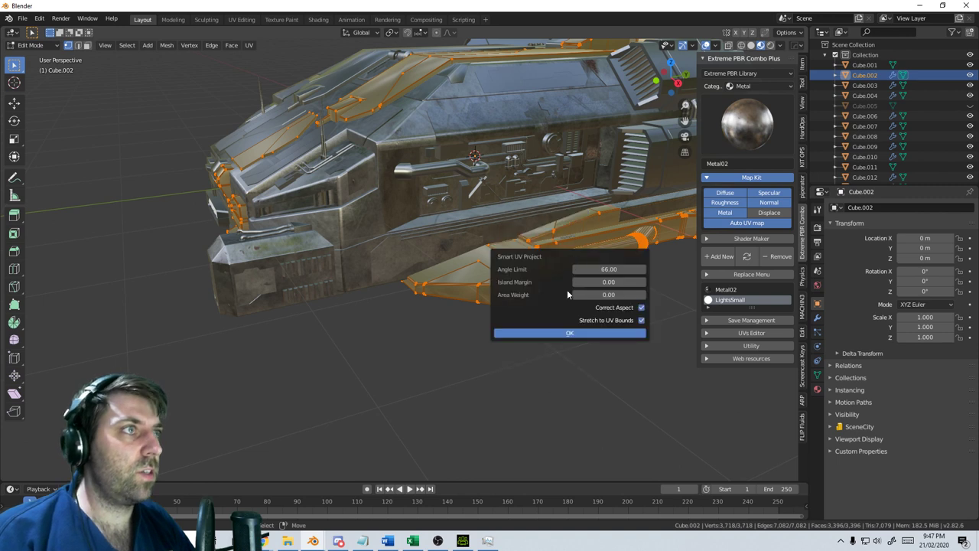
left_click(540, 333)
key("Tab")
Unwrap the side piping object Cube.003 with Smart UV Project at the default settings
left_click(865, 85)
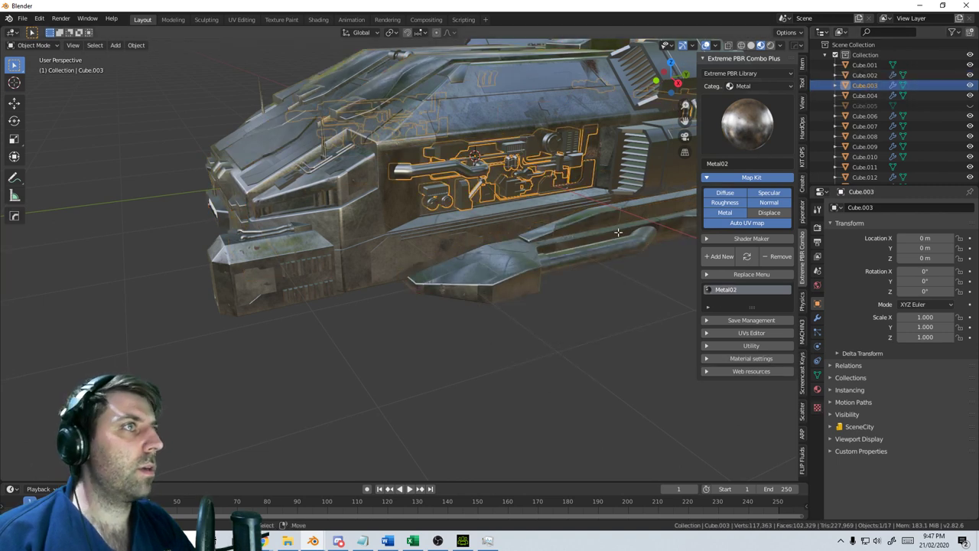
key("Tab")
key("u")
left_click(618, 231)
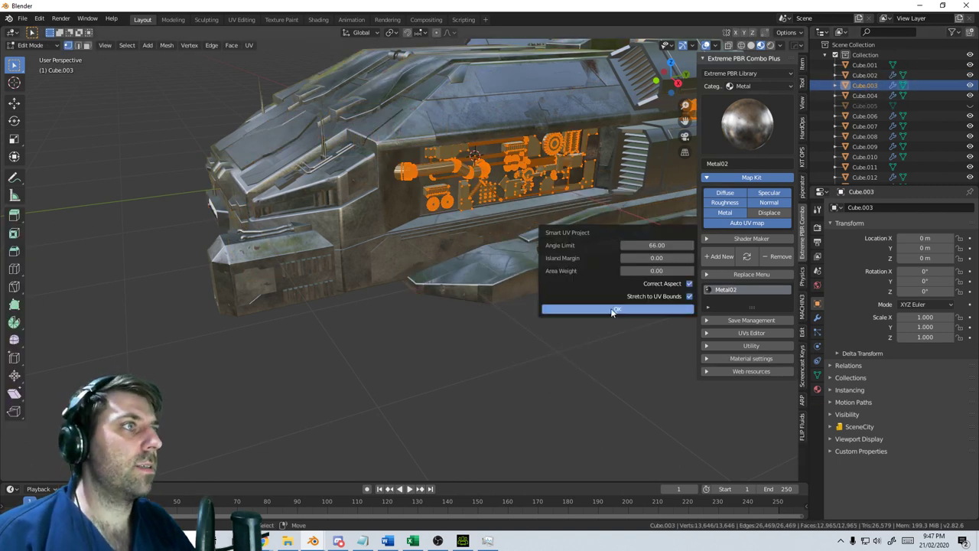
left_click(551, 308)
key("Tab")
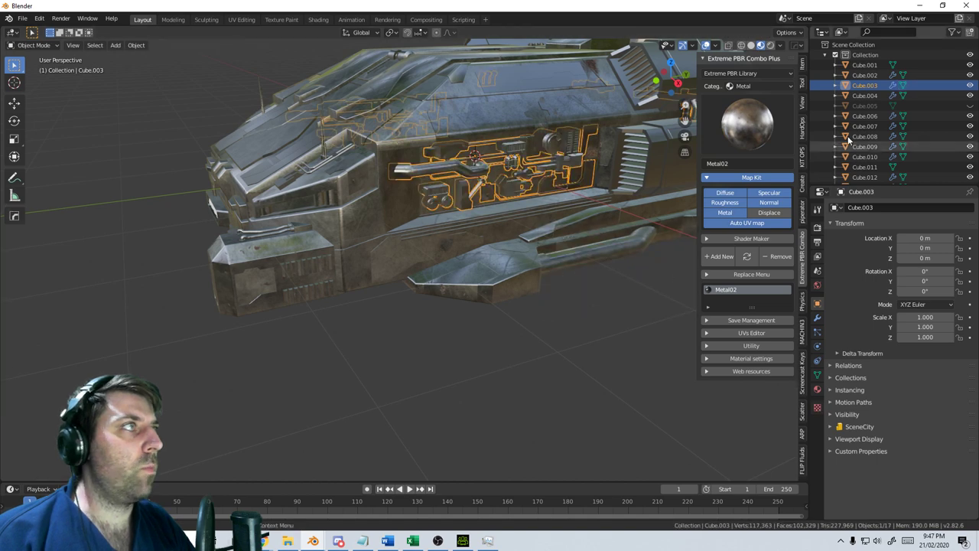
left_click(865, 95)
key("Tab")
middle_click_drag(480, 270, 511, 267)
scroll(535, 268, "down", 4)
key("Tab")
key("a")
key("Tab")
Unwrap Cube.004 through Cube.013, Mesh_Engine, Mesh_Engine.001 and Sphere together, except hidden Cube.005, with Smart UV Project at the default settings
left_click(857, 96)
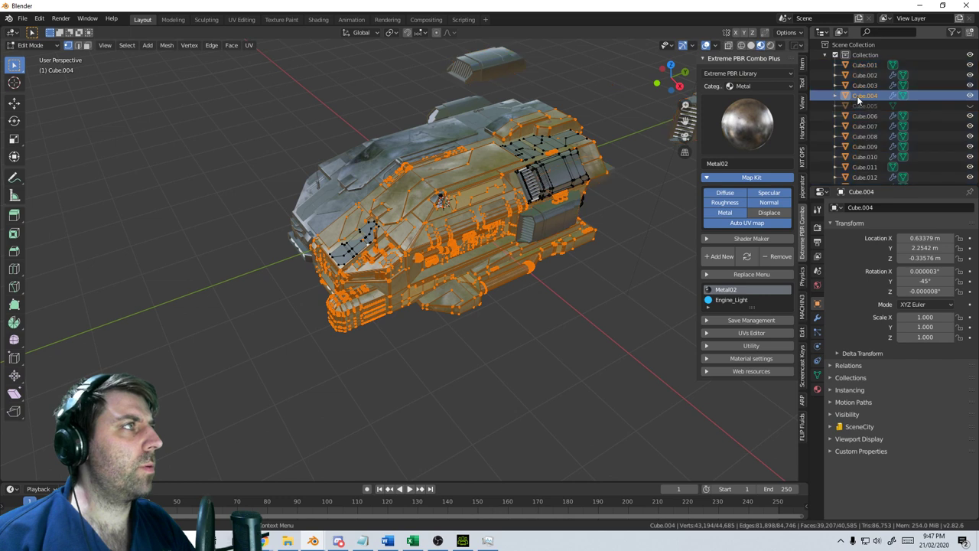
key("Tab")
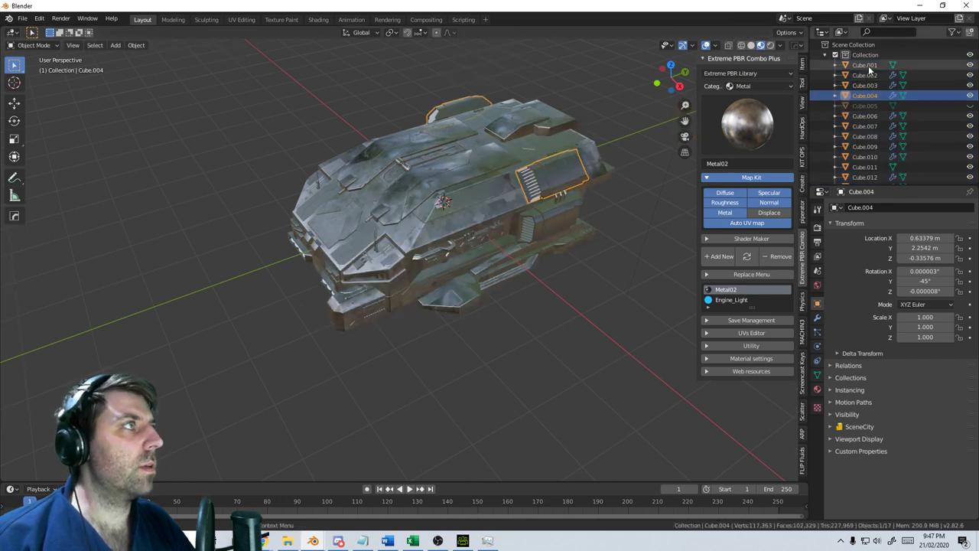
scroll(866, 150, "down", 3)
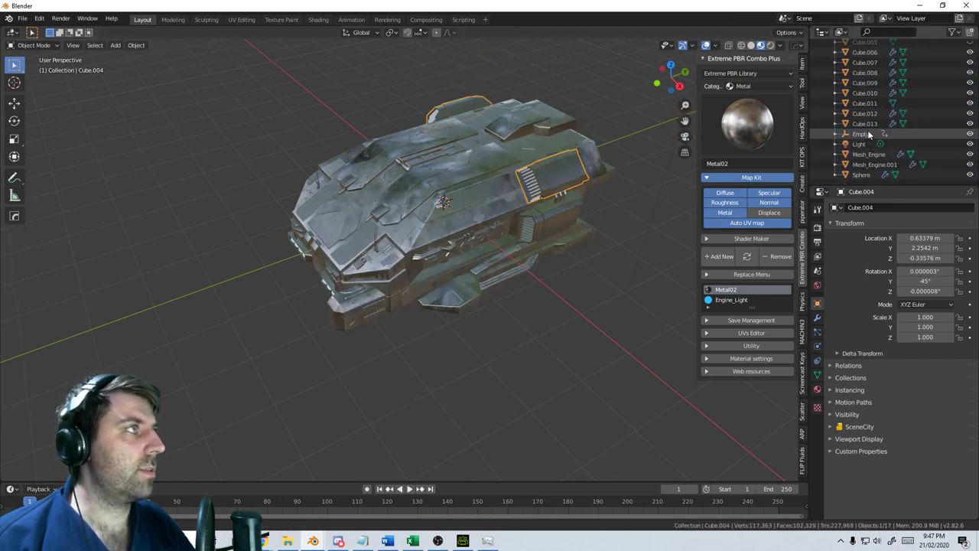
left_click(866, 123, "shift")
left_click(872, 156, "ctrl")
left_click(869, 165, "ctrl")
left_click(861, 175, "ctrl")
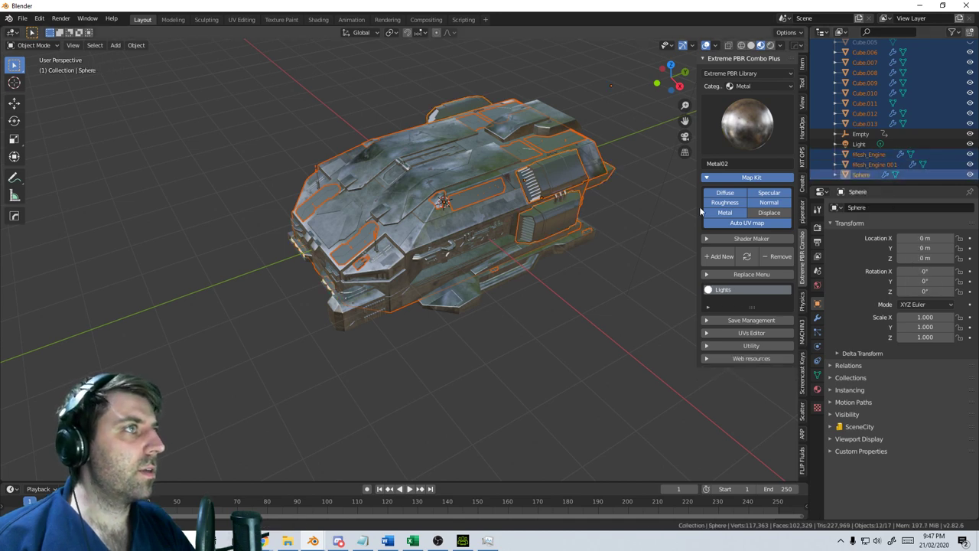
middle_click_drag(597, 240, 572, 235)
key("Tab")
key("a")
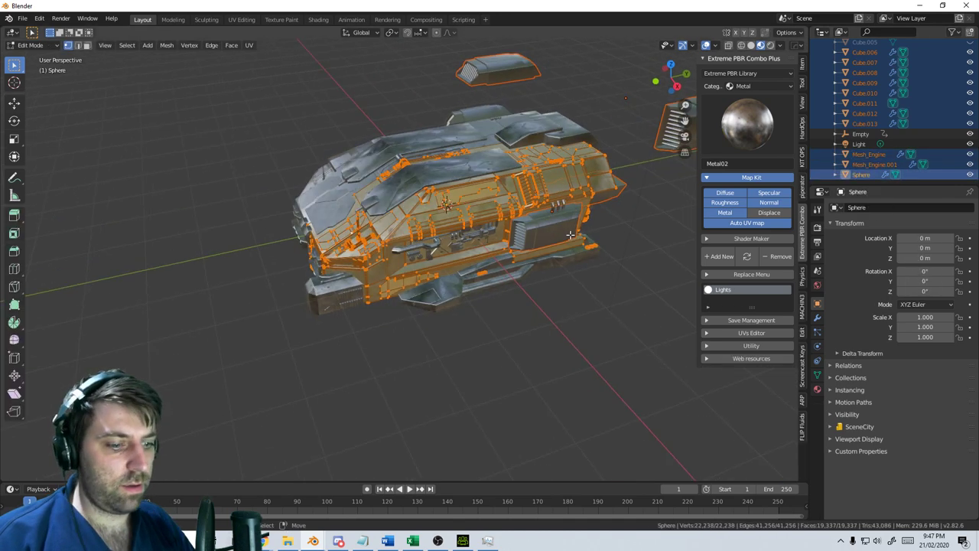
key("u")
left_click(572, 235)
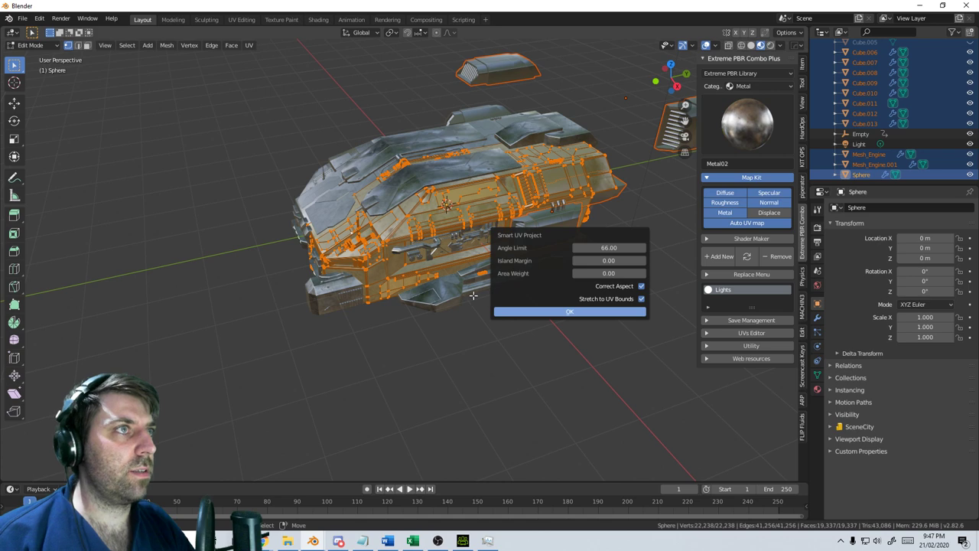
key("Return")
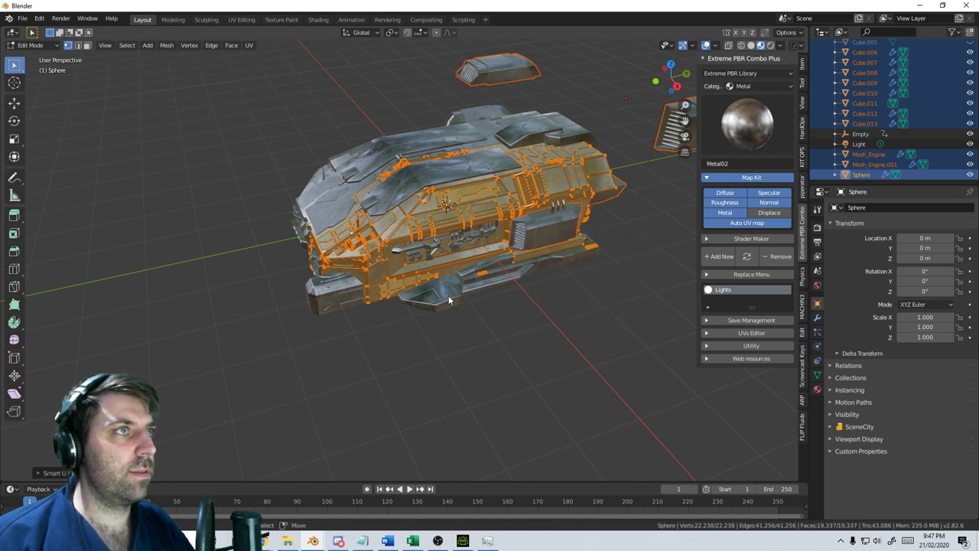
key("Tab")
Try to save the scene over EXT_Frighter_Ship.blend in the Assets folder
key("ctrl+s")
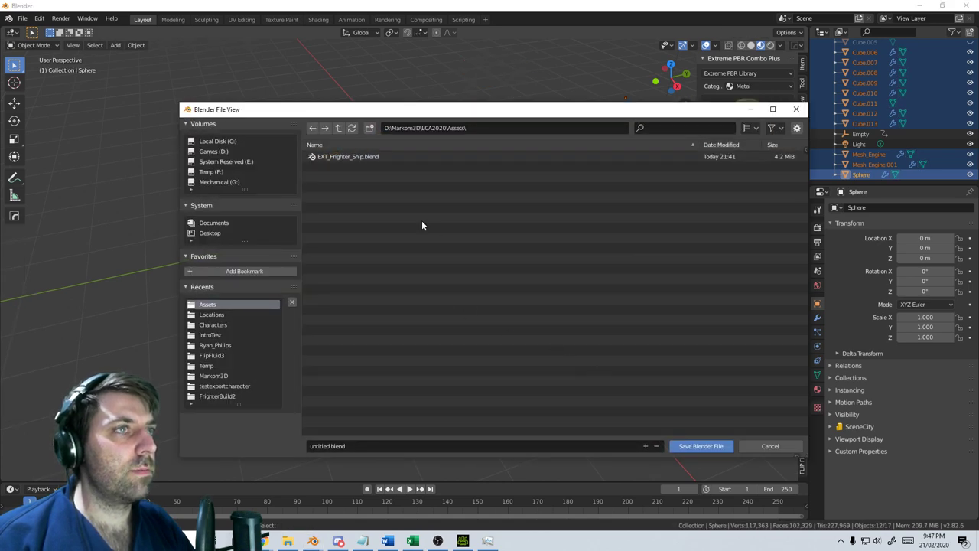
left_click(373, 154)
left_click(702, 446)
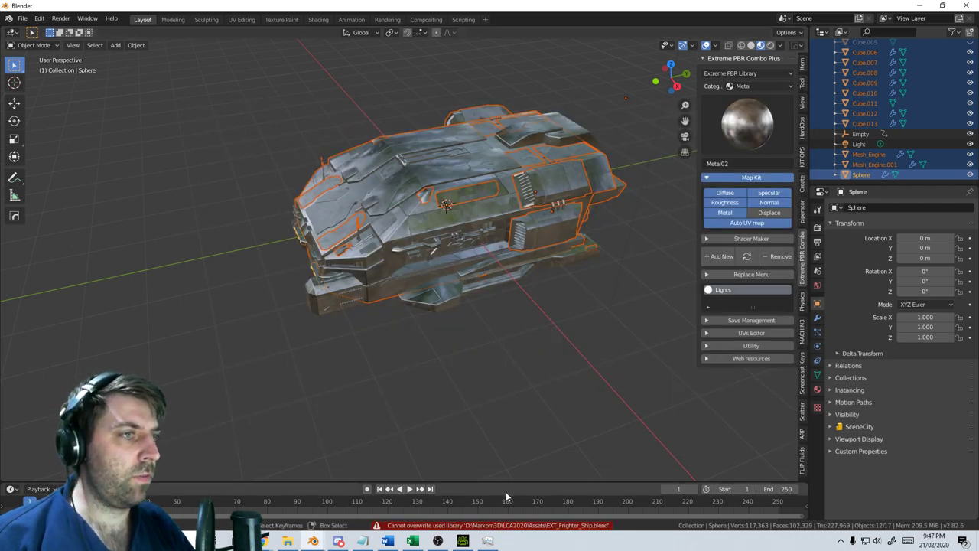
Switch to the other Blender window with INT_Cockpit.blend and close it without saving
mouse_move(313, 541)
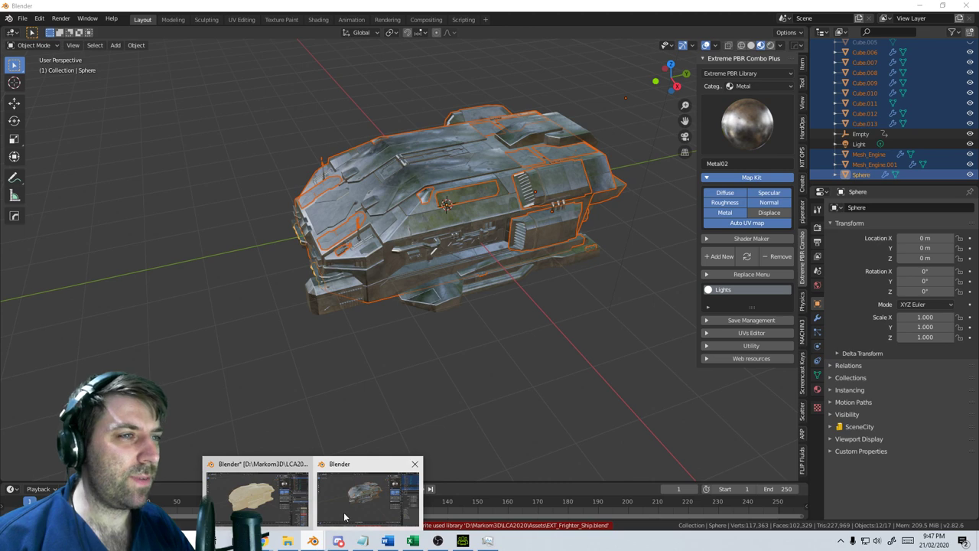
left_click(256, 497)
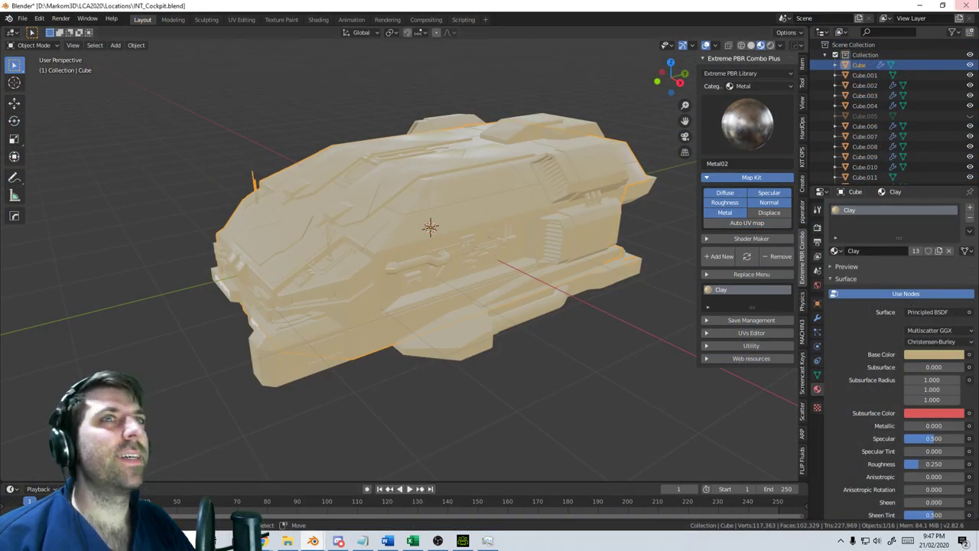
left_click(967, 6)
left_click(514, 283)
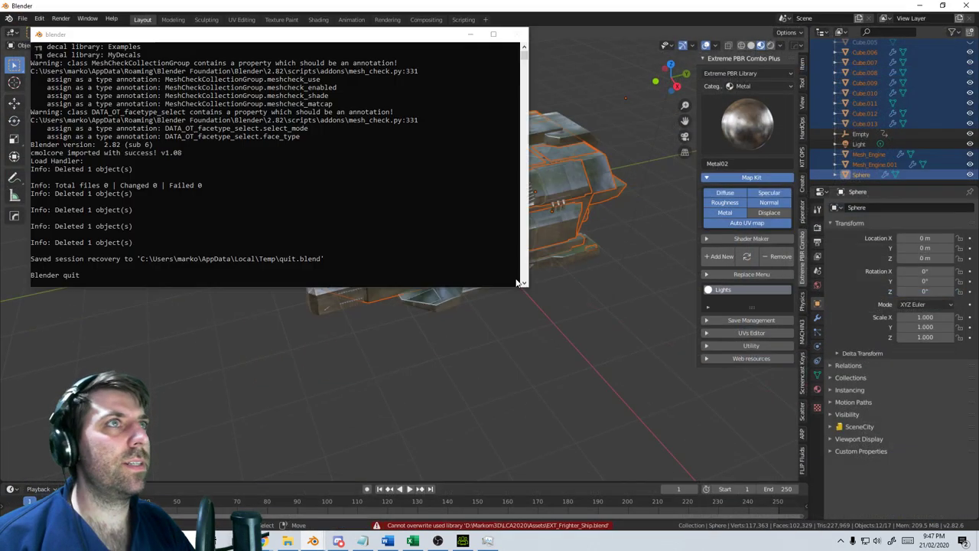
Save the scene under the new name EXT_Frighter_Ship_A.blend in the Assets folder
left_click(23, 18)
left_click(71, 96)
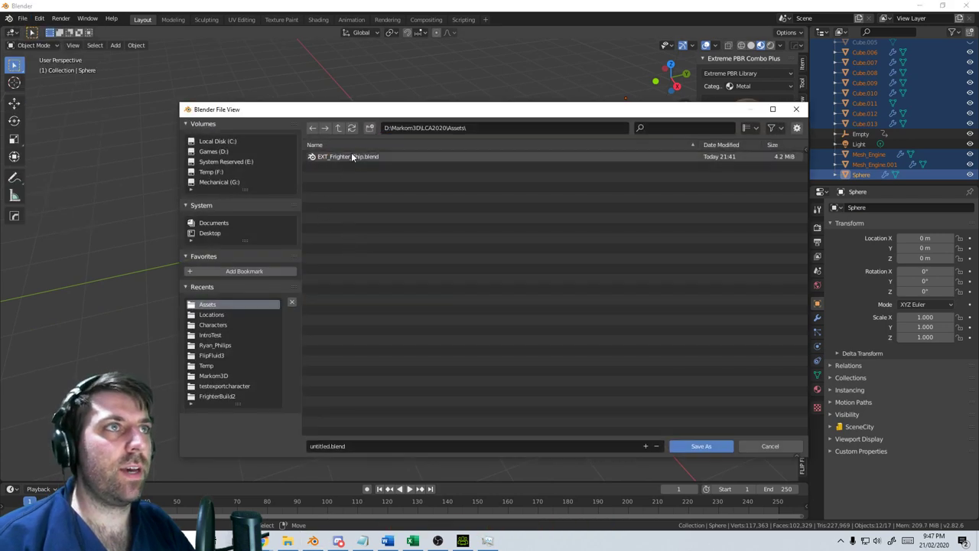
left_click(383, 446)
left_click(352, 157)
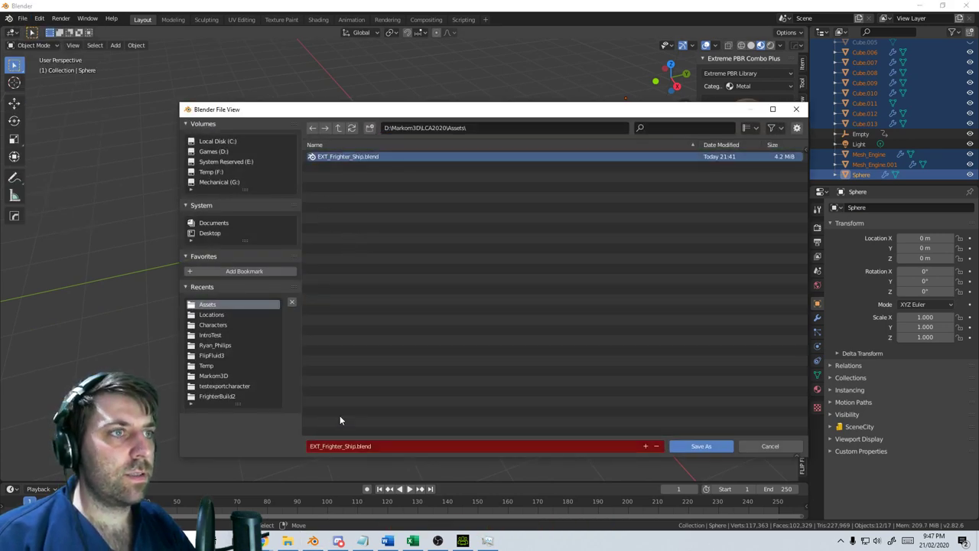
left_click(356, 446)
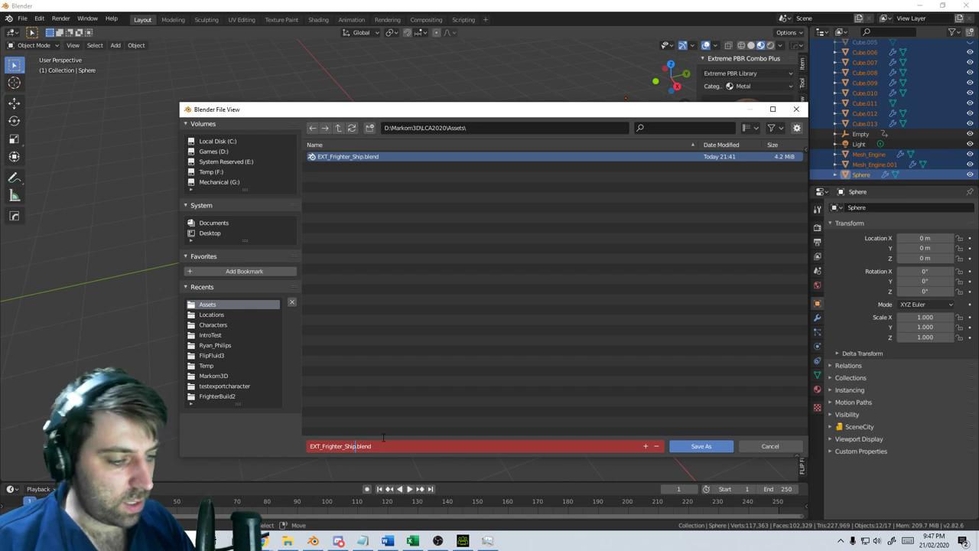
type("_A")
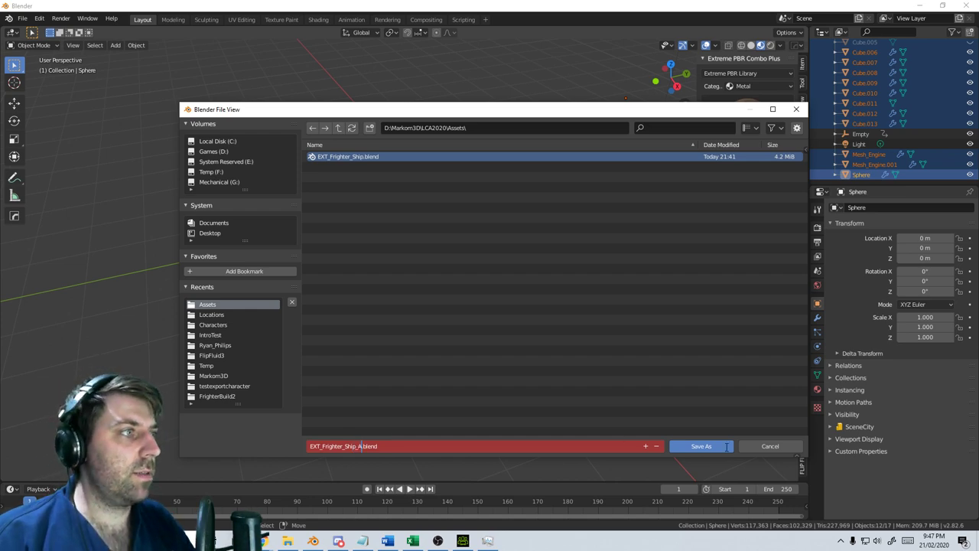
left_click(726, 447)
Examine how the Metal02 texture sits on the hull and on the front pod's mesh from close up
left_click(398, 290)
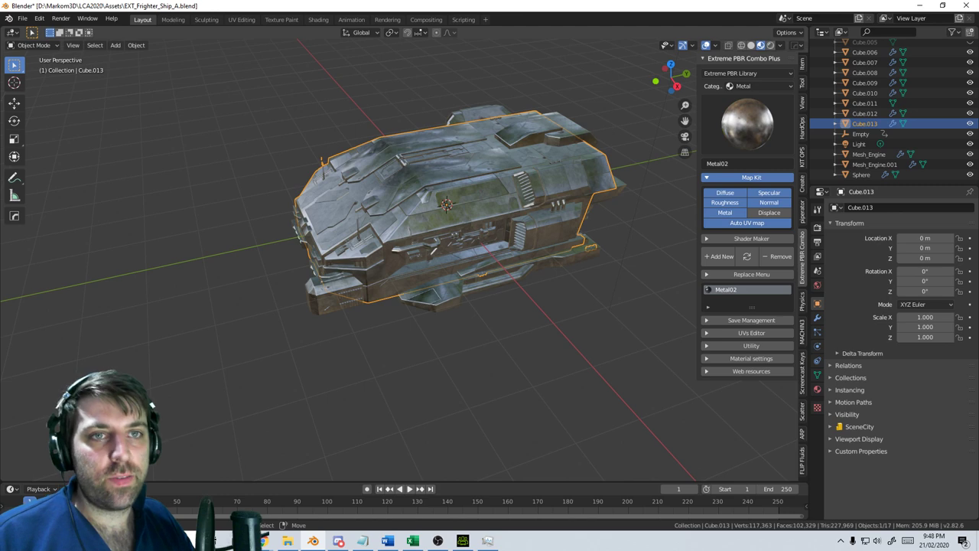
middle_click_drag(365, 349, 452, 269)
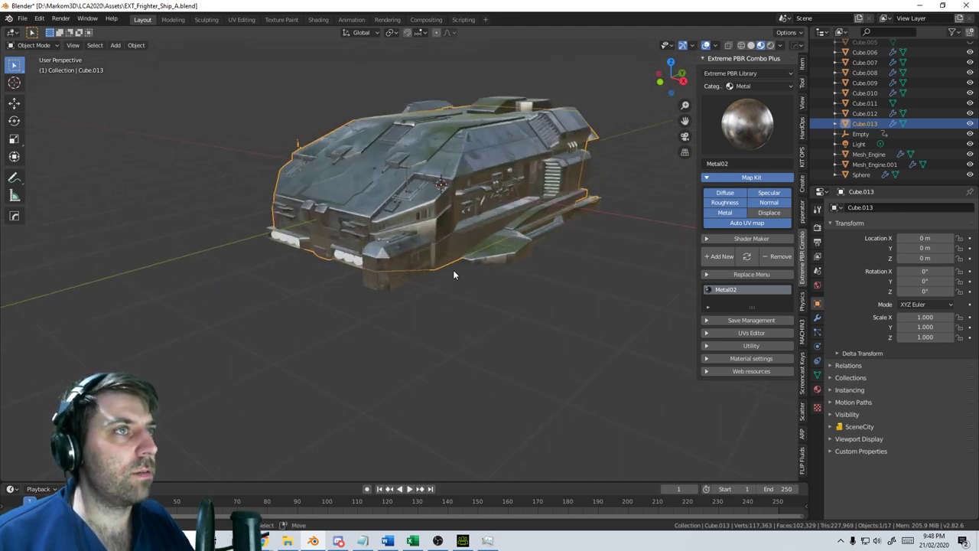
scroll(446, 306, "up", 3)
middle_click_drag(444, 312, 501, 306)
scroll(502, 308, "up", 1)
left_click(548, 280)
key("Tab")
middle_click_drag(547, 280, 525, 291)
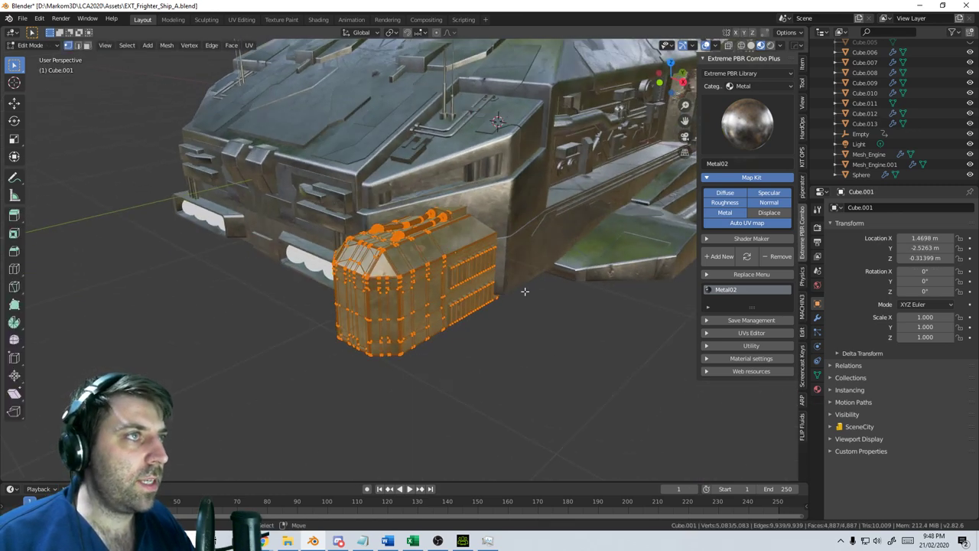
middle_click_drag(369, 343, 295, 329)
key("Tab")
middle_click_drag(438, 337, 403, 334)
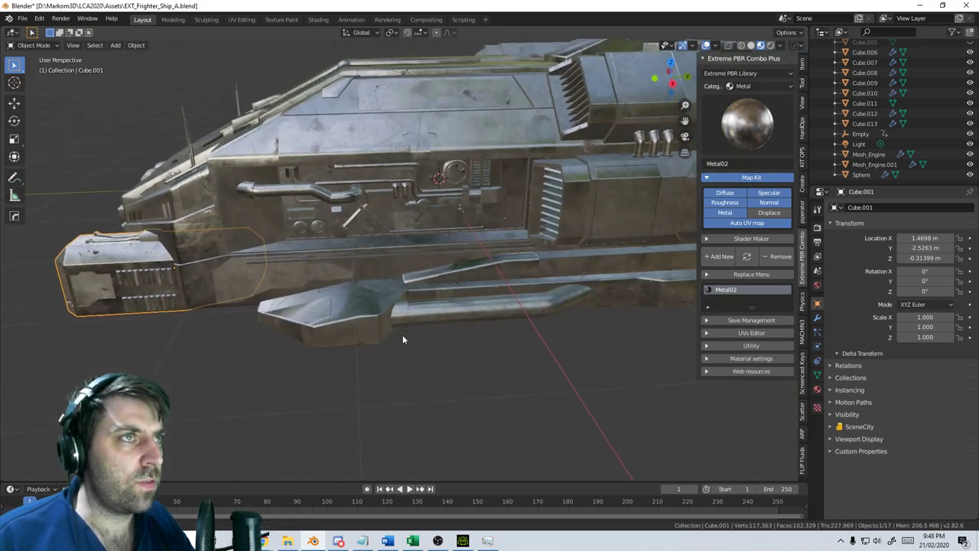
Open the side piping object Cube.003 in Edit Mode with face selection
scroll(359, 330, "up", 3)
middle_click_drag(317, 327, 351, 337)
middle_click_drag(435, 289, 349, 350)
scroll(326, 393, "up", 3)
key("Tab")
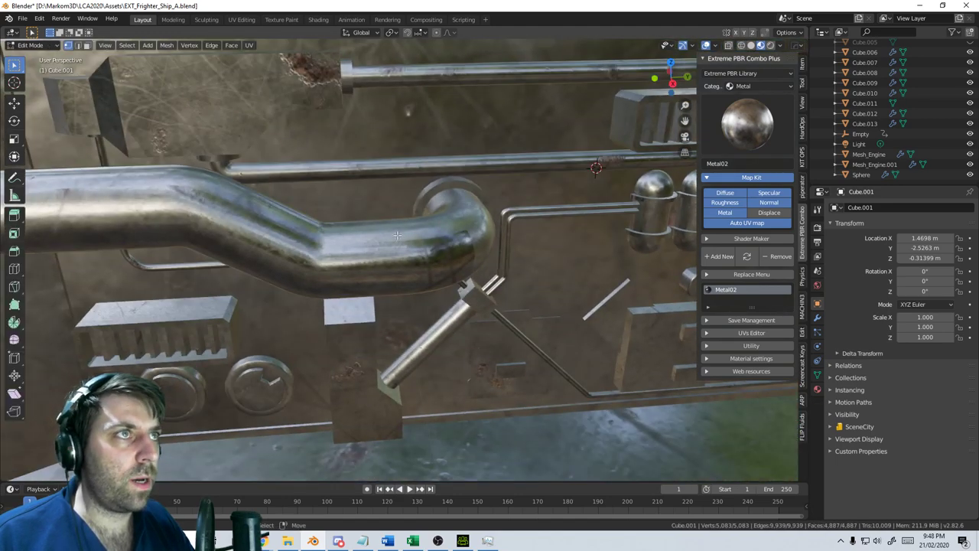
key("Tab")
left_click(410, 166)
key("Tab")
left_click(409, 167)
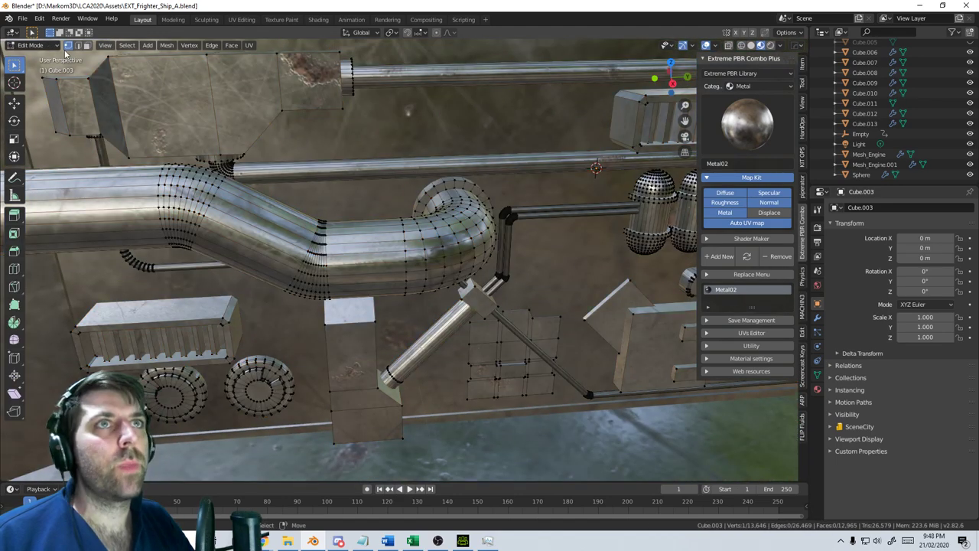
key("3")
Select all linked faces of the thick curved pipe and the thin pipe running just above it
left_click(462, 166)
scroll(451, 296, "down", 3)
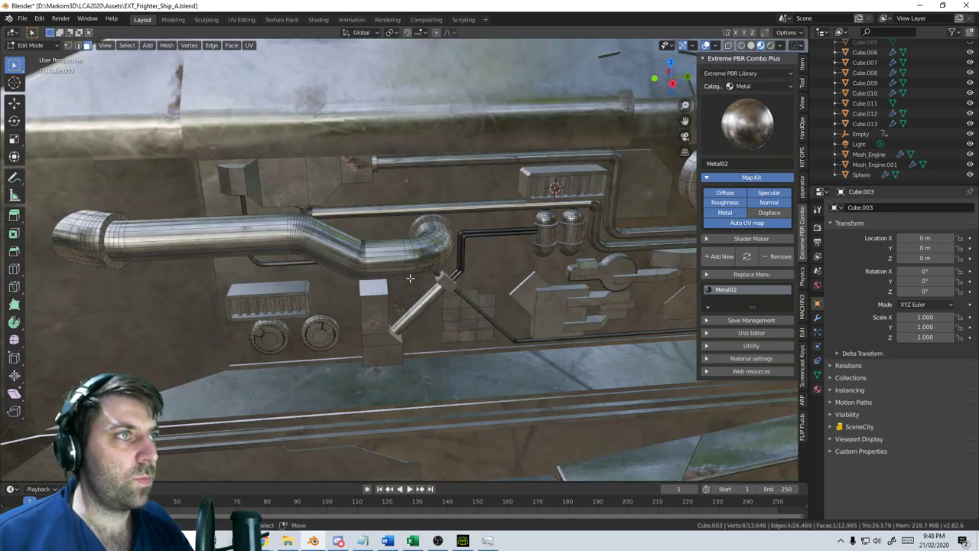
middle_click_drag(410, 278, 436, 331)
left_click(352, 228, "shift")
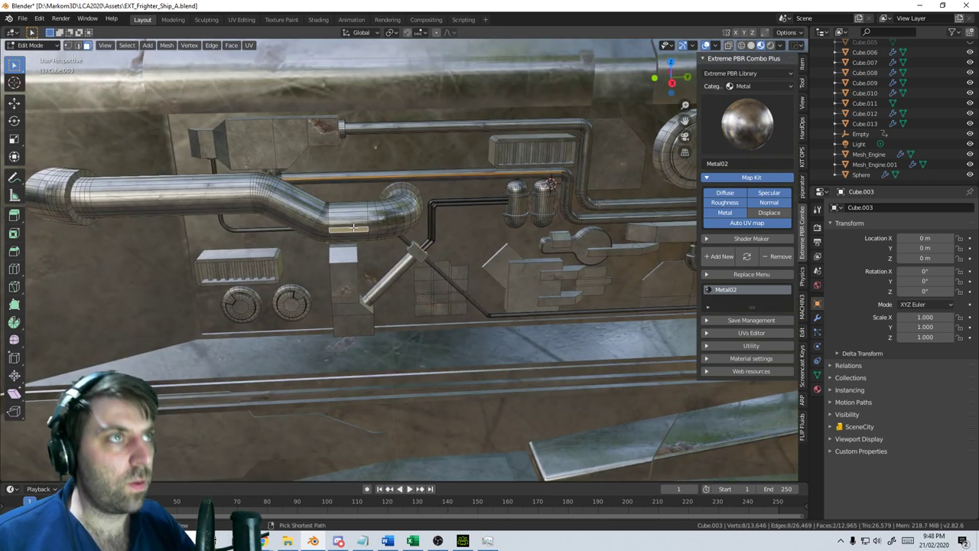
key("ctrl+l")
middle_click_drag(488, 220, 442, 233, "shift")
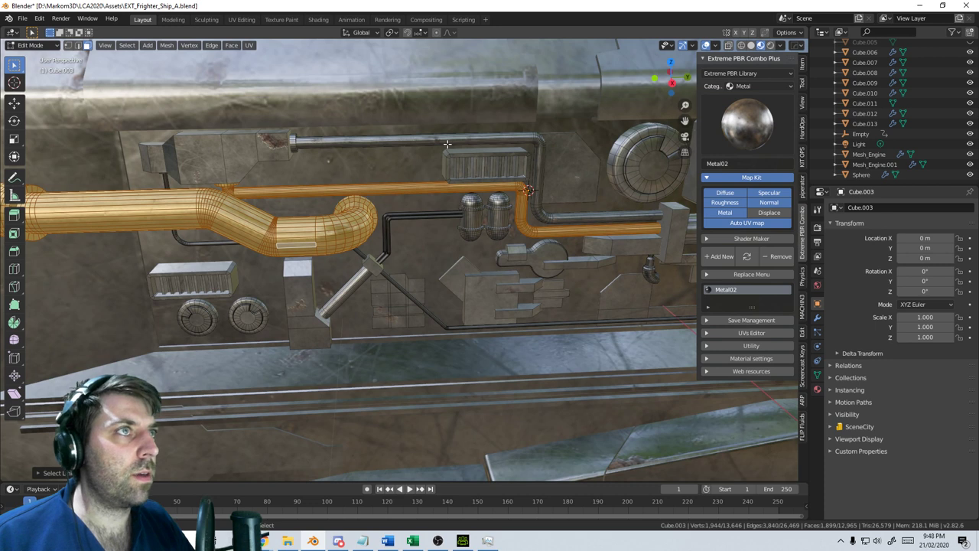
Add the upper thin pipe, the narrow bent pipes by the canisters and the diagonal cylinder to the linked selection
left_click(448, 143, "shift")
left_click(425, 212, "shift")
left_click(426, 216, "shift")
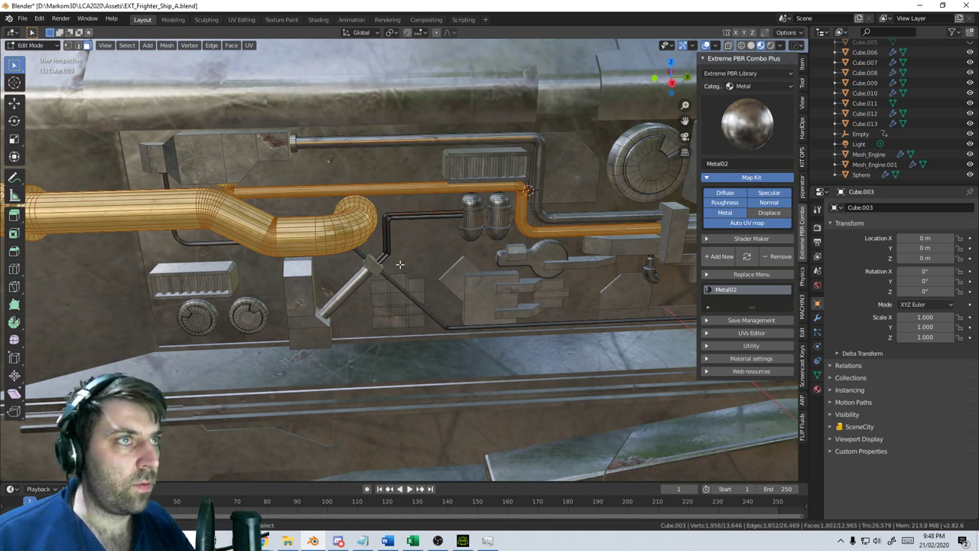
left_click(361, 279, "shift")
key("ctrl+l")
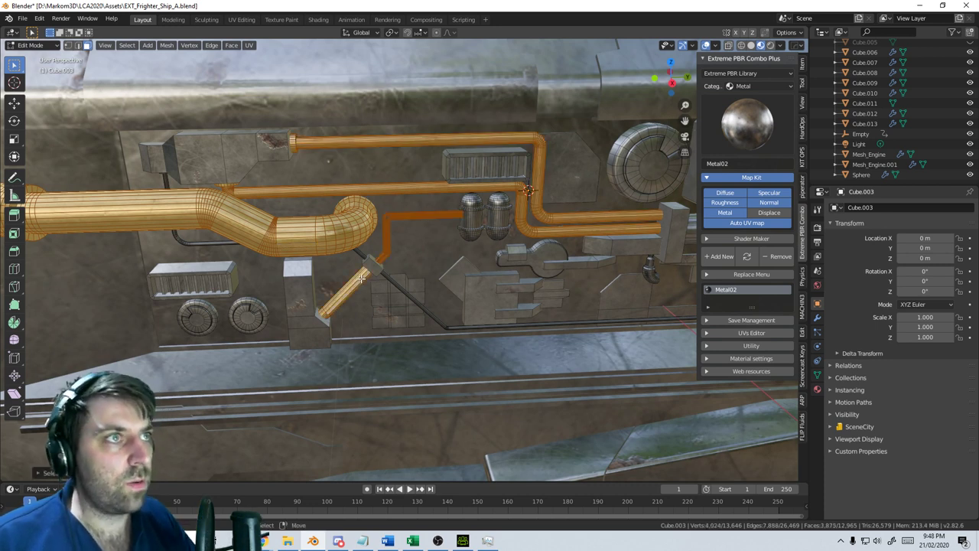
Extend the linked selection to the thin dark pipe that runs diagonally down and along the panel's lower edge
left_click(363, 255, "shift")
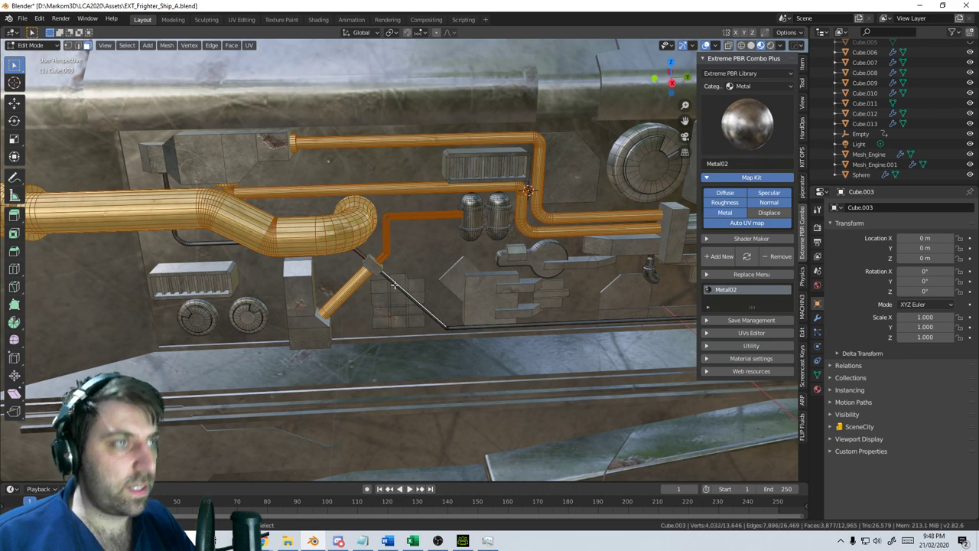
key("ctrl+l")
middle_click_drag(374, 290, 514, 265)
scroll(528, 259, "up", 2)
middle_click_drag(618, 199, 464, 248, "shift")
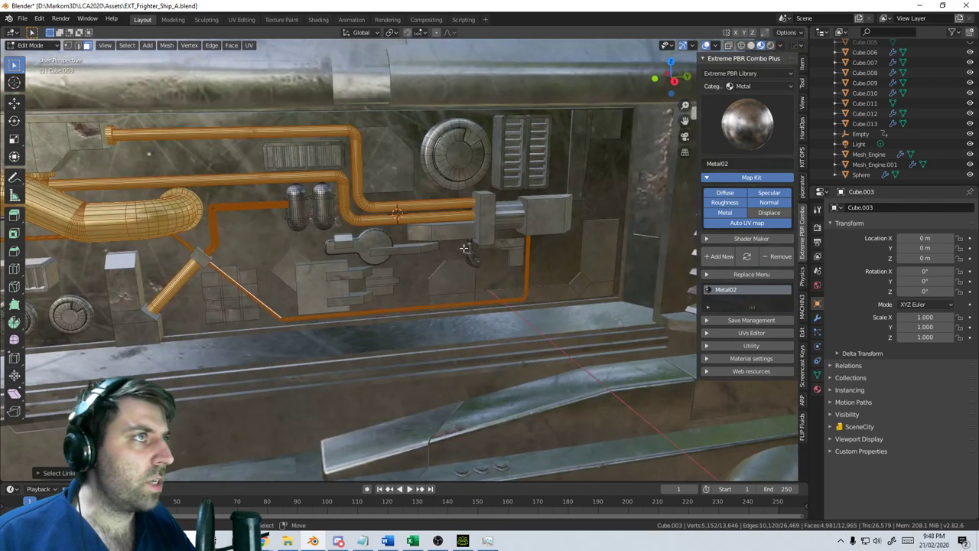
Add the short thick cylinder between the two end blocks to the linked pipe selection
key("l")
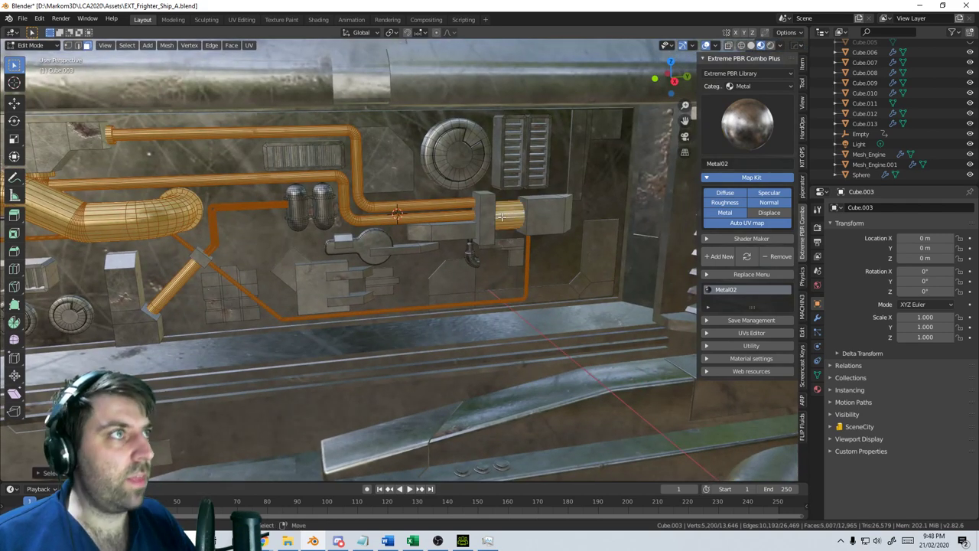
Browse the Metal - Pipe category of the Extreme PBR library for a material suited to the selected pipes
left_click(765, 87)
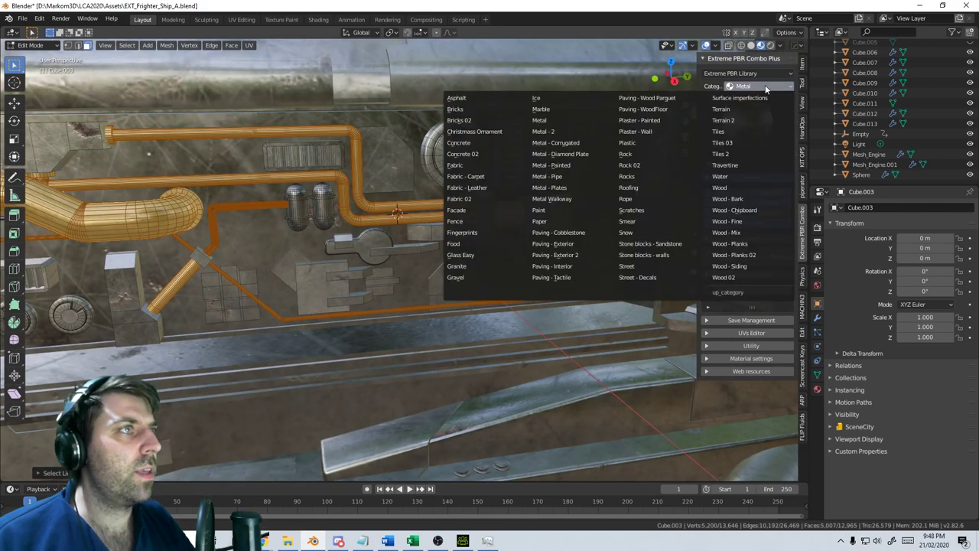
left_click(547, 176)
left_click(757, 134)
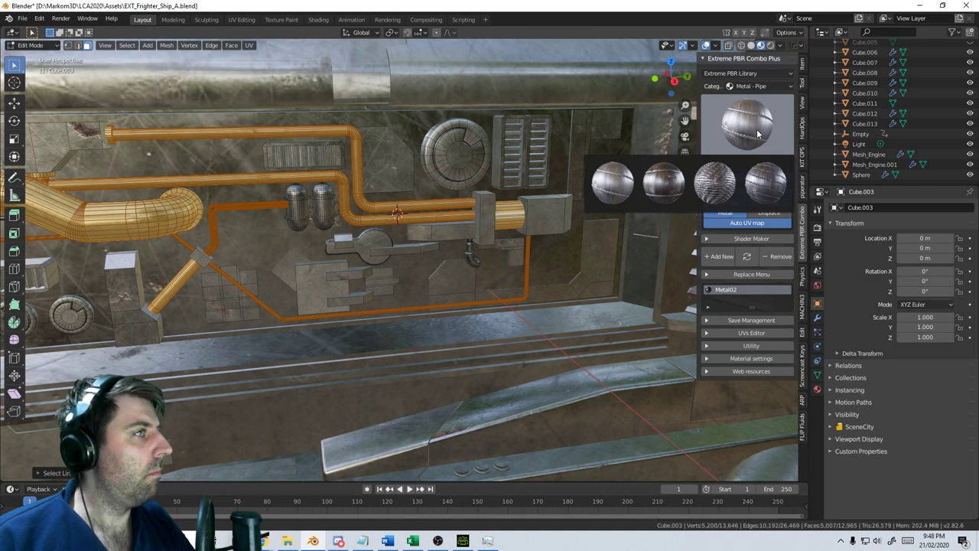
left_click(654, 186)
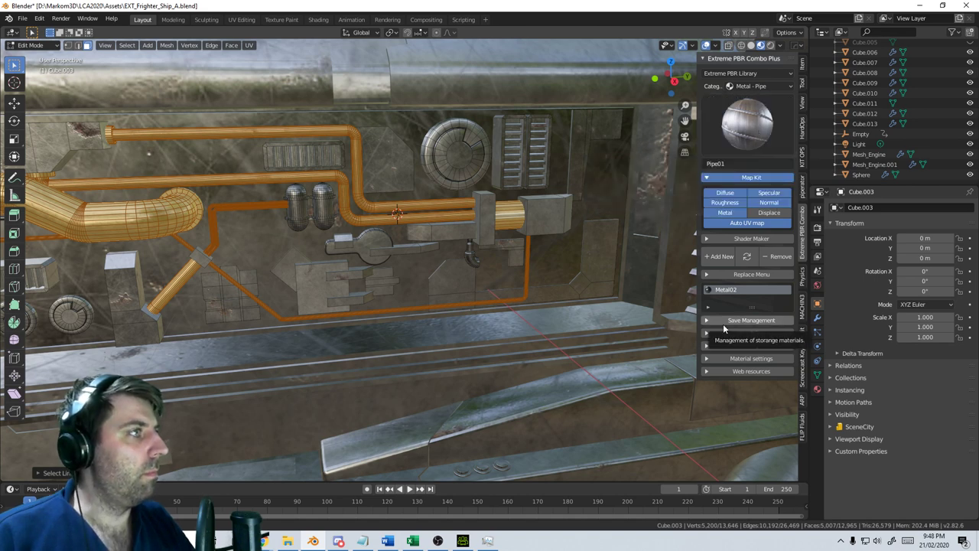
left_click(747, 123)
left_click(765, 85)
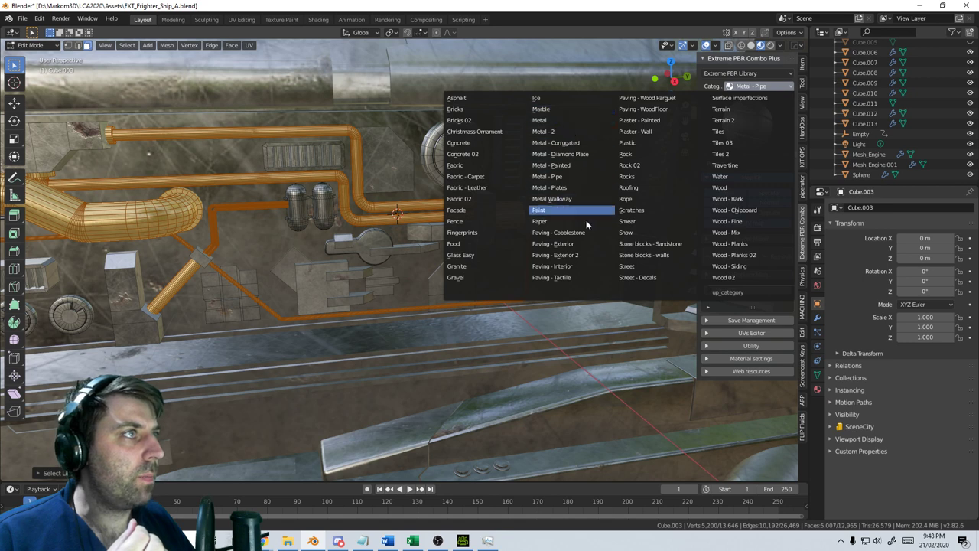
Add a second material slot to the piping object and create a new material named Rubber in it
left_click(817, 388)
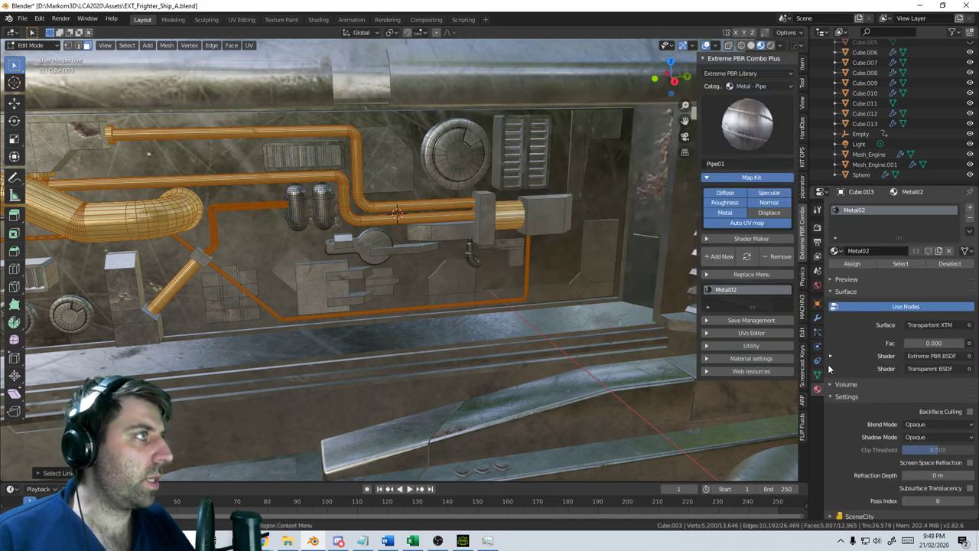
left_click(970, 218)
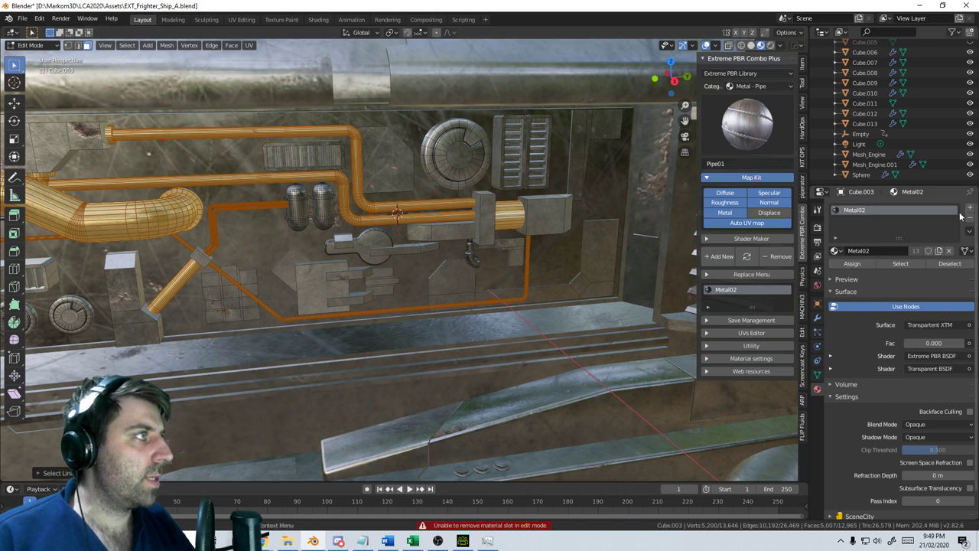
left_click(968, 207)
left_click(881, 270)
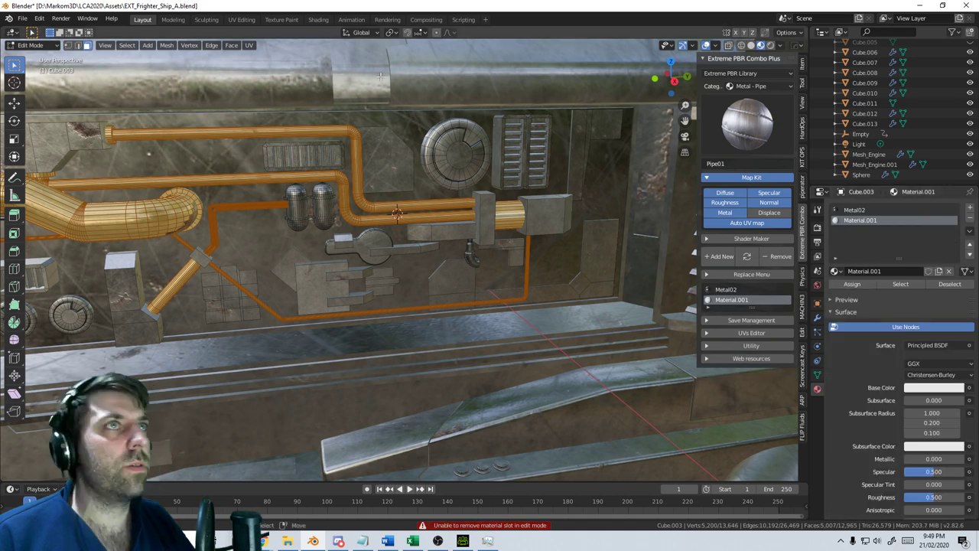
left_click(879, 272)
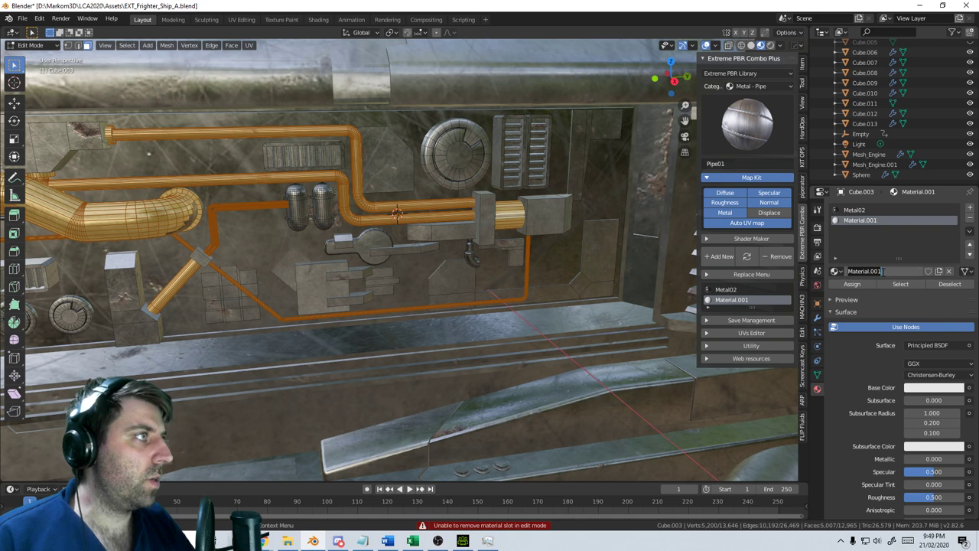
type("Rubbe")
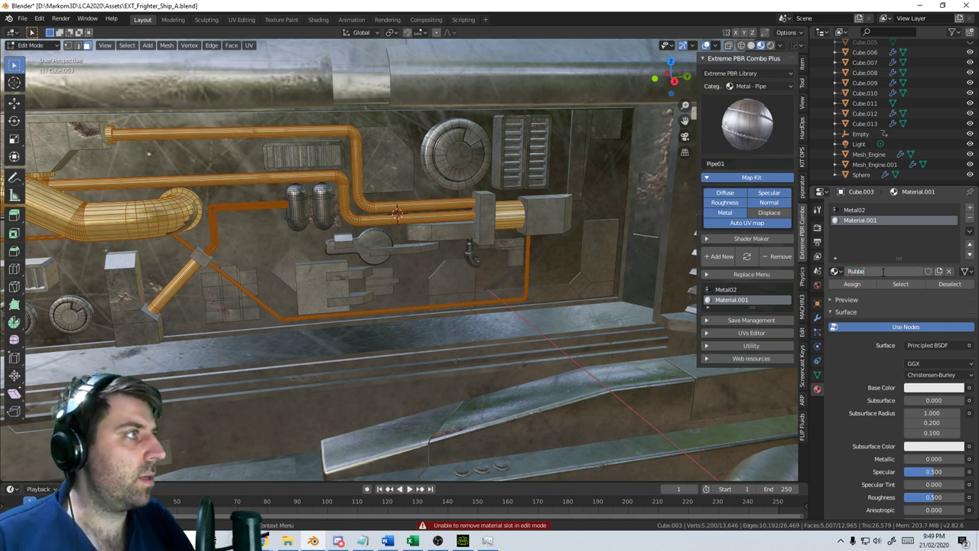
type("r")
key("Return")
Set Rubber's base color to near-black with a value of 0.053 and assign the material to the selected pipes
scroll(939, 379, "down", 1)
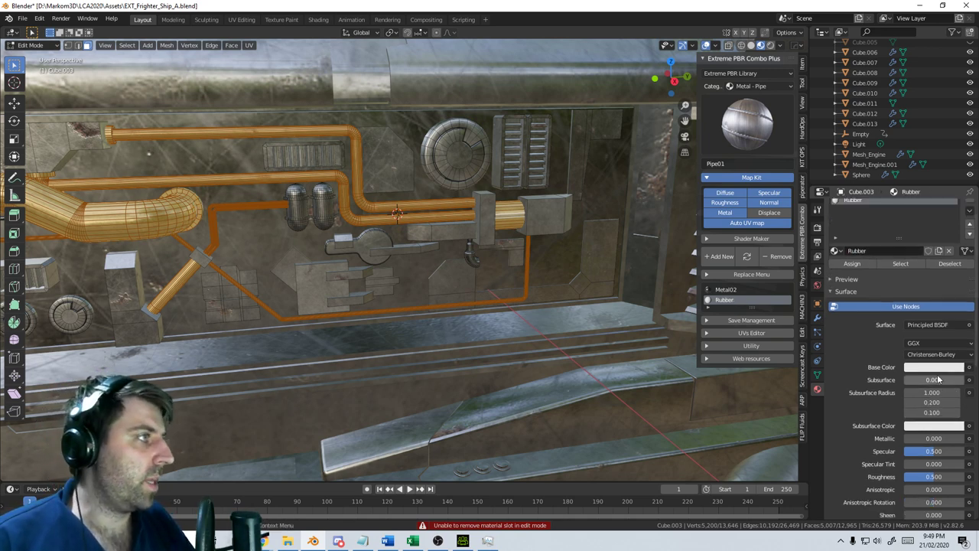
left_click(938, 369)
left_click_drag(955, 262, 956, 293)
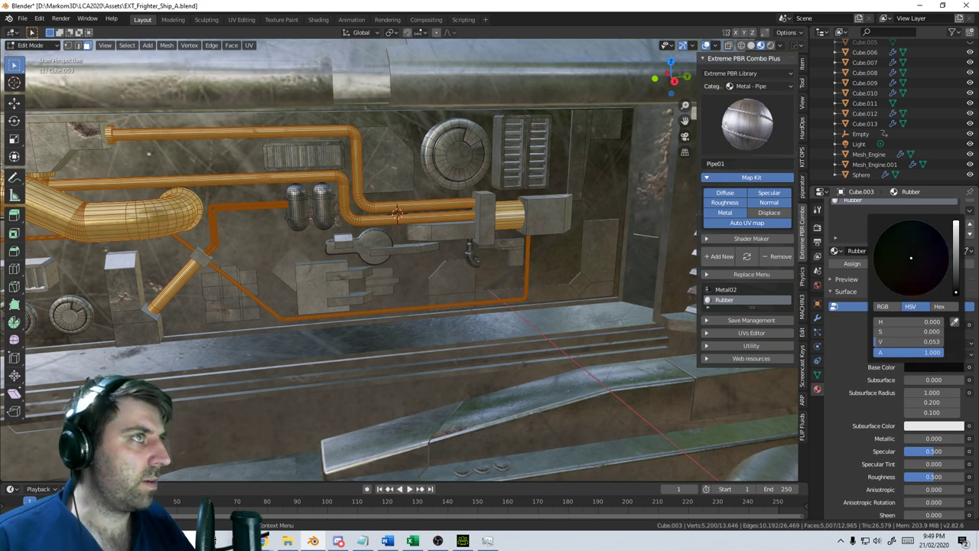
scroll(858, 296, "up", 1)
left_click(856, 288)
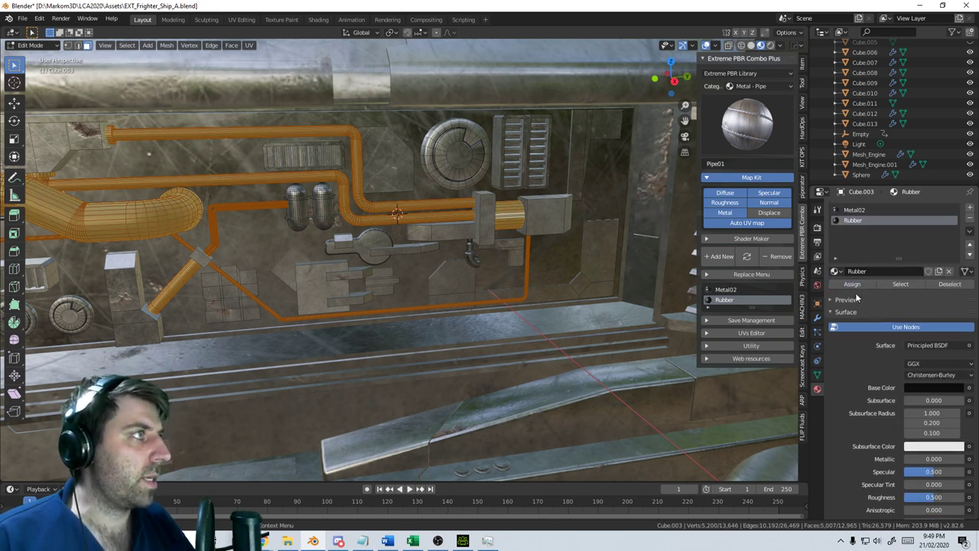
Set the Rubber material's Specular to 0.125 and its Roughness to 0.842
scroll(380, 278, "down", 4)
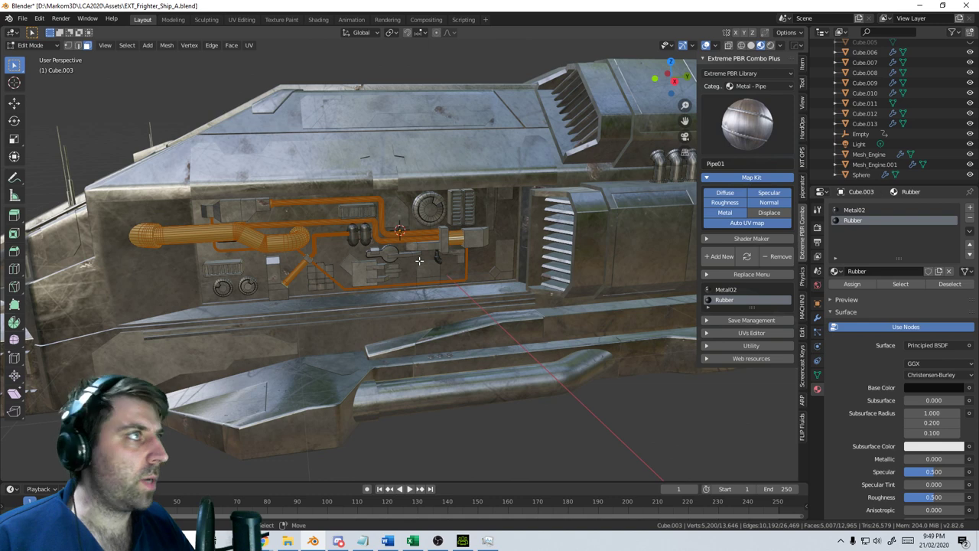
middle_click_drag(419, 261, 440, 264)
scroll(936, 427, "down", 1)
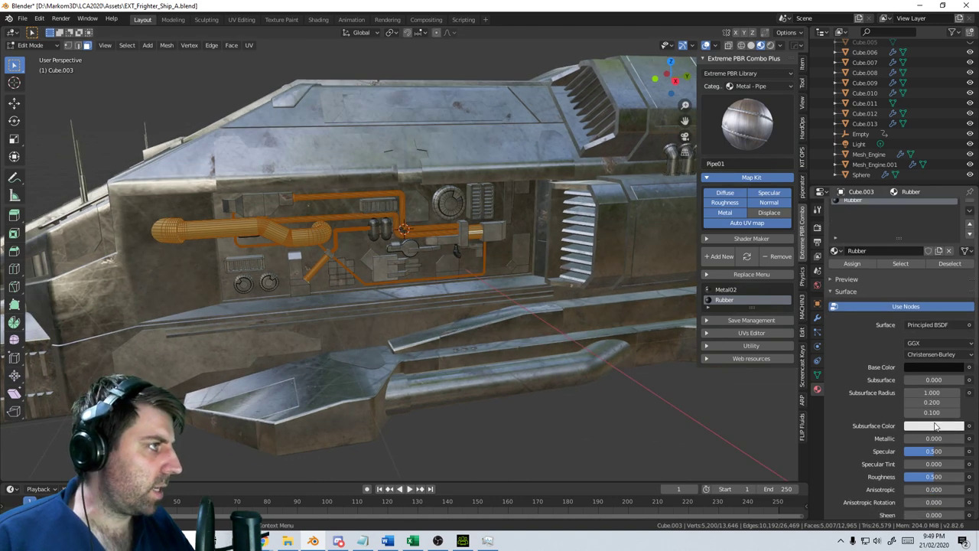
scroll(936, 427, "down", 2)
mouse_move(935, 390)
left_mouse_down()
mouse_move(912, 390)
mouse_move(950, 396)
left_mouse_up()
scroll(924, 456, "down", 1)
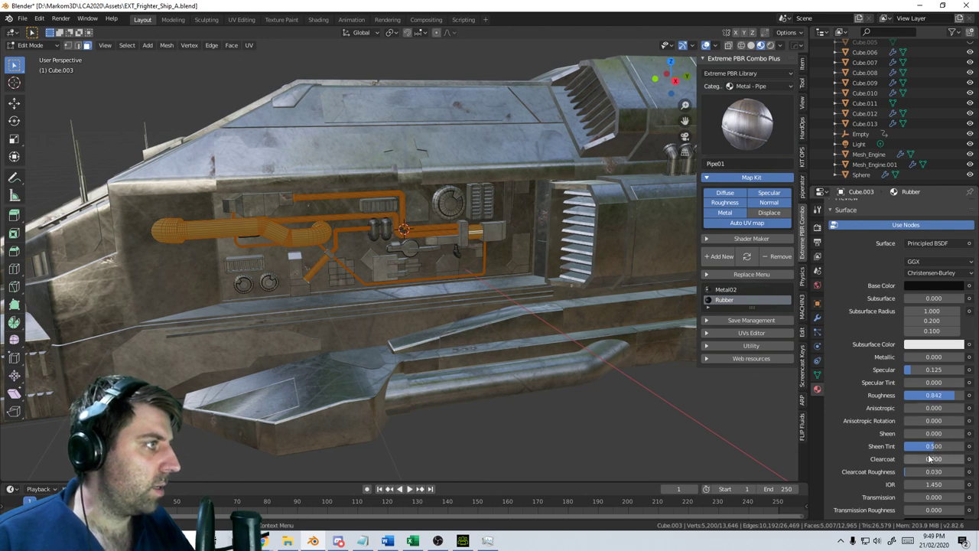
Examine the rubber pipes against the ship's metal hull in Object Mode with material preview shading
key("z")
left_click(574, 316)
key("Tab")
mouse_move(489, 322)
middle_mouse_down()
mouse_move(492, 340)
mouse_move(527, 303)
middle_mouse_up()
left_click(761, 46)
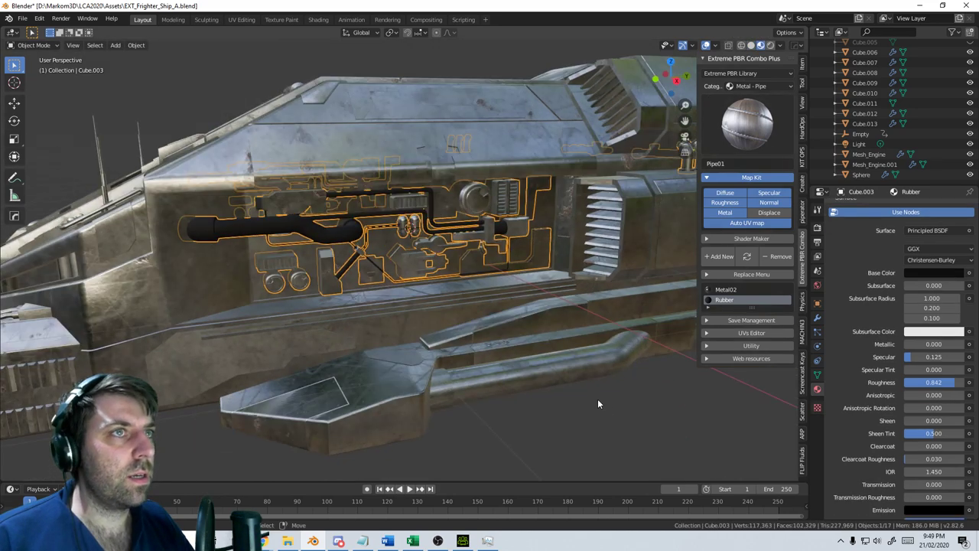
key("Tab")
middle_click_drag(485, 416, 575, 396, "shift")
key("Tab")
scroll(382, 305, "up", 3)
middle_click_drag(359, 260, 236, 286, "shift")
In Edit Mode, select the face loop around the outer end of the thick pipe's wide end cap
key("Tab")
left_click(46, 246)
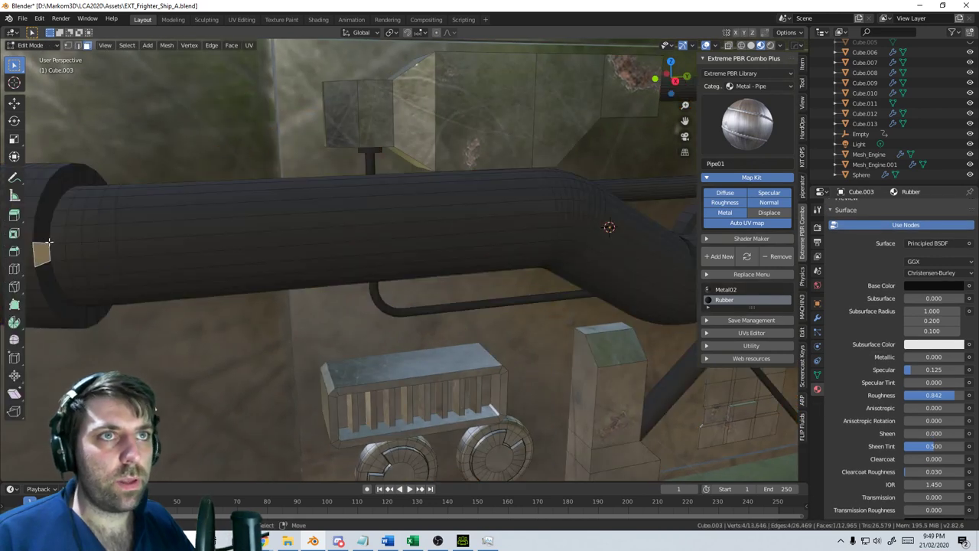
left_click(42, 244, "alt")
scroll(45, 245, "down", 5)
scroll(352, 245, "up", 2)
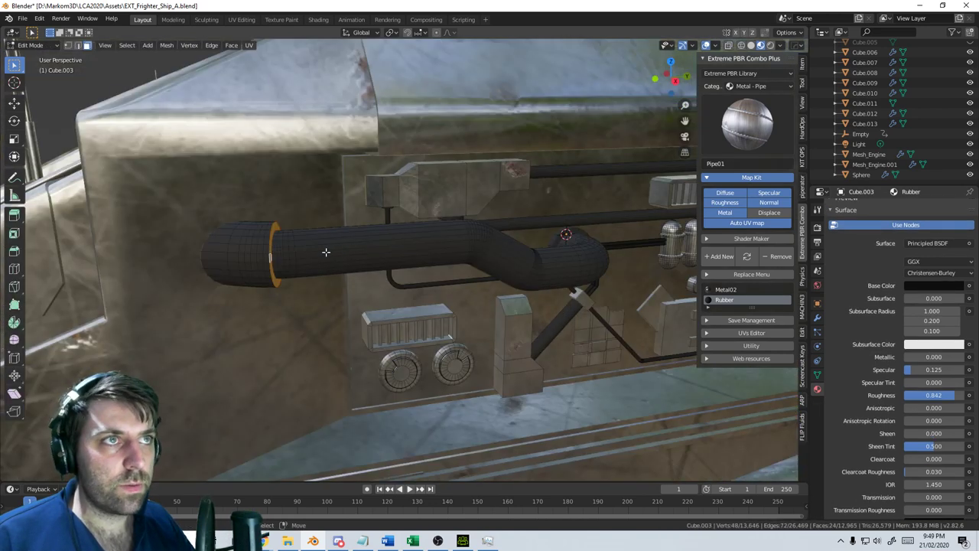
left_click(222, 243)
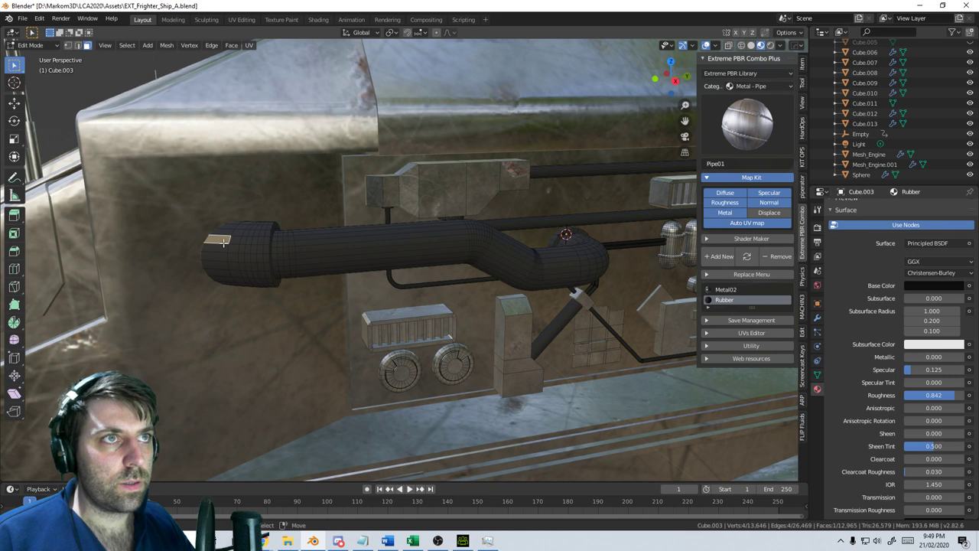
left_click(224, 236, "alt")
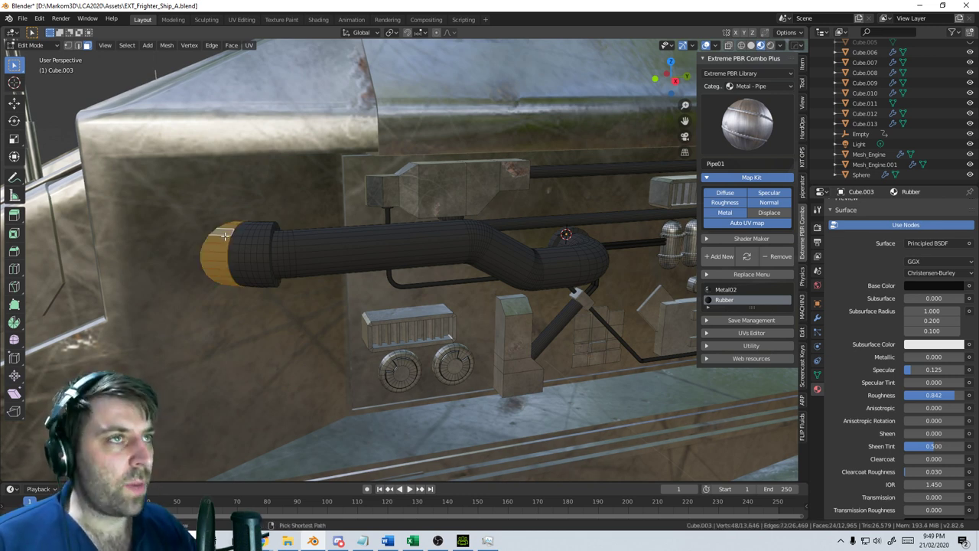
Grow the selection until it covers the thick pipe's entire end cap and assign Metal02 to it
key("ctrl+KP_Add")
key("ctrl+KP_Add")
key("ctrl+KP_Add")
key("ctrl+KP_Add")
key("ctrl+KP_Add")
key("ctrl+KP_Add")
key("ctrl+KP_Add")
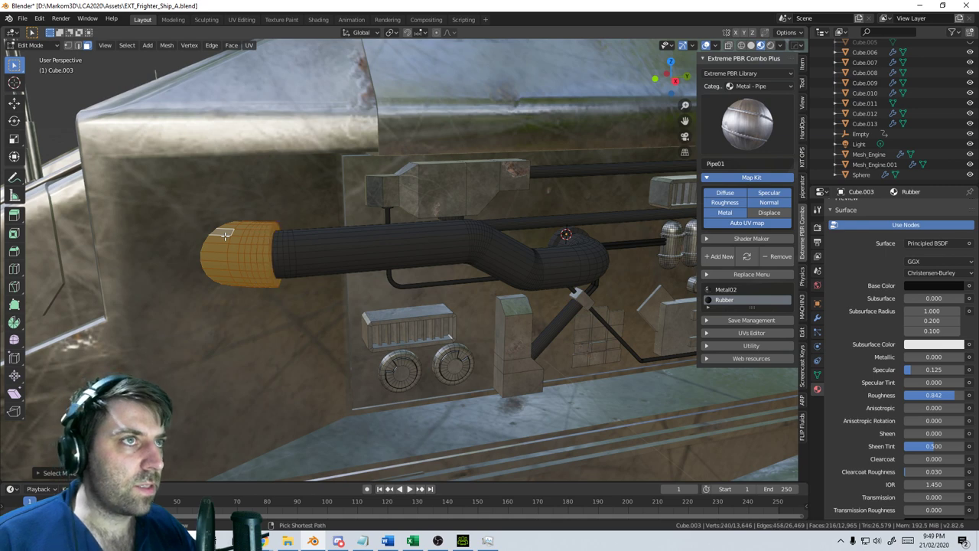
scroll(888, 252, "up", 4)
left_click(857, 211)
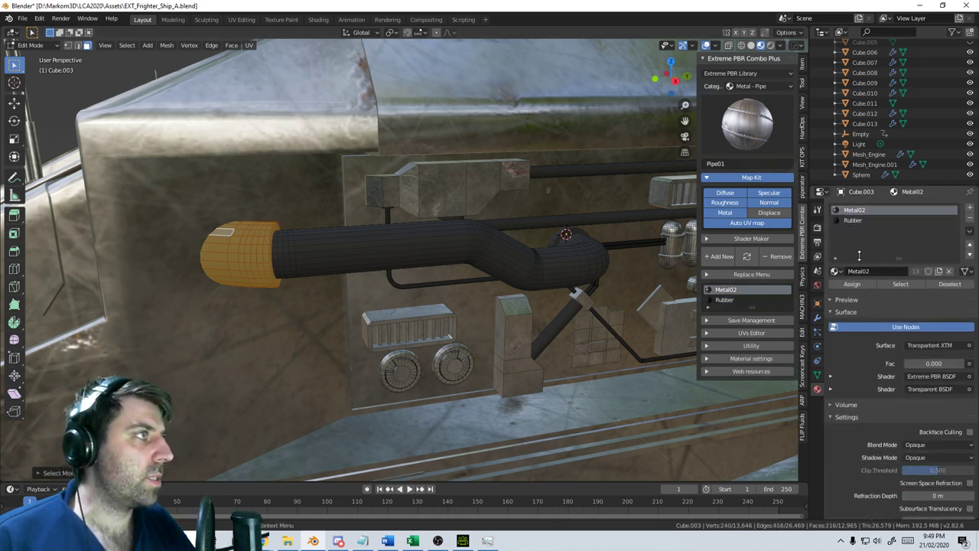
left_click(852, 283)
Select the collar ring where the thick pipe's bent end meets the hull, including its adjoining faces, and assign Metal02
middle_click_drag(597, 291, 510, 296)
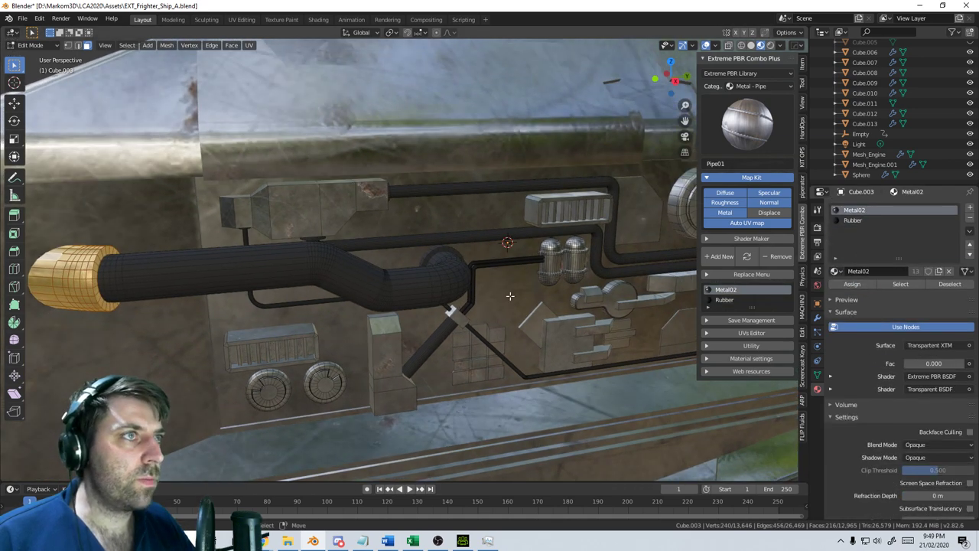
left_click(438, 245, "alt")
left_click(434, 246)
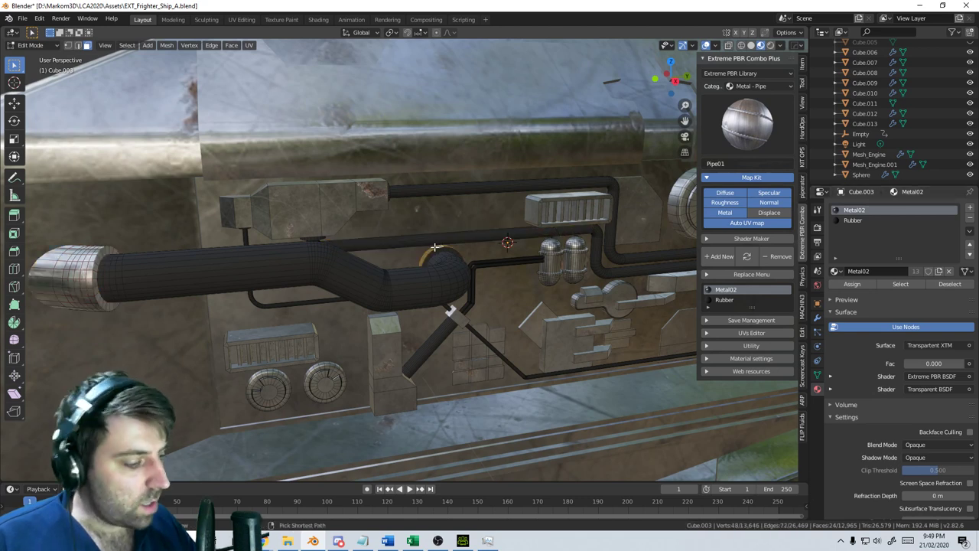
left_click(434, 247, "ctrl")
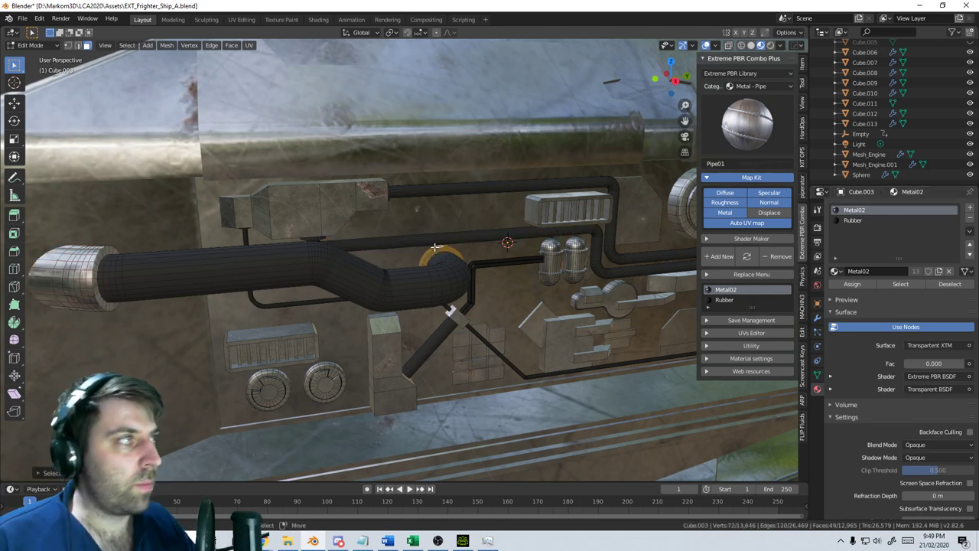
left_click(844, 286)
Select the small end flange of the upper thin pipe, grow the selection once, and assign Metal02 to it
middle_click_drag(534, 264, 476, 235)
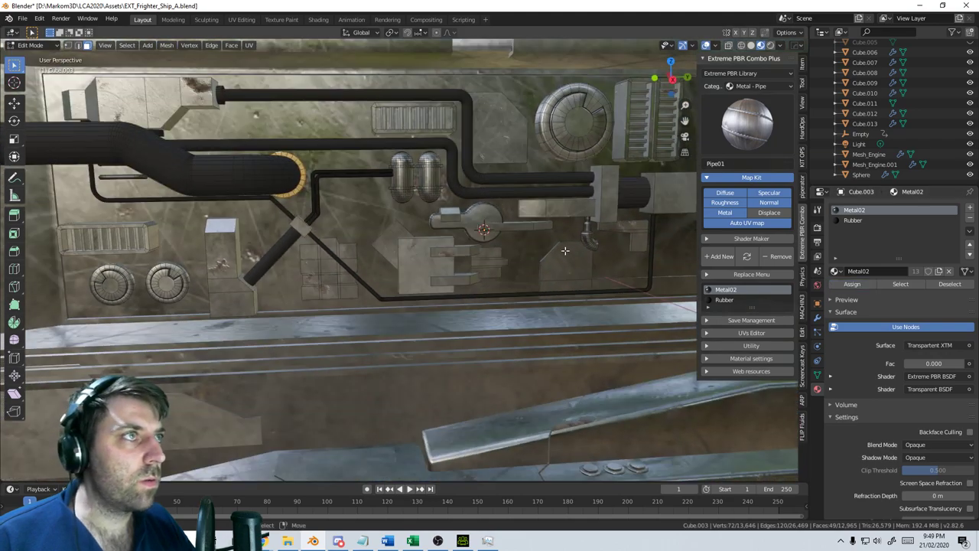
middle_click_drag(566, 250, 507, 247, "shift")
middle_click_drag(263, 234, 320, 212)
left_click(342, 205, "alt")
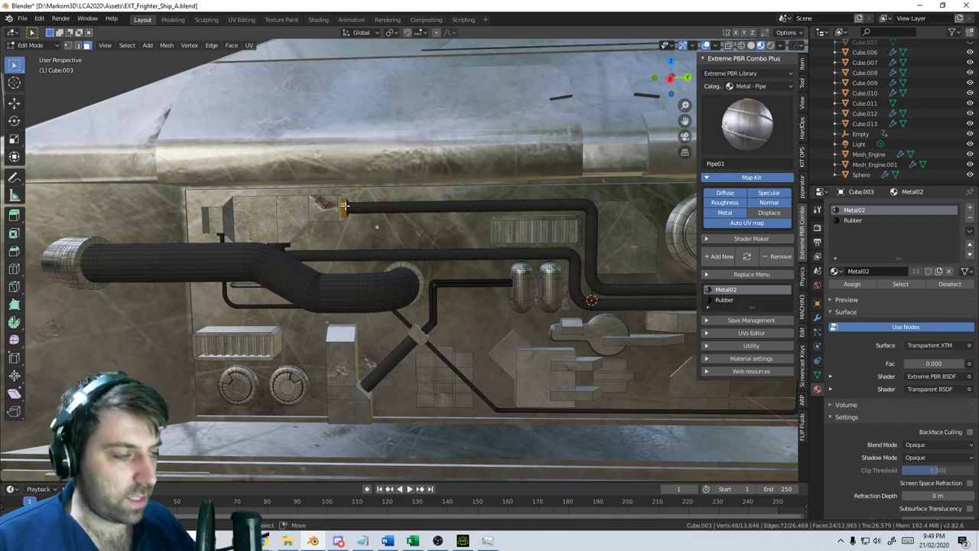
key("ctrl+KP_Add")
left_click(863, 286)
Return to Object Mode, deselect everything and examine the rubber and metal piping on the ship's side
scroll(569, 335, "down", 3)
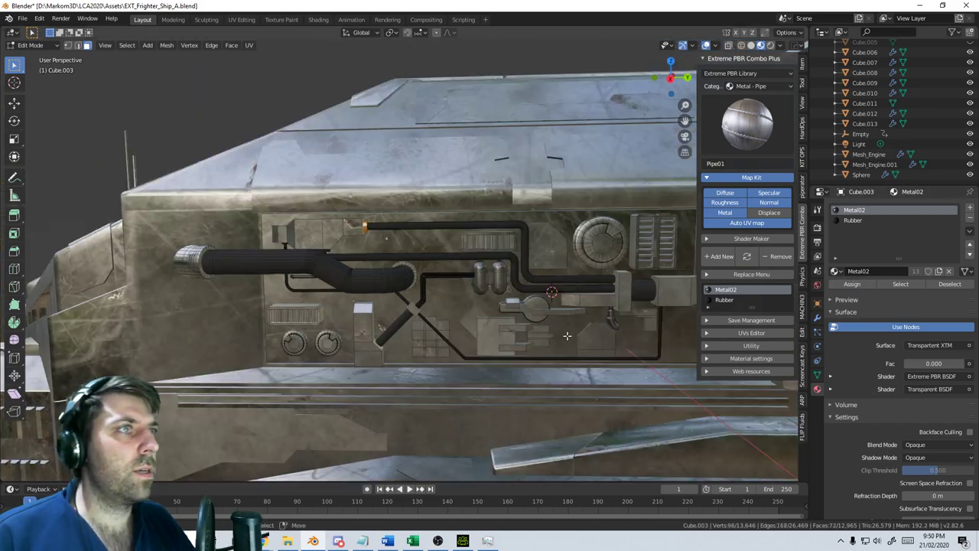
key("Tab")
scroll(506, 346, "down", 4)
middle_click_drag(507, 346, 548, 361)
left_click(677, 457)
middle_click_drag(678, 458, 612, 432)
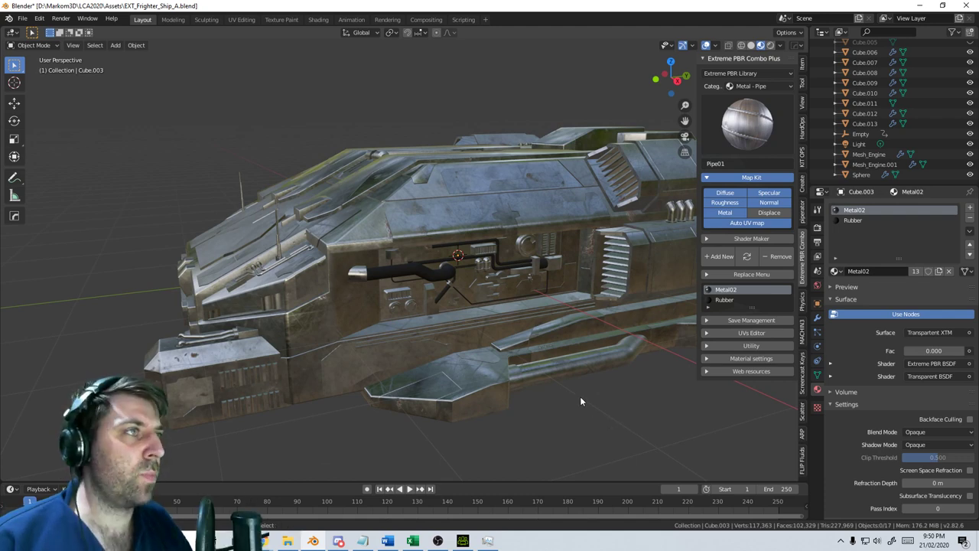
middle_click_drag(579, 400, 488, 353)
Reopen the piping object in Edit Mode and select the raised inner disc of the large round fitting
scroll(505, 317, "up", 6)
left_click(499, 258)
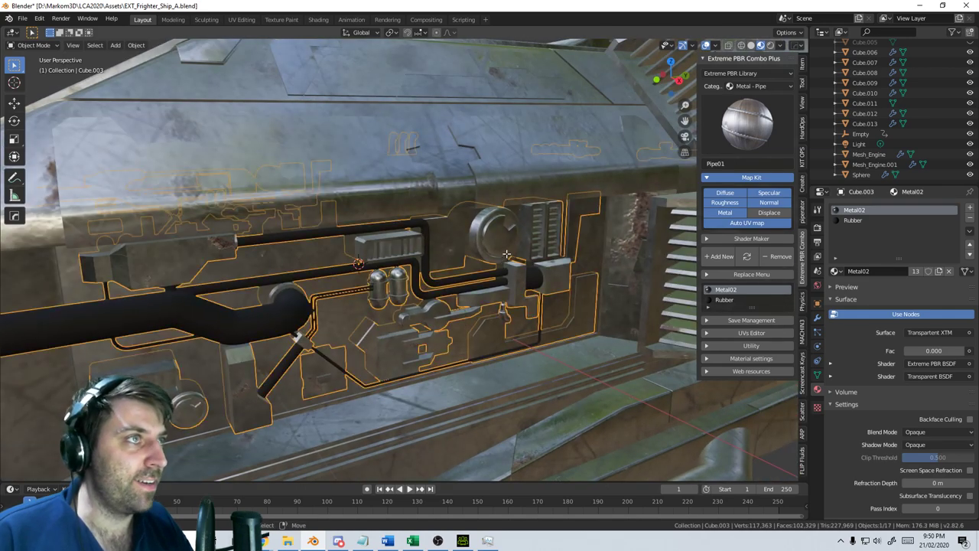
key("Tab")
middle_click_drag(499, 258, 475, 293, "shift")
scroll(501, 295, "up", 5)
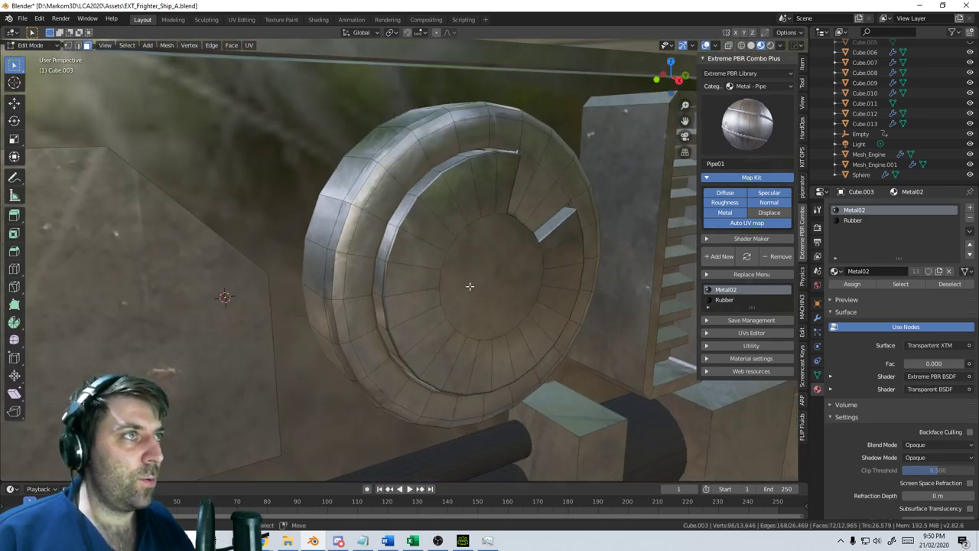
left_click(502, 275)
key("ctrl+l")
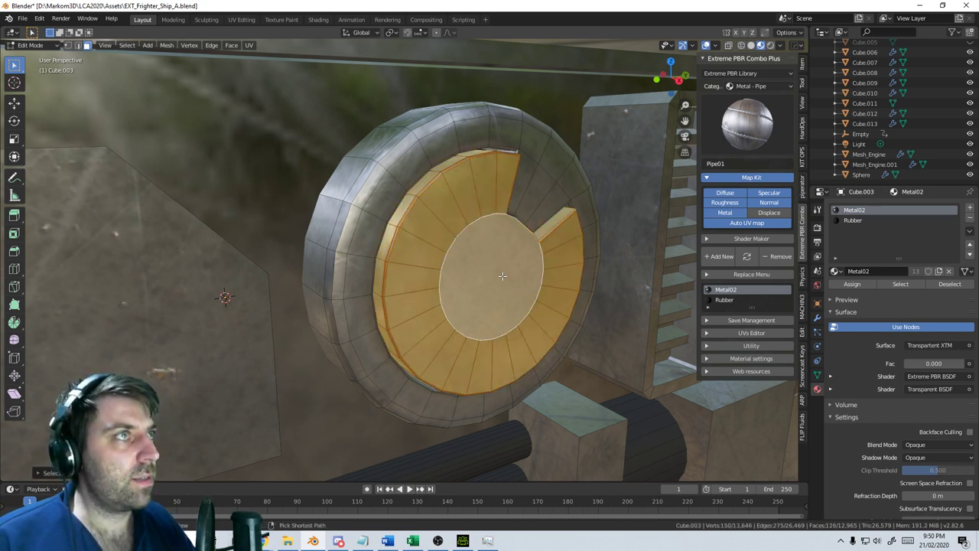
Add Metal08 from the Metal category of the material library and assign it to the selected inner disc of the large round fitting
left_click(771, 87)
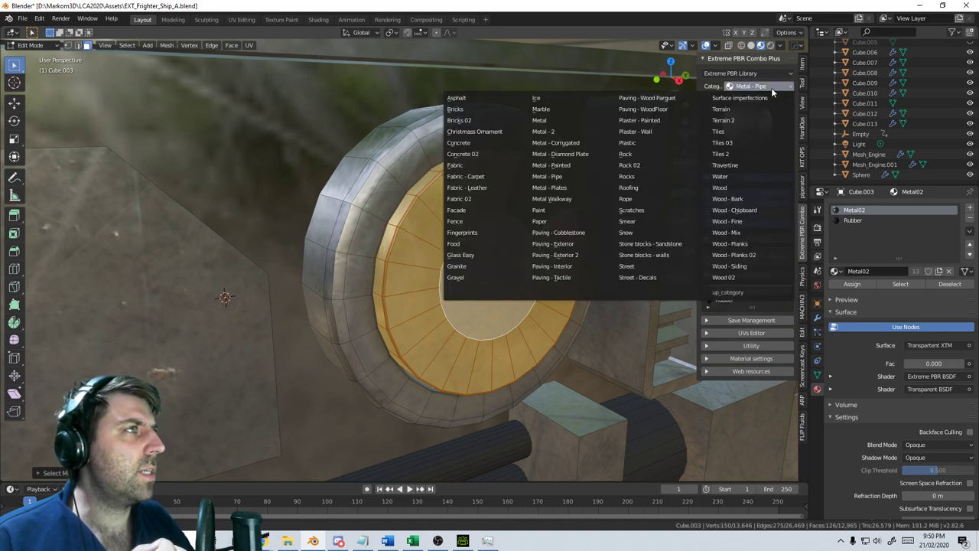
left_click(546, 120)
left_click(747, 123)
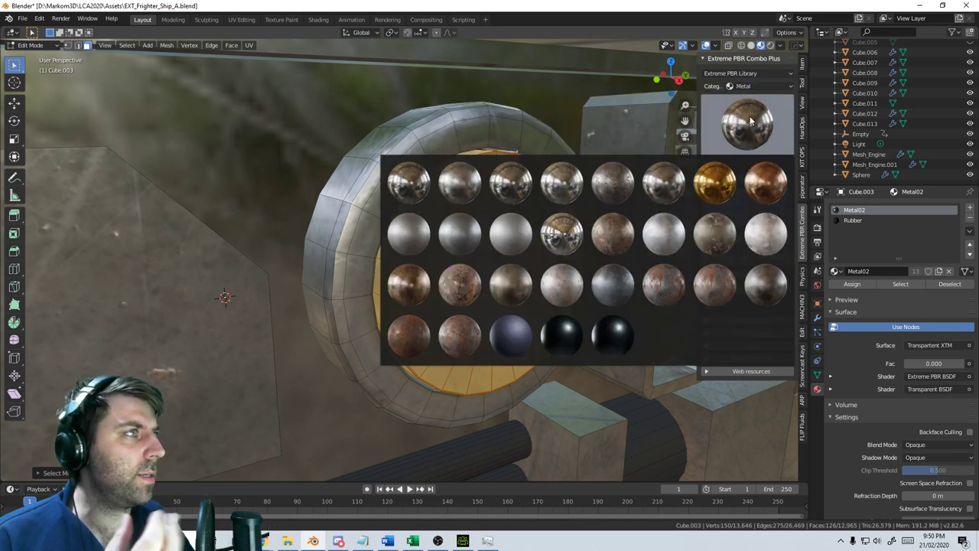
left_click(756, 188)
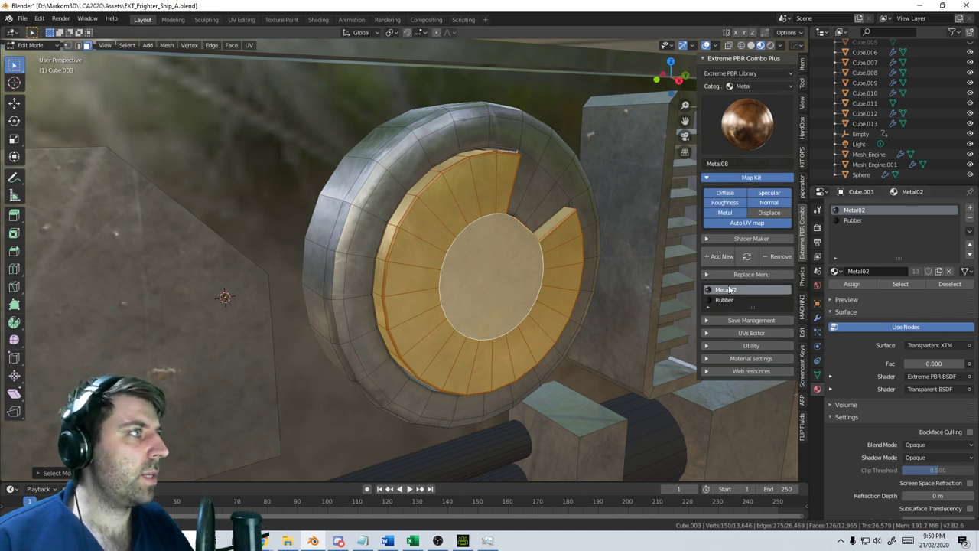
left_click(719, 256)
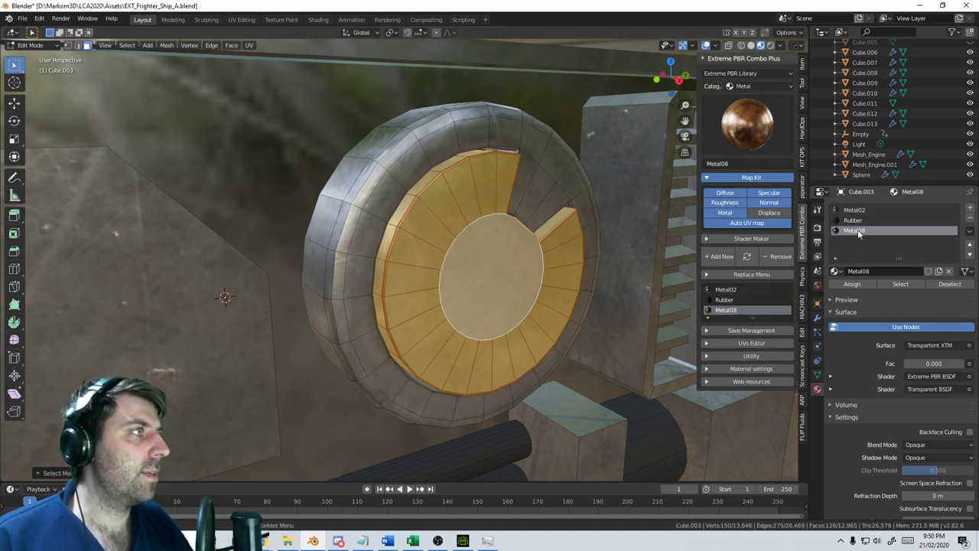
left_click(851, 285)
scroll(488, 306, "down", 12)
key("Tab")
middle_click_drag(486, 310, 488, 306)
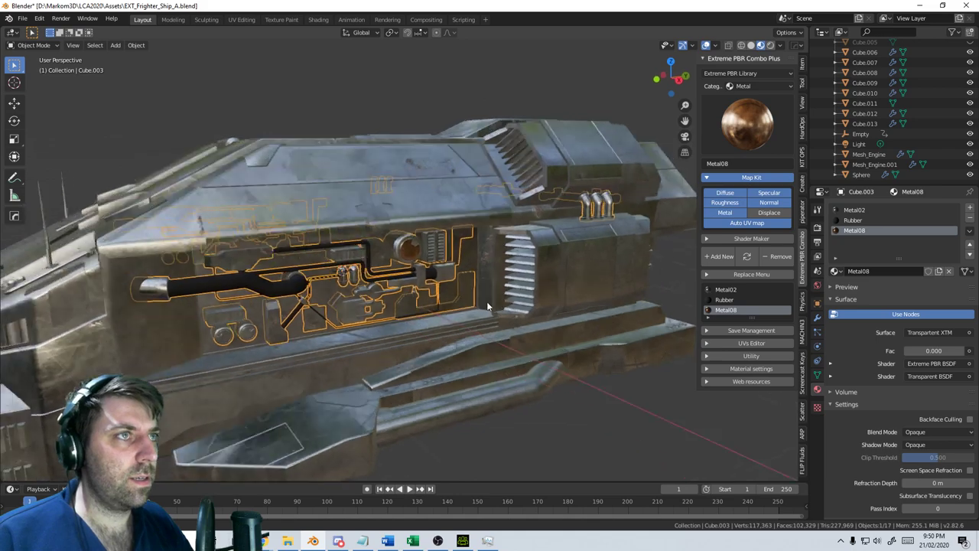
Select the inner discs of the two small round fittings with their linked faces, assign Metal08, and return to Object Mode with nothing selected
scroll(487, 306, "up", 8)
key("Tab")
scroll(374, 346, "up", 3)
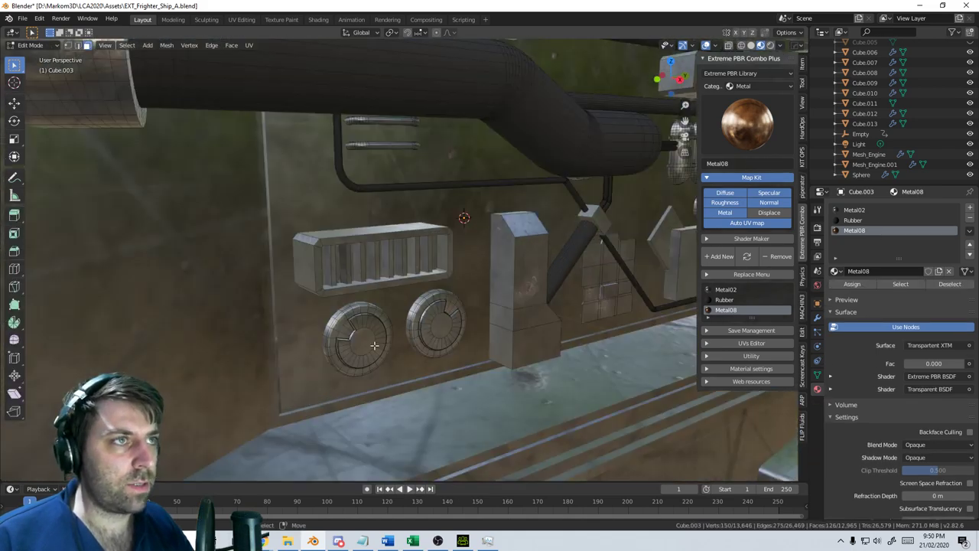
left_click(374, 345)
left_click(434, 326, "shift")
key("ctrl+l")
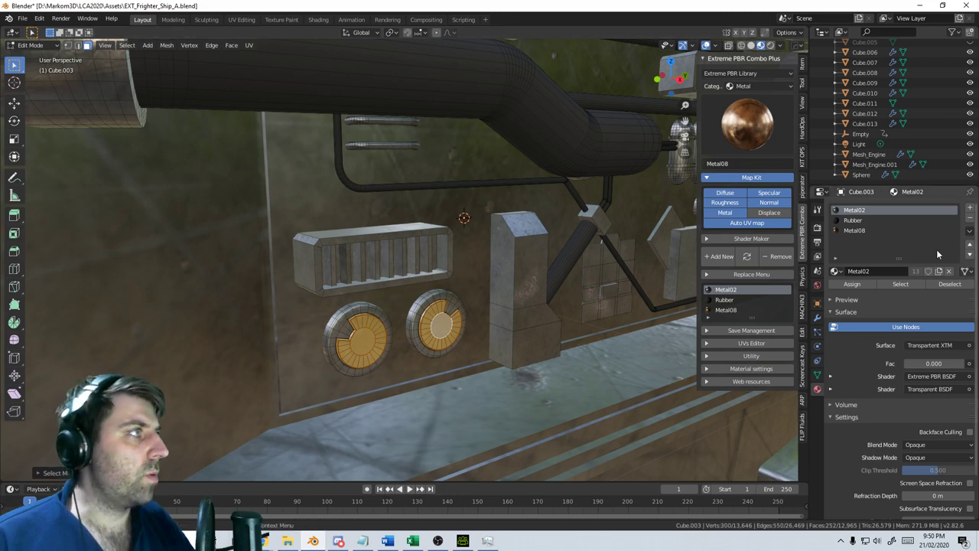
left_click(855, 230)
left_click(851, 284)
scroll(508, 324, "down", 10)
key("Tab")
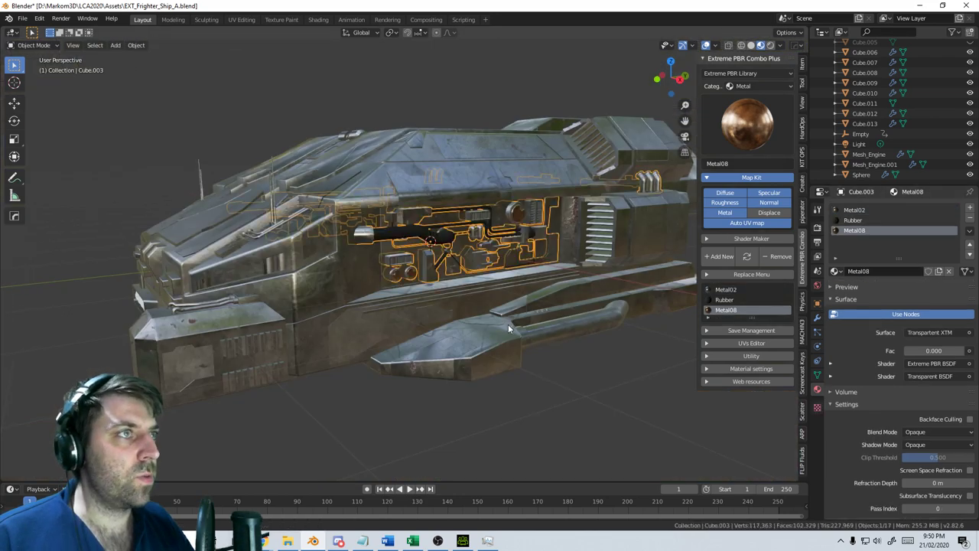
left_click(524, 387)
Select the two protruding bars, the small block on the rounded plate and the short bent pipe, then assign Metal08 to them
middle_click_drag(523, 387, 513, 368)
scroll(530, 383, "up", 4)
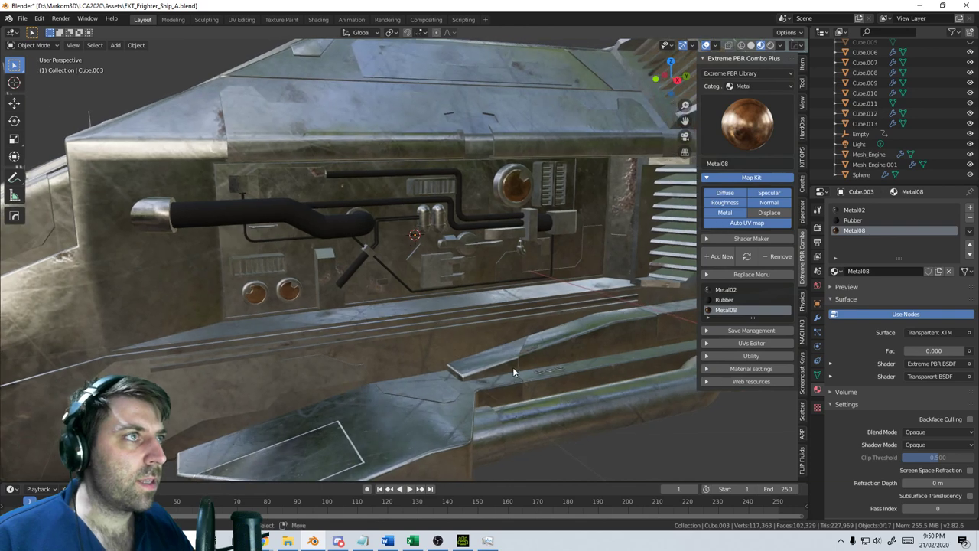
scroll(513, 367, "up", 2)
key("Tab")
middle_click_drag(498, 286, 468, 283)
left_click(459, 260)
left_click(457, 285, "shift")
key("ctrl+l")
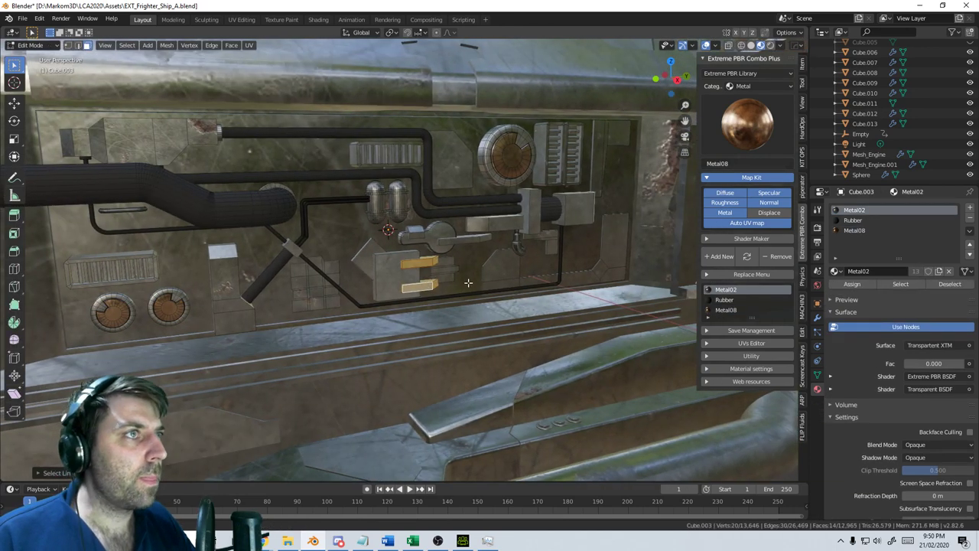
left_click(413, 230, "shift")
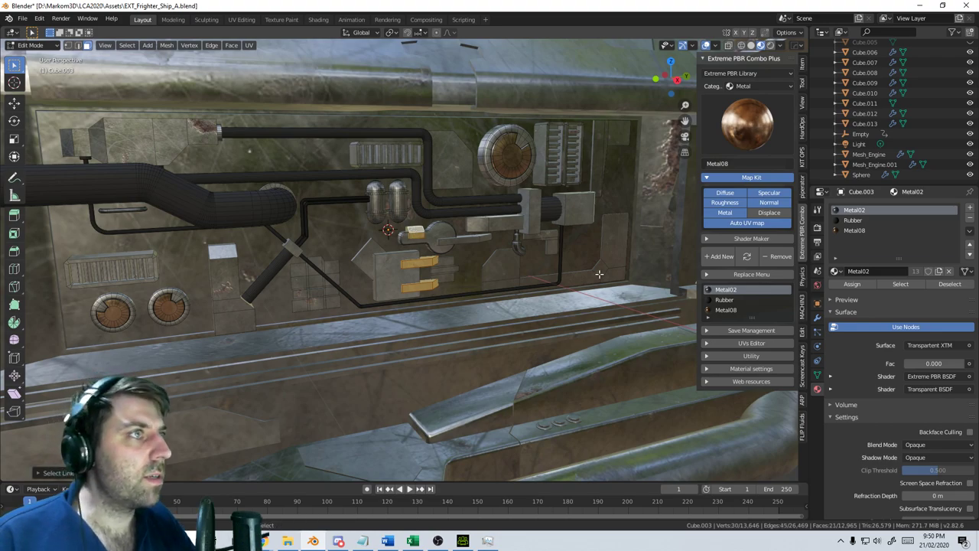
scroll(599, 274, "up", 4)
middle_click_drag(599, 274, 521, 252, "shift")
scroll(440, 195, "down", 4)
scroll(446, 204, "up", 3)
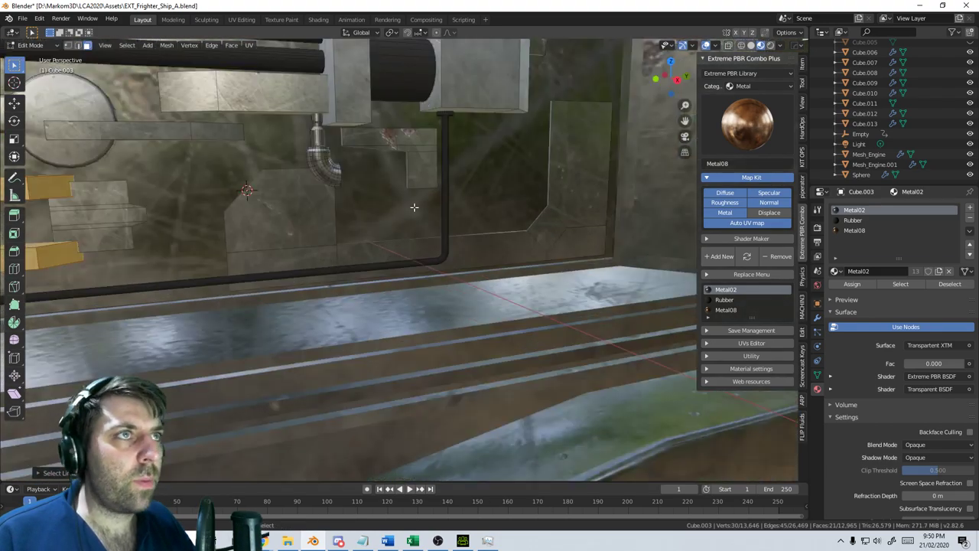
middle_click_drag(336, 155, 482, 234, "shift")
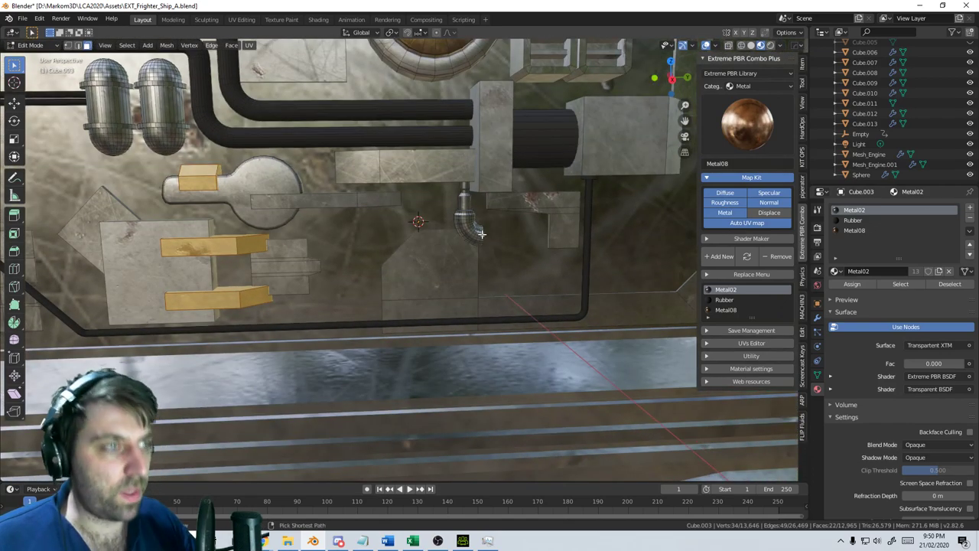
key("l")
left_click(864, 230)
left_click(849, 284)
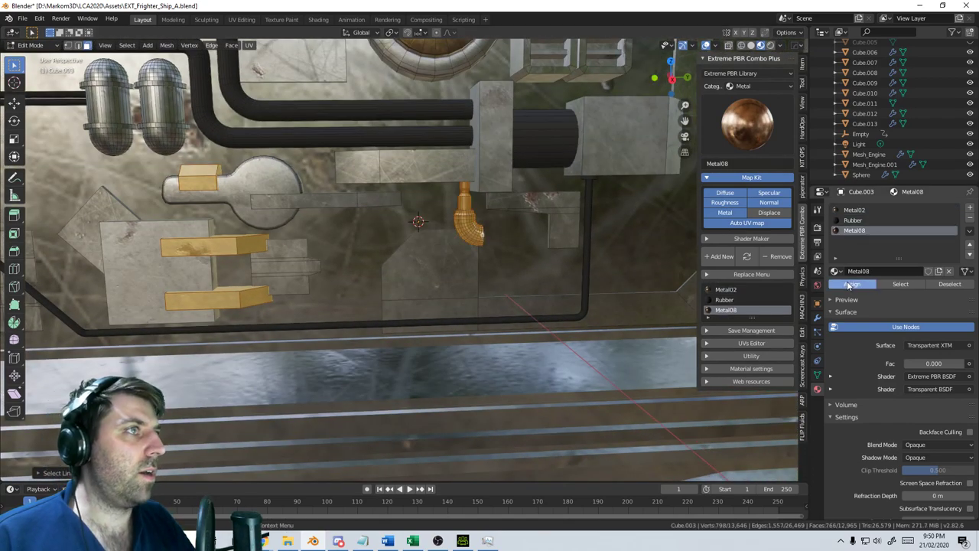
scroll(511, 321, "down", 9)
key("Tab")
Open the main hull in Edit Mode and replace the full selection with a single face near the front deck pipes
middle_click_drag(471, 312, 520, 323)
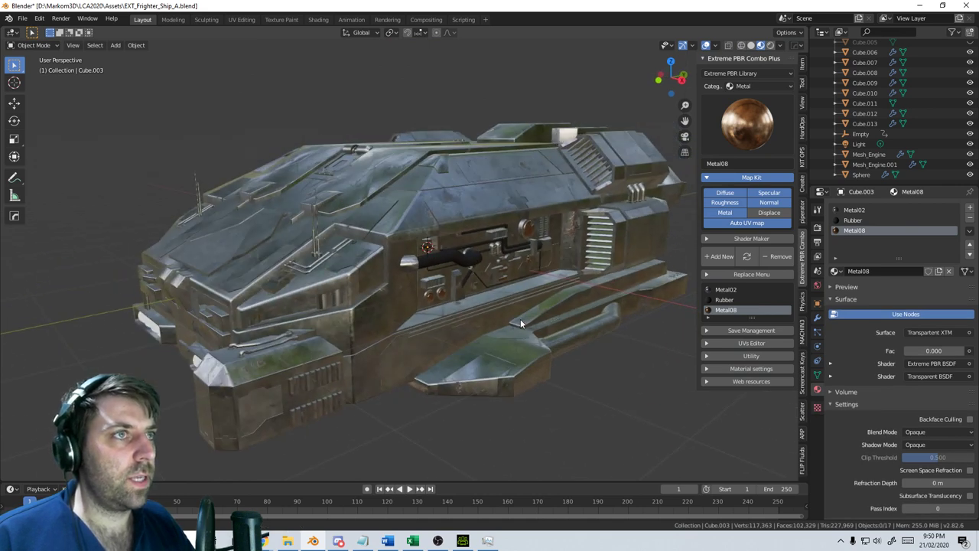
middle_click_drag(454, 312, 518, 302)
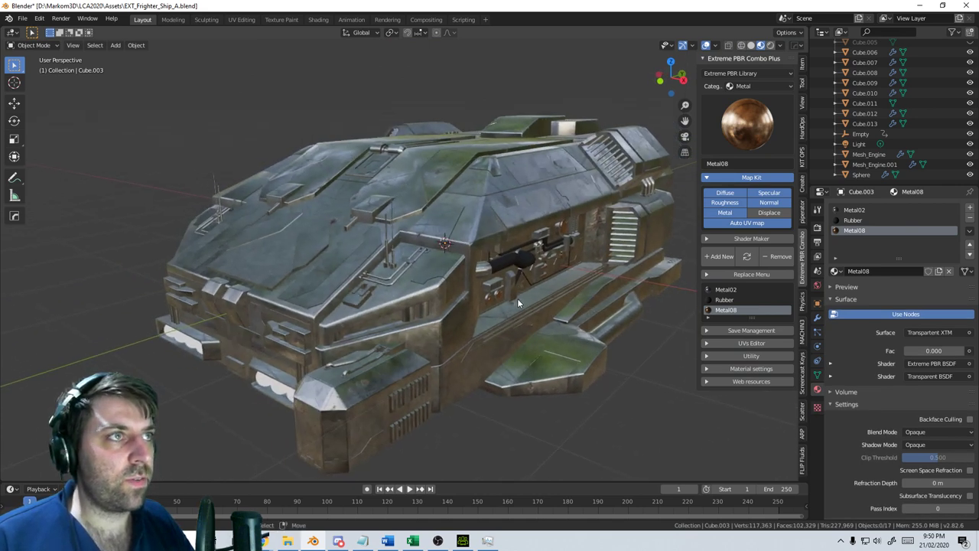
scroll(386, 284, "up", 2)
left_click(387, 285)
key("Tab")
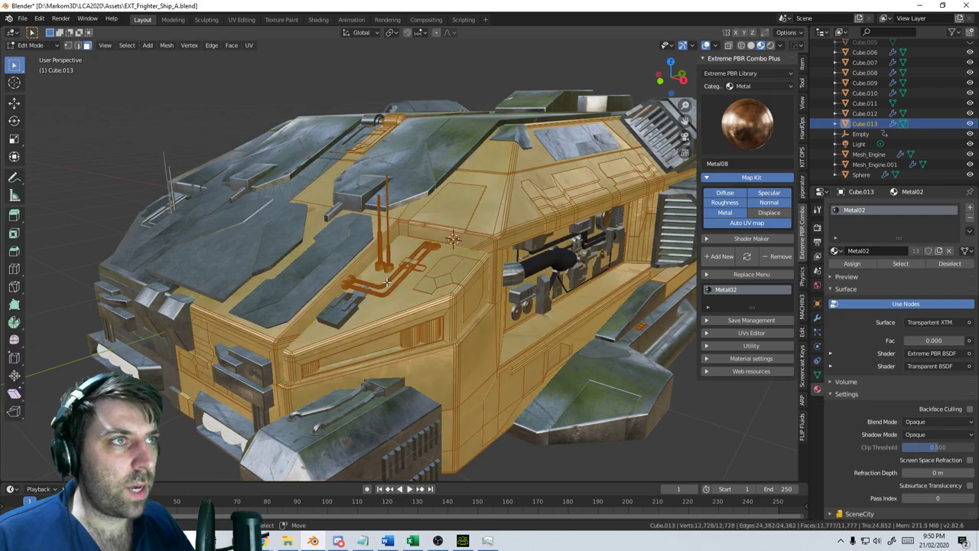
scroll(387, 283, "up", 5)
left_click(381, 296)
scroll(278, 314, "up", 3)
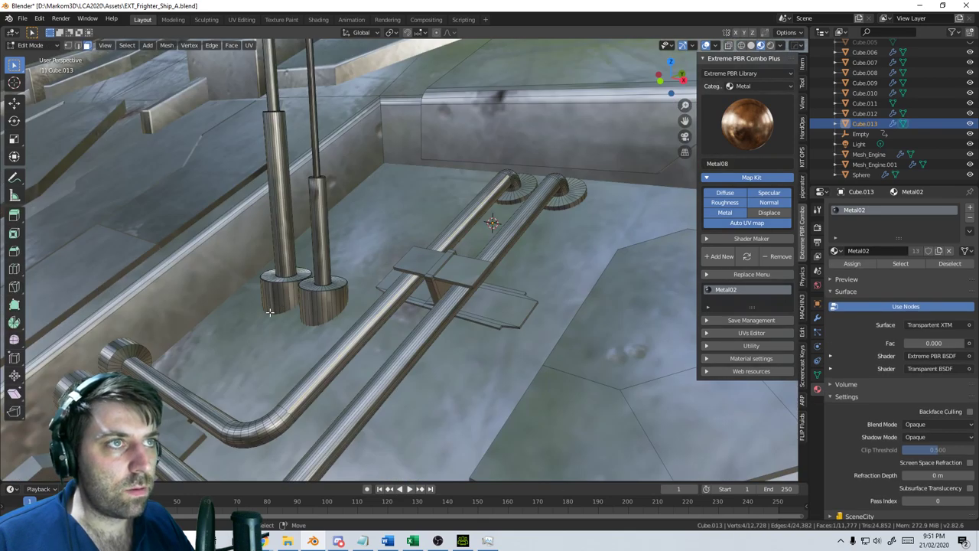
Select the four end flanges of the two front deck pipes and grow the selection once
left_click(115, 346, "alt")
left_click(66, 378, "alt+shift")
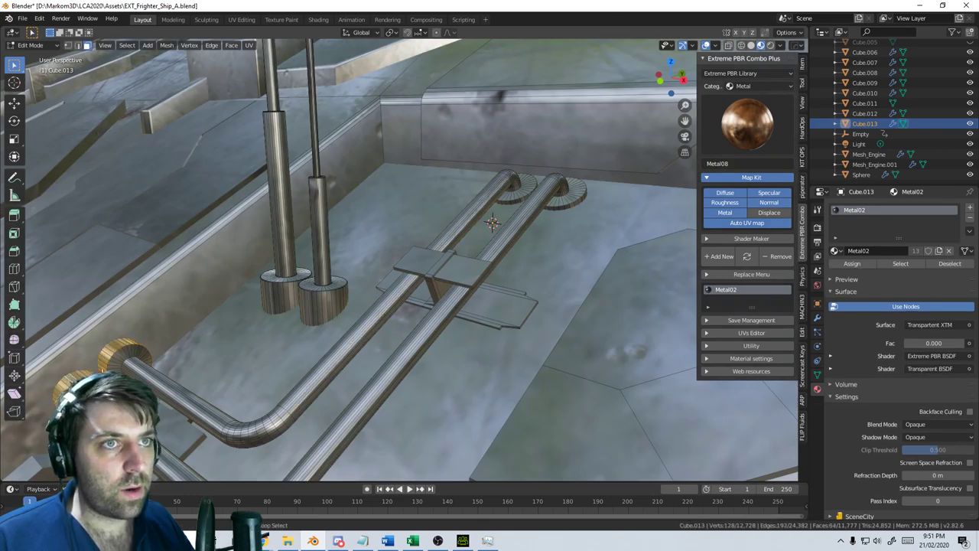
left_click(329, 309, "alt+shift")
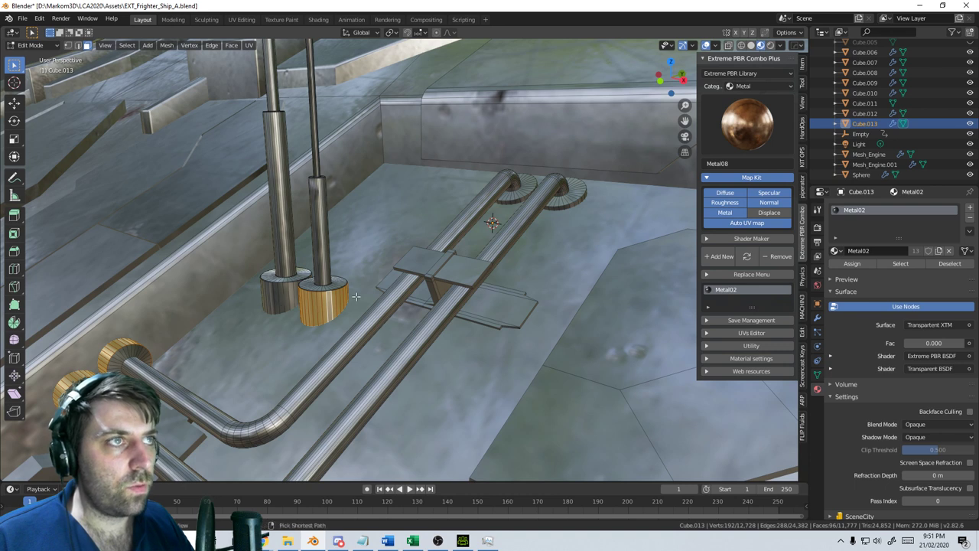
key("ctrl+z")
left_click(574, 204, "alt+shift")
left_click(522, 201, "alt+shift")
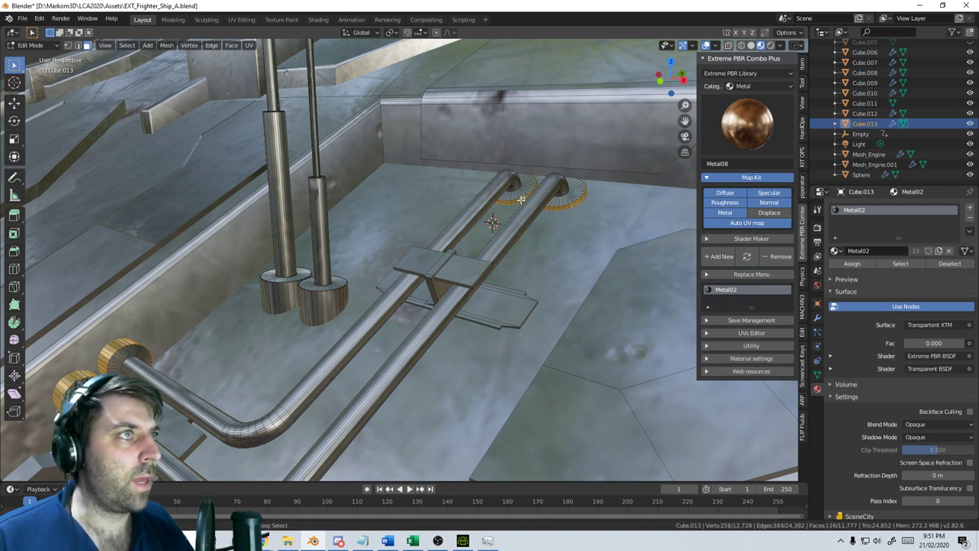
key("ctrl+KP_Add")
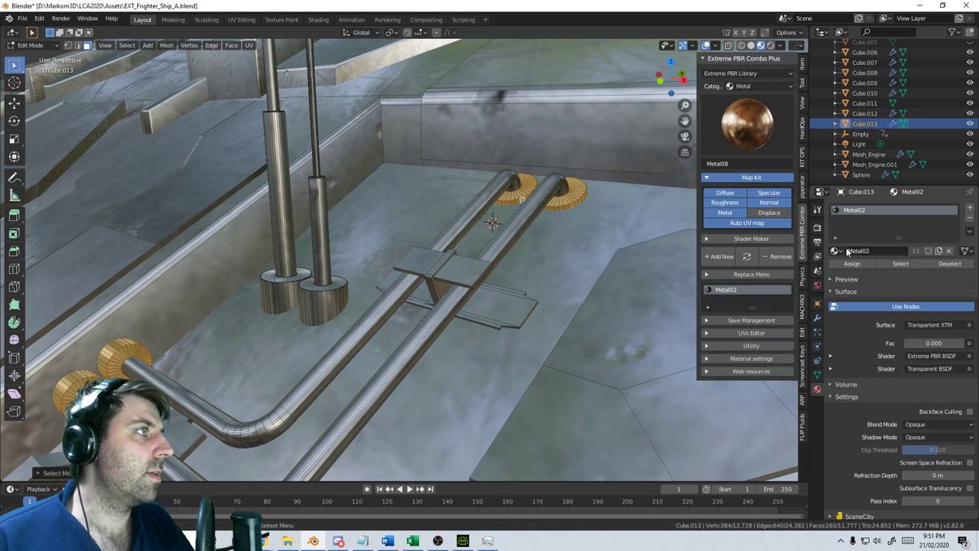
Add a second material slot to the hull and set it to the existing Rubber material
left_click(970, 208)
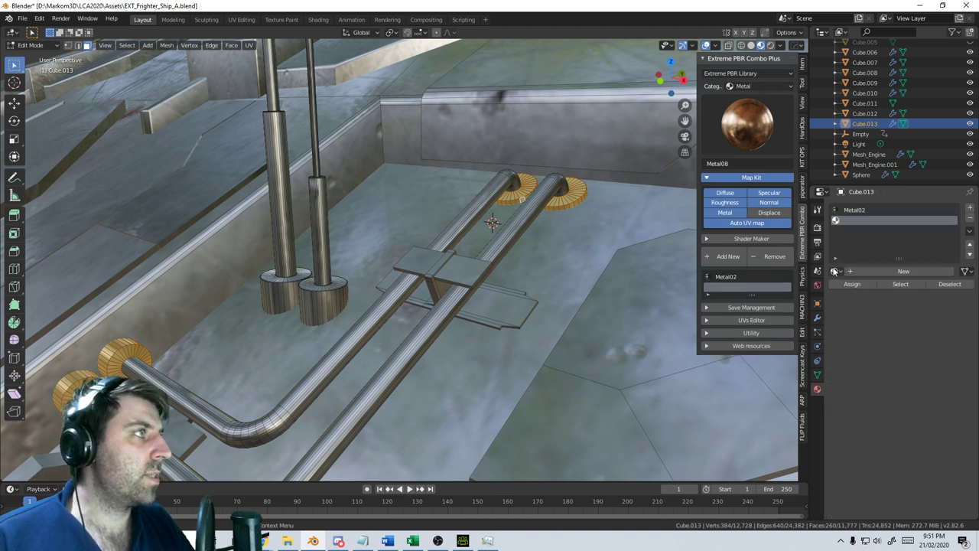
left_click(837, 271)
left_click(860, 355)
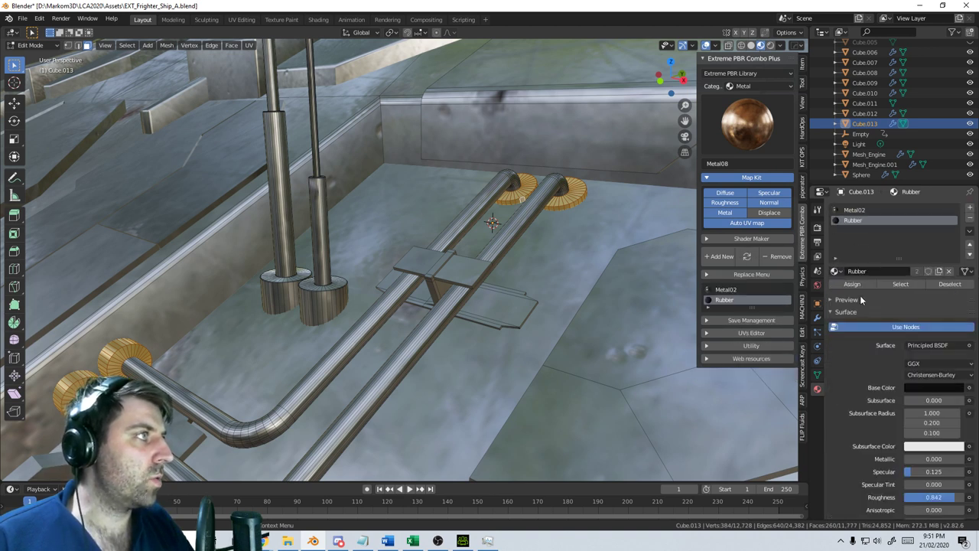
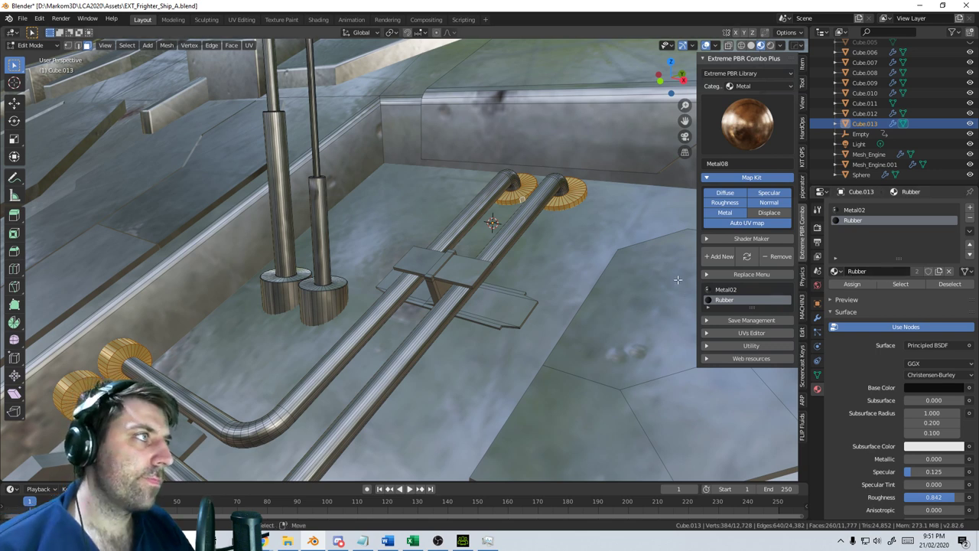
Select both front deck pipes with their linked faces, add an empty third material slot, and assign Rubber to the pipes
left_click(361, 333)
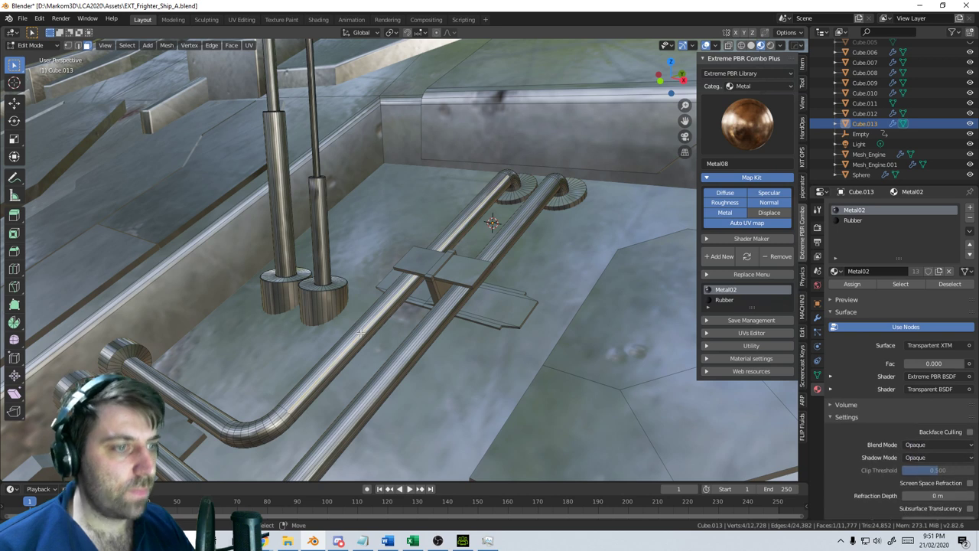
key("ctrl+l")
left_click(417, 350, "shift")
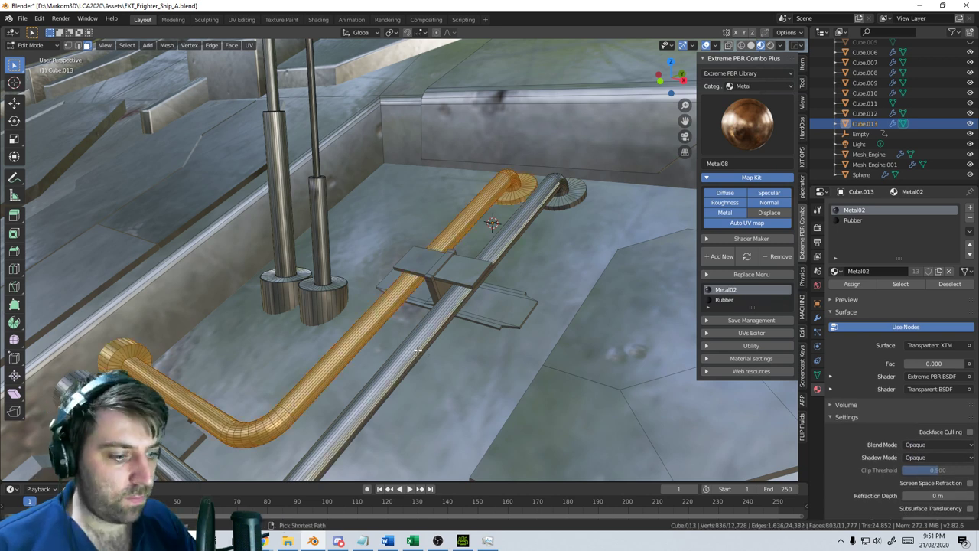
left_click(419, 350, "ctrl")
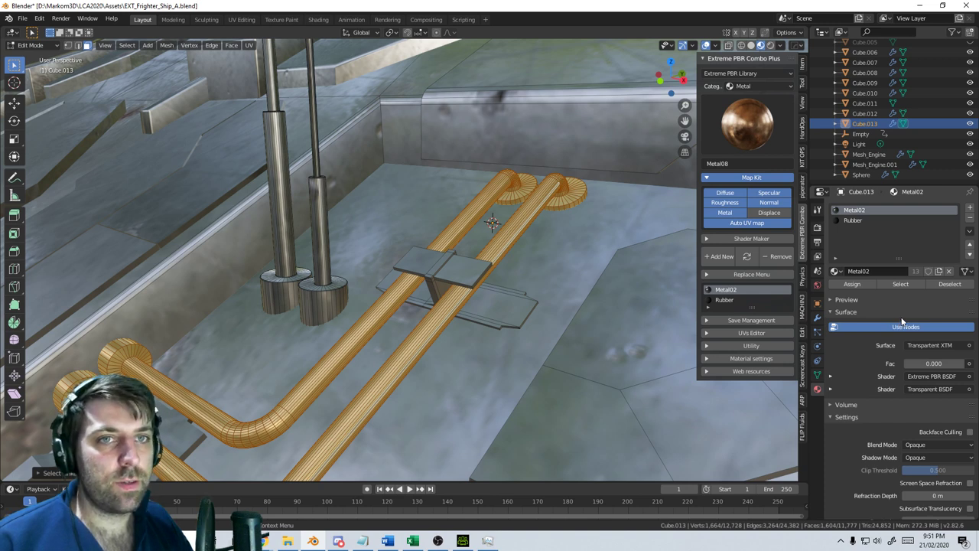
left_click(900, 221)
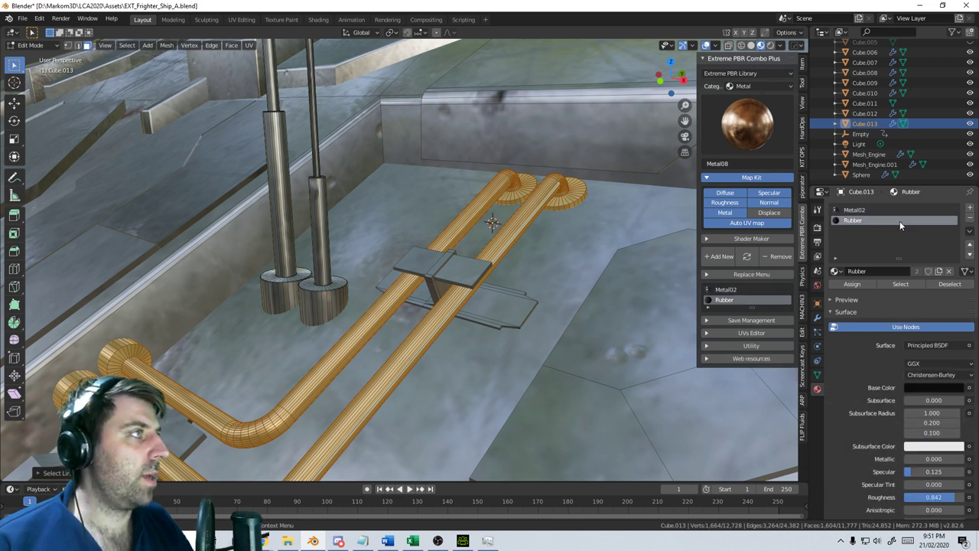
left_click(971, 209)
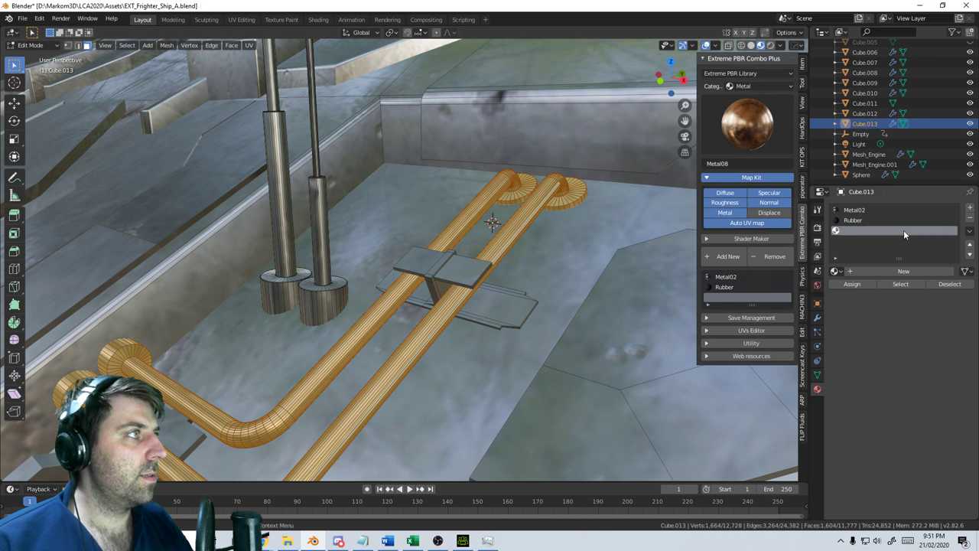
left_click(876, 211)
left_click(879, 229)
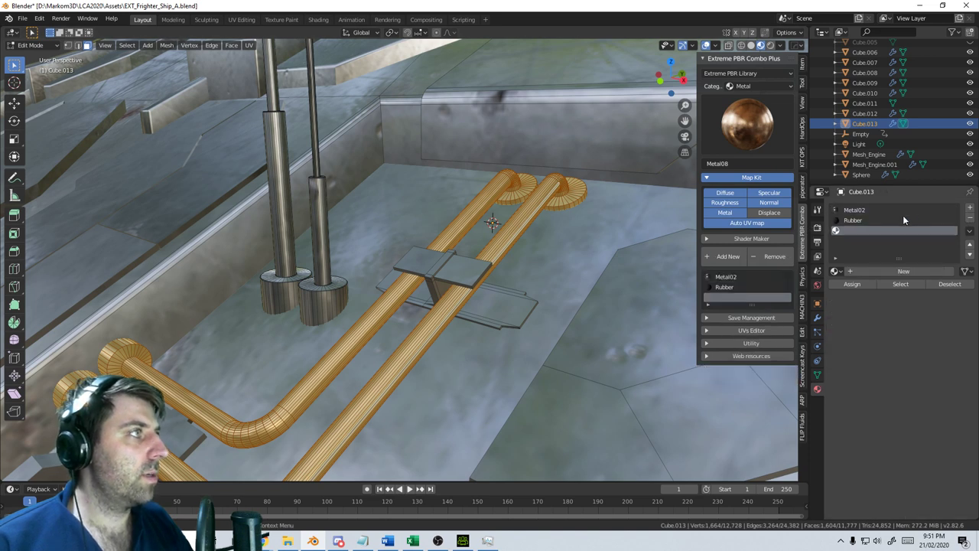
left_click(902, 220)
left_click(853, 286)
Select the four end flanges of the two front deck pipes, grow the selection once, and assign Metal02 to them
left_click(567, 200, "alt")
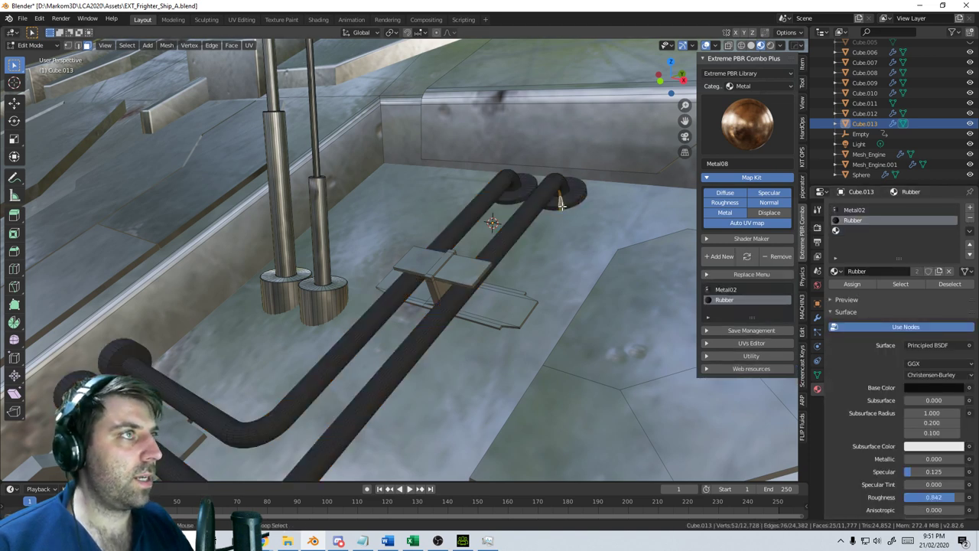
left_click(559, 208, "alt+shift")
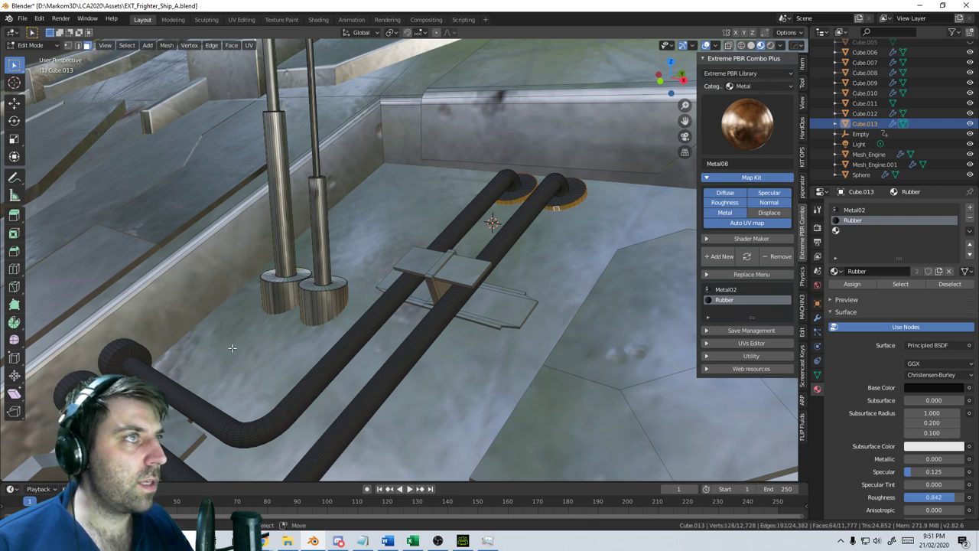
middle_click_drag(232, 349, 429, 191, "shift")
left_click(263, 235, "alt+shift")
left_click(305, 192, "alt+shift")
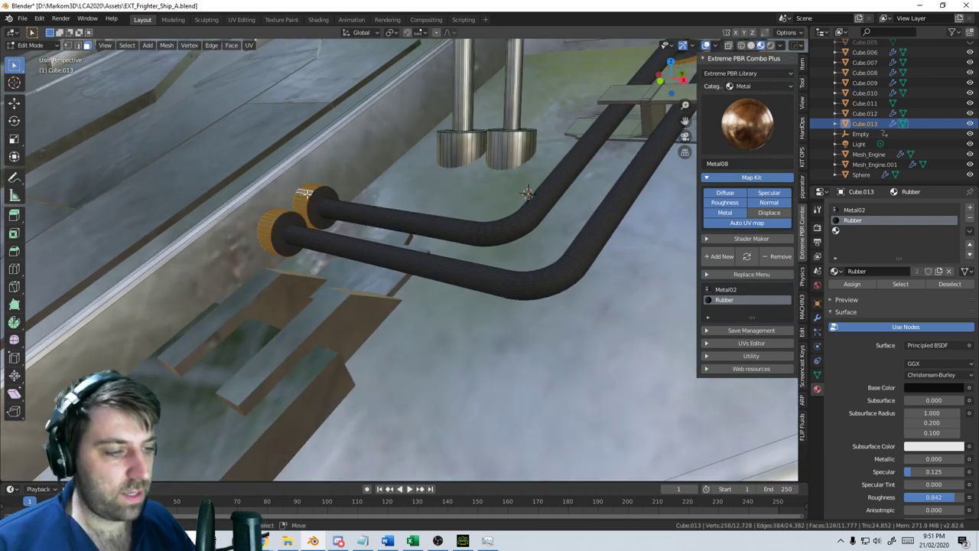
key("ctrl+KP_Add")
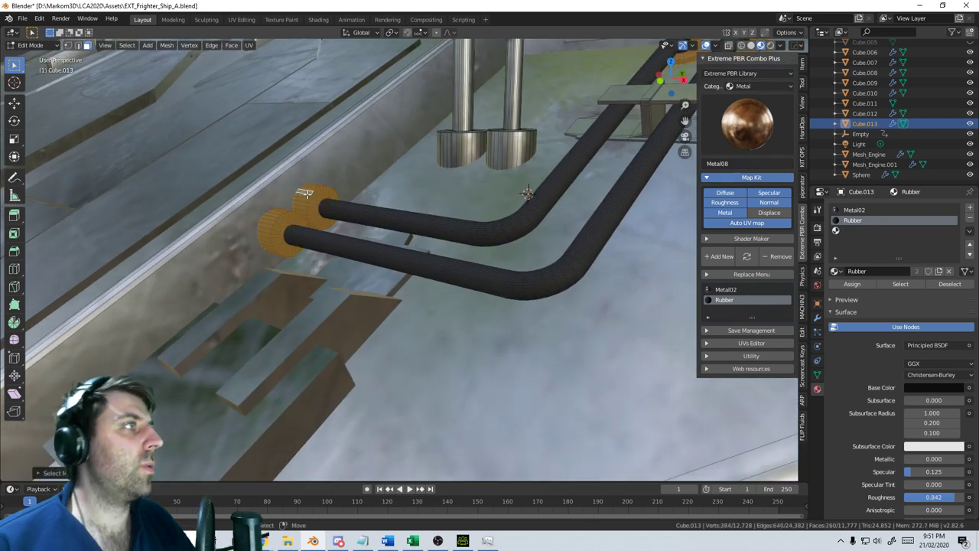
left_click(855, 209)
left_click(853, 284)
scroll(540, 288, "down", 6)
key("Tab")
middle_click_drag(539, 287, 507, 326)
scroll(517, 293, "down", 6)
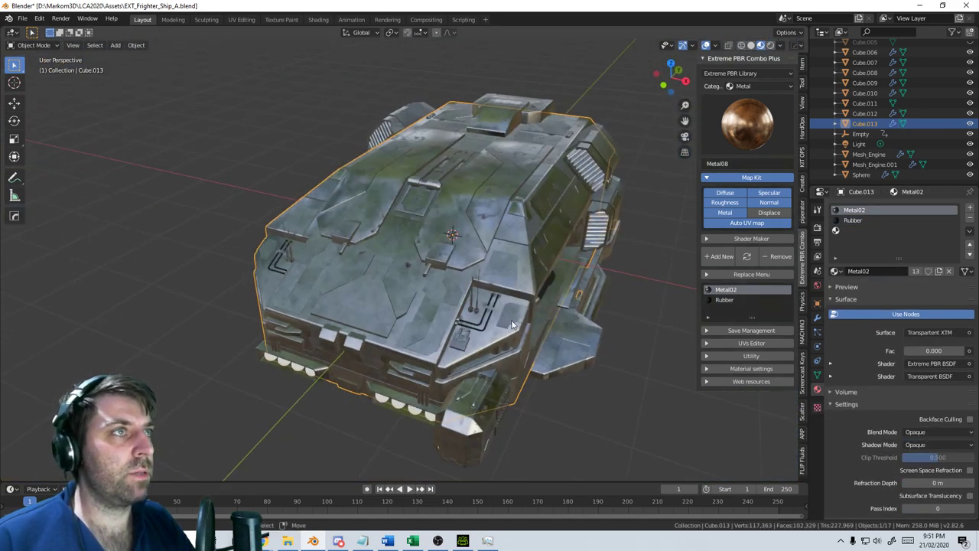
In the hull's Edit Mode, select the linked faces of the top hatch insert and of the small recessed panel behind it
scroll(507, 325, "up", 8)
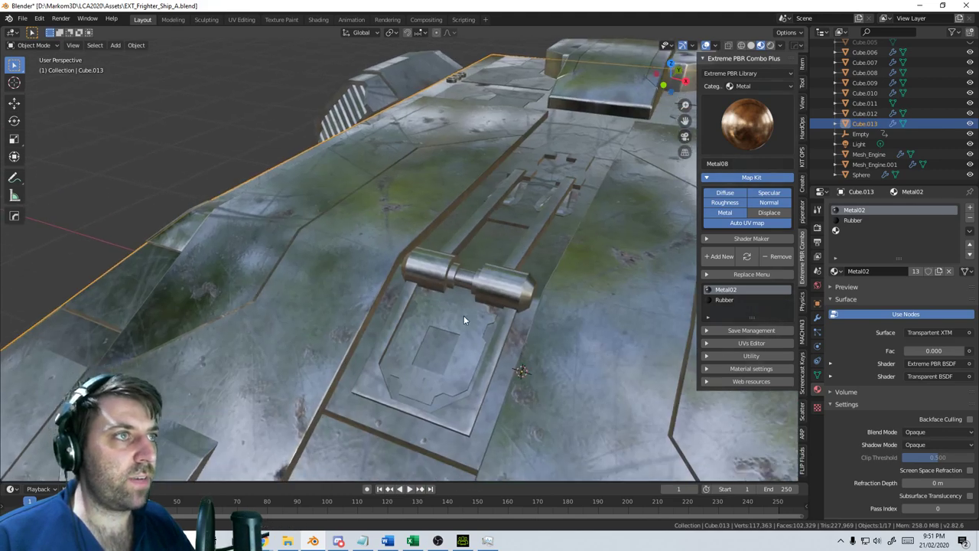
scroll(464, 315, "up", 2)
middle_click_drag(467, 338, 471, 317, "shift")
key("Tab")
left_click(471, 307)
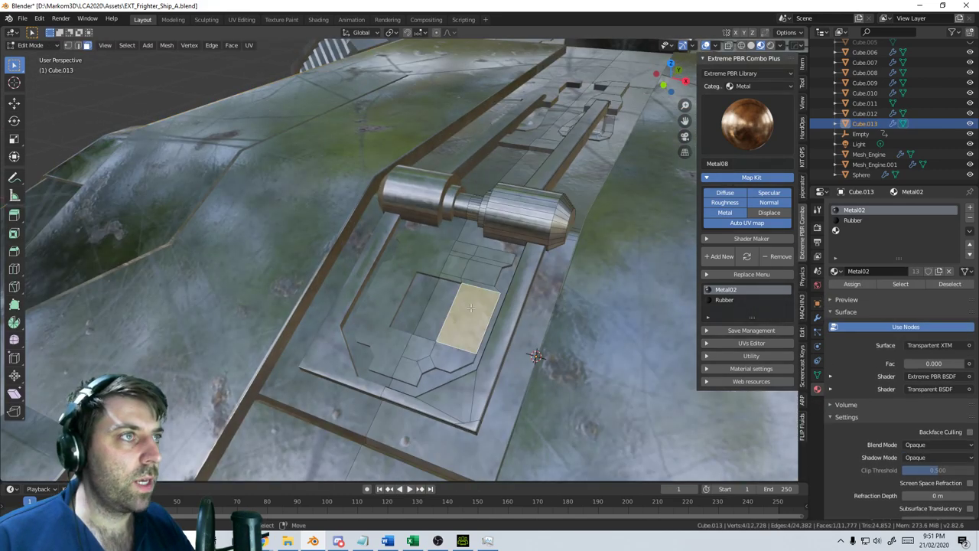
key("ctrl+l")
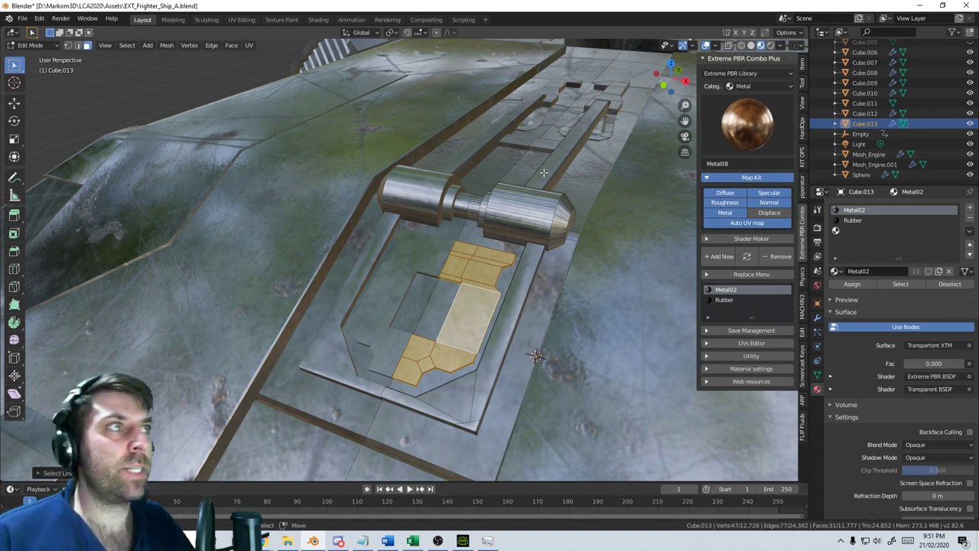
left_click(603, 133, "shift")
key("ctrl+l")
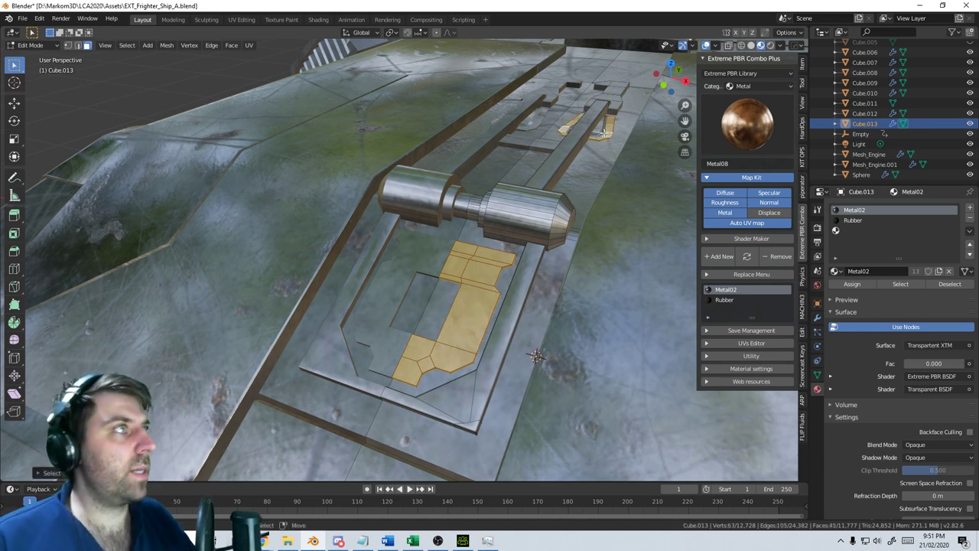
Add Battered_metal_01 from the Metal - 2 category to the hull and assign it to the selected top panel inserts
left_click(777, 88)
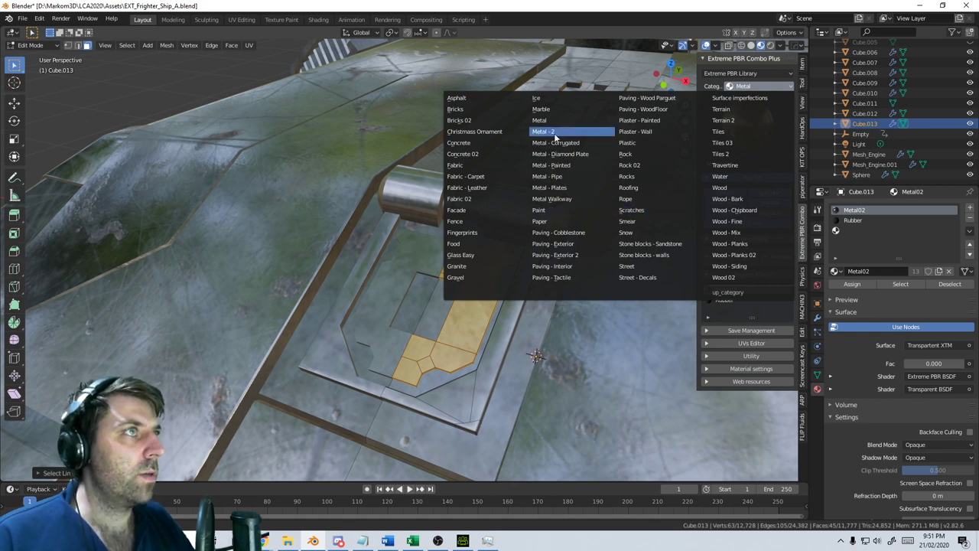
left_click(558, 131)
left_click(777, 123)
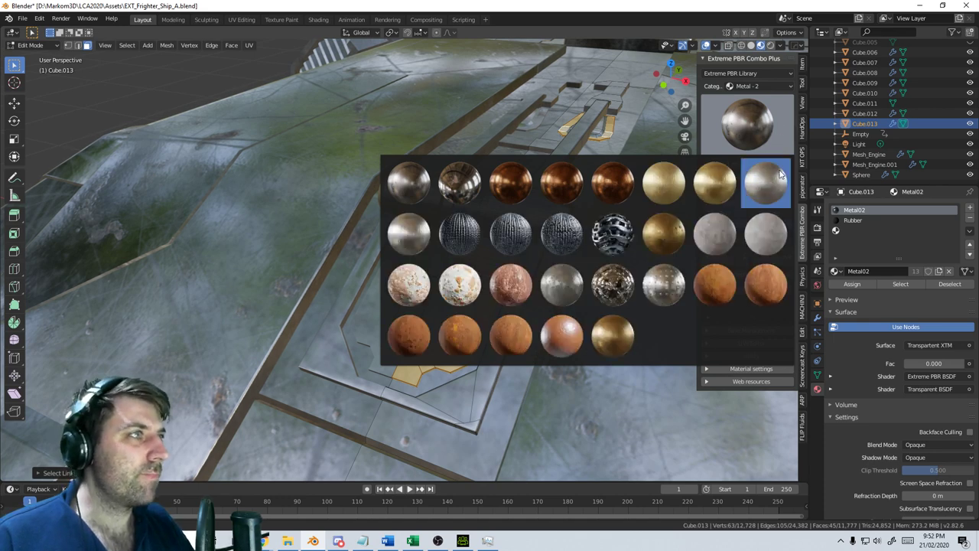
left_click(413, 187)
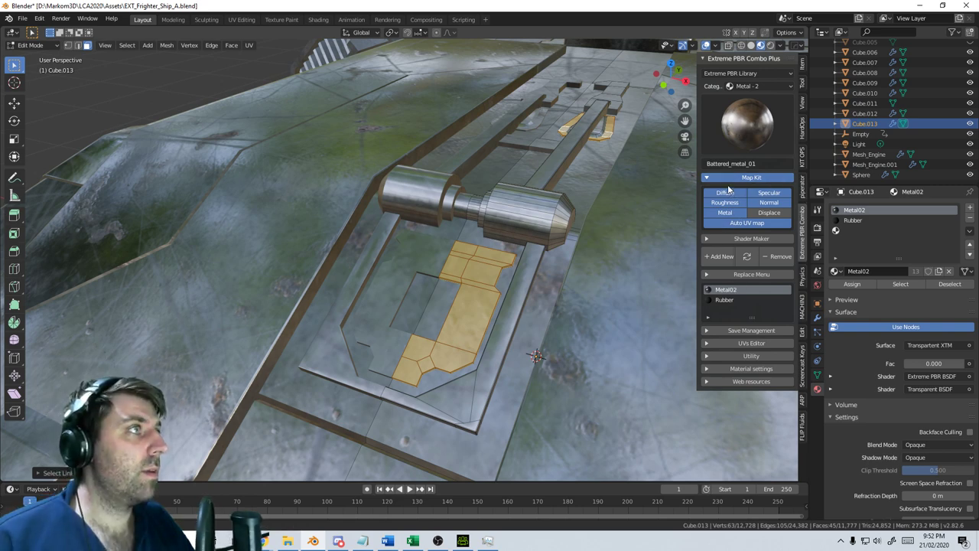
left_click(721, 256)
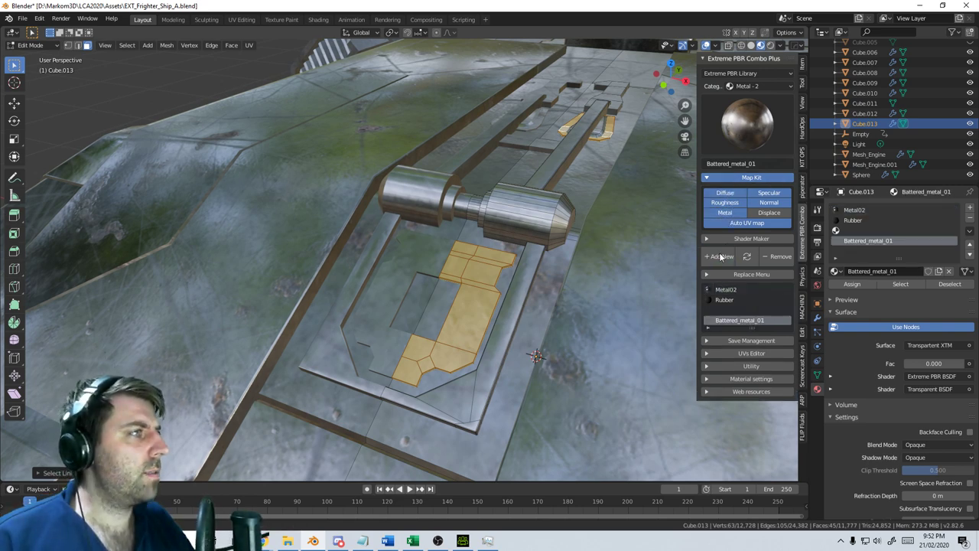
left_click(857, 283)
key("Tab")
scroll(557, 281, "down", 5)
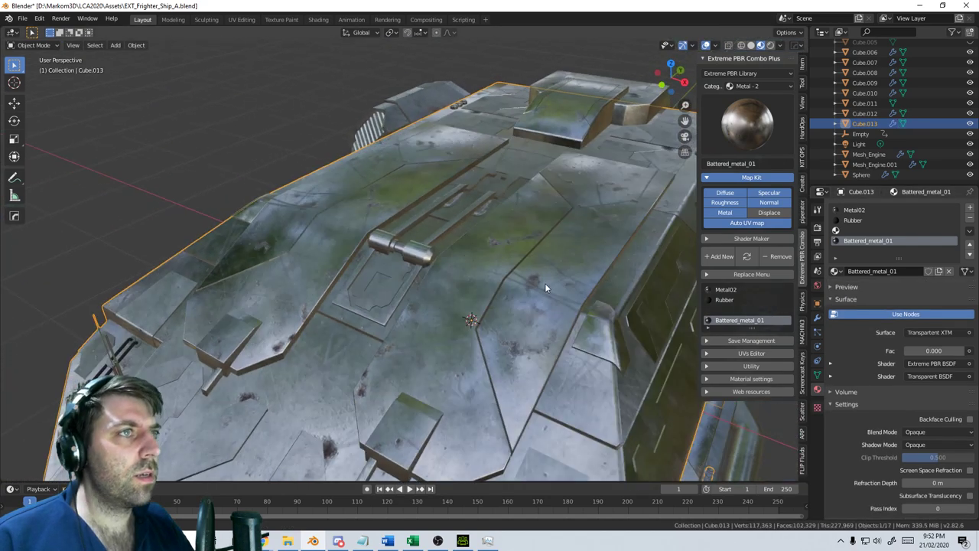
Inspect the new panel material on the hull's top and make the Metal02 slot active
mouse_move(545, 284)
middle_mouse_down()
mouse_move(505, 285)
mouse_move(558, 270)
middle_mouse_up()
scroll(517, 284, "up", 4)
scroll(504, 284, "down", 7)
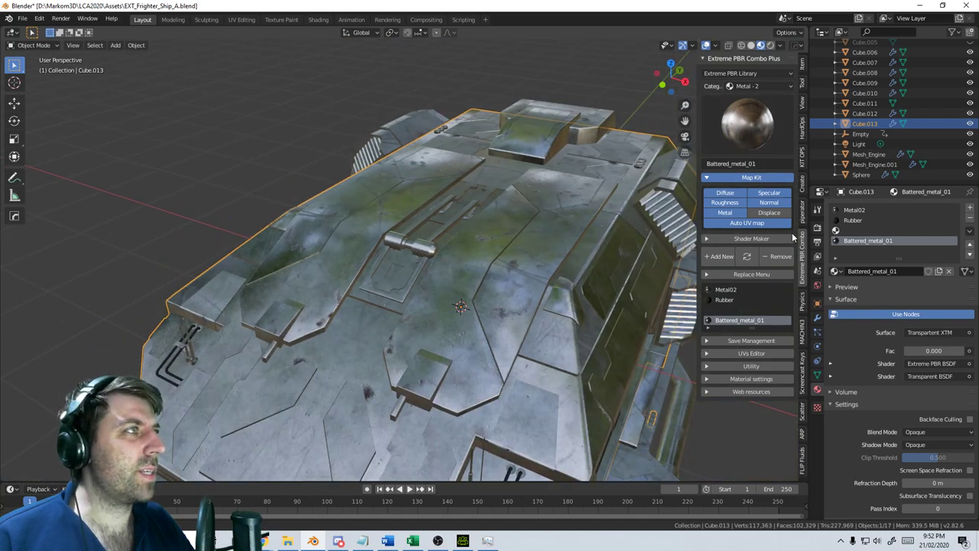
left_click(862, 211)
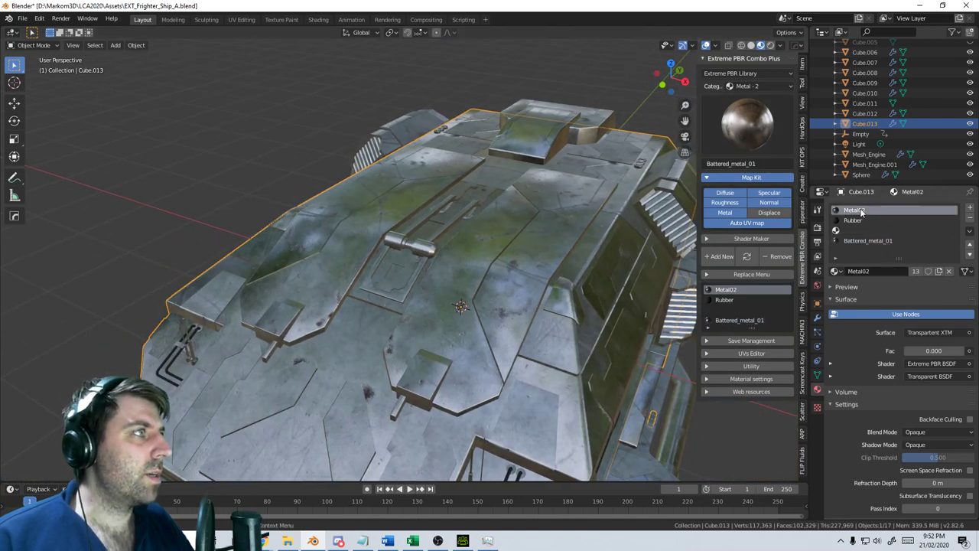
middle_click_drag(589, 260, 650, 298)
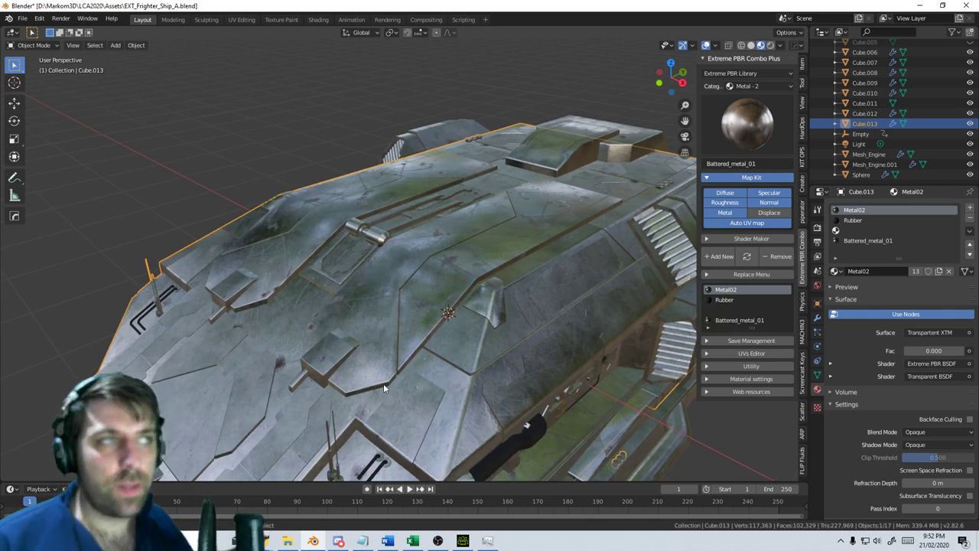
Open the side detail object containing the three short bent pipes above the engine housing in Edit Mode
middle_click_drag(384, 389, 381, 367)
middle_click_drag(458, 371, 464, 329)
middle_click_drag(515, 281, 466, 295, "shift")
scroll(470, 297, "up", 3)
middle_click_drag(504, 268, 429, 289, "shift")
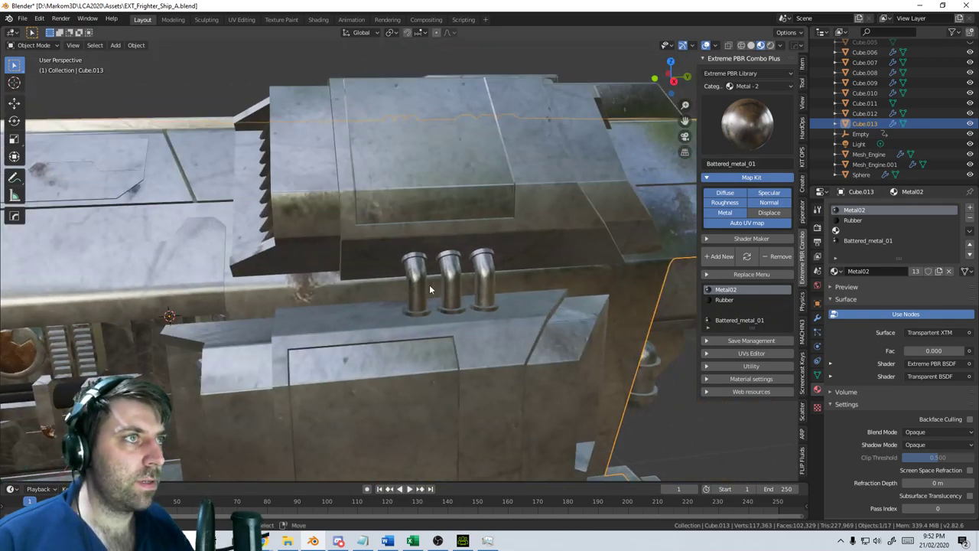
left_click(429, 285)
scroll(440, 298, "up", 3)
key("Tab")
left_click(446, 244)
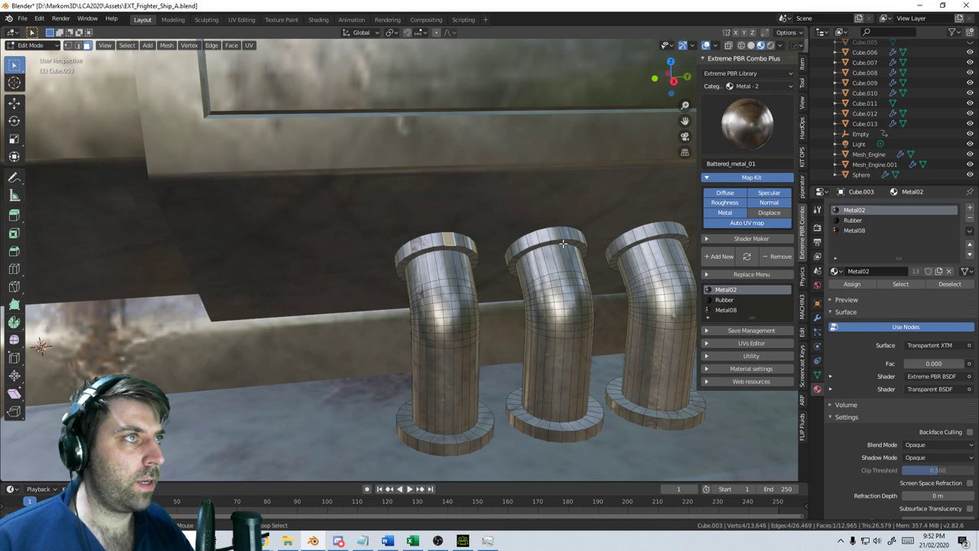
left_click(455, 239, "alt")
left_click(537, 238, "alt+shift")
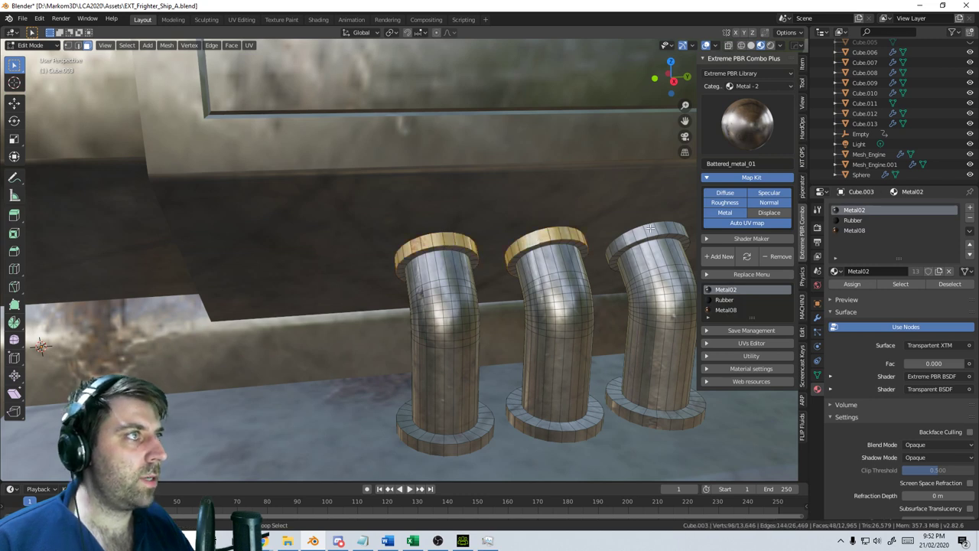
left_click(651, 228, "alt+shift")
left_click(673, 429, "alt+shift")
left_click(571, 438, "alt+shift")
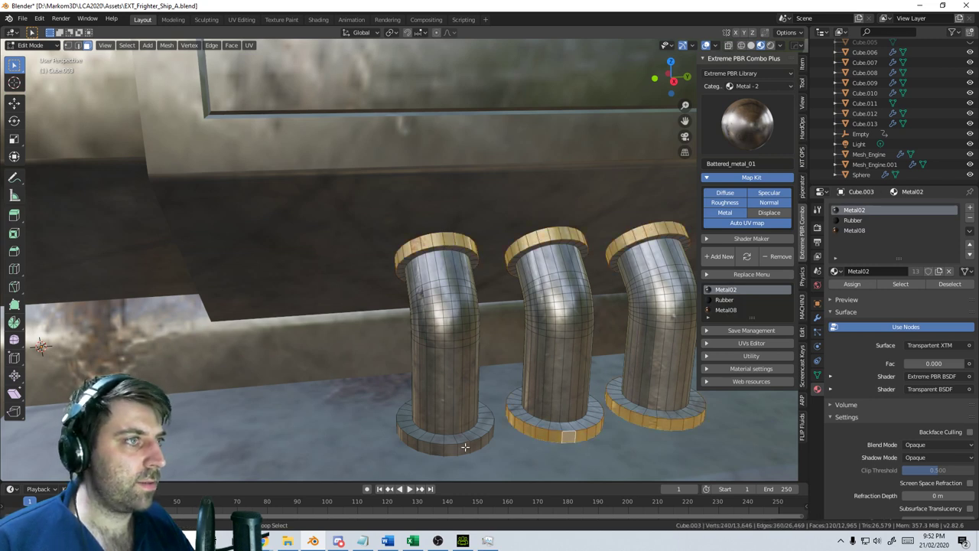
left_click(465, 447, "alt+shift")
key("ctrl+KP_Add")
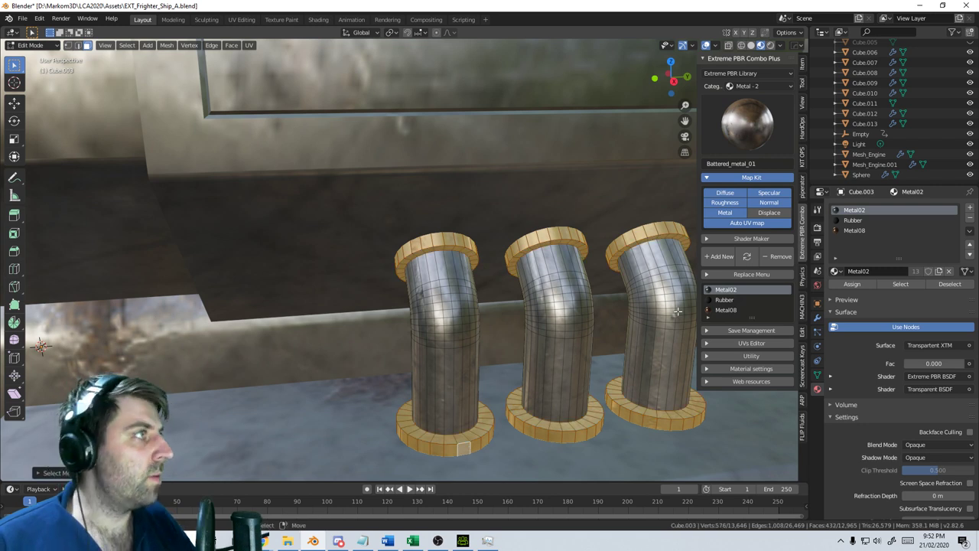
Select all three short bent pipes with their linked faces and assign Rubber to them
left_click(468, 369)
left_click(575, 364, "shift")
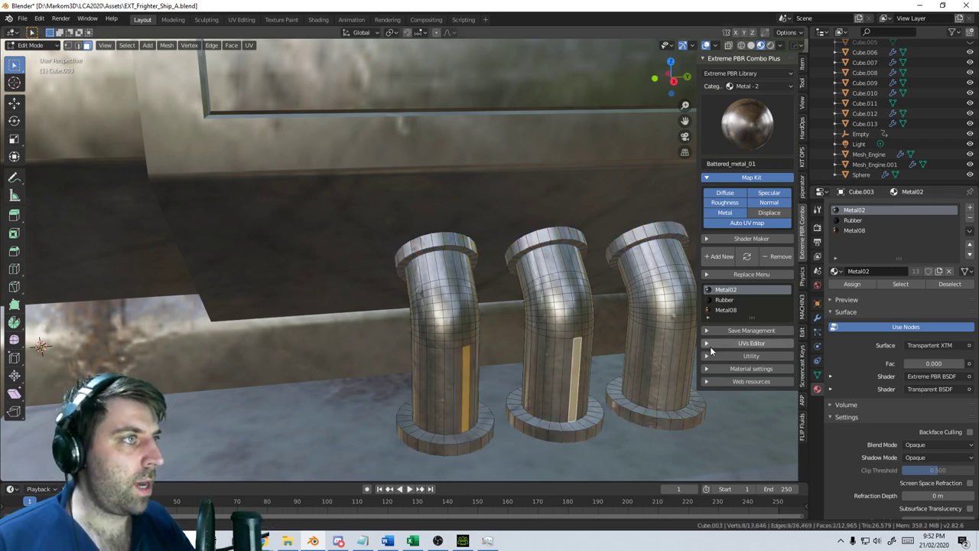
left_click(661, 354, "shift")
key("ctrl+l")
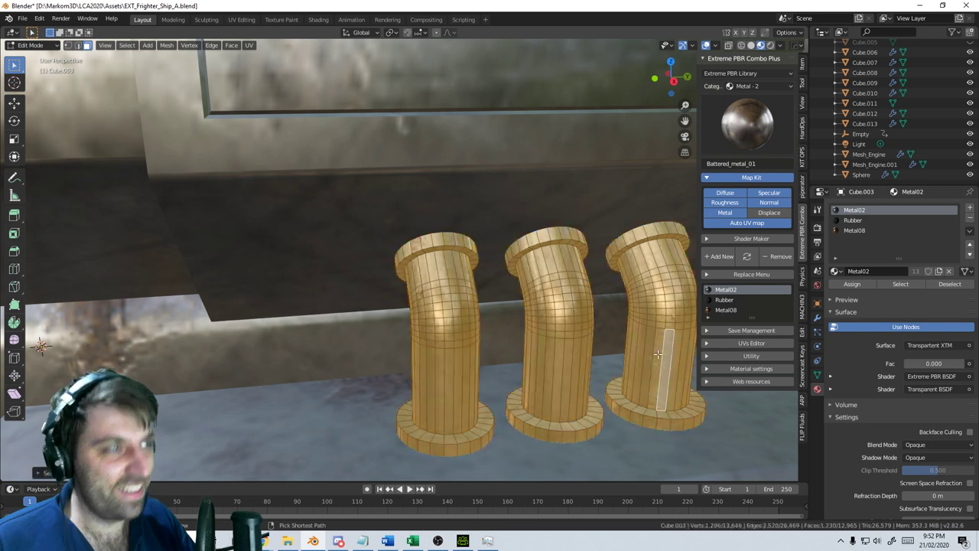
left_click(852, 220)
left_click(852, 283)
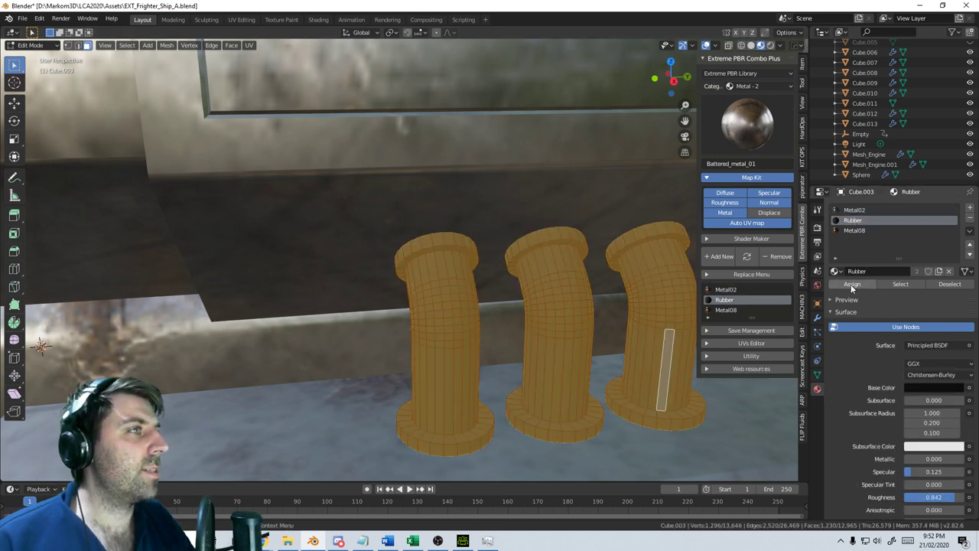
Select the upper and lower flange loops of the three bent pipes and grow the selection once
left_click(629, 243, "alt")
left_click(565, 242, "alt+shift")
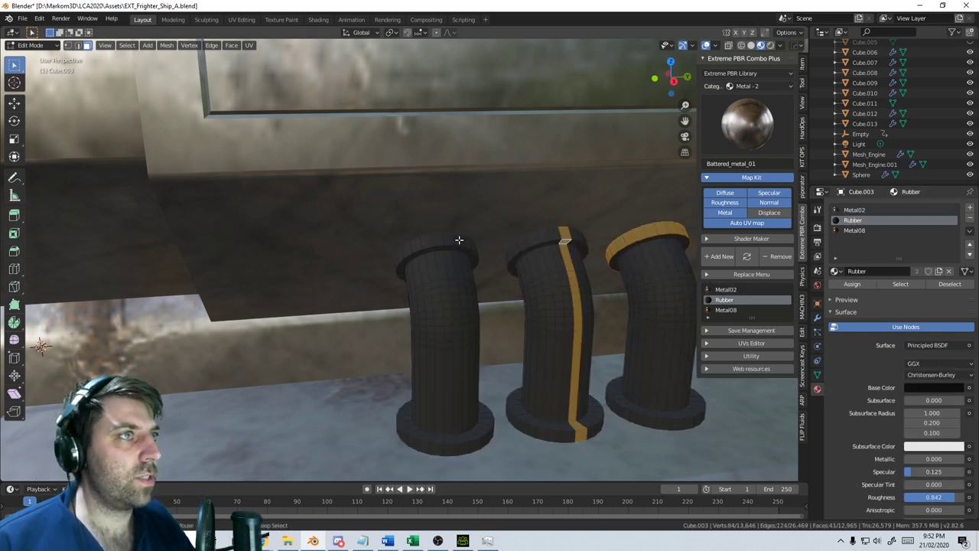
left_click(539, 240, "alt+shift")
left_click(531, 237, "alt+shift")
left_click(455, 239, "alt+shift")
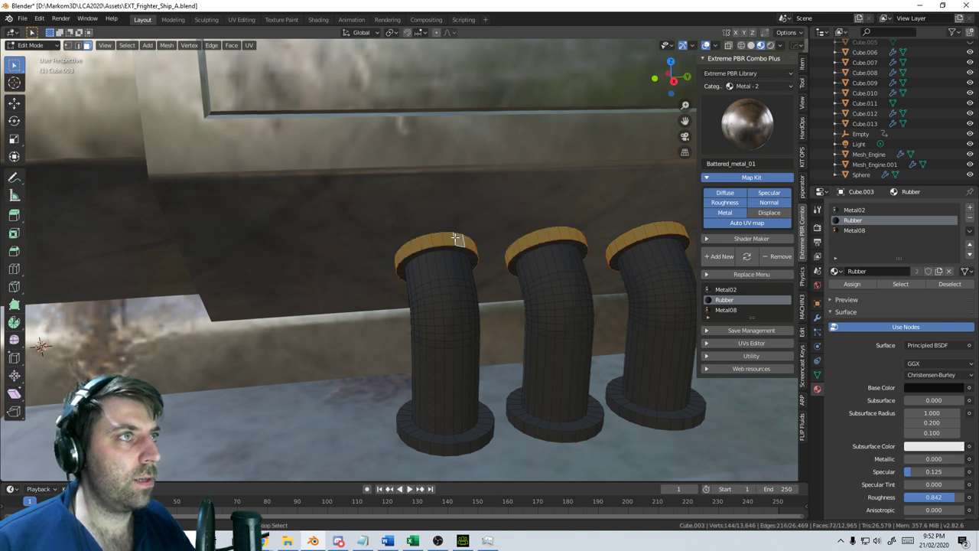
left_click(468, 448, "alt+shift")
left_click(567, 432, "alt+shift")
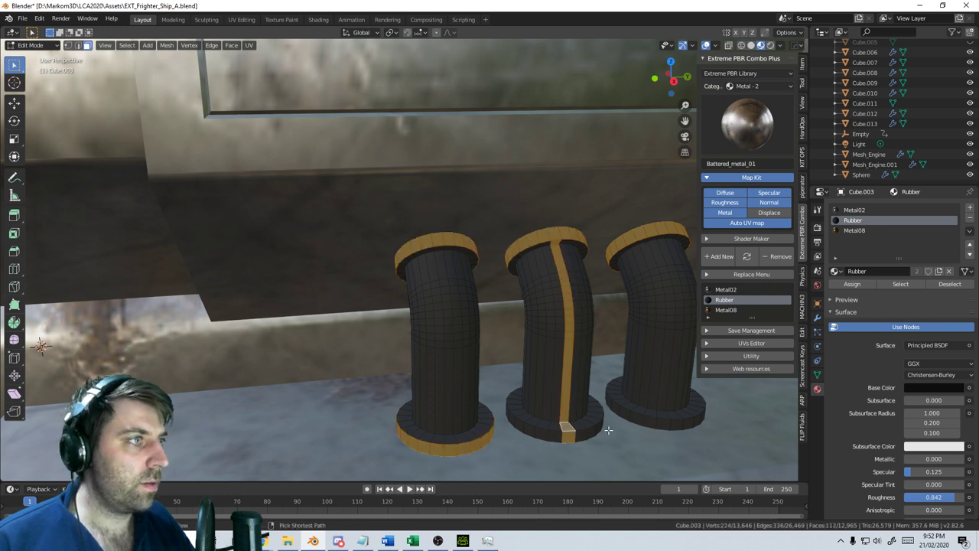
key("ctrl+z")
left_click(594, 433, "alt+shift")
left_click(683, 424, "alt+shift")
key("ctrl+KP_Add")
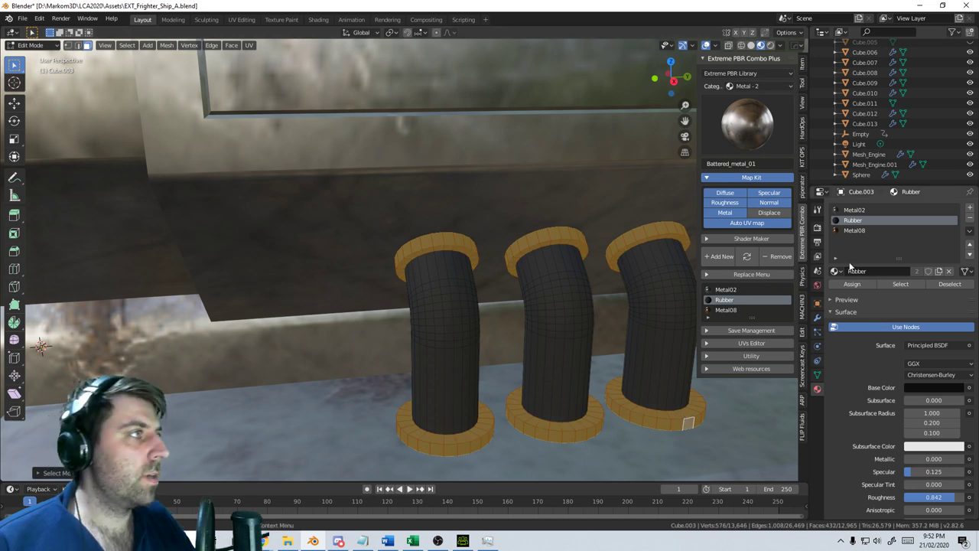
Assign Metal02 to the selected flanges of the three bent pipes and return to Object Mode
left_click(851, 283)
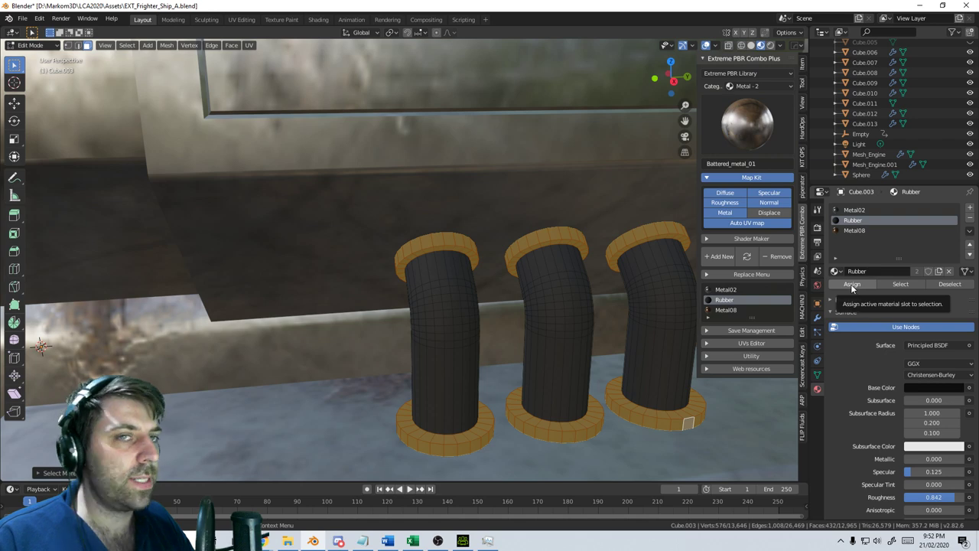
left_click(868, 210)
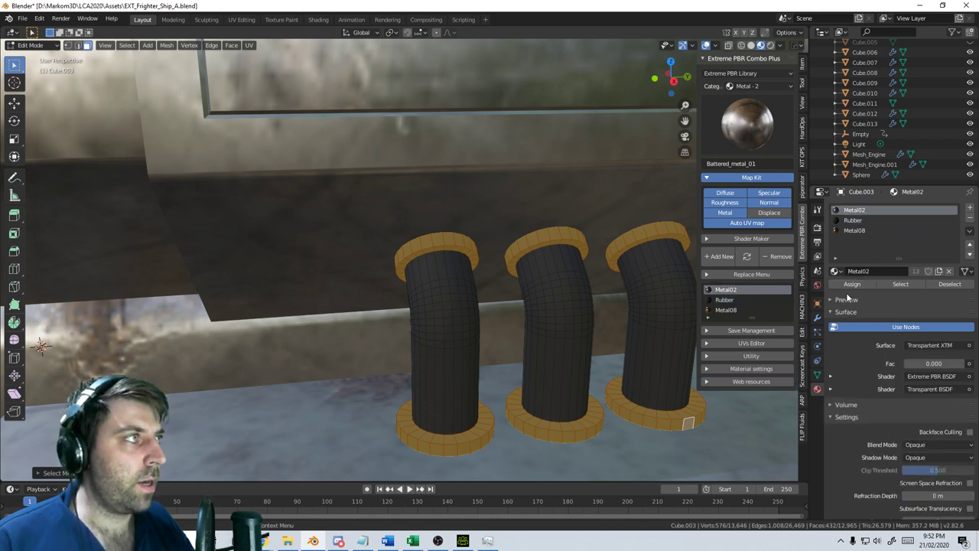
left_click(850, 284)
scroll(578, 351, "down", 7)
middle_click_drag(489, 351, 521, 326)
scroll(504, 350, "down", 4)
key("Tab")
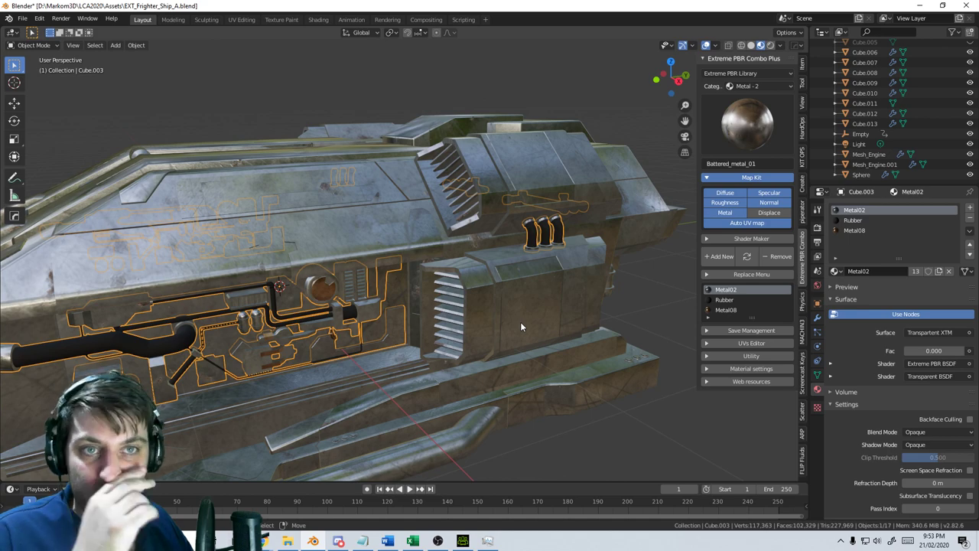
Select the capsule-shaped tank at the ship's rear corner and check its mesh briefly in Edit Mode
middle_click_drag(520, 326, 335, 285)
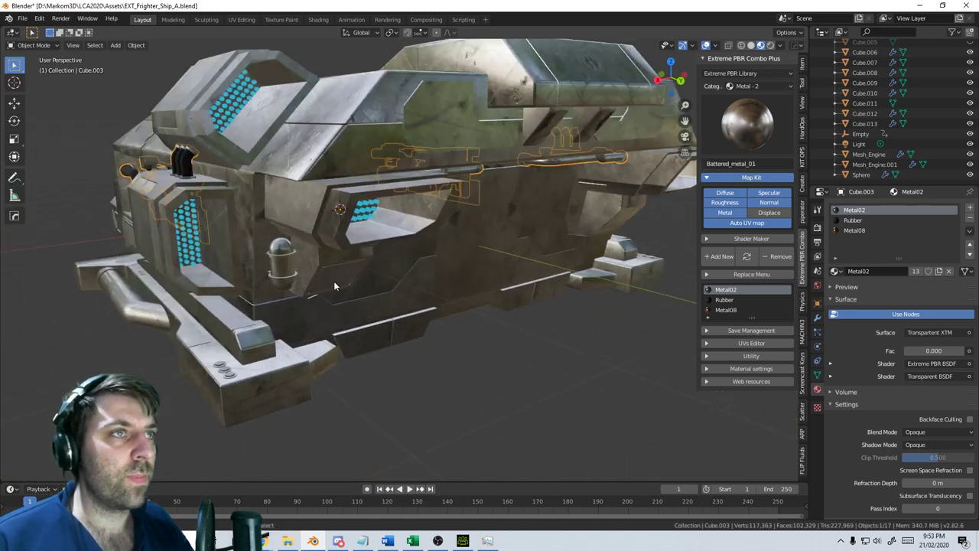
scroll(333, 285, "up", 5)
left_click(375, 265)
key("Tab")
scroll(371, 263, "up", 2)
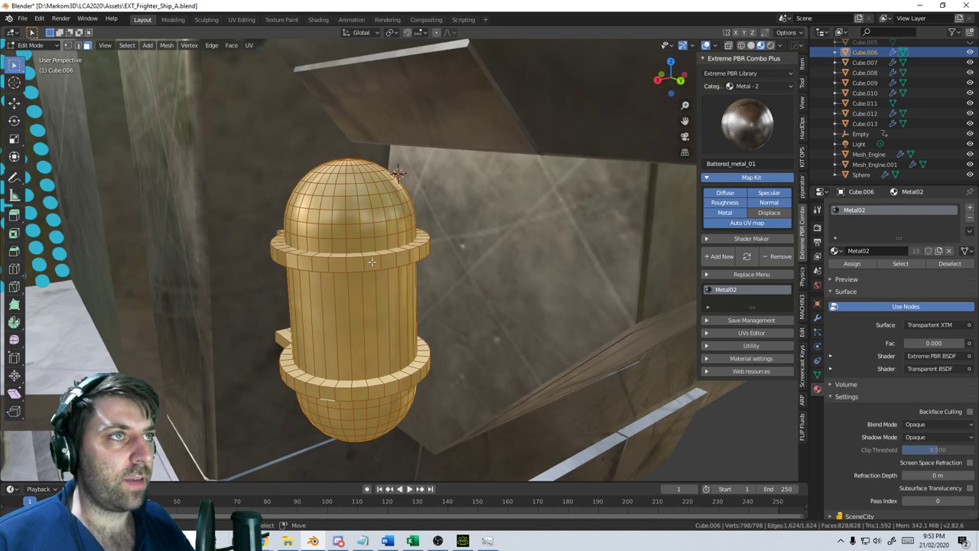
key("Tab")
scroll(379, 275, "down", 8)
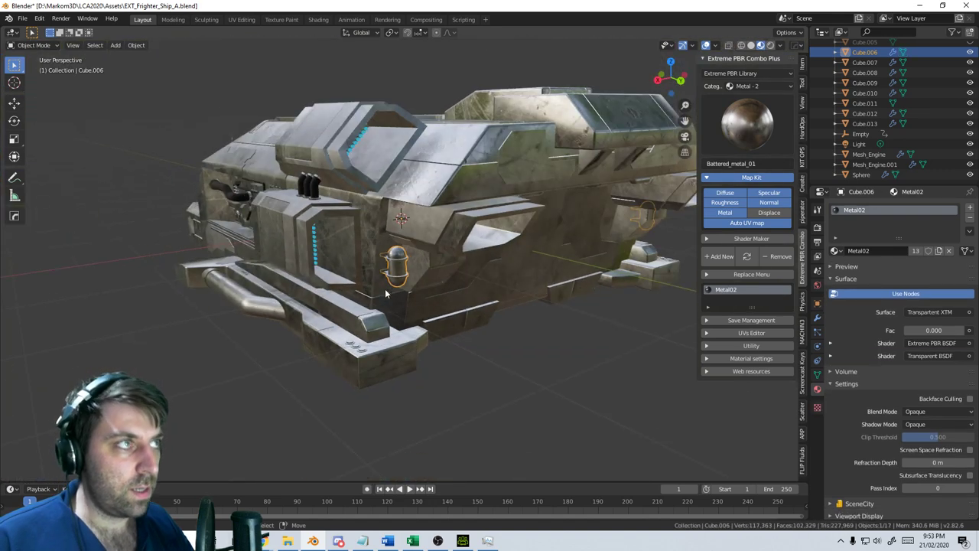
Unwrap the capsule tank's whole mesh with Smart UV Project at its default settings
key("Tab")
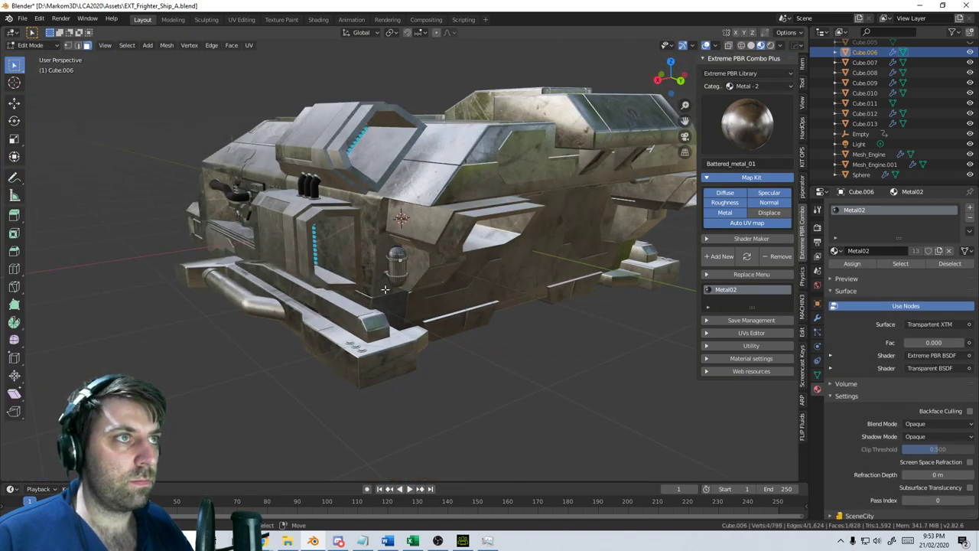
key("a")
key("u")
left_click(385, 290)
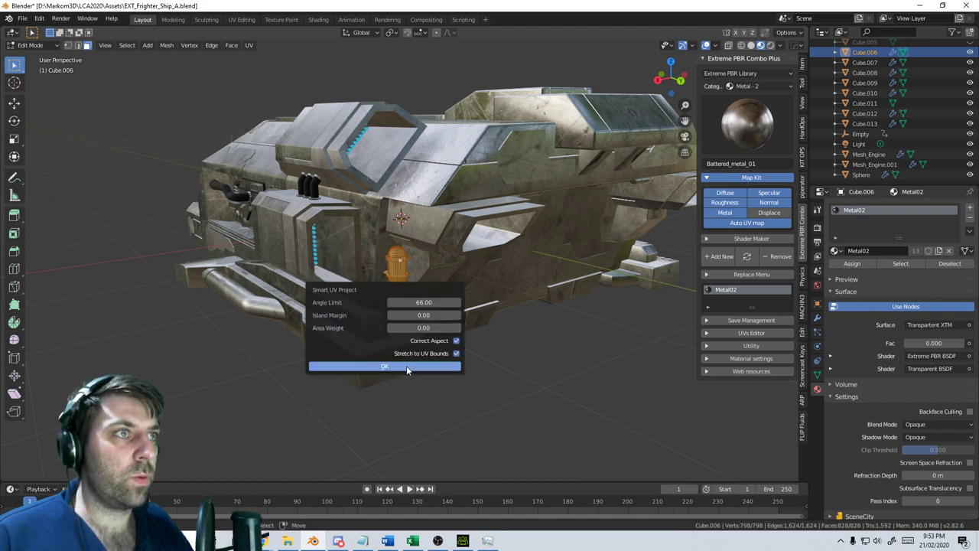
left_click(407, 366)
Select both clamp rings of the tank with their linked faces and switch the tank's base material to Metal08
scroll(407, 317, "up", 7)
left_click(371, 264)
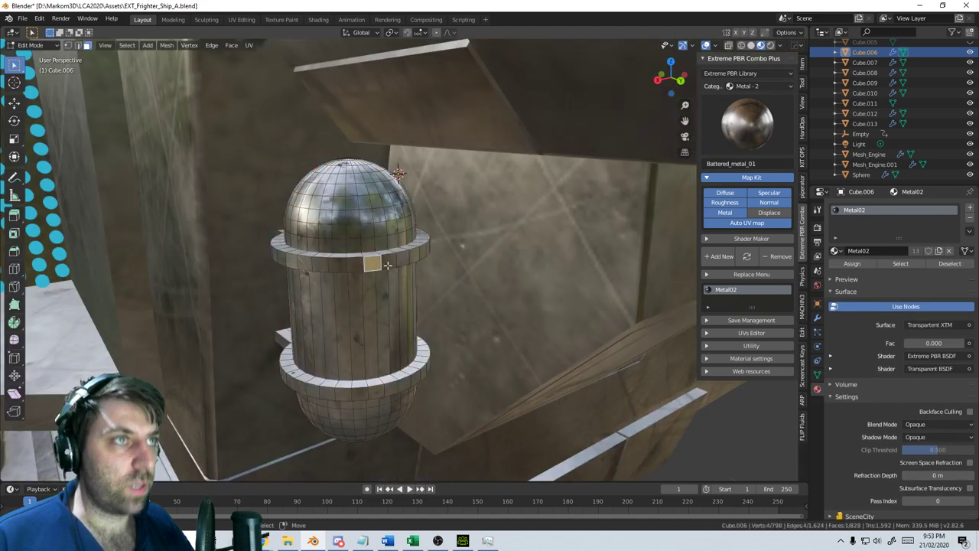
key("ctrl+l")
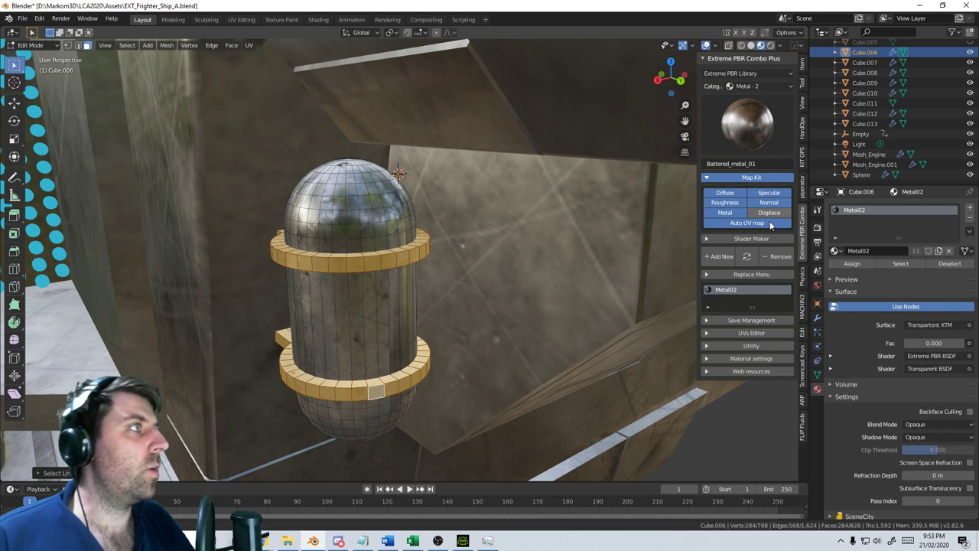
left_click(836, 251)
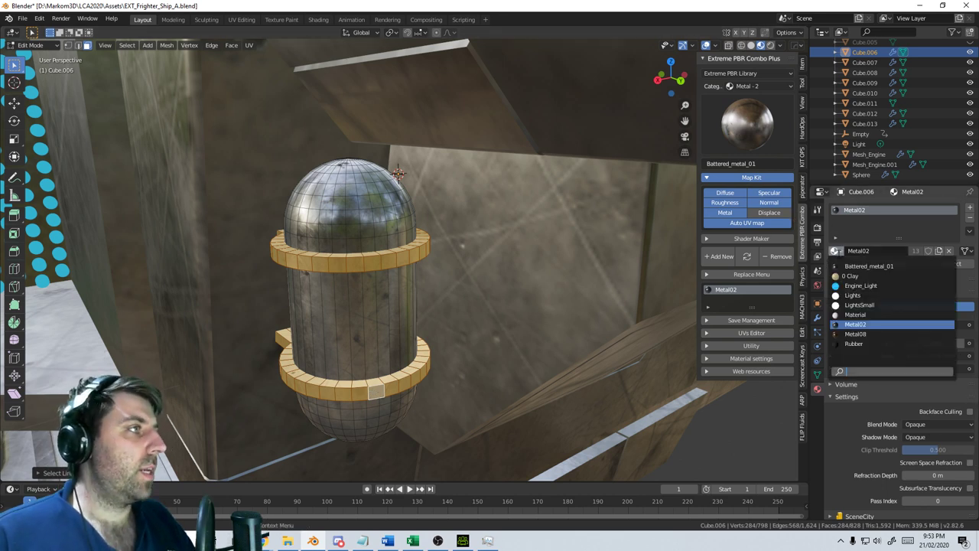
left_click(855, 334)
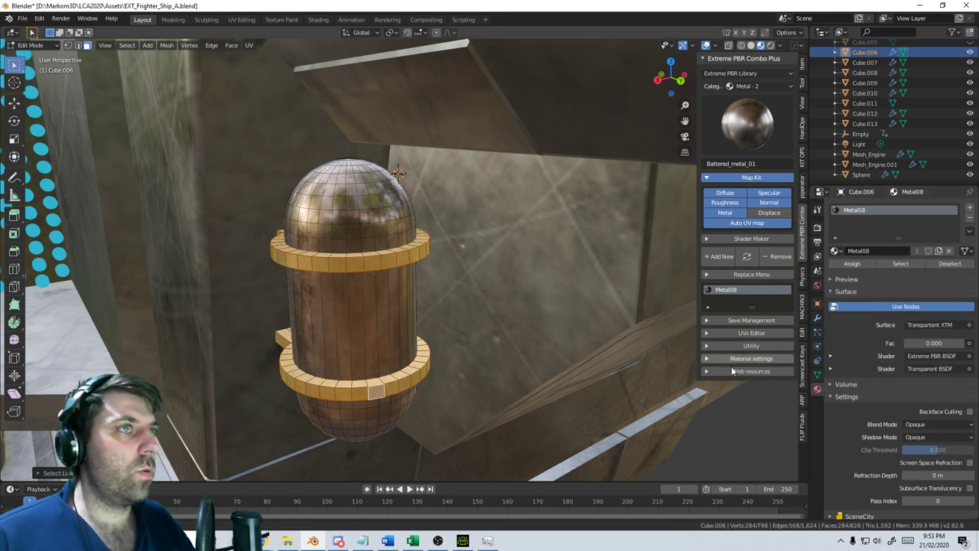
Add a second material slot with Metal02, assign it to the tank's clamp rings, and return to Object Mode
left_click(970, 207)
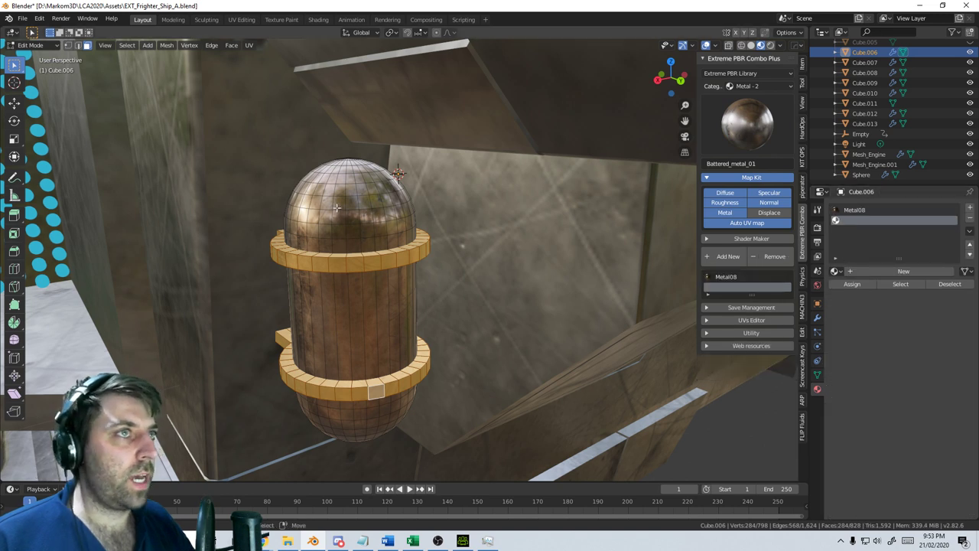
left_click(835, 272)
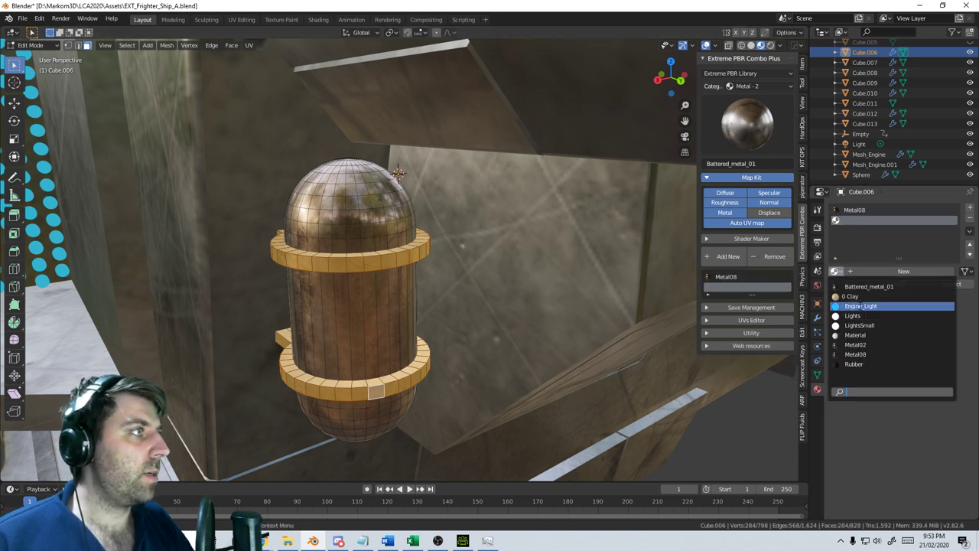
left_click(864, 352)
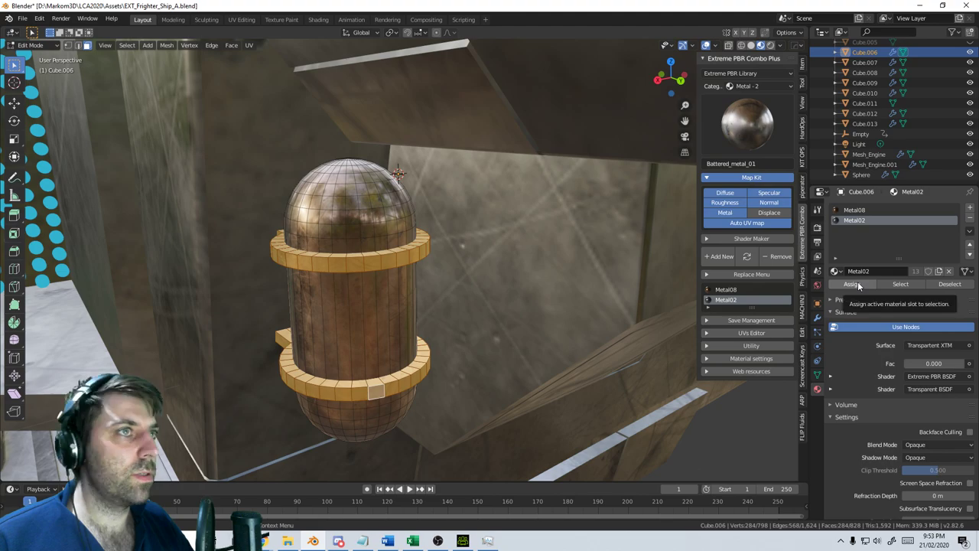
left_click(857, 283)
scroll(330, 312, "down", 9)
key("Tab")
Open the lower side engine's mesh and select the raised rectangular block on its outer face with linked faces
middle_click_drag(330, 313, 414, 300)
left_click(460, 283)
scroll(460, 284, "up", 2)
key("Tab")
left_click(414, 300)
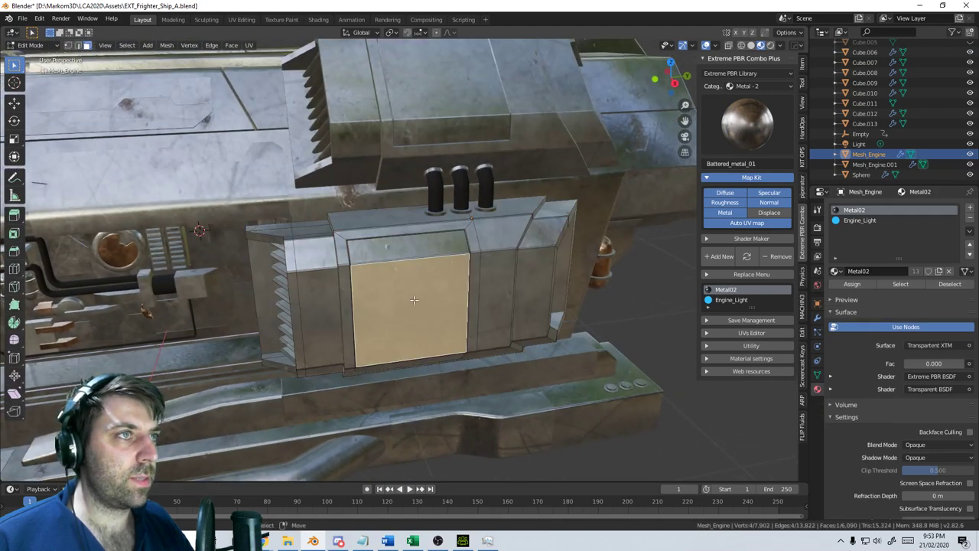
key("ctrl+l")
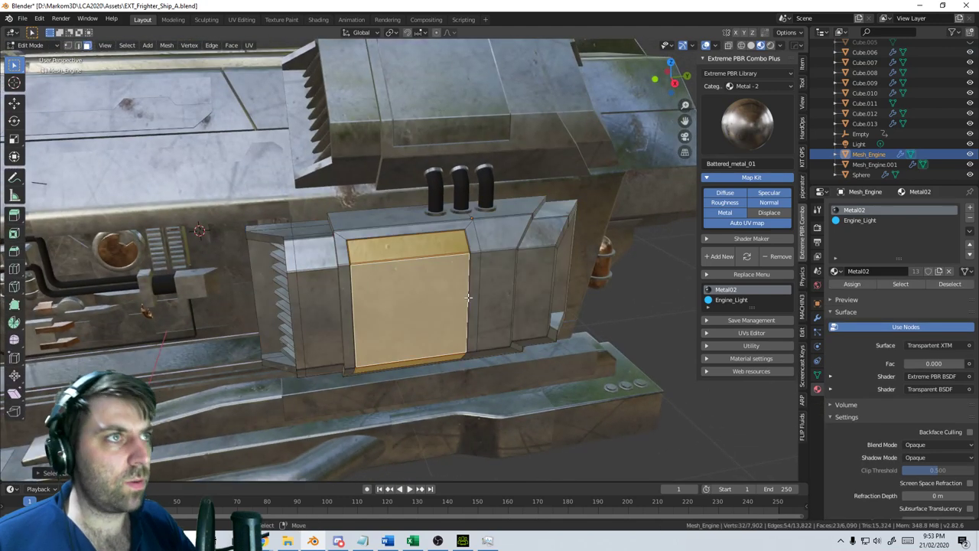
Add a Metal08 slot to the engine, assign it to the selected block, and return to Object Mode
left_click(970, 207)
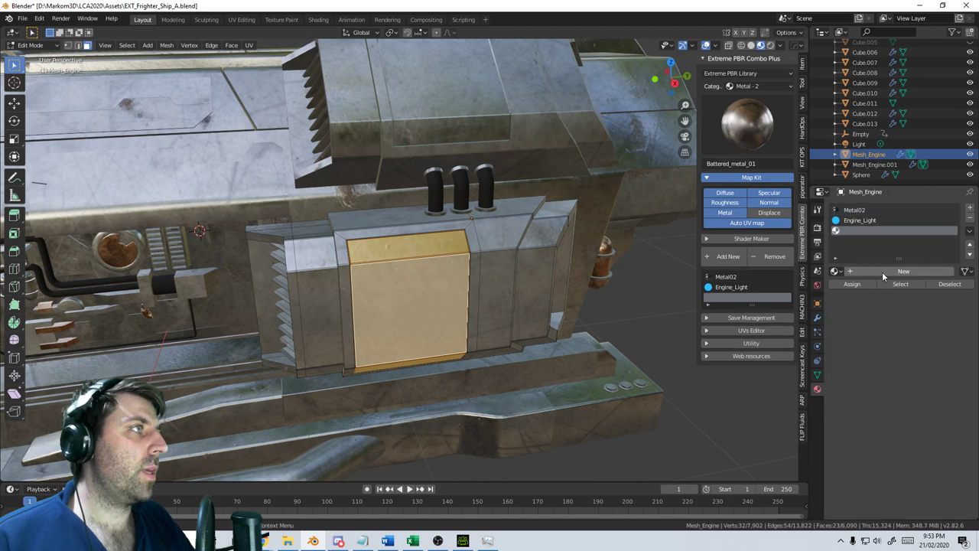
left_click(838, 272)
left_click(872, 350)
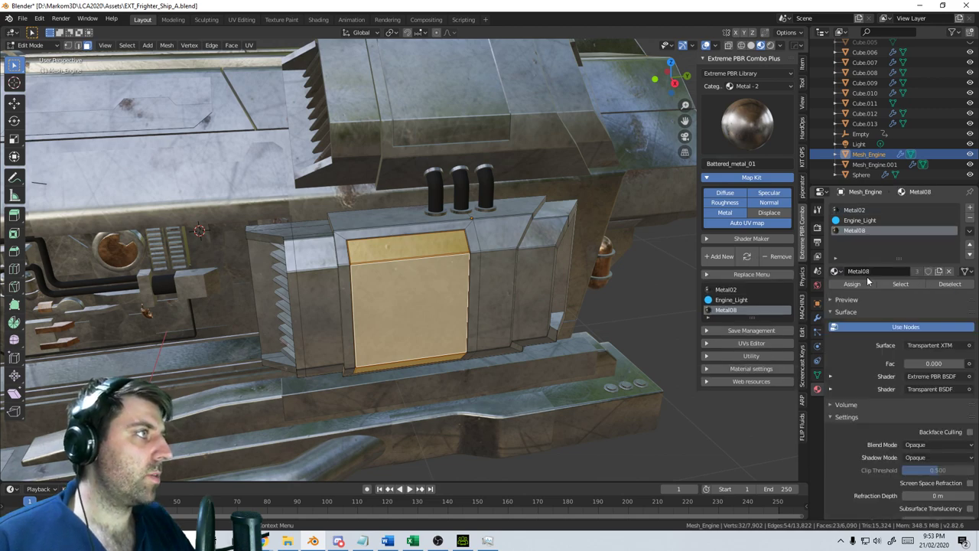
left_click(856, 285)
key("Tab")
Open the main hull's mesh and select the three small round caps near its upper edge with their linked faces
scroll(513, 228, "down", 3)
middle_click_drag(513, 230, 570, 277)
middle_click_drag(497, 185, 454, 262, "shift")
scroll(476, 227, "up", 3)
scroll(454, 264, "up", 3)
key("Tab")
key("Tab")
left_click(440, 200)
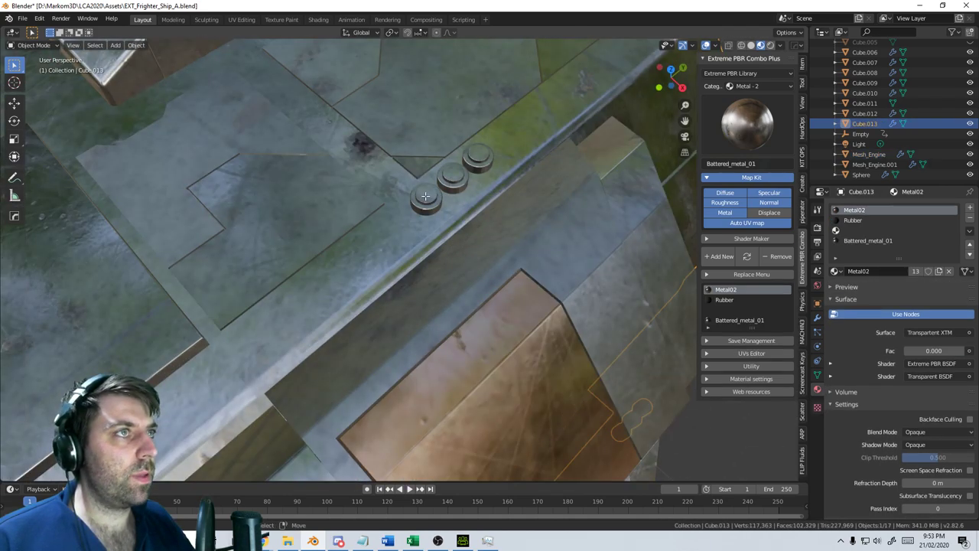
key("Tab")
left_click(426, 195)
left_click(454, 175, "shift")
left_click(479, 158, "shift")
key("ctrl+l")
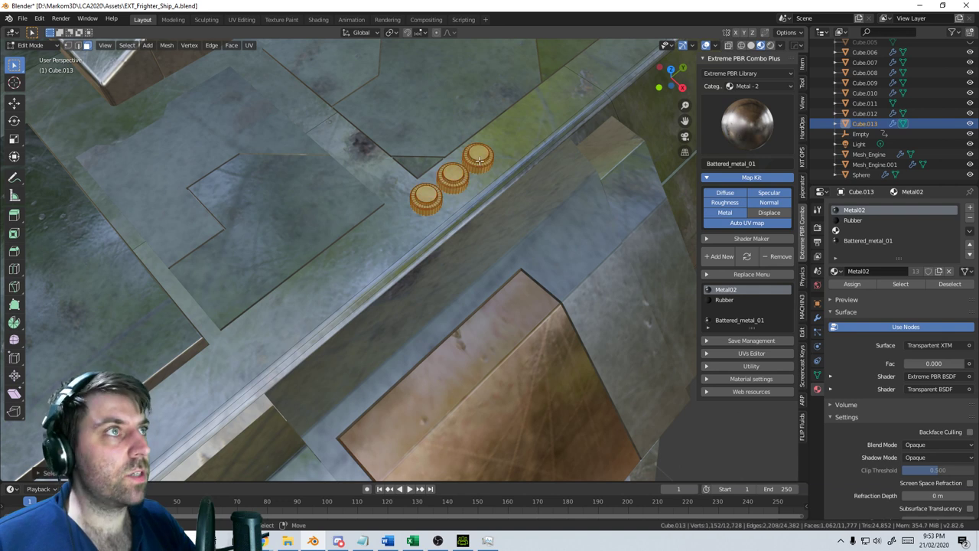
Add a Metal08 slot to the hull, assign it to the three round caps, and return to Object Mode
left_click(971, 208)
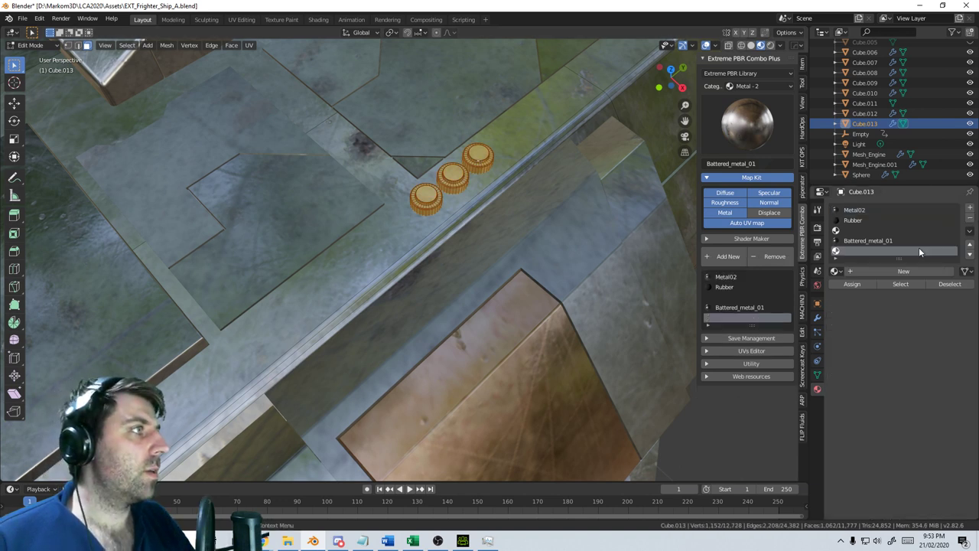
left_click(836, 271)
left_click(866, 354)
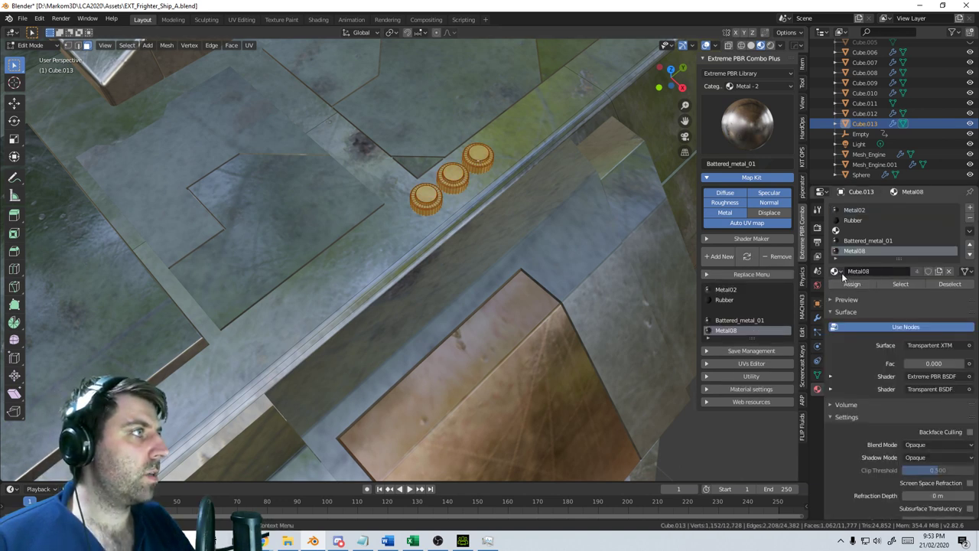
left_click(851, 283)
scroll(485, 336, "down", 7)
key("Tab")
Open the mesh of the boxy pod at the ship's front corner and try selecting its recessed side panel
middle_click_drag(485, 336, 505, 286)
scroll(469, 291, "down", 4)
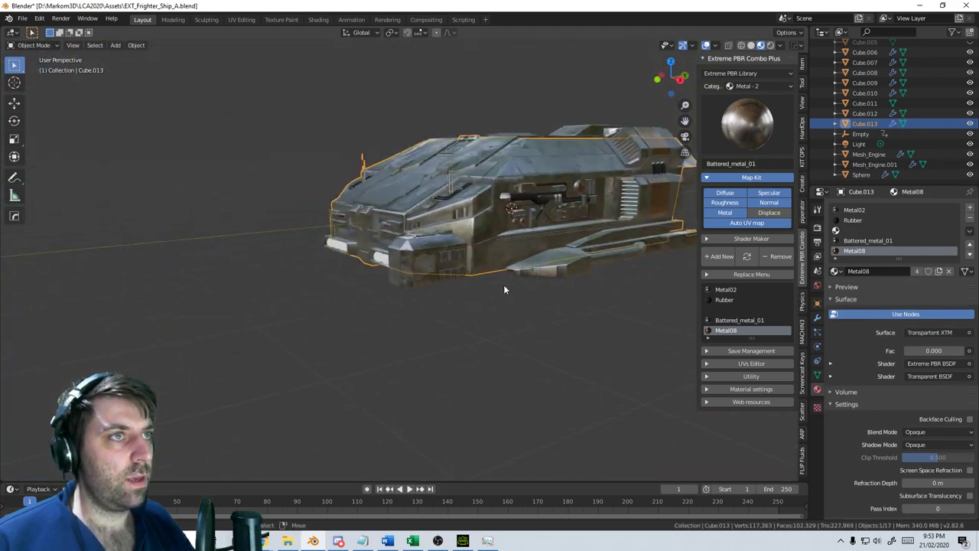
scroll(485, 286, "up", 6)
scroll(498, 275, "up", 2)
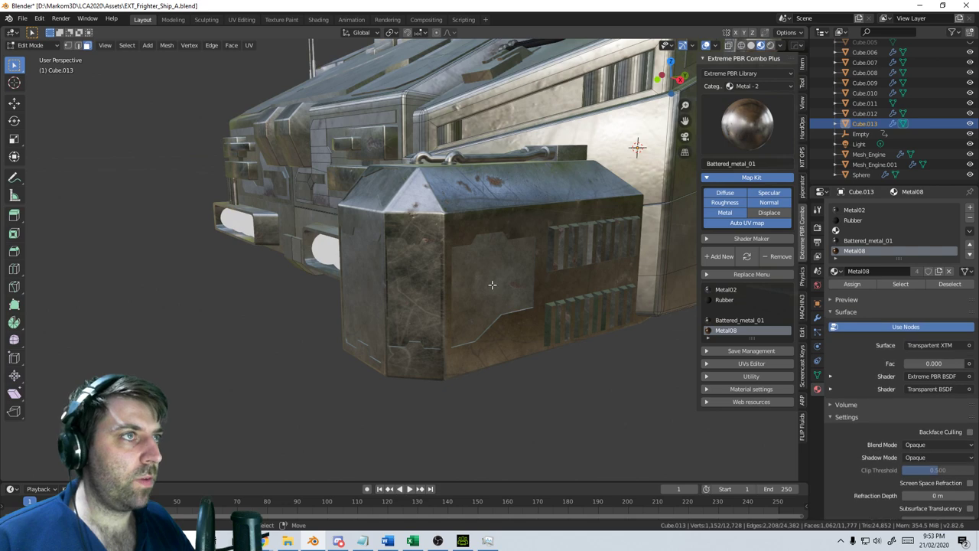
left_click(492, 284)
key("Tab")
scroll(496, 290, "up", 4)
left_click(548, 284)
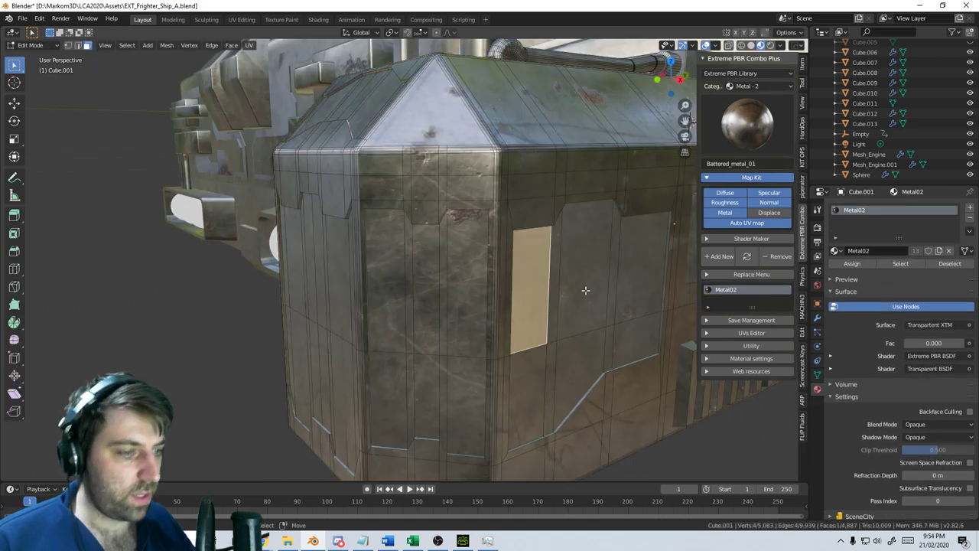
left_click(586, 290, "ctrl")
Select the recessed insert faces on the pod's outer side and adjoining angled corner in the right orthographic view
key("KP_3")
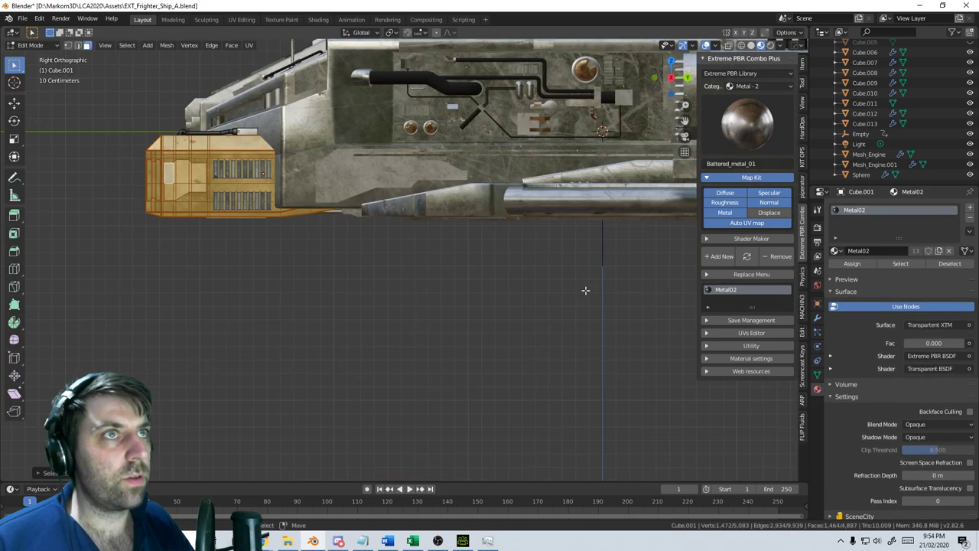
middle_click_drag(259, 220, 481, 274)
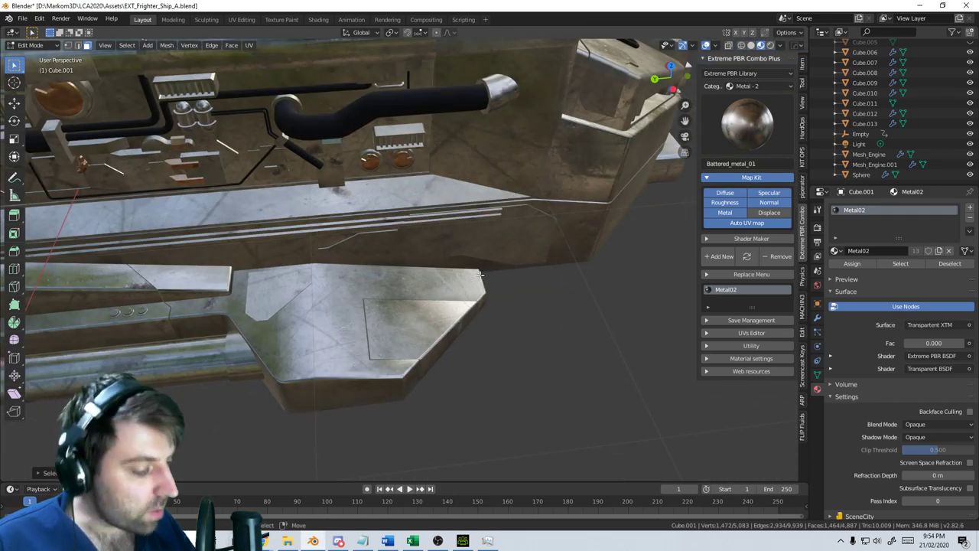
key("KP_3")
scroll(365, 295, "up", 10)
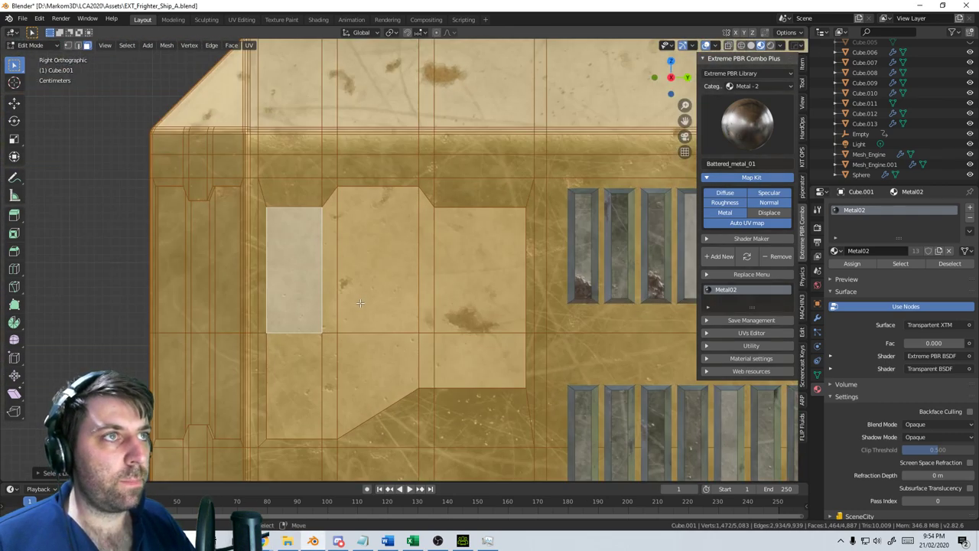
left_click(366, 242)
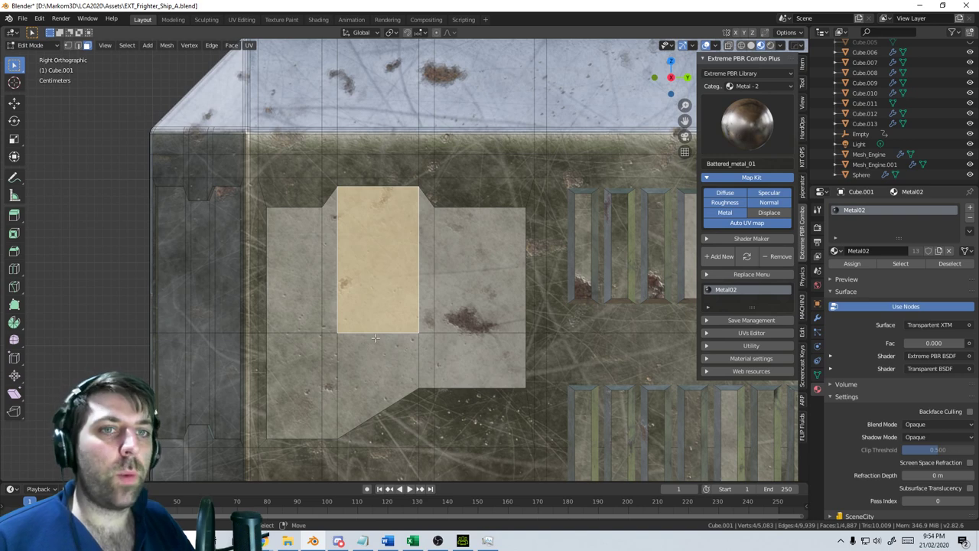
key("c")
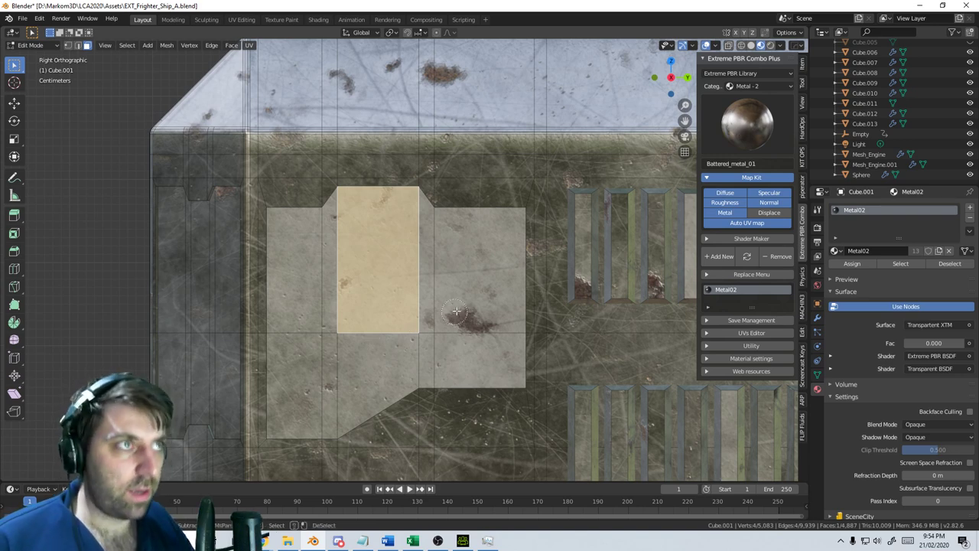
mouse_move(463, 314)
left_mouse_down()
mouse_move(294, 306)
mouse_move(489, 336)
left_mouse_up()
key("c")
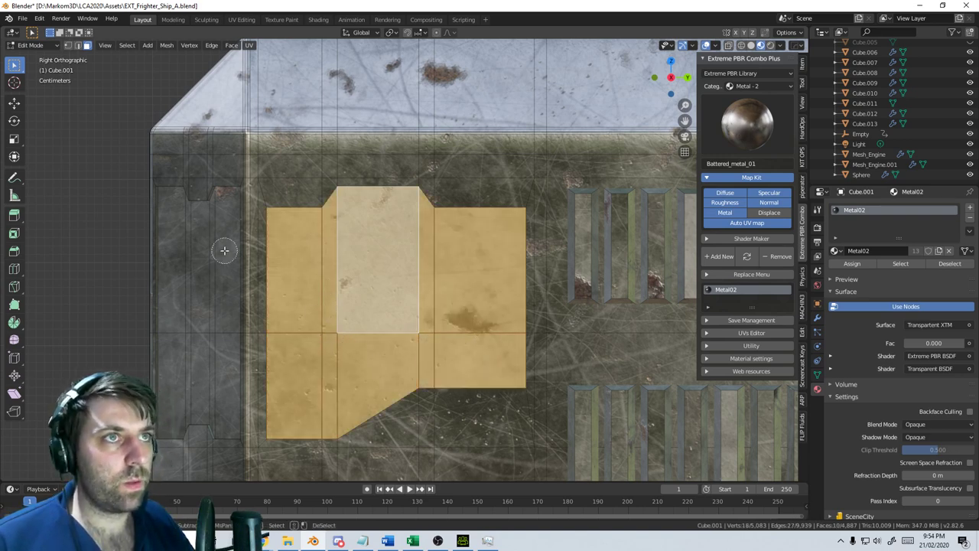
mouse_move(219, 252)
left_mouse_down()
mouse_move(183, 283)
mouse_move(187, 348)
mouse_move(222, 371)
left_mouse_up()
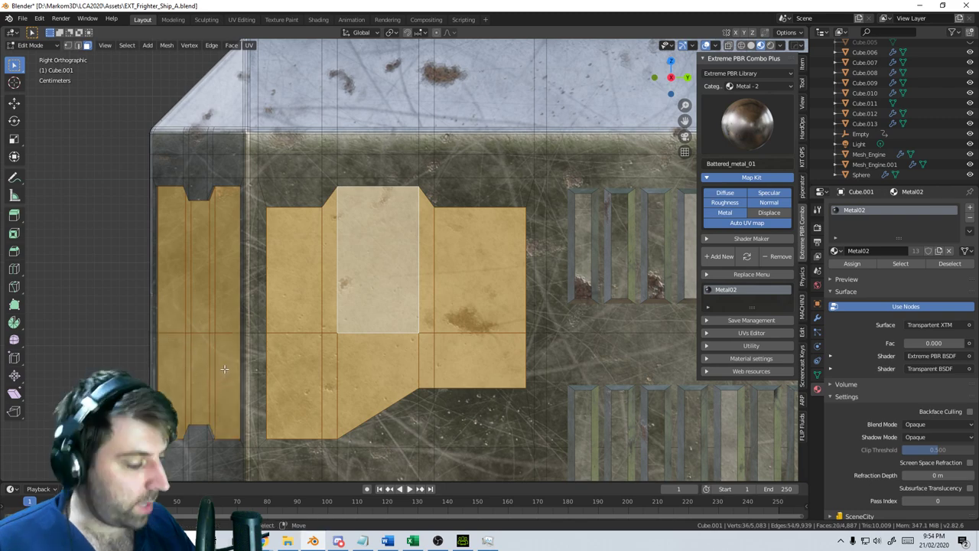
Add the insert faces of the pod's front and its other angled corner to the selection in the front view
key("KP_1")
scroll(344, 367, "down", 10)
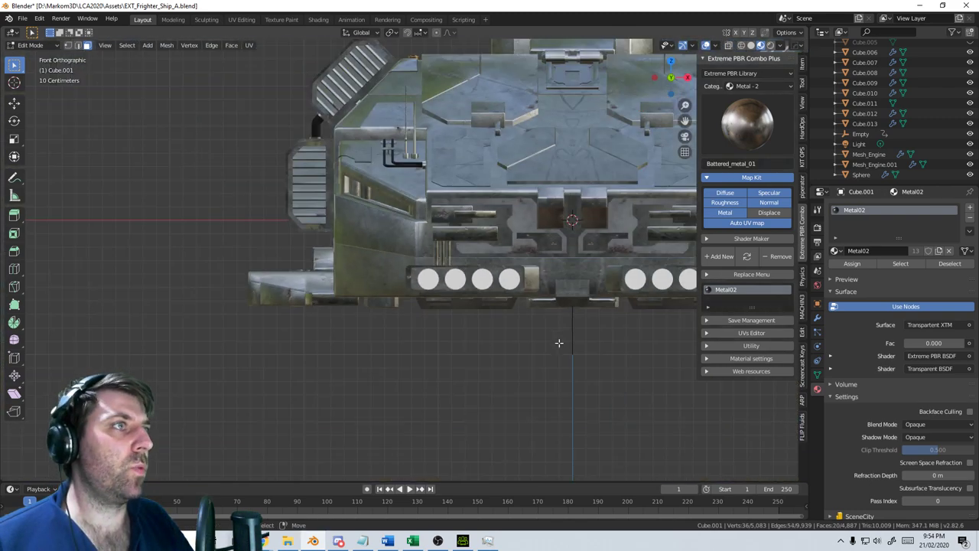
key("KP_Decimal")
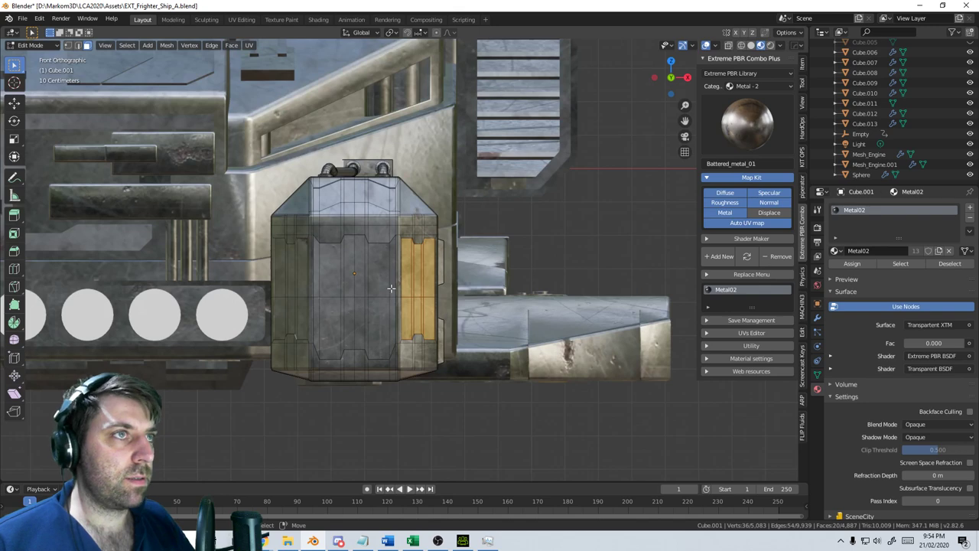
scroll(356, 297, "up", 3)
key("c")
mouse_move(468, 300)
left_mouse_down()
mouse_move(375, 359)
mouse_move(394, 392)
mouse_move(475, 407)
left_mouse_up()
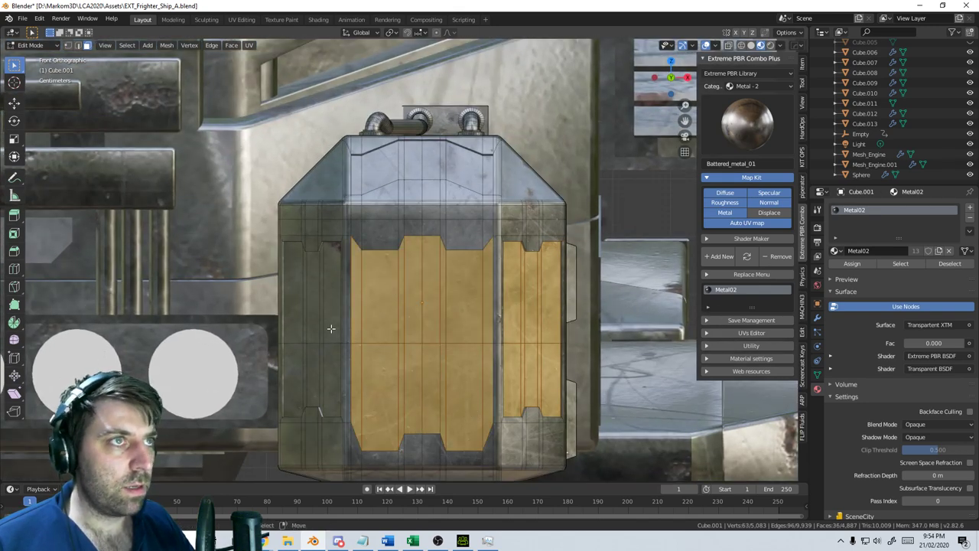
mouse_move(321, 290)
left_mouse_down()
mouse_move(324, 283)
mouse_move(306, 321)
mouse_move(314, 366)
left_mouse_up()
right_click(318, 369)
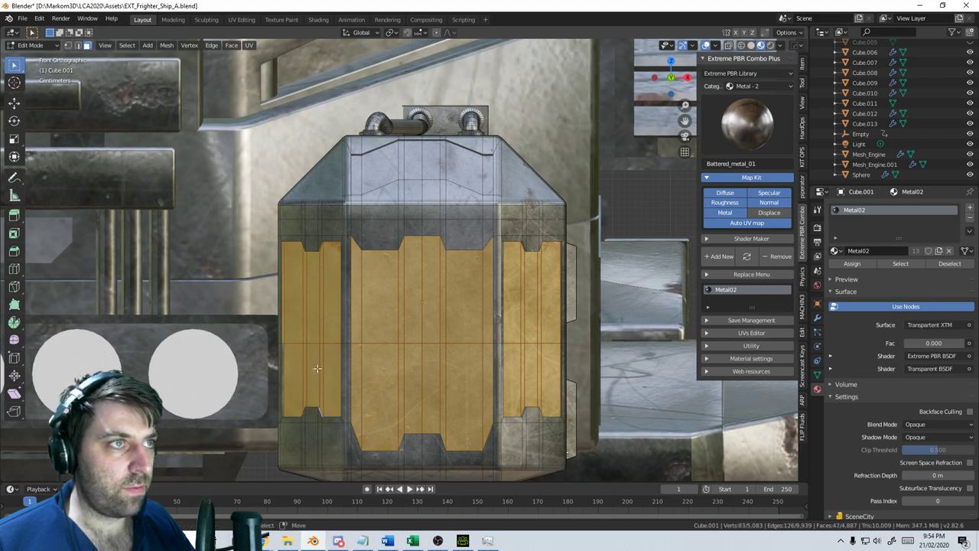
Examine the pod from the right, front and left views to check which insert faces are selected
key("KP_3")
key("KP_1")
key("KP_3")
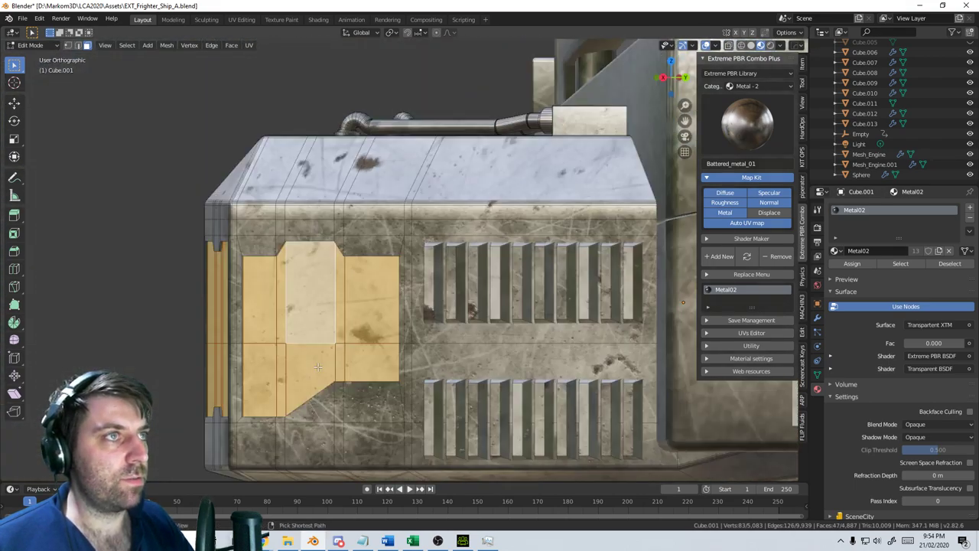
key("ctrl+KP_1")
key("KP_1")
key("ctrl+KP_3")
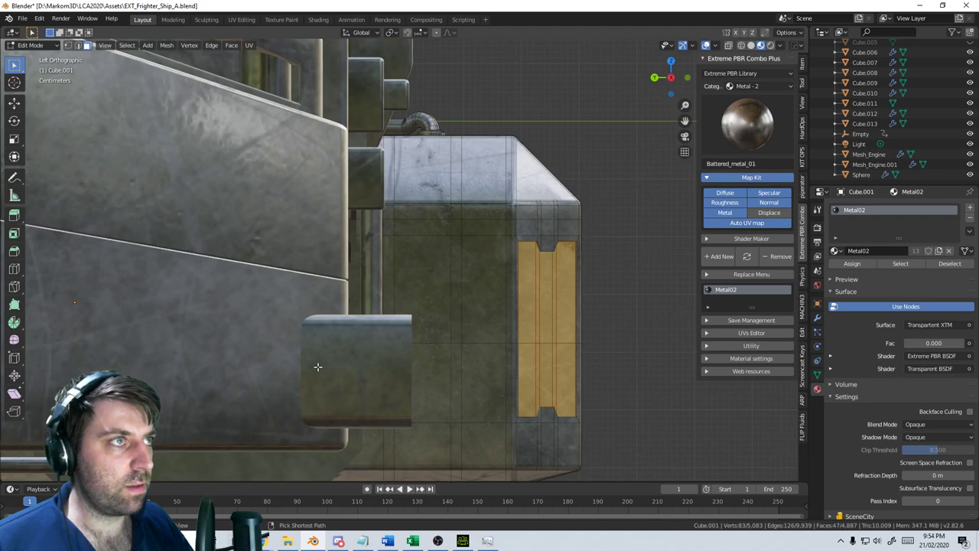
middle_click_drag(323, 364, 153, 383)
scroll(387, 350, "down", 3)
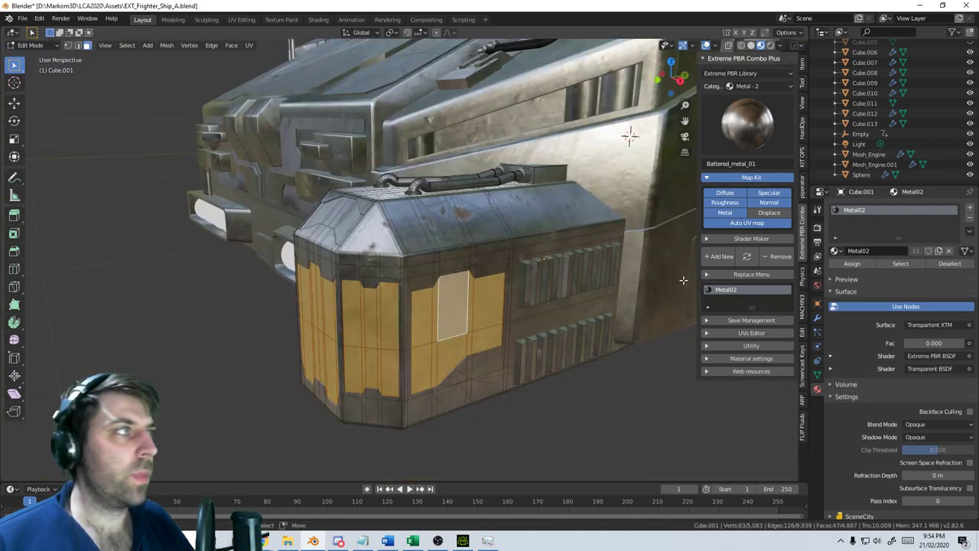
Add a second material slot to the pod with a new material and name it Glass
left_click(970, 208)
left_click(872, 270)
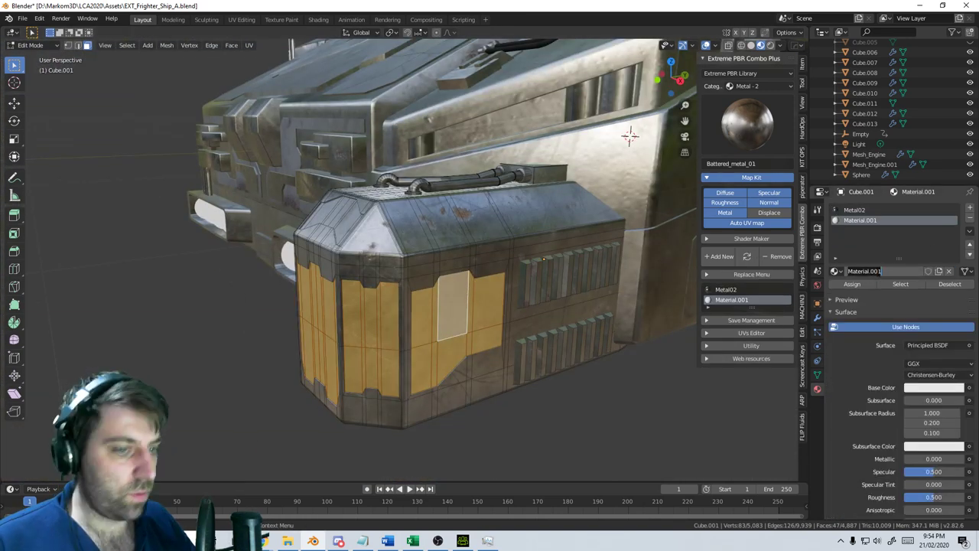
double_click(877, 270)
type("Glass")
key("Return")
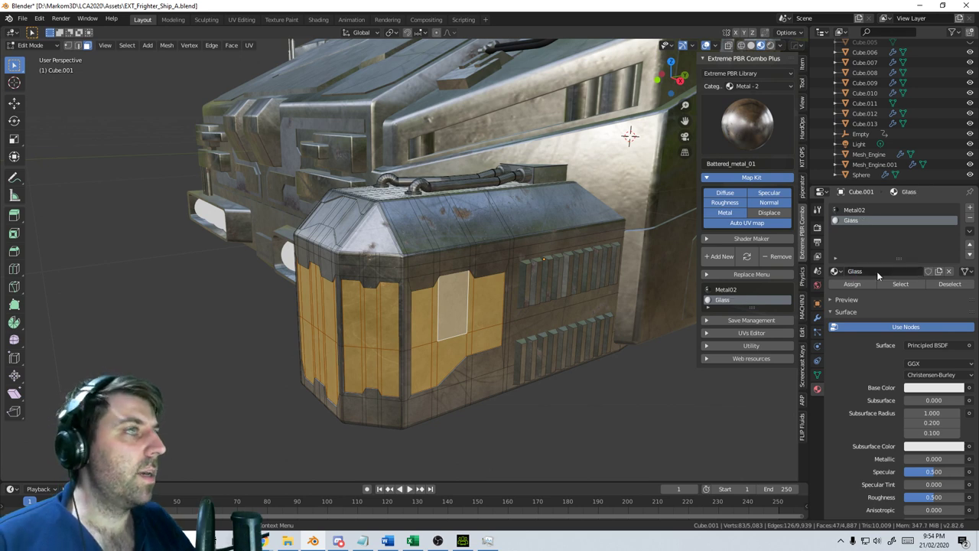
Give the Glass material a specular of 1.000, roughness of 0.000 and a black base color
scroll(888, 359, "down", 2)
scroll(891, 378, "down", 7)
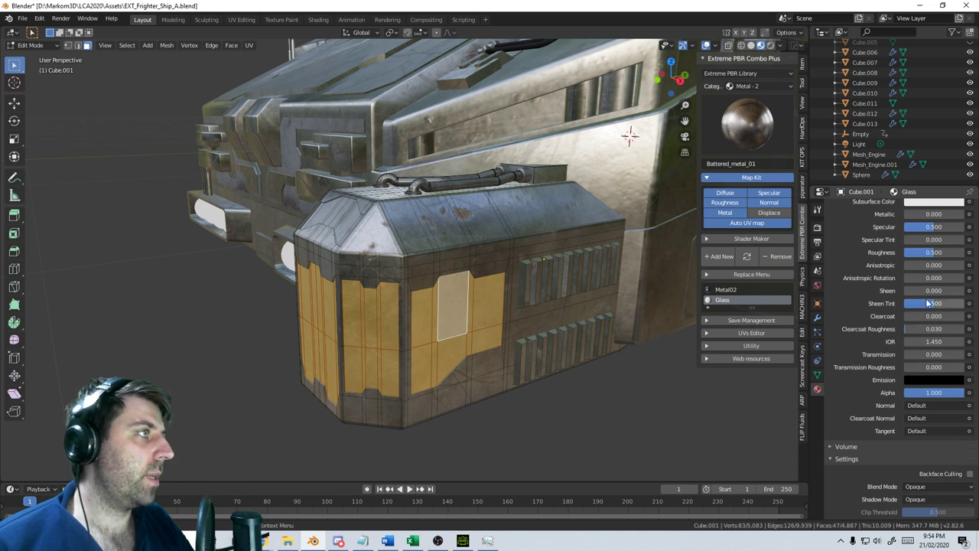
left_click_drag(934, 228, 965, 229)
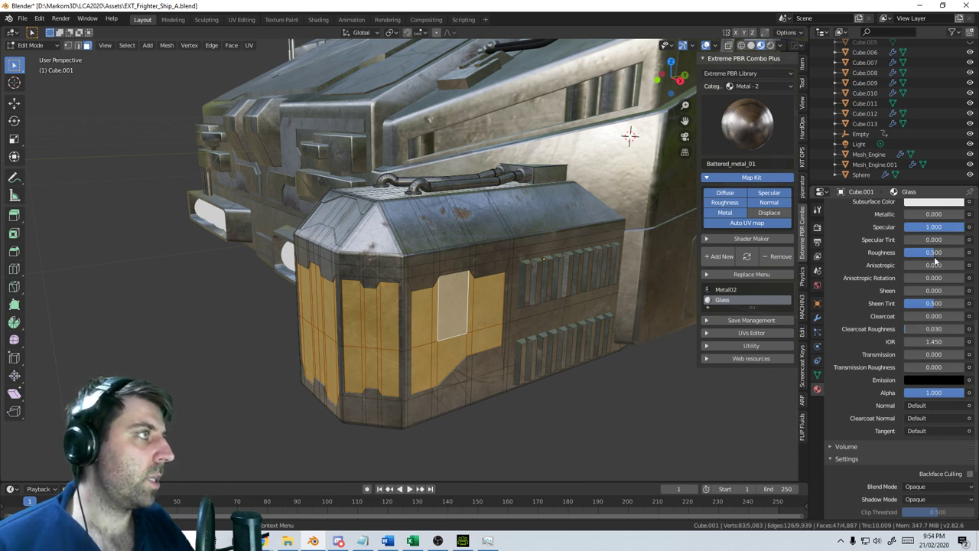
scroll(903, 298, "up", 5)
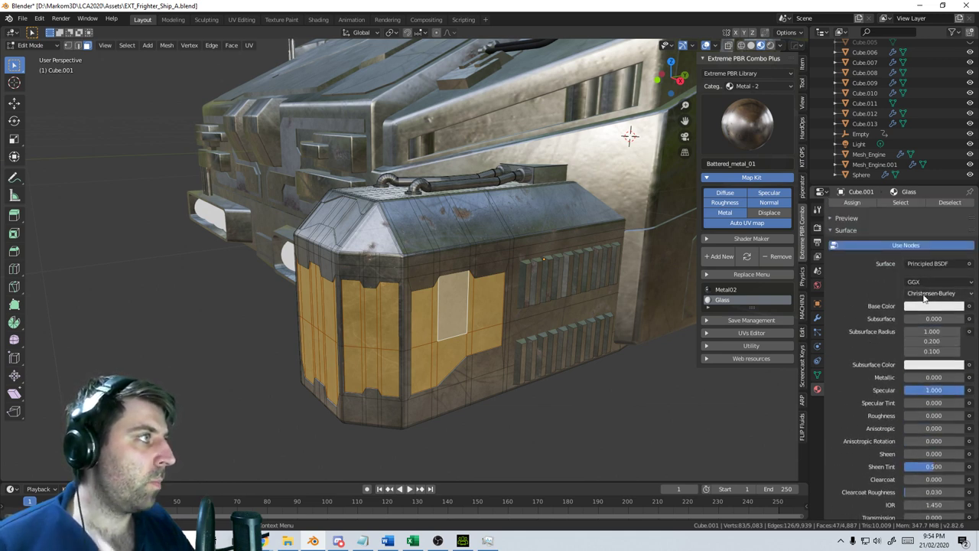
left_click(927, 306)
left_click(956, 232)
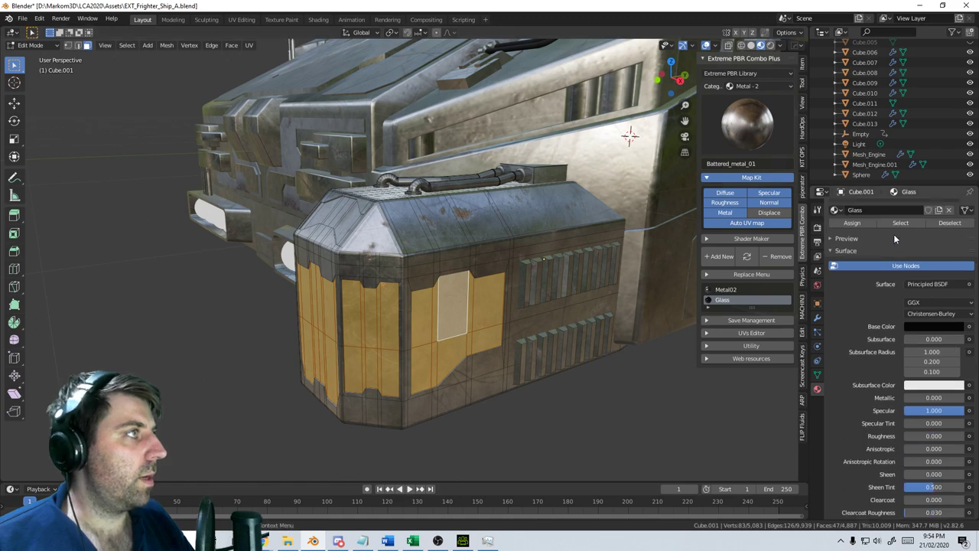
Assign the Glass material to the pod's selected insert faces, leave mesh editing and check the pod and ship's front
scroll(894, 234, "up", 3)
scroll(553, 367, "down", 3)
key("Tab")
middle_click_drag(550, 367, 485, 360)
scroll(513, 379, "up", 4)
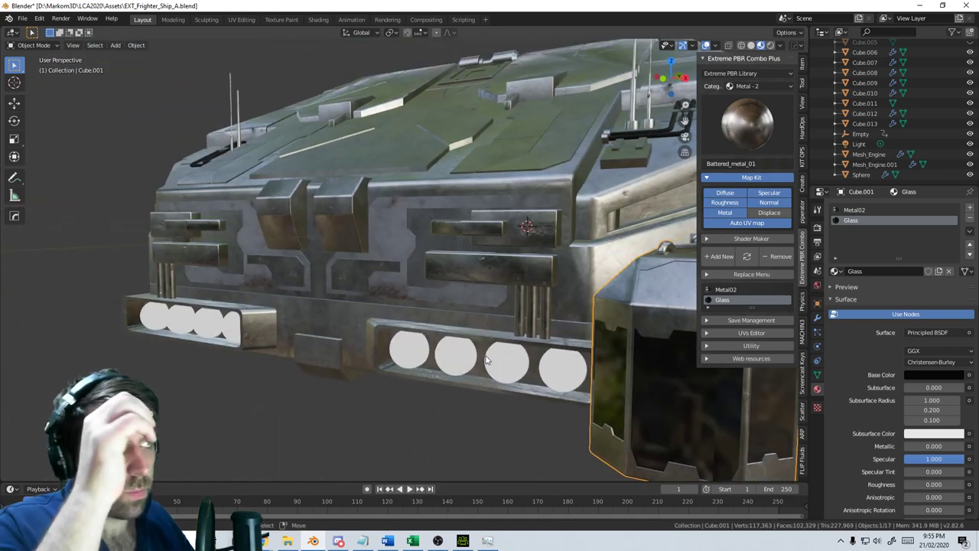
scroll(409, 345, "down", 2)
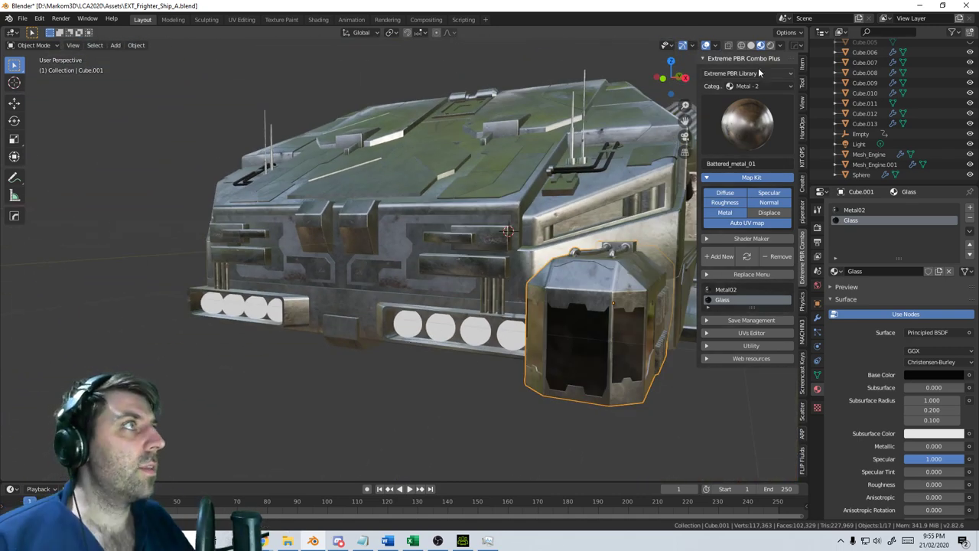
Switch the viewport to rendered shading and view the whole ship together with the scene light
left_click(771, 45)
scroll(677, 315, "down", 2)
mouse_move(682, 317)
middle_mouse_down()
mouse_move(552, 343)
mouse_move(589, 348)
mouse_move(547, 348)
mouse_move(579, 335)
mouse_move(579, 353)
middle_mouse_up()
scroll(609, 332, "down", 2)
scroll(588, 348, "down", 3)
scroll(547, 348, "down", 3)
scroll(548, 348, "up", 3)
scroll(579, 334, "up", 1)
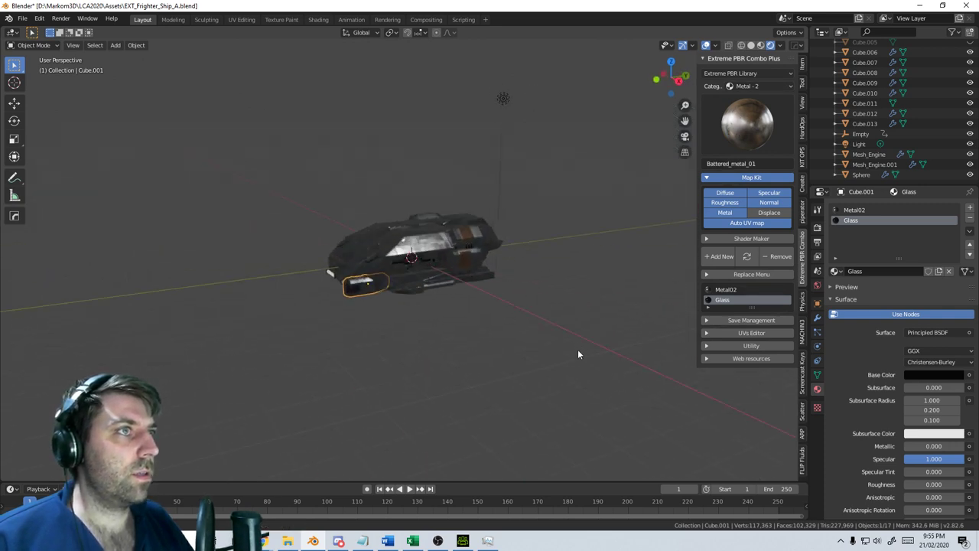
Change the scene light above the ship to a Sun light with a strength of 2.000
left_click(509, 102)
middle_click_drag(515, 204, 576, 205)
left_click(880, 251)
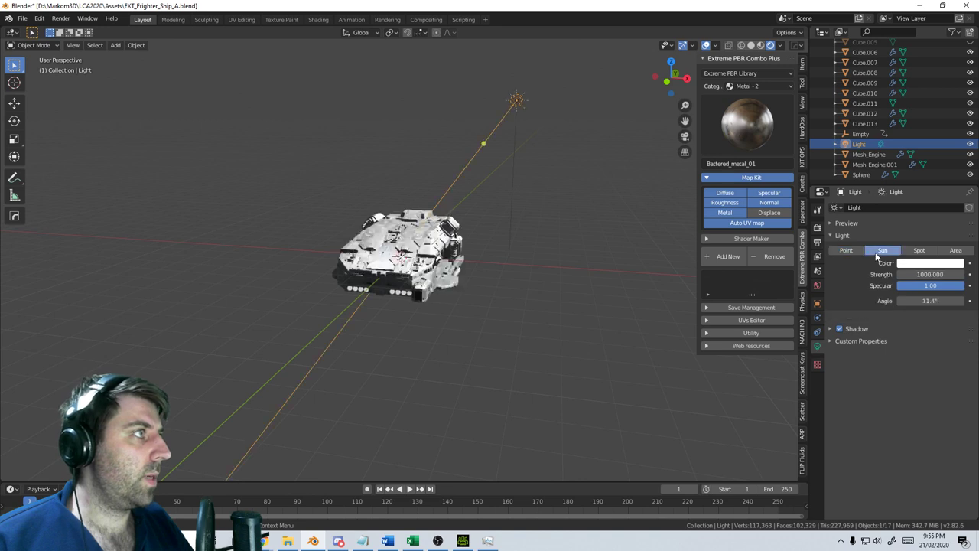
left_click(935, 276)
key("Return")
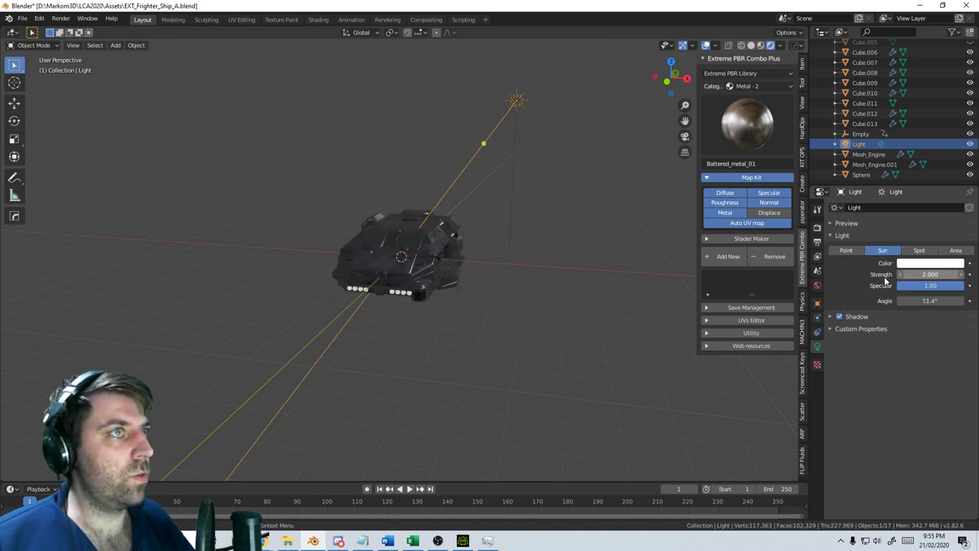
In the front view, move the sun farther out to the ship's side and rotate it about 29°
key("KP_3")
key("KP_1")
key("KP_1")
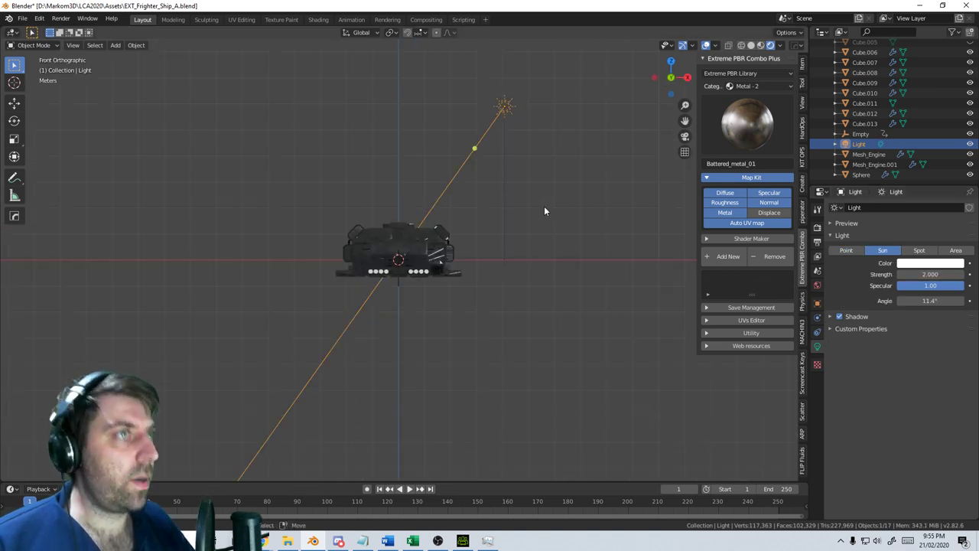
key("g")
left_click(680, 136)
key("r")
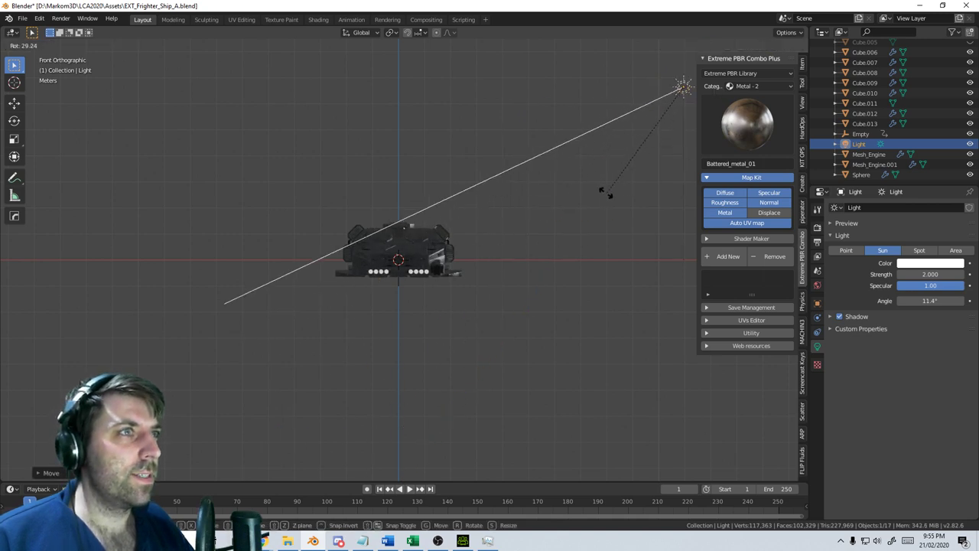
left_click(602, 192)
In the top view, rotate the sun about 65° and move it far out diagonally in front of the ship
middle_click_drag(587, 202, 488, 240)
key("KP_7")
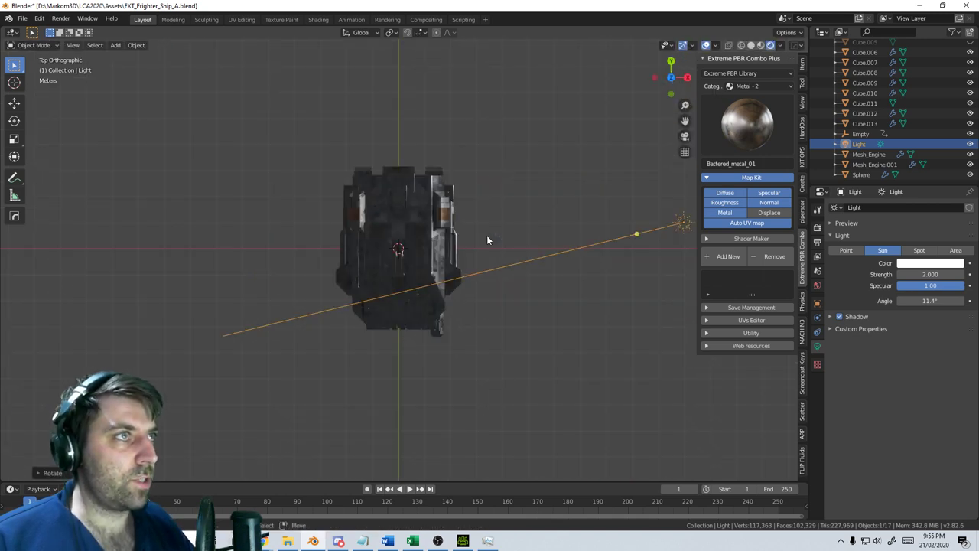
scroll(488, 240, "down", 2)
key("r")
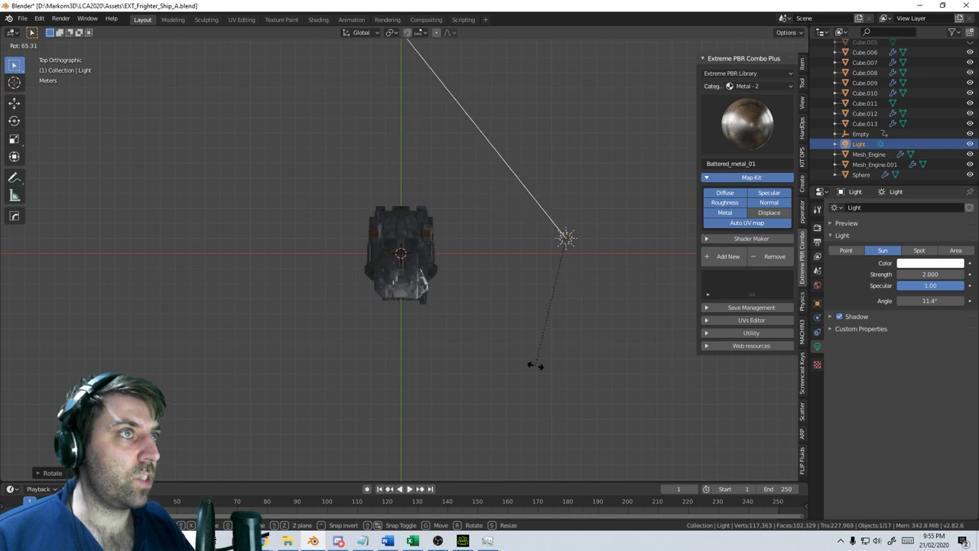
left_click(519, 265)
key("g")
left_click(771, 473)
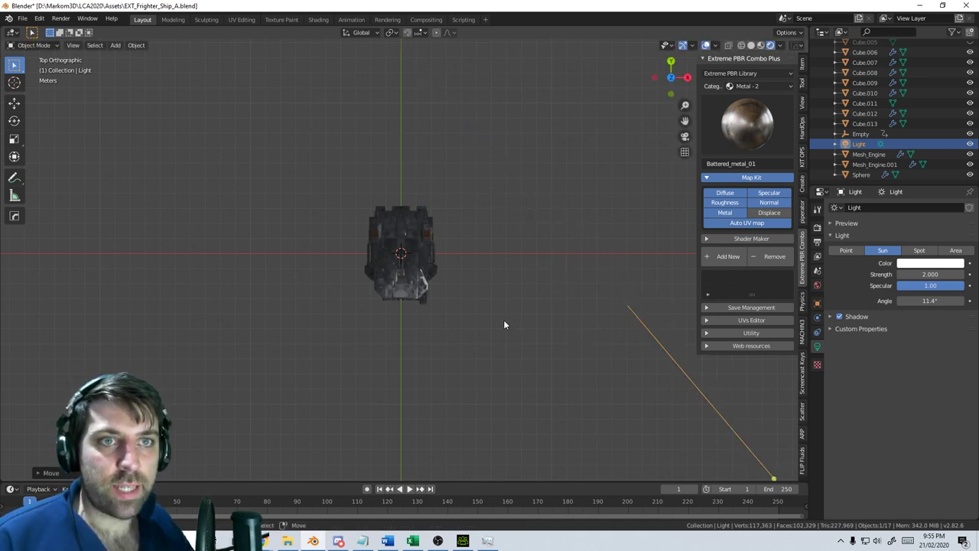
Turn off mouse event display in Screencast Keys and enable the key display
middle_click_drag(489, 324, 465, 301)
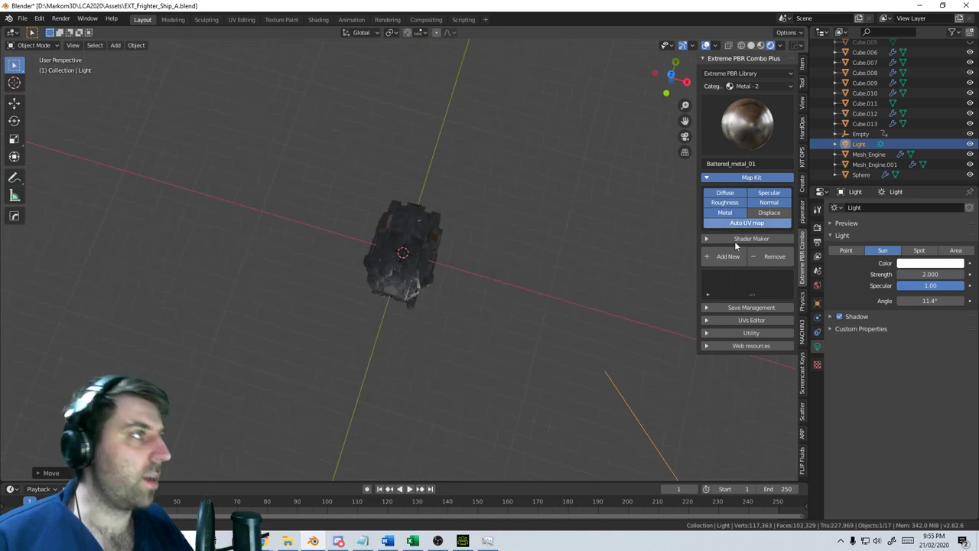
left_click(803, 388)
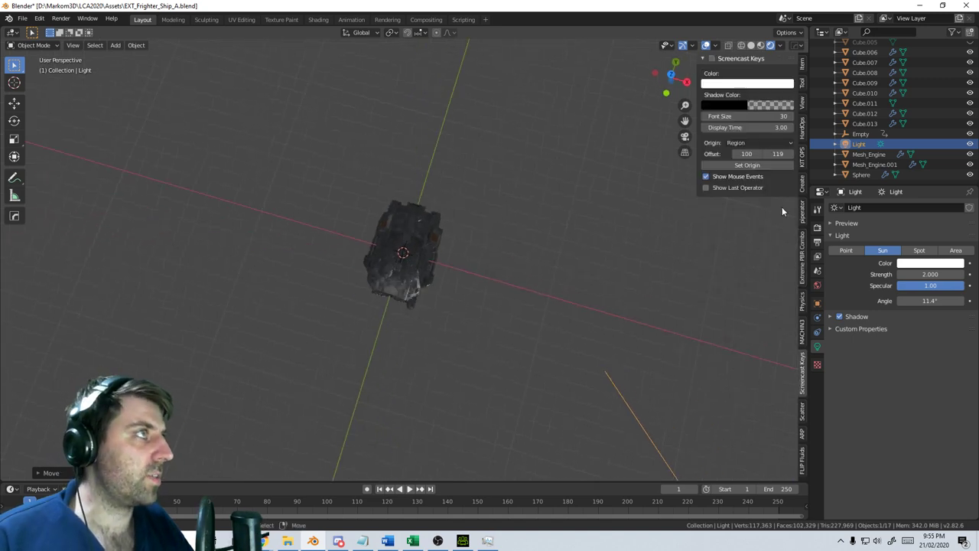
left_click(745, 166)
left_click(746, 169)
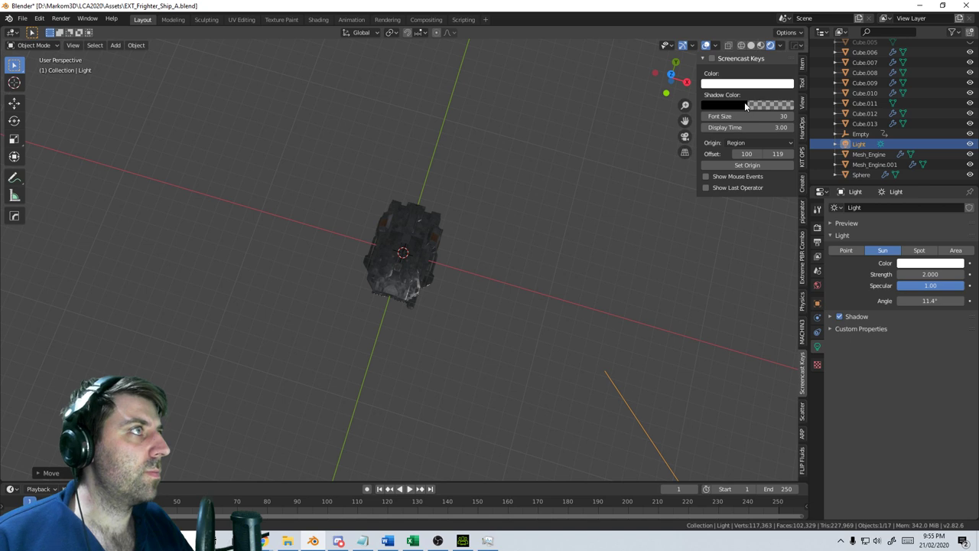
middle_click_drag(582, 322, 499, 345)
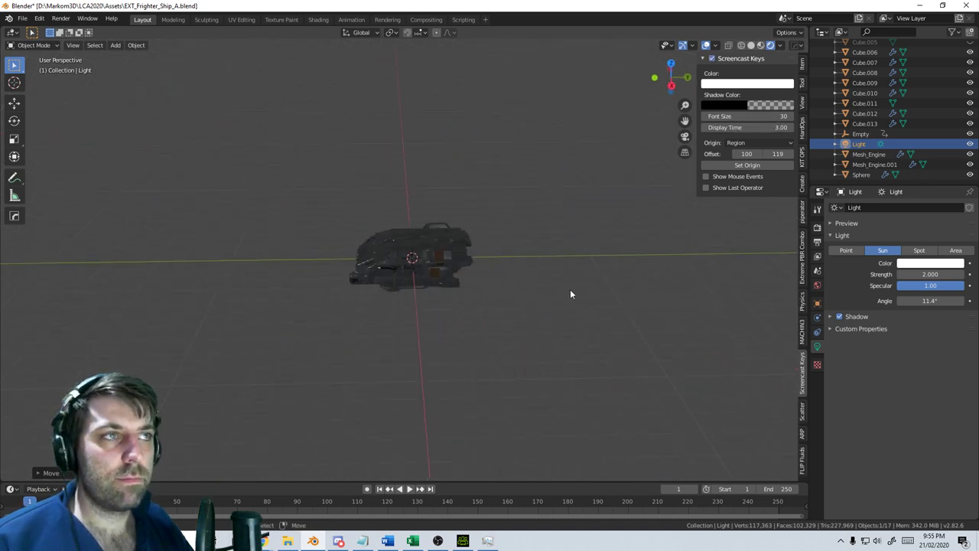
Switch the render engine from Eevee to Cycles and view the ship's path-traced preview
key("d")
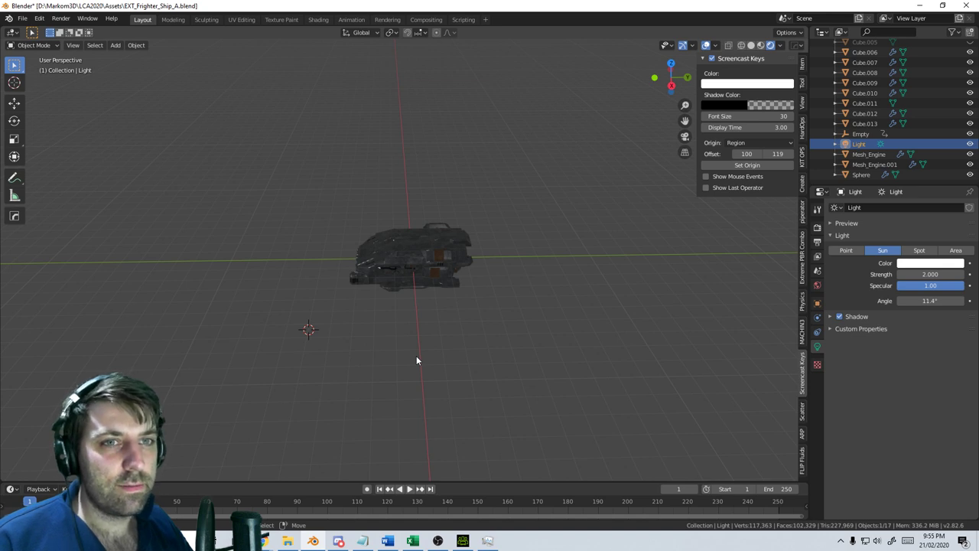
scroll(416, 360, "up", 2)
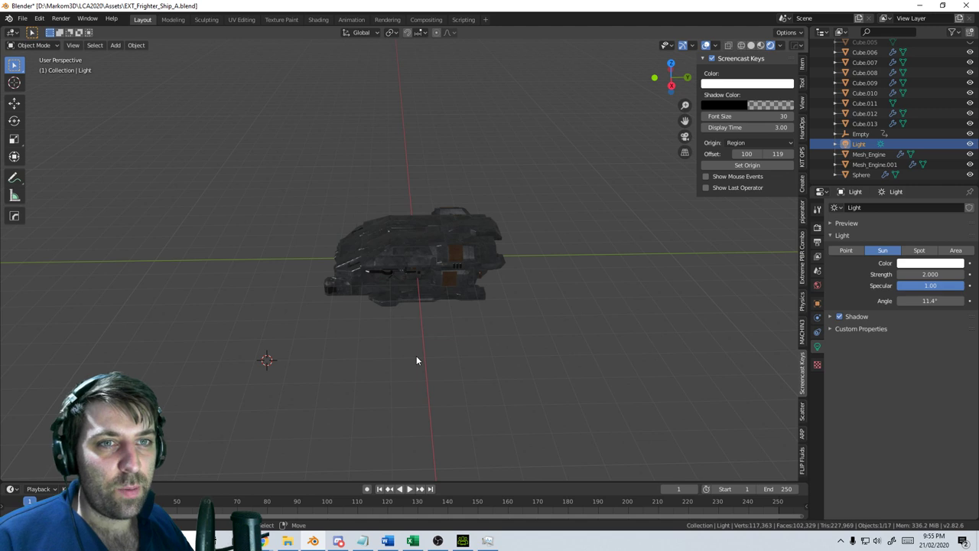
scroll(421, 375, "up", 1)
scroll(425, 370, "up", 4)
middle_click_drag(436, 350, 518, 398)
scroll(489, 316, "down", 3)
scroll(458, 386, "up", 2)
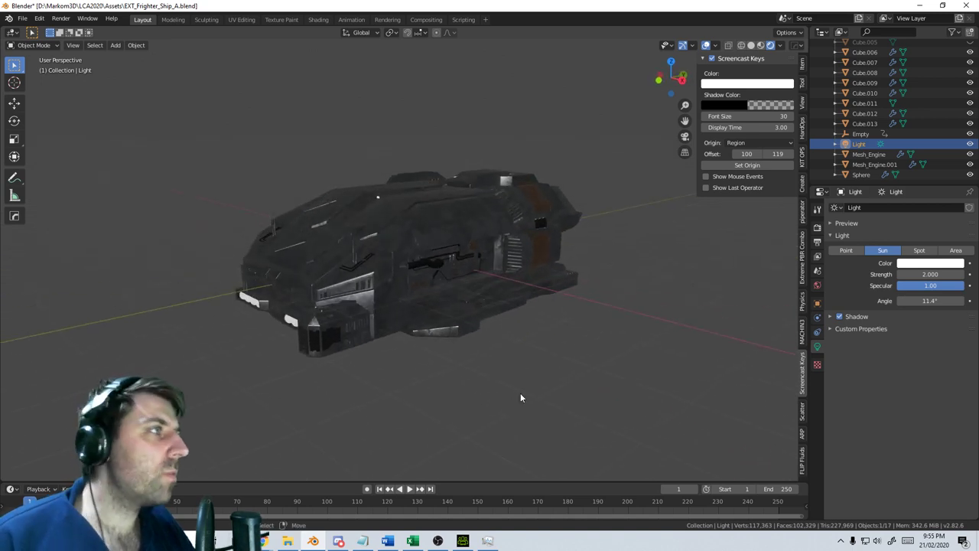
left_click(817, 227)
left_click(935, 207)
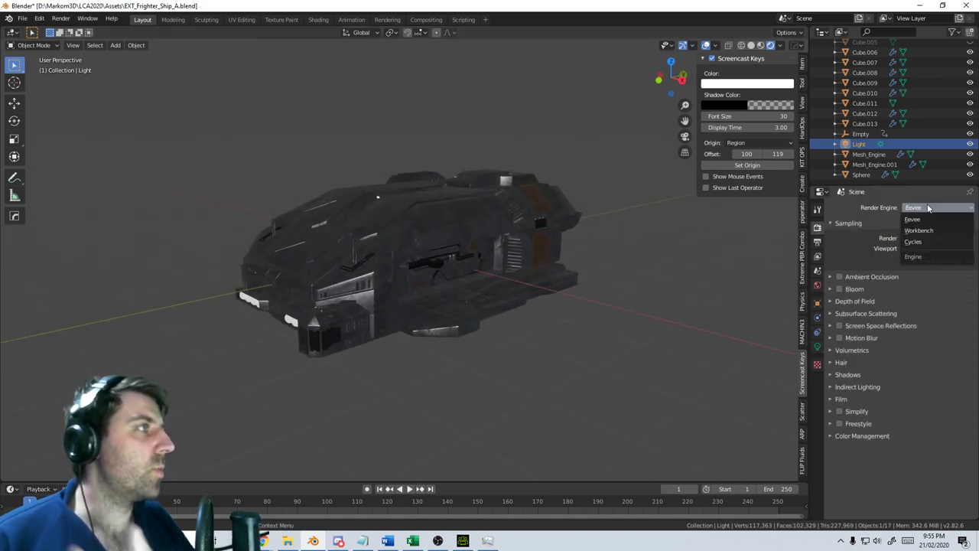
left_click(910, 242)
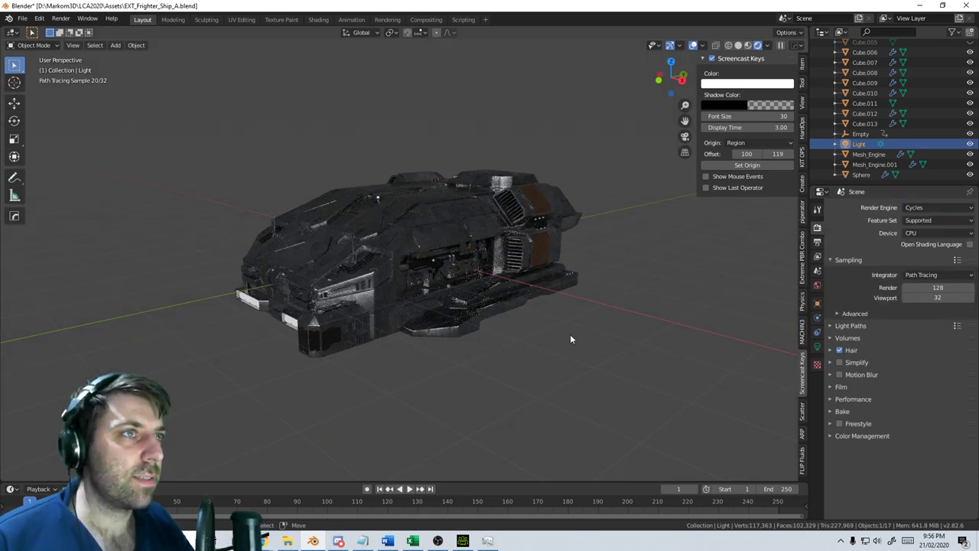
middle_click_drag(554, 330, 524, 325)
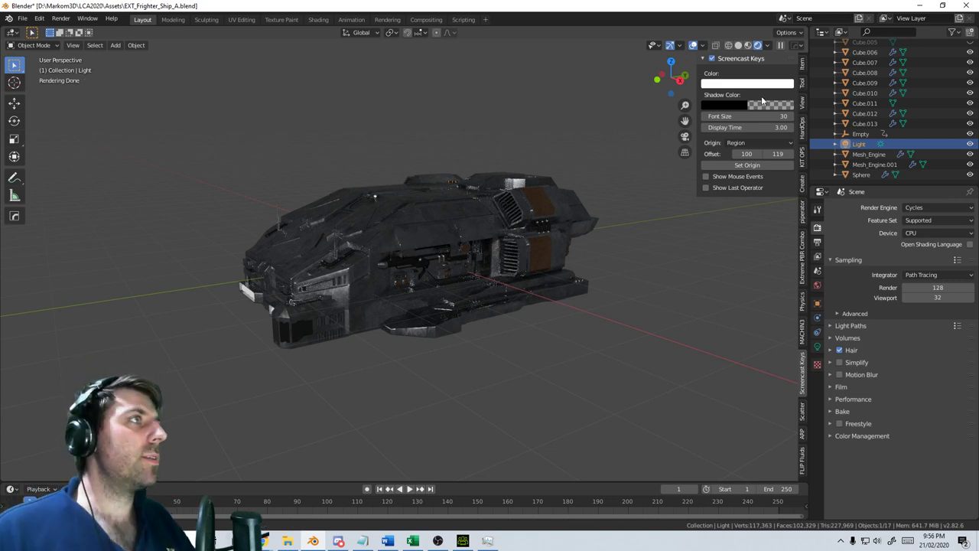
Choose the CW Plastic plus paint pack in KIT OPS and pick its Plastic matte material insert
left_click(801, 156)
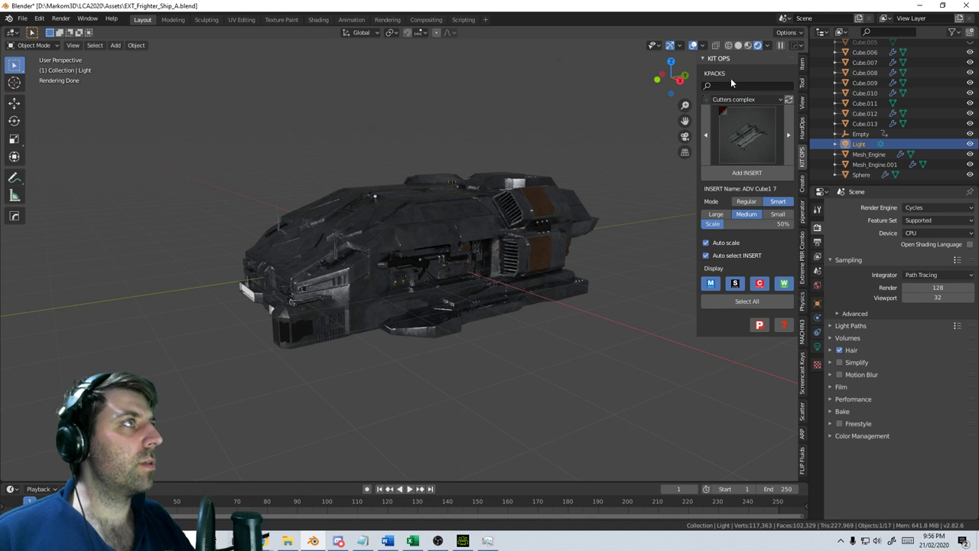
left_click(757, 150)
left_click(757, 150)
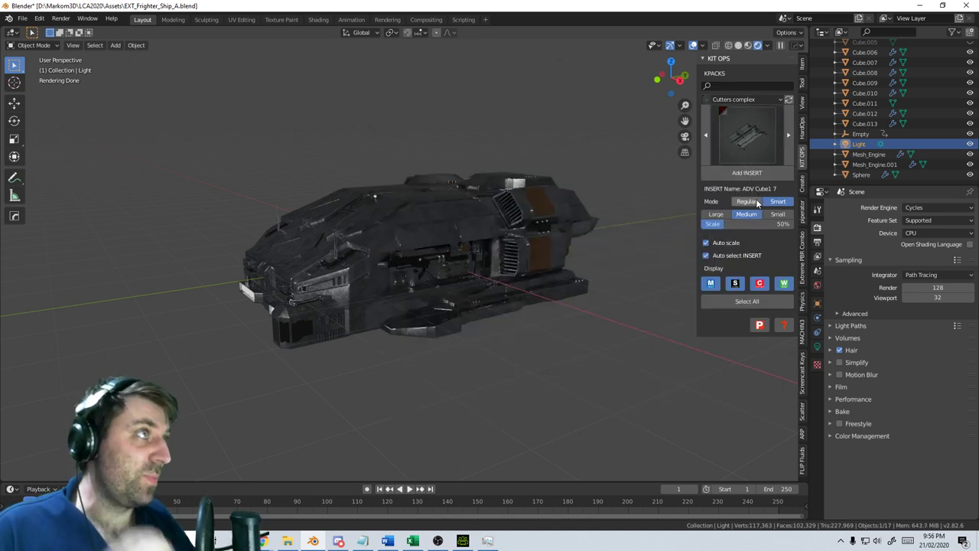
left_click(754, 100)
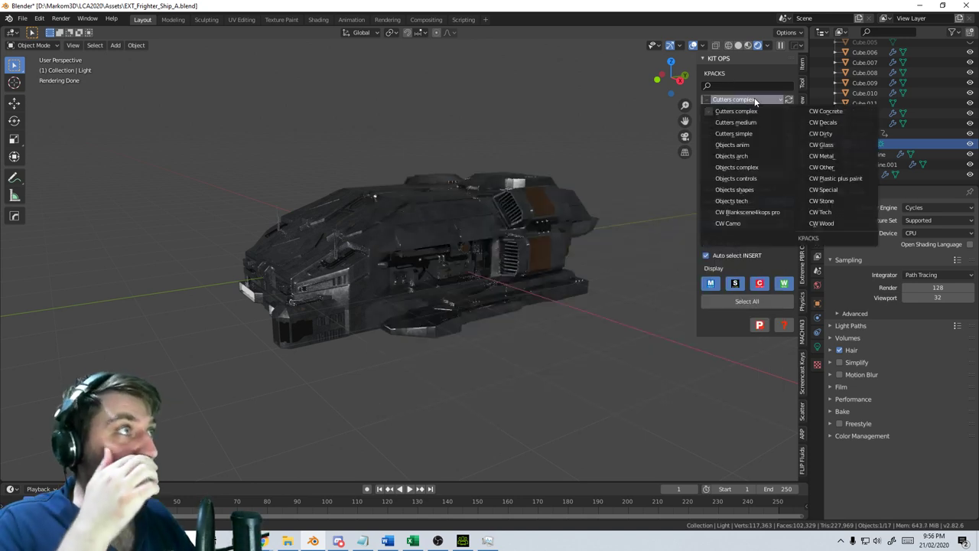
left_click(841, 178)
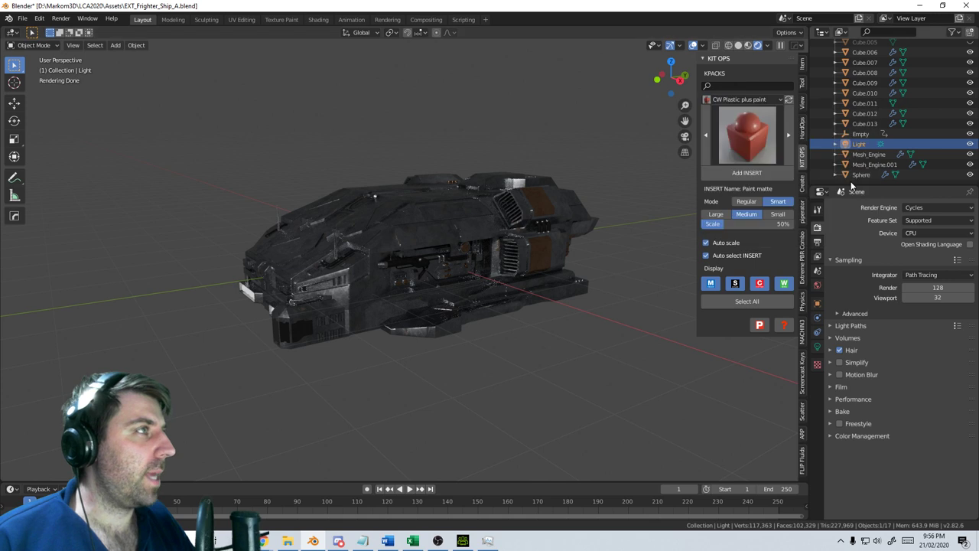
left_click(772, 141)
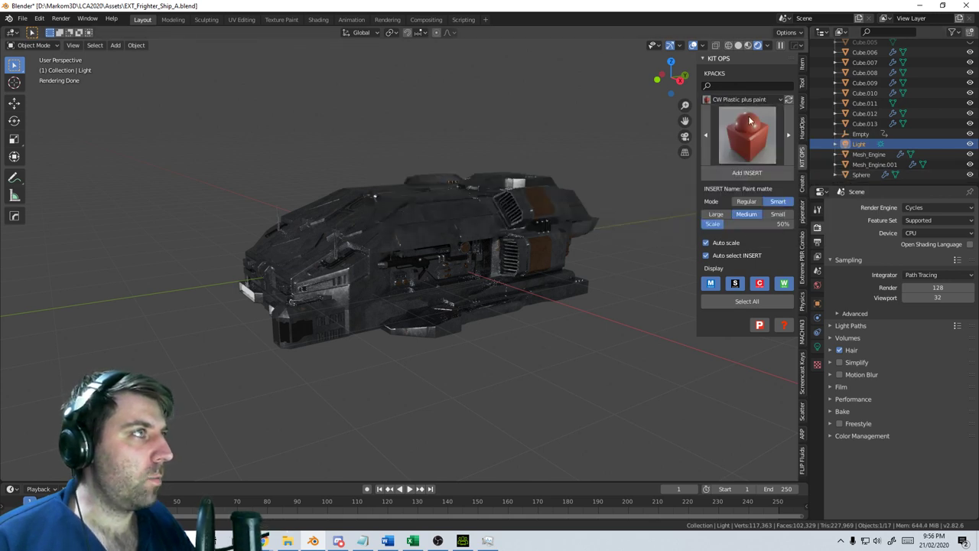
left_click(726, 148)
left_click(769, 153)
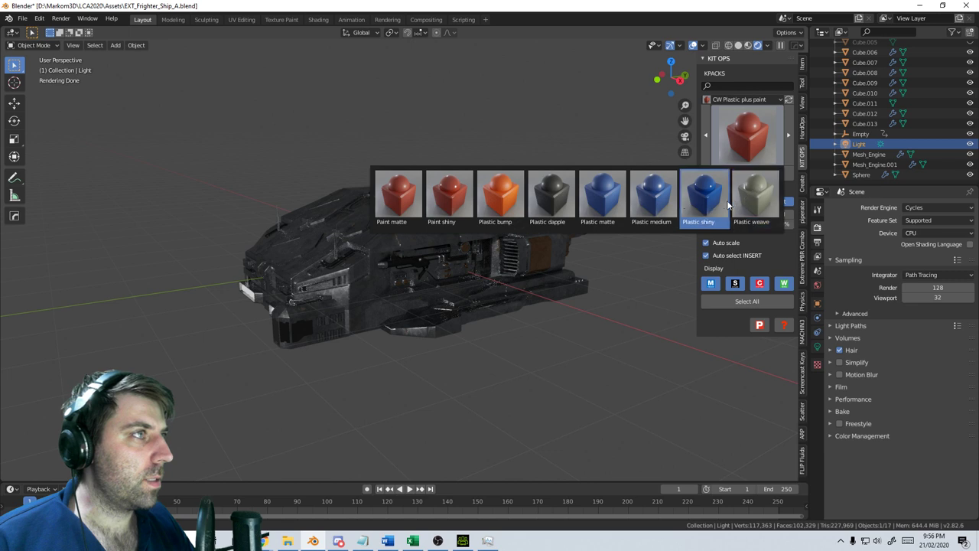
left_click(615, 211)
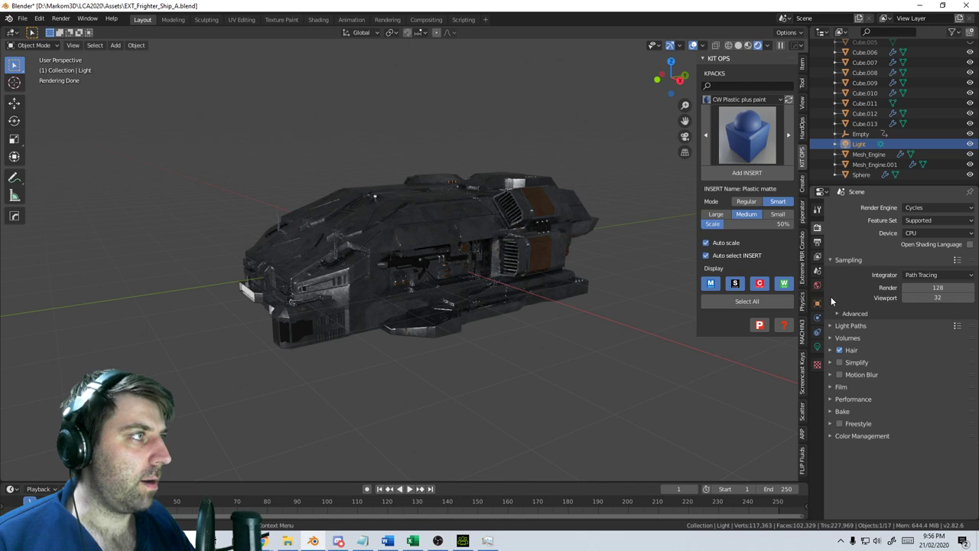
Add a test cube to the scene and apply the Plastic matte material insert to it
left_click(817, 347)
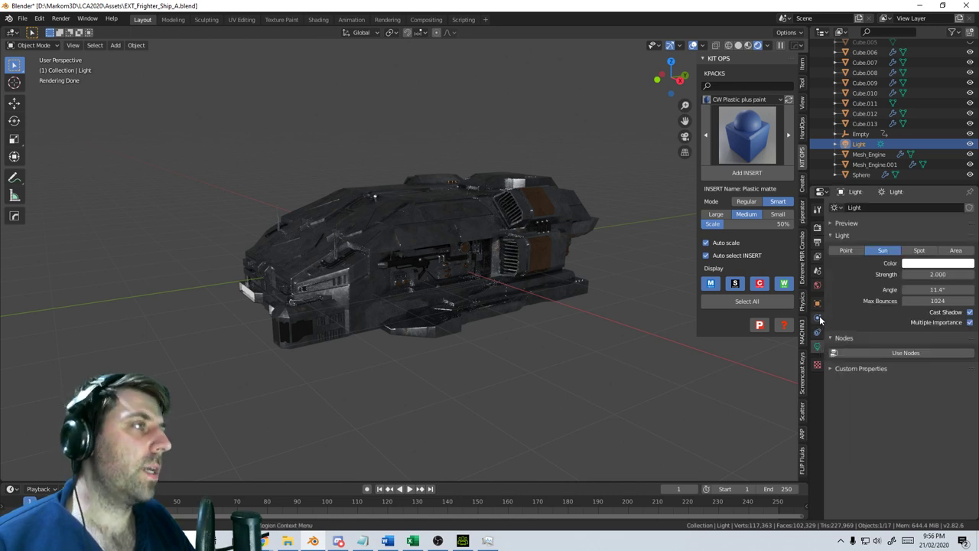
left_click(817, 318)
middle_click_drag(658, 324, 551, 318)
key("shift+a")
mouse_move(551, 317)
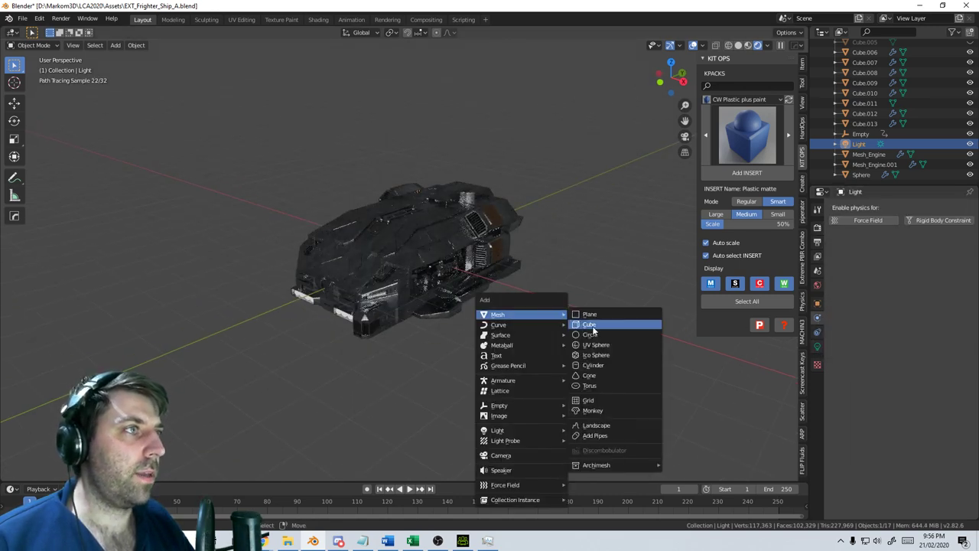
left_click(595, 328)
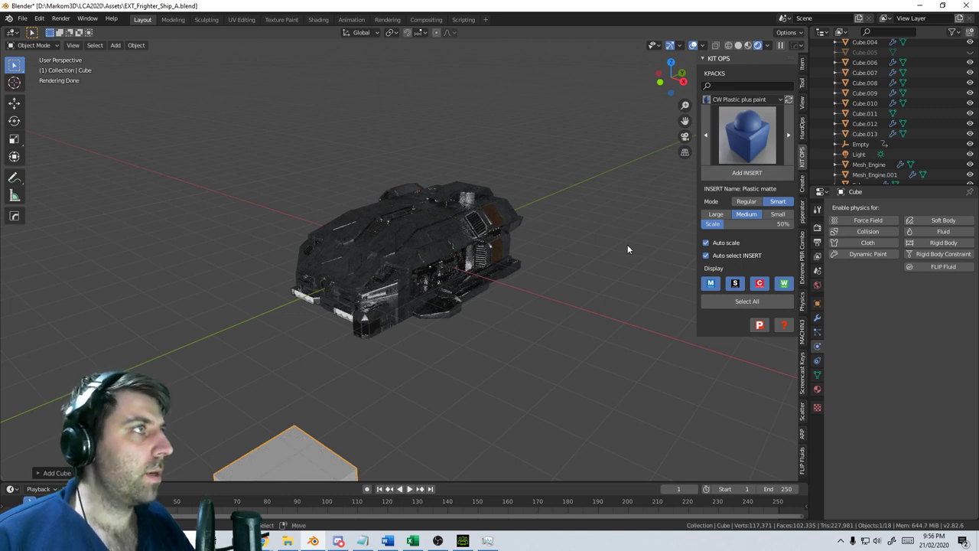
left_click(749, 174, "ctrl")
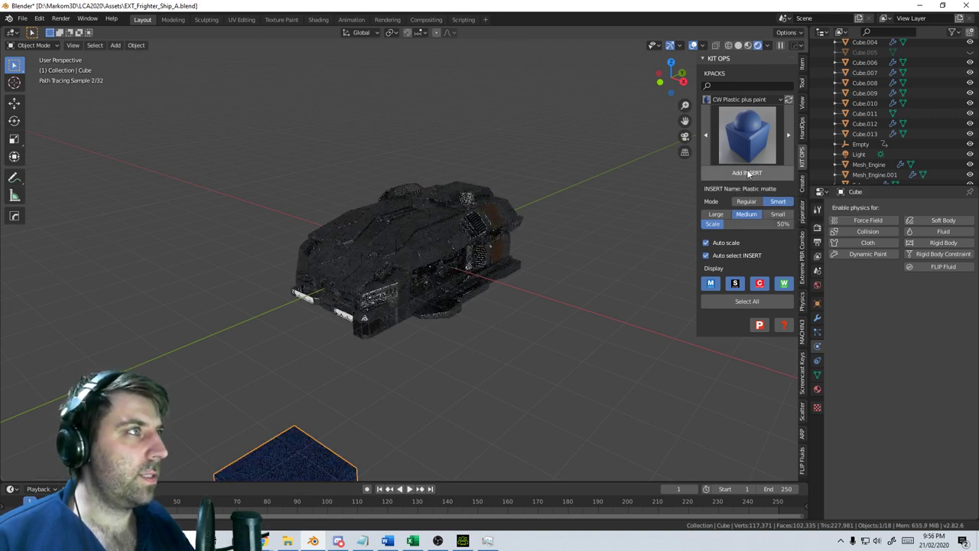
middle_click_drag(542, 341, 490, 335)
scroll(471, 354, "down", 4)
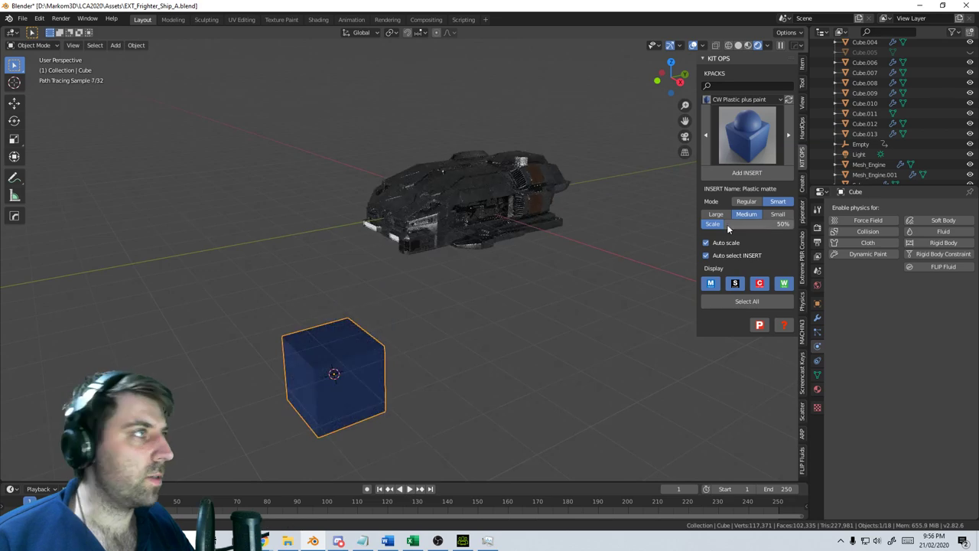
In the Shading workspace, try changing the OFF Color of the cube's CW Plastic matte image texture node from blue to dark grey
left_click(318, 19)
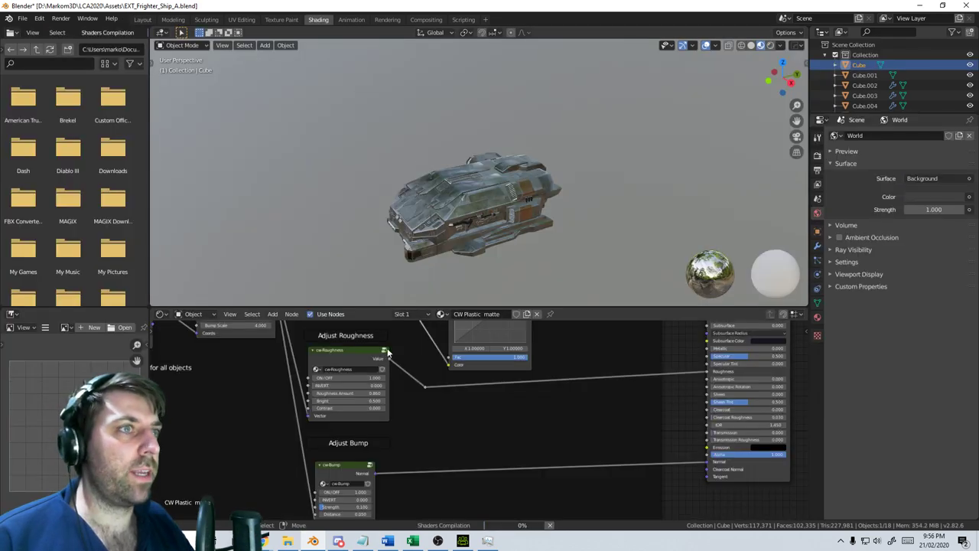
scroll(389, 352, "down", 5)
middle_click_drag(402, 362, 520, 454)
scroll(482, 414, "up", 8)
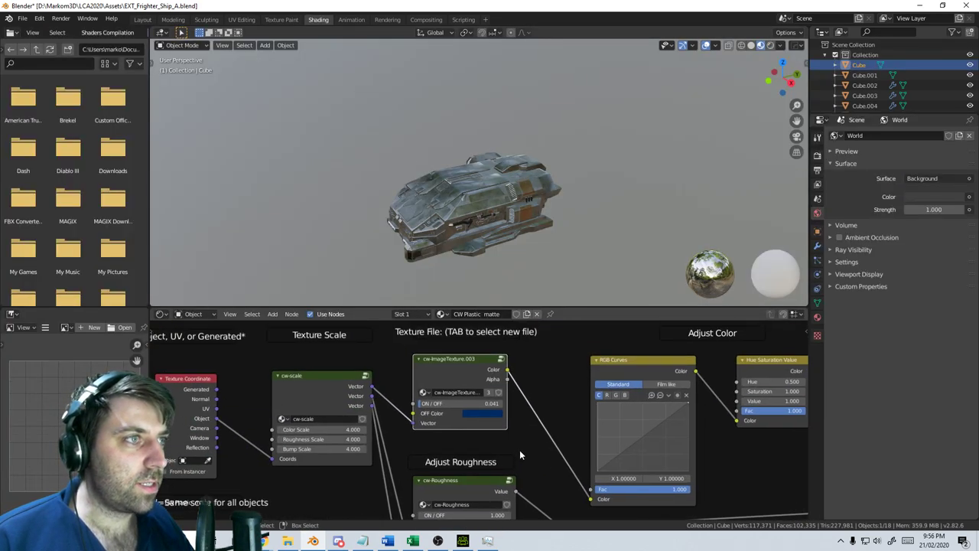
scroll(490, 414, "up", 2)
left_click(490, 414)
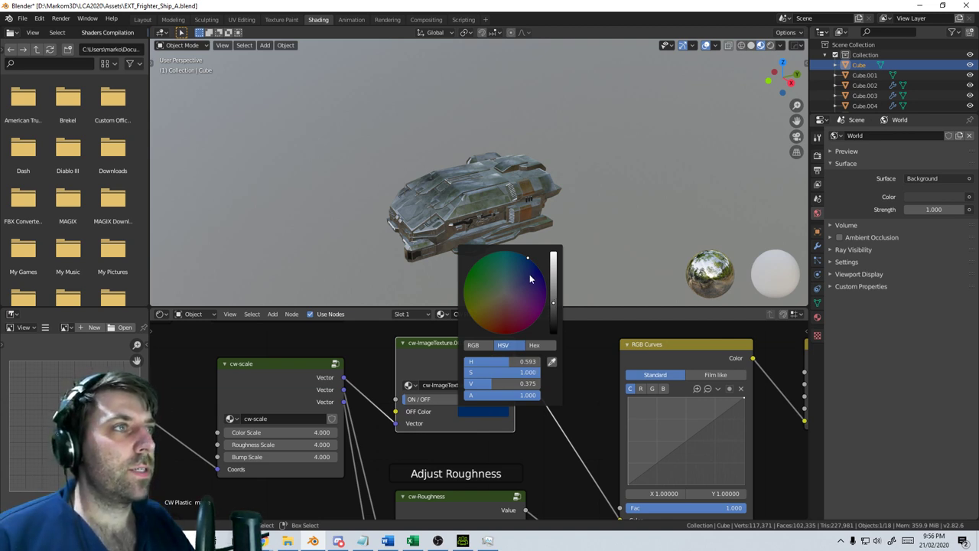
mouse_move(530, 278)
left_mouse_down()
mouse_move(506, 291)
mouse_move(554, 289)
mouse_move(553, 306)
left_mouse_up()
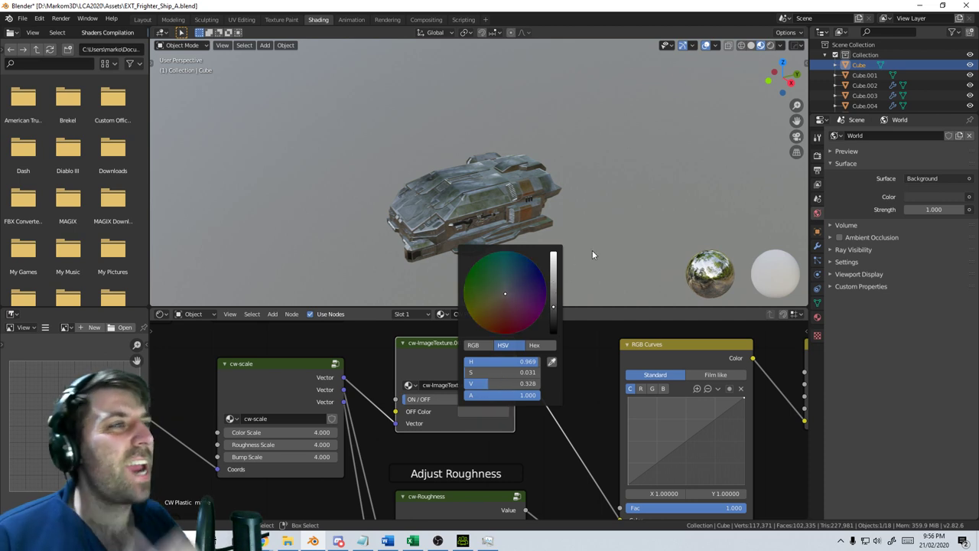
scroll(591, 250, "up", 2)
scroll(575, 244, "down", 2)
key("Escape")
Delete the test cube and return to the Layout workspace
mouse_move(521, 233)
middle_mouse_down()
mouse_move(561, 248)
mouse_move(534, 245)
middle_mouse_up()
scroll(562, 248, "up", 4)
scroll(521, 256, "down", 6)
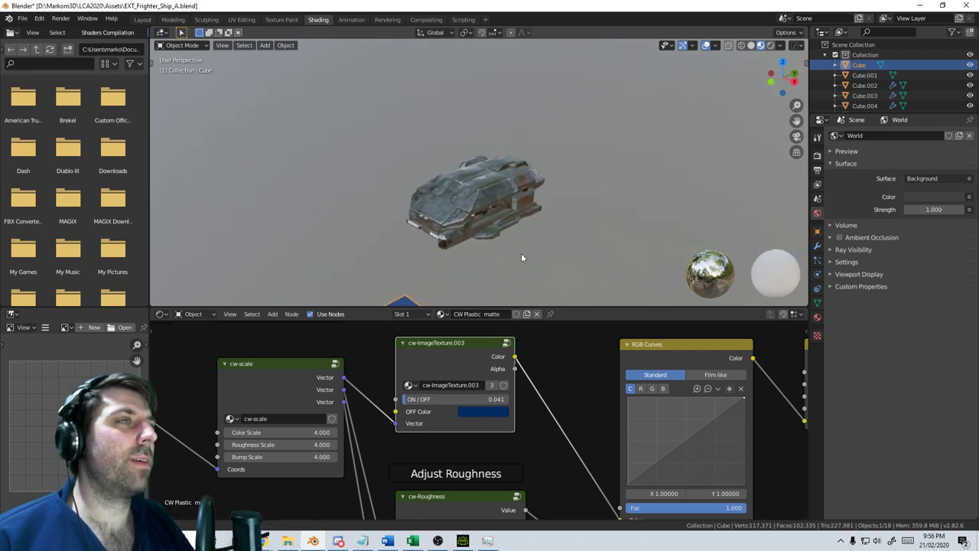
key("Delete")
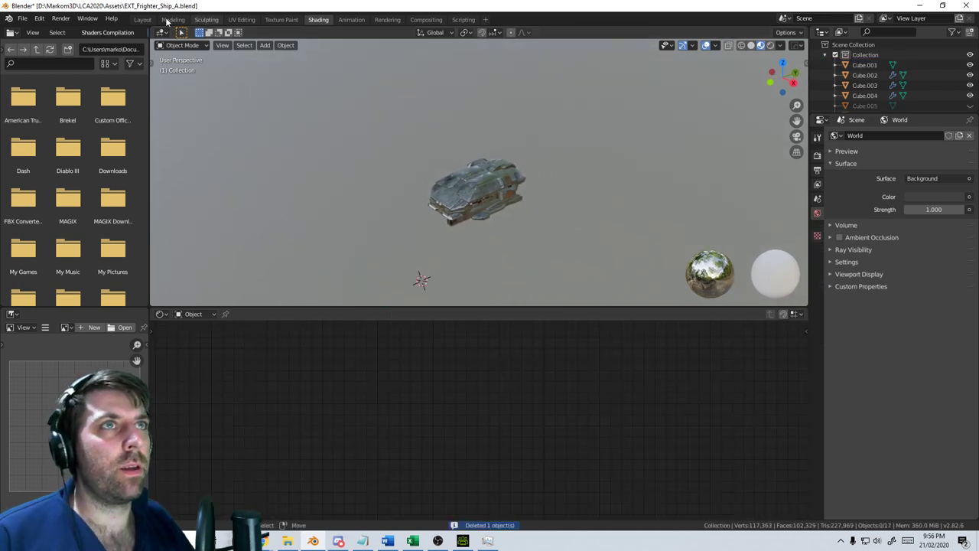
left_click(203, 20)
left_click(143, 20)
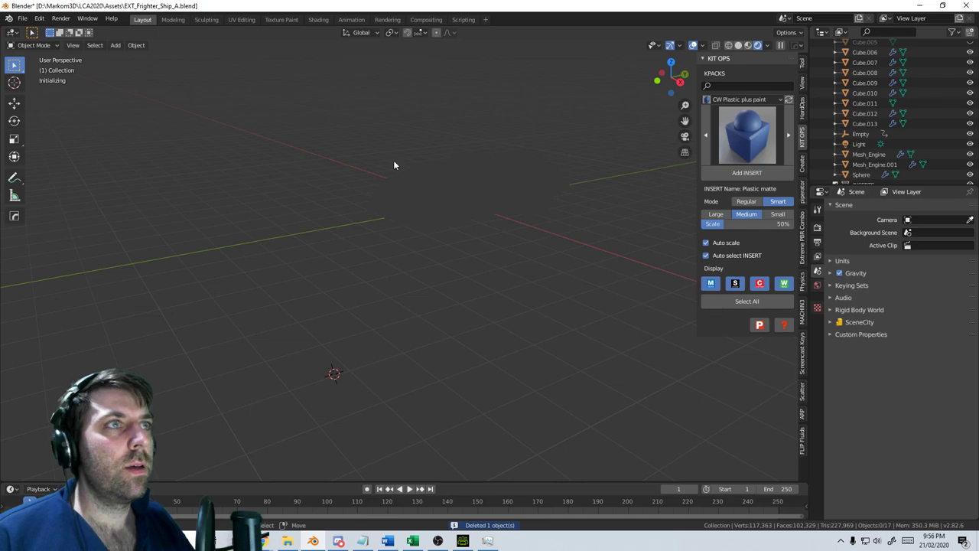
Enter Edit Mode on Cube.013, select a face on each of the two long side panels, and switch to solid shading
scroll(515, 223, "up", 3)
scroll(528, 229, "up", 3)
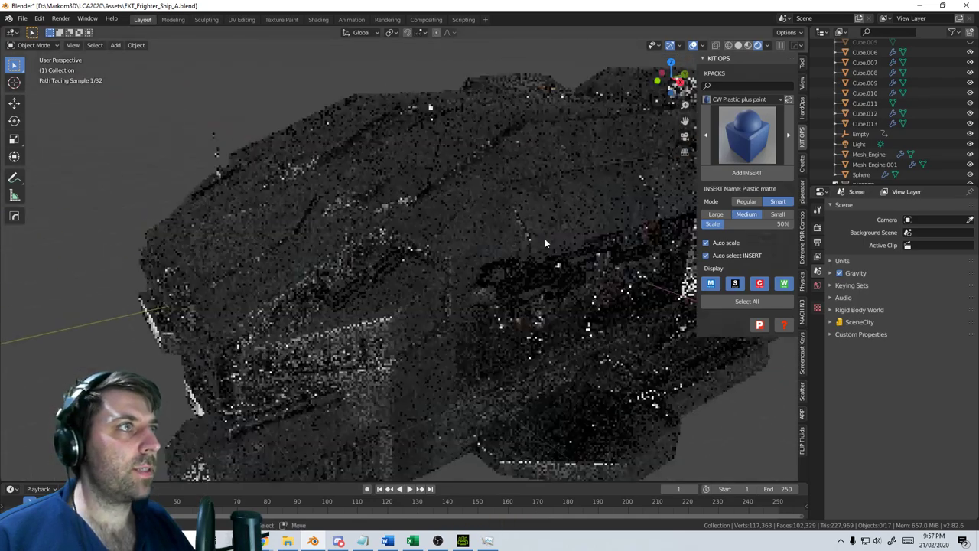
left_click(555, 216)
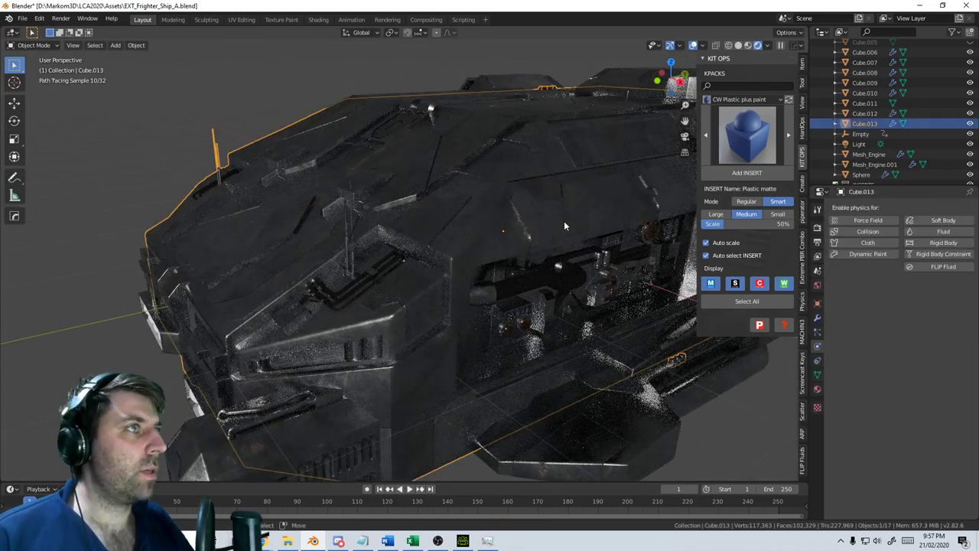
scroll(528, 268, "down", 1)
key("Tab")
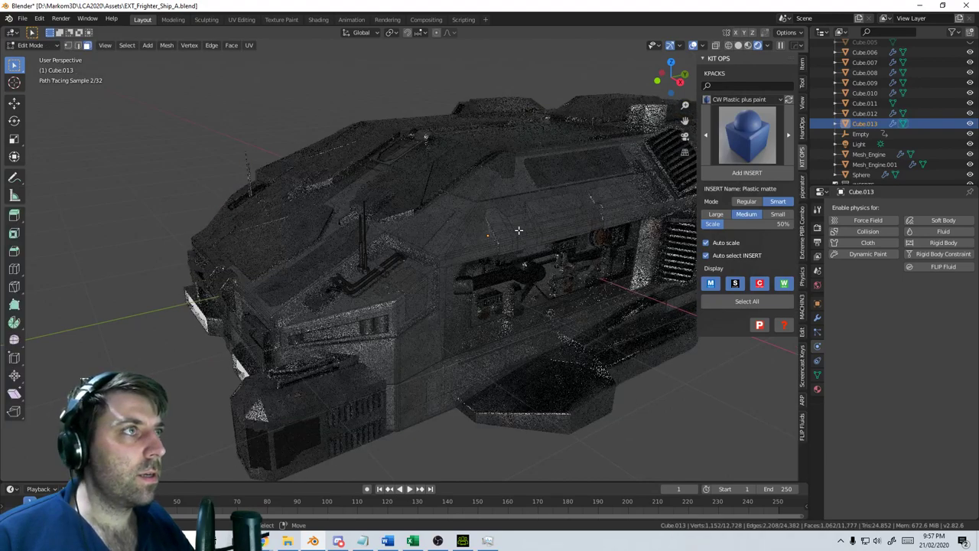
left_click(519, 229)
left_click(622, 205, "shift")
left_click(739, 46)
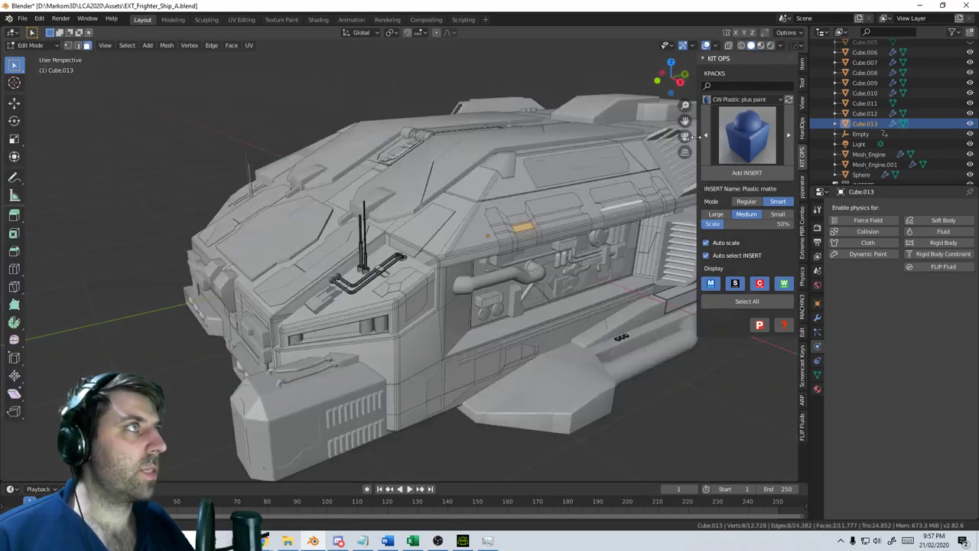
Add the front upper panel to the selection, leave out the window frame face, and extend the selection to all linked faces
left_click(416, 225, "shift")
left_click(568, 163, "shift")
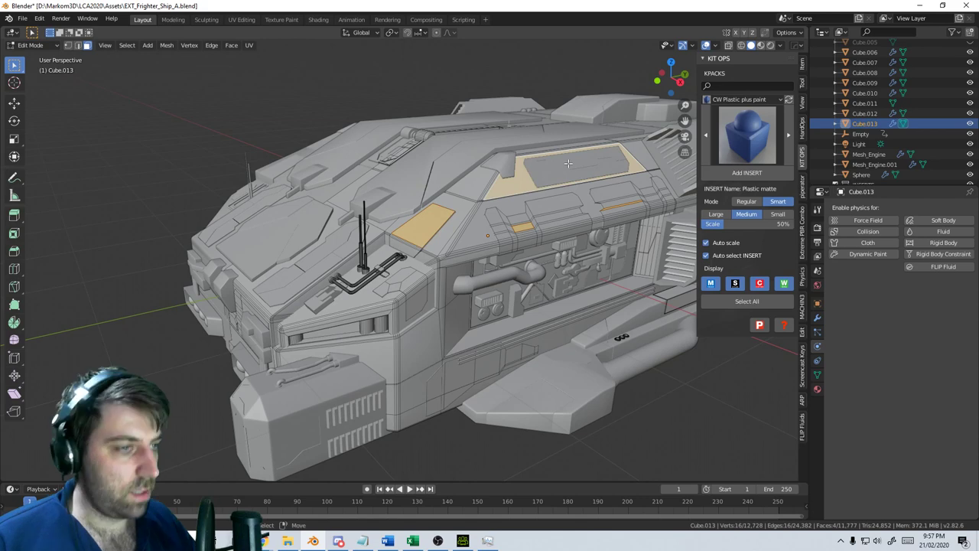
key("ctrl+z")
key("ctrl+z")
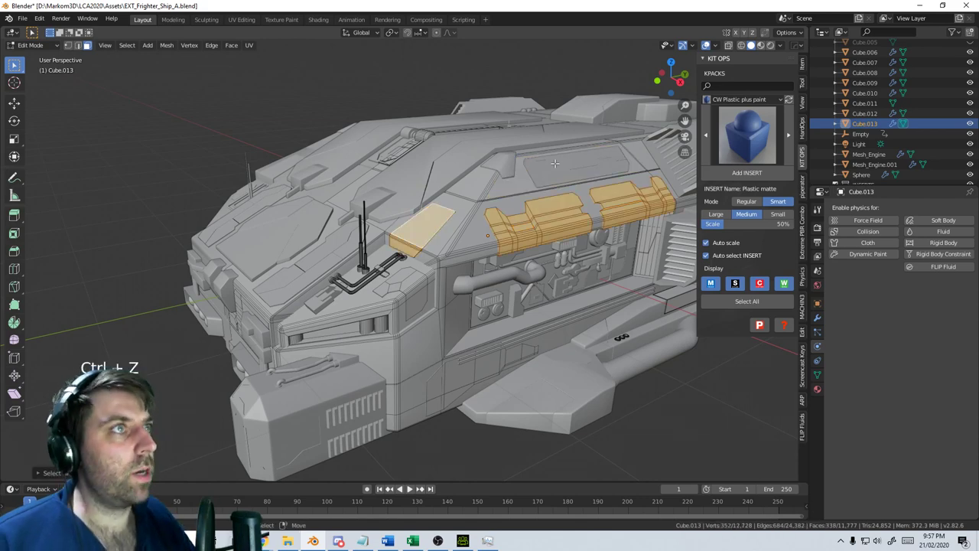
middle_click_drag(556, 163, 554, 189)
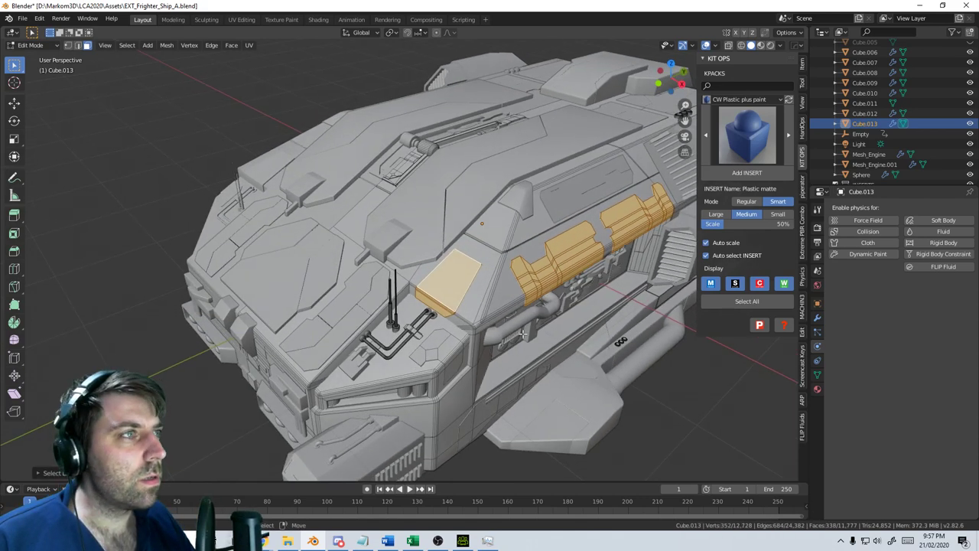
middle_click_drag(523, 333, 398, 322)
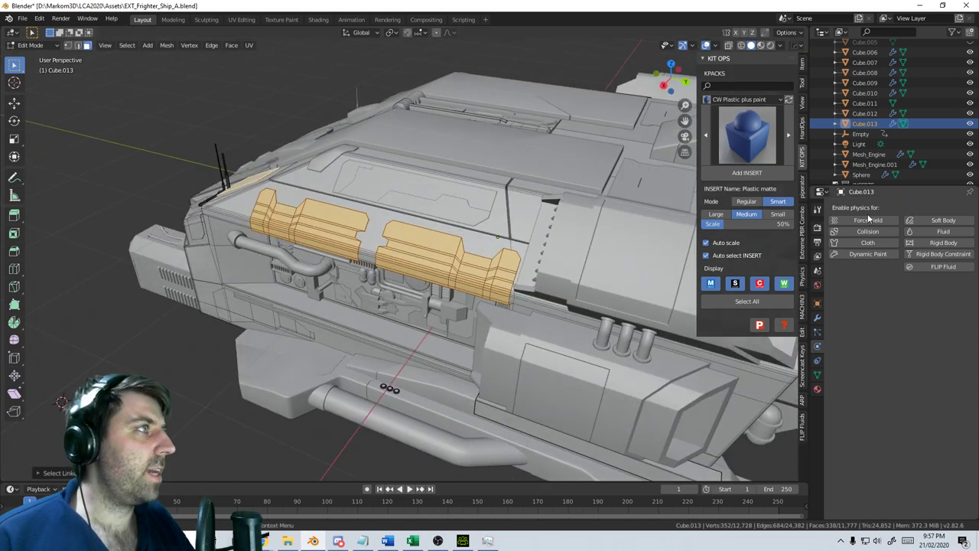
Browse the Metal - Diamond Plate and Metal - Plates categories in the Extreme PBR library for a panel material
left_click(802, 229)
left_click(757, 86)
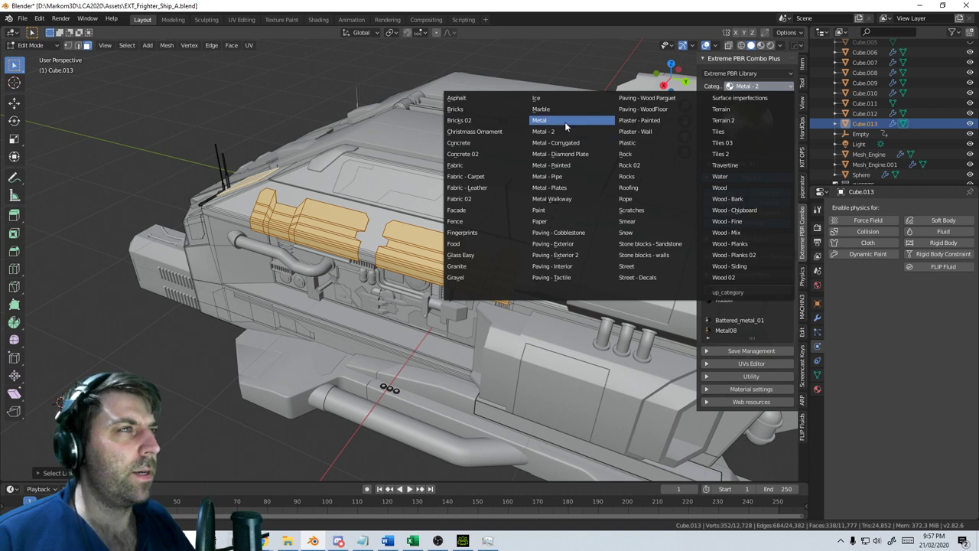
left_click(578, 154)
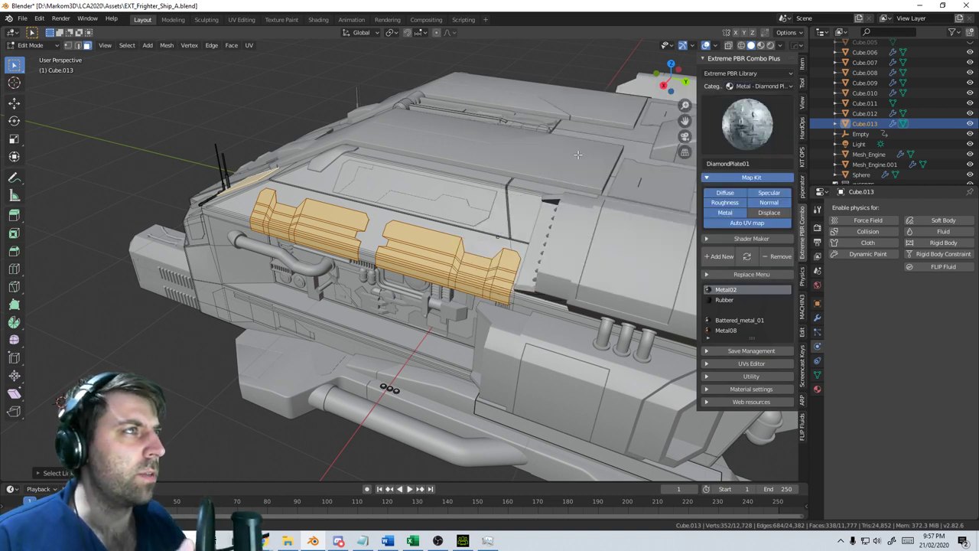
left_click(747, 115)
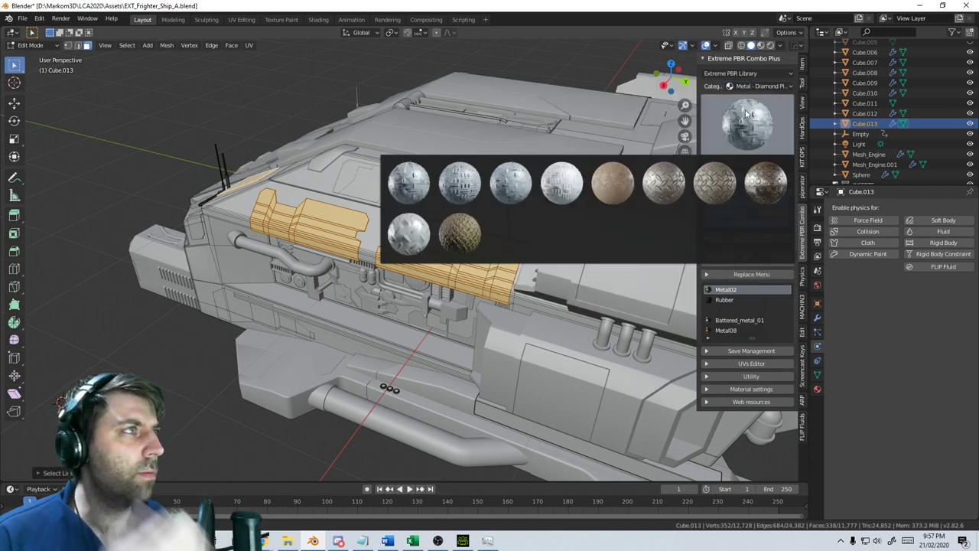
left_click(759, 86)
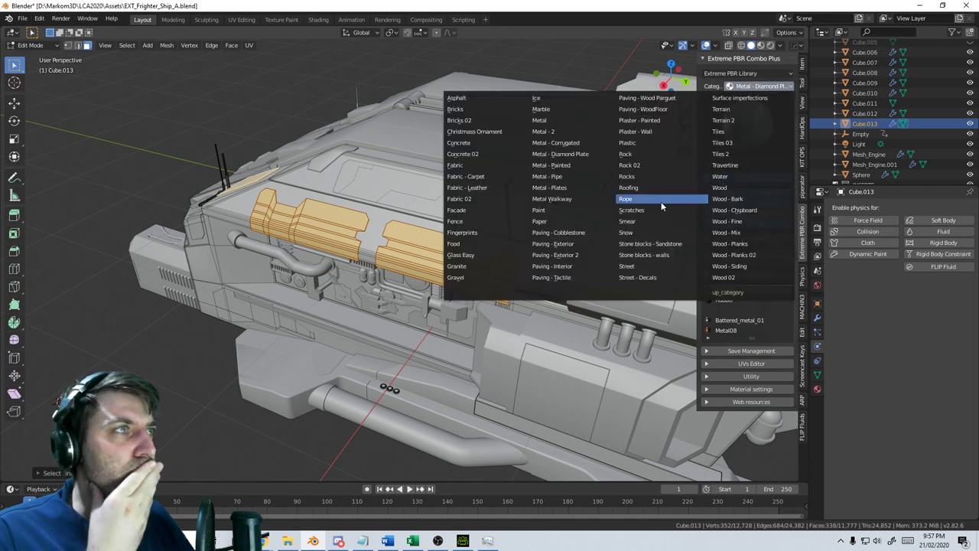
left_click(573, 188)
left_click(769, 125)
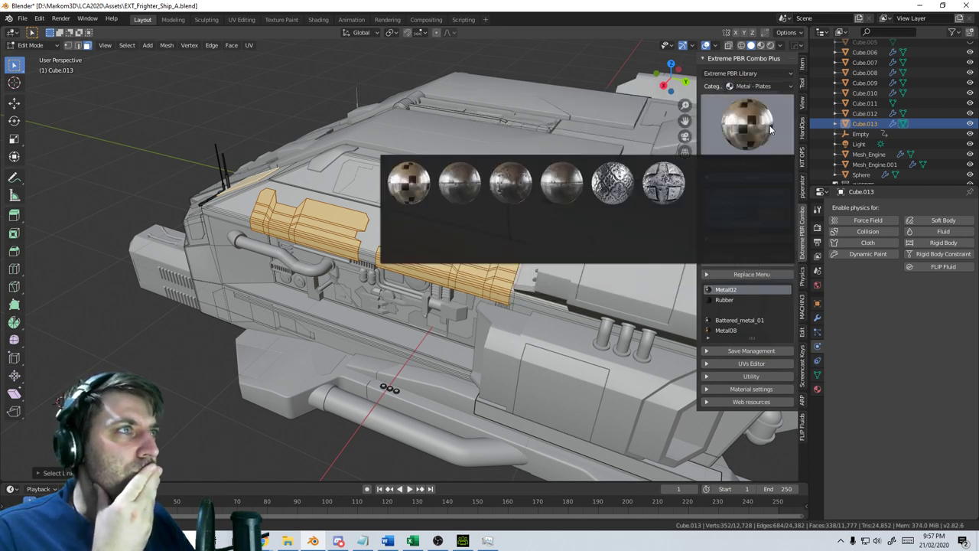
Add the Galvanized_steel_02 material from the Metal - 2 category to Cube.013 and assign it to the selected panels
left_click(758, 86)
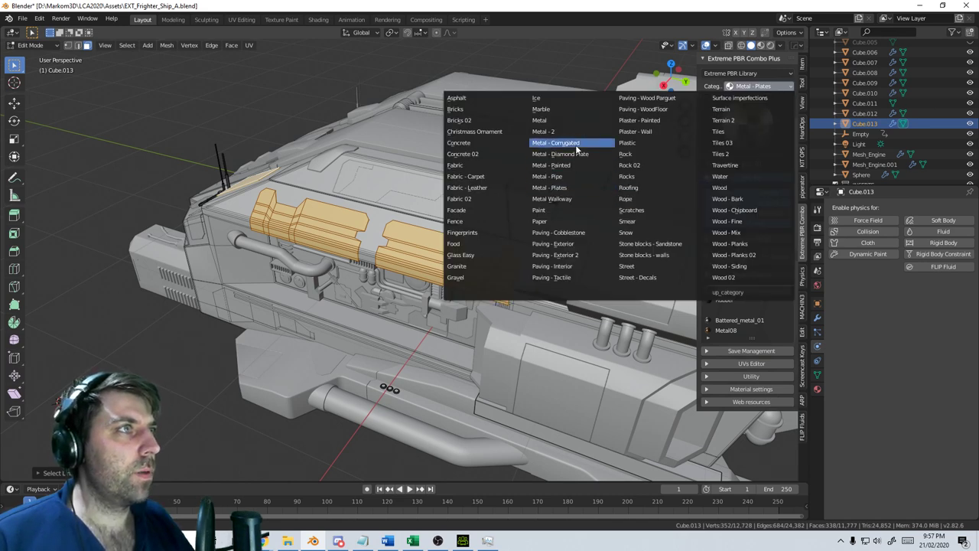
left_click(568, 131)
left_click(748, 149)
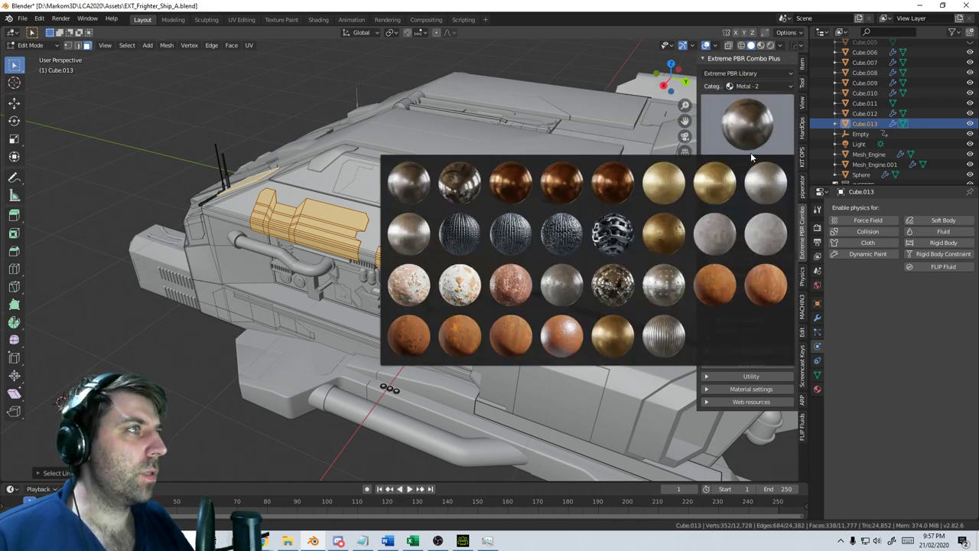
left_click(758, 241)
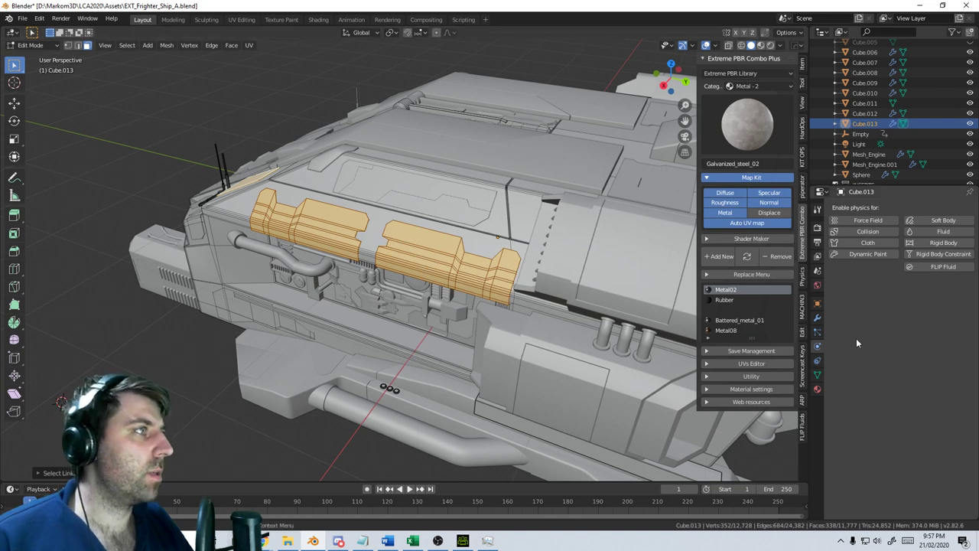
left_click(718, 258)
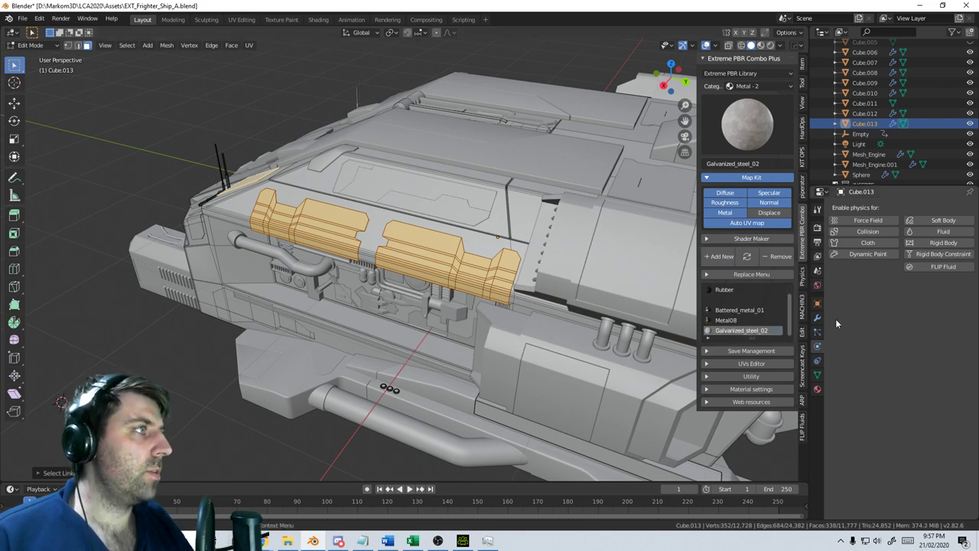
left_click(817, 389)
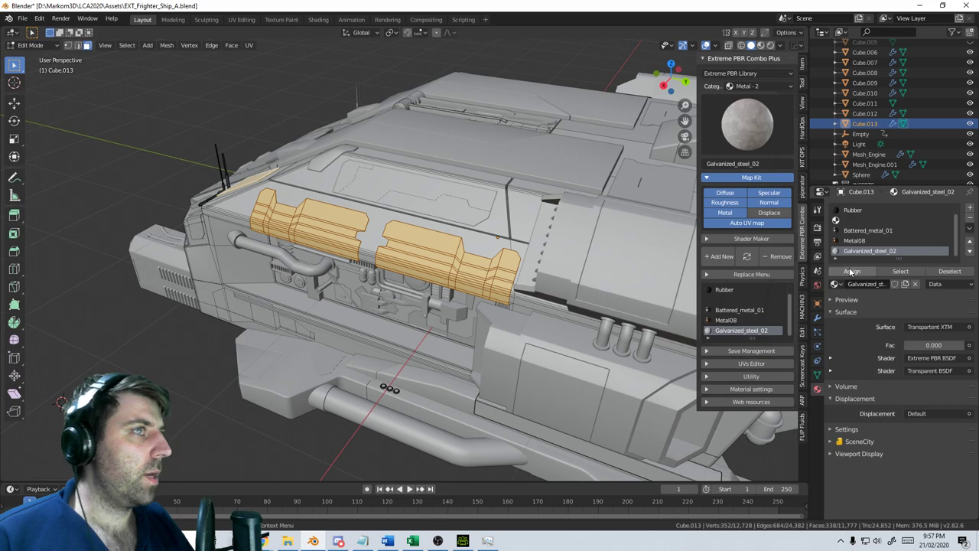
Enter Edit Mode on Cube.002 and select the long roof panels on one side of the ship with all their linked faces
middle_click_drag(440, 222, 493, 192)
key("Tab")
left_click(501, 203)
key("Tab")
left_click(485, 192)
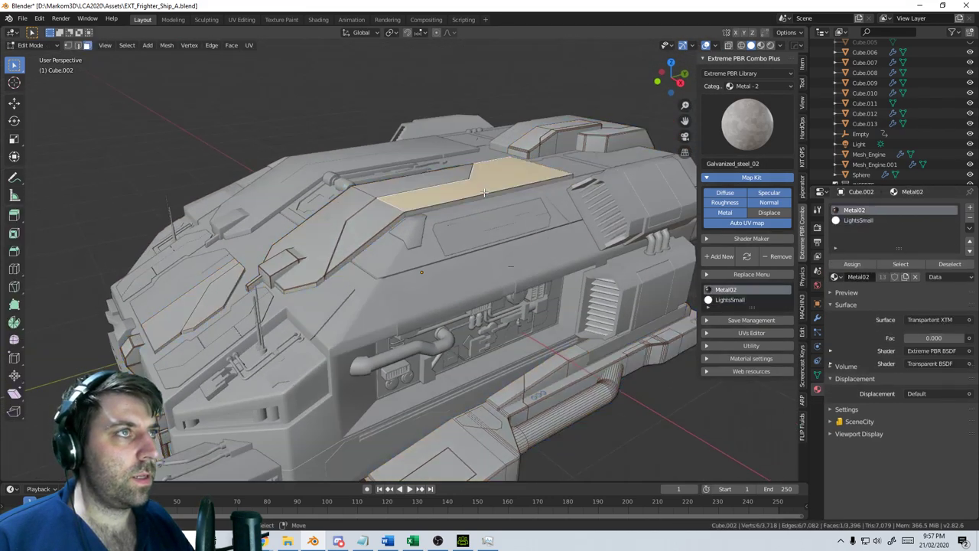
left_click(431, 180, "shift")
left_click(335, 212, "shift")
left_click(356, 231, "shift")
key("ctrl+l")
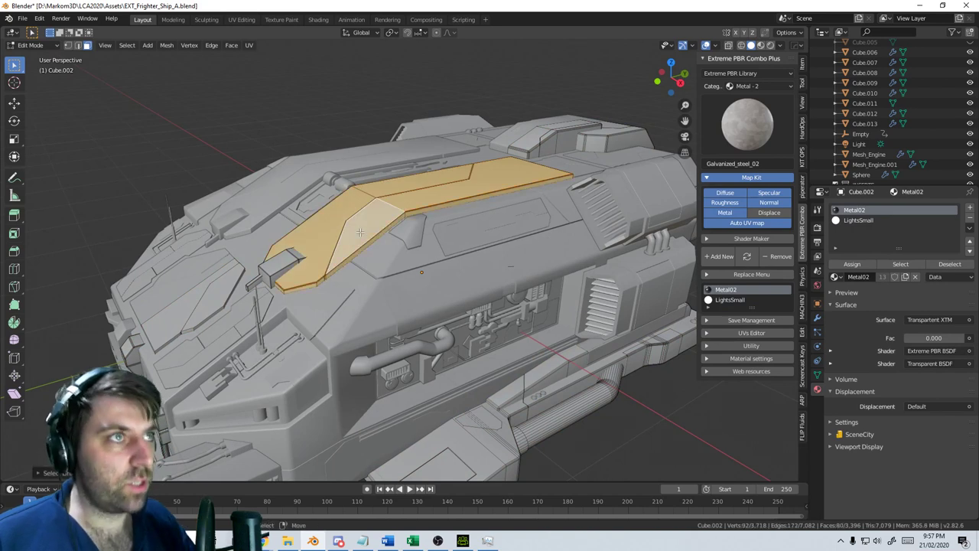
Add a material slot with Galvanized_steel_02 to Cube.002 and assign it to the selected roof panels
left_click(970, 209)
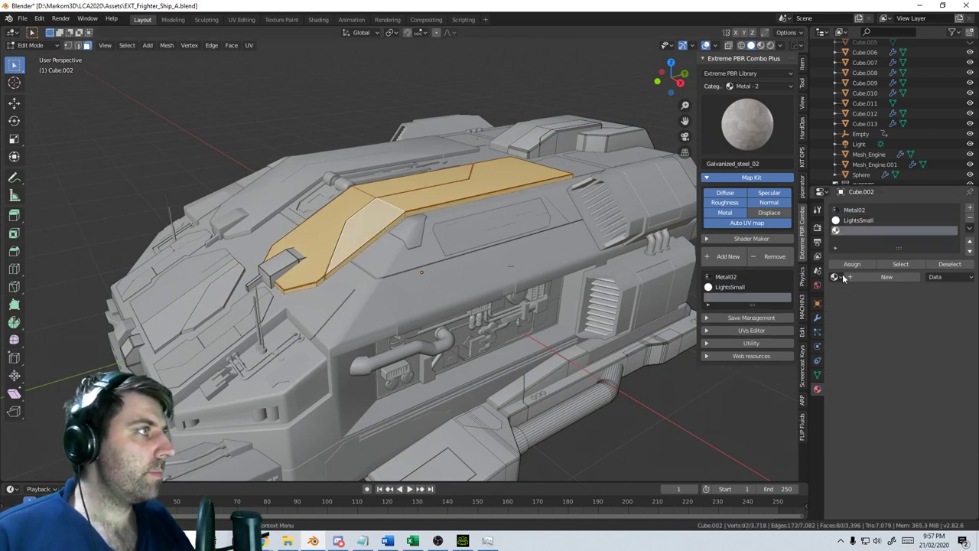
left_click(835, 277)
left_click(887, 331)
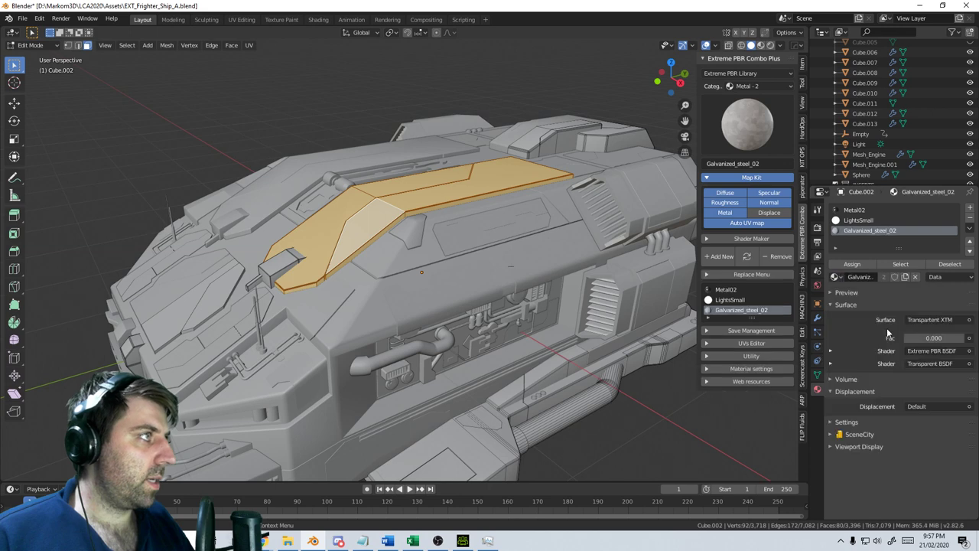
left_click(855, 266)
Add a material slot with Galvanized_steel_02 to the front hood panel Cube.010 and assign it to all its faces
scroll(443, 337, "down", 4)
middle_click_drag(440, 340, 492, 324)
scroll(492, 325, "up", 2)
left_click(329, 321)
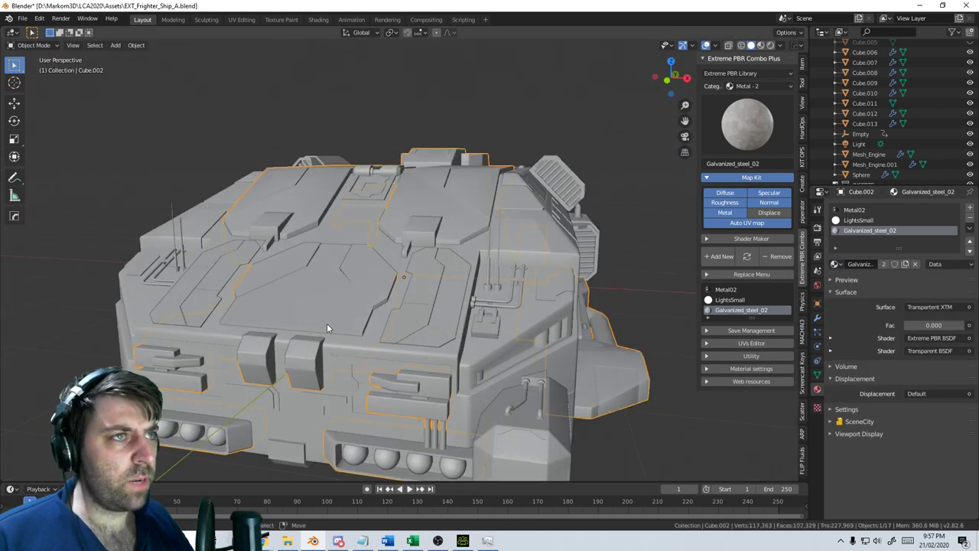
key("Tab")
left_click(406, 319)
key("Tab")
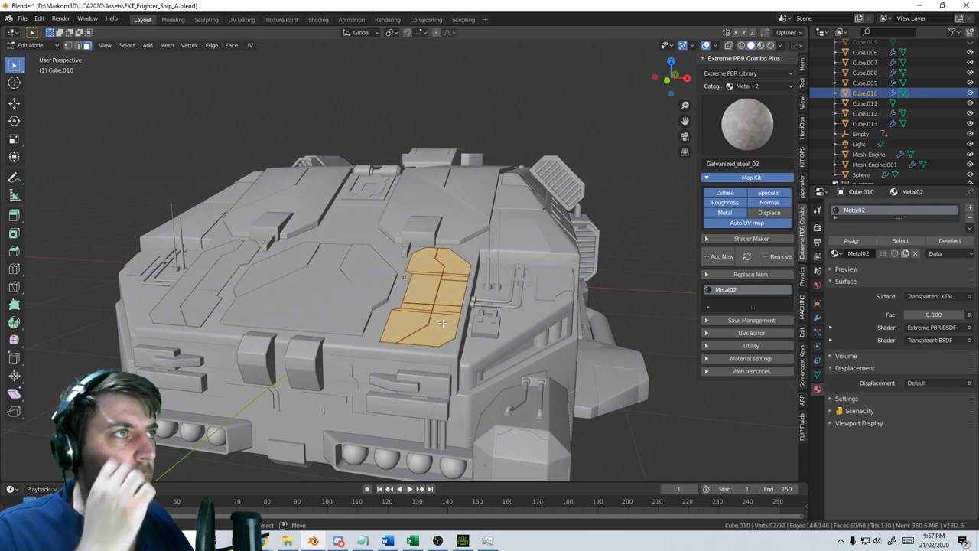
left_click(970, 208)
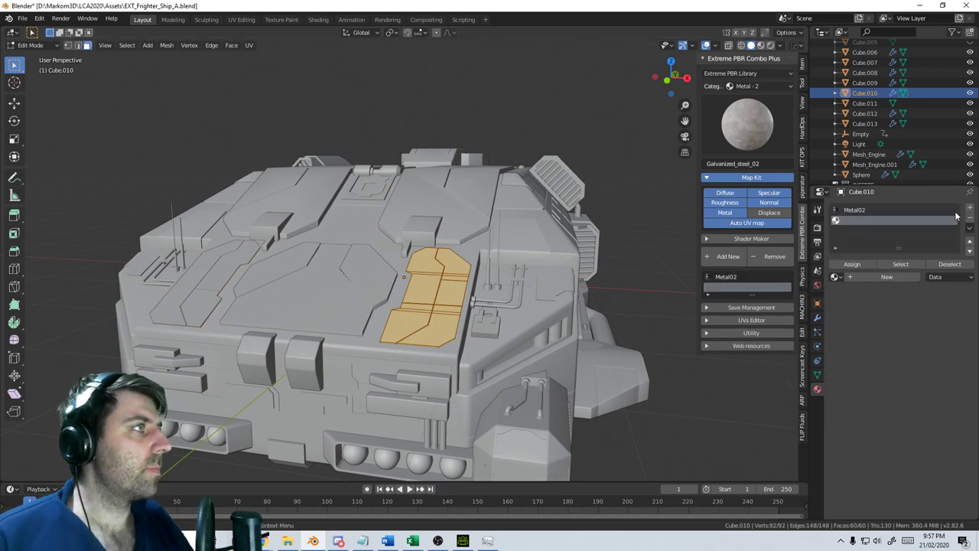
left_click(835, 277)
left_click(879, 331)
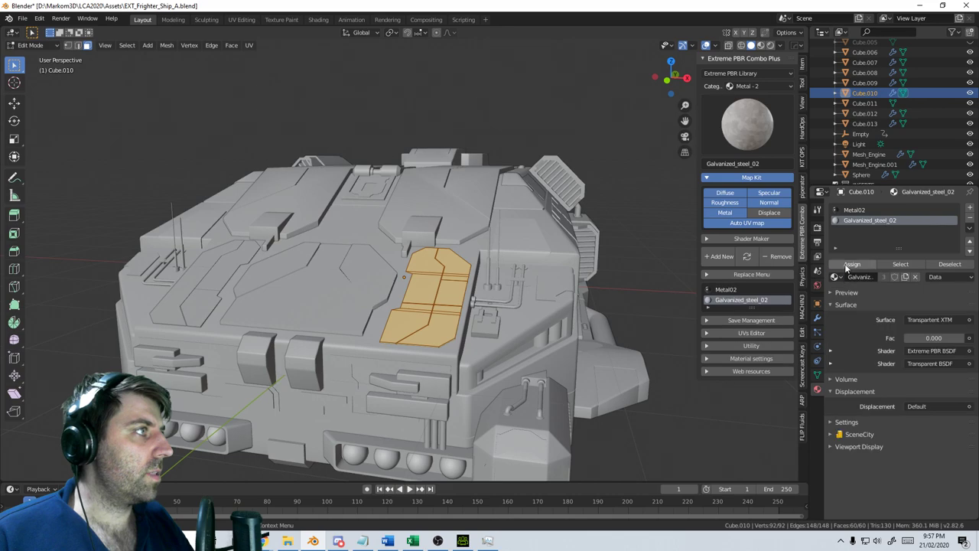
left_click(849, 266)
Leave Edit Mode and switch the viewport to rendered shading to preview the steel panels on the ship
scroll(599, 303, "down", 4)
key("Tab")
left_click(770, 46)
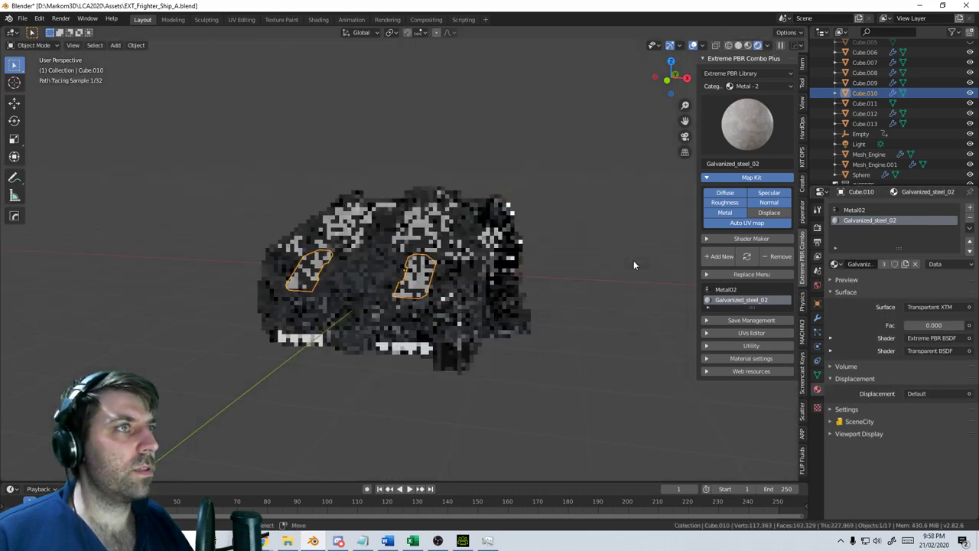
middle_click_drag(602, 270, 550, 292)
scroll(550, 293, "up", 3)
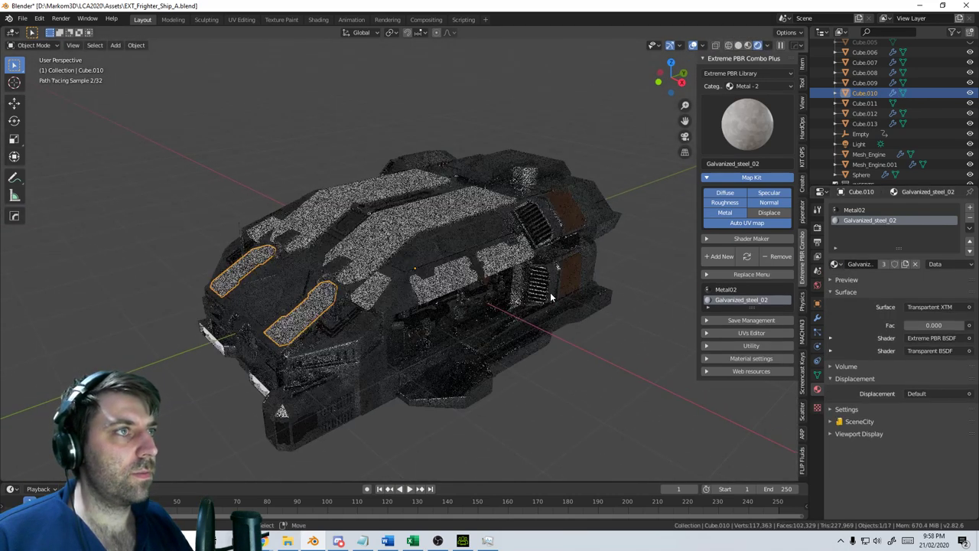
left_click(449, 301)
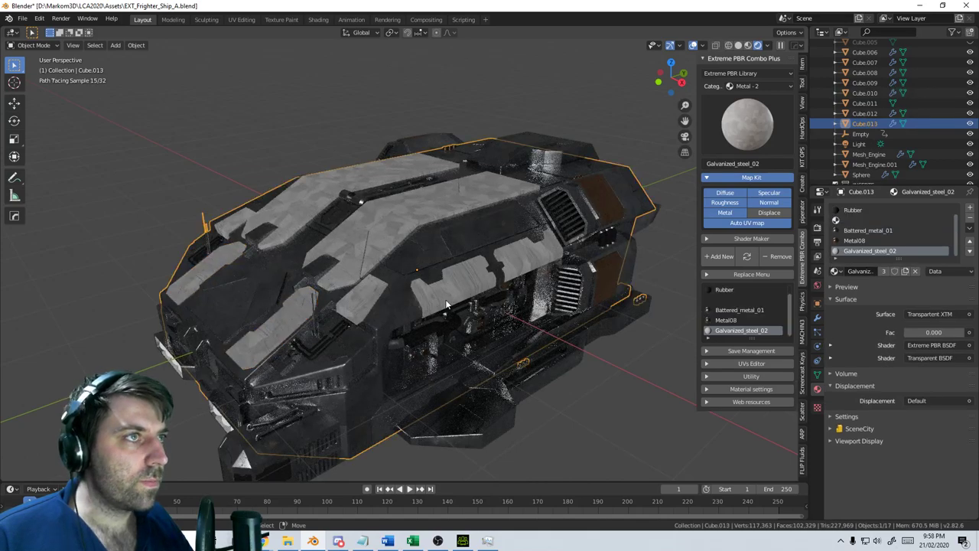
Unwrap all faces of the roof panel object Cube.002 with Smart UV Project using the default settings
left_click(380, 237)
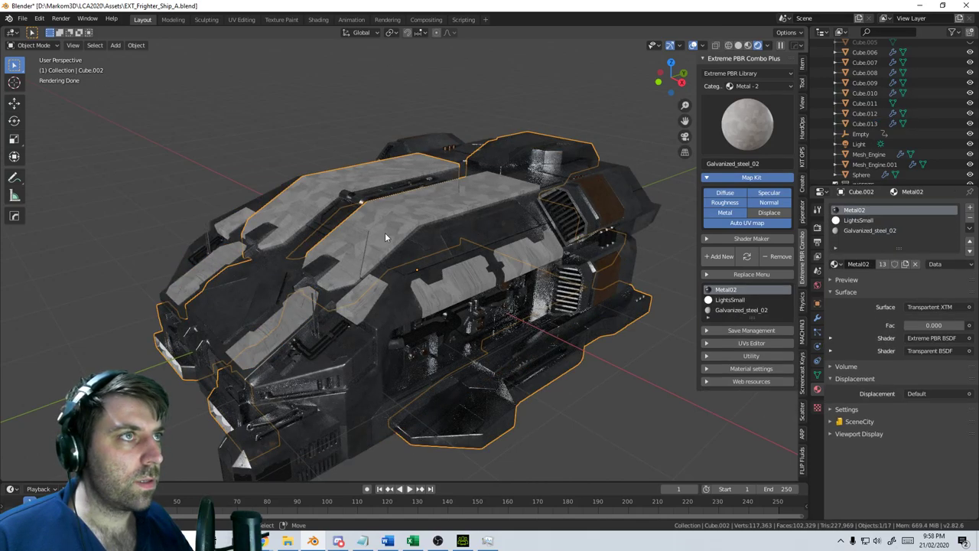
key("Tab")
key("a")
key("u")
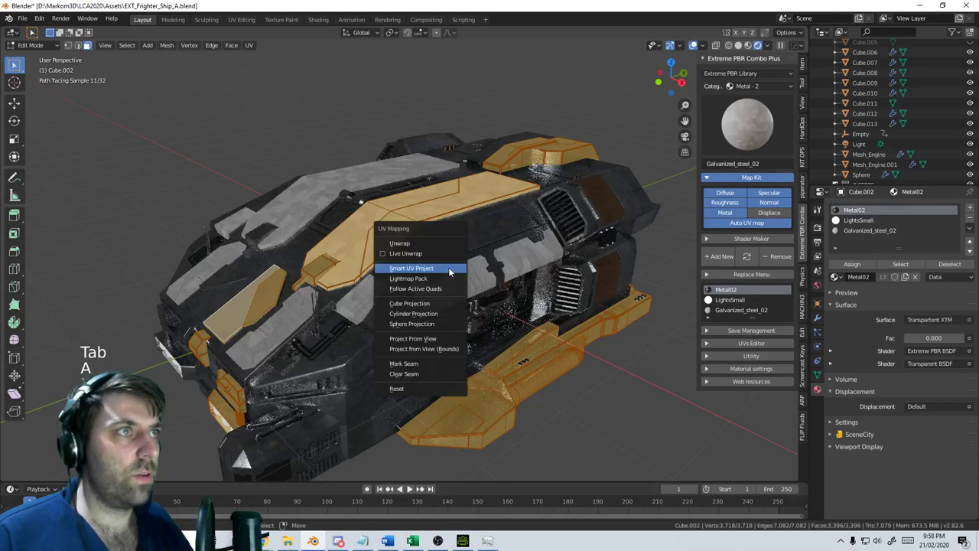
left_click(448, 268)
left_click(479, 344)
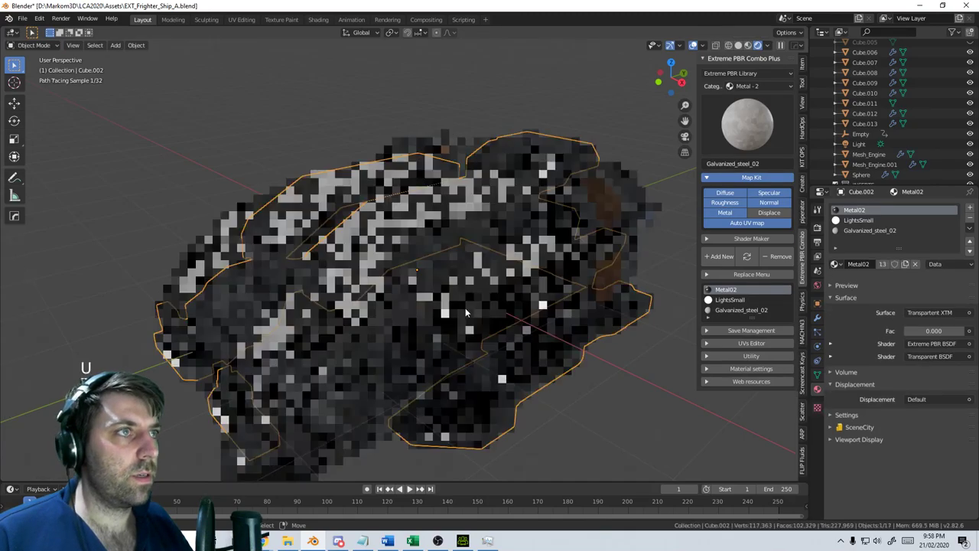
Unwrap all faces of the main hull Cube.013 with Smart UV Project at a 66 angle limit and 0 island margin
left_click(459, 285)
key("Tab")
key("Tab")
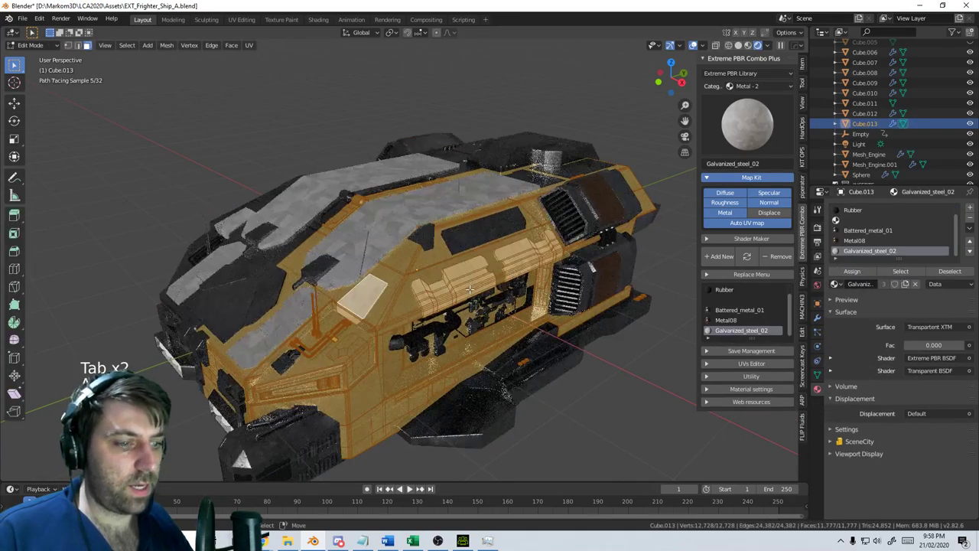
key("a")
key("u")
left_click(464, 287)
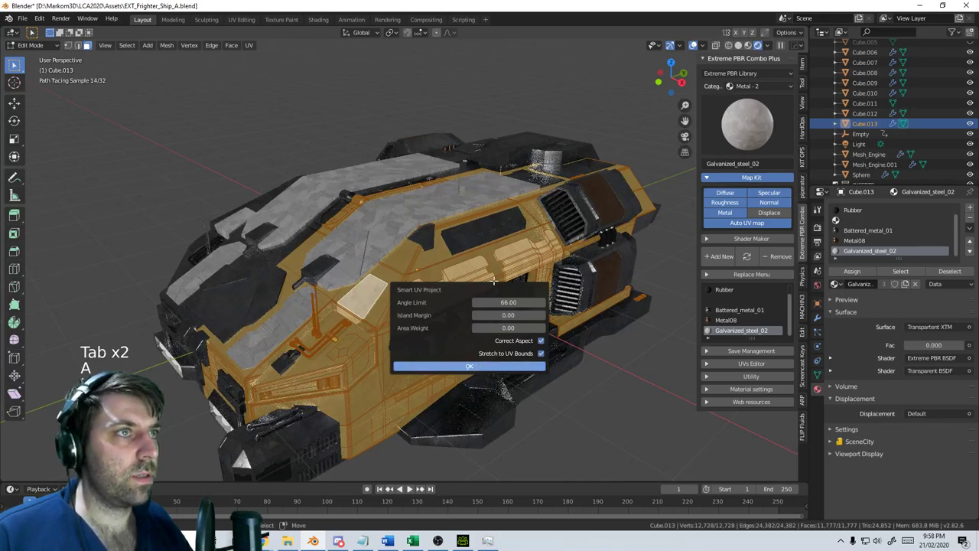
left_click(472, 367)
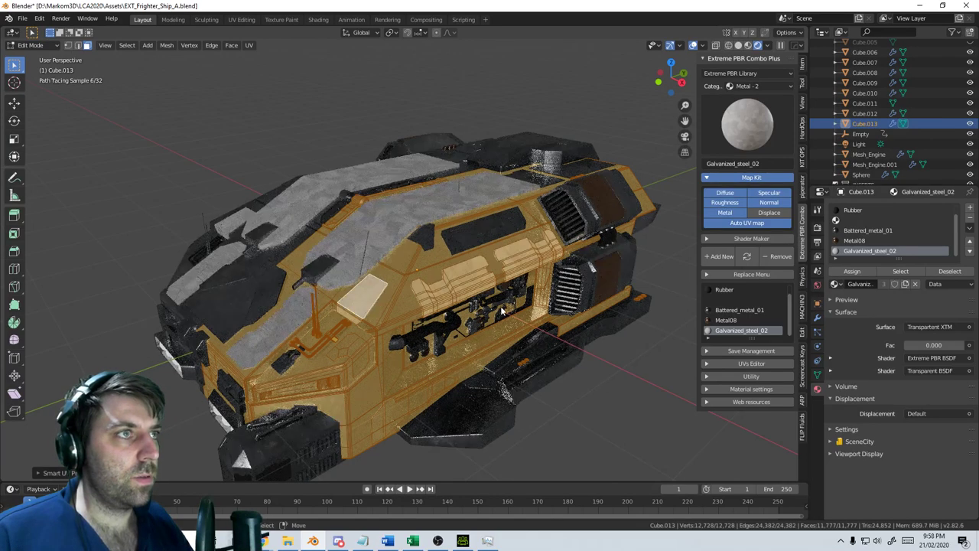
key("Tab")
Open the hull Cube.013 in the UV Editing workspace with its whole mesh and all its UV islands selected
scroll(459, 321, "up", 5)
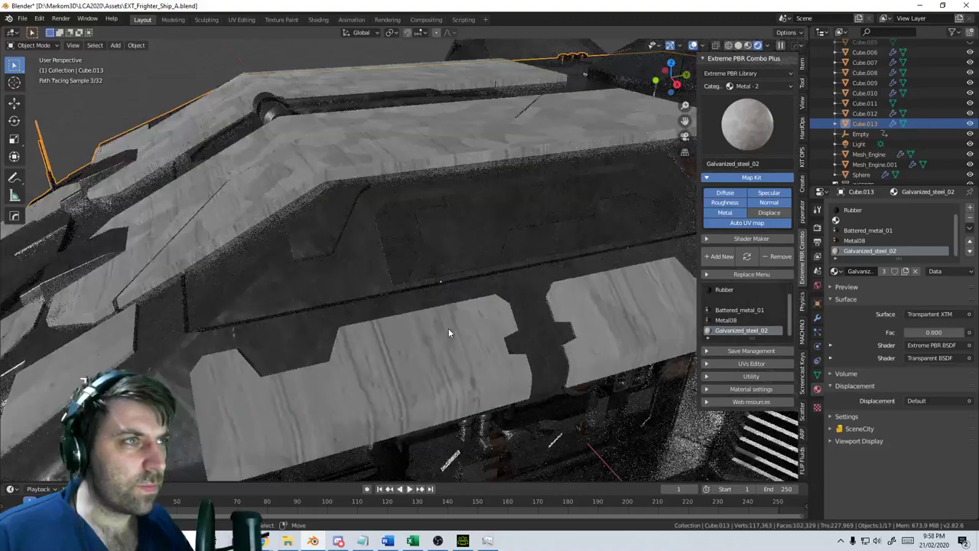
scroll(356, 300, "down", 5)
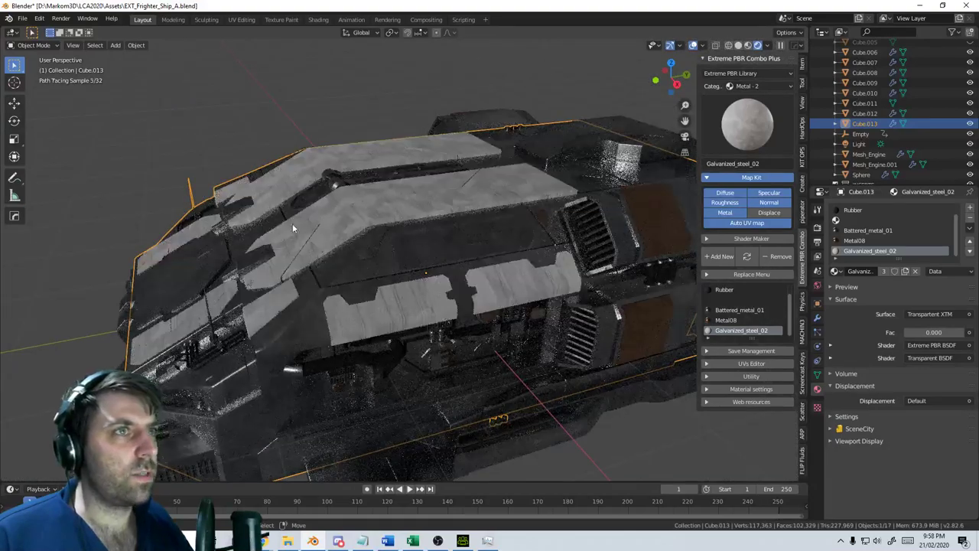
scroll(387, 226, "down", 5)
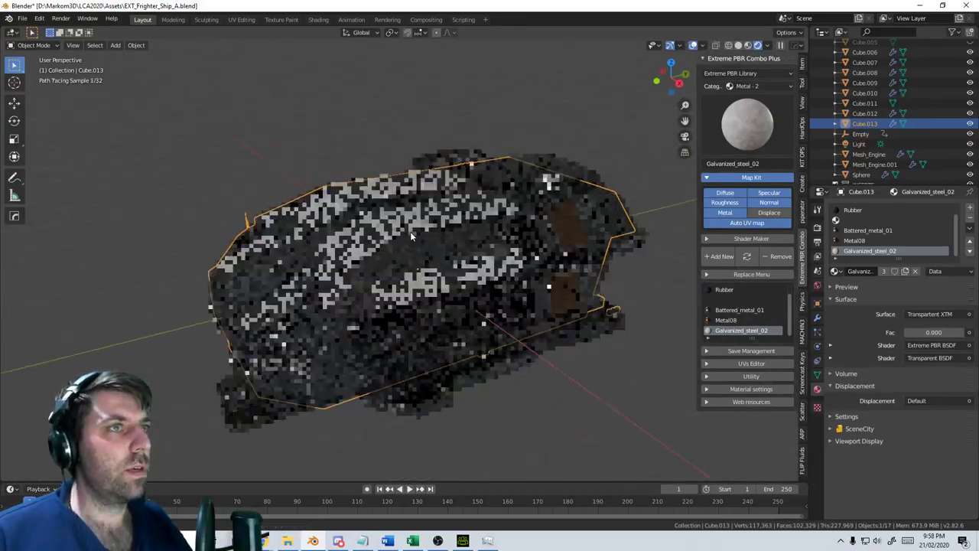
scroll(455, 297, "up", 5)
key("Tab")
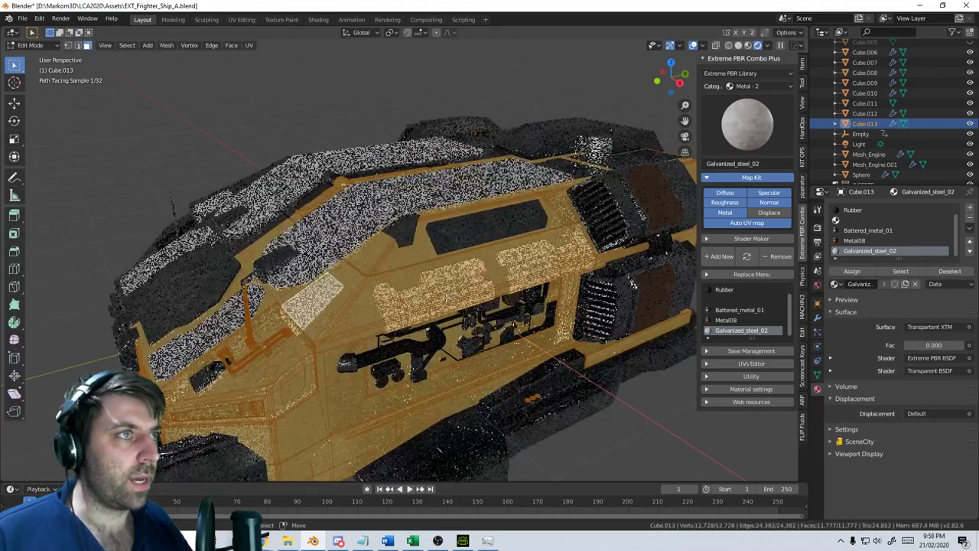
left_click(459, 292)
key("a")
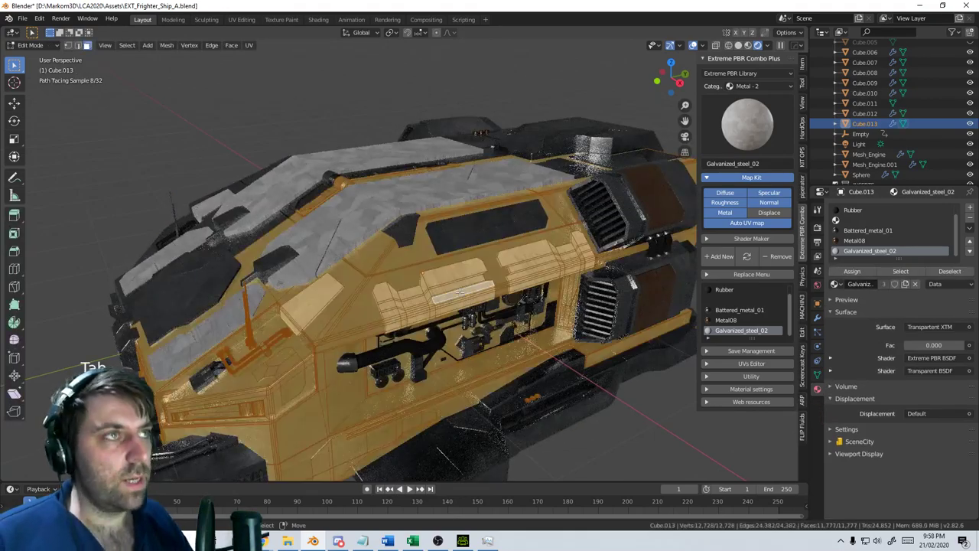
left_click(242, 20)
scroll(299, 286, "down", 4)
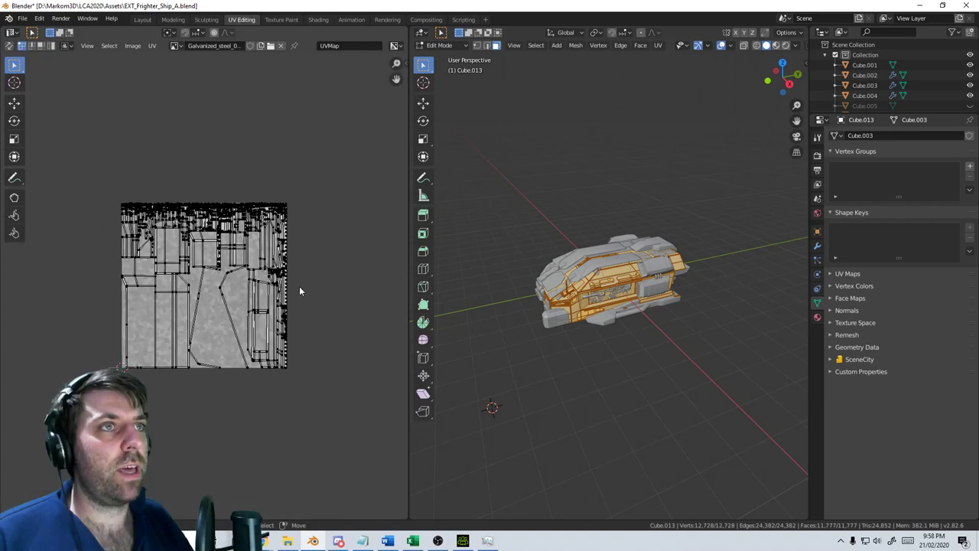
key("a")
scroll(258, 348, "up", 2)
middle_click_drag(225, 317, 240, 306)
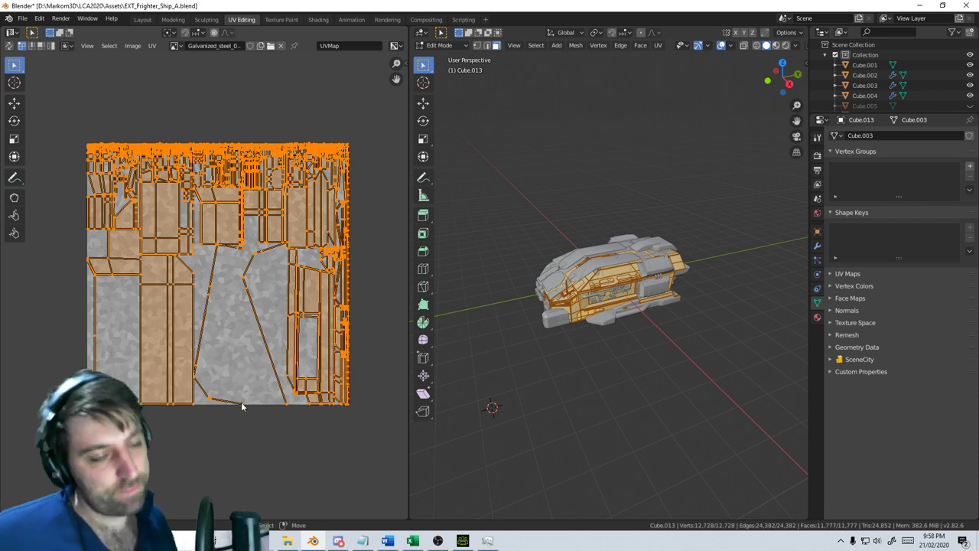
Pack the hull's selected UV islands with UVPackmaster2 using a 0.005 margin and a rotation step of 90
key("n")
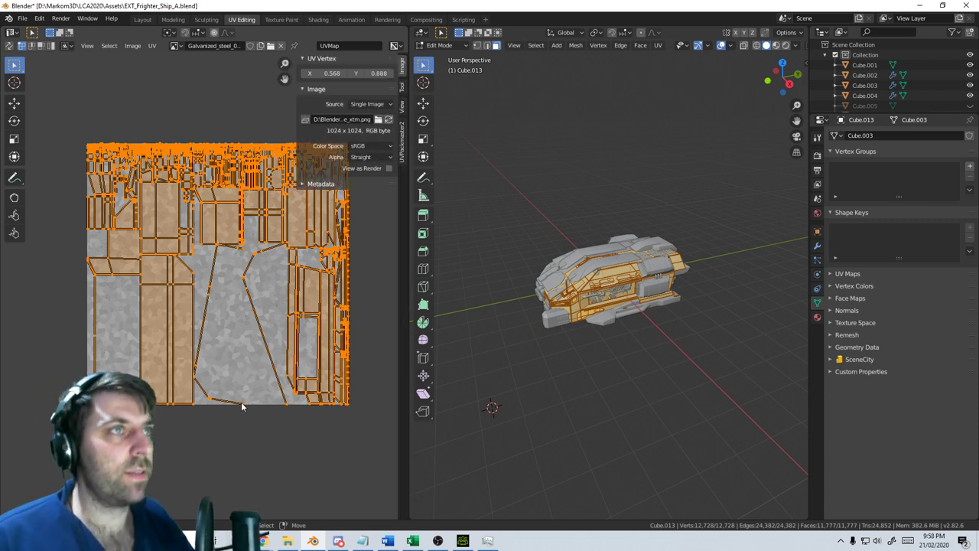
left_click(402, 153)
scroll(240, 307, "down", 2)
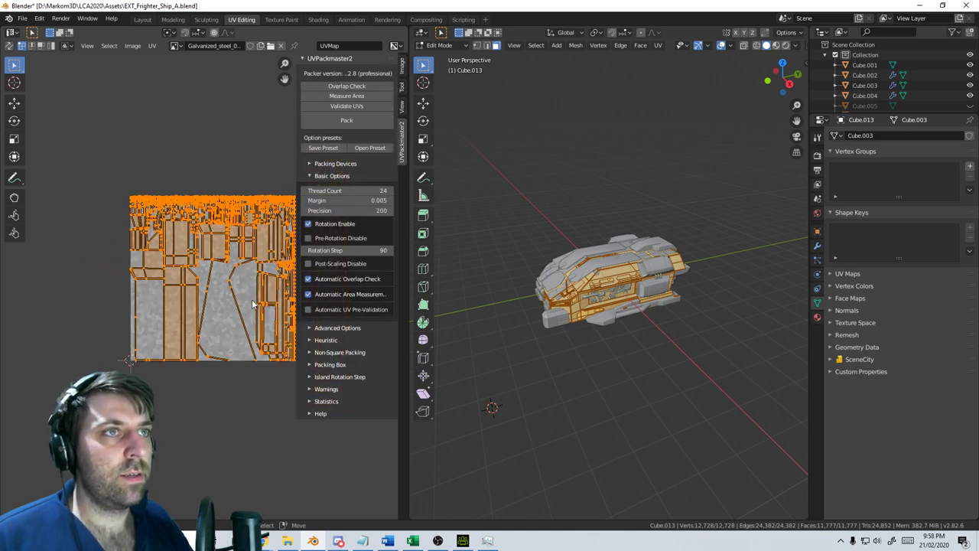
middle_click_drag(244, 291, 210, 296)
scroll(196, 308, "up", 2)
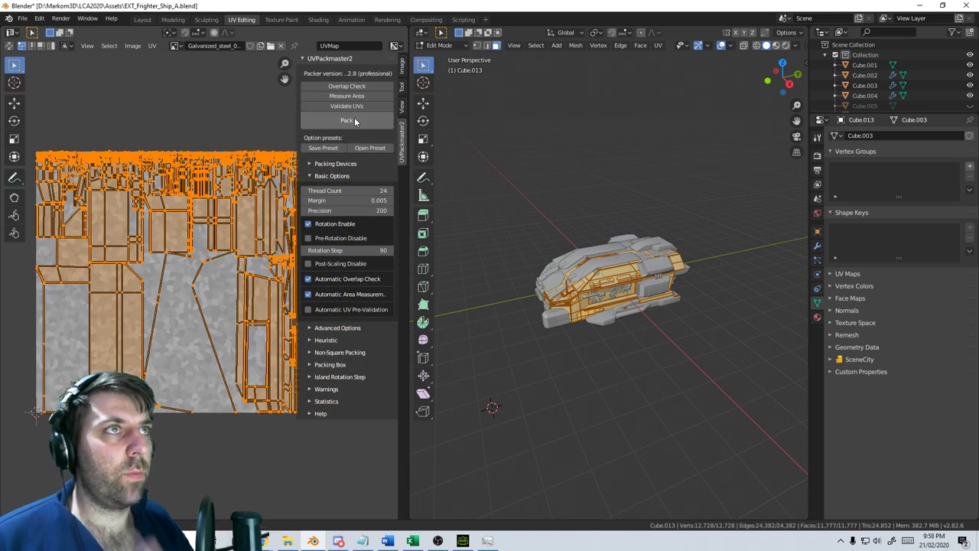
left_click(355, 120)
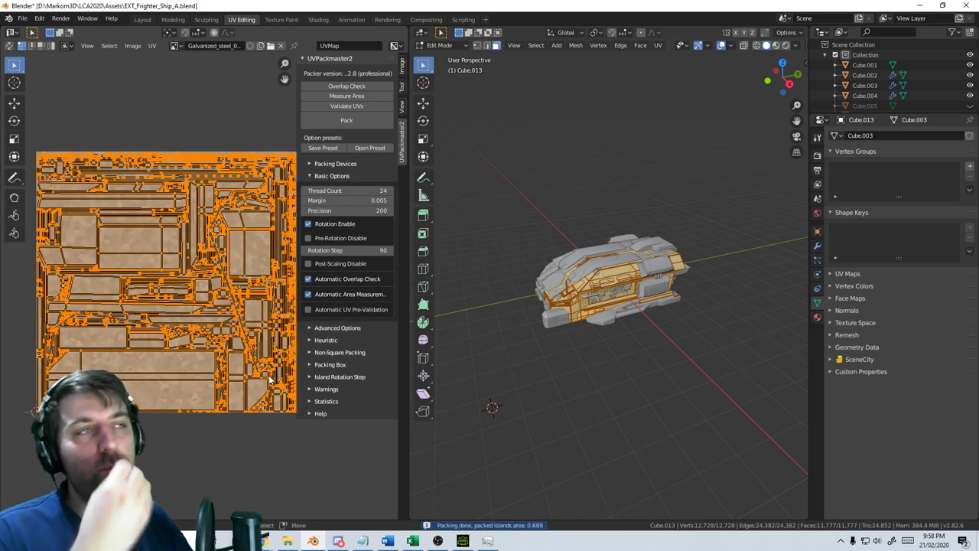
Scale the hull's packed UVs by 2 and return to the Layout workspace
scroll(667, 367, "up", 3)
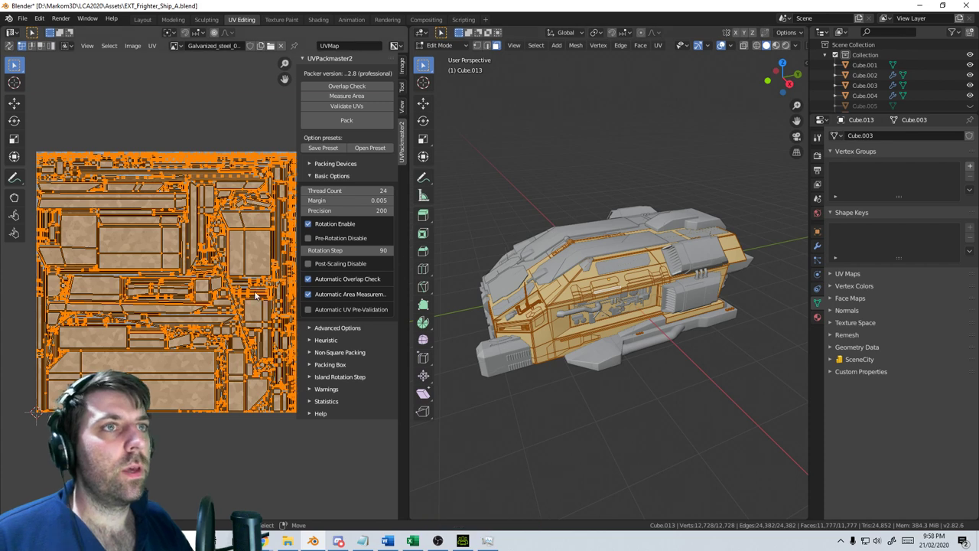
type("s2")
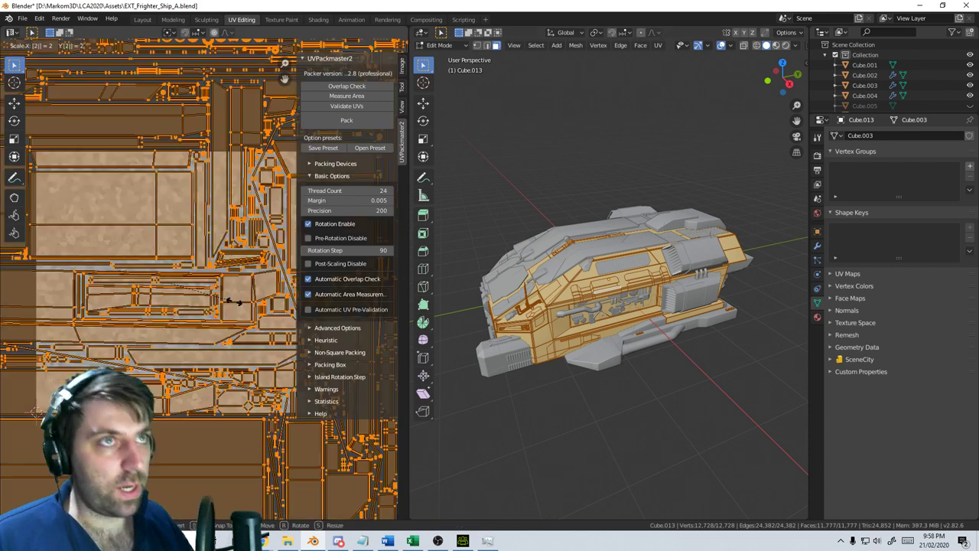
key("Return")
middle_click_drag(611, 340, 635, 344)
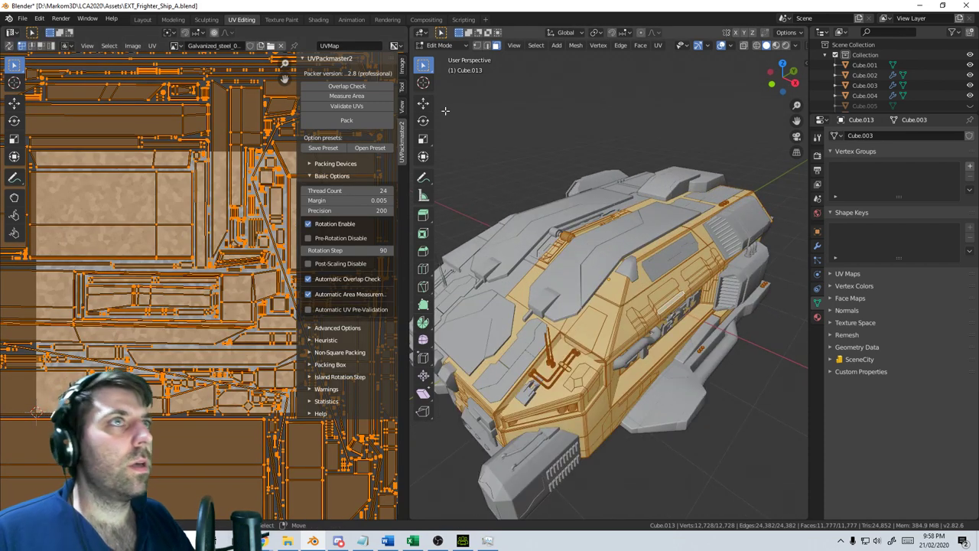
left_click(143, 20)
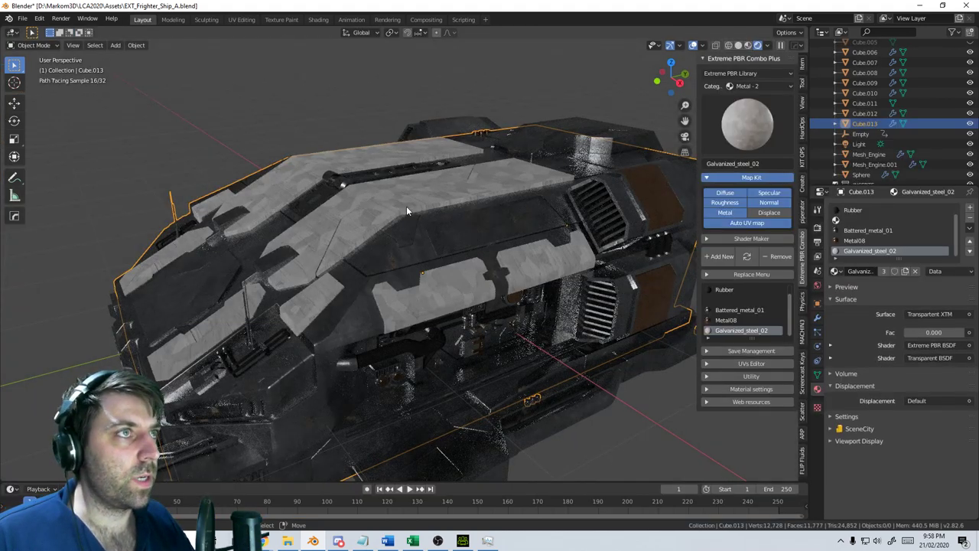
Select the large linked panels on one side of the ship's rear in Cube.002 and assign Galvanized_steel_02 to them
mouse_move(526, 273)
middle_mouse_down()
mouse_move(530, 295)
mouse_move(443, 276)
middle_mouse_up()
left_click(447, 283)
key("Tab")
left_click(424, 286)
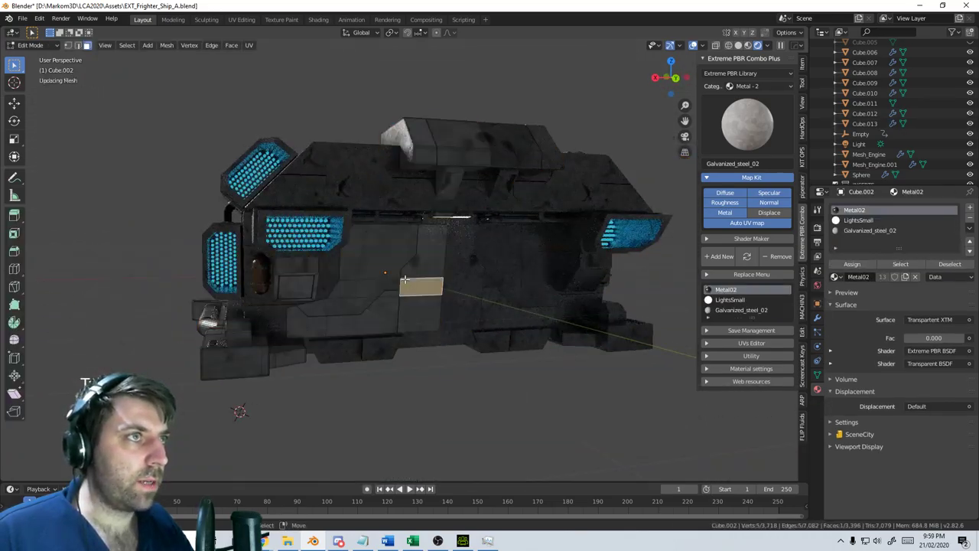
left_click(389, 276, "shift")
left_click(394, 294, "shift")
key("ctrl+l")
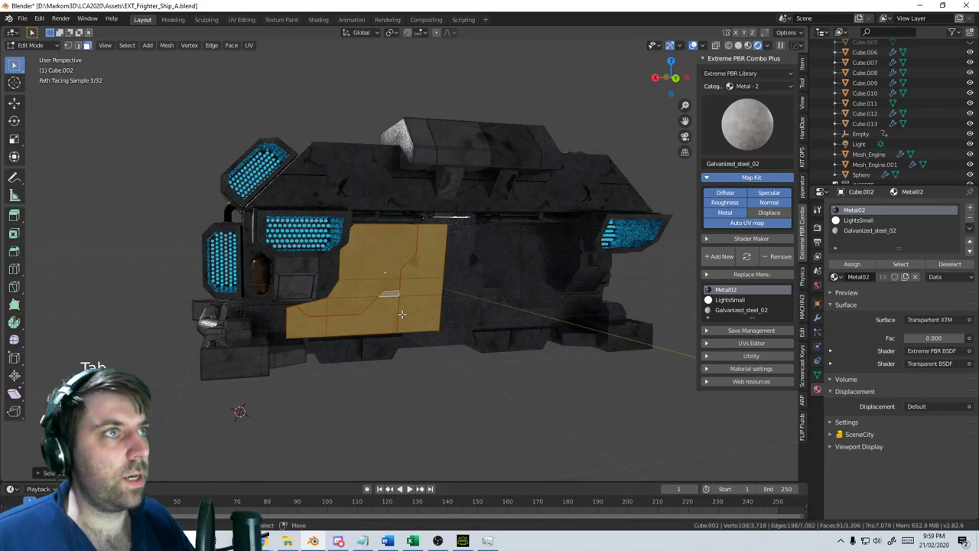
left_click(883, 231)
left_click(854, 264)
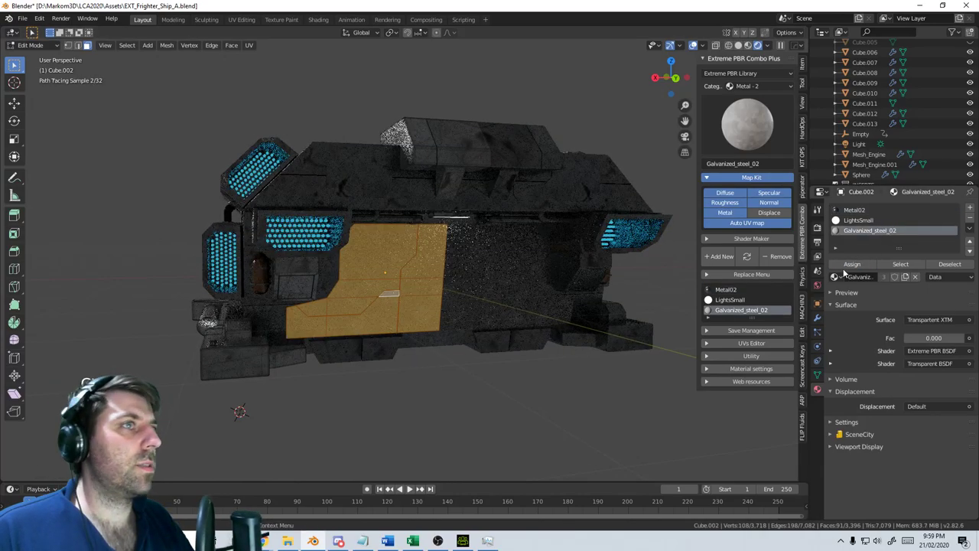
Open the long underside panels Cube.012 in the UV Editing workspace with their whole mesh selected
mouse_move(495, 294)
middle_mouse_down()
mouse_move(607, 307)
mouse_move(570, 294)
mouse_move(519, 248)
mouse_move(432, 217)
middle_mouse_up()
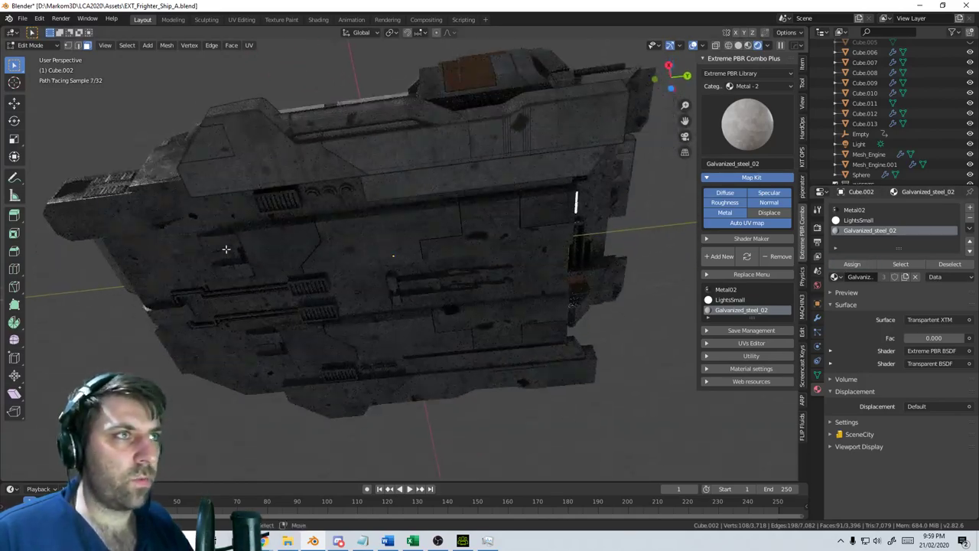
key("Tab")
left_click(497, 230)
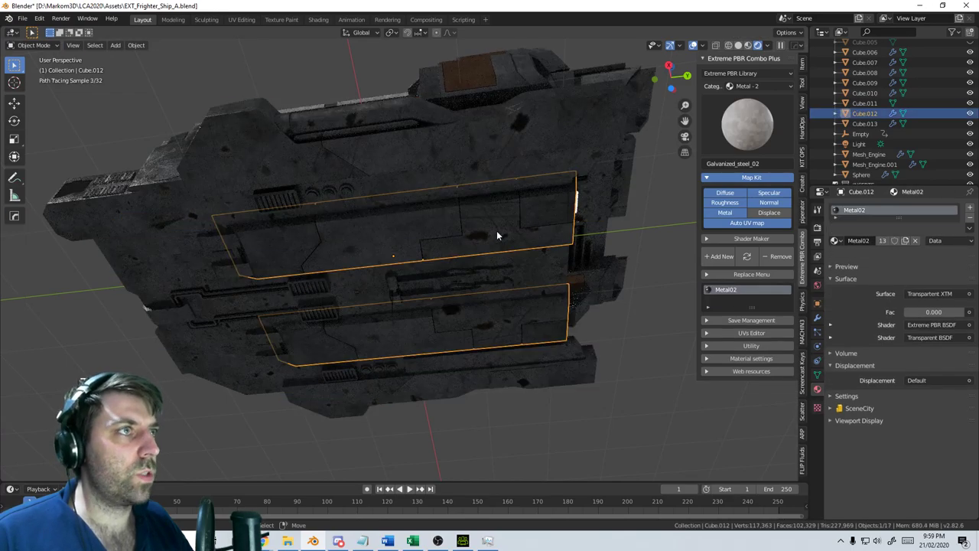
key("Tab")
mouse_move(507, 233)
middle_mouse_down()
mouse_move(481, 245)
mouse_move(534, 259)
middle_mouse_up()
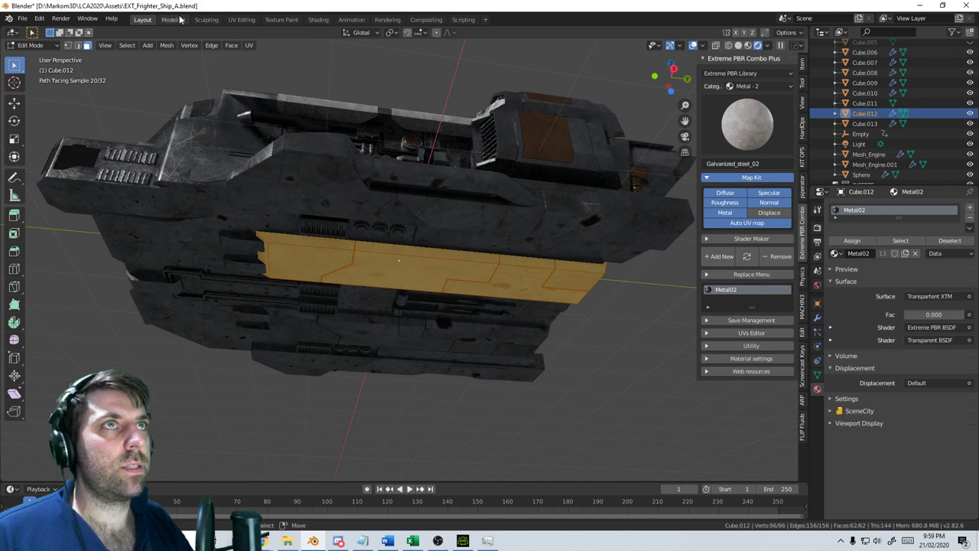
left_click(241, 20)
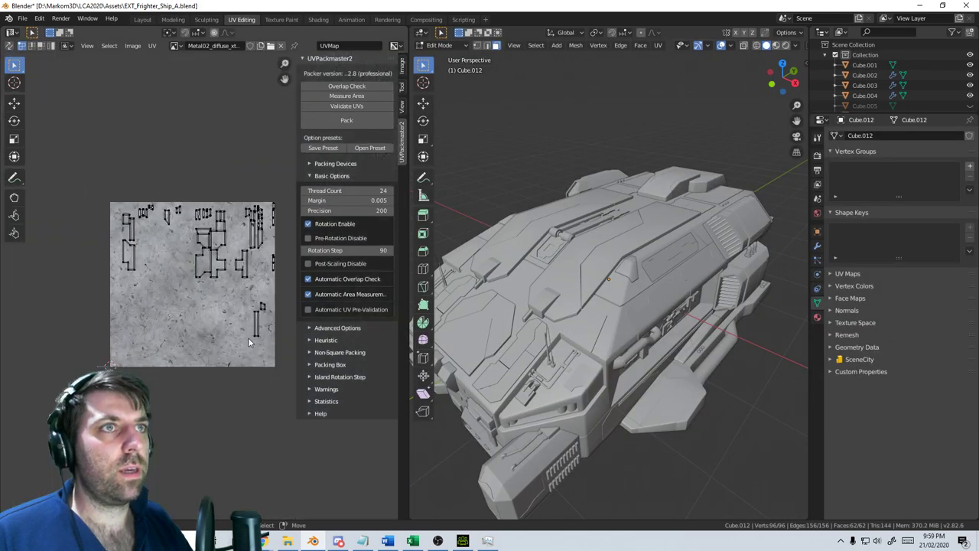
Unwrap all faces of the underside panels Cube.012 with Smart UV Project
middle_click_drag(597, 306, 742, 269)
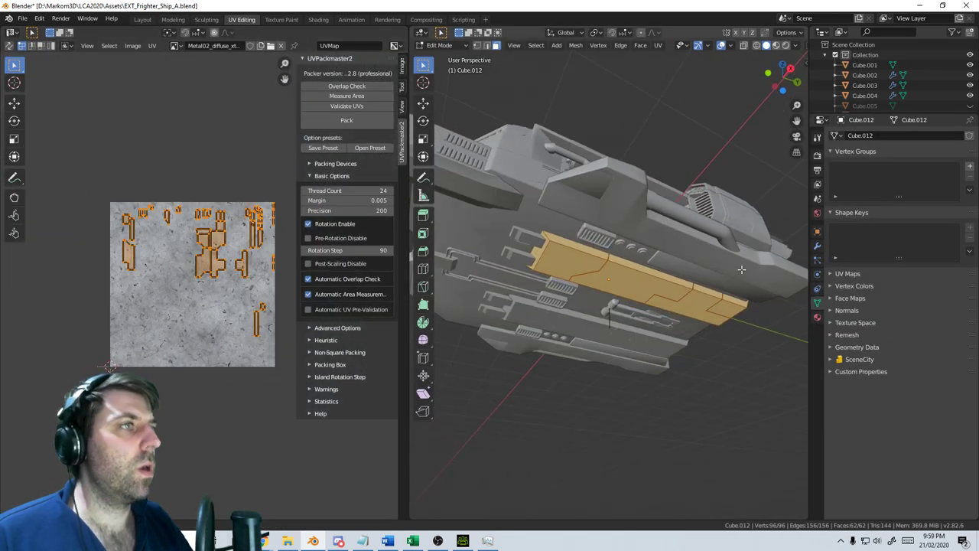
key("u")
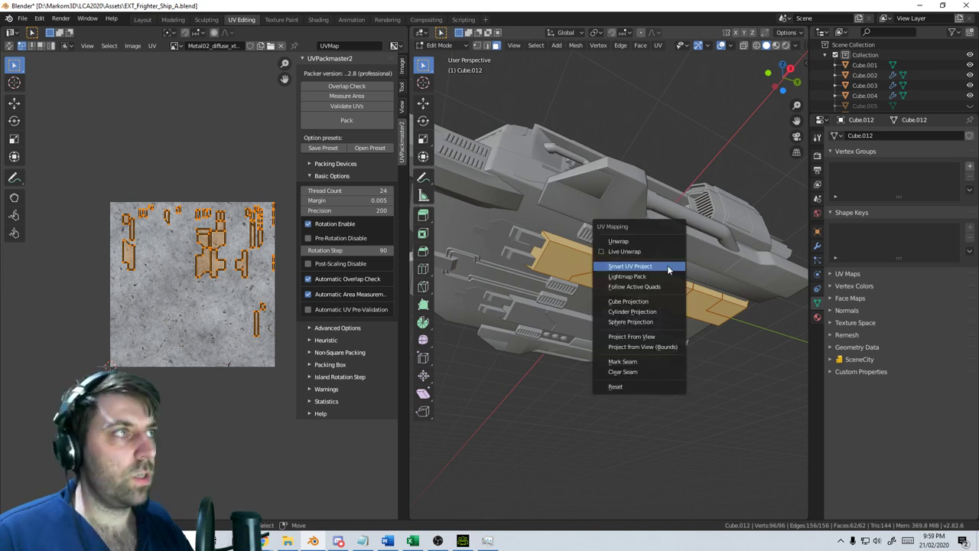
left_click(668, 266)
left_click(669, 342)
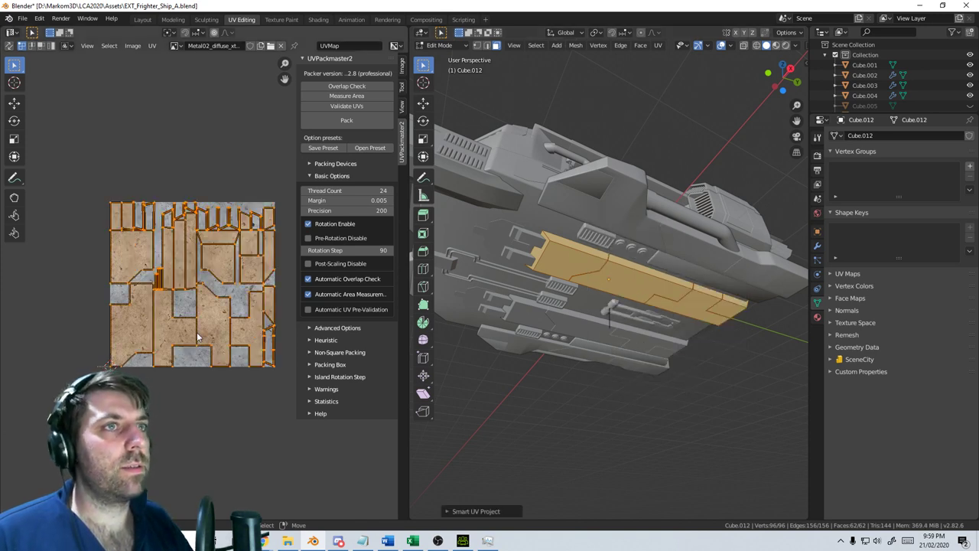
Scale the underside panels' UVs to twice their size and return to the Layout workspace
key("ctrl+z")
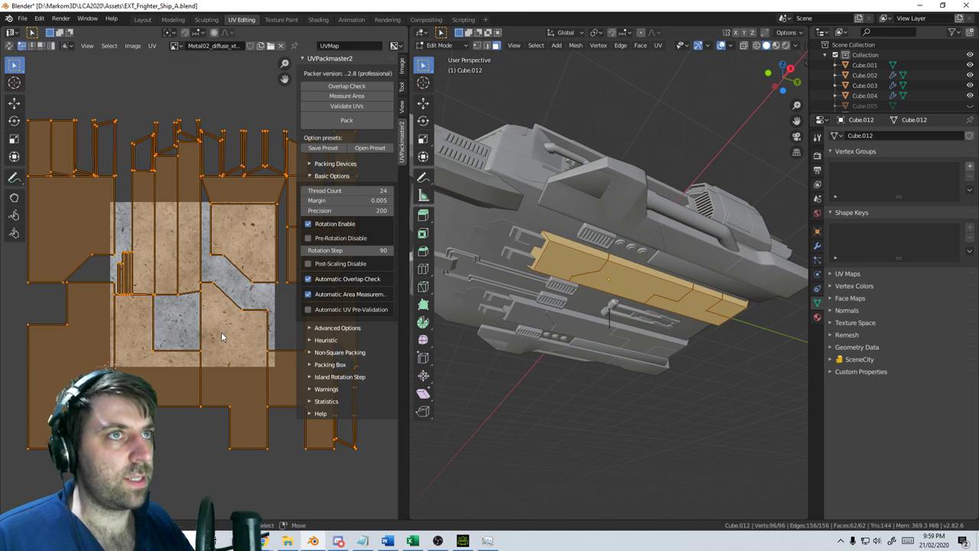
key("Tab")
mouse_move(651, 328)
middle_mouse_down()
mouse_move(618, 337)
mouse_move(647, 348)
middle_mouse_up()
key("z")
left_click(672, 338)
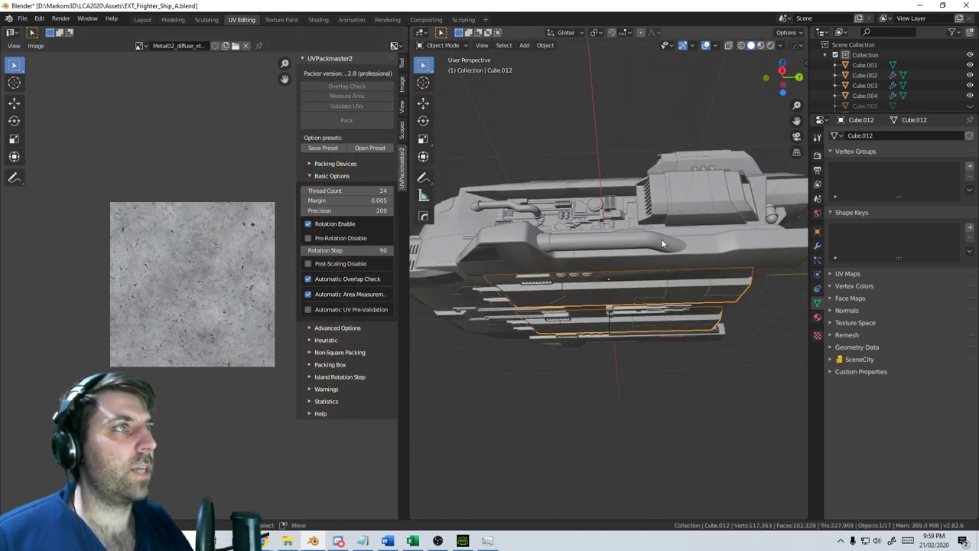
left_click(148, 20)
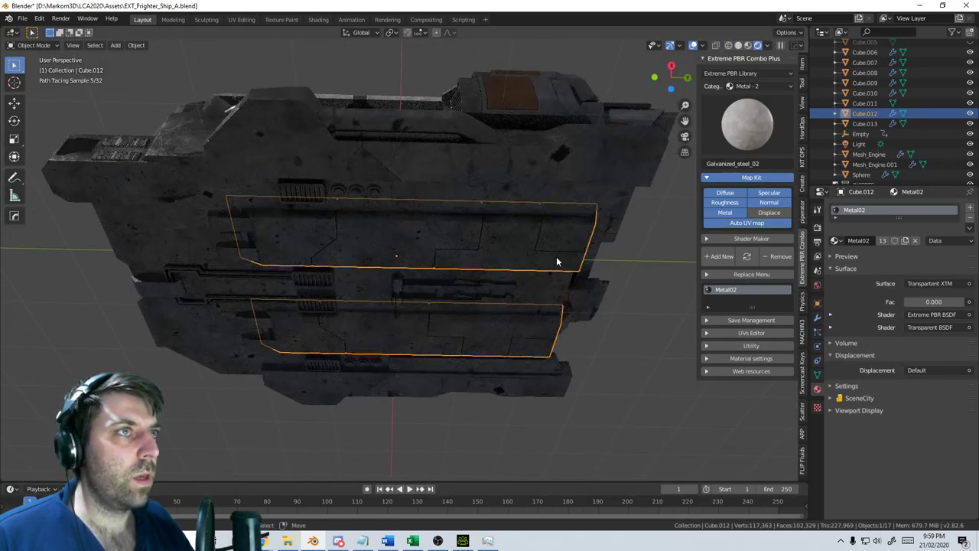
Unwrap the whole mesh of Cube.002 with Smart UV Project using an angle limit of 66 and an island margin of 0
left_click(501, 166)
key("Tab")
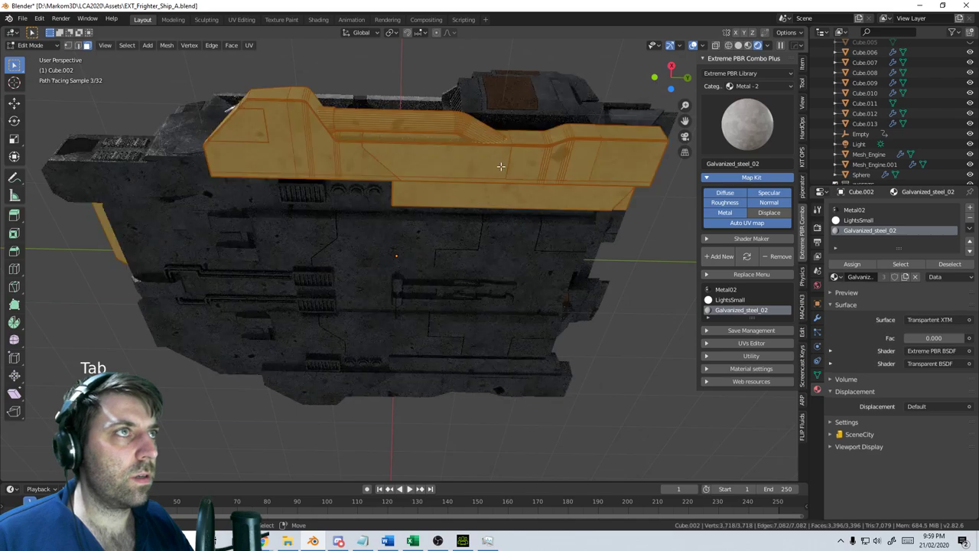
key("a")
key("u")
left_click(500, 166)
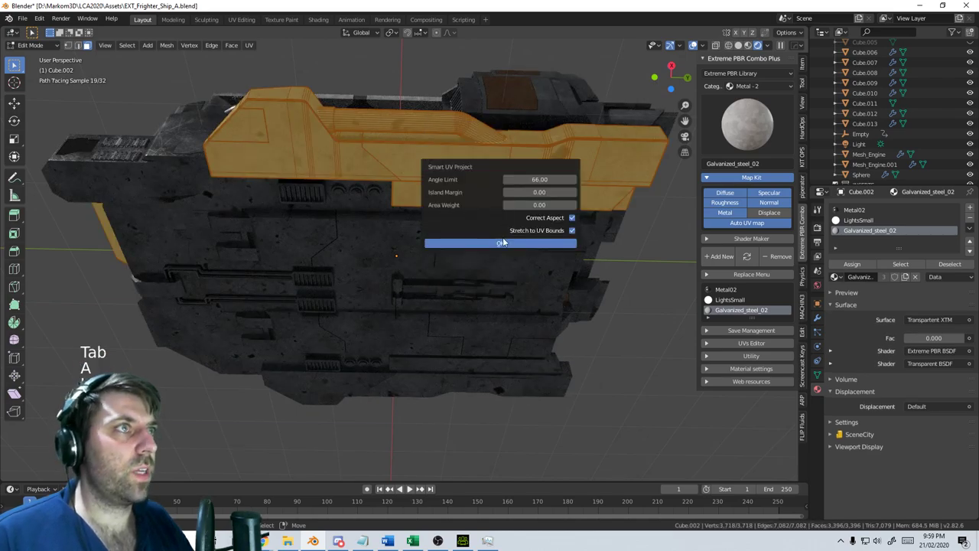
left_click(502, 241)
middle_click_drag(372, 204, 360, 212)
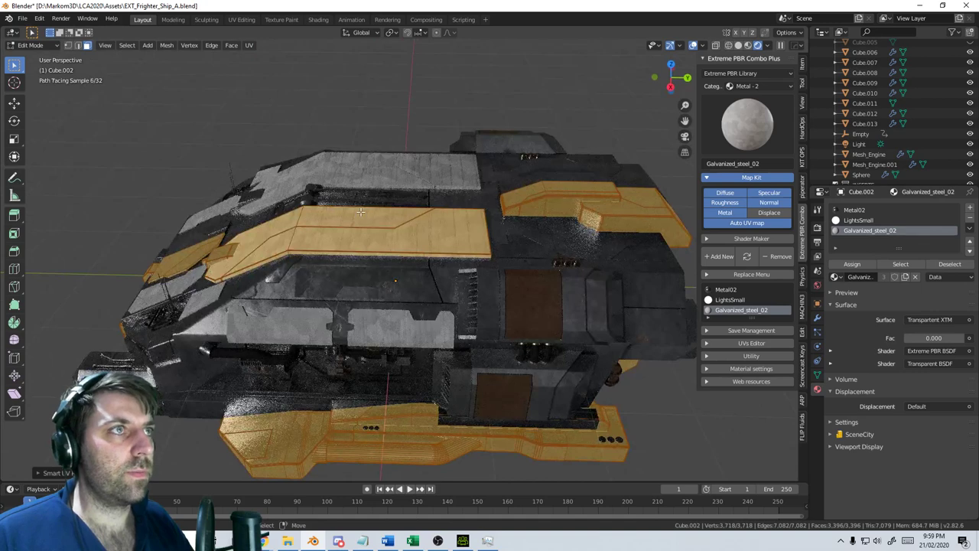
Scale all of Cube.002's UVs by 2 in the UV Editing workspace and return to the Layout workspace
left_click(242, 19)
key("a")
key("s")
key("2")
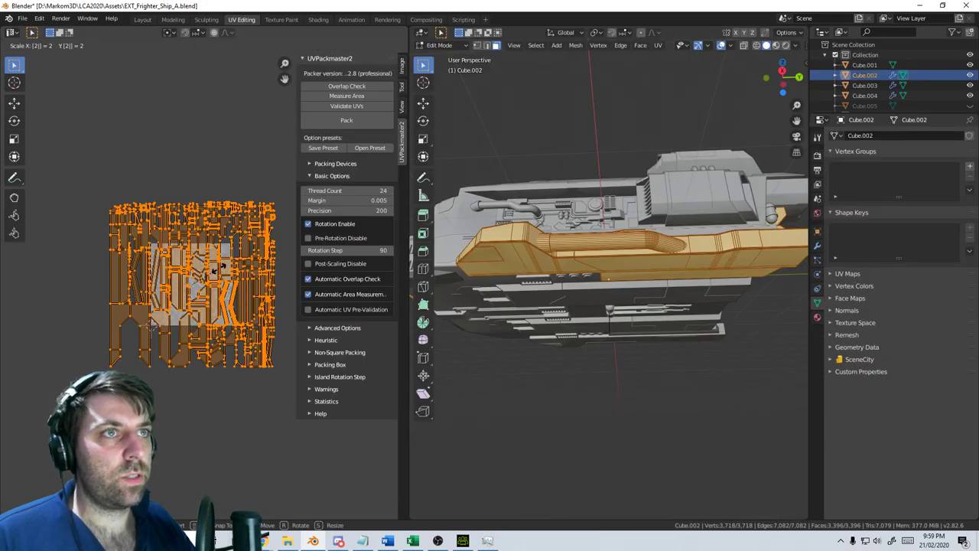
key("Return")
key("Tab")
left_click(143, 20)
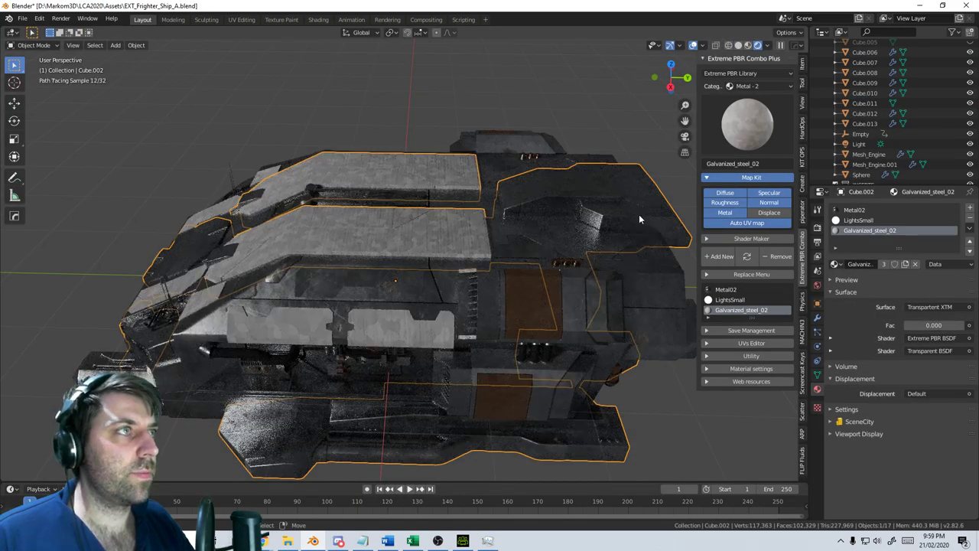
Select the linked outer block on the rear roof corner of Cube.002 and assign Galvanized_steel_02 to it
middle_click_drag(639, 219, 474, 234)
scroll(460, 254, "up", 3)
key("Tab")
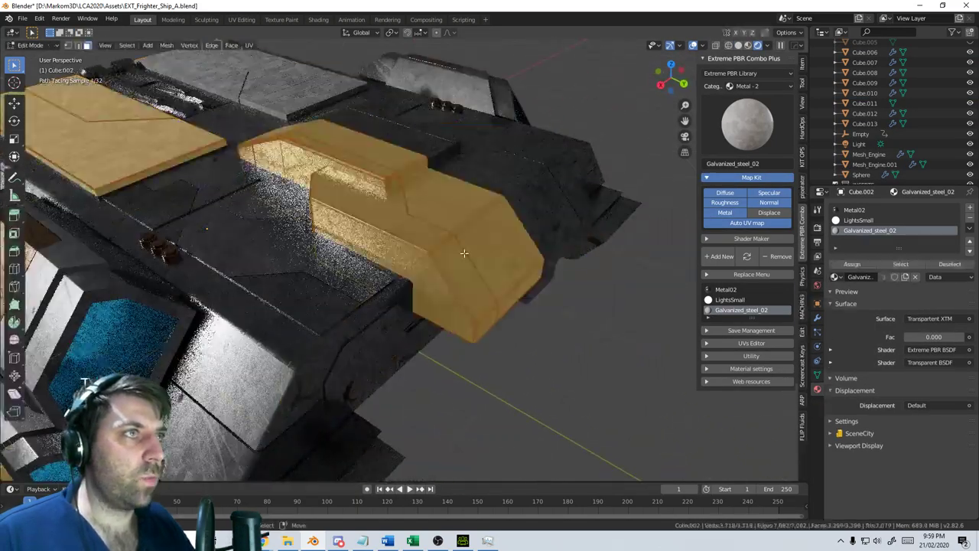
left_click(432, 232)
left_click(449, 215, "shift")
left_click(422, 223, "shift")
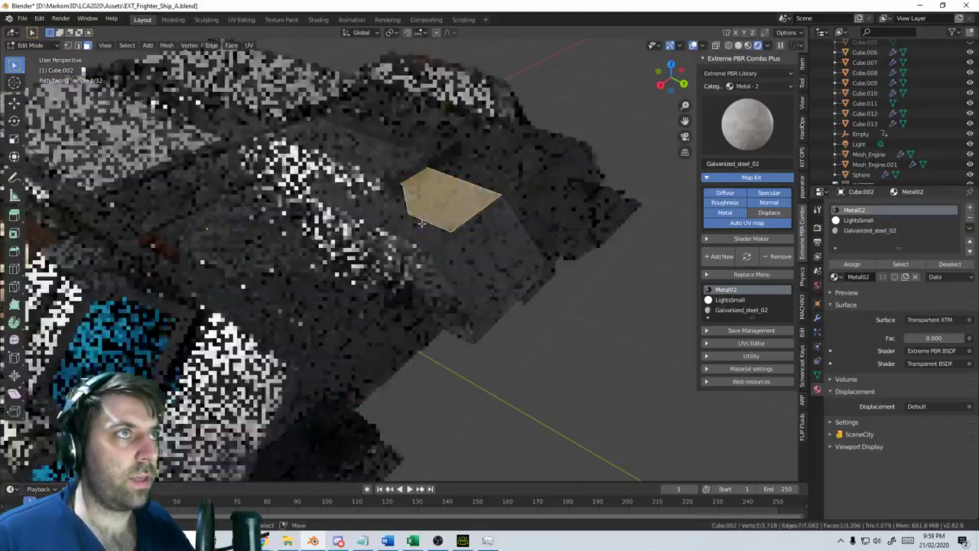
key("ctrl+l")
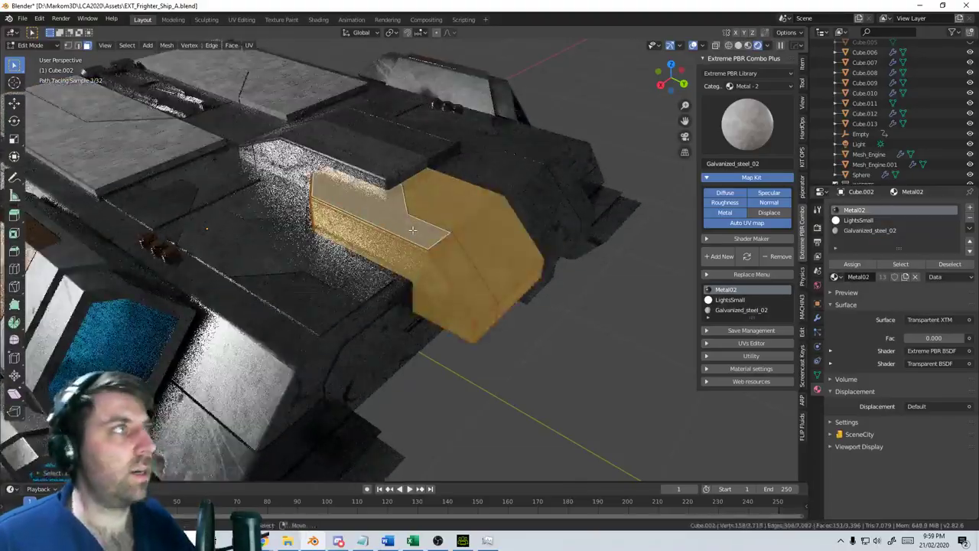
left_click(860, 231)
left_click(853, 263)
key("Tab")
Select the linked central panel on the ship's sloped front roof in Cube.002 and assign Galvanized_steel_02 to it
scroll(398, 279, "down", 5)
mouse_move(379, 279)
middle_mouse_down()
mouse_move(516, 253)
mouse_move(490, 197)
middle_mouse_up()
middle_click_drag(454, 297, 423, 278)
key("Tab")
left_click(424, 278)
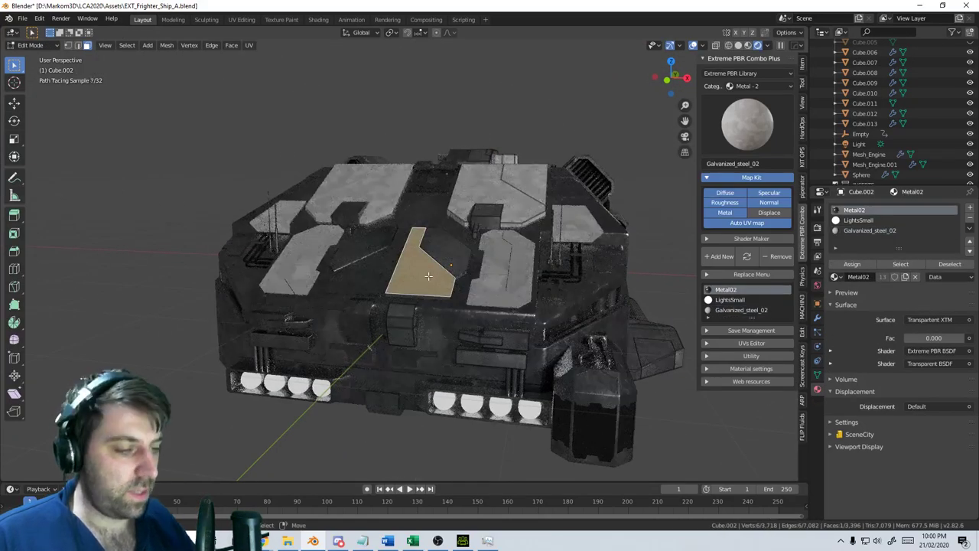
left_click(869, 231)
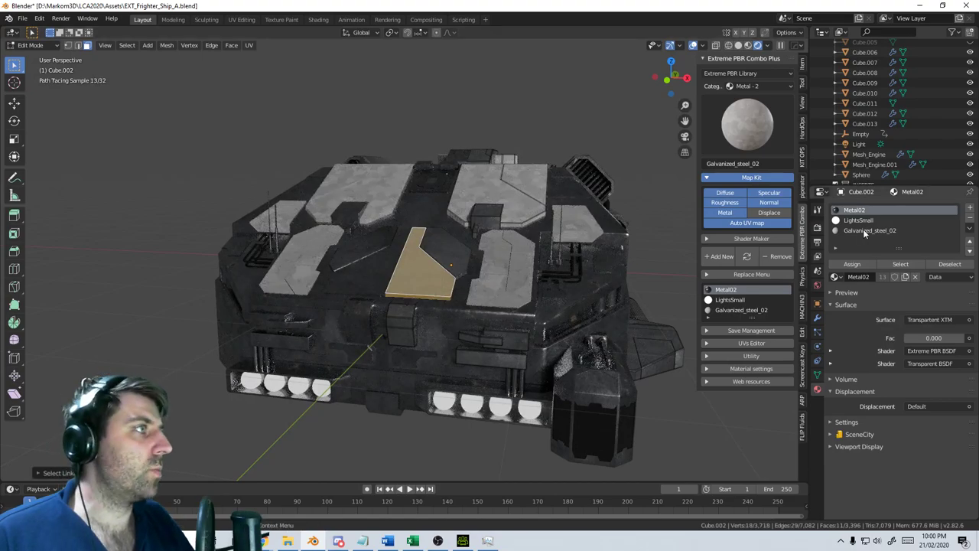
left_click(855, 264)
scroll(490, 319, "down", 4)
key("Tab")
Select the small linked panel on the ship's front face, beside the centre line, in the hull Cube.013
middle_click_drag(486, 319, 486, 312)
scroll(486, 311, "up", 4)
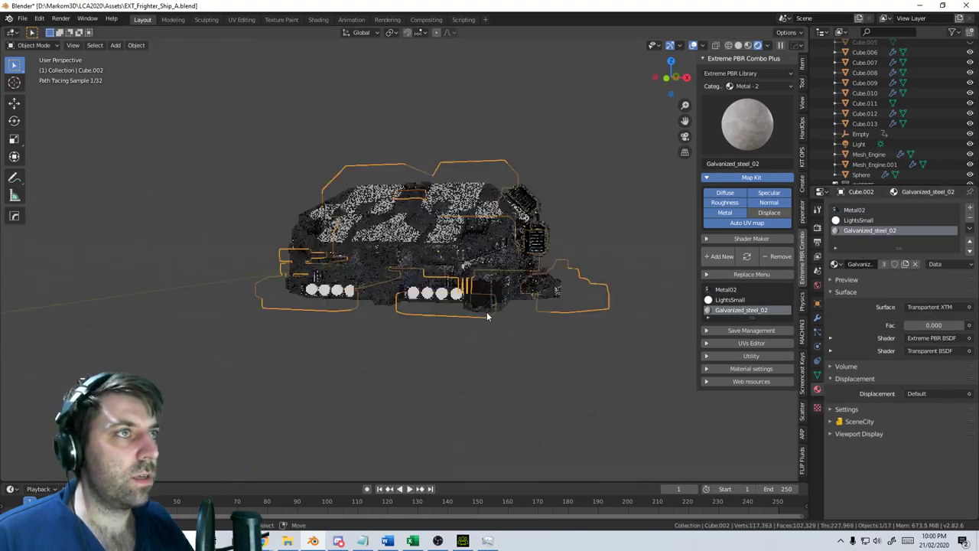
scroll(382, 295, "up", 6)
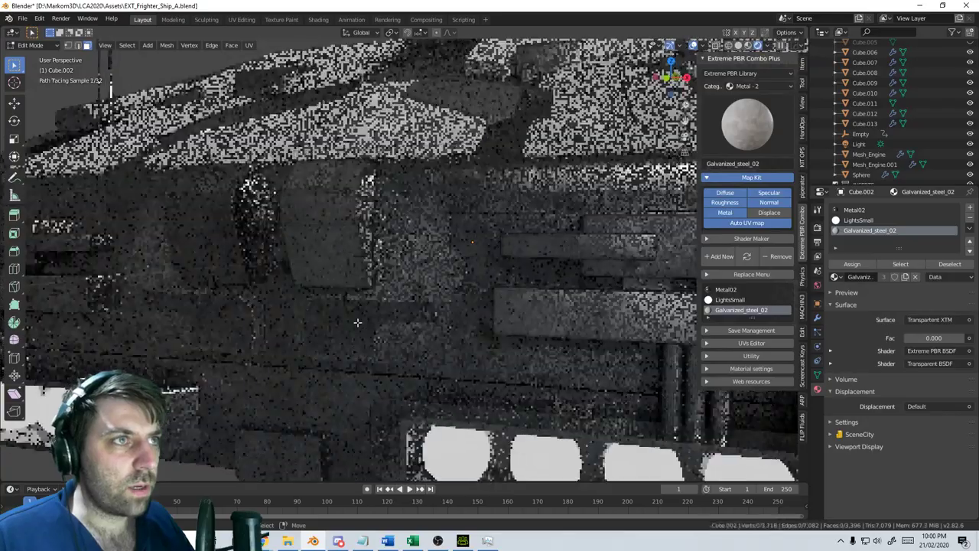
left_click(356, 327)
key("Tab")
left_click(357, 327)
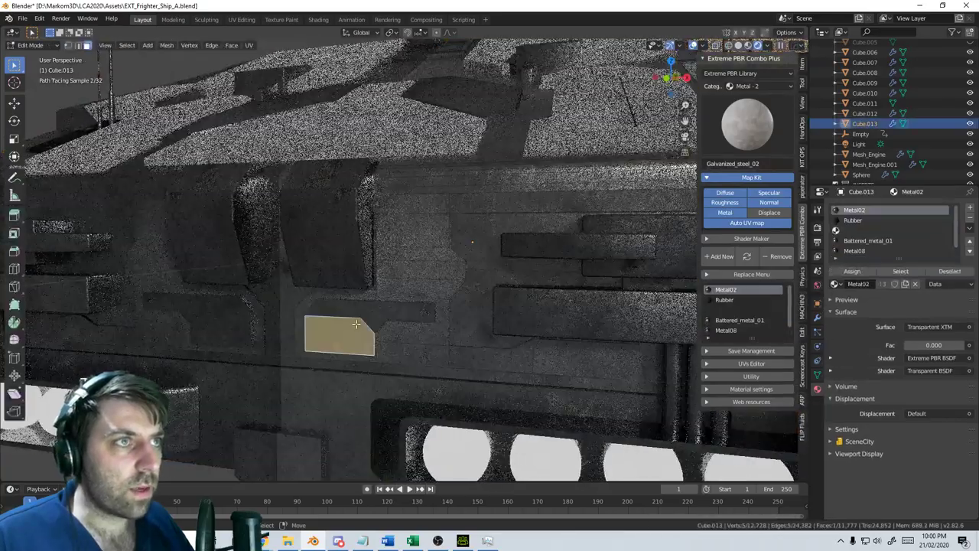
left_click(518, 316, "shift")
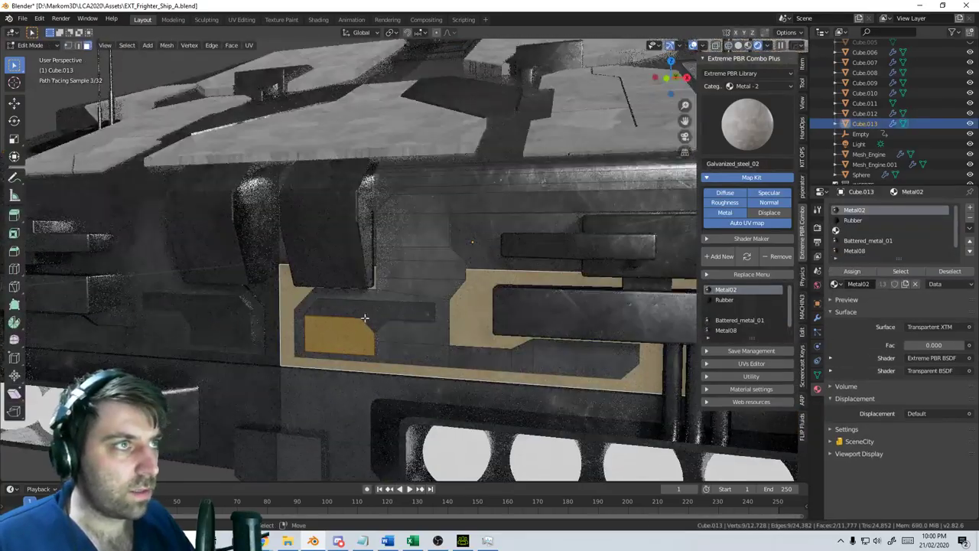
left_click(358, 328)
key("l")
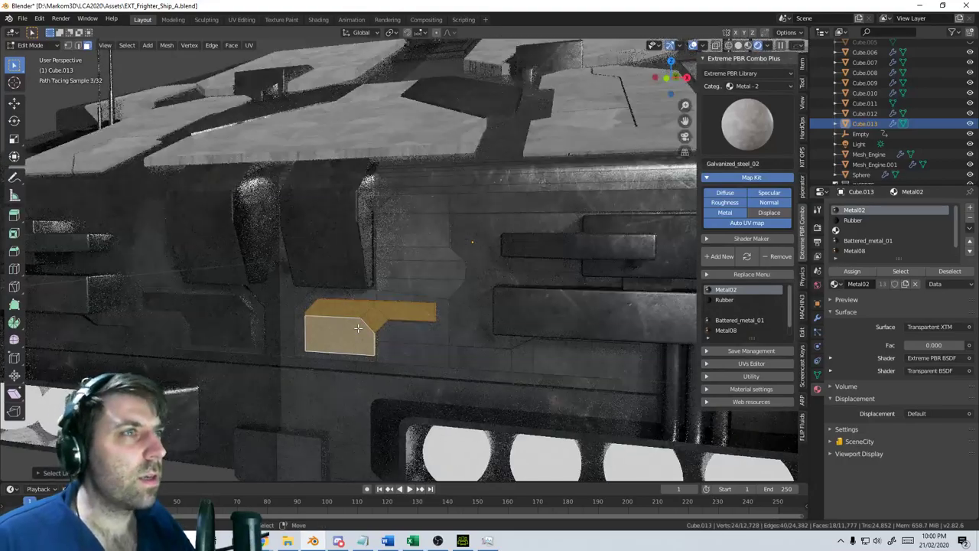
Add the linked lower side panel near the ship's front to the hull selection and assign Galvanized_steel_02 to it all
scroll(586, 278, "down", 8)
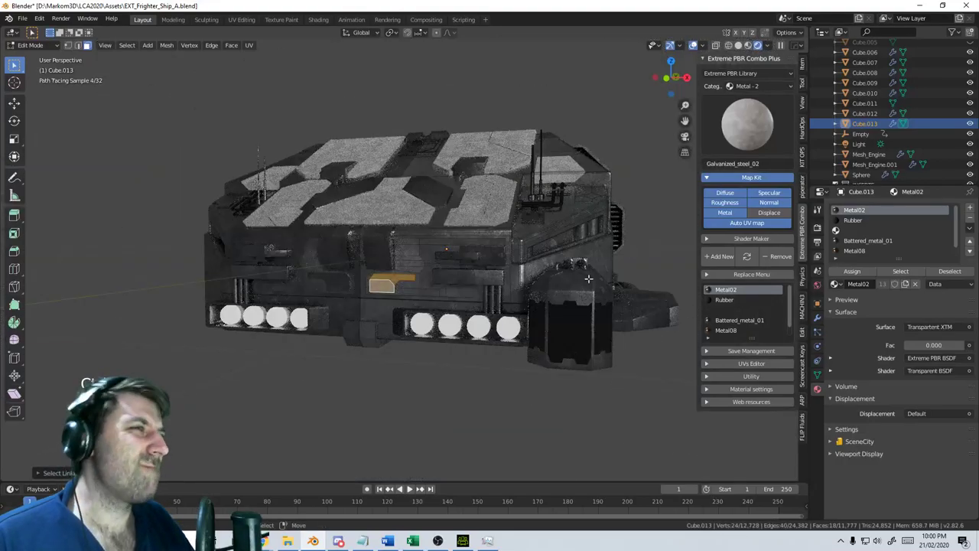
middle_click_drag(564, 278, 519, 279)
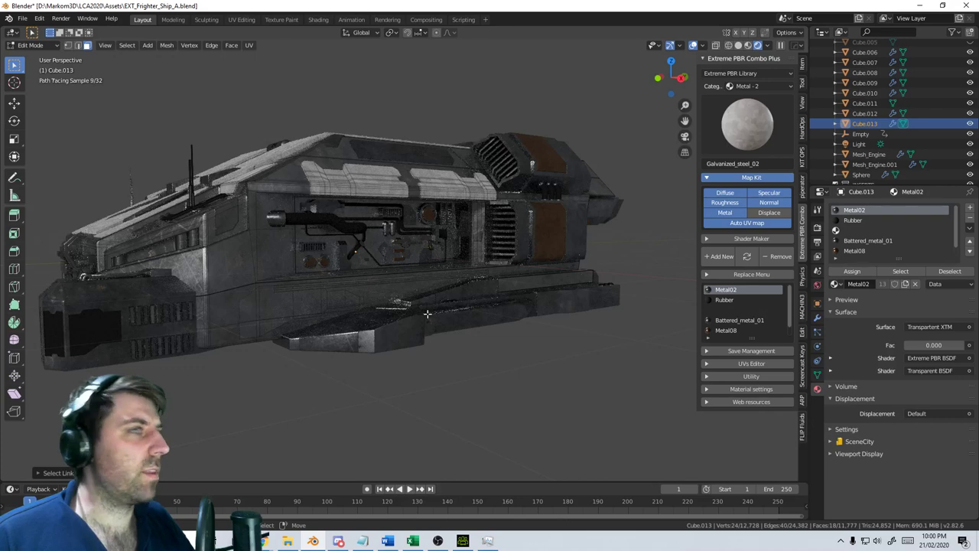
key("l")
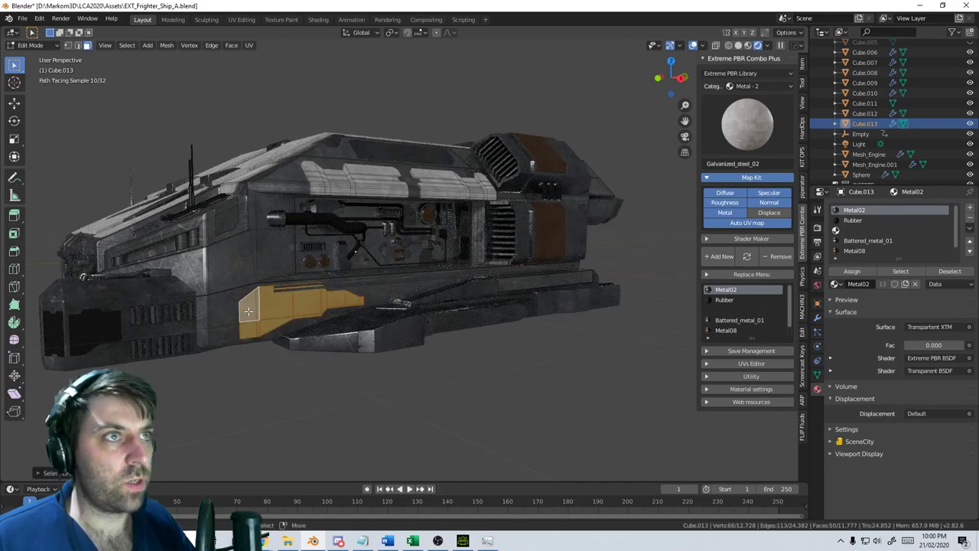
scroll(862, 239, "down", 1)
left_click(858, 251)
left_click(855, 270)
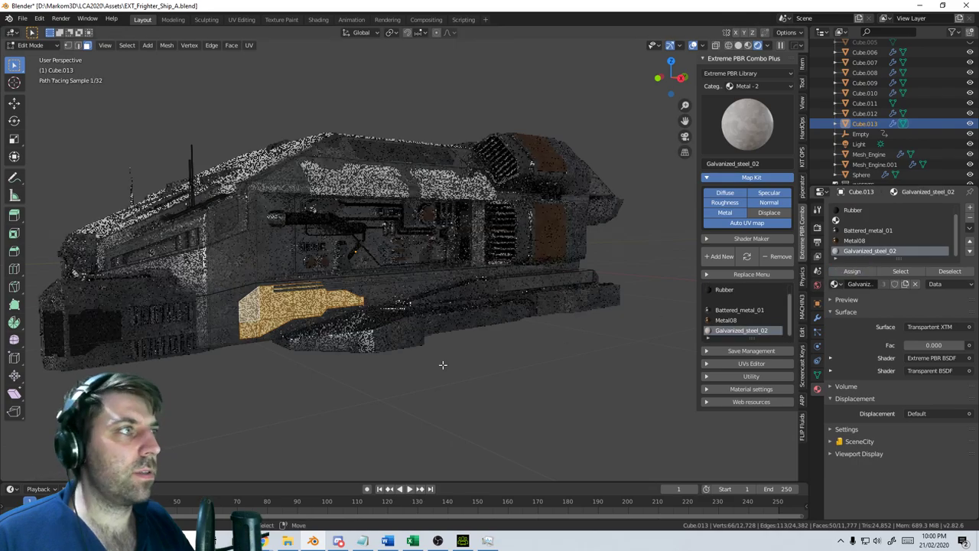
middle_click_drag(443, 365, 463, 372)
key("Tab")
Save the ship file EXT_Frighter_Ship_A.blend and view the finished panels from the side
scroll(446, 365, "down", 4)
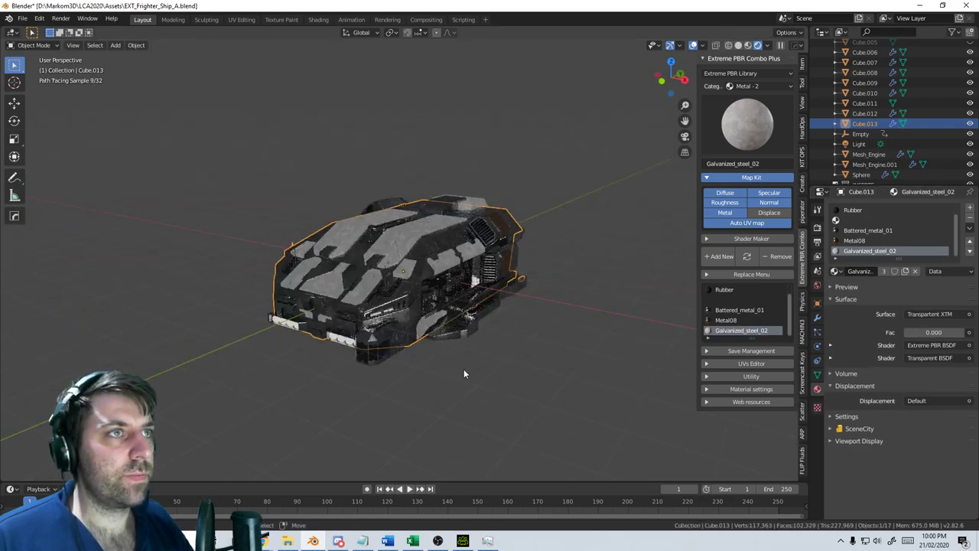
key("ctrl+s")
scroll(432, 341, "up", 3)
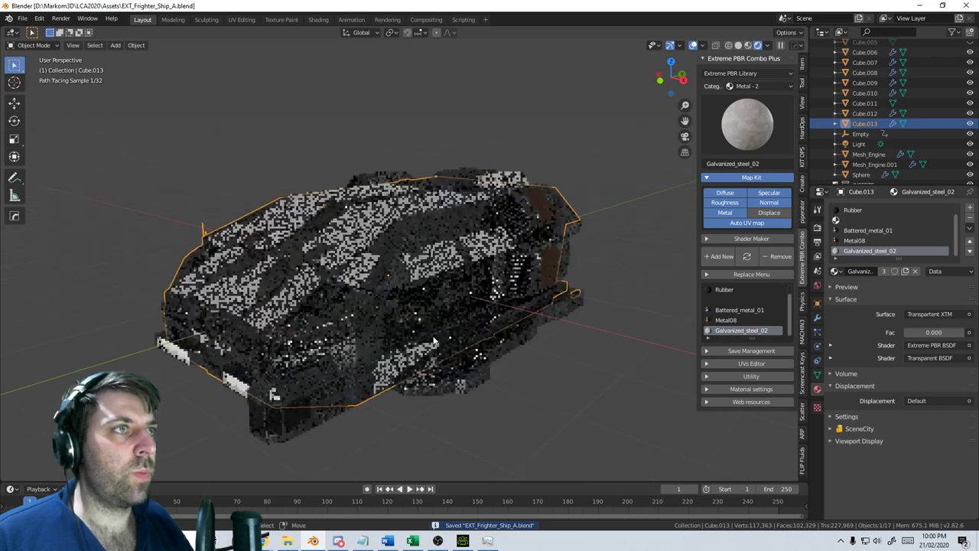
middle_click_drag(433, 342, 354, 458)
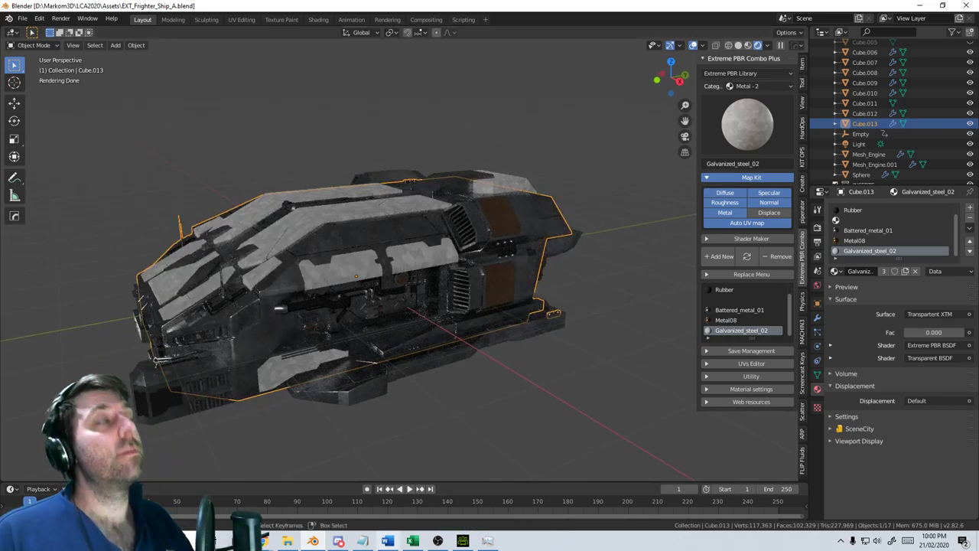
Consult the shot and location list in the ShotList workbook in Excel and return to the ship in Blender
left_click(413, 541)
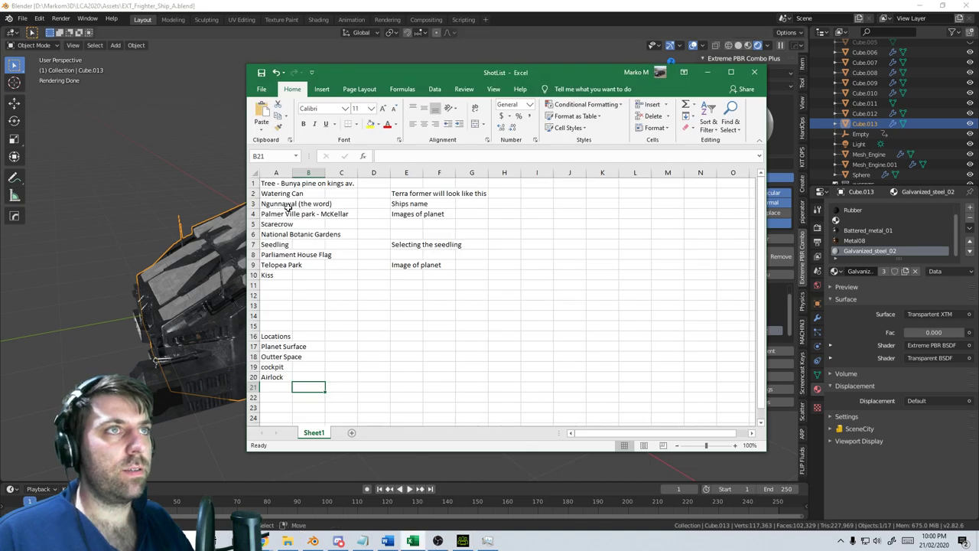
left_click(711, 71)
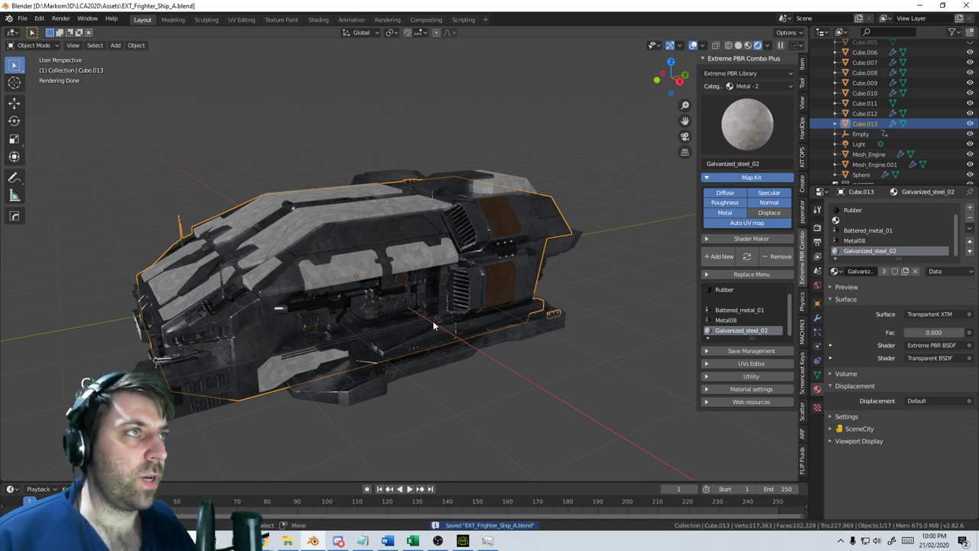
mouse_move(295, 372)
middle_mouse_down("shift")
mouse_move(529, 243)
mouse_move(304, 327)
middle_mouse_up("shift")
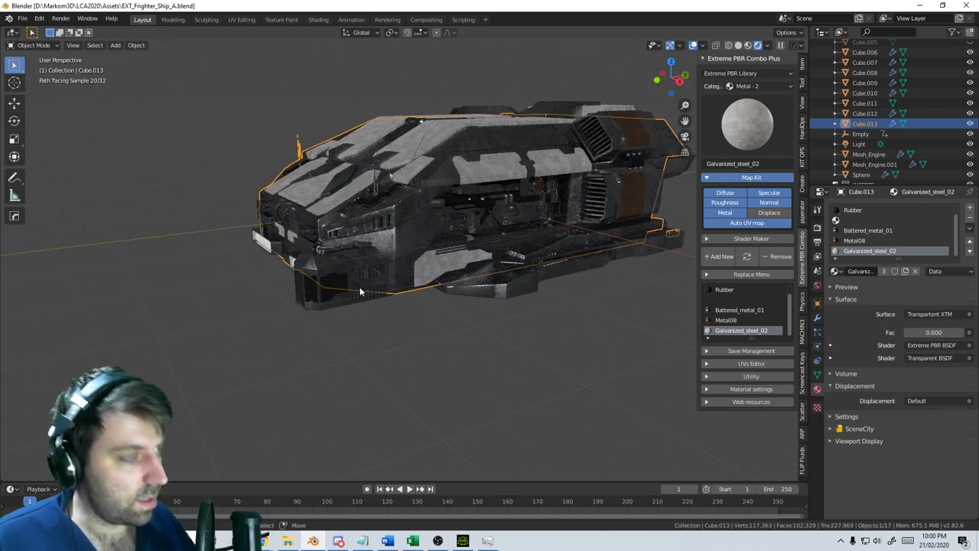
Select the pod Cube.001 at the ship's front corner and open its mesh for editing
key("KP_3")
key("KP_1")
key("KP_7")
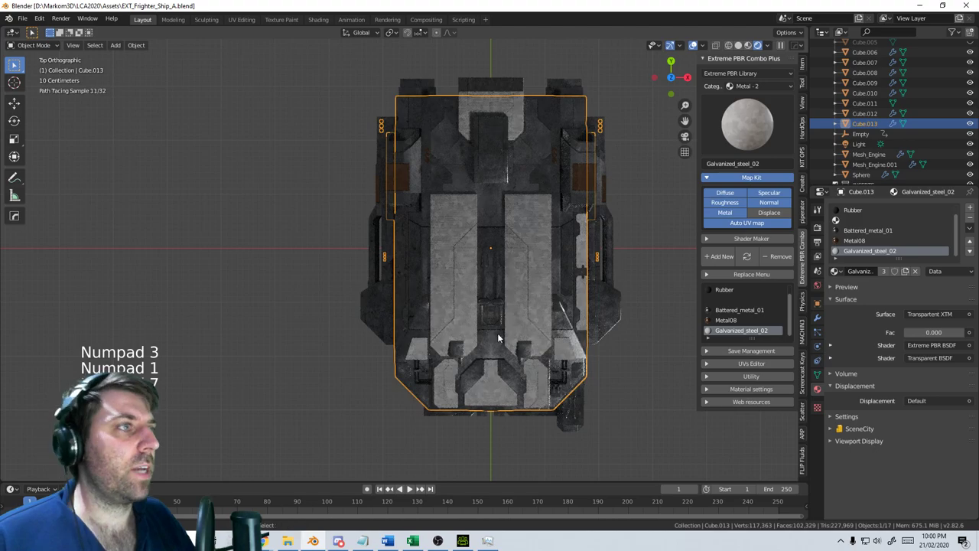
middle_click_drag(498, 337, 235, 93, "shift")
scroll(382, 234, "up", 5)
middle_click_drag(201, 126, 393, 311, "shift")
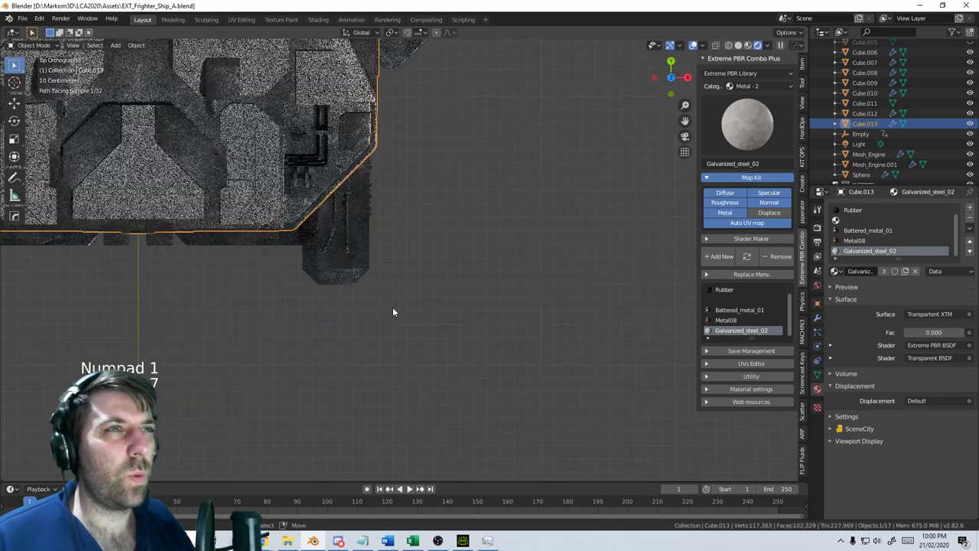
scroll(394, 308, "up", 3)
mouse_move(316, 265)
middle_mouse_down("shift")
mouse_move(412, 320)
mouse_move(359, 240)
mouse_move(366, 282)
middle_mouse_up("shift")
left_click(400, 295)
key("Tab")
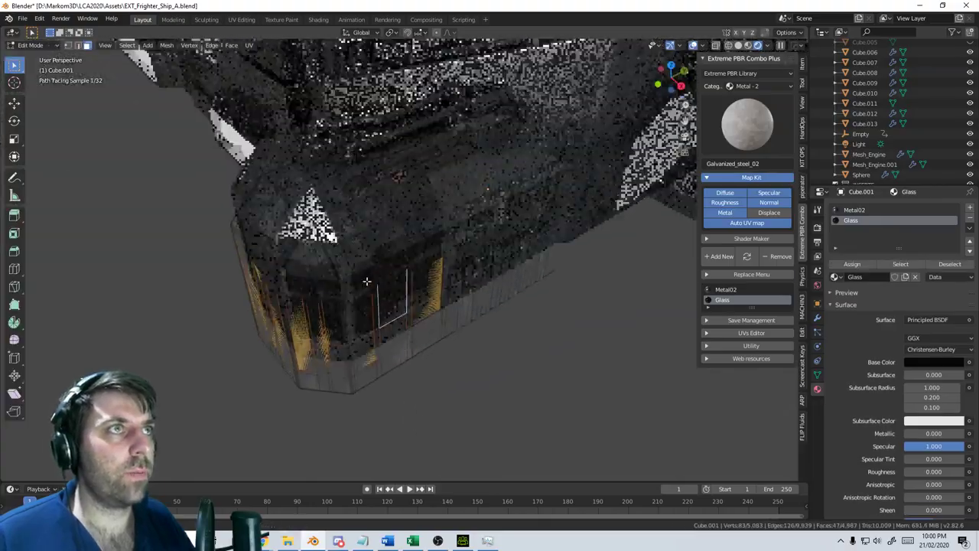
Select both complete pipes on top of the pod, including all their linked faces
scroll(367, 281, "up", 4)
middle_click_drag(373, 184, 394, 364, "shift")
scroll(363, 252, "up", 3)
left_click(362, 242)
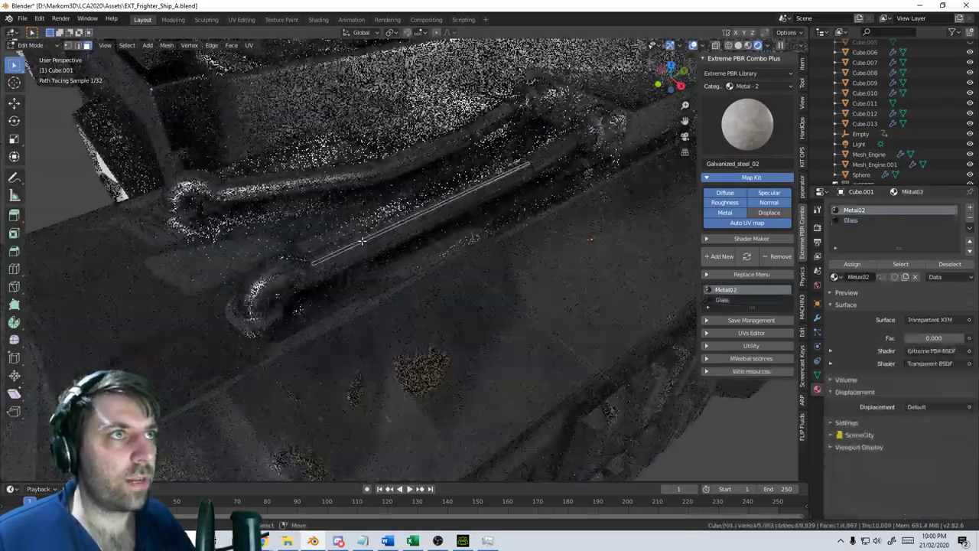
left_click(380, 178, "shift")
key("ctrl+l")
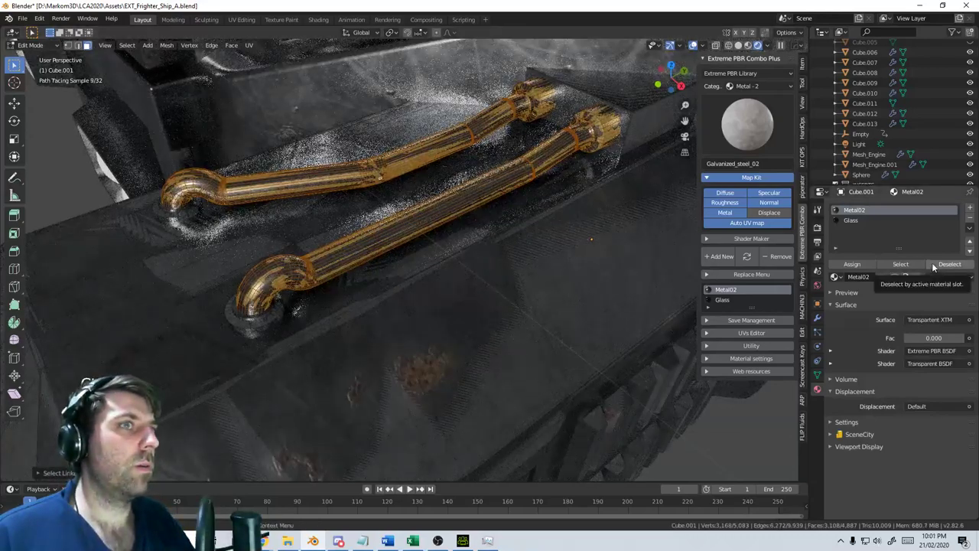
Add a material slot to Cube.001, choose the existing Rubber material and assign it to the two pipes
left_click(970, 209)
left_click(835, 276)
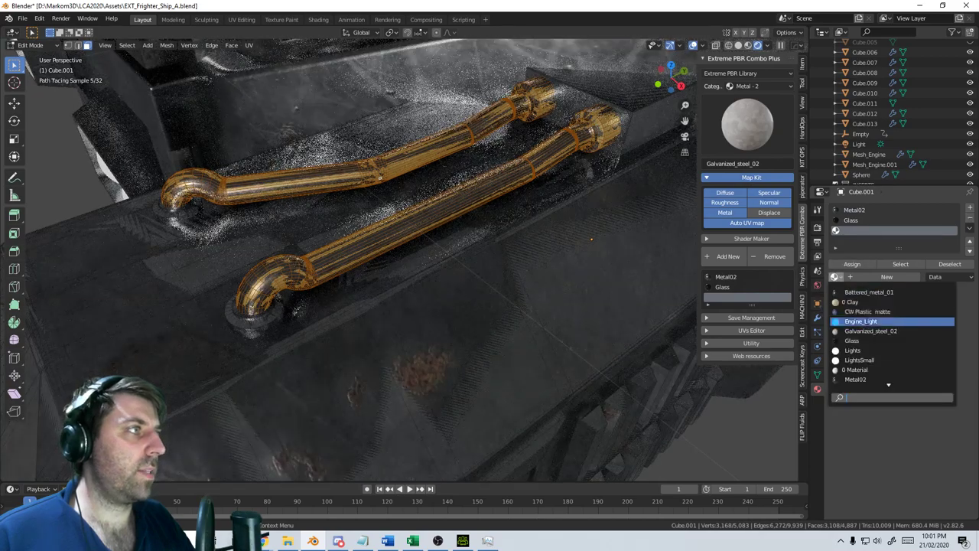
scroll(864, 357, "down", 5)
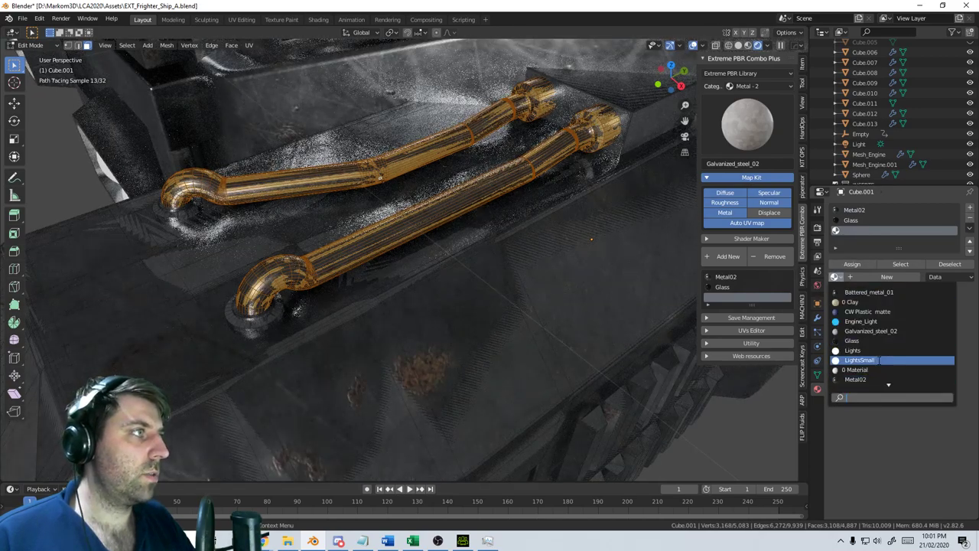
left_click(865, 356)
left_click(854, 265)
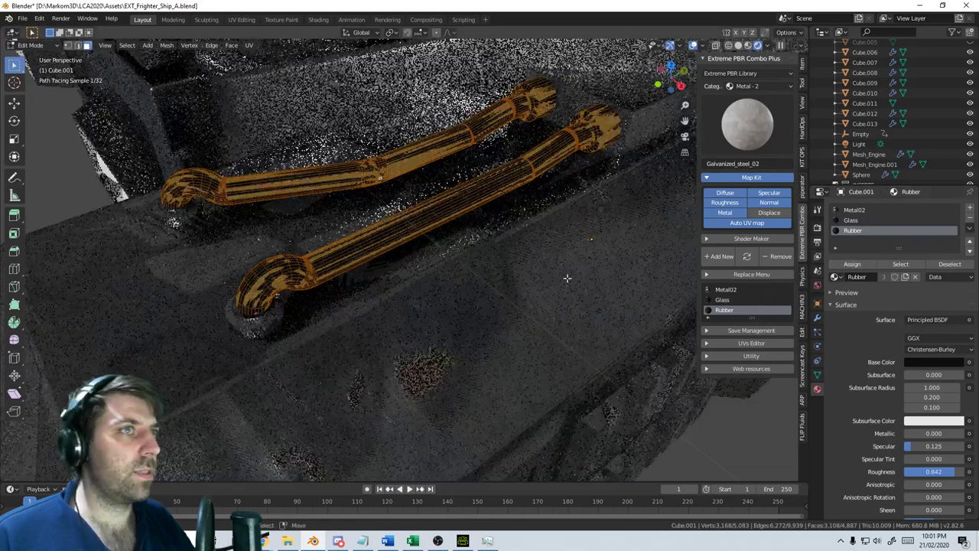
Select the collar faces at the rear ends of both pipes and assign Metal02 to them
left_click(609, 124)
left_click(542, 84, "shift")
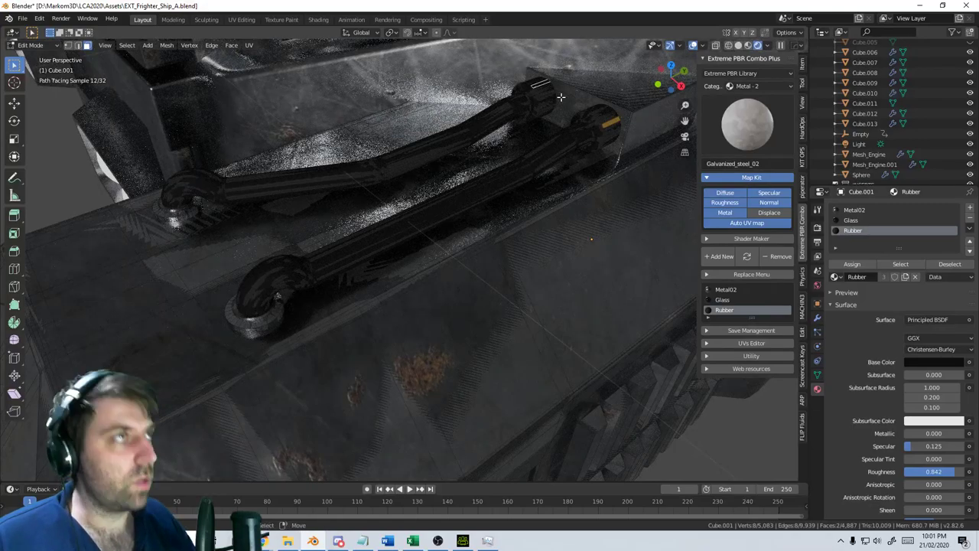
left_click(553, 97, "alt+shift")
left_click(614, 131, "alt+shift")
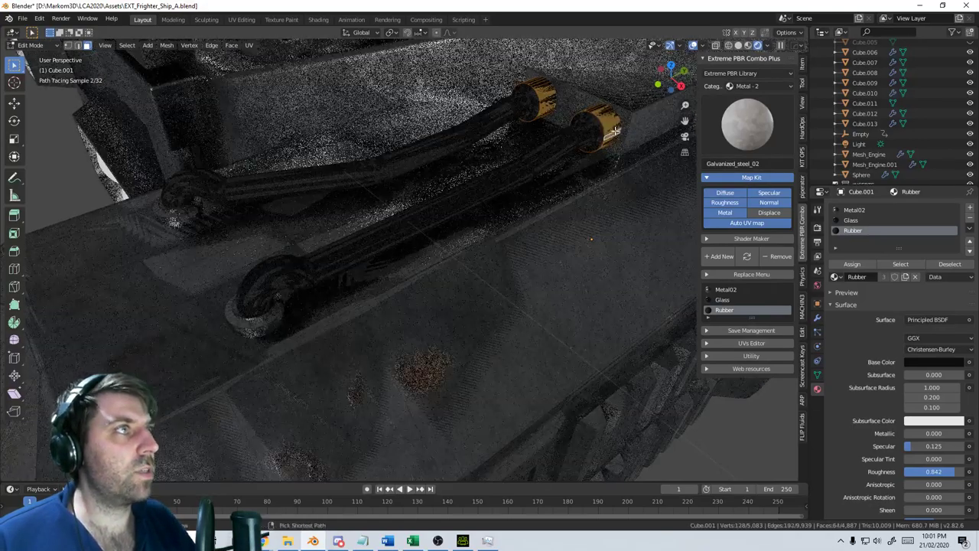
key("ctrl+KP_Add")
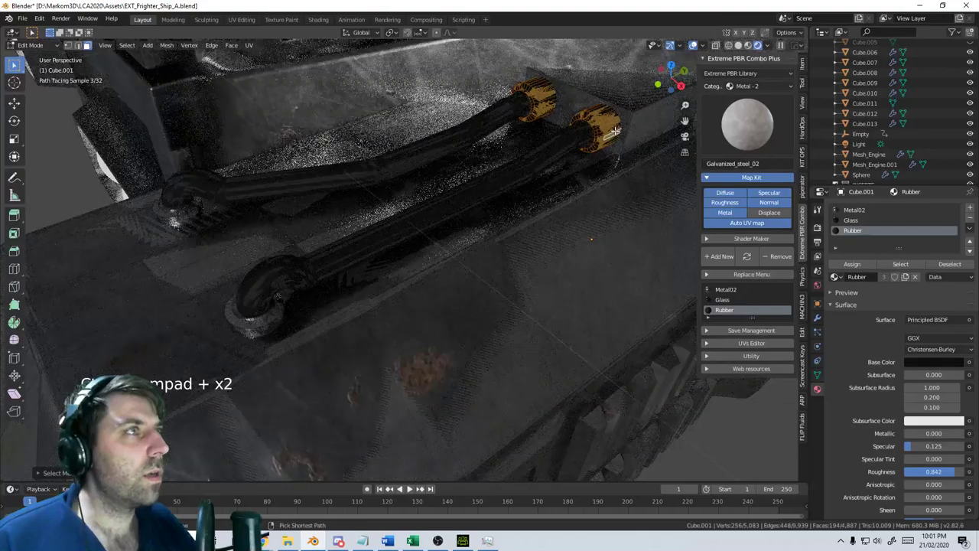
key("ctrl+KP_Subtract")
left_click(872, 210)
left_click(852, 264)
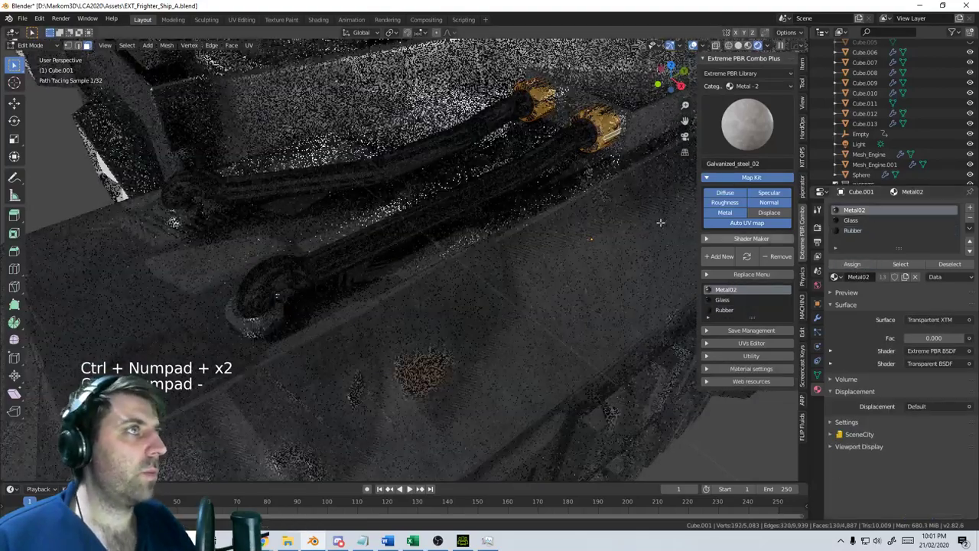
key("Tab")
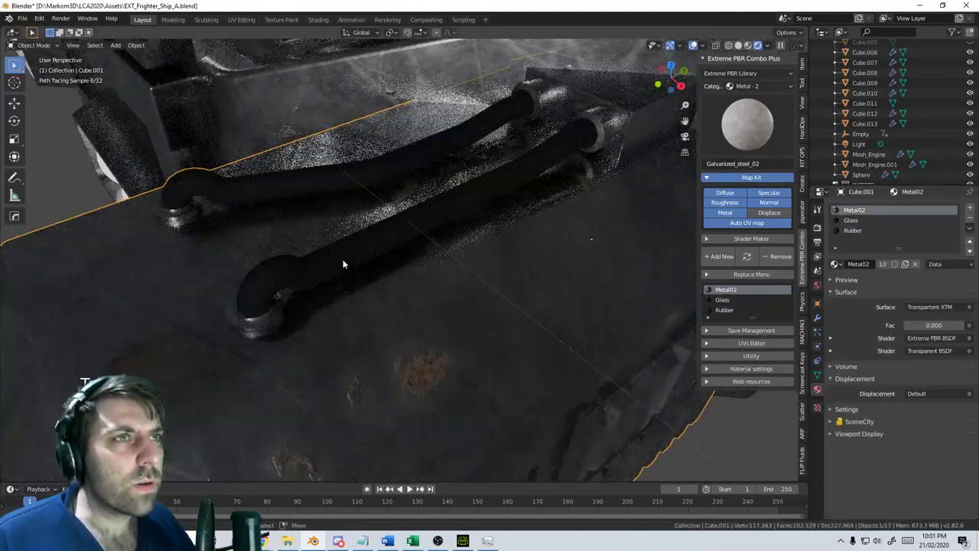
Select the outer pipe with its linked faces, try moving it, and merge its vertices by distance
key("Tab")
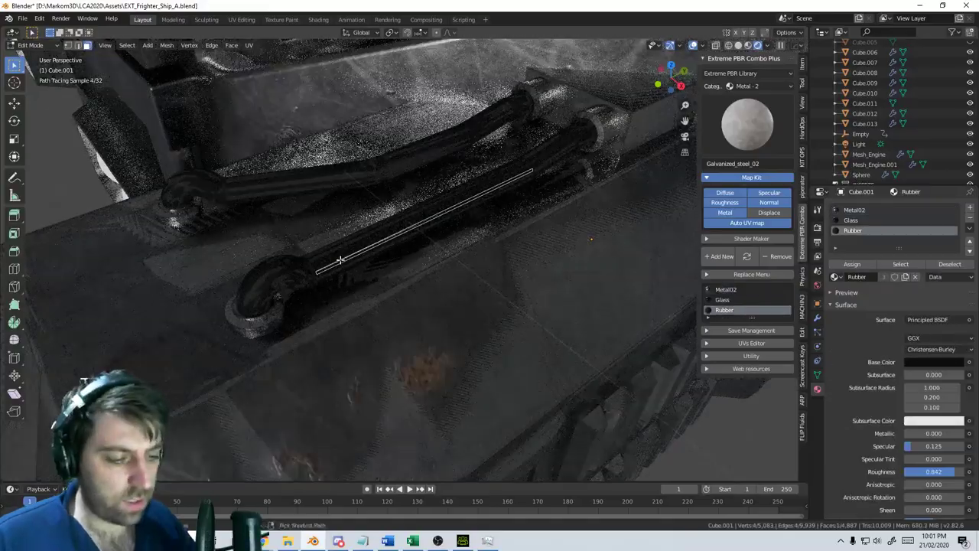
key("ctrl+l")
key("g")
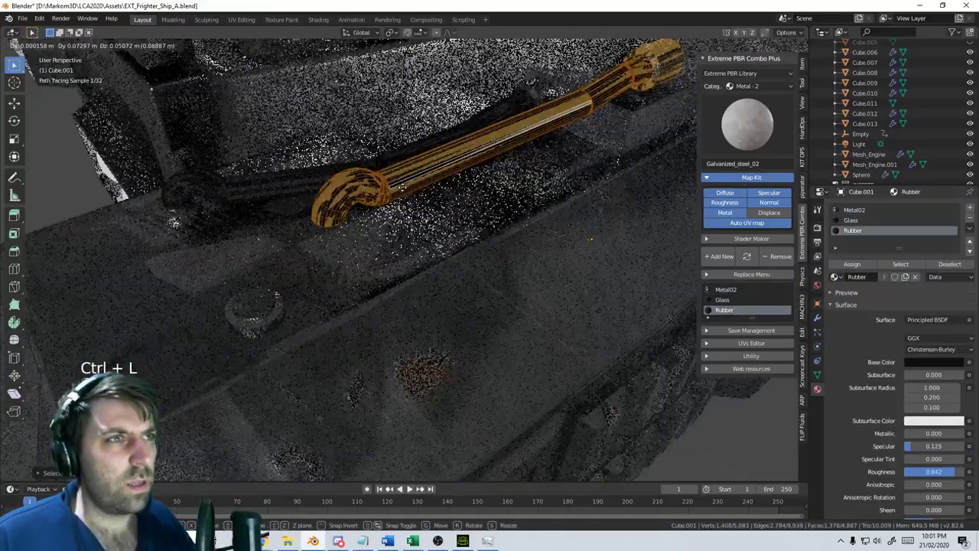
right_click(349, 191)
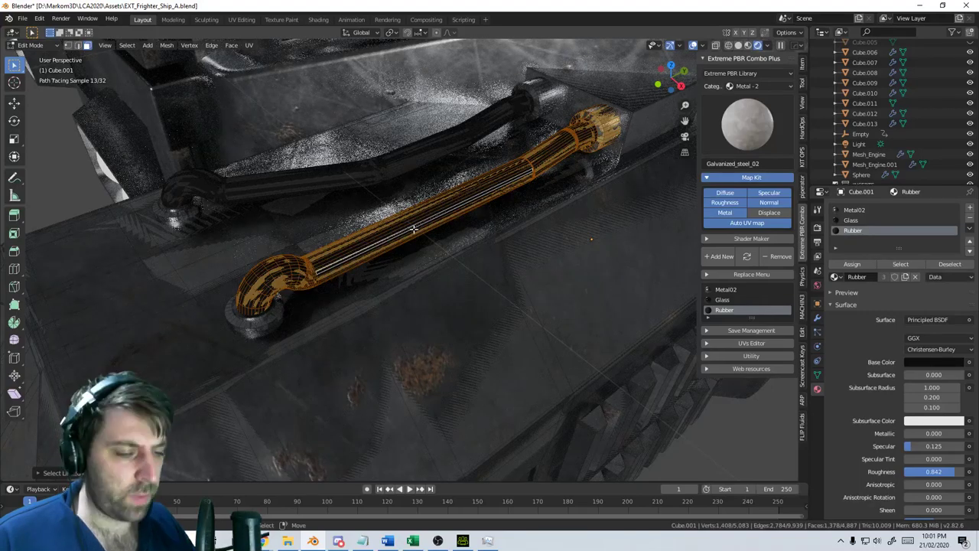
key("alt+m")
left_click(401, 267)
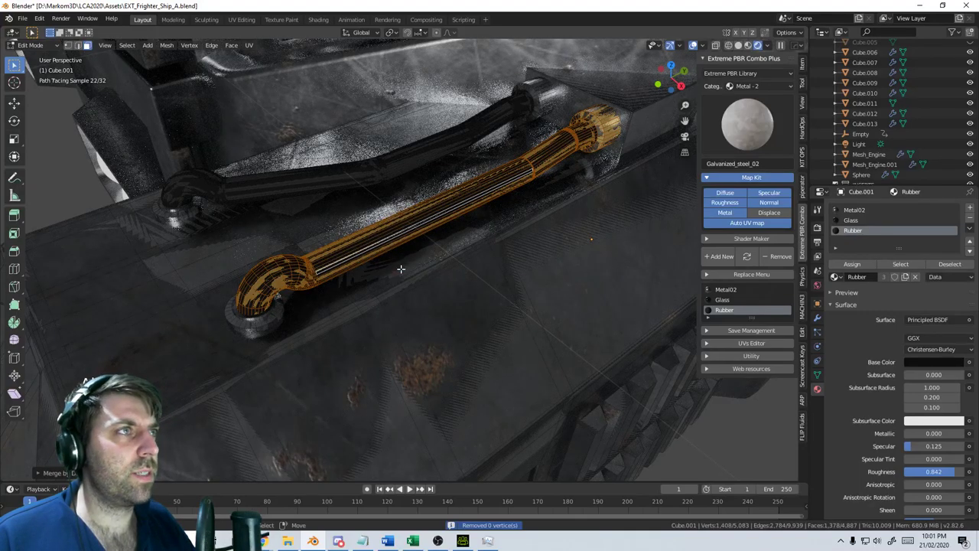
key("Tab")
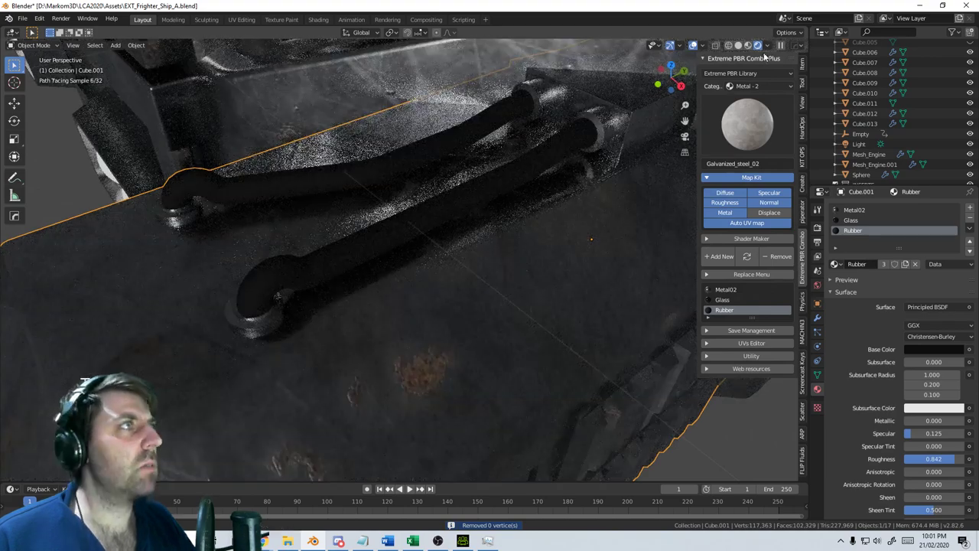
Switch the viewport to solid shading and examine the pod and the hull around the ship's front corner
left_click(750, 45)
scroll(336, 243, "down", 5)
middle_click_drag(337, 243, 467, 259)
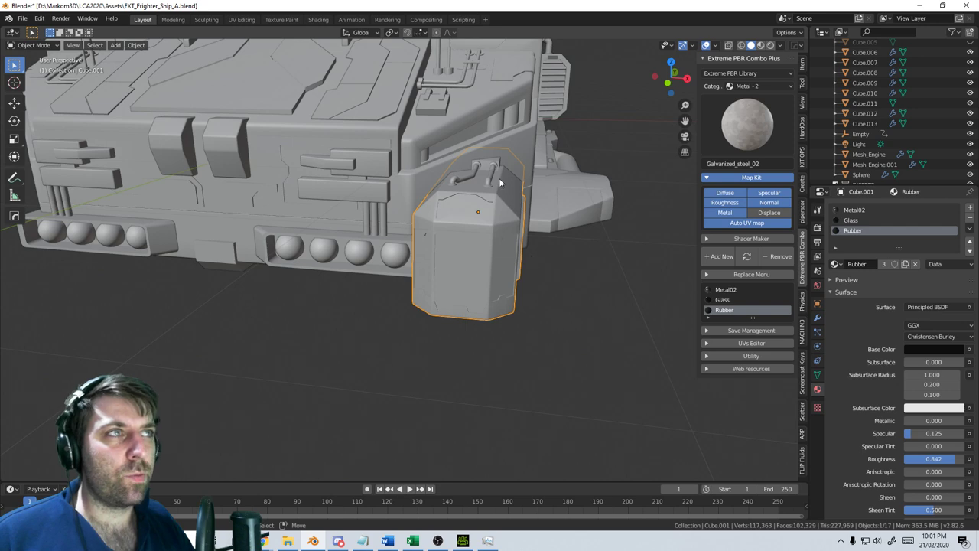
middle_click_drag(499, 178, 459, 168)
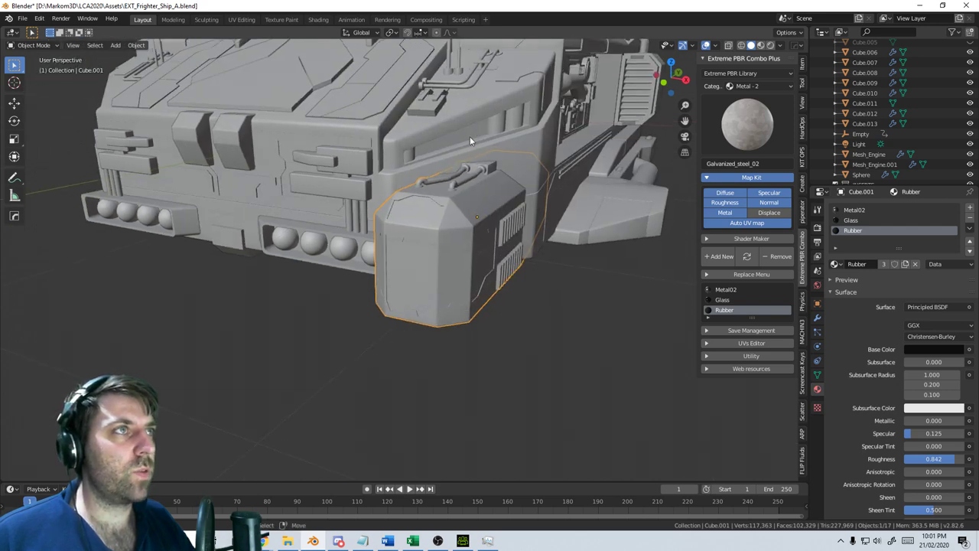
mouse_move(355, 157)
middle_mouse_down()
mouse_move(526, 146)
mouse_move(362, 169)
middle_mouse_up()
scroll(526, 146, "up", 3)
scroll(526, 146, "down", 6)
scroll(363, 169, "up", 3)
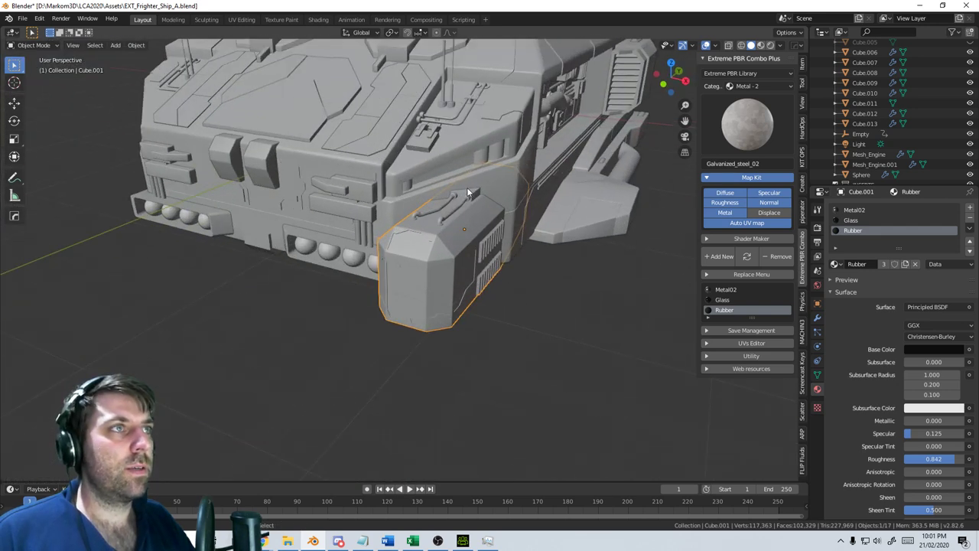
scroll(466, 187, "up", 3)
In the hull Cube.013, select the linked cylinders inside the front side recess and assign Metal08 to them
left_click(442, 233)
key("Tab")
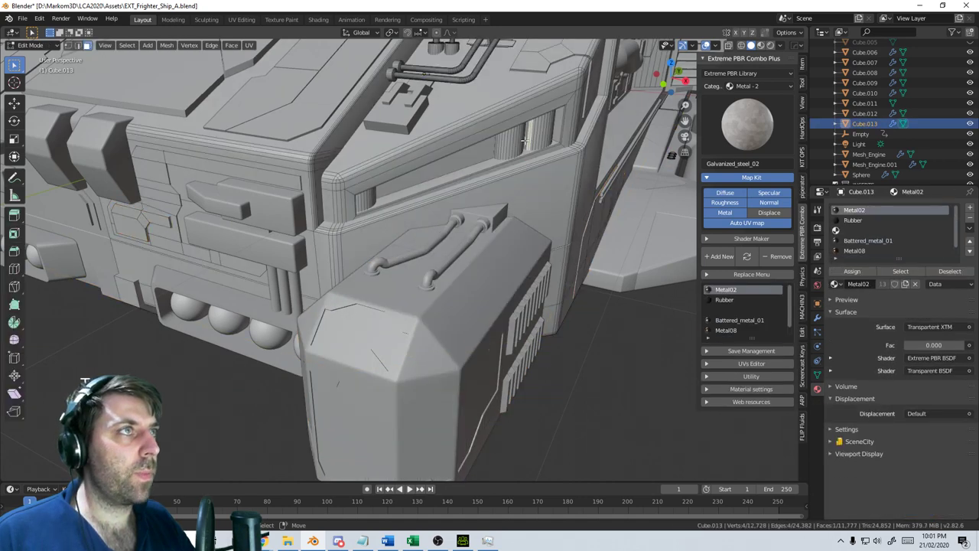
key("ctrl+l")
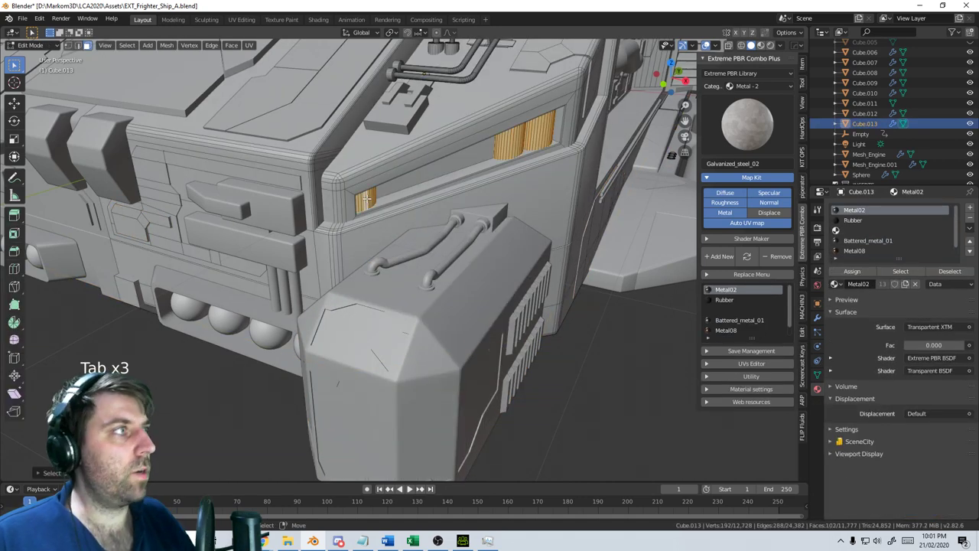
left_click(859, 252)
left_click(852, 272)
key("ctrl+l")
key("Tab")
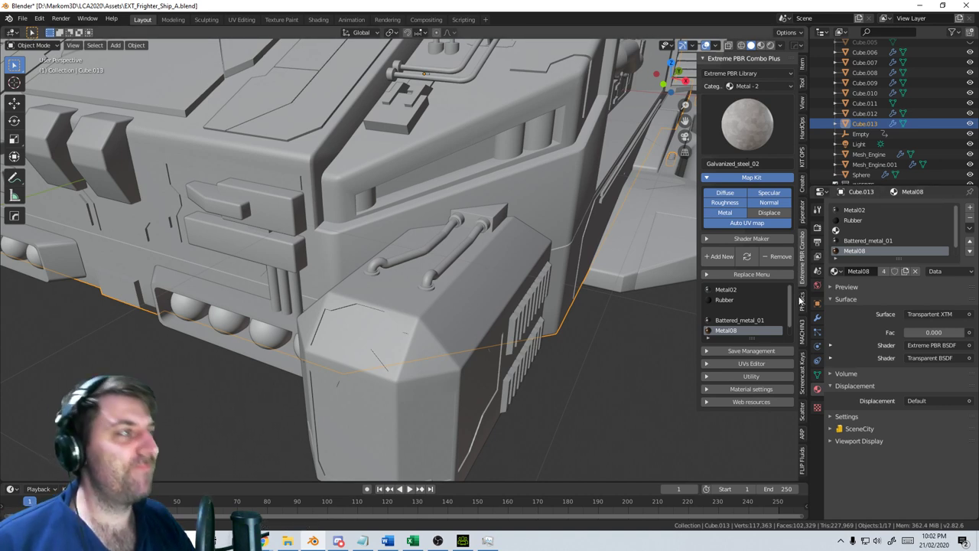
Set the horizontal offset of the Screencast Keys display to 1209
left_click(802, 371)
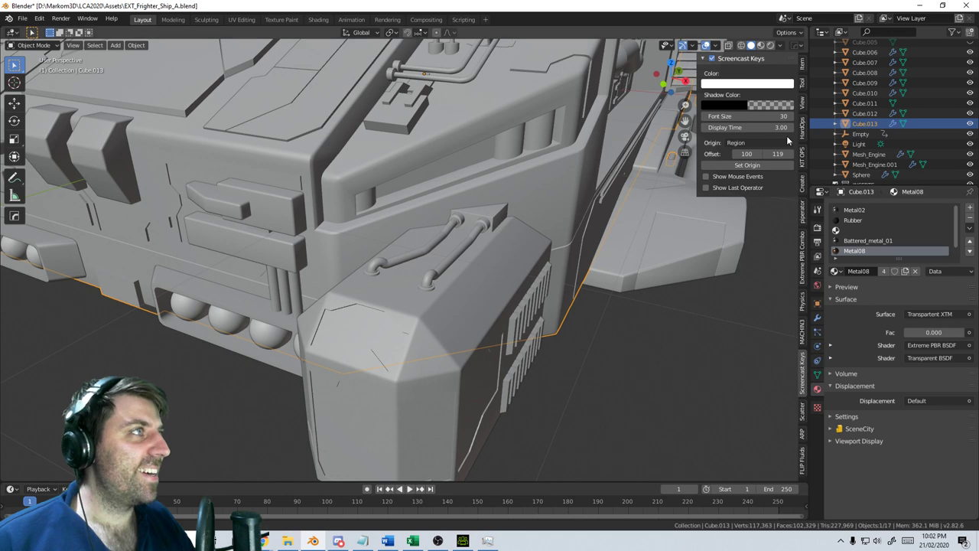
left_click_drag(747, 154, 752, 154)
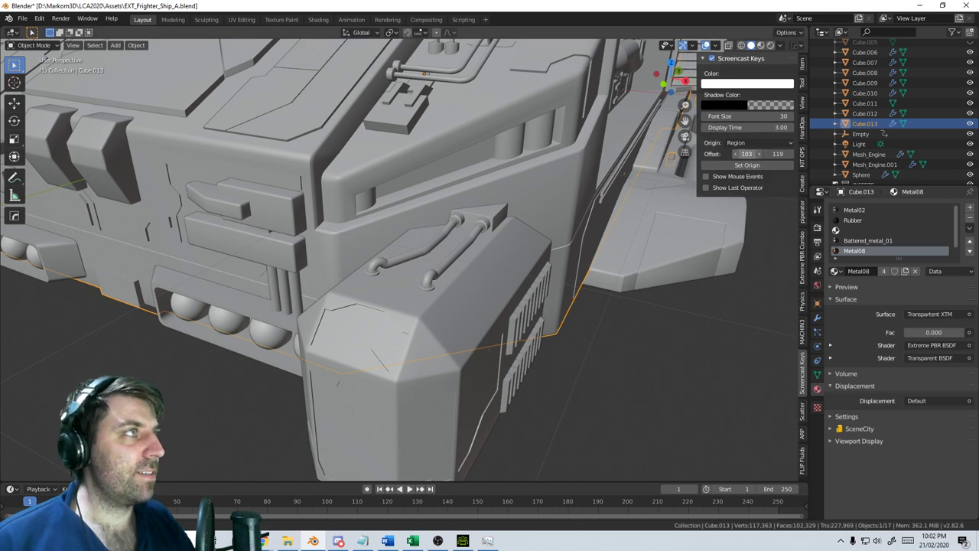
key("F3")
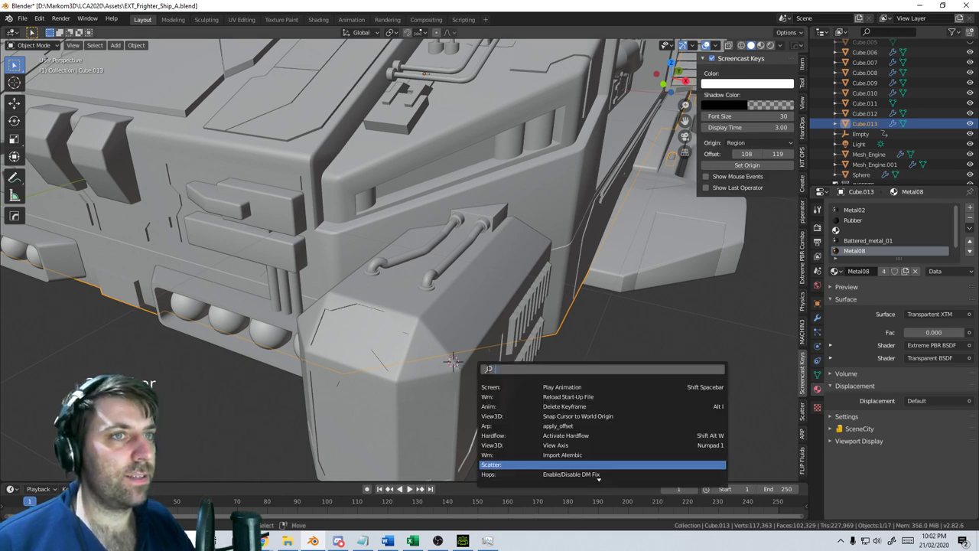
left_click(728, 119)
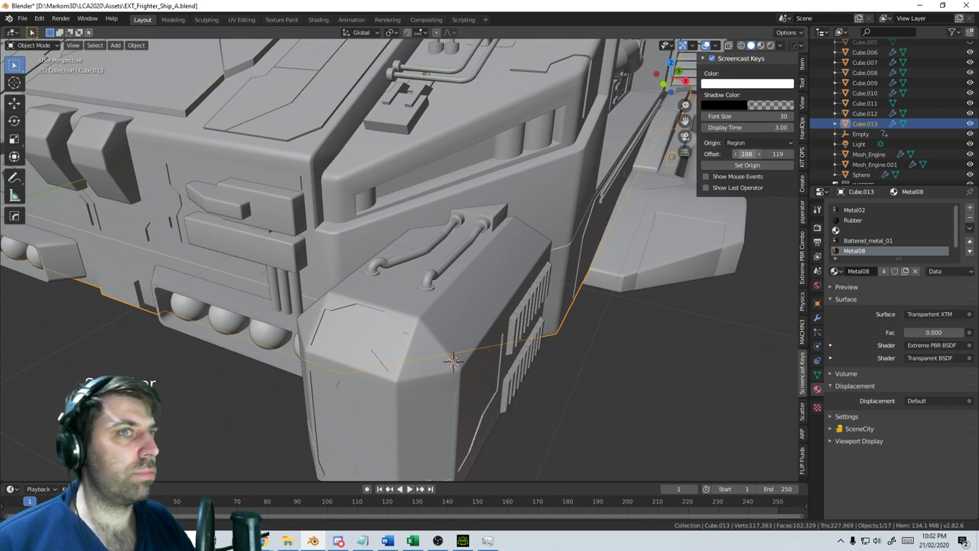
left_click_drag(747, 154, 757, 153)
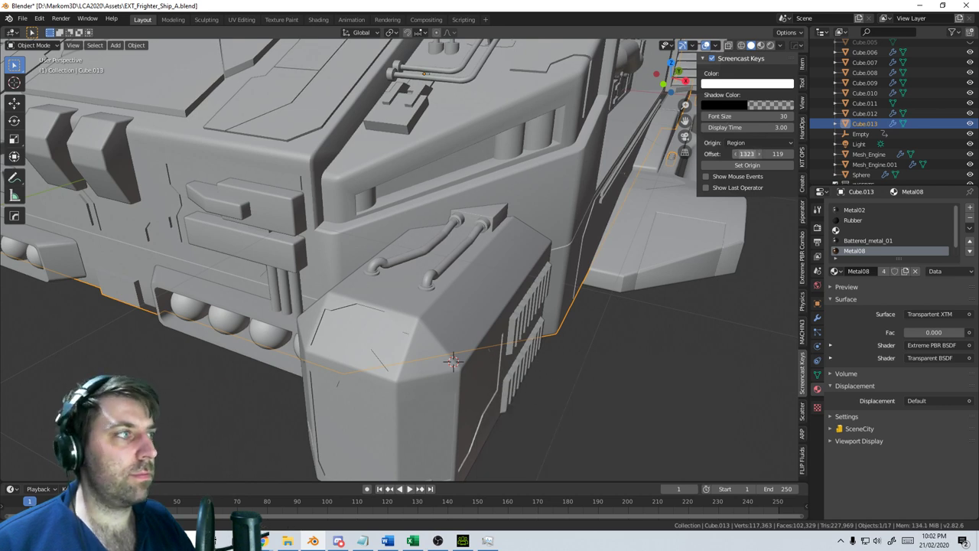
left_click(572, 332)
key("space")
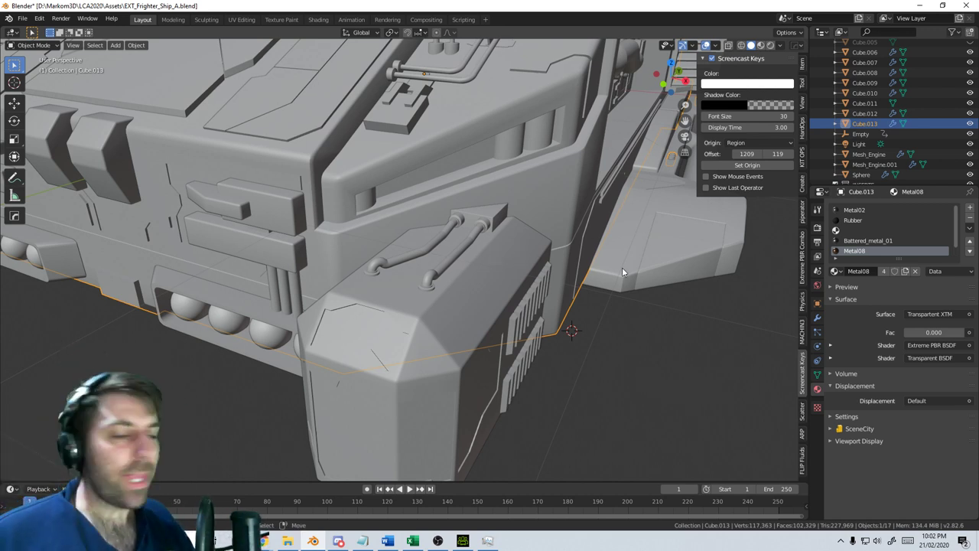
In the side wing Cube.002, select the faces of the inset panel that wraps over its front edge
left_click(699, 257)
middle_click_drag(701, 263, 610, 277, "shift")
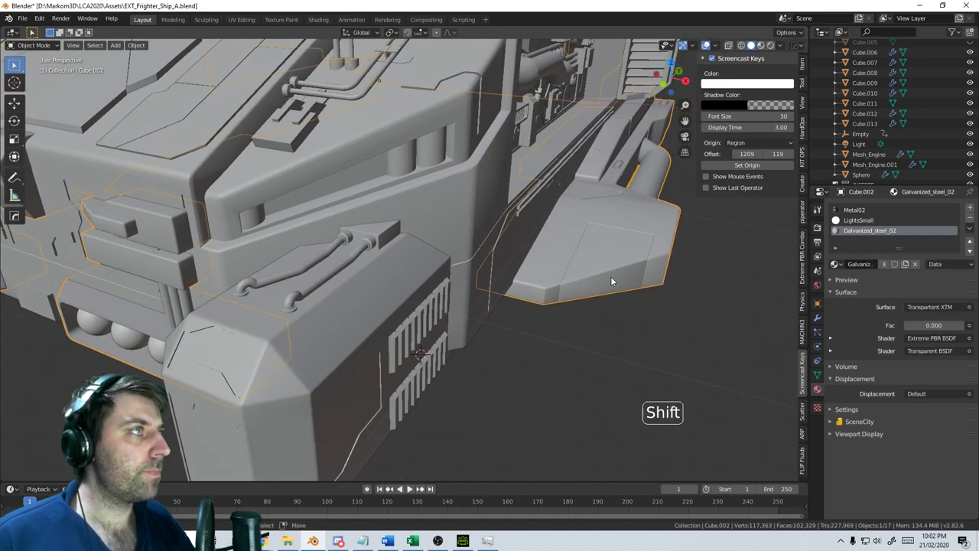
key("Tab")
key("ctrl+l")
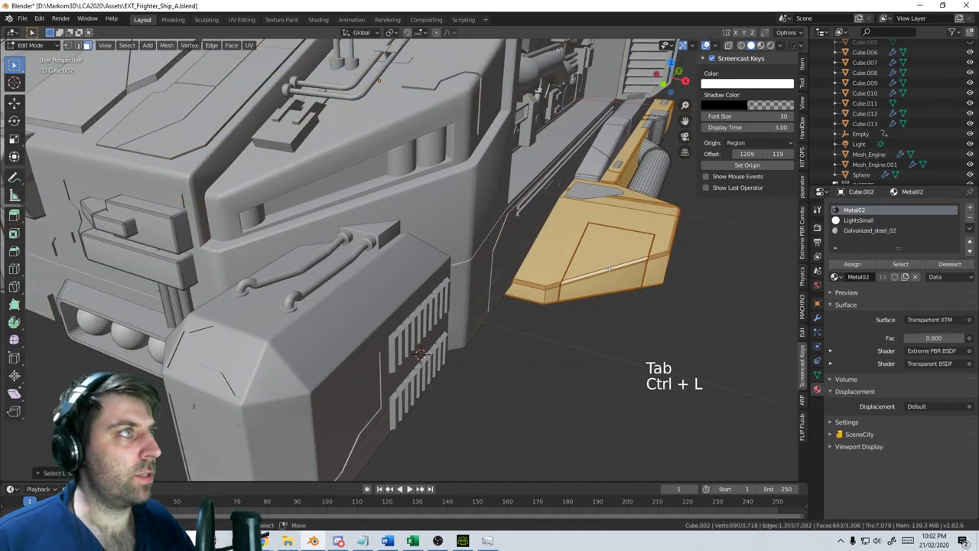
scroll(610, 268, "up", 1)
middle_click_drag(623, 267, 569, 272, "shift")
left_click(569, 272, "alt")
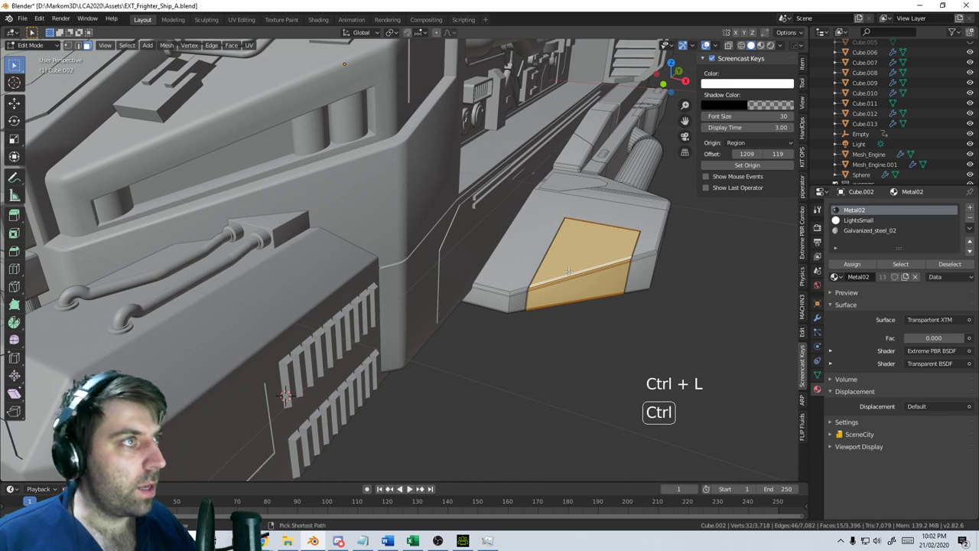
Try to extend the wing panel selection to the thin border faces around it
key("ctrl+KP_Add")
key("ctrl+z")
scroll(612, 280, "up", 1)
middle_click_drag(642, 285, 546, 303, "shift")
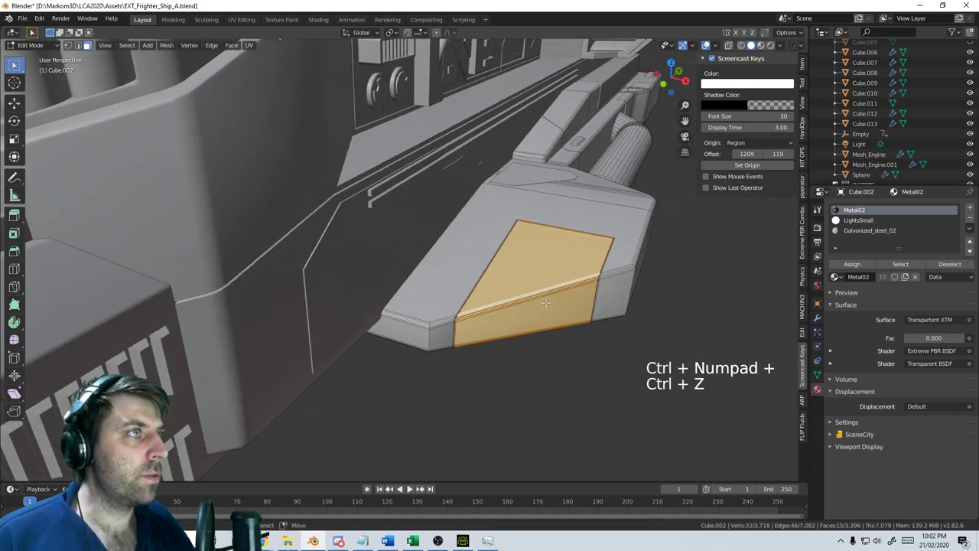
scroll(546, 303, "up", 2)
middle_click_drag(612, 278, 513, 297, "shift")
scroll(535, 285, "up", 3)
middle_click_drag(593, 253, 501, 298, "shift")
scroll(500, 298, "up", 1)
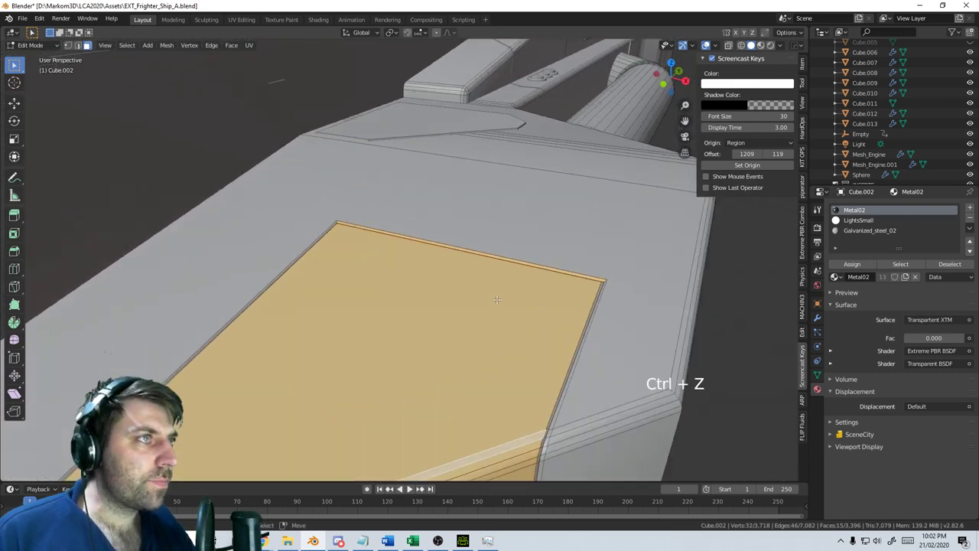
left_click(605, 282, "alt+shift")
left_click(605, 281, "alt+shift")
scroll(612, 282, "up", 1)
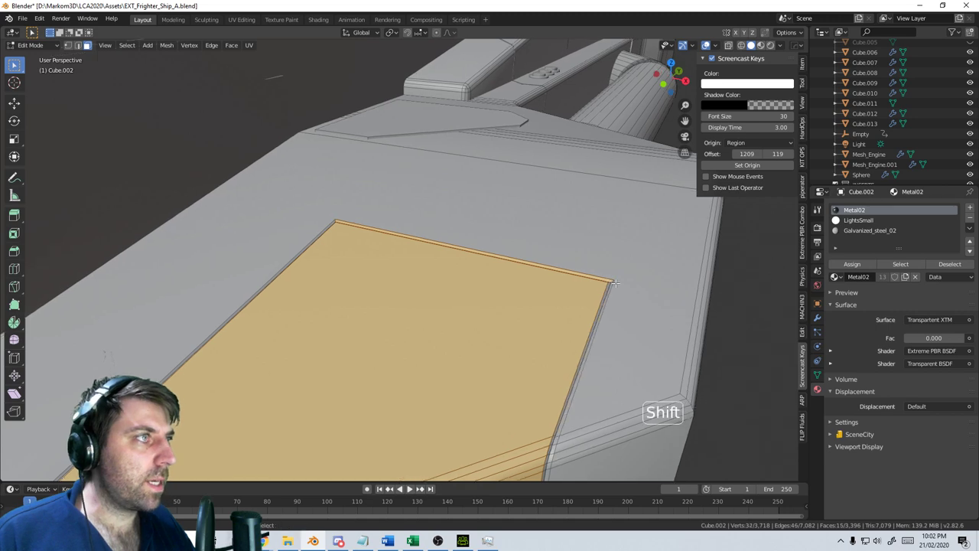
Deselect the thin strip along the wing panel's rear edge and grow the face selection by one ring
middle_click_drag(615, 283, 418, 289)
scroll(512, 299, "down", 3)
key("KP_5")
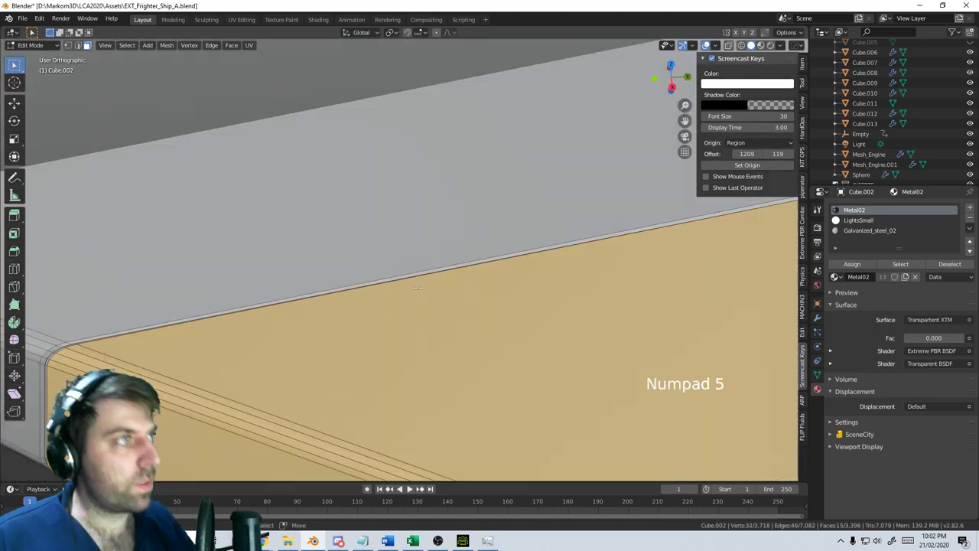
scroll(419, 288, "down", 4)
middle_click_drag(560, 273, 497, 260, "shift")
scroll(497, 260, "up", 6)
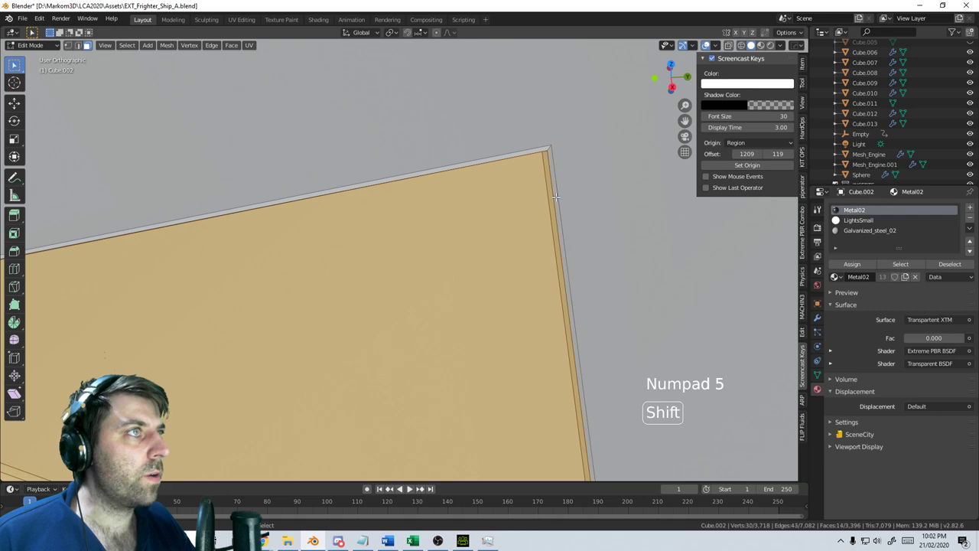
scroll(520, 230, "down", 4)
key("ctrl+KP_Add")
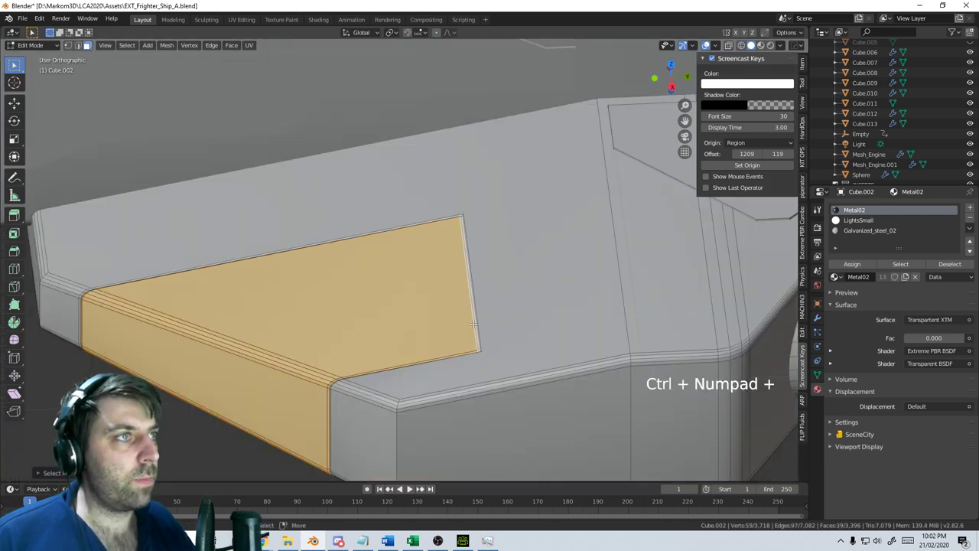
middle_click_drag(473, 324, 486, 230)
scroll(477, 322, "down", 4)
middle_click_drag(446, 385, 463, 267, "shift")
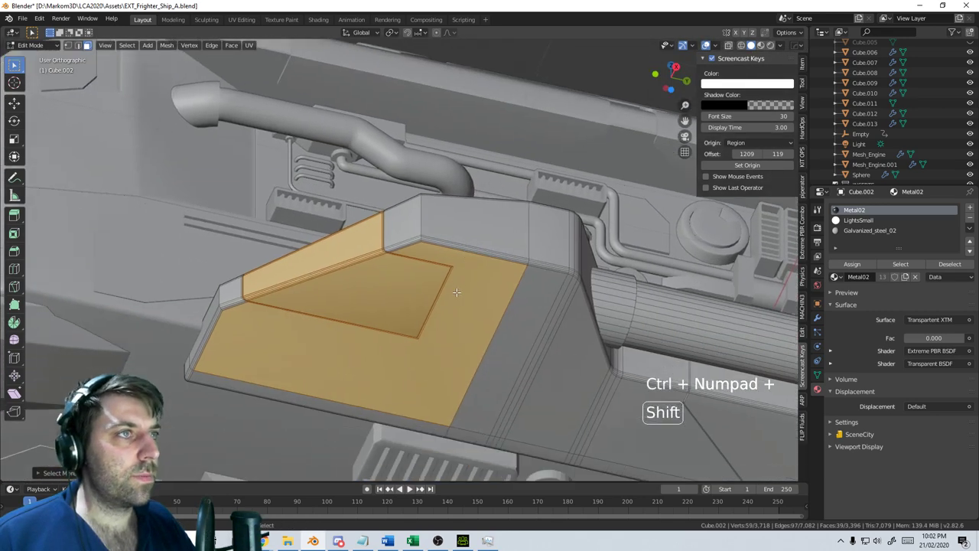
Assign the Galvanized_steel_02 material to the inset panel faces on the side pod's nose, leave Edit Mode, and save the file
left_click(468, 275, "shift")
middle_click_drag(501, 222, 479, 255)
scroll(479, 255, "up", 6)
middle_click_drag(631, 268, 493, 334, "shift")
scroll(571, 273, "up", 2)
left_click(606, 252, "alt+shift")
scroll(596, 257, "down", 5)
left_click(870, 230)
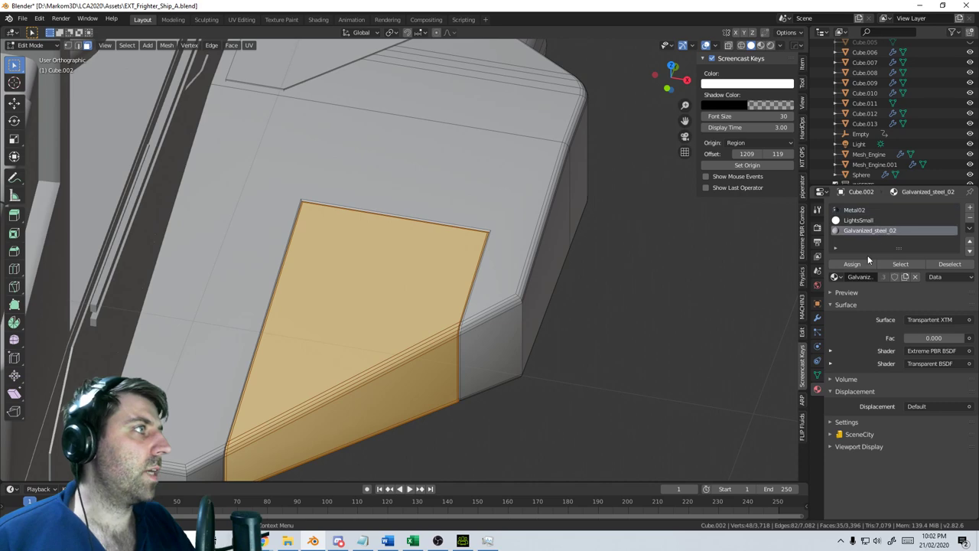
left_click(853, 264)
key("Tab")
scroll(575, 289, "down", 5)
middle_click_drag(574, 289, 478, 259)
key("ctrl+s")
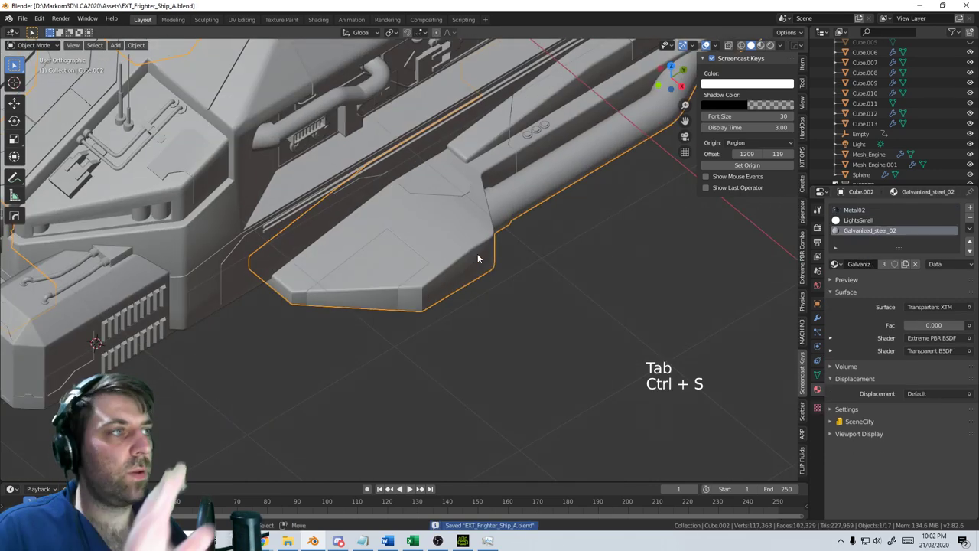
Rename the boxy cockpit object at the ship's front corner to CockPit and save the file
scroll(477, 259, "down", 5)
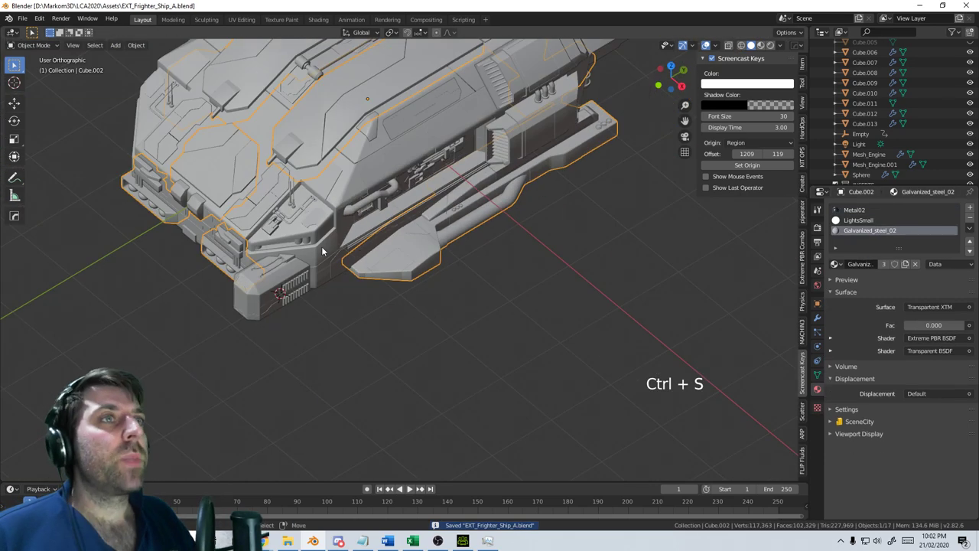
middle_click_drag(297, 260, 380, 269, "shift")
scroll(356, 312, "up", 2)
left_click(355, 308)
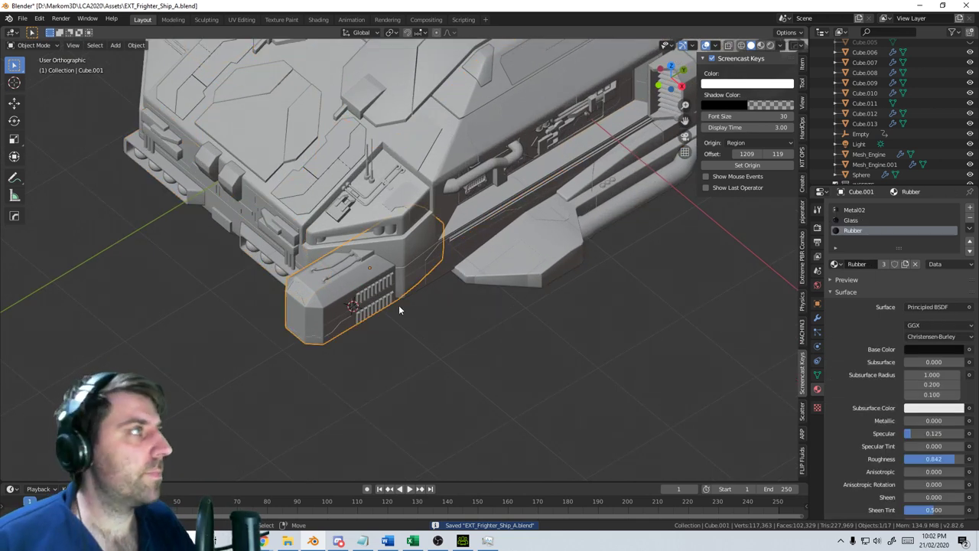
scroll(847, 136, "up", 3)
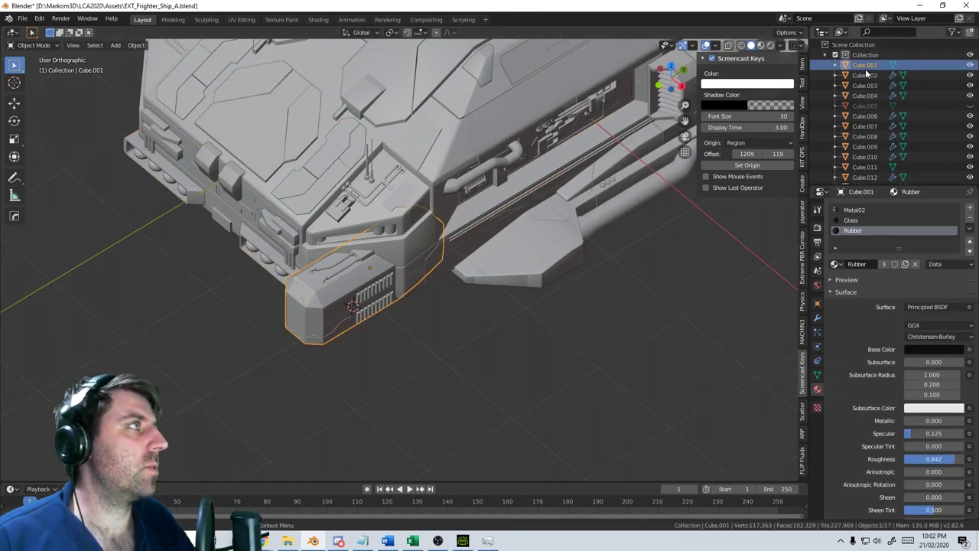
key("F2")
type("Coc")
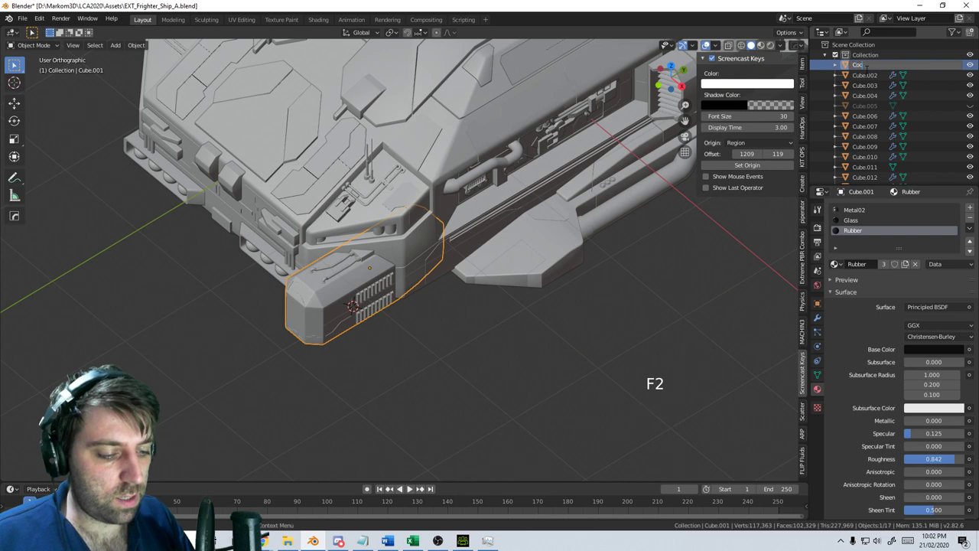
type("kPit")
key("Return")
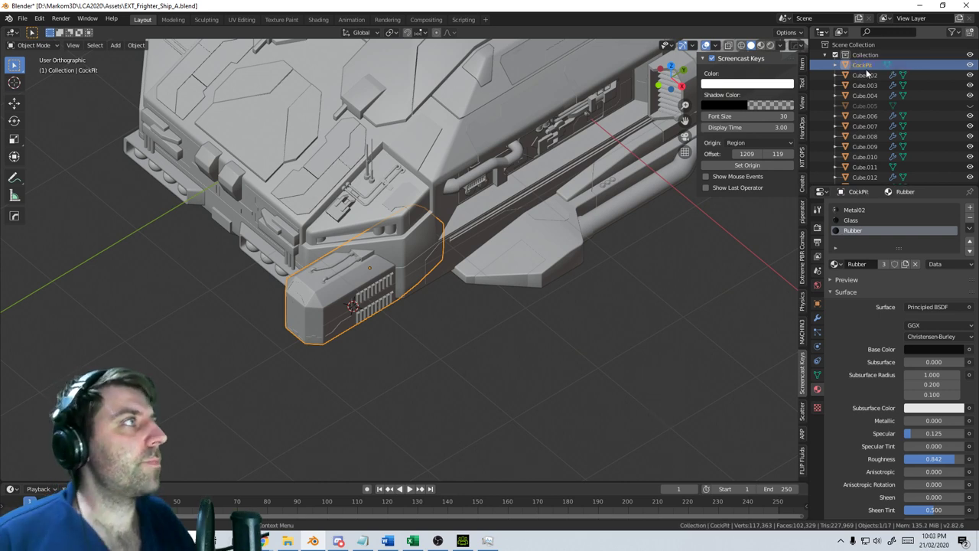
key("ctrl+s")
Launch a second Blender instance and delete the default cube from its new scene
left_click(24, 19)
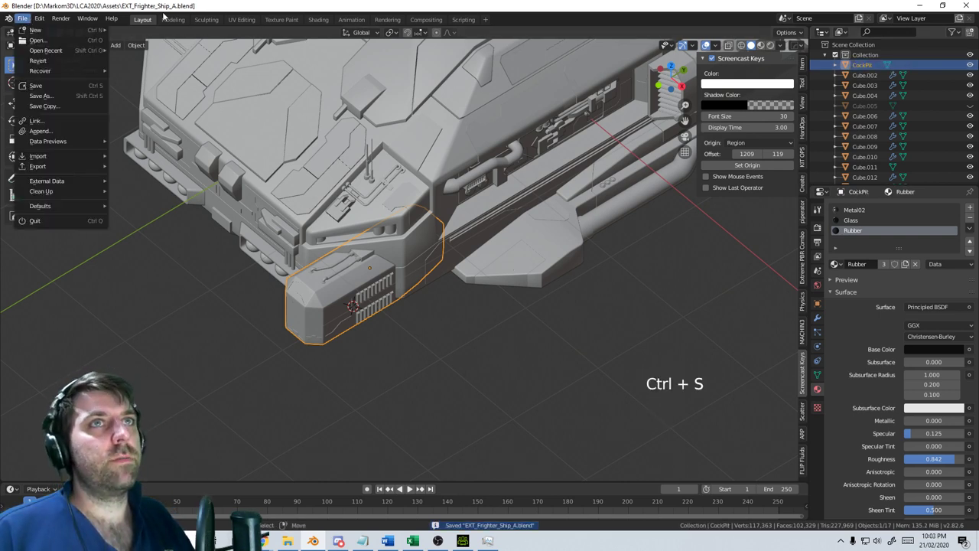
right_click(313, 541)
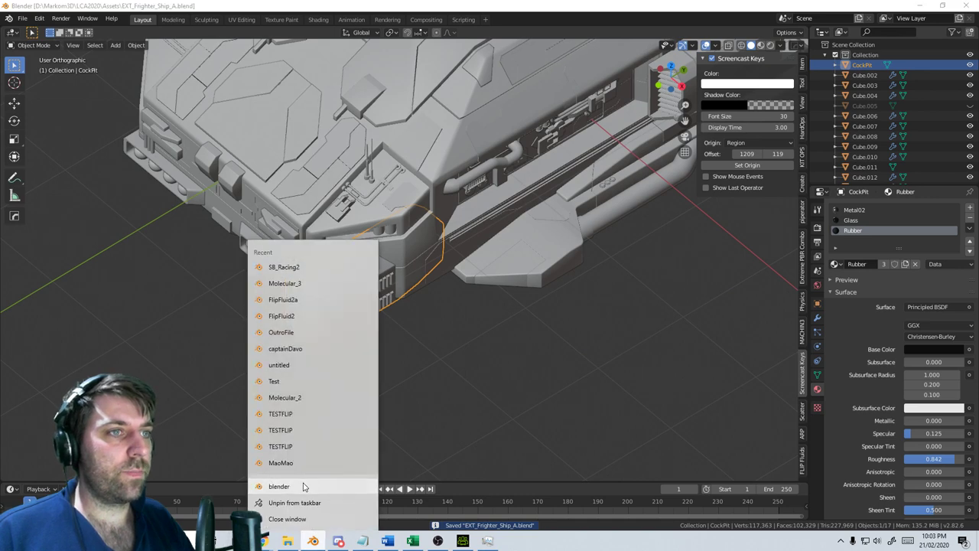
left_click(303, 487)
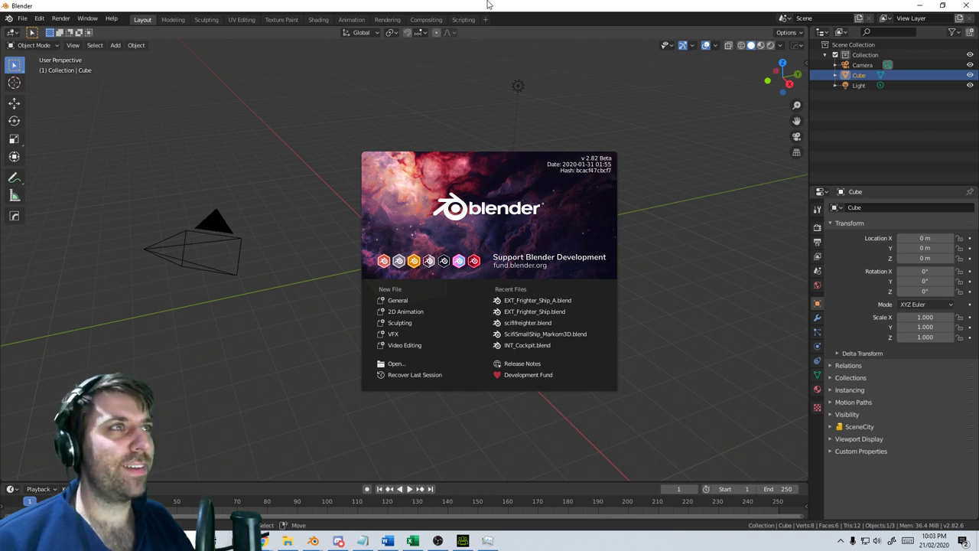
left_click(350, 215)
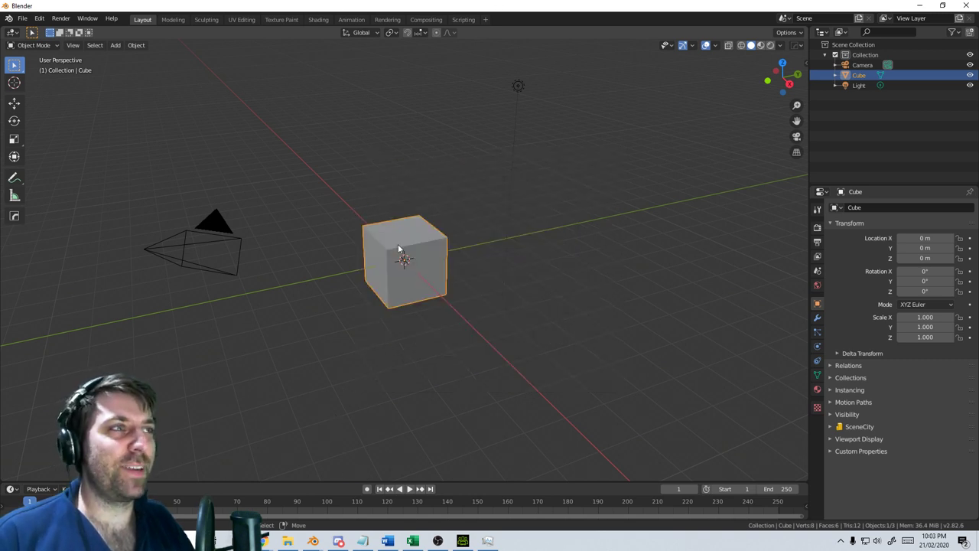
left_click(23, 19)
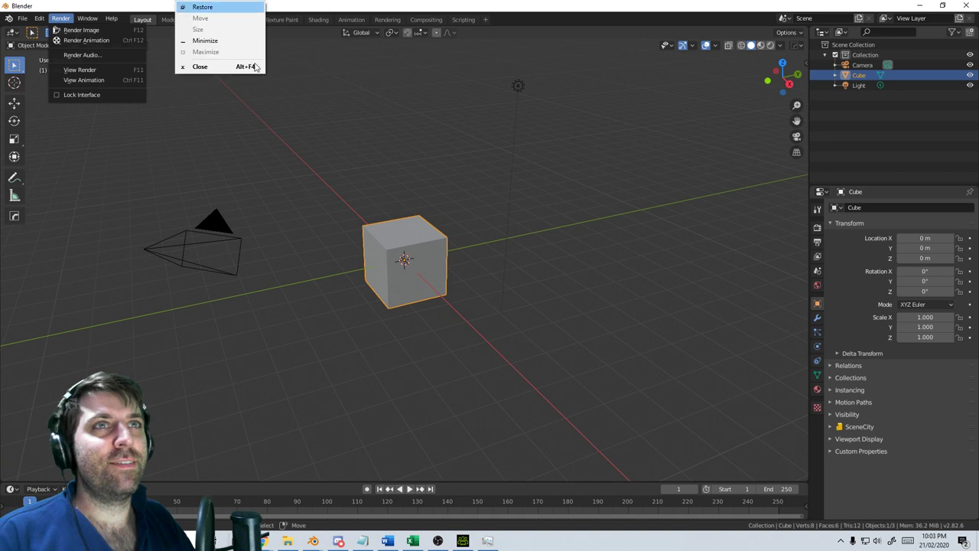
key("Delete")
left_click(23, 19)
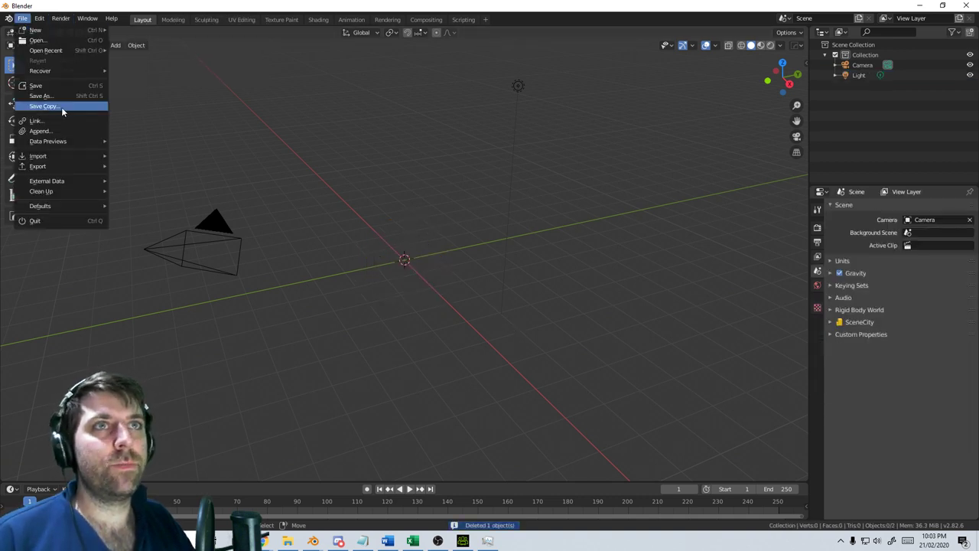
mouse_move(69, 156)
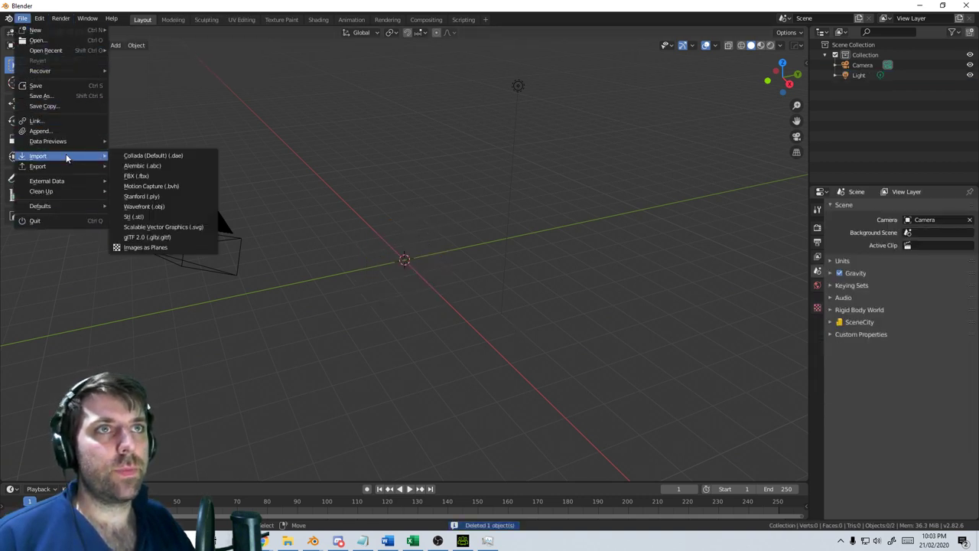
left_click(174, 177)
left_click(796, 104)
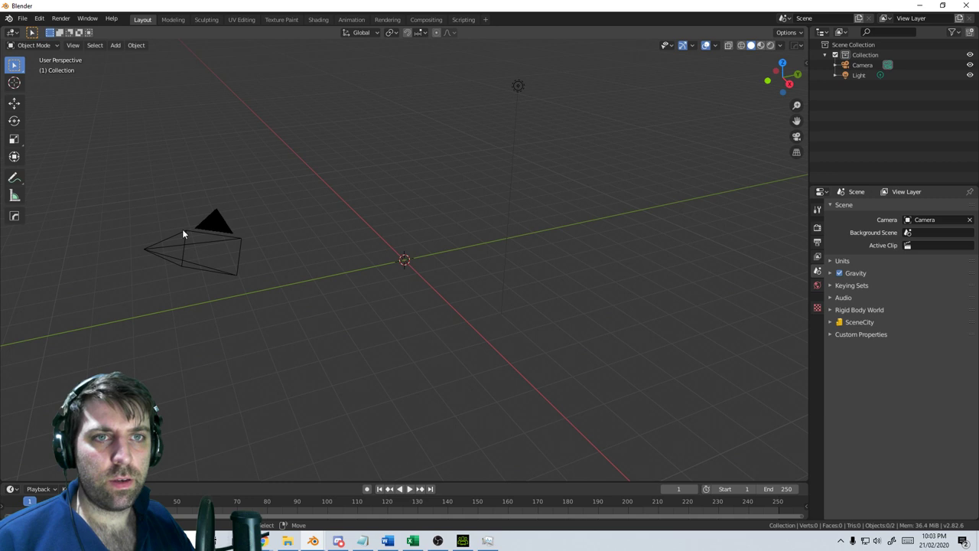
left_click(22, 18)
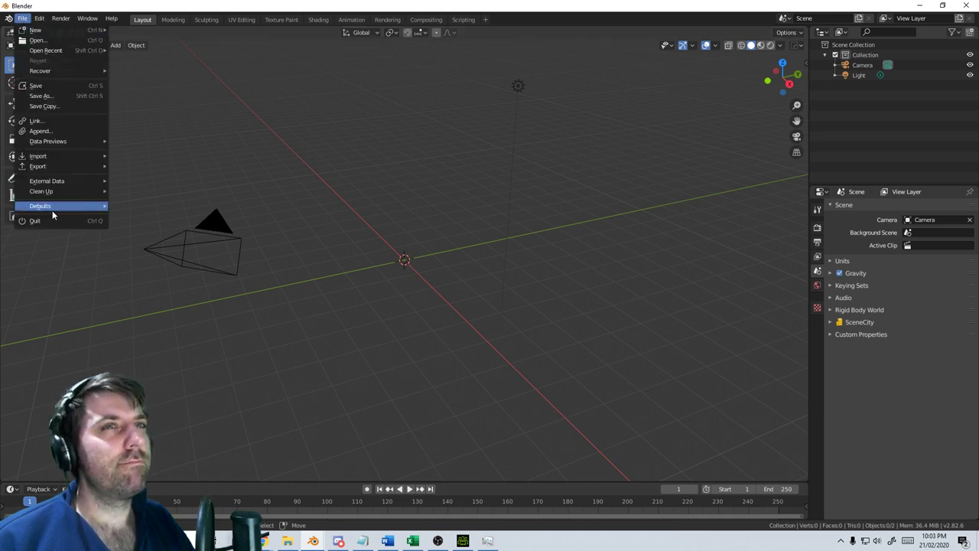
mouse_move(63, 192)
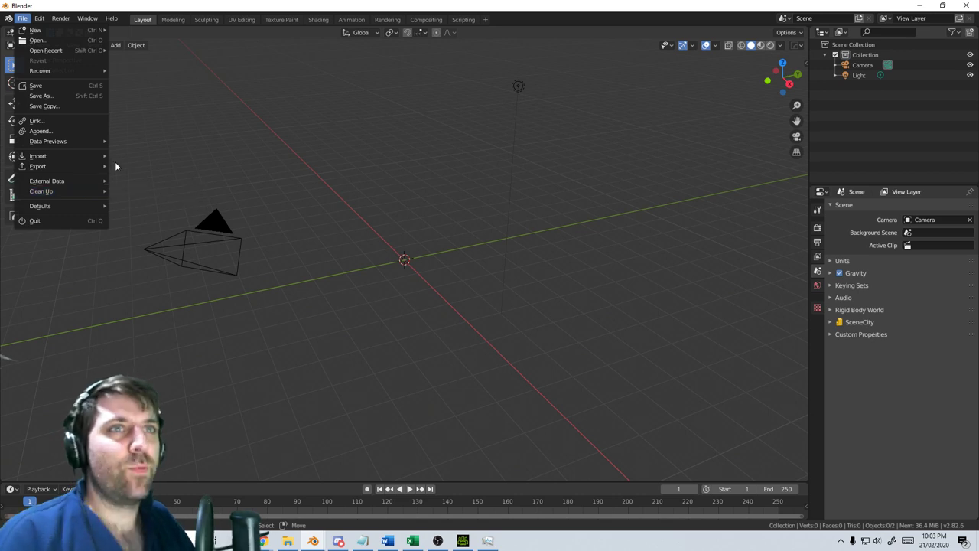
mouse_move(85, 155)
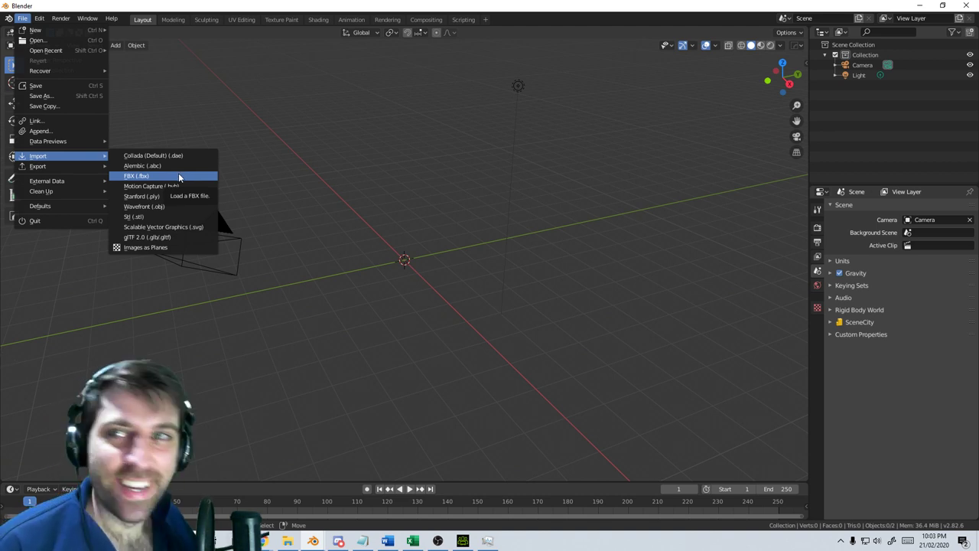
right_click(154, 360, "shift")
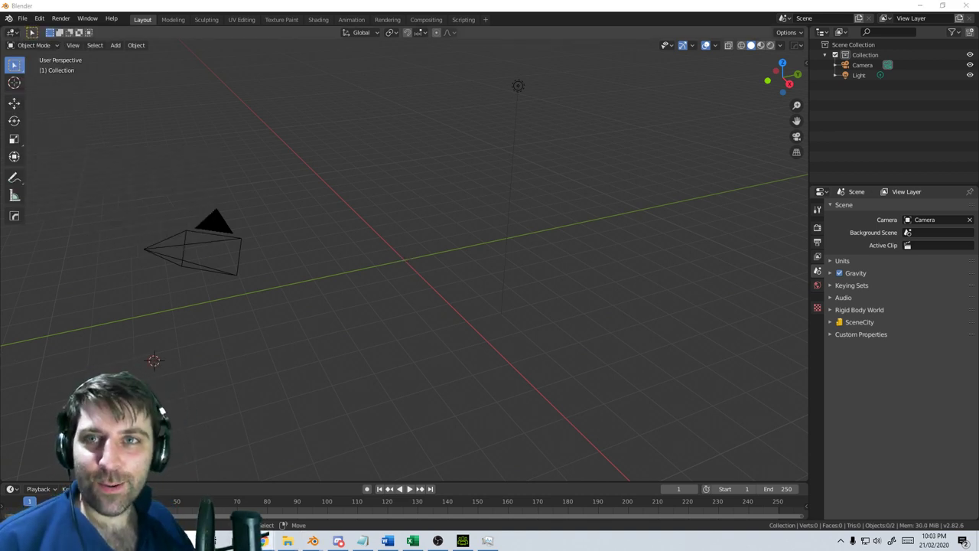
Append the CockPit object from EXT_Frighter_Ship_A.blend in the Assets folder into the empty scene
left_click(23, 19)
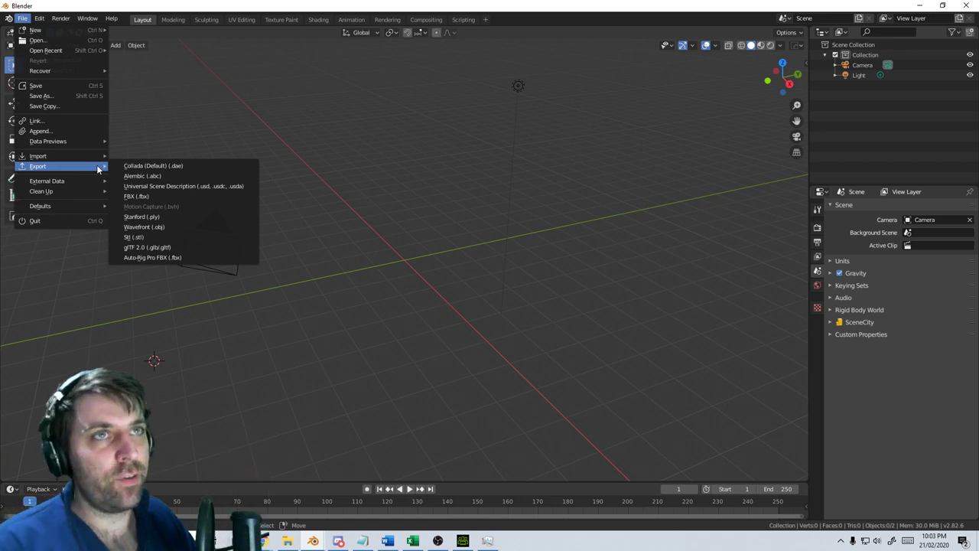
left_click(79, 130)
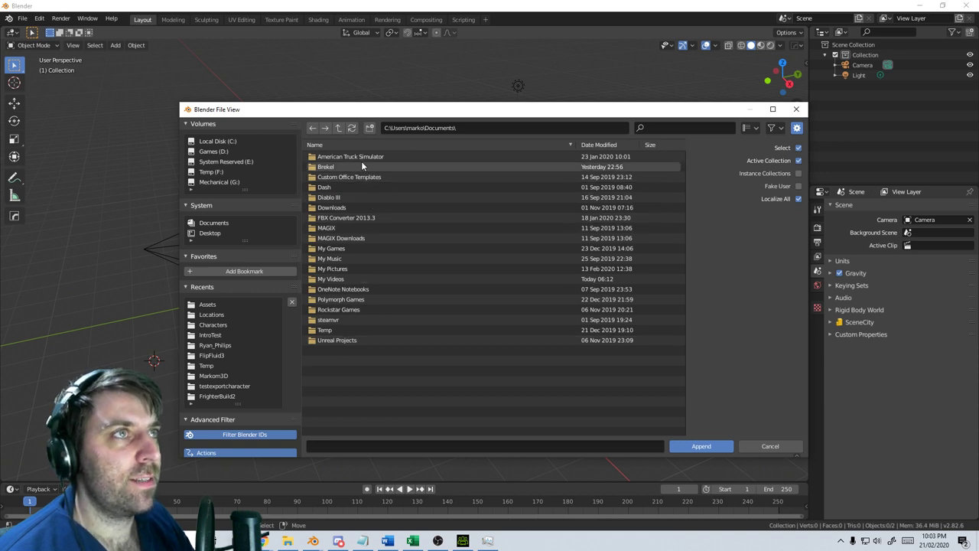
left_click(244, 308)
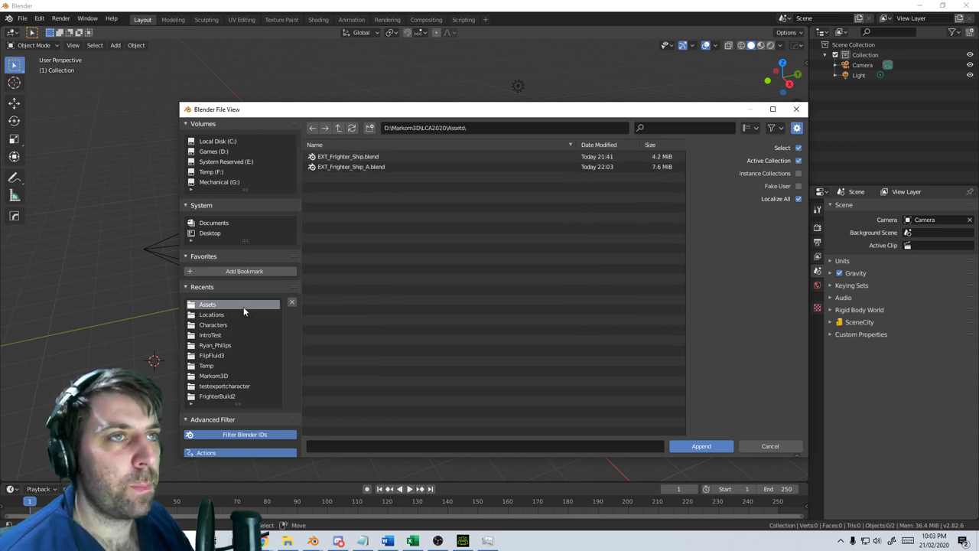
double_click(353, 167)
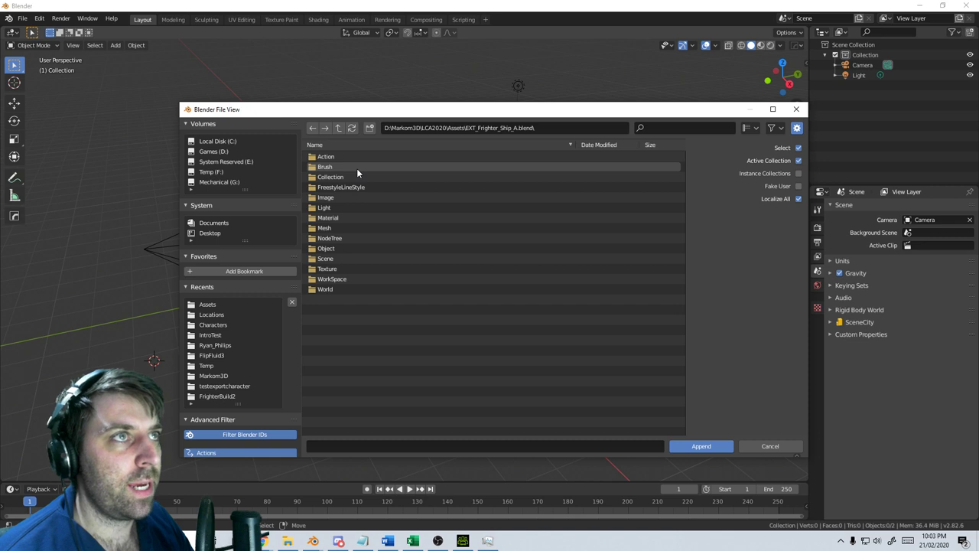
double_click(357, 246)
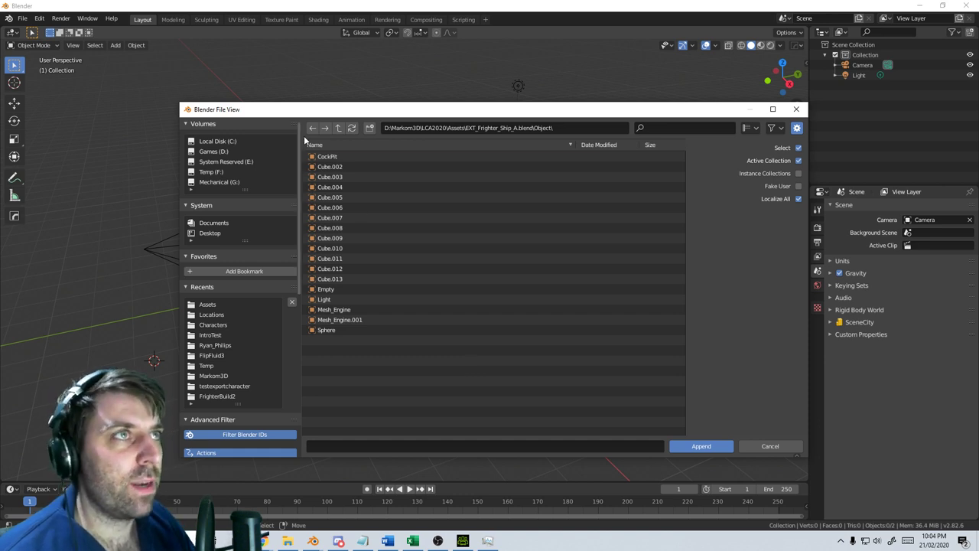
left_click(350, 156)
left_click(707, 446)
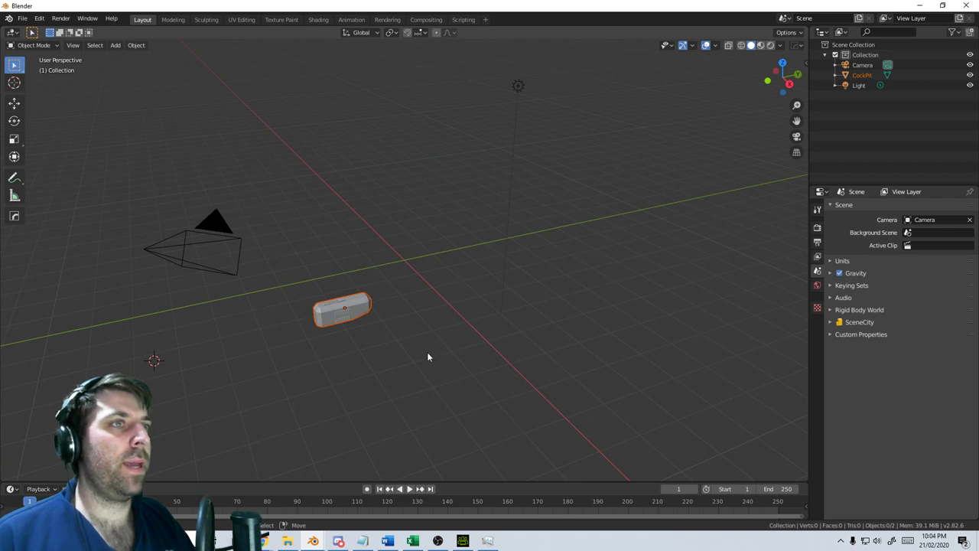
Clear the CockPit object's location to bring it to the world origin, and scale it by 5
middle_click_drag(428, 353, 426, 317)
key("alt+g")
scroll(460, 335, "up", 5)
scroll(426, 316, "down", 4)
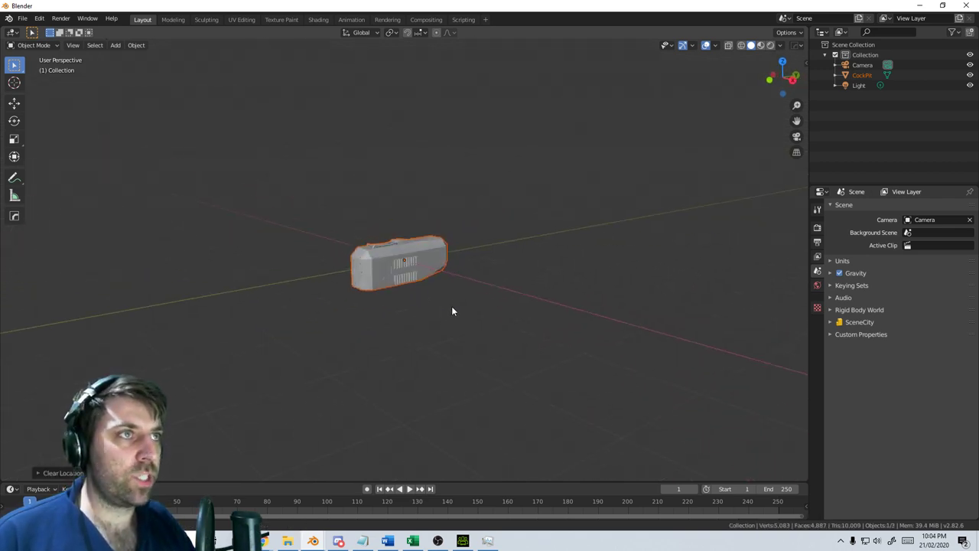
type("s5")
key("Return")
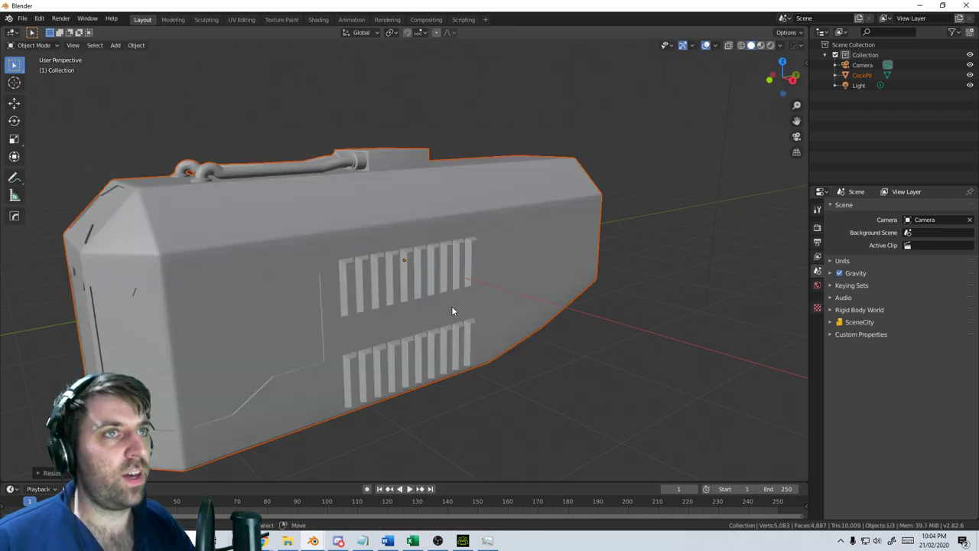
Move the CockPit object in the right orthographic view so its underside rests on the ground line and most of its body lies along positive Y
scroll(454, 309, "down", 5)
middle_click_drag(415, 332, 489, 315)
key("KP_3")
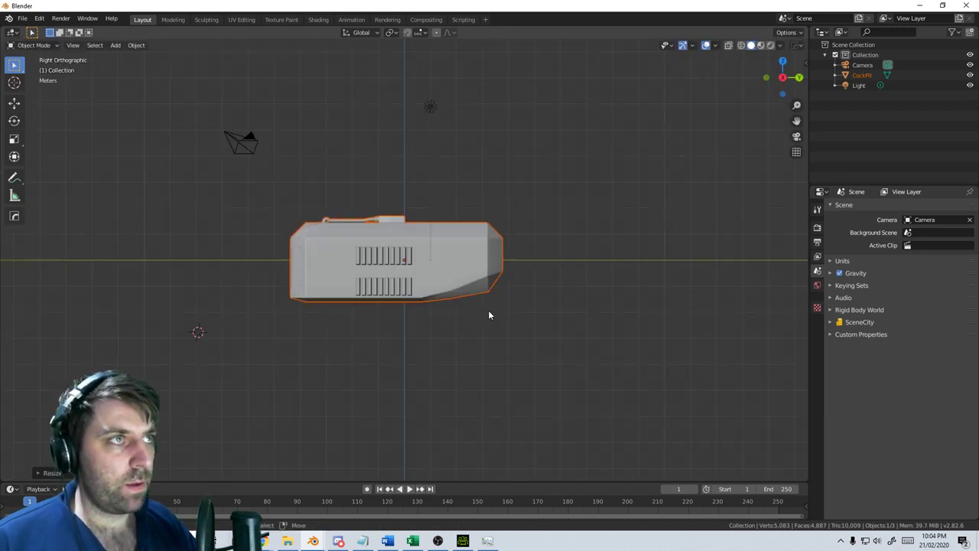
scroll(488, 309, "up", 4)
key("g")
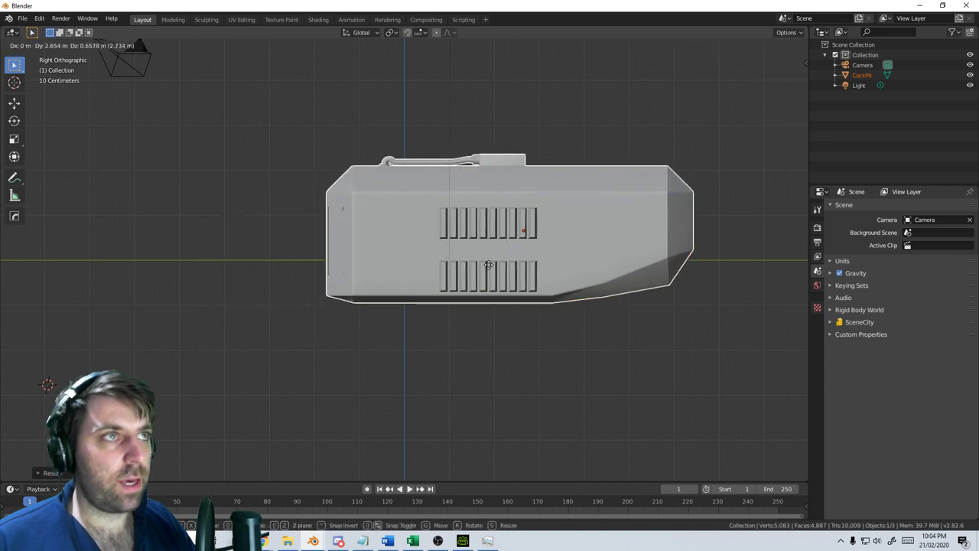
left_click(415, 263)
scroll(416, 263, "up", 1)
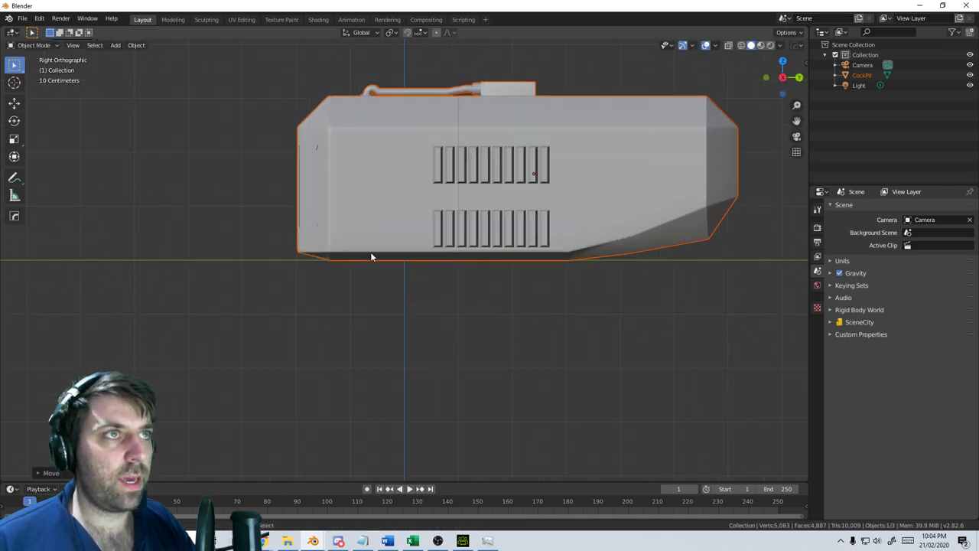
middle_click_drag(311, 262, 306, 288, "shift")
scroll(390, 255, "down", 3)
middle_click_drag(390, 255, 542, 292)
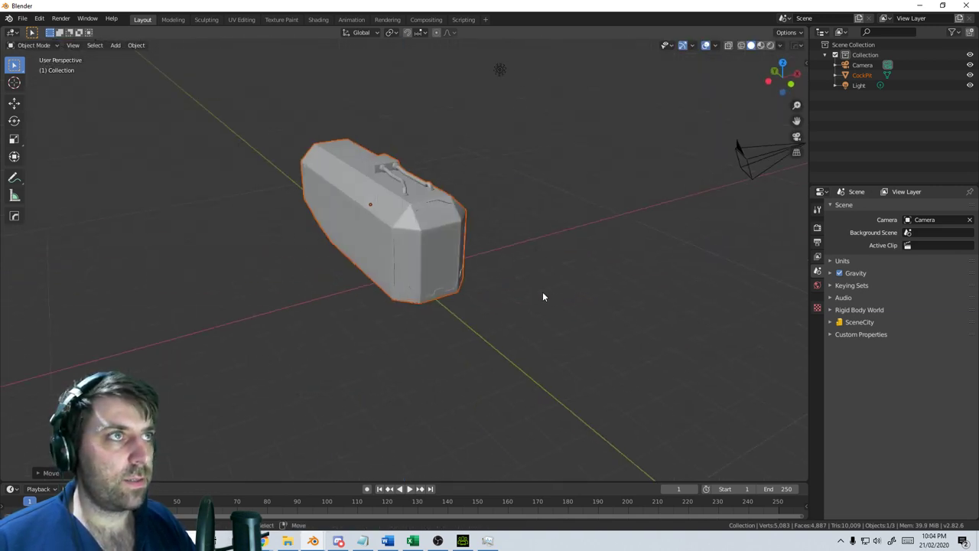
Rip the CockPit mesh open along the lengthwise edge loop at its centreline
scroll(540, 291, "up", 3)
left_click(457, 254)
left_click(817, 319)
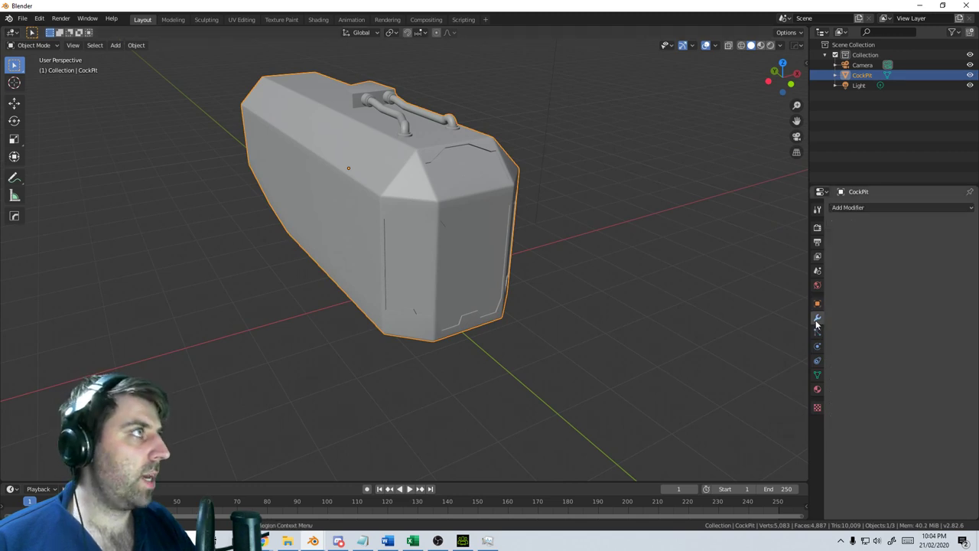
middle_click_drag(748, 291, 619, 283)
key("Tab")
middle_click_drag(428, 245, 466, 270)
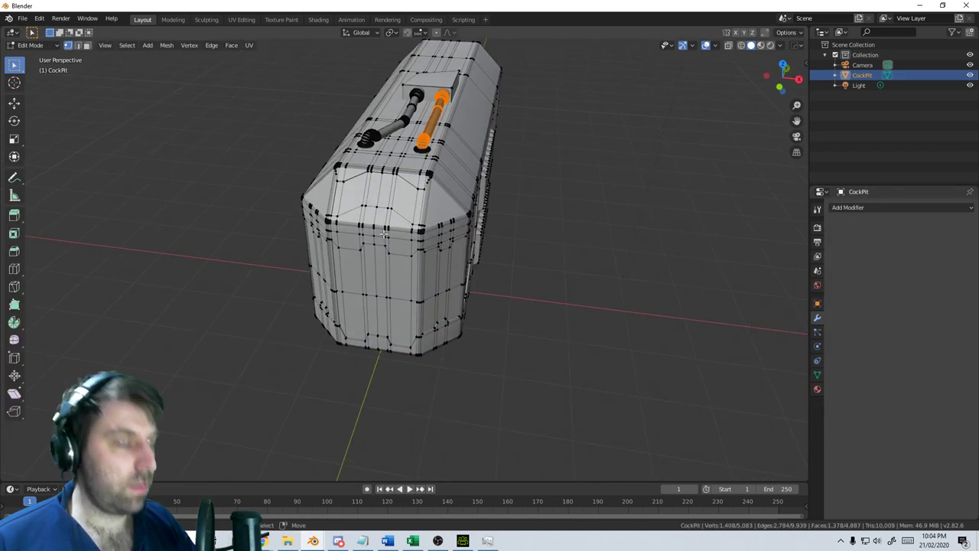
key("KP_7")
scroll(382, 233, "down", 1)
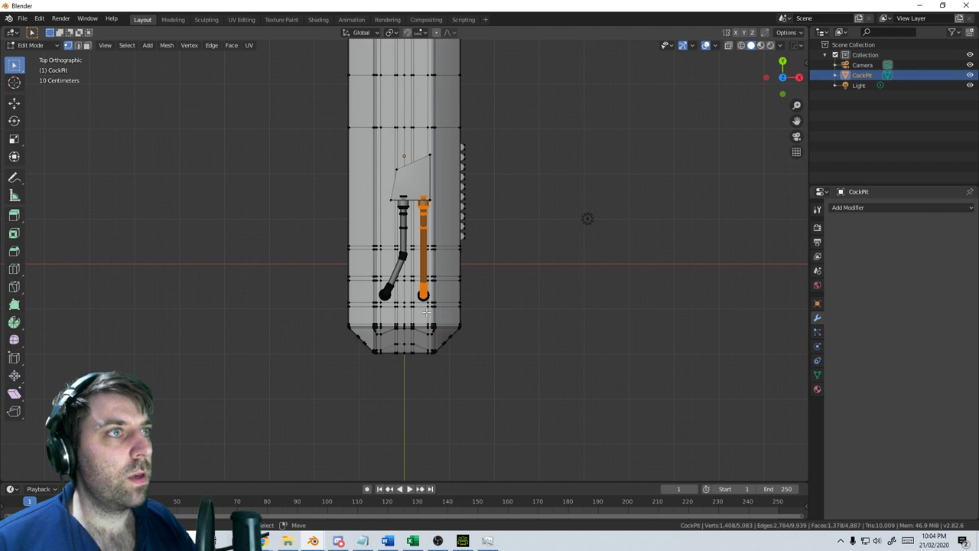
middle_click_drag(427, 312, 410, 255)
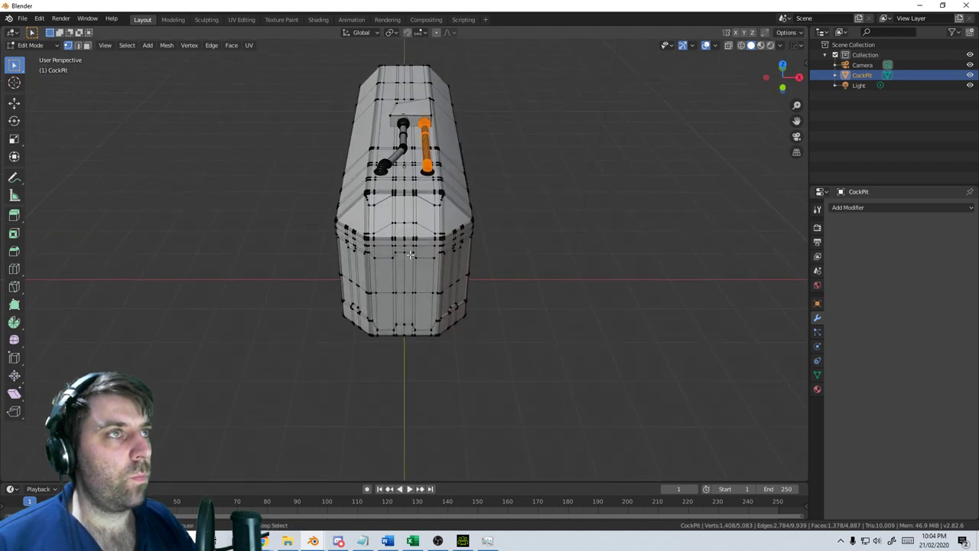
left_click(405, 262, "alt")
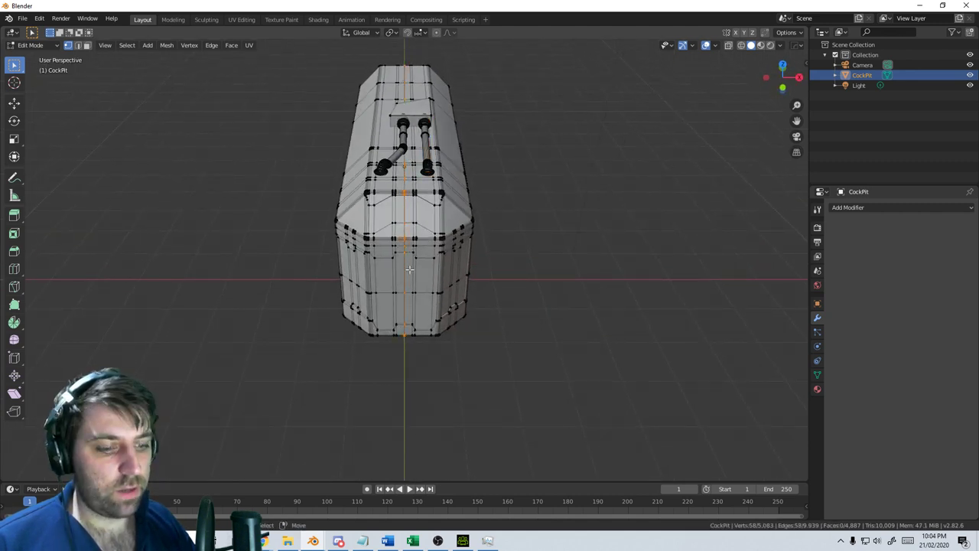
key("v")
left_click(401, 268)
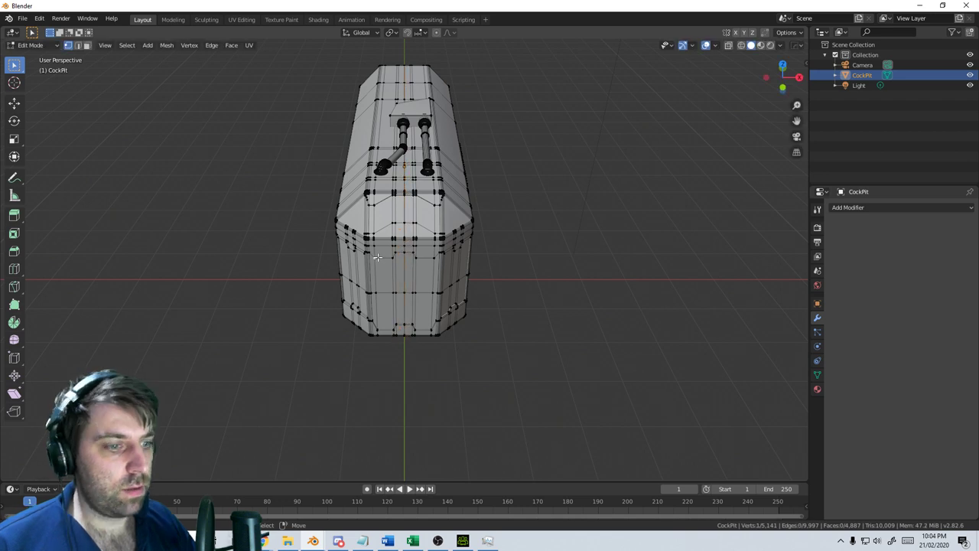
Separate the negative-X half of the cockpit shell into its own object and hide it
key("l")
key("p")
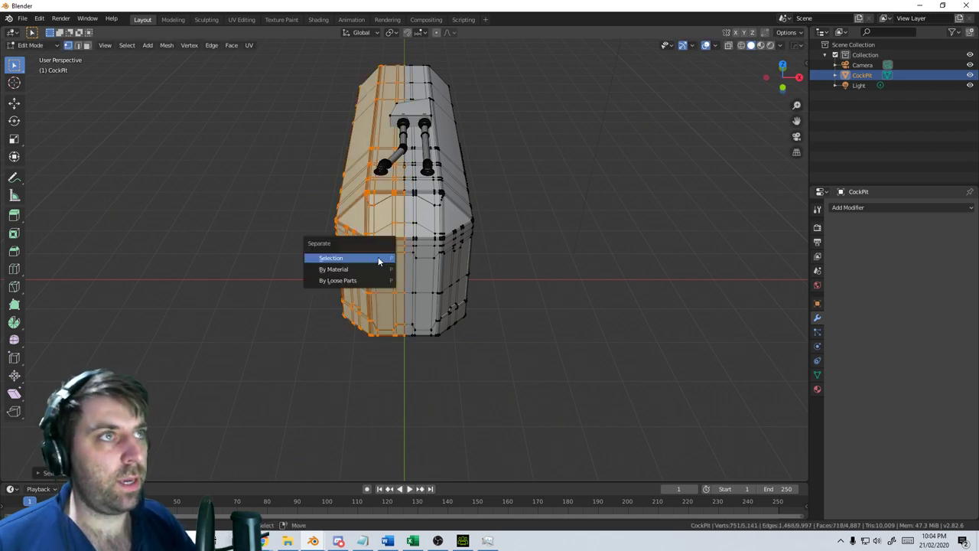
left_click(378, 257)
left_click(373, 276)
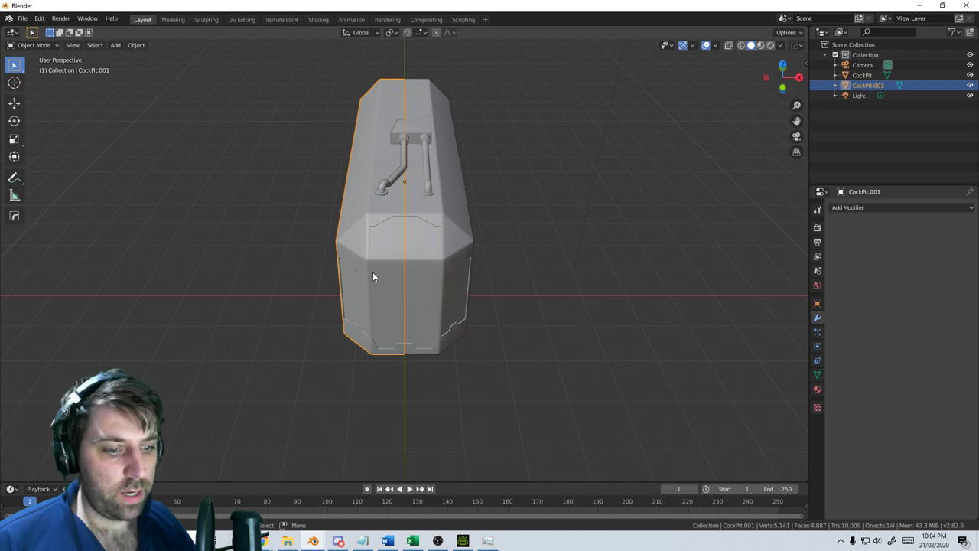
middle_click_drag(372, 276, 201, 316)
Separate the roof box and its pipes from the remaining cockpit half and hide the separated object
left_click(378, 219)
key("Tab")
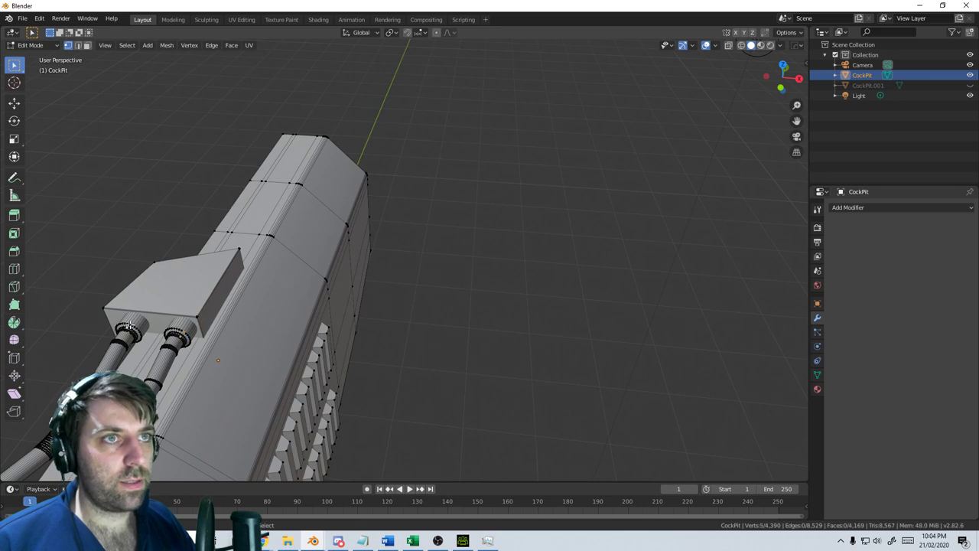
key("l")
mouse_move(128, 328)
middle_mouse_down()
mouse_move(160, 299)
mouse_move(117, 326)
middle_mouse_up()
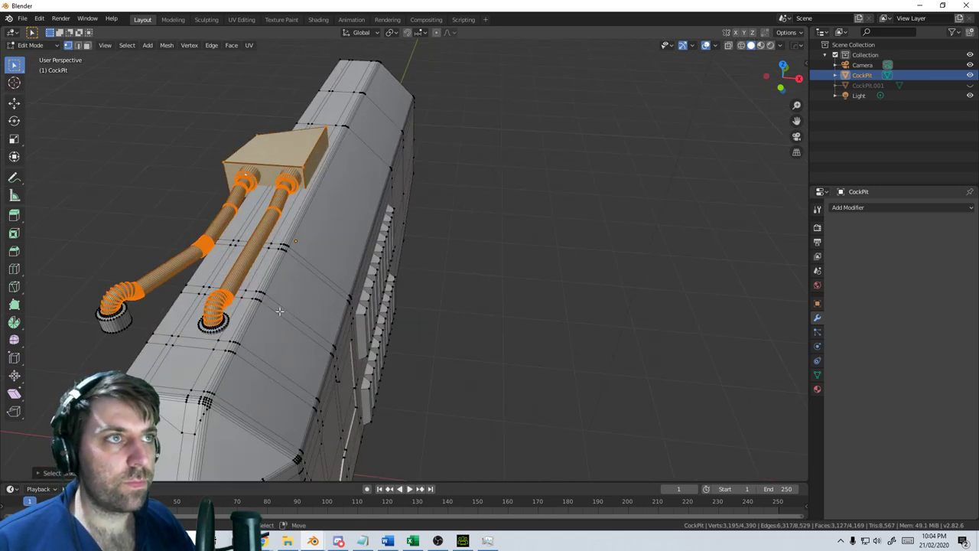
key("ctrl+l")
key("p")
left_click(254, 342)
scroll(291, 322, "down", 3)
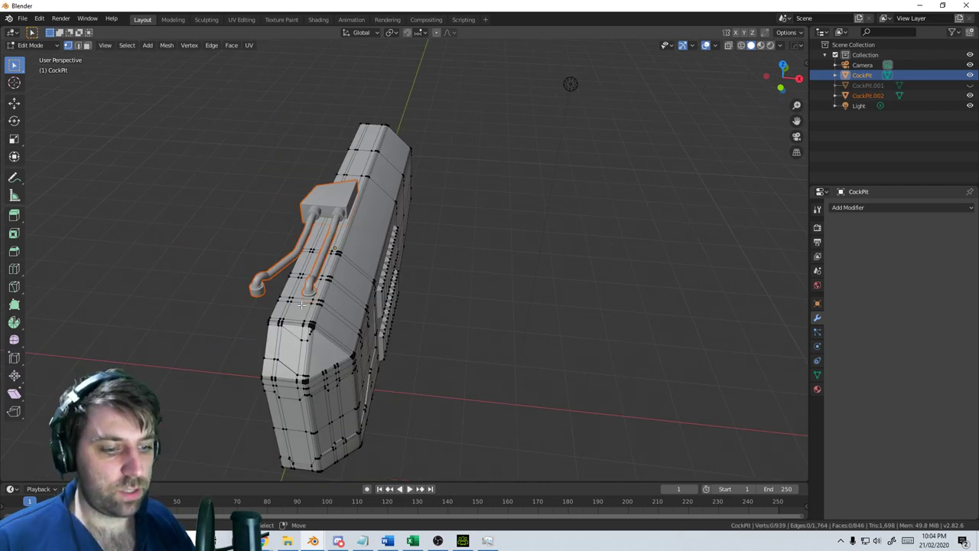
key("Tab")
left_click(330, 201)
middle_click_drag(330, 202, 392, 335)
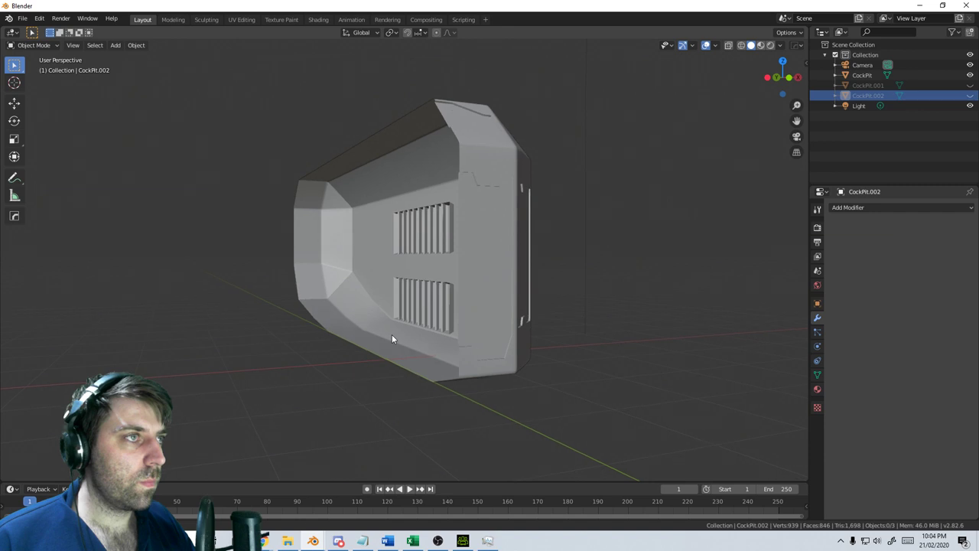
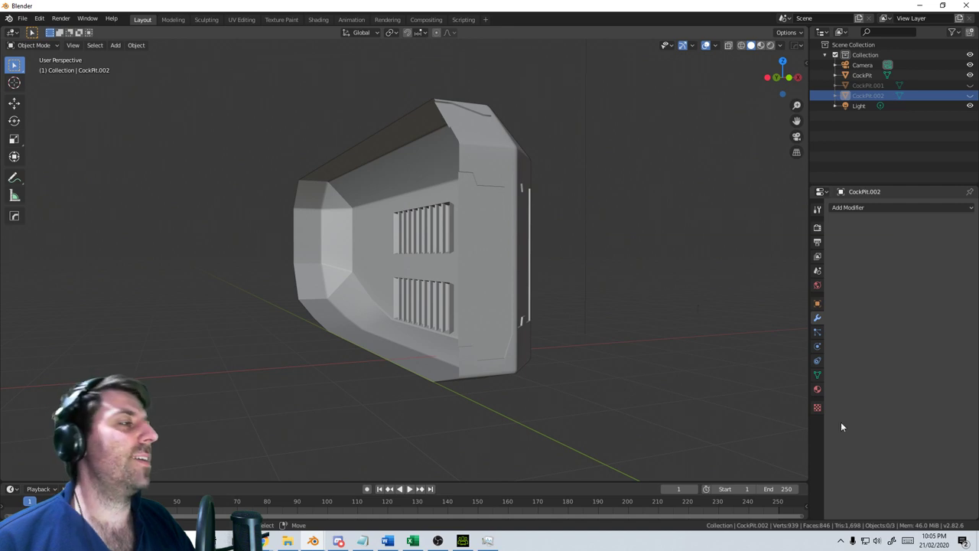
left_click(935, 542)
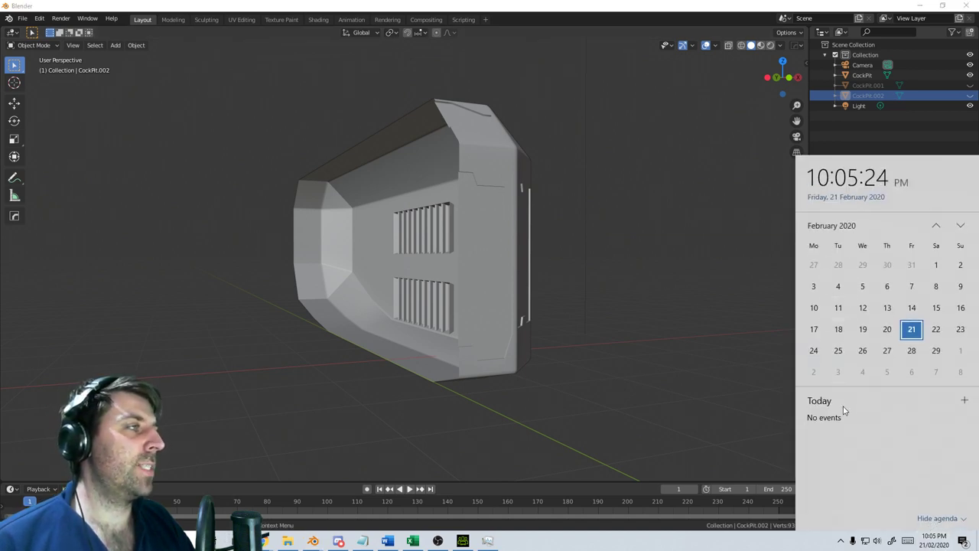
left_click(504, 541)
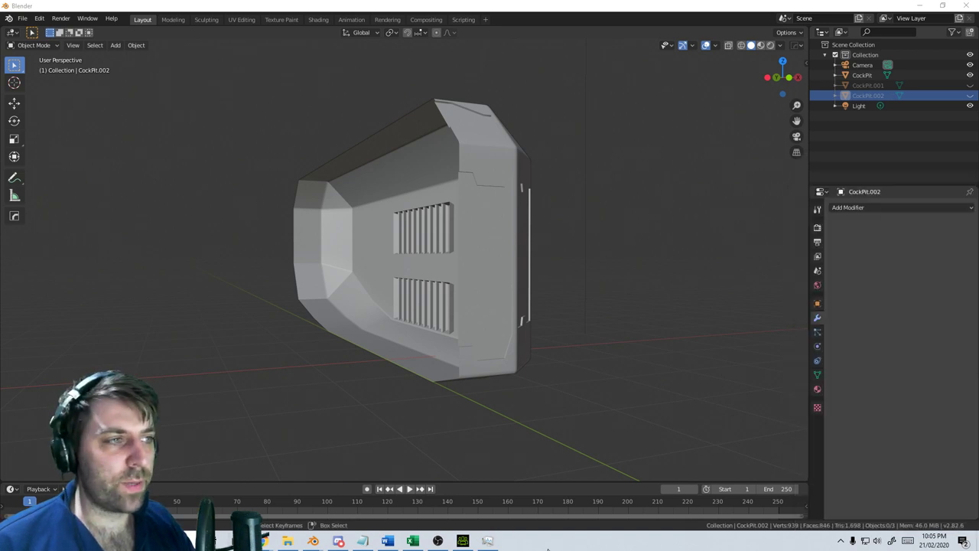
Snap the 3D cursor to the world origin
middle_click_drag(450, 335, 520, 335)
scroll(521, 335, "up", 3)
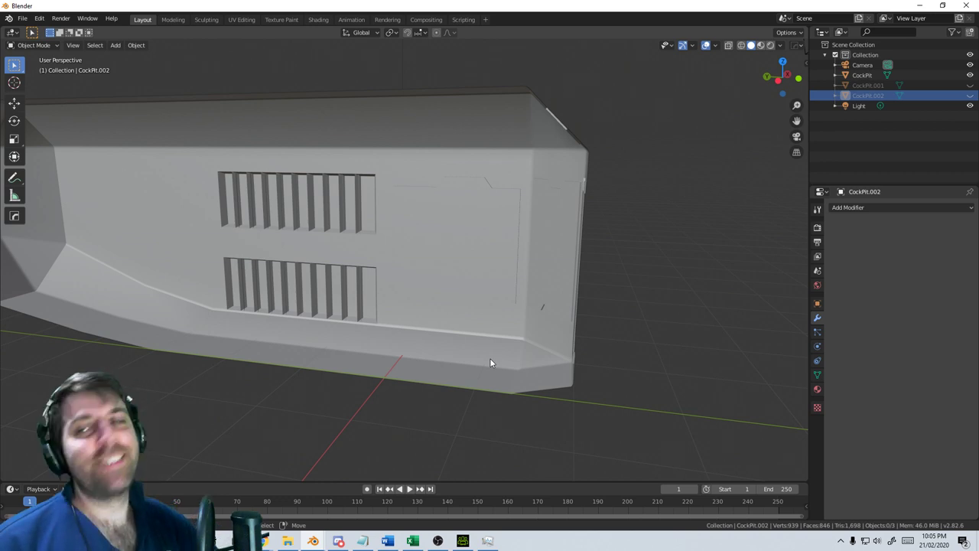
middle_click_drag(490, 363, 452, 372)
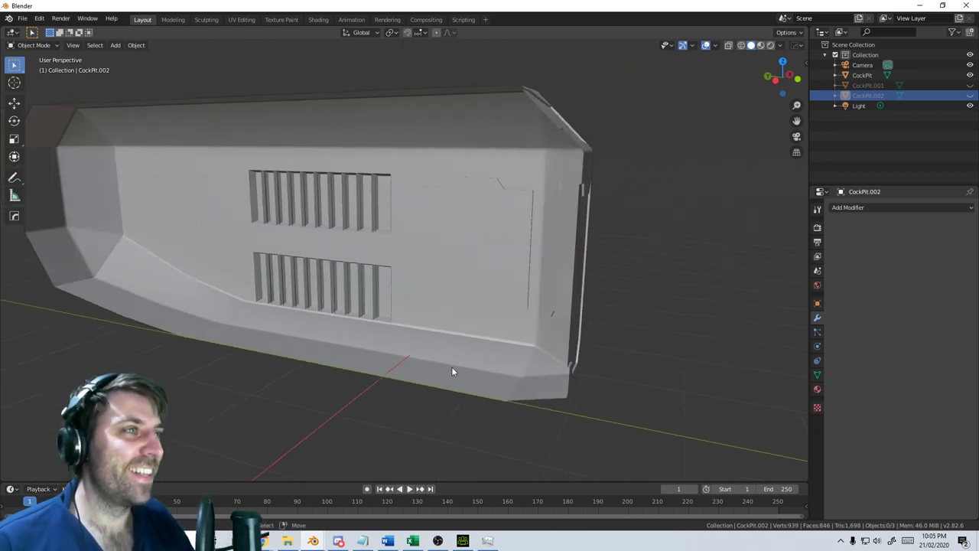
scroll(433, 330, "up", 3)
key("shift+a")
mouse_move(432, 326)
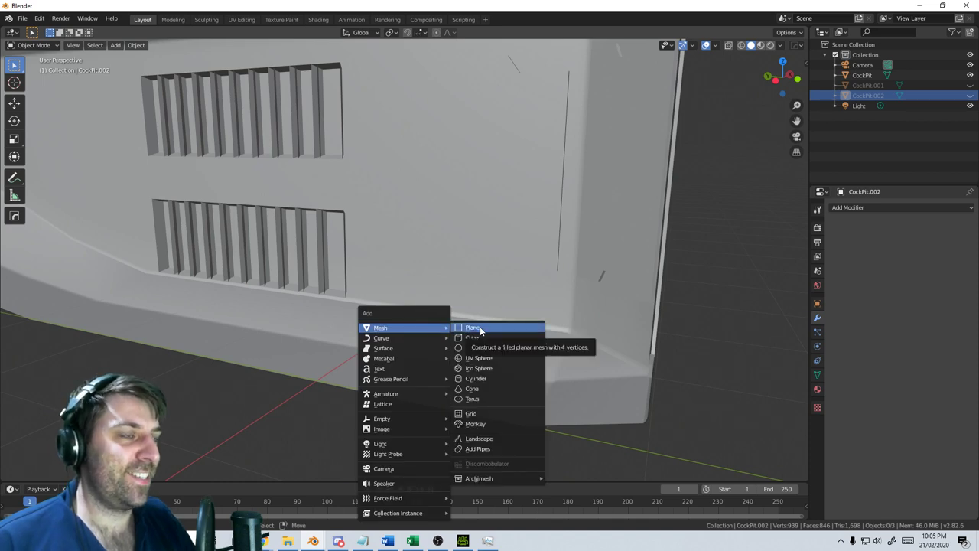
key("shift+s")
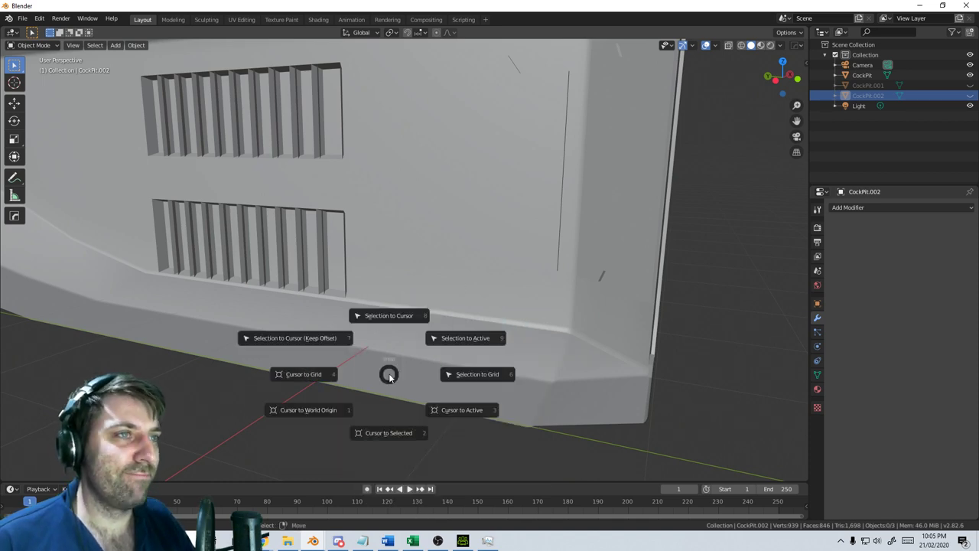
left_click(329, 409)
Add a plane mesh at the world origin and scale its geometry down slightly in Edit Mode
middle_click_drag(330, 409, 426, 383)
scroll(425, 378, "down", 2)
key("shift+a")
mouse_move(371, 332)
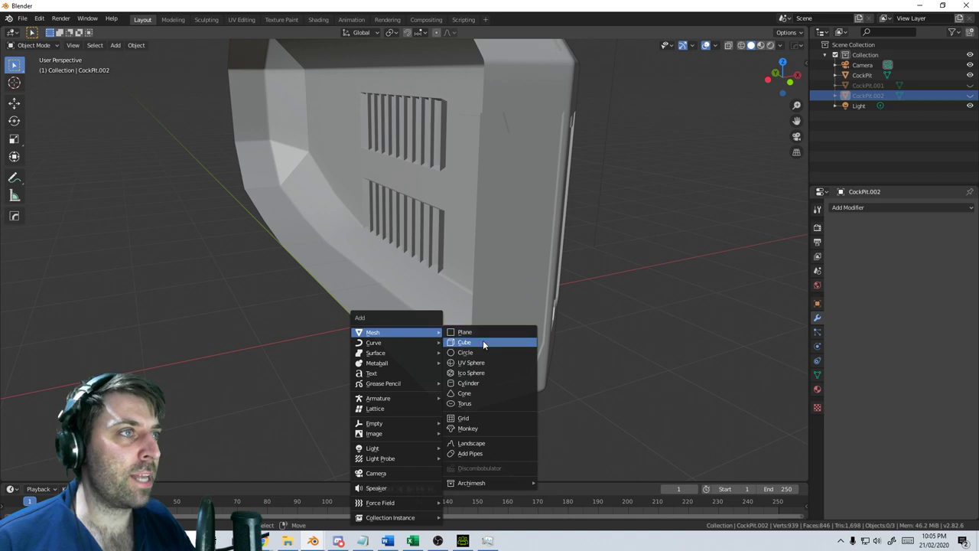
left_click(487, 332)
middle_click_drag(395, 320, 510, 352)
key("Tab")
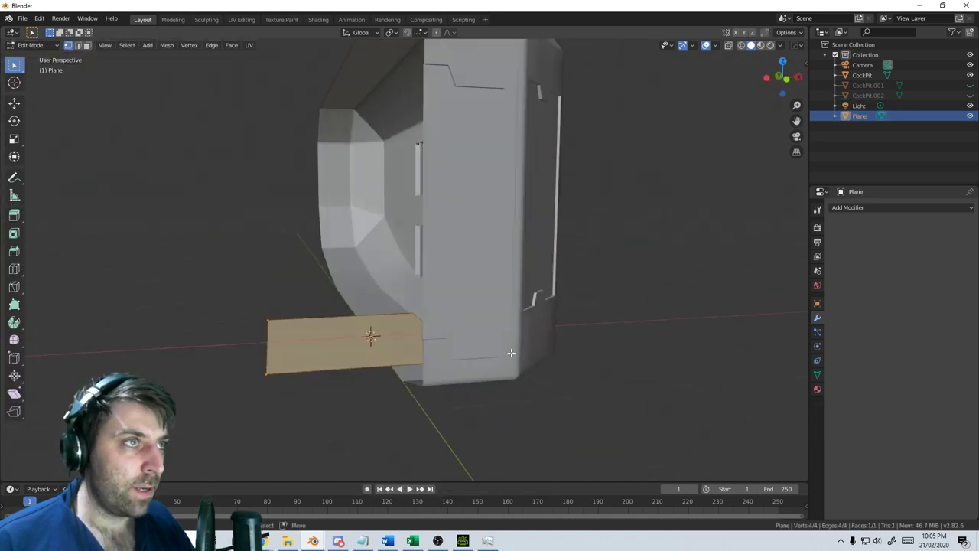
key("s")
left_click(455, 347)
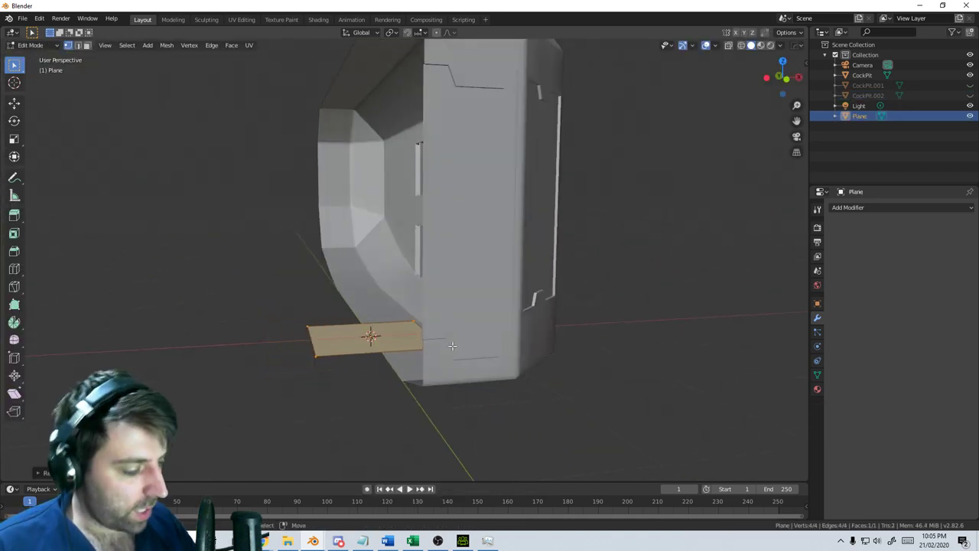
Flip the CockPit half to the opposite side of the centreline by scaling it -1 along X
key("KP_3")
key("KP_1")
key("Tab")
left_click(477, 269)
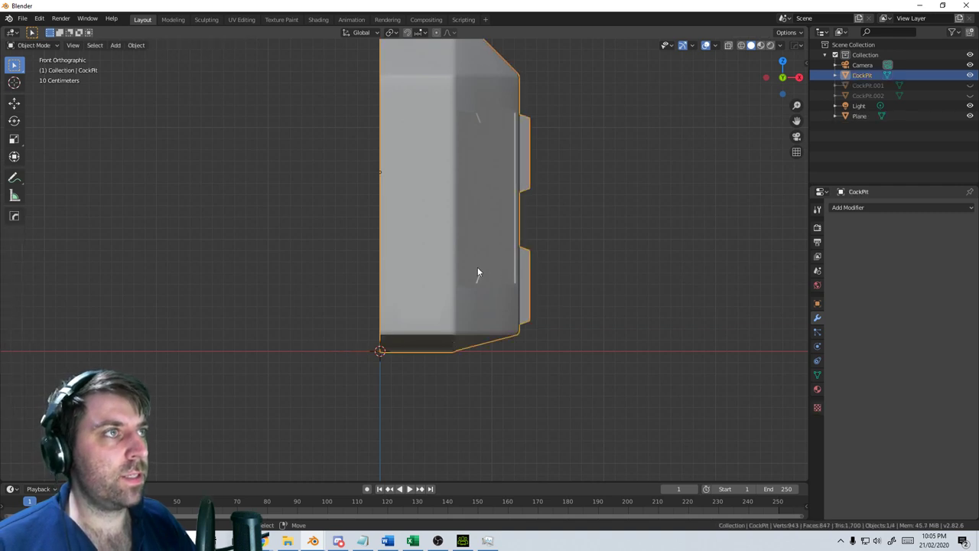
scroll(505, 314, "down", 2)
type("s")
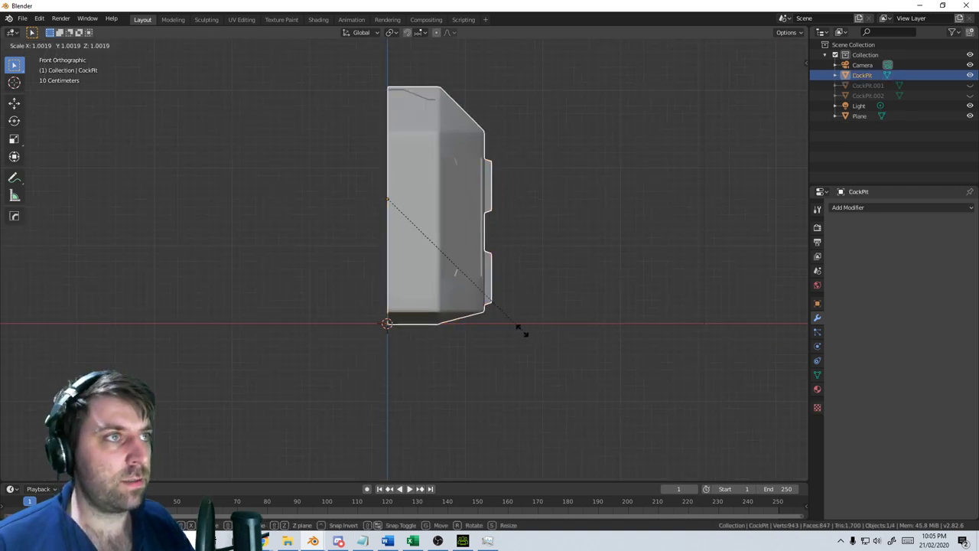
type("x-1")
key("Return")
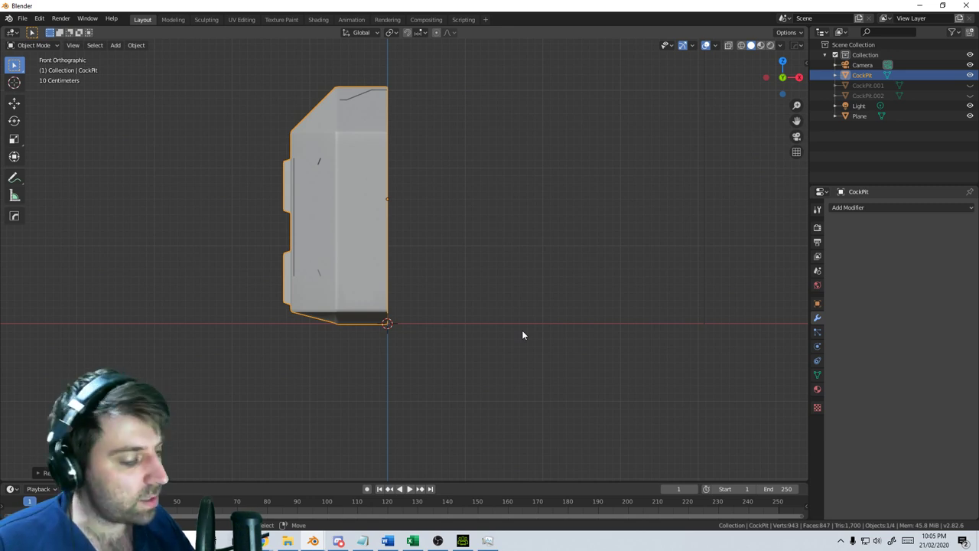
Move the plane's geometry in the right orthographic view towards the cockpit's front, just above its underside
key("KP_3")
middle_click_drag(522, 332, 476, 343)
key("Tab")
key("Tab")
left_click(454, 346)
key("Tab")
key("KP_3")
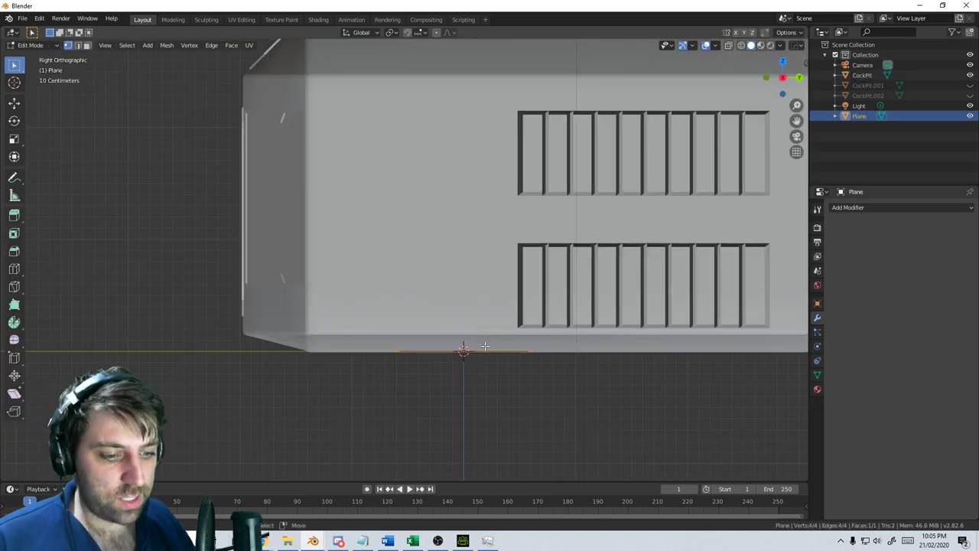
key("g")
left_click(406, 327)
Move the plane's negative-X edge along the X axis out to the cockpit's side wall
middle_click_drag(406, 328, 319, 338)
left_click(386, 333)
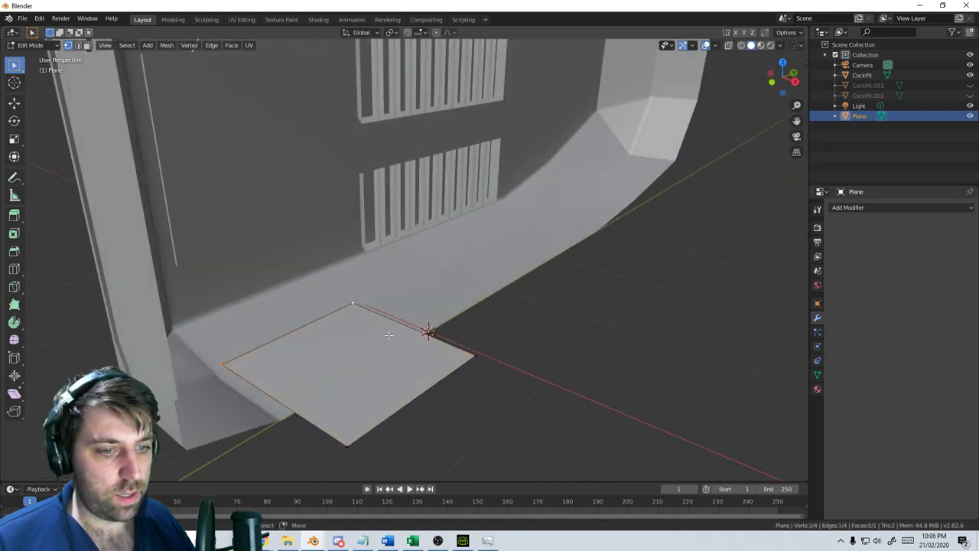
key("g")
key("x")
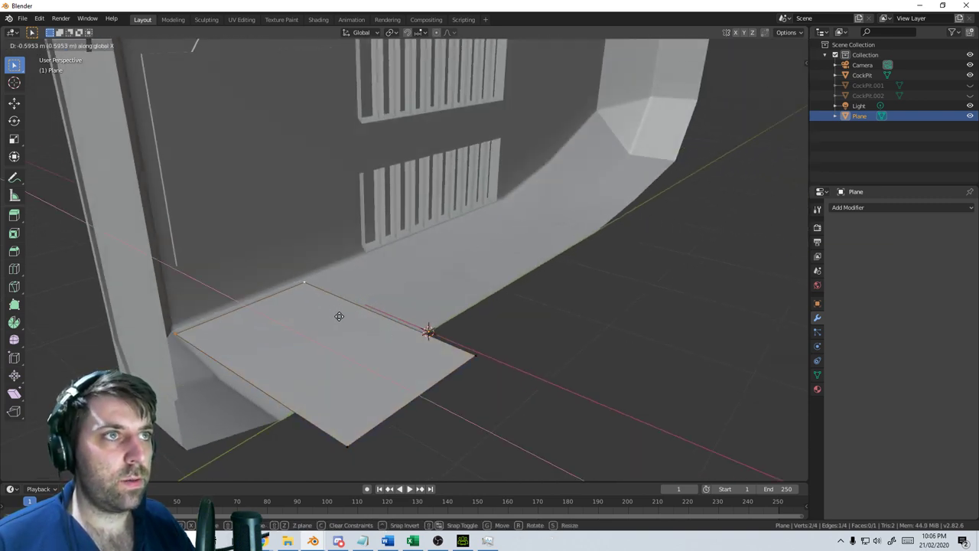
left_click(343, 319)
Add a loop cut through the plane parallel to the Y axis and delete the half outside the cockpit shell
middle_click_drag(345, 321, 440, 355)
scroll(398, 363, "down", 3)
key("ctrl+r")
left_click(350, 346)
left_click(349, 345)
middle_click_drag(355, 352, 383, 413)
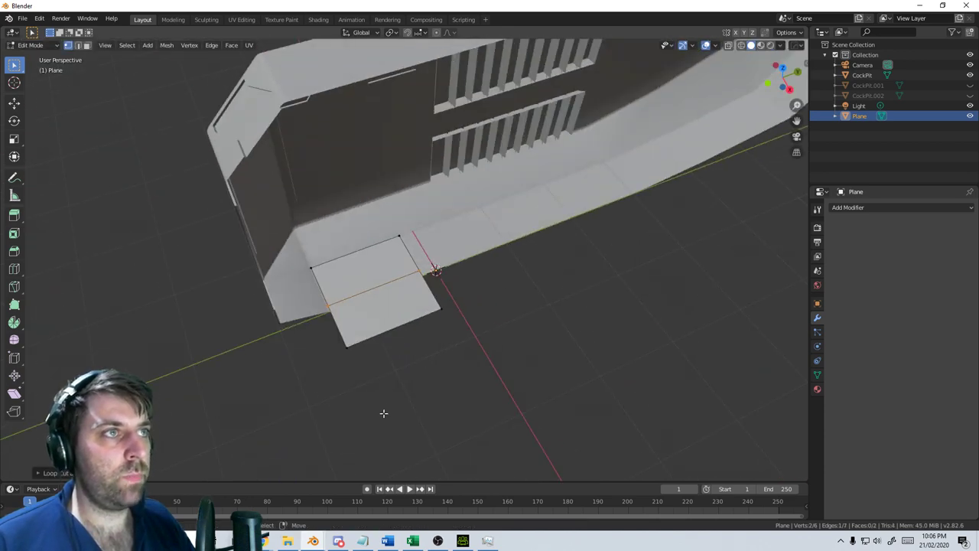
key("x")
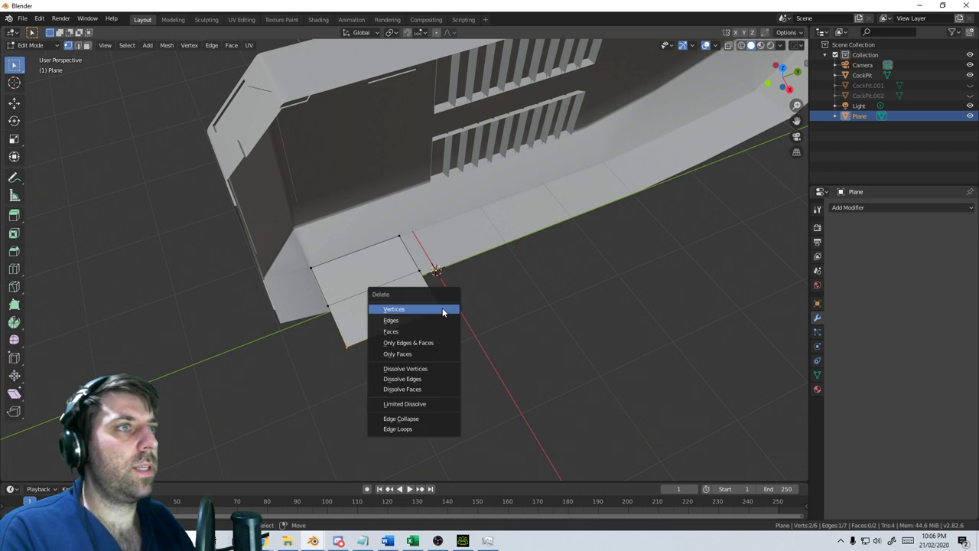
left_click(443, 307)
Add a Mirror modifier on the X axis to the plane and raise its remaining face slightly
left_click(845, 208)
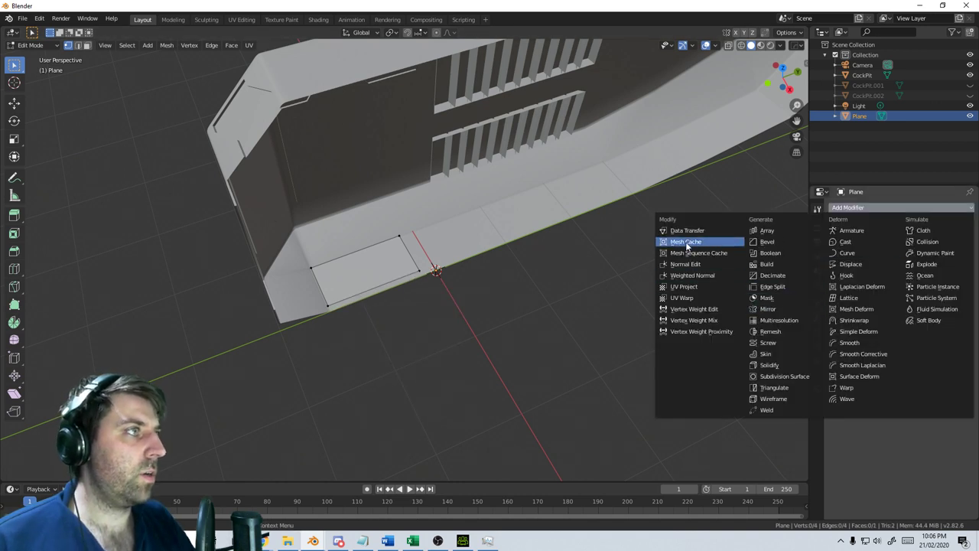
left_click(762, 307)
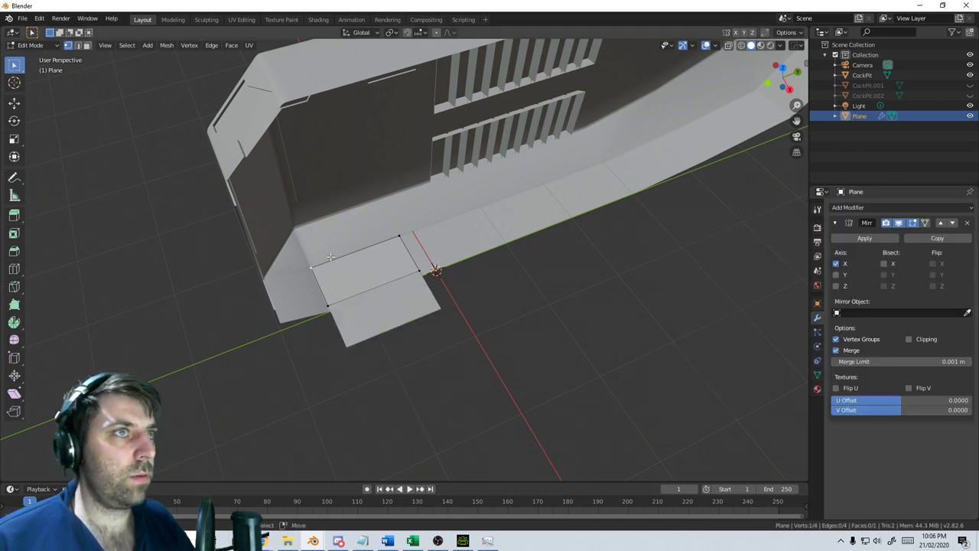
left_click(398, 239, "ctrl")
key("g")
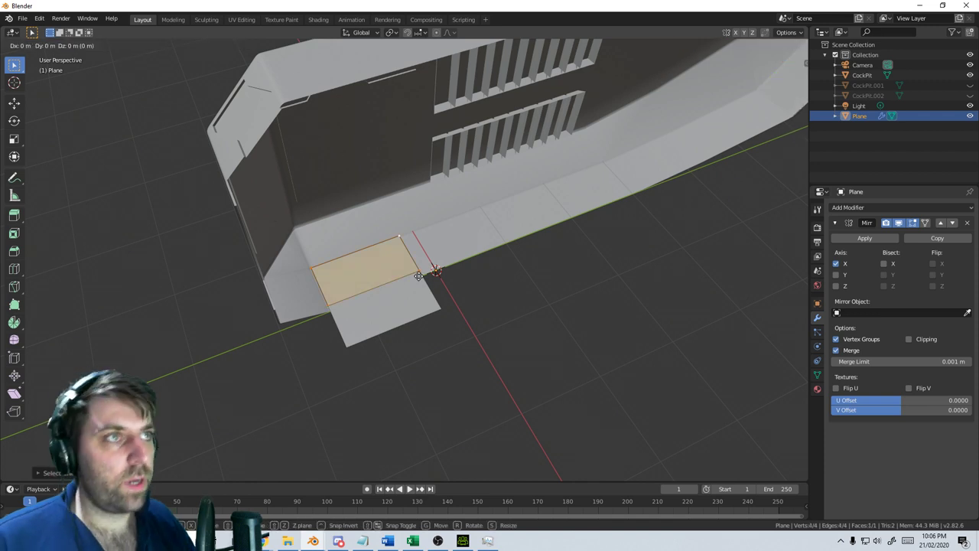
left_click(418, 276)
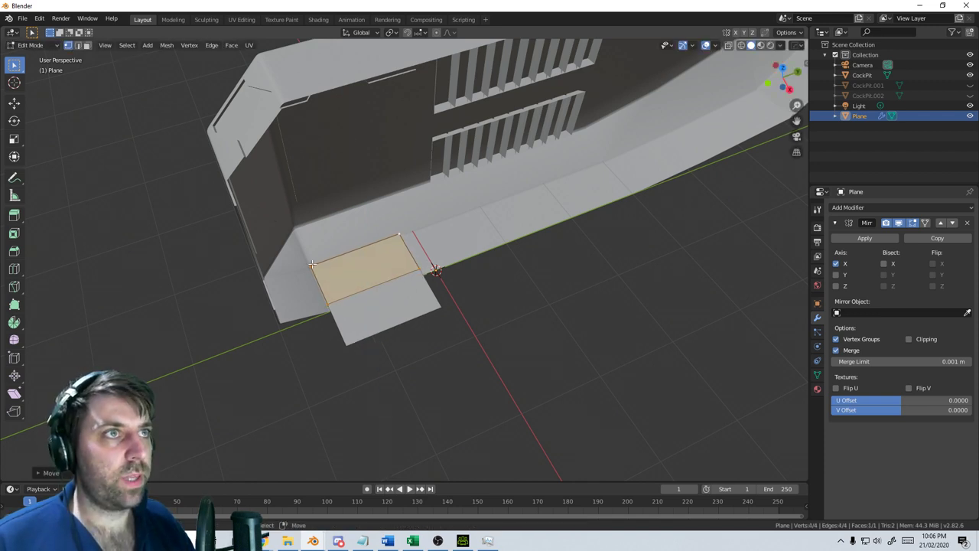
middle_click_drag(308, 263, 371, 277)
scroll(363, 255, "down", 4)
key("Tab")
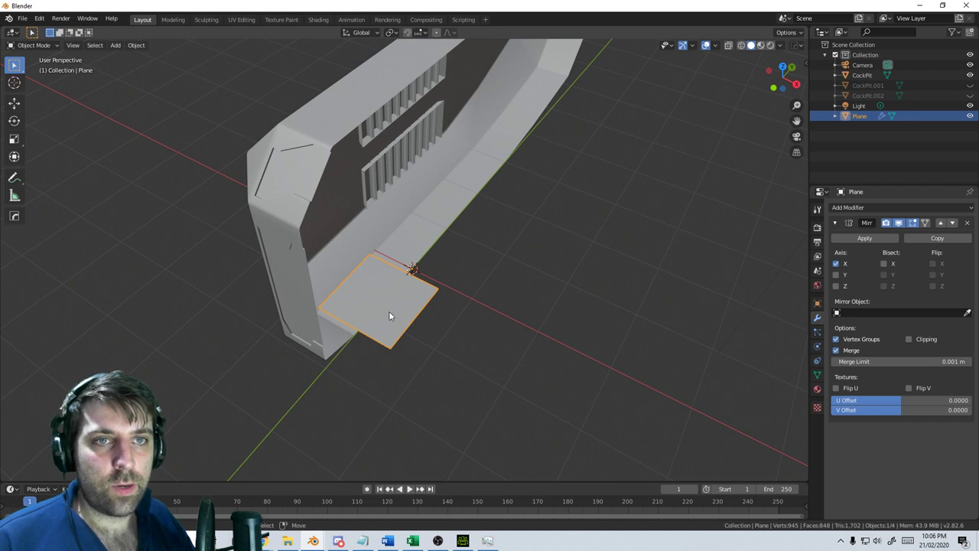
Move the floor plane's outer edge along the X axis towards the cockpit's side wall
mouse_move(389, 316)
middle_mouse_down()
mouse_move(378, 319)
mouse_move(398, 324)
mouse_move(392, 316)
mouse_move(470, 291)
mouse_move(443, 284)
mouse_move(407, 321)
middle_mouse_up()
scroll(393, 315, "up", 2)
scroll(470, 291, "up", 1)
scroll(470, 290, "up", 1)
scroll(407, 321, "up", 1)
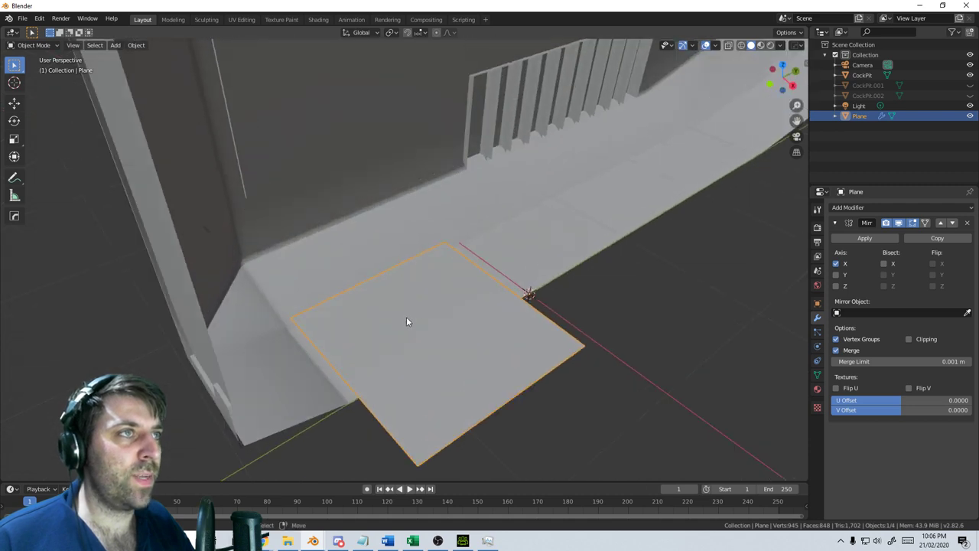
key("Tab")
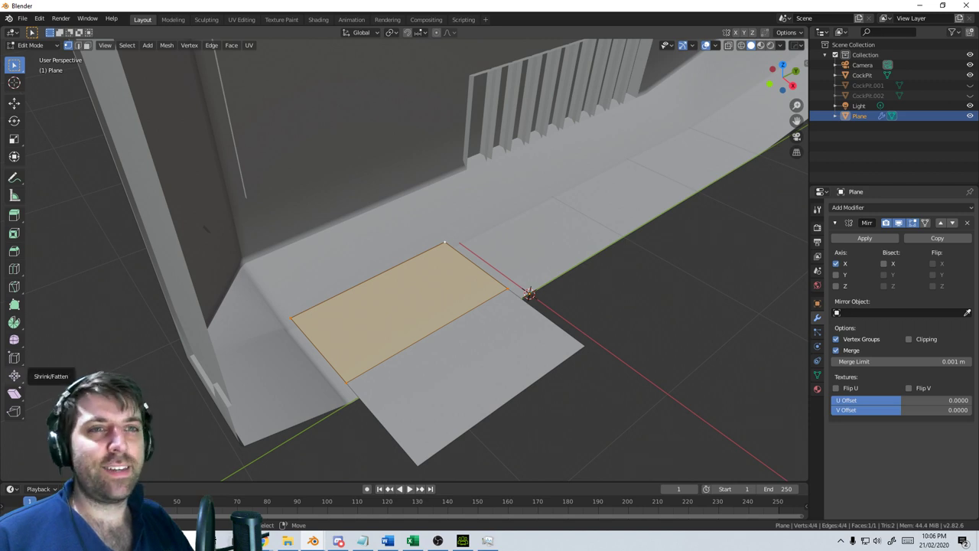
middle_click_drag(400, 380, 417, 375)
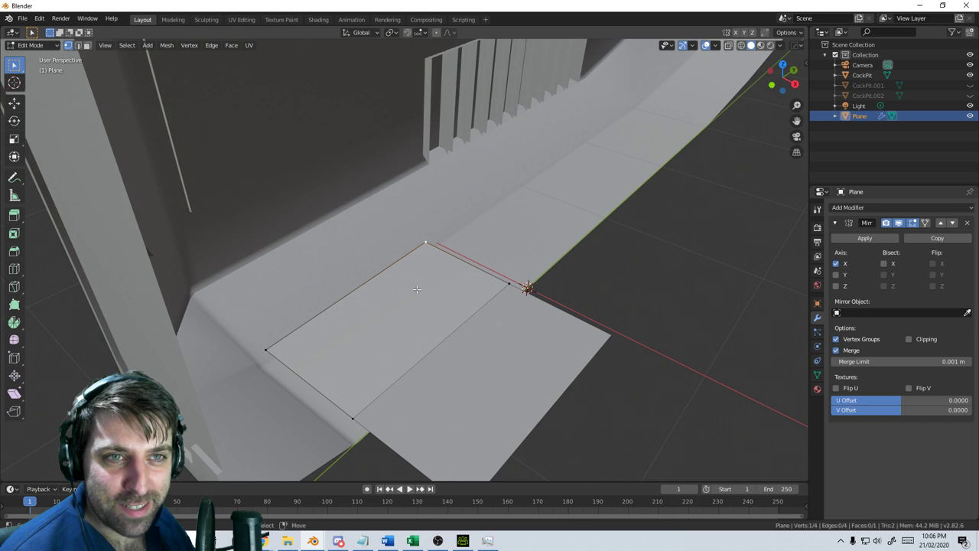
middle_click_drag(417, 289, 385, 293)
key("g")
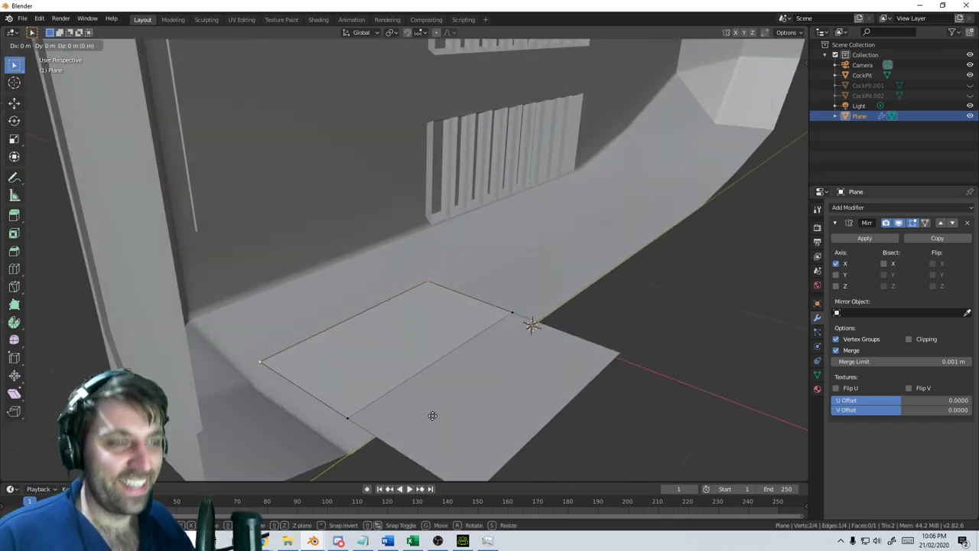
key("x")
left_click(364, 392)
Extrude the floor's outer edge upward along Z to form an interior side wall
middle_click_drag(363, 392, 276, 279)
key("e")
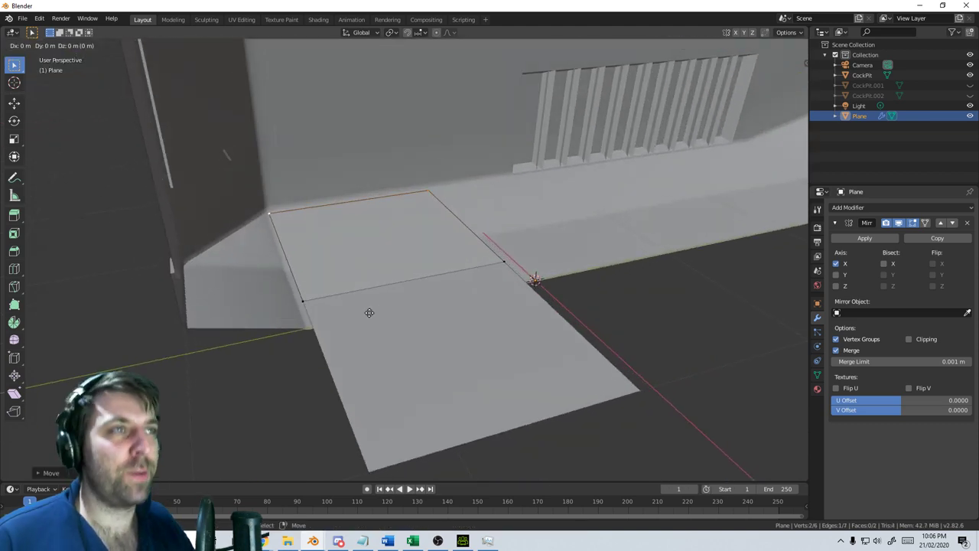
key("z")
left_click(358, 157)
scroll(370, 169, "down", 4)
middle_click_drag(384, 173, 403, 224)
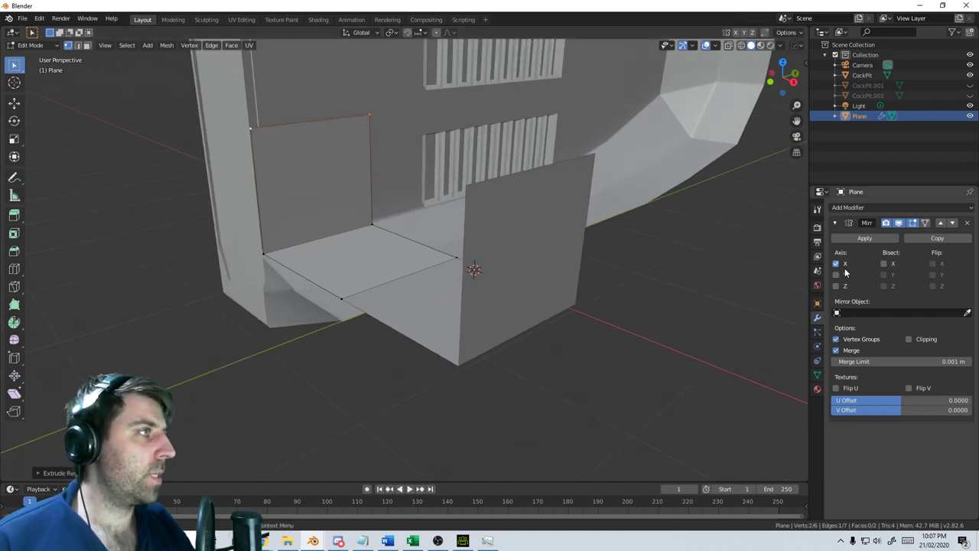
Hide the Mirror modifier in the viewport and move the side wall's upper edge up to the base of the cockpit's roof slope
left_click(900, 223)
middle_click_drag(382, 322, 413, 338)
left_click(478, 238, "shift")
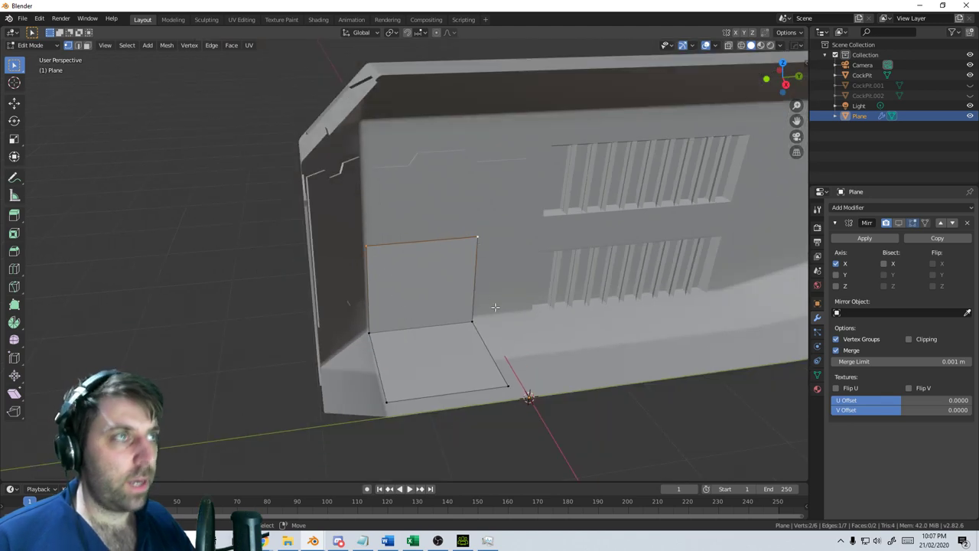
key("g")
left_click(497, 181)
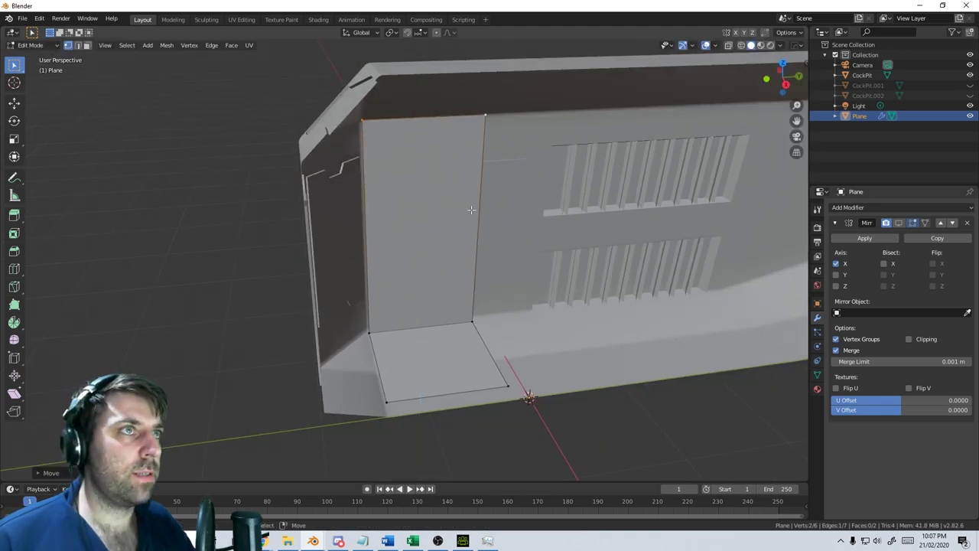
Select the cockpit together with the interior plane and lower both along Z in right view until the floor sits on the grid's ground line
middle_click_drag(472, 209, 377, 200)
key("KP_3")
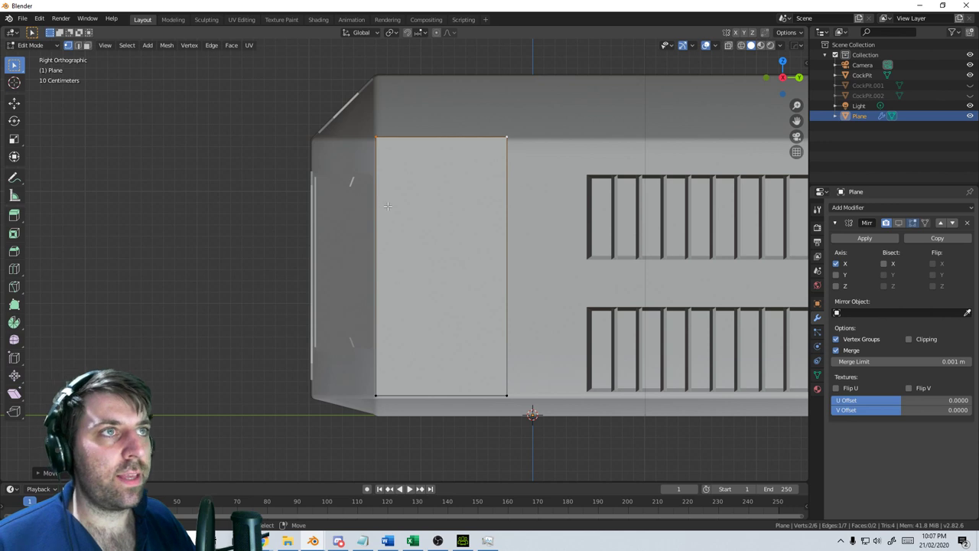
scroll(371, 400, "down", 3)
key("Tab")
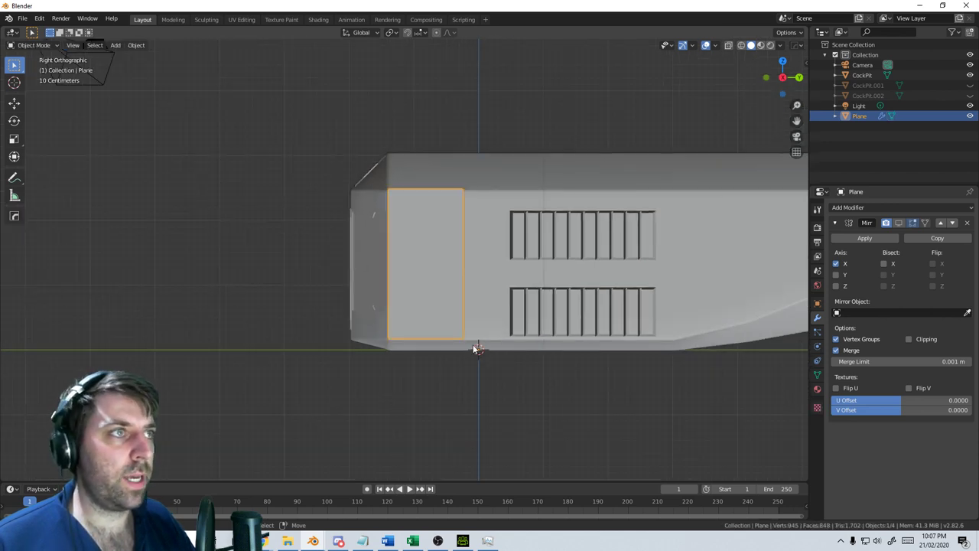
left_click(498, 330, "shift")
key("g")
key("z")
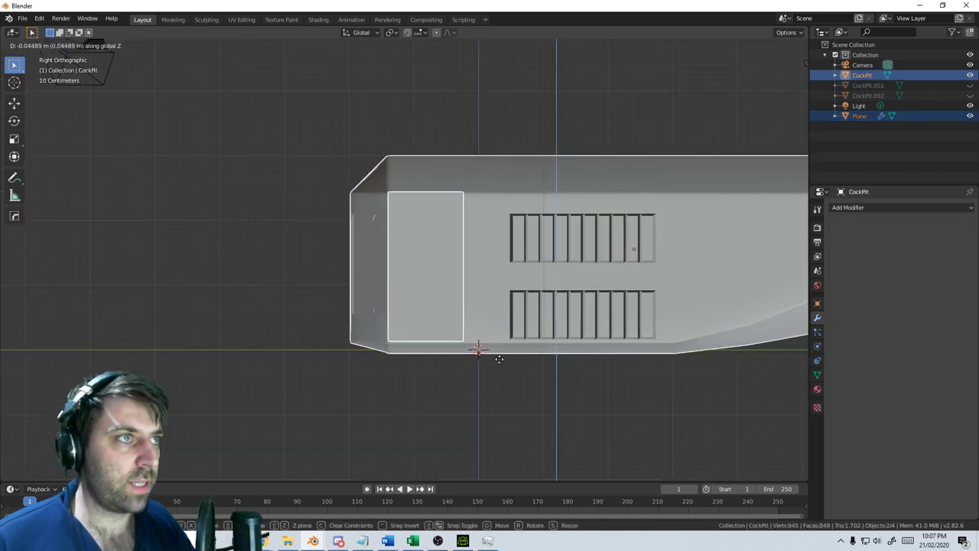
left_click(469, 408)
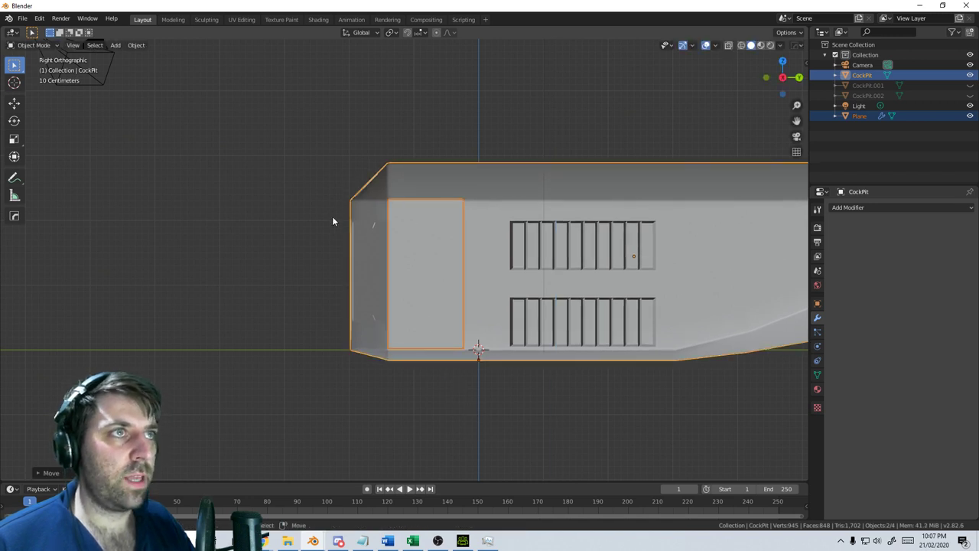
Select only the interior plane, show its Mirror modifier in the viewport again and enable Clipping
key("Tab")
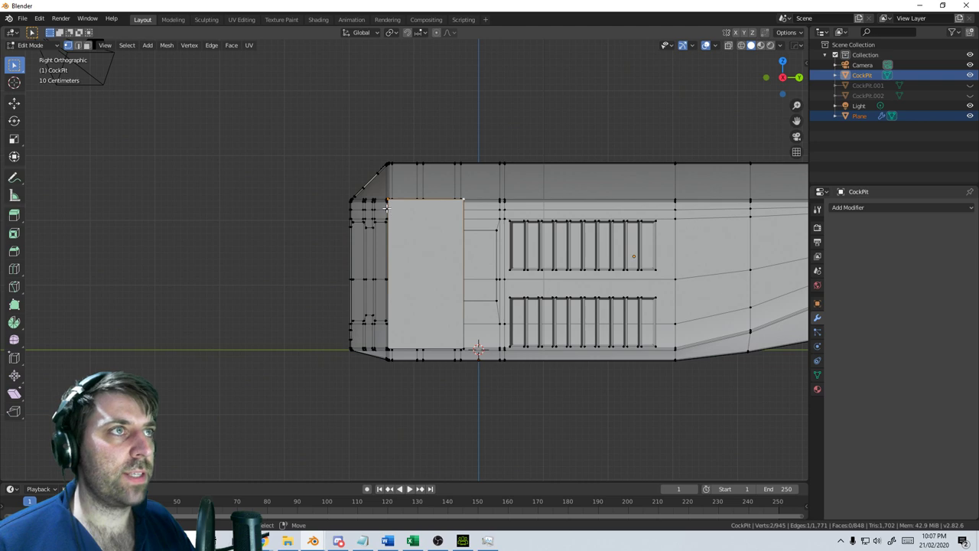
middle_click_drag(387, 206, 382, 177)
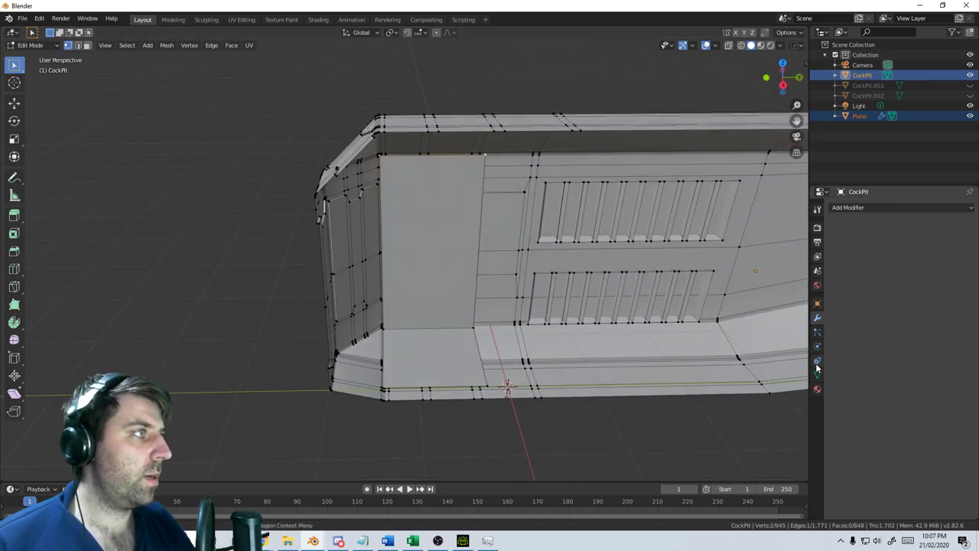
key("Tab")
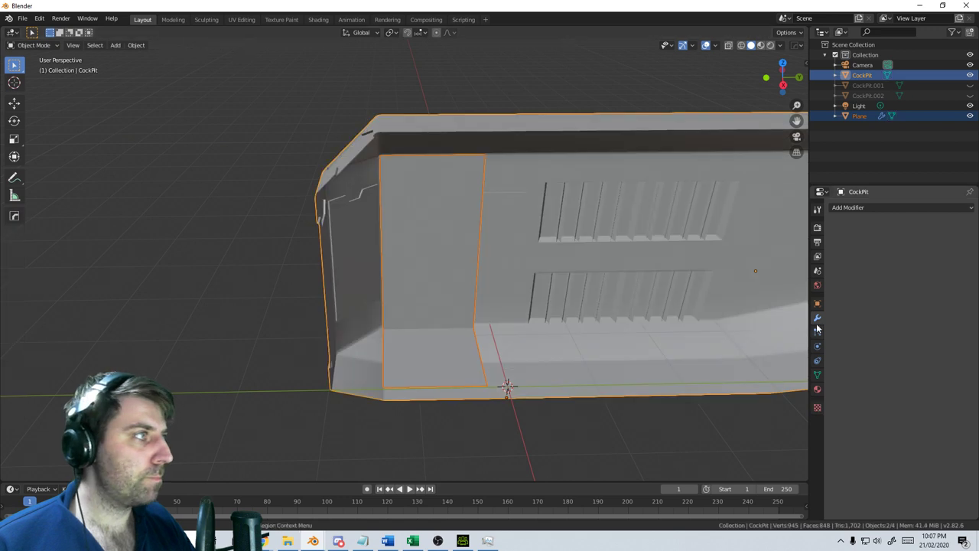
left_click(427, 286)
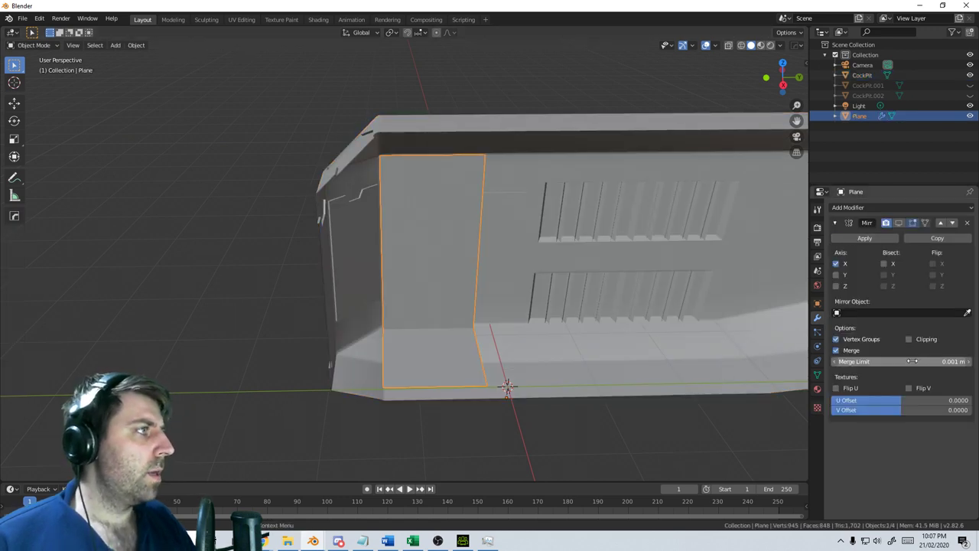
left_click(899, 223)
middle_click_drag(497, 309, 490, 202)
Extrude the side wall's upper edge along X to the mirror centre line to form the ceiling
key("Tab")
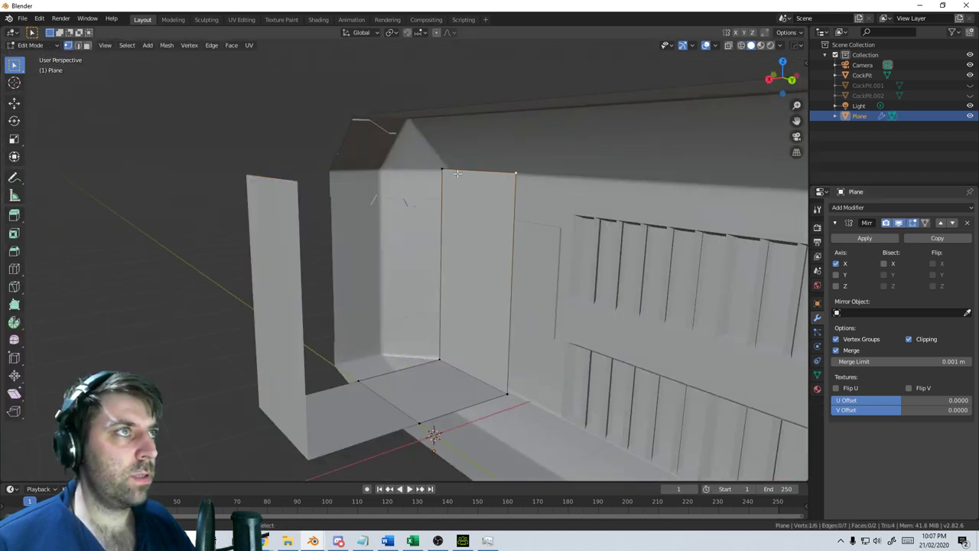
key("g")
key("x")
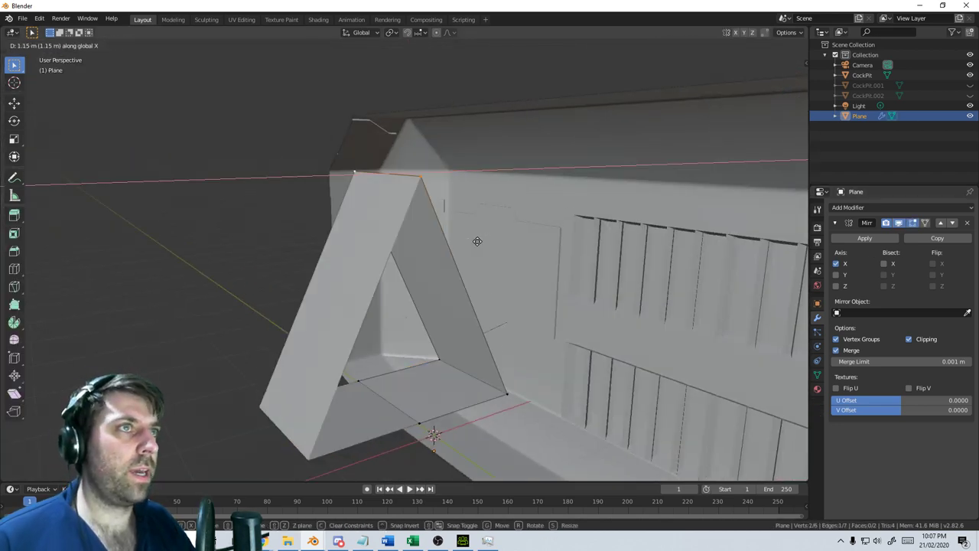
left_click(288, 286)
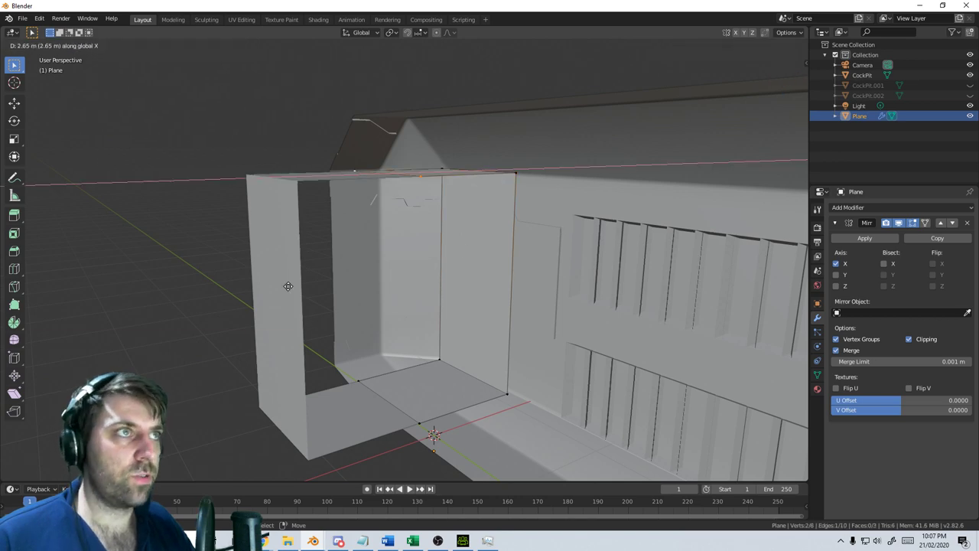
Select the interior's open rear profile of floor, wall and ceiling edges and extrude it along Y towards the cockpit's rear
middle_click_drag(288, 286, 424, 275)
scroll(500, 295, "down", 5)
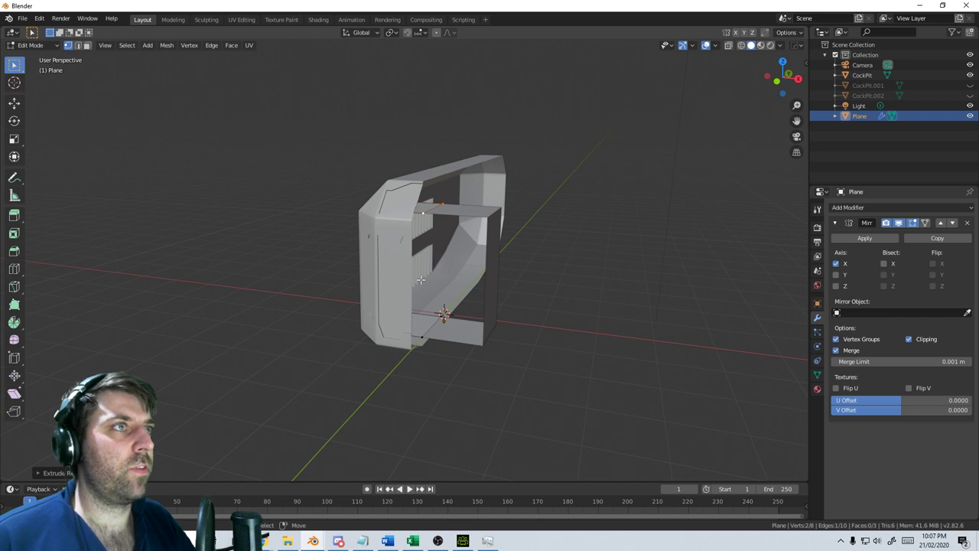
middle_click_drag(421, 279, 317, 290)
scroll(444, 297, "up", 1)
left_click(469, 202, "alt")
middle_click_drag(491, 303, 457, 287, "shift")
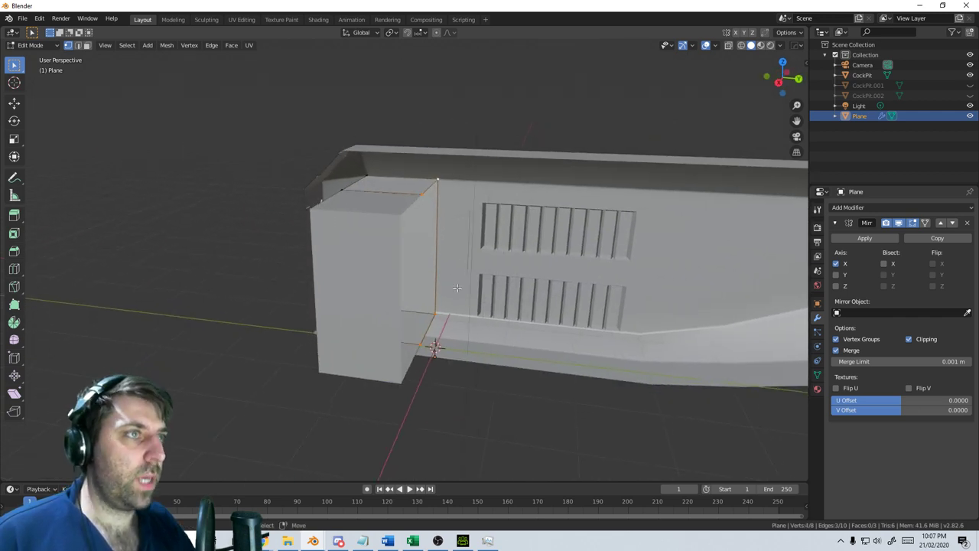
key("e")
key("y")
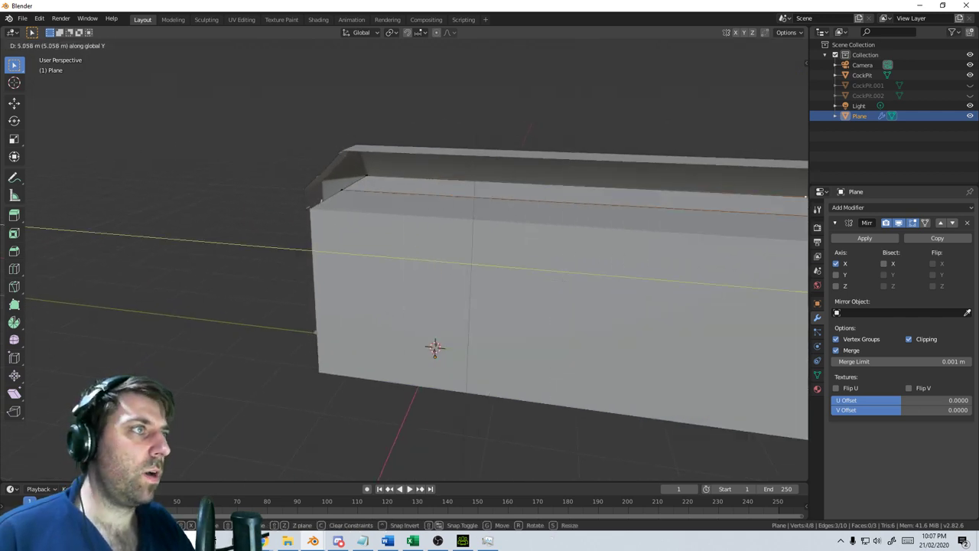
left_click(722, 312)
Hide the mirrored half in the viewport and pull the interior's rear profile back along Y to shorten the room
left_click(899, 223)
middle_click_drag(537, 306, 667, 362)
scroll(566, 336, "up", 3)
key("g")
key("y")
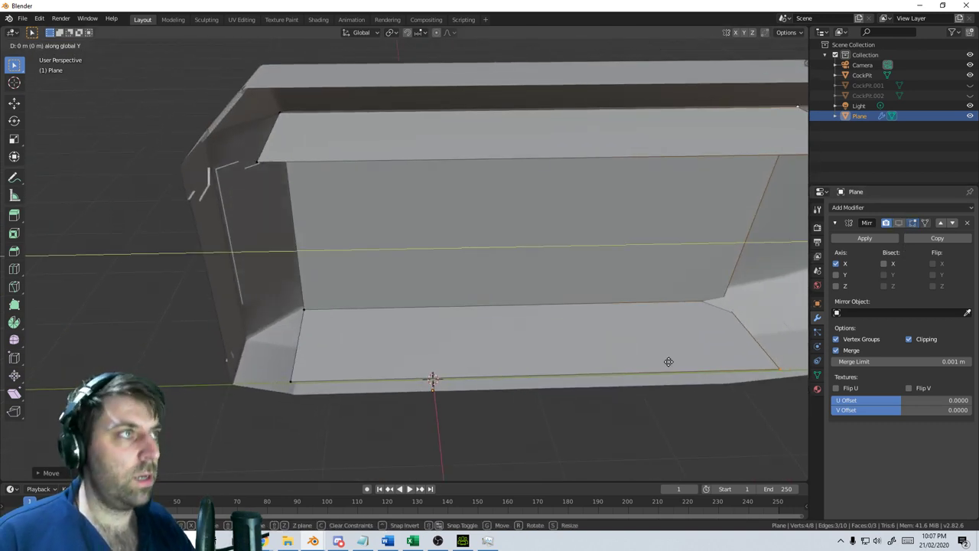
left_click(598, 368)
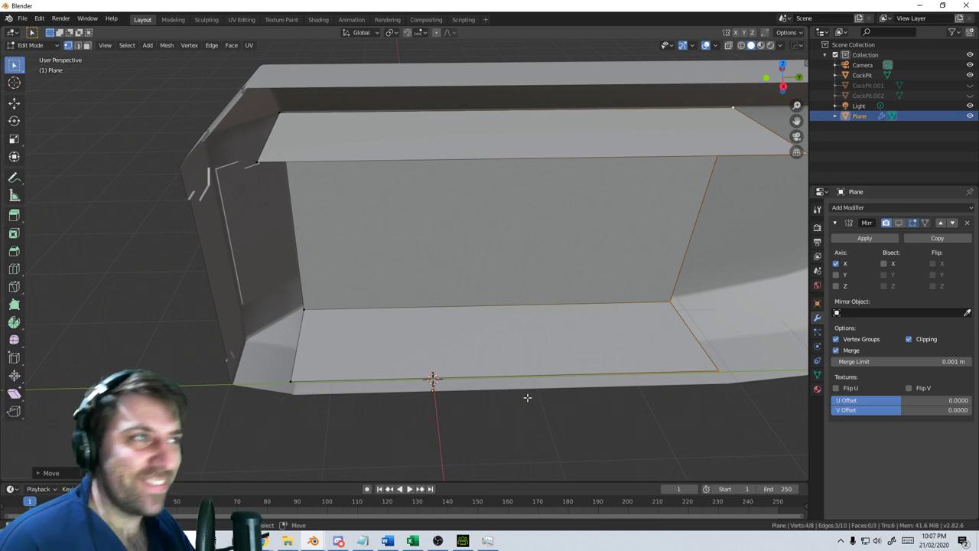
Fill the interior's open rear profile with a face to form the back wall
middle_click_drag(525, 398, 599, 387)
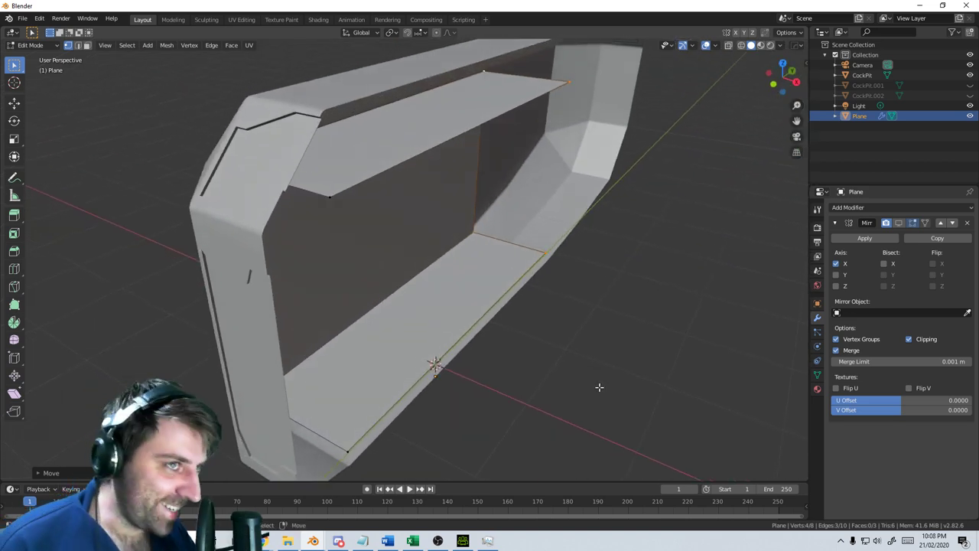
middle_click_drag(569, 345, 504, 337, "shift")
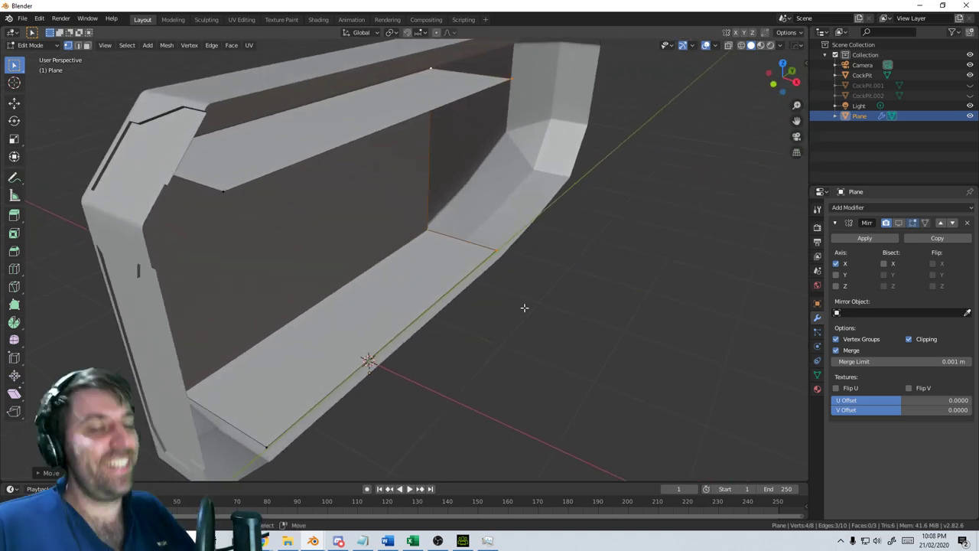
key("f")
middle_click_drag(475, 291, 318, 181)
left_click(310, 325)
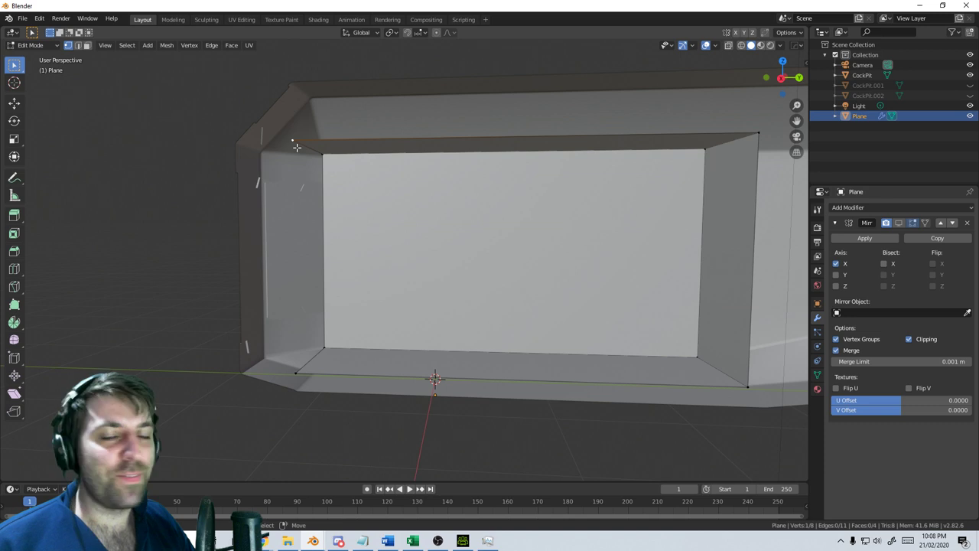
middle_click_drag(296, 146, 326, 221)
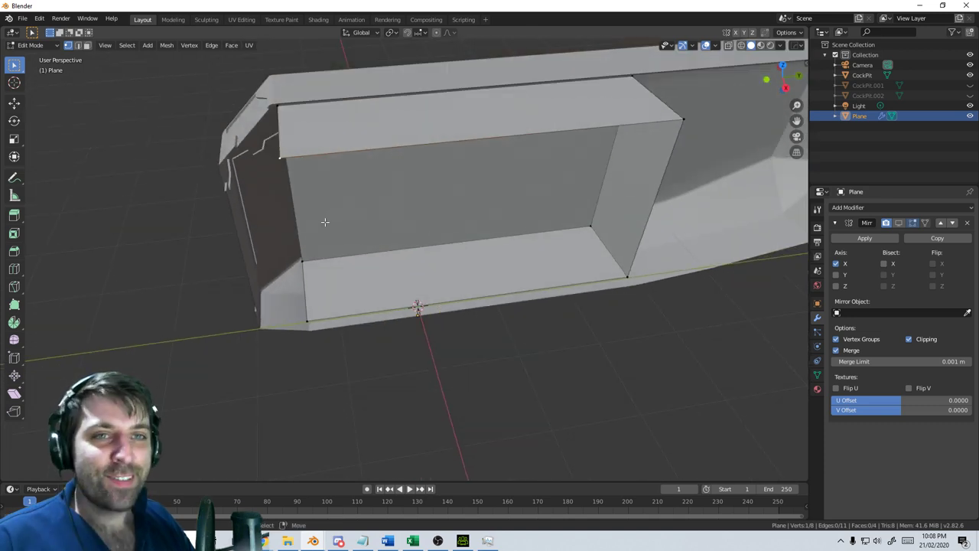
key("g")
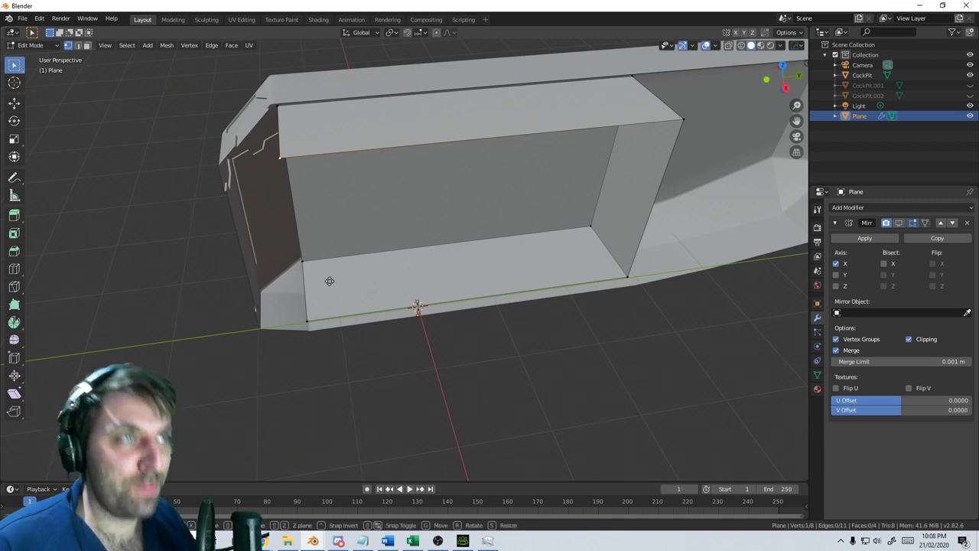
key("y")
right_click(335, 282)
Try to extrude part of the interior's front profile along Y, then undo the extrusion
middle_click_drag(311, 266, 303, 189)
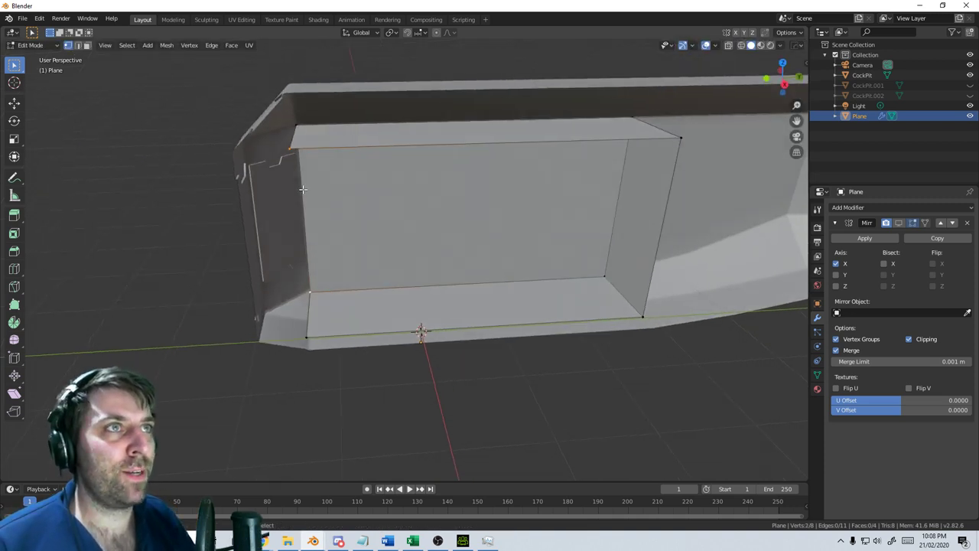
key("g")
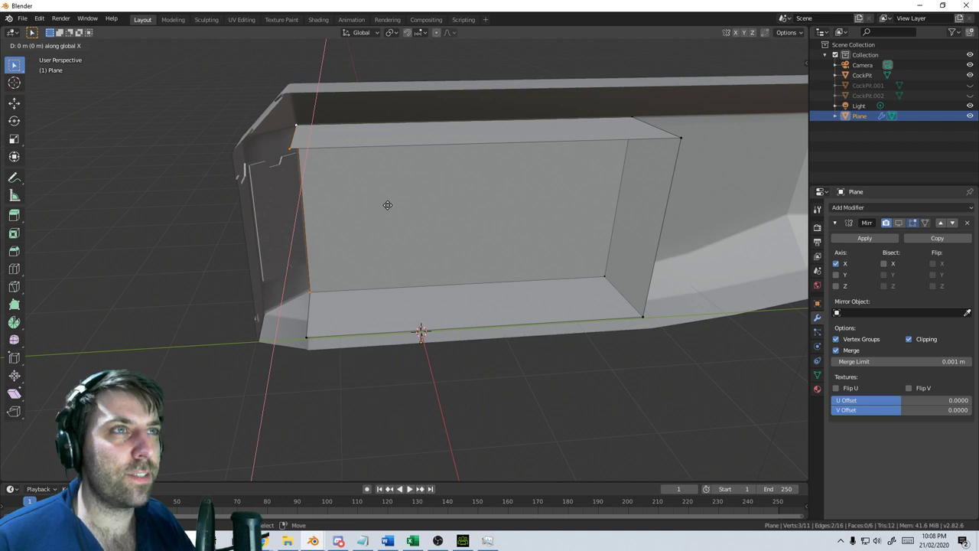
key("y")
left_click(347, 207)
middle_click_drag(347, 208, 457, 202)
left_click(249, 469)
middle_click_drag(248, 468, 290, 379)
key("ctrl+z")
key("ctrl+z")
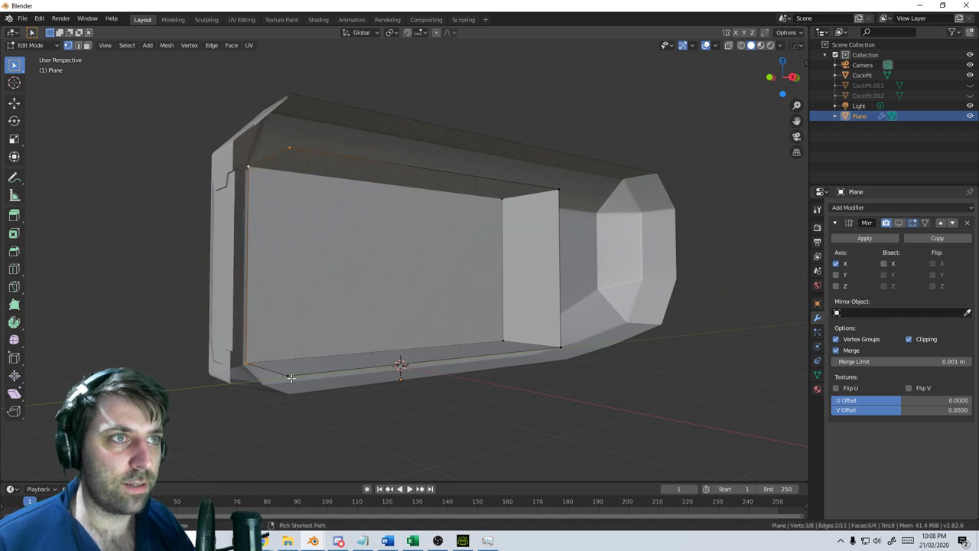
Select all four vertices of the interior's front profile and extrude its edges along Y towards the cockpit's nose
left_click(290, 378)
left_click(245, 363, "shift")
left_click(254, 167, "shift")
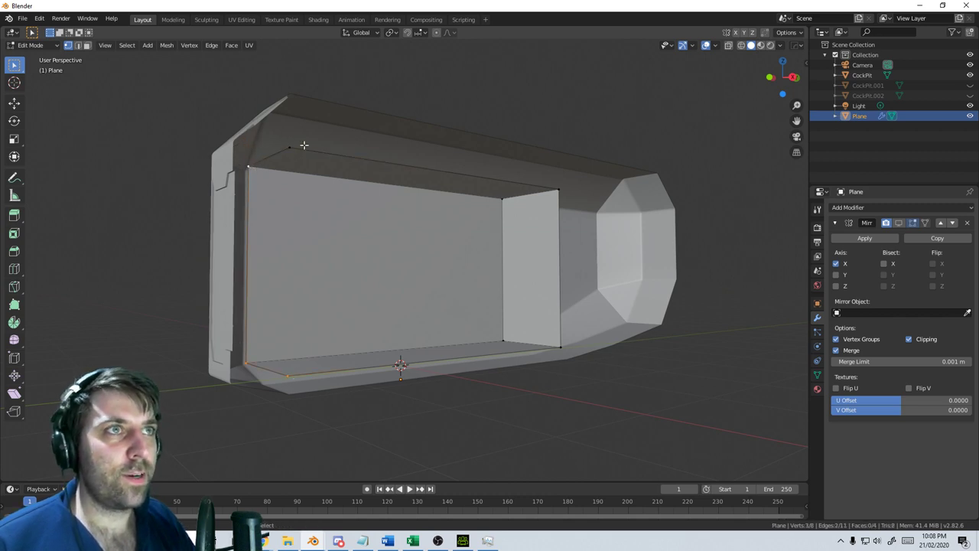
left_click(297, 147, "shift")
middle_click_drag(329, 238, 354, 255)
key("e")
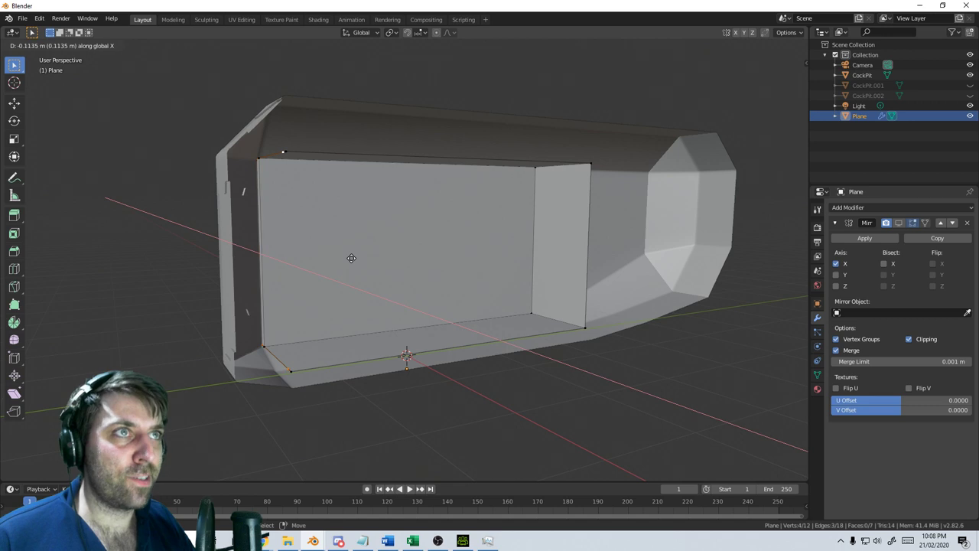
key("y")
left_click(307, 282)
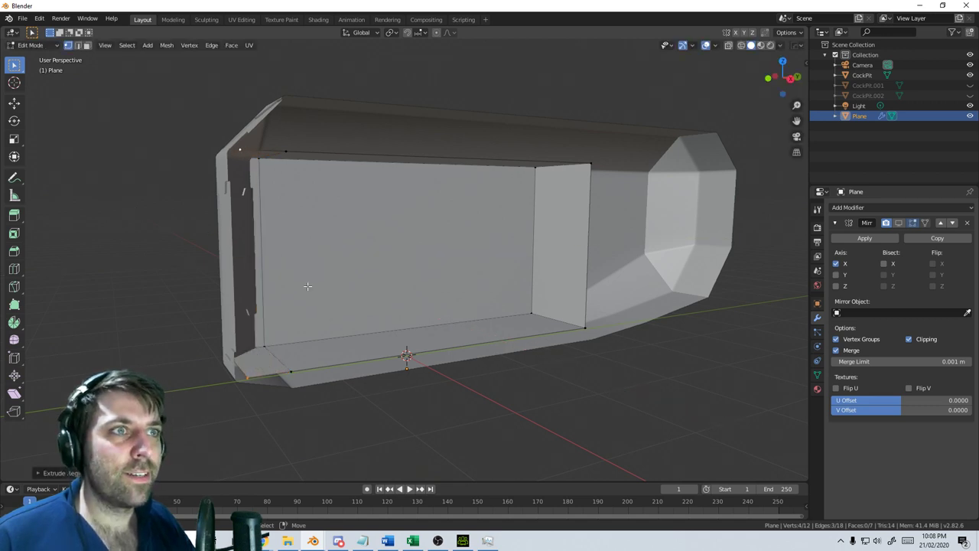
Move the interior's two outer front corner vertices inward along X so the front side wall follows the cockpit's angled nose corner
middle_click_drag(308, 282, 229, 384)
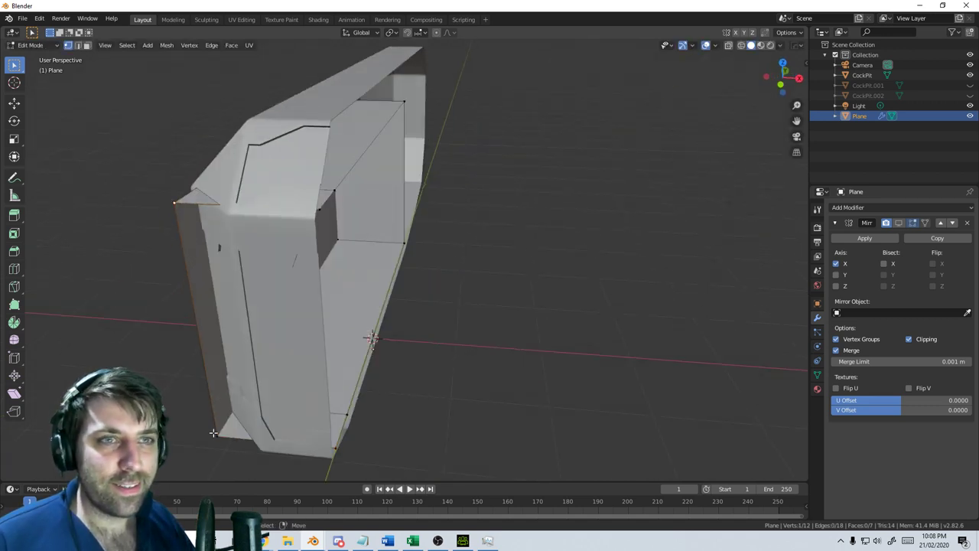
key("KP_7")
key("z")
left_click(159, 426)
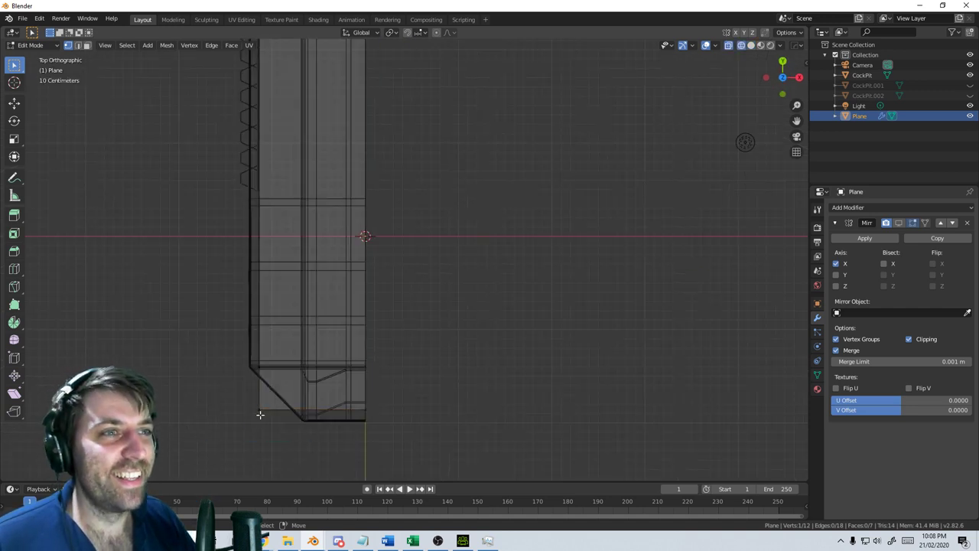
left_click(260, 414)
key("g")
key("y")
key("x")
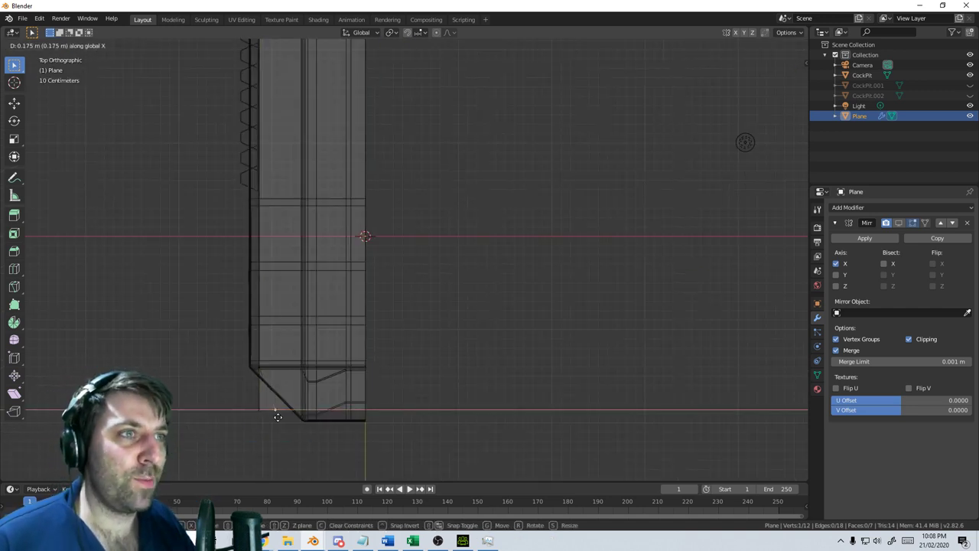
right_click(303, 420)
right_click(271, 416, "shift")
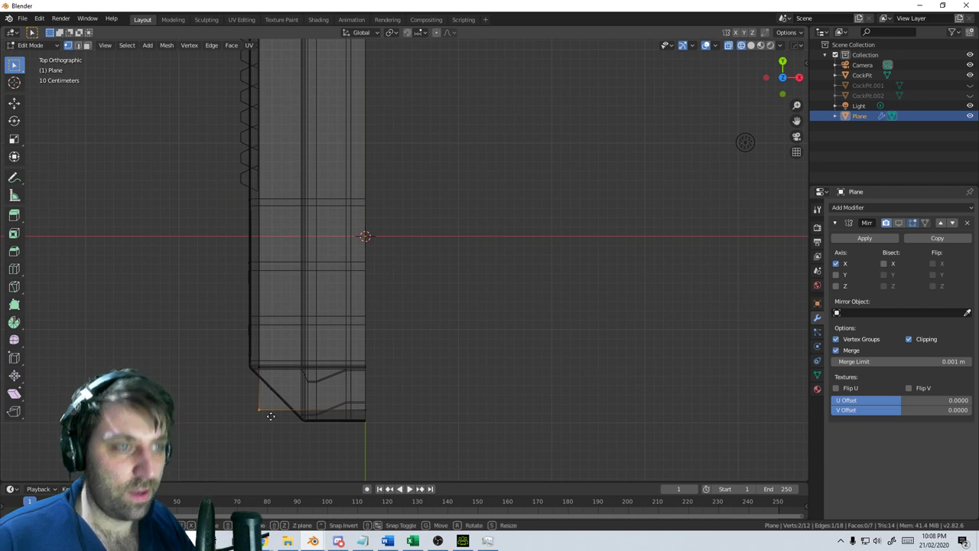
key("g")
key("x")
left_click(311, 419)
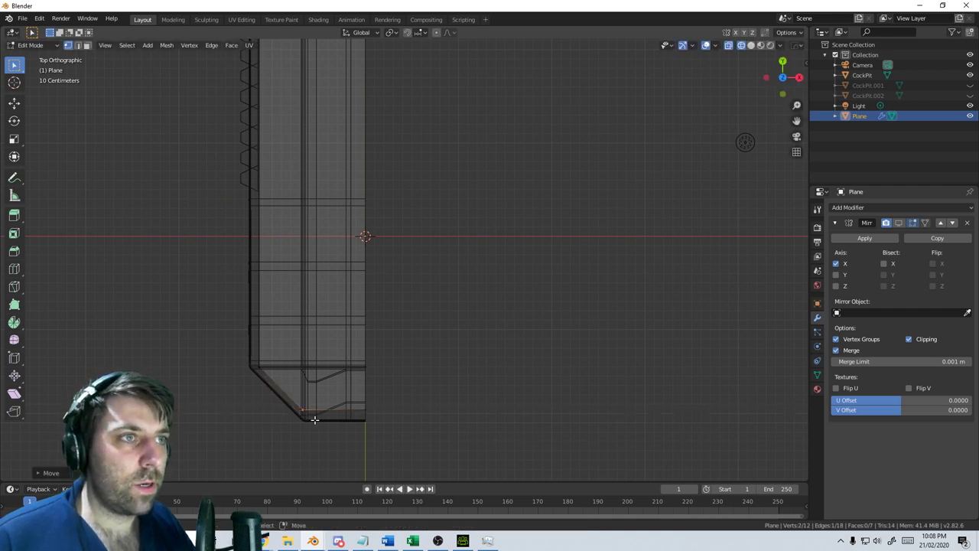
middle_click_drag(311, 419, 376, 239)
key("z")
left_click(464, 253)
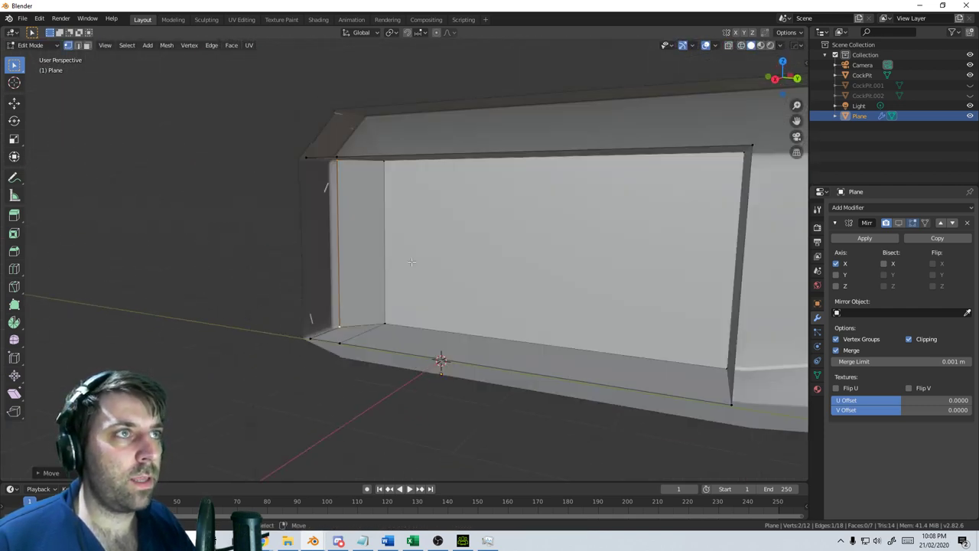
Examine how the tapered interior sits inside the cockpit shell and how the panel outlines run around the shell's nose
scroll(413, 344, "up", 3)
mouse_move(379, 312)
middle_mouse_down("shift")
mouse_move(415, 338)
mouse_move(514, 368)
middle_mouse_up("shift")
scroll(409, 355, "down", 4)
key("Tab")
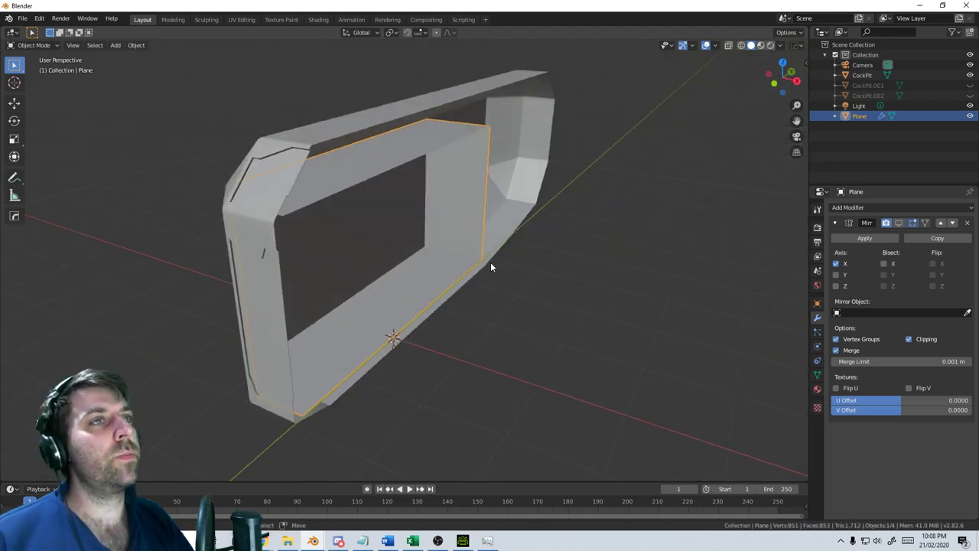
left_click(311, 160)
key("Tab")
middle_click_drag(461, 315, 393, 306)
scroll(394, 306, "up", 2)
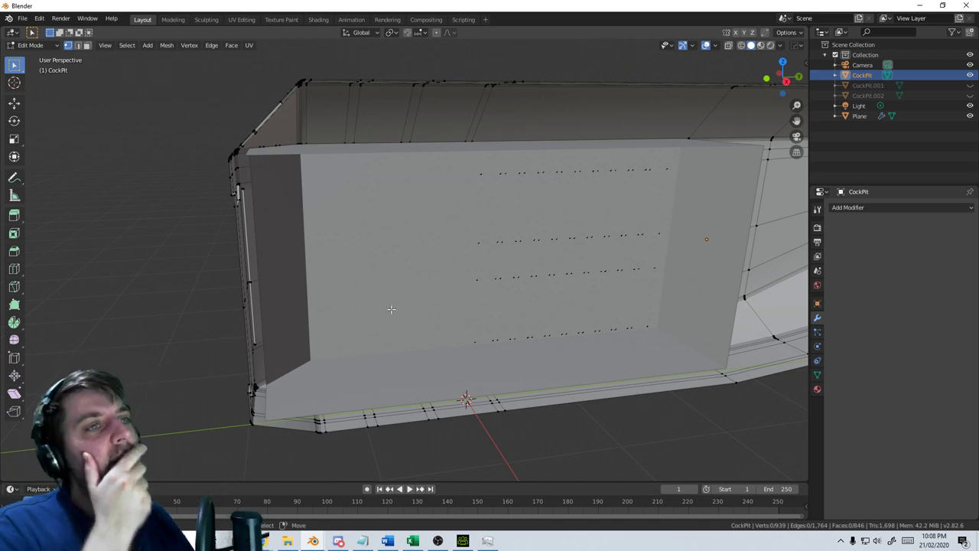
scroll(283, 362, "up", 1)
middle_click_drag(292, 358, 313, 351)
scroll(239, 356, "down", 5)
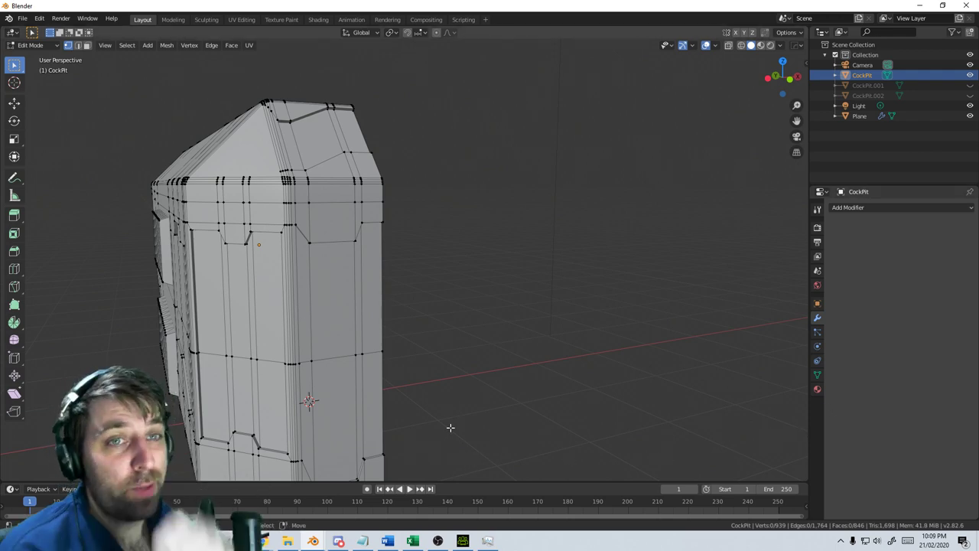
middle_click_drag(450, 426, 454, 391)
key("Tab")
middle_click_drag(352, 352, 297, 306)
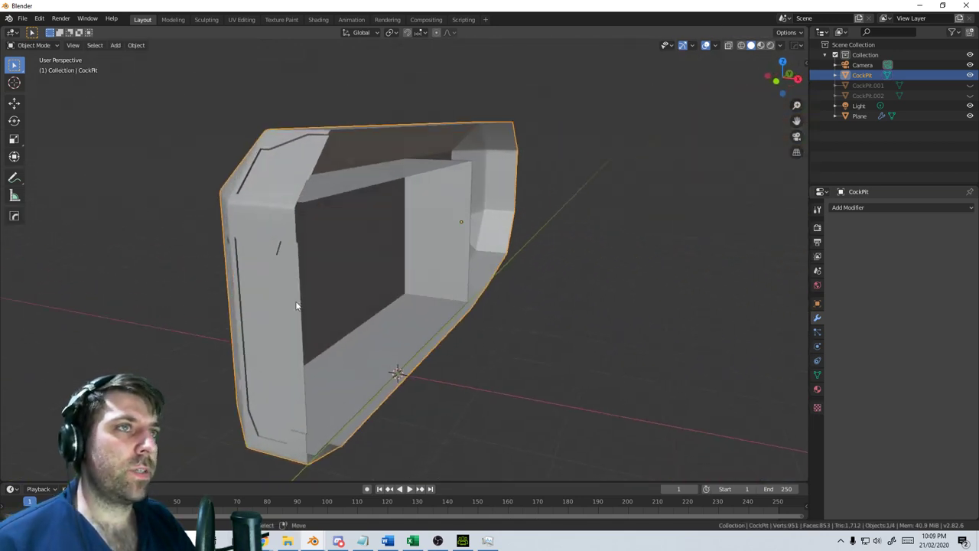
middle_click_drag(245, 334, 366, 284)
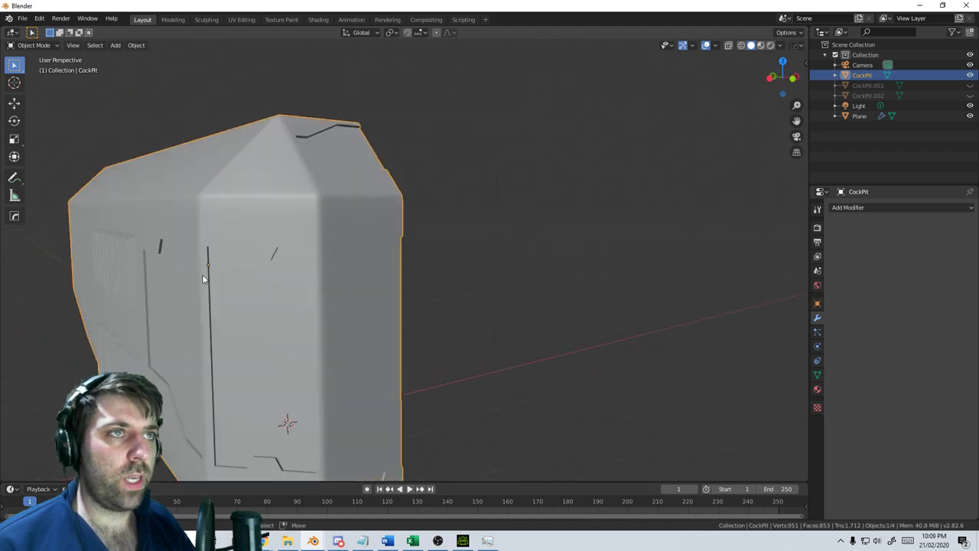
middle_click_drag(196, 249, 283, 375)
key("Tab")
scroll(283, 374, "up", 2)
scroll(283, 375, "down", 3)
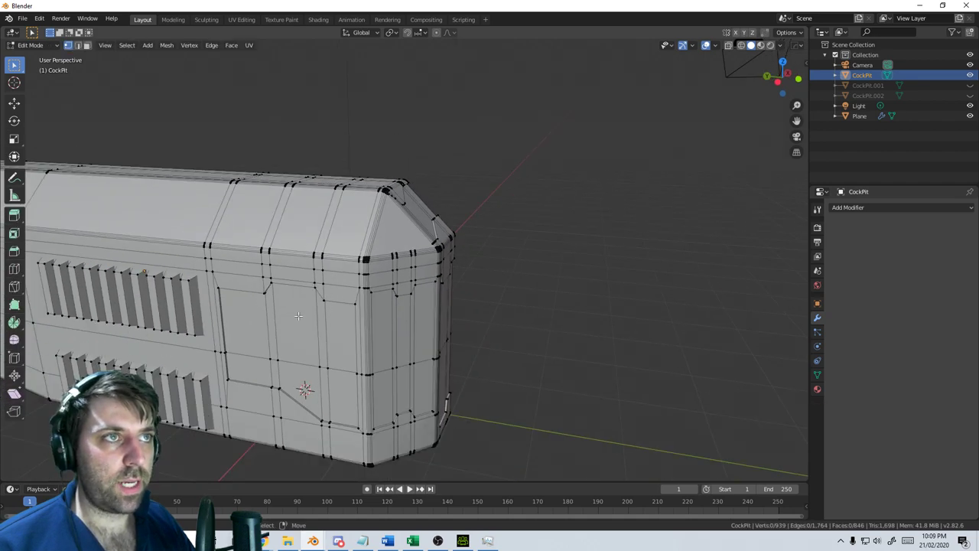
Duplicate the cockpit shell in place and hide the copy
key("Tab")
key("Tab")
key("Tab")
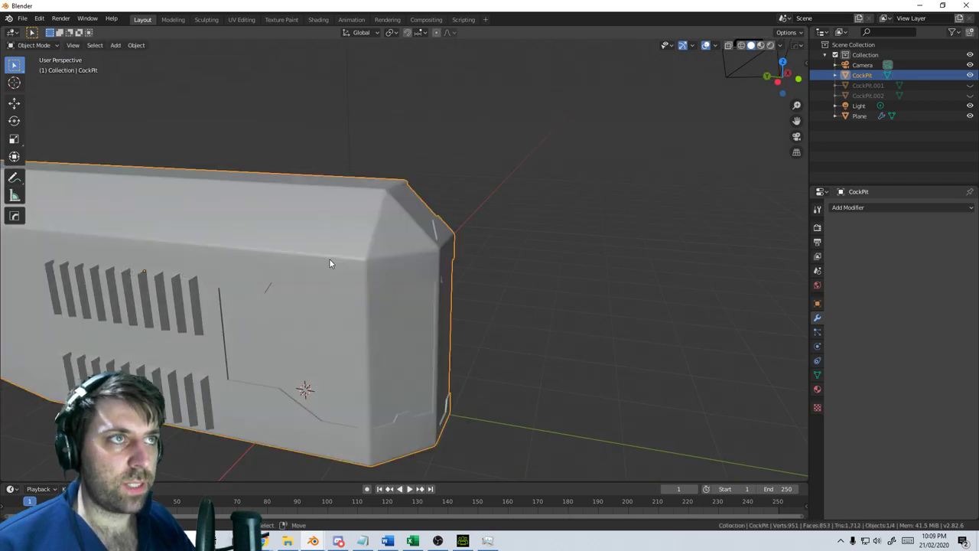
key("shift+d")
right_click(362, 334)
key("h")
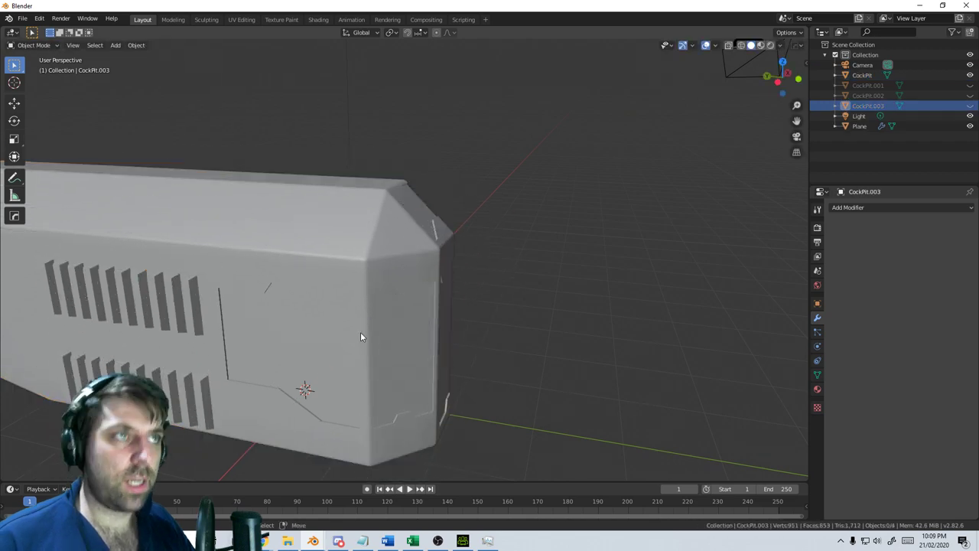
Select the outline loops of the cockpit shell's front side panel and of the neighbouring angled corner panel
left_click(332, 273)
key("Tab")
scroll(301, 359, "up", 4)
middle_click_drag(300, 358, 241, 263)
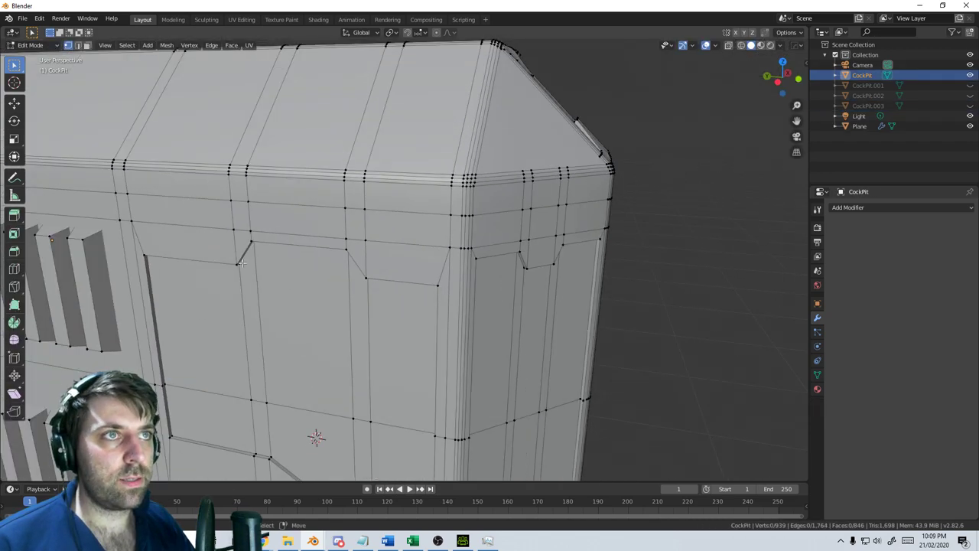
left_click(239, 260, "alt")
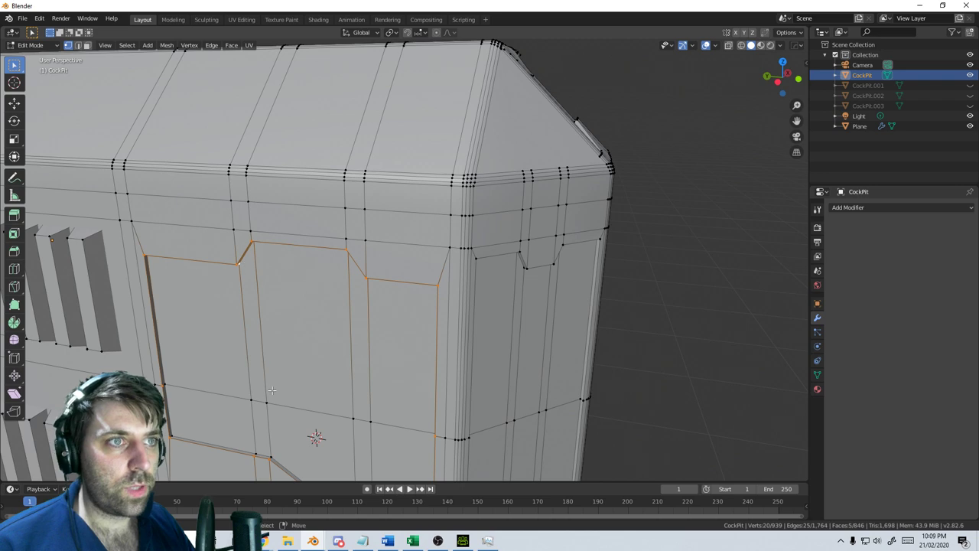
left_click(208, 441, "alt+shift")
left_click(169, 394, "alt+shift")
middle_click_drag(169, 394, 496, 255)
left_click(216, 249, "alt+shift")
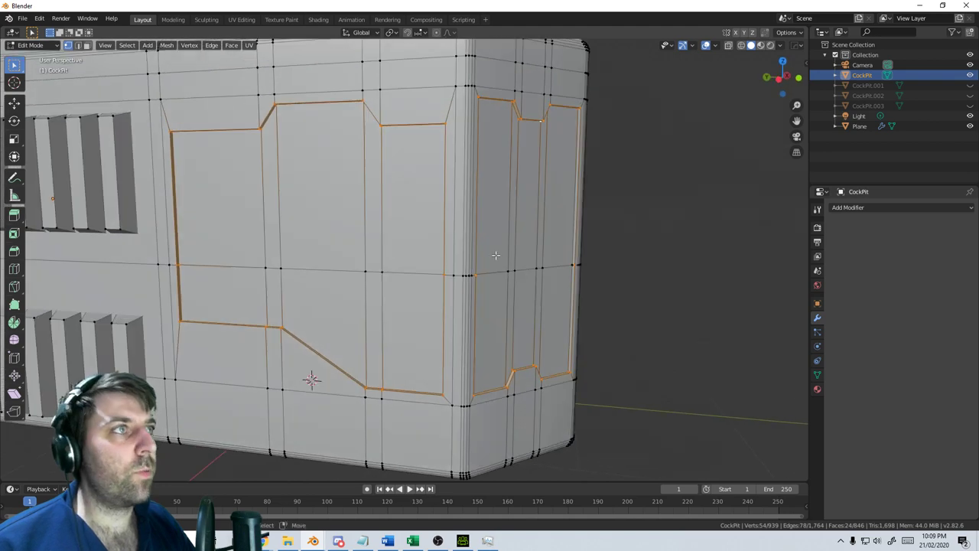
Add the outline loop of the cockpit's front nose panel, including its upper and lower notched edges, to the selection
middle_click_drag(565, 245, 340, 288)
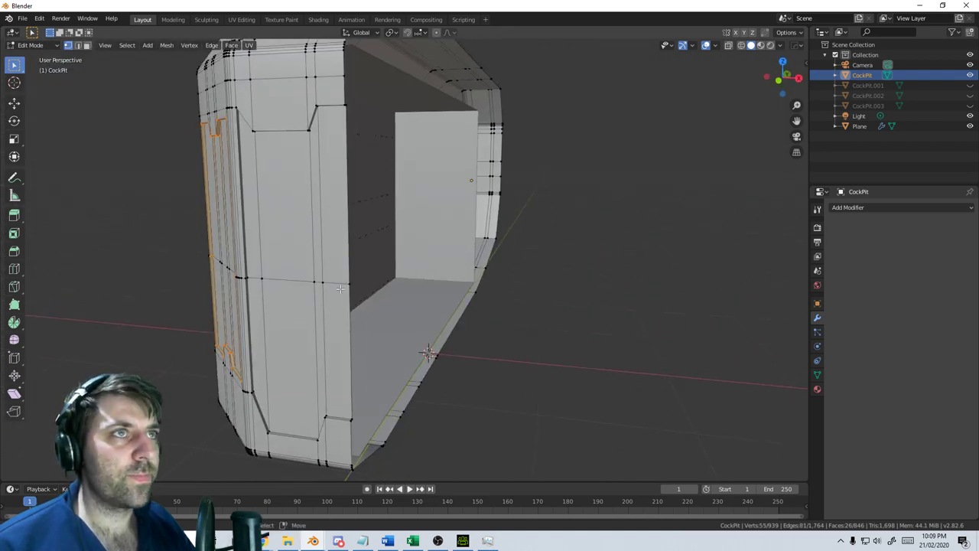
middle_click_drag(249, 227, 291, 433)
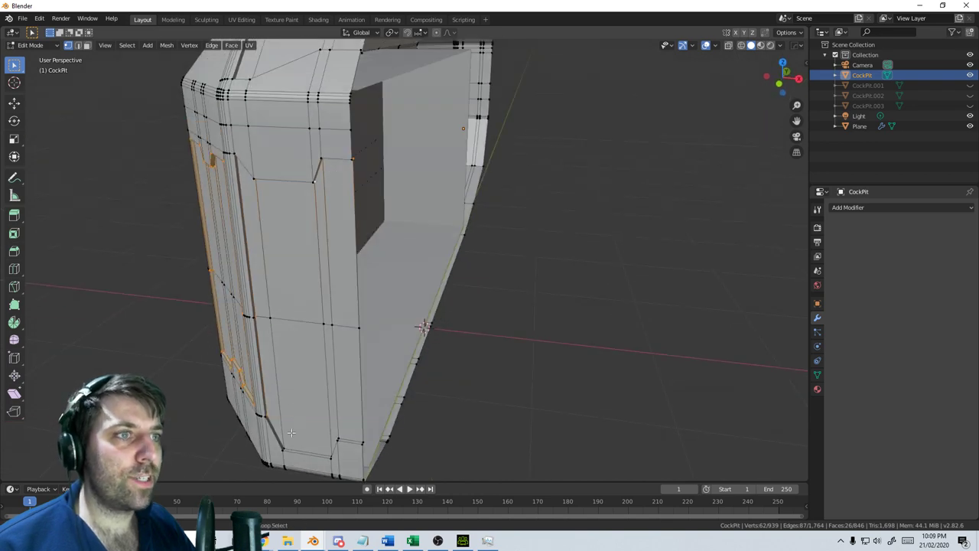
left_click(274, 437, "alt+shift")
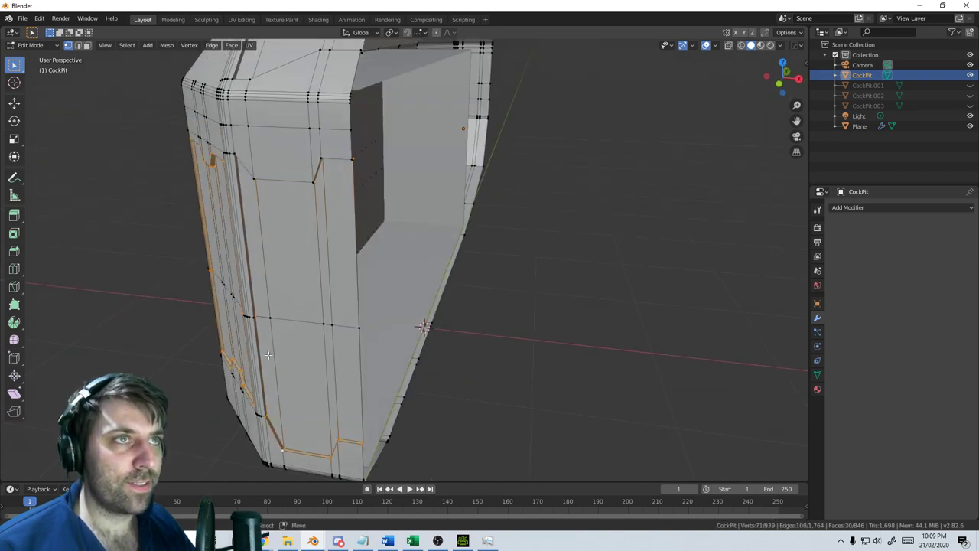
left_click(284, 175, "alt+shift")
middle_click_drag(284, 175, 346, 115)
middle_click_drag(417, 281, 350, 311)
scroll(350, 311, "up", 2)
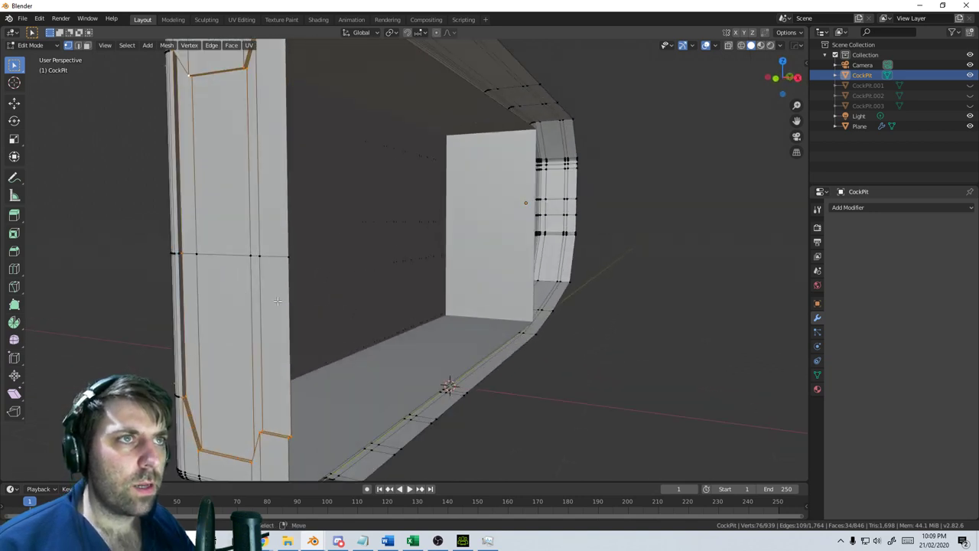
Add the remaining vertices along the panels' horizontal middle edge to the selection so the panels' inner faces are fully selected
middle_click_drag(241, 293, 291, 300, "shift")
left_click(191, 261, "alt+shift")
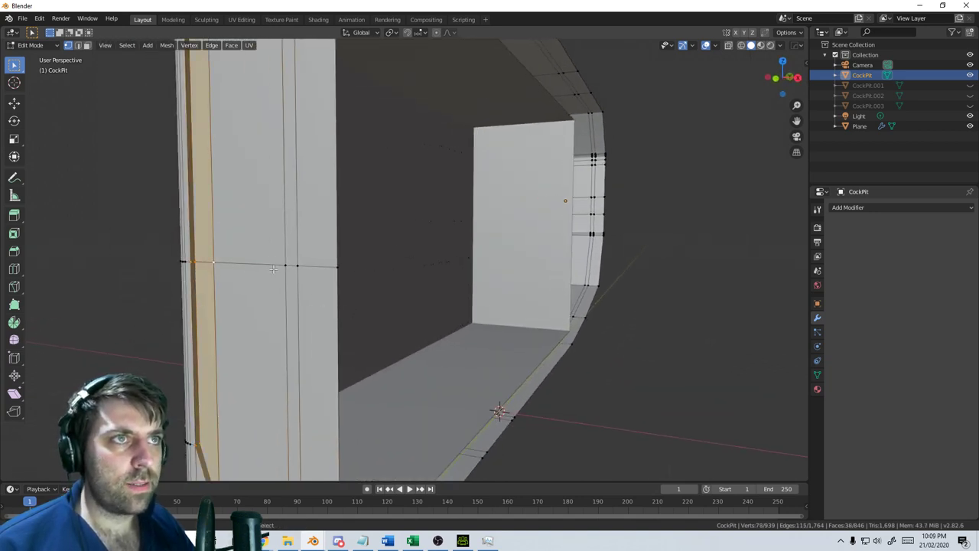
left_click(337, 270, "shift")
scroll(318, 282, "down", 5)
middle_click_drag(312, 283, 331, 273)
scroll(452, 284, "up", 3)
left_click(331, 272, "shift")
scroll(355, 344, "down", 2)
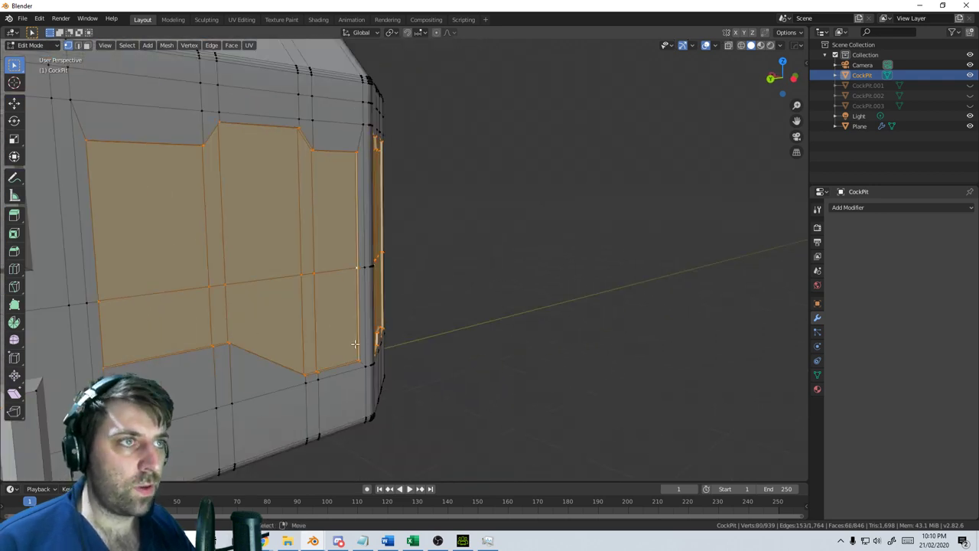
Invert the selection and delete the selected faces, keeping only the side, corner and nose panels of the cockpit shell
key("ctrl+i")
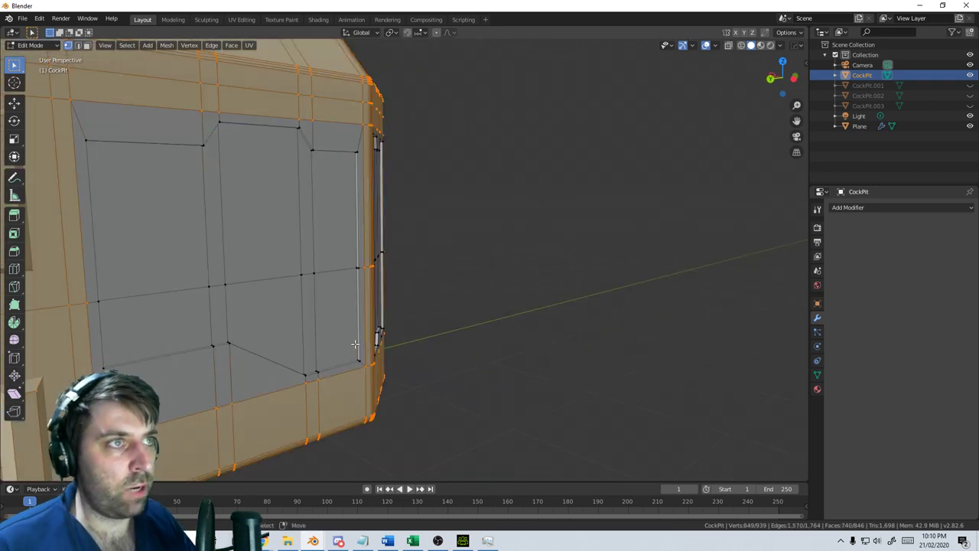
middle_click_drag(355, 345, 490, 281)
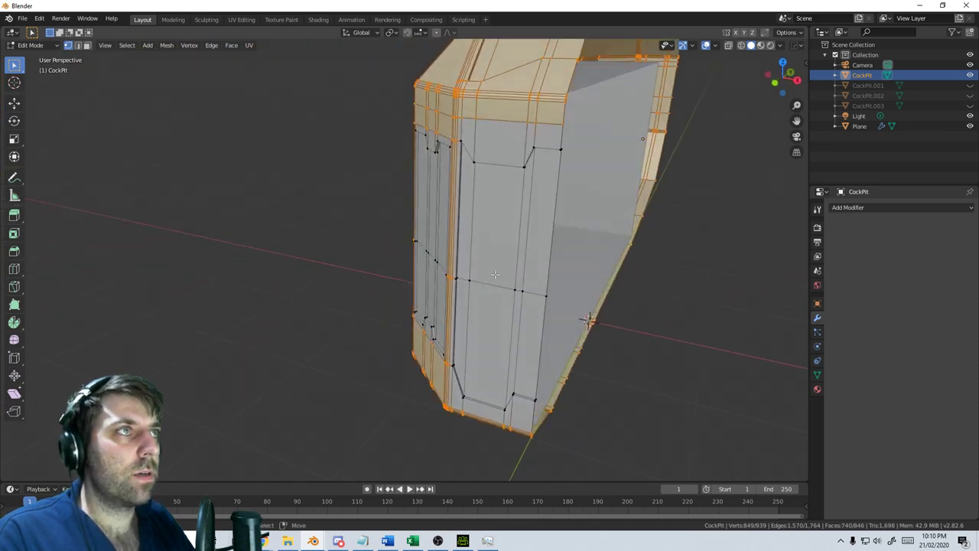
key("x")
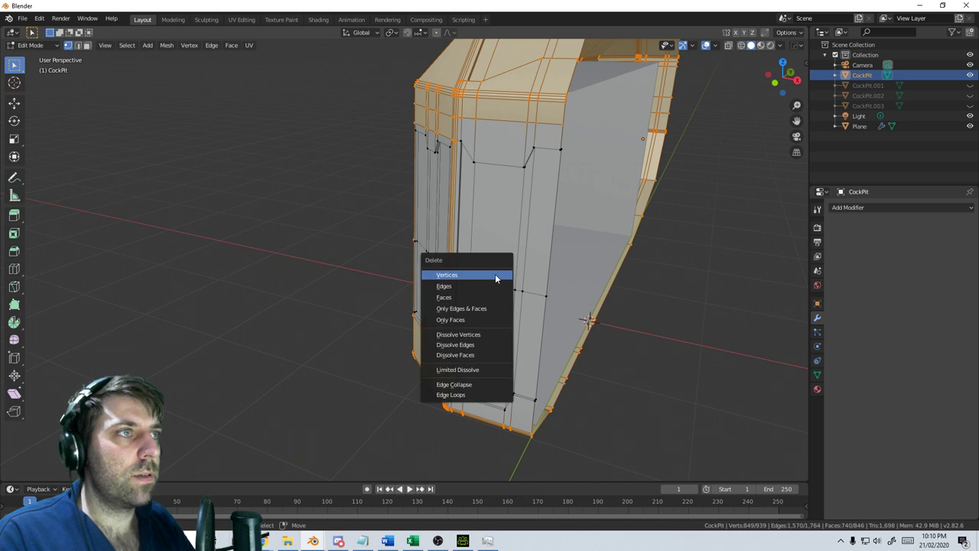
left_click(483, 299)
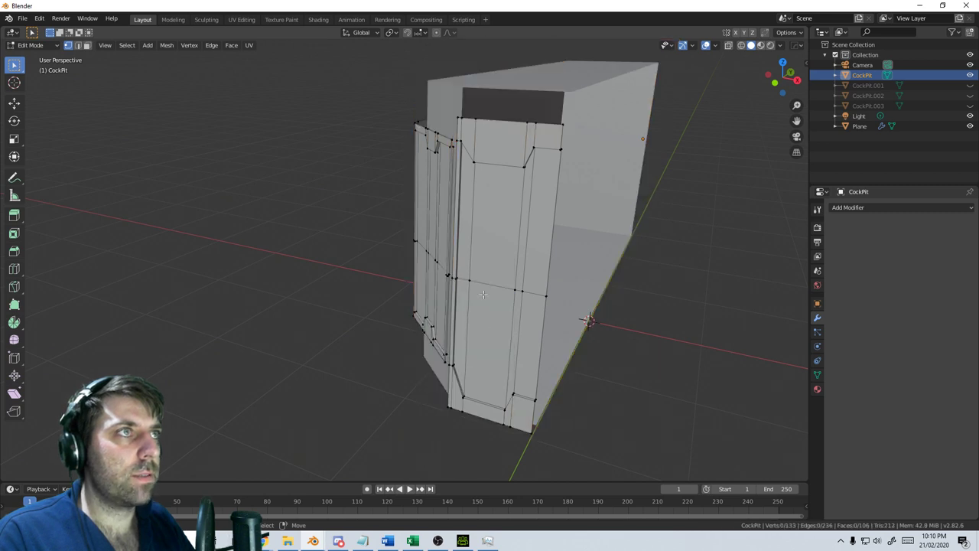
Select all geometry of the remaining cockpit panels and set the transform pivot point to Individual Origins
middle_click_drag(484, 299, 616, 306)
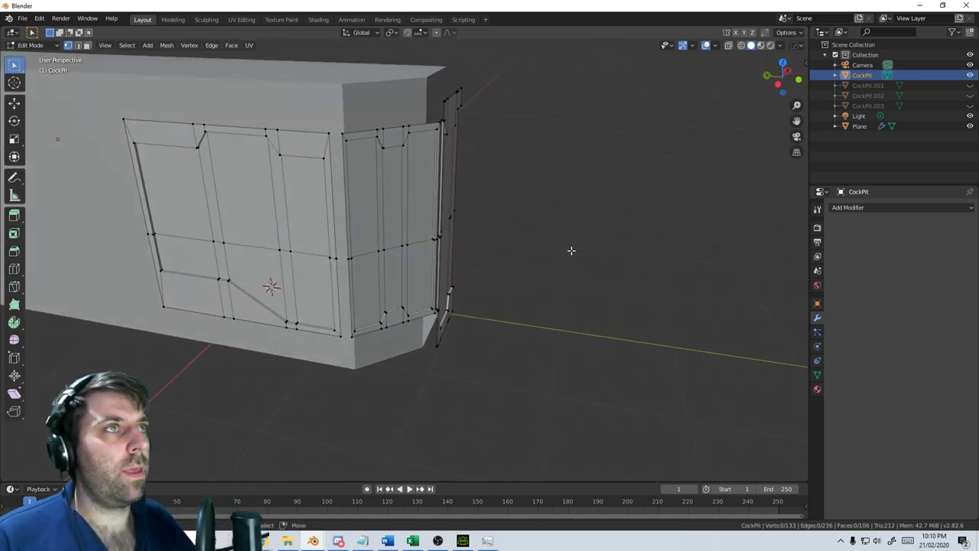
key("Tab")
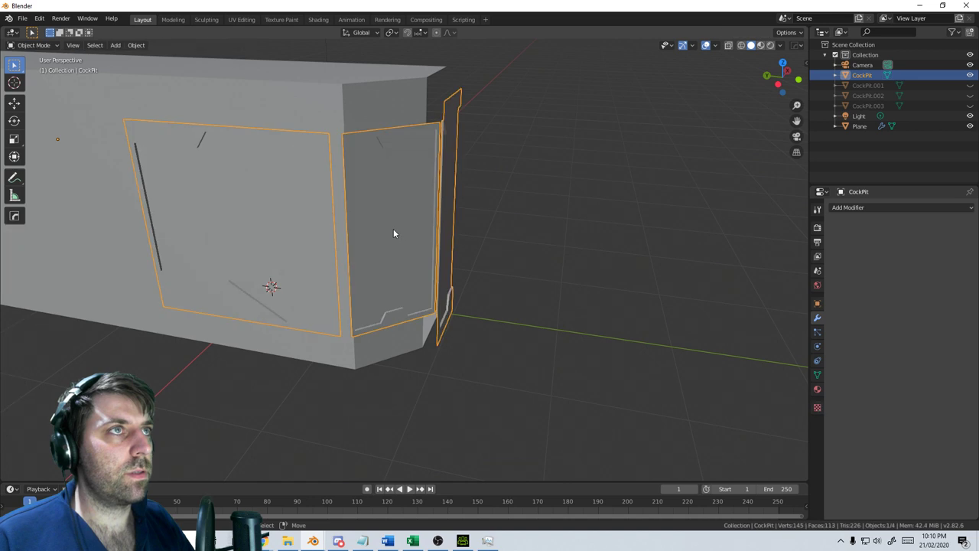
key("Tab")
middle_click_drag(393, 232, 282, 294)
middle_click_drag(544, 252, 440, 260)
key("Tab")
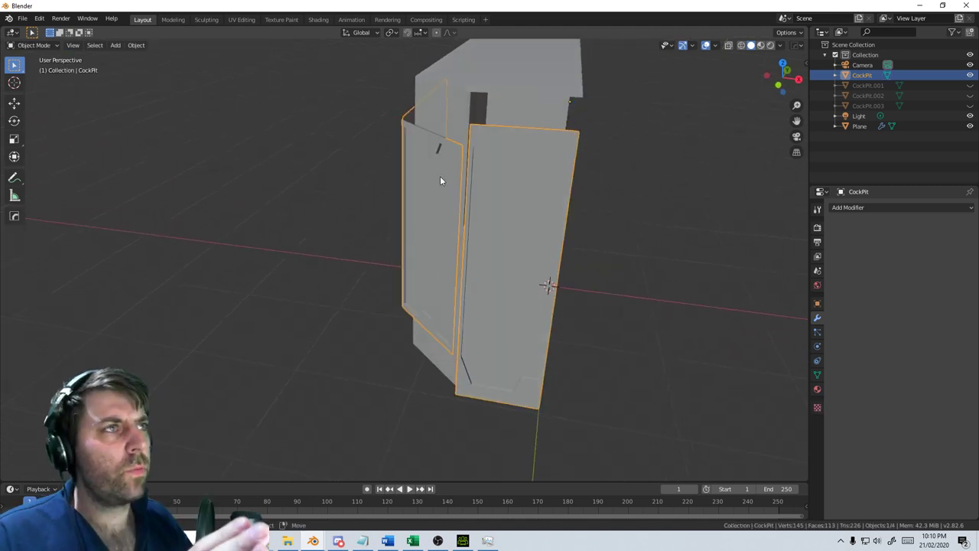
middle_click_drag(439, 163, 448, 188)
key("Tab")
key("a")
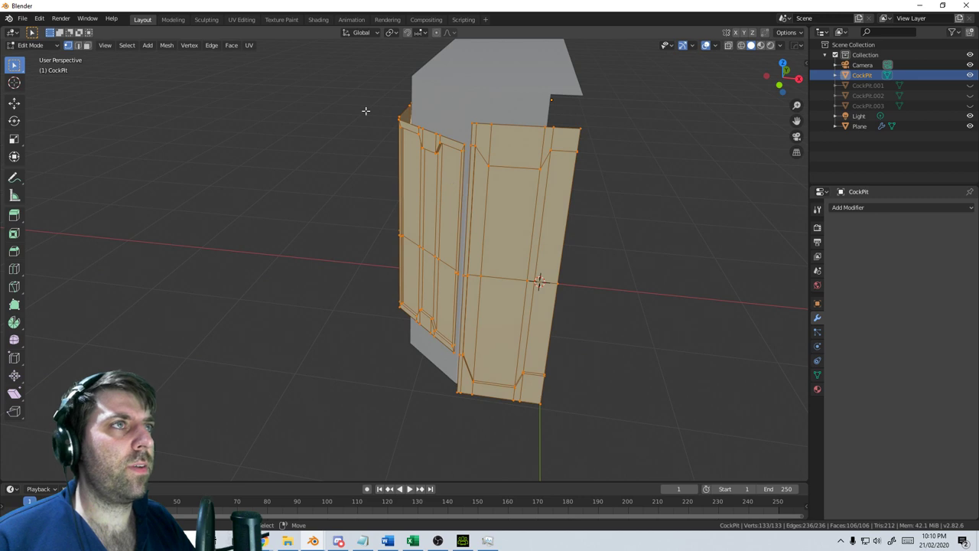
left_click(391, 33)
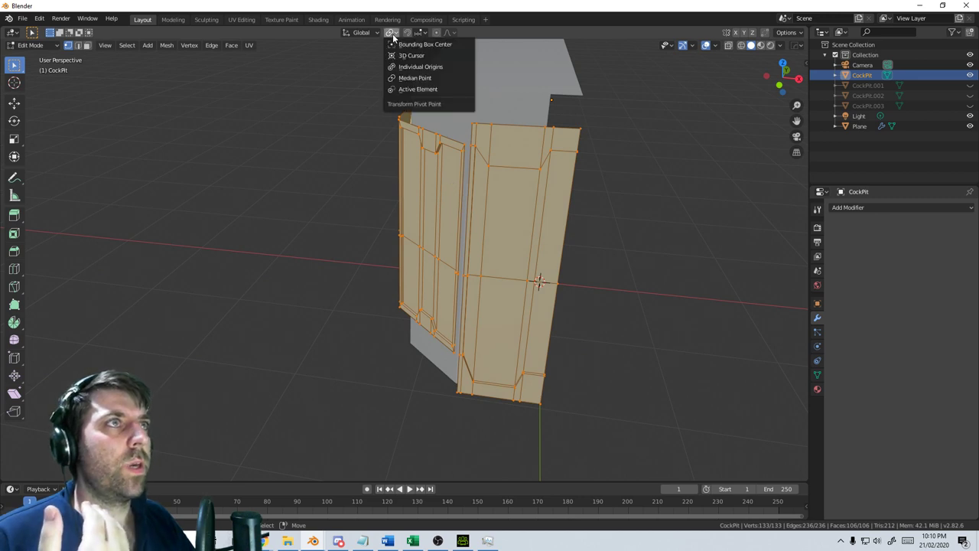
left_click(420, 66)
middle_click_drag(461, 200, 522, 236)
key("s")
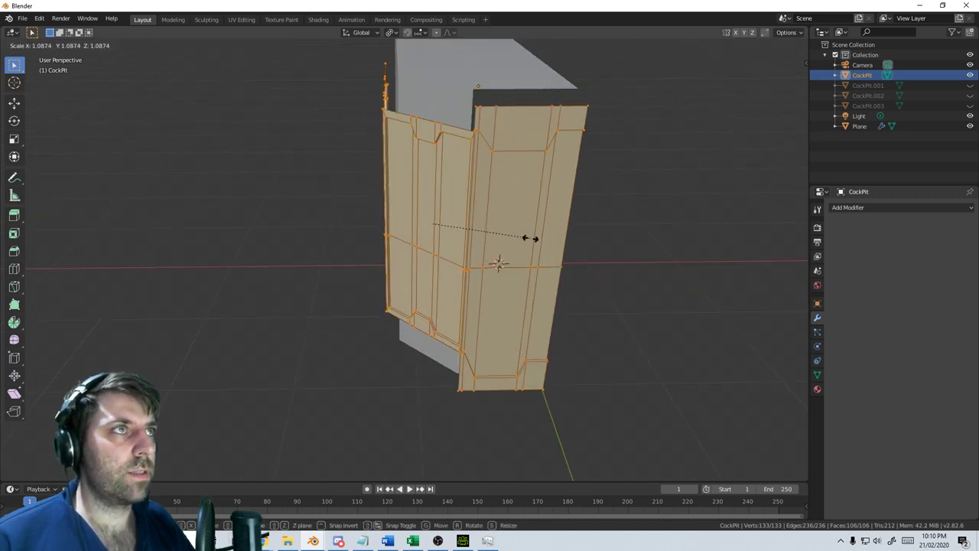
key("shift+z")
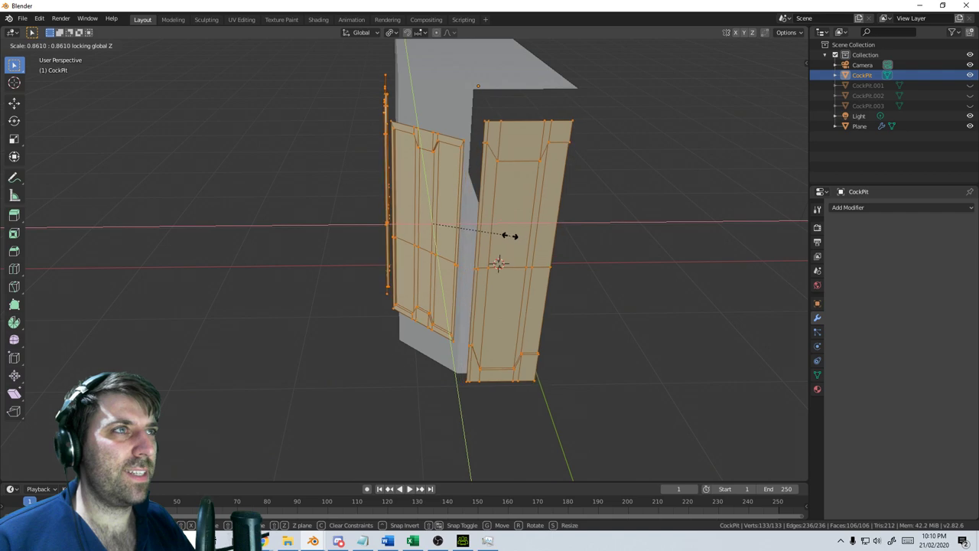
right_click(514, 240)
Select all linked geometry of the front nose panel and flip it along the global Y axis with Scale
middle_click_drag(567, 278, 492, 304)
key("Tab")
key("Tab")
left_click(499, 315)
key("ctrl+l")
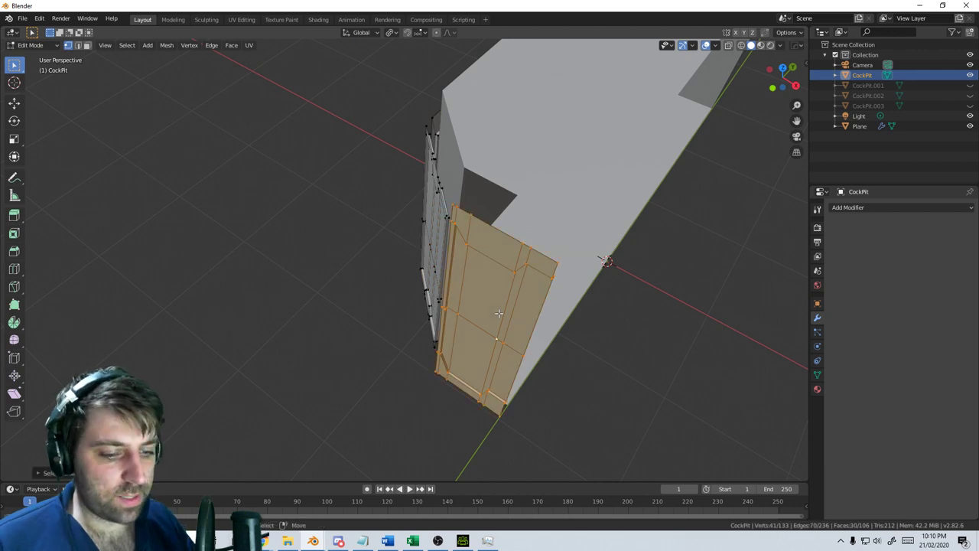
key("s")
key("x")
key("y")
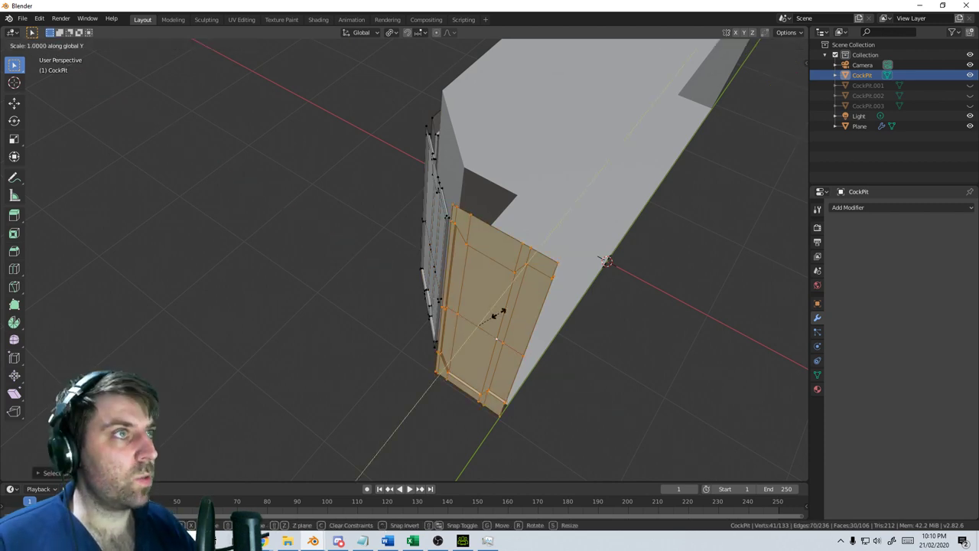
left_click(498, 313)
Select all linked geometry of the angled corner panel between the side and nose panels
middle_click_drag(487, 310, 424, 217)
left_click(423, 217)
key("ctrl+l")
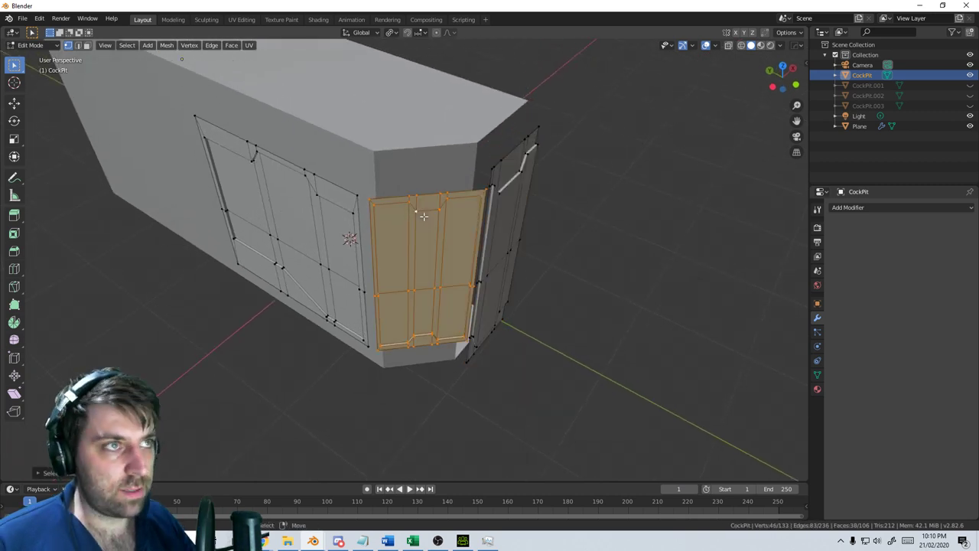
type("rz90")
key("Return")
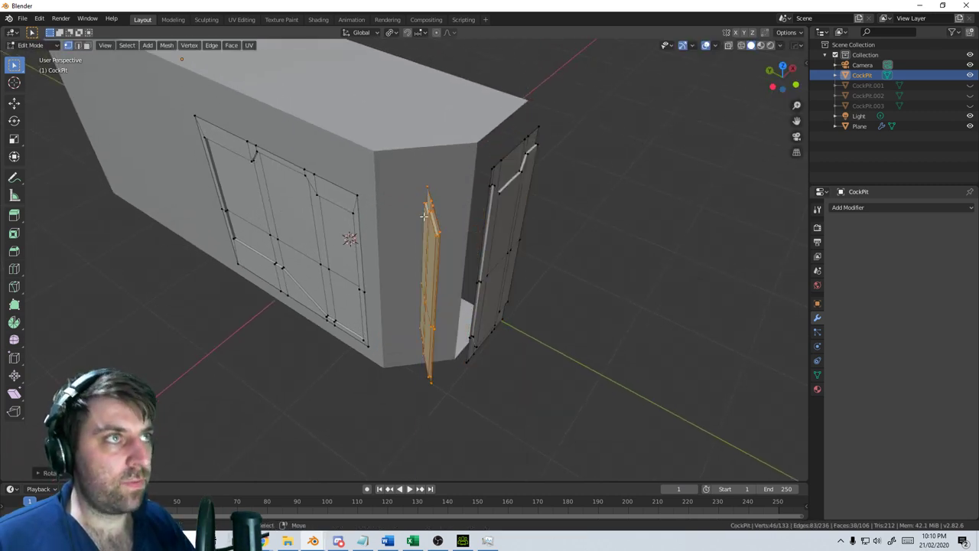
key("ctrl+z")
key("s")
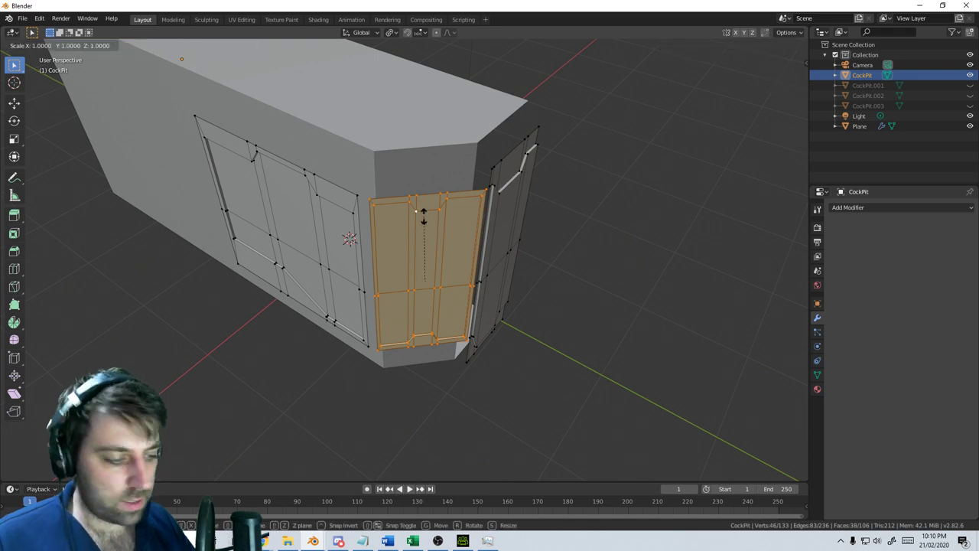
type("z45")
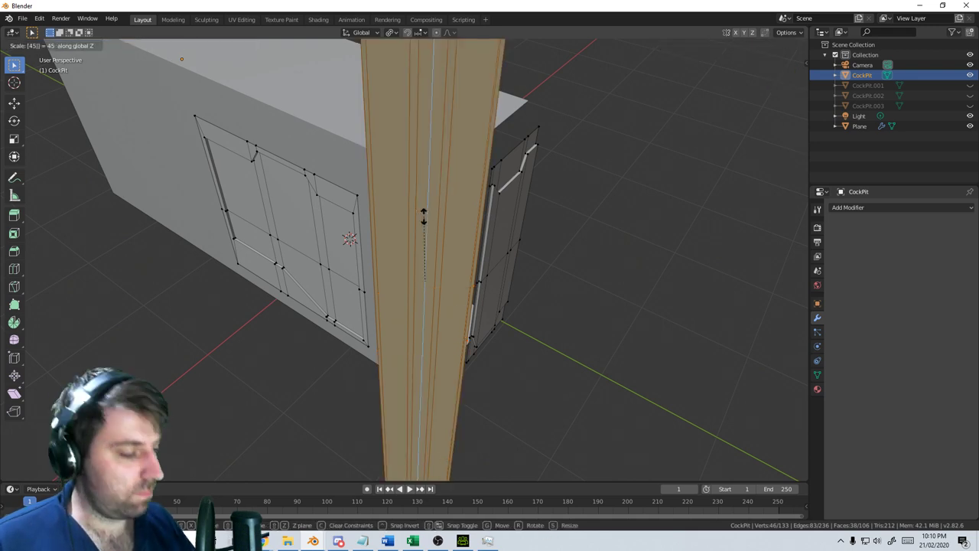
key("Escape")
Flip the corner panel's facing by rotating it 45° about Z, scaling it by -1 along Y and rotating it -45° about Z
type("r")
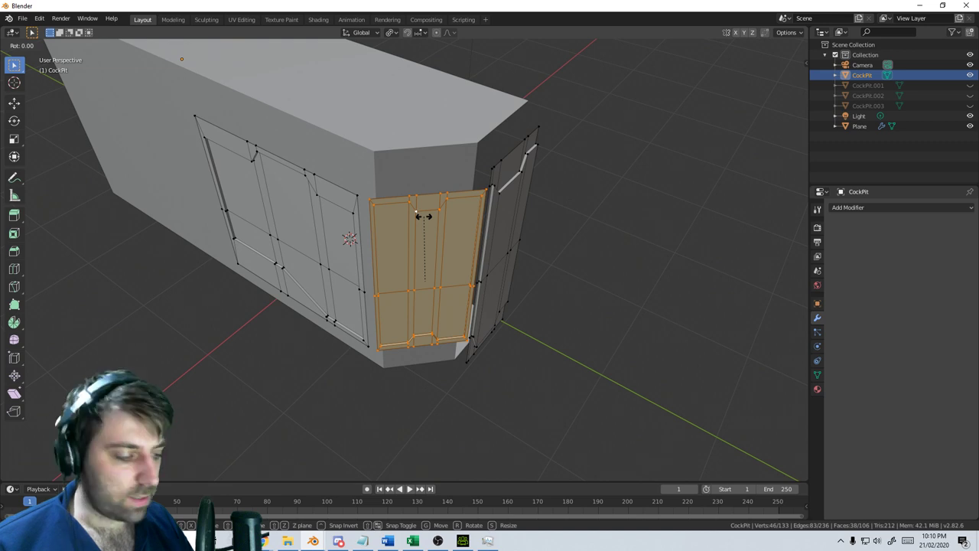
type("z45")
key("Return")
type("s")
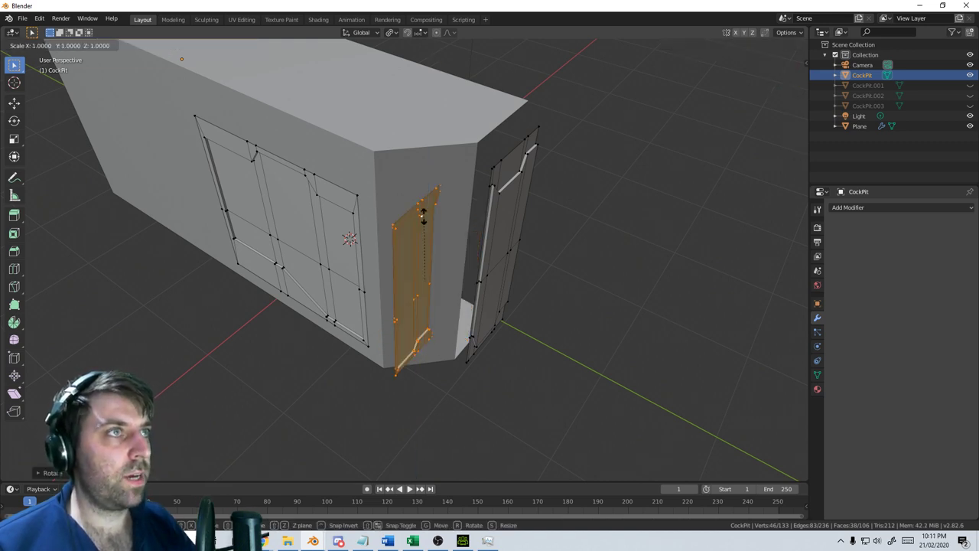
type("y-1")
key("Return")
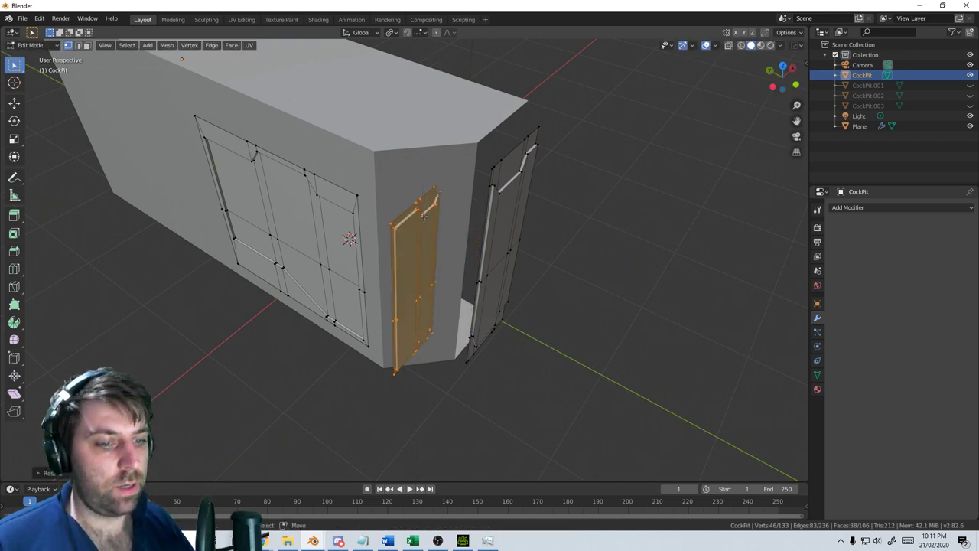
type("rz90")
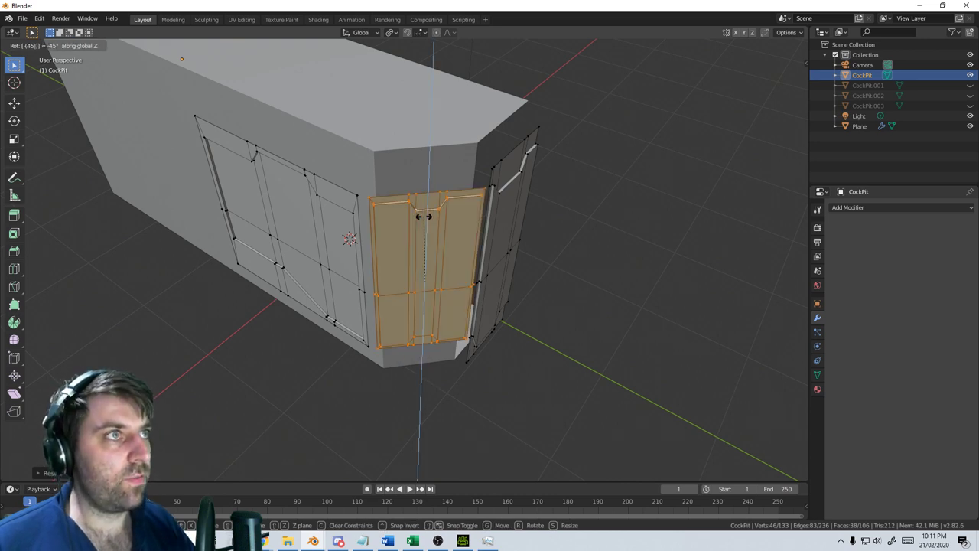
key("Return")
Select only the linked geometry of the side panel and flip it by scaling it by -1 along X
key("alt+a")
key("l")
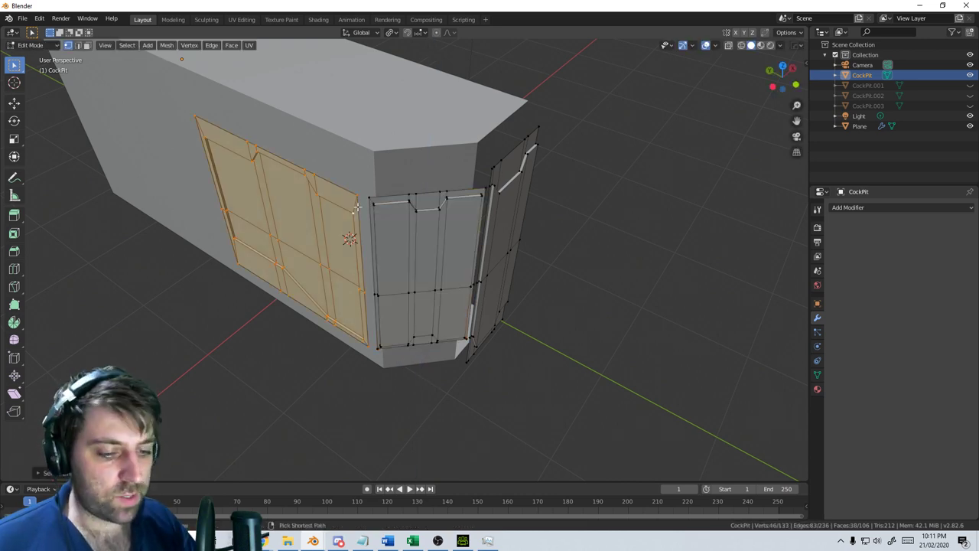
type("sx")
type("-1")
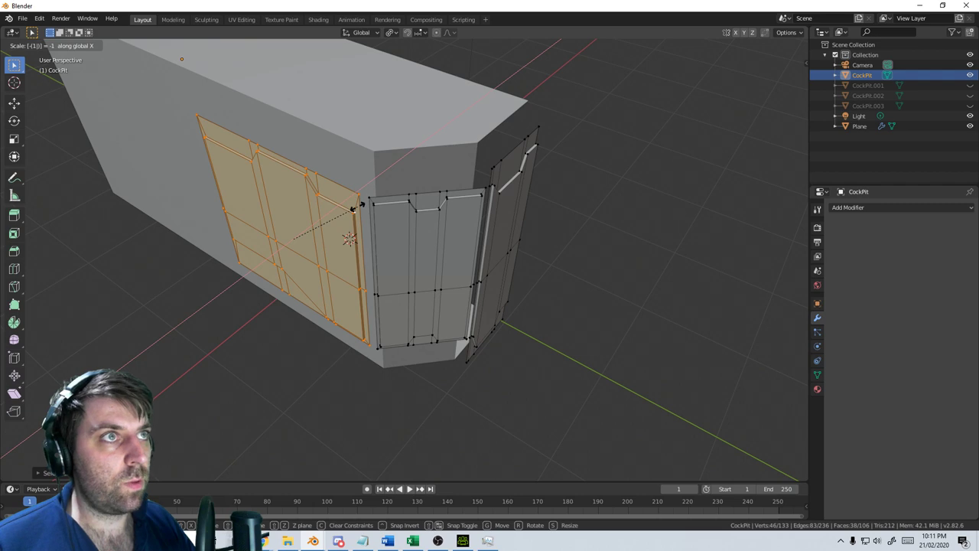
key("Return")
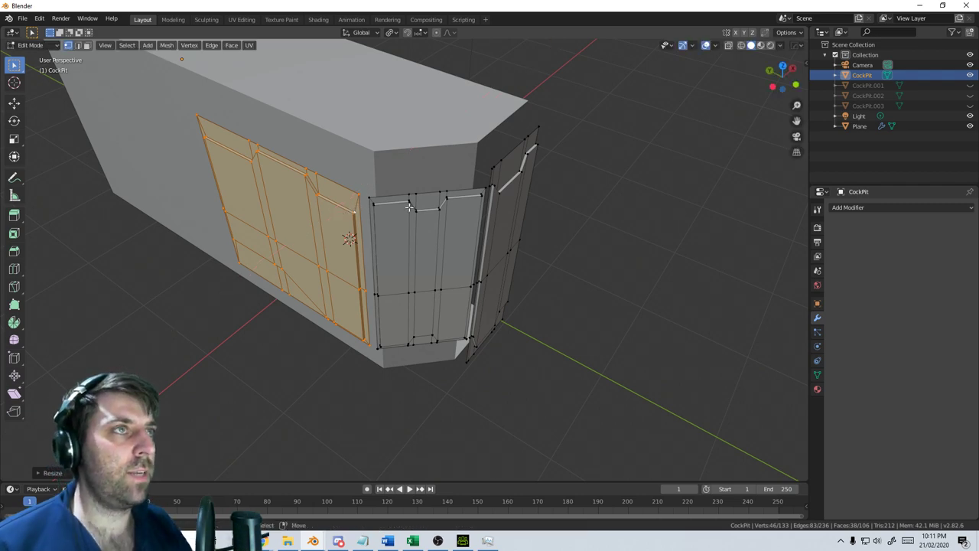
Examine how the flipped panels line up with the room walls and with each other, outside and inside
middle_click_drag(418, 211, 347, 223)
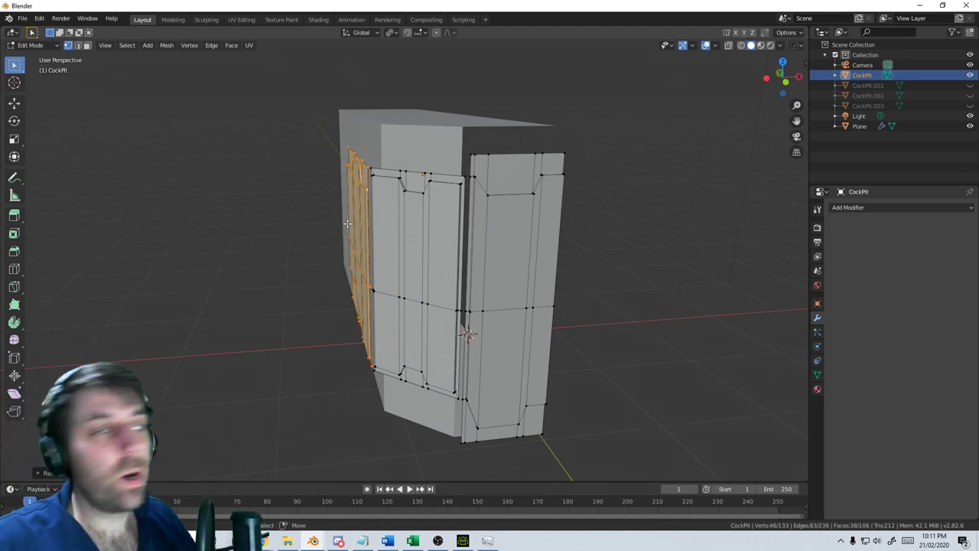
middle_click_drag(547, 143, 540, 156)
scroll(522, 177, "up", 1)
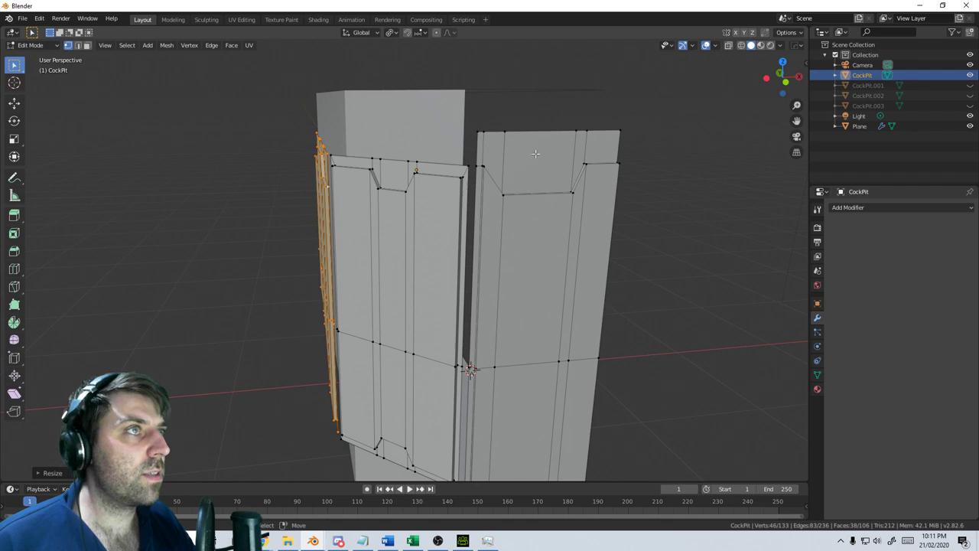
middle_click_drag(538, 153, 497, 170)
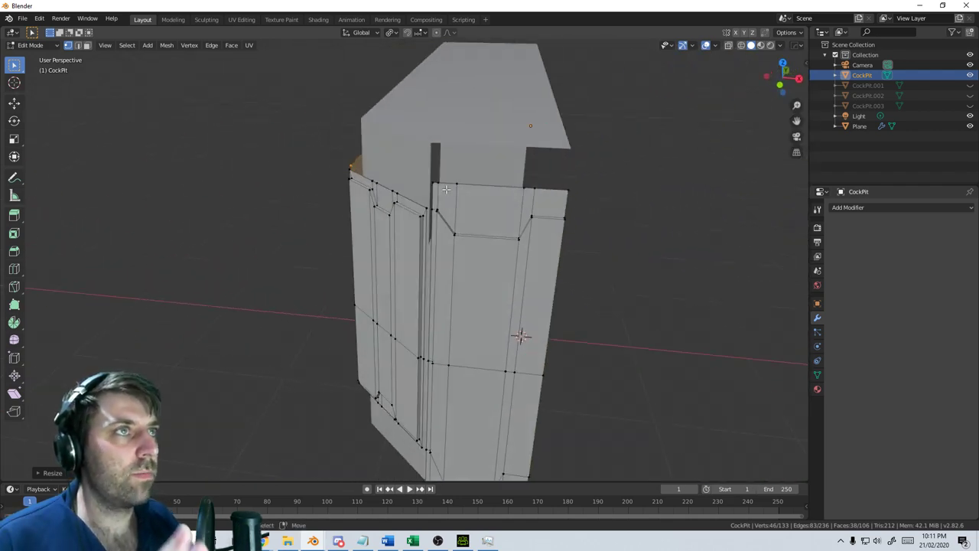
middle_click_drag(430, 191, 486, 189)
middle_click_drag(430, 353, 458, 262)
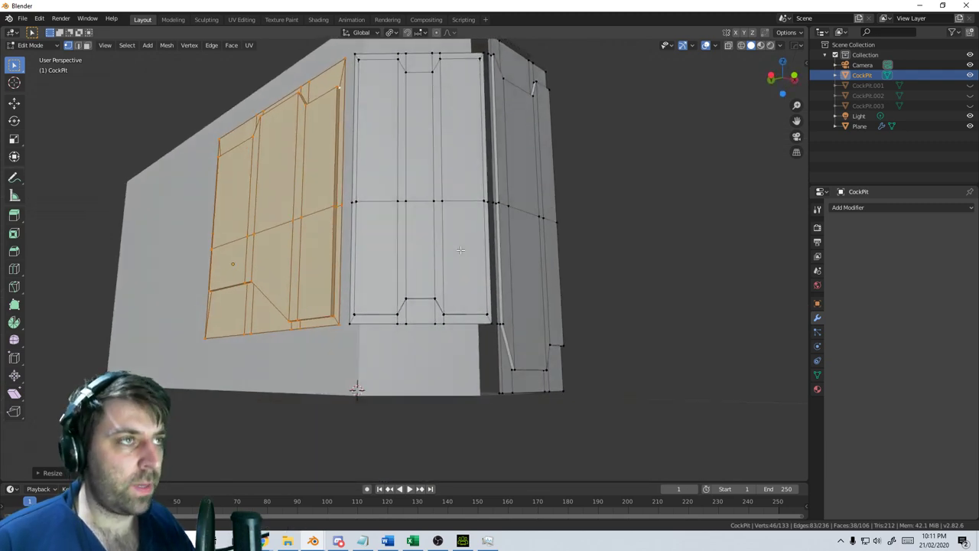
middle_click_drag(361, 310, 181, 377)
middle_click_drag(274, 167, 310, 253, "shift")
scroll(310, 254, "down", 3)
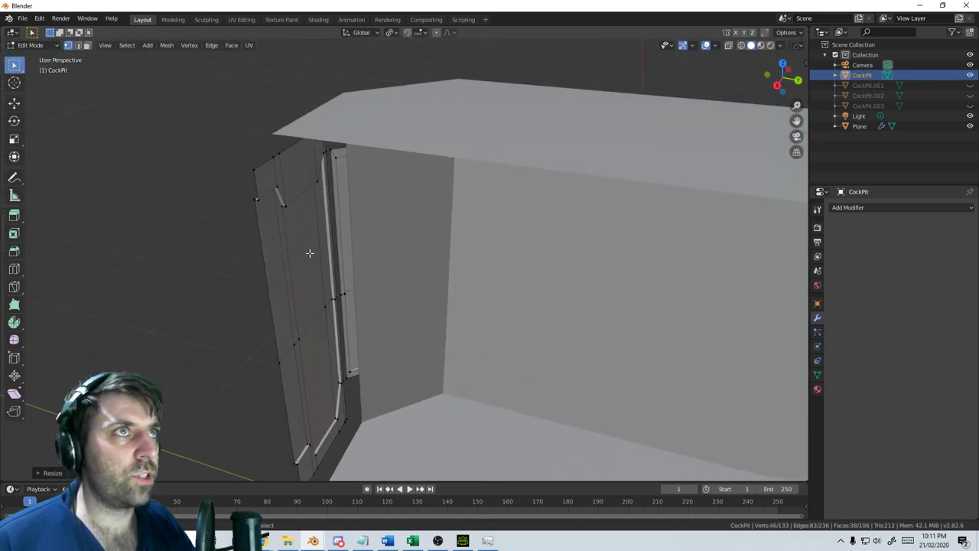
scroll(310, 253, "up", 5)
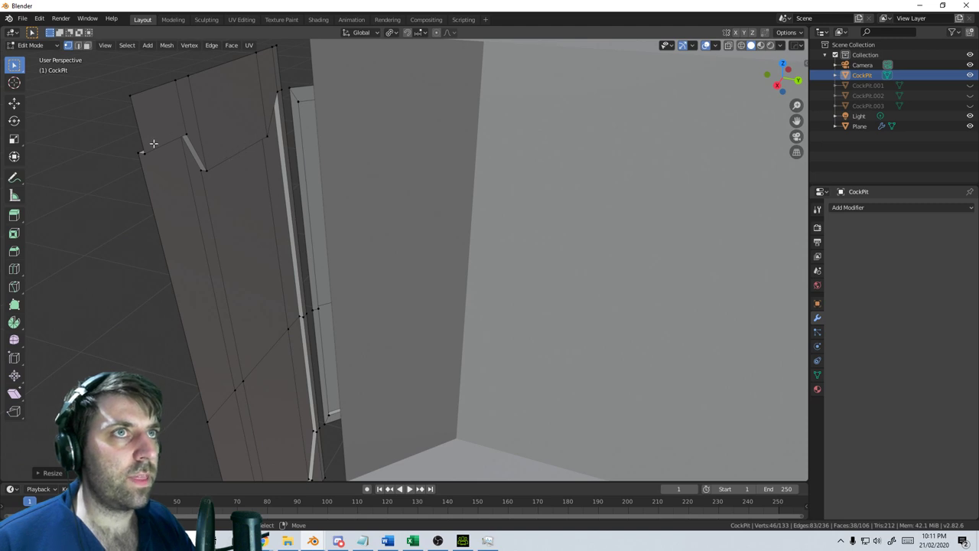
middle_click_drag(276, 303, 260, 264, "shift")
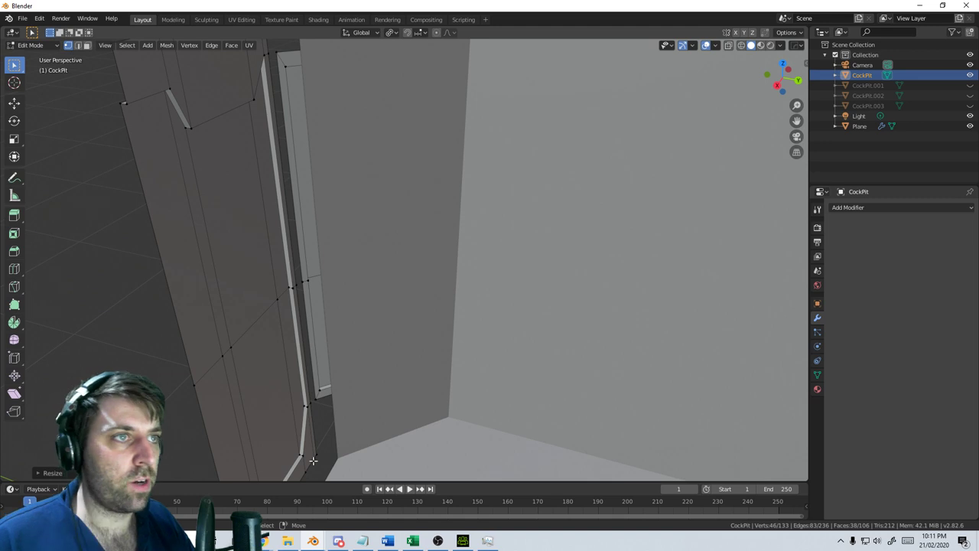
scroll(325, 457, "down", 5)
Edit the room interior mesh and select the four corner vertices of its long side wall
middle_click_drag(553, 466, 556, 370)
key("Tab")
left_click(360, 134)
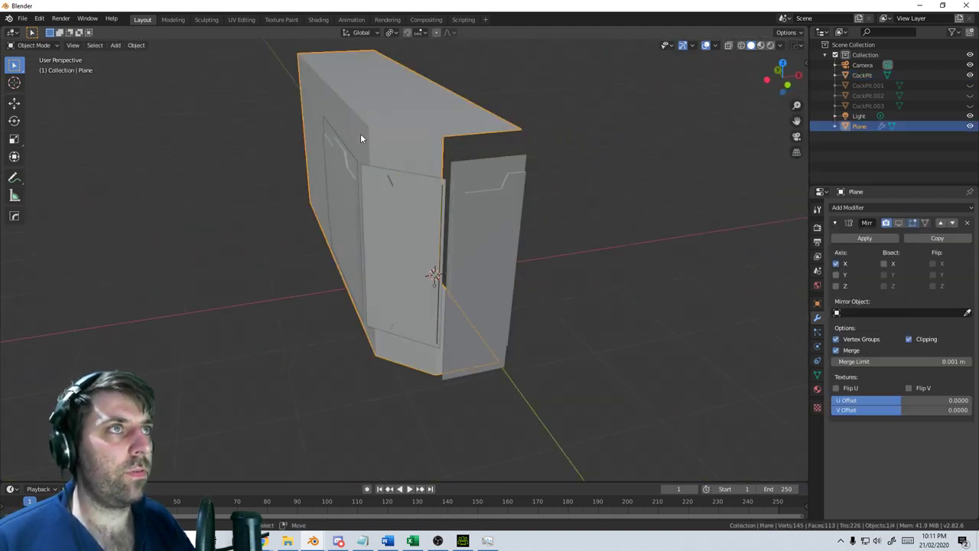
key("Tab")
scroll(361, 135, "up", 4)
left_click(433, 254)
left_click(319, 99, "shift")
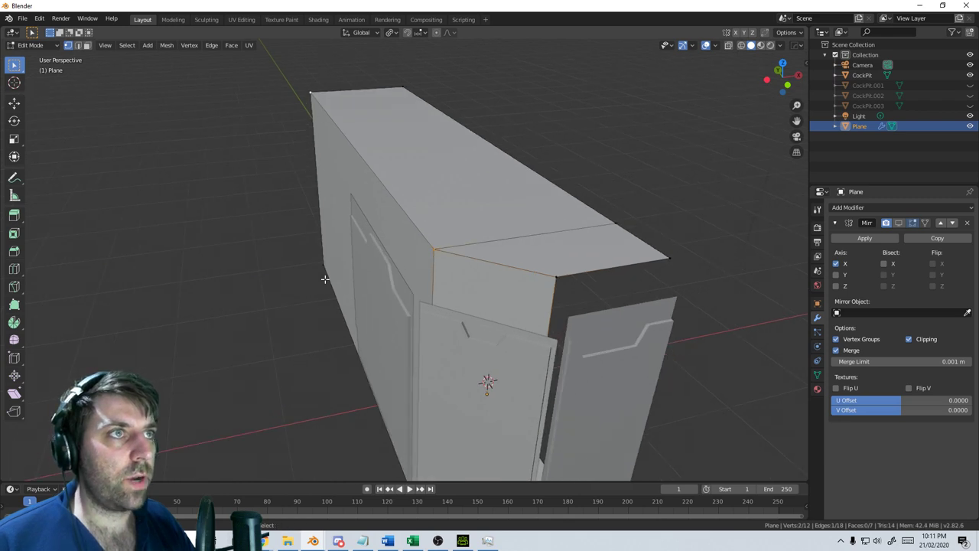
middle_click_drag(325, 279, 446, 428)
left_click(450, 429)
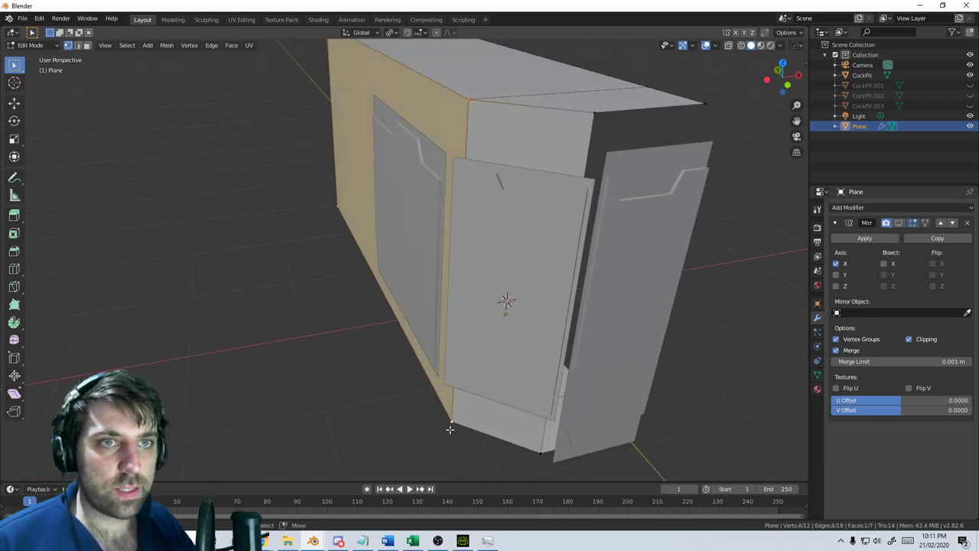
Move the room's side wall outward along X by about 0.09 m in front view so it meets the side panel
key("KP_3")
key("KP_1")
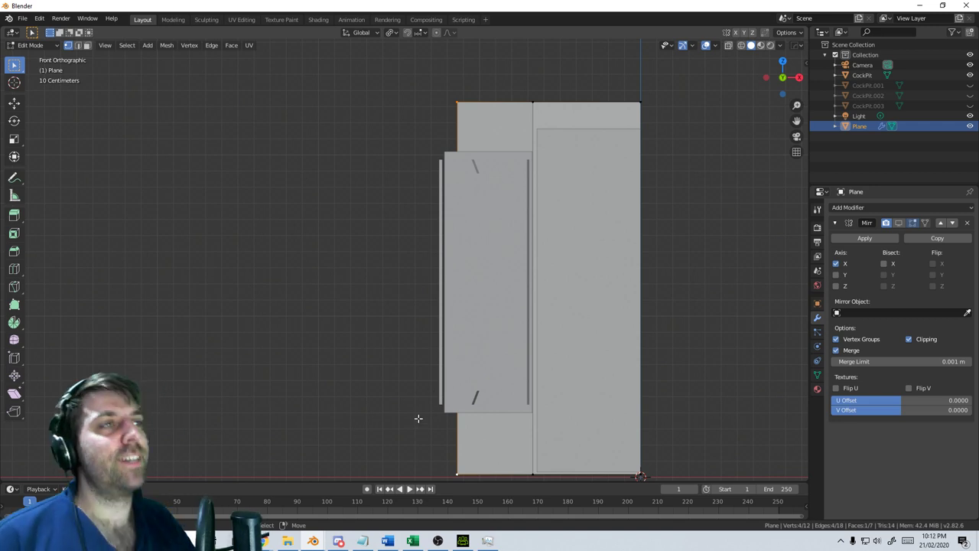
middle_click_drag(423, 401, 441, 313, "shift")
middle_click_drag(492, 415, 480, 387, "shift")
scroll(483, 392, "up", 3)
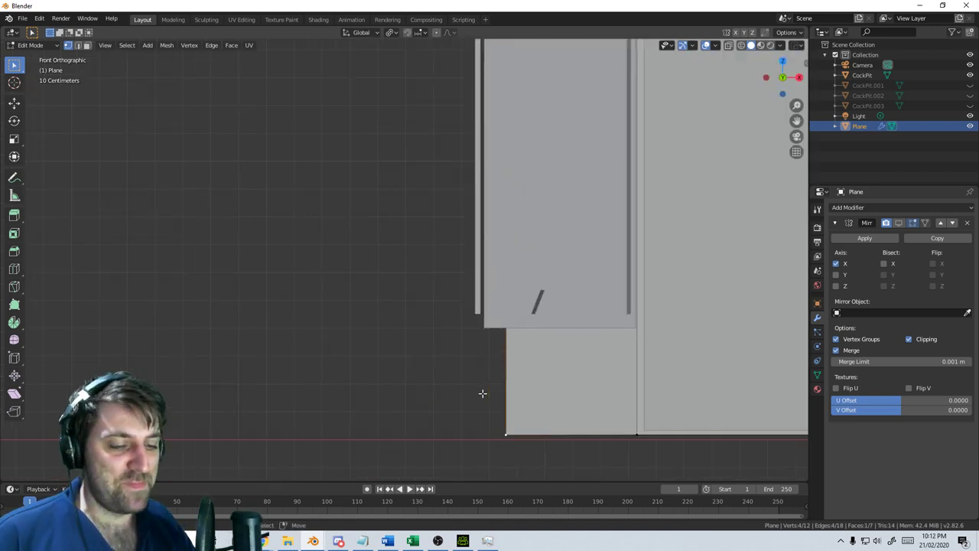
key("g")
key("x")
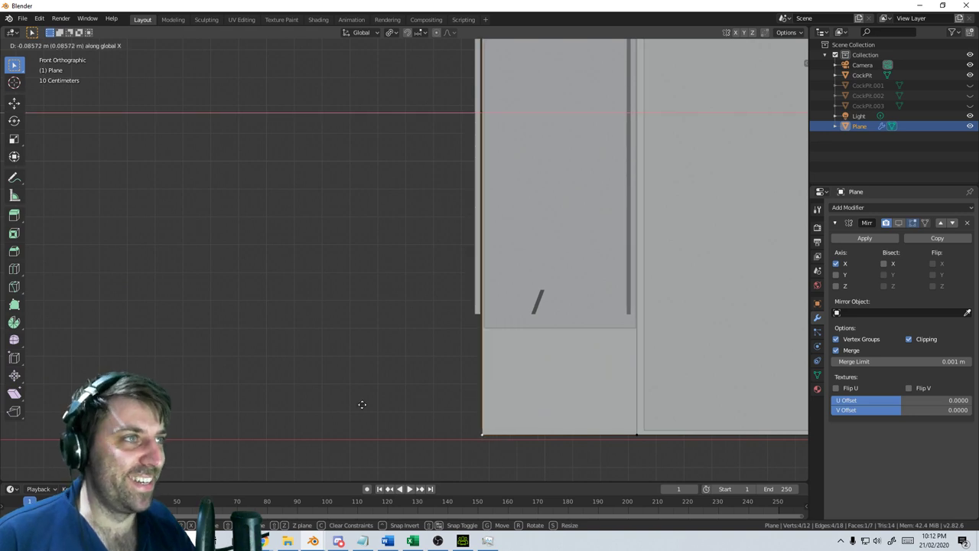
left_click(344, 408)
Select the four corner vertices around the room's open front end
scroll(343, 409, "down", 3)
middle_click_drag(343, 409, 470, 407)
key("Tab")
key("Tab")
left_click(563, 196)
left_click(660, 133, "shift")
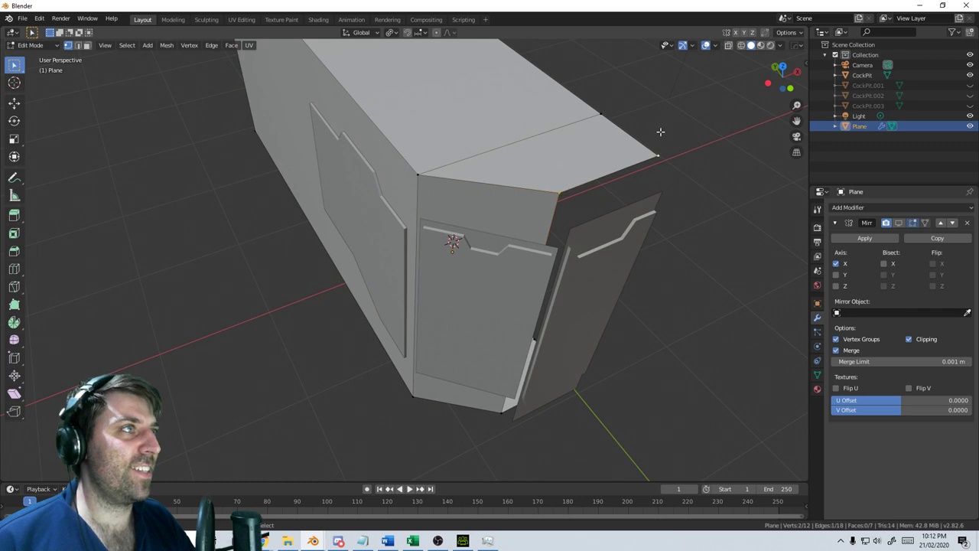
middle_click_drag(551, 417, 224, 464)
Move the open front end about 0.11 m forward along negative Y in top view so it meets the nose panel
key("KP_1")
key("KP_7")
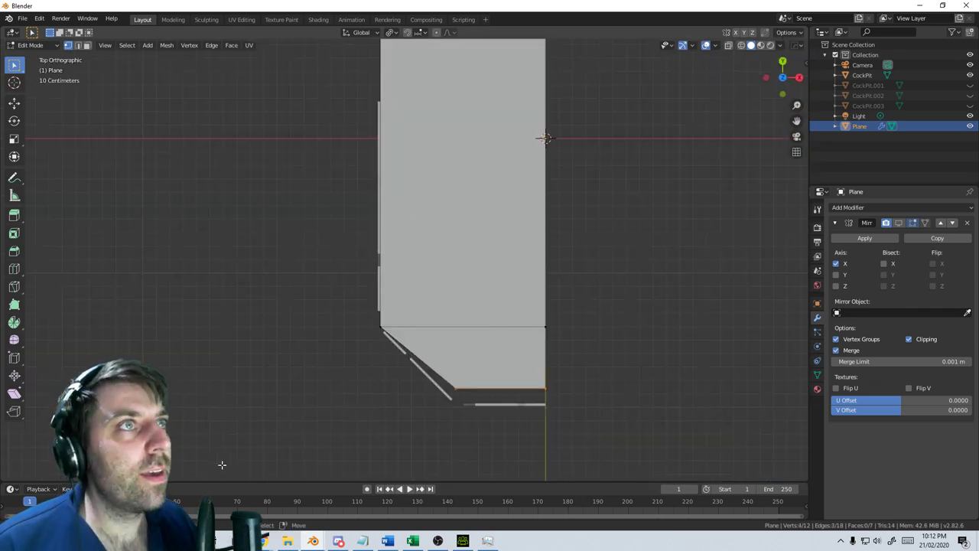
scroll(509, 335, "up", 2)
middle_click_drag(508, 334, 494, 320, "shift")
key("g")
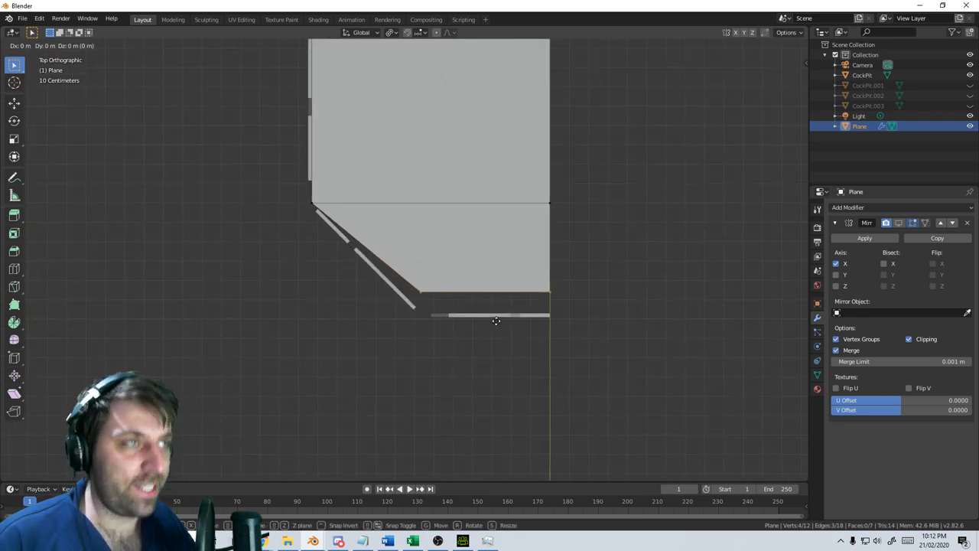
key("y")
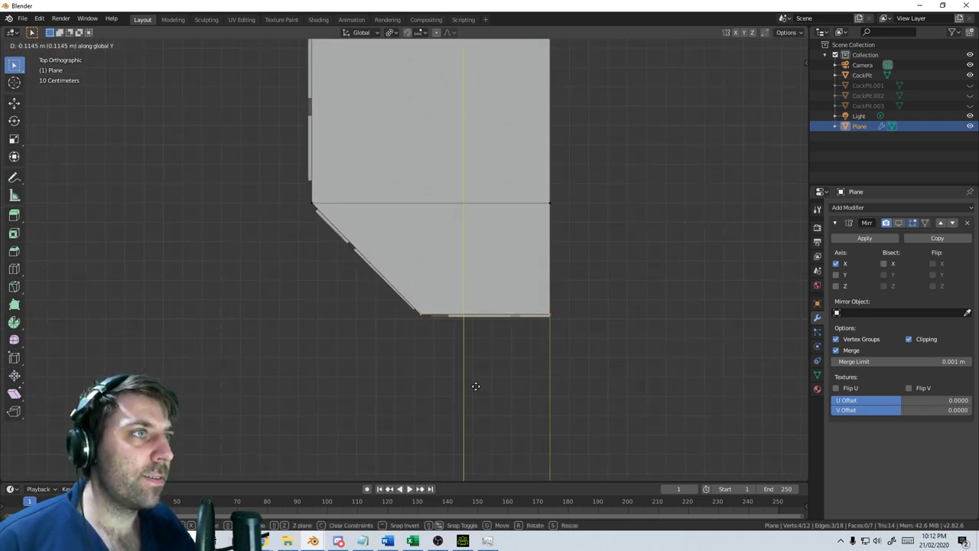
left_click(477, 385)
Fill the room's open front end with a new face behind the nose panel
middle_click_drag(479, 381, 468, 286)
middle_click_drag(437, 442, 441, 359)
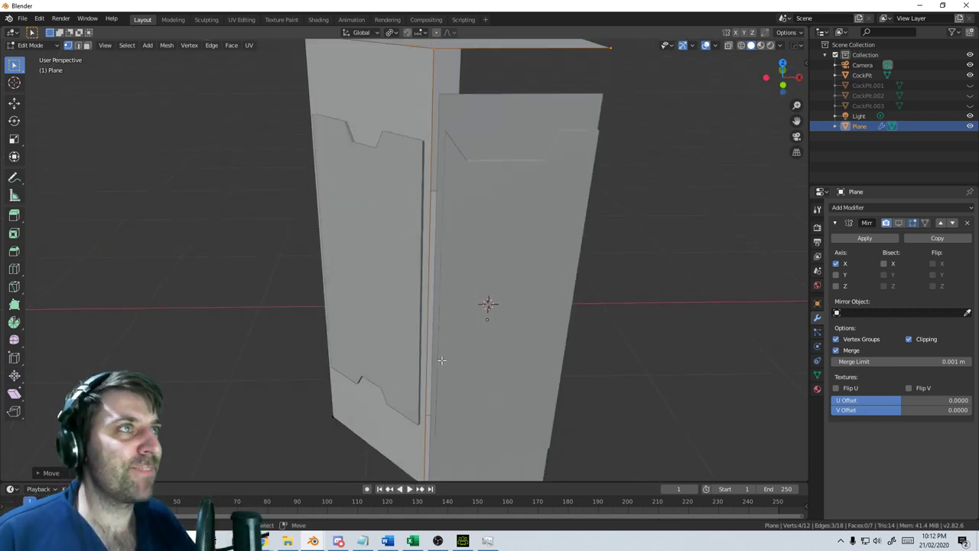
middle_click_drag(426, 114, 529, 152)
key("f")
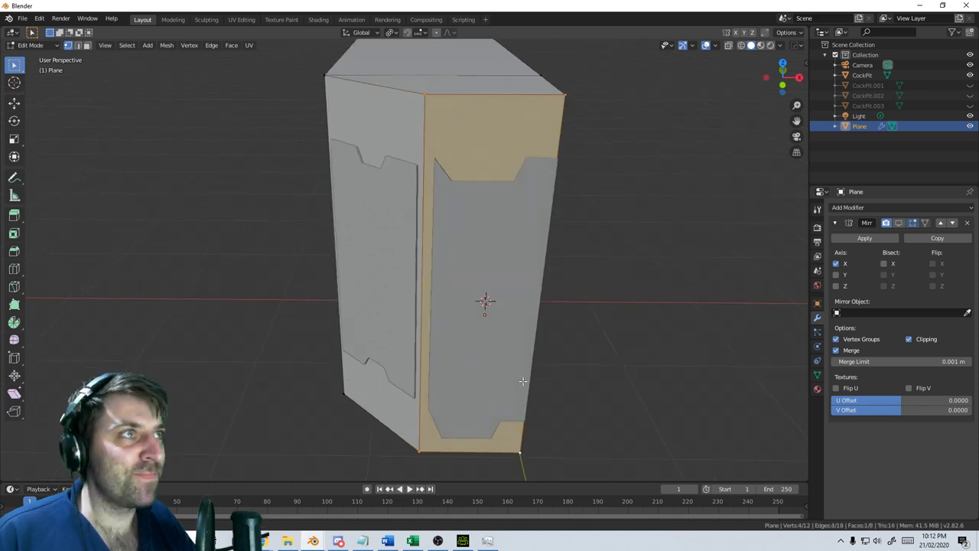
Add a horizontal loop cut around the room walls level with the nose panel's top edge, and return to Object Mode
middle_click_drag(539, 383, 480, 255)
key("KP_3")
key("KP_1")
key("ctrl+r")
left_click(402, 170)
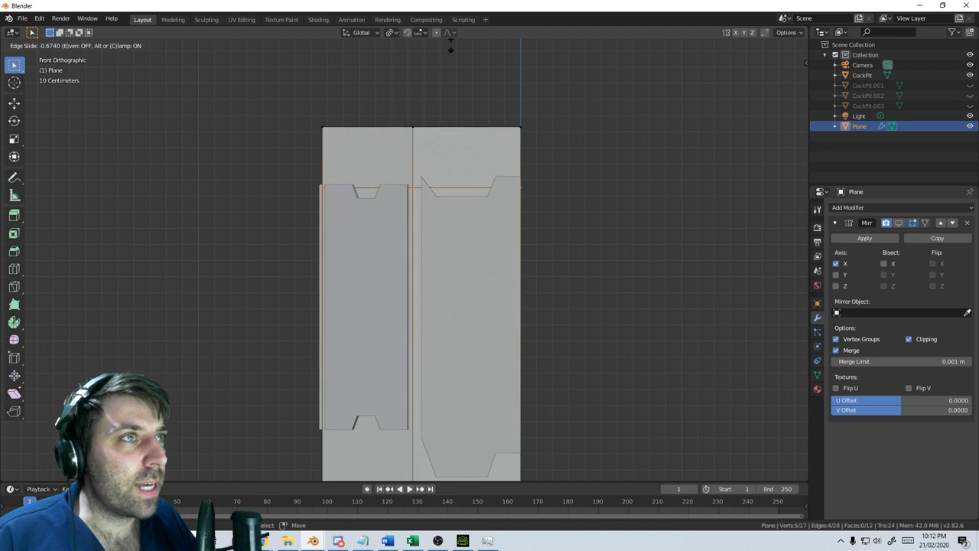
left_click(460, 468)
scroll(425, 198, "up", 6)
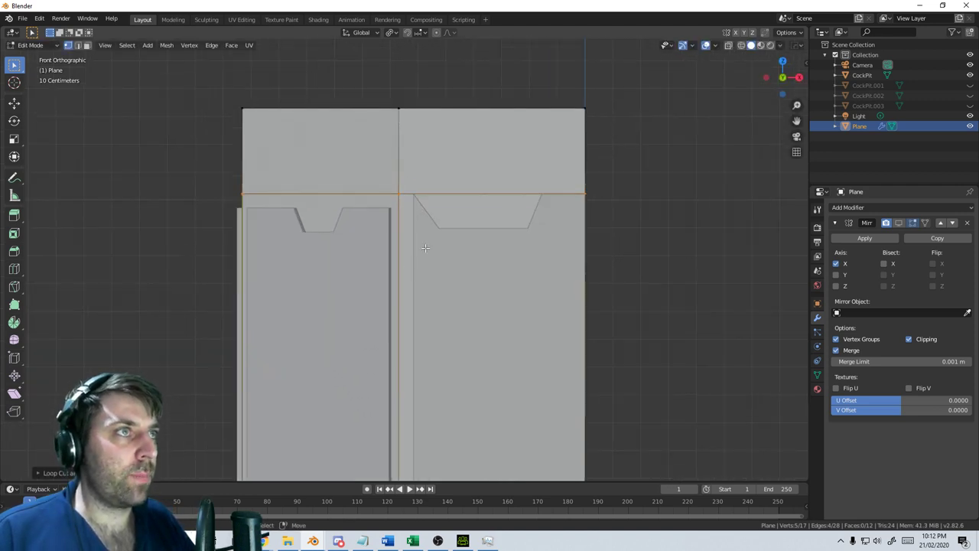
key("Tab")
scroll(489, 283, "down", 3)
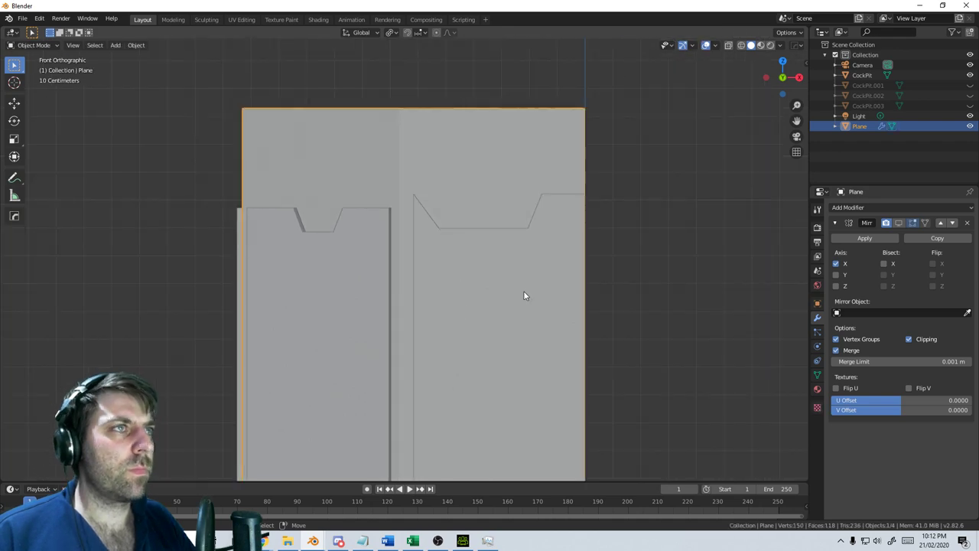
Reopen the room mesh in Edit Mode
middle_click_drag(524, 294, 534, 312)
scroll(533, 312, "down", 2)
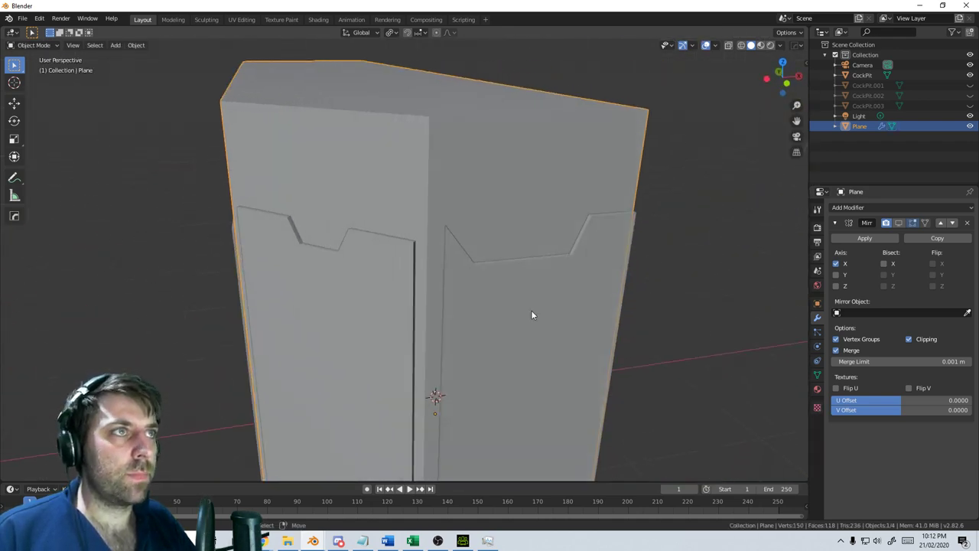
key("Tab")
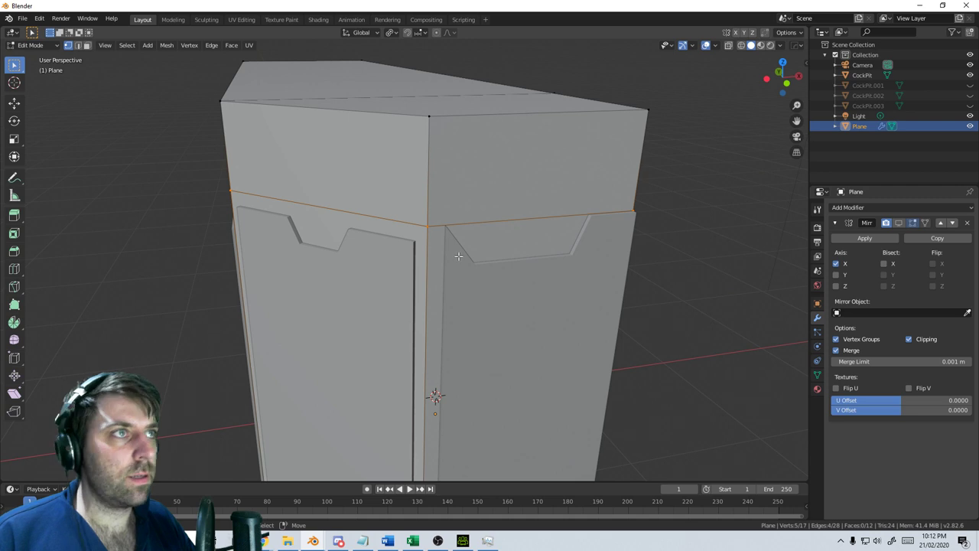
scroll(450, 389, "down", 2)
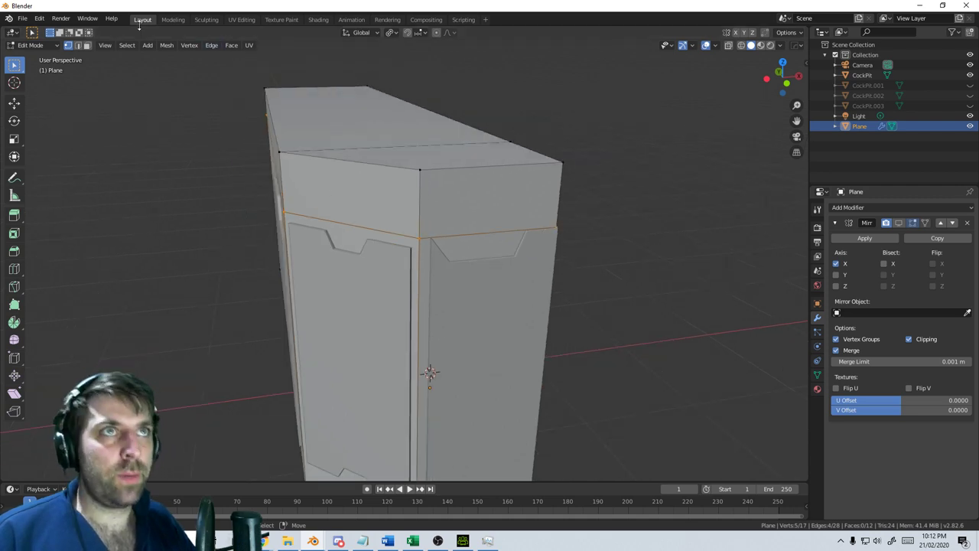
left_click(491, 208)
middle_click_drag(505, 366, 489, 315, "shift")
left_click(472, 356, "shift")
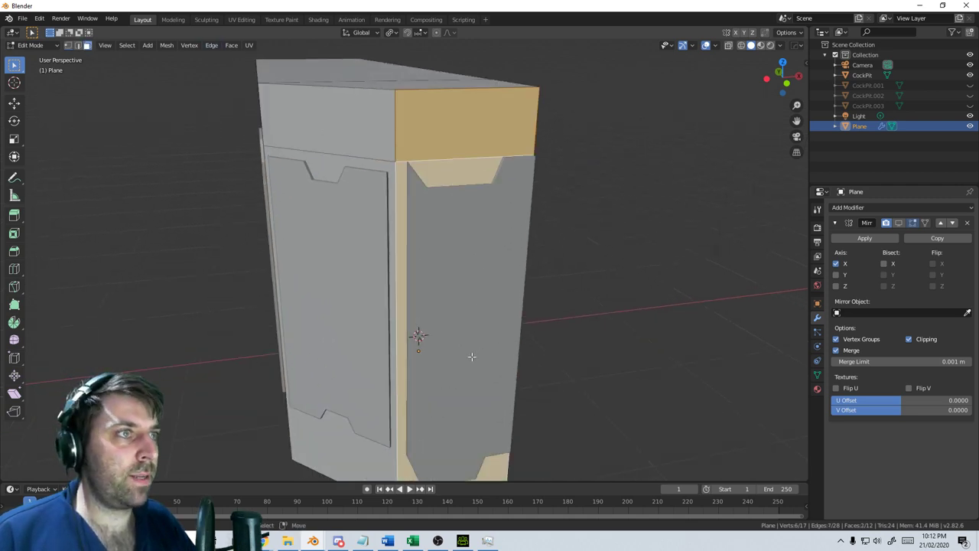
middle_click_drag(515, 414, 563, 380, "shift")
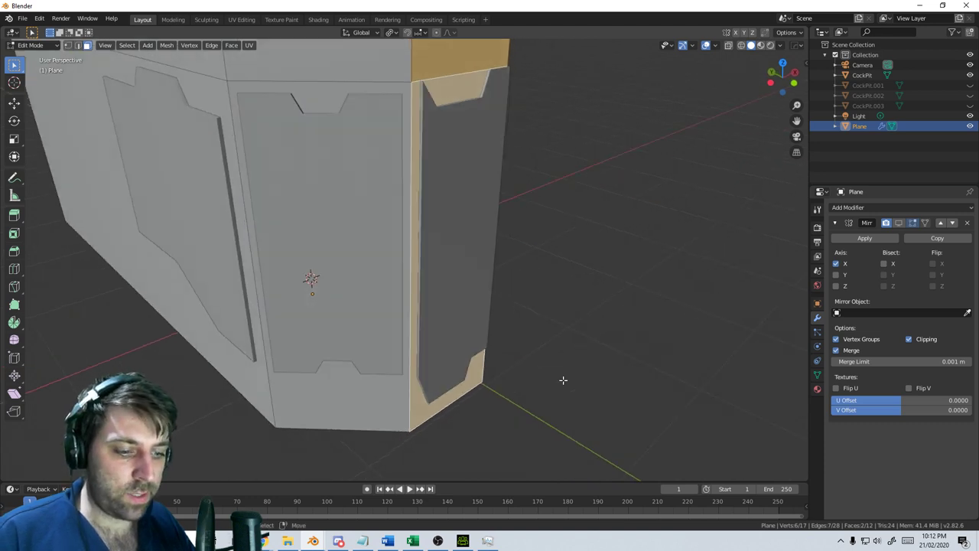
key("g")
key("y")
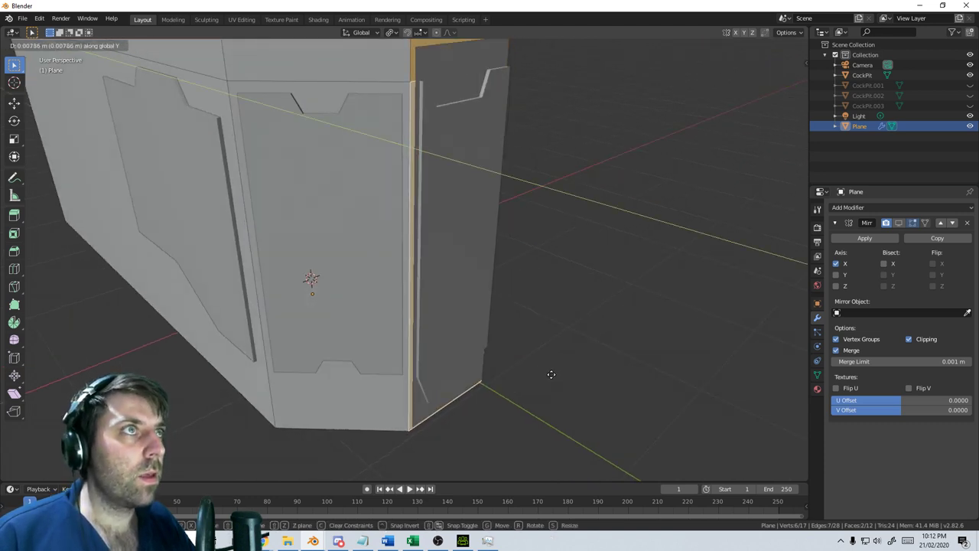
key("Escape")
Move the lower and upper faces of the room's long side wall slightly along X to fit the side panel
left_click(240, 327)
middle_click_drag(260, 190, 249, 189)
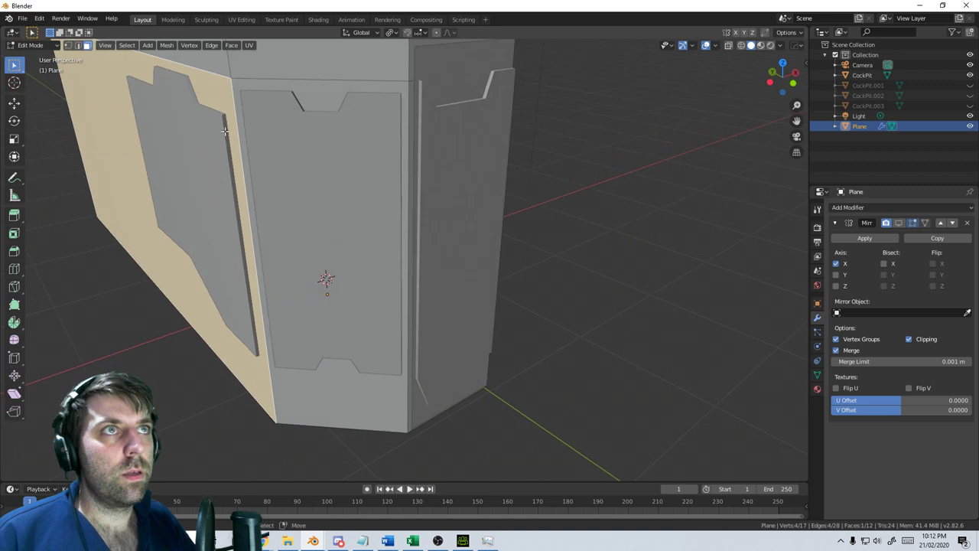
scroll(246, 184, "down", 1)
left_click(219, 91, "shift")
key("g")
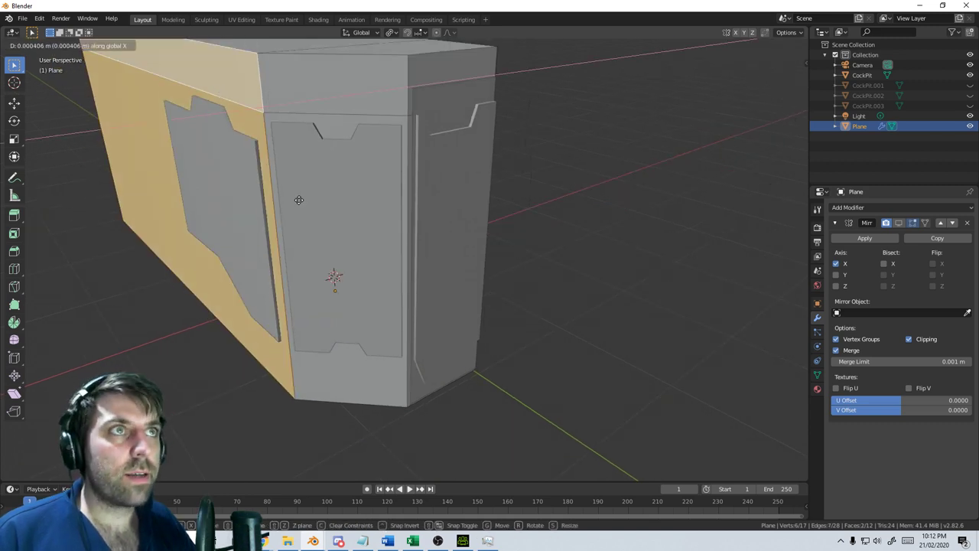
left_click(364, 151)
middle_click_drag(364, 151, 324, 154)
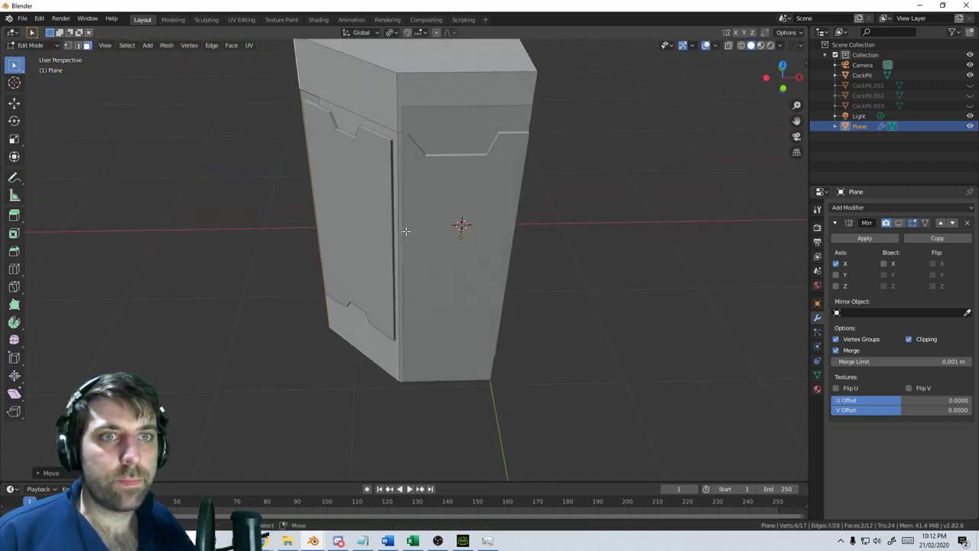
Add a horizontal loop cut around the walls, about midway through the strip above the panels
middle_click_drag(492, 340, 423, 281)
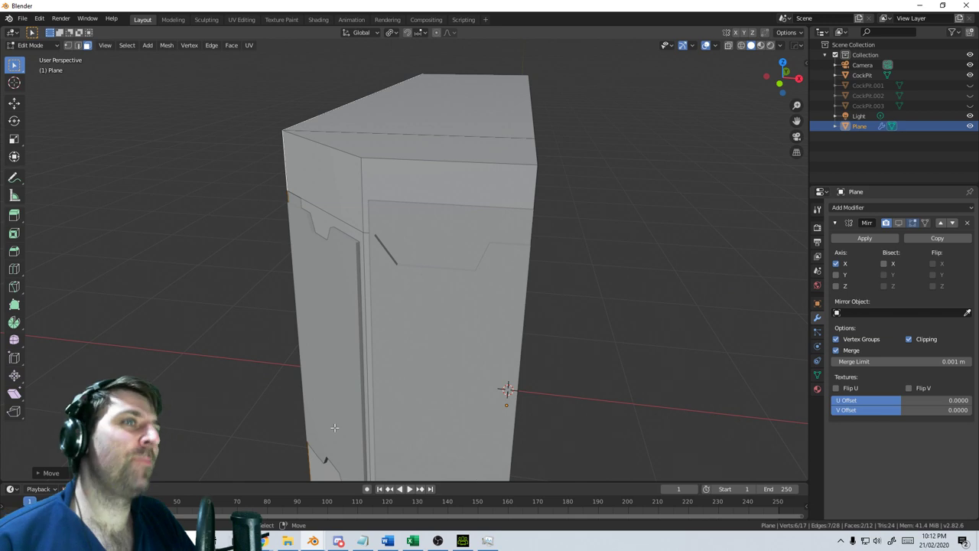
middle_click_drag(334, 428, 352, 421)
key("ctrl+r")
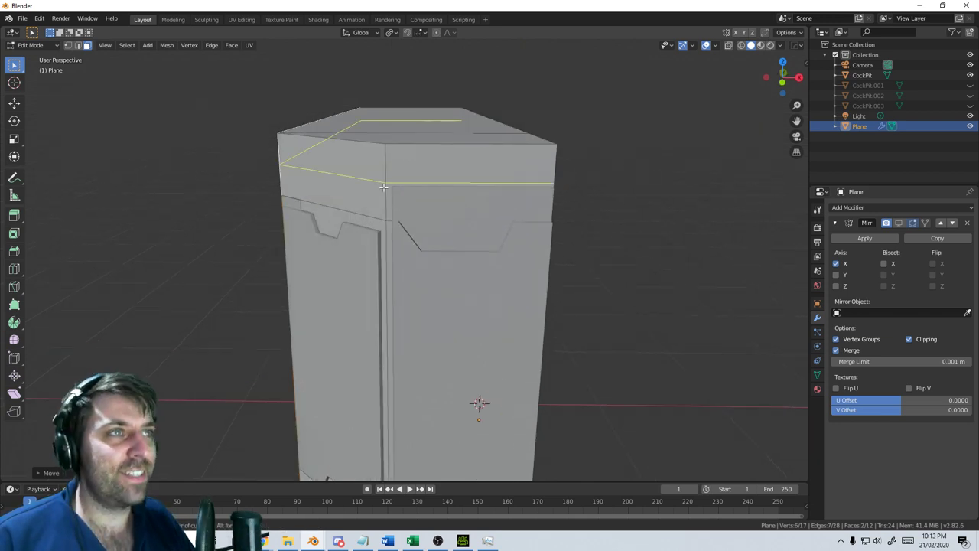
left_click(383, 186)
left_click(385, 192)
middle_click_drag(380, 251, 542, 203)
middle_click_drag(399, 222, 411, 266)
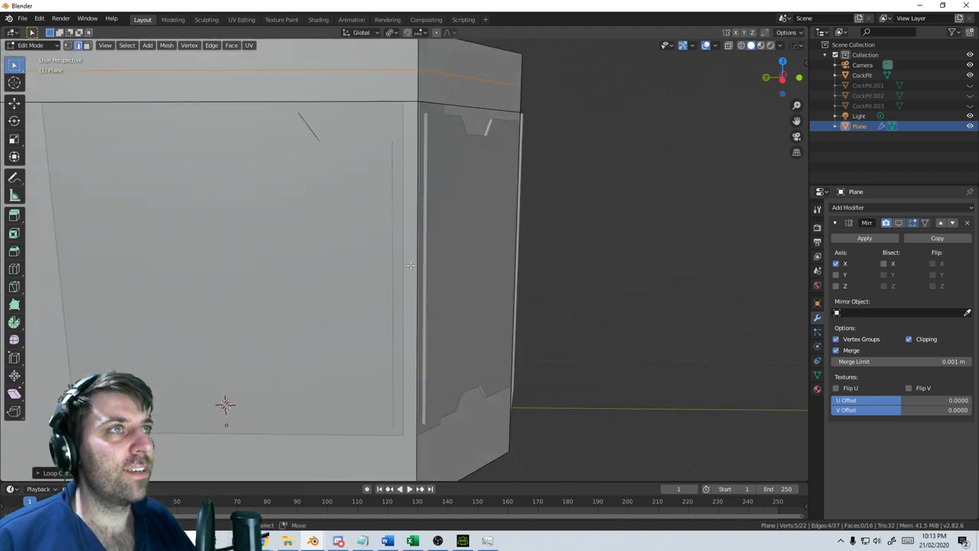
Add two vertical loop cuts through the long side wall, aligned with the side panel's rear and front edges
scroll(365, 448, "down", 3)
key("ctrl+r")
left_click(380, 428)
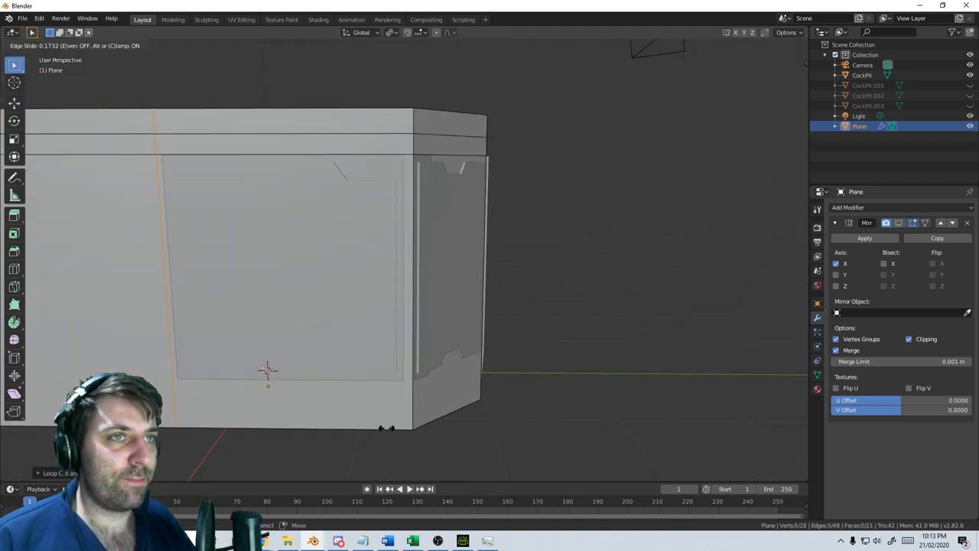
left_click(387, 429)
key("ctrl+r")
left_click(391, 429)
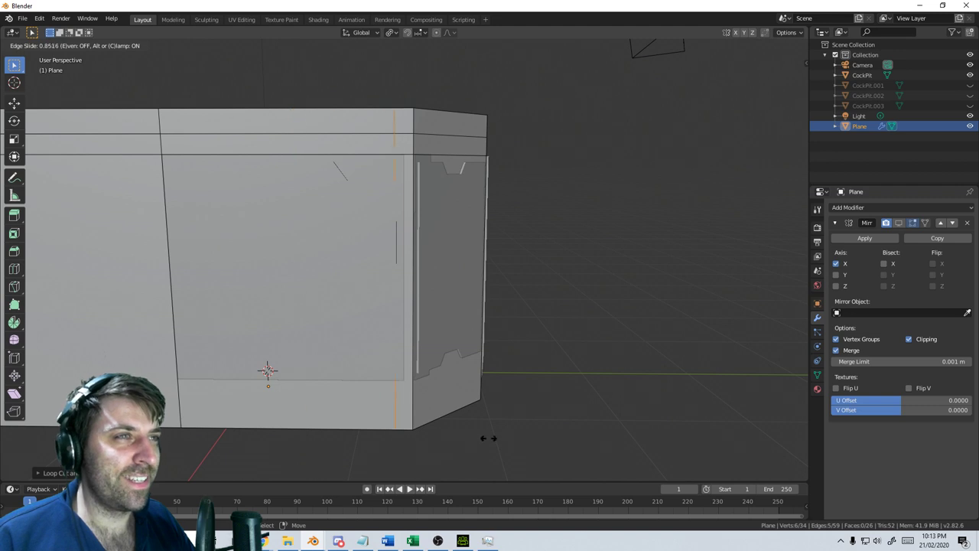
left_click(495, 438)
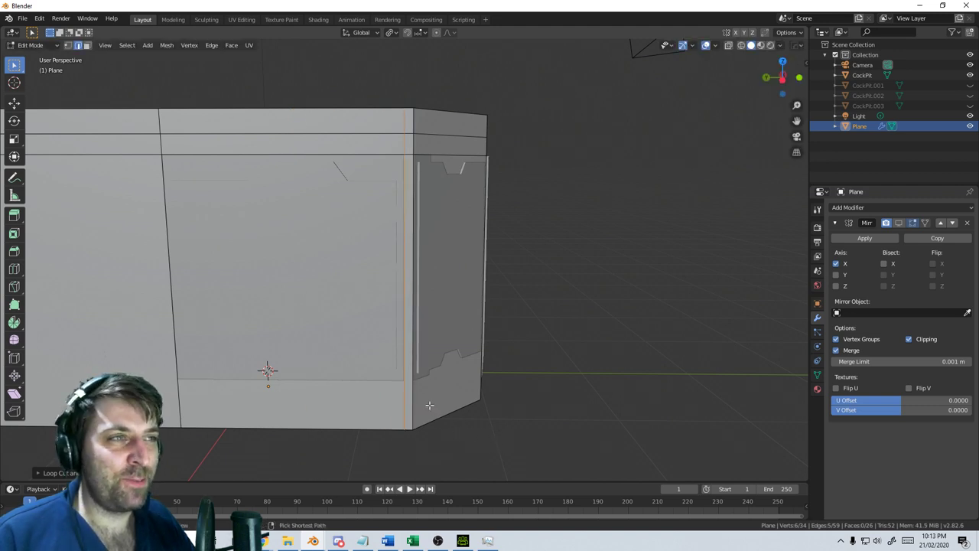
Add a horizontal loop cut around the walls level with the side panel's bottom edge, and return to Object Mode
key("ctrl+r")
left_click(406, 400)
left_click(267, 371)
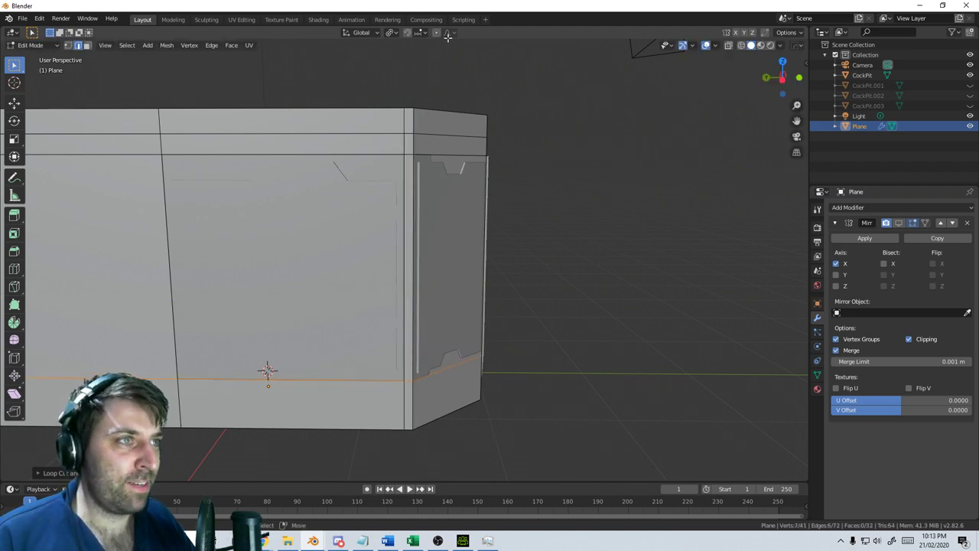
middle_click_drag(268, 371, 418, 227)
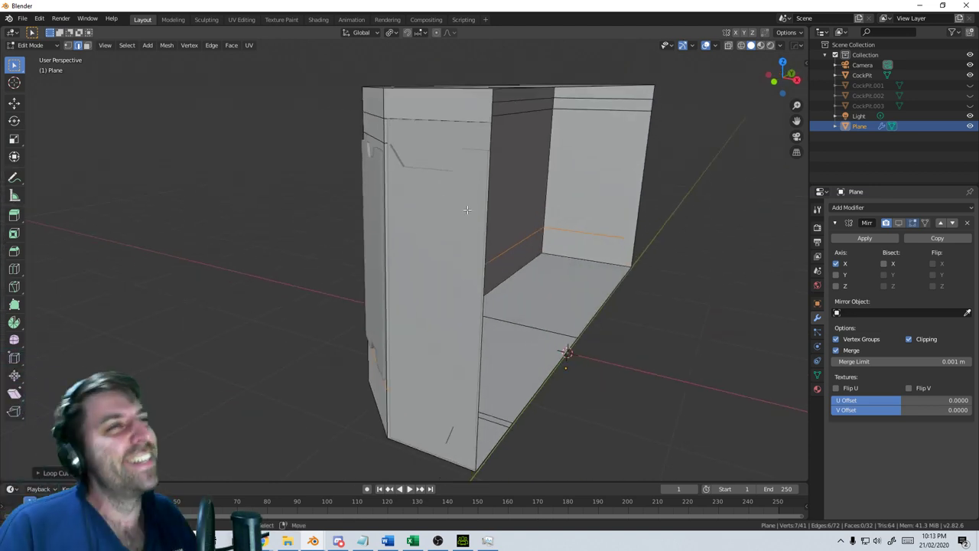
middle_click_drag(502, 217, 467, 225)
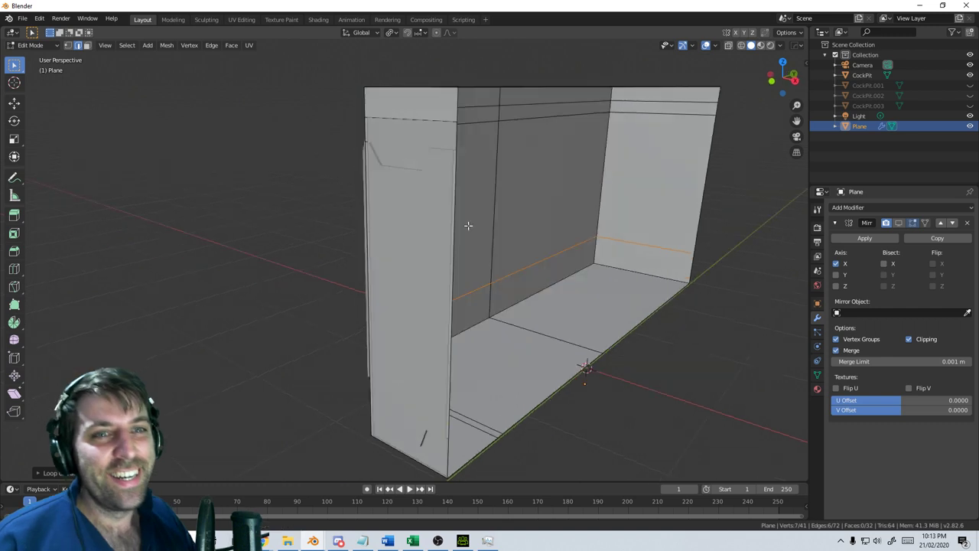
scroll(393, 231, "up", 3)
middle_click_drag(393, 232, 448, 346, "shift")
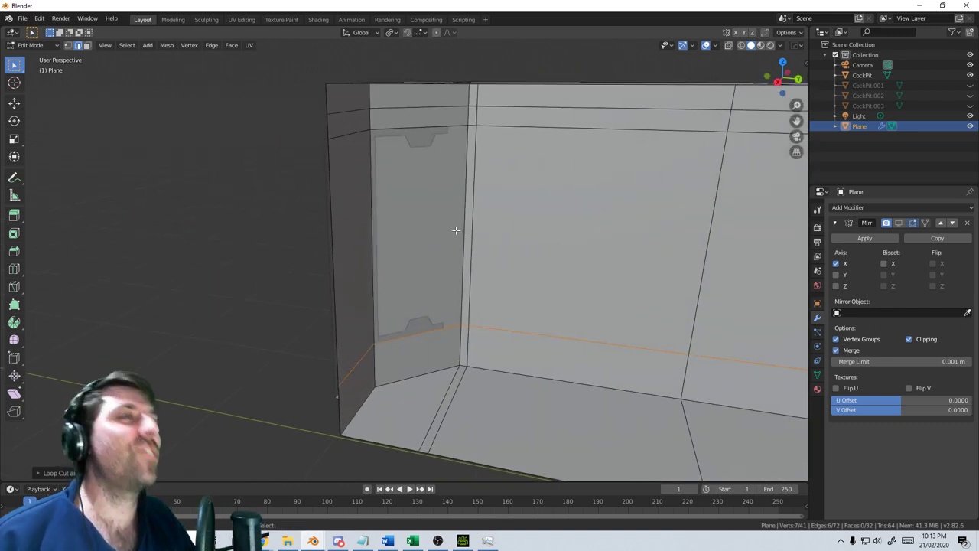
middle_click_drag(456, 231, 432, 194, "shift")
key("Tab")
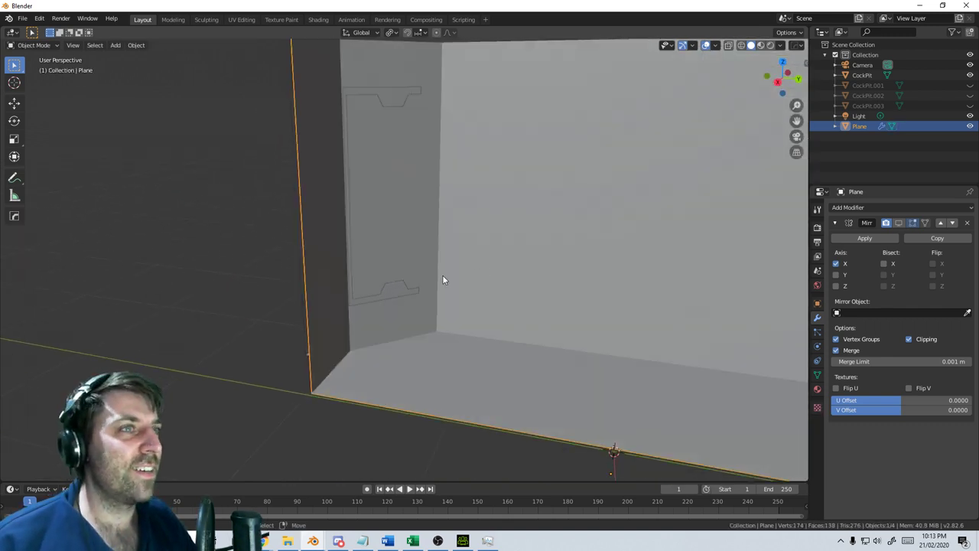
Look over the KIT OPS, Extreme PBR and Auto-Rig Pro add-ons and UVPackmaster2 in the UV Editing workspace, and return to Layout
key("n")
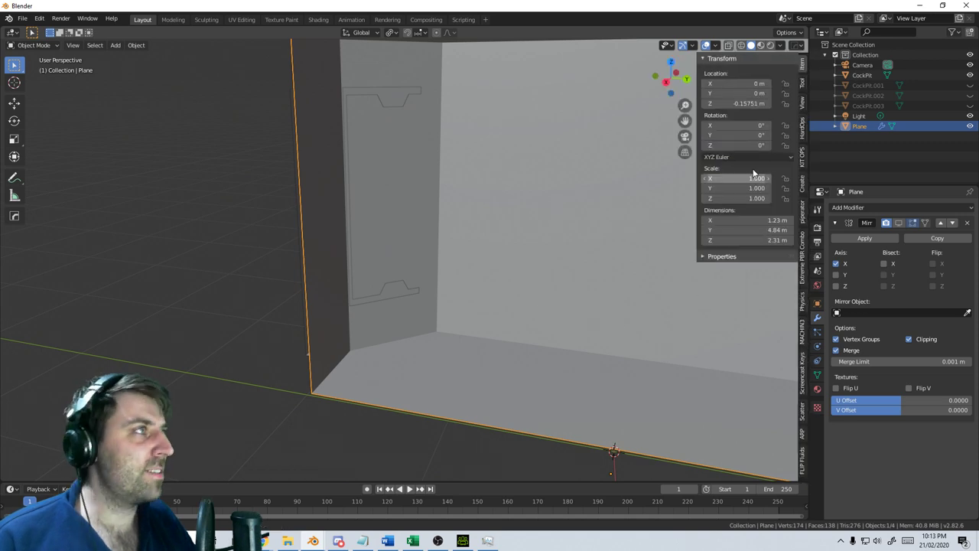
left_click(802, 126)
left_click(801, 157)
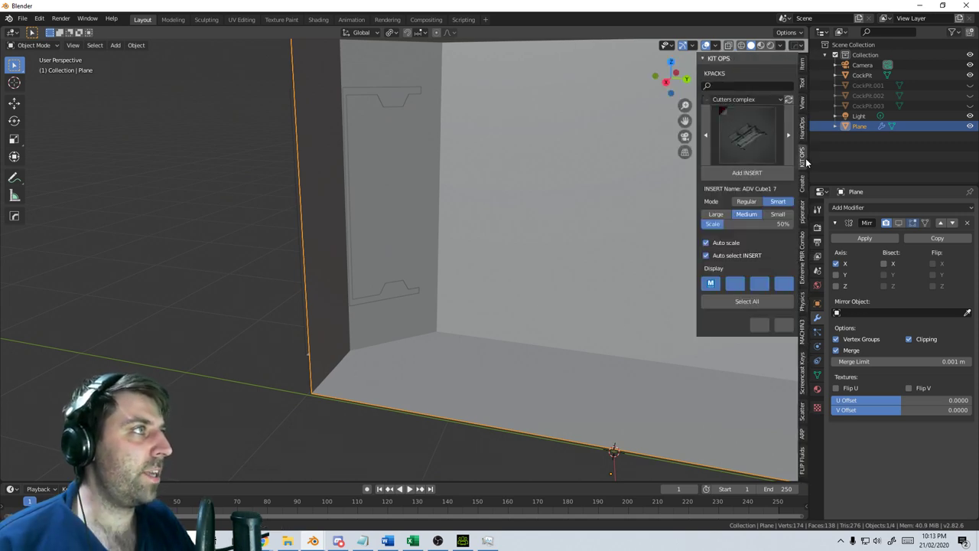
left_click(801, 249)
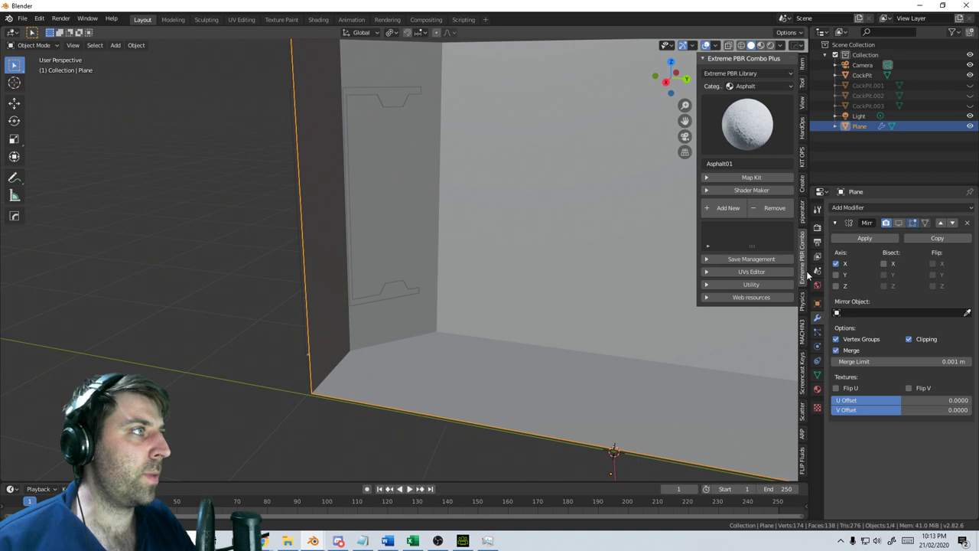
left_click(803, 375)
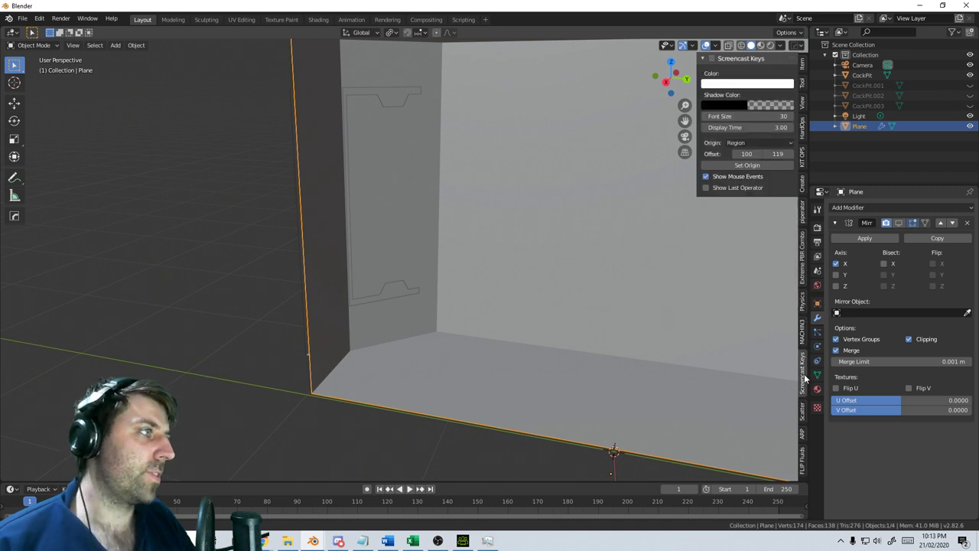
left_click(803, 434)
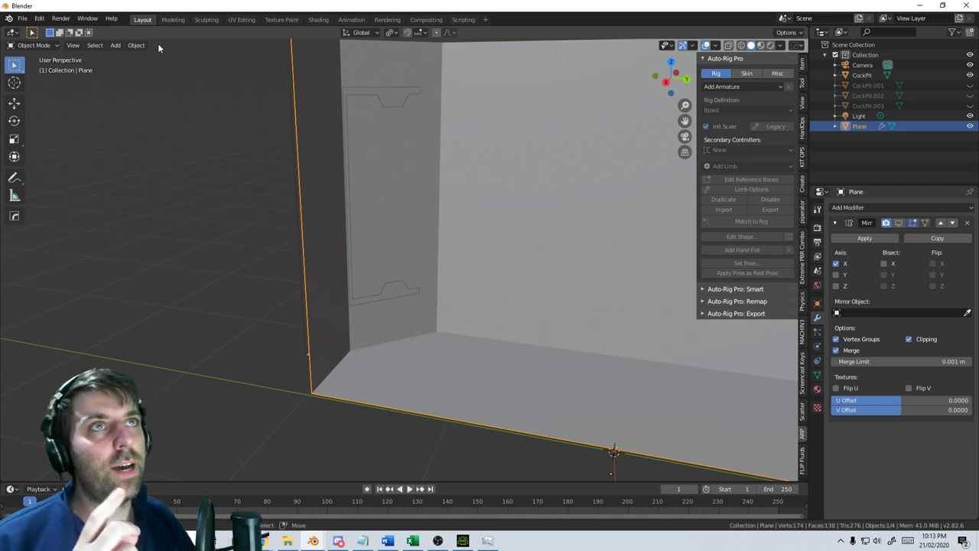
left_click(245, 19)
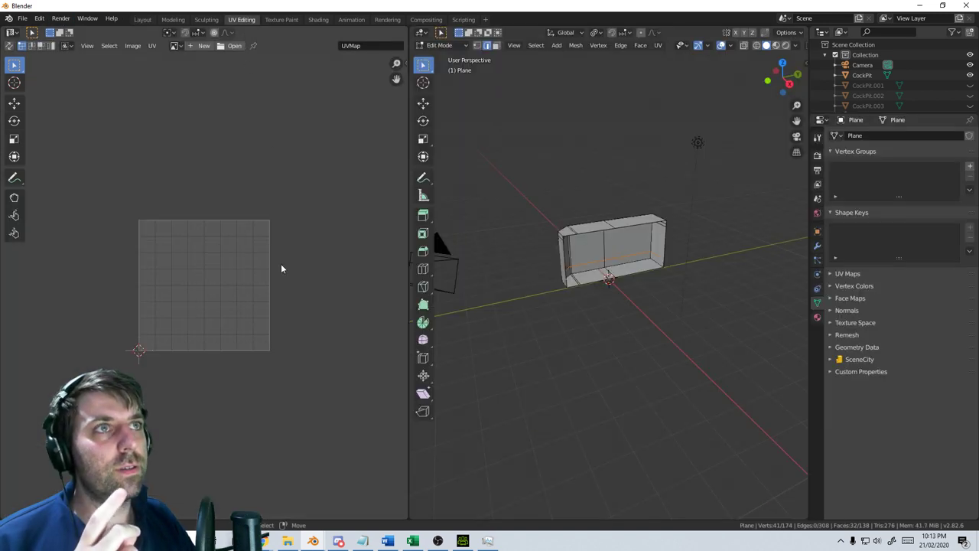
key("a")
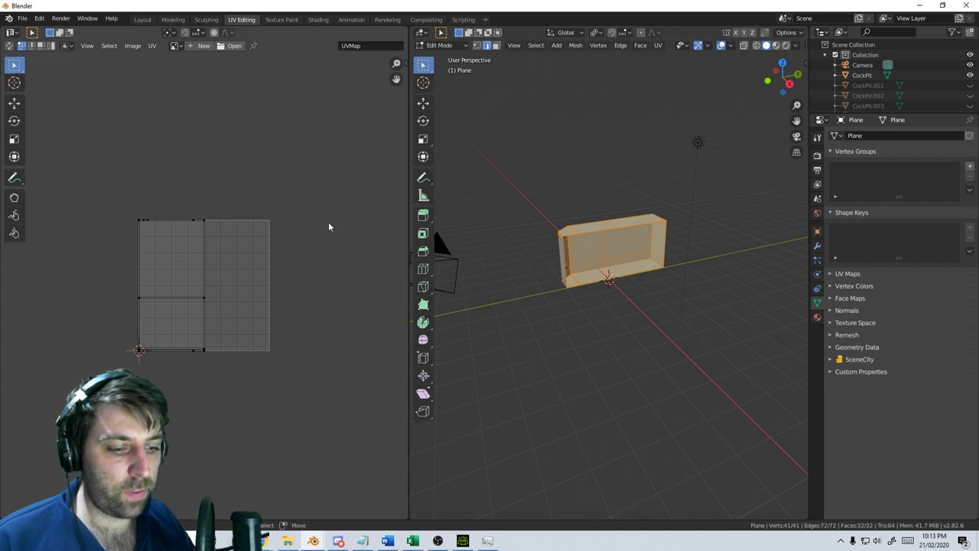
key("n")
left_click(402, 139)
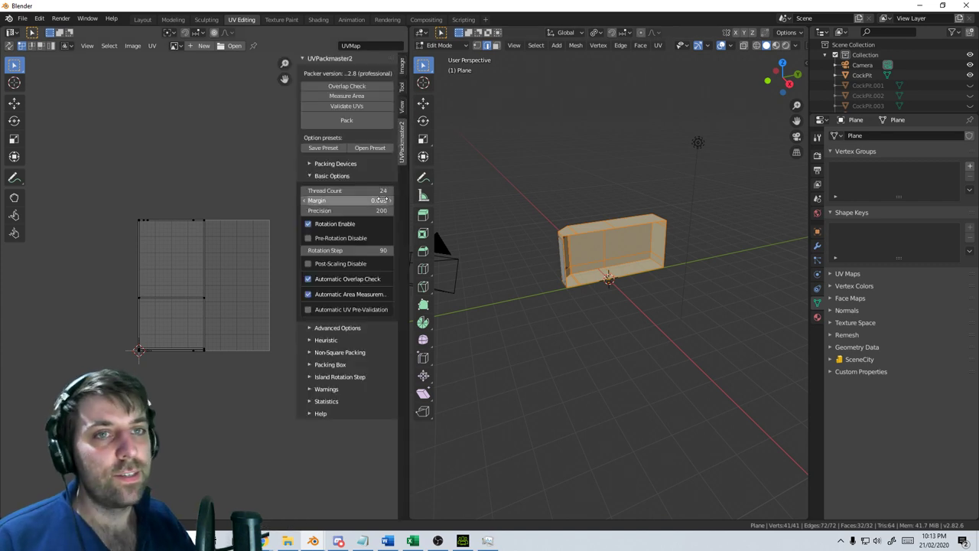
left_click(142, 19)
Delete the two room wall faces covering the side panel and the angled front panel
middle_click_drag(545, 263, 481, 260)
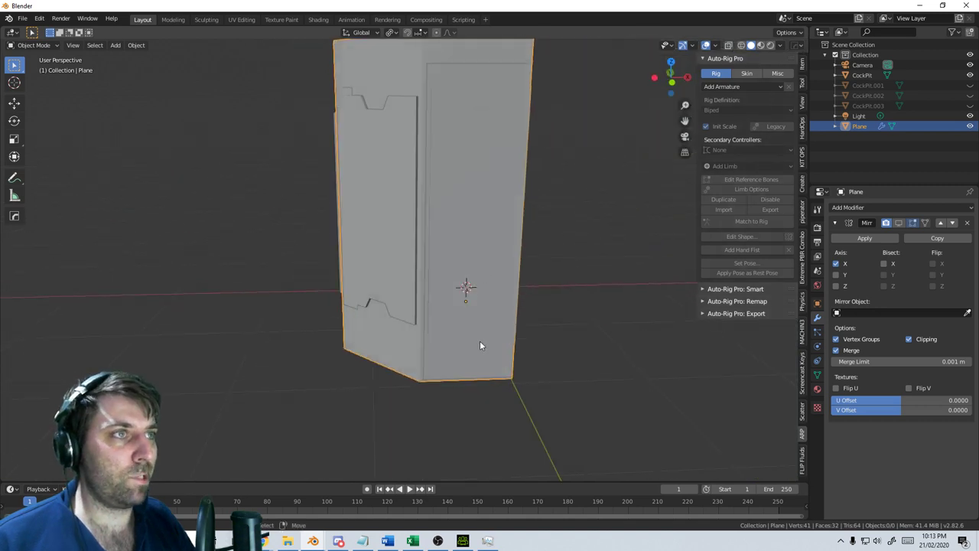
key("Tab")
middle_click_drag(481, 344, 306, 329)
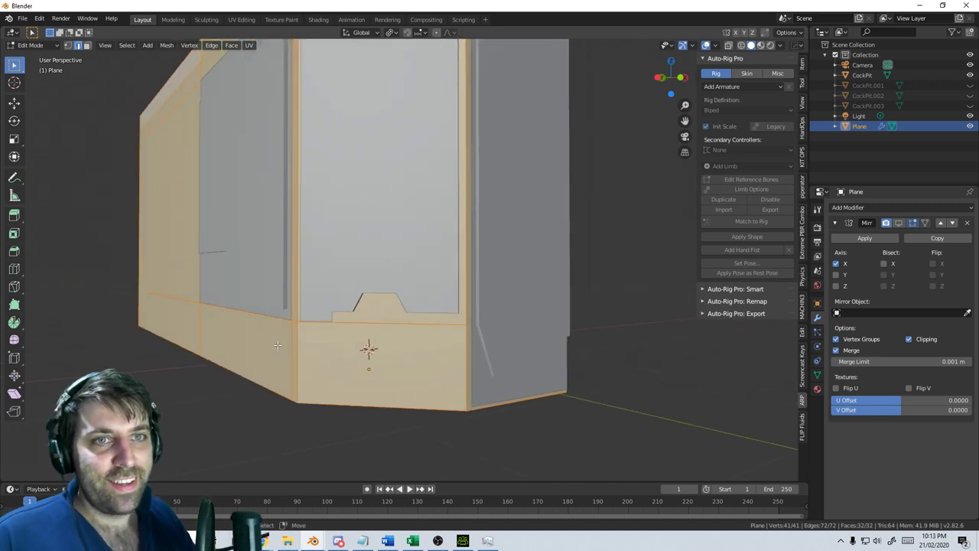
middle_click_drag(277, 346, 386, 124)
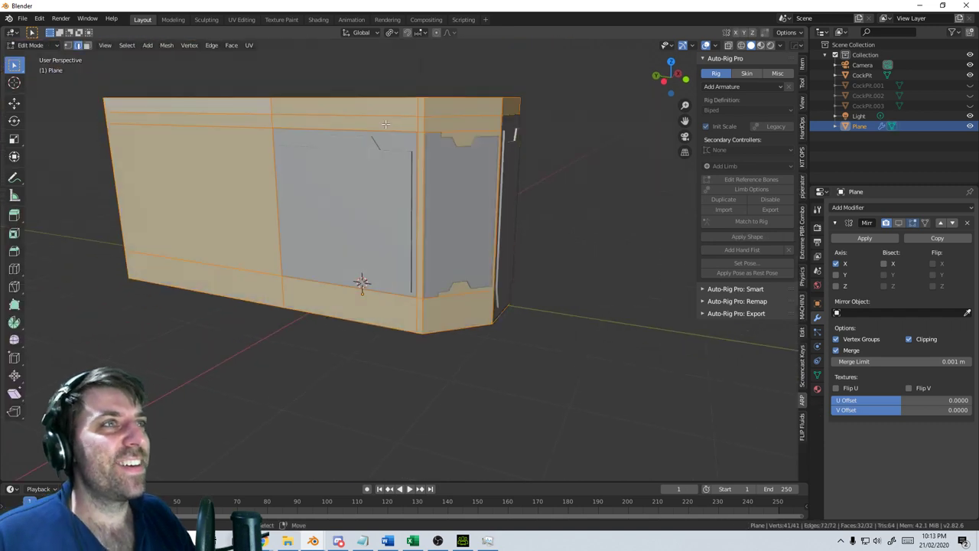
left_click(87, 45)
left_click(394, 252)
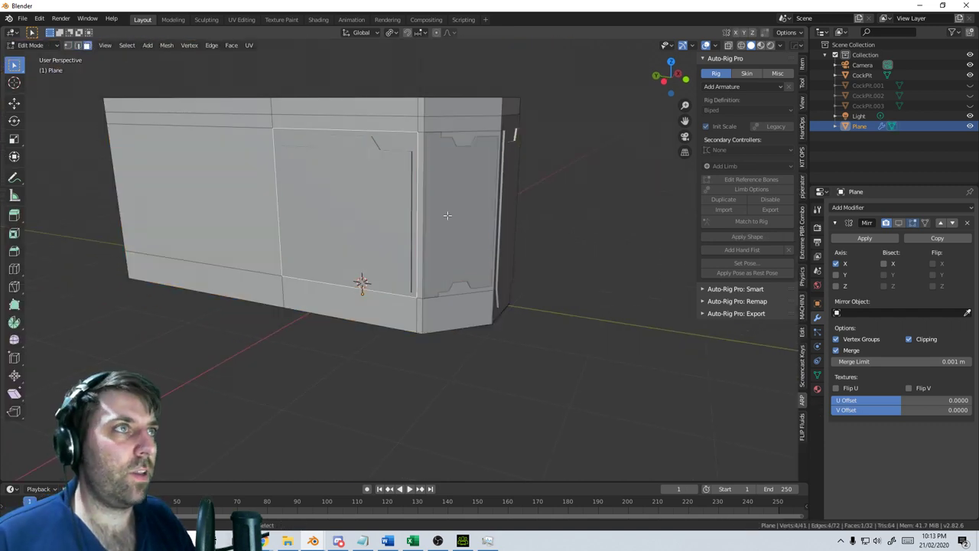
left_click(449, 215, "shift")
middle_click_drag(511, 233, 427, 307)
key("x")
left_click(446, 243)
Add a horizontal loop cut around the room walls just above the floor, and check it in wireframe shading
key("ctrl+r")
left_click(416, 285)
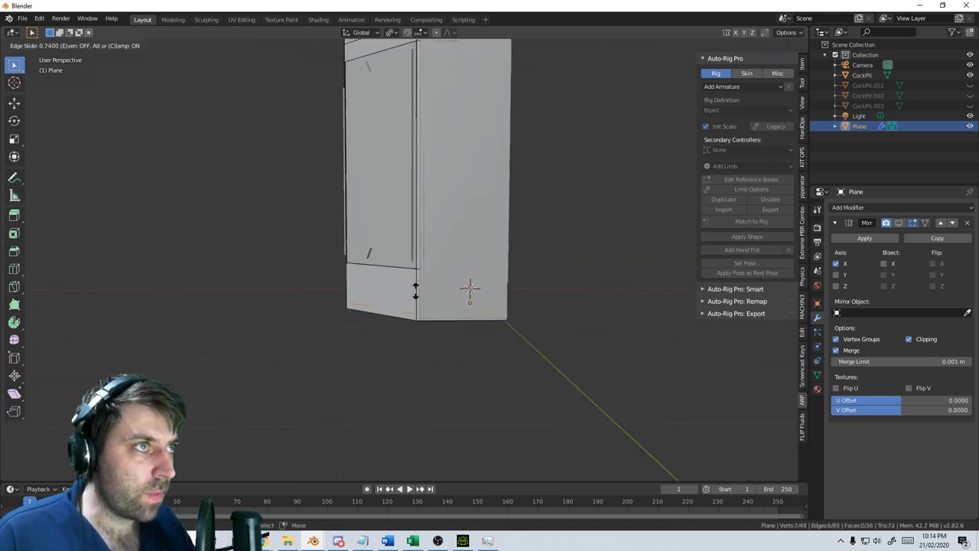
left_click(394, 326)
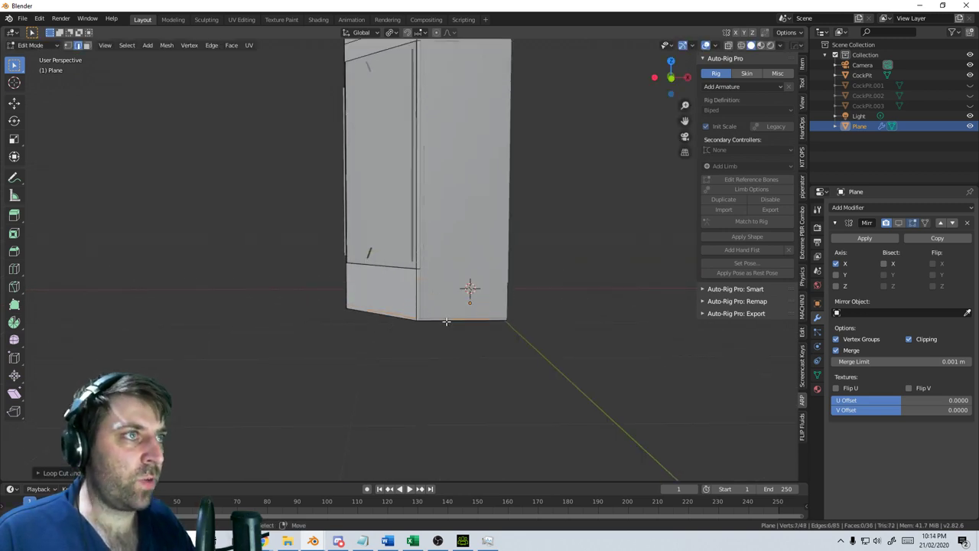
key("z")
left_click(382, 323)
key("z")
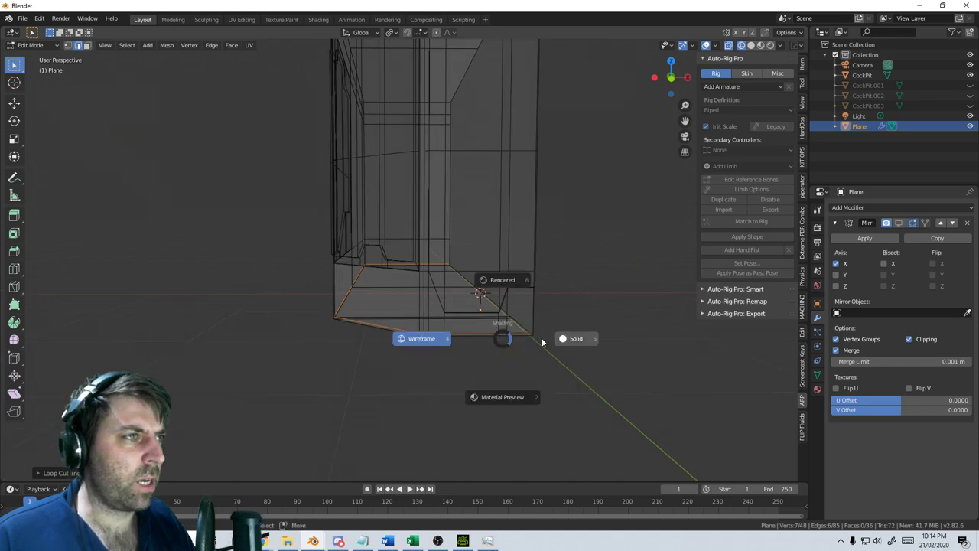
left_click(565, 340)
Delete the two room wall faces behind the front panel, keeping the thin strip along the floor
mouse_move(564, 340)
middle_mouse_down()
mouse_move(398, 366)
mouse_move(358, 353)
mouse_move(506, 406)
mouse_move(474, 386)
middle_mouse_up()
key("3")
left_click(394, 192)
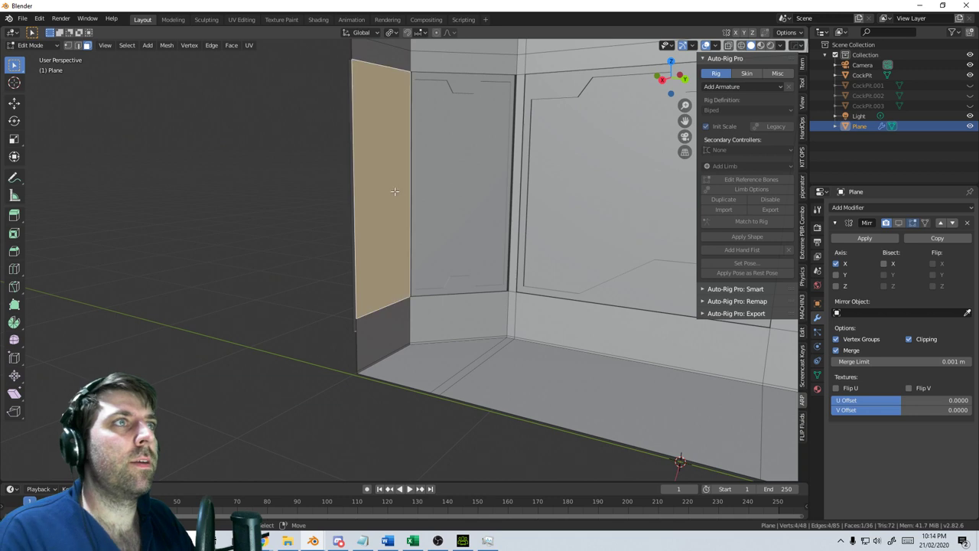
left_click(391, 315)
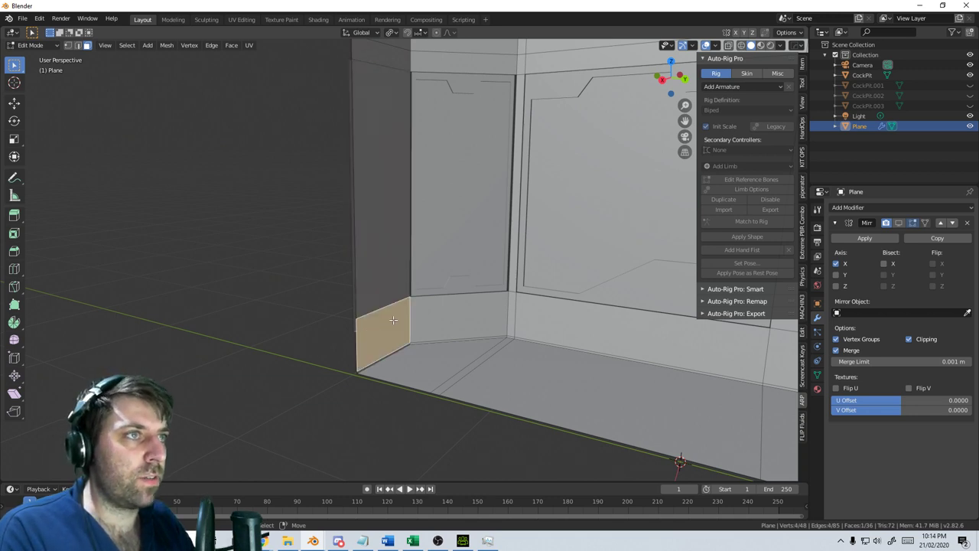
right_click(389, 286)
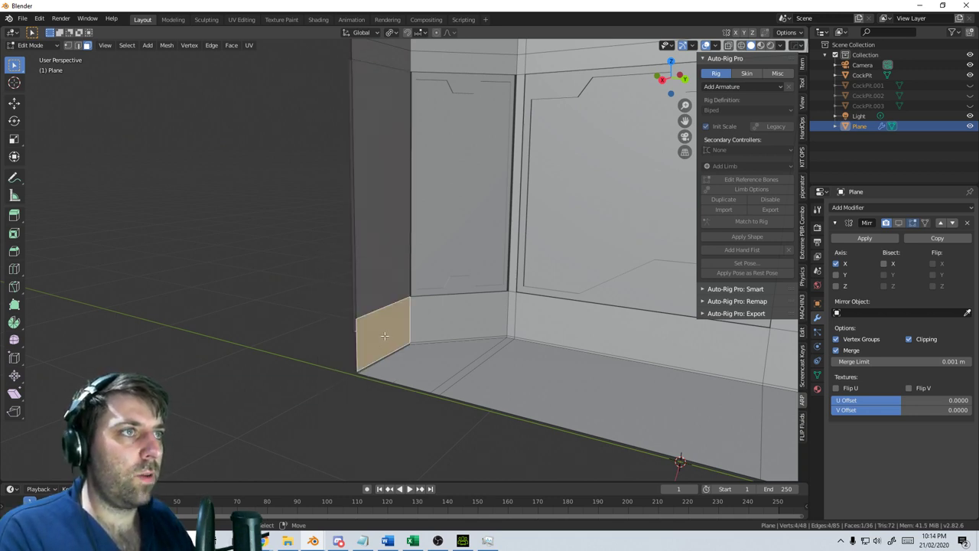
key("x")
left_click(385, 335)
left_click(405, 288)
key("x")
left_click(405, 289)
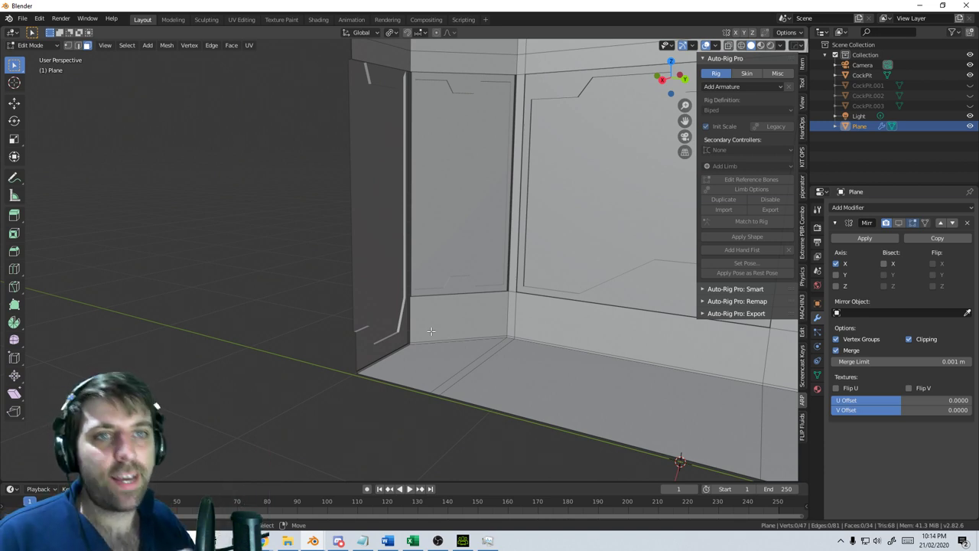
Switch to editing the cockpit shell, select the whole front panel and move it slightly along Y against the room's front wall
key("KP_3")
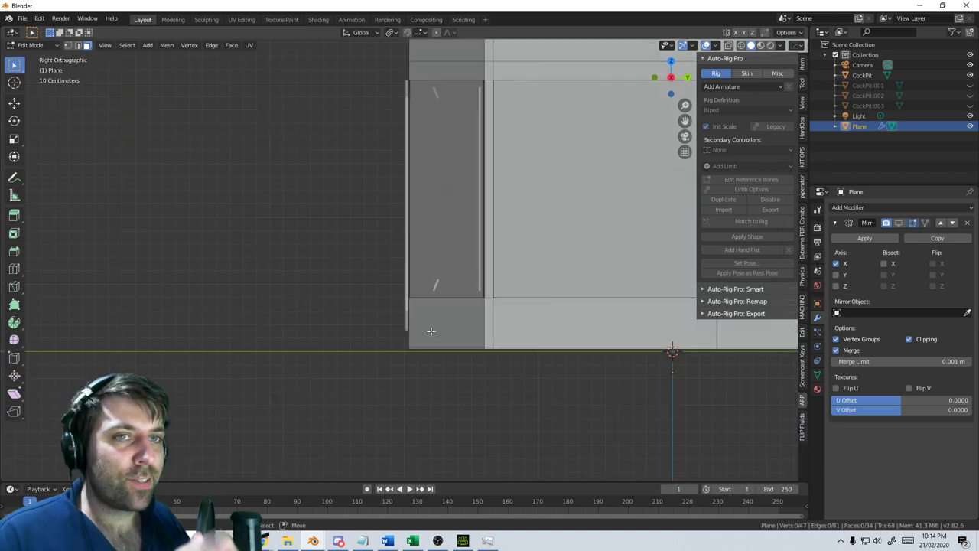
middle_click_drag(473, 242, 471, 321, "shift")
scroll(474, 299, "up", 3)
middle_click_drag(404, 145, 402, 153, "shift")
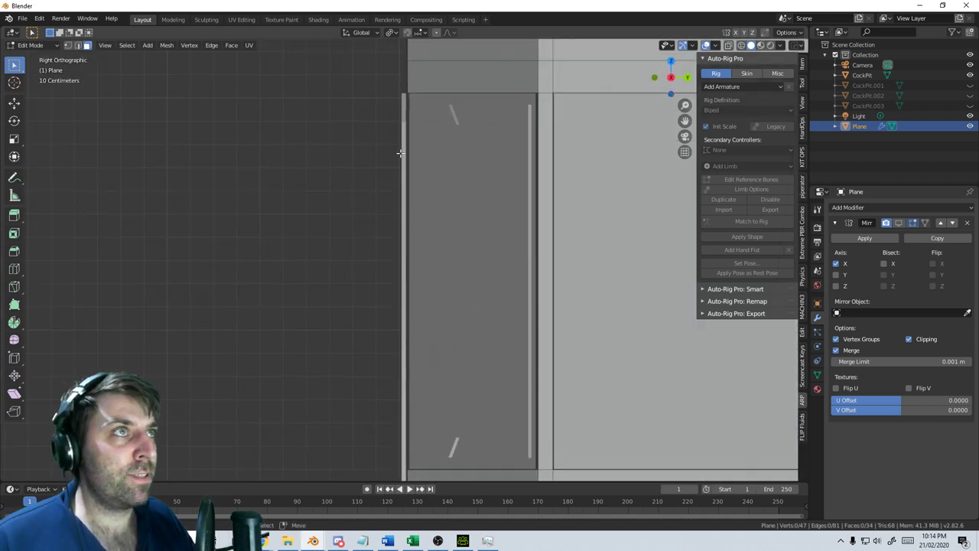
key("Tab")
right_click(404, 152)
key("Tab")
key("Tab")
key("Tab")
right_click(406, 198)
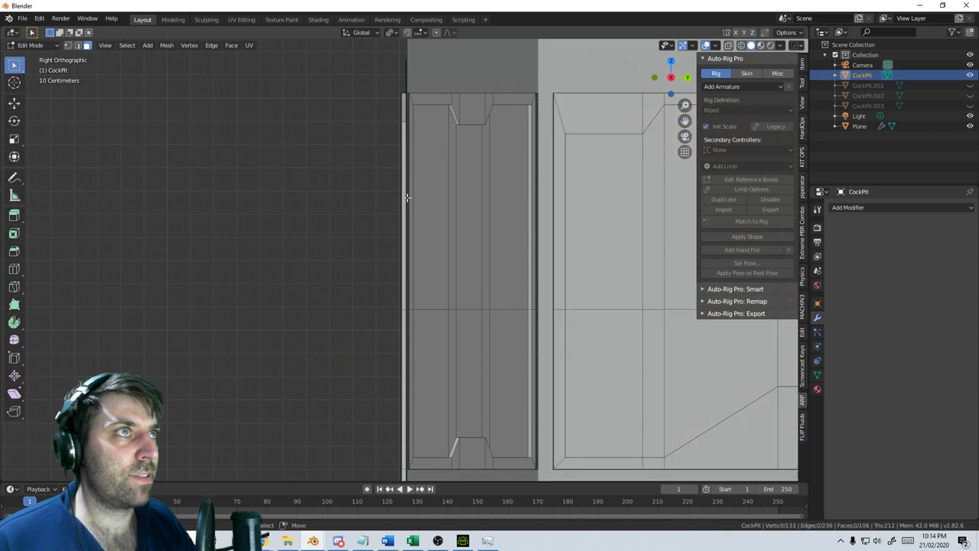
right_click(404, 199)
scroll(308, 239, "up", 4)
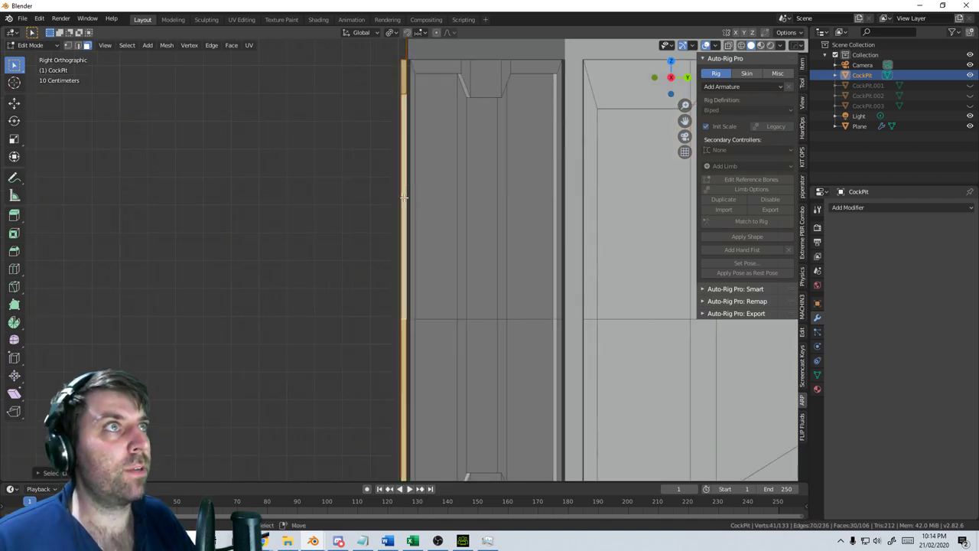
middle_click_drag(308, 239, 319, 238, "shift")
key("g")
key("y")
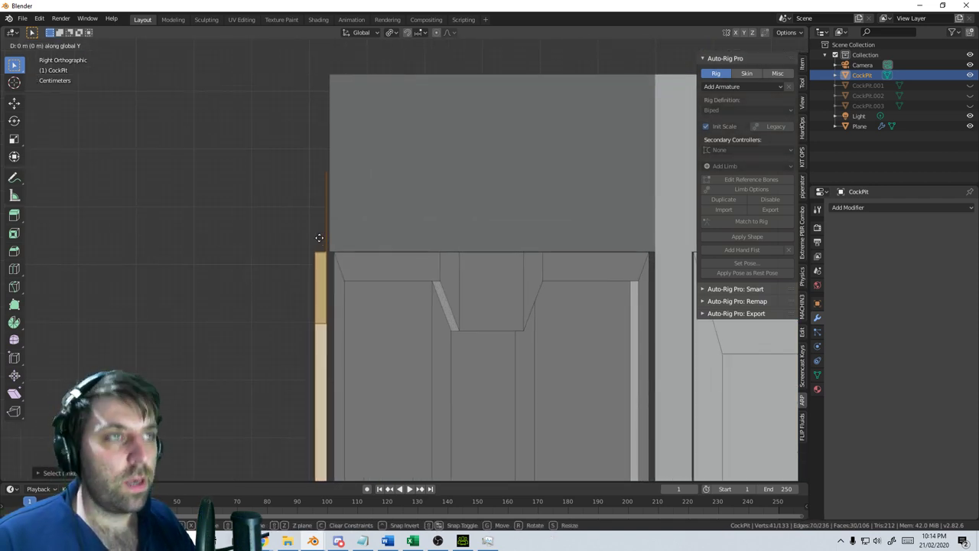
key("y")
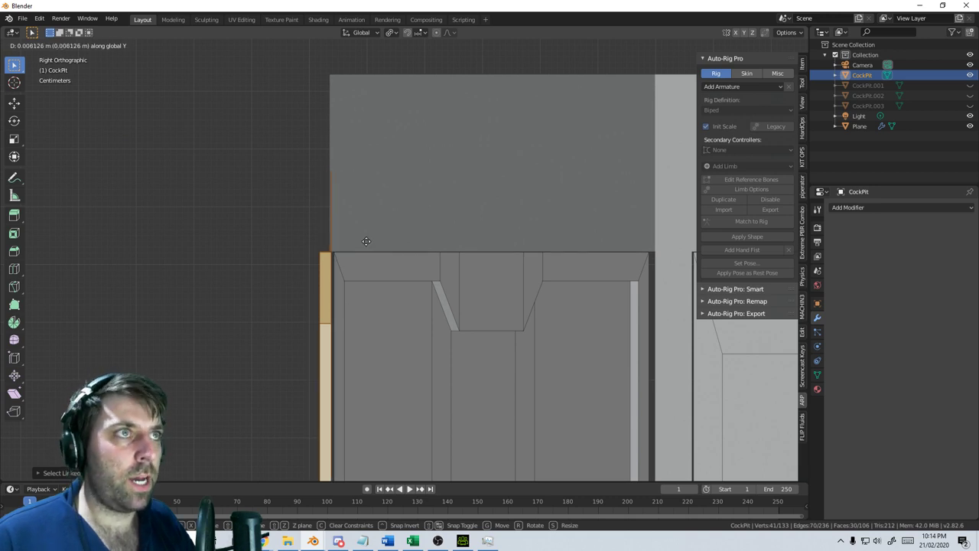
left_click(335, 241)
Inspect the gap at the corner between the front and angled panels, and switch to edge selection
middle_click_drag(335, 241, 392, 336)
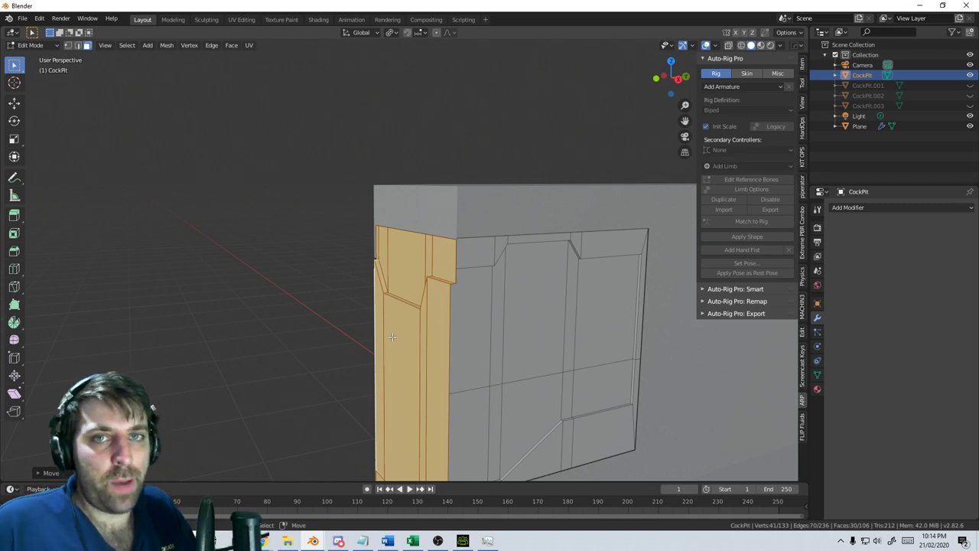
middle_click_drag(392, 336, 506, 336)
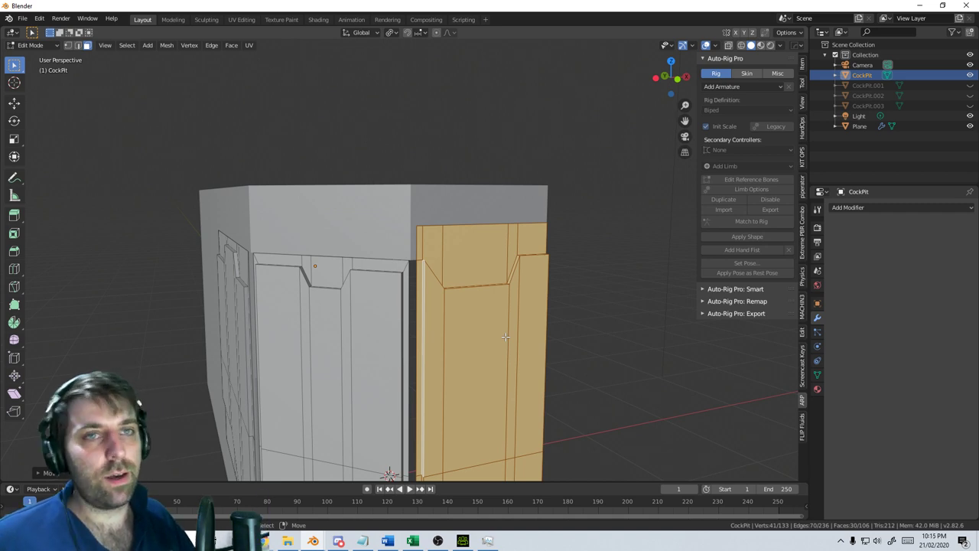
middle_click_drag(458, 370, 399, 301)
key("Tab")
key("Tab")
scroll(397, 301, "up", 2)
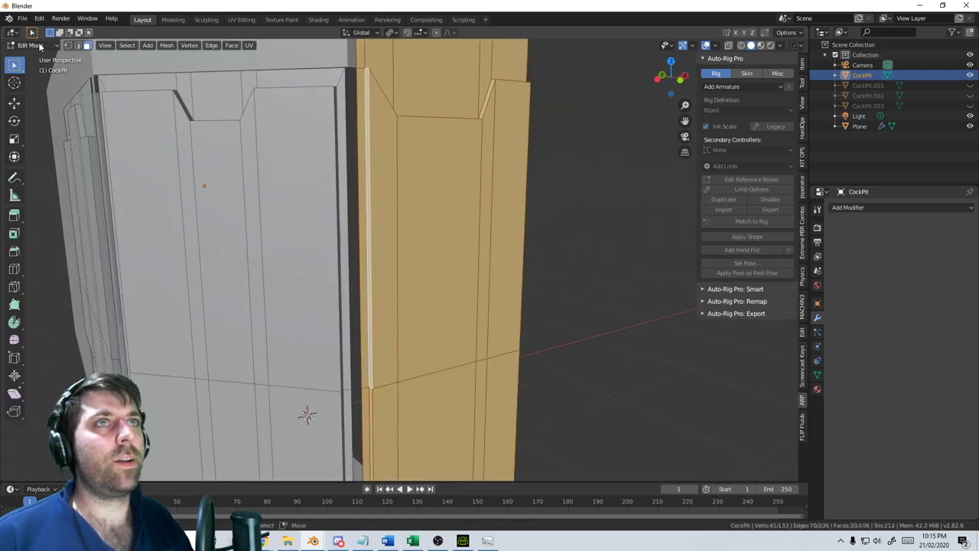
left_click(77, 45)
middle_click_drag(362, 188, 327, 216)
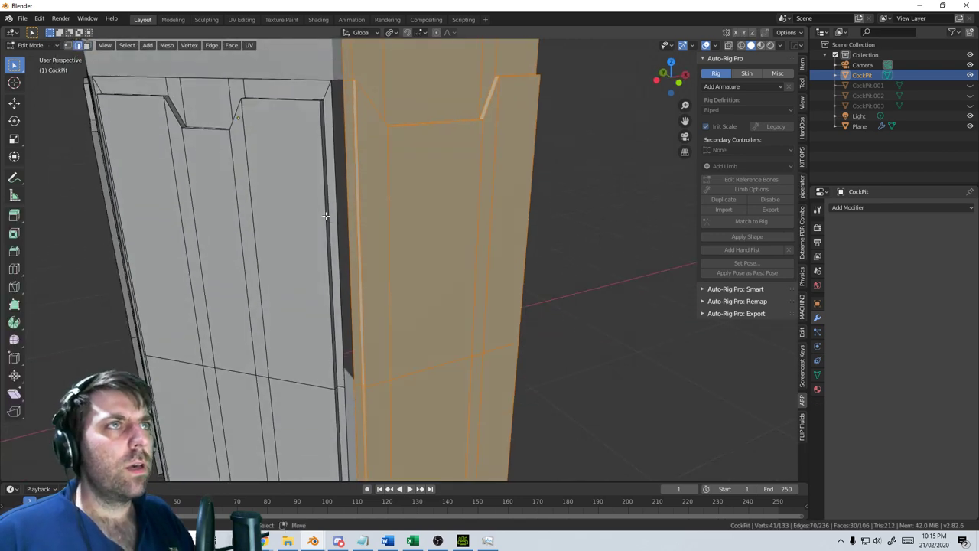
key("Tab")
left_click(341, 82)
key("Tab")
middle_click_drag(348, 100, 338, 83)
left_click(339, 81)
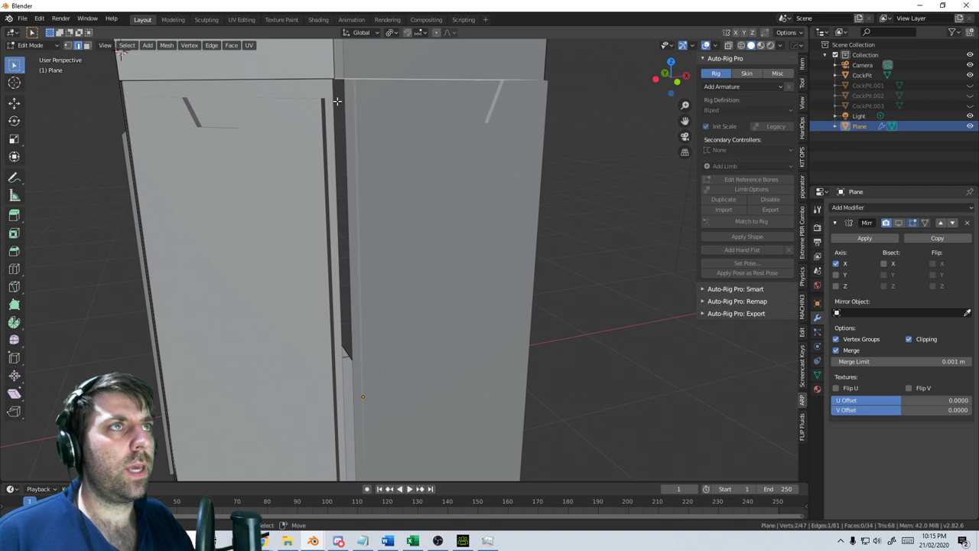
scroll(375, 225, "down", 2)
middle_click_drag(380, 427, 374, 358, "shift")
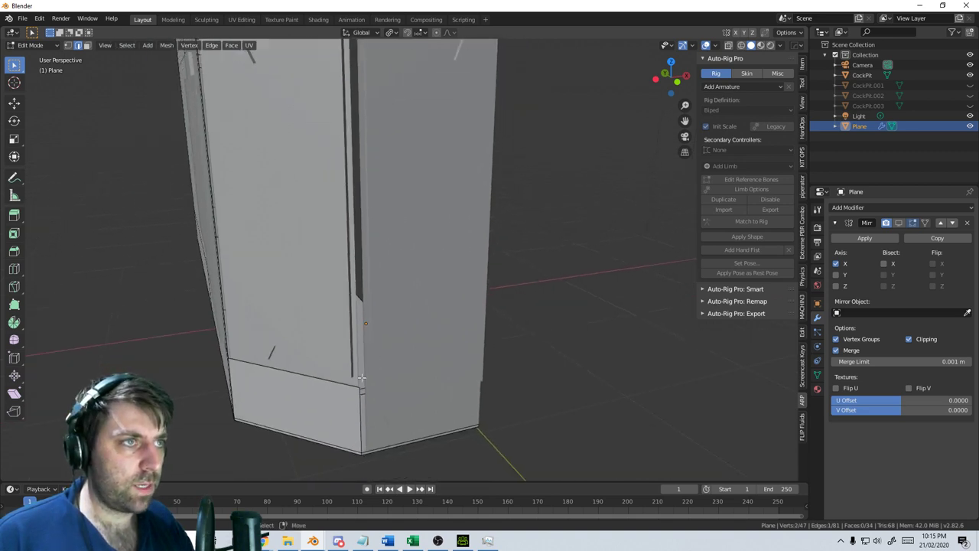
key("Tab")
left_click(361, 355)
key("Tab")
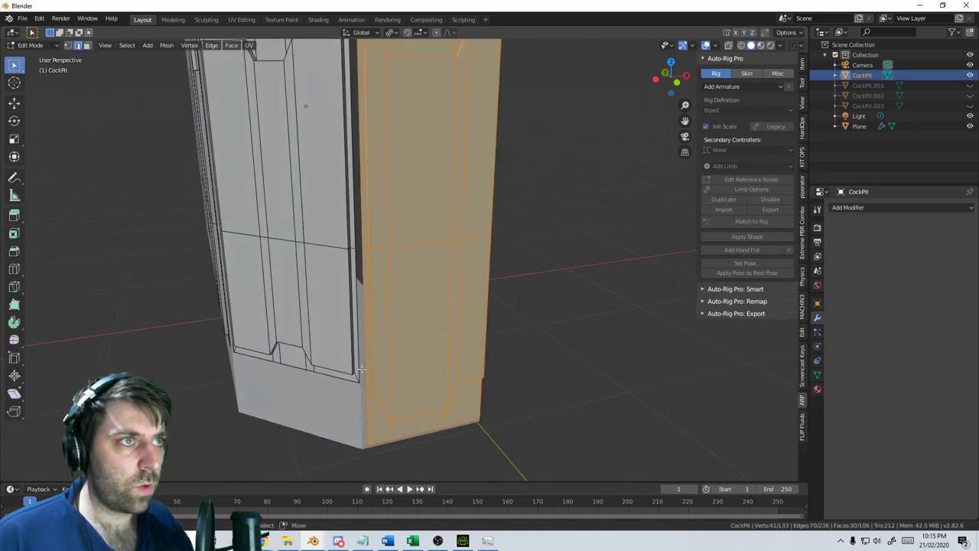
Fill the lower half of the gap between the angled panel and the front panel with a face
scroll(353, 349, "up", 3)
left_click(349, 347)
left_click(360, 344)
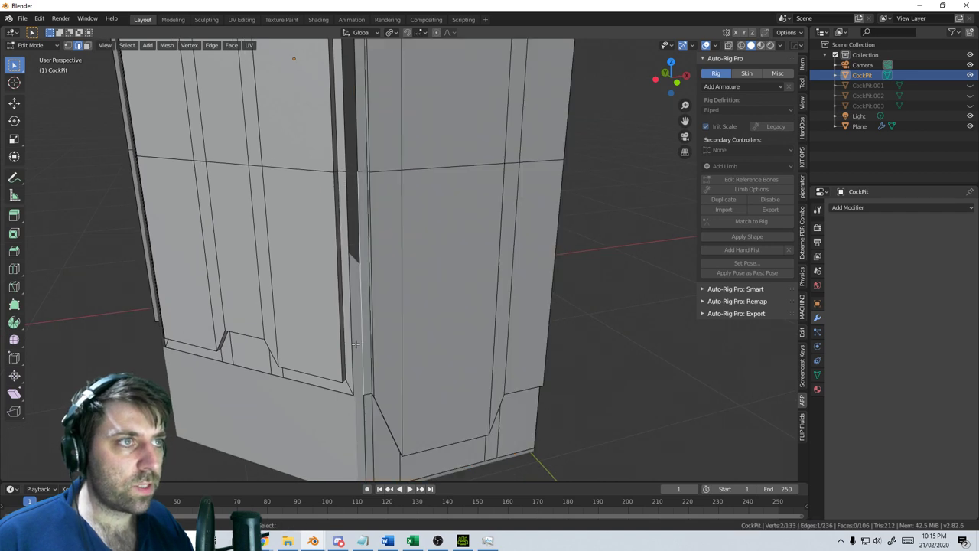
left_click(356, 345, "shift")
key("f")
Extend the corner fill upward with a second face closing the upper half of the gap beside the front panel
middle_click_drag(363, 337, 390, 283)
left_click(347, 222)
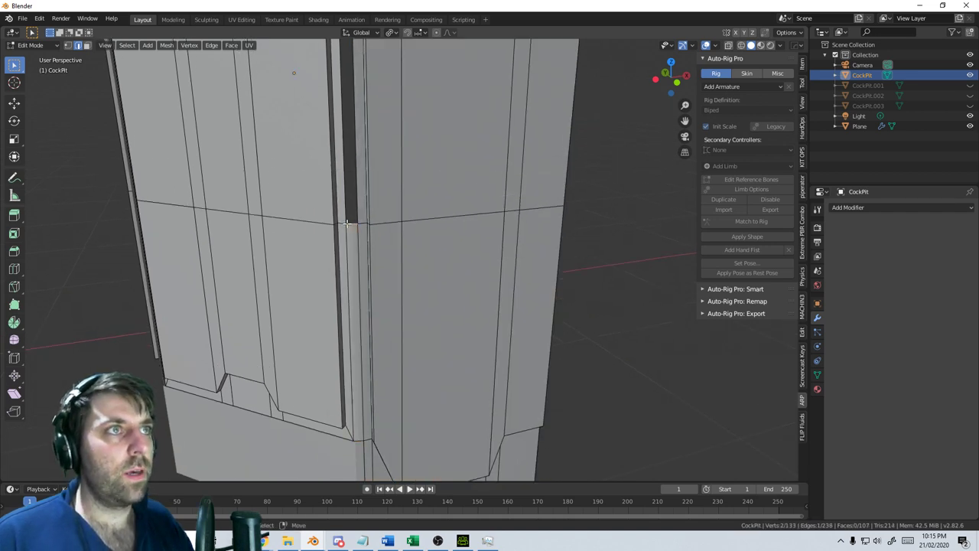
scroll(398, 251, "down", 1)
middle_click_drag(385, 190, 420, 205, "shift")
key("f")
Extrude the lower vertical front edge of the side panel forward to the room corner, working in wireframe from the top view
scroll(397, 251, "down", 4)
scroll(387, 245, "up", 2)
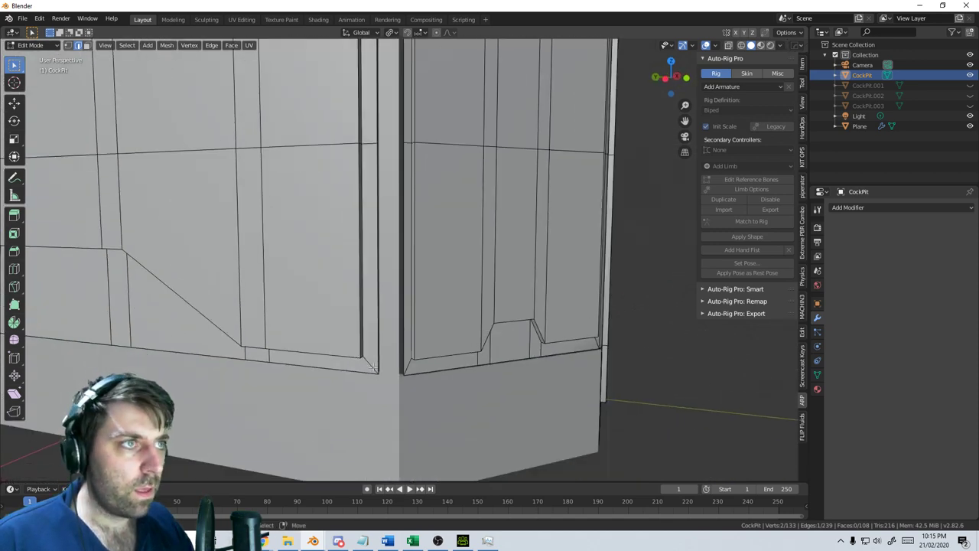
mouse_move(375, 369)
middle_mouse_down()
mouse_move(379, 359)
mouse_move(382, 370)
middle_mouse_up()
key("KP_7")
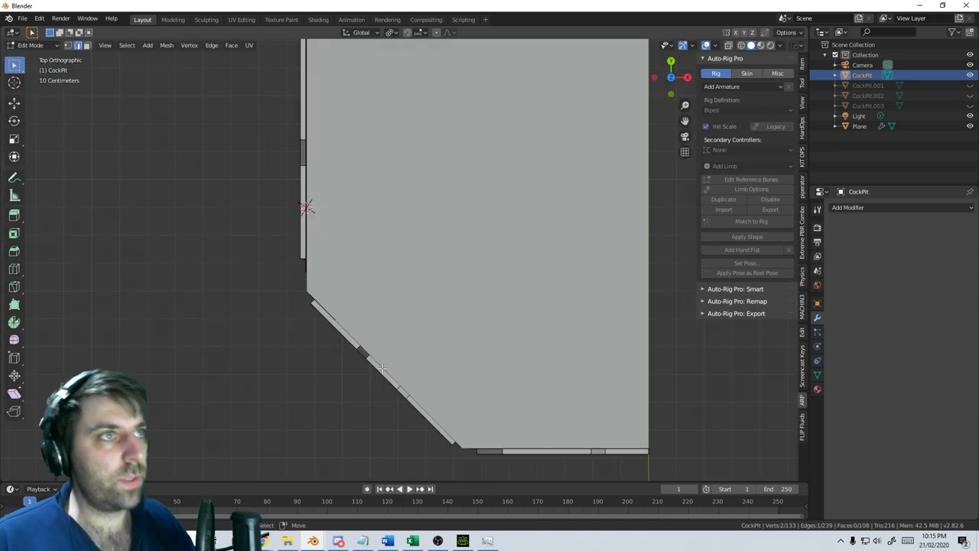
key("z")
middle_click_drag(361, 290, 551, 276, "shift")
left_click(398, 274)
scroll(448, 281, "up", 3)
key("e")
left_click(511, 328)
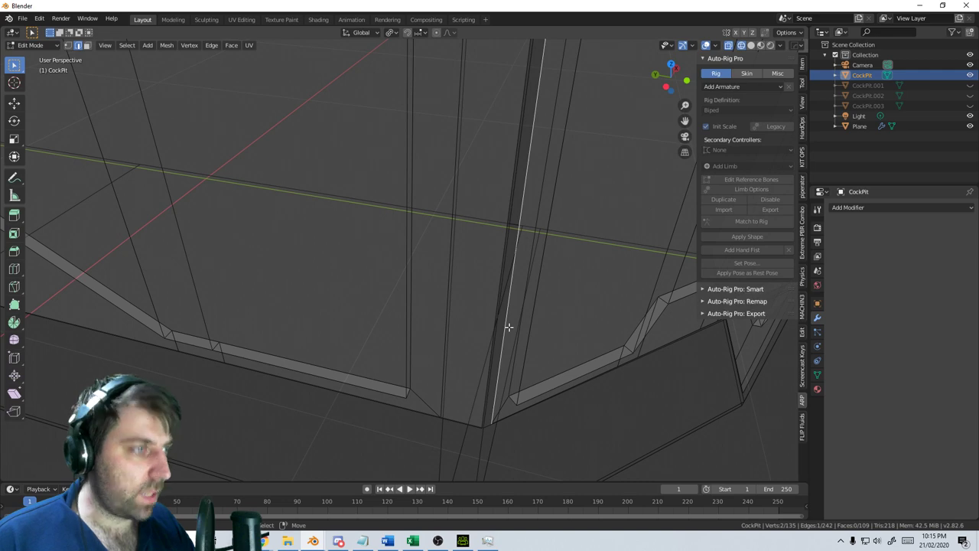
Fill a face between the extruded edge at the corner and the angled panel's lower vertical edge
key("KP_7")
middle_click_drag(501, 329, 501, 301)
left_click(494, 307, "shift")
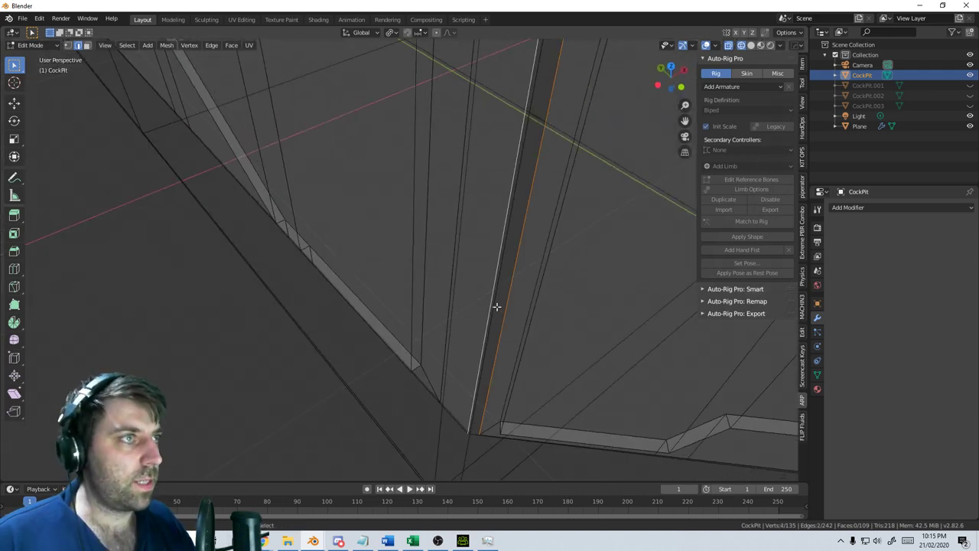
scroll(500, 310, "down", 4)
key("f")
middle_click_drag(481, 179, 485, 256, "shift")
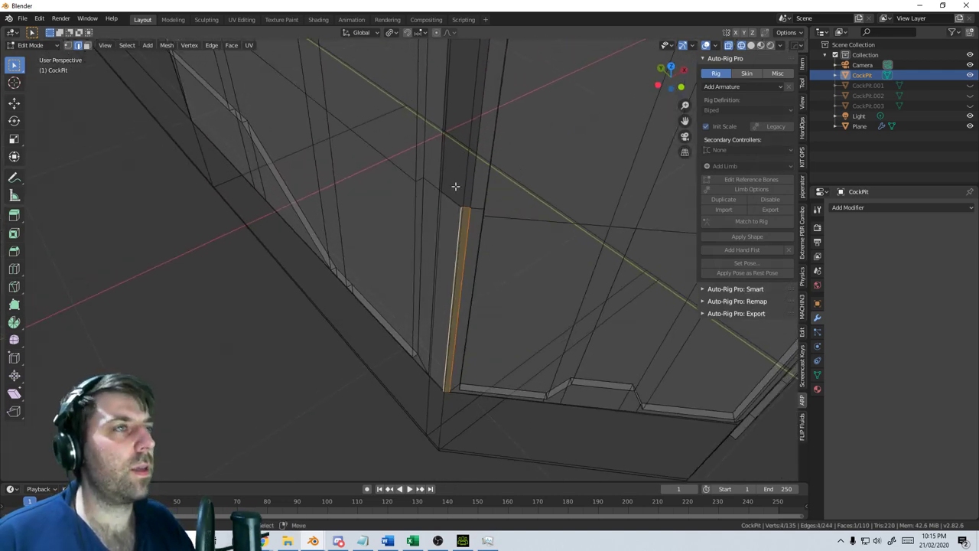
Move the side panel's upper vertical front edge about -0.066 m along Y to the room corner
left_click(441, 167)
key("KP_Decimal")
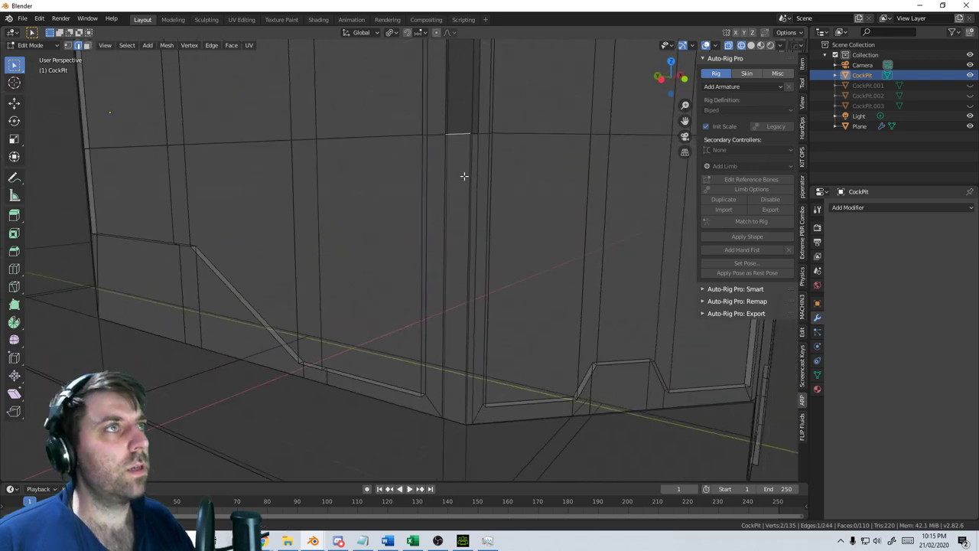
middle_click_drag(442, 307, 442, 223)
left_click(417, 56)
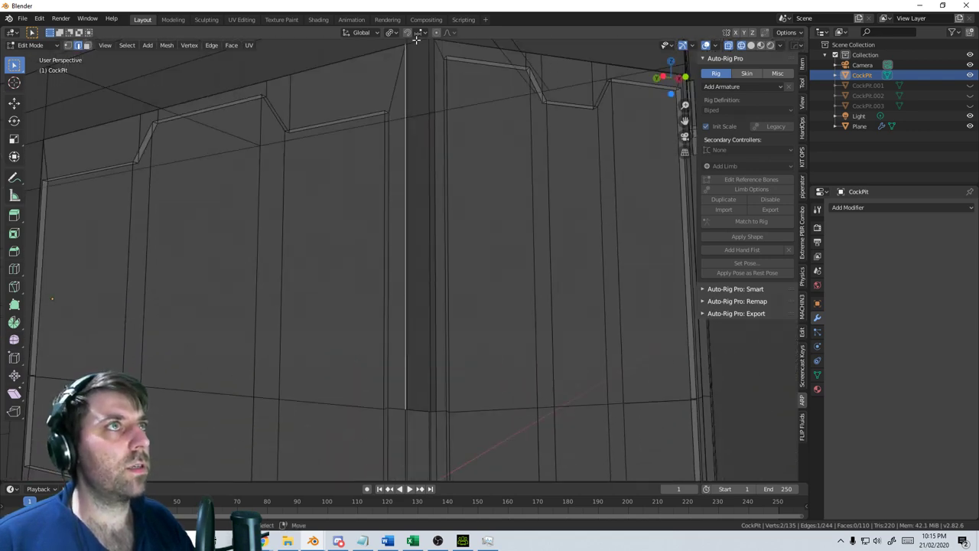
key("KP_7")
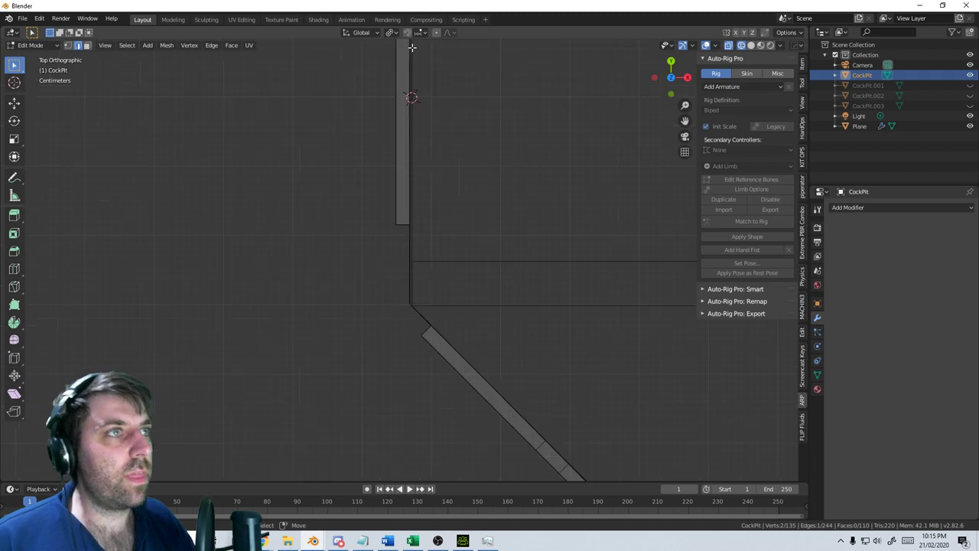
key("g")
key("y")
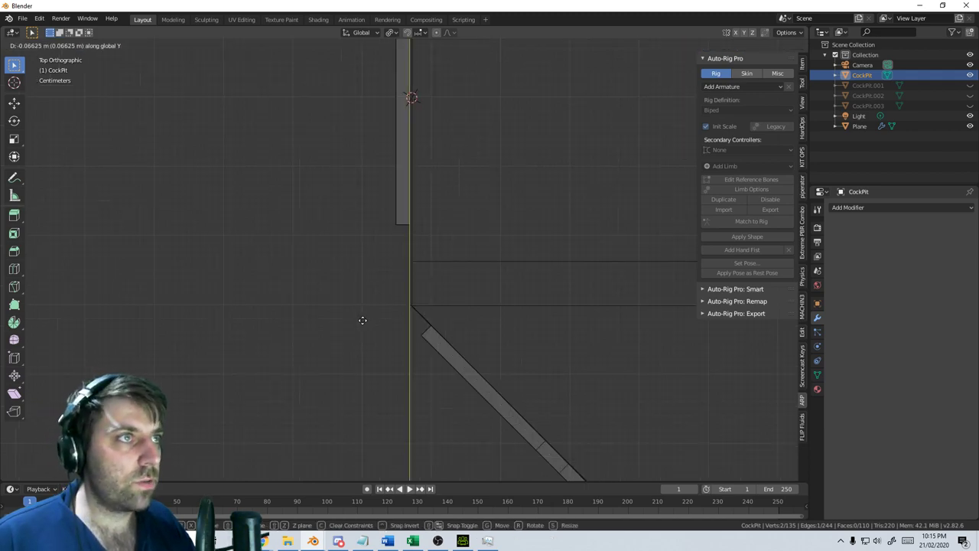
left_click(363, 321)
Examine from the left side view how the moved upper edge lines up with the lower corner strip
middle_click_drag(363, 321, 441, 278)
scroll(441, 283, "down", 4)
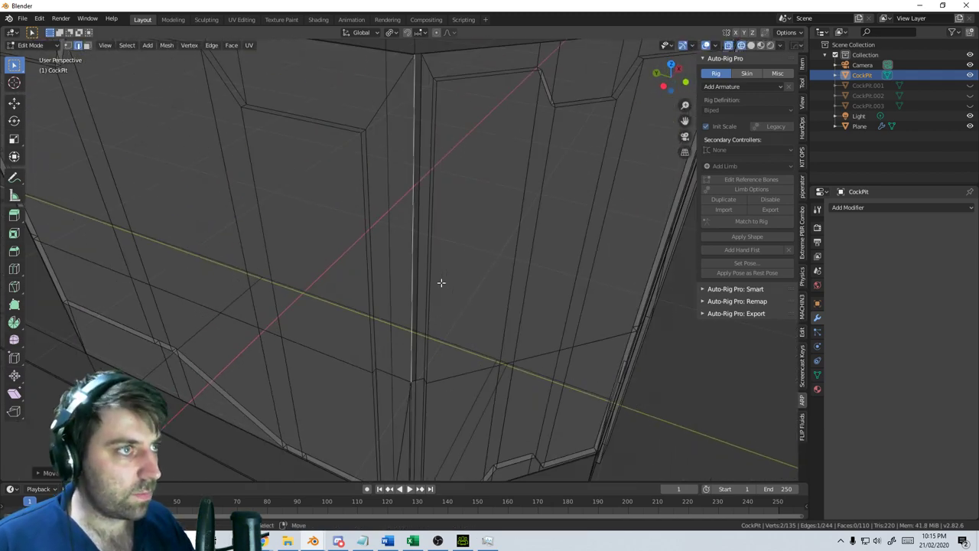
key("KP_0")
key("KP_1")
key("KP_3")
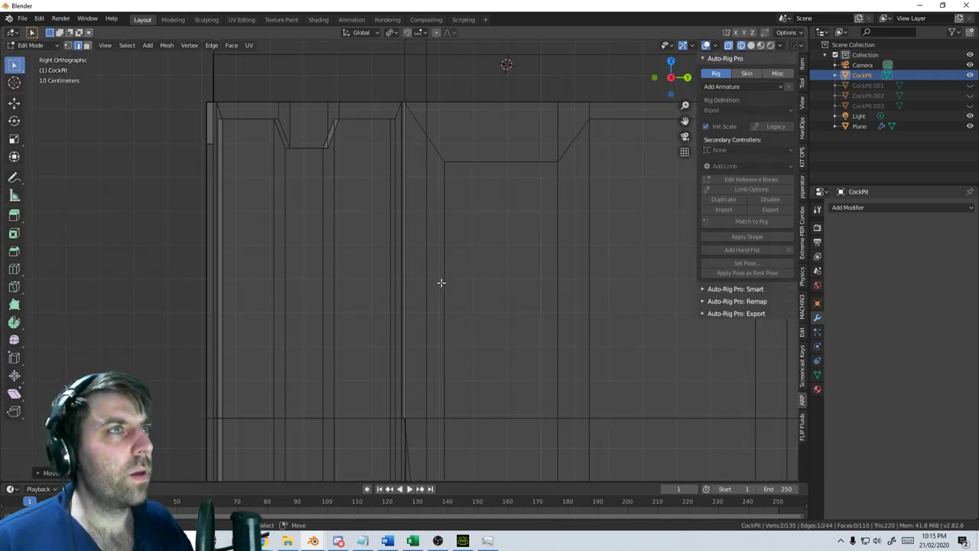
key("KP_1")
key("KP_3")
key("ctrl+KP_3")
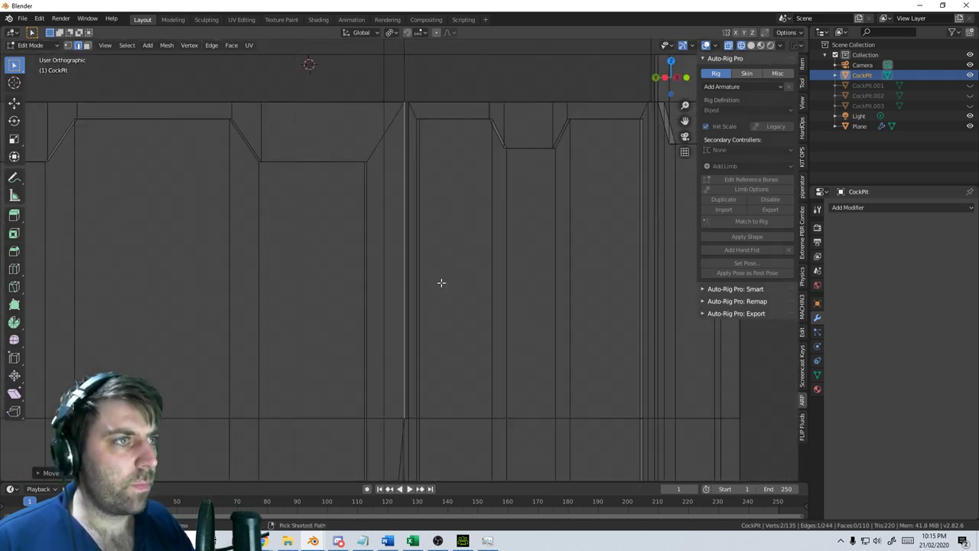
scroll(436, 287, "up", 4)
middle_click_drag(419, 299, 464, 196, "shift")
middle_click_drag(480, 387, 527, 260, "shift")
scroll(527, 260, "up", 4)
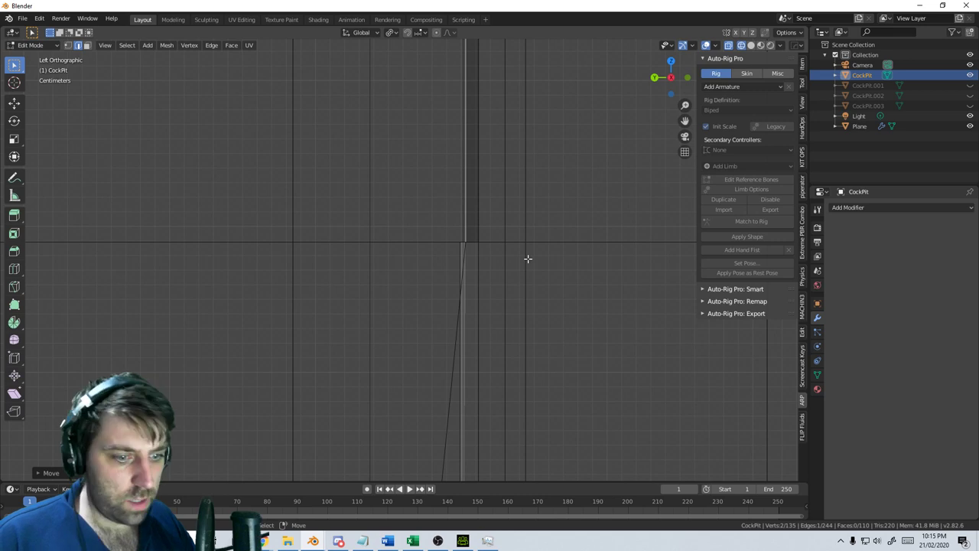
Nudge the side panel's upper vertical front edge slightly along Y to line it up with the lower corner strip
key("g")
key("x")
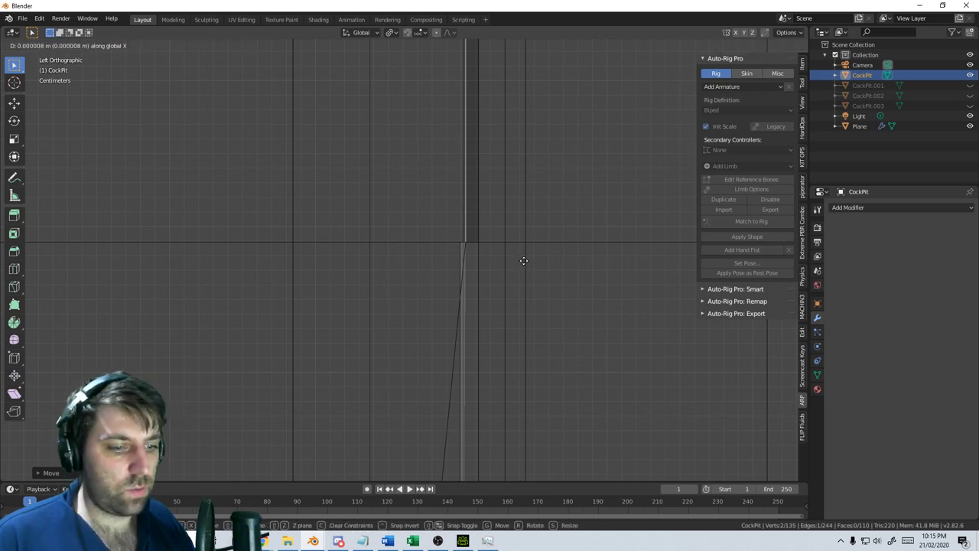
key("y")
left_click(518, 262)
scroll(512, 268, "down", 6)
key("z")
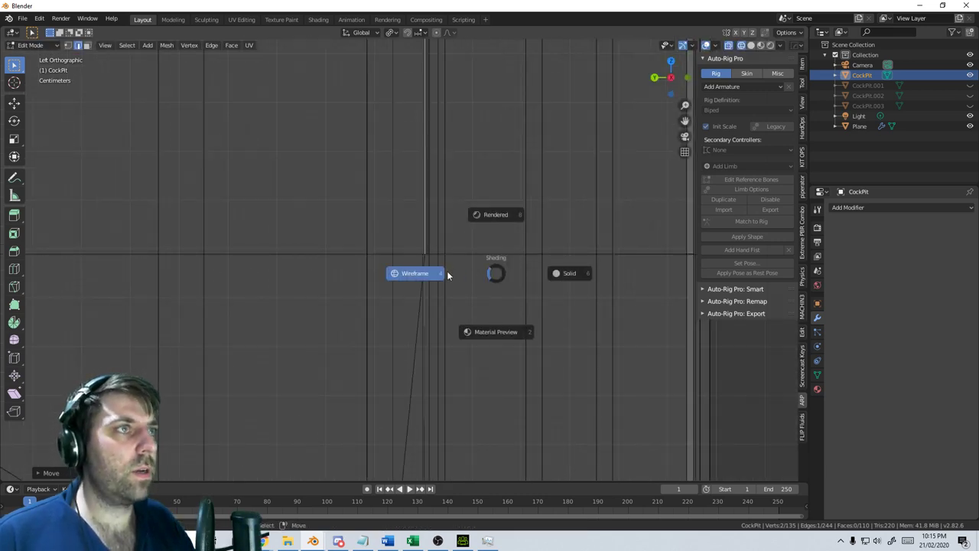
left_click(448, 276)
middle_click_drag(448, 276, 428, 299)
key("z")
left_click(465, 289)
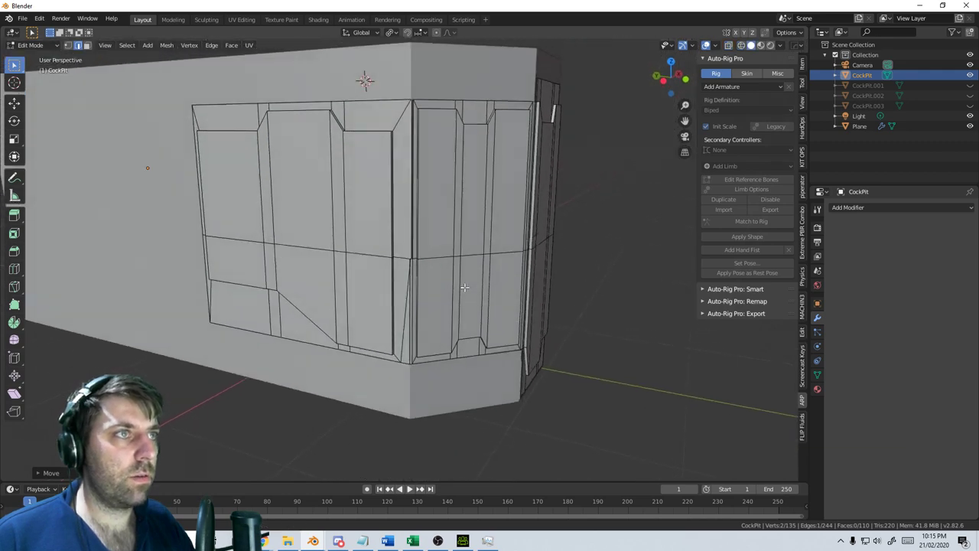
scroll(464, 288, "down", 1)
scroll(433, 281, "up", 3)
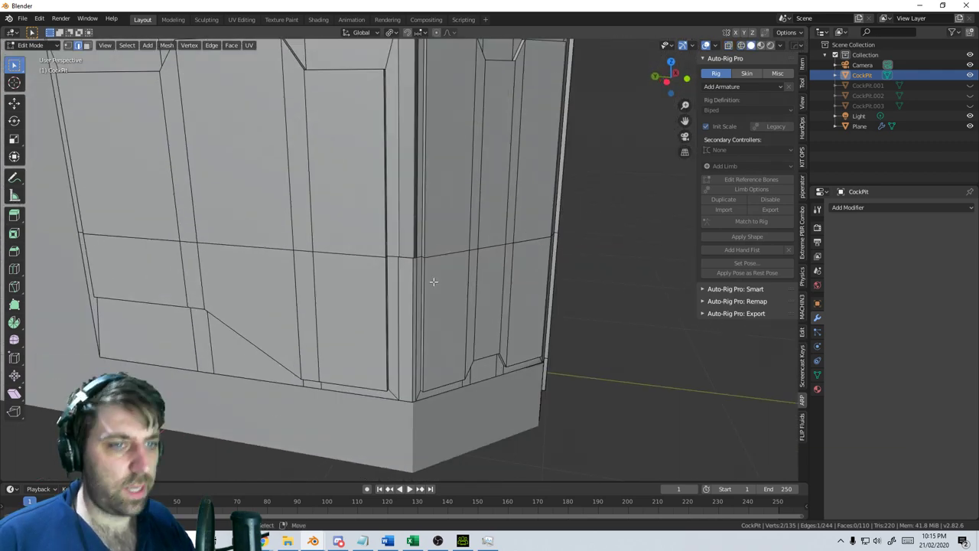
Extrude the side panel's upper vertical front edge along Y at the room corner
key("e")
key("x")
key("y")
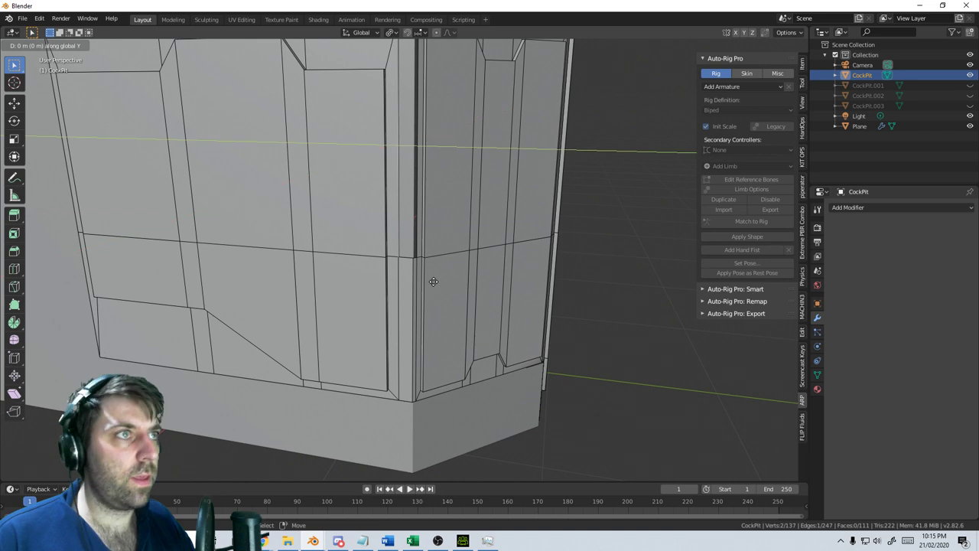
left_click(514, 296)
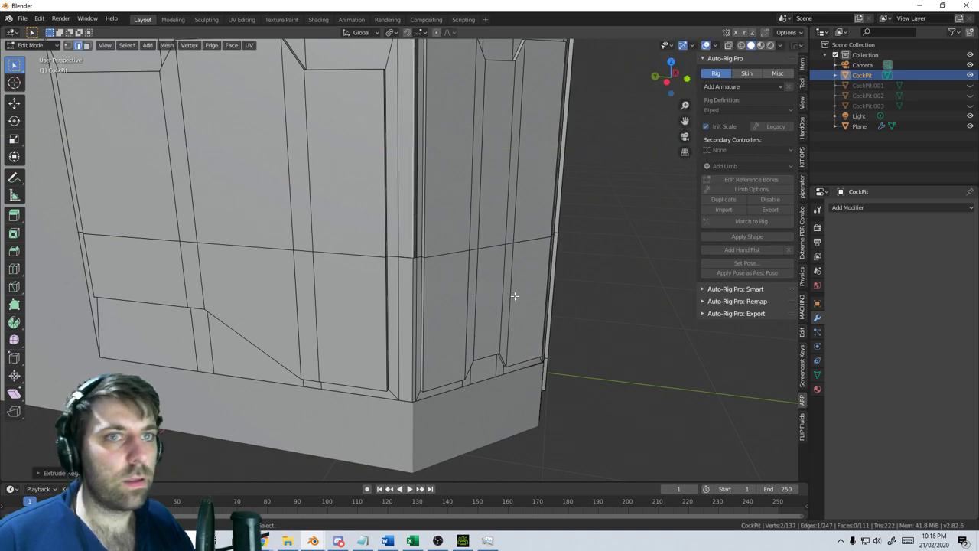
scroll(437, 333, "up", 5)
key("z")
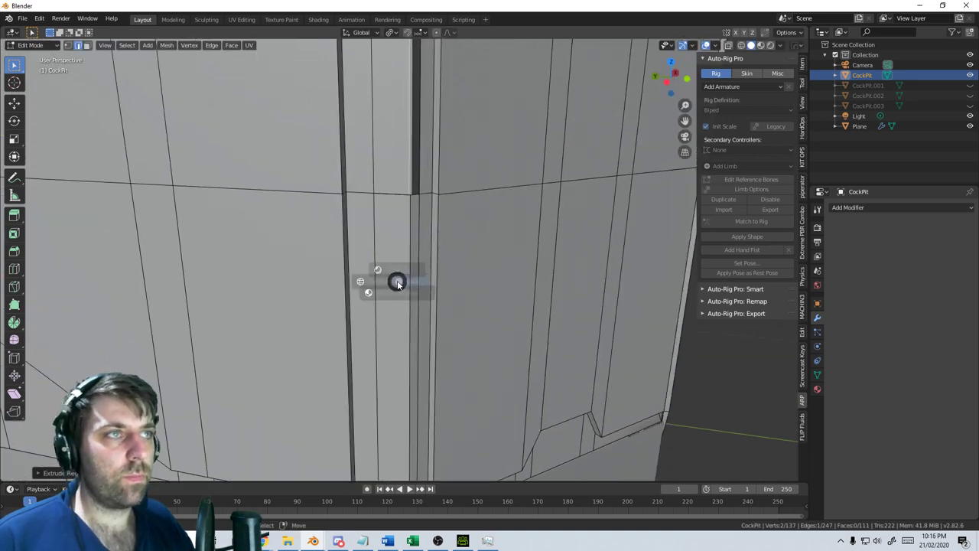
left_click(329, 291)
key("z")
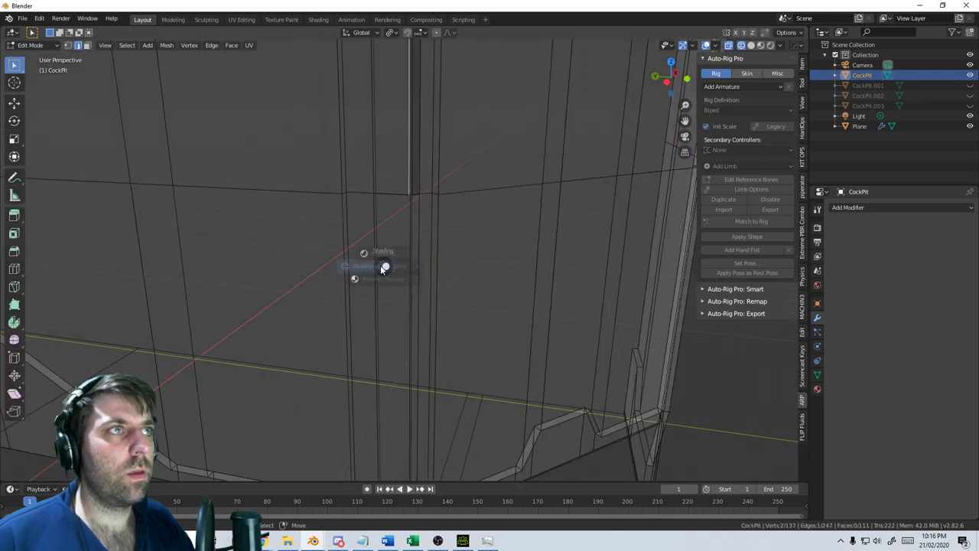
left_click(324, 273)
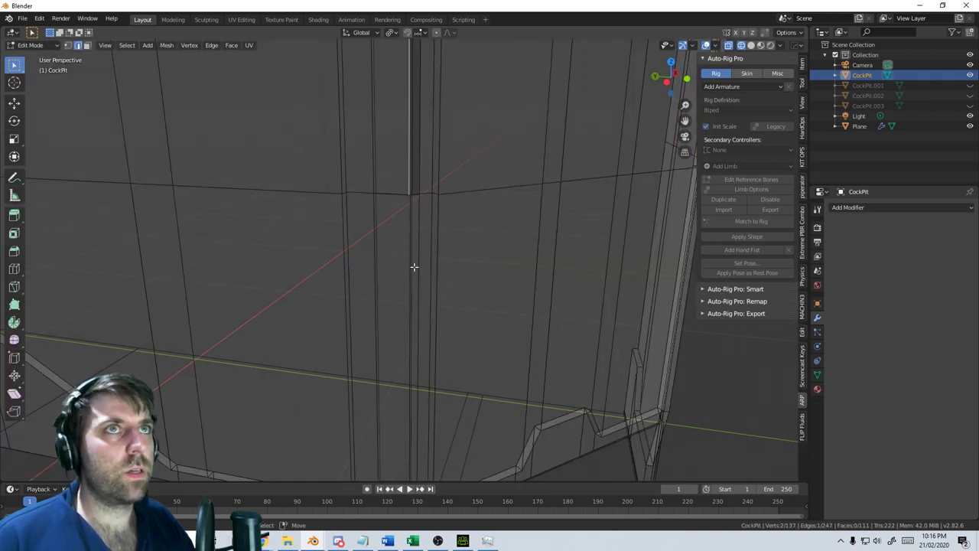
Merge the extruded edge's lower end vertex with the corner strip's vertex, and fill a face across the remaining upper corner gap
left_click(411, 196)
left_click(406, 199)
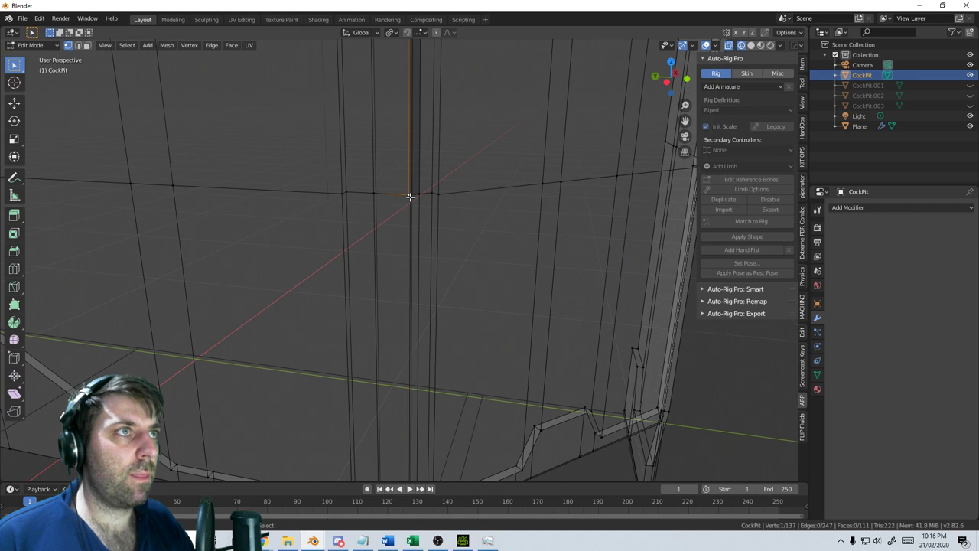
left_click(410, 197, "shift")
key("alt+m")
left_click(424, 202)
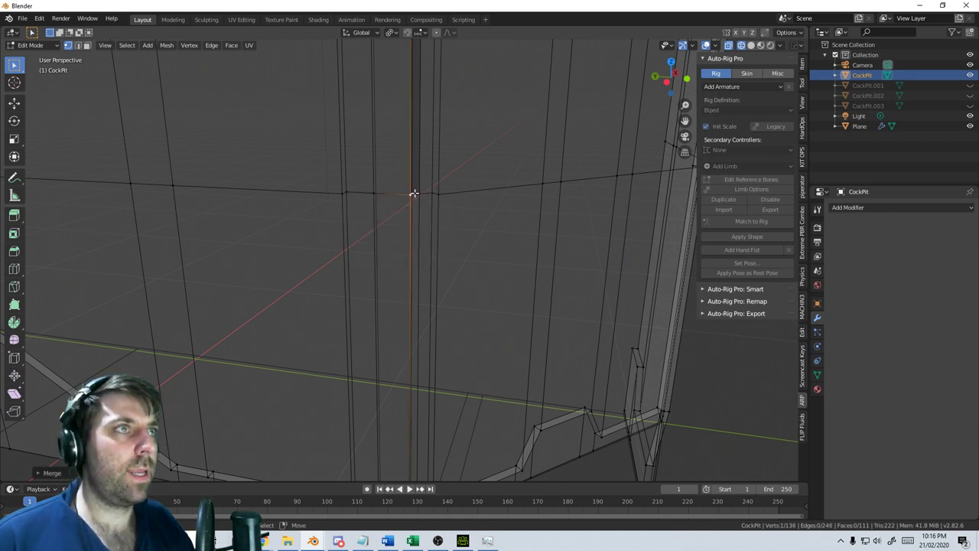
left_click(420, 190, "shift")
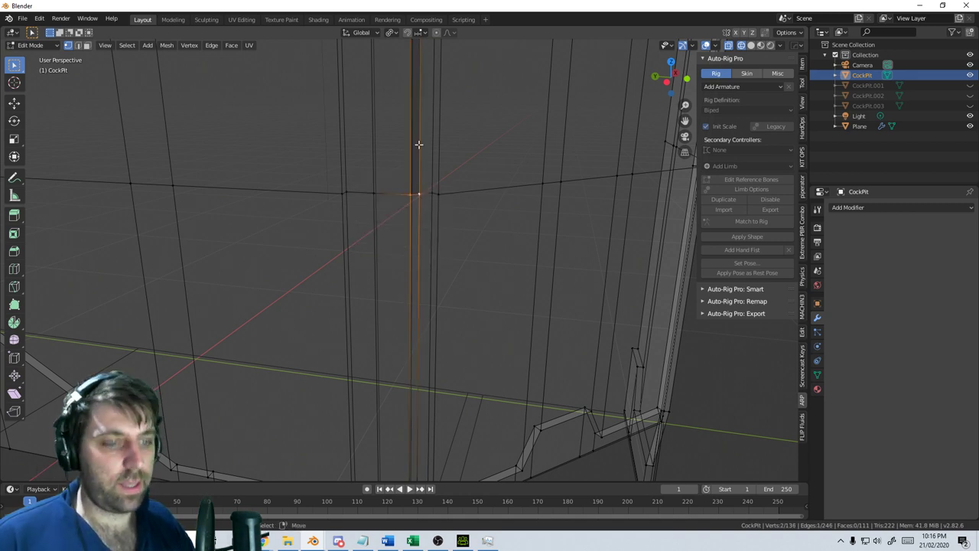
scroll(418, 144, "down", 6)
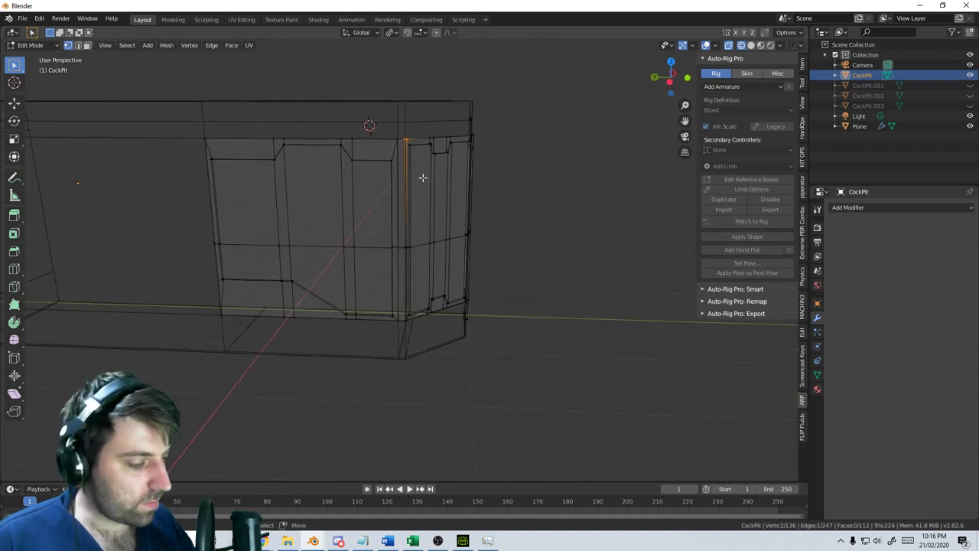
Extrude the lower boundary edges of the angled and side panels about 0.37 m straight down to the room floor
key("Tab")
key("z")
left_click(465, 178)
mouse_move(467, 180)
middle_mouse_down()
mouse_move(471, 224)
mouse_move(513, 301)
mouse_move(387, 335)
mouse_move(368, 357)
mouse_move(406, 302)
mouse_move(282, 294)
mouse_move(329, 313)
mouse_move(314, 302)
middle_mouse_up()
key("Tab")
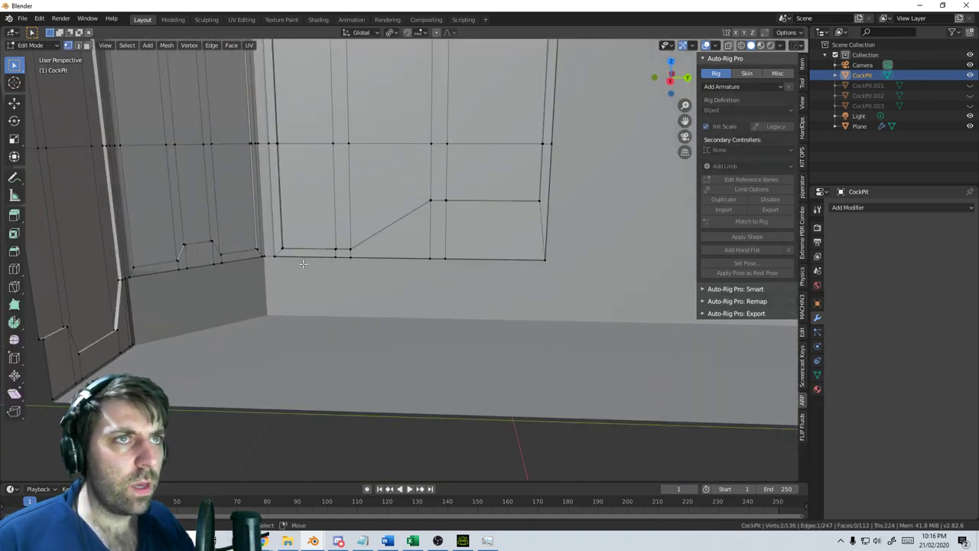
middle_click_drag(192, 281, 238, 233)
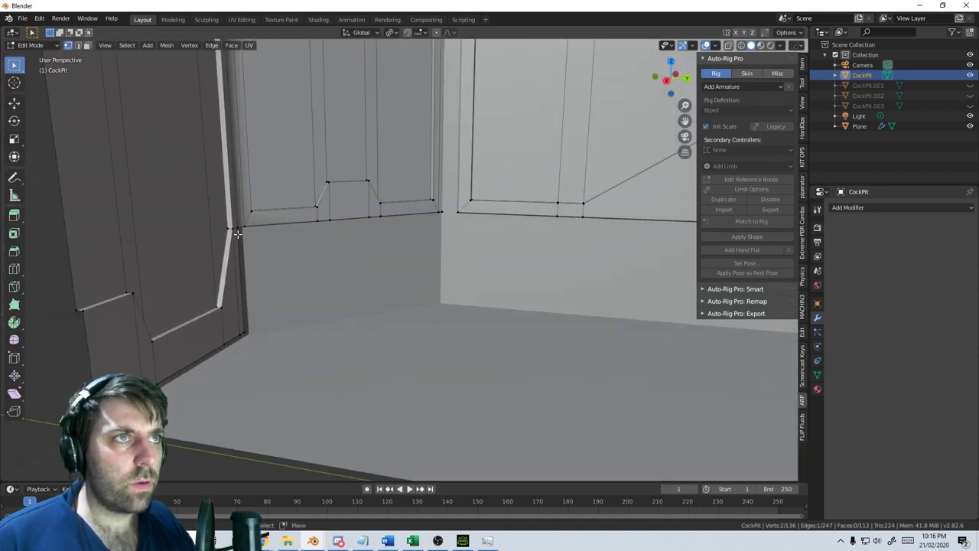
left_click(307, 223, "alt")
middle_click_drag(307, 223, 280, 264)
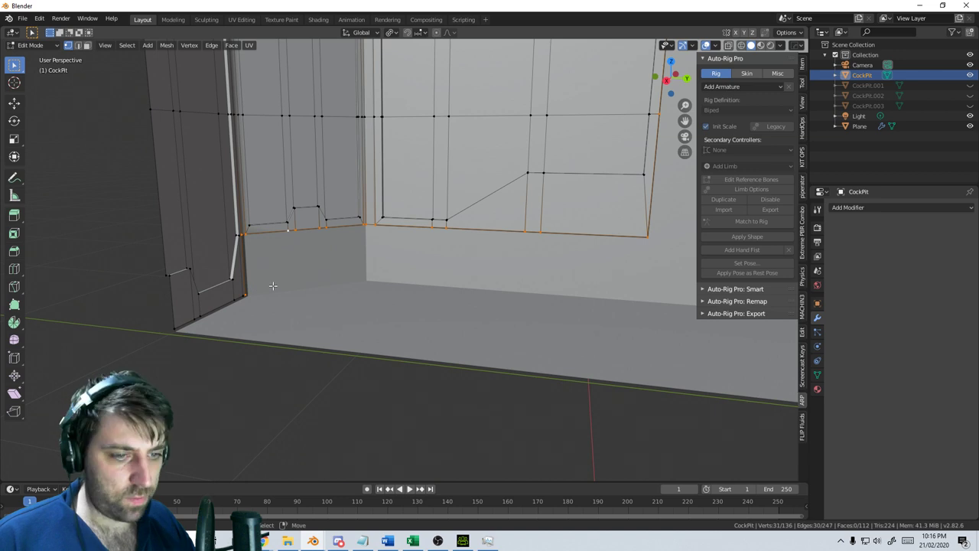
left_click(245, 294, "shift")
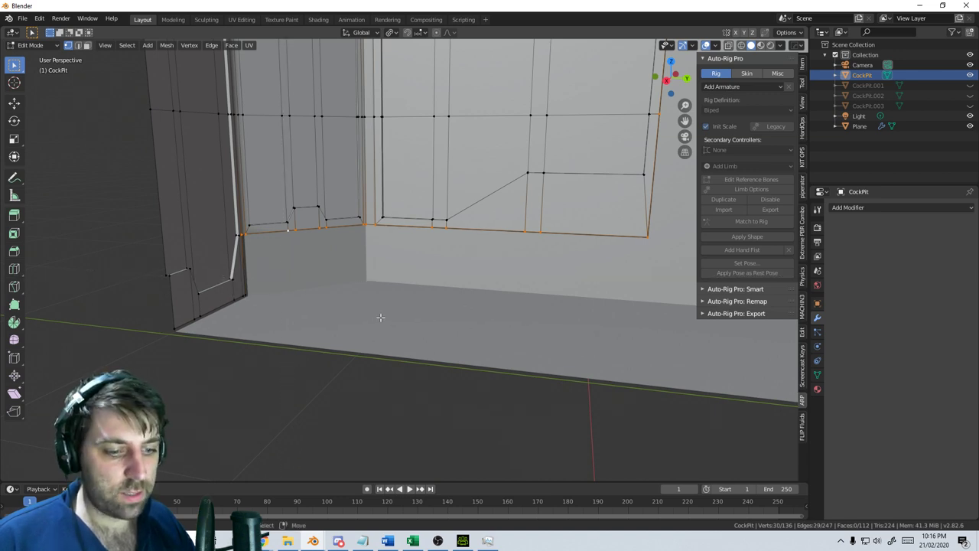
middle_click_drag(275, 265, 175, 238)
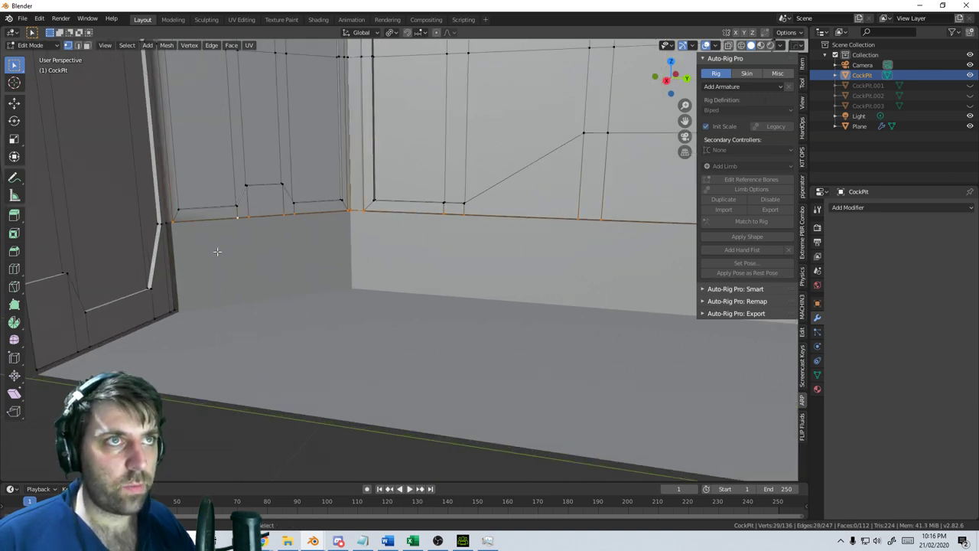
key("e")
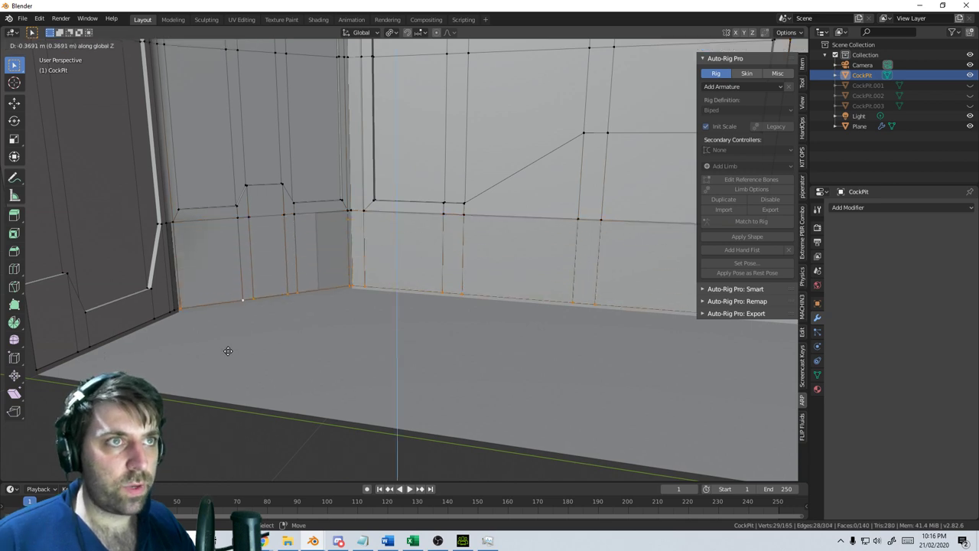
left_click(229, 350)
Fill a face between the front panel's lower corner edge and the end of the extruded lower strip
left_click(176, 311)
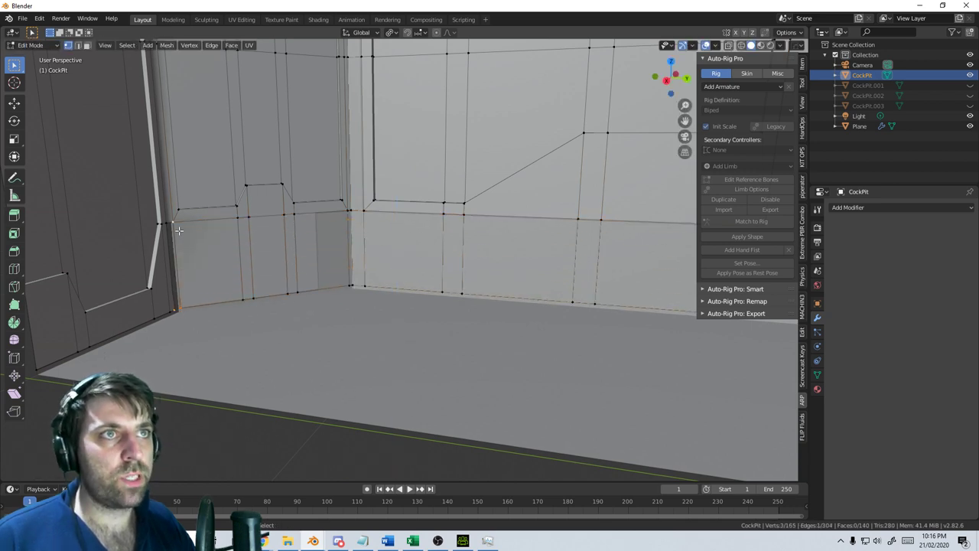
middle_click_drag(197, 246, 312, 293)
key("f")
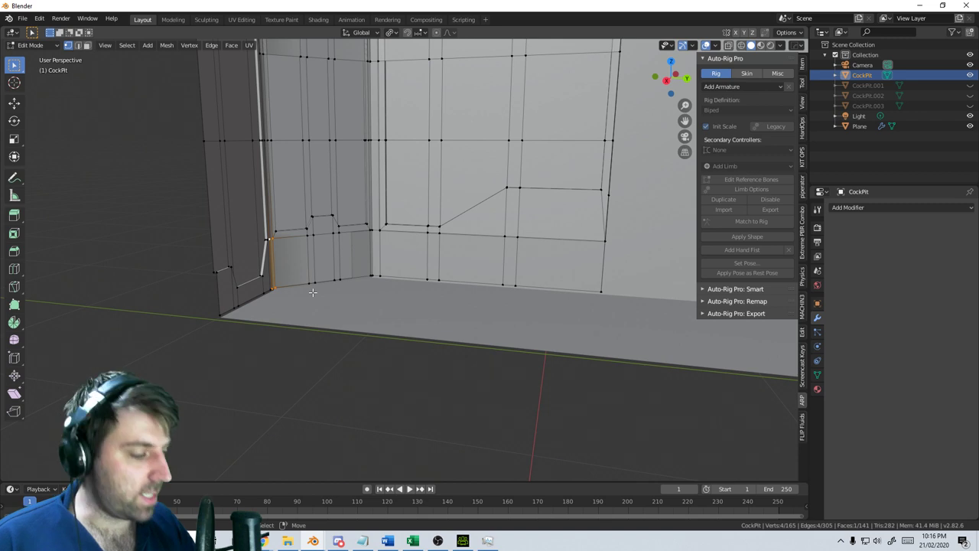
Flatten the bottom row of vertices of the lower strip by scaling it to 0 along Z in the right side view
key("KP_3")
middle_click_drag(446, 347, 377, 330, "shift")
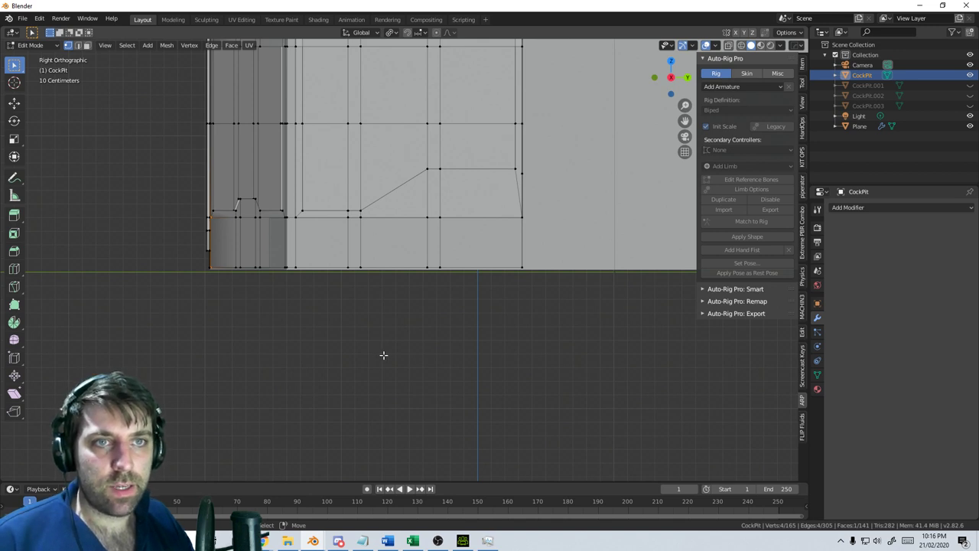
scroll(394, 329, "up", 2)
left_click(564, 295)
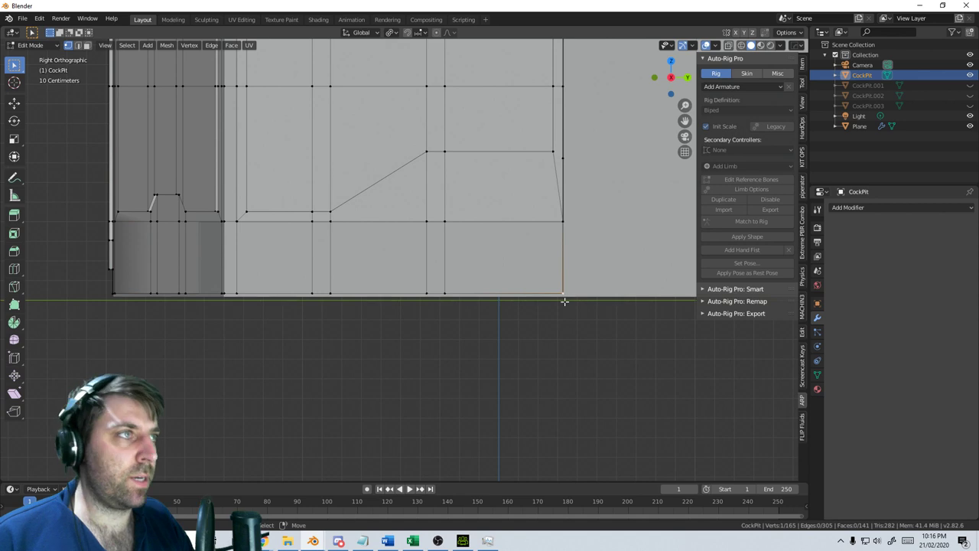
key("alt+z")
left_click_drag(588, 294, 69, 348)
key("s")
key("z")
key("0")
key("Return")
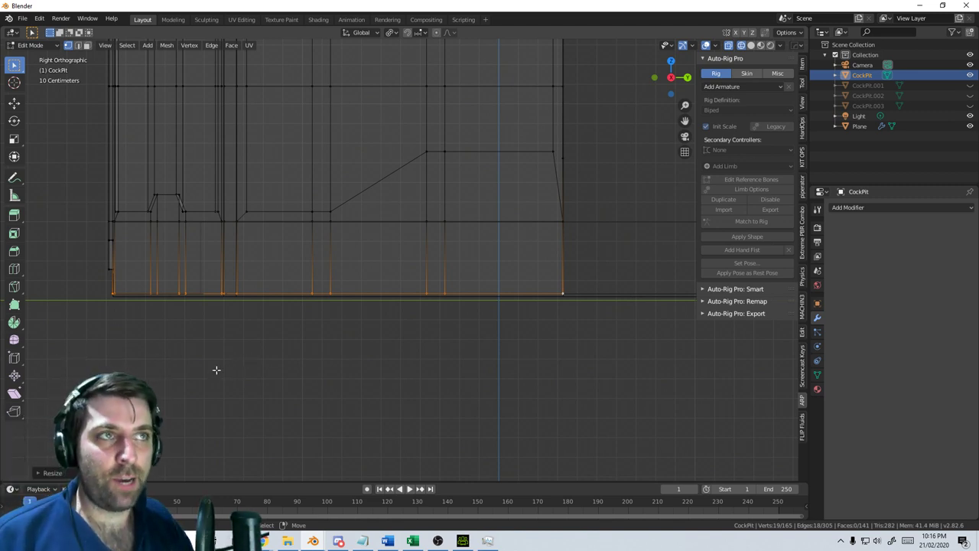
scroll(321, 321, "down", 4)
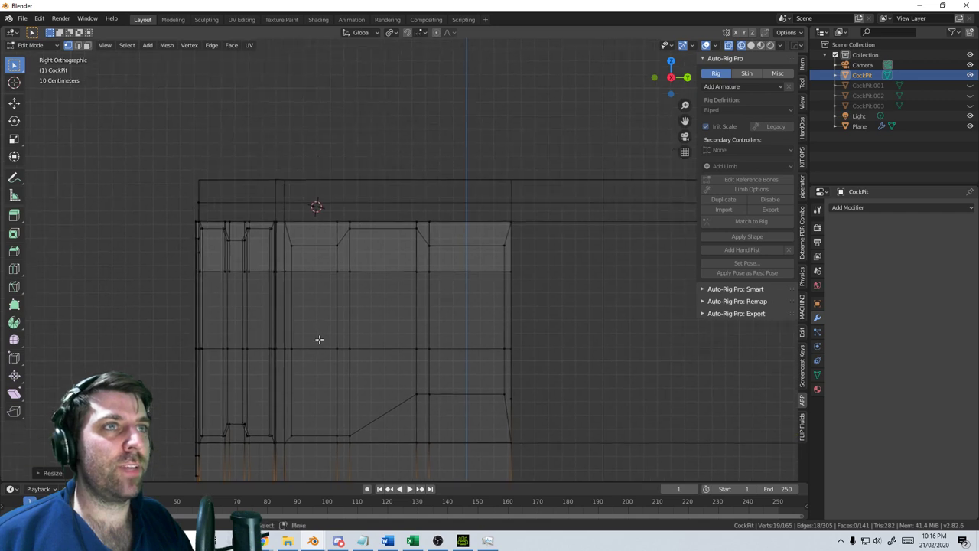
middle_click_drag(319, 339, 466, 355)
key("z")
left_click(388, 349)
middle_click_drag(401, 342, 448, 341, "shift")
key("KP_3")
key("KP_1")
key("a")
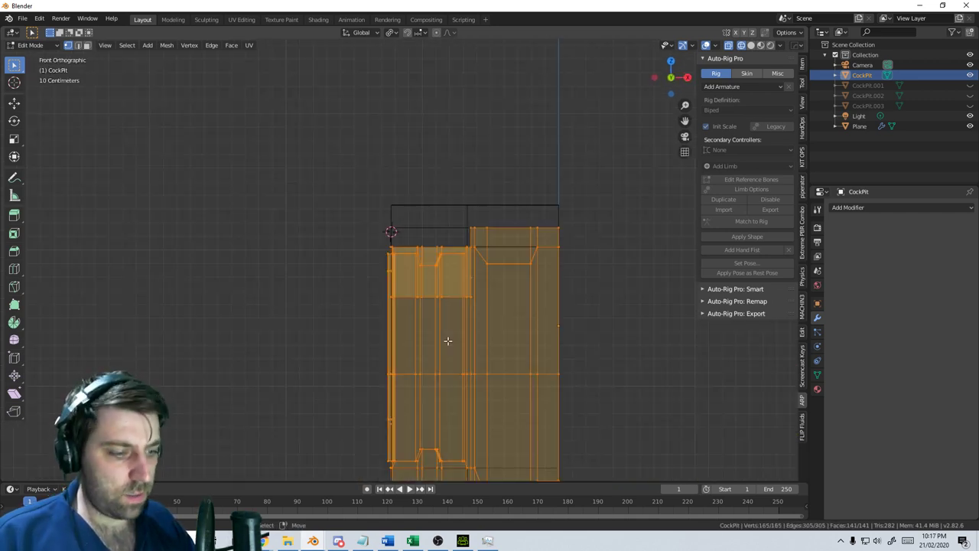
key("m")
left_click(448, 341)
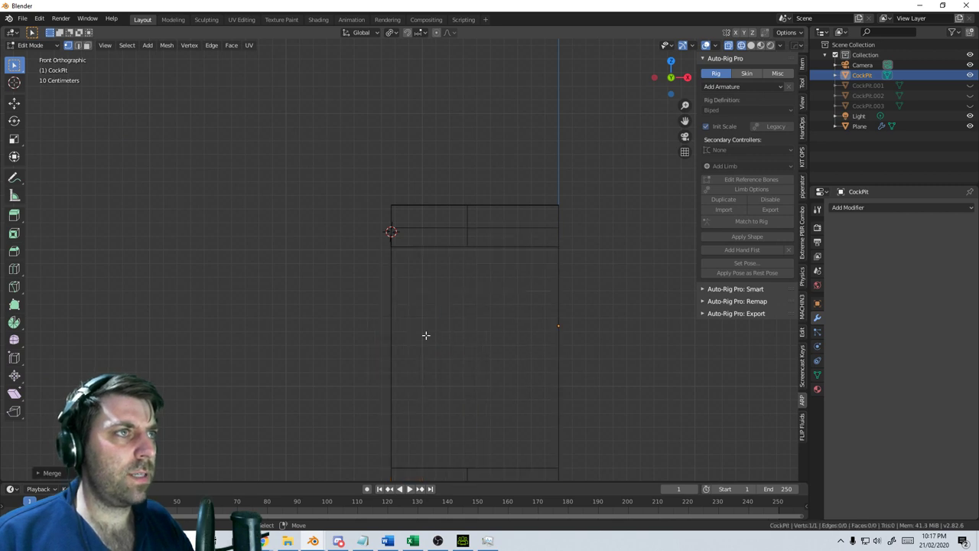
key("ctrl+z")
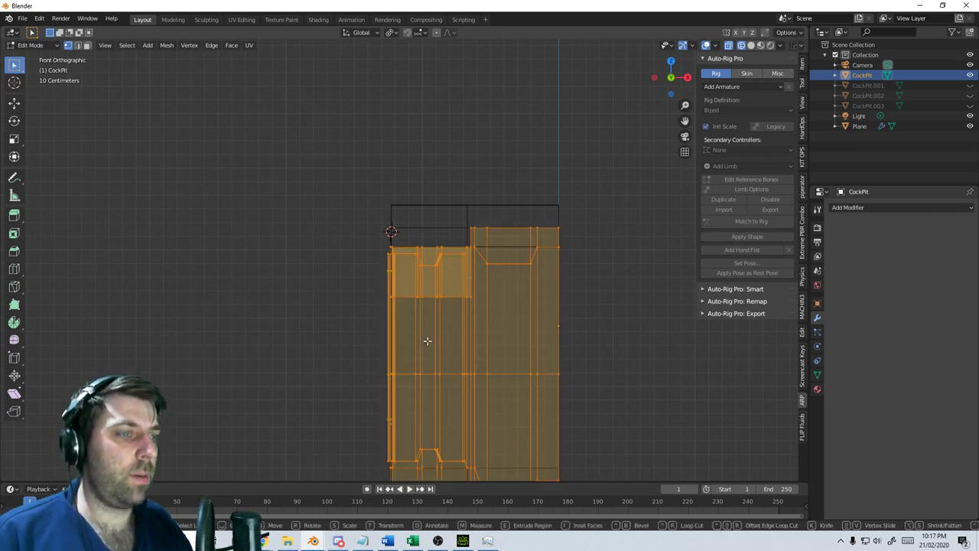
right_click(410, 5)
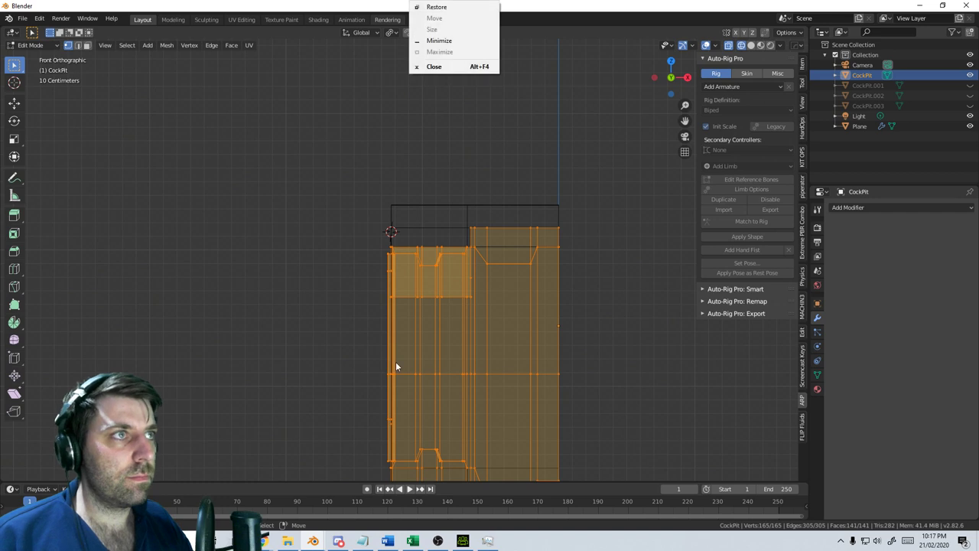
left_click(308, 280)
Merge all vertices of the cockpit mesh by distance
key("m")
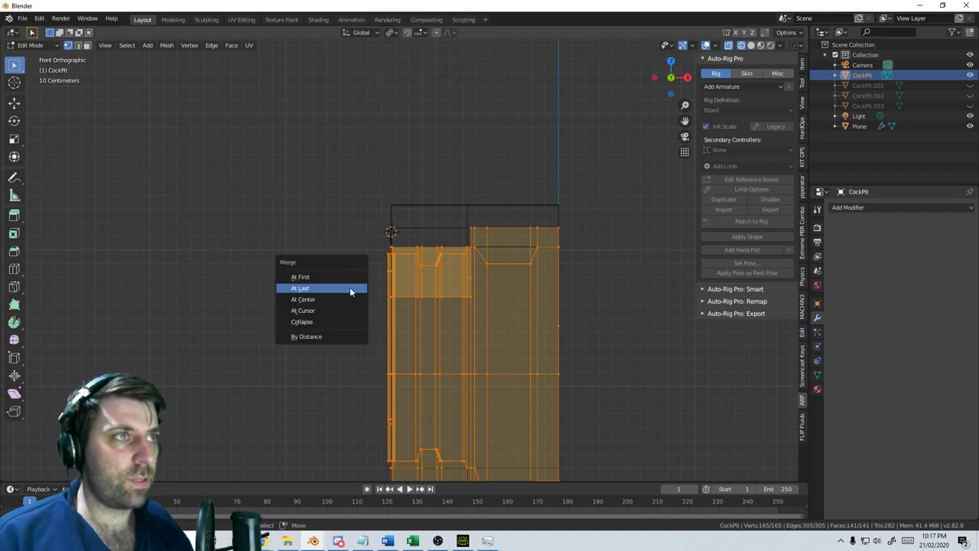
left_click(325, 338)
middle_click_drag(328, 325, 384, 335)
key("z")
left_click(499, 302)
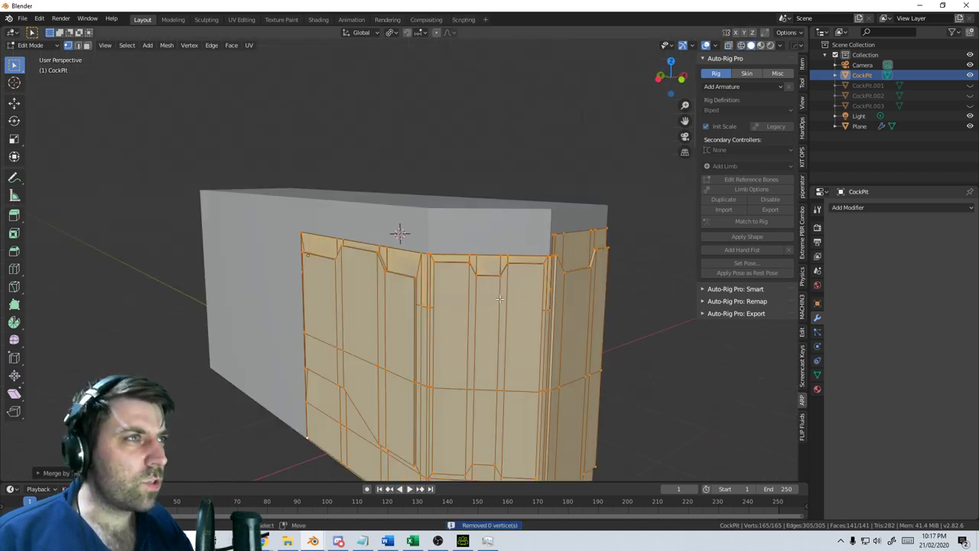
mouse_move(501, 299)
middle_mouse_down()
mouse_move(427, 299)
mouse_move(457, 294)
middle_mouse_up()
Delete the eight overlapping wide faces covering the upper part of the front, angled and side panels
left_click(88, 46)
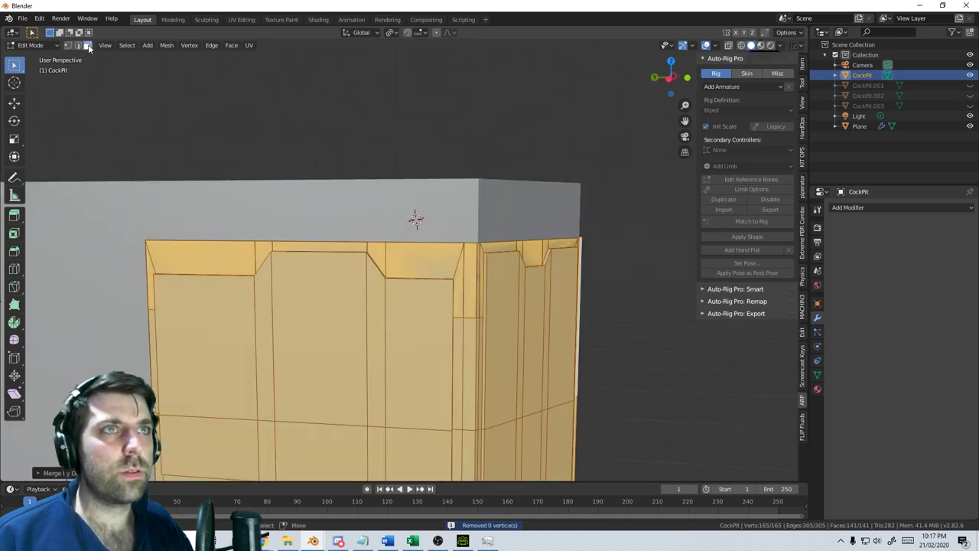
left_click(202, 258)
middle_click_drag(203, 257, 238, 278)
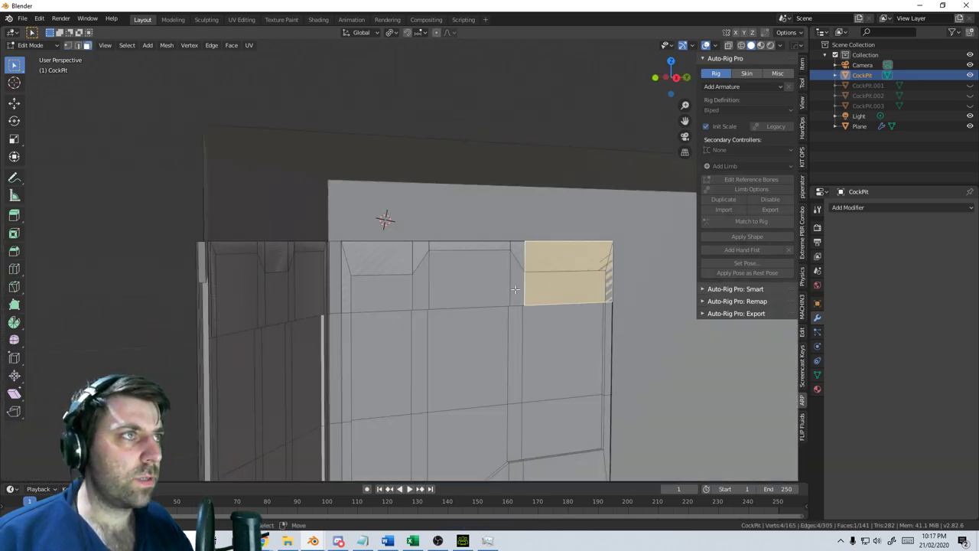
left_click(475, 288, "shift")
left_click(389, 298, "shift")
left_click(313, 302, "shift")
left_click(246, 313, "shift")
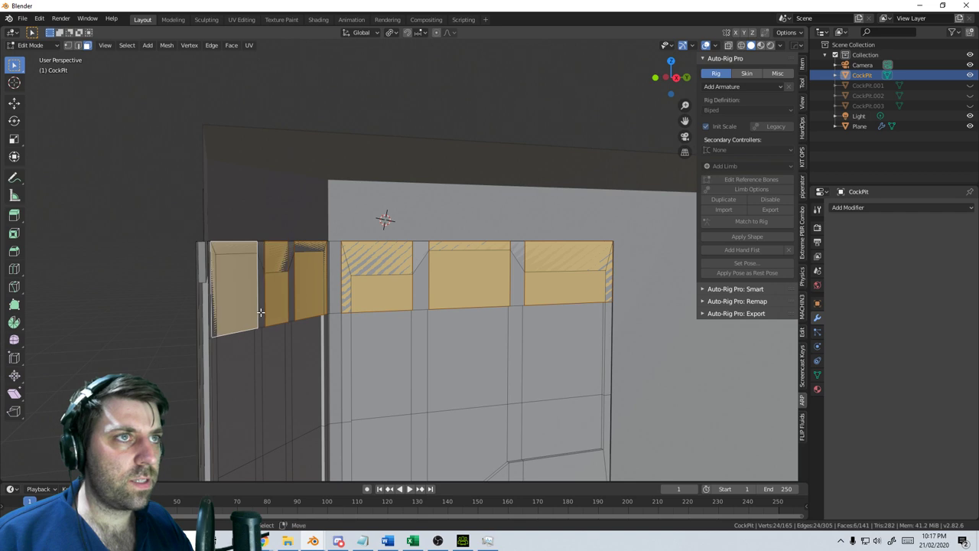
left_click(261, 310, "shift")
left_click(285, 306, "shift")
middle_click_drag(284, 306, 365, 296)
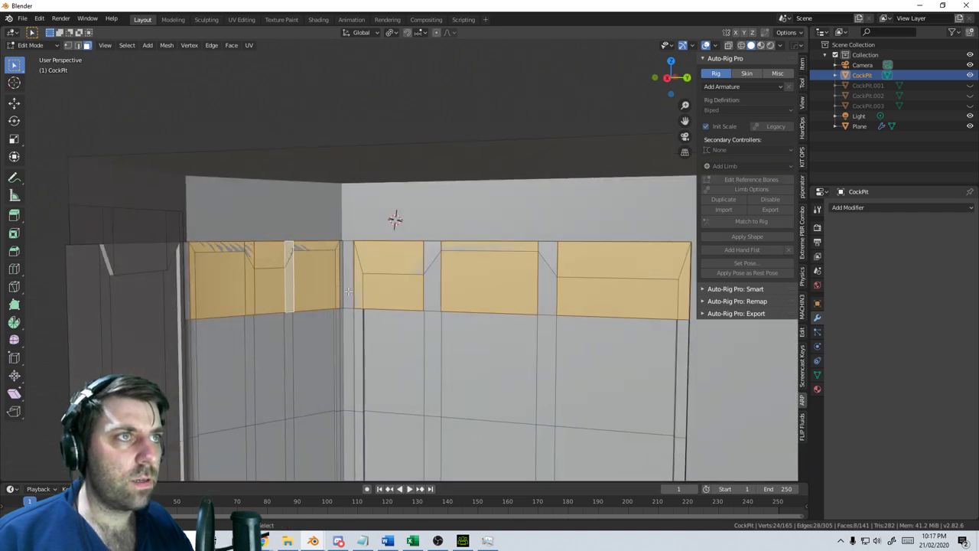
left_click(350, 294, "shift")
key("x")
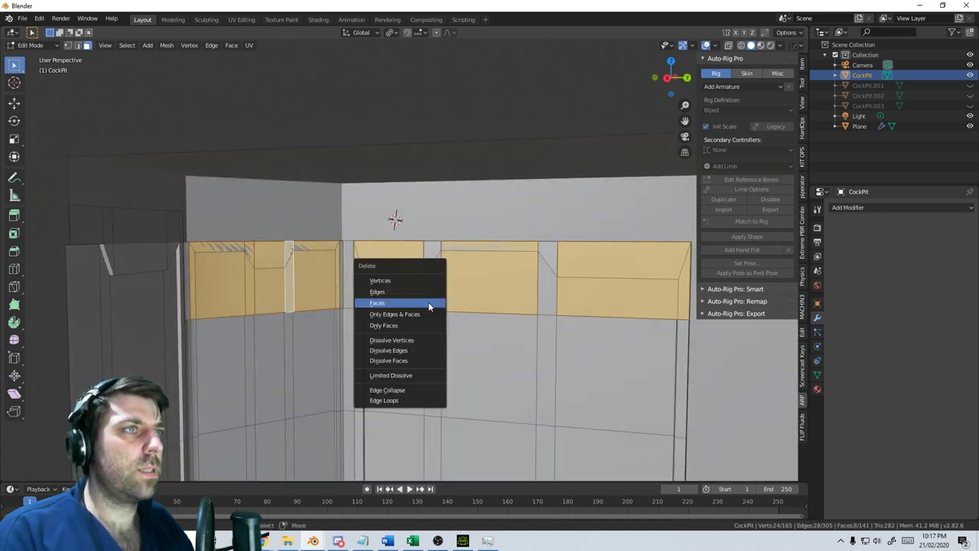
left_click(429, 302)
Delete the three remaining narrow overlapping faces along the upper edge of the side and angled panels
left_click(436, 287)
left_click(547, 283, "shift")
middle_click_drag(547, 283, 365, 311)
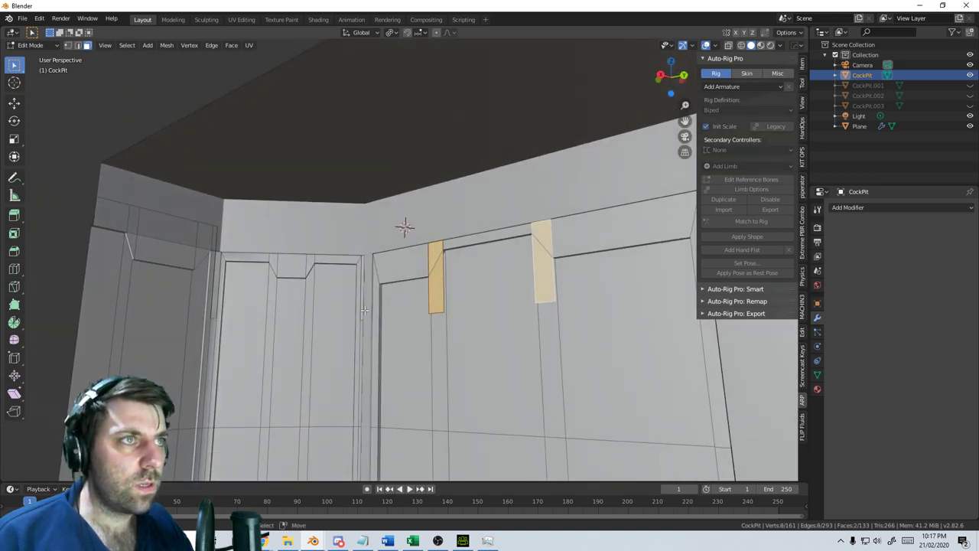
left_click(216, 287, "shift")
key("x")
left_click(308, 319)
Delete the leftover narrow face at the upper corner between the side panel and the angled panel
middle_click_drag(308, 318, 560, 361)
key("z")
key("a")
left_click(451, 297)
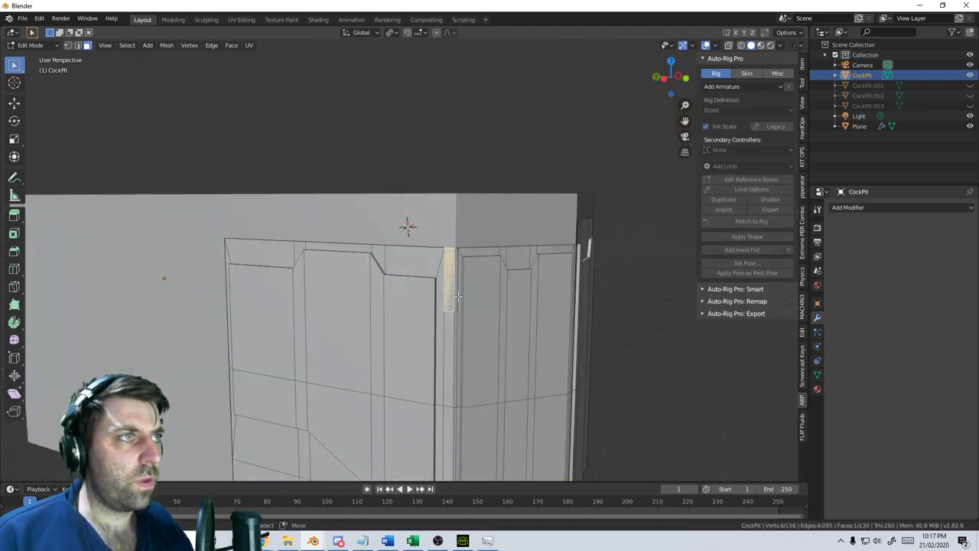
key("x")
left_click(458, 297)
Inspect the cleaned-up upper panel faces and the empty rear part of the room from several angles
middle_click_drag(458, 296, 416, 326)
scroll(274, 308, "up", 3)
scroll(312, 300, "up", 1)
left_click(313, 300)
scroll(322, 306, "down", 4)
scroll(444, 328, "down", 4)
scroll(448, 332, "down", 2)
middle_click_drag(478, 329, 377, 342)
key("Tab")
scroll(377, 341, "up", 4)
key("Tab")
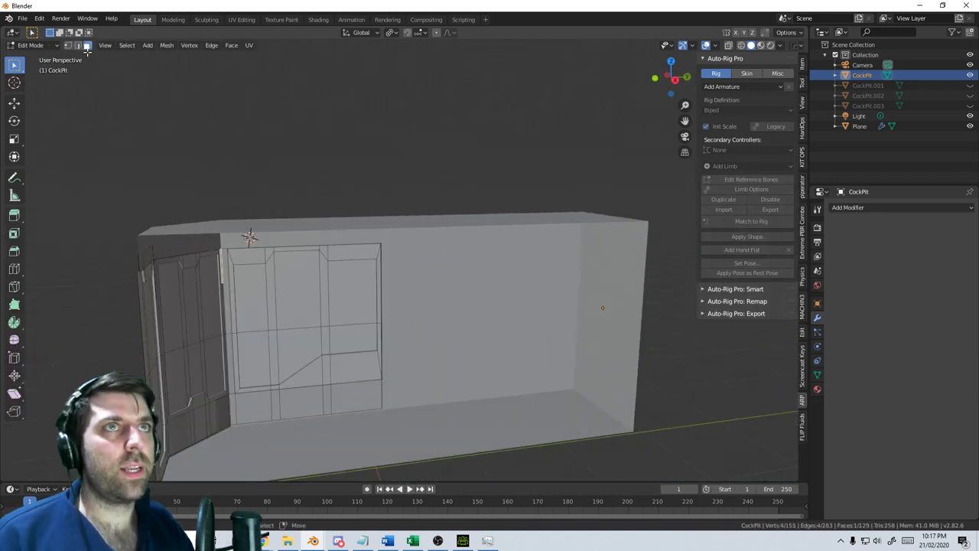
Extrude the vertical end edges of the side panel along Y to the rear wall of the room
left_click(78, 45)
left_click(398, 366)
scroll(396, 360, "up", 4)
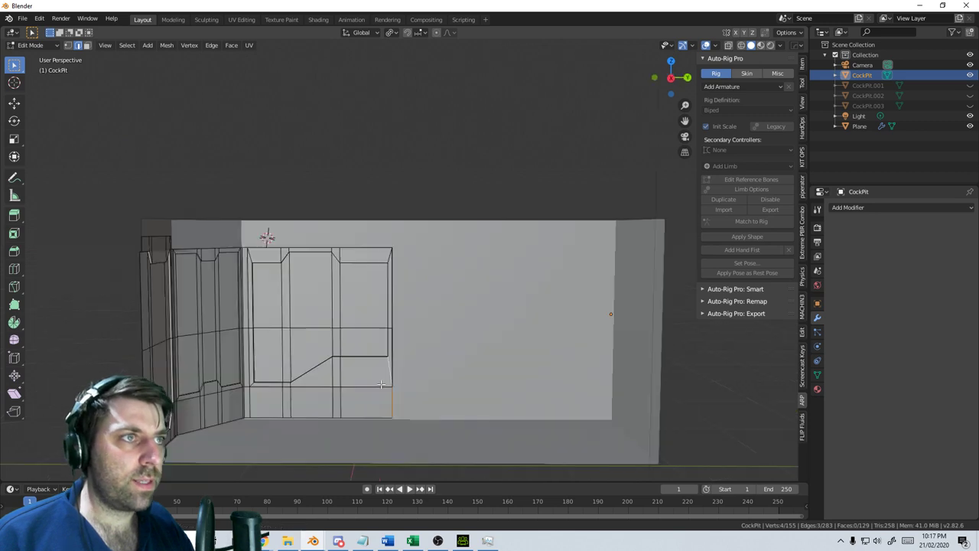
left_click(395, 340)
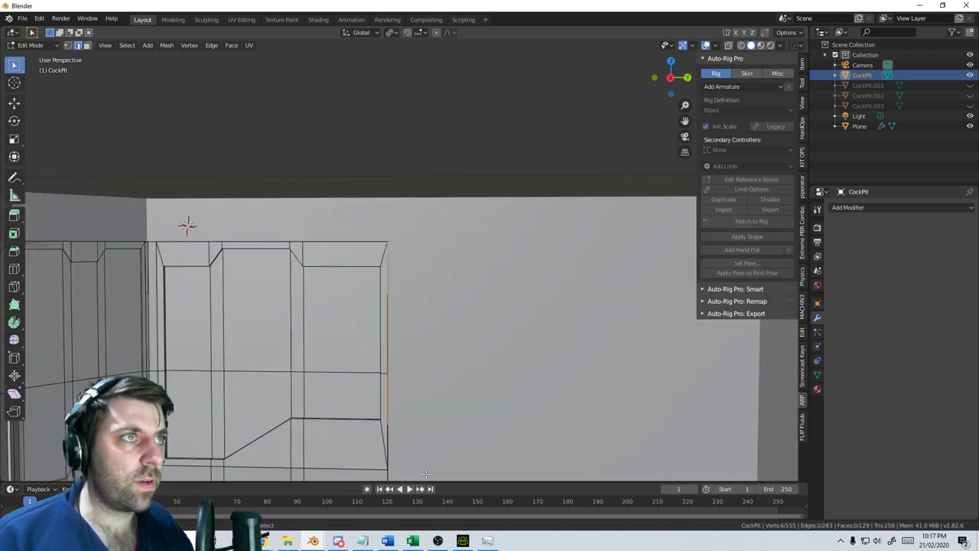
scroll(413, 412, "down", 4, "shift")
key("e")
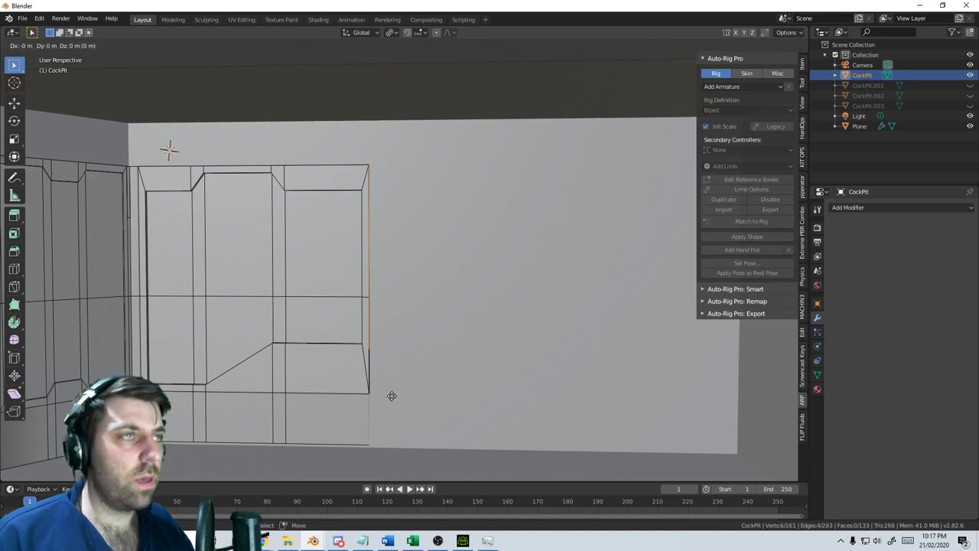
key("y")
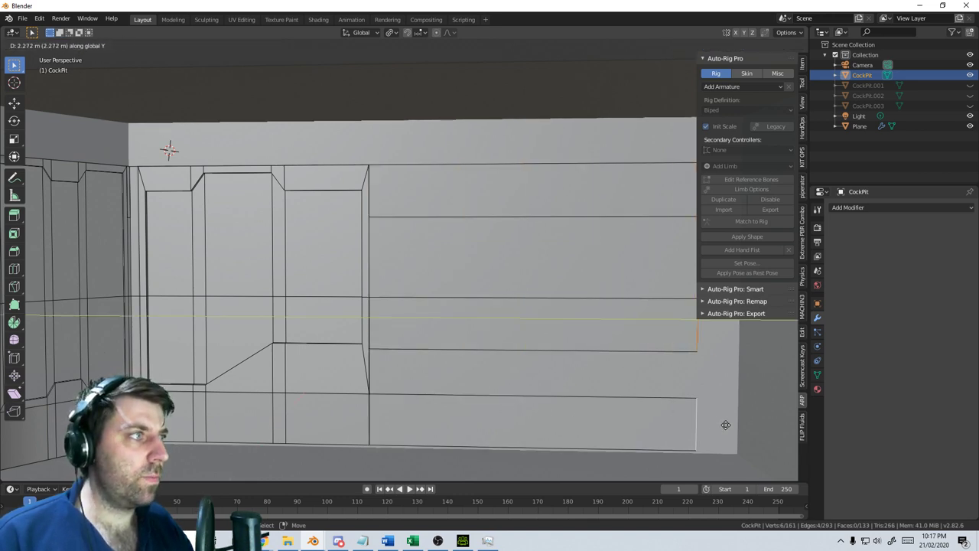
left_click(759, 426)
Fill the missing strip in the extended side wall between its two lower horizontal edges
middle_click_drag(758, 426, 554, 350)
left_click(534, 341)
left_click(525, 316, "shift")
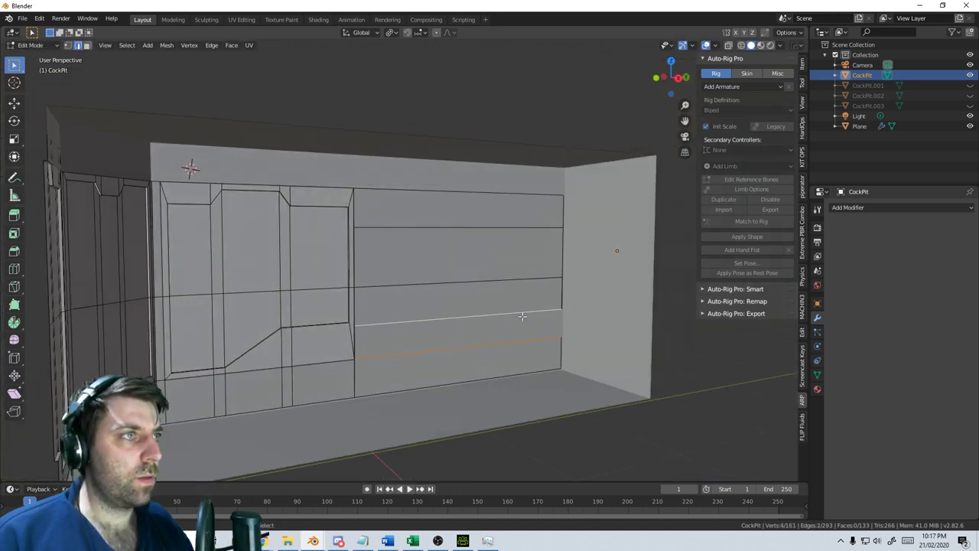
scroll(525, 369, "down", 2)
key("f")
middle_click_drag(487, 343, 333, 375)
scroll(509, 350, "up", 1)
scroll(443, 367, "down", 1)
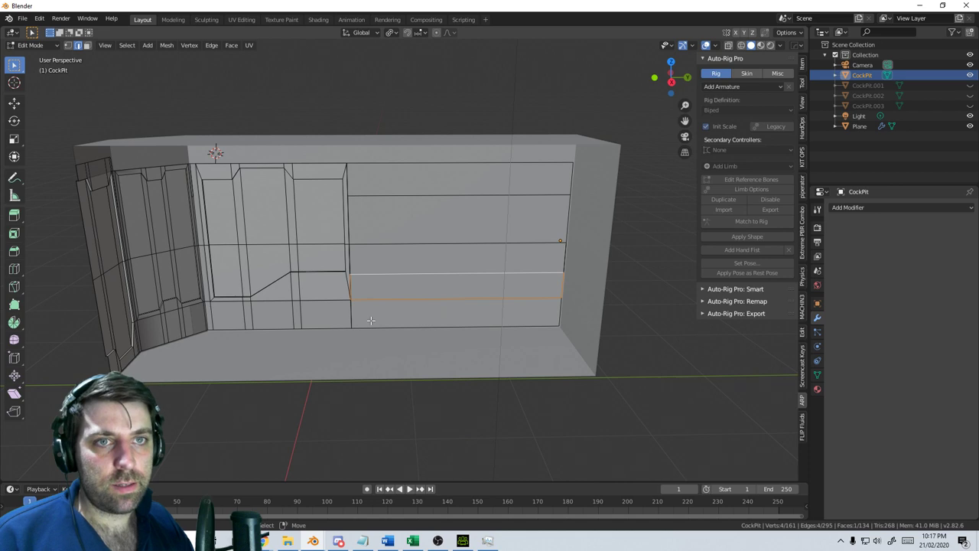
middle_click_drag(368, 321, 467, 364)
left_click(490, 356)
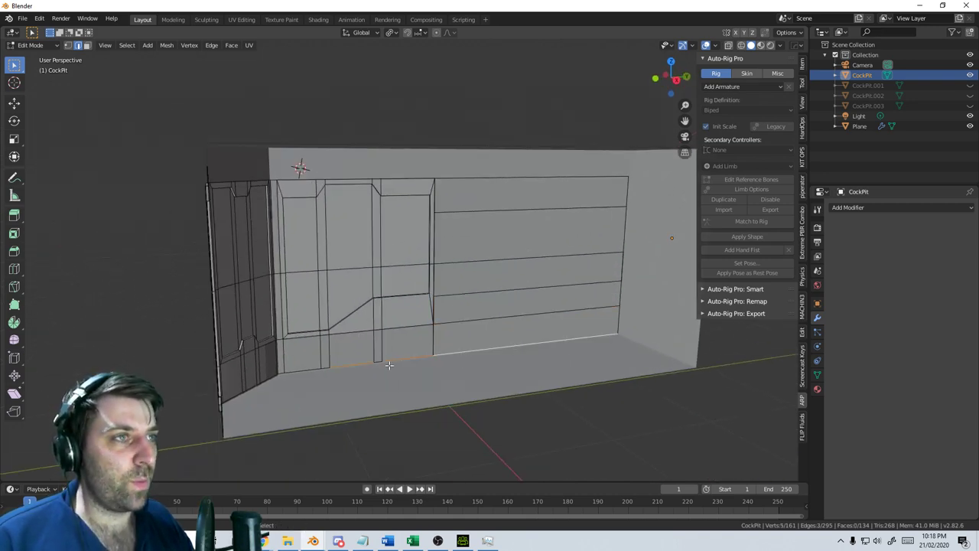
left_click(389, 366, "shift")
left_click(310, 372, "shift")
middle_click_drag(310, 372, 387, 375)
scroll(280, 395, "up", 4)
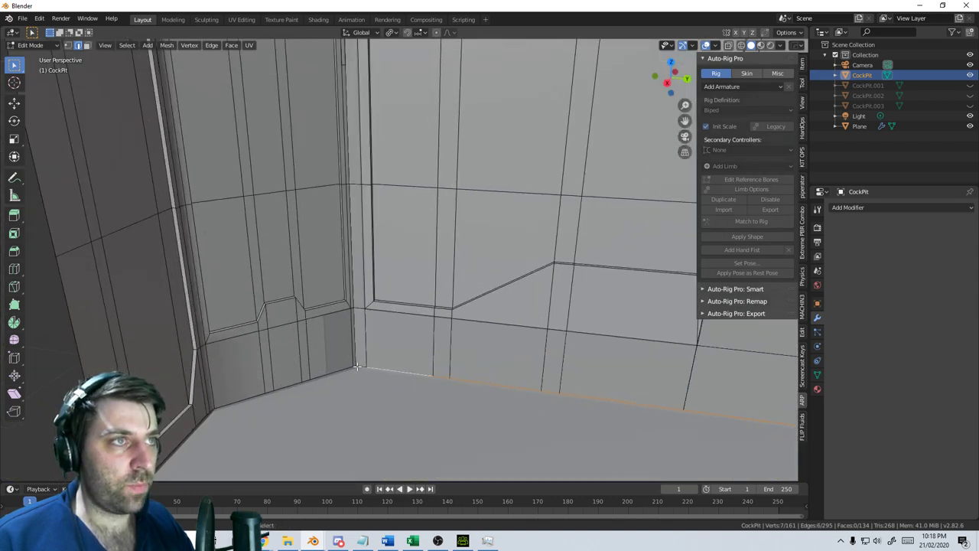
left_click(363, 371, "shift")
scroll(361, 373, "down", 3)
Extrude the bottom vertices of the front and angled panels along Y across the floor, selecting them in wireframe display
left_click(347, 336)
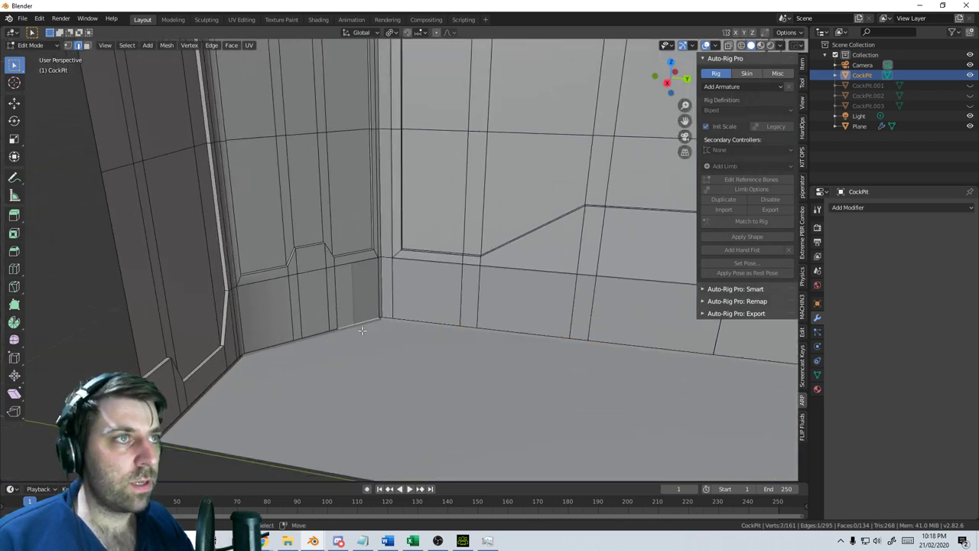
key("z")
left_click(236, 391)
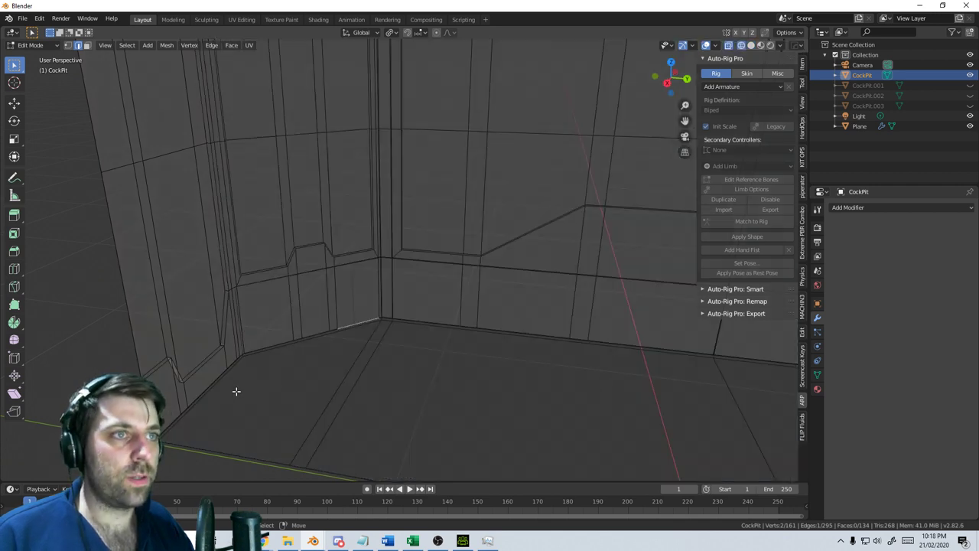
key("1")
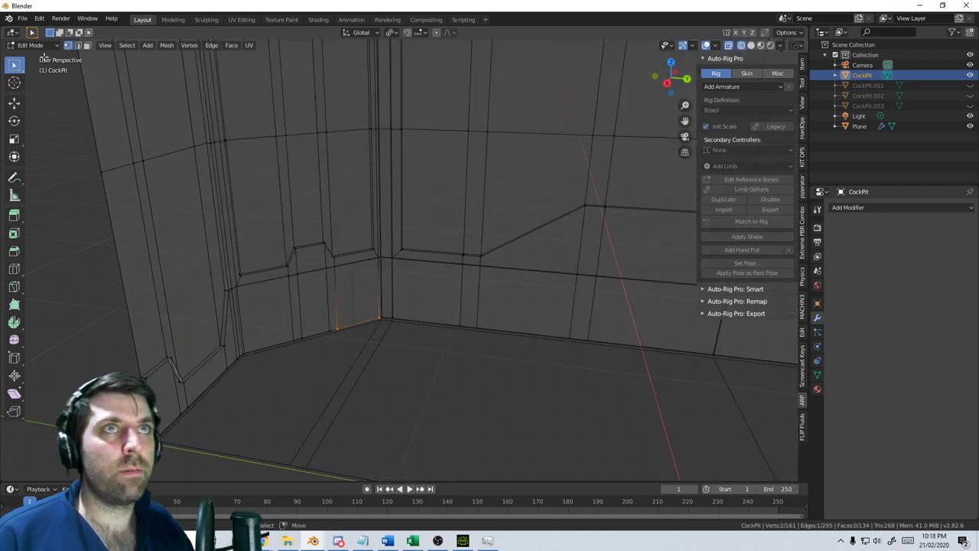
key("c")
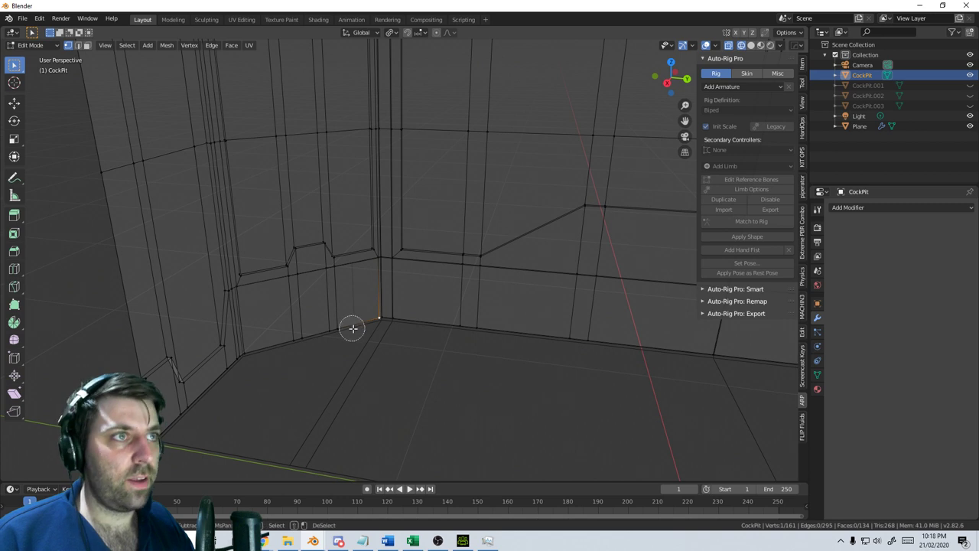
mouse_move(352, 327)
left_mouse_down()
mouse_move(267, 356)
mouse_move(176, 429)
mouse_move(268, 409)
left_mouse_up()
key("Escape")
middle_click_drag(267, 409, 316, 369)
key("g")
key("x")
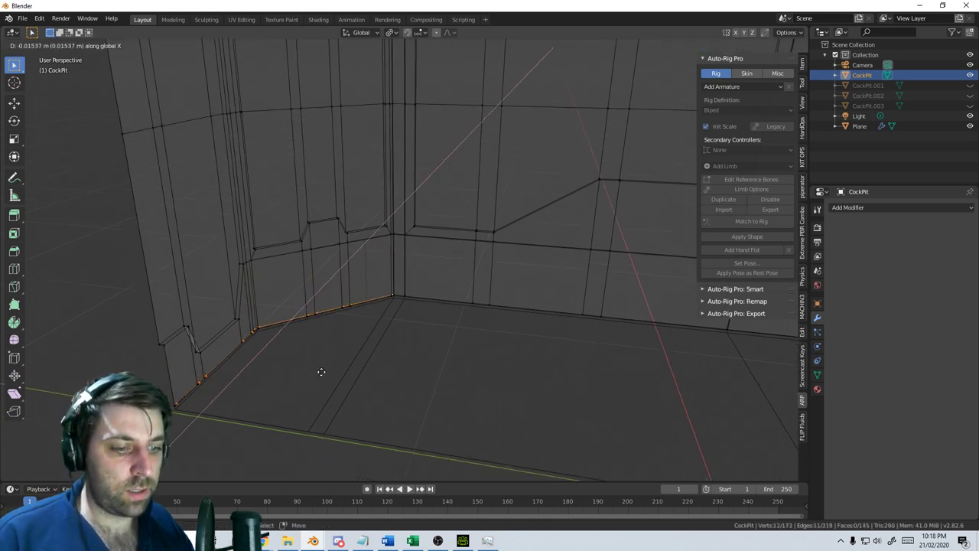
key("y")
left_click(345, 380)
Try to flatten the extruded floor vertices by scaling them to 0 along X
key("s")
key("x")
key("0")
key("Return")
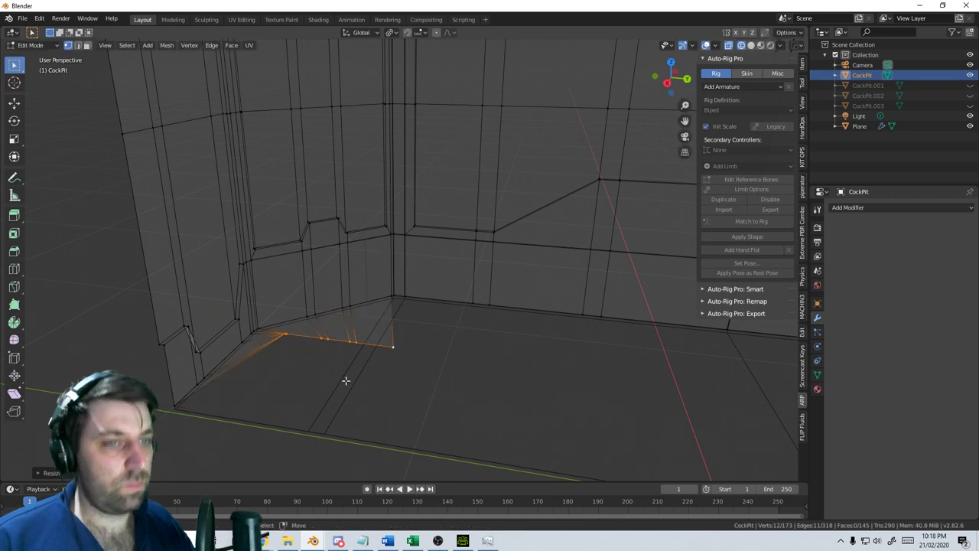
key("ctrl+z")
Flatten the extruded floor vertices by scaling them to 0 along Y and move them along Y to the side panel's corner
key("s")
key("y")
key("0")
key("Return")
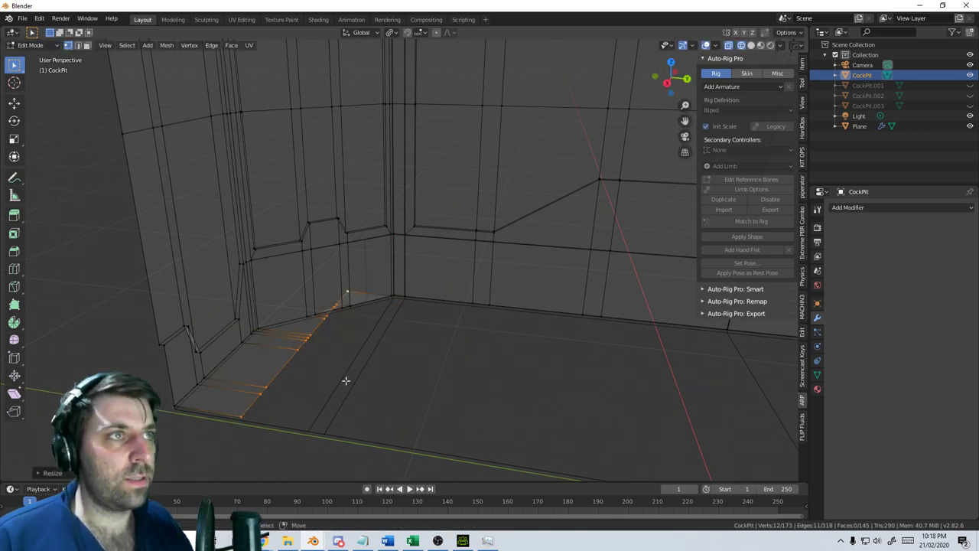
key("g")
key("y")
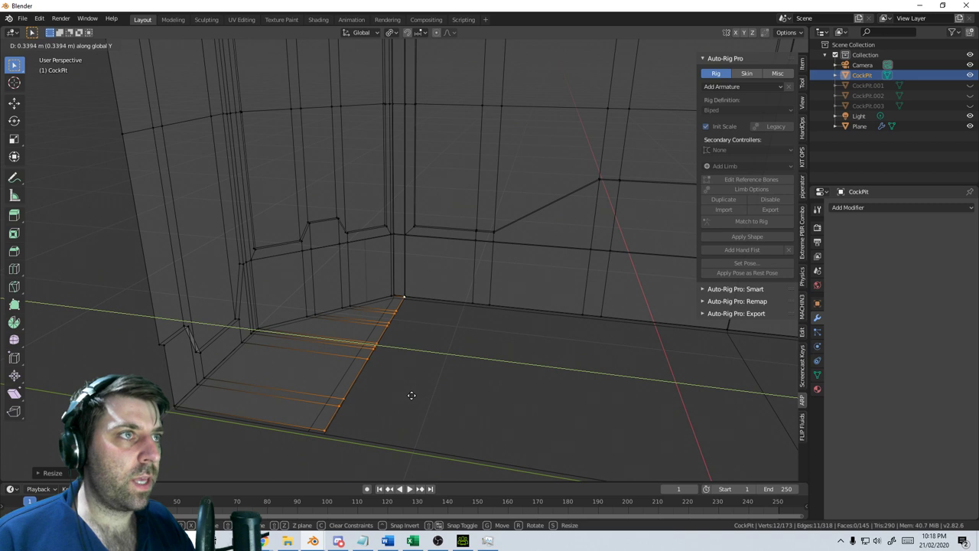
left_click(404, 394)
Fill the small floor gap between the bottom corner vertices of the angled and side panels
scroll(404, 394, "up", 3)
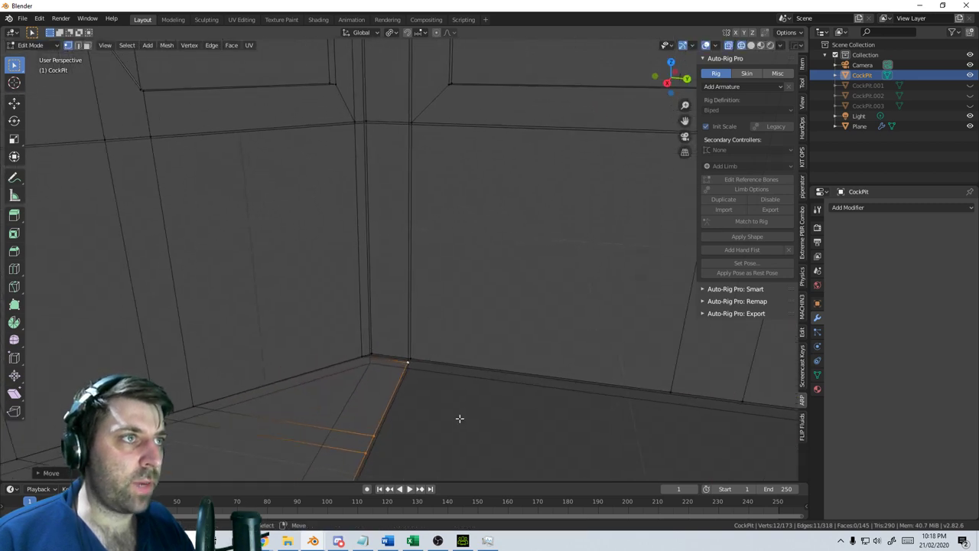
scroll(379, 371, "up", 2)
left_click(410, 361)
left_click(406, 367, "shift")
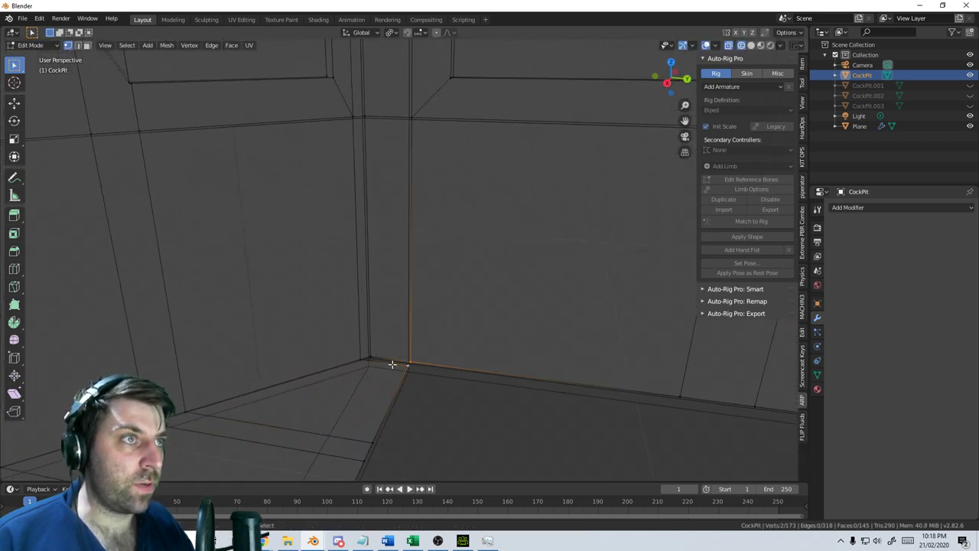
left_click(370, 358, "shift")
left_click(358, 358, "shift")
key("f")
Extrude all twelve vertices of the floor strip's straight edge along Y to about the end of the panelled wall section
scroll(425, 373, "down", 3)
left_click(411, 351)
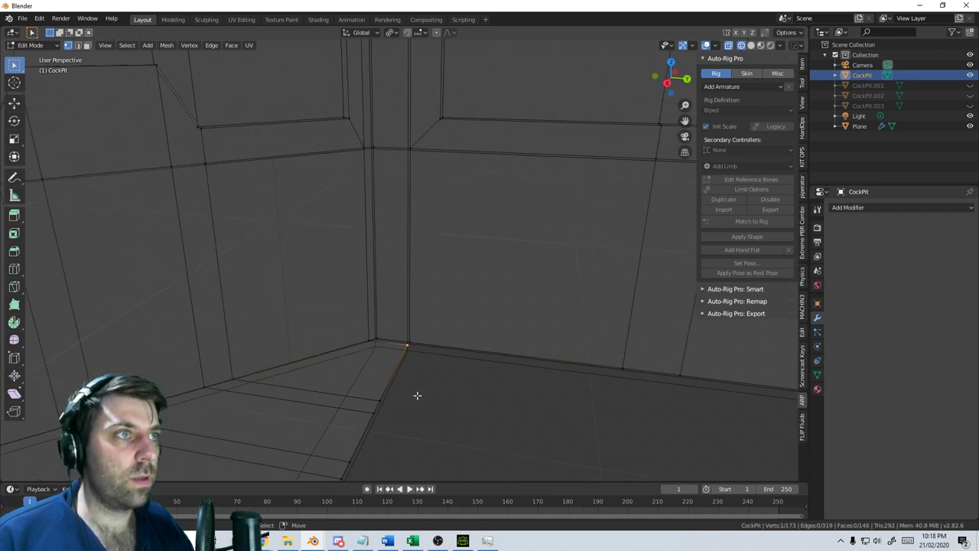
scroll(417, 395, "down", 2)
left_click(379, 370, "shift")
left_click(380, 374, "shift")
left_click(365, 407, "shift")
left_click(358, 418, "shift")
middle_click_drag(405, 440, 422, 361, "shift")
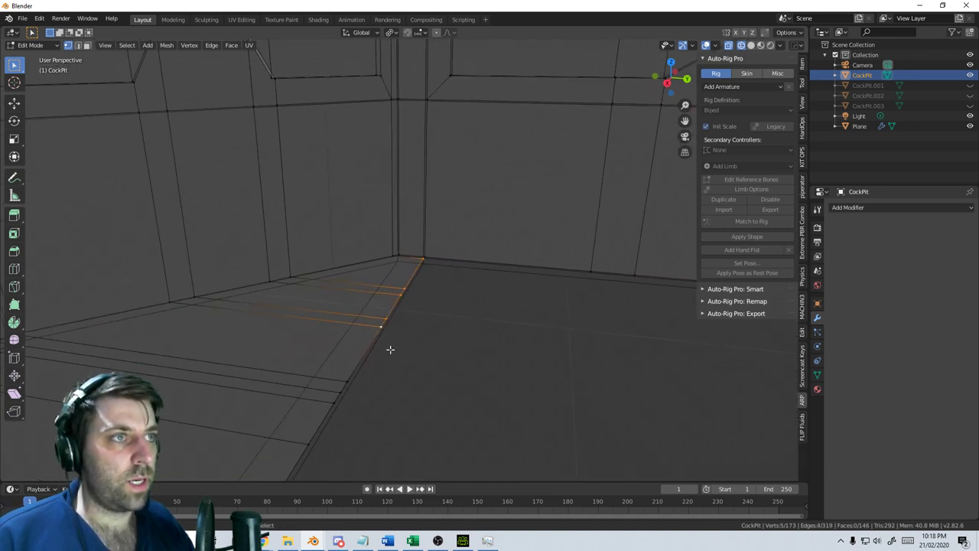
left_click(348, 382, "shift")
left_click(338, 404, "shift")
left_click(341, 394, "shift")
left_click(323, 449, "shift")
scroll(329, 446, "down", 3)
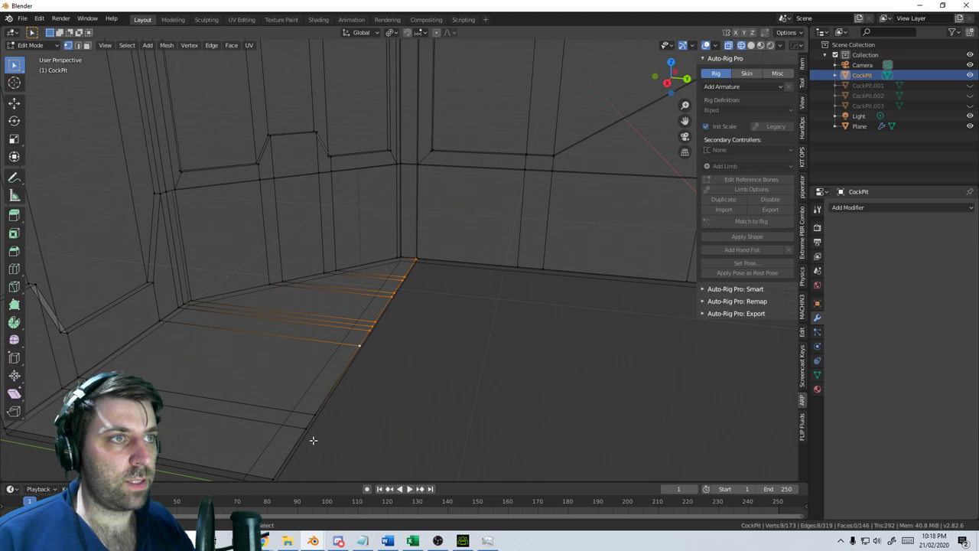
left_click(311, 435, "shift")
left_click(310, 432, "shift")
left_click(324, 412, "shift")
left_click(312, 433, "shift")
left_click(294, 473, "shift")
scroll(382, 417, "down", 4)
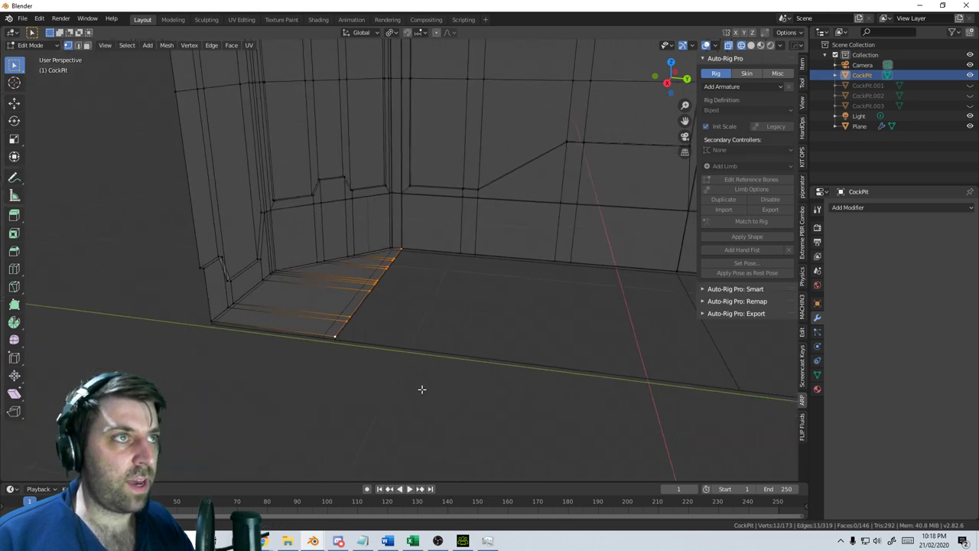
middle_click_drag(422, 390, 410, 385, "shift")
key("e")
key("x")
key("y")
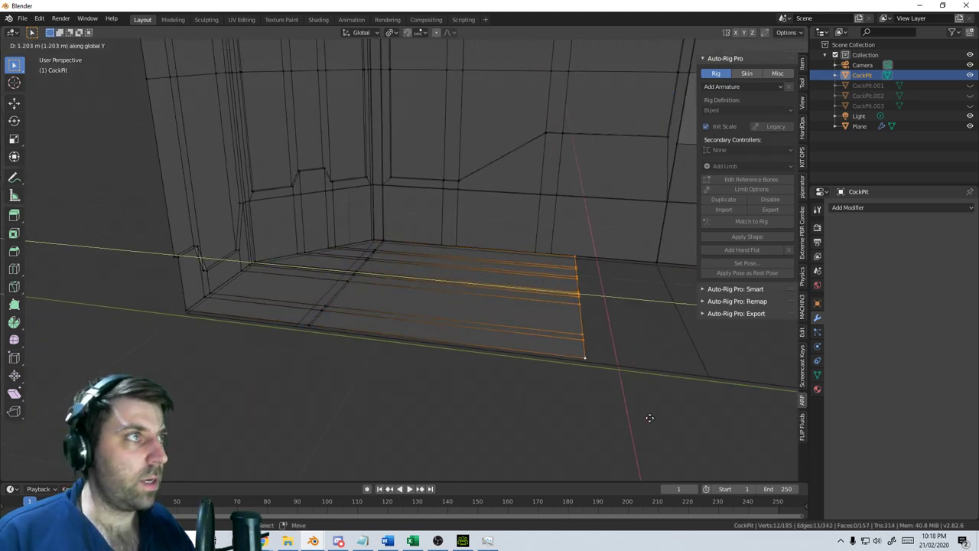
left_click(746, 403)
Move the extruded floor edge further along Y until it meets the rear wall of the room
middle_click_drag(686, 396, 406, 329, "shift")
scroll(385, 336, "down", 5)
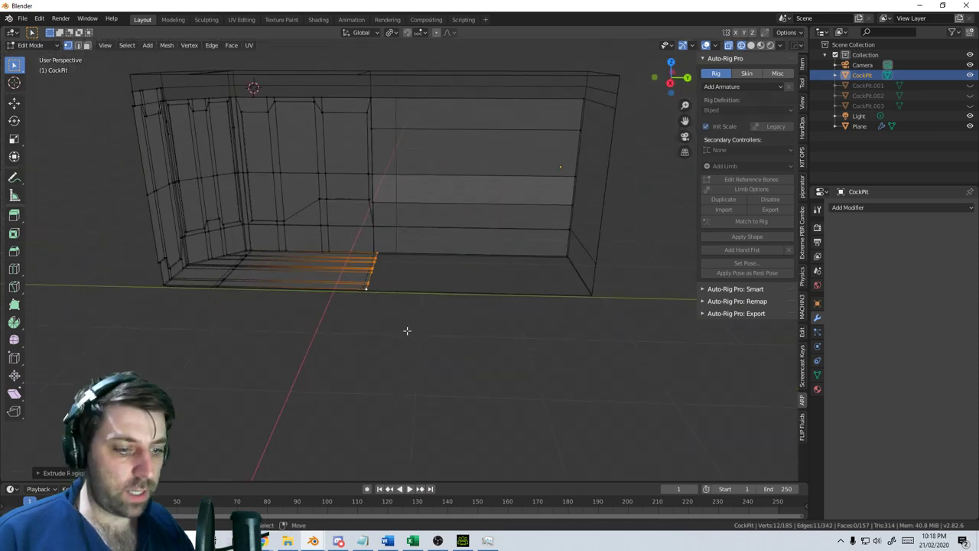
key("g")
key("y")
left_click(610, 342)
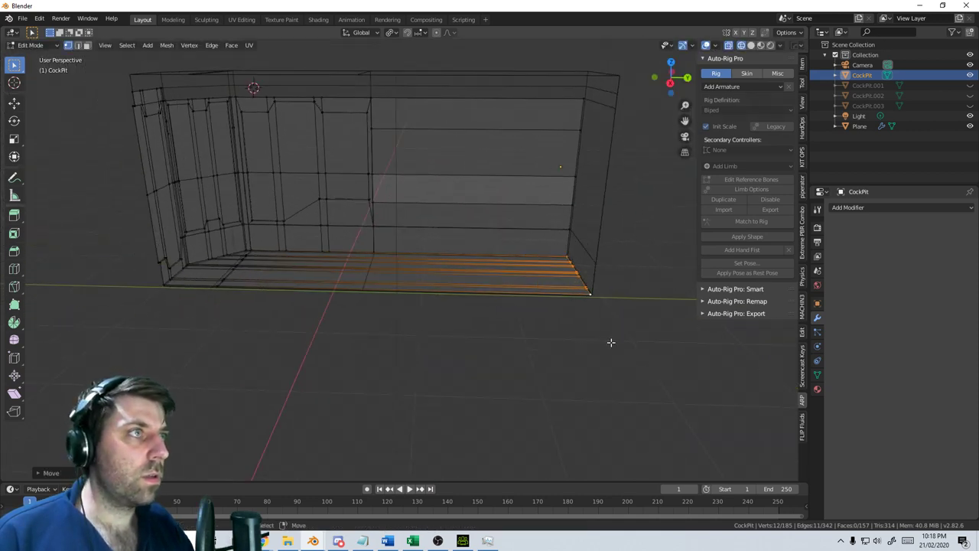
Add a loop cut across the floor and slide it in line with the rear end of the panelled wall section
middle_click_drag(417, 281, 464, 308, "shift")
scroll(436, 332, "up", 5)
scroll(504, 319, "down", 1)
key("ctrl+r")
left_click(558, 314)
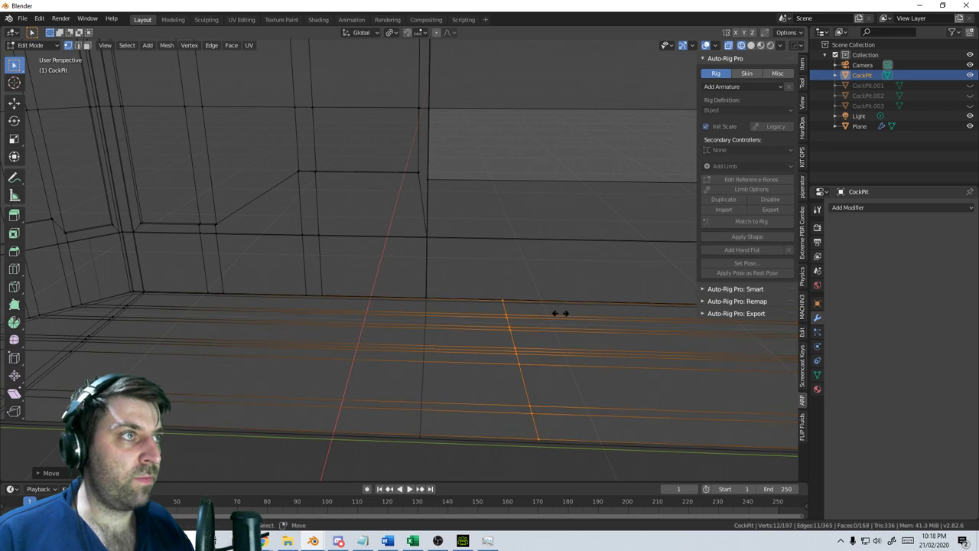
left_click(476, 315)
Add two more floor loop cuts lined up with the pair of vertical edges between the side wall's middle panels
key("ctrl+r")
left_click(341, 317)
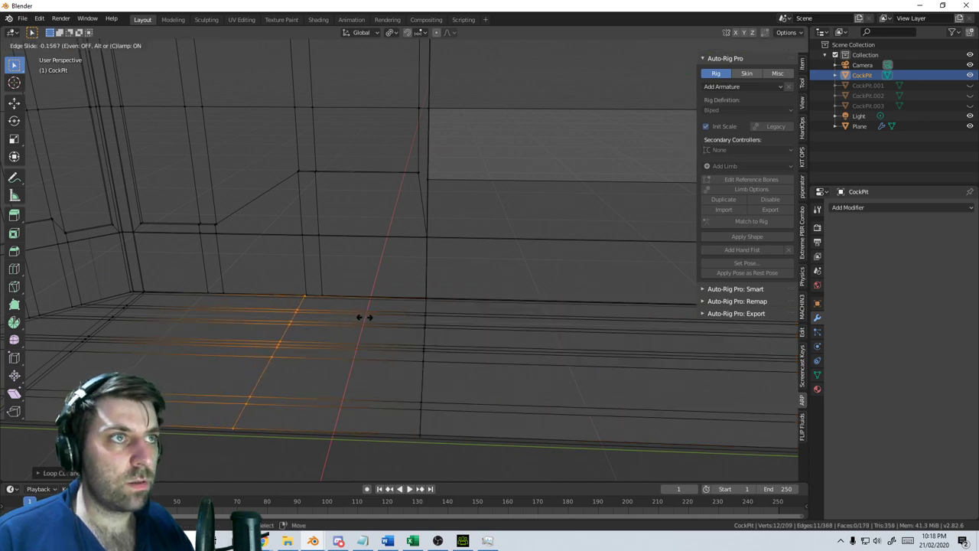
left_click(367, 317)
key("ctrl+r")
left_click(366, 309)
left_click(320, 309)
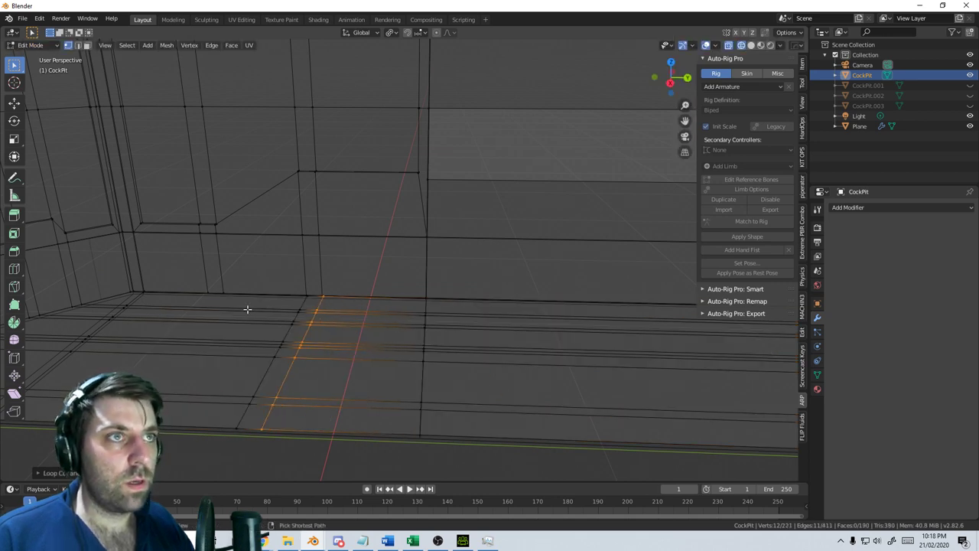
Add another pair of floor loop cuts aligned with the side wall's vertical edges nearest the angled panel
key("ctrl+r")
left_click(247, 309)
left_click(241, 309)
key("ctrl+r")
left_click(208, 307)
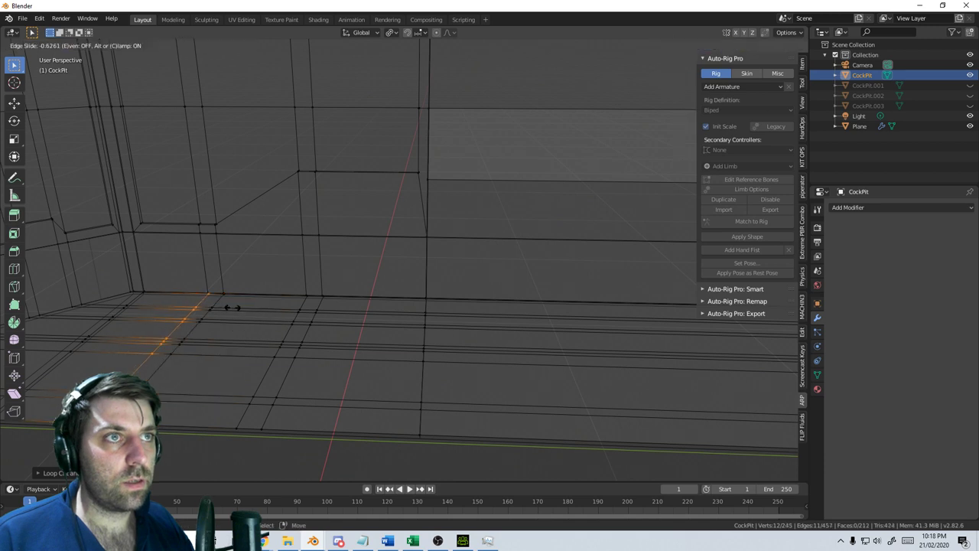
left_click(231, 308)
Fill the narrow gaps between the floor edge and the bottom edge of the panelled side wall, face by face
middle_click_drag(232, 308, 408, 267, "shift")
scroll(409, 267, "up", 7)
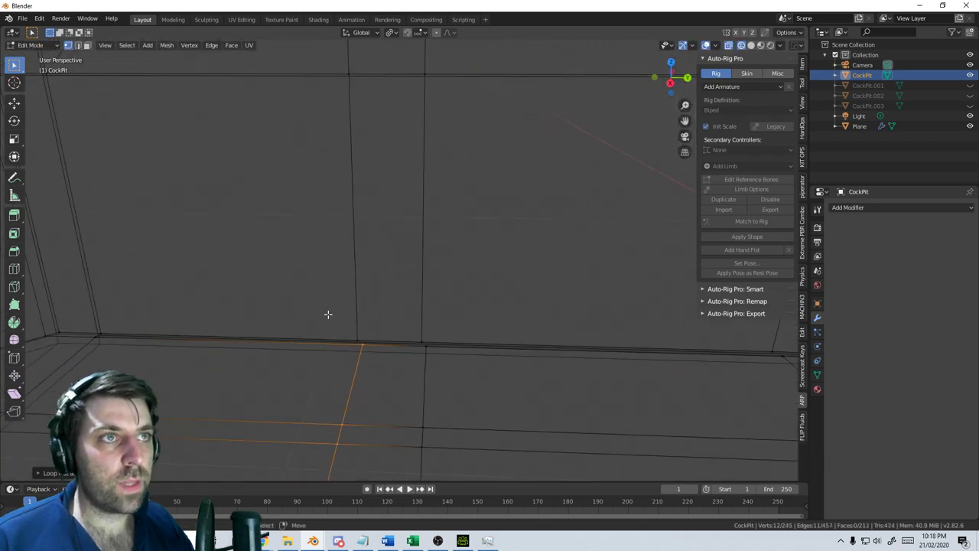
left_click(114, 337)
scroll(472, 359, "down", 10)
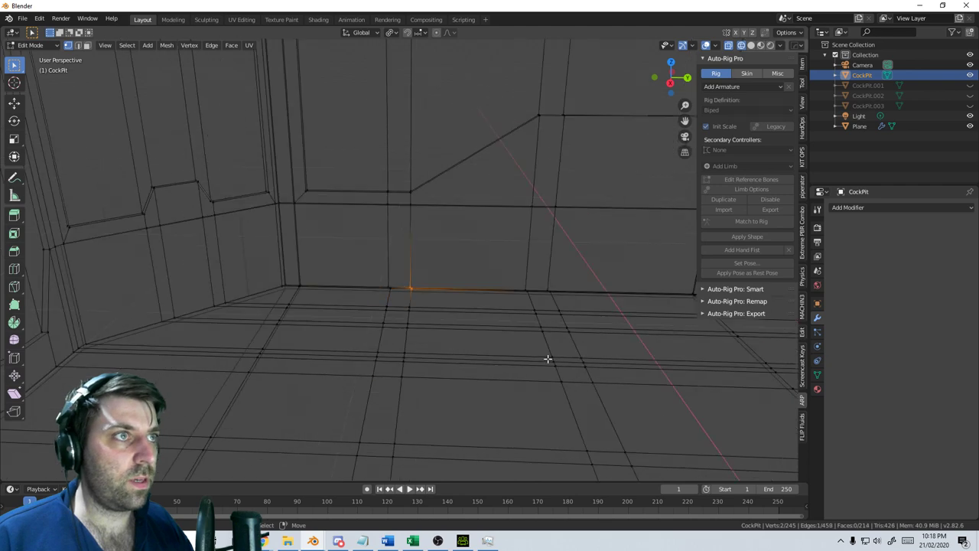
scroll(549, 358, "up", 10)
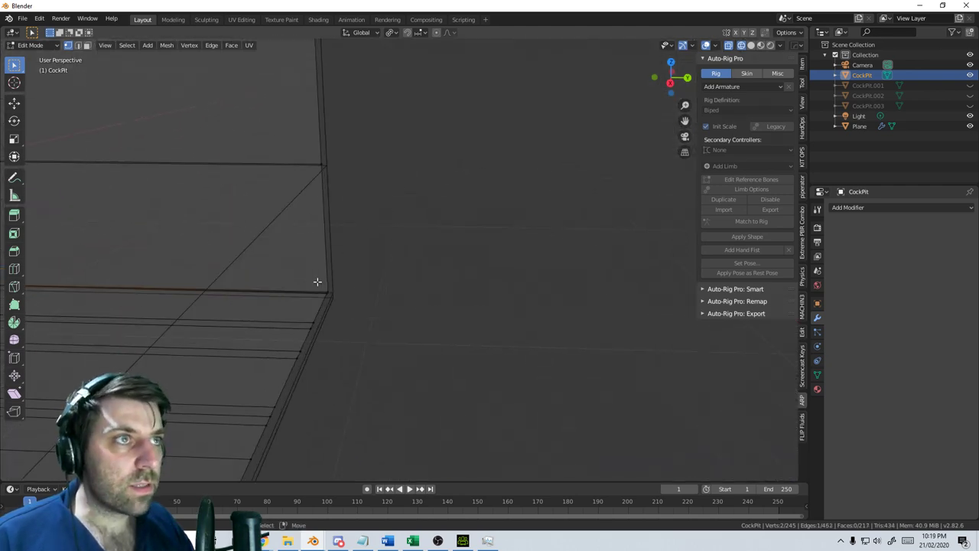
Fill the long gap between floor and side wall from the panelled section's end to the rear corner
right_click(319, 283)
right_click(324, 295, "shift")
scroll(87, 269, "down", 4)
middle_click_drag(81, 273, 401, 282, "shift")
right_click(232, 267, "shift")
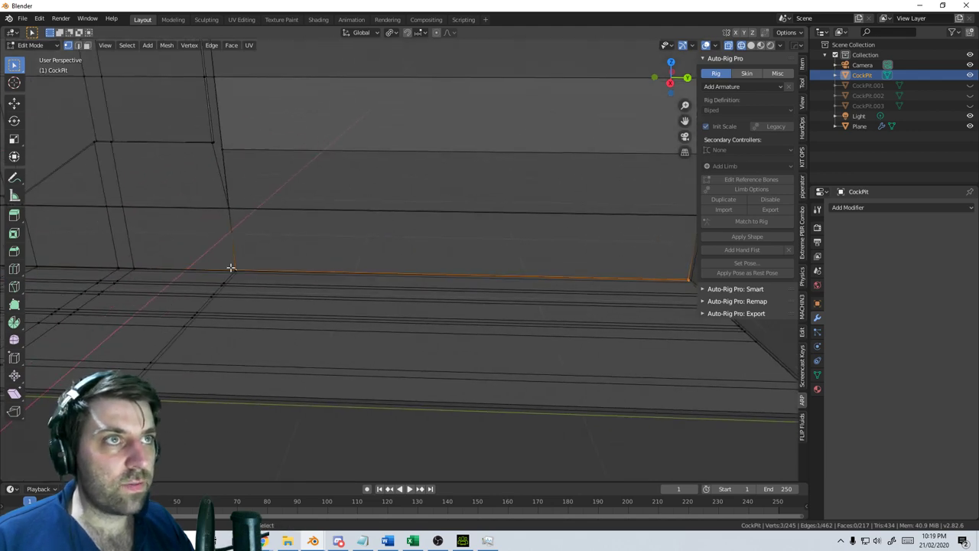
right_click(247, 271, "shift")
key("f")
Inspect the completed floor and wall joints in solid shading from several angles, inside and outside edit mode
scroll(260, 271, "down", 5)
scroll(335, 273, "down", 2)
key("z")
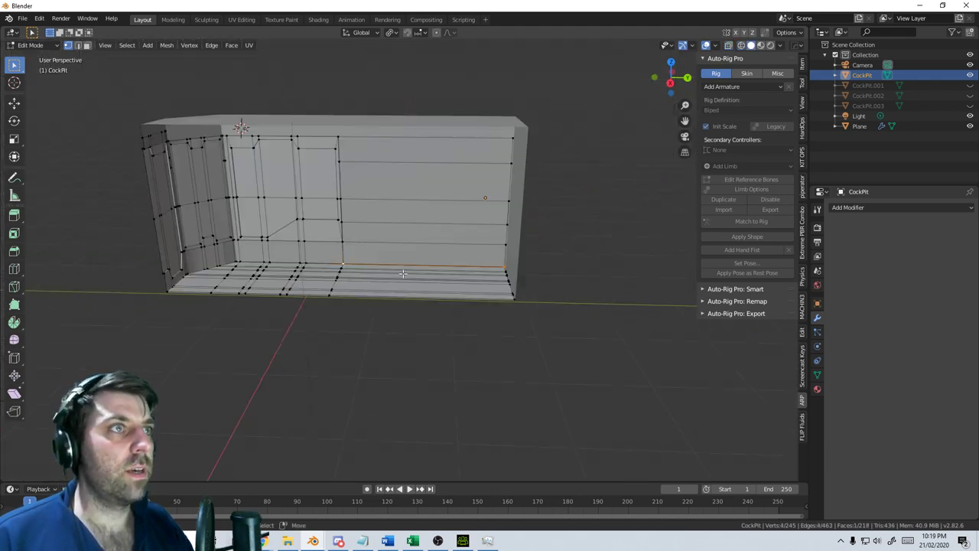
middle_click_drag(417, 286, 509, 291)
scroll(510, 291, "down", 2)
key("Tab")
middle_click_drag(454, 276, 341, 269)
scroll(342, 269, "up", 10)
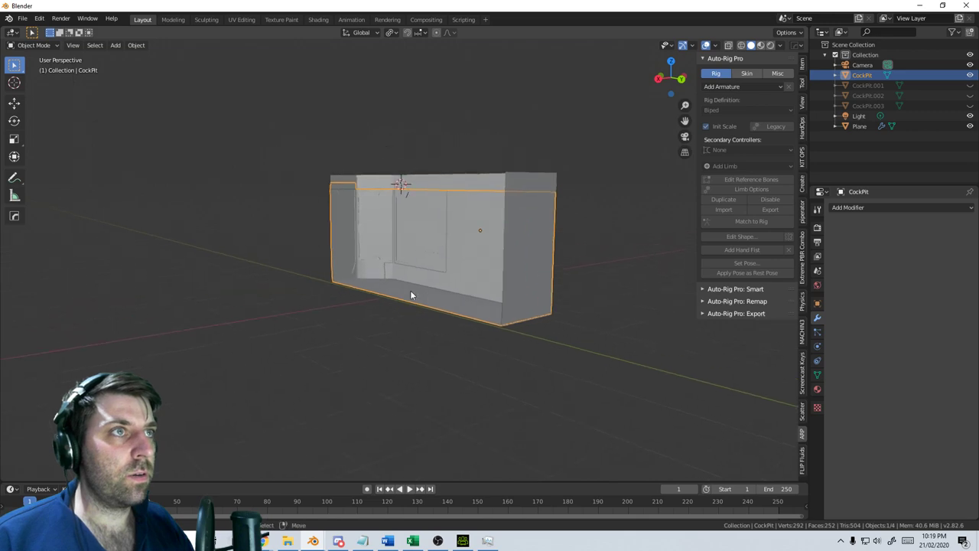
key("Tab")
key("Tab")
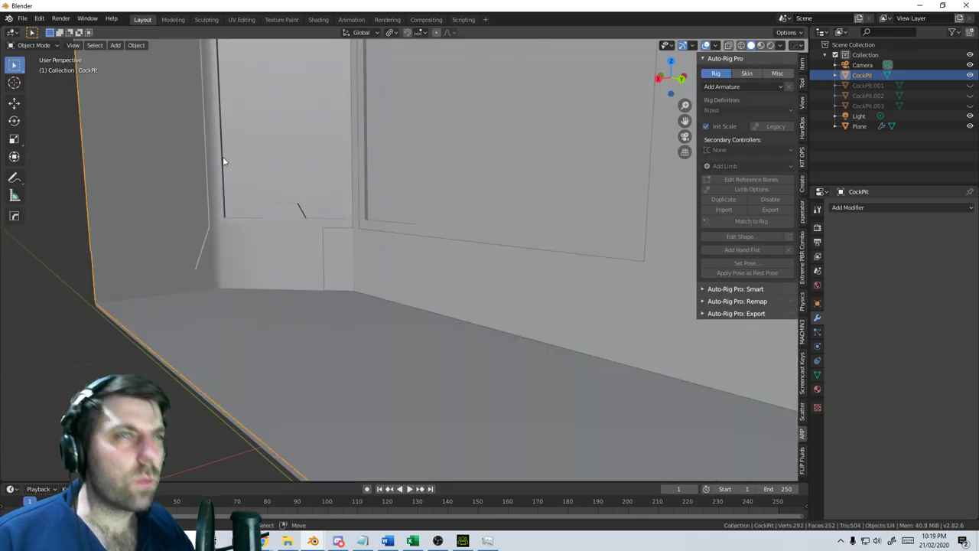
key("Tab")
scroll(247, 152, "down", 2)
middle_click_drag(428, 295, 640, 319)
scroll(640, 320, "down", 5)
key("Tab")
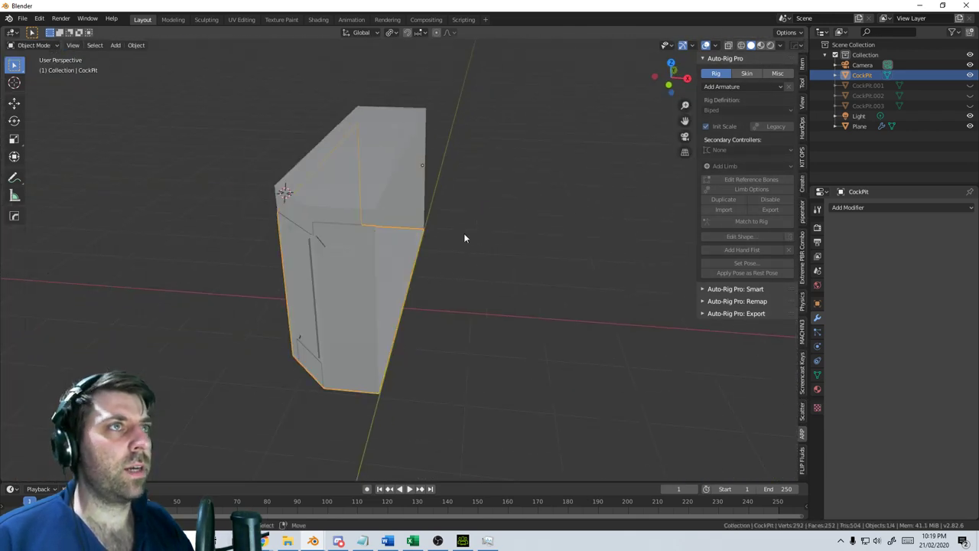
Delete the separate Plane object that encloses the cockpit room
middle_click_drag(464, 236, 381, 264)
left_click(438, 181)
key("Delete")
key("ctrl+z")
key("Delete")
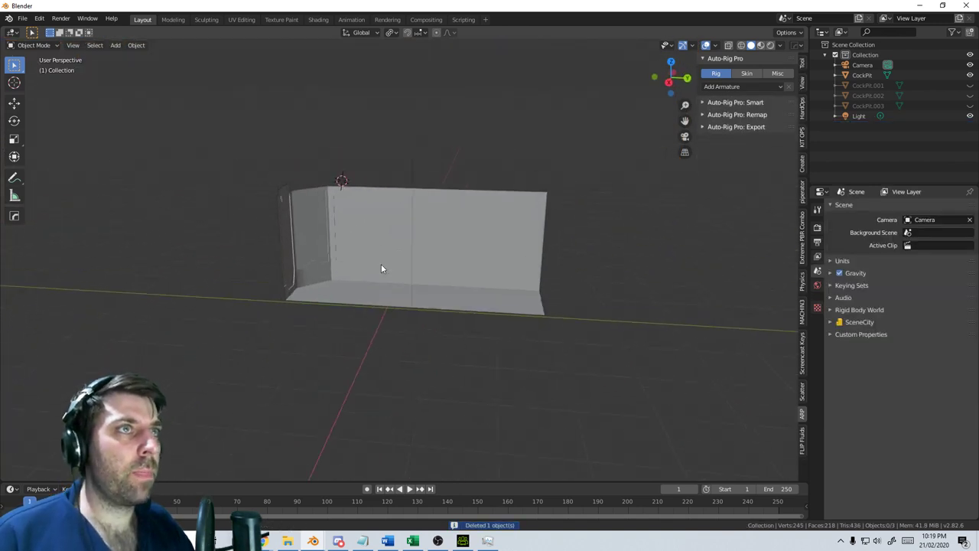
Open the CockPit mesh for editing and merge all its vertices by distance
scroll(338, 245, "up", 5)
left_click(236, 212)
key("Tab")
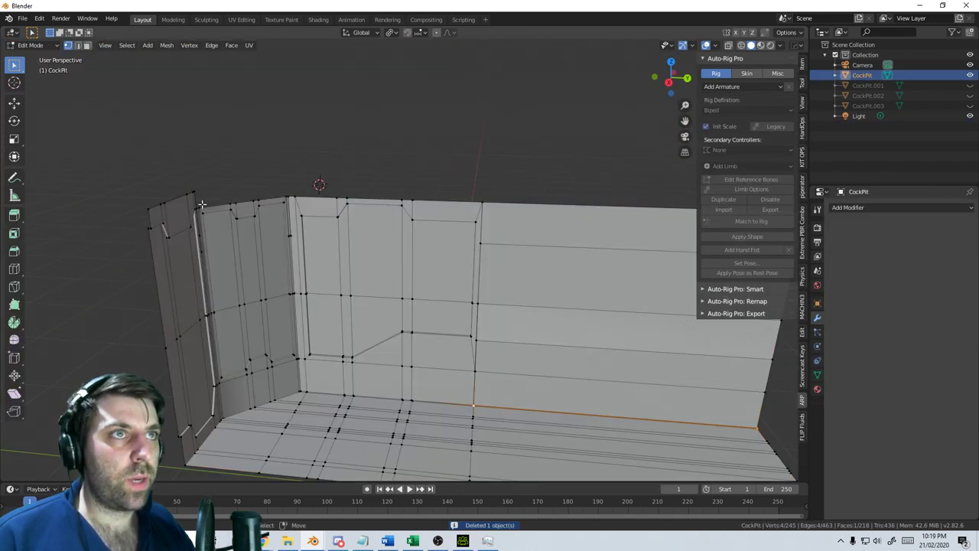
middle_click_drag(224, 199, 245, 204)
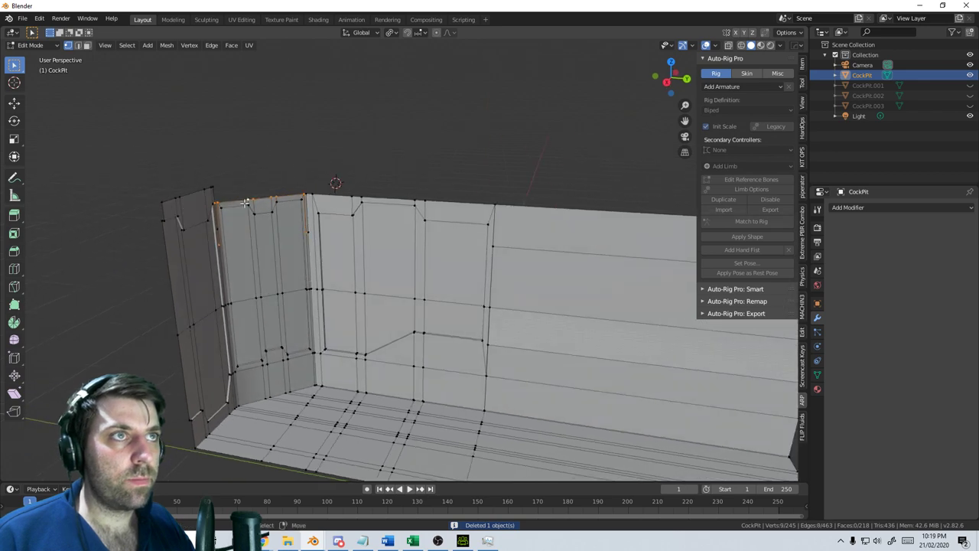
key("a")
key("m")
left_click(332, 198)
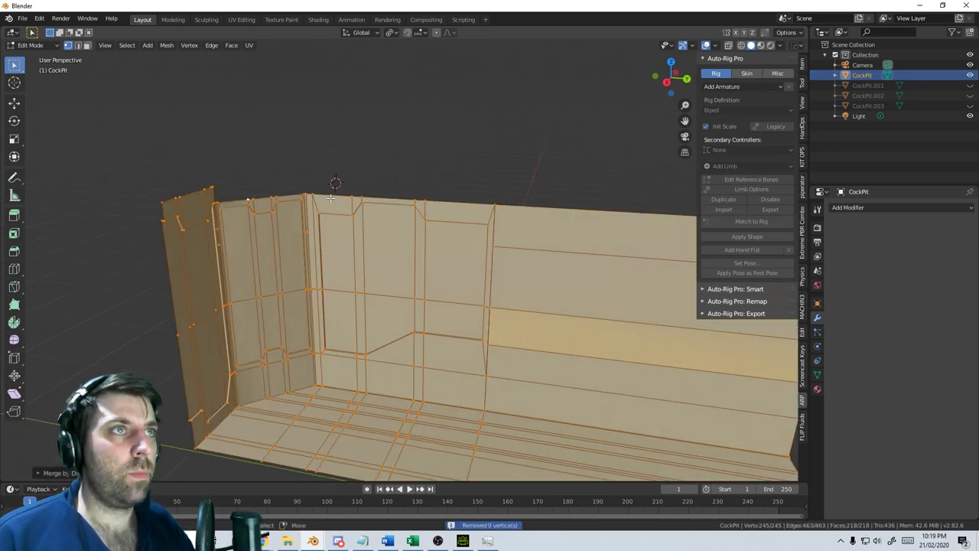
Delete the narrow vertical sliver face at the top of the corner between the angled and side walls
middle_click_drag(332, 198, 364, 275)
scroll(364, 275, "up", 2)
scroll(365, 275, "up", 5)
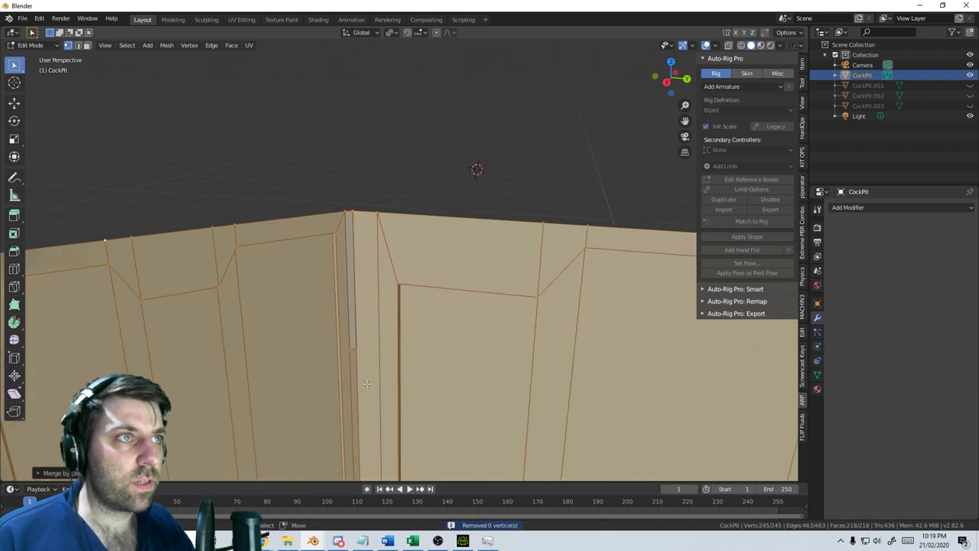
left_click(87, 45)
left_click(348, 272)
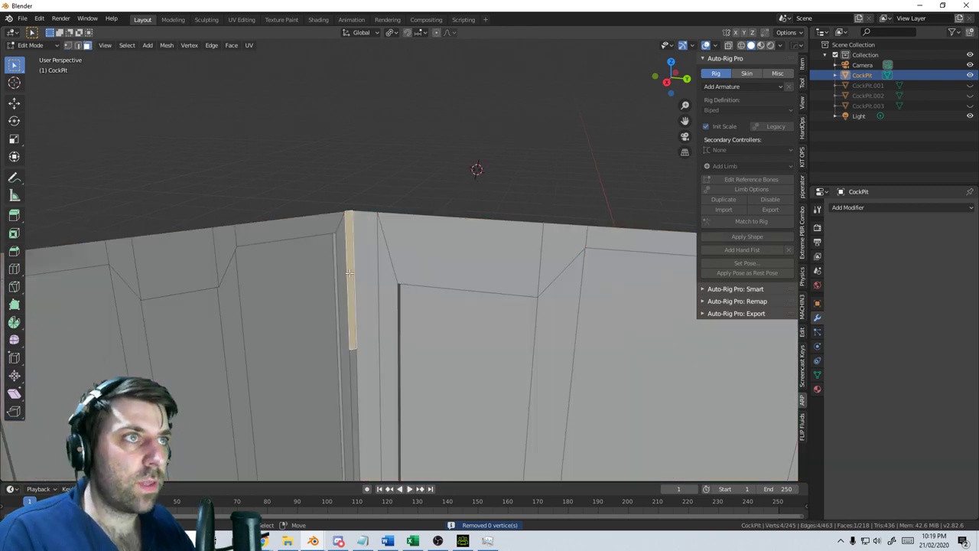
key("x")
left_click(348, 272)
middle_click_drag(349, 272, 360, 311)
key("a")
scroll(360, 312, "down", 5)
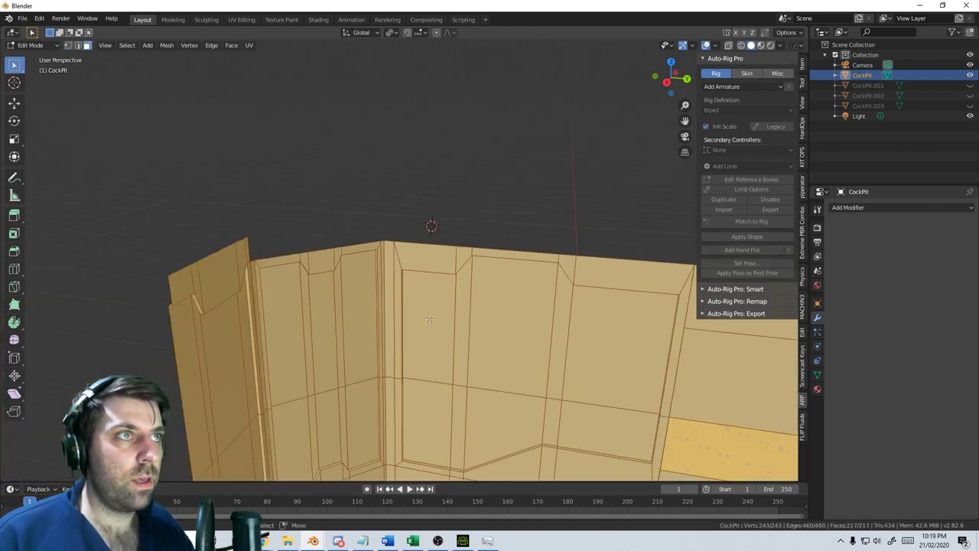
Extrude the top edge vertices of the angled and side walls straight up along Z in the right view
key("1")
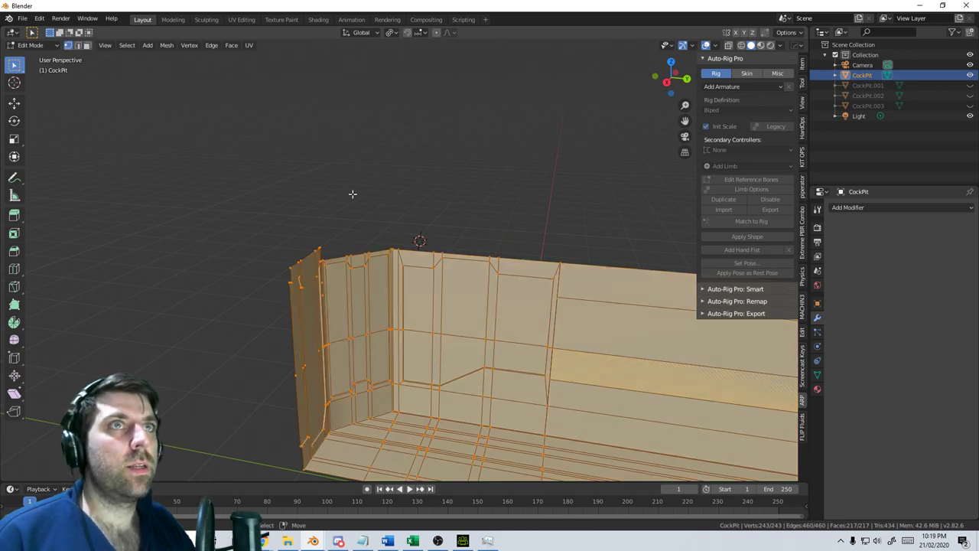
left_click(379, 242, "alt")
middle_click_drag(475, 287, 407, 230)
scroll(335, 238, "up", 3)
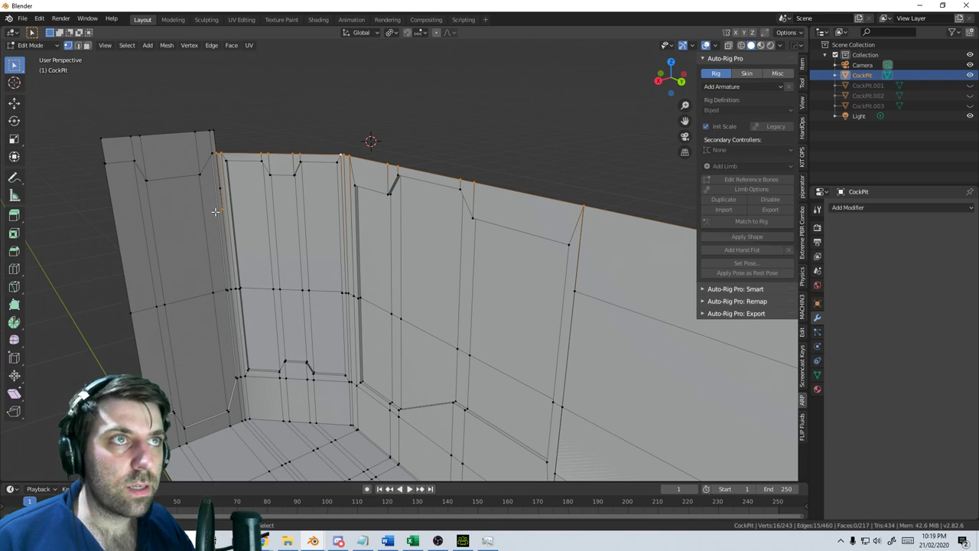
middle_click_drag(274, 264, 377, 267)
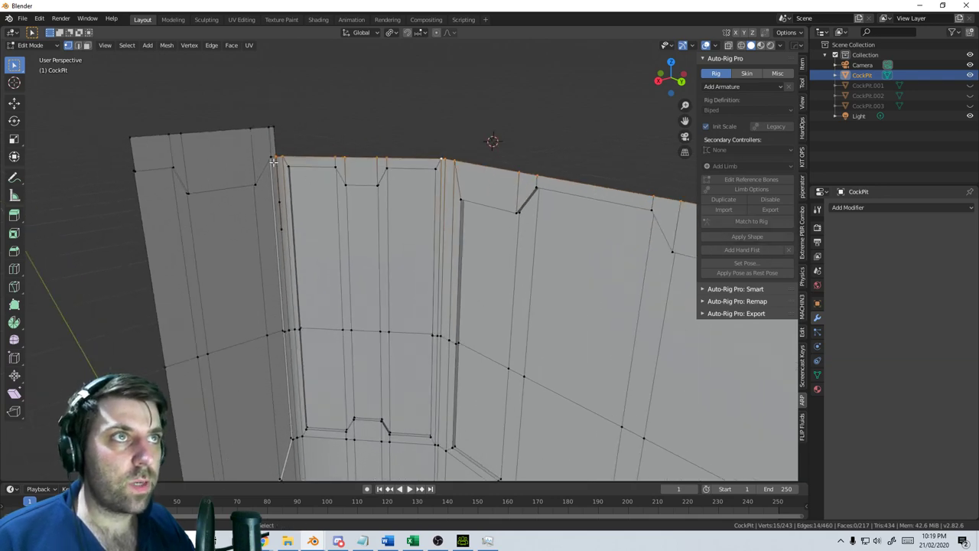
key("KP_3")
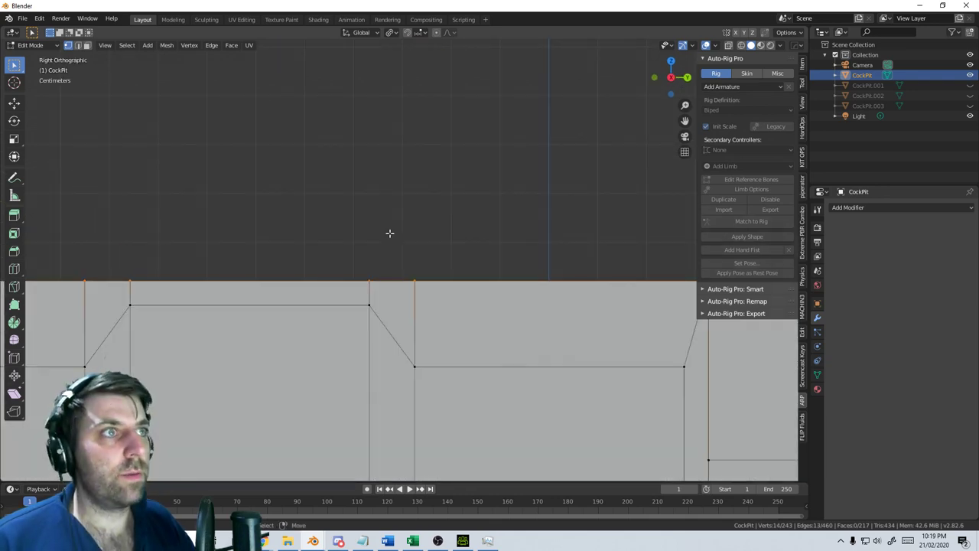
scroll(390, 233, "down", 4)
key("e")
key("z")
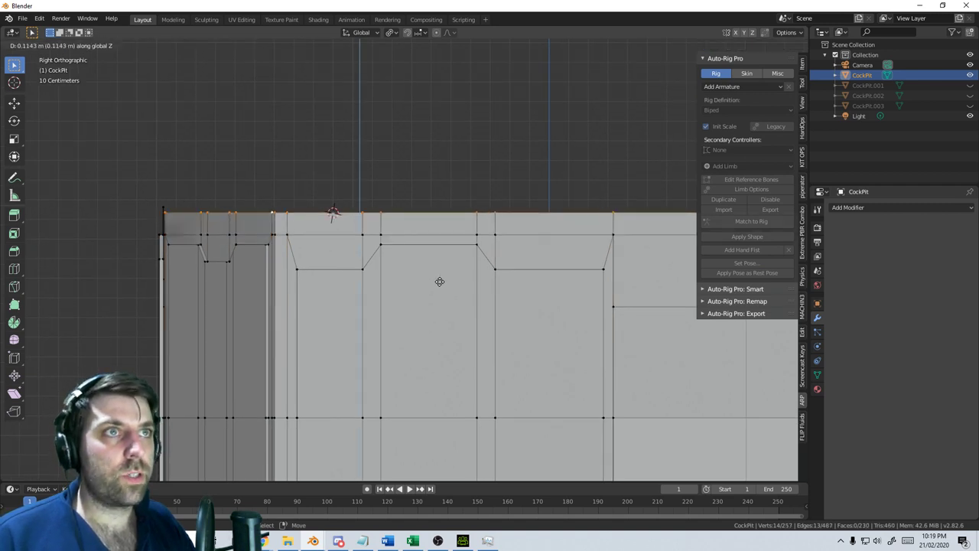
left_click(471, 255)
scroll(489, 251, "down", 4)
middle_click_drag(566, 239, 462, 231, "shift")
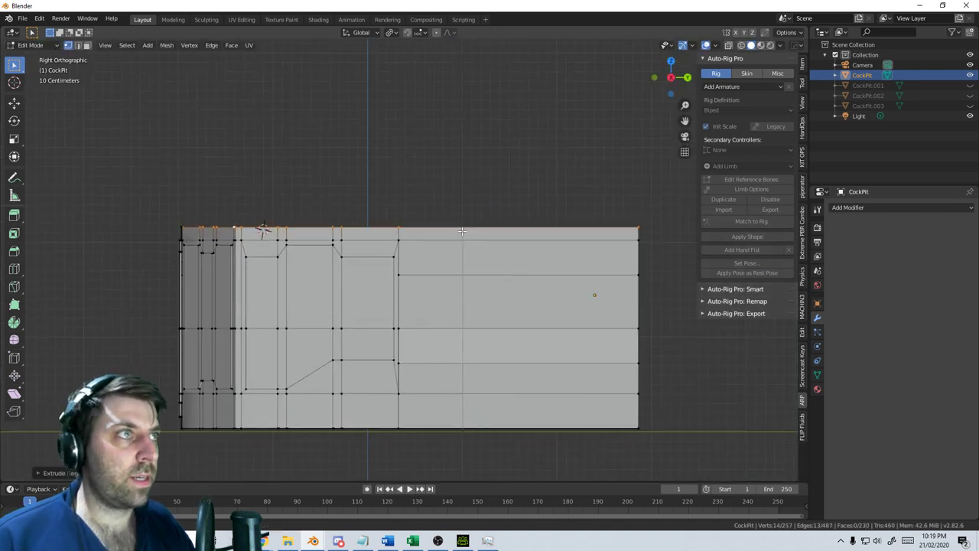
Select the whole top row of wall vertices, including hidden ones, and flatten it by scaling to 0 along Z
key("z")
left_click(617, 227)
left_click_drag(643, 221, 125, 232)
key("s")
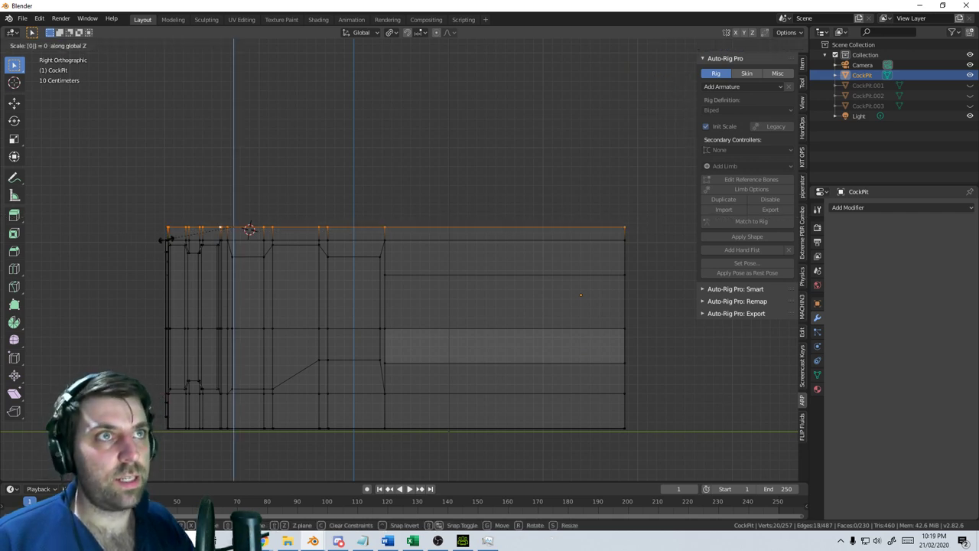
left_click(165, 241)
Try to fill the narrow gap between the front and angled wall panels below the new top strip
middle_click_drag(162, 247, 603, 228)
scroll(603, 228, "up", 3)
middle_click_drag(245, 285, 399, 277, "shift")
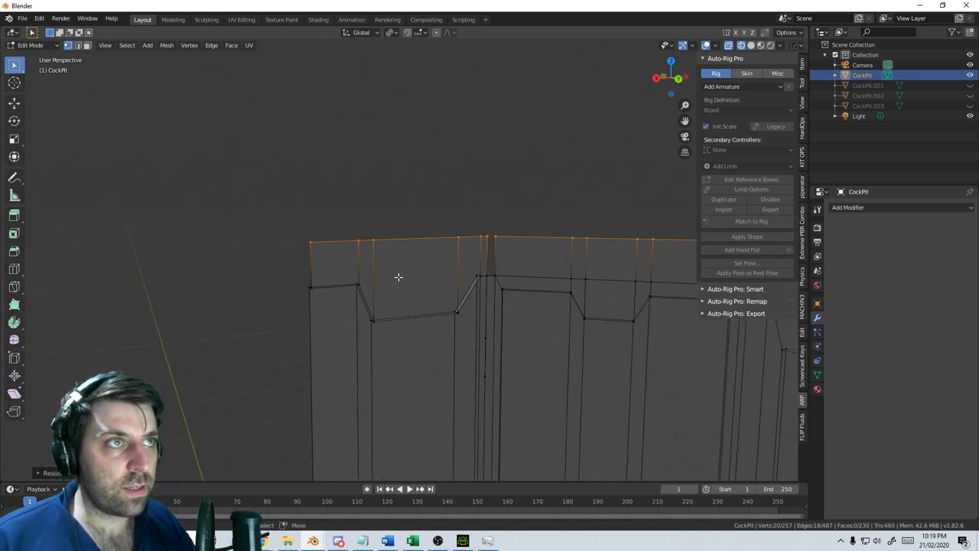
left_click(491, 277, "shift")
left_click(496, 274)
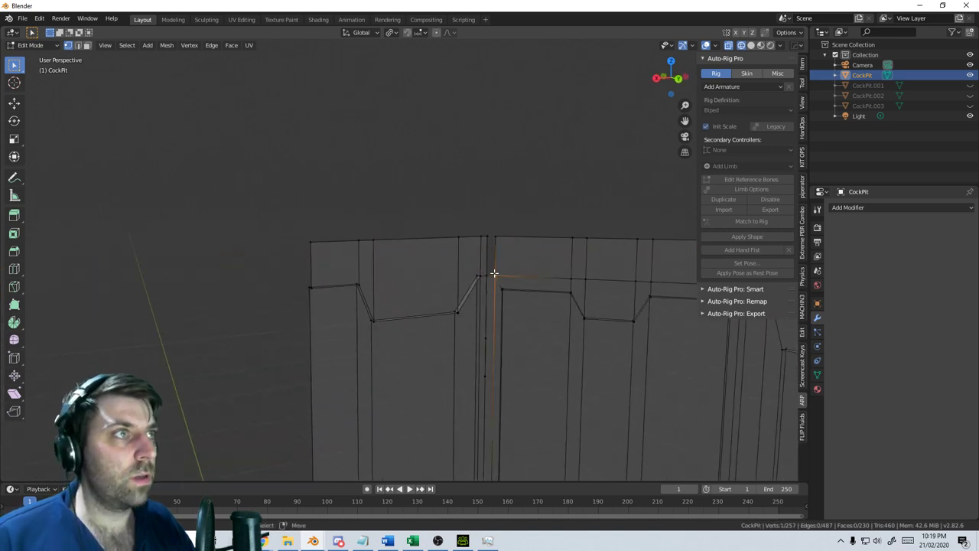
left_click(482, 275, "shift")
left_click(487, 274, "shift")
left_click(498, 274)
left_click(490, 275, "shift")
key("1")
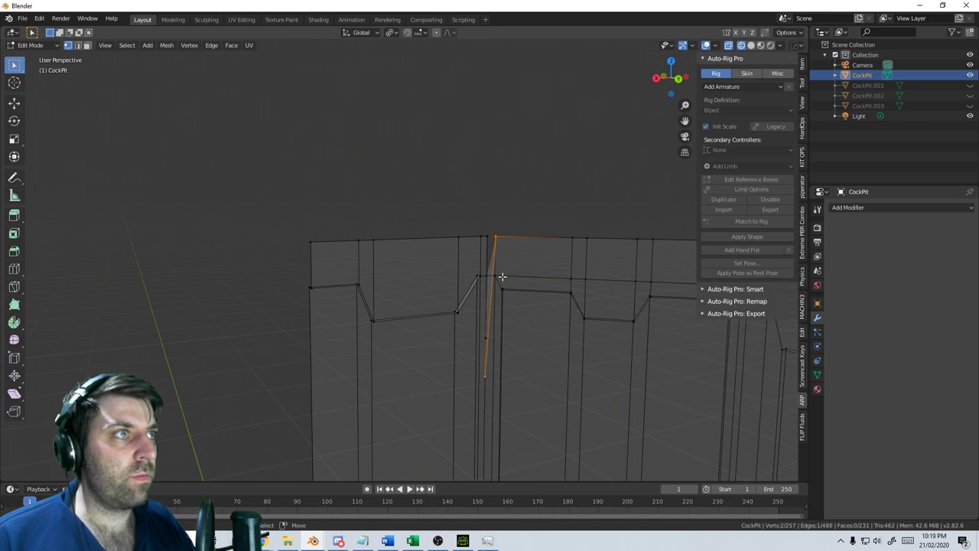
key("ctrl+z")
Try again to bridge the corner vertices of the front and angled panels, and test moving the corner vertex
left_click(500, 276)
left_click(486, 276, "shift")
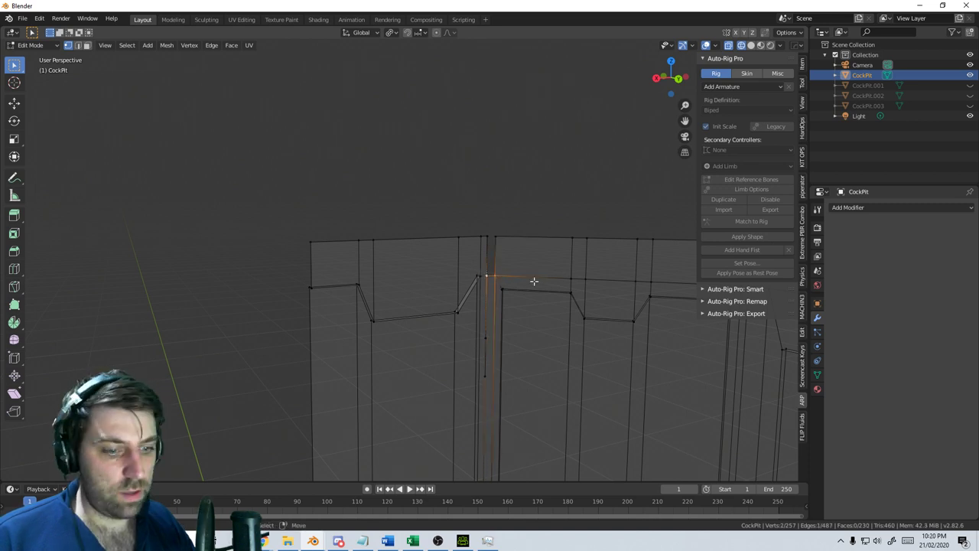
scroll(492, 273, "up", 2)
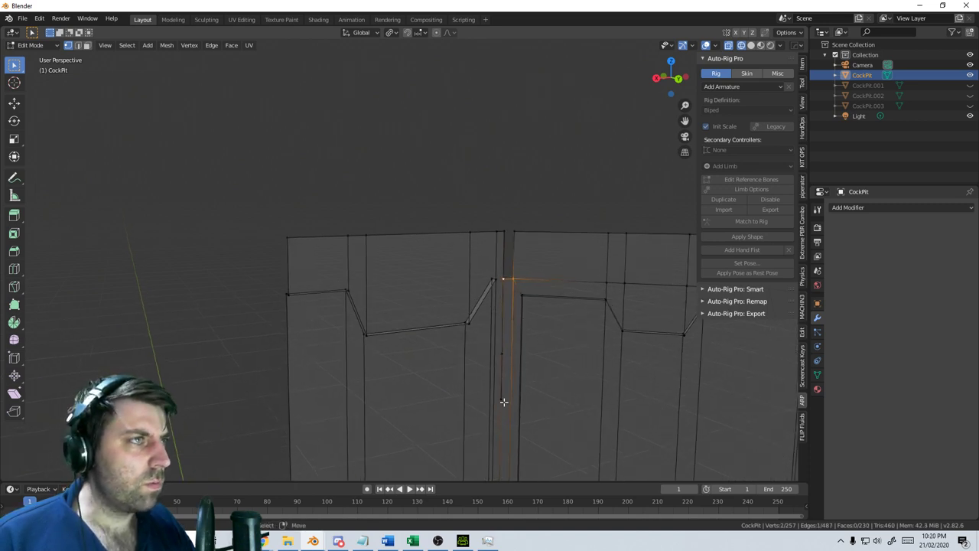
key("1")
key("ctrl+z")
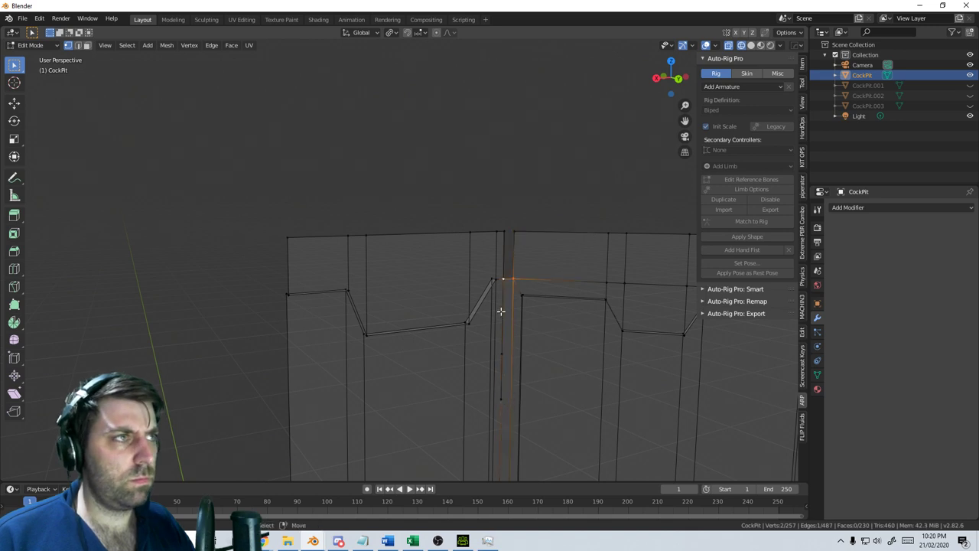
left_click(499, 277)
left_click(508, 281)
key("g")
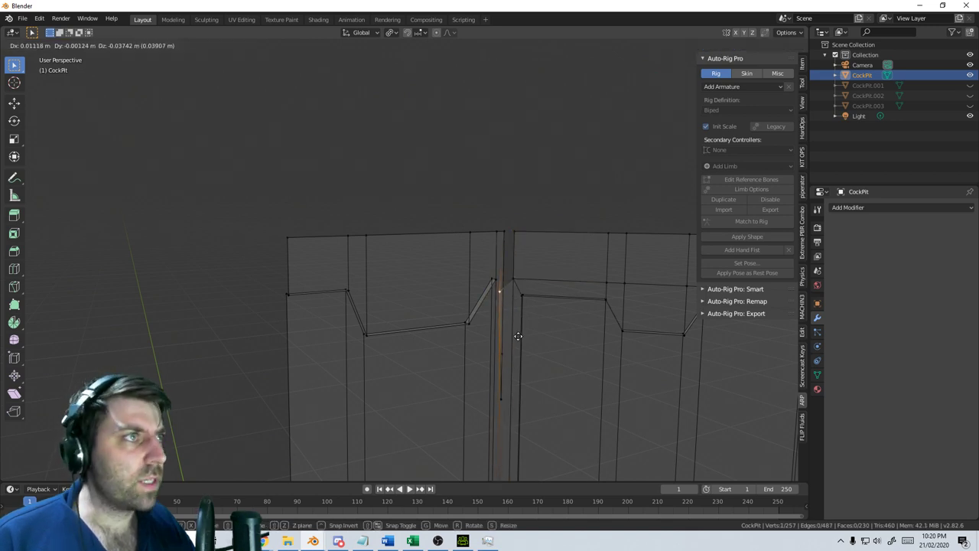
right_click(522, 345)
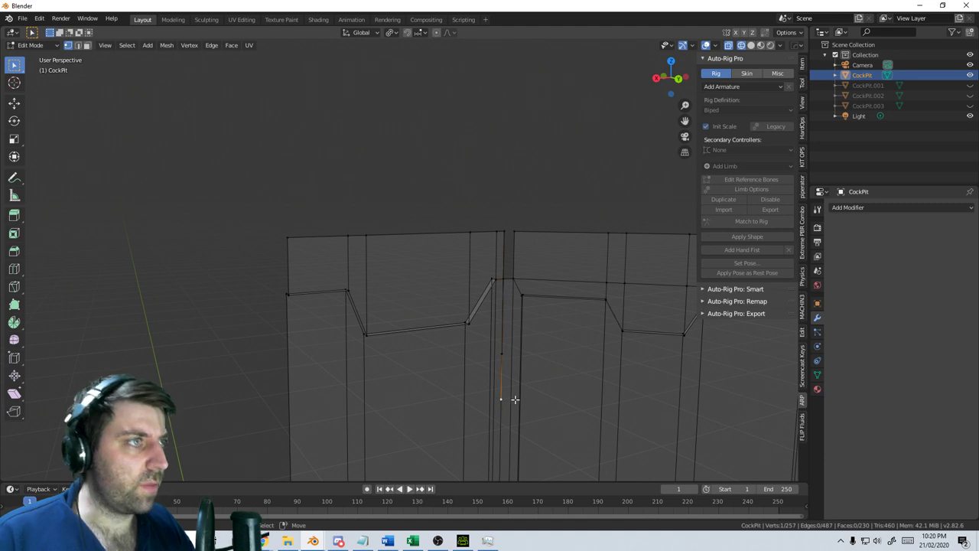
Delete the stray vertices in the corner gap and fill the gap between the top strips of the front and angled walls
key("x")
left_click(508, 375)
left_click(502, 352)
key("x")
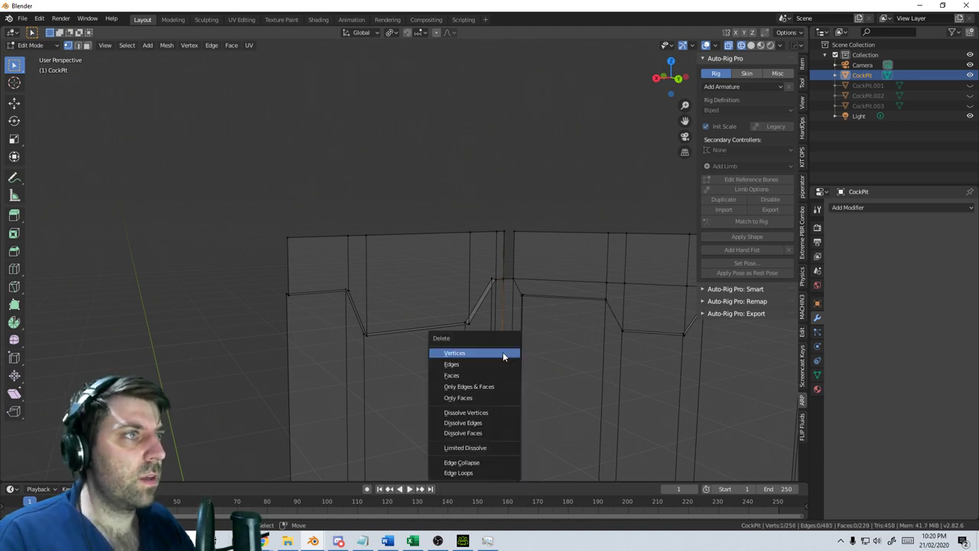
left_click(503, 353)
left_click(502, 286)
left_click(521, 279, "shift")
key("f")
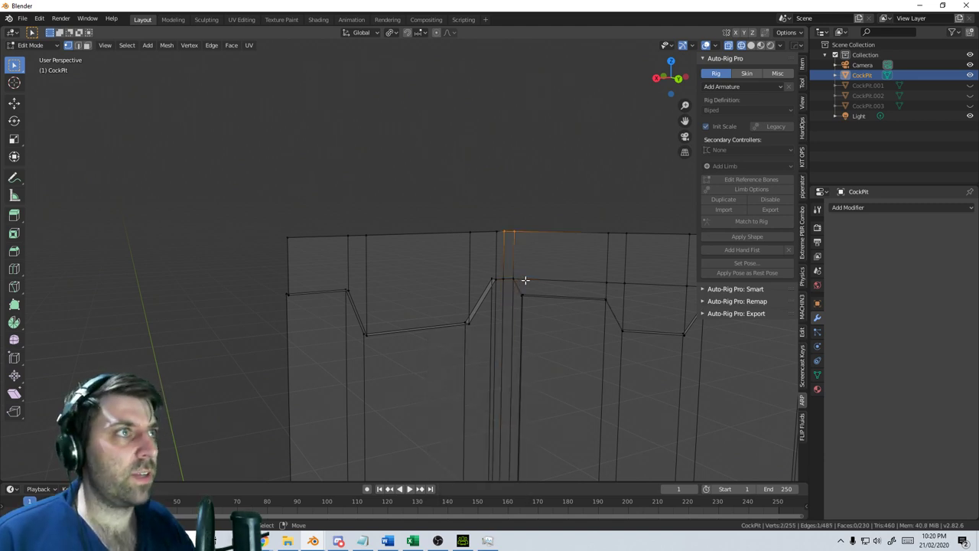
Inspect the solid-shaded walls, panel seams and floor of the room from several angles in Object and Edit Mode
key("Tab")
scroll(467, 338, "down", 5)
key("z")
left_click(486, 344)
scroll(482, 356, "down", 3)
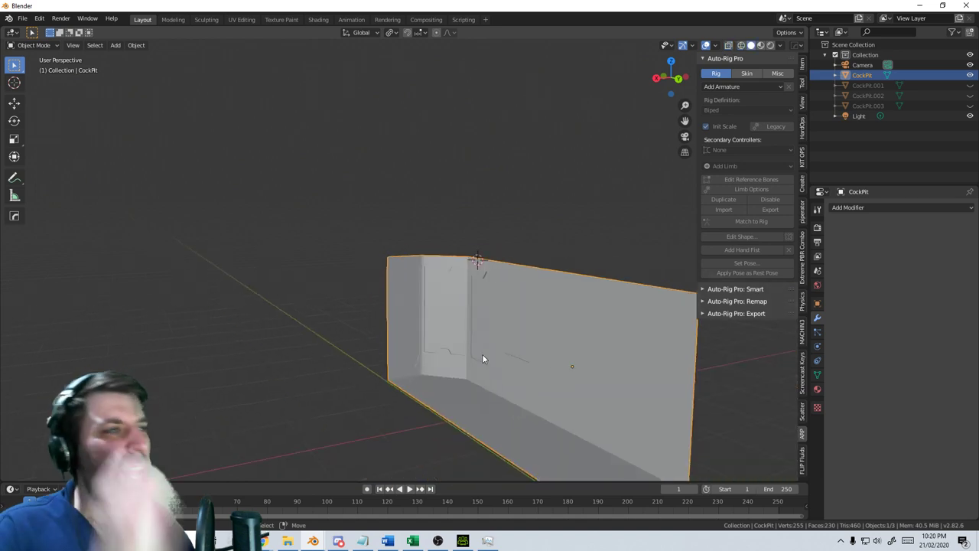
middle_click_drag(482, 354, 552, 352)
middle_click_drag(440, 385, 466, 356)
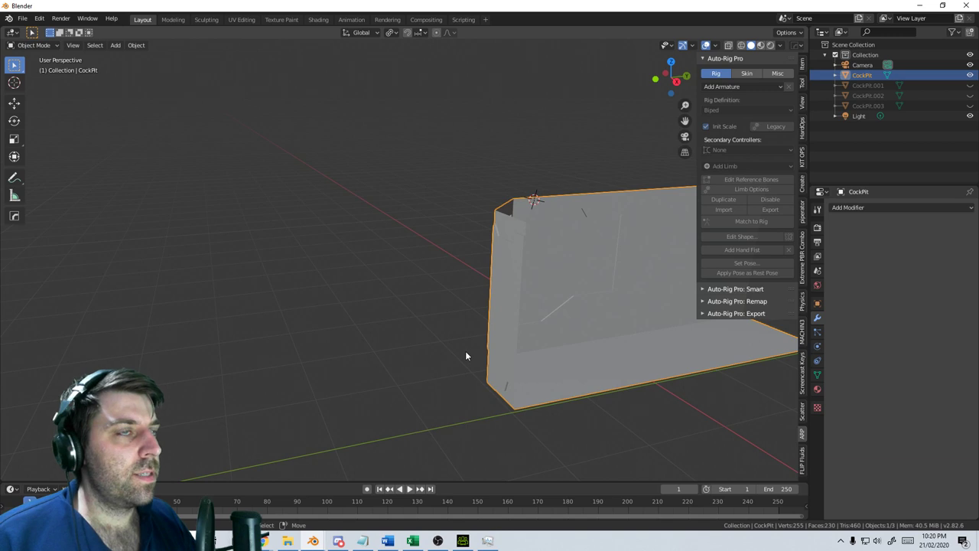
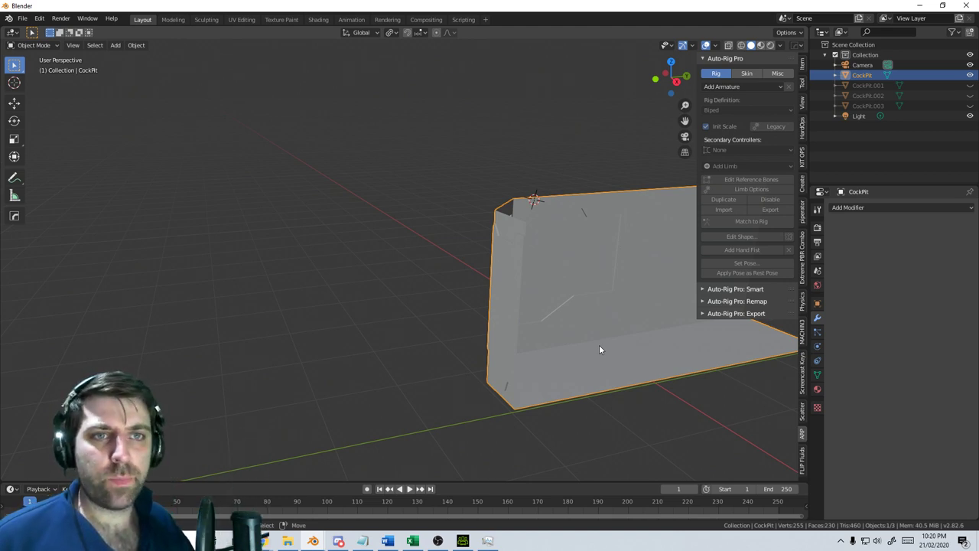
middle_click_drag(628, 339, 449, 357)
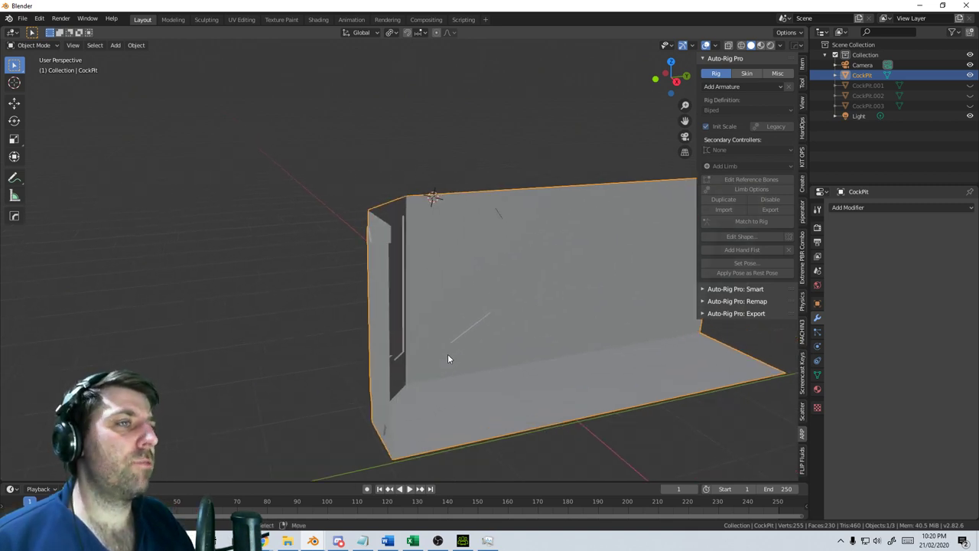
middle_click_drag(448, 358, 499, 396)
key("KP_7")
mouse_move(331, 304)
middle_mouse_down("shift")
mouse_move(461, 351)
mouse_move(337, 268)
middle_mouse_up("shift")
key("z")
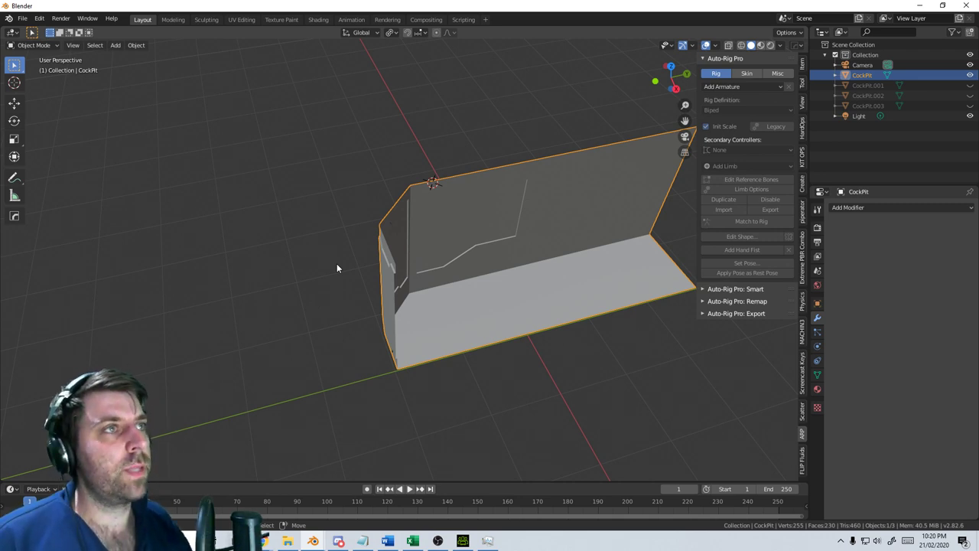
middle_click_drag(488, 340, 470, 349)
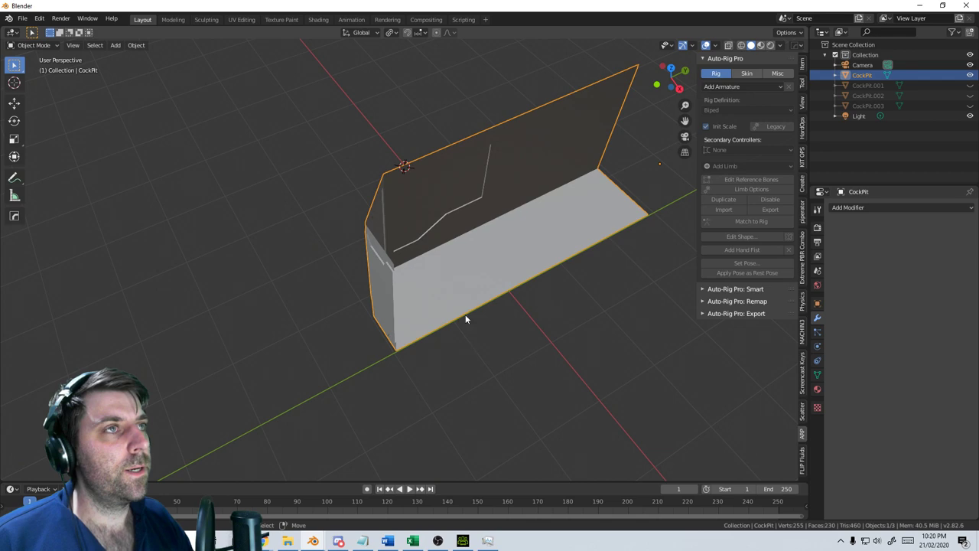
key("Tab")
scroll(465, 315, "up", 2)
middle_click_drag(463, 312, 420, 270)
key("Tab")
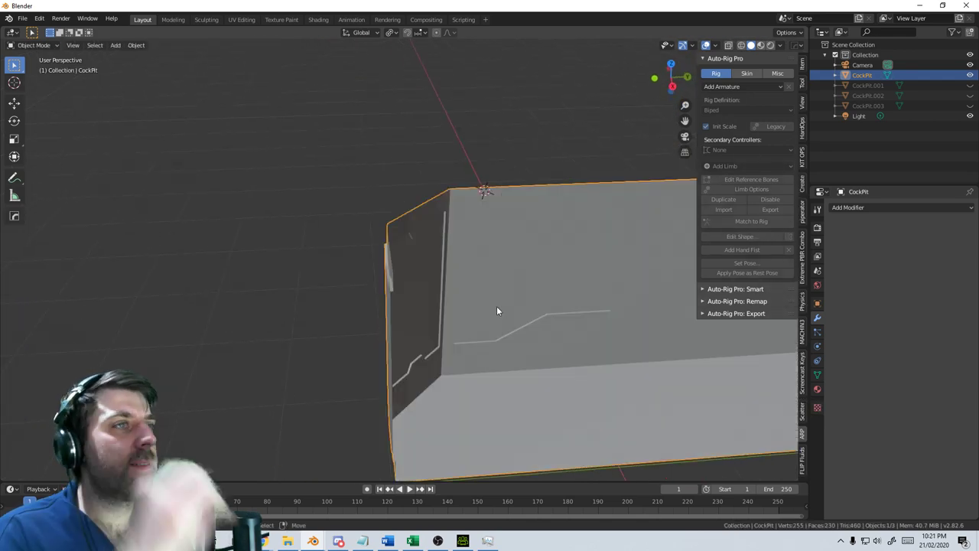
scroll(495, 321, "down", 3)
middle_click_drag(493, 327, 400, 283)
scroll(514, 335, "up", 2)
scroll(514, 341, "up", 2)
key("Tab")
scroll(457, 294, "down", 2)
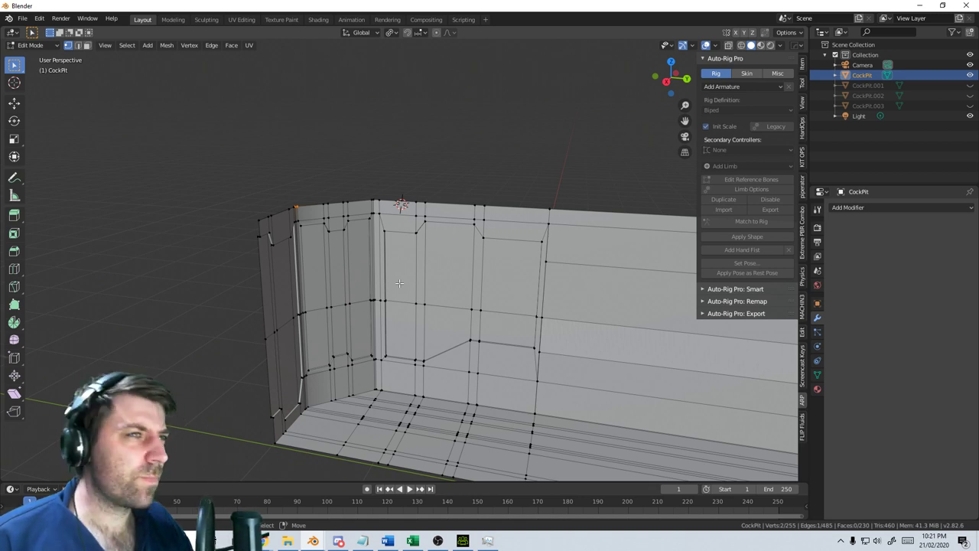
key("Tab")
key("Tab")
Select the top-edge vertices of the angled and front walls and extrude them inward along Y in the top view
middle_click_drag(378, 281, 338, 266)
middle_click_drag(477, 205, 485, 229, "shift")
scroll(485, 230, "up", 4)
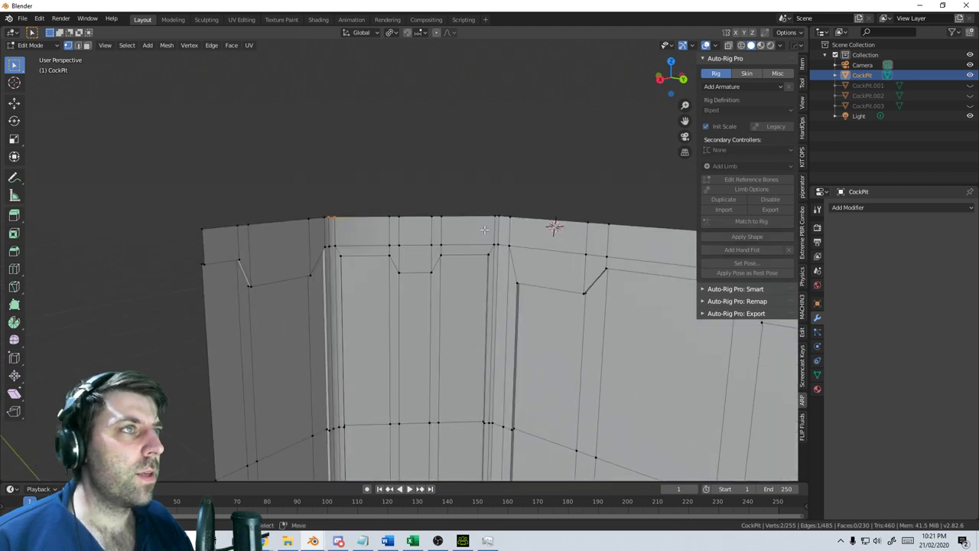
left_click(495, 217)
key("c")
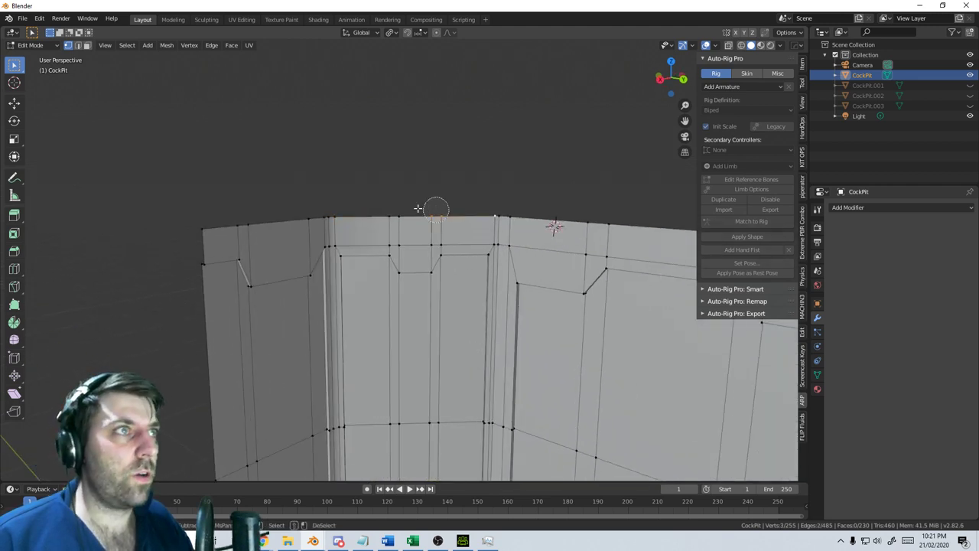
mouse_move(415, 207)
left_mouse_down()
mouse_move(159, 221)
mouse_move(417, 205)
left_mouse_up()
key("KP_7")
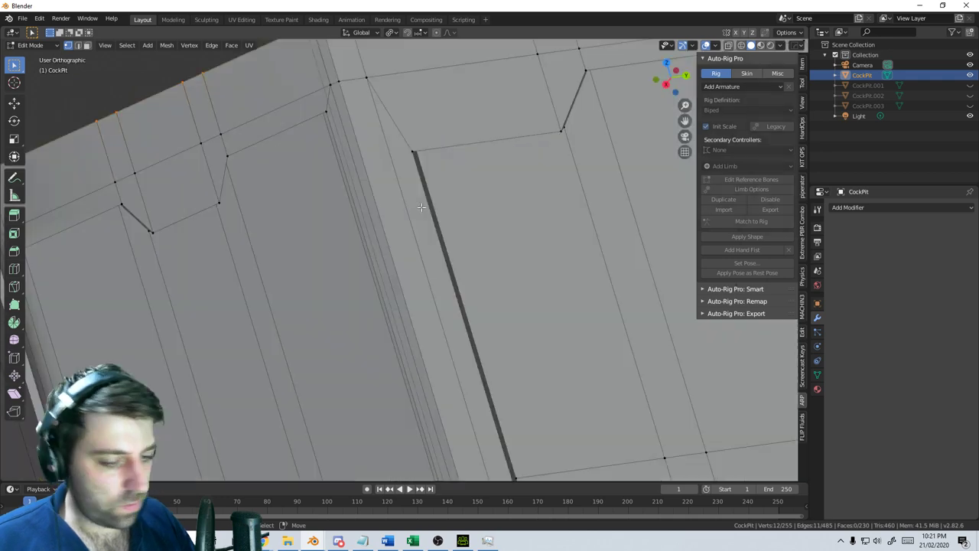
scroll(389, 329, "down", 4)
scroll(382, 347, "up", 3)
key("e")
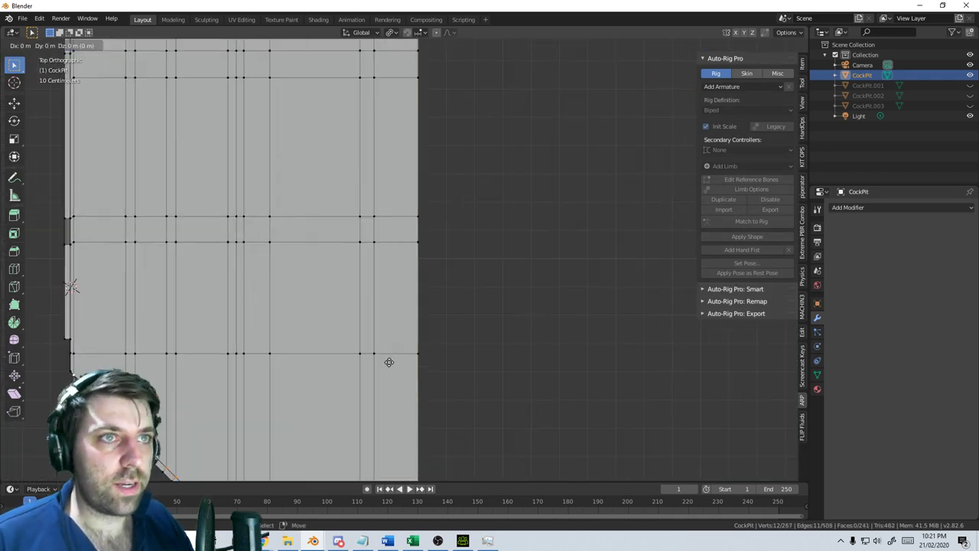
key("x")
Flatten the extruded vertex row into a straight line along Y and move it level with the side wall's front corner
key("s")
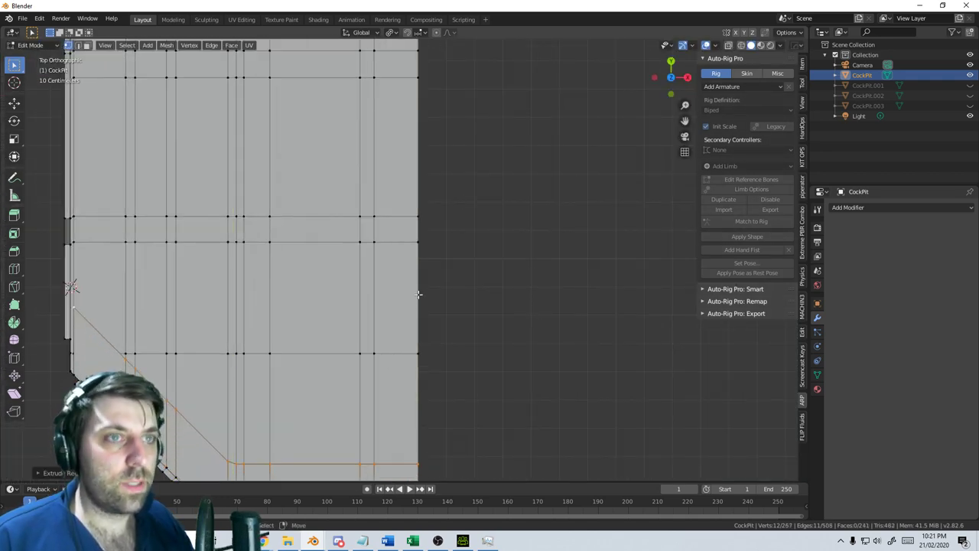
left_click(419, 293)
key("g")
key("y")
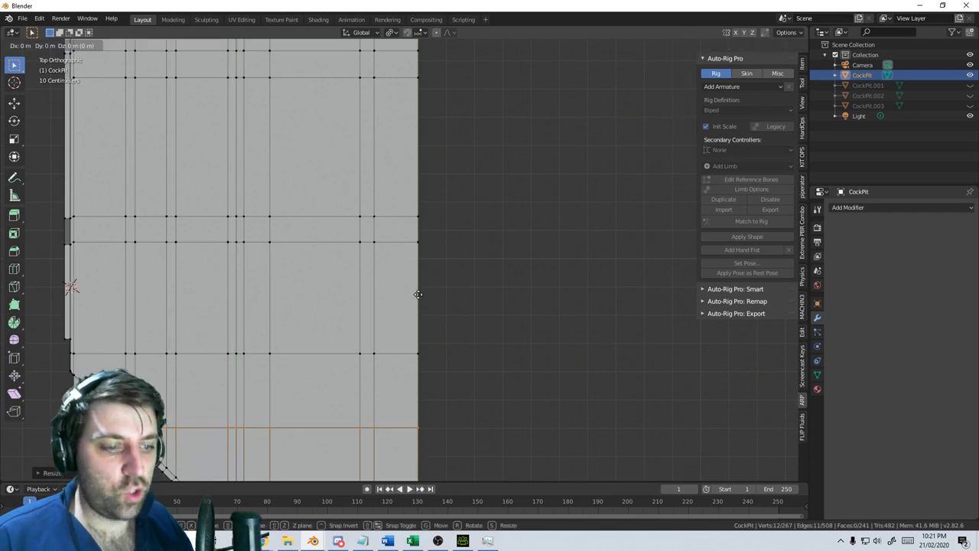
left_click(416, 255)
scroll(171, 291, "down", 3)
scroll(316, 215, "down", 3)
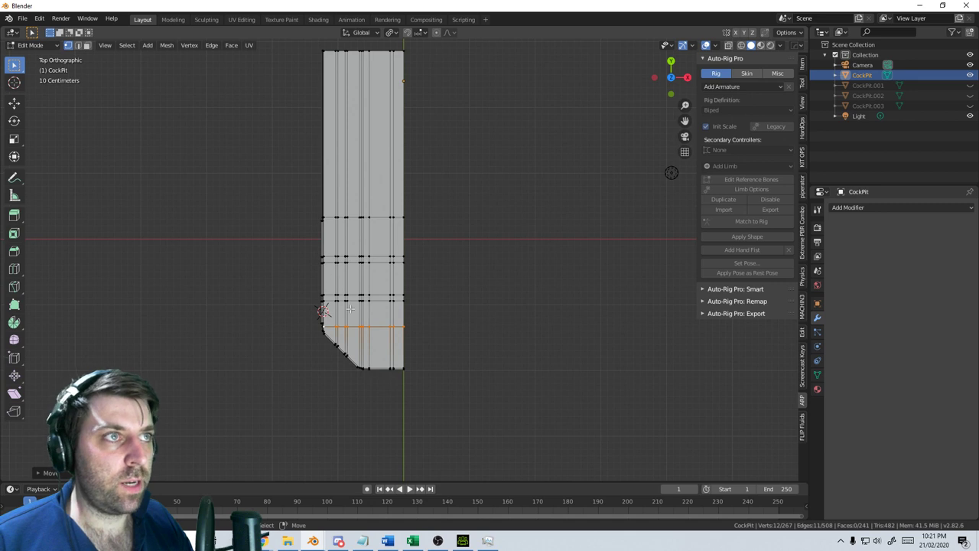
Extrude the straight ceiling row along Y and move it to the rear end of the room
scroll(351, 309, "up", 2)
key("e")
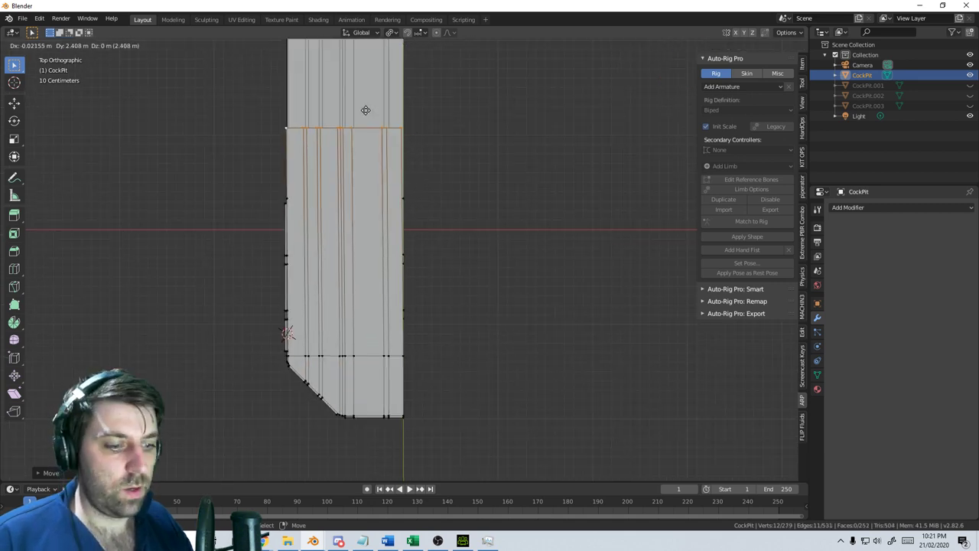
key("y")
left_click(394, 42)
middle_click_drag(435, 116, 432, 288, "shift")
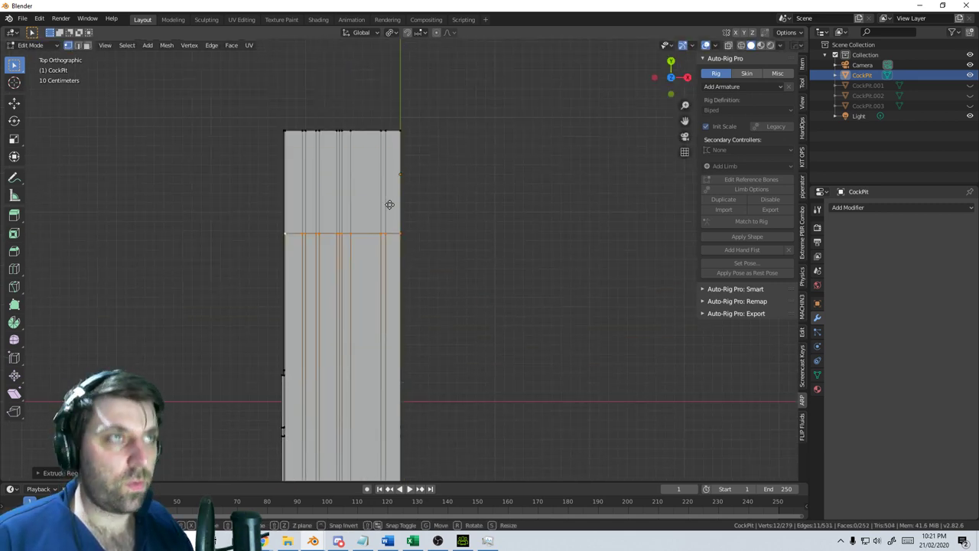
key("g")
key("y")
left_click(416, 100)
Add three loop cuts across the long ceiling section, lined up with the panel divisions of the side wall
middle_click_drag(416, 100, 467, 299)
key("ctrl+r")
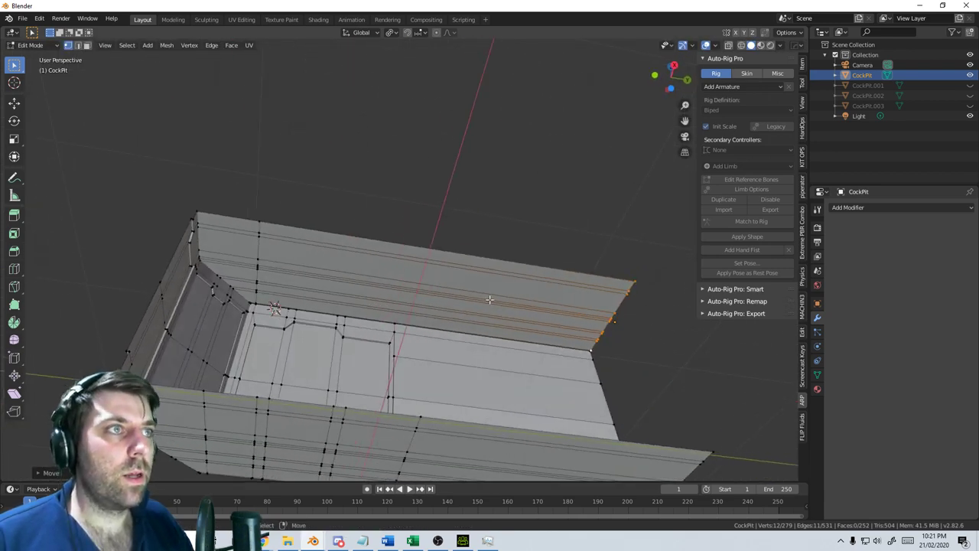
left_click(466, 297)
left_click(452, 298)
key("ctrl+r")
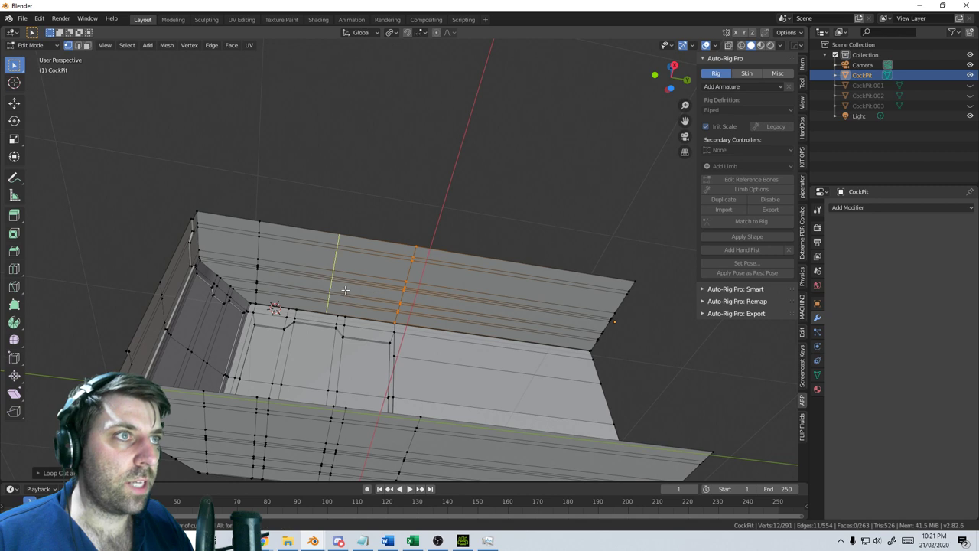
left_click(345, 289)
left_click(361, 290)
key("ctrl+r")
left_click(301, 289)
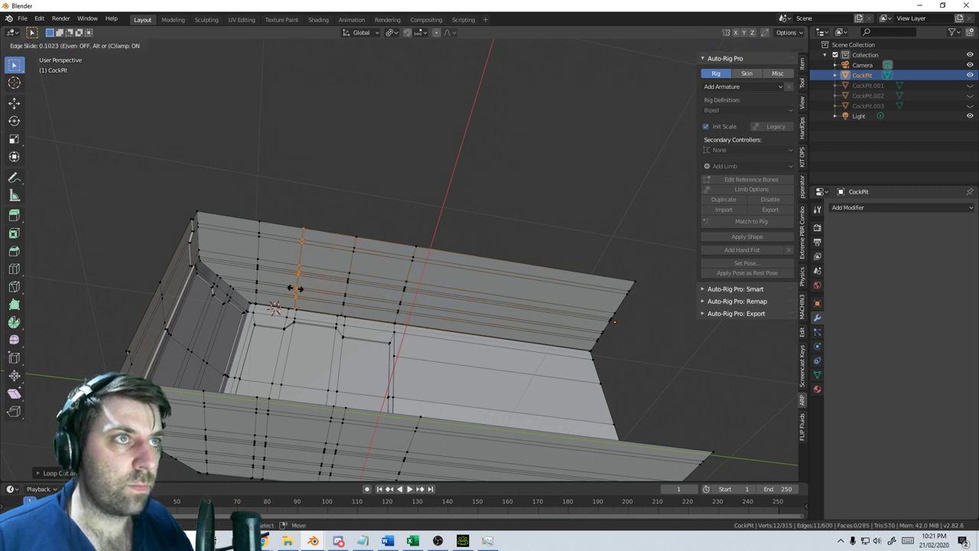
left_click(318, 289)
Bevel the two front ceiling loops into narrow strips matching the width of the side wall's panel dividers
key("2")
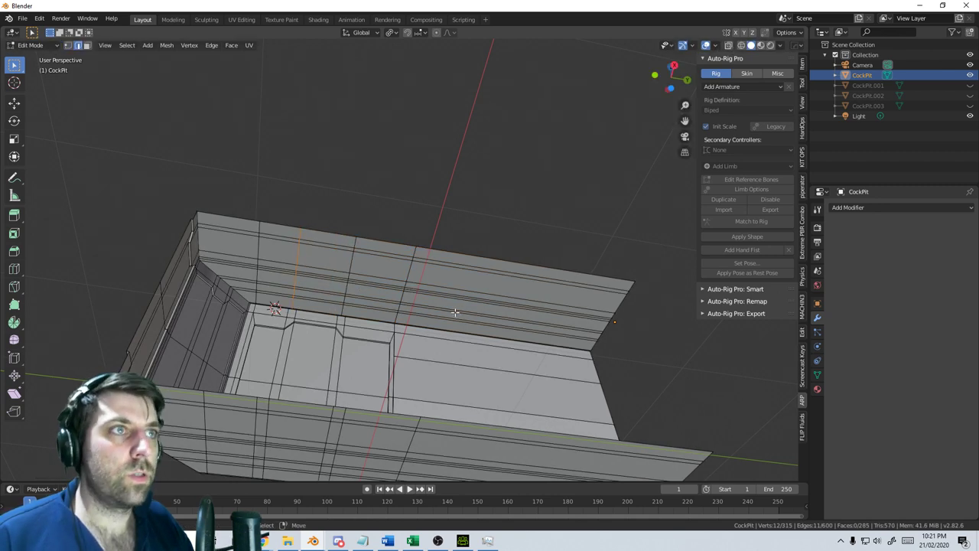
left_click(346, 263, "alt+shift")
key("ctrl+b")
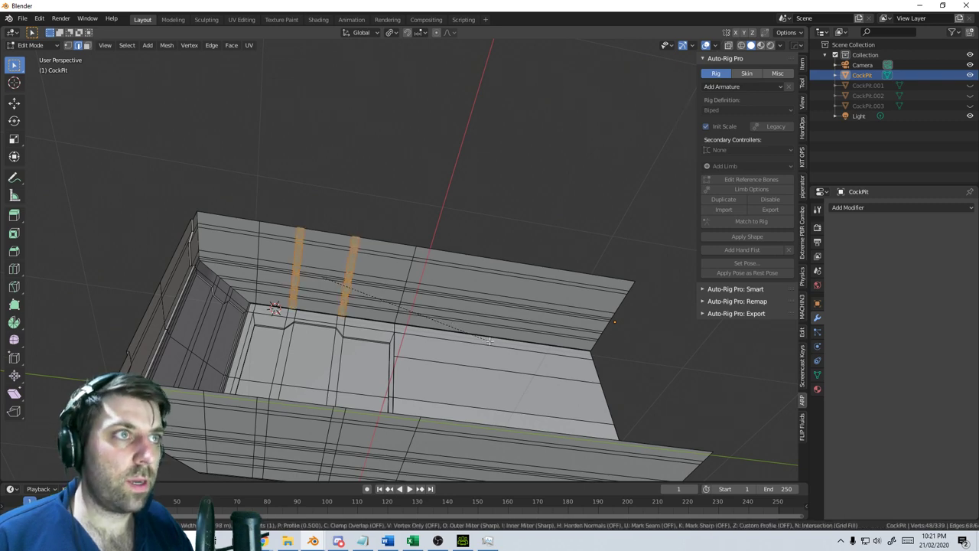
left_click(499, 346)
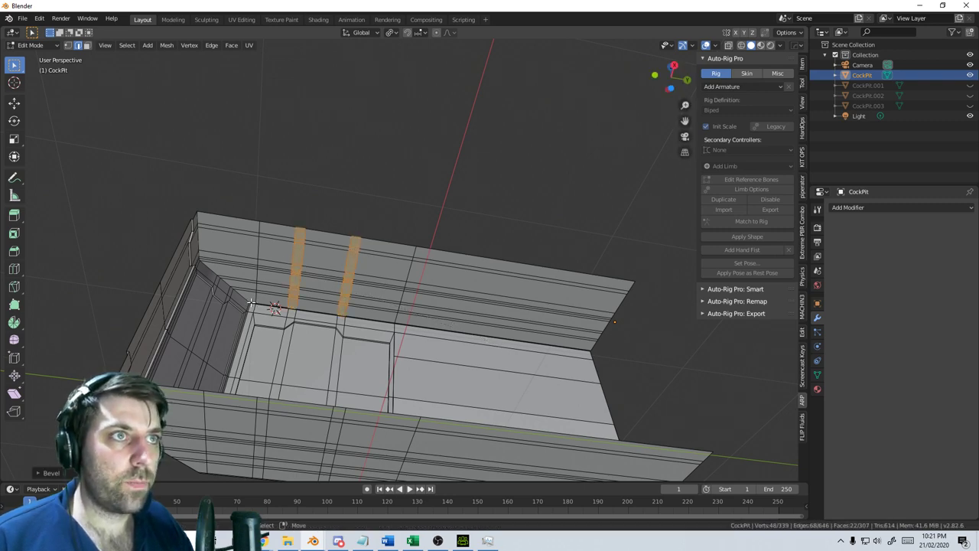
Close the narrow gap between the ceiling and the side wall with faces, and clean up the seam's rear end
middle_click_drag(241, 297, 344, 346)
scroll(344, 346, "up", 4)
middle_click_drag(245, 337, 372, 244, "shift")
scroll(372, 245, "up", 2)
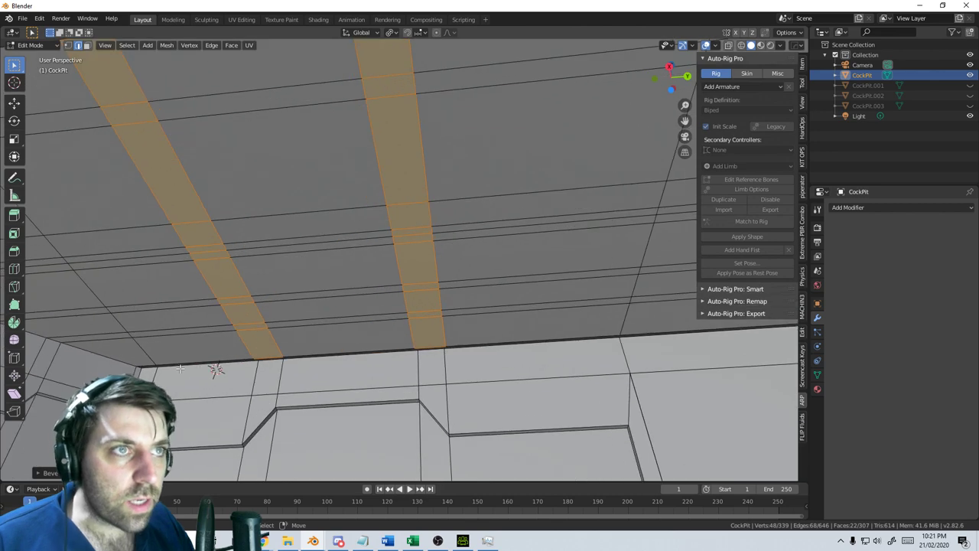
left_click(139, 369)
scroll(460, 371, "down", 7)
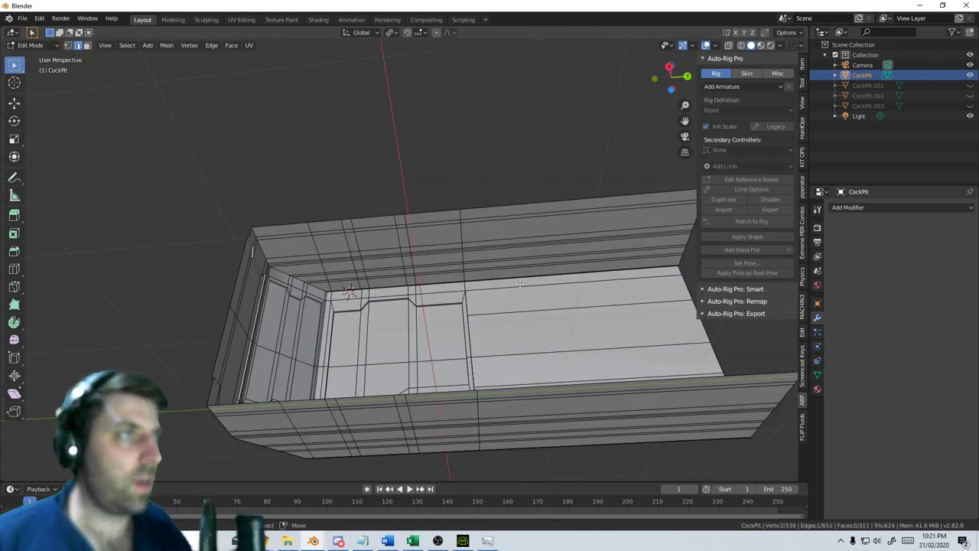
middle_click_drag(613, 280, 433, 336)
key("x")
left_click(480, 332)
scroll(280, 350, "down", 2)
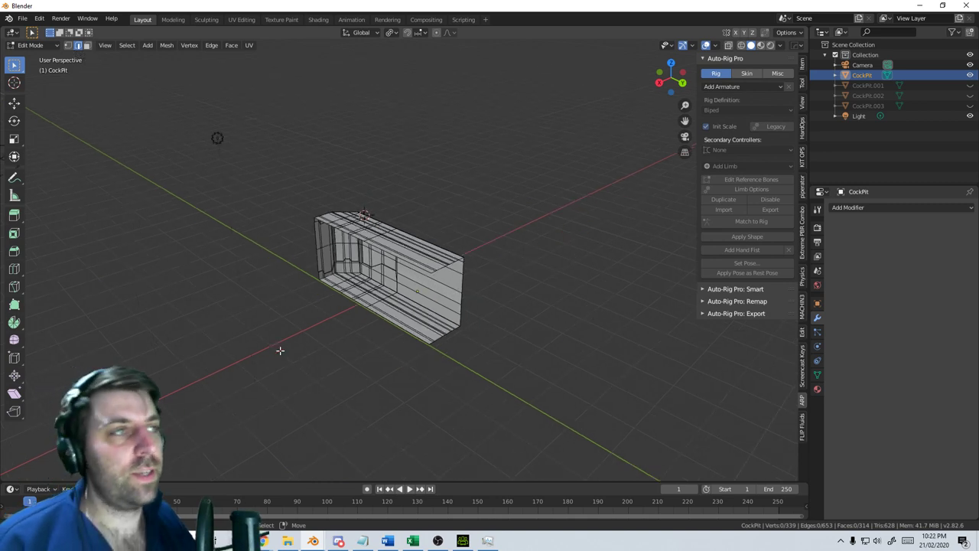
Delete the large face that overlaps the rear section of the side wall, and switch to edge selection
middle_click_drag(280, 350, 407, 321)
scroll(408, 321, "up", 3)
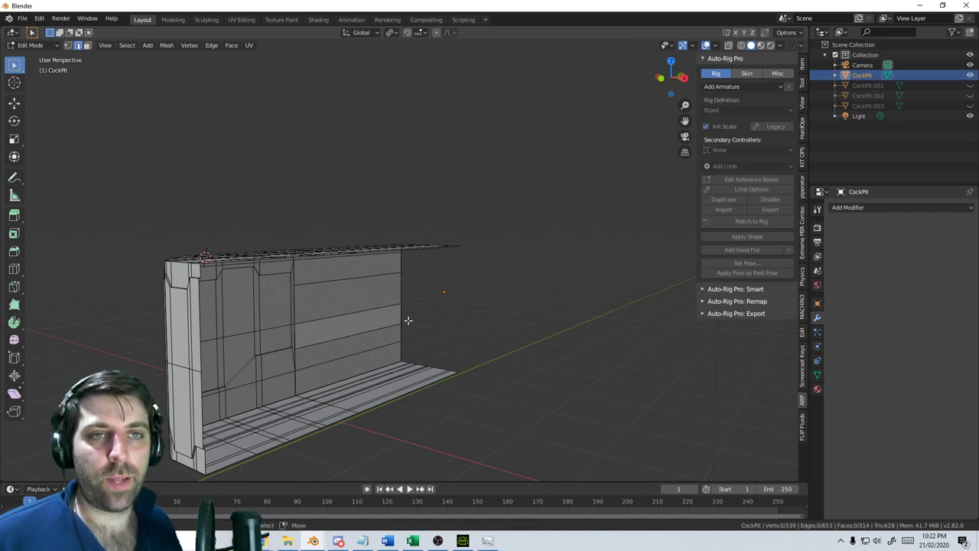
middle_click_drag(407, 320, 575, 277)
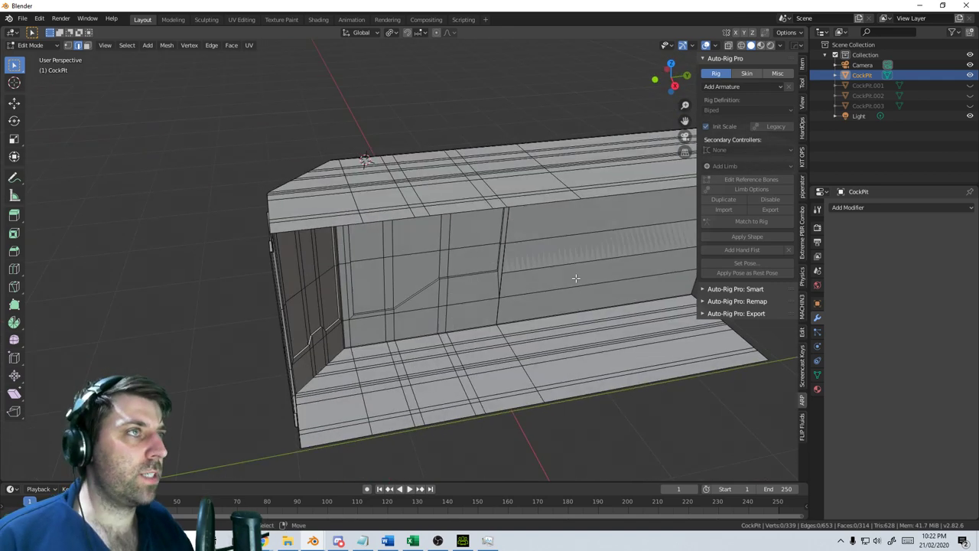
scroll(401, 278, "up", 5)
left_click(302, 220)
left_click(88, 46)
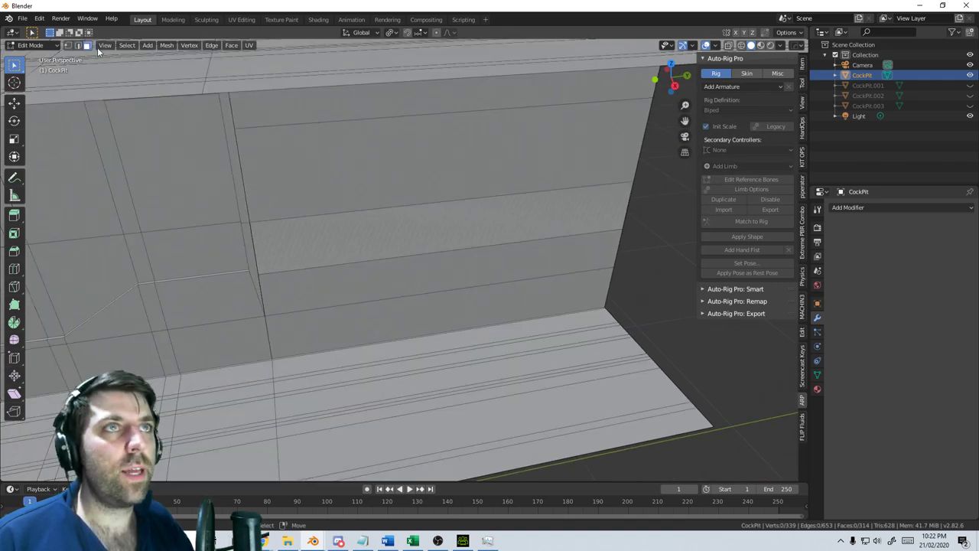
left_click(380, 255)
middle_click_drag(435, 232, 361, 219)
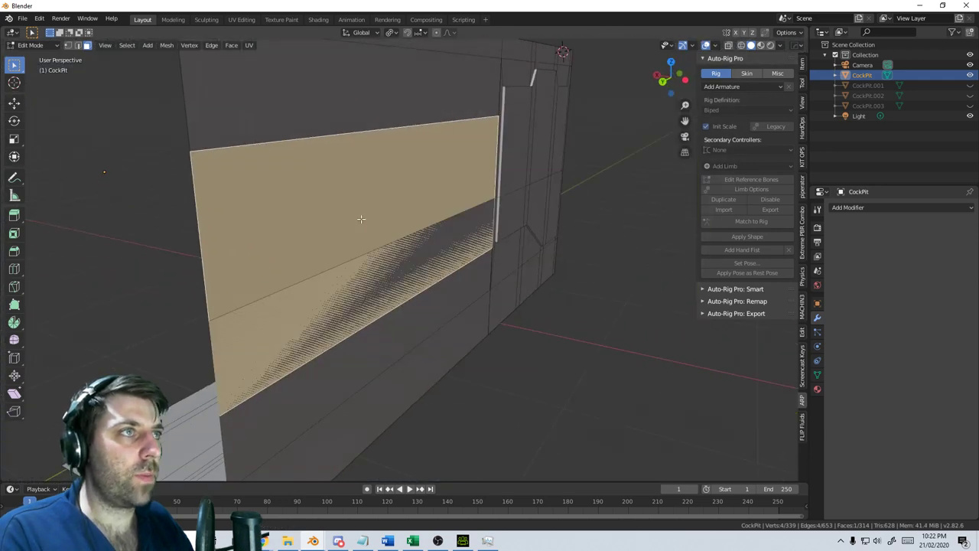
left_click(392, 271)
key("x")
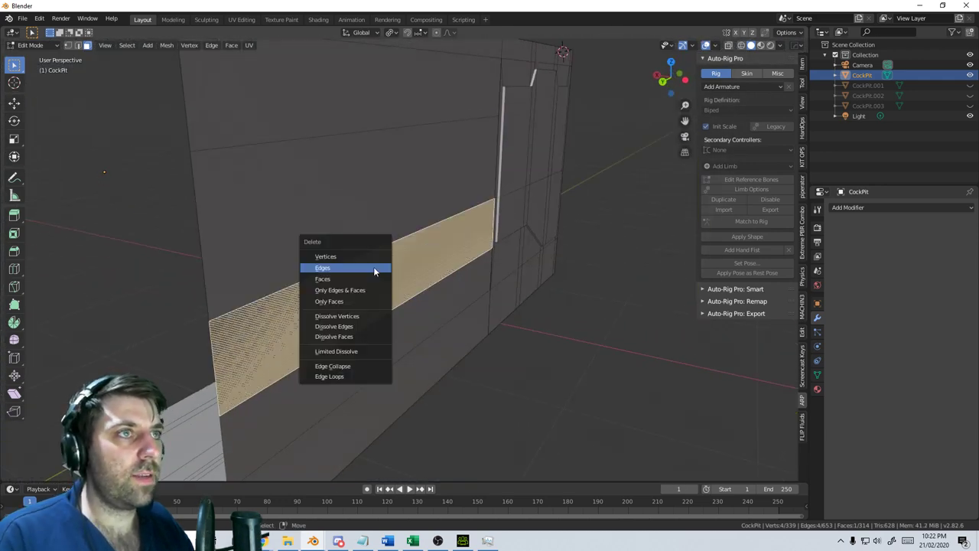
left_click(315, 184)
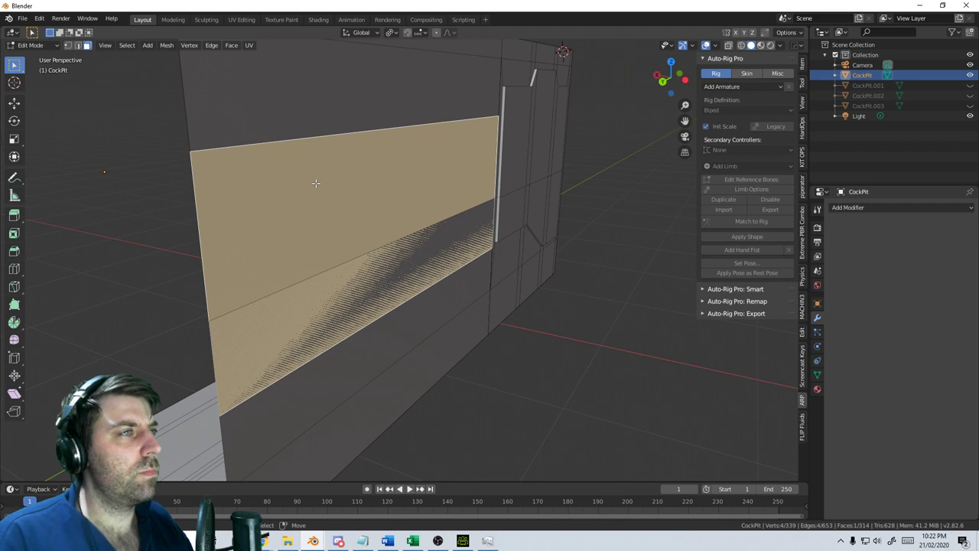
key("x")
left_click(313, 194)
middle_click_drag(420, 223, 343, 233)
left_click(78, 46)
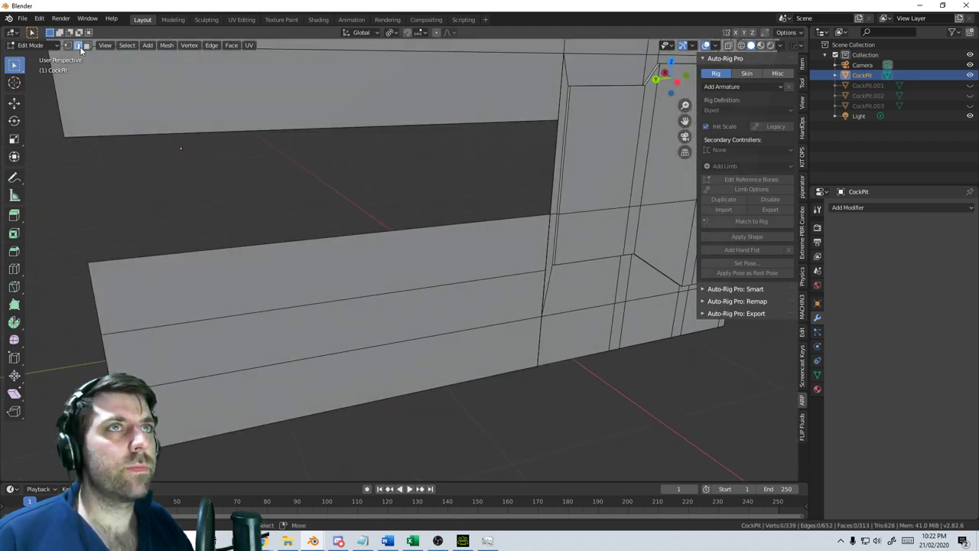
Fill the opening in the side wall's rear section with a face between its upper and lower edges
left_click(337, 246)
left_click(309, 145, "shift")
scroll(311, 138, "down", 5)
key("f")
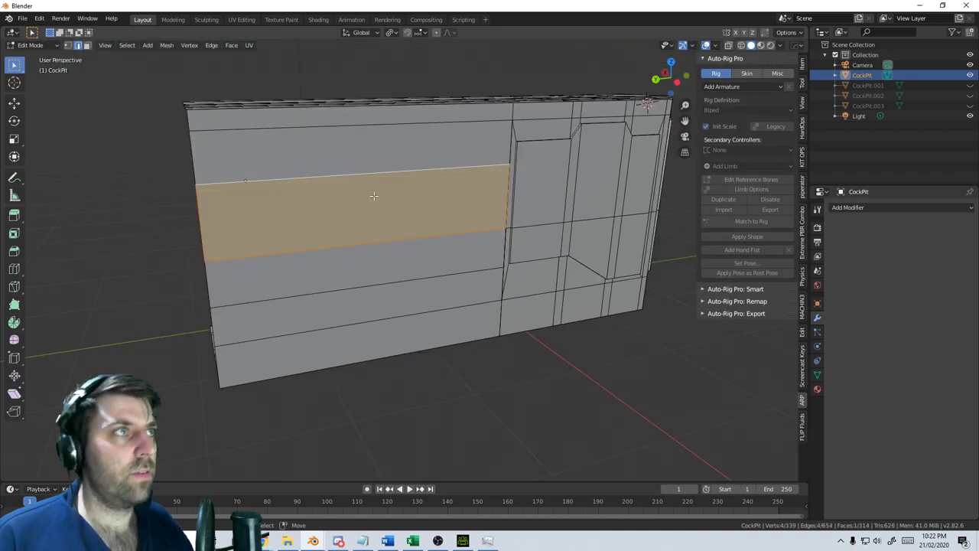
middle_click_drag(376, 195, 543, 202)
key("z")
left_click(541, 205)
scroll(528, 218, "down", 5)
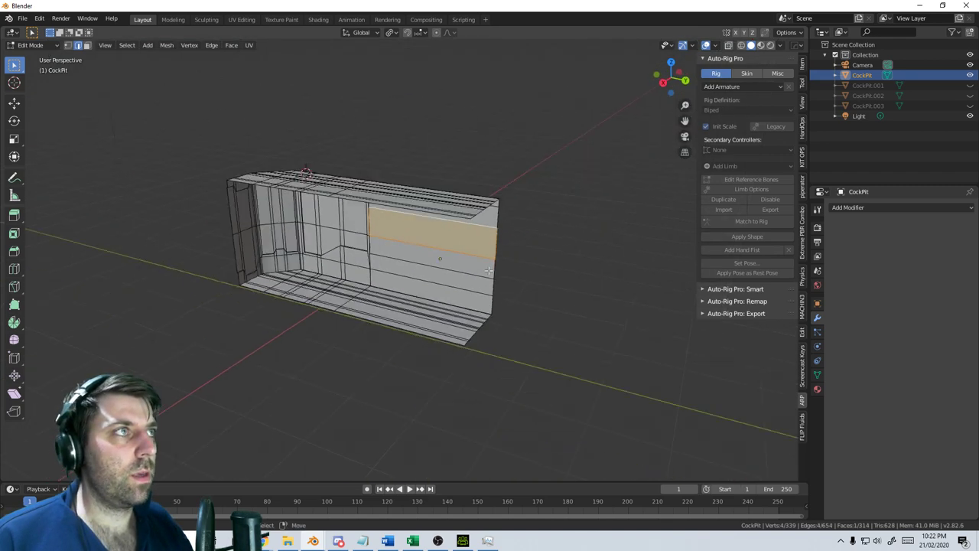
Select all the geometry of the room mesh
key("a")
mouse_move(491, 264)
middle_mouse_down()
mouse_move(530, 251)
mouse_move(491, 217)
mouse_move(363, 245)
mouse_move(227, 304)
mouse_move(431, 260)
mouse_move(465, 283)
mouse_move(491, 242)
middle_mouse_up()
scroll(466, 283, "up", 4)
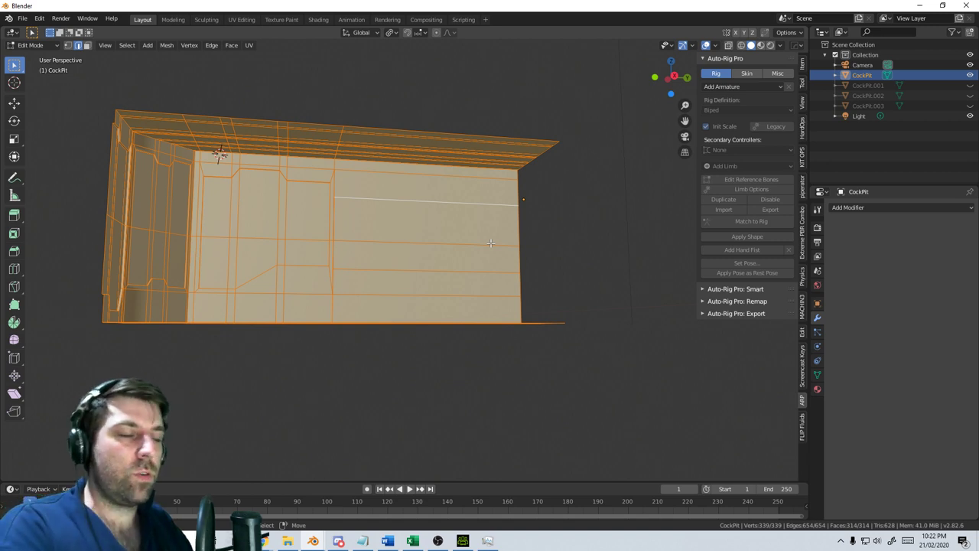
middle_click_drag(311, 297, 344, 298)
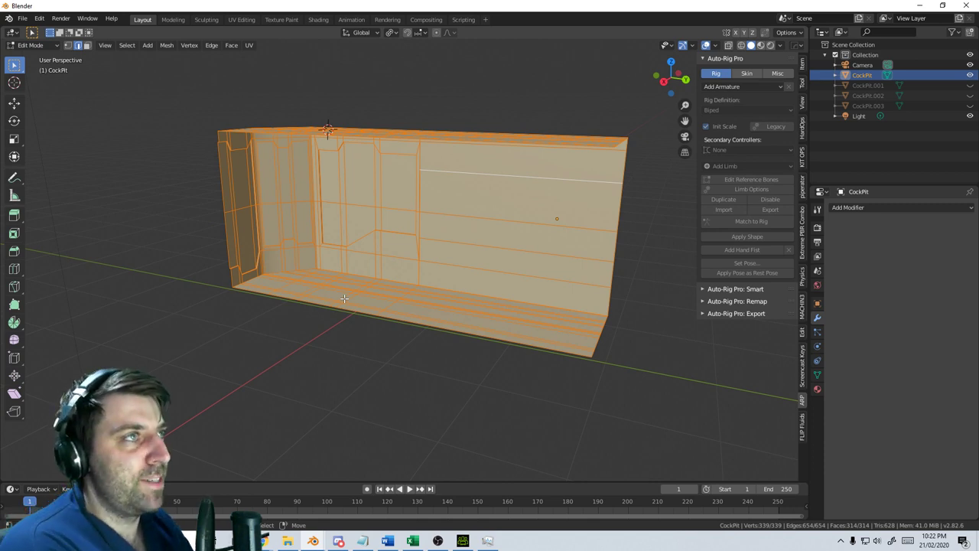
middle_click_drag(344, 298, 446, 280)
Switch to Object Mode and examine the room's floor and inner wall panels from inside
scroll(334, 369, "up", 4)
scroll(433, 335, "up", 3)
key("Tab")
scroll(433, 335, "down", 3)
scroll(474, 306, "up", 2)
key("Tab")
key("Tab")
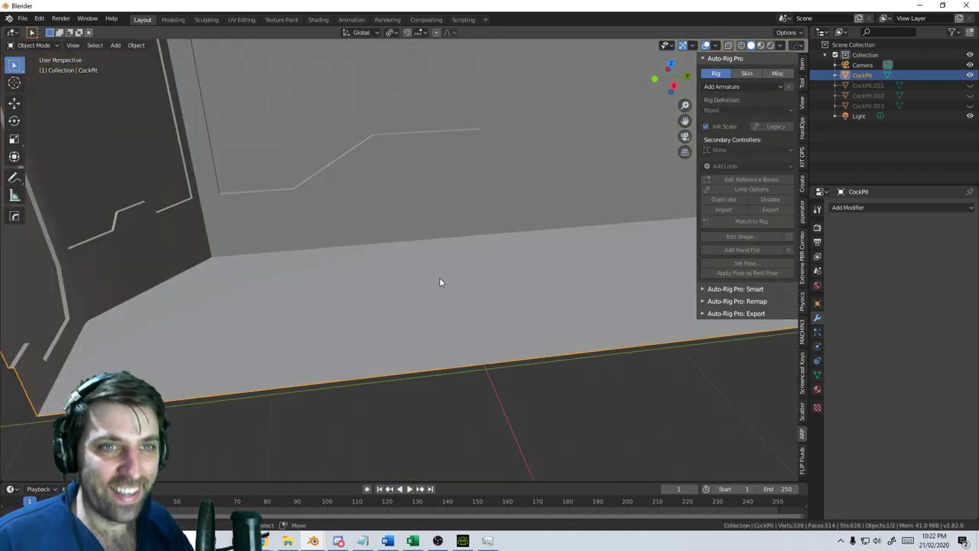
scroll(439, 277, "down", 3)
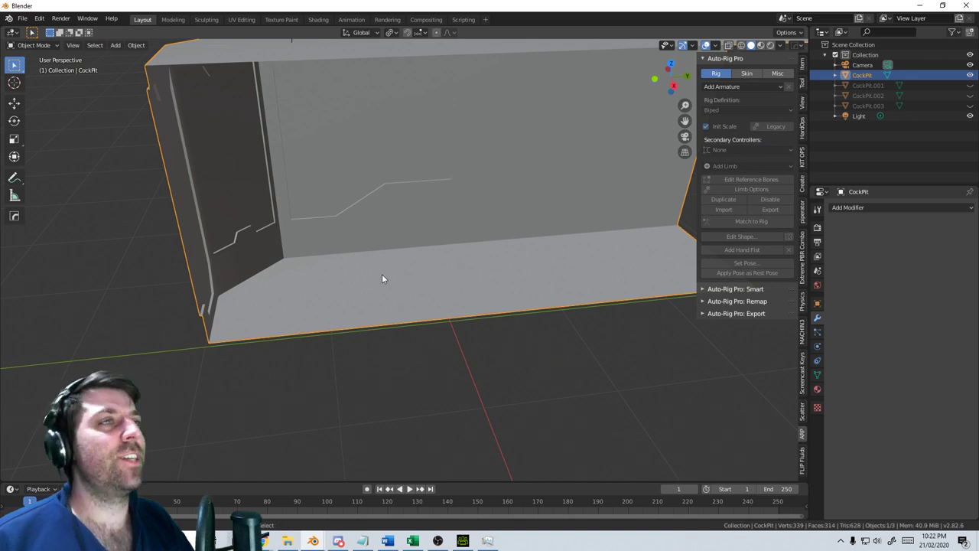
Save the scene over INT_Cockpit.blend in the LCA2020 Locations folder
middle_click_drag(383, 276, 470, 282)
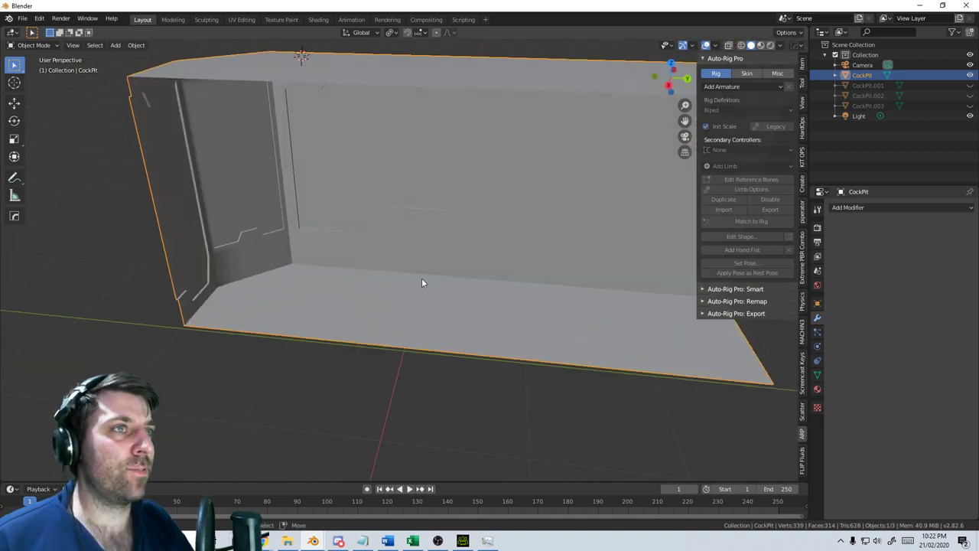
scroll(382, 299, "down", 3)
middle_click_drag(412, 308, 417, 284)
left_click(22, 18)
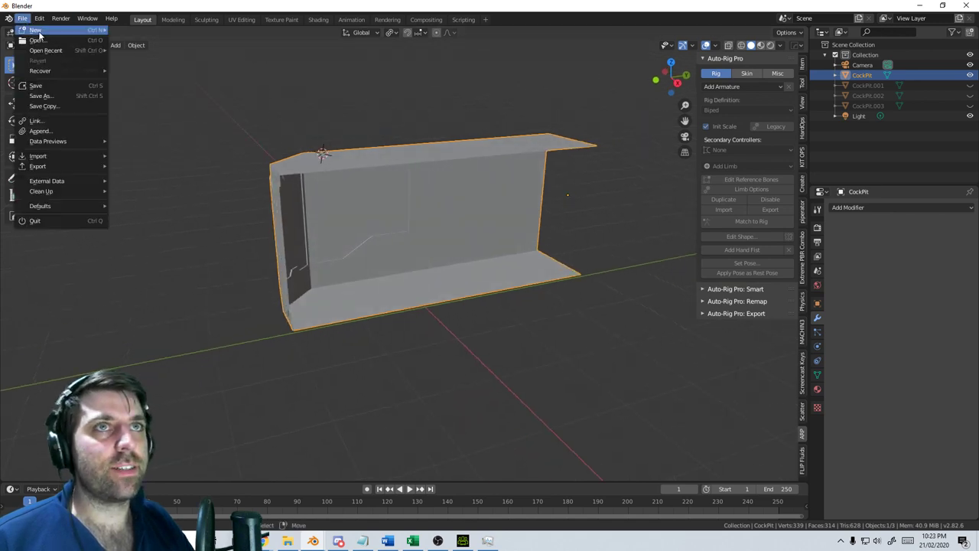
left_click(42, 95)
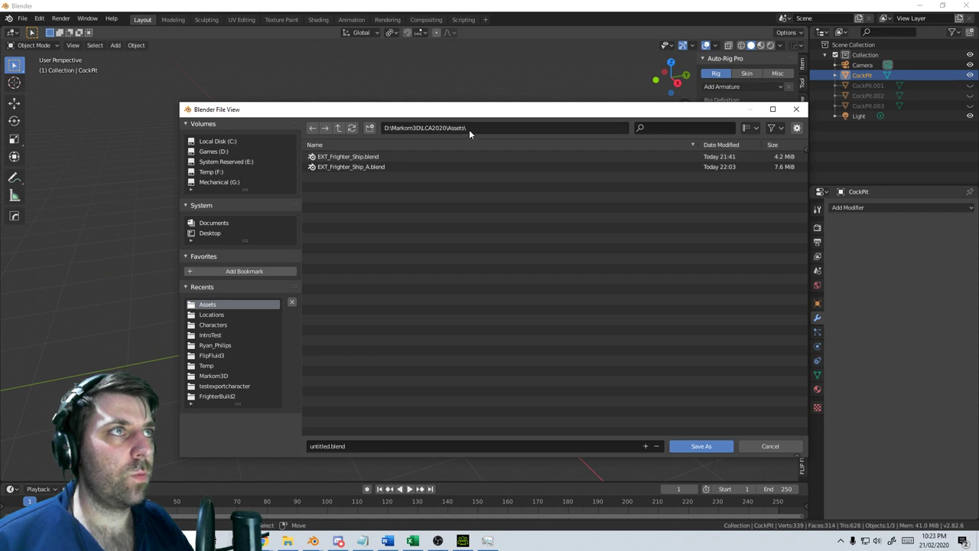
left_click(339, 128)
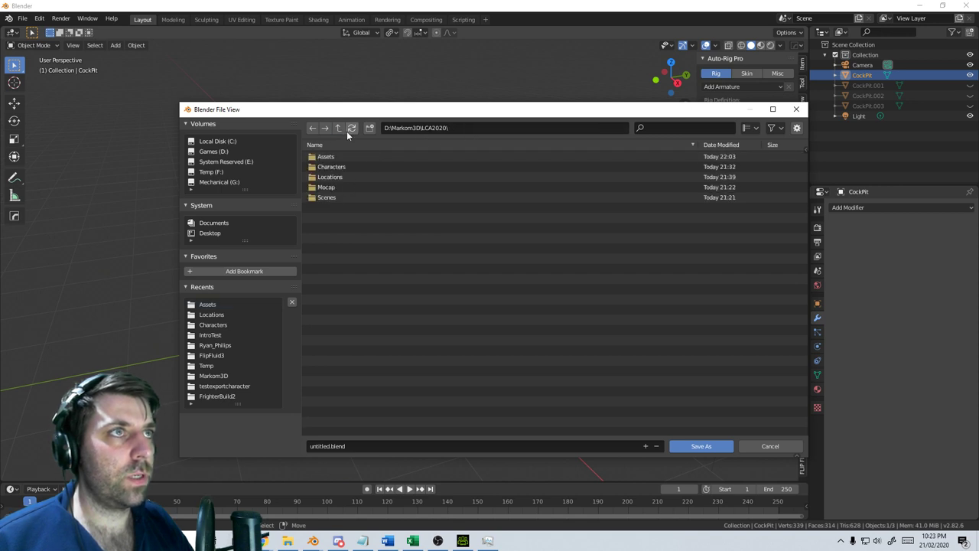
left_click(337, 177)
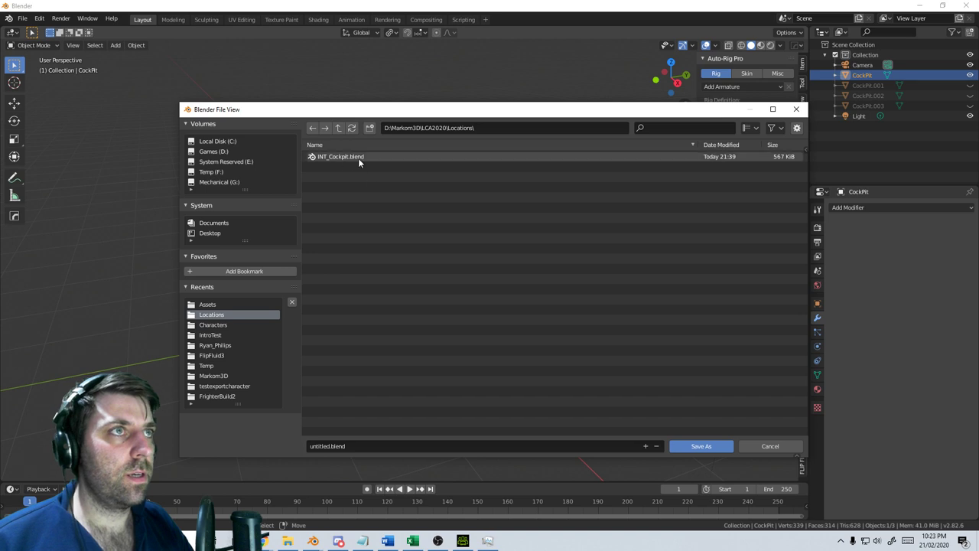
left_click(357, 157)
left_click(708, 448)
Add a Mirror modifier on the X axis to the CockPit object
middle_click_drag(438, 355, 466, 306)
scroll(468, 360, "up", 3)
scroll(391, 333, "down", 4)
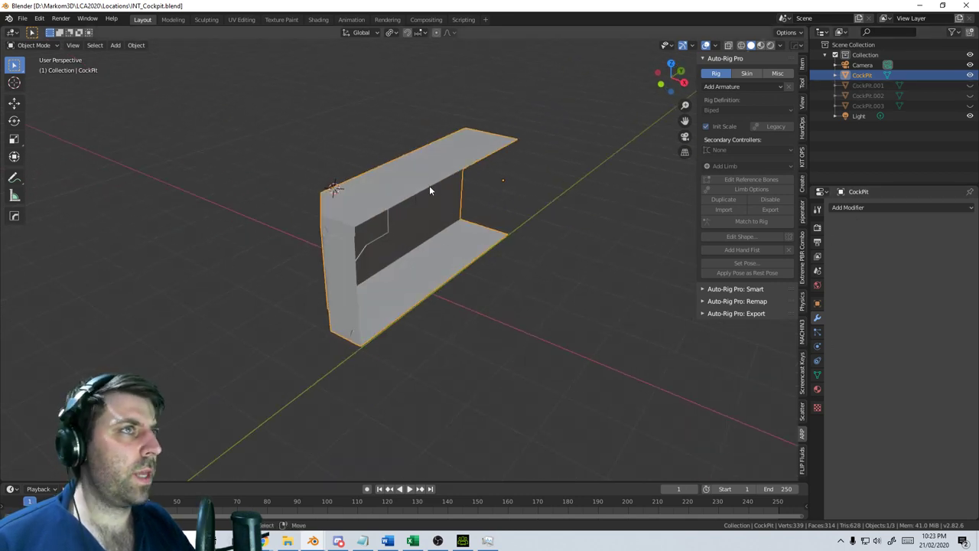
left_click(882, 208)
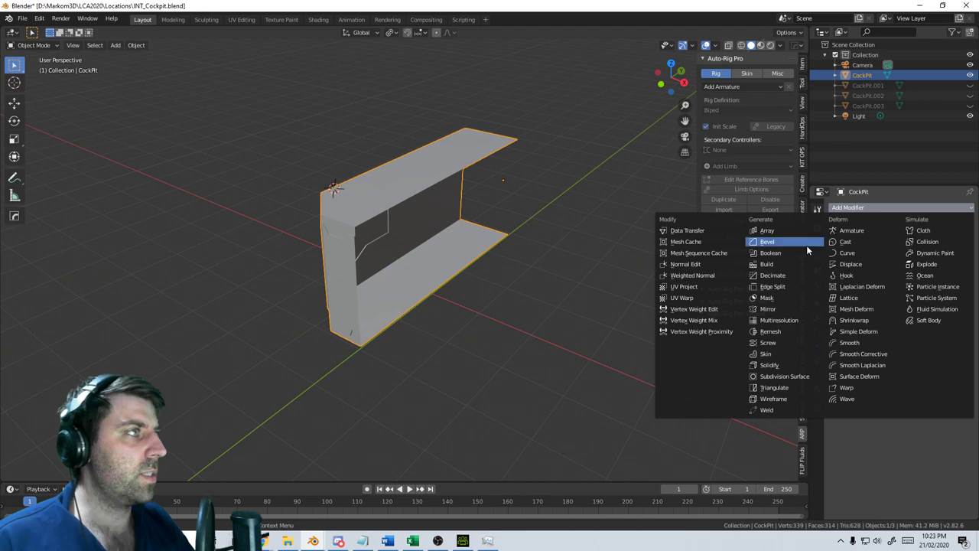
left_click(786, 308)
Examine the mirrored cockpit shell from several angles and from directly above
mouse_move(658, 321)
middle_mouse_down()
mouse_move(626, 326)
mouse_move(541, 308)
mouse_move(612, 285)
mouse_move(535, 305)
middle_mouse_up()
key("z")
key("z")
left_click(468, 309)
mouse_move(465, 308)
middle_mouse_down()
mouse_move(360, 289)
mouse_move(421, 290)
mouse_move(402, 286)
middle_mouse_up()
key("z")
left_click(430, 293)
key("KP_7")
scroll(346, 304, "up", 2)
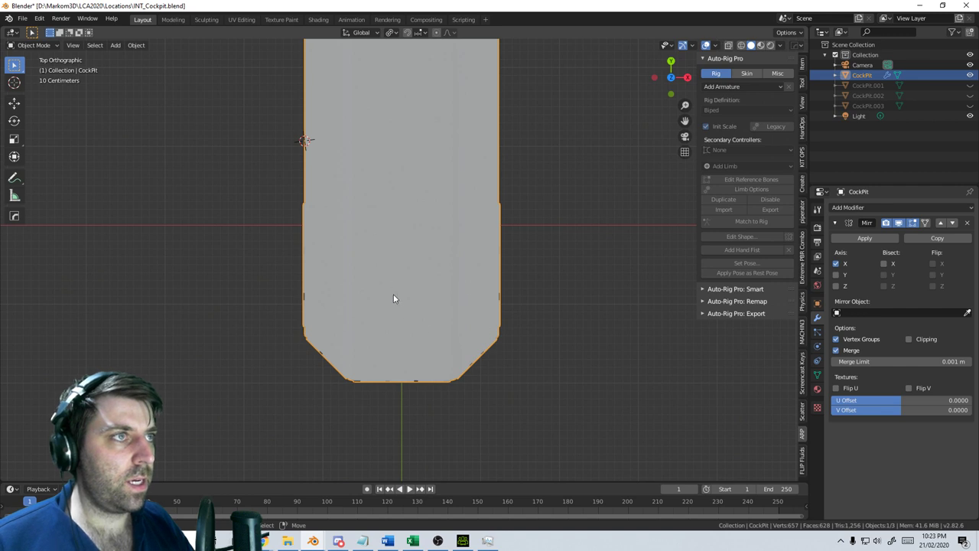
middle_click_drag(393, 299, 386, 257)
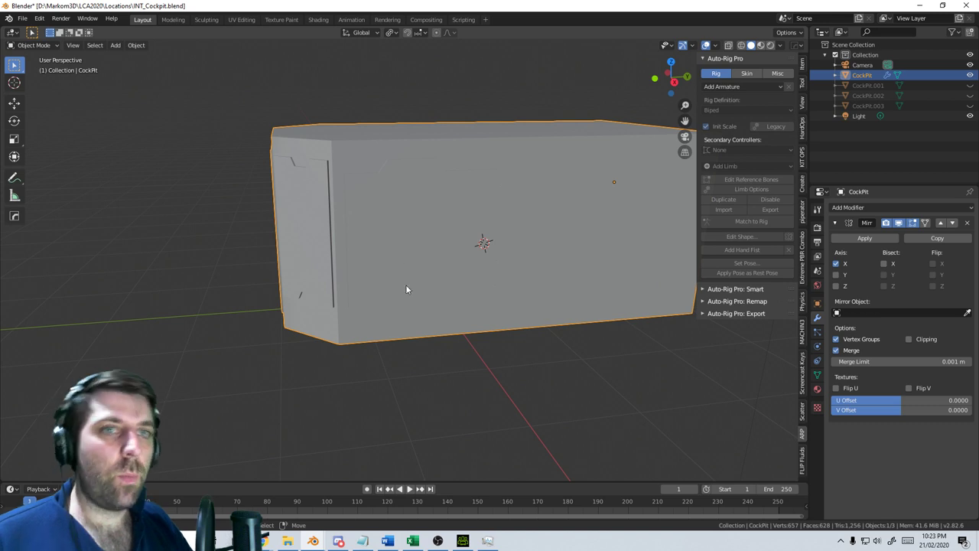
Save the cockpit file and link the character1 collection from C_Ryan_Philips_Main.blend into the scene
left_click(22, 18)
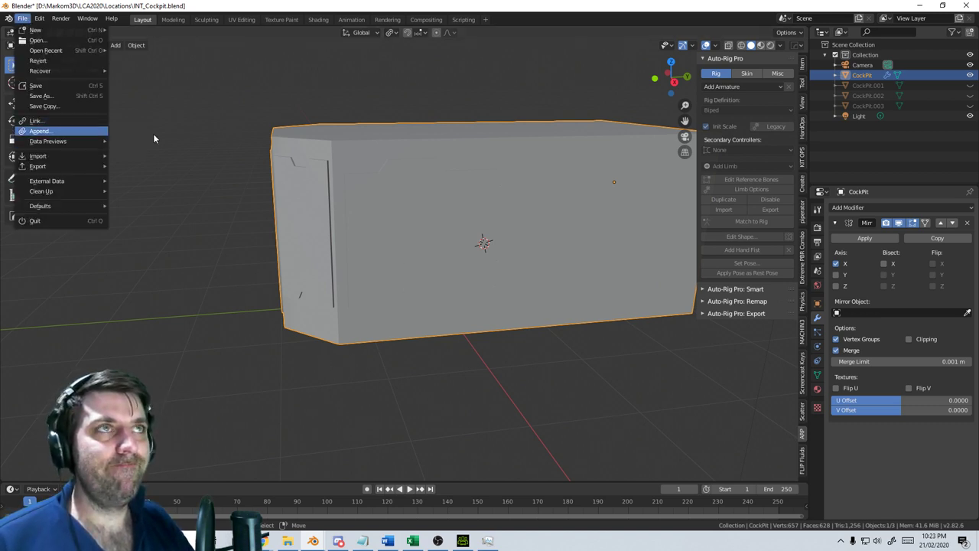
key("ctrl+s")
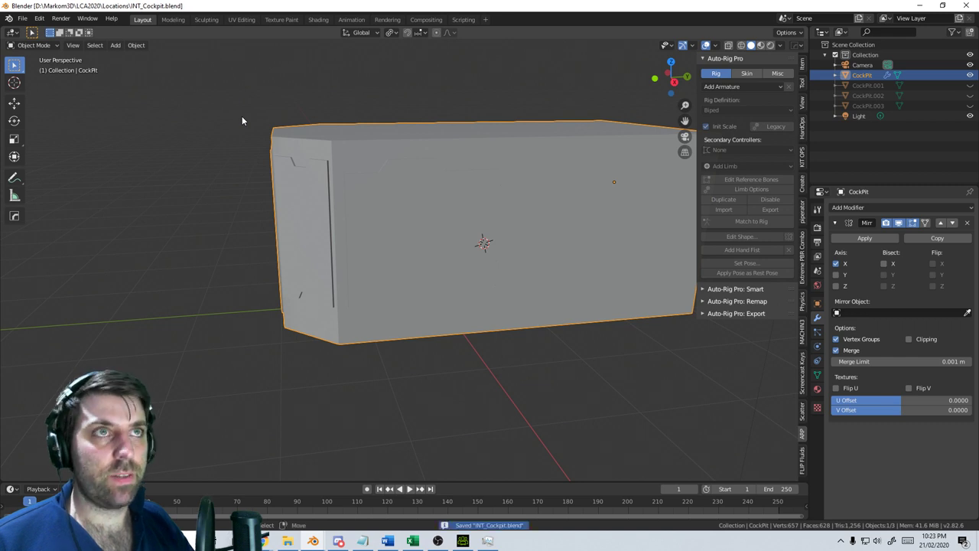
left_click(22, 18)
left_click(58, 121)
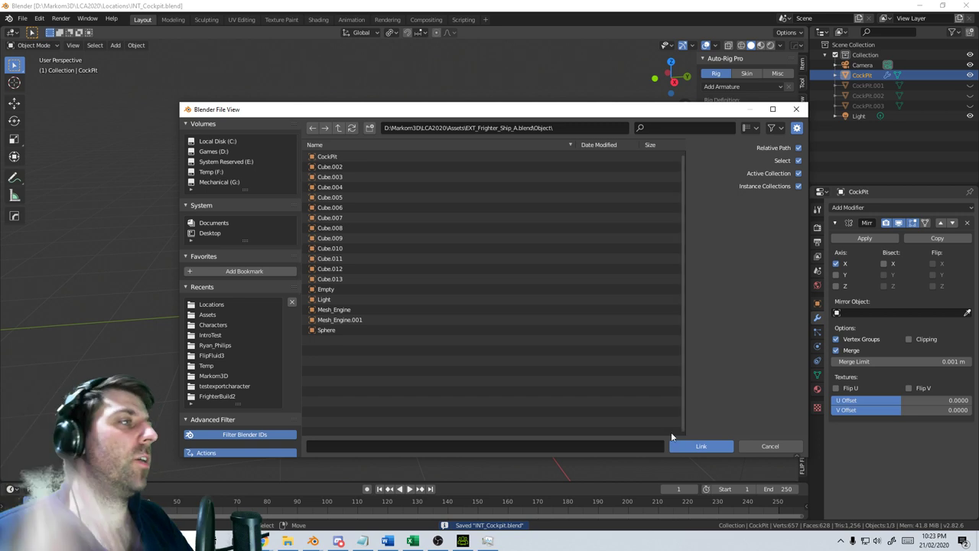
left_click(401, 261)
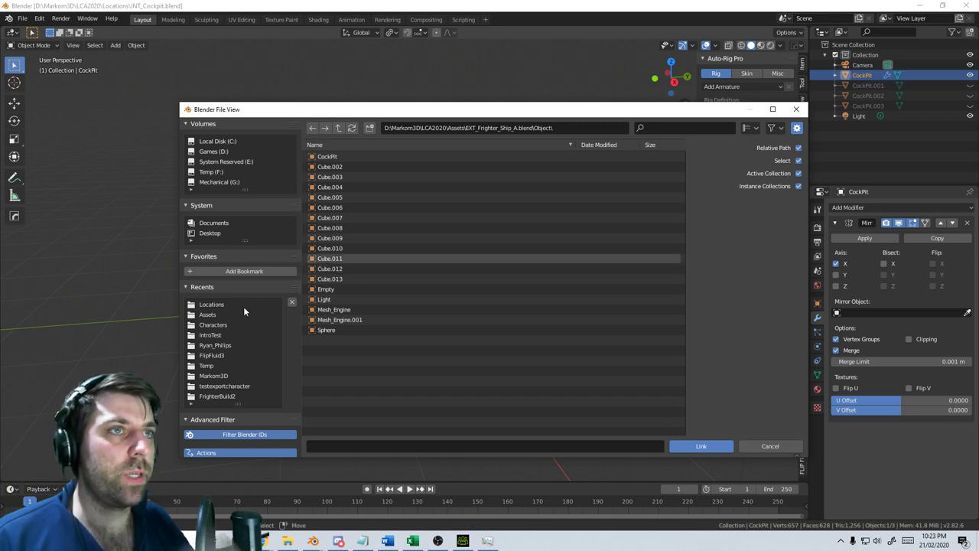
left_click(223, 346)
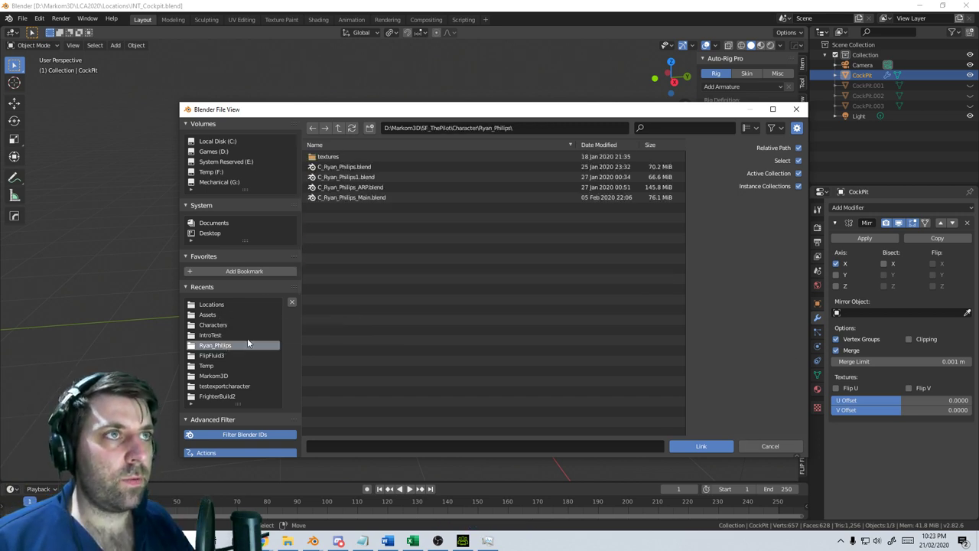
double_click(364, 198)
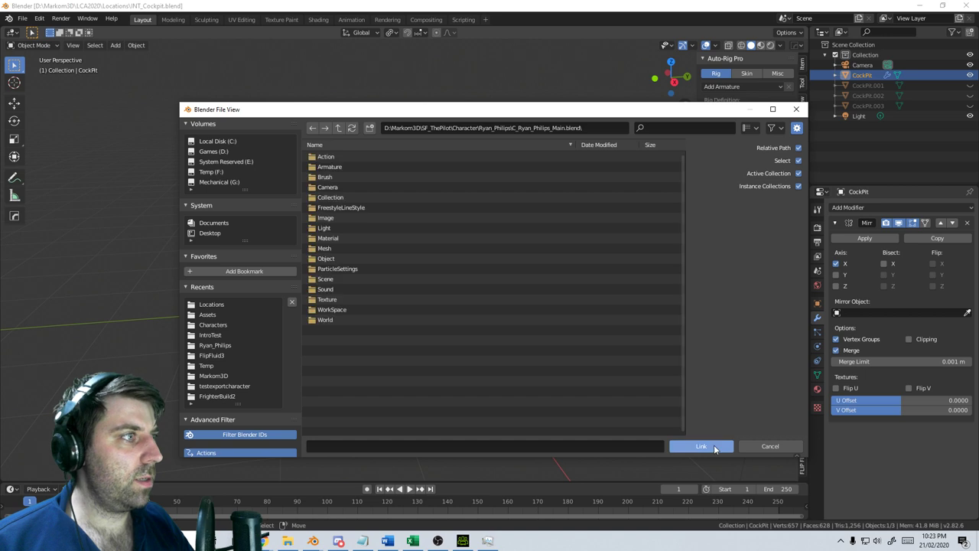
double_click(358, 197)
left_click(361, 159)
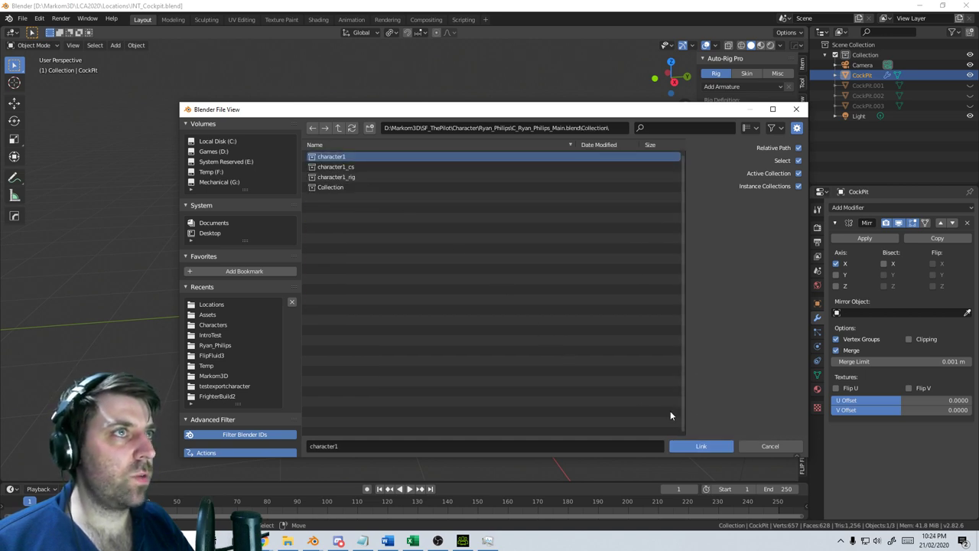
left_click(701, 446)
Show the scene in wireframe and make a proxy of the linked character's rig
middle_click_drag(457, 322, 524, 278)
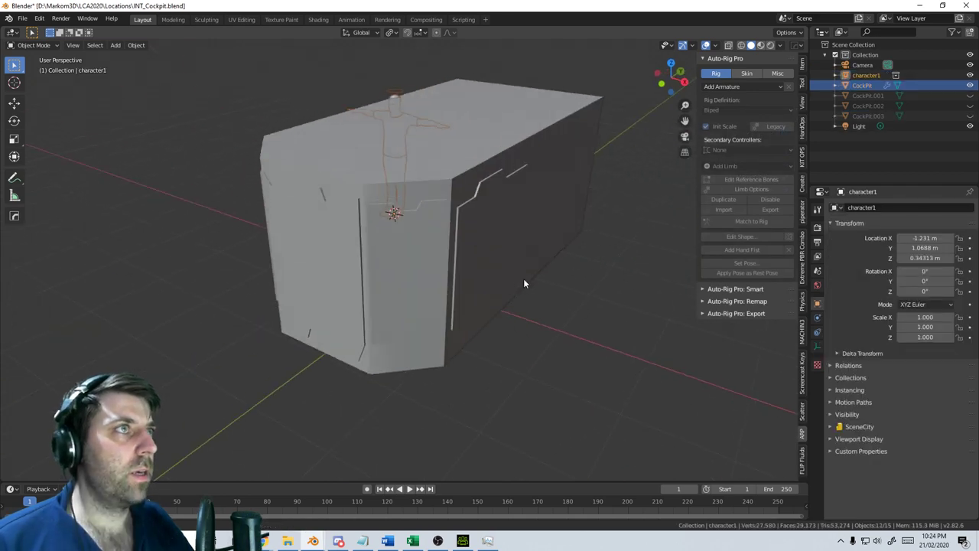
key("z")
key("4")
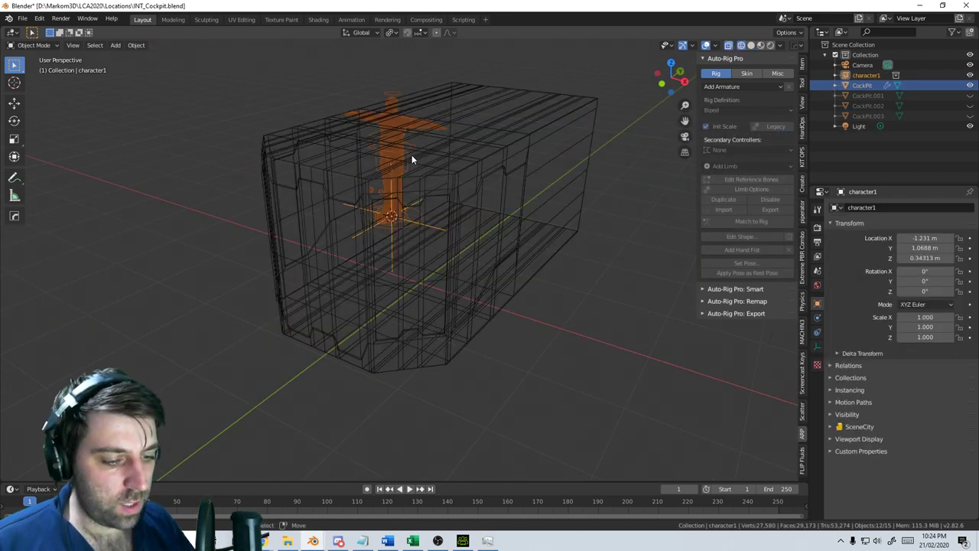
key("F3")
type("proxy")
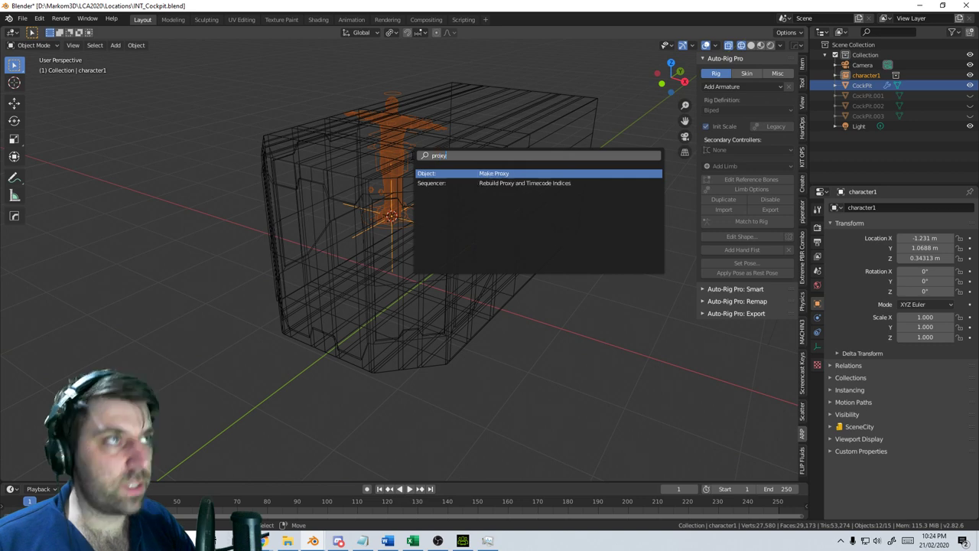
left_click(500, 174)
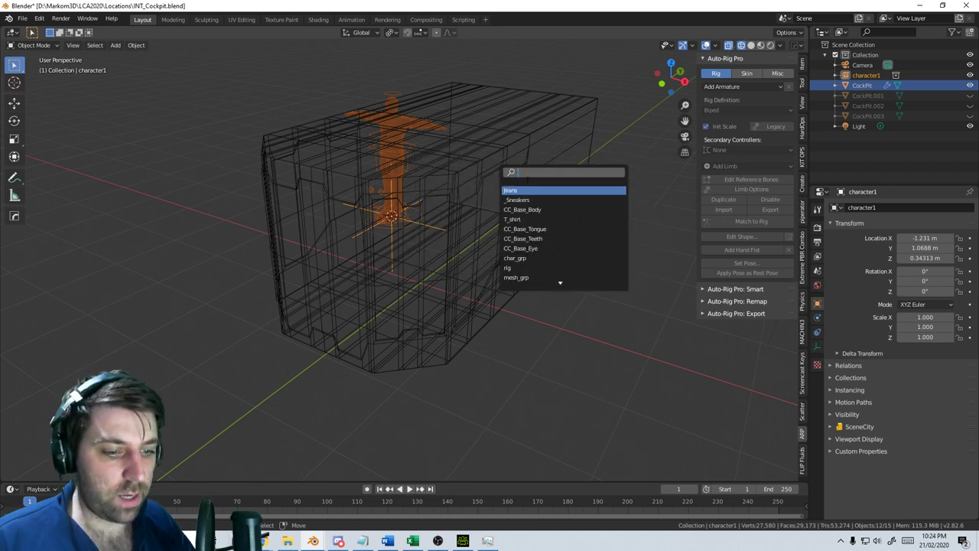
type("rig")
left_click(521, 191)
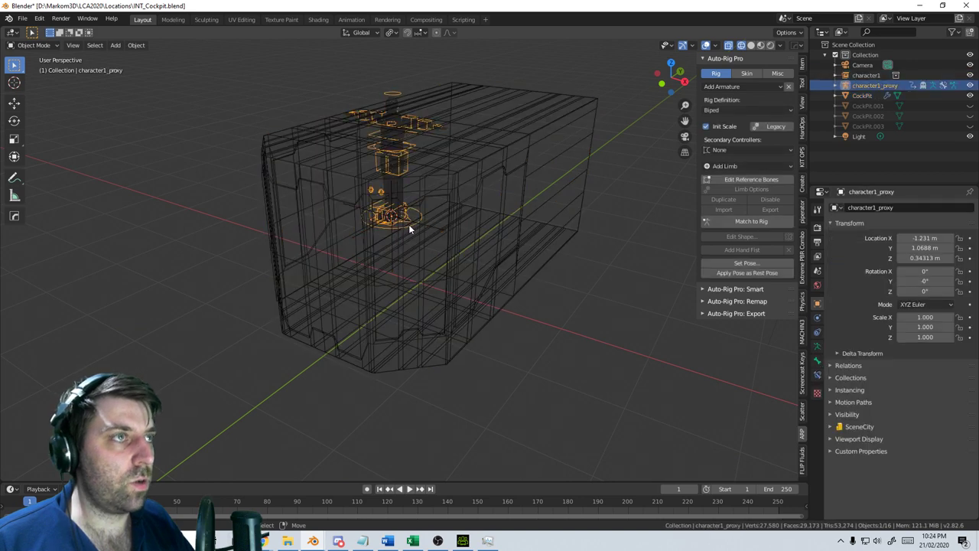
Move the character proxy into the cockpit's front end and down to the floor, at about X 0.42, Y -1.15, Z 0.08 m
key("KP_7")
key("g")
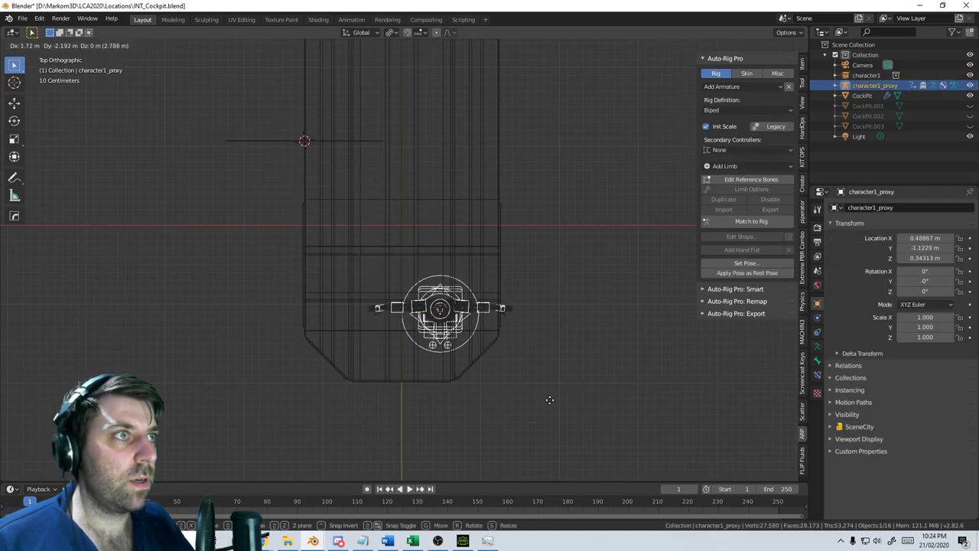
left_click(544, 398)
middle_click_drag(544, 398, 429, 245)
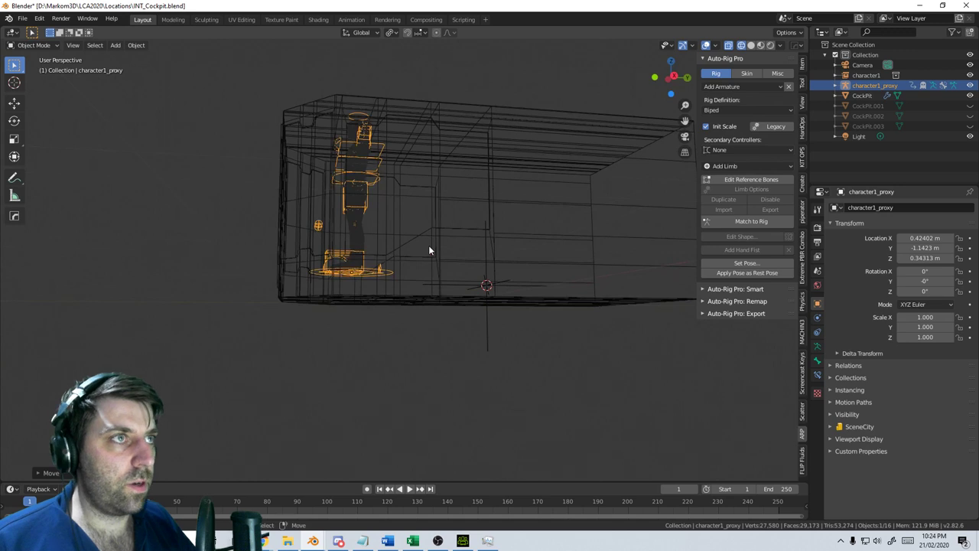
key("KP_3")
scroll(429, 251, "up", 3)
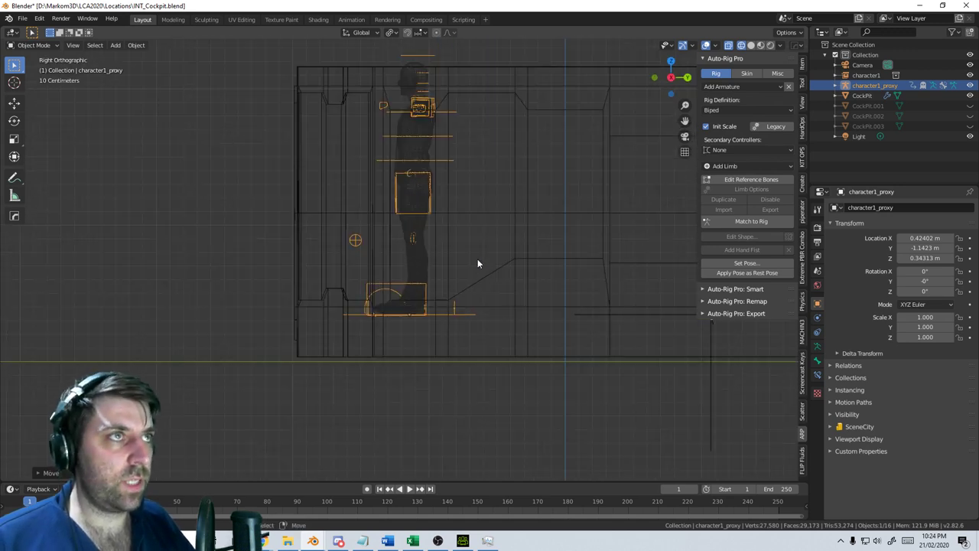
key("g")
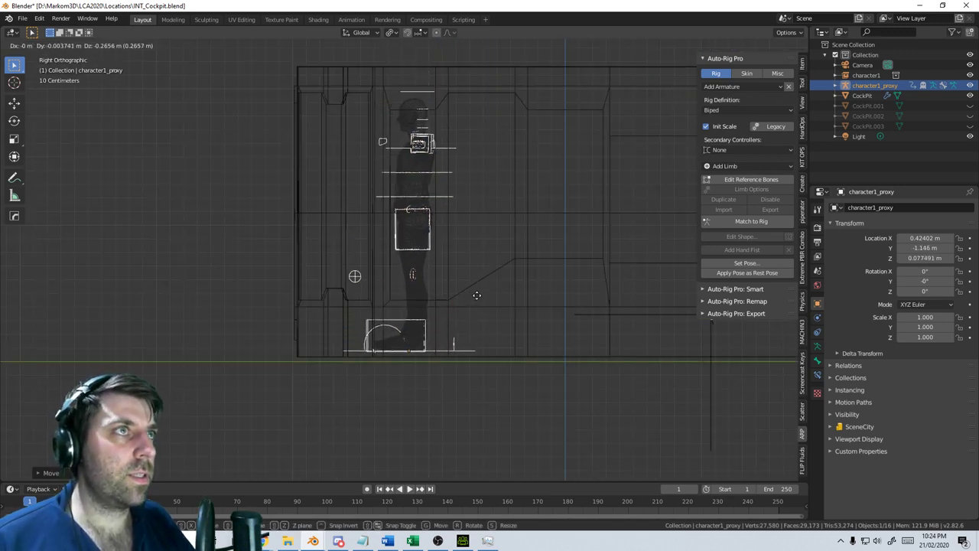
left_click(465, 297)
Select the character's proxy rig and switch it to Pose Mode
left_click(456, 202)
left_click(454, 199)
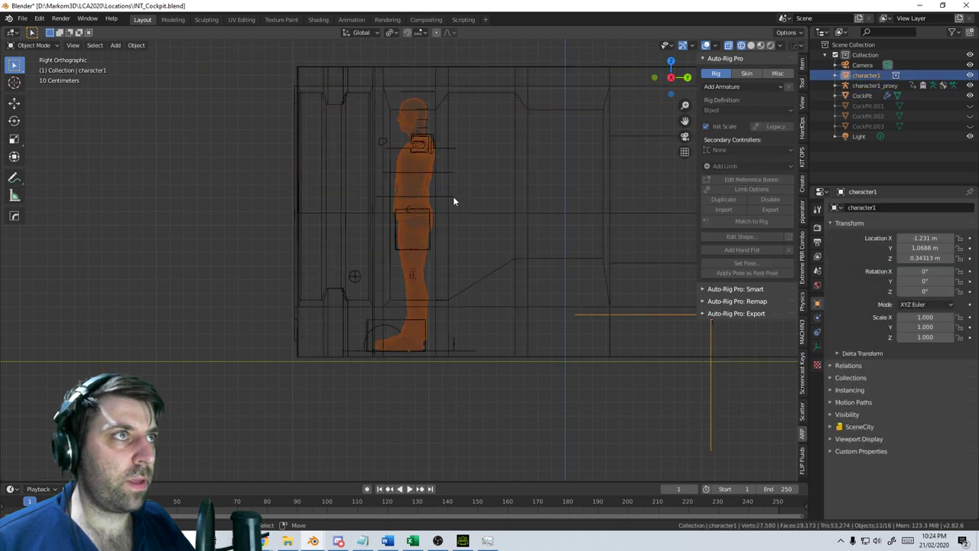
left_click(451, 197)
left_click(34, 46)
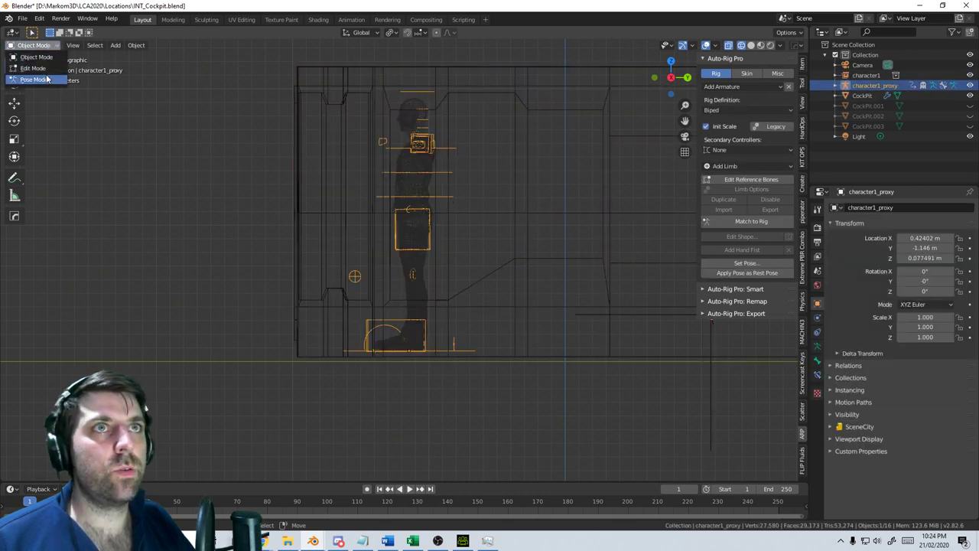
left_click(31, 78)
left_click(452, 198)
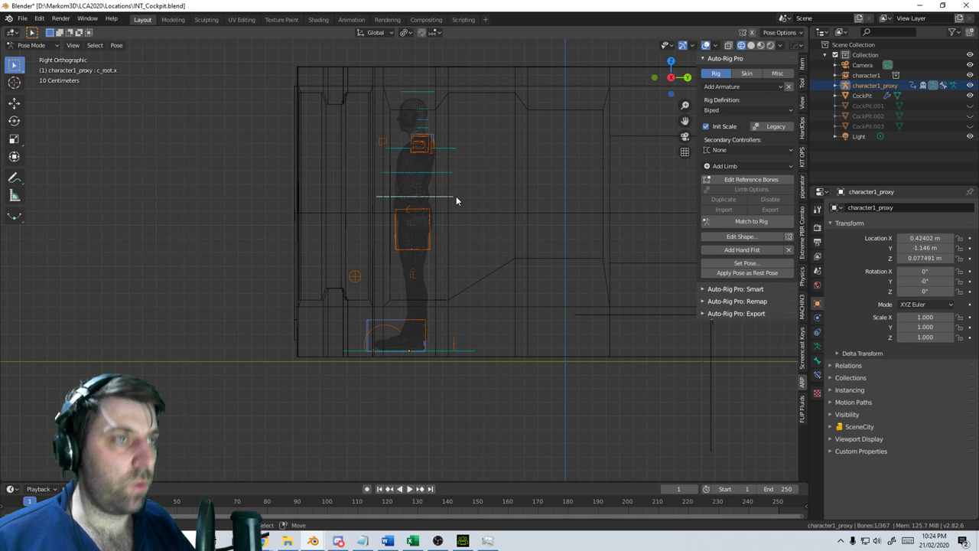
key("g")
right_click(463, 207)
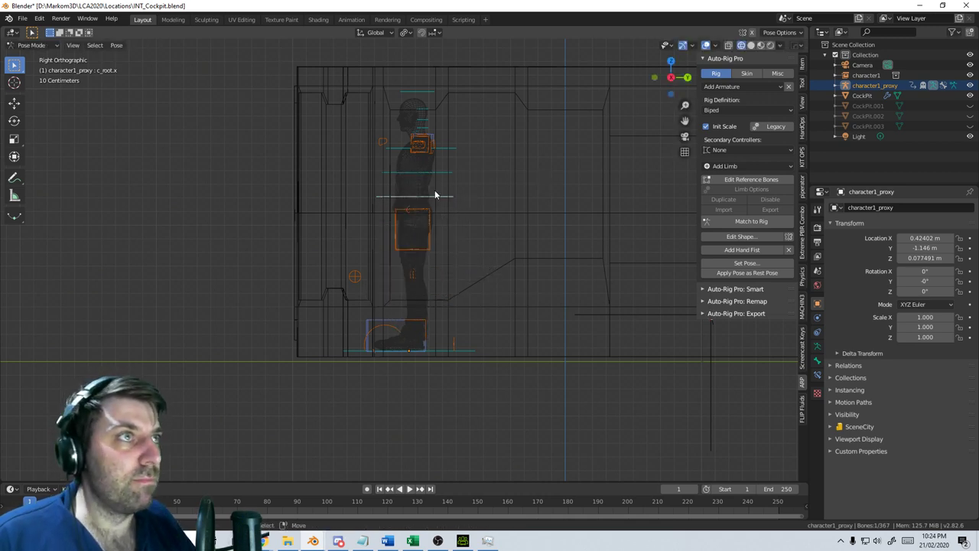
Move the c_root_master.x bone about 0.45 m back and 0.42 m down to seat the character
left_click(440, 200)
key("g")
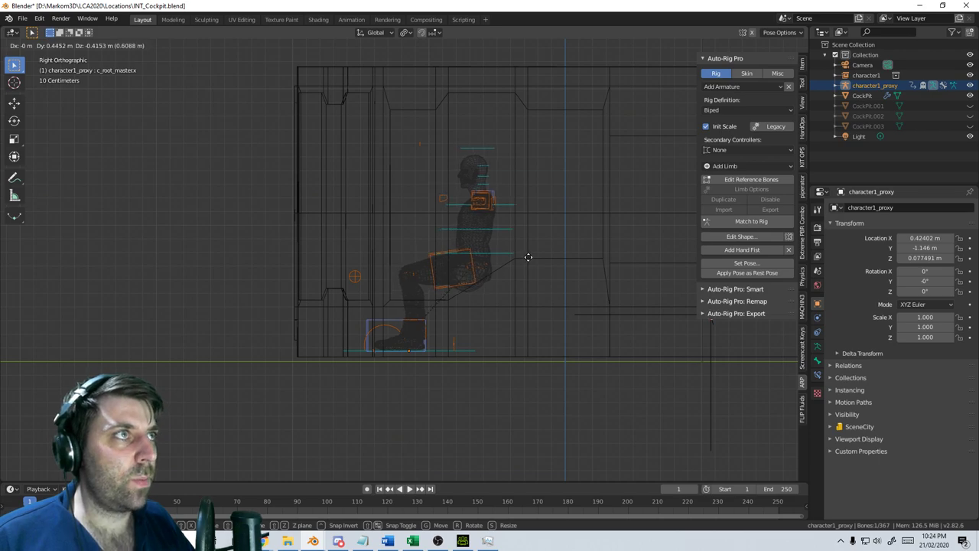
left_click(528, 258)
Rotate the character's left upper arm bone, c_arm_fk.l, down from the T-pose to hang beside the body
middle_click_drag(529, 257, 561, 172)
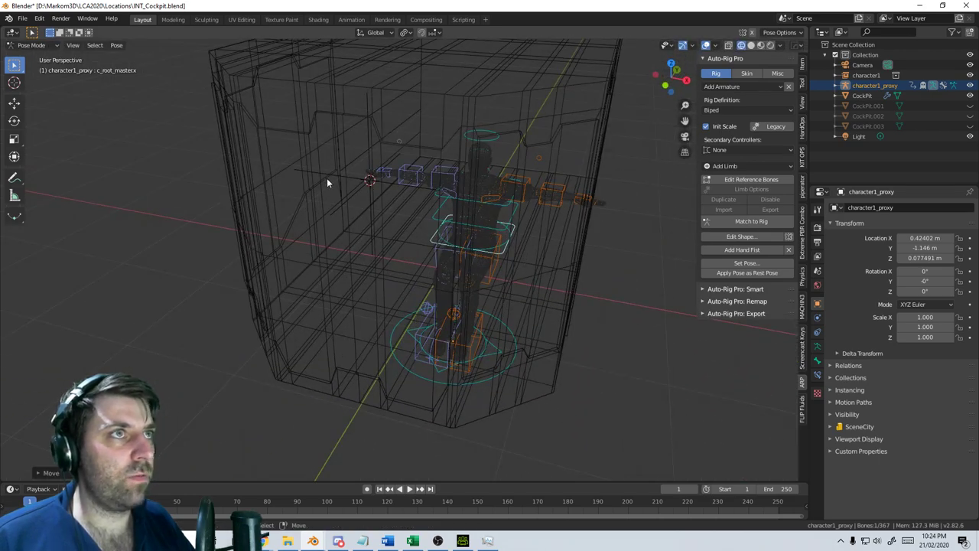
middle_click_drag(327, 181, 341, 276)
middle_click_drag(555, 153, 482, 259)
key("KP_1")
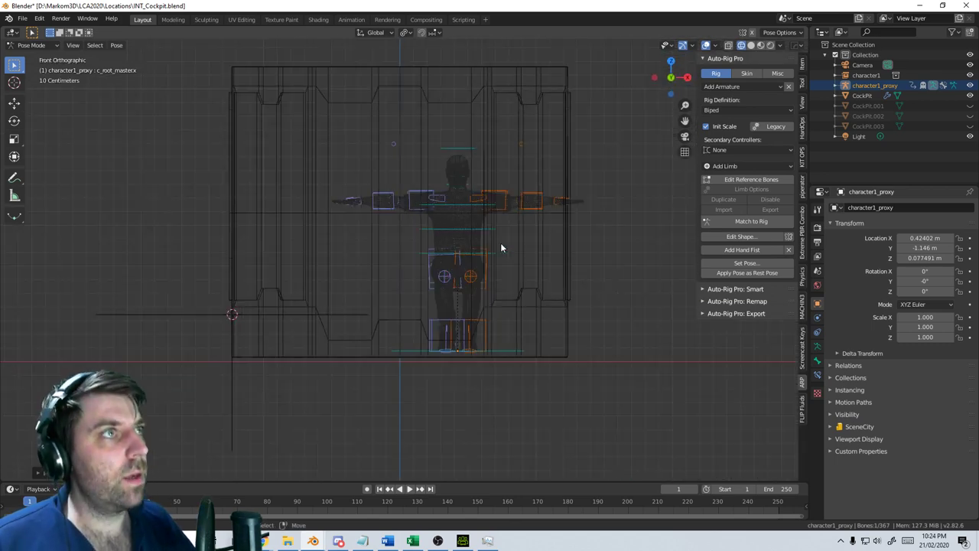
scroll(505, 244, "up", 4)
left_click(386, 183)
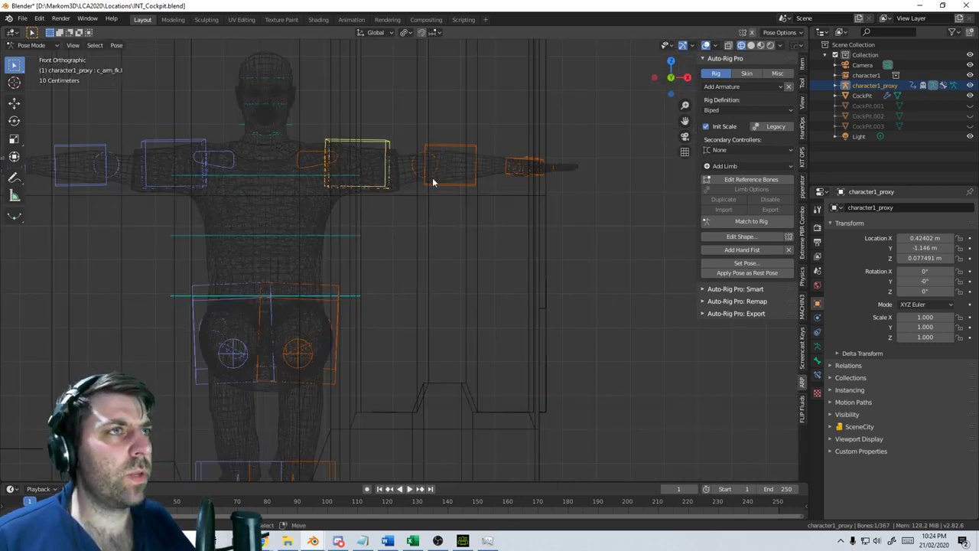
key("r")
left_click(355, 281)
left_click(386, 279)
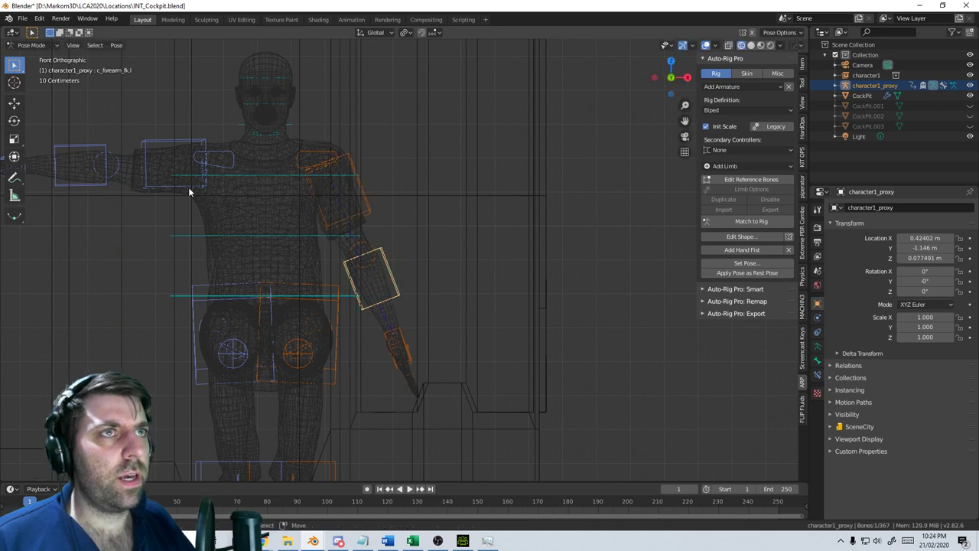
Rotate the character's right upper arm bone, c_arm_fk.r, down from the T-pose by about 63 degrees to hang beside the body
left_click(184, 186)
key("t")
key("r")
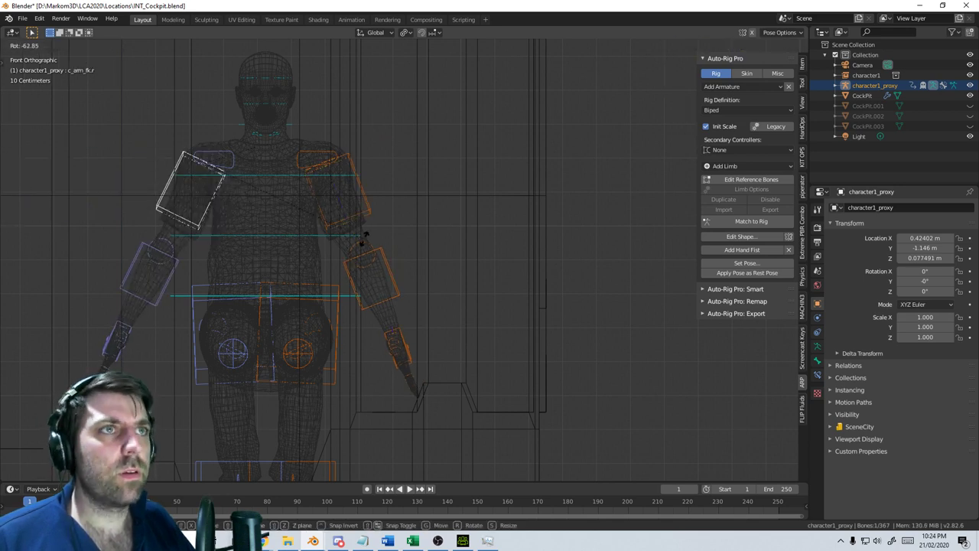
left_click(402, 218)
Rotate both forearm bones, c_forearm_fk.l and c_forearm_fk.r, forward in side view so the hands rest above the thighs
left_click(396, 289)
key("KP_3")
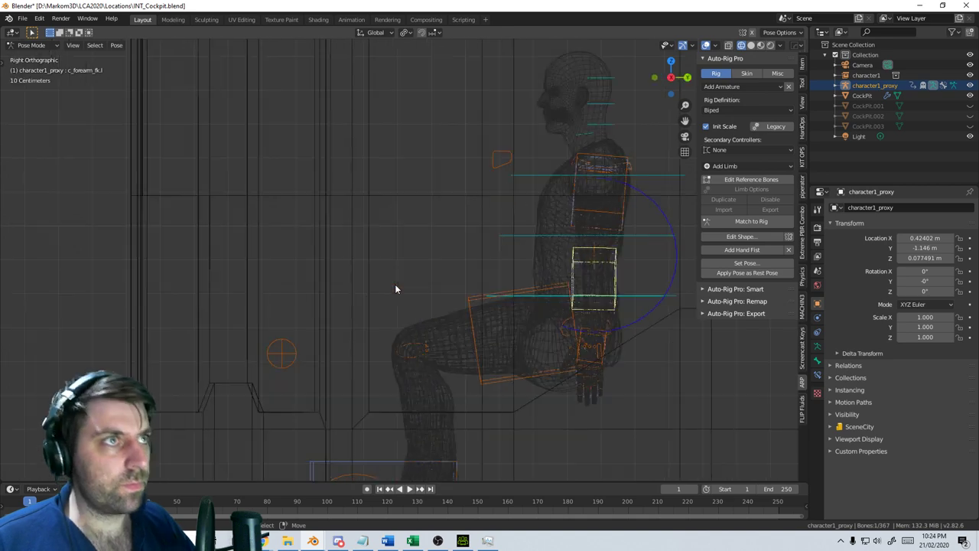
key("r")
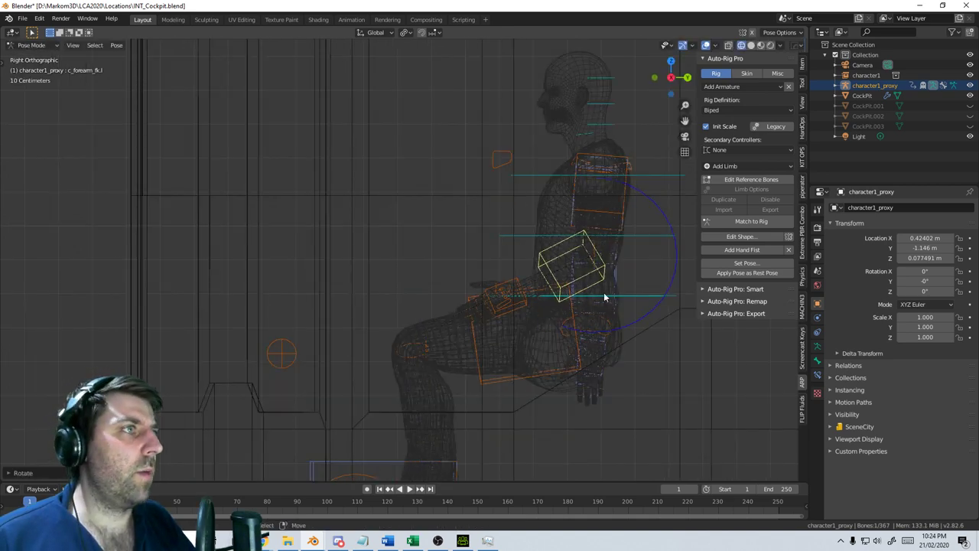
left_click(571, 299)
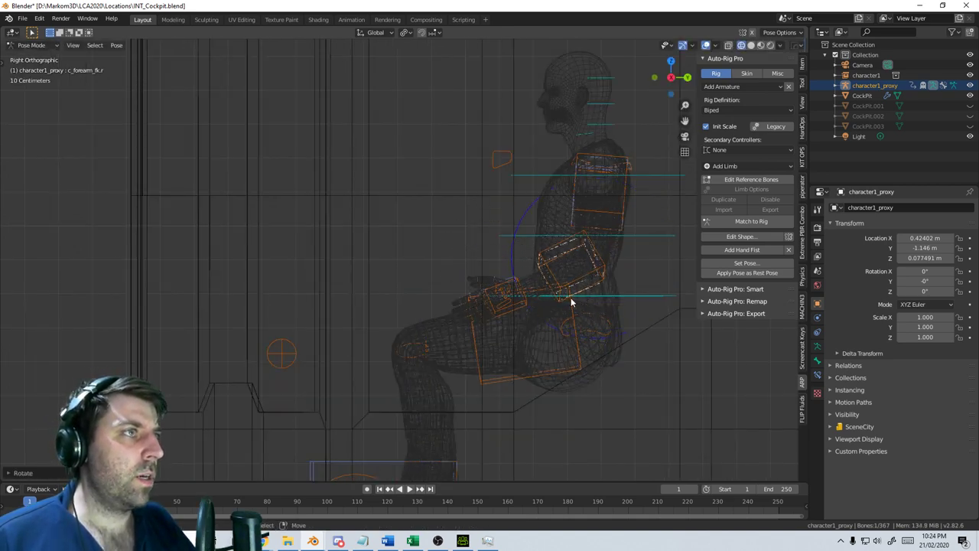
left_click(587, 286)
key("r")
left_click(585, 307)
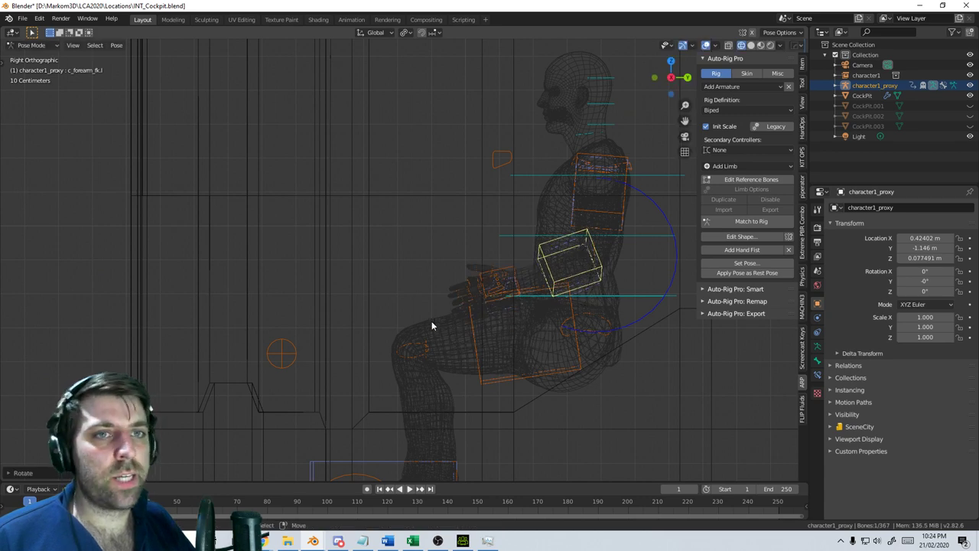
Check the pose inside the cockpit, leave Pose Mode and select the CockPit shell in Object Mode
middle_click_drag(399, 325, 500, 336)
key("z")
left_click(483, 332)
scroll(484, 333, "down", 2)
key("z")
left_click(411, 335)
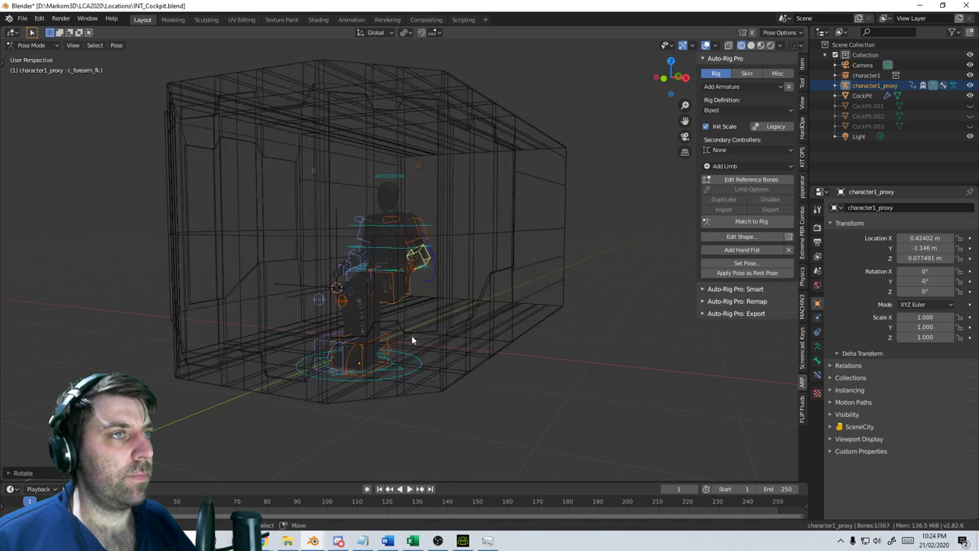
left_click(537, 301)
left_click(32, 45)
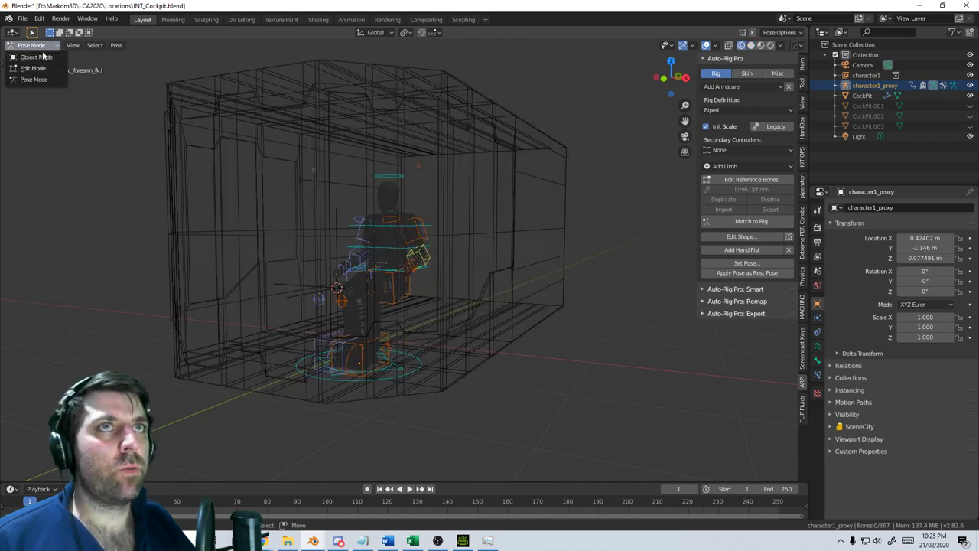
left_click(33, 60)
left_click(511, 194)
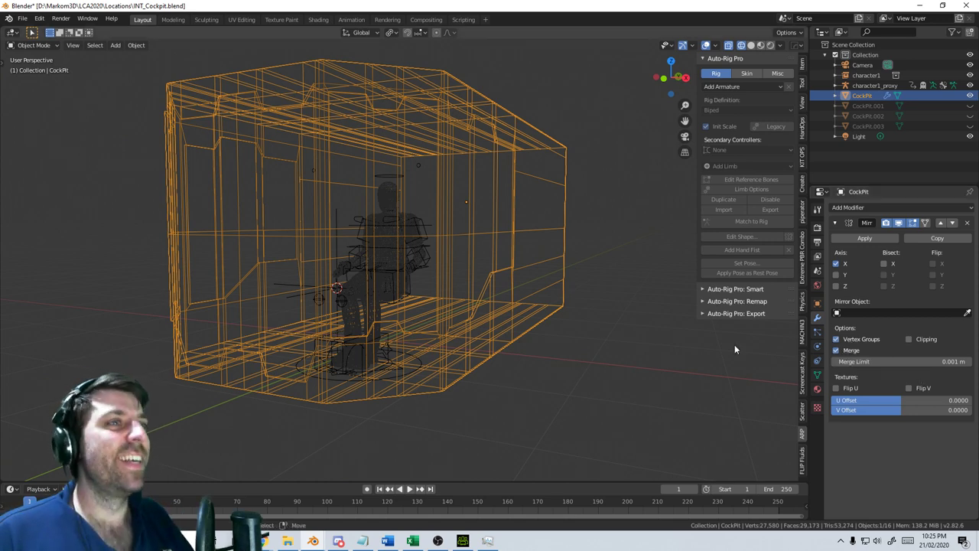
Select the character's proxy rig and return it to Pose Mode
middle_click_drag(734, 345, 505, 313)
left_click(517, 276)
left_click(516, 270)
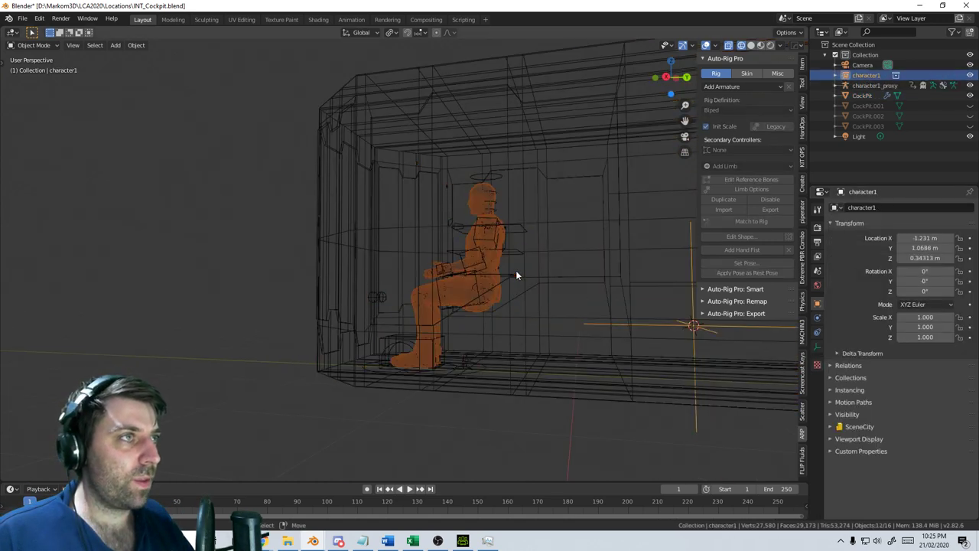
left_click(515, 274)
left_click(43, 46)
left_click(40, 80)
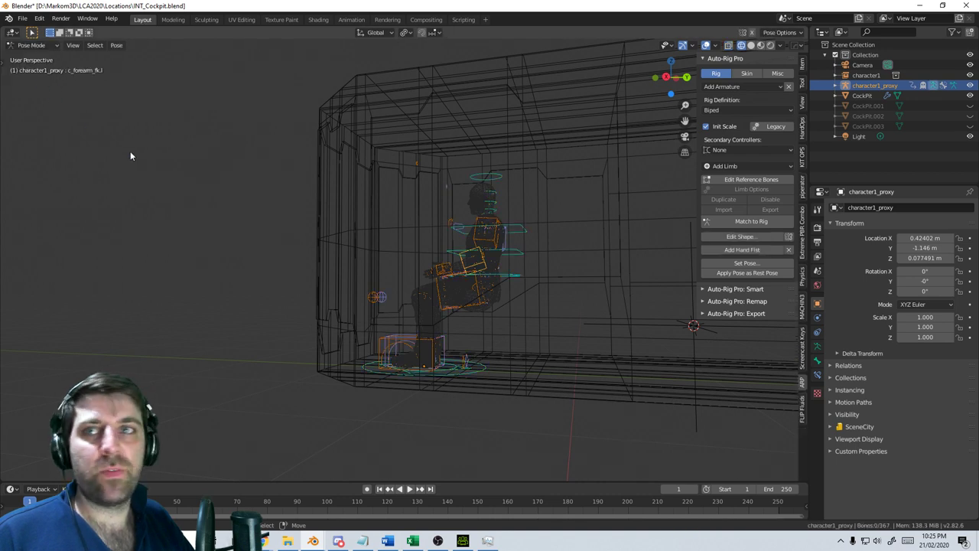
Move the c_root_master.x bone about 0.05 m back and 0.01 m down in side view
left_click(503, 278)
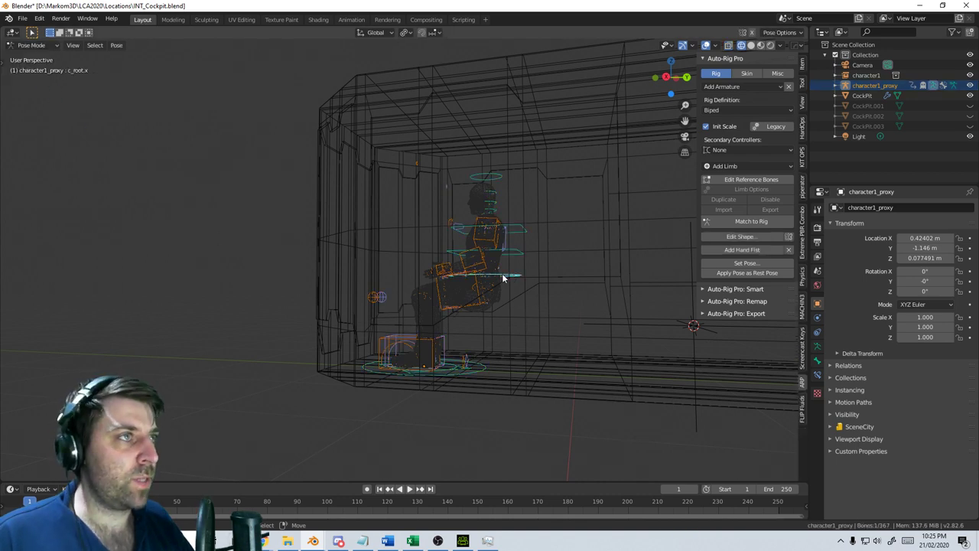
key("KP_3")
left_click(503, 279)
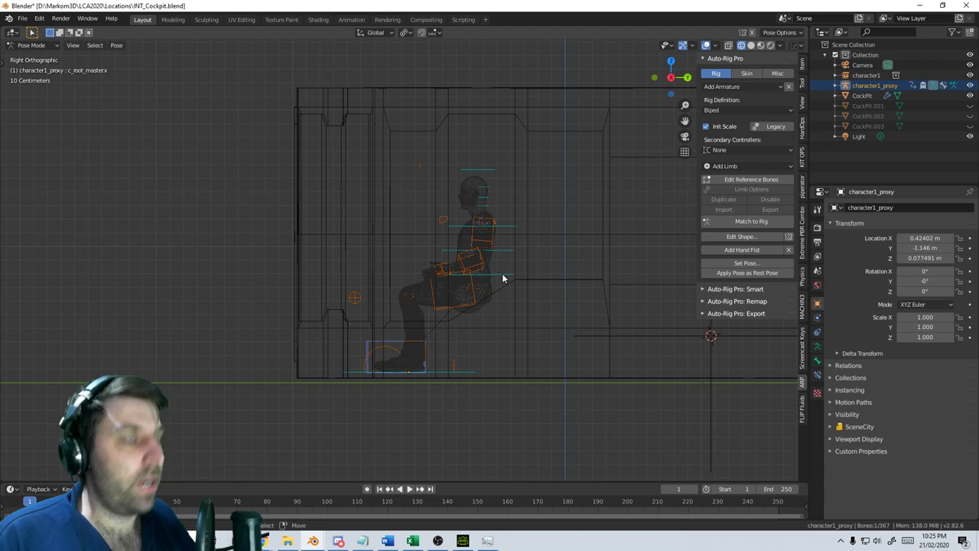
key("g")
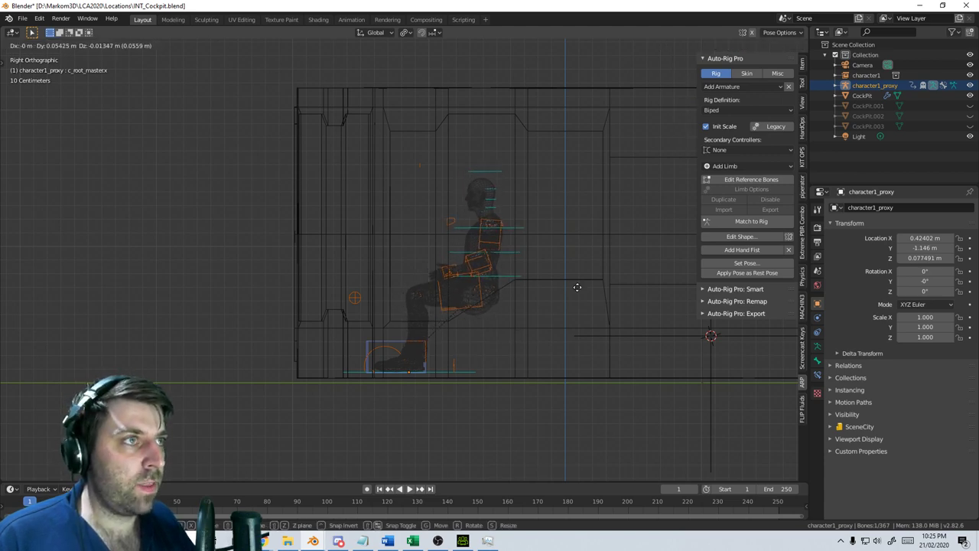
left_click(482, 285)
Switch to solid shading and Object Mode, and turn off viewport display of the CockPit's Mirror modifier
mouse_move(453, 281)
middle_mouse_down()
mouse_move(527, 344)
mouse_move(437, 329)
mouse_move(472, 341)
mouse_move(444, 299)
middle_mouse_up()
key("z")
left_click(475, 332)
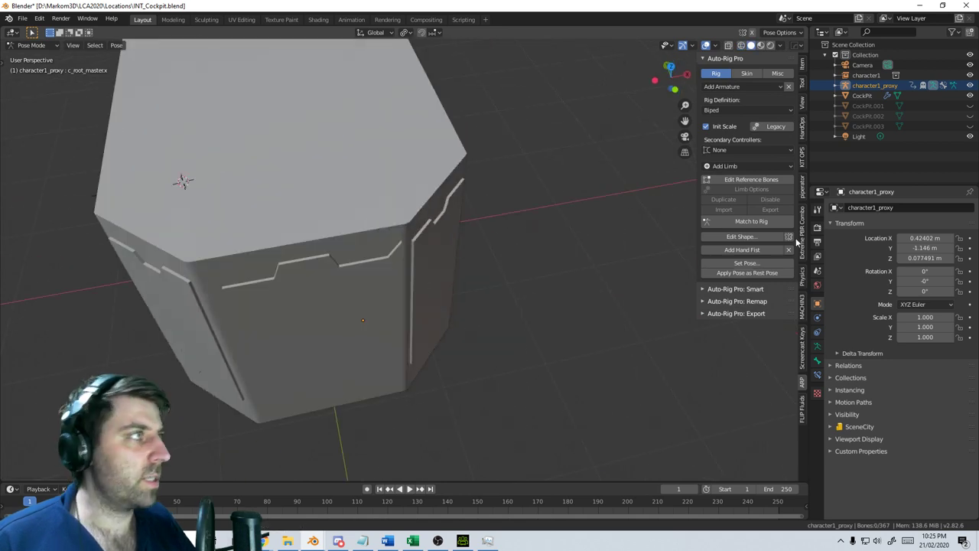
left_click(31, 45)
left_click(36, 58)
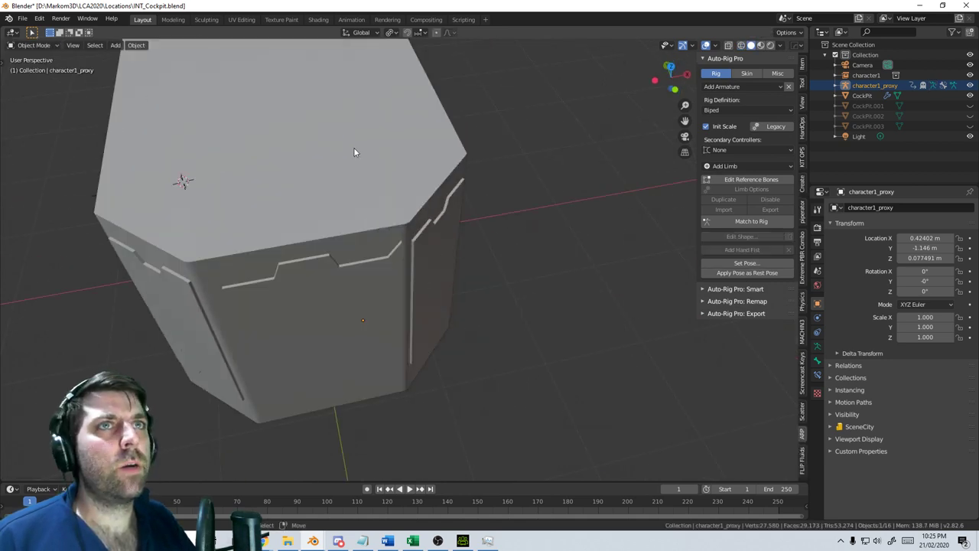
left_click(354, 148)
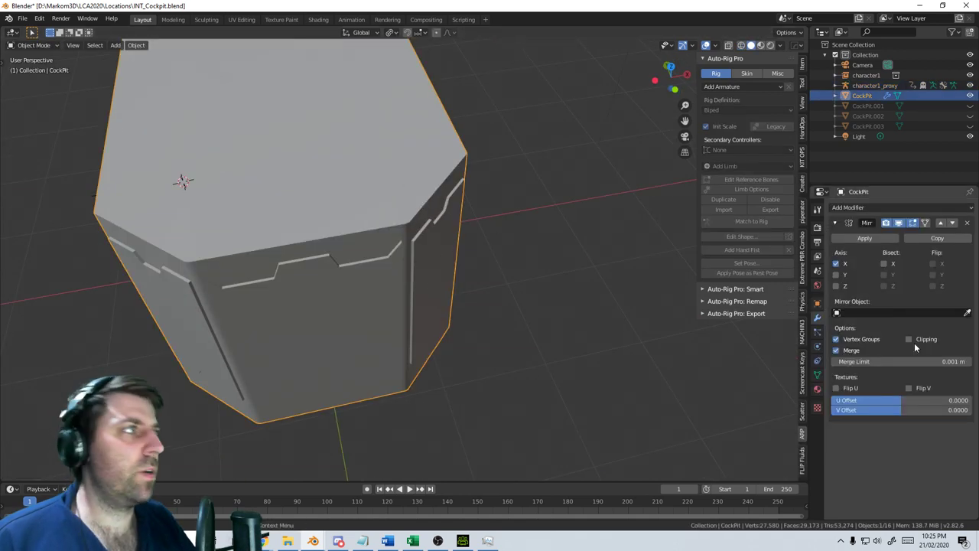
left_click(898, 223)
middle_click_drag(601, 338, 422, 290)
scroll(422, 290, "up", 3)
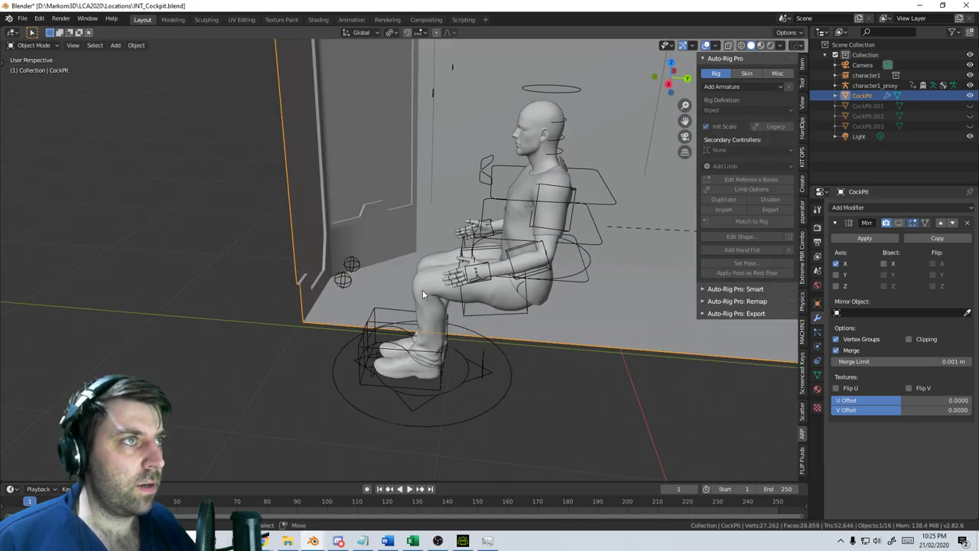
Select the character1_proxy rig in front view and put it in Pose Mode
key("KP_3")
key("KP_1")
left_click(336, 320)
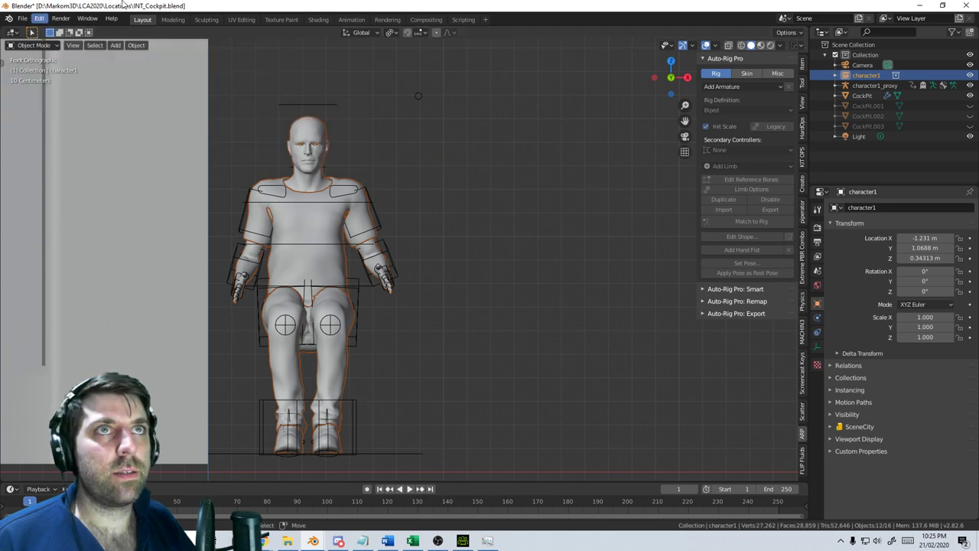
left_click(35, 45)
left_click(36, 56)
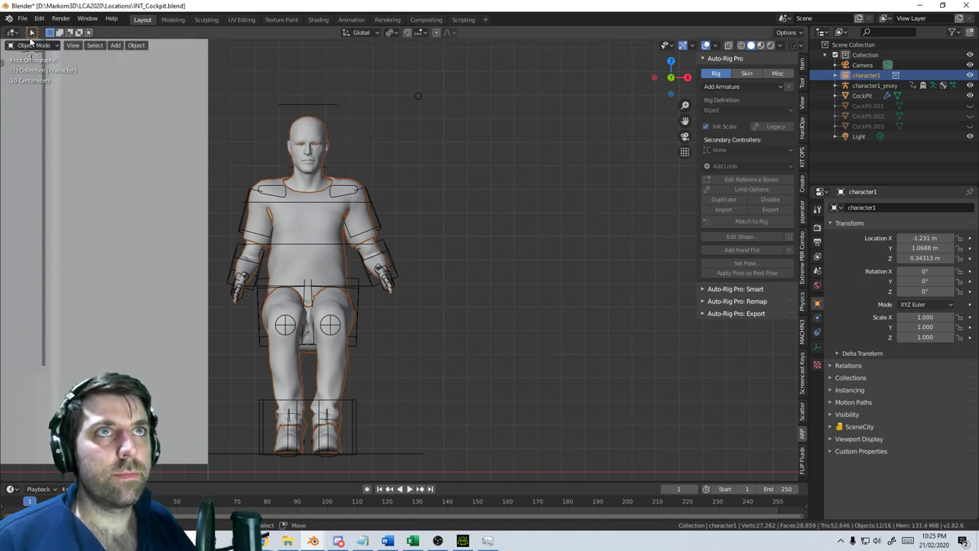
left_click(327, 108)
left_click(326, 105)
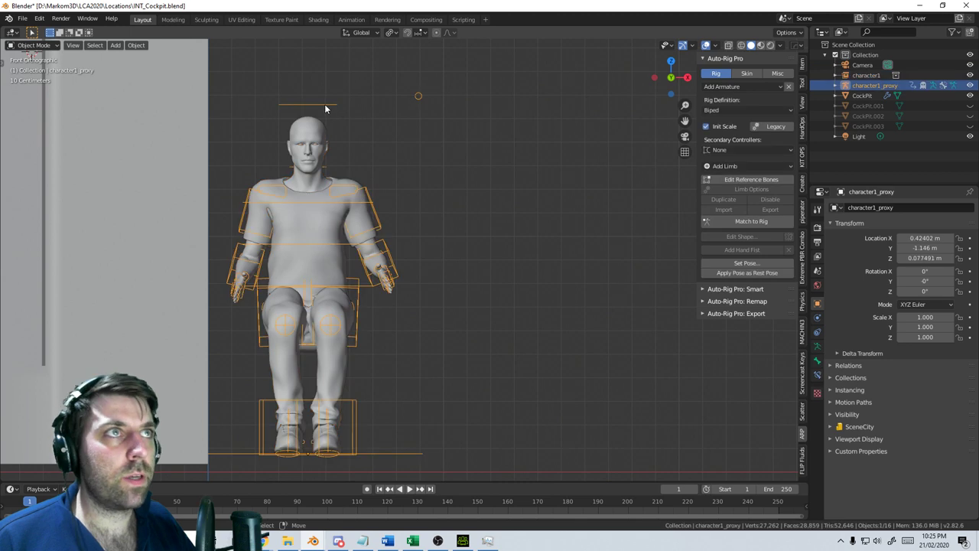
left_click(34, 45)
left_click(35, 80)
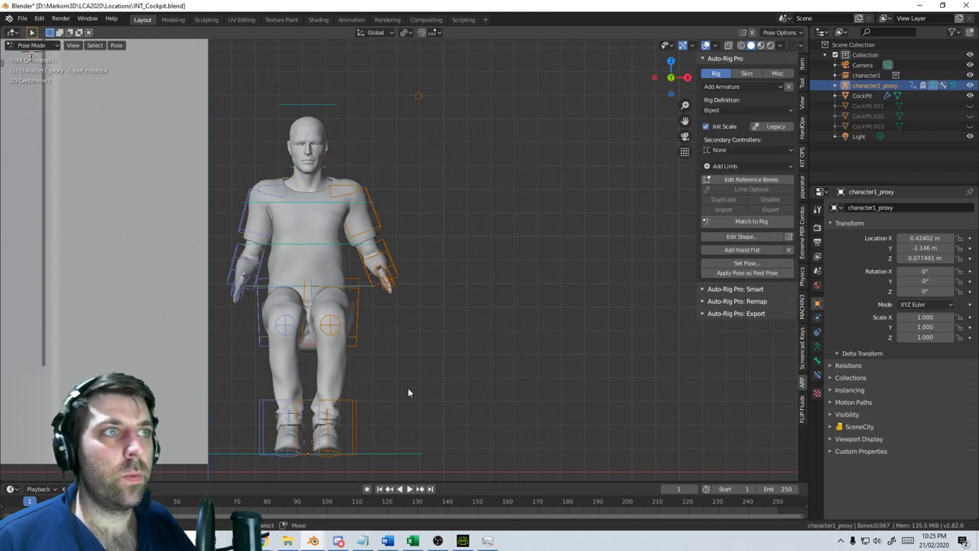
Move the foot bones c_foot_ik.l and c_foot_ik.r outward to spread the feet, shifting the left foot about 0.1 m along X
left_click(360, 420)
key("g")
key("x")
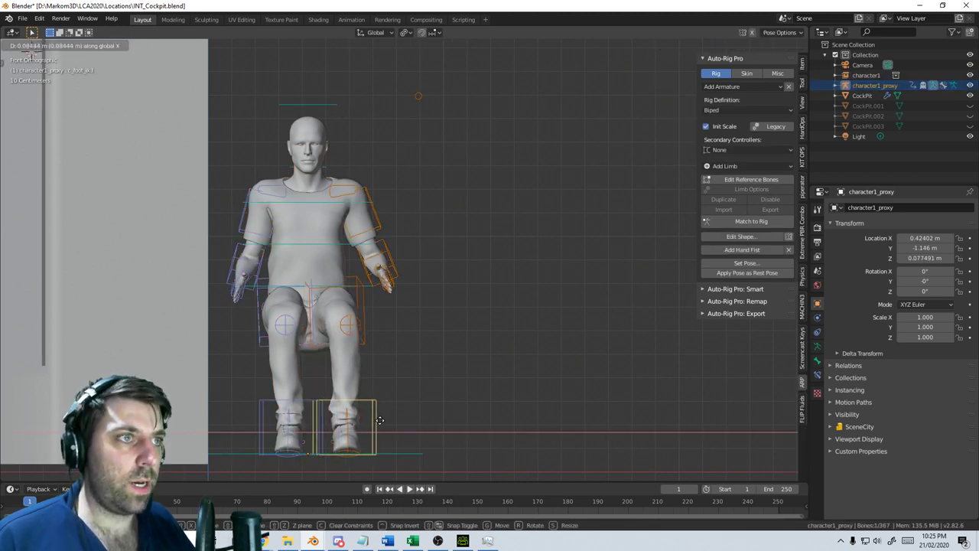
left_click(384, 420)
left_click(321, 409)
key("r")
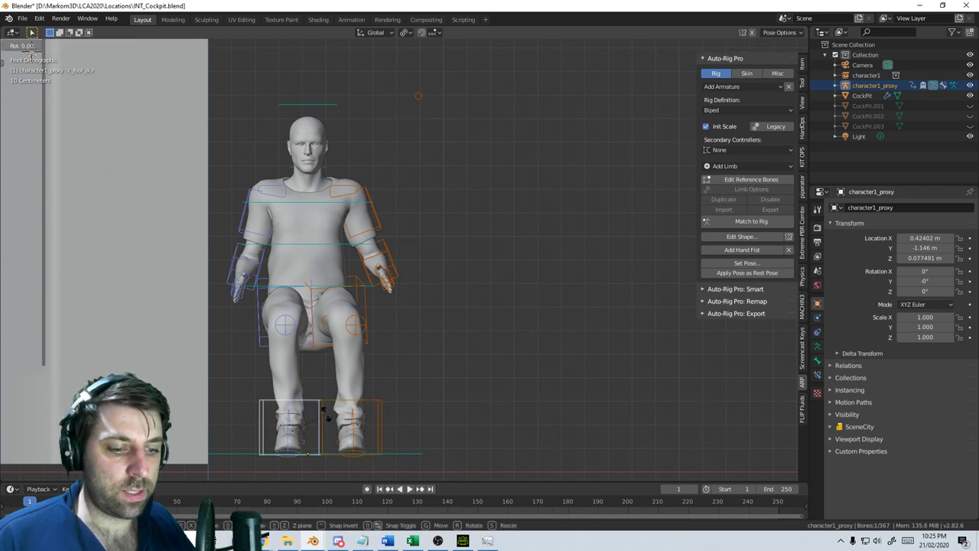
key("g")
left_click(321, 410)
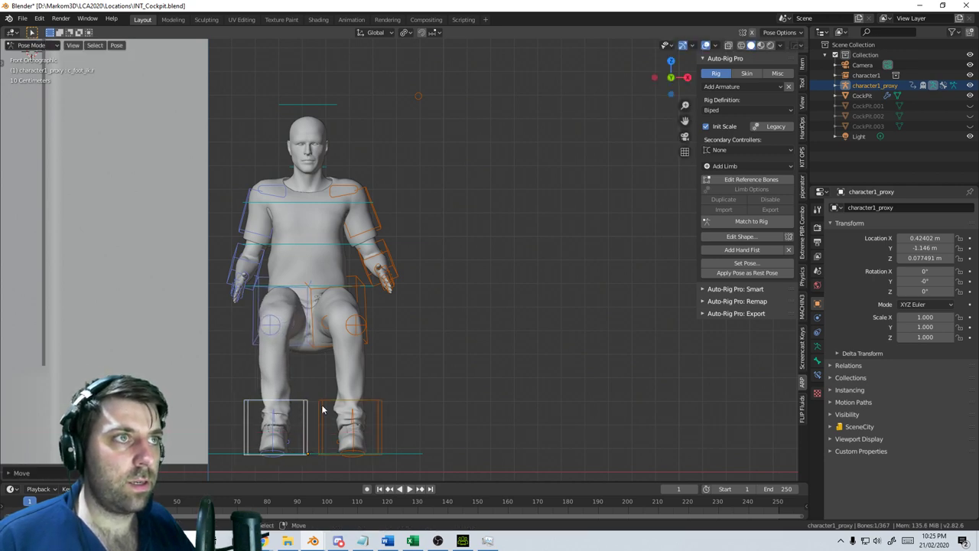
Examine the seated pose and foot placement from the side and front
middle_click_drag(321, 409, 408, 368)
key("KP_3")
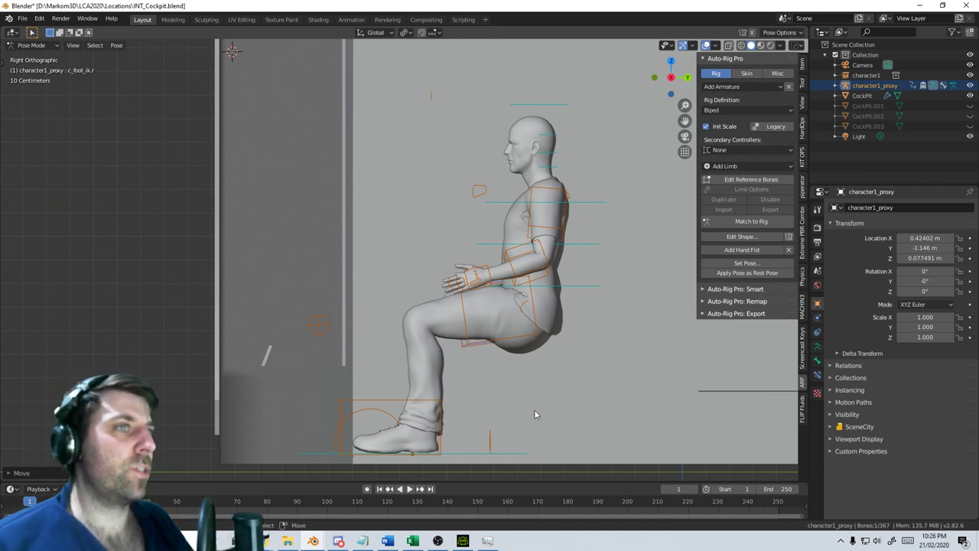
middle_click_drag(534, 410, 424, 435, "shift")
key("KP_1")
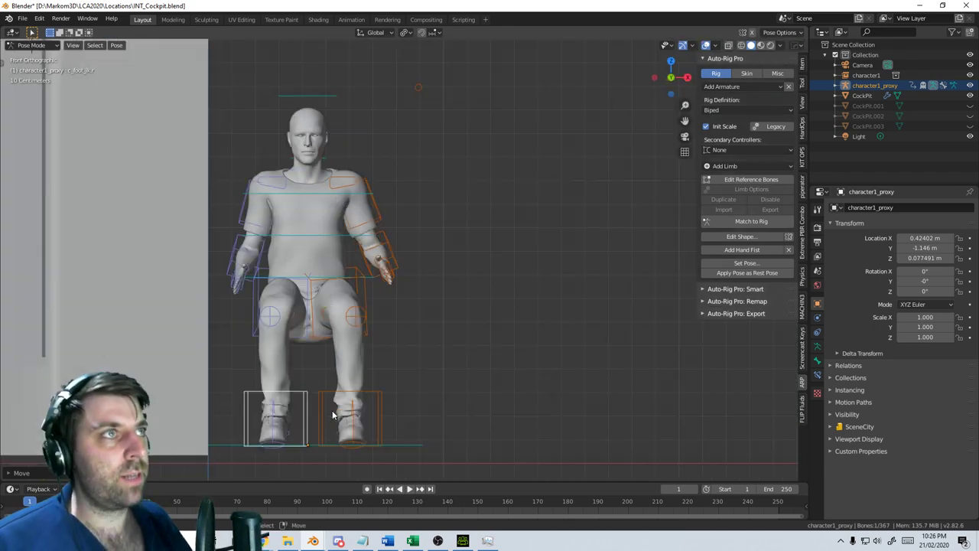
middle_click_drag(332, 410, 348, 361, "shift")
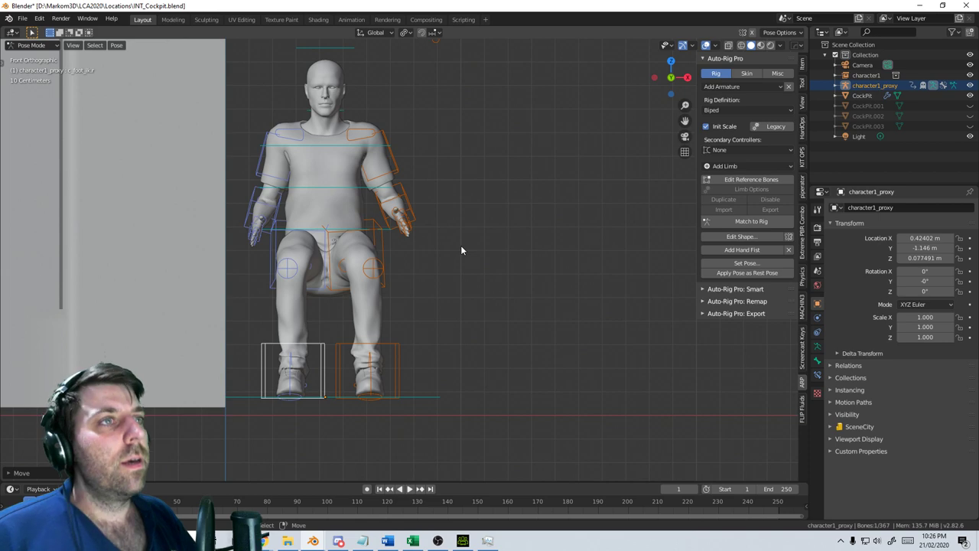
key("KP_Decimal")
key("KP_3")
scroll(482, 242, "down", 5)
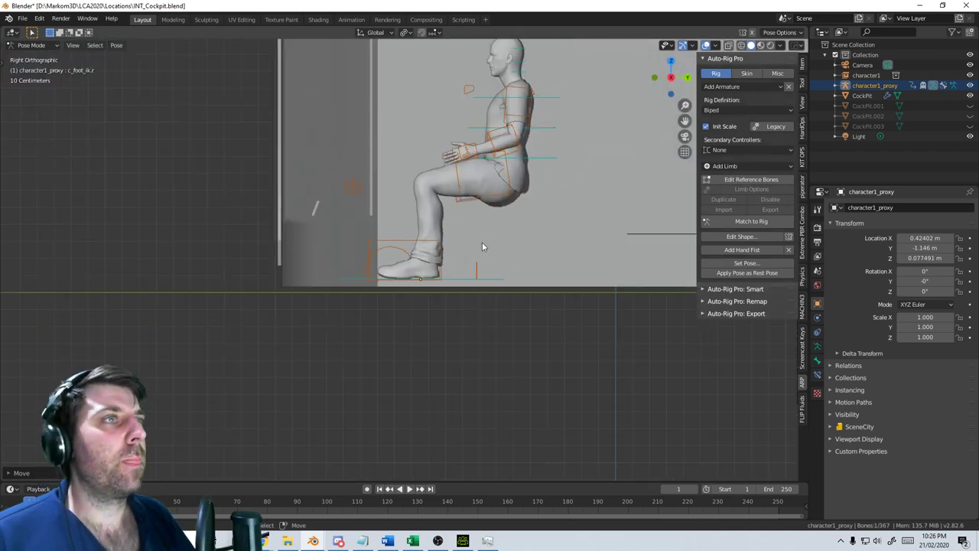
Return the rig to Object Mode and snap the 3D cursor to the world origin
left_click(30, 45)
left_click(27, 58)
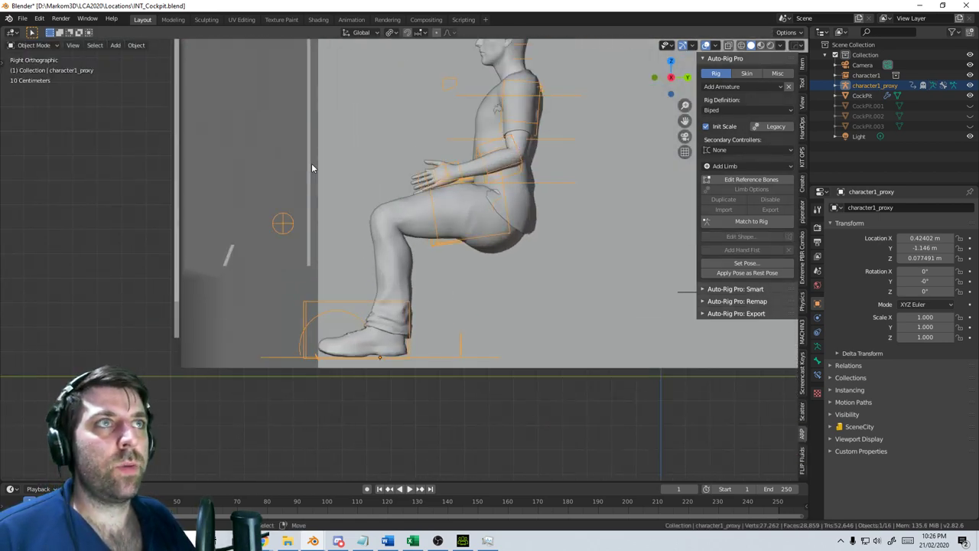
key("shift+s")
left_click(506, 346)
scroll(536, 351, "down", 3)
Add a cube at the world origin and scale it down to less than a tenth of its size
key("shift+a")
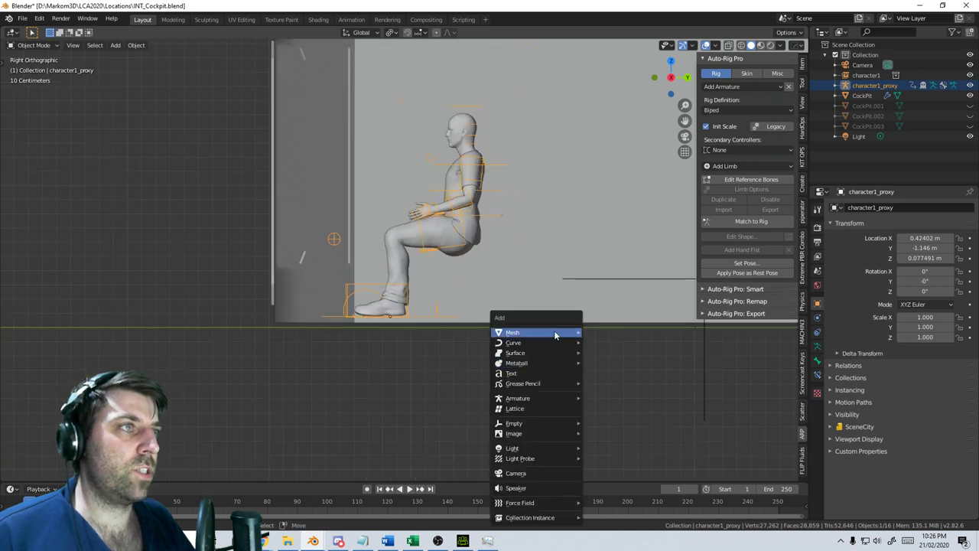
mouse_move(554, 332)
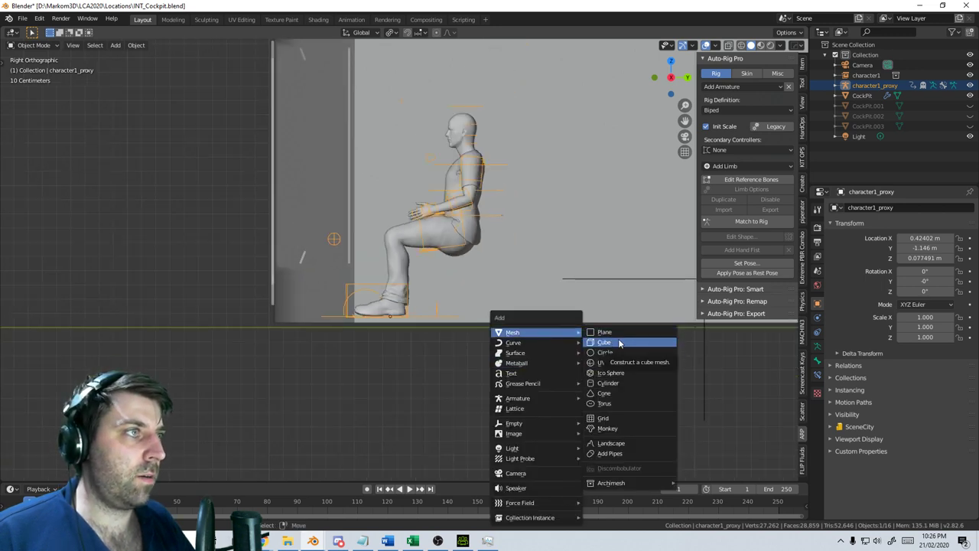
left_click(606, 342)
key("s")
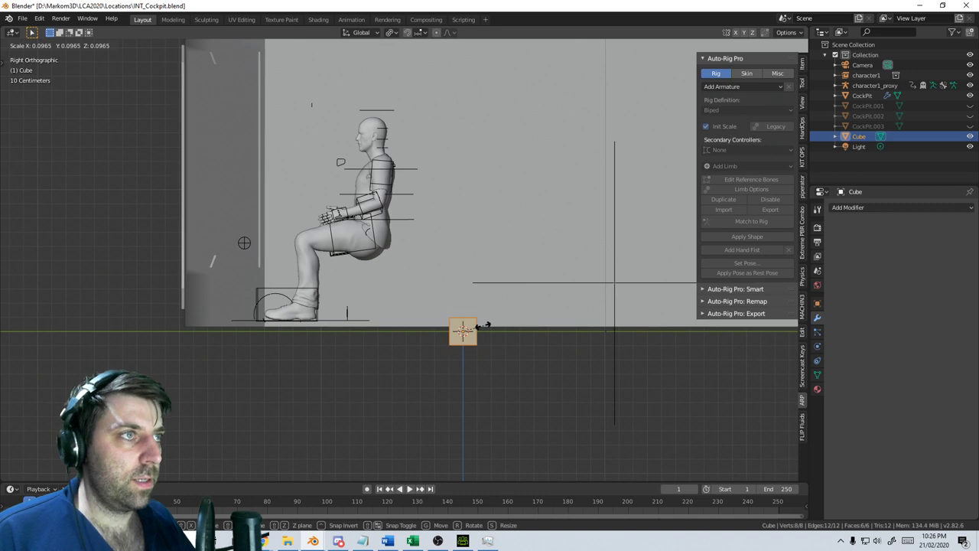
left_click(480, 329)
Place the small cube at the character's position in side and top views, using wireframe display to centre it on the body
key("g")
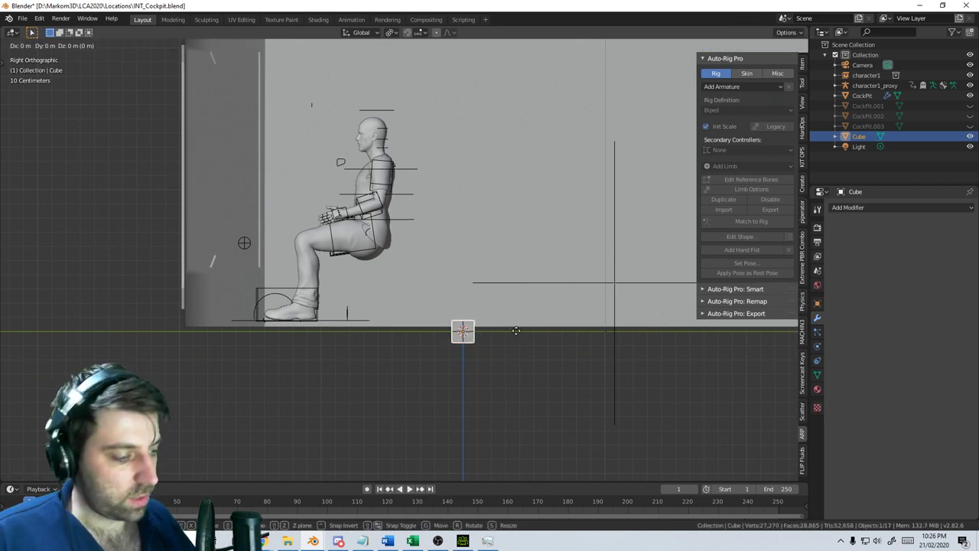
left_click(399, 341)
key("KP_7")
key("z")
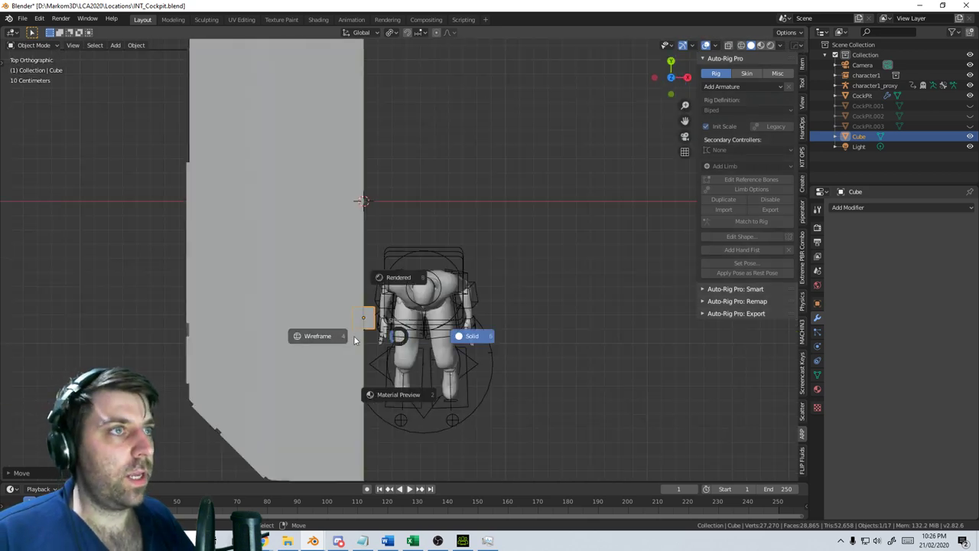
left_click(314, 335)
key("g")
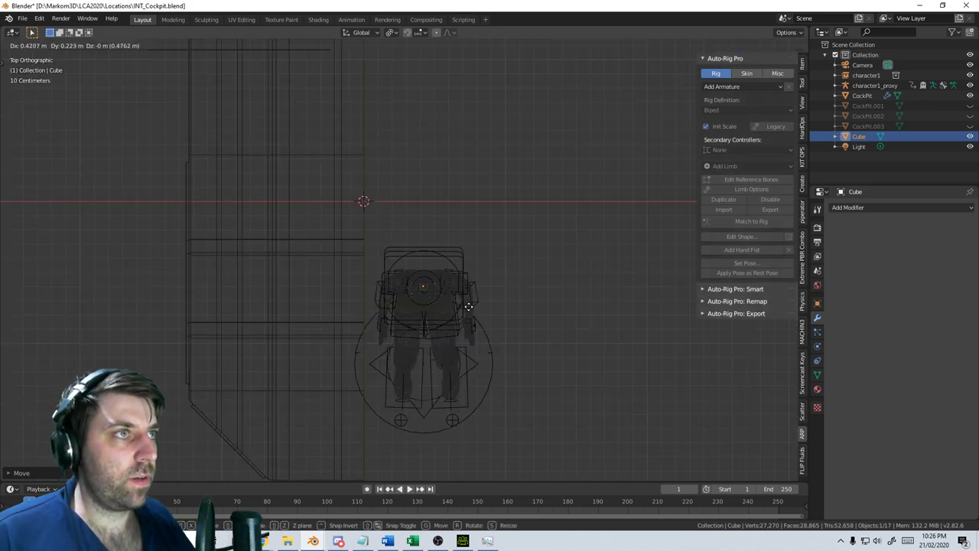
left_click(469, 312)
middle_click_drag(469, 312, 390, 324)
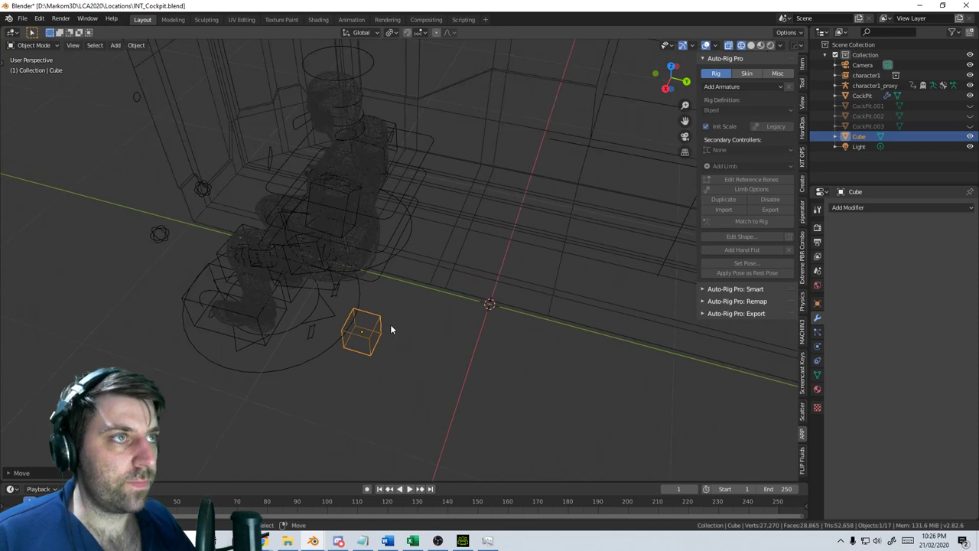
In Edit Mode, raise the cube's mesh along Z to just under the character's hips and flatten it vertically into a thin slab
key("KP_3")
key("Tab")
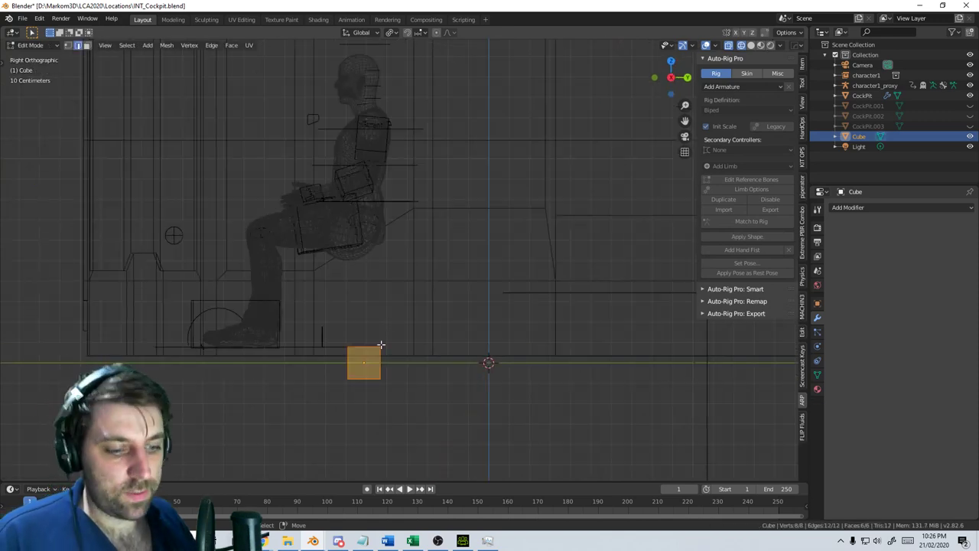
key("g")
key("z")
left_click(388, 227)
key("s")
key("z")
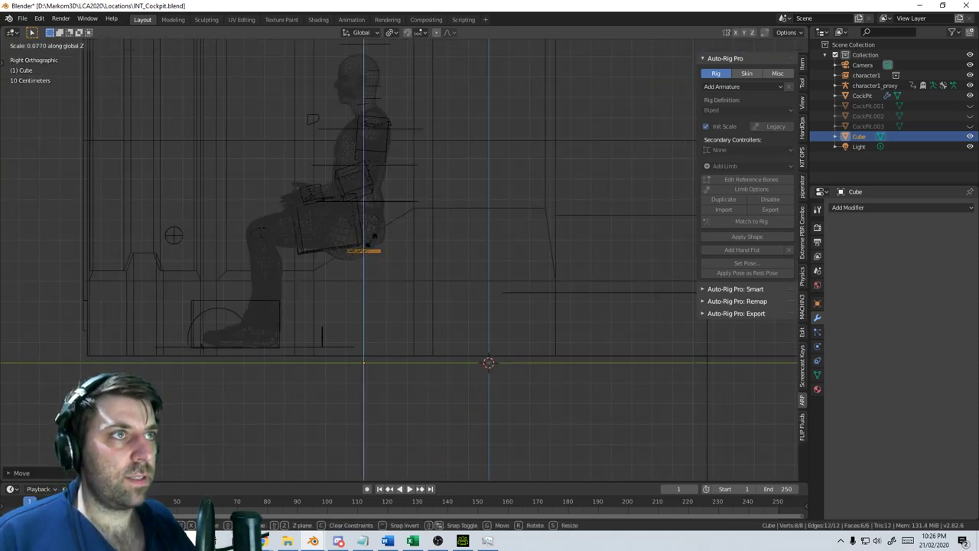
left_click(394, 247)
Stretch the slab along Y into a seat base and shift it about 0.13 m forward under the thighs
key("s")
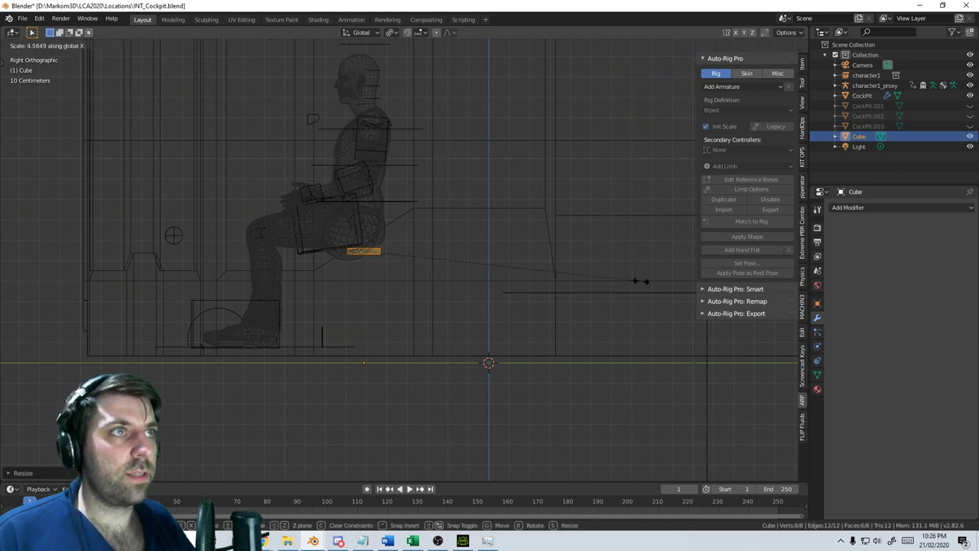
key("y")
left_click(786, 293)
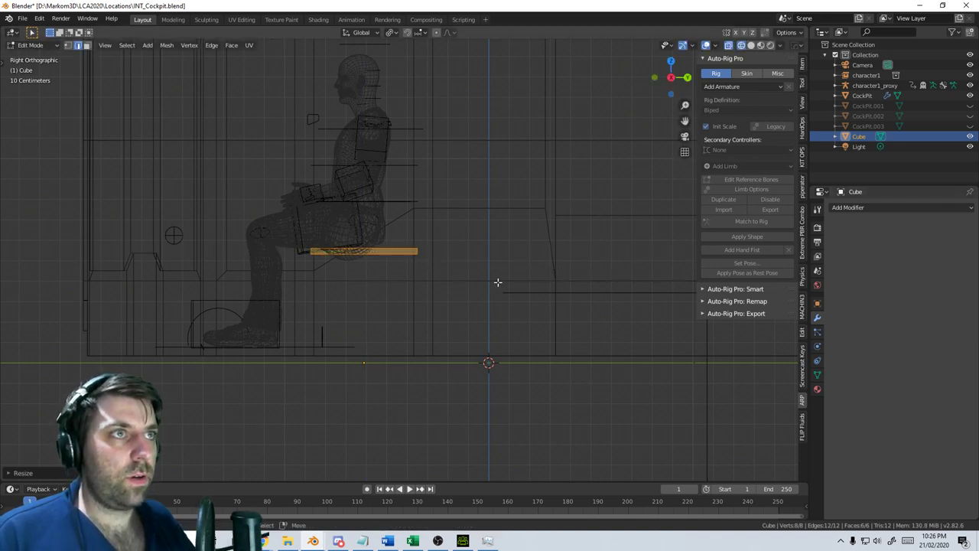
key("g")
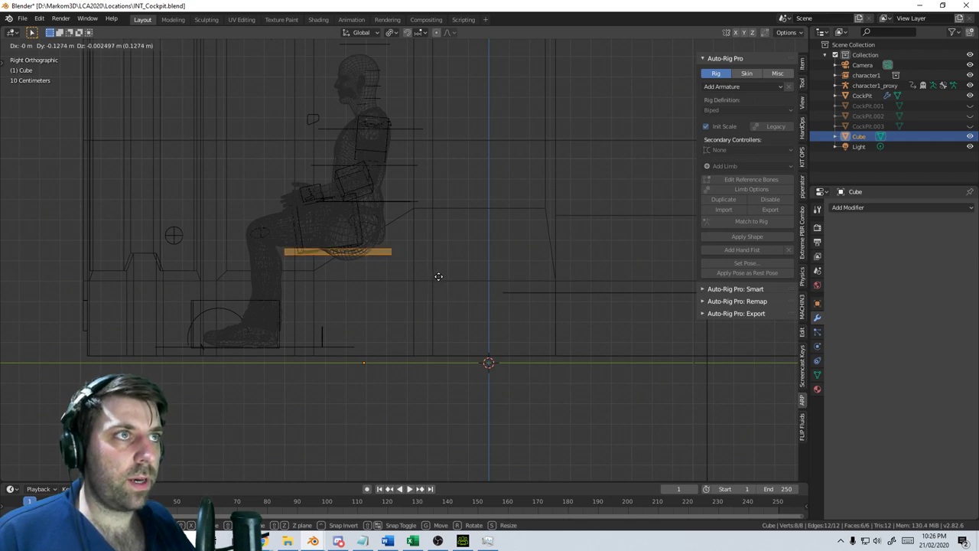
left_click(439, 276)
Widen the seat slab along X so it spans roughly the character's shoulder width in the top view
middle_click_drag(433, 276, 392, 323)
key("KP_7")
key("s")
key("x")
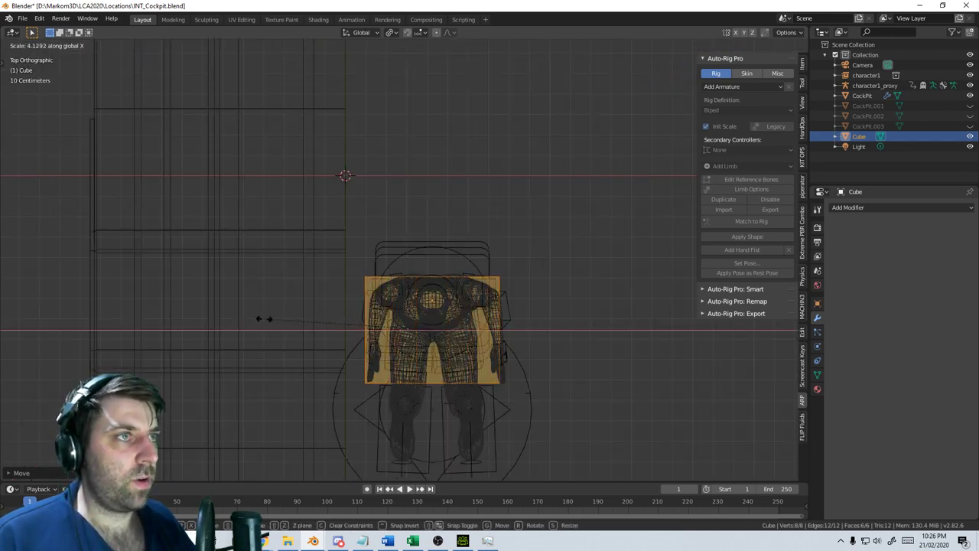
left_click(306, 322)
key("s")
key("x")
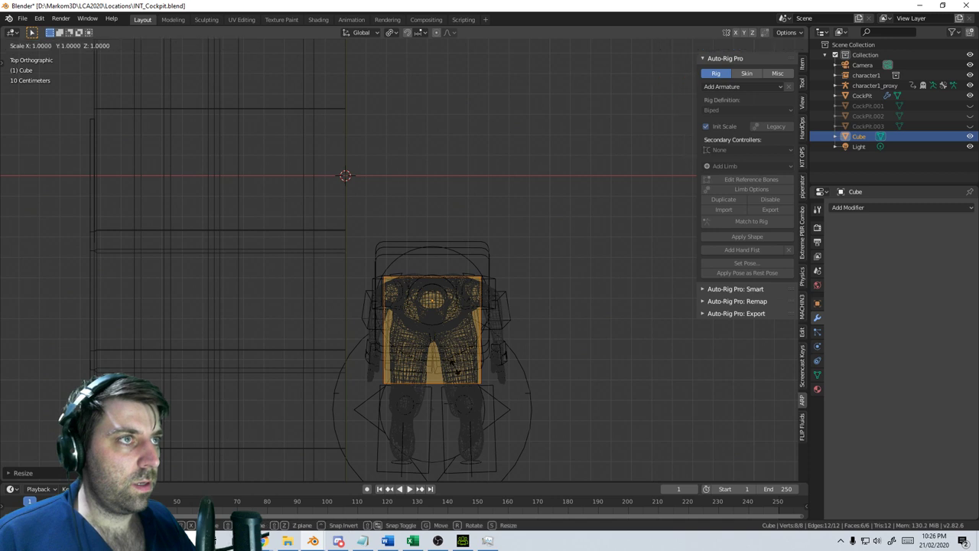
left_click(459, 372)
Cut a centred edge loop running front to back through the seat slab and split the mesh along it
key("Tab")
scroll(431, 407, "up", 1)
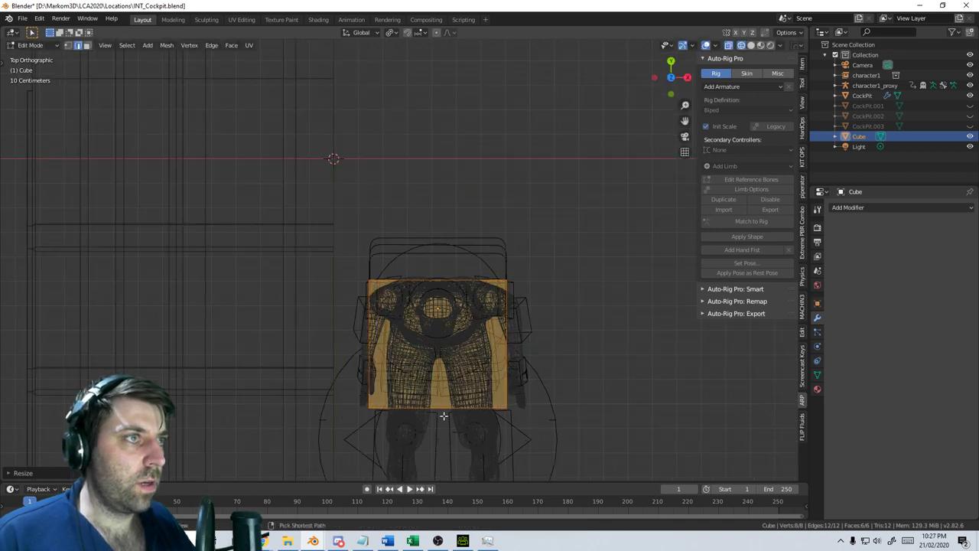
key("ctrl+r")
left_click(445, 415)
right_click(444, 415)
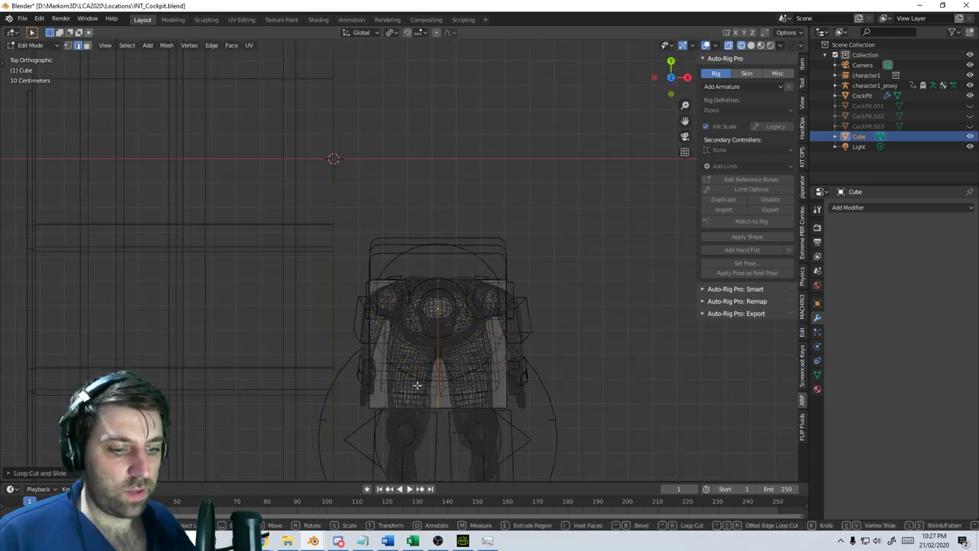
key("c")
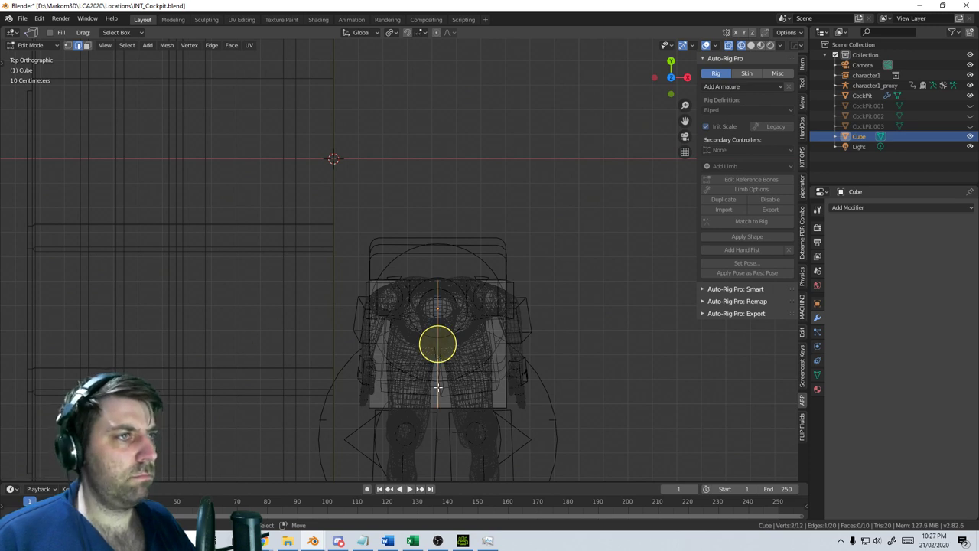
key("Escape")
key("g")
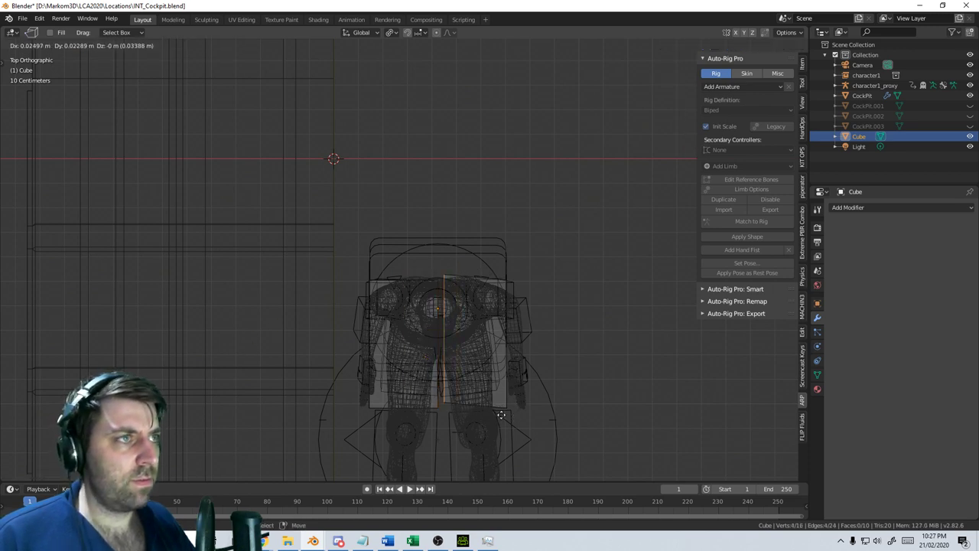
right_click(501, 415)
Set the tool's drag action to Active Tool and delete the linked half of the slab on the negative X side
left_click(403, 407)
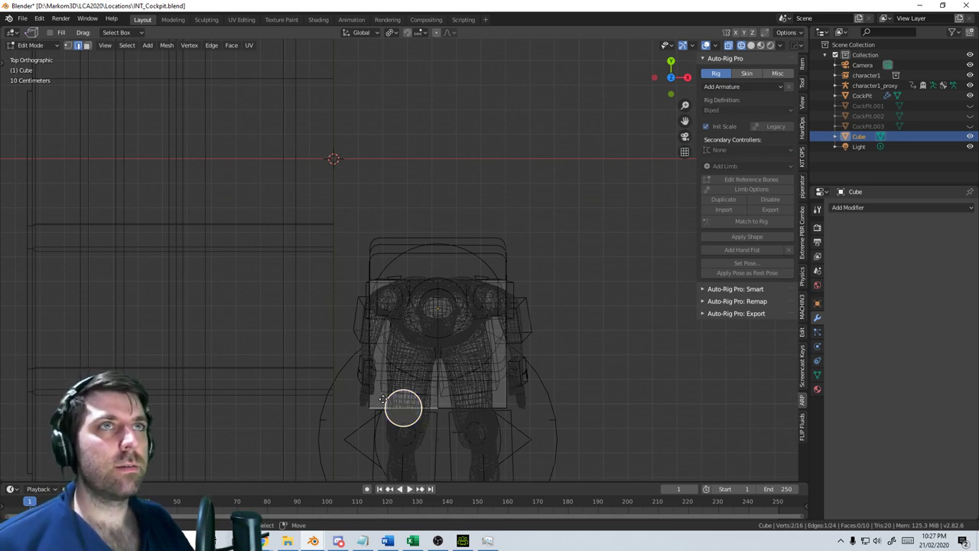
left_click(116, 33)
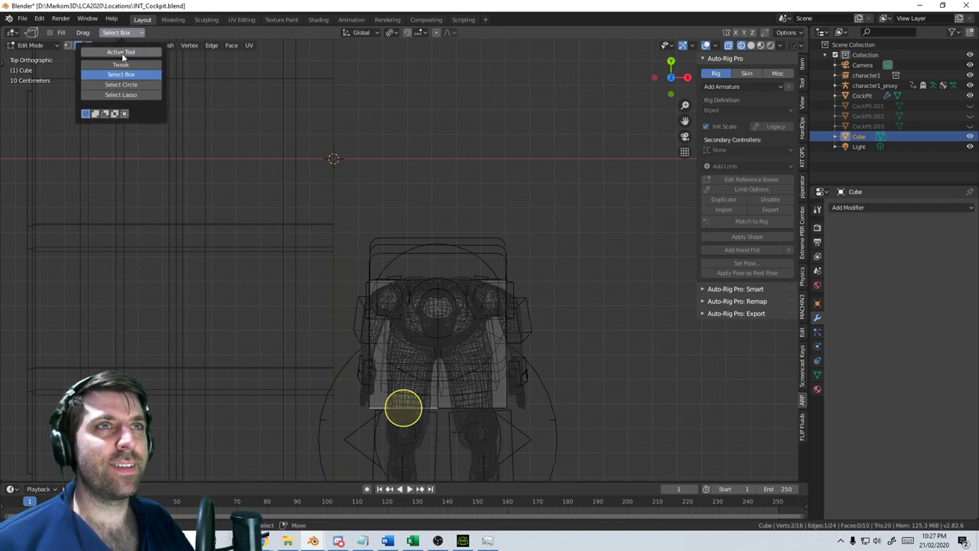
left_click(121, 53)
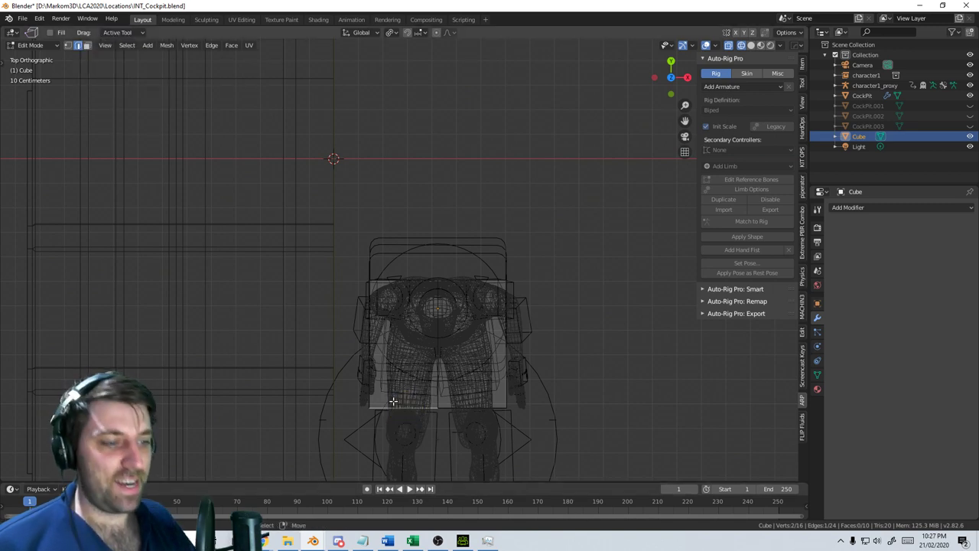
key("ctrl+l")
key("x")
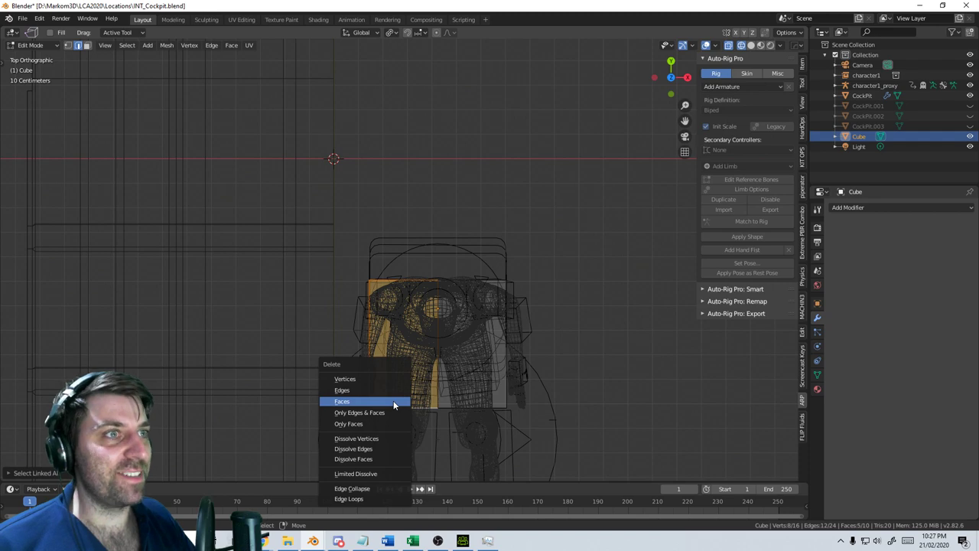
left_click(372, 383)
middle_click_drag(375, 384, 454, 390)
scroll(453, 390, "up", 3)
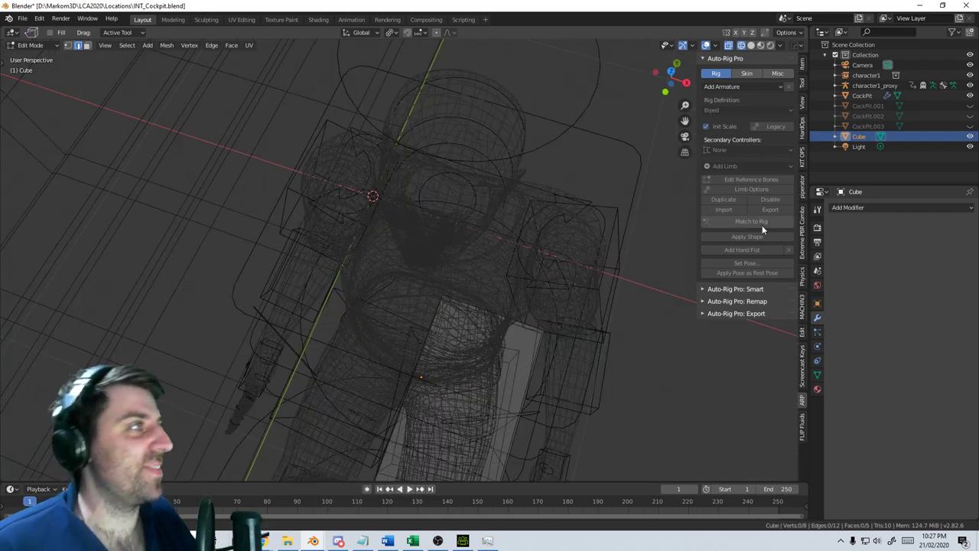
Add a Mirror modifier on the X axis to the half slab and enable Clipping
left_click(854, 209)
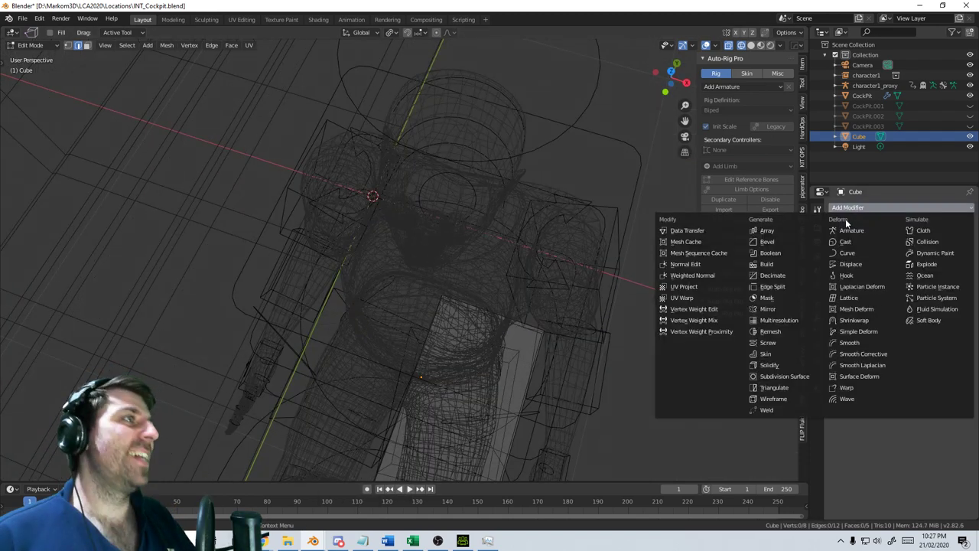
left_click(783, 310)
middle_click_drag(673, 317, 237, 256)
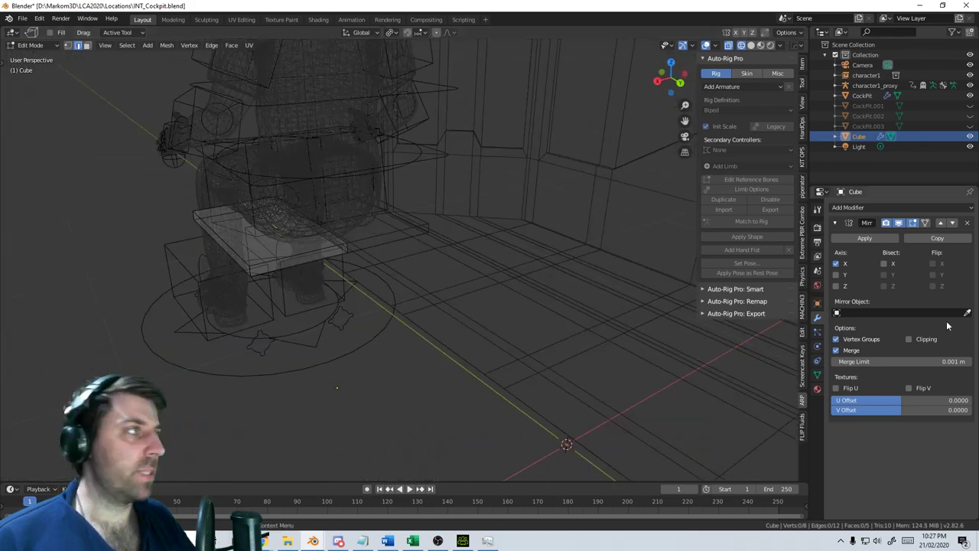
left_click(909, 339)
Add a front-to-back edge loop to the seat slab and slide it by about 0.56 towards the outer side
middle_click_drag(250, 313, 328, 320)
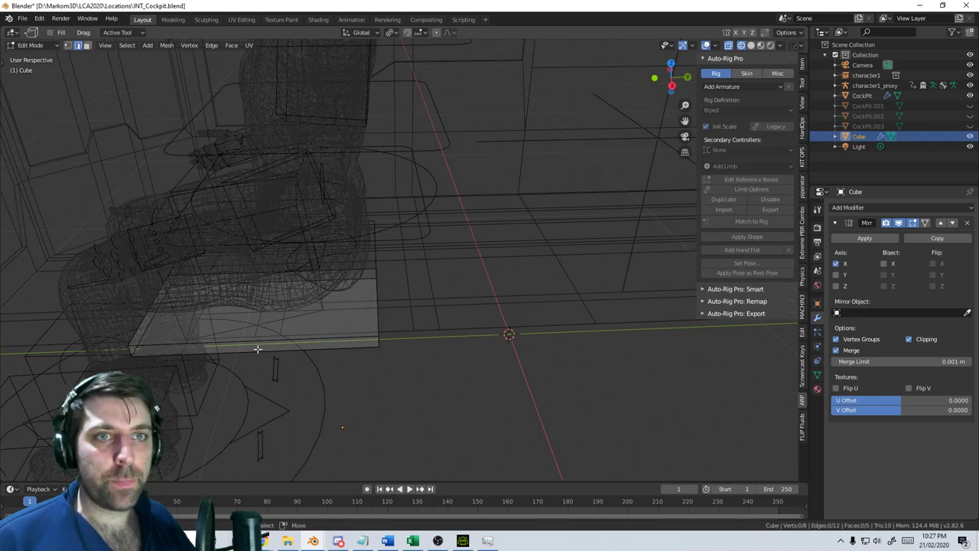
middle_click_drag(258, 348, 466, 306)
key("ctrl+r")
left_click(485, 290)
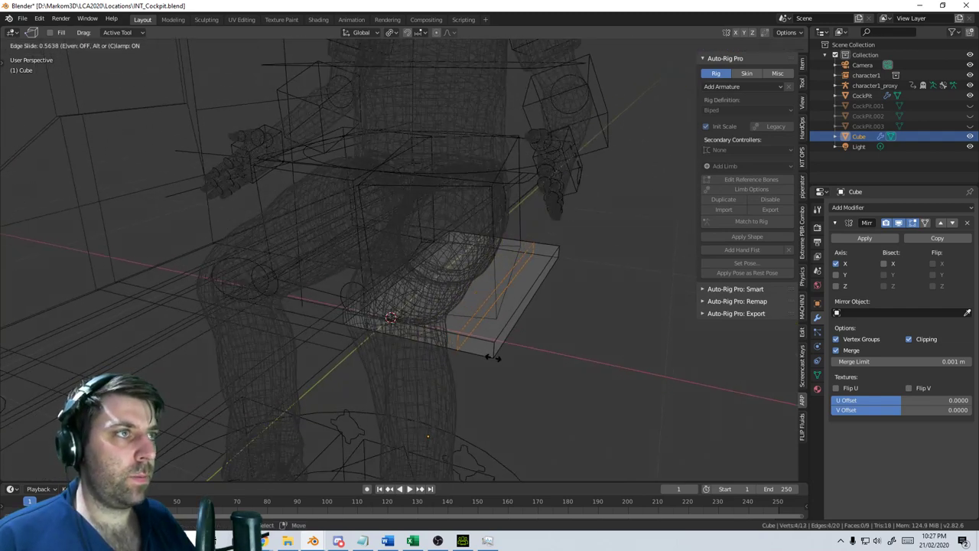
left_click(496, 355)
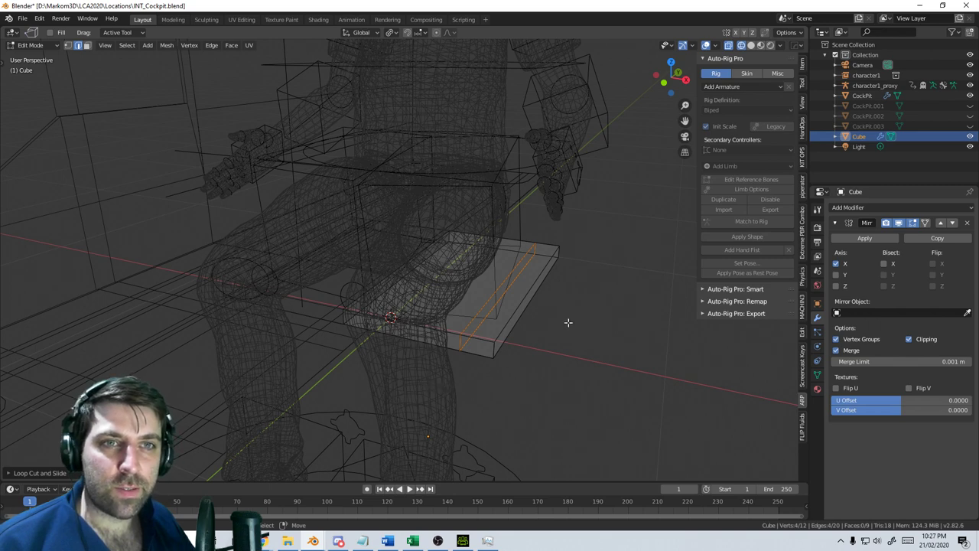
Return to Object Mode and hide both the character1 model and the character1_proxy rig
middle_click_drag(569, 324, 488, 324)
key("KP_3")
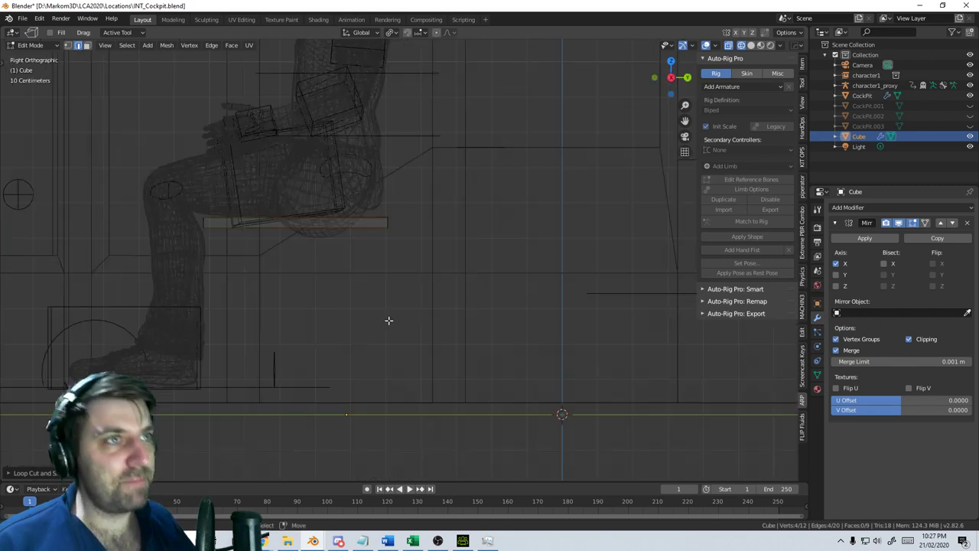
middle_click_drag(389, 321, 345, 295)
key("Tab")
left_click(334, 263)
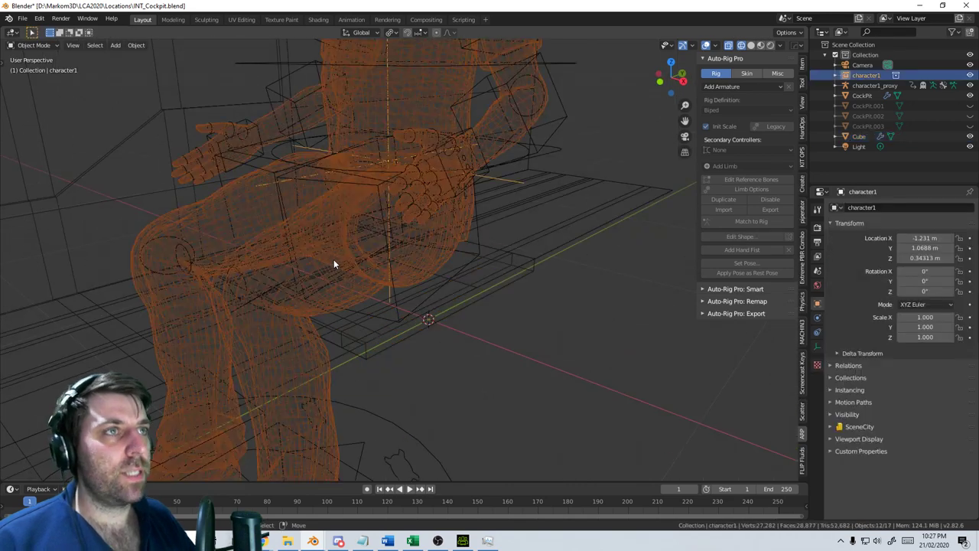
key("h")
left_click(524, 150)
key("h")
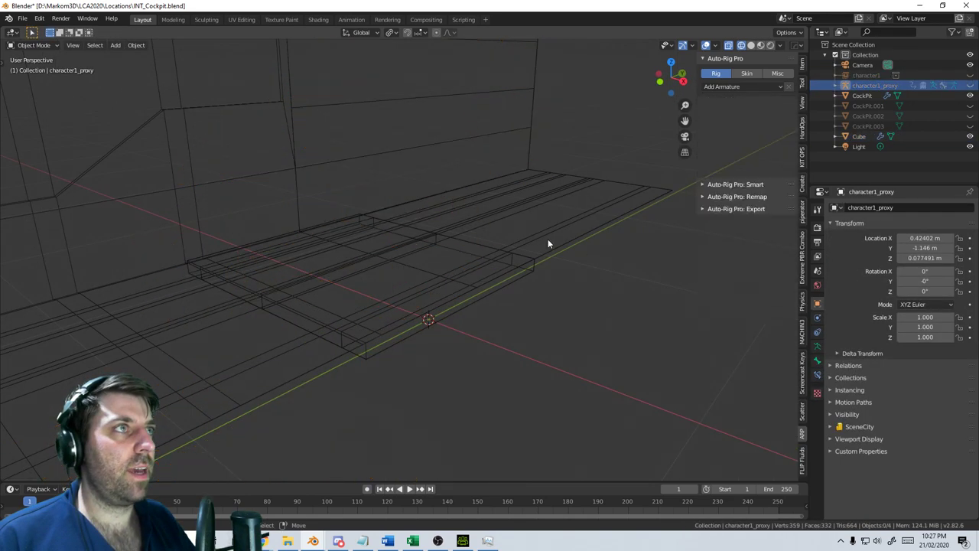
Lower the seat slab's front and back bottom edges along Z in Edit Mode to make the seat thicker
middle_click_drag(548, 240, 468, 258)
left_click(464, 303)
key("Tab")
left_click(466, 258, "alt")
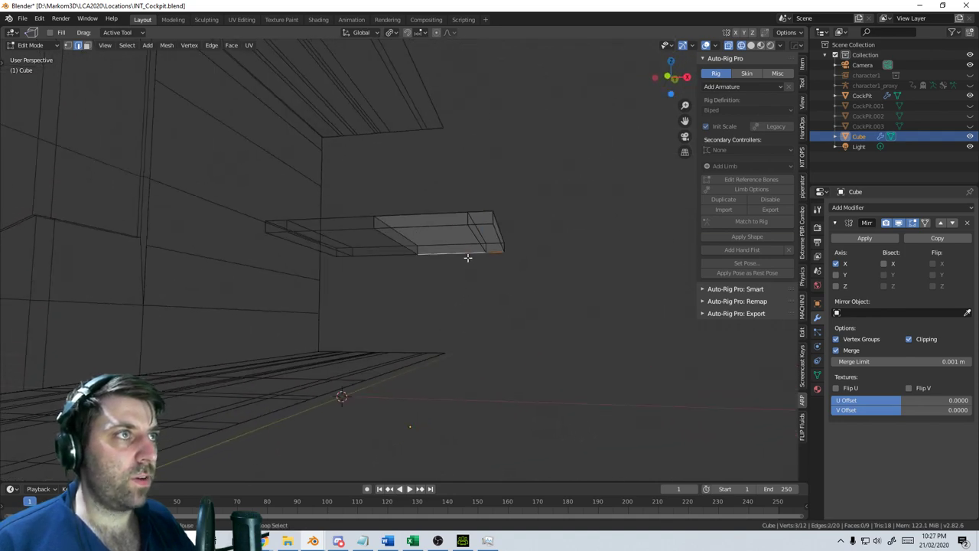
left_click(435, 228, "alt+shift")
key("g")
key("z")
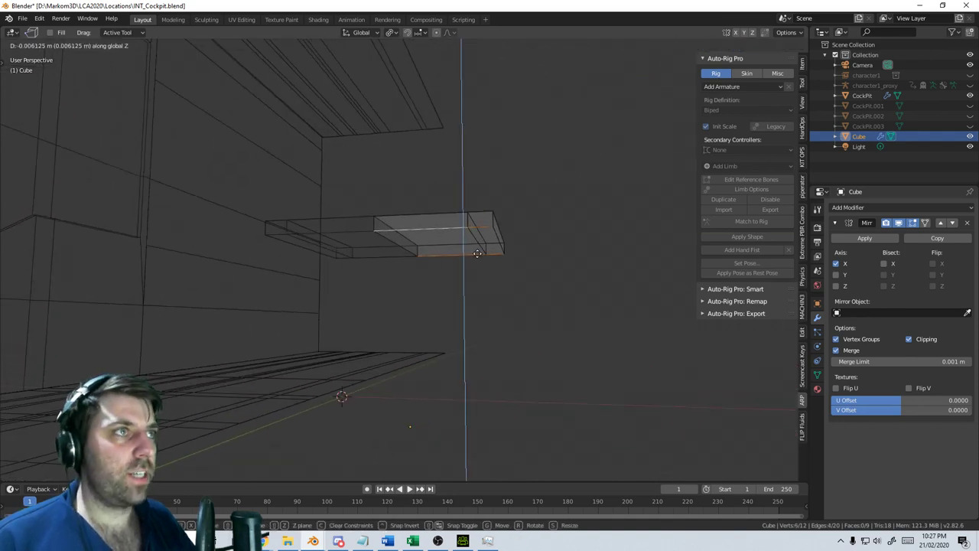
left_click(483, 306)
middle_click_drag(483, 306, 421, 344)
scroll(421, 345, "up", 3)
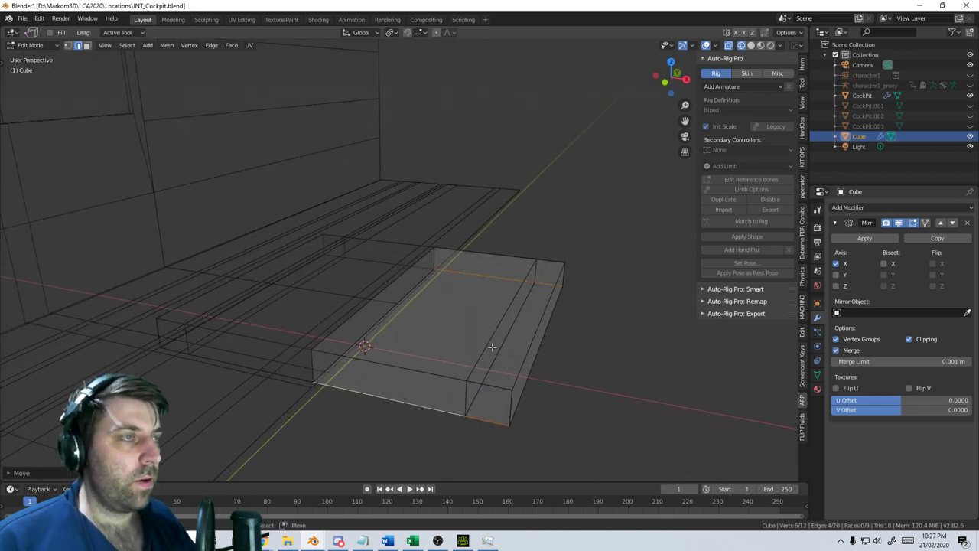
Add two evenly spaced front-to-back edge loops between the seat's centre line and its side loop
left_click(492, 347, "alt")
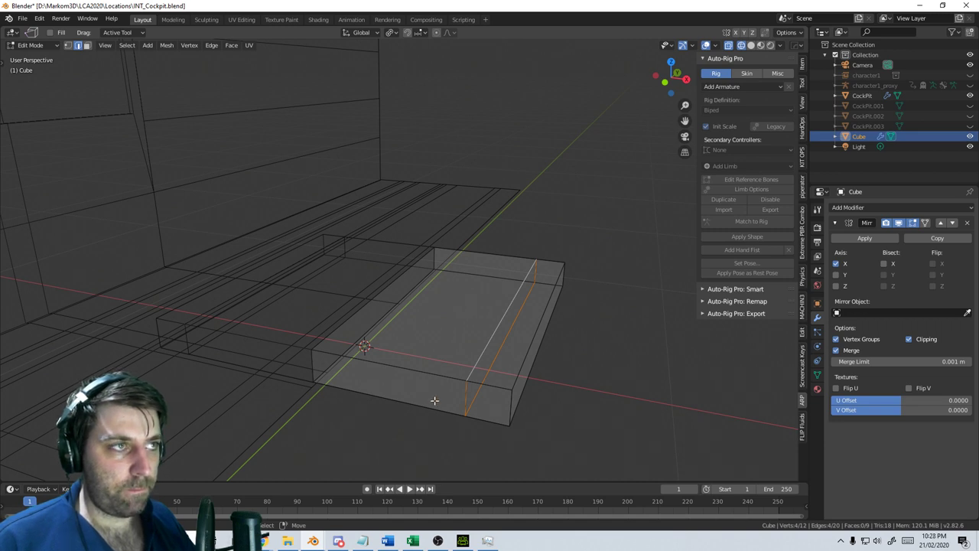
key("ctrl+r")
scroll(388, 386, "up", 1)
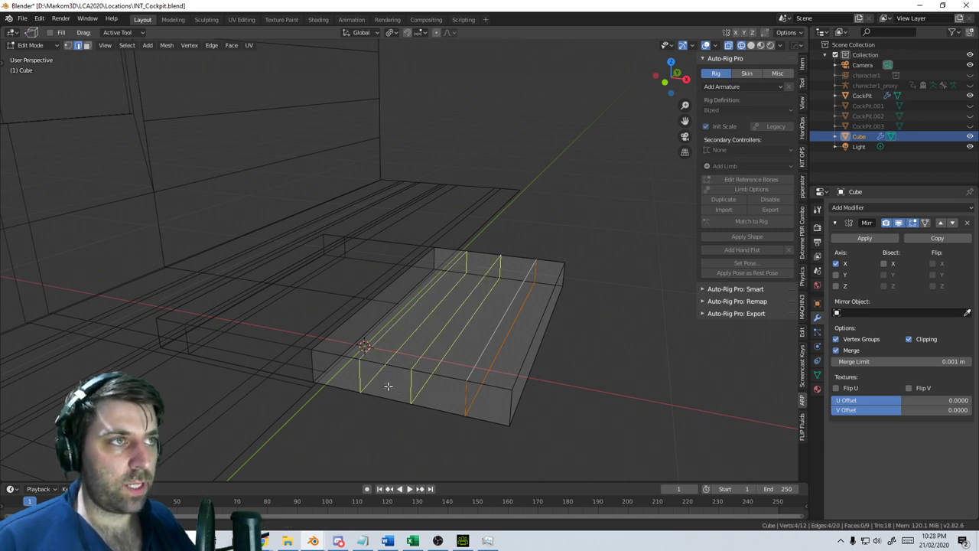
left_click(389, 386)
right_click(390, 385)
Add three evenly spaced edge loops across the seat's width, plus one more between the rearmost loop and the back edge
key("ctrl+r")
scroll(505, 341, "up", 2)
left_click(505, 342)
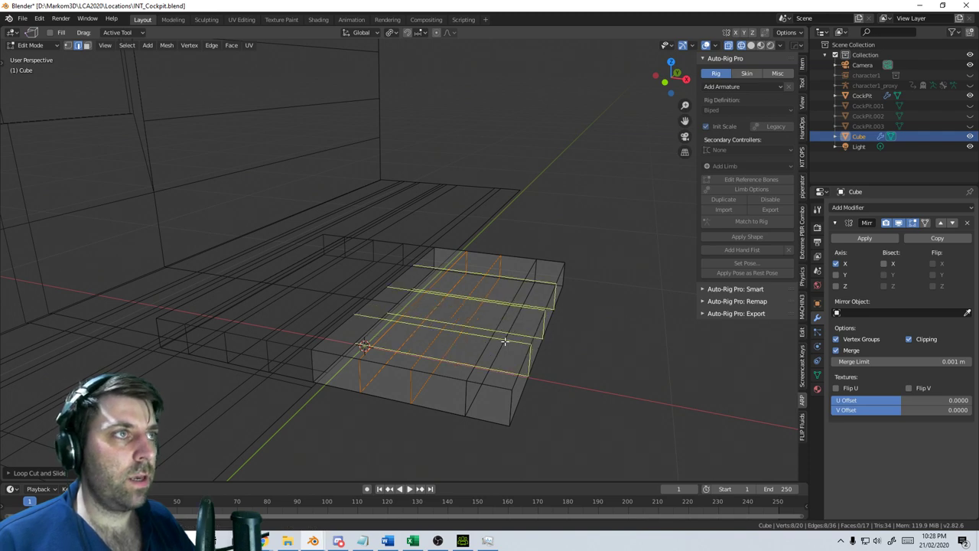
right_click(505, 341)
middle_click_drag(503, 342, 389, 367)
key("ctrl+r")
left_click(389, 367)
right_click(388, 367)
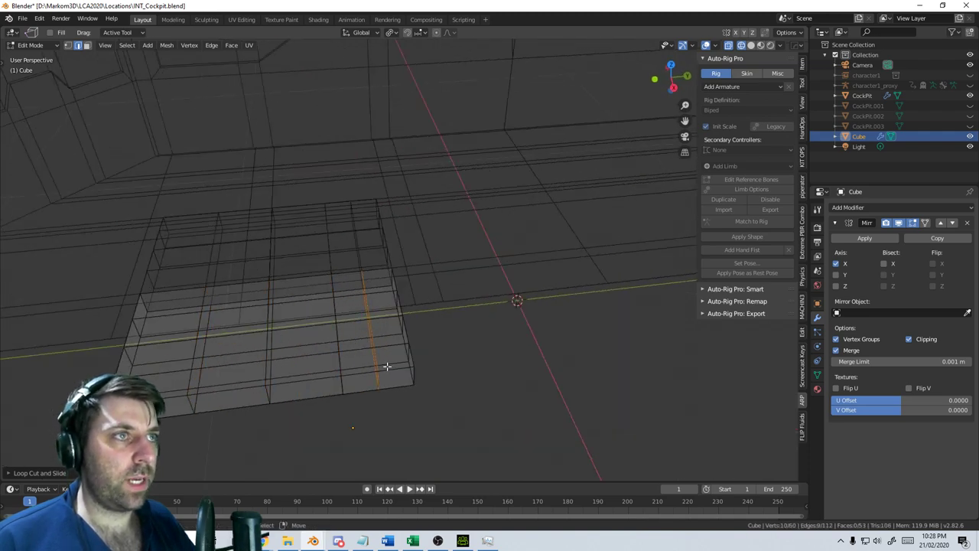
Add a Subdivision Surface modifier to the seat slab and switch the viewport to Solid shading
middle_click_drag(274, 393, 431, 388)
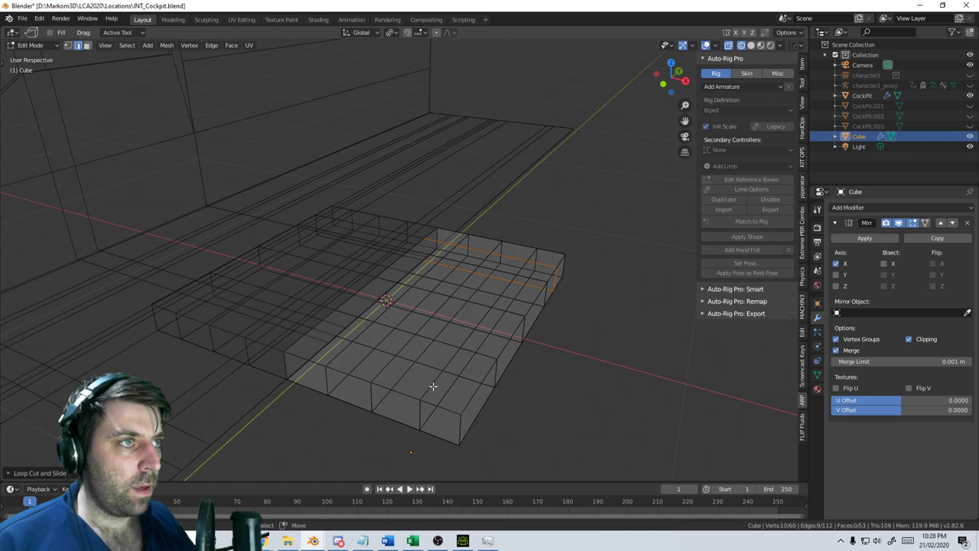
left_click(879, 207)
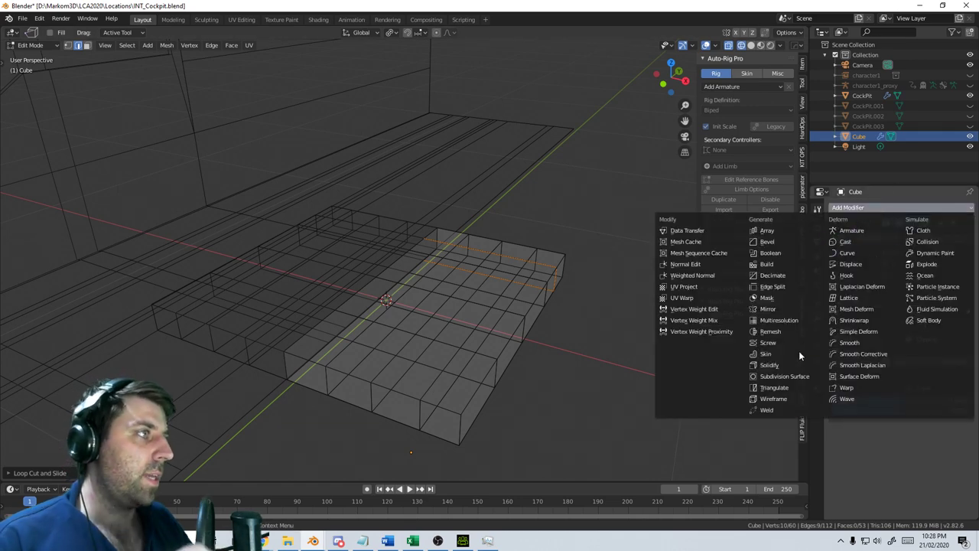
left_click(788, 376)
key("z")
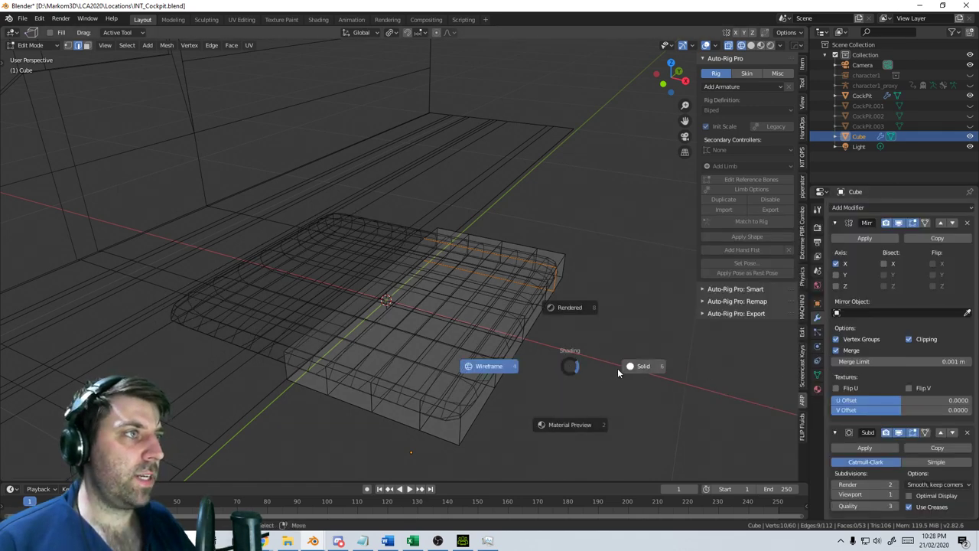
left_click(617, 368)
middle_click_drag(674, 345, 603, 342)
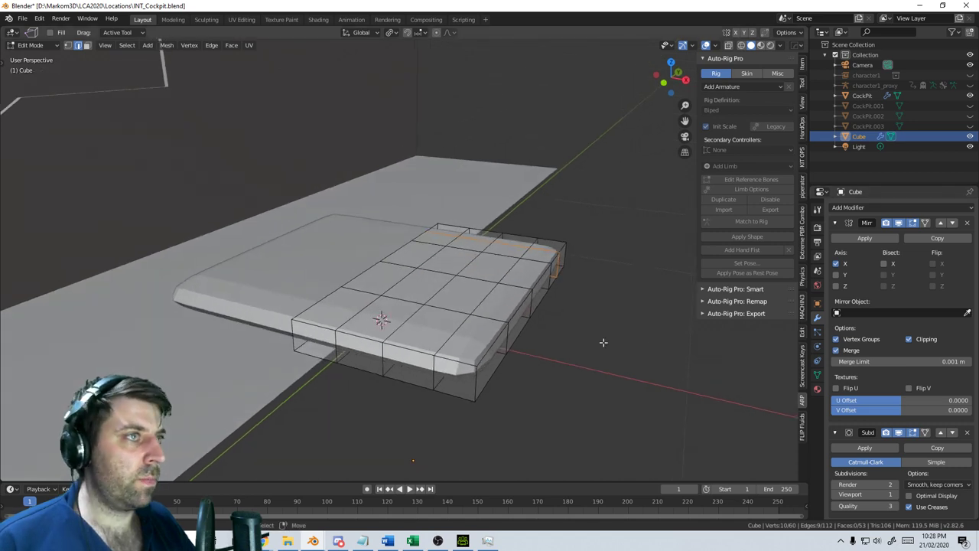
Add horizontal edge loops around the seat slab's sides, close to its top and bottom edges
key("ctrl+r")
left_click(465, 366)
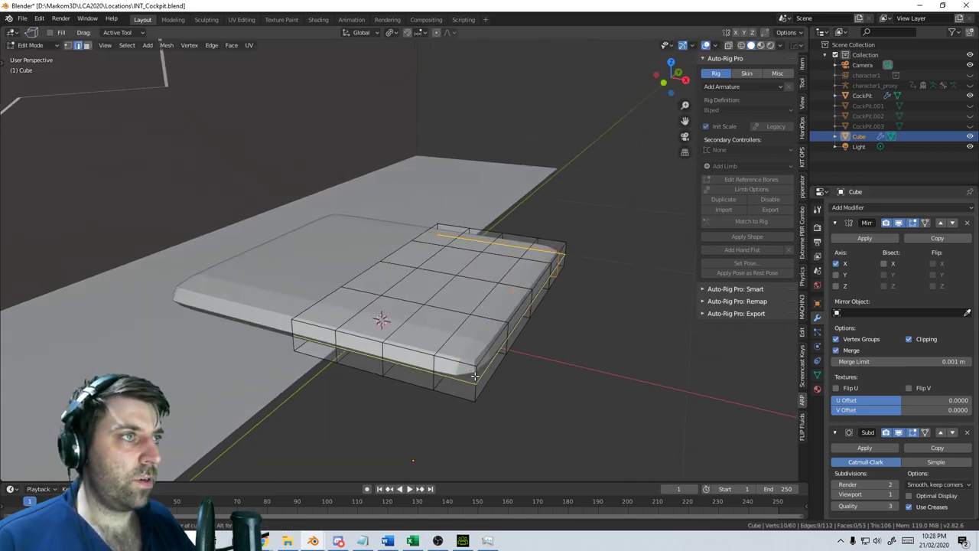
left_click(474, 386)
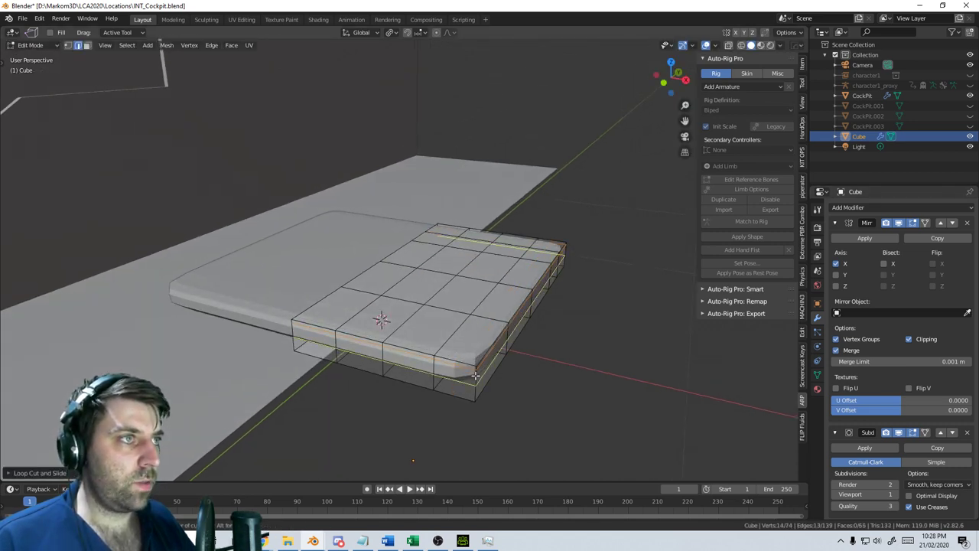
Bevel the outer front-to-back edge loop into a narrow pair and add one loop between the two
key("ctrl+b")
left_click(651, 394)
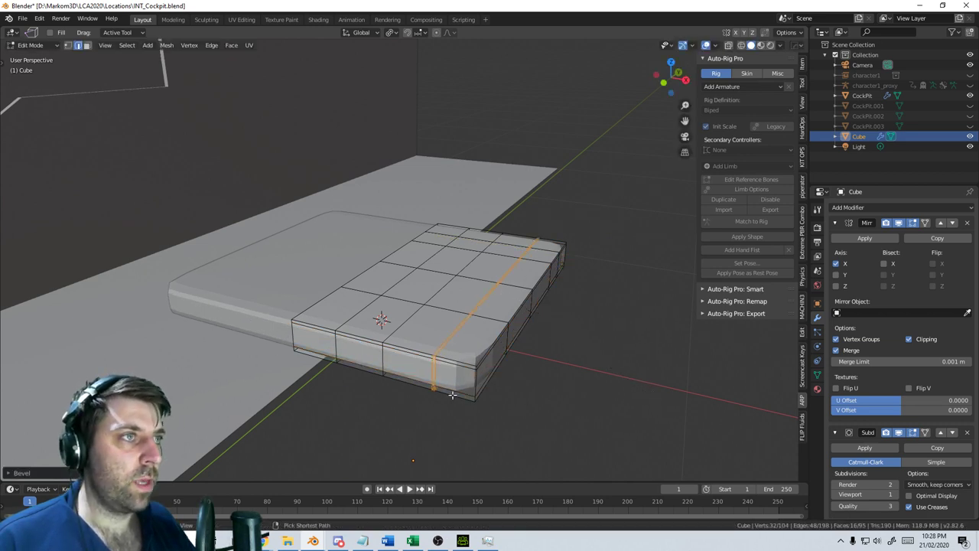
key("ctrl+r")
key("ctrl+z")
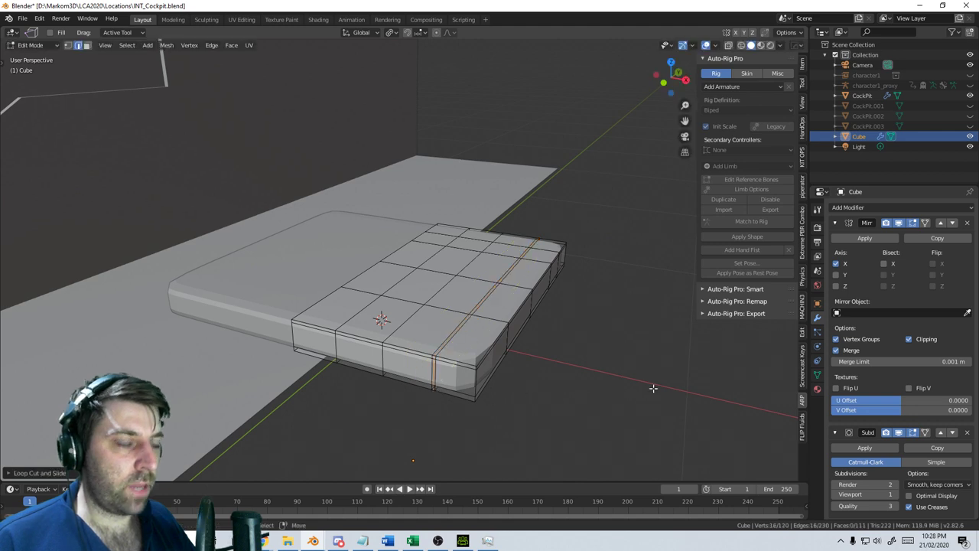
scroll(653, 388, "up", 2)
key("alt+s")
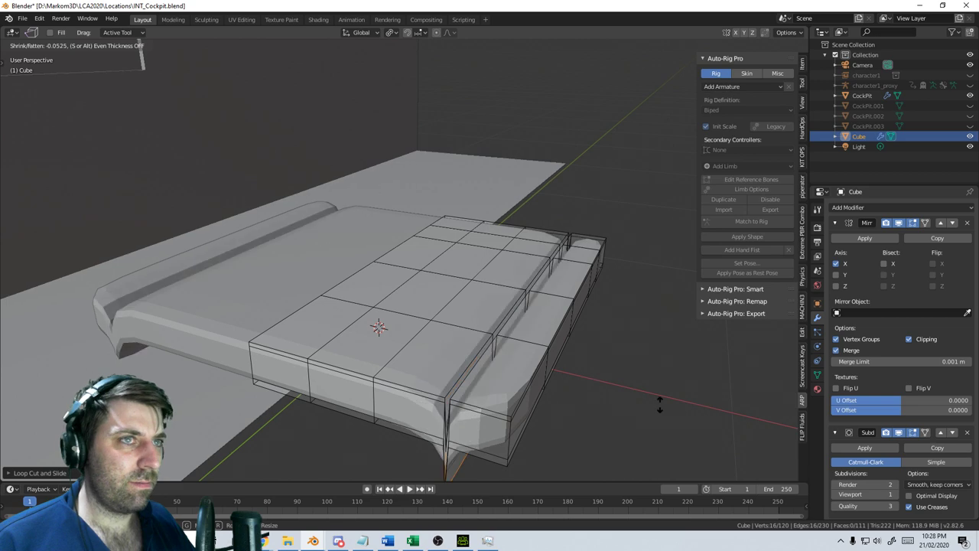
right_click(621, 381)
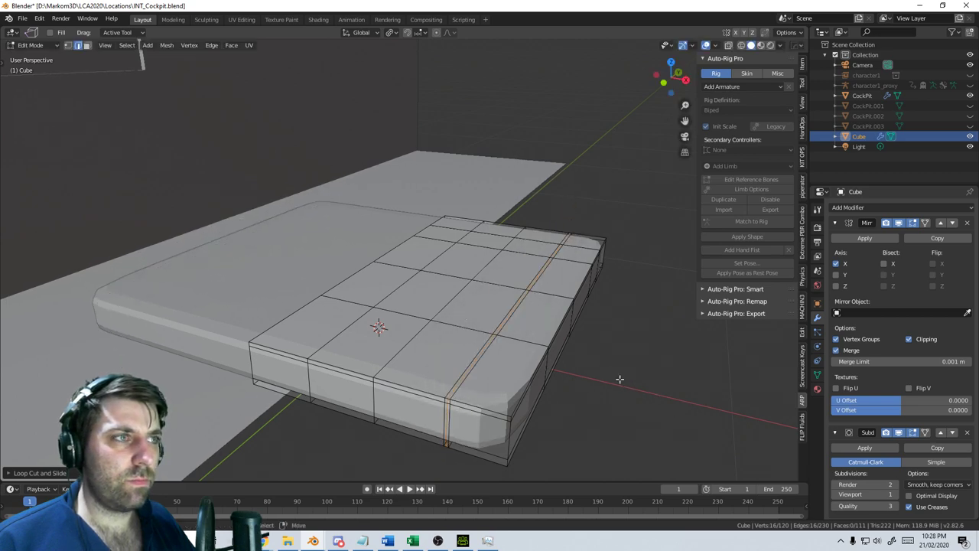
scroll(617, 379, "down", 4)
middle_click_drag(571, 370, 448, 345)
scroll(459, 344, "up", 4)
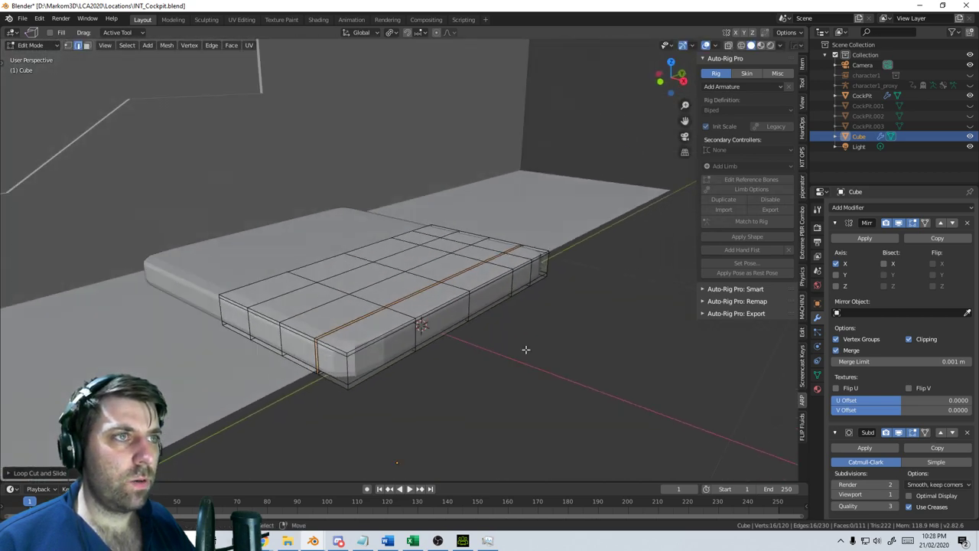
key("alt+s")
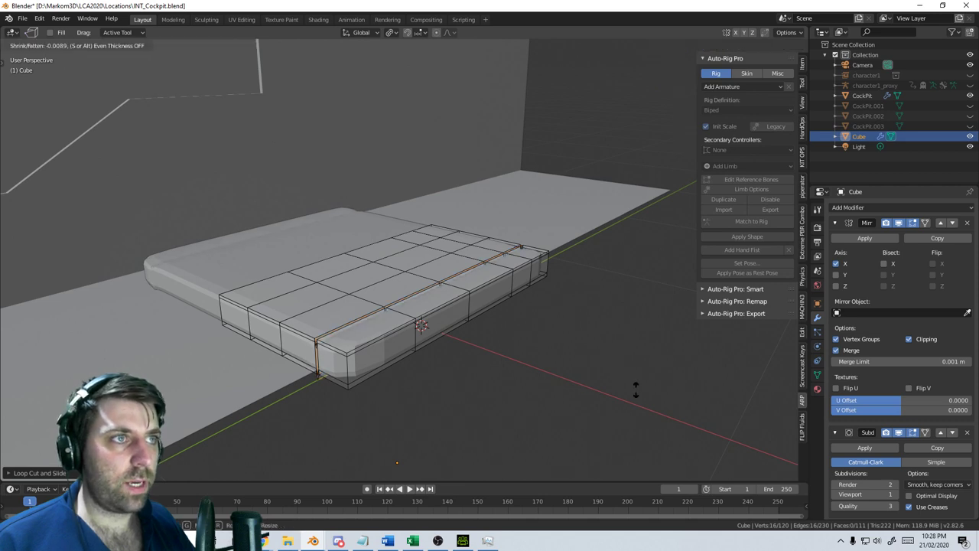
right_click(619, 302)
Set the pivot to Median Point, shrink the narrow middle loop inward into a groove, and rip the mesh along it
left_click(393, 32)
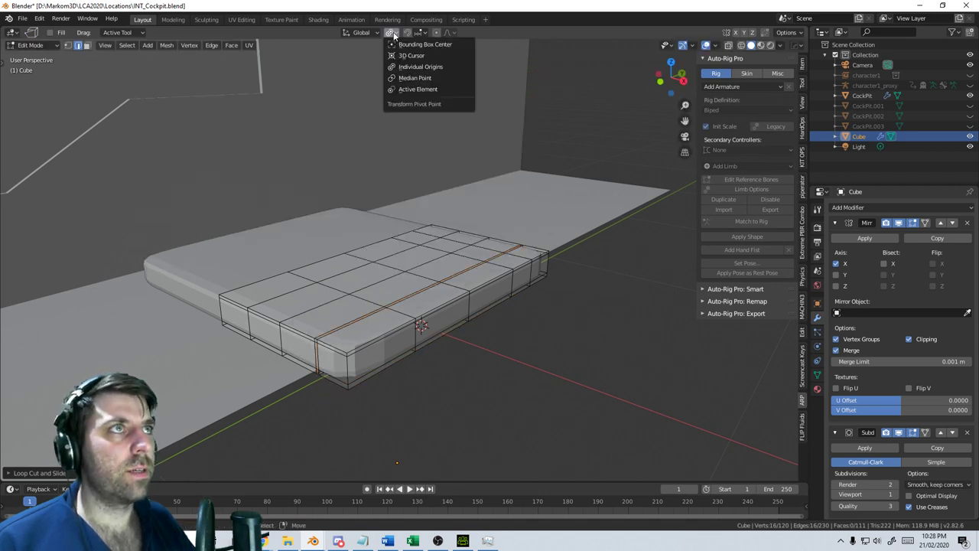
left_click(455, 81)
key("alt+s")
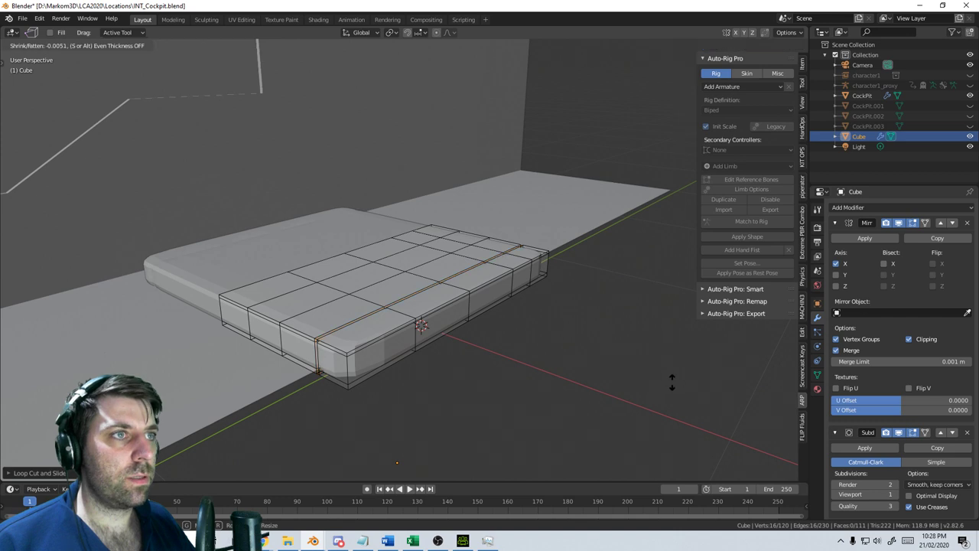
left_click(682, 386)
middle_click_drag(682, 387, 490, 332)
key("v")
right_click(534, 326)
Add supporting edge loops near both long edges of the side strip and near the main slab's edge beside the gap
scroll(501, 369, "up", 3)
key("ctrl+r")
left_click(514, 387)
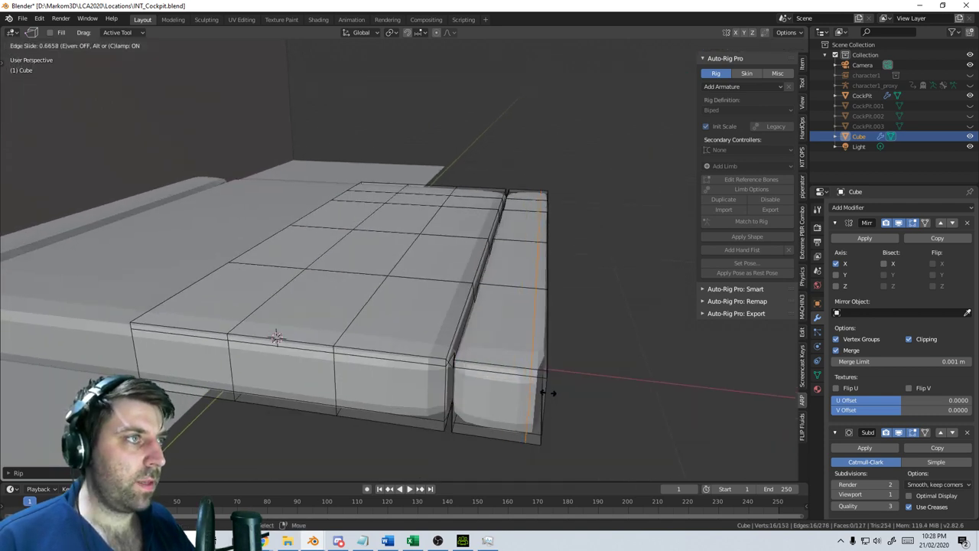
left_click(544, 393)
key("ctrl+r")
left_click(482, 376)
left_click(470, 385)
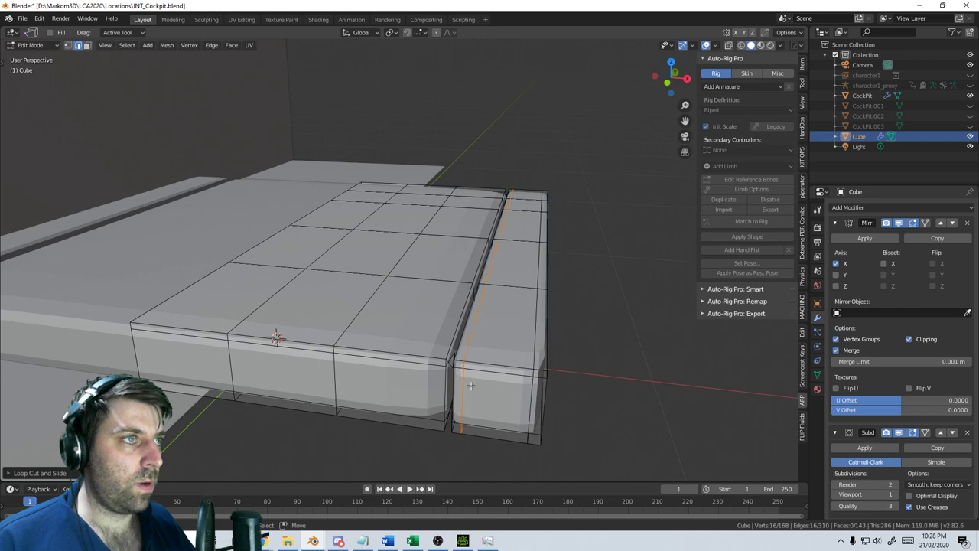
left_click(401, 368)
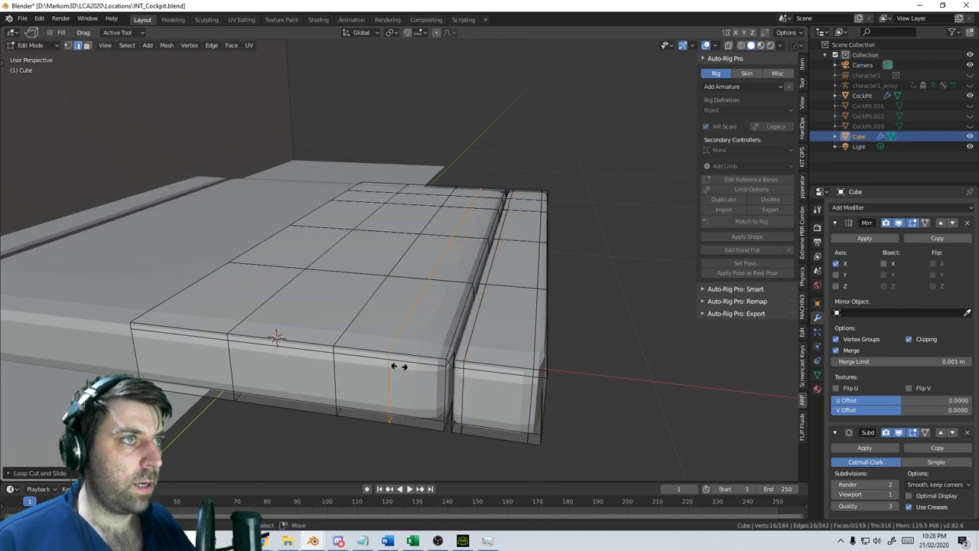
left_click(439, 375)
Add one more front-to-back edge loop to the side strip, next to its inner supporting loop
scroll(506, 379, "down", 2)
middle_click_drag(506, 378, 518, 292)
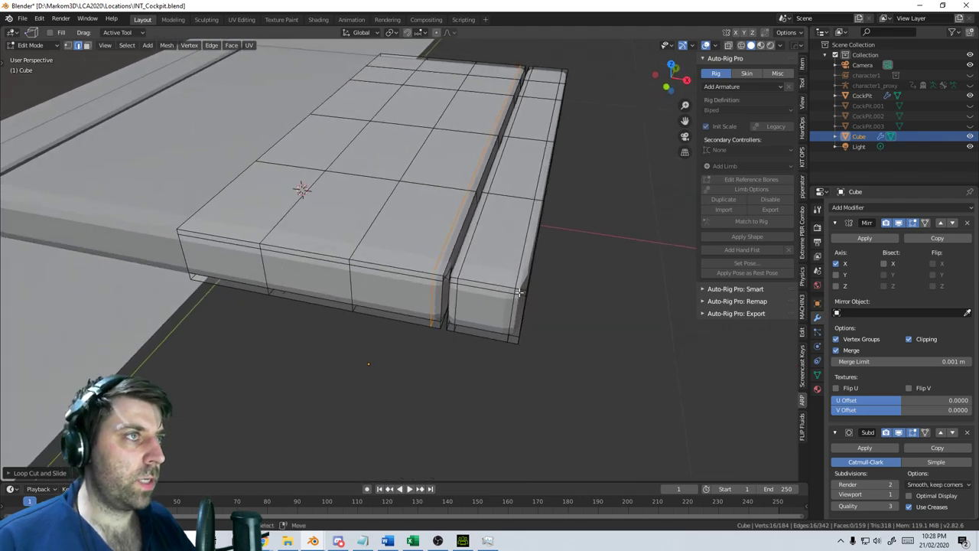
key("ctrl+r")
left_click(473, 292)
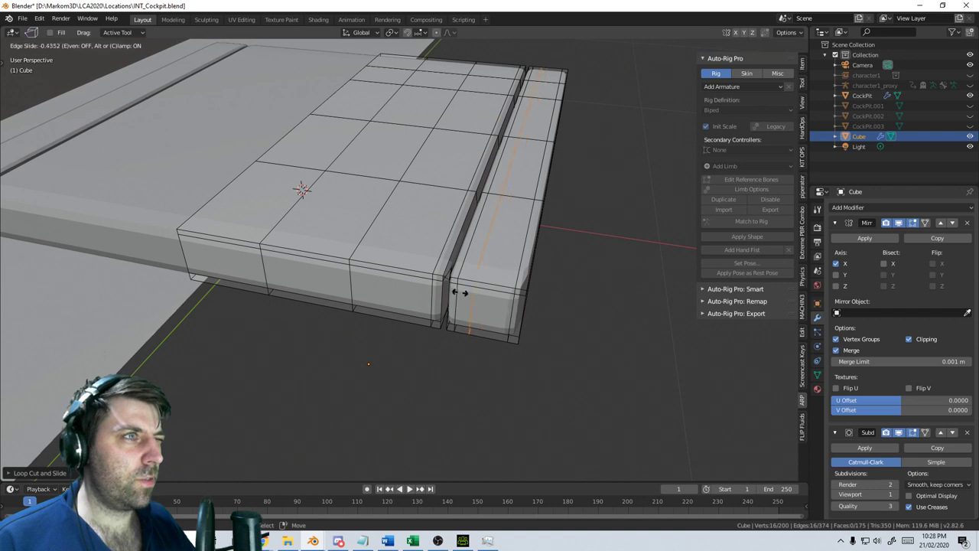
left_click(454, 293)
Raise the side strip's row of top faces slightly along Z and check the shape in Object Mode
left_click(87, 45)
left_click(497, 245)
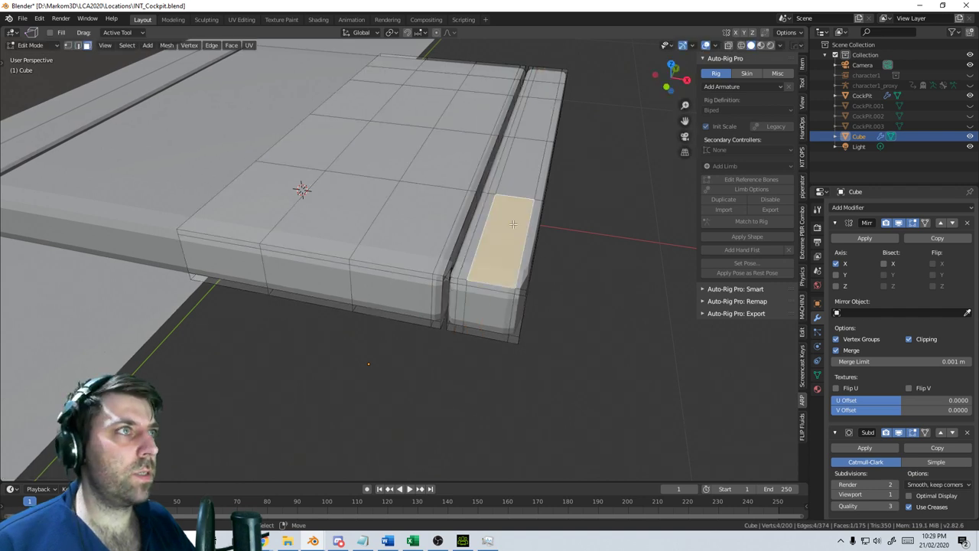
left_click(528, 124)
left_click(548, 84, "shift")
left_click(550, 77, "shift")
left_click(505, 223, "shift")
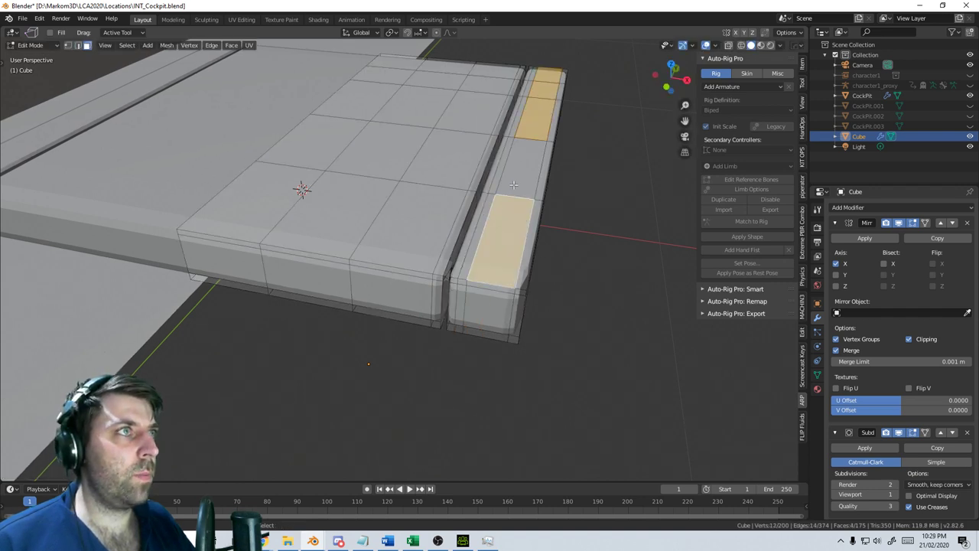
left_click(523, 171, "shift")
key("g")
key("z")
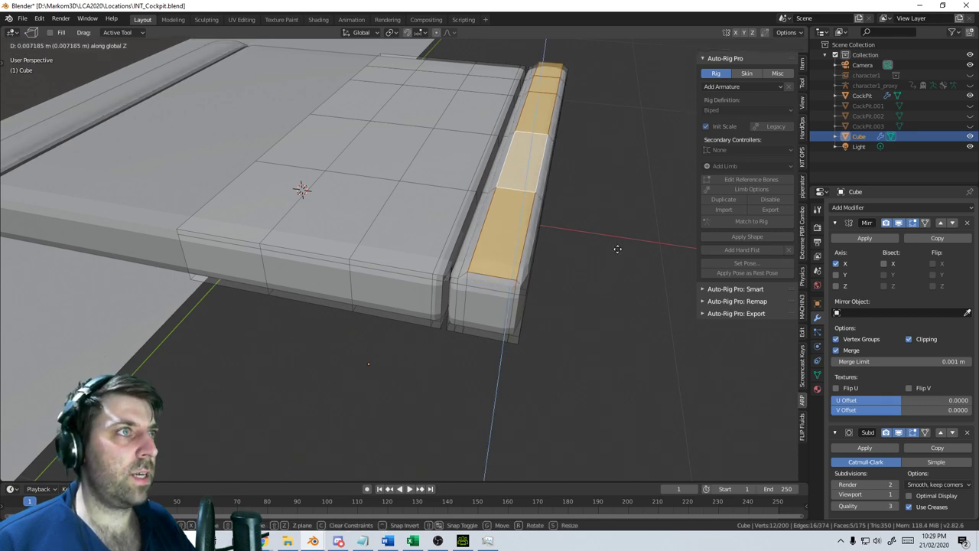
left_click(623, 226)
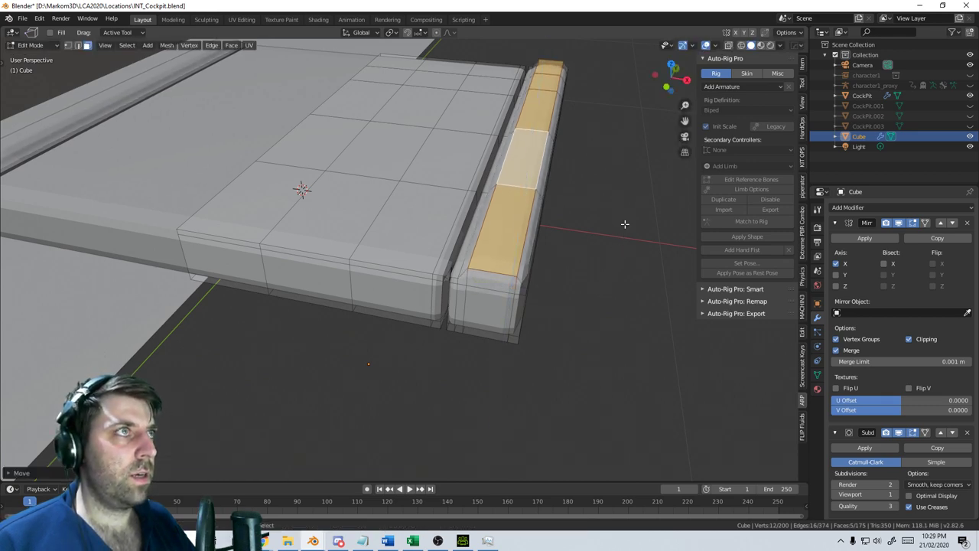
middle_click_drag(622, 223, 360, 184)
key("Tab")
key("Tab")
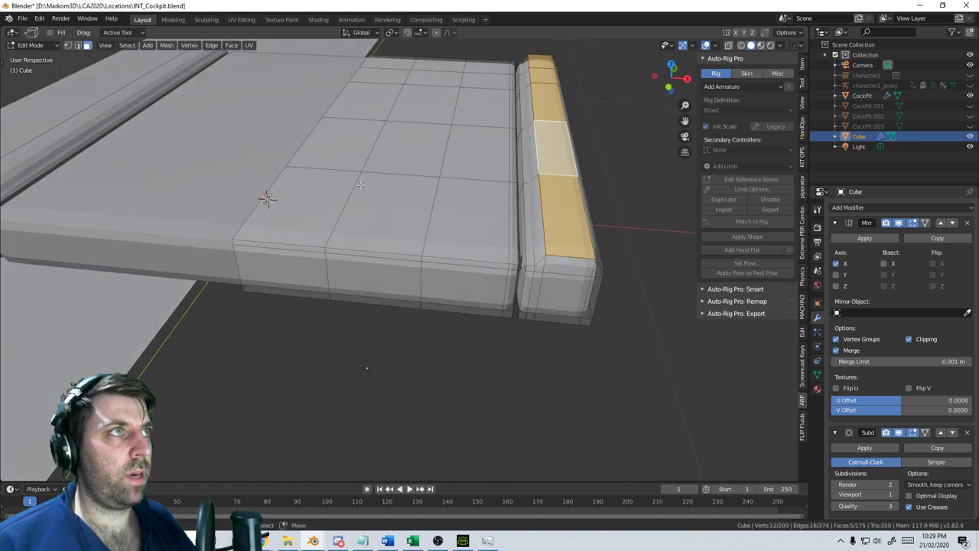
left_click(366, 103)
left_click(425, 102, "shift")
left_click(464, 172, "shift")
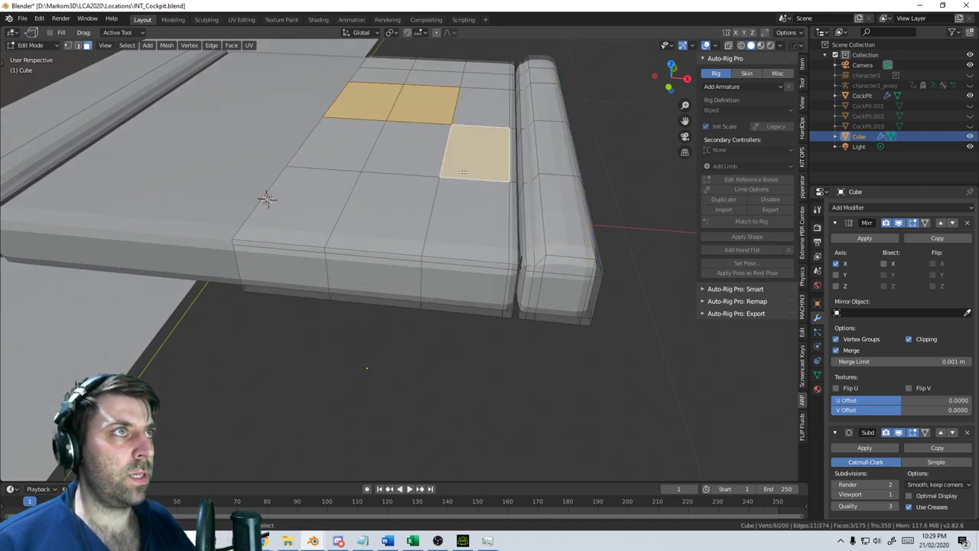
left_click(474, 115, "shift")
left_click(419, 149, "shift")
left_click(462, 158, "shift")
left_click(458, 211, "shift")
left_click(401, 214, "shift")
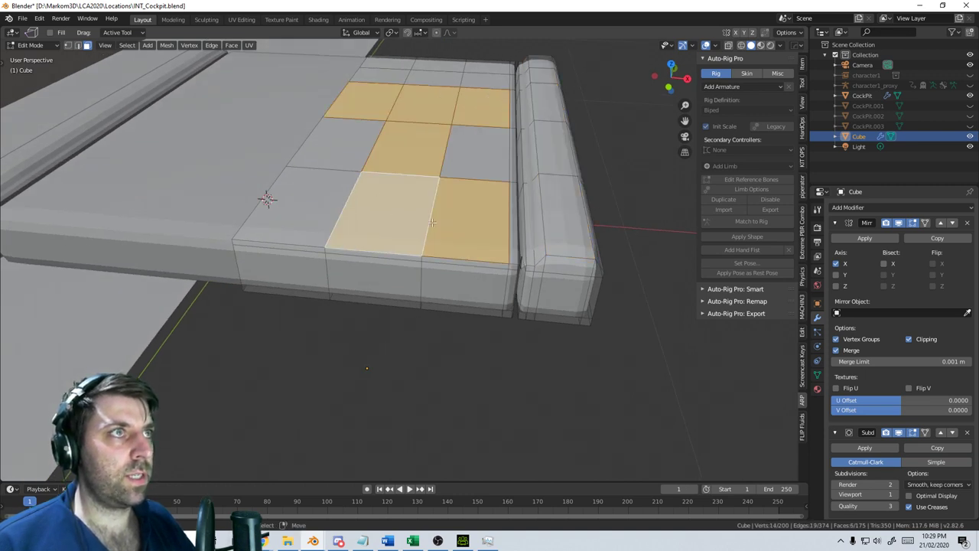
left_click(448, 218, "shift")
key("g")
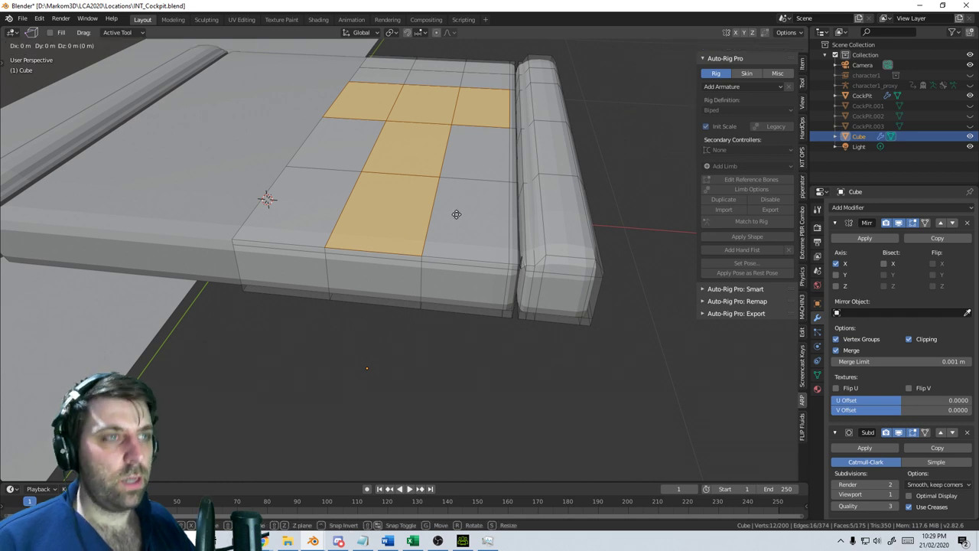
key("z")
right_click(463, 220)
key("alt+a")
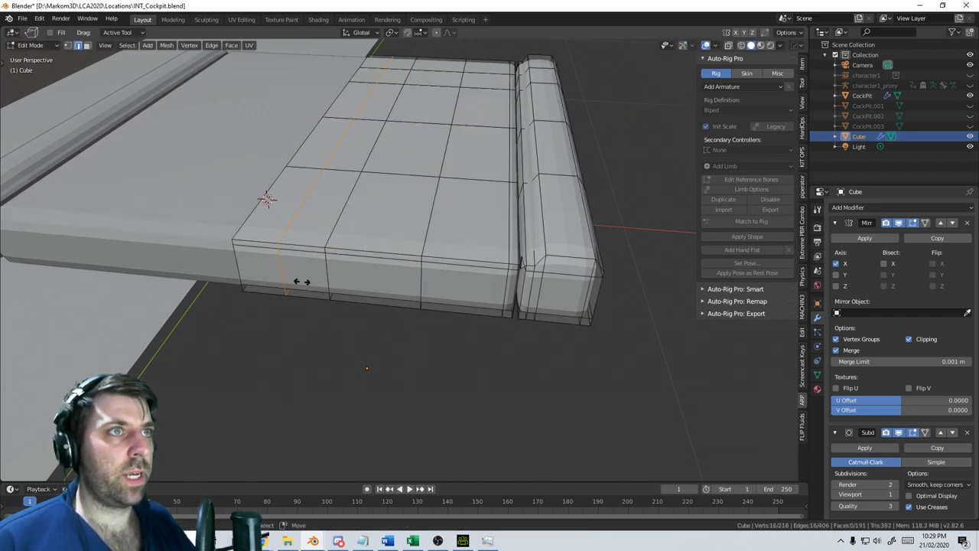
Add a centred front-to-back edge loop in the column beside the seat's centre line and in the column beside the gap
key("ctrl+r")
left_click(468, 304)
right_click(468, 304)
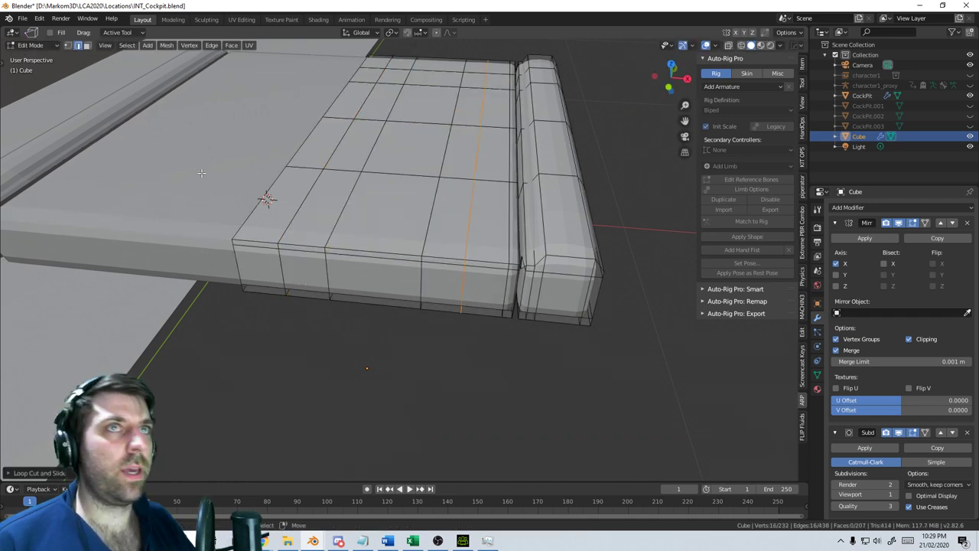
Lower an L-shaped run of the seat's top faces, including the narrow front-edge face, about 0.006 m along Z to form a recess
left_click(89, 46)
left_click(386, 211)
left_click(408, 150, "shift")
left_click(357, 145, "shift")
left_click(322, 143, "shift")
left_click(350, 102, "shift")
left_click(380, 102, "shift")
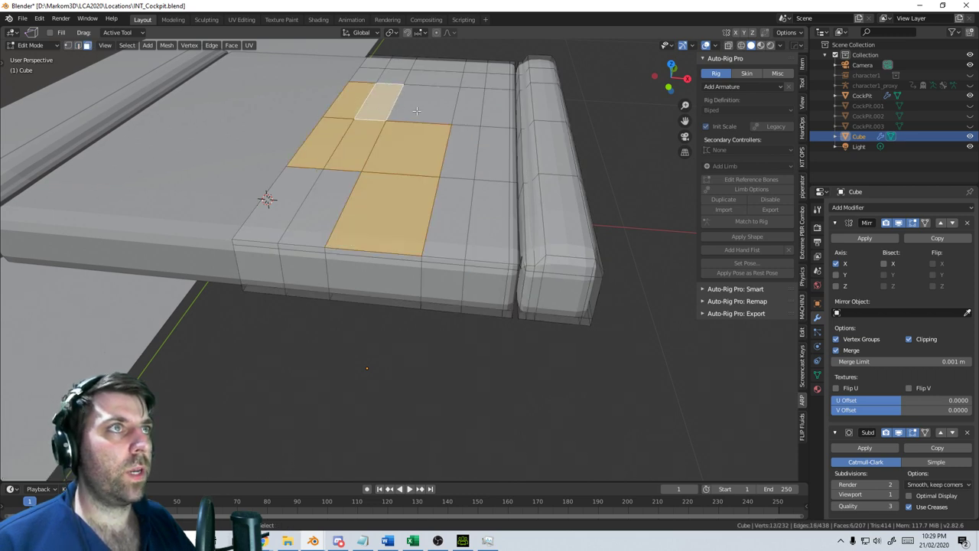
left_click(417, 111, "shift")
left_click(357, 151, "shift")
left_click(324, 147, "shift")
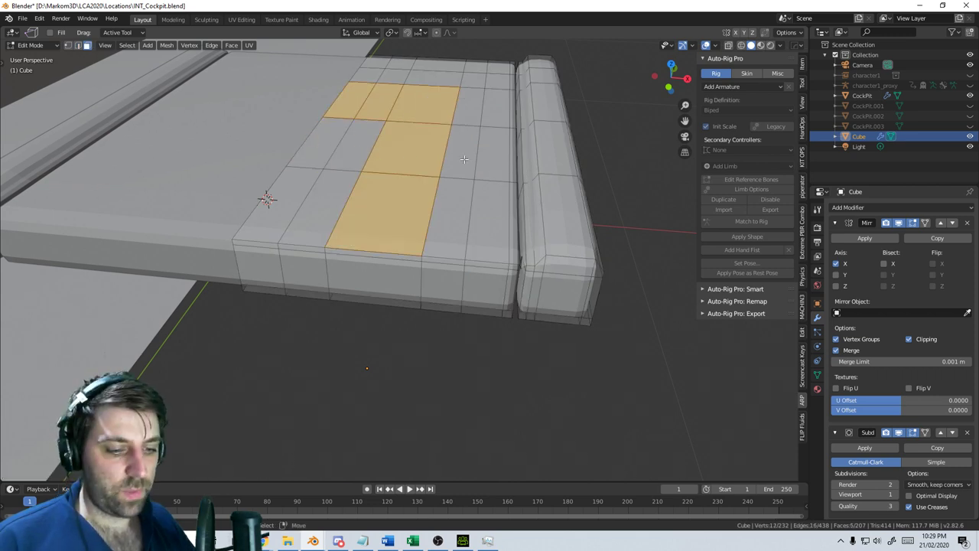
key("g")
key("z")
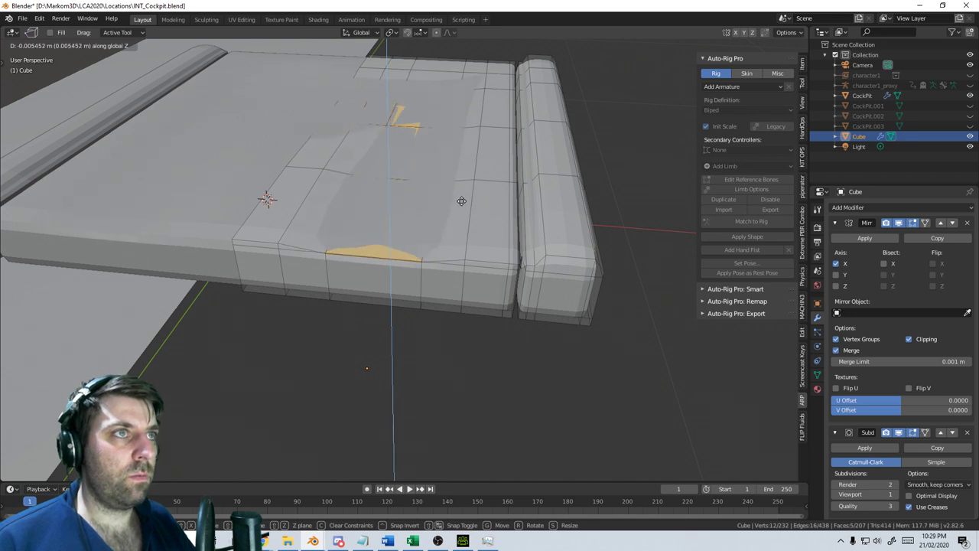
right_click(463, 175)
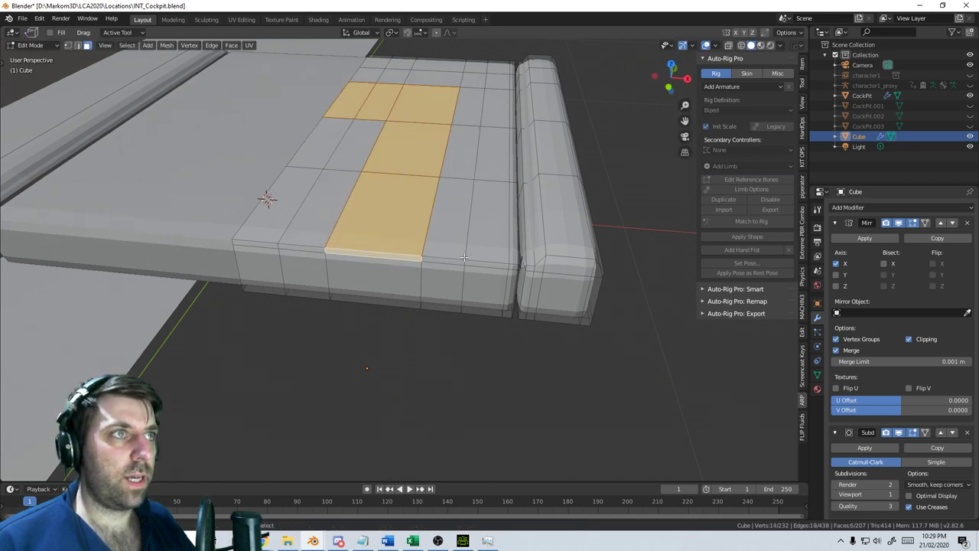
key("g")
key("z")
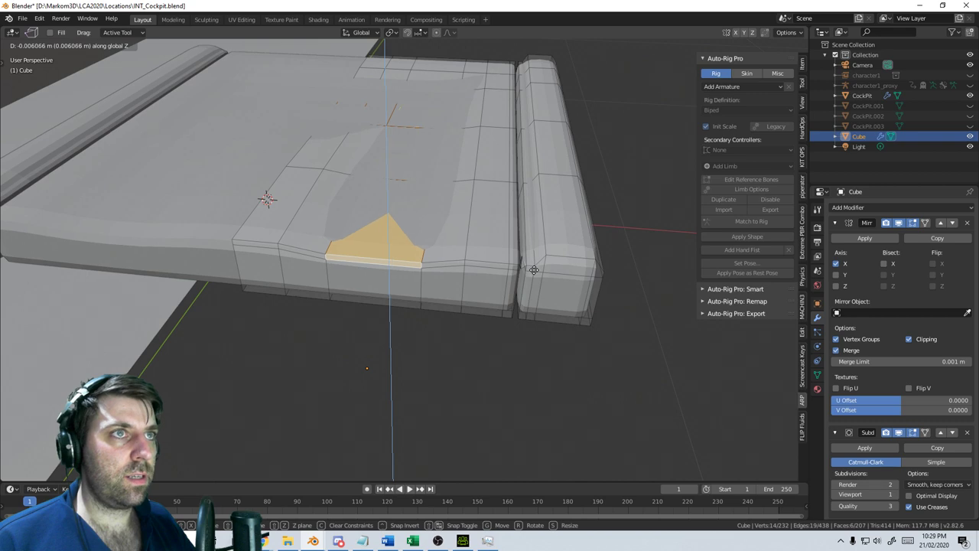
left_click(534, 270)
Inspect the recessed seat shape in Object Mode and return to Edit Mode
scroll(605, 273, "down", 2)
key("Tab")
middle_click_drag(605, 273, 361, 371)
key("Tab")
scroll(365, 269, "up", 2)
scroll(310, 317, "down", 1)
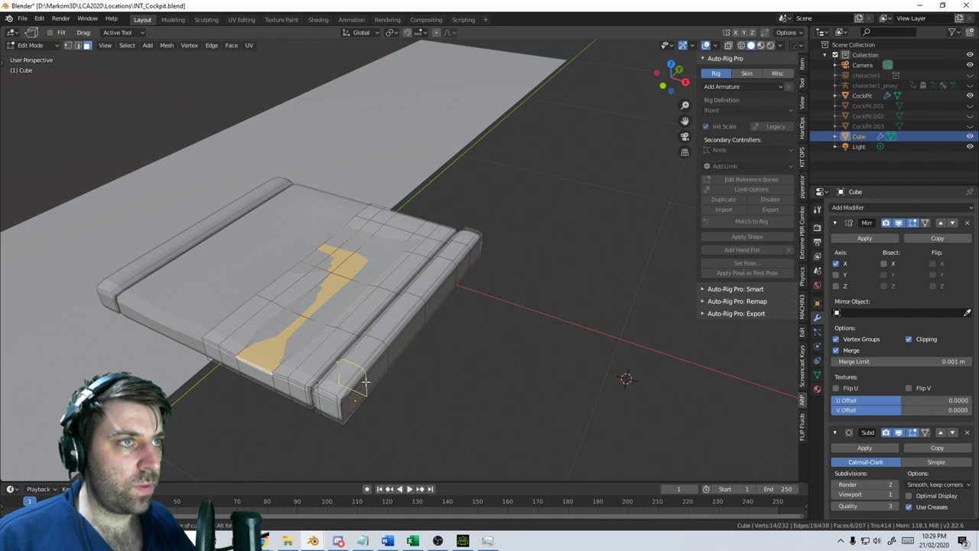
Add supporting edge loops near the front and back ends of the side strip and close to the seat's front edge
left_click(366, 381)
left_click(354, 404)
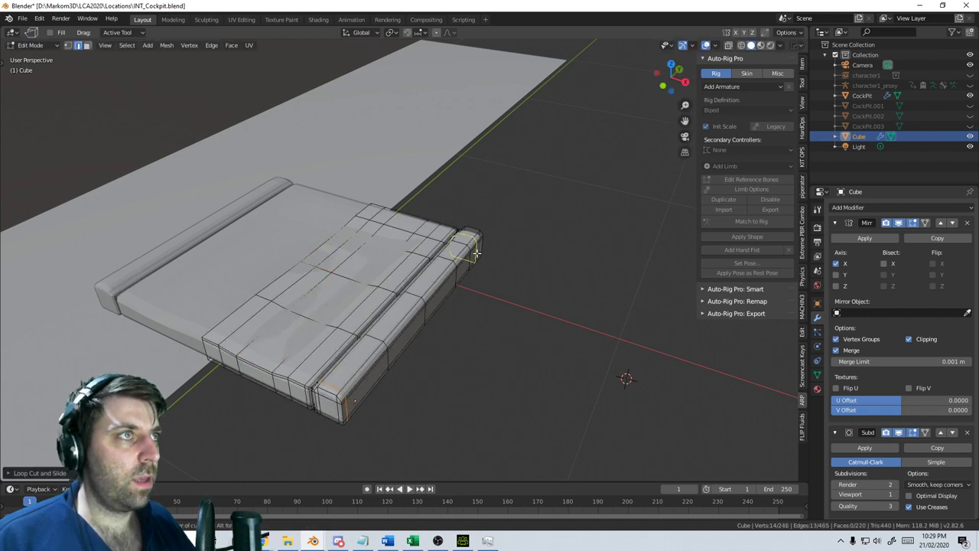
left_click(476, 253)
left_click(479, 250)
middle_click_drag(307, 424, 353, 324, "ctrl")
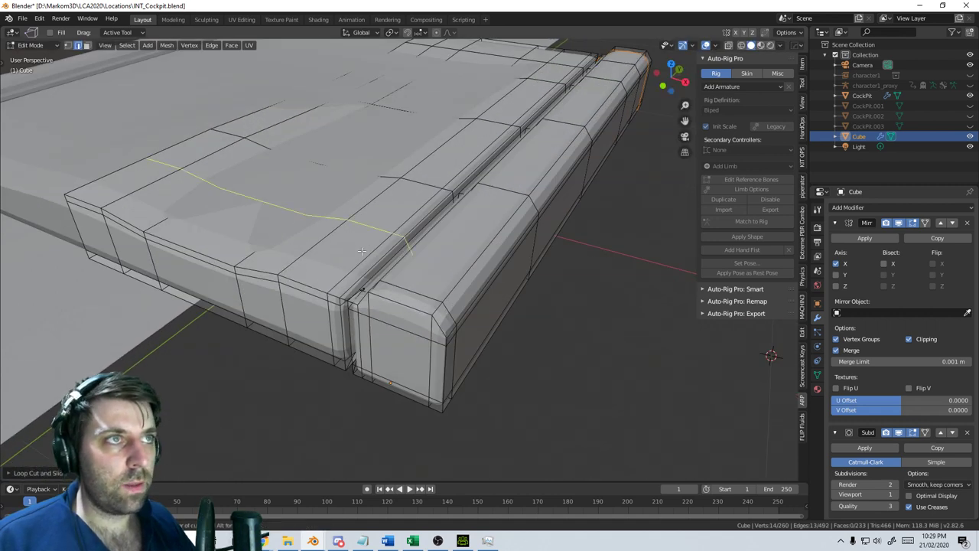
left_click(361, 251)
left_click(324, 309)
scroll(354, 329, "down", 6)
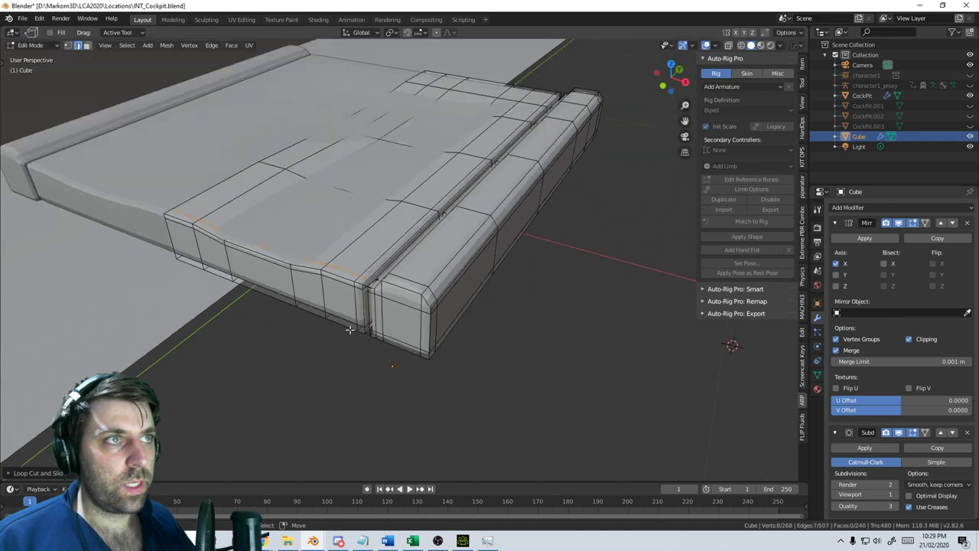
Inspect the seat's front edge in Object Mode, return to Edit Mode and view the seat straight from above
middle_click_drag(354, 328, 379, 278)
key("Tab")
scroll(418, 326, "up", 3)
key("Tab")
scroll(427, 279, "up", 2)
scroll(426, 278, "down", 4)
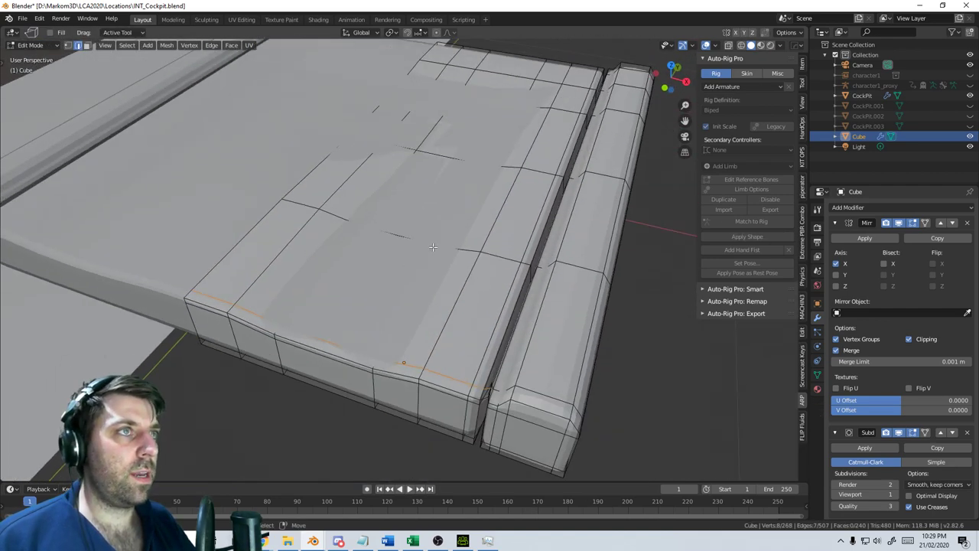
middle_click_drag(436, 237, 434, 309)
scroll(377, 282, "down", 5)
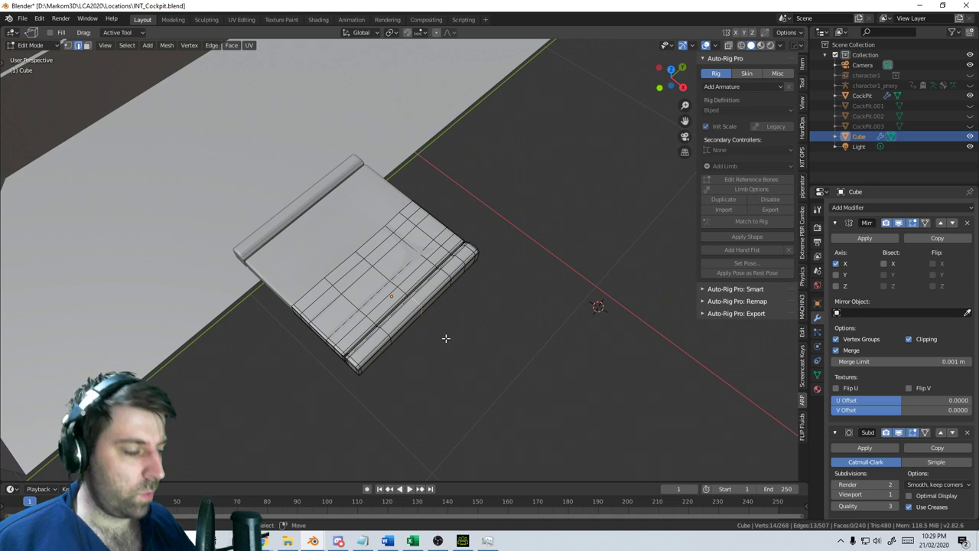
key("KP_7")
scroll(454, 313, "up", 1)
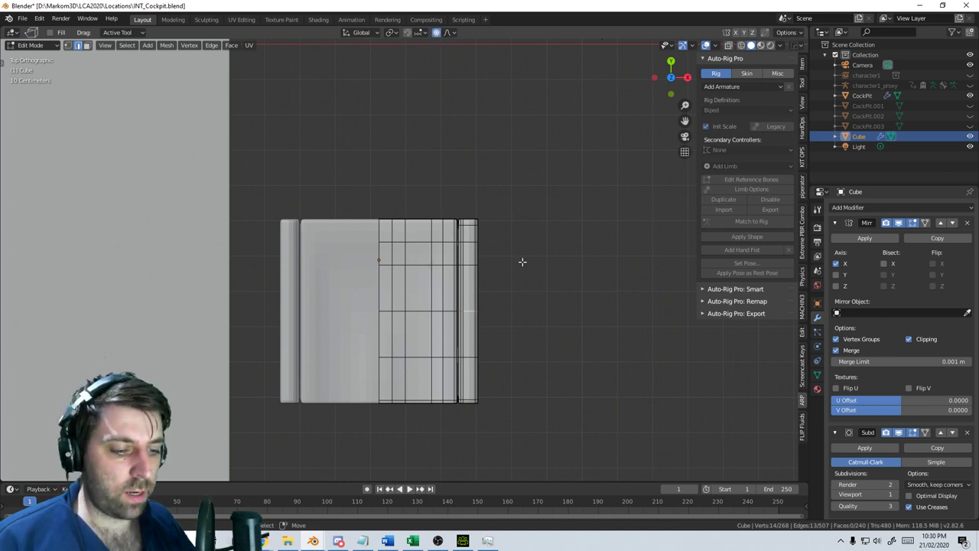
key("h")
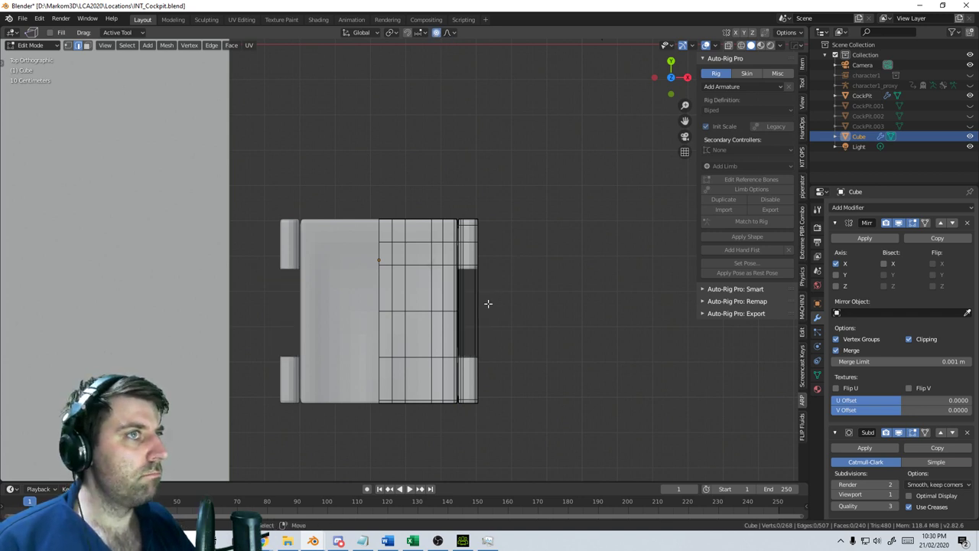
key("alt+h")
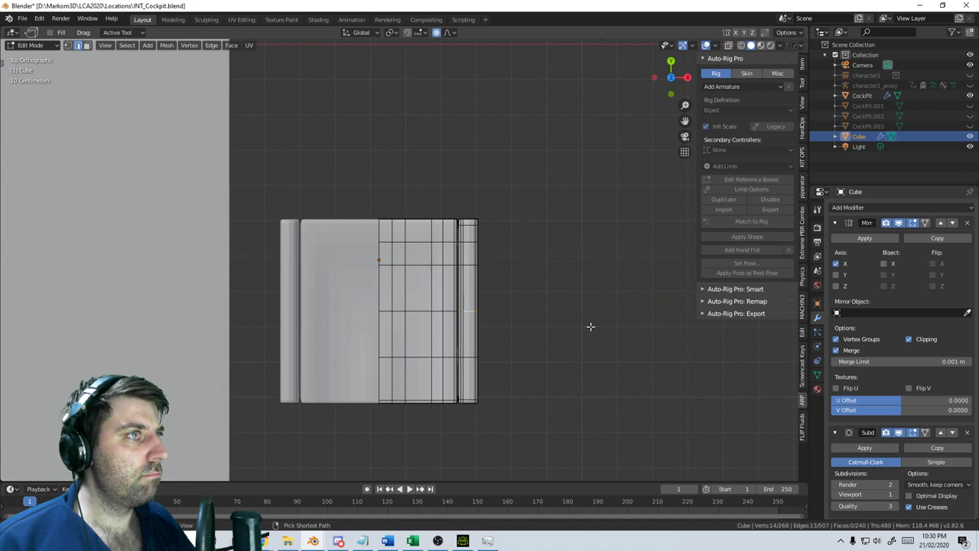
key("g")
scroll(590, 327, "up", 15)
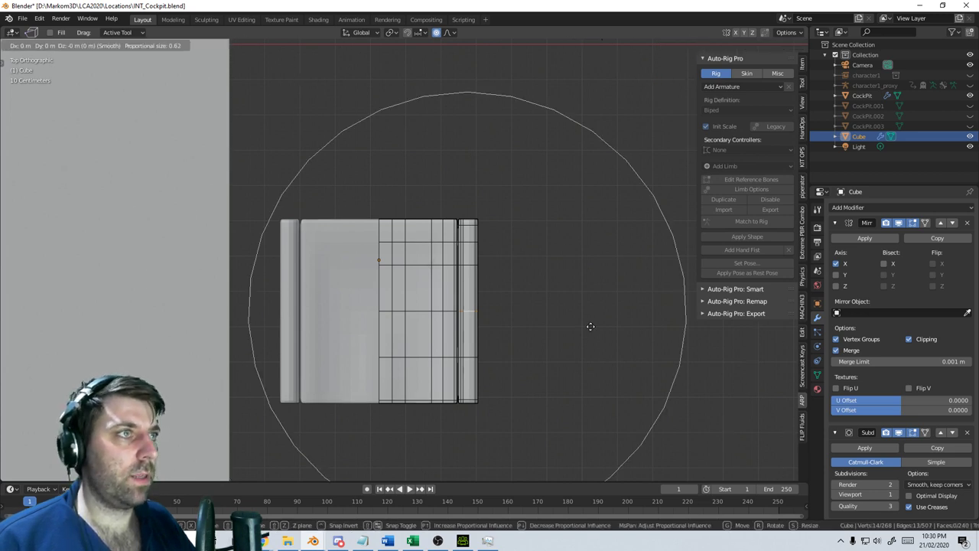
key("y")
key("x")
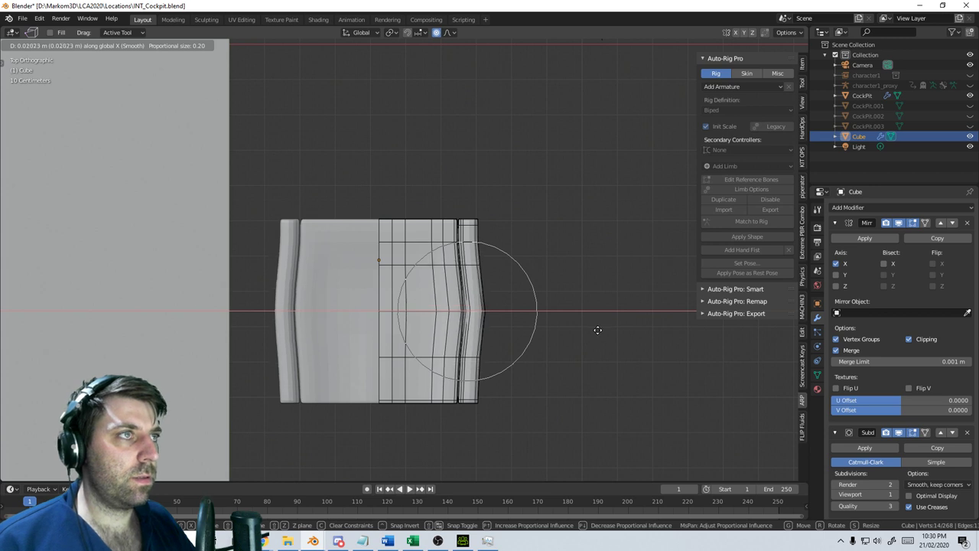
key("Escape")
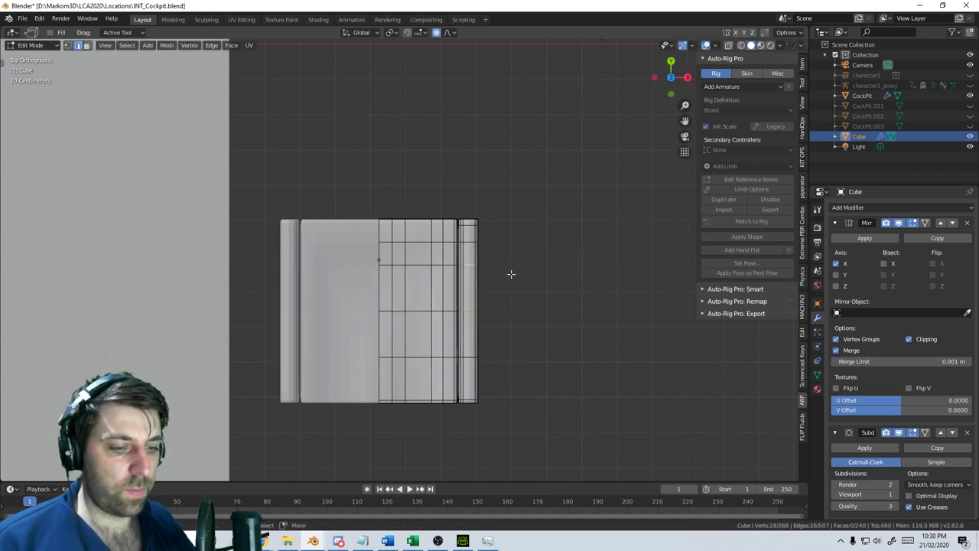
Move the side strip's two middle crosswise loops outward about 0.019 m along X, using smooth proportional falloff with size 0.32
key("g")
key("x")
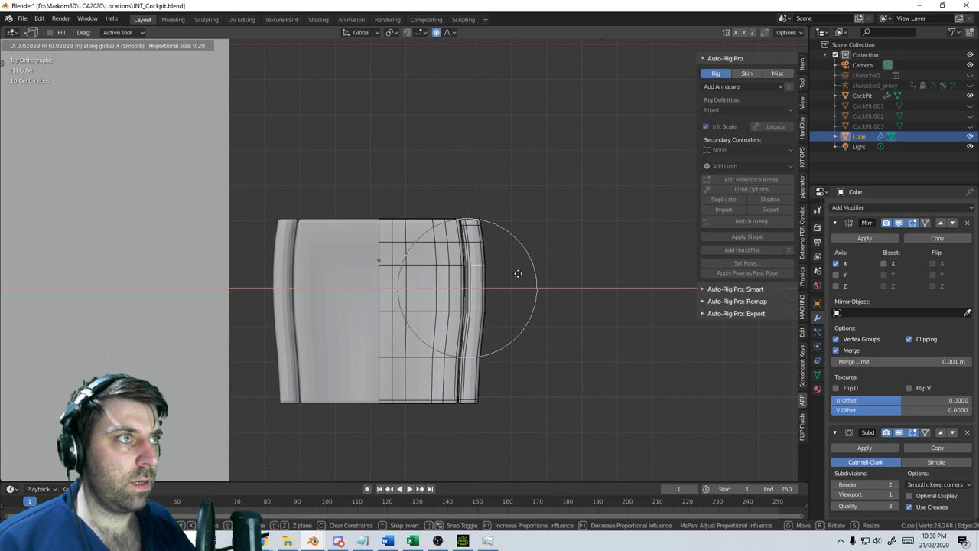
scroll(518, 273, "down", 5)
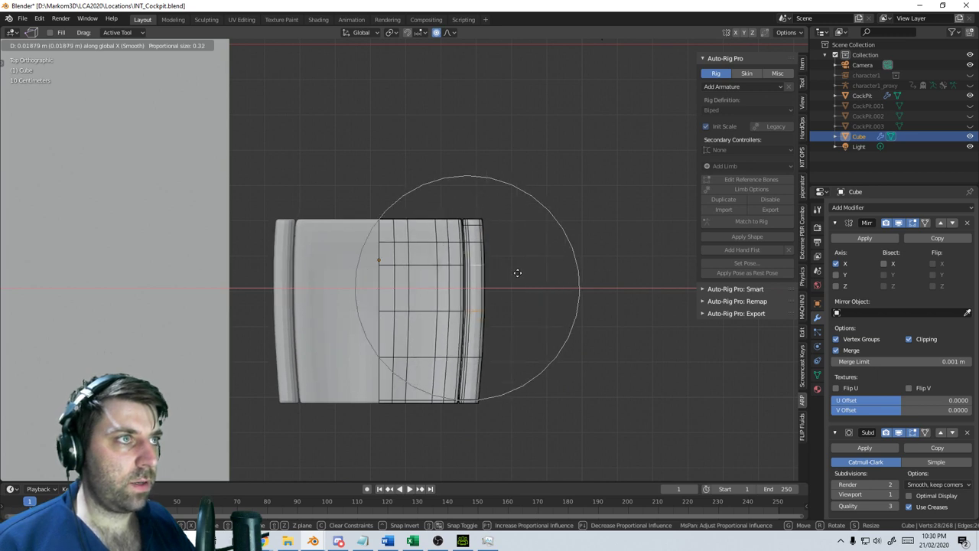
left_click(519, 273)
Shade the seat object smooth in Object Mode and enable Auto Smooth for its normals
scroll(517, 295, "down", 3)
middle_click_drag(513, 357, 488, 307)
key("Tab")
key("F3")
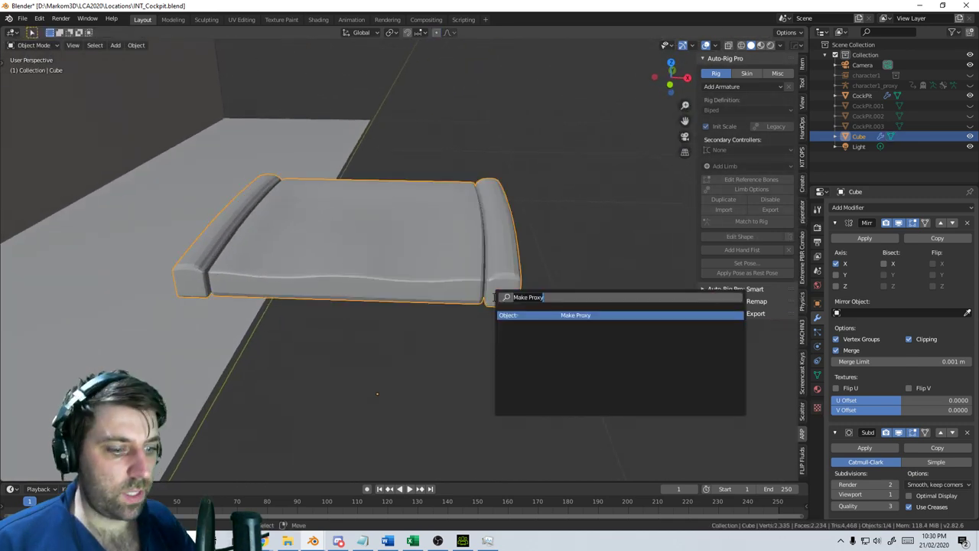
type("smooth")
key("Return")
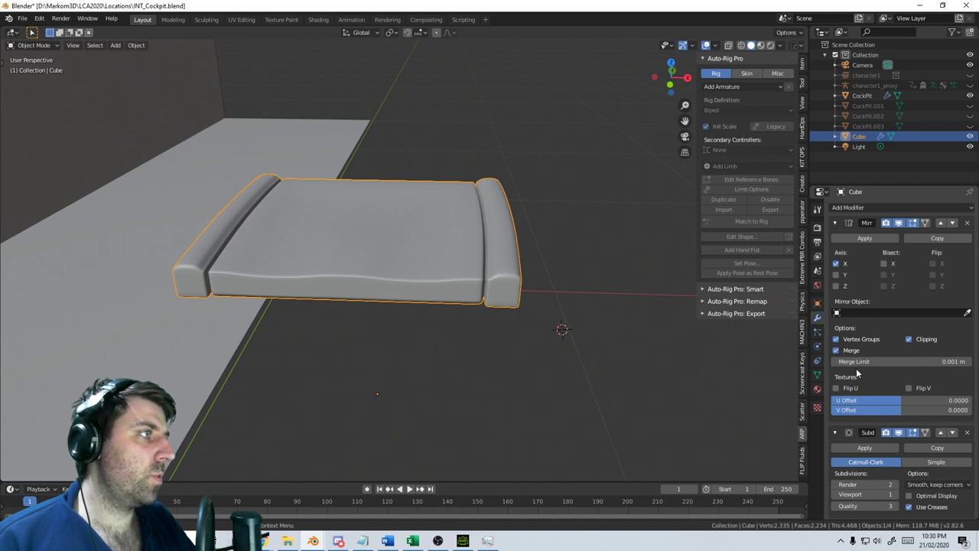
left_click(817, 373)
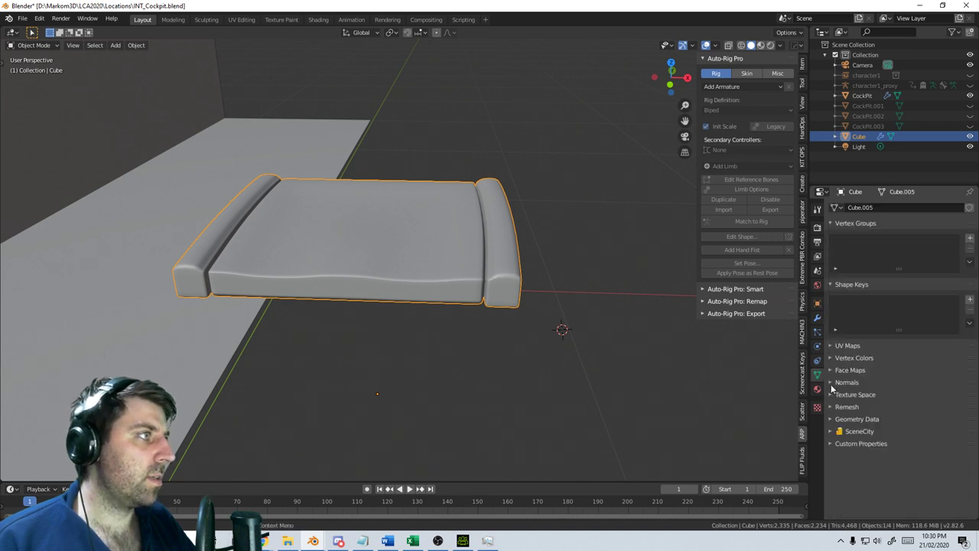
left_click(831, 383)
left_click(846, 394)
middle_click_drag(673, 360, 432, 359)
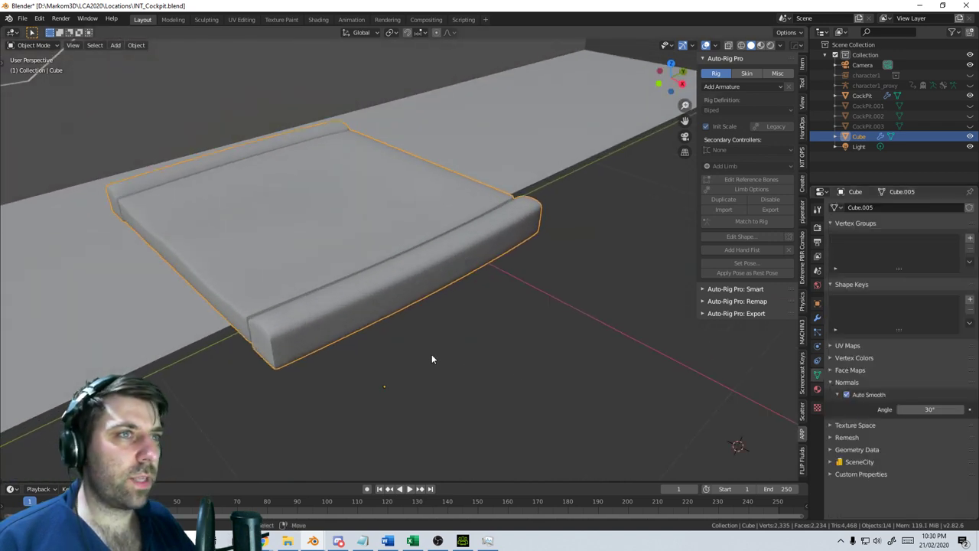
Edge-slide the edge loop along the seat's front top edge and check the result in Object Mode
key("Tab")
scroll(413, 344, "up", 6)
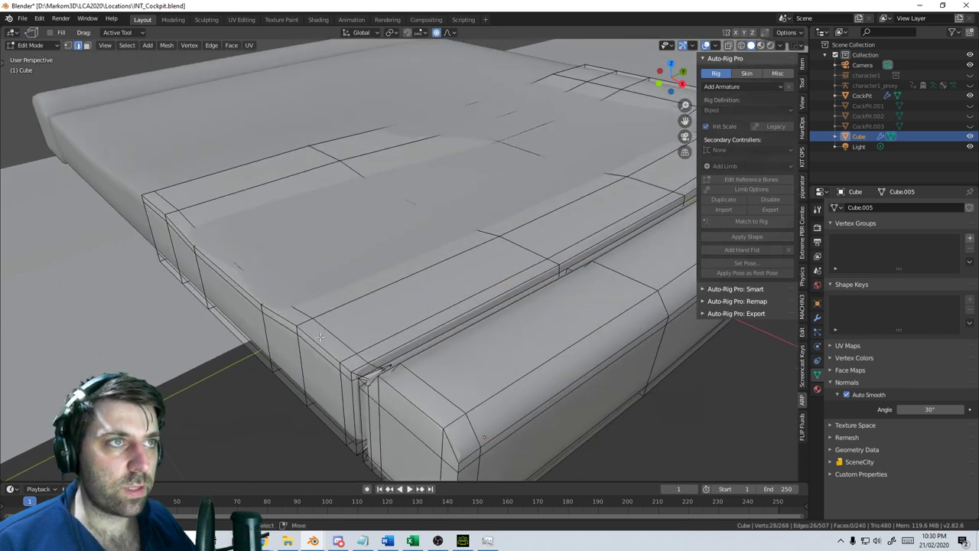
left_click(317, 337, "alt")
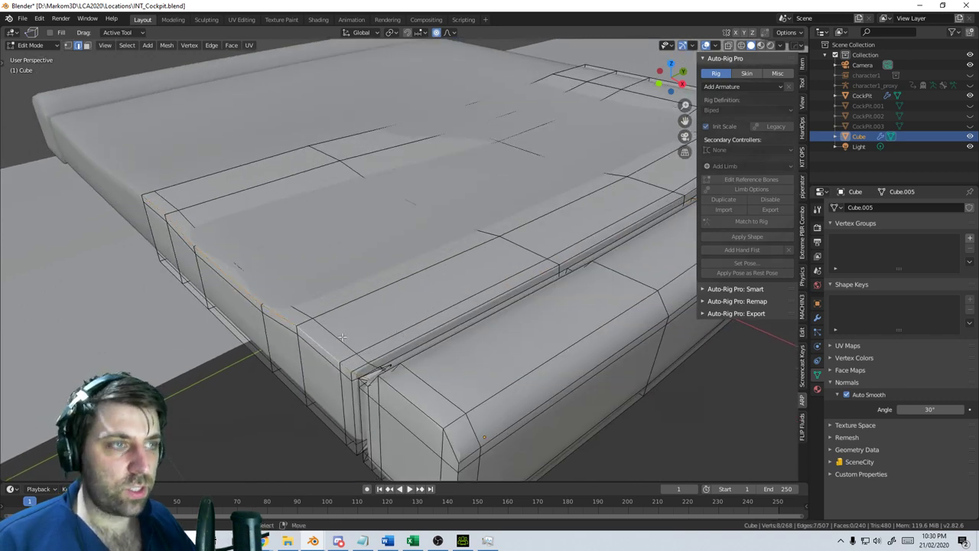
key("g")
key("g")
left_click(387, 327)
key("Tab")
middle_click_drag(387, 327, 494, 341)
scroll(475, 334, "down", 2)
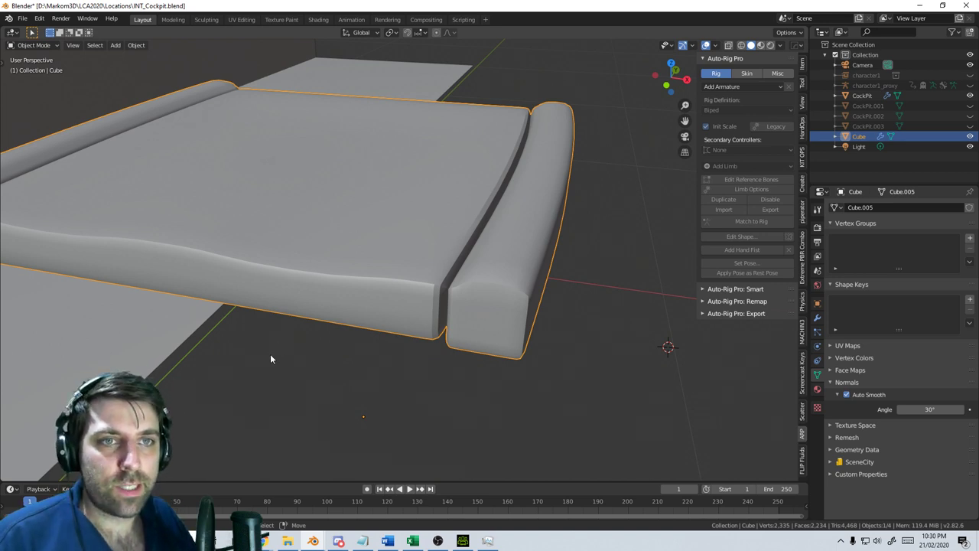
Raise only the top edges of the seat's rearmost crosswise loop about 0.008 m along Z with proportional size 0.07
middle_click_drag(271, 356, 417, 273)
key("Tab")
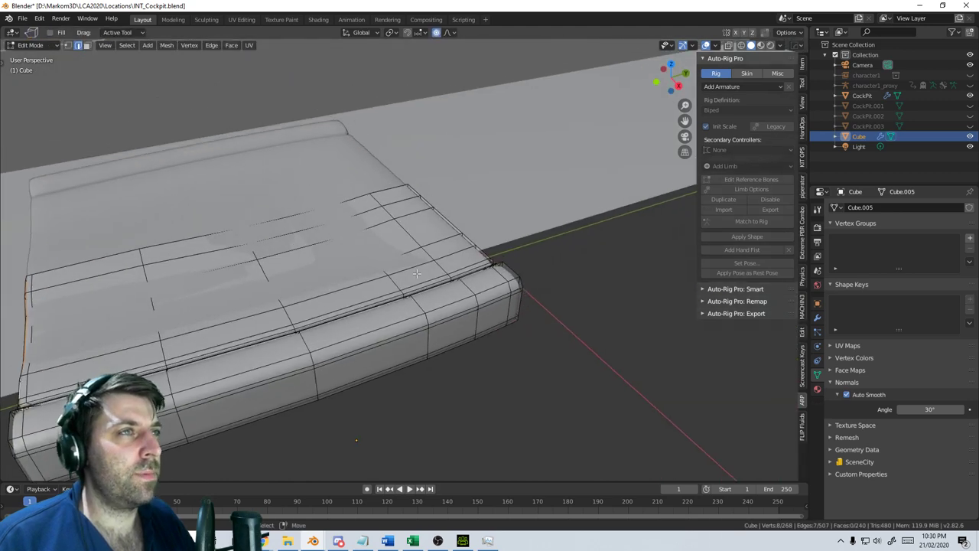
middle_click_drag(423, 236, 444, 350)
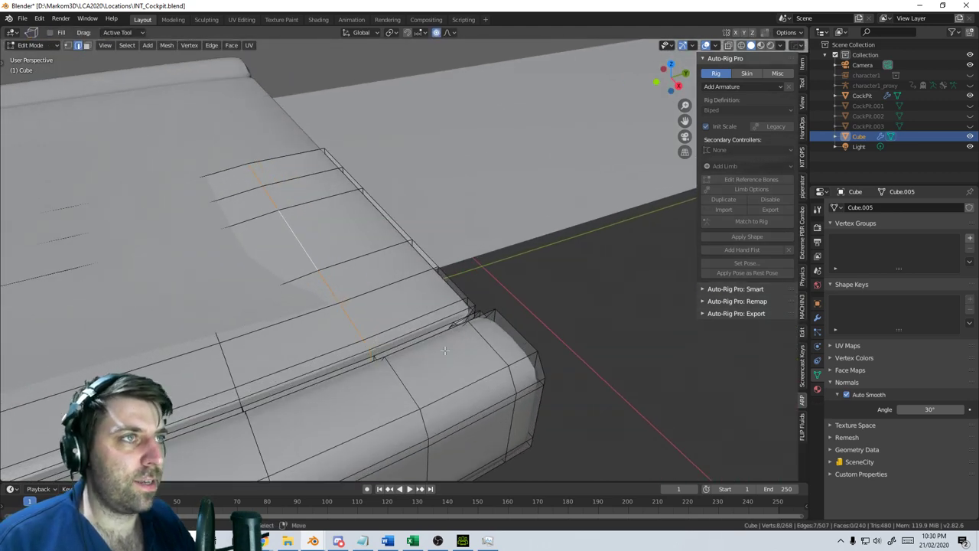
key("z")
left_click(348, 364)
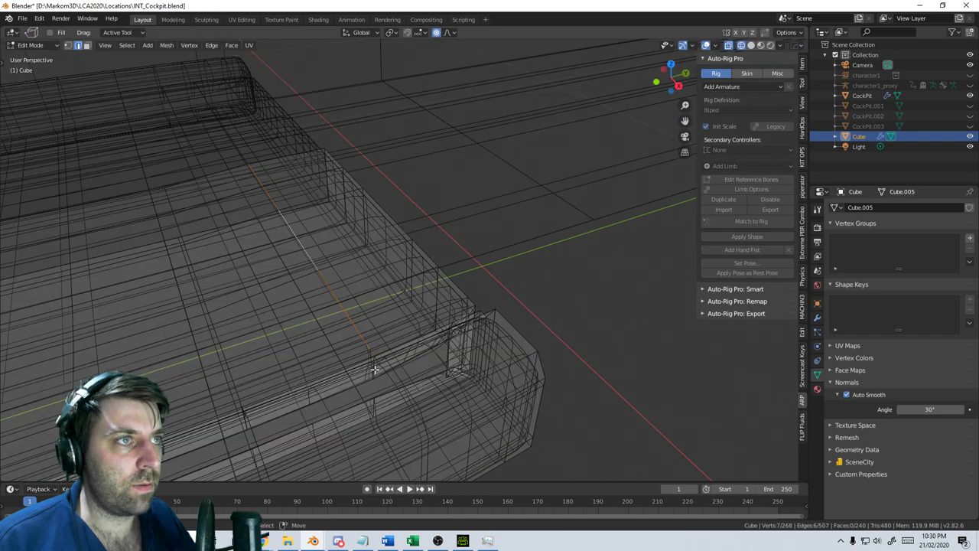
scroll(370, 365, "down", 2)
key("z")
left_click(406, 367)
key("g")
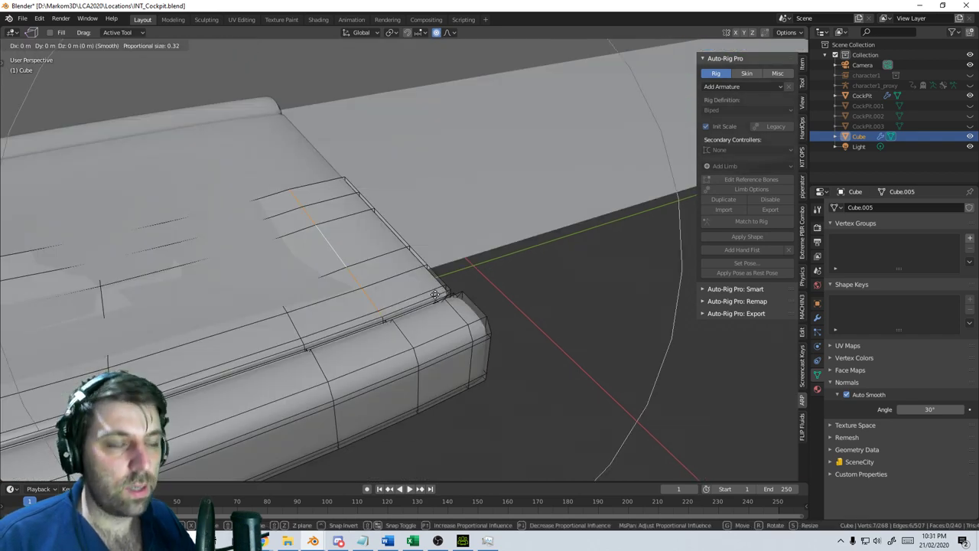
key("z")
scroll(437, 291, "up", 5)
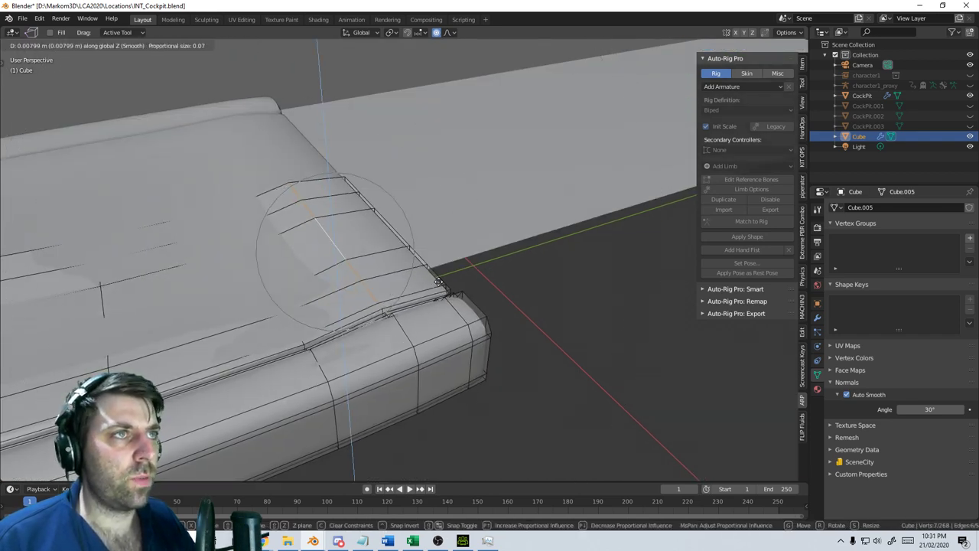
left_click(435, 275)
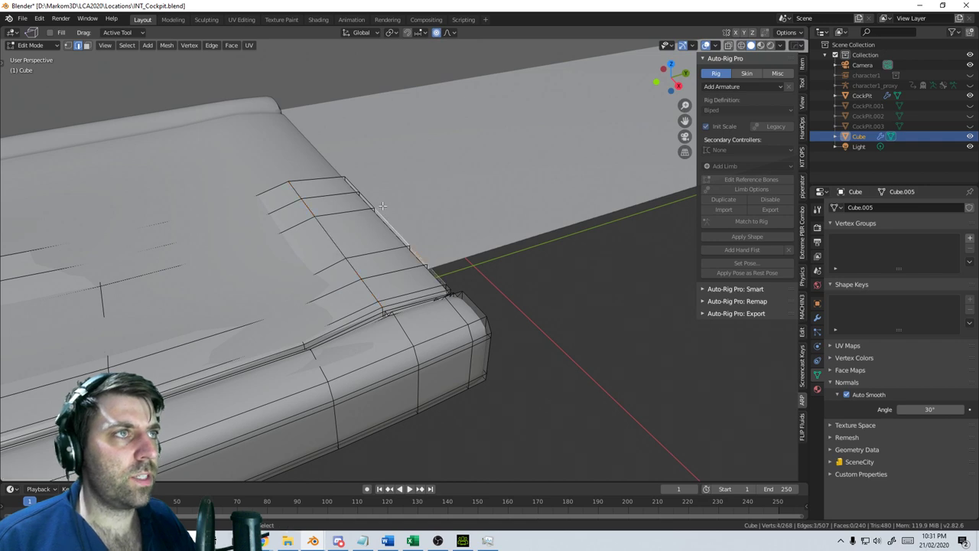
Raise the top edges along the seat's back side about 0.008 m along Z and check the shape in Object Mode
key("g")
key("z")
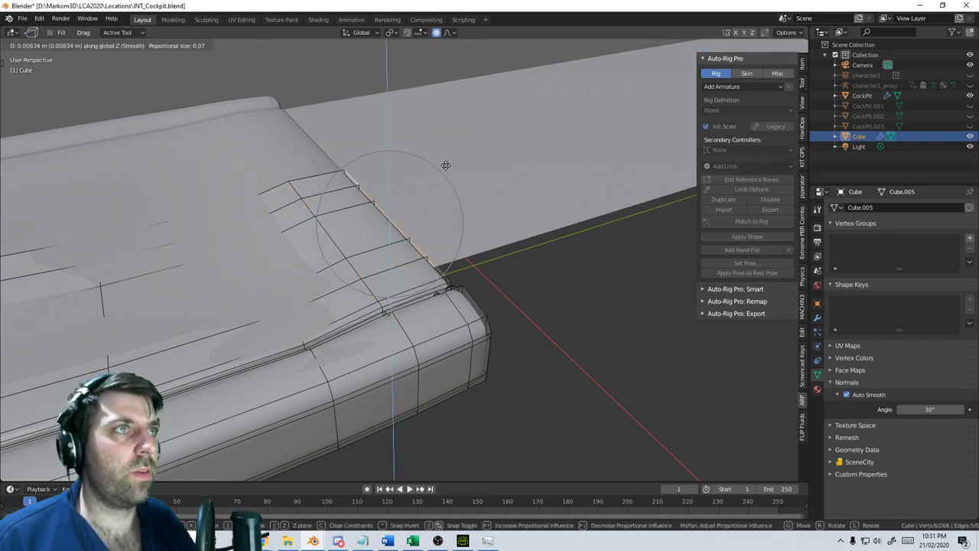
left_click(446, 161)
key("Tab")
scroll(418, 281, "down", 2)
scroll(418, 281, "down", 4)
middle_click_drag(417, 281, 384, 299)
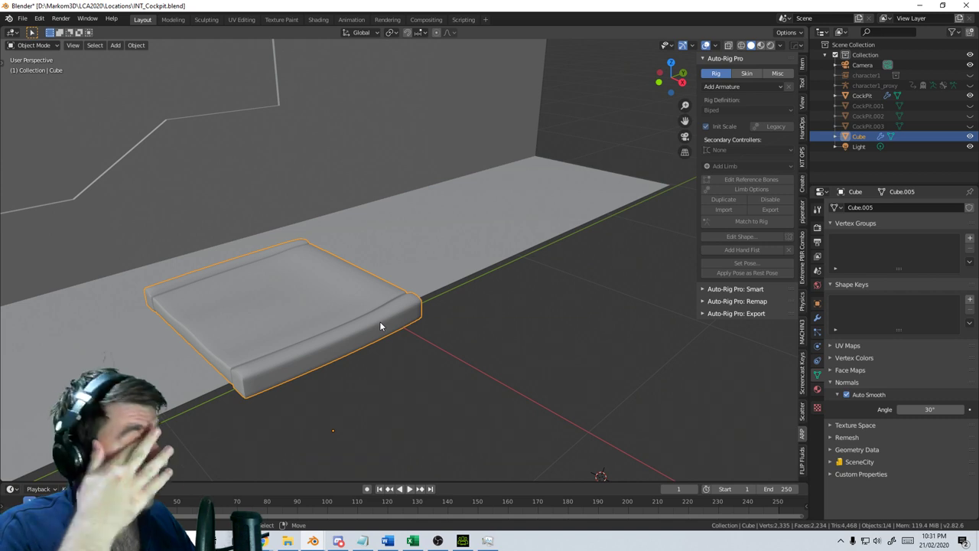
Check the seat's side profile, then snap the 3D cursor to the rearmost edge on the seat's top centre line
key("KP_3")
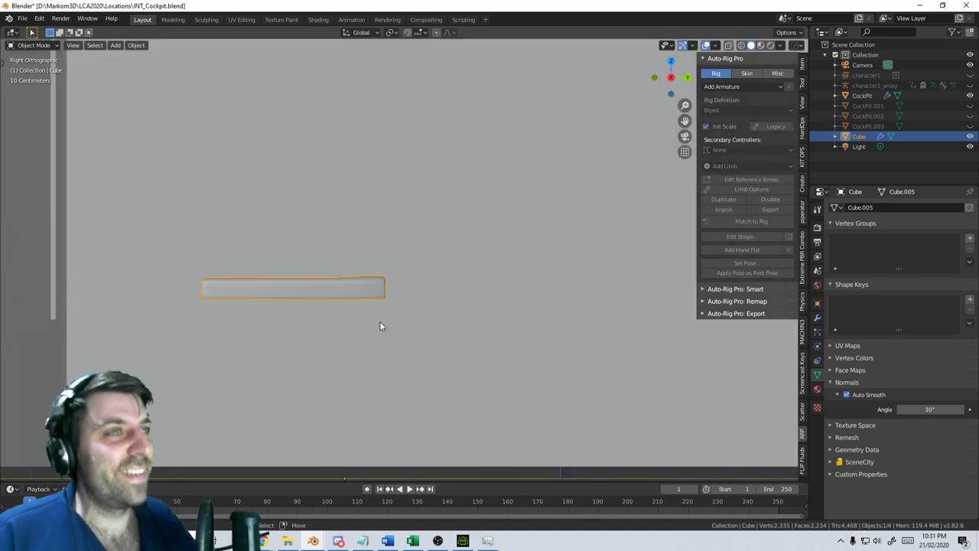
scroll(375, 312, "up", 2)
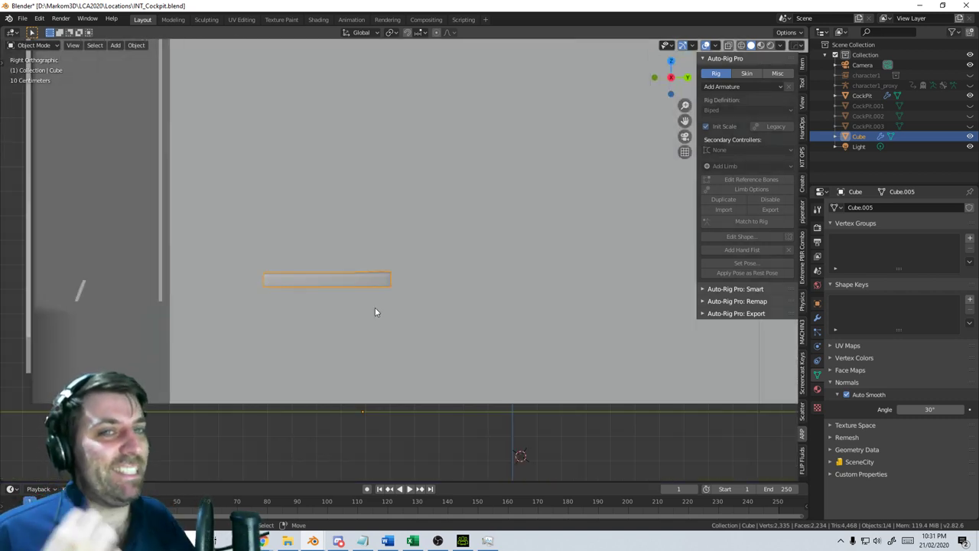
key("Tab")
middle_click_drag(366, 282, 443, 324)
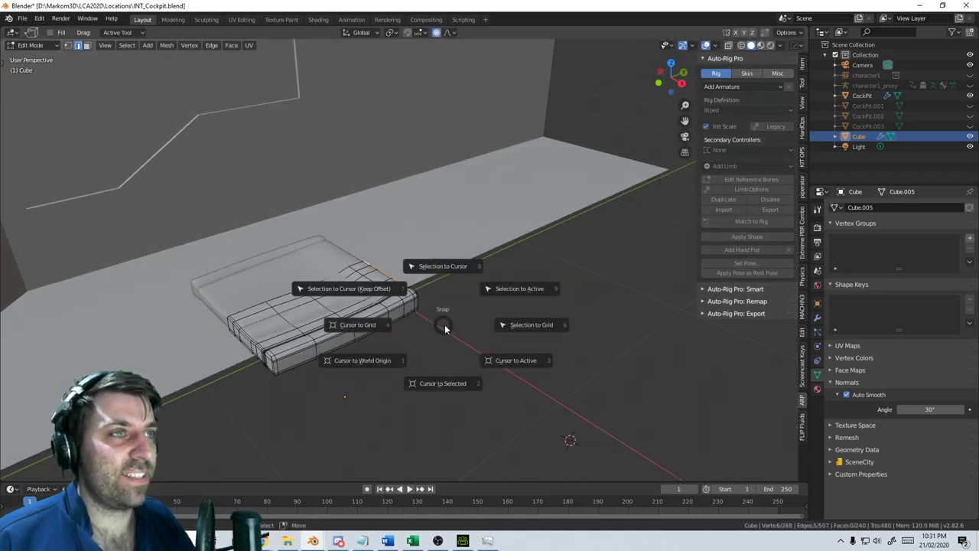
key("Escape")
key("shift+s")
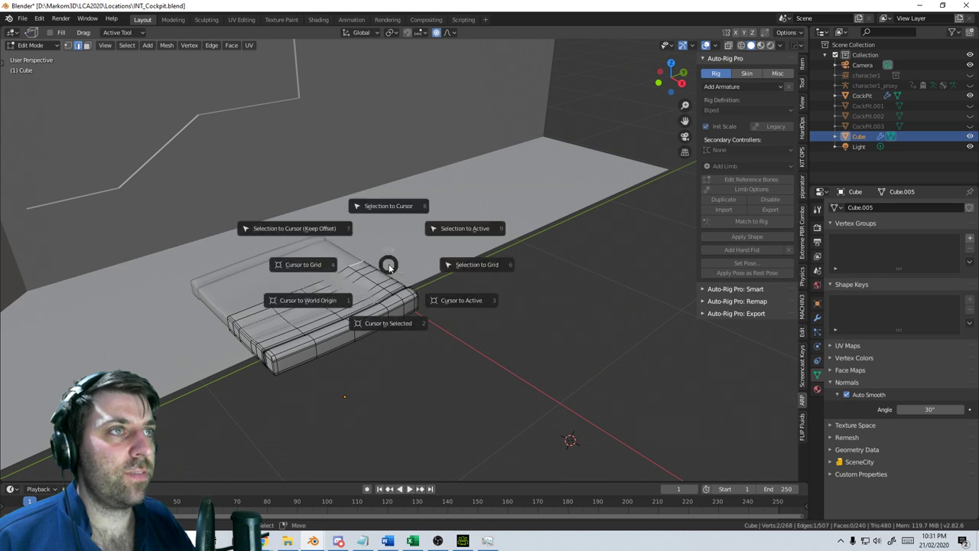
left_click(393, 324)
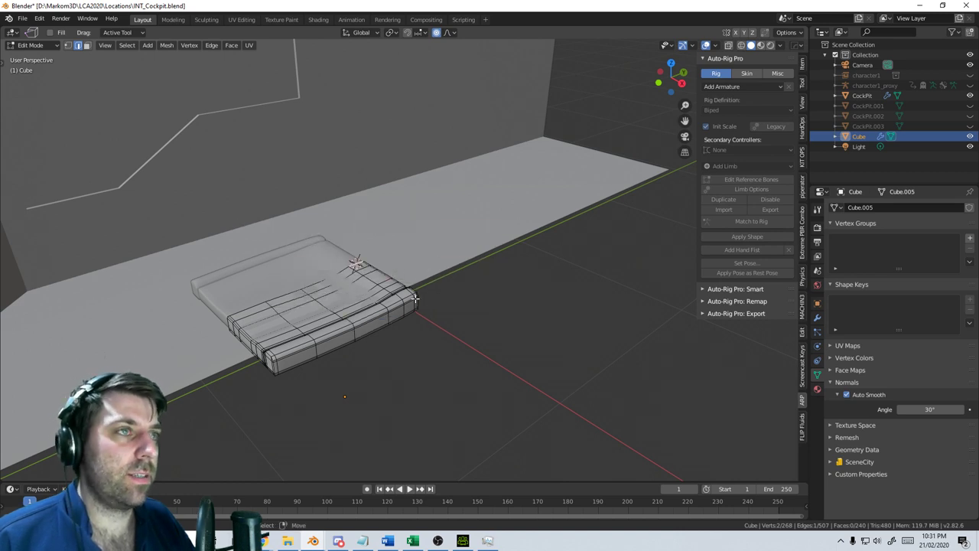
Add a plane at the 3D cursor and cut it with a centred front-to-back edge loop
key("Tab")
key("shift+a")
left_click(474, 301)
key("Tab")
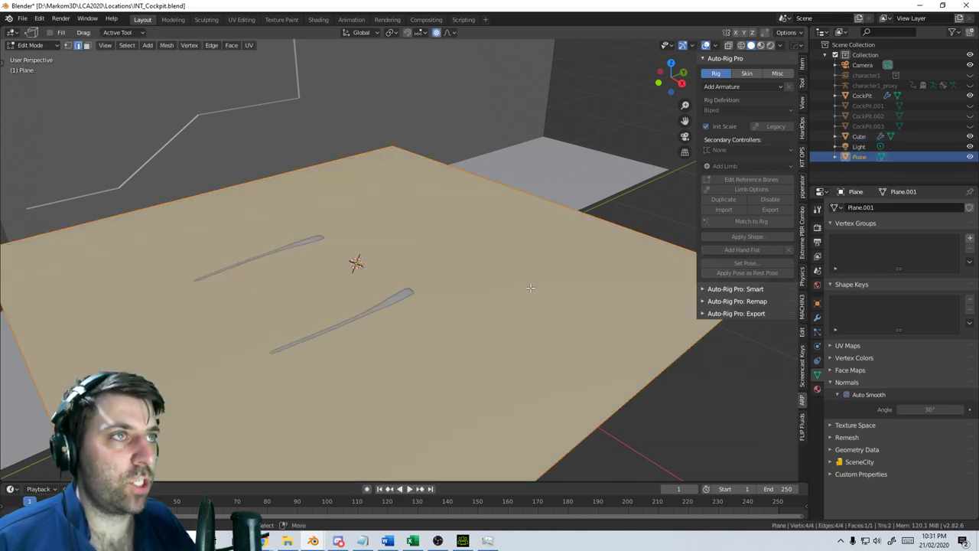
key("ctrl+r")
left_click(520, 198)
left_click(376, 158)
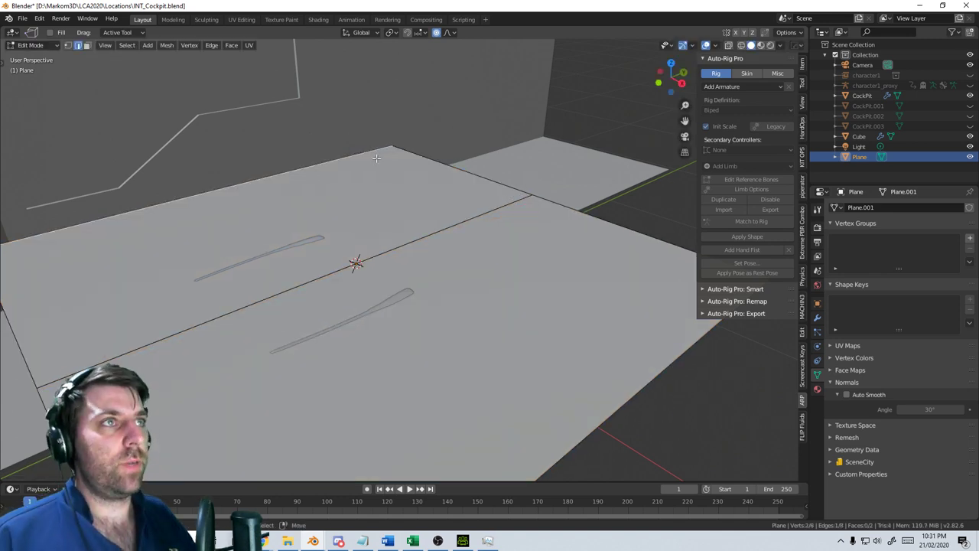
Delete one lengthwise half of the plane and scale the remaining half to about 0.36
key("x")
left_click(376, 158)
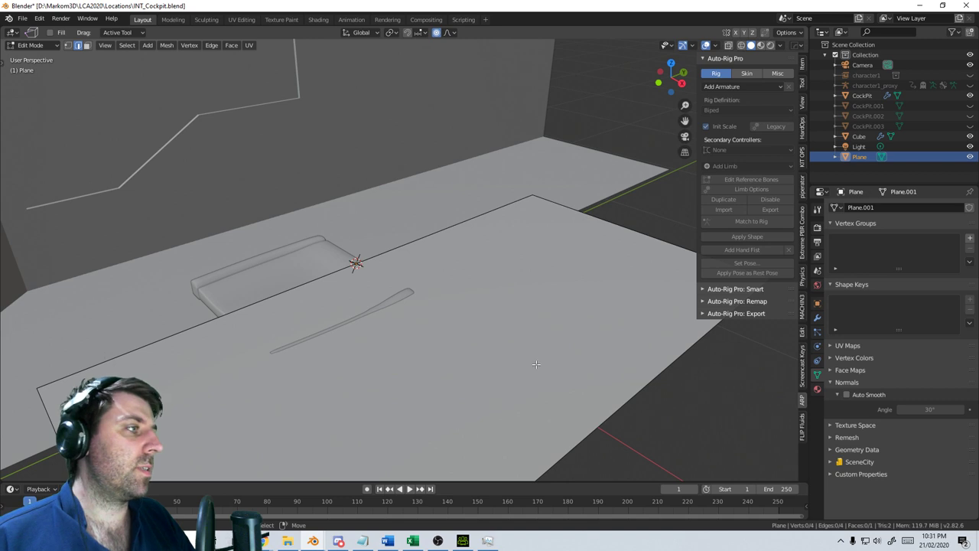
left_click(597, 406)
key("ctrl+l")
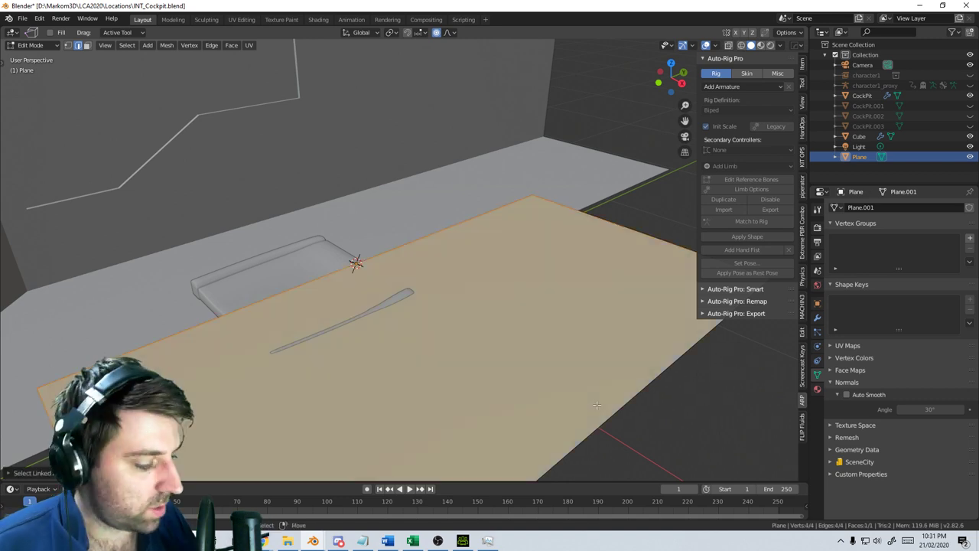
key("KP_3")
key("s")
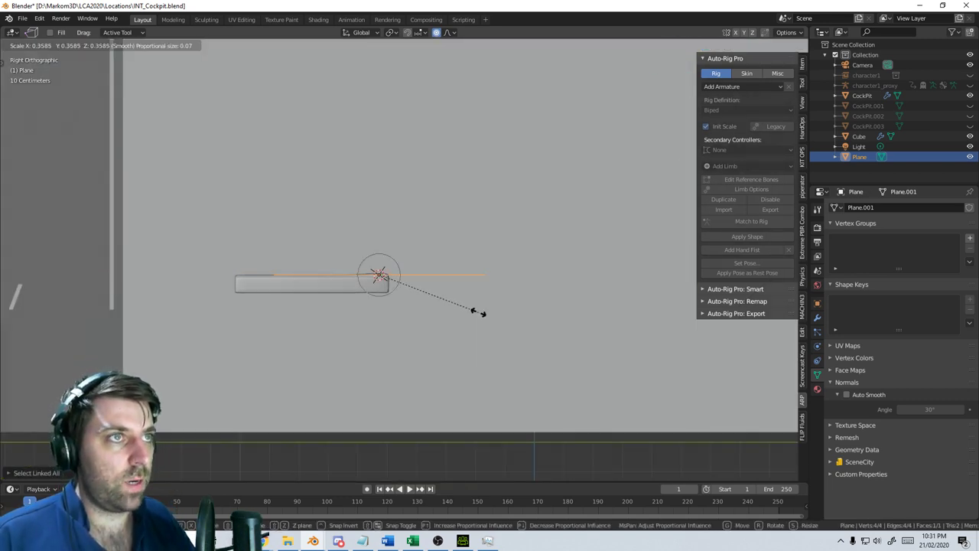
left_click(478, 312)
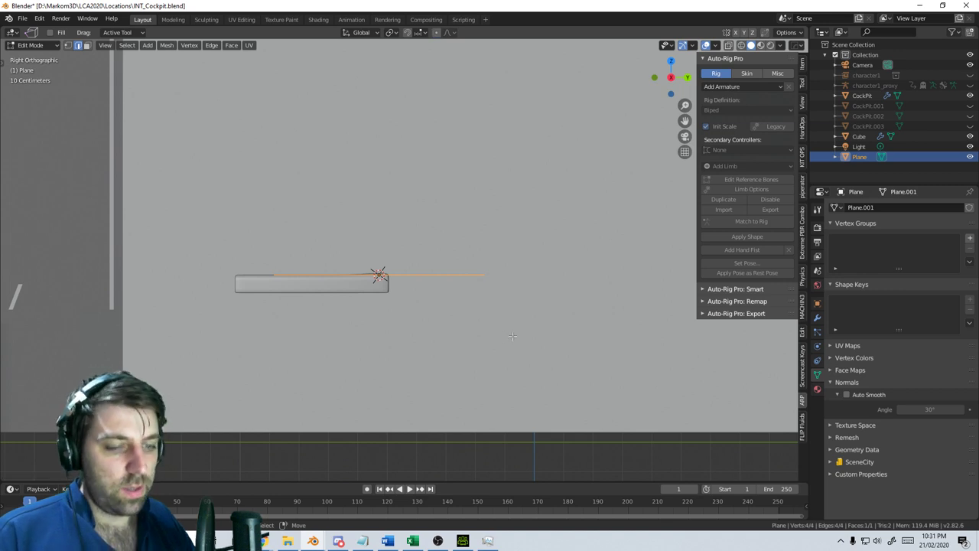
Rotate the half plane in side view to a steep backward lean and position it as a backrest at the seat's rear edge
key("r")
left_click(466, 169)
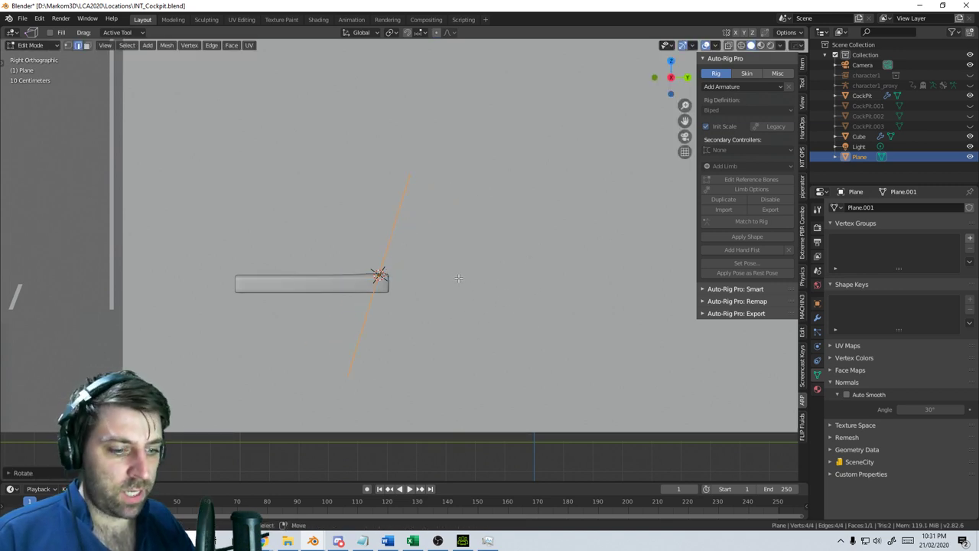
key("g")
left_click(500, 189)
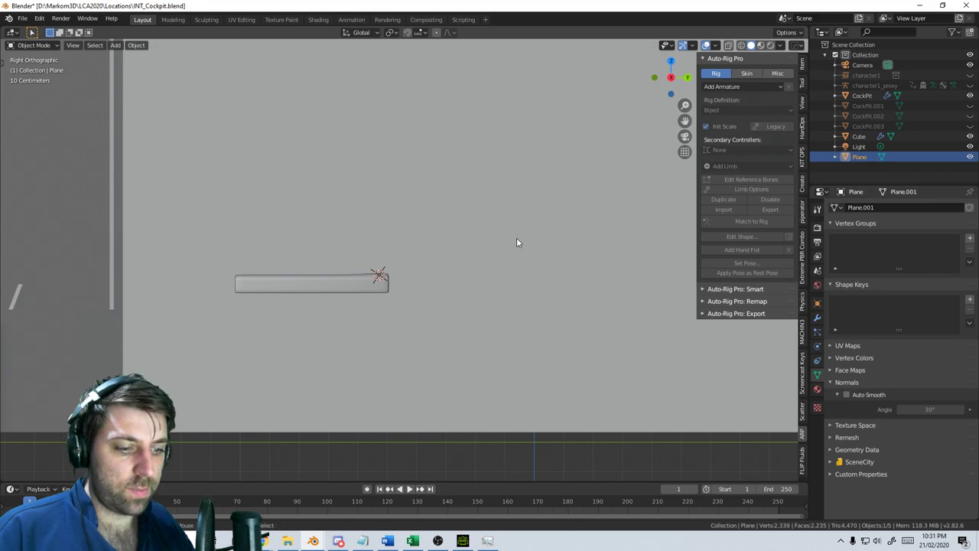
Exit local view and slide the backrest plane along X toward the seat's centre behind the character
key("KP_Divide")
middle_click_drag(502, 287, 534, 325)
key("Tab")
key("g")
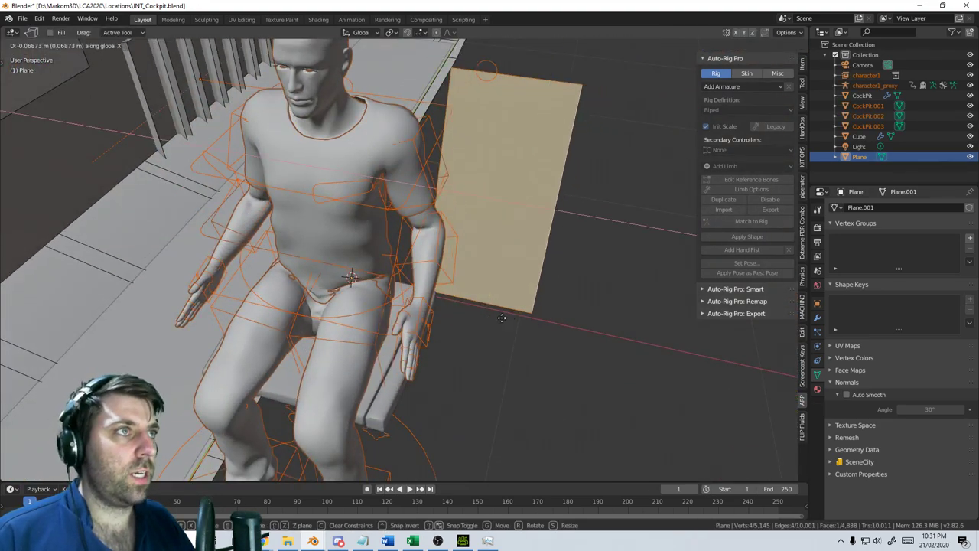
left_click(457, 313)
Add a Mirror modifier on X with Clipping to the backrest plane and move the plane about -0.097 m along X
left_click(817, 318)
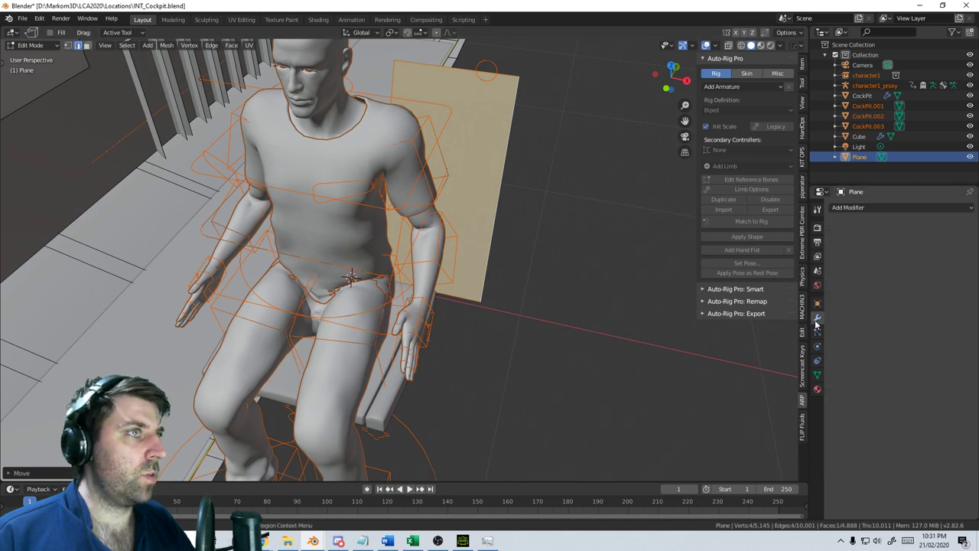
left_click(873, 209)
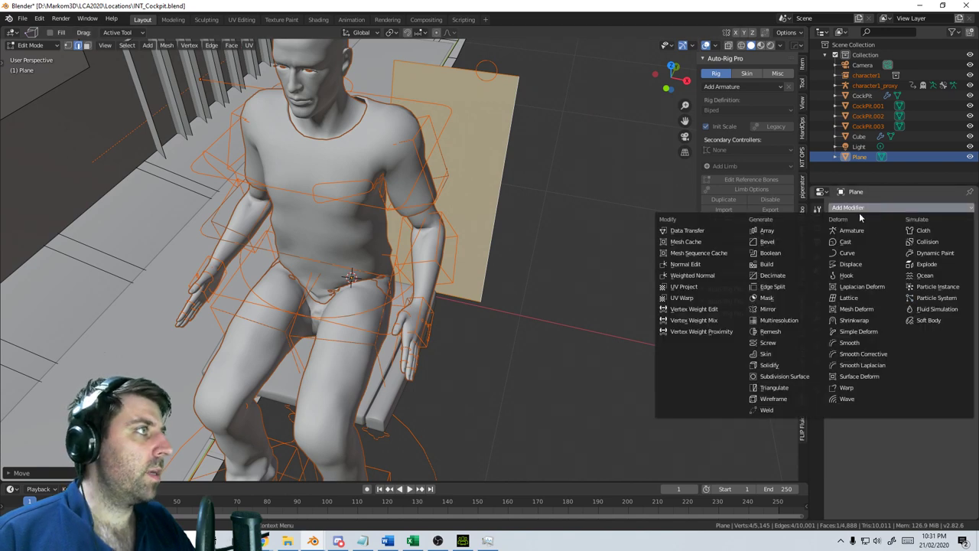
left_click(765, 309)
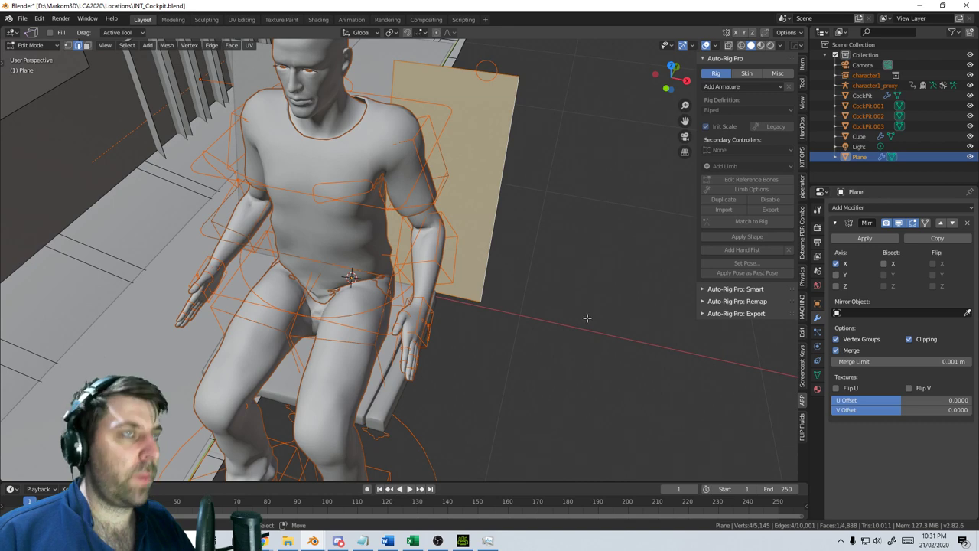
key("g")
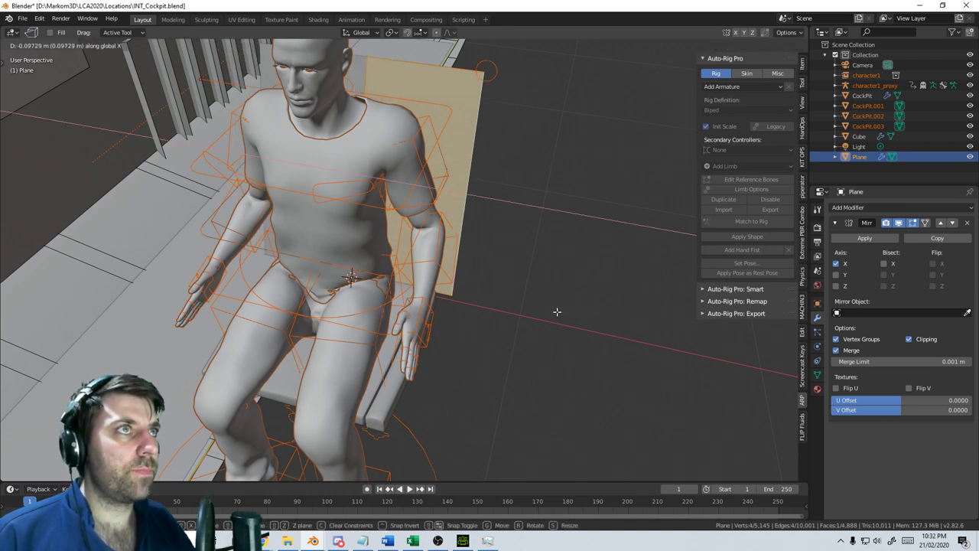
left_click(555, 312)
Put the character's rig in Pose Mode and tilt its root master control slightly backward in side view
middle_click_drag(436, 293, 416, 254)
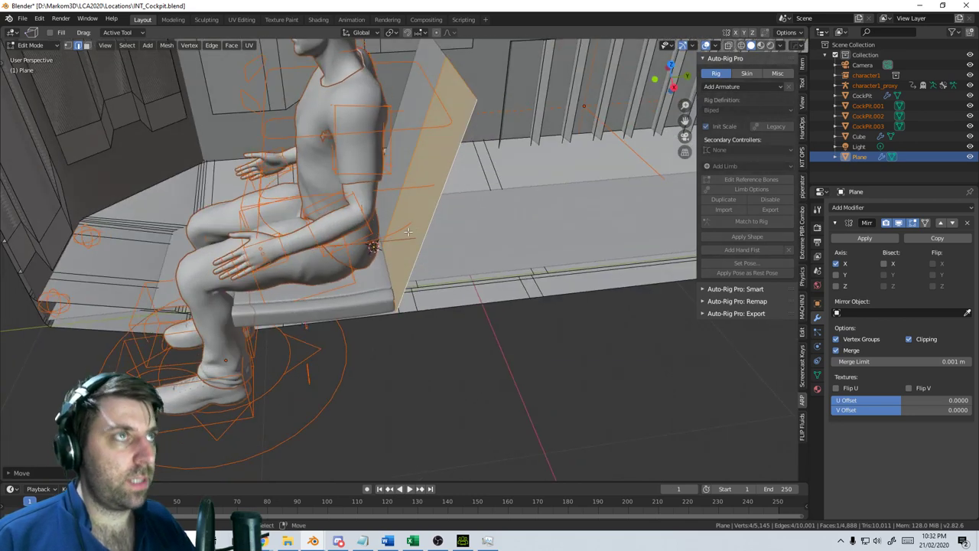
key("KP_3")
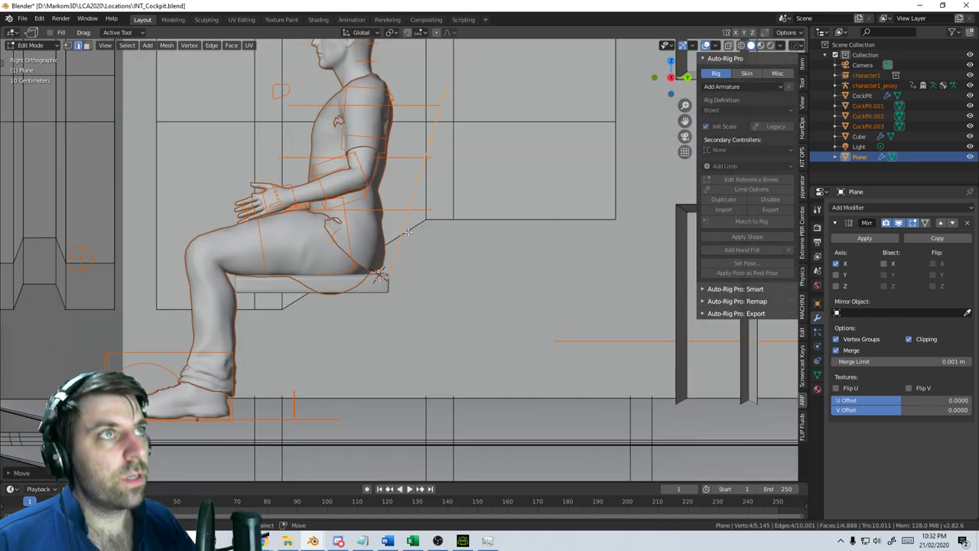
key("Tab")
left_click(417, 111)
left_click(416, 157)
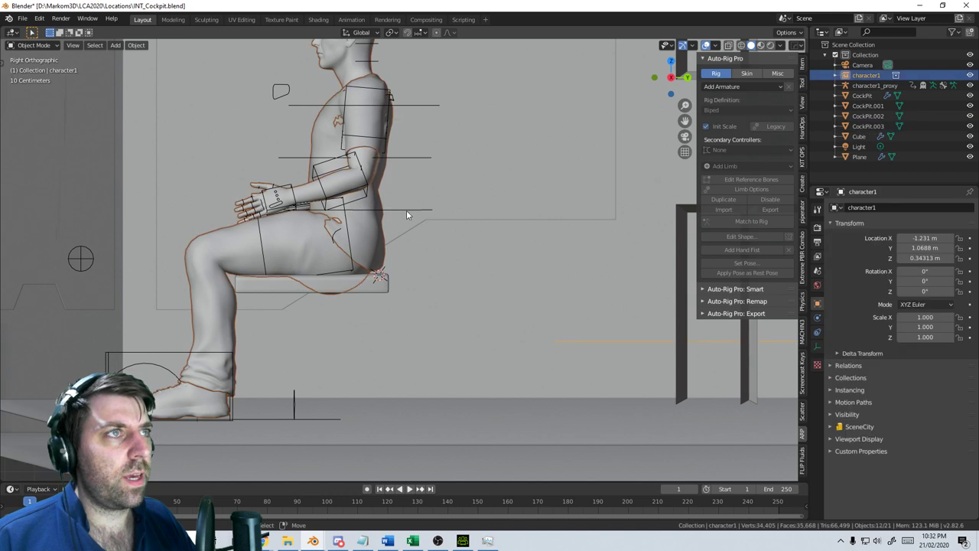
left_click(406, 210)
left_click(46, 45)
left_click(46, 79)
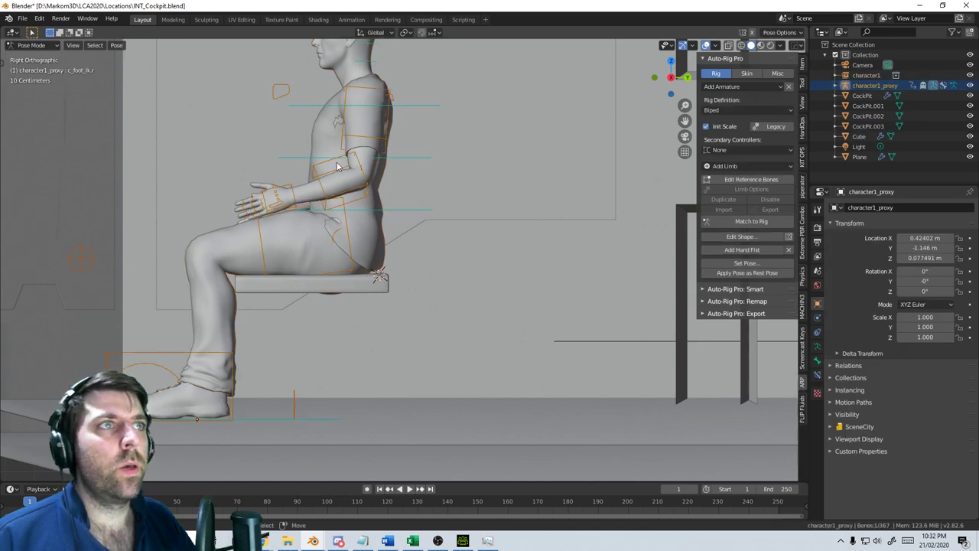
key("r")
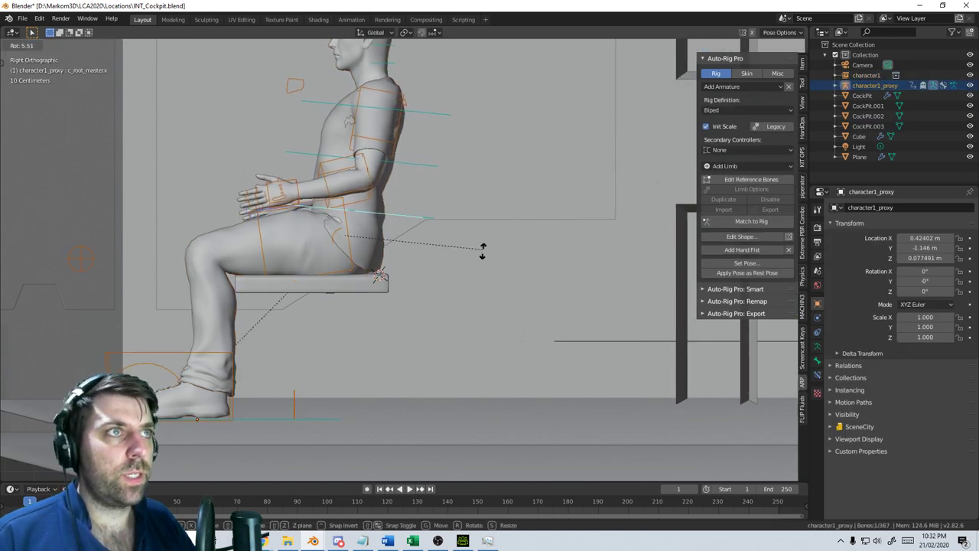
left_click(467, 215)
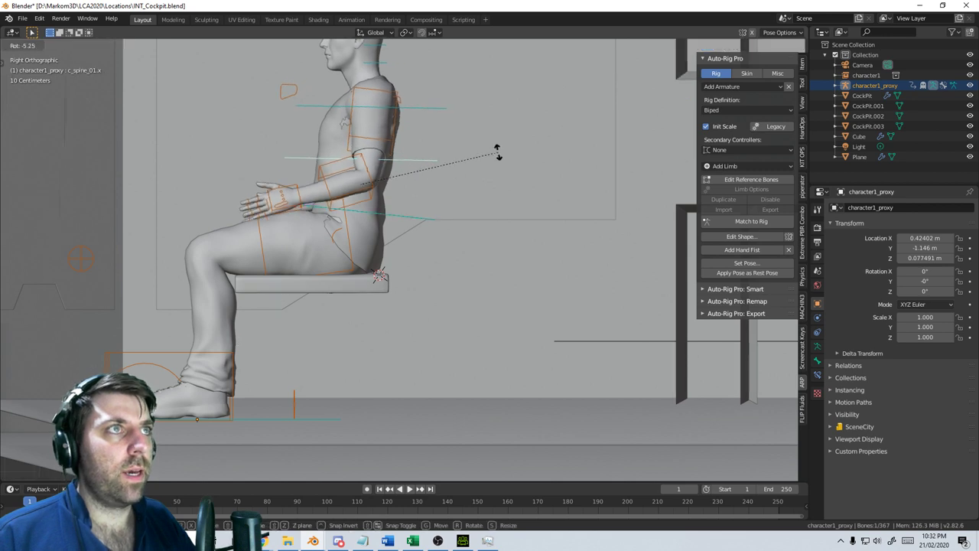
Rotate the character's two spine controls forward about 5° each and tilt the head control back about 3°
left_click(449, 114)
key("r")
left_click(450, 96)
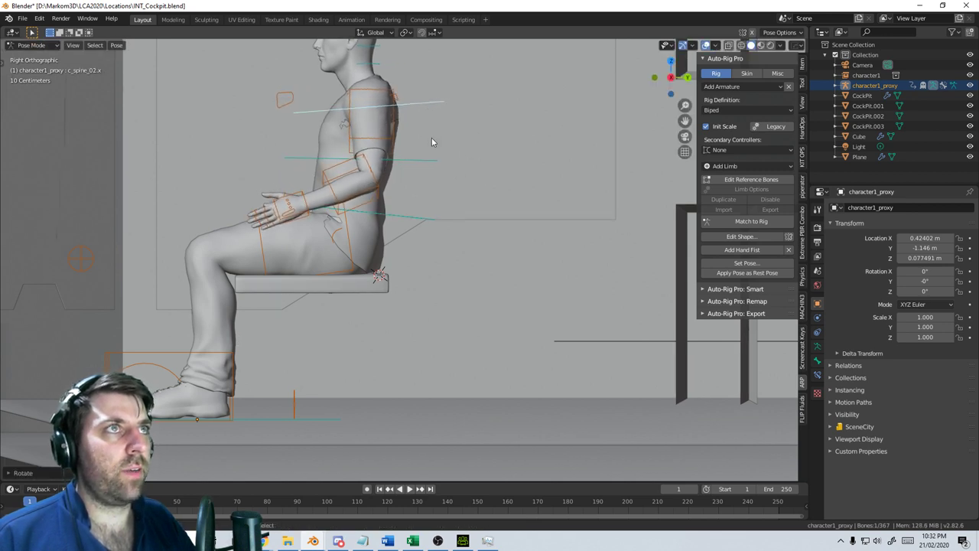
middle_click_drag(433, 141, 450, 227, "shift")
left_click(420, 88)
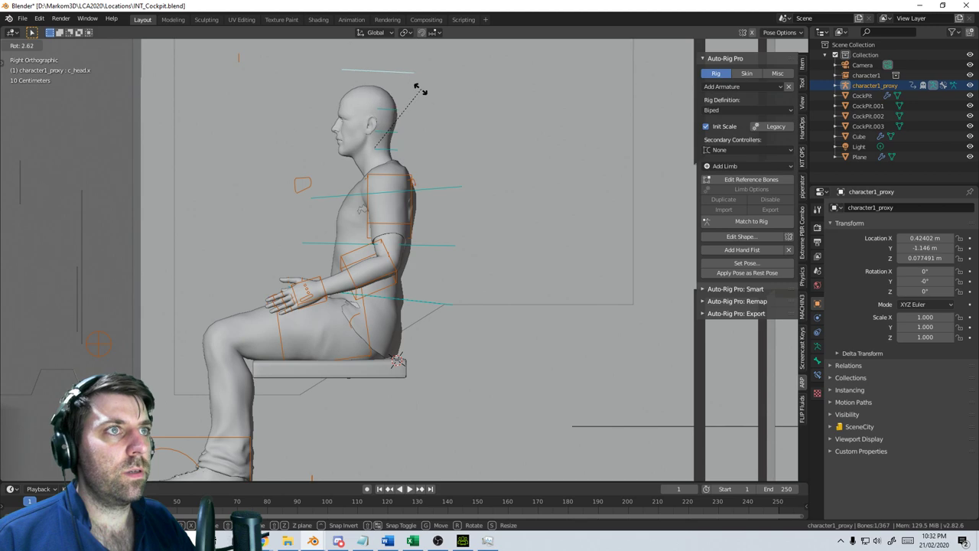
key("z")
left_click(428, 372)
Return to editing the backrest plane, rotate it more upright to follow the character's back and set it on the seat's rear
mouse_move(429, 372)
middle_mouse_down()
mouse_move(441, 371)
mouse_move(431, 305)
middle_mouse_up()
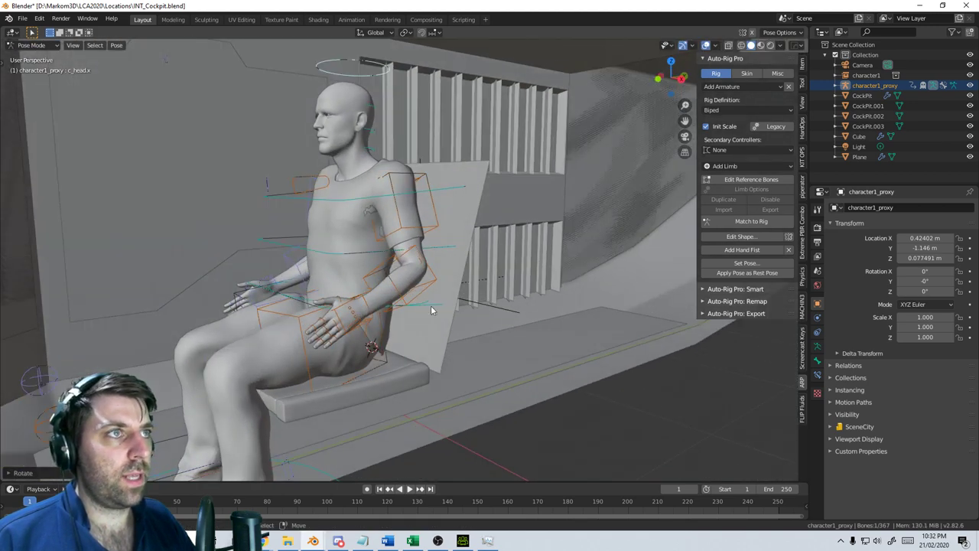
left_click(422, 295)
left_click(44, 47)
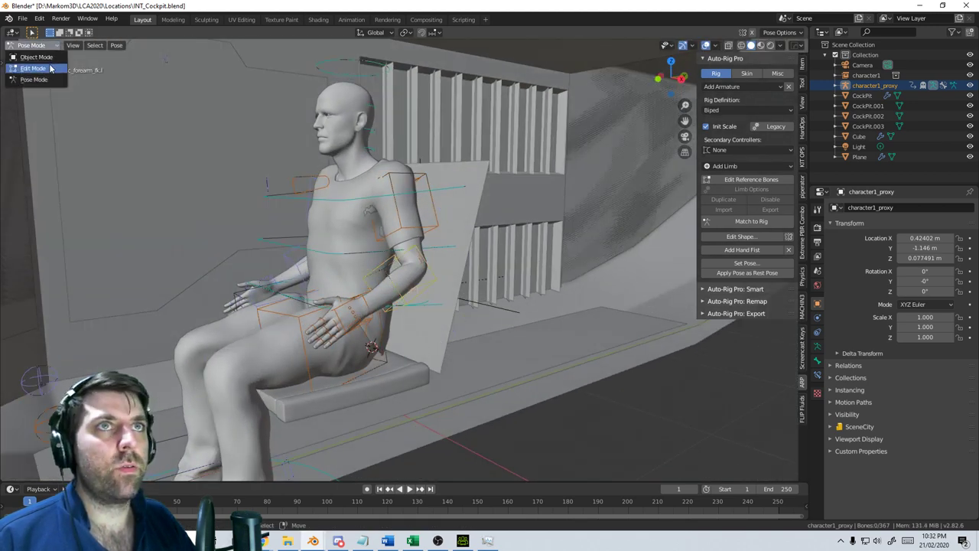
left_click(42, 57)
left_click(425, 337)
key("Tab")
key("KP_3")
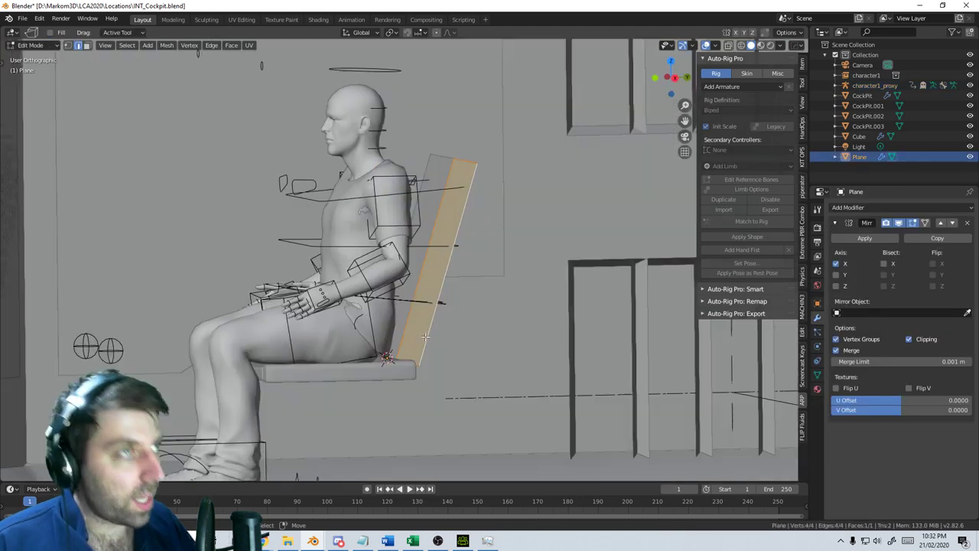
key("r")
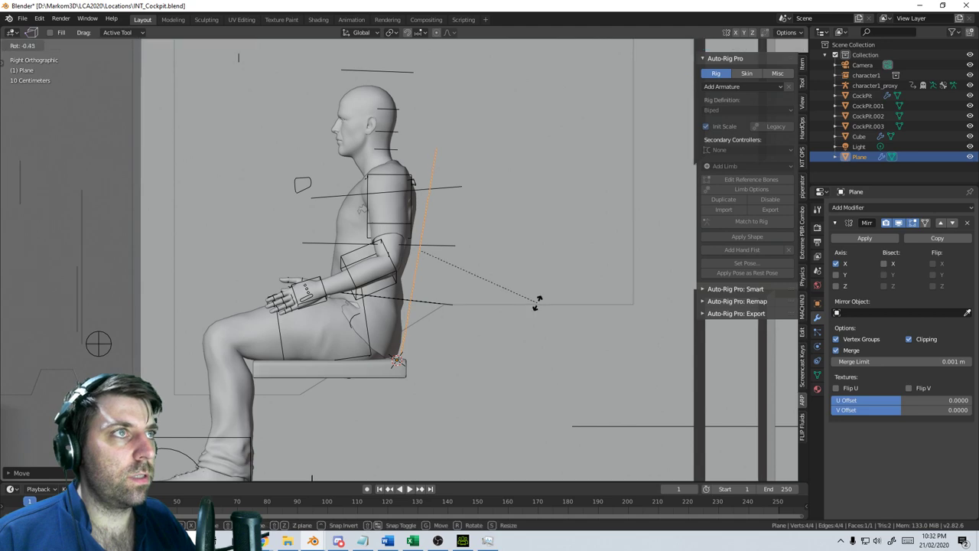
right_click(538, 302)
Extrude the backrest plane about 0.065 m backward and cut it with four evenly spaced horizontal edge loops
key("e")
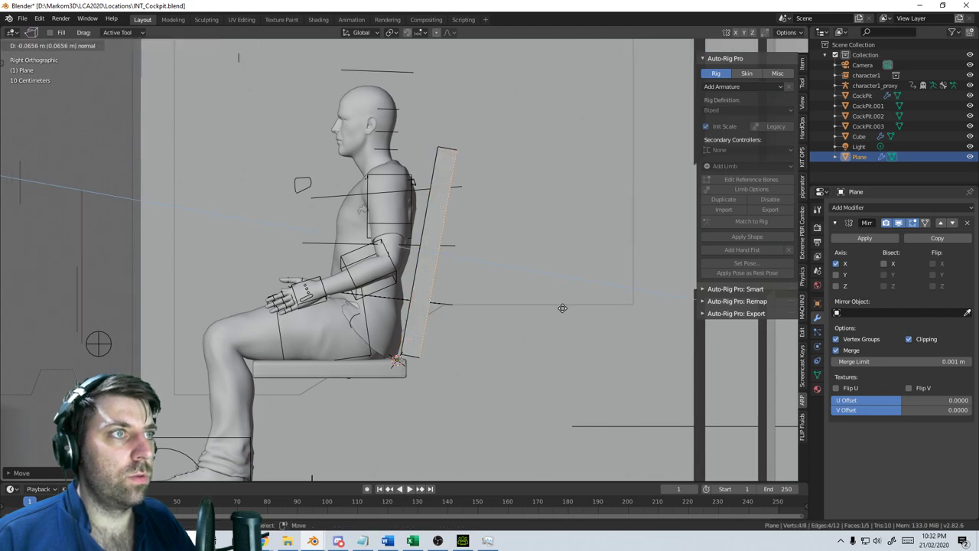
left_click(558, 307)
middle_click_drag(559, 307, 437, 208)
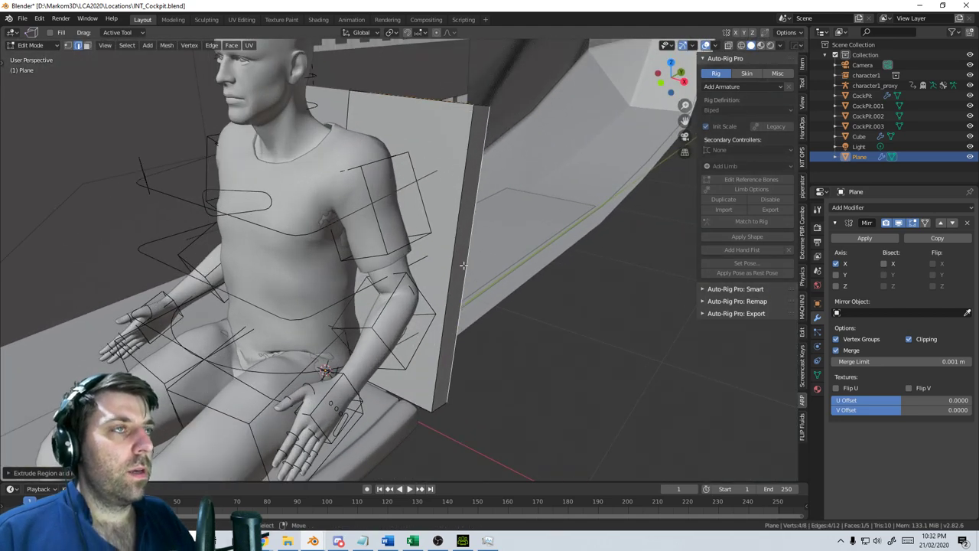
key("ctrl+r")
scroll(453, 277, "up", 7)
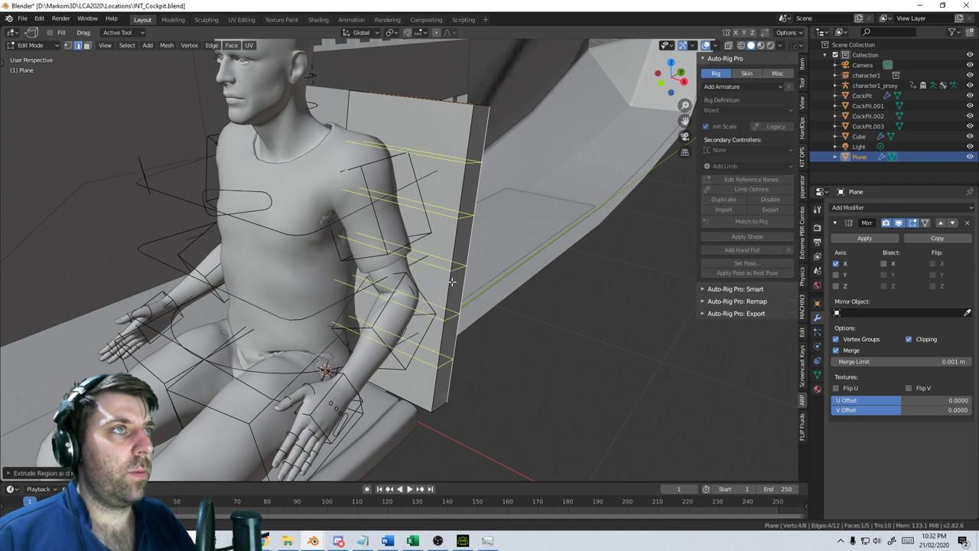
scroll(452, 282, "down", 1)
left_click(452, 281)
right_click(452, 282)
Try a vertical edge loop slid toward the backrest's outer side, and undo it
left_click(476, 108)
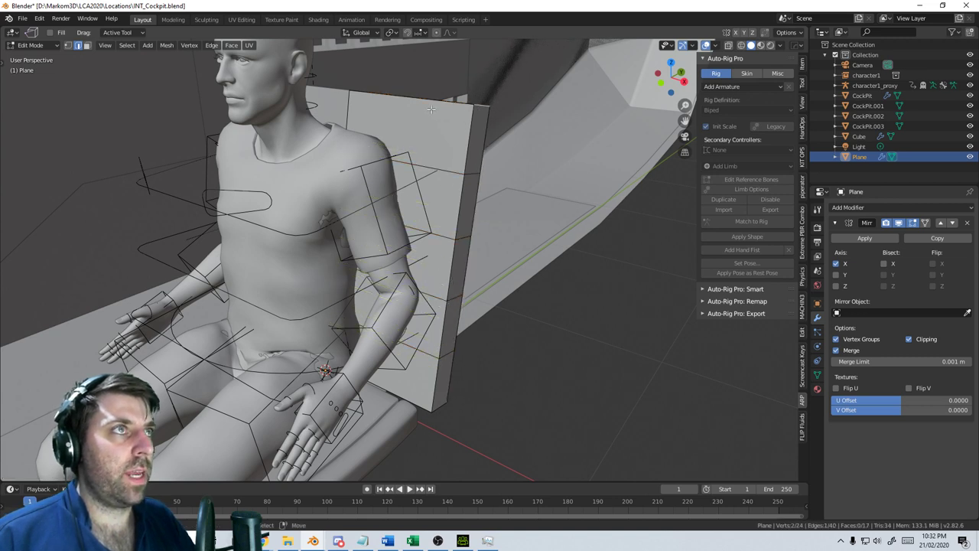
key("ctrl+r")
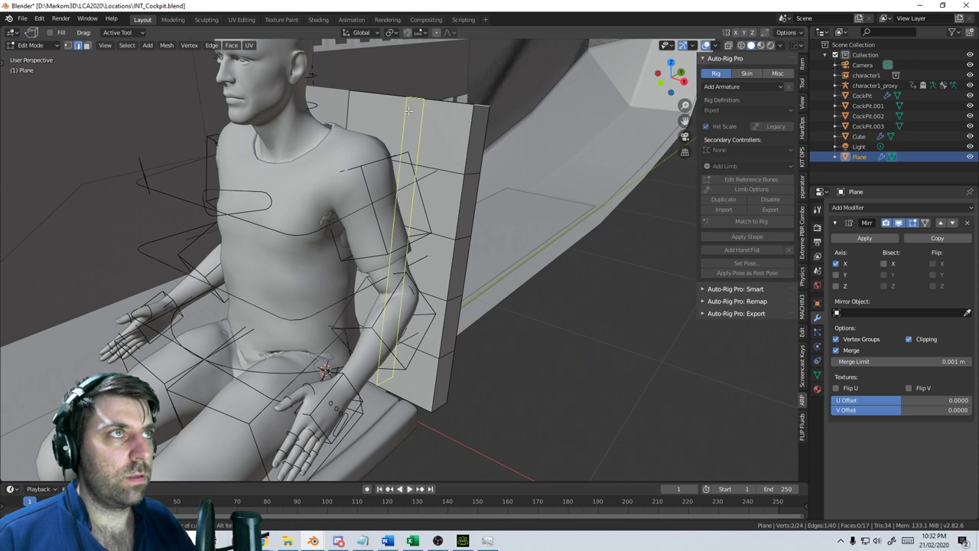
scroll(409, 112, "up", 2)
right_click(409, 111)
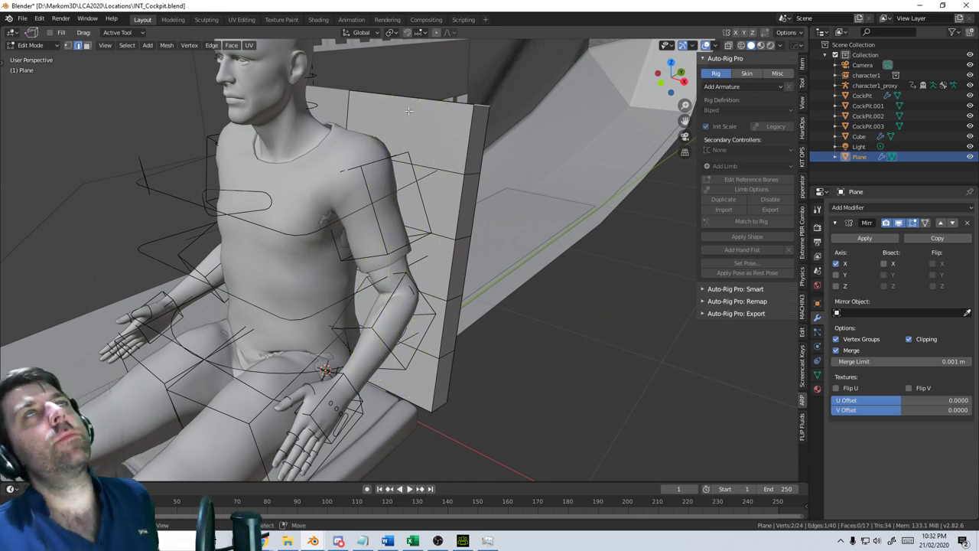
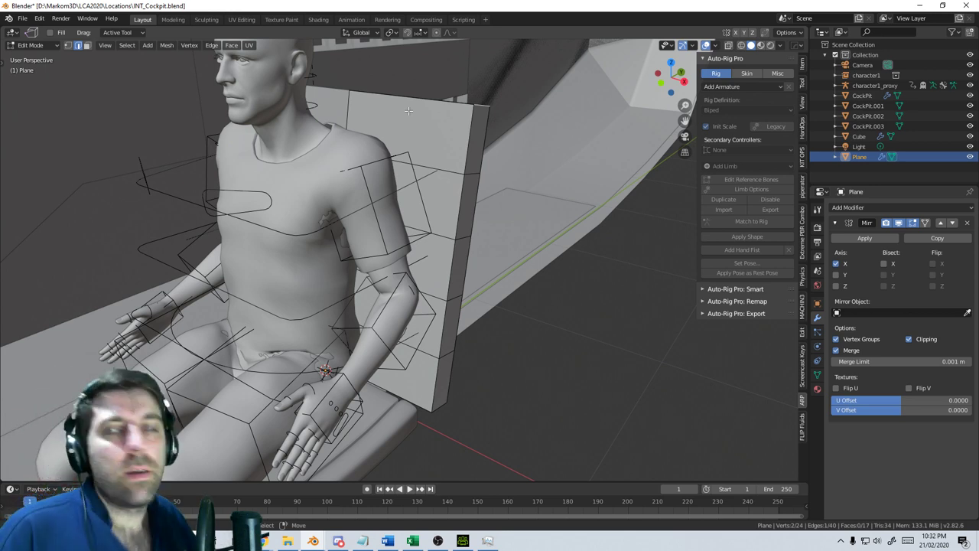
key("ctrl+r")
left_click(416, 151)
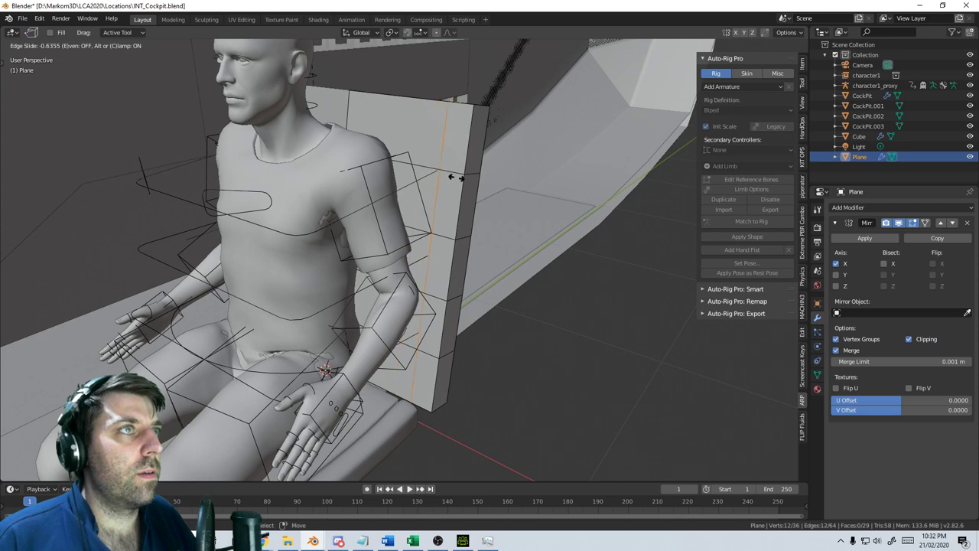
left_click(451, 176)
middle_click_drag(509, 312, 471, 341)
key("ctrl+z")
Narrow the backrest by moving its outer side edges about -0.05 m along X
left_click(440, 325, "alt+shift")
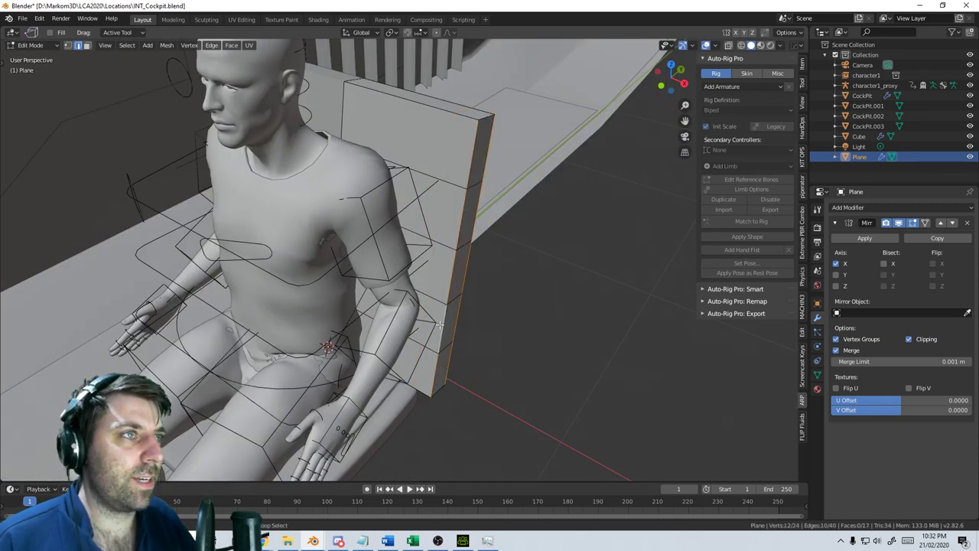
key("g")
key("x")
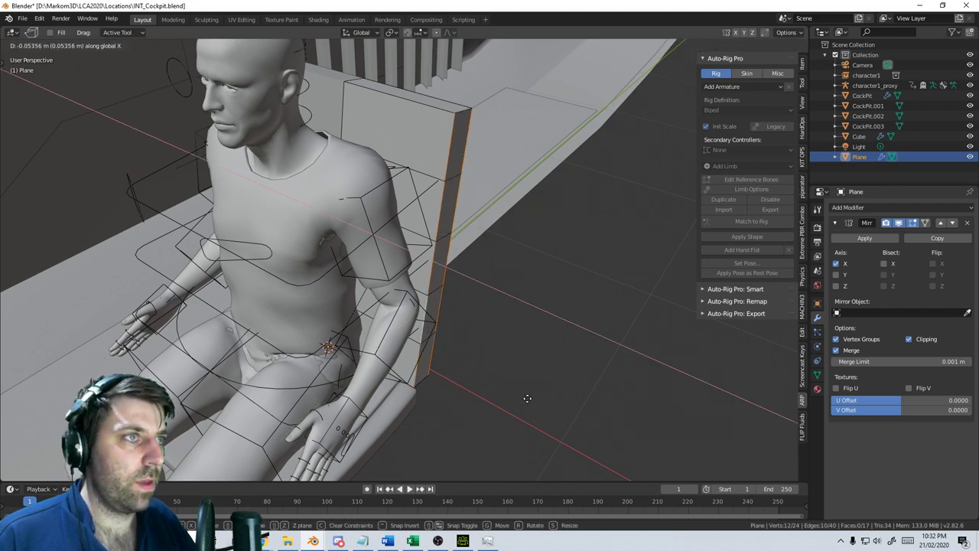
left_click(523, 394)
Select the faces along the backrest's outer side and extrude them outward along X to form a side bolster strip
middle_click_drag(523, 394, 454, 318)
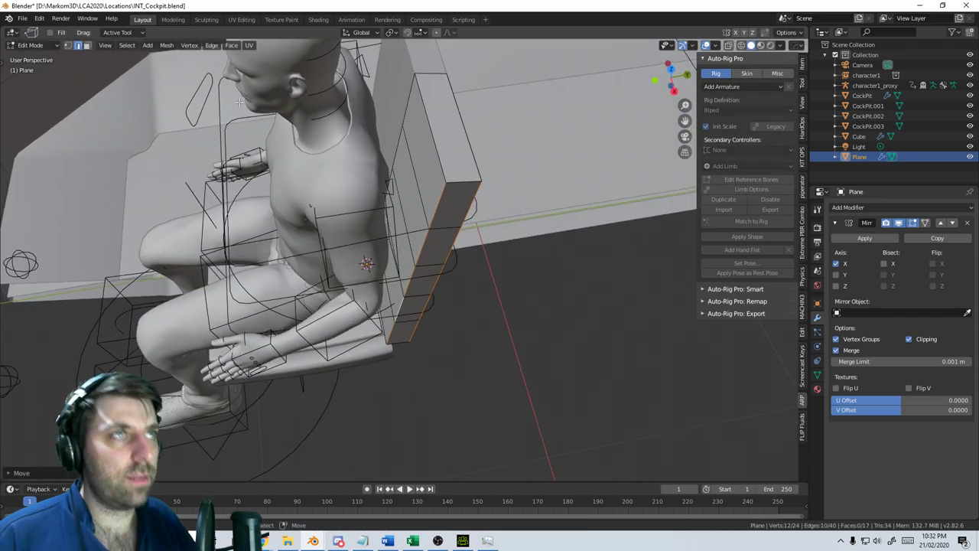
left_click(87, 45)
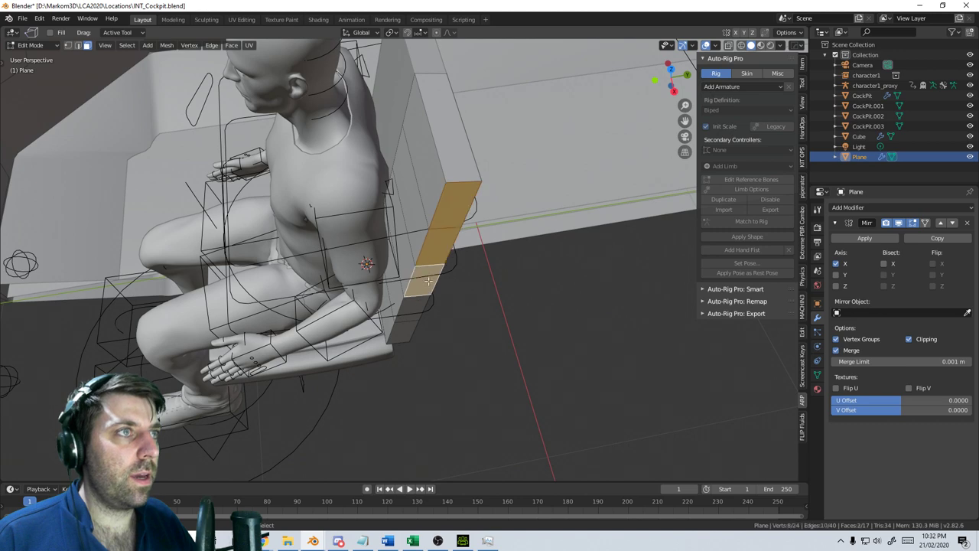
left_click(398, 336, "shift")
middle_click_drag(398, 336, 480, 342)
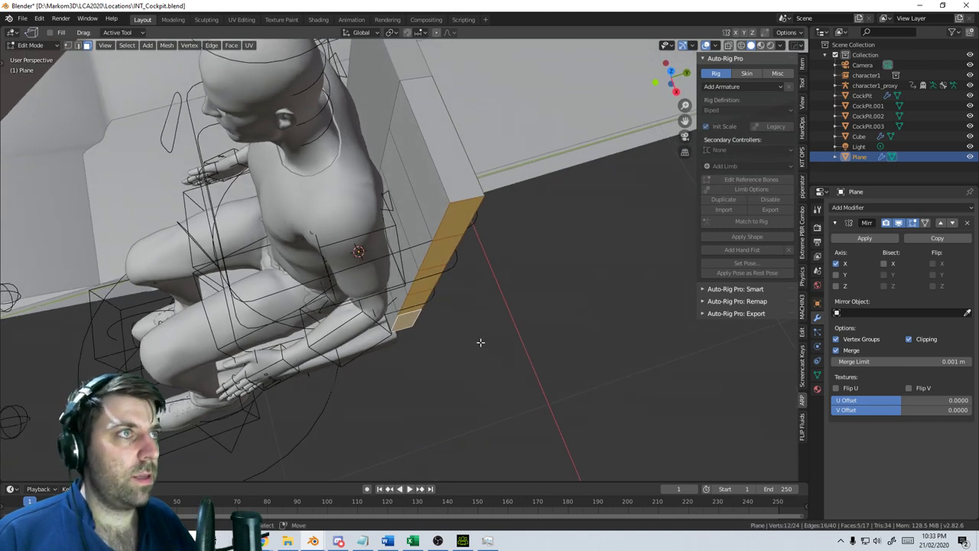
key("e")
key("x")
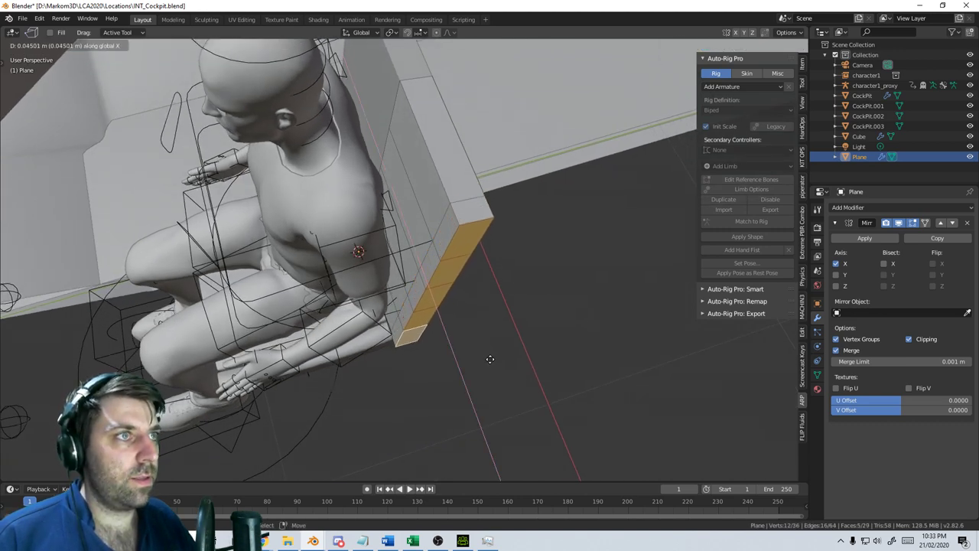
left_click(488, 370)
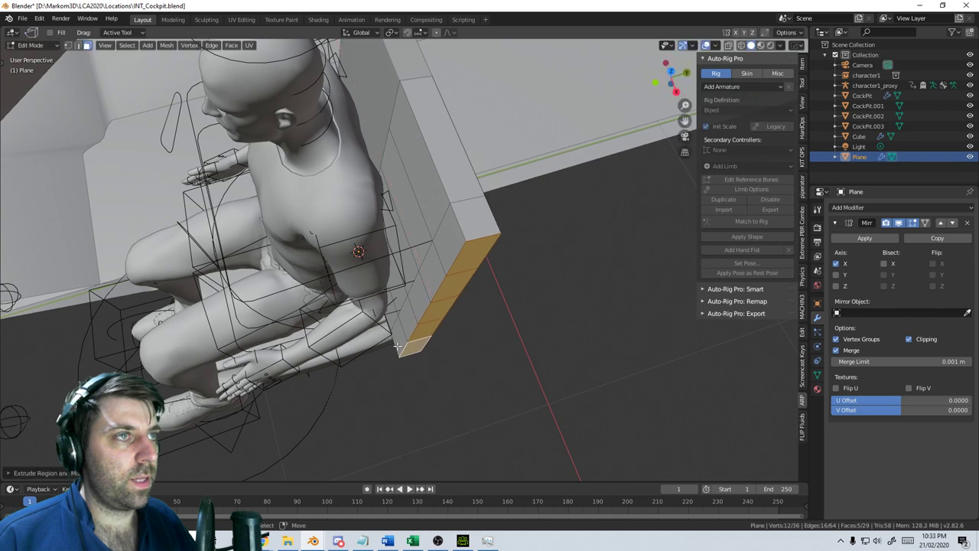
Select the lower three front faces of the backrest's side strip and extrude them forward along Y
left_click(397, 346)
left_click(425, 303, "shift")
middle_click_drag(406, 323, 449, 321)
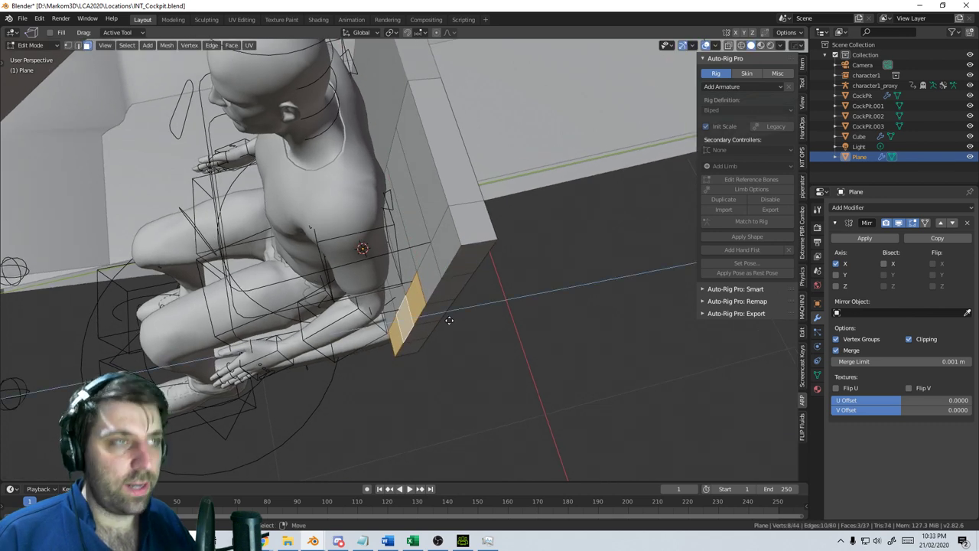
key("e")
key("x")
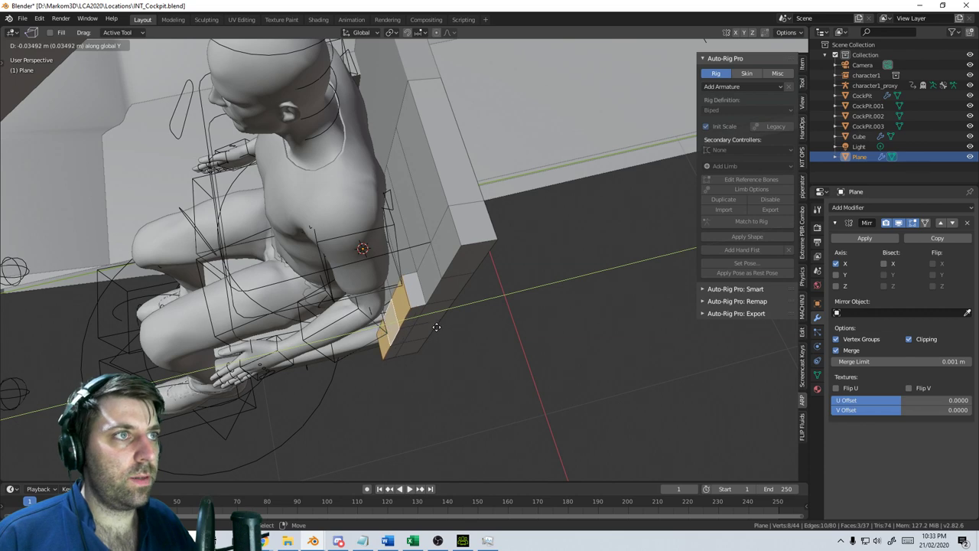
left_click(444, 323)
Add a Subdivision Surface modifier to the backrest
middle_click_drag(443, 323, 468, 268)
left_click(855, 208)
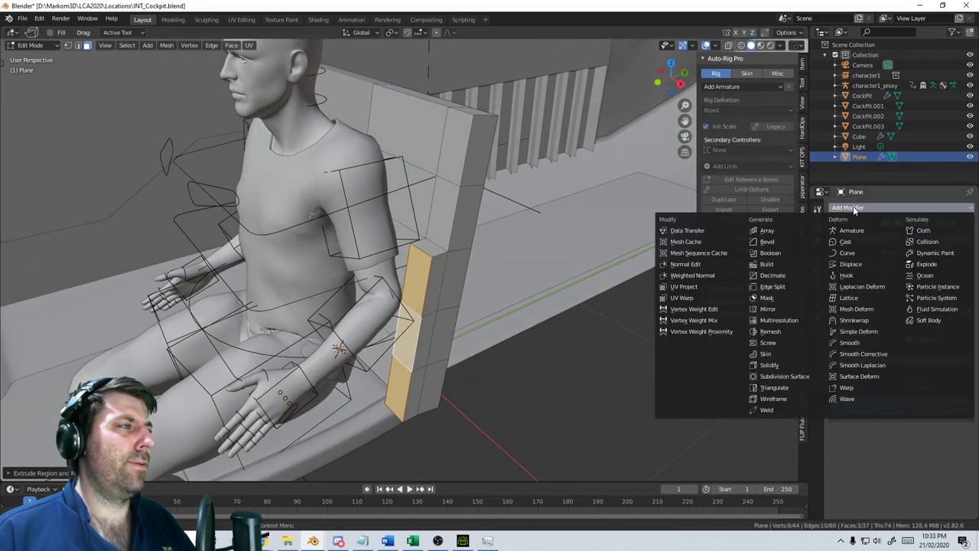
left_click(803, 378)
Cut the middle of each backrest half with two evenly spaced vertical edge loops, left unslid
middle_click_drag(535, 322, 470, 231)
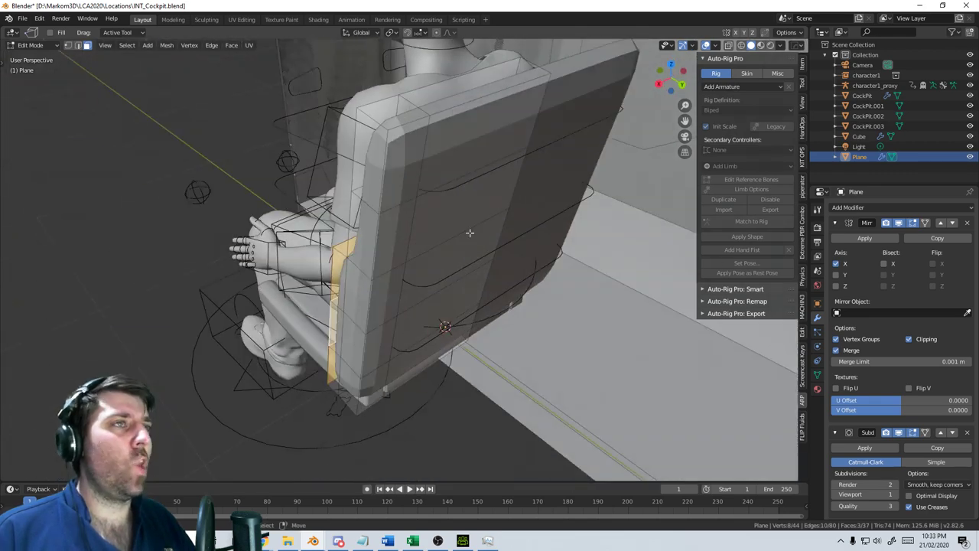
key("ctrl+r")
scroll(482, 127, "up", 1)
left_click(472, 99)
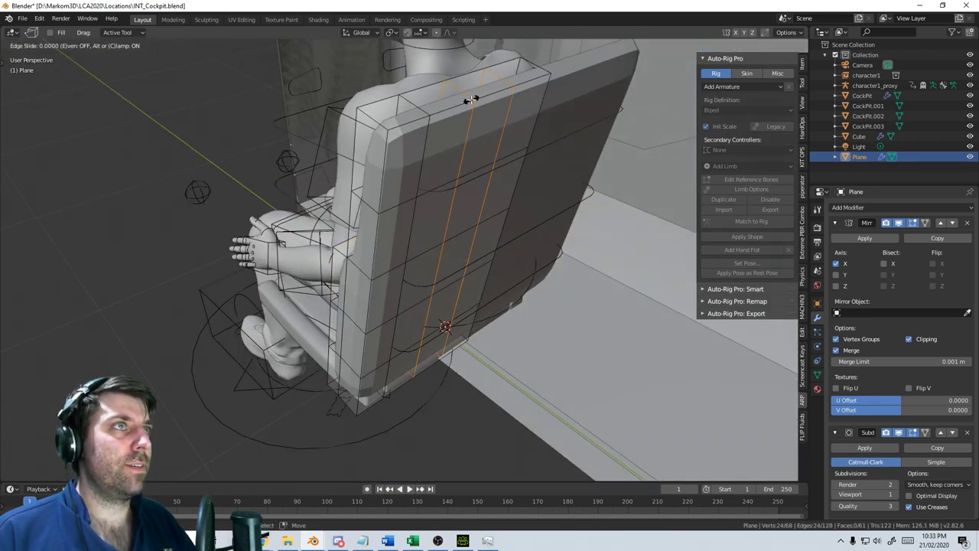
right_click(471, 99)
Select the two lowest inner faces beside the side bolster's raised part and move them slightly forward along Y in side view
middle_click_drag(420, 207, 474, 308)
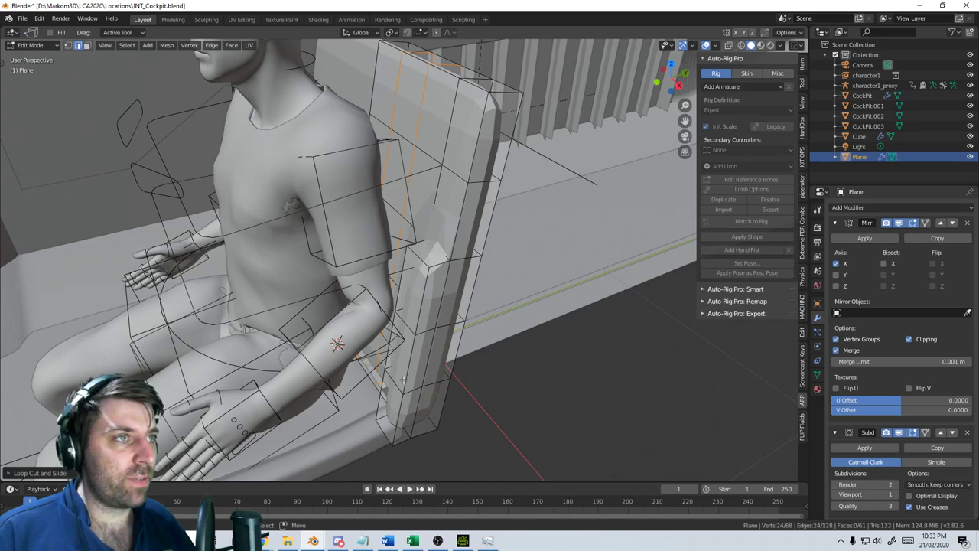
left_click(88, 47)
left_click(402, 368)
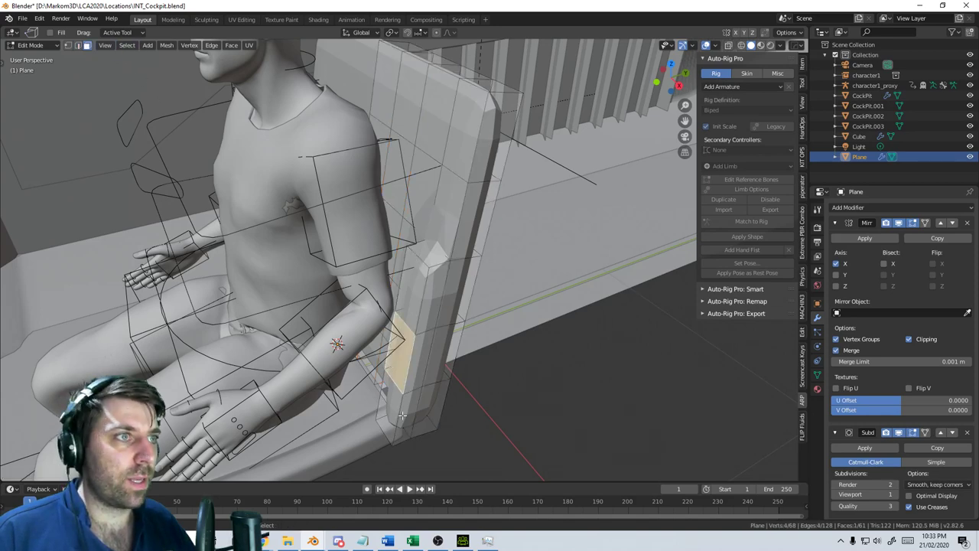
left_click(407, 406, "shift")
left_click(389, 407)
left_click(389, 380, "shift")
key("KP_3")
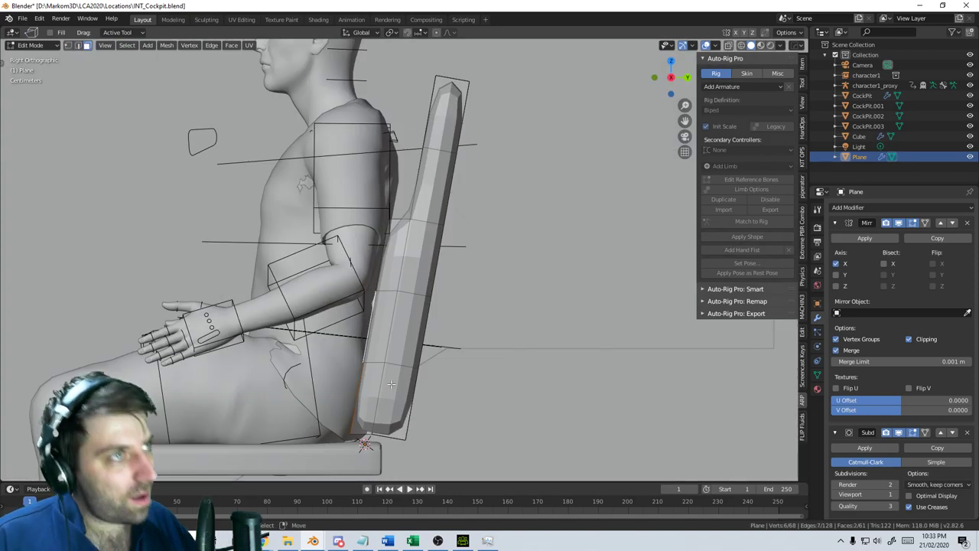
key("g")
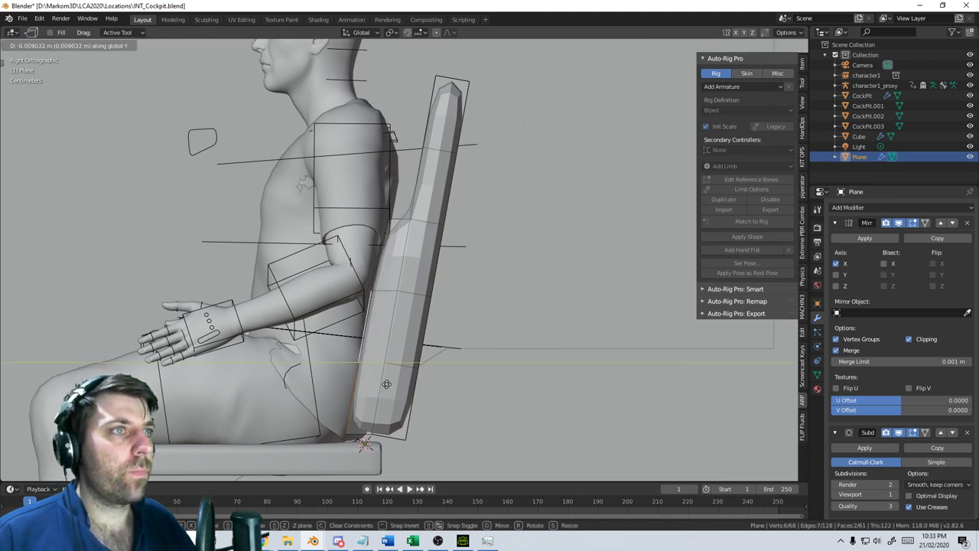
left_click(378, 387)
middle_click_drag(378, 387, 381, 367)
key("Tab")
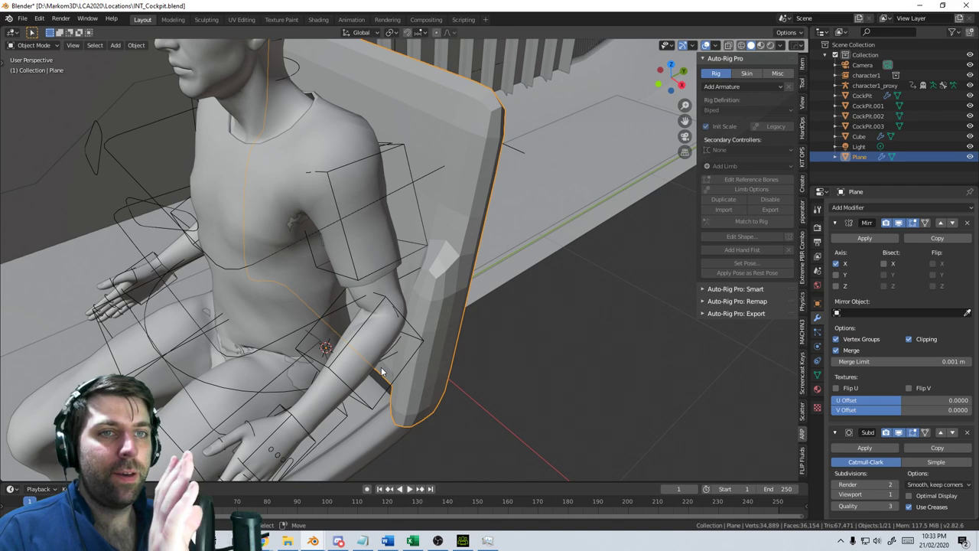
middle_click_drag(440, 248, 457, 202)
Add a vertical edge loop next to the backrest's side bolster and bevel it into a narrow strip
key("Tab")
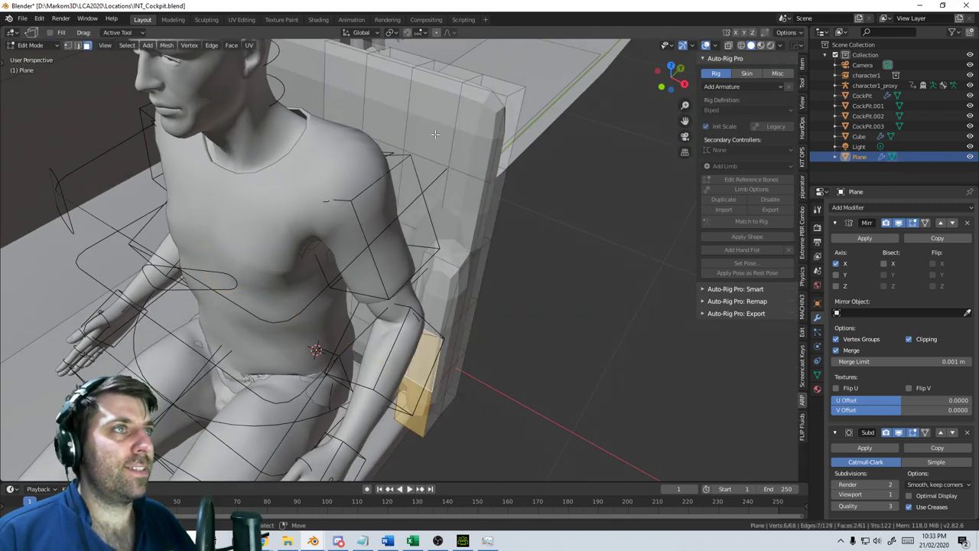
left_click(439, 128)
left_click(462, 82)
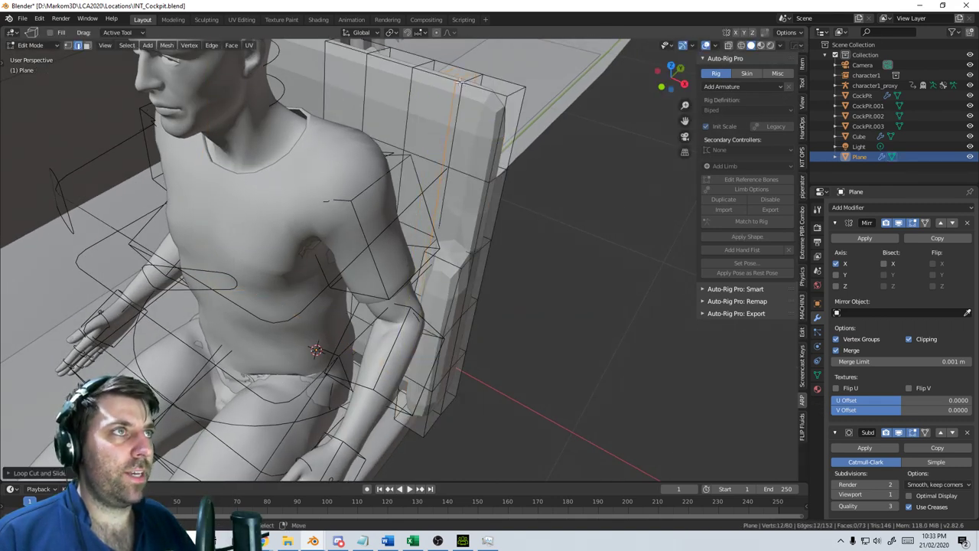
middle_click_drag(541, 134, 474, 241, "shift")
scroll(466, 249, "up", 5)
middle_click_drag(433, 294, 412, 324)
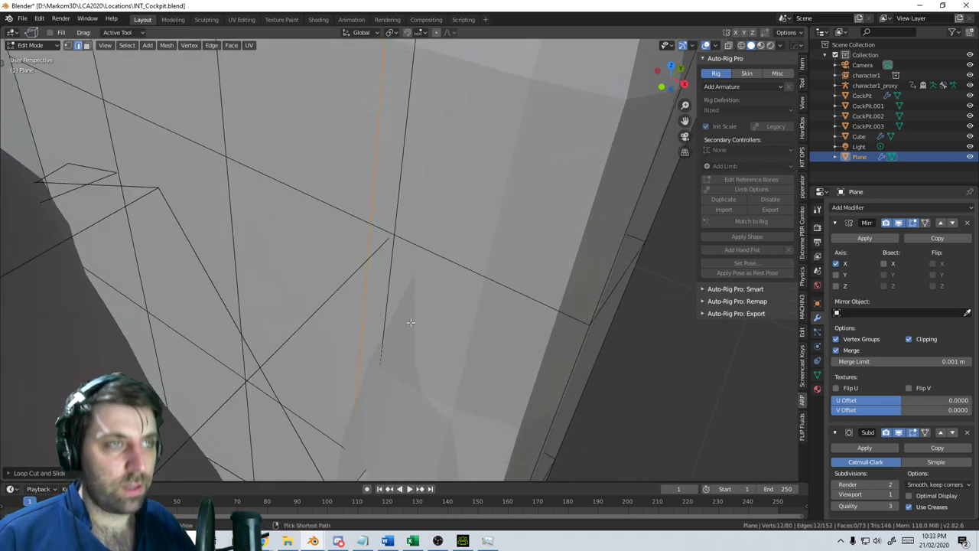
key("ctrl+b")
left_click(446, 305)
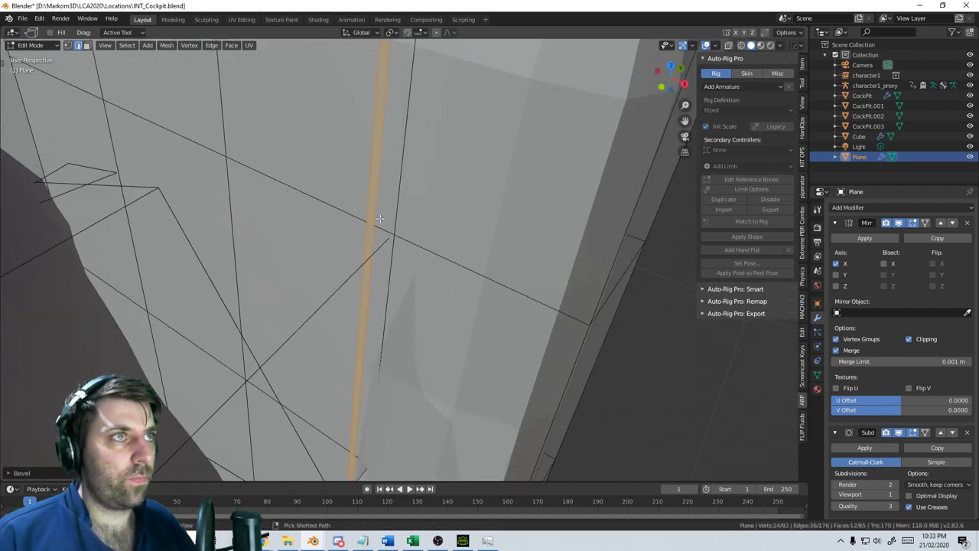
Add an edge loop inside the narrow strip and shrink it inward with Shrink/Fatten to form a groove
key("ctrl+r")
left_click(371, 225)
scroll(553, 339, "down", 5)
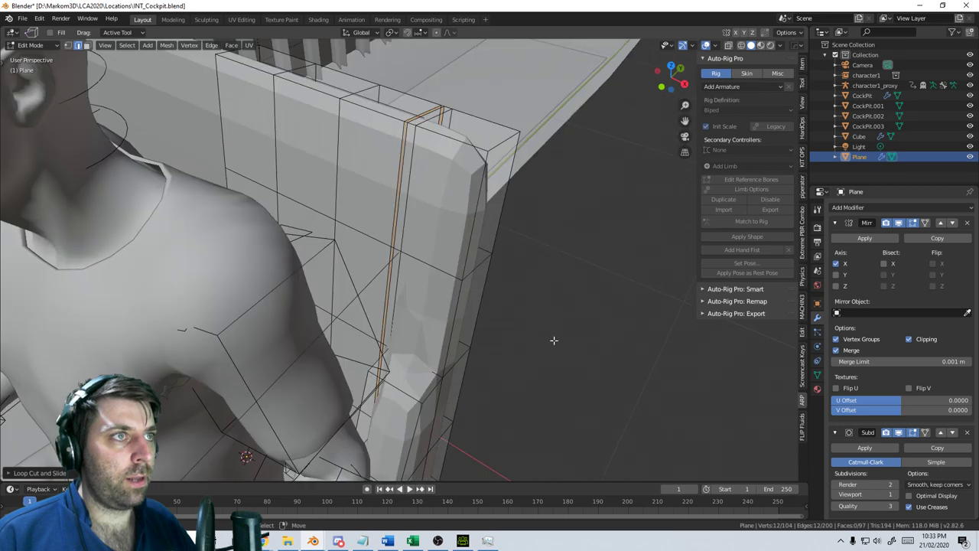
key("alt+s")
left_click(556, 247)
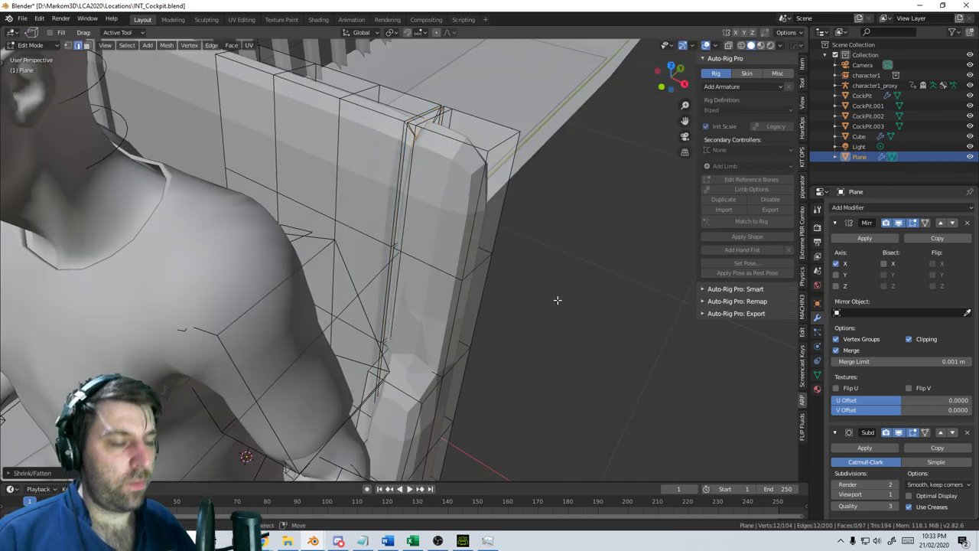
Rip the mesh along the groove's inner edge loop without moving it, separating the centre panel from the side bolster
scroll(558, 300, "down", 3)
middle_click_drag(557, 300, 531, 312)
key("v")
right_click(493, 296)
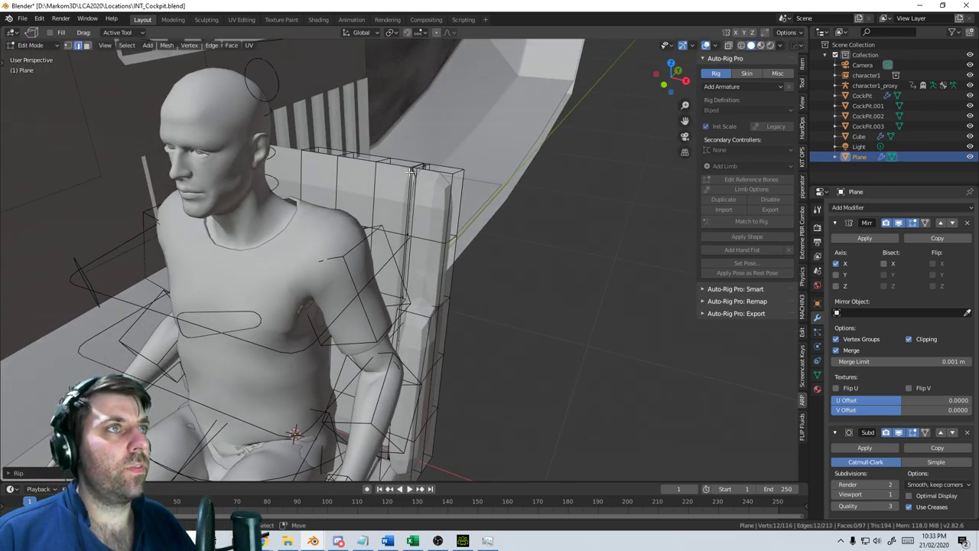
Add a vertical edge loop on the centre panel and slide it close to the groove, by about -0.82
key("ctrl+r")
left_click(404, 166)
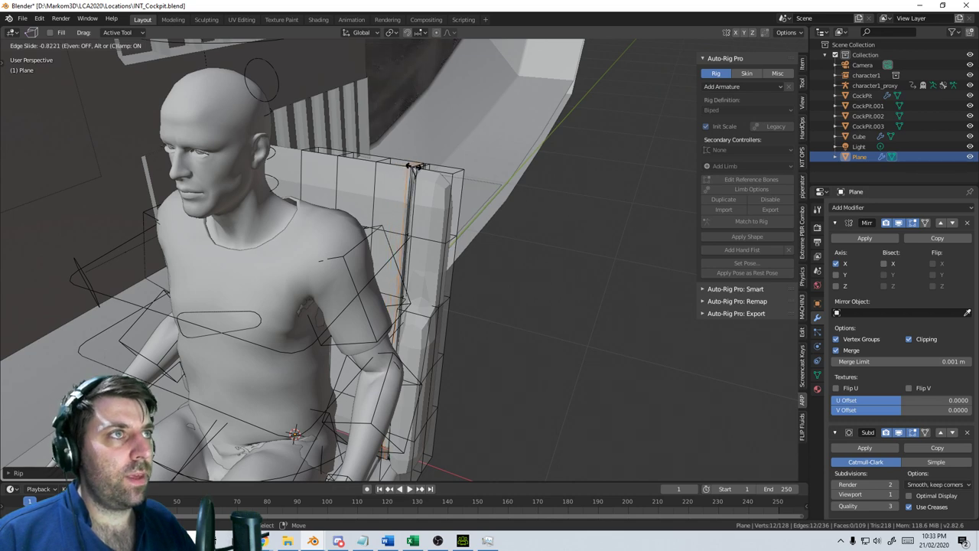
left_click(413, 166)
scroll(472, 304, "up", 6)
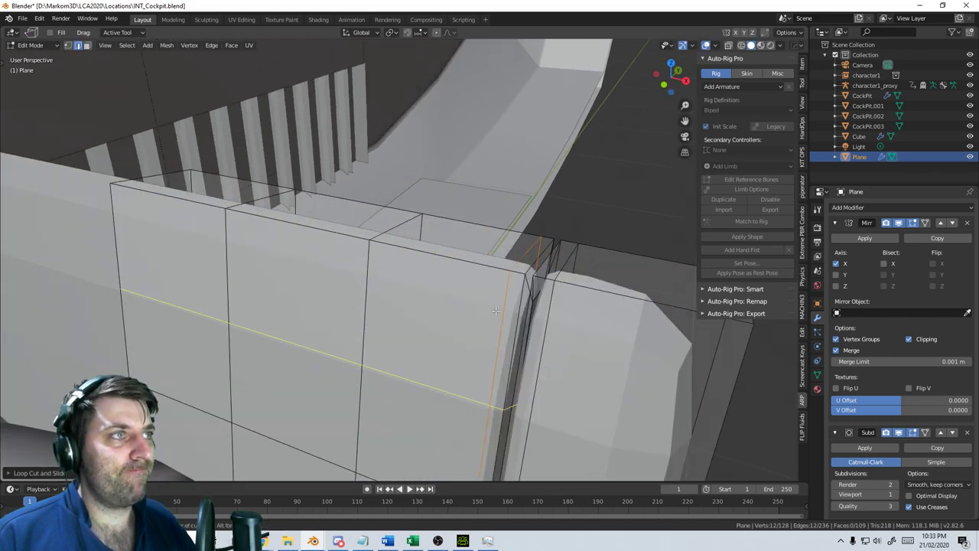
Add horizontal edge loops on the centre panel's front and back, each slid up close to the top edge
left_click(496, 310)
left_click(570, 203)
middle_click_drag(573, 201, 420, 215)
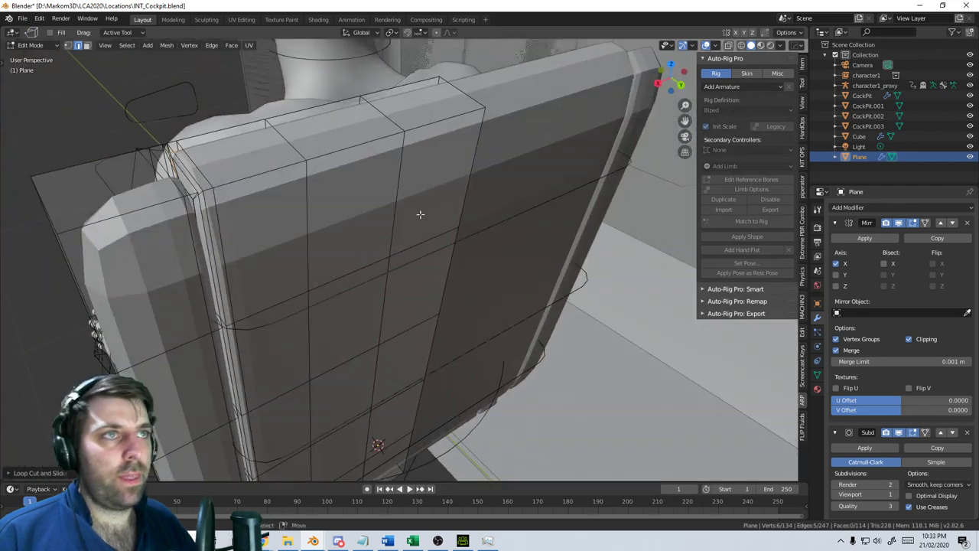
key("ctrl+r")
left_click(230, 284)
left_click(244, 230)
scroll(490, 295, "down", 6)
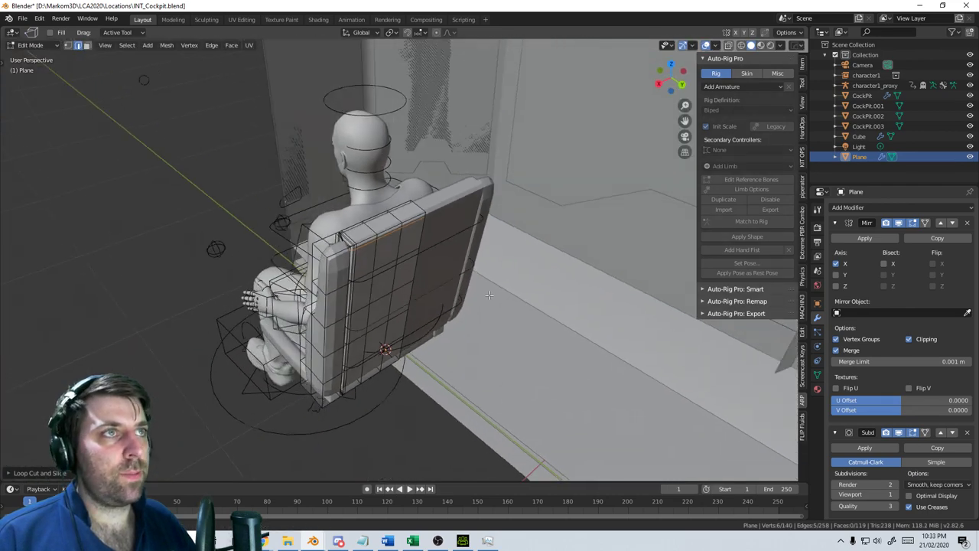
Add a horizontal edge loop to the backrest's side bolster and slide it up toward its top
scroll(511, 332, "up", 5)
middle_click_drag(490, 295, 525, 296)
key("Tab")
scroll(537, 310, "down", 3)
key("Tab")
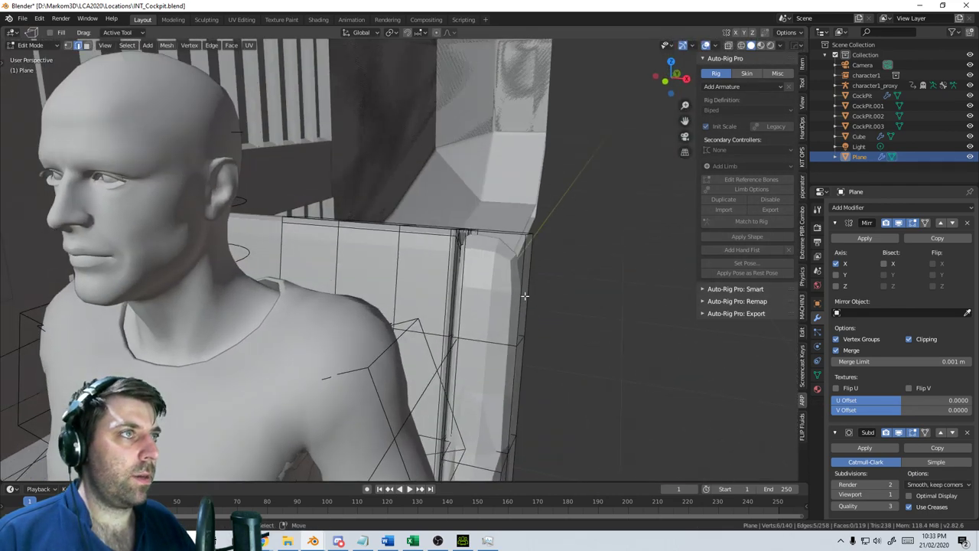
key("ctrl+r")
left_click(525, 288)
left_click(539, 261)
middle_click_drag(539, 261, 325, 305)
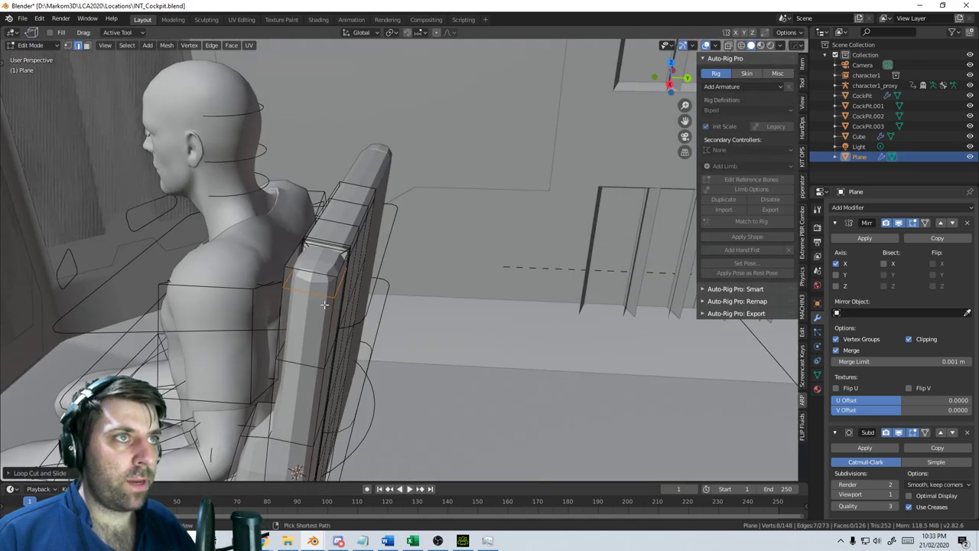
key("Tab")
middle_click_drag(330, 342, 428, 349)
scroll(521, 358, "down", 5)
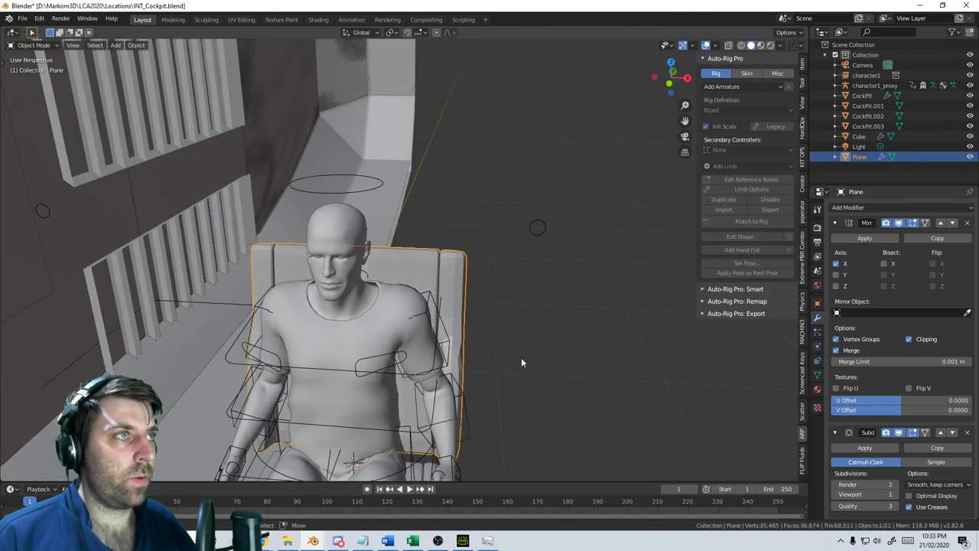
Add a horizontal edge loop to the side bolster's lowest section and slide it toward the bottom, by about -0.61
middle_click_drag(521, 358, 384, 356)
key("Tab")
scroll(384, 387, "up", 3)
key("ctrl+r")
left_click(384, 356)
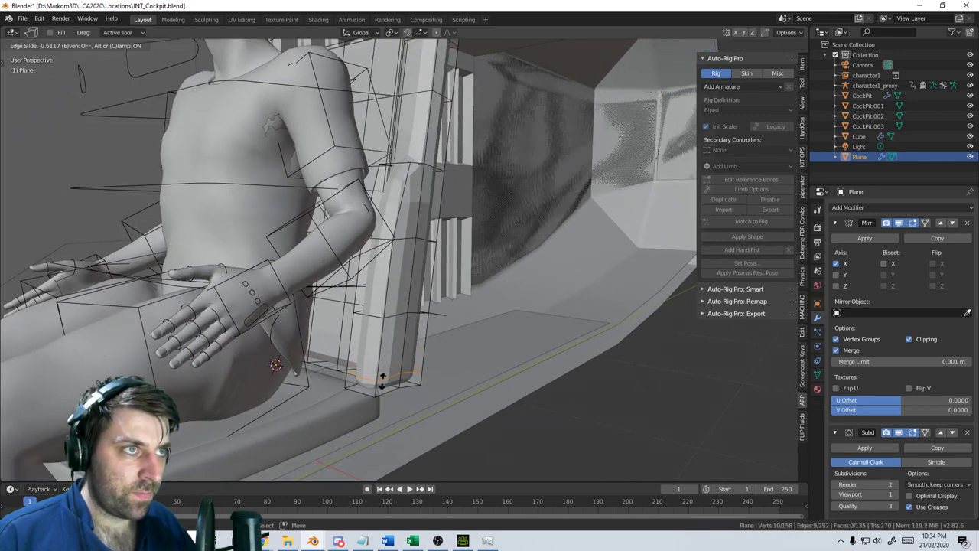
left_click(383, 380)
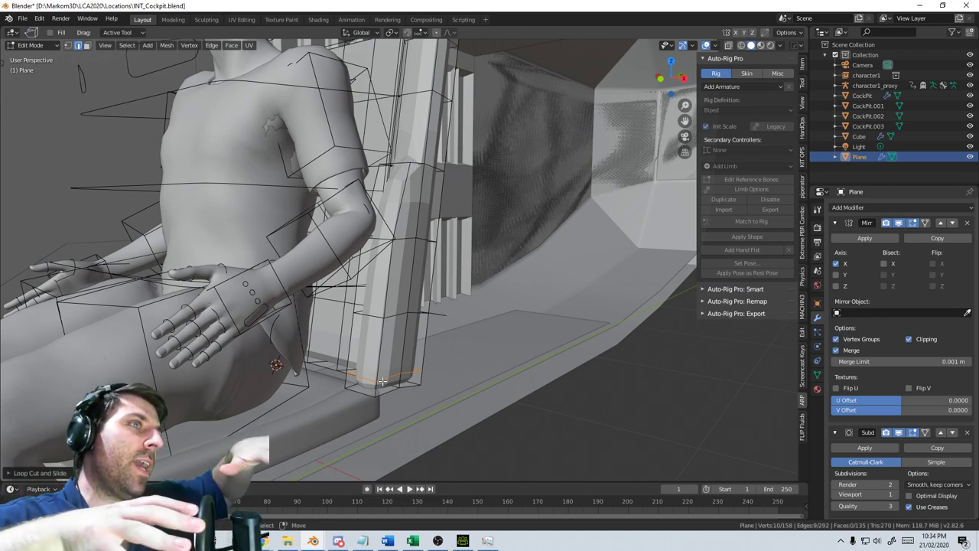
Examine the cockpit shell and the seated character's scale from several angles
key("Tab")
left_click(519, 172)
scroll(523, 168, "down", 3)
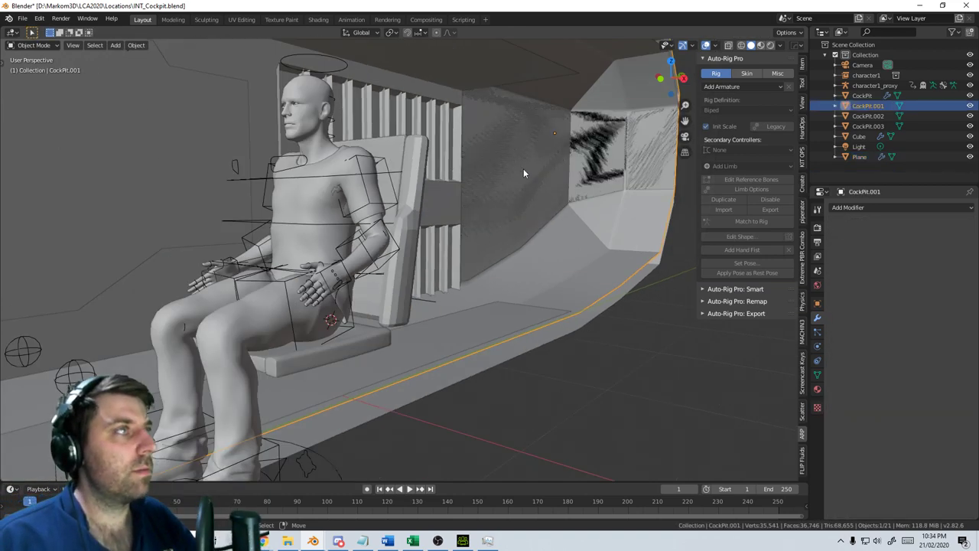
key("Tab")
middle_click_drag(612, 218, 558, 243)
scroll(547, 262, "down", 3)
key("Tab")
scroll(528, 252, "down", 4)
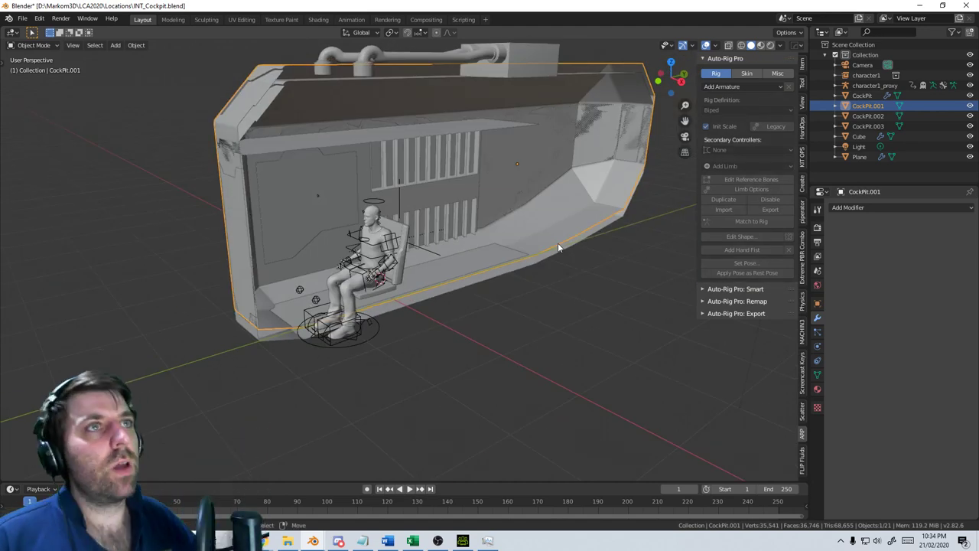
middle_click_drag(554, 240, 350, 165)
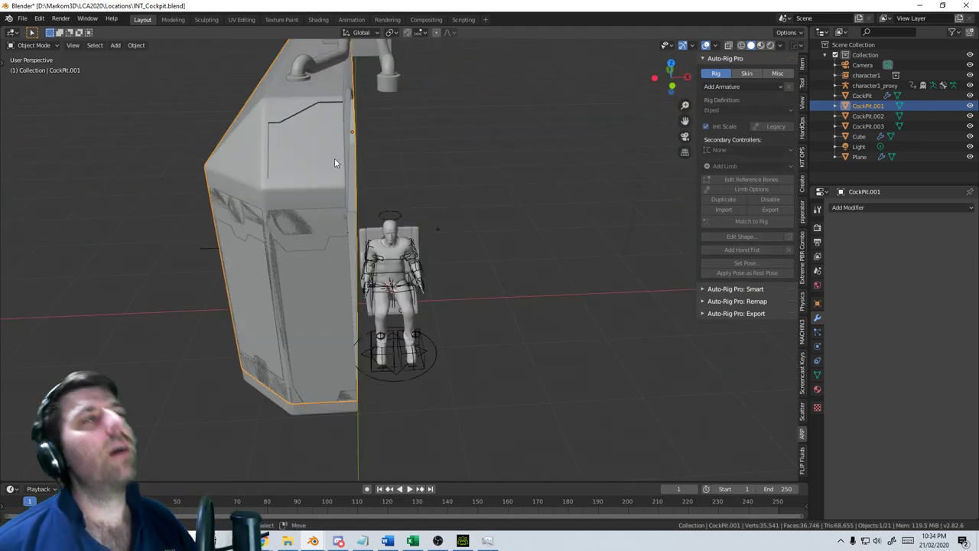
middle_click_drag(525, 306, 395, 317)
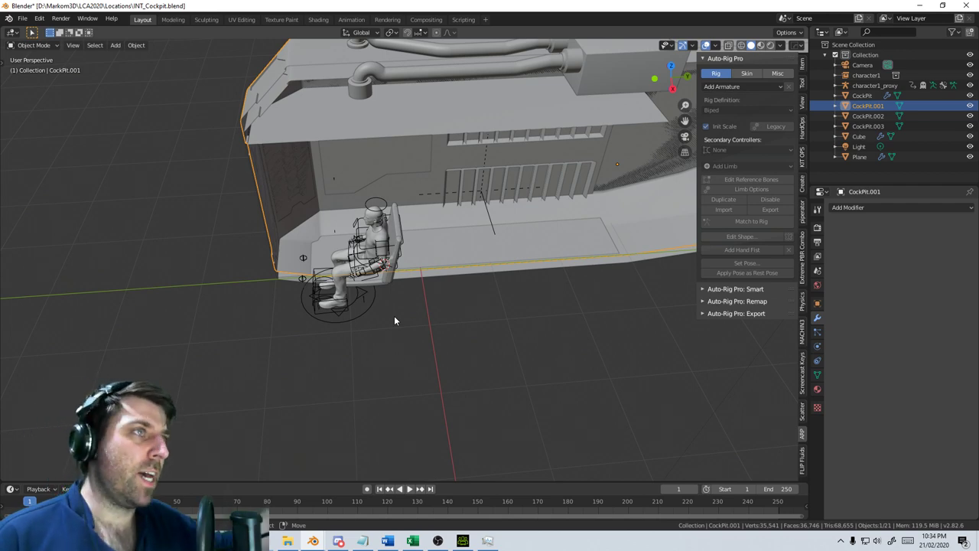
Add a horizontal edge loop to the backrest's side bolster just below its shoulder, sliding it by about 0.57
middle_click_drag(394, 320, 365, 295)
scroll(441, 328, "up", 2)
scroll(380, 374, "up", 4)
left_click(396, 346)
key("Tab")
scroll(372, 360, "up", 4)
left_click(352, 188)
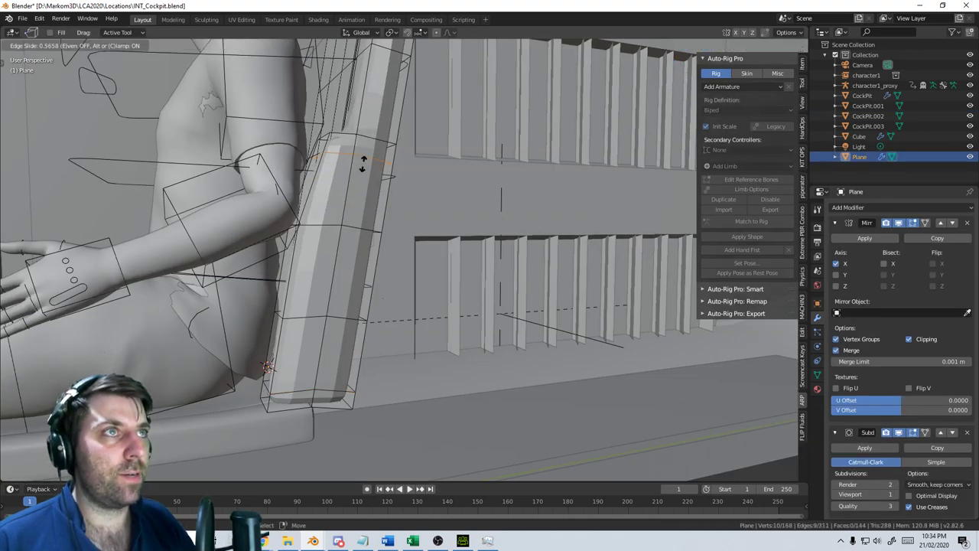
left_click(364, 155)
Switch to face selection and select the top face of the backrest's side bolster
middle_click_drag(365, 157, 542, 208)
scroll(444, 328, "up", 6)
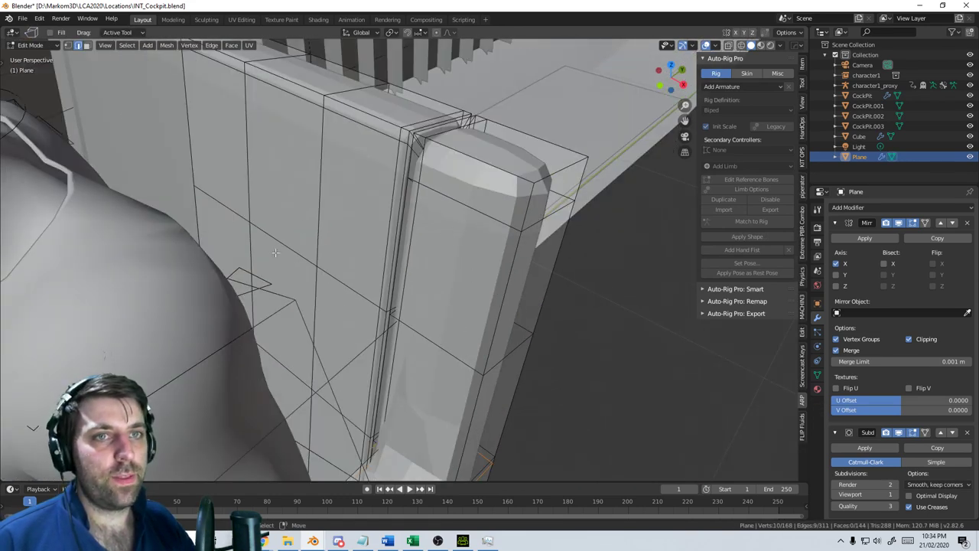
left_click(86, 45)
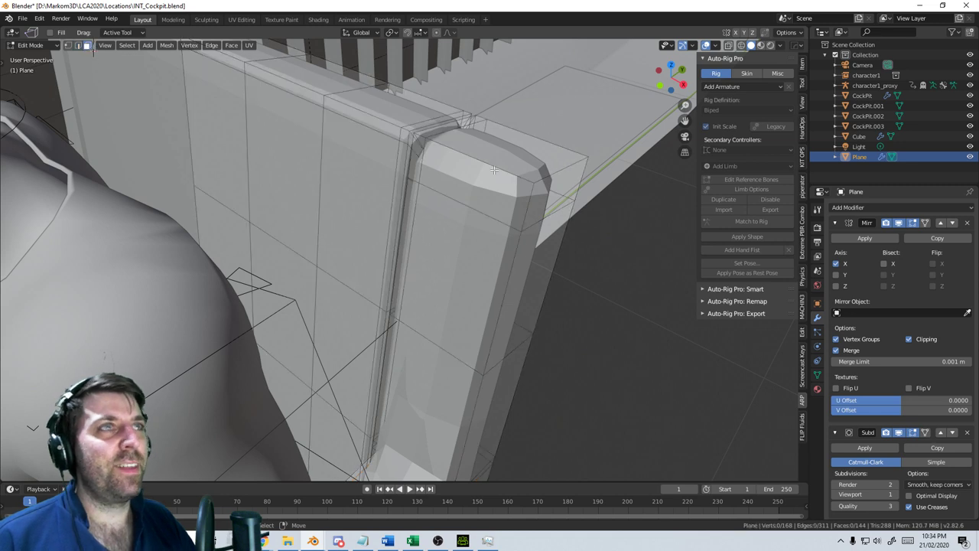
left_click(511, 162)
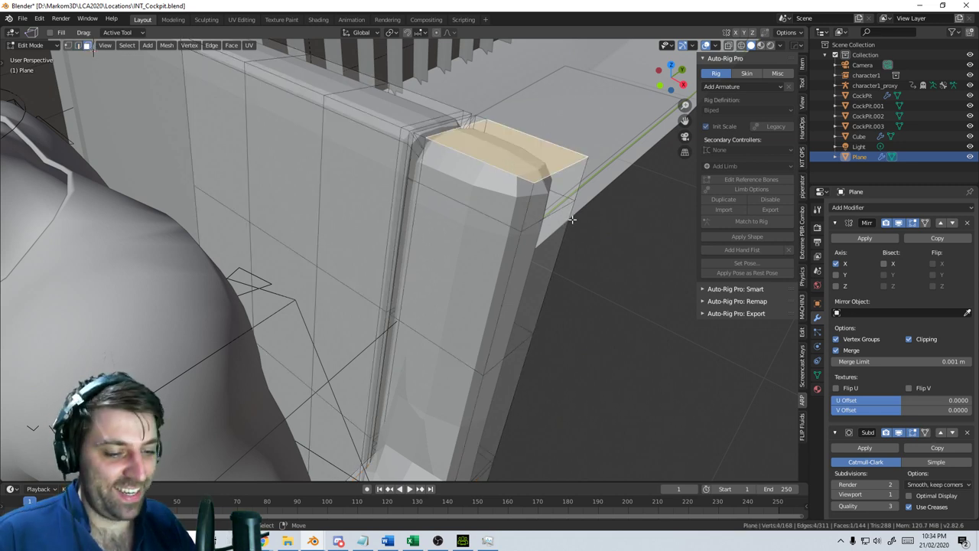
key("g")
key("y")
key("y")
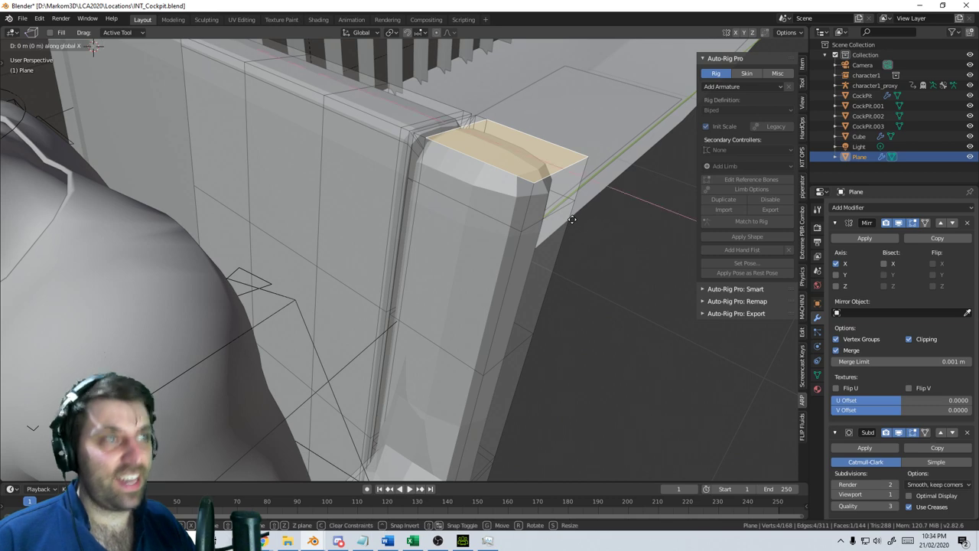
right_click(561, 210)
Move the bolster's top face inward by about 0.075 m along X with proportional editing enabled
scroll(610, 240, "down", 5)
key("o")
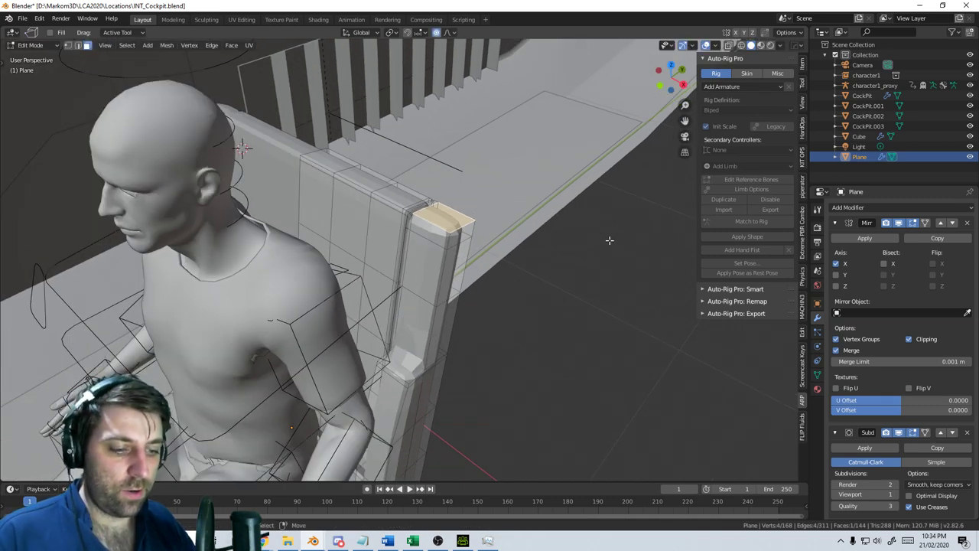
key("g")
key("x")
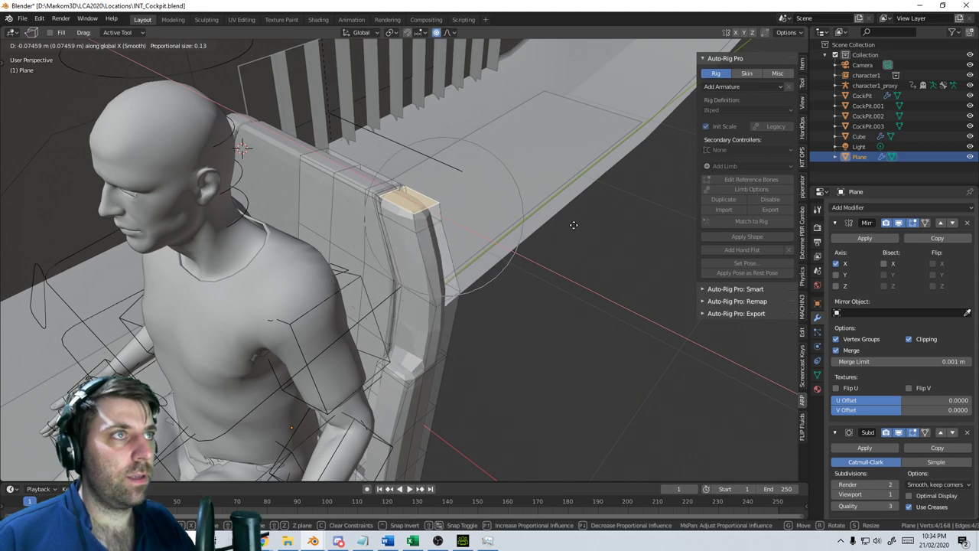
left_click(574, 225)
Select the column of outer side faces on the bolster's upper section, down past the shoulder step
middle_click_drag(573, 224, 440, 305)
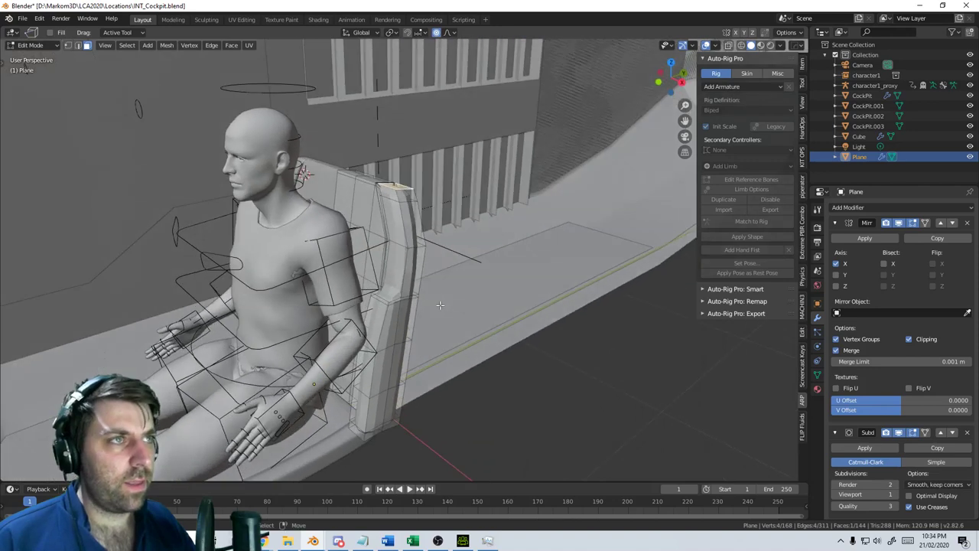
left_click(418, 244, "alt")
left_click(408, 196)
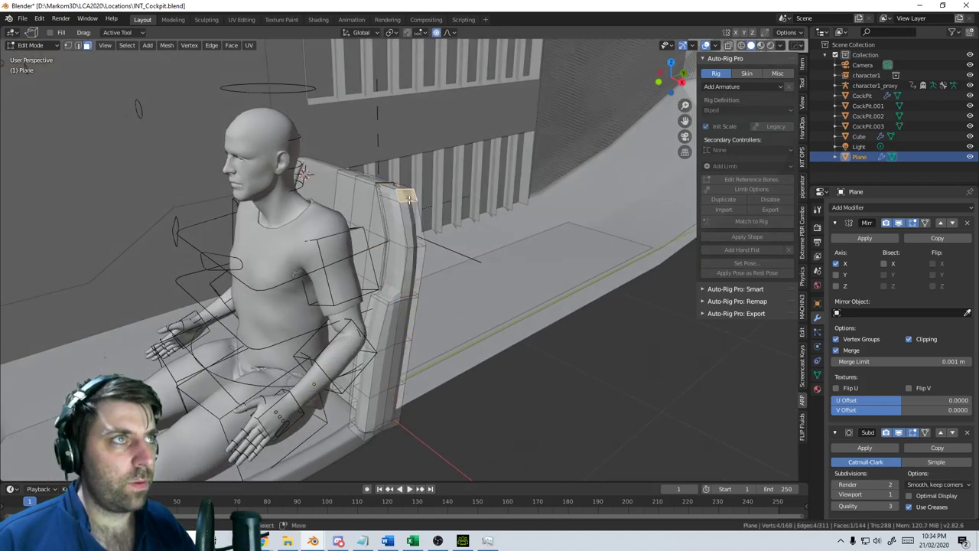
left_click(413, 223, "shift")
left_click(413, 268, "shift")
left_click(406, 318, "shift")
left_click(407, 323, "shift")
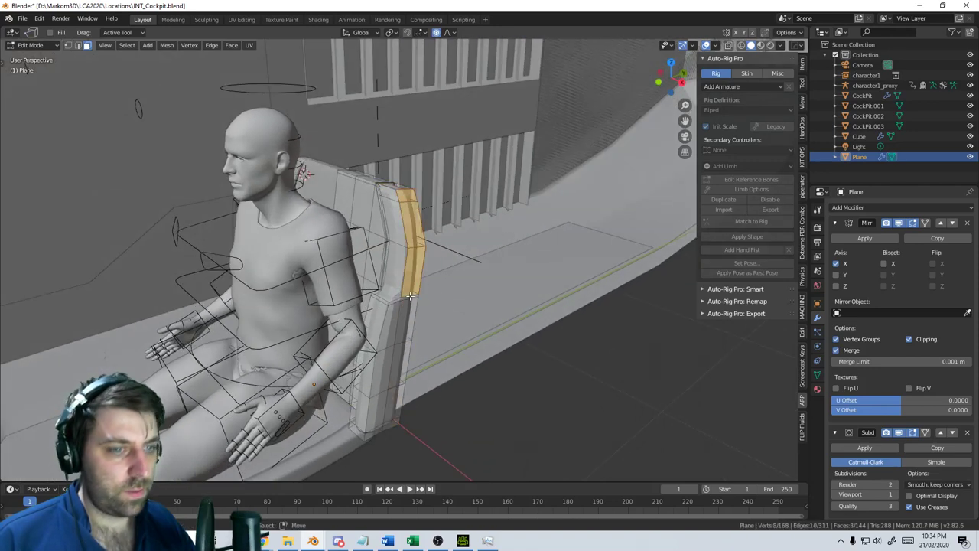
left_click(408, 299)
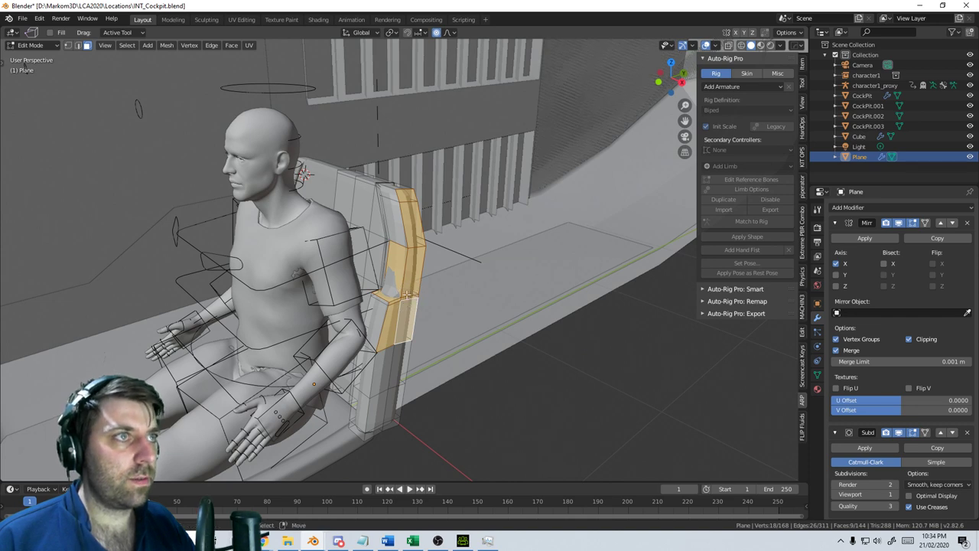
key("ctrl+z")
left_click(414, 268, "shift")
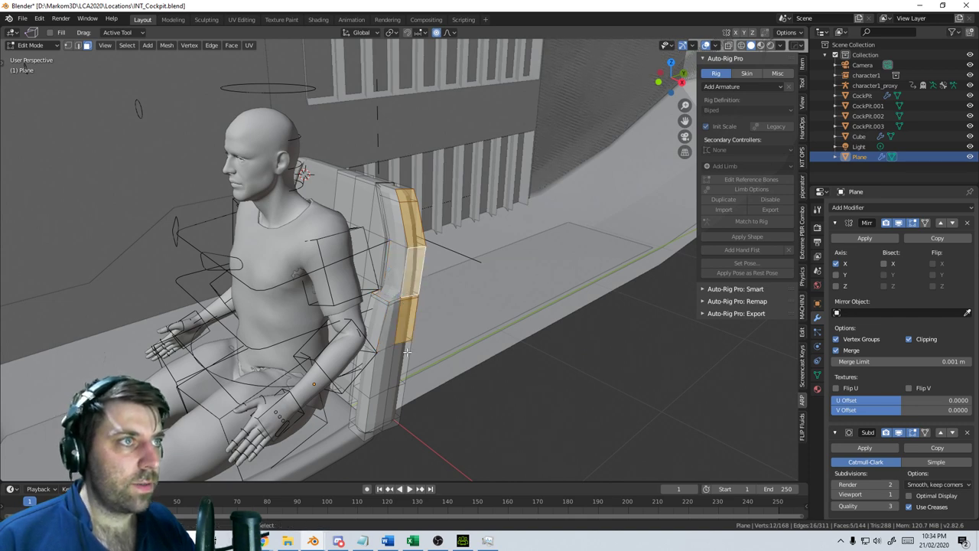
Extend the selection over the bolster's lower outer faces down to the seat, including the face at the shoulder step
scroll(407, 352, "up", 3)
middle_click_drag(407, 402, 408, 200, "shift")
key("c")
left_click(402, 169)
left_click(387, 247, "ctrl")
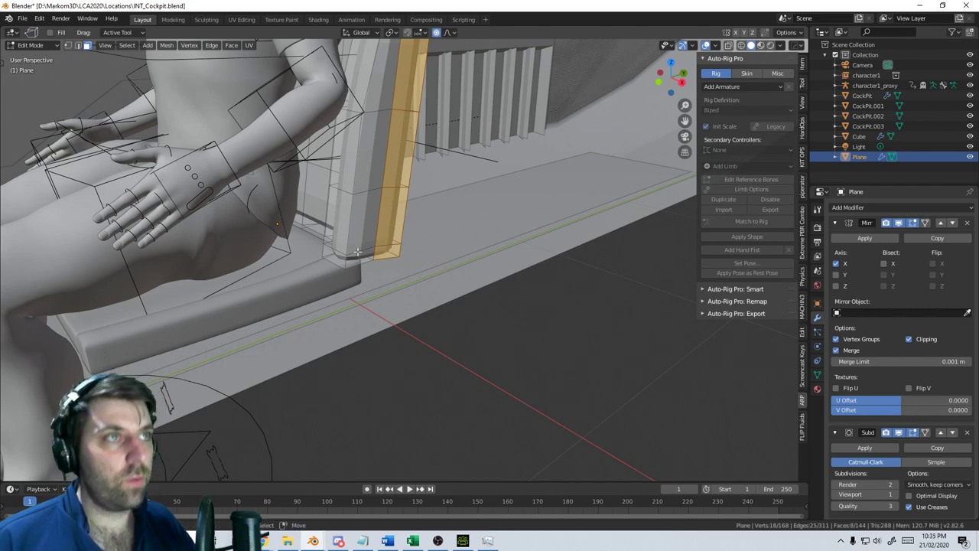
left_click_drag(360, 249, 392, 103)
right_click(393, 102)
scroll(390, 107, "down", 3)
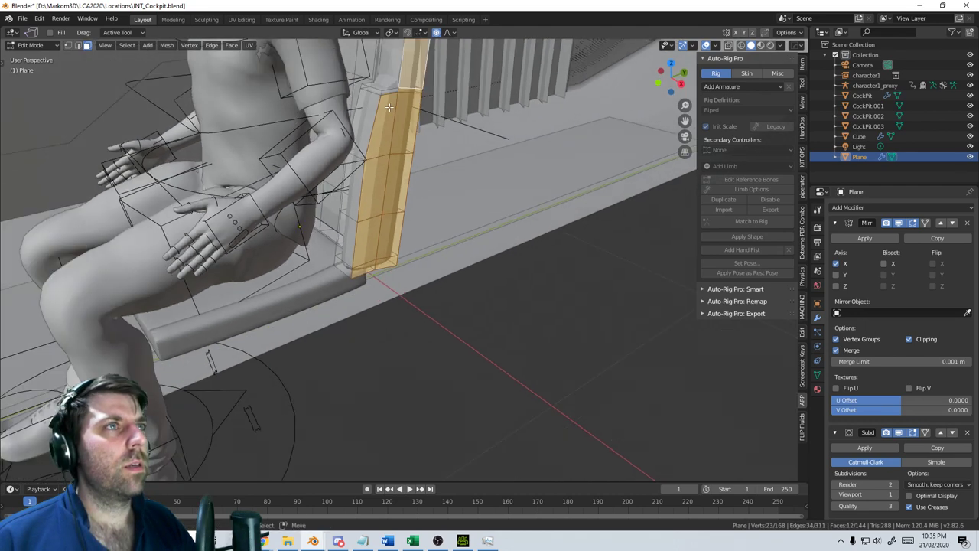
scroll(385, 113, "up", 3)
middle_click_drag(381, 89, 384, 189, "shift")
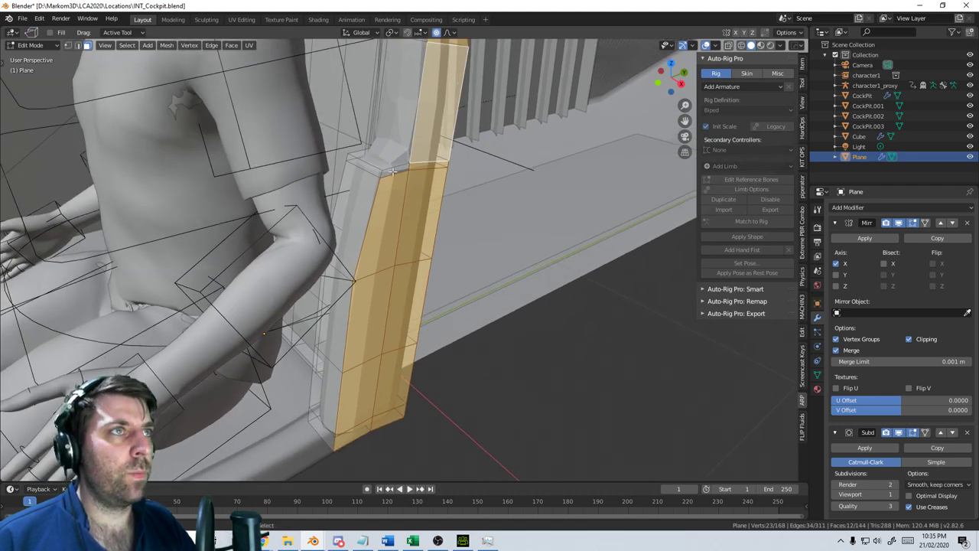
left_click(393, 172, "shift")
Move the selected bolster faces a few centimetres forward along Y from the top view, using proportional editing
key("KP_7")
scroll(471, 201, "down", 2)
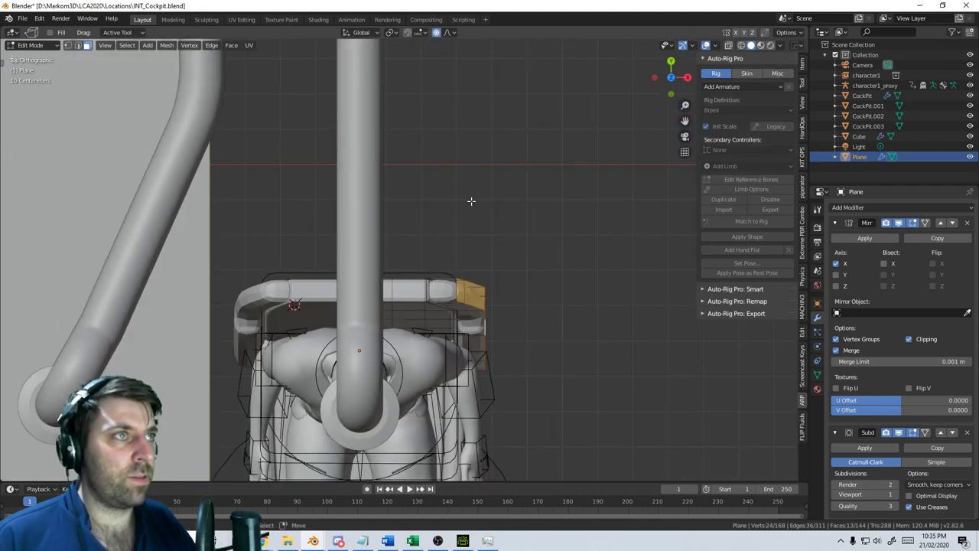
key("g")
key("y")
scroll(540, 229, "down", 3)
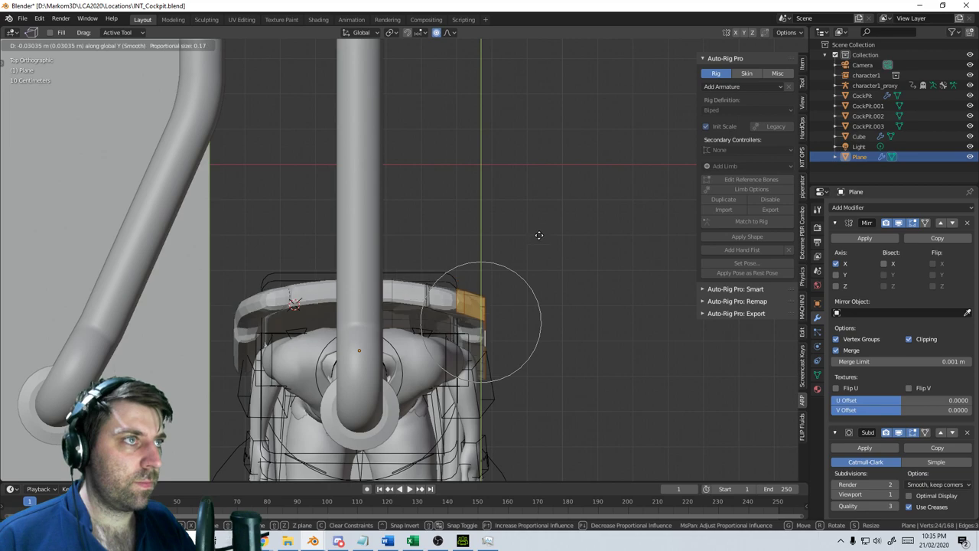
left_click(536, 243)
Leave mesh editing and apply smooth shading to the backrest
middle_click_drag(536, 245, 465, 238)
key("Tab")
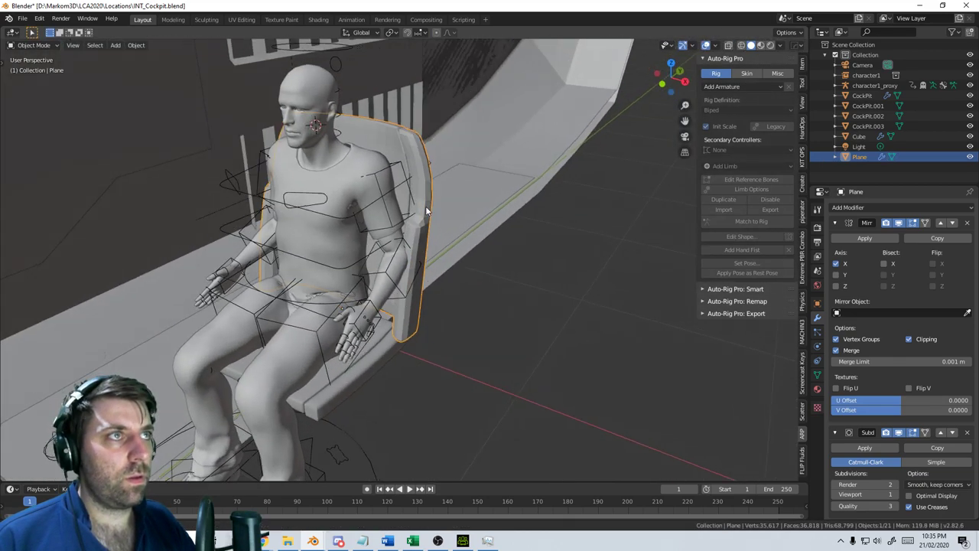
middle_click_drag(426, 205, 404, 230)
key("F3")
key("Return")
Hide the seated character and its rig
scroll(352, 268, "up", 3)
left_click(352, 228)
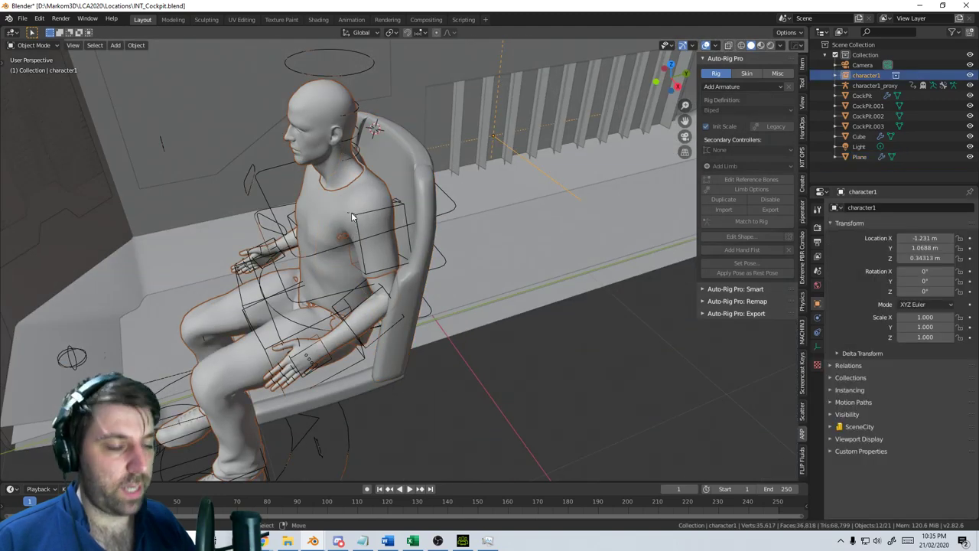
key("h")
left_click(343, 224)
key("h")
Hide the ribbed wall object CockPit.003 so the plain cockpit shell is exposed
scroll(343, 224, "down", 4)
middle_click_drag(343, 224, 192, 211)
left_click(349, 214)
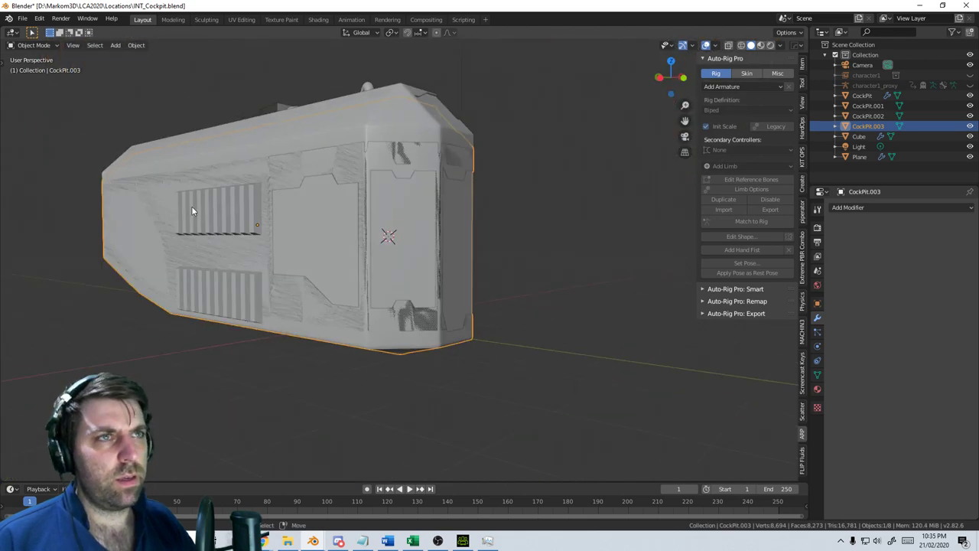
key("z")
left_click(174, 226)
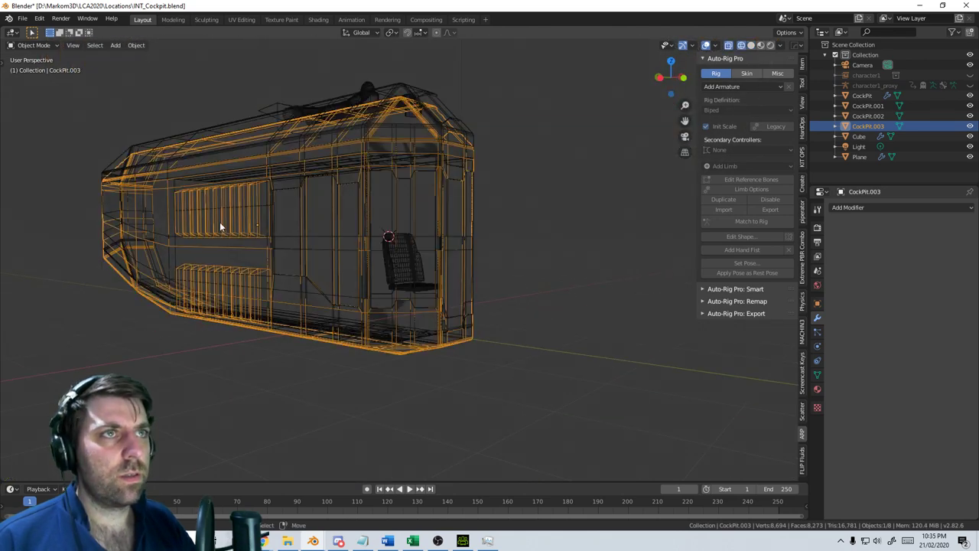
key("alt+a")
key("z")
left_click(287, 224)
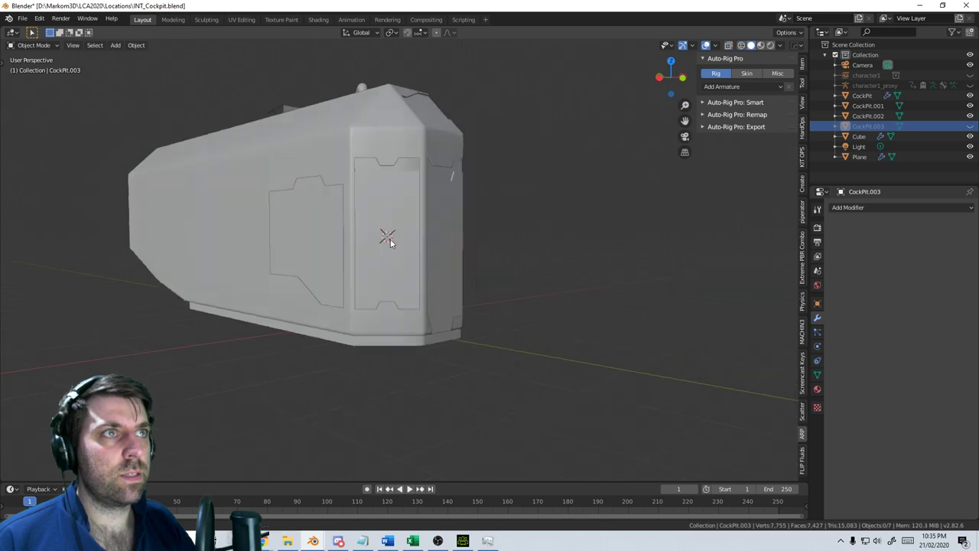
Delete the cockpit copies CockPit.001 and CockPit.002, leaving the base cockpit shell and the seat
middle_click_drag(287, 224, 363, 282)
scroll(355, 277, "up", 2)
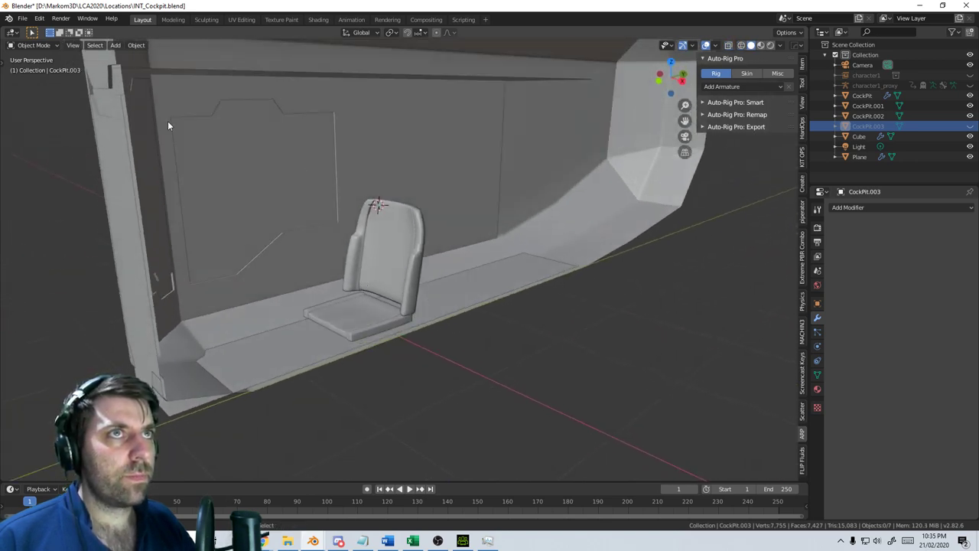
scroll(288, 185, "down", 1)
middle_click_drag(168, 121, 279, 187, "shift")
left_click(273, 143)
scroll(318, 173, "down", 4)
key("Delete")
left_click(377, 145)
key("Delete")
scroll(454, 288, "up", 2)
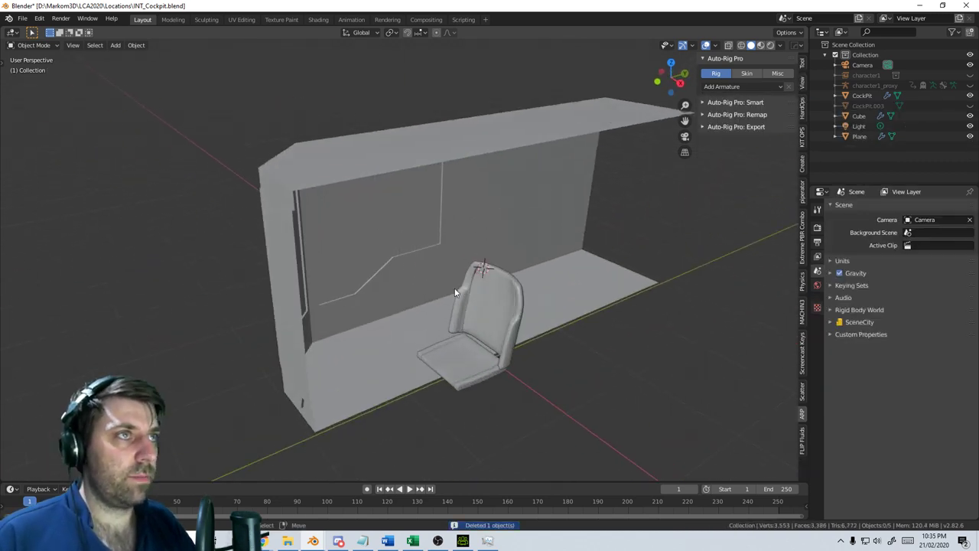
Enable viewport display of the cockpit shell's Mirror modifier and inspect the seat inside it in wireframe
left_click(496, 366)
middle_click_drag(517, 379, 492, 358)
left_click(503, 334)
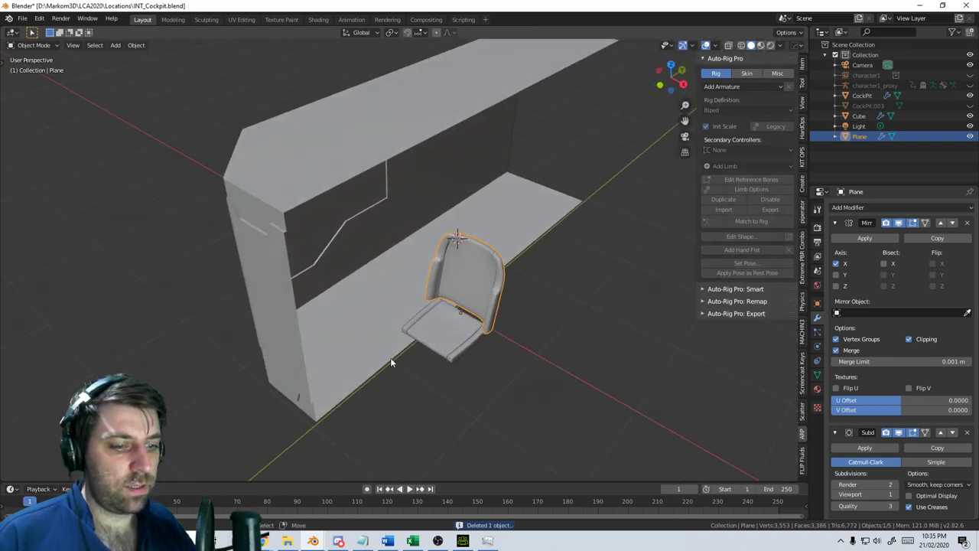
left_click(398, 334)
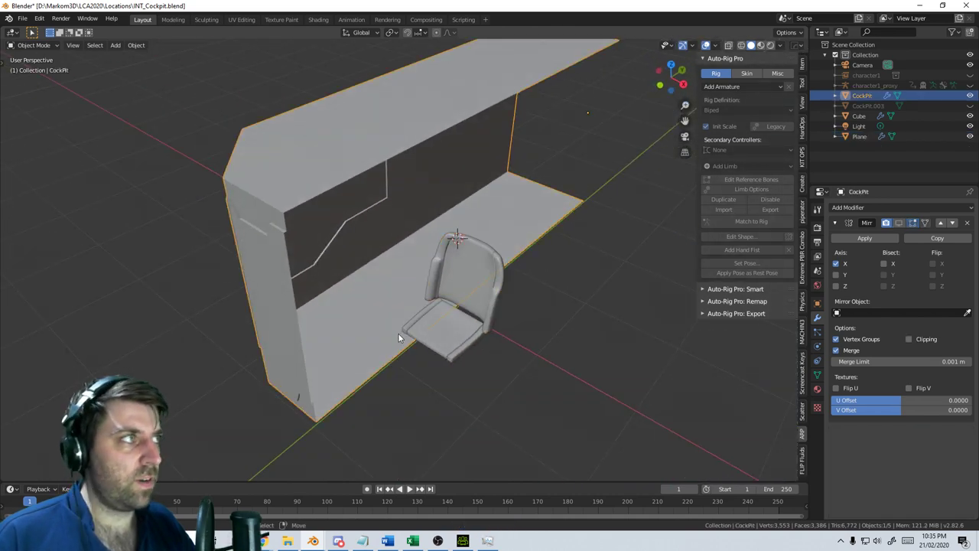
left_click(899, 223)
key("z")
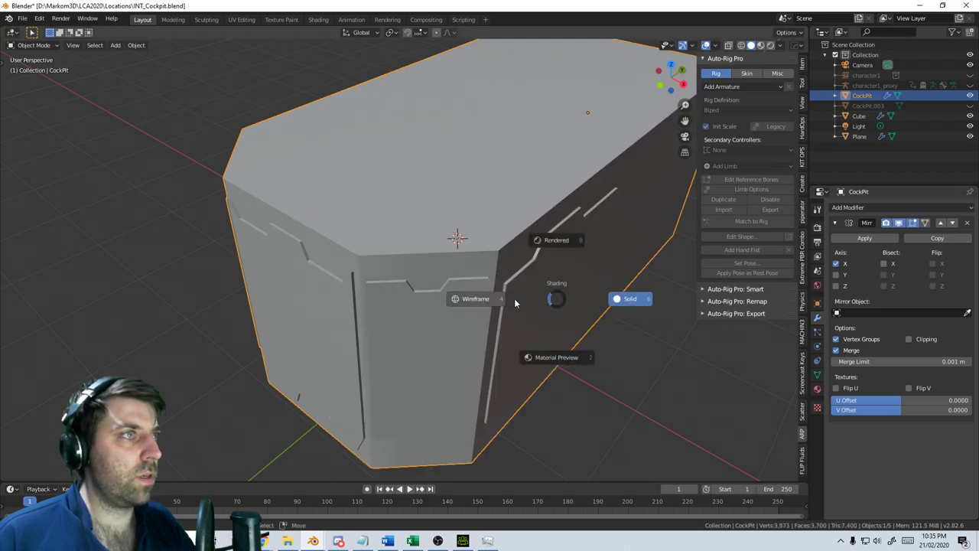
left_click(473, 337)
middle_click_drag(473, 336, 537, 268)
scroll(356, 283, "up", 4)
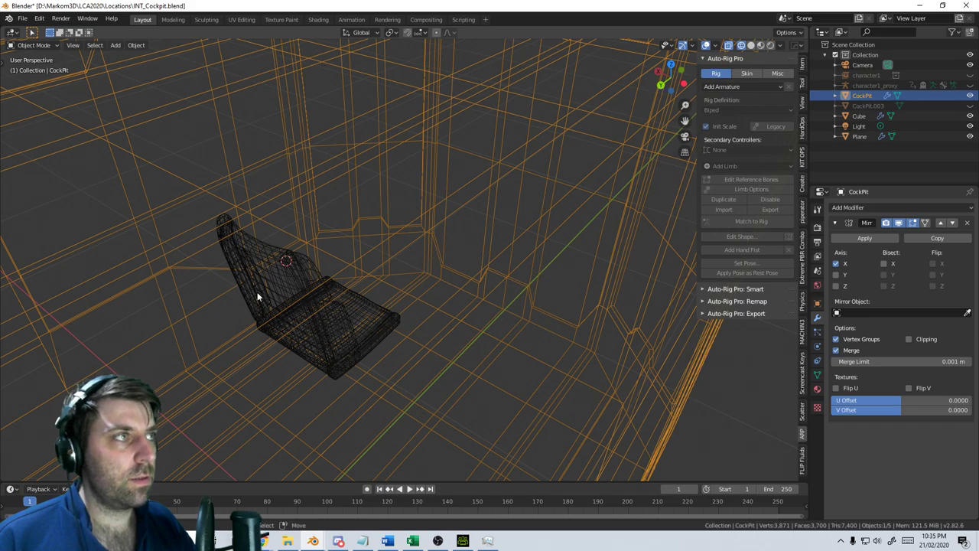
middle_click_drag(257, 292, 631, 268)
scroll(518, 280, "down", 5)
Return to solid shading and turn off viewport display of the cockpit shell's Mirror modifier
key("z")
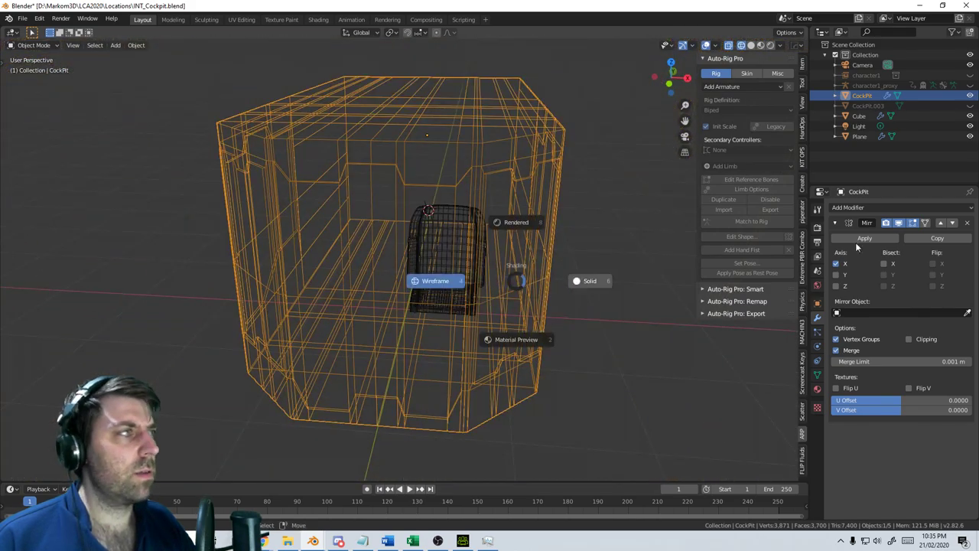
left_click(902, 225)
left_click(900, 224)
Select the backrest's whole mesh and scale it slightly narrower along X with proportional editing
scroll(440, 327, "up", 4)
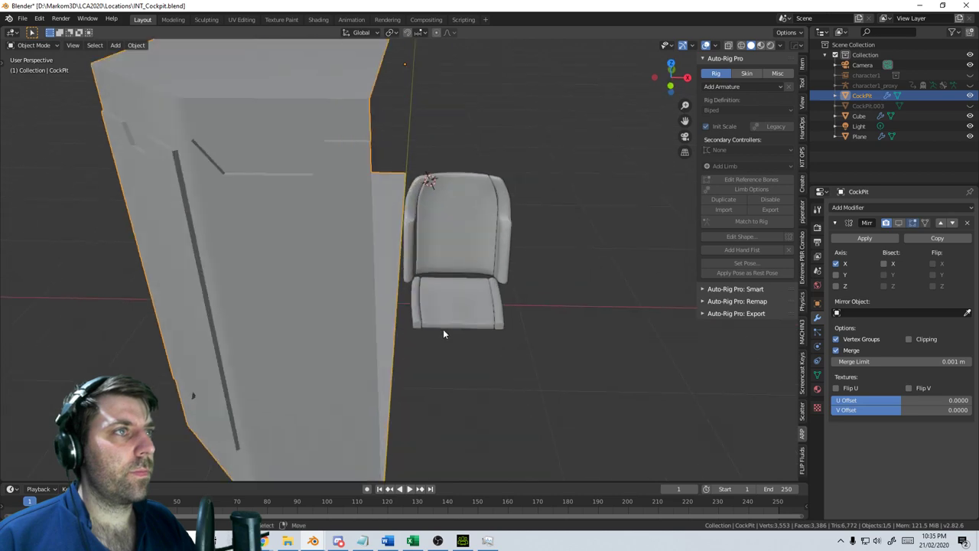
middle_click_drag(443, 329, 397, 358)
scroll(397, 360, "up", 2)
middle_click_drag(546, 346, 485, 377, "shift")
key("Tab")
middle_click_drag(504, 304, 563, 273)
key("Tab")
left_click(511, 271)
key("Tab")
key("ctrl+l")
key("s")
key("x")
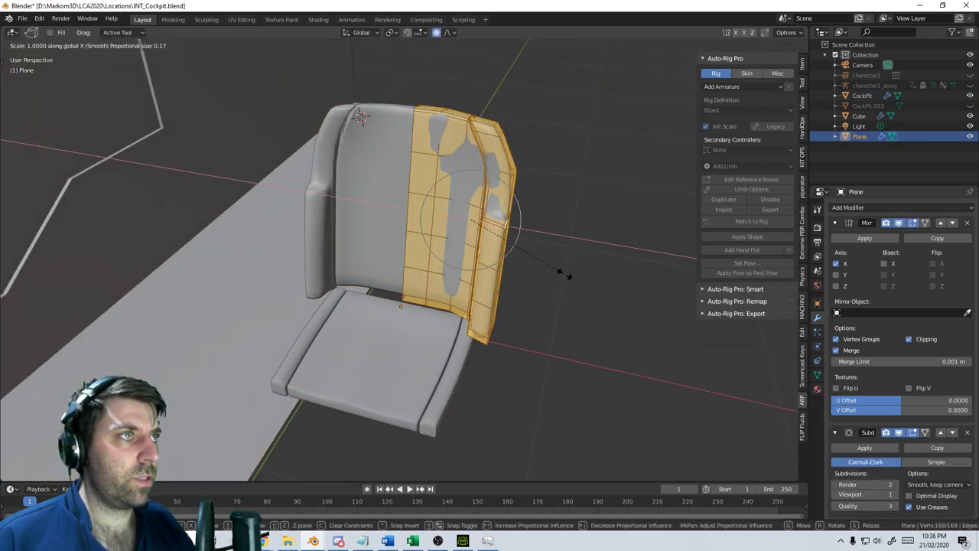
left_click(555, 262)
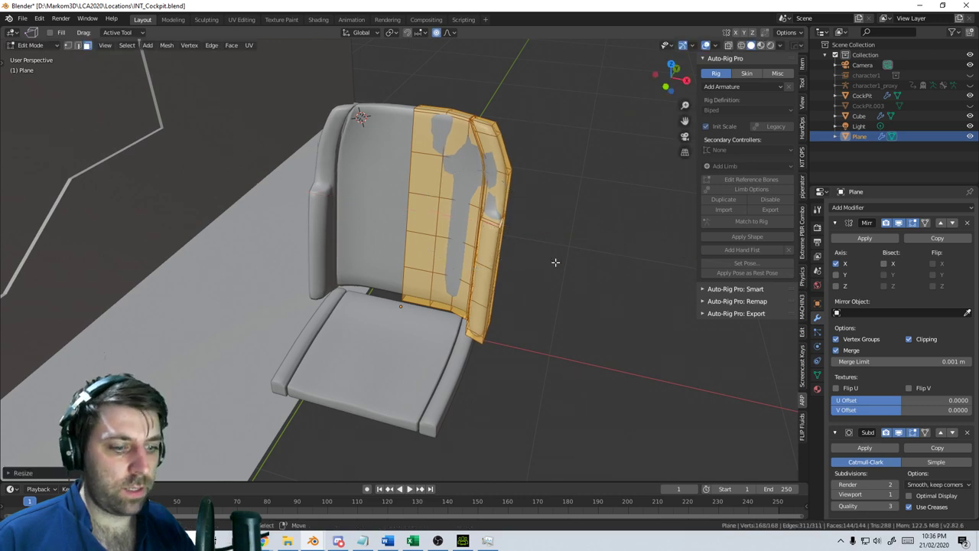
Move the backrest mesh inward by about 0.026 m along X and leave mesh editing
key("g")
key("x")
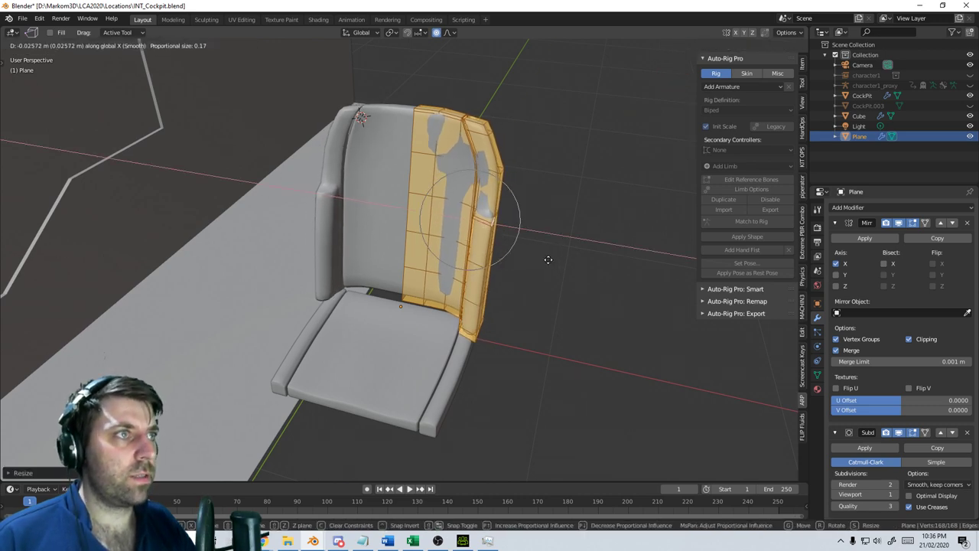
left_click(546, 258)
middle_click_drag(546, 258, 528, 266)
key("Tab")
Select the seat backrest and snap the 3D cursor to it
middle_click_drag(560, 344, 444, 302)
middle_click_drag(435, 189, 427, 328)
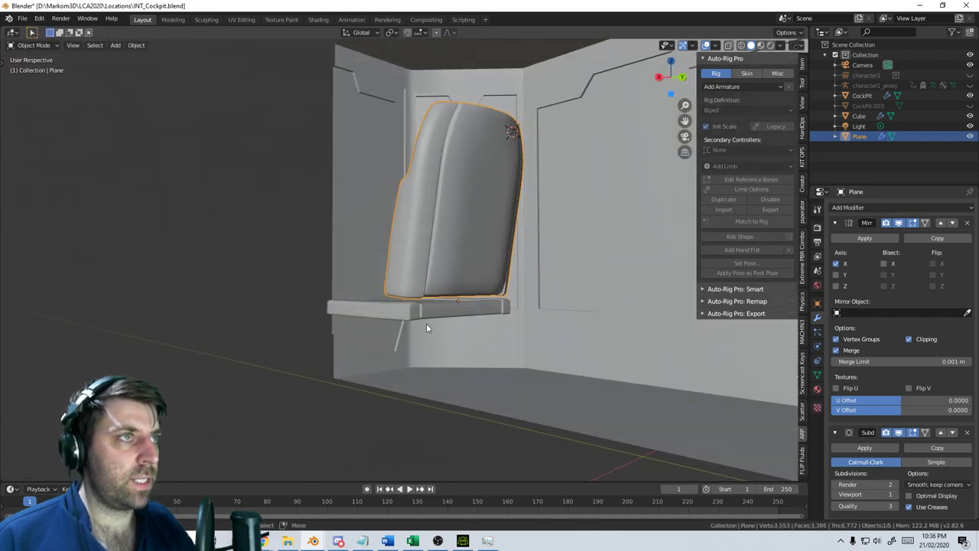
key("ctrl+KP_1")
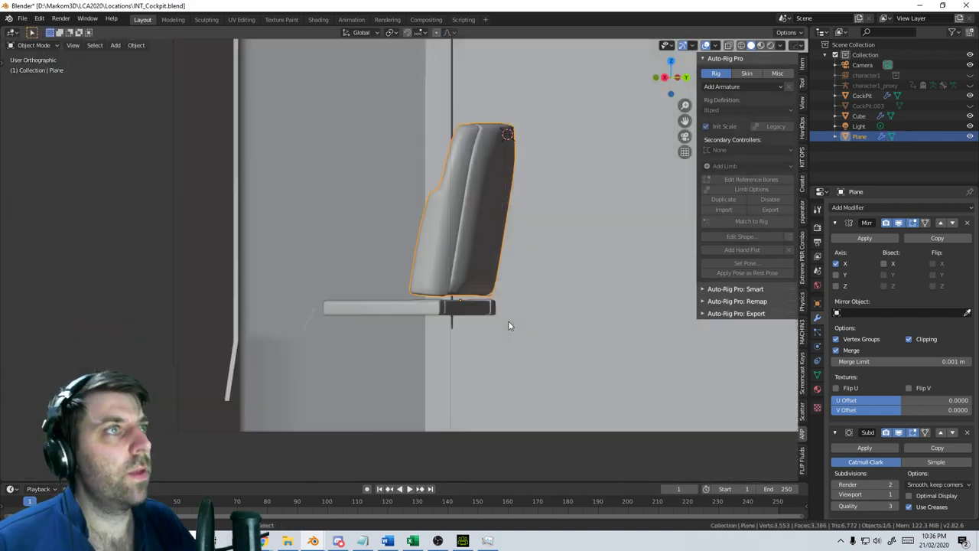
scroll(508, 321, "down", 4)
key("shift+s")
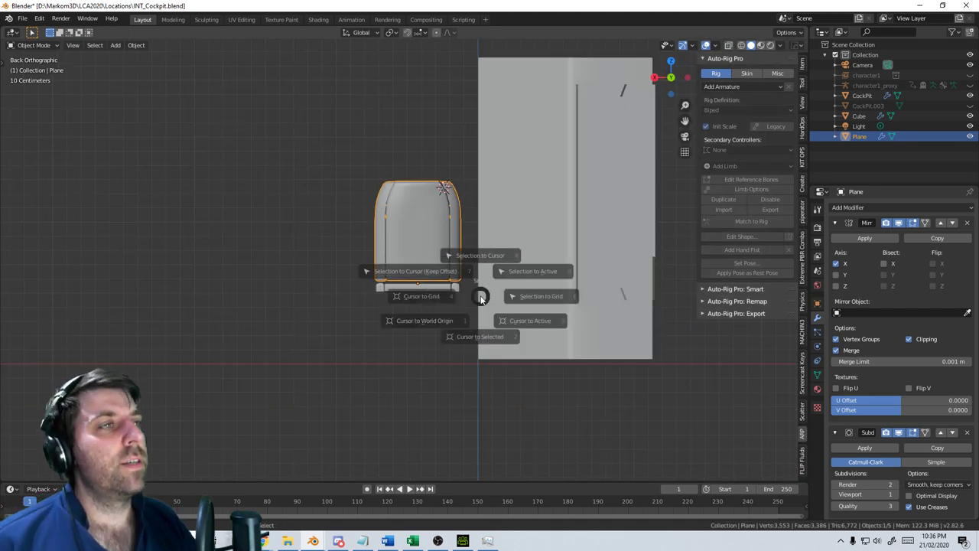
left_click(398, 296)
key("shift+a")
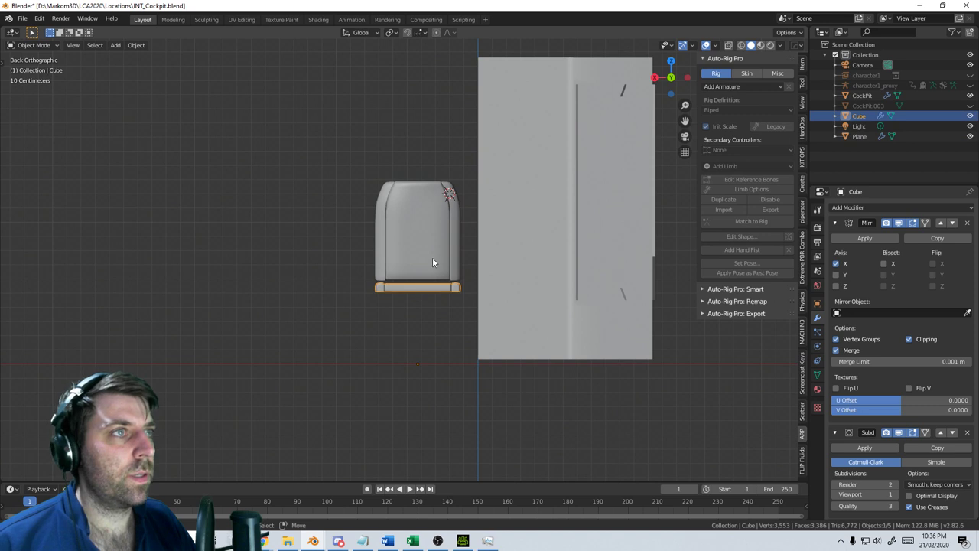
key("shift+s")
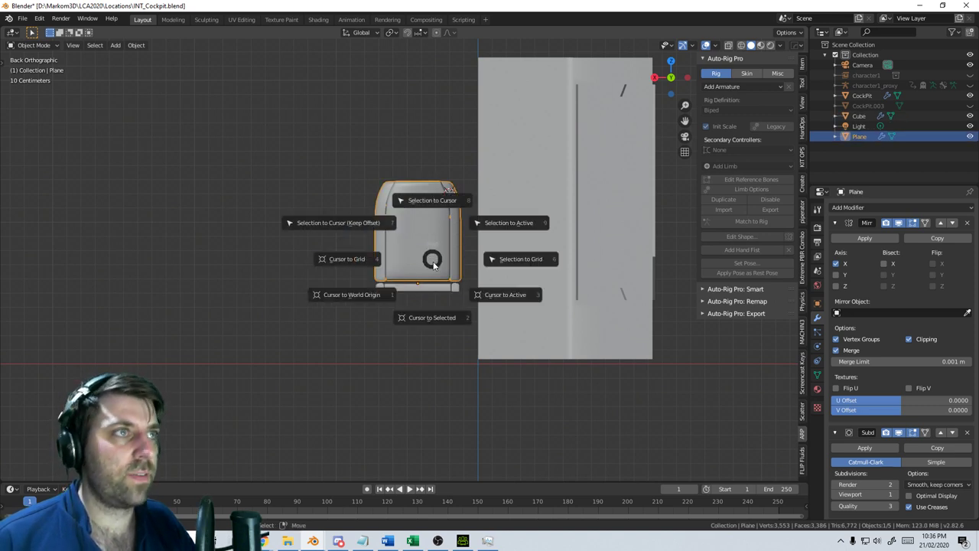
left_click(426, 318)
Add a plane at the 3D cursor, rotate its mesh 90° about X, and scale it smaller than the backrest
key("shift+a")
mouse_move(409, 291)
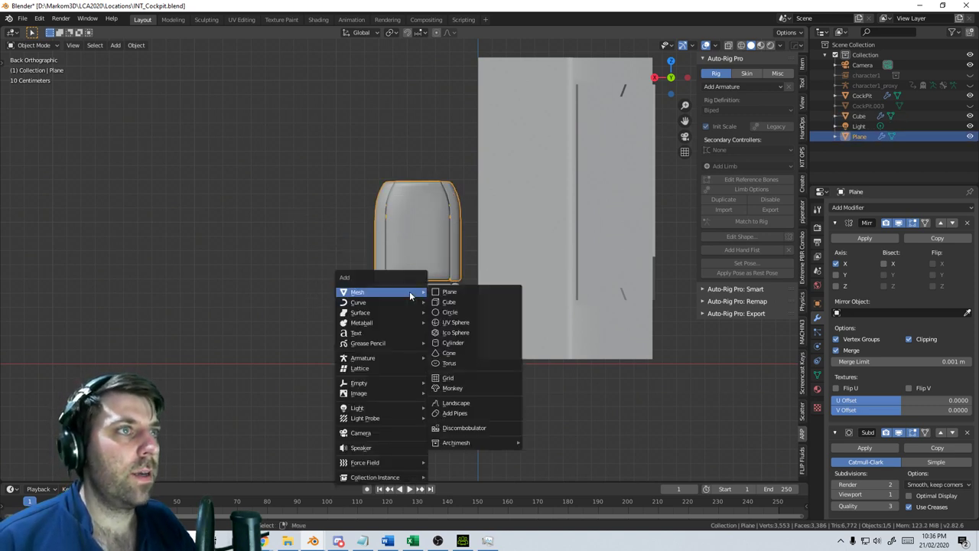
left_click(460, 292)
scroll(445, 302, "up", 1)
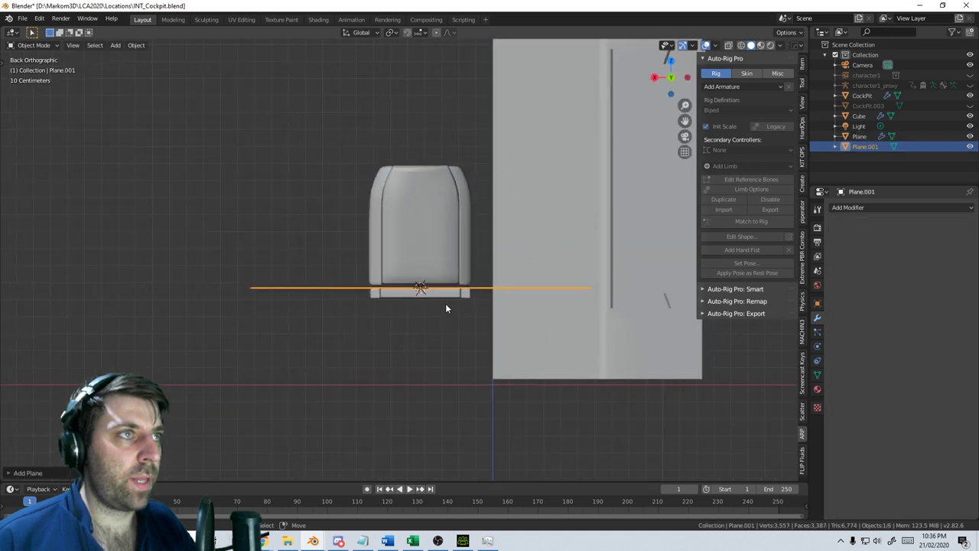
key("Tab")
type("rx90")
key("Return")
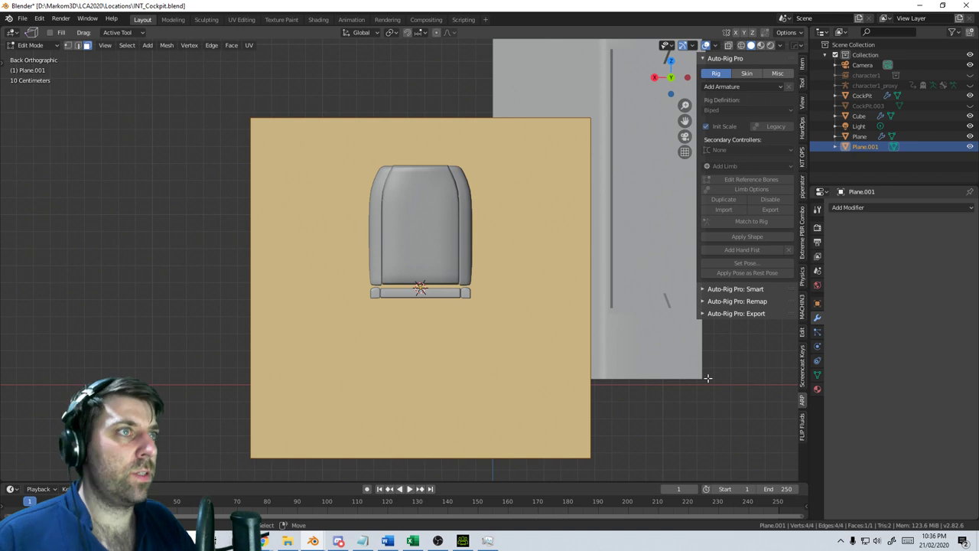
key("s")
left_click(460, 301)
Move the plane's mesh upward and back until it stands just behind the lower half of the backrest
key("KP_3")
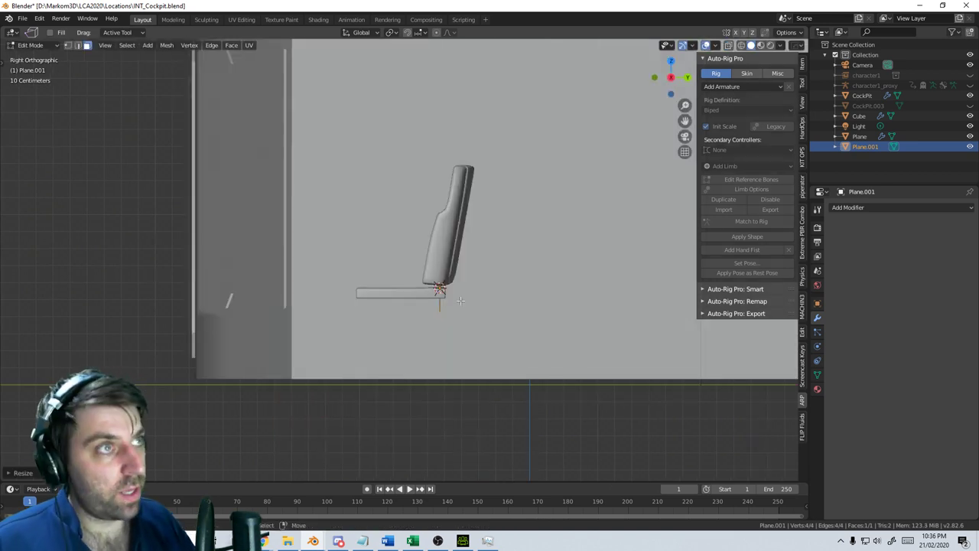
key("g")
left_click(516, 260)
middle_click_drag(516, 260, 388, 286, "shift")
scroll(433, 283, "up", 3)
key("Tab")
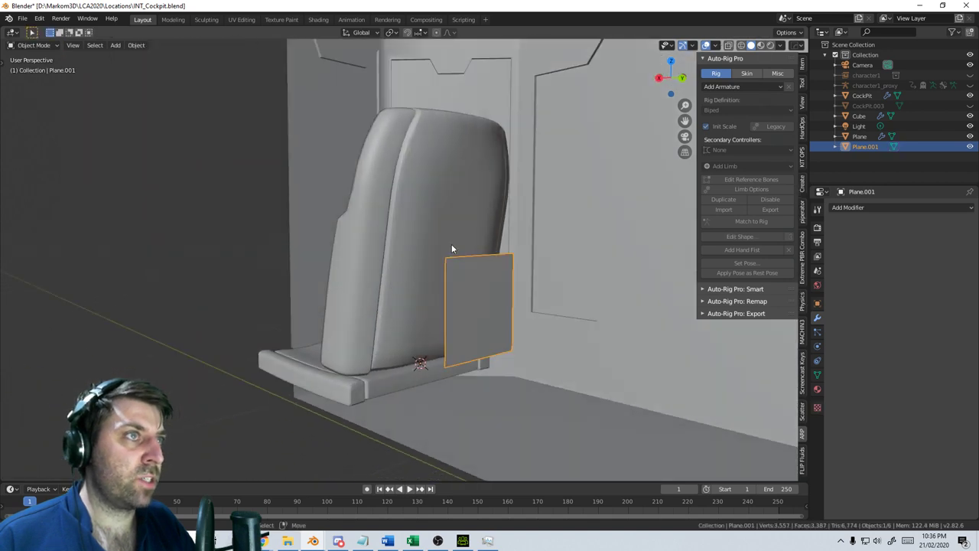
key("Tab")
key("KP_3")
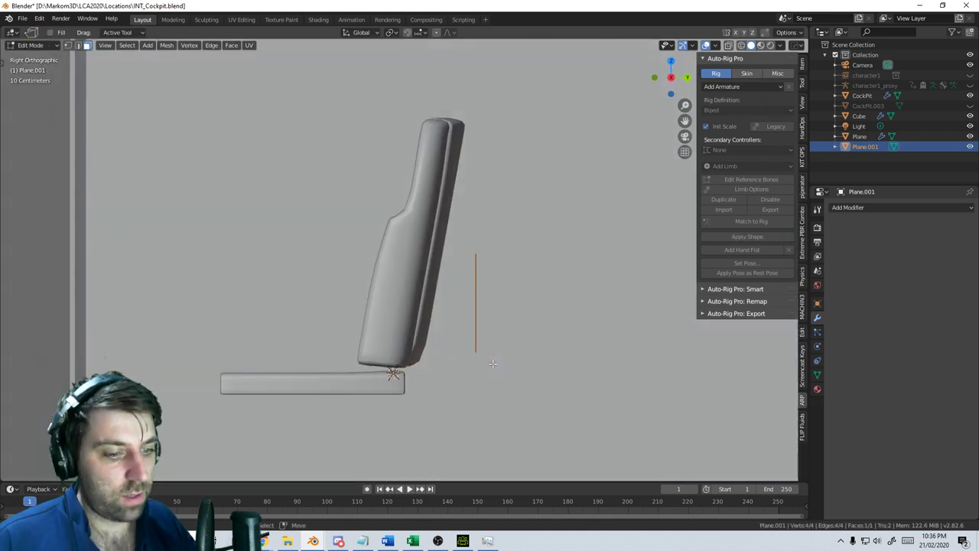
key("g")
left_click(491, 336)
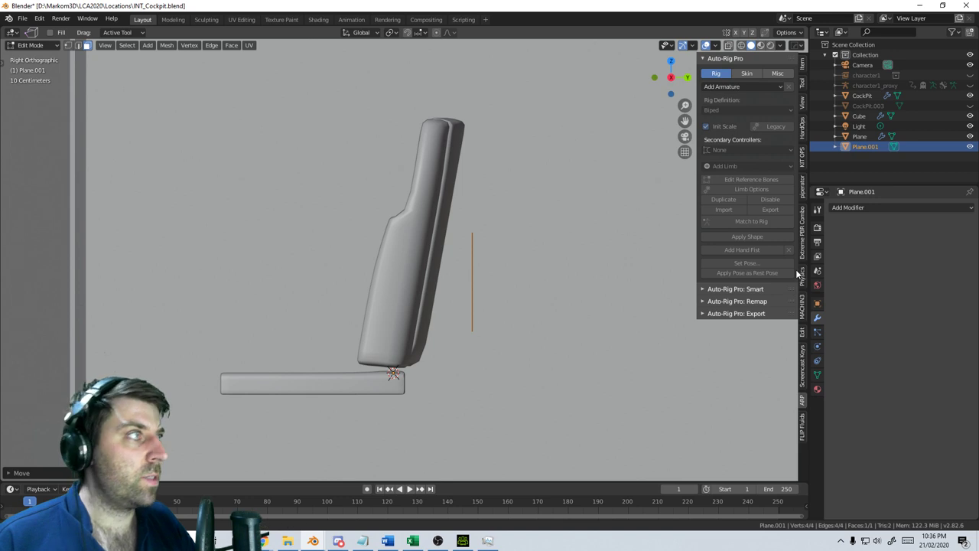
Add a Shrinkwrap modifier in Project mode to the new plane, targeting the backrest object Plane
left_click(854, 212)
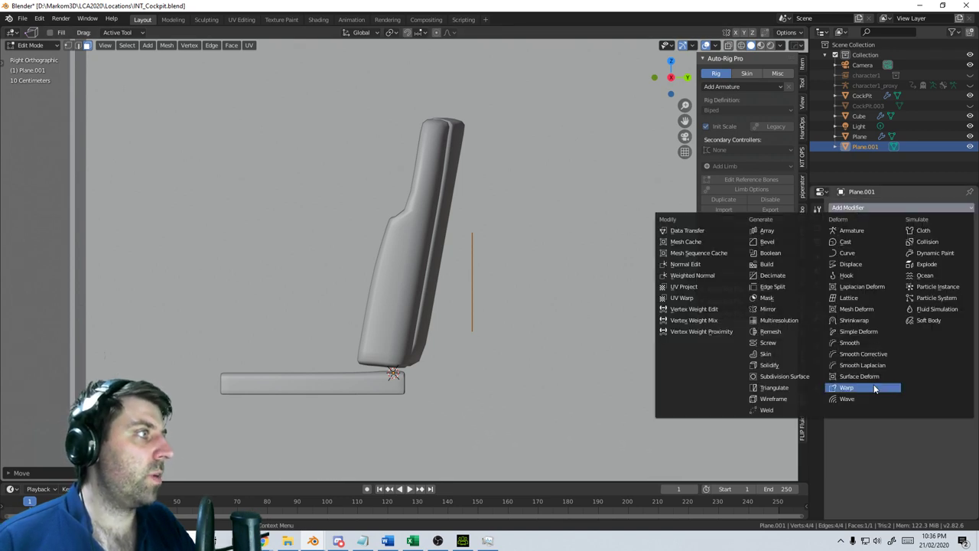
left_click(857, 324)
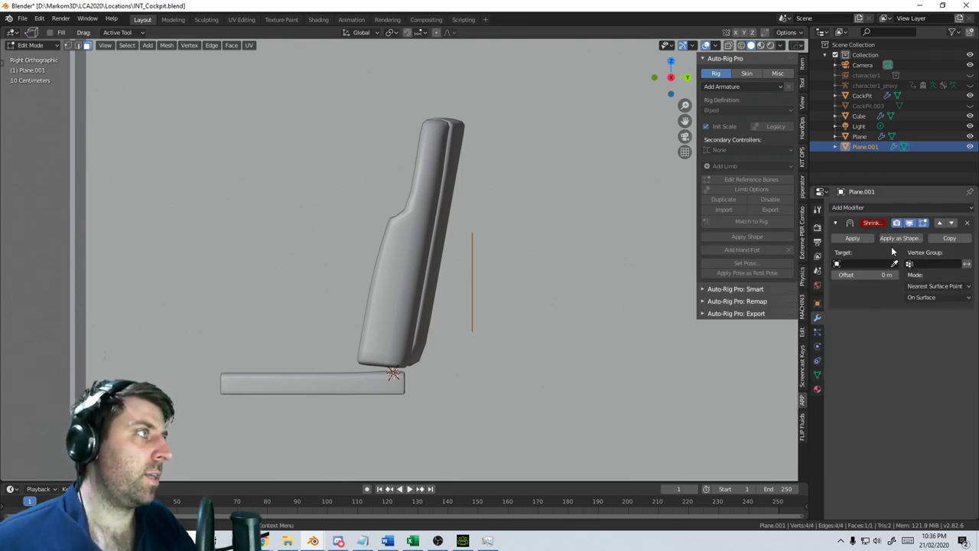
left_click(937, 285)
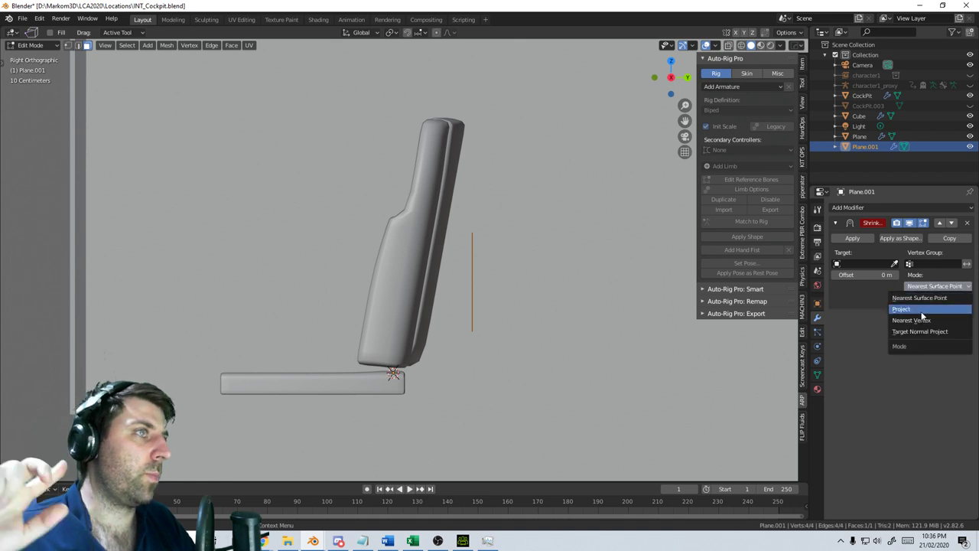
left_click(923, 309)
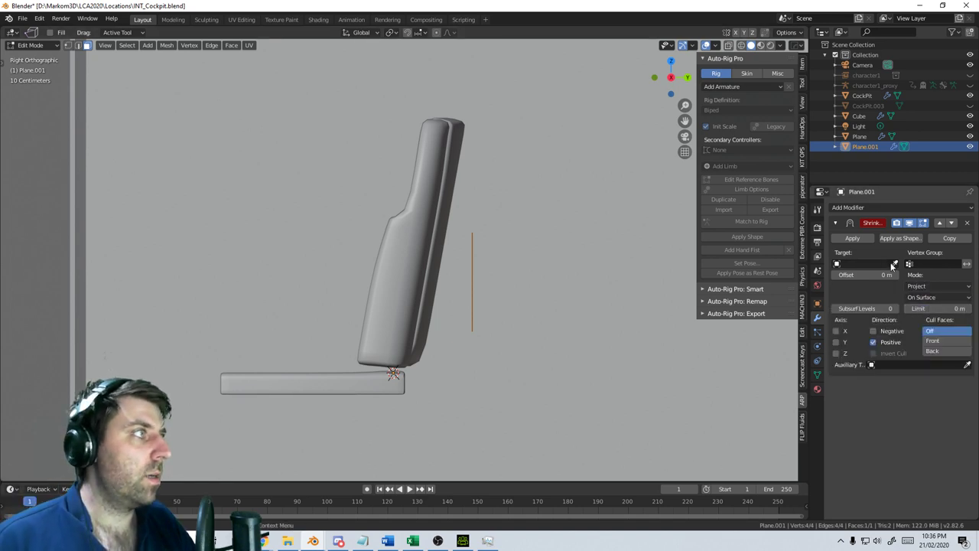
left_click(403, 271)
middle_click_drag(403, 271, 869, 280)
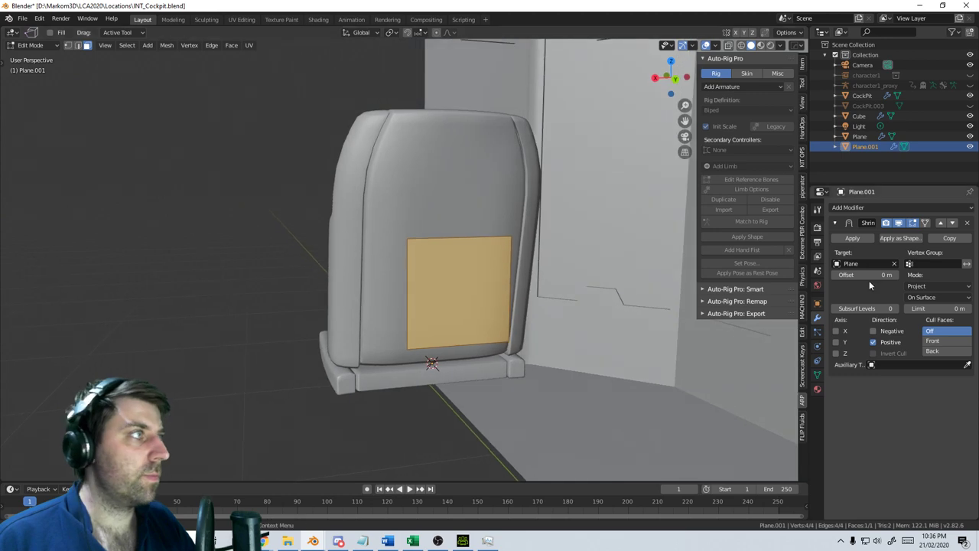
Apply the Shrinkwrap modifier so the plane keeps the backrest's slope, and resume editing its mesh
key("z")
left_click(434, 311)
middle_click_drag(434, 311, 536, 302)
left_click(857, 237)
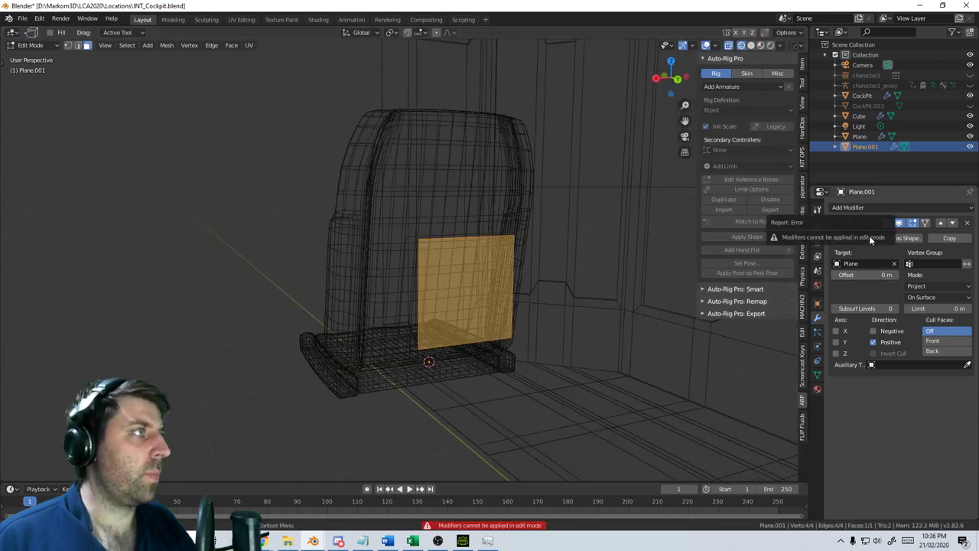
key("Tab")
left_click(852, 238)
key("Tab")
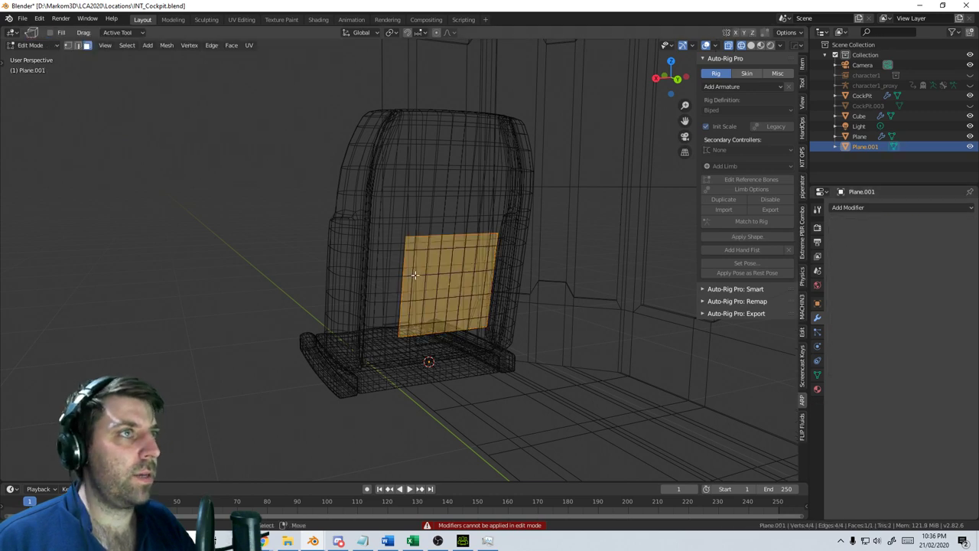
Return to solid shading and extrude the fitted face backward along Y into a thin mounting plate
middle_click_drag(581, 268, 486, 277)
scroll(489, 277, "up", 2)
key("z")
left_click(580, 289)
scroll(468, 274, "down", 2)
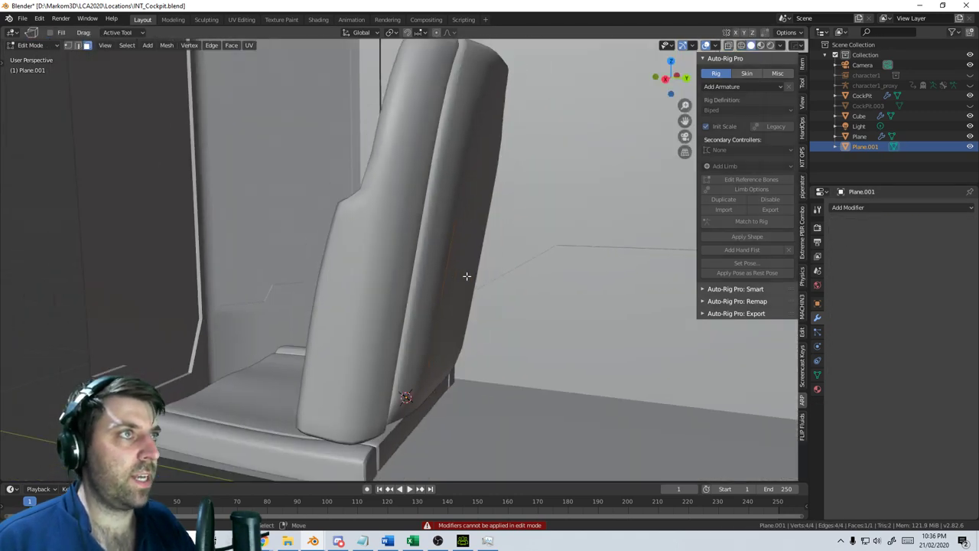
key("e")
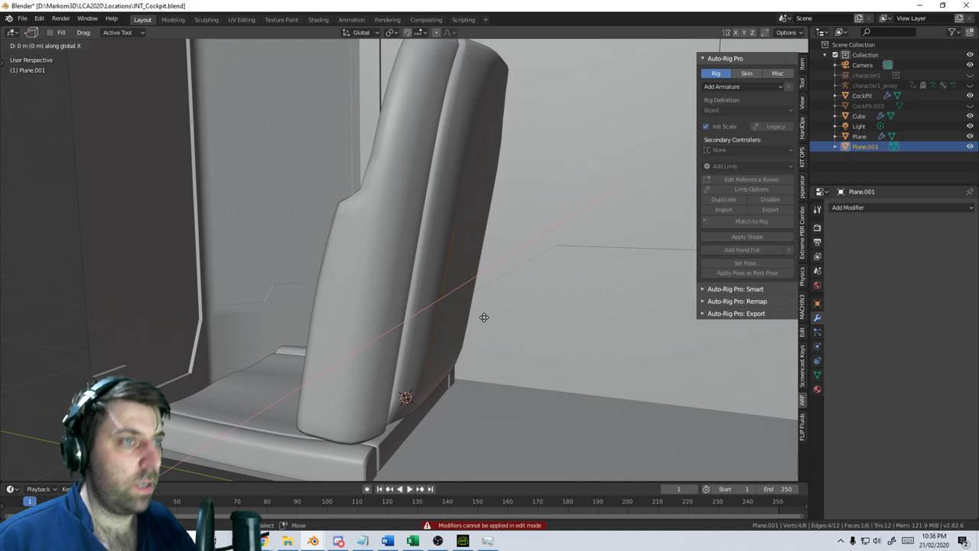
key("y")
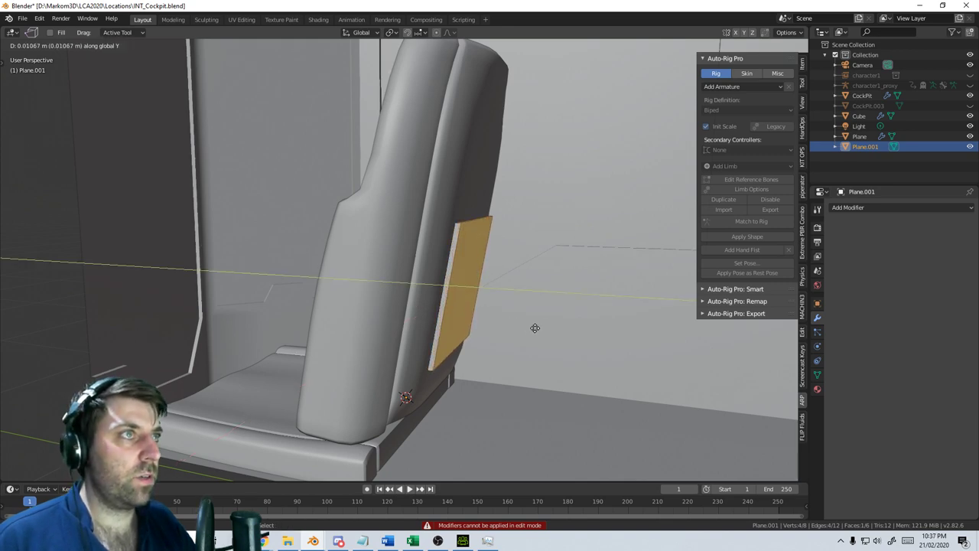
left_click(566, 339)
Inspect the mounting plate's fit against the backrest from the side and from behind
middle_click_drag(566, 339, 481, 249)
key("KP_3")
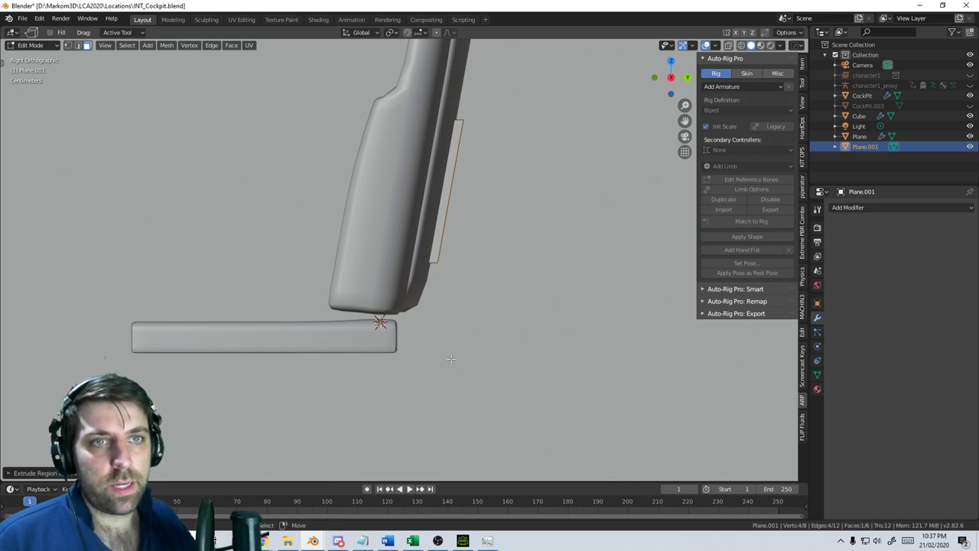
middle_click_drag(451, 359, 400, 343)
scroll(369, 337, "down", 4)
scroll(488, 344, "down", 6)
scroll(408, 300, "up", 4)
mouse_move(408, 301)
middle_mouse_down()
mouse_move(415, 283)
mouse_move(421, 313)
middle_mouse_up()
scroll(466, 310, "up", 2)
Duplicate the mounting plate's rear face in place and scale it along X and Z into a small upright rectangle
key("shift+d")
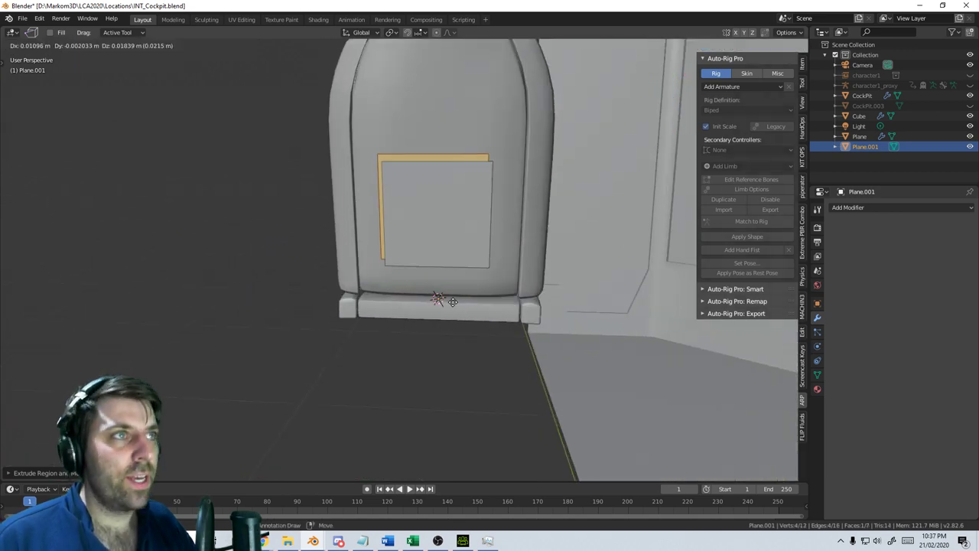
key("Escape")
key("s")
key("x")
left_click(478, 229)
key("s")
key("z")
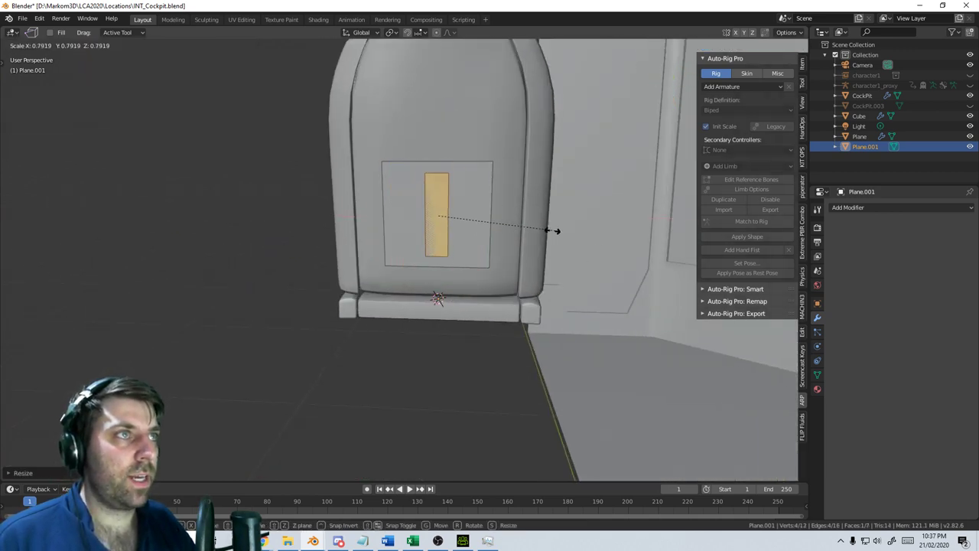
left_click(500, 230)
key("s")
key("x")
left_click(560, 235)
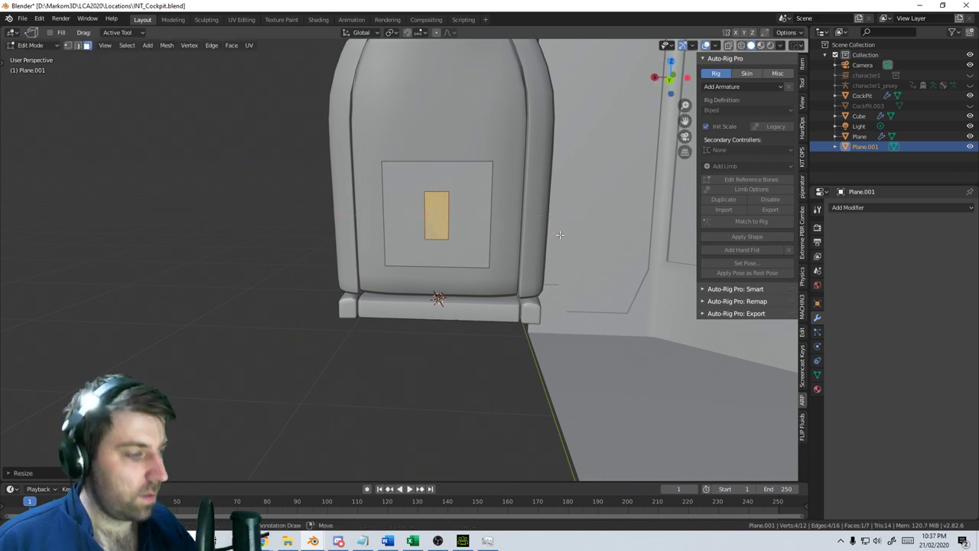
Extrude the small duplicated rectangle backward into a support block projecting from the mounting plate
key("KP_3")
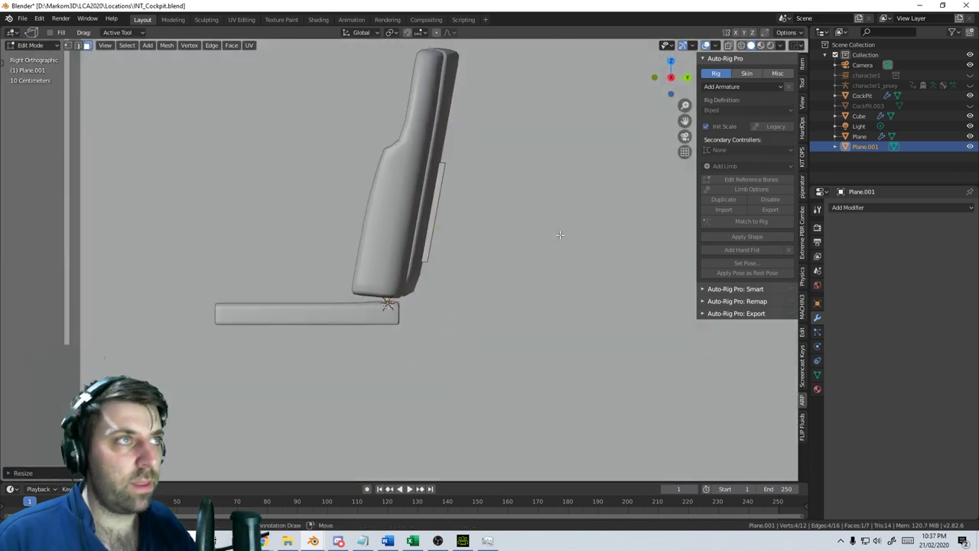
key("g")
left_click(546, 301)
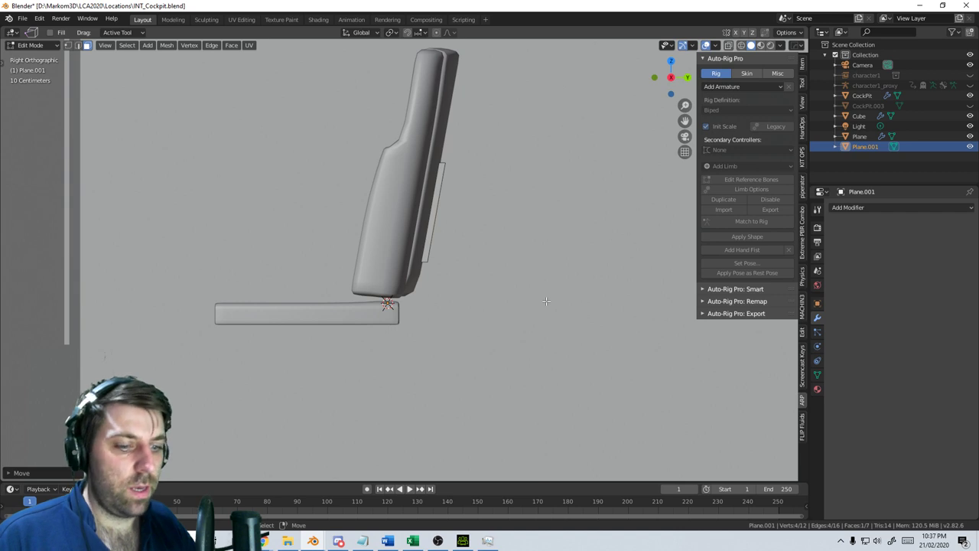
key("e")
left_click(571, 303)
scroll(475, 274, "up", 2)
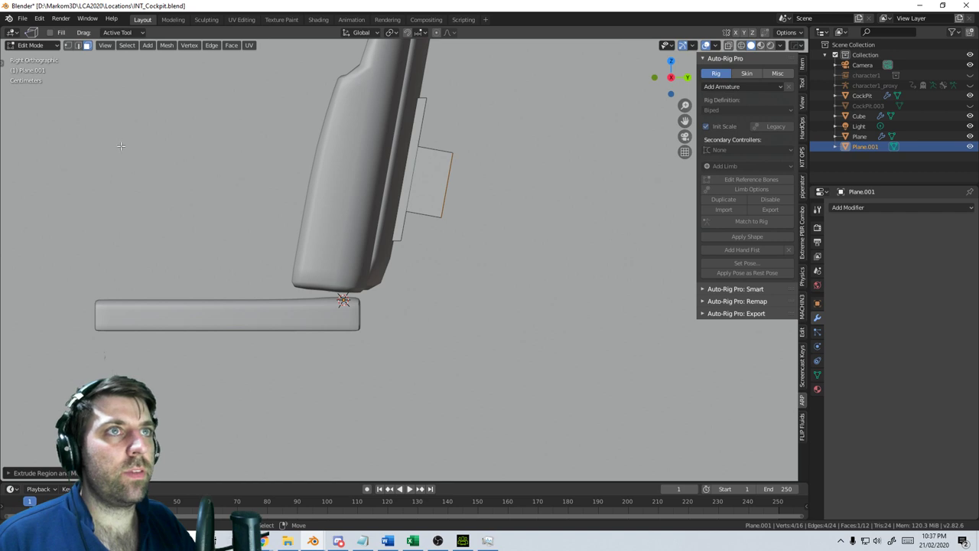
In wireframe, select the support block's lower outer edge and move it outward along Y beneath the upper edge
key("z")
left_click(70, 154)
scroll(464, 269, "up", 3)
key("z")
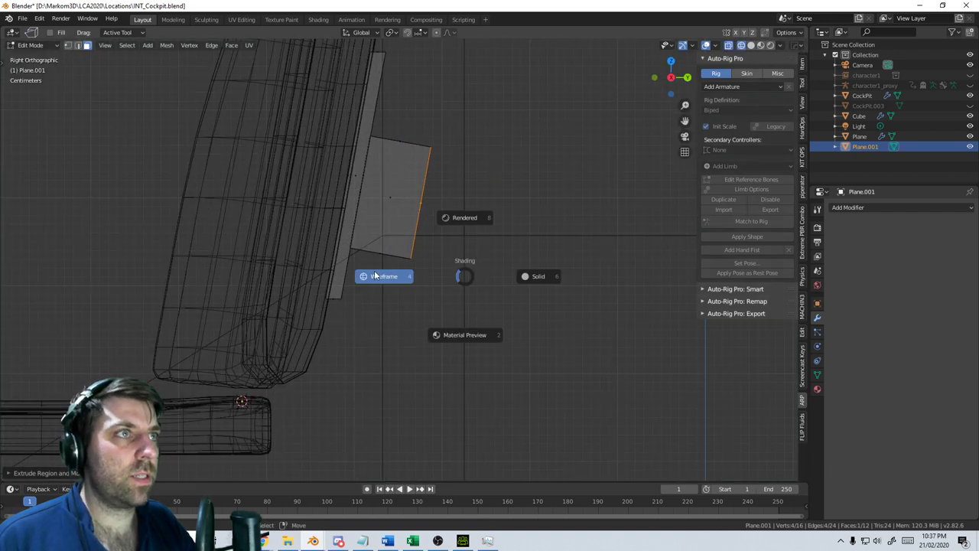
left_click(375, 275)
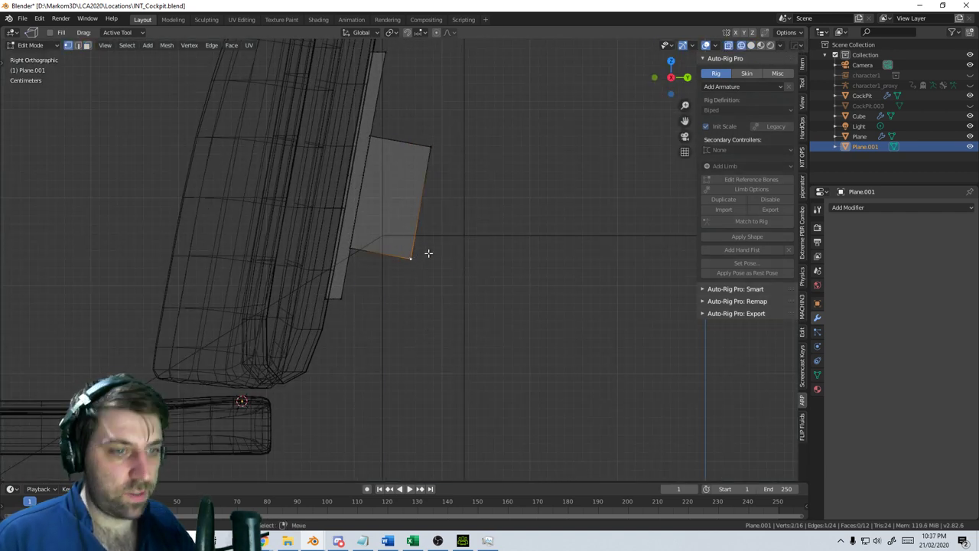
key("g")
key("x")
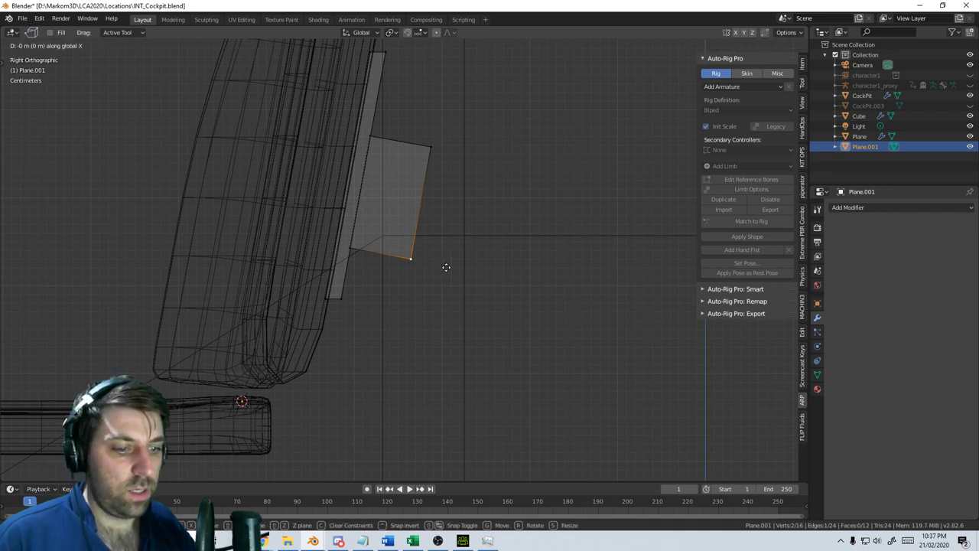
key("y")
left_click(454, 267)
Flatten the support block's outer end with a scale of 0, and add a loop cut near the block's middle
left_click_drag(474, 136, 408, 257)
key("s")
key("x")
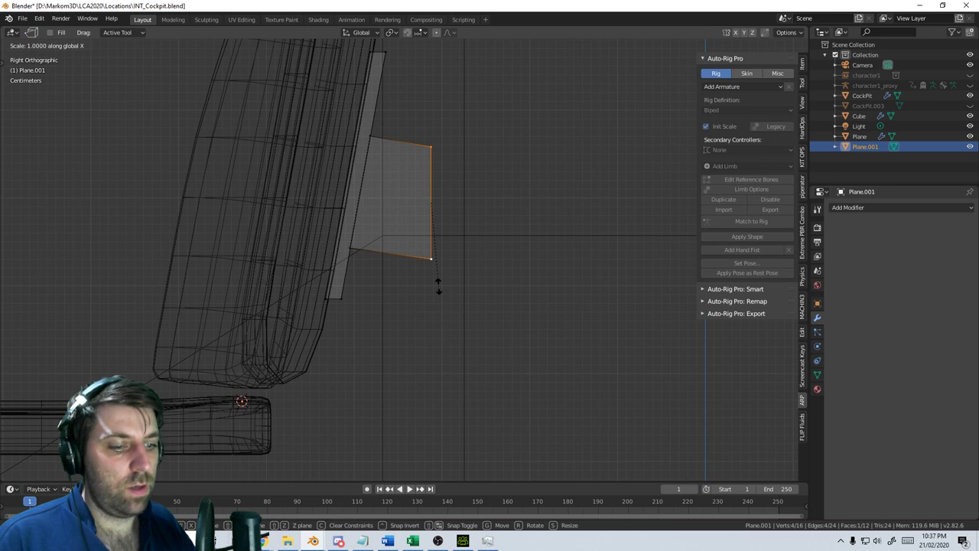
key("0")
key("Return")
left_click(403, 256)
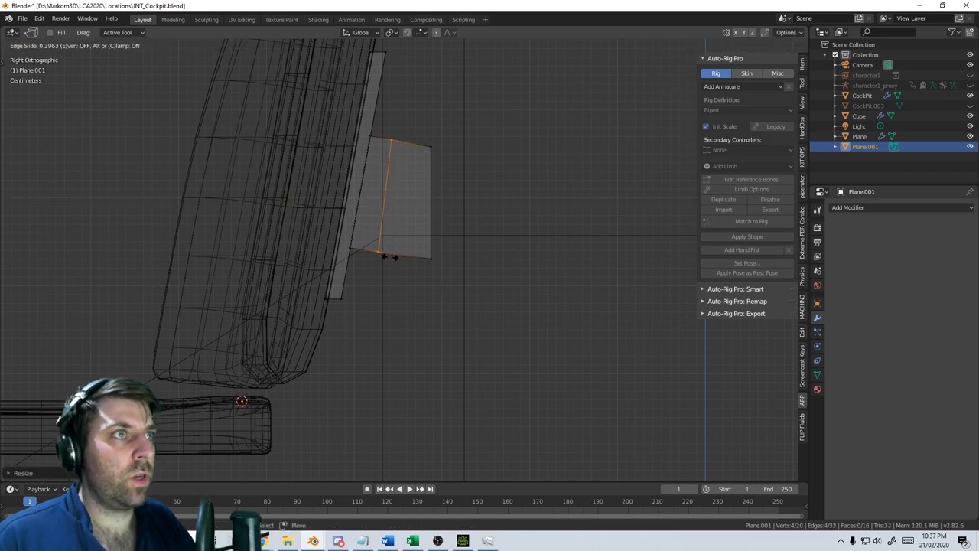
left_click(374, 256)
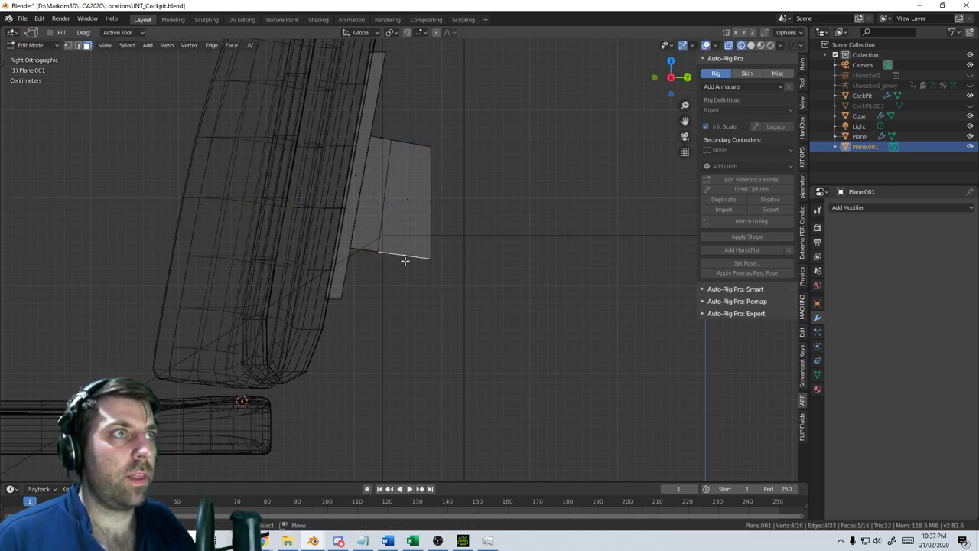
Extrude the support block's lower outer face downward about 0.3 m into a post, and add a loop cut near its lower end
middle_click_drag(405, 260, 429, 213, "shift")
key("e")
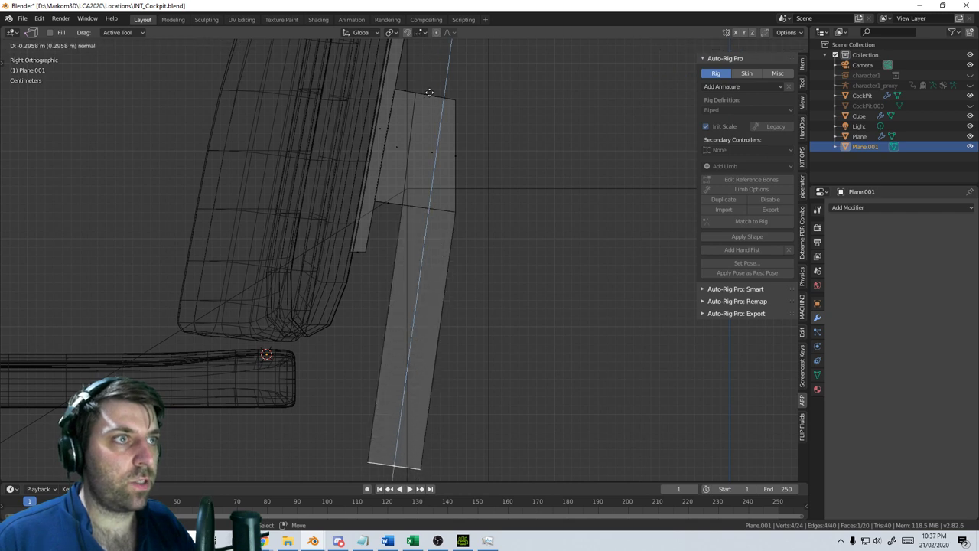
left_click(429, 92)
scroll(437, 306, "down", 4)
scroll(453, 349, "up", 3)
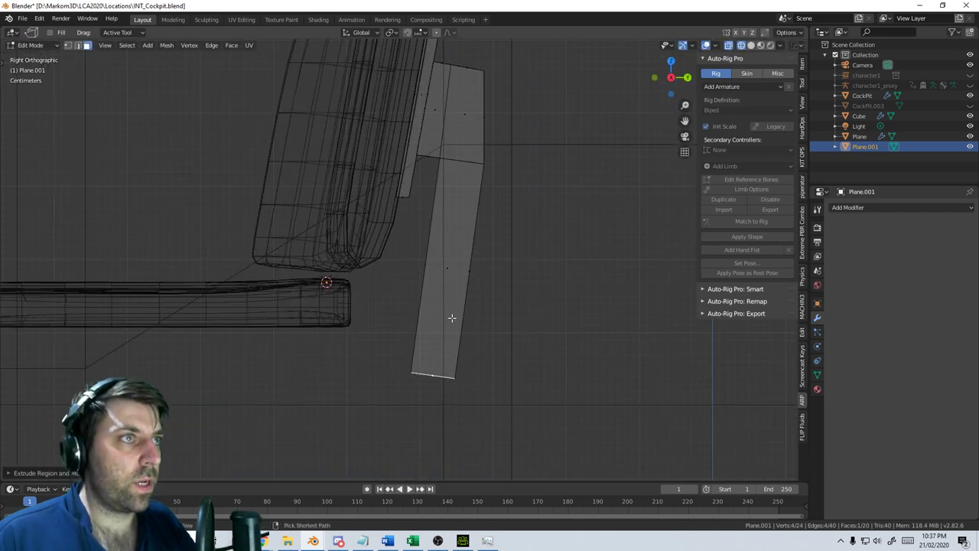
key("ctrl+r")
left_click(450, 322)
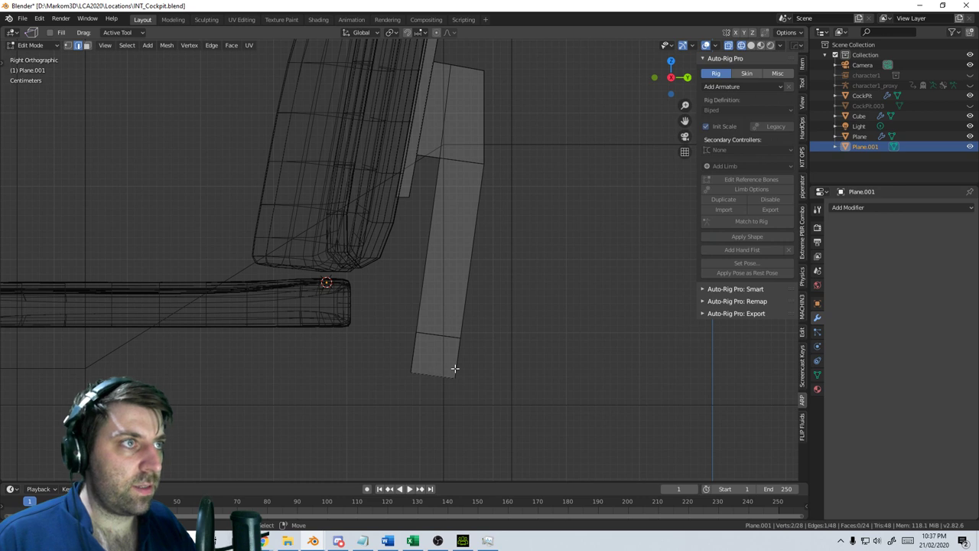
Select the post's bottom end edges and lower them about 0.035 m along Z
key("g")
right_click(440, 379)
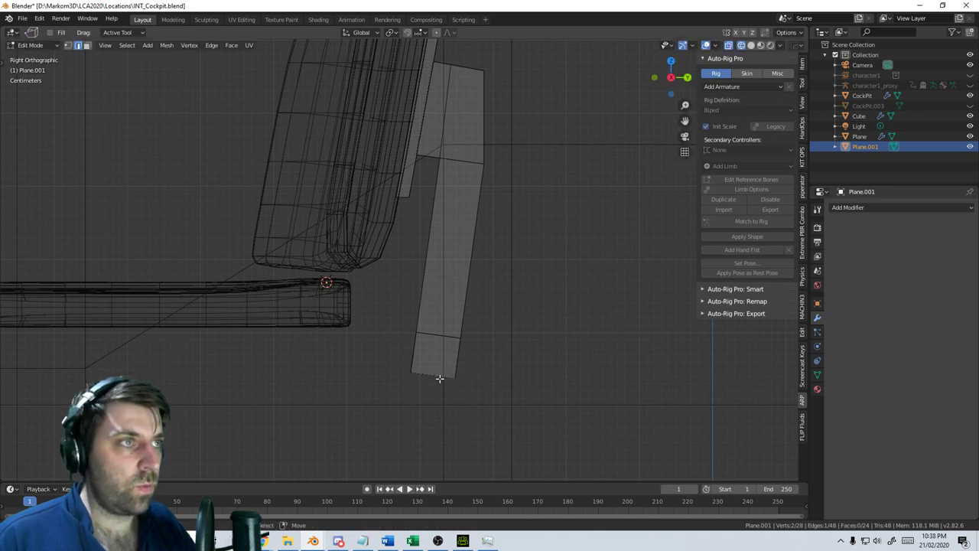
key("g")
right_click(436, 386)
right_click(436, 380, "shift")
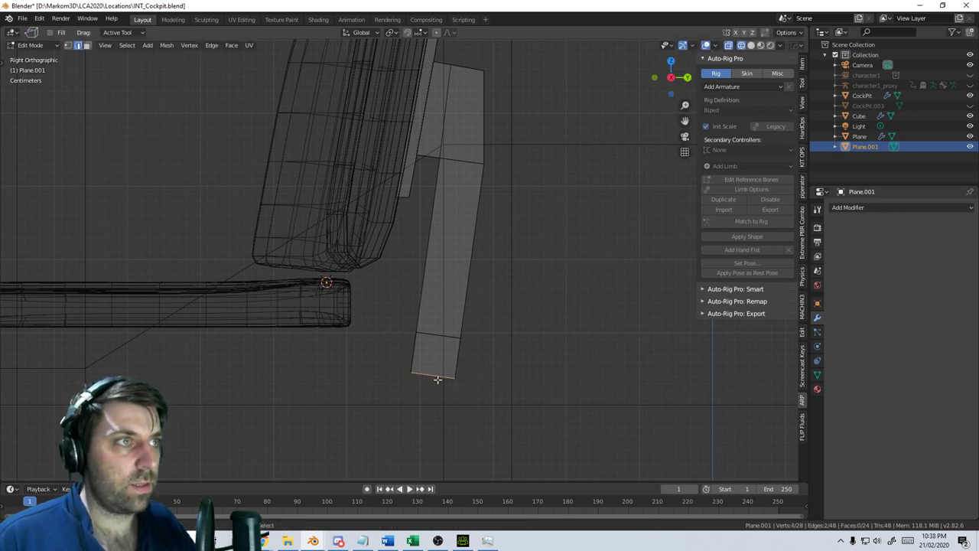
key("g")
key("z")
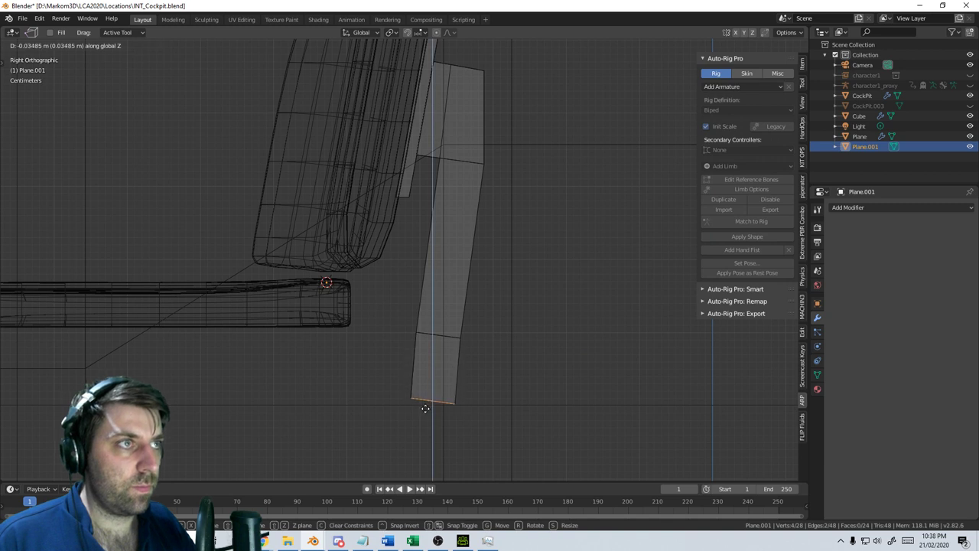
left_click(426, 408)
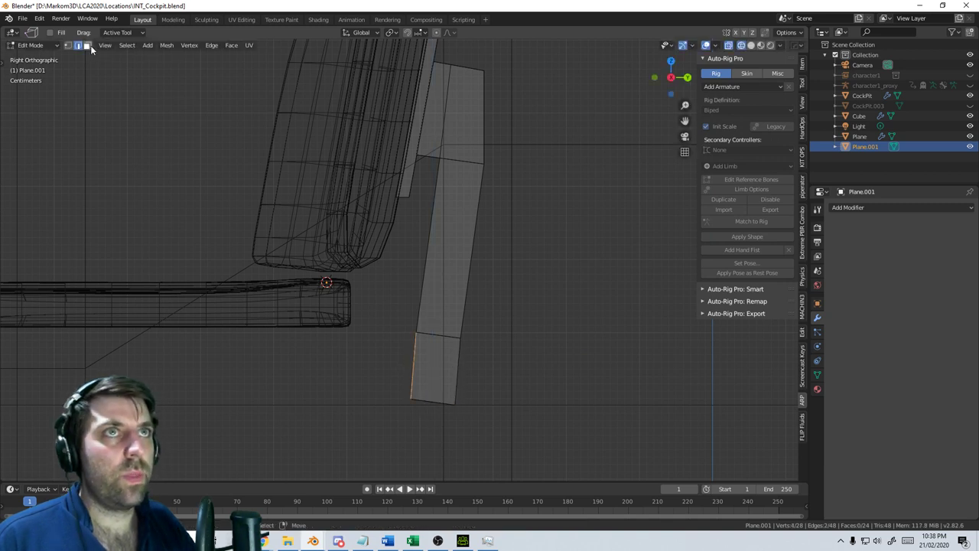
Extrude the front face of the post's lowest segment forward along Y into an arm running beneath the seat cushion
key("e")
key("x")
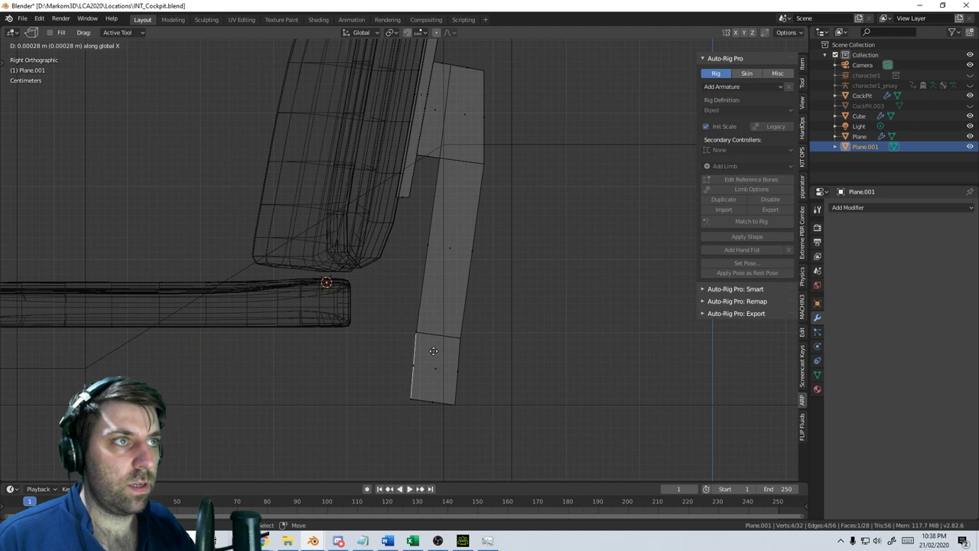
key("y")
left_click(18, 386)
scroll(529, 356, "down", 6)
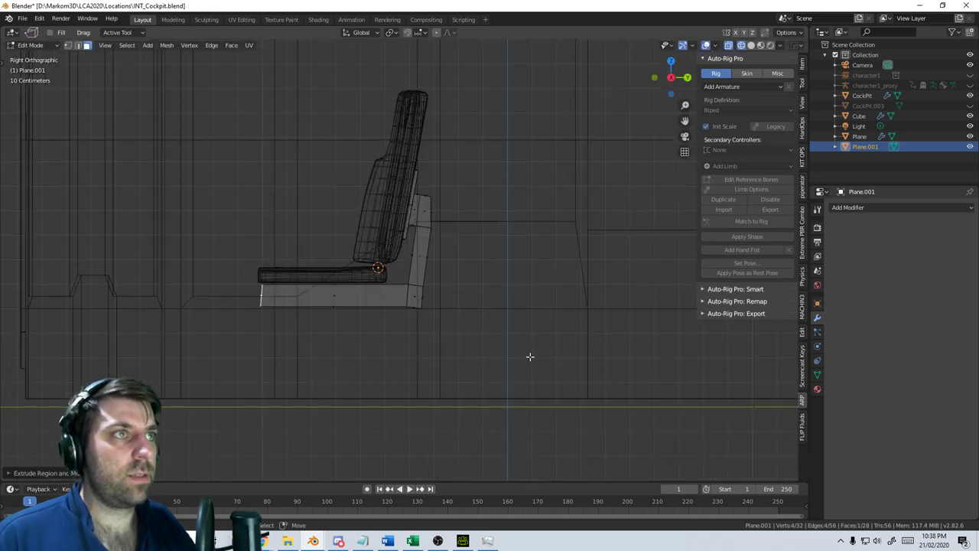
In solid shading, move the arm's front end face along Y to adjust the arm's length under the seat
key("z")
mouse_move(529, 356)
middle_mouse_down()
mouse_move(442, 367)
mouse_move(518, 356)
mouse_move(632, 319)
mouse_move(496, 354)
mouse_move(378, 342)
mouse_move(387, 344)
mouse_move(372, 350)
mouse_move(437, 361)
mouse_move(267, 340)
middle_mouse_up()
left_click(458, 369)
scroll(458, 368, "down", 3)
scroll(378, 342, "up", 3)
key("g")
key("y")
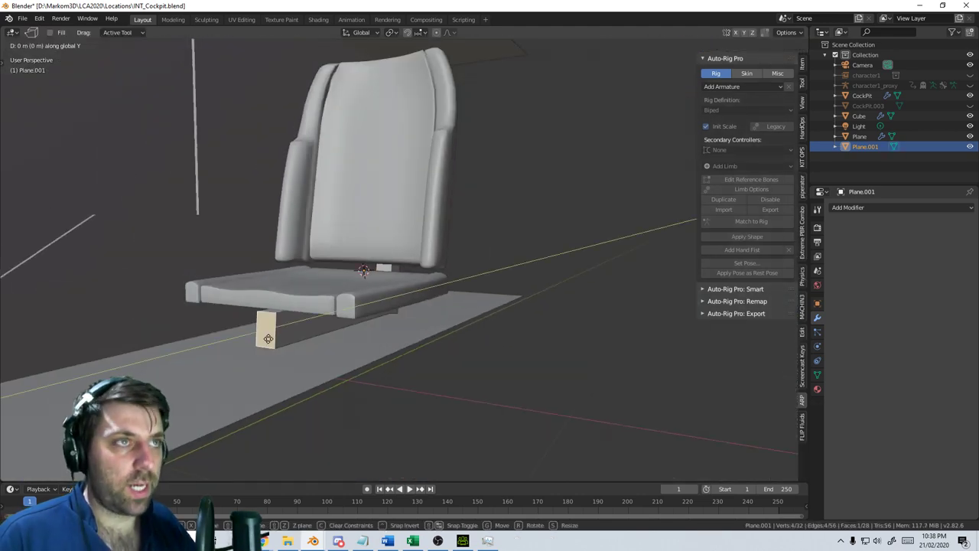
left_click(294, 335)
scroll(392, 359, "down", 5)
key("Tab")
middle_click_drag(393, 359, 304, 354)
middle_click_drag(449, 299, 370, 352)
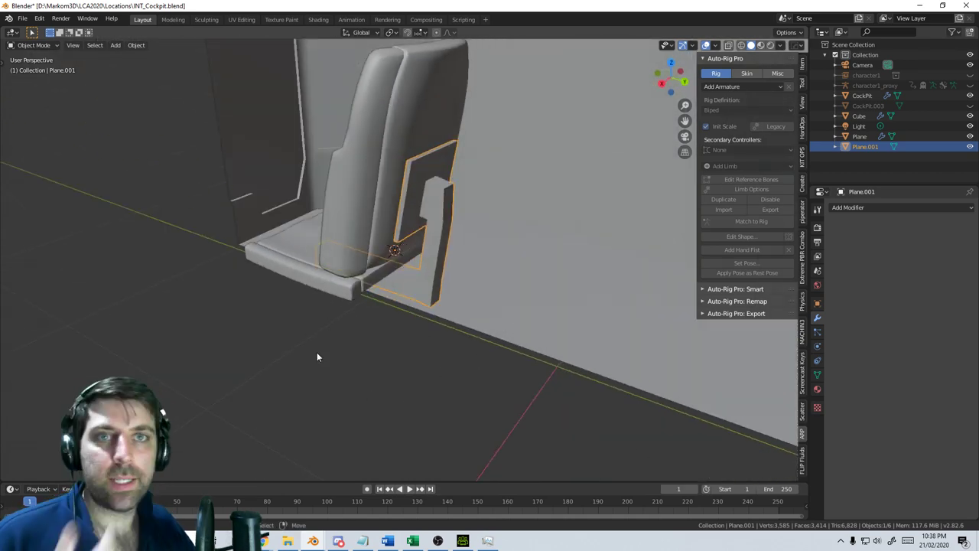
scroll(316, 353, "up", 1)
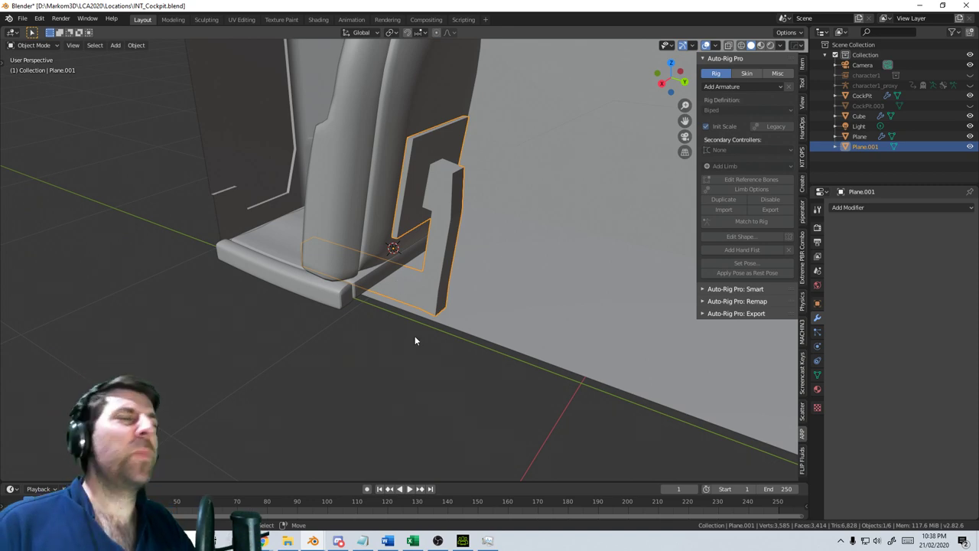
middle_click_drag(414, 341, 556, 291)
Select the two underside faces of the support arm beneath the seat, including the one under the rear post
key("Tab")
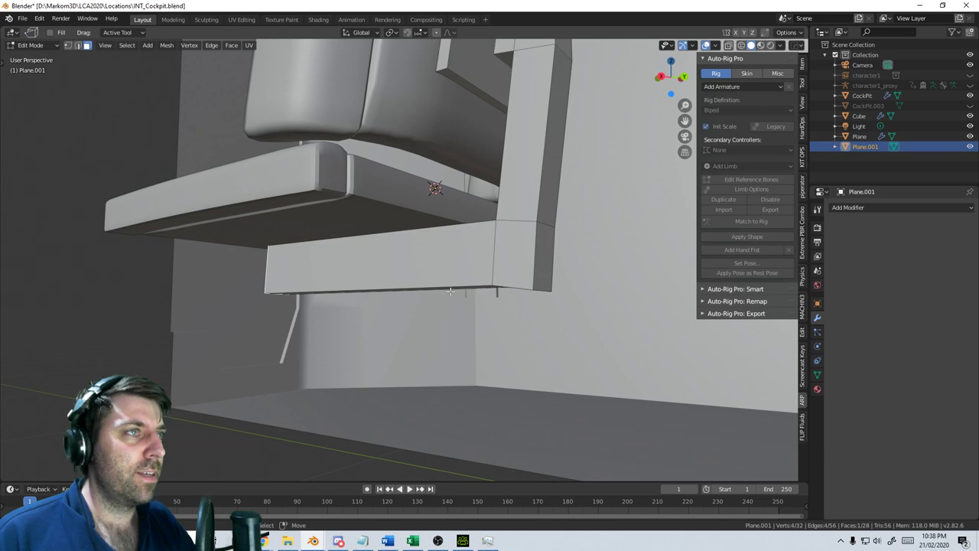
middle_click_drag(451, 290, 473, 236)
left_click(486, 266)
left_click(539, 264, "shift")
key("s")
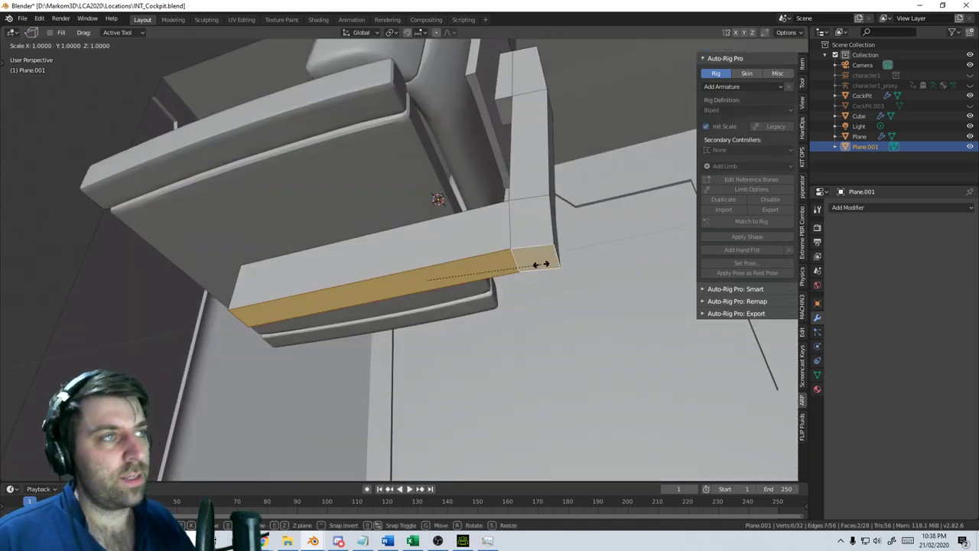
left_click(540, 264)
middle_click_drag(516, 269, 520, 326)
key("g")
key("Escape")
key("Tab")
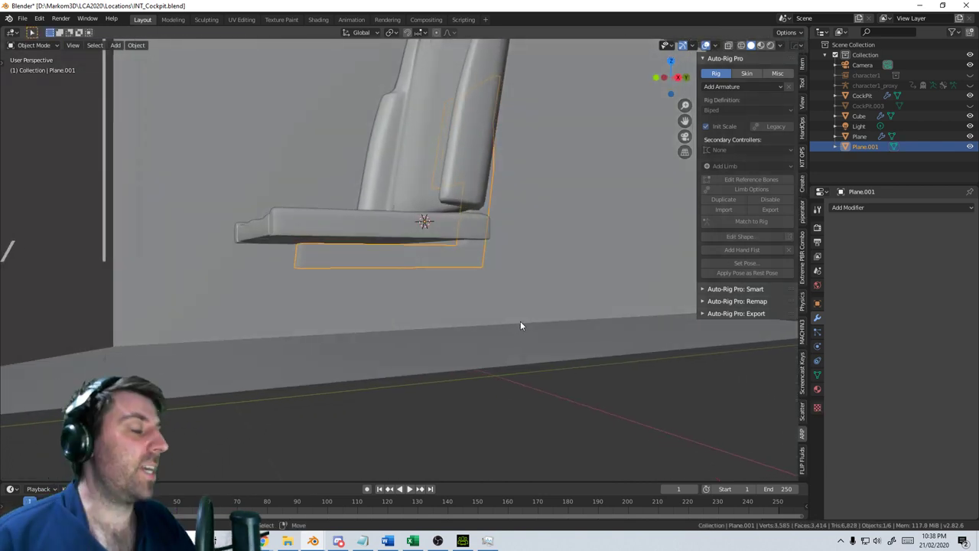
middle_click_drag(434, 325, 470, 352)
key("Tab")
key("Tab")
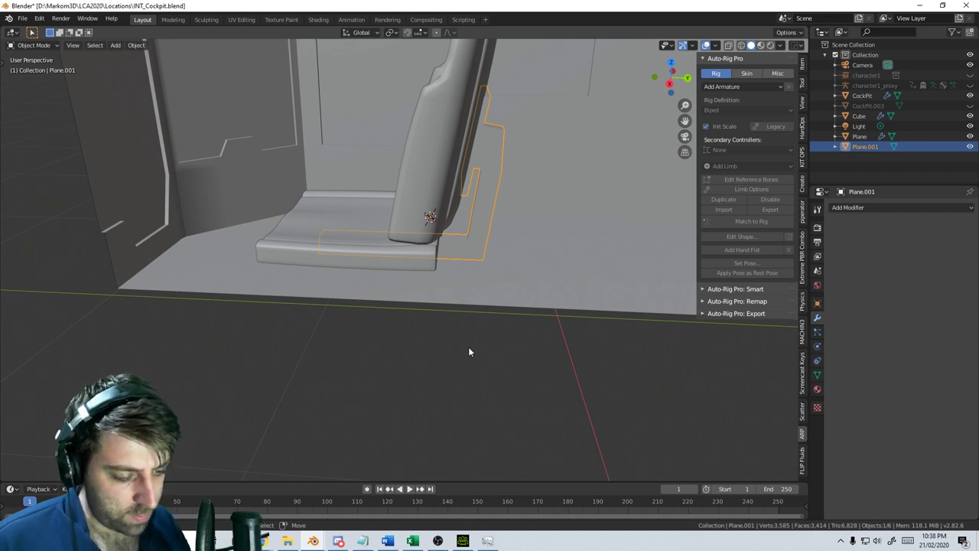
Duplicate the arm's underside faces in place and scale the copy down into a narrower strip against the arm's underside
middle_click_drag(469, 352, 398, 282)
scroll(398, 280, "up", 2)
key("Tab")
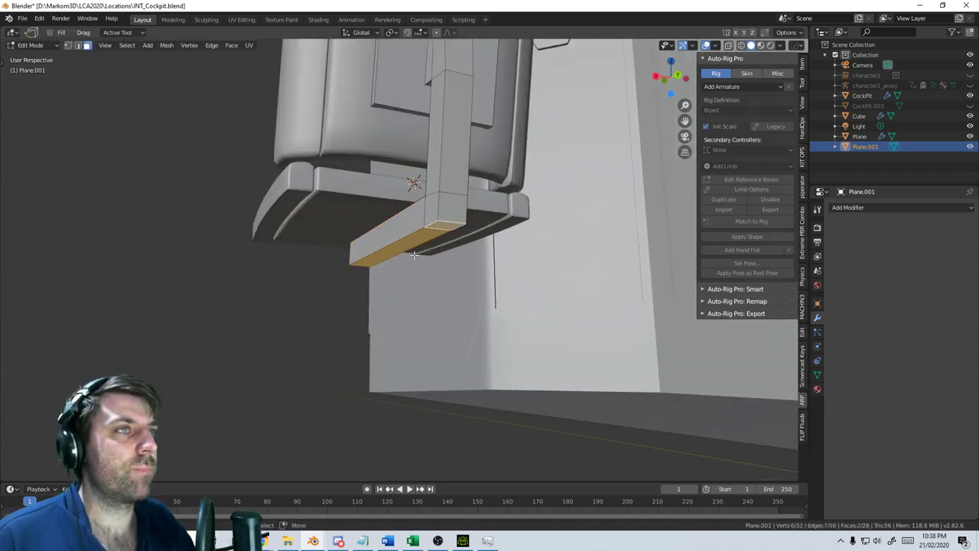
middle_click_drag(416, 250, 406, 227)
key("shift+d")
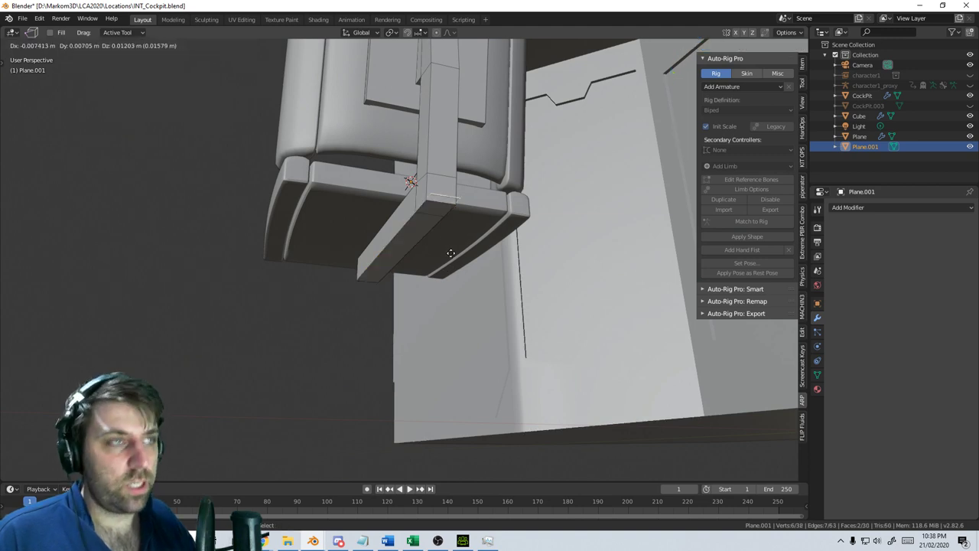
right_click(452, 264)
key("s")
key("x")
left_click(509, 249)
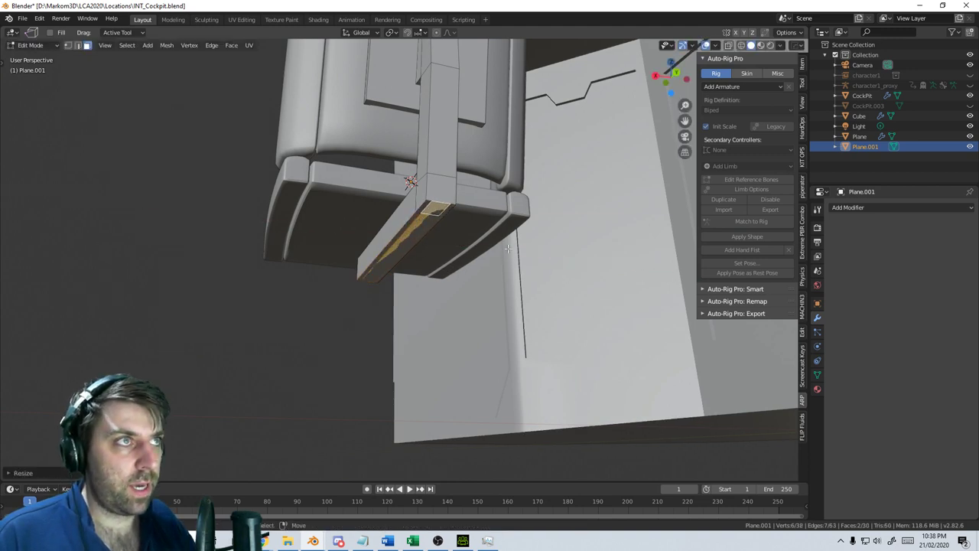
key("g")
key("z")
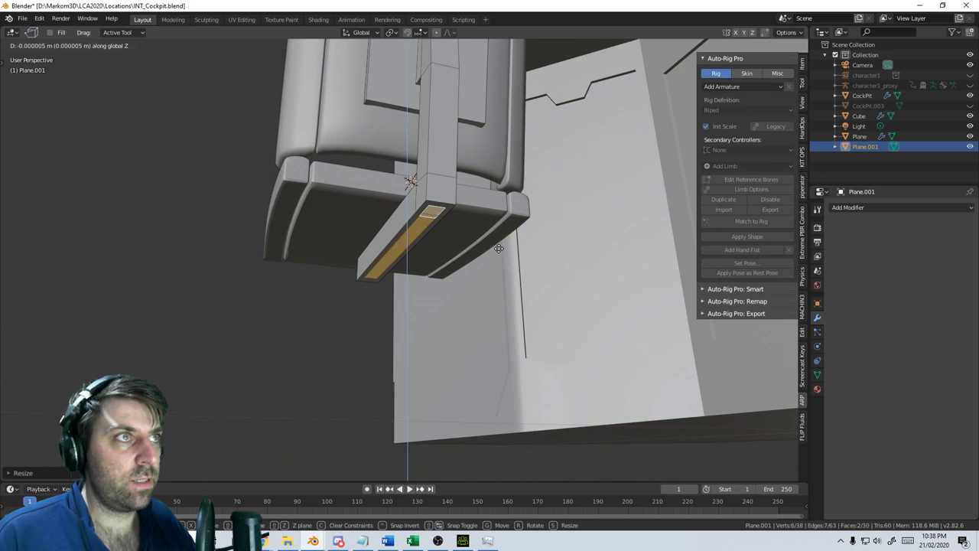
left_click(498, 248)
Extrude the narrow strip downward into a pedestal under the seat, and raise its bottom along Z to shorten it
key("e")
left_click(502, 409)
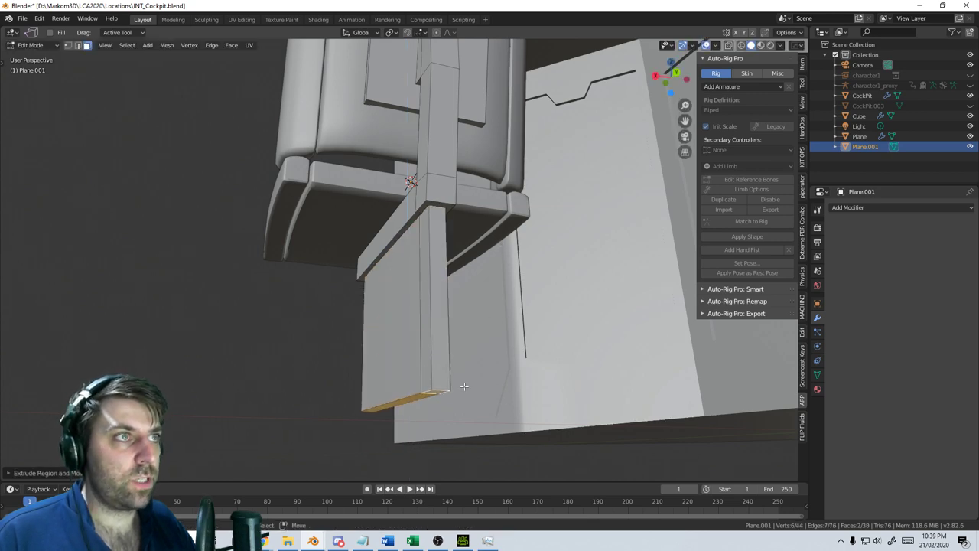
middle_click_drag(502, 409, 488, 348)
scroll(488, 348, "up", 3)
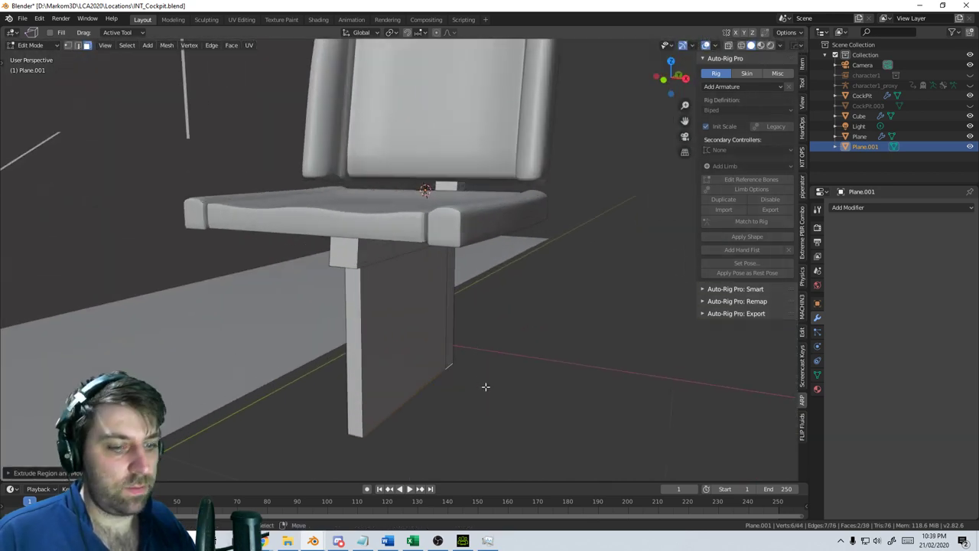
key("g")
key("z")
left_click(472, 326)
Extrude the pedestal's bottom faces in place, scale them outward on the XY plane, and lower them along Z into a sloped flare
key("e")
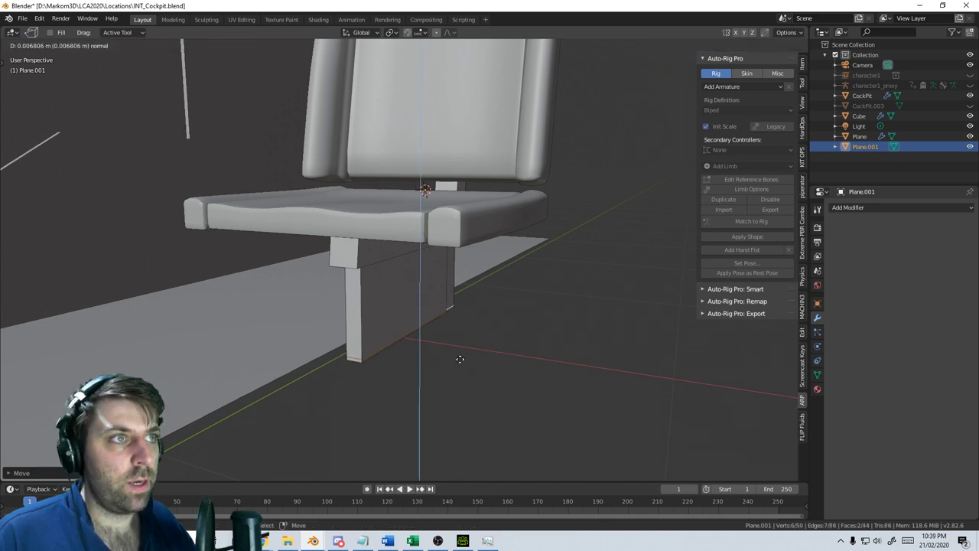
right_click(459, 357)
key("s")
key("shift+z")
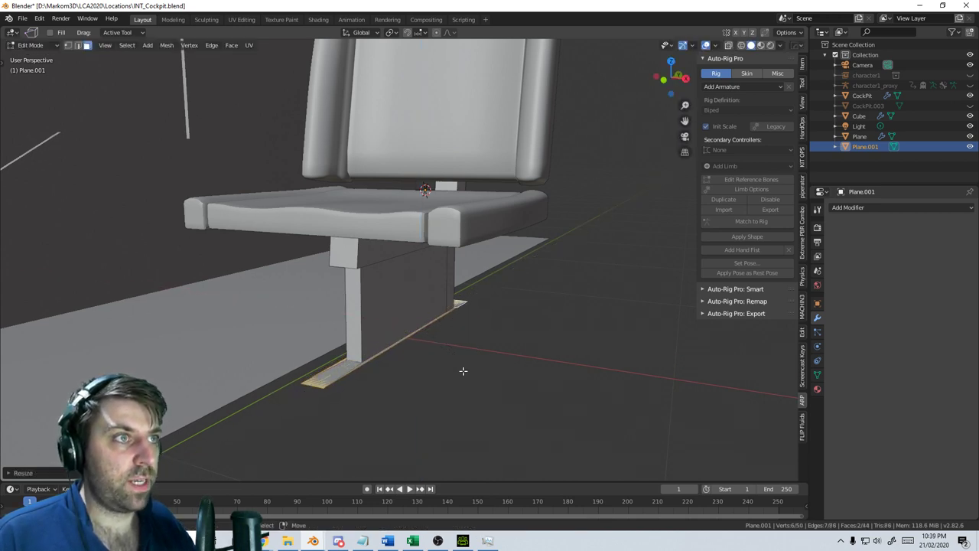
left_click(530, 405)
key("g")
key("z")
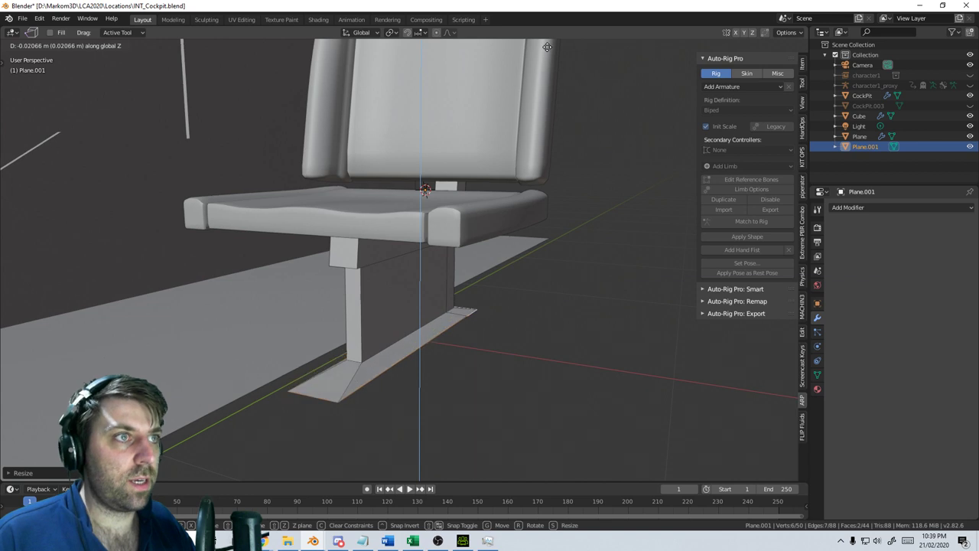
left_click(529, 413)
Extrude the flared bottom faces down into a base block, and adjust its underside along Z to just above floor level
scroll(502, 318, "down", 3)
key("e")
left_click(501, 349)
scroll(497, 349, "down", 4)
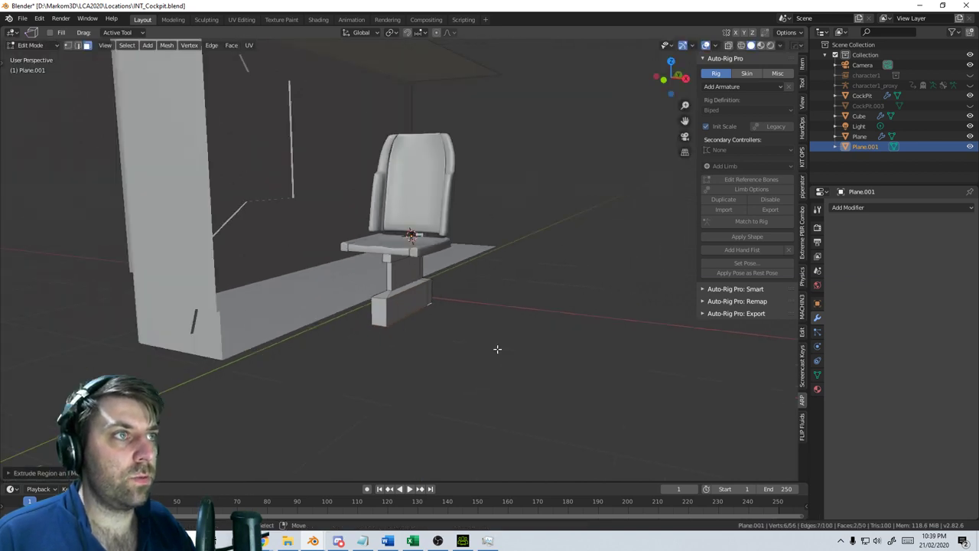
key("KP_3")
scroll(496, 348, "up", 3)
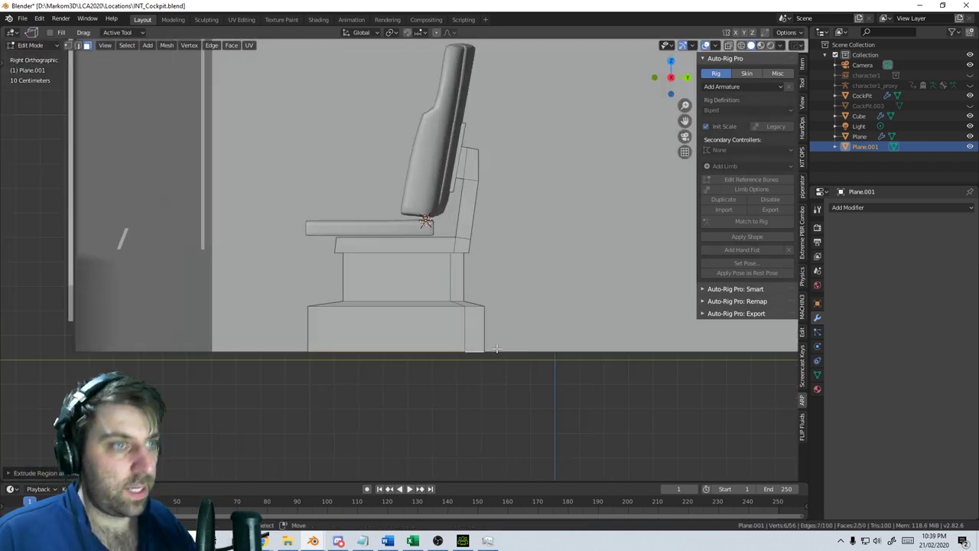
key("g")
key("z")
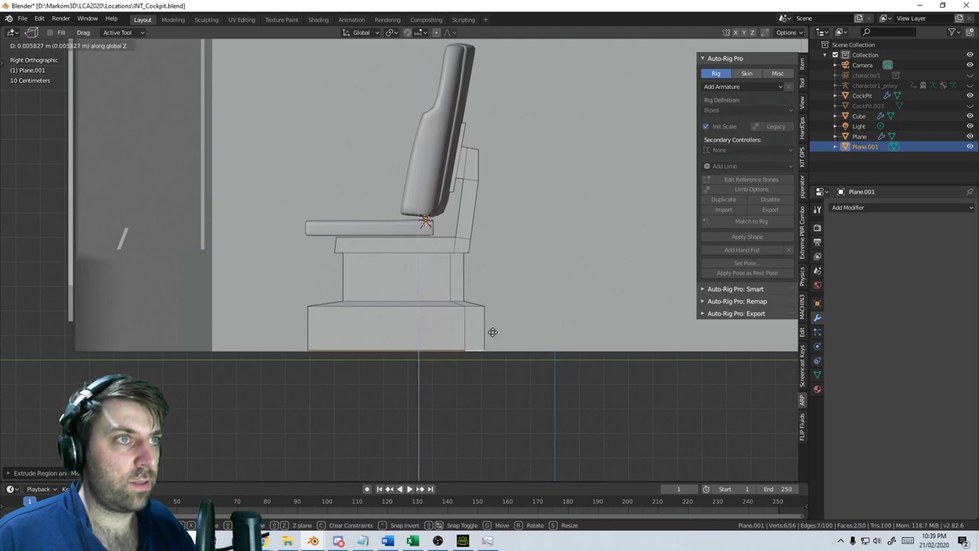
key("z")
left_click(494, 333)
Extrude the base block's bottom faces in place and scale them outward into a wide floor flange
middle_click_drag(493, 333, 446, 374)
key("s")
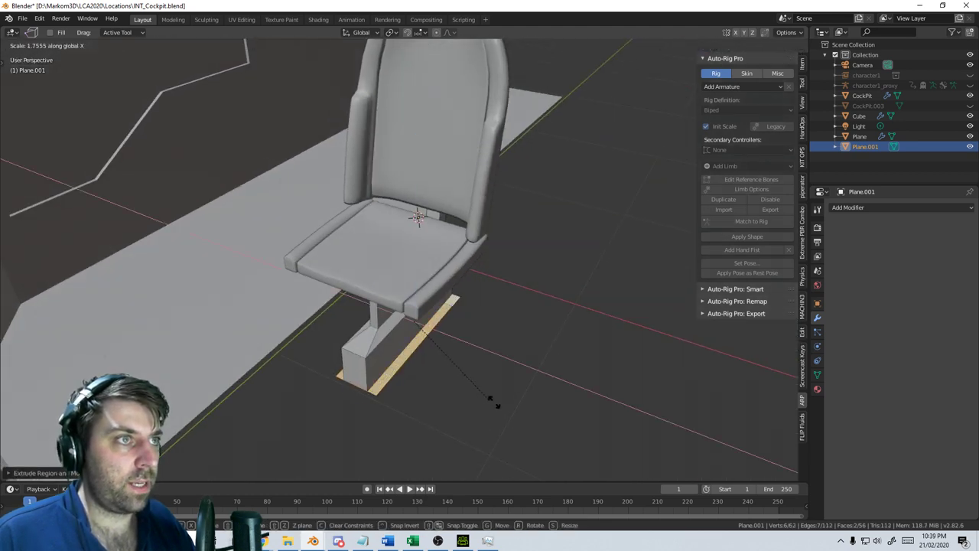
left_click(597, 430)
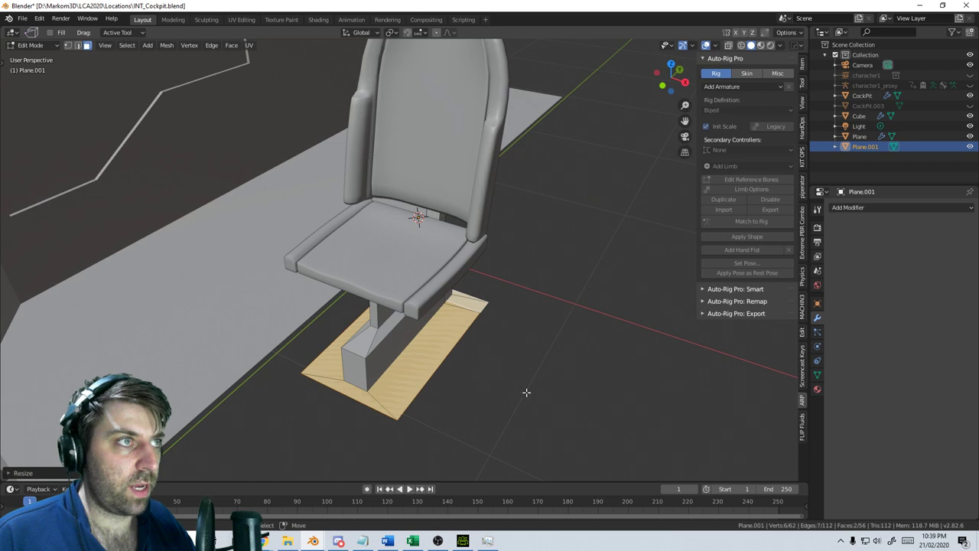
Delete the two selected bottom faces inside the floor flange
key("Tab")
middle_click_drag(525, 393, 40, 63)
key("x")
left_click(507, 404)
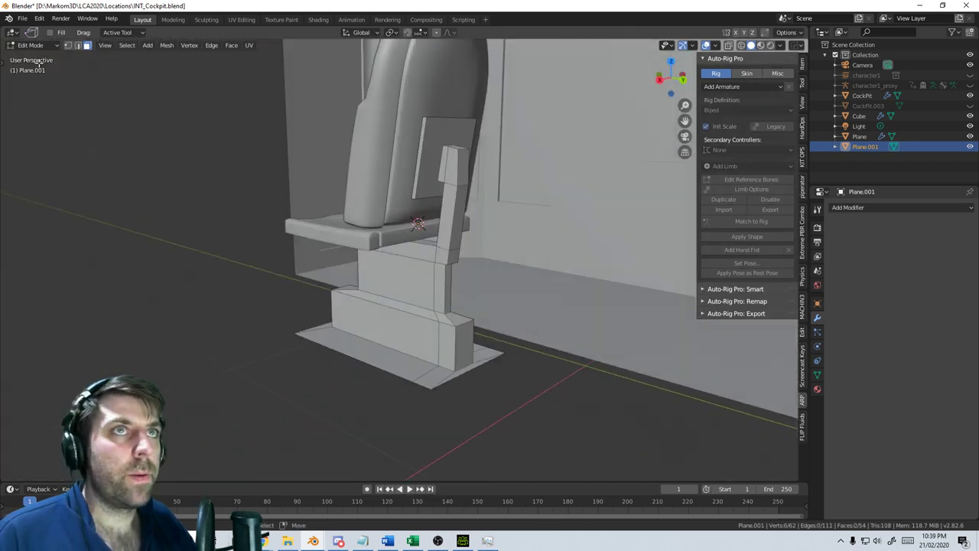
Select the flange's outer edges and extrude them downward along Z to give the flange thickness
left_click(77, 46)
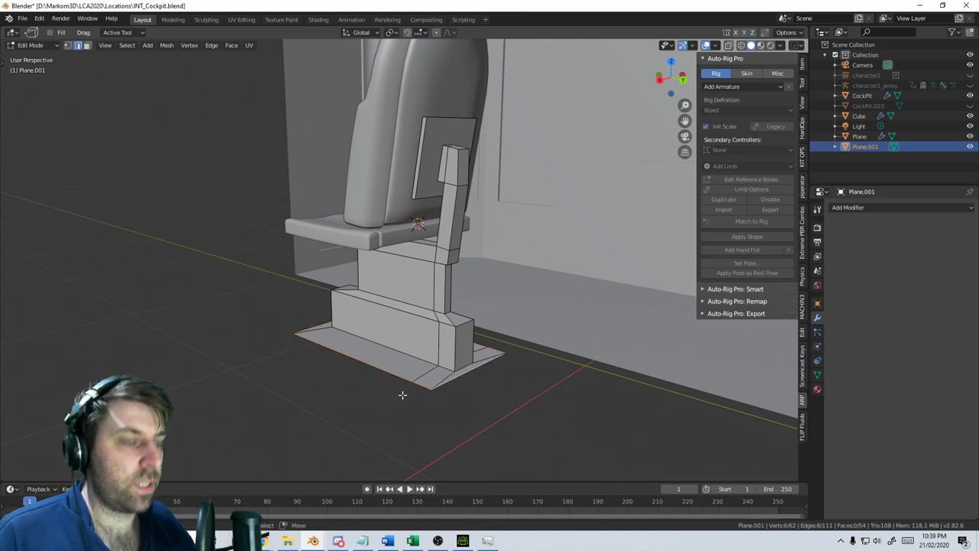
middle_click_drag(403, 395, 406, 358)
key("e")
key("z")
left_click(406, 398)
Examine the flange's depth against the floor line from the side and the whole seat base in perspective
key("KP_3")
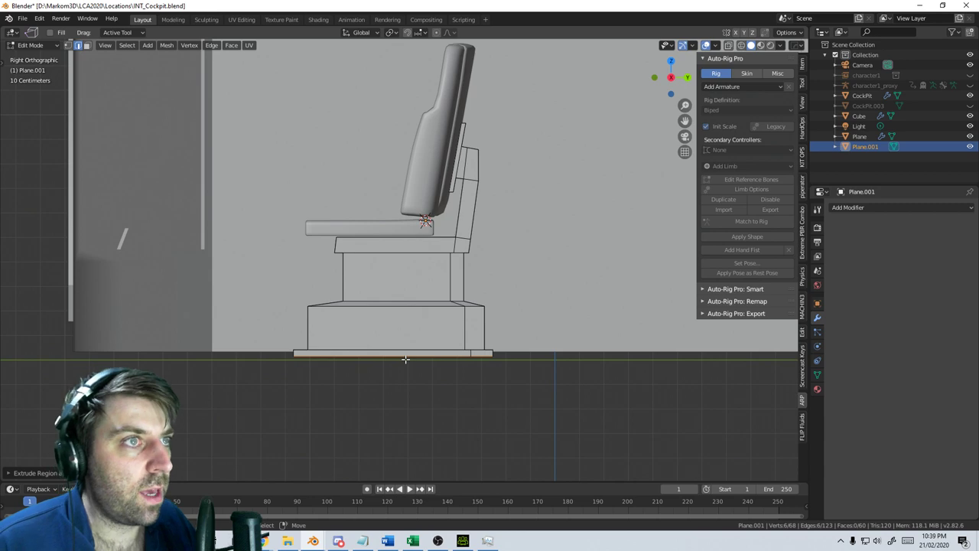
scroll(405, 359, "up", 1)
key("z")
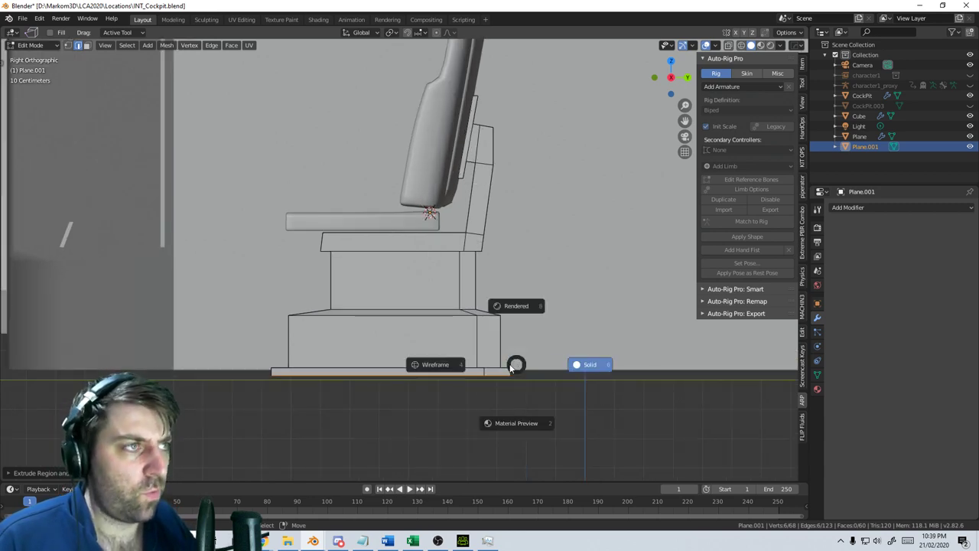
left_click(511, 373)
mouse_move(449, 372)
middle_mouse_down()
mouse_move(509, 402)
mouse_move(430, 395)
mouse_move(482, 406)
mouse_move(400, 386)
middle_mouse_up()
key("z")
left_click(564, 398)
key("Tab")
key("Tab")
scroll(400, 385, "up", 2)
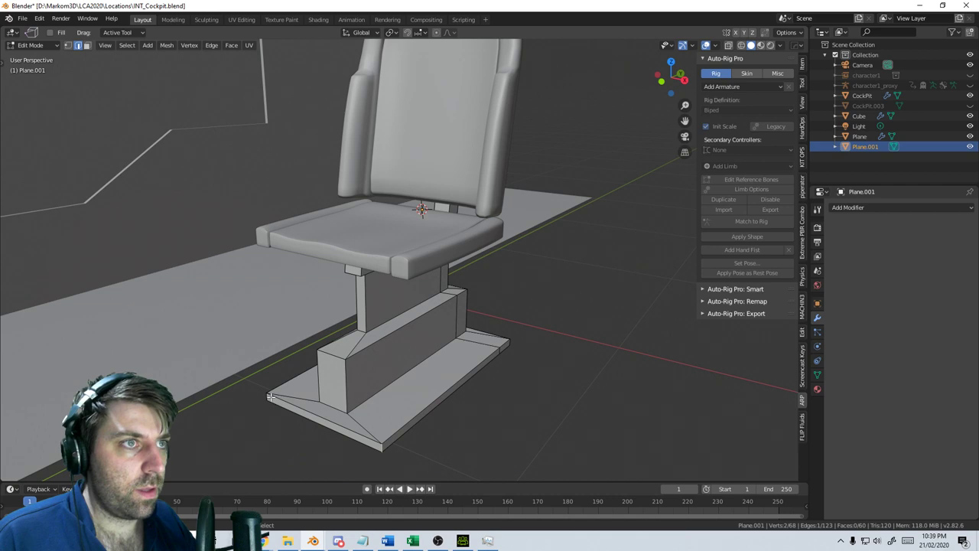
Bevel the vertical corner edges of the floor flange into straight chamfers and leave mesh editing
middle_click_drag(428, 401, 412, 420)
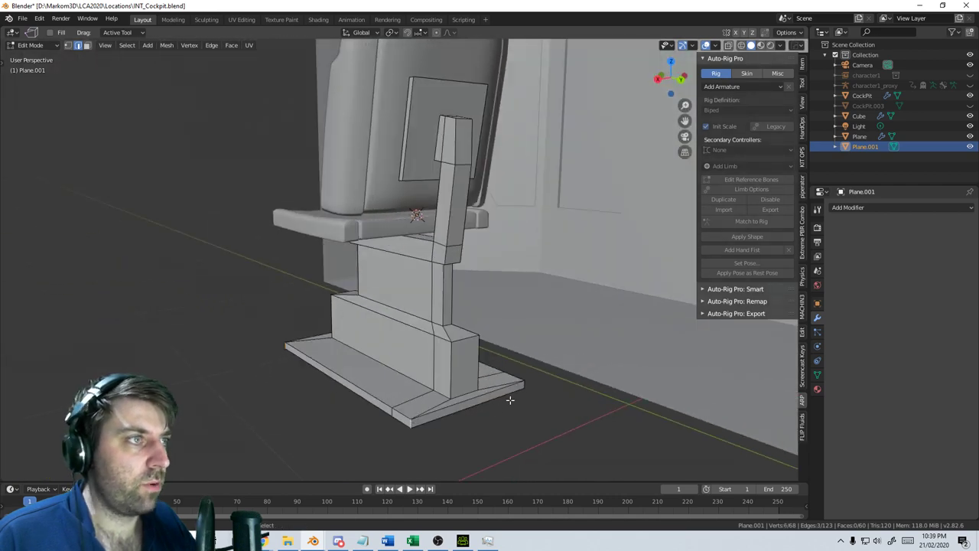
middle_click_drag(524, 382, 563, 389)
key("ctrl+b")
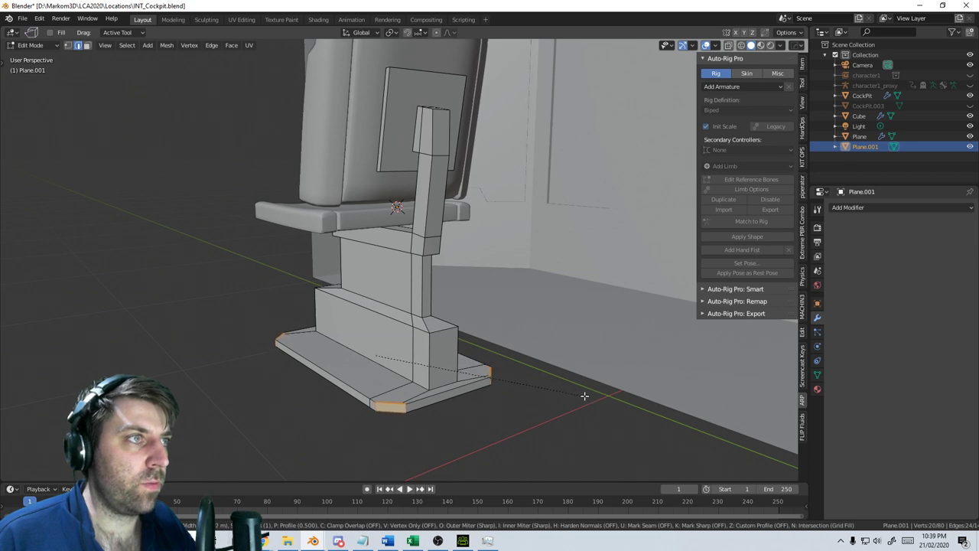
left_click(590, 397)
middle_click_drag(590, 397, 688, 413)
key("Tab")
Add a Bevel modifier to the seat's support and base object
middle_click_drag(494, 365, 539, 359)
left_click(877, 212)
left_click(786, 243)
Shade the seat base smooth and enable Auto Smooth for its normals at 30°
key("F3")
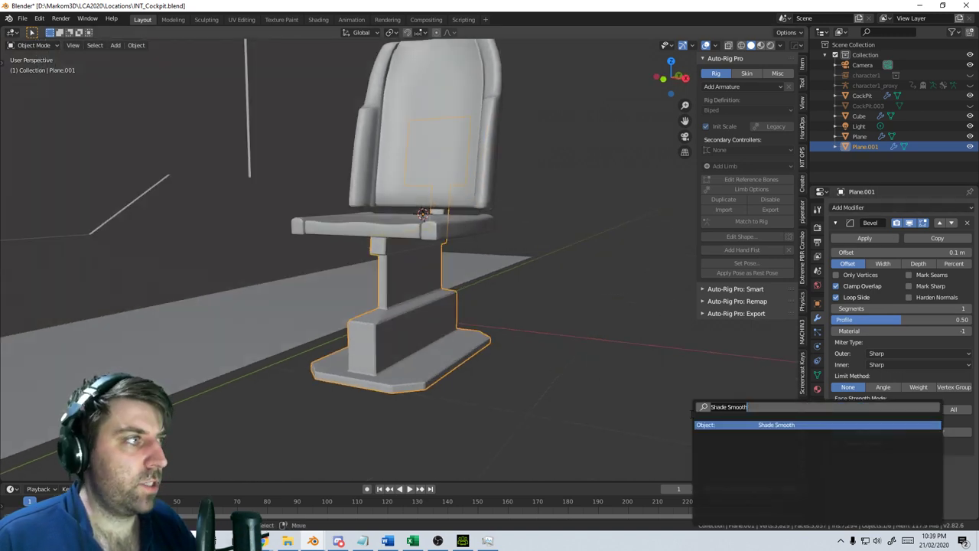
key("Return")
left_click(817, 375)
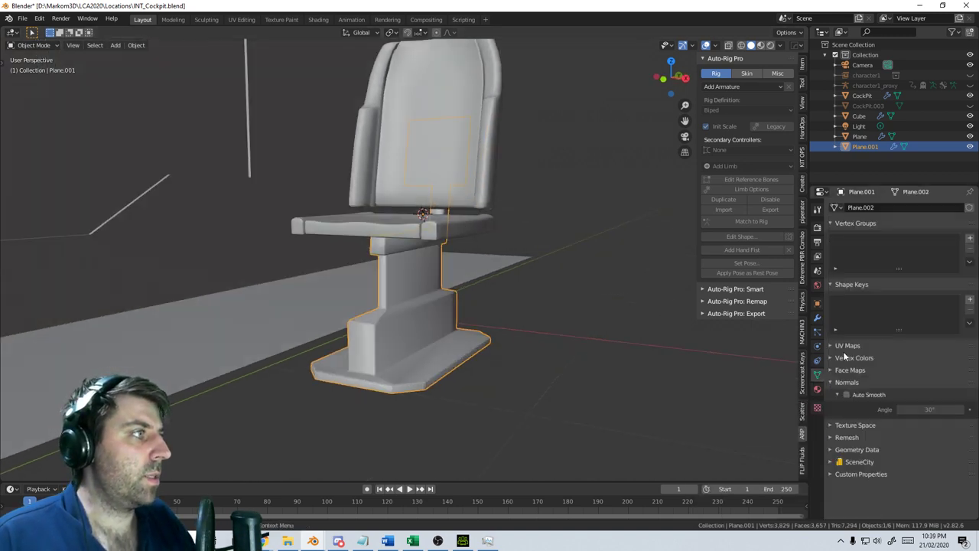
left_click(848, 394)
Examine the bevelled edges and shading of the seat's pedestal and flange from several angles
middle_click_drag(542, 412, 469, 427)
scroll(470, 427, "up", 2)
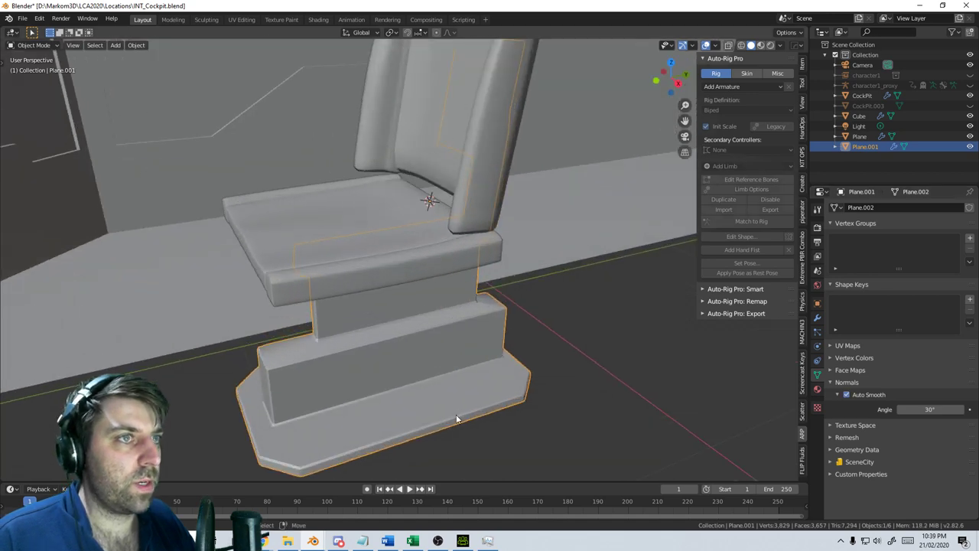
middle_click_drag(270, 442, 337, 424)
scroll(338, 427, "up", 4)
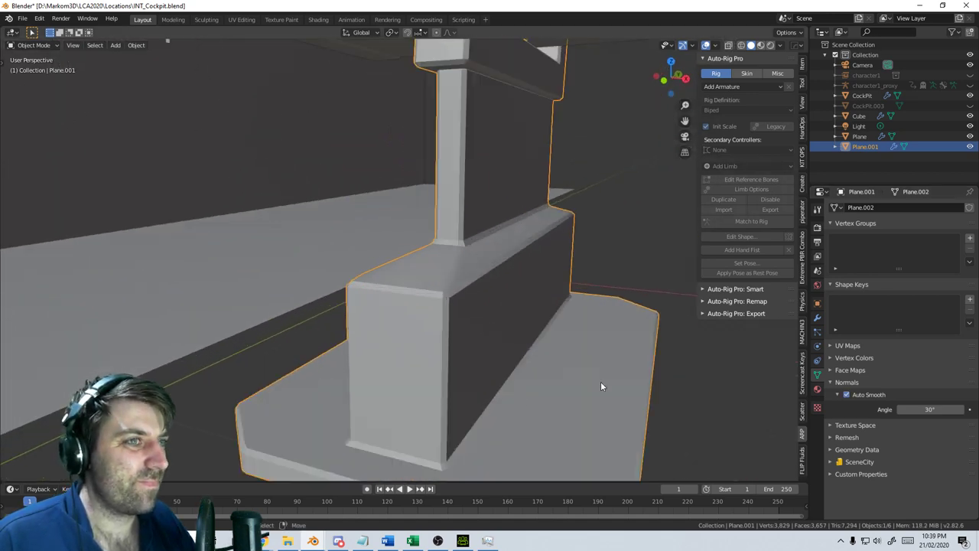
scroll(601, 386, "down", 4)
middle_click_drag(602, 393, 391, 292)
scroll(415, 341, "up", 3)
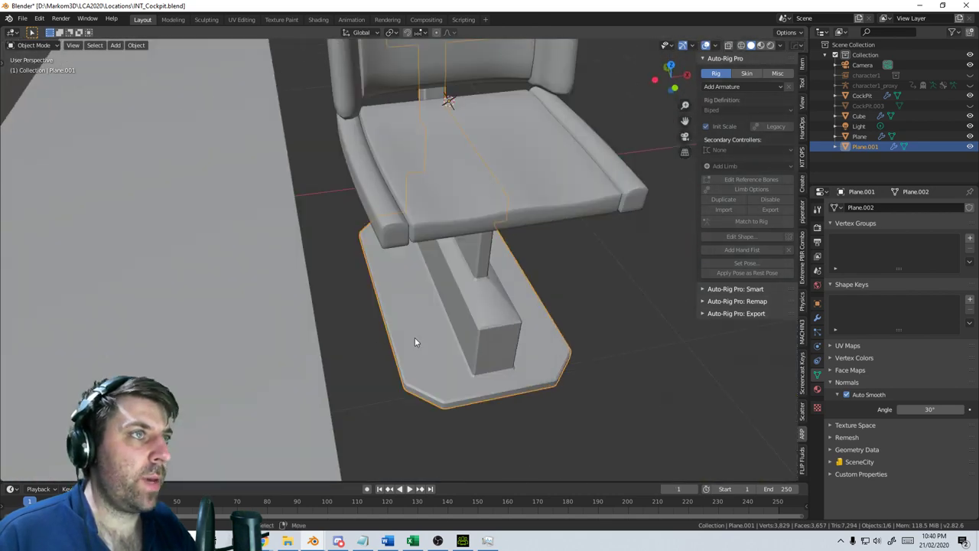
middle_click_drag(415, 342, 484, 332)
Find the "Add Mesh: Extra Objects" add-on in the preferences by searching for "extra" and enable it
key("shift+a")
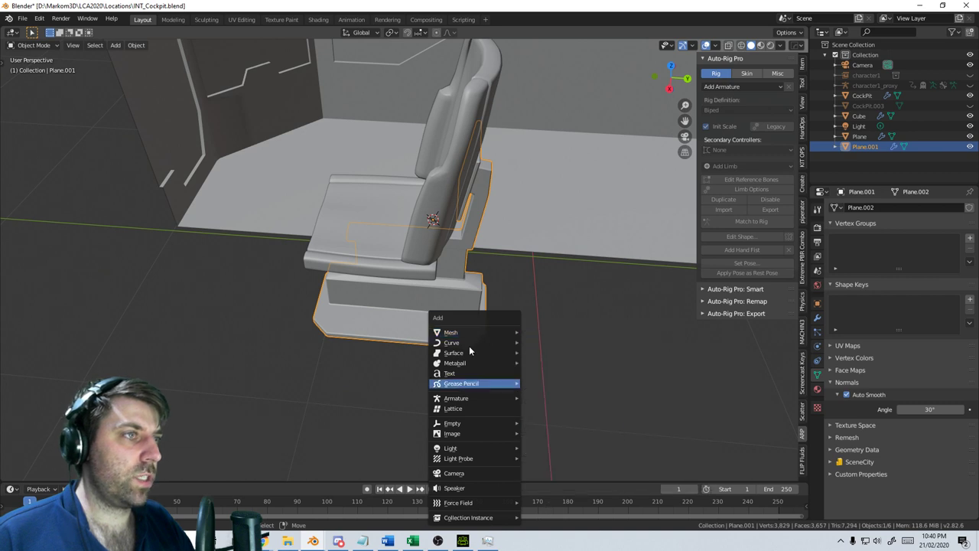
left_click(66, 17)
mouse_move(34, 18)
left_click(66, 163)
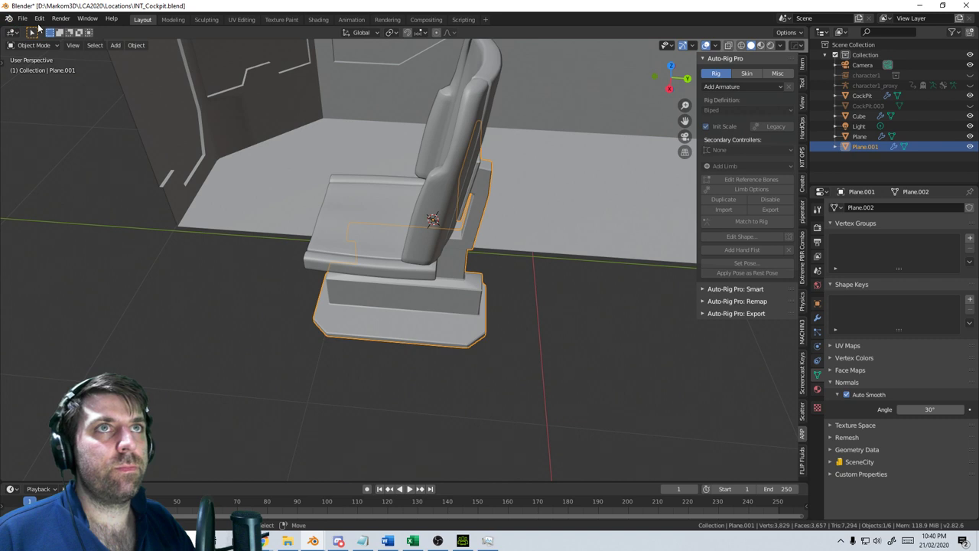
left_click(39, 18)
left_click(71, 149)
left_click(39, 18)
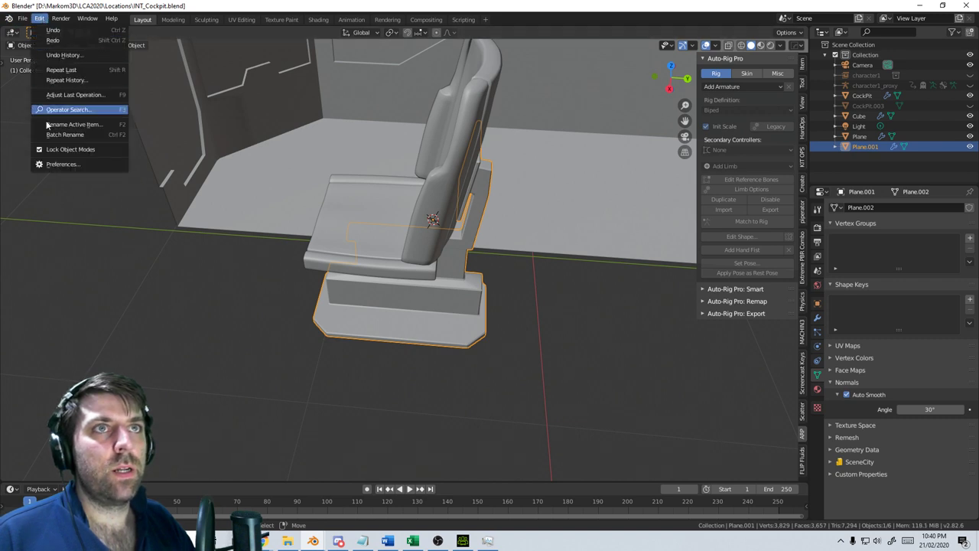
left_click(63, 164)
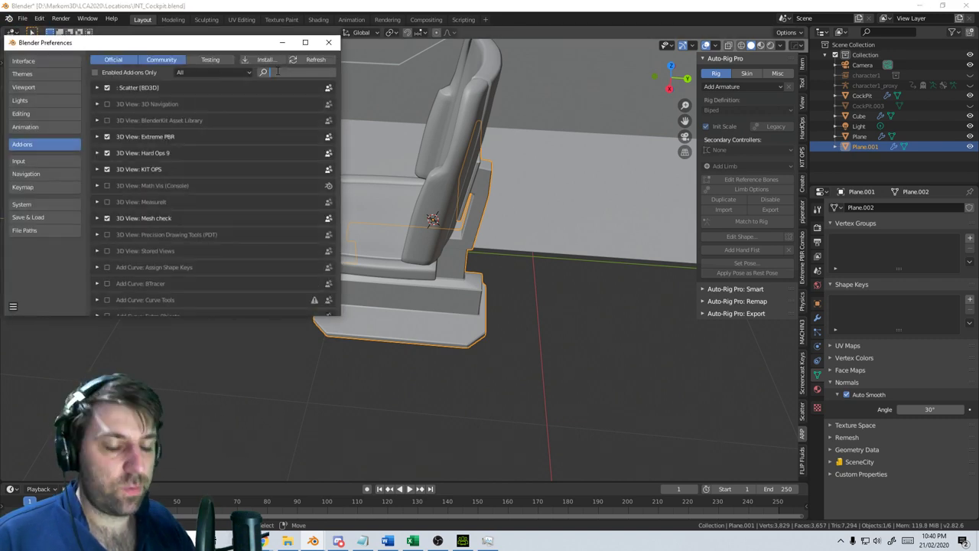
left_click(276, 71)
type("extra")
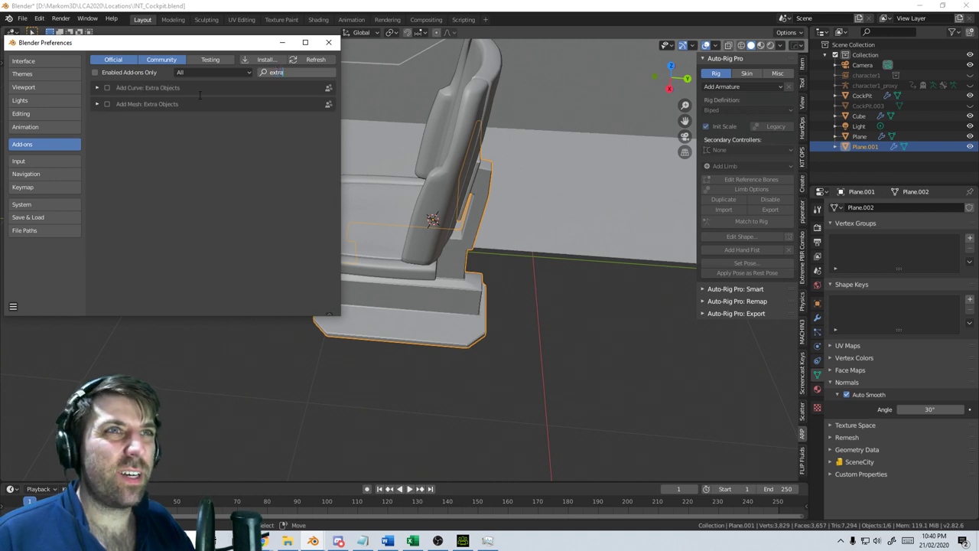
key("Return")
left_click(106, 103)
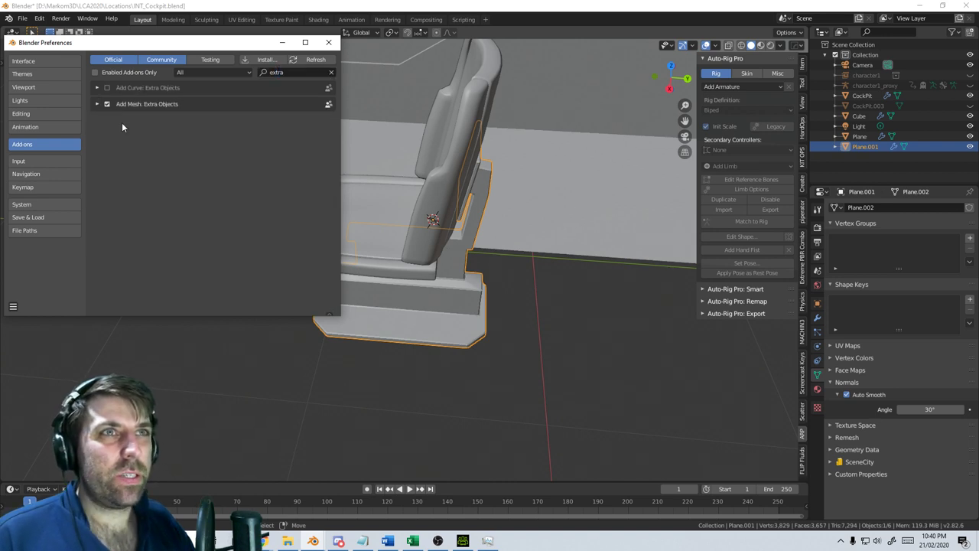
left_click(328, 46)
middle_click_drag(374, 216, 505, 309)
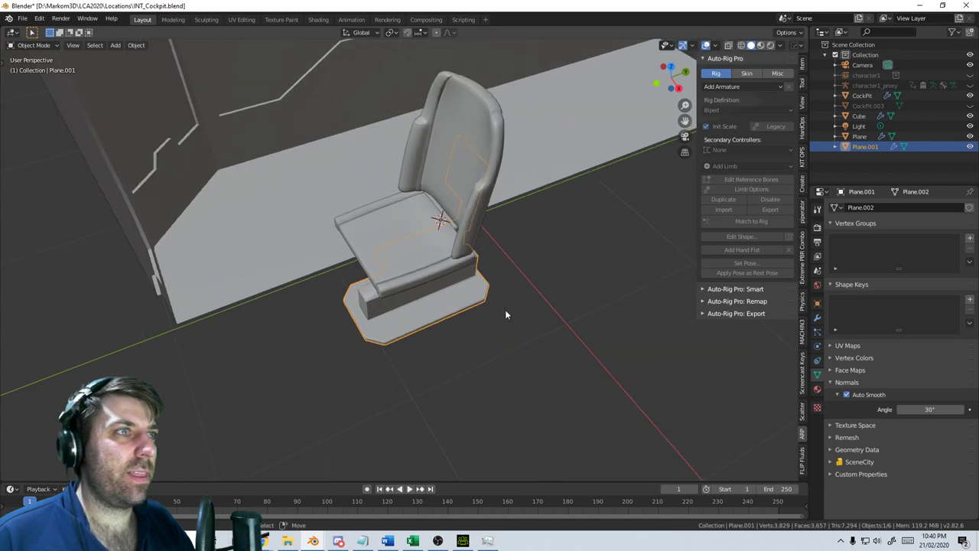
scroll(505, 308, "down", 2)
key("shift+a")
mouse_move(506, 308)
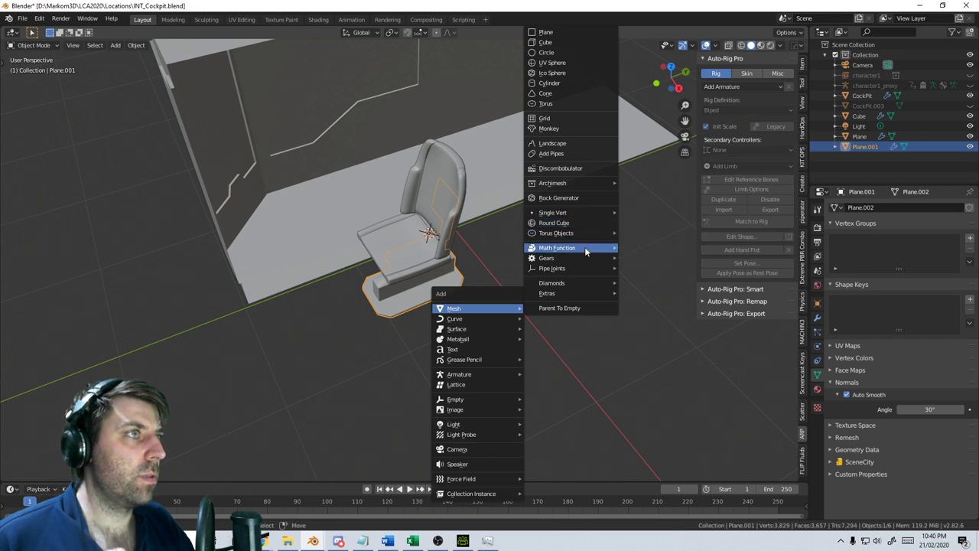
mouse_move(589, 250)
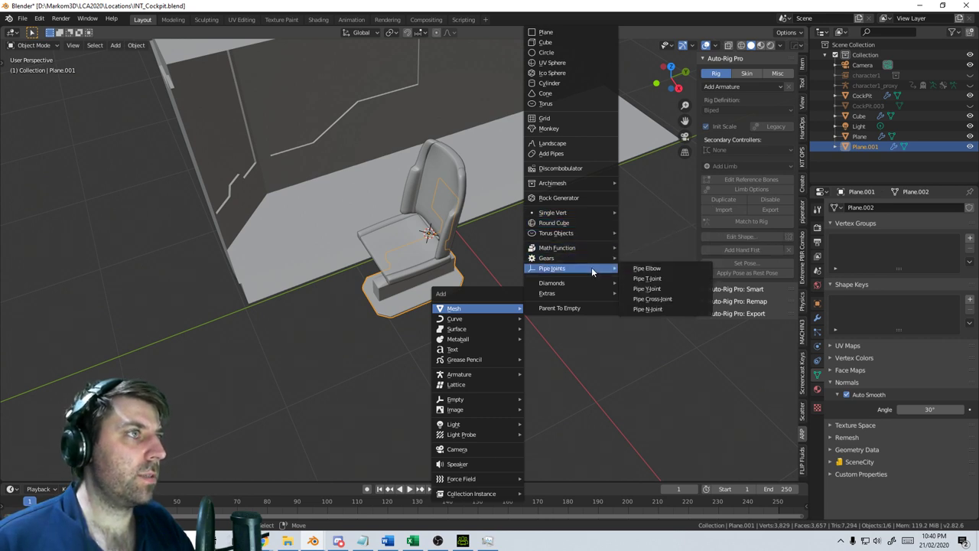
mouse_move(589, 297)
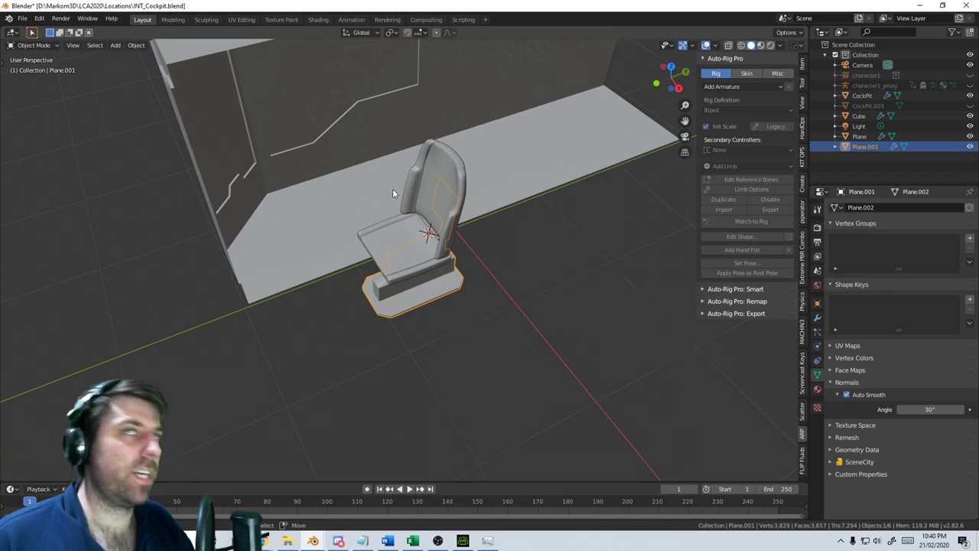
Search the add-on preferences for "bolt" and enable the "Add Mesh: BoltFactory" add-on
left_click(39, 18)
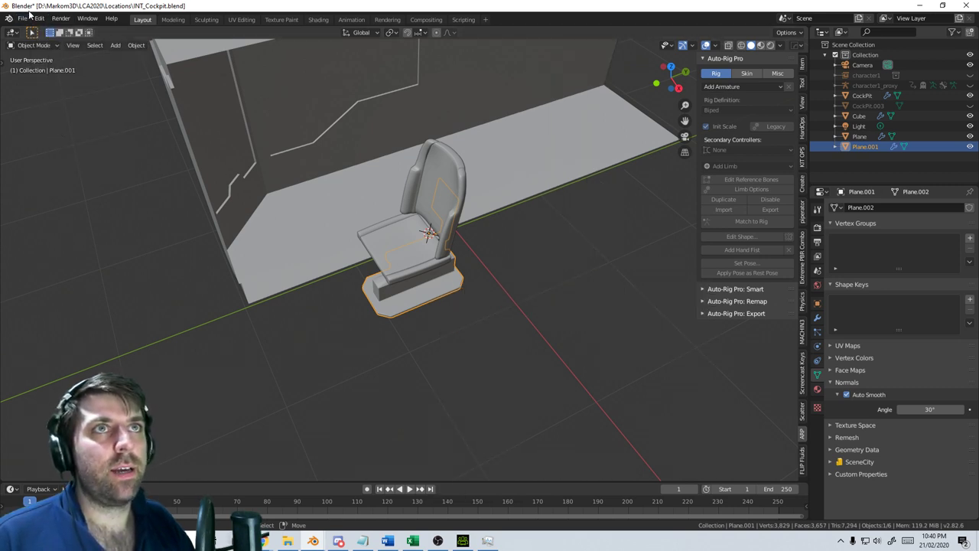
left_click(39, 18)
left_click(69, 165)
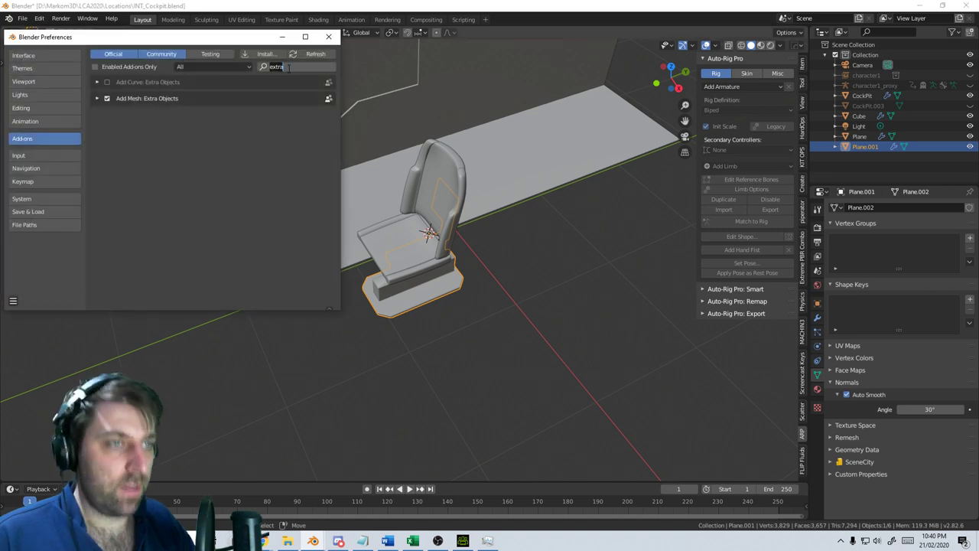
type("bolt")
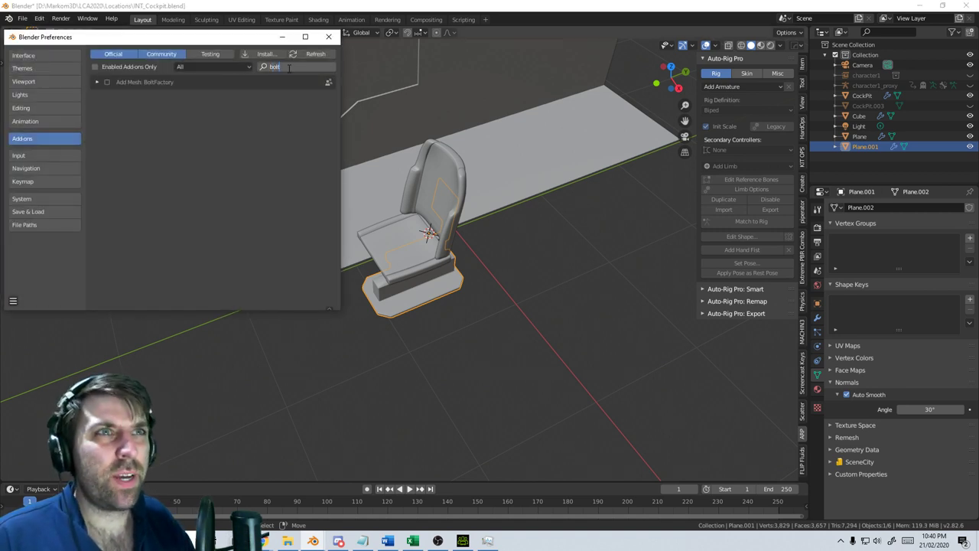
key("Return")
left_click(106, 82)
left_click(329, 36)
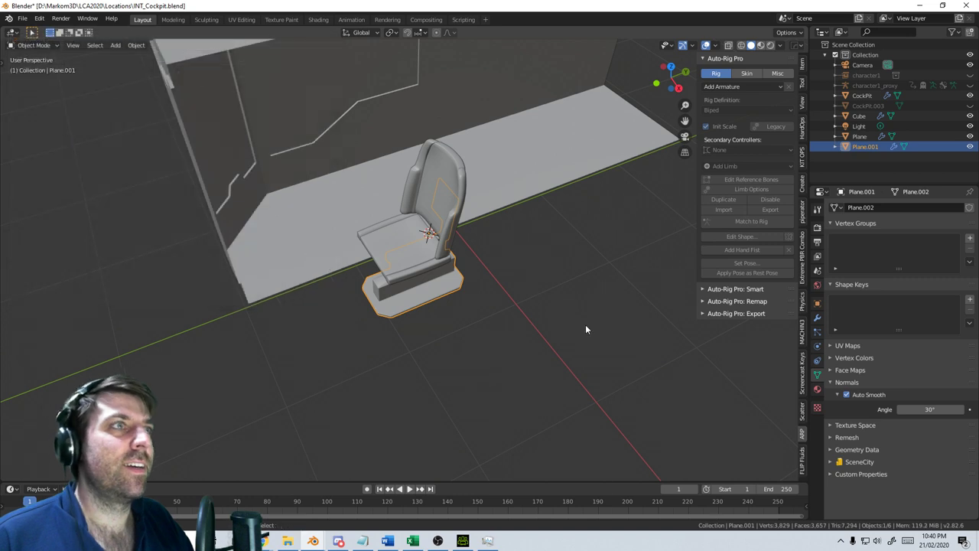
Add a Bolt mesh object to the scene at the 3D cursor
key("shift+a")
mouse_move(585, 325)
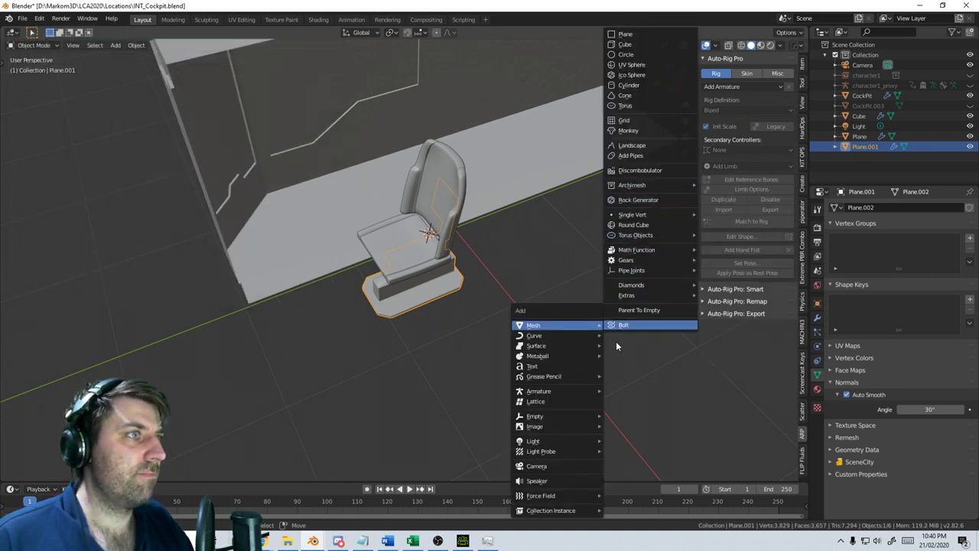
mouse_move(570, 348)
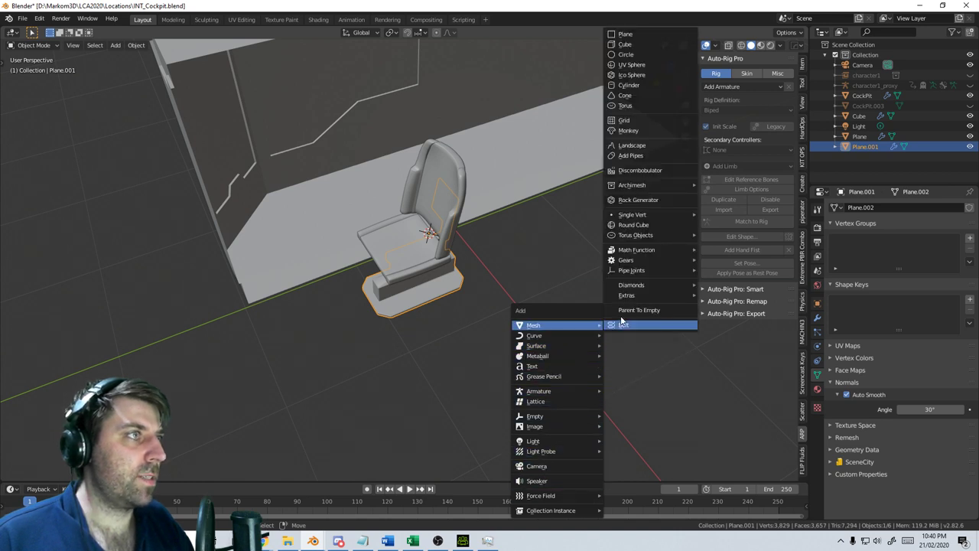
mouse_move(640, 288)
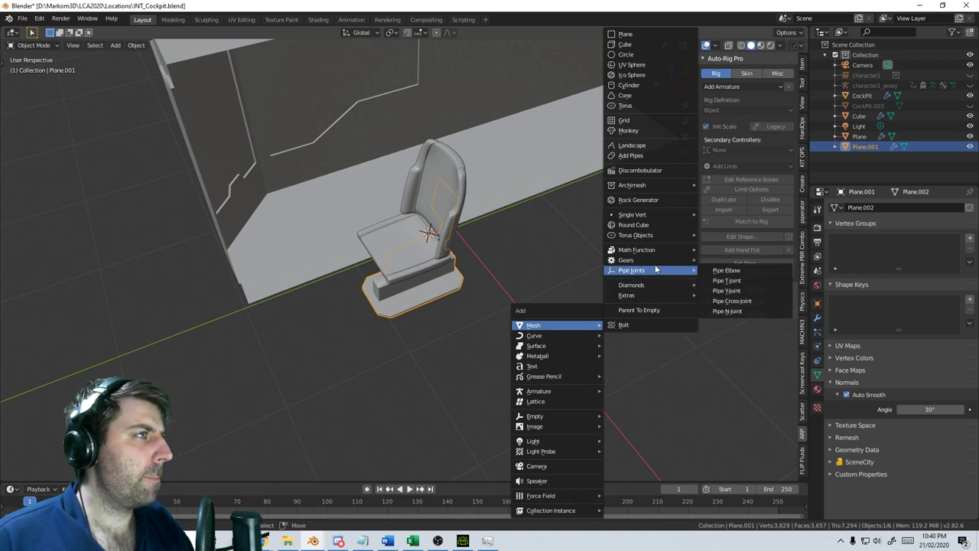
mouse_move(664, 251)
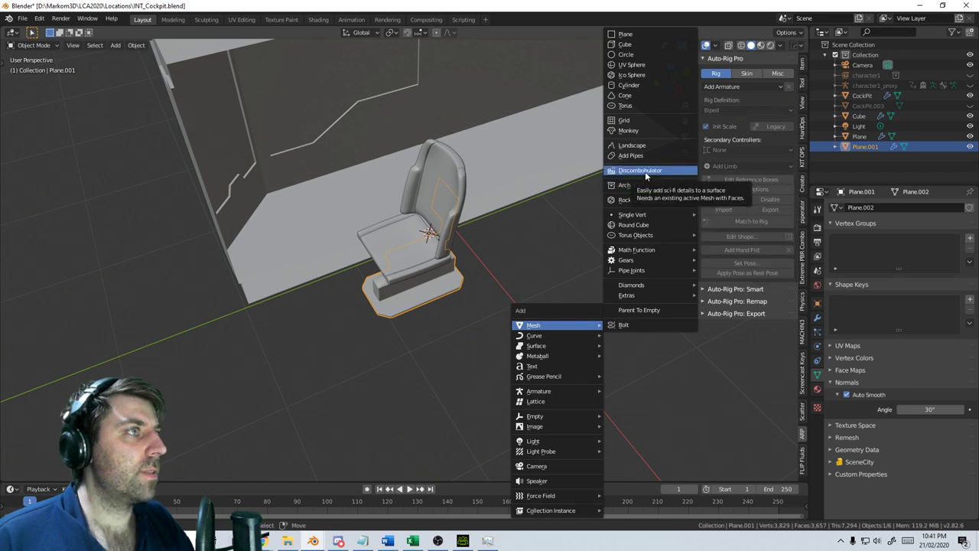
key("shift+a")
mouse_move(567, 270)
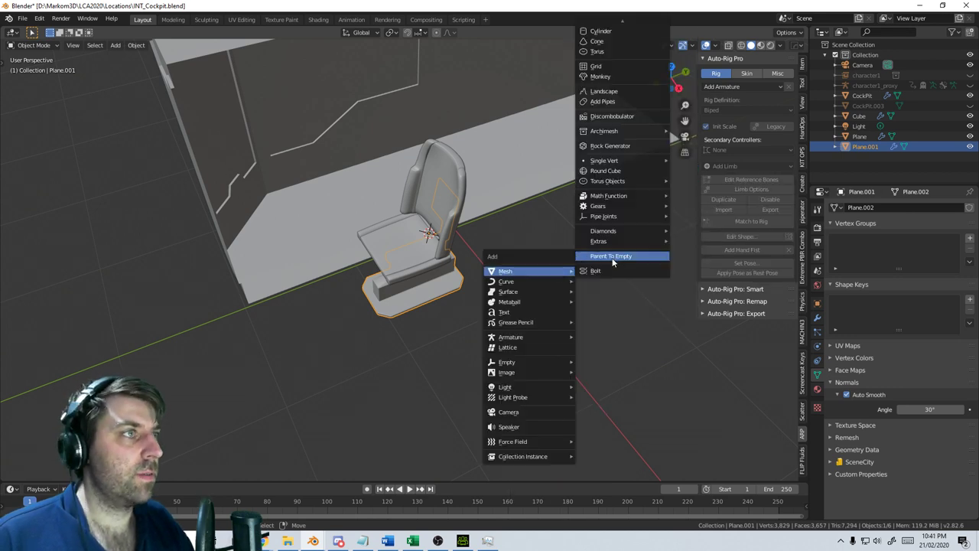
left_click(612, 270)
Scale the bolt down uniformly in several passes until it suits the size of the seat's floor flange
scroll(494, 303, "down", 8)
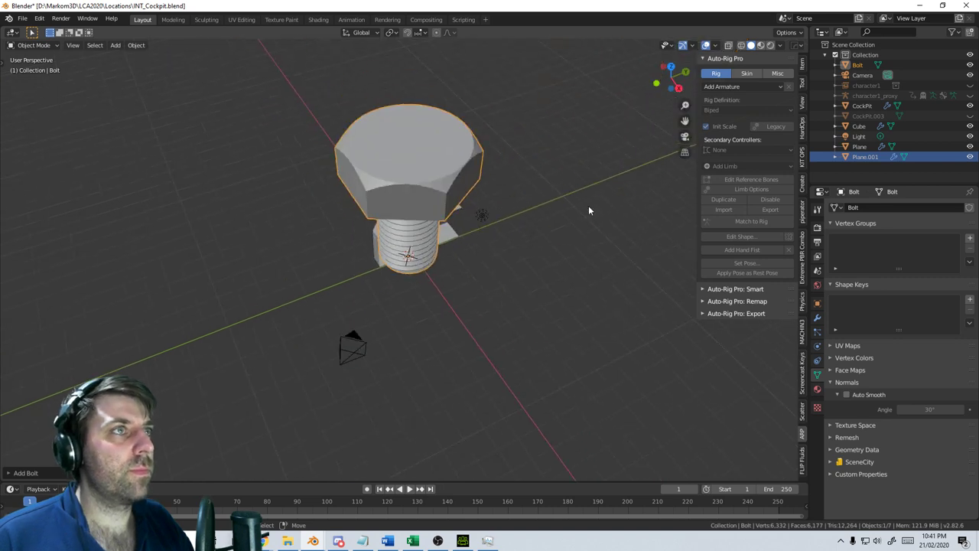
key("s")
left_click(426, 238)
scroll(574, 215, "up", 5)
key("s")
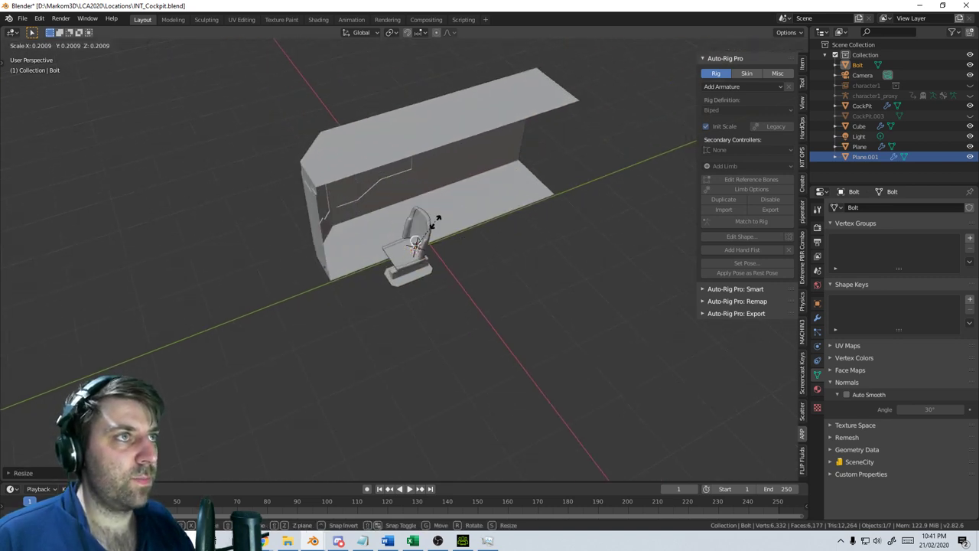
left_click(426, 240)
key("KP_3")
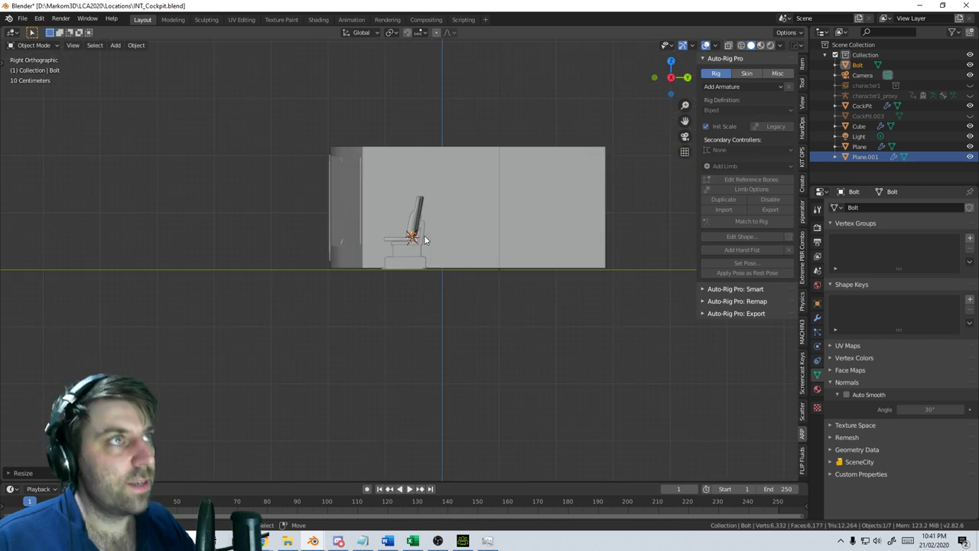
key("KP_1")
middle_click_drag(426, 238, 426, 315)
scroll(504, 242, "up", 6)
middle_click_drag(503, 242, 469, 235, "shift")
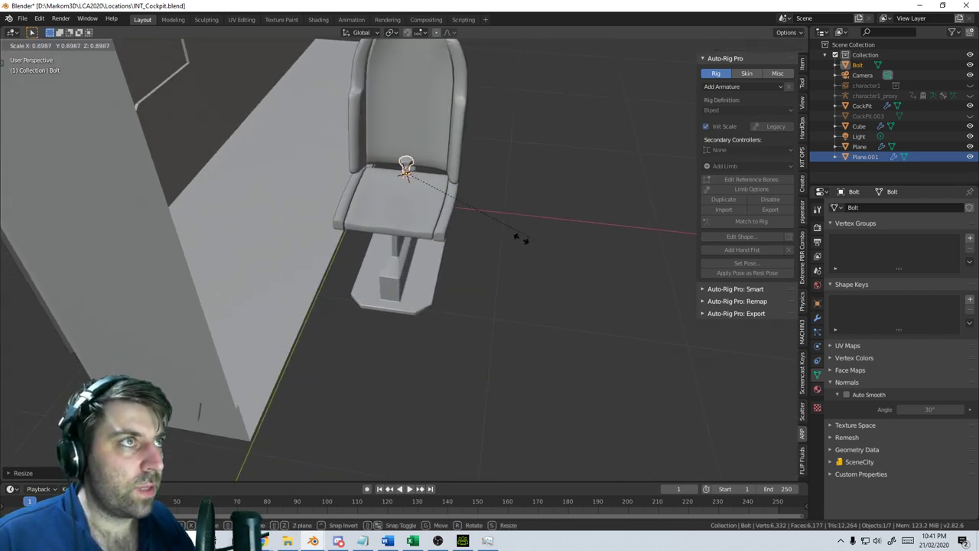
Set snapping to Face and move the bolt onto the flange's top surface near a front corner
left_click(420, 32)
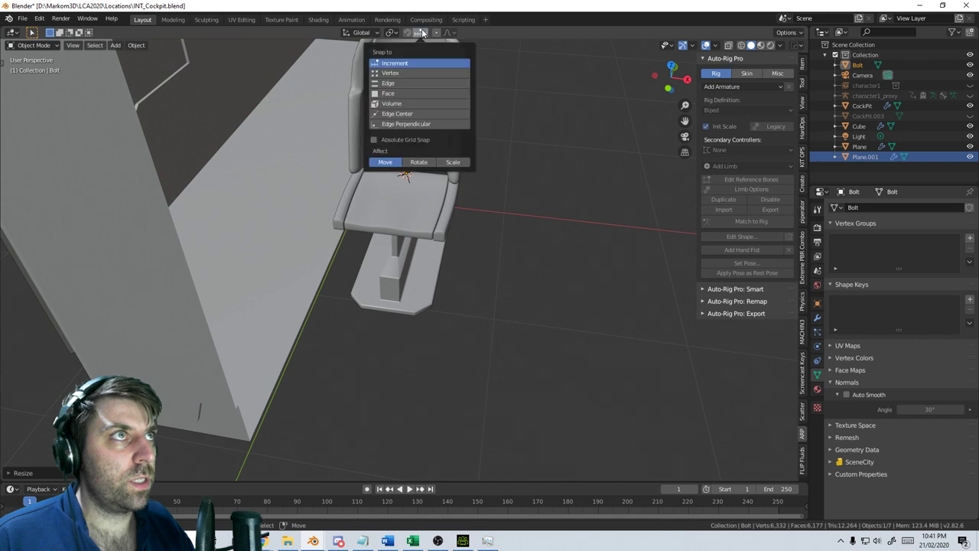
left_click(417, 93)
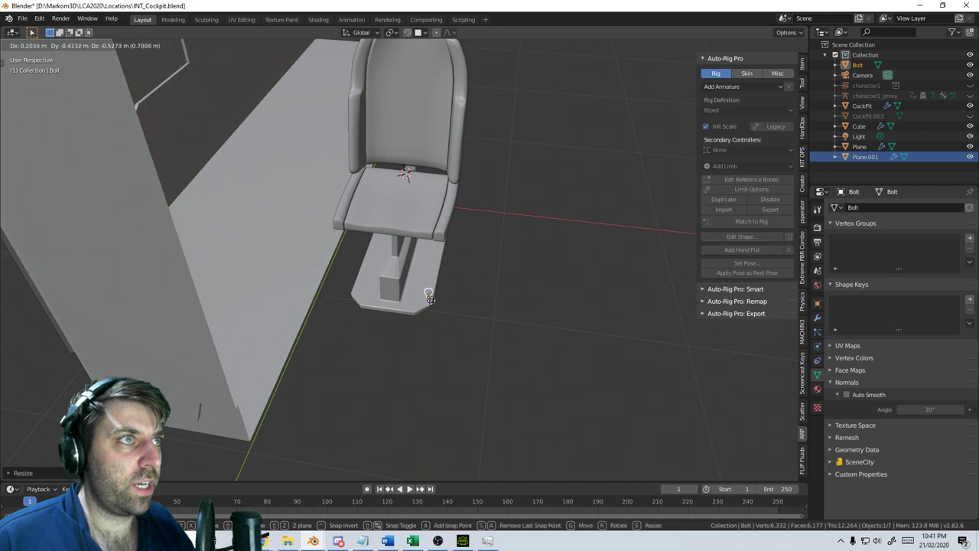
left_click(425, 304)
Open the bolt's mesh for editing, close up at the flange corner
middle_click_drag(425, 306, 427, 301)
scroll(406, 270, "up", 8)
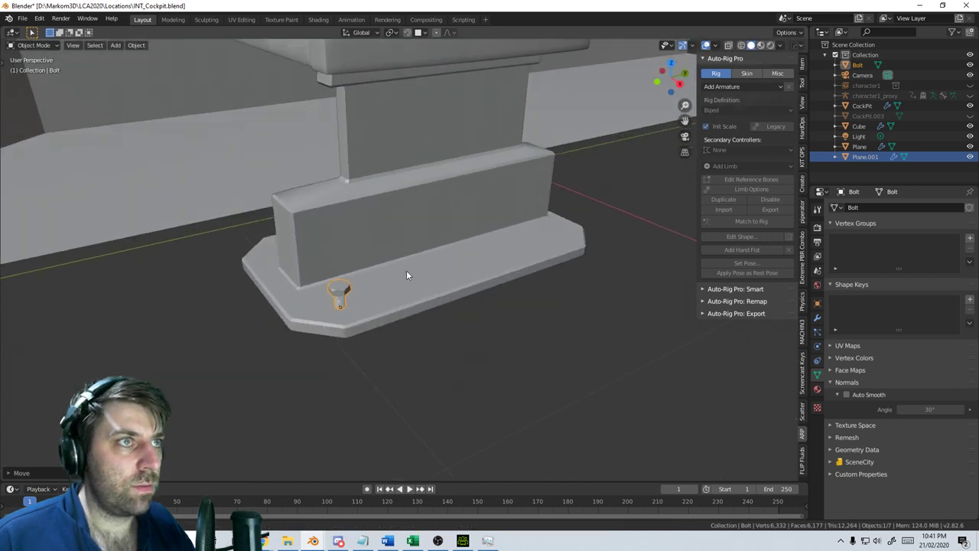
key("Tab")
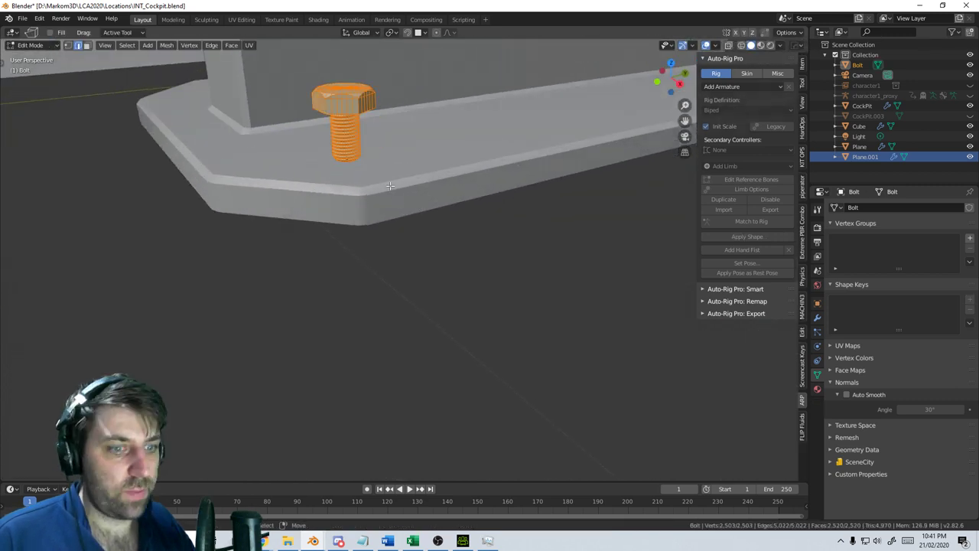
Lower the bolt's mesh along Z by about 0.039 m so its head sits on the seat's base plate
key("KP_3")
middle_click_drag(339, 178, 424, 304, "shift")
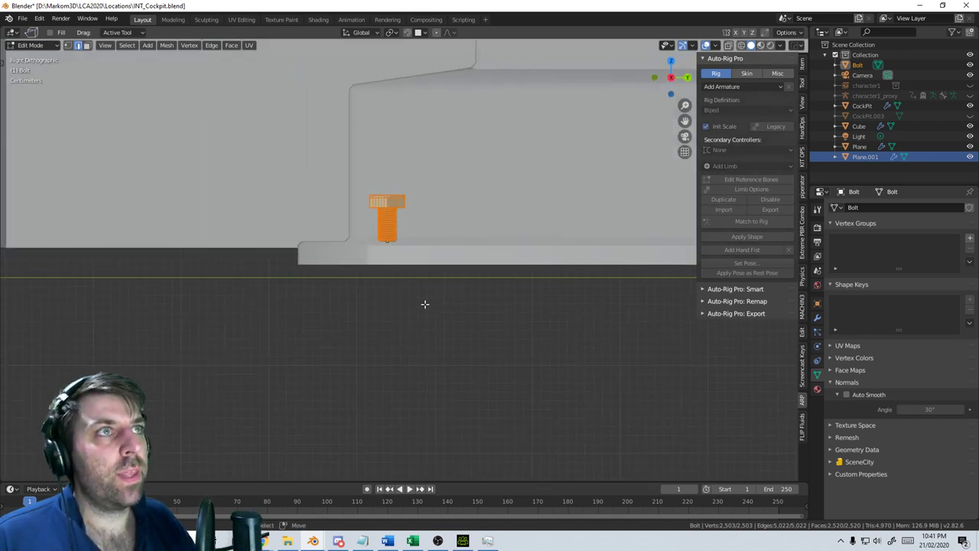
scroll(423, 304, "up", 5)
key("g")
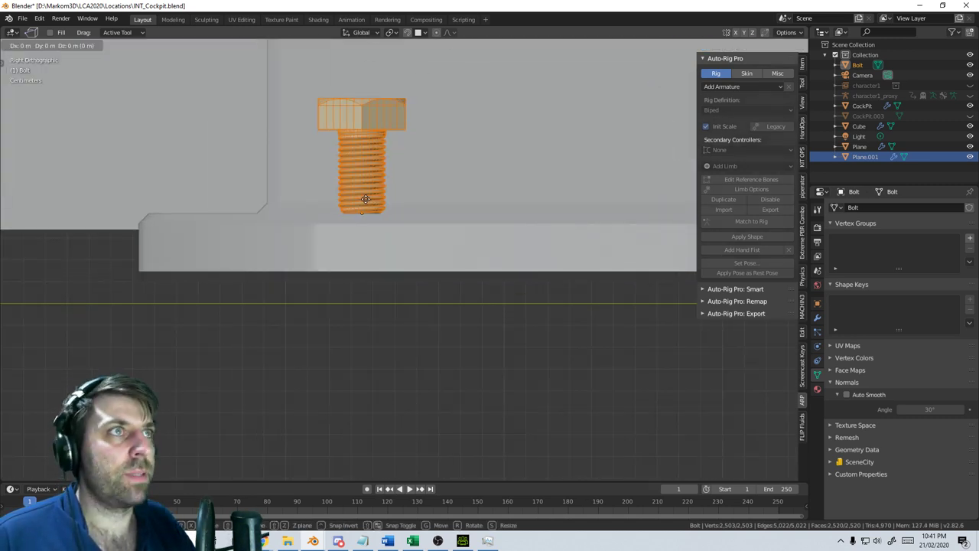
key("z")
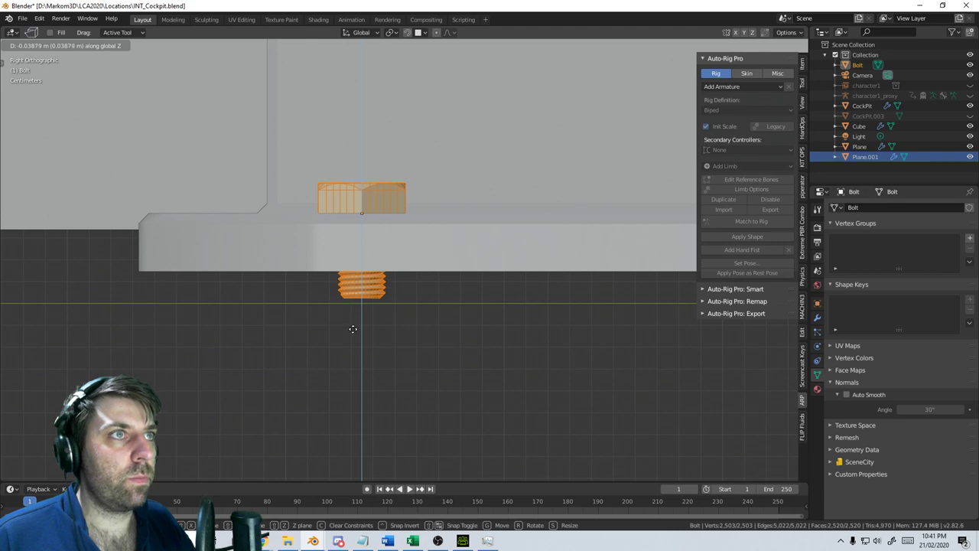
left_click(358, 321)
middle_click_drag(359, 322, 451, 264)
scroll(506, 263, "down", 5)
key("Tab")
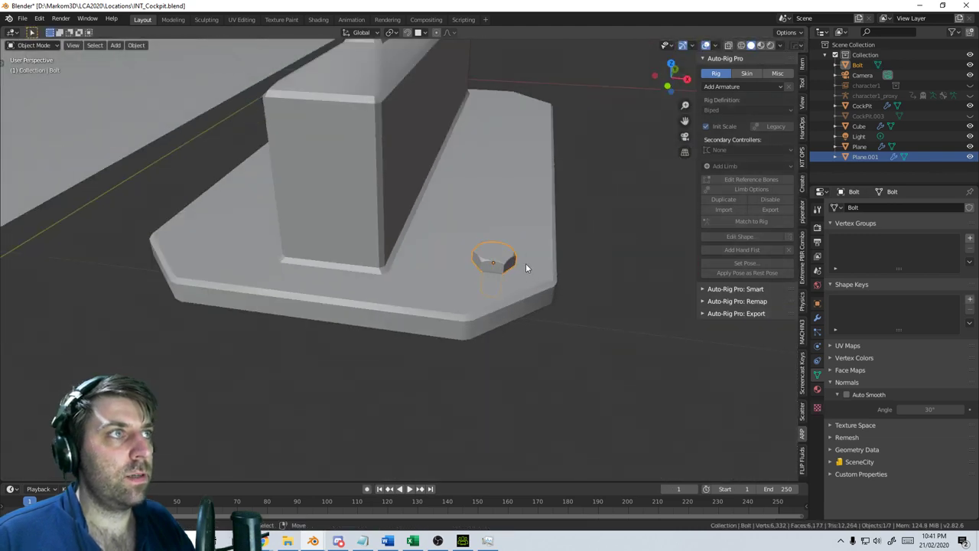
Duplicate the bolt along Y by about 0.66 m to the other end of the base plate's long side
scroll(526, 263, "down", 5)
middle_click_drag(526, 263, 450, 272)
key("shift+d")
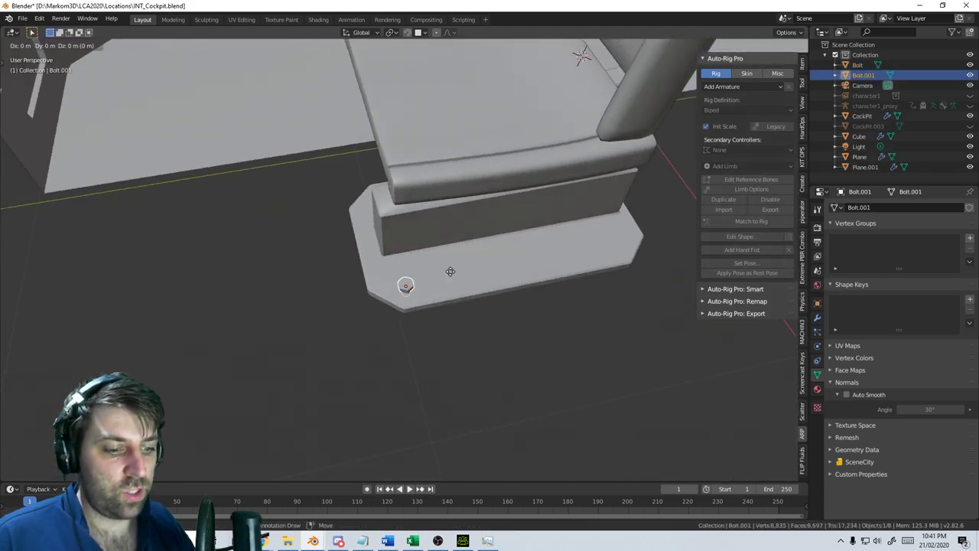
key("y")
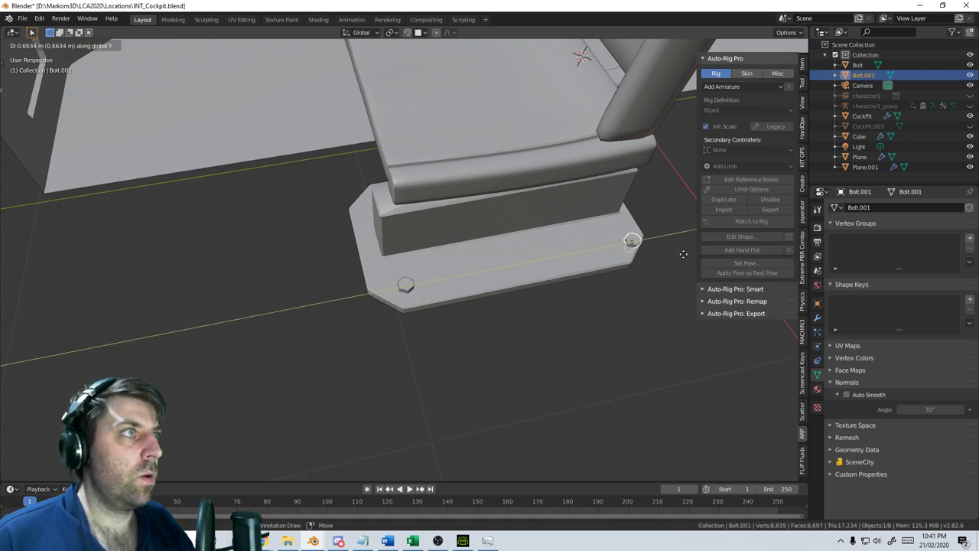
left_click(671, 252)
Duplicate both bolts along X by about -0.33 m onto the opposite side of the base plate
left_click(404, 287, "shift")
middle_click_drag(489, 291, 617, 271)
key("shift+d")
key("x")
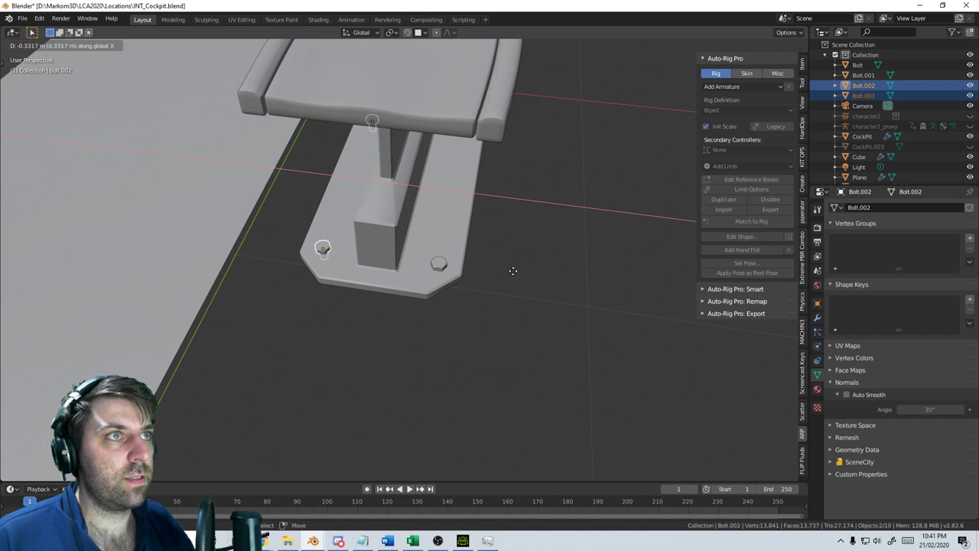
left_click(514, 270)
scroll(407, 302, "down", 3)
left_click(498, 309)
middle_click_drag(541, 321, 492, 310)
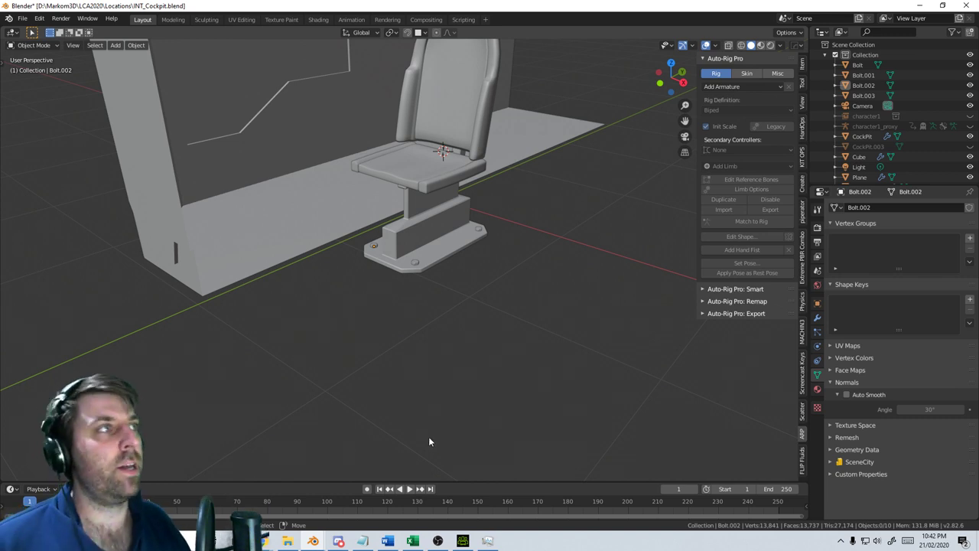
Turn on viewport display of the cockpit object's Mirror modifier
middle_click_drag(429, 442, 438, 350)
middle_click_drag(449, 403, 494, 264)
left_click(495, 265)
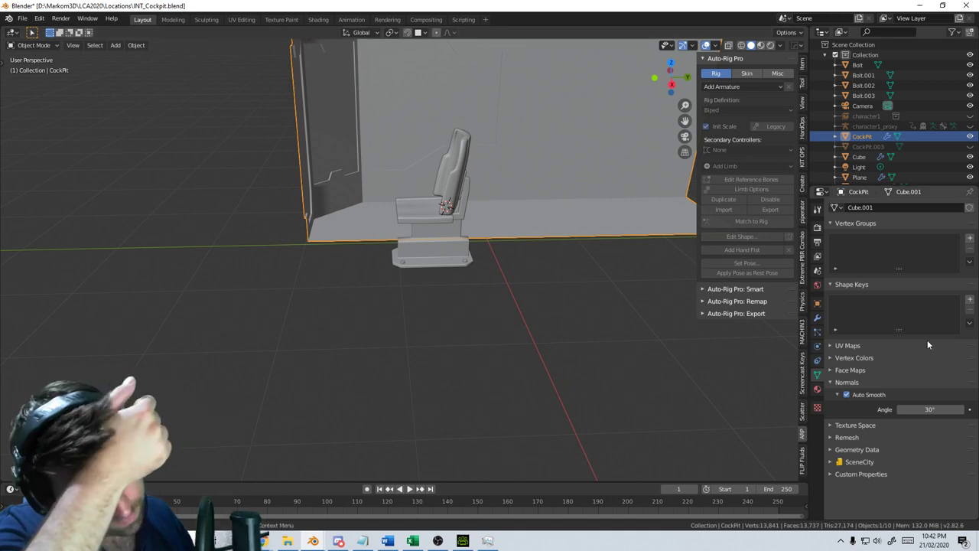
middle_click_drag(544, 274, 399, 188)
middle_click_drag(453, 350, 420, 289)
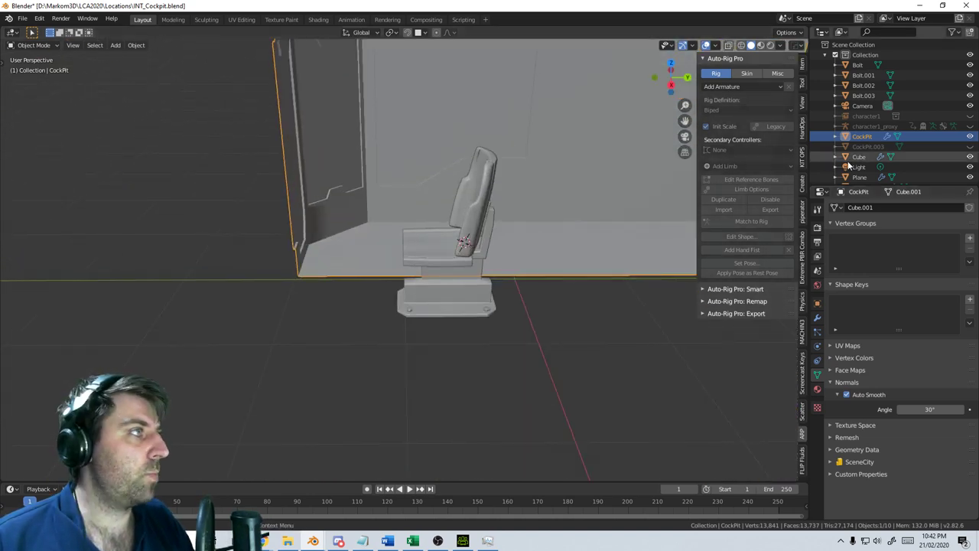
middle_click_drag(640, 352, 577, 342)
scroll(577, 342, "up", 1)
left_click(817, 345)
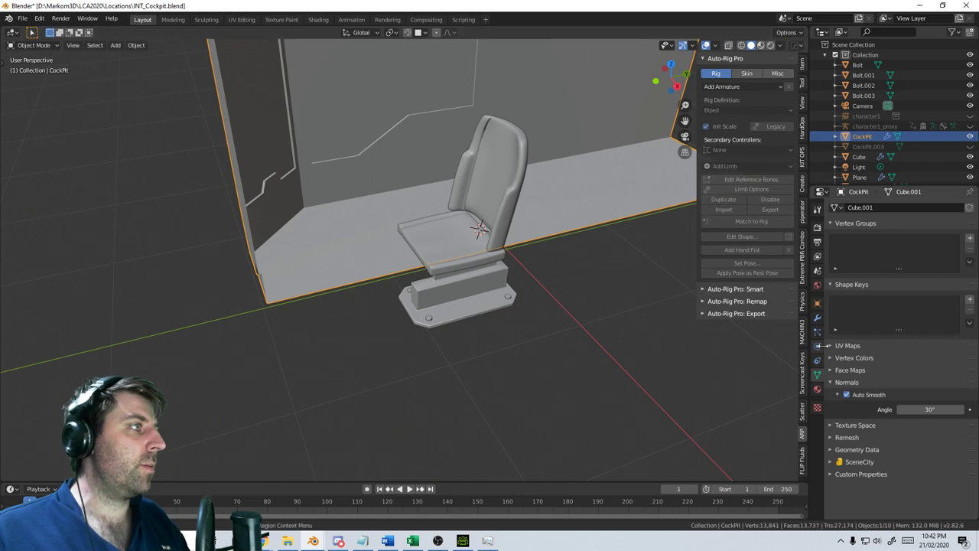
left_click(817, 331)
left_click(818, 319)
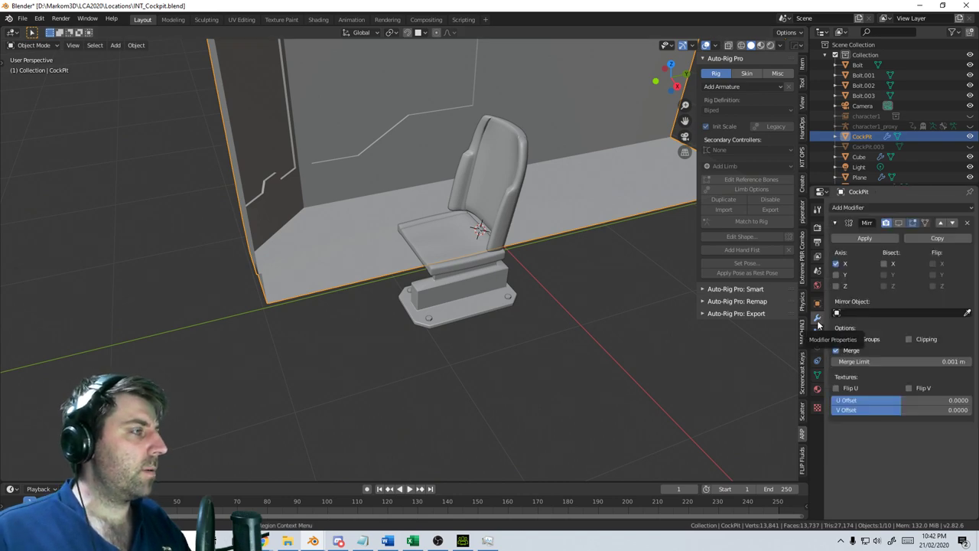
left_click(899, 223)
Reset the 3D cursor to the world origin and add a cube mesh there
middle_click_drag(635, 264, 346, 337)
scroll(435, 261, "up", 3)
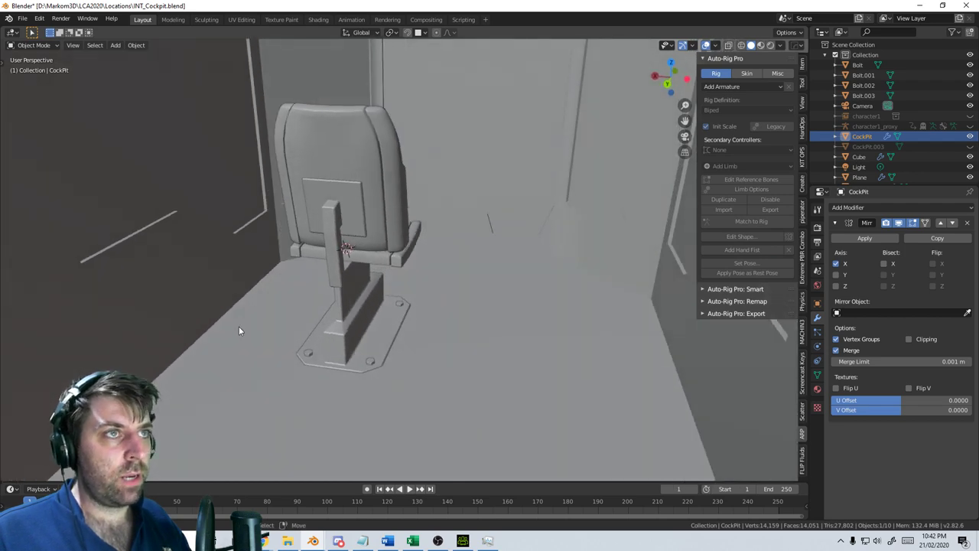
middle_click_drag(239, 330, 299, 358)
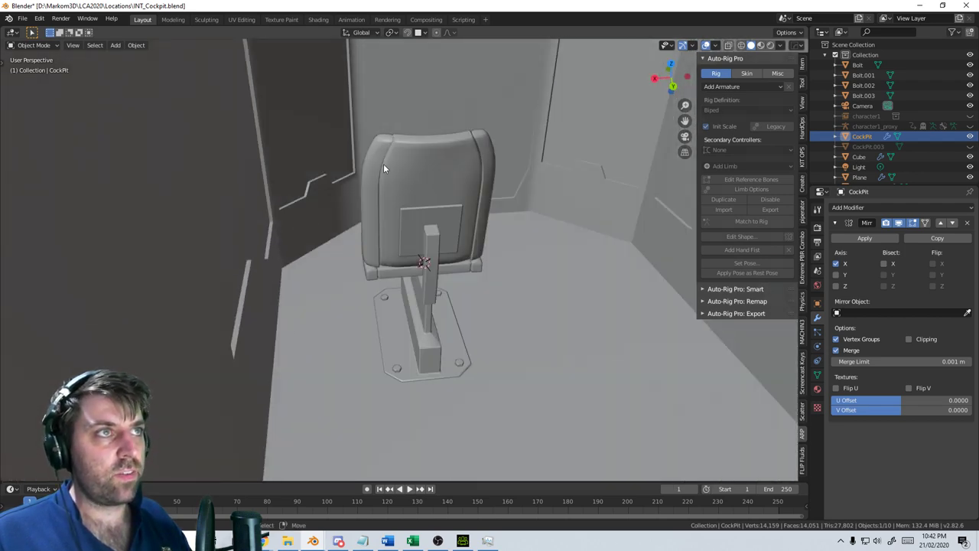
middle_click_drag(384, 165, 233, 230)
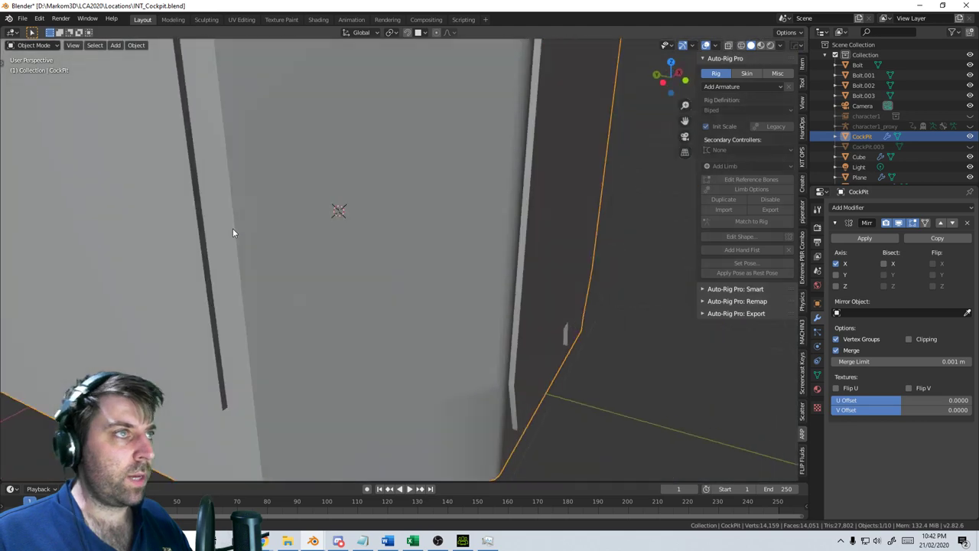
scroll(233, 228, "down", 1)
middle_click_drag(496, 338, 473, 318)
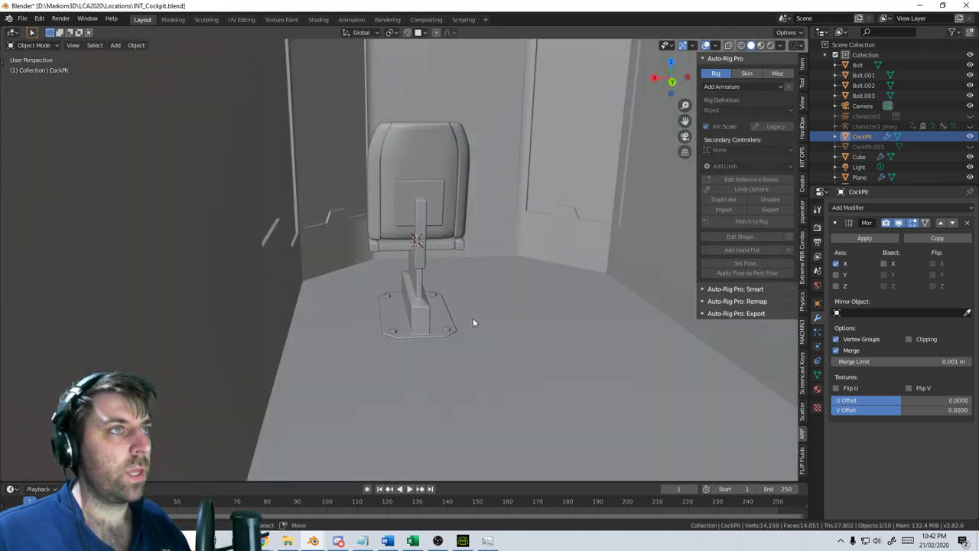
scroll(467, 320, "down", 2)
key("shift+s")
left_click(383, 356)
scroll(406, 356, "down", 3)
key("shift+a")
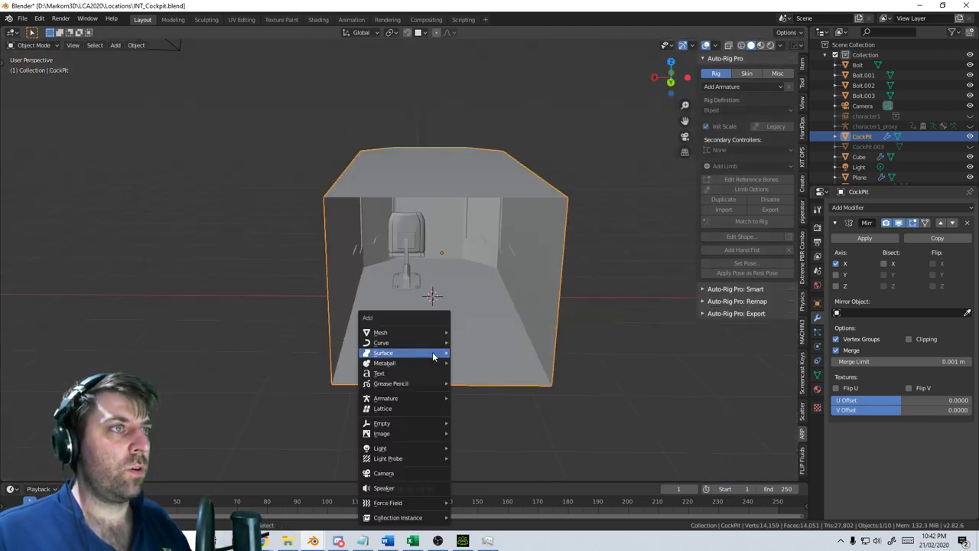
mouse_move(406, 332)
left_click(505, 61)
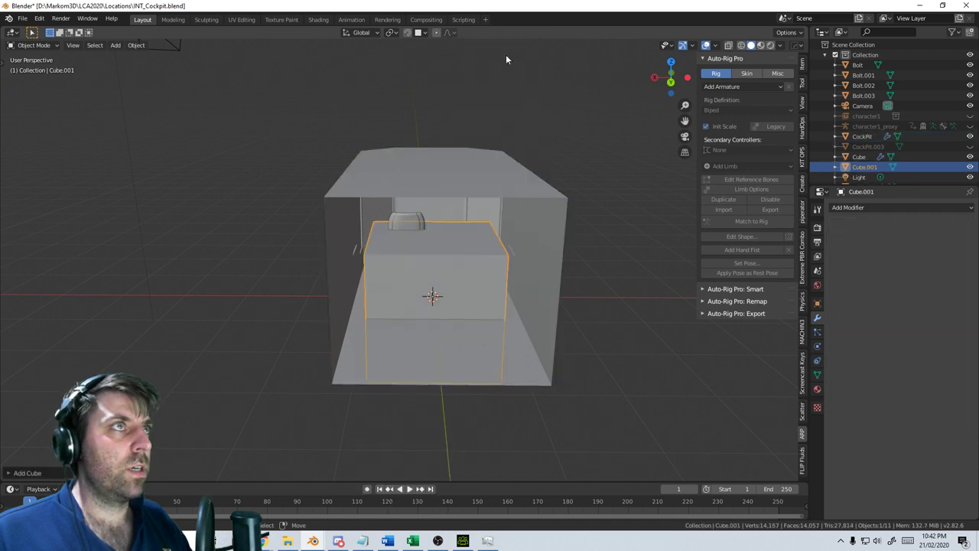
Scale the new cube's mesh down to a small block on the cockpit floor
scroll(506, 58, "up", 3)
key("Tab")
key("s")
left_click(465, 310)
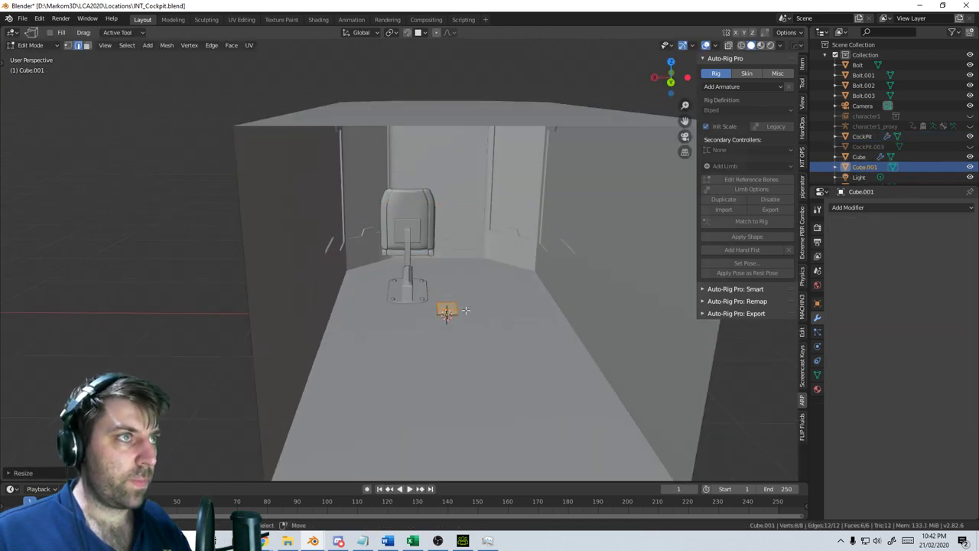
Move the small block forward and up in a wireframe side view, placing it in front of and slightly above the seat cushion
key("KP_3")
key("z")
left_click(394, 306)
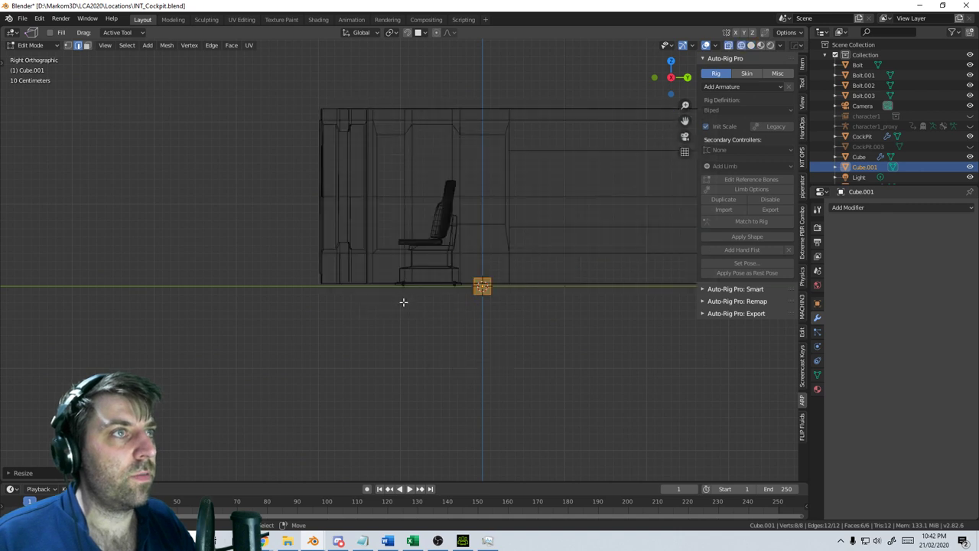
scroll(400, 299, "up", 3)
key("g")
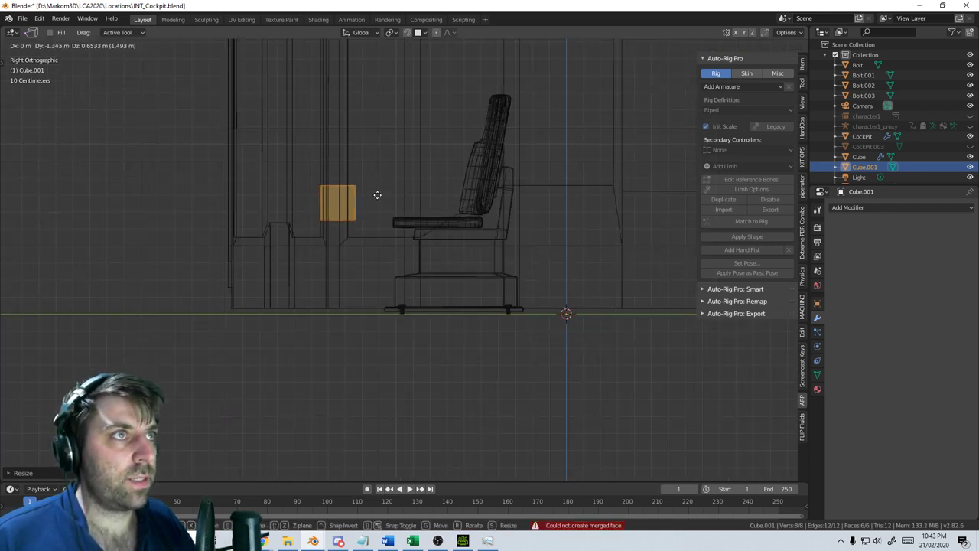
left_click(374, 186)
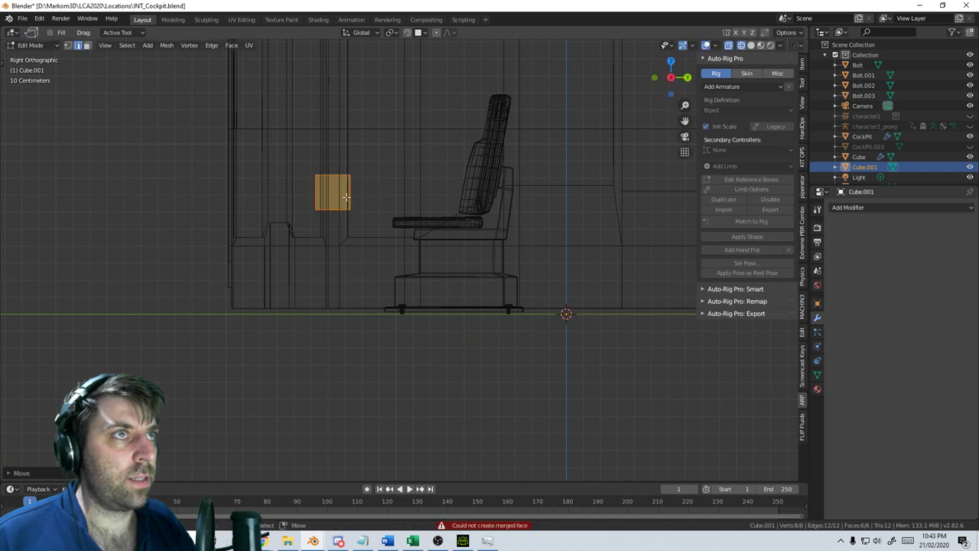
Leave the block's mesh editing and select the original bolt at the front corner of the seat base
middle_click_drag(346, 198, 369, 238, "shift")
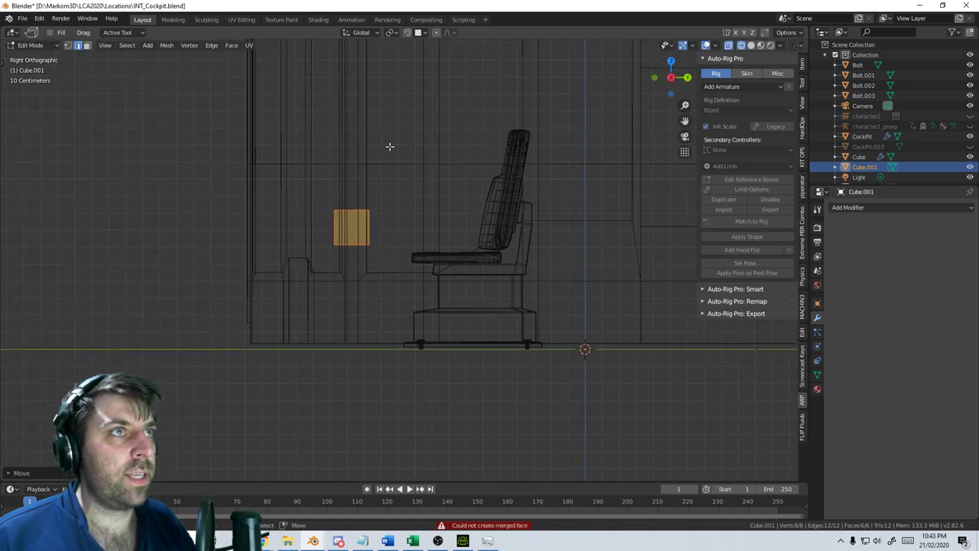
scroll(342, 312, "up", 3)
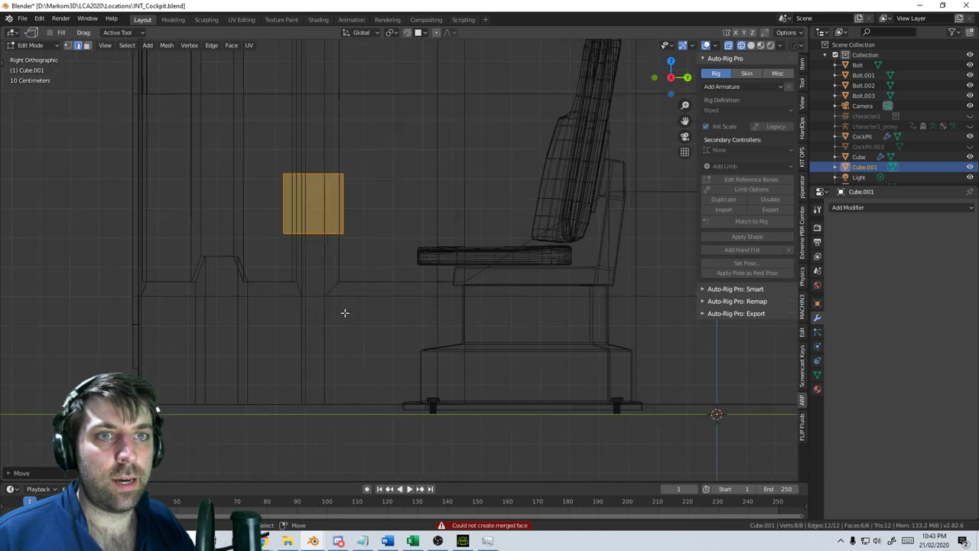
middle_click_drag(348, 301, 355, 287, "shift")
scroll(361, 319, "down", 1)
scroll(361, 318, "up", 1)
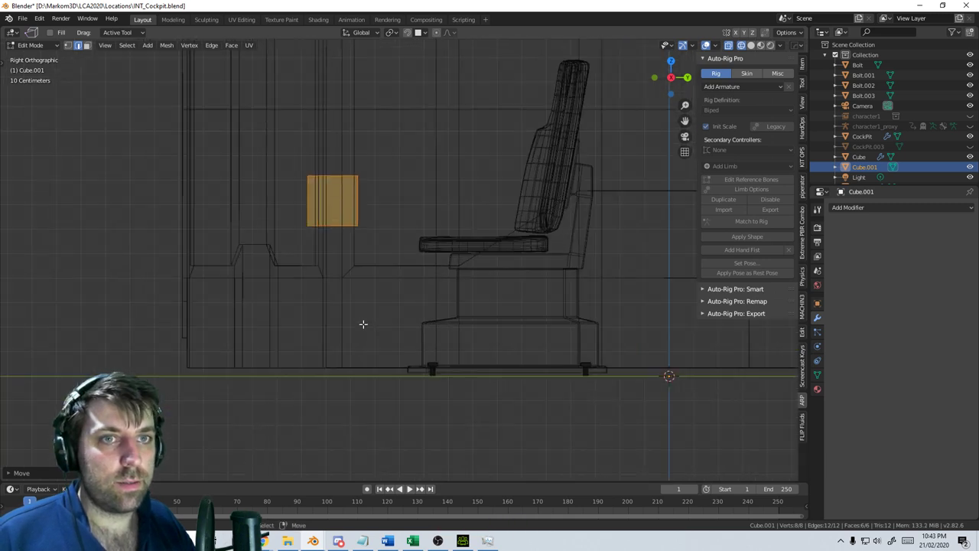
left_click(440, 395)
middle_click_drag(439, 395, 441, 365, "shift")
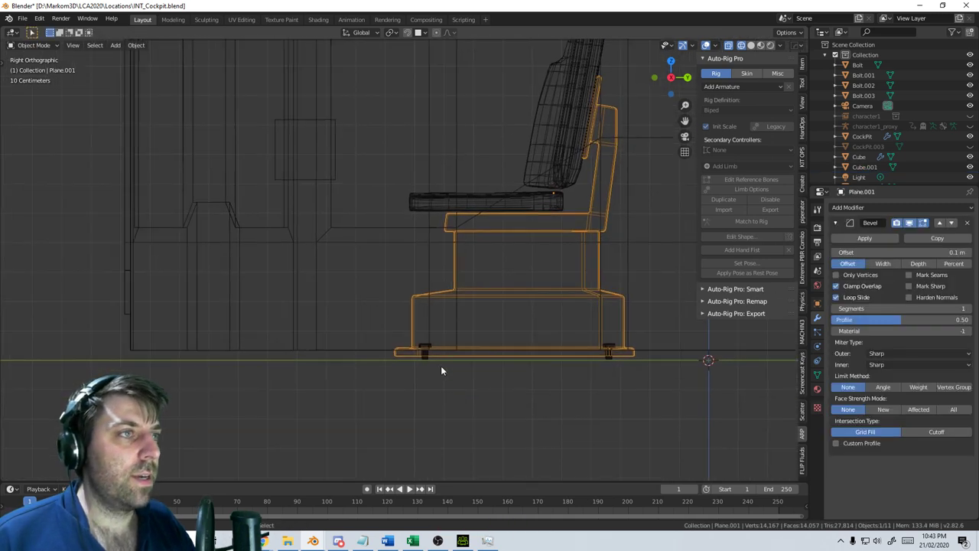
left_click(430, 353)
scroll(474, 400, "up", 1)
mouse_move(474, 400)
middle_mouse_down()
mouse_move(413, 339)
mouse_move(463, 401)
middle_mouse_up()
Switch the viewport to solid shading and open the selected bolt's mesh for editing
key("Tab")
key("z")
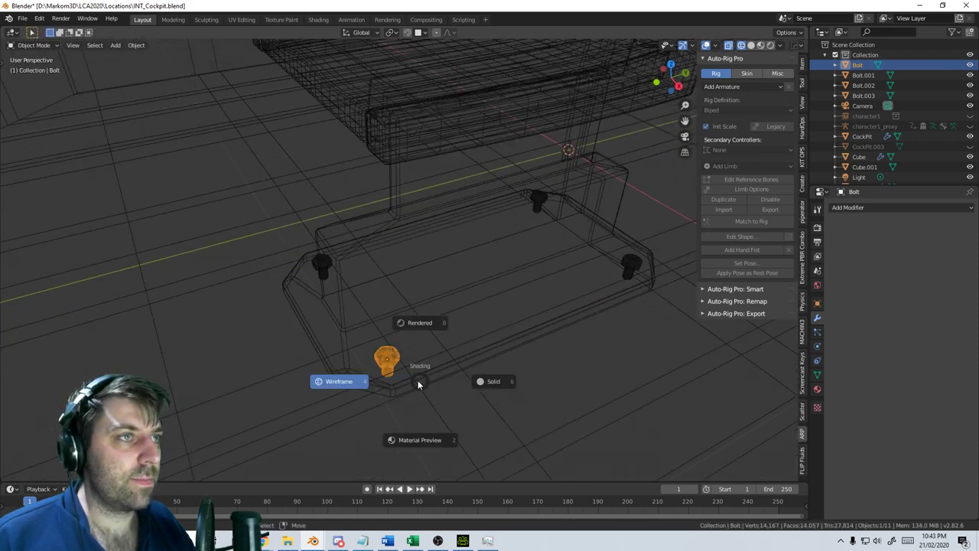
left_click(368, 385)
mouse_move(366, 385)
middle_mouse_down()
mouse_move(396, 408)
mouse_move(465, 346)
mouse_move(429, 311)
middle_mouse_up()
scroll(427, 414, "up", 2)
key("z")
left_click(472, 351)
scroll(471, 351, "down", 3)
scroll(465, 346, "up", 4)
scroll(429, 311, "up", 4)
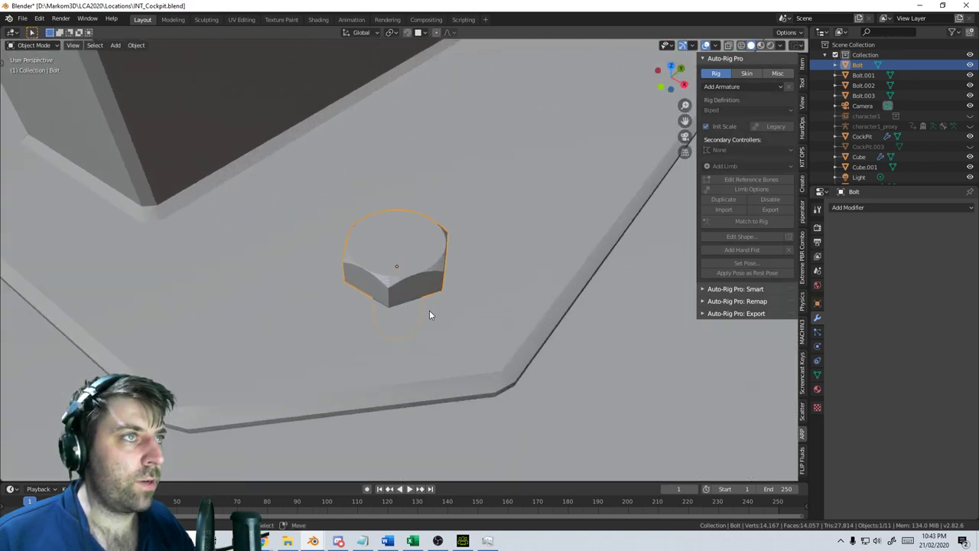
key("Tab")
scroll(429, 311, "up", 3)
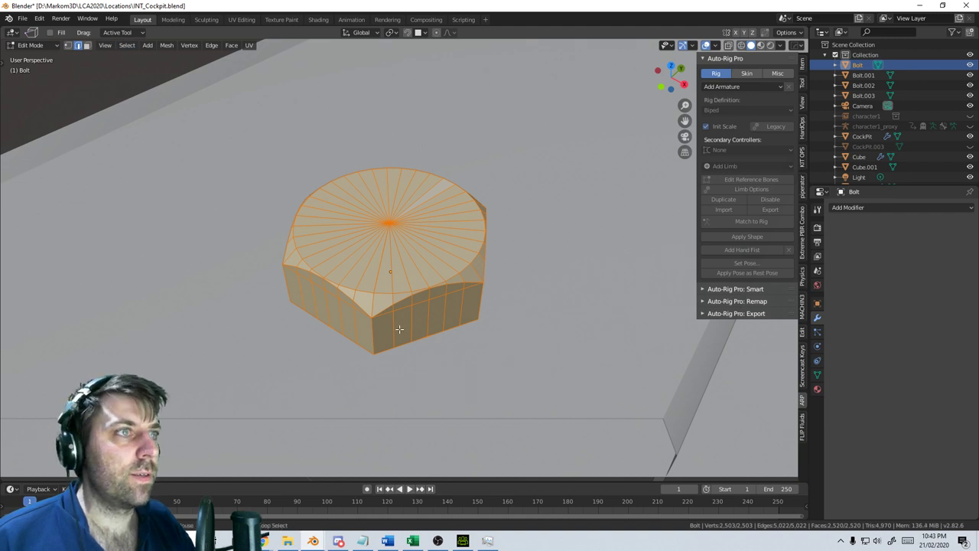
Select the surplus edge loops between the hexagon corners all around the bolt head and delete them as edge loops
left_click(410, 327, "alt")
left_click(447, 319, "alt+shift")
left_click(462, 306, "alt+shift")
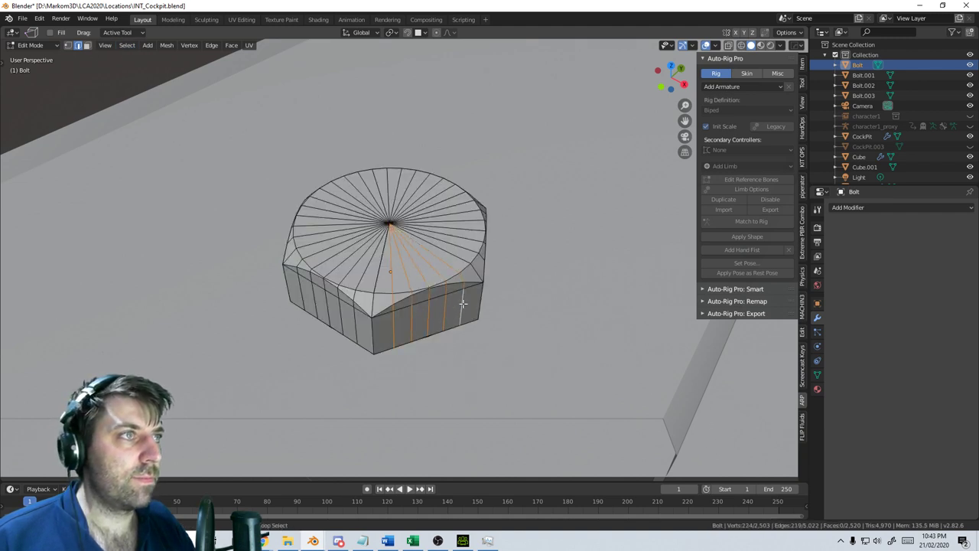
left_click(475, 233, "alt+shift")
left_click(474, 222, "alt+shift")
left_click(471, 212, "alt+shift")
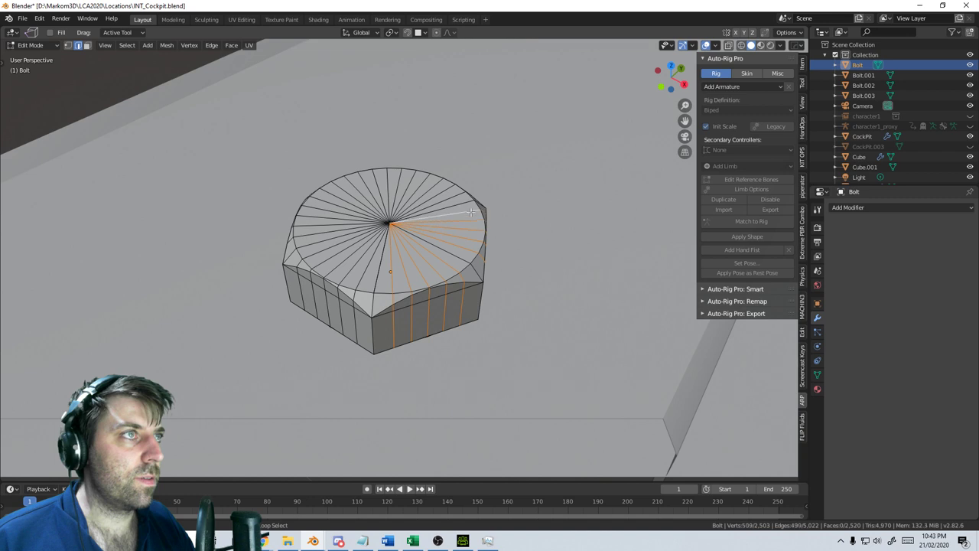
left_click(448, 188, "alt+shift")
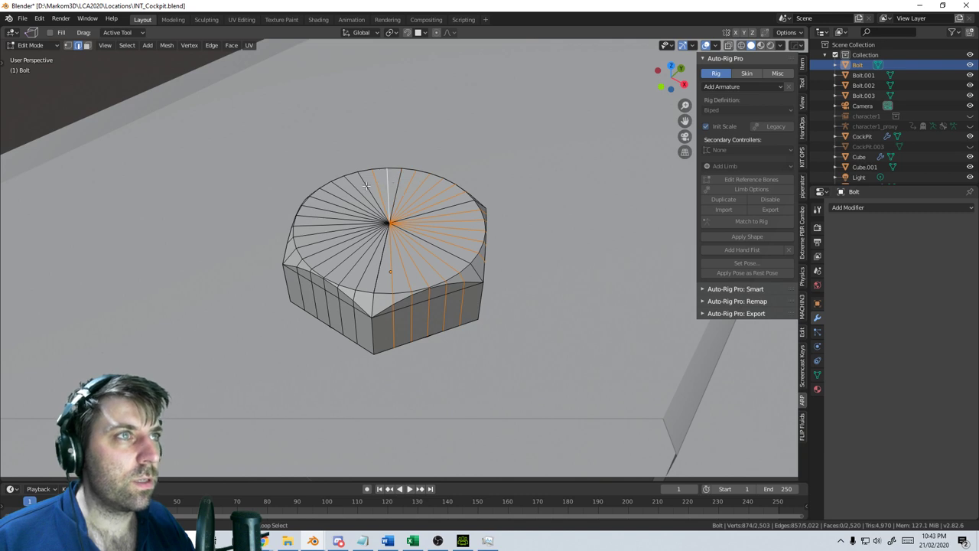
left_click(349, 197, "alt+shift")
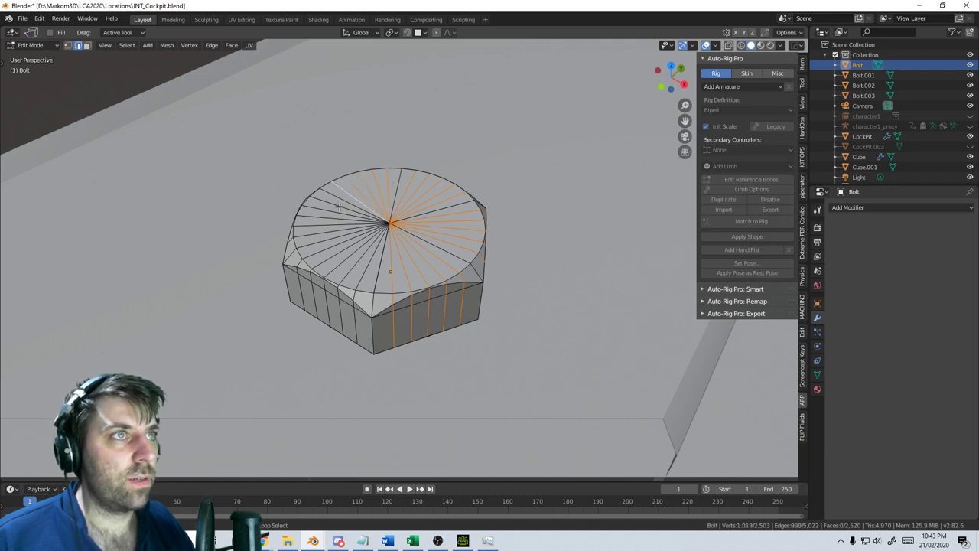
left_click(363, 208, "alt+shift")
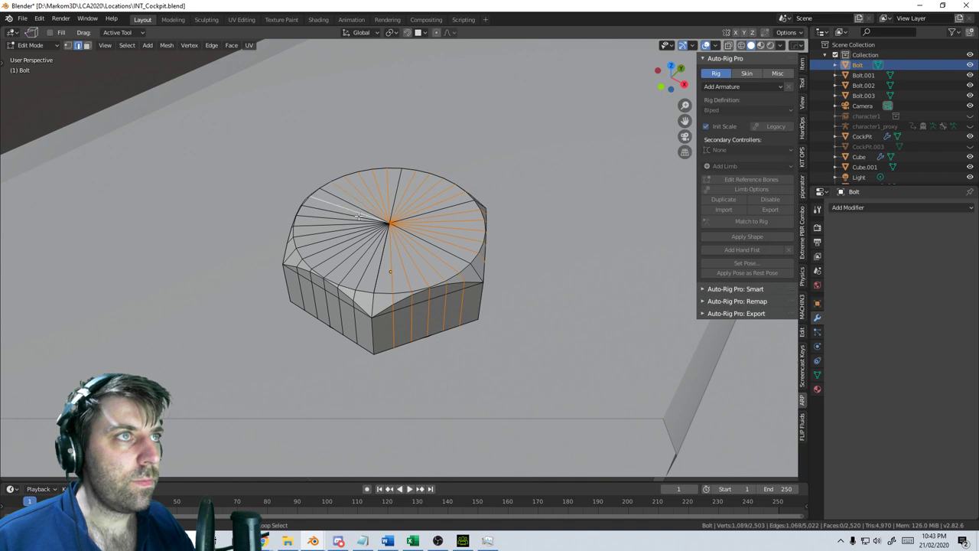
left_click(353, 219, "alt+shift")
left_click(344, 229, "alt+shift")
left_click(342, 224, "alt+shift")
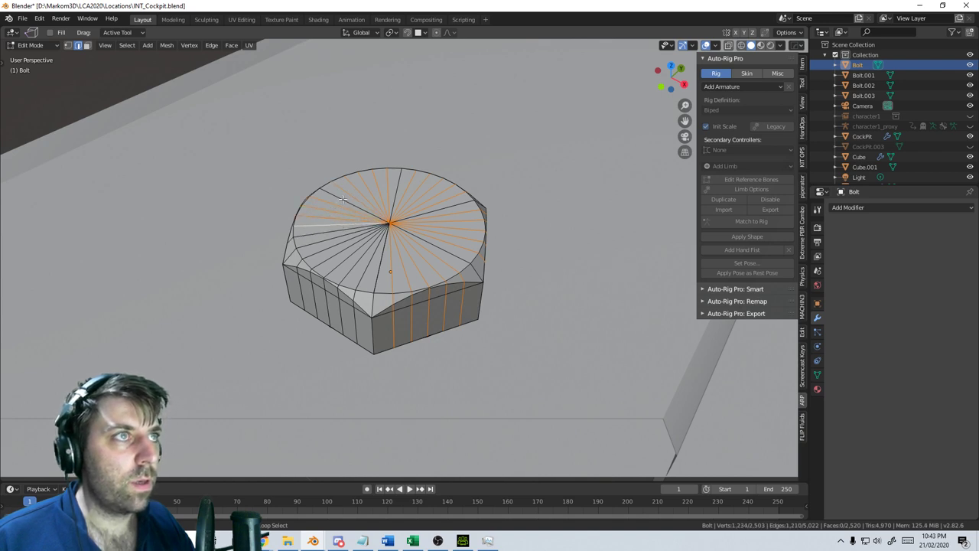
left_click(343, 242, "alt+shift")
left_click(350, 251, "alt+shift")
left_click(358, 260, "alt+shift")
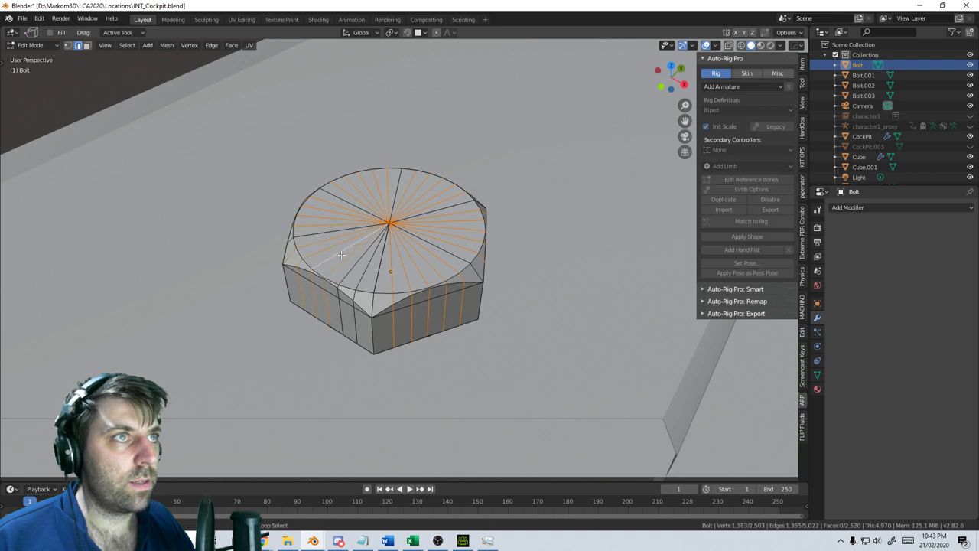
left_click(368, 270, "alt+shift")
left_click(377, 279, "alt+shift")
key("x")
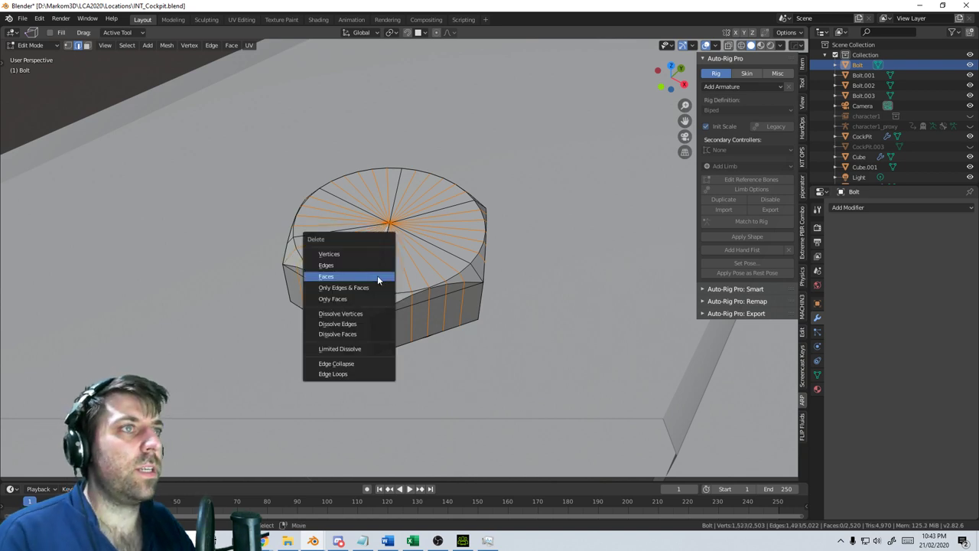
left_click(374, 373)
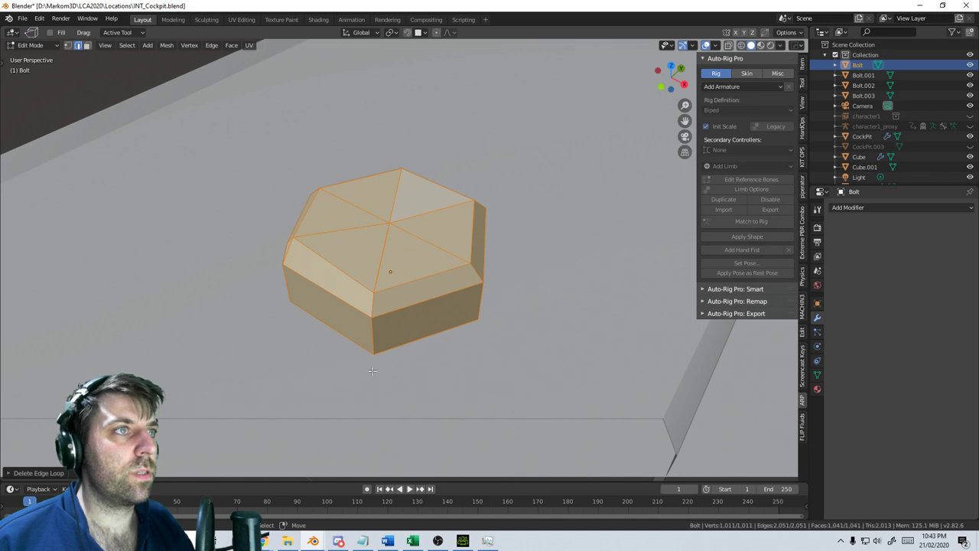
Undo the edge loop deletion, add the missed loop near the bolt head's corner to the selection, and delete the edge loops again
middle_click_drag(387, 342, 443, 326)
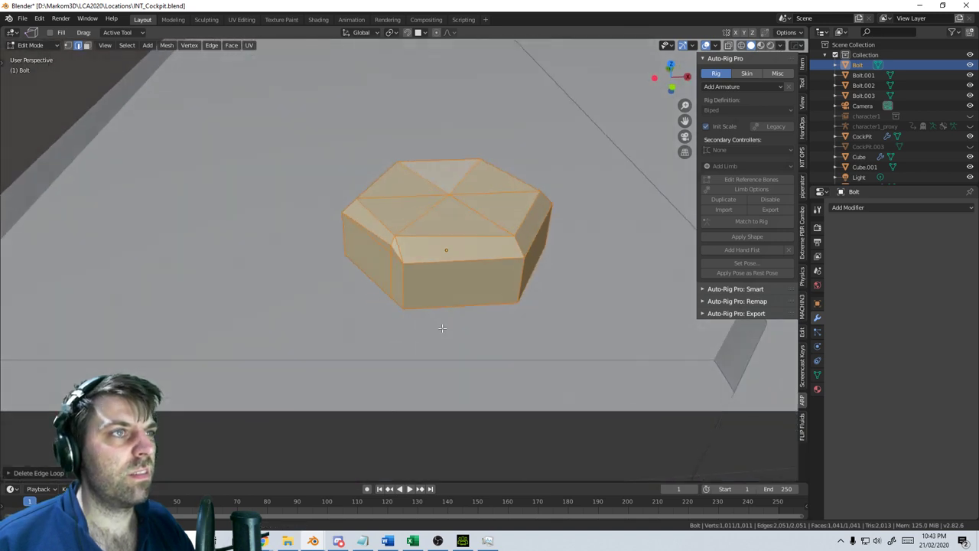
key("ctrl+z")
left_click(414, 227, "alt+shift")
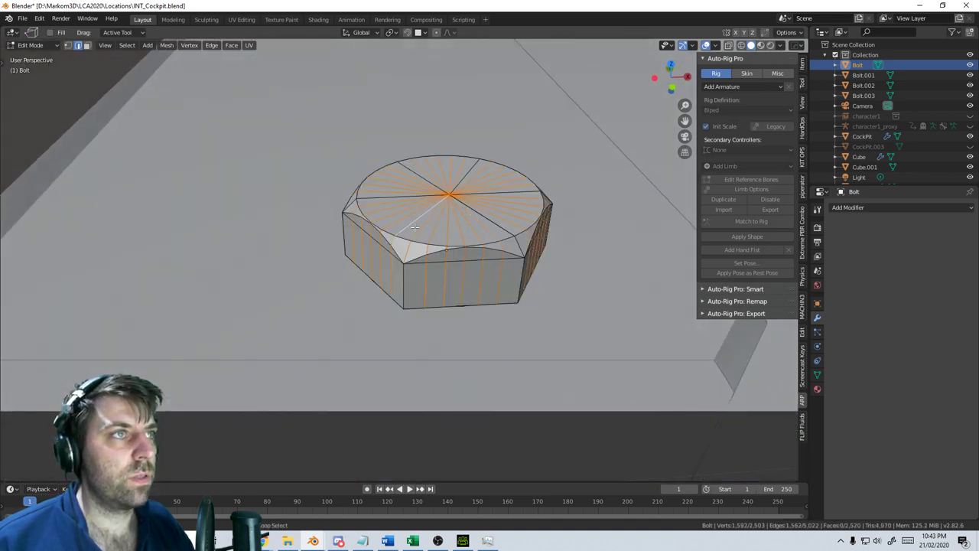
key("x")
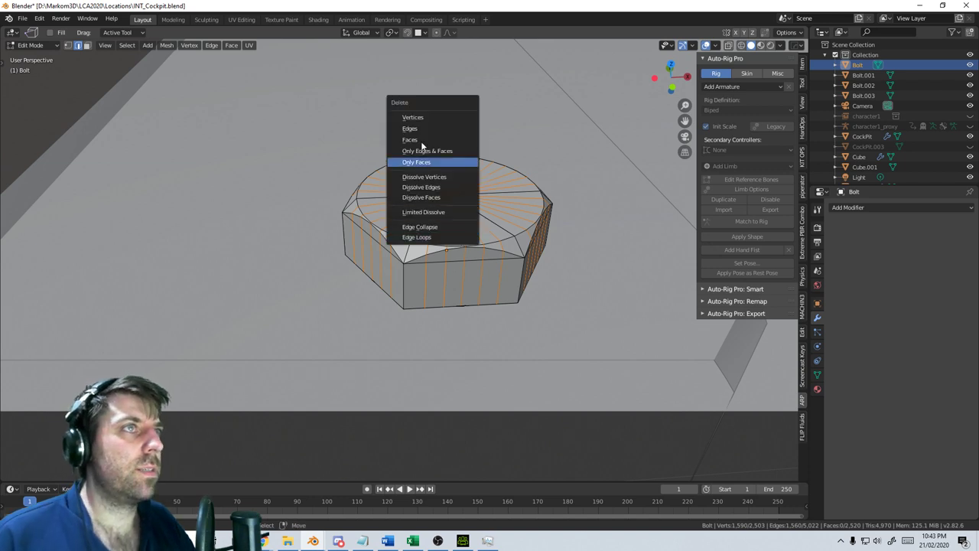
left_click(437, 238)
scroll(484, 276, "down", 2)
key("z")
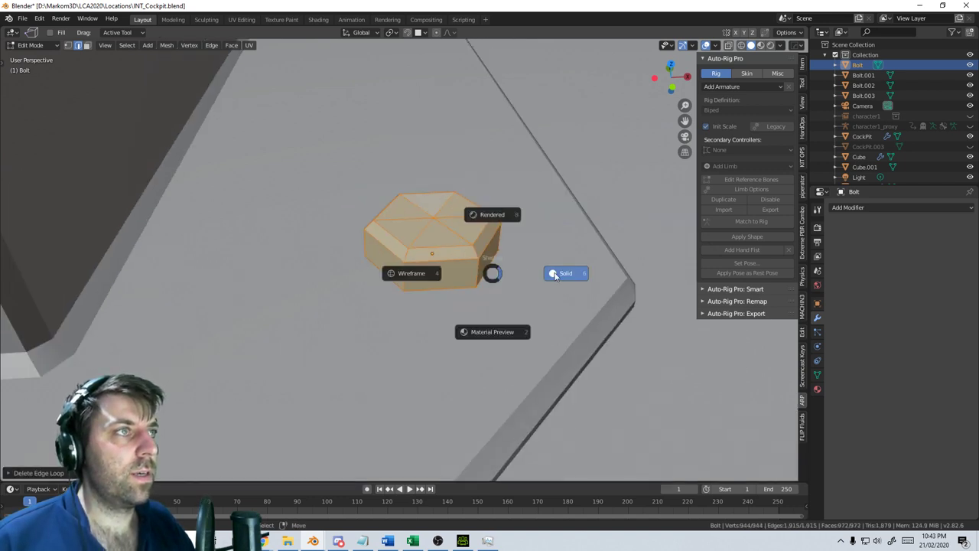
left_click(554, 275)
scroll(541, 288, "down", 5)
middle_click_drag(541, 288, 498, 293)
scroll(482, 302, "up", 4)
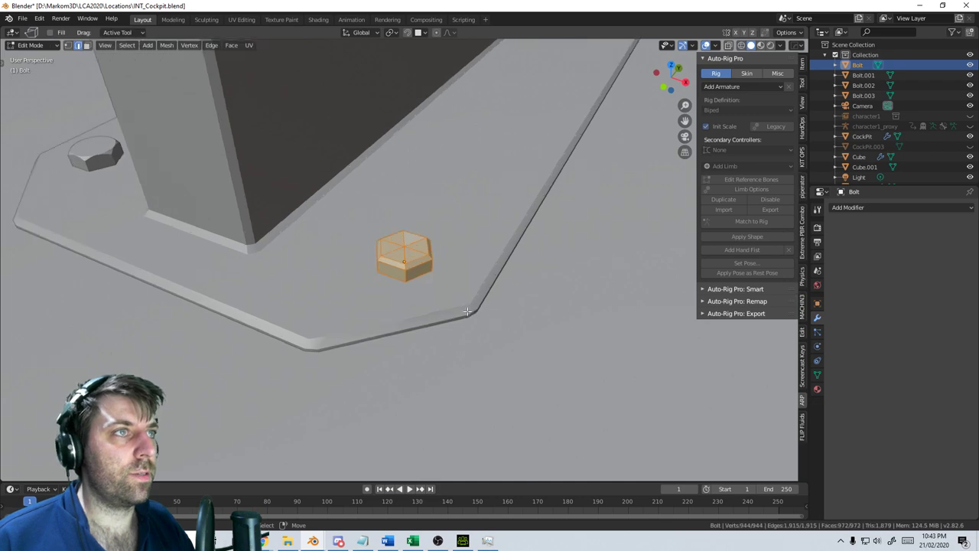
Box-select the bolt's threaded shank below the head in a wireframe right side view
key("z")
left_click(425, 314)
key("KP_3")
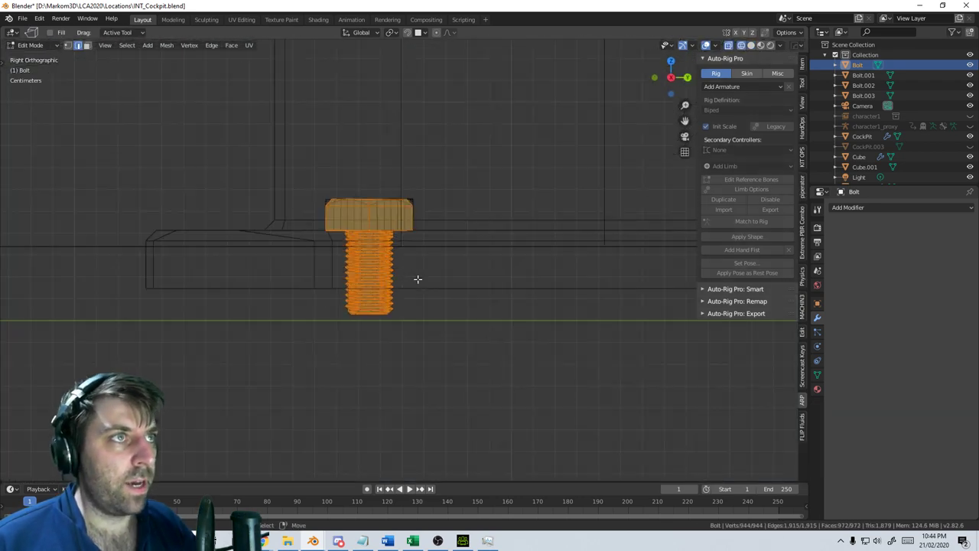
scroll(417, 280, "up", 4)
key("z")
left_click(359, 279)
left_click(383, 244)
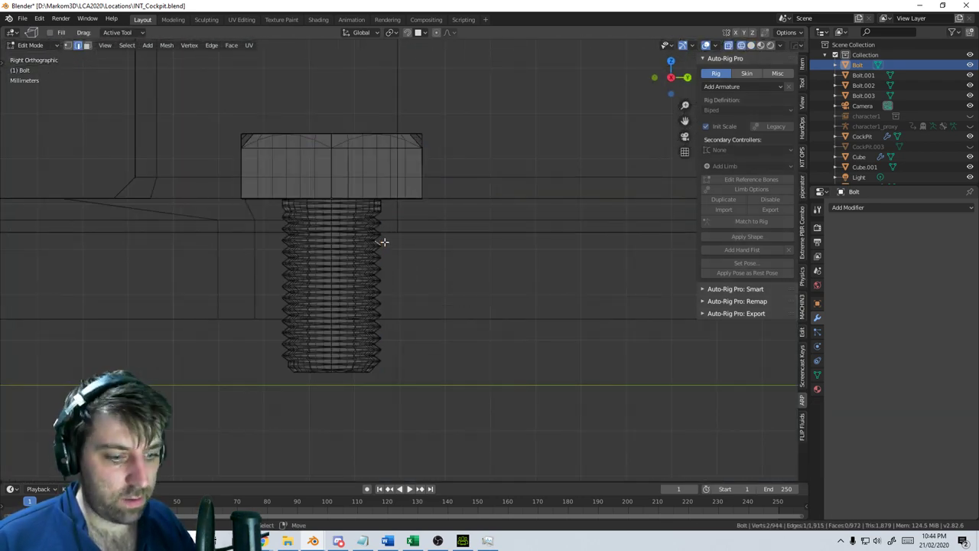
key("b")
left_click_drag(389, 194, 272, 398)
middle_click_drag(334, 277, 350, 289)
key("x")
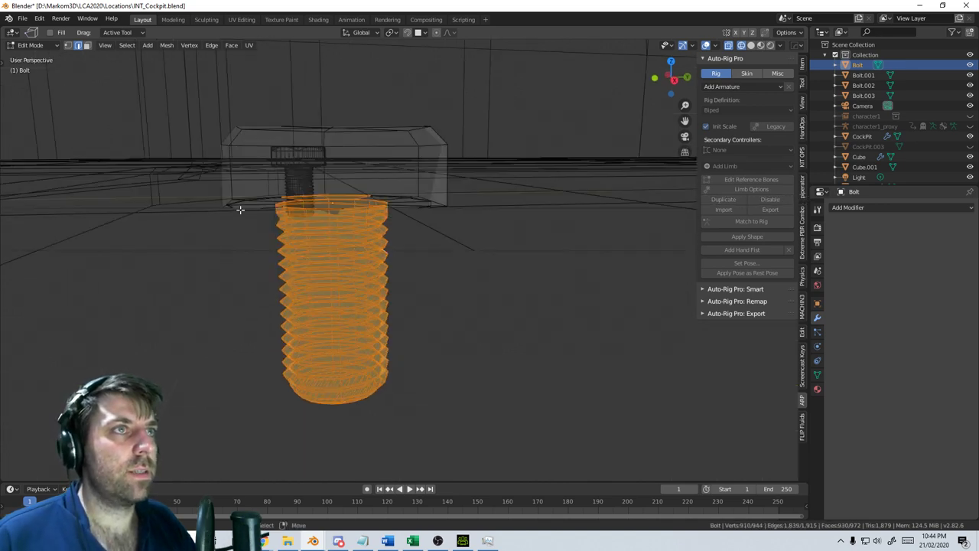
Deselect the bolt head's vertices in vertex mode and delete the selected threaded shank
middle_click_drag(241, 209, 279, 241)
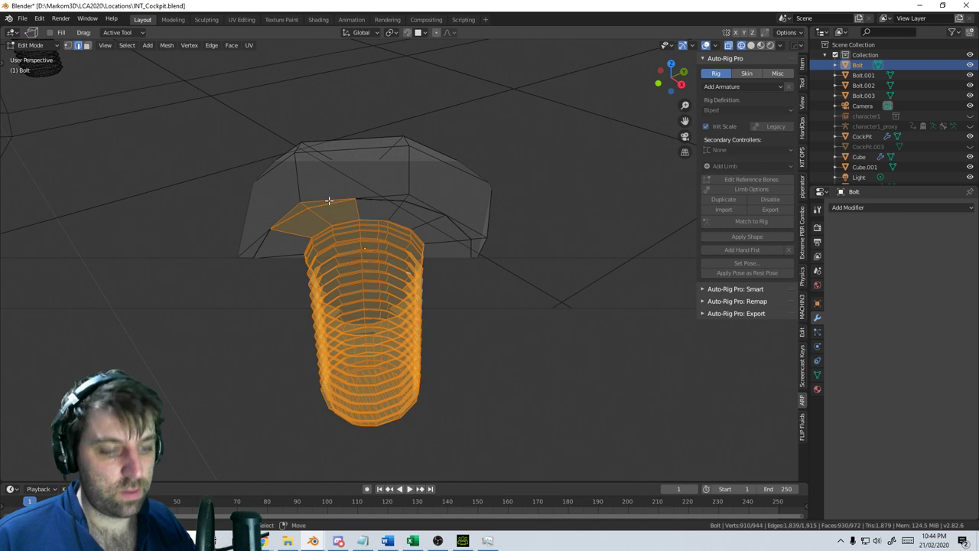
key("b")
middle_click_drag(330, 199, 281, 217)
left_click(69, 46)
key("b")
key("b")
middle_click_drag(367, 189, 269, 245)
key("b")
middle_click_drag(469, 242, 311, 172)
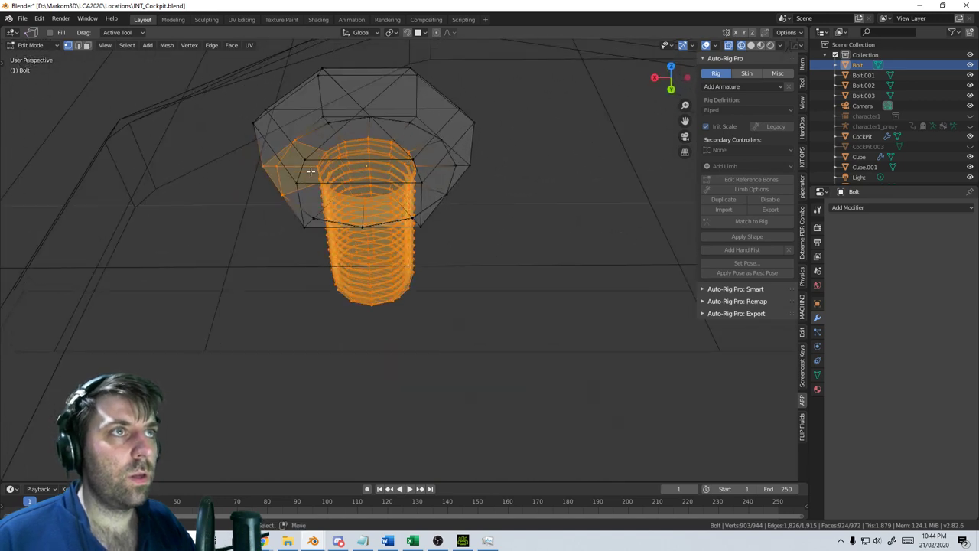
key("b")
middle_click_drag(235, 133, 437, 250)
key("x")
left_click(286, 75)
Return the viewport to solid shading and leave the bolt's mesh editing
key("z")
left_click(381, 236)
key("Tab")
scroll(329, 241, "down", 3)
scroll(437, 250, "down", 2)
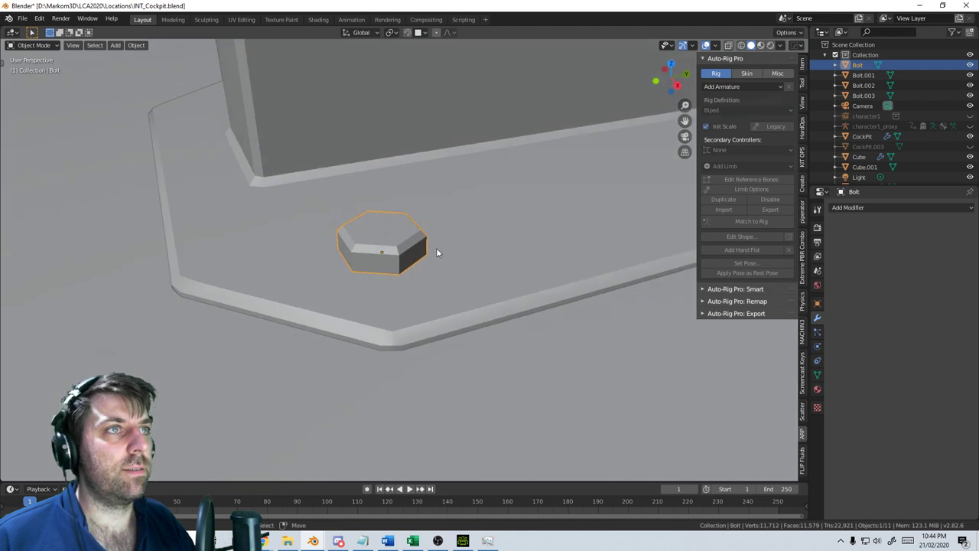
scroll(494, 264, "down", 3)
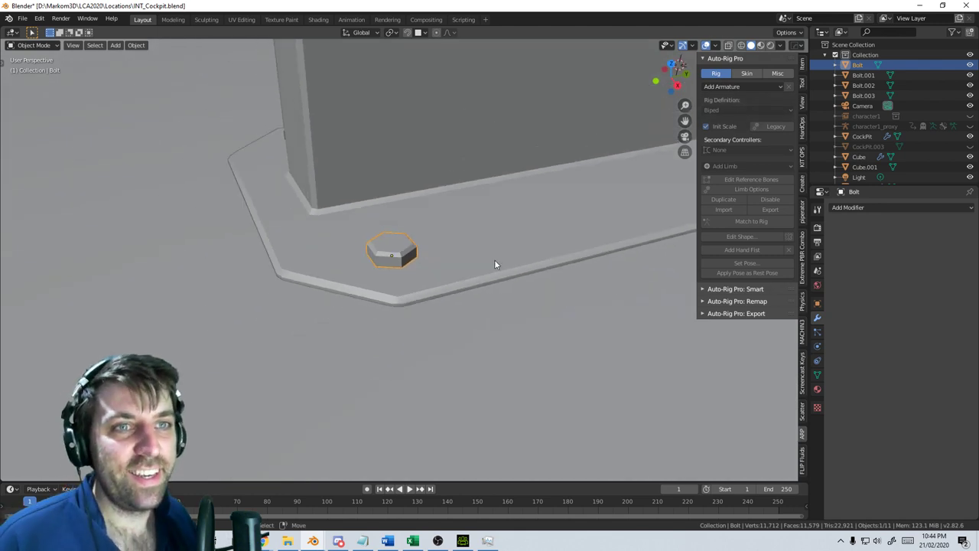
scroll(494, 265, "down", 1)
scroll(494, 265, "down", 3)
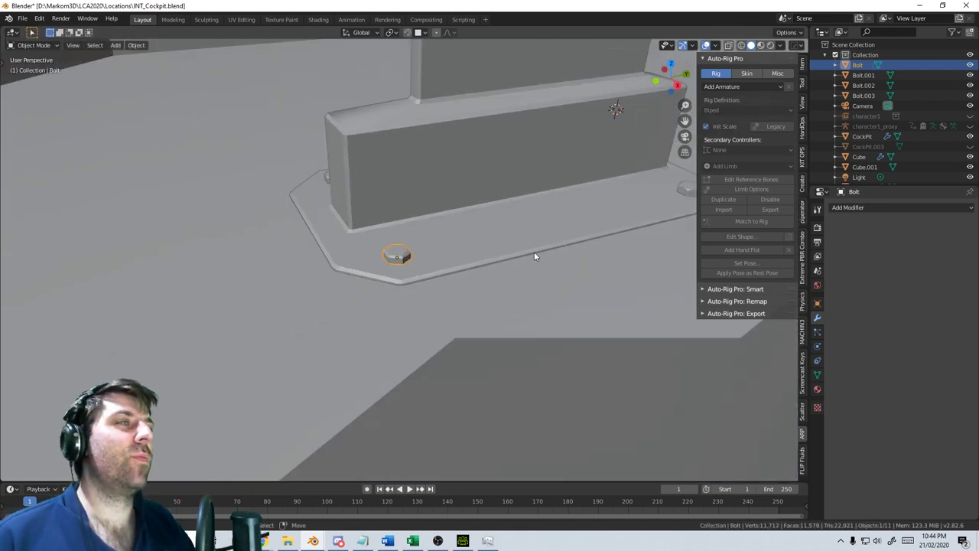
Delete the three old bolt copies at the other corners of the seat base, keeping only the simplified bolt
middle_click_drag(534, 256, 426, 273)
left_click(494, 203, "shift")
middle_click_drag(491, 200, 225, 262)
left_click(165, 353, "shift")
left_click(255, 205, "shift")
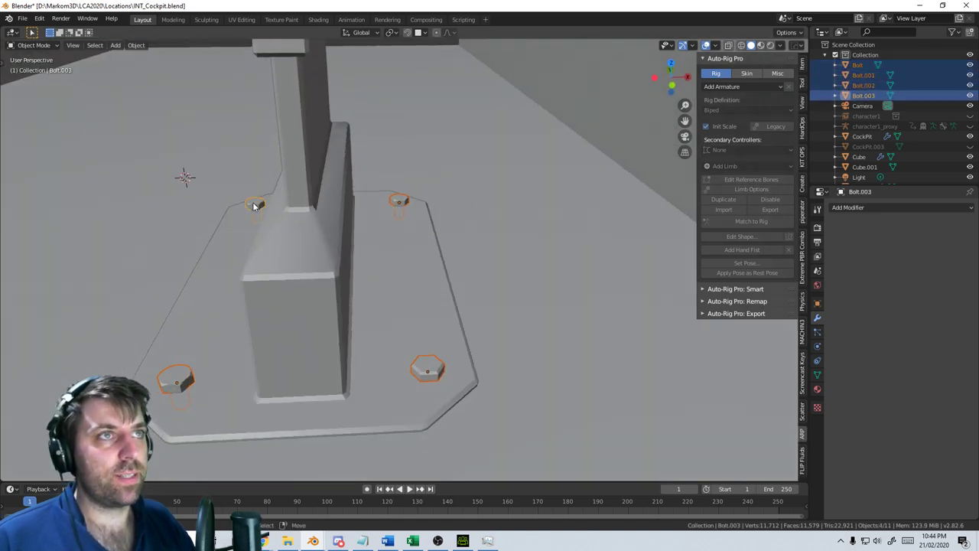
key("Delete")
key("ctrl+z")
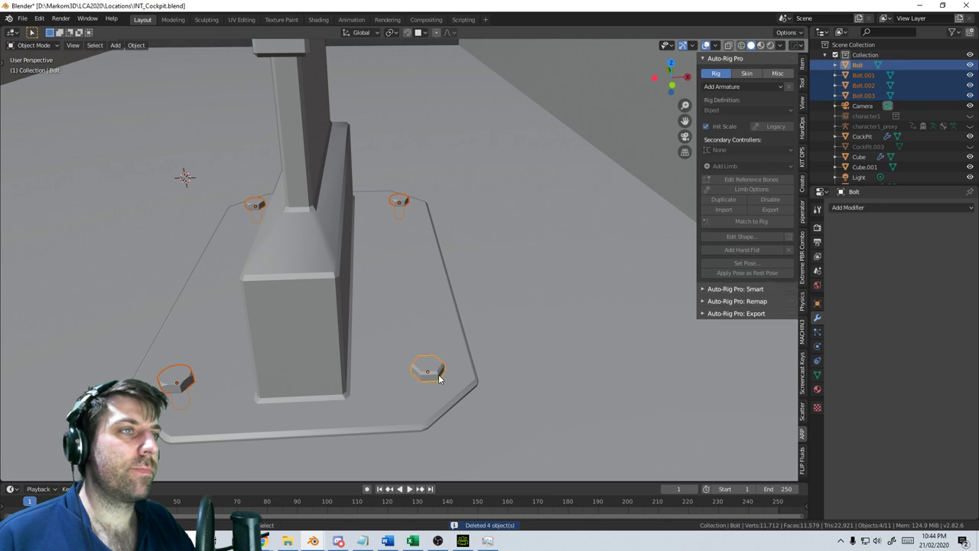
left_click(438, 374, "shift")
key("Delete")
Duplicate the simplified bolt along Y to the rear corner of the seat base in a wireframe top view
left_click(436, 374)
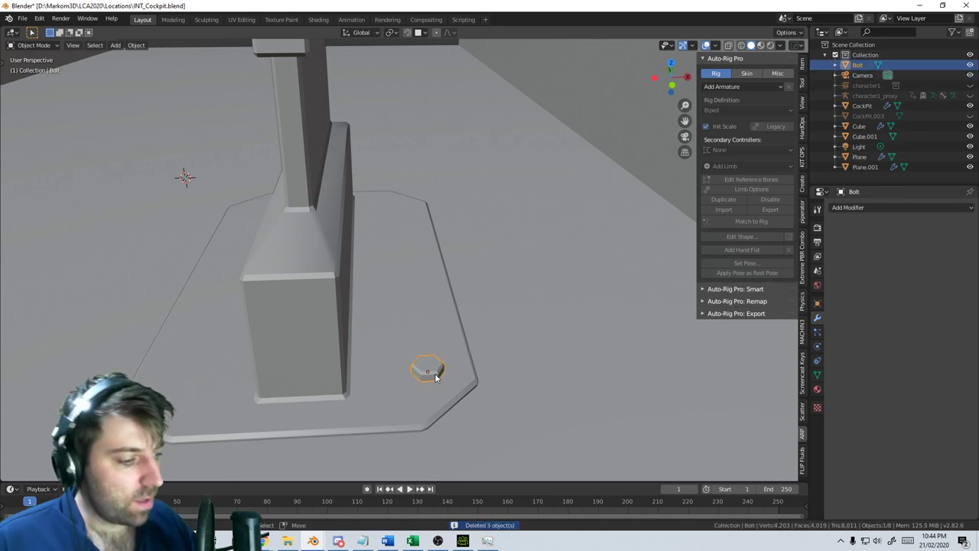
key("z")
left_click(391, 368)
key("KP_7")
scroll(443, 349, "down", 2)
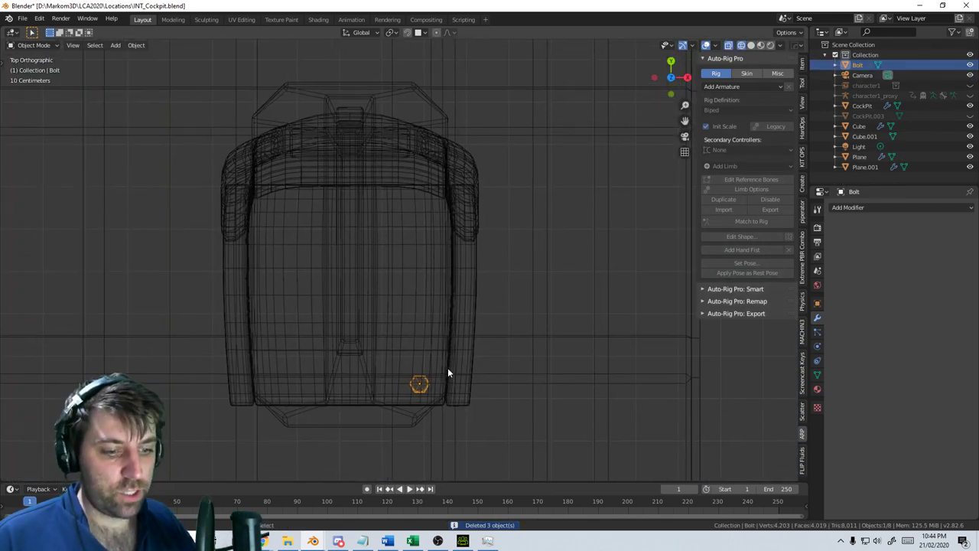
key("shift+d")
key("y")
left_click(497, 105)
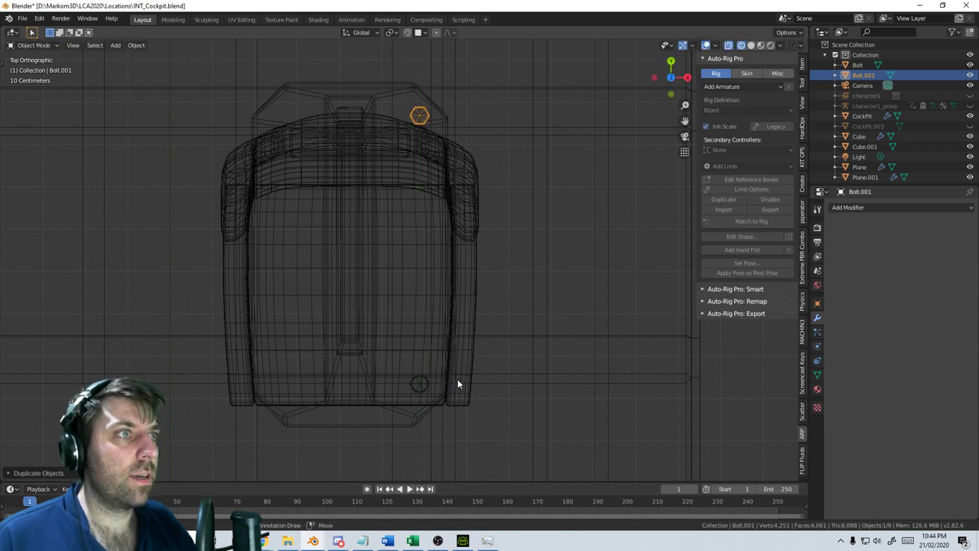
Duplicate the front and rear bolts about -0.324 m along X to the opposite side of the base, and return to solid shading
left_click(422, 383)
left_click(425, 378)
left_click(425, 114, "shift")
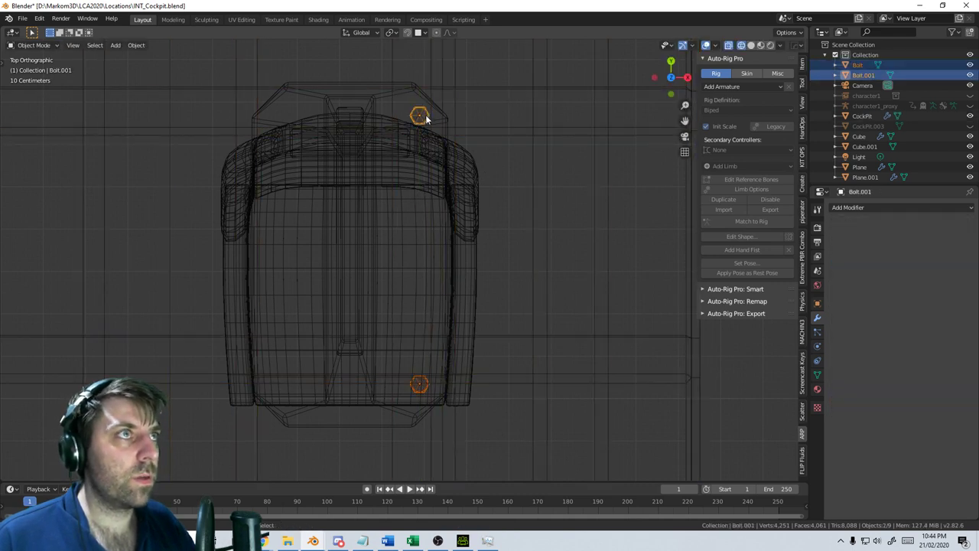
key("shift+d")
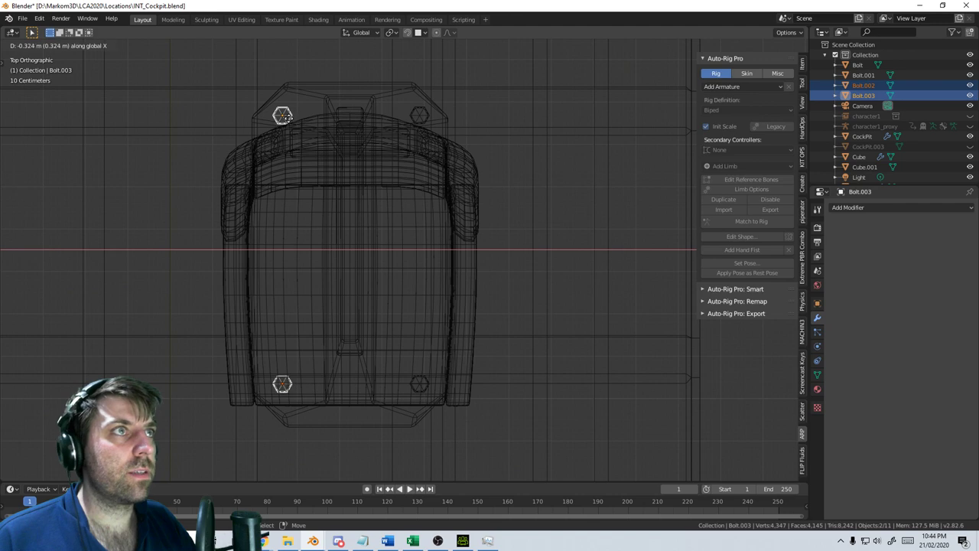
left_click(280, 115)
scroll(535, 431, "down", 3)
middle_click_drag(615, 436, 542, 351)
key("z")
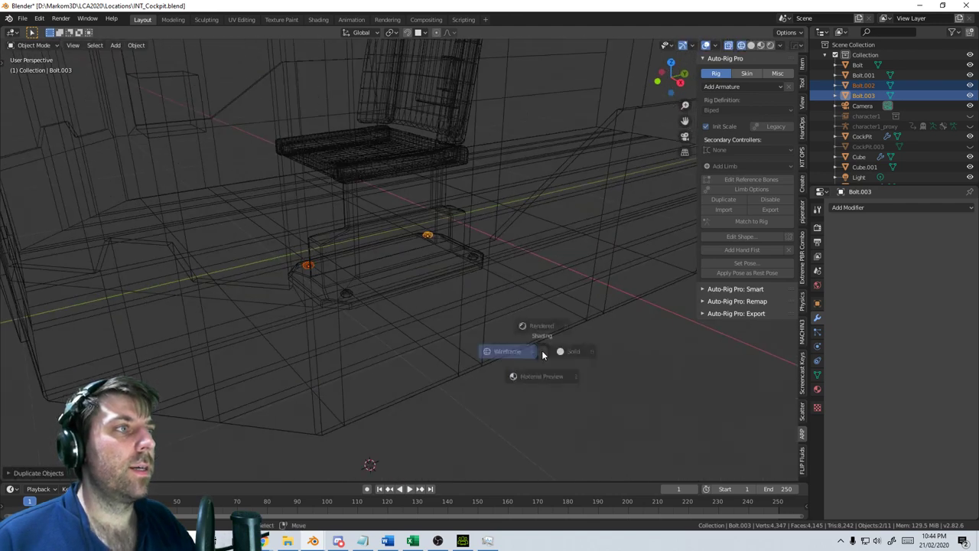
left_click(585, 352)
Open the small block in front of the seat for mesh editing and move it closer to the seat's centre line in wireframe top view
middle_click_drag(491, 415, 503, 389)
scroll(503, 389, "down", 3)
middle_click_drag(229, 343, 409, 329)
scroll(373, 290, "up", 4)
left_click(548, 157)
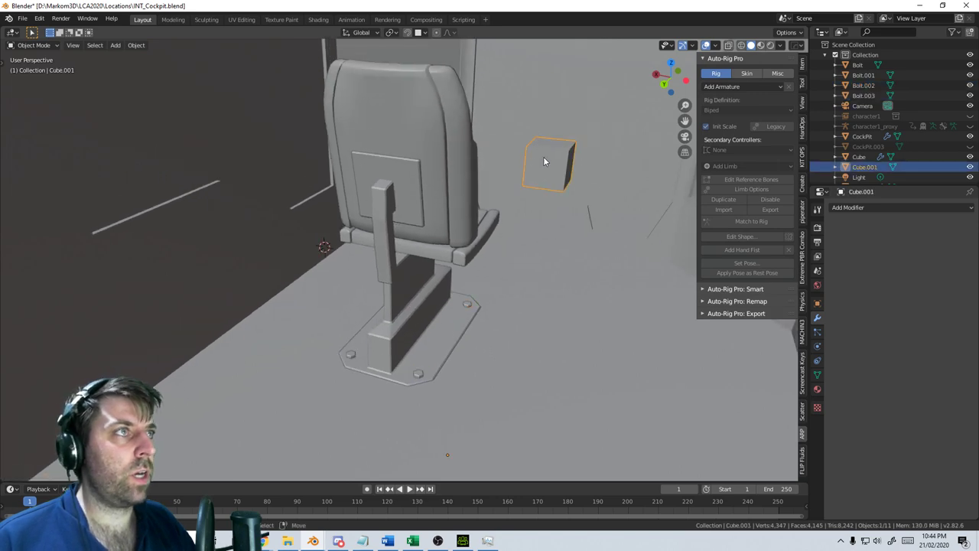
key("KP_Divide")
key("Tab")
key("KP_7")
key("z")
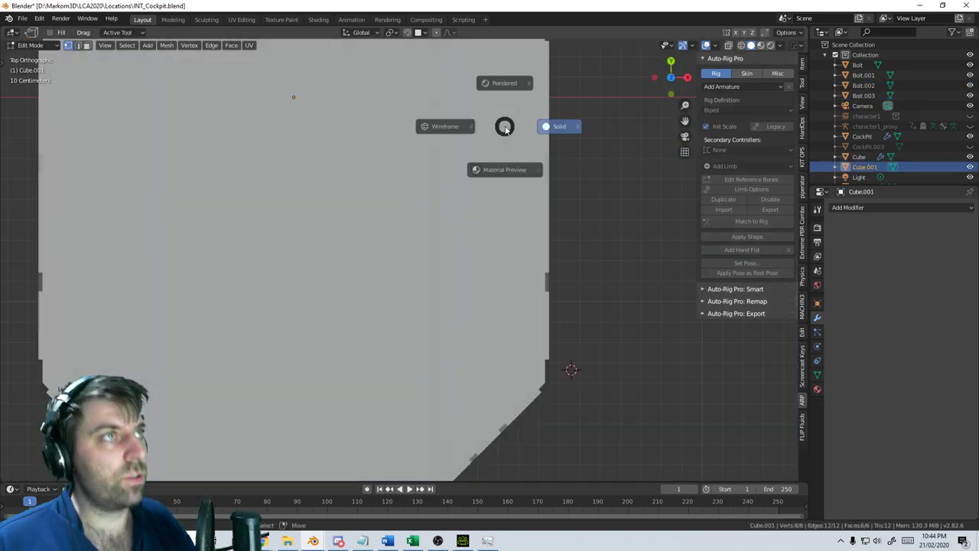
left_click(449, 123)
middle_click_drag(397, 356, 382, 321, "shift")
scroll(370, 341, "up", 1)
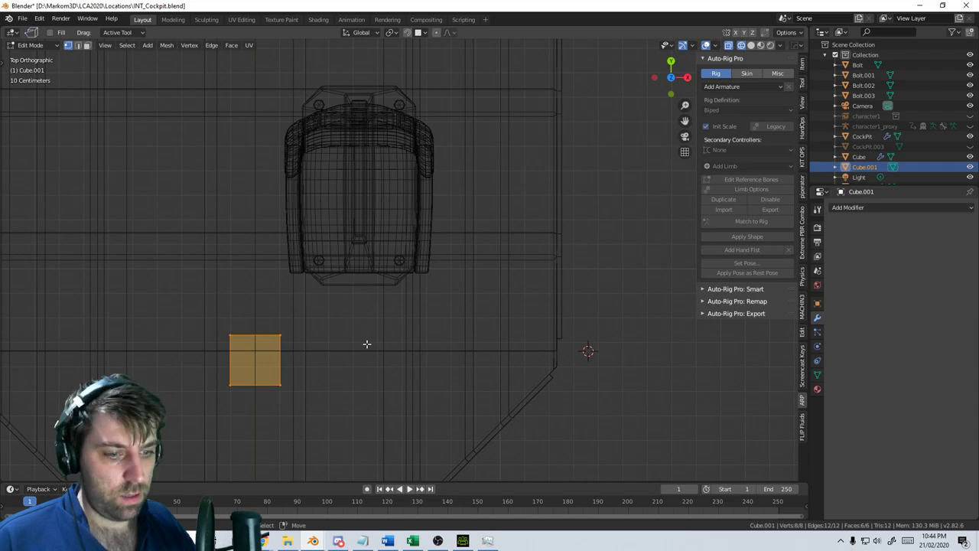
key("g")
left_click(400, 337)
Unhide the hidden objects, including the seated character, and reopen the small block's mesh for editing
key("Tab")
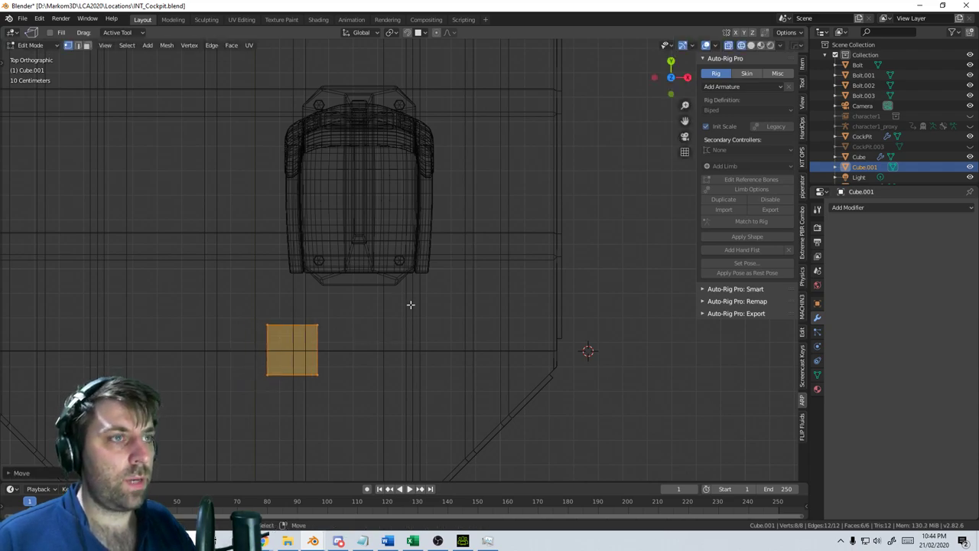
key("alt+h")
middle_click_drag(410, 308, 349, 245)
key("Tab")
middle_click_drag(304, 188, 299, 203)
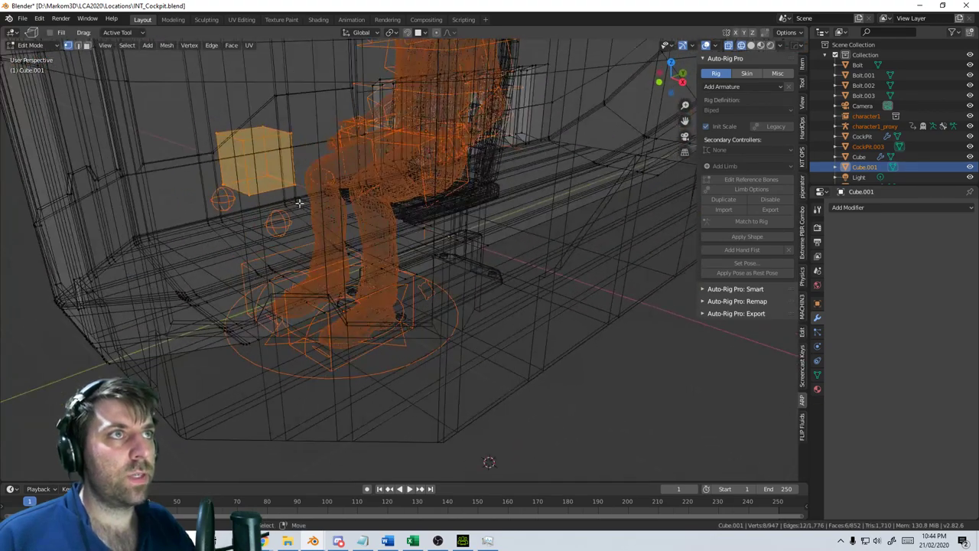
Raise the block's bottom vertices about 0.139 m along Z in the right wireframe view to thin it
left_click(240, 201)
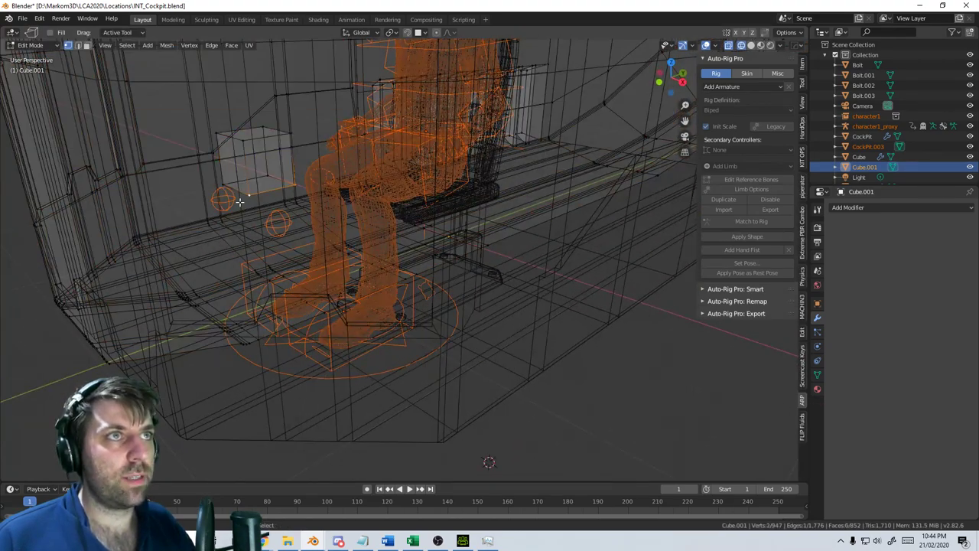
left_click(270, 168, "shift")
key("KP_3")
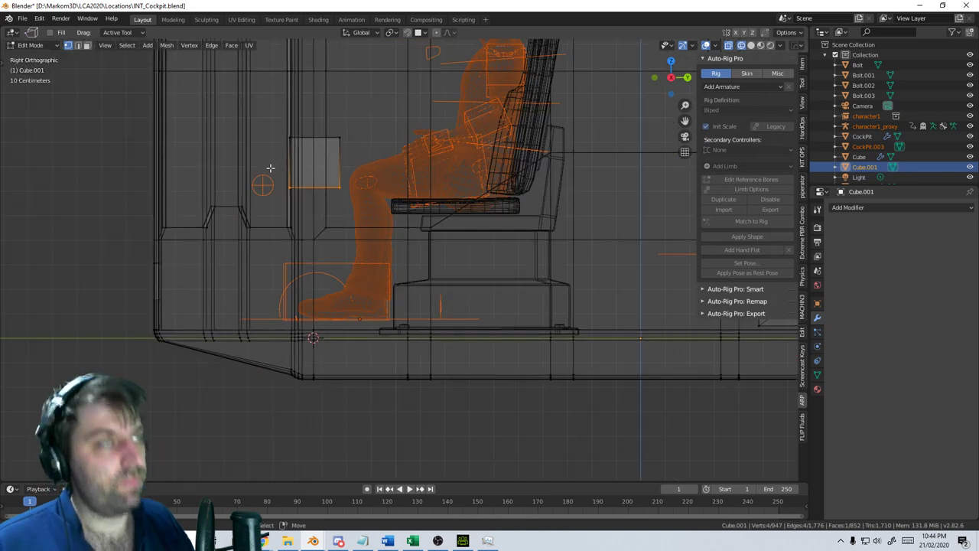
key("g")
key("z")
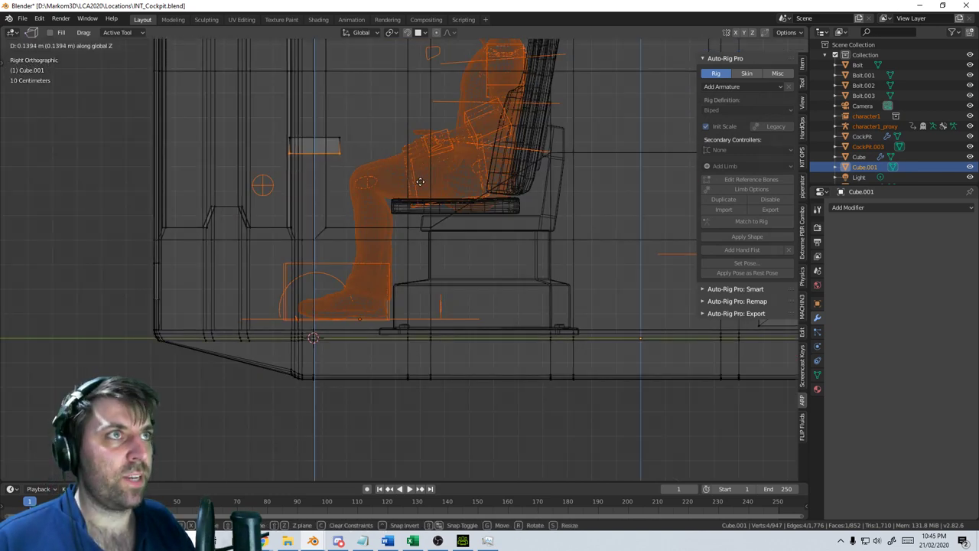
left_click(421, 176)
Select the block's top vertices and raise them about 0.078 m along Z
scroll(424, 229, "up", 3)
key("z")
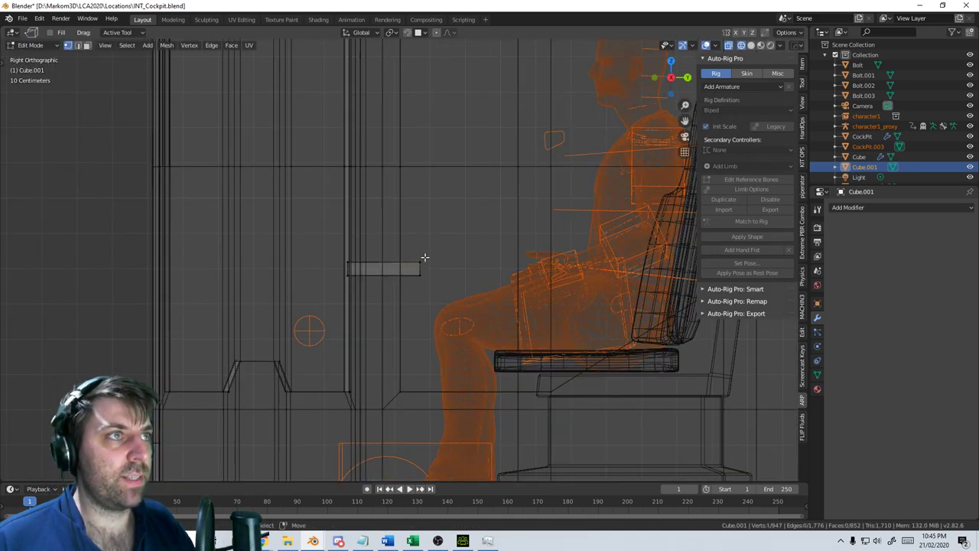
left_click(321, 256)
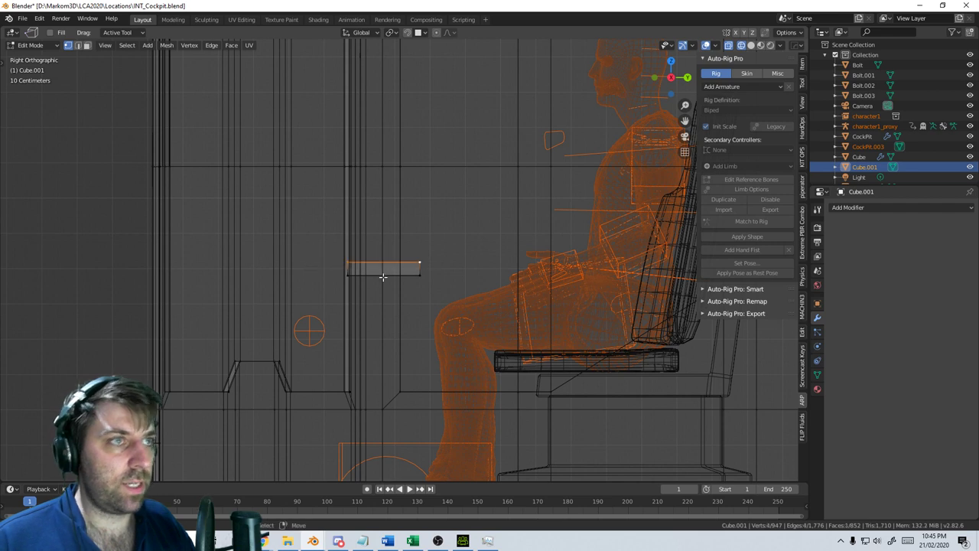
key("g")
key("z")
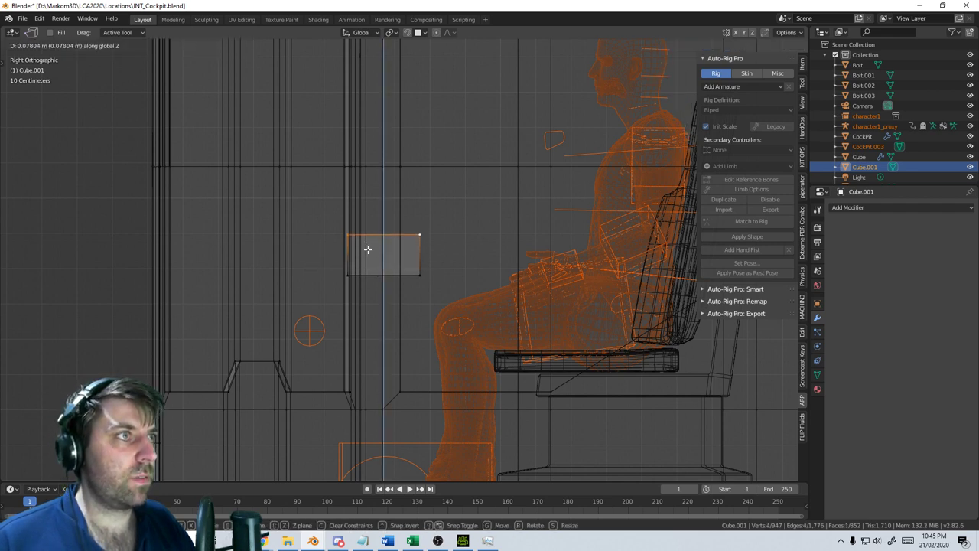
left_click(440, 248)
Extend the block's seat-facing side about 0.1 m along Y toward the character
left_click_drag(443, 213, 387, 304)
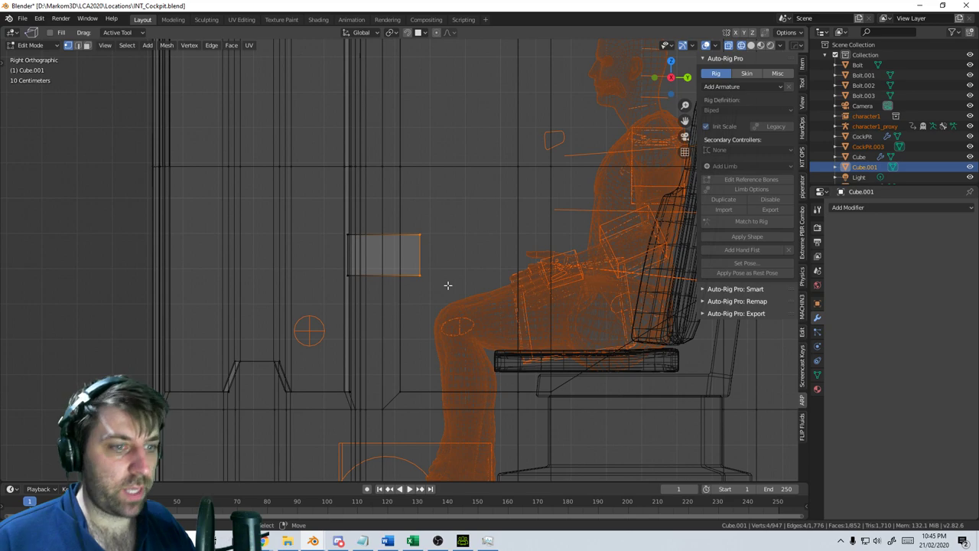
key("g")
key("y")
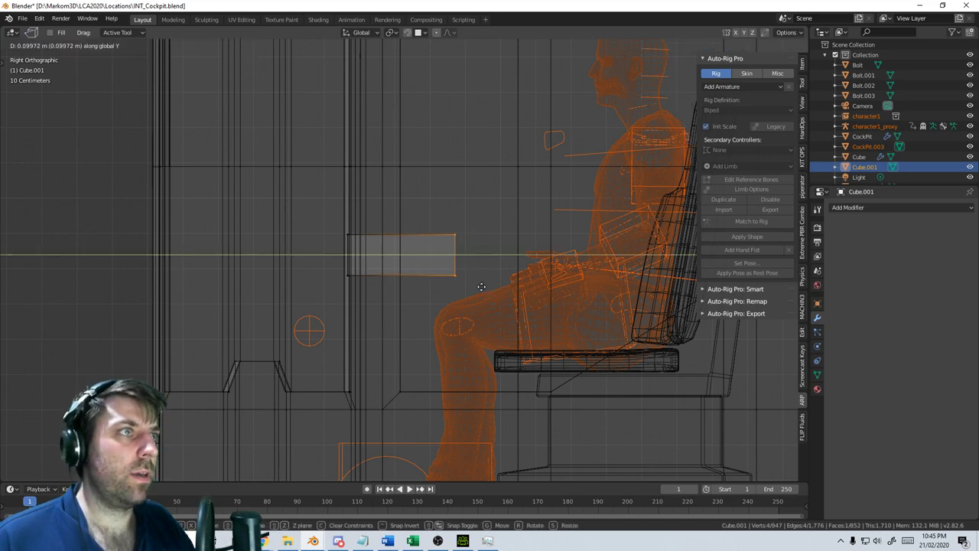
left_click(479, 287)
Select the side face nearest the character's legs and move it along X in top view so the block spans both legs
middle_click_drag(376, 312, 487, 359)
left_click(270, 285)
left_click(263, 254, "shift")
left_click(301, 212, "shift")
left_click(309, 244, "shift")
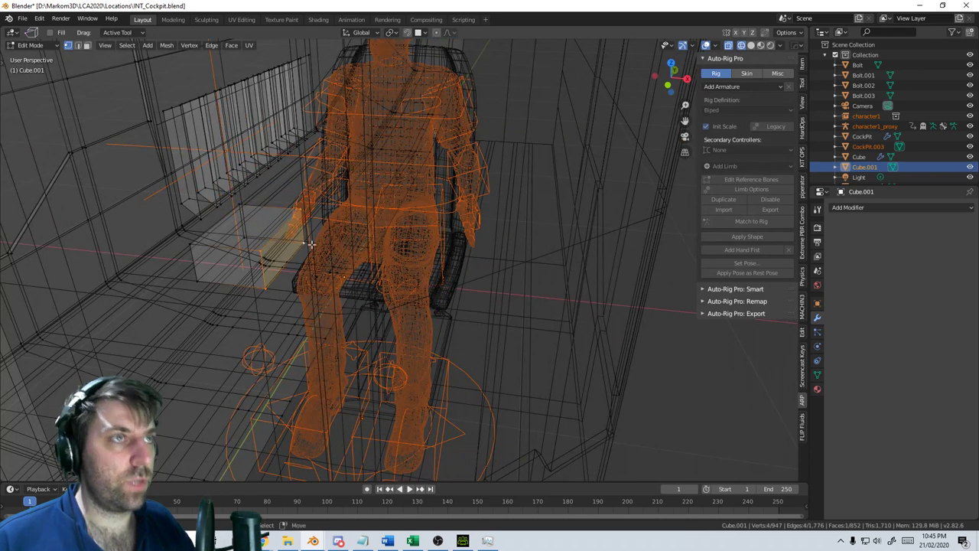
key("KP_7")
scroll(329, 257, "down", 1)
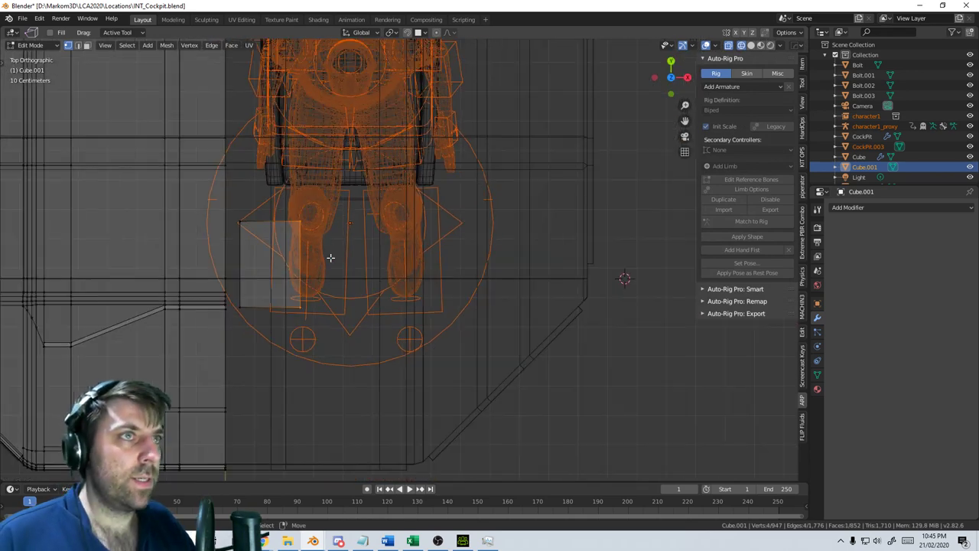
middle_click_drag(380, 297, 394, 324, "shift")
key("g")
key("y")
key("x")
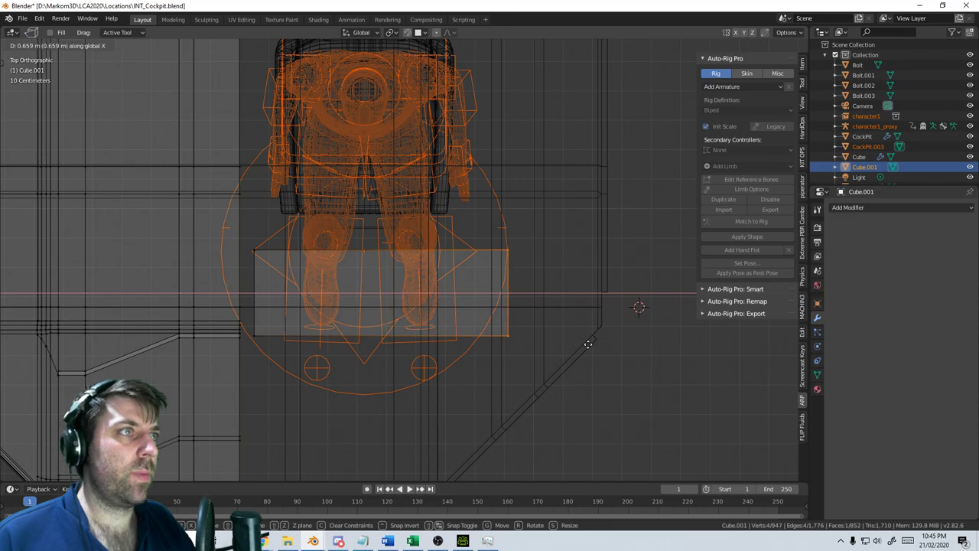
left_click(534, 343)
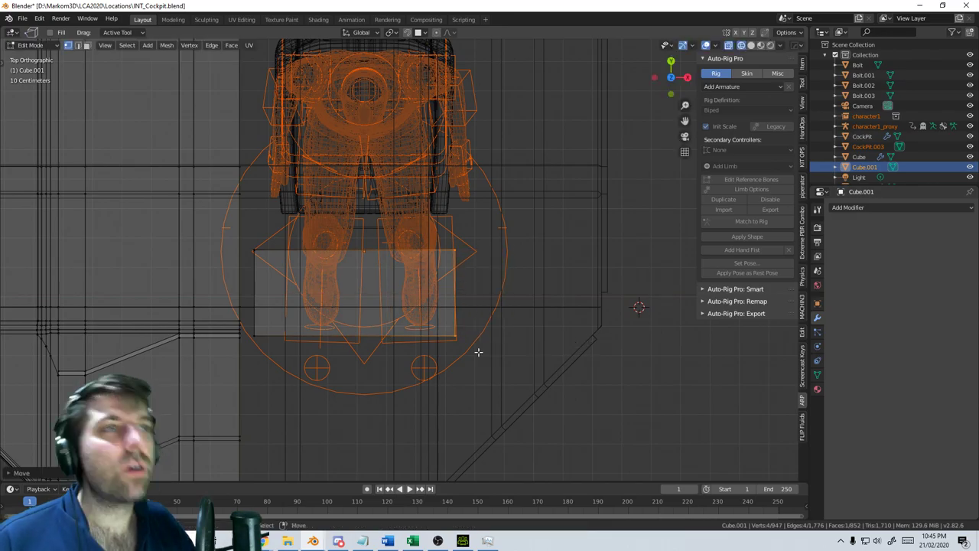
Examine the widened block's position relative to the character and cockpit from several angles
mouse_move(535, 342)
middle_mouse_down()
mouse_move(363, 257)
mouse_move(374, 247)
mouse_move(328, 250)
mouse_move(426, 279)
mouse_move(453, 344)
mouse_move(411, 324)
middle_mouse_up()
scroll(453, 345, "down", 3)
key("z")
left_click(480, 332)
key("z")
left_click(350, 323)
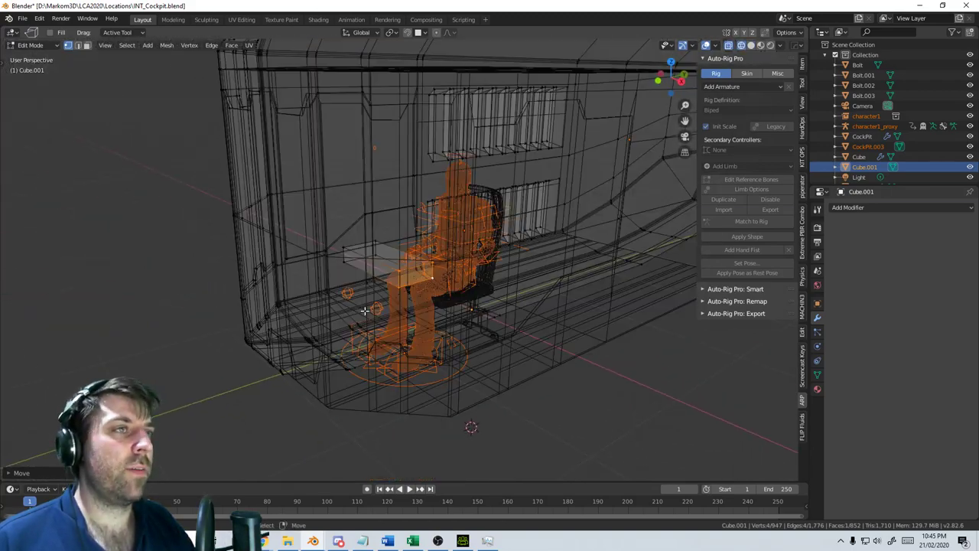
mouse_move(350, 324)
middle_mouse_down()
mouse_move(368, 247)
mouse_move(393, 303)
middle_mouse_up()
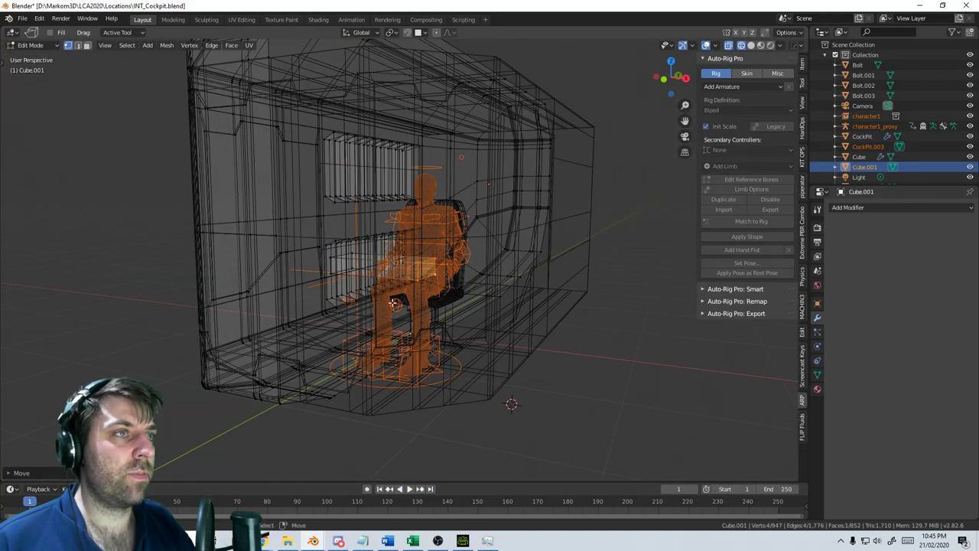
middle_click_drag(390, 388, 296, 313)
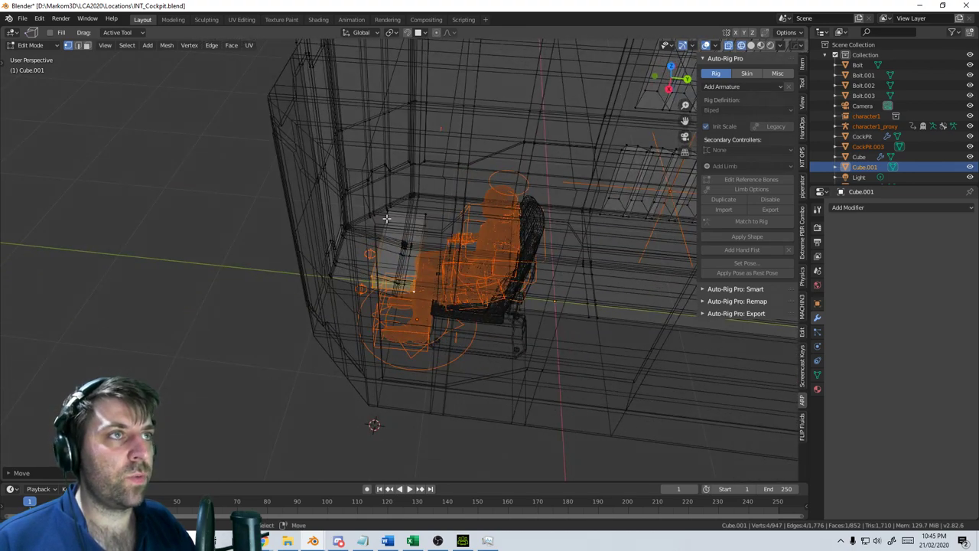
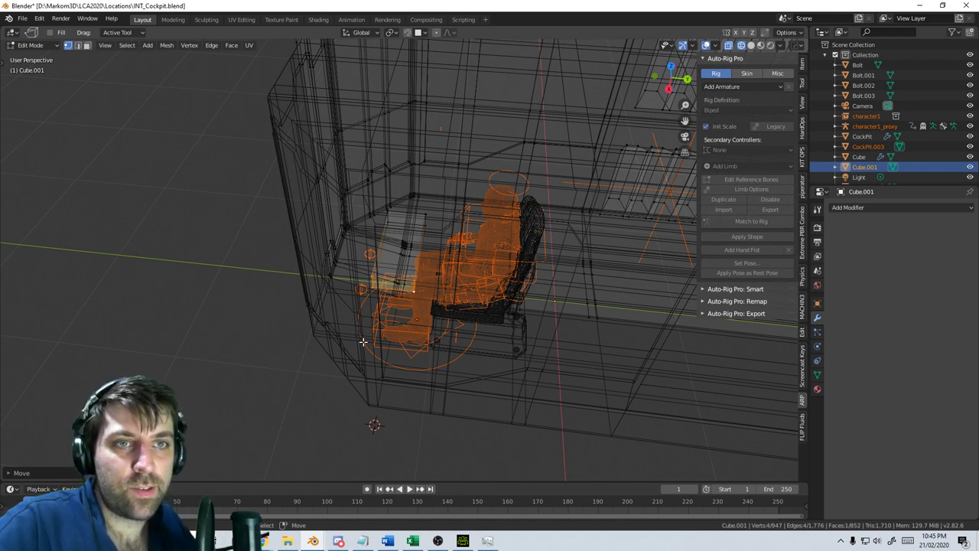
Select the block's end face in top wireframe view and place the 3D cursor just behind its seat-side corner
left_click(373, 278)
left_click(374, 287, "shift")
left_click(406, 285, "shift")
left_click(413, 283, "shift")
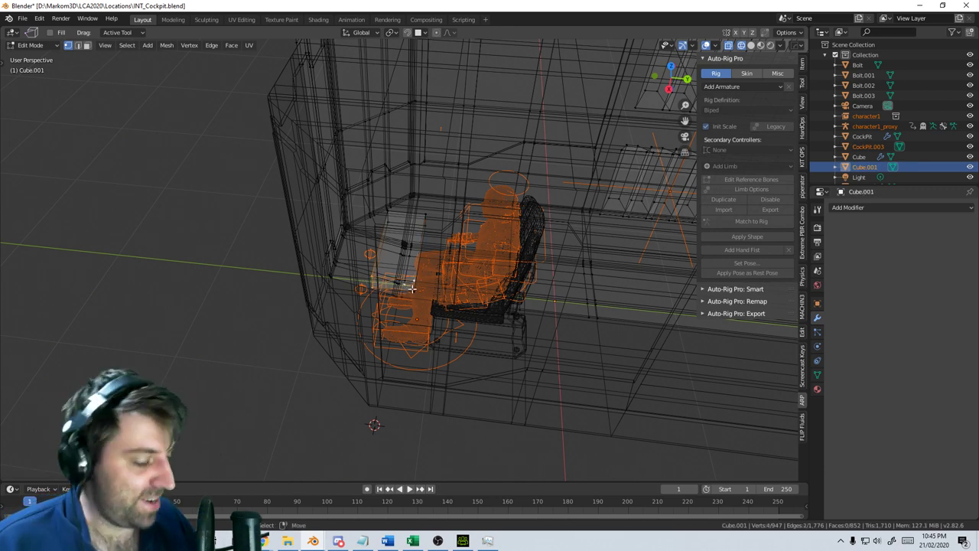
key("KP_7")
key("z")
left_click(361, 291)
left_click(432, 286)
middle_click_drag(444, 265, 435, 286, "shift")
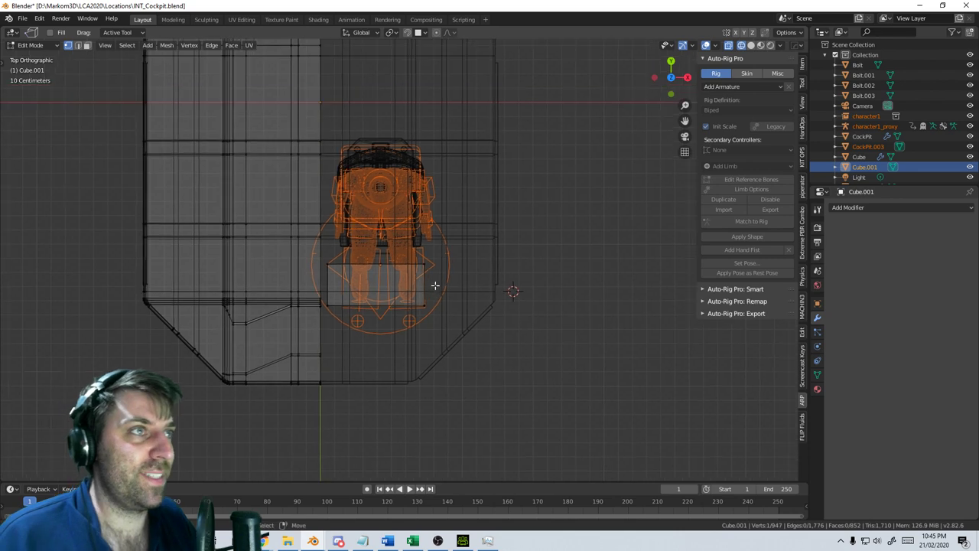
scroll(443, 263, "up", 6)
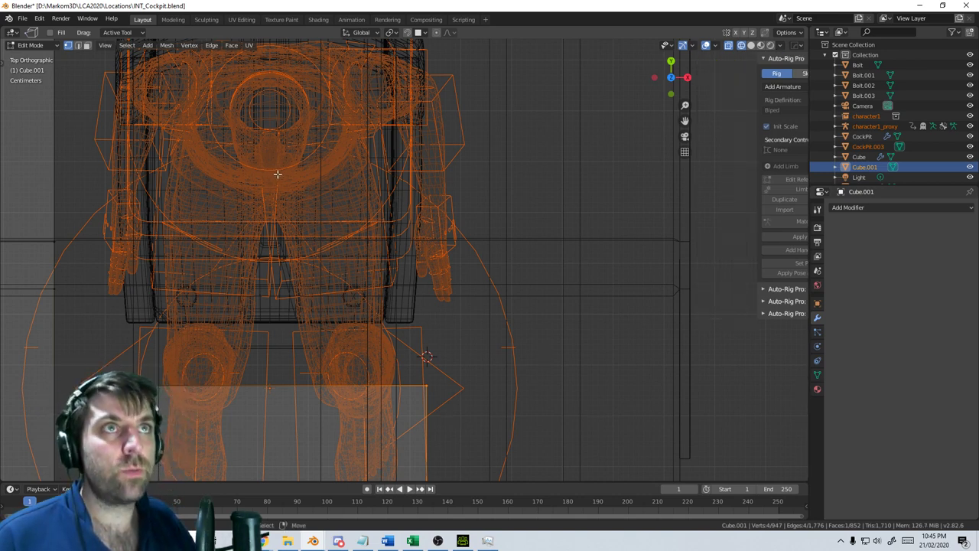
Spin the end face around Z about the 3D cursor in 9 steps to form a rounded corner toward the seat
key("t")
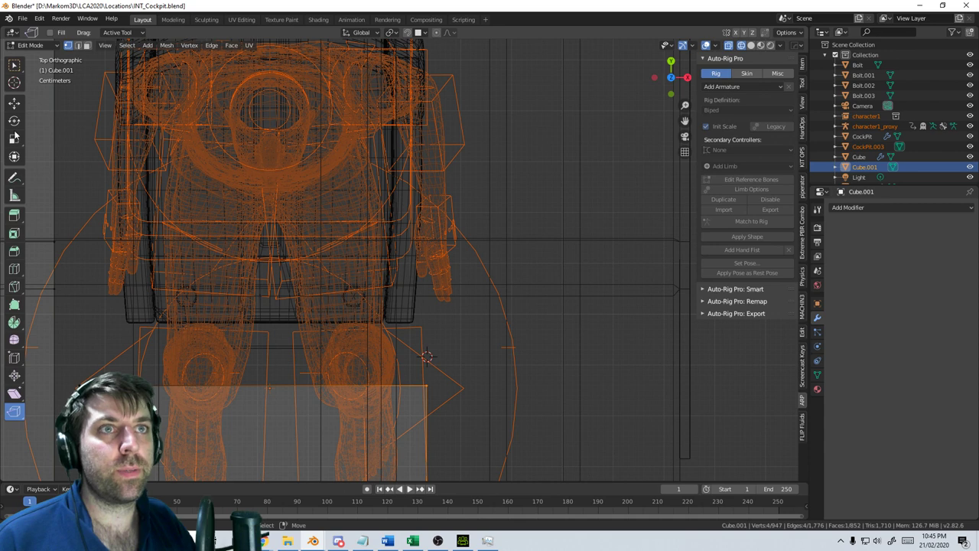
left_click(14, 324)
left_click_drag(382, 294, 376, 409)
Extrude the spun end face about 0.67 m backward alongside the seat
scroll(517, 307, "down", 3)
middle_click_drag(518, 306, 459, 283)
key("e")
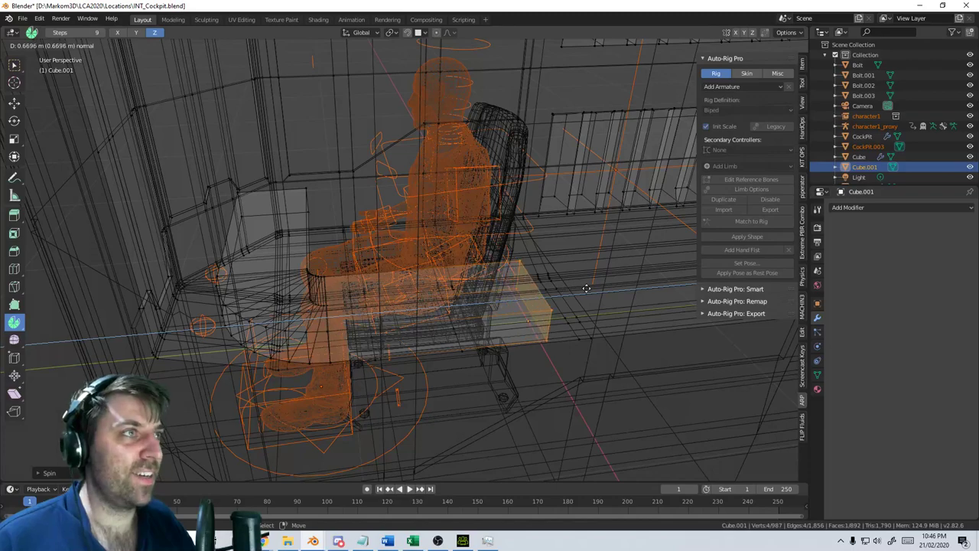
left_click(586, 286)
Select the console's inner top edge loop and lower it about 0.055 m along Z
middle_click_drag(586, 287, 528, 264)
scroll(546, 253, "up", 4)
left_click(497, 280, "alt")
key("g")
key("z")
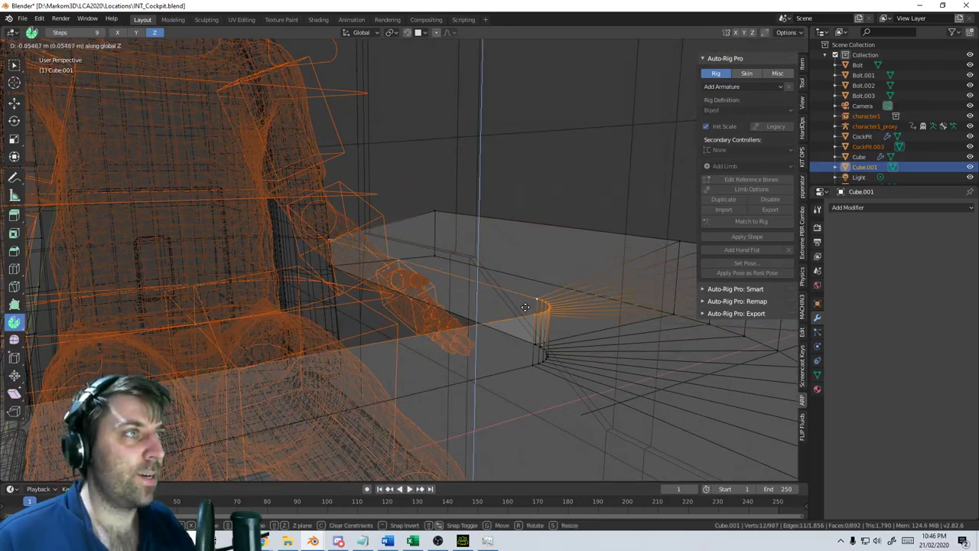
left_click(526, 312)
Switch to solid shading and add a lengthwise loop cut close to the console's outer edge
scroll(535, 299, "down", 4)
key("Tab")
mouse_move(543, 281)
middle_mouse_down()
mouse_move(368, 302)
mouse_move(463, 306)
mouse_move(410, 333)
middle_mouse_up()
key("shift+z")
key("Tab")
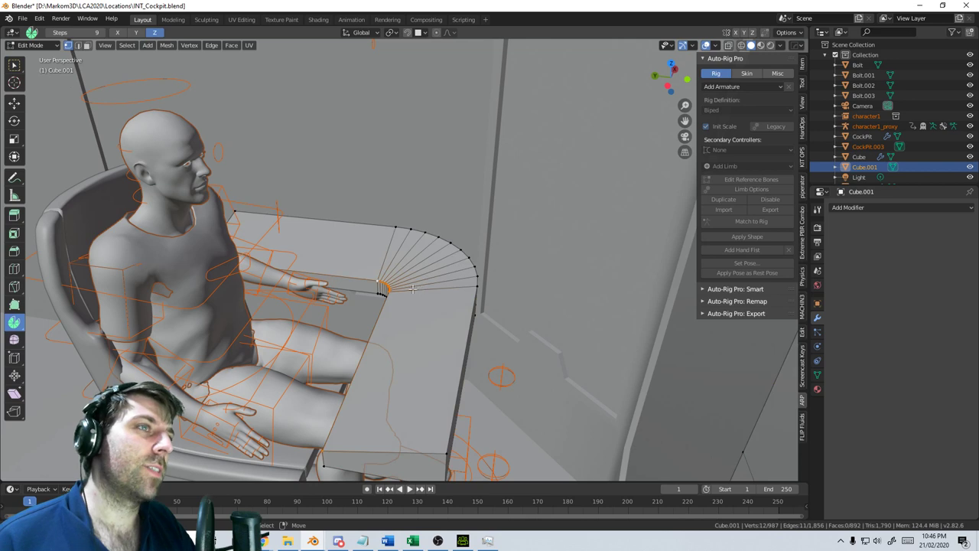
key("ctrl+r")
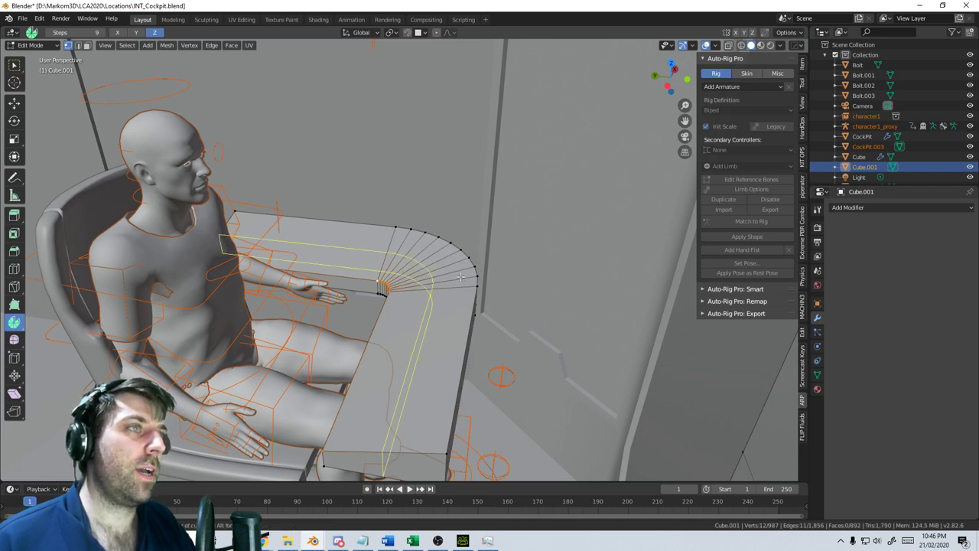
left_click(465, 275)
left_click(495, 276)
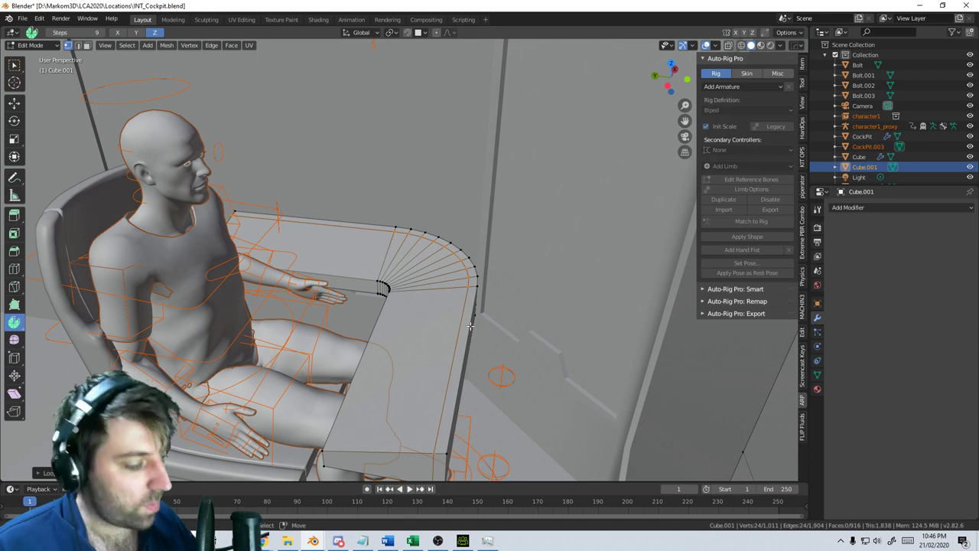
Try to move the new edge loop vertically in the right wireframe view
key("KP_3")
key("z")
left_click(379, 341)
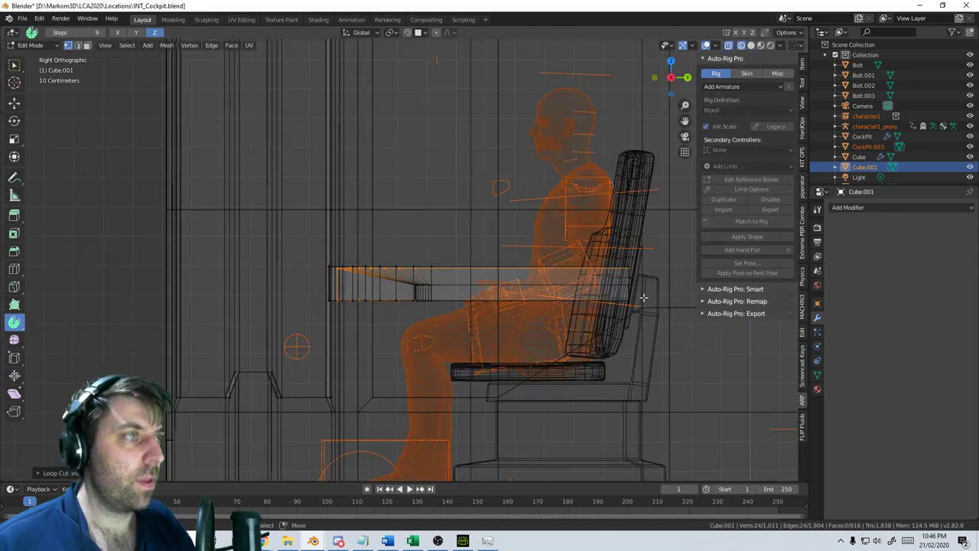
key("g")
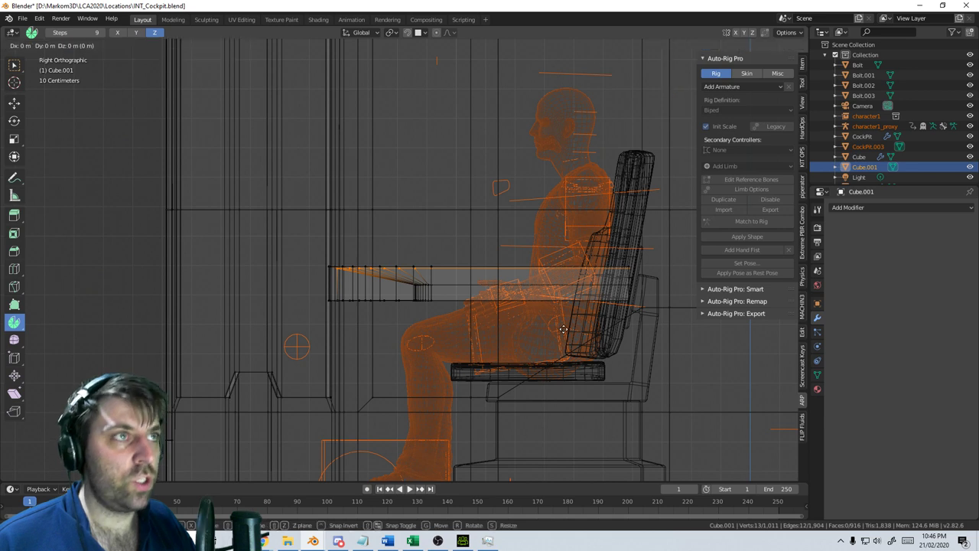
key("z")
left_click(583, 261)
key("z")
left_click(611, 272)
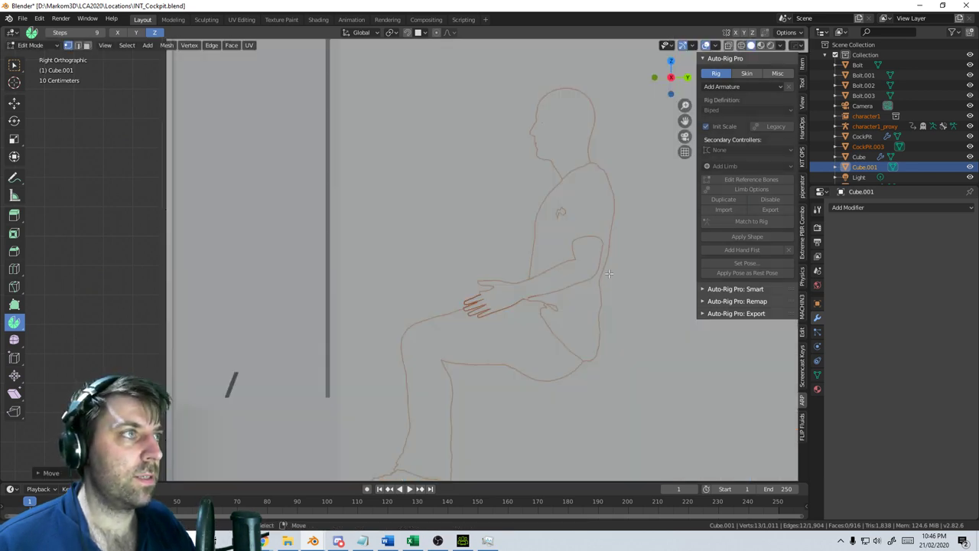
key("z")
left_click(550, 297)
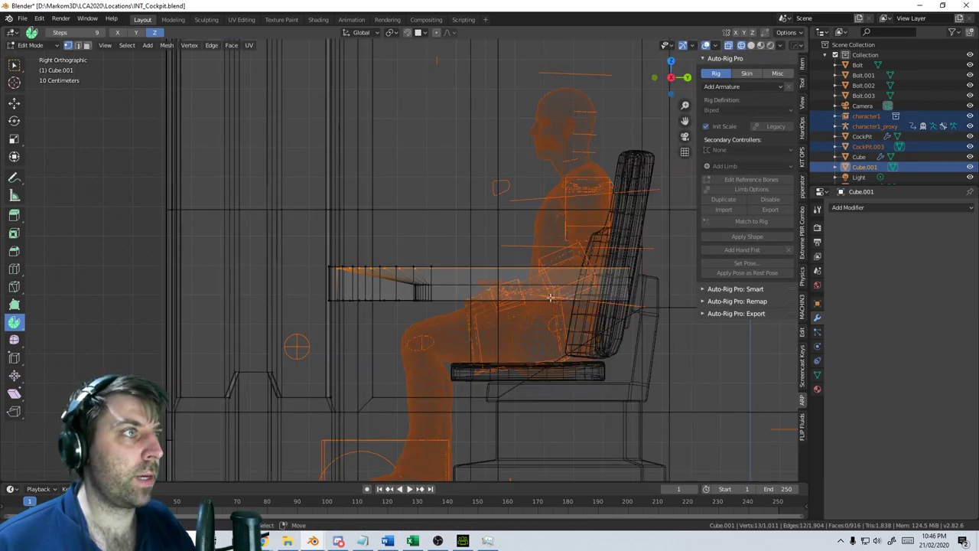
Keep only the loop's top vertices selected and raise them about 0.039 m along Z
key("b")
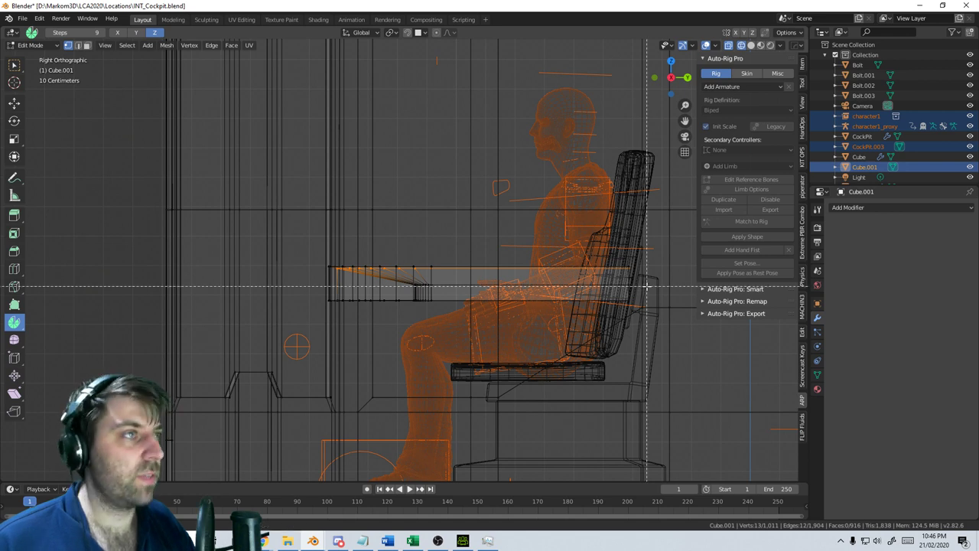
middle_click_drag(648, 285, 612, 298)
key("g")
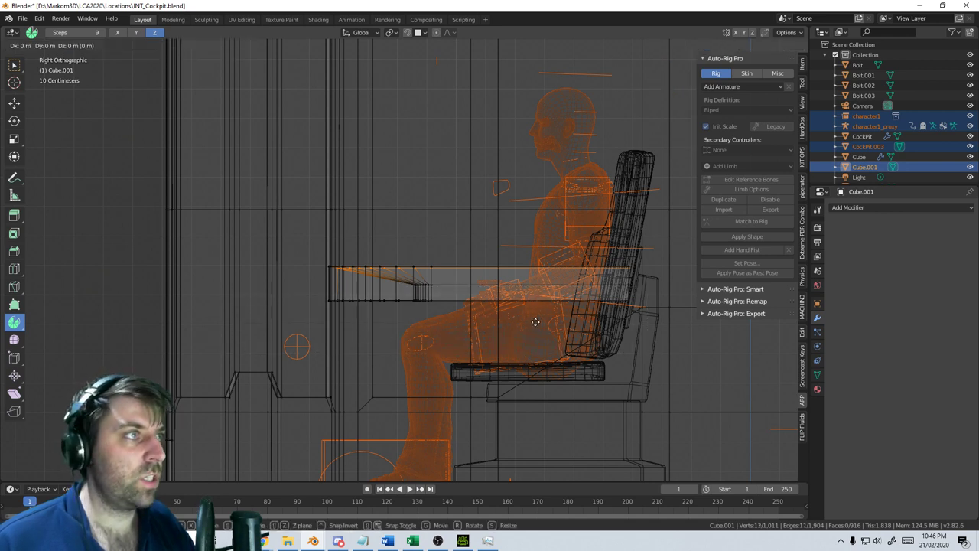
key("z")
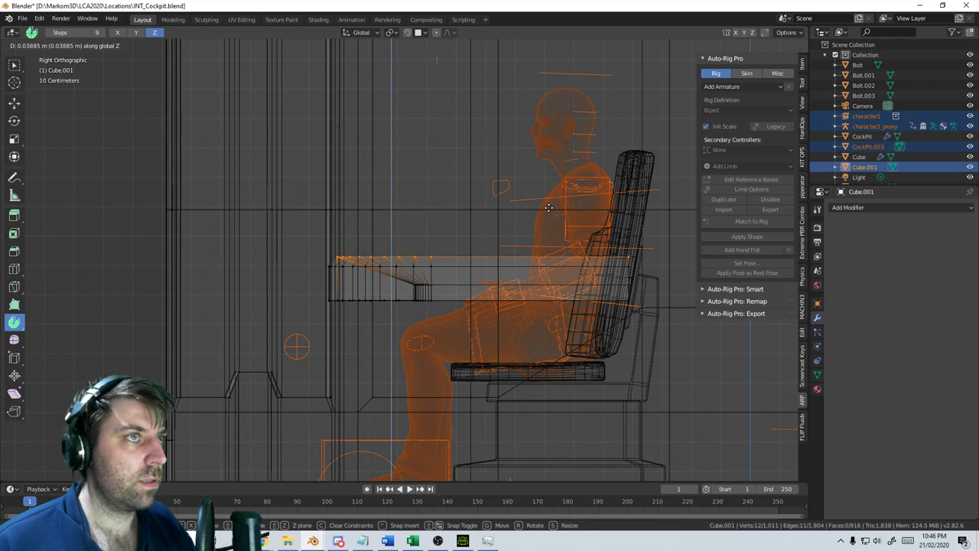
left_click(548, 207)
Return to solid shading, leave mesh editing and view the console from behind the seat
mouse_move(548, 207)
middle_mouse_down()
mouse_move(482, 286)
mouse_move(422, 299)
middle_mouse_up()
key("z")
left_click(494, 294)
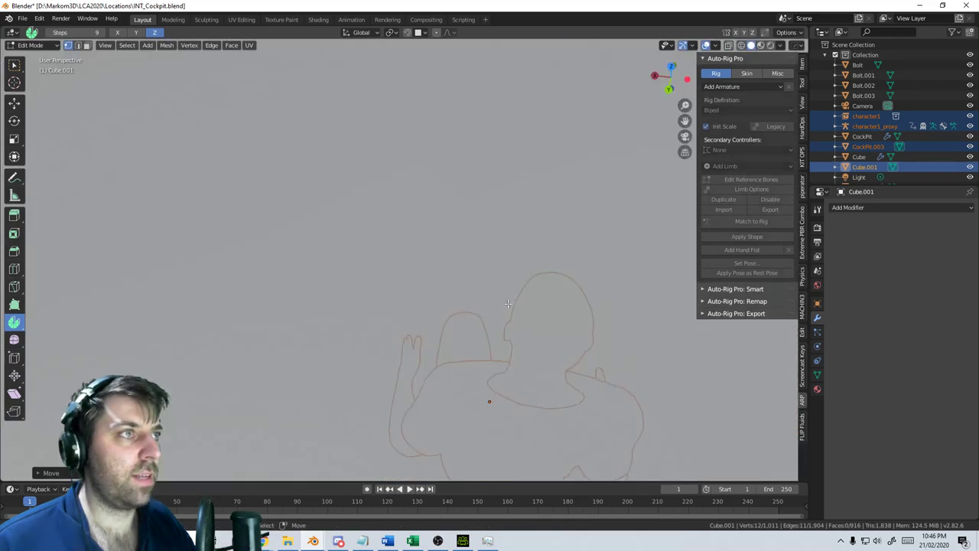
mouse_move(489, 401)
middle_mouse_down()
mouse_move(444, 293)
mouse_move(400, 94)
mouse_move(497, 287)
mouse_move(451, 301)
mouse_move(523, 294)
middle_mouse_up()
key("Tab")
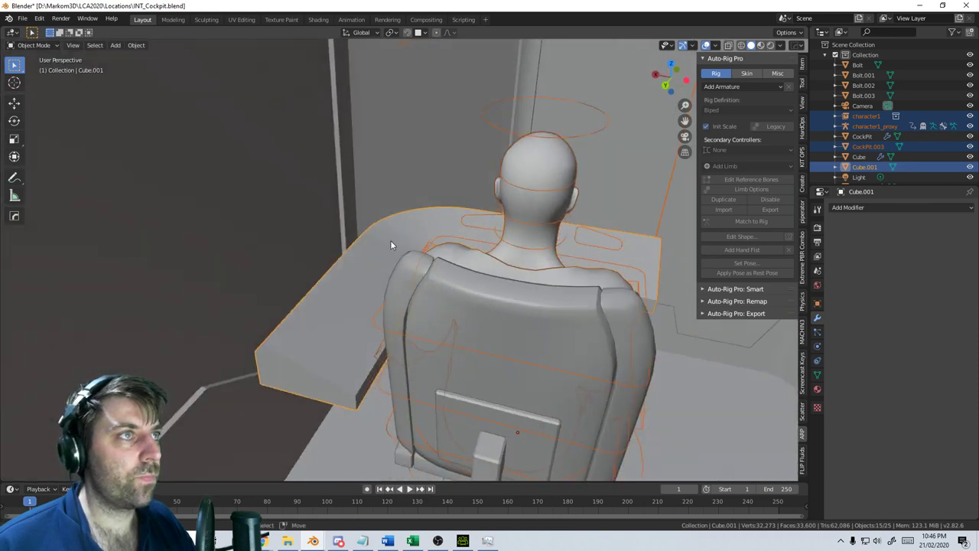
middle_click_drag(517, 235, 410, 219)
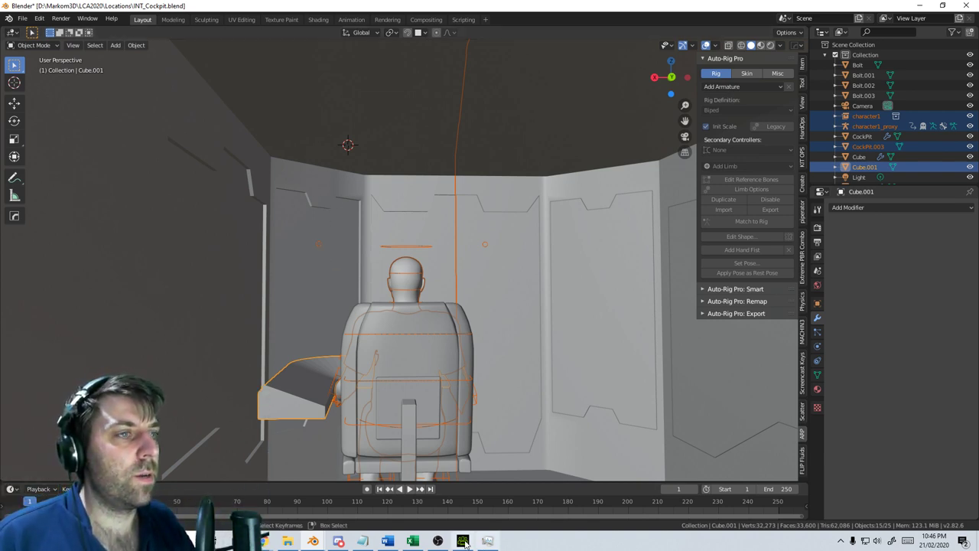
Switch to the LCA2020 script in Word, read through its further pages, and return to Blender
left_click(387, 541)
scroll(338, 226, "down", 15)
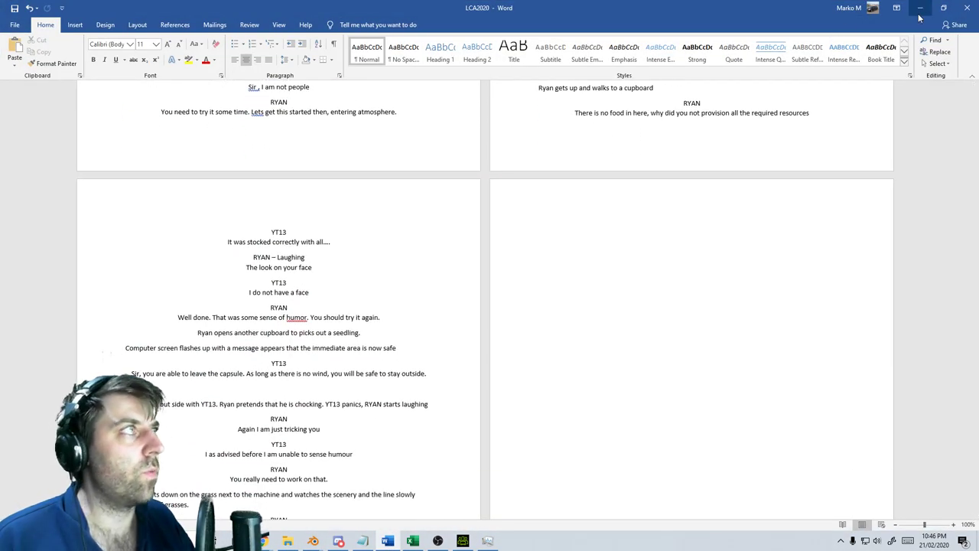
key("alt+Tab")
Select the outer cockpit shell section CockPit.003 and look at it from the top orthographic view
mouse_move(546, 377)
middle_mouse_down()
mouse_move(434, 412)
mouse_move(558, 391)
middle_mouse_up()
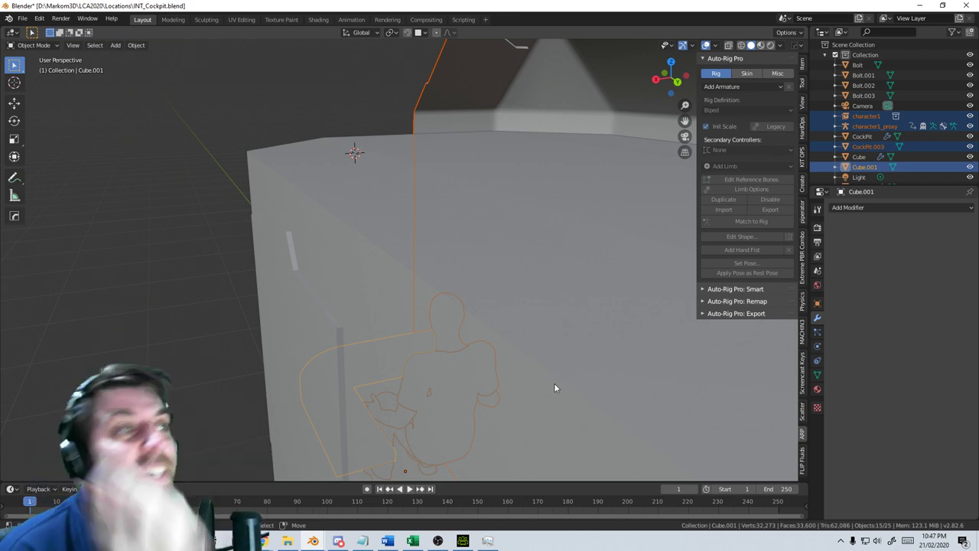
scroll(555, 384, "down", 2)
middle_click_drag(554, 384, 555, 329)
scroll(502, 321, "up", 3)
scroll(503, 320, "down", 3)
scroll(478, 312, "down", 4)
left_click(460, 156)
middle_click_drag(514, 174, 638, 161)
middle_click_drag(523, 205, 494, 262)
key("KP_7")
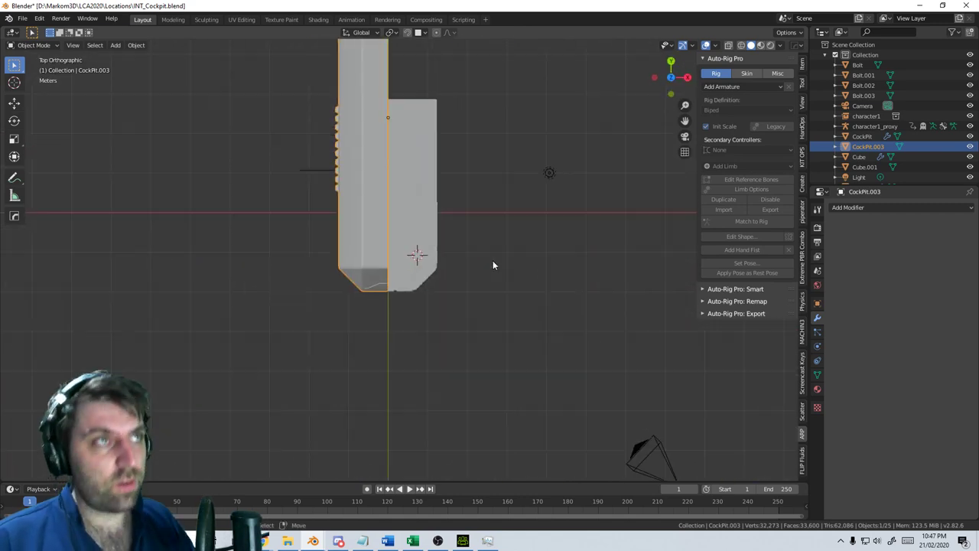
scroll(493, 264, "down", 2)
Set snapping to Increment and move the selected shell section about 6 m along negative X, clear of the cockpit
key("g")
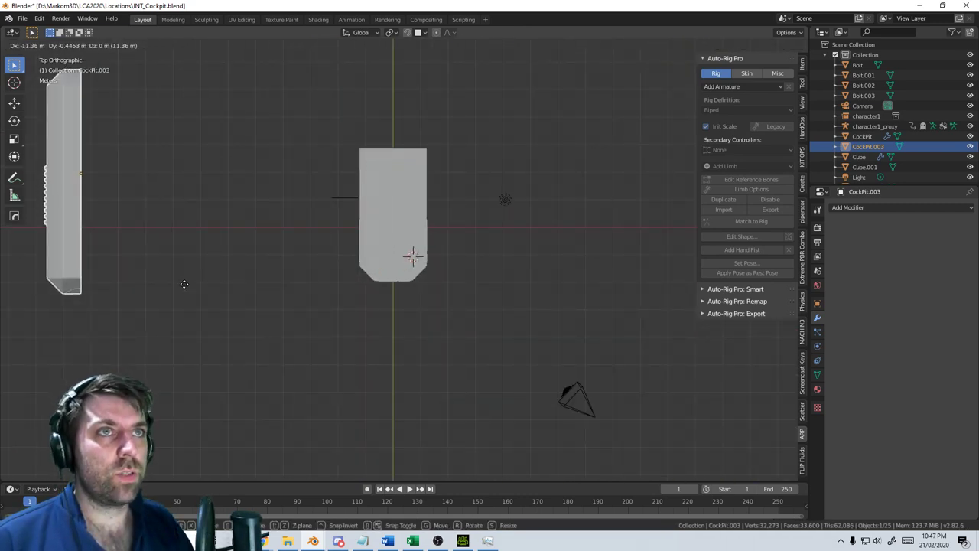
left_click(396, 65)
left_click(421, 32)
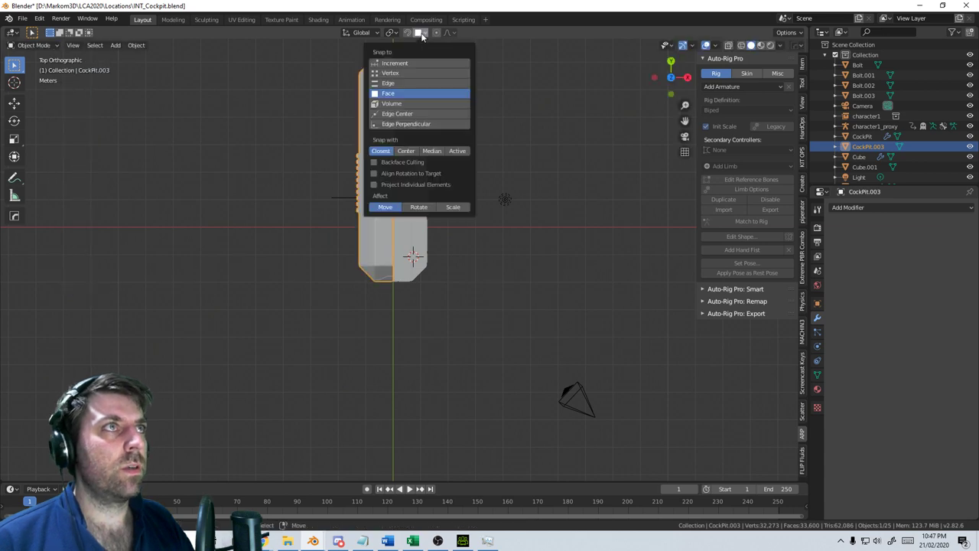
left_click(414, 64)
key("g")
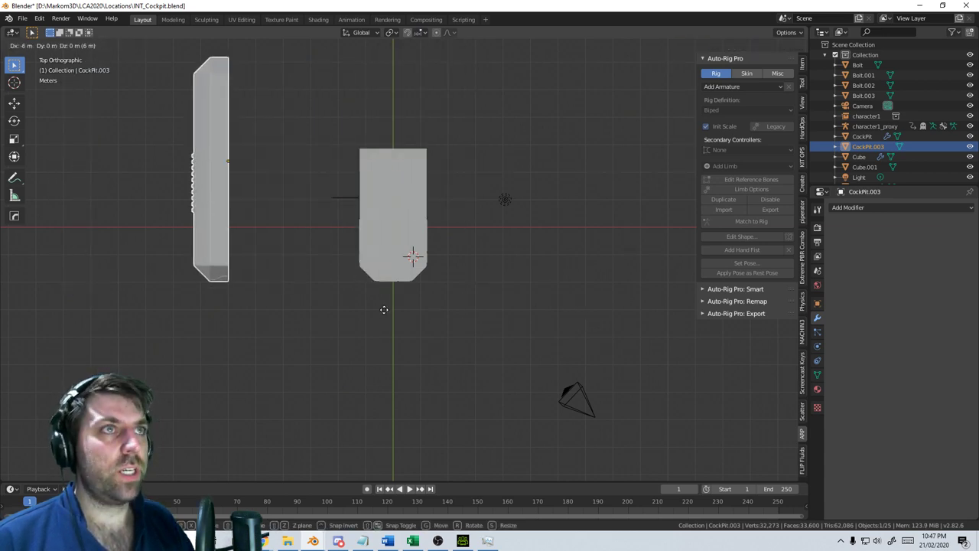
left_click(287, 312)
Examine the cockpit interior from behind the seat, checking how the console sits beside the pilot
middle_click_drag(394, 315, 287, 227)
scroll(386, 281, "up", 2)
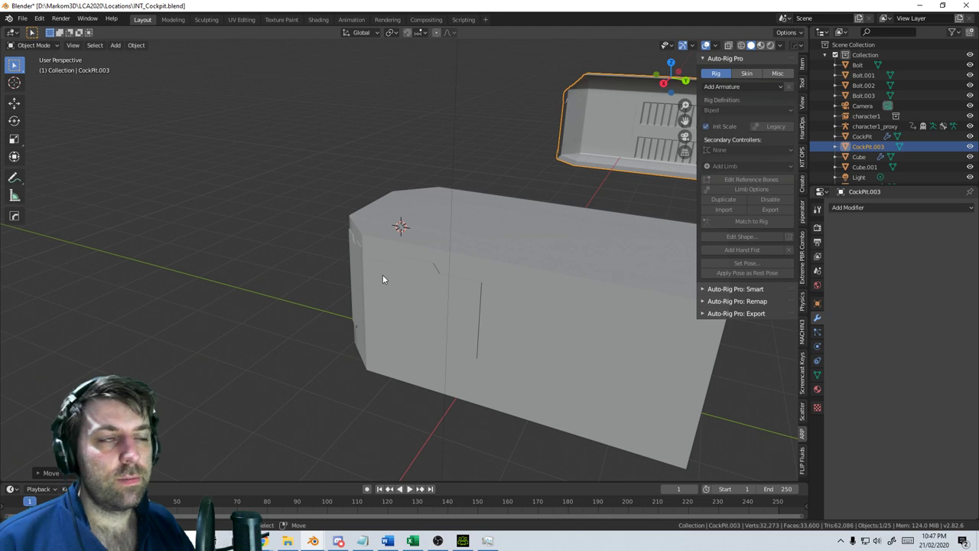
middle_click_drag(383, 279, 493, 268)
scroll(425, 299, "up", 3)
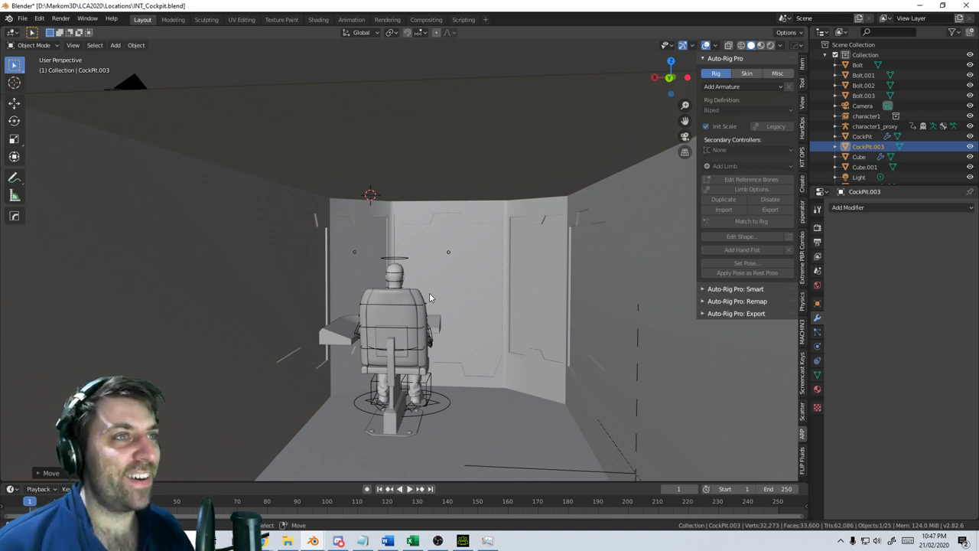
scroll(415, 290, "up", 3)
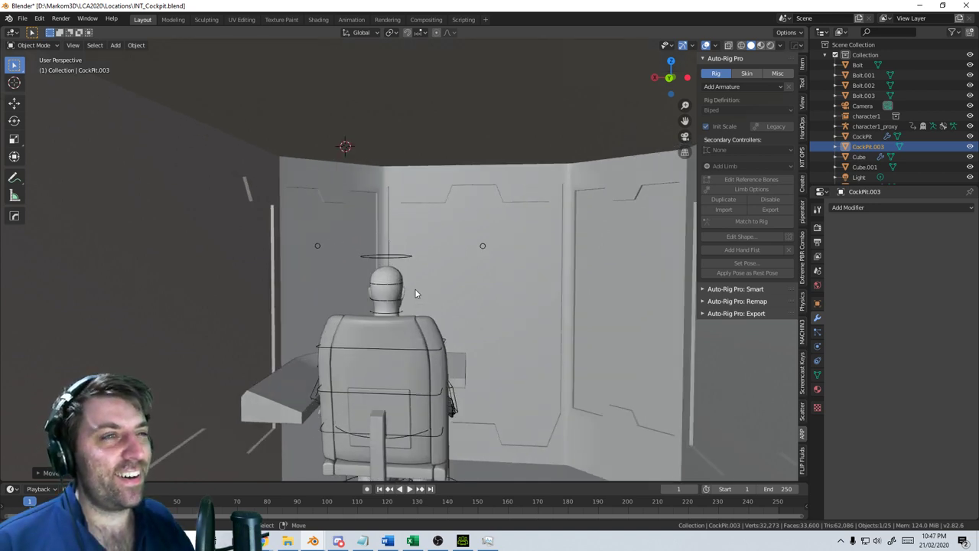
middle_click_drag(415, 293, 404, 330)
key("Tab")
scroll(416, 323, "down", 2)
key("Tab")
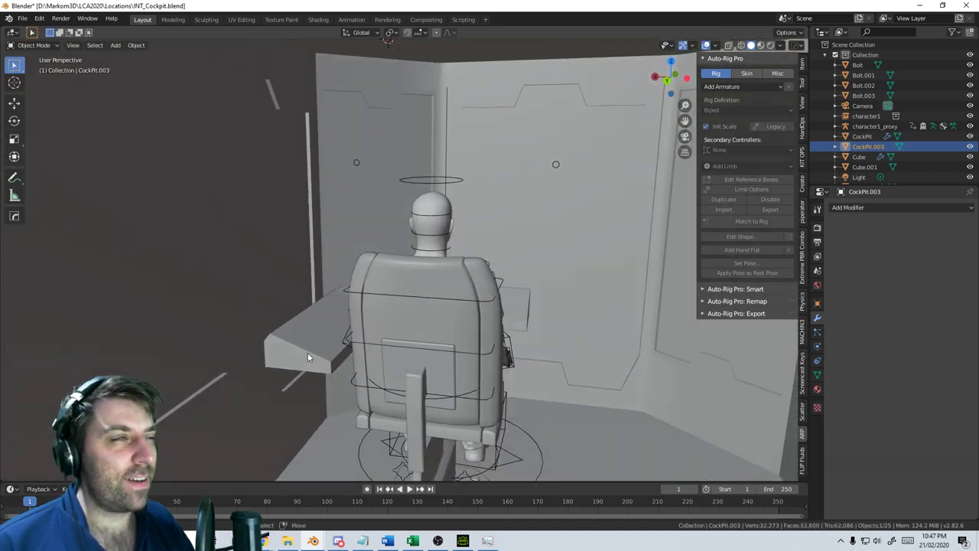
middle_click_drag(307, 356, 385, 197)
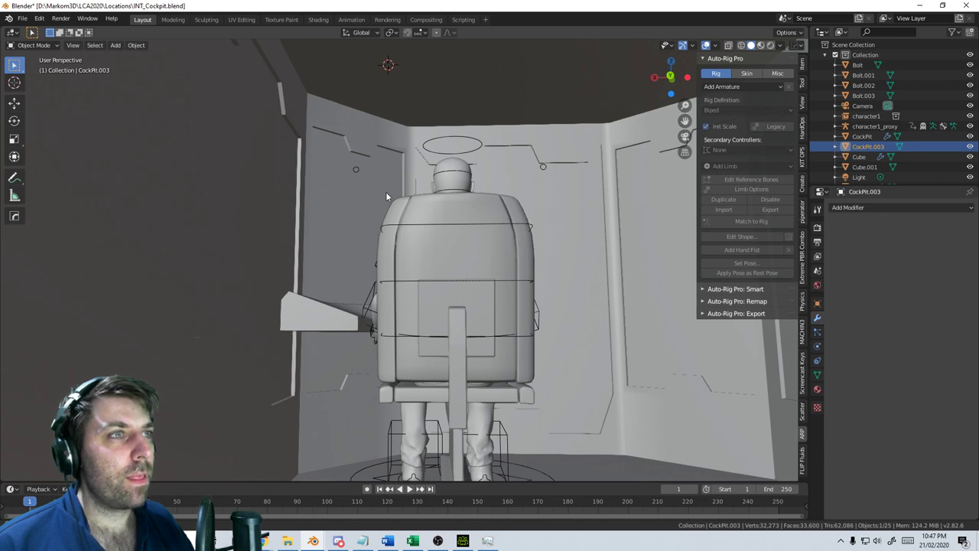
middle_click_drag(385, 191, 343, 309)
scroll(382, 257, "down", 5)
scroll(391, 243, "up", 1)
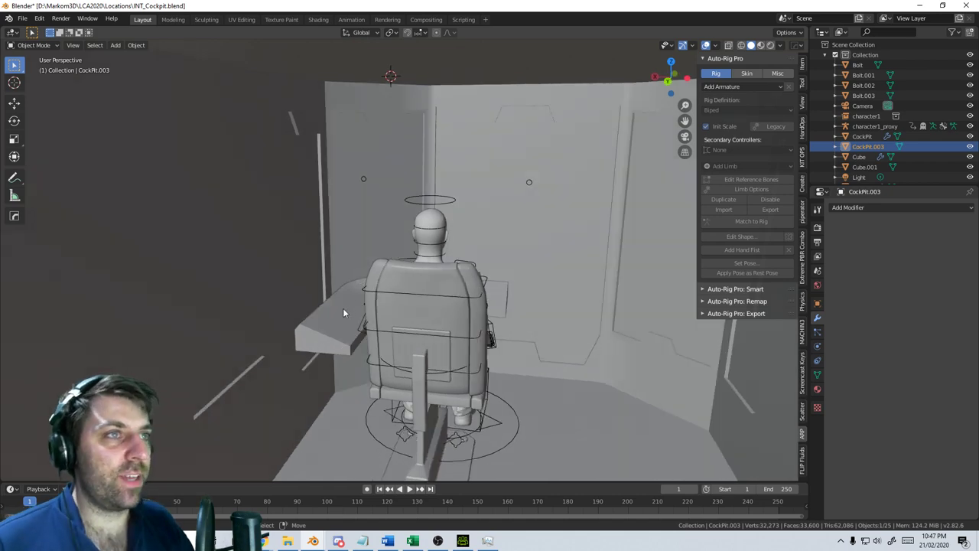
Select the console, enter mesh editing, add a cube and scale it down to a small block at the console's rear end
scroll(343, 309, "up", 2)
right_click(270, 388)
key("Tab")
middle_click_drag(271, 388, 334, 350)
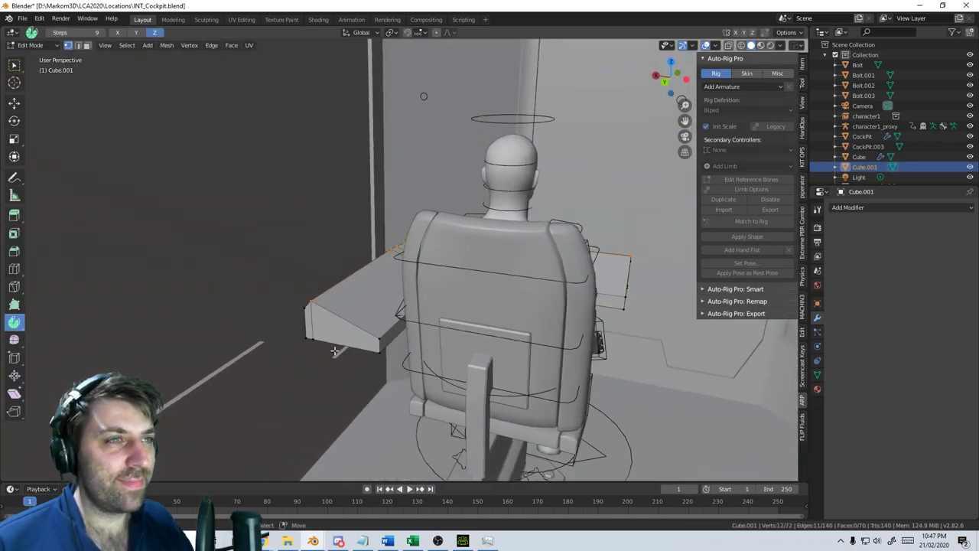
key("shift+a")
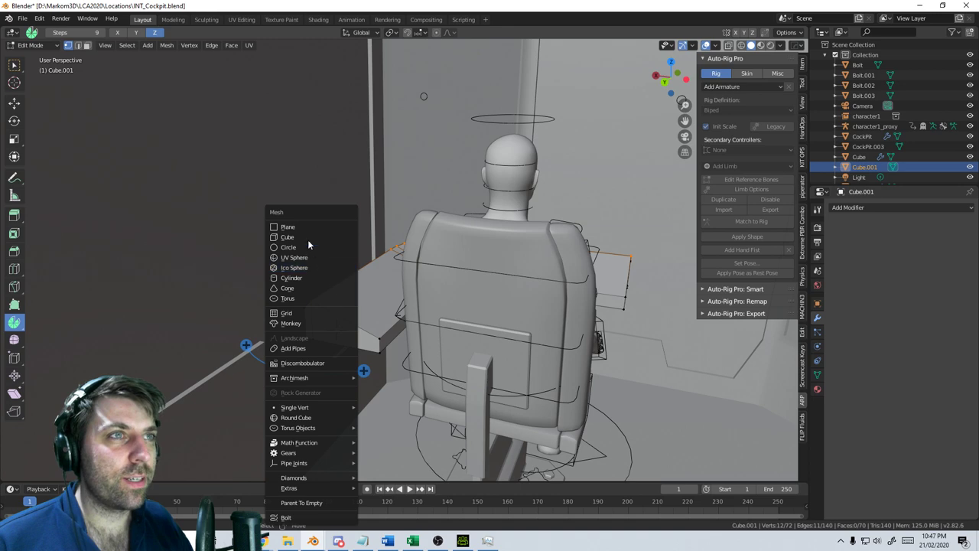
left_click(310, 240)
key("s")
left_click(346, 341)
key("s")
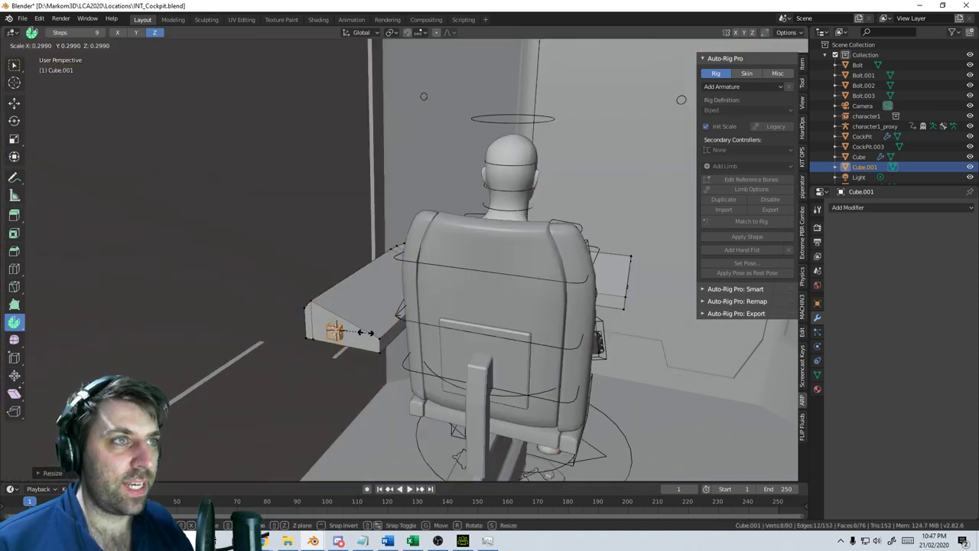
left_click(370, 333)
key("s")
left_click(360, 334)
Pull the small block's rear face backward along Y to form a bar extending from the console's end
middle_click_drag(360, 338, 364, 342)
scroll(363, 342, "up", 3)
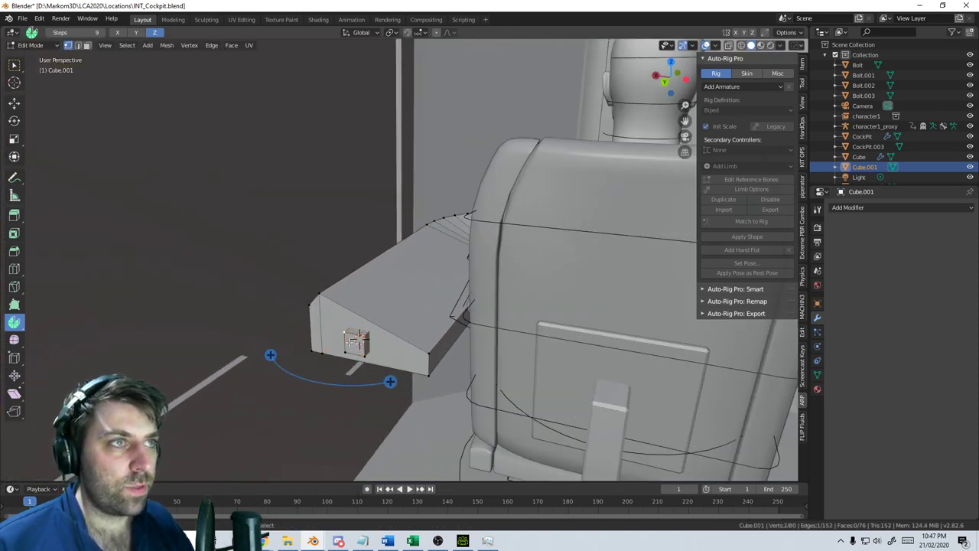
key("g")
key("y")
key("x")
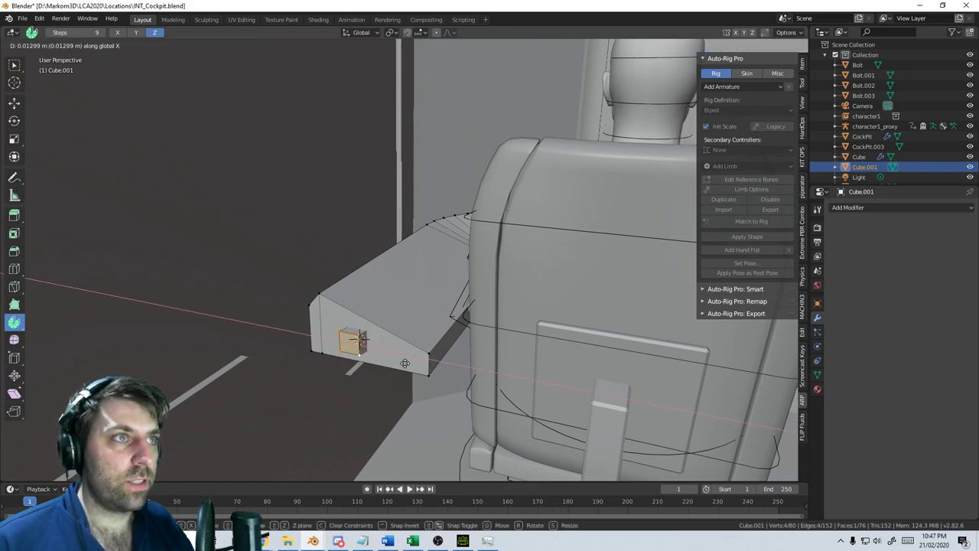
right_click(417, 368)
key("g")
key("y")
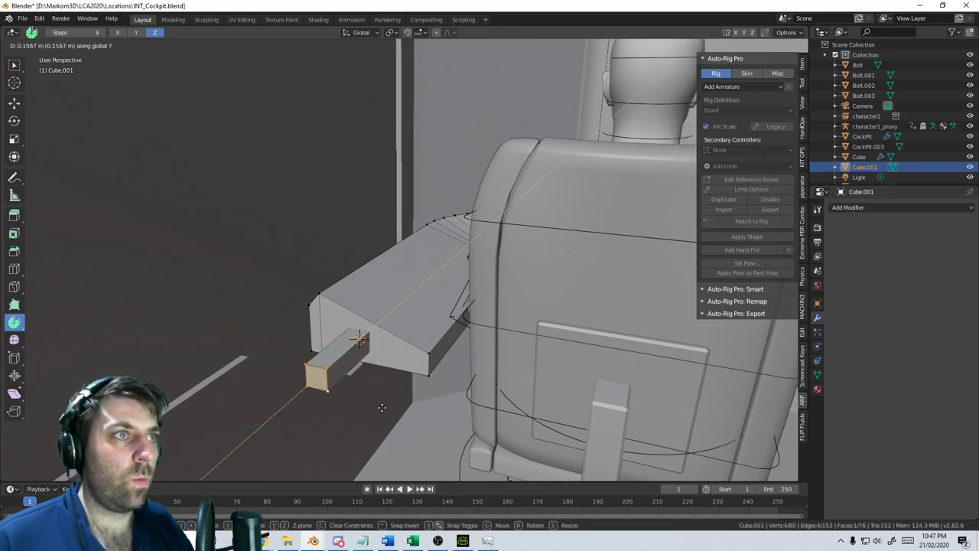
left_click(368, 426)
Leave mesh editing and examine the console with its rear bar from several angles behind the seat
scroll(411, 380, "down", 6)
key("KP_Divide")
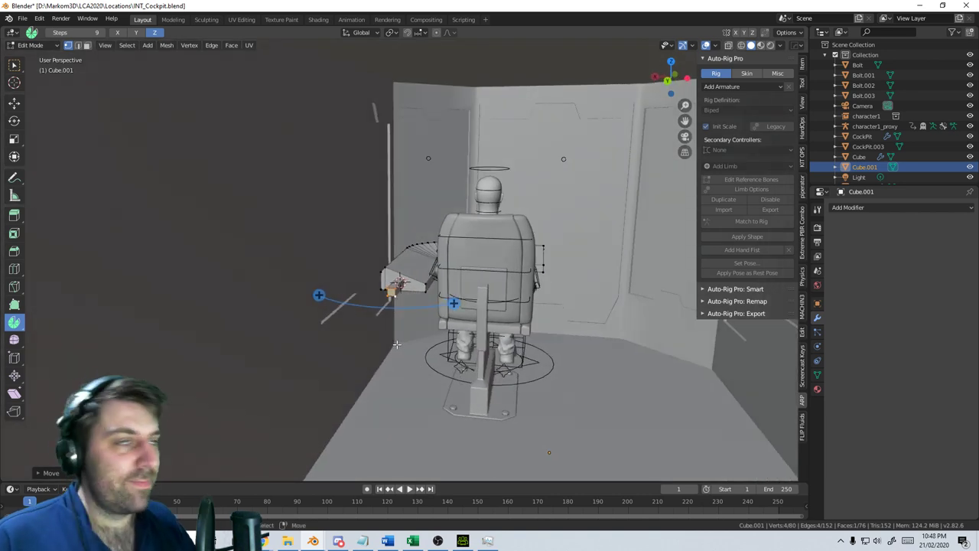
scroll(407, 362, "up", 3)
middle_click_drag(400, 313, 427, 304)
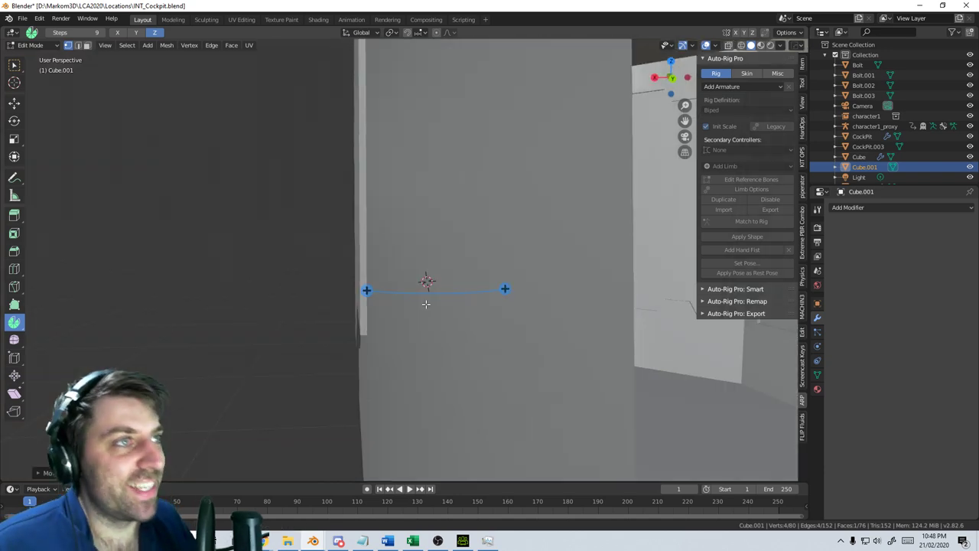
scroll(426, 305, "down", 5)
key("Tab")
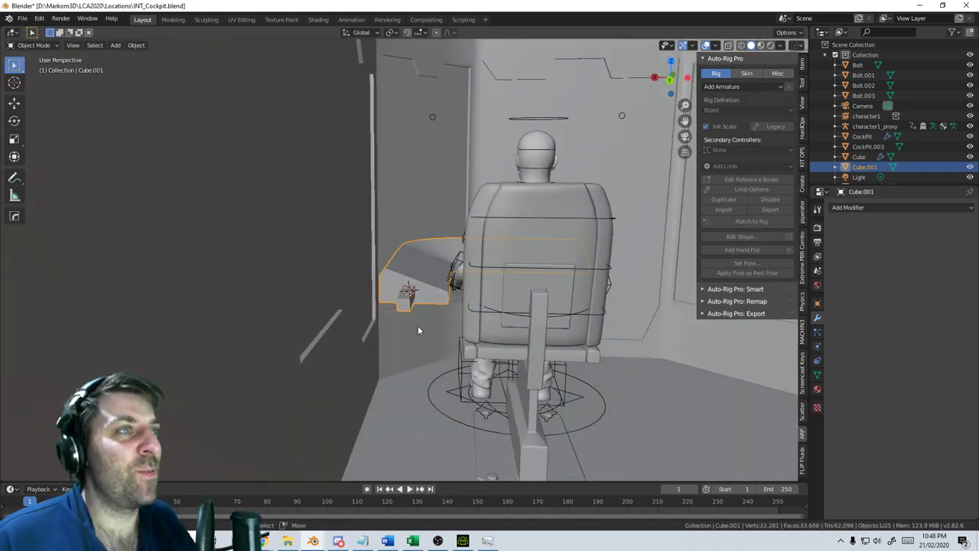
middle_click_drag(411, 330, 409, 306)
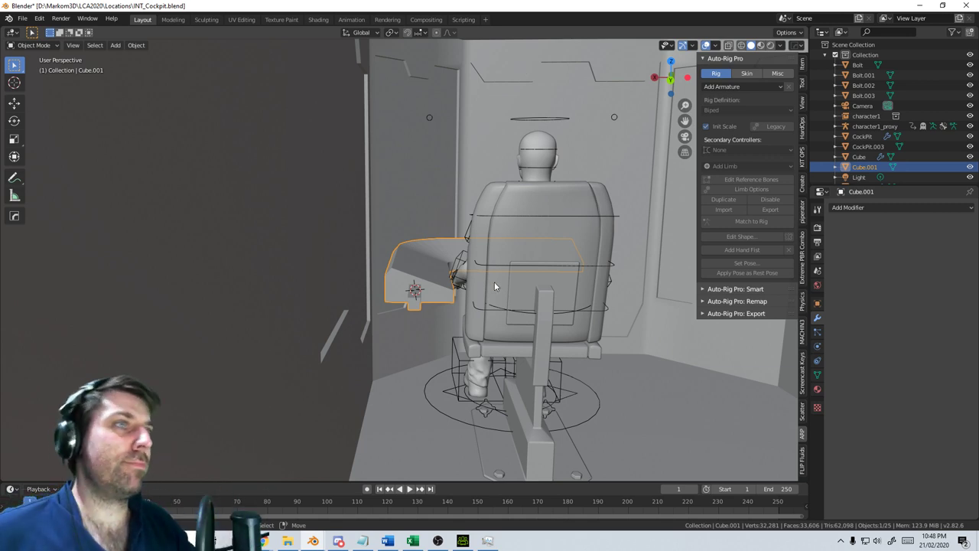
middle_click_drag(495, 286, 387, 325)
Add a cylinder to the console mesh, scale it down and rotate it 90 degrees about X
key("Tab")
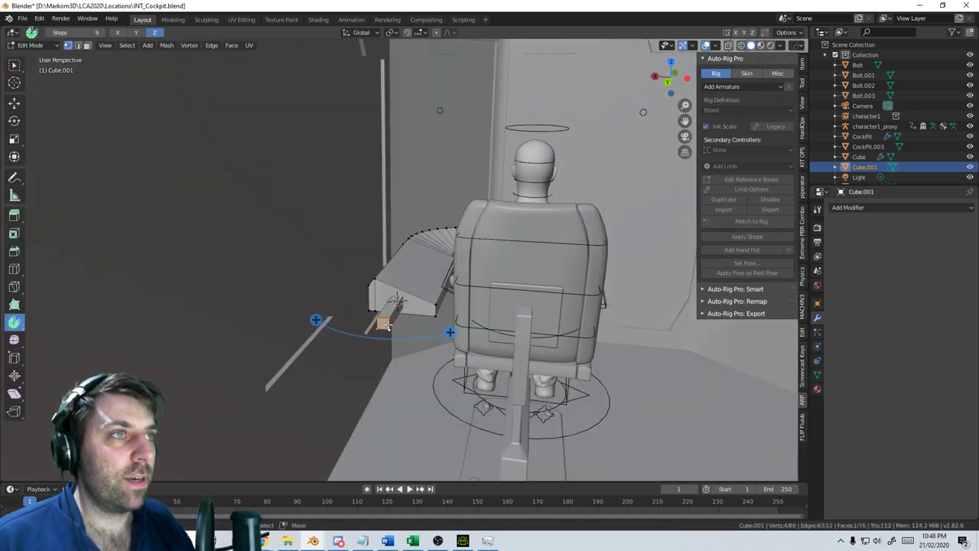
key("shift+a")
left_click(375, 383)
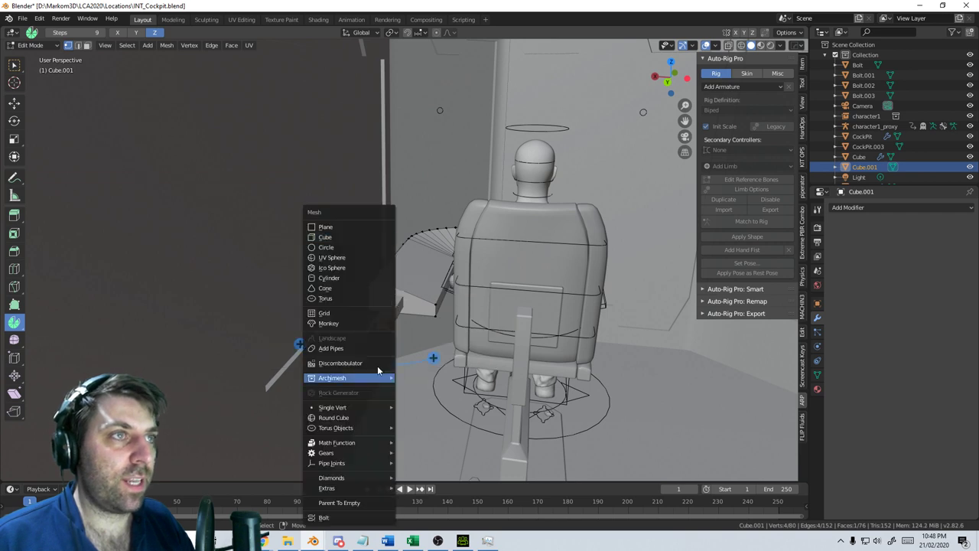
left_click(359, 279)
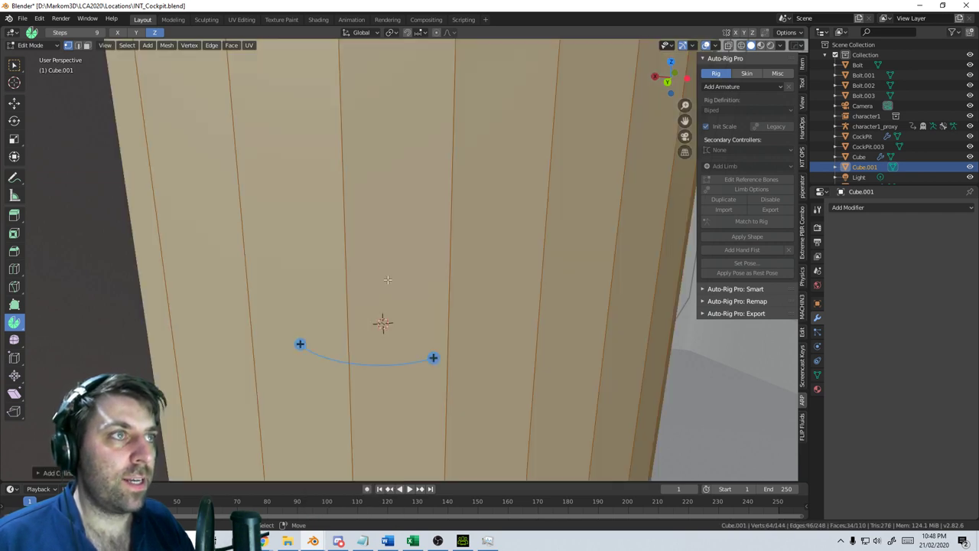
key("s")
scroll(541, 313, "down", 6)
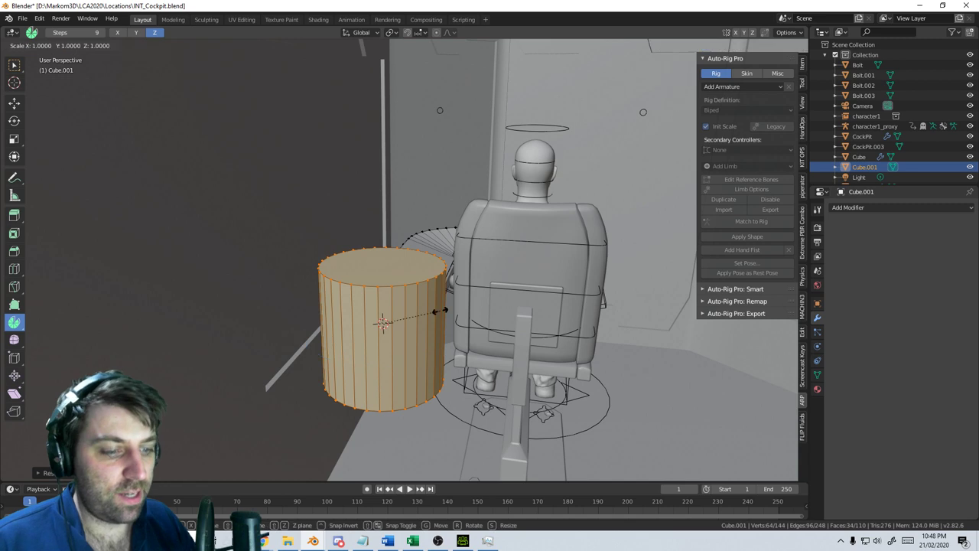
type("x90")
right_click(441, 311)
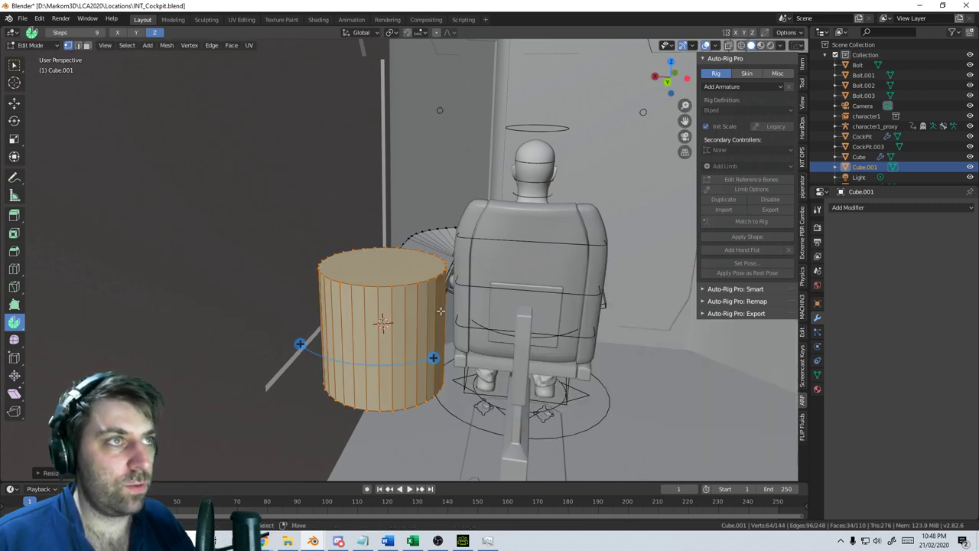
type("rx90")
key("Return")
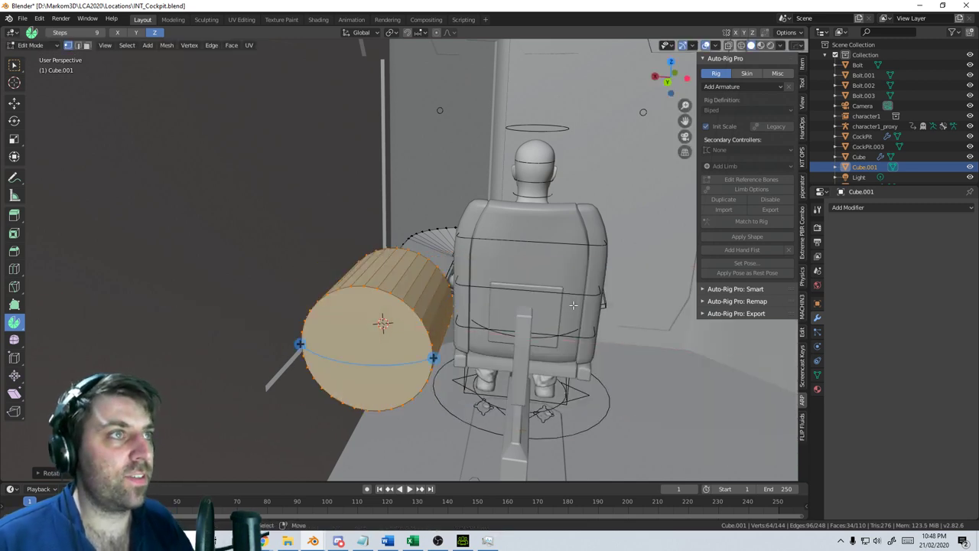
Scale the cylinder down further, slide it along Y over the bar toward the console, and fine-tune its size
scroll(428, 329, "down", 4)
middle_click_drag(433, 356, 382, 350)
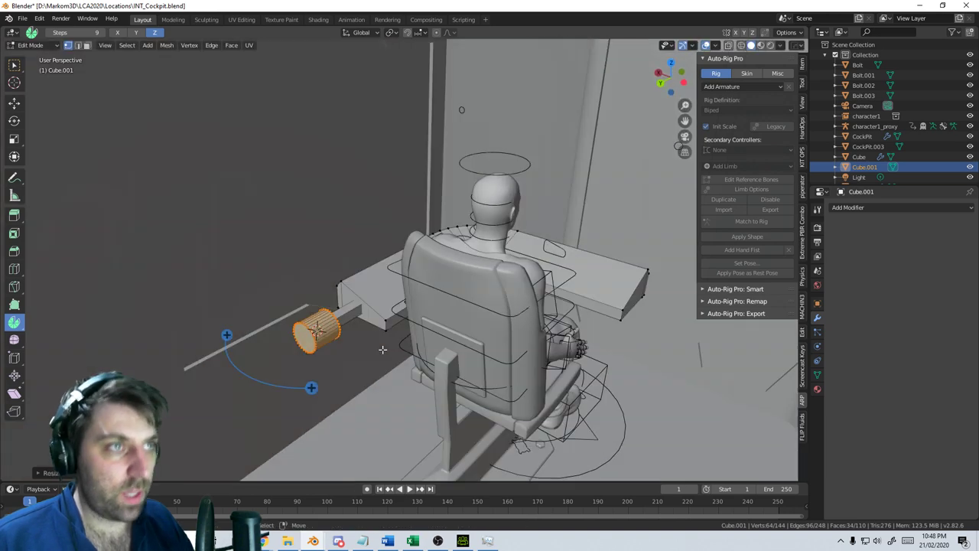
key("g")
key("y")
left_click(399, 345)
key("s")
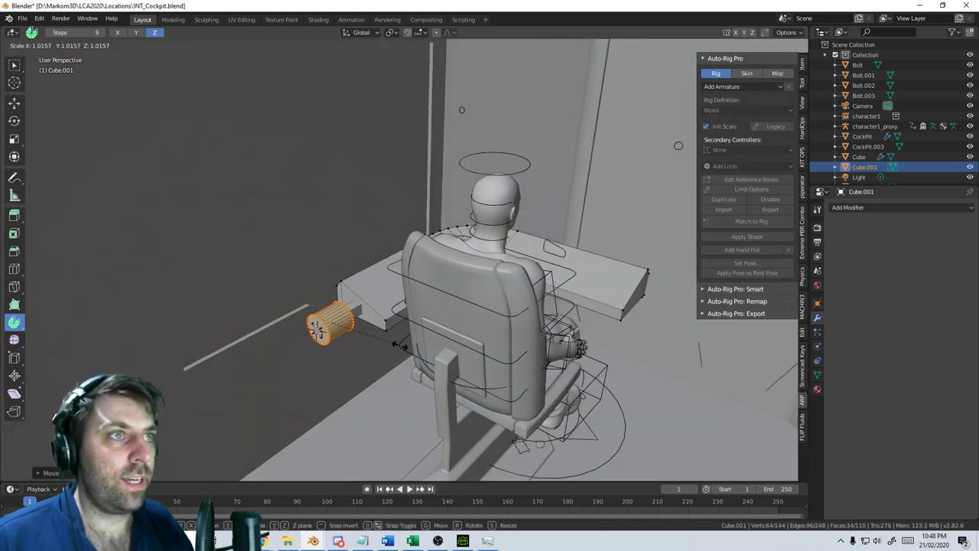
left_click(413, 348)
key("Tab")
mouse_move(376, 342)
middle_mouse_down()
mouse_move(402, 333)
mouse_move(373, 330)
middle_mouse_up()
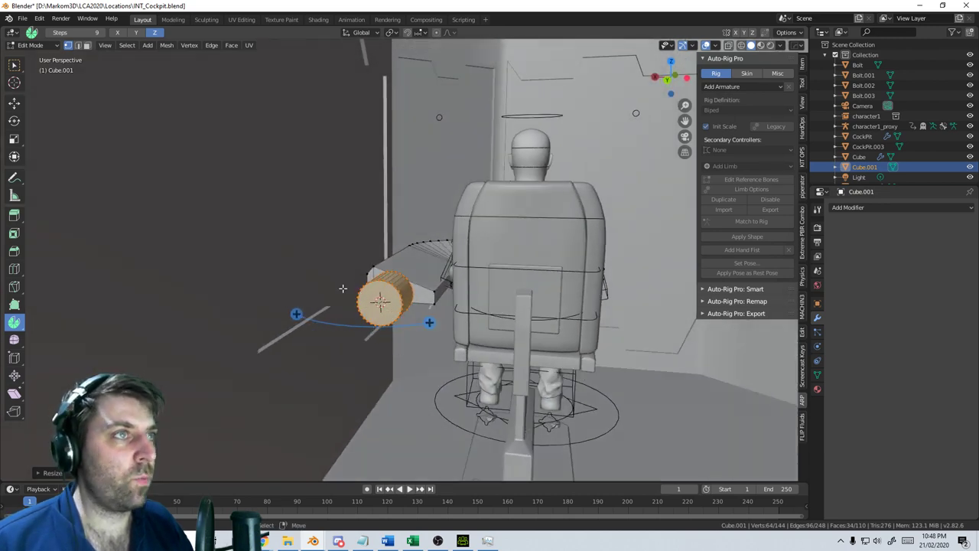
middle_click_drag(342, 288, 387, 269)
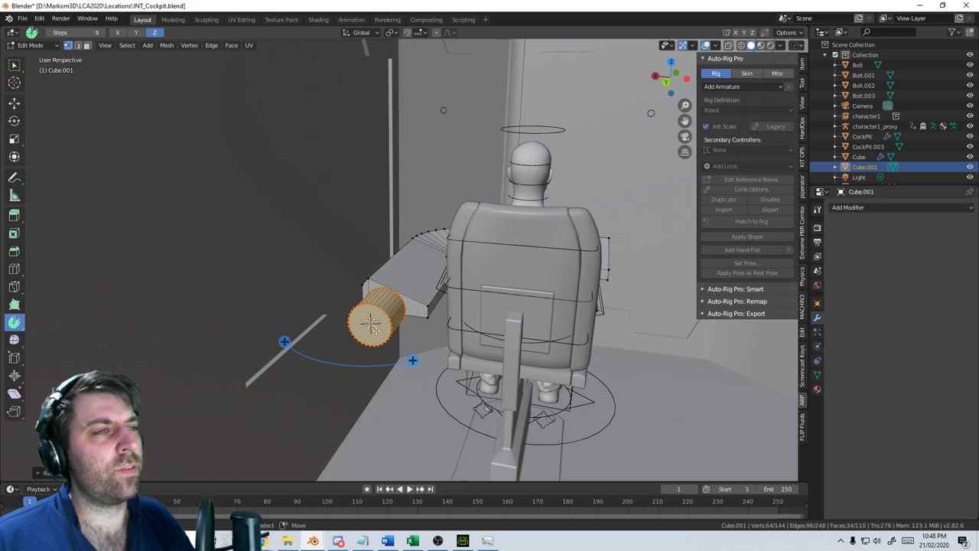
middle_click_drag(395, 332, 405, 312)
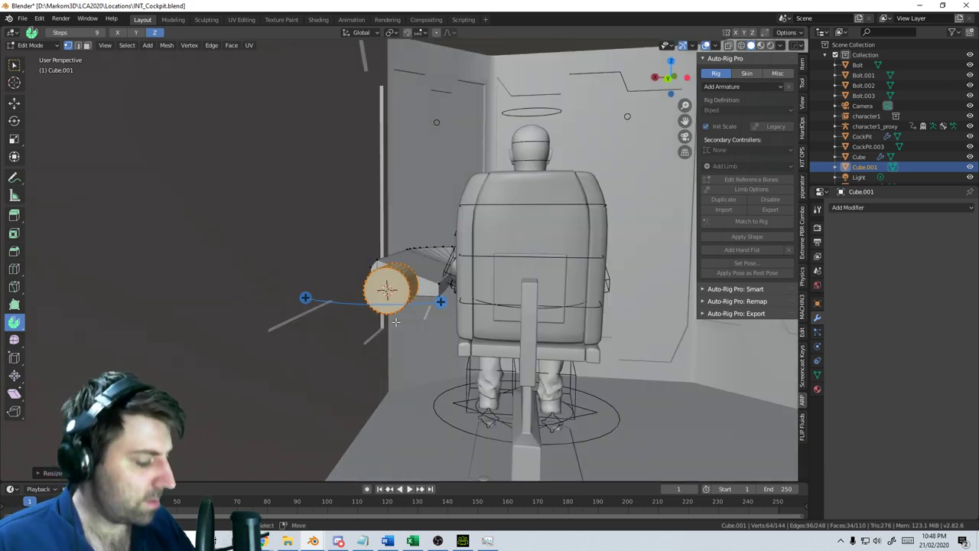
Switch to the right orthographic view in wireframe shading and frame the cylinder behind the seat
key("KP_3")
key("z")
left_click(346, 322)
middle_click_drag(346, 326, 264, 258, "shift")
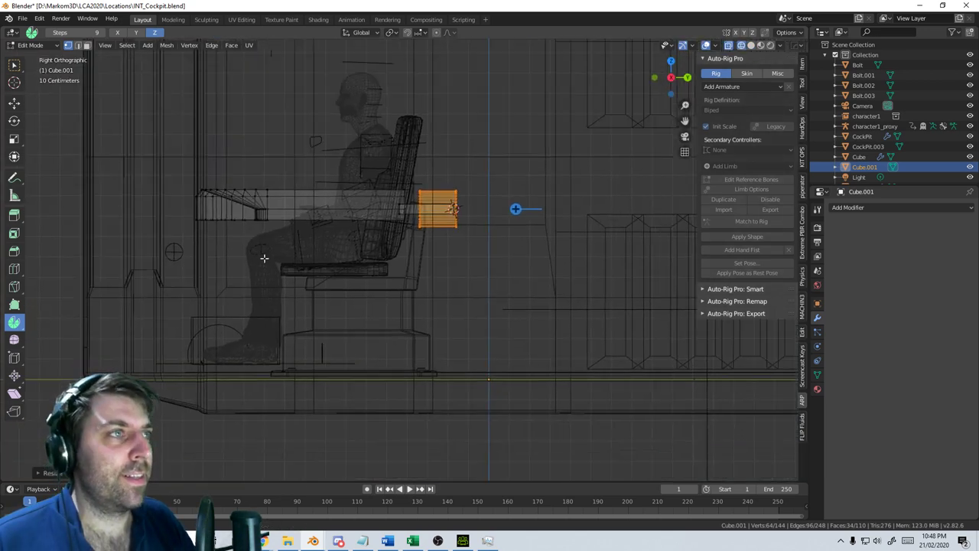
scroll(484, 280, "up", 2)
key("shift+s")
key("Escape")
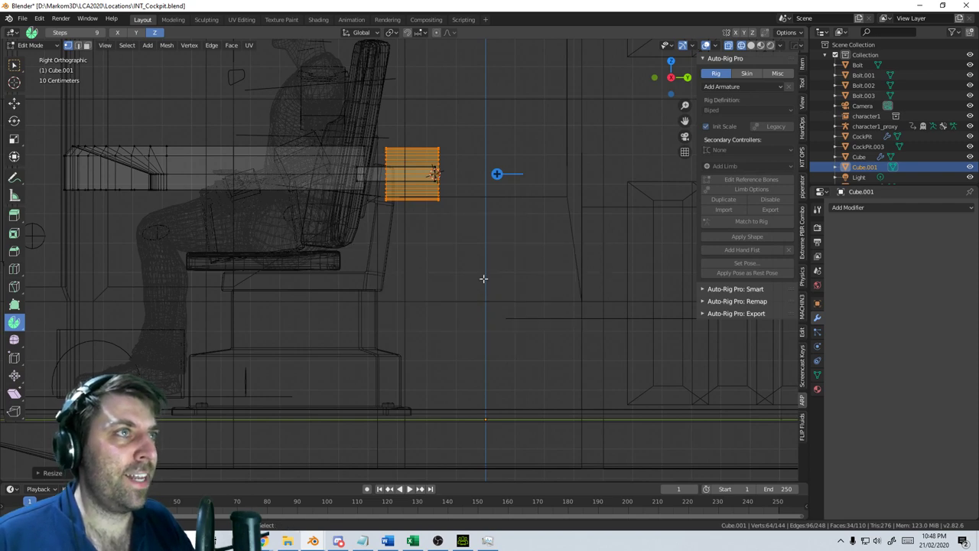
key("shift+a")
left_click(464, 234)
key("s")
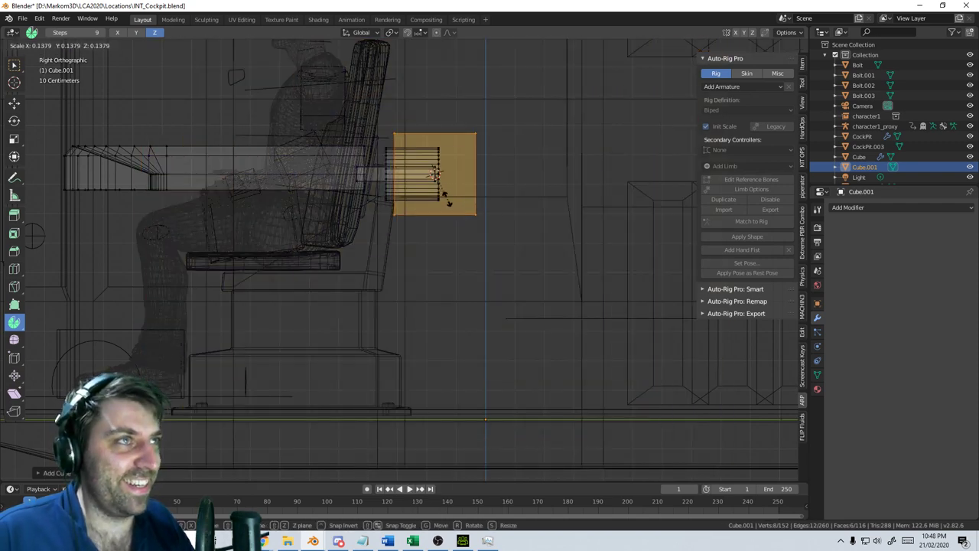
left_click(446, 185)
key("Tab")
key("ctrl+z")
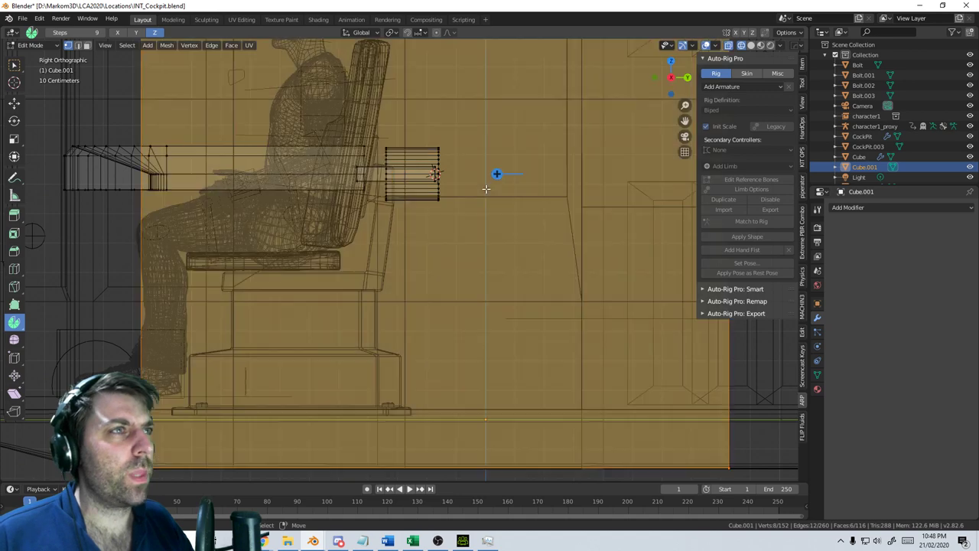
middle_click_drag(486, 189, 482, 252, "shift")
key("ctrl+z")
Add a central loop cut around the cylinder and bevel it into two edge loops close to the ends
scroll(417, 276, "up", 4)
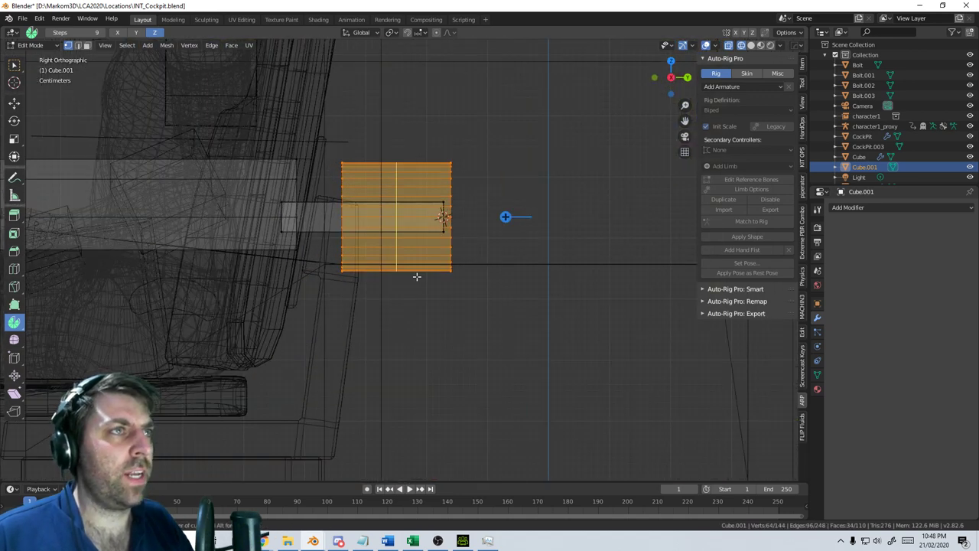
left_click(416, 276)
right_click(416, 276)
key("ctrl+b")
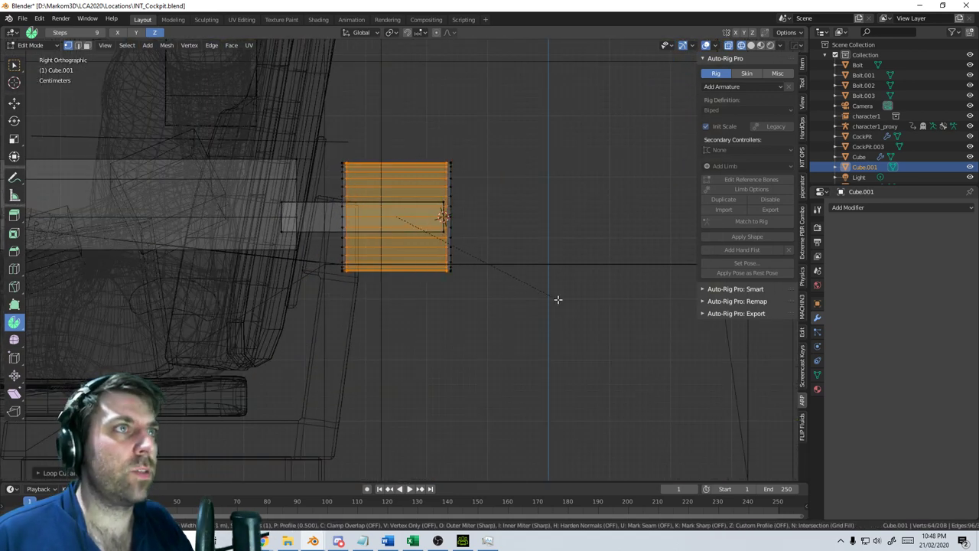
left_click(555, 299)
Select the edge loops near both ends of the cylinder and bevel them into narrow bands
middle_click_drag(342, 198, 382, 259, "shift")
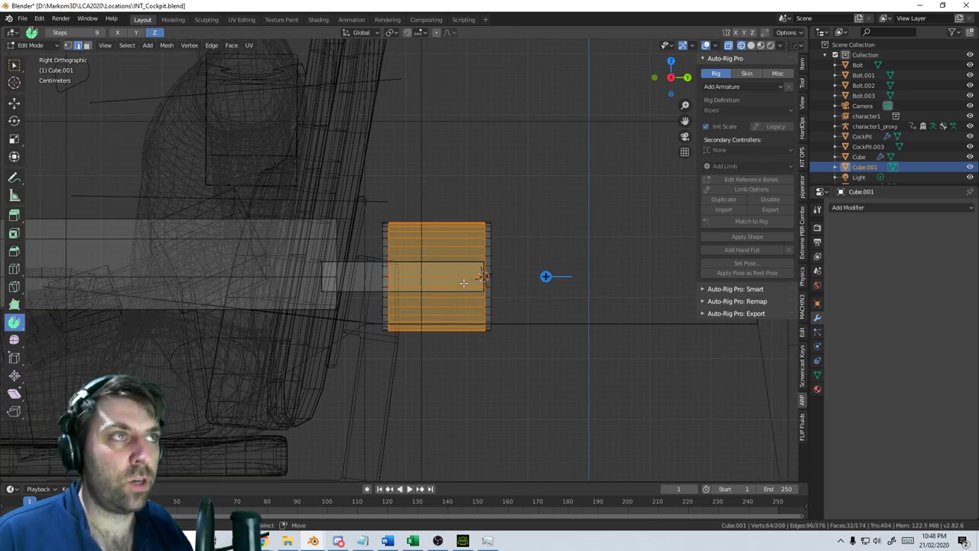
scroll(417, 305, "up", 3)
left_click(377, 263)
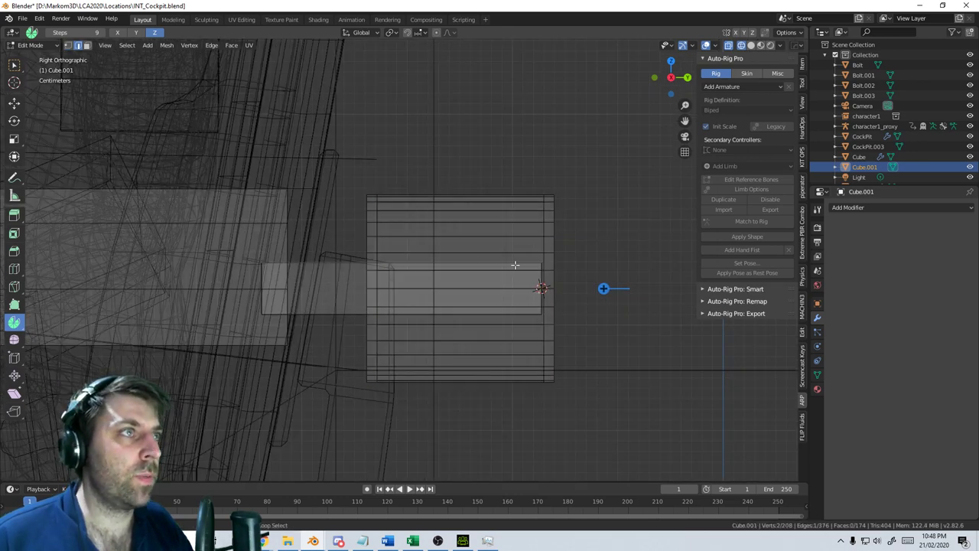
left_click(385, 246, "alt")
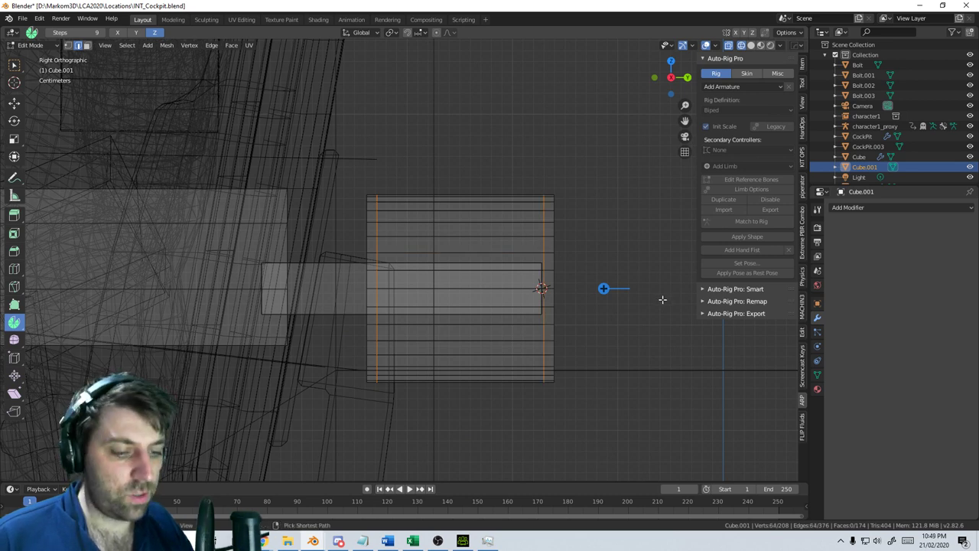
key("ctrl+b")
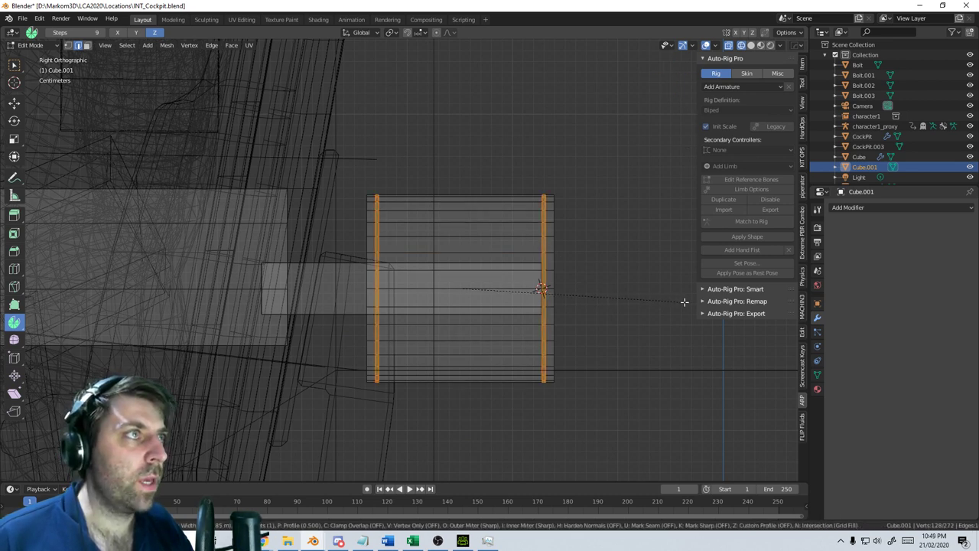
left_click(681, 302)
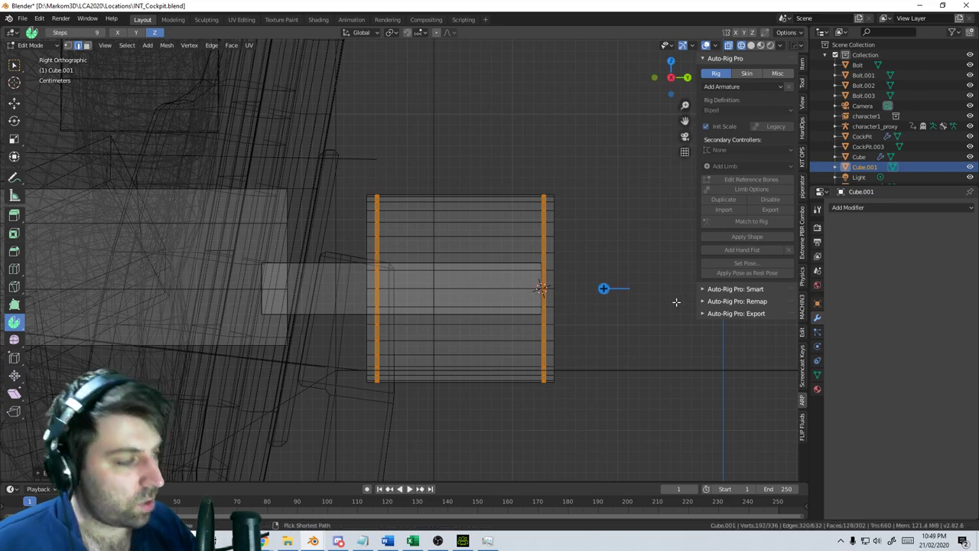
Reduce the selection to the middle loops of both bands, shrink them inward into grooves, and check them in solid shading
key("ctrl+KP_Subtract")
key("alt+s")
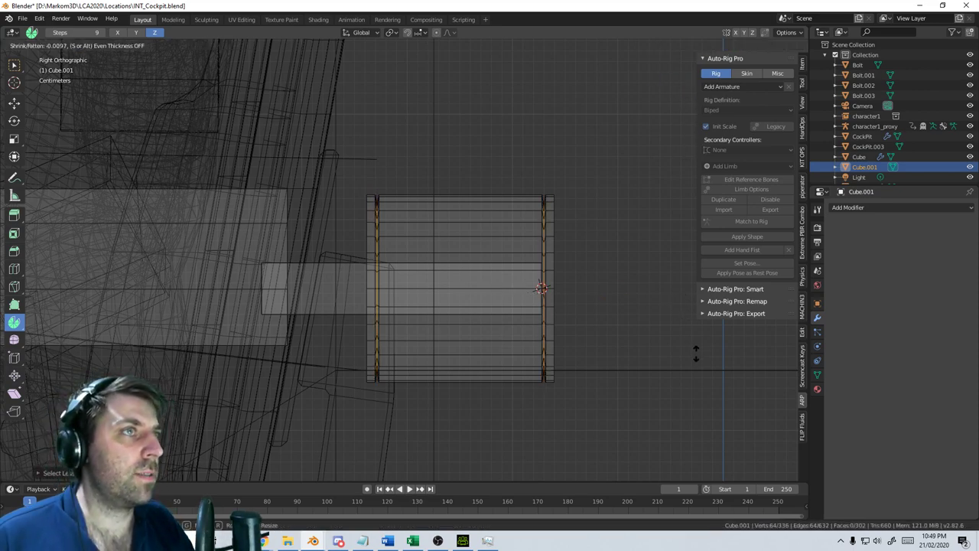
left_click(701, 370)
mouse_move(612, 306)
middle_mouse_down()
mouse_move(468, 345)
mouse_move(519, 334)
mouse_move(443, 328)
middle_mouse_up()
key("z")
left_click(461, 341)
key("z")
left_click(507, 328)
mouse_move(506, 328)
middle_mouse_down()
mouse_move(469, 327)
mouse_move(412, 269)
mouse_move(409, 280)
middle_mouse_up()
Rip the two groove loops apart in wireframe shading without offsetting them, and inspect the cylinder
key("z")
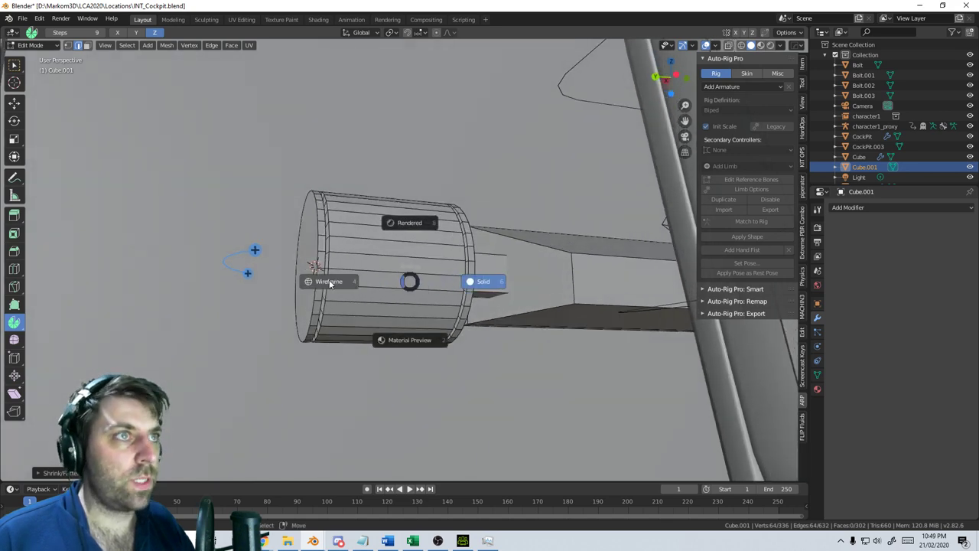
left_click(329, 279)
key("v")
right_click(364, 283)
scroll(368, 283, "down", 4)
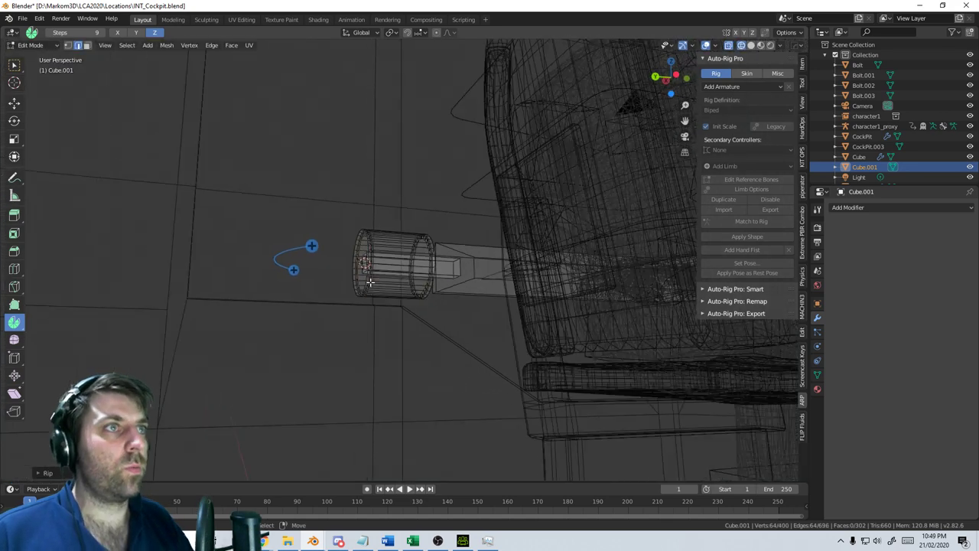
middle_click_drag(370, 282, 408, 304)
scroll(408, 304, "up", 4)
middle_click_drag(404, 254, 364, 279)
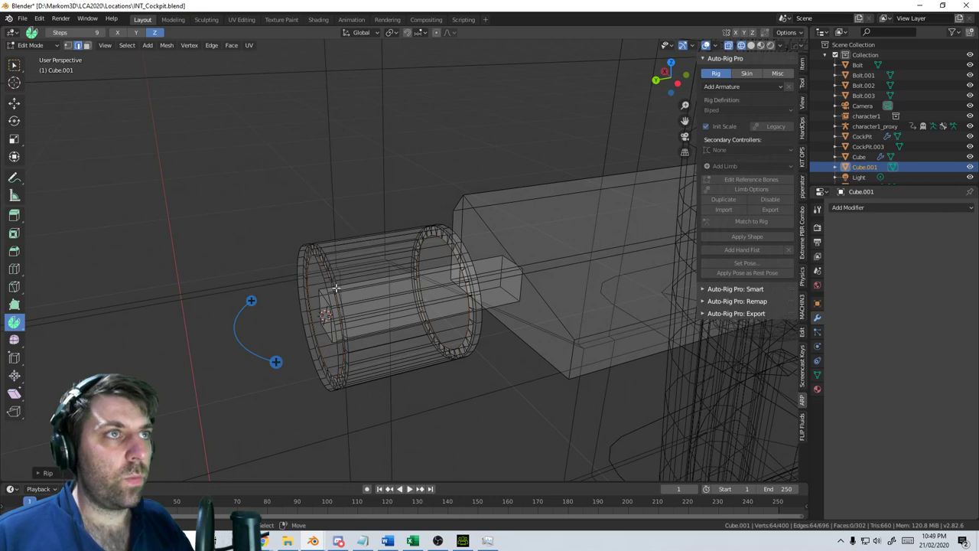
Extrude both end caps of the cylinder and scale them apart along Y by about 1.16
key("z")
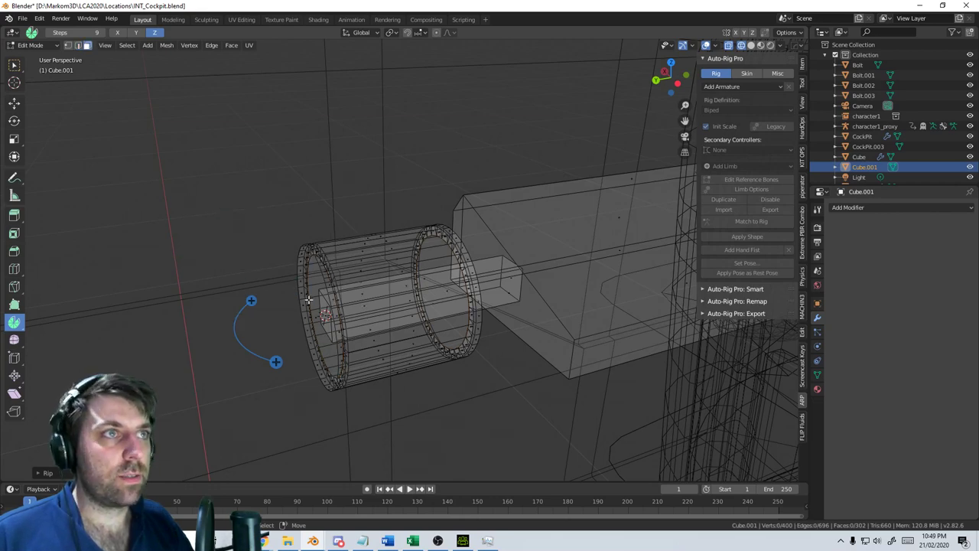
key("z")
left_click(373, 308)
middle_click_drag(374, 308, 534, 295)
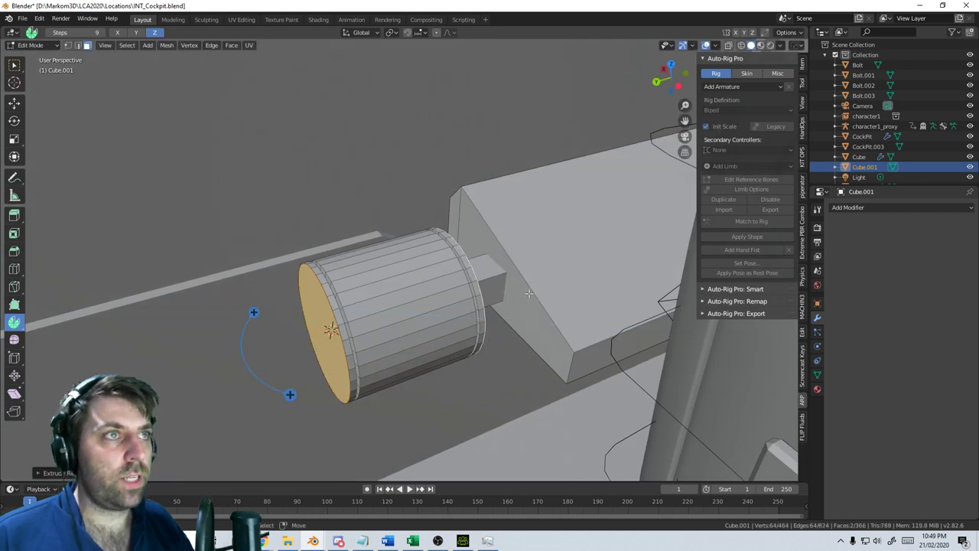
key("e")
key("s")
key("y")
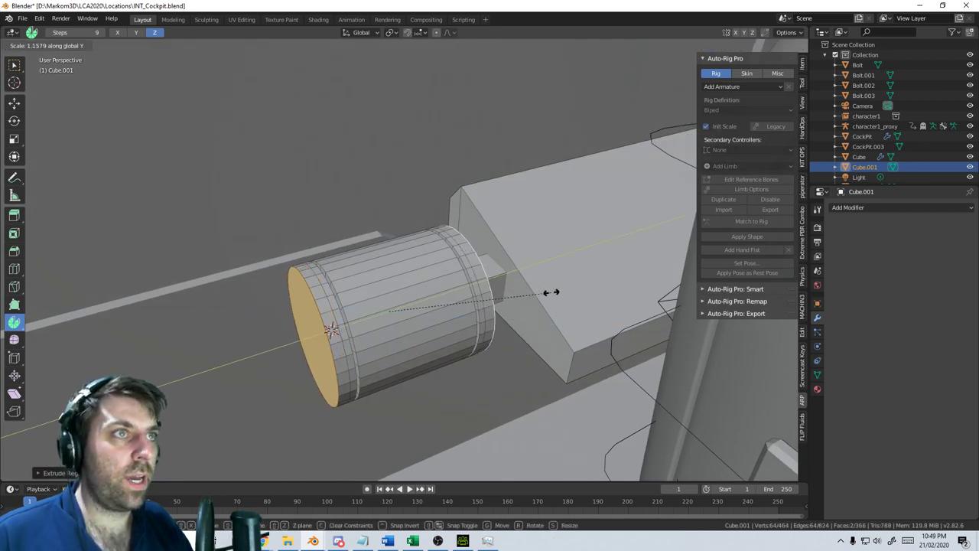
left_click(550, 291)
Set the pivot to Individual Origins and scale both end caps down to about 0.84 for tapered rims
left_click(392, 33)
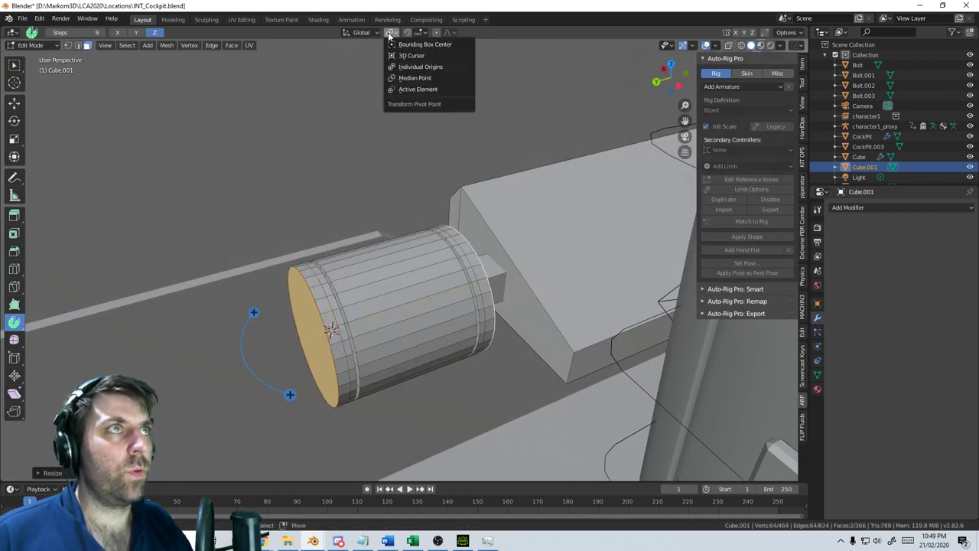
left_click(429, 67)
key("s")
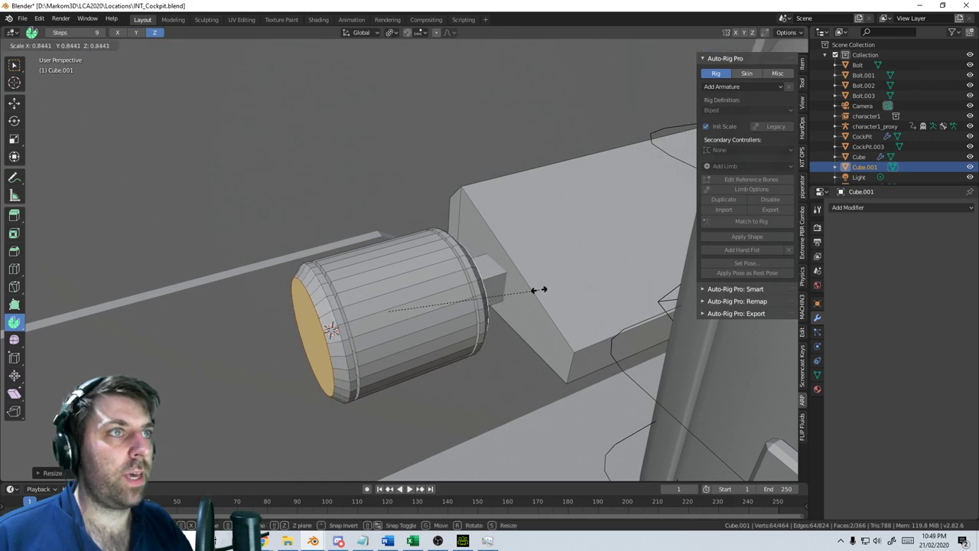
left_click(539, 290)
Apply Shade Smooth to the console object, enable Auto Smooth on its normals, and check the cylinder's shading
key("Tab")
mouse_move(488, 342)
middle_mouse_down()
mouse_move(438, 343)
mouse_move(486, 338)
middle_mouse_up()
key("F3")
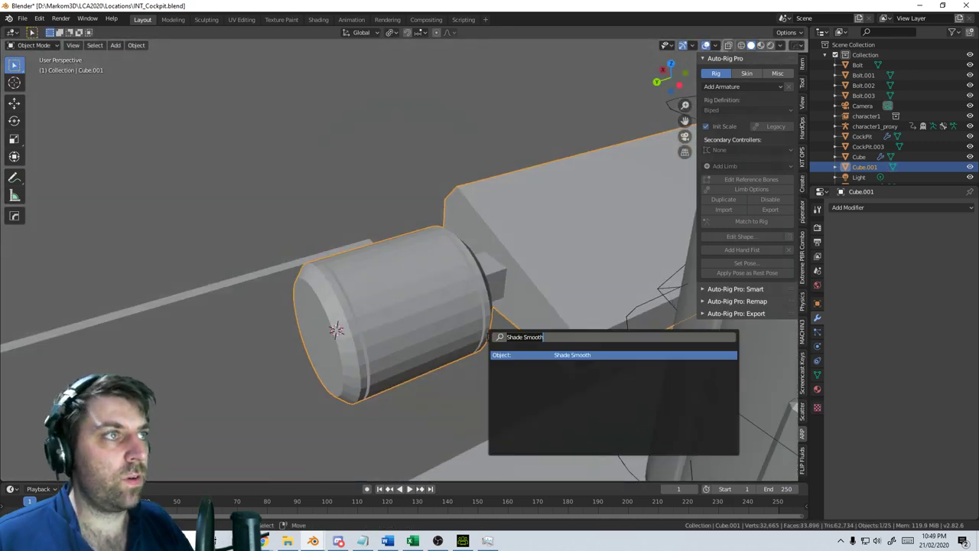
key("Return")
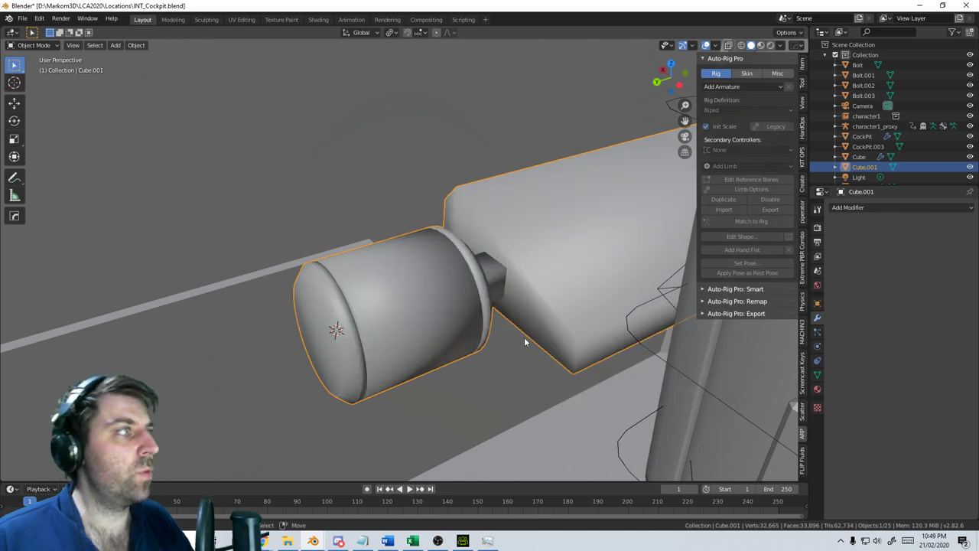
left_click(817, 374)
left_click(846, 394)
middle_click_drag(582, 359, 557, 367)
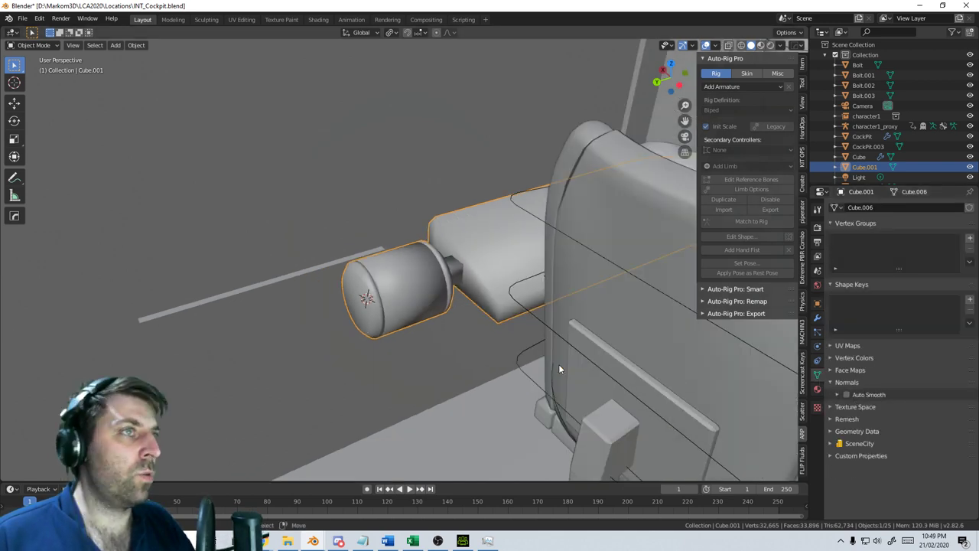
scroll(529, 349, "up", 3)
key("Tab")
middle_click_drag(404, 341, 451, 339)
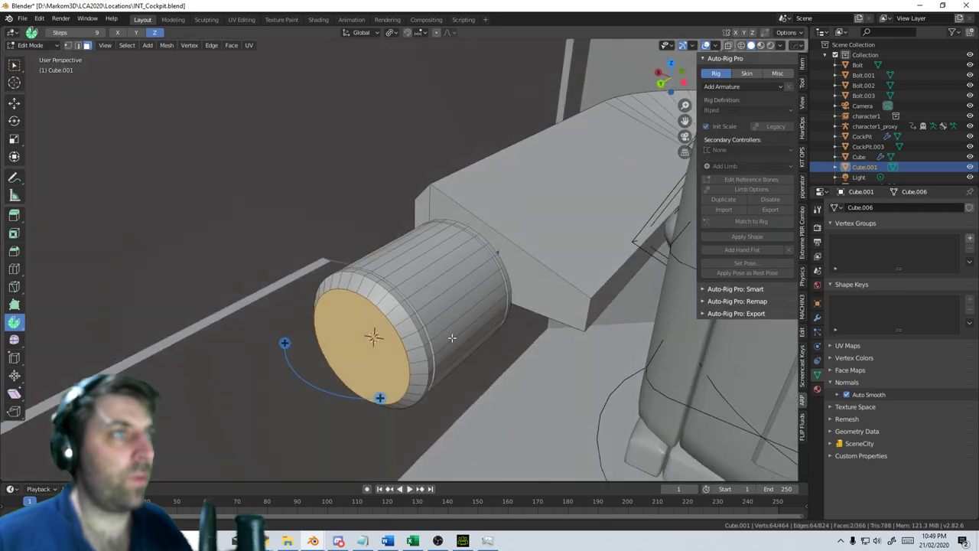
key("Tab")
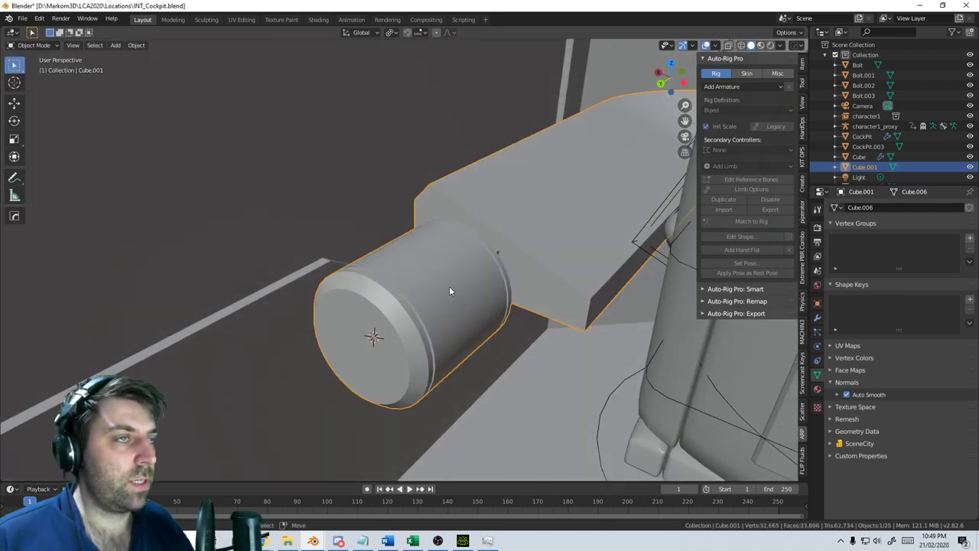
Return to mesh editing and frame the cylinder's end in front orthographic view with wireframe shading
middle_click_drag(448, 349, 450, 301)
key("Tab")
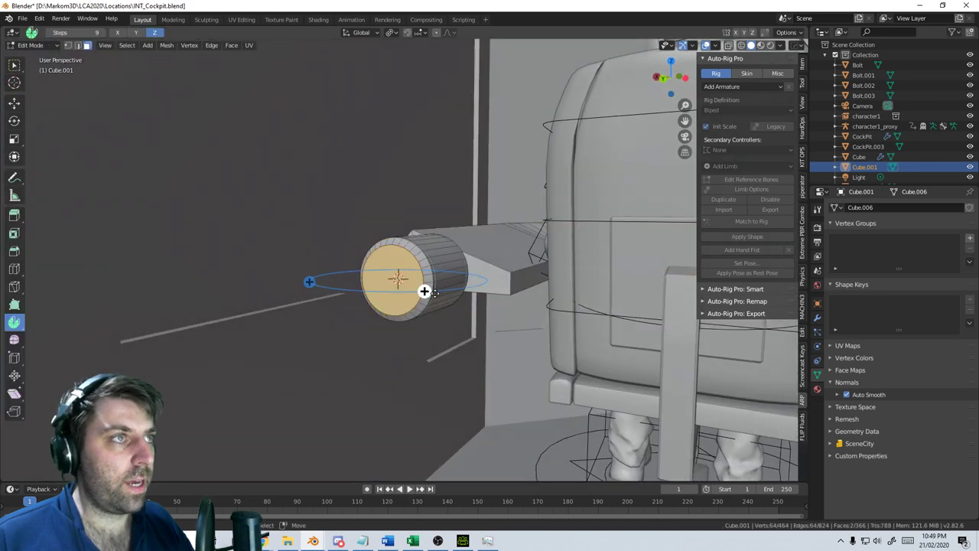
key("KP_3")
key("KP_1")
key("z")
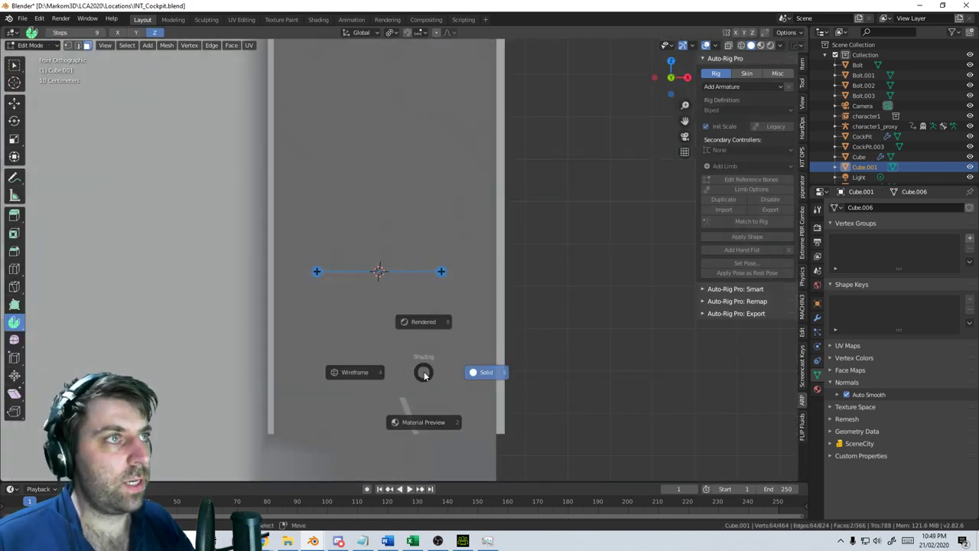
left_click(369, 367)
middle_click_drag(386, 357, 415, 312, "shift")
scroll(414, 311, "up", 3)
key("shift+a")
key("Escape")
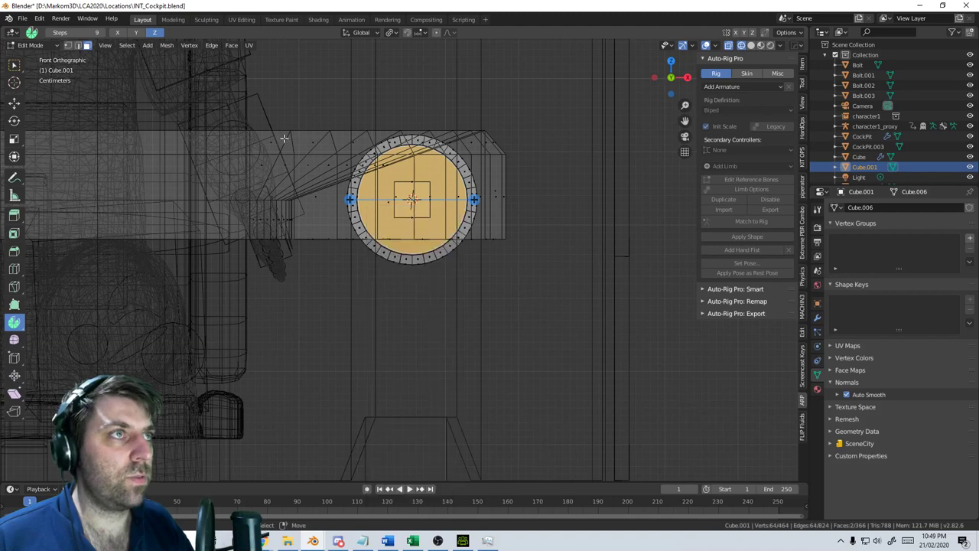
key("Tab")
key("Tab")
right_click(491, 293)
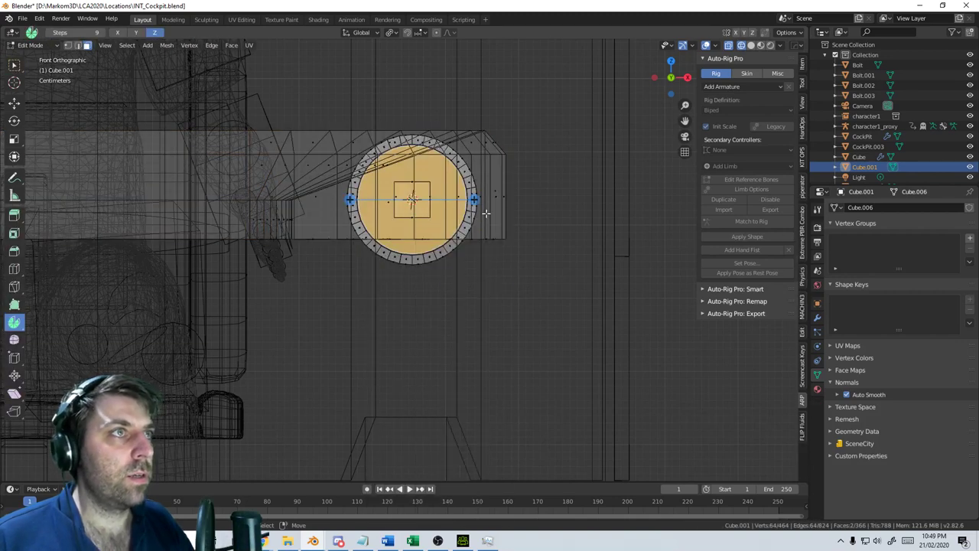
key("shift+s")
Add a cube at the cylinder's centre and scale it down to fit inside the ring, slightly larger than the bar
key("shift+a")
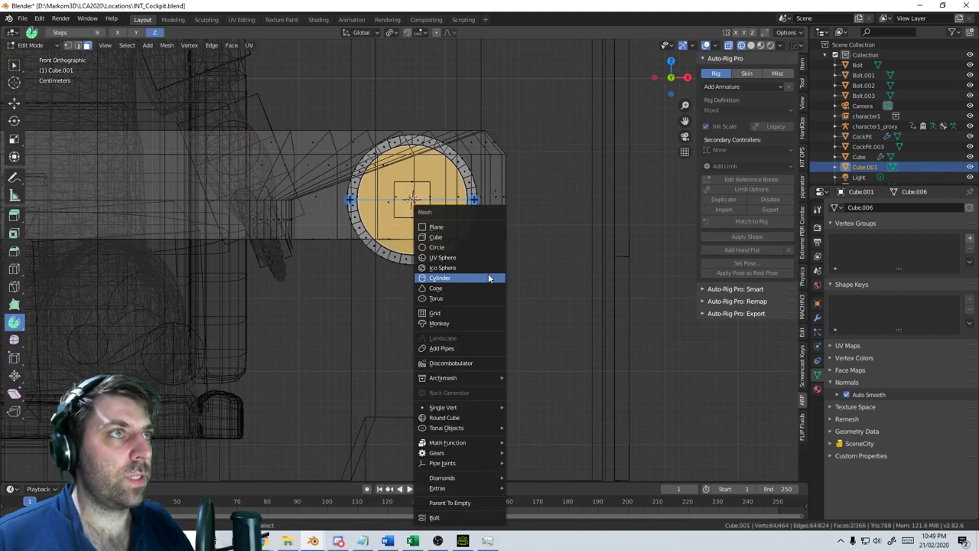
left_click(471, 236)
key("s")
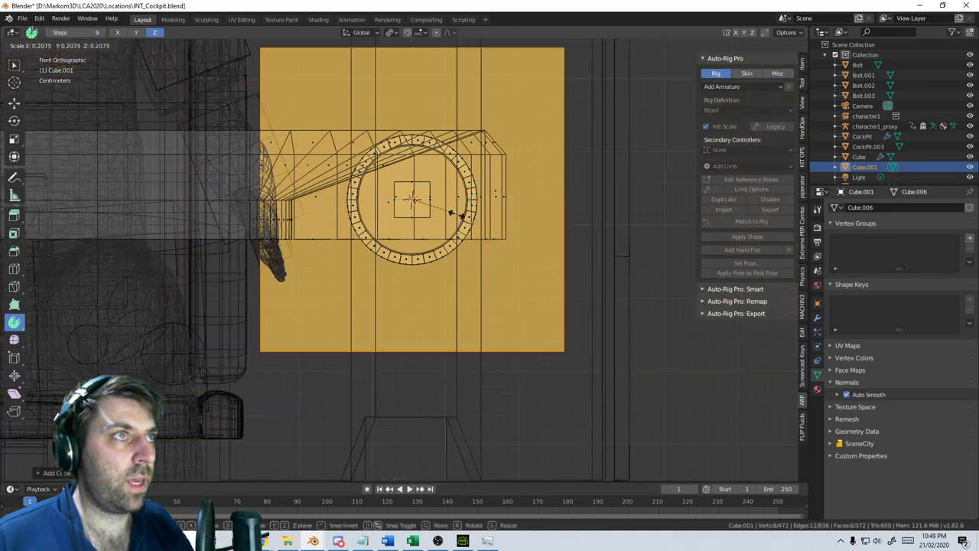
left_click(437, 212)
key("s")
left_click(476, 201)
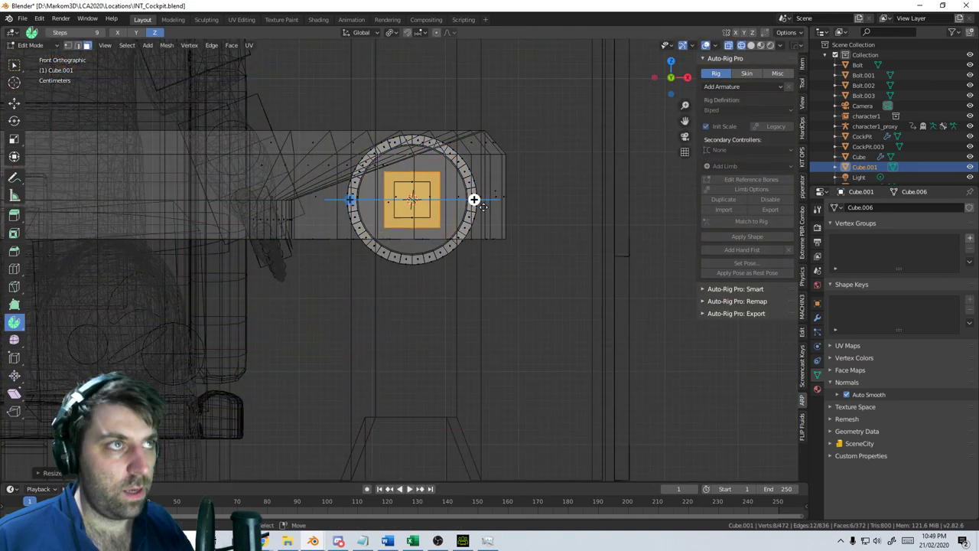
Move the cube's bottom face down along Z into the raised base to form a post, and place the 3D cursor beside its lower end
left_click(413, 228)
key("e")
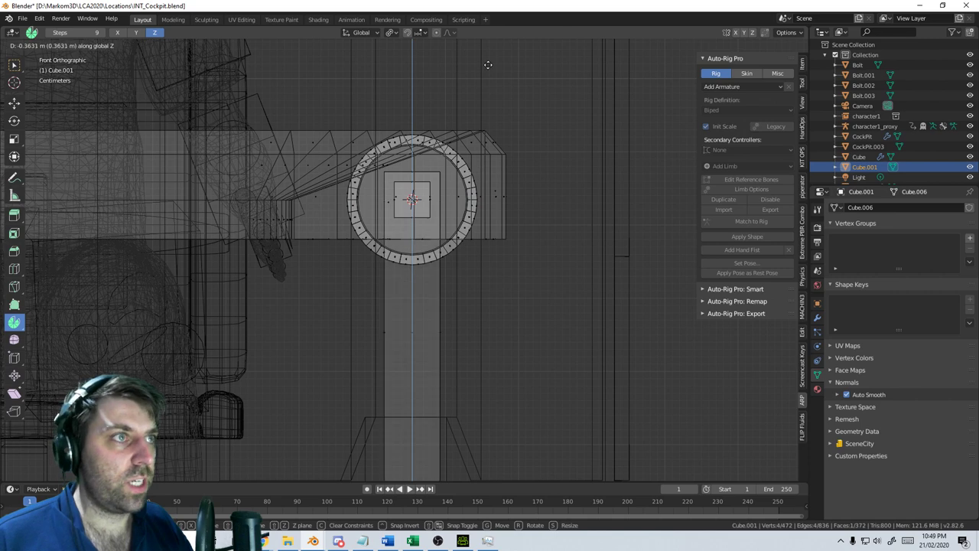
left_click(501, 458)
scroll(474, 398, "down", 4)
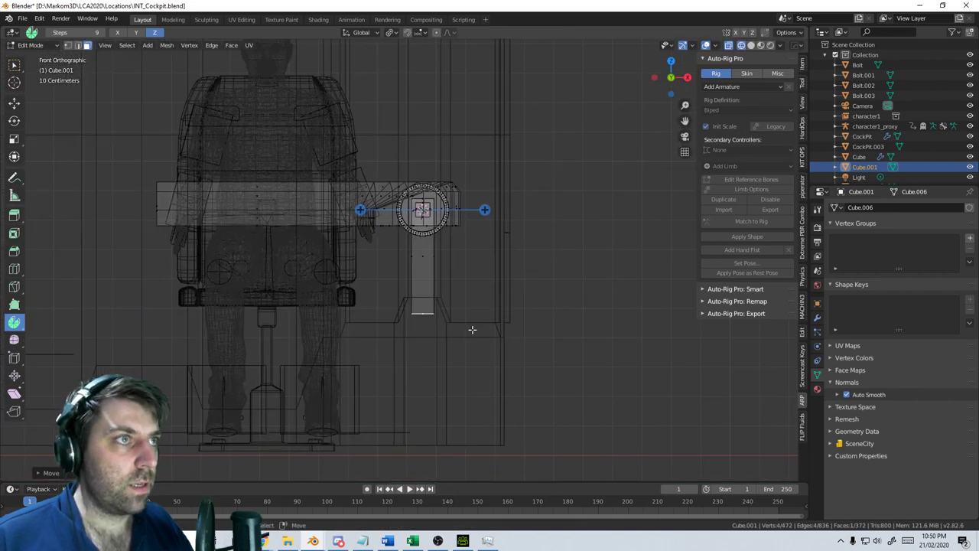
scroll(472, 330, "up", 5)
scroll(480, 349, "down", 2)
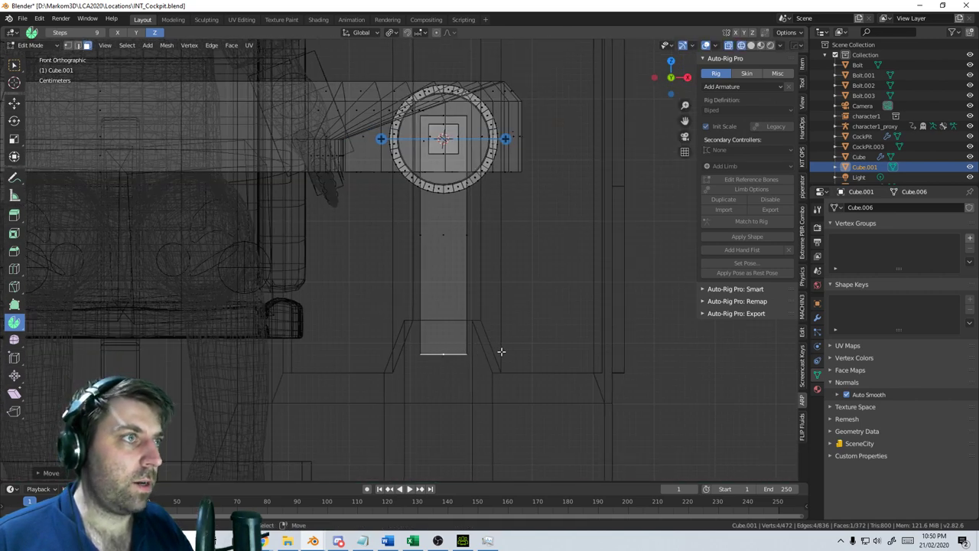
right_click(504, 353, "shift")
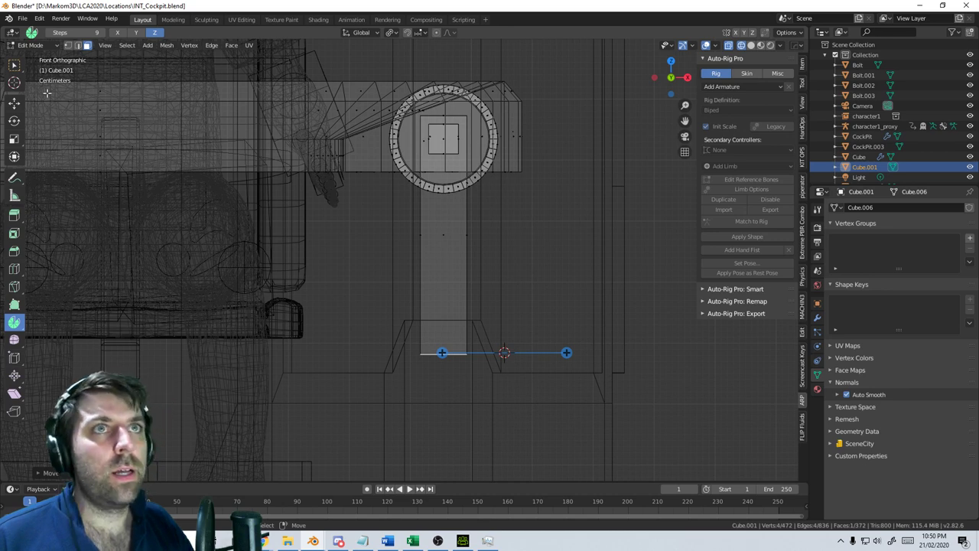
scroll(540, 360, "up", 5)
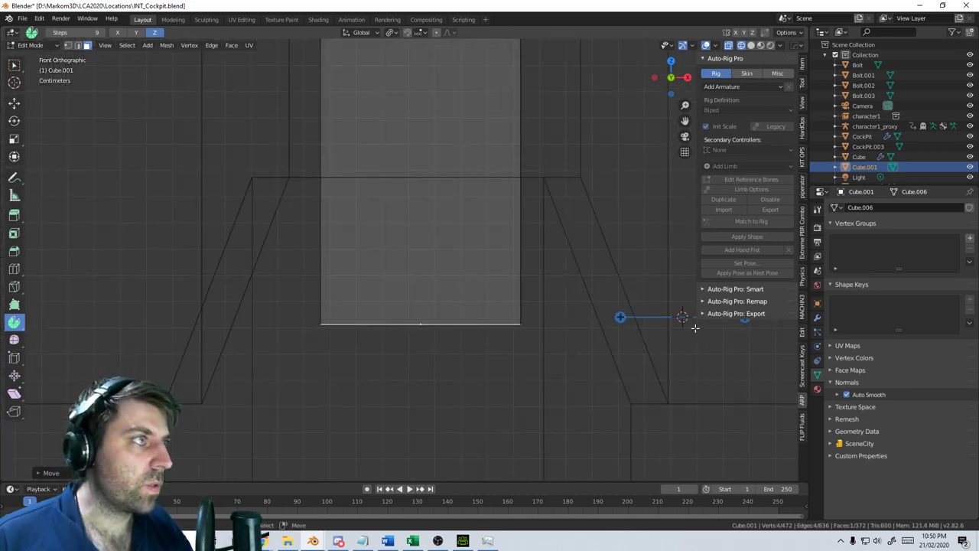
Reposition the 3D cursor beside the post's lower end and set the Spin tool's axis to Y
right_click(697, 328, "shift")
middle_click_drag(644, 326, 493, 274, "shift")
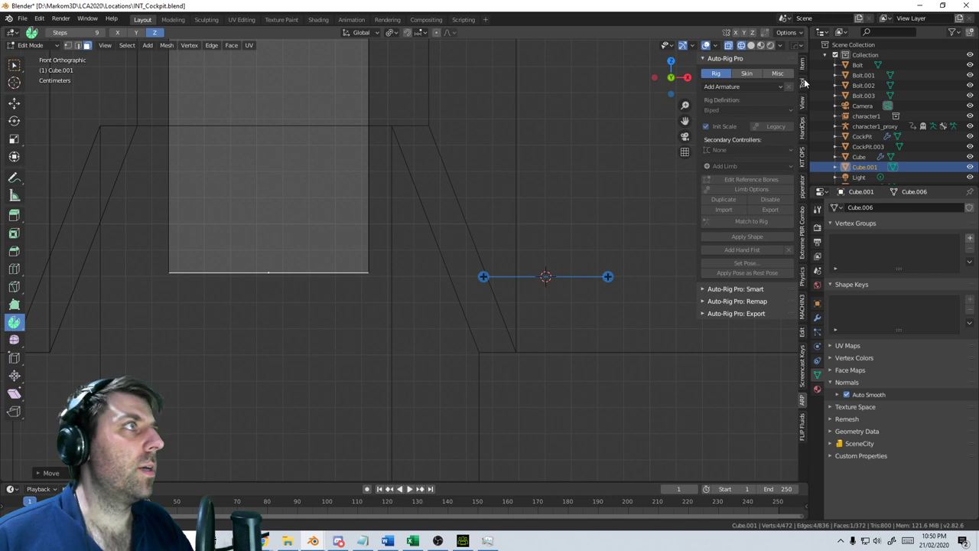
left_click(803, 81)
left_click(804, 104)
left_click(803, 124)
left_click(803, 69)
left_click(804, 81)
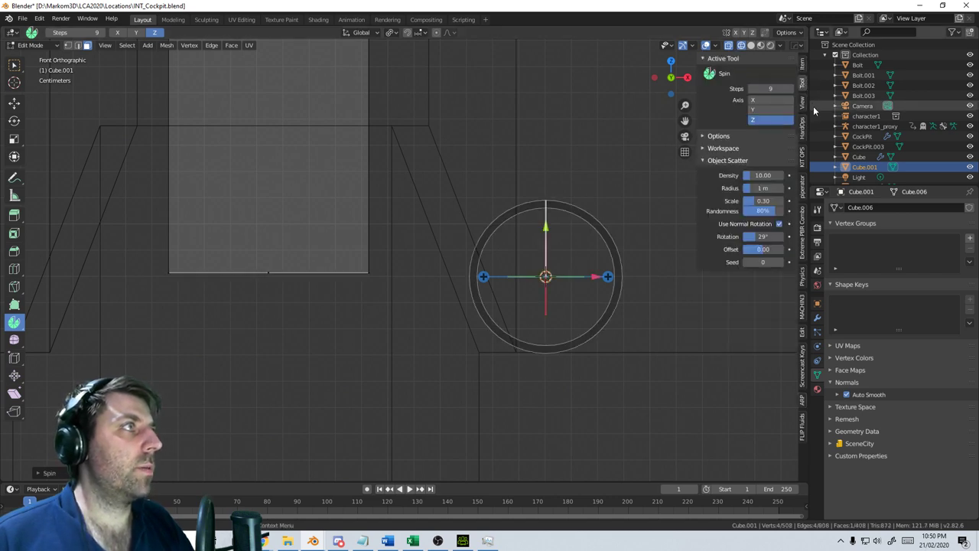
left_click(804, 110)
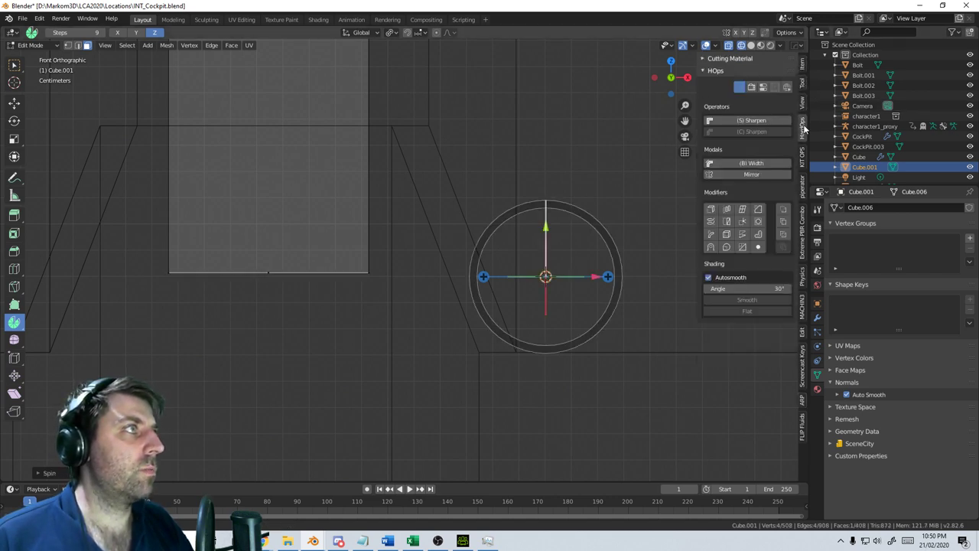
left_click(803, 83)
left_click(782, 99)
left_click(782, 110)
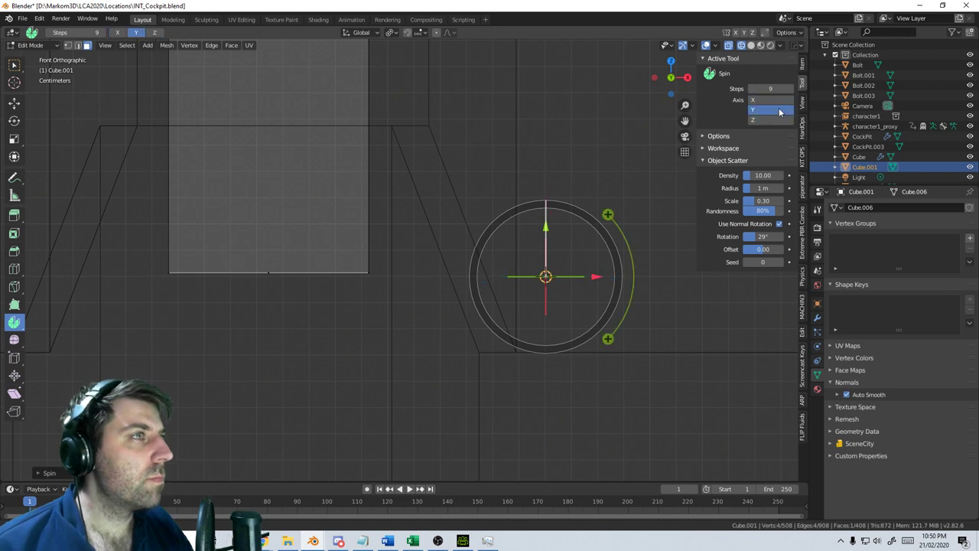
Spin the post's bottom face a quarter turn around the 3D cursor into a bend, and extrude its end straight toward the side wall
middle_click_drag(608, 214, 521, 158, "shift")
left_click_drag(520, 158, 372, 122)
scroll(527, 328, "down", 9)
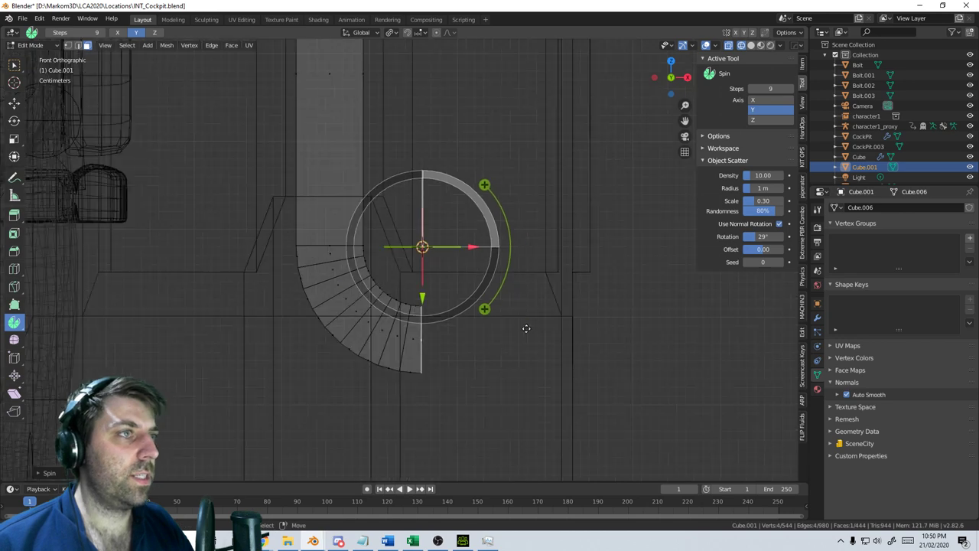
key("e")
left_click(616, 340)
middle_click_drag(616, 340, 417, 346)
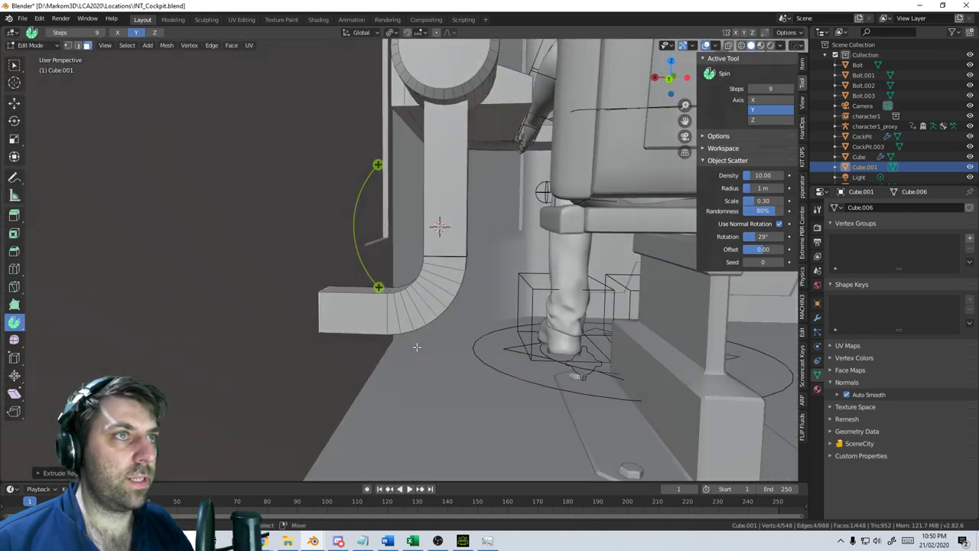
Extrude the arm's end face, scale it up into a larger square, and extrude that about 5 cm into the wall as a mounting plate
key("e")
key("s")
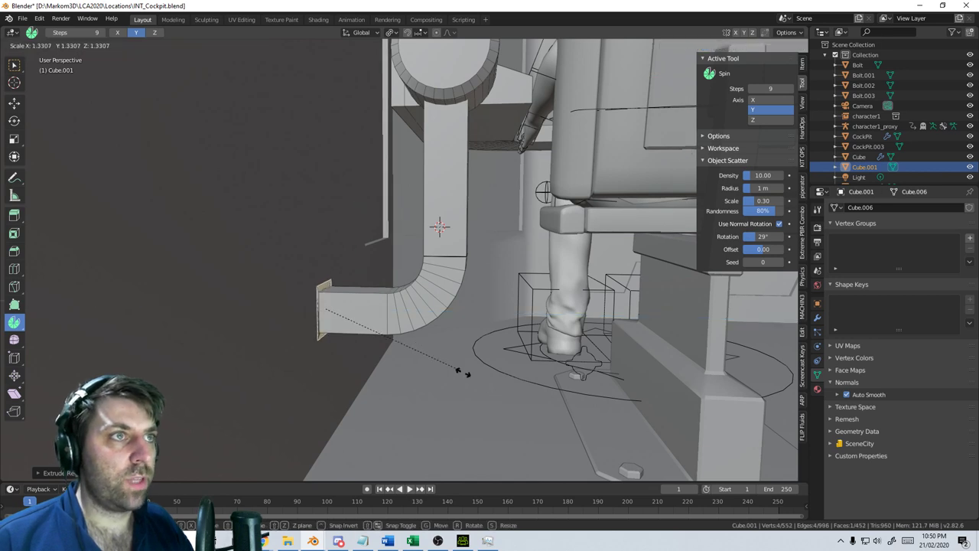
left_click(642, 458)
key("e")
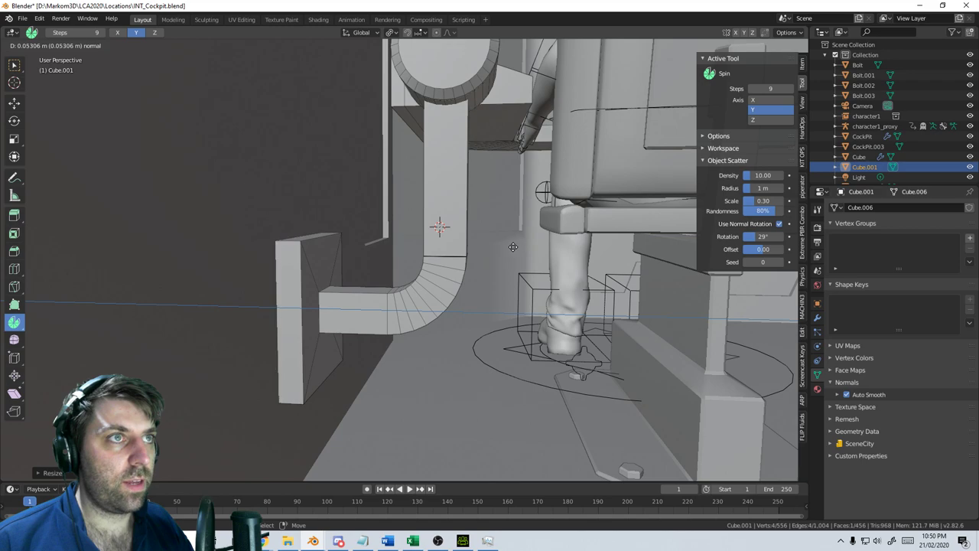
left_click(522, 248)
scroll(522, 261, "down", 5)
key("Tab")
mouse_move(522, 276)
middle_mouse_down()
mouse_move(441, 271)
mouse_move(507, 281)
middle_mouse_up()
scroll(449, 242, "up", 5)
middle_click_drag(449, 241, 452, 128)
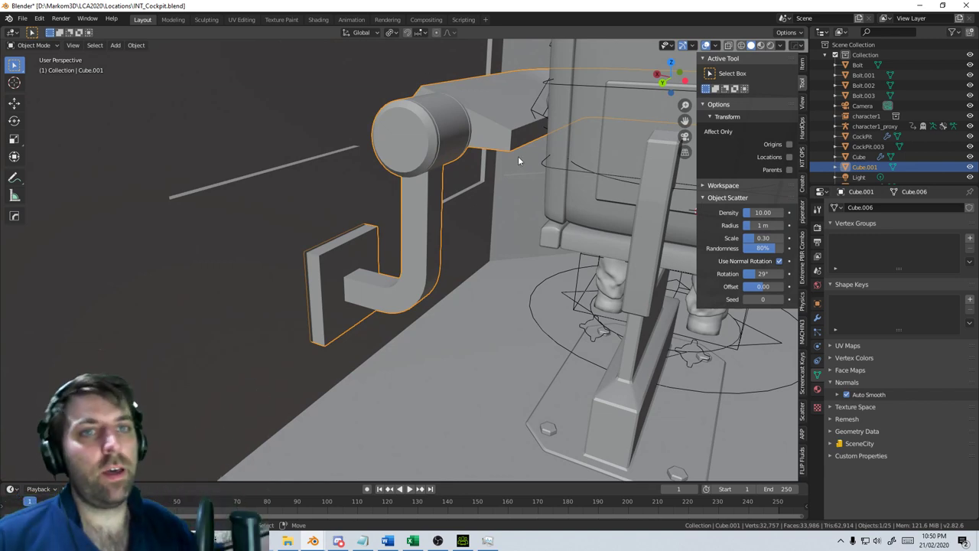
scroll(519, 160, "down", 2)
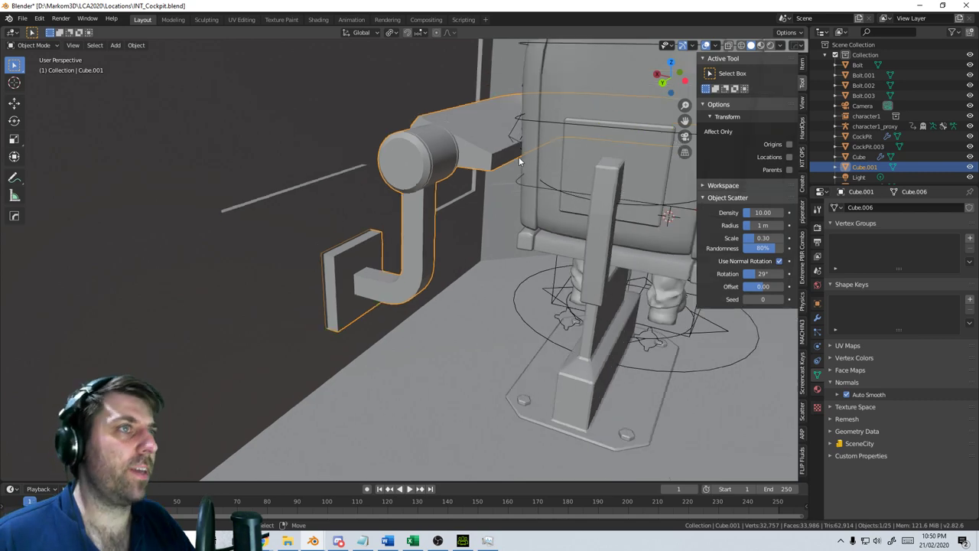
Move the mounting plate's rear face along X toward the outside of the wall, and delete that hidden face
middle_click_drag(466, 253, 567, 306)
scroll(567, 305, "up", 2)
key("Tab")
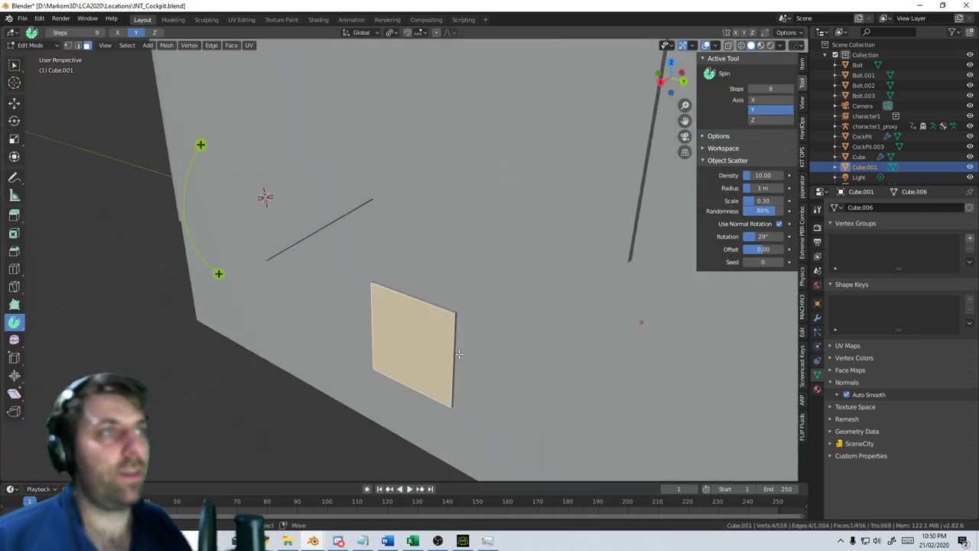
middle_click_drag(434, 346, 571, 362)
key("g")
key("y")
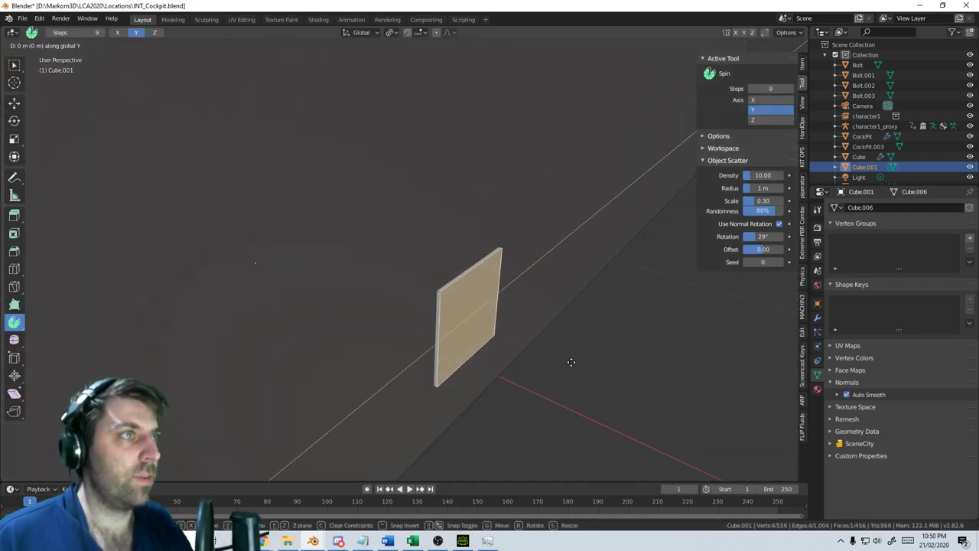
key("x")
key("Escape")
key("x")
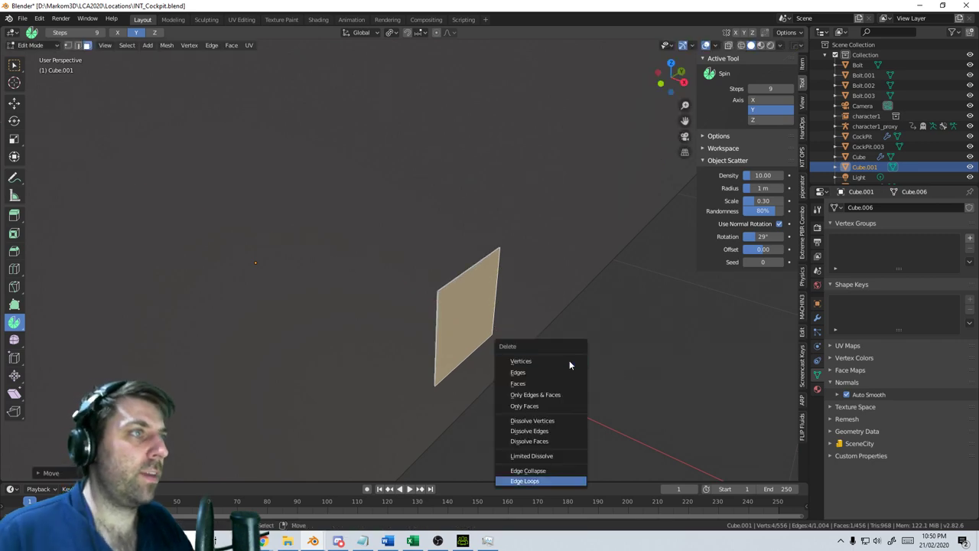
left_click(560, 382)
mouse_move(560, 382)
middle_mouse_down()
mouse_move(436, 329)
mouse_move(405, 348)
mouse_move(463, 270)
mouse_move(527, 237)
mouse_move(430, 286)
middle_mouse_up()
Examine the mesh where the straight post meets the bend, in see-through wireframe and front view
scroll(468, 315, "down", 4)
key("Tab")
scroll(469, 320, "up", 6)
key("Tab")
key("Tab")
scroll(463, 270, "up", 2)
scroll(527, 237, "up", 3)
key("Tab")
key("alt+z")
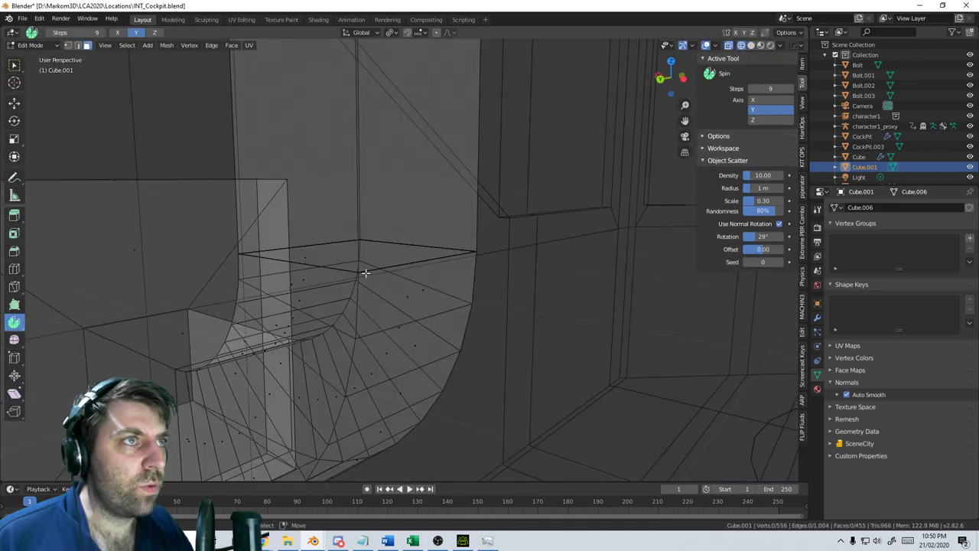
left_click(396, 267)
key("KP_1")
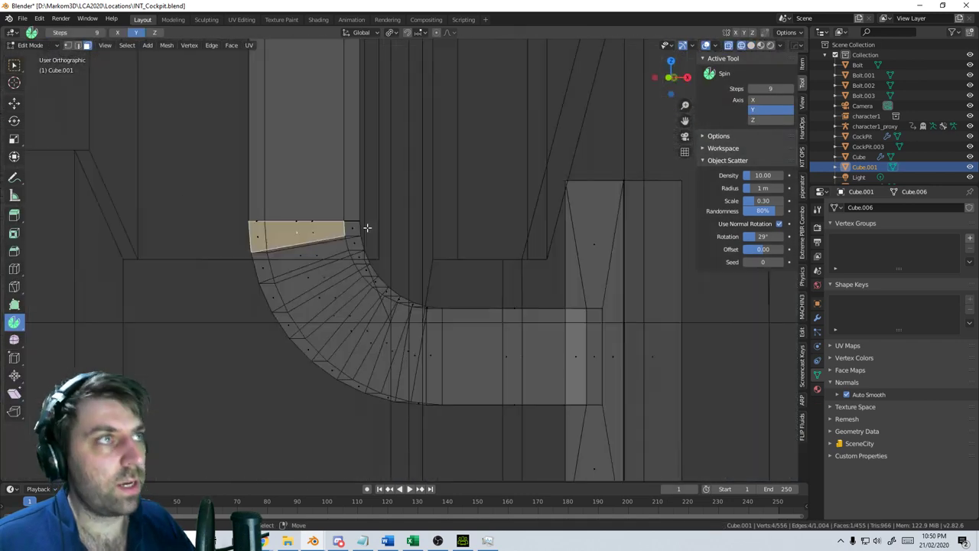
Merge the stacked vertices at center on the first two corners of the seam between the post and the bend
scroll(367, 228, "up", 1)
middle_click_drag(341, 227, 459, 228, "shift")
scroll(615, 322, "up", 5)
scroll(440, 259, "up", 3)
key("1")
left_click(476, 216)
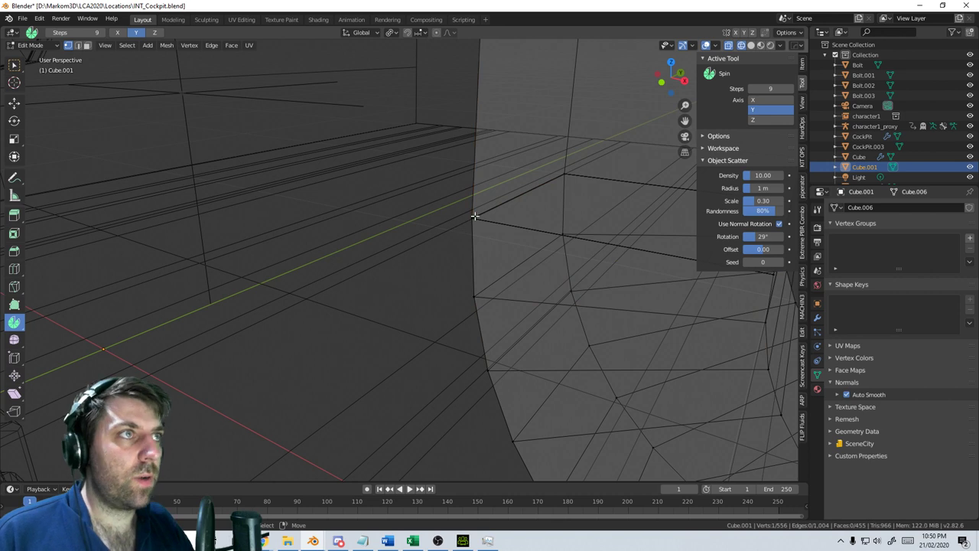
left_click(479, 208, "alt")
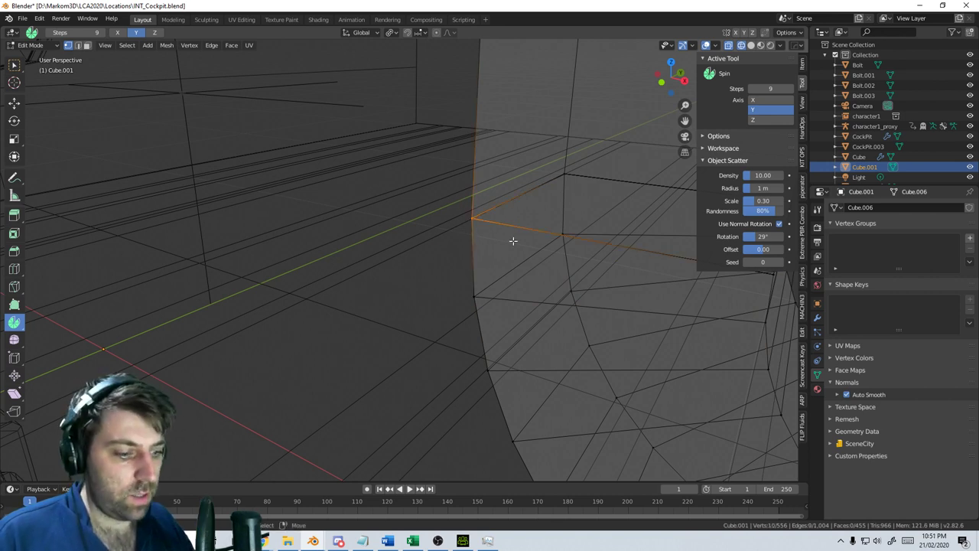
key("m")
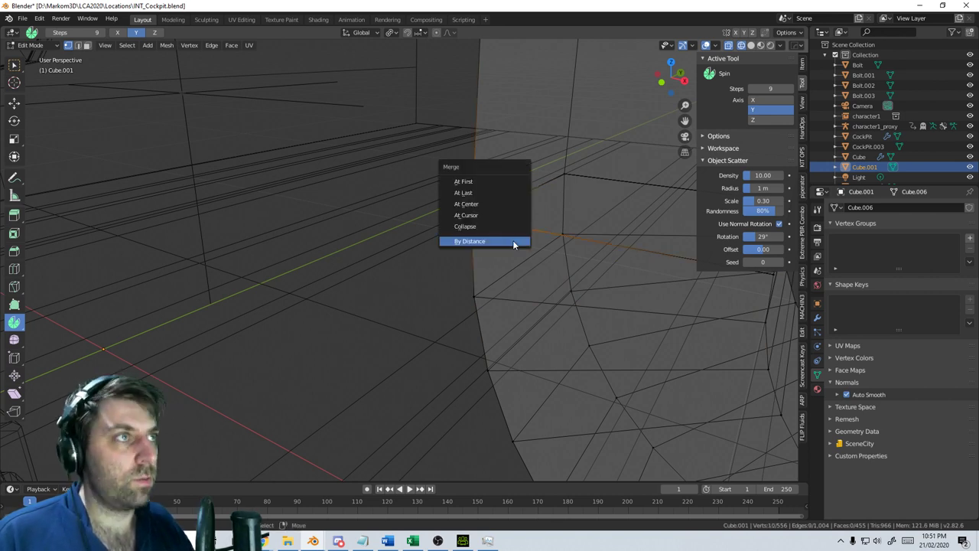
left_click(489, 203)
middle_click_drag(580, 210, 543, 169)
left_click(542, 173)
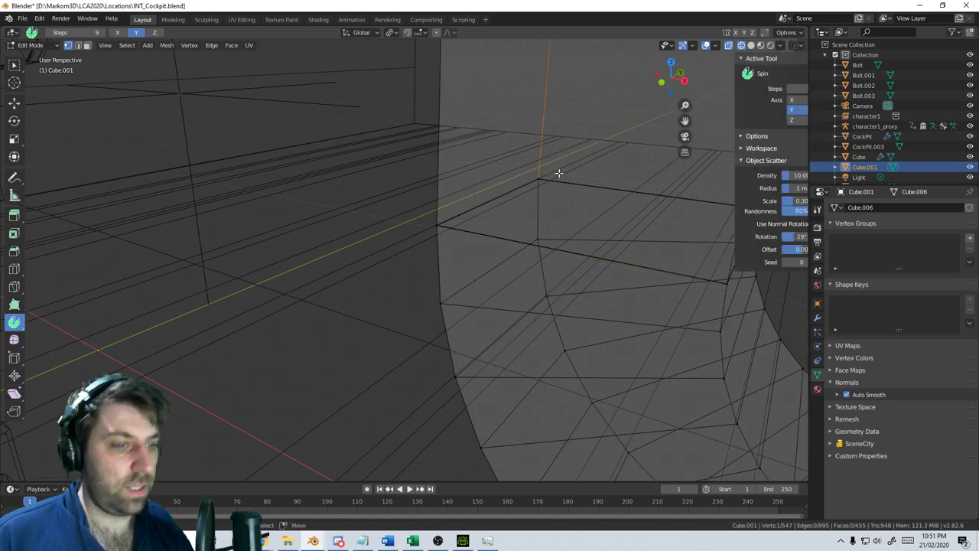
left_click(540, 185, "alt")
key("m")
left_click(554, 212)
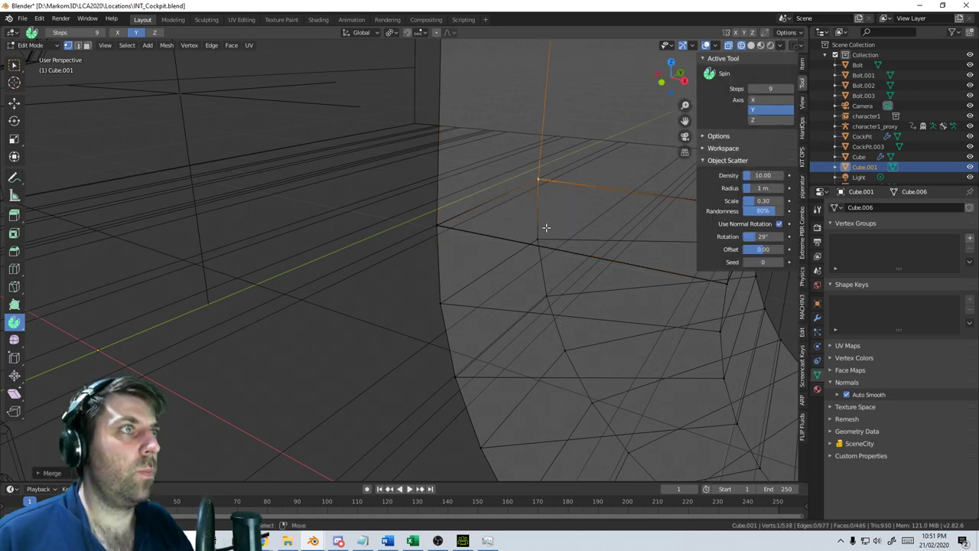
Merge the stacked vertices at center on the remaining two corners of the post's seam with the bend
middle_click_drag(547, 256, 490, 257, "shift")
left_click(639, 198)
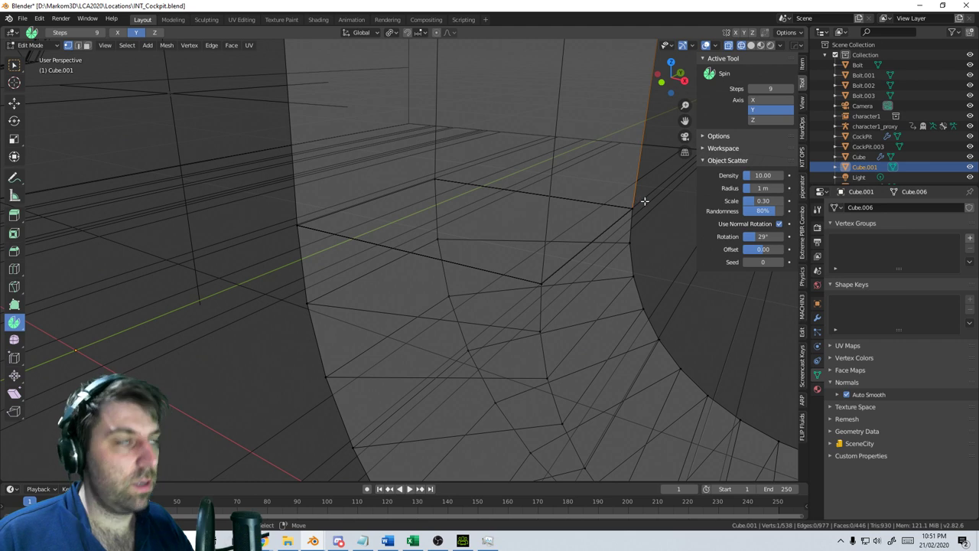
left_click(634, 208, "alt")
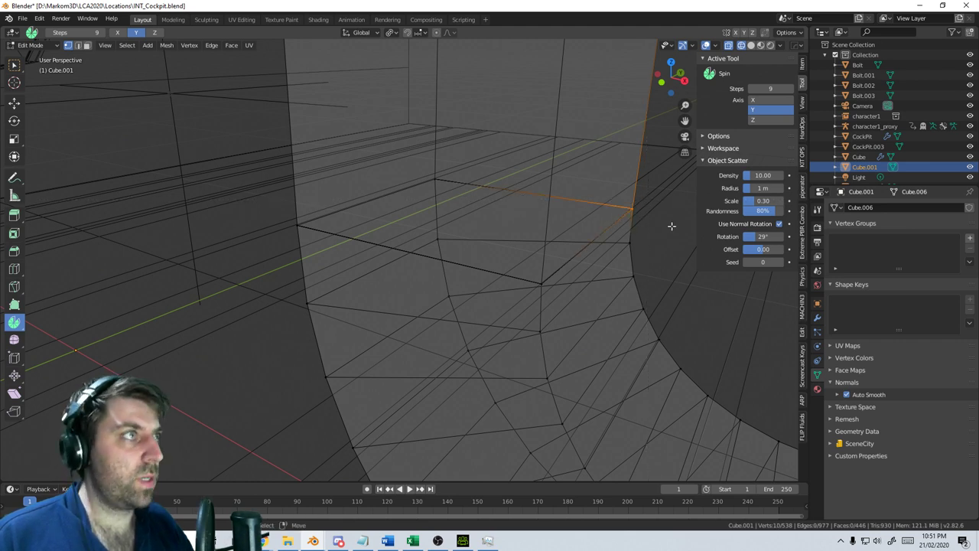
key("m")
left_click(671, 226)
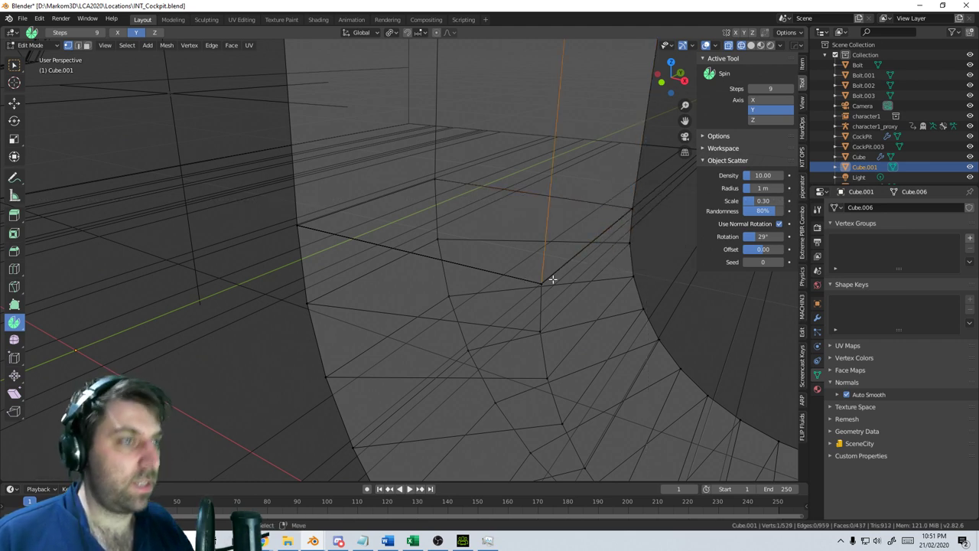
key("ctrl+KP_Add")
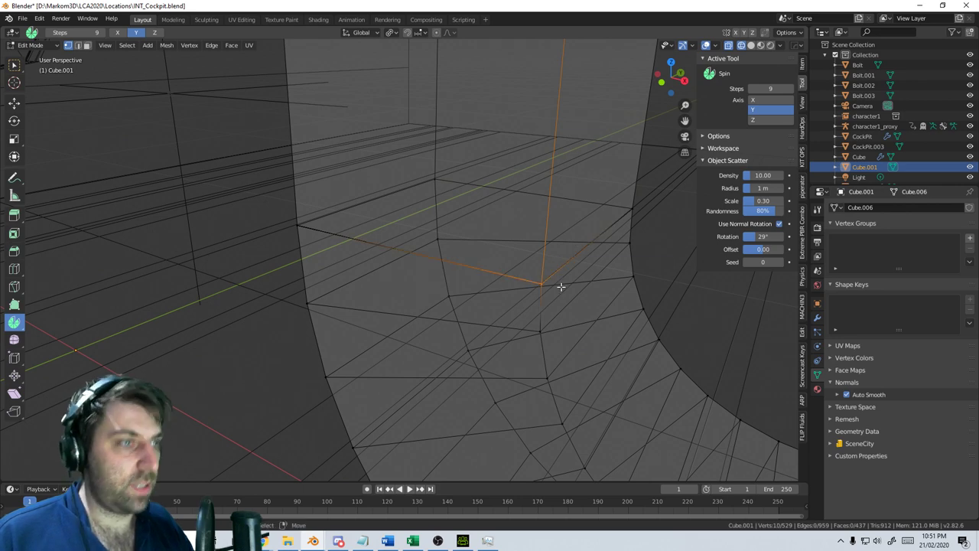
key("alt+m")
left_click(561, 286)
scroll(541, 299, "down", 2)
key("Tab")
middle_click_drag(542, 299, 568, 284)
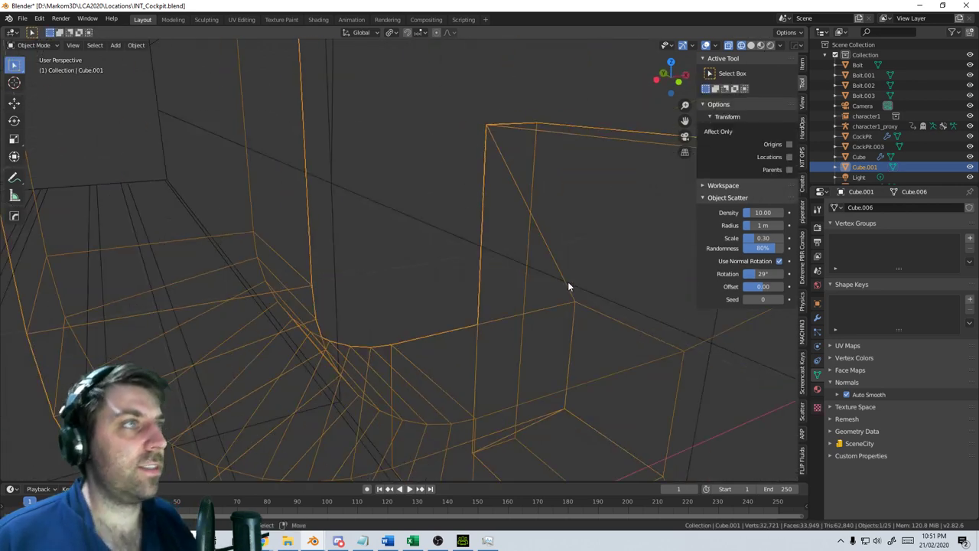
scroll(569, 284, "down", 1)
scroll(393, 289, "down", 5)
key("KP_Decimal")
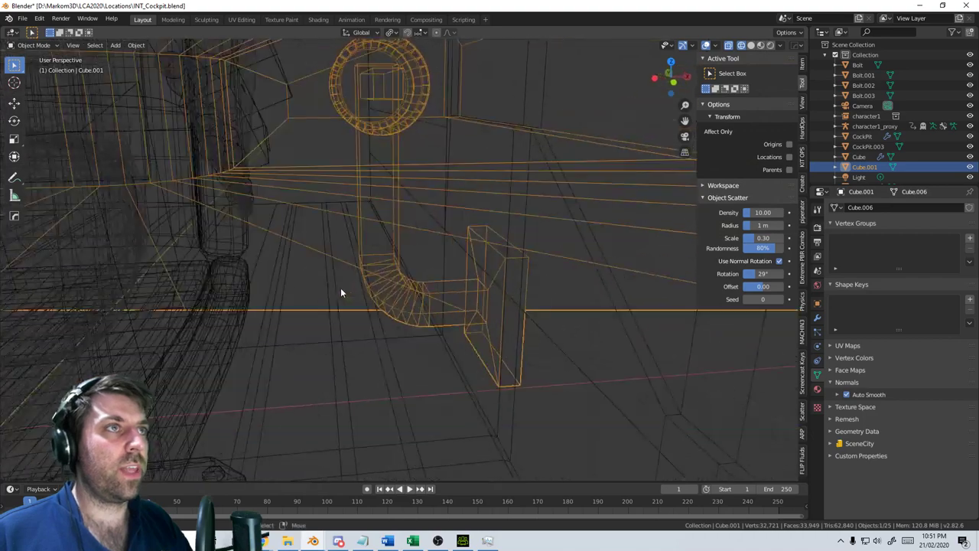
Bevel the four lengthwise corner edge loops of the post and bend slightly, and return to solid shading
key("Tab")
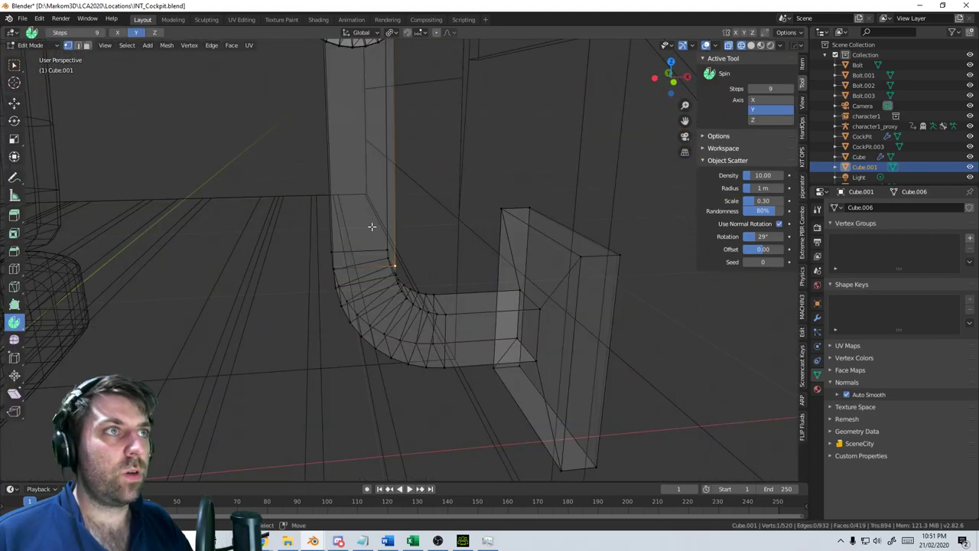
left_click(86, 45)
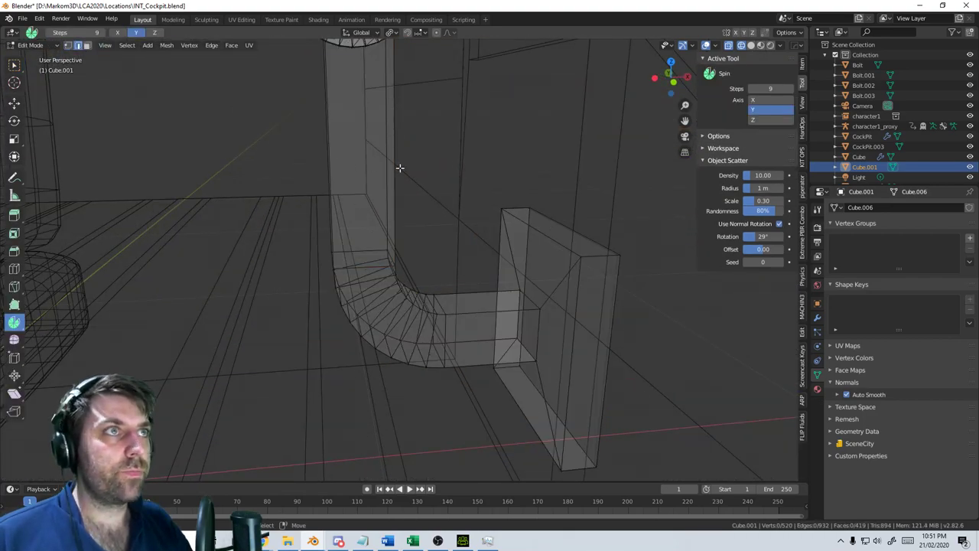
middle_click_drag(399, 168, 362, 172)
left_click(383, 152, "alt")
left_click(365, 159, "alt")
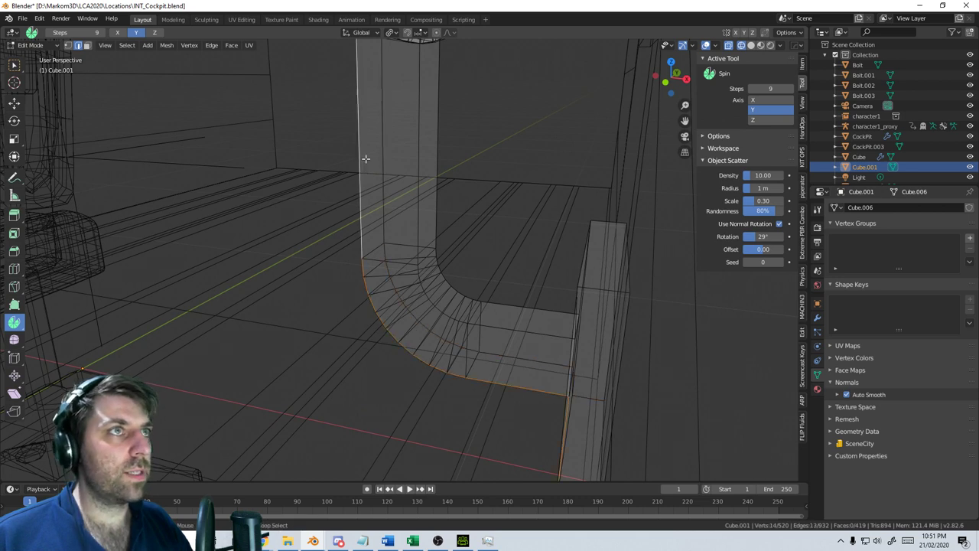
left_click(376, 161, "alt+shift")
left_click(417, 160, "alt+shift")
left_click(433, 157, "alt+shift")
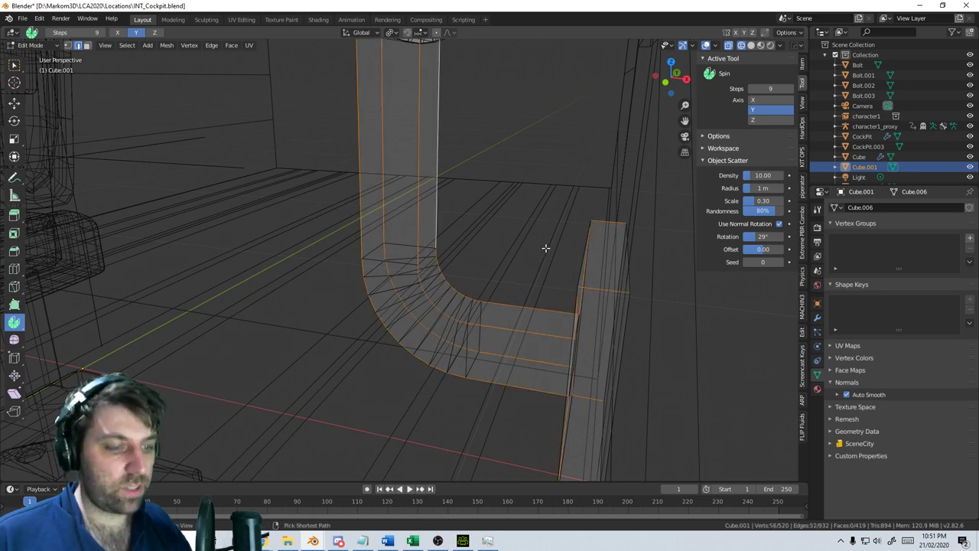
key("ctrl+b")
left_click(572, 248)
key("z")
left_click(633, 249)
Check the bevelled post, bend and wall plate in solid shading from behind the pilot seat, and reopen the mesh for editing
key("Tab")
scroll(433, 297, "down", 4)
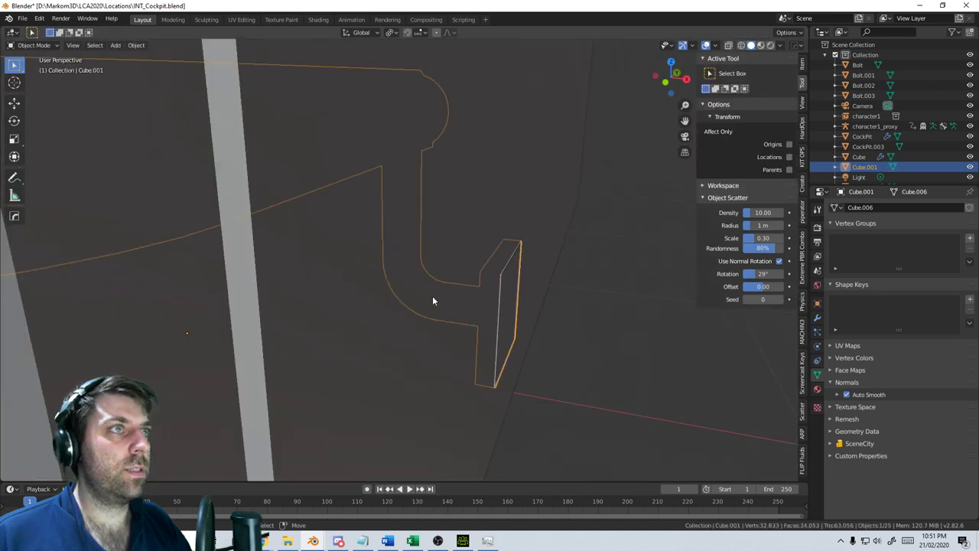
middle_click_drag(433, 301, 691, 295)
key("z")
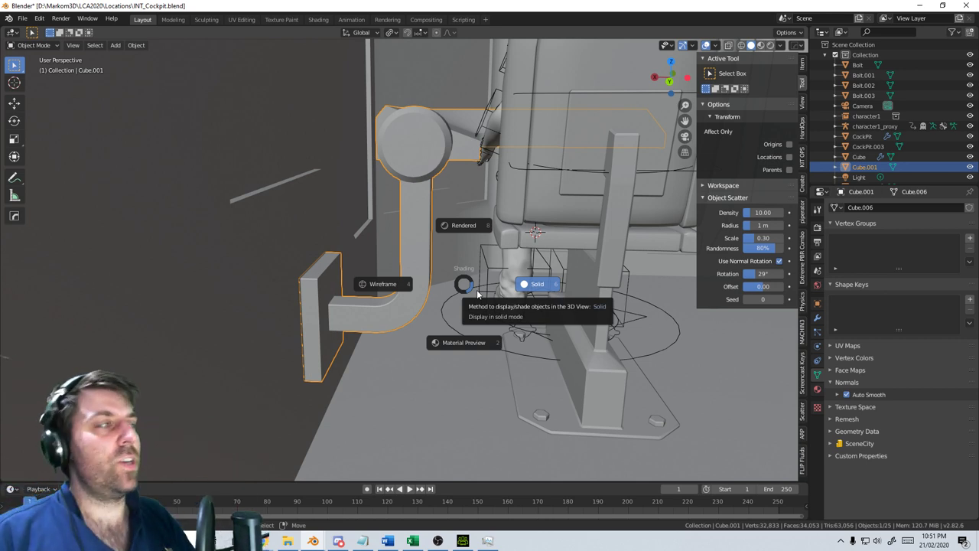
key("Escape")
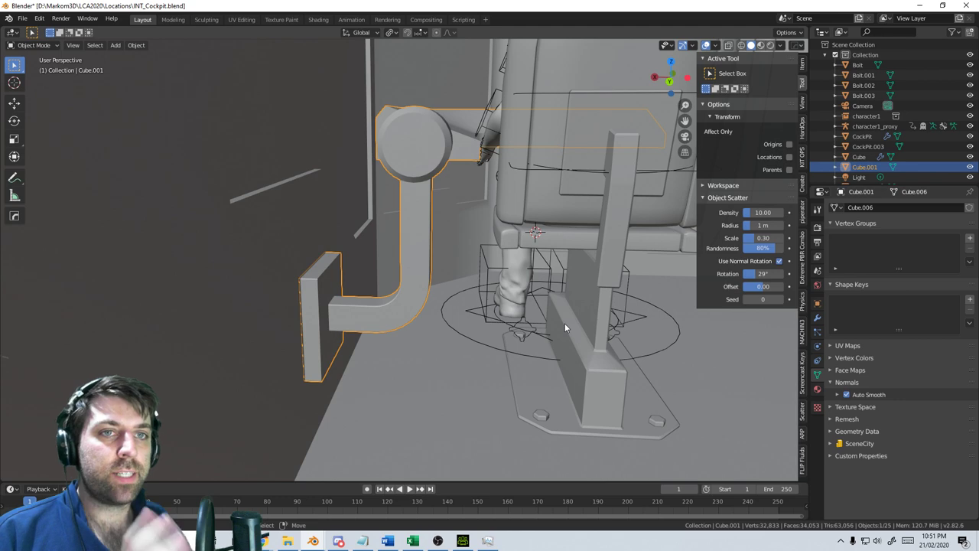
middle_click_drag(565, 323, 414, 320)
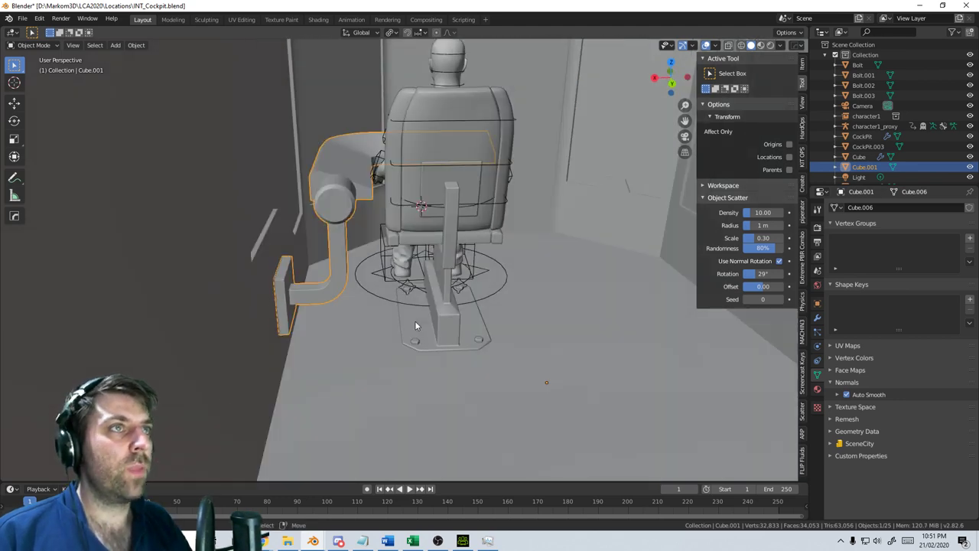
scroll(414, 322, "up", 2)
key("Tab")
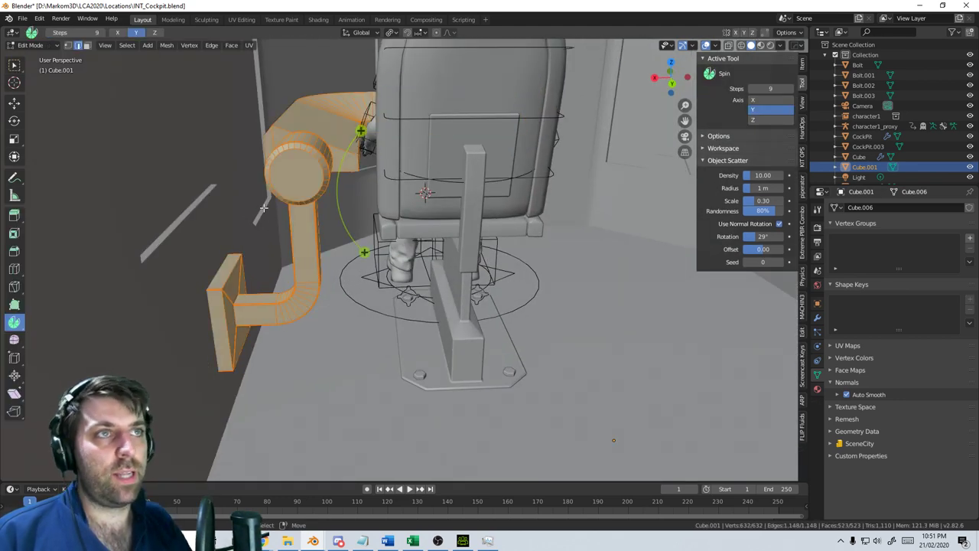
Unwrap the whole console and its support mesh with Smart UV Project
key("u")
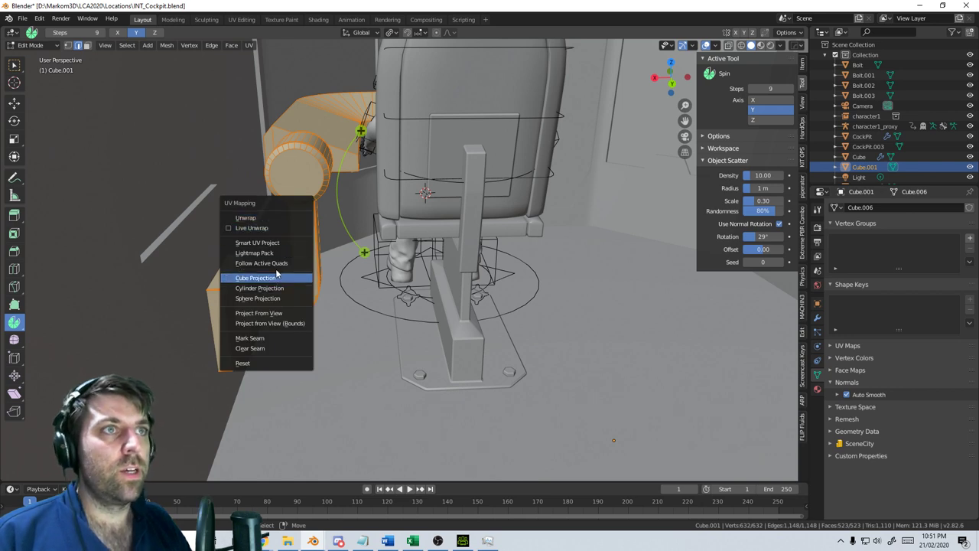
left_click(264, 243)
left_click(283, 319)
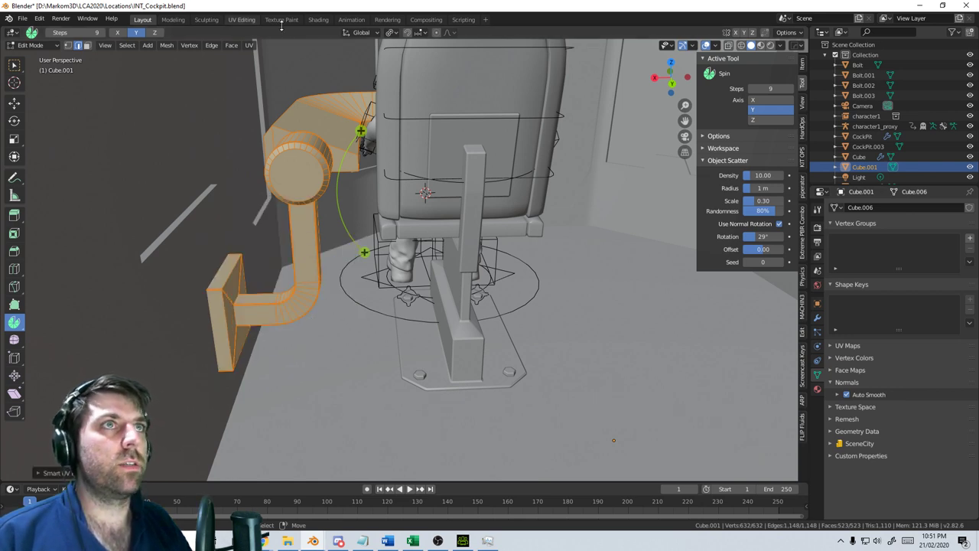
Pack all of the console's UV islands with UVPackmaster2 at a 0.005 margin with rotation enabled
left_click(242, 19)
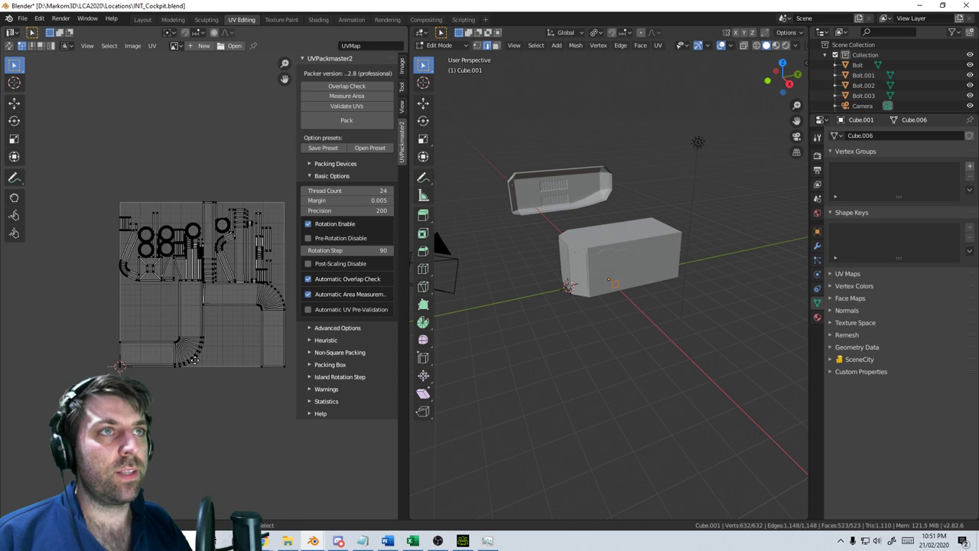
scroll(205, 338, "up", 1)
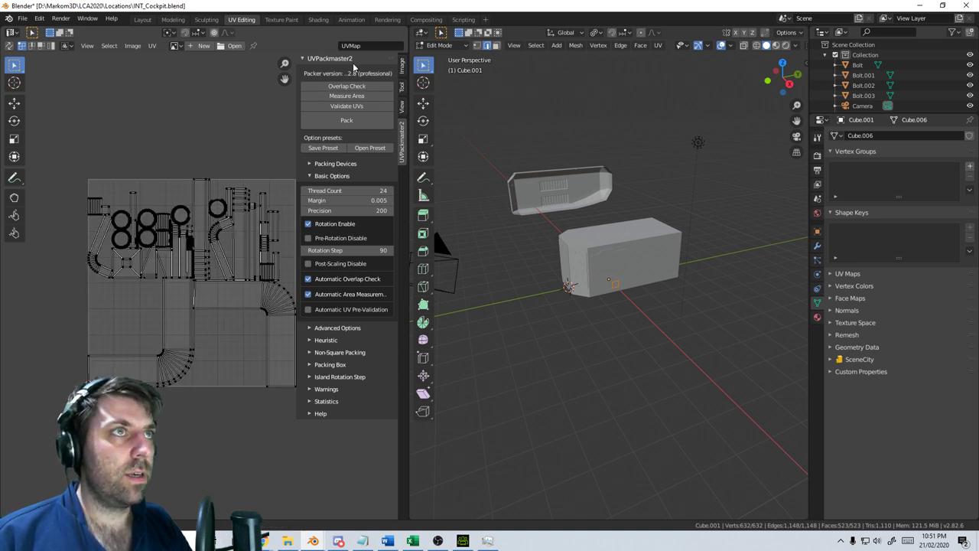
left_click(355, 123)
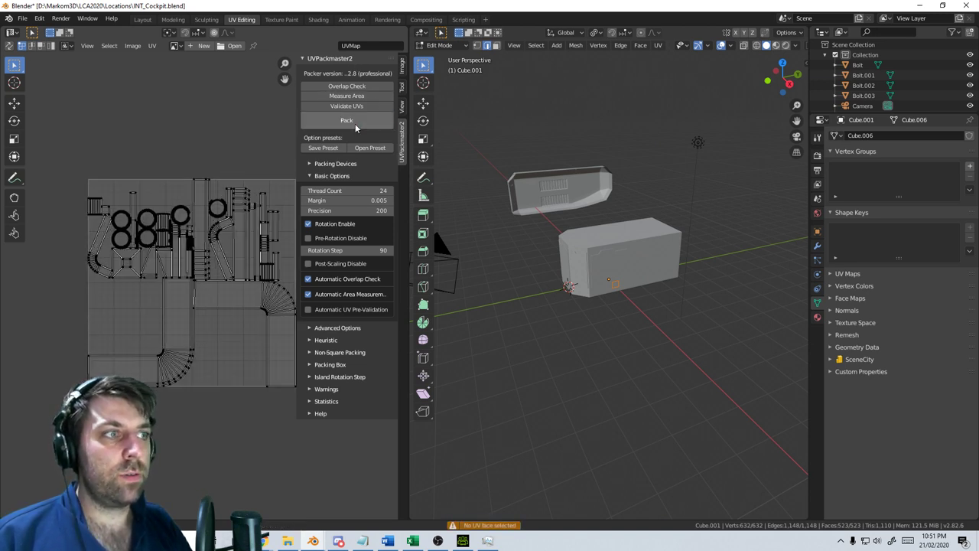
key("a")
left_click(351, 123)
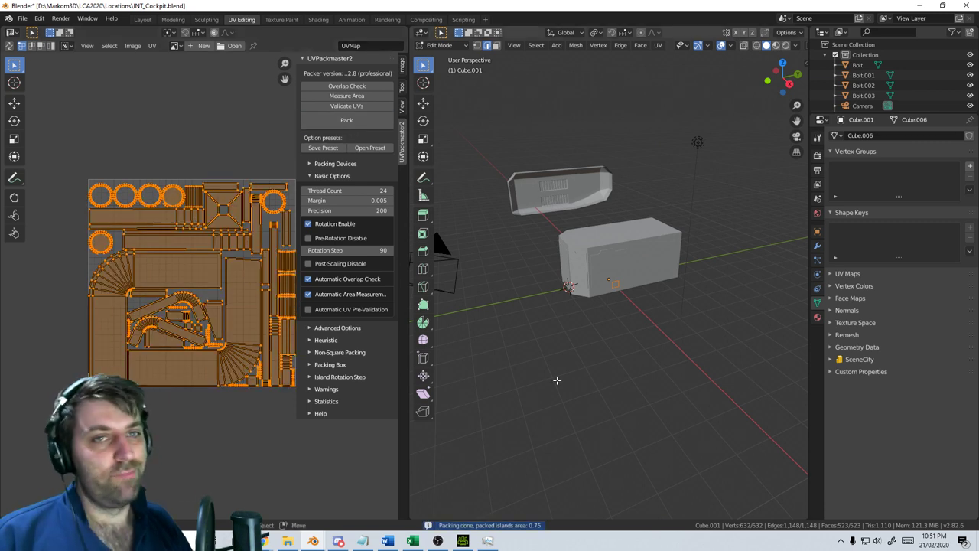
Leave mesh editing, examine the console and its wall support from behind the pilot seat, and return to the Layout workspace
key("Tab")
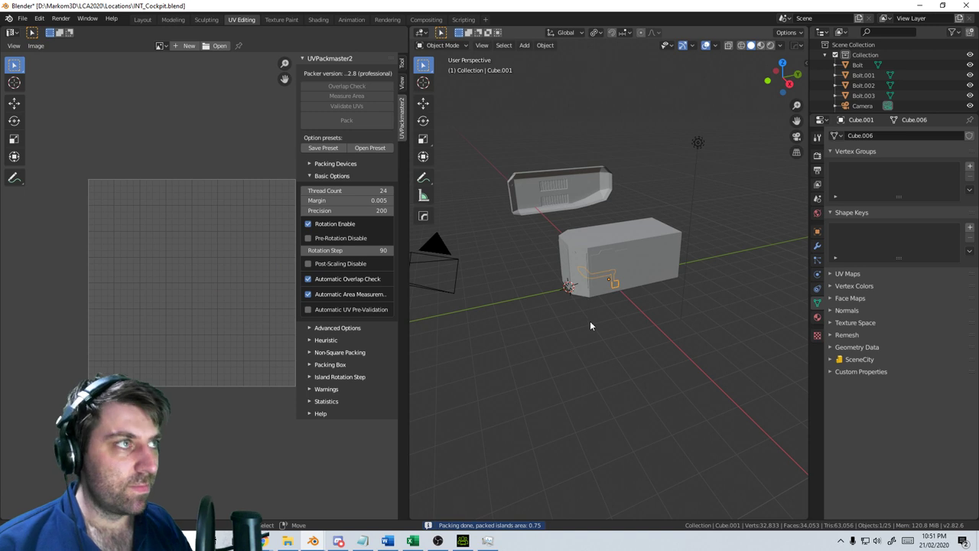
middle_click_drag(589, 323, 474, 352)
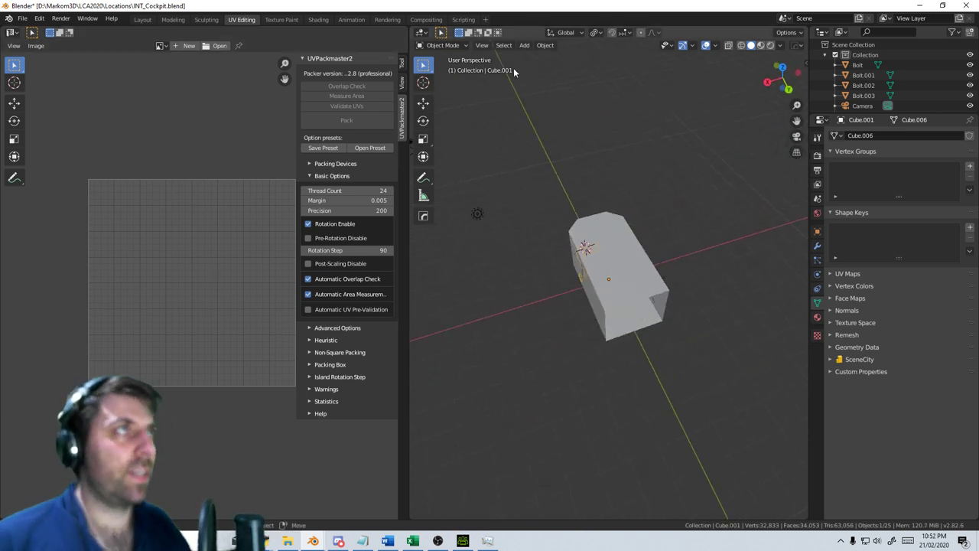
middle_click_drag(668, 256, 623, 203)
key("z")
left_click(691, 248)
scroll(667, 356, "up", 5)
scroll(667, 357, "up", 2)
middle_click_drag(667, 358, 593, 355)
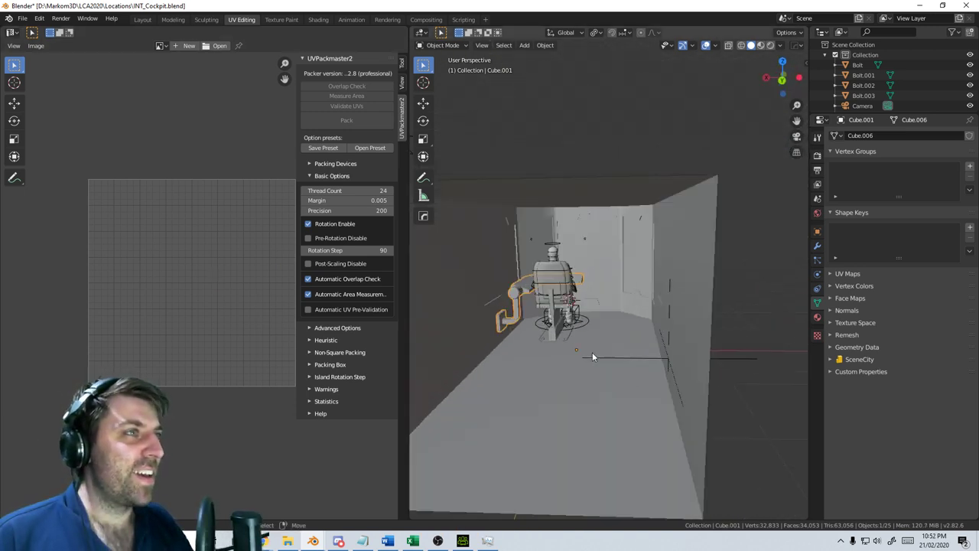
scroll(627, 354, "up", 4)
middle_click_drag(667, 355, 590, 332)
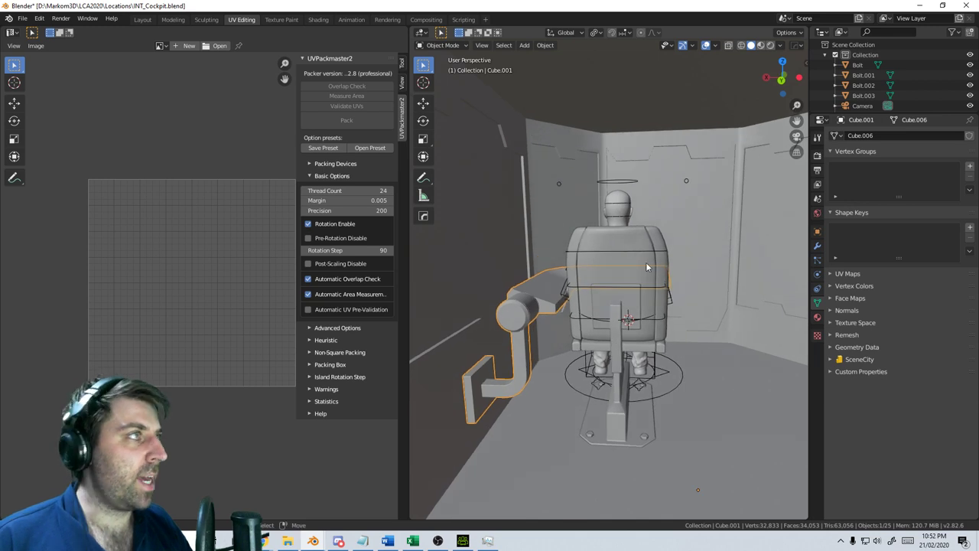
left_click(147, 20)
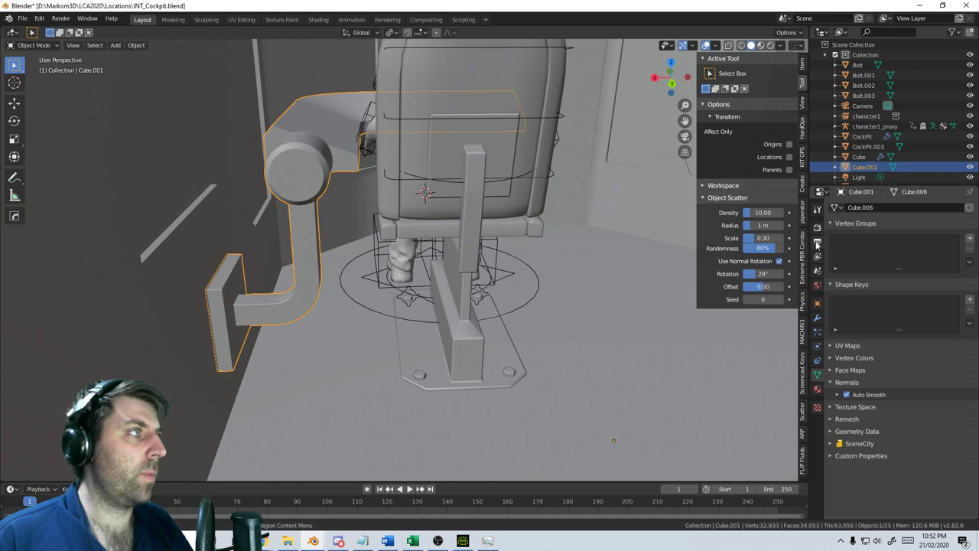
Open the Extreme PBR library for the console and set its material category to Metal
left_click(803, 247)
left_click(747, 136)
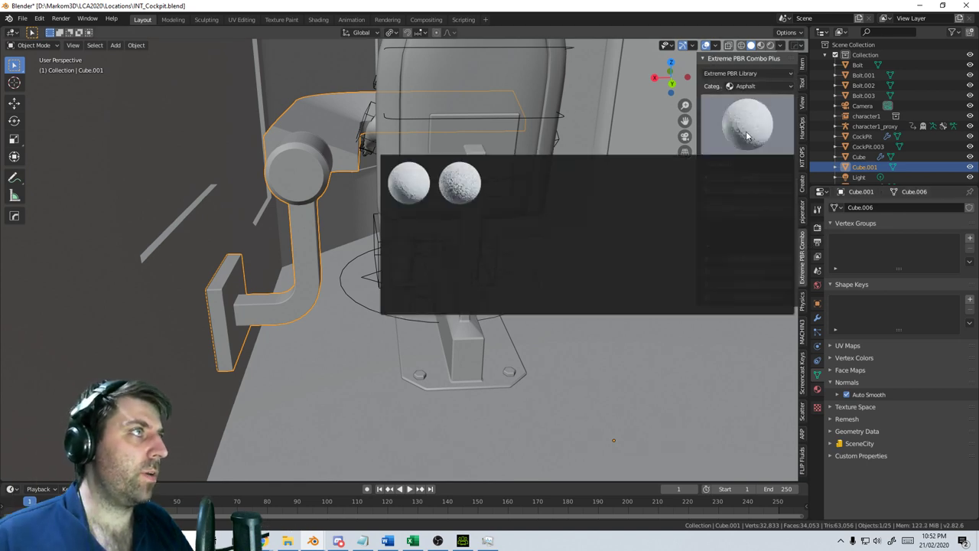
left_click(802, 184)
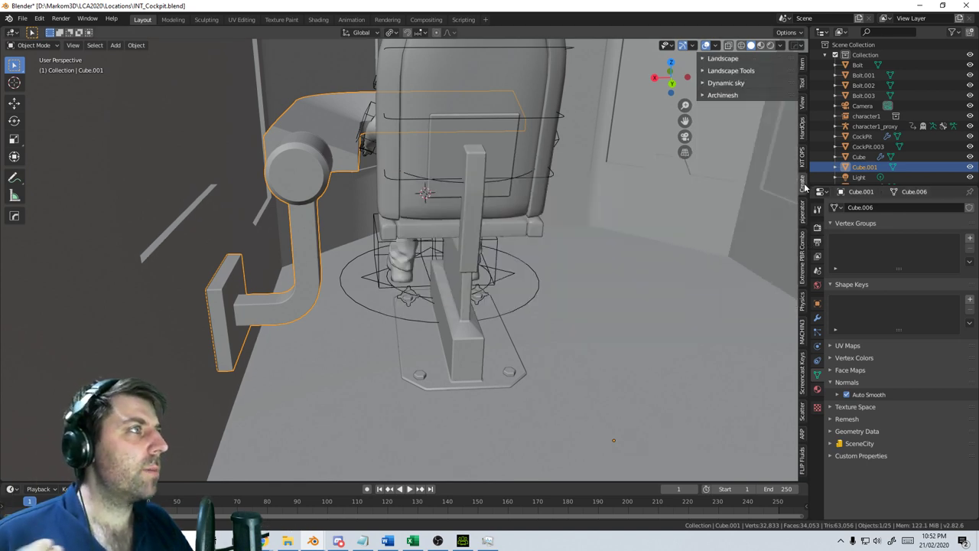
left_click(804, 218)
left_click(803, 247)
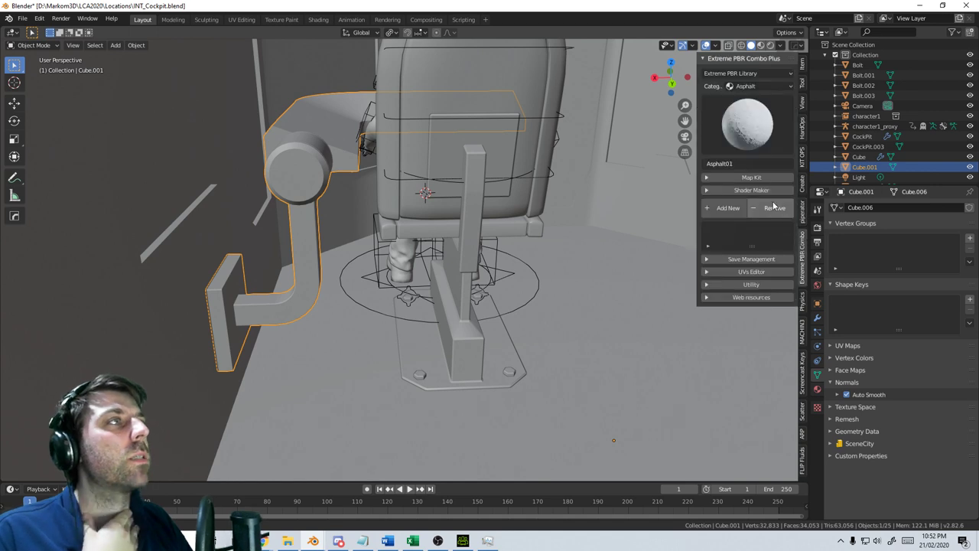
left_click(747, 136)
left_click(757, 86)
left_click(584, 120)
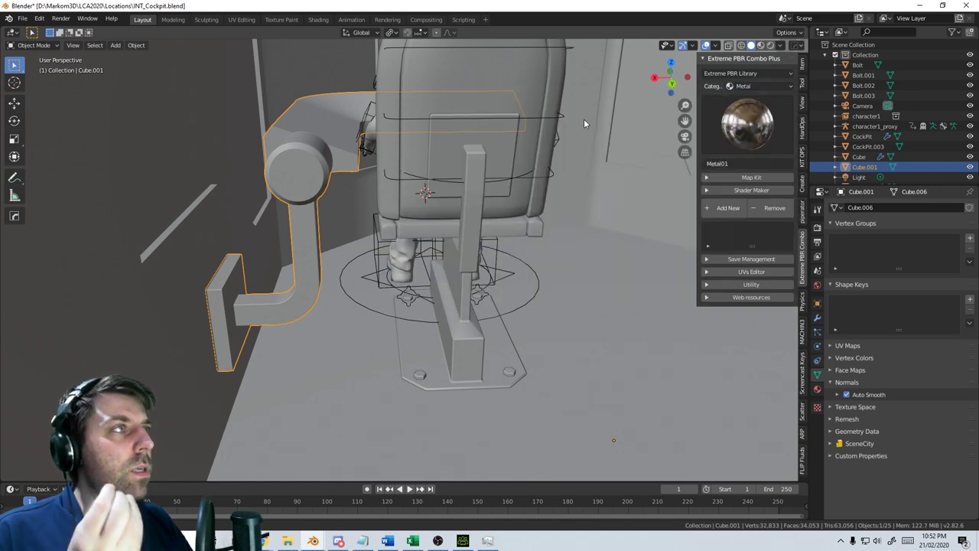
Choose Metal14 from the metal library and add it as a new material on the console
left_click(746, 126)
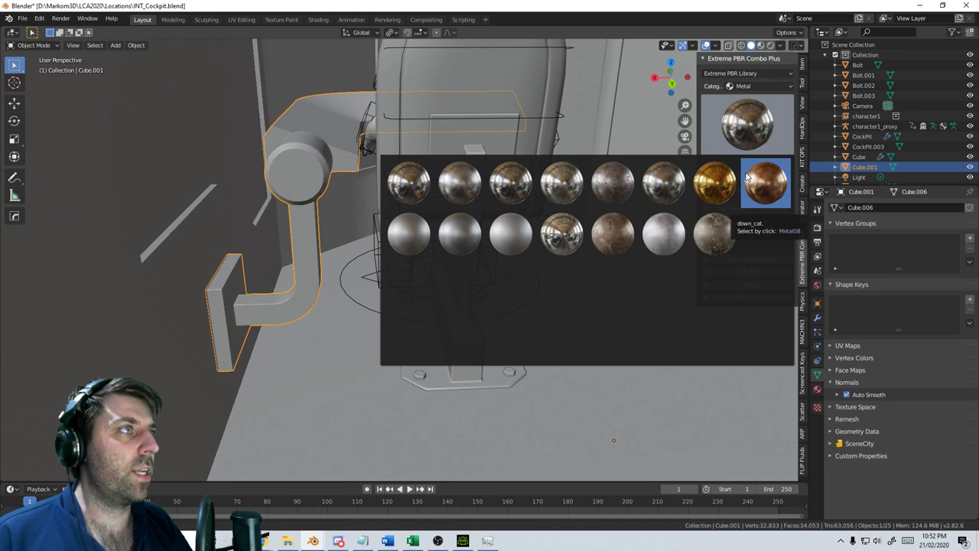
left_click(674, 237)
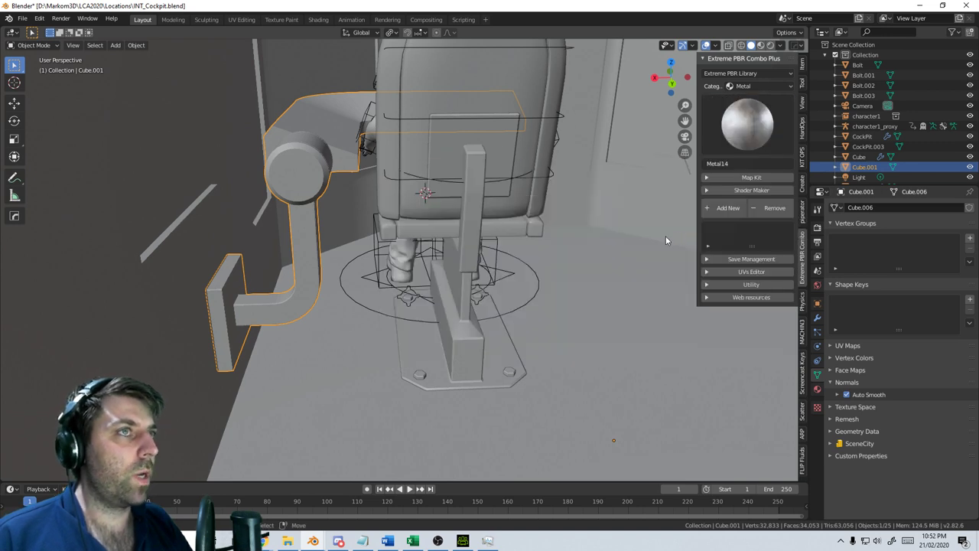
left_click(725, 211)
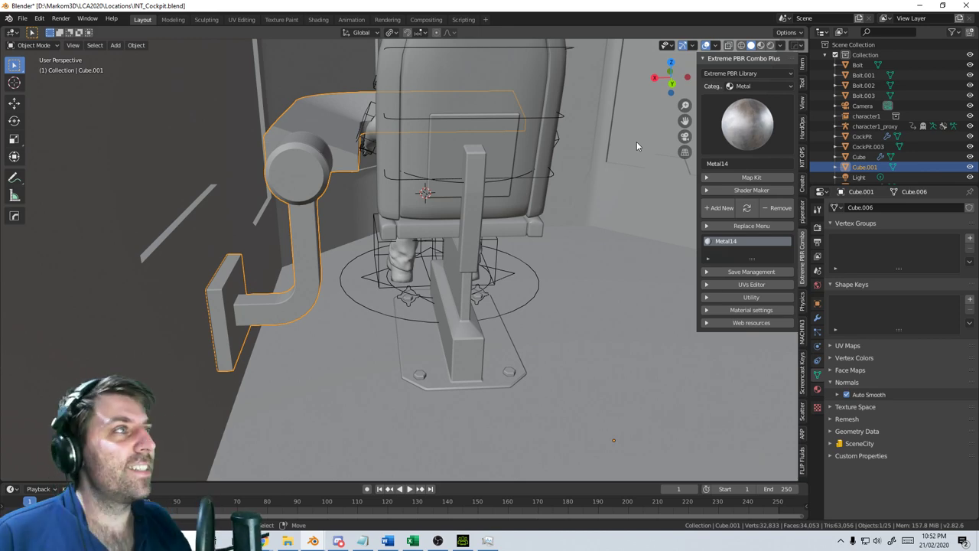
Save the file and show the console and its support in material preview shading
key("ctrl+s")
middle_click_drag(551, 191, 438, 228)
scroll(435, 252, "up", 2)
key("Tab")
key("Tab")
key("Tab")
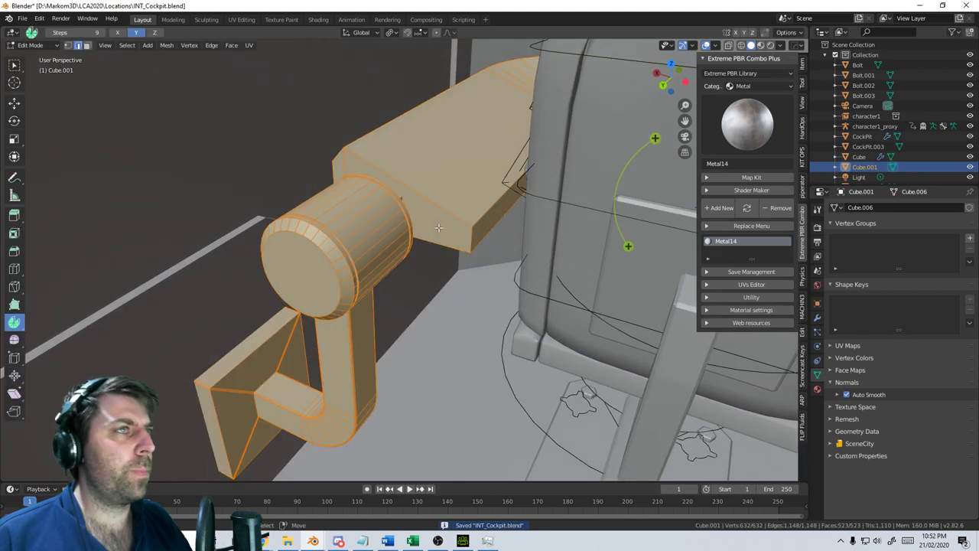
left_click(762, 46)
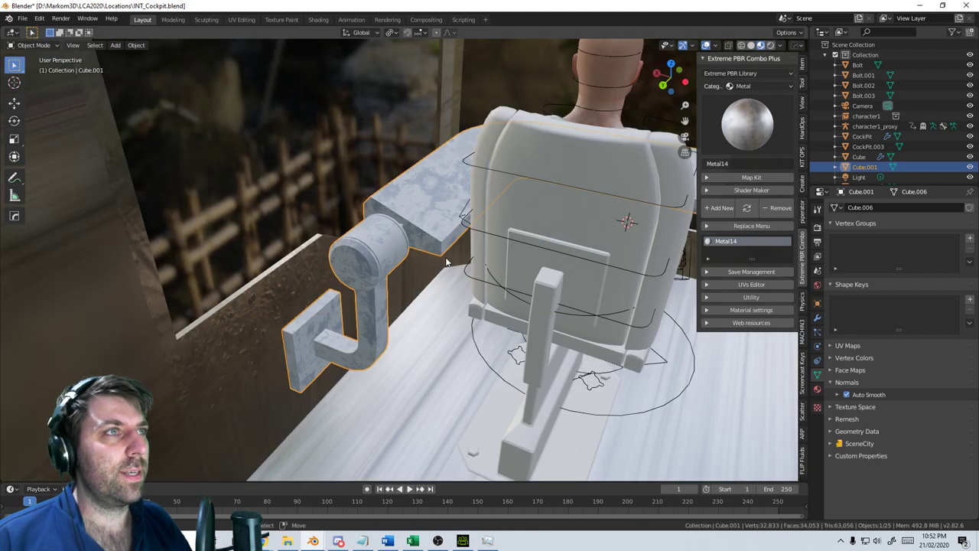
Unwrap the entire cockpit shell mesh with Smart UV Project
middle_click_drag(446, 259, 380, 241)
scroll(459, 256, "down", 3)
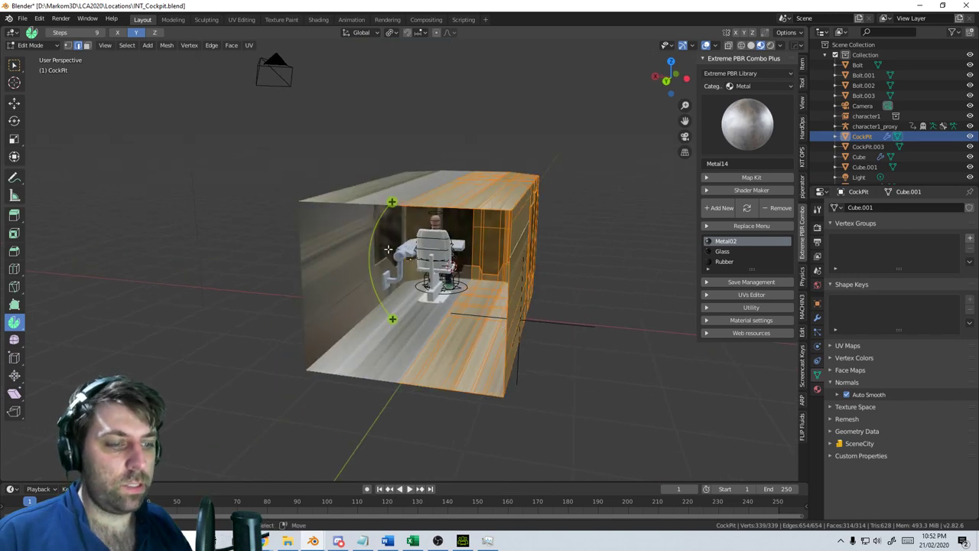
key("u")
left_click(388, 249)
left_click(423, 325)
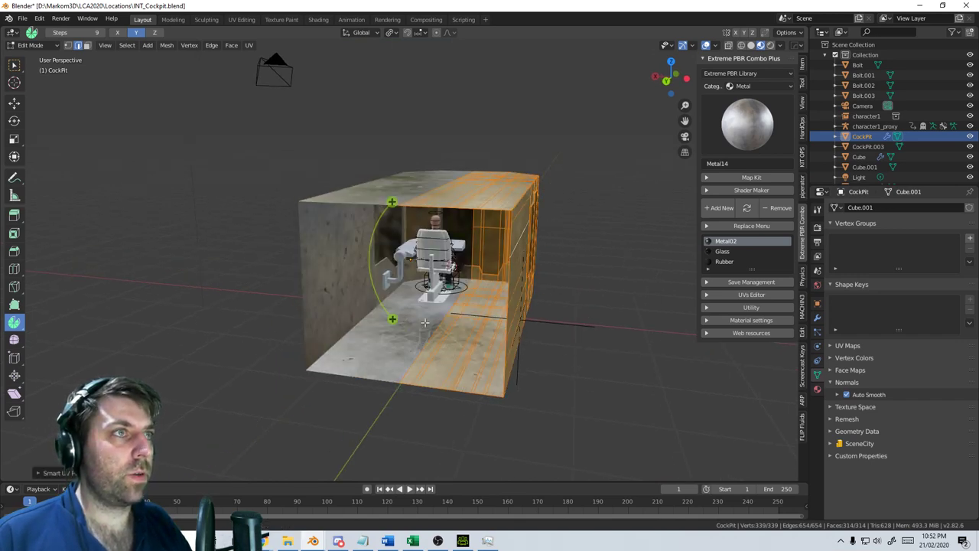
Leave mesh editing and examine the metal texture on the cockpit's walls, floor and ceiling
scroll(425, 322, "up", 10)
key("Tab")
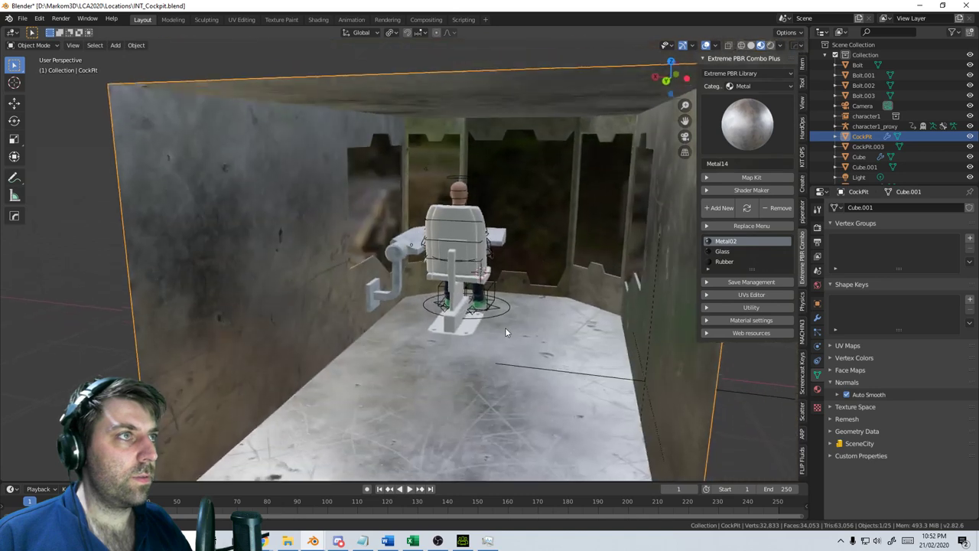
scroll(505, 332, "down", 5)
scroll(494, 338, "up", 6)
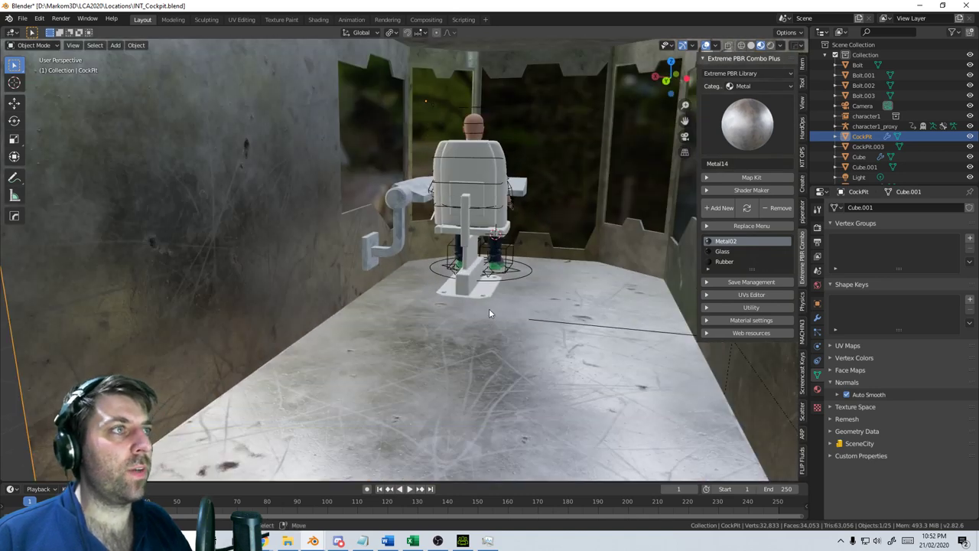
middle_click_drag(506, 328, 587, 331)
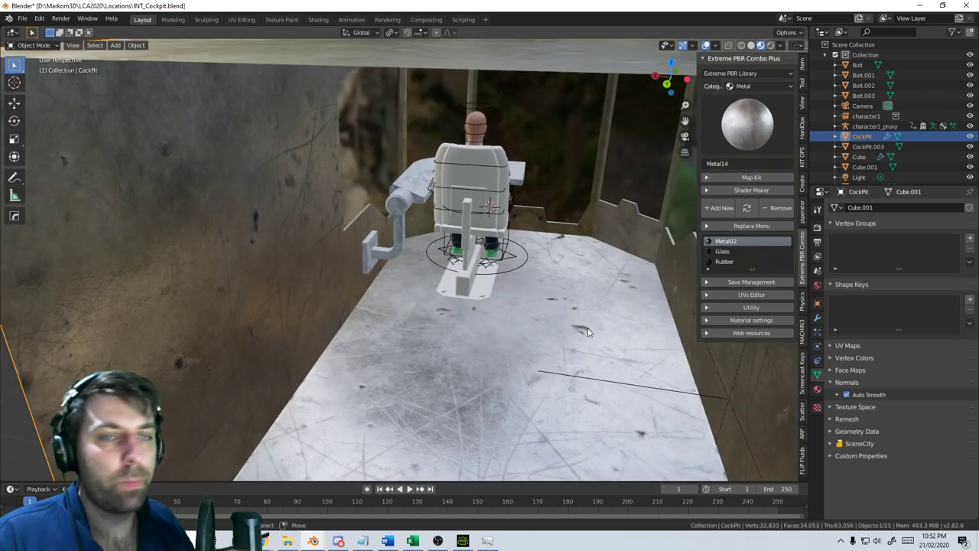
left_click(626, 383)
scroll(502, 343, "down", 5)
middle_click_drag(502, 343, 469, 285)
scroll(501, 324, "up", 3)
left_click(506, 327)
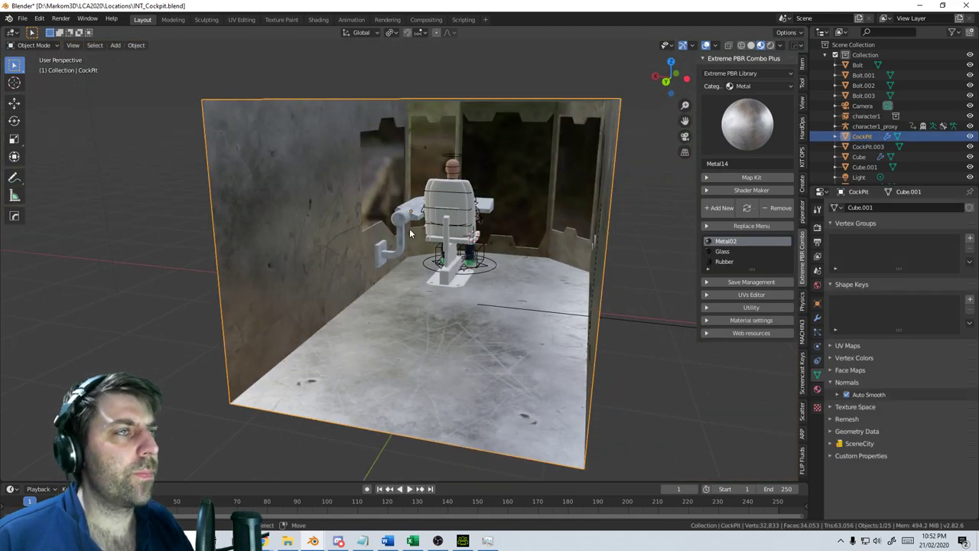
middle_click_drag(393, 240, 454, 231)
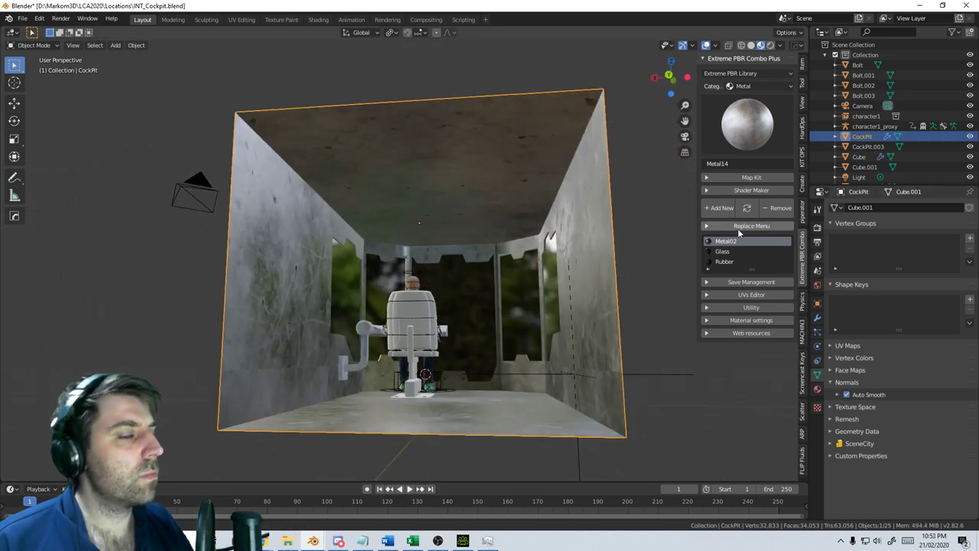
Hide the cockpit shell and bring the seated pilot and the console into close view from the front
mouse_move(466, 311)
middle_mouse_down()
mouse_move(458, 274)
mouse_move(627, 201)
middle_mouse_up()
key("z")
key("Escape")
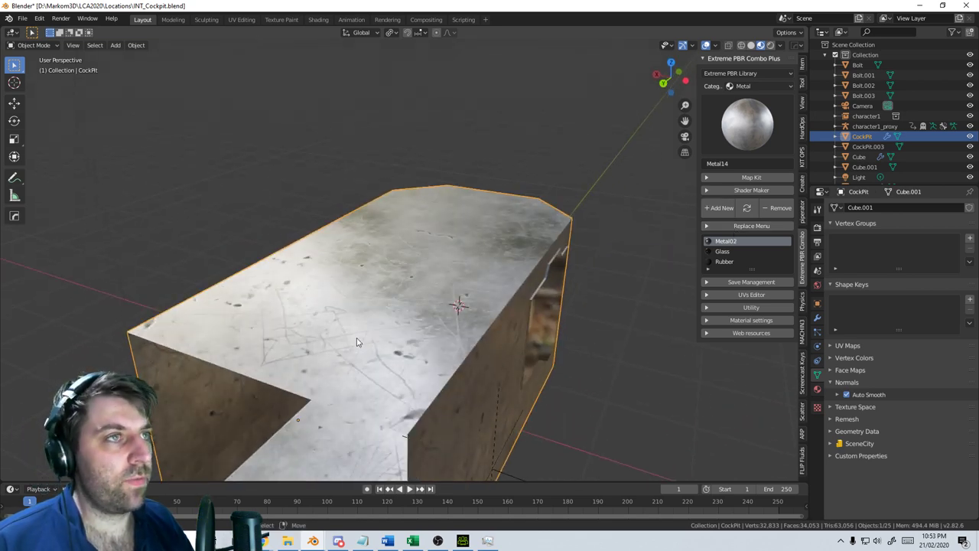
key("h")
middle_click_drag(456, 330, 270, 315)
scroll(375, 337, "up", 3)
scroll(270, 314, "up", 4)
middle_click_drag(374, 312, 407, 284)
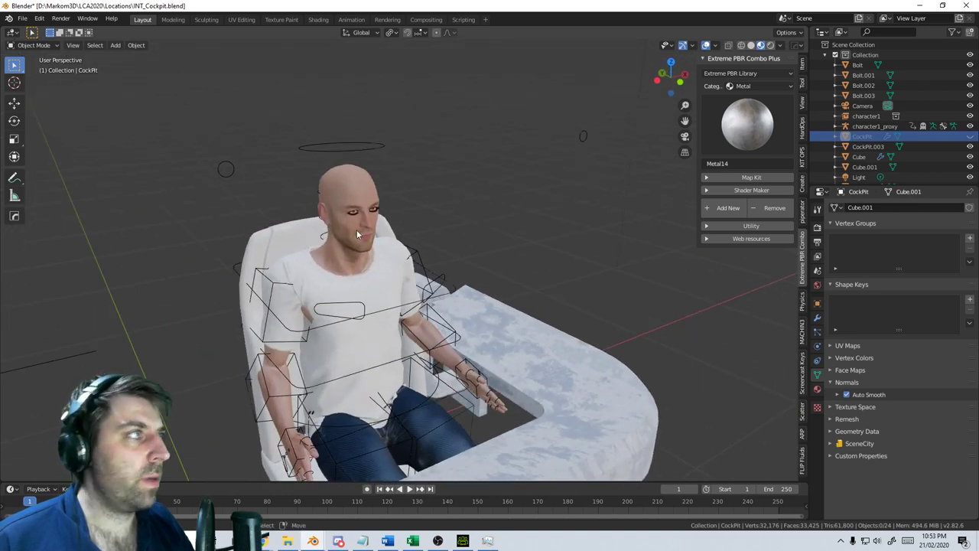
Set the render engine to Cycles and show the scene in rendered shading
left_click(817, 209)
left_click(817, 228)
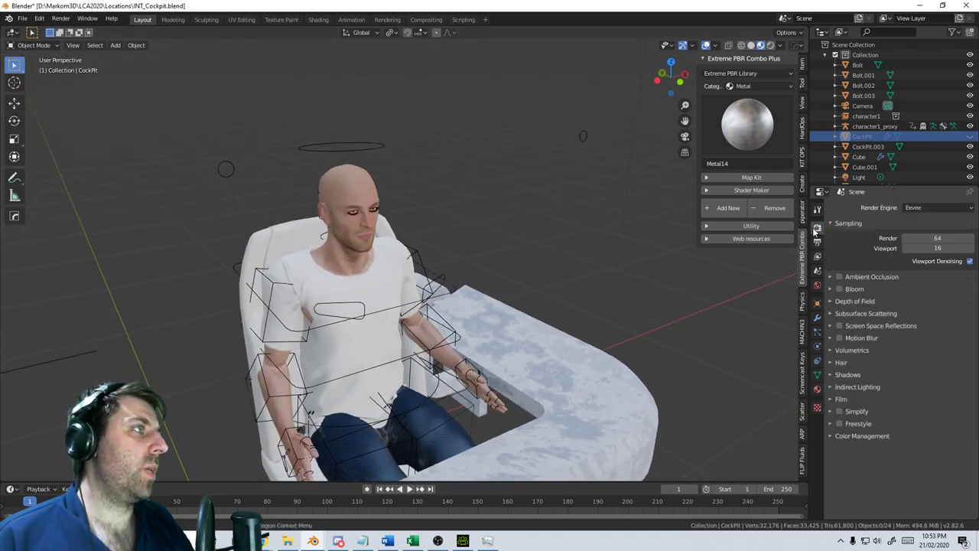
left_click(926, 207)
left_click(915, 243)
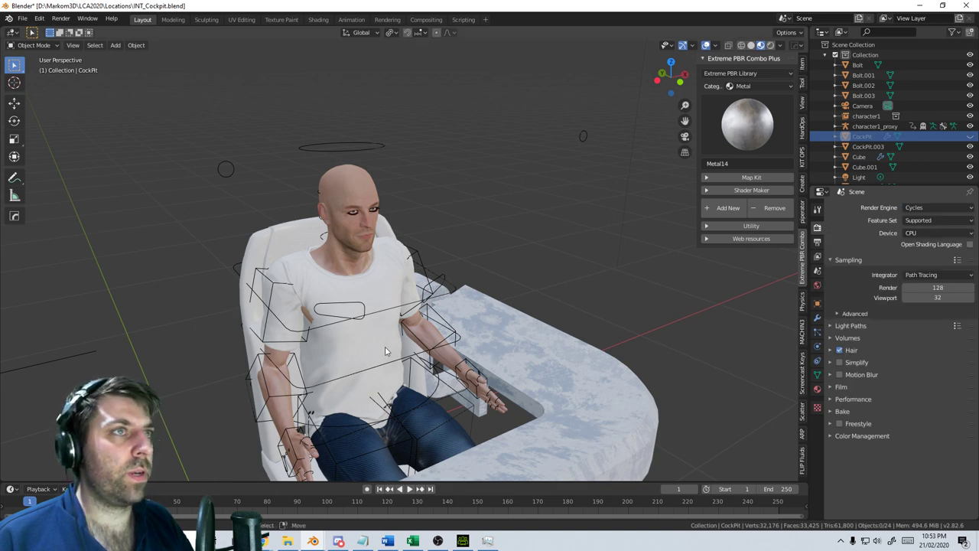
left_click(769, 45)
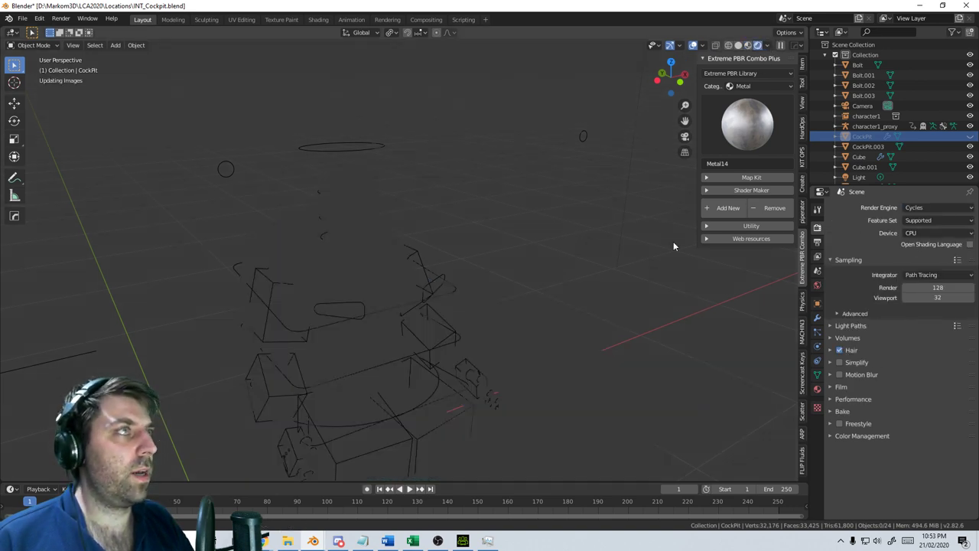
mouse_move(637, 417)
middle_mouse_down()
mouse_move(654, 340)
mouse_move(523, 412)
middle_mouse_up()
Choose the Metal21 preset from the metal category of the Extreme PBR library
left_click(742, 122)
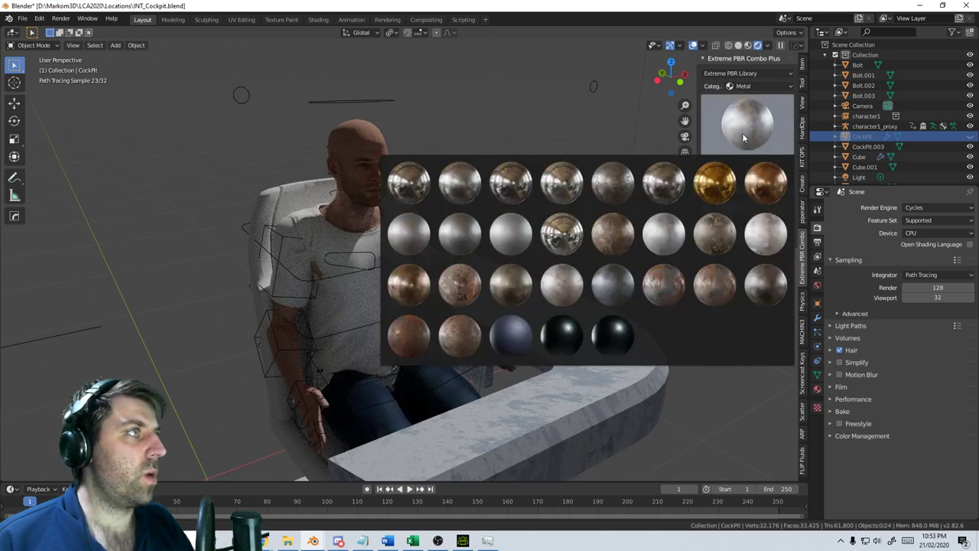
left_click(631, 282)
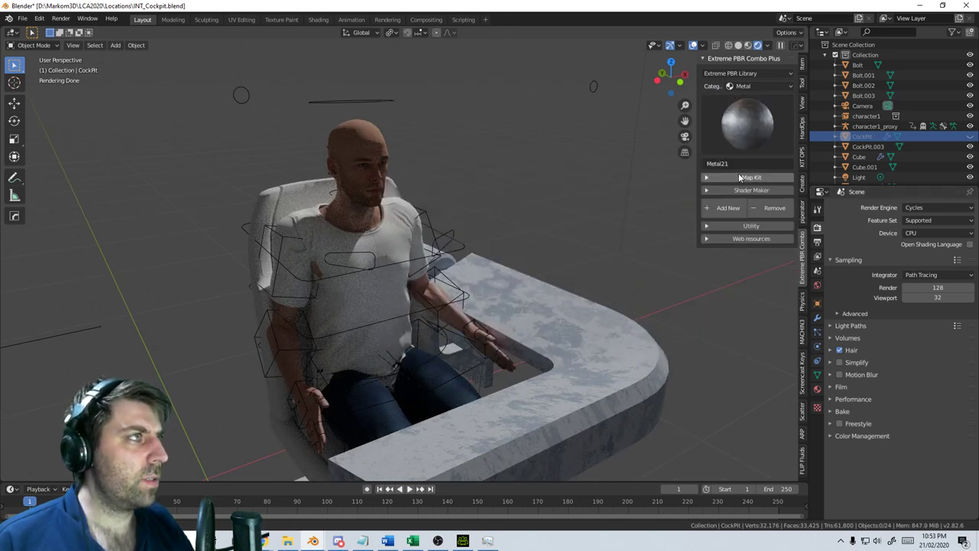
left_click(707, 191)
left_click(706, 192)
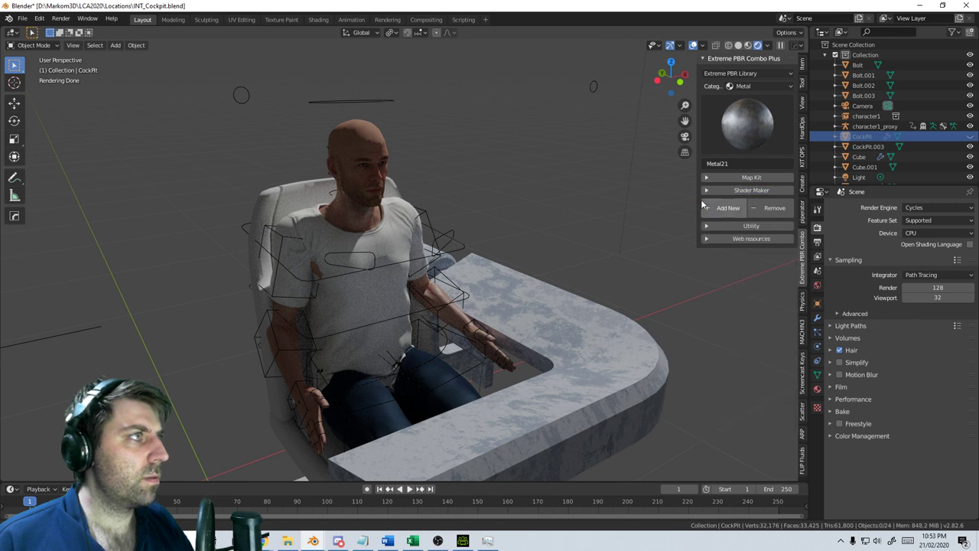
left_click(705, 226)
left_click(706, 225)
Expand the material's map kit options and enable the Specular and Normal maps
left_click(709, 179)
left_click(709, 180)
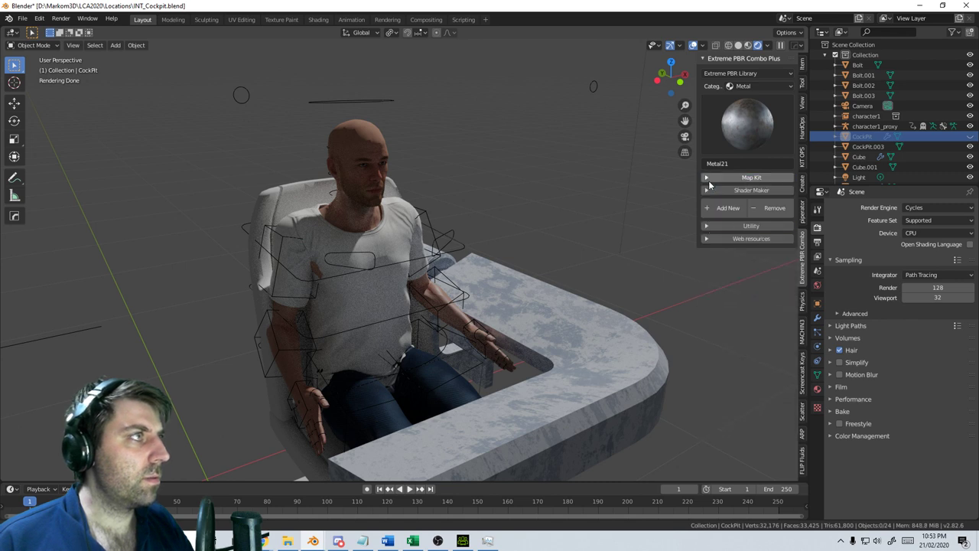
left_click(712, 180)
left_click(724, 202)
left_click(725, 212)
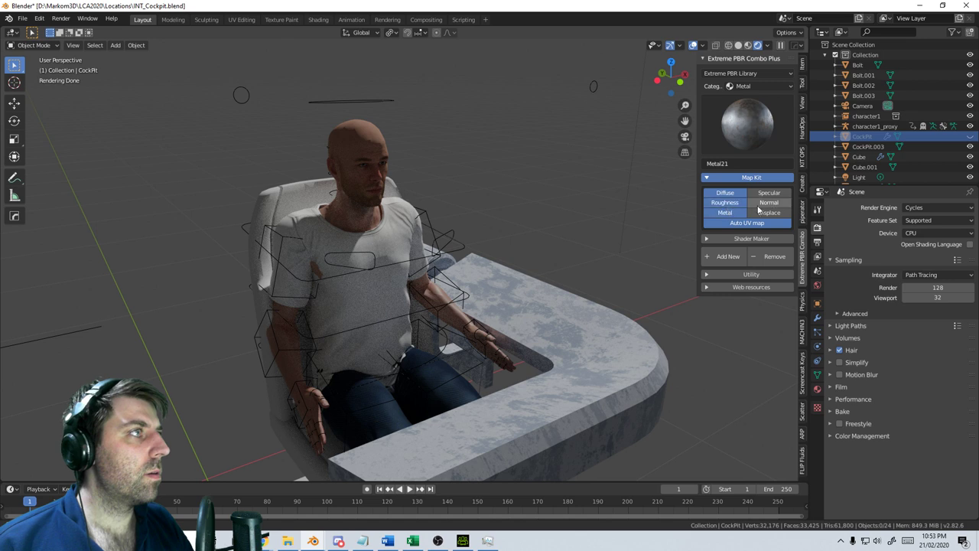
left_click(710, 239)
left_click(710, 239)
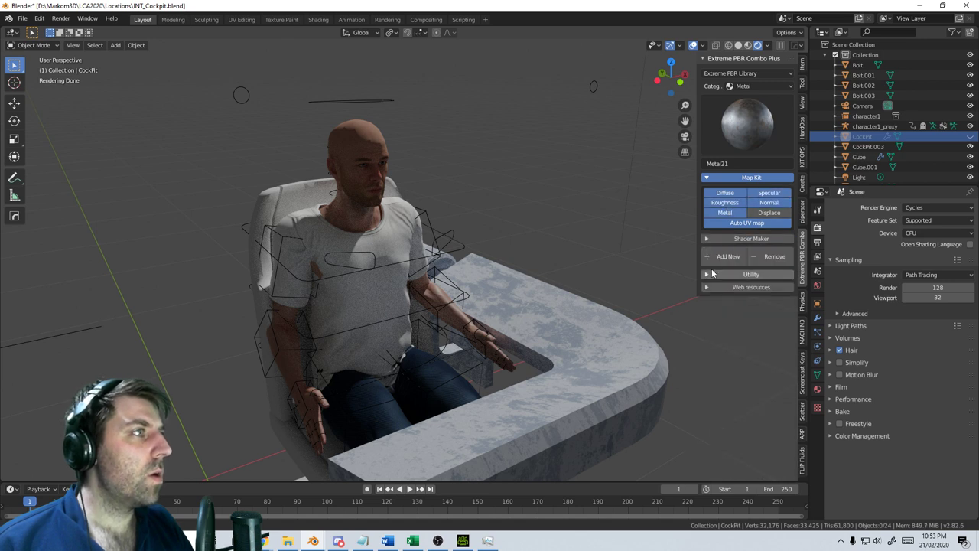
Replace the console's material with Metal21 and inspect the rusty metal surface in the rendered view
left_click(628, 365)
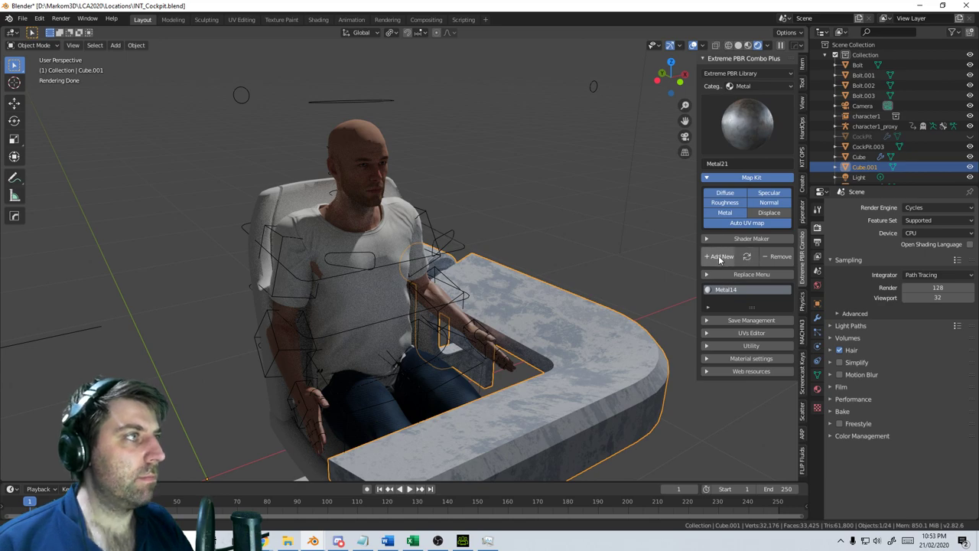
left_click(746, 257)
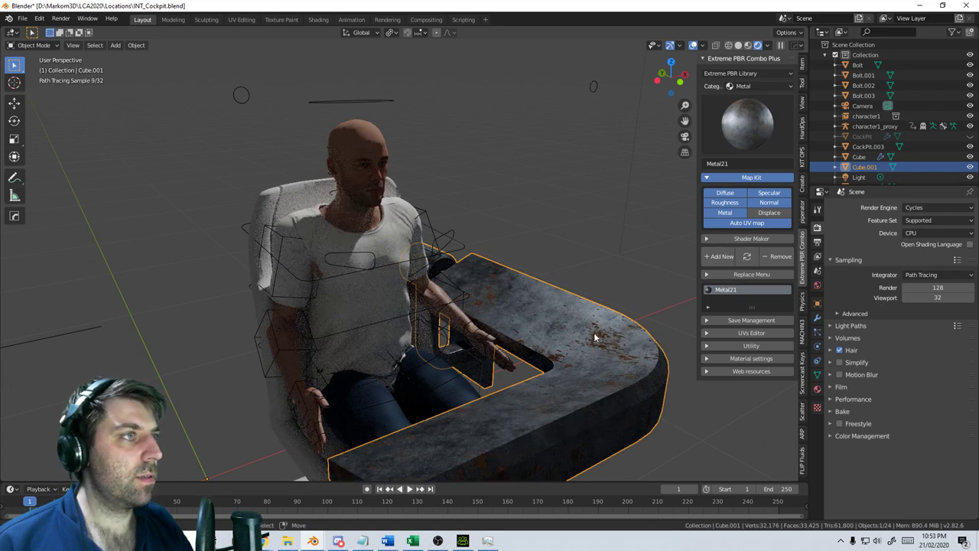
middle_click_drag(594, 336, 616, 347)
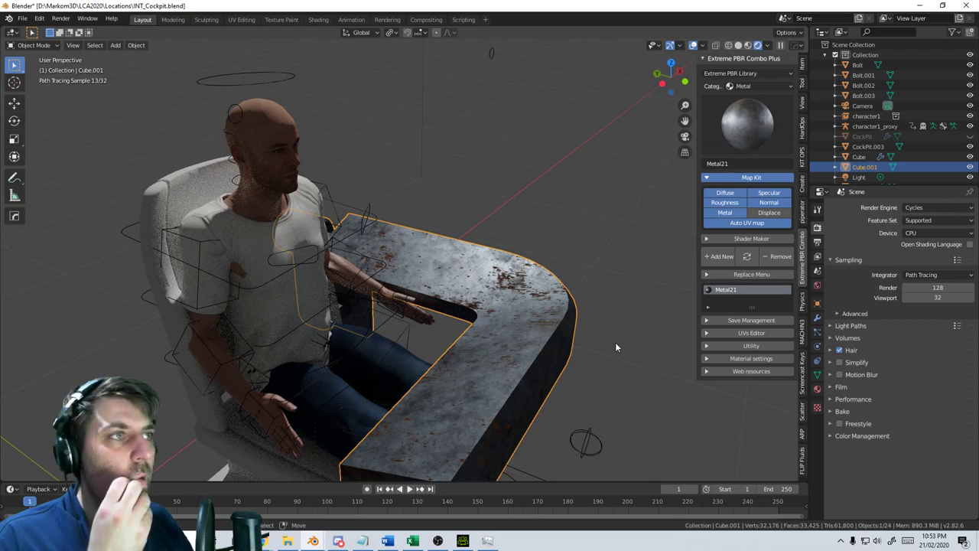
mouse_move(590, 345)
middle_mouse_down()
mouse_move(551, 332)
mouse_move(559, 245)
middle_mouse_up()
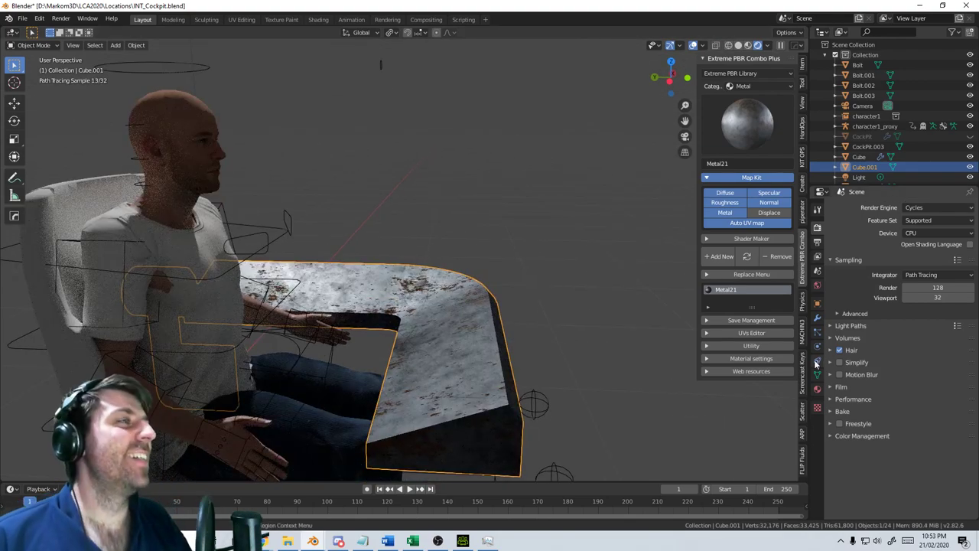
Add a Bevel modifier to the console and inspect its edges and mesh from several angles
left_click(817, 317)
left_click(867, 205)
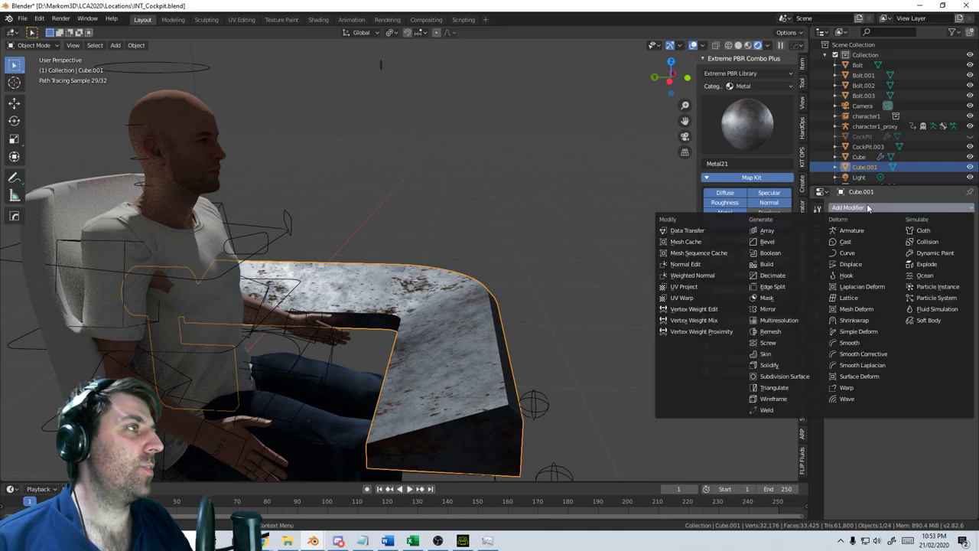
left_click(783, 246)
mouse_move(666, 371)
middle_mouse_down()
mouse_move(671, 287)
mouse_move(638, 302)
middle_mouse_up()
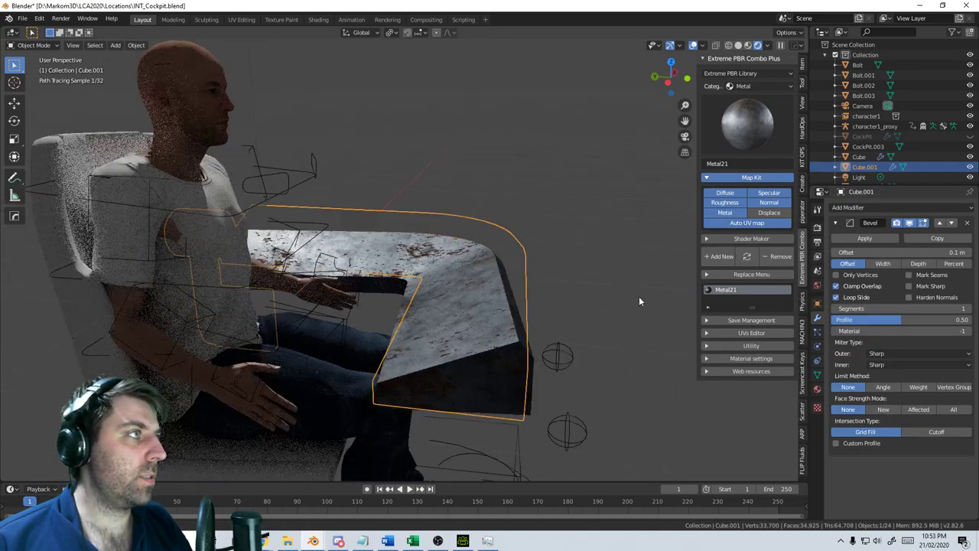
scroll(626, 339, "up", 4)
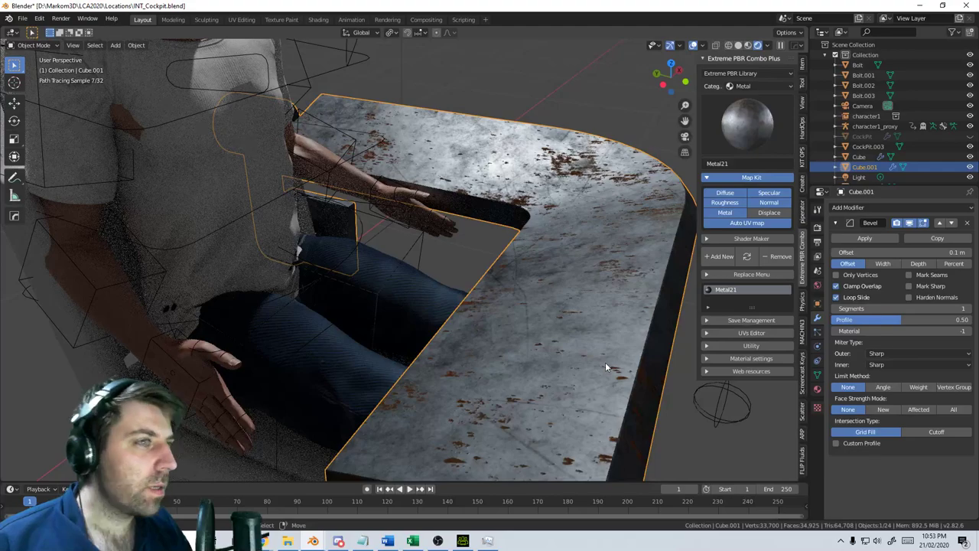
scroll(490, 230, "down", 4)
middle_click_drag(575, 339, 539, 309)
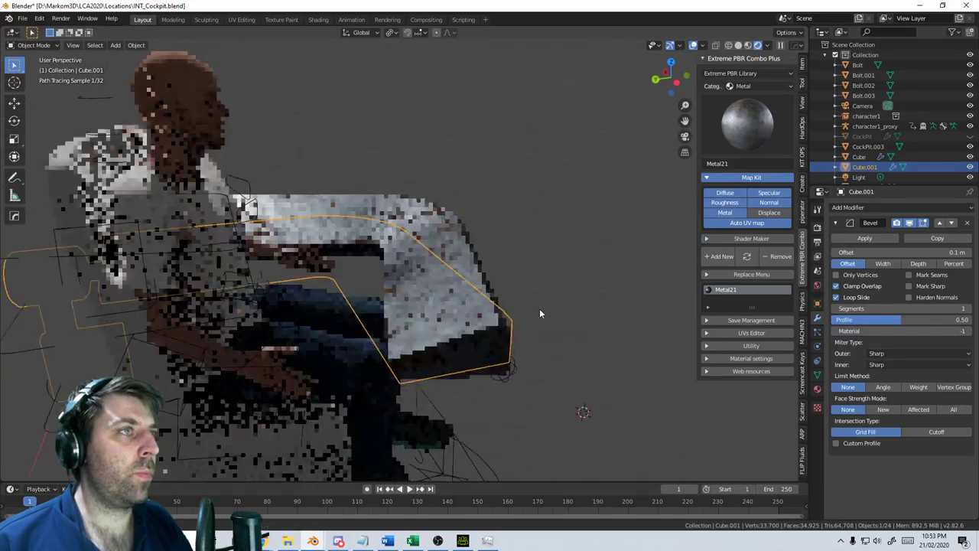
key("Tab")
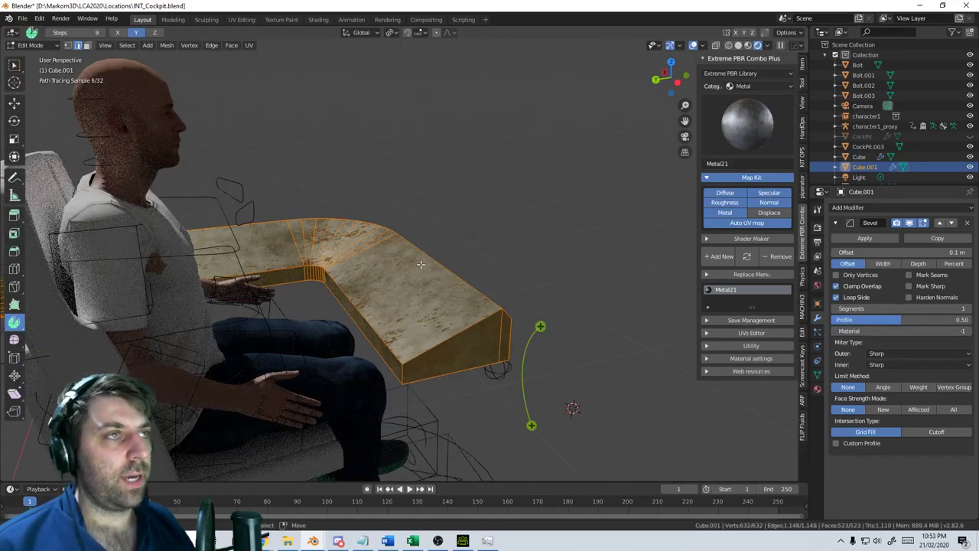
key("Tab")
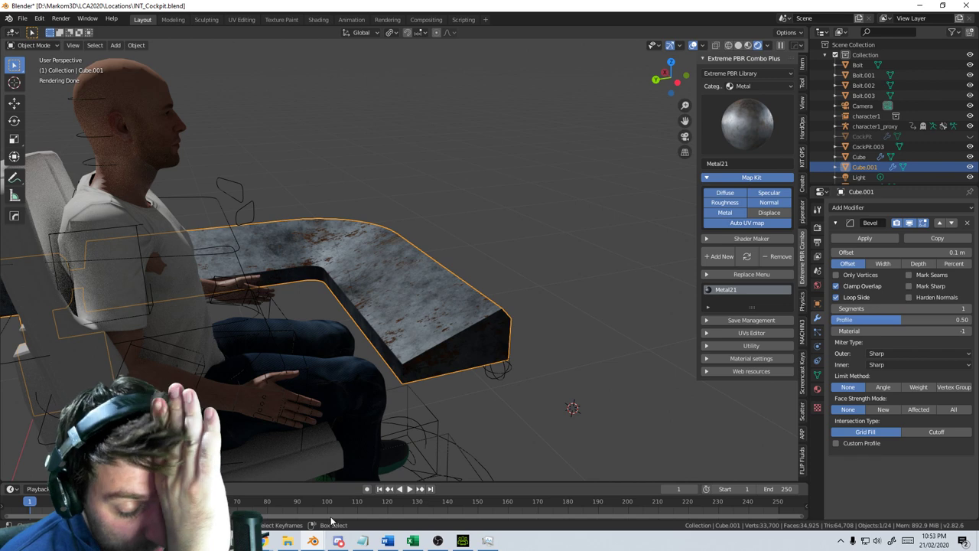
Switch to File Explorer and look in the 3D Assets folder on the Games (D:) drive
left_click(288, 541)
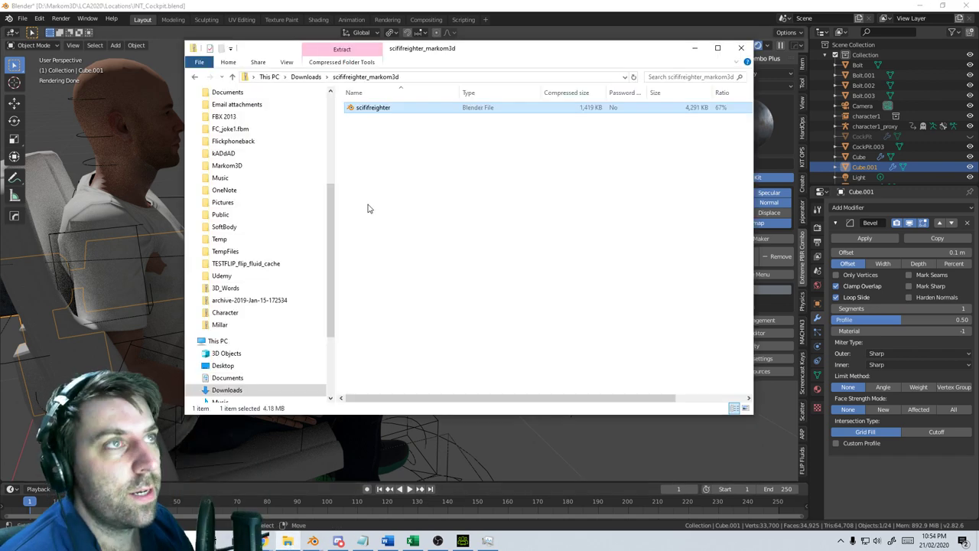
scroll(261, 367, "down", 2)
scroll(261, 368, "down", 2)
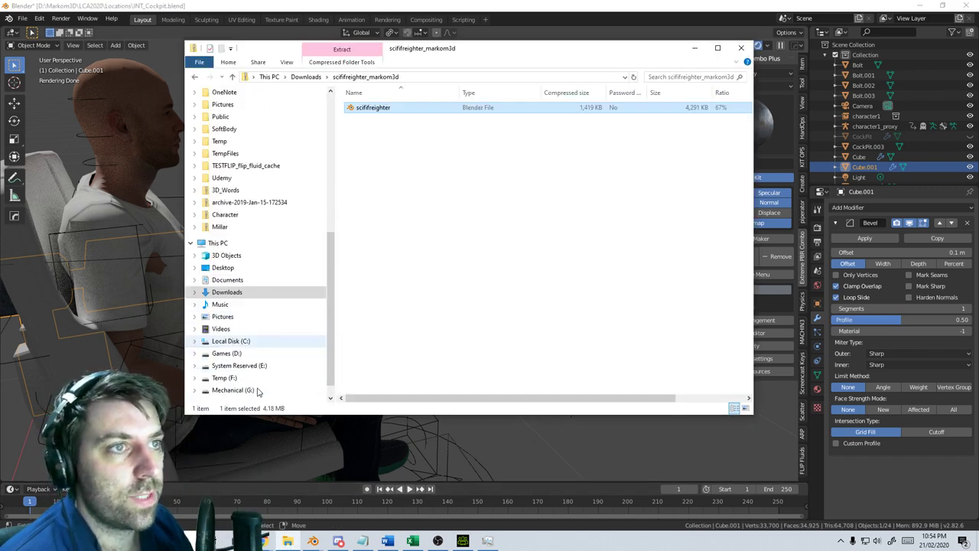
left_click(226, 353)
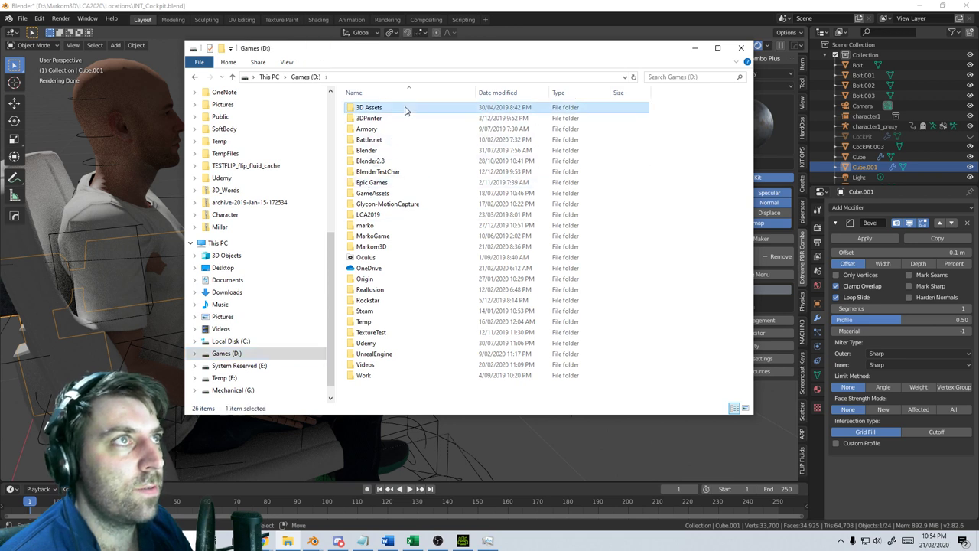
double_click(406, 107)
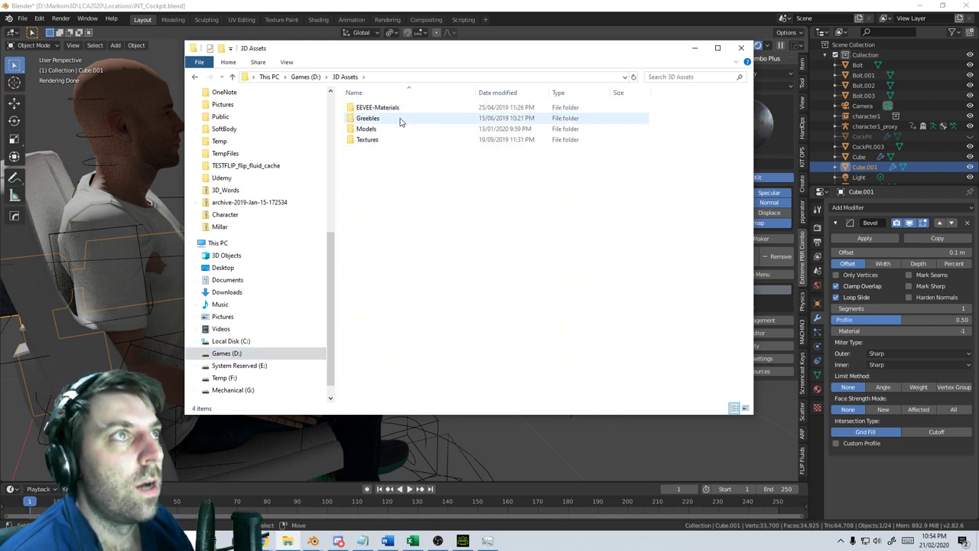
mouse_move(399, 120)
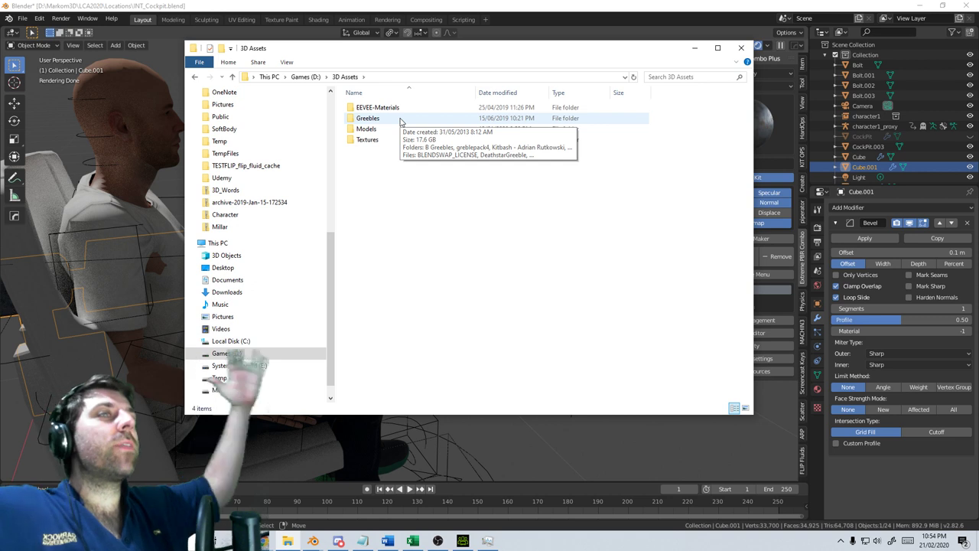
key("BackSpace")
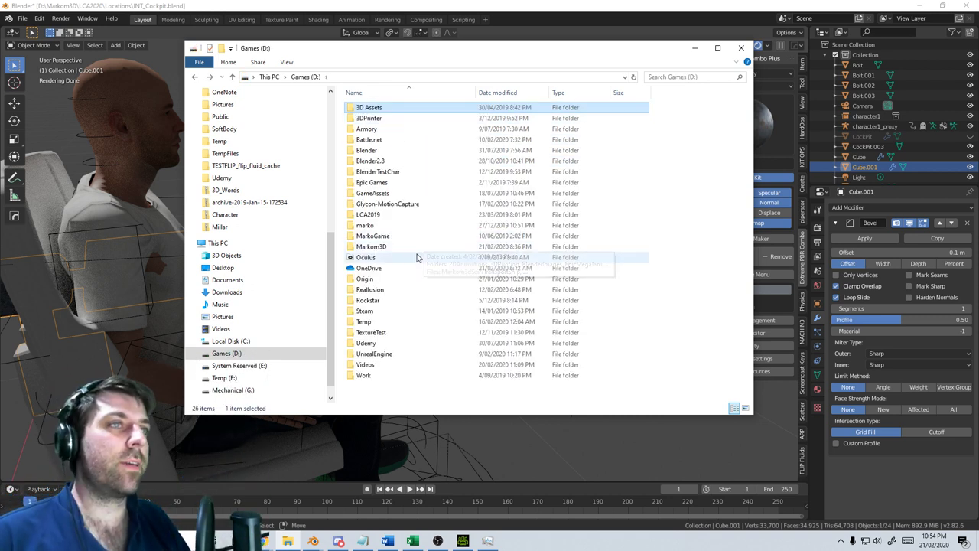
Open the Blender file ScifiShortFighter from the Markom3D > SciFiShortFilm > Ships folder
mouse_move(416, 256)
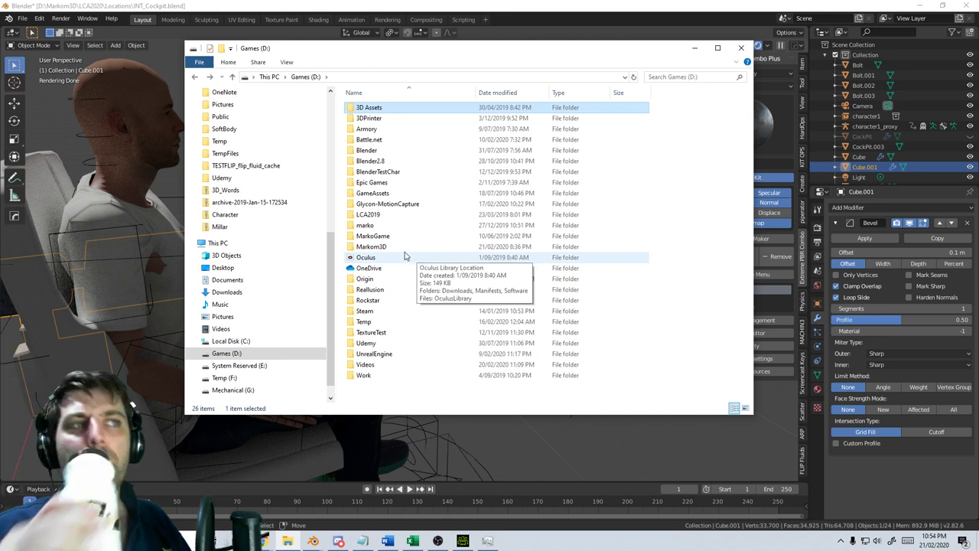
double_click(404, 246)
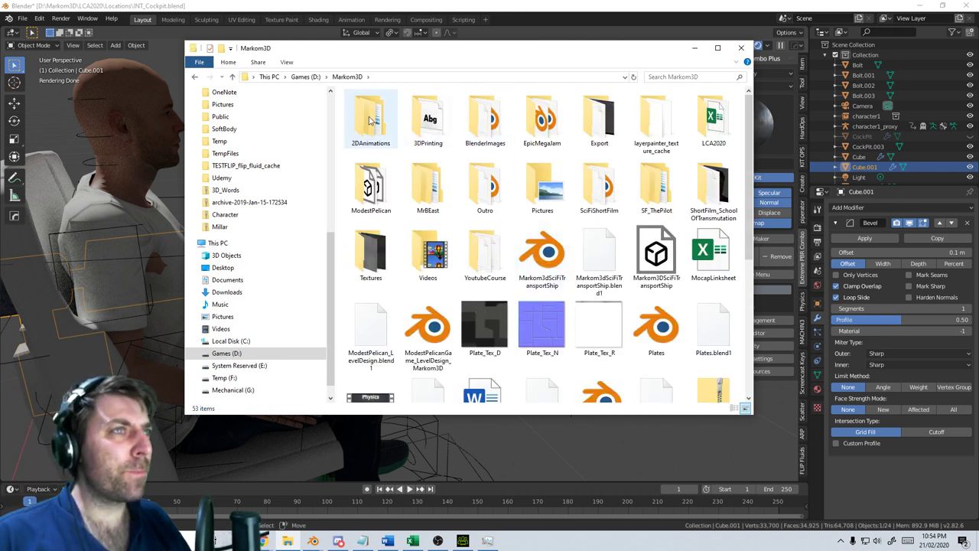
double_click(599, 189)
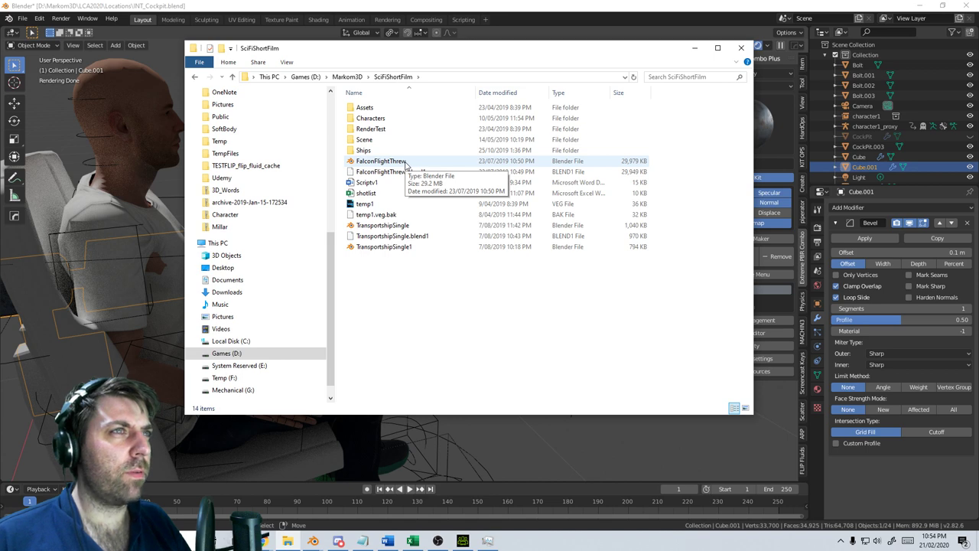
key("alt+Up")
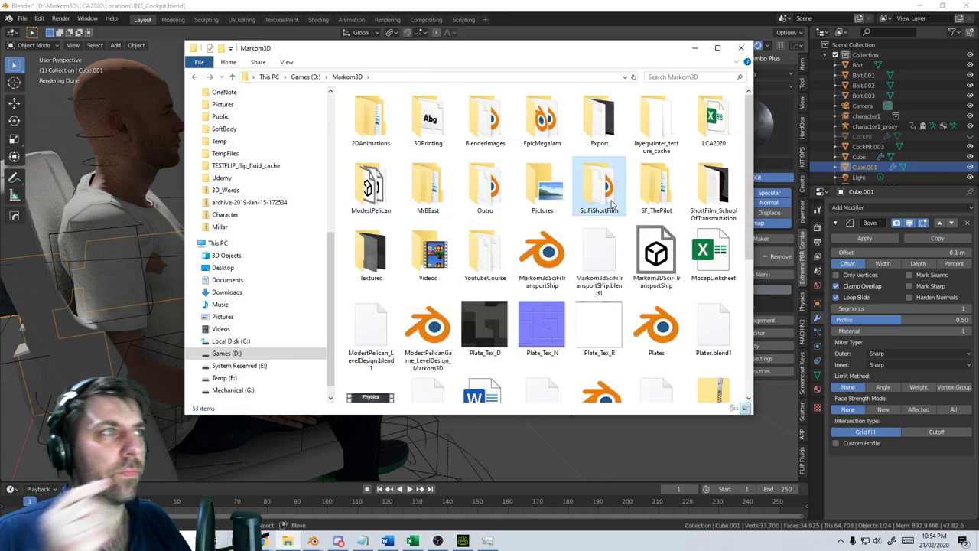
double_click(612, 203)
double_click(394, 151)
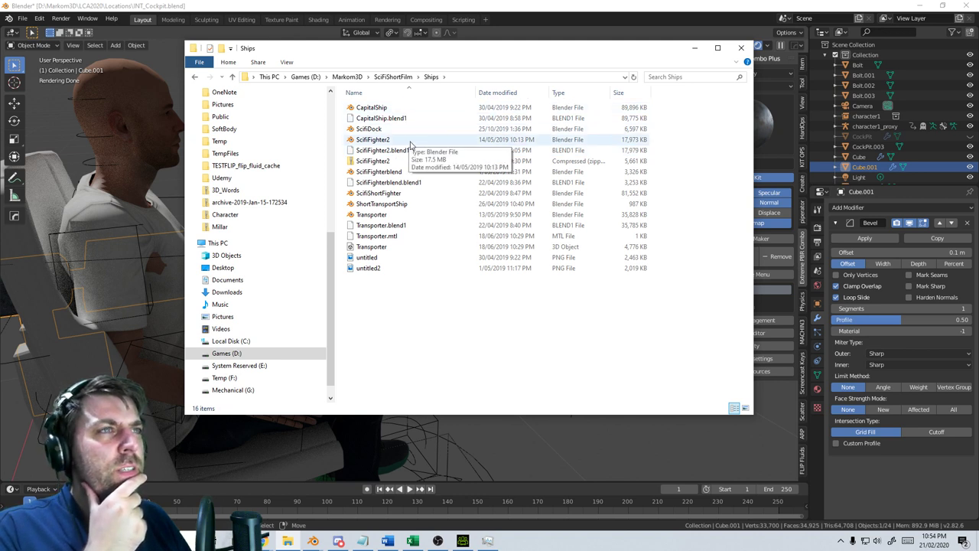
double_click(406, 195)
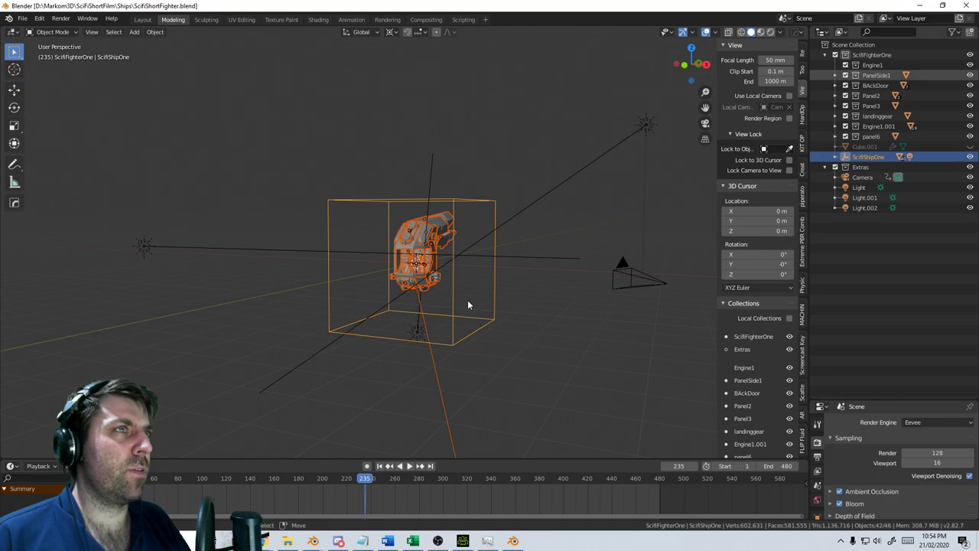
Bring the fighter's cockpit into close view and select the cockpit assembly with its seat and side panels
scroll(459, 321, "up", 4)
middle_click_drag(507, 308, 441, 285)
scroll(494, 196, "up", 4)
scroll(420, 270, "up", 3)
scroll(430, 267, "down", 5)
scroll(507, 271, "up", 4)
left_click(479, 196)
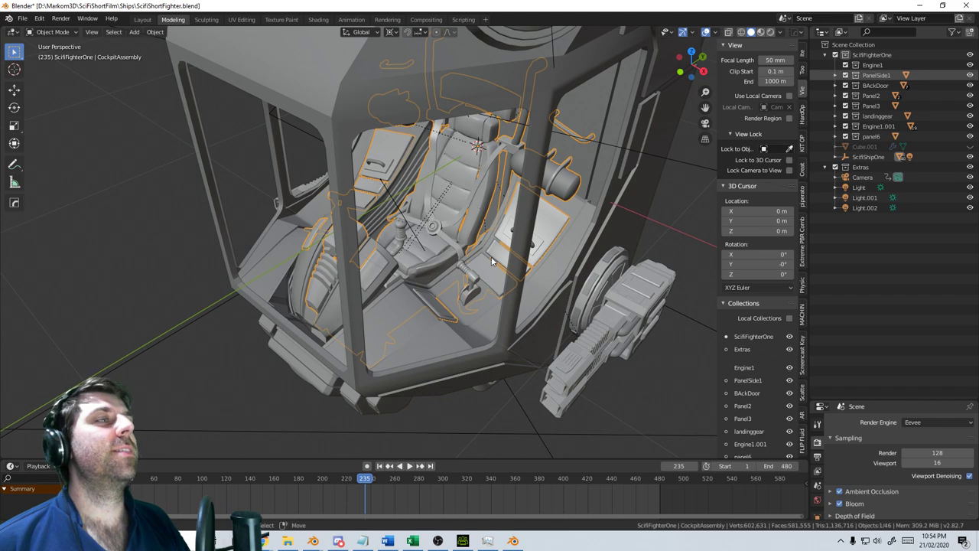
Inspect the cockpit assembly and the whole fighter from the side, and close the ScifiShortFighter file
middle_click_drag(469, 306, 381, 259)
scroll(386, 305, "up", 6)
scroll(411, 308, "down", 2)
scroll(411, 308, "down", 10)
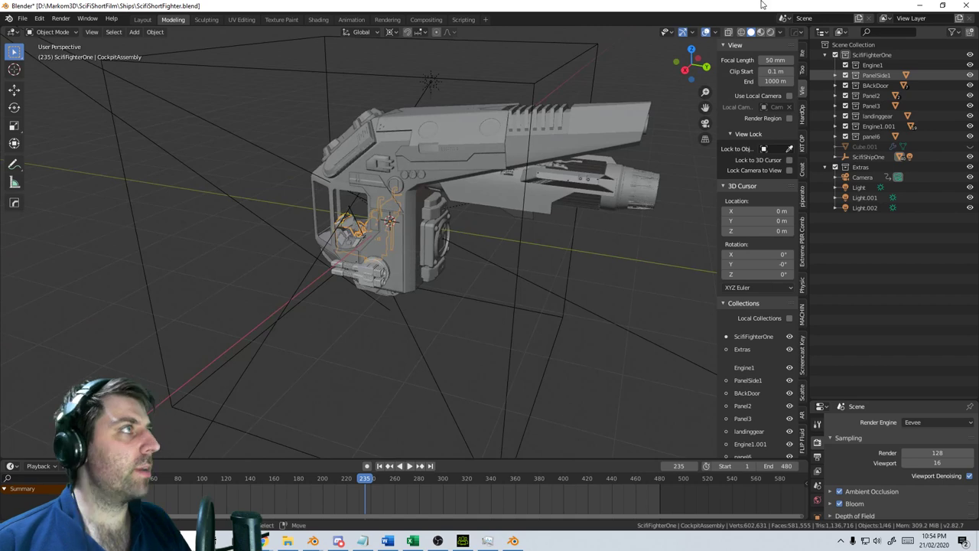
left_click(963, 7)
left_click(507, 285)
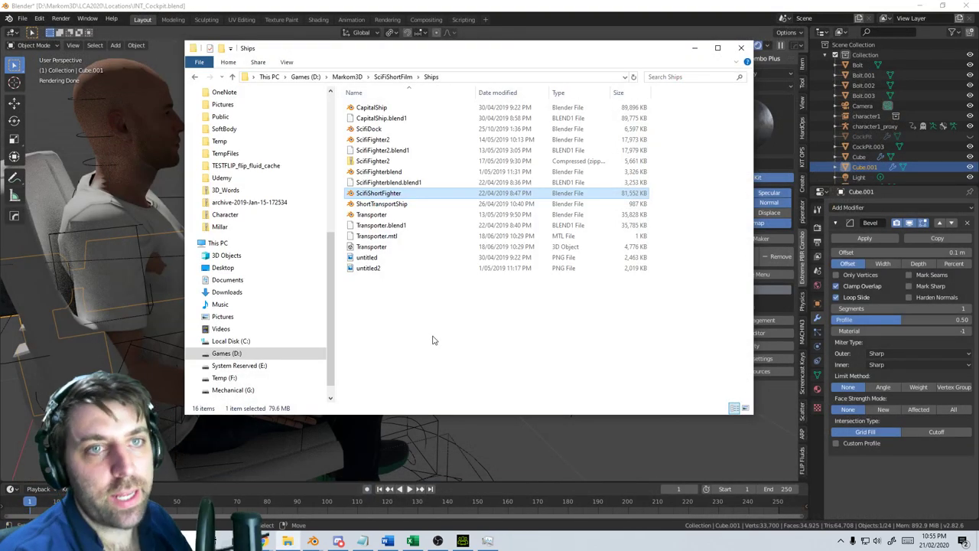
Look through the Scene, RenderTest and Characters folders inside SciFiShortFilm for reusable assets
key("alt+Left")
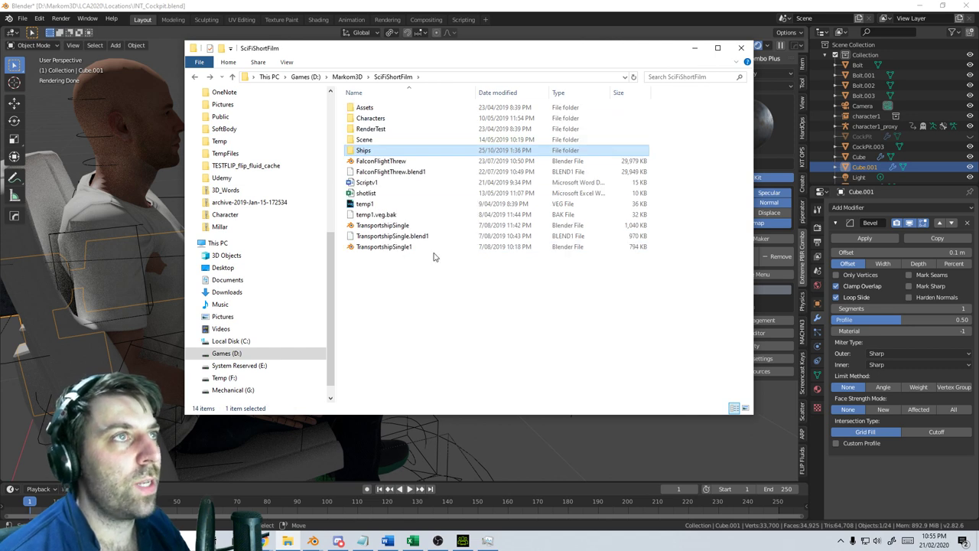
double_click(382, 140)
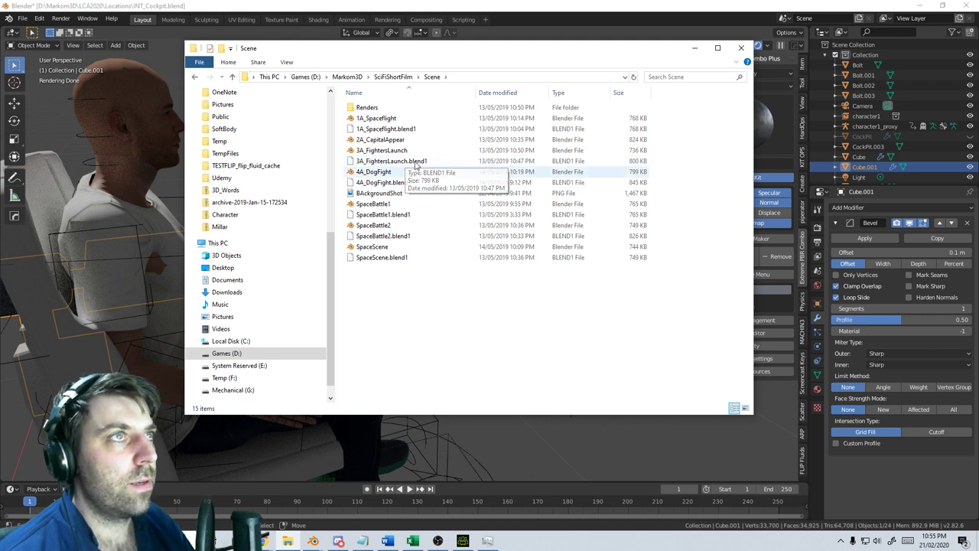
key("BackSpace")
double_click(413, 136)
key("BackSpace")
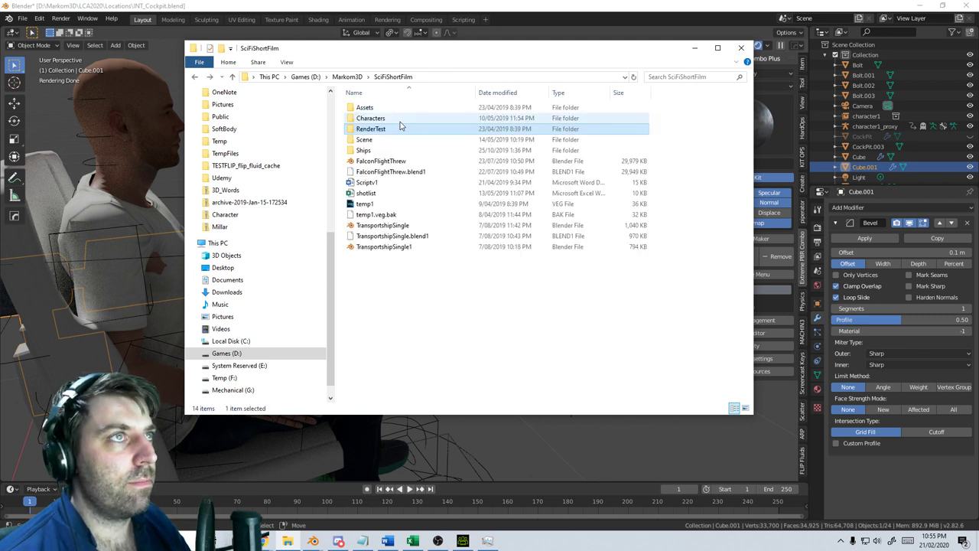
double_click(401, 120)
key("BackSpace")
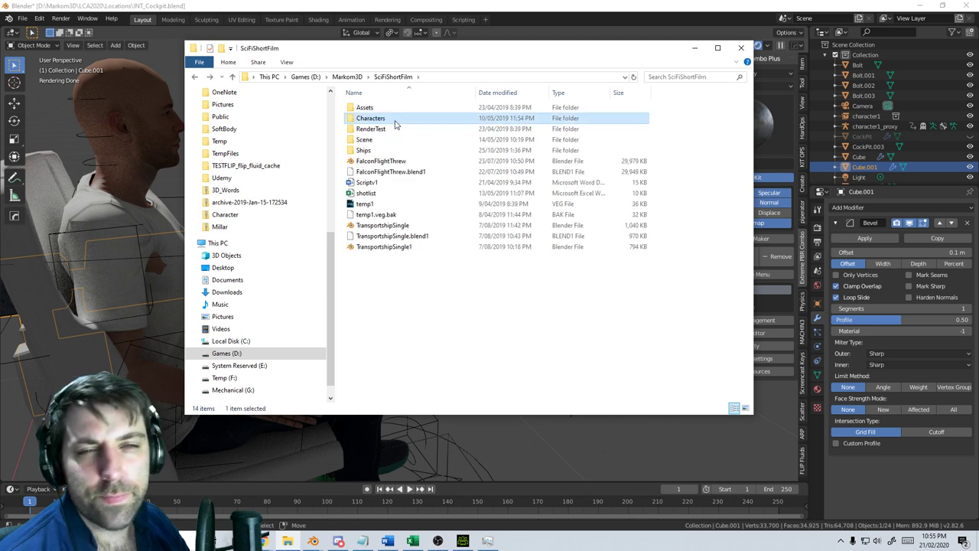
Check the Assets folder of SciFiShortFilm, go to the Games (D:) drive, and return to Blender to view the cockpit console from above
double_click(377, 109)
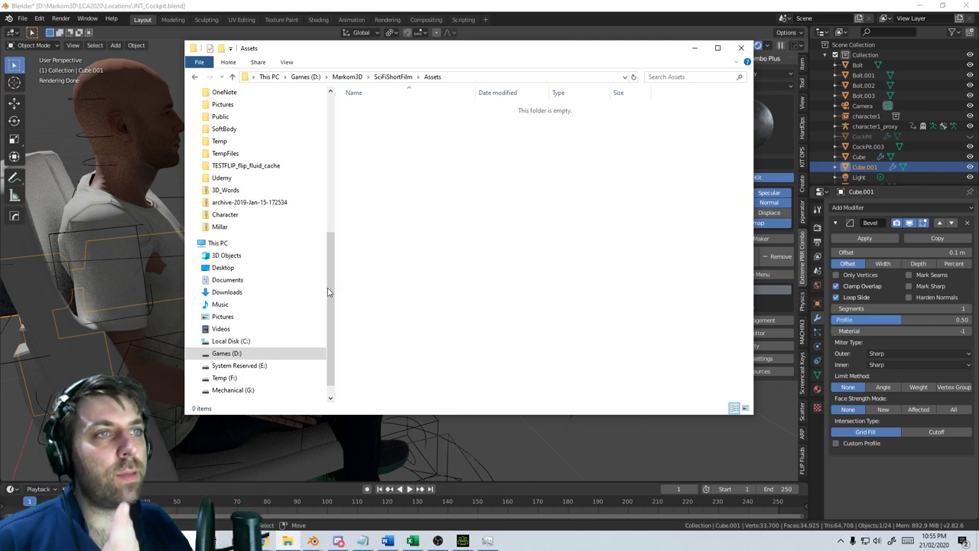
left_click(261, 352)
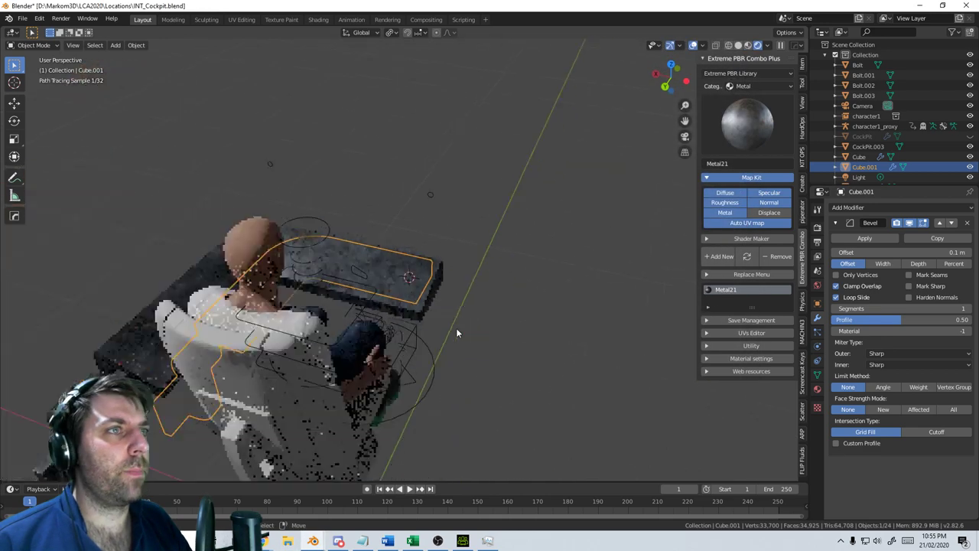
middle_click_drag(456, 327, 340, 311)
scroll(416, 315, "up", 3)
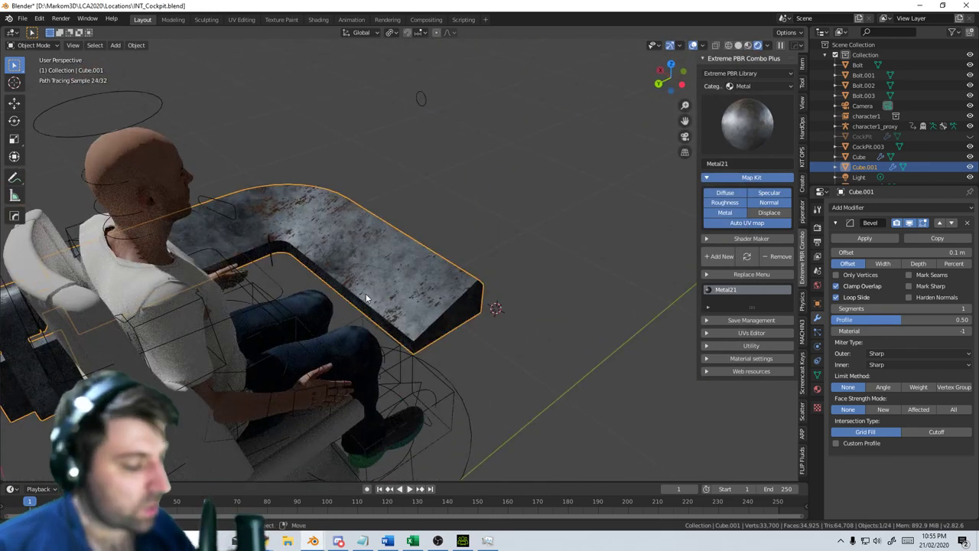
key("KP_7")
key("shift+a")
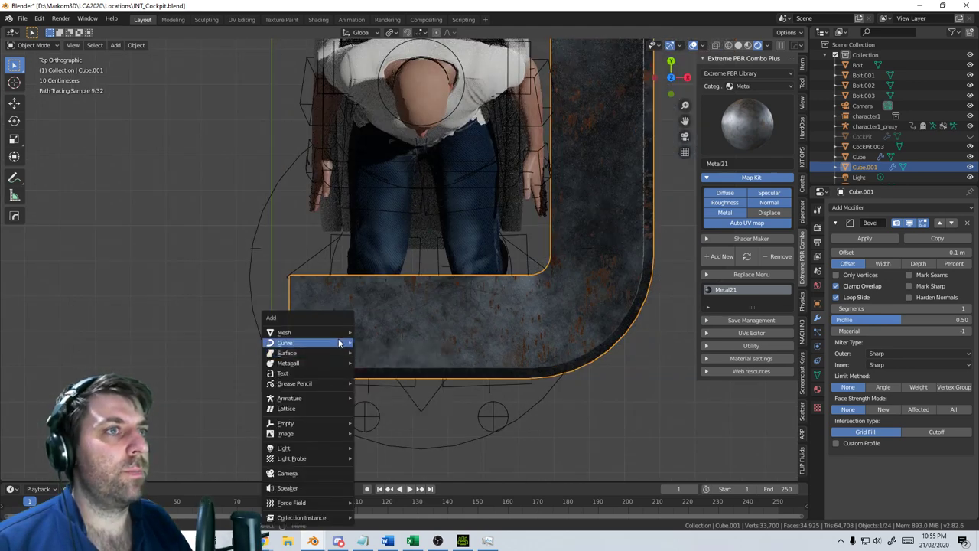
mouse_move(325, 335)
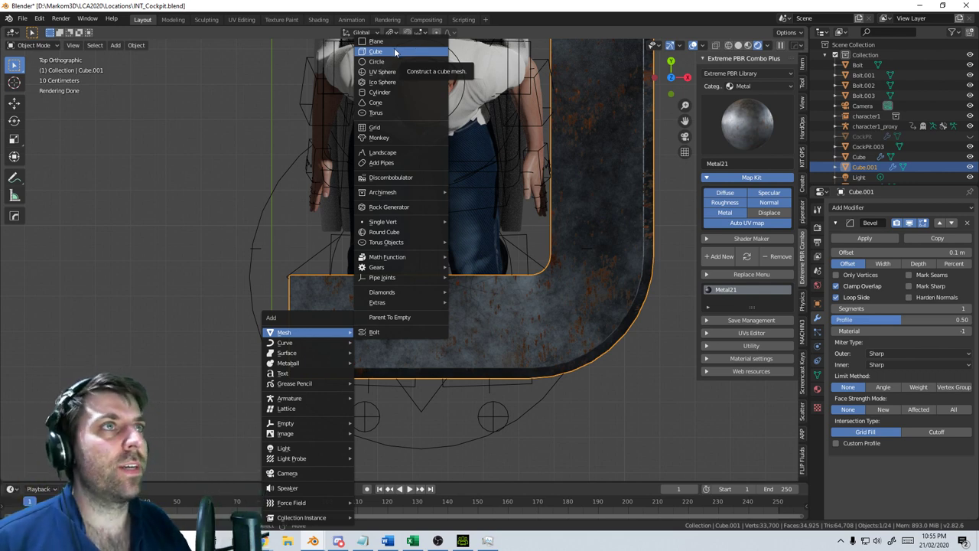
key("Escape")
key("shift+a")
Snap the 3D cursor to the world origin and add a cube there
key("shift+s")
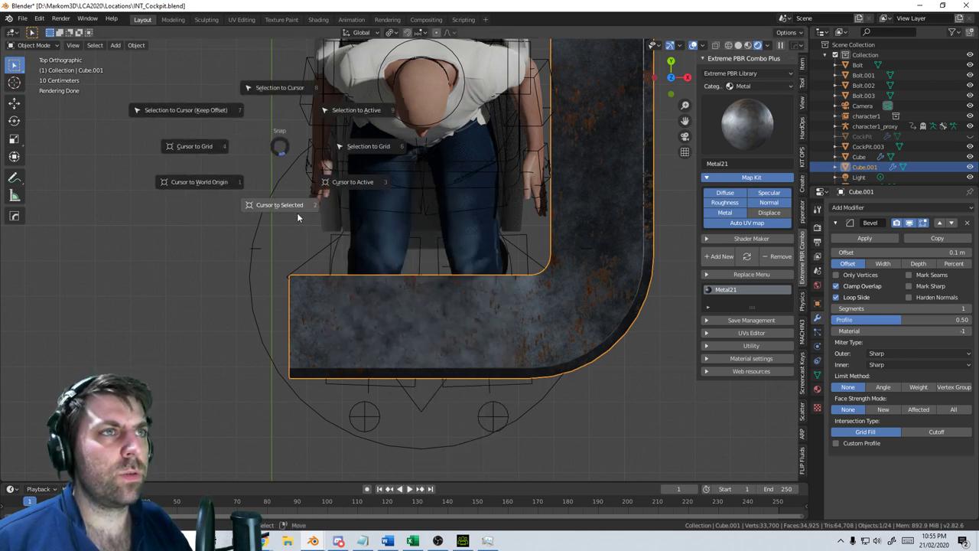
left_click(221, 186)
key("shift+a")
mouse_move(222, 186)
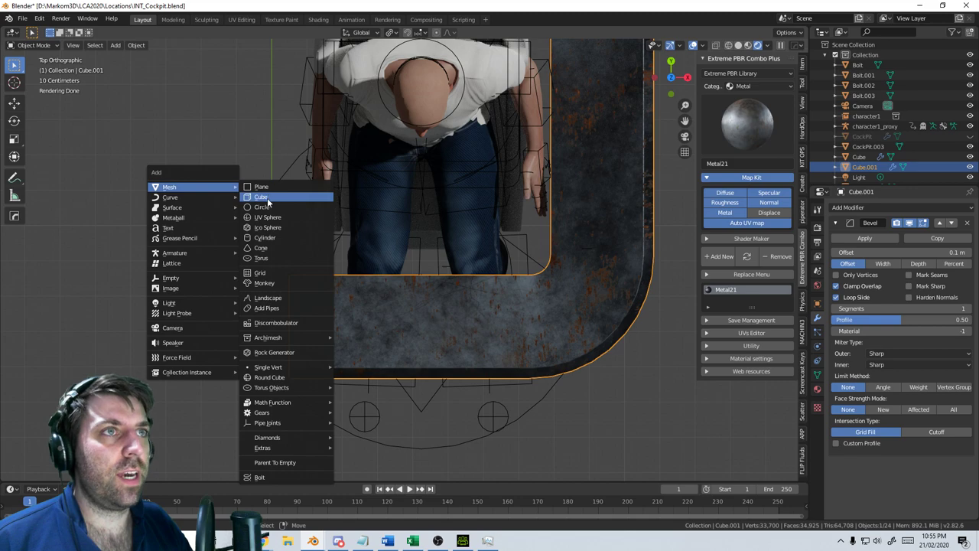
left_click(267, 200)
Scale the new cube's mesh down uniformly in Edit Mode and switch the viewport to solid shading
middle_click_drag(272, 166, 370, 225, "shift")
scroll(401, 227, "down", 4)
key("Tab")
key("s")
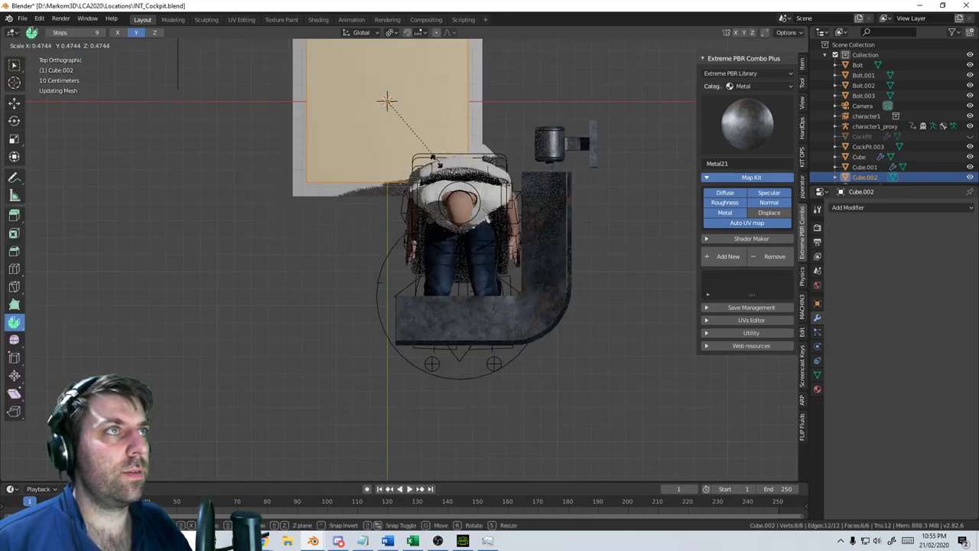
left_click(432, 151)
left_click(731, 46)
left_click(752, 46)
mouse_move(462, 356)
middle_mouse_down()
mouse_move(536, 329)
mouse_move(568, 300)
middle_mouse_up()
key("s")
left_click(384, 295)
Flatten the cube along Z to about 0.15 of its height, making a thin slab
key("KP_1")
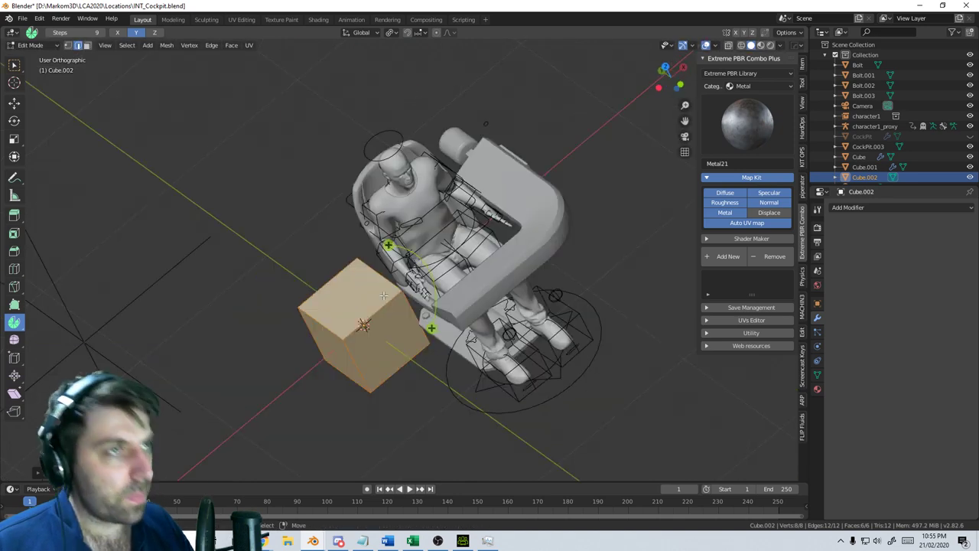
key("KP_3")
key("KP_Decimal")
key("s")
key("z")
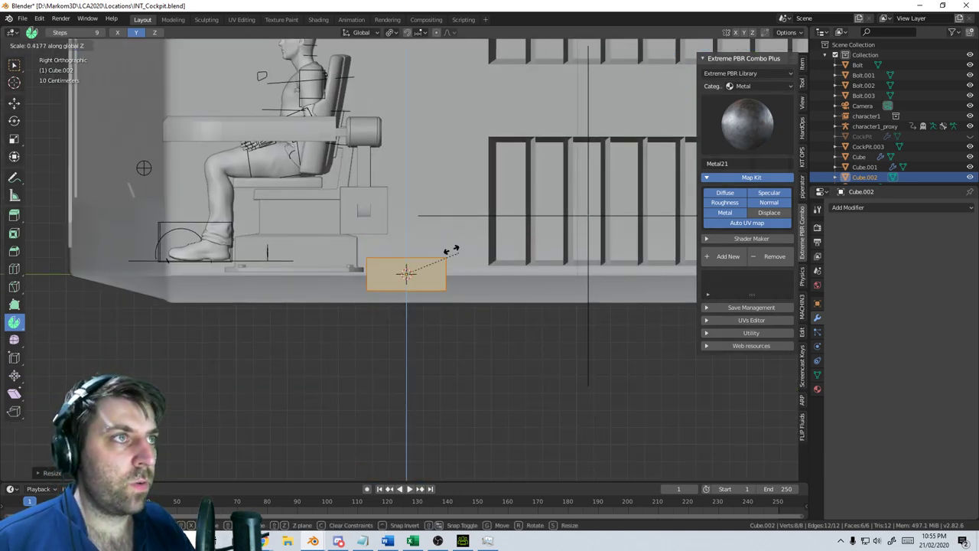
key("Escape")
key("s")
key("z")
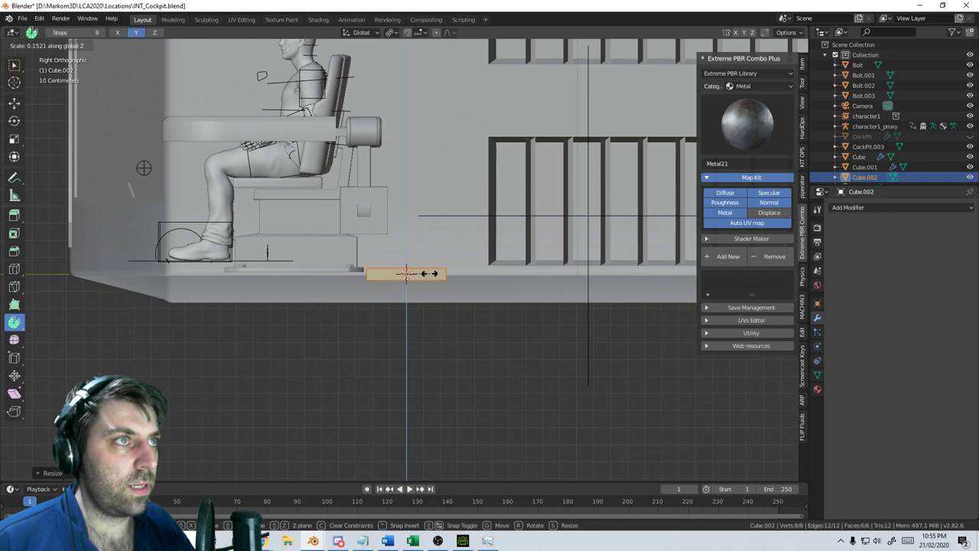
left_click(422, 273)
Narrow the slab along Y so it becomes a rectangular plate
middle_click_drag(570, 246, 494, 280)
key("s")
key("y")
key("Escape")
key("s")
key("y")
left_click(528, 276)
Inset the plate's top face by about 0.013 to form a narrow border
scroll(520, 330, "up", 4)
left_click(86, 45)
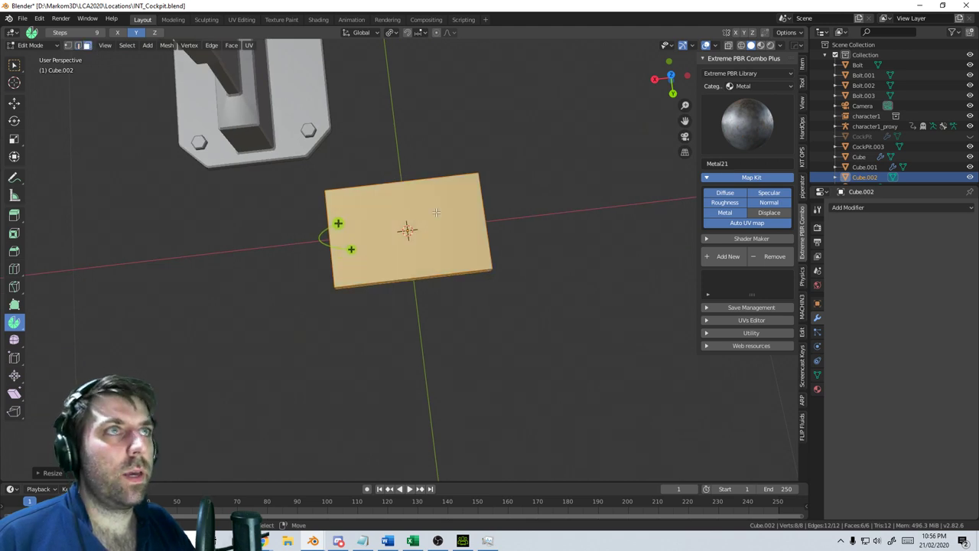
left_click(428, 245)
middle_click_drag(428, 244, 552, 263)
key("i")
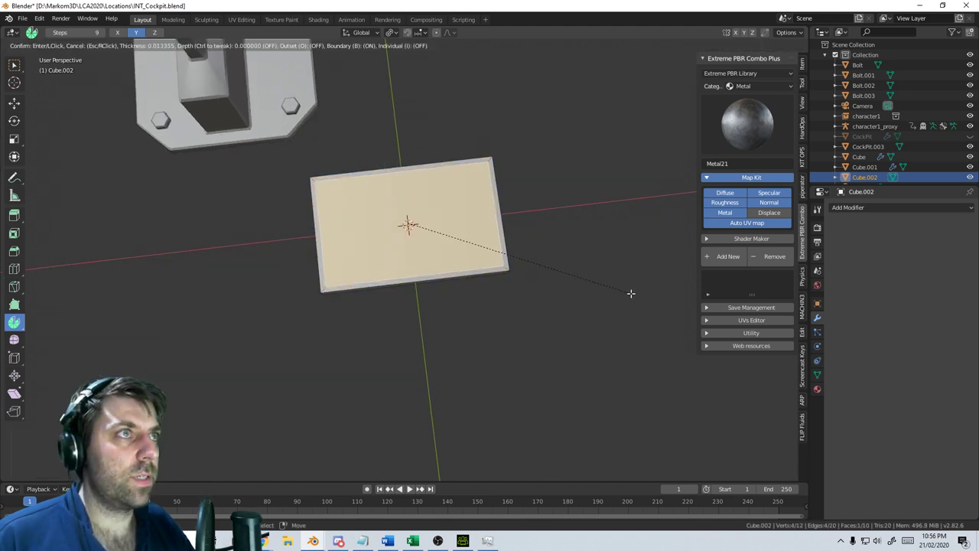
left_click(632, 293)
Add a centred loop cut across the plate's width and bevel it into a wide middle band
key("ctrl+e")
left_click(426, 263)
right_click(426, 263)
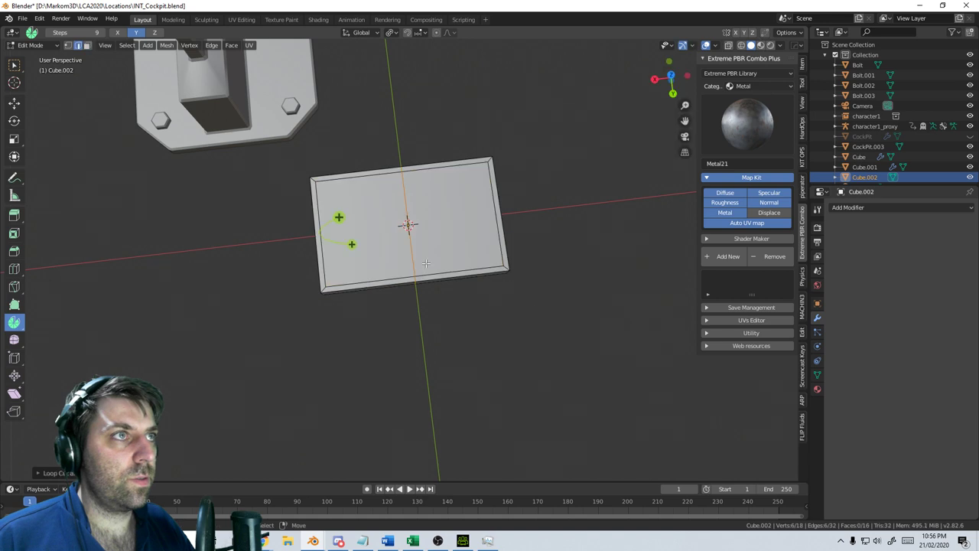
scroll(539, 303, "up", 2)
key("ctrl+b")
left_click(591, 318)
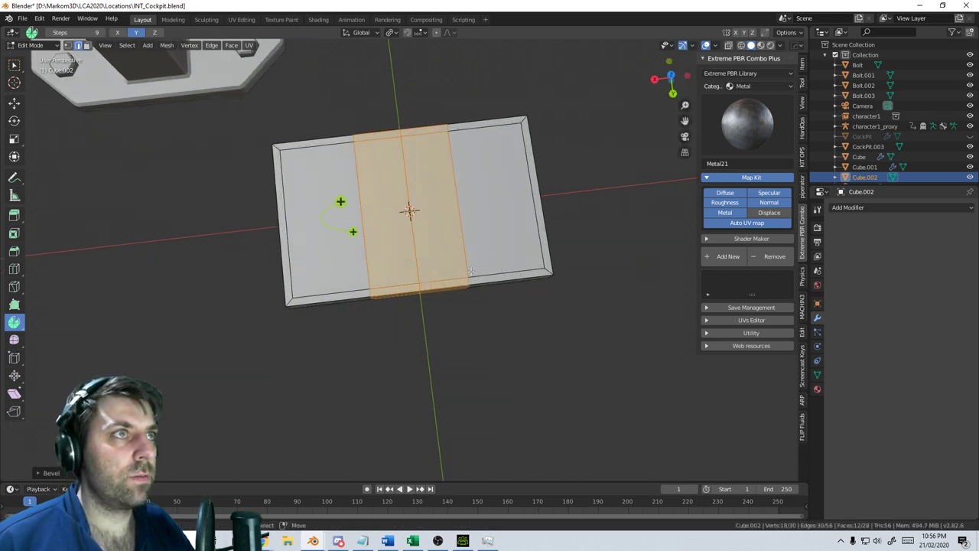
Bevel the two outer edge loops of the middle band into narrow strips
left_click(365, 235, "alt")
key("ctrl+b")
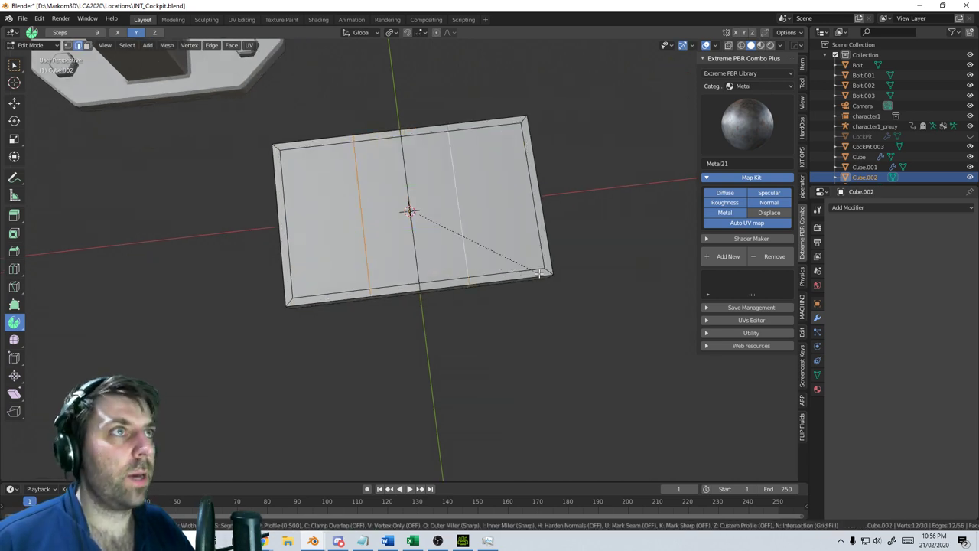
left_click(574, 283)
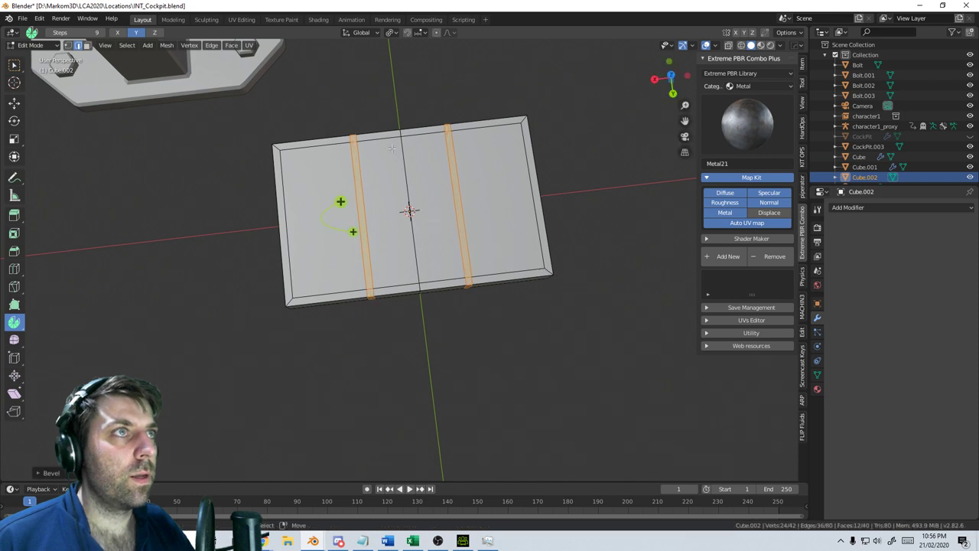
Select the inner border edges of the middle section on both long sides and scale them inward along Y
left_click(420, 152)
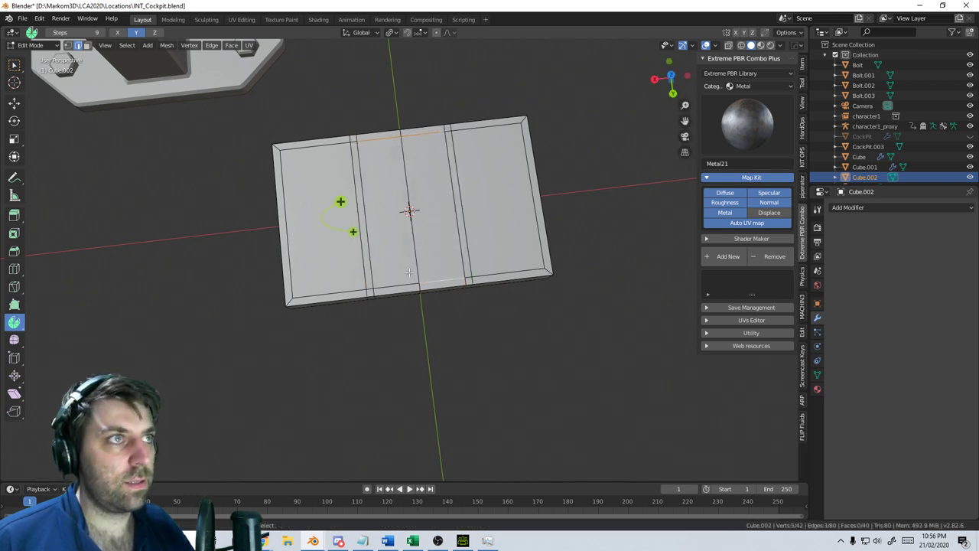
right_click(542, 304)
key("s")
key("y")
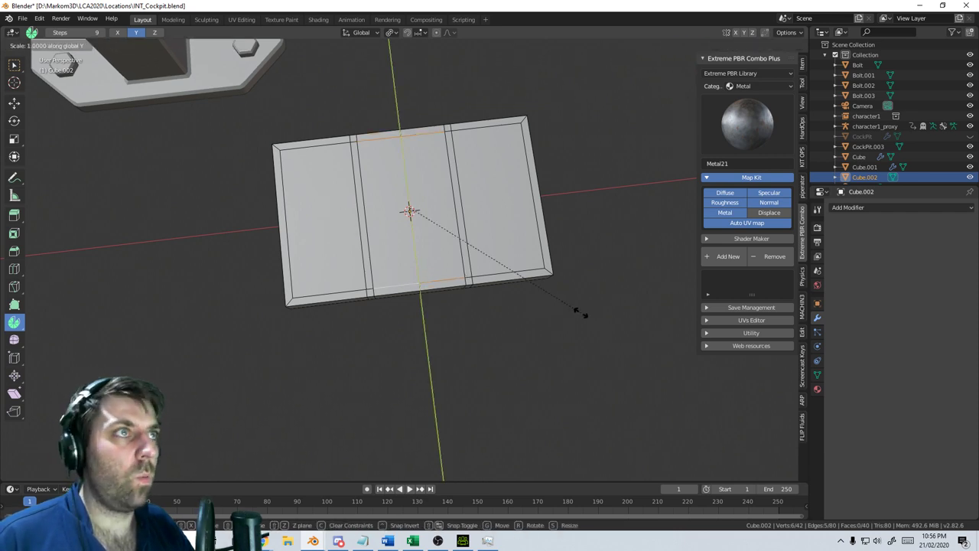
left_click(573, 307)
key("Tab")
scroll(520, 280, "down", 4)
middle_click_drag(546, 267, 440, 262)
scroll(525, 255, "up", 3)
Select all faces inside the plate's border and extrude them slightly downward to form a recessed screen
key("Tab")
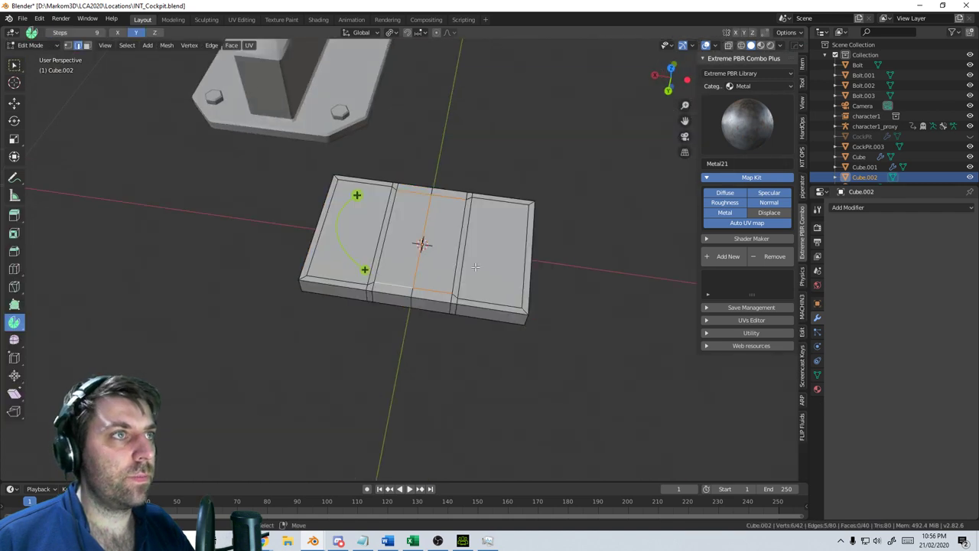
left_click(88, 46)
right_click(371, 226)
key("c")
left_click_drag(373, 225, 493, 256)
key("e")
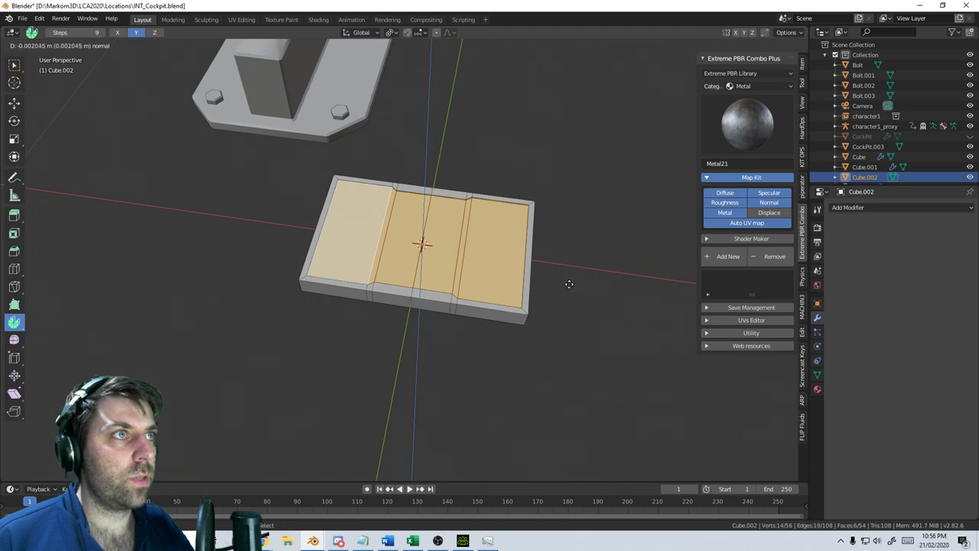
left_click(567, 296)
key("Tab")
scroll(521, 260, "down", 3)
middle_click_drag(503, 238, 451, 251)
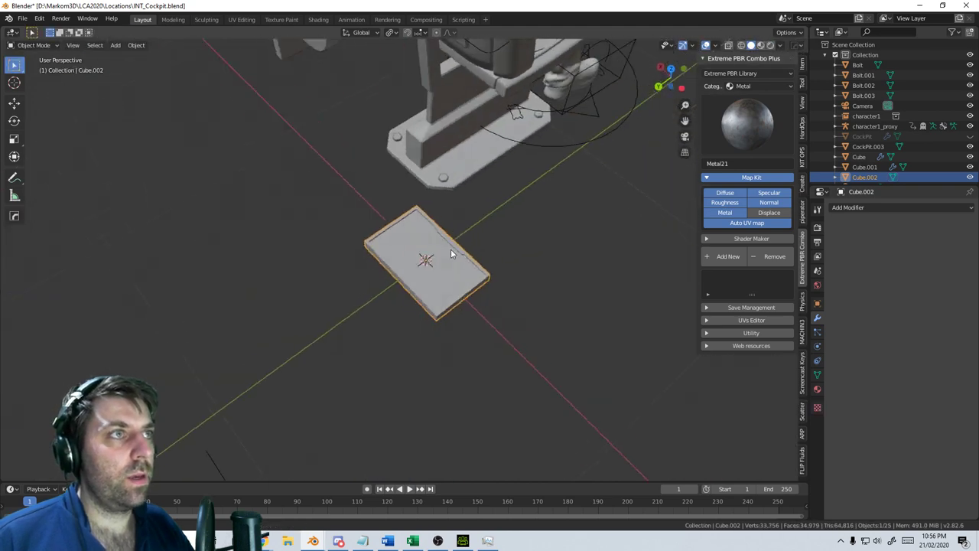
scroll(447, 291, "up", 3)
key("Tab")
middle_click_drag(447, 293, 402, 262)
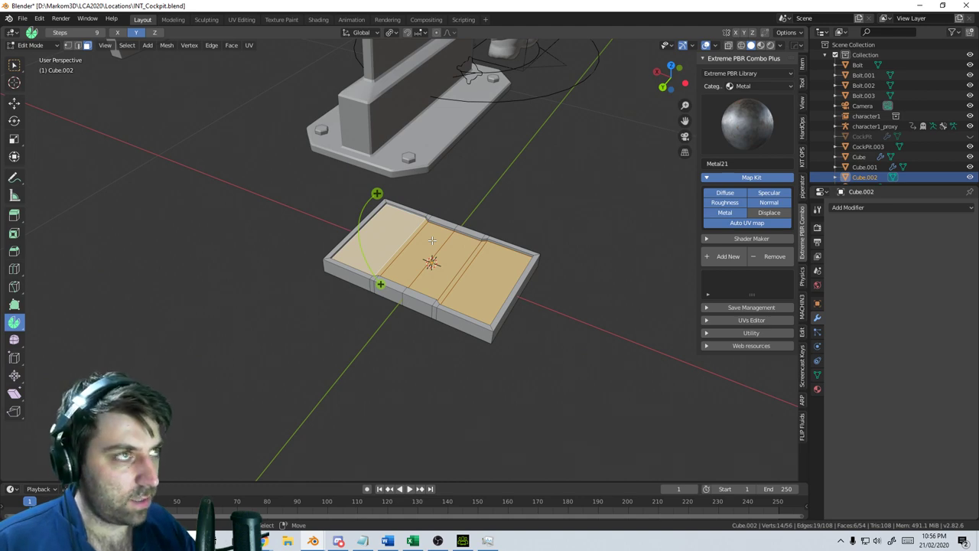
Move the screen plate up to the front part of the console in side view and show the scene in wireframe
key("KP_1")
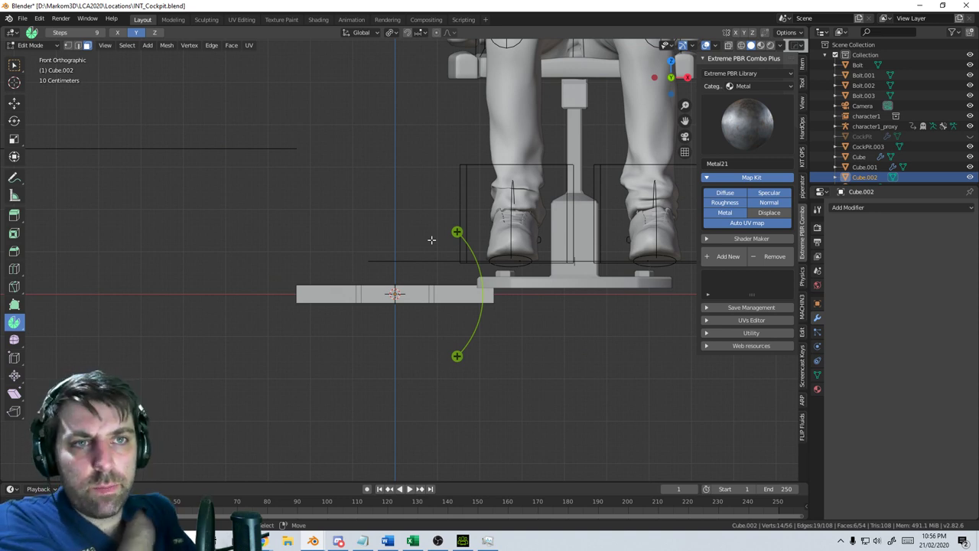
key("Tab")
key("KP_3")
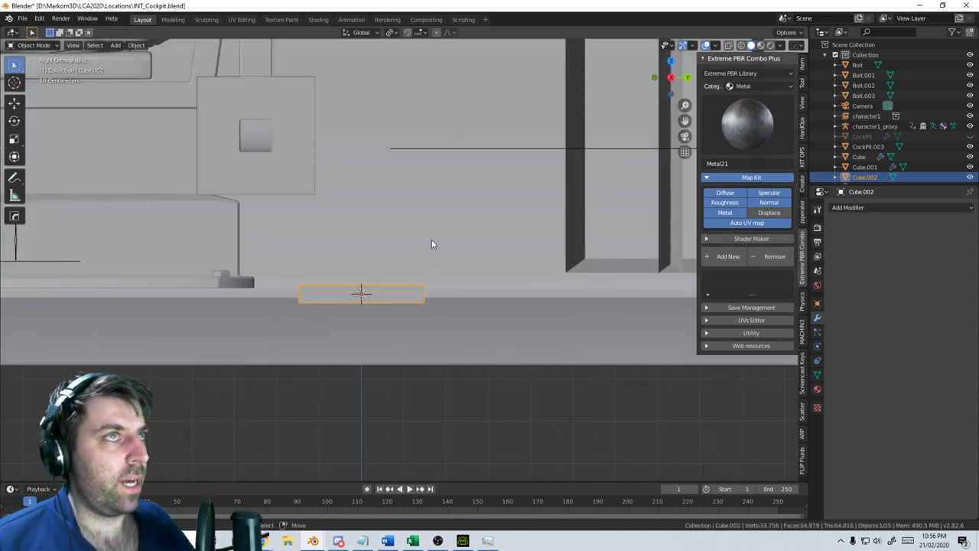
middle_click_drag(441, 252, 526, 337, "shift")
key("g")
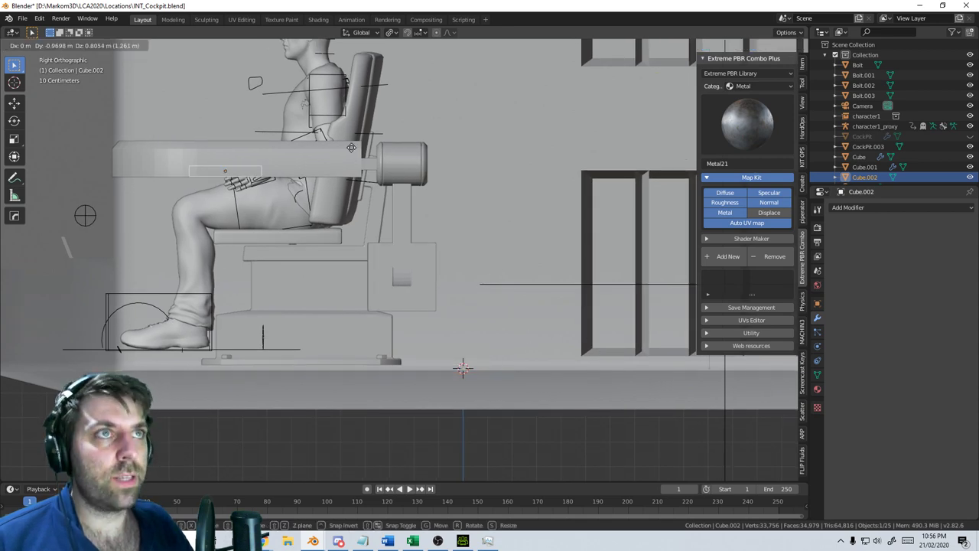
left_click(282, 120)
key("z")
mouse_move(302, 128)
middle_mouse_down("shift")
mouse_move(410, 155)
mouse_move(444, 257)
middle_mouse_up("shift")
left_click(375, 168)
Tilt the plate to match the console's sloped top, scale it down, and move it onto the slope
scroll(445, 261, "up", 4)
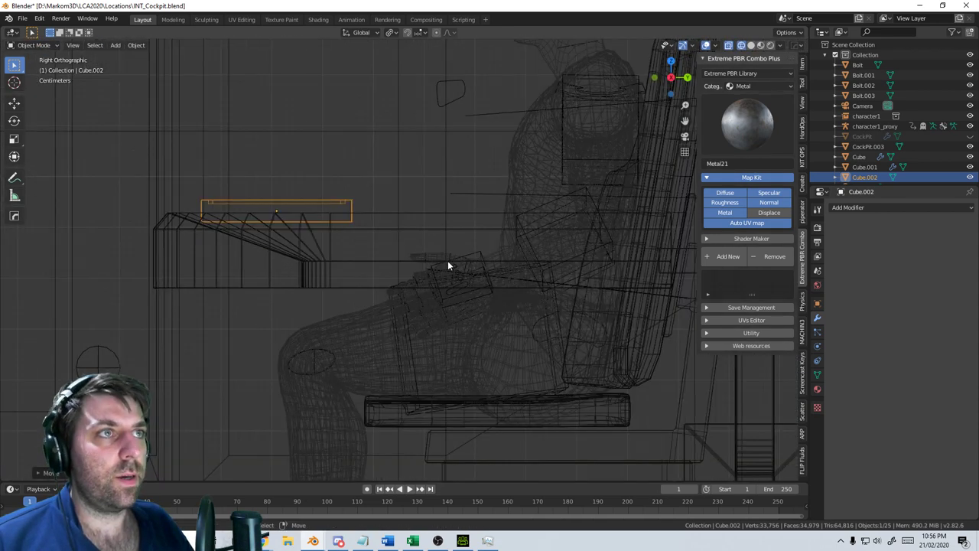
key("r")
left_click(396, 313)
key("s")
left_click(370, 244)
middle_click_drag(369, 245, 405, 257, "shift")
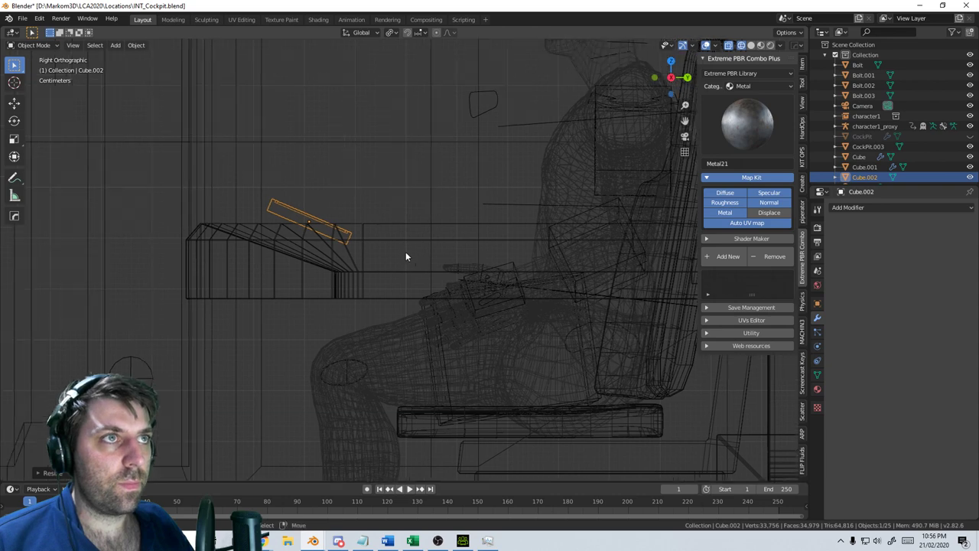
key("g")
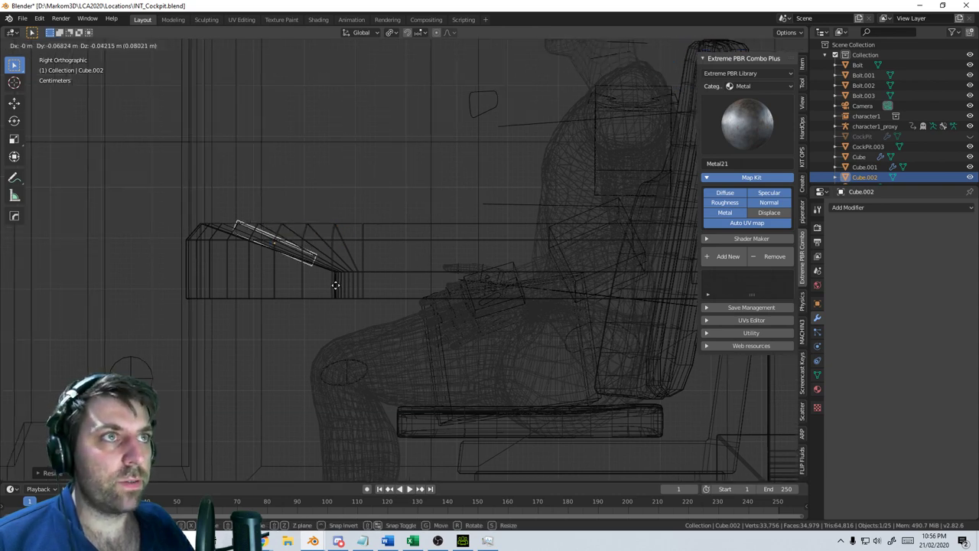
left_click(334, 280)
Fine-tune the plate's angle and position so it sits embedded in the console's sloped surface
middle_click_drag(334, 276, 417, 283, "shift")
scroll(443, 284, "up", 4)
key("r")
left_click(492, 284)
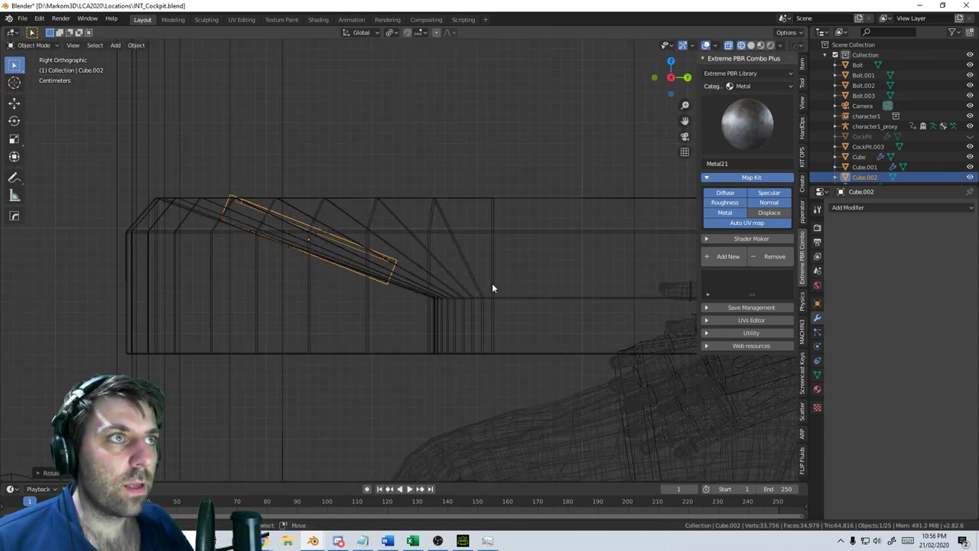
key("g")
left_click(480, 290)
key("r")
left_click(484, 288)
key("g")
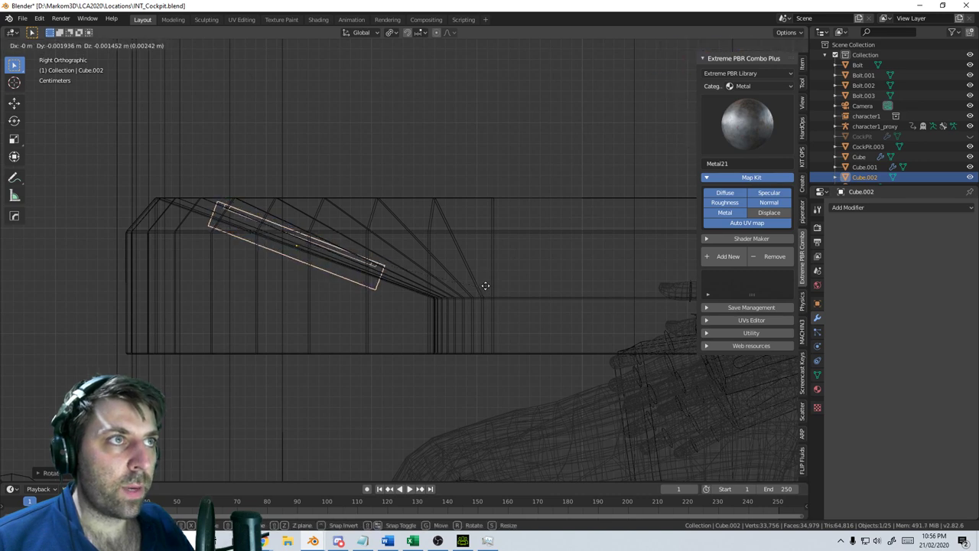
left_click(485, 287)
Return to solid shading and move the plate along X onto the free end of the console's front section
key("KP_7")
key("z")
left_click(415, 277)
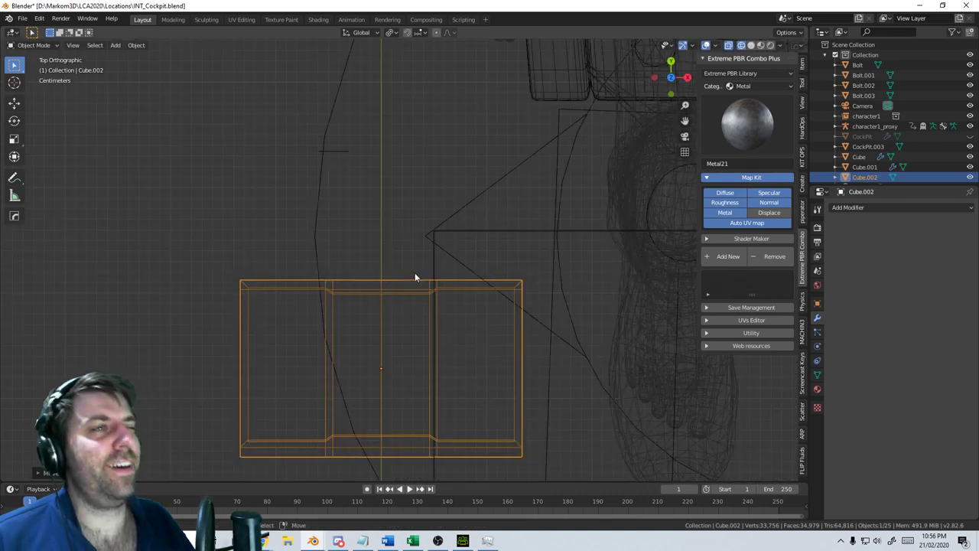
scroll(459, 294, "down", 3)
key("z")
left_click(494, 302)
scroll(540, 306, "down", 3)
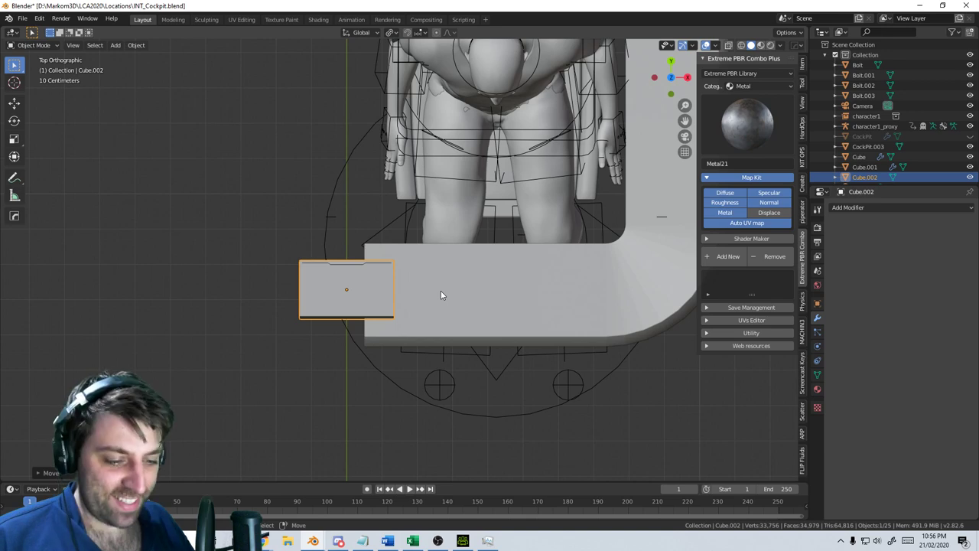
key("g")
key("x")
left_click(515, 300)
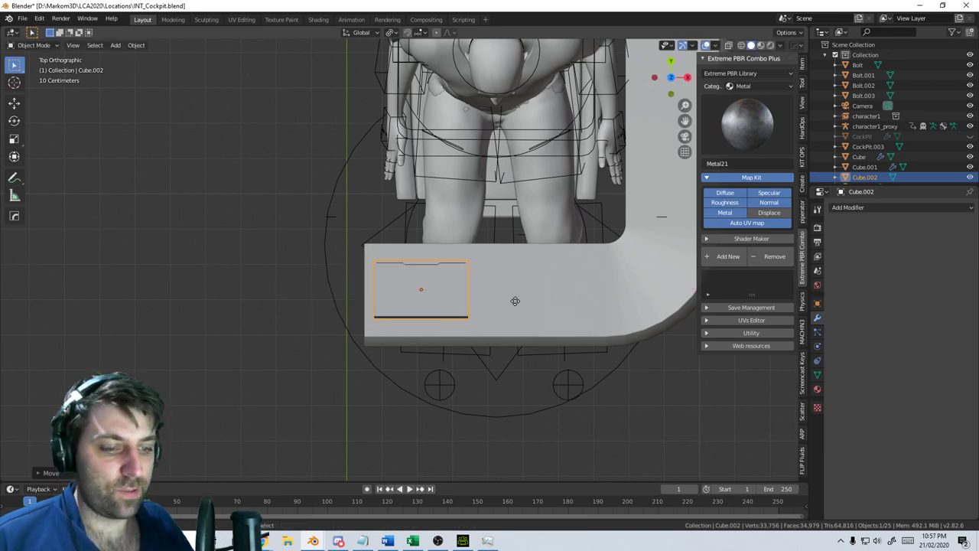
Duplicate the screen plate along X to place a second one beside it on the console
key("shift+d")
key("x")
left_click(650, 313)
middle_click_drag(650, 313, 436, 273)
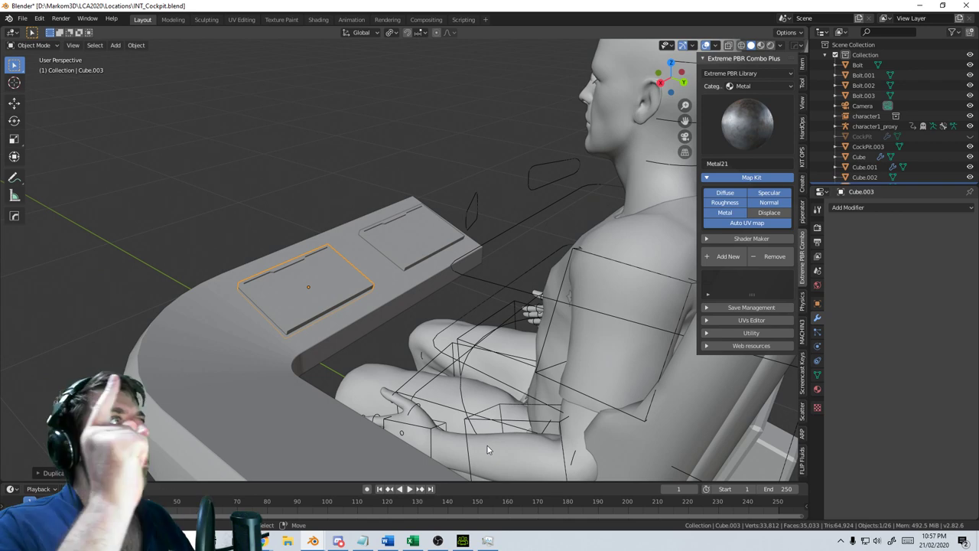
Duplicate the selected screen plate onto the console's side section, rotate the copy -90° in top view, and centre it across the section
mouse_move(321, 540)
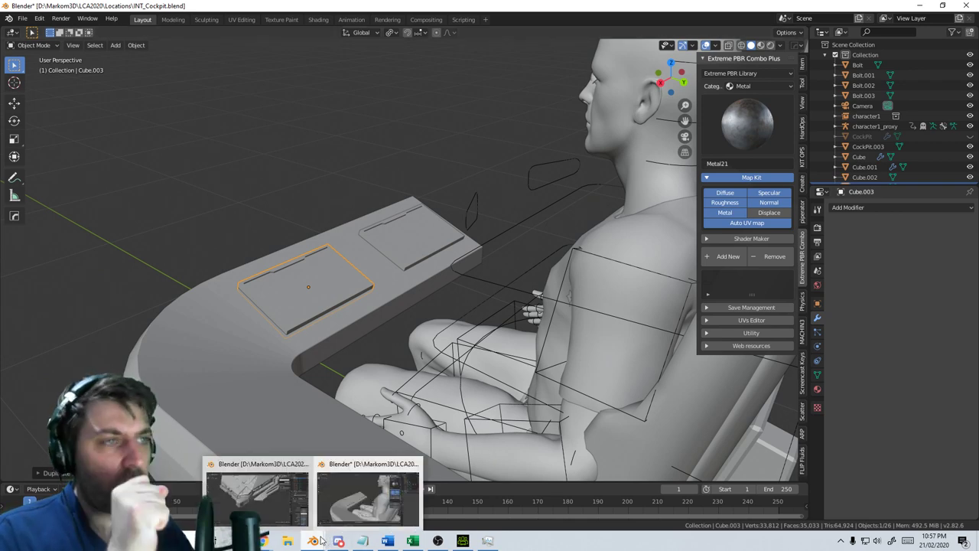
middle_click_drag(456, 317, 564, 372)
key("KP_7")
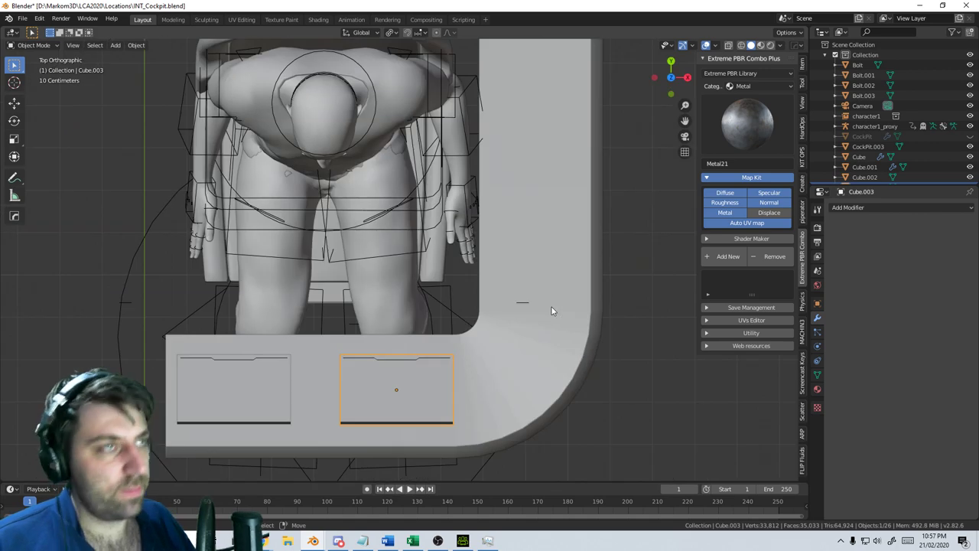
scroll(546, 295, "down", 2)
key("shift+d")
left_click(610, 195)
type("r90-")
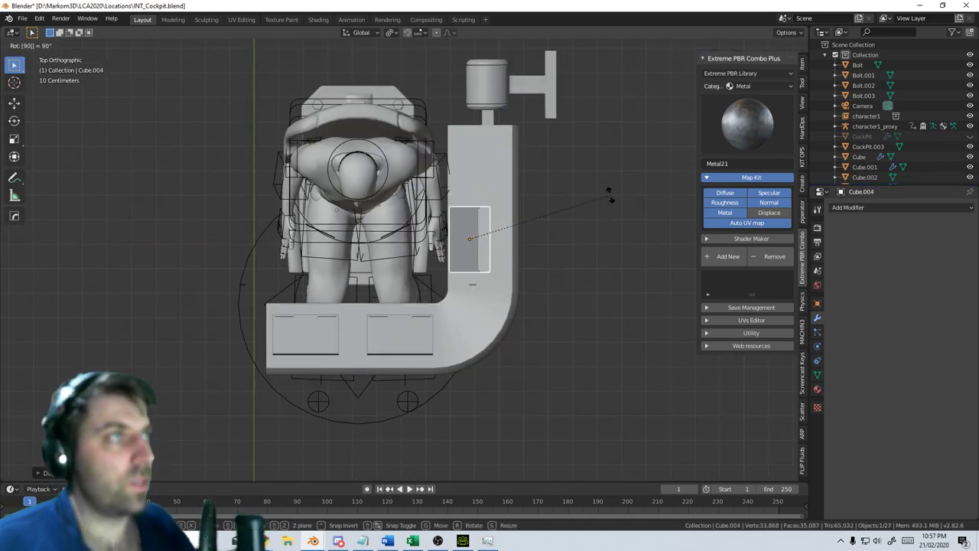
key("Return")
key("g")
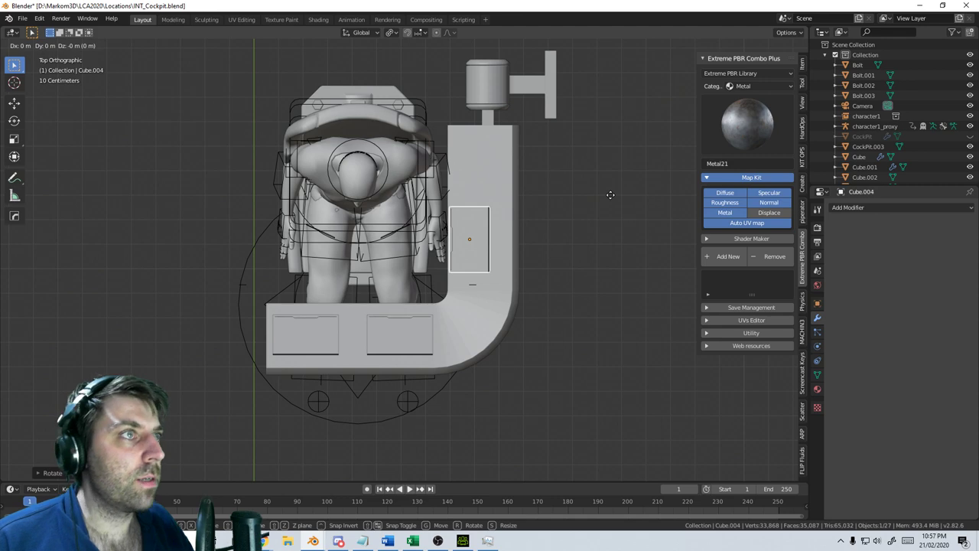
left_click(648, 190)
Inspect the rotated plate's fit on the console's side section from several angles in solid shading
middle_click_drag(642, 192, 554, 138)
scroll(514, 301, "up", 3)
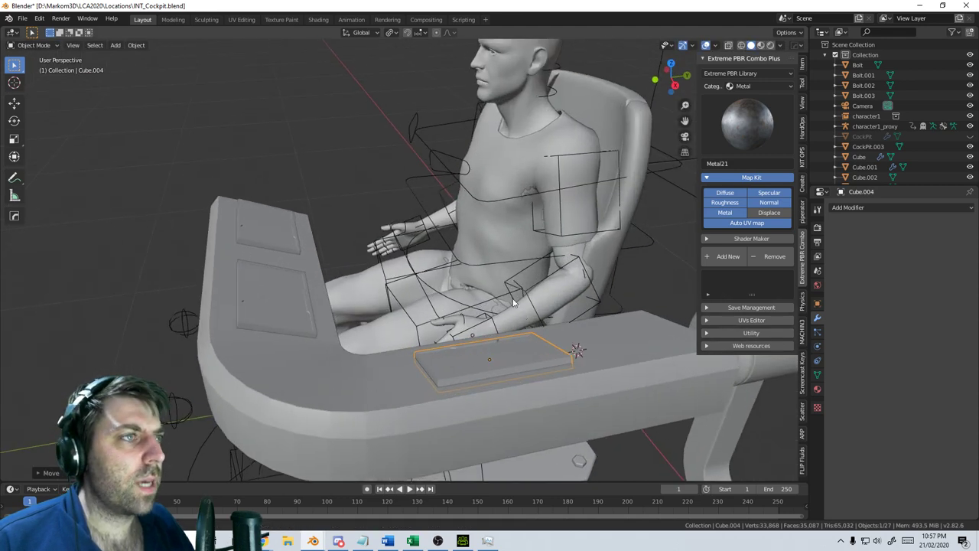
mouse_move(513, 302)
middle_mouse_down()
mouse_move(481, 234)
mouse_move(422, 235)
middle_mouse_up()
key("z")
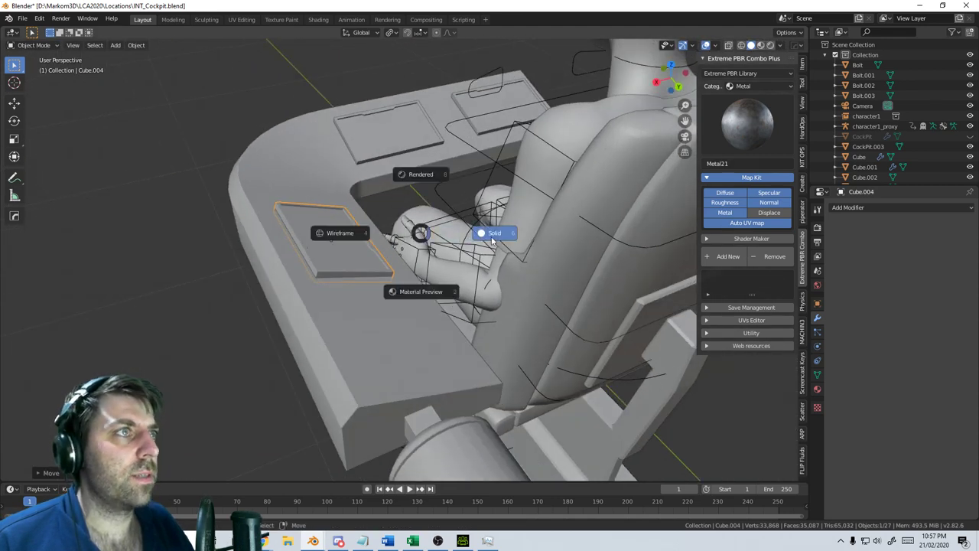
left_click(493, 239)
key("Tab")
middle_click_drag(495, 240, 469, 230)
key("Tab")
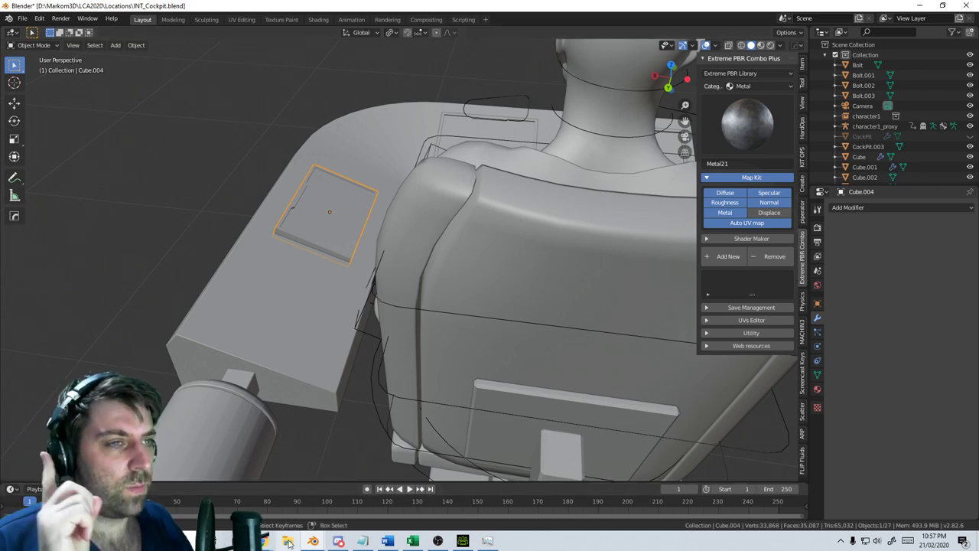
Switch to File Explorer and open the c2 Blender file from D:\3D Assets\Greebles\B Greebles
key("super+e")
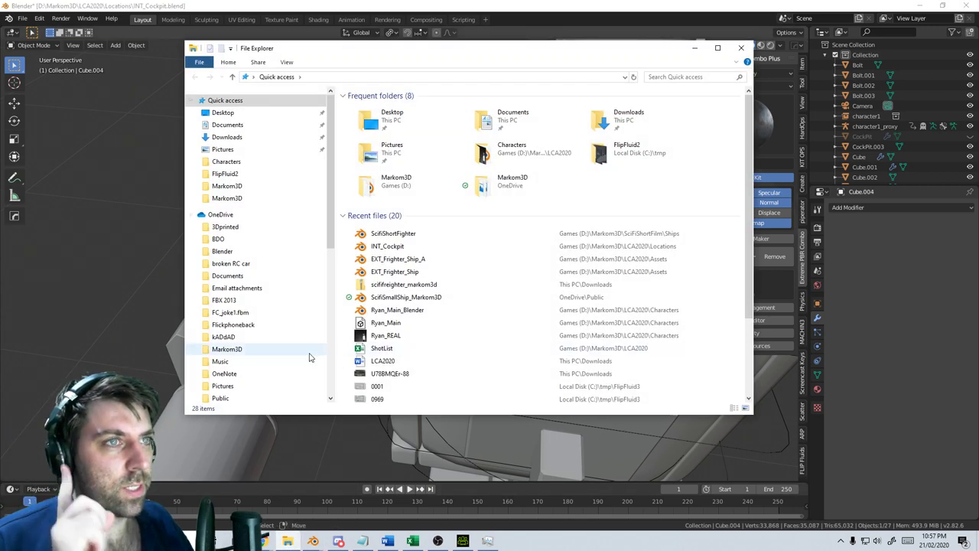
scroll(295, 355, "down", 8)
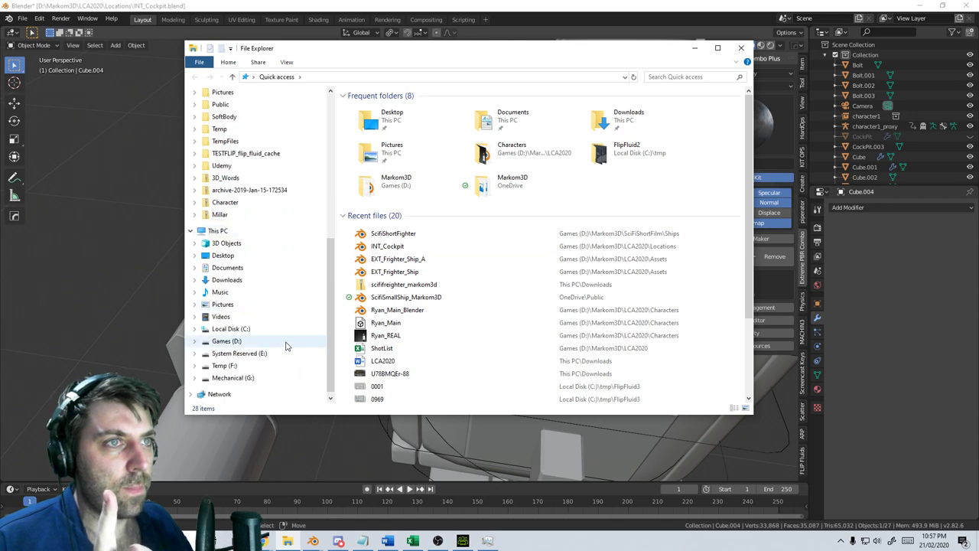
left_click(287, 342)
double_click(389, 109)
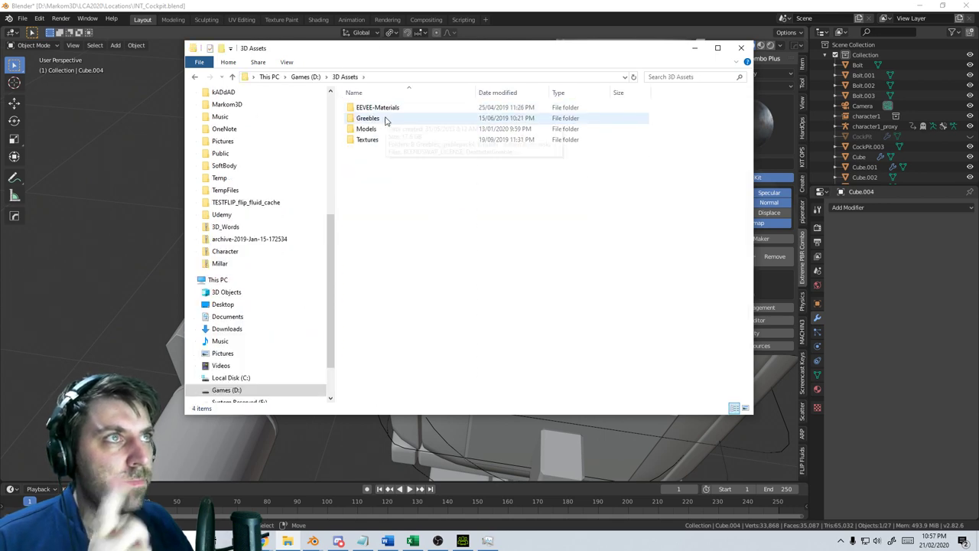
double_click(387, 118)
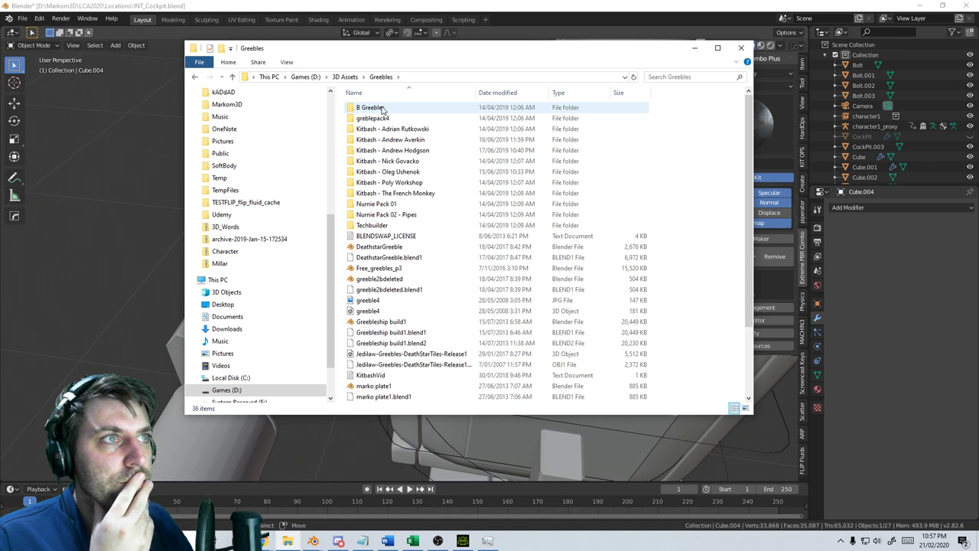
double_click(419, 108)
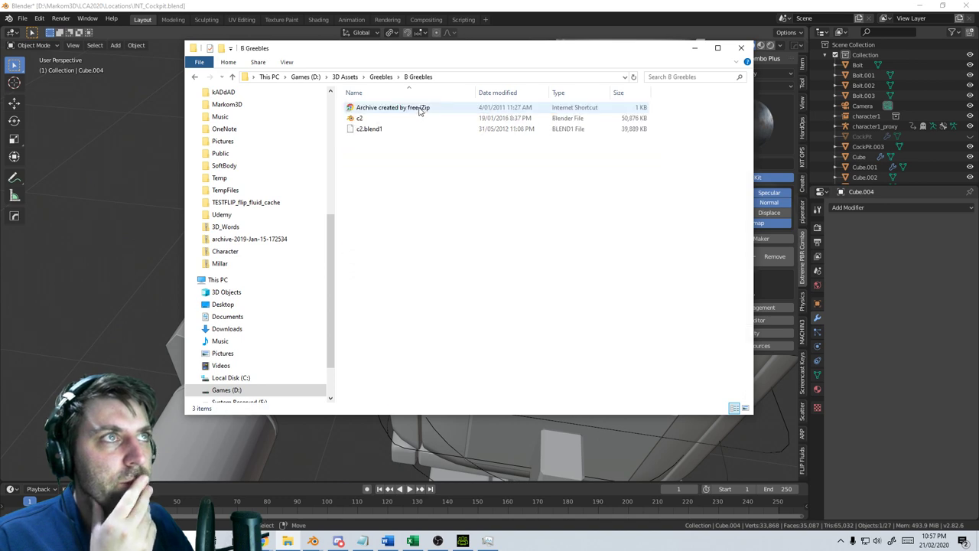
double_click(414, 121)
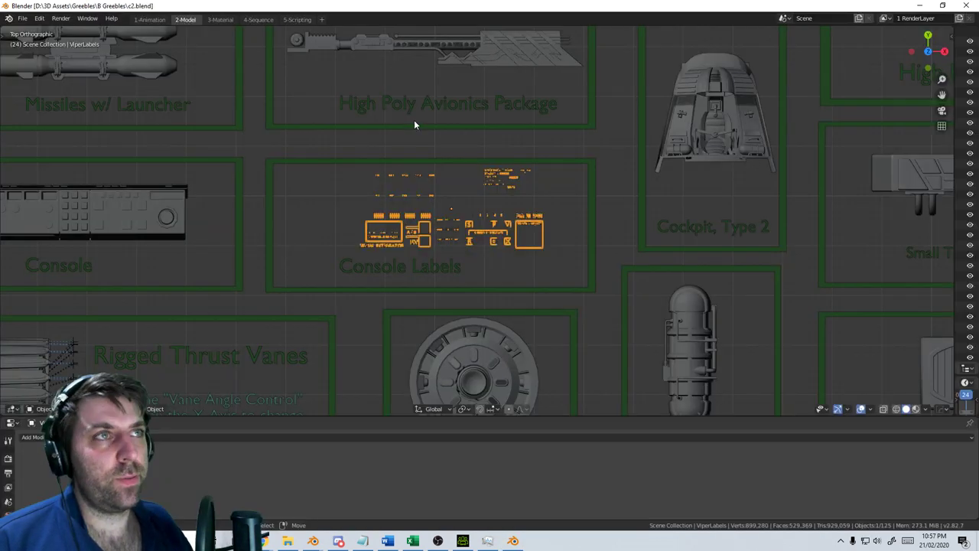
Survey the labelled greeble models across the c2 sheet for parts that suit the cockpit
scroll(480, 251, "down", 4)
scroll(482, 247, "down", 4)
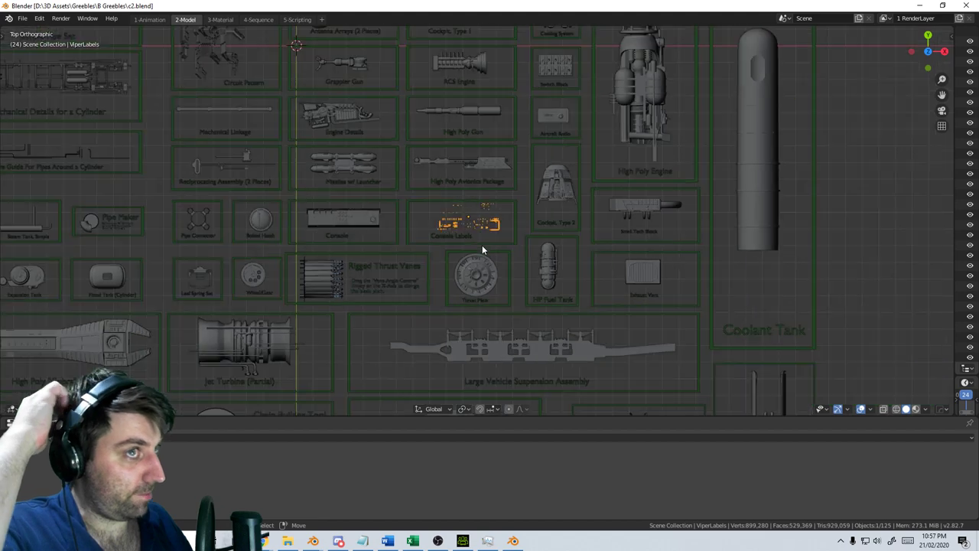
middle_click_drag(351, 141, 494, 266, "shift")
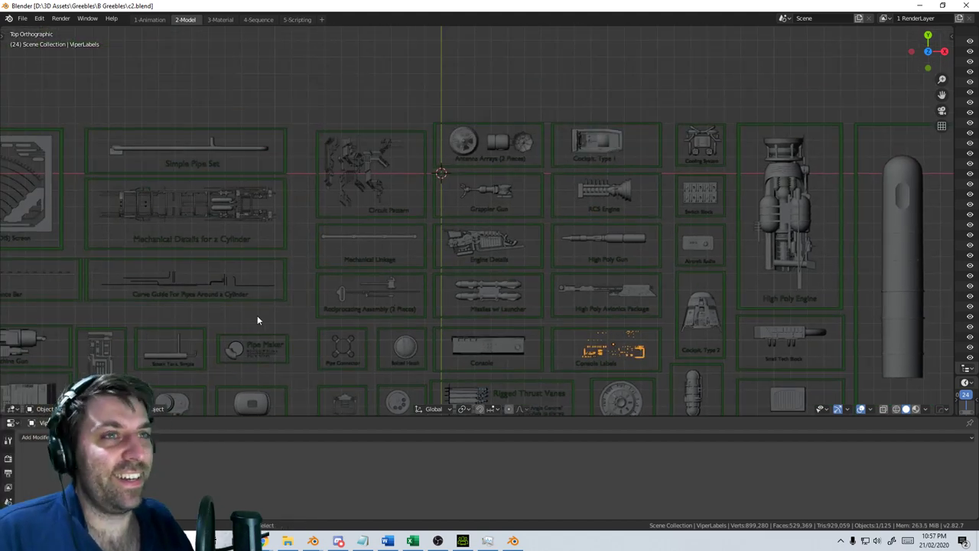
scroll(220, 357, "up", 4)
middle_click_drag(221, 356, 555, 70, "shift")
middle_click_drag(736, 263, 612, 229, "shift")
middle_click_drag(893, 290, 512, 202, "shift")
middle_click_drag(796, 263, 368, 167, "shift")
middle_click_drag(725, 174, 353, 296, "shift")
middle_click_drag(710, 151, 612, 315, "shift")
middle_click_drag(483, 69, 547, 353, "shift")
middle_click_drag(483, 36, 621, 223, "shift")
middle_click_drag(306, 244, 477, 244, "shift")
middle_click_drag(405, 232, 537, 235, "shift")
Examine the Cockpit, Type 1 model's interior in perspective
middle_click_drag(536, 236, 433, 192)
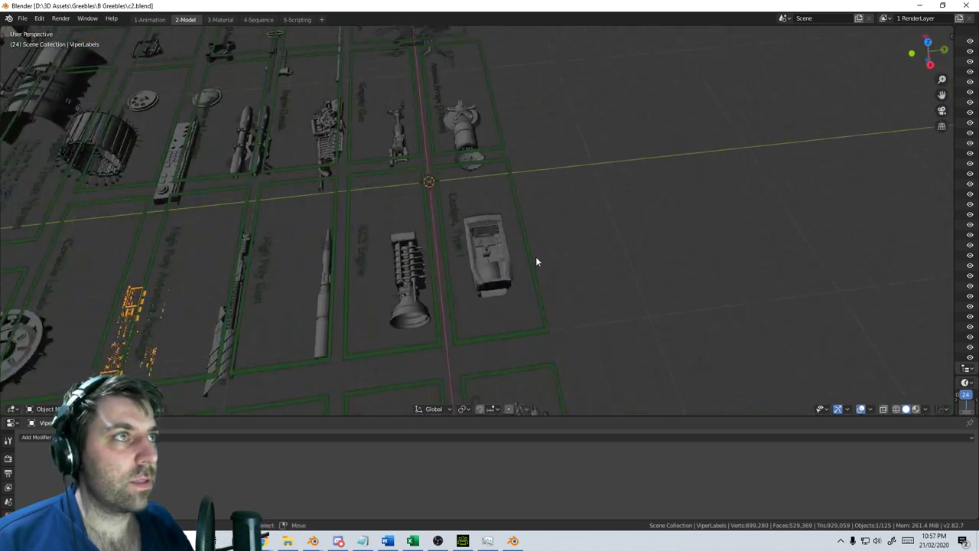
scroll(534, 257, "up", 5)
scroll(463, 223, "down", 8)
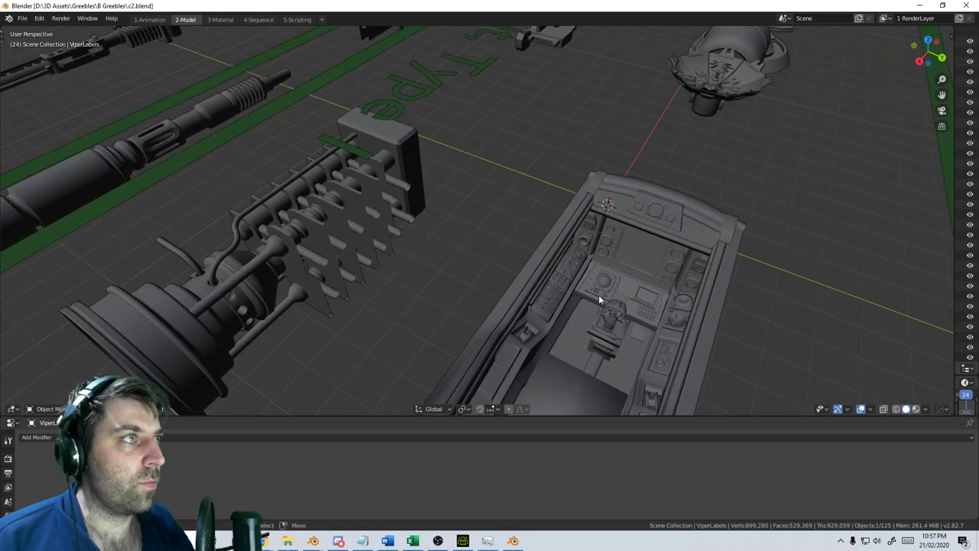
Return to top view and look over the neighbouring greebles, examining the Console Labels set up close
key("KP_7")
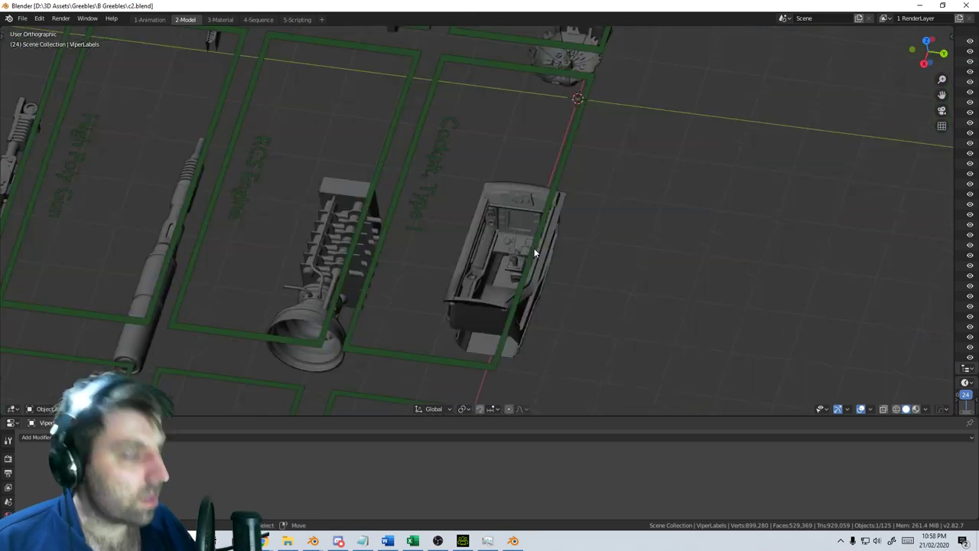
middle_click_drag(335, 267, 698, 224, "shift")
middle_click_drag(413, 247, 737, 188, "shift")
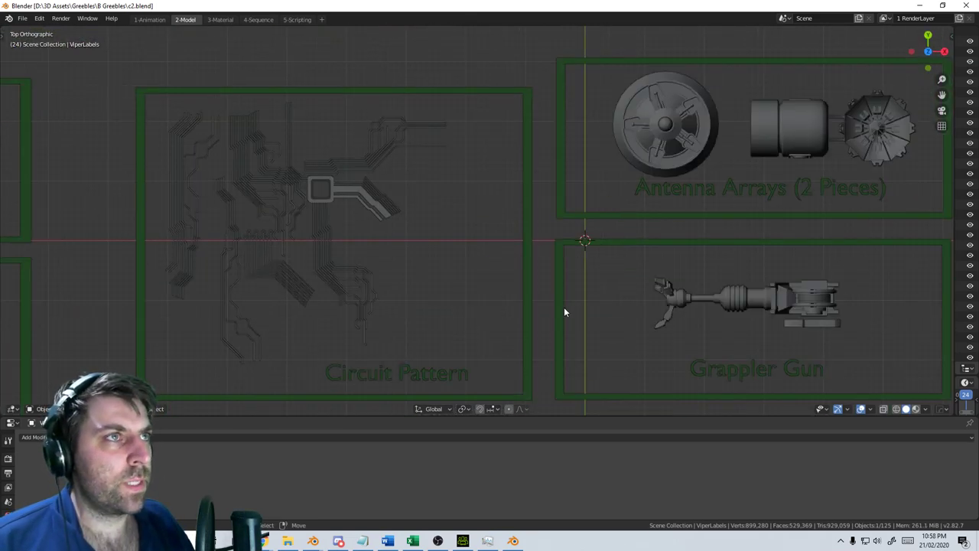
middle_click_drag(564, 312, 437, 157, "shift")
scroll(534, 196, "down", 3)
middle_click_drag(826, 337, 534, 94, "shift")
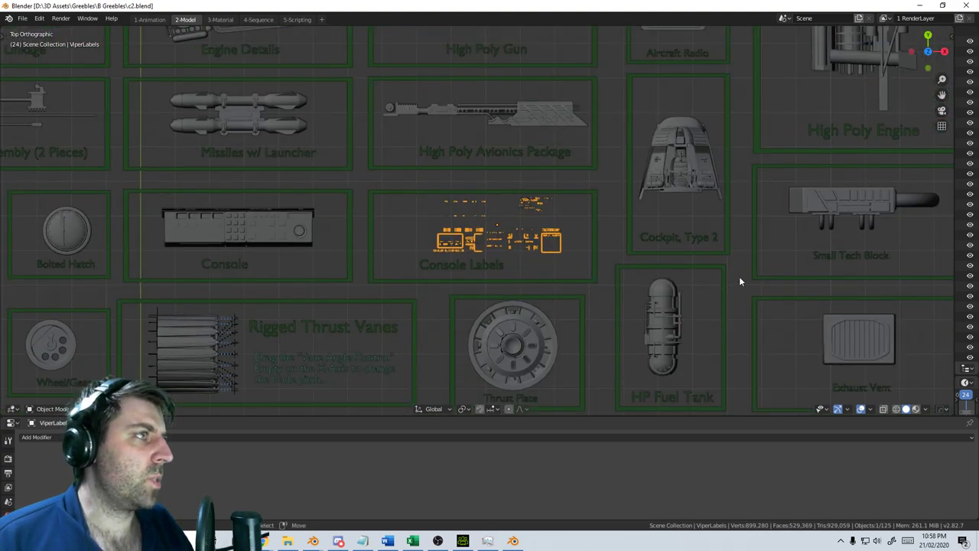
middle_click_drag(678, 346, 612, 182, "shift")
middle_click_drag(462, 39, 564, 267, "shift")
scroll(563, 267, "up", 6)
middle_click_drag(627, 355, 556, 238, "shift")
scroll(556, 238, "up", 5)
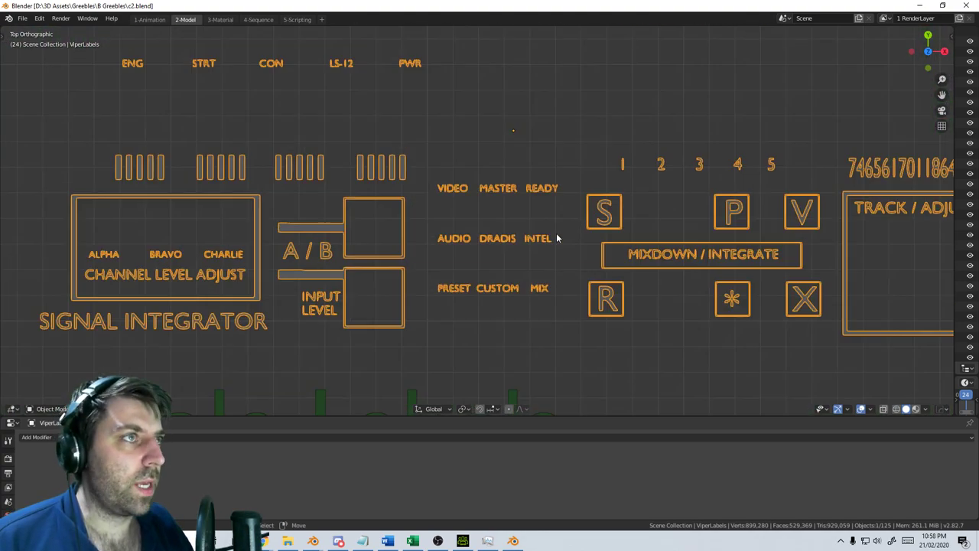
Look over the lower rows of the greeble sheet and close the c2 file
scroll(557, 239, "down", 14)
middle_click_drag(683, 245, 633, 199, "shift")
middle_click_drag(634, 232, 842, 108, "shift")
middle_click_drag(497, 193, 686, 239, "shift")
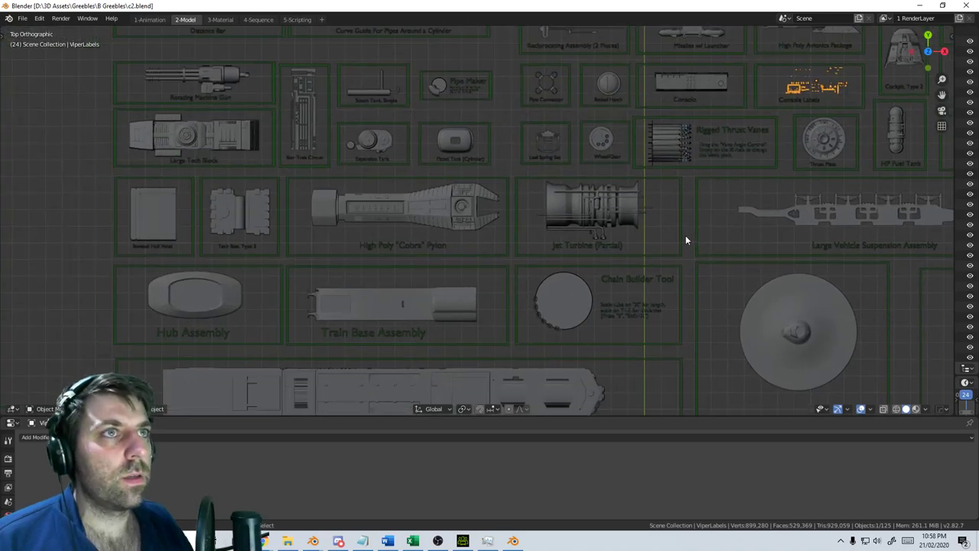
left_click(973, 6)
Go back to the Greebles folder, look through its contents, and open Random Parts from the first Kitbash folder
key("alt+Left")
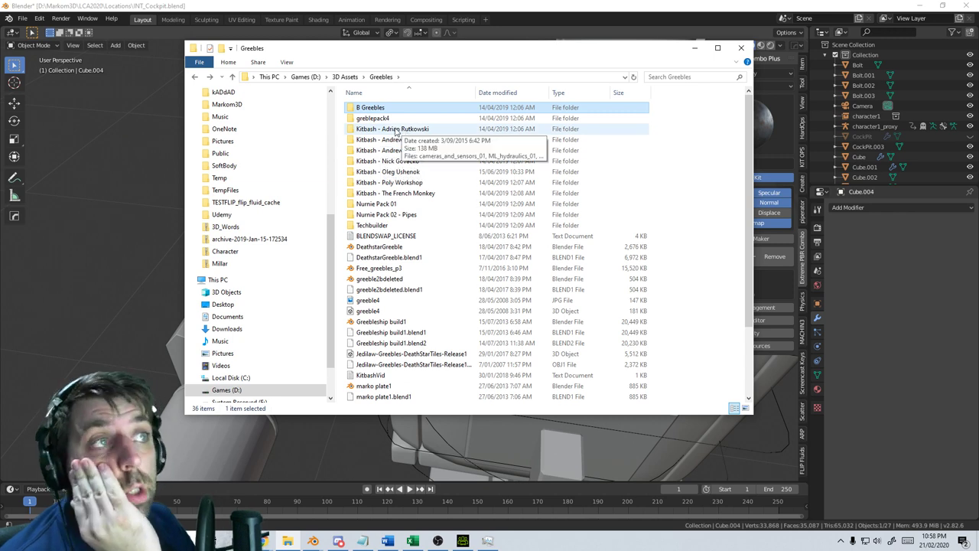
scroll(407, 166, "down", 1)
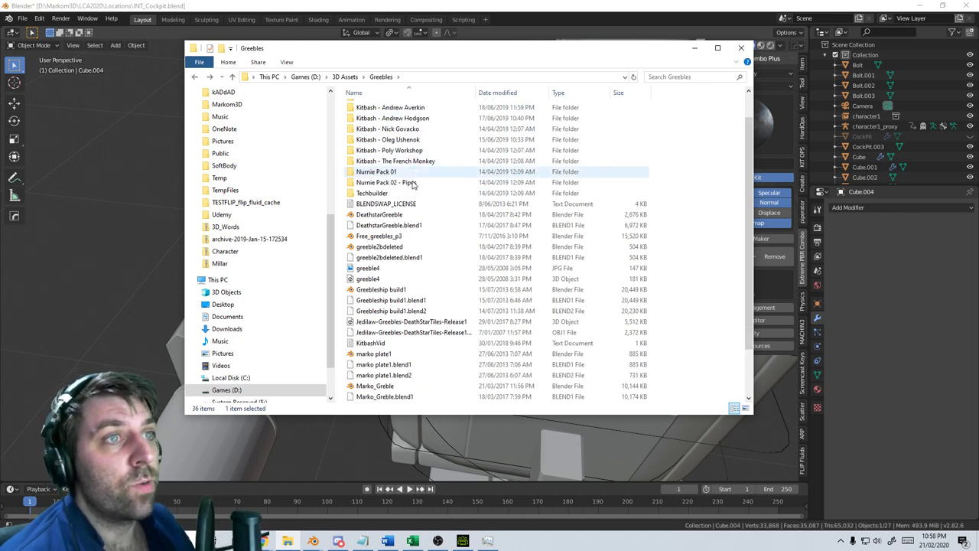
scroll(426, 262, "down", 1)
scroll(426, 262, "down", 1)
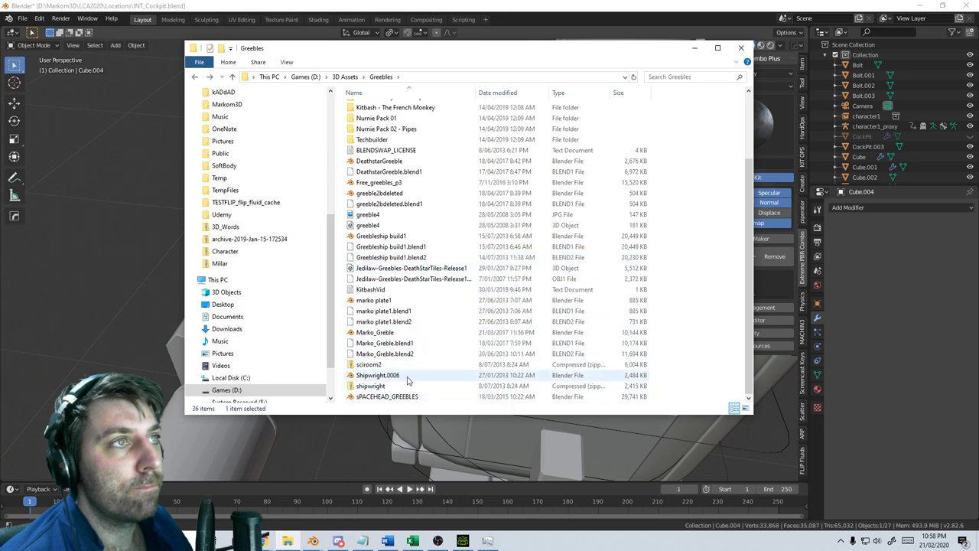
scroll(421, 264, "up", 3)
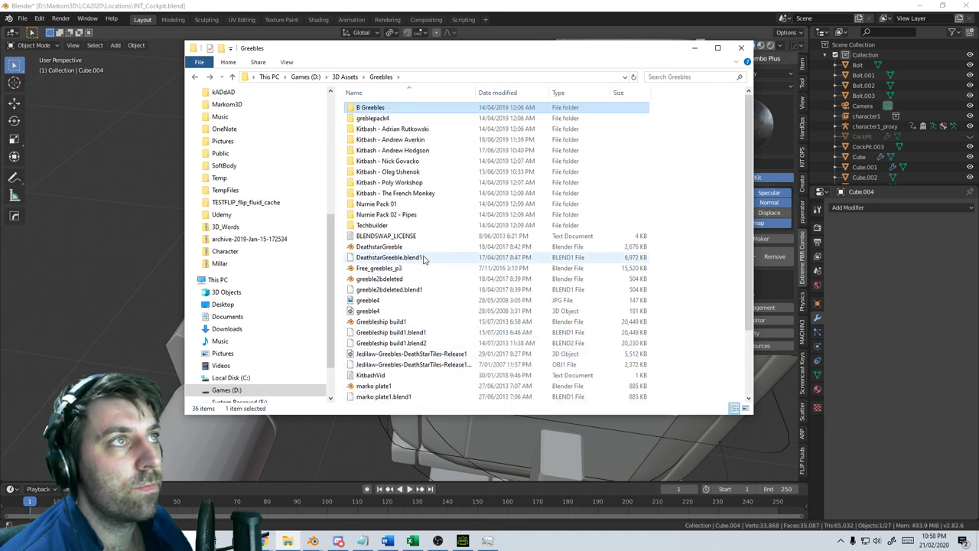
left_click(418, 152)
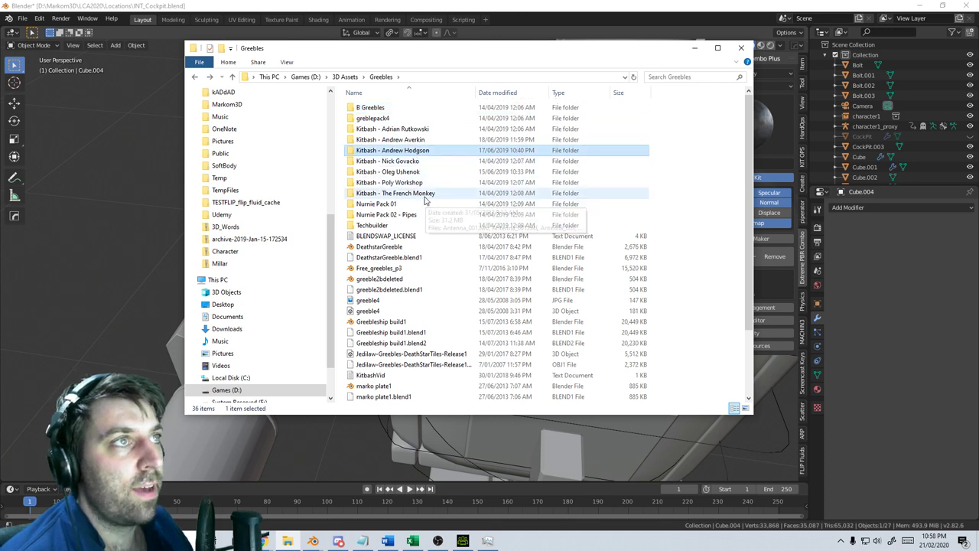
double_click(426, 130)
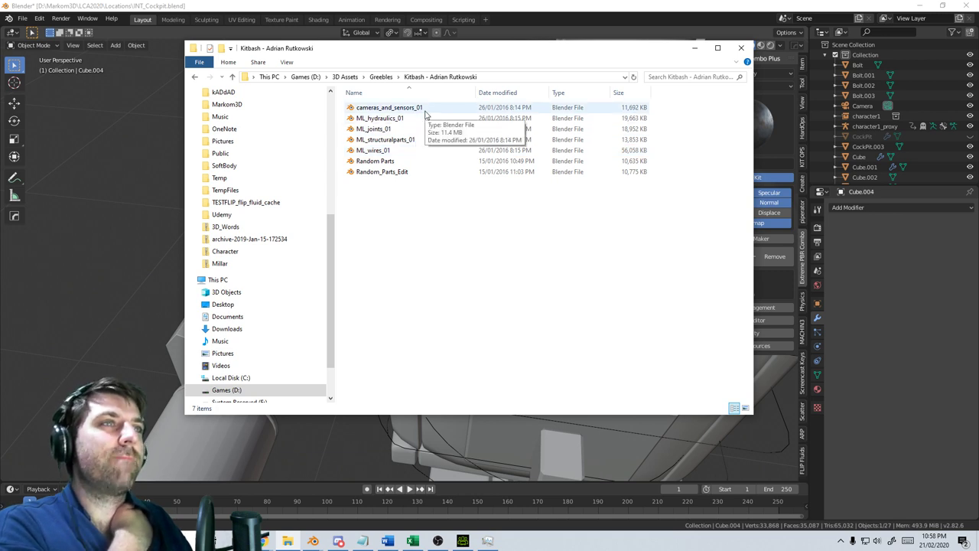
left_click(425, 111)
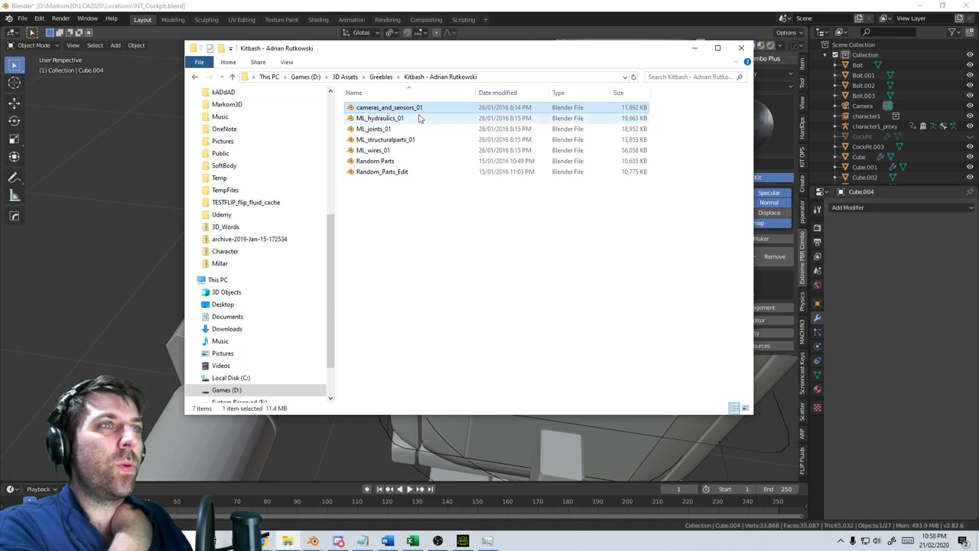
double_click(421, 161)
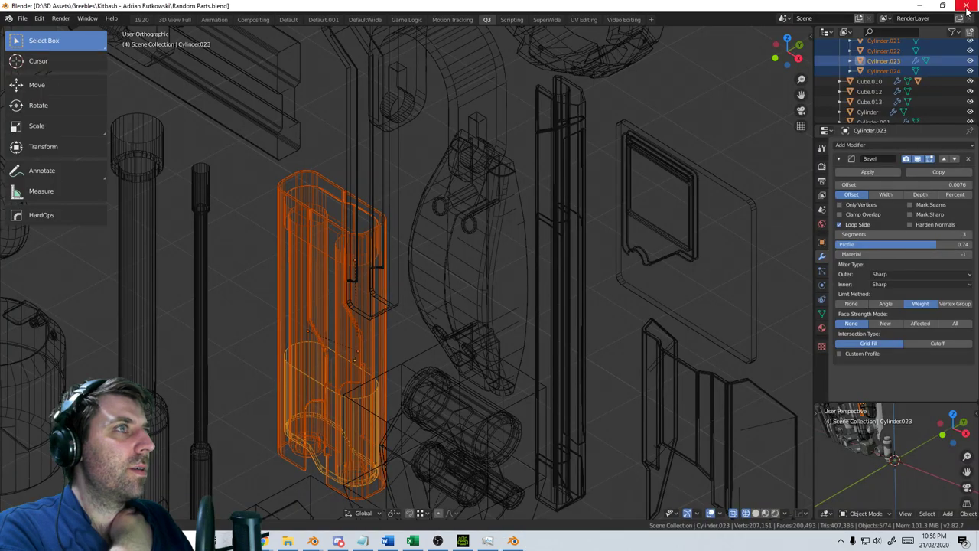
Show the Random Parts models in solid shading, examine them for usable cockpit details, and close the file
key("z")
left_click(628, 272)
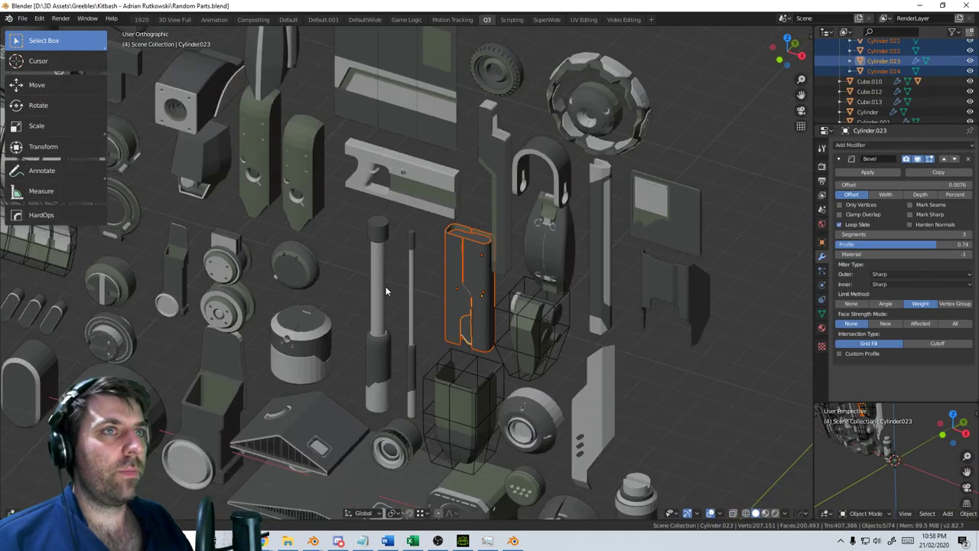
scroll(386, 287, "down", 5)
scroll(458, 278, "up", 4)
middle_click_drag(459, 283, 473, 313)
key("KP_7")
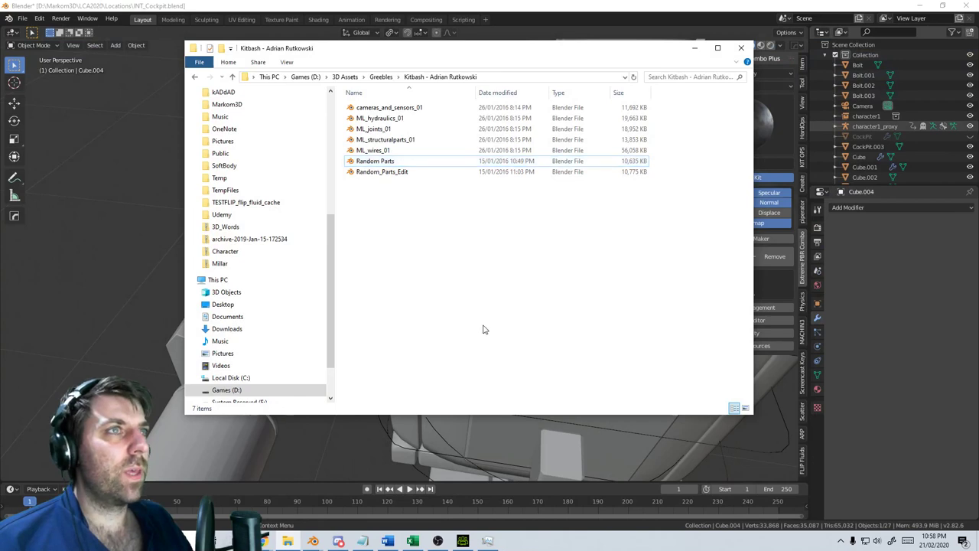
Check the contents of the fourth Kitbash folder in Greebles and return to the Greebles folder
key("alt+Up")
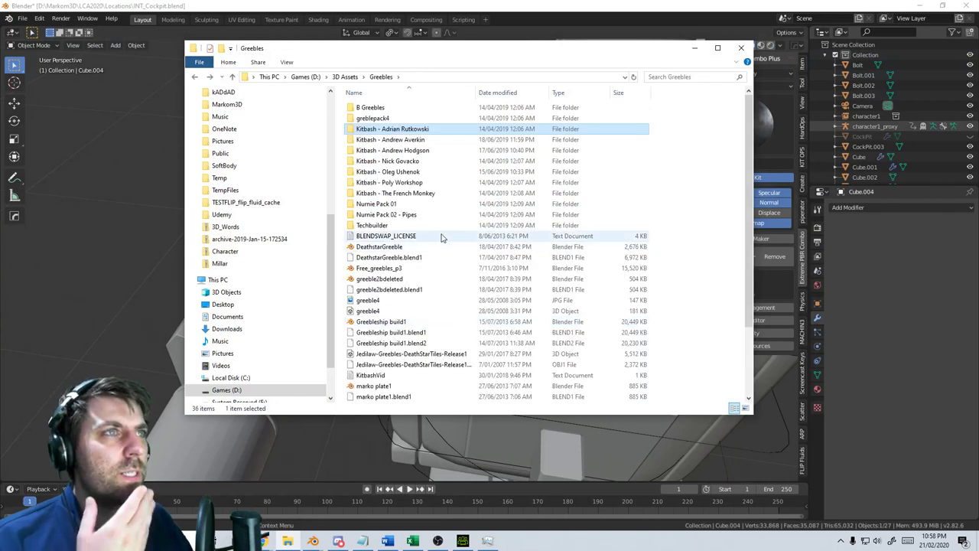
double_click(416, 159)
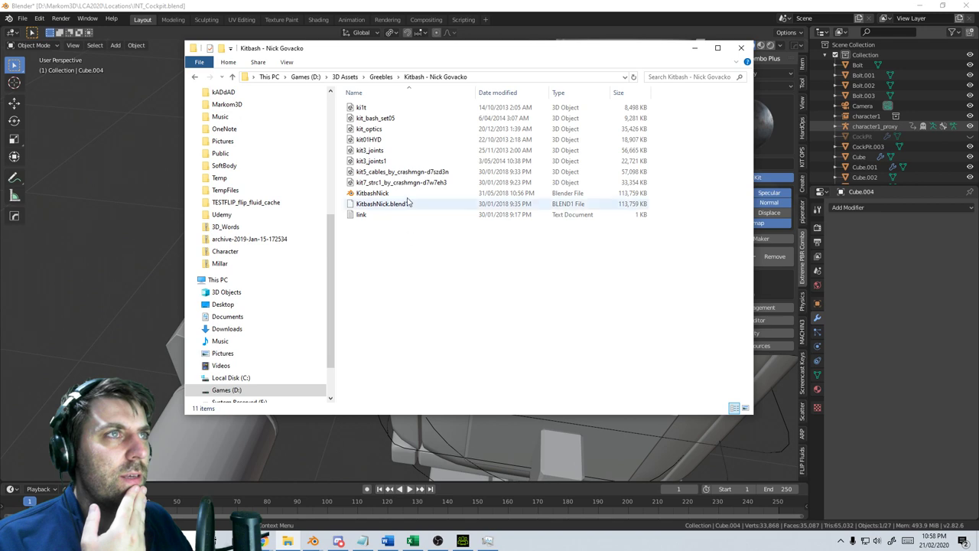
key("alt+Up")
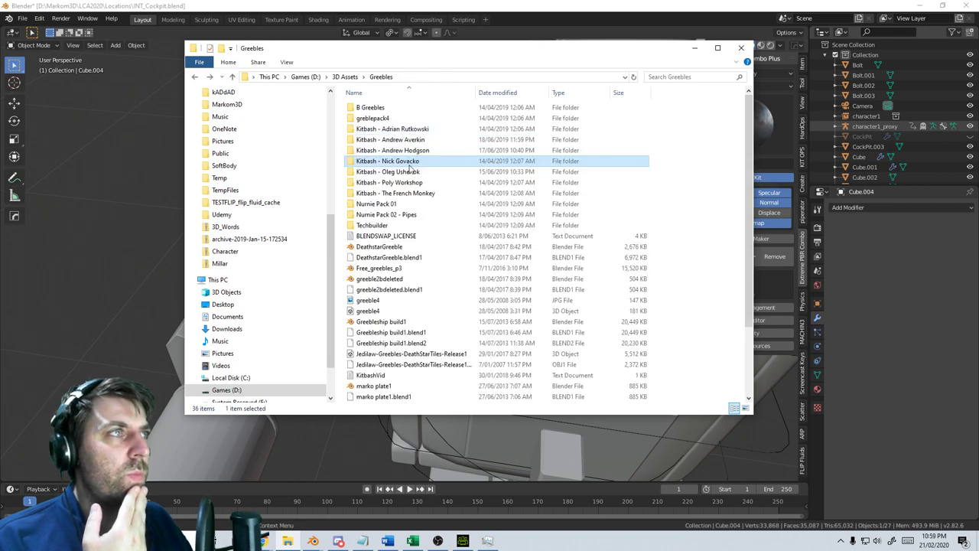
Check the contents of the fifth Kitbash folder, and open Kitbash - Poly Workshop to look through its files
double_click(409, 169)
key("alt+Up")
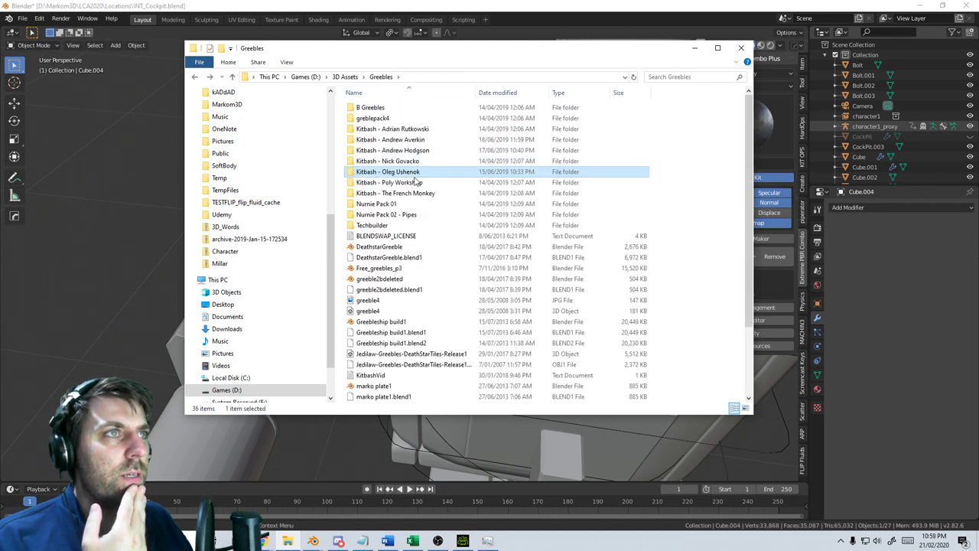
double_click(406, 179)
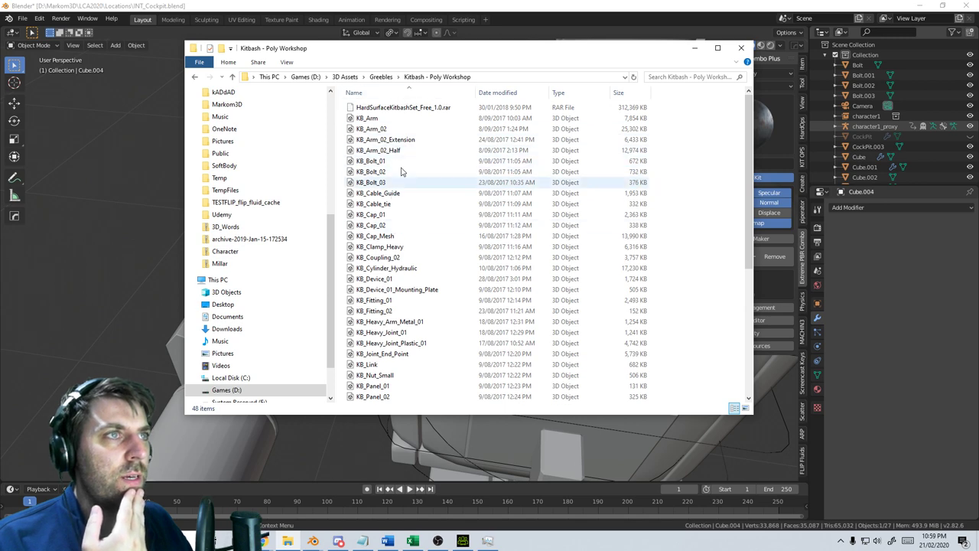
scroll(406, 218, "down", 4)
scroll(406, 218, "up", 4)
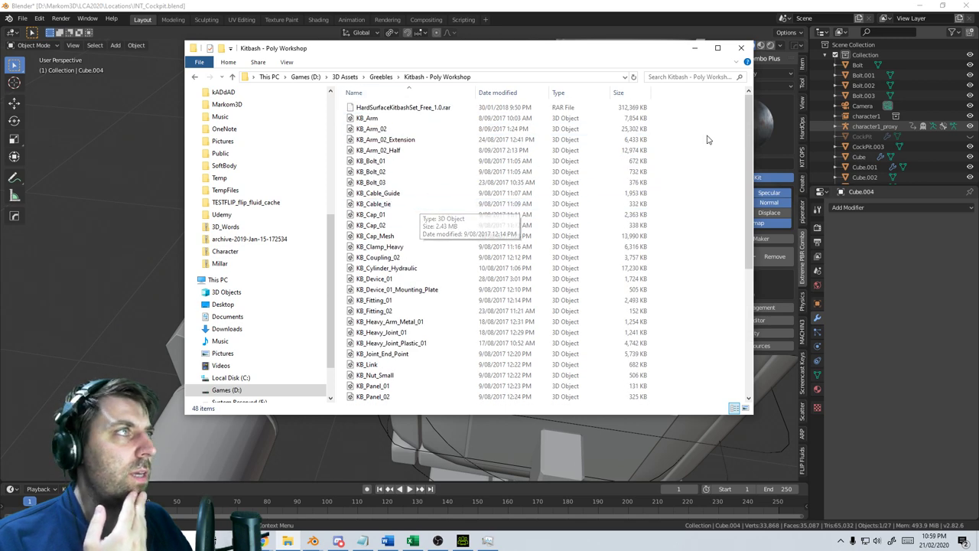
Check the Poly Workshop files as large icons, return to the details list, and close the folder window
left_click(746, 409)
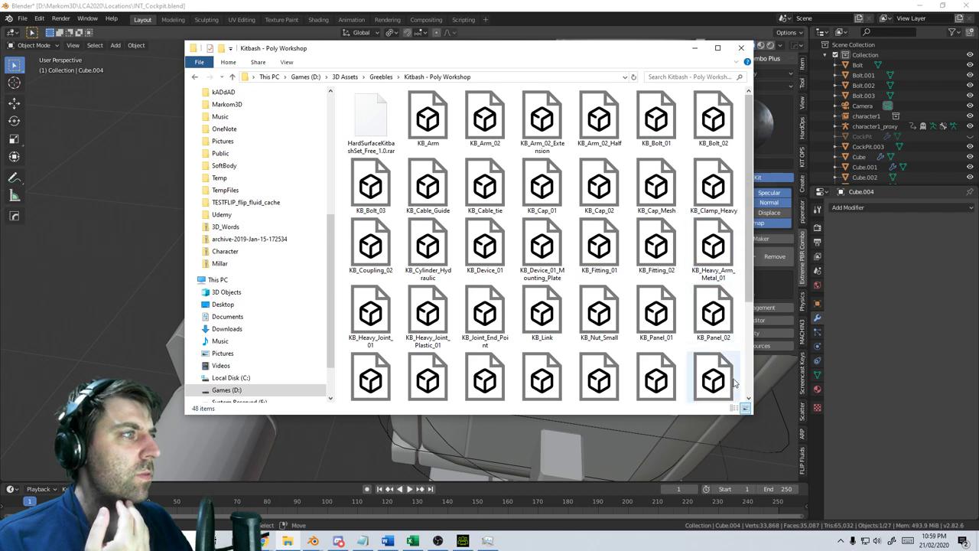
left_click(734, 408)
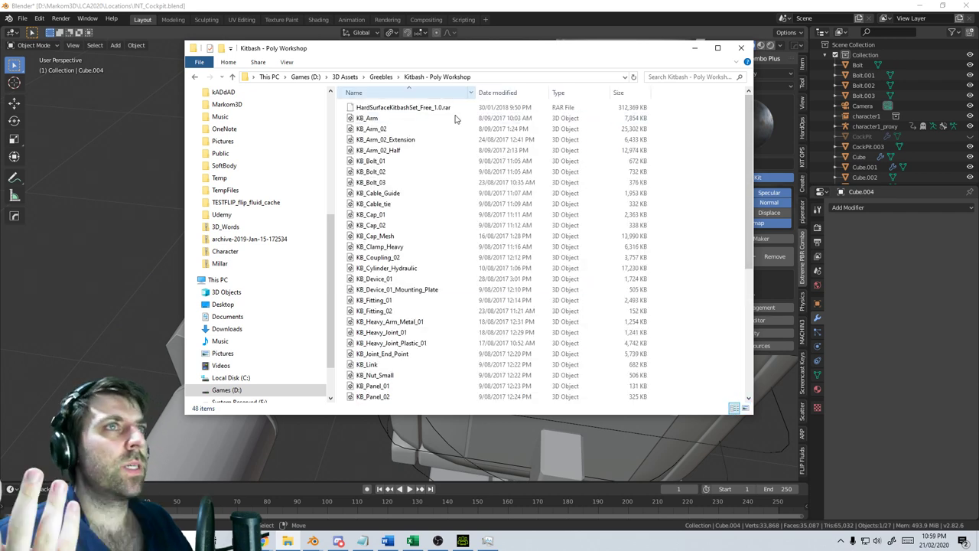
left_click(294, 63)
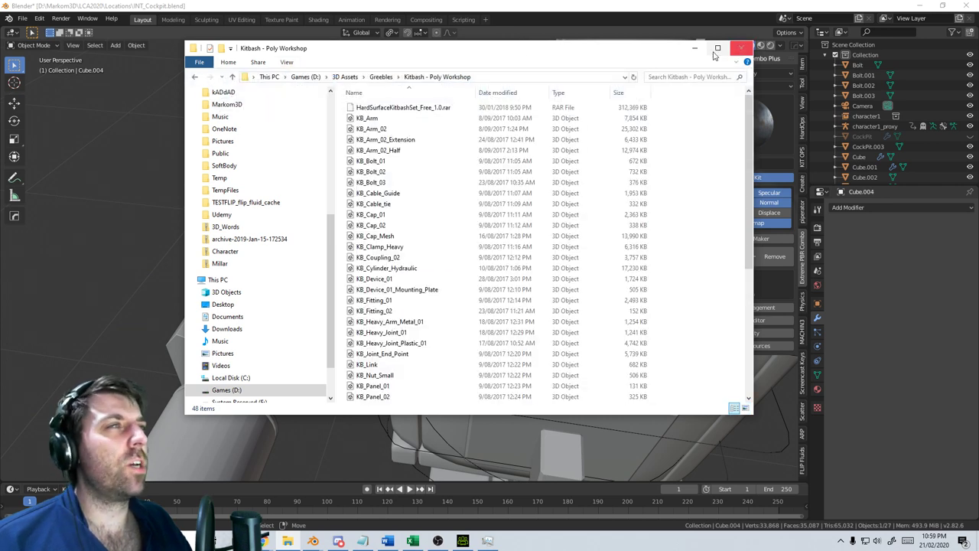
left_click(741, 47)
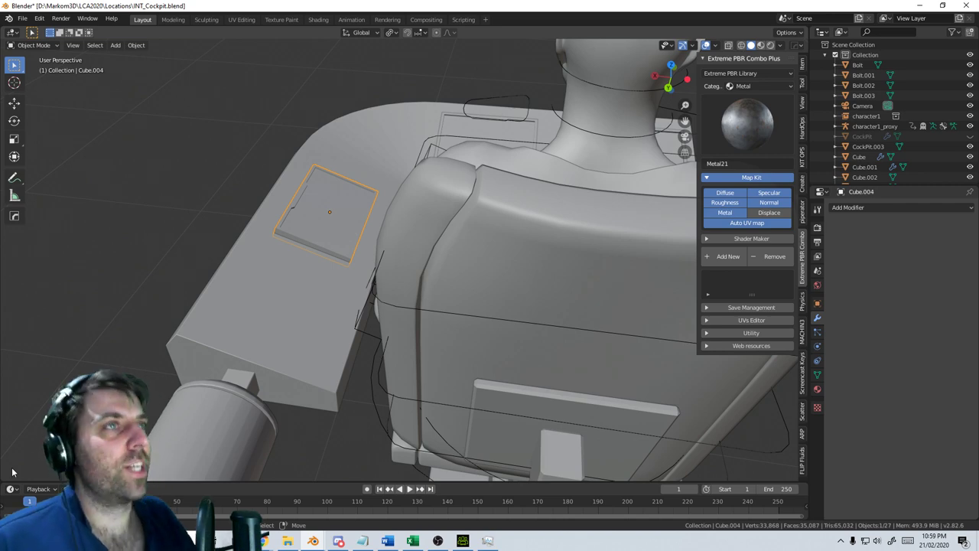
Apply Shade Smooth to the console and set its Bevel modifier's limit method to Angle
scroll(446, 271, "down", 4)
middle_click_drag(446, 271, 485, 264)
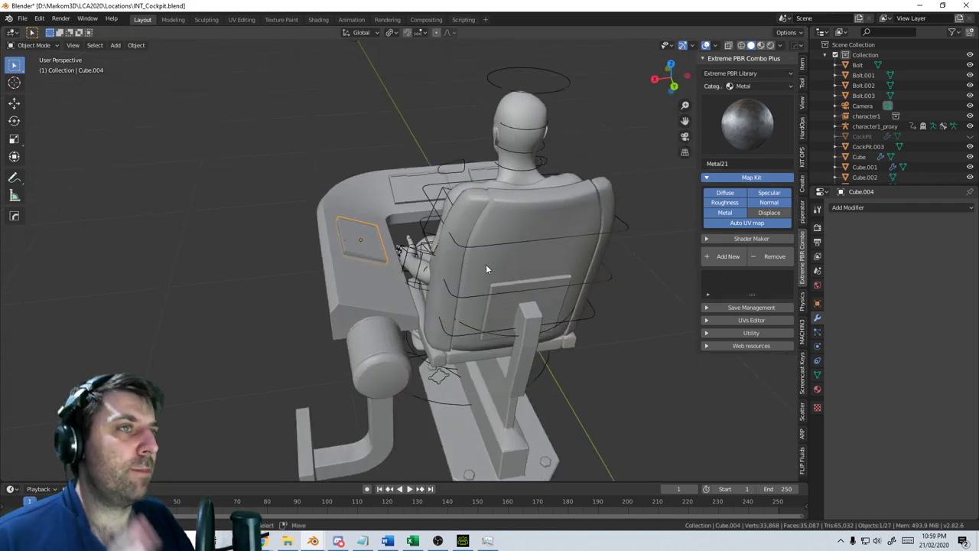
left_click(387, 363)
key("F3")
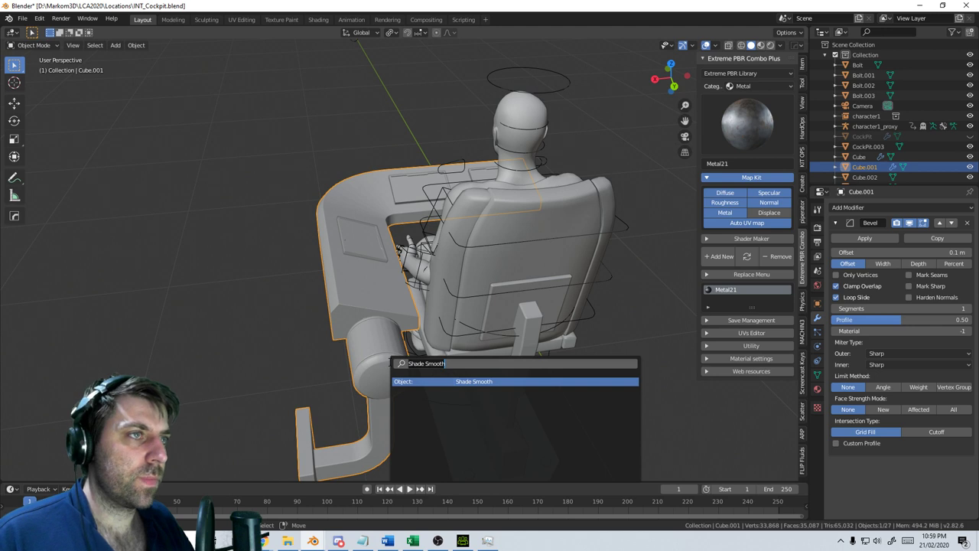
key("Return")
key("F3")
key("Return")
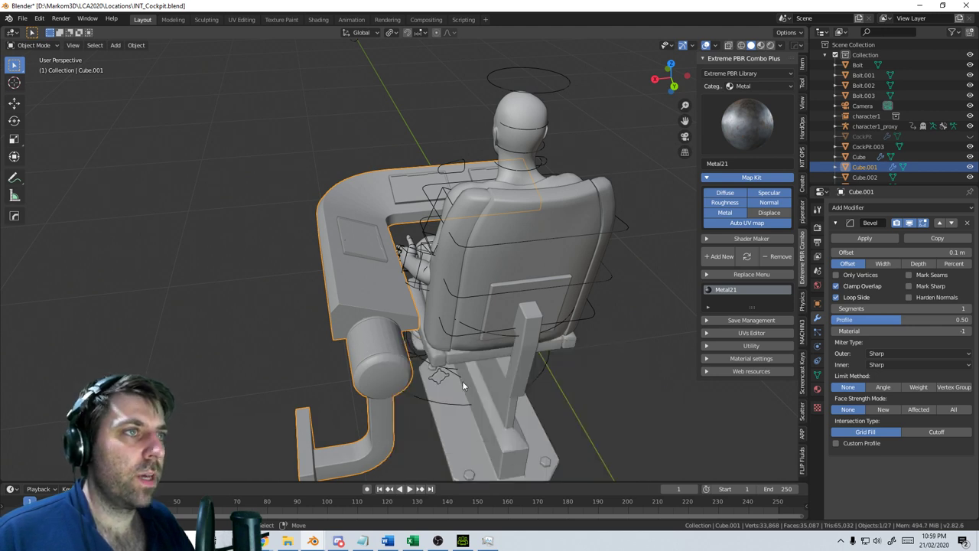
middle_click_drag(445, 362, 422, 365)
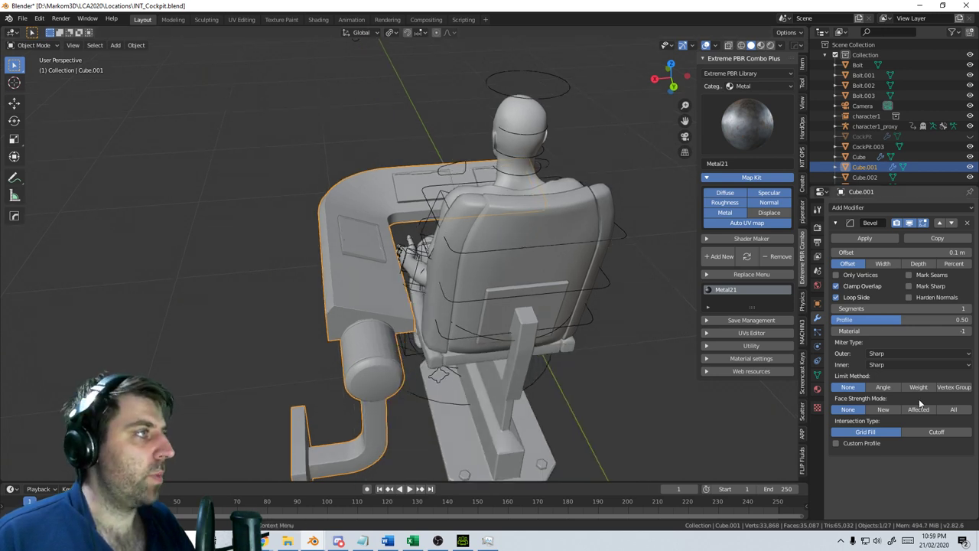
left_click(883, 387)
middle_click_drag(550, 359, 513, 357)
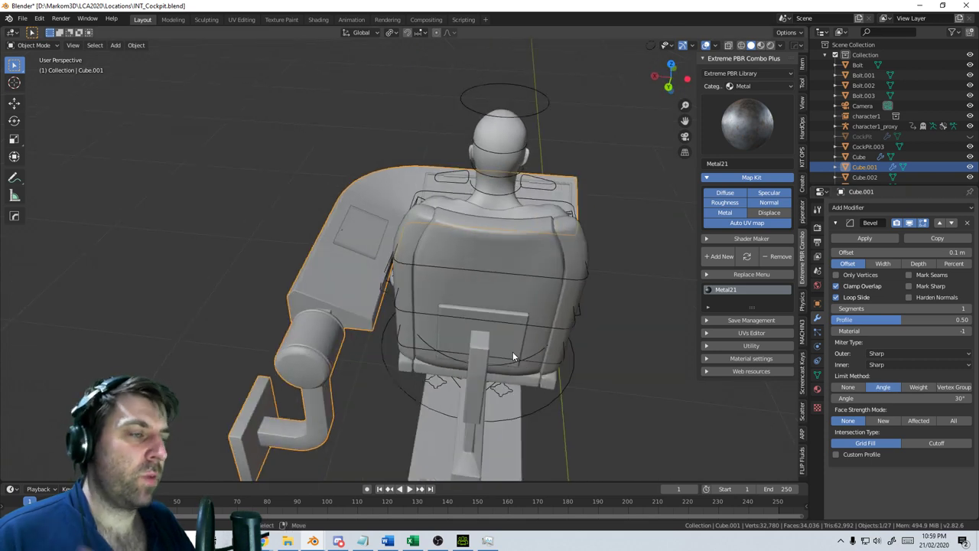
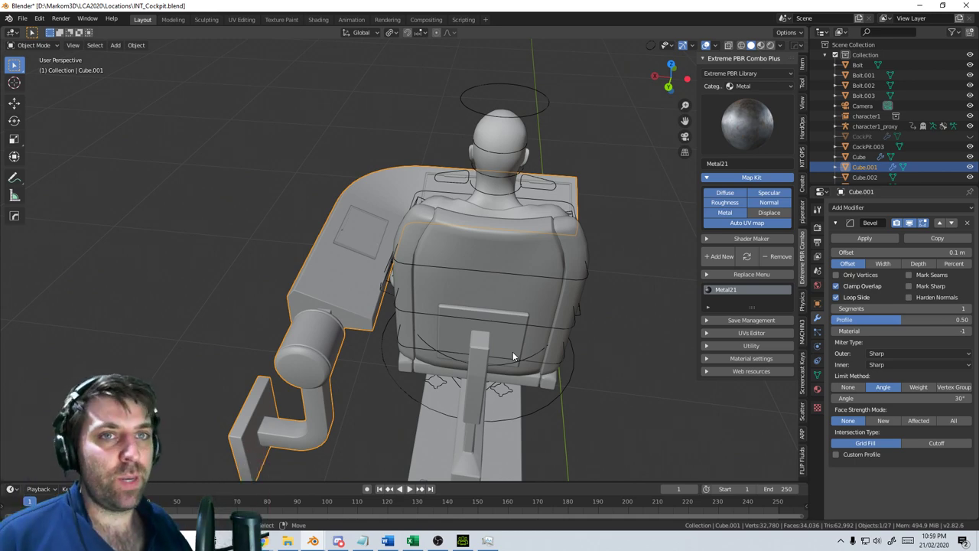
Search the computer for iClone and launch iClone v7.72
middle_click_drag(523, 414, 425, 385)
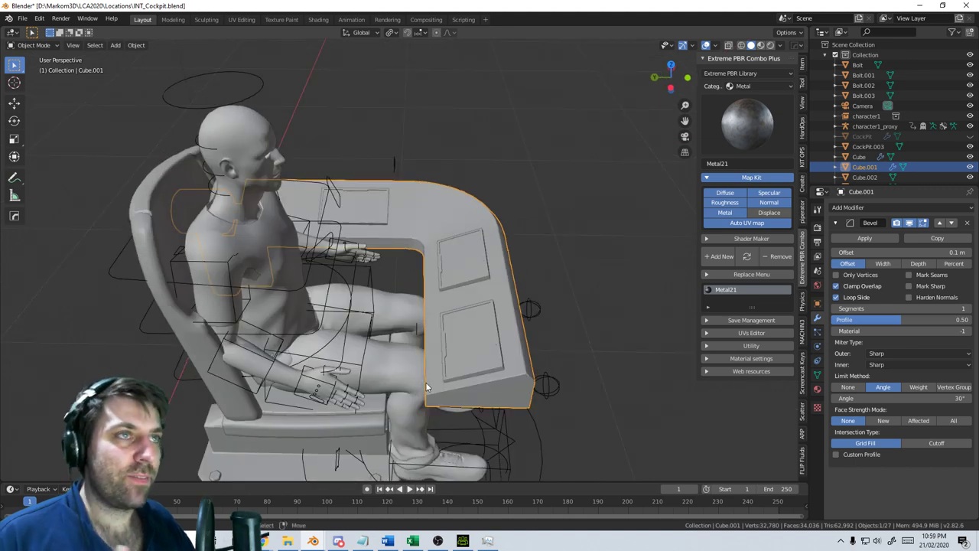
key("KP_7")
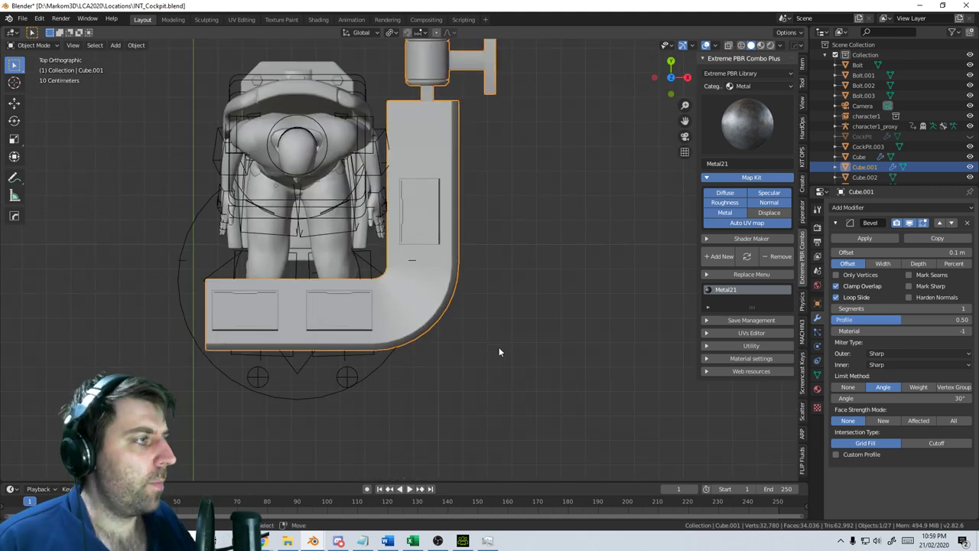
mouse_move(465, 544)
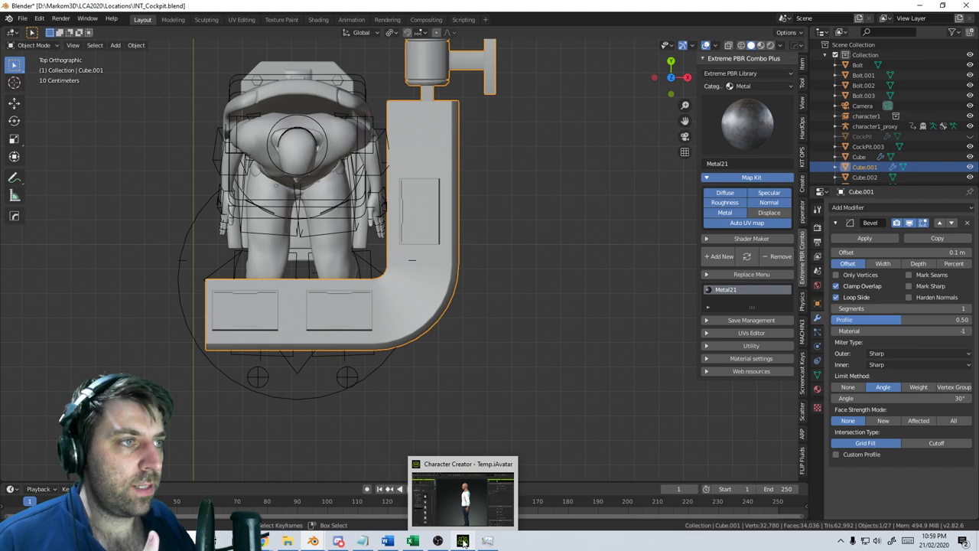
key("super")
type("iclo")
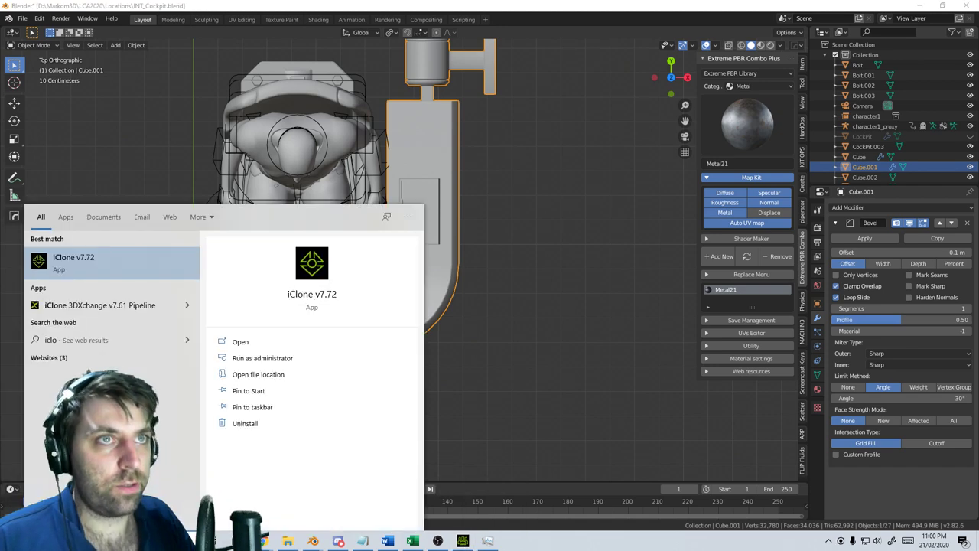
key("Return")
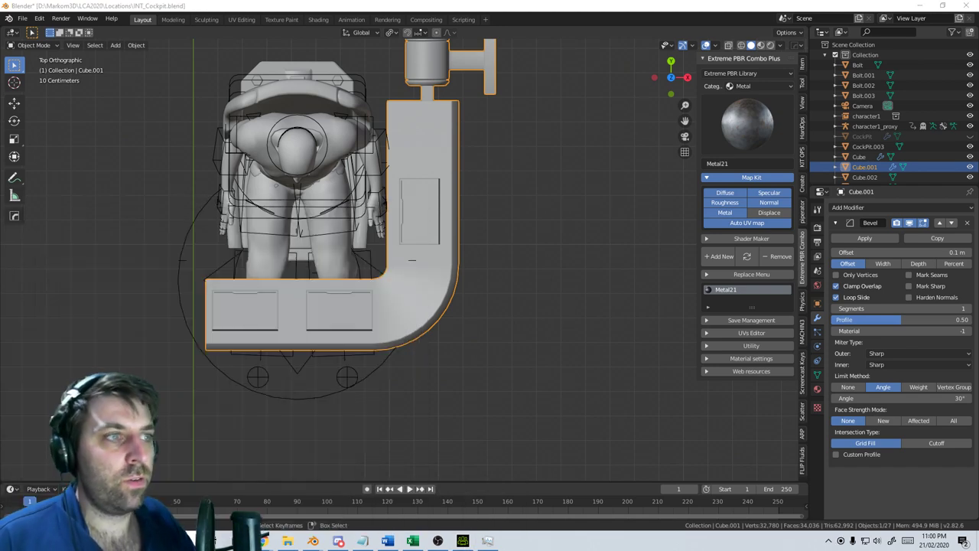
Add a cube in the top view and scale its mesh down to about 0.036 in Edit Mode
scroll(449, 273, "up", 5)
middle_click_drag(448, 273, 448, 236)
scroll(447, 236, "down", 2)
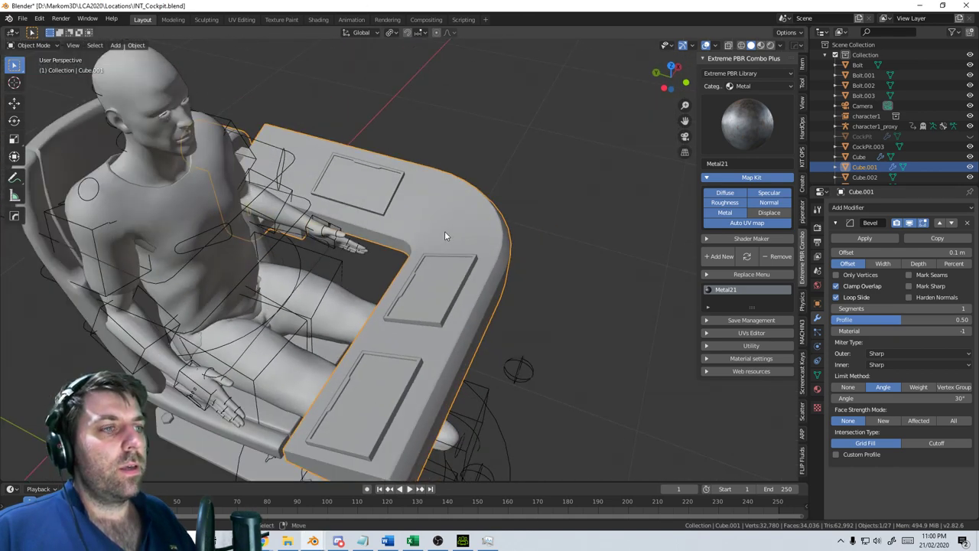
middle_click_drag(444, 236, 495, 234)
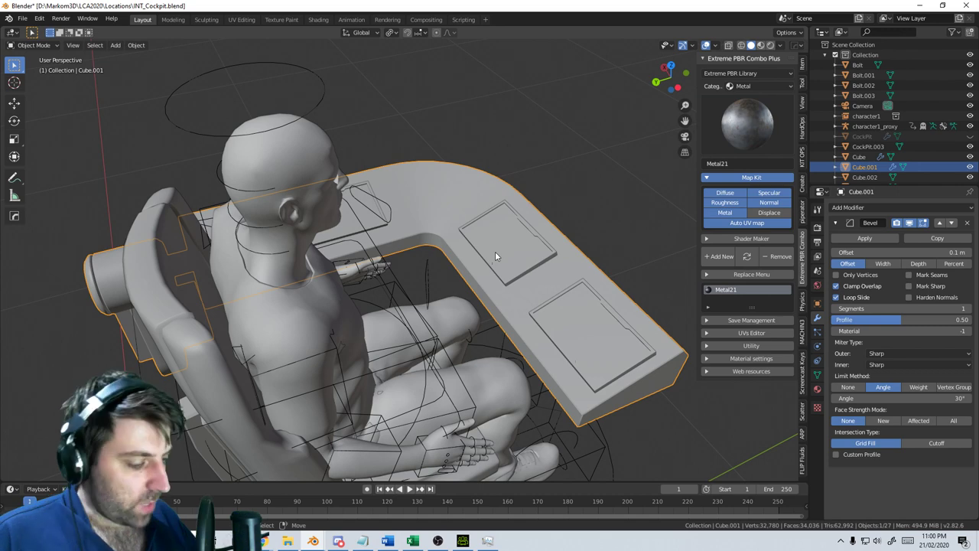
key("KP_7")
scroll(495, 251, "down", 5)
key("shift+a")
mouse_move(489, 257)
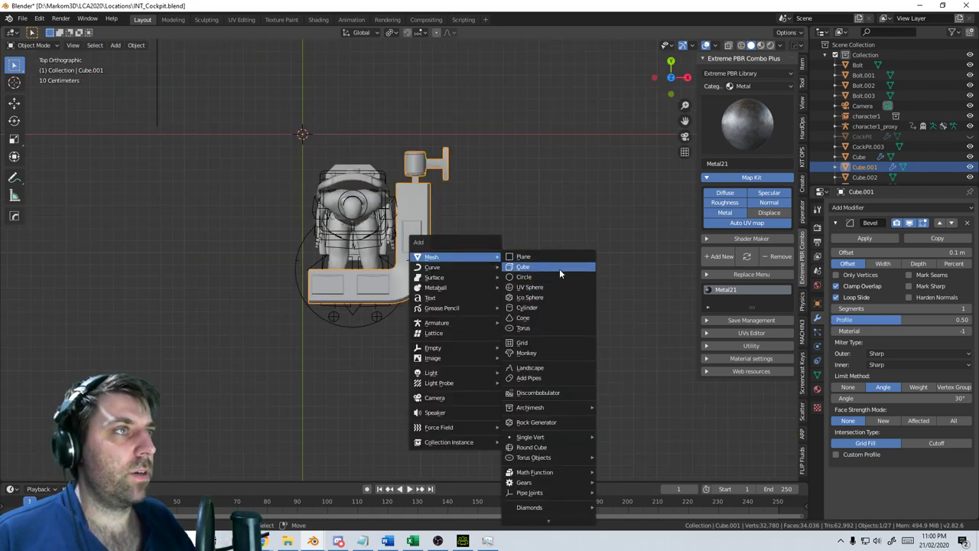
left_click(559, 269)
key("Tab")
scroll(608, 208, "up", 2)
key("s")
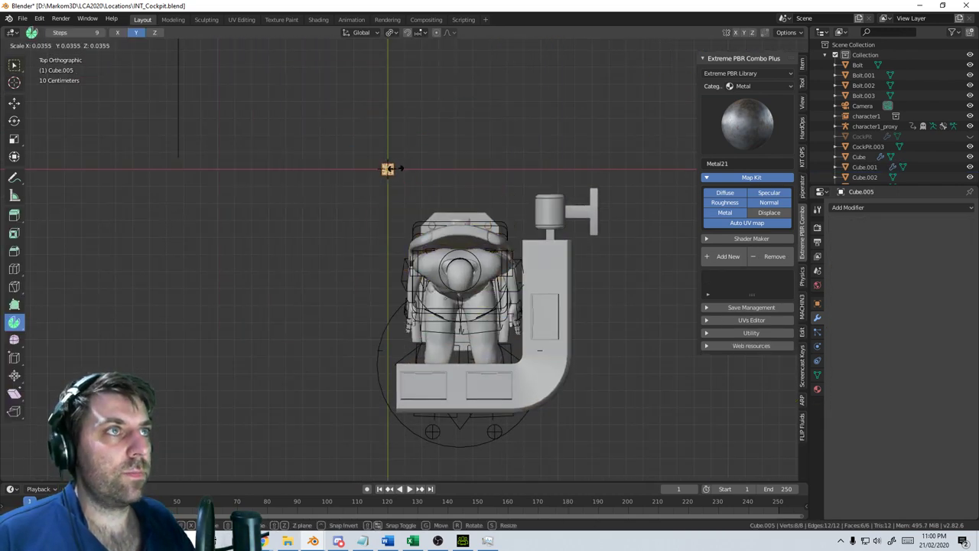
left_click(400, 169)
Narrow the small cube to about 0.48 along X and adjust its height by scaling along Z
middle_click_drag(422, 176, 466, 203, "shift")
scroll(466, 204, "up", 6)
key("s")
key("x")
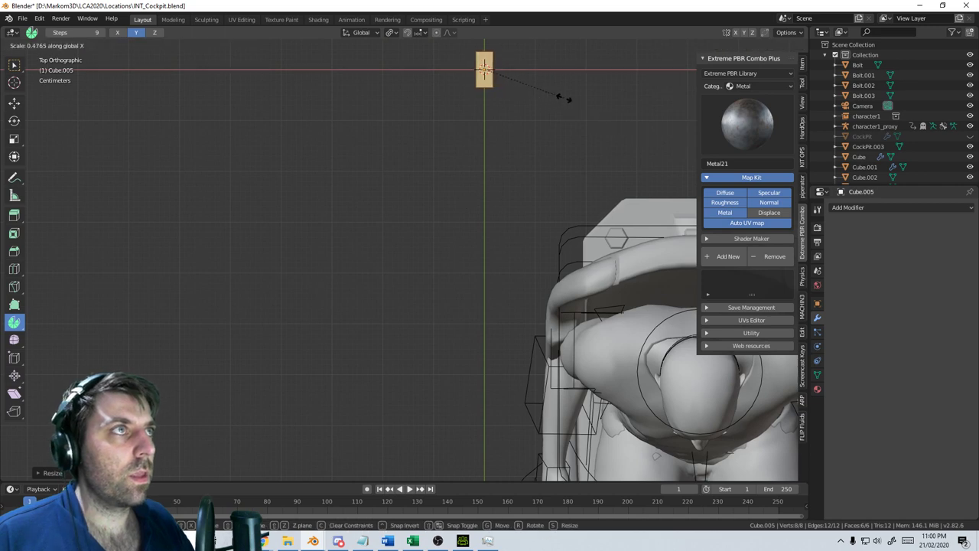
left_click(564, 98)
middle_click_drag(558, 117, 398, 84)
middle_click_drag(477, 310, 442, 285)
key("s")
key("z")
left_click(479, 439)
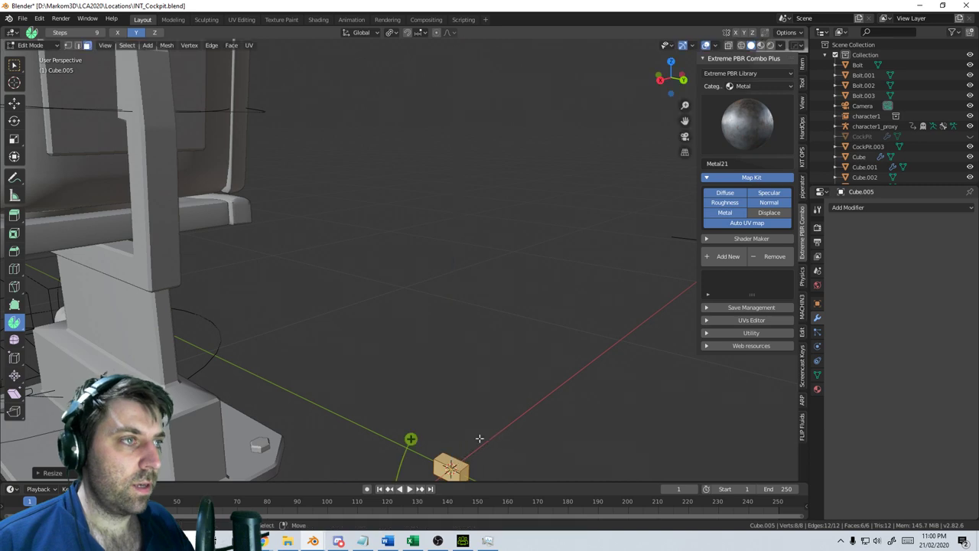
key("KP_3")
key("KP_1")
scroll(462, 430, "down", 4)
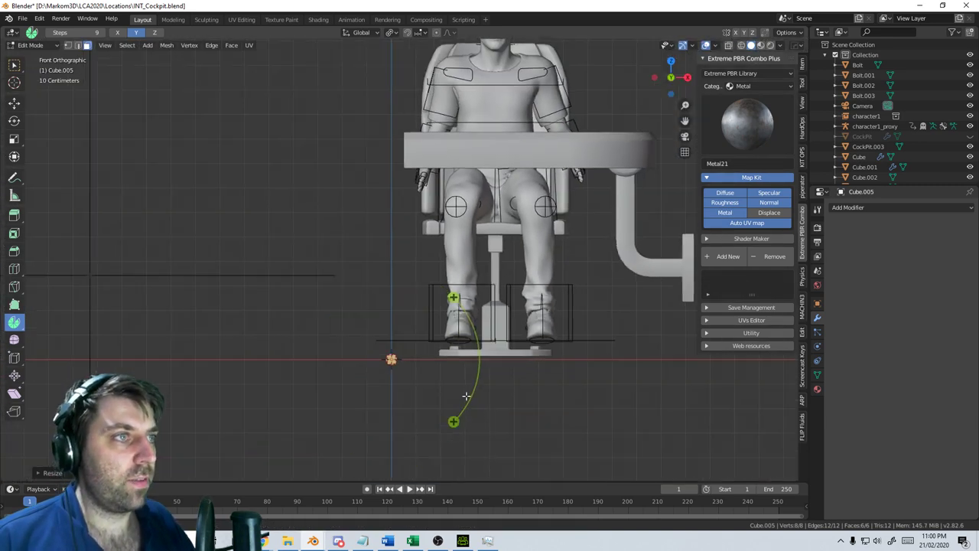
key("KP_3")
mouse_move(453, 366)
middle_mouse_down()
mouse_move(449, 382)
mouse_move(427, 257)
mouse_move(386, 295)
mouse_move(389, 307)
middle_mouse_up()
scroll(449, 381, "up", 5)
key("KP_3")
key("z")
left_click(381, 254)
left_click(405, 277)
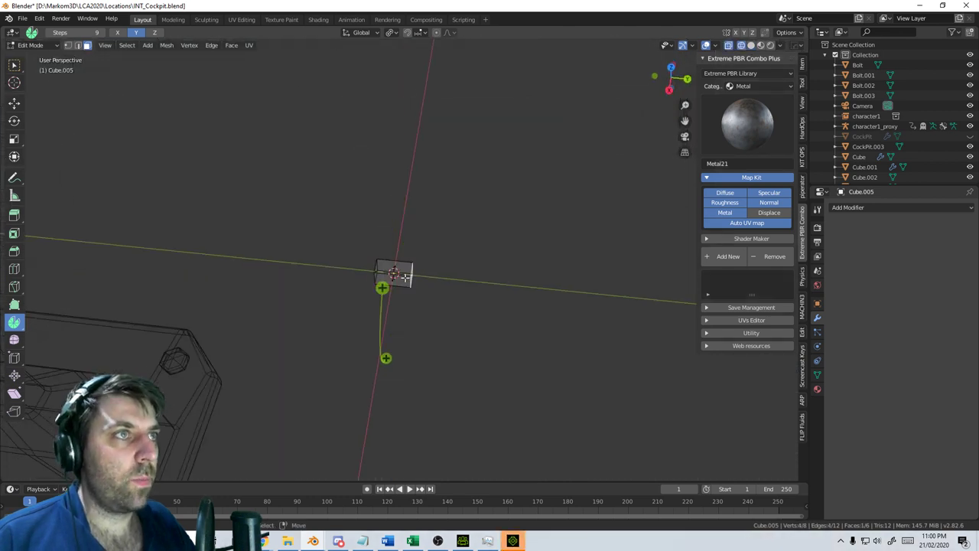
key("z")
key("z")
left_click(482, 271)
left_click(396, 268)
scroll(438, 261, "up", 1)
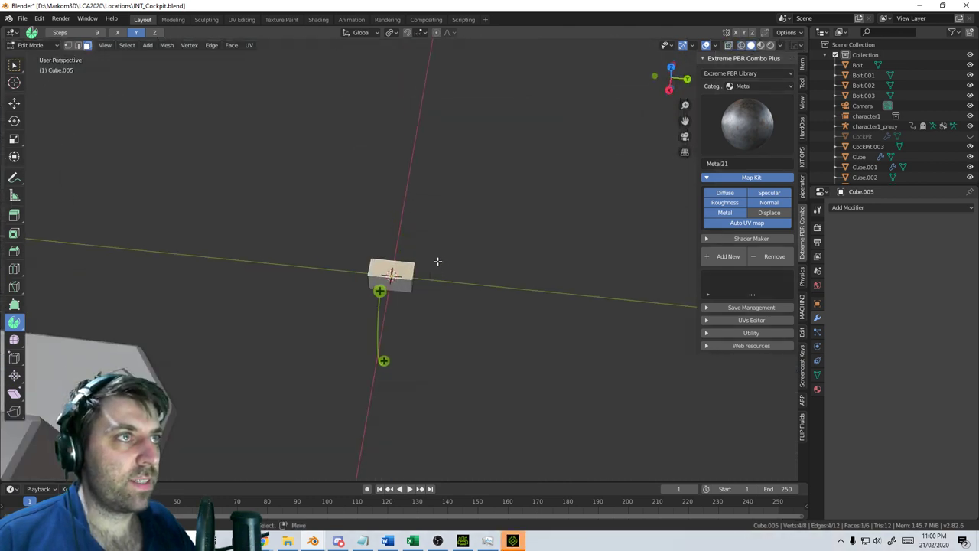
scroll(546, 291, "up", 4)
key("i")
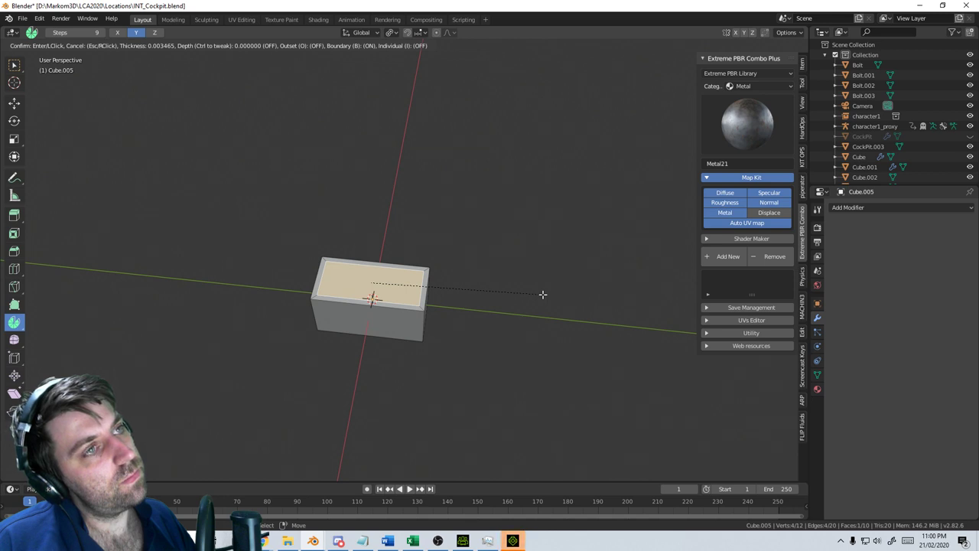
right_click(542, 293)
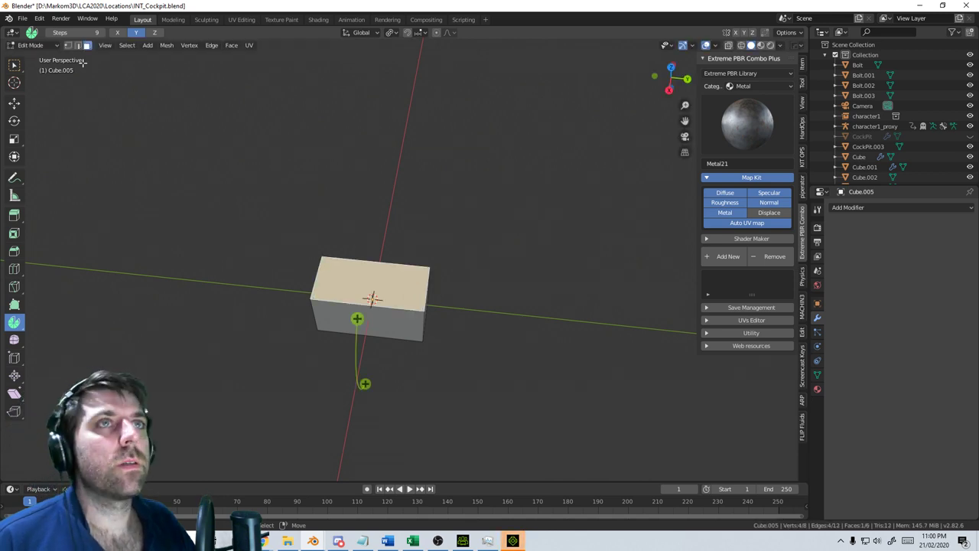
Select the block's four vertical edges with X-ray on and bevel them into rounded corners with three segments
left_click(426, 322)
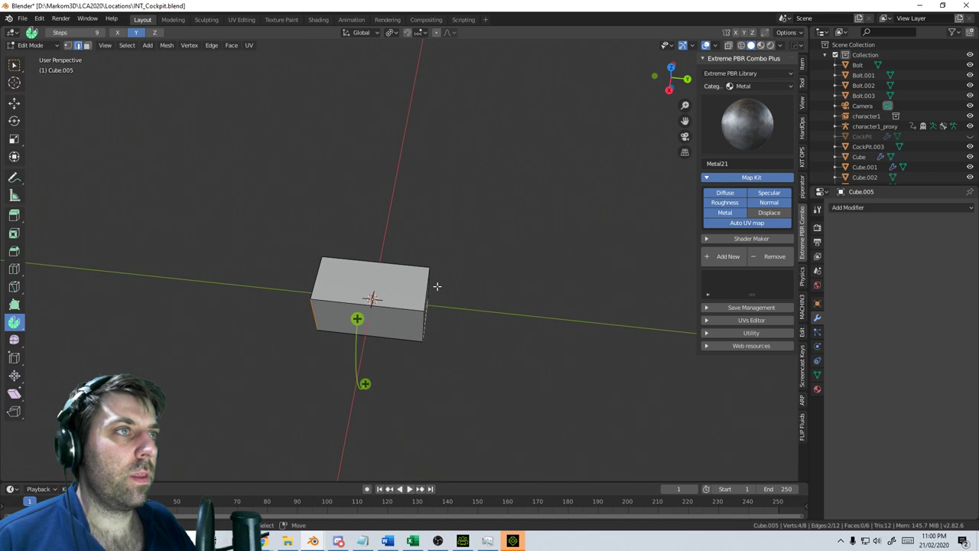
key("alt+z")
middle_click_drag(423, 315, 325, 270)
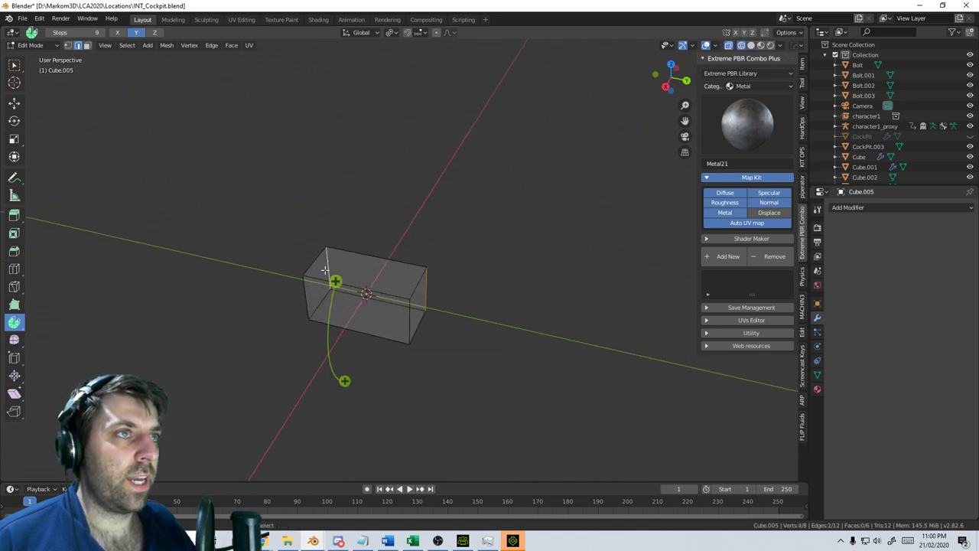
key("ctrl+b")
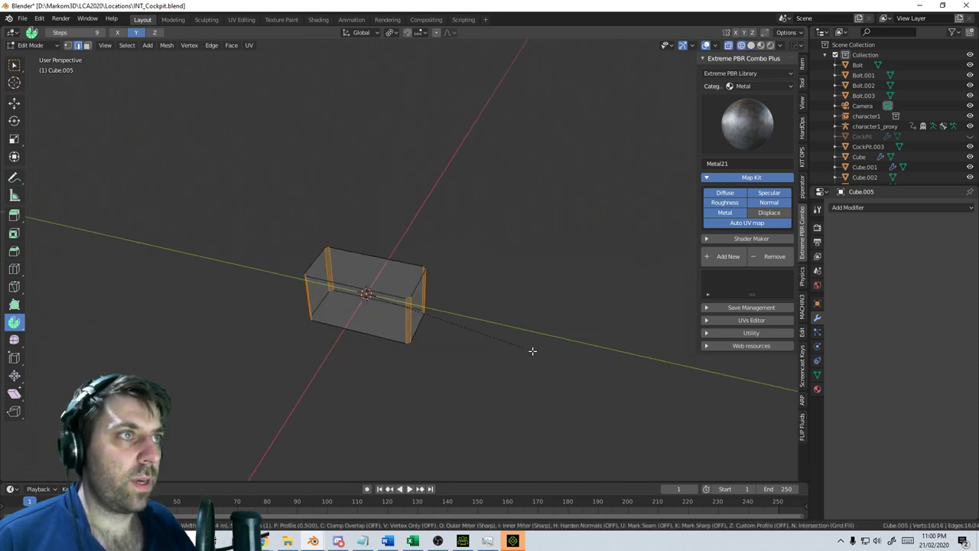
left_click(521, 353)
Inset the block's top face by about 0.0034, and add a second, very thin inset inside it
left_click(87, 45)
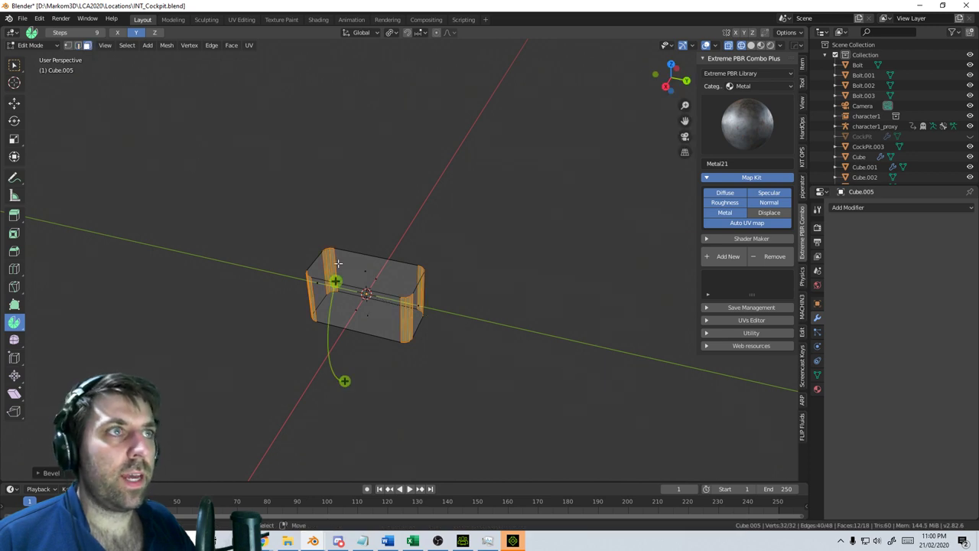
left_click(368, 273)
key("i")
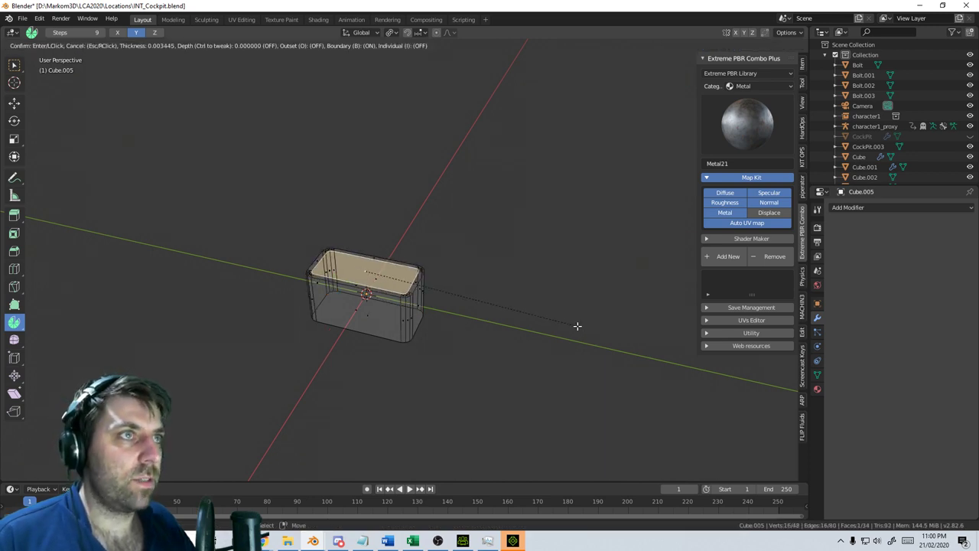
left_click(577, 326)
key("i")
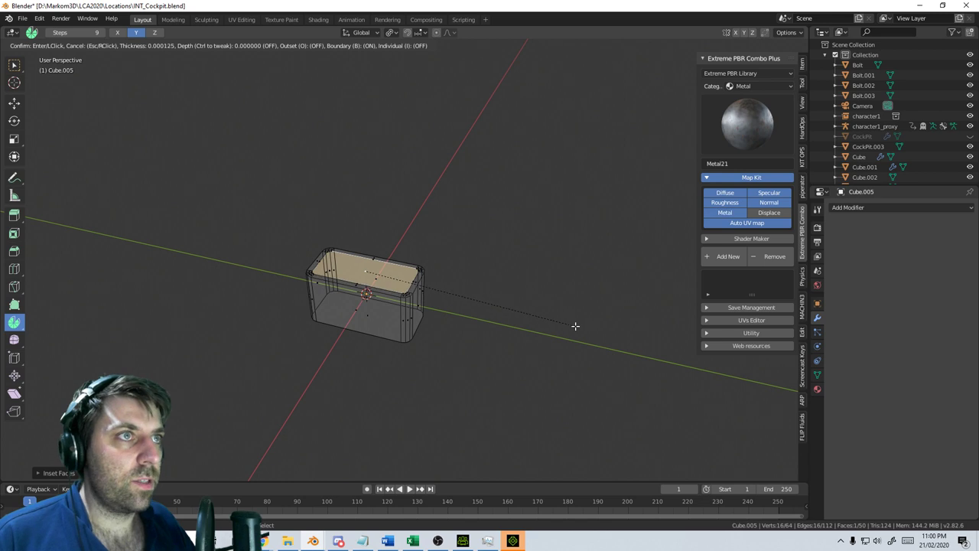
left_click(575, 326)
scroll(474, 332, "up", 5)
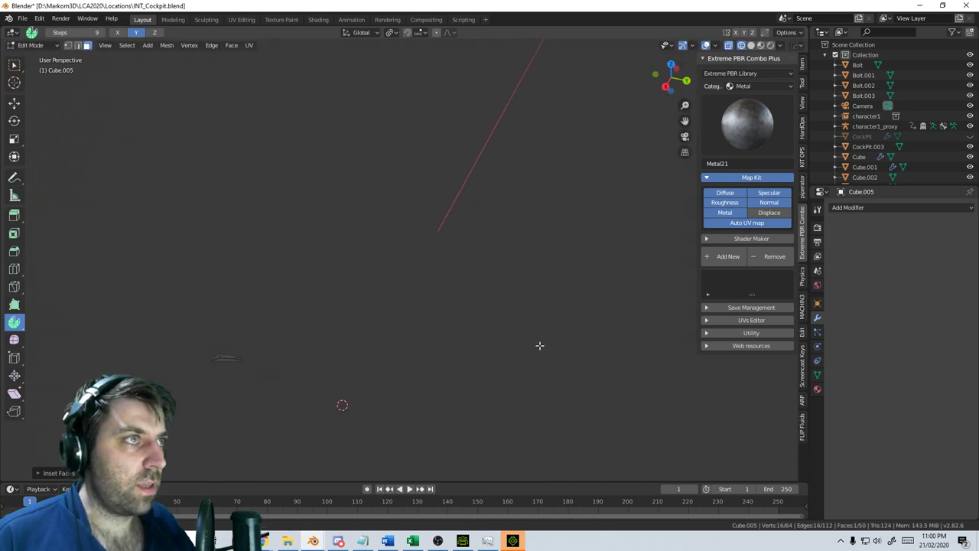
Scale the block's inset top face down slightly in orthographic view
key("KP_5")
scroll(534, 339, "up", 2)
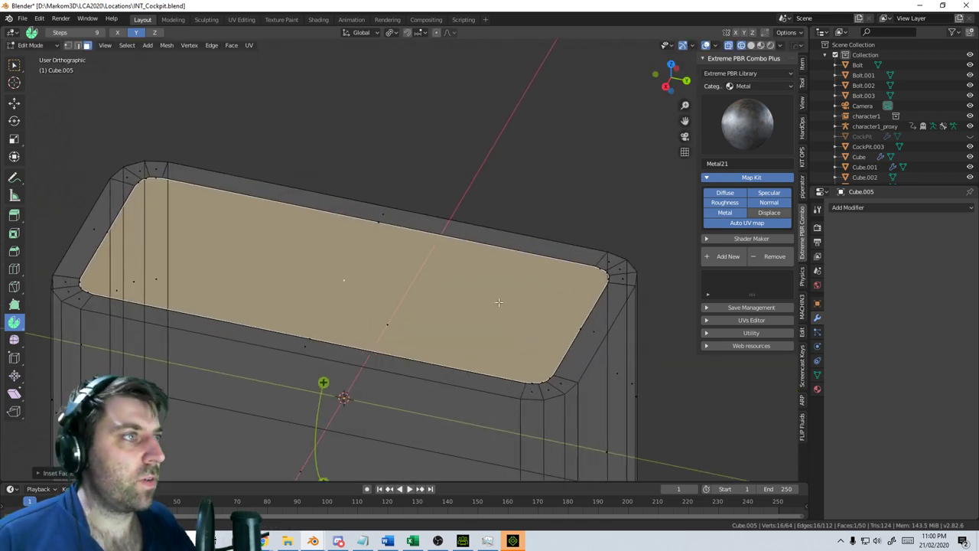
key("s")
left_click(656, 329)
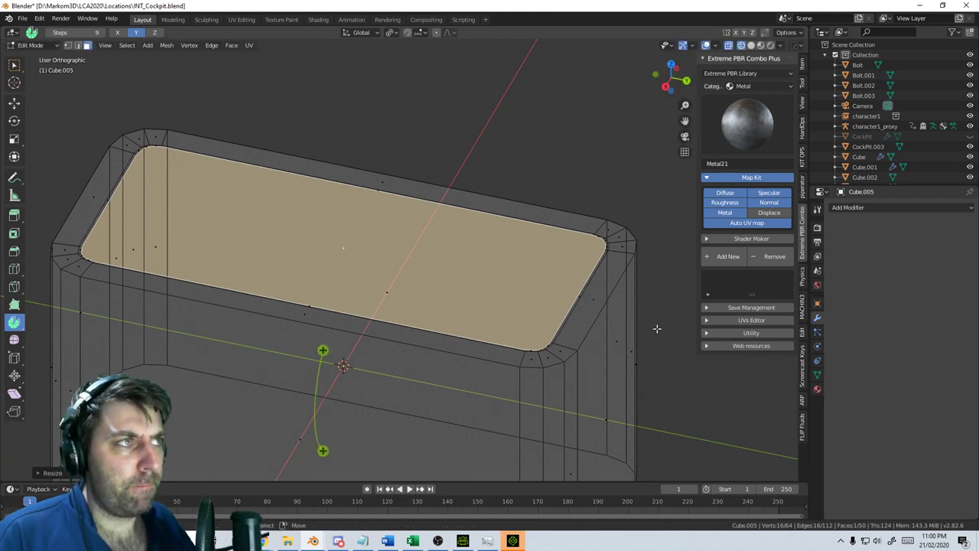
Add an edge loop in the narrow rim around the inset top face and move it downward
scroll(610, 249, "up", 2)
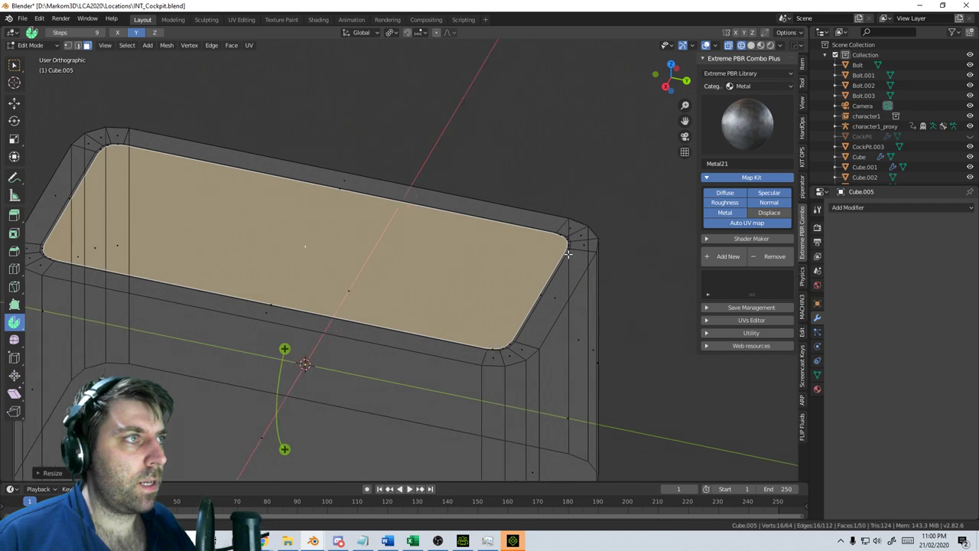
key("ctrl+r")
left_click_drag(563, 377, 566, 375)
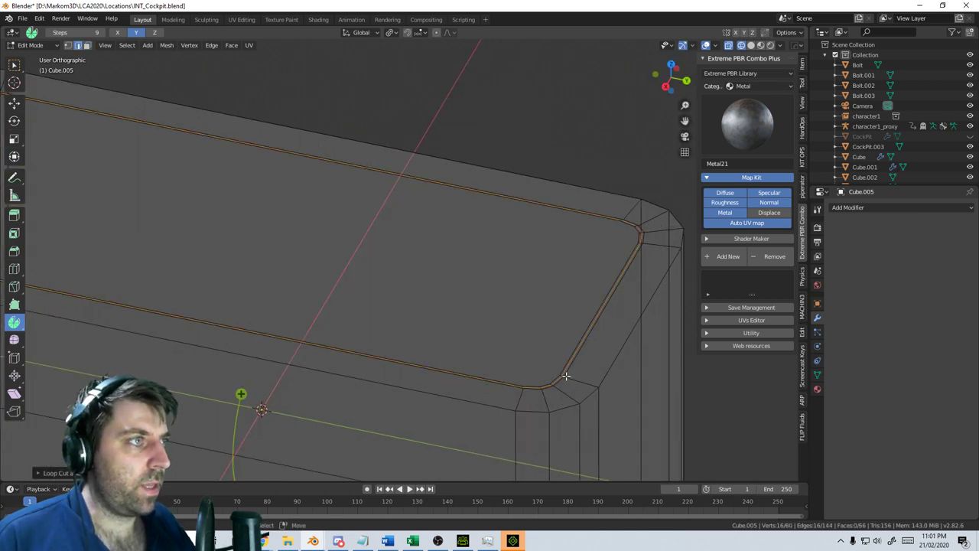
key("g")
left_click(594, 387)
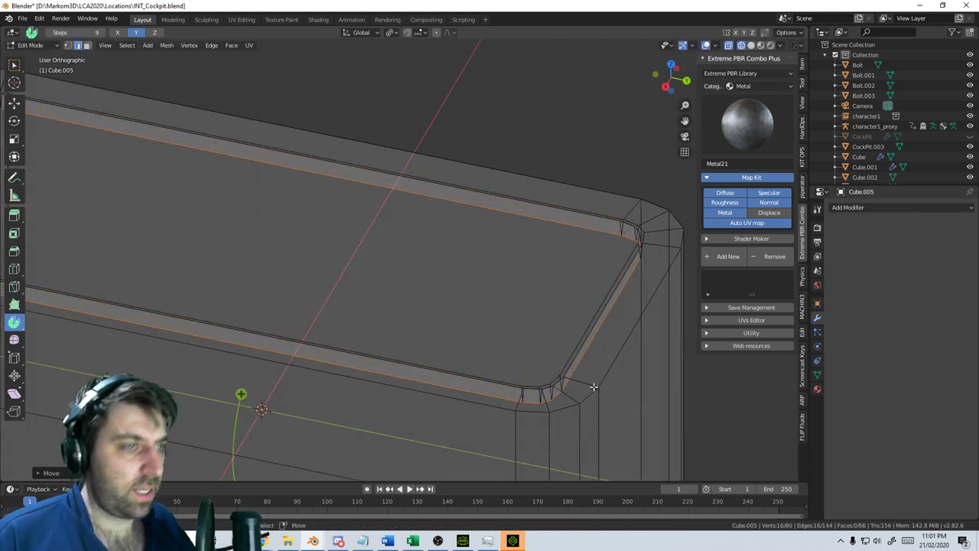
Select the top face together with its surrounding rim faces and scale the selection along Z
left_click(508, 372)
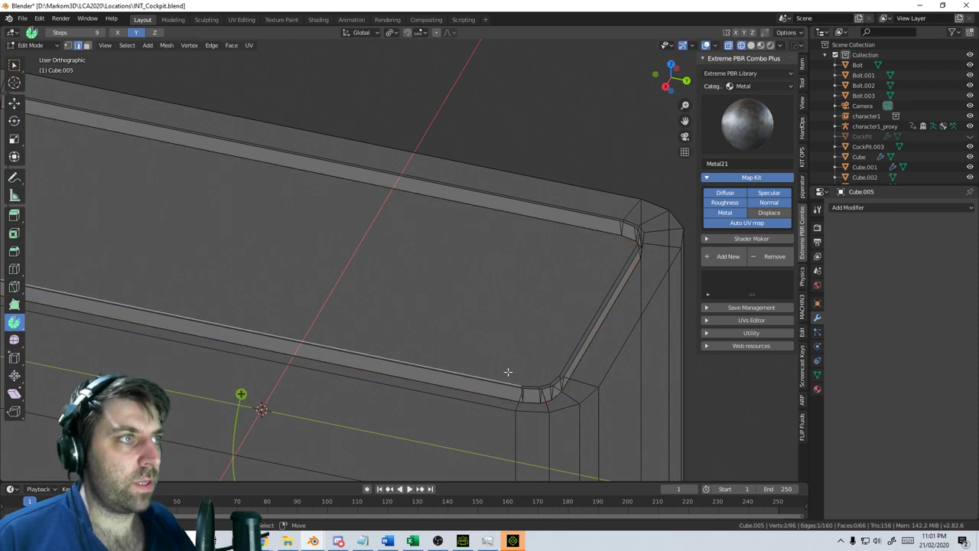
key("ctrl+l")
key("s")
key("z")
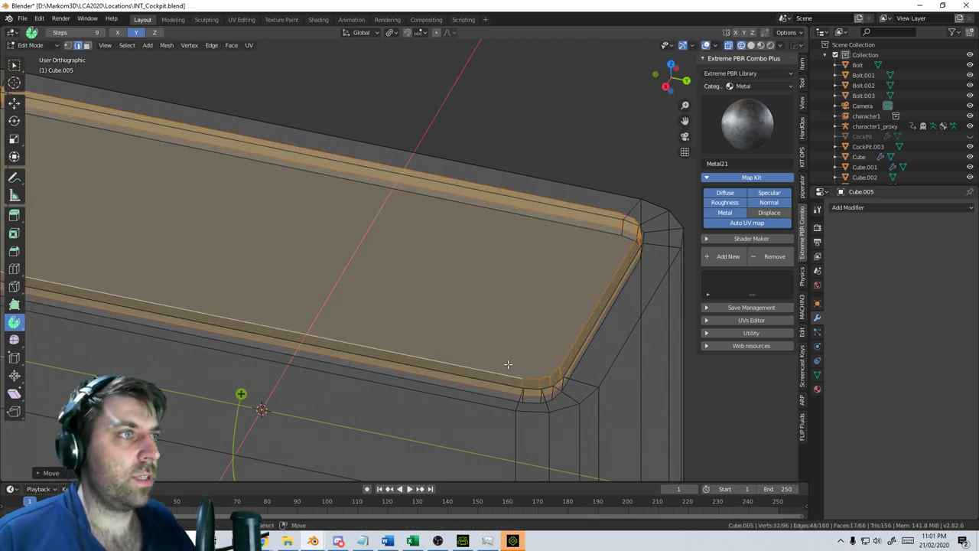
left_click(88, 96)
scroll(159, 163, "down", 6)
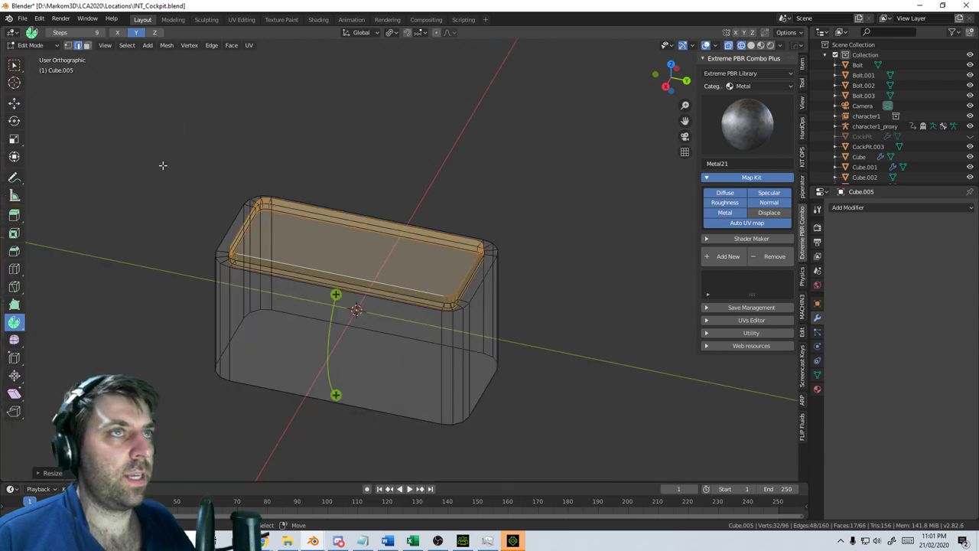
Show the block in solid shading and return to Object Mode
key("z")
left_click(232, 176)
key("Tab")
scroll(439, 242, "down", 4)
mouse_move(489, 239)
middle_mouse_down()
mouse_move(231, 249)
mouse_move(388, 267)
middle_mouse_up()
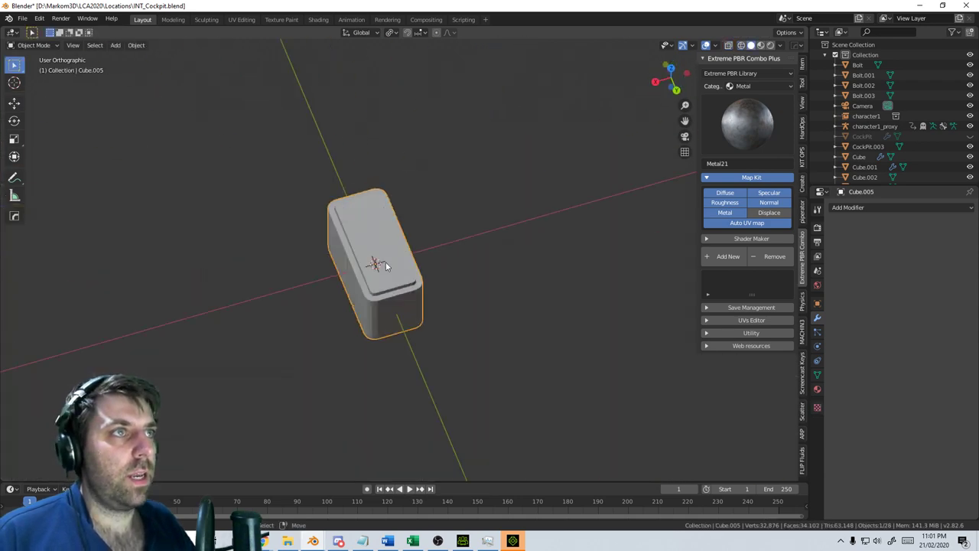
Shade the block smooth and enable Auto Smooth for its normals
scroll(402, 281, "up", 3)
key("F3")
type("sm")
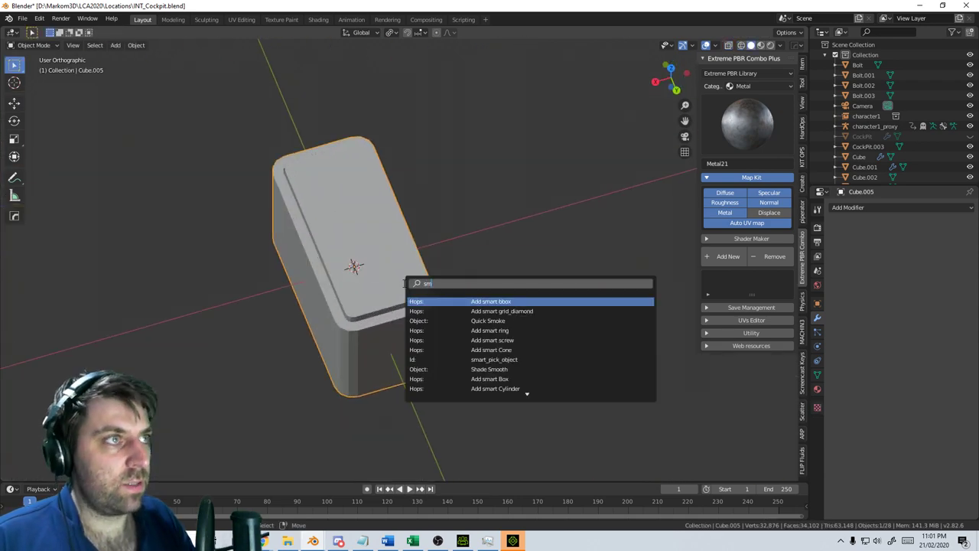
key("BackSpace")
key("BackSpace")
type("smooth")
key("Return")
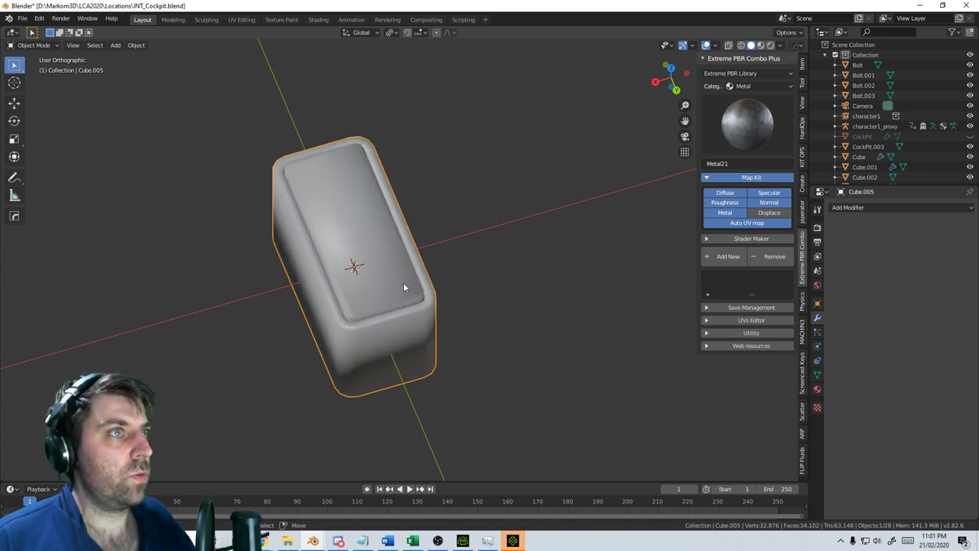
left_click(817, 375)
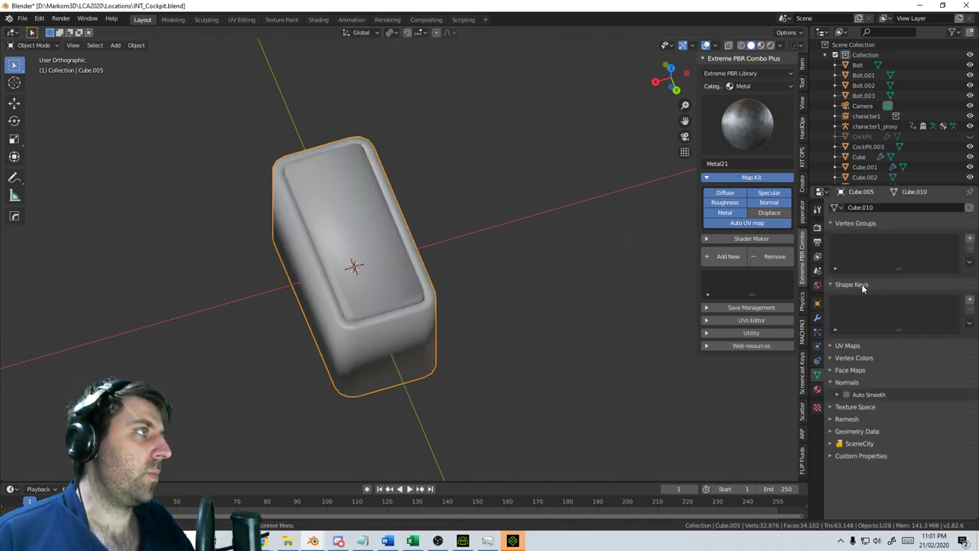
left_click(845, 394)
Bevel the edge loop around the raised top panel and return to Object Mode
middle_click_drag(650, 349, 416, 287)
middle_click_drag(393, 270, 351, 237)
key("Tab")
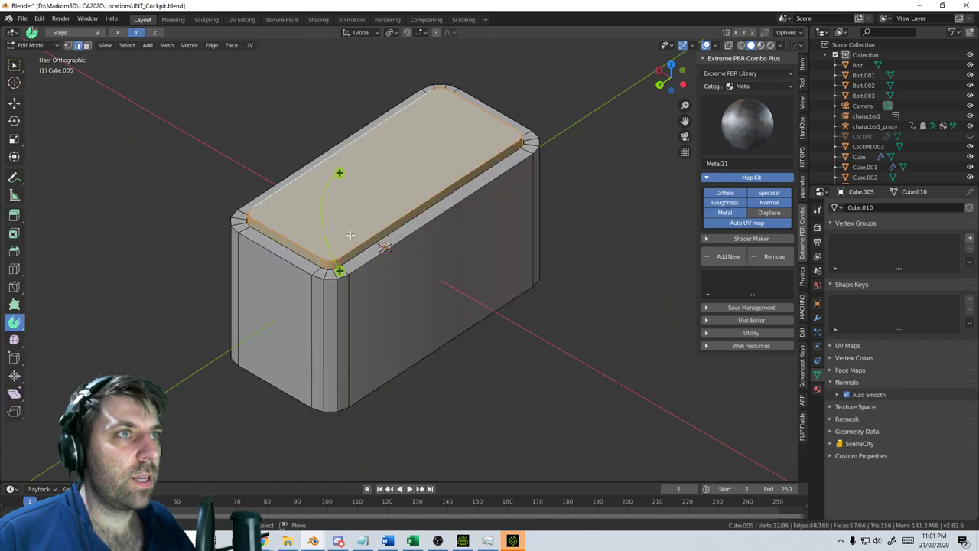
scroll(375, 238, "up", 2)
left_click(342, 238, "alt")
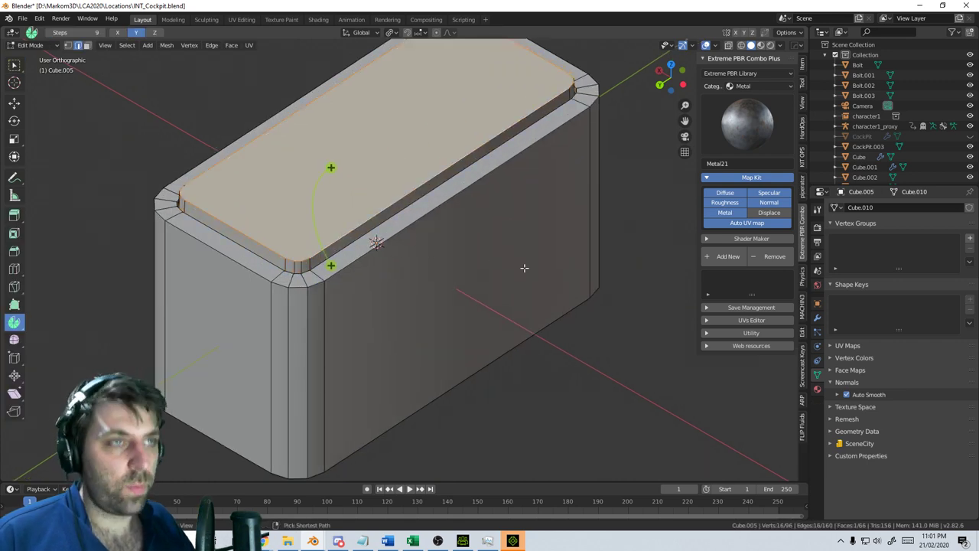
key("ctrl+b")
left_click(622, 312)
scroll(589, 300, "down", 3)
key("Tab")
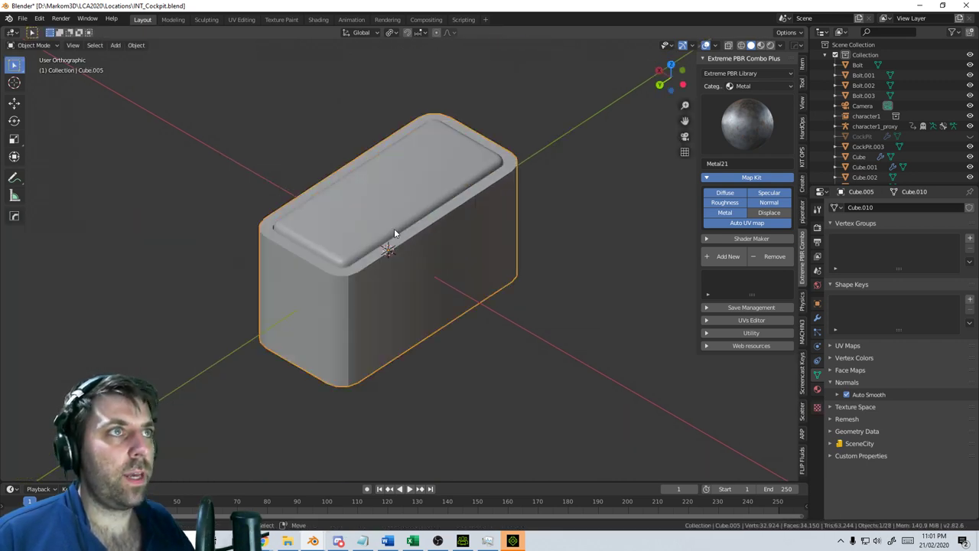
Leave local view and resize the button in top view against the cockpit console
middle_click_drag(394, 232, 427, 233)
scroll(427, 232, "down", 5)
key("KP_Divide")
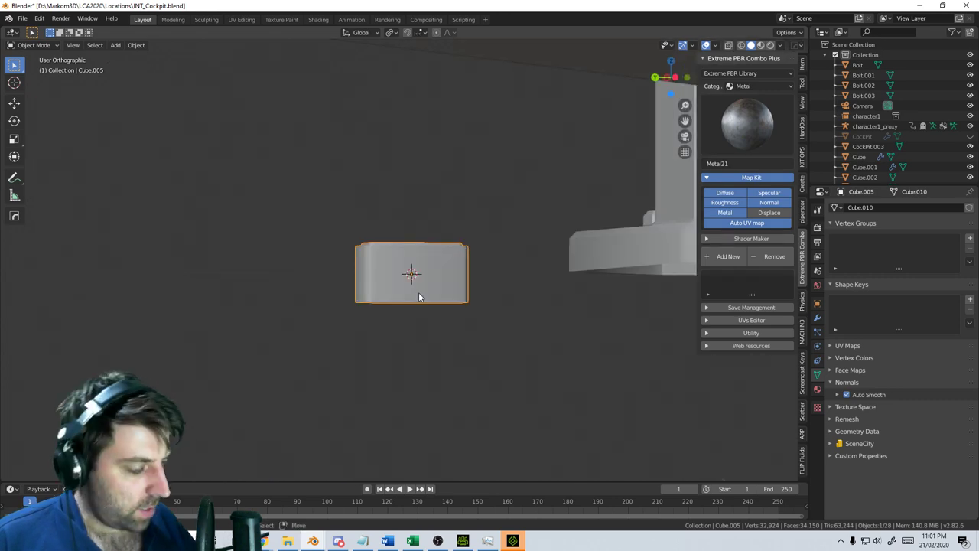
key("KP_7")
scroll(419, 292, "down", 5)
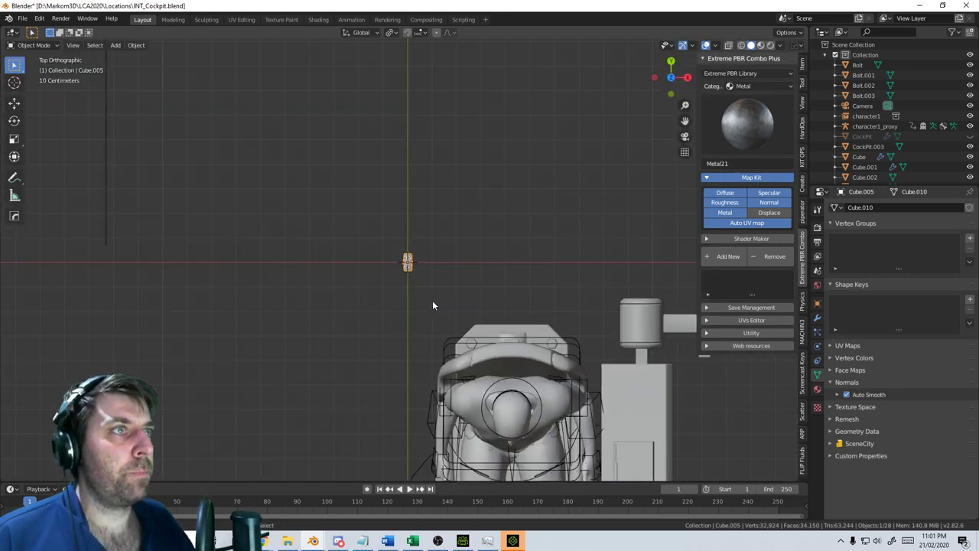
scroll(382, 221, "up", 1)
middle_click_drag(433, 301, 347, 129, "shift")
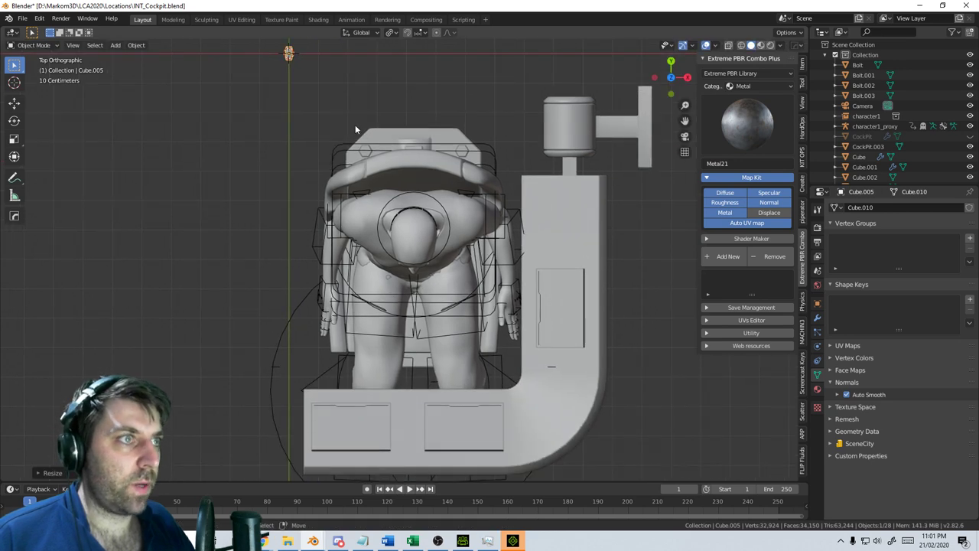
Set snapping to Face and place the button on the console between the two recessed panels
left_click(422, 32)
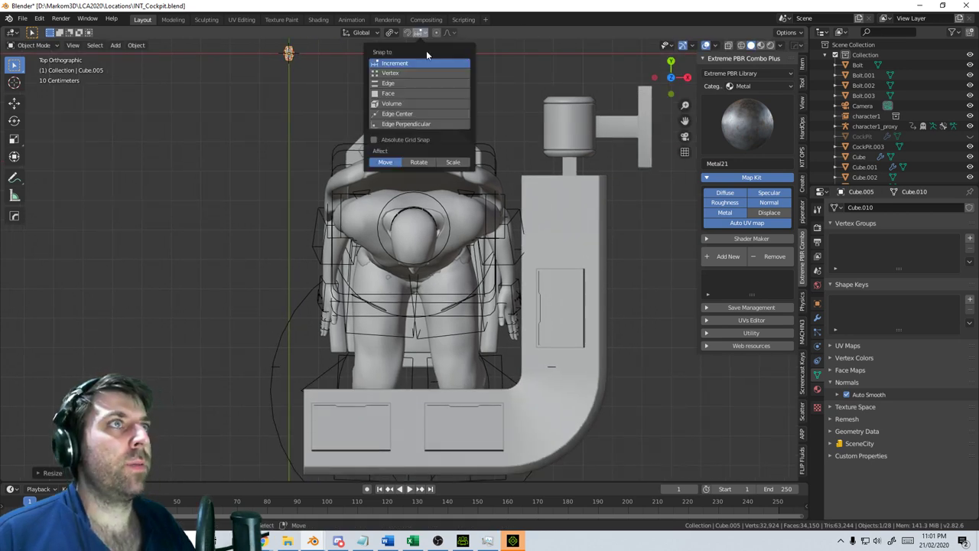
left_click(422, 93)
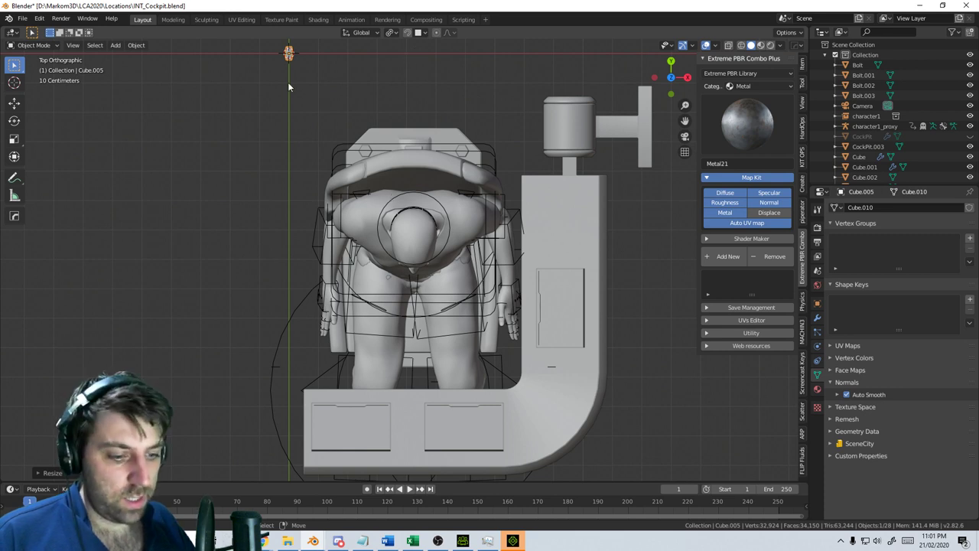
key("g")
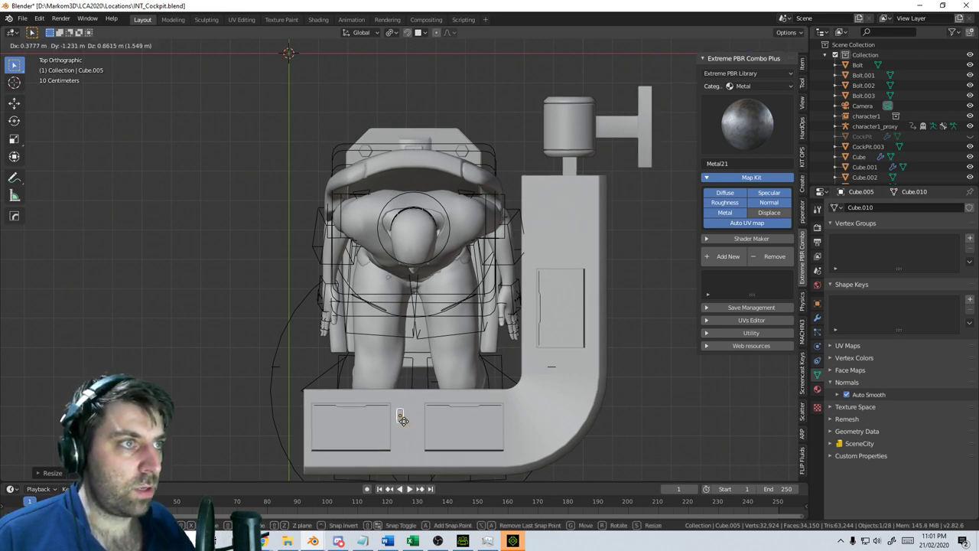
left_click(403, 413)
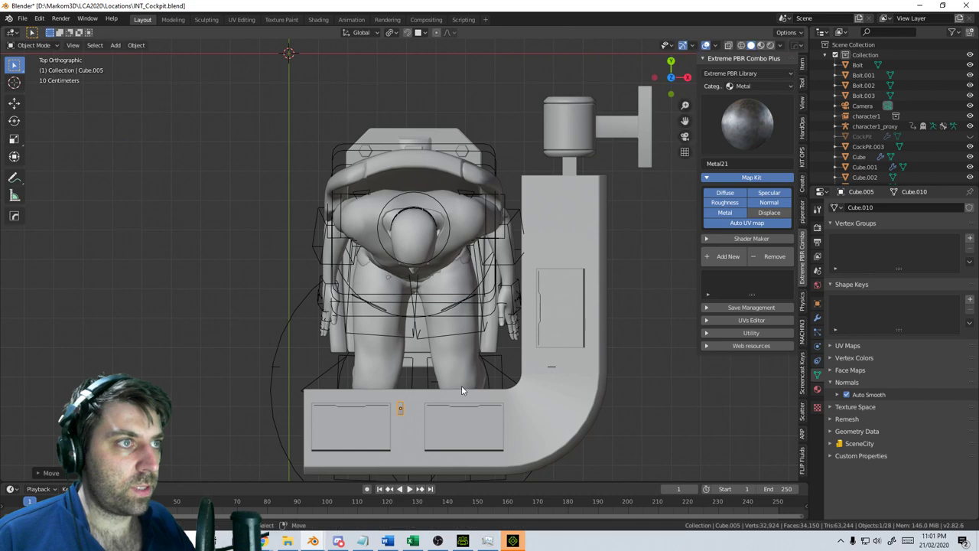
Rotate the button in the right wireframe view to match the slope of the console surface
middle_click_drag(462, 386, 340, 174)
key("KP_3")
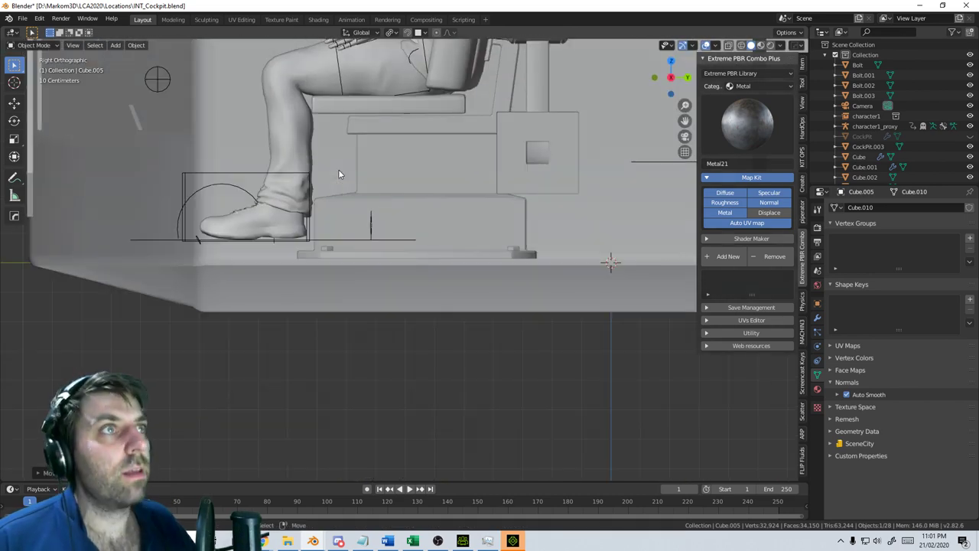
scroll(340, 173, "down", 4)
middle_click_drag(337, 75, 425, 259, "shift")
scroll(425, 259, "up", 6)
key("z")
left_click(387, 259)
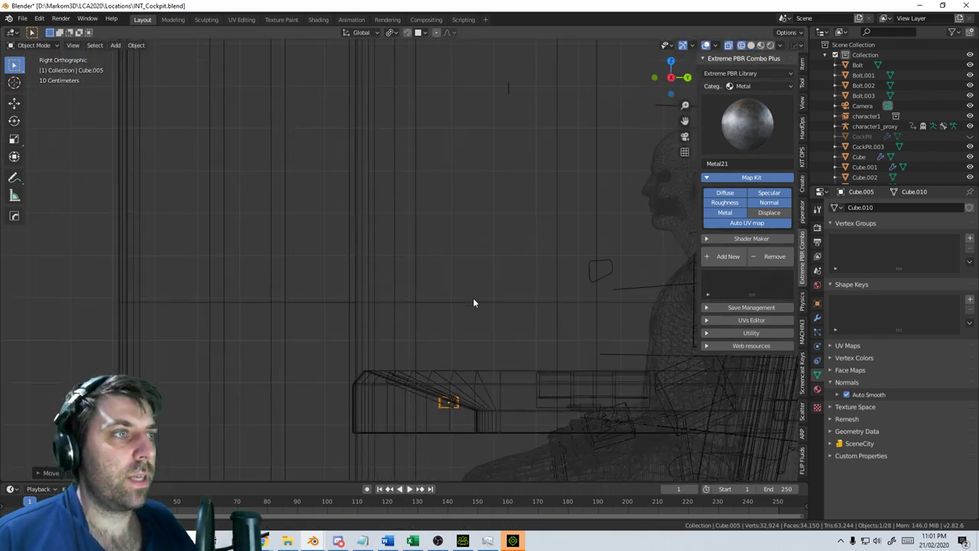
scroll(541, 404, "up", 3)
middle_click_drag(542, 404, 534, 301, "shift")
key("r")
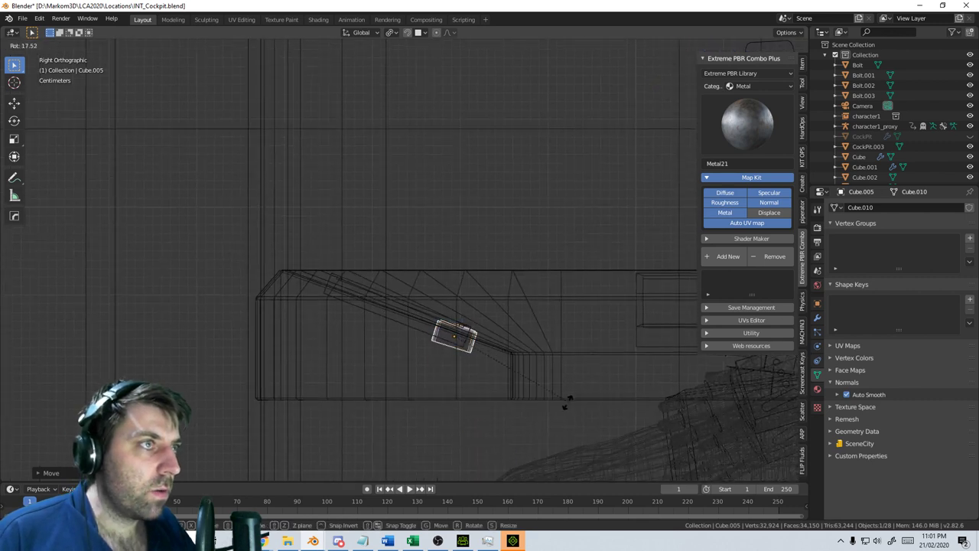
left_click(565, 413)
Duplicate the button twice up the console slope to form a row of three
scroll(419, 309, "up", 6)
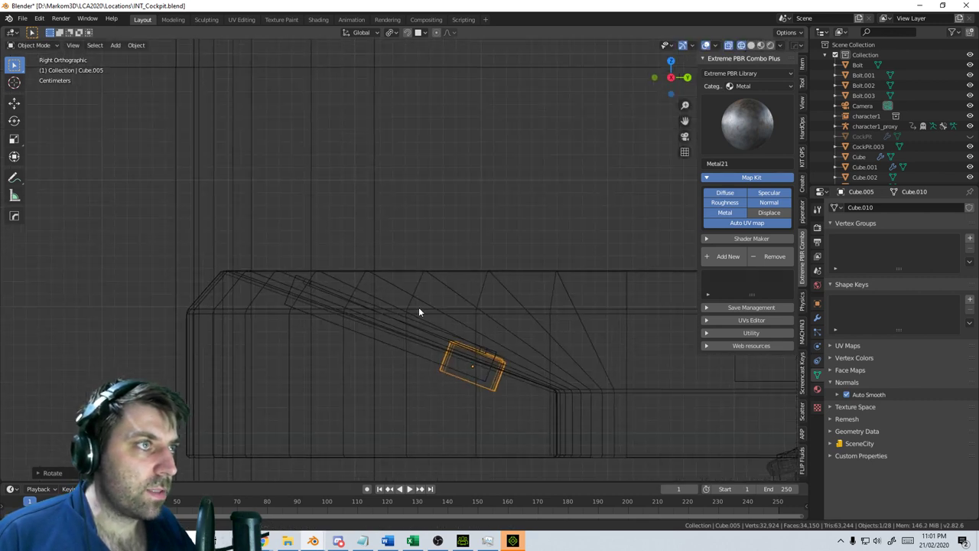
key("shift+d")
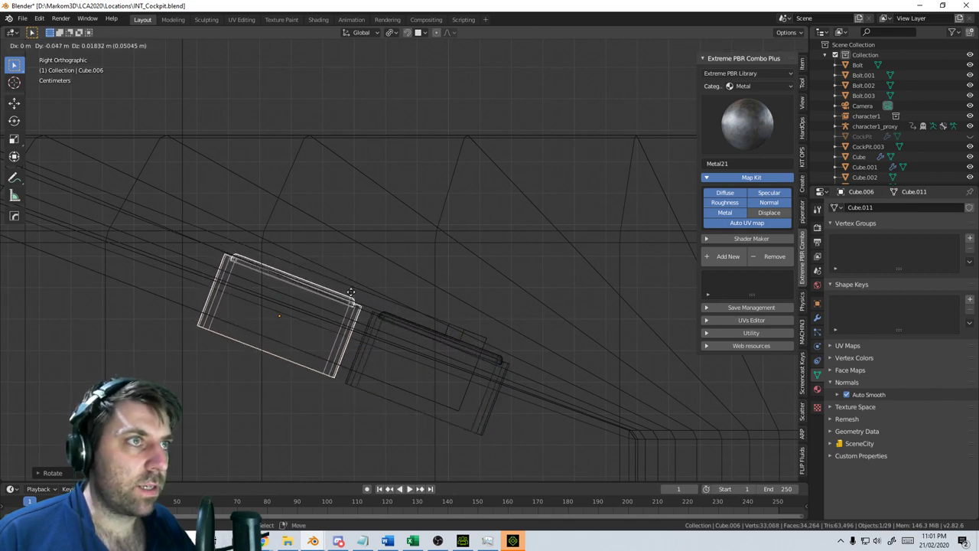
left_click(349, 289)
key("shift+d")
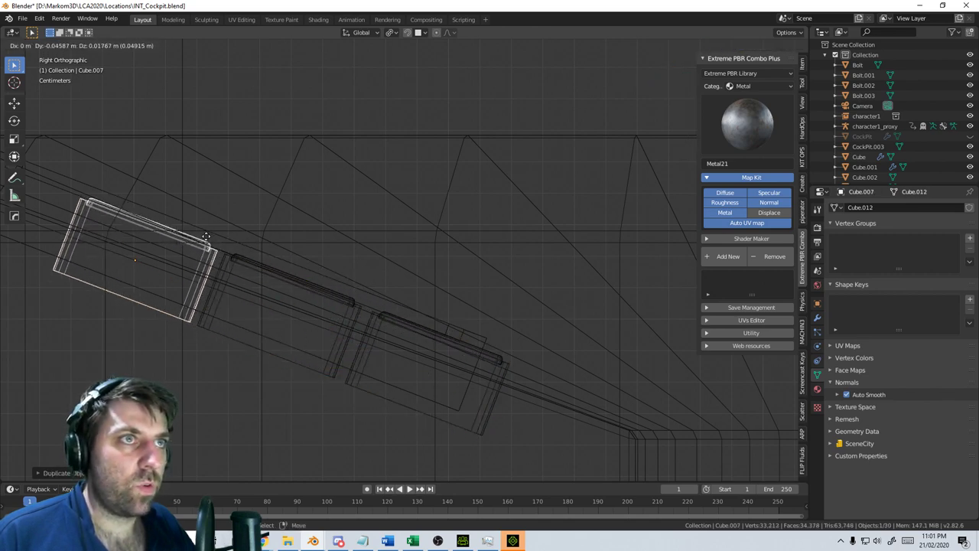
left_click(207, 235)
Select all three buttons in solid view and duplicate them along X to beside the second recessed panel
mouse_move(382, 226)
middle_mouse_down()
mouse_move(331, 262)
mouse_move(266, 273)
middle_mouse_up()
key("z")
left_click(322, 274)
mouse_move(356, 282)
middle_mouse_down()
mouse_move(344, 306)
mouse_move(284, 302)
mouse_move(291, 271)
mouse_move(455, 258)
mouse_move(433, 283)
middle_mouse_up()
left_click(386, 257, "shift")
left_click(411, 266, "shift")
key("KP_7")
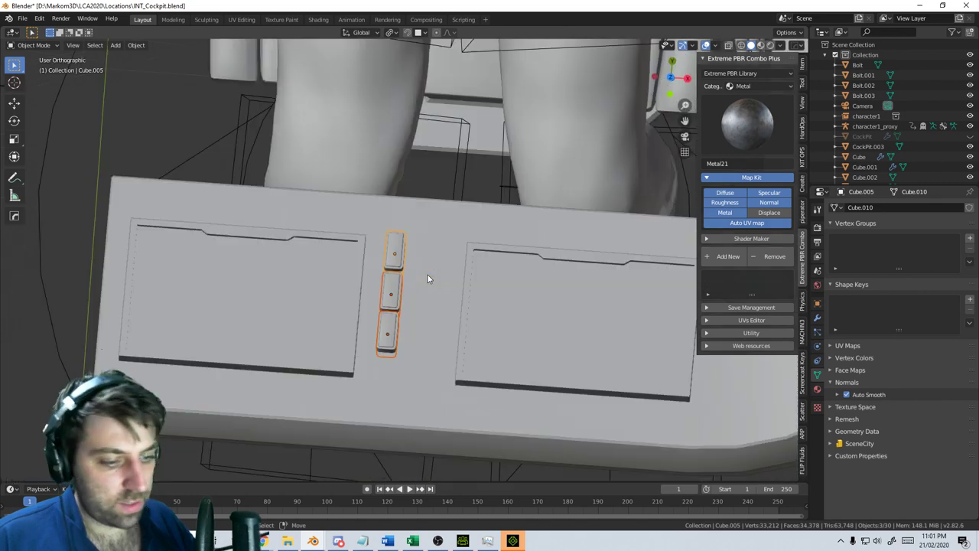
key("shift+d")
key("x")
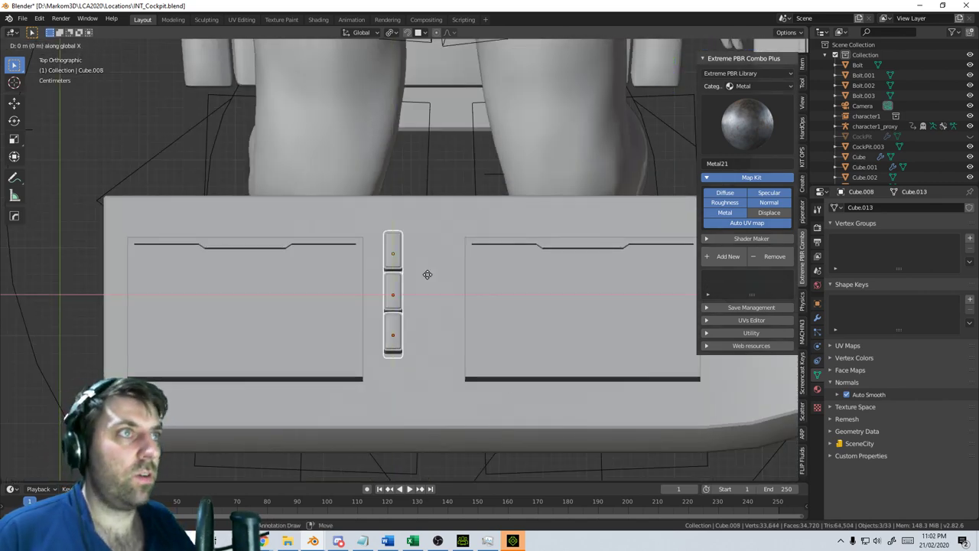
left_click(481, 273)
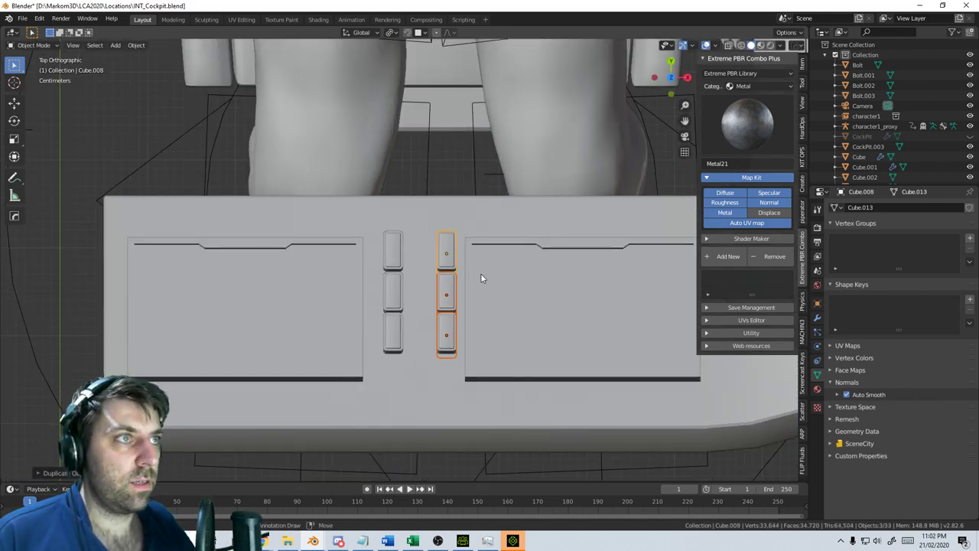
Place another copy of the three-button column midway between the two existing columns, moving only along X
key("shift+d")
key("x")
left_click(454, 273)
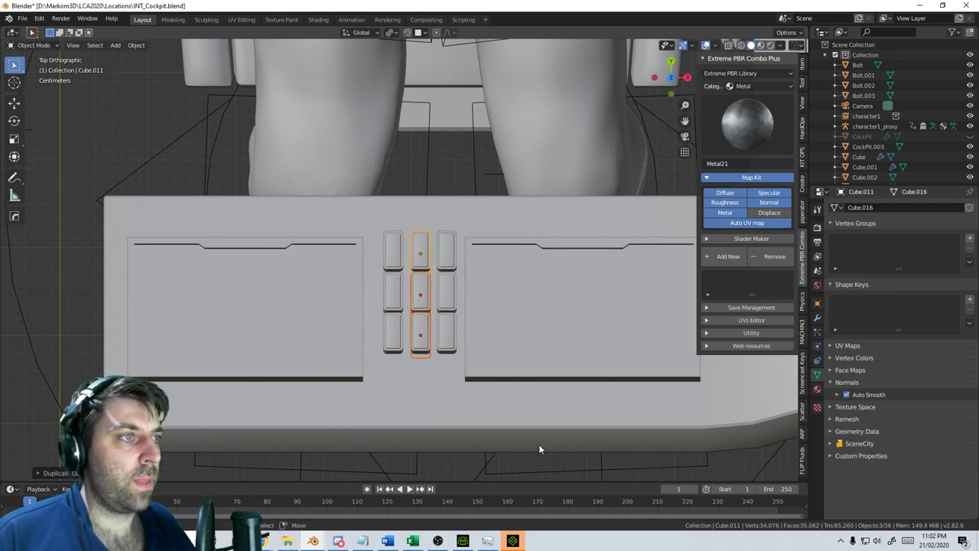
Switch to Character Creator and send the clothed male character to iClone
left_click(514, 540)
left_click(610, 361)
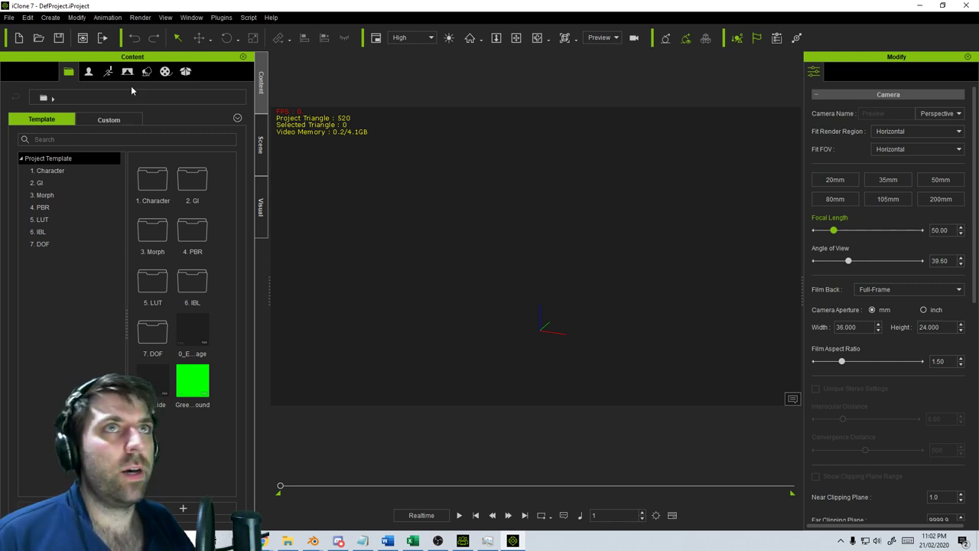
left_click(462, 541)
left_click(8, 17)
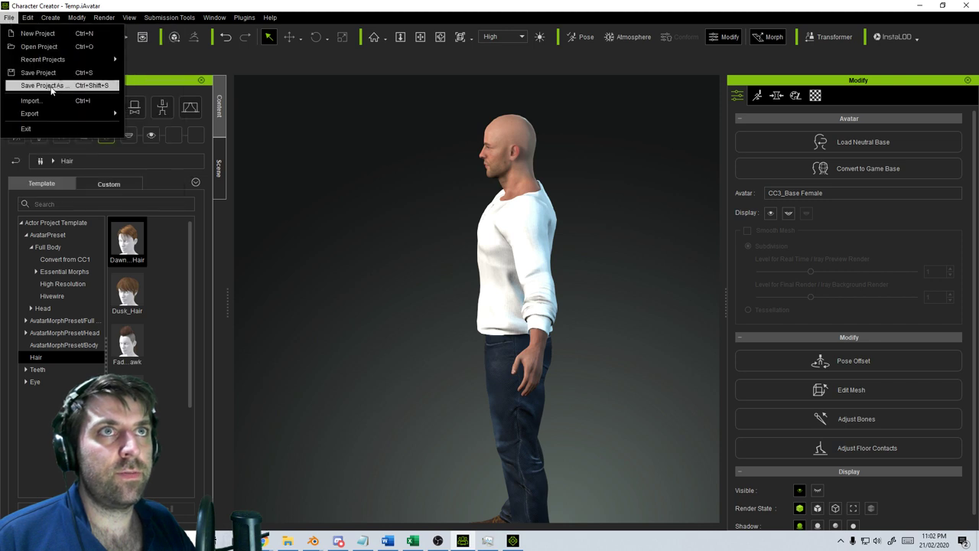
mouse_move(80, 113)
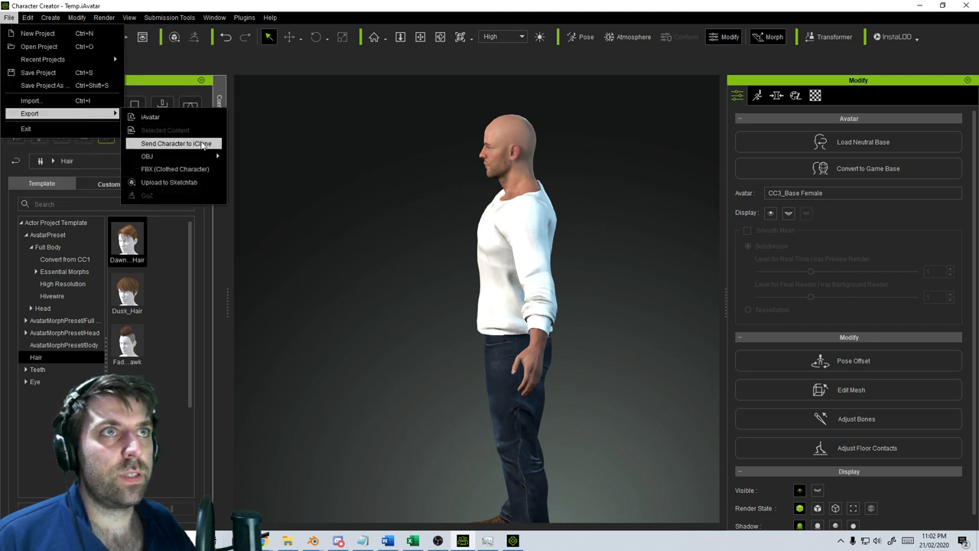
left_click(176, 144)
left_click(512, 541)
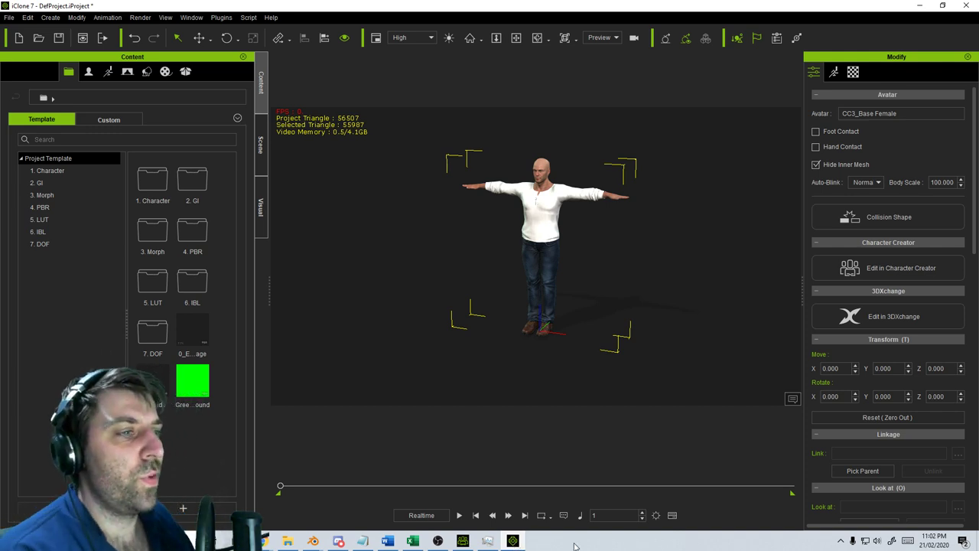
Frame the imported character's head in iClone and start the Motion Live plugin for it
scroll(564, 221, "up", 4)
middle_click_drag(549, 201, 454, 166)
scroll(621, 286, "up", 7)
right_click_drag(454, 166, 535, 176)
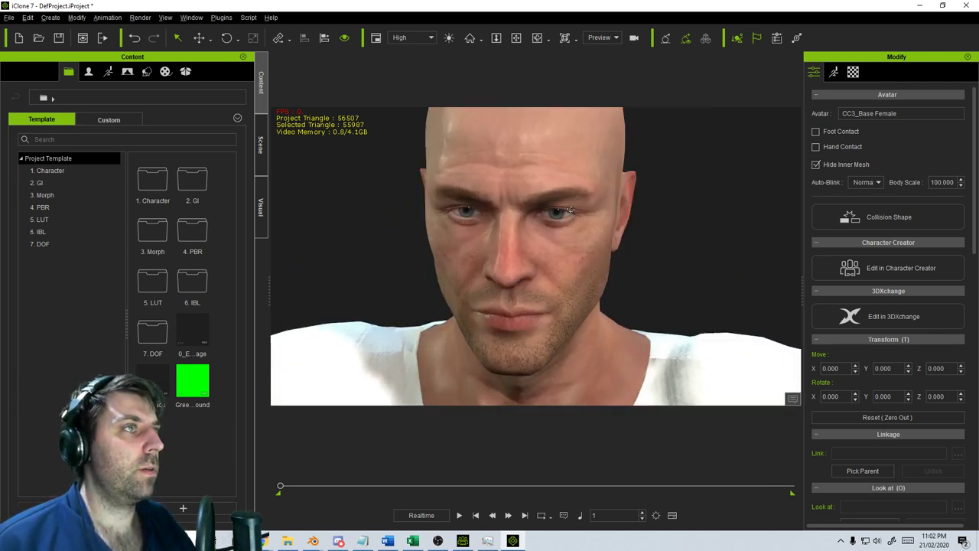
scroll(600, 211, "down", 4)
middle_click_drag(641, 205, 622, 209)
scroll(859, 112, "down", 3)
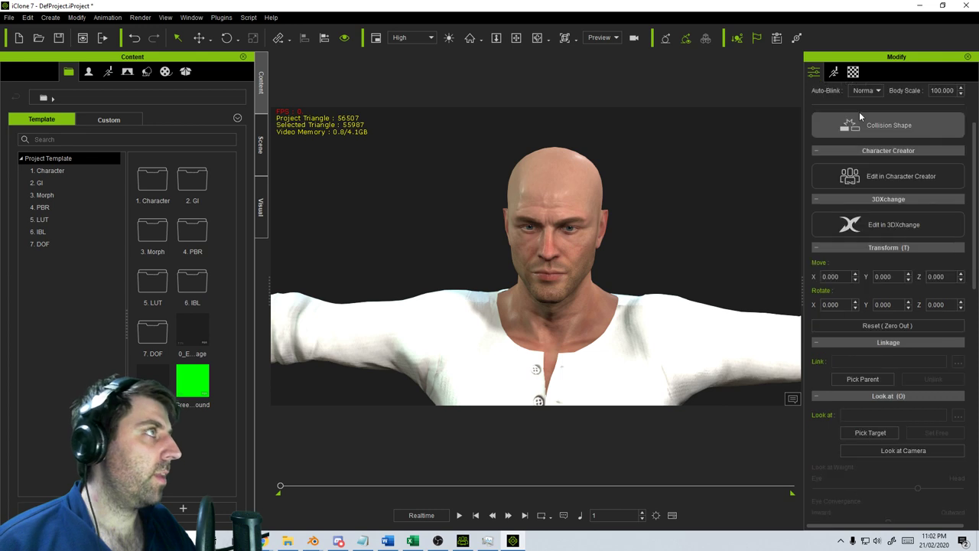
left_click(834, 71)
scroll(899, 448, "down", 5)
left_click(888, 494)
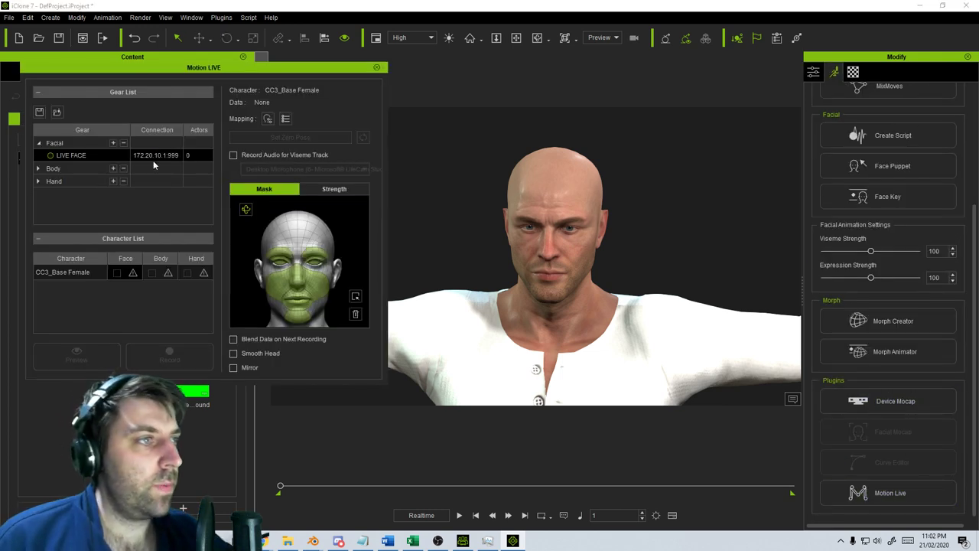
Set the LIVE FACE gear's connection address to 192.168.0.7
left_click_drag(166, 156, 25, 149)
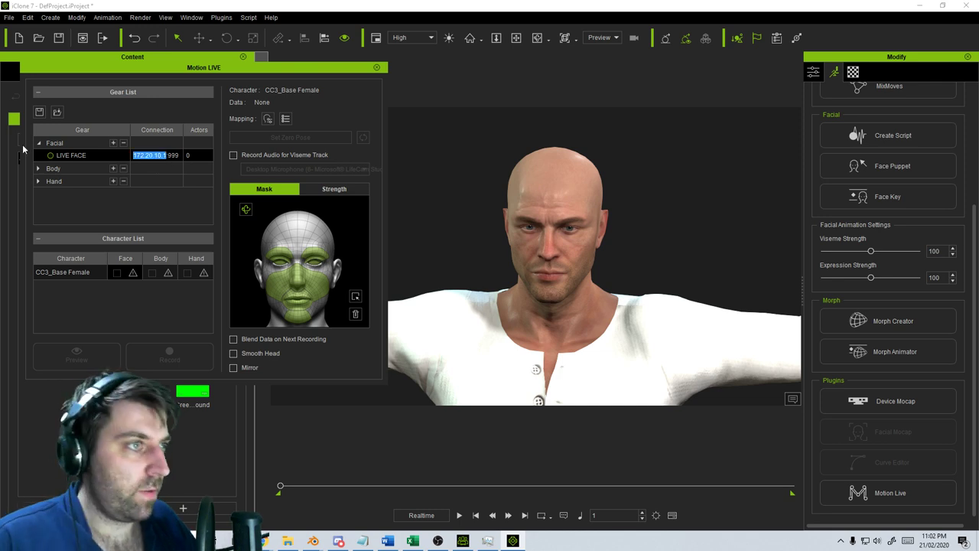
type("192.168")
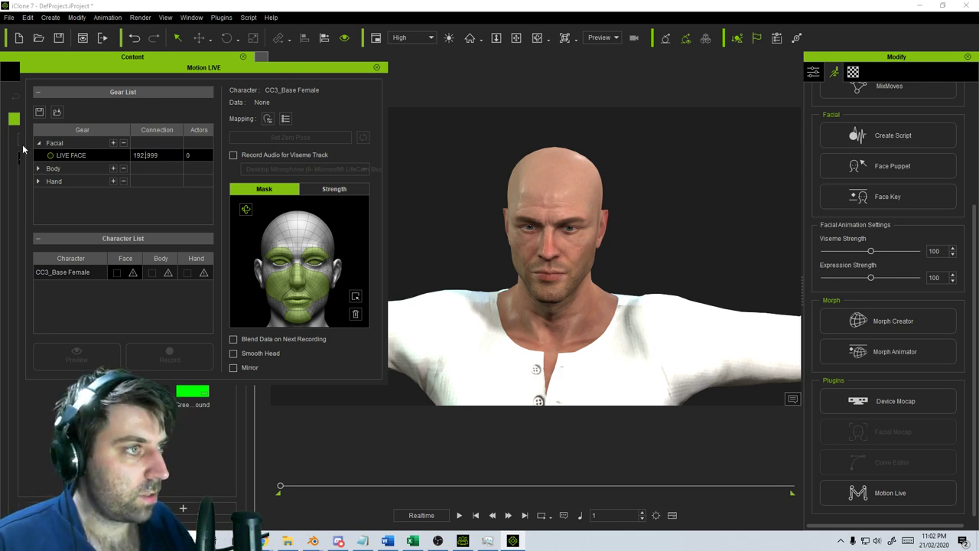
type(".0.7")
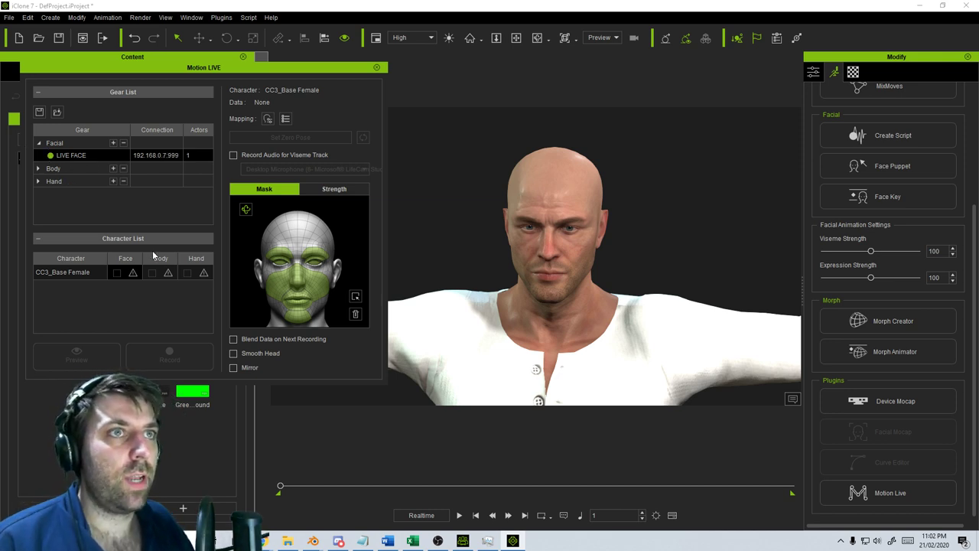
Enable face capture for CC3_Base Female, run the live preview and set the zero pose
left_click(117, 273)
left_click(83, 360)
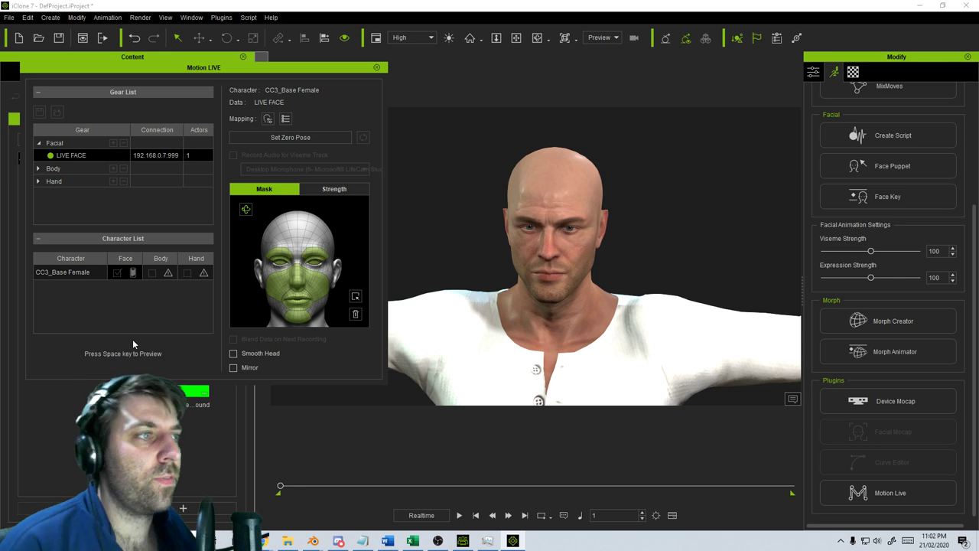
key("space")
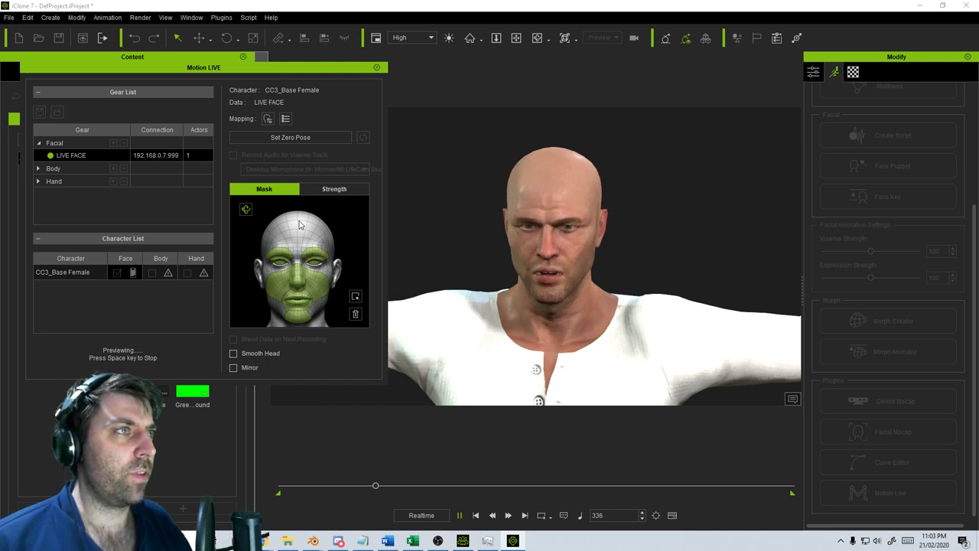
left_click(302, 140)
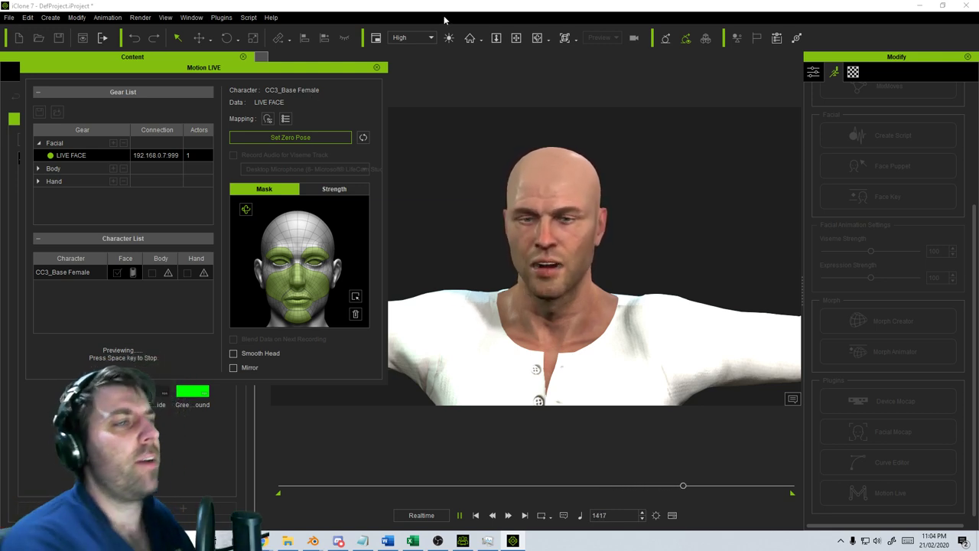
Switch to Character Creator and examine the character from the front
left_click(462, 541)
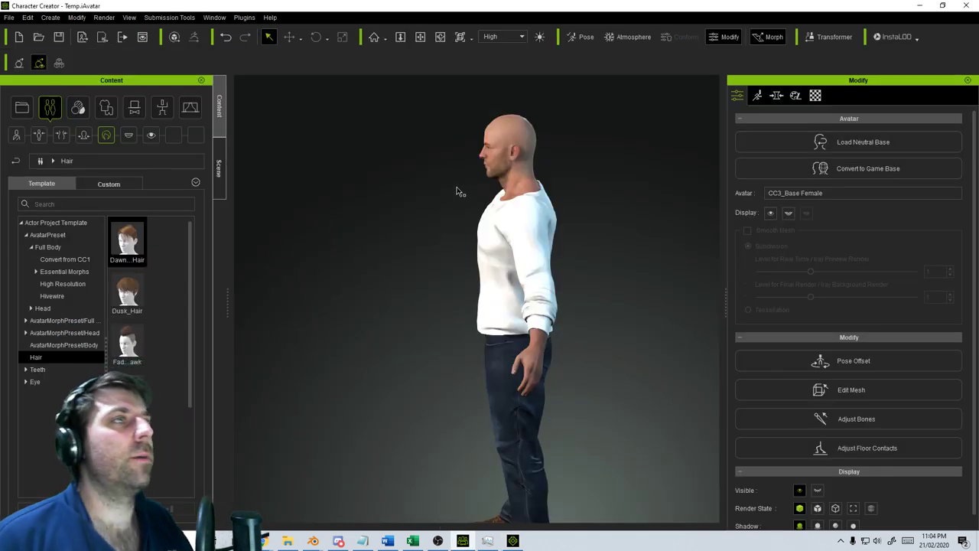
key("super")
key("super")
middle_click_drag(429, 179, 455, 200)
right_click_drag(456, 201, 609, 207)
middle_click_drag(608, 207, 550, 226)
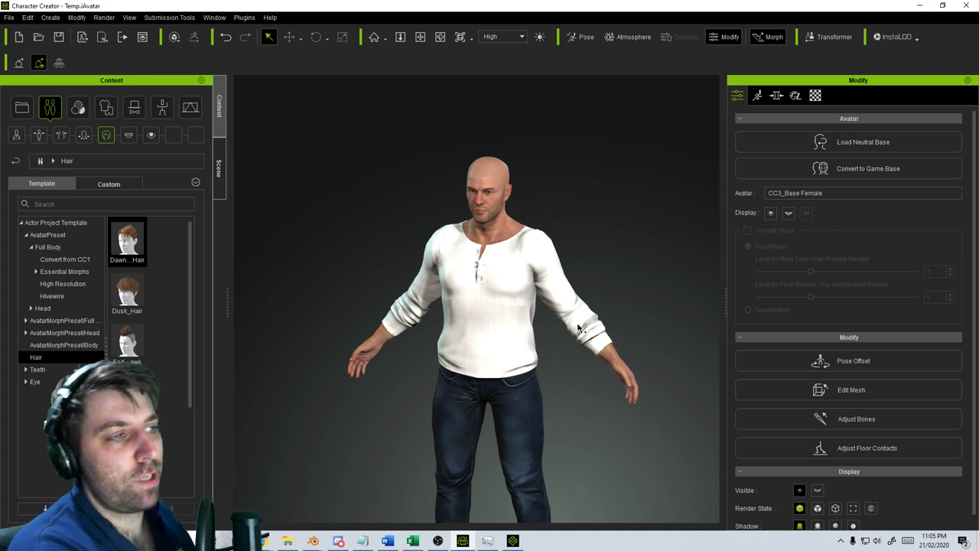
Close Motion LIVE in iClone and switch to the INT_Cockpit.blend scene in Blender
left_click(512, 540)
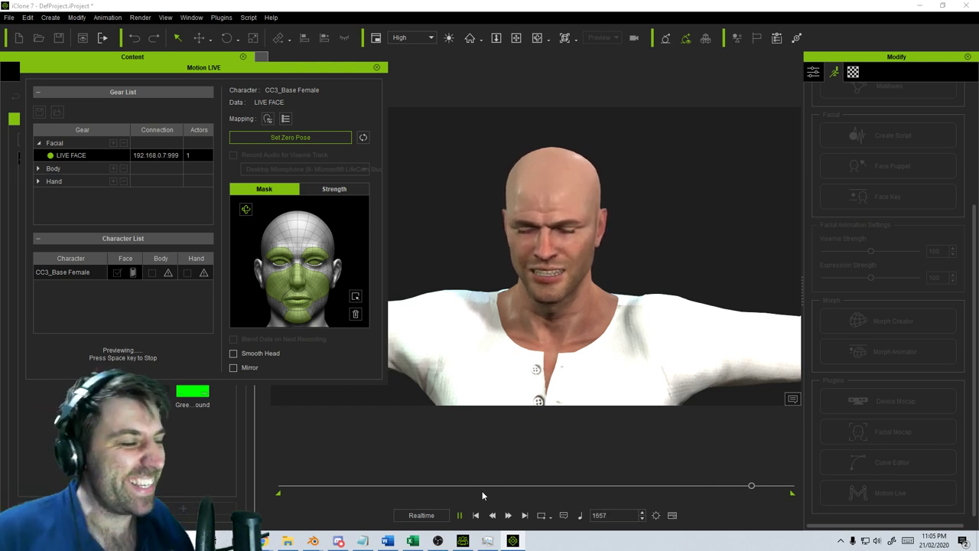
left_click(376, 69)
left_click(452, 305)
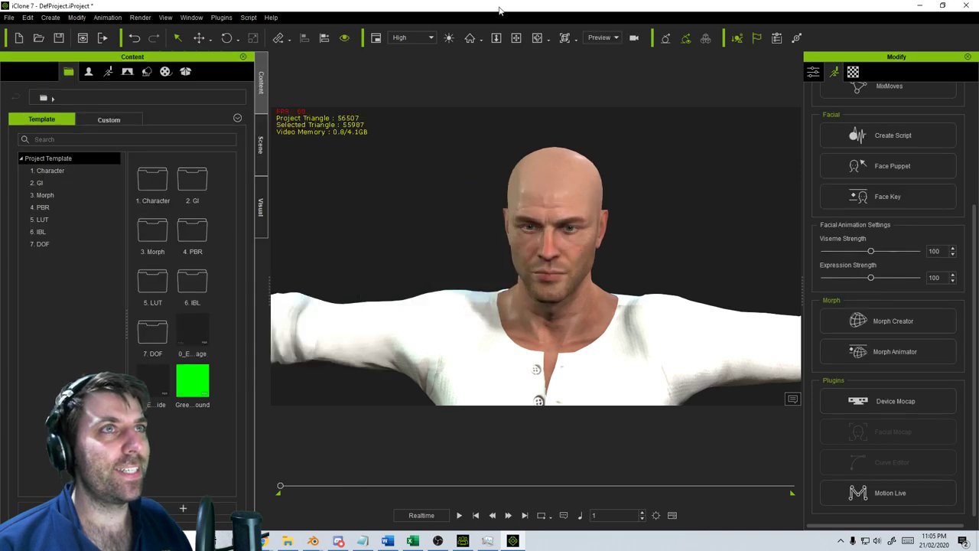
left_click(919, 5)
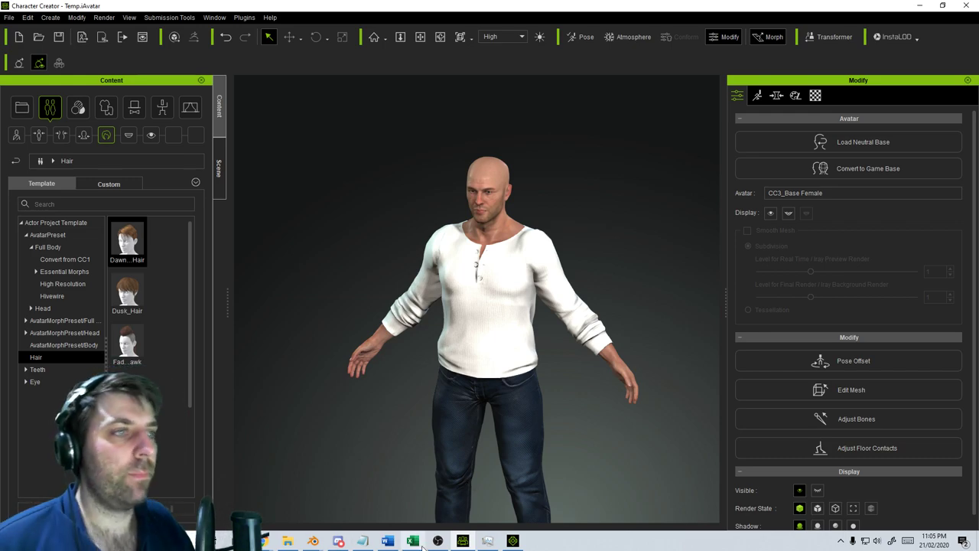
mouse_move(313, 541)
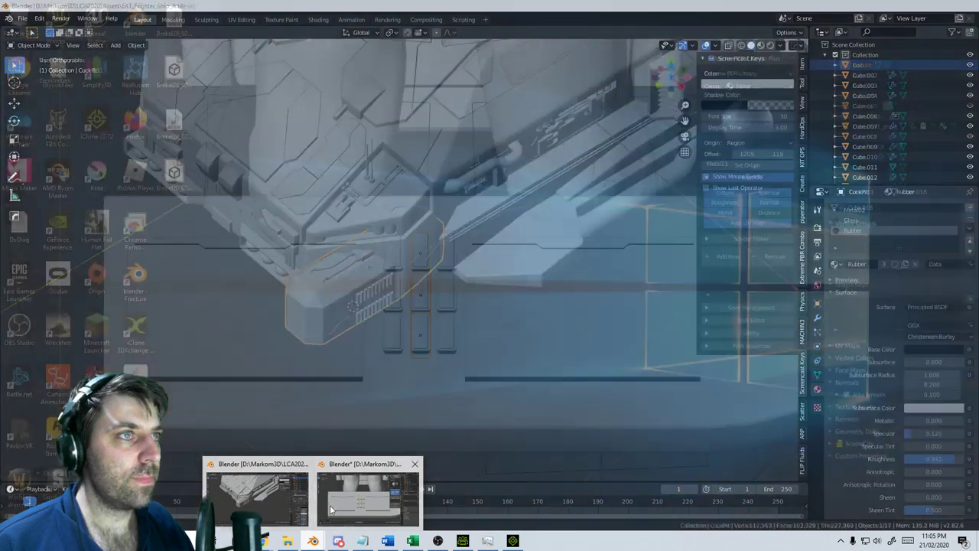
left_click(362, 501)
Move all nine keypad buttons about 0.023 m up the console slope in the right wireframe view
middle_click_drag(560, 403, 348, 293)
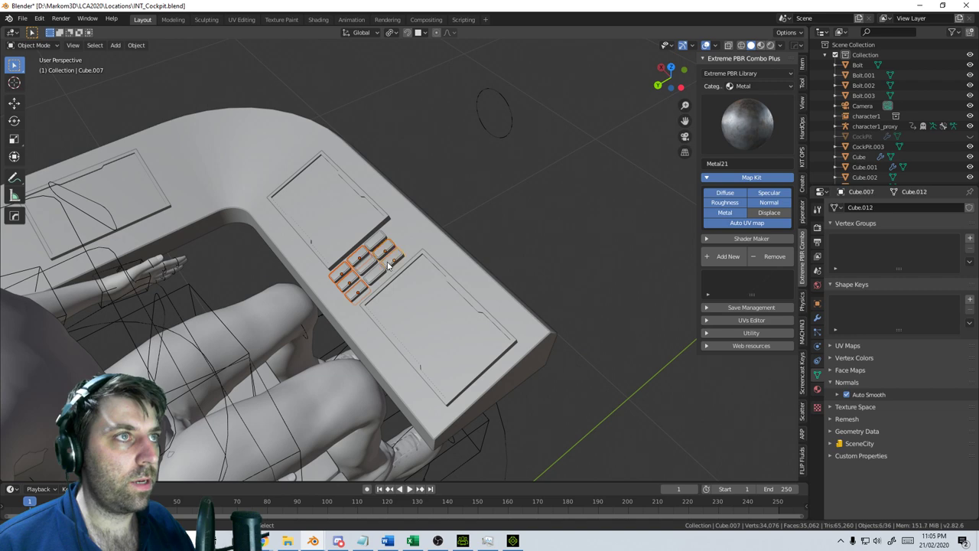
key("KP_3")
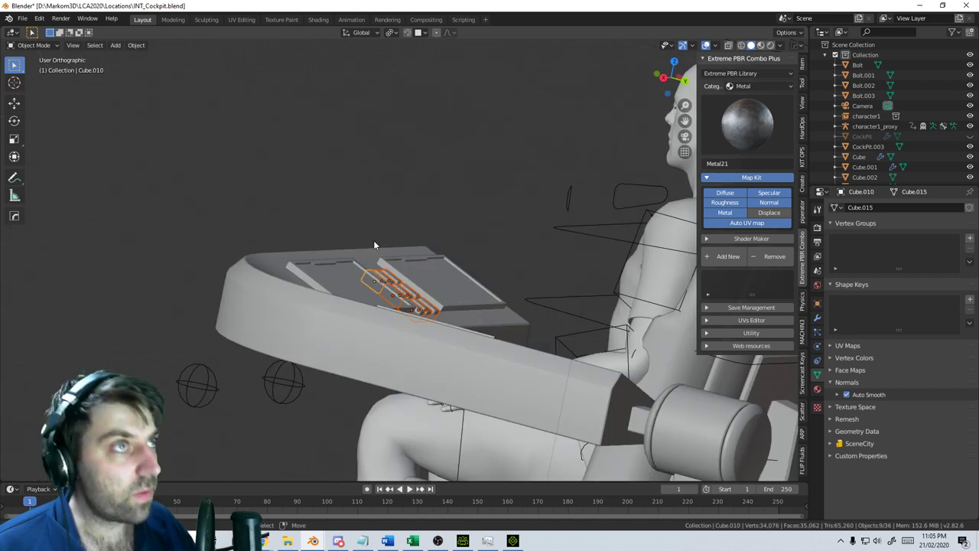
key("z")
left_click(296, 247)
scroll(490, 283, "up", 4)
middle_click_drag(526, 380, 490, 351, "shift")
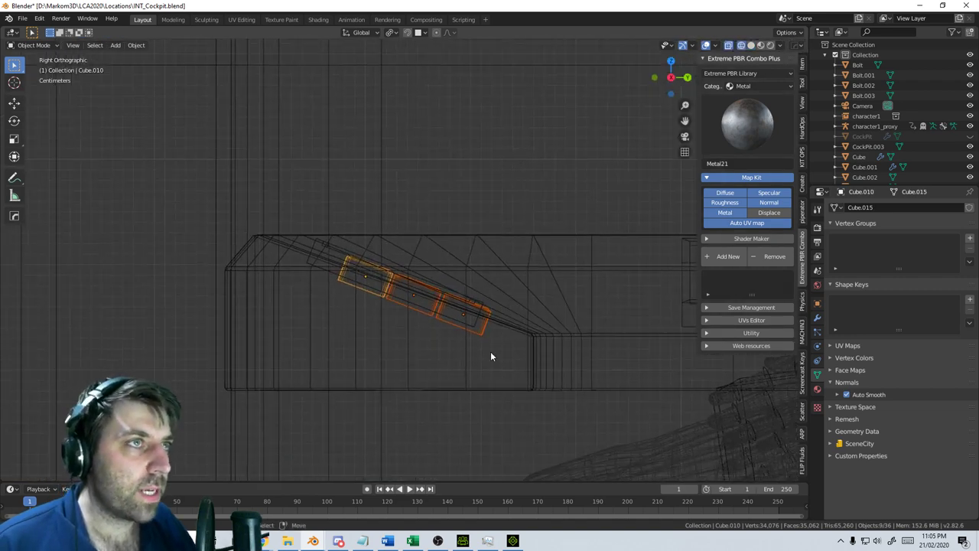
scroll(491, 350, "up", 2)
key("g")
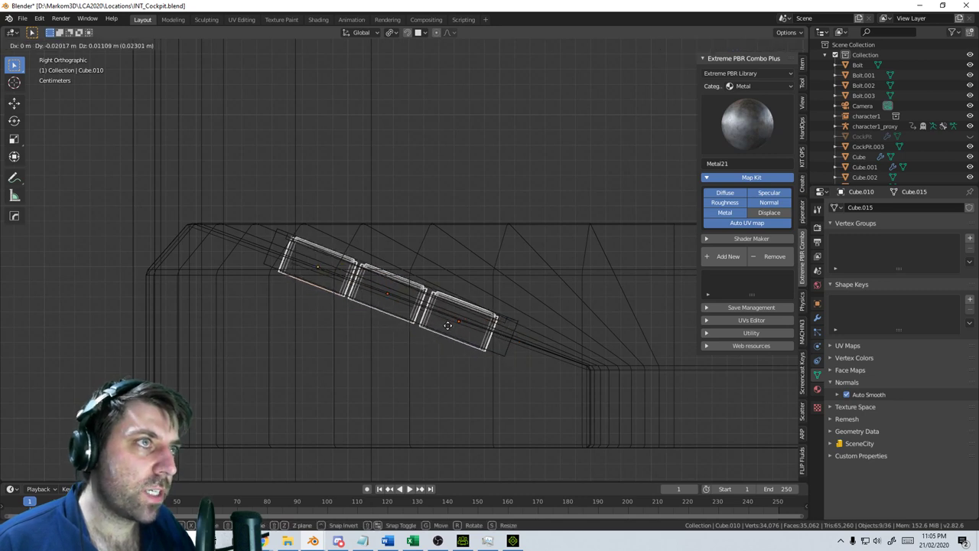
left_click(447, 325)
scroll(490, 387, "up", 4)
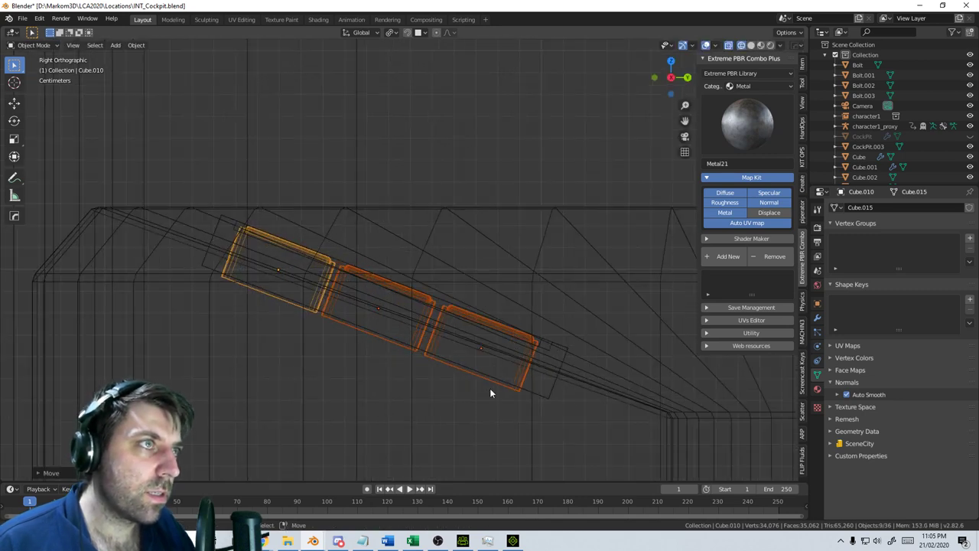
Return to solid shading and check the keypad and console against the seated character from several angles
left_click(524, 359)
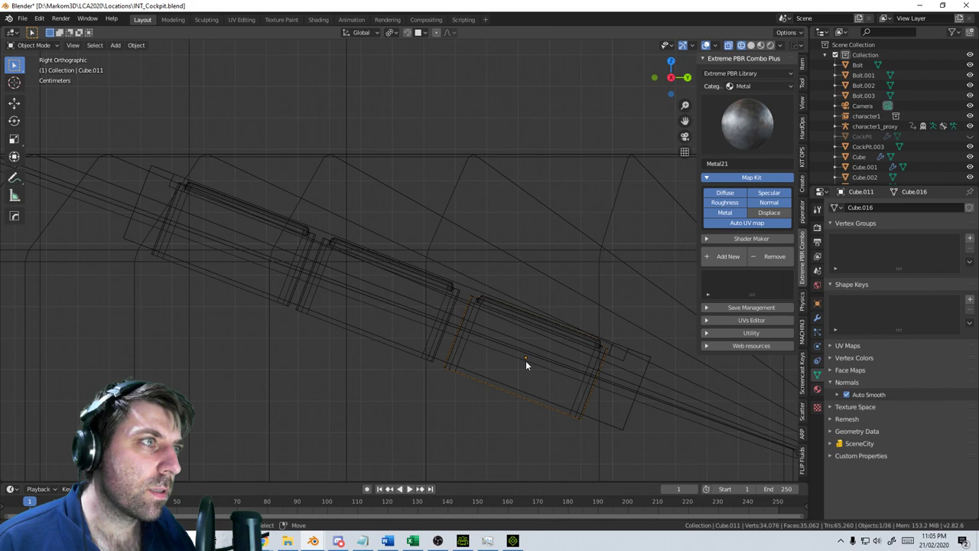
scroll(526, 364, "down", 4)
key("z")
left_click(577, 366)
mouse_move(577, 370)
middle_mouse_down()
mouse_move(400, 413)
mouse_move(411, 323)
mouse_move(440, 300)
mouse_move(376, 328)
mouse_move(512, 314)
mouse_move(534, 324)
mouse_move(508, 364)
mouse_move(480, 332)
mouse_move(494, 306)
mouse_move(440, 326)
middle_mouse_up()
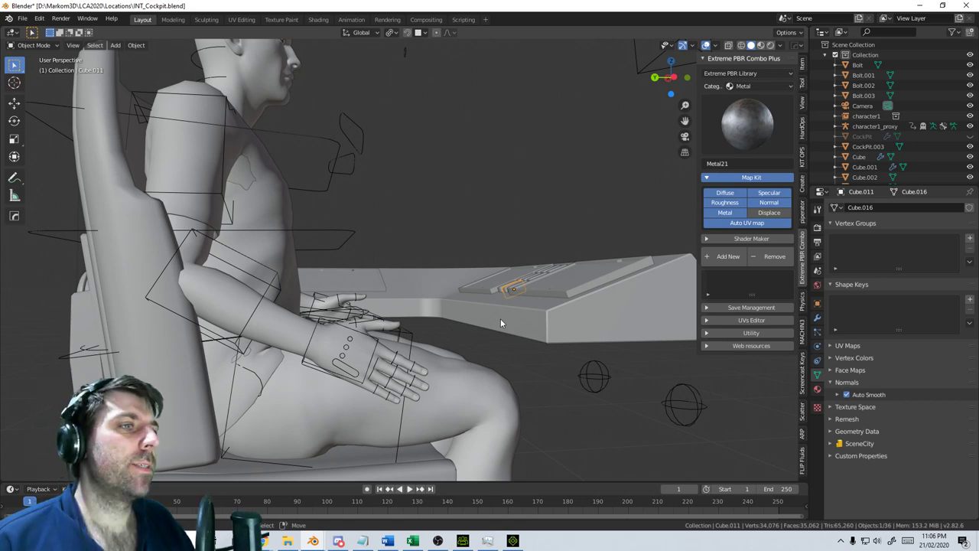
middle_click_drag(548, 374, 203, 363)
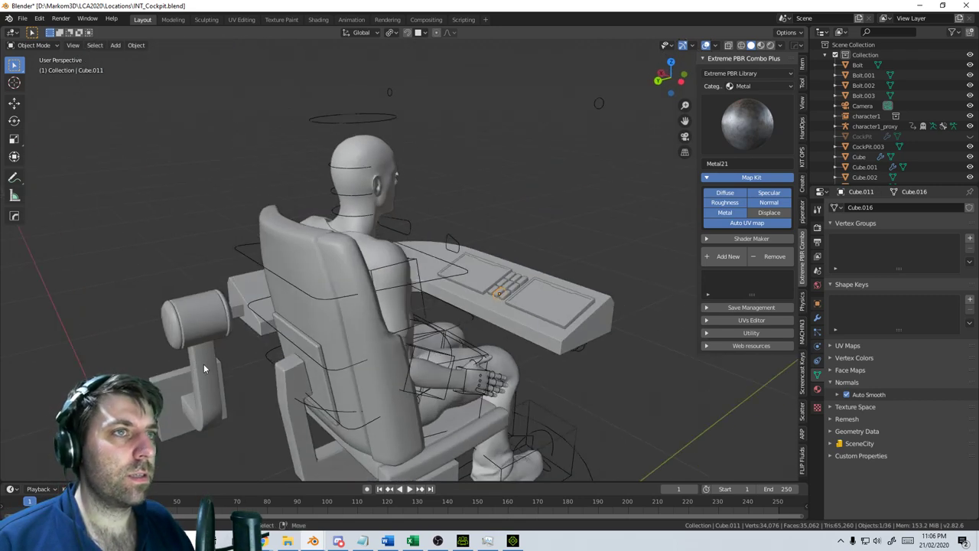
Select the console, all nine buttons and both front panels, and move them together along Y away from the character
left_click(210, 386)
key("KP_7")
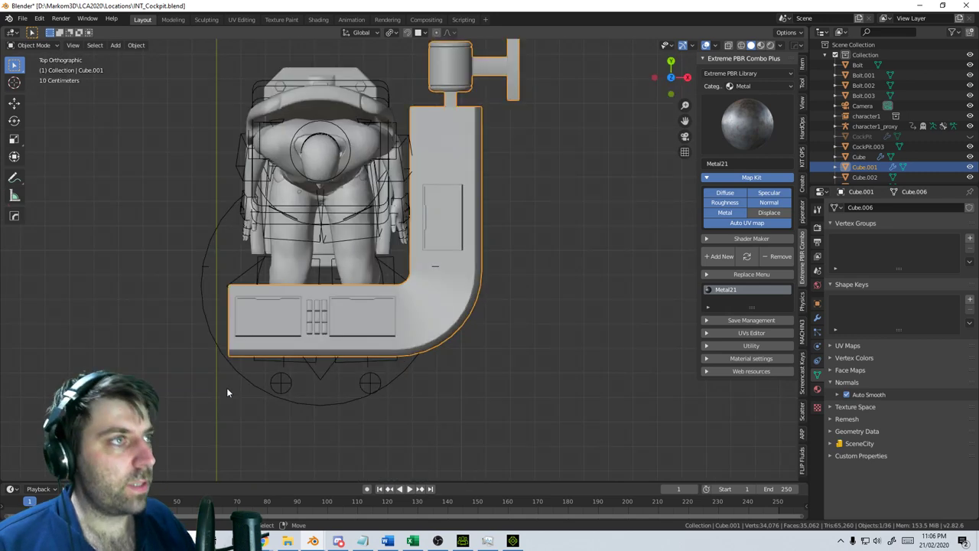
scroll(227, 387, "up", 5)
key("shift+z")
left_click(240, 339, "shift")
left_click(251, 341, "shift")
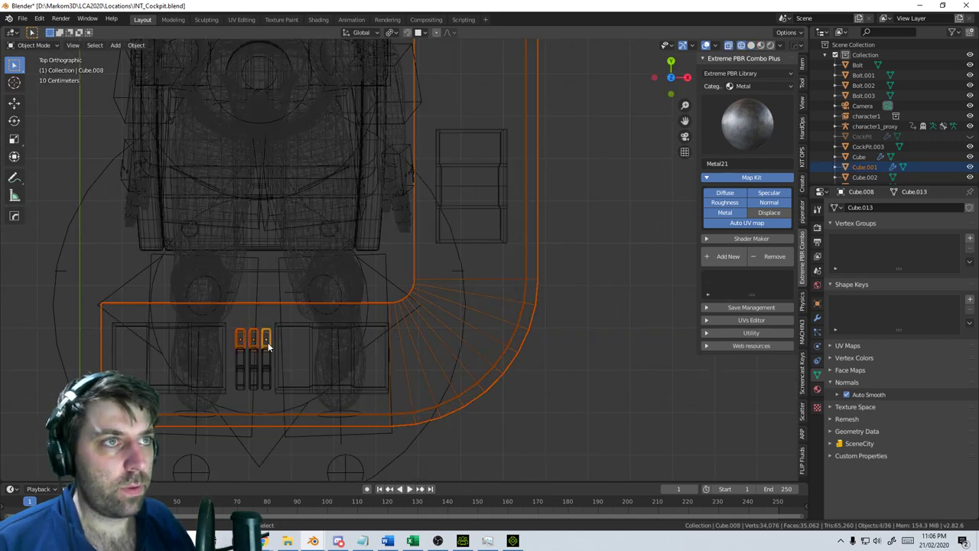
left_click(277, 386, "shift")
left_click(222, 384, "shift")
left_click(225, 384, "shift")
left_click(226, 384, "shift")
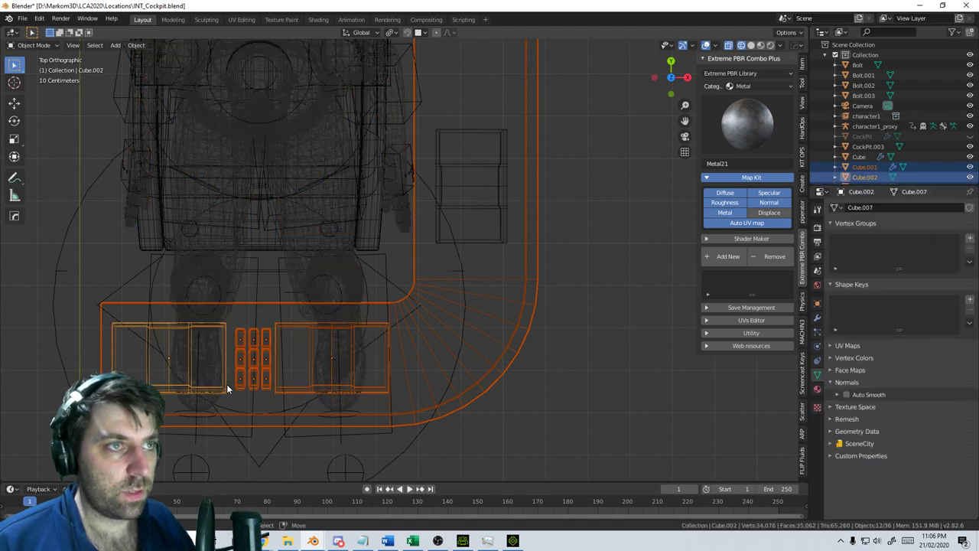
key("g")
key("y")
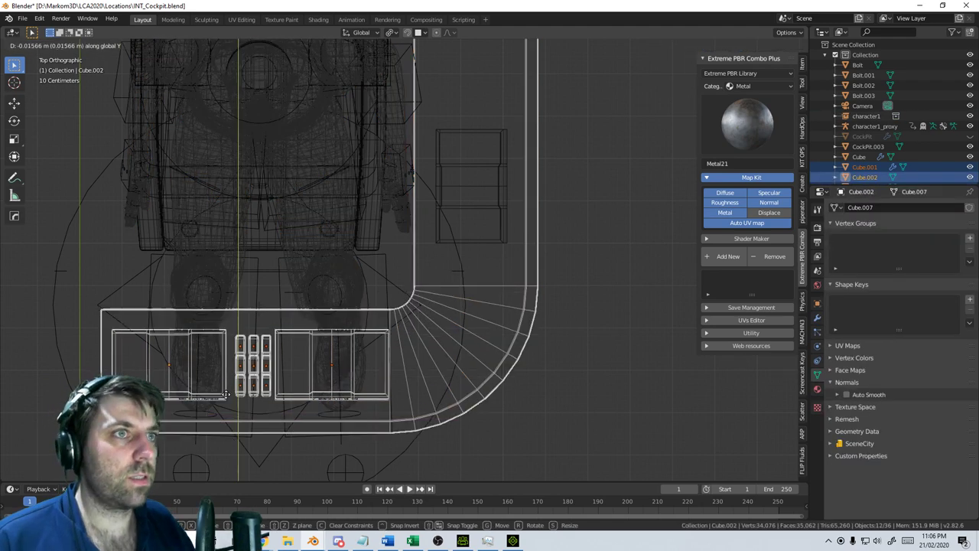
left_click(227, 401)
Raise the selected console, buttons and panels slightly along Z in solid view
middle_click_drag(227, 402, 500, 322)
key("g")
key("z")
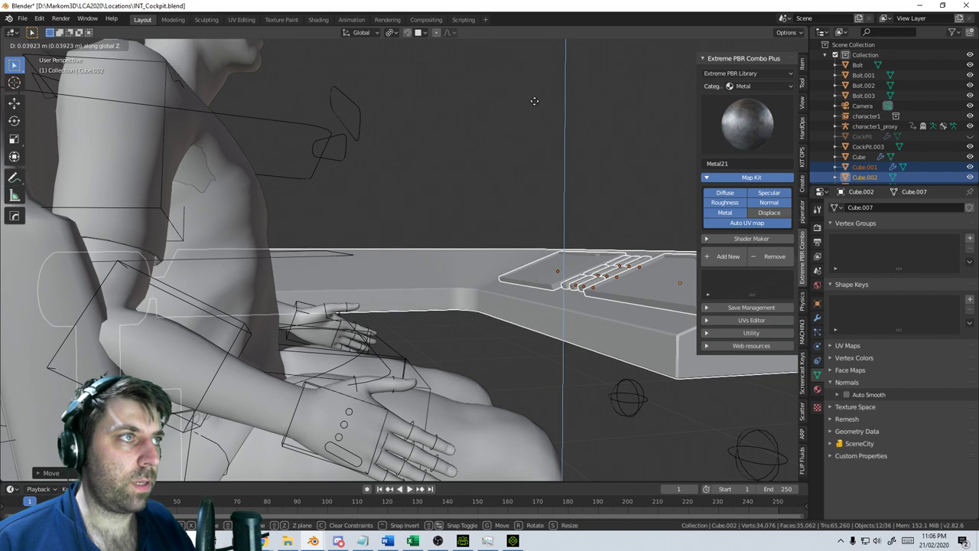
left_click(474, 268)
Shift the raised console assembly slightly along Y toward the seated character and check its fit with the seat
mouse_move(475, 267)
middle_mouse_down()
mouse_move(410, 300)
mouse_move(443, 298)
mouse_move(461, 277)
middle_mouse_up()
key("g")
key("x")
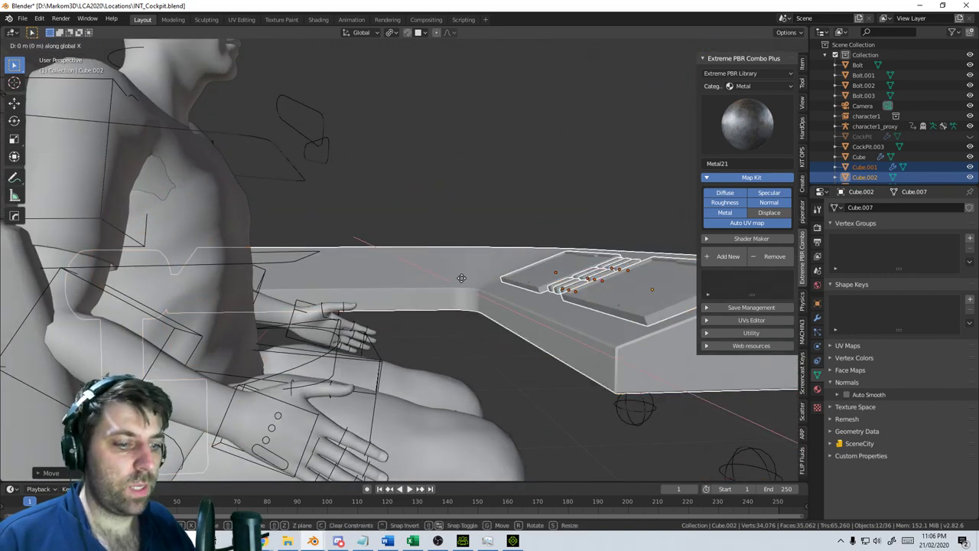
key("y")
left_click(435, 282)
scroll(421, 317, "down", 6)
middle_click_drag(411, 340, 375, 369)
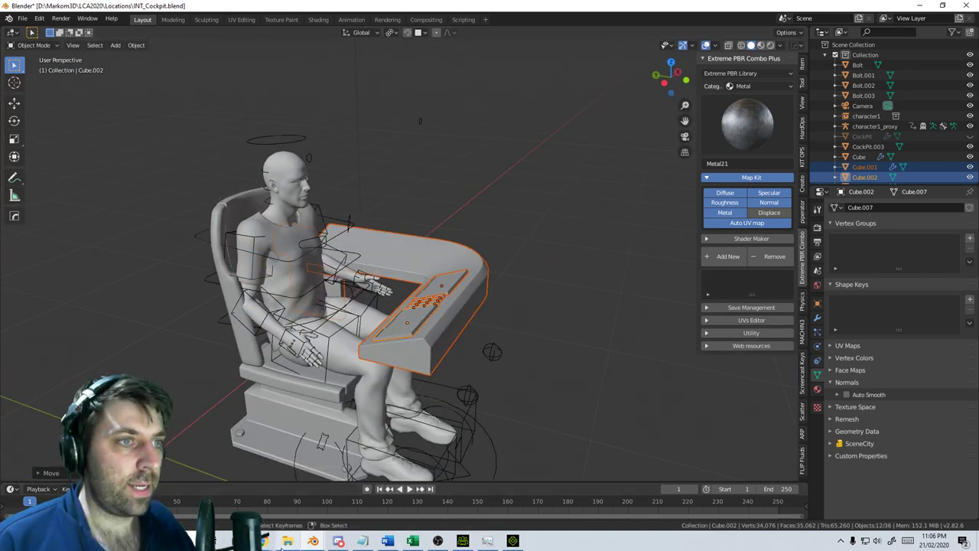
mouse_move(312, 542)
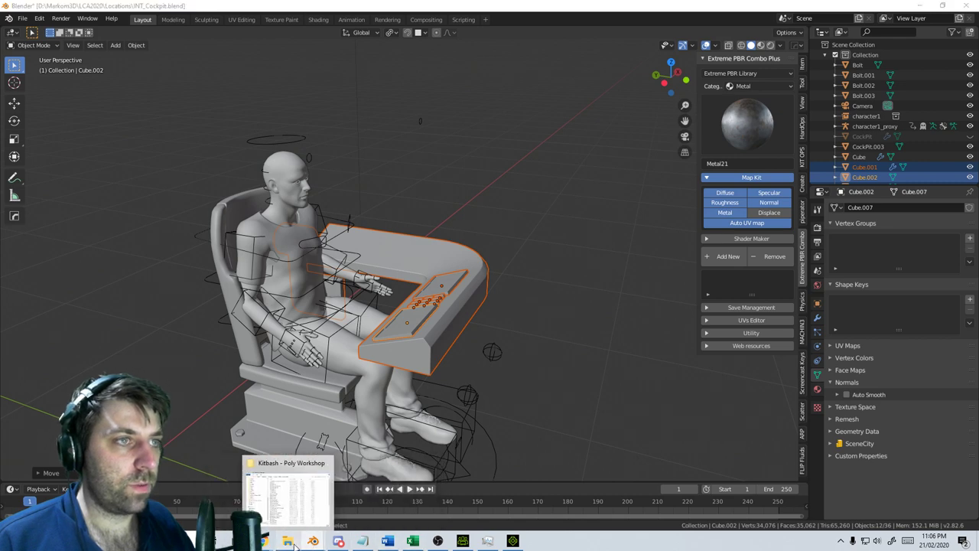
Switch to File Explorer and open c2.blend from the B Greebles folder inside Greebles
left_click(289, 542)
left_click_drag(331, 232, 332, 226)
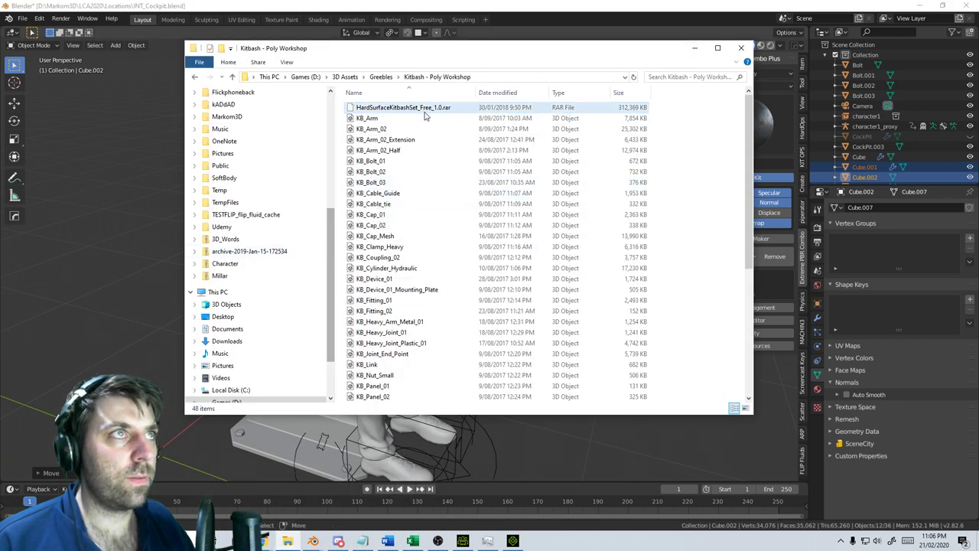
key("alt+Left")
key("alt+Up")
double_click(395, 118)
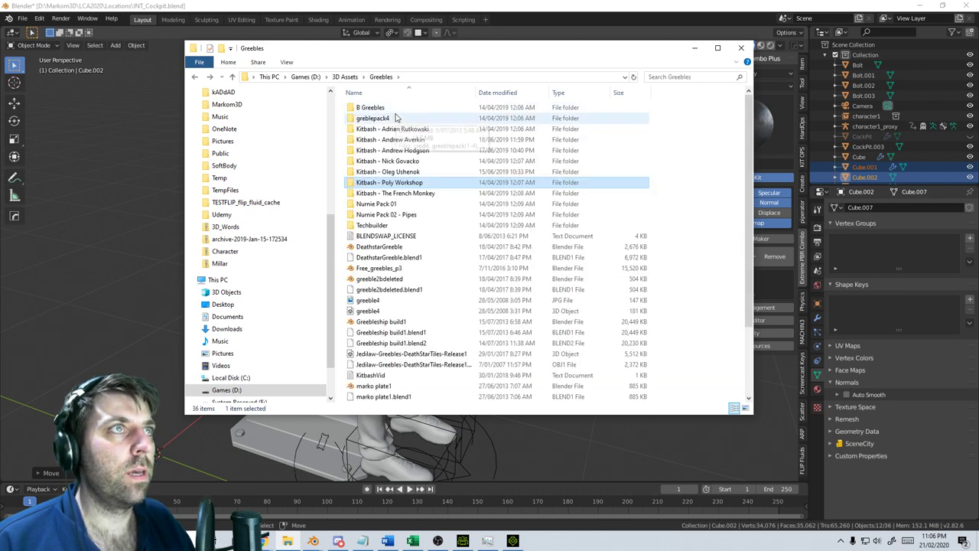
double_click(393, 108)
double_click(393, 119)
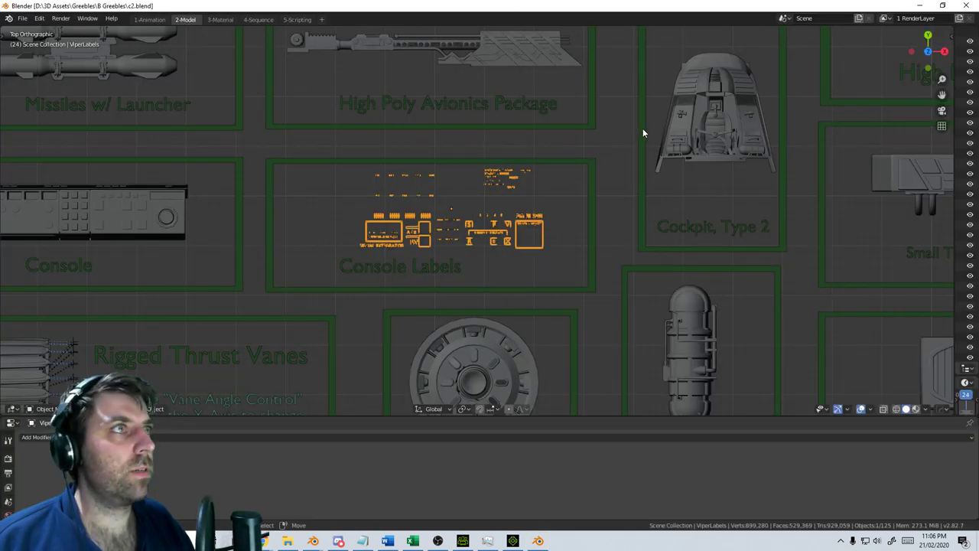
Survey the greeble library's labelled parts and examine the joystick and control panels inside the long cockpit interior
scroll(594, 142, "down", 3)
scroll(537, 200, "up", 8)
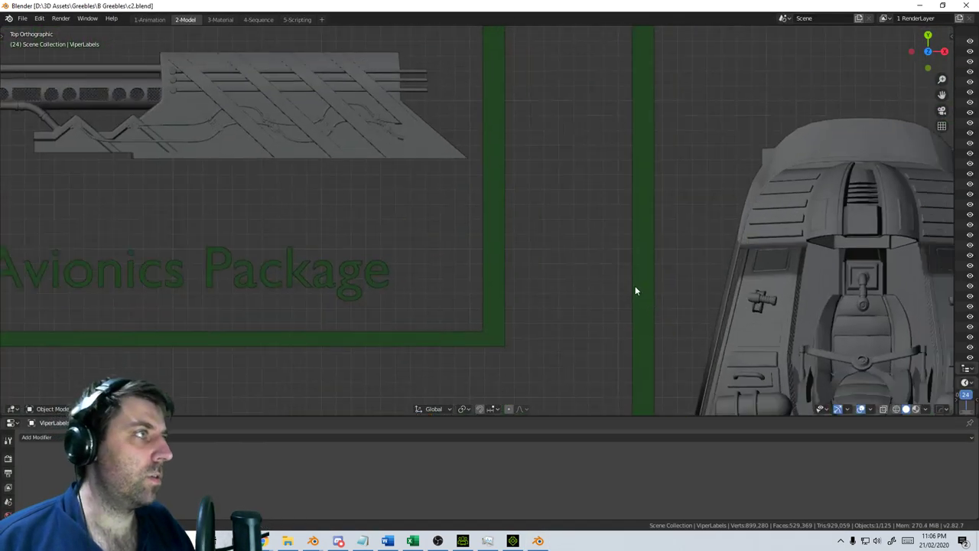
middle_click_drag(635, 288, 386, 223, "shift")
scroll(550, 217, "down", 5)
scroll(387, 223, "down", 2)
middle_click_drag(562, 208, 567, 183, "shift")
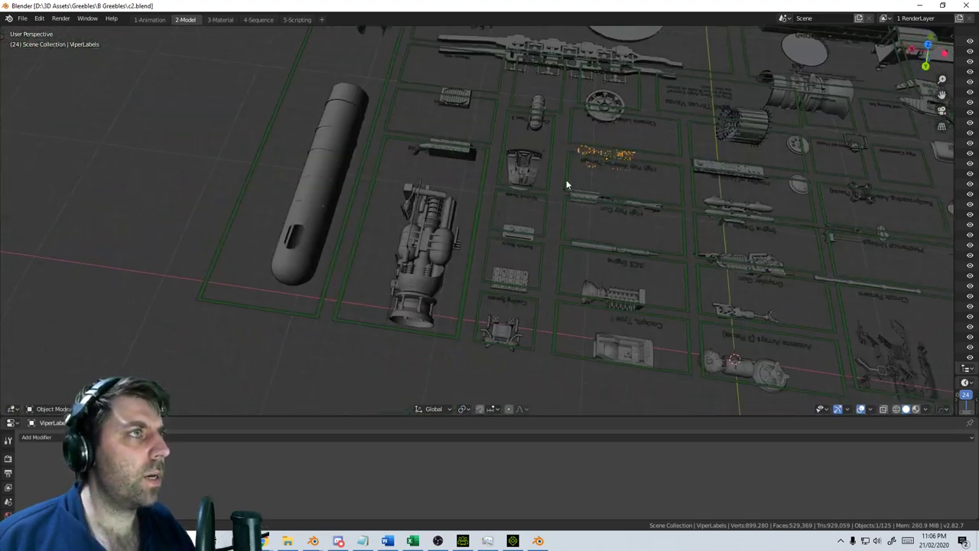
scroll(411, 129, "up", 4)
middle_click_drag(621, 341, 549, 239, "shift")
scroll(451, 312, "up", 4)
middle_click_drag(473, 223, 482, 273, "shift")
scroll(482, 274, "up", 3)
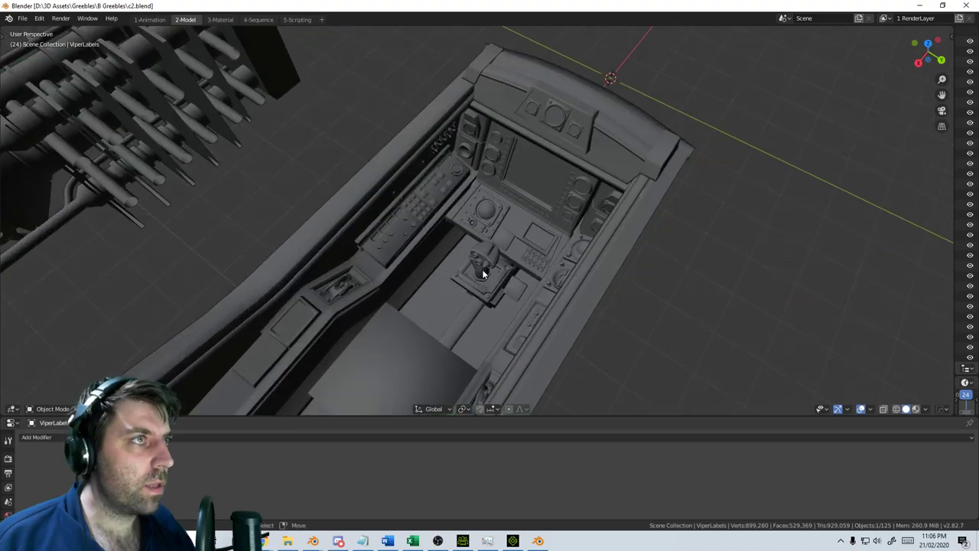
Select the Cockpit, Type 2 model in the greeble library and widen the Outliner to read its object name
scroll(477, 279, "down", 11)
middle_click_drag(349, 252, 420, 235)
middle_click_drag(314, 382, 295, 269, "shift")
scroll(339, 308, "up", 8)
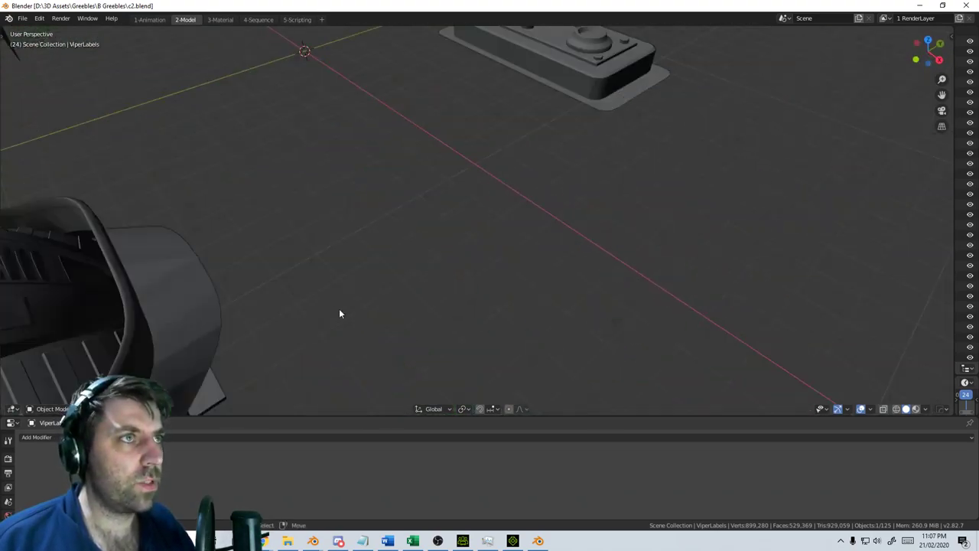
scroll(287, 321, "down", 3)
left_click(287, 321)
scroll(294, 311, "down", 6)
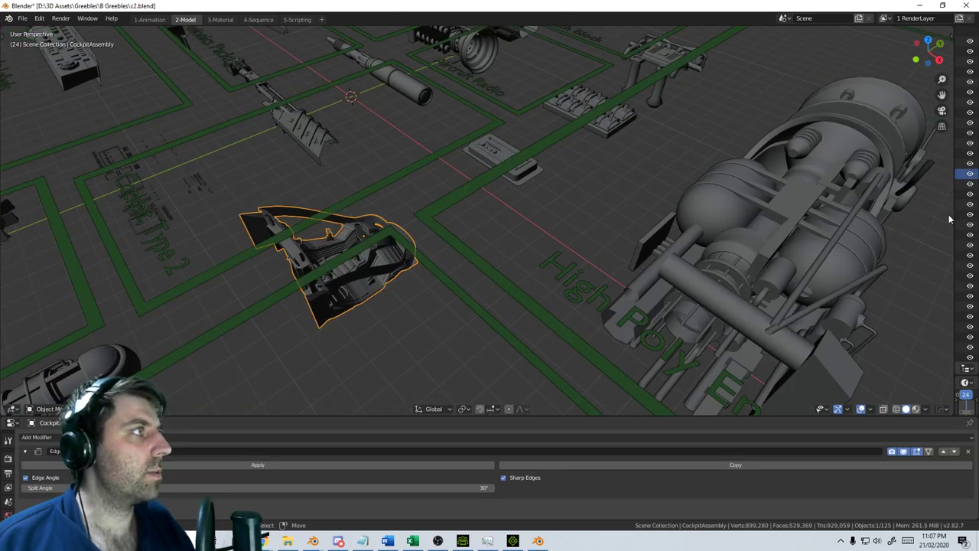
left_click_drag(954, 215, 695, 193)
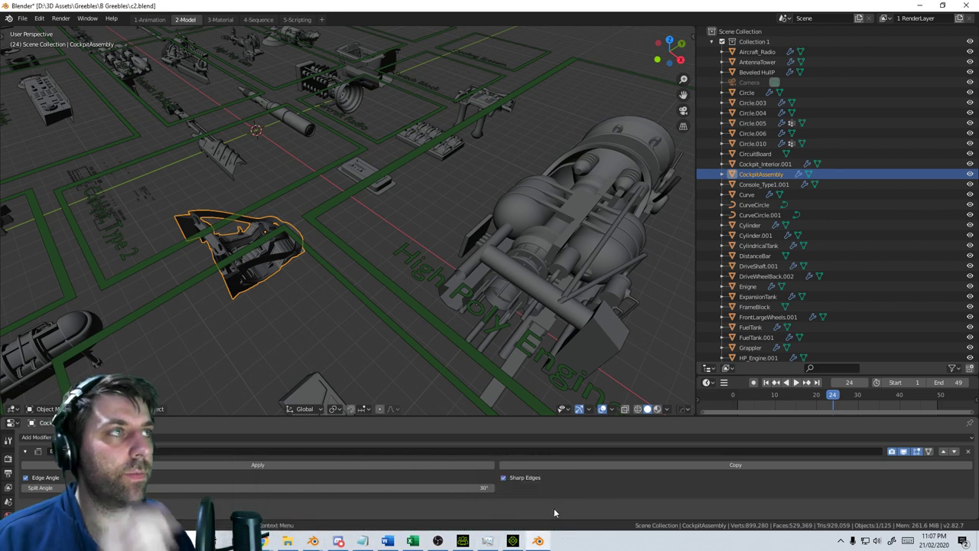
Return to the INT_Cockpit.blend window and start an Append, browsing to the Object folder of D:\3D Assets\Greebles\B Greebles\c2.blend
mouse_move(312, 543)
left_click(353, 513)
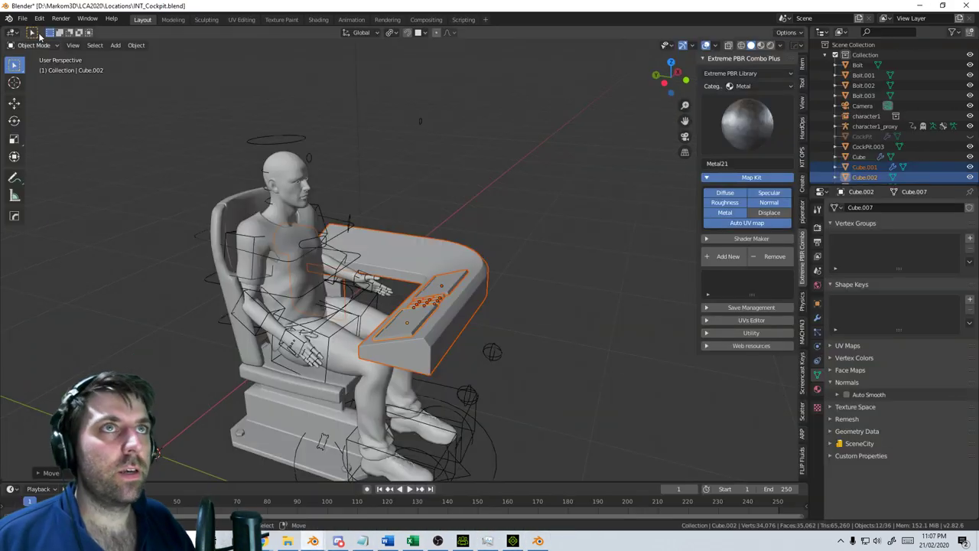
left_click(23, 19)
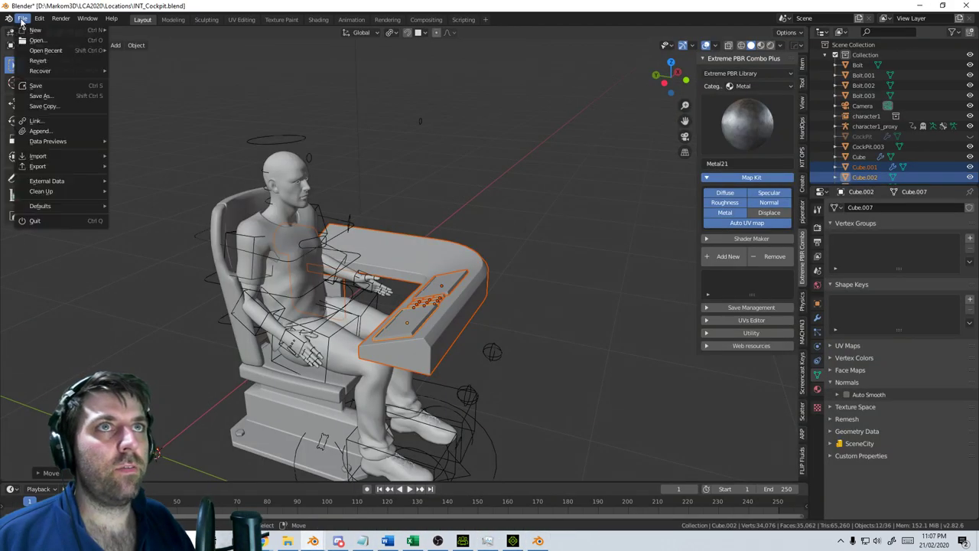
left_click(63, 131)
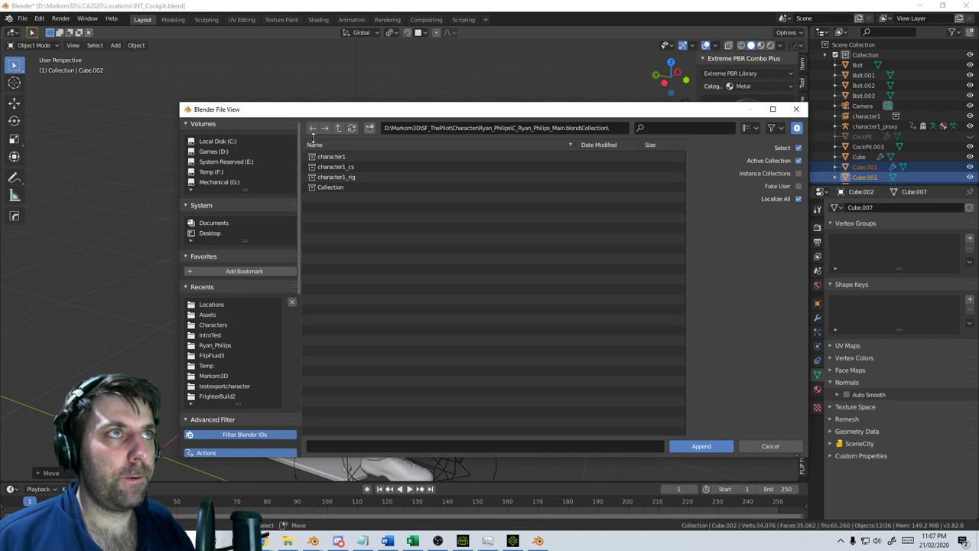
left_click(339, 129)
left_click(339, 129)
left_click(339, 129)
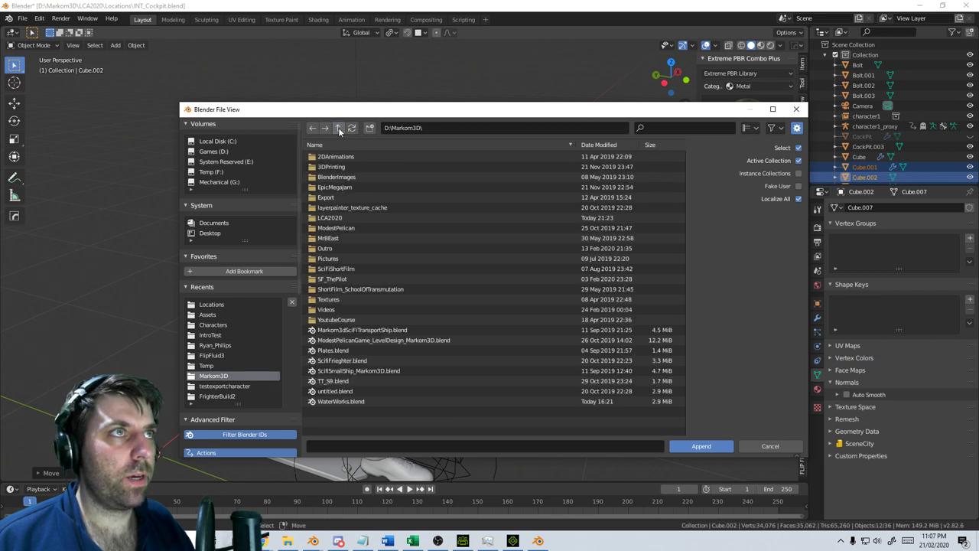
left_click(339, 129)
left_click(344, 165)
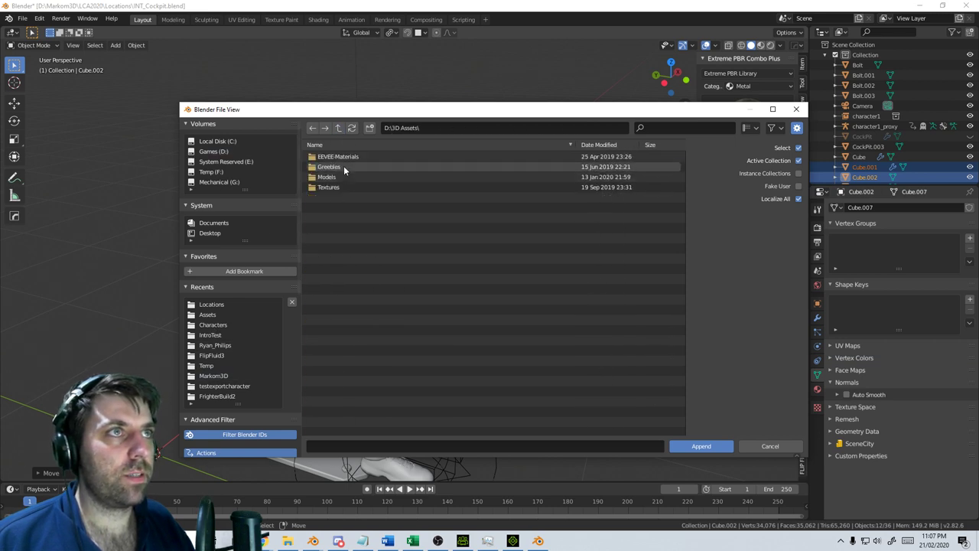
left_click(343, 165)
left_click(347, 157)
left_click(349, 156)
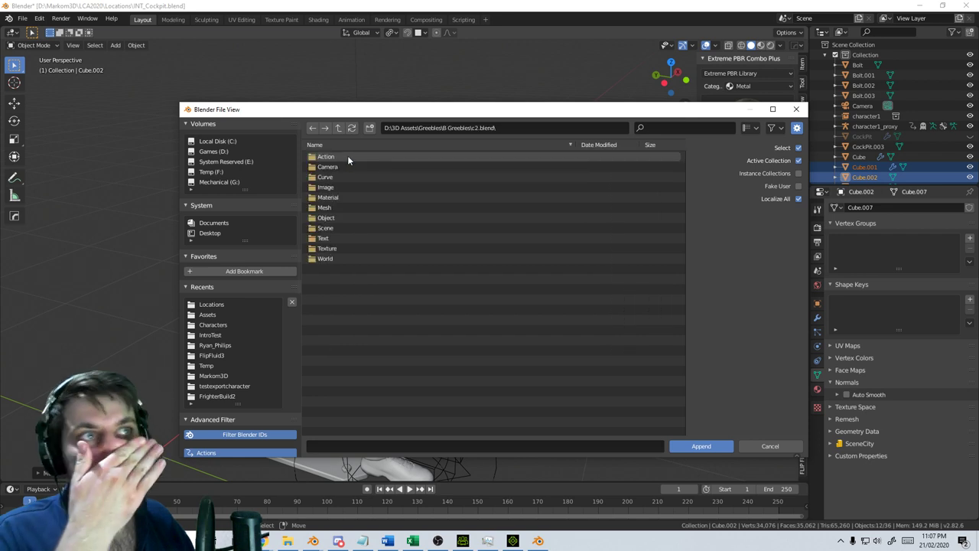
left_click(335, 218)
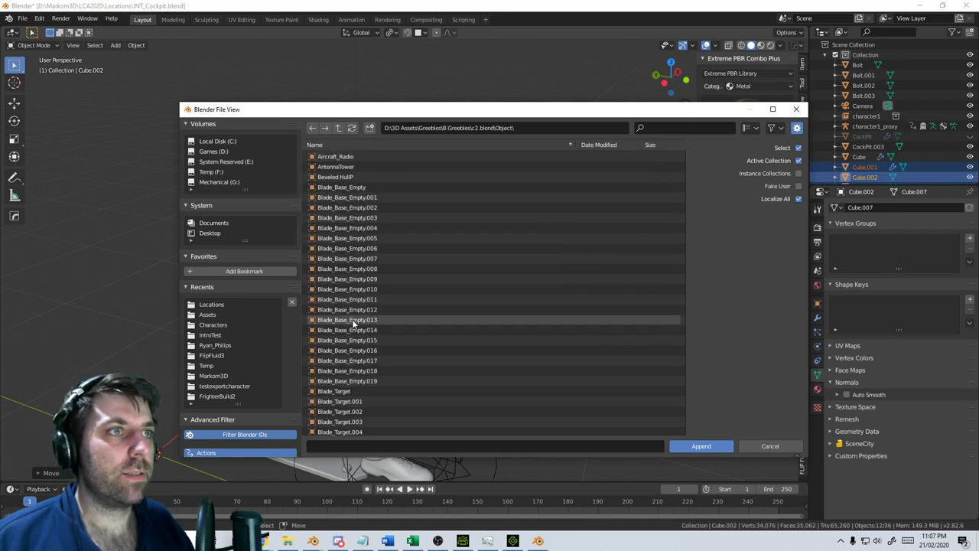
Append the CockpitAssembly object from c2.blend and bring it into view beyond the seated character
scroll(354, 324, "down", 5)
scroll(355, 325, "down", 6)
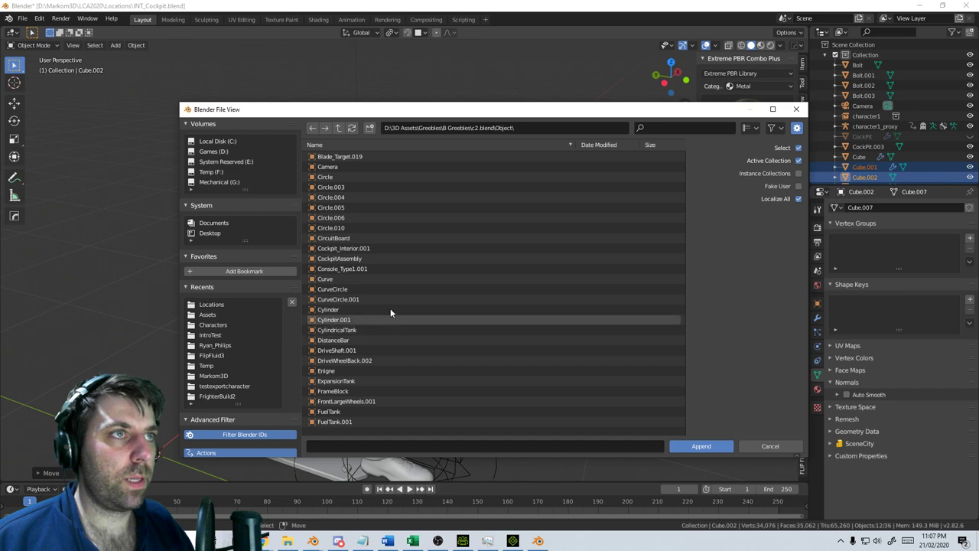
left_click(375, 259)
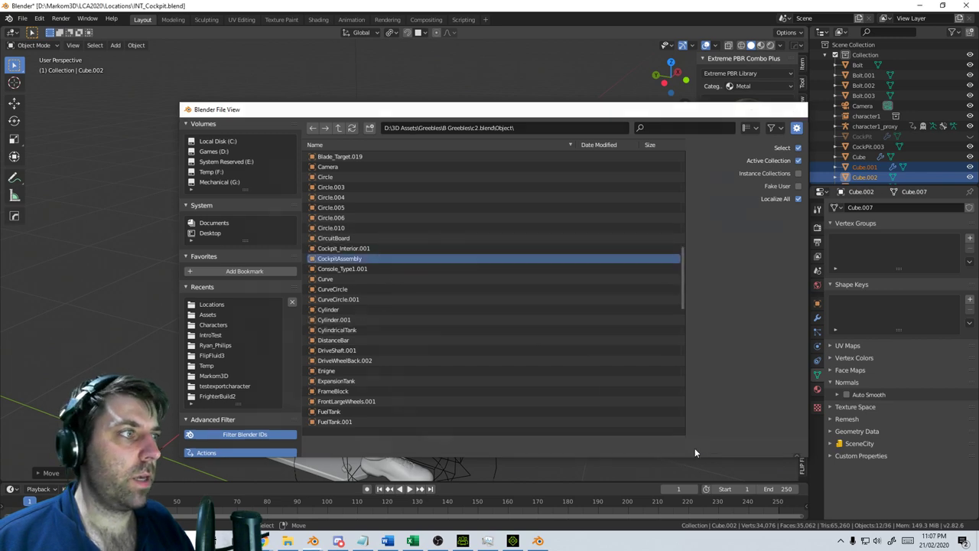
left_click(694, 447)
middle_click_drag(453, 356, 520, 265)
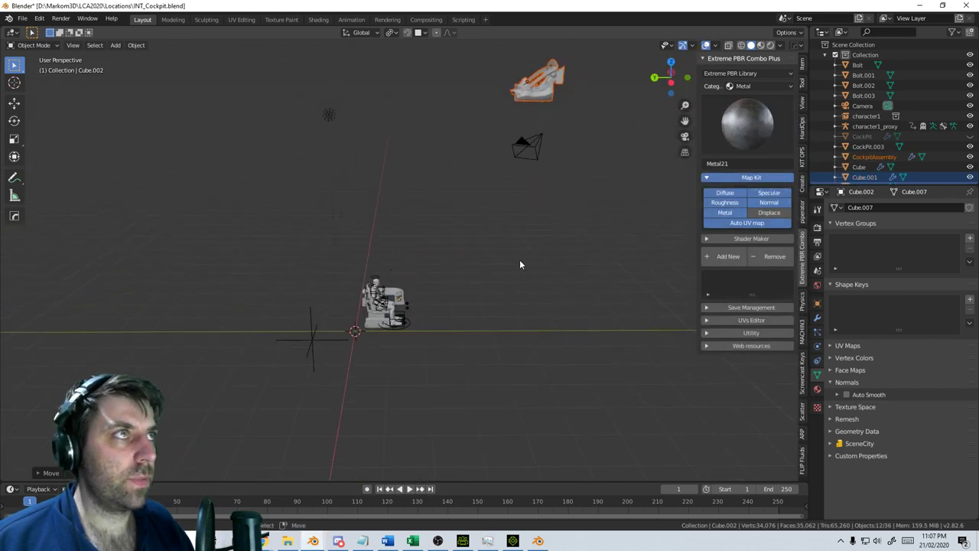
Clear the appended cockpit assembly's location and rotate it 180° about Z
left_click(527, 101)
key("KP_7")
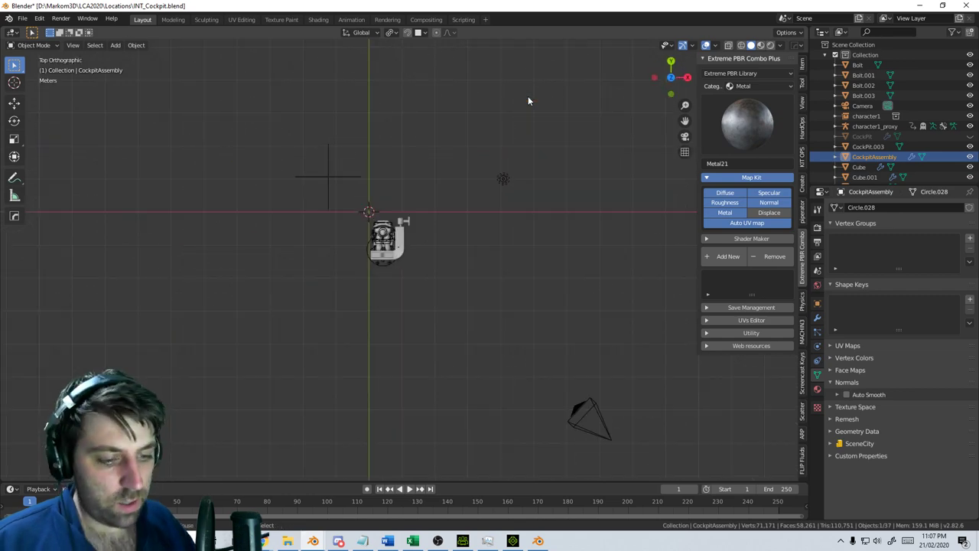
key("alt+g")
middle_click_drag(518, 182, 459, 230)
scroll(459, 230, "up", 3)
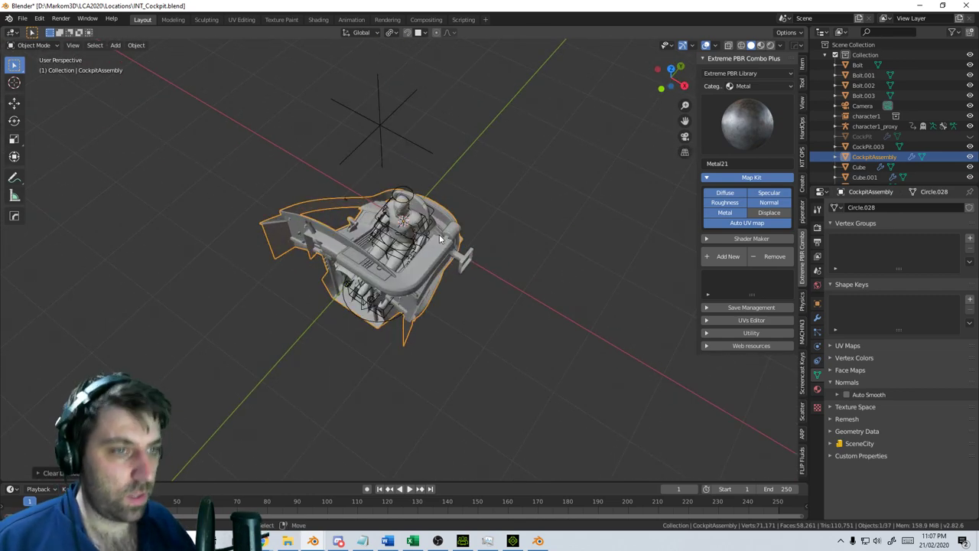
type("rz180")
key("Return")
scroll(439, 234, "up", 3)
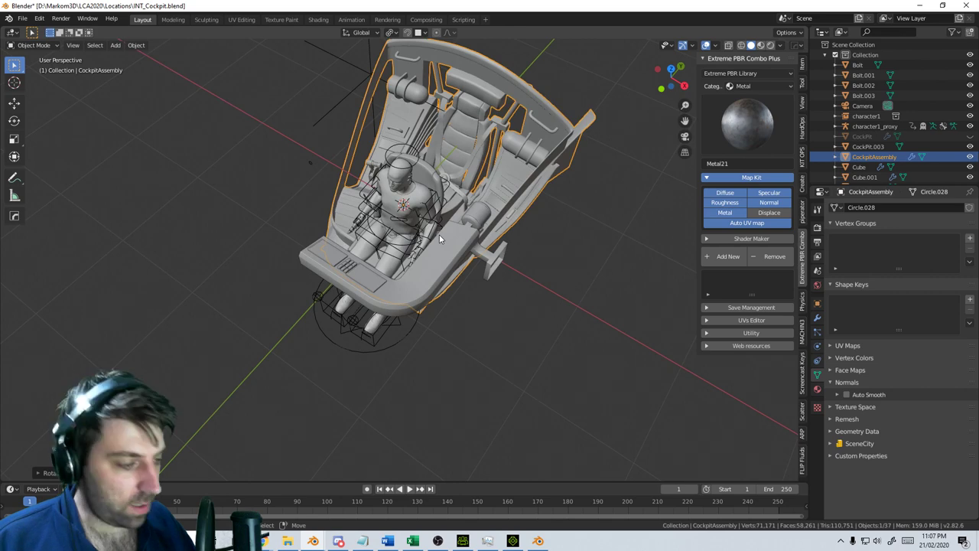
Move the cockpit assembly in top view to the empty area beside the seated character, clear of the console
key("KP_7")
key("g")
left_click(222, 266)
middle_click_drag(222, 266, 497, 390, "shift")
scroll(415, 325, "up", 2)
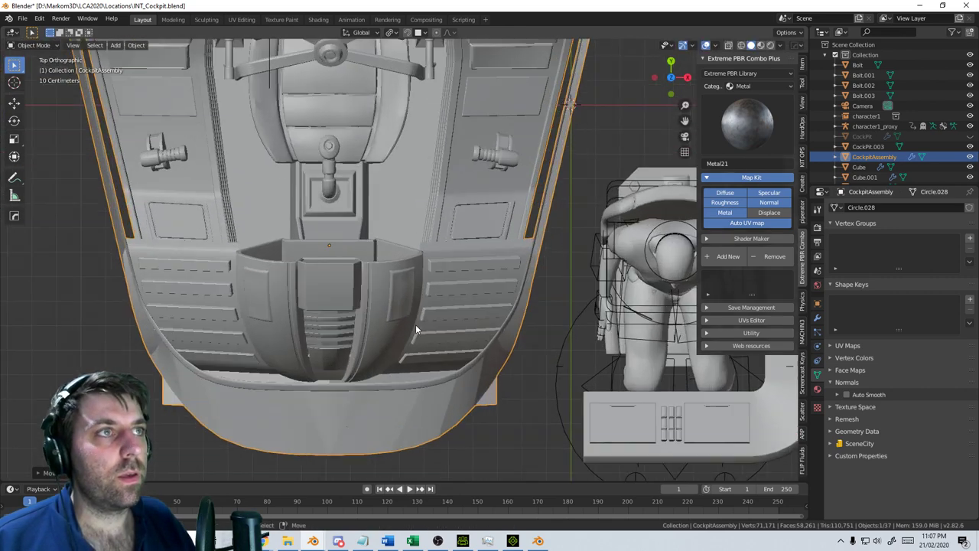
Enter Edit Mode on the cockpit assembly and select the linked geometry of one side-console lever with its round base
middle_click_drag(415, 325, 277, 262)
middle_click_drag(329, 287, 459, 268, "shift")
key("Tab")
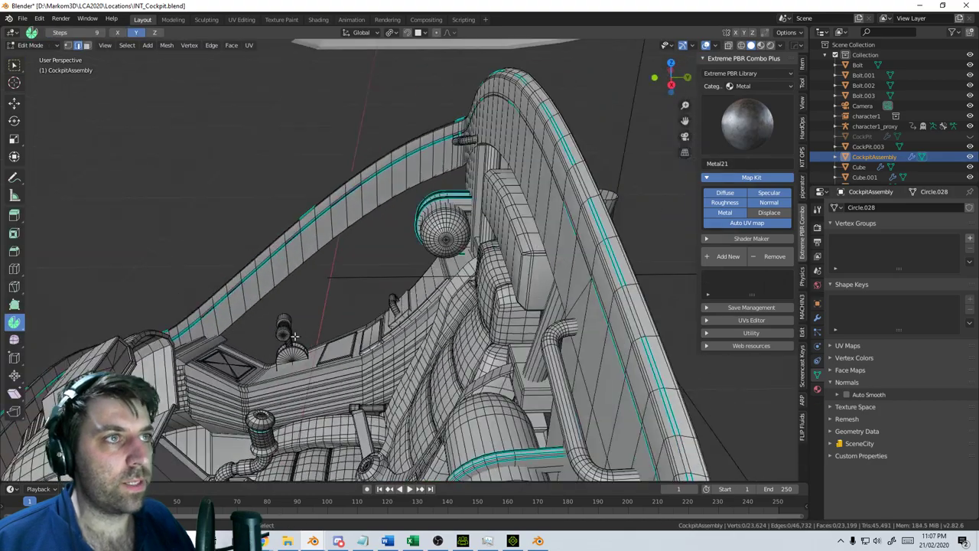
scroll(459, 268, "up", 2)
middle_click_drag(390, 306, 436, 298, "shift")
middle_click_drag(436, 298, 257, 344, "shift")
middle_click_drag(328, 260, 204, 344)
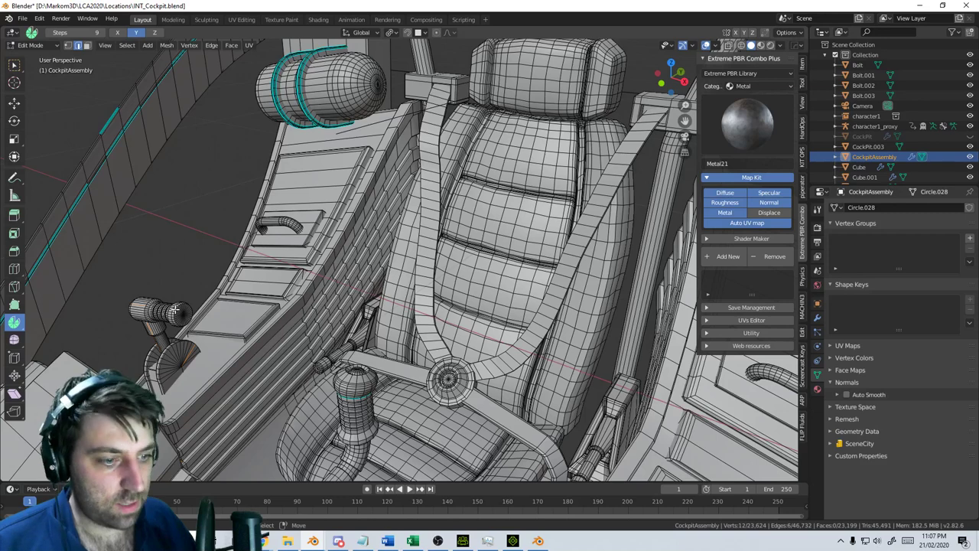
key("l")
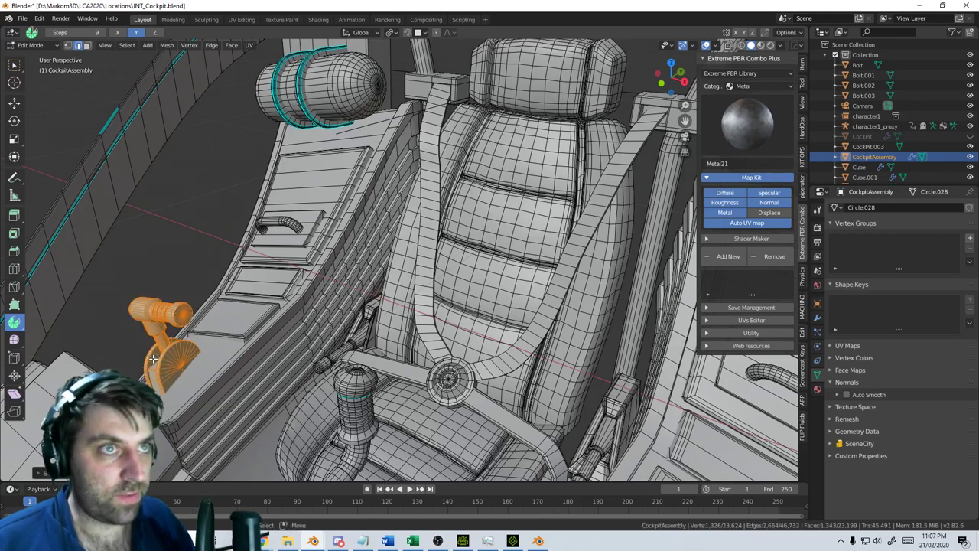
Duplicate the selected lever in top view and place the copy at the free end of the character's console
key("KP_7")
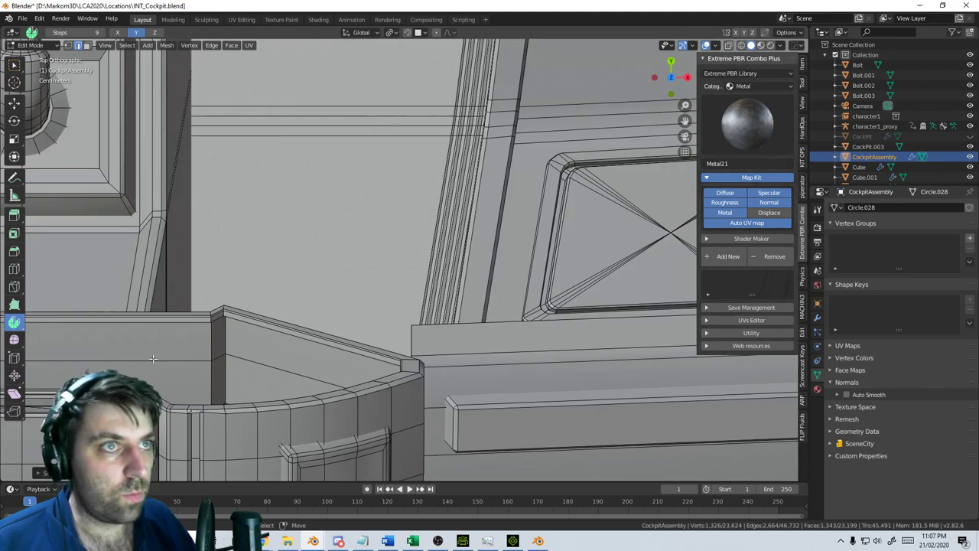
scroll(379, 251, "down", 9)
scroll(378, 251, "up", 4)
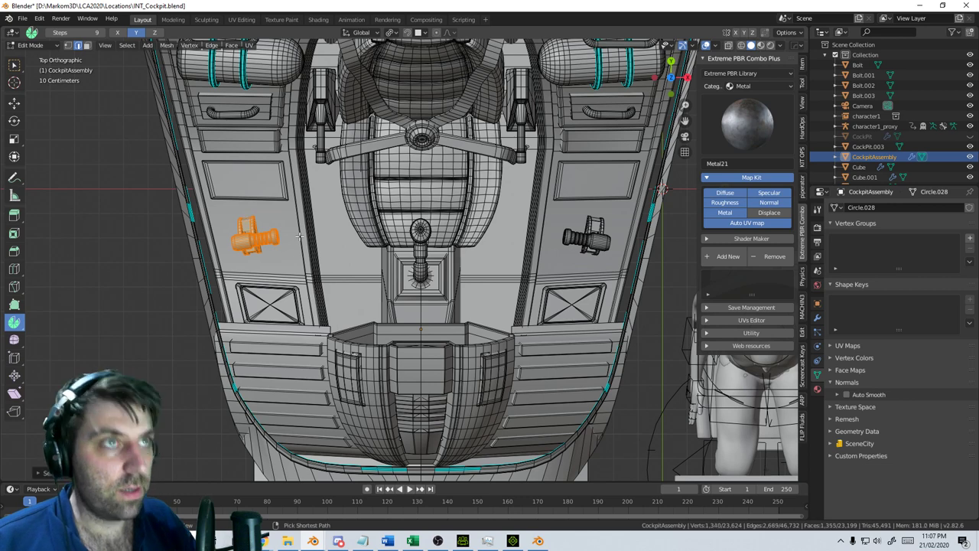
middle_click_drag(301, 238, 179, 161, "shift")
middle_click_drag(450, 297, 325, 185, "shift")
key("shift+d")
left_click(724, 436)
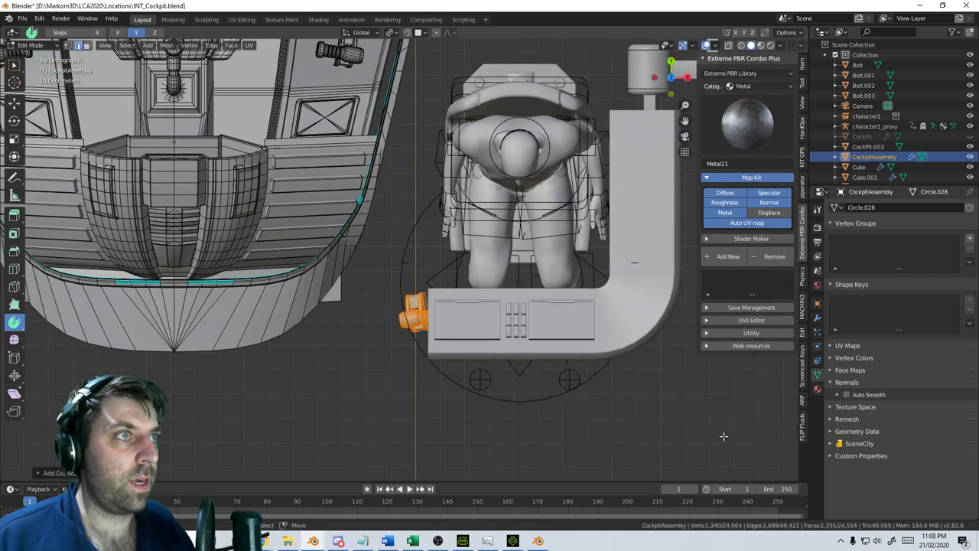
Change the transform pivot point and tilt the duplicated lever slightly in the right side view
key("KP_3")
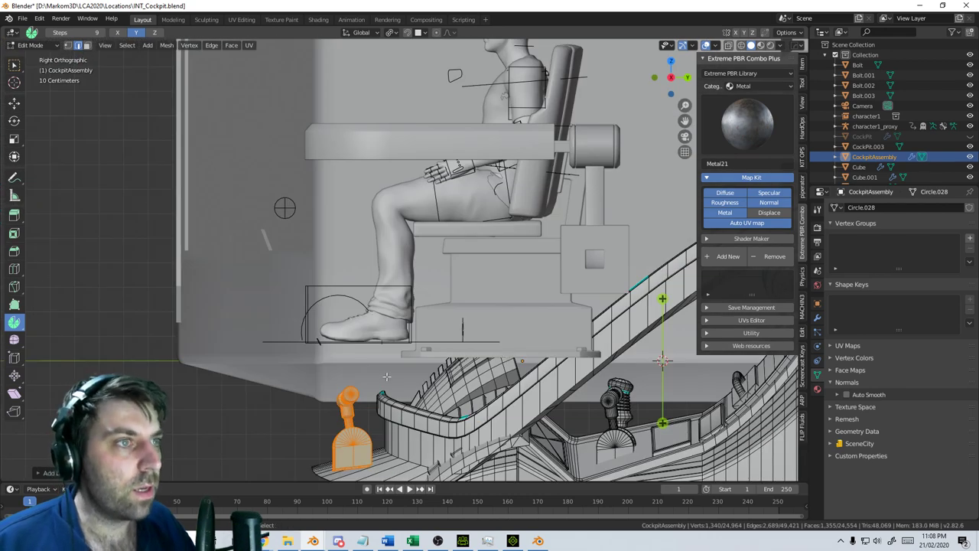
middle_click_drag(386, 377, 407, 299, "shift")
key("r")
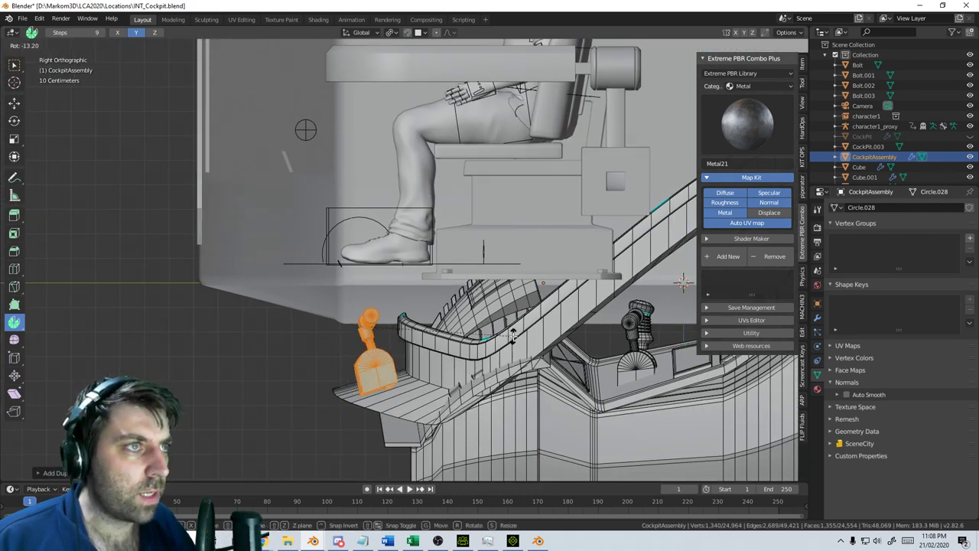
right_click(512, 335)
left_click(393, 33)
left_click(419, 79)
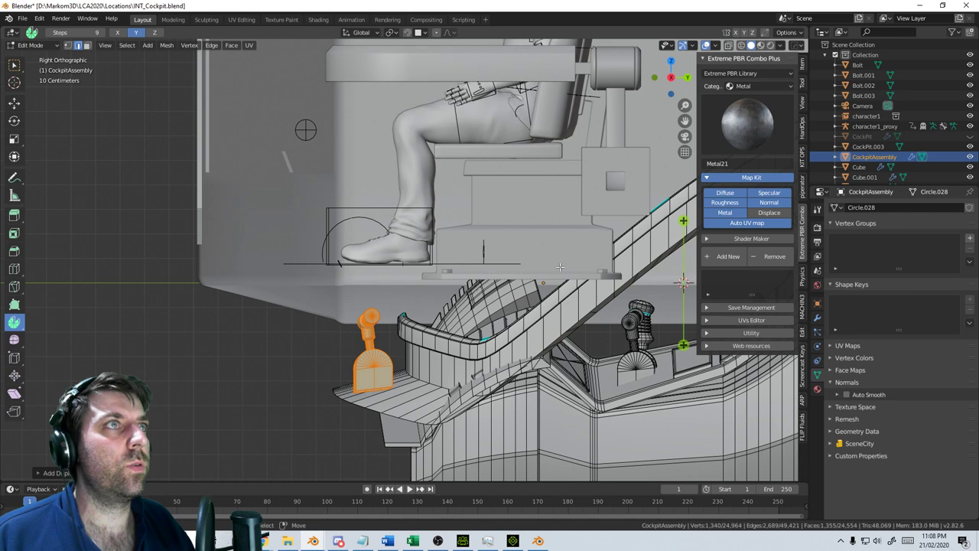
key("r")
left_click(535, 426)
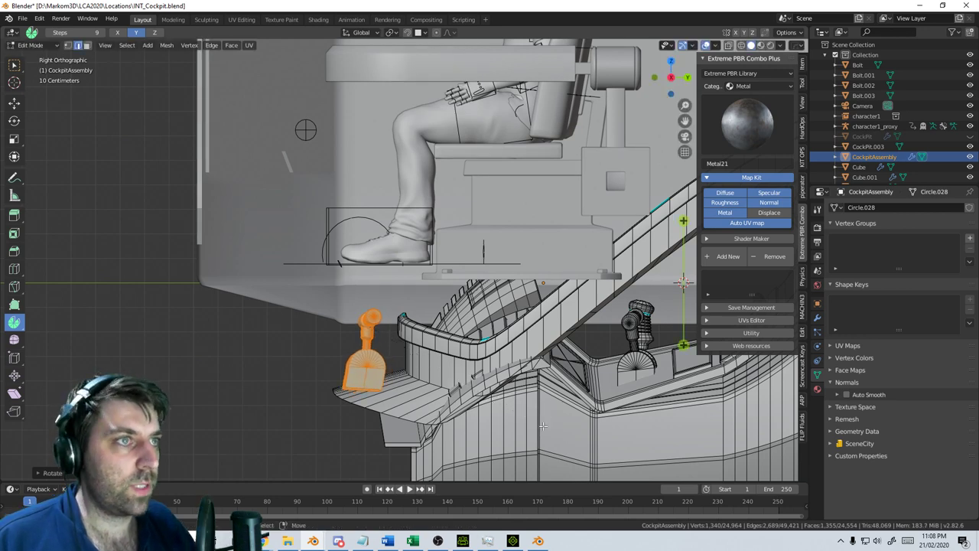
Rotate the duplicated lever slightly further using the front and top views, keeping it near the console's free end
key("KP_1")
key("r")
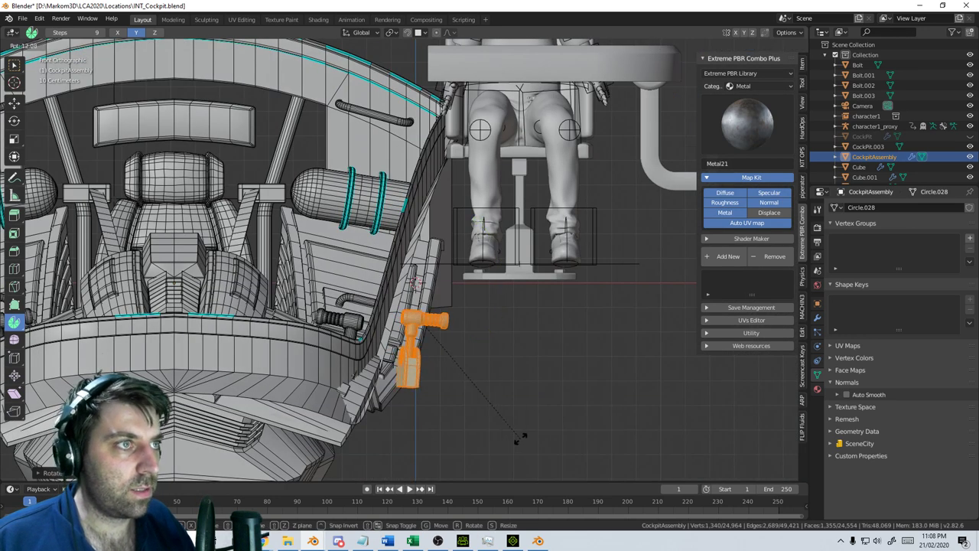
key("KP_7")
left_click(531, 438)
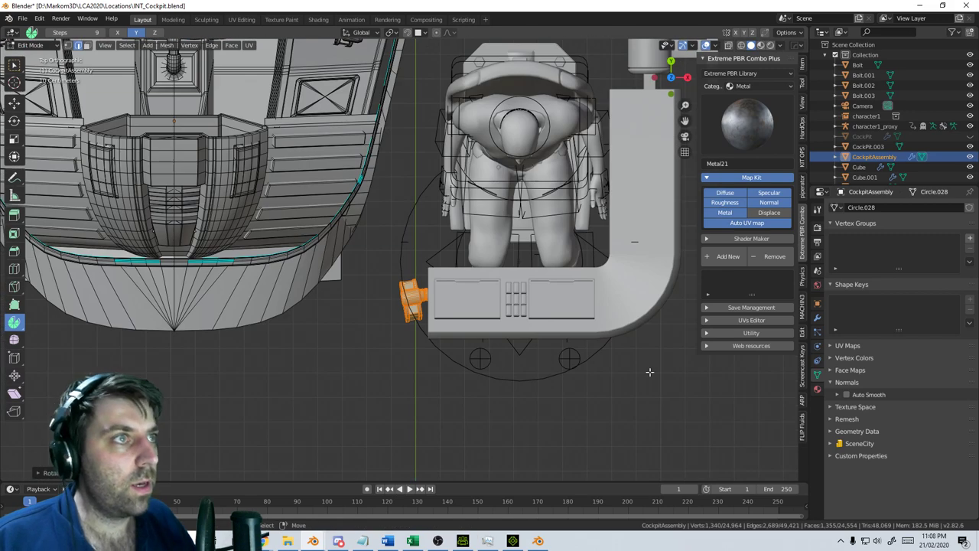
Straighten the duplicated lever with small rotations in the top and front views
key("r")
left_click(625, 418)
key("KP_3")
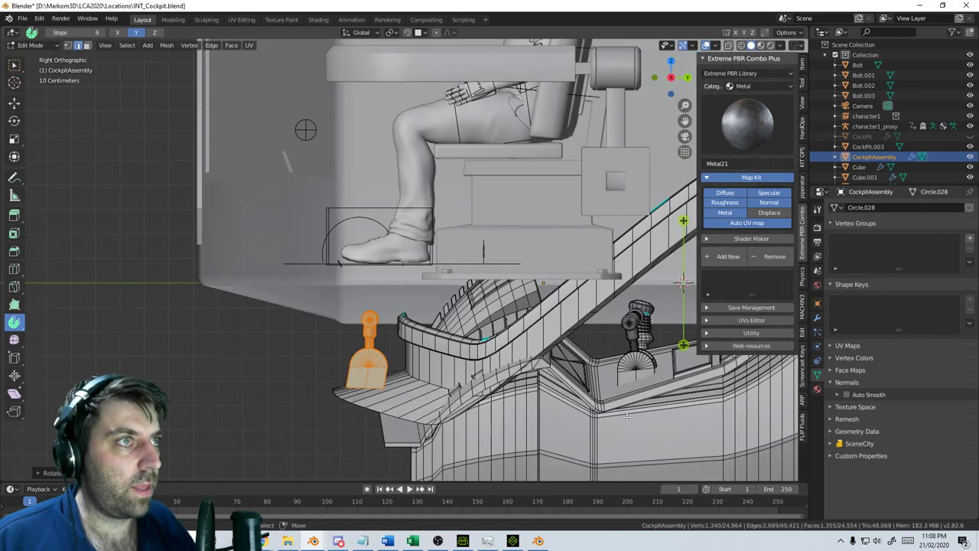
key("KP_1")
key("r")
left_click(684, 418)
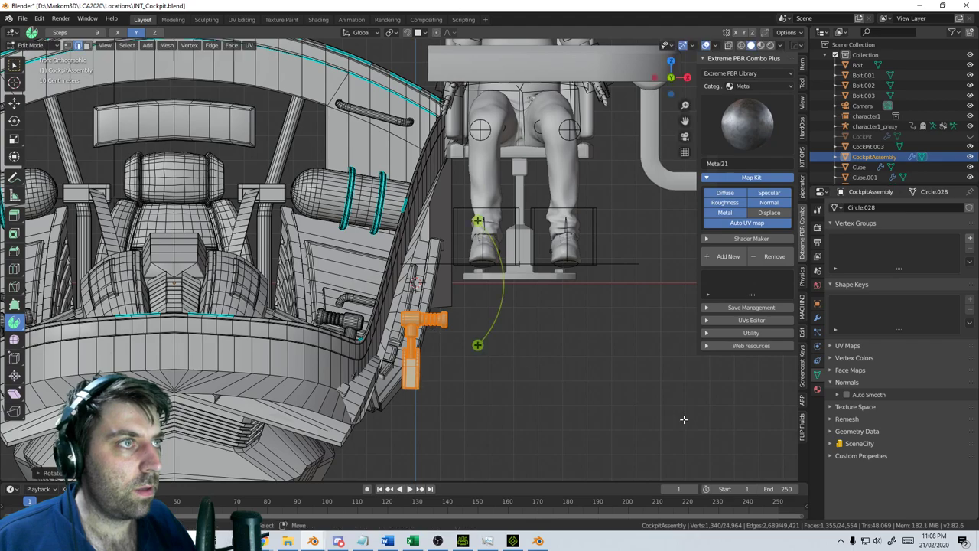
Separate the duplicated lever from the cockpit assembly into its own object and select it in Object Mode
middle_click_drag(684, 418, 537, 339)
key("KP_7")
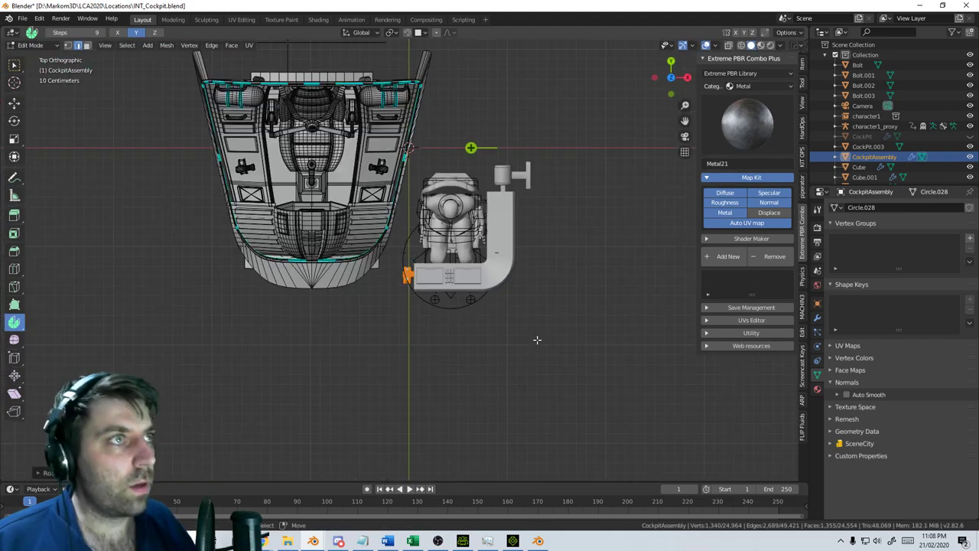
middle_click_drag(420, 329, 491, 260)
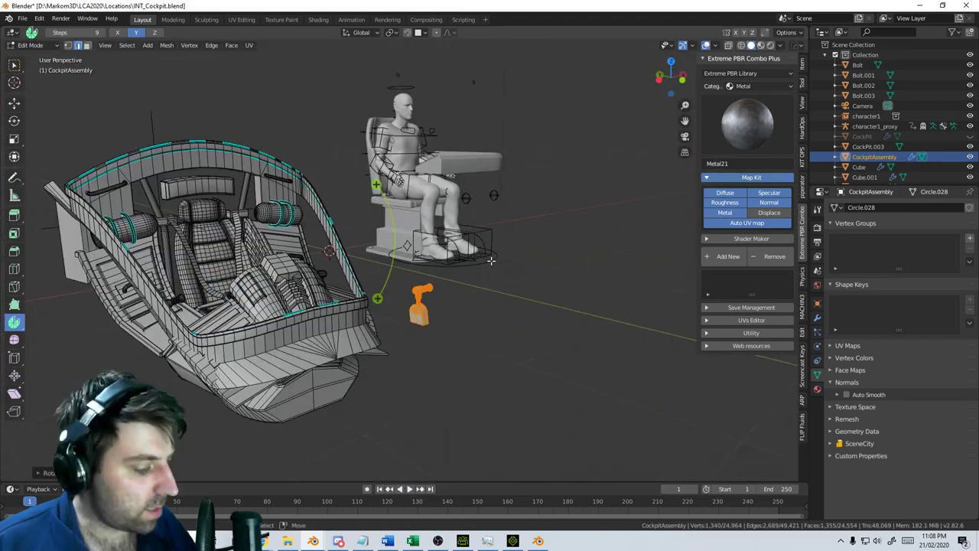
key("KP_1")
key("KP_3")
key("KP_1")
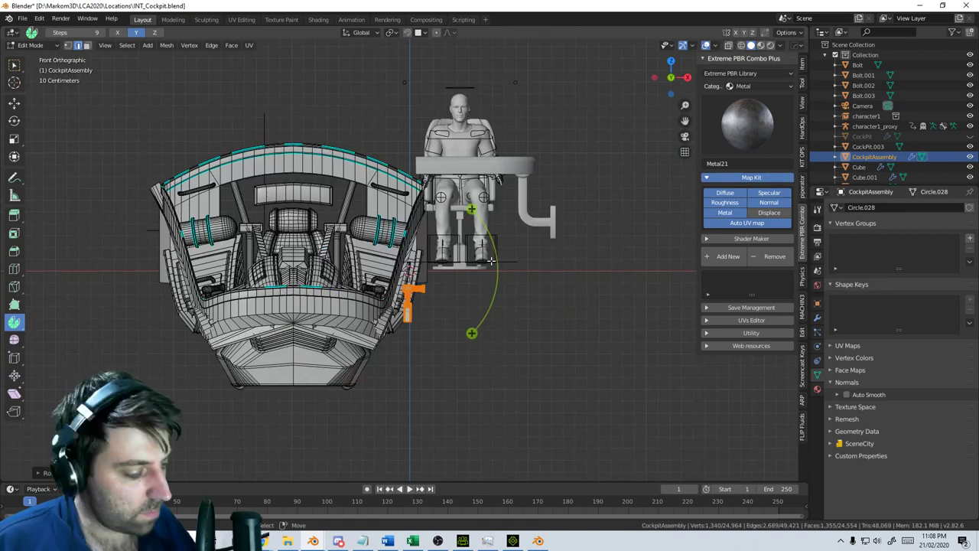
key("KP_3")
key("p")
left_click(492, 262)
scroll(452, 306, "up", 3)
key("Tab")
left_click(382, 355)
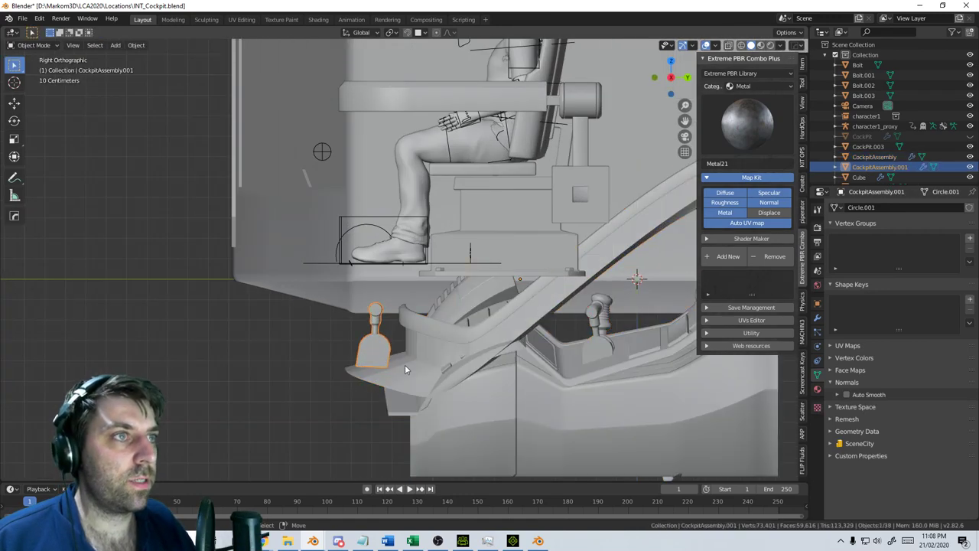
Raise the separated lever to the height of the character's console in the right side view and scale it down
key("g")
left_click(397, 82)
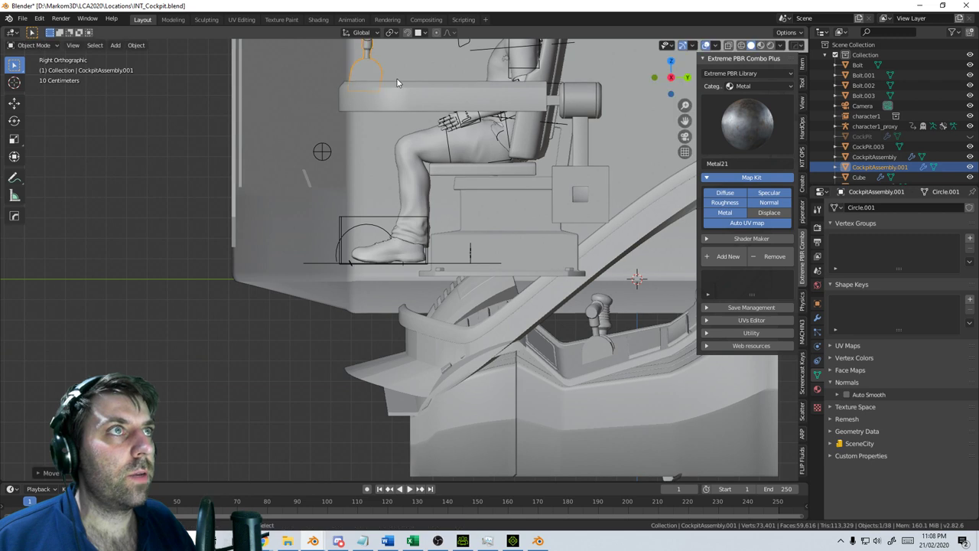
middle_click_drag(397, 82, 389, 268, "shift")
scroll(389, 269, "up", 3)
key("s")
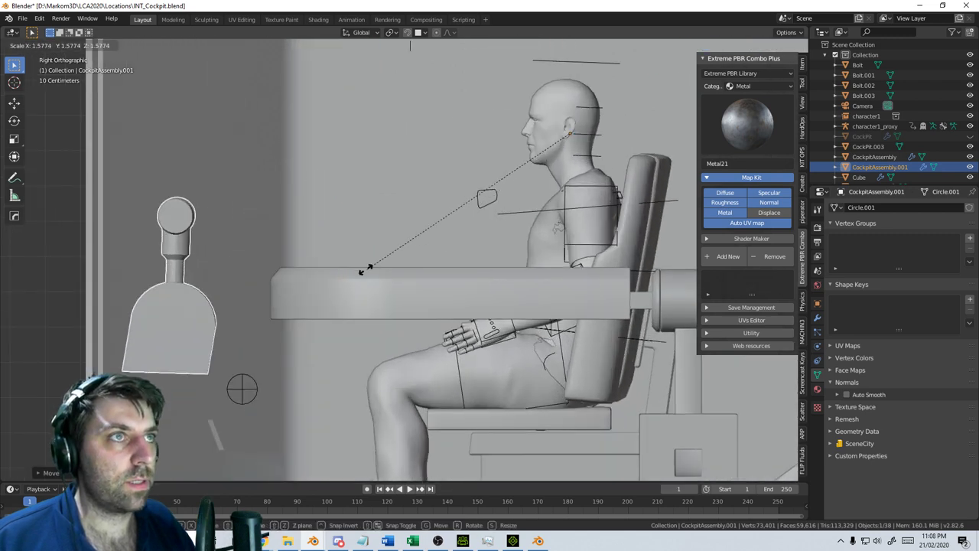
left_click(493, 243)
Place the lever near the console's far edge in the right side view and tilt it slightly toward the character
key("g")
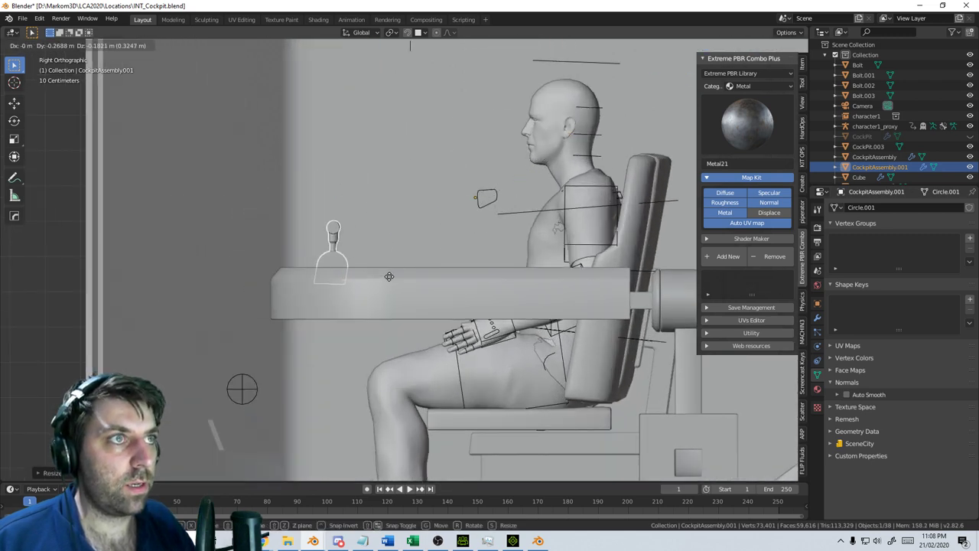
left_click(385, 284)
key("r")
left_click(399, 290)
key("g")
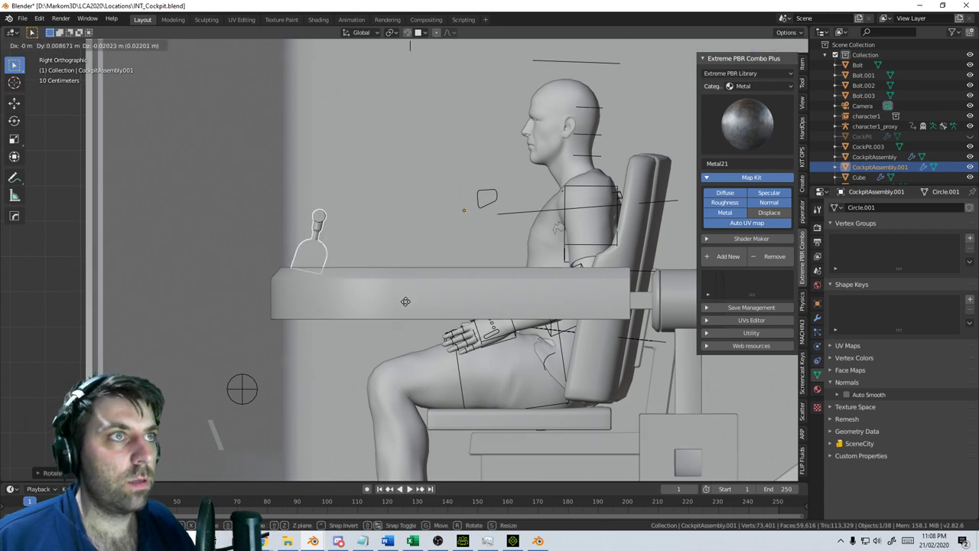
left_click(448, 283)
Move the lever in top view against the free end of the console
middle_click_drag(449, 282, 493, 286)
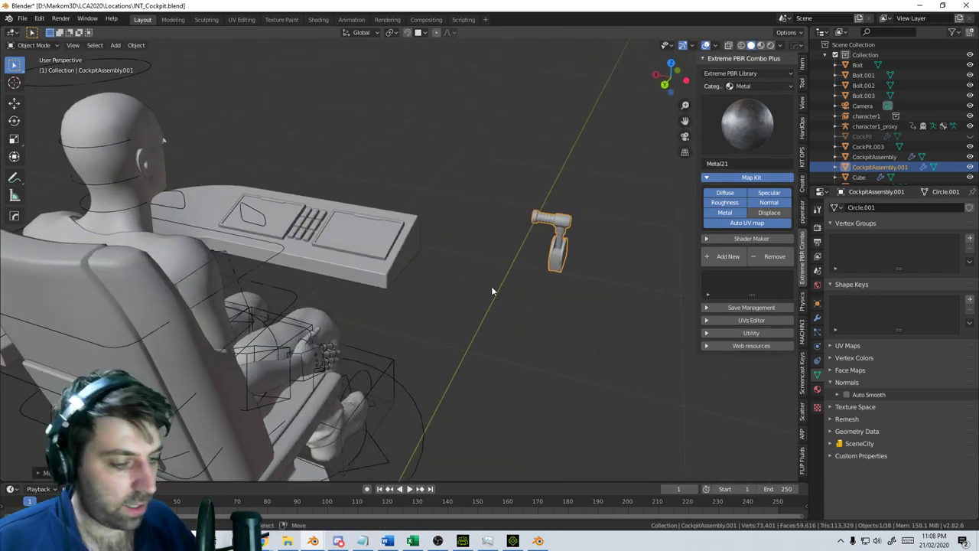
key("KP_7")
middle_click_drag(562, 328, 372, 308, "shift")
key("g")
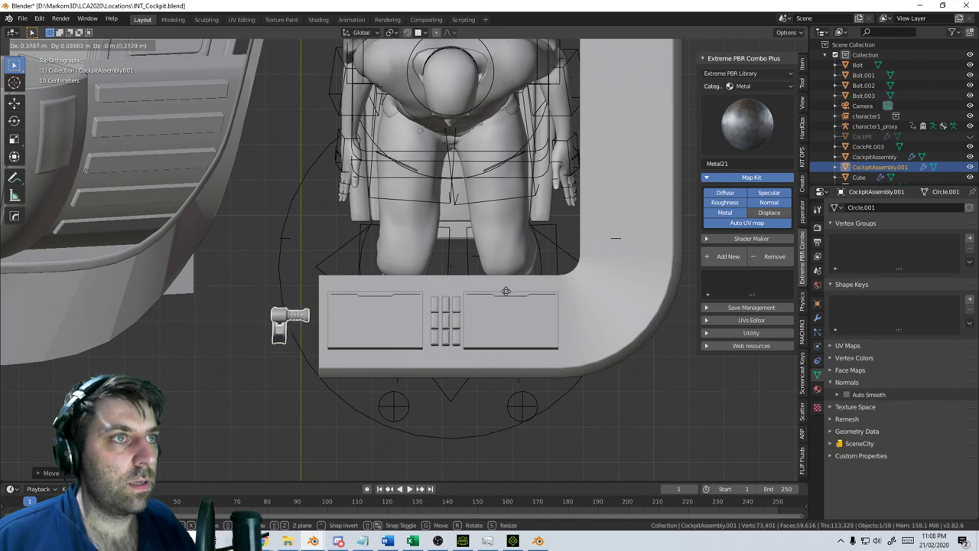
left_click(534, 290)
middle_click_drag(534, 290, 489, 288)
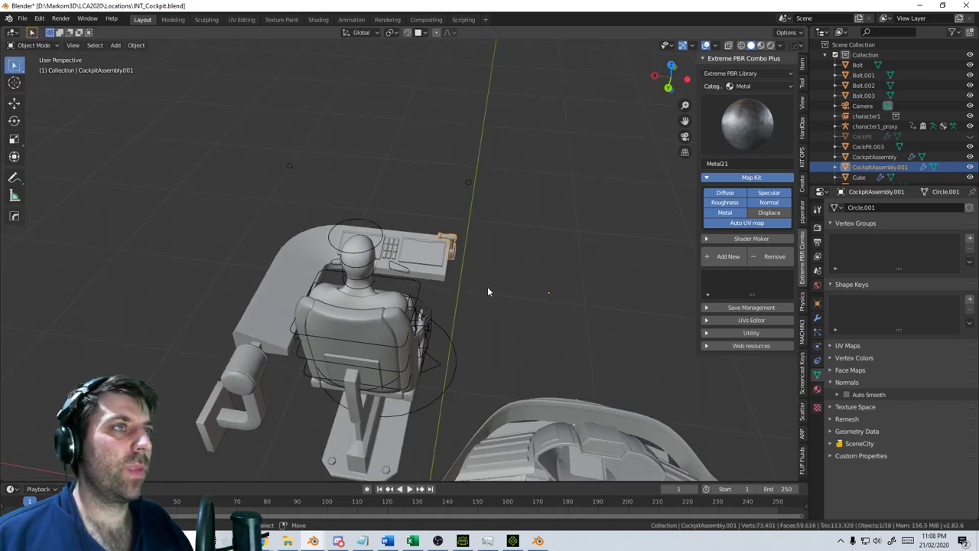
Set the lever's origin to its geometry
left_click(137, 45)
mouse_move(192, 69)
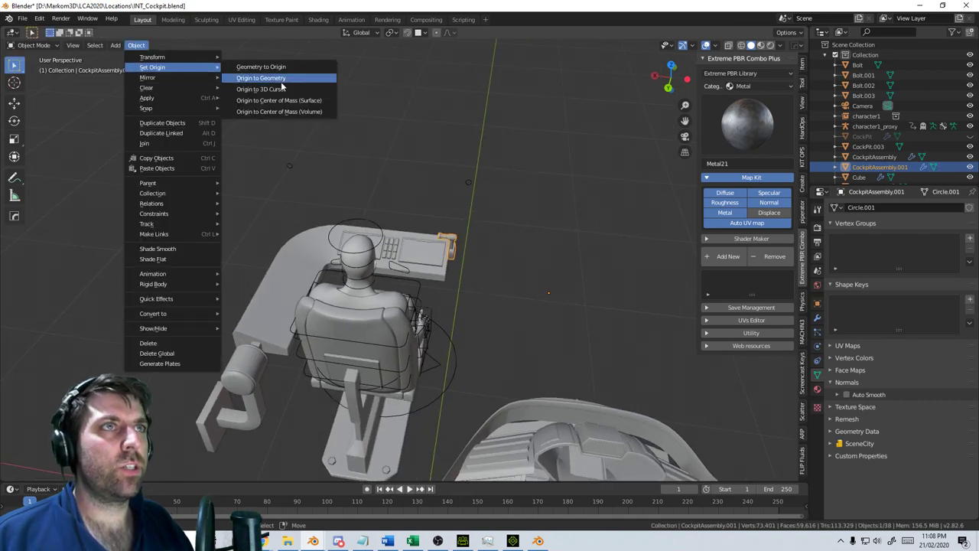
left_click(282, 79)
middle_click_drag(334, 222, 307, 248)
scroll(309, 251, "up", 4)
middle_click_drag(348, 279, 405, 301)
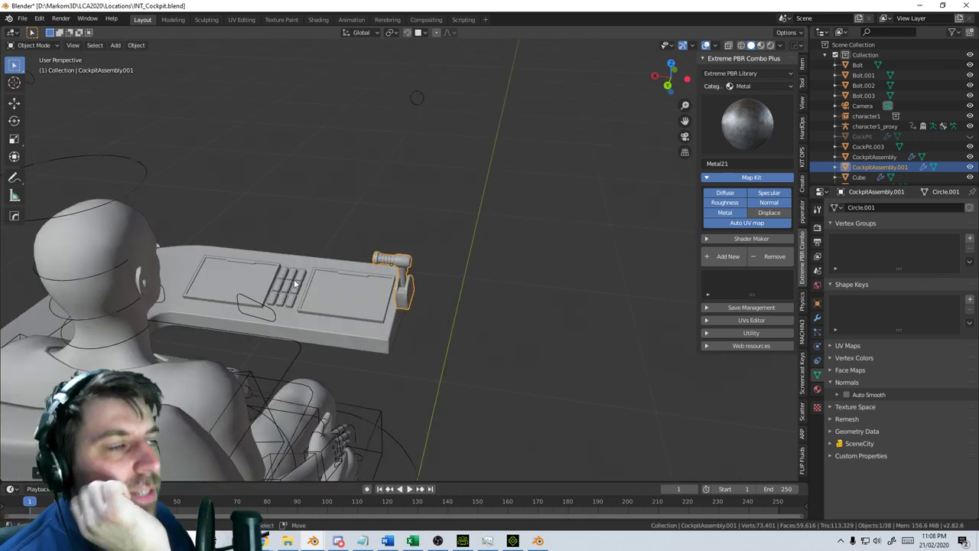
Using wireframe shading in the right side view, lower the lever so its base sinks into the console's end
middle_click_drag(285, 293, 426, 228)
key("KP_3")
key("KP_1")
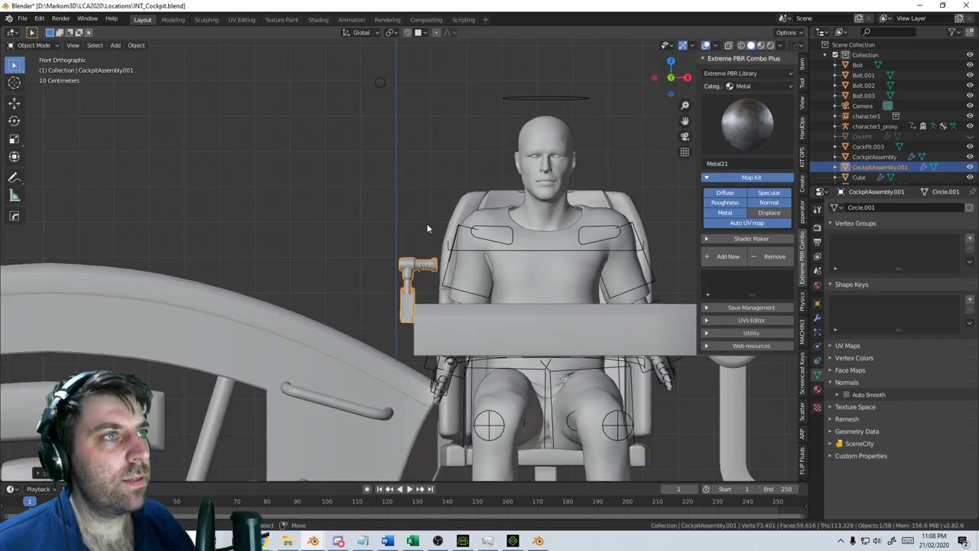
key("KP_3")
key("KP_1")
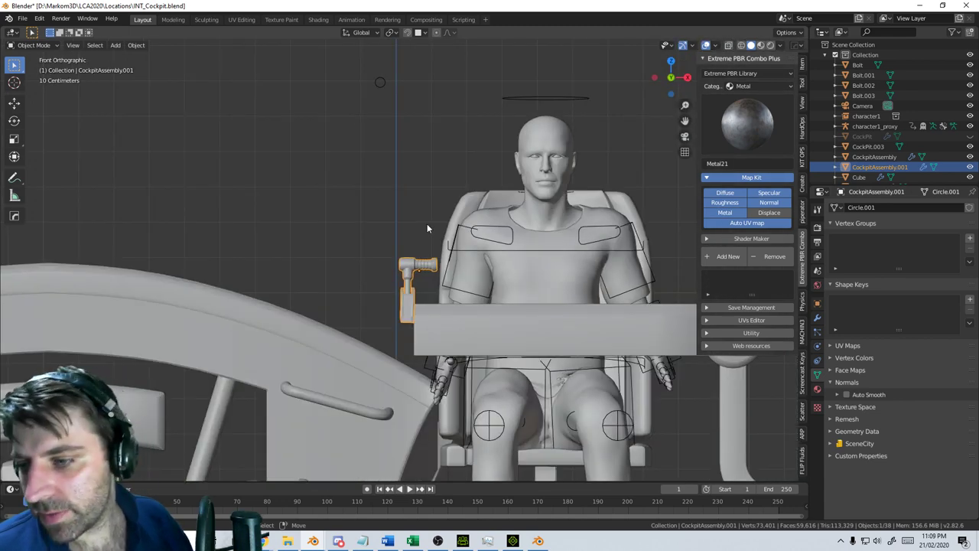
key("KP_3")
scroll(427, 223, "up", 2)
key("z")
left_click(365, 232)
key("g")
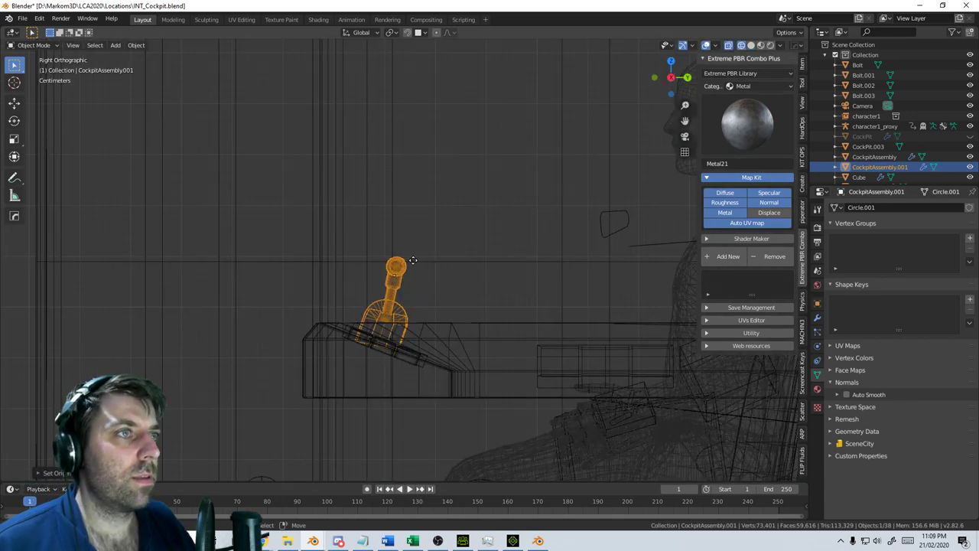
left_click(422, 284)
middle_click_drag(423, 285, 503, 319)
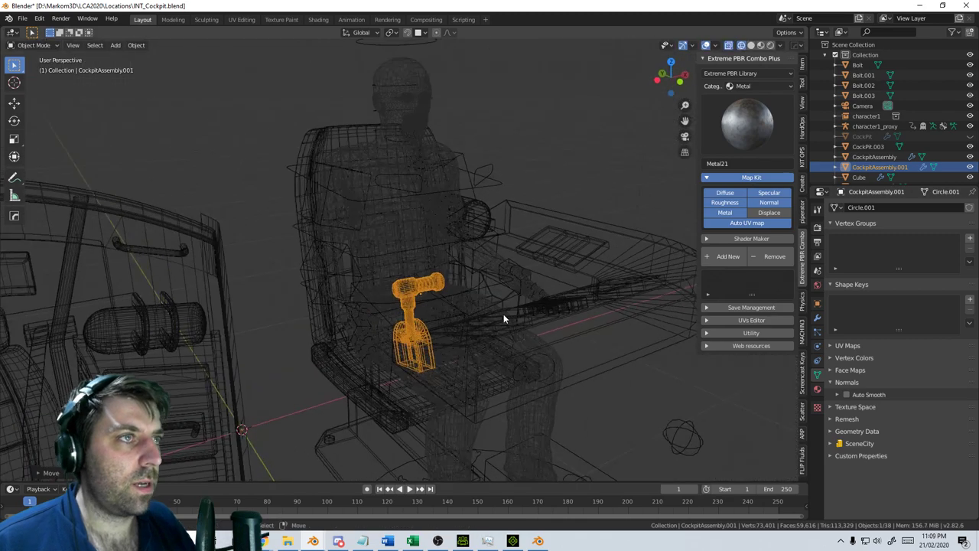
Return to solid shading and shift the lever along the X axis tighter against the console's end
key("z")
left_click(415, 319)
middle_click_drag(415, 319, 456, 309)
key("z")
left_click(520, 319)
mouse_move(520, 319)
middle_mouse_down()
mouse_move(551, 287)
mouse_move(551, 255)
mouse_move(358, 451)
mouse_move(459, 454)
mouse_move(612, 426)
mouse_move(435, 390)
mouse_move(485, 354)
middle_mouse_up()
key("g")
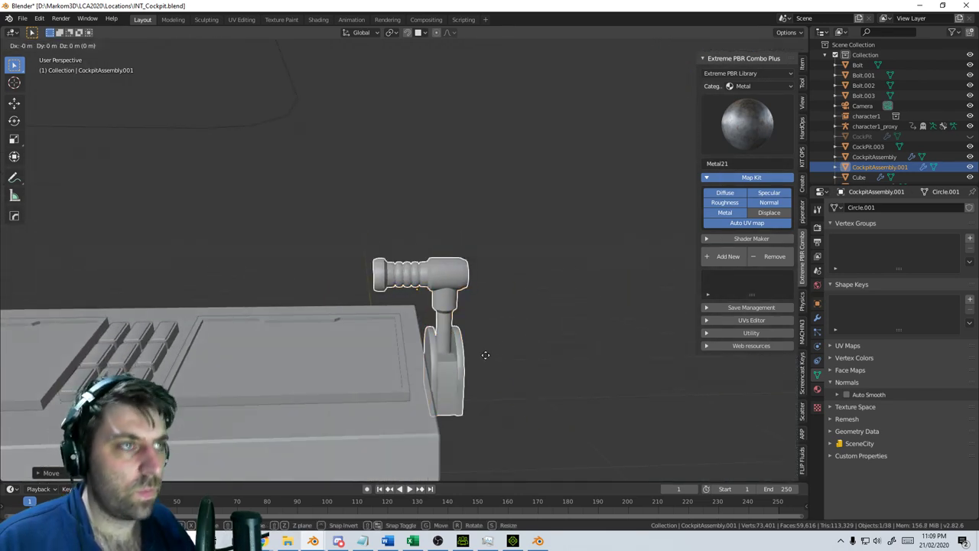
key("x")
left_click(478, 355)
key("z")
left_click(489, 370)
scroll(490, 371, "down", 1)
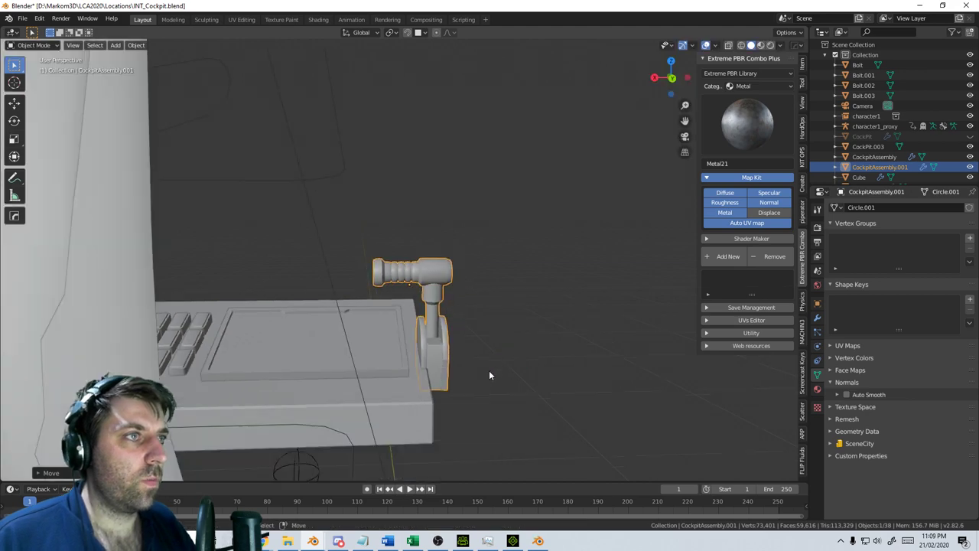
Delete the column of three console buttons closest to the lever-side screen panel
middle_click_drag(490, 375, 381, 357)
left_click(318, 324)
middle_click_drag(319, 324, 344, 364)
left_click(332, 363)
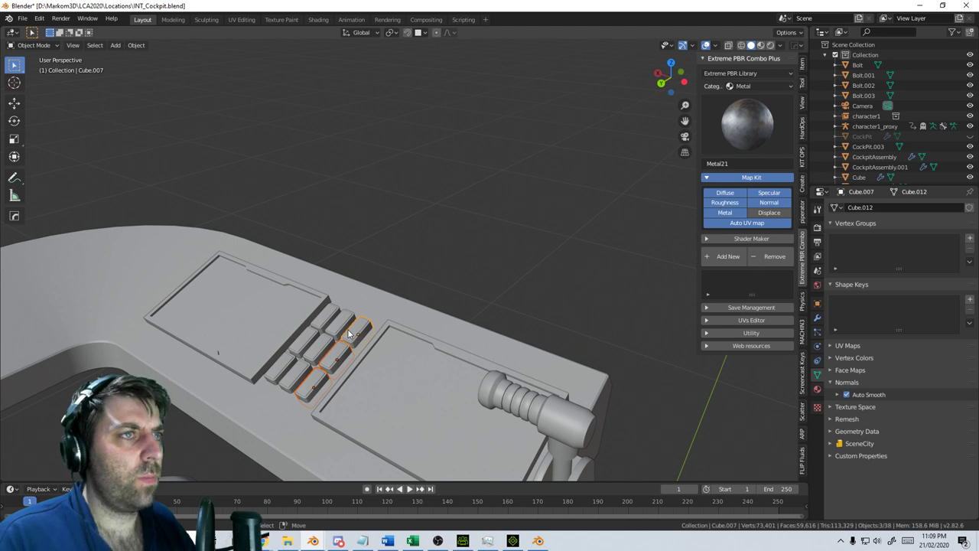
key("Delete")
Move the lever-side screen panel along the X axis toward the remaining buttons, clearing space beside the lever
left_click(406, 395)
middle_click_drag(406, 395, 496, 403)
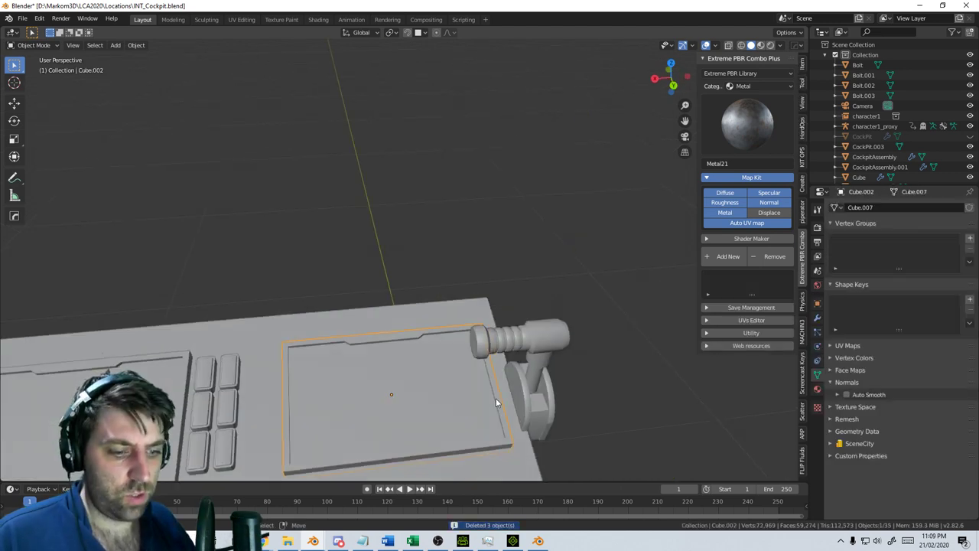
key("g")
key("x")
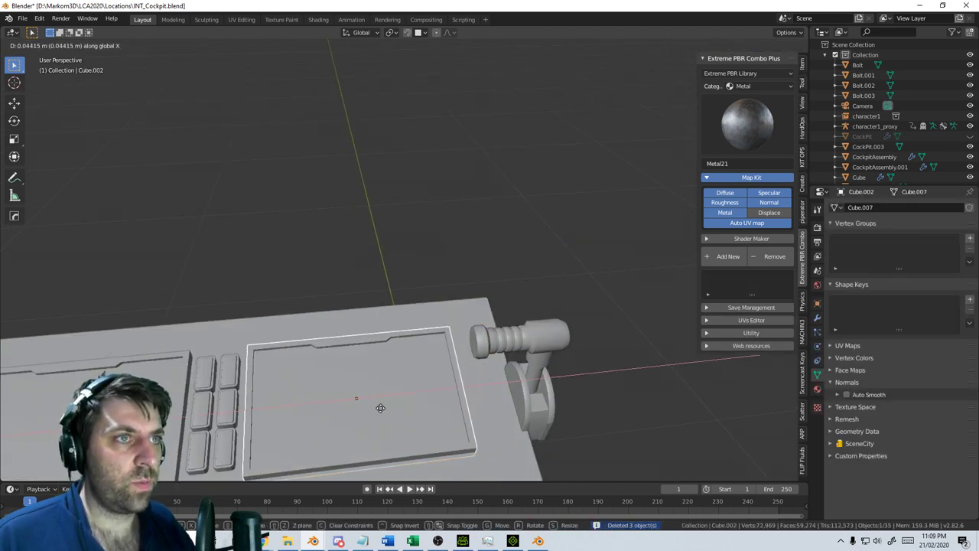
left_click(475, 402)
middle_click_drag(531, 408, 496, 392)
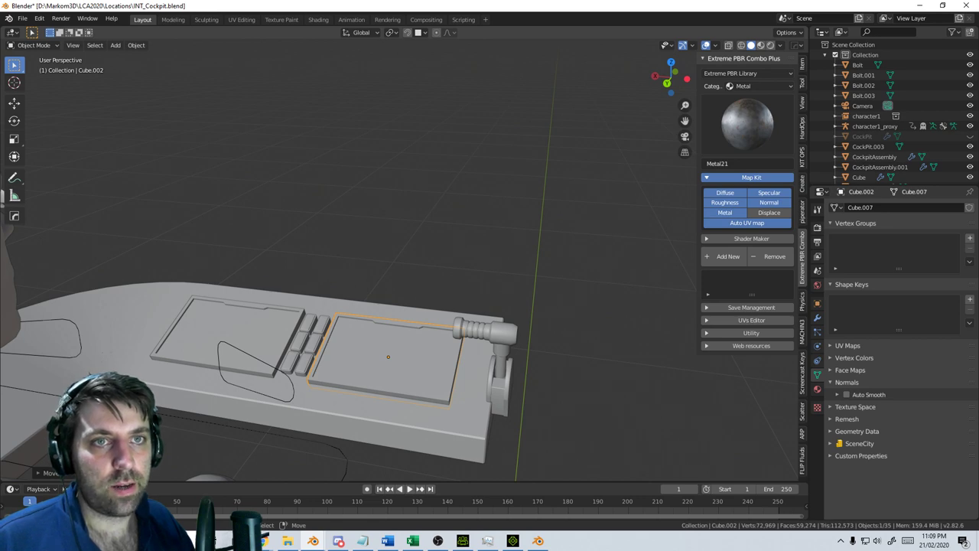
middle_click_drag(340, 365, 330, 417)
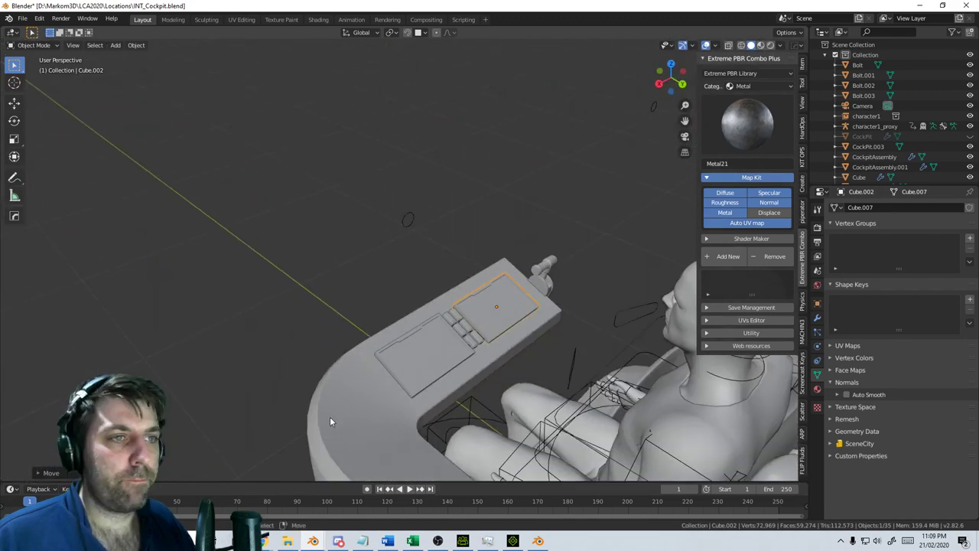
Select the appended cockpit assembly and enter Edit Mode with its central control stick in view
scroll(390, 271, "down", 7)
key("Tab")
key("Tab")
middle_click_drag(413, 252, 256, 237)
scroll(461, 282, "down", 7)
left_click(445, 287)
middle_click_drag(445, 286, 403, 303, "shift")
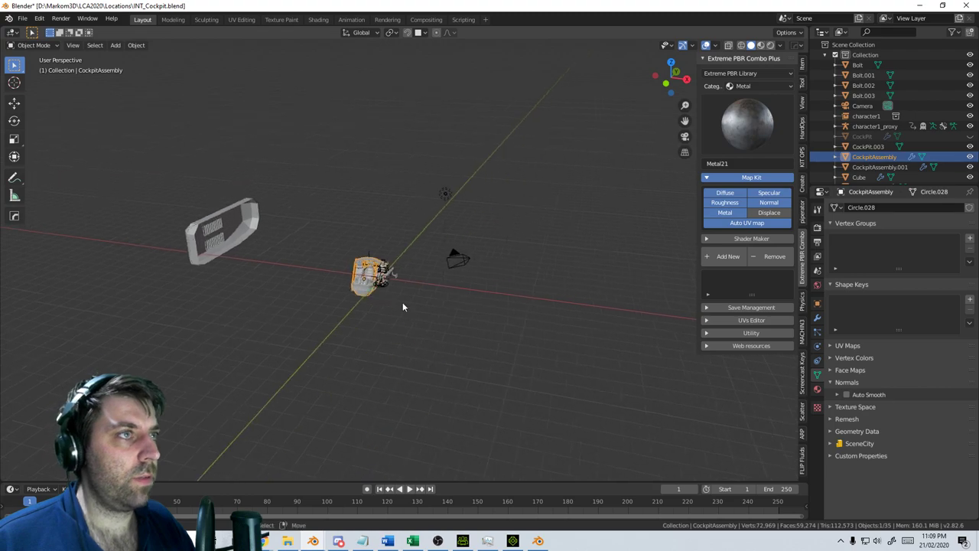
scroll(404, 302, "up", 8)
middle_click_drag(296, 335, 488, 184, "shift")
middle_click_drag(488, 183, 351, 256)
middle_click_drag(468, 264, 306, 259, "shift")
scroll(544, 260, "up", 5)
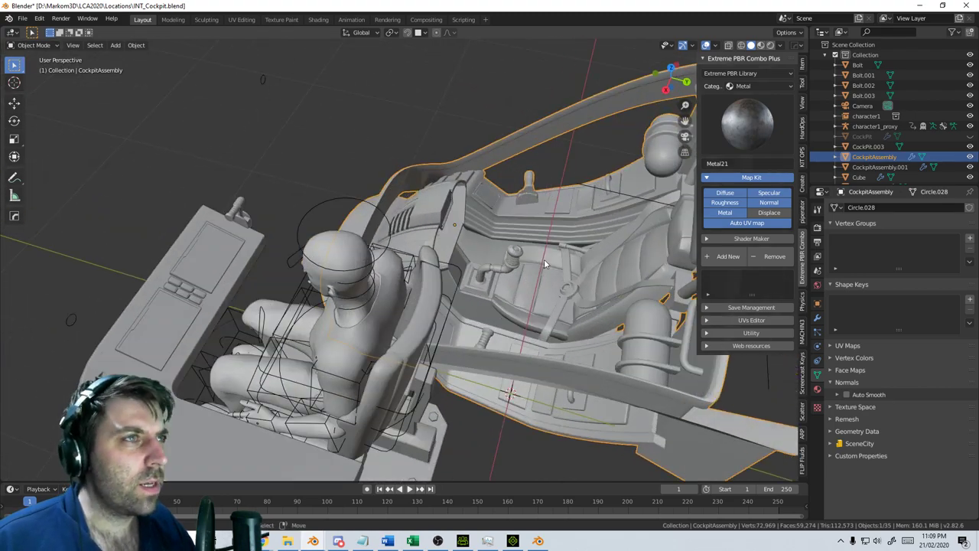
middle_click_drag(544, 260, 389, 206)
middle_click_drag(520, 230, 374, 394, "shift")
key("Tab")
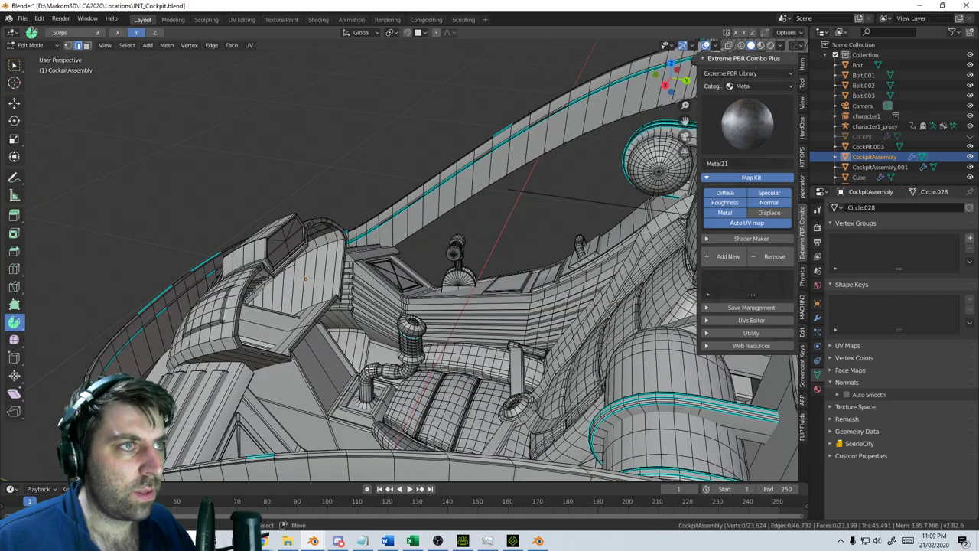
Select the linked geometry of the central control stick, including its bent arm, ribbed grip, cap and square base
key("l")
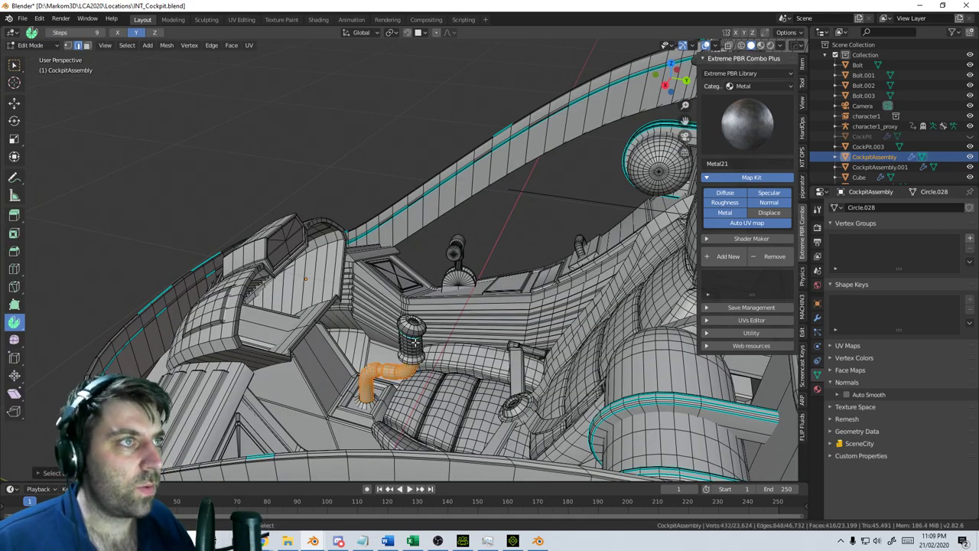
key("l")
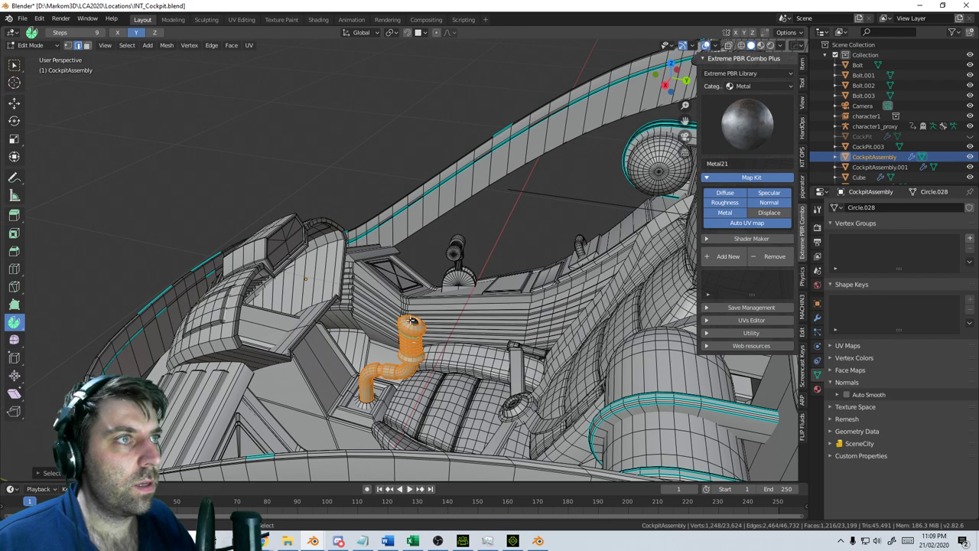
middle_click_drag(411, 319, 385, 185)
scroll(439, 204, "up", 3)
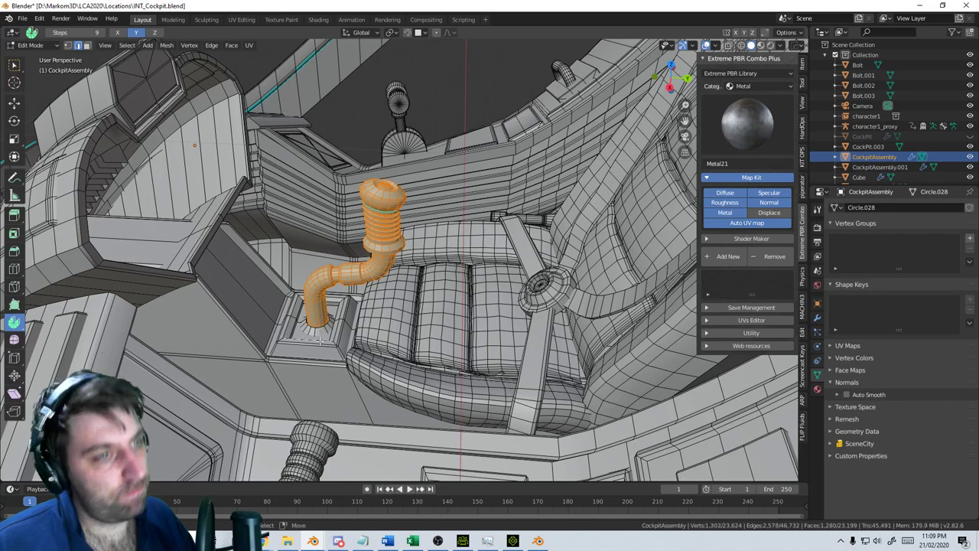
key("l")
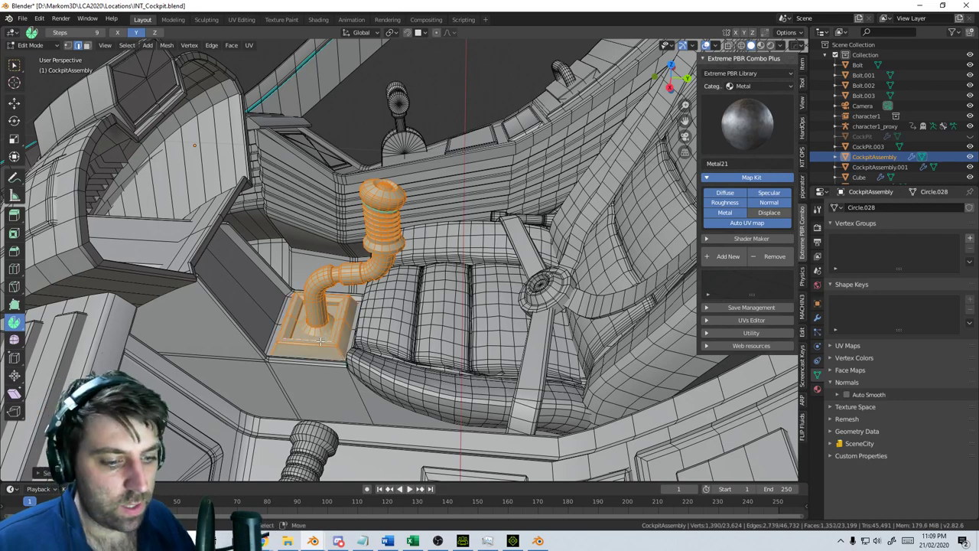
Separate the control stick and its base into their own object and select it in Object Mode
key("p")
left_click(320, 340)
key("Tab")
left_click(327, 323)
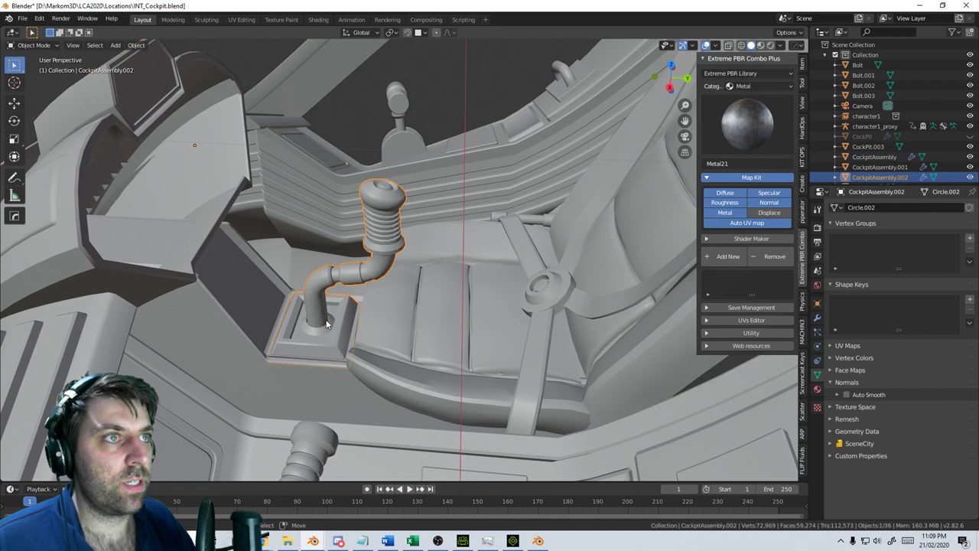
Set the control stick's origin to its geometry, place it in front of the character in the top view, and resize it
left_click(136, 45)
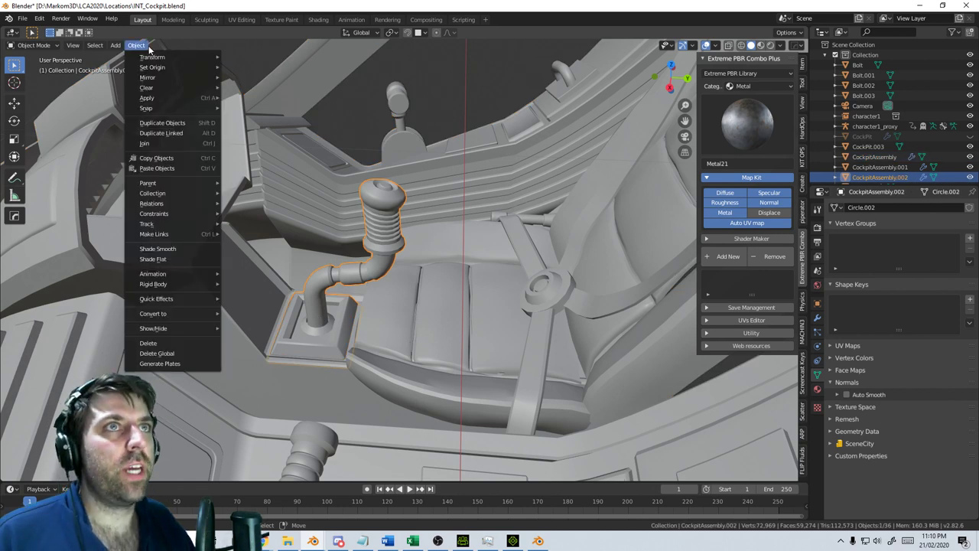
mouse_move(180, 67)
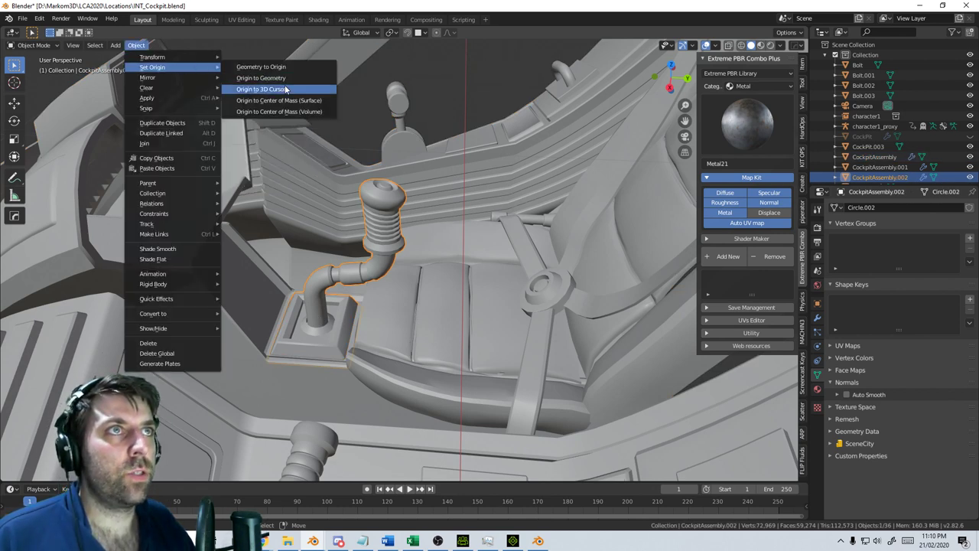
left_click(260, 79)
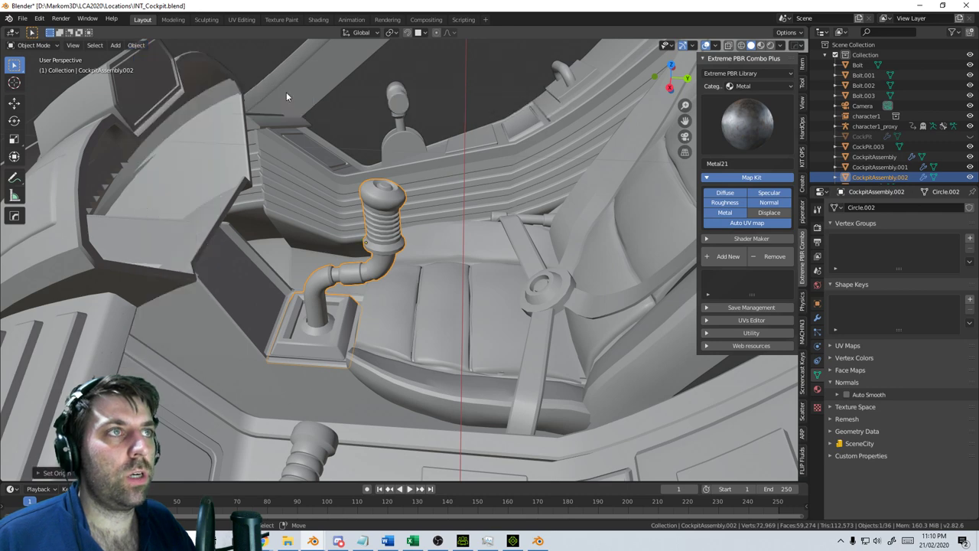
key("KP_7")
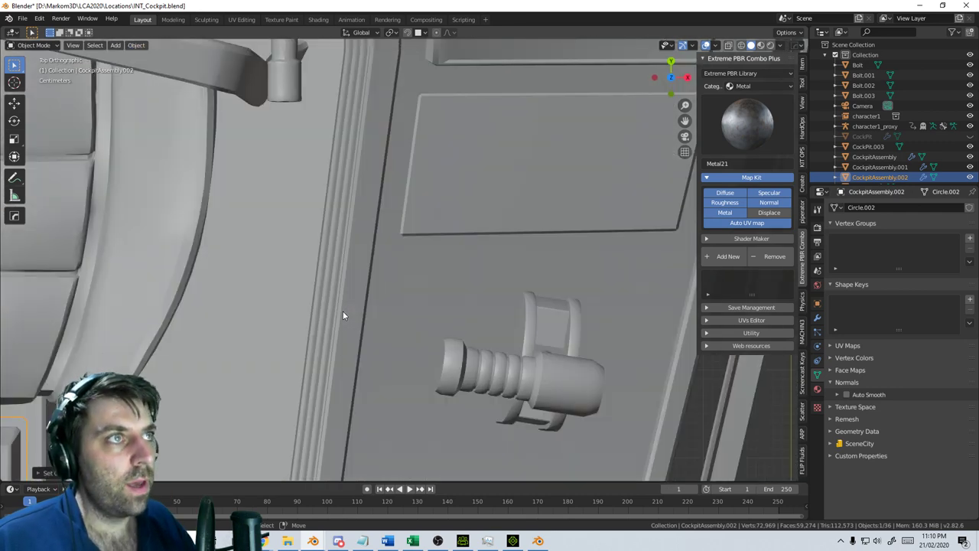
key("g")
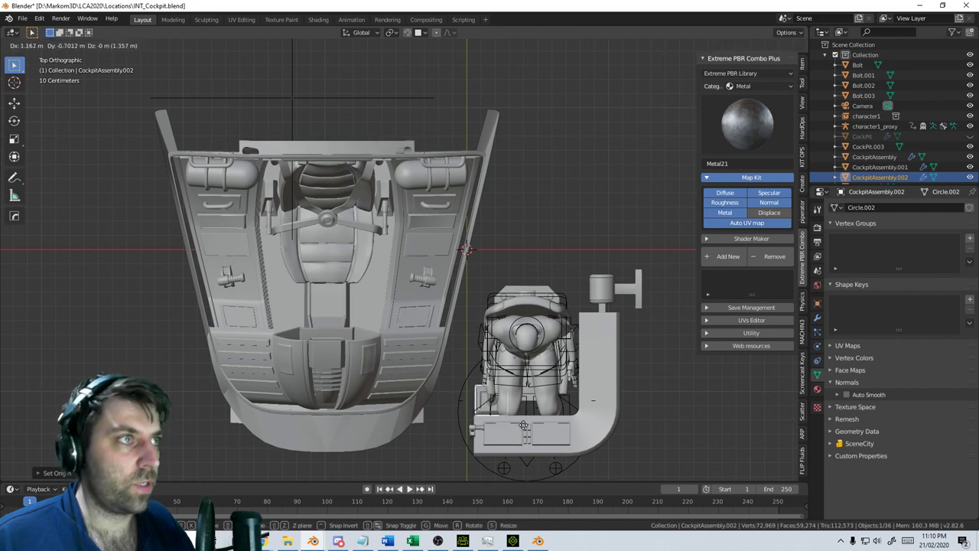
left_click(538, 433)
key("s")
left_click(586, 438)
middle_click_drag(586, 438, 510, 400)
Raise the control stick to console height in the side view and tilt it toward the seated character
key("KP_3")
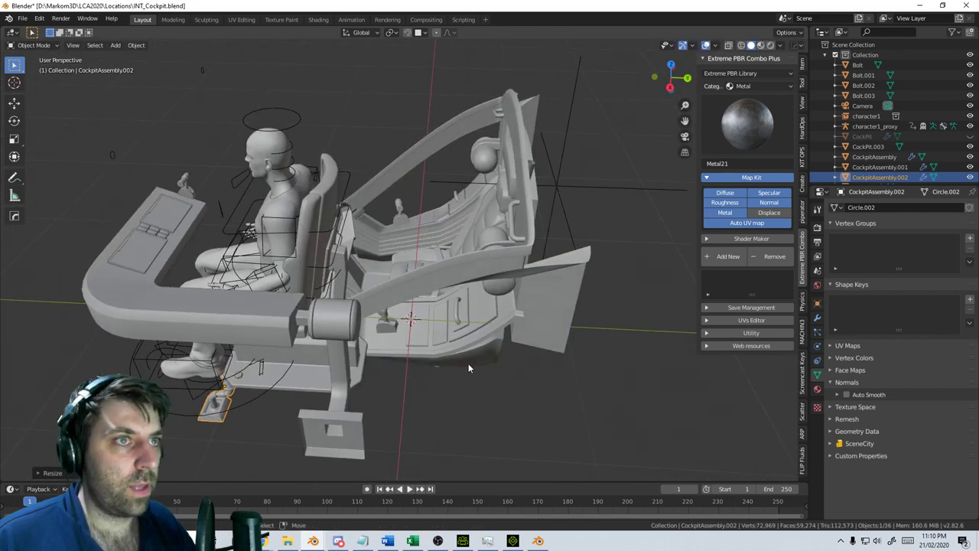
key("g")
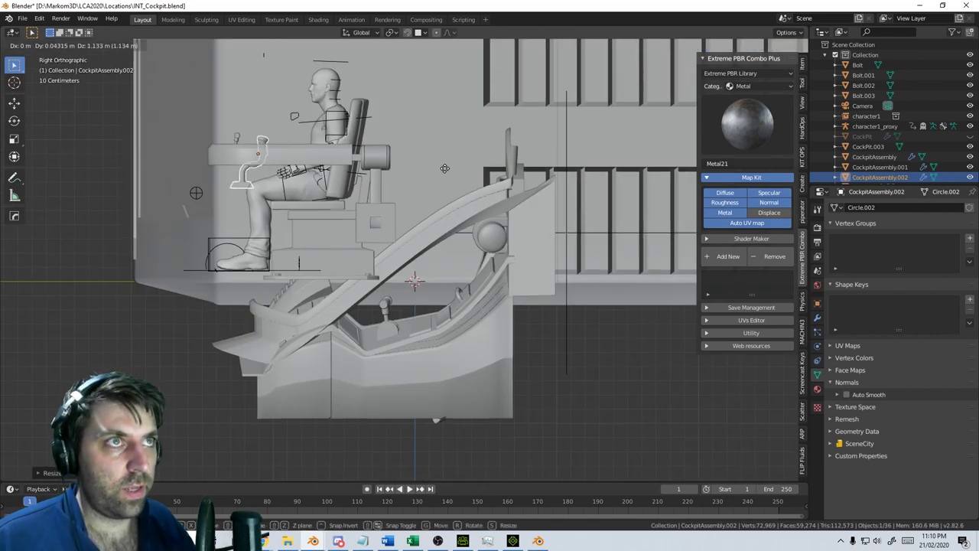
left_click(445, 165)
key("r")
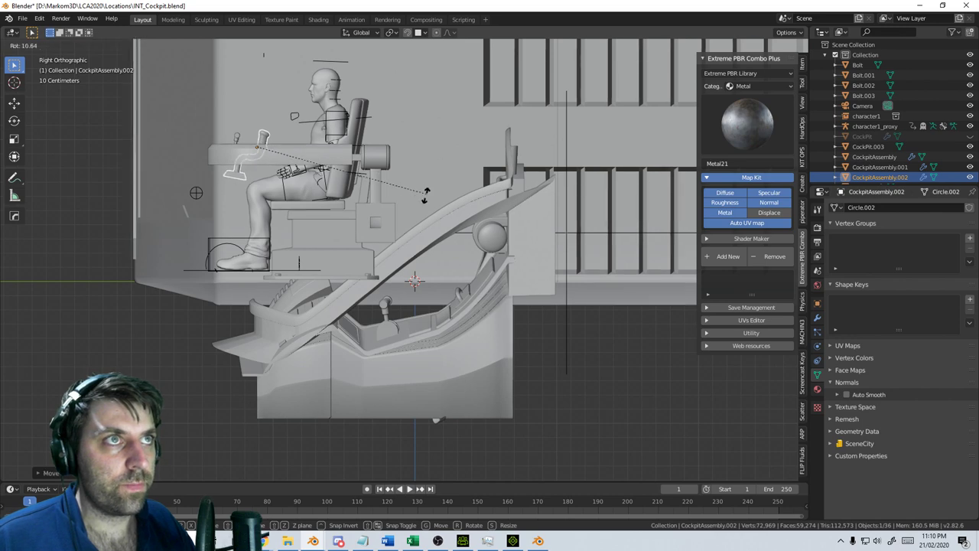
left_click(415, 214)
key("g")
left_click(413, 218)
Fine-tune the control stick's position in the side view so its grip rises above the console beside the character's hand
middle_click_drag(295, 234, 369, 274, "shift")
scroll(420, 245, "up", 5)
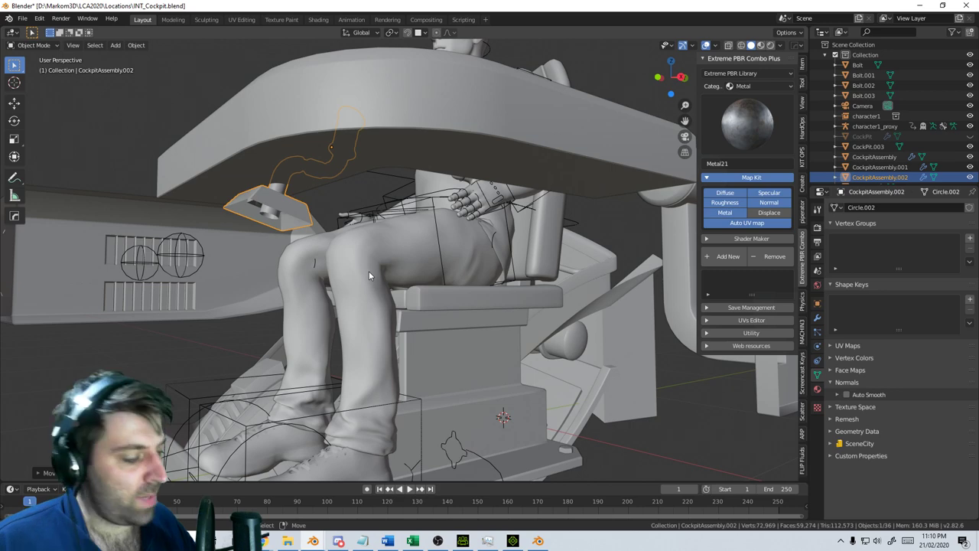
key("KP_3")
scroll(258, 265, "up", 5)
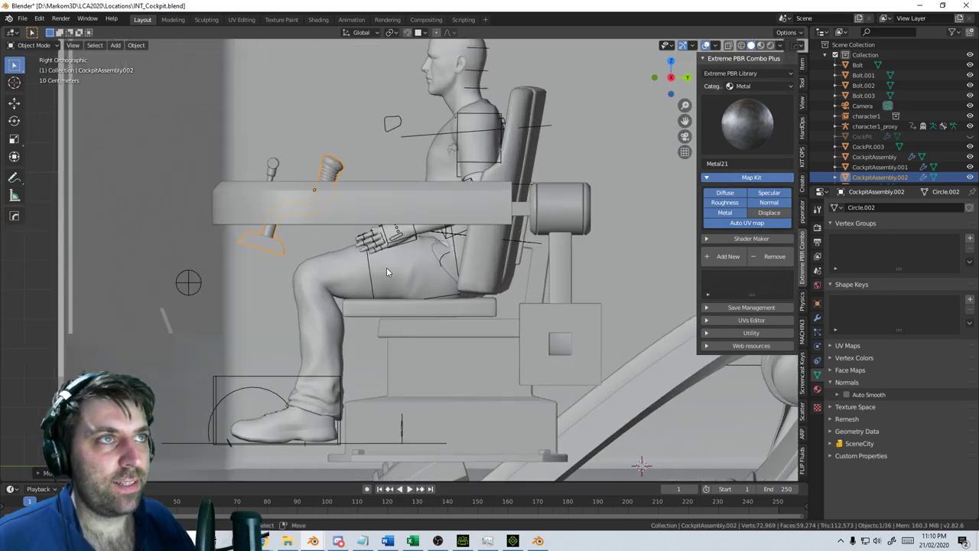
key("g")
left_click(305, 254)
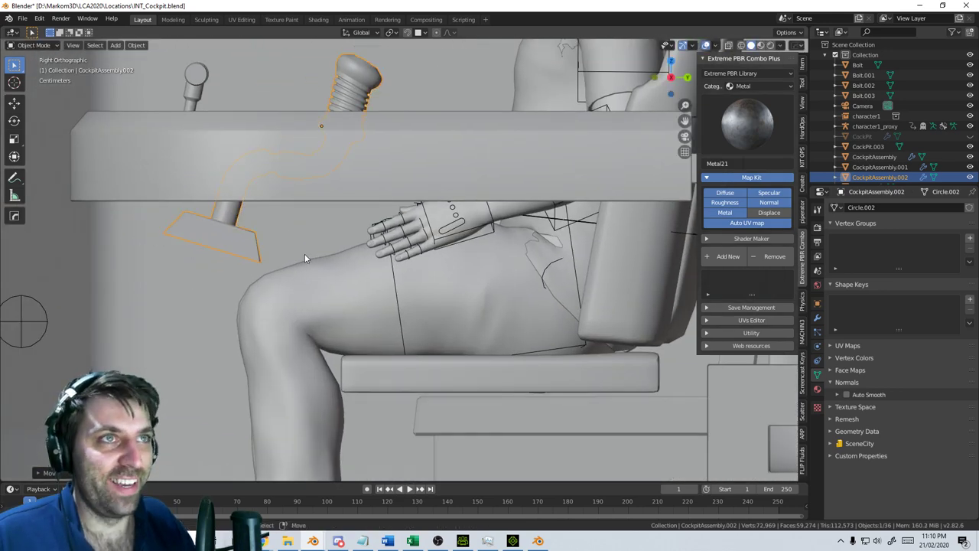
mouse_move(305, 254)
middle_mouse_down()
mouse_move(256, 300)
mouse_move(321, 257)
middle_mouse_up()
scroll(251, 268, "down", 6)
scroll(351, 303, "up", 3)
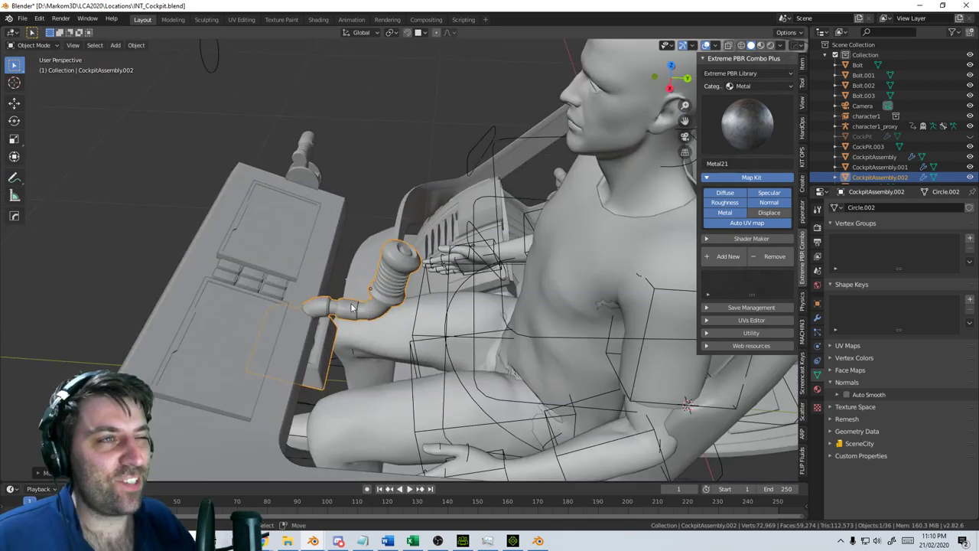
key("KP_3")
key("g")
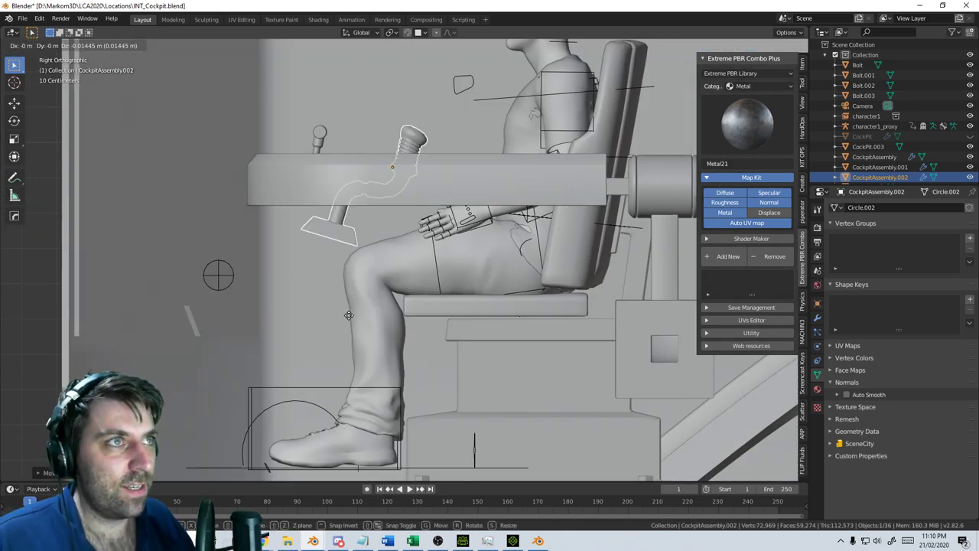
left_click(355, 315)
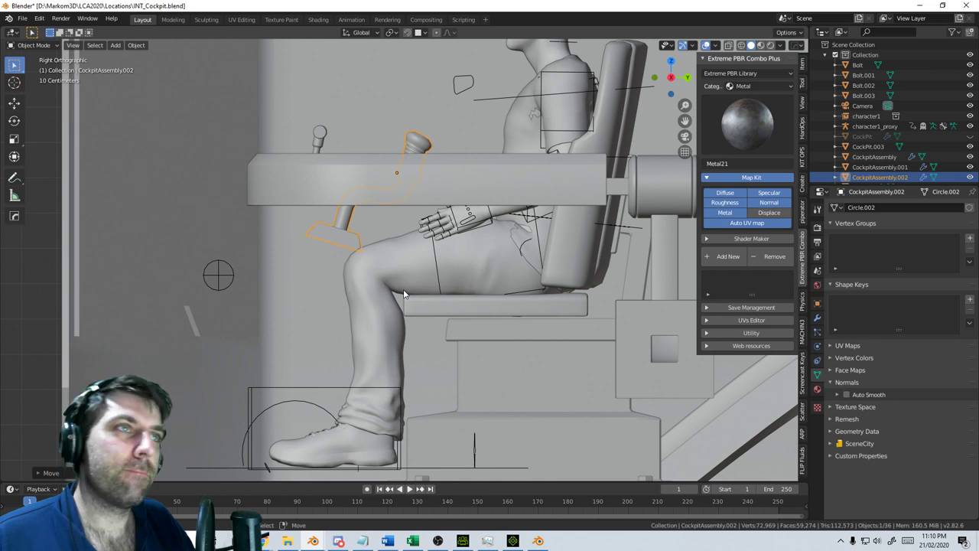
Try to mirror the control stick by scaling it by -1 along X and along Y
key("s")
key("x")
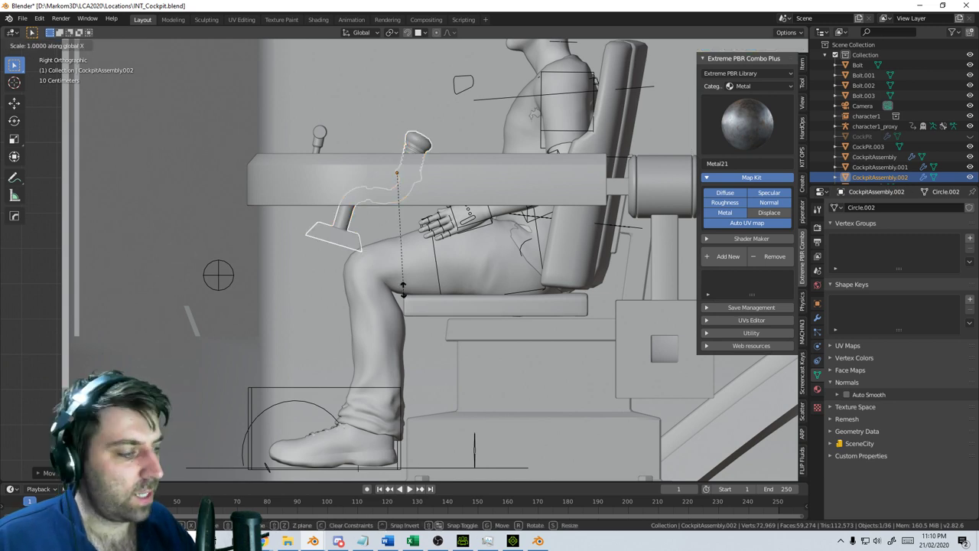
type("-1")
key("Return")
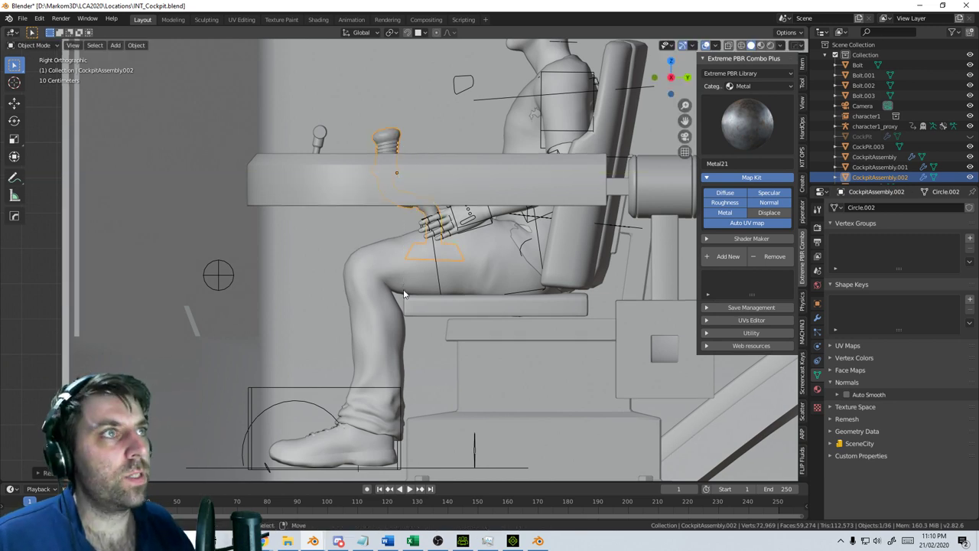
key("t")
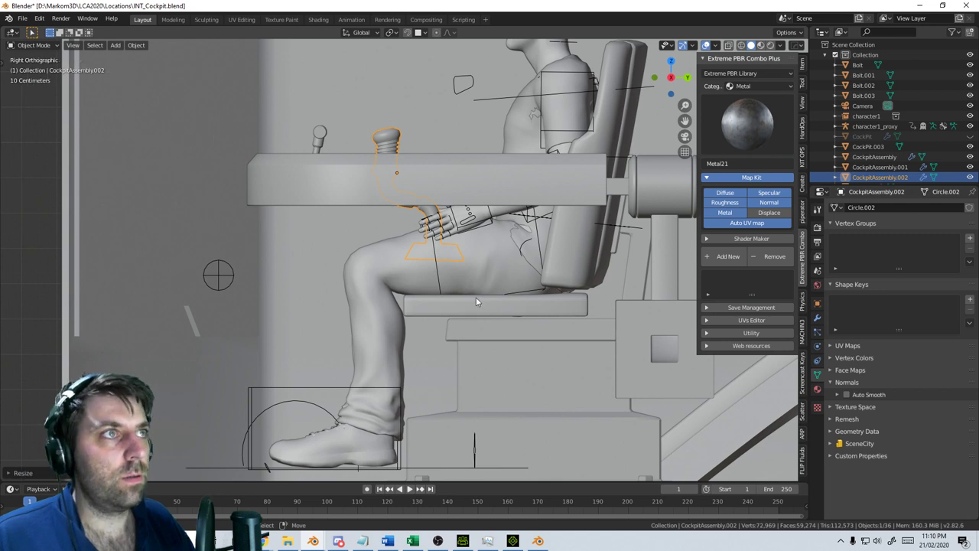
key("t")
key("r")
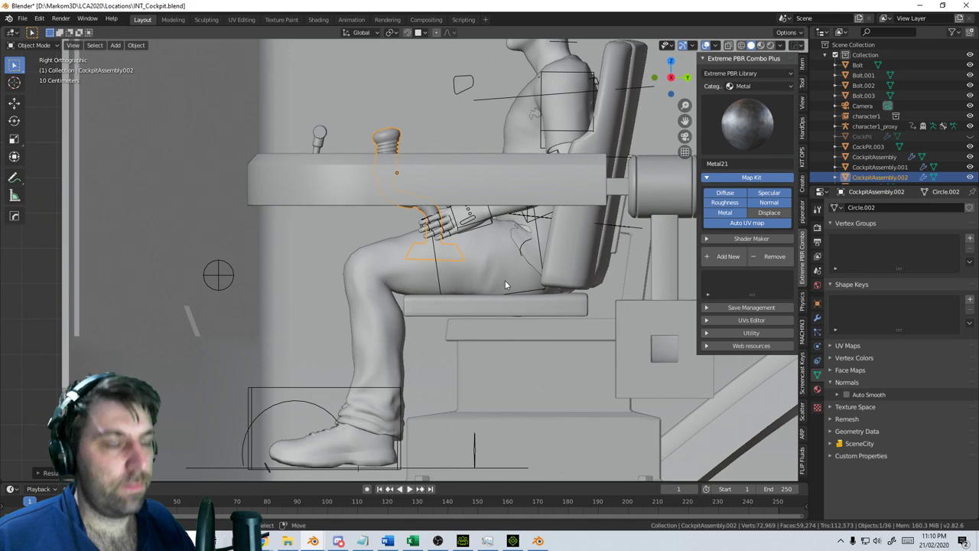
type("sy-1")
key("Return")
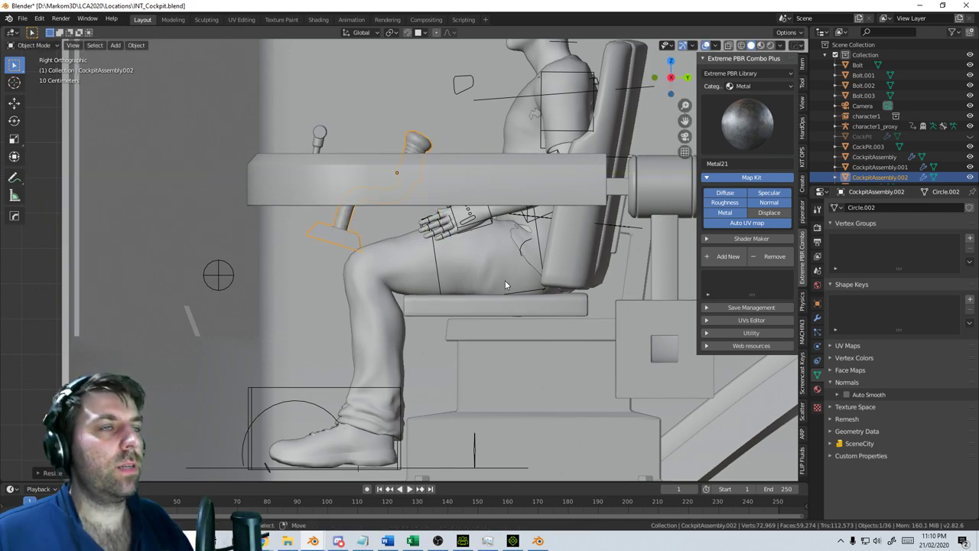
Clear the control stick's rotation and rotate it by -90° in the side view to stand it upright
scroll(365, 236, "up", 3)
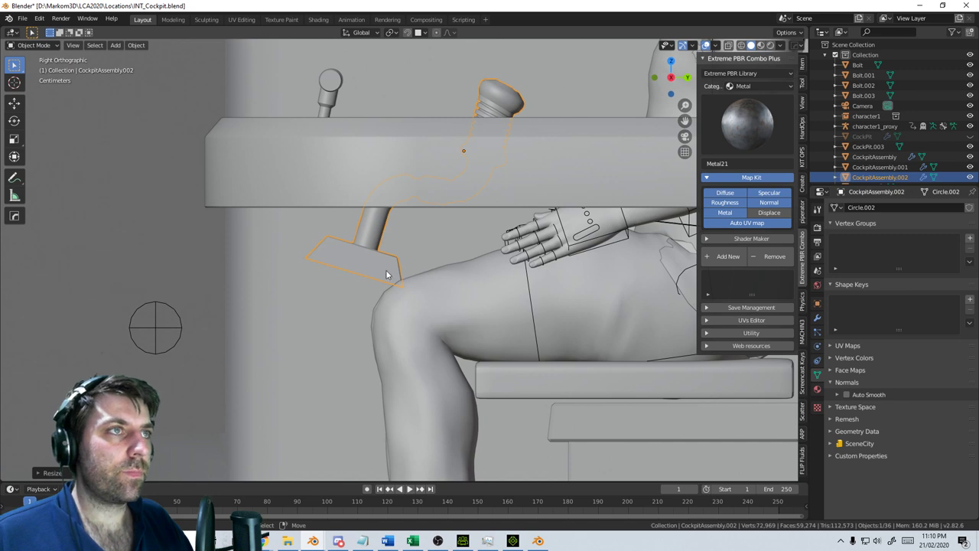
scroll(386, 269, "up", 3)
scroll(466, 266, "down", 4)
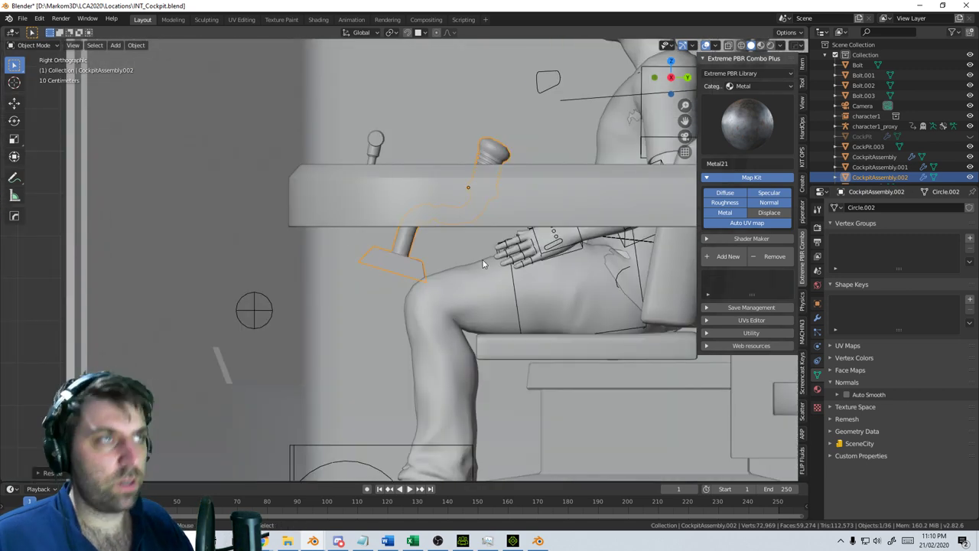
key("alt+r")
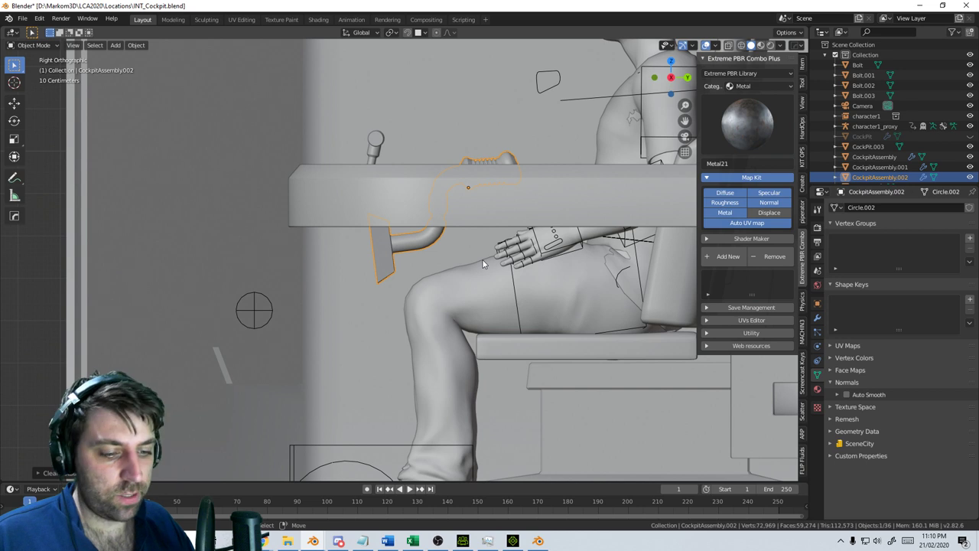
type("r-90")
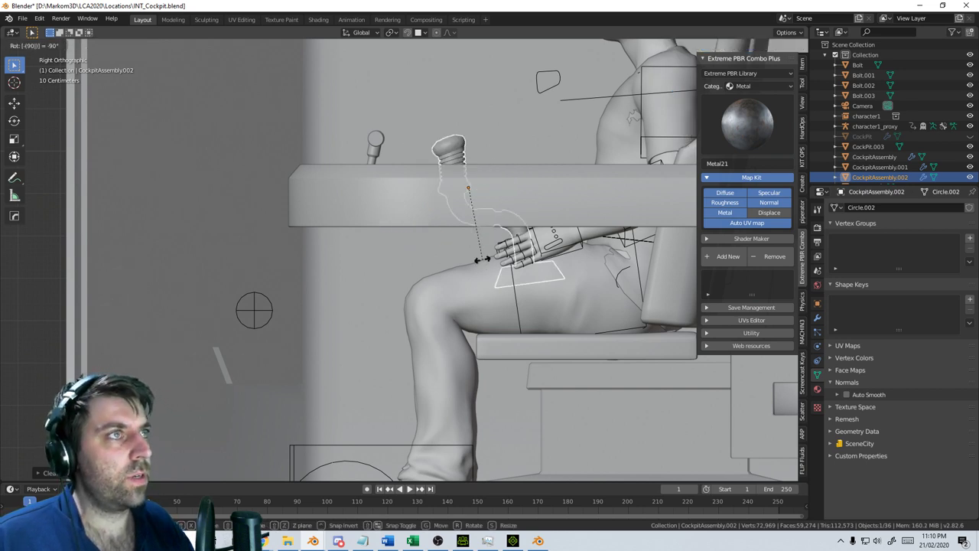
key("Return")
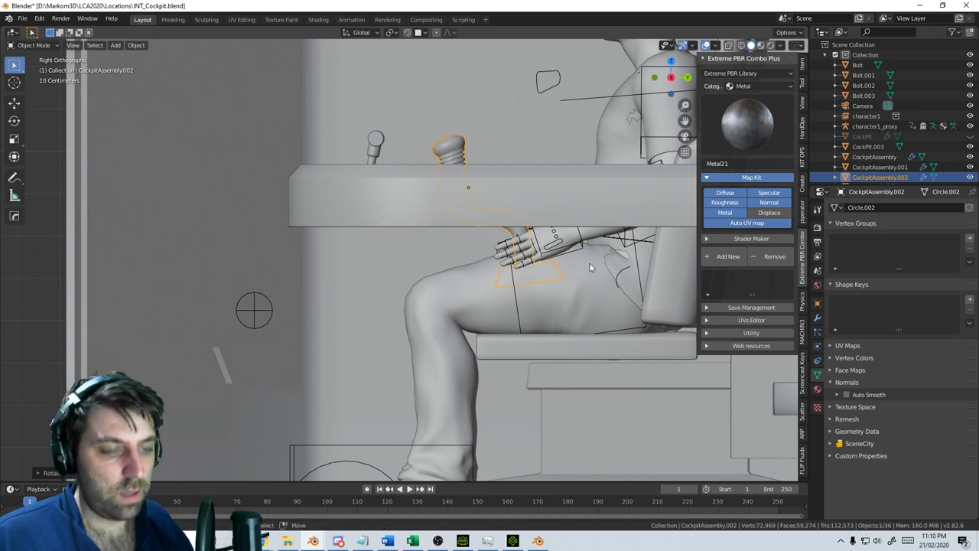
Tilt and flip the control stick so its base faces the console, and shift it toward the console
key("r")
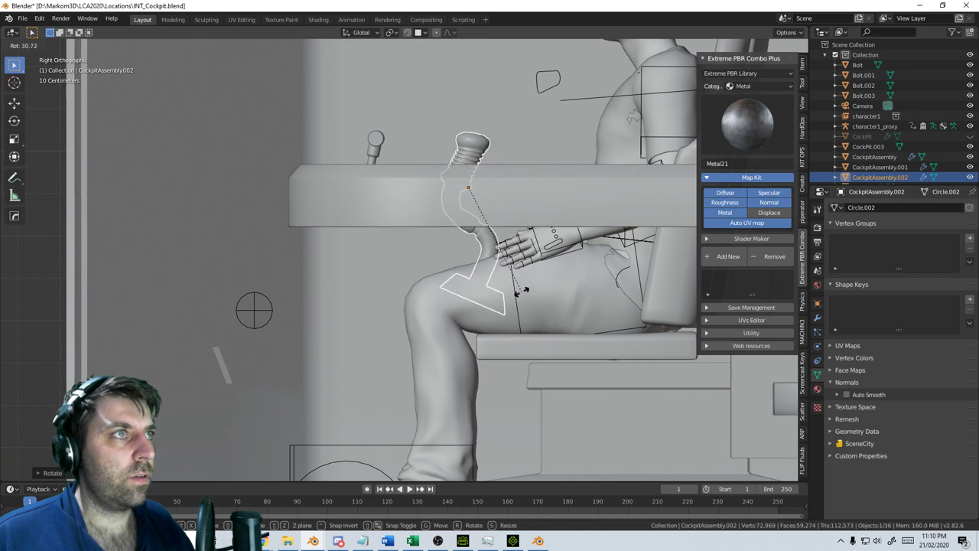
left_click(525, 291)
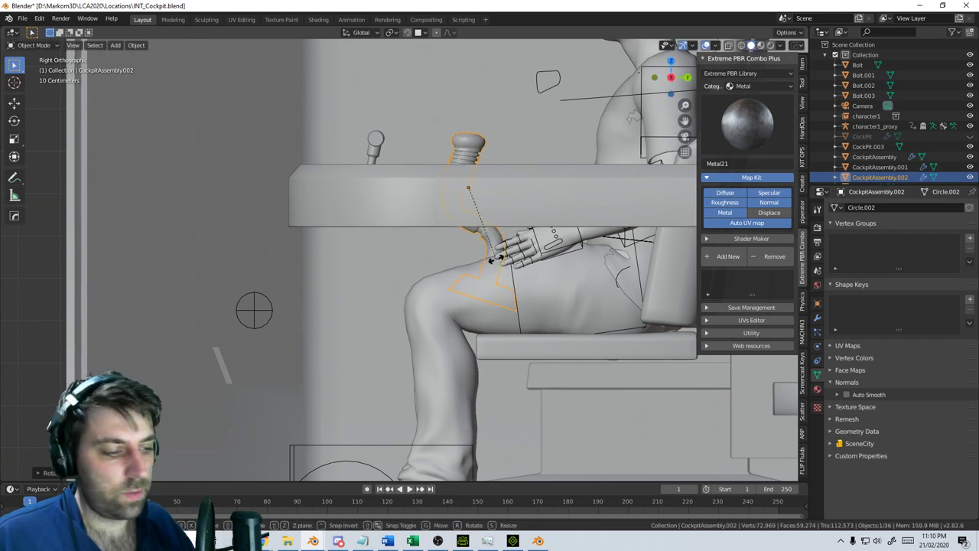
key("g")
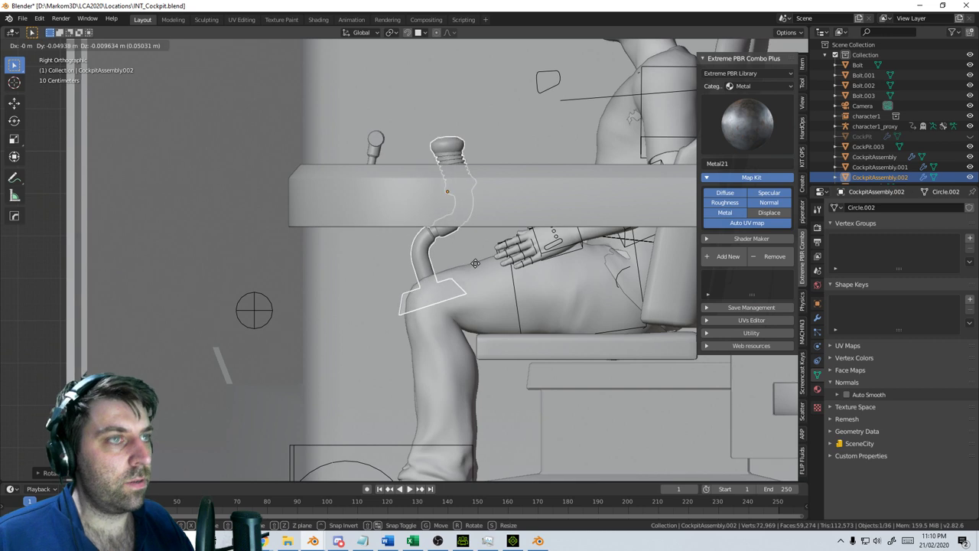
left_click(475, 255)
scroll(463, 246, "up", 2)
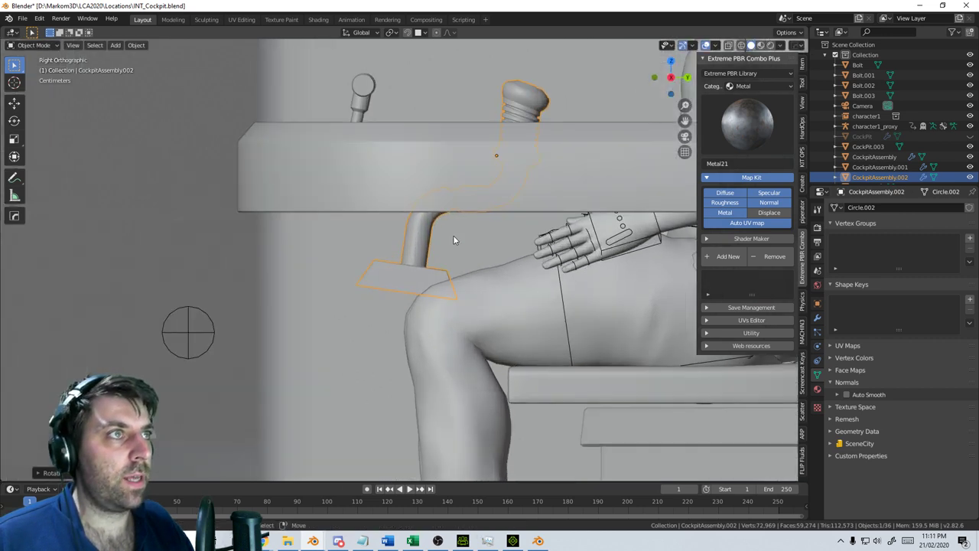
Select the control stick's linked square base in Edit Mode and move it off the arm to the console's underside
key("Tab")
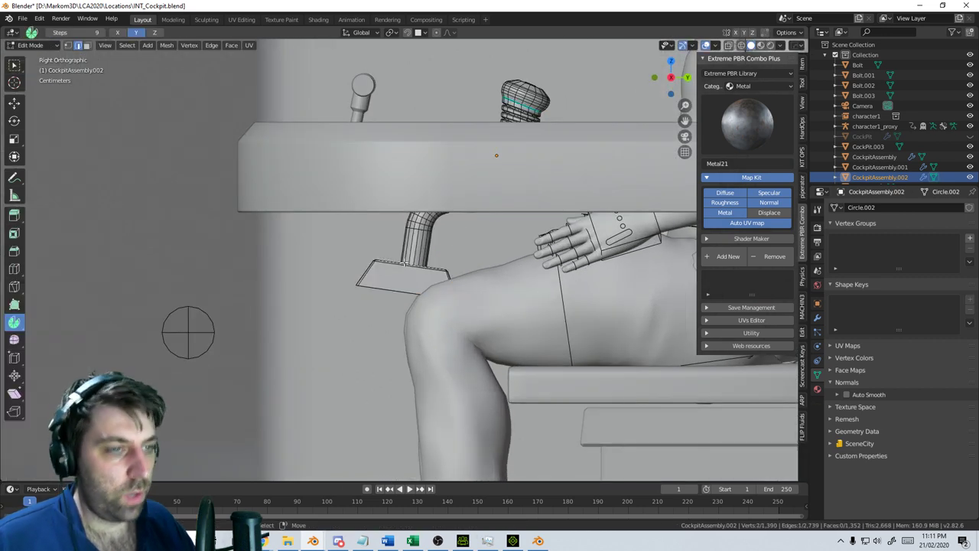
middle_click_drag(403, 262, 327, 359)
key("l")
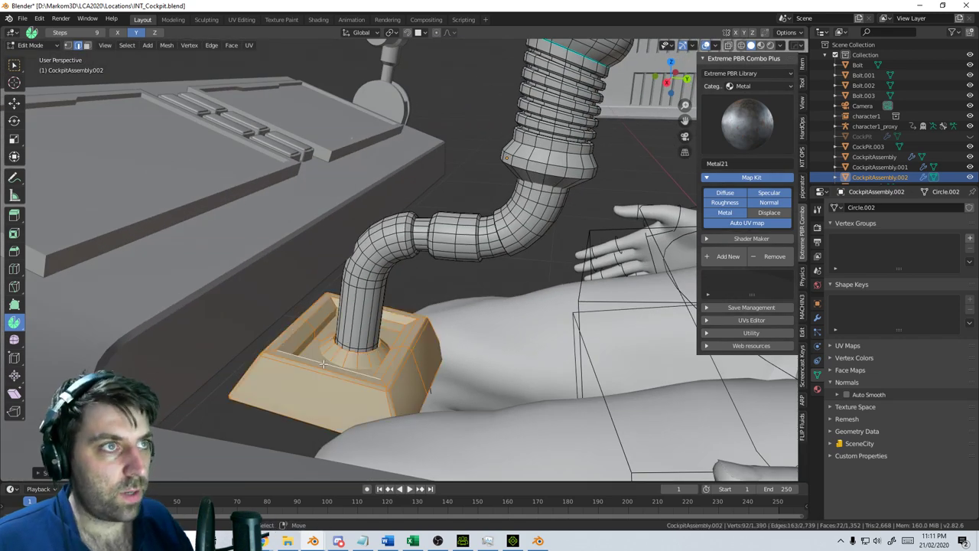
key("KP_3")
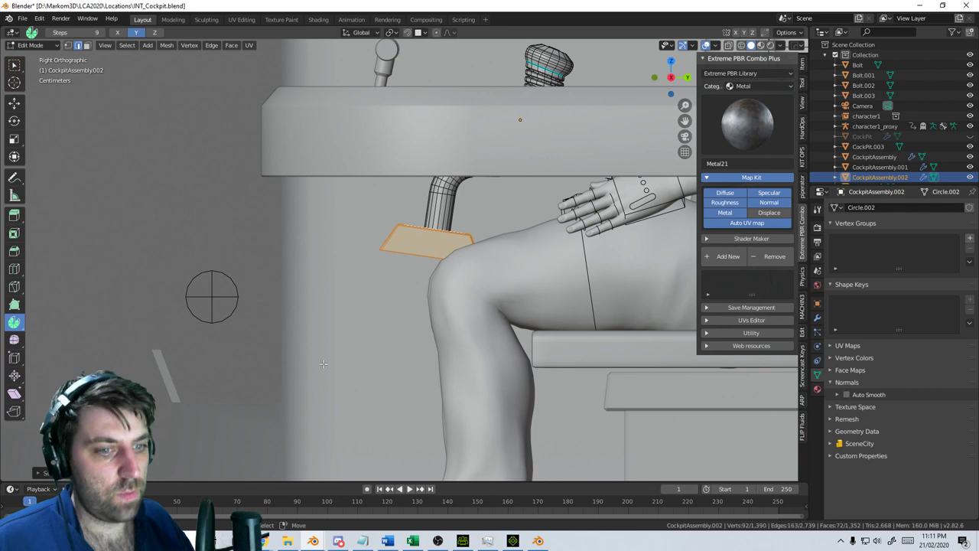
key("g")
left_click(308, 317)
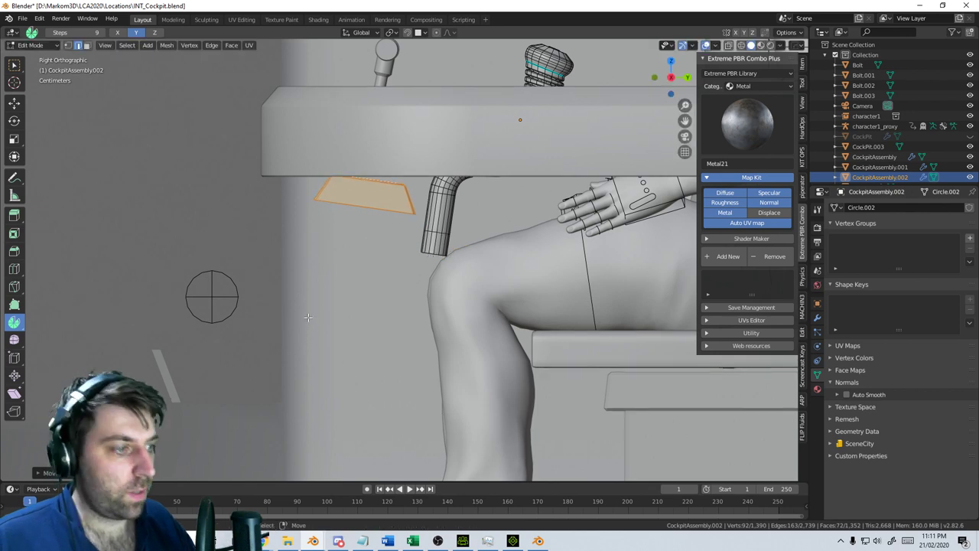
Rotate the square base upside down and level with the console's underside, and display the scene in wireframe
key("r")
left_click(308, 317)
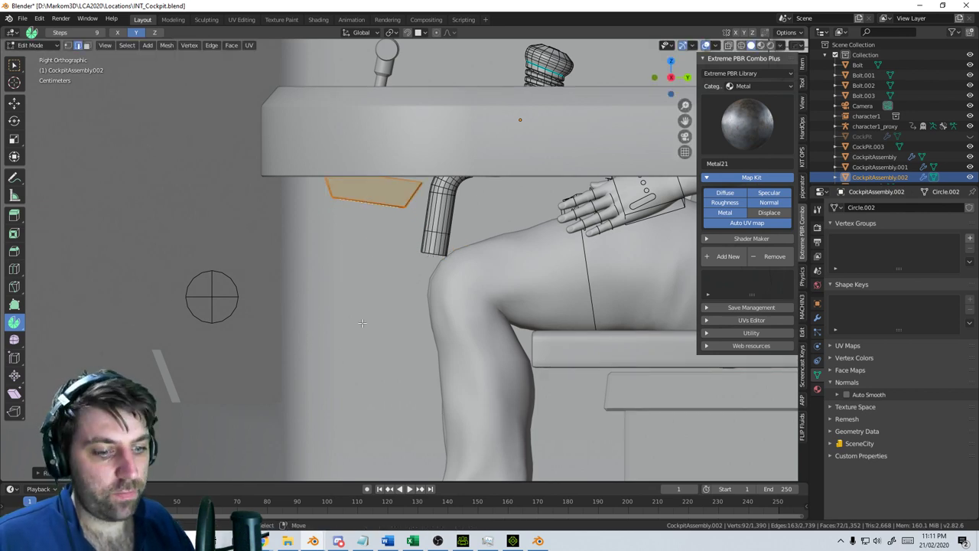
key("r")
left_click(398, 312)
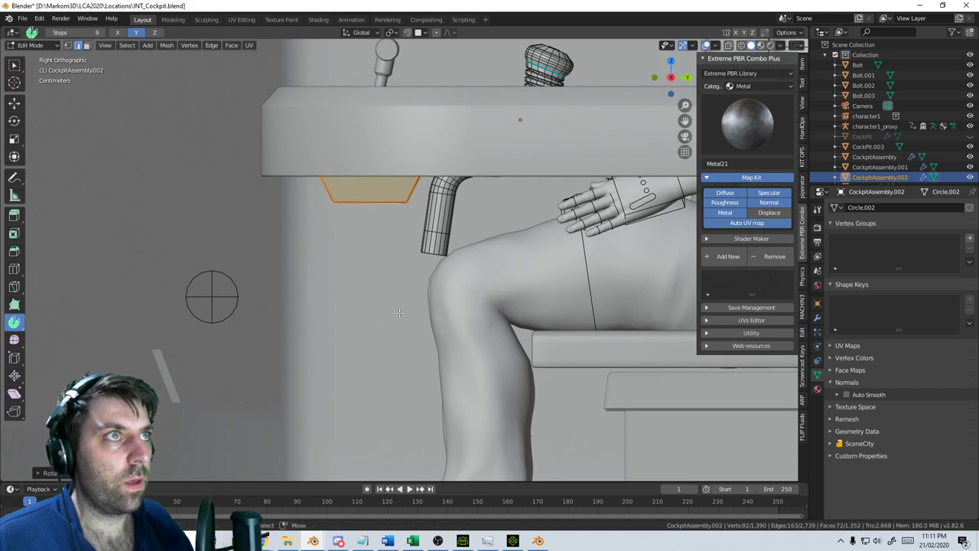
middle_click_drag(467, 219, 454, 235, "shift")
key("z")
left_click(408, 246)
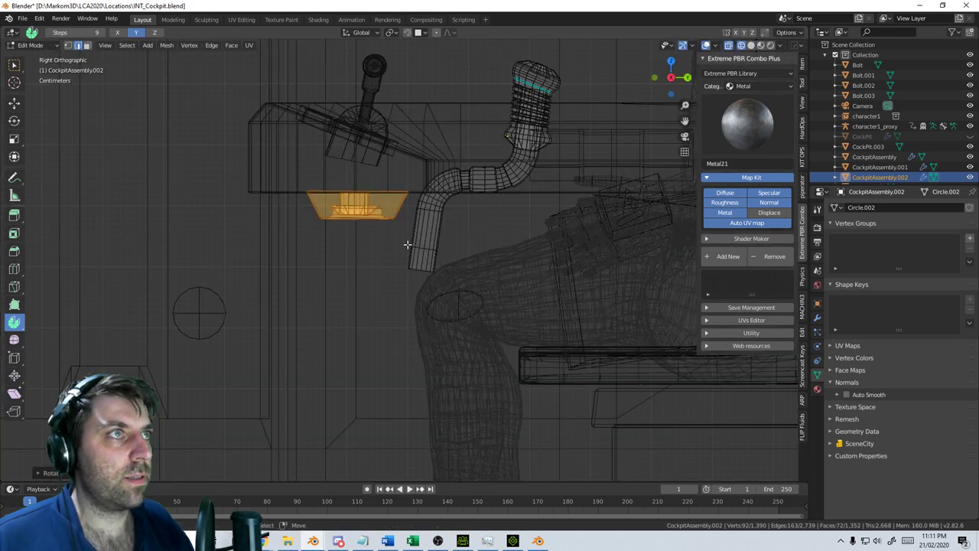
Select the linked lower curved tube of the control stick's arm and delete its vertices
scroll(409, 245, "up", 4)
middle_click_drag(481, 175, 456, 245, "shift")
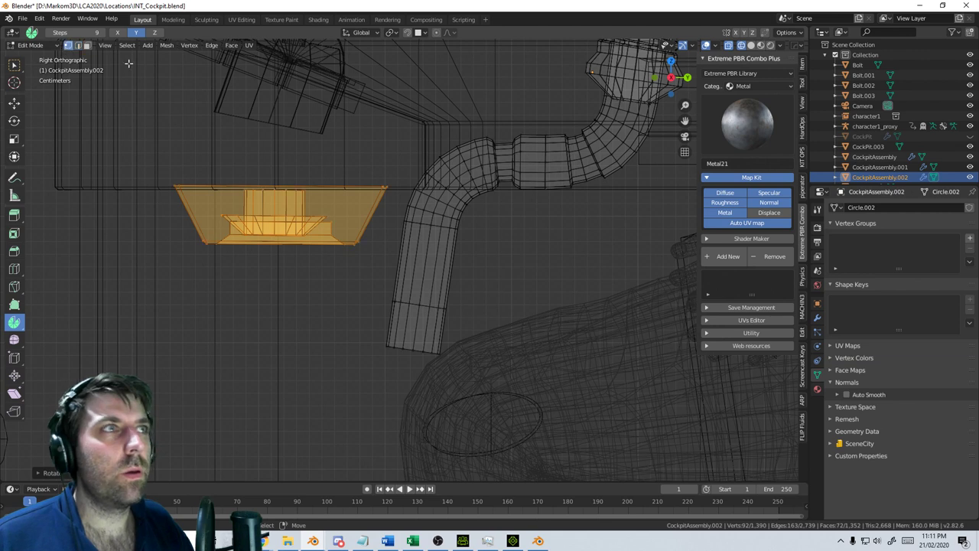
left_click(508, 159, "alt")
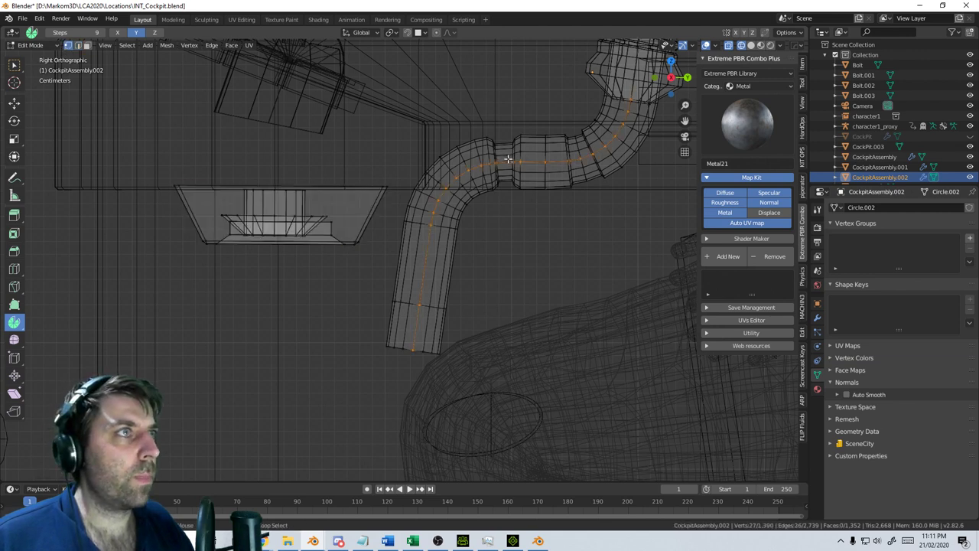
left_click(509, 158, "alt")
left_click(511, 157, "alt")
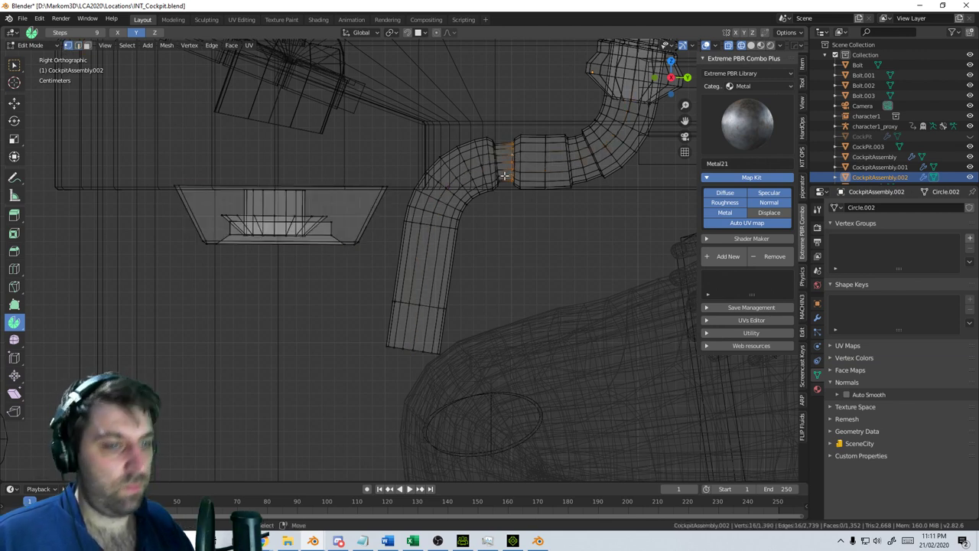
key("l")
key("x")
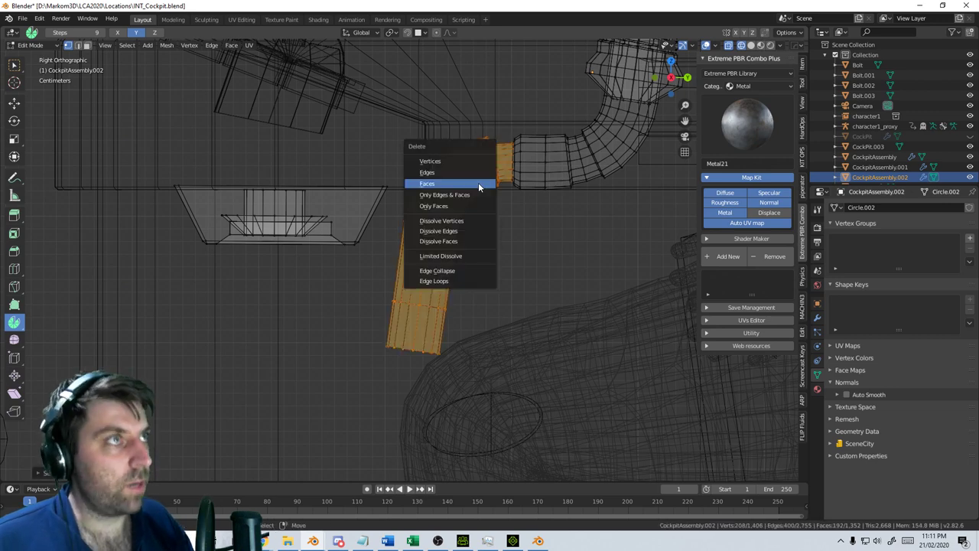
left_click(446, 161)
Select the remaining control stick handle and shift it about 0.09 m down and 0.05 m toward the square base in the side view
middle_click_drag(544, 174, 517, 202, "shift")
key("z")
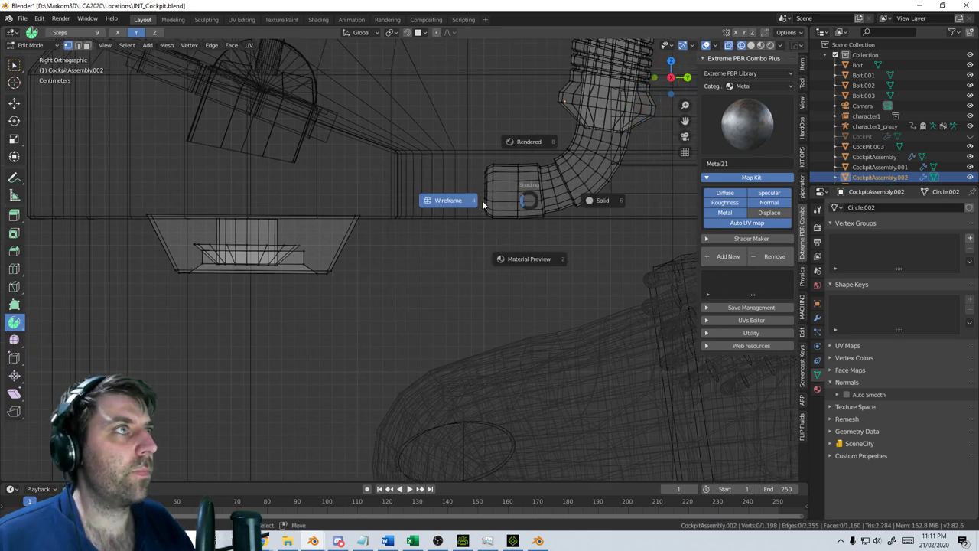
left_click(482, 200)
scroll(487, 205, "down", 4)
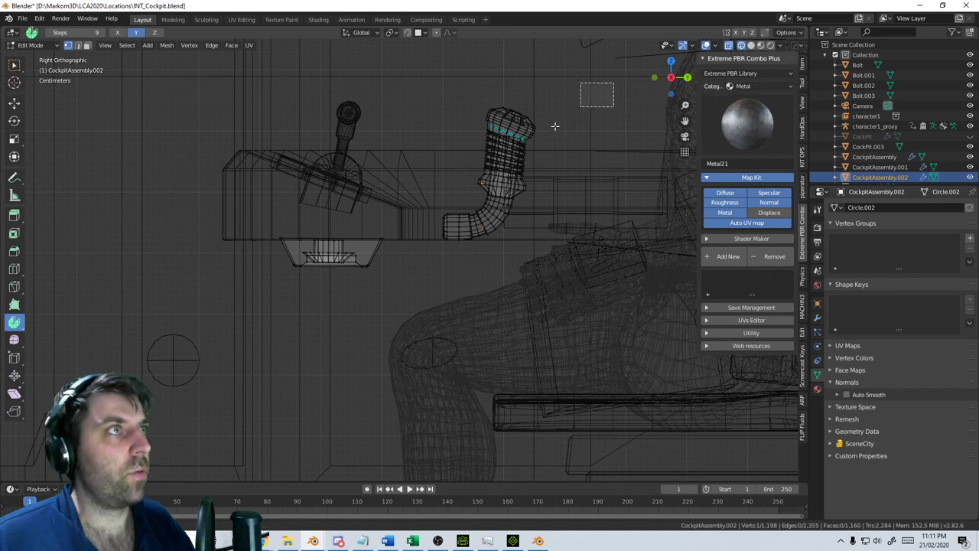
key("a")
key("g")
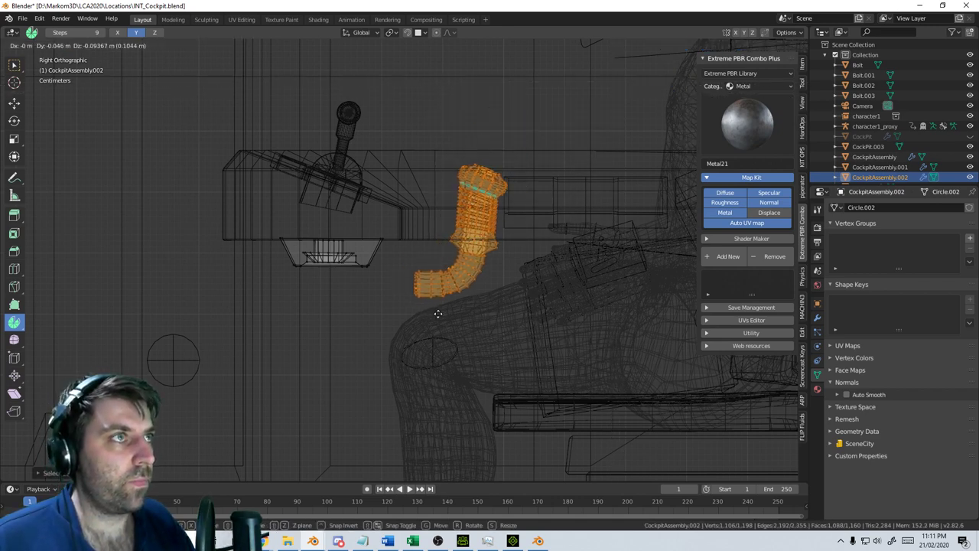
left_click(438, 313)
Resize the handle in solid top view and move it along Y away from the console, between the character's legs
mouse_move(463, 280)
middle_mouse_down()
mouse_move(413, 301)
mouse_move(534, 318)
mouse_move(538, 335)
mouse_move(498, 304)
middle_mouse_up()
key("z")
left_click(450, 298)
scroll(450, 298, "down", 5)
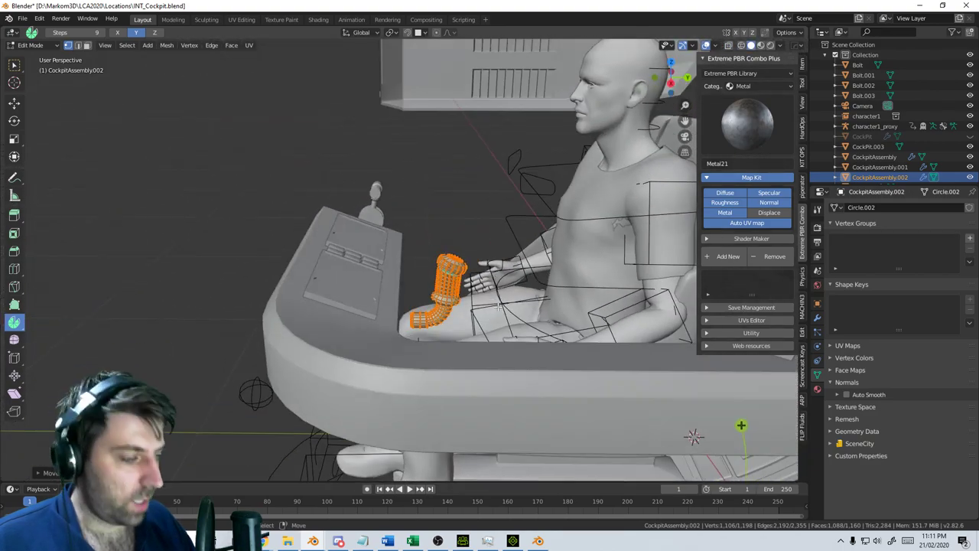
key("KP_7")
key("s")
left_click(578, 289)
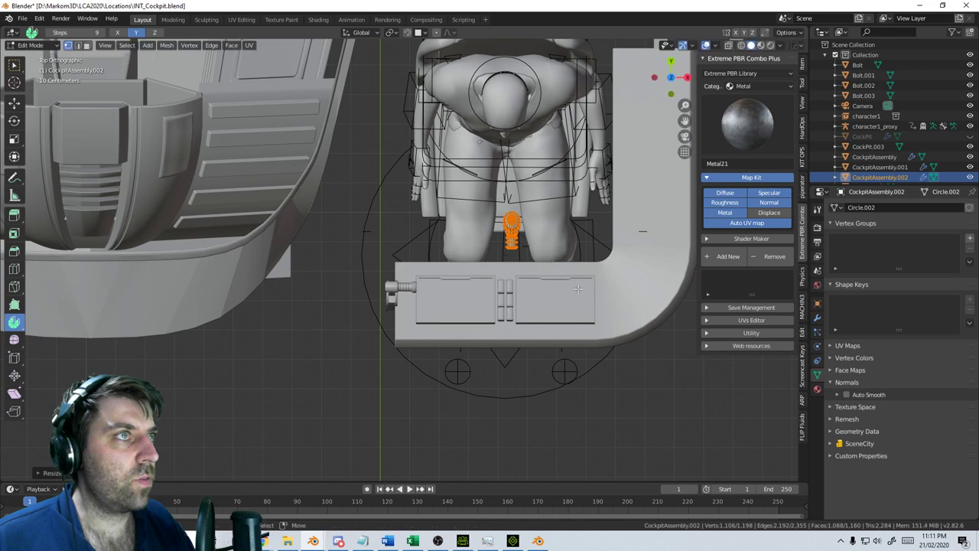
scroll(578, 289, "up", 1)
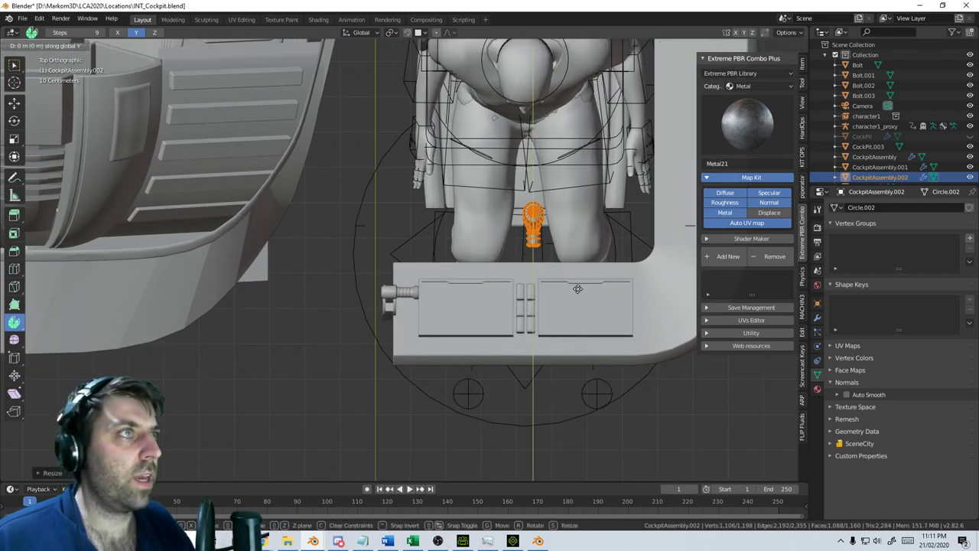
key("g")
key("y")
left_click(578, 277)
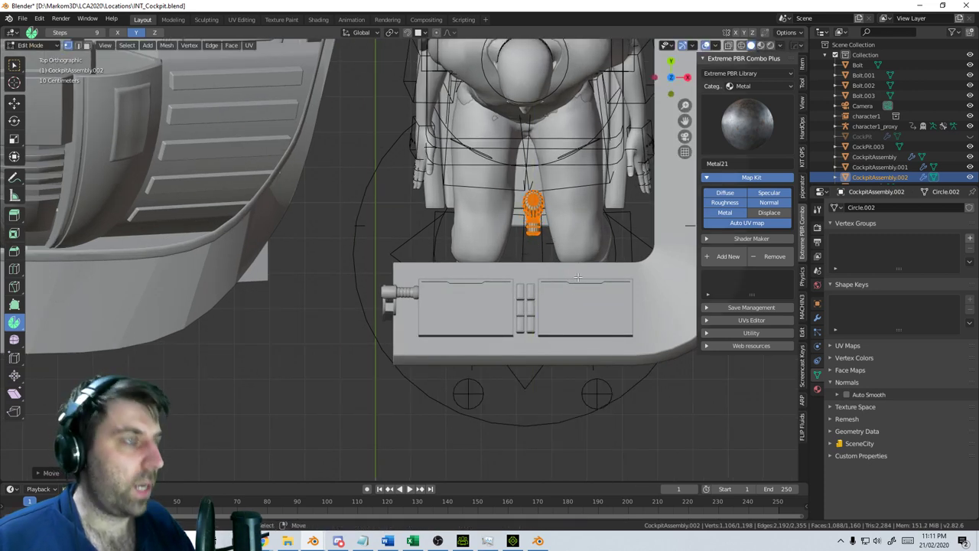
Fill the open end of the handle's tube with a face and extrude it about 0.05 m toward the square base
key("KP_3")
key("KP_Decimal")
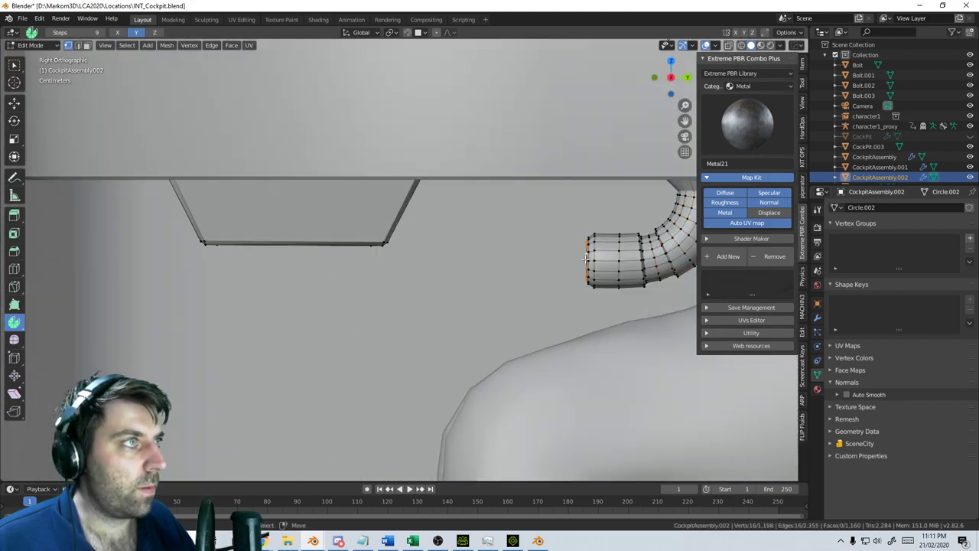
middle_click_drag(586, 260, 306, 260)
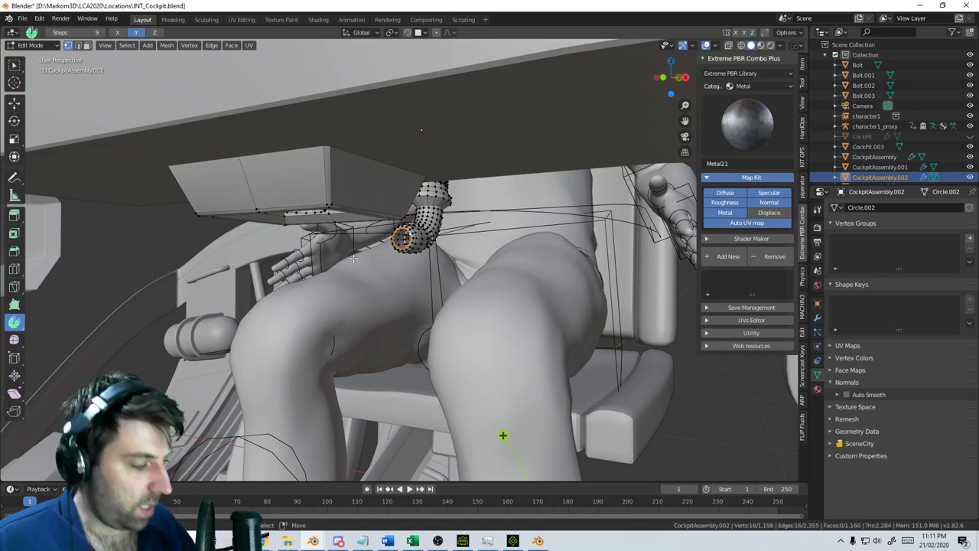
key("KP_3")
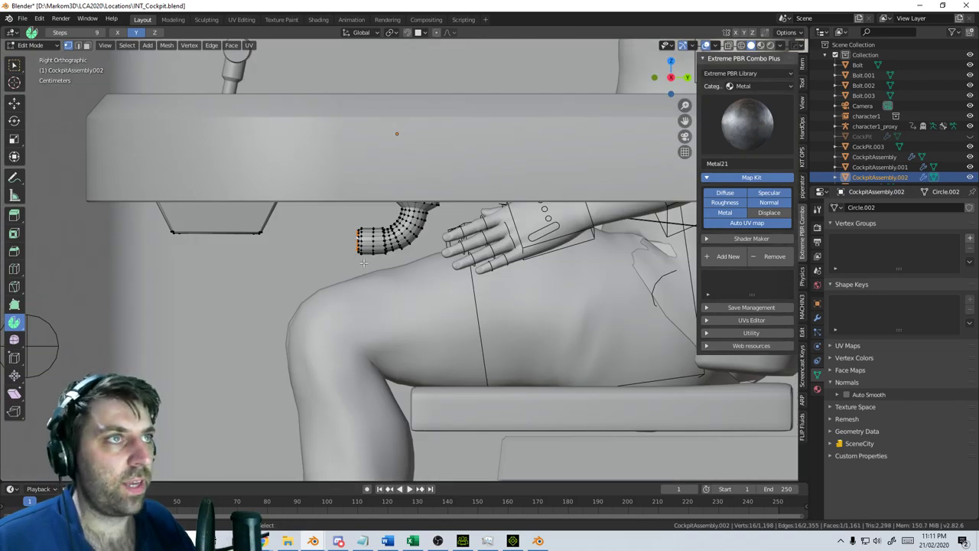
middle_click_drag(364, 262, 448, 277, "shift")
scroll(462, 270, "up", 4)
key("e")
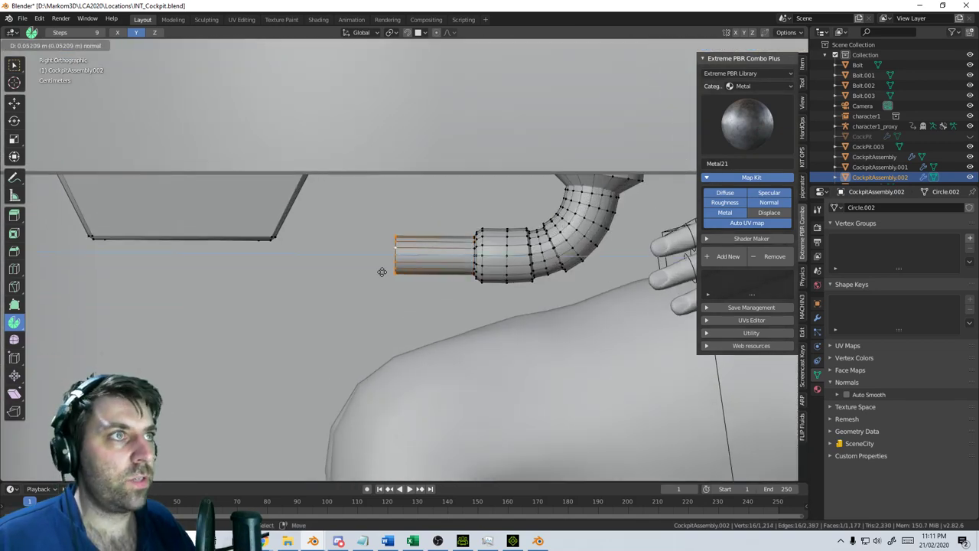
left_click(413, 287)
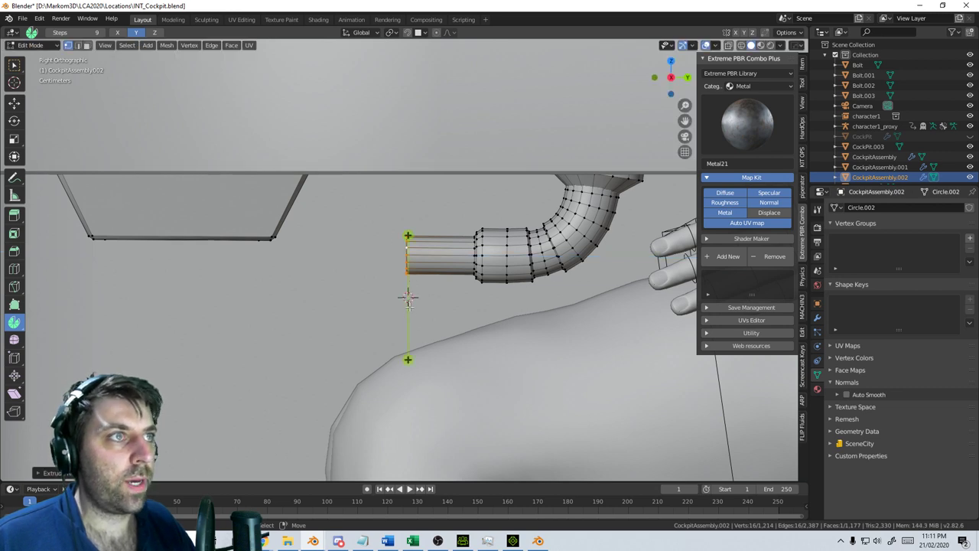
Set the Spin axis to X and spin the tube's end face into a downward bend of roughly a quarter turn
left_click(802, 78)
left_click(771, 100)
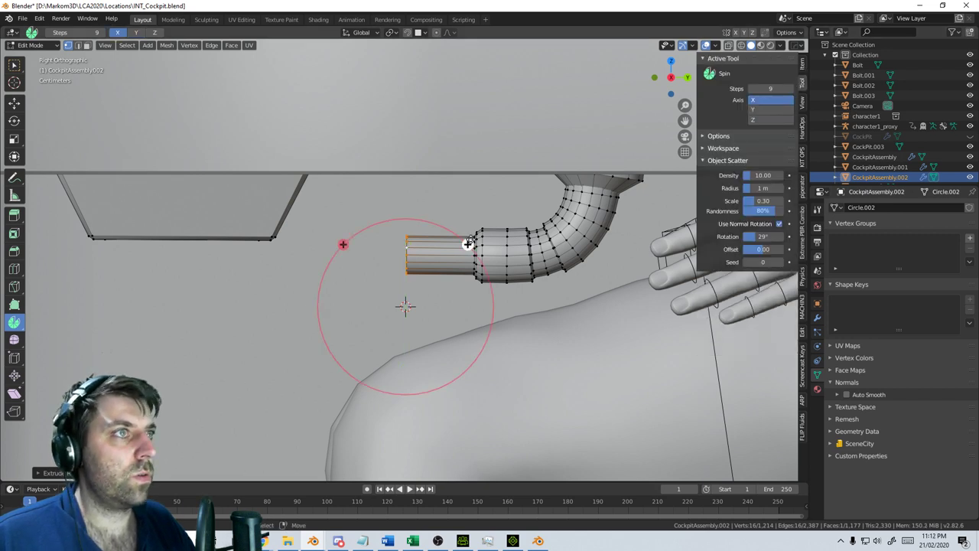
left_click_drag(468, 242, 338, 232)
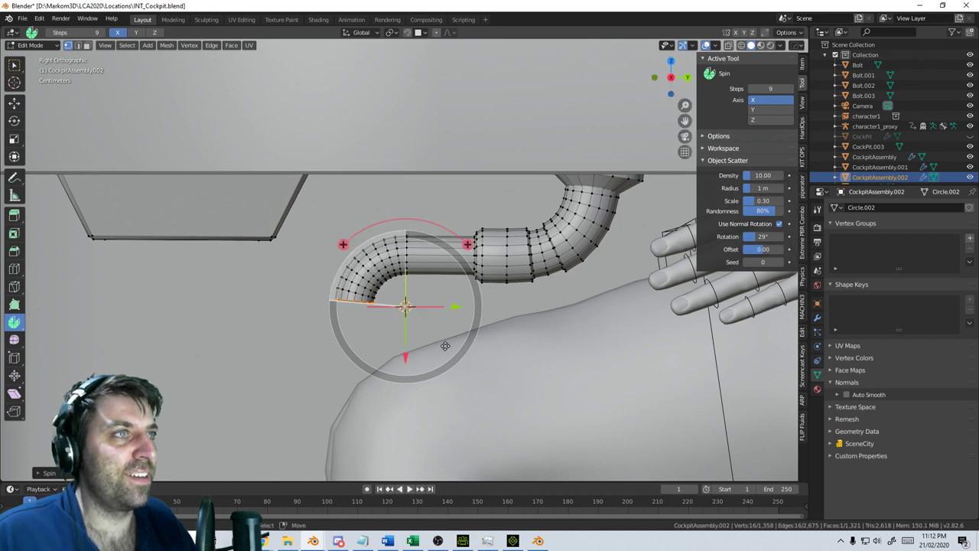
Spin the tube end around a 3D cursor placed beneath the square base into a U-bend, and extrude it up into the base
right_click(279, 294, "shift")
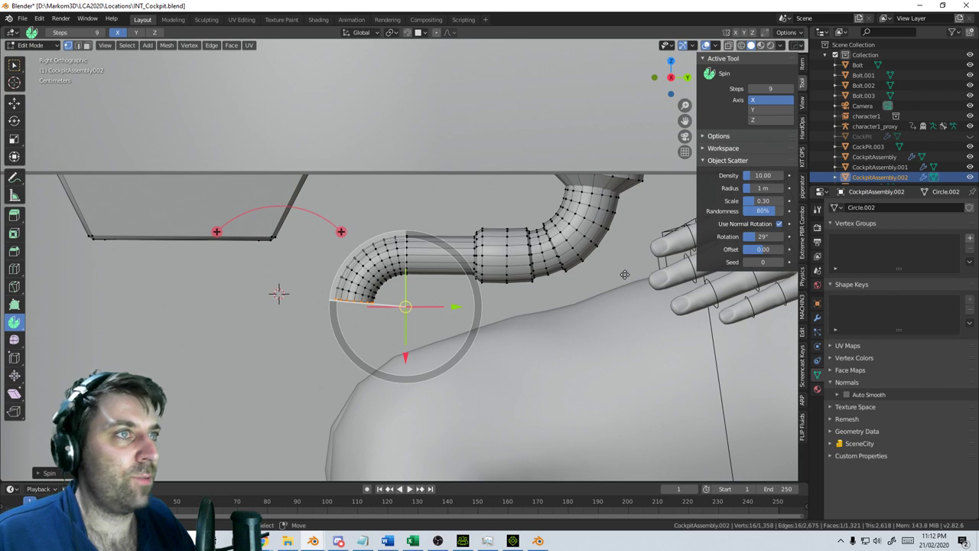
left_click_drag(342, 249, 234, 361)
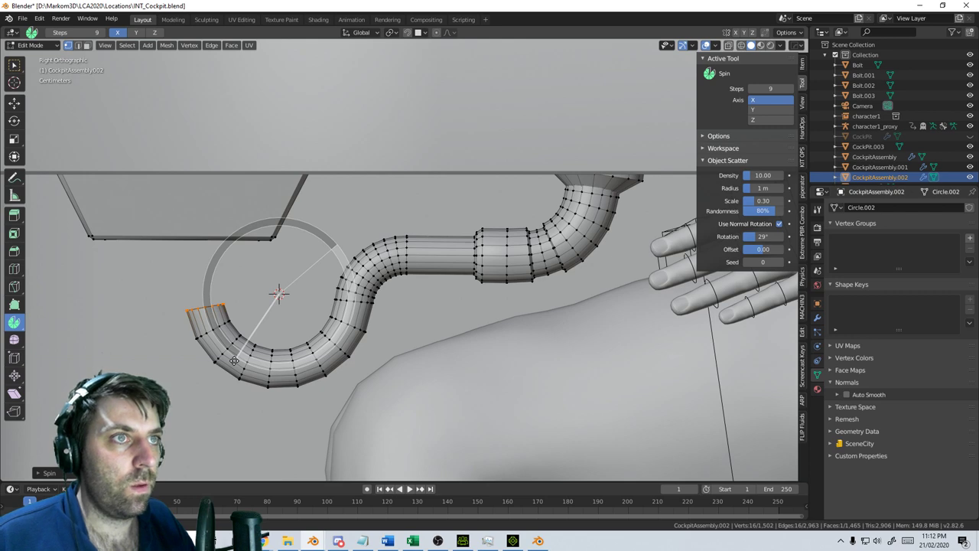
left_click_drag(234, 361, 234, 361)
key("e")
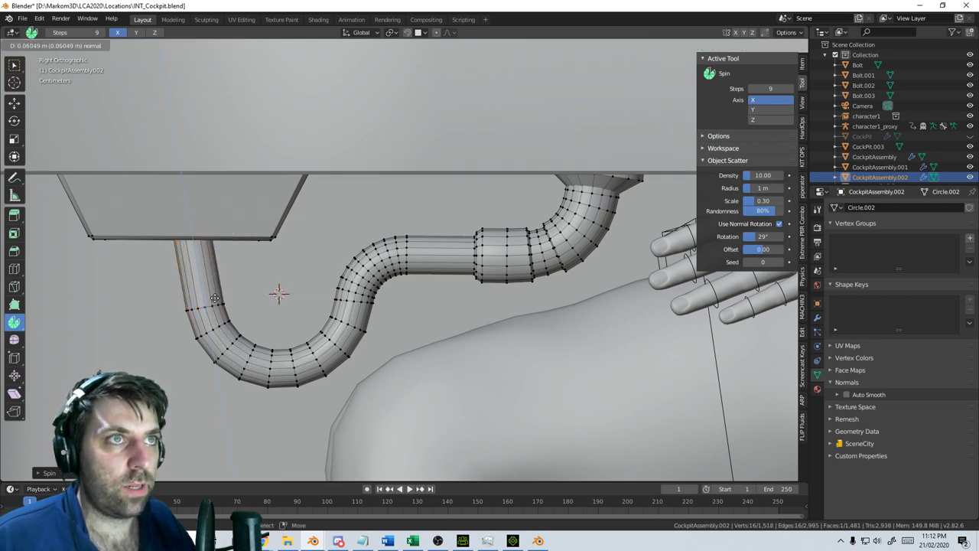
left_click(276, 332)
Add a loop cut around the tube close to its upper end inside the square base
scroll(276, 332, "down", 4)
mouse_move(276, 332)
middle_mouse_down()
mouse_move(395, 309)
mouse_move(362, 277)
mouse_move(328, 291)
mouse_move(442, 286)
middle_mouse_up()
key("z")
scroll(328, 290, "up", 3)
scroll(442, 286, "up", 2)
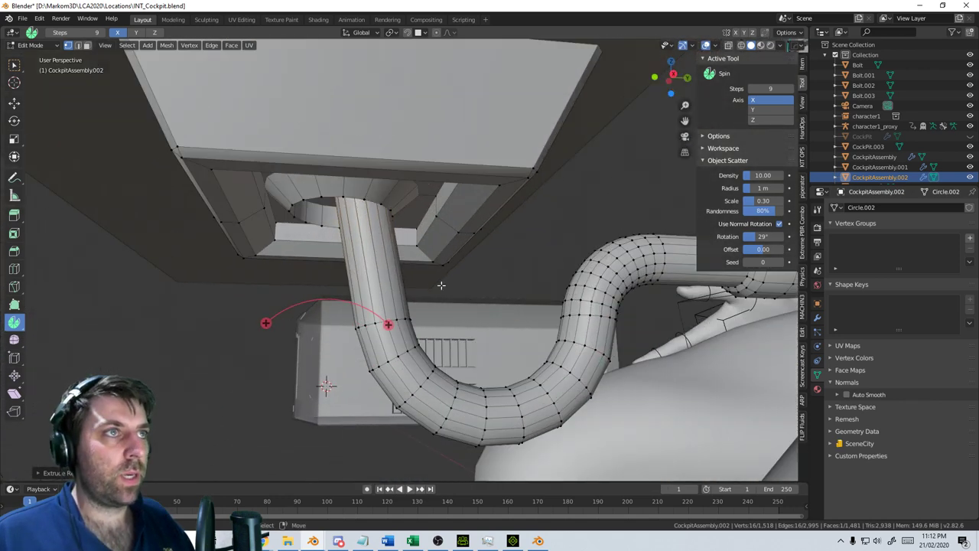
left_click(384, 252)
left_click(368, 222)
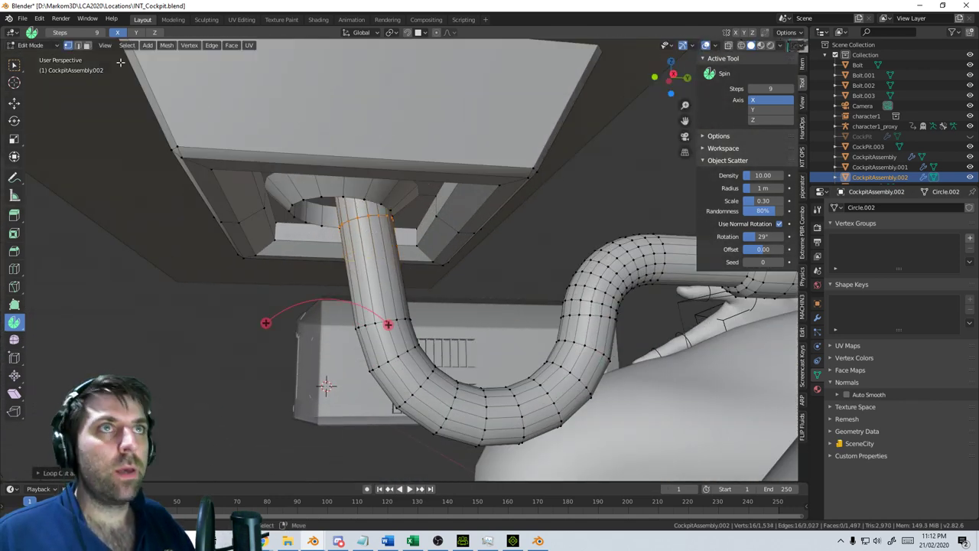
Select the face loop at the tube's upper end and scale it wider in X and Y only
key("3")
left_click(330, 212, "alt")
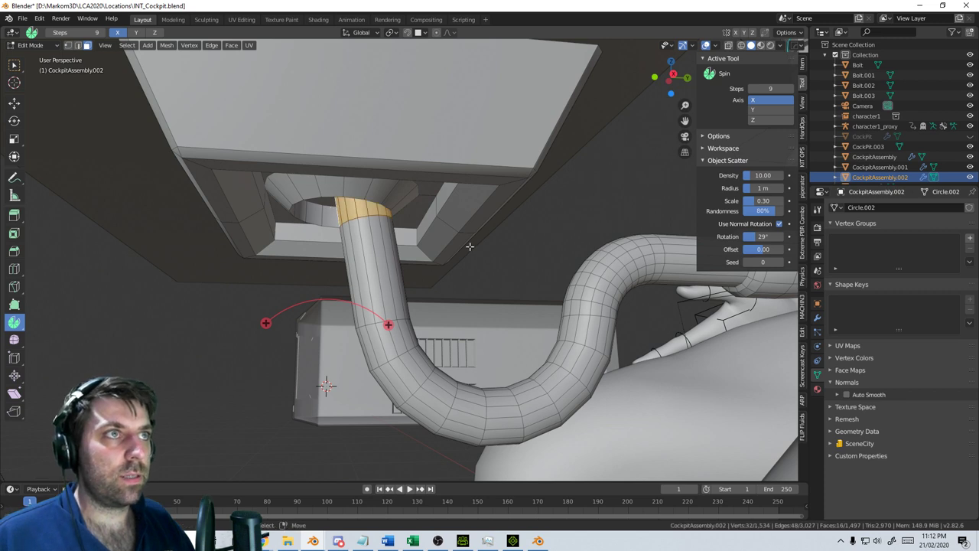
key("s")
key("shift+z")
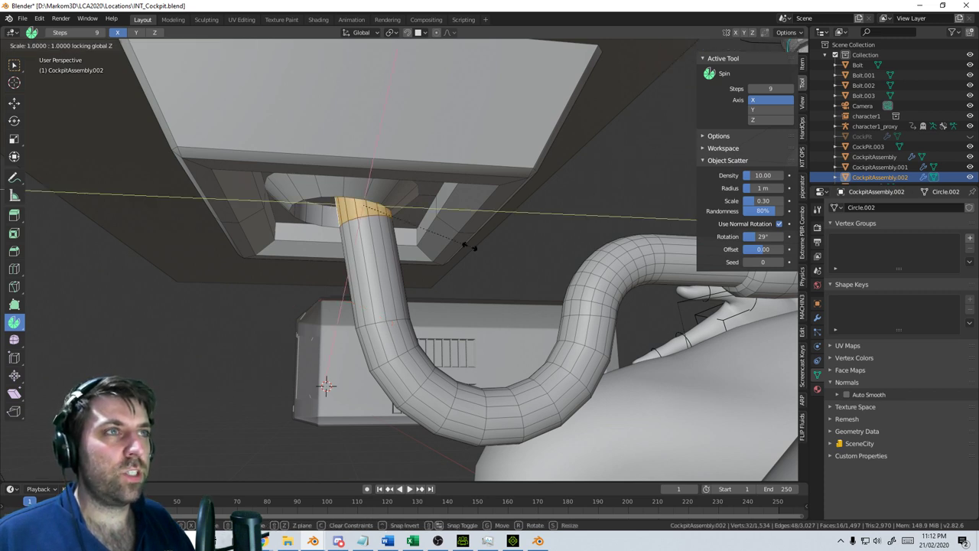
left_click(534, 252)
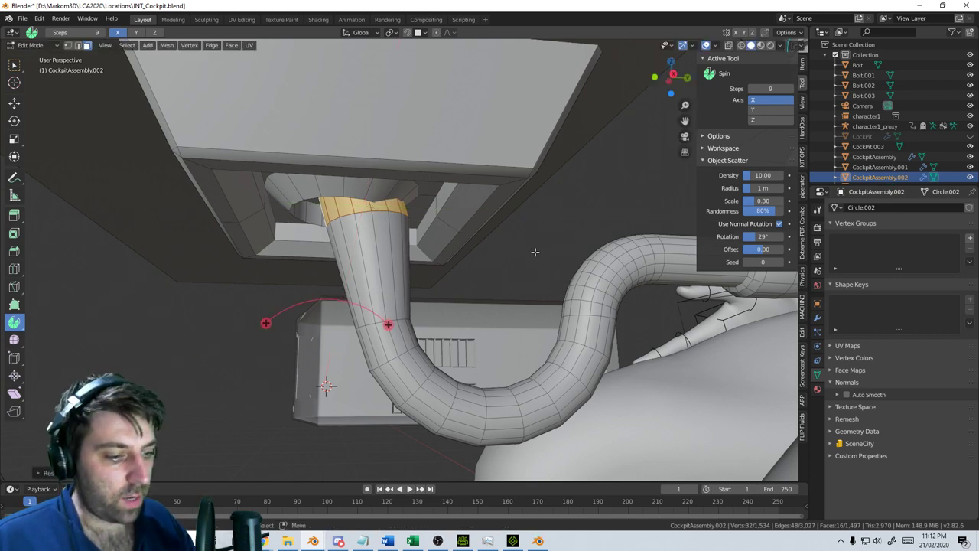
Select the linked tube and handle geometry and display the right side view in wireframe
key("ctrl+l")
key("KP_3")
scroll(555, 260, "down", 4)
key("z")
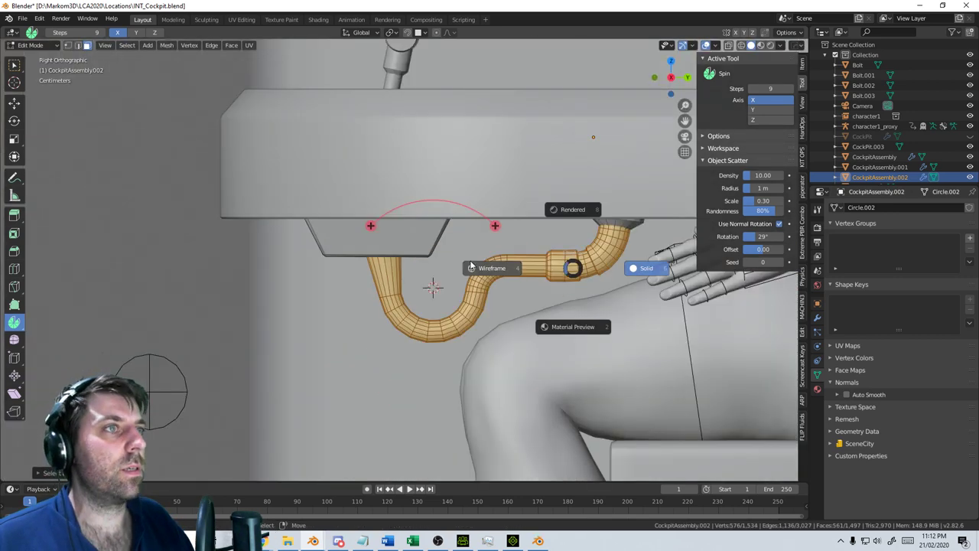
left_click(470, 265)
key("l")
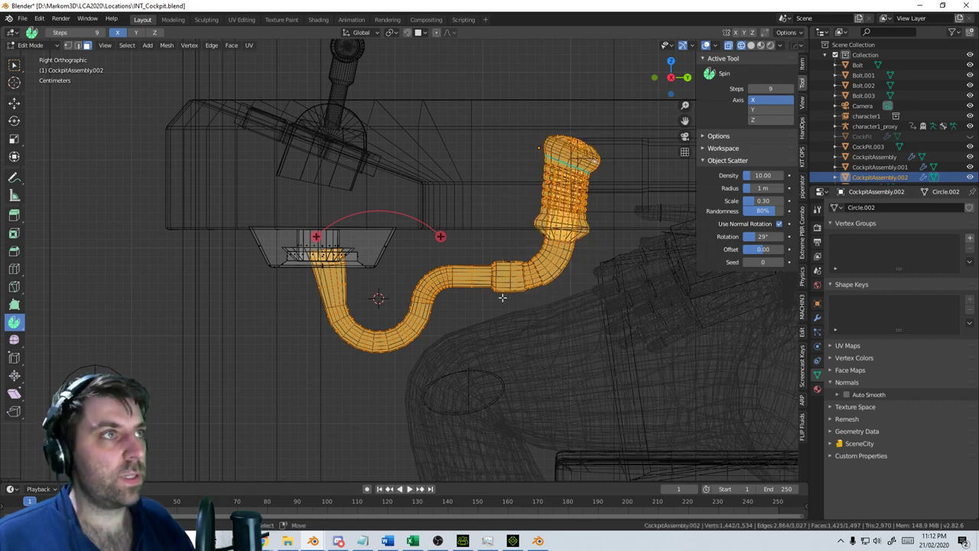
scroll(501, 297, "up", 5)
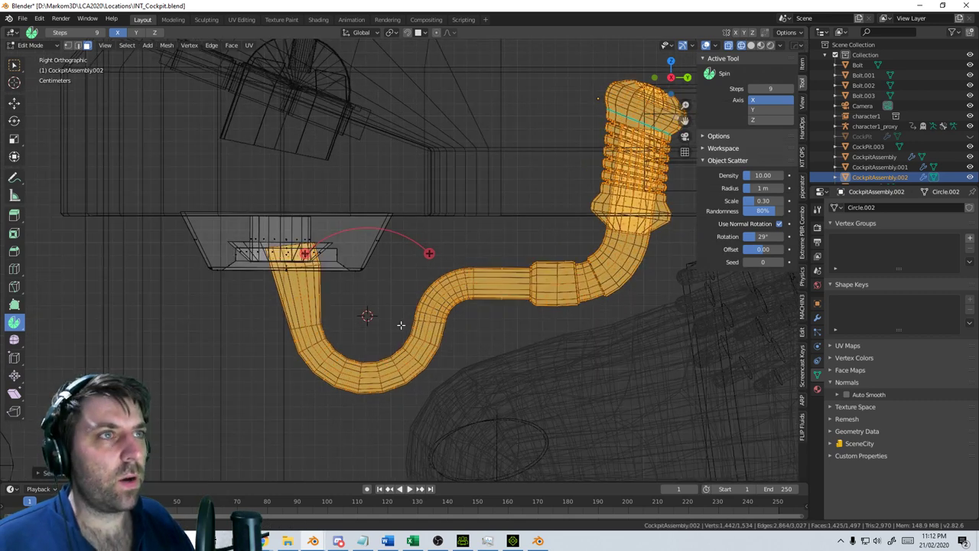
Select the edge loop near the tube's upper end and move it toward the base's centre with proportional editing at size 0.07
left_click(404, 238, "alt")
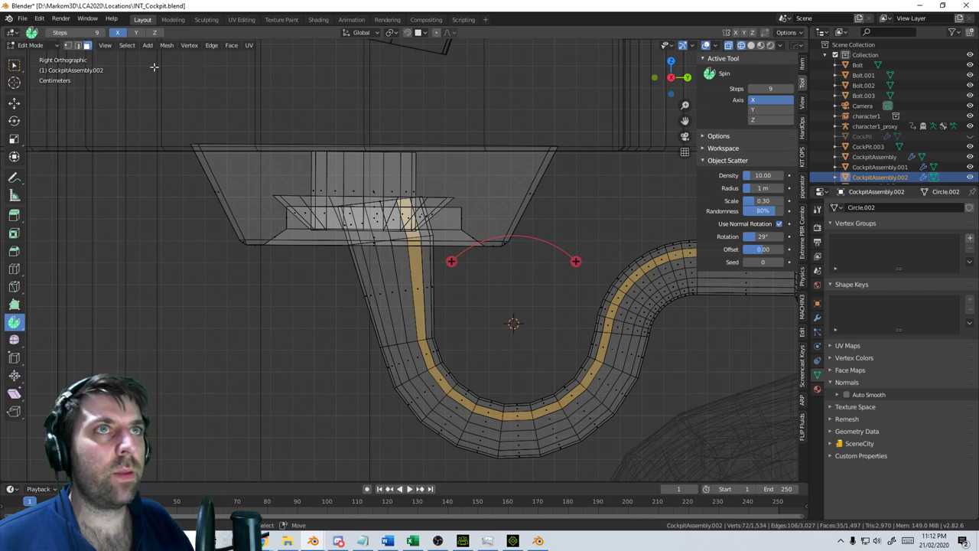
left_click(78, 46)
scroll(411, 214, "up", 3)
left_click(417, 221, "alt")
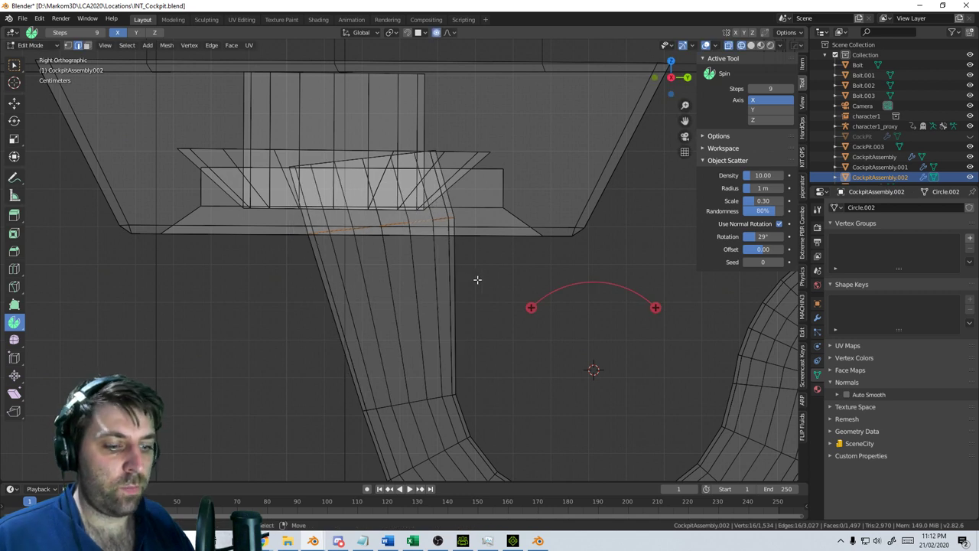
left_click(450, 32)
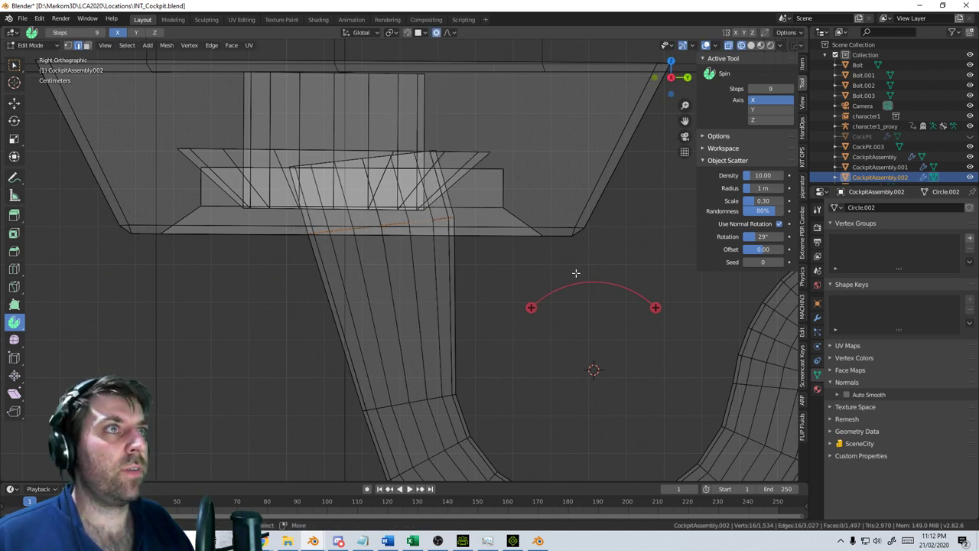
key("g")
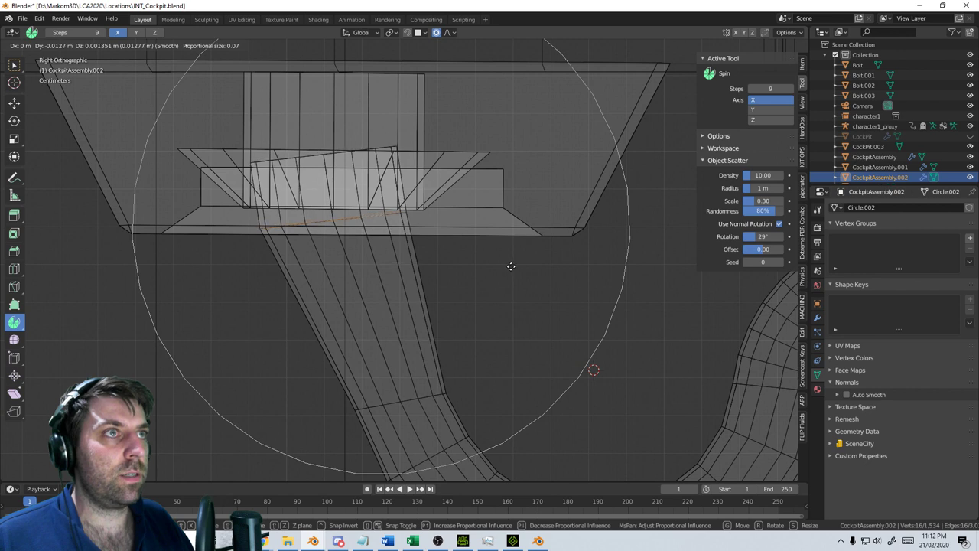
key("Escape")
Rotate the tube's upper edge loop level with the square base and nudge it slightly upward into the base
key("r")
left_click(539, 285)
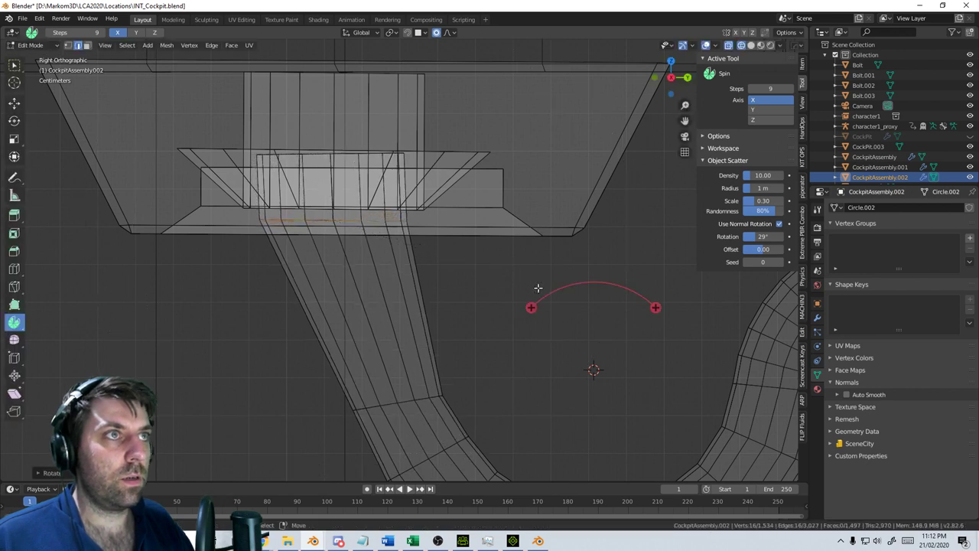
key("g")
key("Escape")
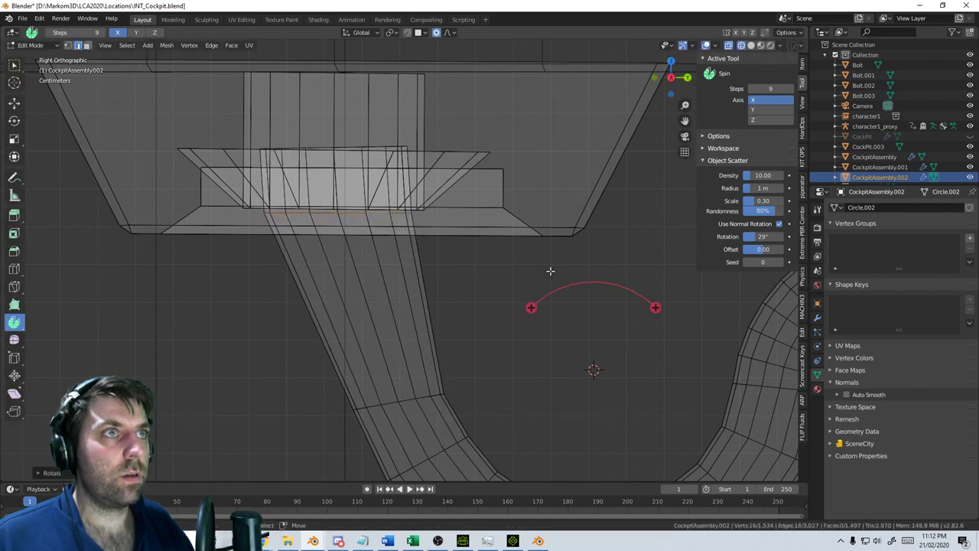
Nudge the tube's upper edge loop slightly upward into the square base, then restore solid shading and Object Mode
key("g")
left_click(553, 268)
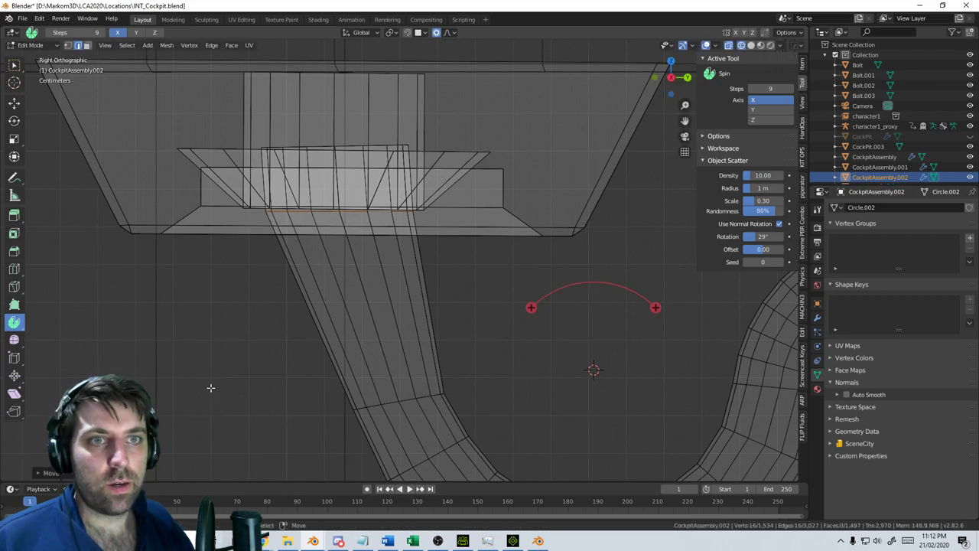
scroll(277, 367, "down", 3)
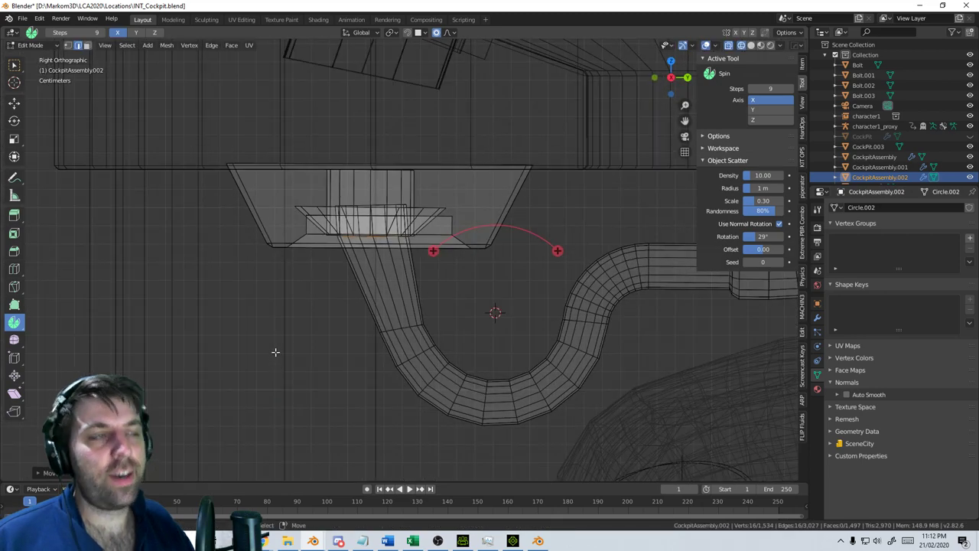
middle_click_drag(275, 352, 396, 352)
middle_click_drag(324, 352, 428, 328)
key("shift+z")
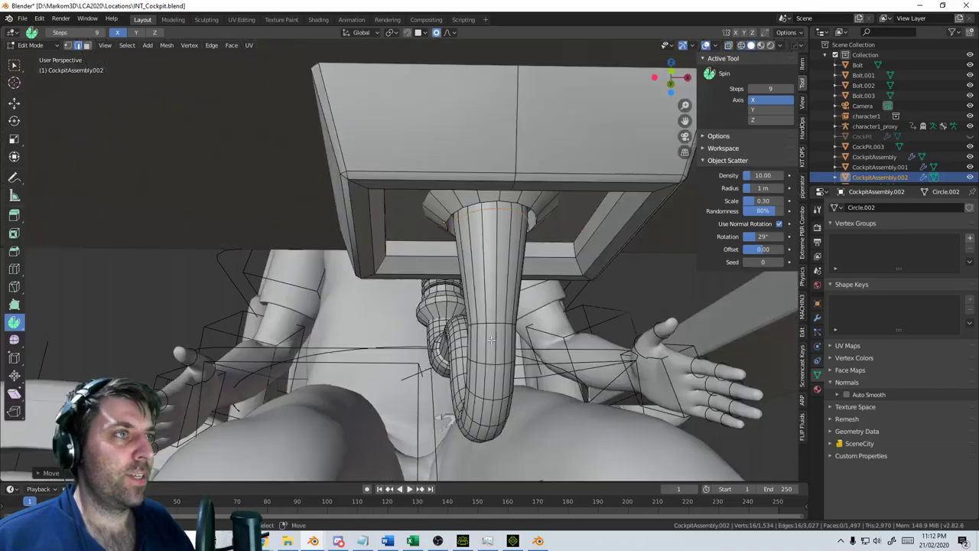
middle_click_drag(492, 340, 535, 428)
scroll(416, 341, "down", 4)
scroll(426, 392, "down", 5)
key("Tab")
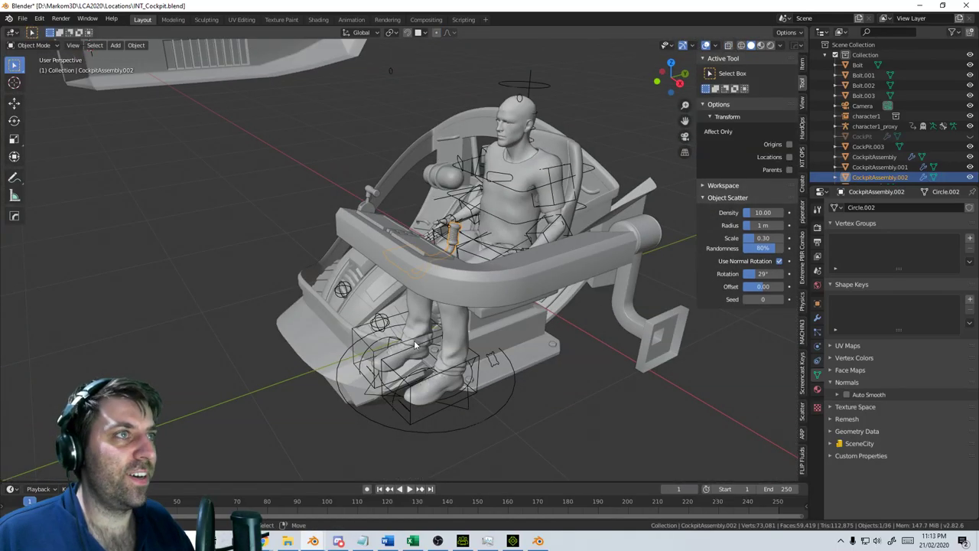
Delete the large CockpitAssembly object standing beside the seated character
middle_click_drag(420, 342, 478, 382)
left_click(204, 345)
scroll(279, 351, "down", 2)
mouse_move(279, 351)
middle_mouse_down()
mouse_move(268, 345)
mouse_move(285, 332)
middle_mouse_up()
scroll(285, 332, "up", 2)
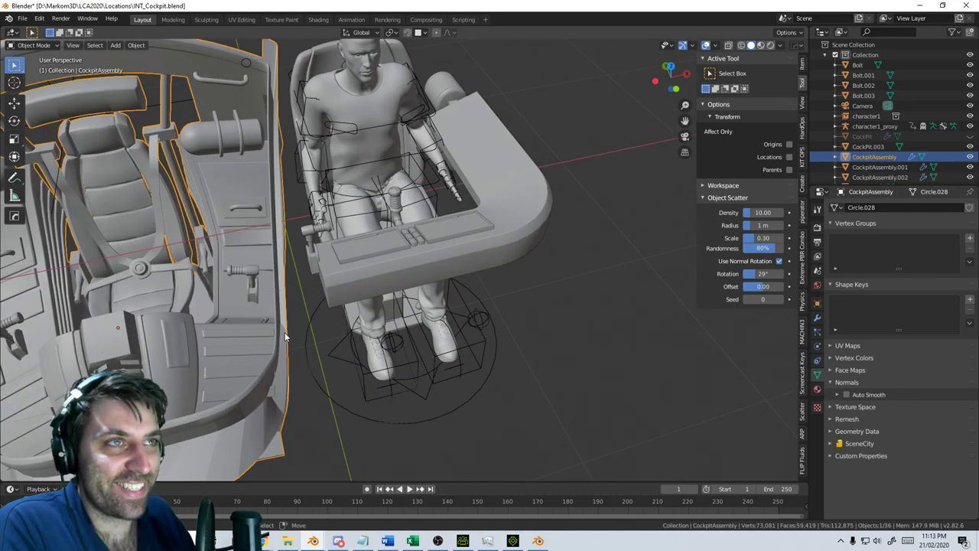
key("Delete")
Examine the control stick's curved arm beneath the console and the console around the seated character
scroll(490, 341, "up", 4)
middle_click_drag(481, 343, 406, 345)
scroll(498, 307, "up", 3)
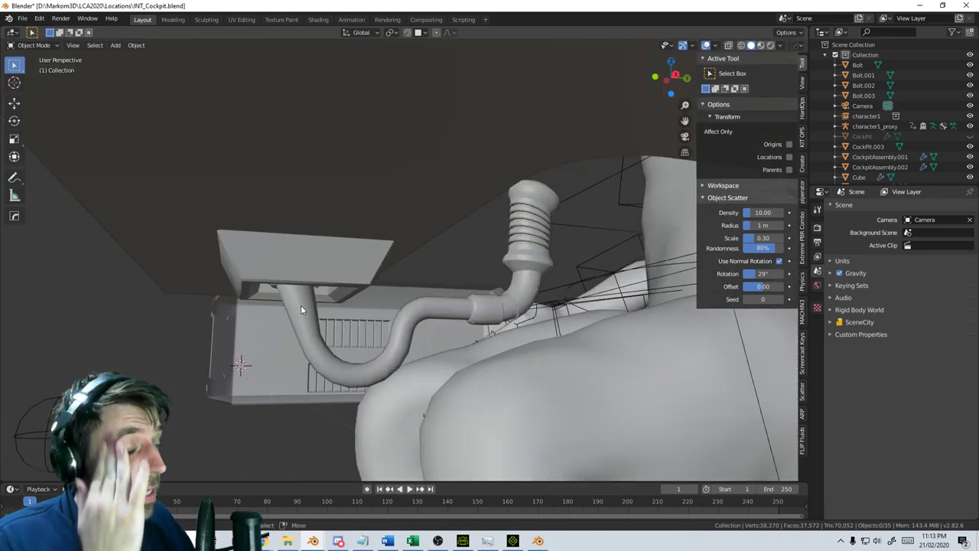
scroll(315, 272, "down", 5)
middle_click_drag(315, 272, 556, 301)
middle_click_drag(492, 289, 524, 284)
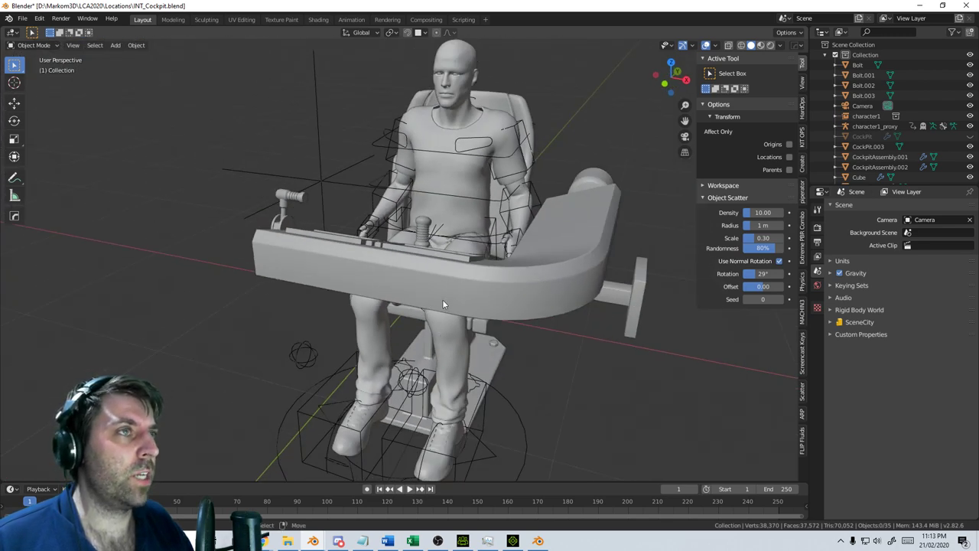
Open the control stick assembly for mesh editing and select the inner edge loop of the collar around the tube in wireframe
scroll(493, 308, "up", 3)
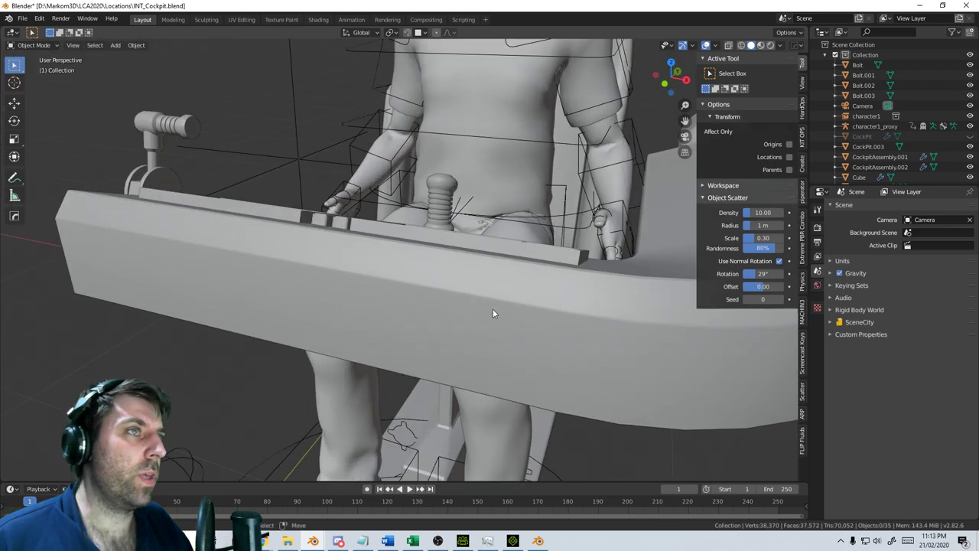
middle_click_drag(493, 308, 448, 213)
left_click(449, 213)
key("Tab")
scroll(443, 208, "up", 1)
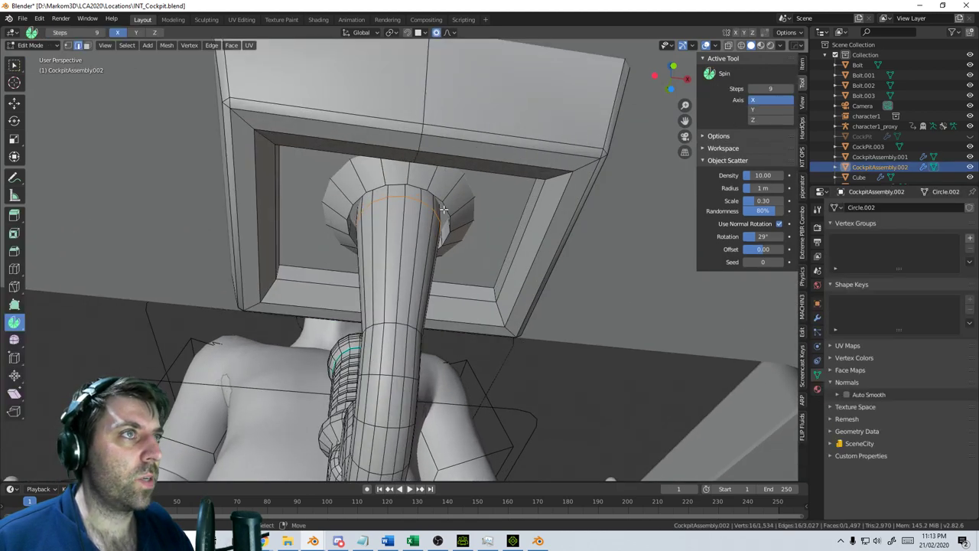
left_click(448, 207, "alt")
left_click(446, 221, "alt")
key("z")
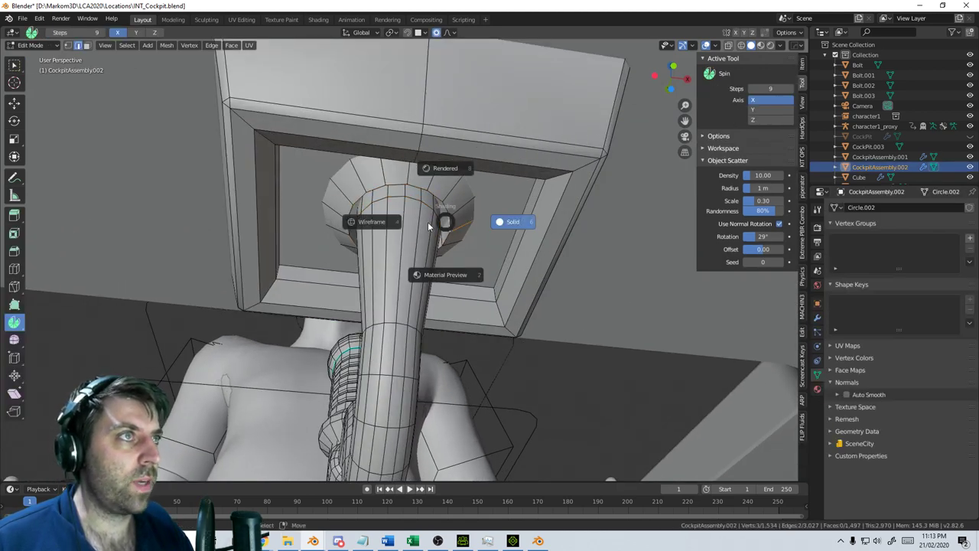
left_click(427, 218)
scroll(427, 204, "up", 2)
left_click(442, 160, "alt")
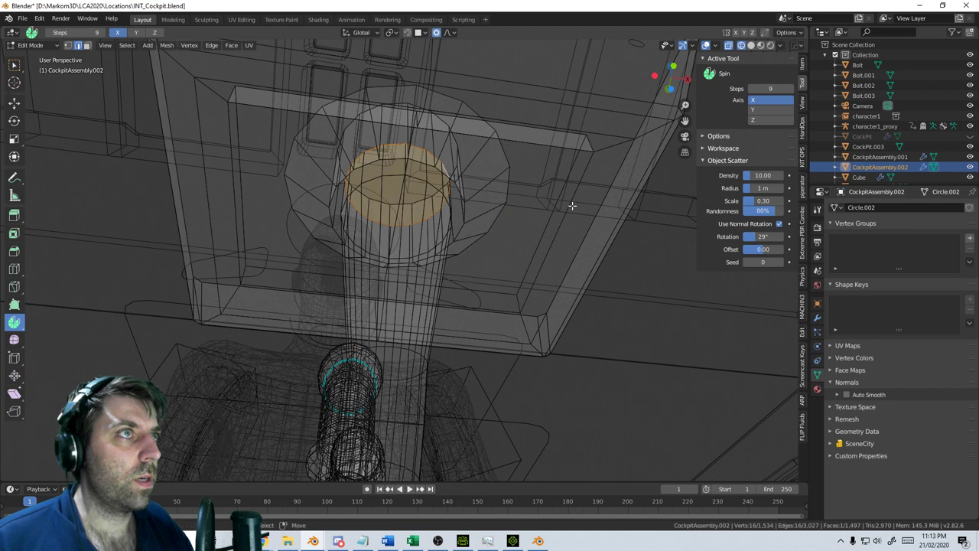
left_click(458, 189, "alt")
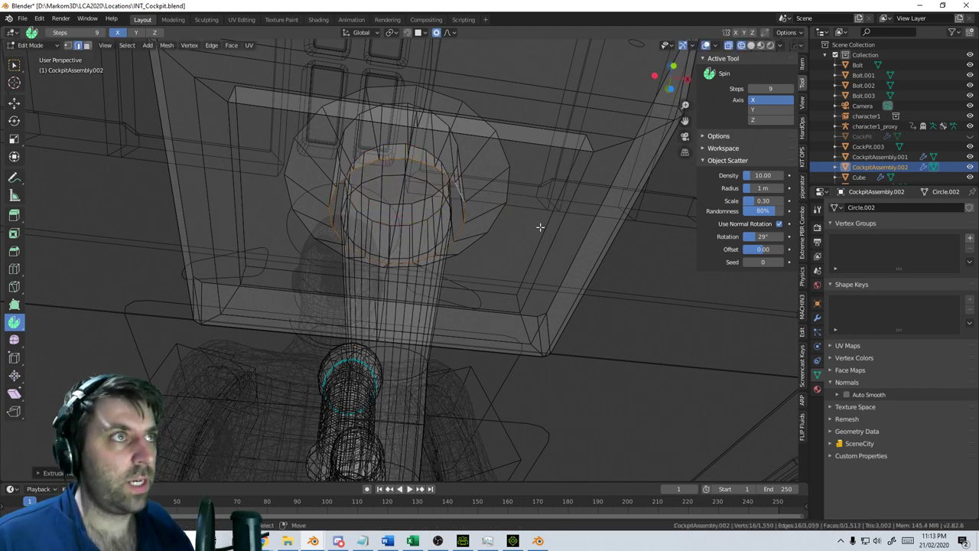
Extrude the collar's inner edge loop, scale the new loop inward, and extrude it upward about 0.017 m along Z
key("s")
right_click(558, 226)
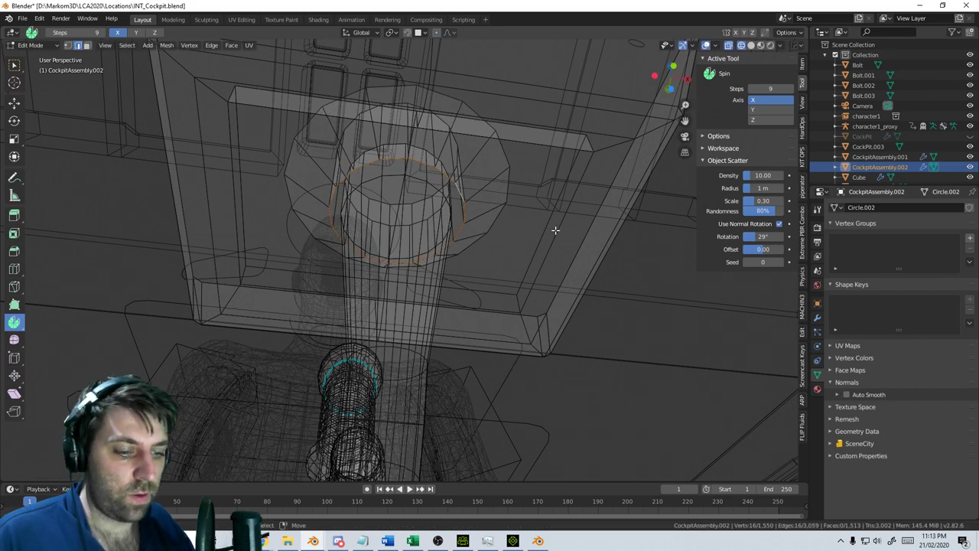
key("e")
right_click(559, 229)
key("s")
left_click(538, 228)
key("e")
key("z")
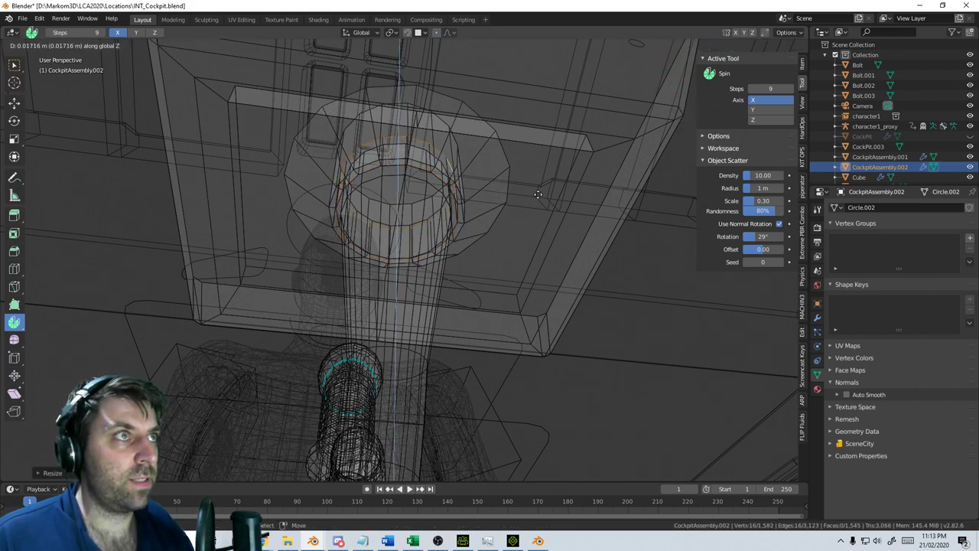
left_click(536, 194)
Restore solid shading and leave mesh editing of the control stick assembly
key("z")
left_click(585, 196)
scroll(520, 268, "down", 7)
key("z")
left_click(576, 272)
scroll(525, 317, "down", 5)
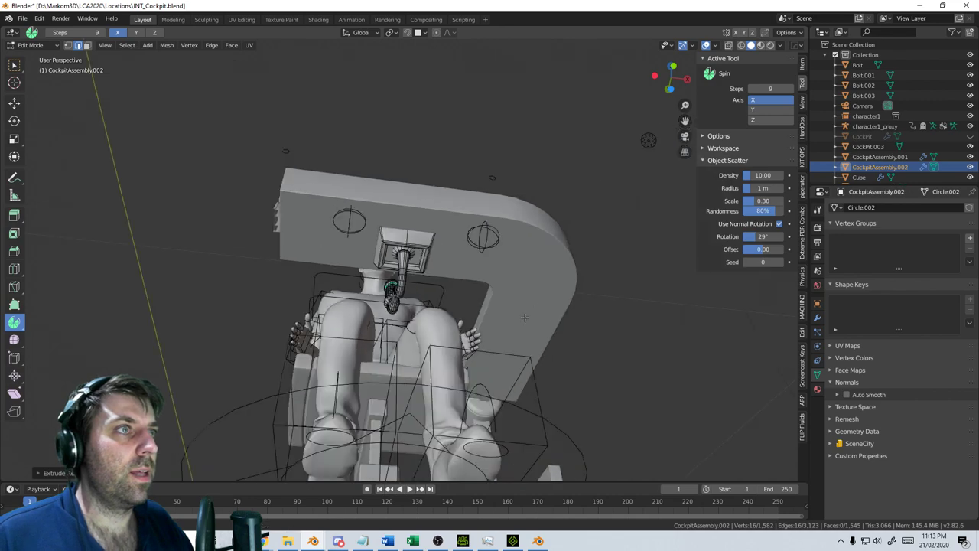
middle_click_drag(525, 317, 433, 304)
key("Tab")
scroll(501, 405, "up", 4)
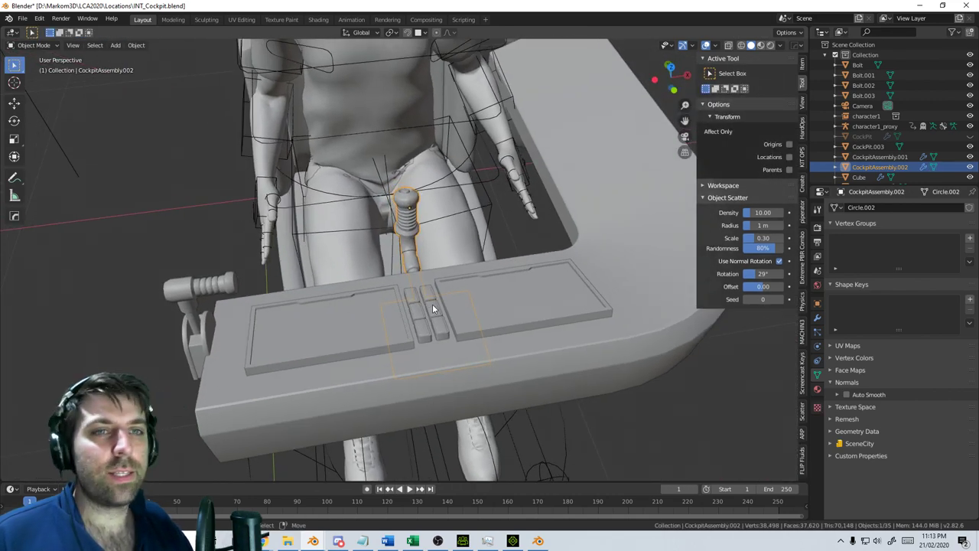
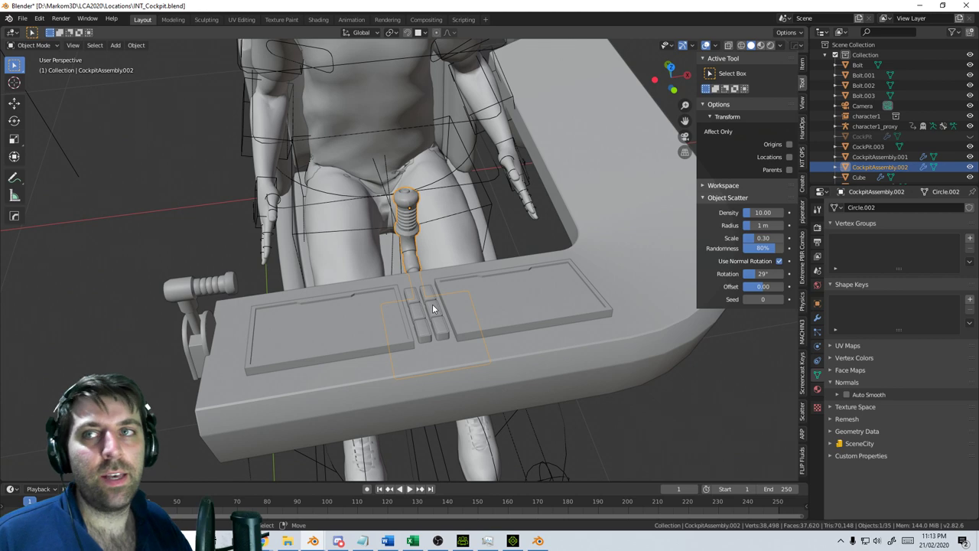
Examine the seat, control stick and console panels from the side and above
middle_click_drag(387, 314, 525, 292)
scroll(452, 289, "down", 5)
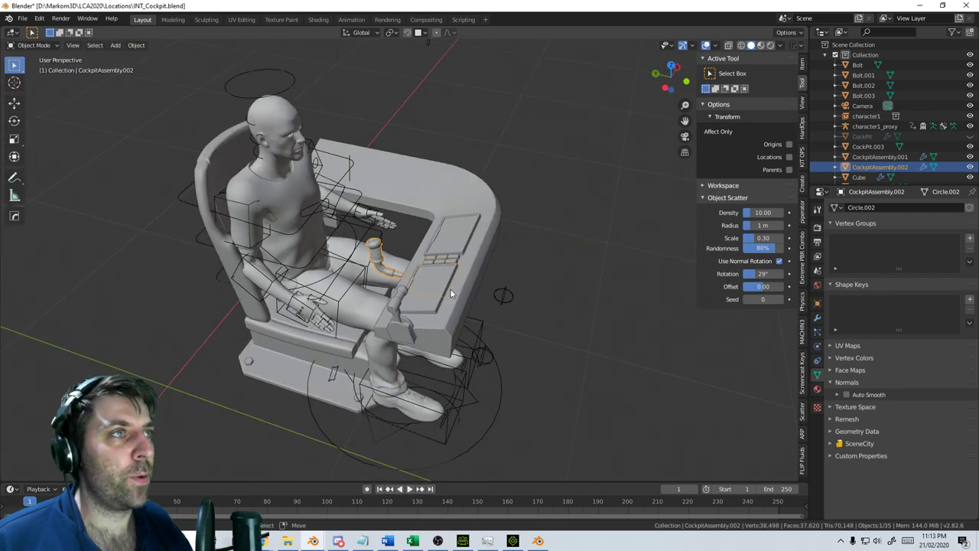
middle_click_drag(449, 289, 274, 263)
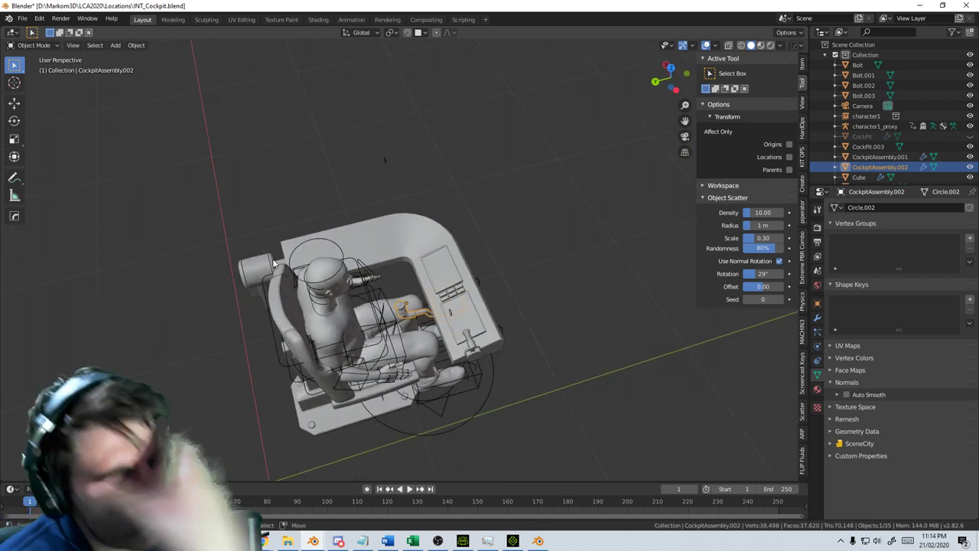
scroll(524, 468, "down", 5)
middle_click_drag(525, 469, 417, 284)
scroll(457, 376, "up", 3)
scroll(390, 335, "up", 2)
left_click(418, 284)
scroll(445, 341, "up", 4)
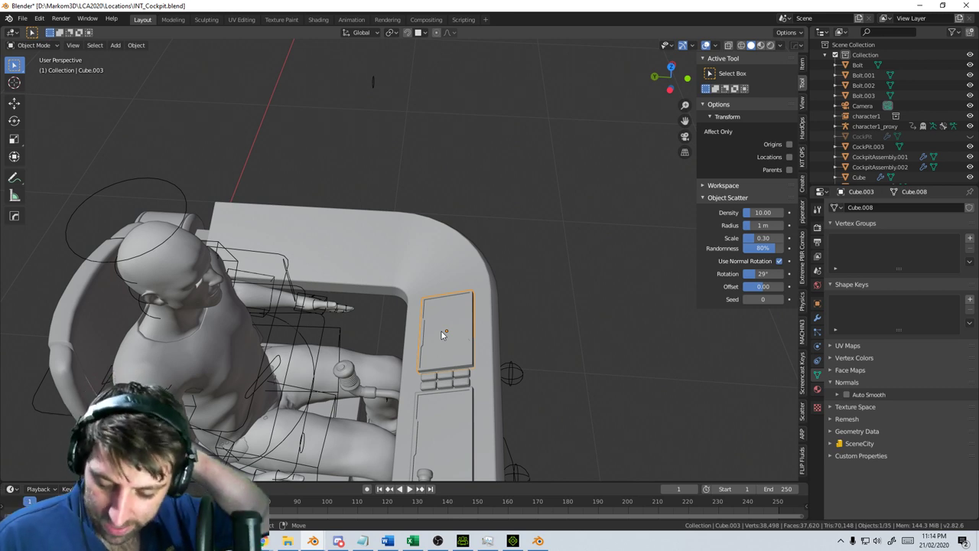
scroll(433, 377, "down", 5)
middle_click_drag(433, 377, 477, 373)
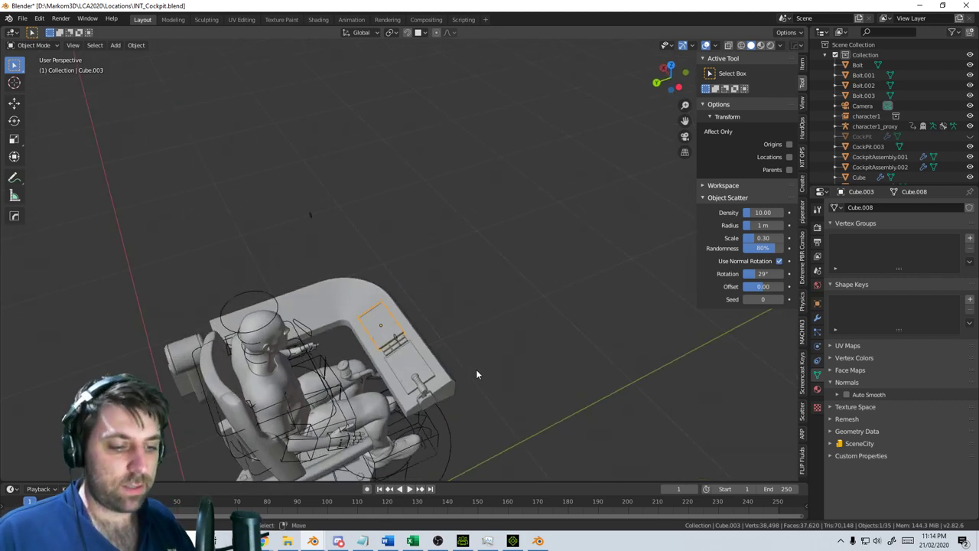
Unhide the hidden cockpit shell around the seat and console
key("alt+h")
middle_click_drag(367, 364, 428, 381)
scroll(412, 344, "down", 3)
scroll(388, 393, "up", 3)
scroll(428, 381, "down", 5)
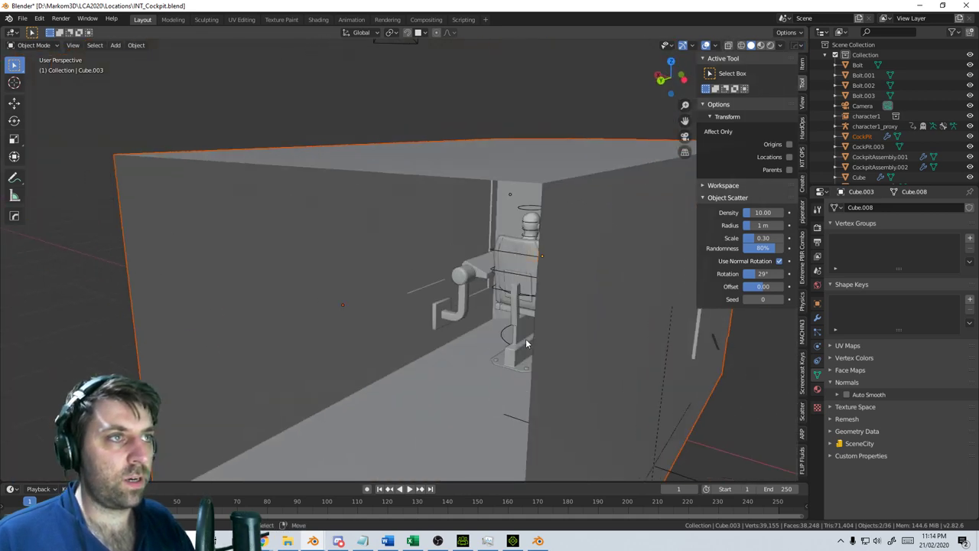
key("shift+s")
left_click(403, 421)
key("shift+a")
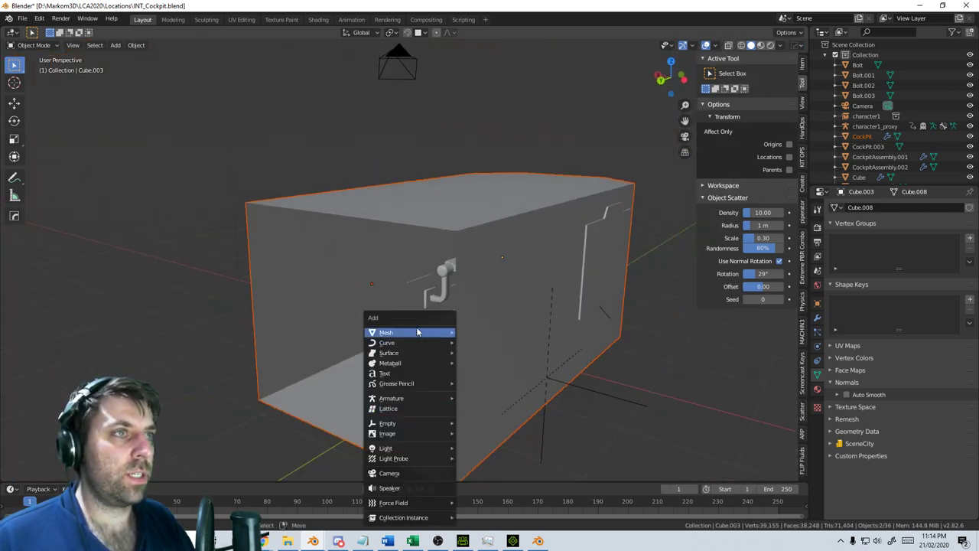
mouse_move(418, 333)
left_click(526, 52)
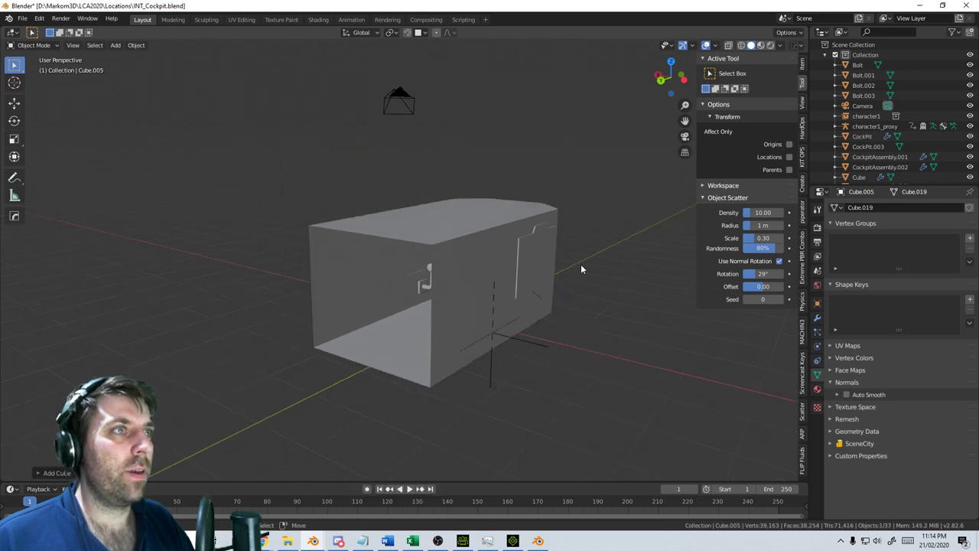
scroll(581, 267, "down", 4)
key("Tab")
middle_click_drag(551, 322, 594, 296)
key("Tab")
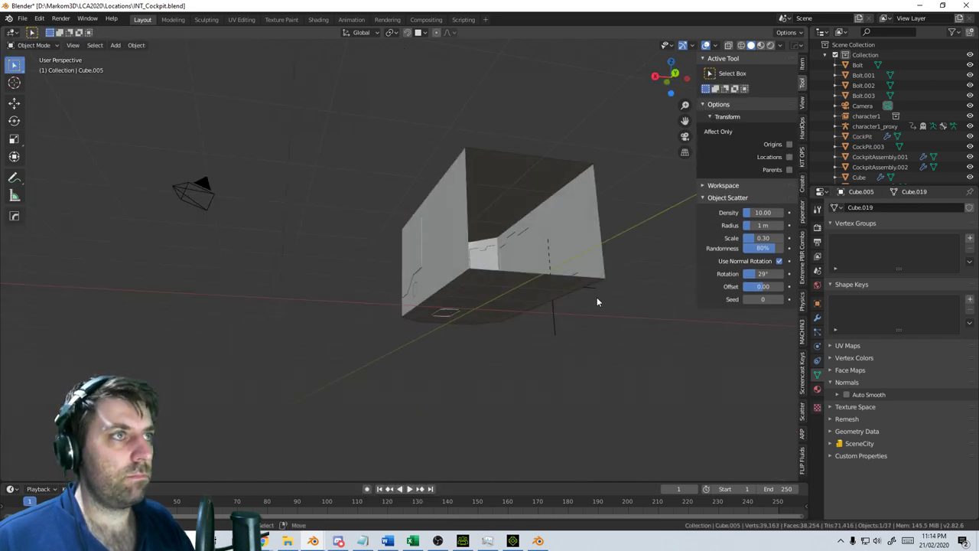
key("z")
left_click(514, 301)
scroll(512, 303, "down", 5)
key("Tab")
mouse_move(512, 304)
middle_mouse_down()
mouse_move(564, 313)
mouse_move(556, 340)
middle_mouse_up()
key("Tab")
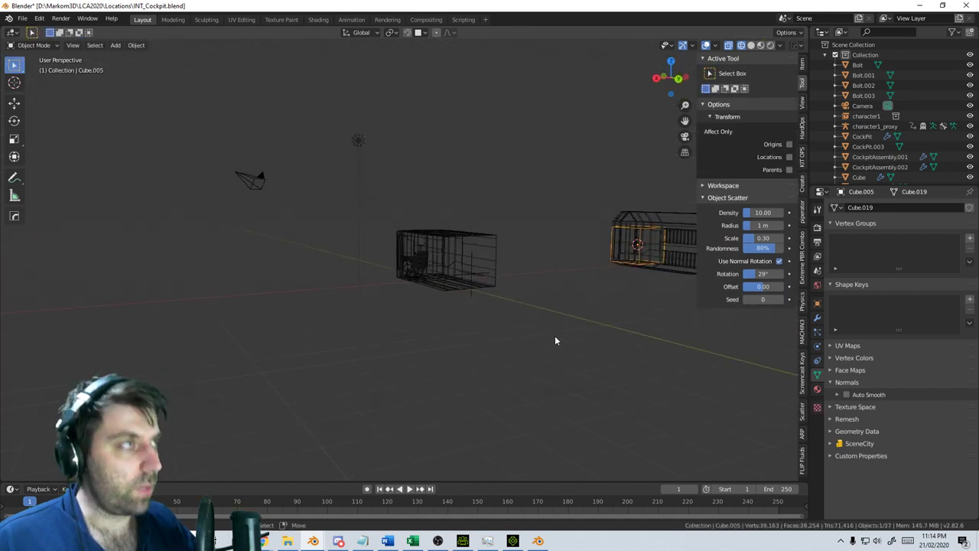
key("Delete")
Place the 3D cursor at the world origin, add a cube there, and display it from the top
key("shift+s")
left_click(494, 376)
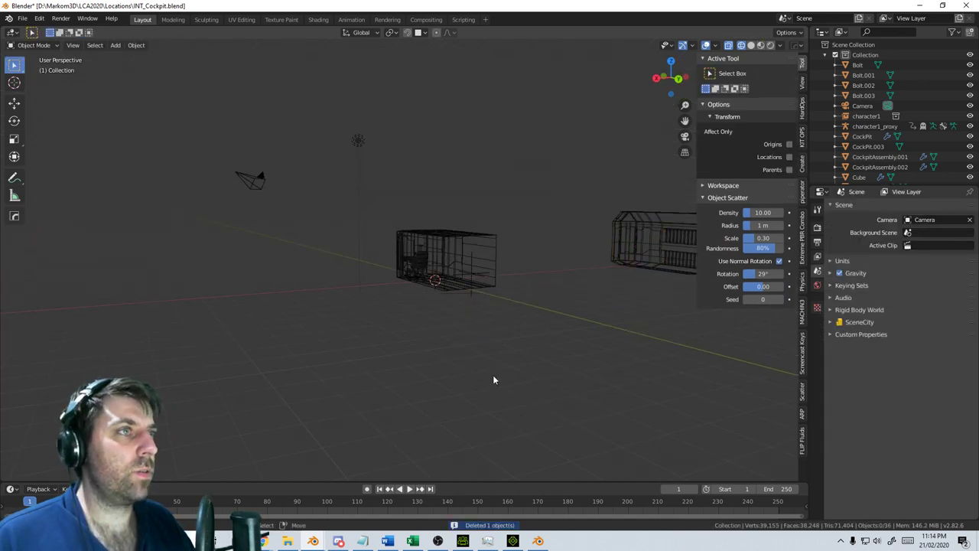
key("shift+a")
key("Escape")
key("shift+a")
mouse_move(464, 330)
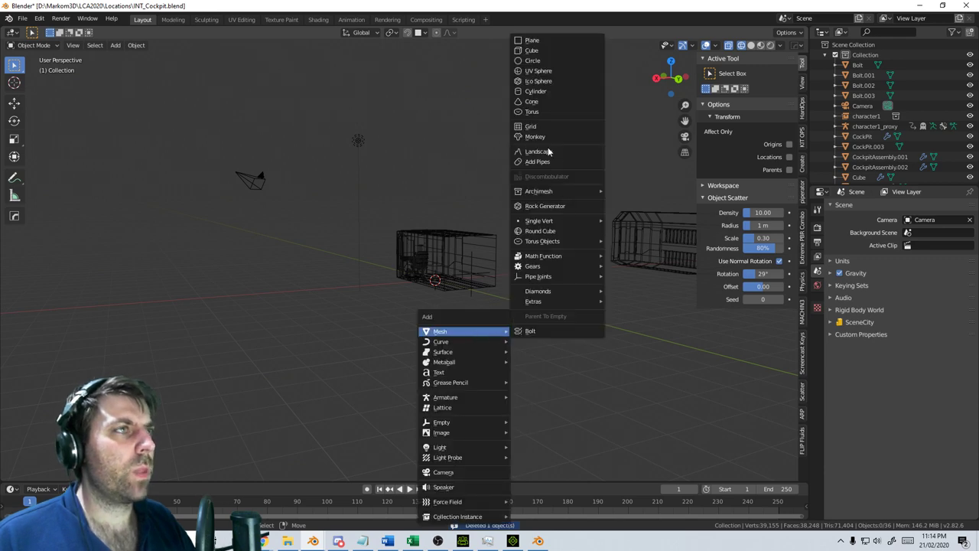
left_click(566, 51)
middle_click_drag(575, 125, 522, 332)
key("Tab")
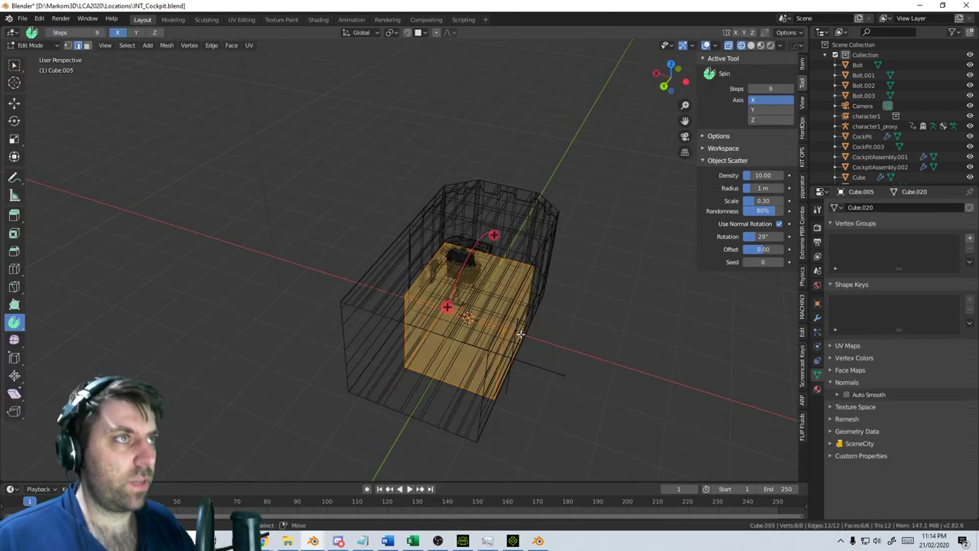
key("KP_7")
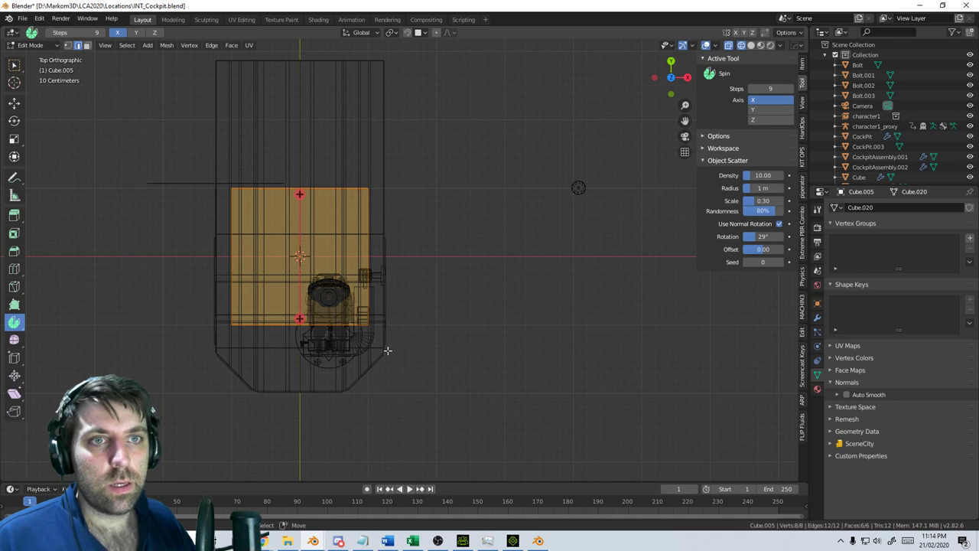
Set snapping to Increment and move the cube in the top view until one side lies on the cockpit's centreline
scroll(387, 350, "up", 2)
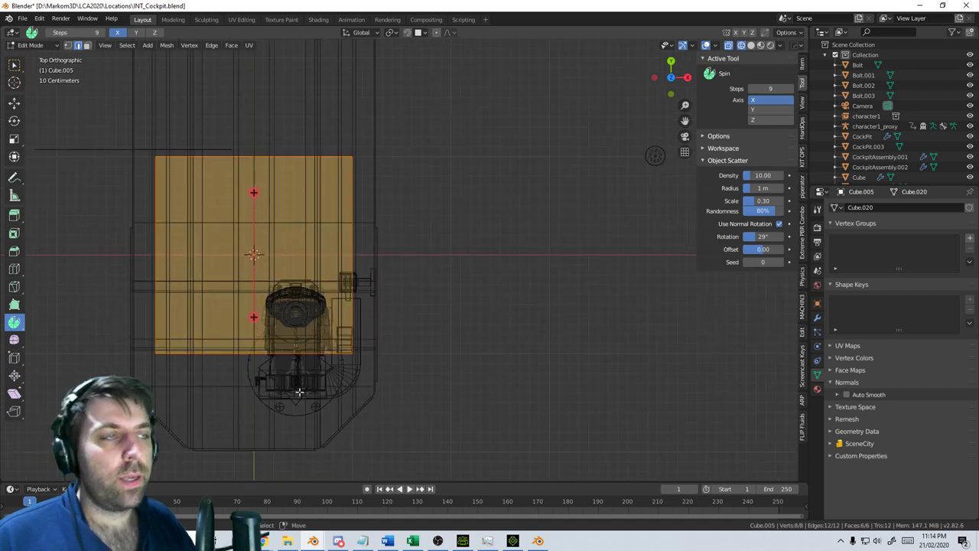
key("Tab")
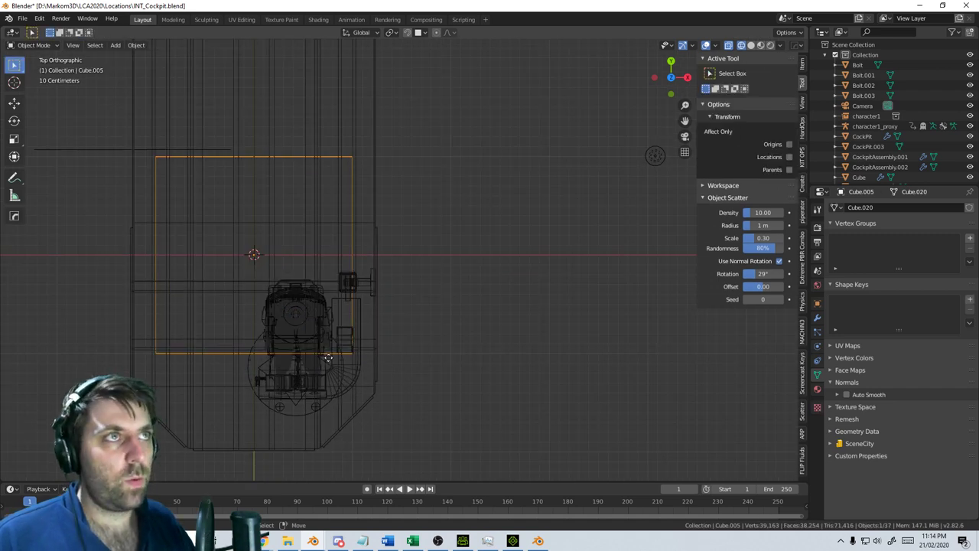
key("g")
right_click(414, 269)
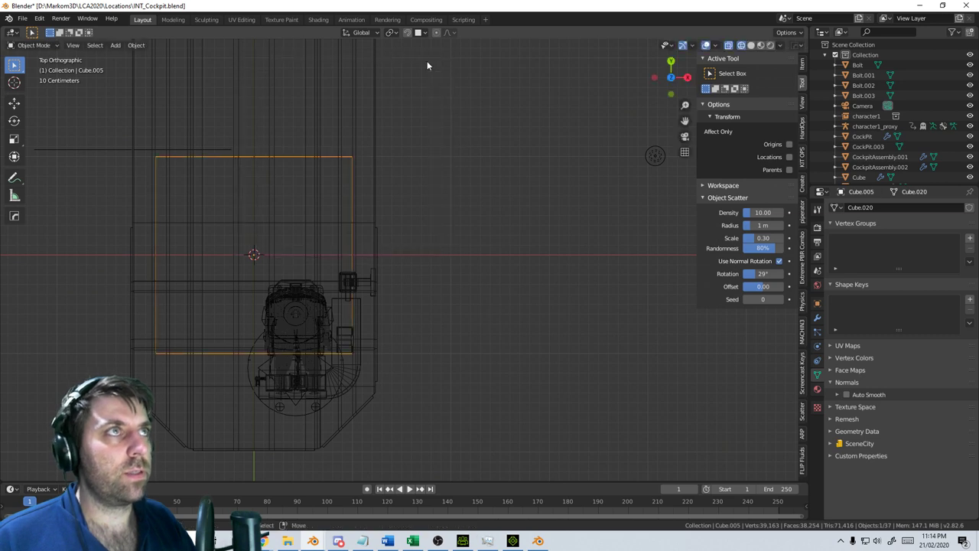
left_click(425, 33)
left_click(405, 68)
key("g")
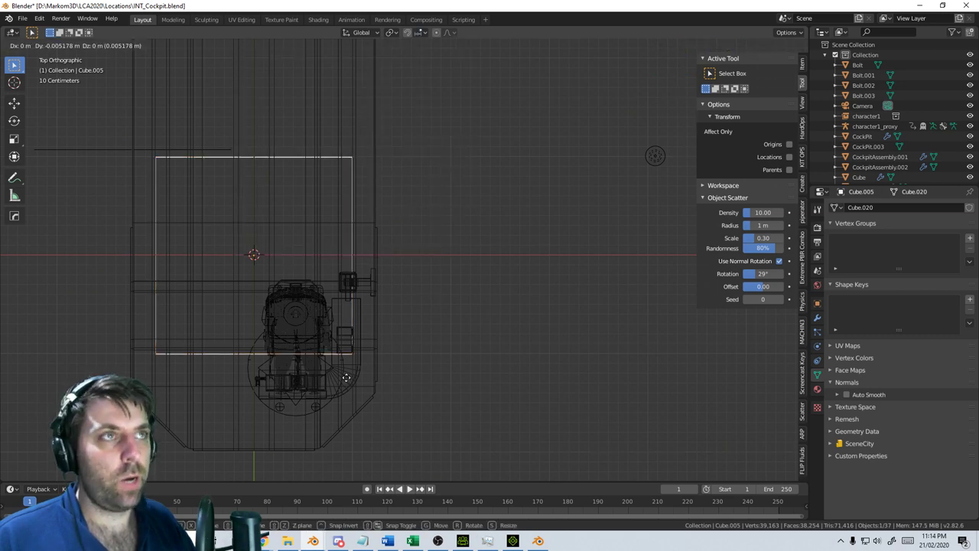
left_click(454, 276)
Scale the cube's whole mesh down to about 0.3 in the right side view
middle_click_drag(448, 281, 477, 278)
key("Tab")
key("KP_1")
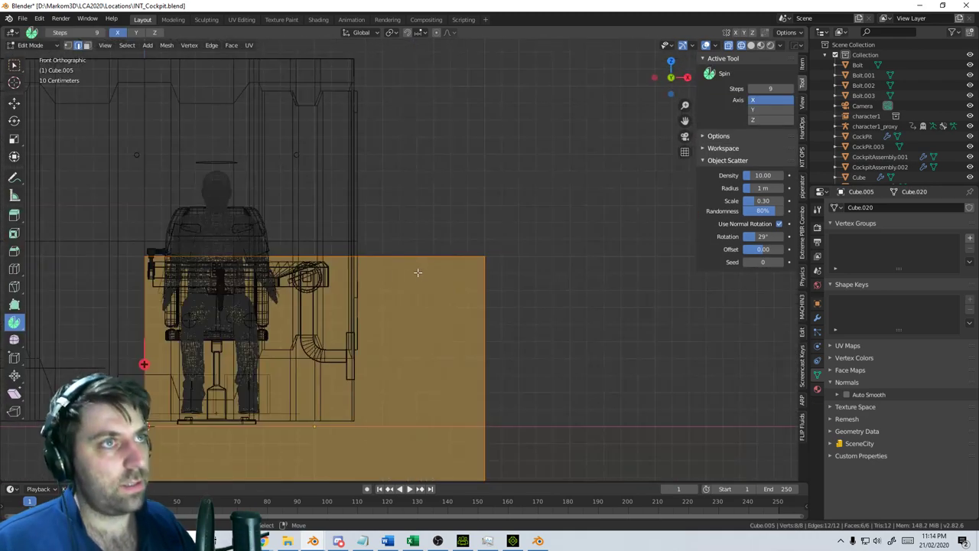
key("KP_3")
key("s")
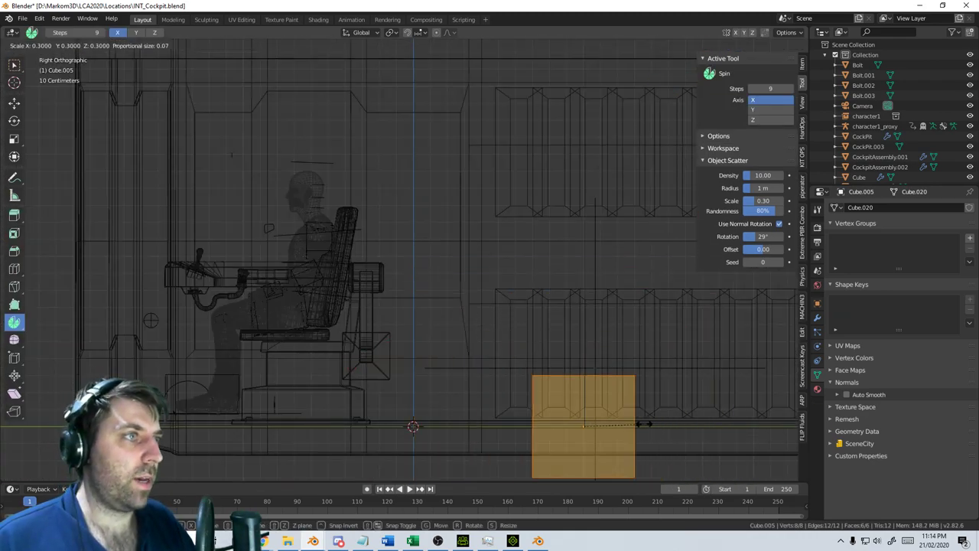
left_click(650, 425)
Move the cube's mesh in the side view so its base rests on the cockpit floor behind the seat
middle_click_drag(703, 473, 659, 393, "shift")
key("g")
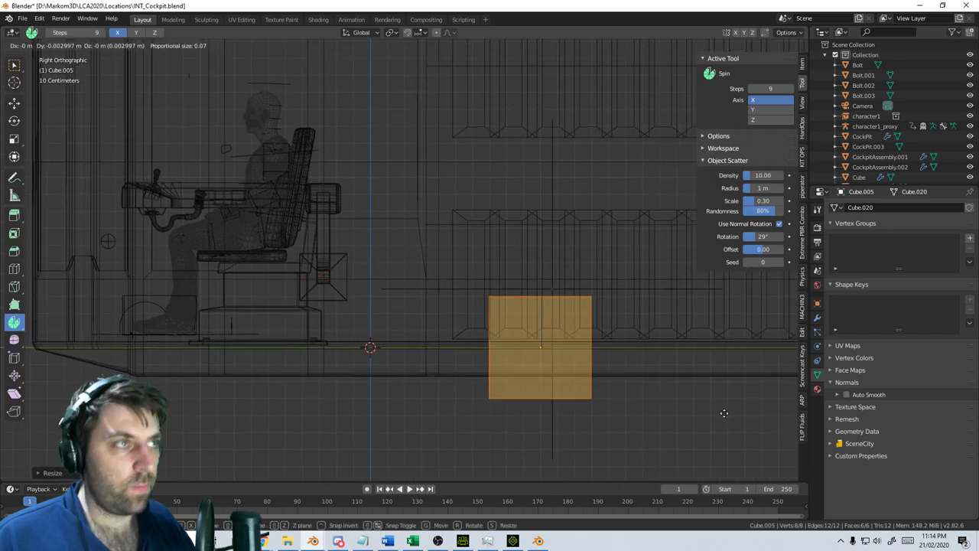
left_click(686, 355)
middle_click_drag(604, 383, 560, 350, "shift")
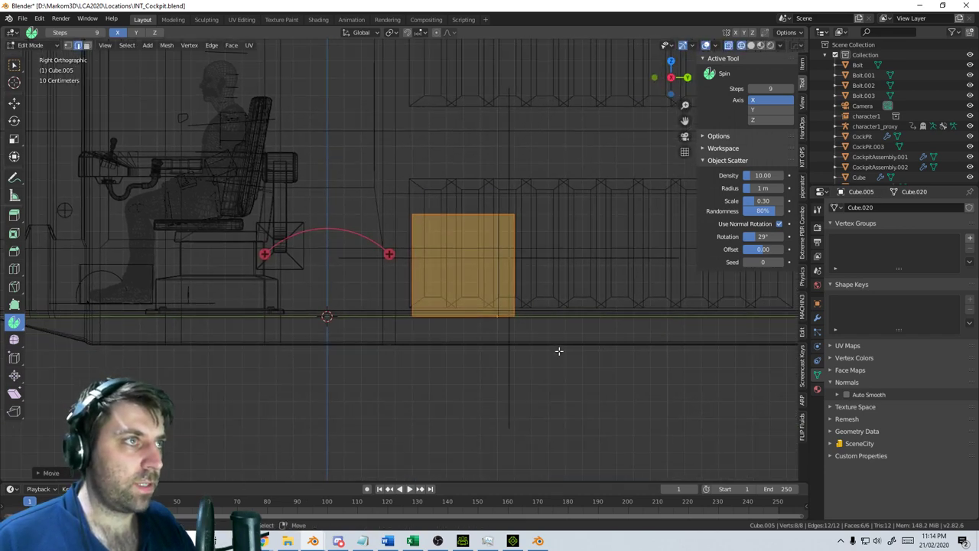
scroll(564, 363, "up", 3)
key("g")
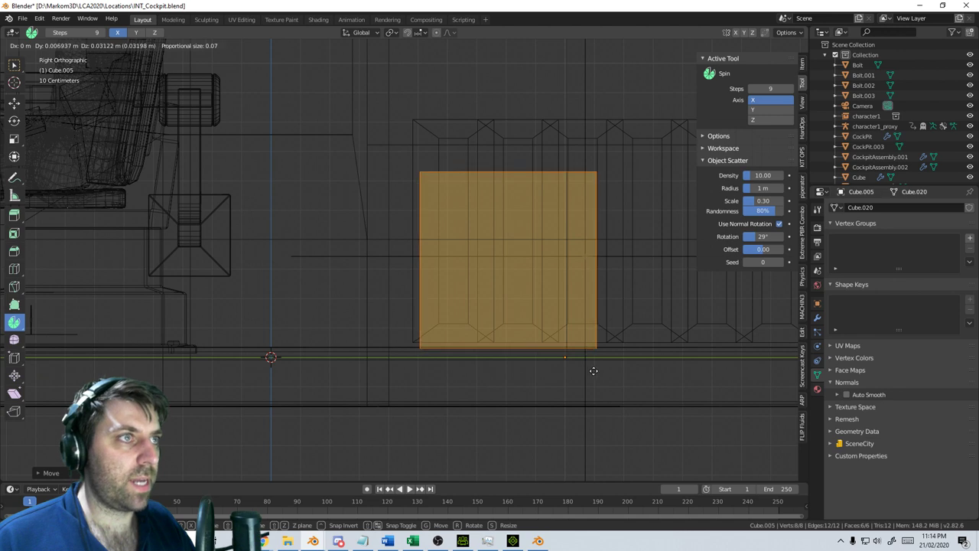
left_click(594, 370)
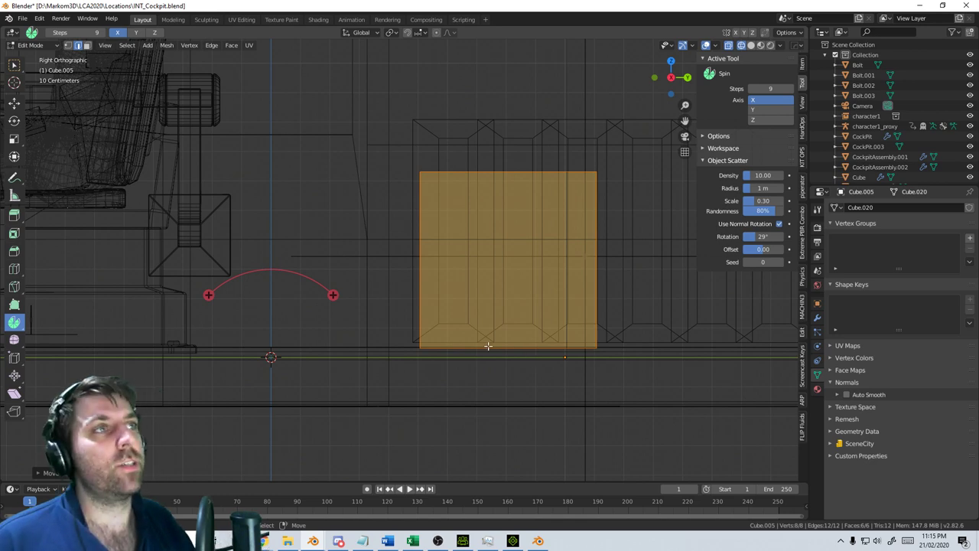
Show the scene in solid shading and view the cube in perspective from inside the cockpit
middle_click_drag(488, 346, 498, 315)
key("z")
left_click(420, 310)
mouse_move(420, 311)
middle_mouse_down()
mouse_move(386, 306)
mouse_move(484, 306)
middle_mouse_up()
key("z")
left_click(567, 309)
mouse_move(580, 312)
middle_mouse_down()
mouse_move(512, 331)
mouse_move(438, 295)
middle_mouse_up()
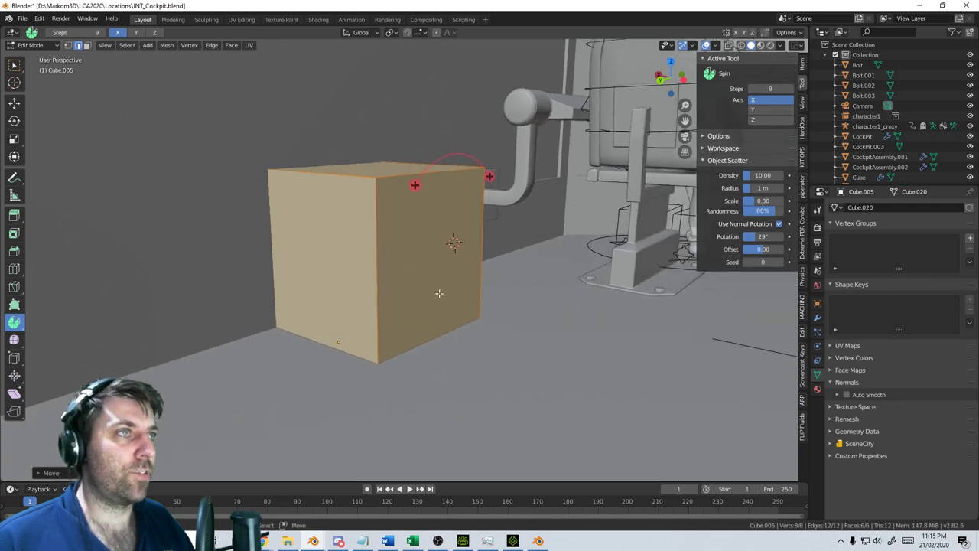
Switch to face selection and raise the cube's top face along Z to form a tall block
left_click(439, 301)
left_click(87, 46)
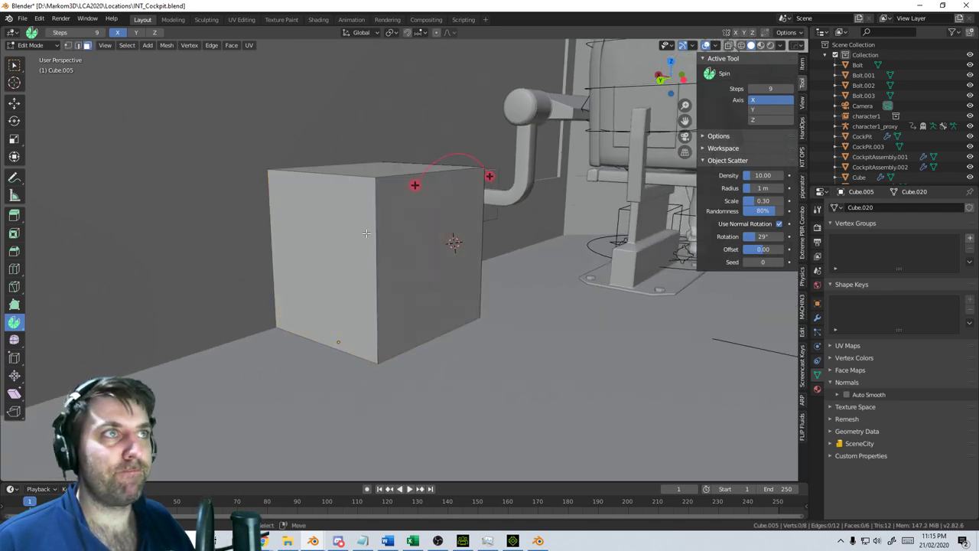
left_click(330, 234)
left_click(430, 230)
left_click(393, 159)
middle_click_drag(397, 162, 382, 188)
left_click(330, 271)
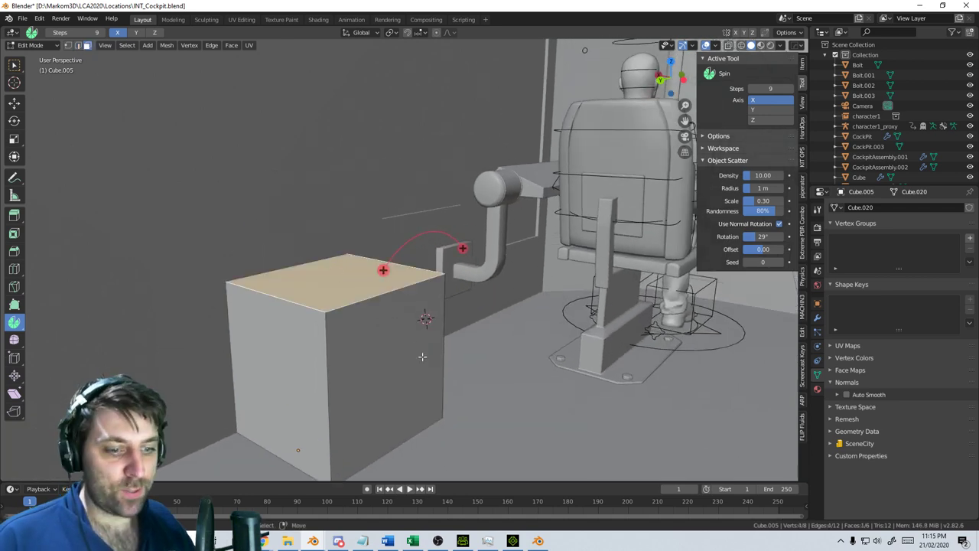
key("g")
key("z")
left_click(418, 151)
Raise the block's top face further along Z to cabinet height inside the shell
scroll(419, 173, "down", 5)
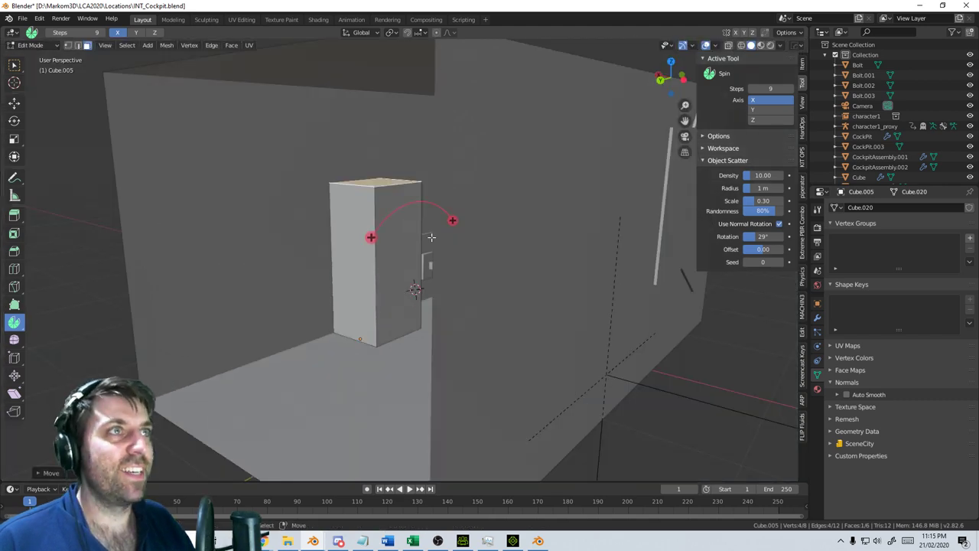
middle_click_drag(432, 237, 451, 234)
key("g")
key("z")
left_click(438, 167)
Select the block's inward-facing front face, leave mesh editing and hide the CockPit shell
middle_click_drag(438, 169, 372, 300)
scroll(401, 281, "up", 3)
scroll(354, 298, "up", 4)
scroll(340, 310, "down", 4)
left_click(340, 310)
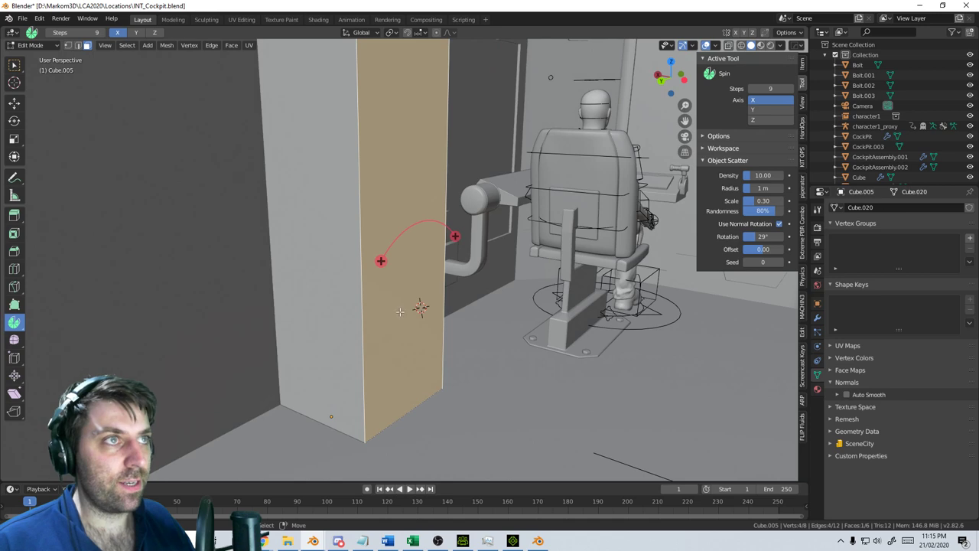
scroll(400, 307, "down", 5)
key("Tab")
left_click(391, 371)
key("h")
middle_click_drag(390, 371, 371, 362)
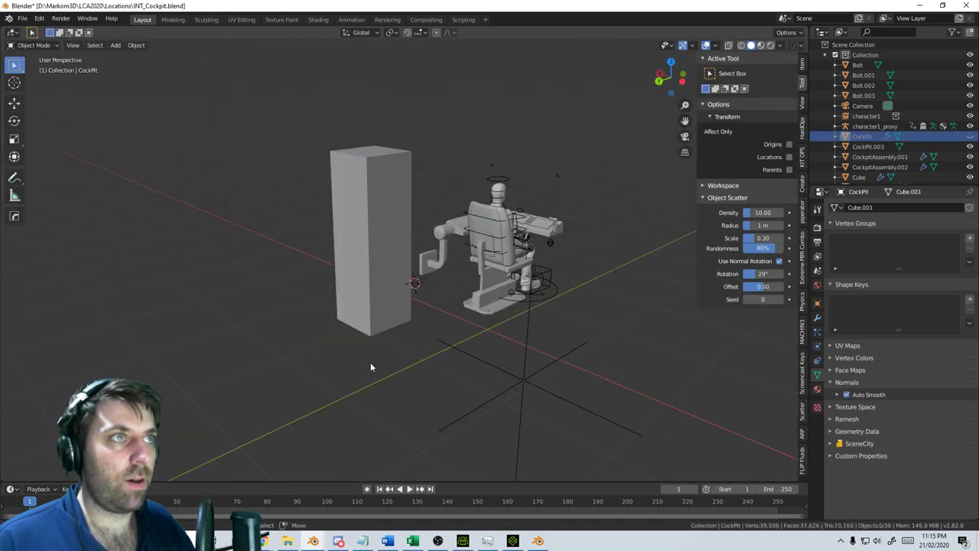
Reopen the tall block for mesh editing and narrow its selected front face slightly along Y
left_click(381, 315)
key("Tab")
middle_click_drag(423, 281, 437, 275)
middle_click_drag(552, 219, 513, 226)
key("s")
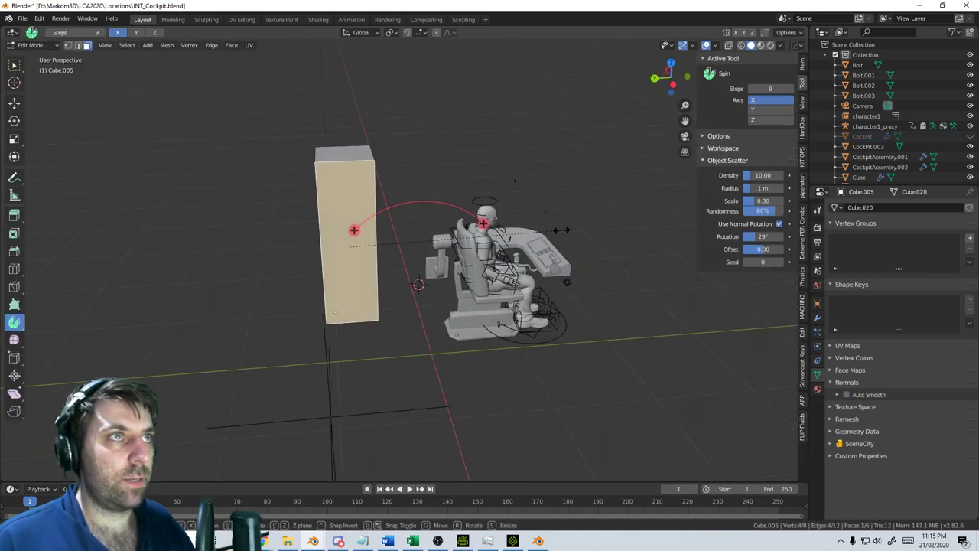
key("x")
right_click(550, 230)
key("s")
key("y")
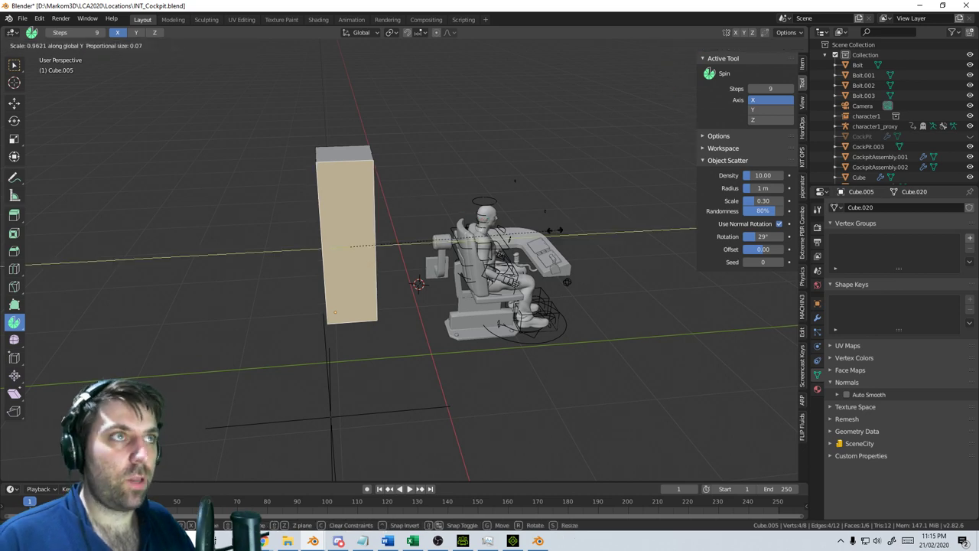
left_click(556, 229)
middle_click_drag(398, 233, 428, 280, "shift")
scroll(425, 277, "up", 5)
scroll(406, 265, "down", 2)
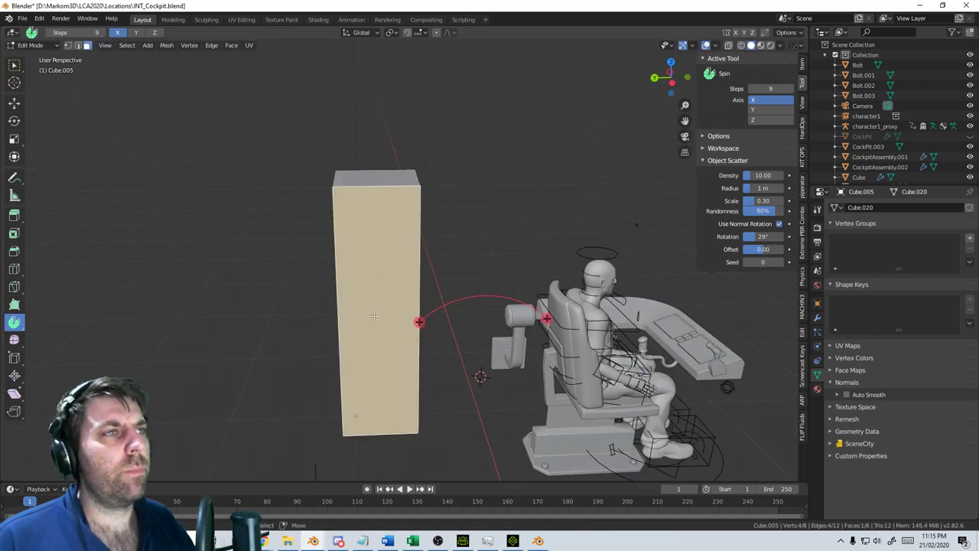
middle_click_drag(440, 315, 590, 380)
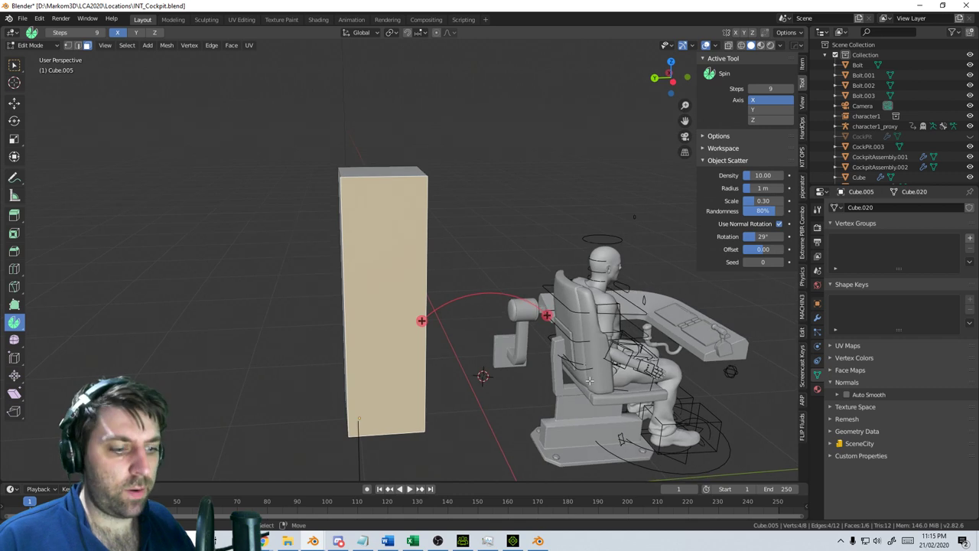
key("shift+d")
right_click(589, 387)
key("s")
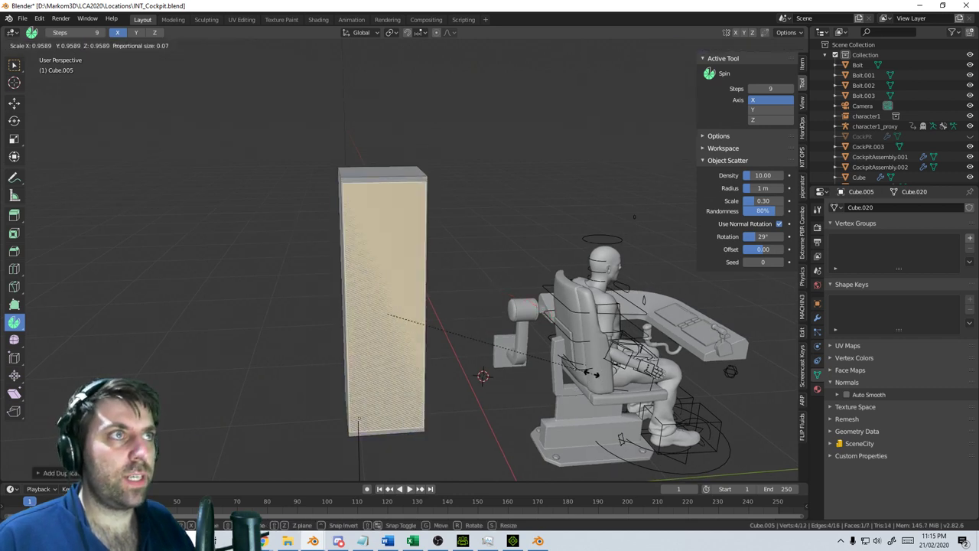
left_click(588, 364)
key("s")
key("x")
left_click(565, 342)
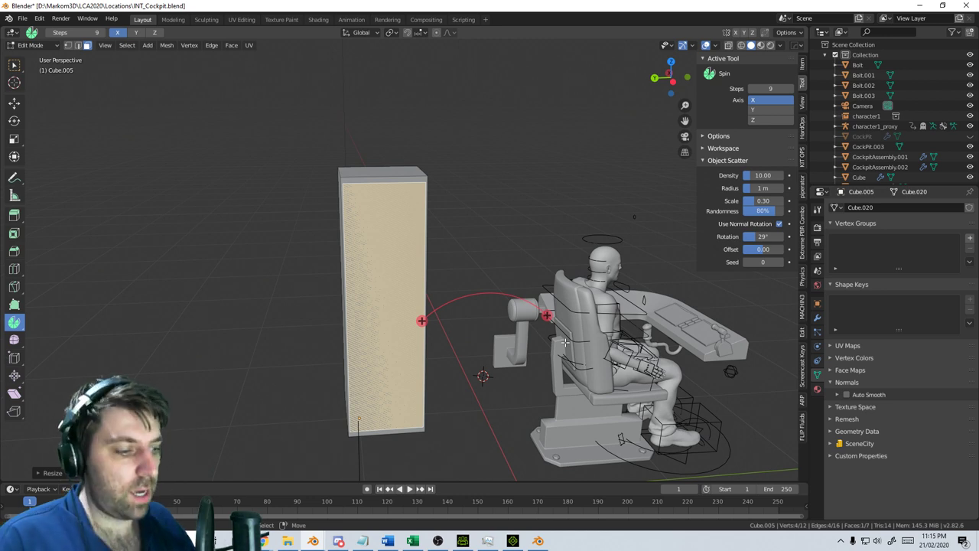
key("x")
left_click(565, 343)
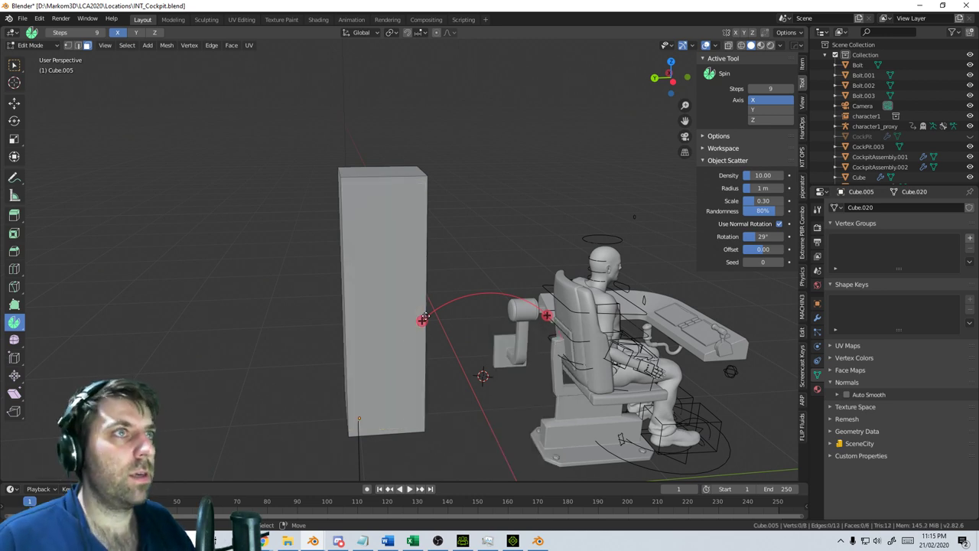
Add two horizontal loop cuts around the tall block and move them upward
scroll(404, 262, "up", 1)
left_click(401, 264)
key("g")
key("z")
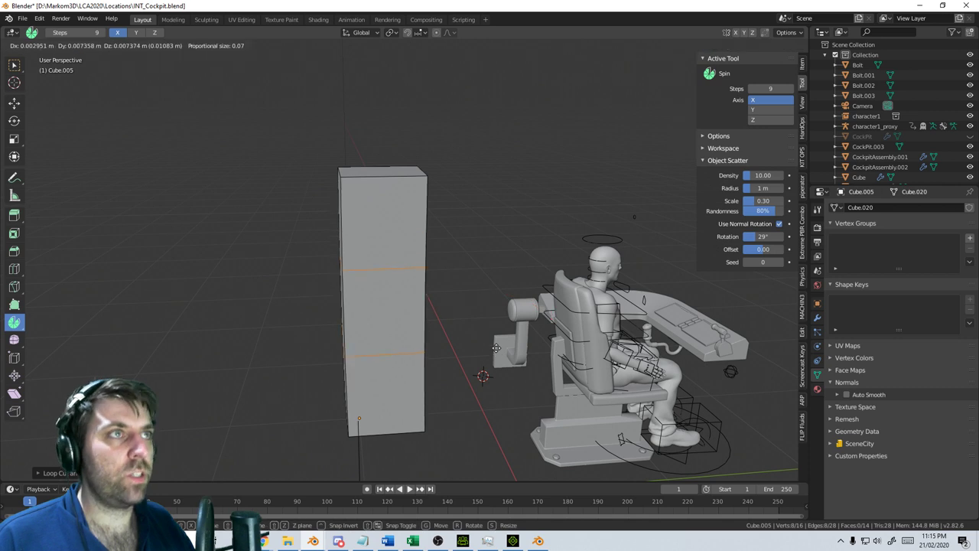
left_click(498, 314)
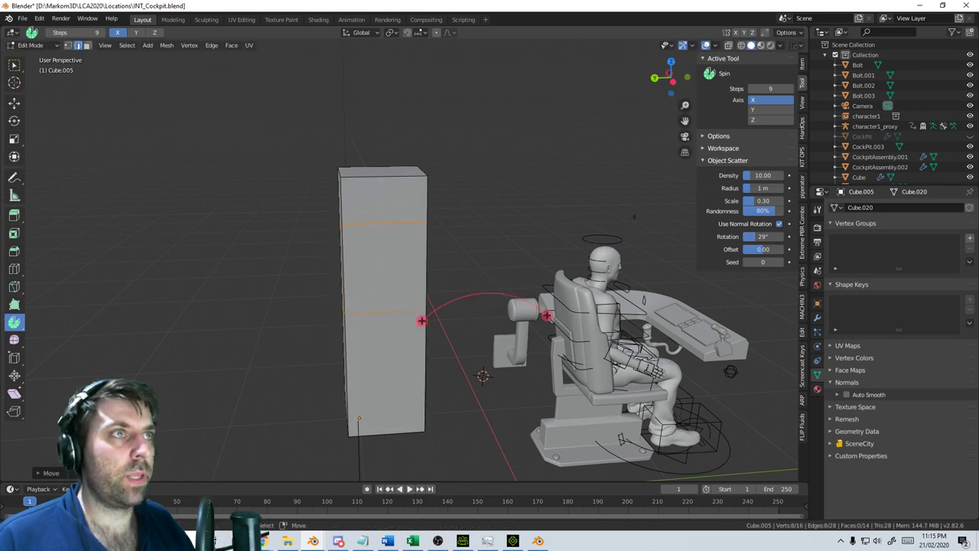
Bring the two loop cuts closer together along Z and reposition them in the block's upper half
key("s")
key("z")
left_click(506, 294)
key("g")
key("z")
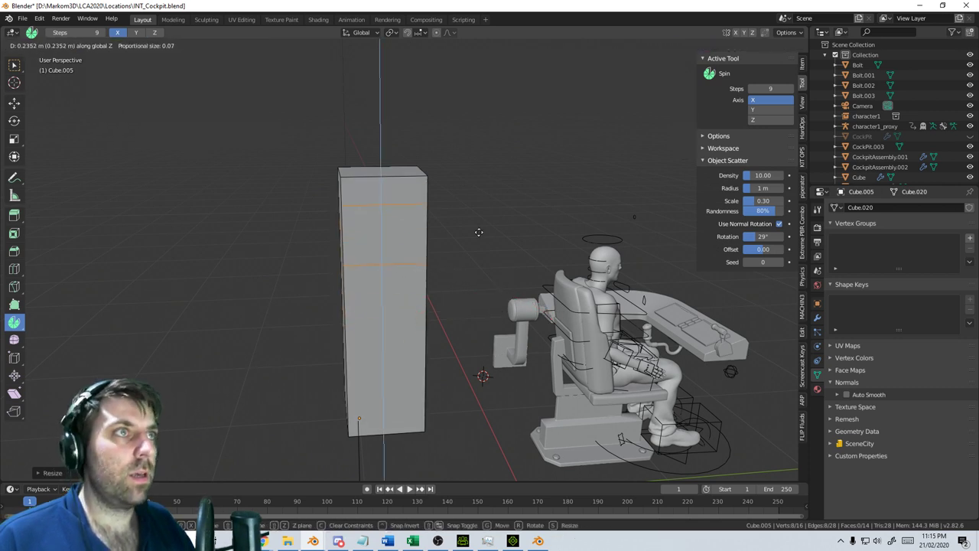
left_click(455, 424)
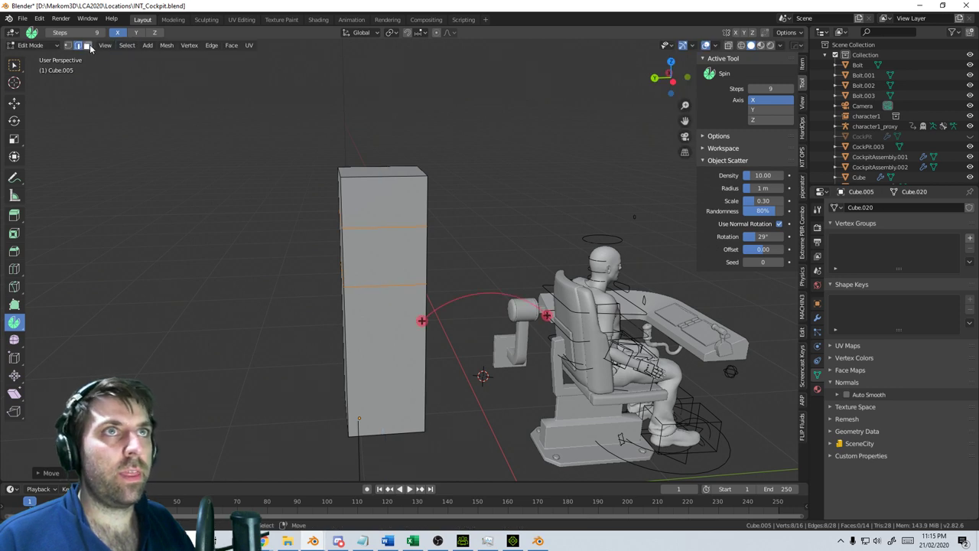
Select the block's three front faces and inset them individually, leaving a thin frame around each
left_click(89, 47)
left_click(394, 260)
left_click(387, 210, "shift")
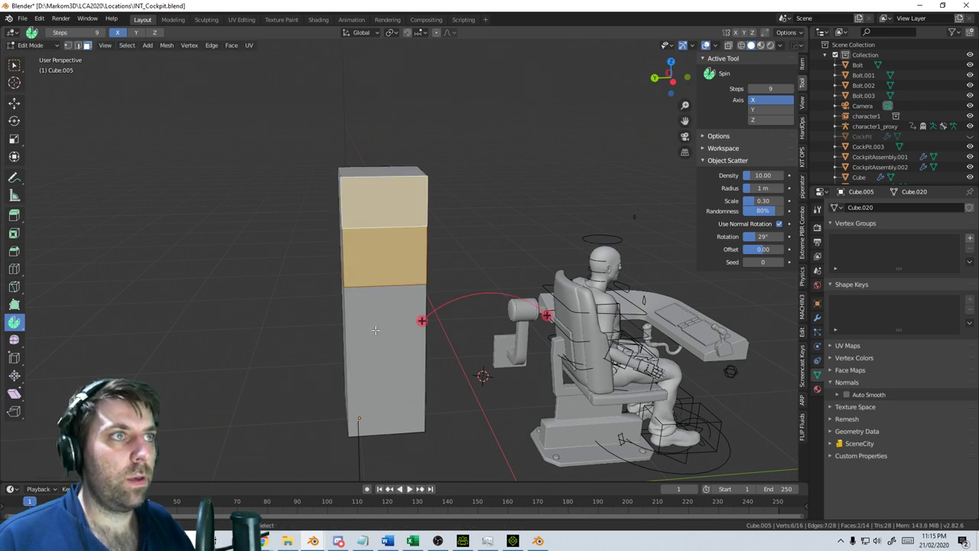
left_click(375, 330, "shift")
scroll(375, 330, "up", 4)
key("i")
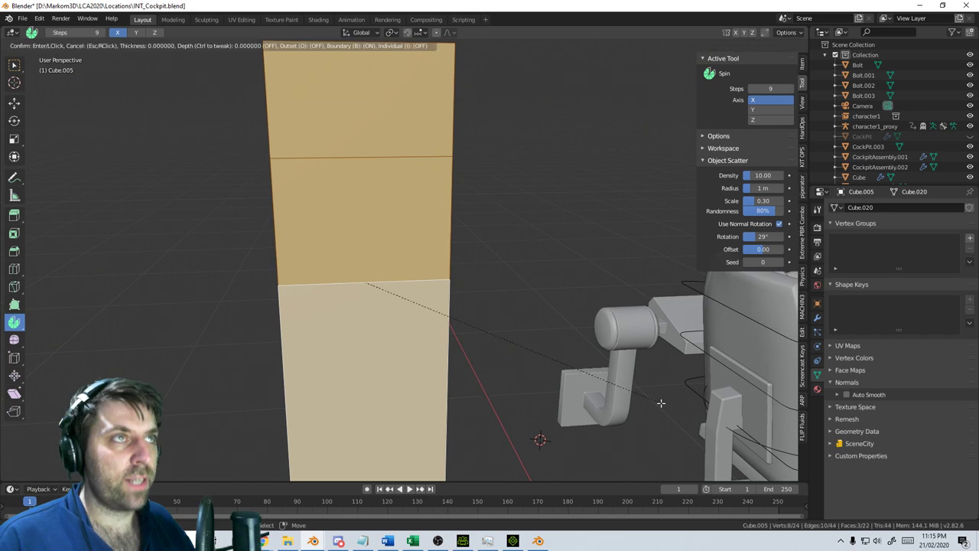
key("i")
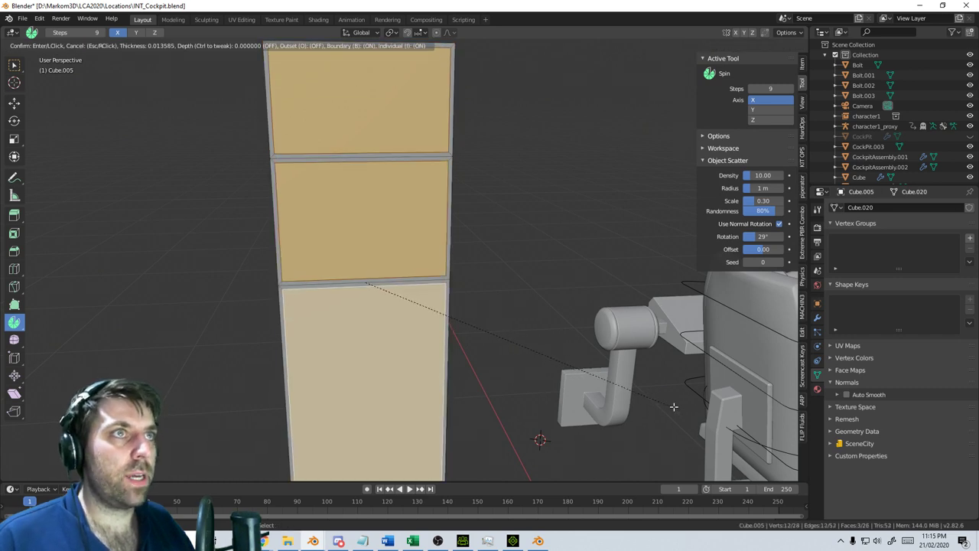
left_click(692, 411)
Extrude the three inset front faces inward to hollow out the cabinet compartments
scroll(520, 336, "down", 7)
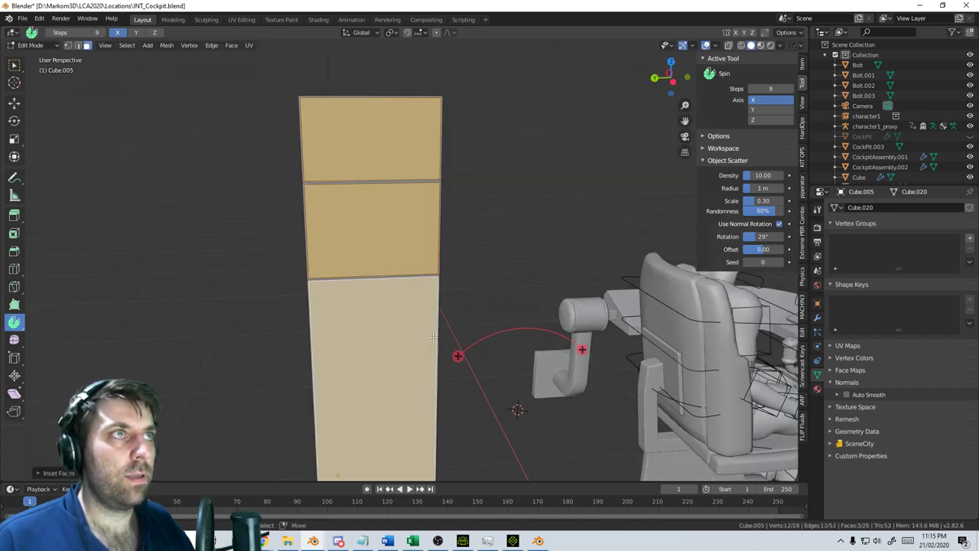
middle_click_drag(428, 315, 507, 335)
key("e")
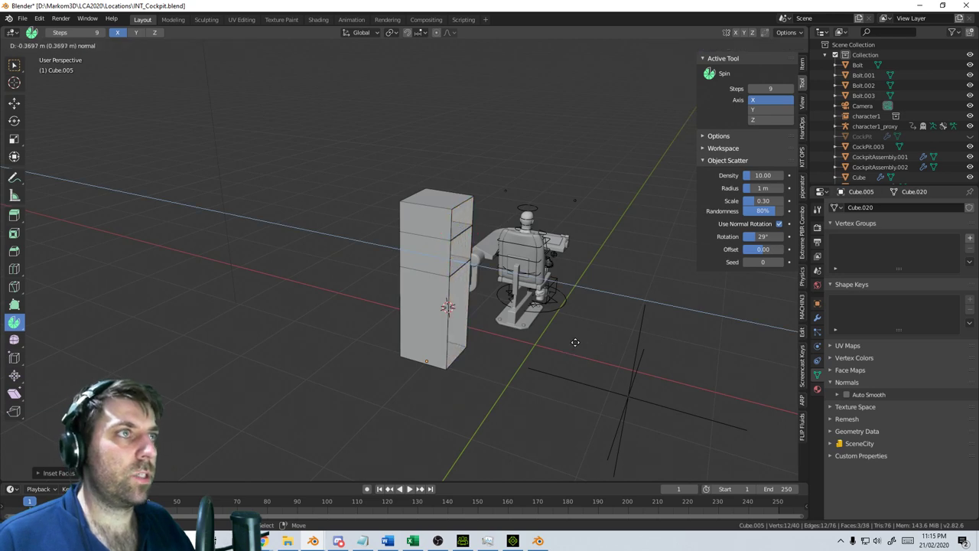
left_click(569, 342)
middle_click_drag(569, 342, 474, 298)
scroll(464, 288, "up", 4)
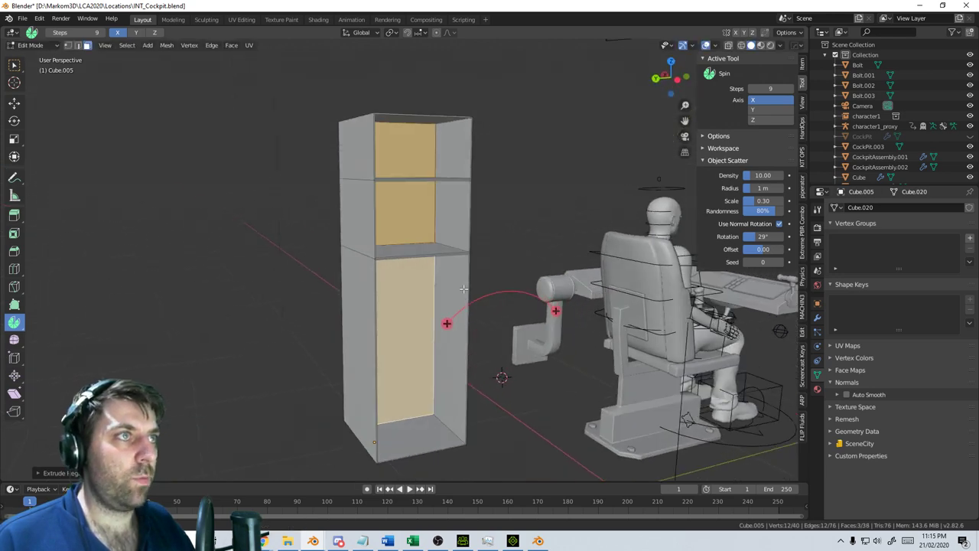
Push the compartments' three back faces slightly deeper into the cabinet along X
middle_click_drag(399, 241, 437, 284)
scroll(467, 336, "up", 3)
middle_click_drag(492, 368, 458, 326)
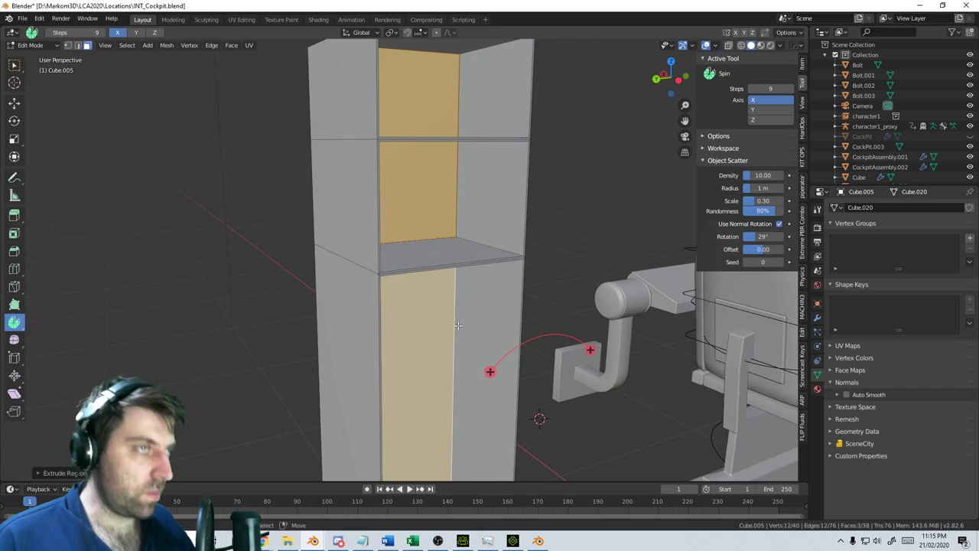
key("g")
key("x")
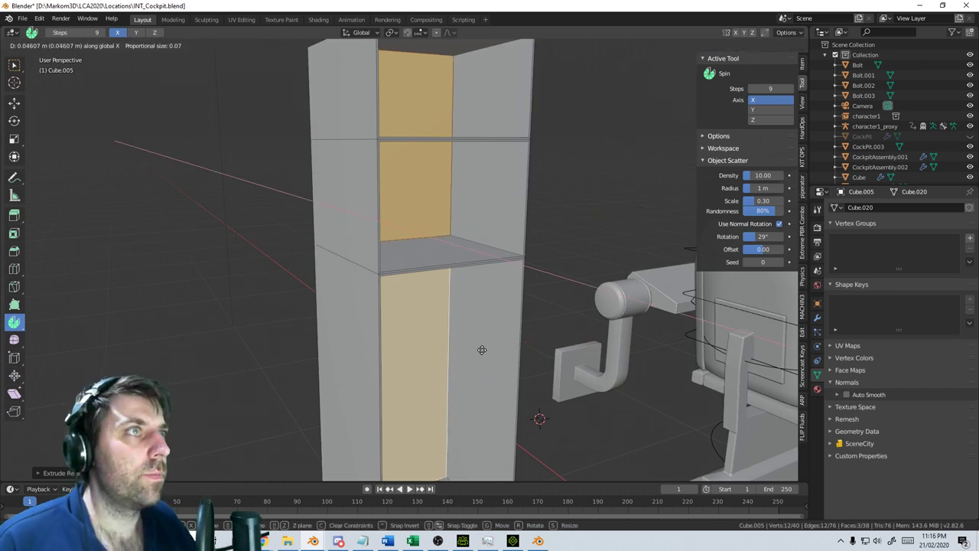
left_click(472, 348)
Duplicate the three back faces and move the copies along X to just in front of the compartment openings
key("shift+d")
right_click(476, 346)
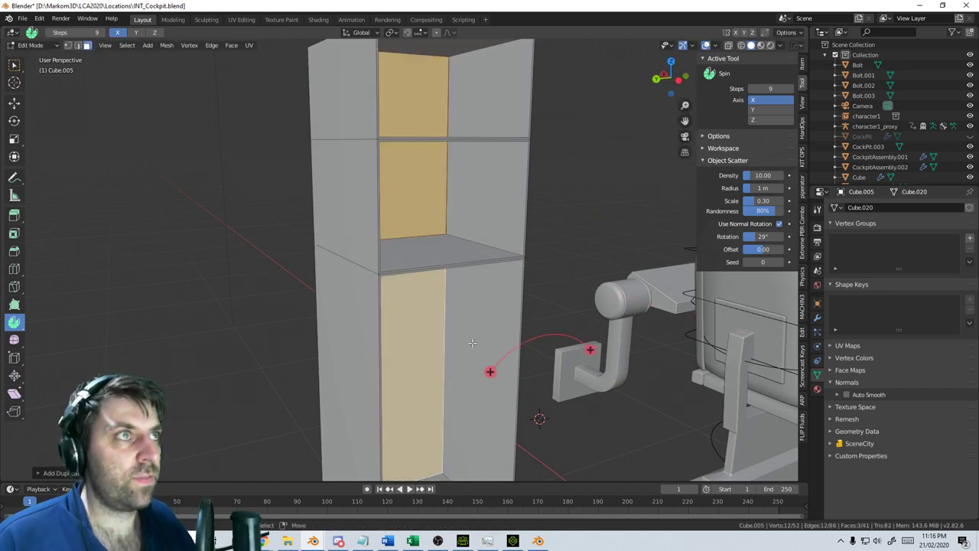
key("x")
key("Escape")
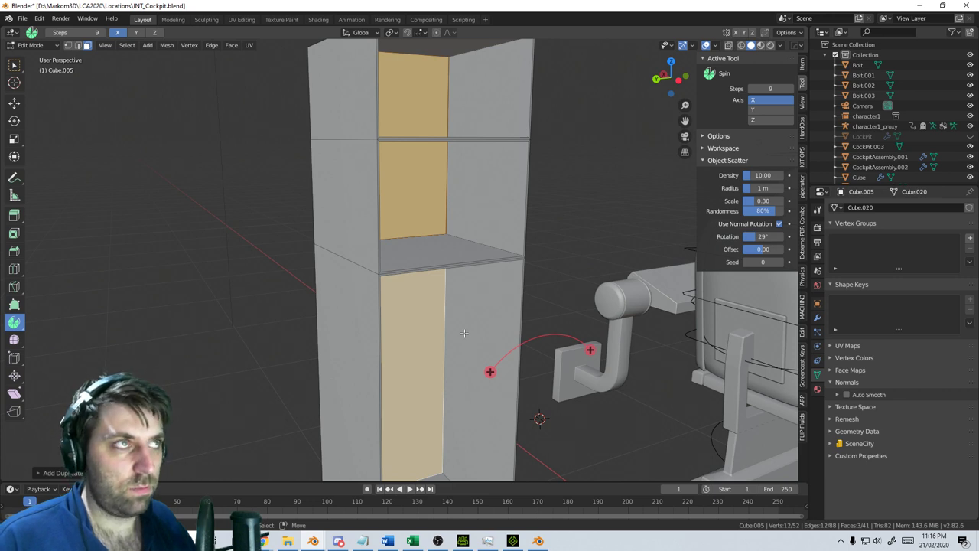
key("g")
key("x")
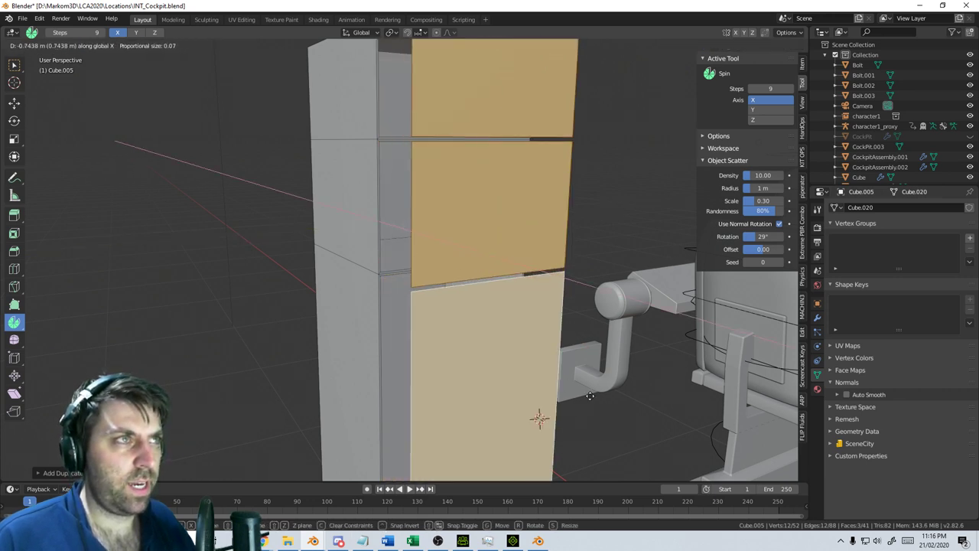
left_click(533, 380)
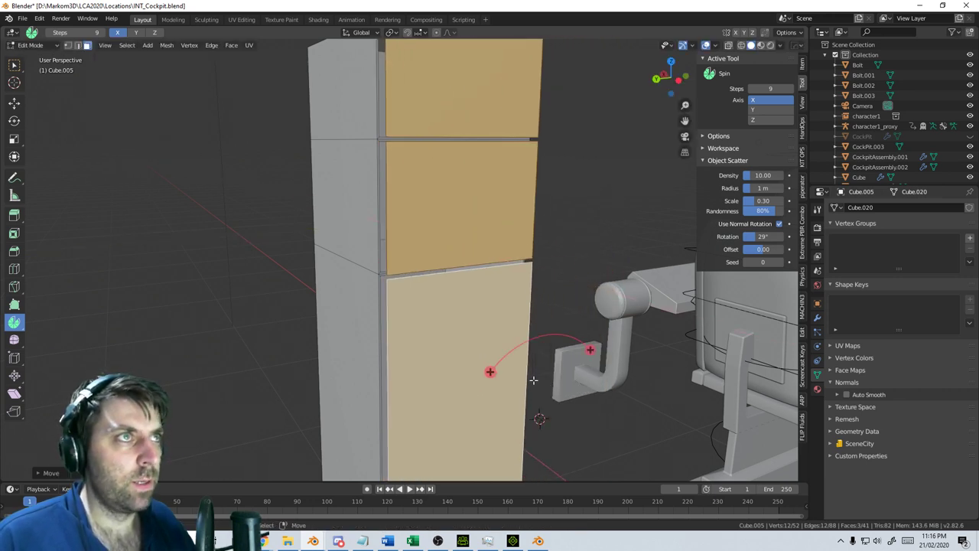
Scale the three duplicated front faces slightly and extrude them about 0.008 m into thin door panels
left_click(401, 33)
left_click(412, 85)
key("s")
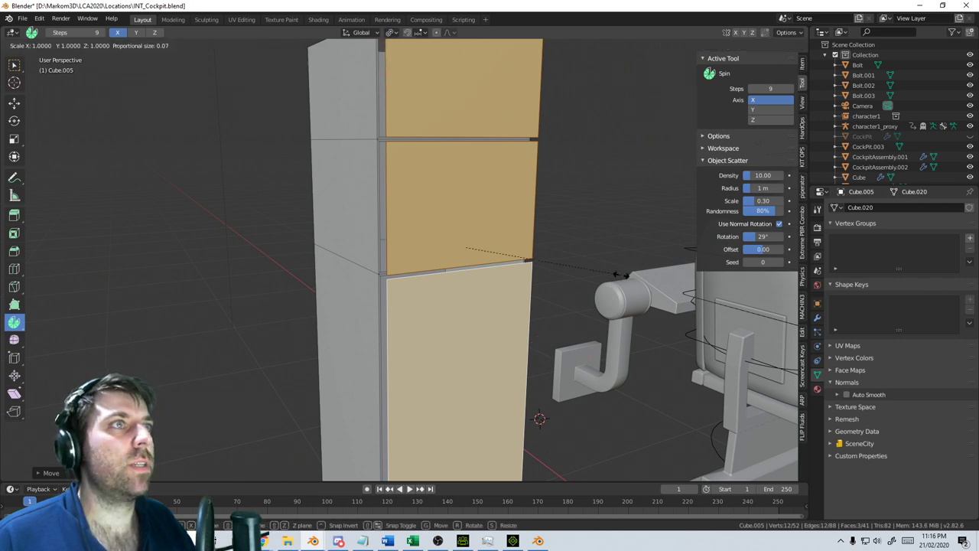
left_click(646, 280)
middle_click_drag(479, 264, 543, 261)
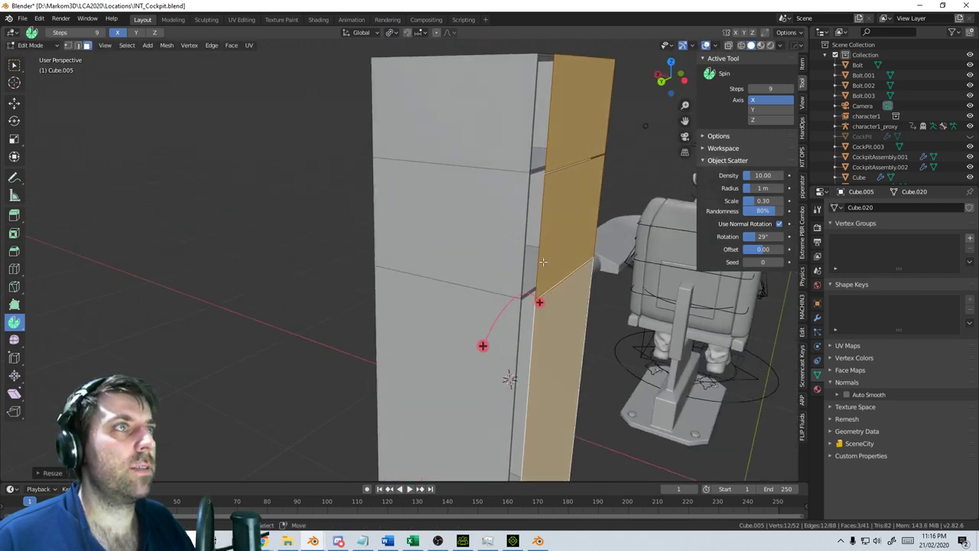
key("e")
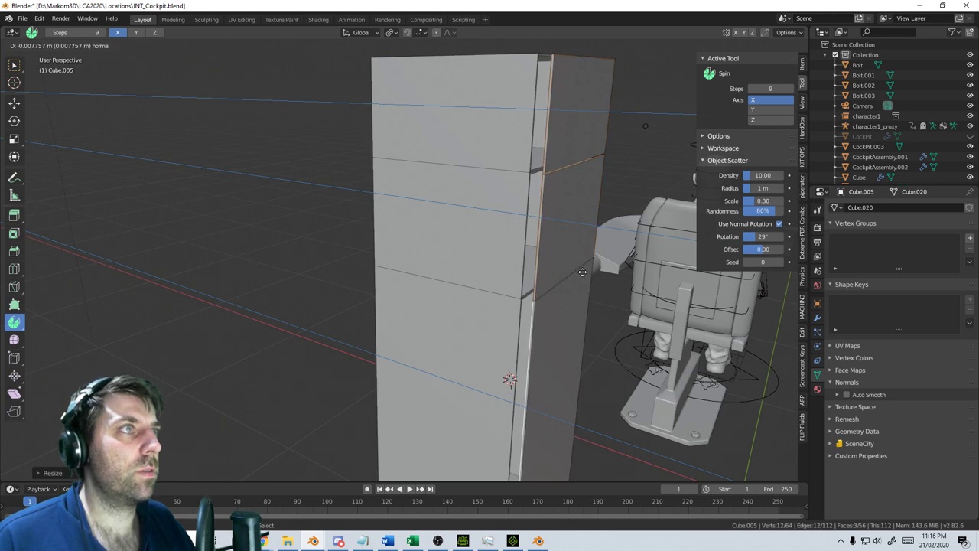
left_click(579, 271)
Select the linked geometry of the door panels and move it about 0.036 m along X against the cabinet front
key("l")
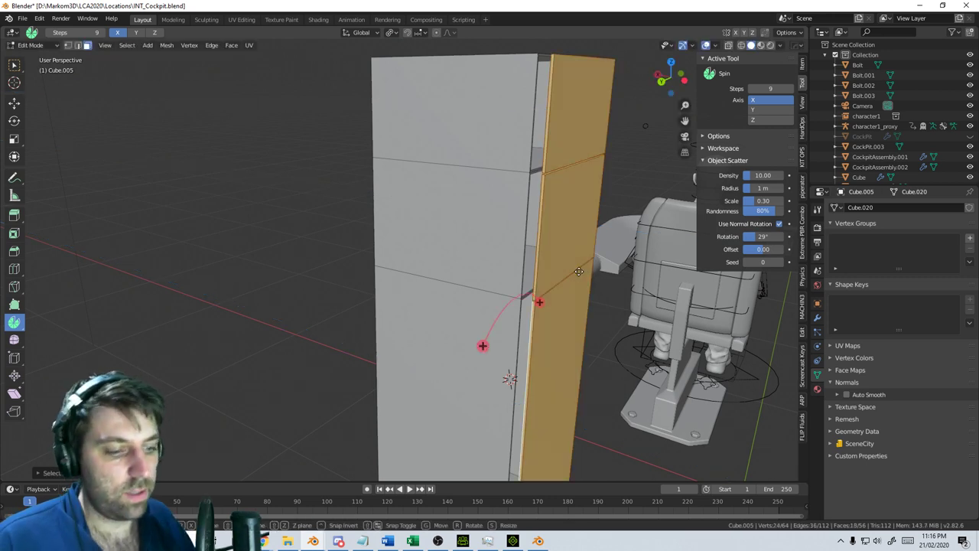
key("g")
key("y")
key("x")
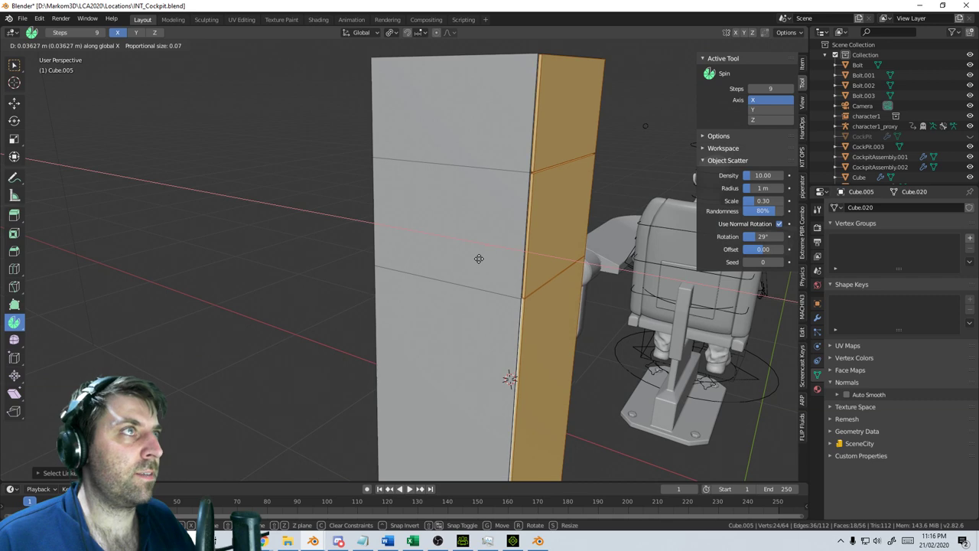
left_click(478, 259)
Examine the closed cabinet and its door panels from several angles, comparing its size with the seated character
middle_click_drag(519, 363, 459, 335)
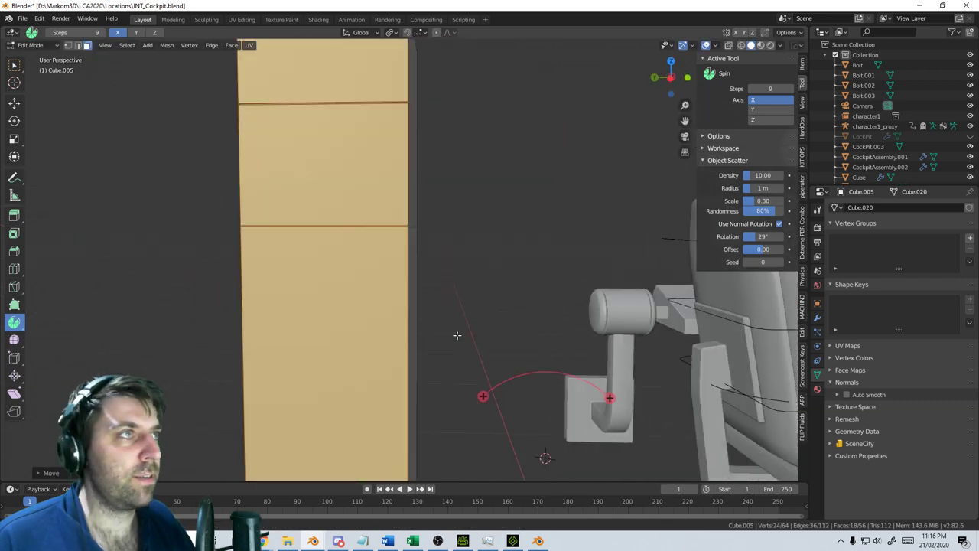
scroll(451, 333, "down", 8)
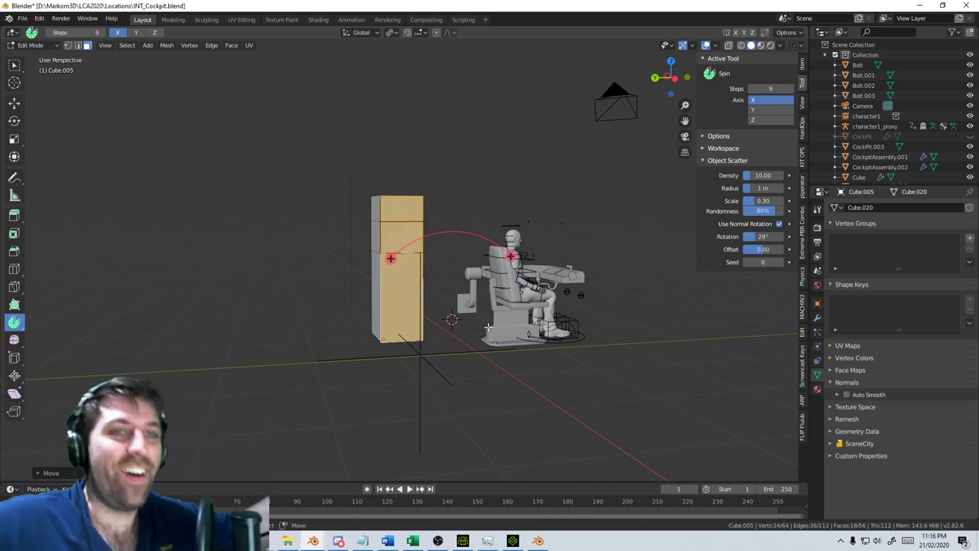
scroll(488, 328, "up", 5)
scroll(412, 299, "down", 3)
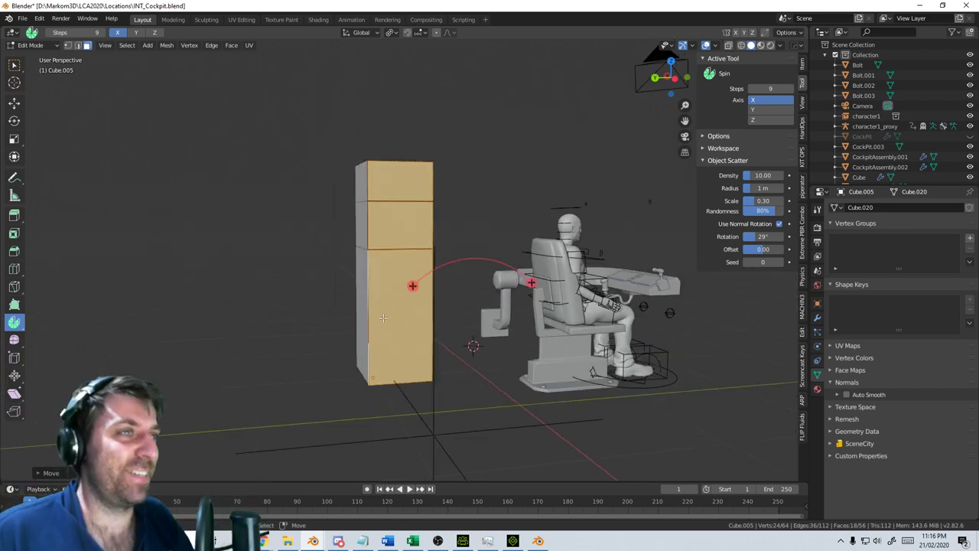
scroll(382, 313, "up", 1)
middle_click_drag(371, 315, 403, 326)
scroll(403, 326, "up", 2)
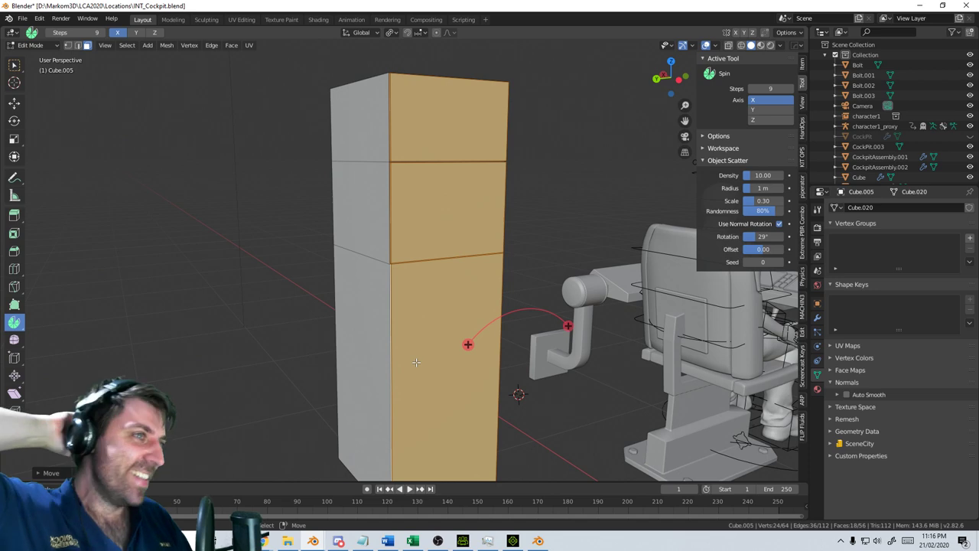
middle_click_drag(416, 362, 426, 302)
scroll(447, 319, "up", 2)
scroll(441, 343, "up", 1)
key("Tab")
scroll(442, 344, "down", 2)
key("Tab")
scroll(425, 336, "up", 1)
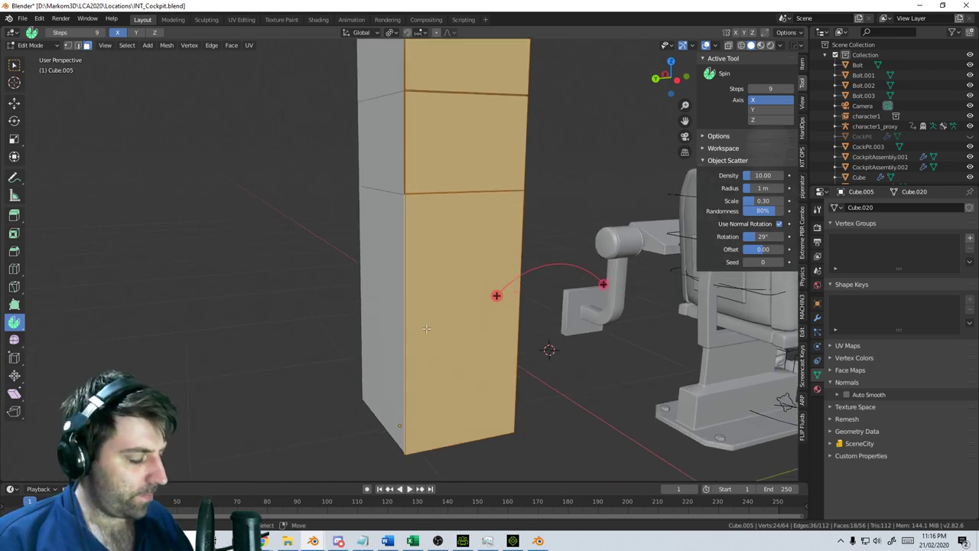
Snap the 3D cursor to the selected door panels
key("grave")
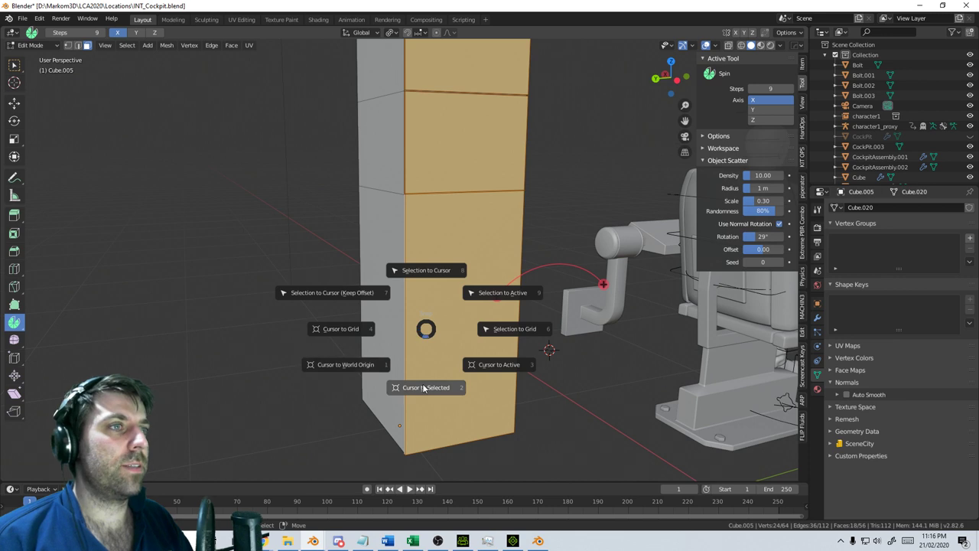
left_click(429, 335)
right_click(441, 282)
key("Escape")
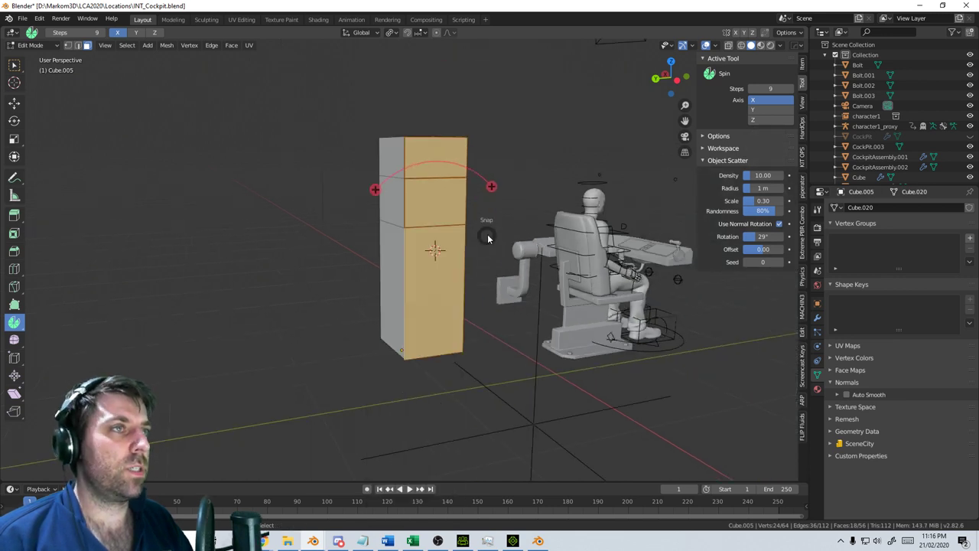
key("shift+s")
left_click(478, 297)
scroll(462, 280, "up", 3)
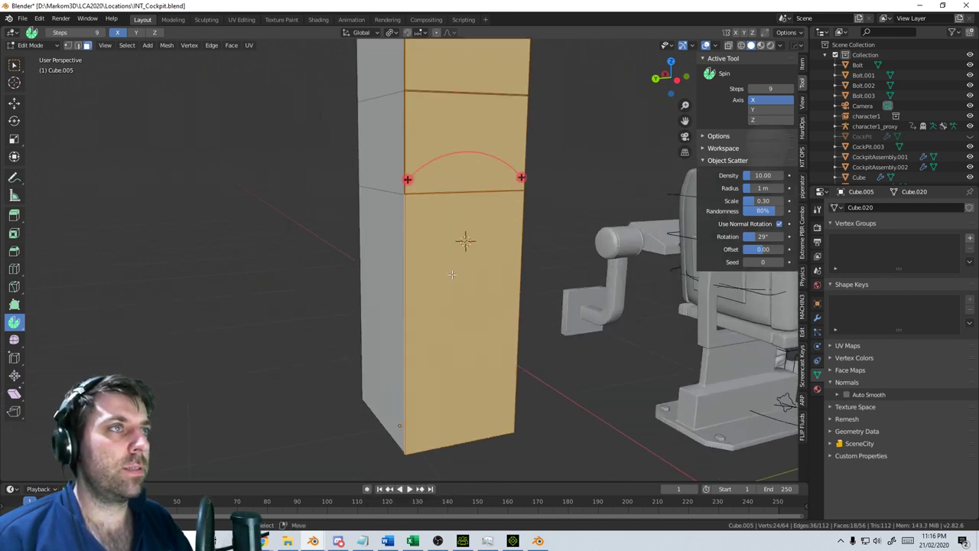
Add a plane at the 3D cursor, scale it down and rotate it 90° about Y to stand upright
key("shift+a")
key("shift+a")
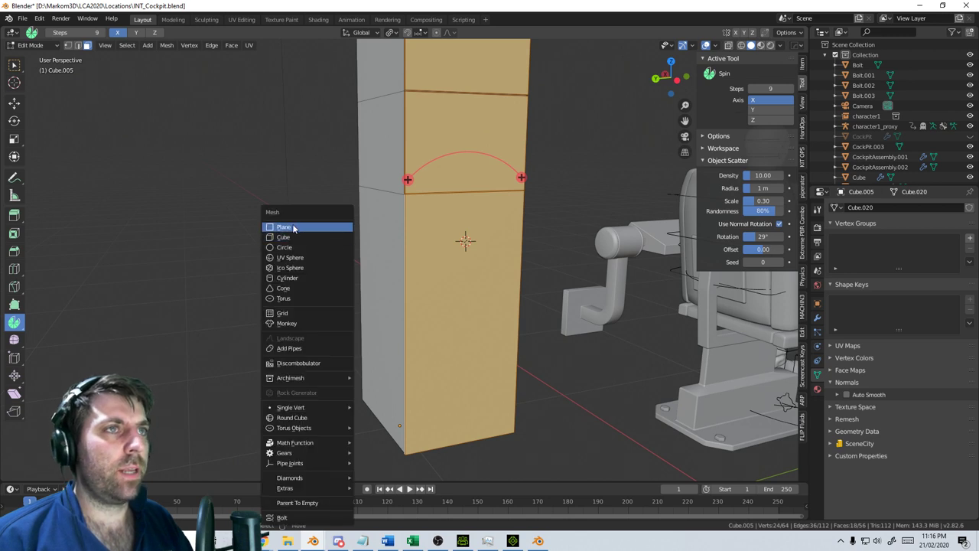
left_click(298, 226)
key("s")
left_click(505, 251)
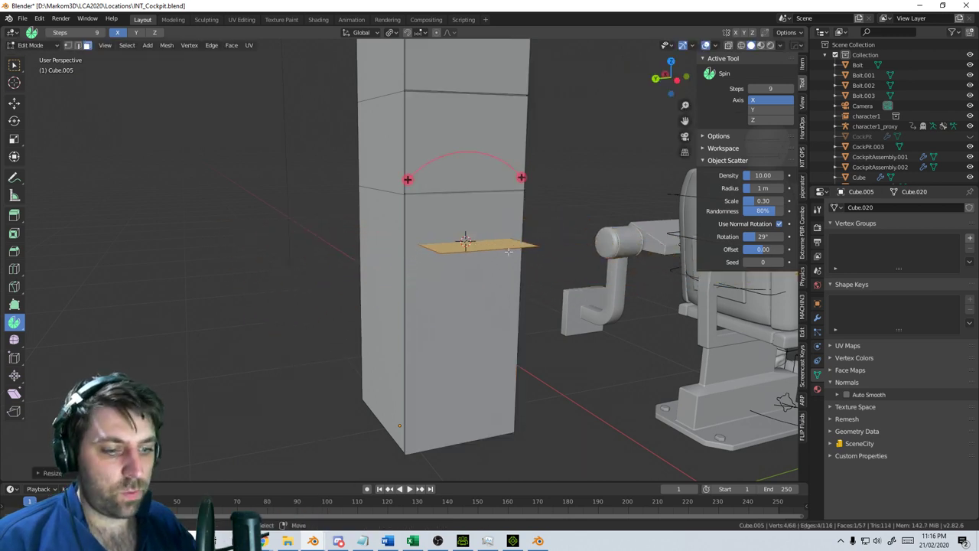
type("ry90")
key("Return")
Shrink the upright plane to a small square and move it along X to just in front of the lower door
key("s")
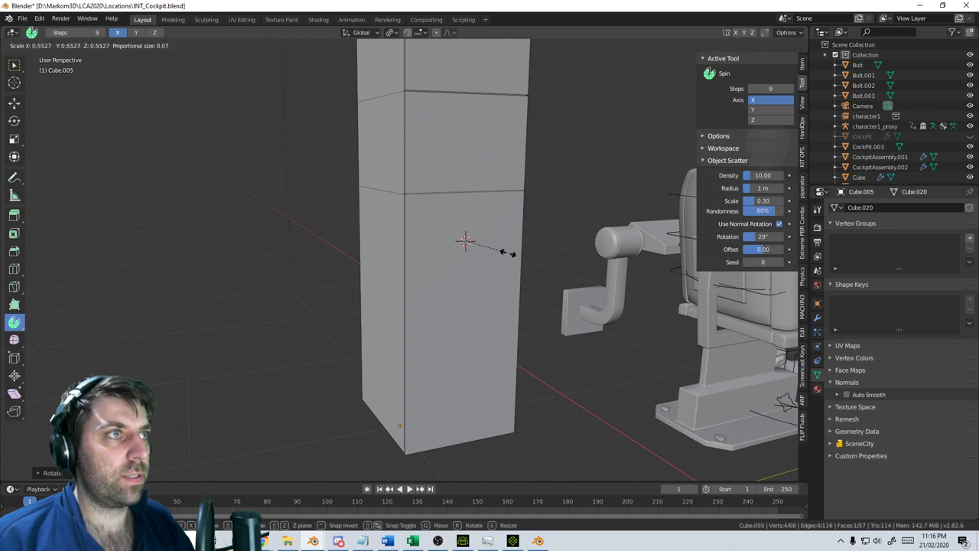
left_click(506, 252)
key("g")
key("x")
left_click(536, 263)
key("s")
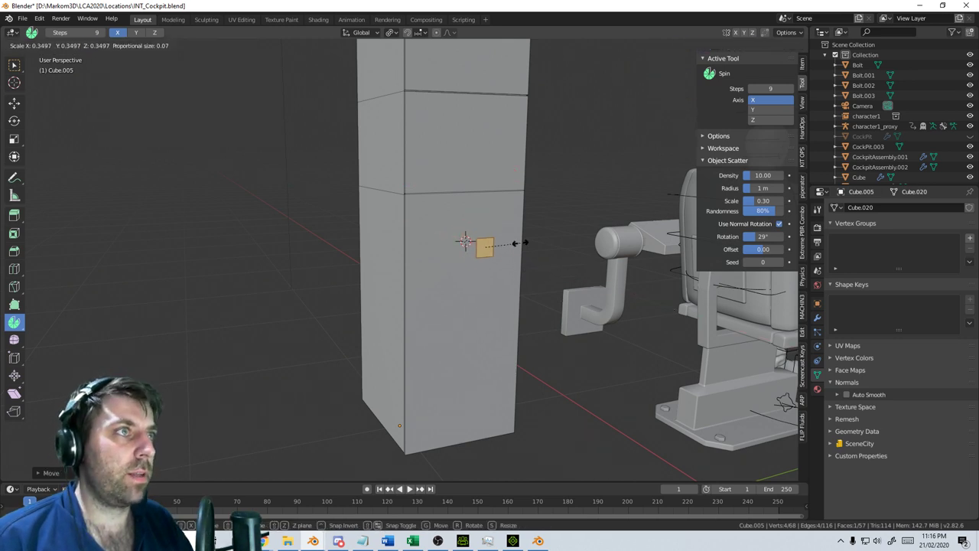
left_click(517, 246)
Reshape the small square into a tall, narrow rectangle for the lower door's handle plate
middle_click_drag(517, 248, 512, 258)
scroll(602, 275, "up", 3)
key("s")
key("Escape")
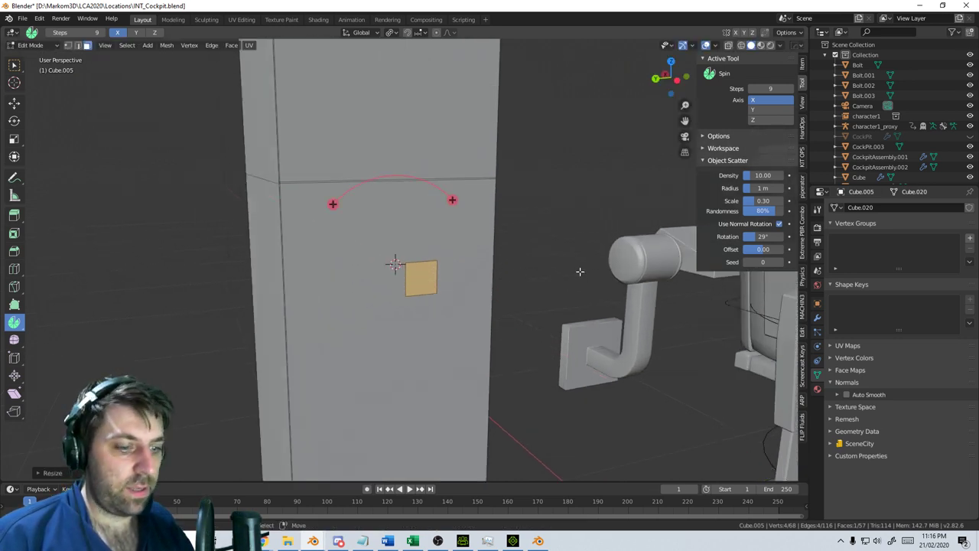
key("s")
key("y")
key("y")
key("y")
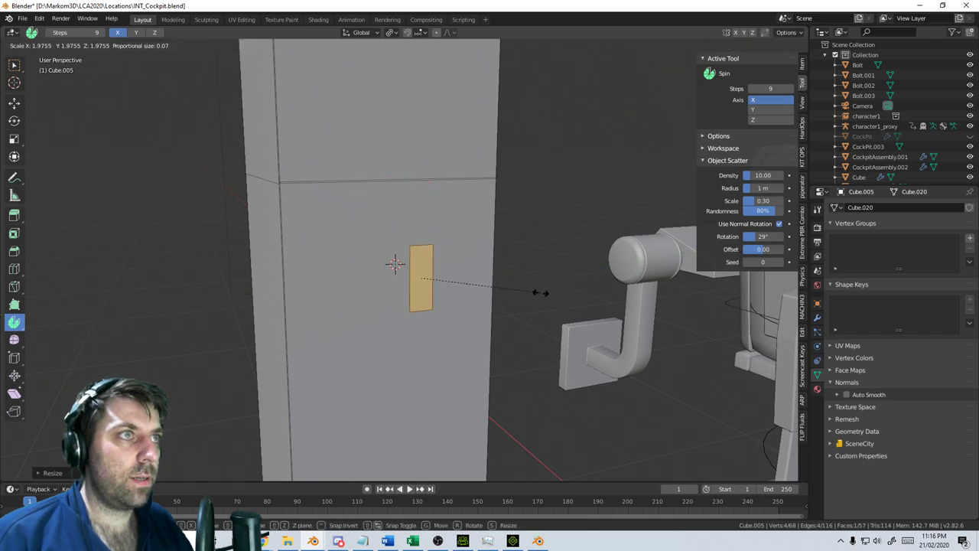
left_click(556, 298)
Extrude the tall rectangle slightly to give the handle plate a thin thickness
scroll(500, 299, "down", 6)
middle_click_drag(560, 273, 602, 287)
scroll(551, 283, "up", 5)
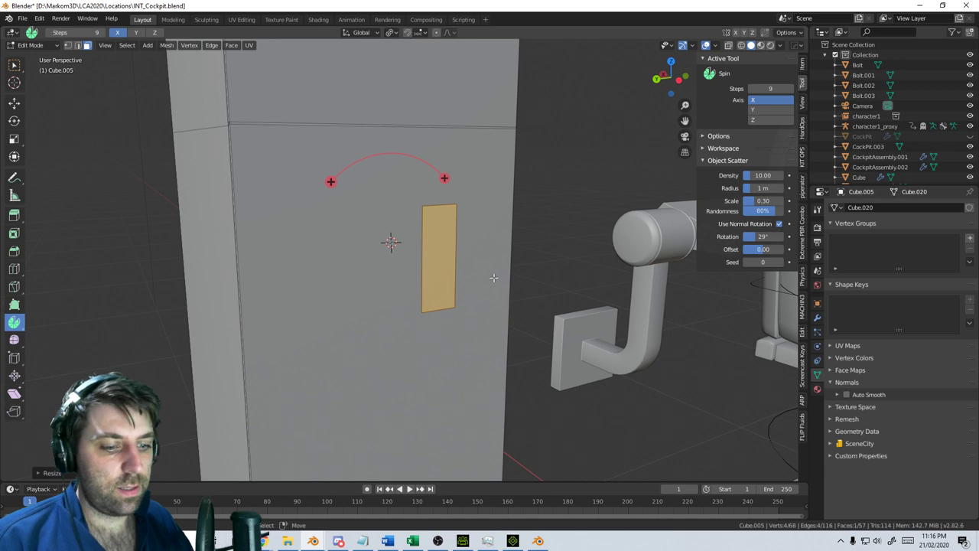
key("e")
left_click(476, 268)
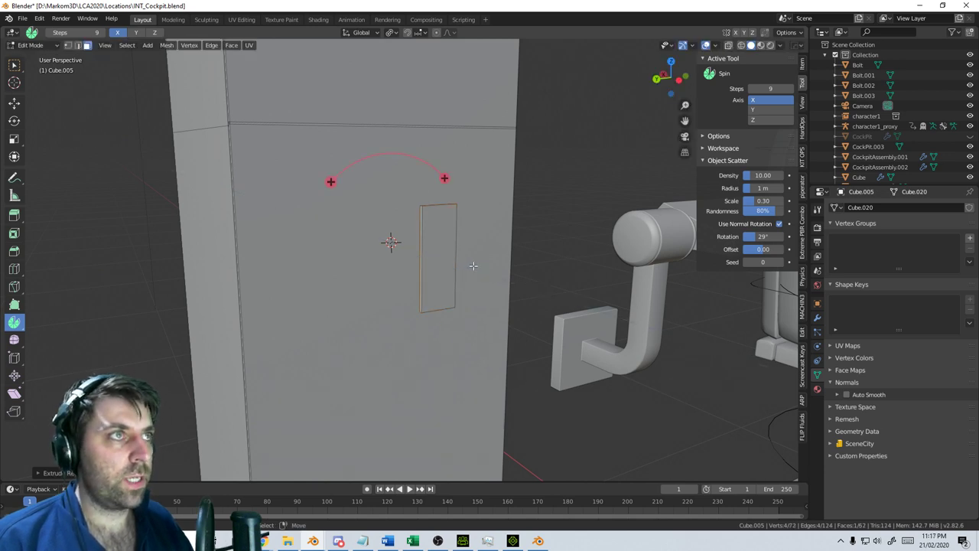
scroll(472, 269, "down", 5)
middle_click_drag(496, 277, 475, 289)
scroll(475, 289, "up", 3)
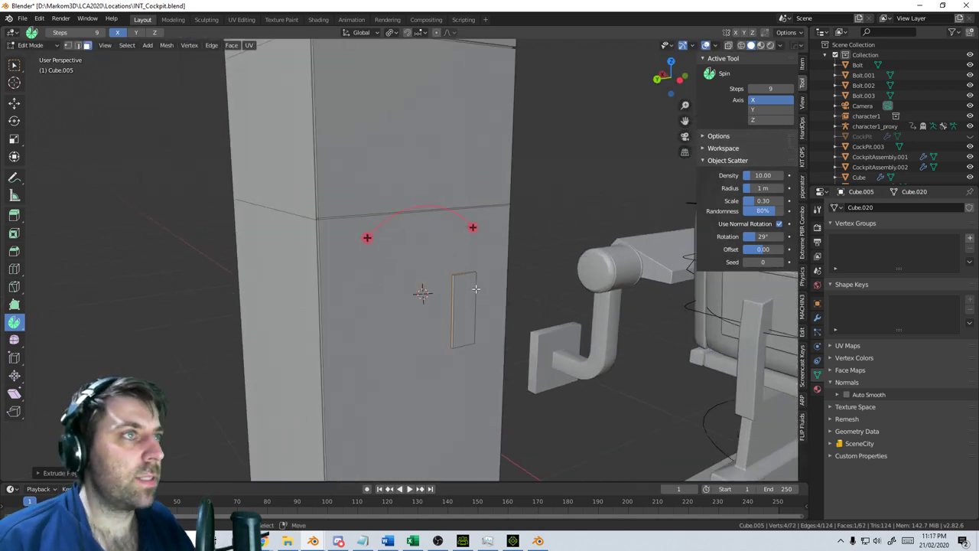
Duplicate the handle plate's front face in place and scale the copy down into a narrow vertical strip
right_click(475, 290)
right_click(466, 304)
middle_click_drag(564, 374, 513, 338, "shift")
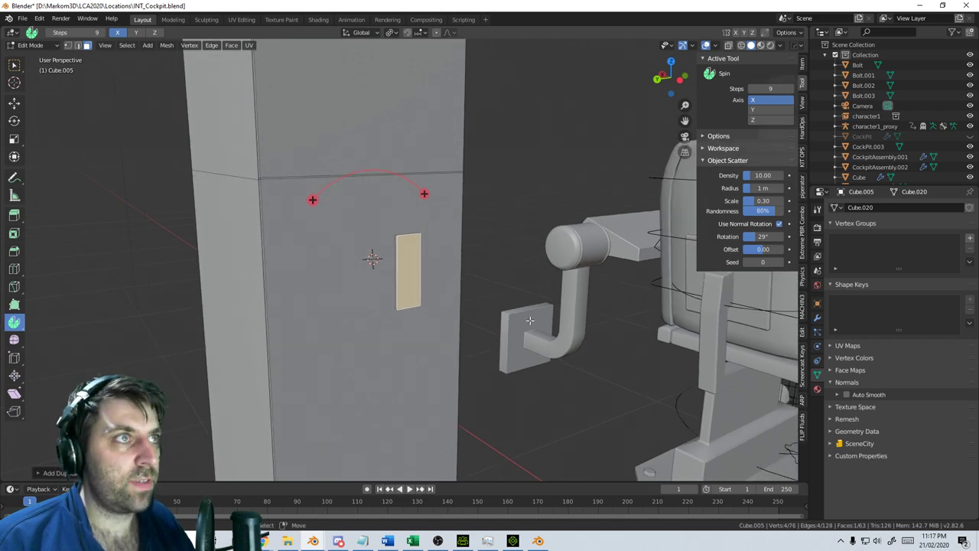
key("s")
key("x")
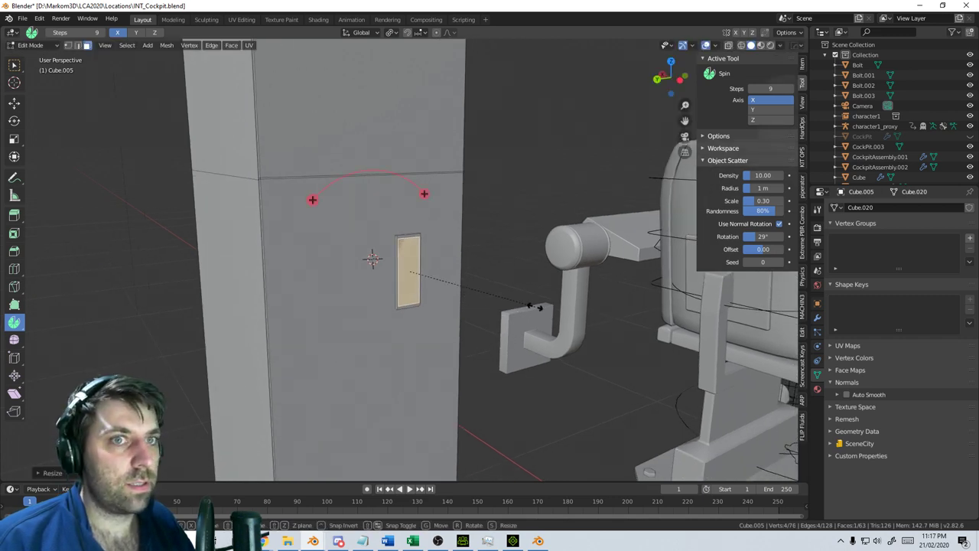
right_click(442, 285)
key("s")
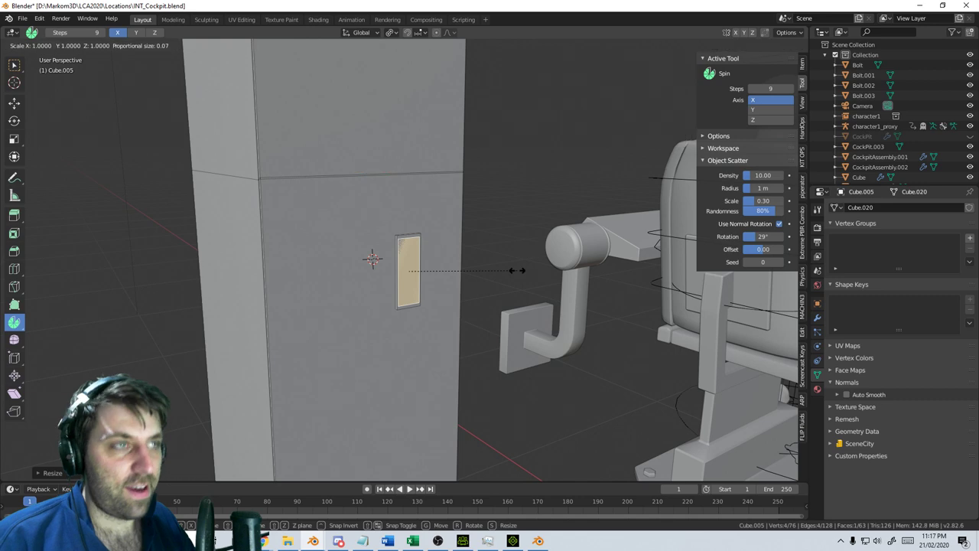
key("y")
left_click(452, 275)
key("s")
left_click(514, 285)
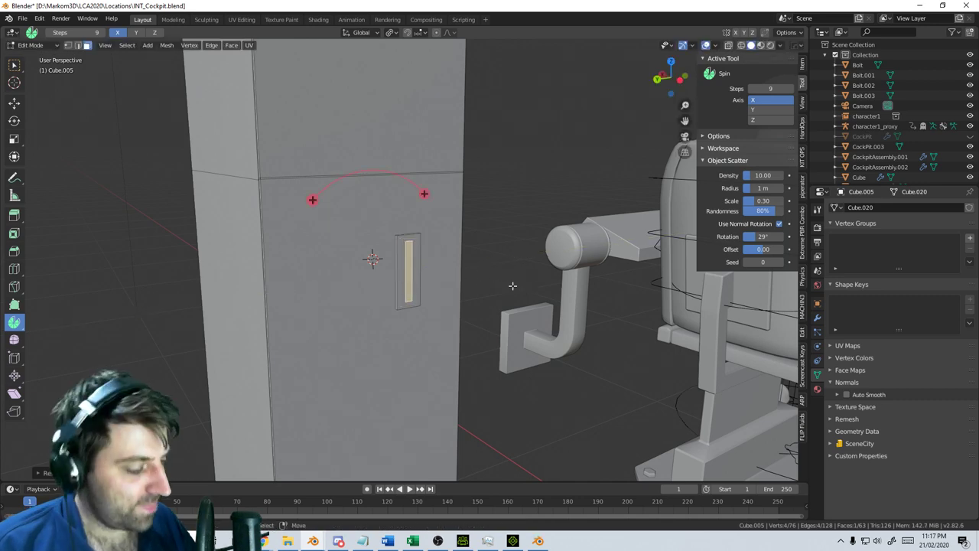
In the back orthographic view, move the narrow strip about 0.01 m along X, away from the handle plate
key("KP_3")
key("KP_1")
key("KP_3")
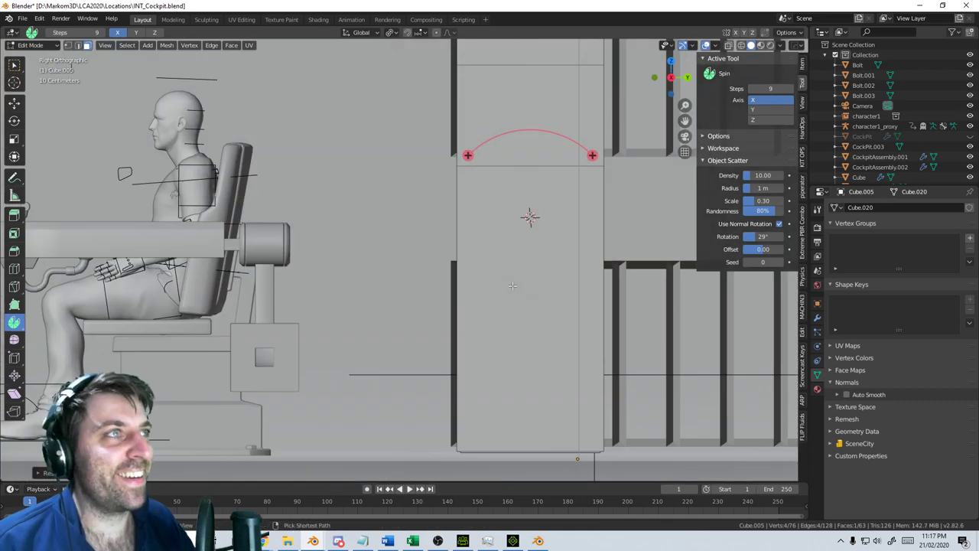
key("ctrl+KP_1")
scroll(658, 228, "up", 6)
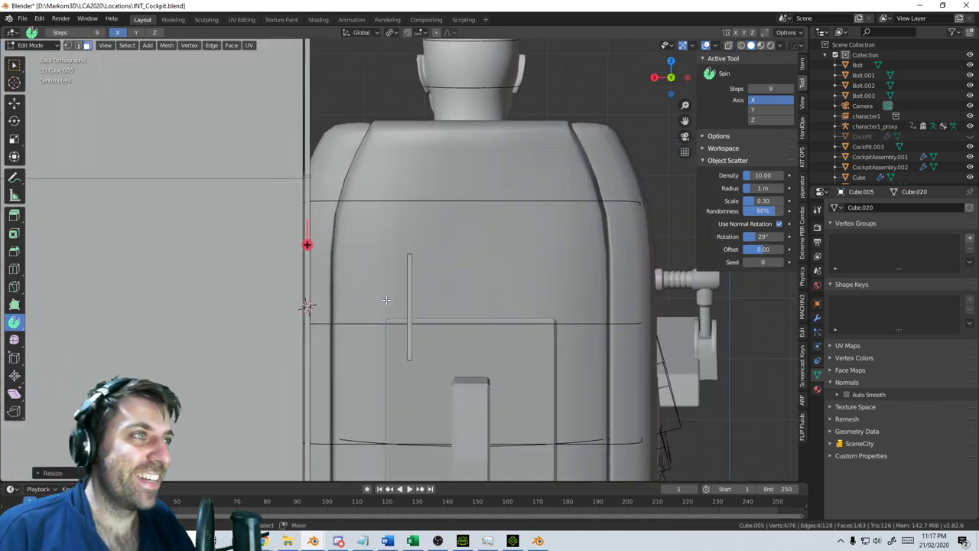
key("g")
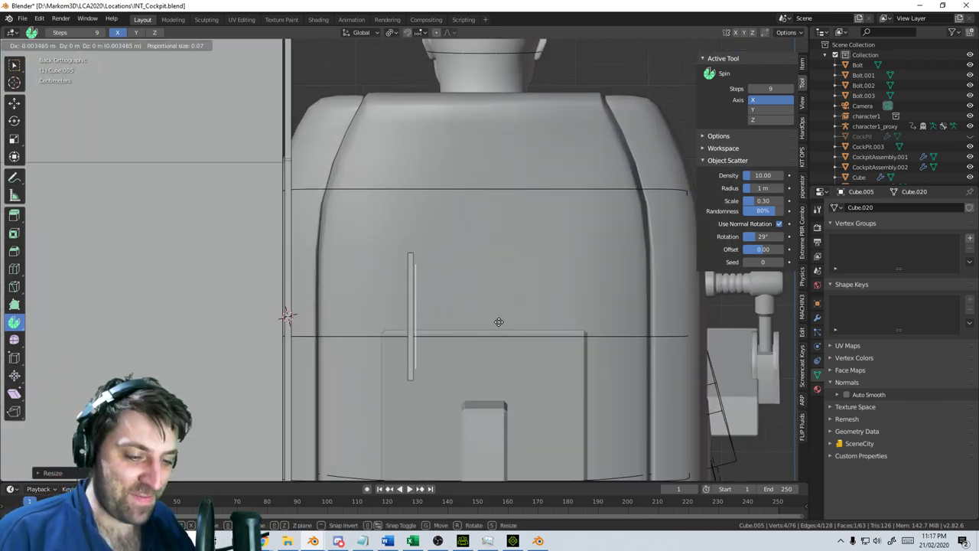
key("x")
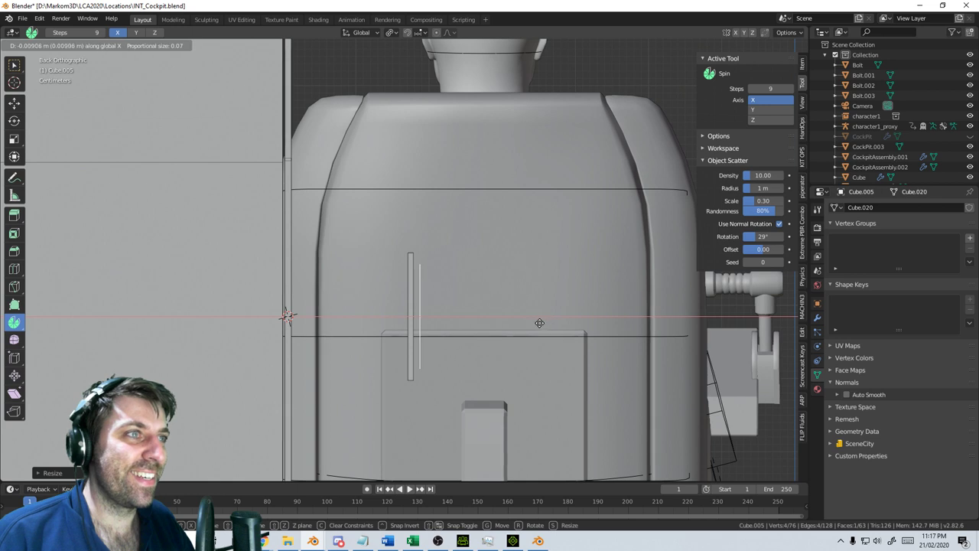
left_click(540, 323)
Enlarge the strip to nearly the plate's height and extrude it outward into a handle bar
key("s")
left_click(559, 329)
scroll(459, 295, "up", 5)
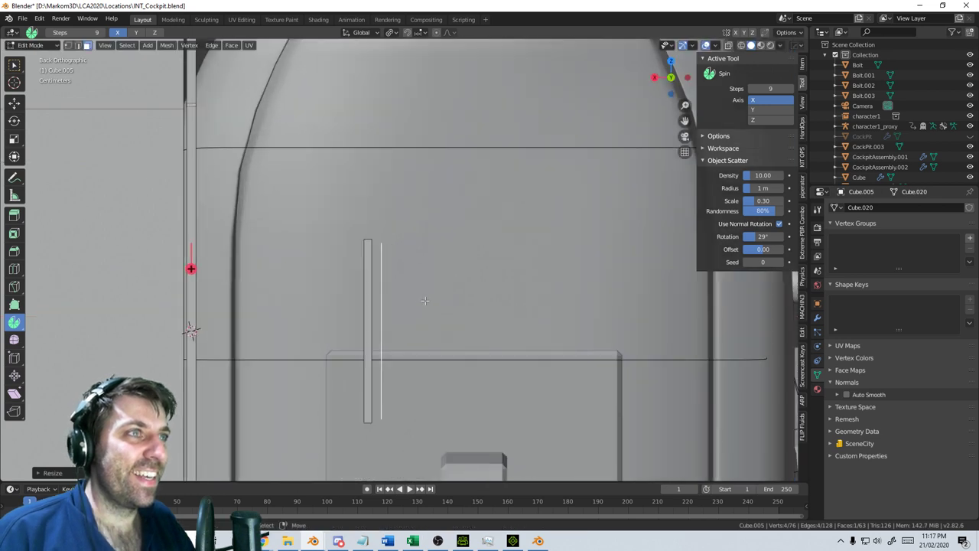
key("e")
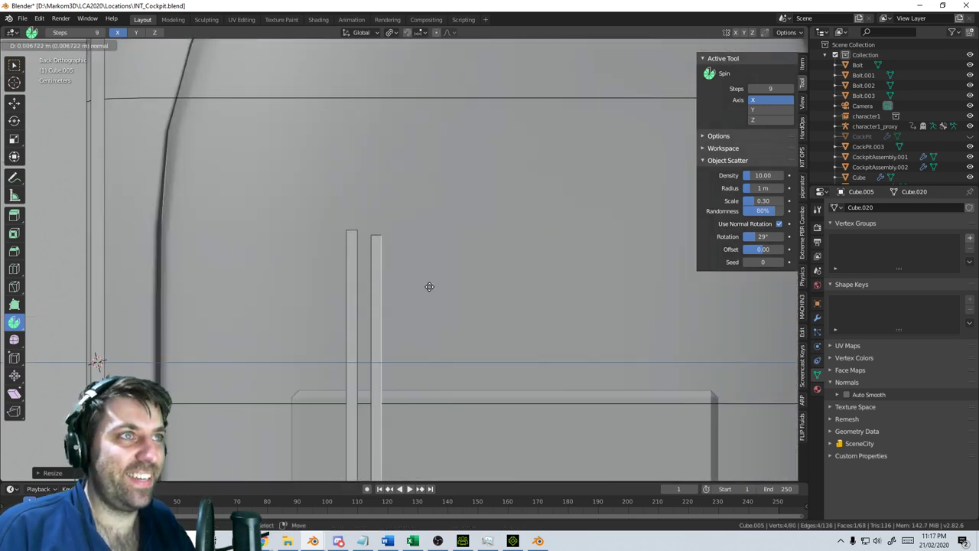
left_click(434, 286)
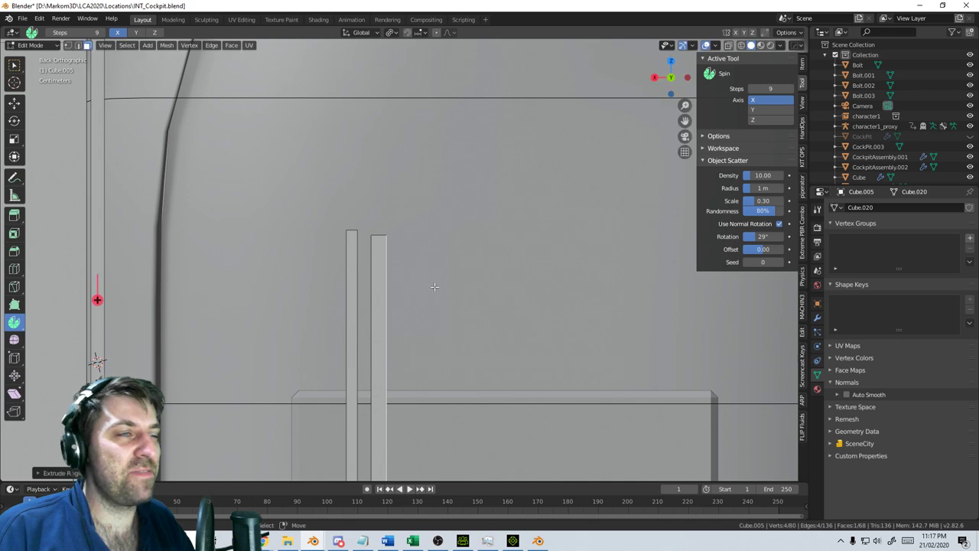
Add a loop cut across the handle bar, slid towards its upper end, and enable face selection
left_click(382, 283)
left_click(392, 216)
middle_click_drag(396, 245, 389, 321)
scroll(367, 322, "down", 3)
scroll(368, 321, "down", 4)
left_click(88, 46)
Switch the viewport to wireframe shading to see the handle bar through the cabinet
middle_click_drag(384, 221, 452, 254)
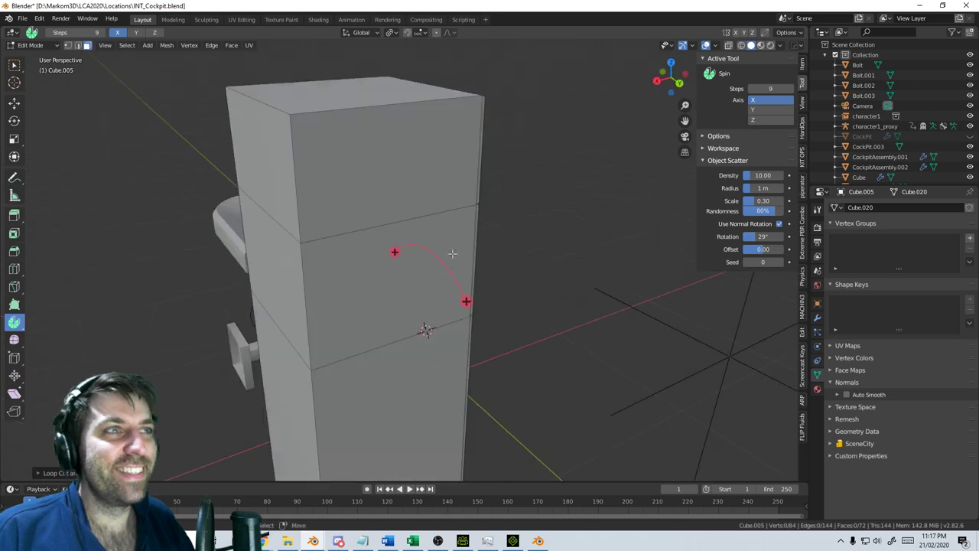
scroll(462, 284, "up", 3)
mouse_move(470, 308)
middle_mouse_down()
mouse_move(397, 333)
mouse_move(372, 356)
mouse_move(406, 341)
middle_mouse_up()
key("z")
left_click(349, 347)
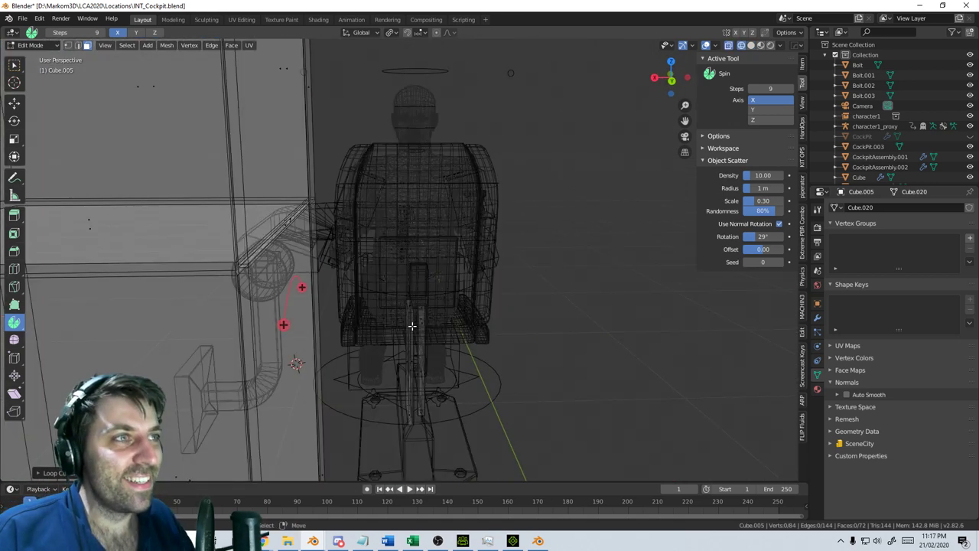
Extrude the handle bar's short upper face towards the plate and return the viewport to solid shading
key("e")
left_click(494, 322)
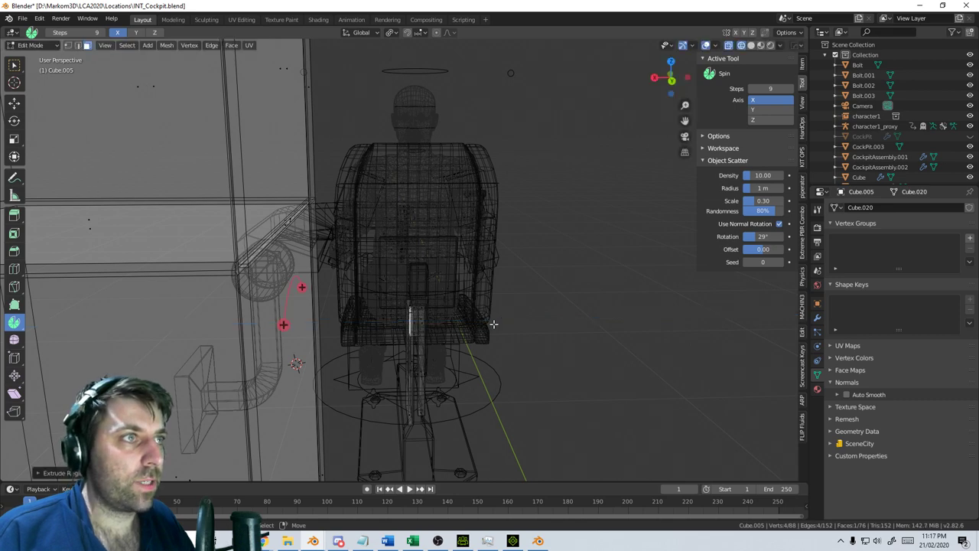
key("z")
middle_click_drag(531, 330, 341, 293)
key("Tab")
key("Tab")
scroll(334, 323, "up", 3)
Select three adjoining long-side and upper-section faces of the handle bar and move them along X
left_click(308, 160)
left_click(310, 181, "shift")
middle_click_drag(355, 259, 377, 275)
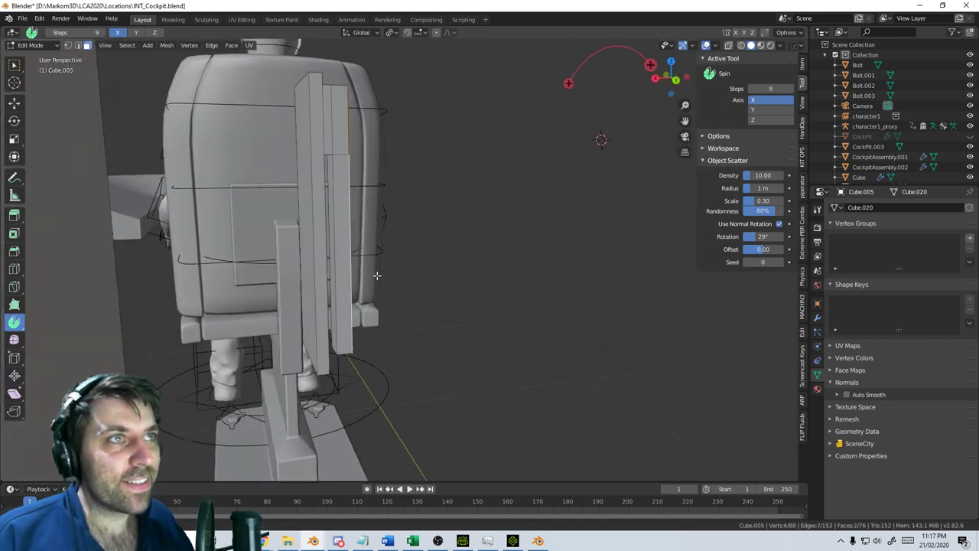
left_click(329, 203, "shift")
key("g")
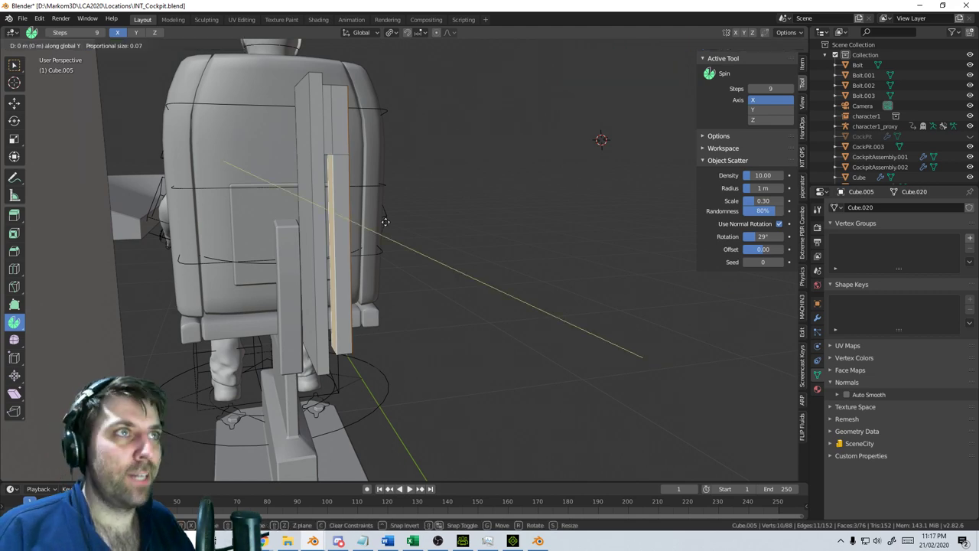
key("x")
left_click(406, 225)
middle_click_drag(405, 225, 270, 249)
key("Tab")
key("Tab")
In edge selection, bevel the outer top edge of the handle into a segmented rounded corner
left_click(78, 46)
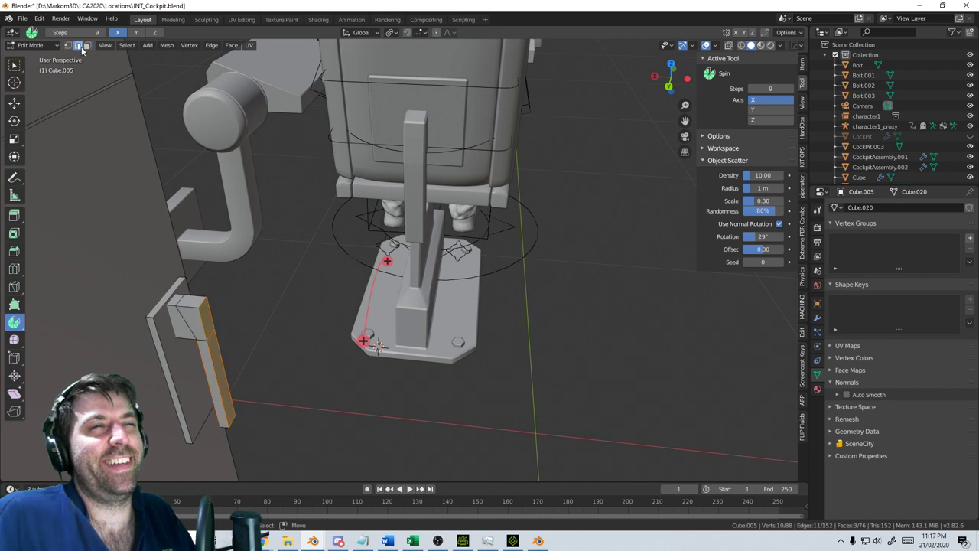
left_click(200, 299)
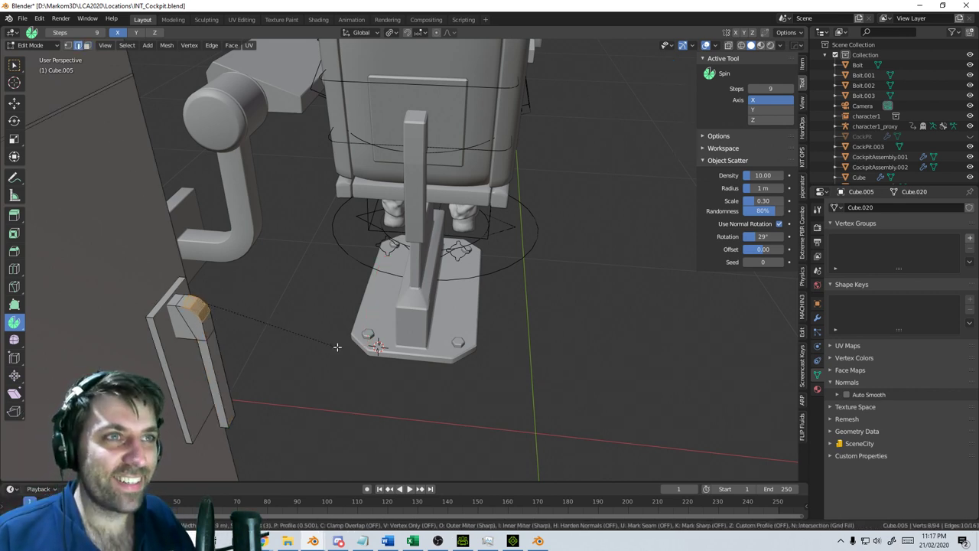
middle_click_drag(339, 345, 248, 346)
key("Tab")
key("Tab")
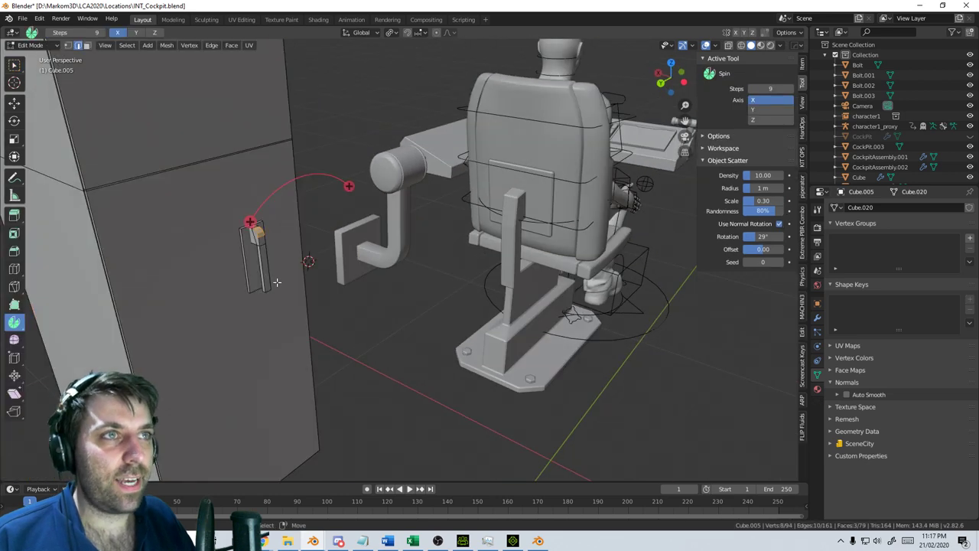
Select the edges outlining the handle's sides, upper block and lower end, and bevel them with several segments
middle_click_drag(278, 282, 387, 323, "shift")
scroll(387, 323, "up", 2)
key("Tab")
key("Tab")
scroll(346, 310, "up", 4)
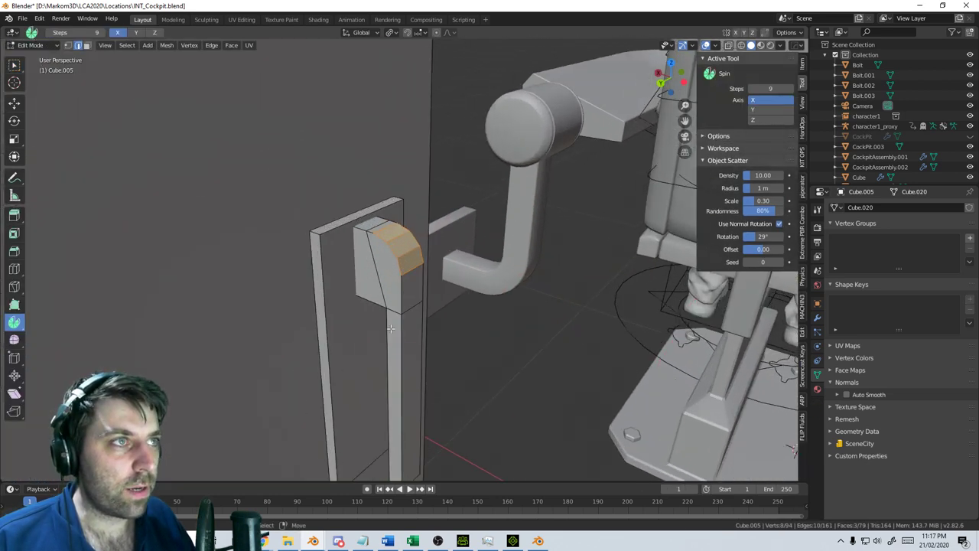
left_click(408, 351, "alt+shift")
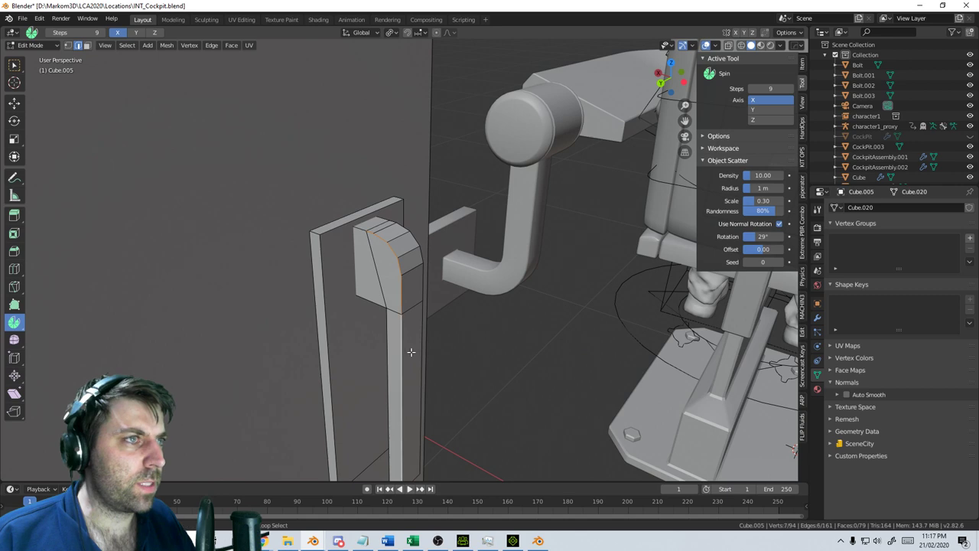
left_click(393, 339, "alt+shift")
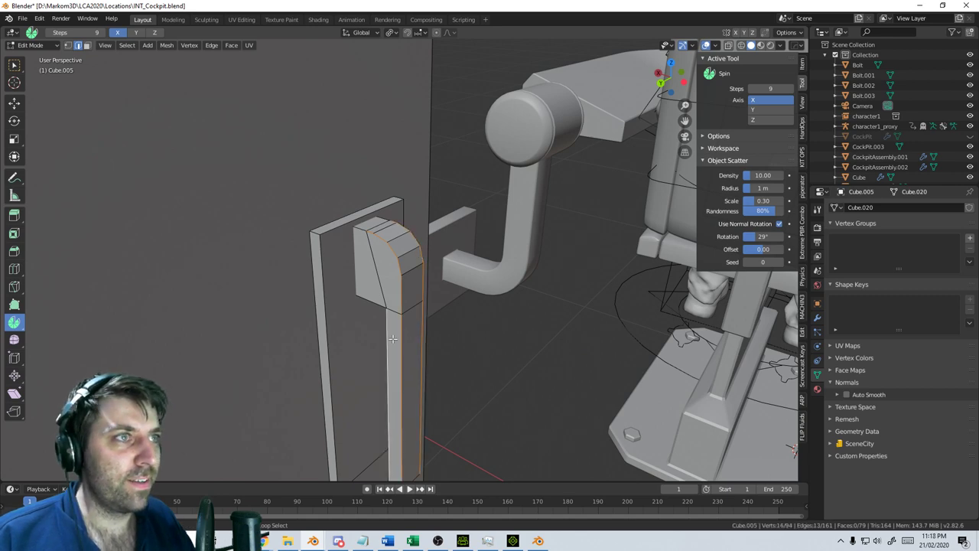
left_click(379, 299, "shift")
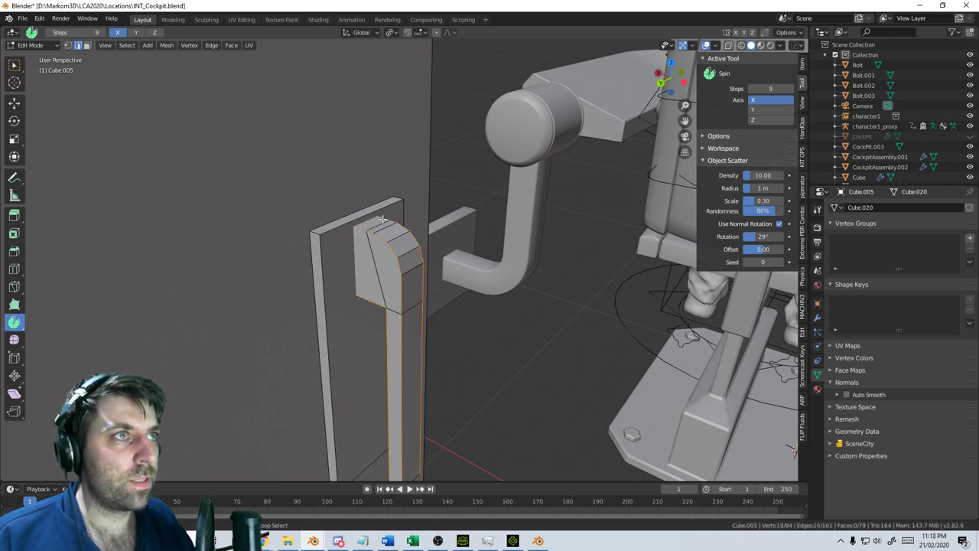
middle_click_drag(381, 220, 299, 265)
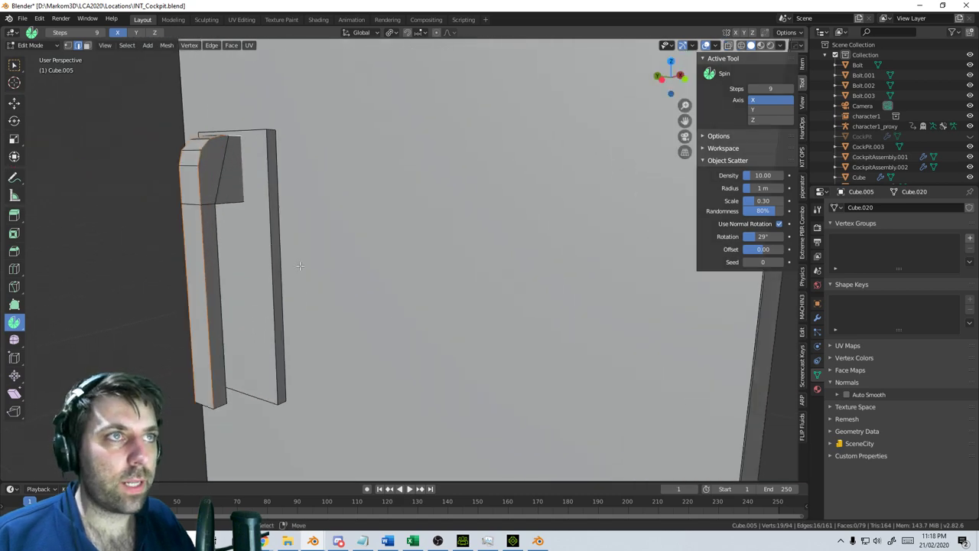
left_click(226, 201, "shift")
left_click(217, 403, "shift")
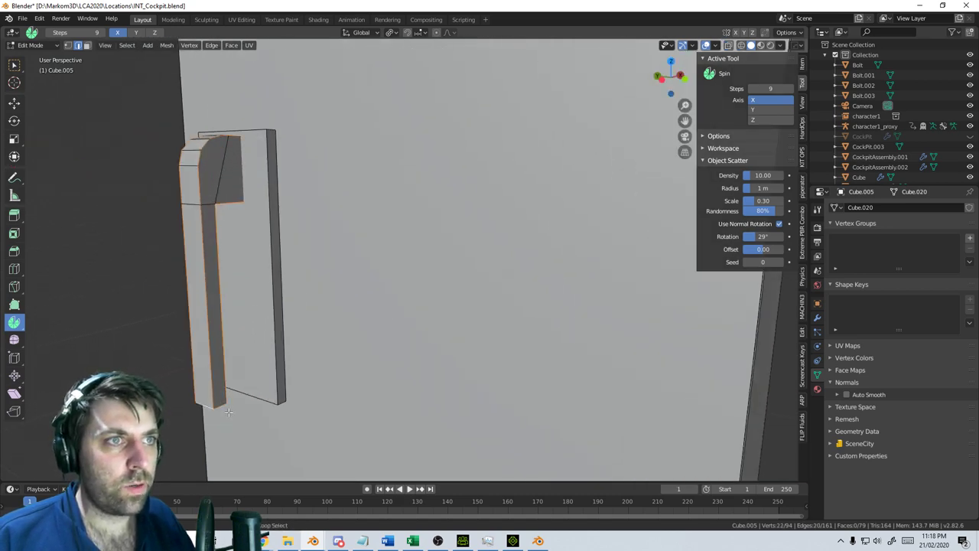
middle_click_drag(228, 411, 531, 385)
key("ctrl+b")
left_click(579, 409)
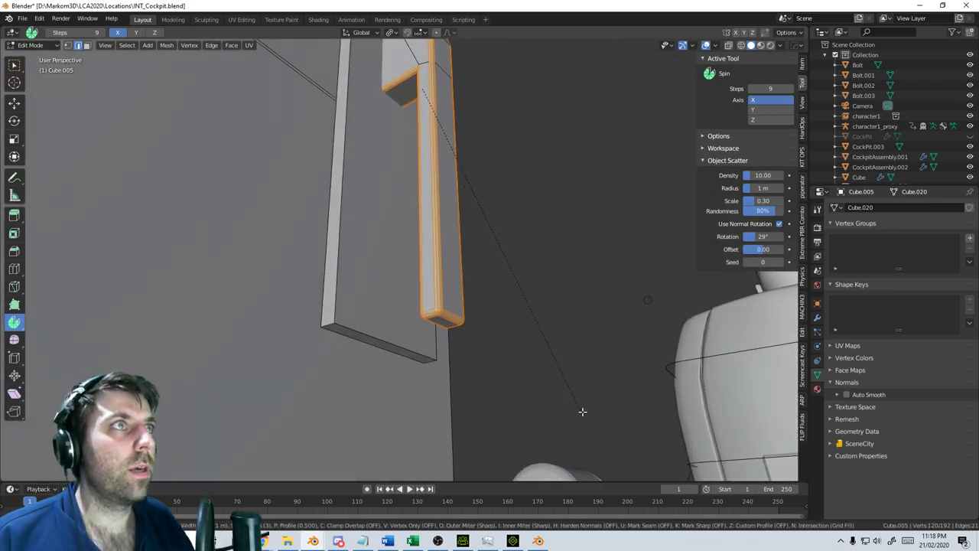
Apply Shade Smooth to the selected beveled faces of the handle
middle_click_drag(546, 382, 442, 333)
key("Tab")
key("Tab")
key("F3")
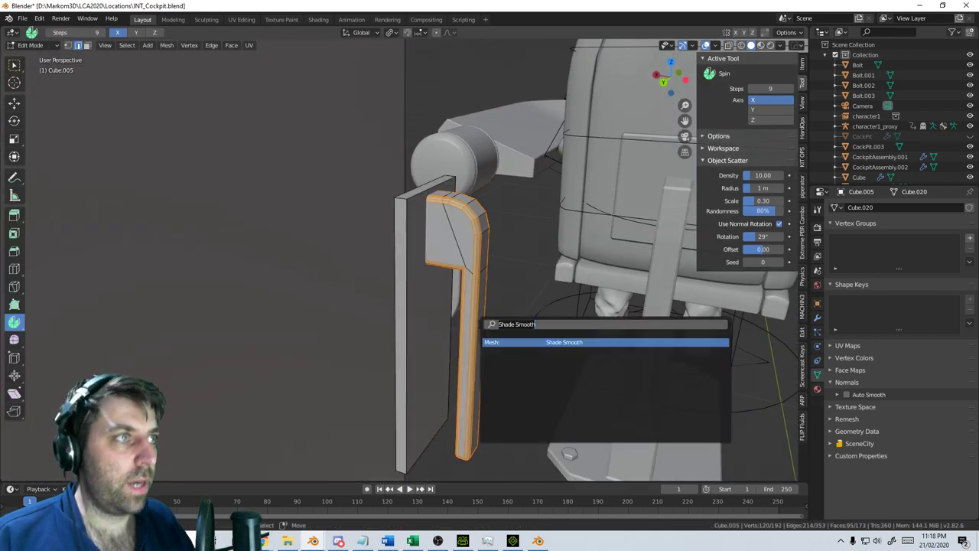
key("Return")
key("Tab")
key("Tab")
middle_click_drag(487, 332, 421, 292)
scroll(421, 292, "up", 3)
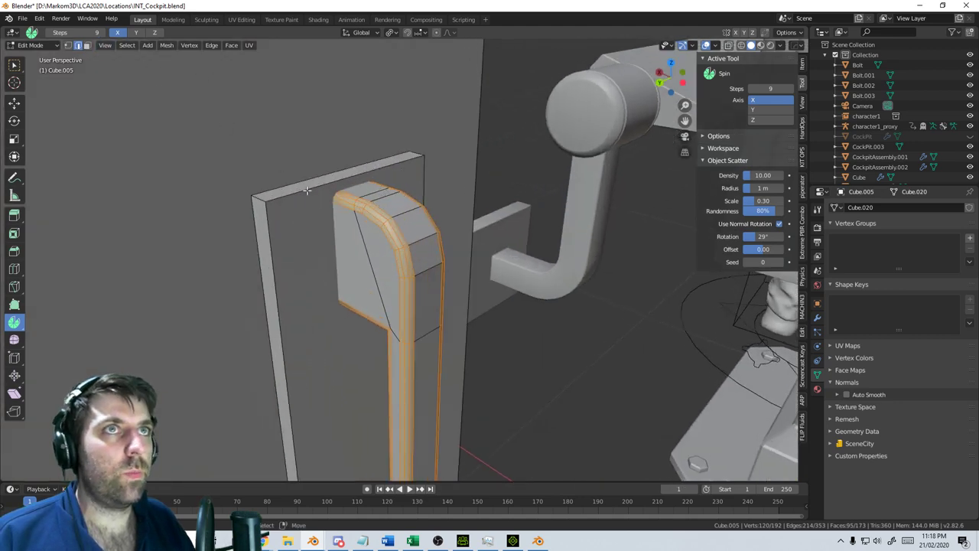
Bevel the cross edges on the handle's curved top corner and return to Object Mode
left_click(401, 215, "alt")
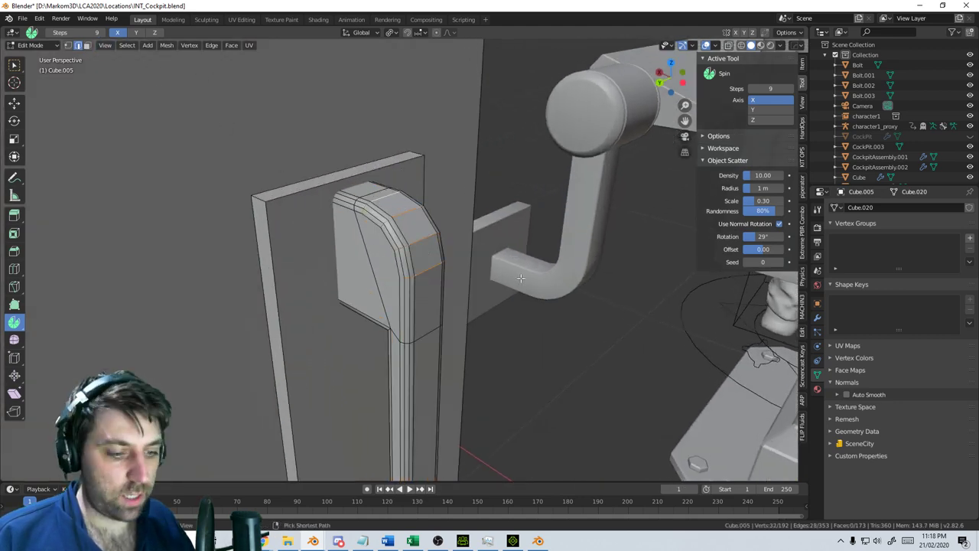
key("ctrl+b")
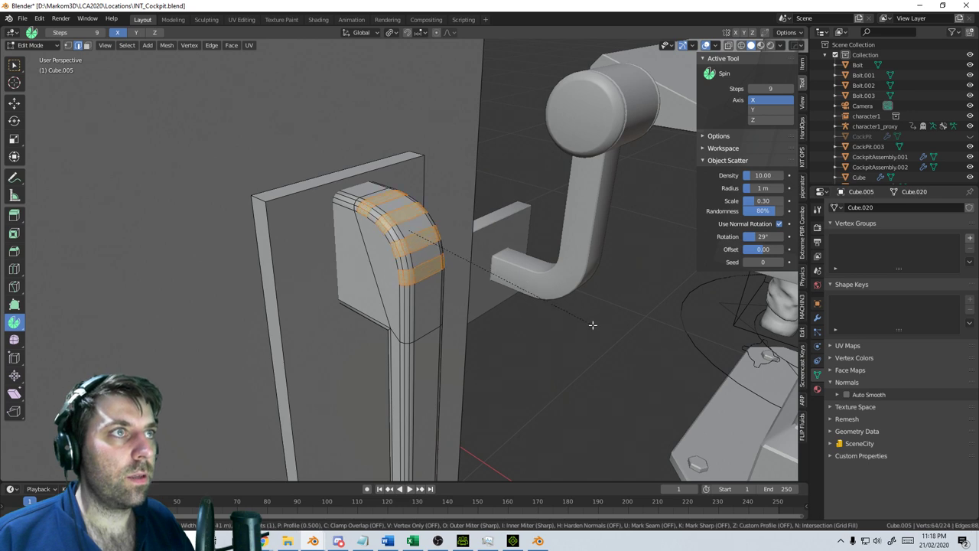
left_click(601, 332)
scroll(528, 338, "down", 4)
key("Tab")
key("Tab")
key("Tab")
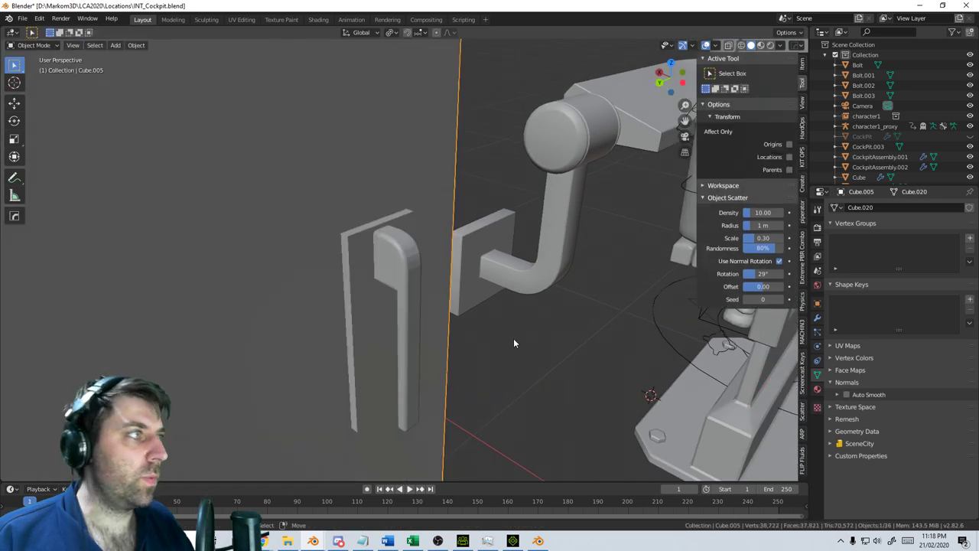
Shade the whole cabinet object smooth and enable Auto Smooth for its normals
left_click(817, 316)
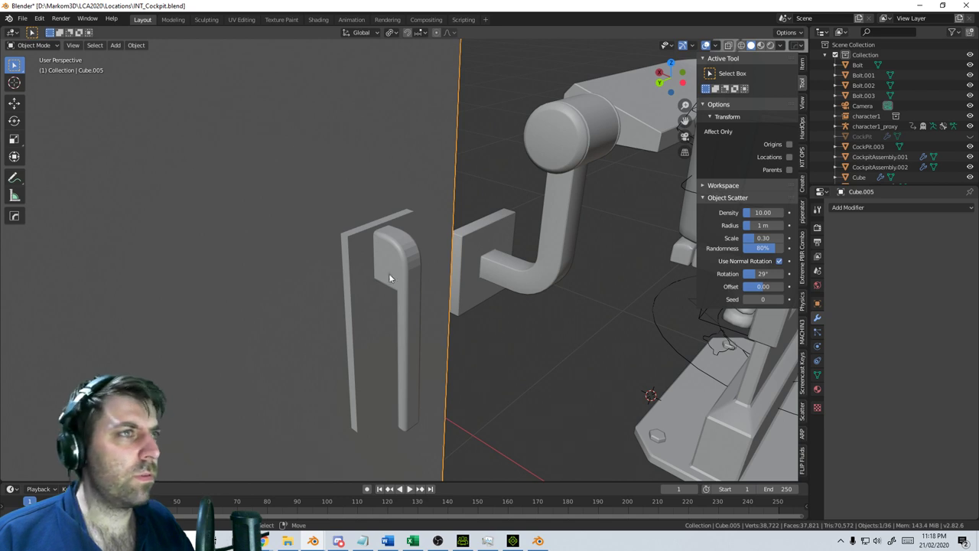
key("F3")
left_click(484, 290)
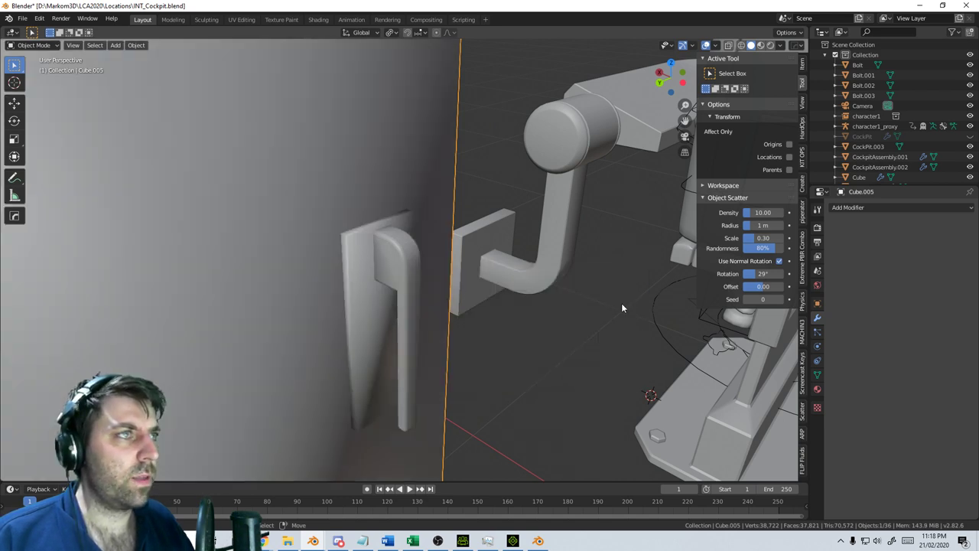
left_click(817, 374)
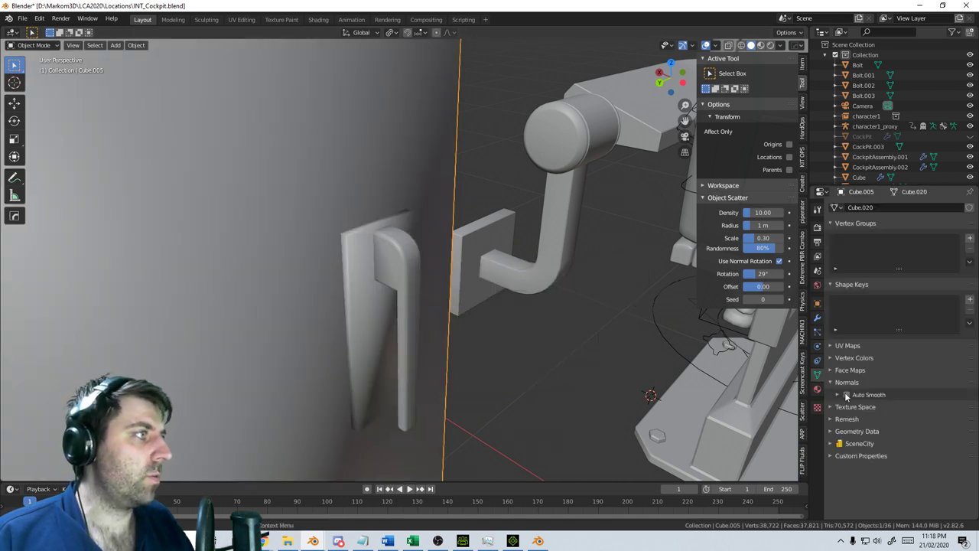
left_click(846, 395)
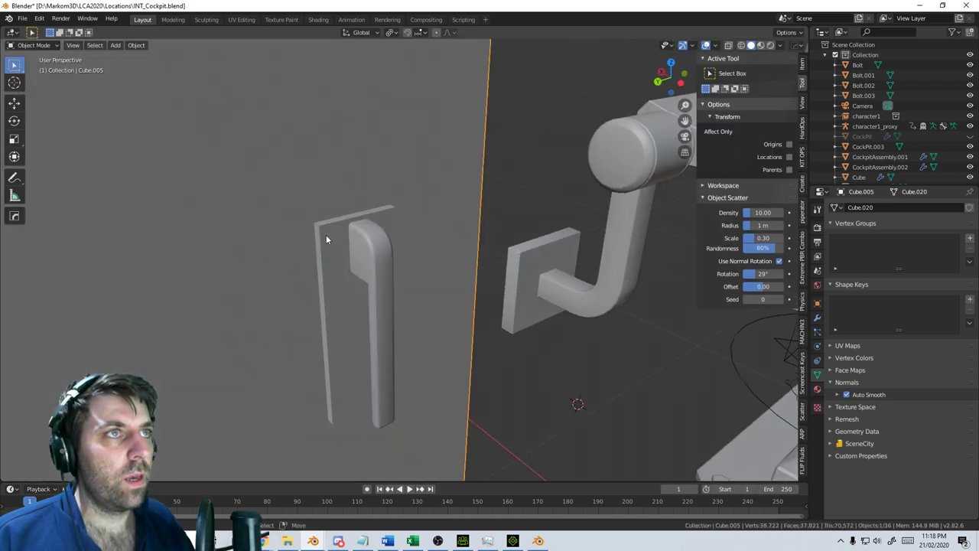
key("Tab")
key("Tab")
middle_click_drag(323, 249, 405, 289)
key("Tab")
scroll(406, 294, "down", 2)
key("Tab")
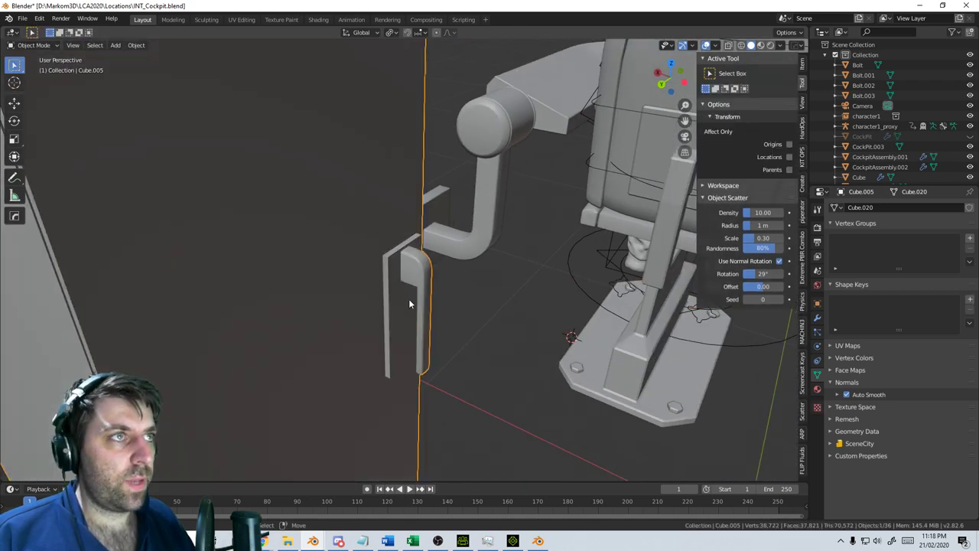
Select the large cockpit shell and, in top view, move it about 20 m away from the cabinet and seat
key("KP_3")
key("KP_1")
scroll(408, 299, "down", 5)
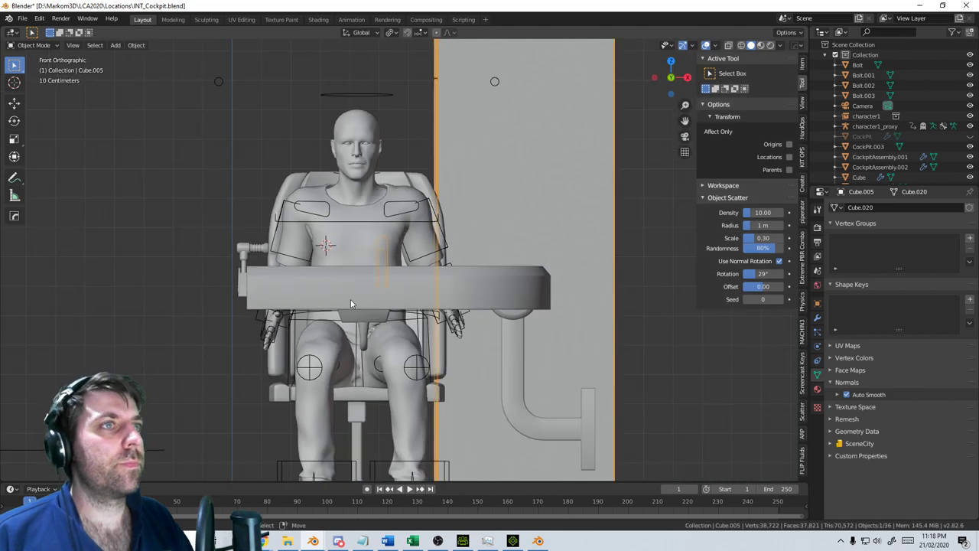
key("KP_3")
key("KP_1")
key("ctrl+KP_3")
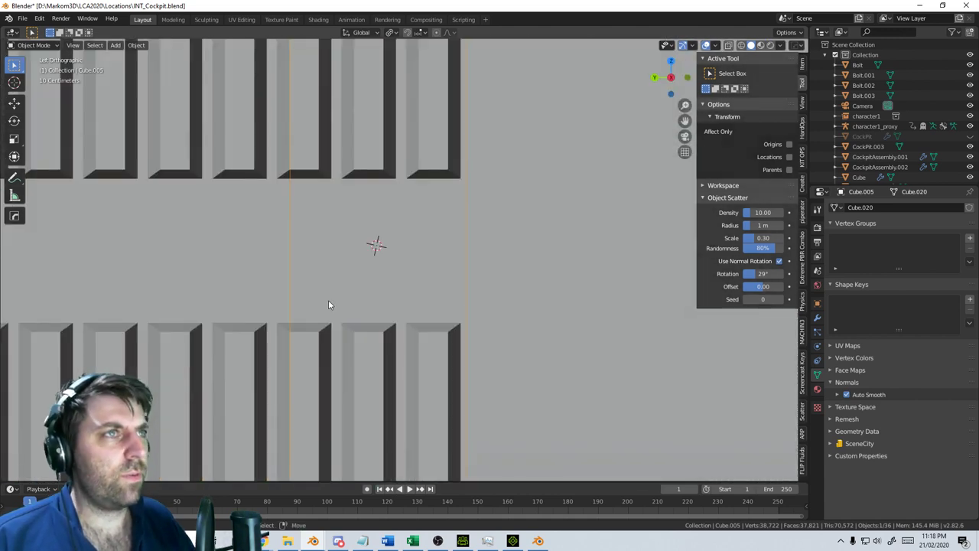
scroll(311, 325, "down", 4)
scroll(311, 325, "down", 2)
left_click(354, 269)
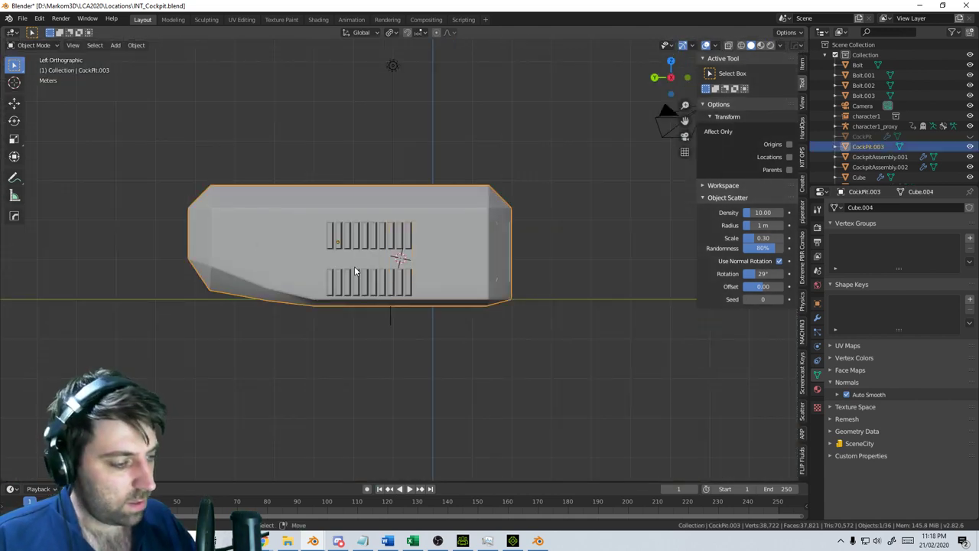
key("KP_7")
scroll(391, 266, "down", 2)
key("g")
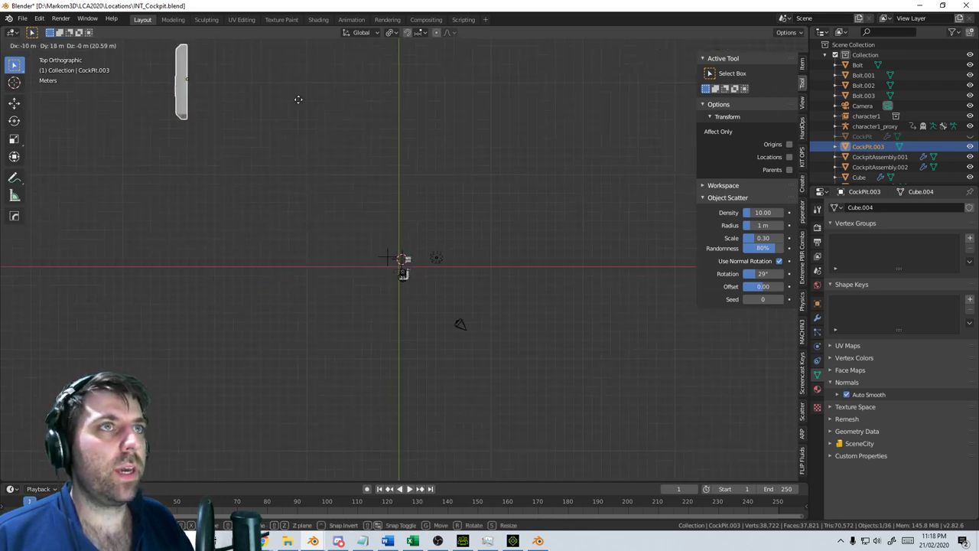
left_click(290, 93)
Select the cabinet's linked handle and plate and, in left view, move them about 0.22 m along Y and 0.1 m up to the lower door's corner
middle_click_drag(370, 238, 395, 271)
scroll(366, 241, "up", 5)
scroll(394, 271, "up", 3)
scroll(395, 271, "up", 5)
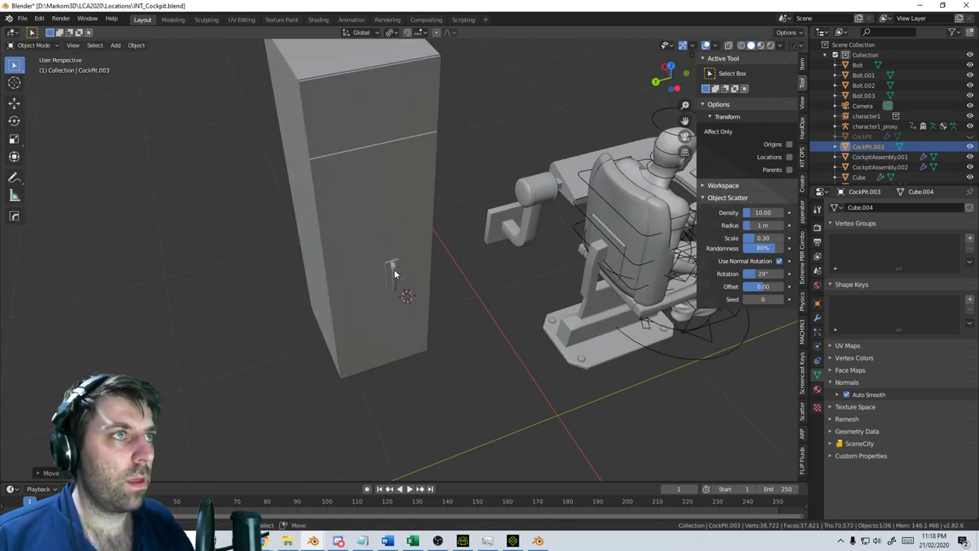
left_click(395, 268)
key("Tab")
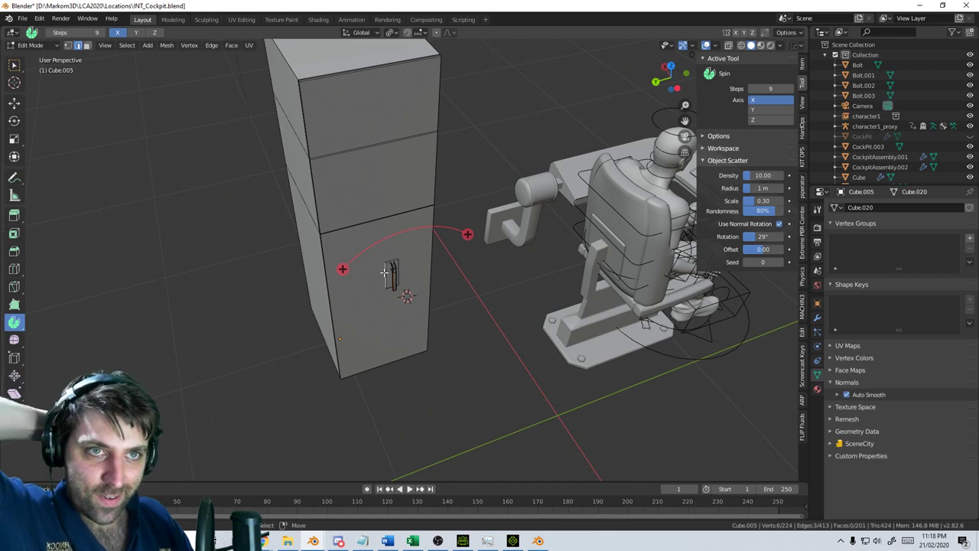
key("ctrl+l")
key("KP_3")
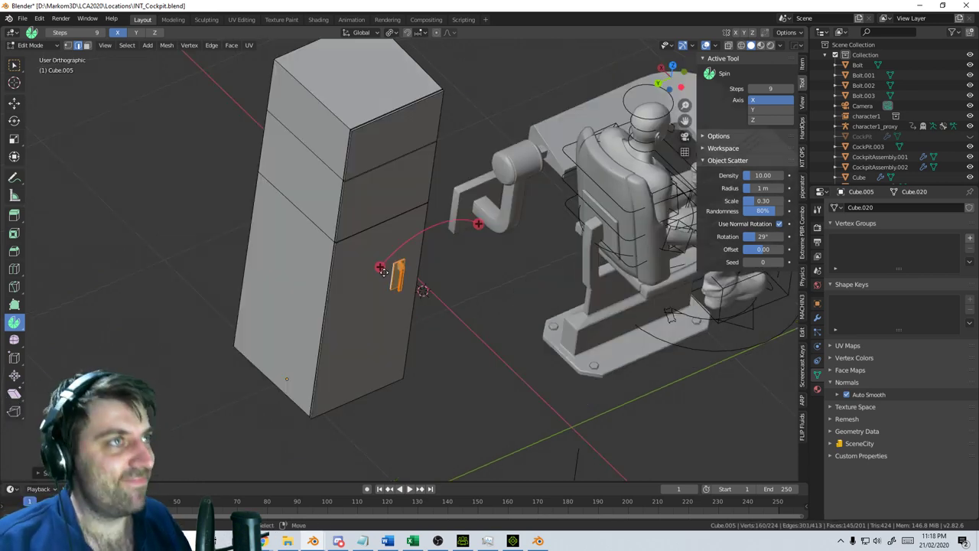
key("KP_1")
key("ctrl+KP_1")
key("ctrl+KP_3")
scroll(385, 272, "up", 3)
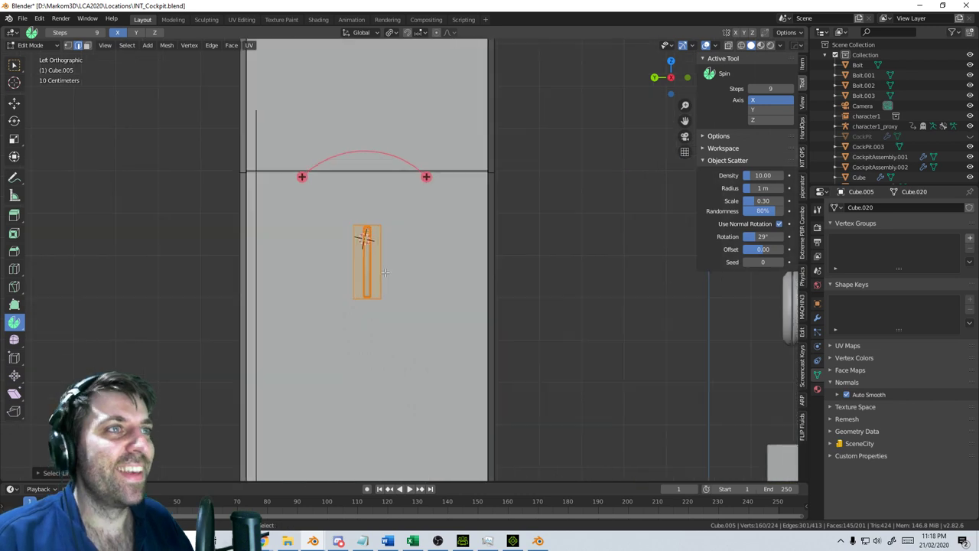
middle_click_drag(385, 272, 425, 272, "shift")
scroll(406, 273, "up", 3)
key("g")
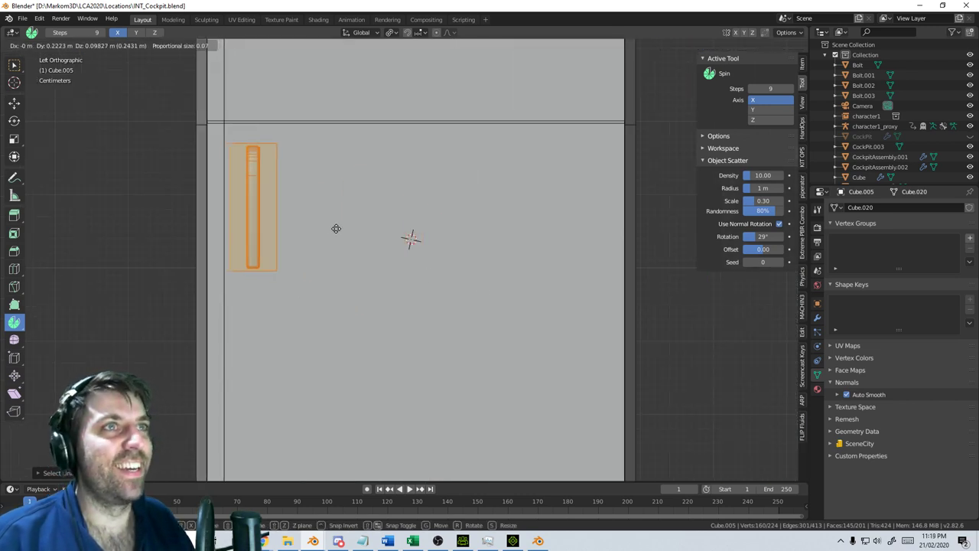
left_click(334, 227)
Duplicate the handle and plate 0.275 m up along Z onto the middle door
scroll(333, 288, "down", 4)
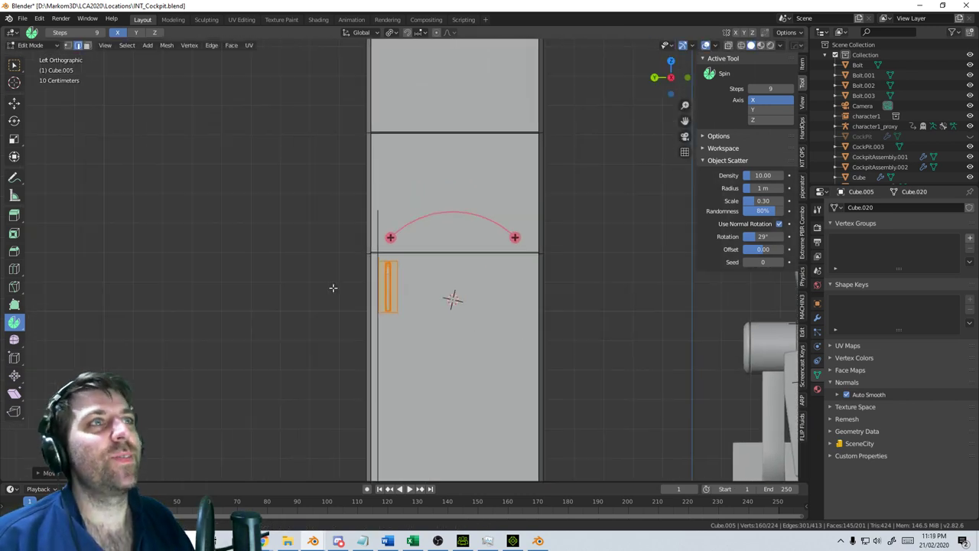
scroll(332, 287, "up", 3)
key("shift+d")
key("z")
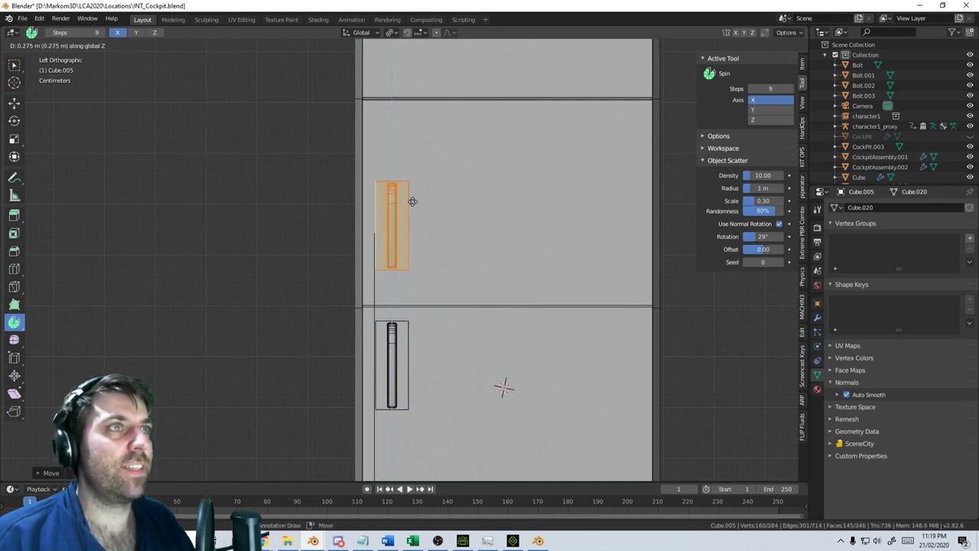
left_click(412, 202)
Duplicate the handle and plate straight up along Z onto the cabinet's top door
scroll(412, 202, "down", 3)
key("shift+d")
key("z")
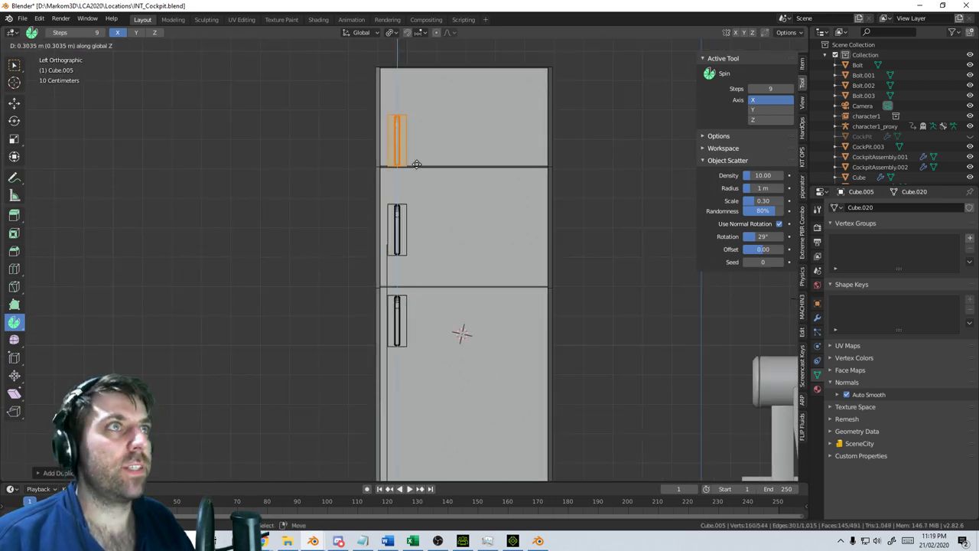
left_click(425, 146)
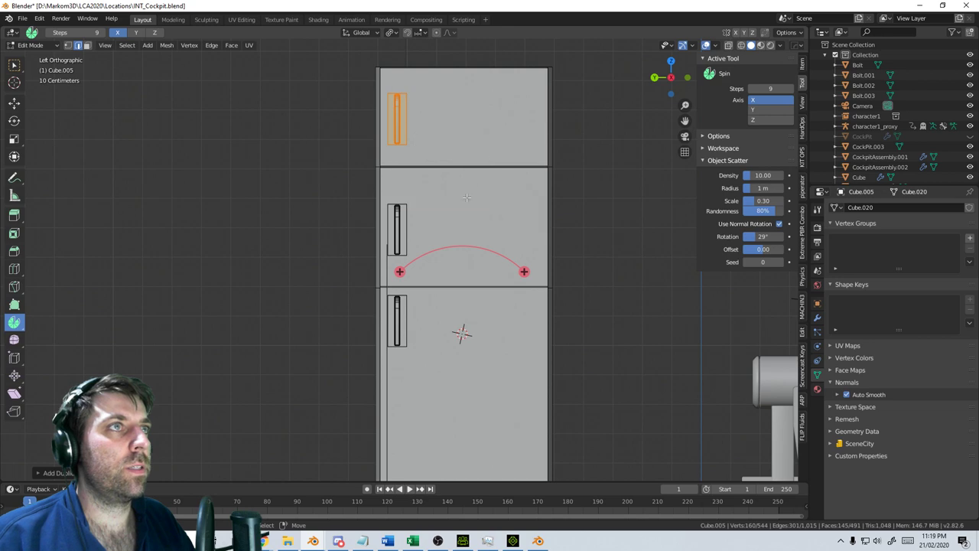
Select all three linked handles and plates and move them about 0.16 m along X onto the cabinet's front, keeping solid shading
middle_click_drag(466, 197, 553, 248)
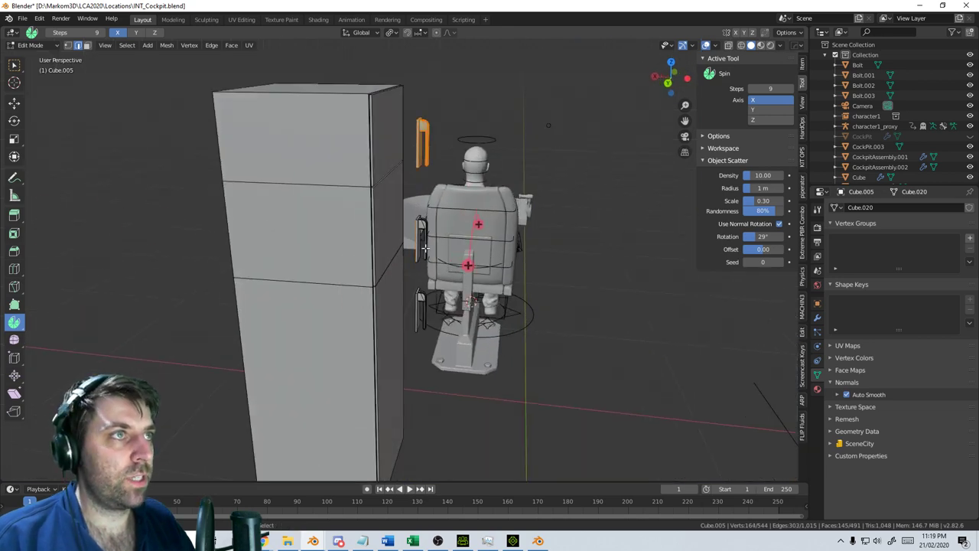
key("ctrl+l")
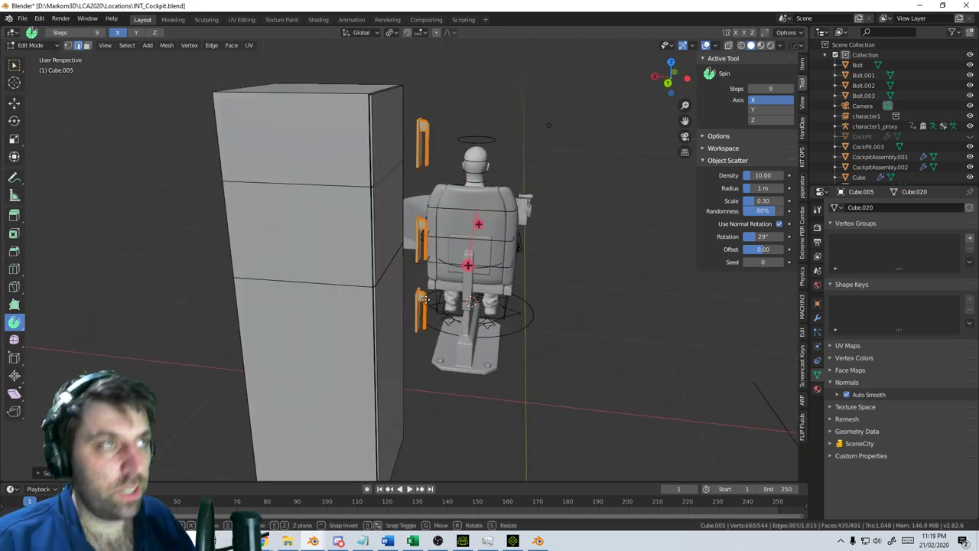
key("g")
key("x")
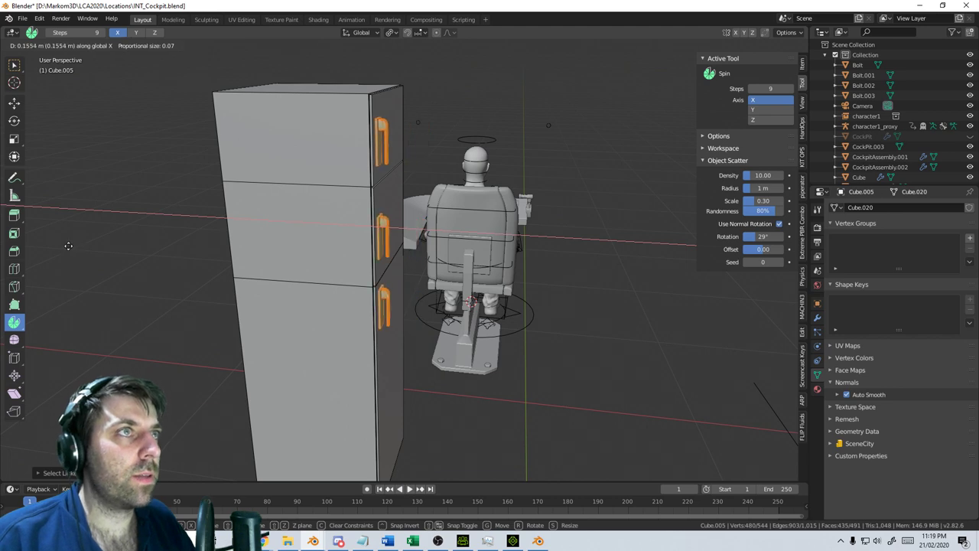
left_click(52, 246)
key("z")
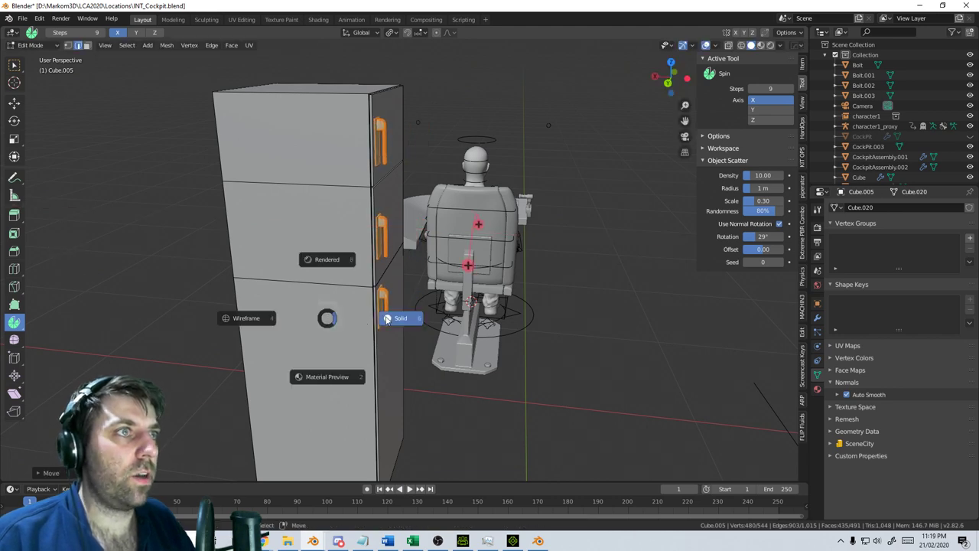
left_click(413, 319)
Select the bottom door's linked handle and plate and move them down along Z, away from the door's upper edge
mouse_move(429, 325)
middle_mouse_down()
mouse_move(416, 347)
mouse_move(176, 343)
mouse_move(212, 363)
mouse_move(351, 350)
mouse_move(410, 277)
middle_mouse_up()
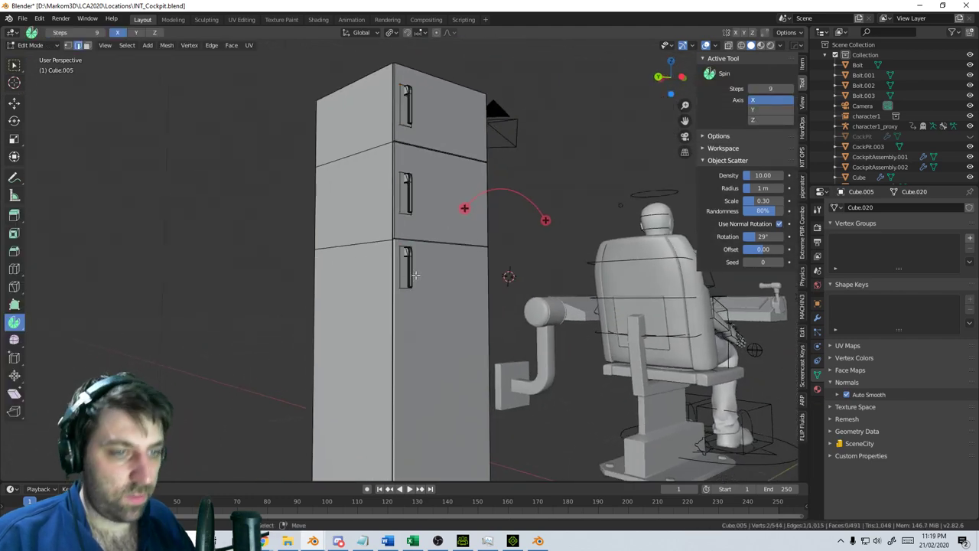
key("l")
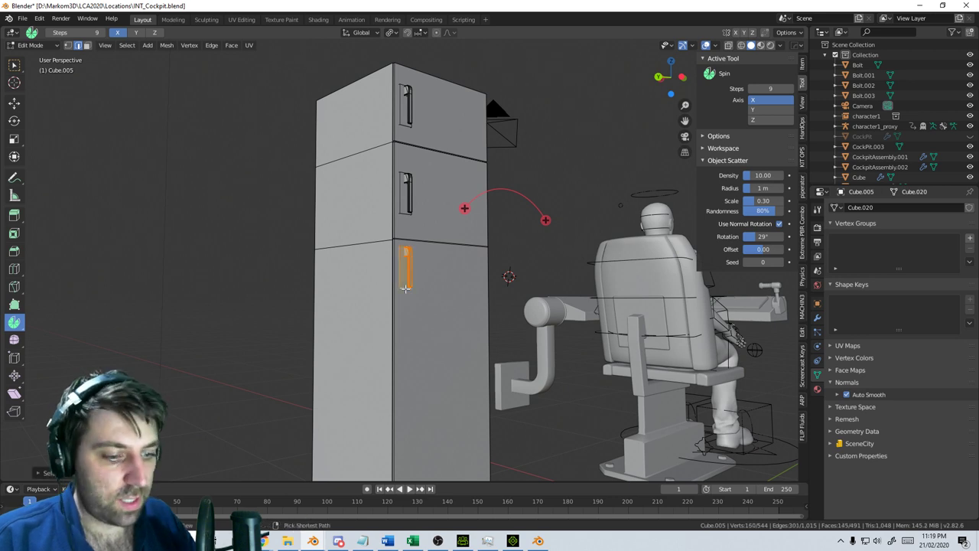
key("g")
key("z")
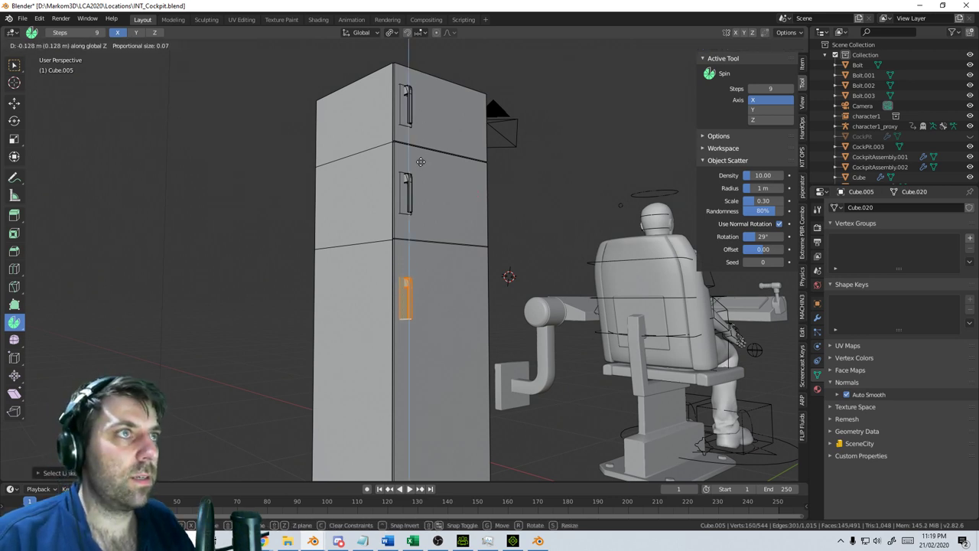
mouse_move(440, 215)
left_click(449, 292)
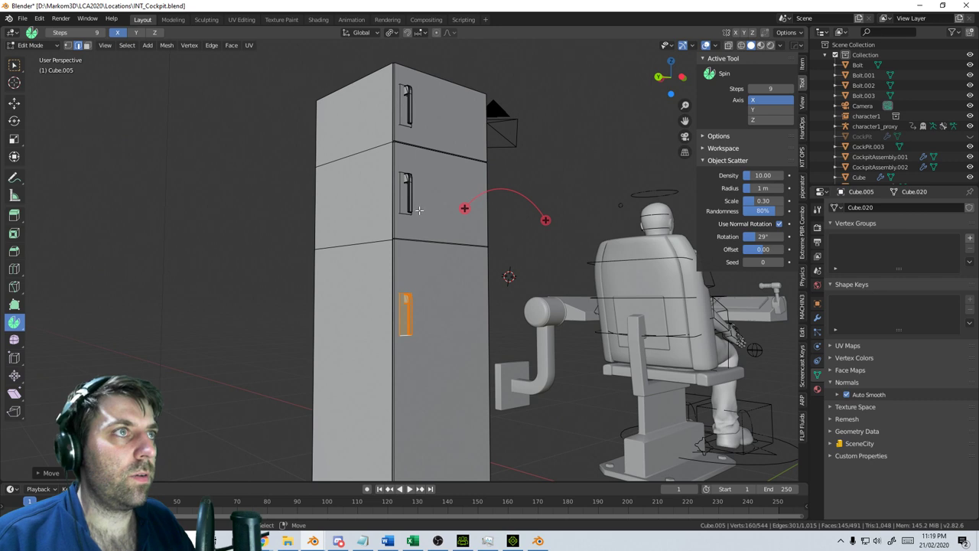
Select the middle door's linked handle and plate, nudge them slightly up along Z, and return to Object Mode in solid shading
left_click(407, 193)
key("l")
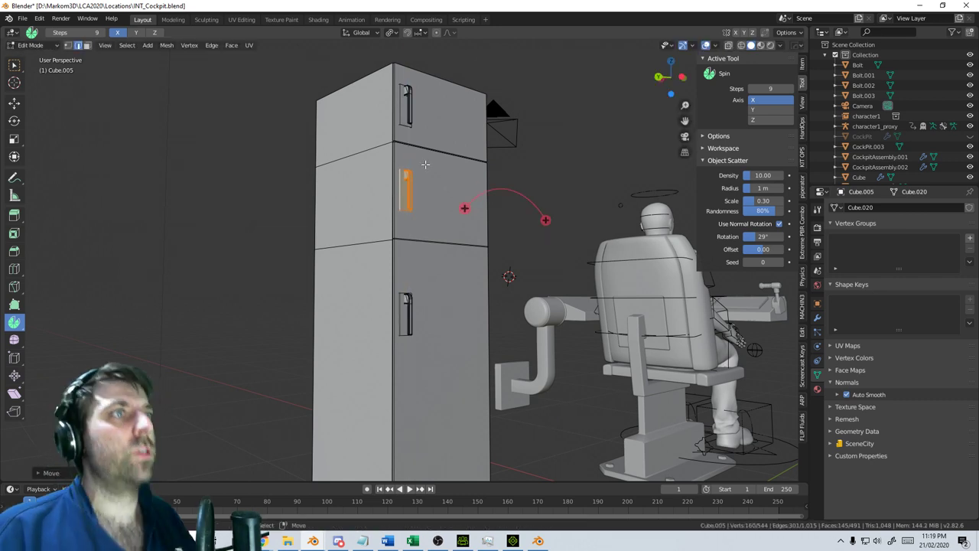
scroll(459, 199, "down", 3)
key("z")
left_click(529, 188)
mouse_move(527, 191)
middle_mouse_down()
mouse_move(472, 240)
mouse_move(427, 315)
mouse_move(517, 319)
mouse_move(440, 344)
middle_mouse_up()
key("Tab")
scroll(437, 343, "up", 2)
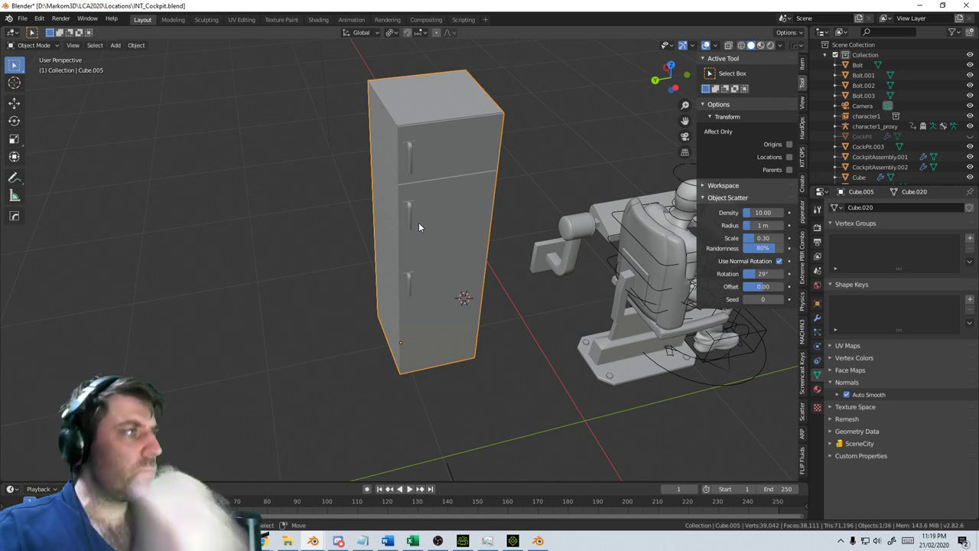
Add a Bevel modifier to the cabinet and inspect the beveled edges around the doors and handles
left_click(817, 322)
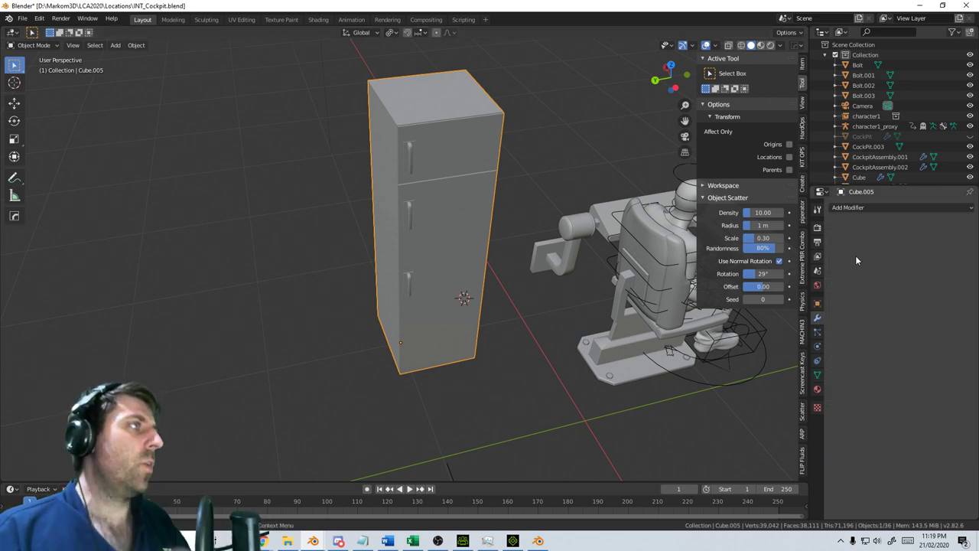
left_click(878, 207)
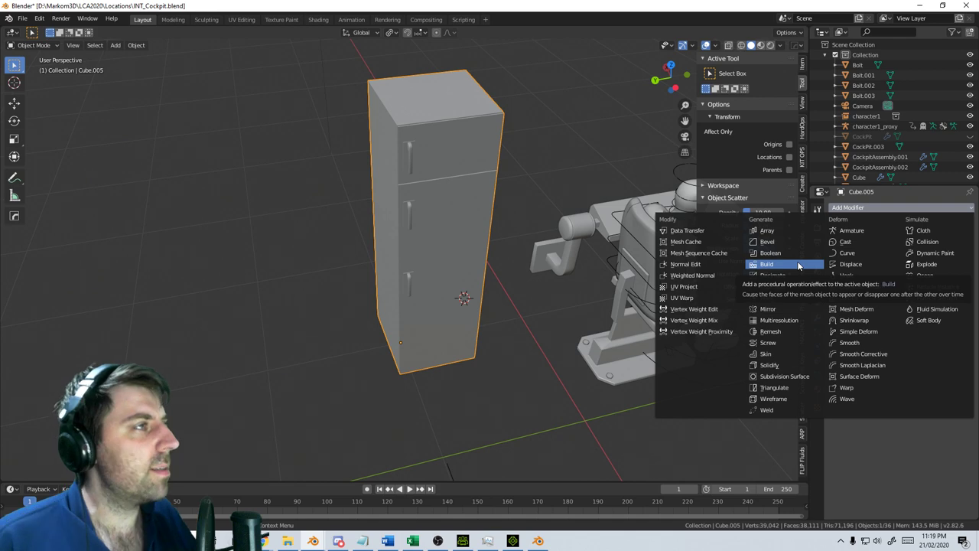
left_click(769, 242)
scroll(521, 285, "up", 3)
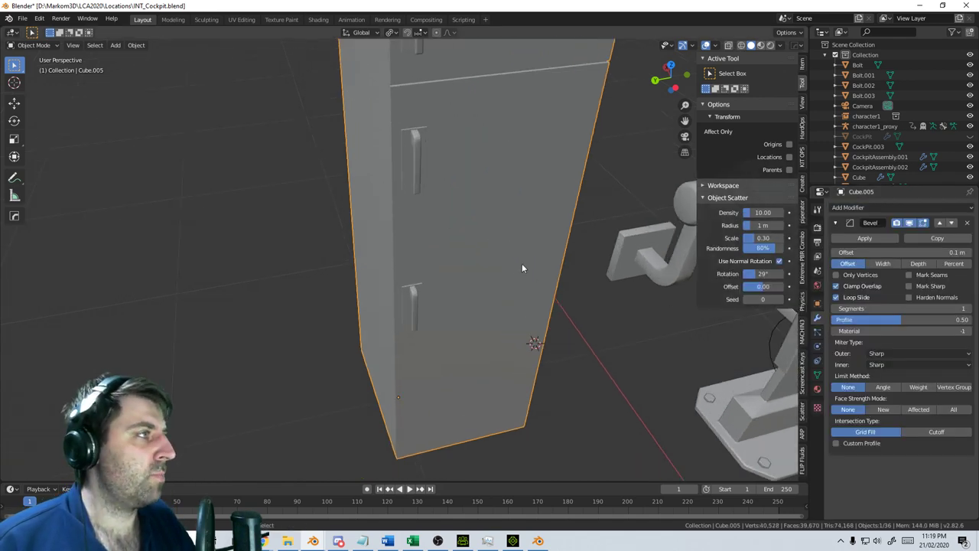
middle_click_drag(521, 264, 426, 364)
scroll(426, 362, "up", 4)
middle_click_drag(368, 310, 381, 300)
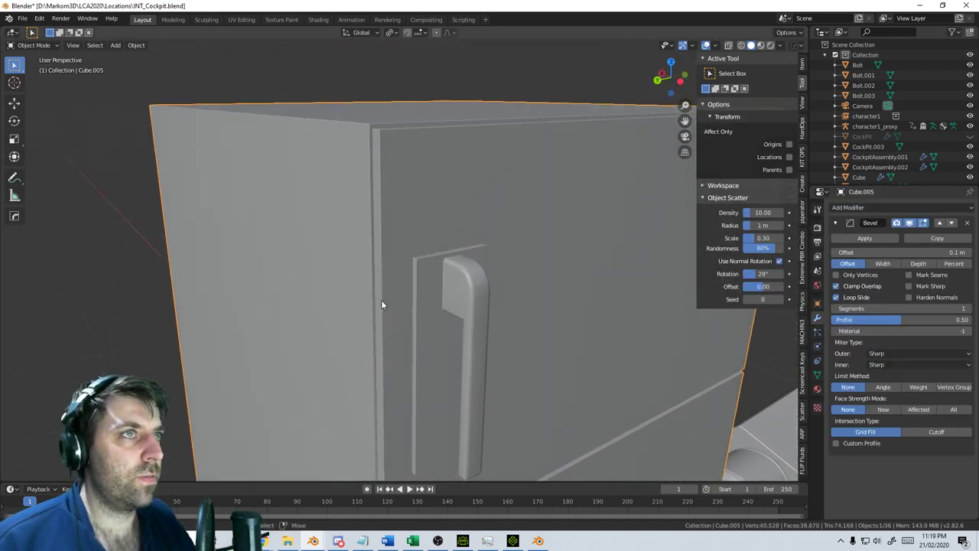
scroll(384, 307, "down", 5)
middle_click_drag(469, 382, 442, 278)
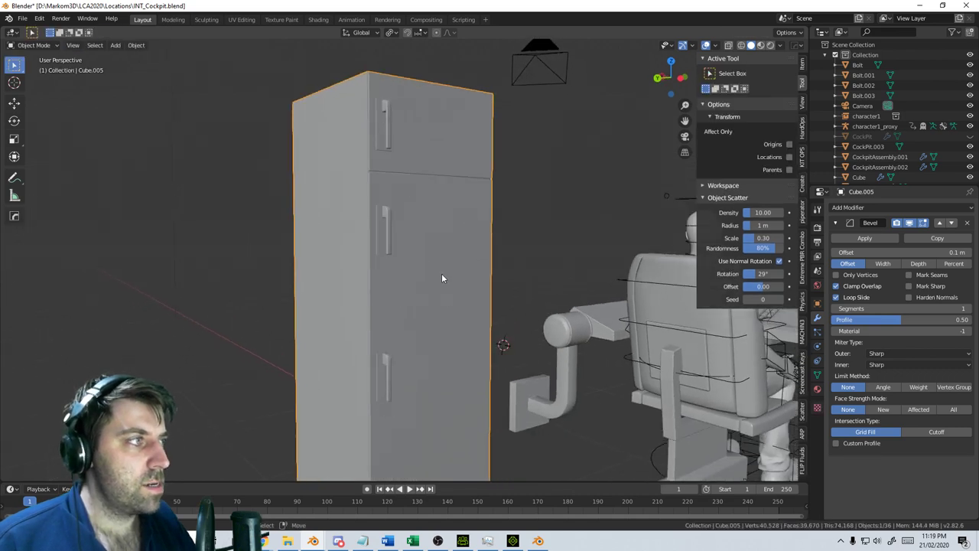
left_click(391, 543)
left_click_drag(517, 9, 2, 58)
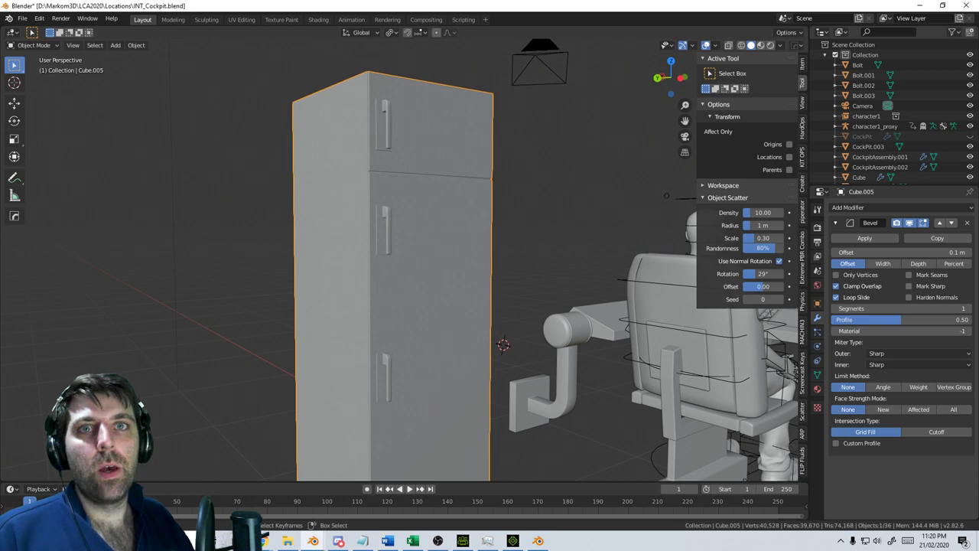
Enter Edit Mode on the cabinet and show it in wireframe close to the groove between the doors
scroll(461, 282, "down", 6)
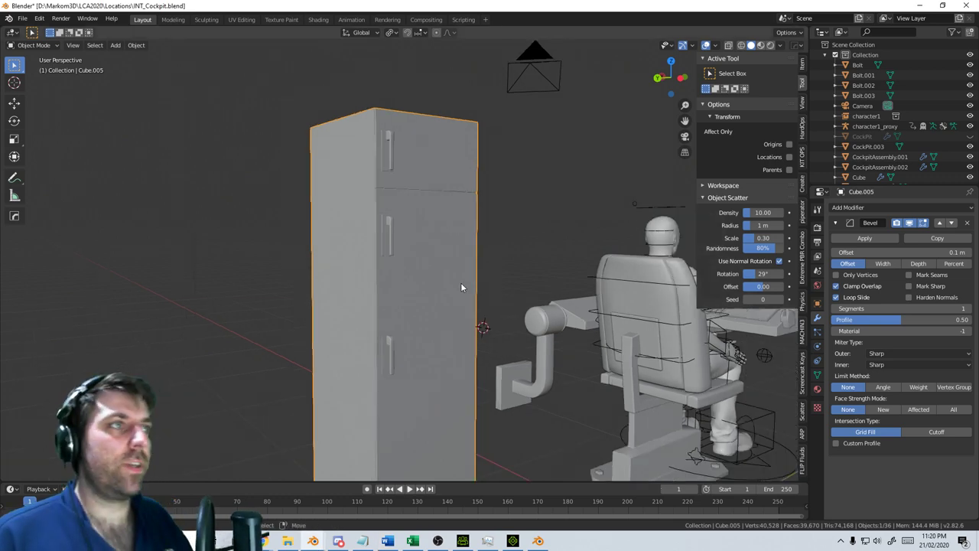
mouse_move(460, 282)
middle_mouse_down()
mouse_move(416, 298)
mouse_move(429, 323)
mouse_move(466, 314)
mouse_move(461, 301)
middle_mouse_up()
scroll(430, 319, "up", 5)
scroll(466, 309, "up", 3)
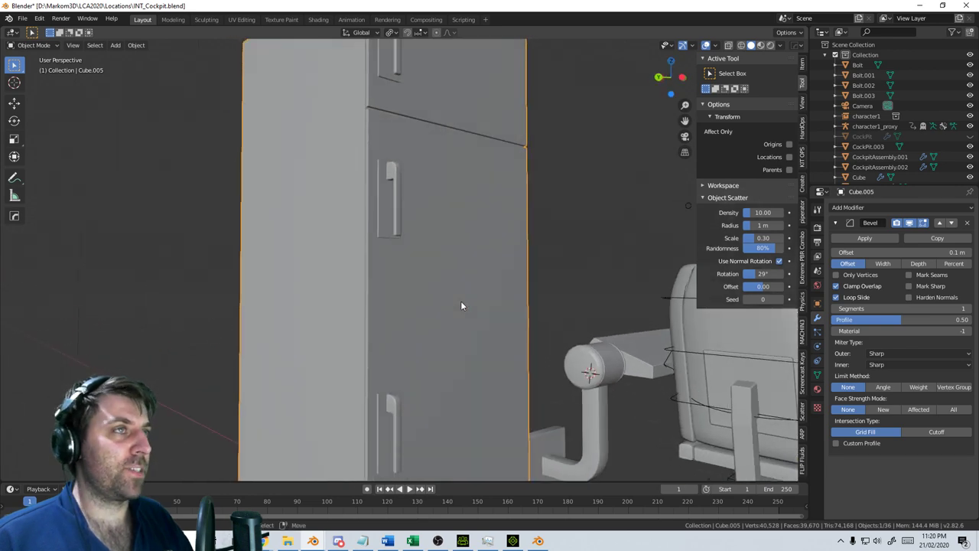
key("Tab")
mouse_move(420, 326)
middle_mouse_down()
mouse_move(438, 323)
mouse_move(356, 365)
mouse_move(373, 328)
middle_mouse_up()
scroll(421, 326, "up", 3)
key("z")
left_click(316, 331)
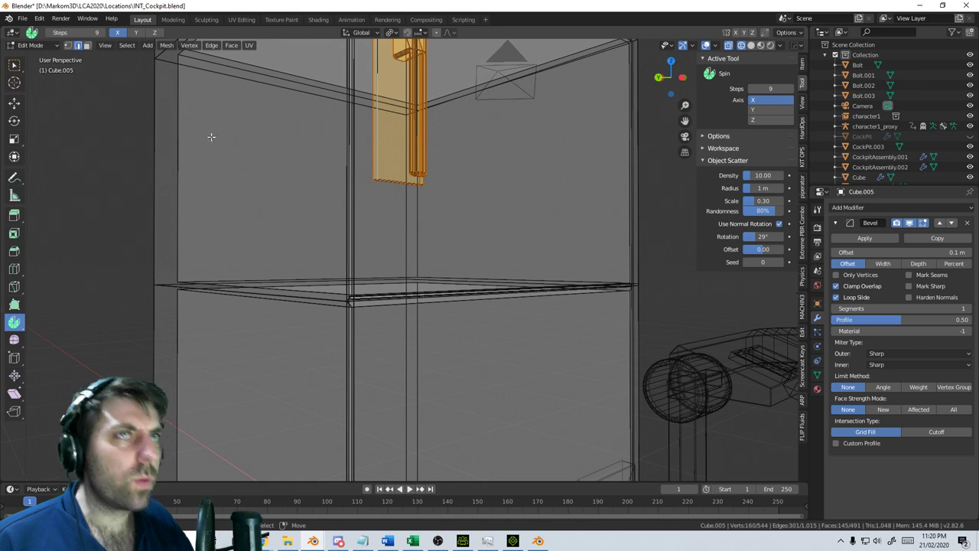
In face select mode, clear the selection and select the two narrow faces inside the groove between the doors
left_click(87, 46)
middle_click_drag(501, 318, 478, 327)
scroll(520, 348, "up", 3)
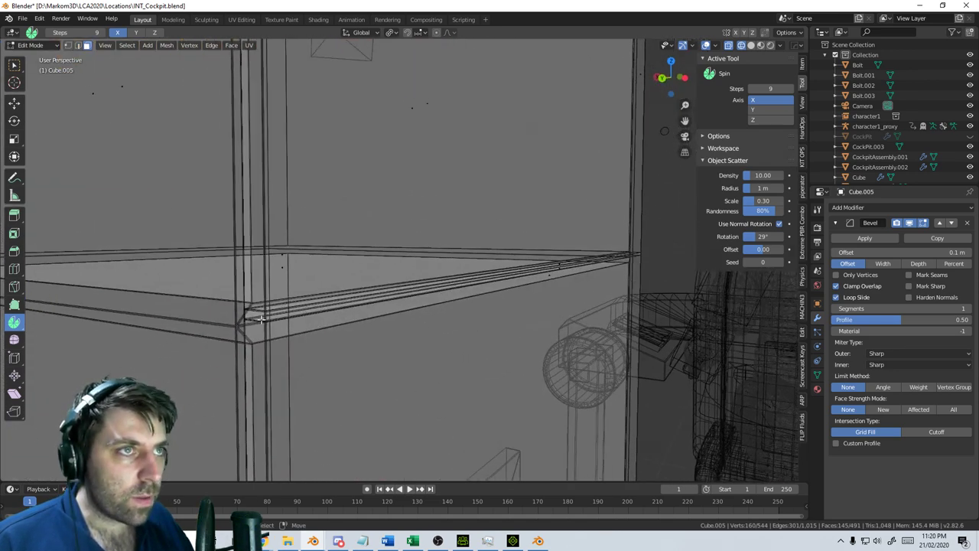
key("alt+a")
left_click(543, 271)
left_click(543, 272)
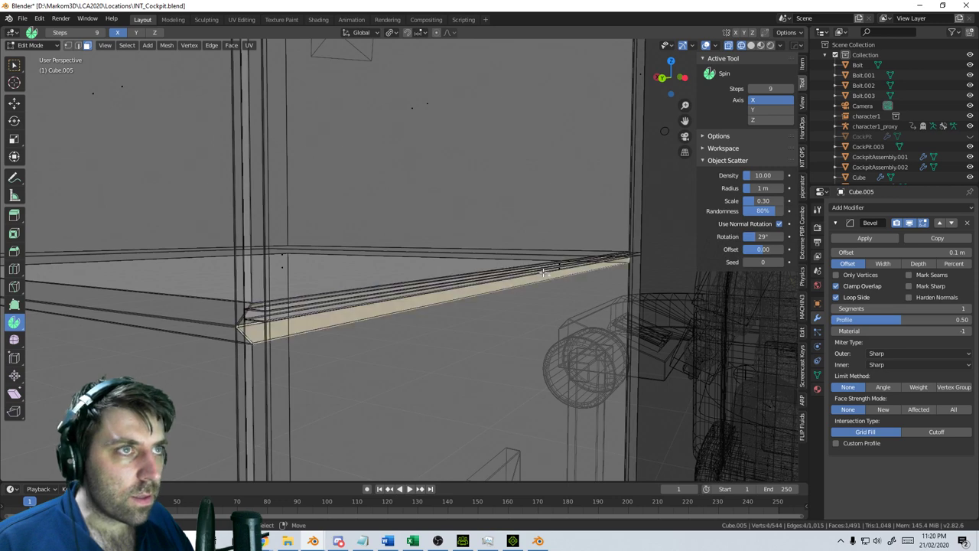
left_click(546, 271)
middle_click_drag(547, 271, 382, 274)
left_click(398, 237, "shift")
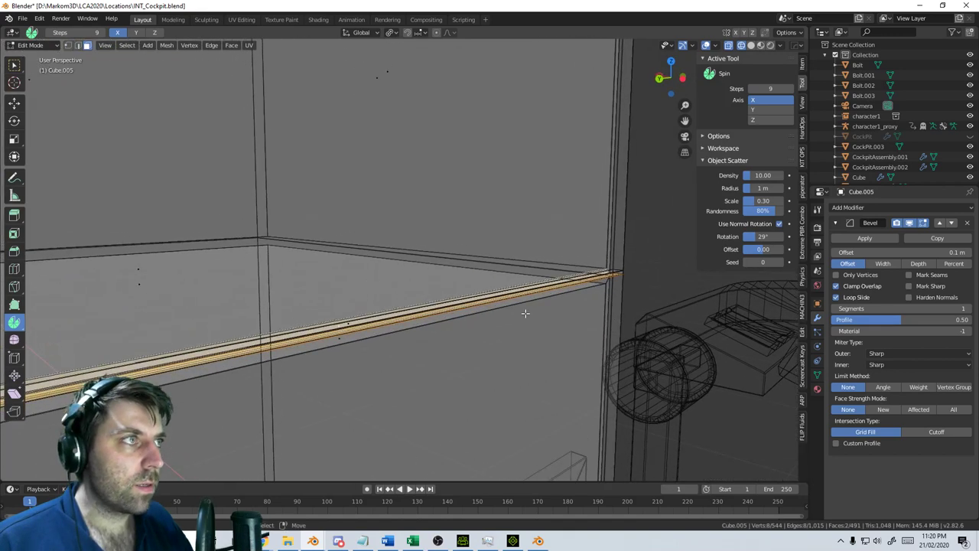
Set the transform pivot to Median Point and scale the two groove faces along Z by a negative factor
middle_click_drag(524, 313, 483, 253)
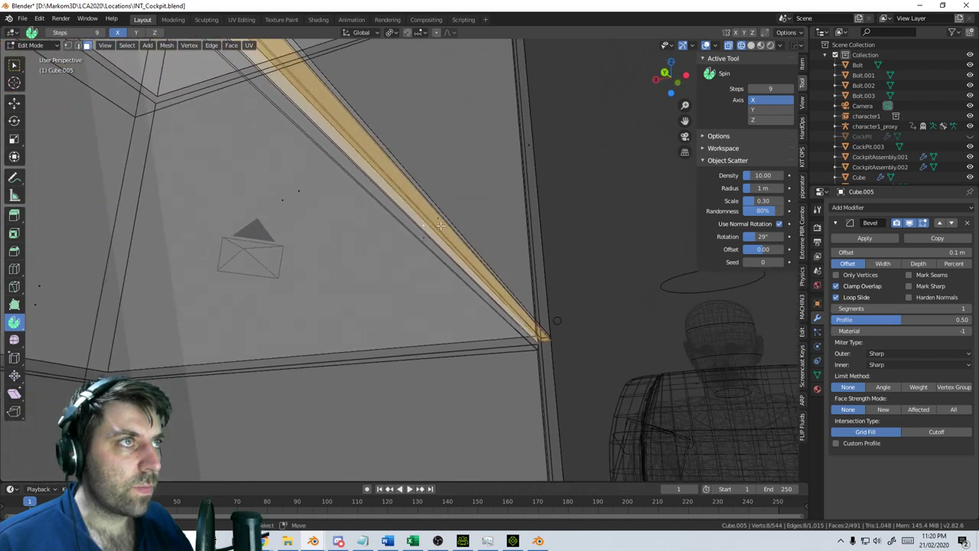
middle_click_drag(441, 226, 480, 262)
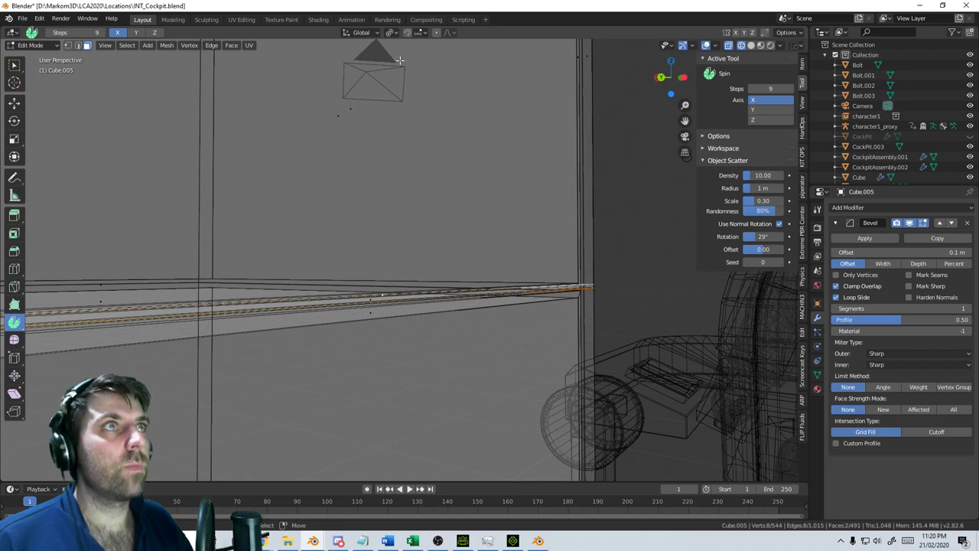
left_click(392, 33)
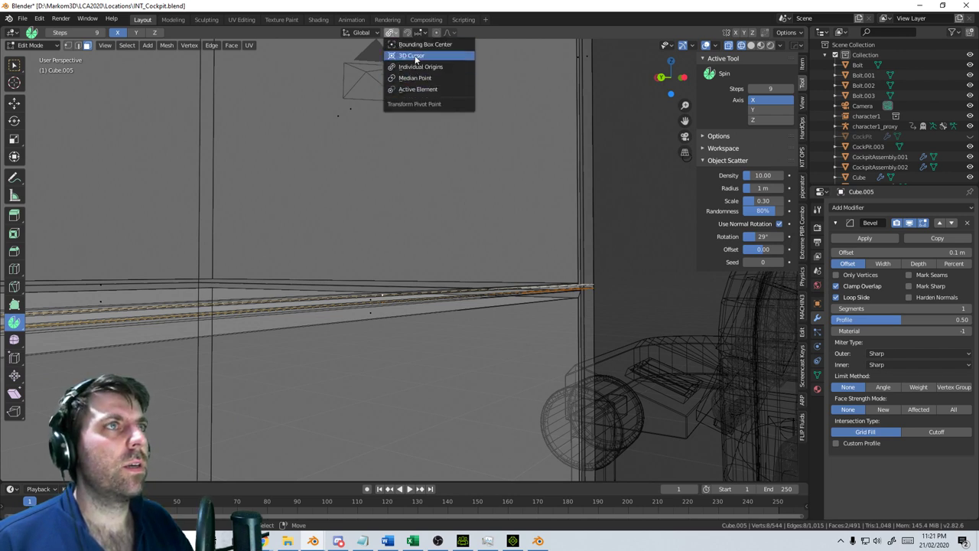
left_click(415, 78)
key("s")
key("z")
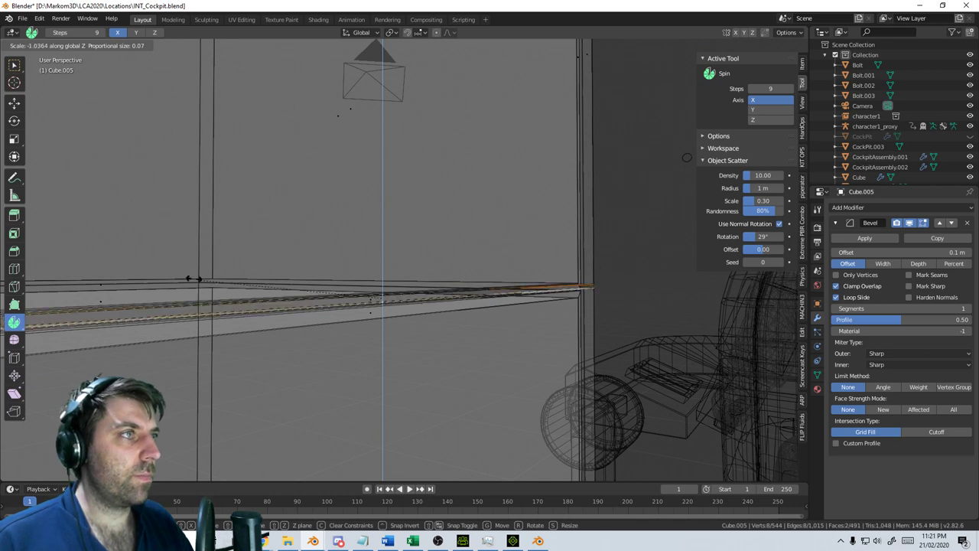
left_click(62, 269)
Return the cabinet to solid shading and Object Mode and check its doors
middle_click_drag(247, 276, 342, 341)
scroll(363, 348, "down", 4)
key("z")
left_click(453, 361)
scroll(444, 359, "down", 2)
key("Tab")
mouse_move(417, 356)
middle_mouse_down()
mouse_move(451, 372)
mouse_move(457, 361)
middle_mouse_up()
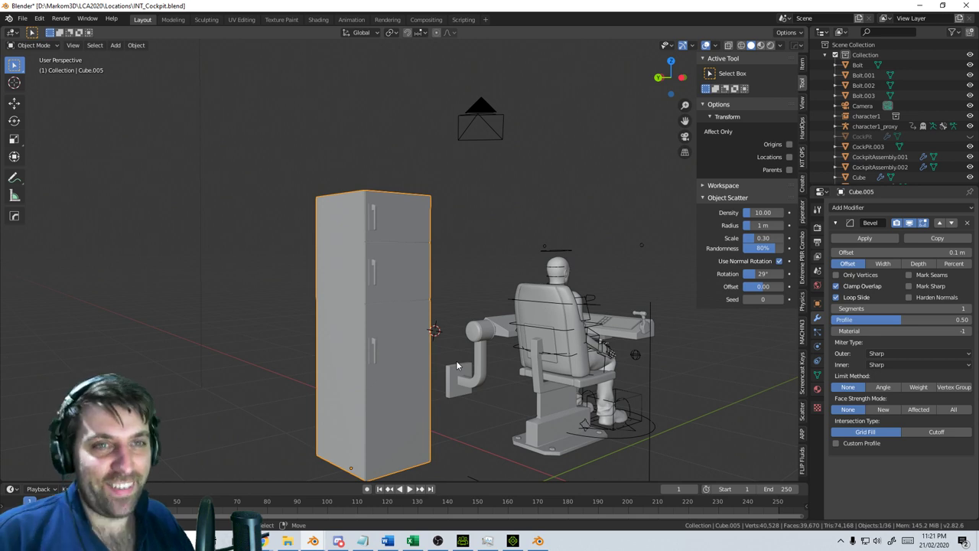
Unhide the large cockpit shell and select it in Object Mode
scroll(457, 361, "down", 1)
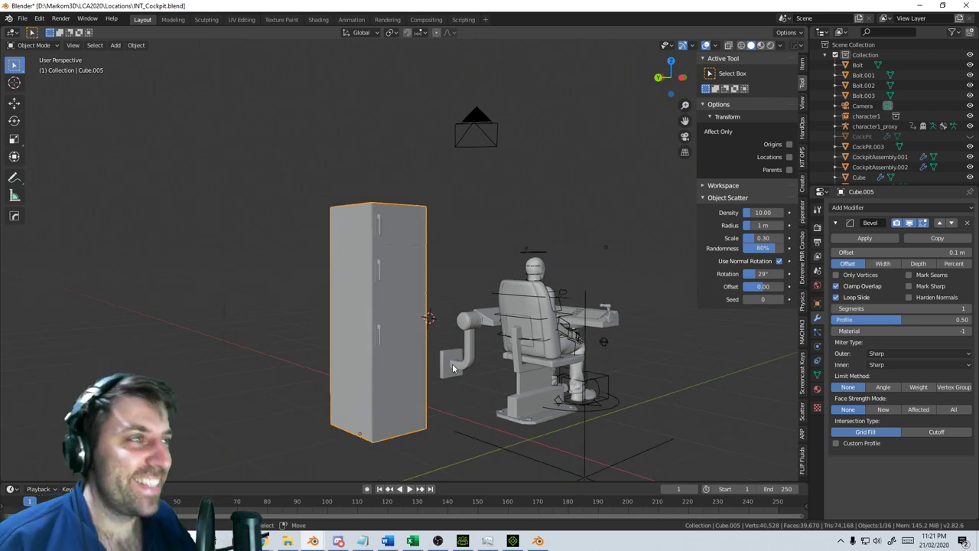
mouse_move(453, 368)
middle_mouse_down()
mouse_move(353, 374)
mouse_move(468, 369)
mouse_move(436, 384)
mouse_move(466, 387)
middle_mouse_up()
scroll(353, 374, "down", 3)
key("z")
left_click(493, 384)
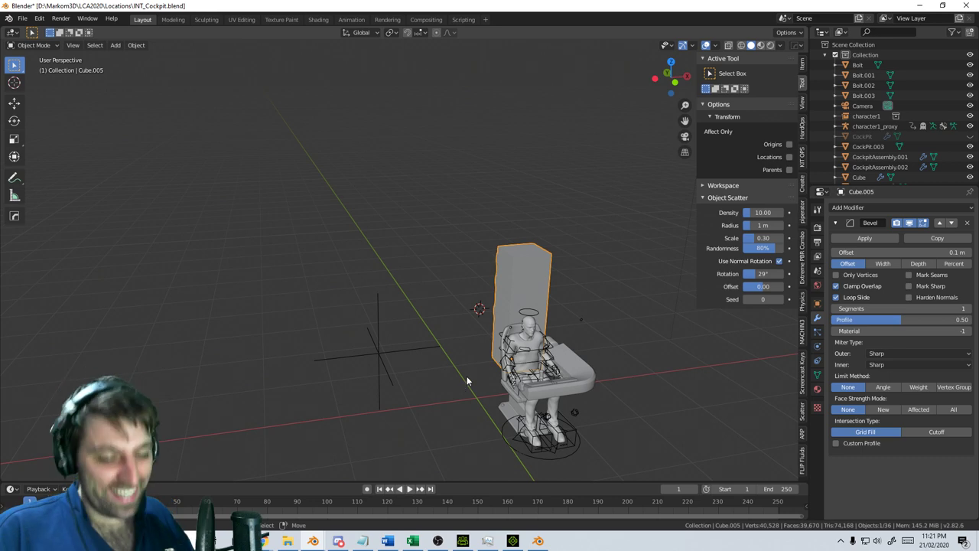
key("alt+h")
middle_click_drag(463, 381, 324, 371)
left_click(442, 373)
Start adding a new object to the scene in Object Mode
key("Tab")
key("shift+a")
key("Tab")
key("shift+a")
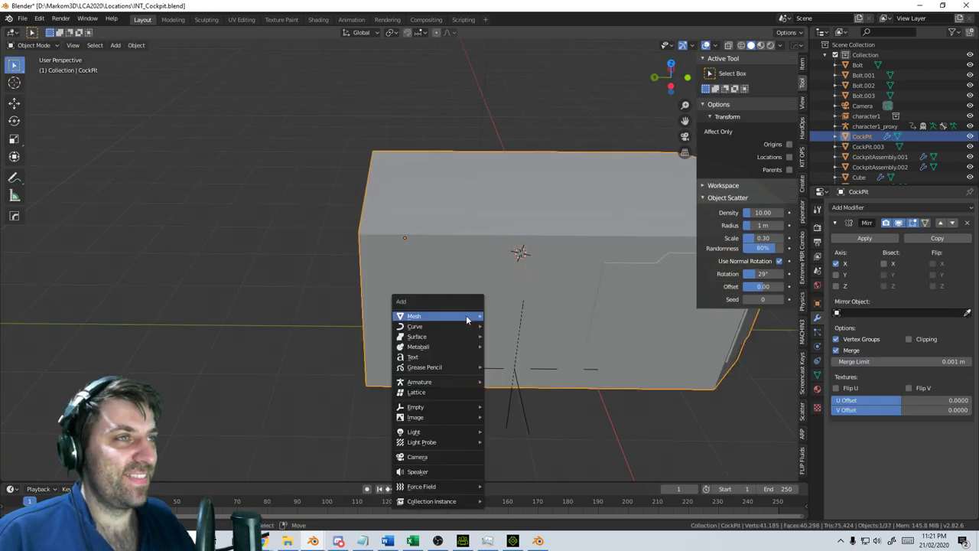
Move the 3D cursor to the world origin, add a plane mesh there and open the plane for editing
key("shift+s")
left_click(329, 304)
key("shift+a")
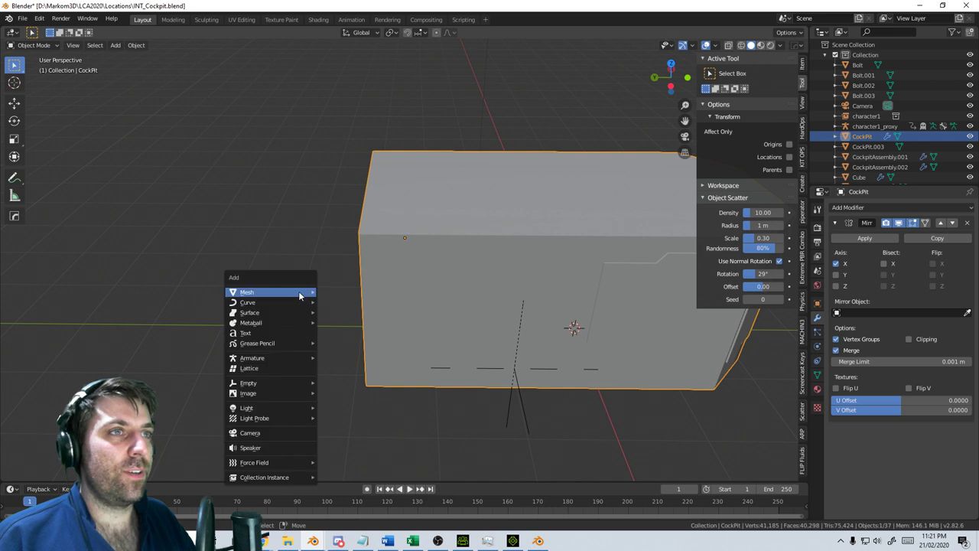
mouse_move(268, 291)
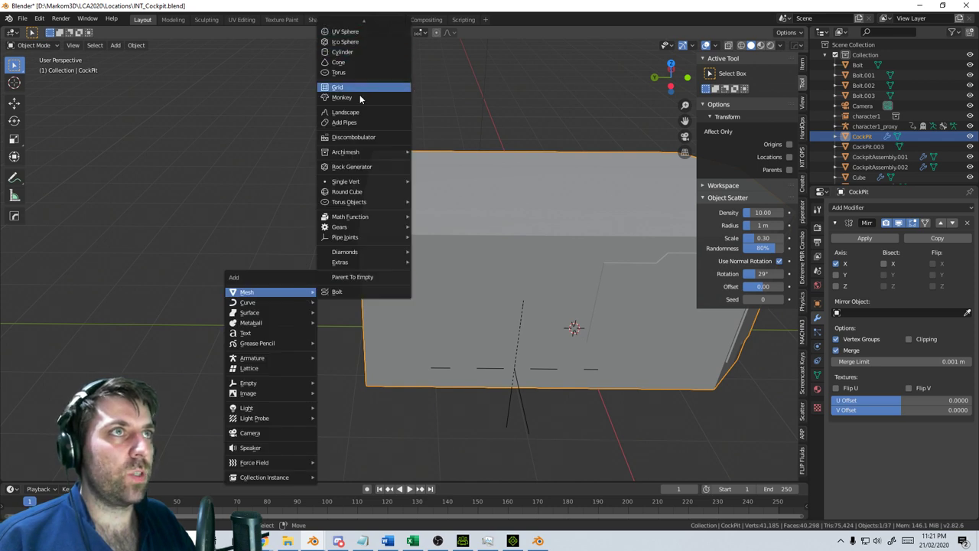
key("Escape")
key("shift+a")
mouse_move(350, 158)
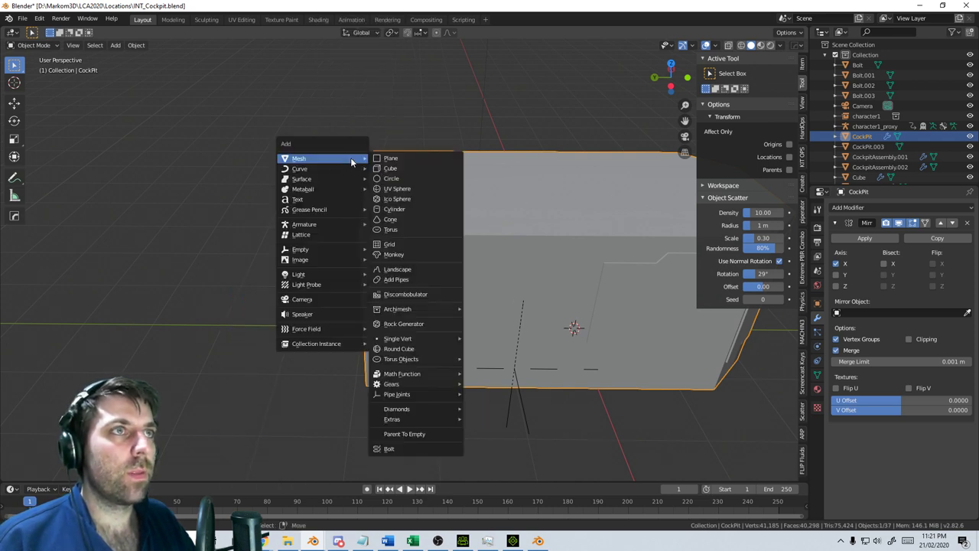
left_click(405, 161)
scroll(550, 255, "up", 3)
middle_click_drag(549, 256, 607, 245)
key("Tab")
type("ex90")
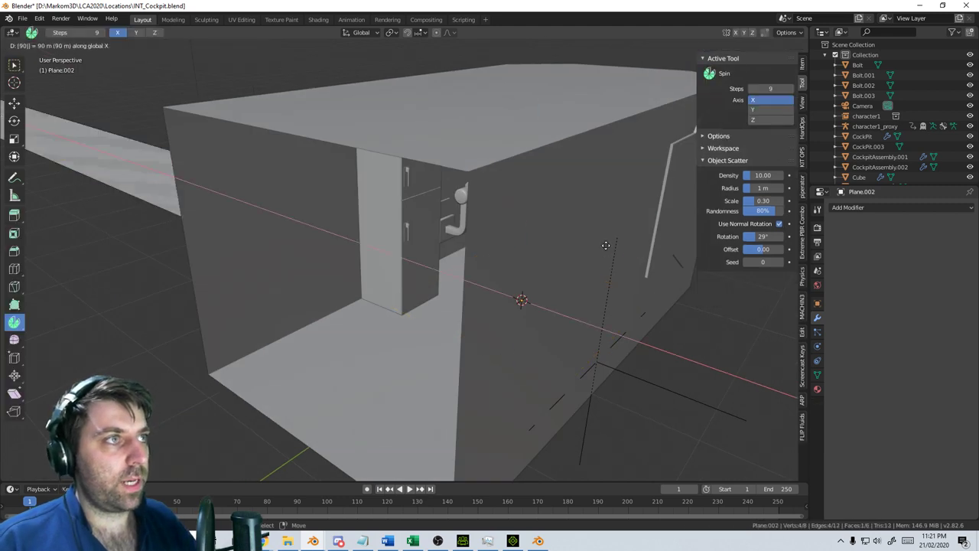
key("Return")
key("KP_Decimal")
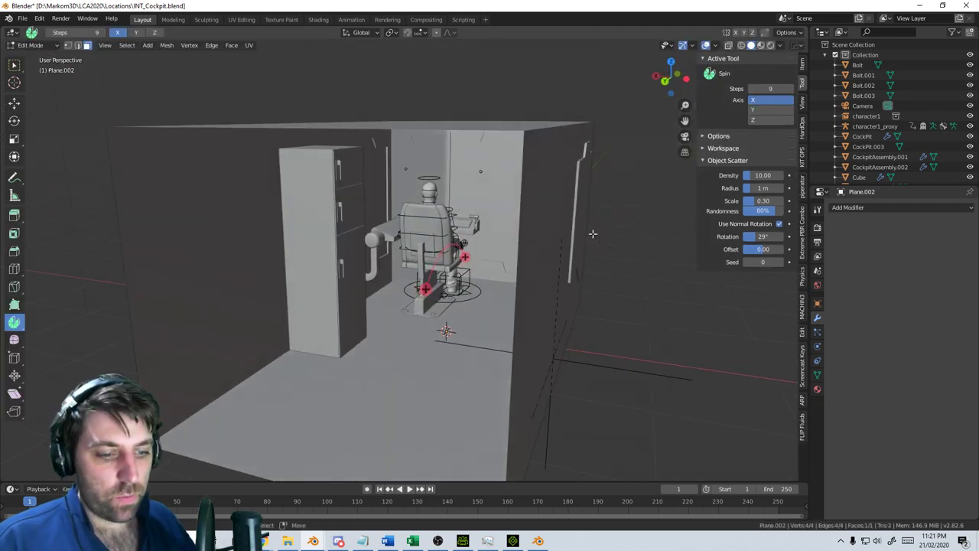
Rotate the plane 90 degrees about the X axis so that it stands upright
type("r")
type("x90")
key("Return")
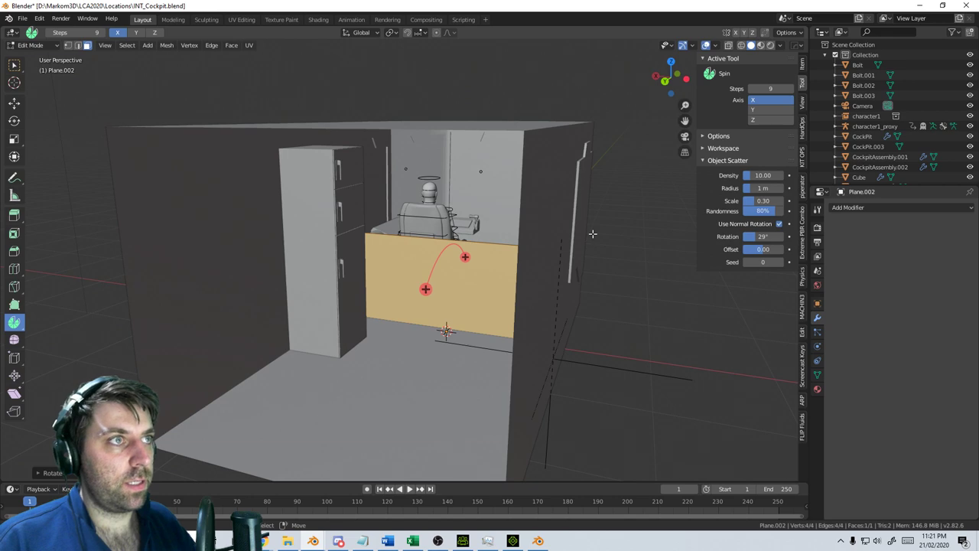
In a front wireframe view, move the plane up along Z until it lies within the cockpit's cross-section
key("KP_3")
key("KP_1")
key("z")
left_click(528, 236)
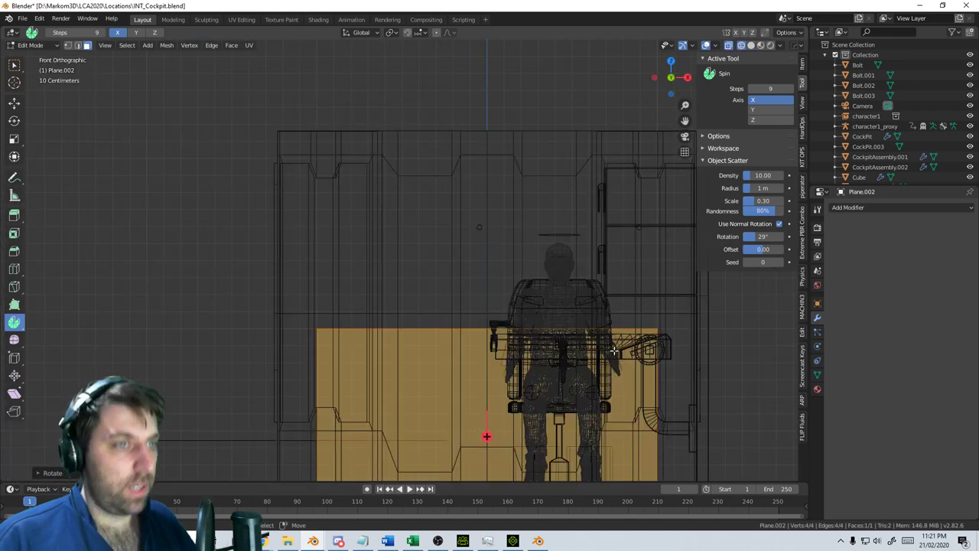
key("g")
key("z")
left_click(616, 186)
middle_click_drag(645, 395, 590, 271, "shift")
scroll(575, 229, "down", 4)
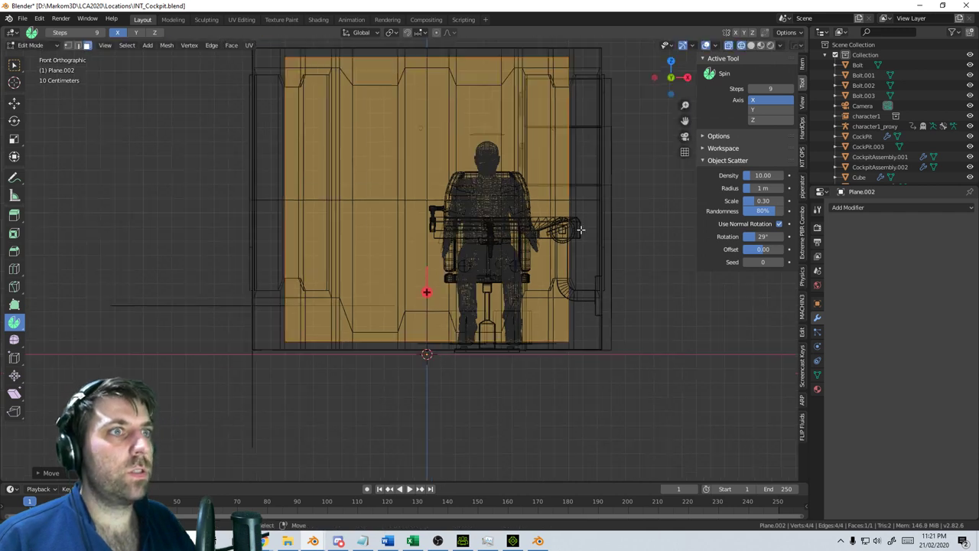
Scale the plane to the cockpit's height, and stretch it along X to span the cockpit's width
key("s")
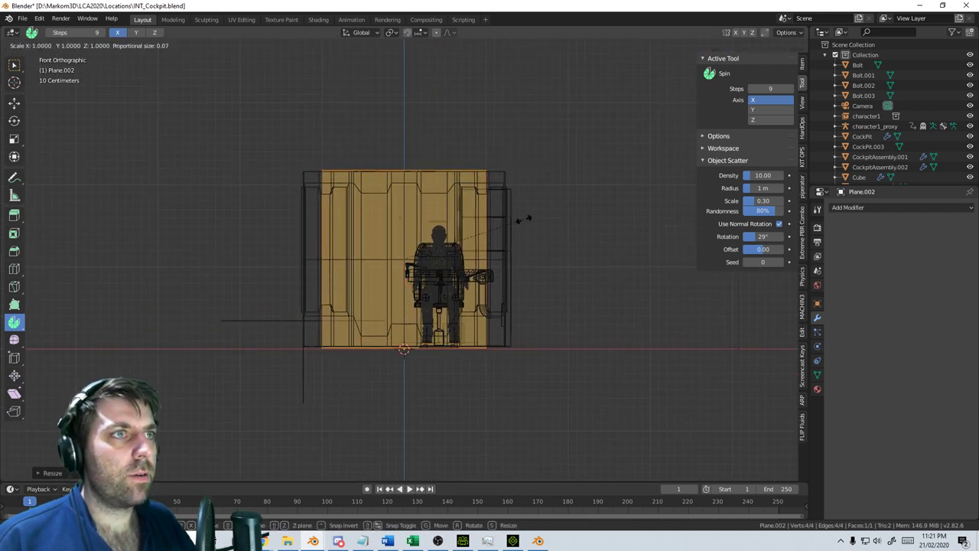
key("x")
left_click(550, 219)
Move the plane about 2.82 m along Y to close off the open rear end of the cockpit
middle_click_drag(549, 219, 515, 252)
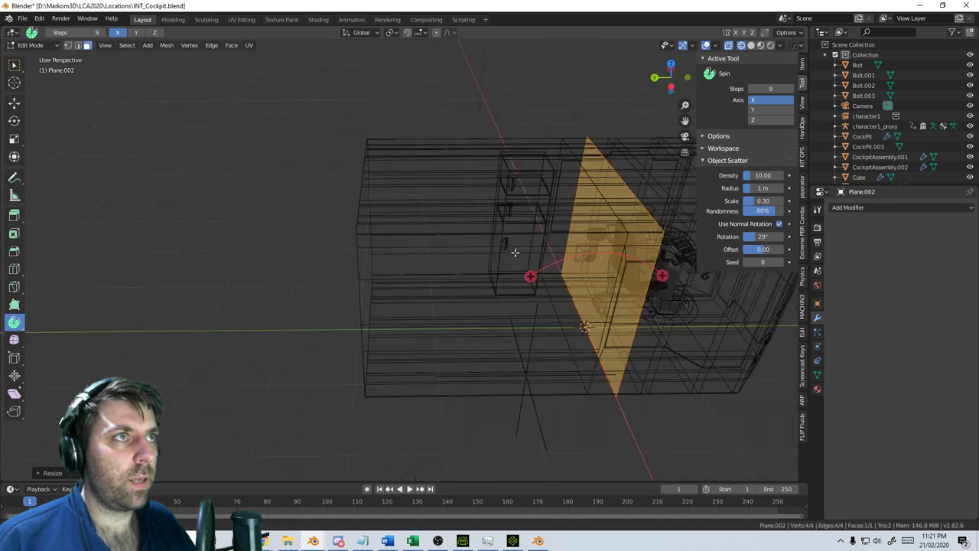
key("g")
key("y")
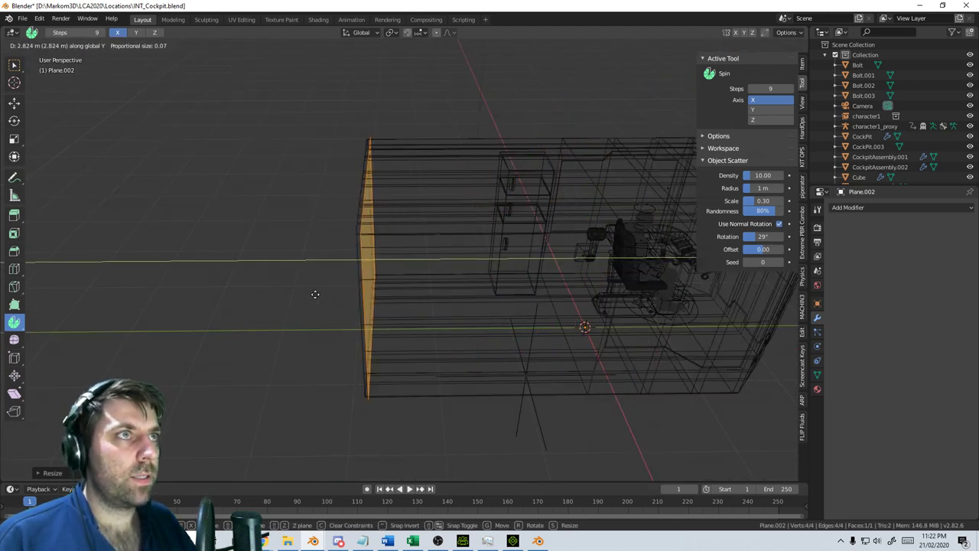
left_click(314, 291)
key("Tab")
Add a centred vertical loop cut to the rear wall and bevel it into a wide middle section for the doorway
middle_click_drag(315, 291, 472, 228)
scroll(409, 310, "up", 3)
middle_click_drag(409, 310, 382, 337)
key("ctrl+r")
left_click(370, 366)
right_click(369, 365)
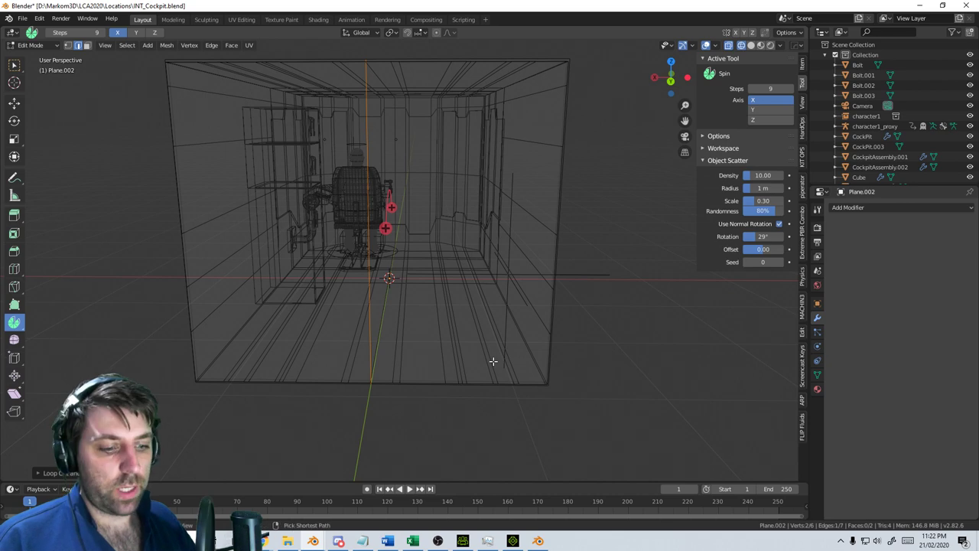
key("ctrl+b")
left_click(615, 369)
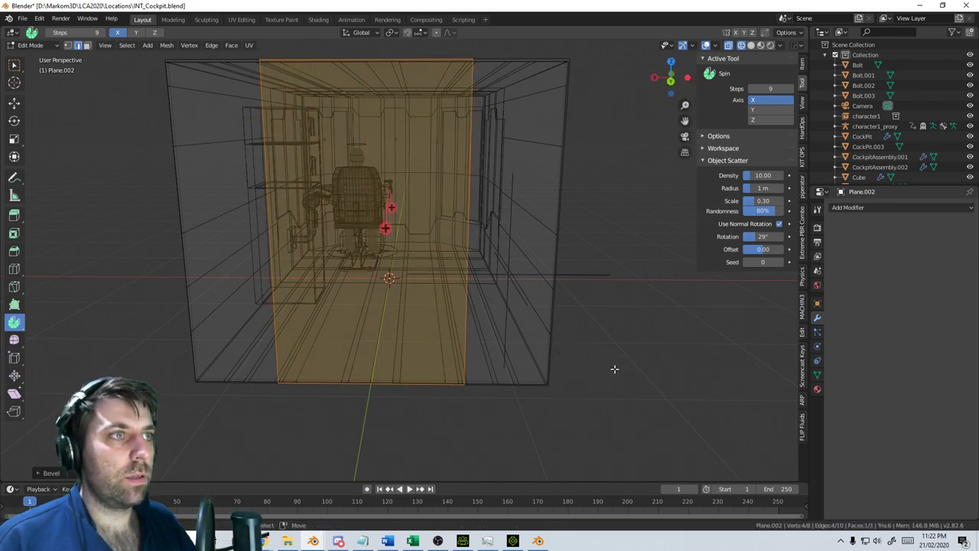
Bevel the two vertical edges of the middle section into narrow strips for the door frame's sides
key("KP_7")
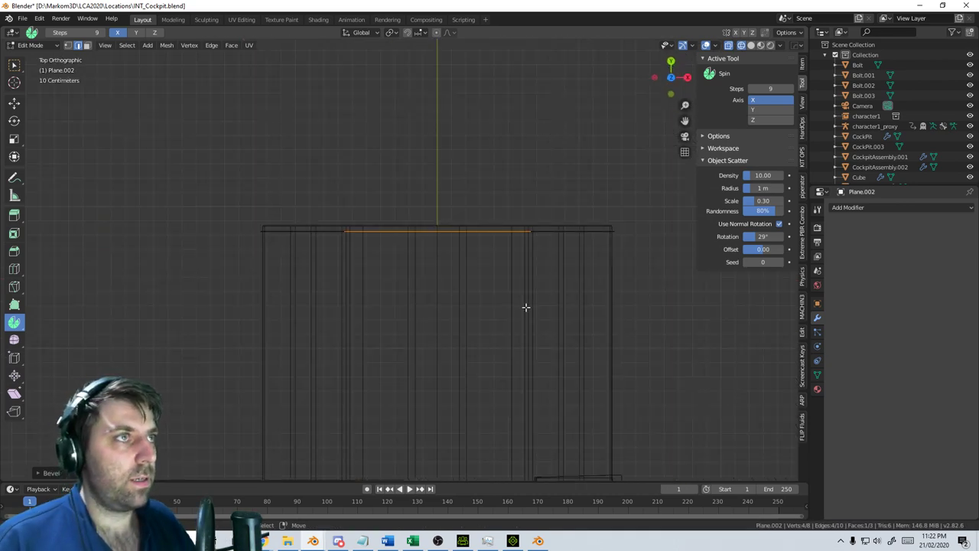
middle_click_drag(525, 307, 582, 269)
key("s")
right_click(607, 285)
scroll(581, 269, "up", 3)
key("ctrl+b")
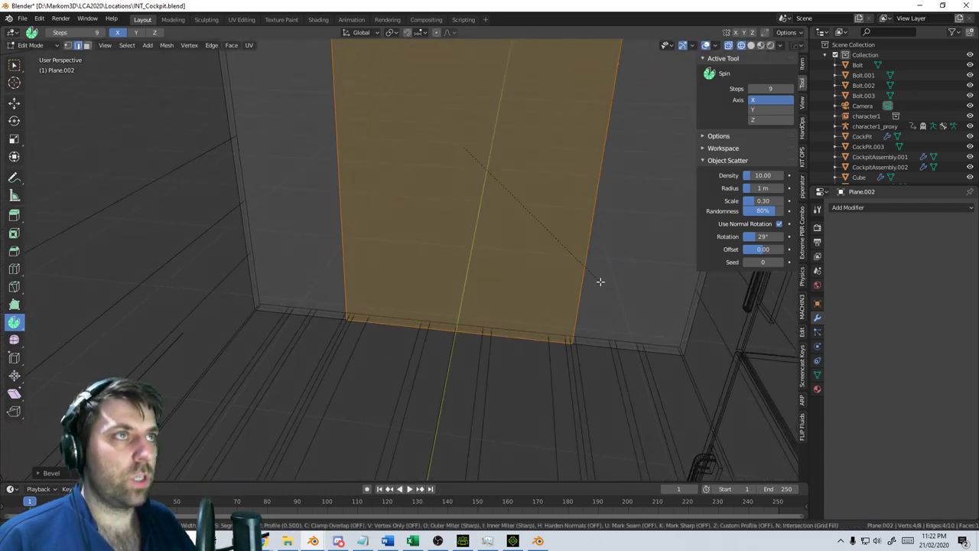
left_click(731, 310)
scroll(518, 256, "down", 3)
middle_click_drag(526, 249, 532, 283, "shift")
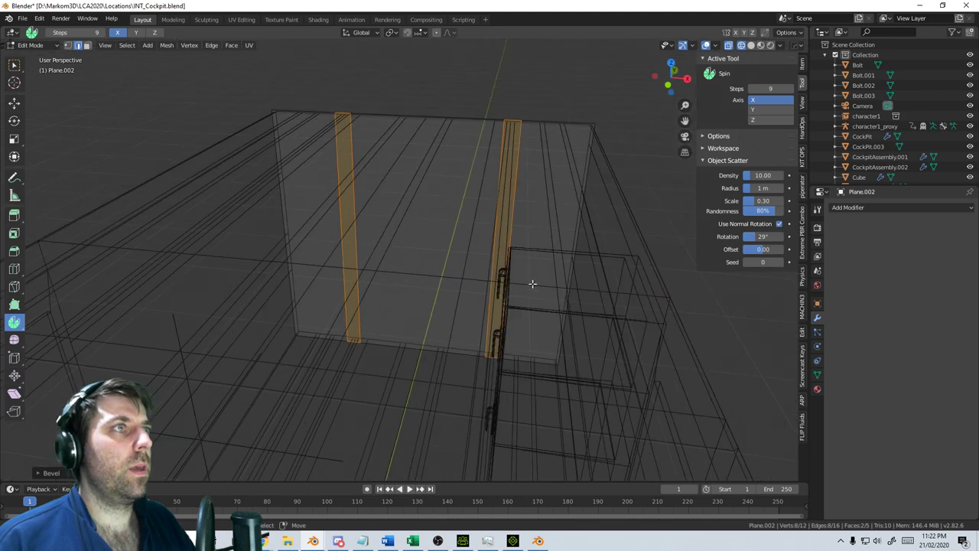
Add a horizontal loop cut across the rear wall, raise it along Z near the top and bevel it into a narrow band
key("KP_3")
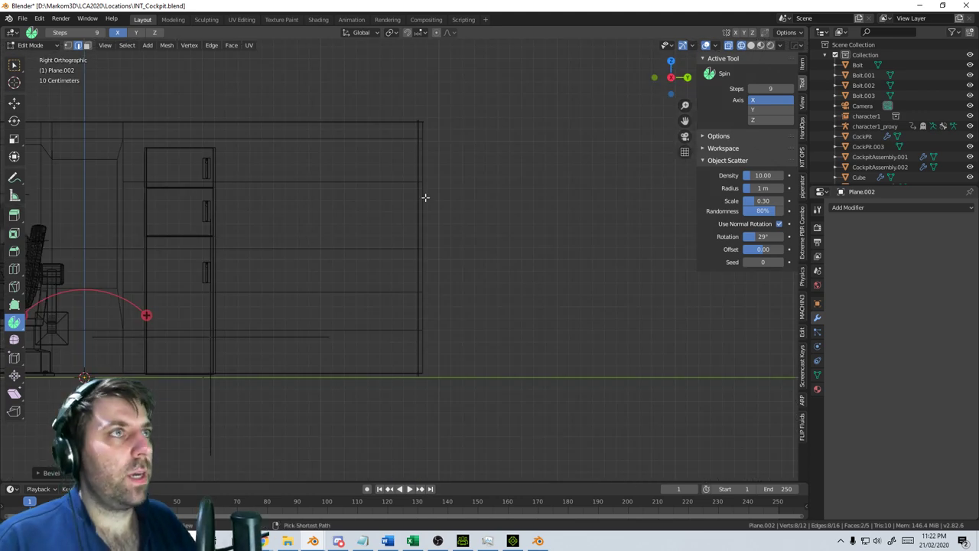
middle_click_drag(448, 135, 545, 197)
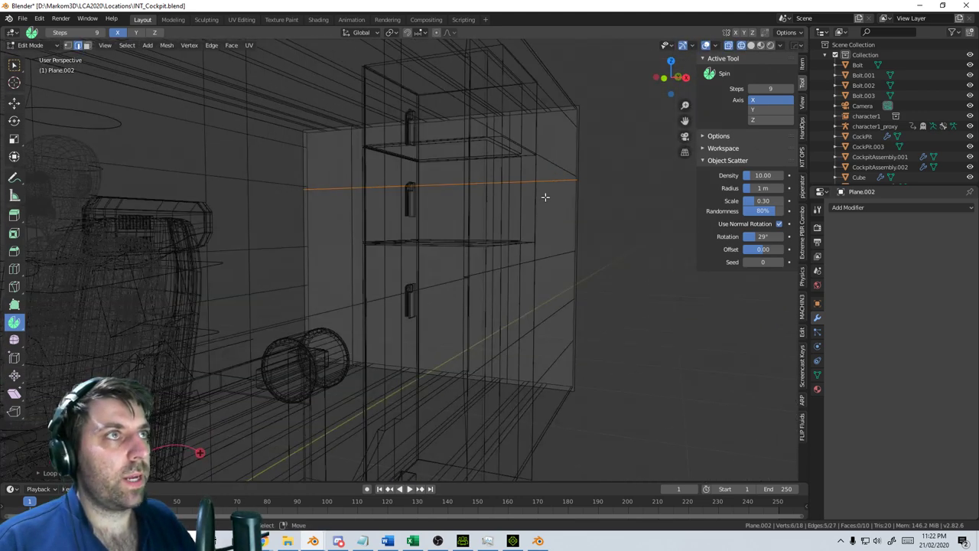
key("g")
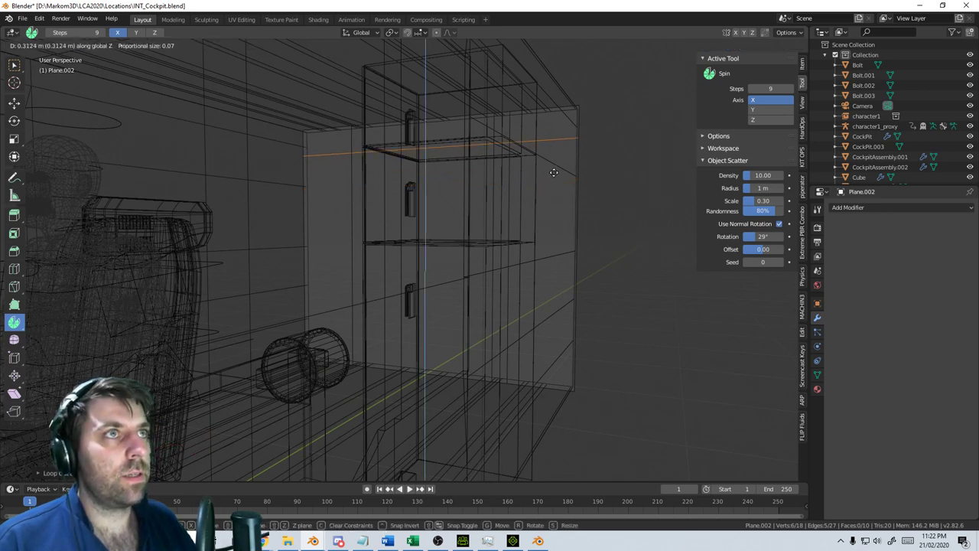
left_click(556, 168)
key("ctrl+b")
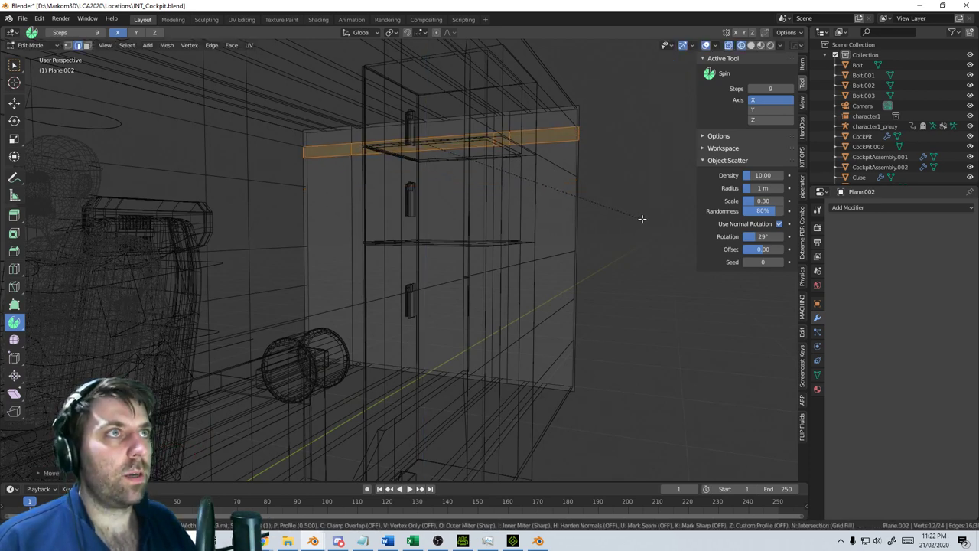
left_click(669, 234)
middle_click_drag(537, 197, 577, 201)
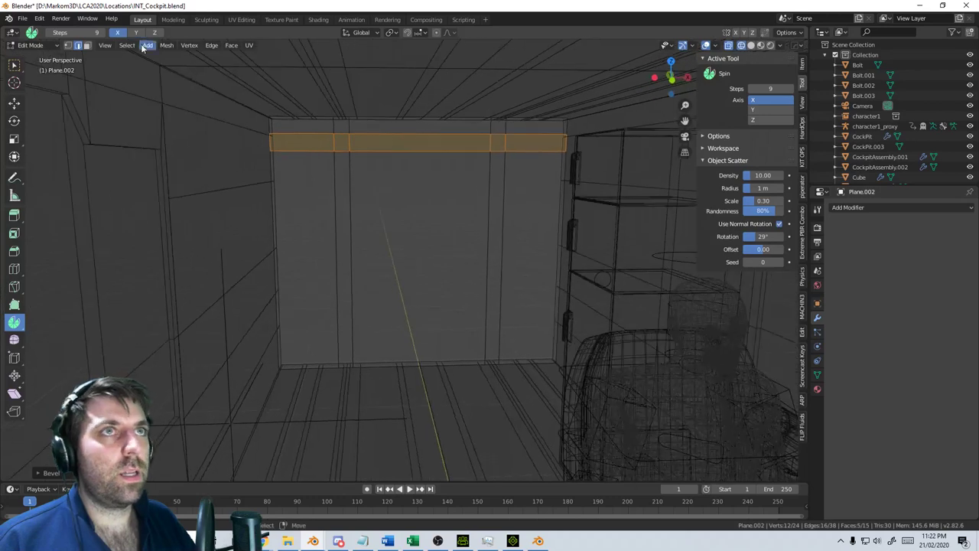
Add another horizontal loop cut in the lower half of the rear wall and bevel it into a band
left_click(344, 245)
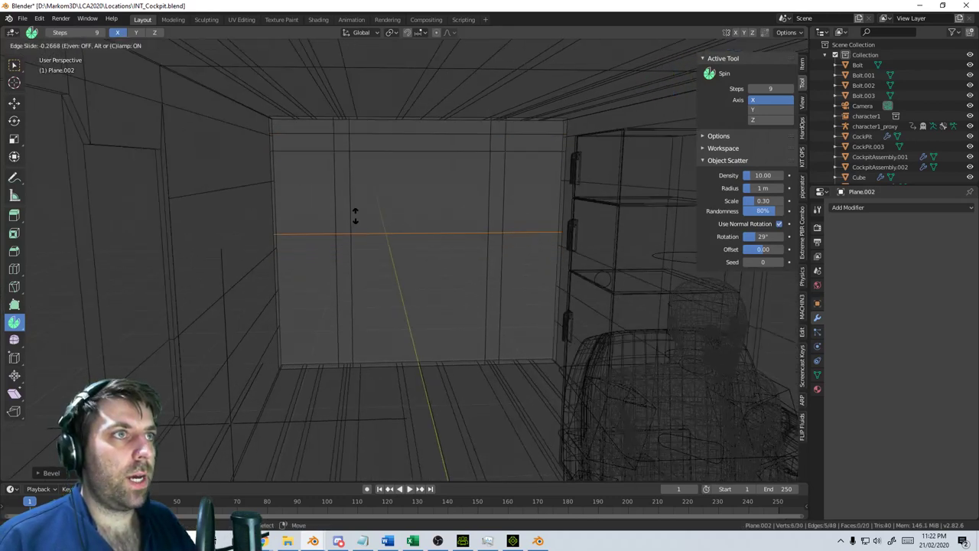
left_click(338, 268)
scroll(459, 328, "up", 4)
key("ctrl+b")
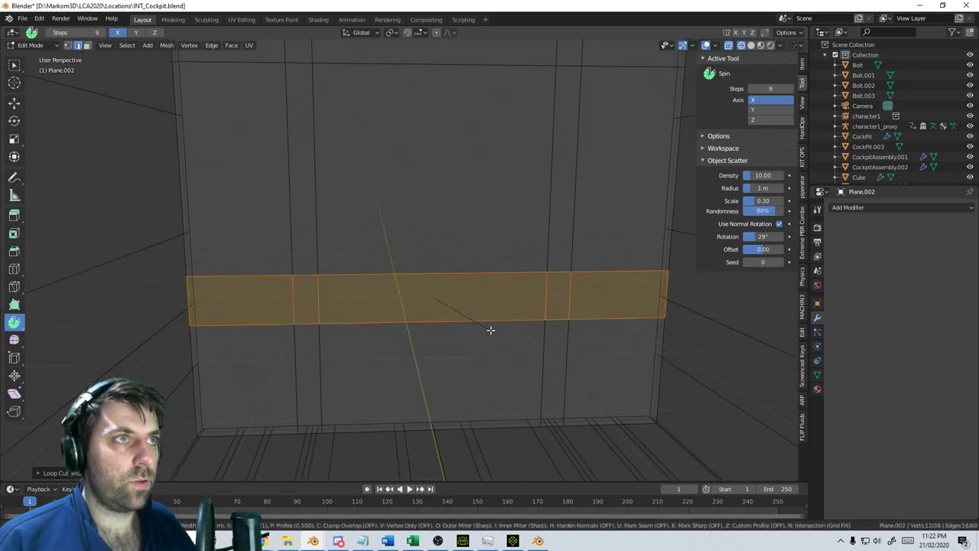
left_click(498, 333)
Bevel the upper and lower edge loops of the lower band into thin strips
left_click(498, 331, "alt")
left_click(499, 267, "alt+shift")
key("ctrl+b")
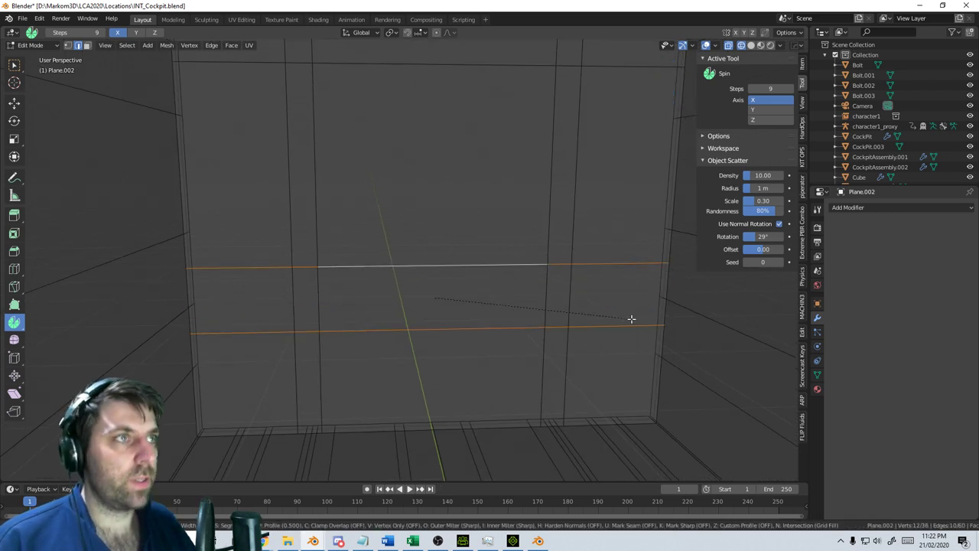
left_click(654, 324)
Scale the frame's two inner vertical edges within the lower band slightly inward along X to form angled notches
left_click(546, 286)
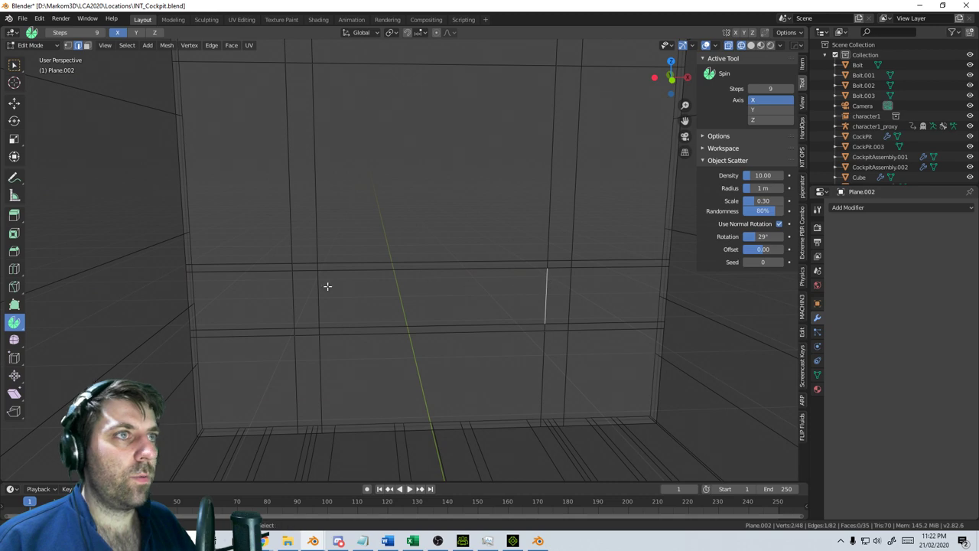
key("s")
key("x")
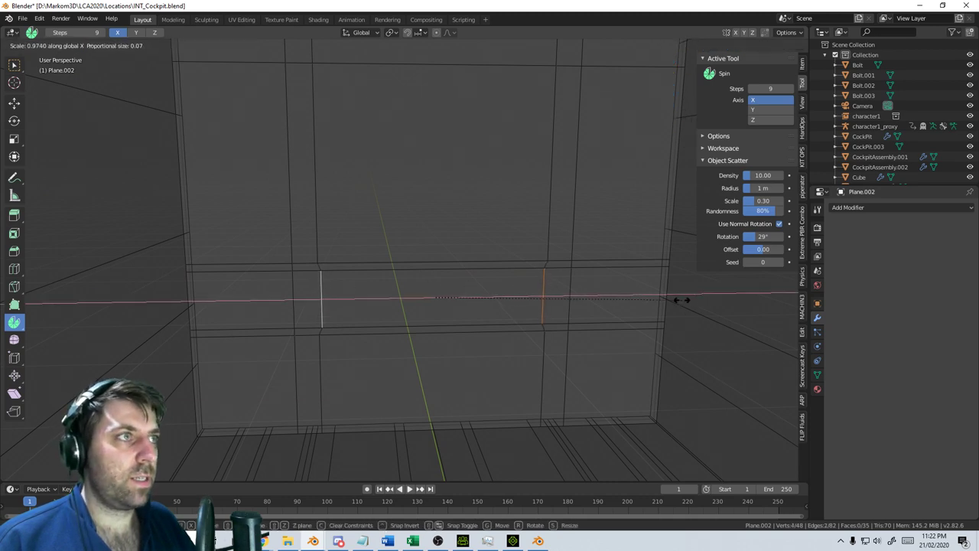
left_click(674, 300)
scroll(500, 282, "down", 3)
scroll(285, 210, "up", 3)
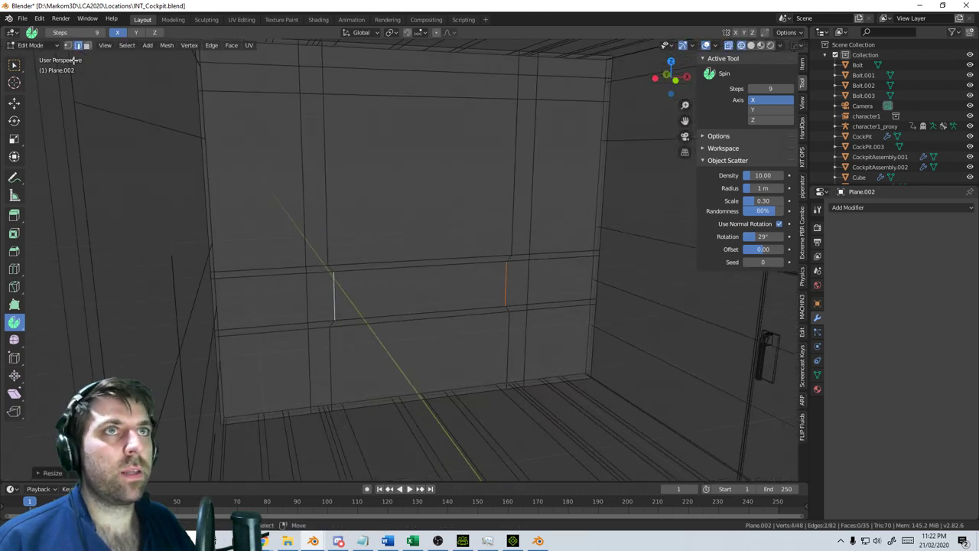
Select the faces of both side strips and the top band between them, and extrude this door frame about 0.12 m from the wall
left_click(321, 377)
left_click(323, 306, "shift")
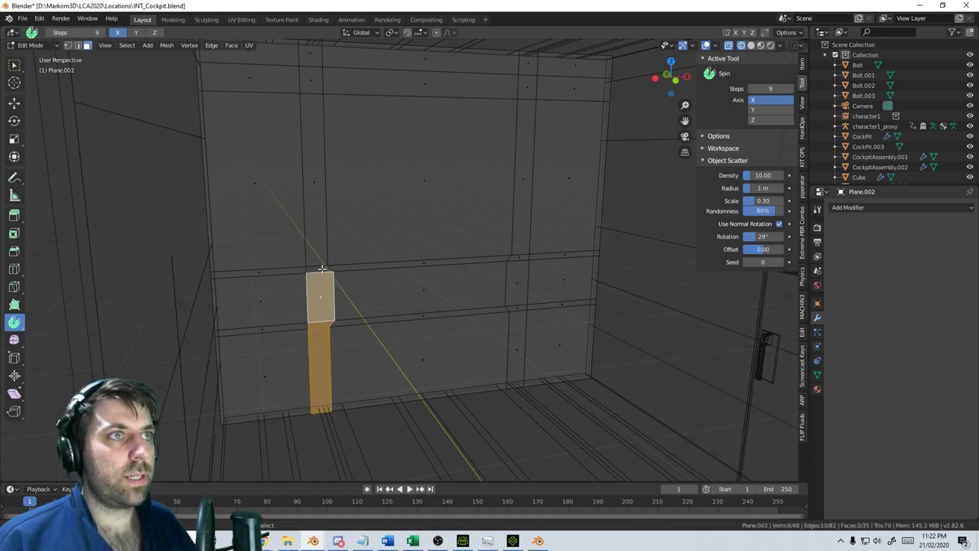
left_click(315, 192, "shift")
left_click(318, 82, "shift")
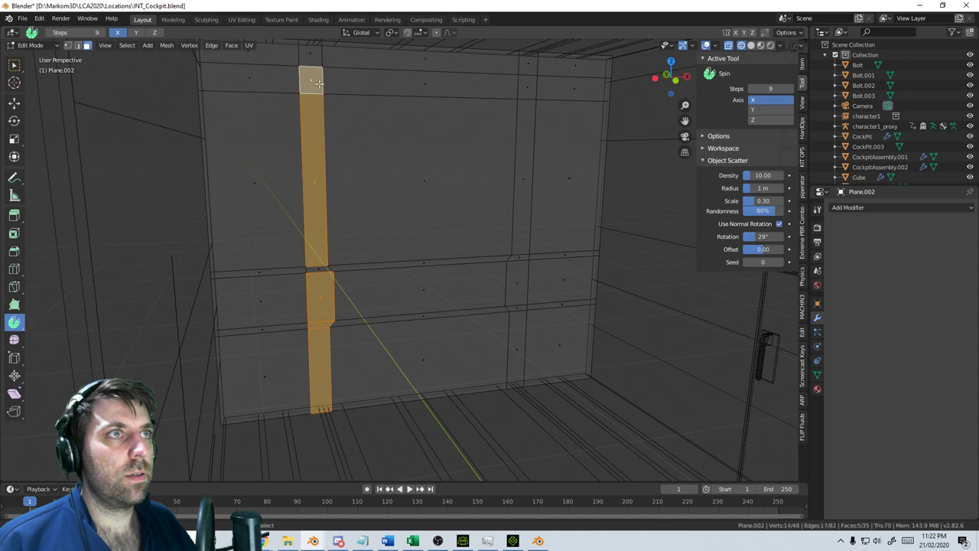
left_click(312, 272, "shift")
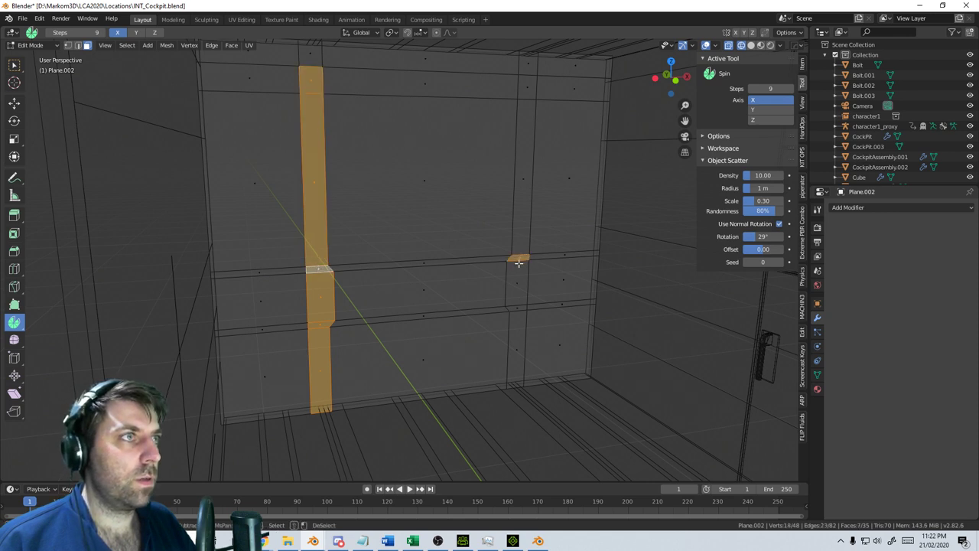
left_click(518, 285, "shift")
left_click(519, 312, "shift")
left_click(518, 333, "shift")
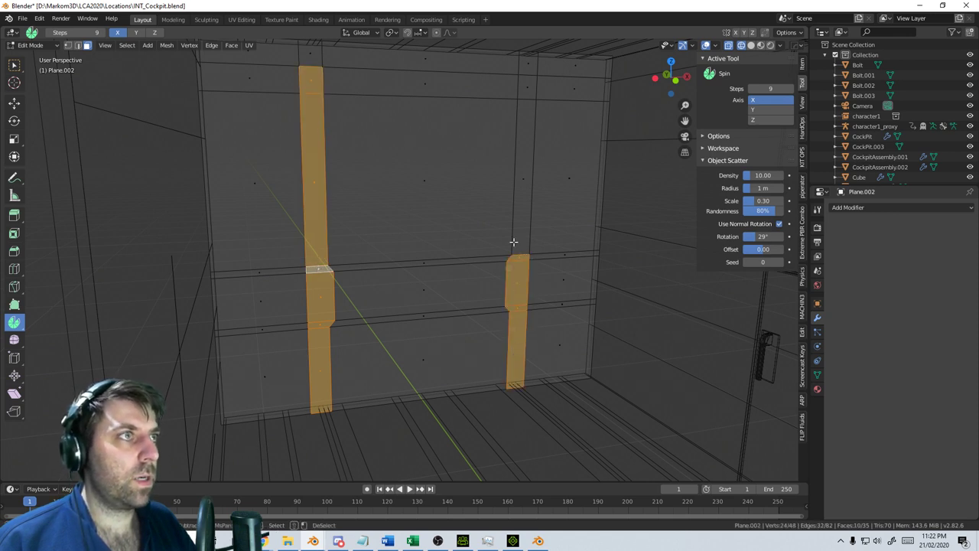
left_click(520, 181, "shift")
left_click(474, 91, "shift")
middle_click_drag(474, 91, 509, 279)
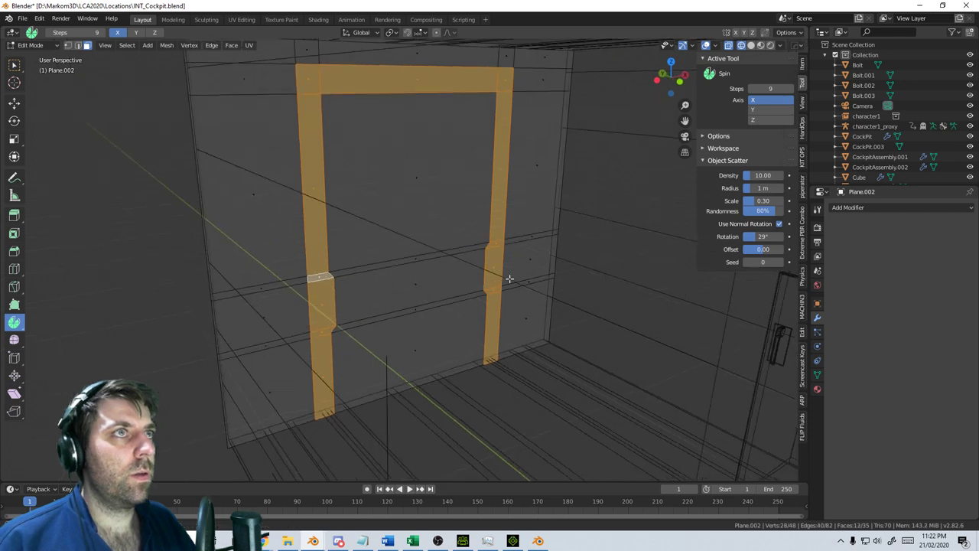
key("e")
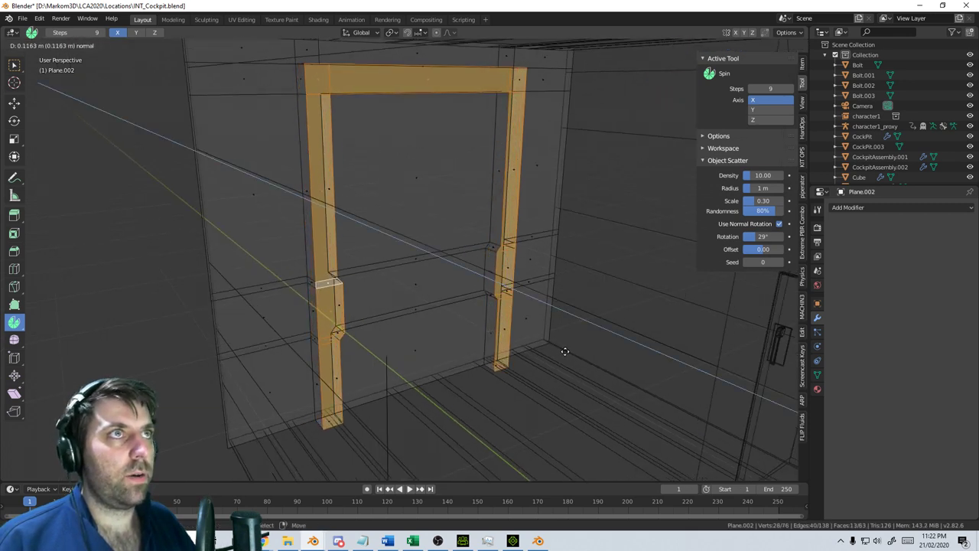
left_click(562, 354)
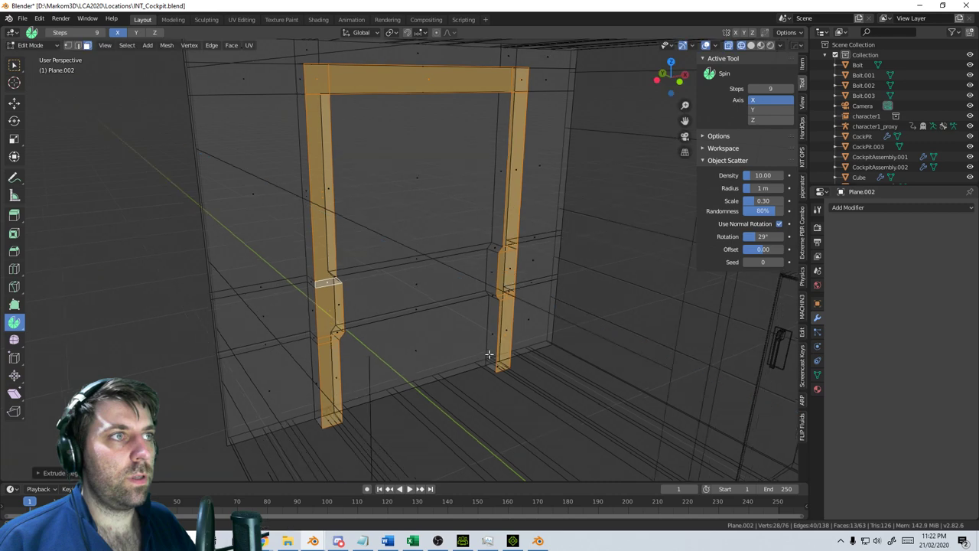
middle_click_drag(489, 354, 462, 352)
key("alt+a")
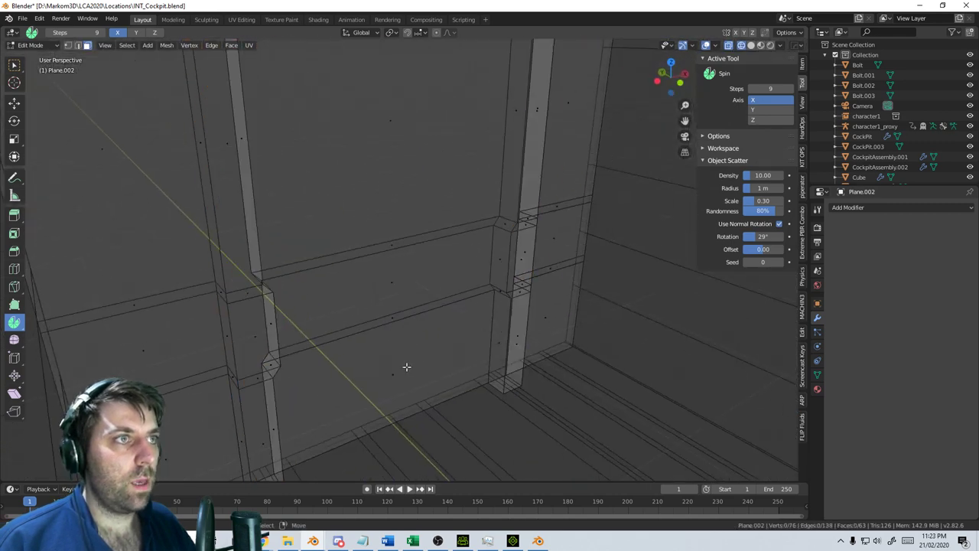
Select the five wall faces inside the door frame, from the floor up to the top band, and delete them to open the doorway
left_click(404, 366)
left_click(393, 320, "shift")
middle_click_drag(394, 320, 398, 171)
scroll(443, 396, "down", 3)
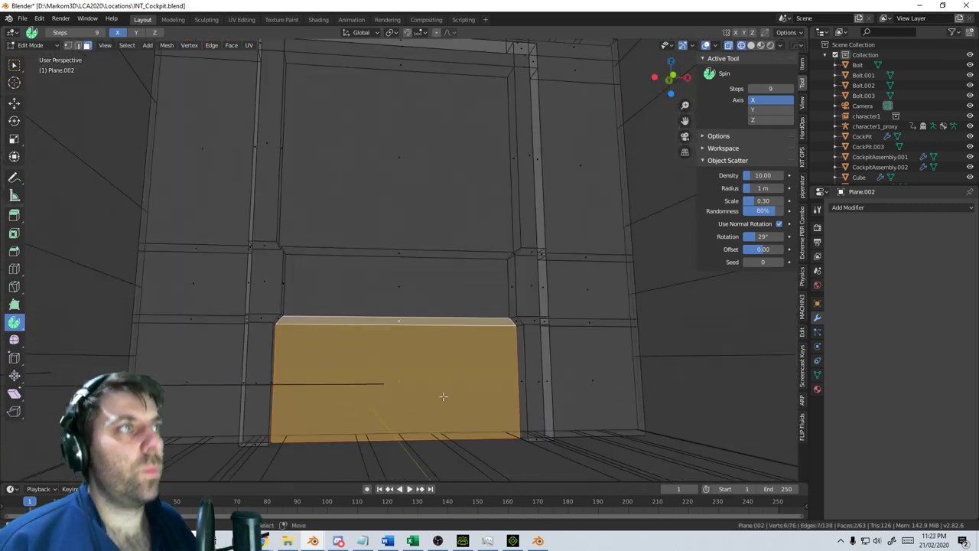
middle_click_drag(443, 397, 410, 365)
left_click(405, 168, "shift")
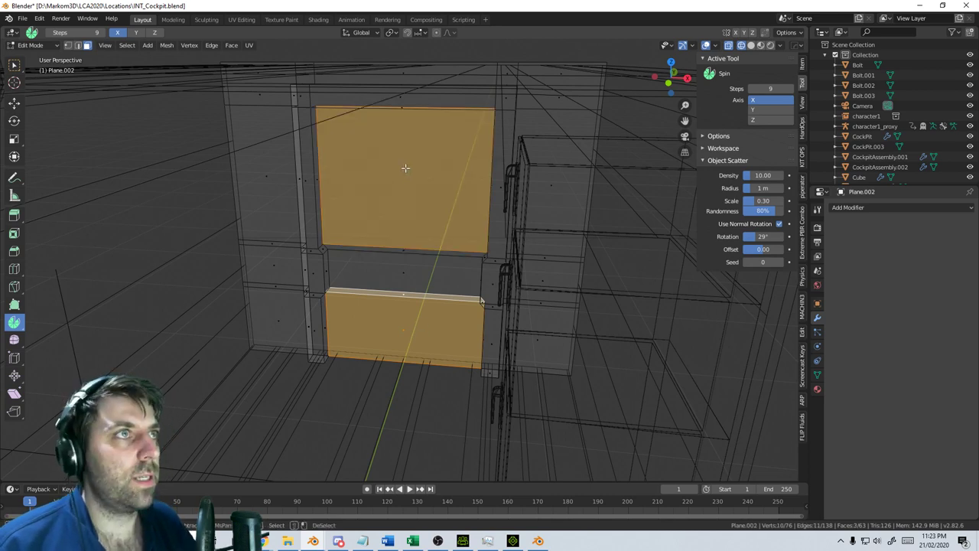
left_click_drag(406, 242, 405, 295)
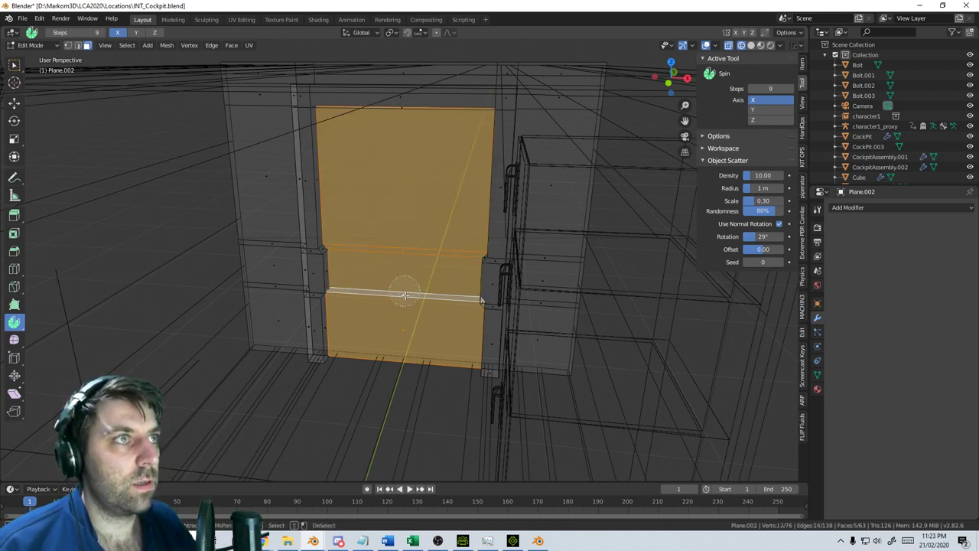
key("x")
left_click(394, 315)
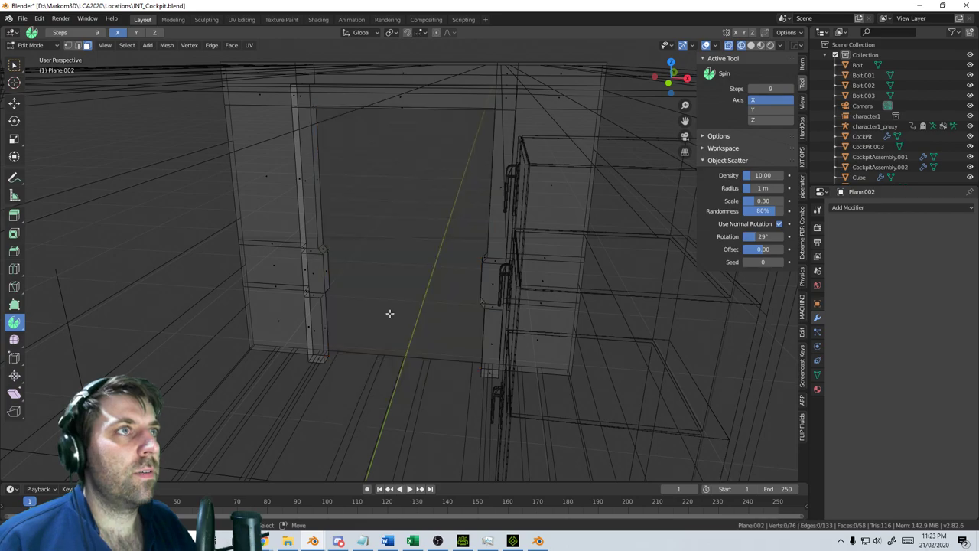
Select the two short depth edges at the doorway opening's upper corners and bevel them into chamfers
middle_click_drag(389, 313, 360, 386)
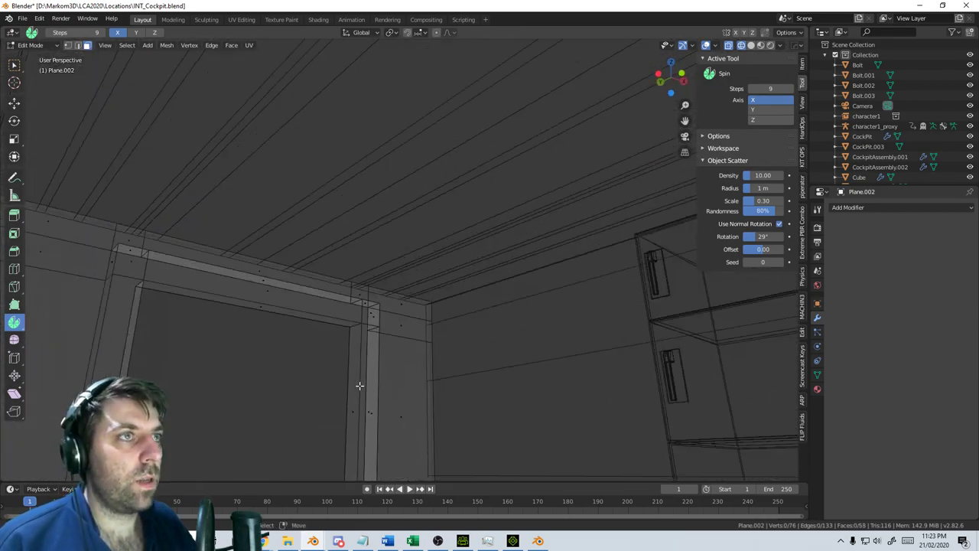
left_click(77, 46)
middle_click_drag(334, 338, 319, 405)
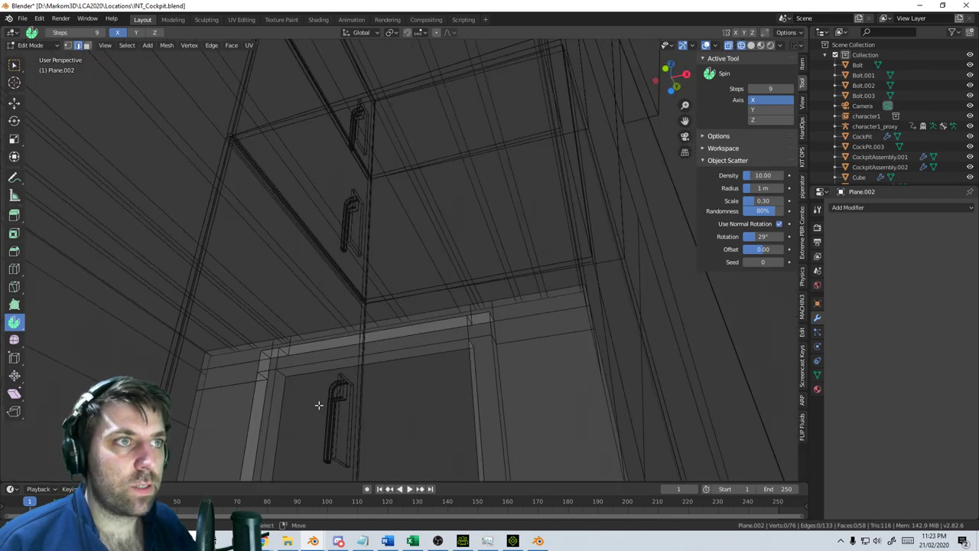
left_click(279, 372)
middle_click_drag(279, 372, 341, 356)
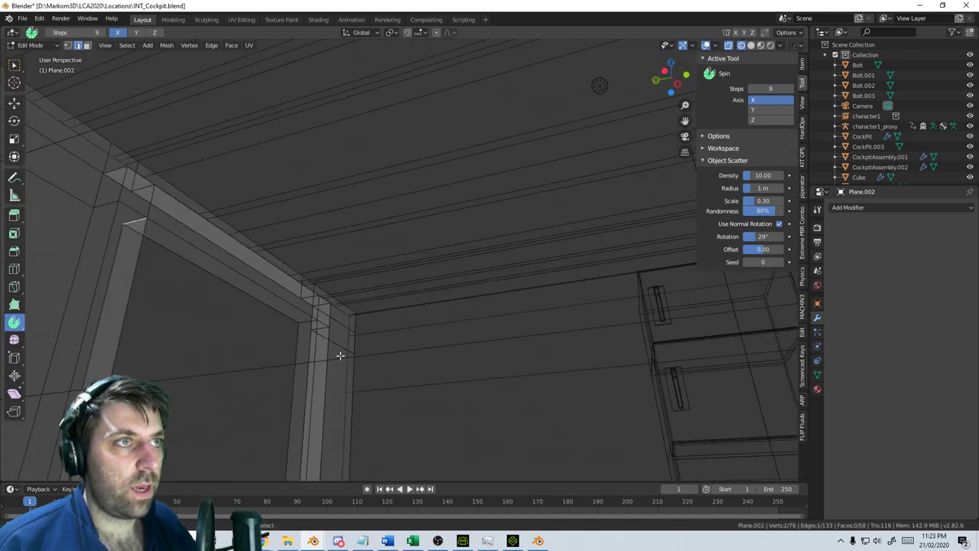
key("z")
left_click(265, 330)
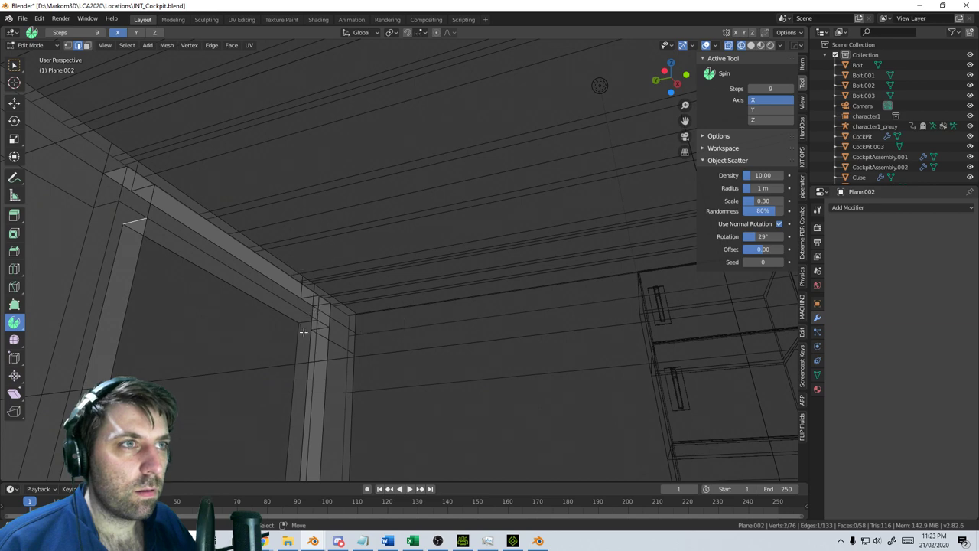
mouse_move(265, 330)
middle_mouse_down()
mouse_move(317, 330)
mouse_move(309, 367)
mouse_move(337, 383)
middle_mouse_up()
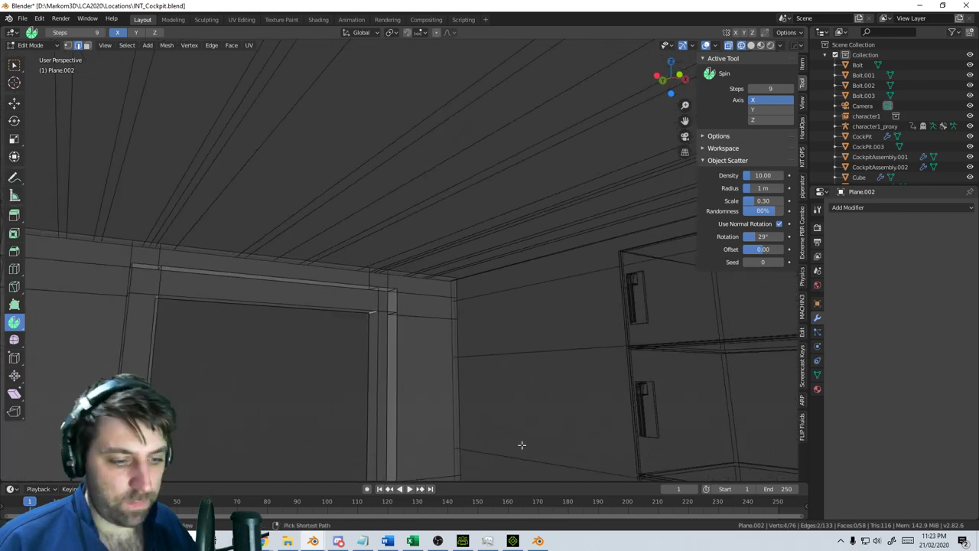
key("ctrl+b")
left_click(612, 46)
Select the depth edges at the door frame's two outer upper corners and bevel them into small chamfers
middle_click_drag(383, 107, 254, 289)
left_click(169, 304)
middle_click_drag(325, 279, 391, 279)
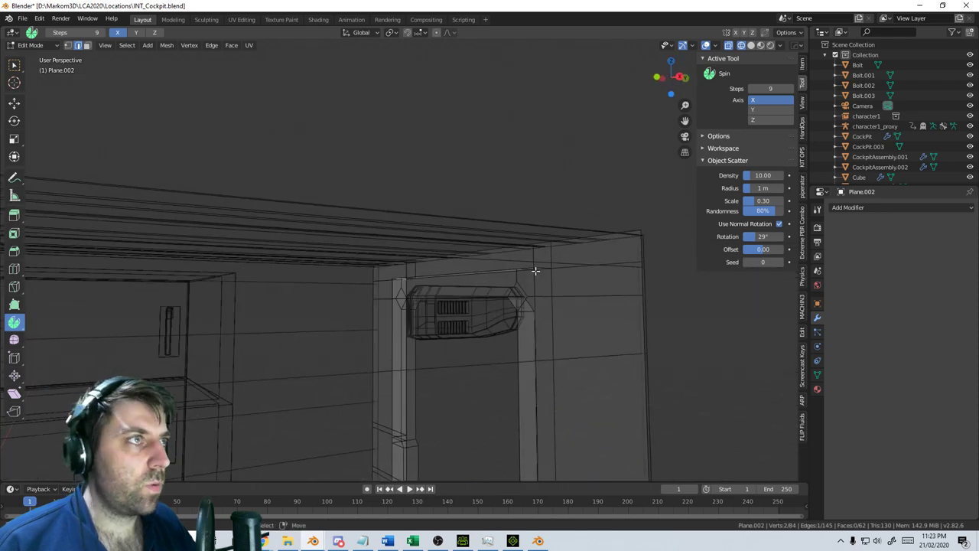
middle_click_drag(535, 270, 542, 292)
key("ctrl+b")
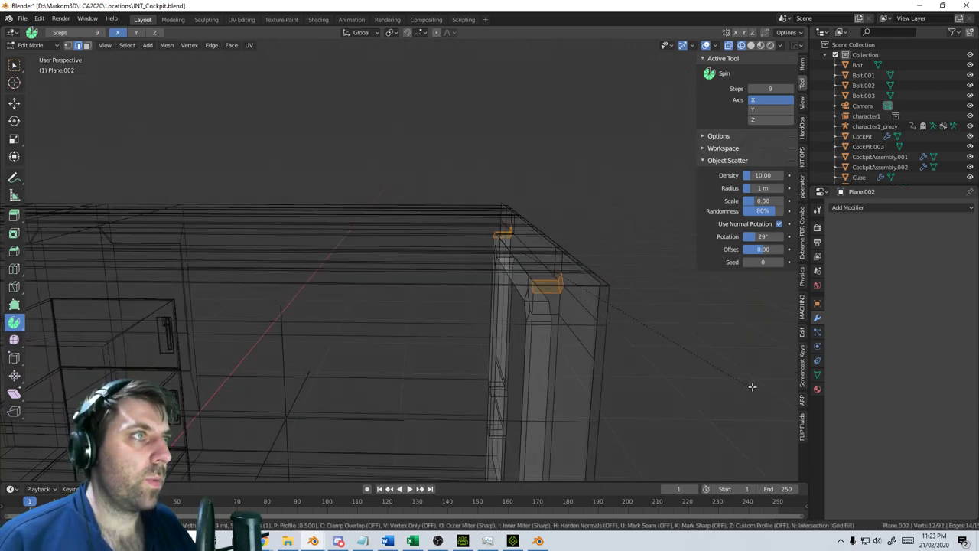
left_click(753, 388)
scroll(535, 342, "down", 2)
key("z")
left_click(538, 334)
middle_click_drag(459, 306, 571, 299)
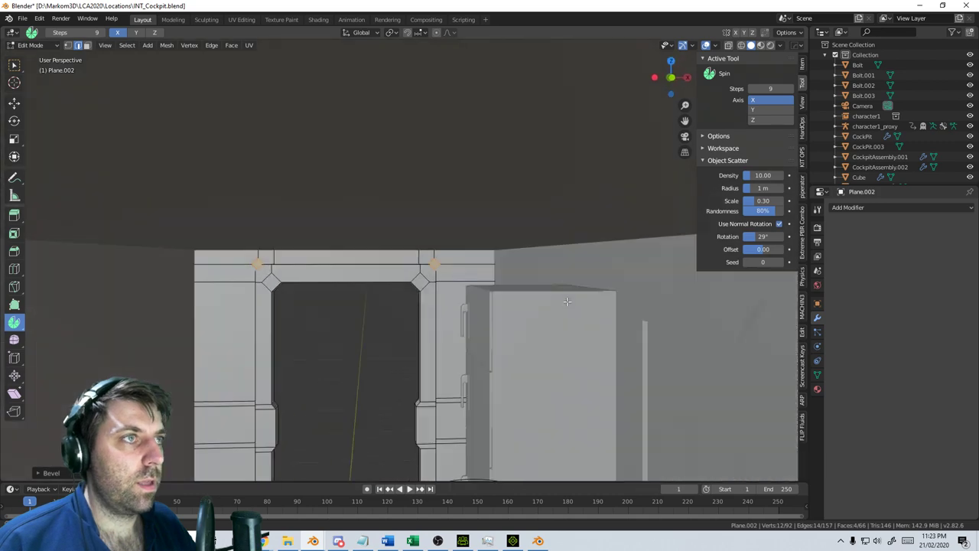
scroll(570, 299, "up", 2)
mouse_move(521, 342)
middle_mouse_down()
mouse_move(488, 405)
mouse_move(469, 352)
middle_mouse_up()
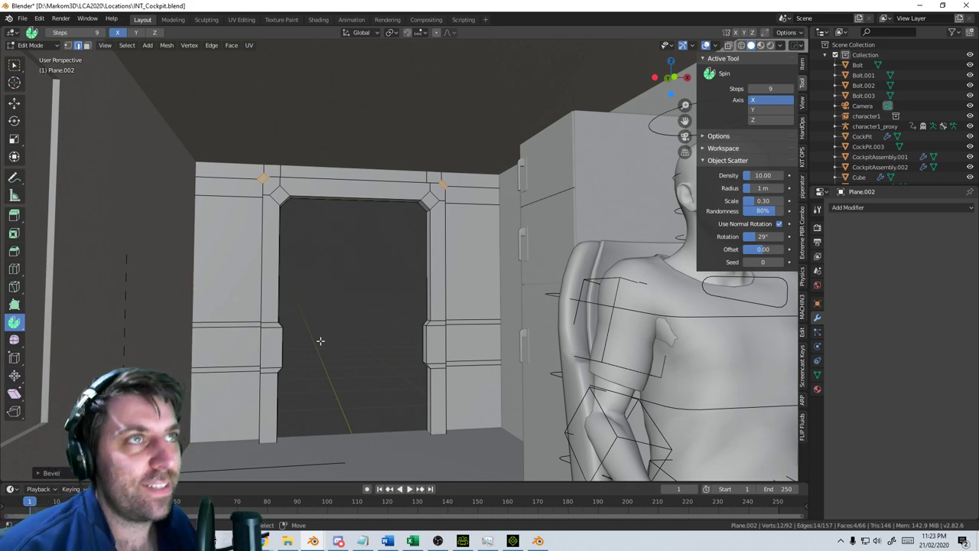
Try to move the doorway's back edge loop outward along Y, including the wall's bottom edges, and undo the move
middle_click_drag(347, 331, 379, 336, "shift")
scroll(379, 335, "up", 3)
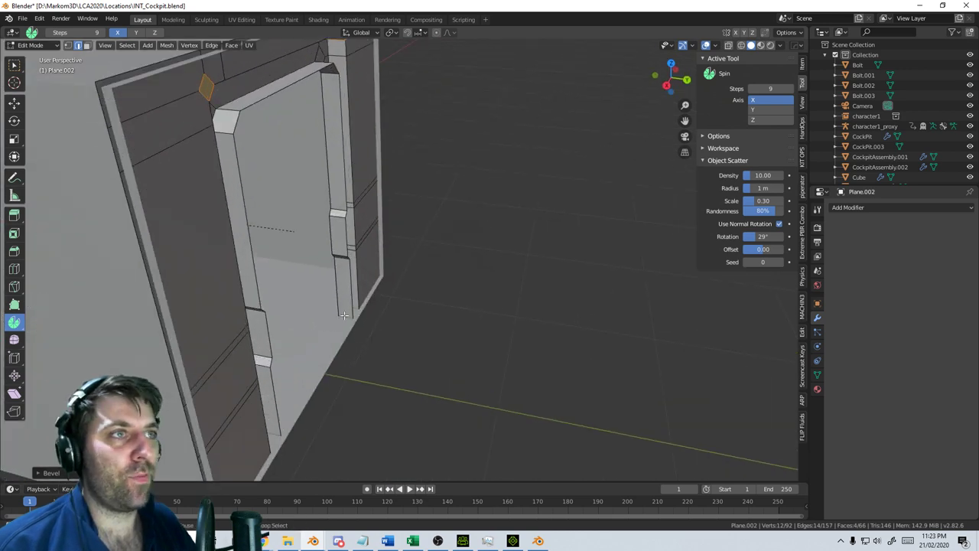
left_click(350, 310, "alt")
key("g")
key("y")
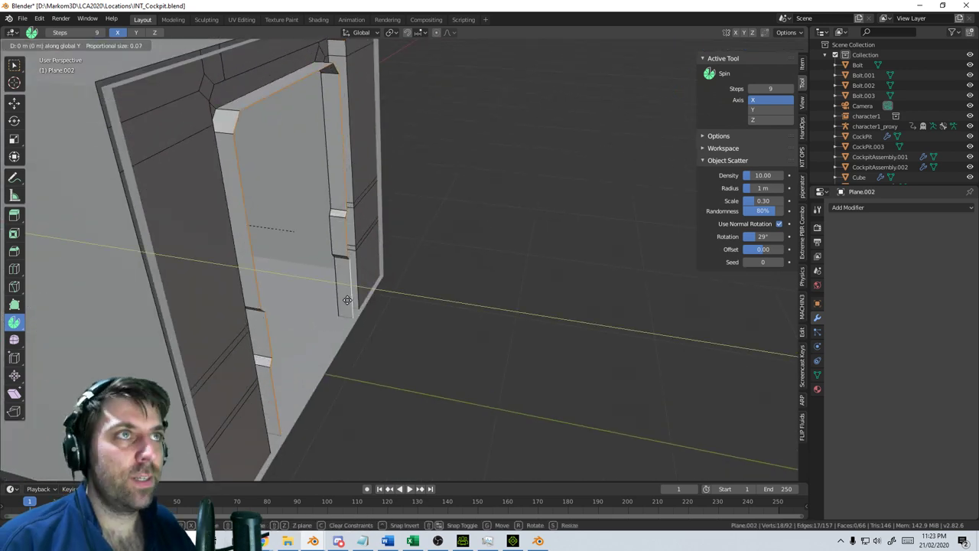
left_click(485, 329)
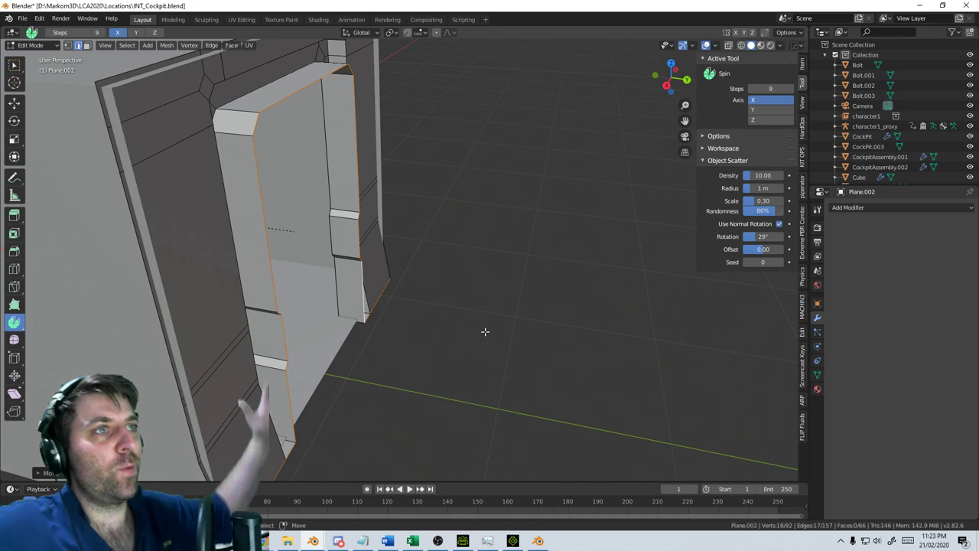
key("ctrl+z")
Deselect the wall's bottom outer vertices and move the doorway's back edge outline about 0.07 m outward along Y
mouse_move(453, 330)
middle_mouse_down()
mouse_move(372, 326)
mouse_move(392, 322)
mouse_move(401, 295)
middle_mouse_up()
key("z")
left_click(329, 335)
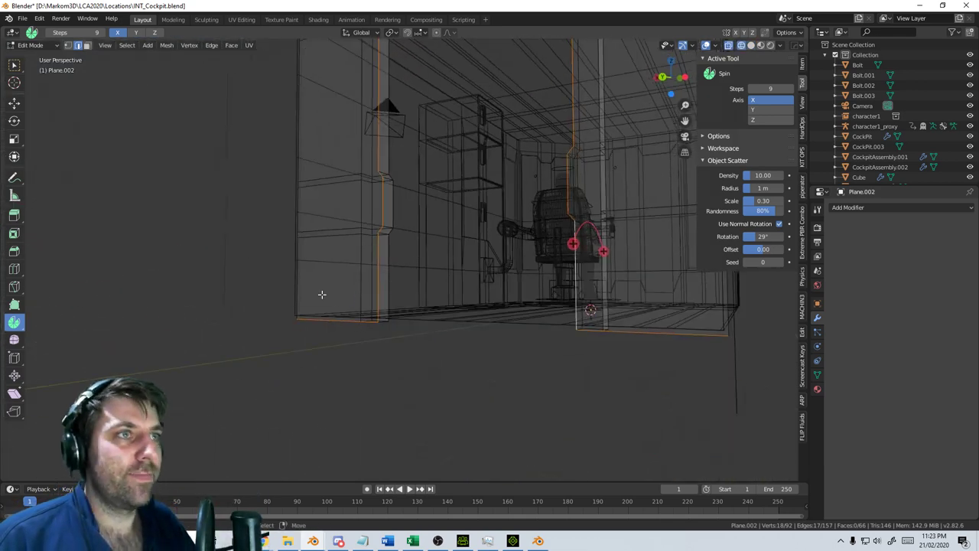
middle_click_drag(443, 335, 506, 345)
key("b")
middle_click_drag(507, 345, 533, 351)
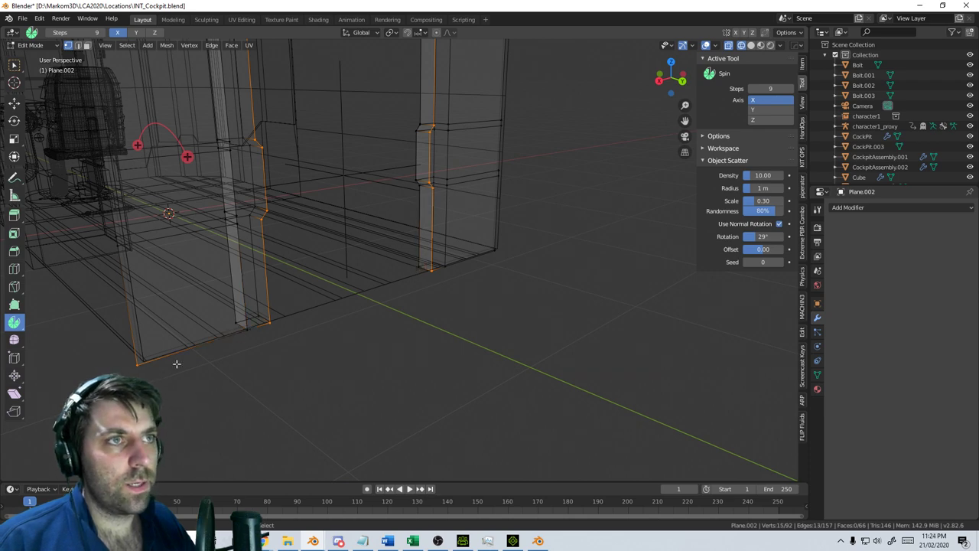
middle_click_drag(294, 336, 334, 354)
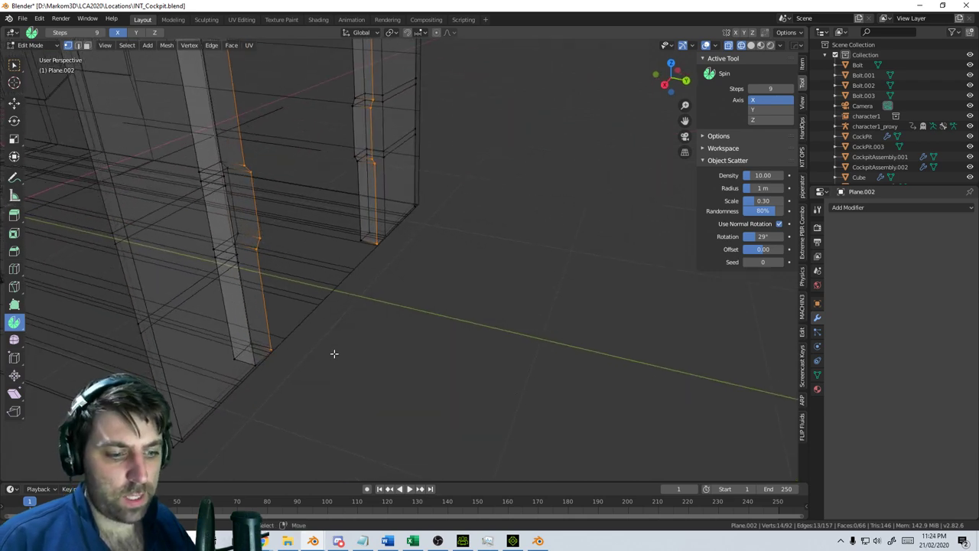
key("g")
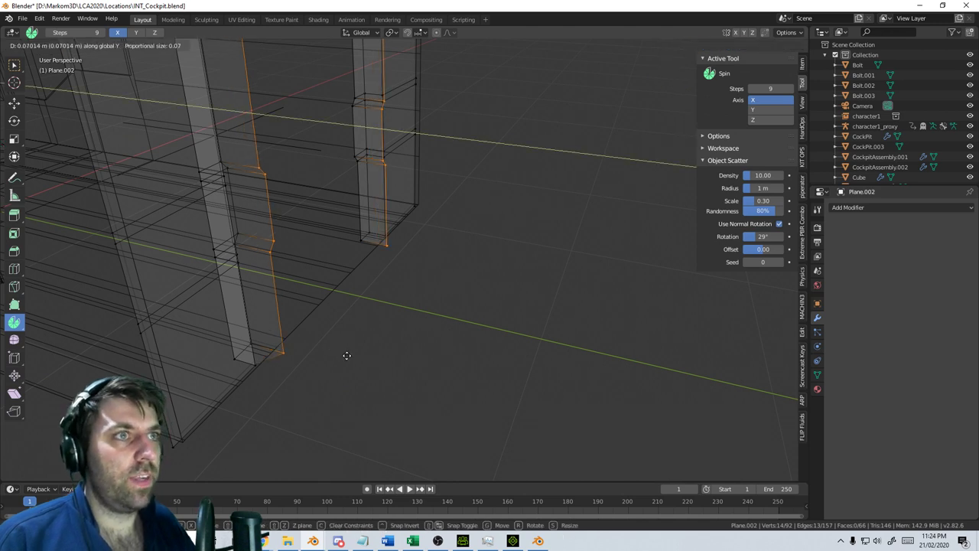
left_click(345, 354)
Delete the small floor-level faces under both legs of the door frame
left_click(87, 45)
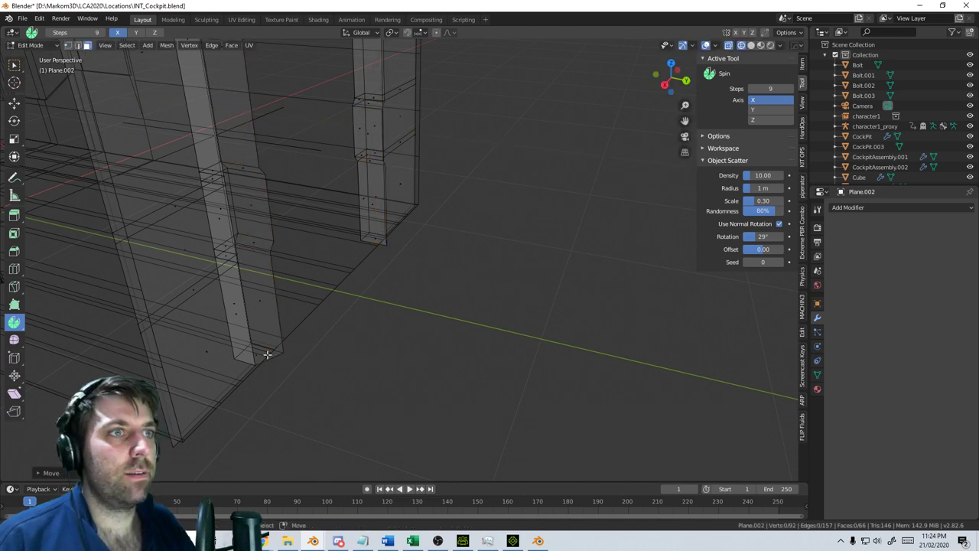
left_click(375, 237, "shift")
key("x")
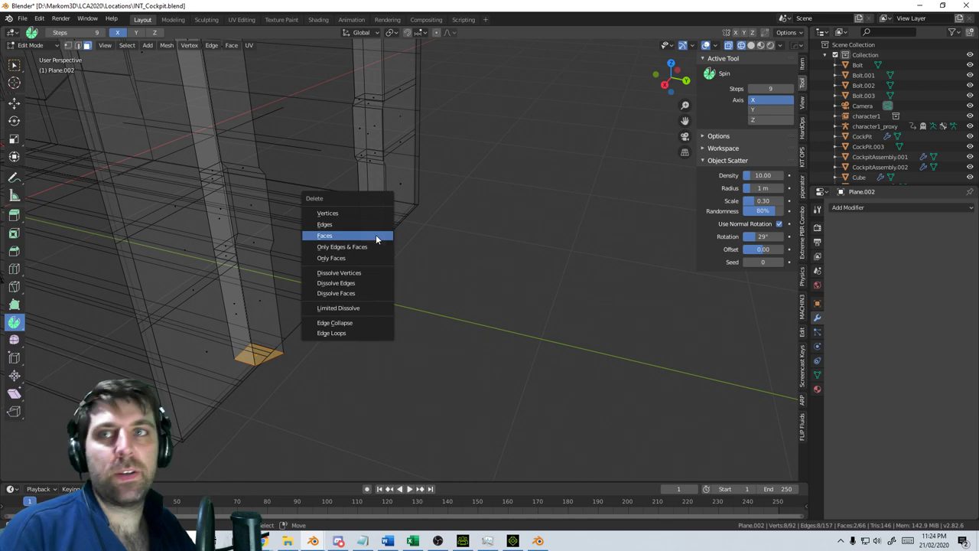
left_click(376, 239)
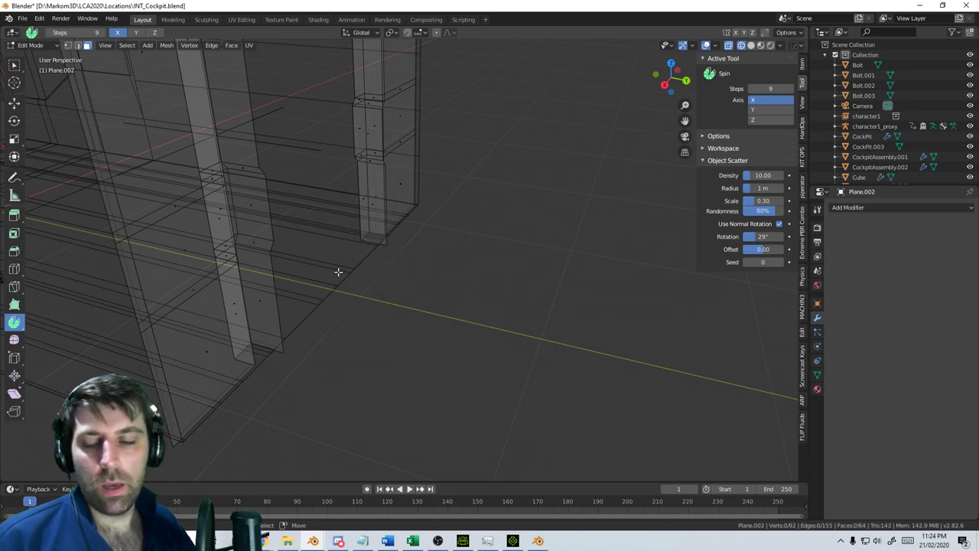
middle_click_drag(328, 289, 443, 288)
key("z")
left_click(474, 294)
scroll(417, 289, "down", 5)
Return to Object Mode and add a new mesh plane to the scene for the door
key("Tab")
scroll(443, 288, "up", 5)
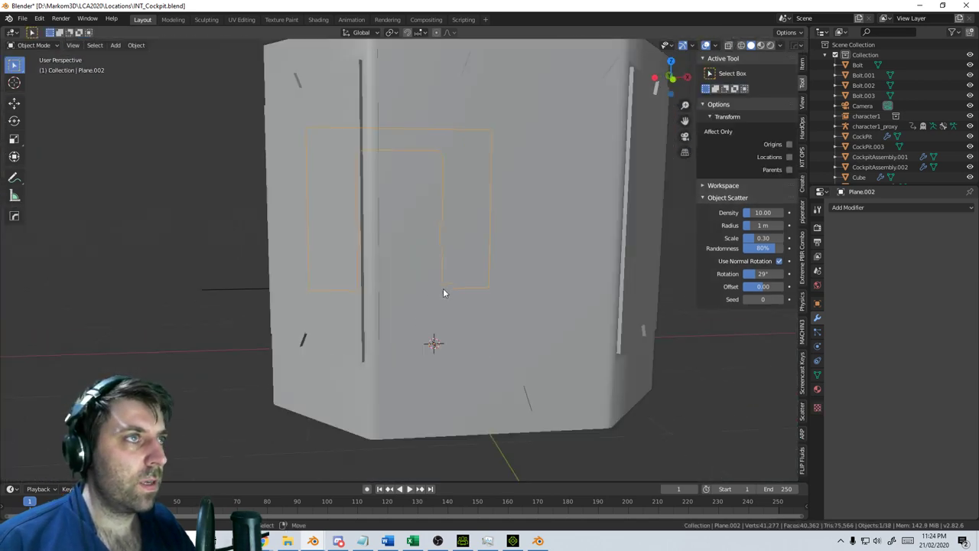
key("z")
left_click(391, 291)
scroll(444, 310, "down", 2)
key("shift+a")
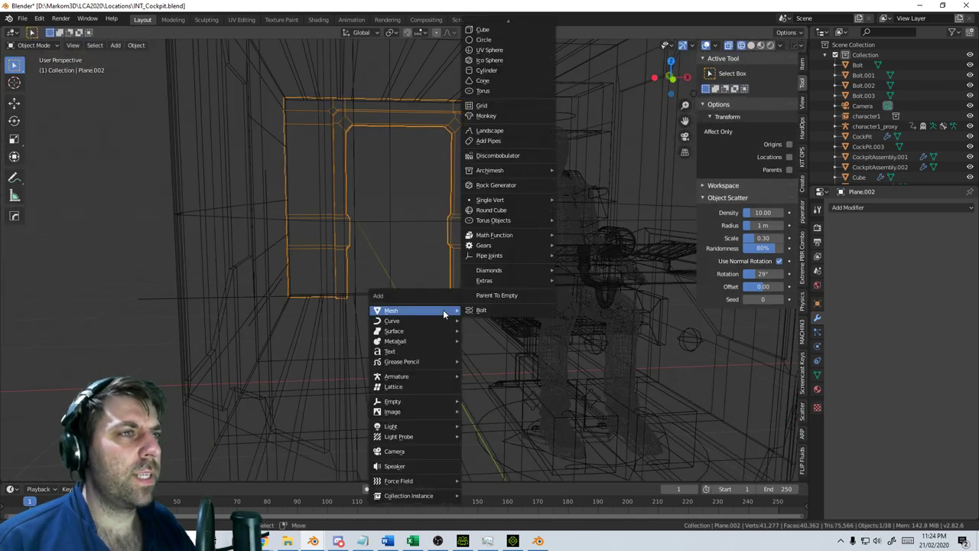
key("shift+a")
mouse_move(448, 316)
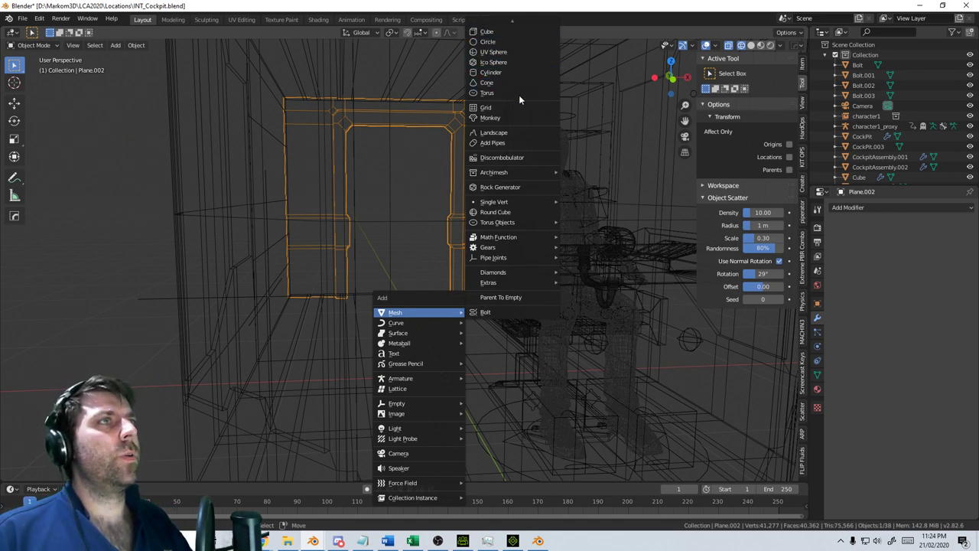
left_click(490, 29)
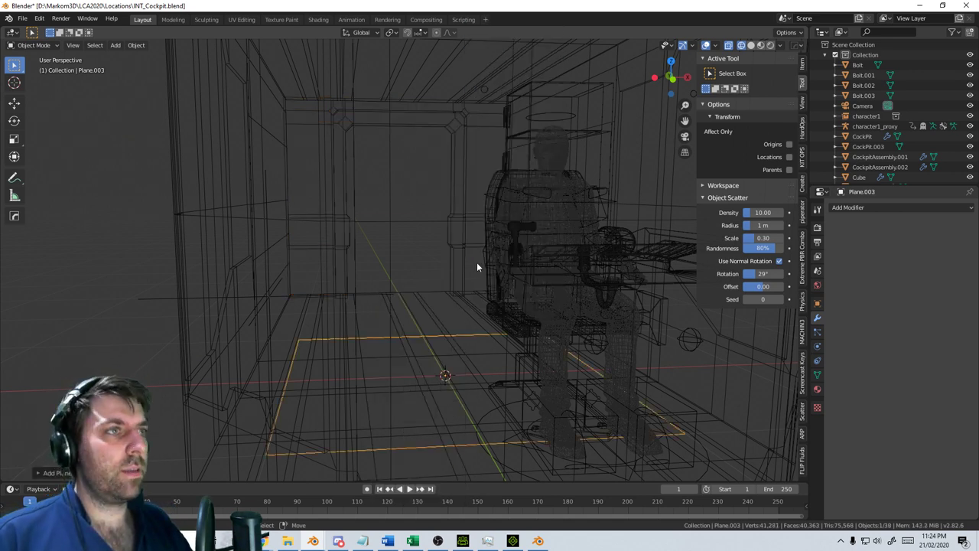
Enter Edit Mode on the new plane and rotate its face 90 degrees about the X axis so it stands upright
key("Tab")
type("rx")
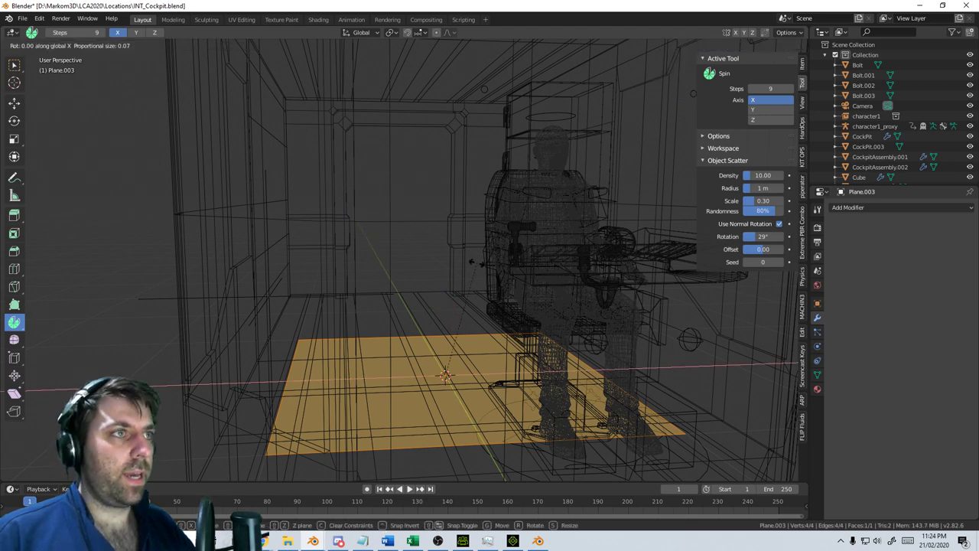
type("90")
key("Return")
In front view, shrink the upright plane, raise it over the doorway and enlarge it to cover the opening
key("KP_1")
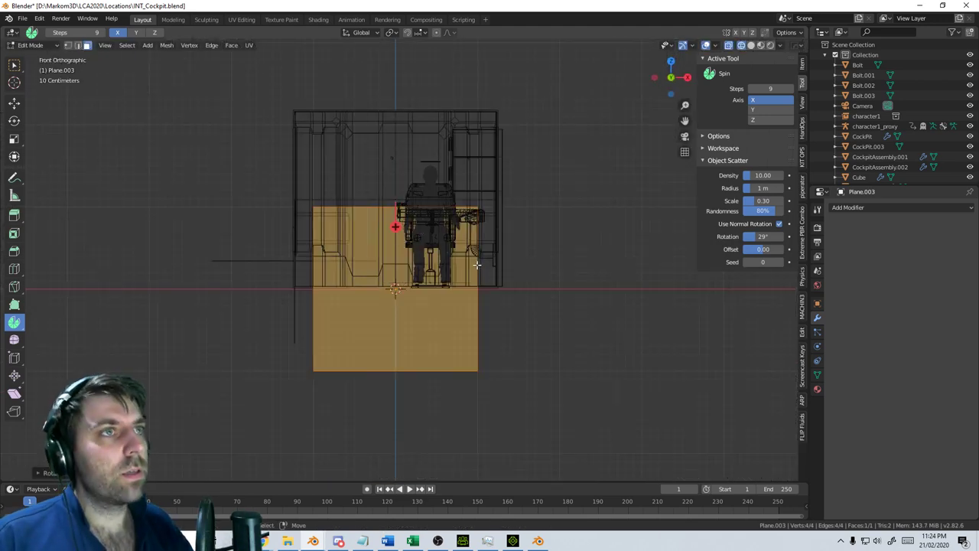
key("s")
left_click(568, 257)
middle_click_drag(485, 254, 483, 297, "shift")
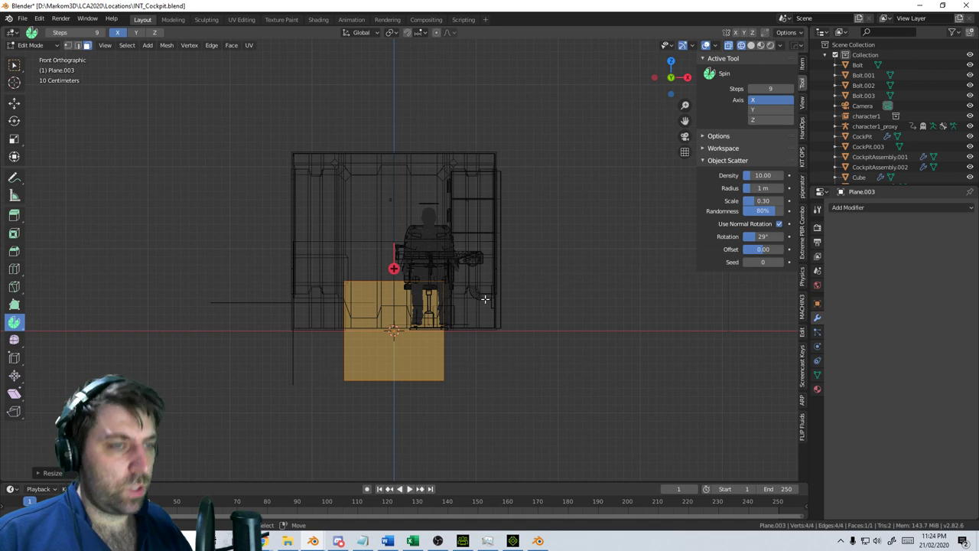
key("g")
key("s")
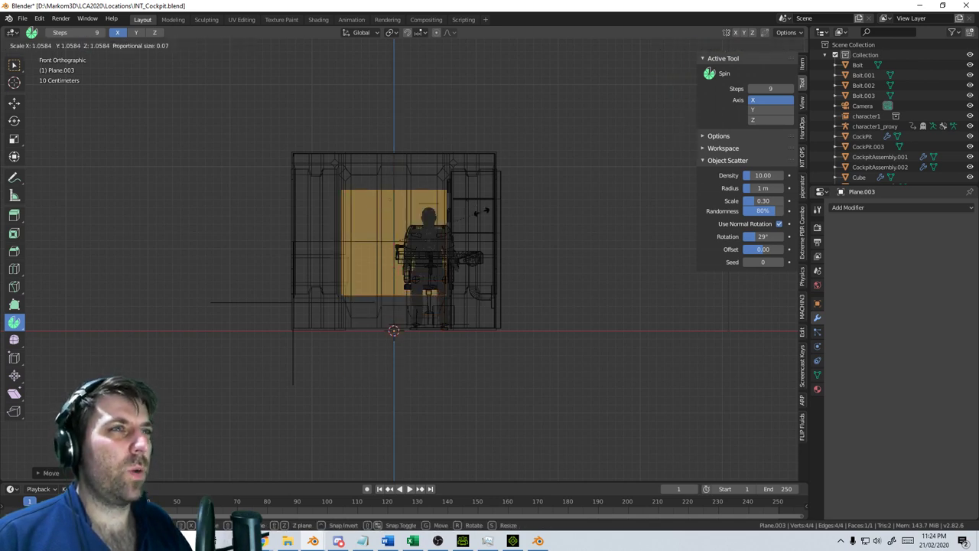
left_click(521, 217)
Move the plane down along Z so its lower edge reaches the floor
scroll(505, 217, "up", 4)
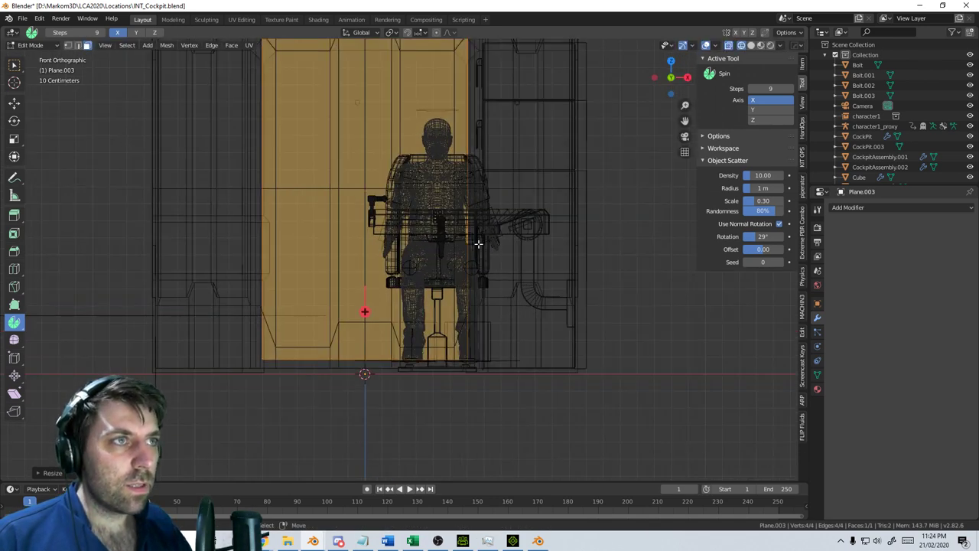
key("z")
key("Escape")
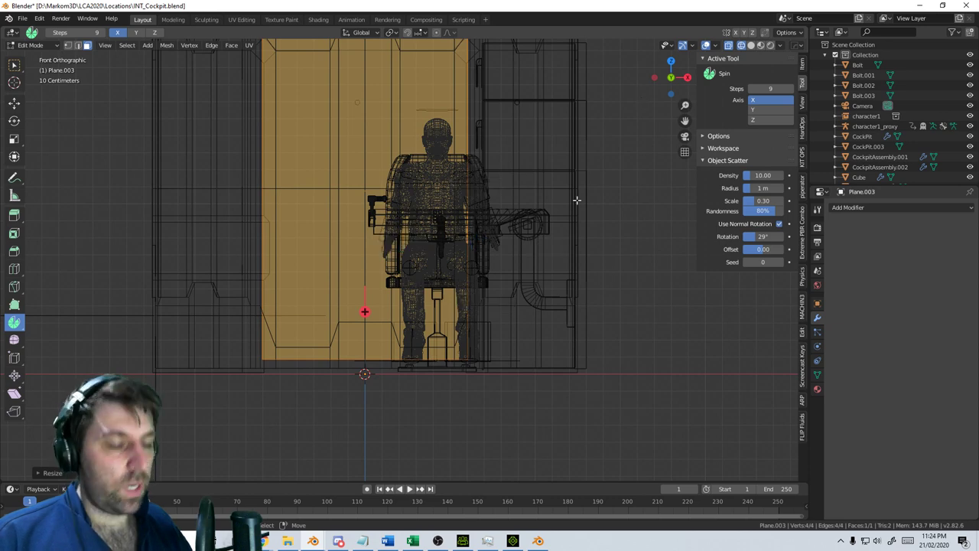
key("g")
key("z")
left_click(569, 212)
Move the door plane about 2.88 m along Y in top view so it lines up with the rear doorway
mouse_move(569, 212)
middle_mouse_down()
mouse_move(579, 207)
mouse_move(462, 224)
middle_mouse_up()
key("z")
middle_click_drag(408, 239, 406, 245)
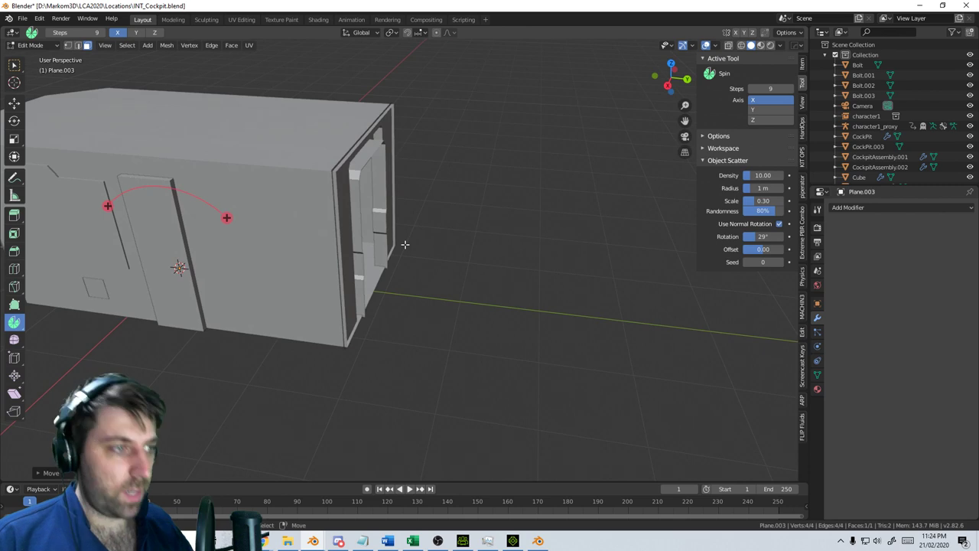
key("KP_7")
key("z")
left_click(325, 244)
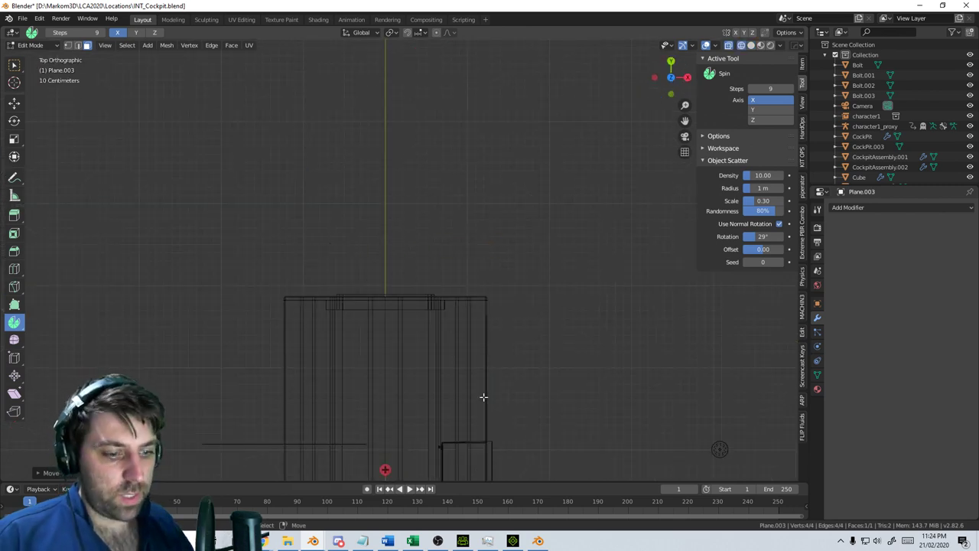
key("g")
key("y")
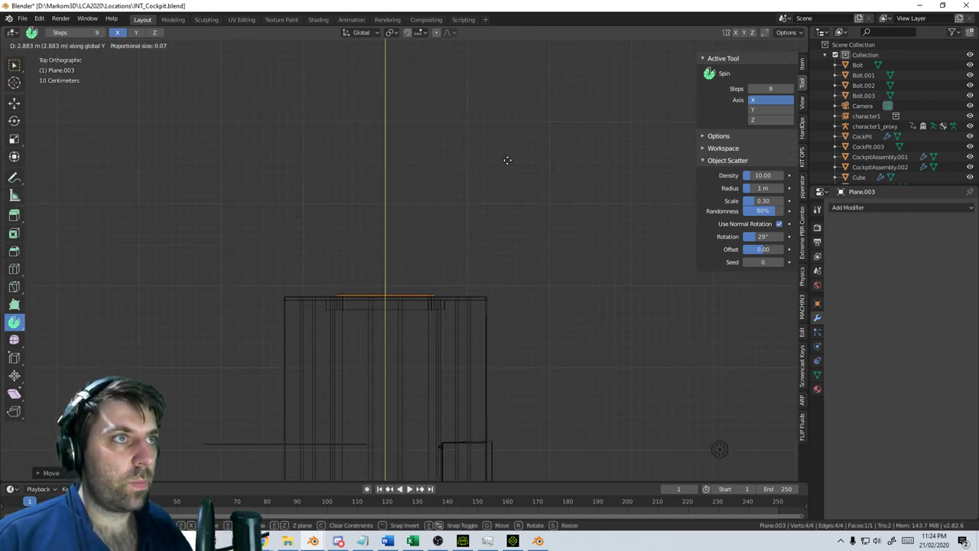
left_click(507, 159)
middle_click_drag(507, 160, 421, 326)
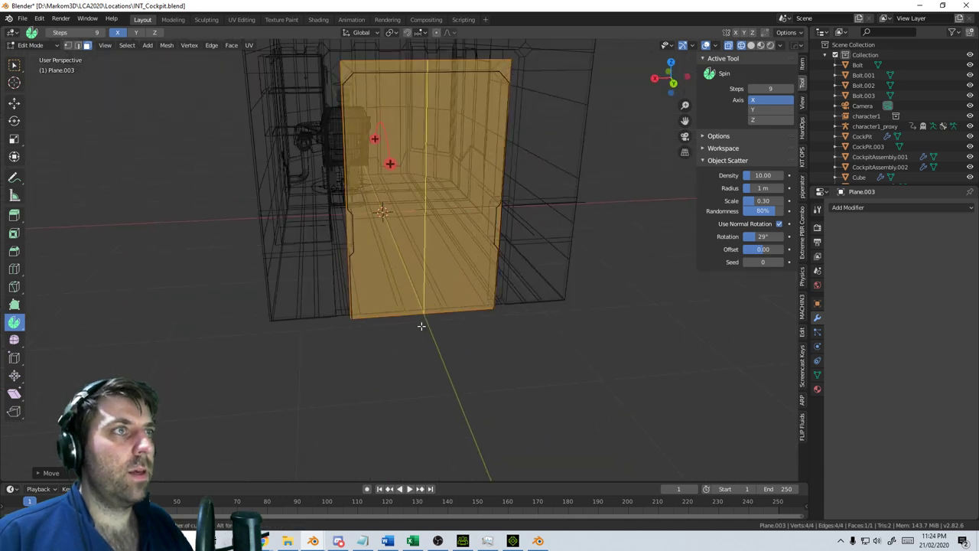
Add two vertical and two horizontal loop cuts to the door plane and bevel them into paired edge loops
scroll(420, 326, "up", 1)
left_click(420, 326)
right_click(443, 273)
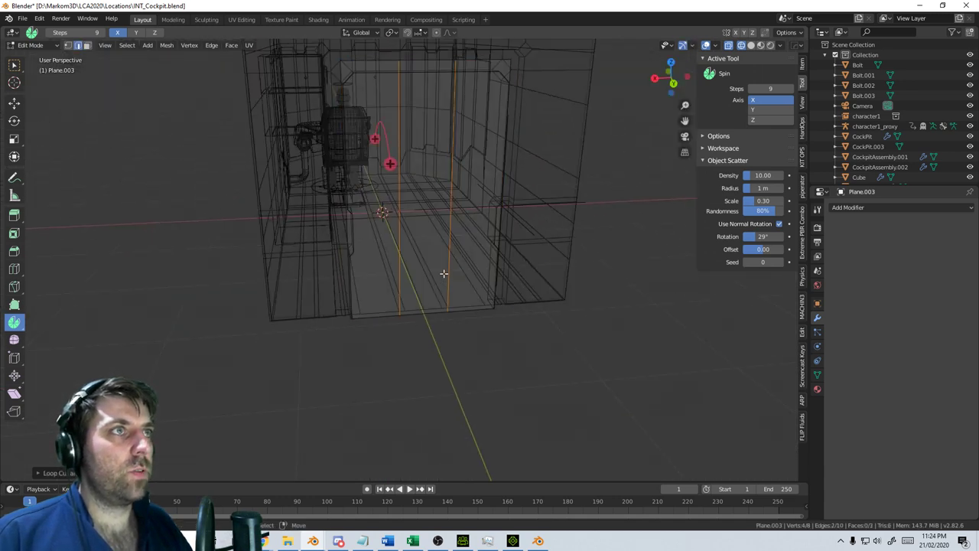
left_click(401, 240)
scroll(464, 306, "up", 3)
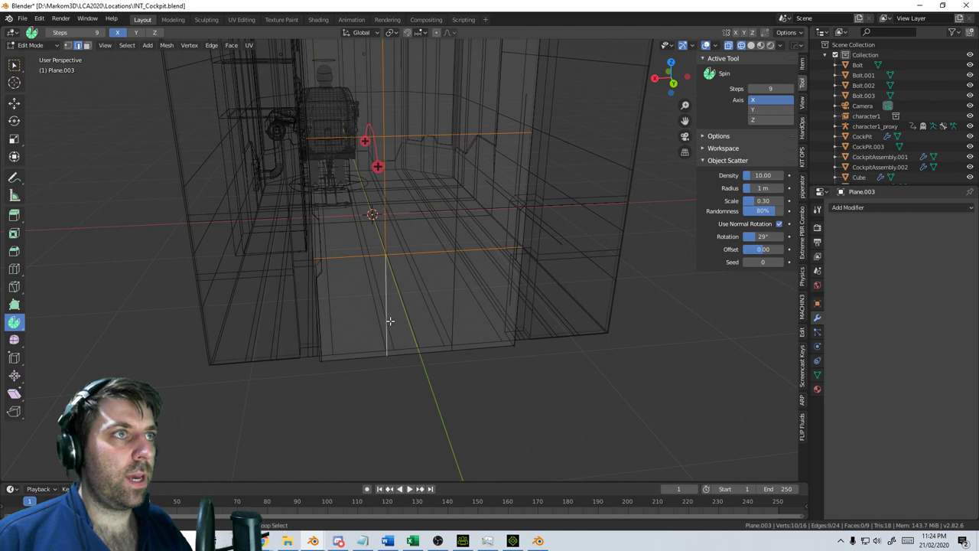
left_click(450, 294, "shift")
key("ctrl+b")
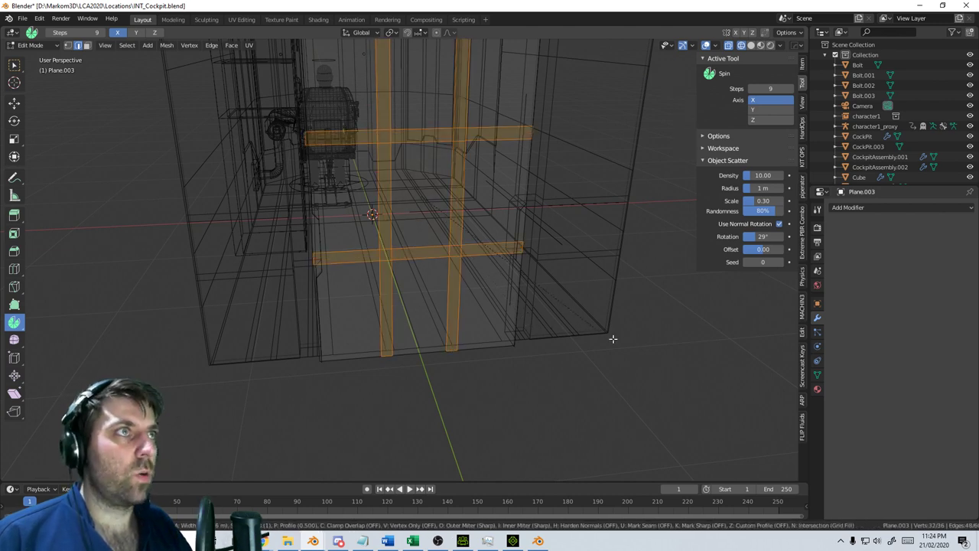
left_click(743, 358)
Lower the upper-middle and lowest horizontal edge loops of the door along Z to reproportion its panel rows
left_click(421, 154, "alt")
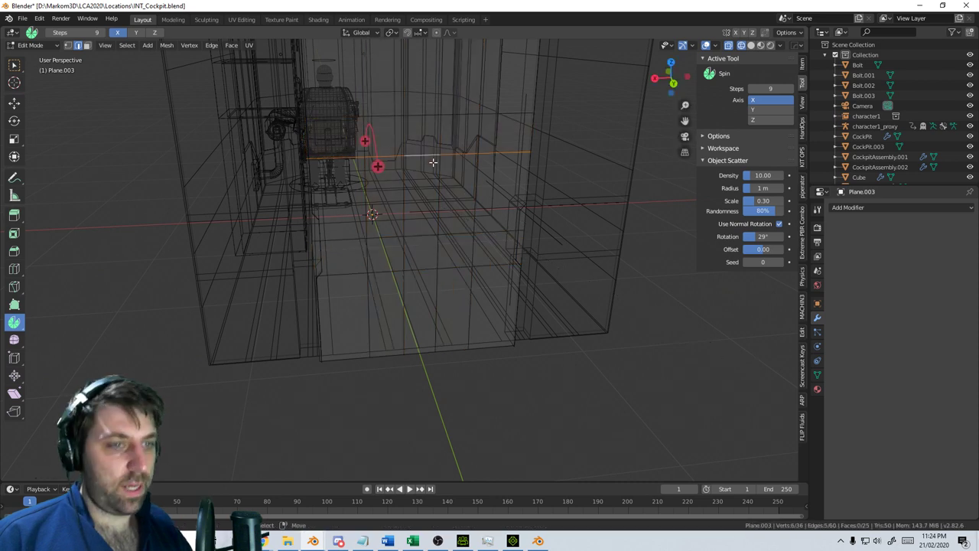
key("g")
key("z")
left_click(427, 233)
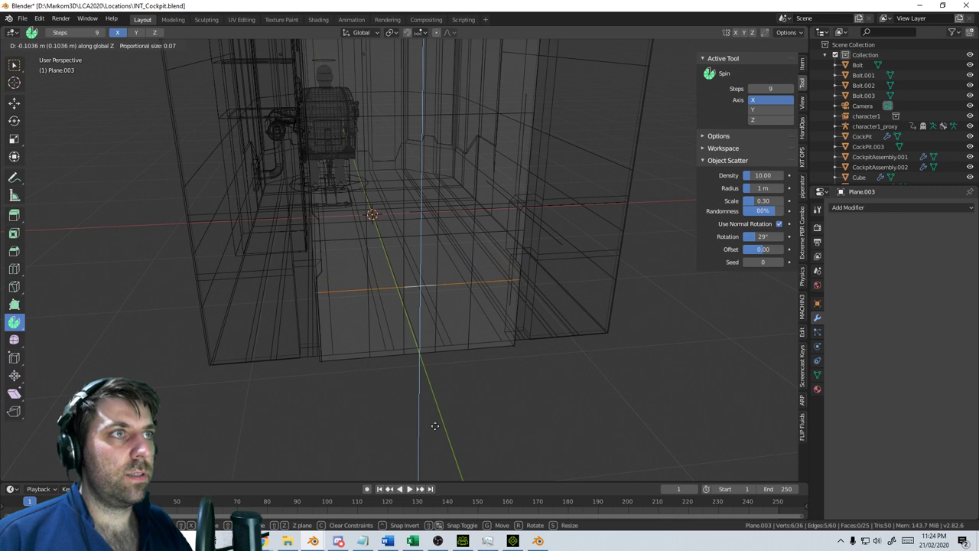
key("z")
left_click(483, 338)
middle_click_drag(483, 339, 473, 332)
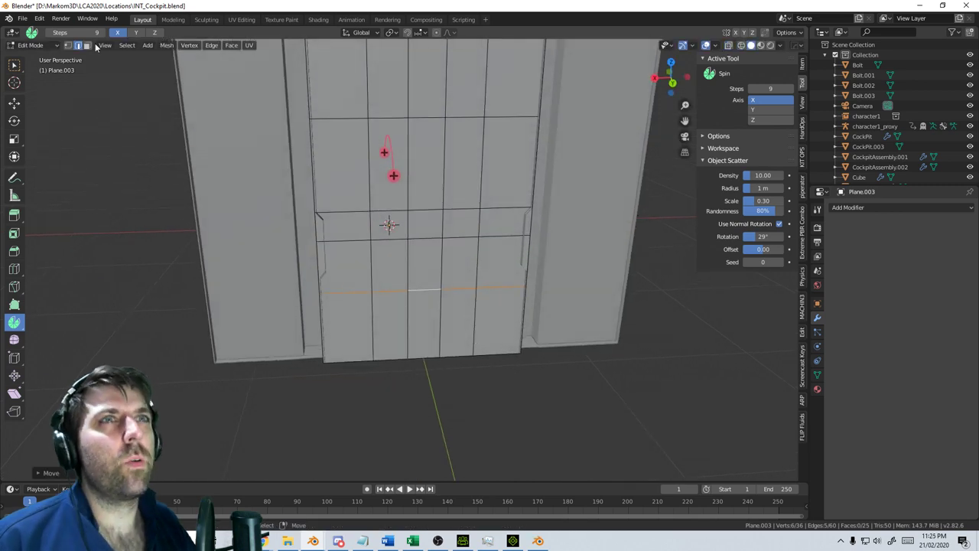
Select the two tall and two short panel faces of the door and extrude them slightly outward
left_click(88, 45)
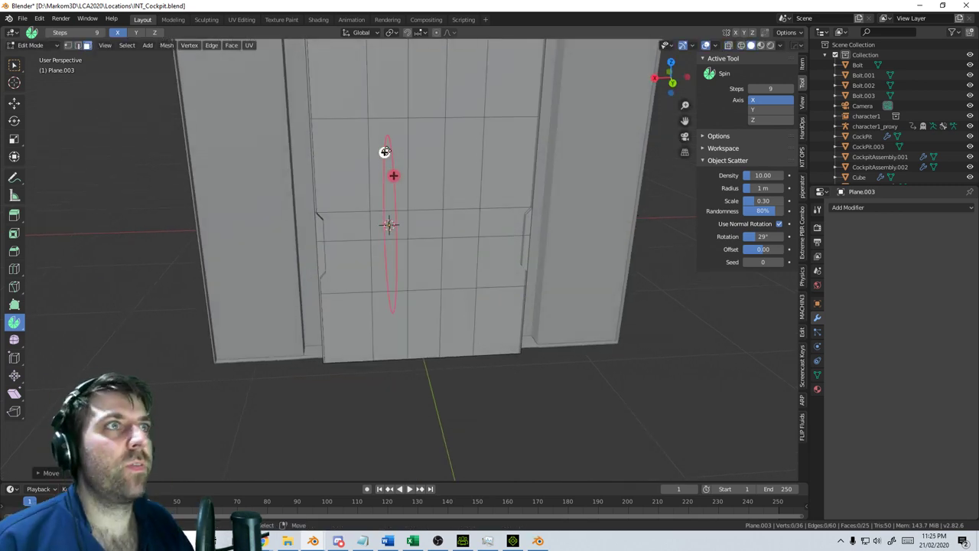
middle_click_drag(384, 151, 379, 184)
left_click(378, 208)
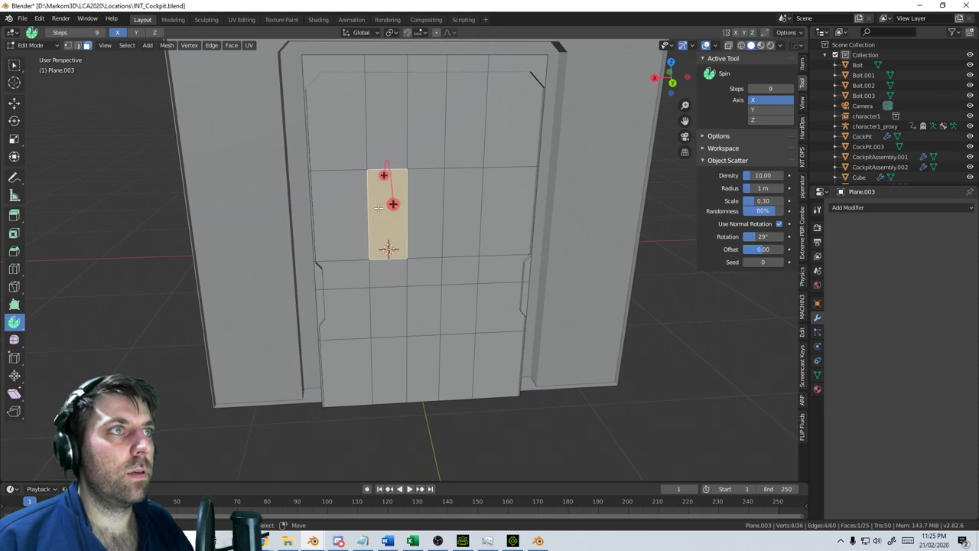
left_click(471, 200, "shift")
left_click(465, 299, "shift")
left_click(362, 307, "shift")
left_click(357, 308, "shift")
left_click(385, 309, "shift")
middle_click_drag(433, 315, 496, 336)
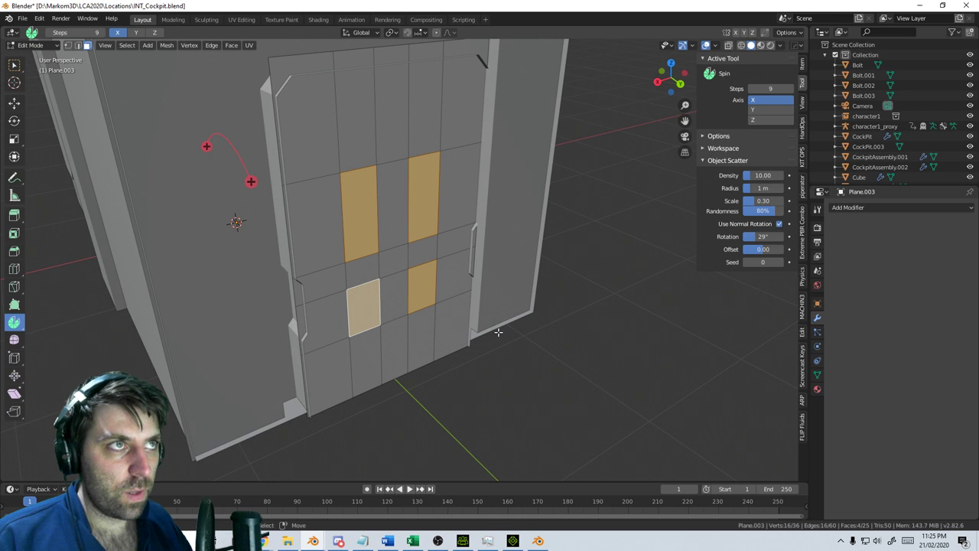
key("e")
left_click(514, 334)
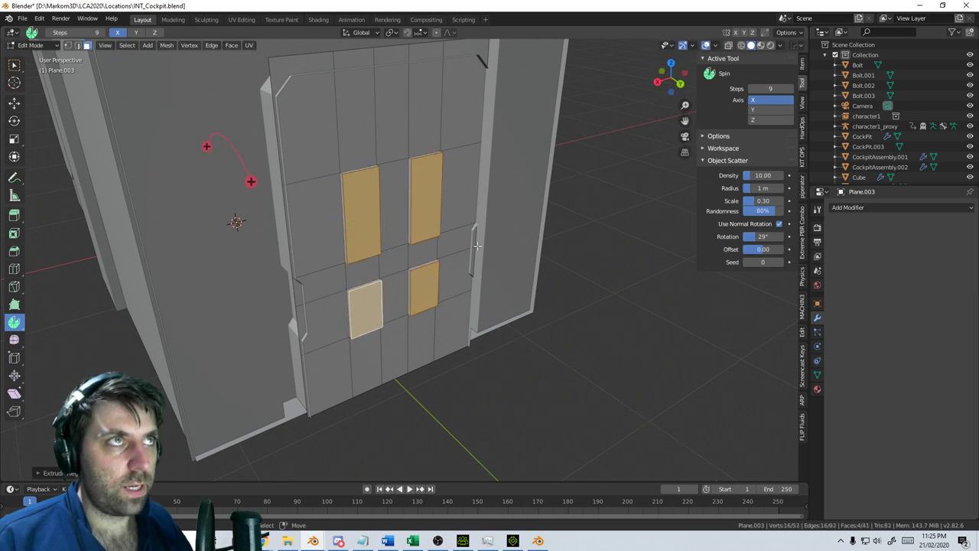
Scale the four extruded panel faces to about 0.88, each around its own origin
left_click(391, 32)
left_click(425, 67)
key("s")
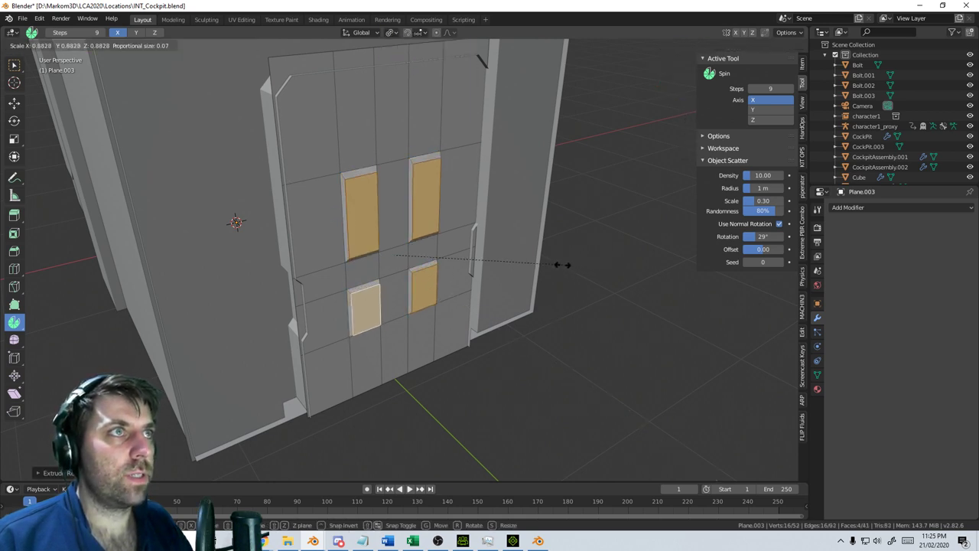
left_click(562, 264)
Adjust the depth of the four panel faces along Y and return to Object Mode to view the door from inside
middle_click_drag(600, 264, 454, 304)
scroll(417, 296, "down", 4)
key("Tab")
key("Tab")
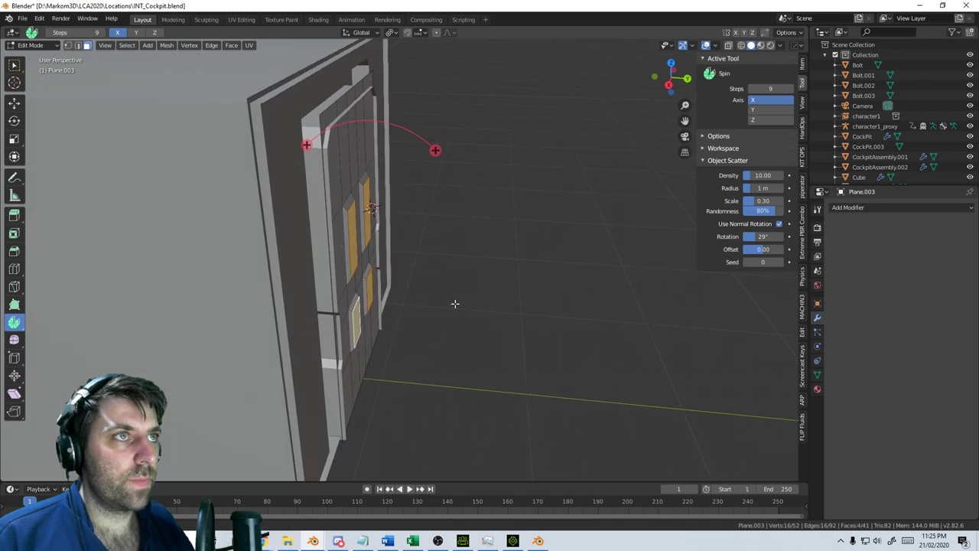
scroll(454, 304, "up", 2)
key("g")
key("y")
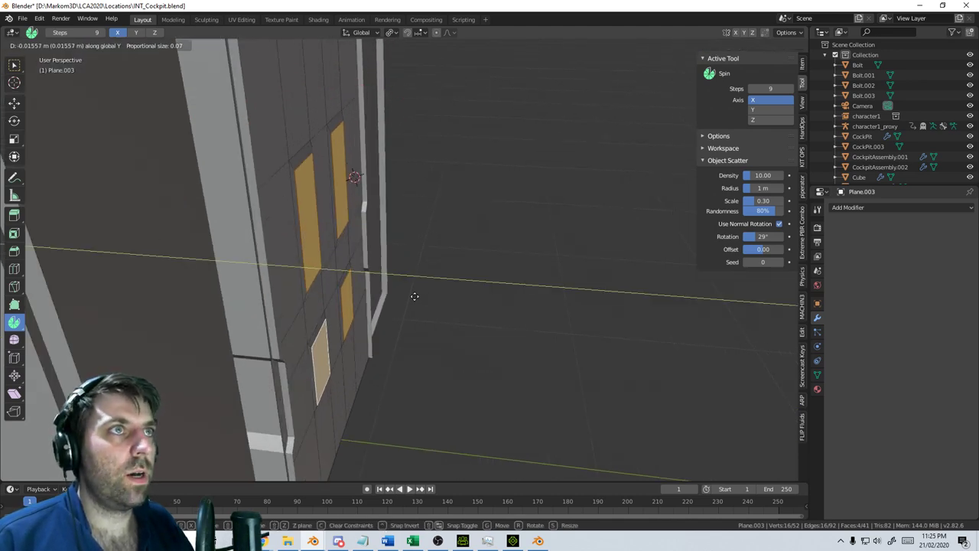
left_click(426, 296)
key("z")
left_click(501, 299)
mouse_move(477, 293)
middle_mouse_down()
mouse_move(429, 251)
mouse_move(408, 271)
mouse_move(426, 254)
middle_mouse_up()
scroll(417, 256, "down", 2)
key("Tab")
middle_click_drag(392, 294, 449, 190, "shift")
scroll(425, 230, "up", 1)
scroll(447, 190, "down", 4)
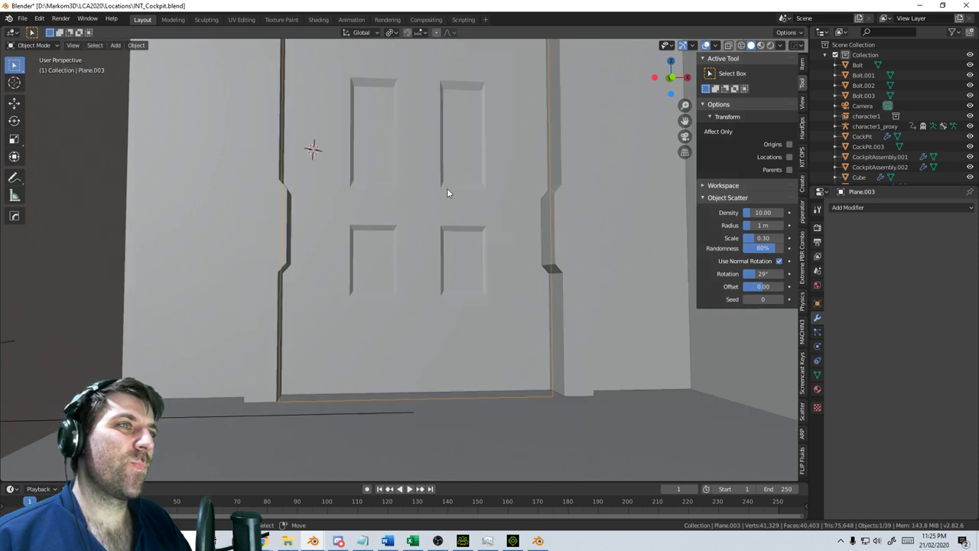
Add a horizontal loop cut across the door below the short panels and bevel it into a thin strip
scroll(422, 236, "up", 3)
key("Tab")
middle_click_drag(412, 345, 407, 312, "shift")
scroll(408, 312, "up", 4)
key("ctrl+r")
left_click(393, 342)
left_click(394, 336)
middle_click_drag(448, 372, 482, 386)
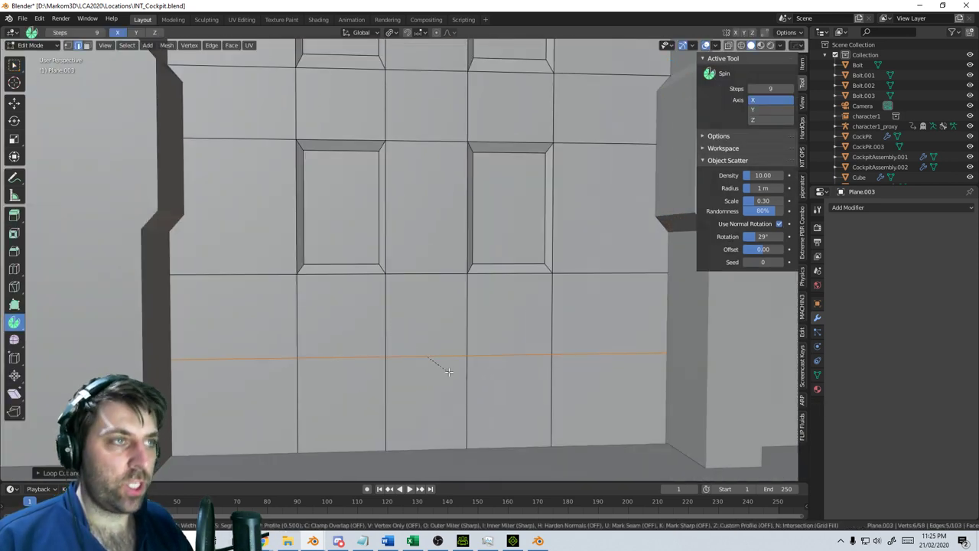
key("ctrl+b")
left_click(524, 411)
Extrude the thin strip's faces into the door to form a horizontal groove and return to Object Mode
key("e")
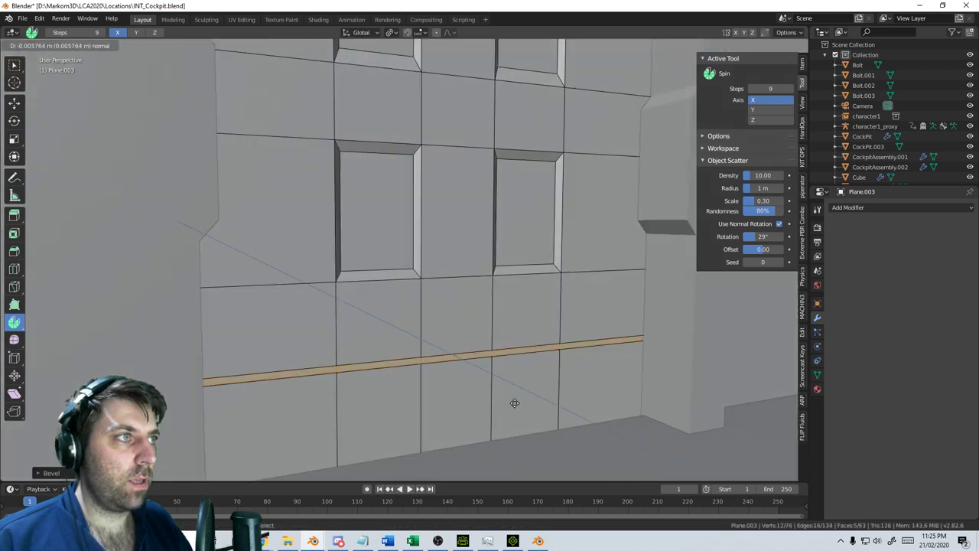
left_click(492, 392)
scroll(492, 392, "down", 3)
key("z")
left_click(541, 395)
scroll(540, 395, "down", 4)
key("Tab")
scroll(540, 395, "down", 4)
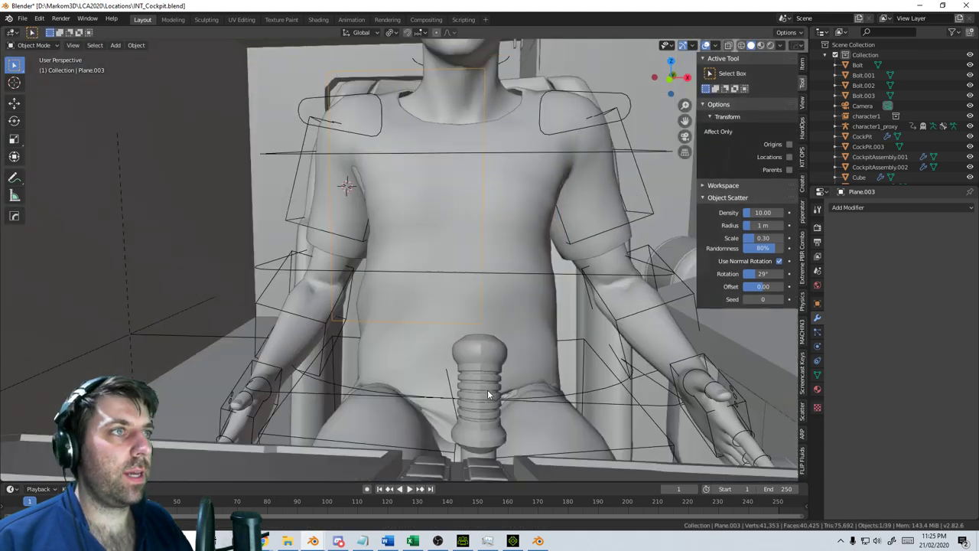
middle_click_drag(534, 376, 499, 401)
scroll(500, 401, "up", 3)
middle_click_drag(417, 271, 426, 355, "shift")
In back view, select the vertices of all four door panels and their surrounding rows, and raise them about 0.3 m along Z
key("Tab")
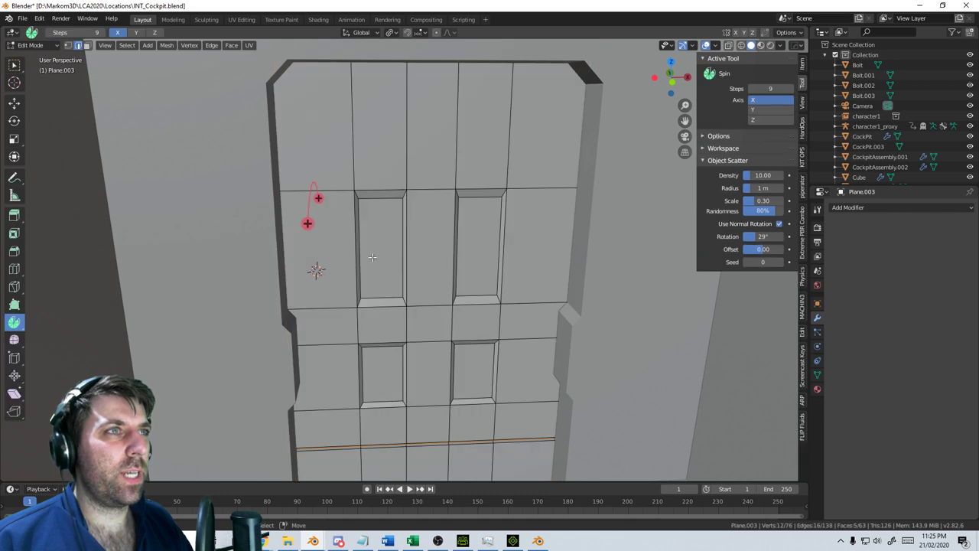
key("KP_3")
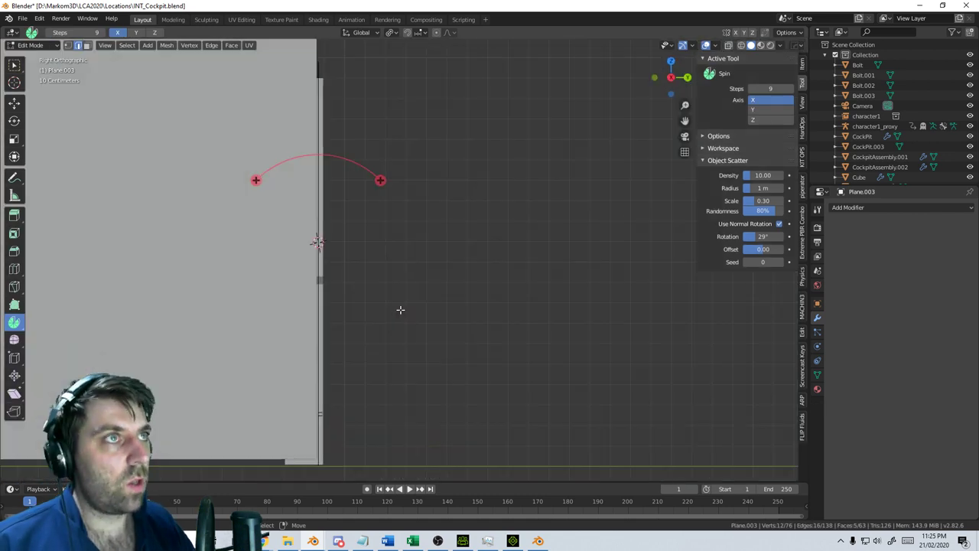
key("KP_1")
key("ctrl+KP_3")
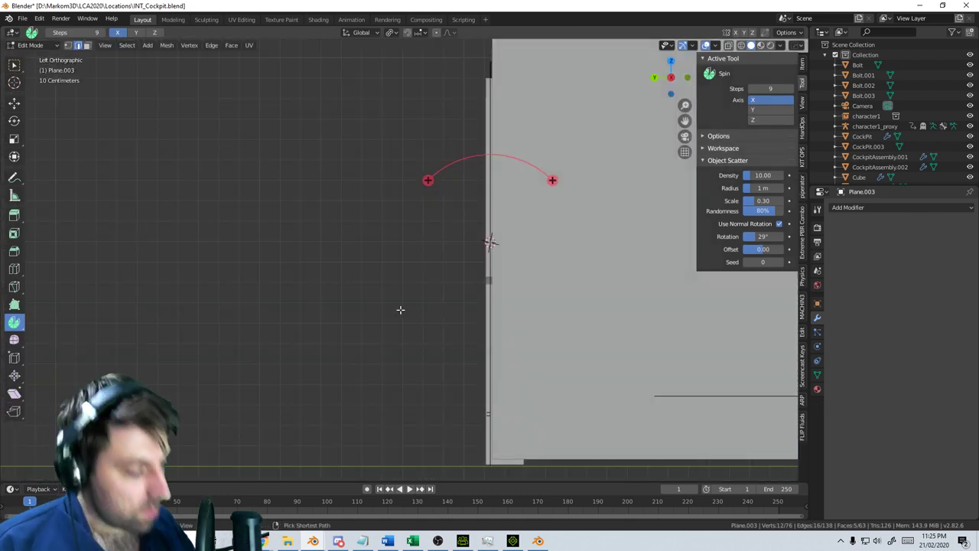
key("ctrl+KP_1")
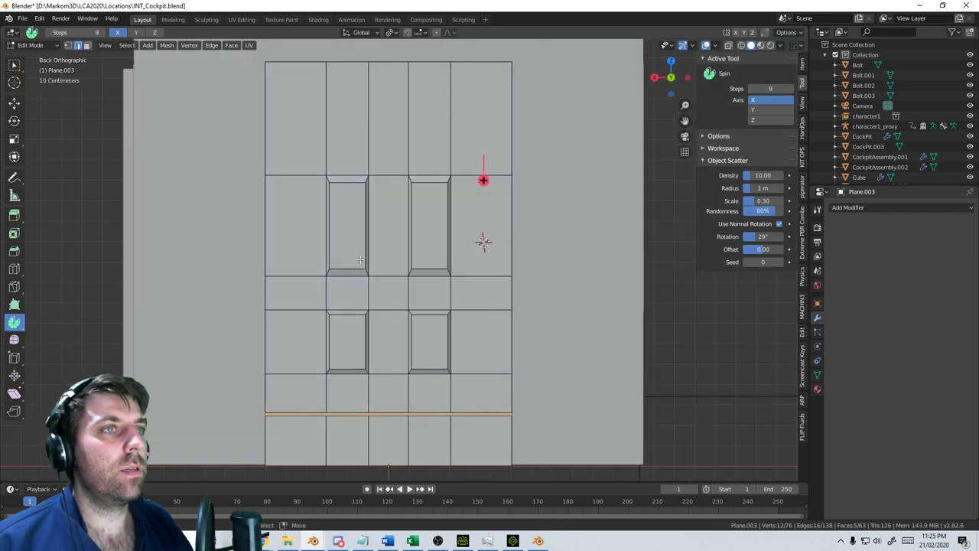
key("z")
left_click(305, 144)
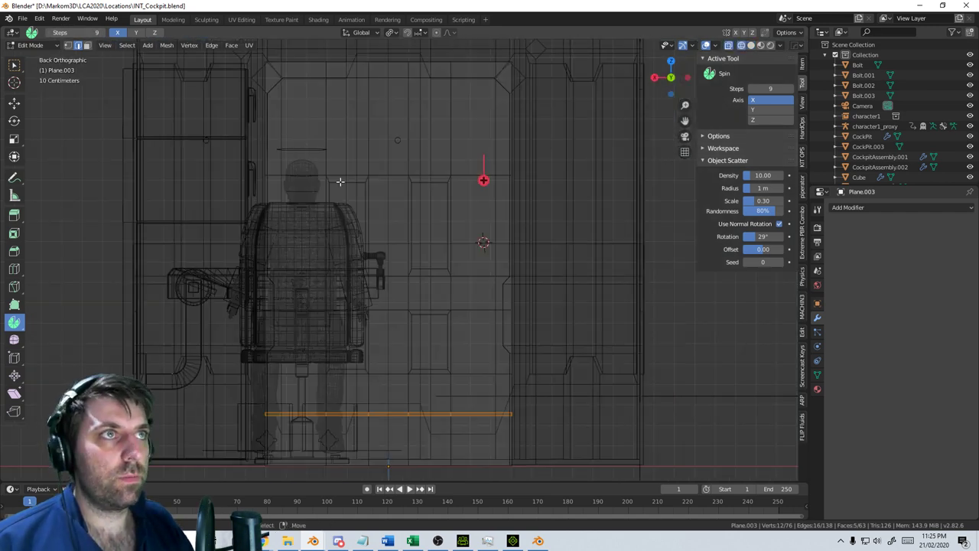
key("z")
left_click(421, 180)
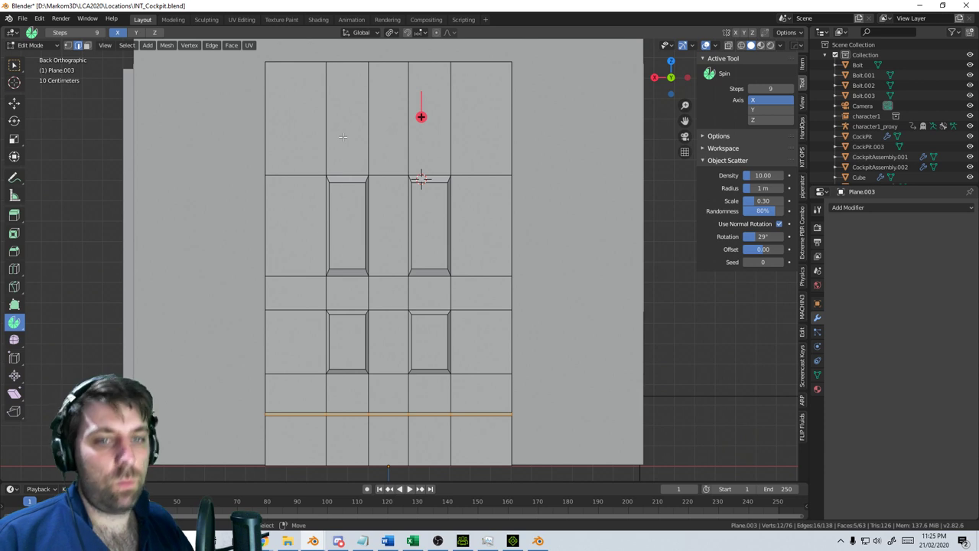
key("1")
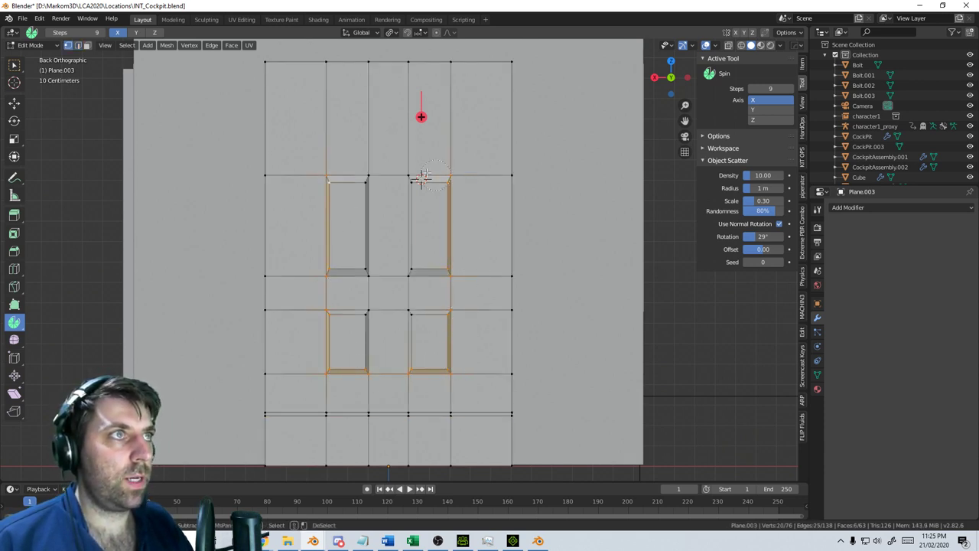
left_click_drag(412, 262, 409, 327)
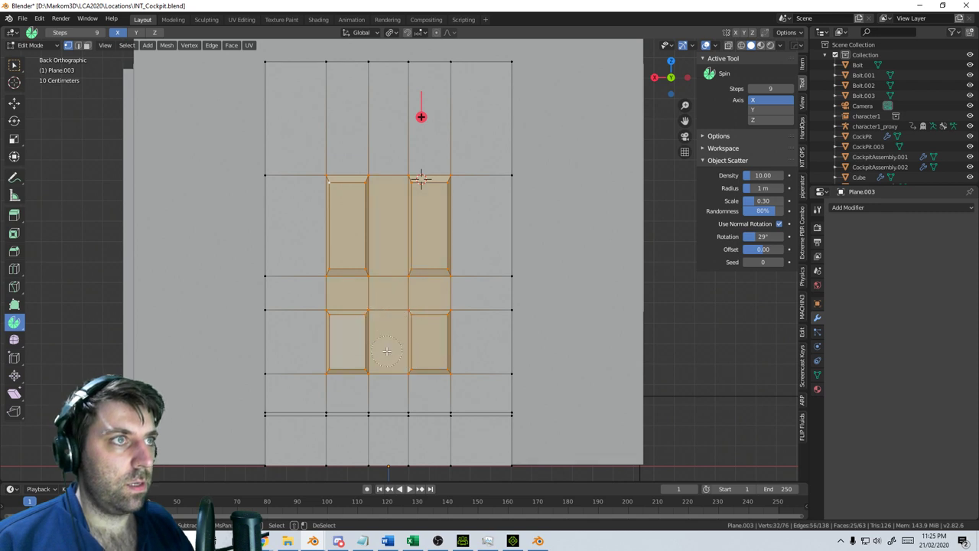
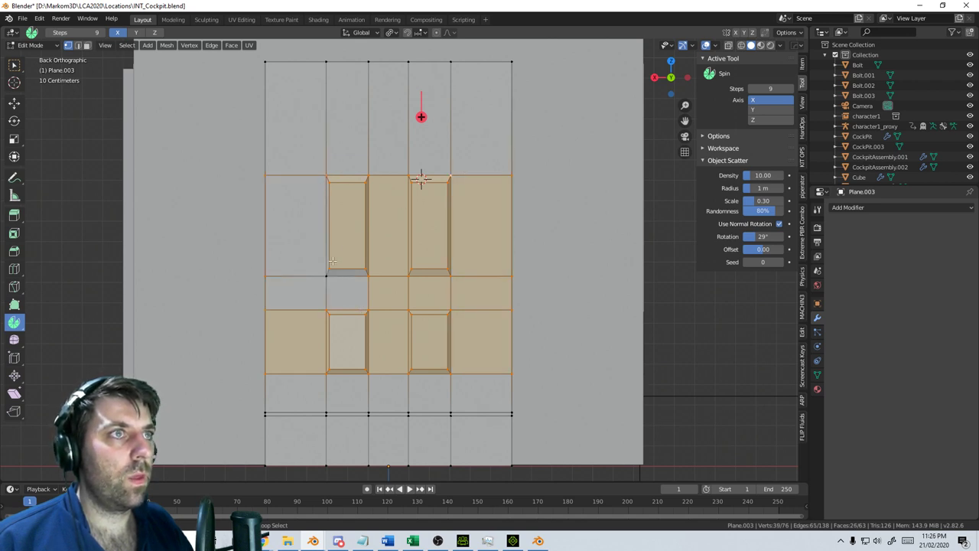
key("g")
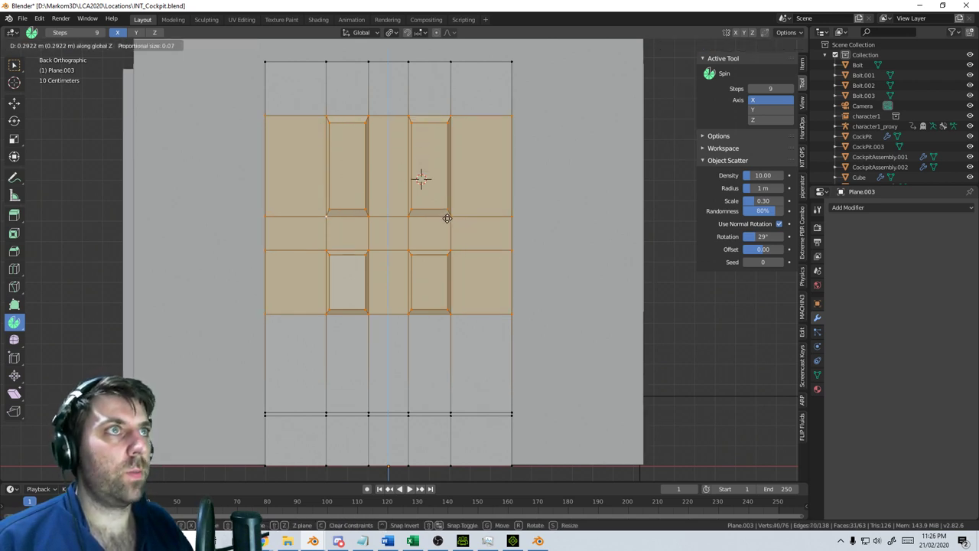
left_click(450, 211)
key("z")
left_click(449, 210)
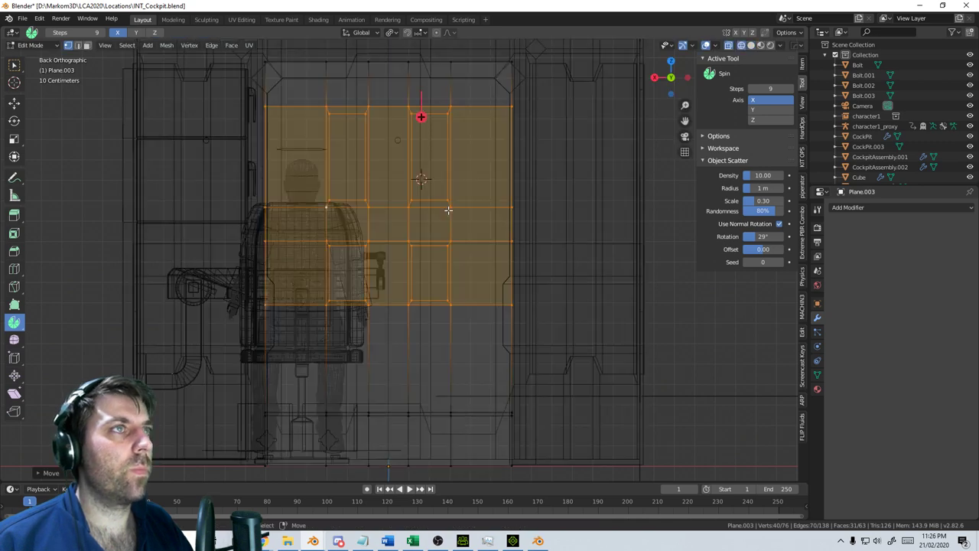
key("z")
left_click(629, 213)
middle_click_drag(641, 217, 476, 254)
key("Tab")
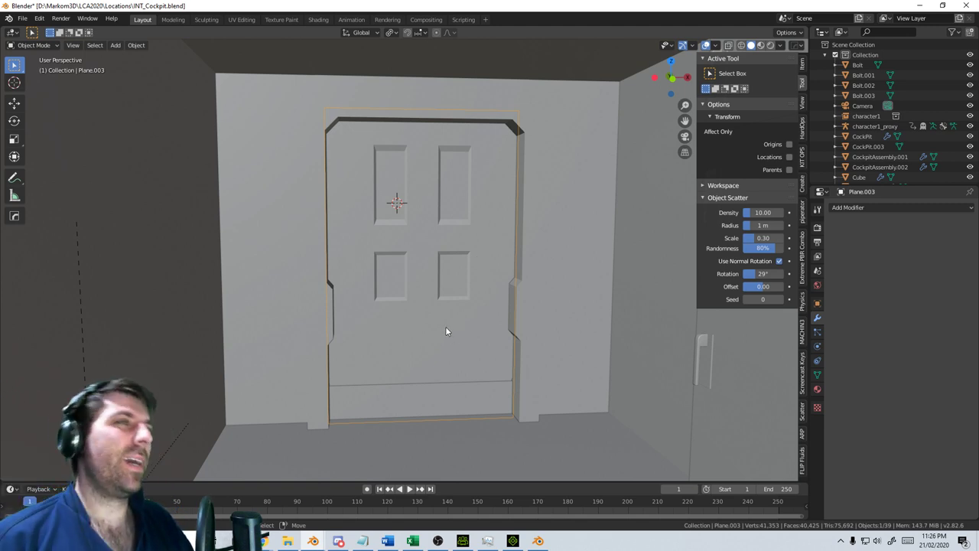
Examine the panelled door and its frame from inside the cockpit and from farther away
scroll(476, 258, "down", 3)
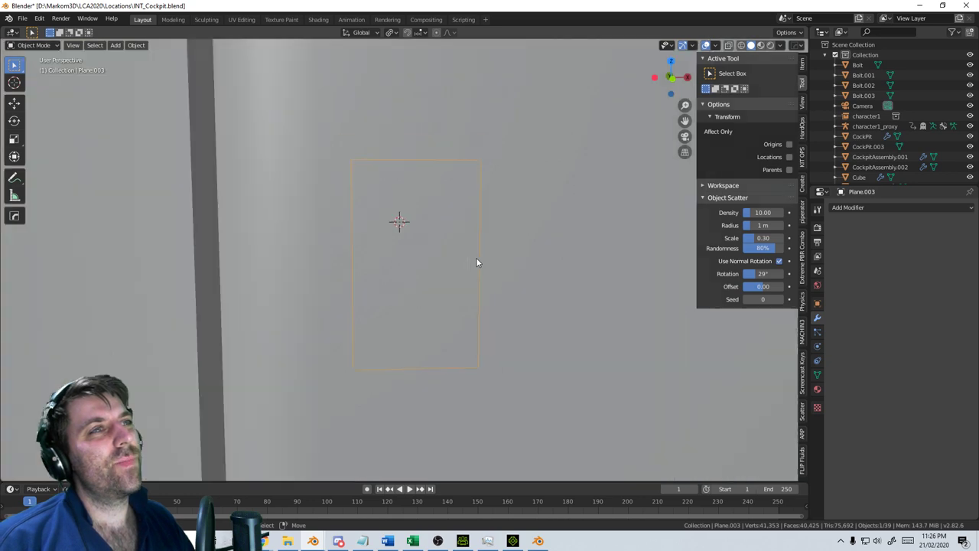
mouse_move(476, 258)
middle_mouse_down()
mouse_move(431, 258)
mouse_move(525, 282)
mouse_move(501, 302)
mouse_move(525, 240)
mouse_move(508, 237)
mouse_move(312, 288)
mouse_move(326, 266)
mouse_move(350, 268)
mouse_move(361, 289)
mouse_move(381, 277)
middle_mouse_up()
scroll(432, 259, "up", 4)
scroll(476, 266, "down", 3)
scroll(524, 239, "up", 2)
scroll(326, 266, "down", 3)
scroll(324, 265, "down", 2)
key("Tab")
scroll(320, 265, "down", 3)
key("Tab")
Select the rear wall object that carries the raised door frame, with the scene in solid shading
key("z")
left_click(334, 271)
left_click(377, 308)
key("z")
left_click(448, 277)
left_click(458, 283)
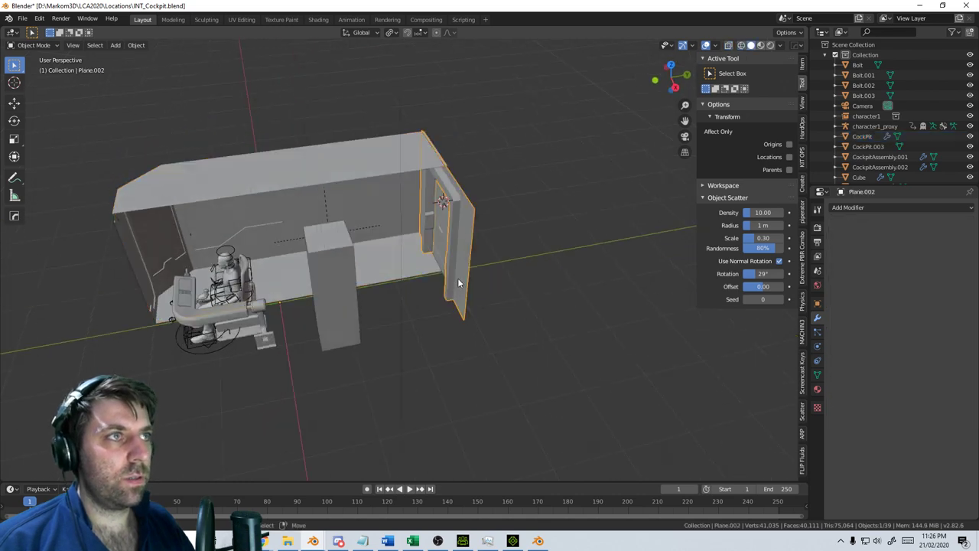
Hide the rear wall with its door frame and the separate panelled door, and select the main cockpit hull
key("h")
left_click(455, 232)
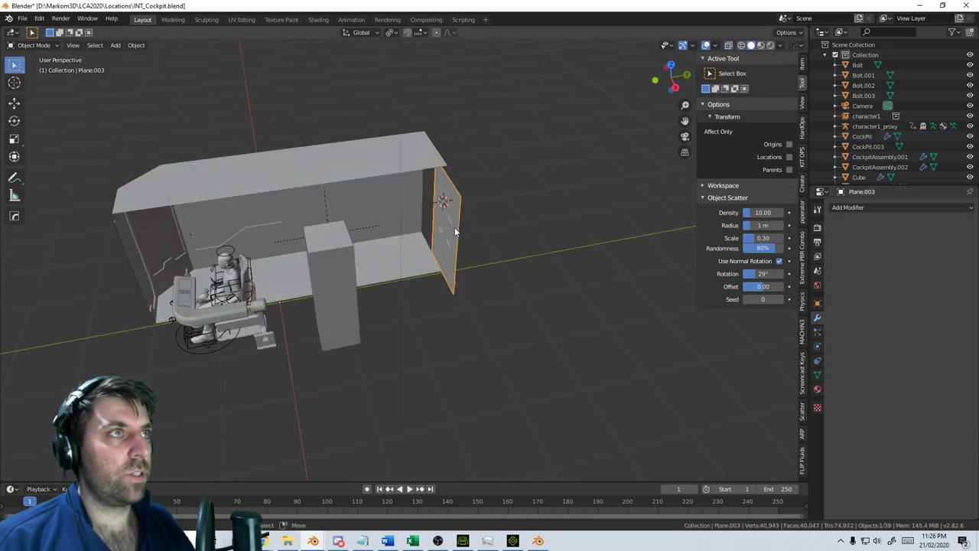
key("h")
middle_click_drag(453, 244, 397, 244)
left_click(404, 266)
scroll(383, 265, "up", 2)
Try a loop cut around the rear section of the cockpit hull, and select the hull's entire mesh
key("Tab")
scroll(383, 265, "up", 2)
left_click(329, 205)
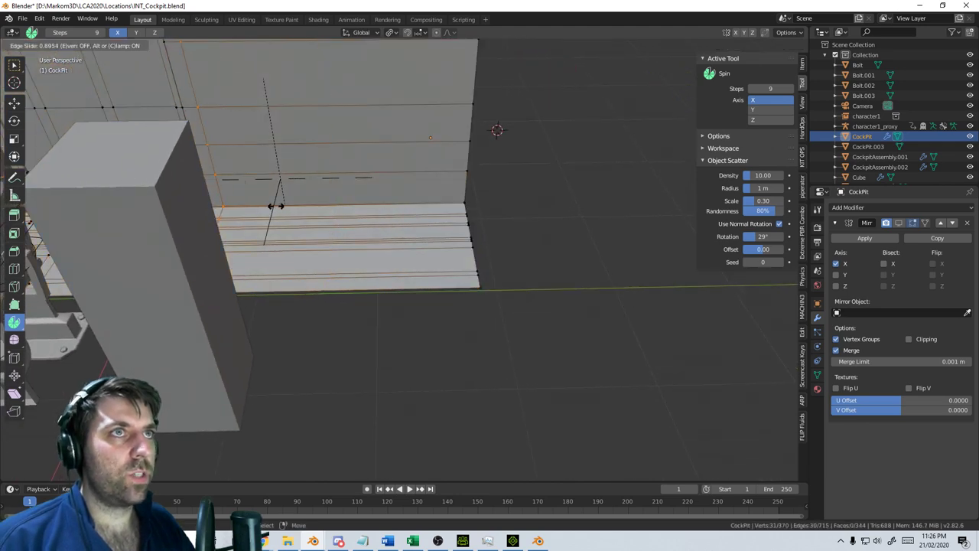
left_click(270, 207)
middle_click_drag(269, 207, 249, 158)
key("a")
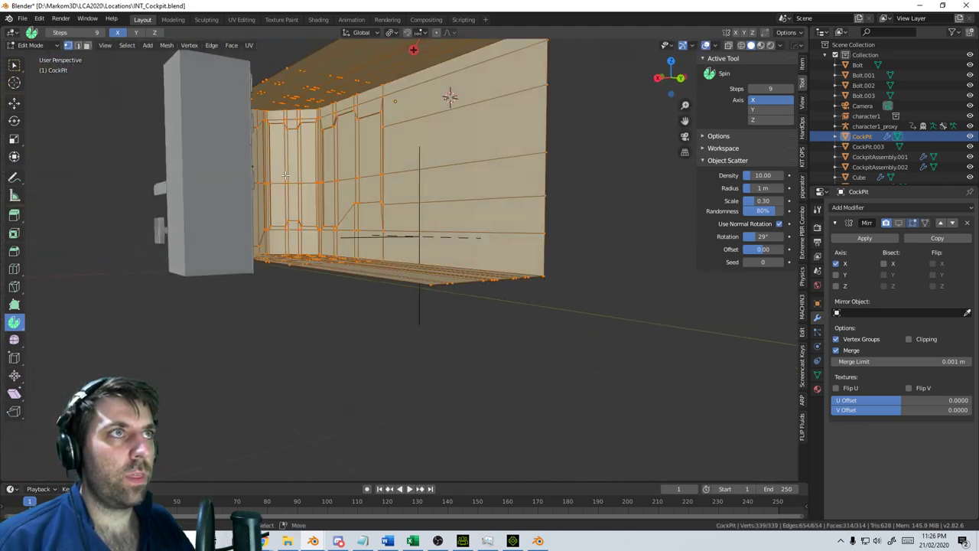
middle_click_drag(428, 180, 391, 215)
key("Tab")
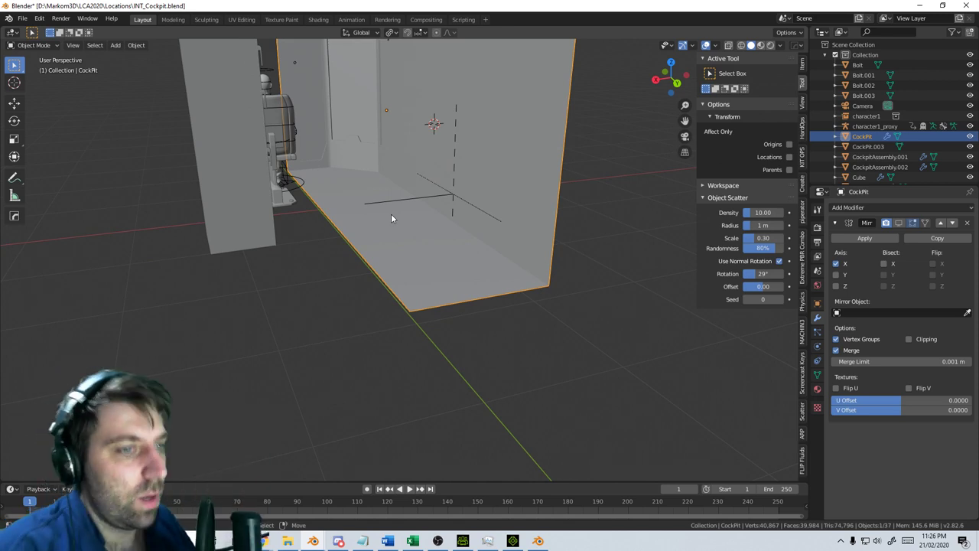
Duplicate the cockpit hull in place and add a Solidify modifier to the copy
key("shift+d")
key("Escape")
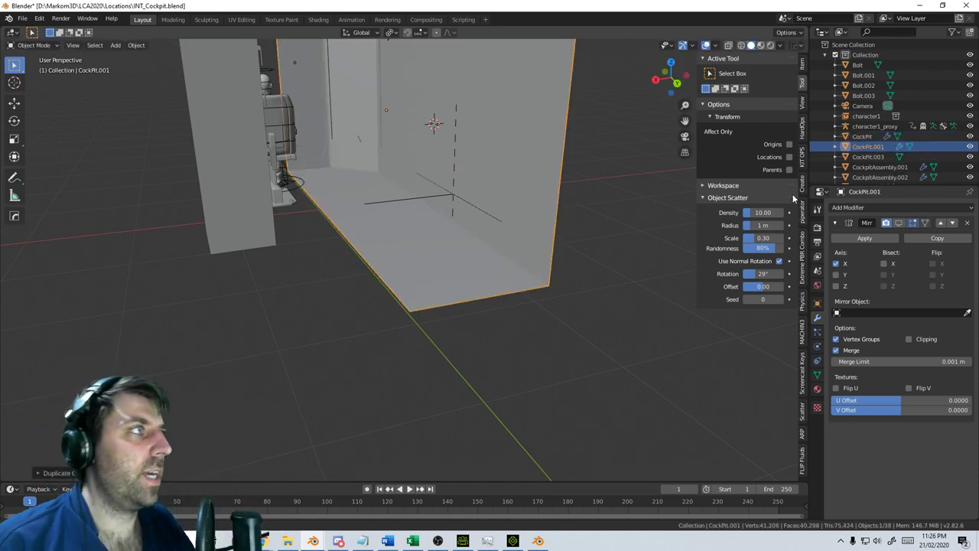
left_click(887, 207)
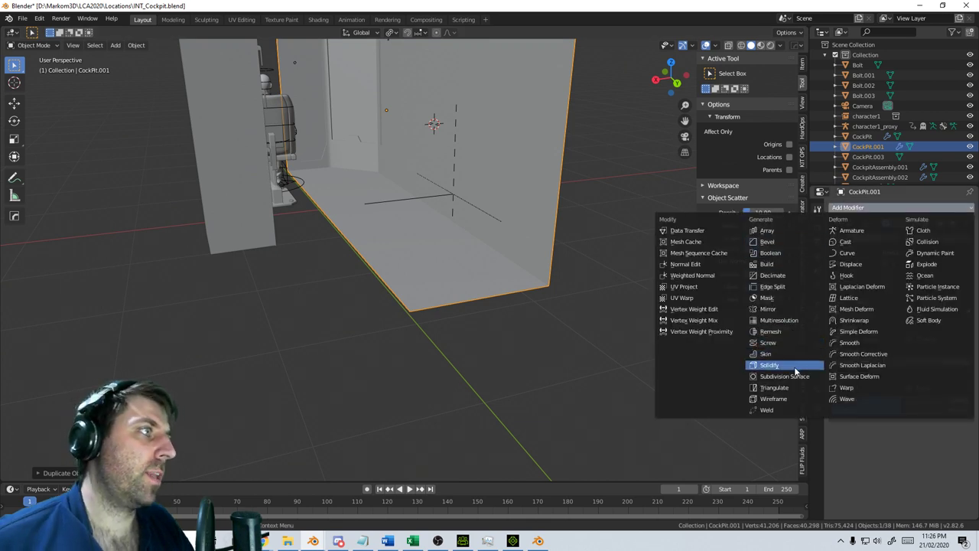
left_click(770, 365)
middle_click_drag(722, 345, 577, 286)
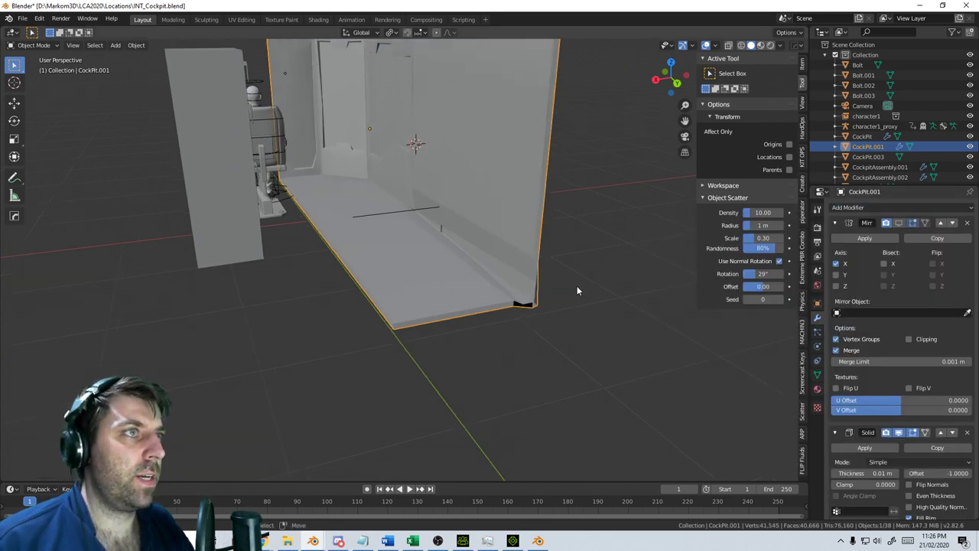
Recalculate the normals of the copied hull's mesh and set its Solidify offset to 0
key("Tab")
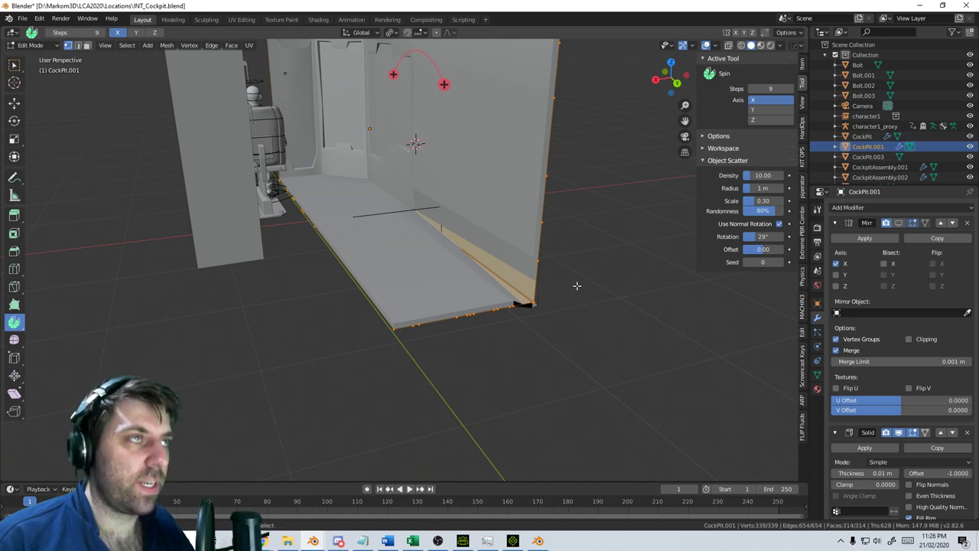
key("shift+n")
middle_click_drag(547, 305, 462, 312)
scroll(930, 473, "down", 3)
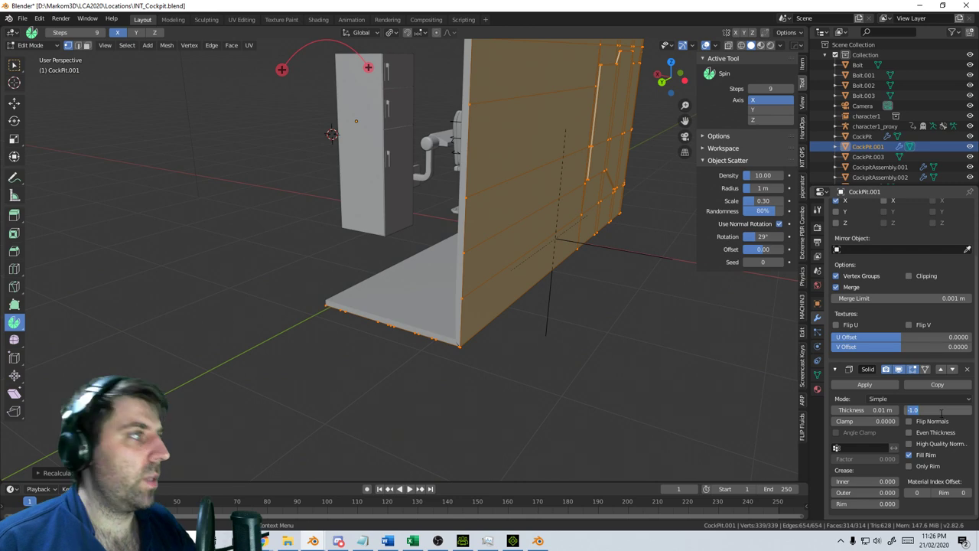
type("0")
key("Return")
middle_click_drag(590, 394, 431, 271)
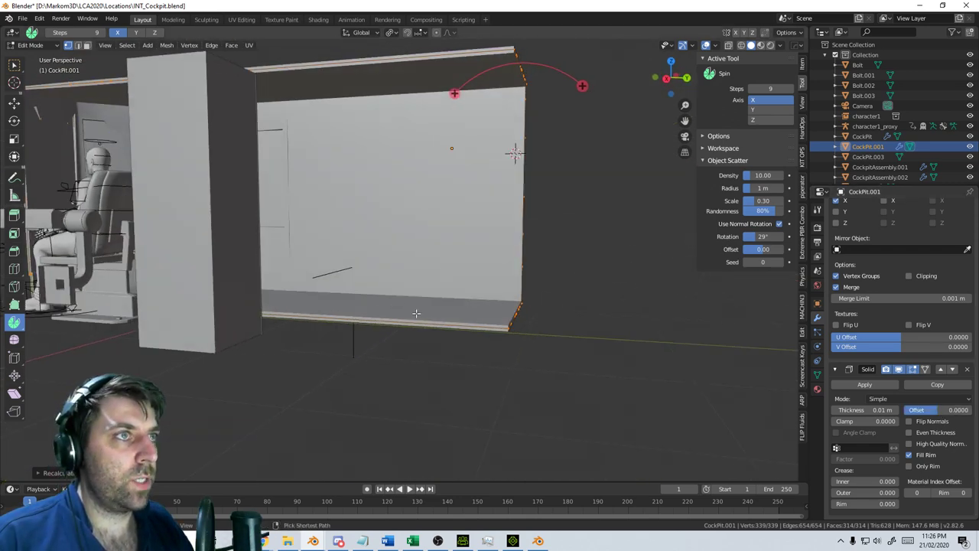
Cut an edge loop around the hull's rear section across floor, wall and ceiling, and bevel it into a thin strip
key("ctrl+r")
left_click(415, 311)
left_click(340, 301)
key("z")
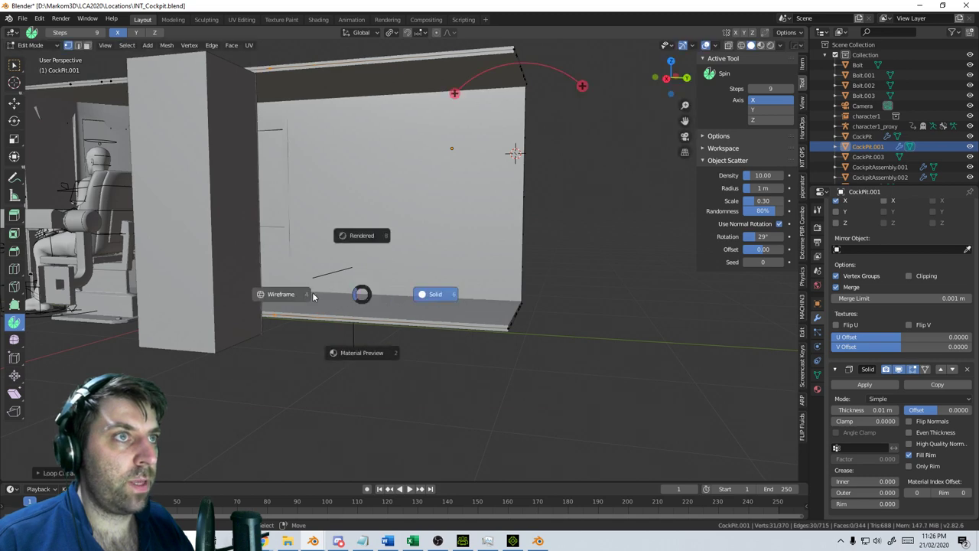
left_click(281, 294)
middle_click_drag(313, 296, 389, 314)
key("ctrl+b")
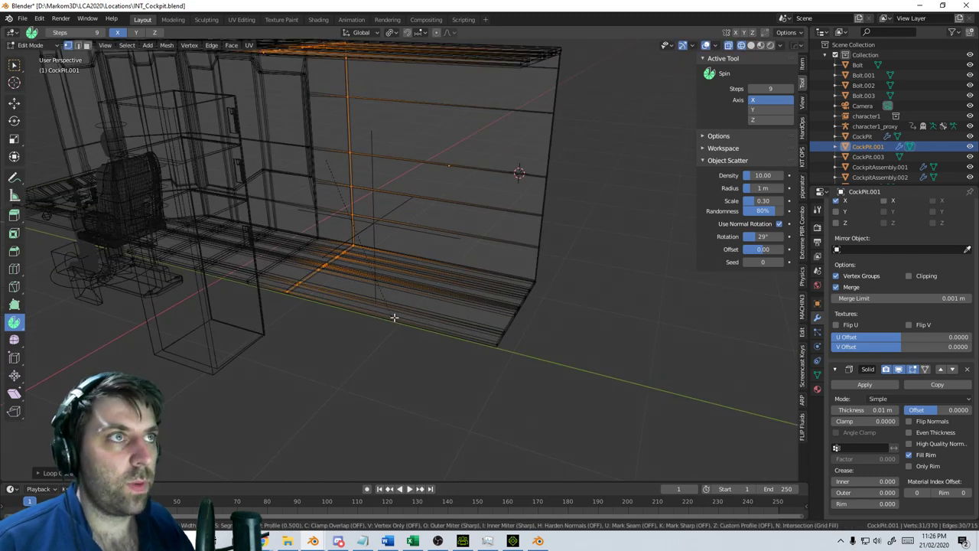
left_click(405, 323)
middle_click_drag(337, 250, 411, 310, "shift")
scroll(410, 310, "up", 6)
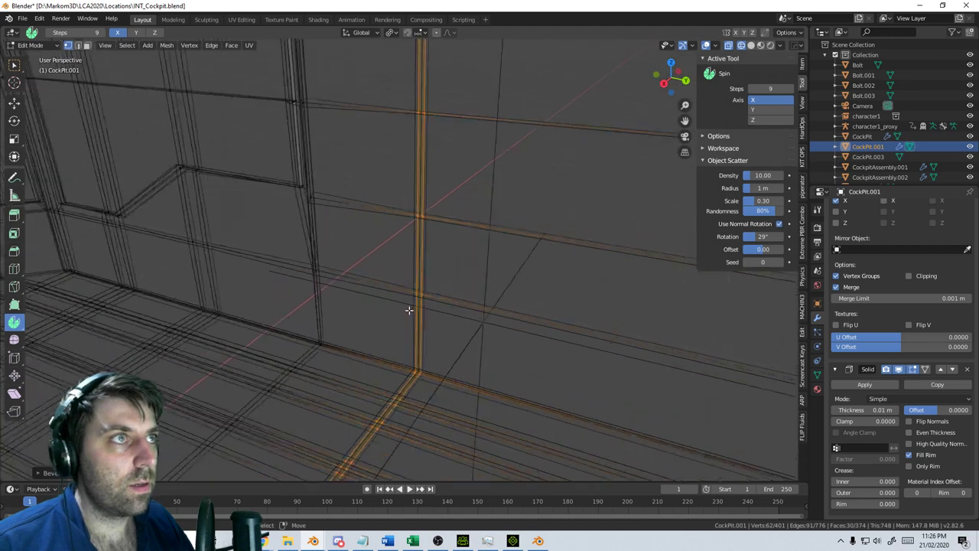
key("ctrl+z")
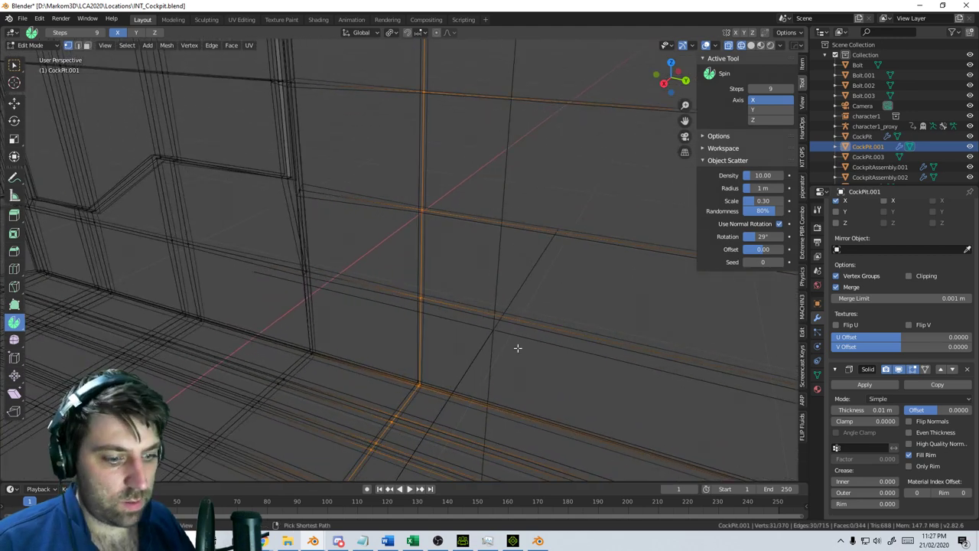
key("ctrl+shift+z")
Delete the beveled strip's faces to open a thin panel gap around the hull, and check it in solid shading
key("x")
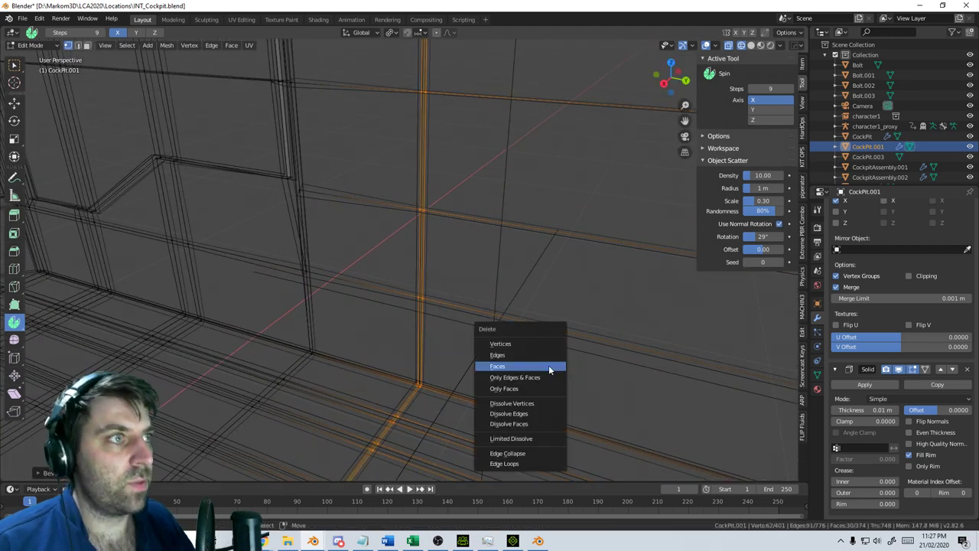
left_click(548, 365)
mouse_move(549, 367)
middle_mouse_down()
mouse_move(566, 385)
mouse_move(552, 393)
mouse_move(603, 381)
mouse_move(548, 345)
mouse_move(526, 345)
mouse_move(555, 333)
mouse_move(498, 332)
middle_mouse_up()
key("z")
left_click(602, 394)
key("Tab")
scroll(548, 346, "down", 5)
key("Tab")
Bevel the horizontal edge midway up the rear side wall and delete the resulting face strip to form a panel gap
key("z")
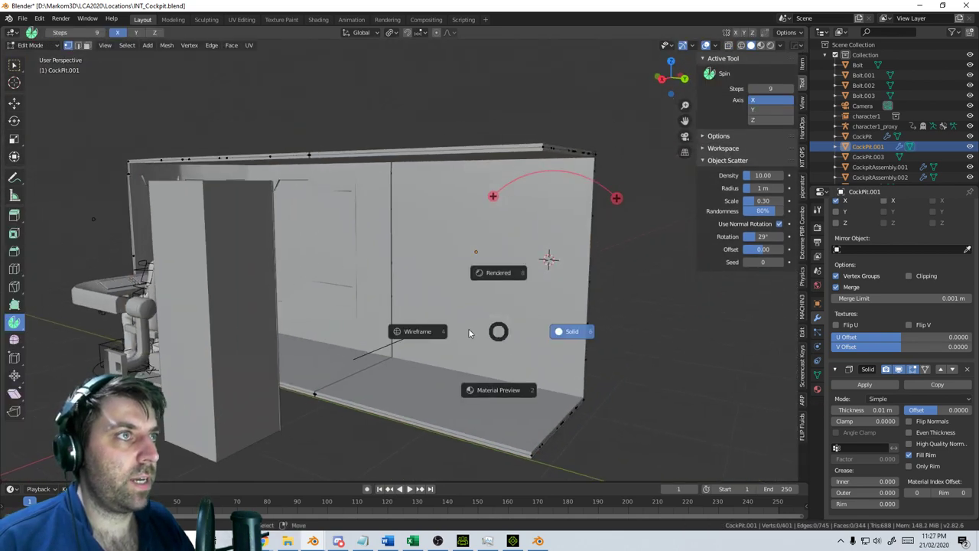
left_click(468, 331)
scroll(451, 331, "up", 3)
middle_click_drag(490, 294, 508, 302)
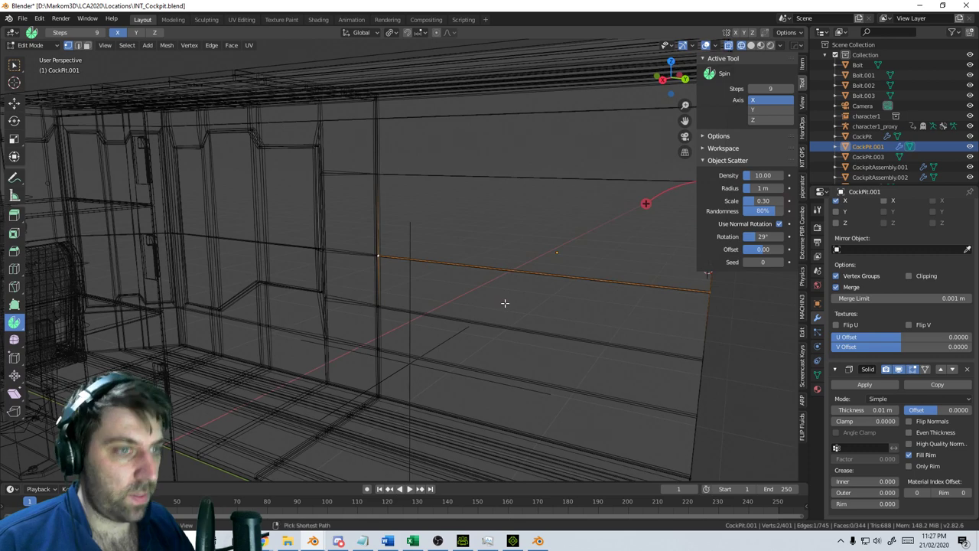
key("ctrl+b")
left_click(512, 319)
key("x")
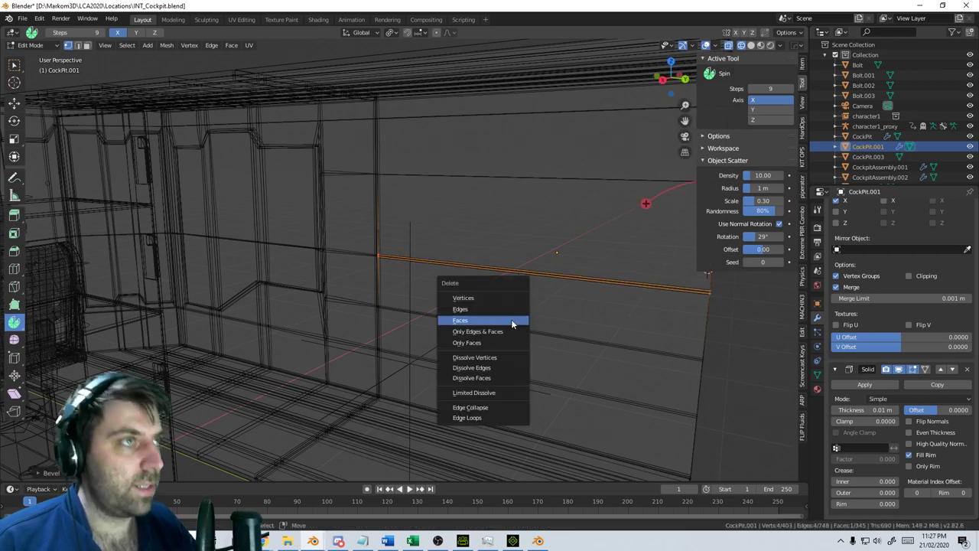
left_click(512, 320)
scroll(512, 320, "down", 5)
key("z")
left_click(564, 305)
Cut an edge loop through the rear section's ceiling and upper side wall, and slide it closer to the hull's rear end
mouse_move(566, 306)
middle_mouse_down()
mouse_move(435, 263)
mouse_move(443, 251)
mouse_move(502, 277)
mouse_move(505, 302)
mouse_move(534, 287)
middle_mouse_up()
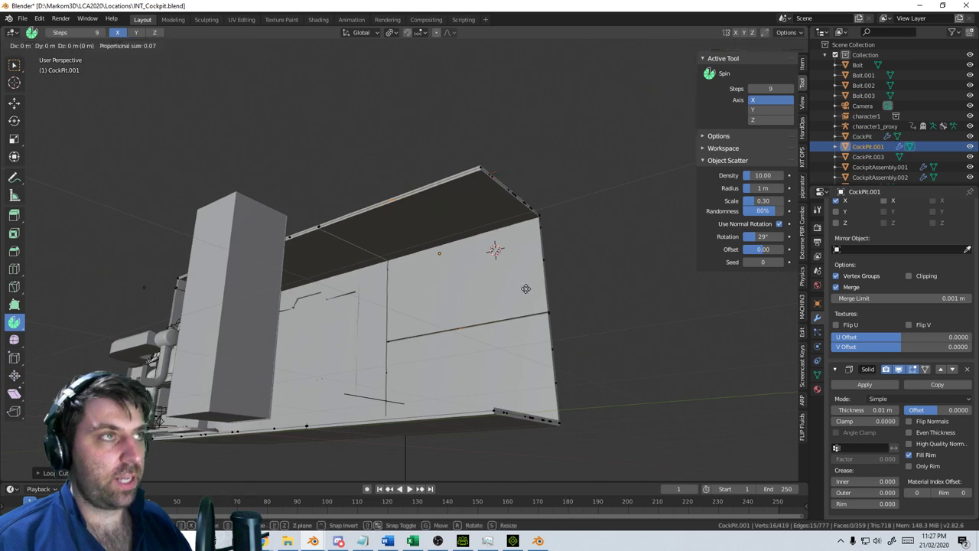
key("z")
left_click(496, 293)
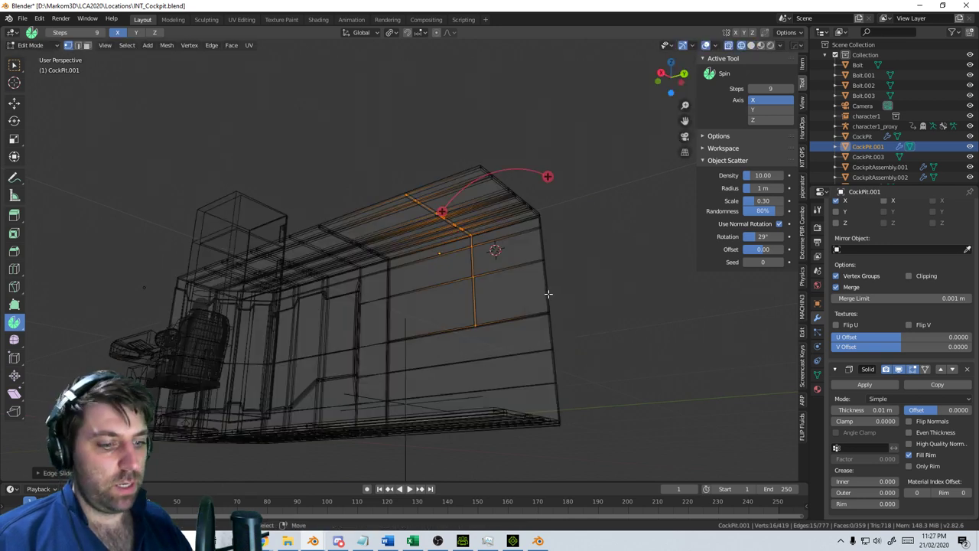
key("g")
key("g")
left_click(562, 289)
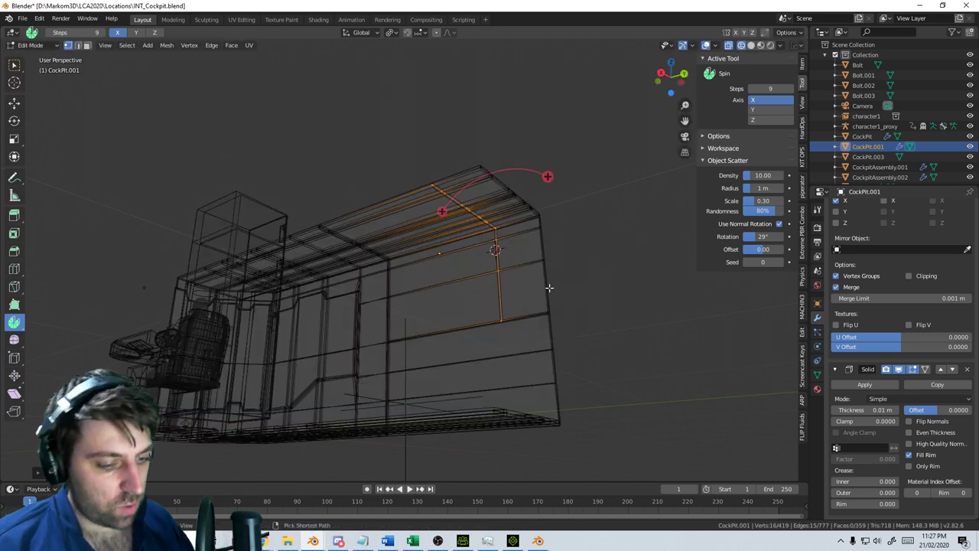
key("ctrl+b")
left_click(572, 295)
key("ctrl+z")
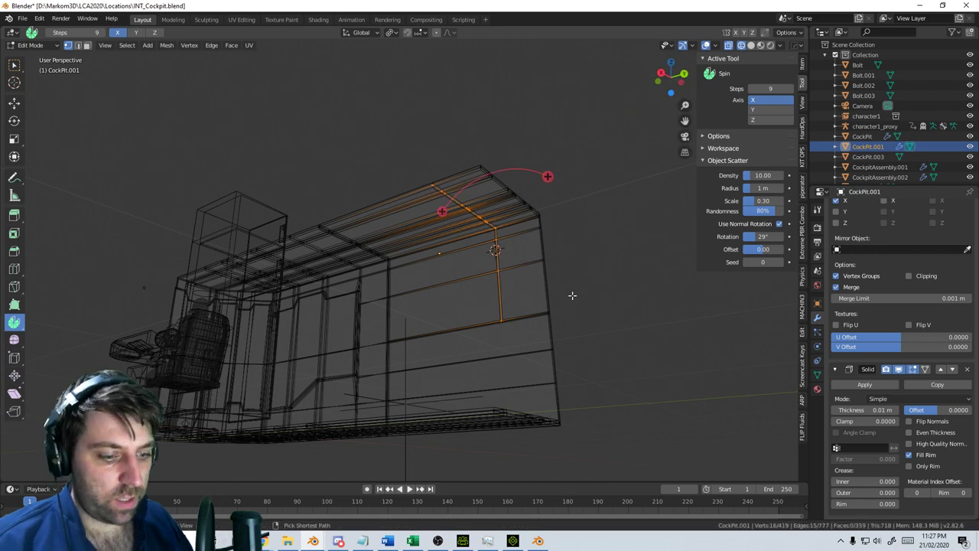
Bevel the upper wall and ceiling loop into a thin strip and delete its faces to form another panel gap
key("ctrl+b")
left_click(592, 304)
key("x")
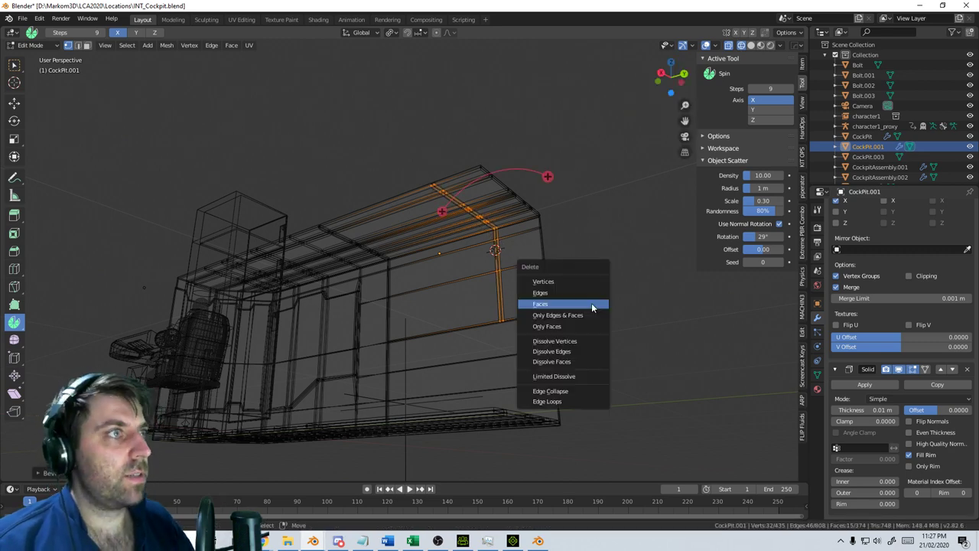
left_click(592, 304)
key("z")
left_click(618, 303)
mouse_move(618, 303)
middle_mouse_down()
mouse_move(586, 344)
mouse_move(416, 404)
mouse_move(498, 408)
mouse_move(417, 389)
mouse_move(420, 365)
mouse_move(459, 377)
middle_mouse_up()
key("Tab")
key("Tab")
Bevel the lengthwise floor edge beside the rear side wall and delete the resulting strip's face
scroll(452, 400, "up", 1)
key("z")
left_click(456, 408)
scroll(428, 369, "up", 1)
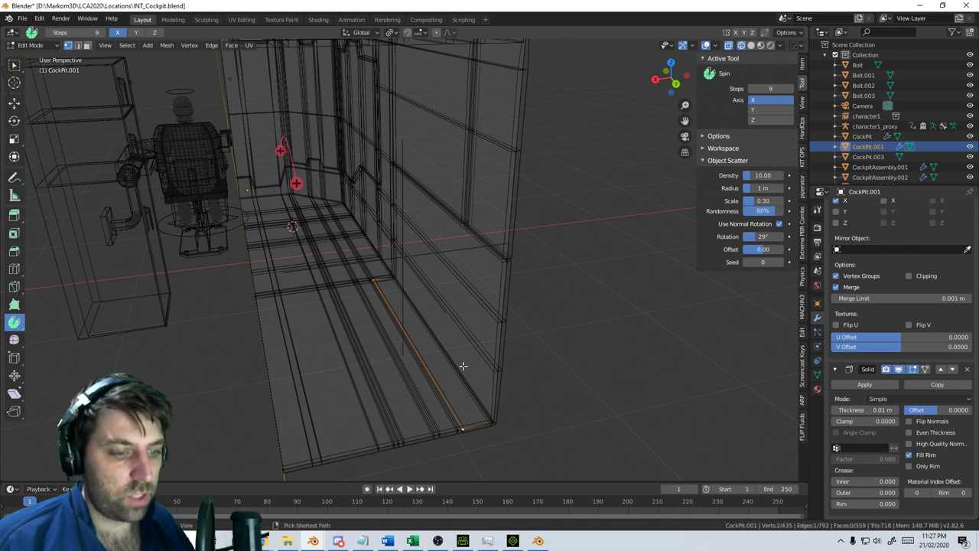
key("ctrl+b")
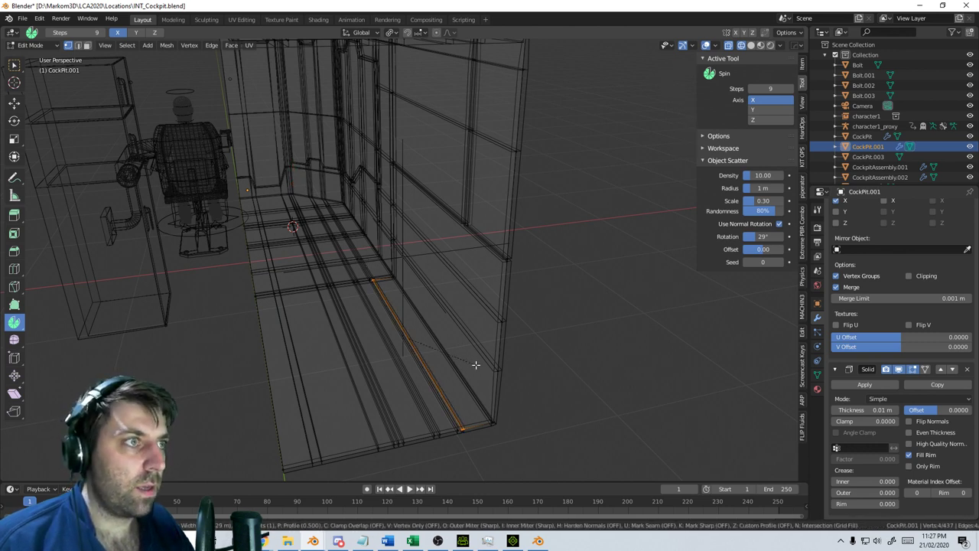
left_click(476, 365)
key("x")
left_click(476, 365)
key("Tab")
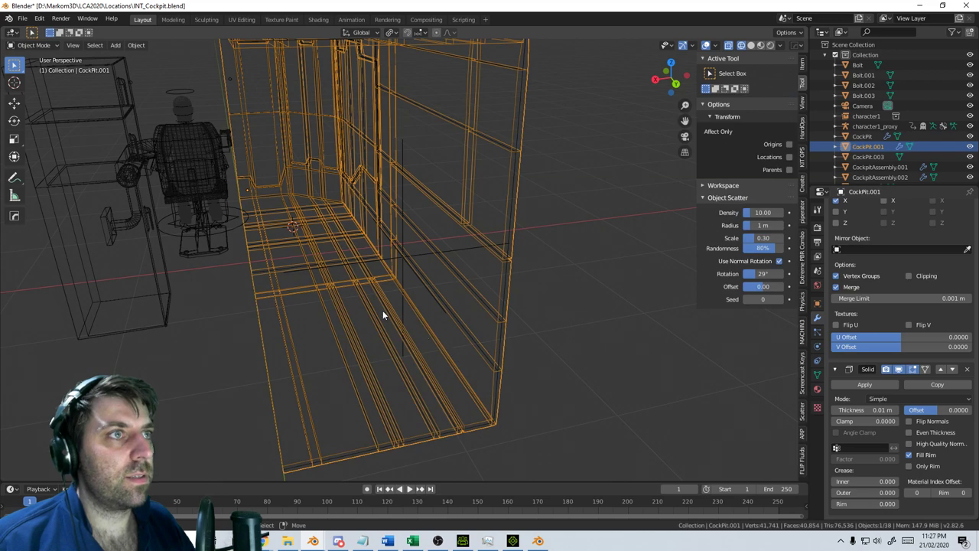
Return to solid shading in Edit Mode and turn off the Solidify modifier's viewport display
middle_click_drag(382, 310, 501, 361)
key("Tab")
mouse_move(337, 307)
middle_mouse_down()
mouse_move(566, 295)
mouse_move(508, 299)
mouse_move(522, 259)
middle_mouse_up()
key("z")
left_click(552, 298)
mouse_move(599, 350)
middle_mouse_down()
mouse_move(472, 299)
mouse_move(484, 325)
middle_mouse_up()
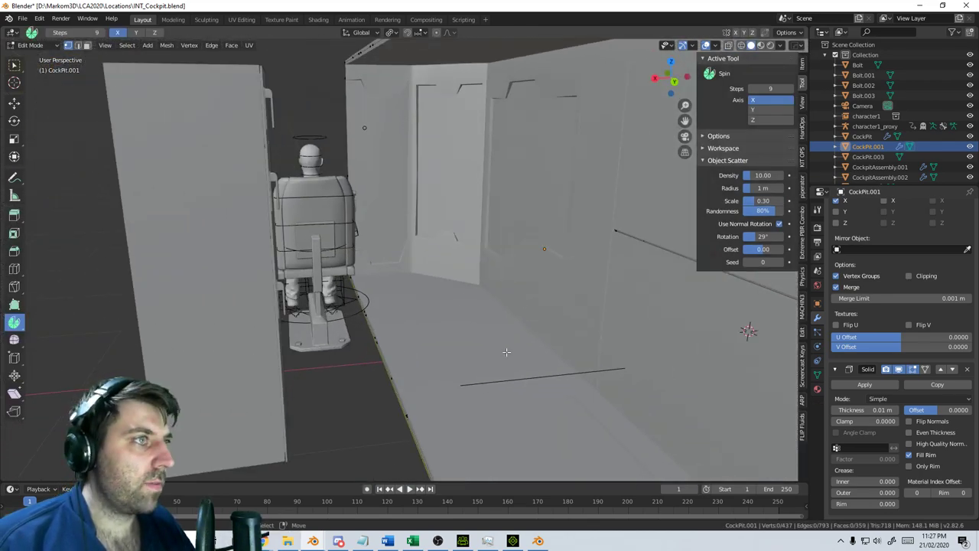
left_click(899, 371)
middle_click_drag(338, 287, 360, 313)
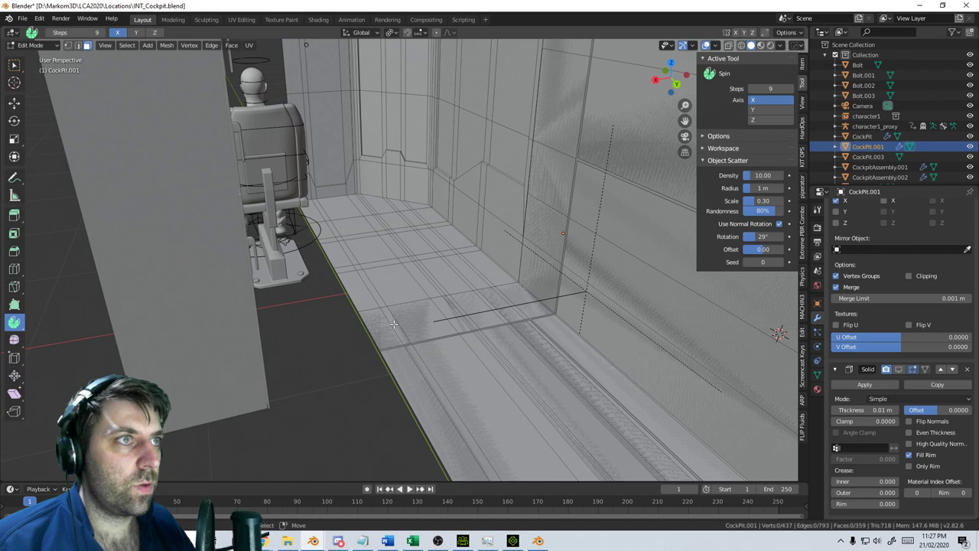
Circle-select all floor faces in front of the panel gap that crosses the hull
key("c")
mouse_move(396, 321)
left_mouse_down()
mouse_move(505, 306)
mouse_move(417, 221)
mouse_move(382, 208)
mouse_move(337, 214)
mouse_move(411, 249)
left_mouse_up()
right_click(447, 300)
scroll(459, 308, "up", 3)
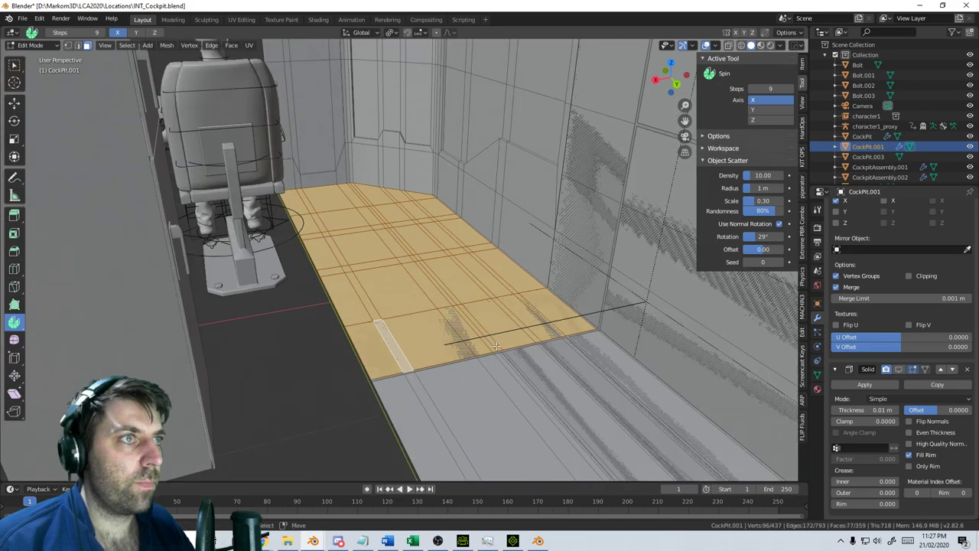
Inset the selected floor faces twice as one single region, the first time by about 0.003 m
key("i")
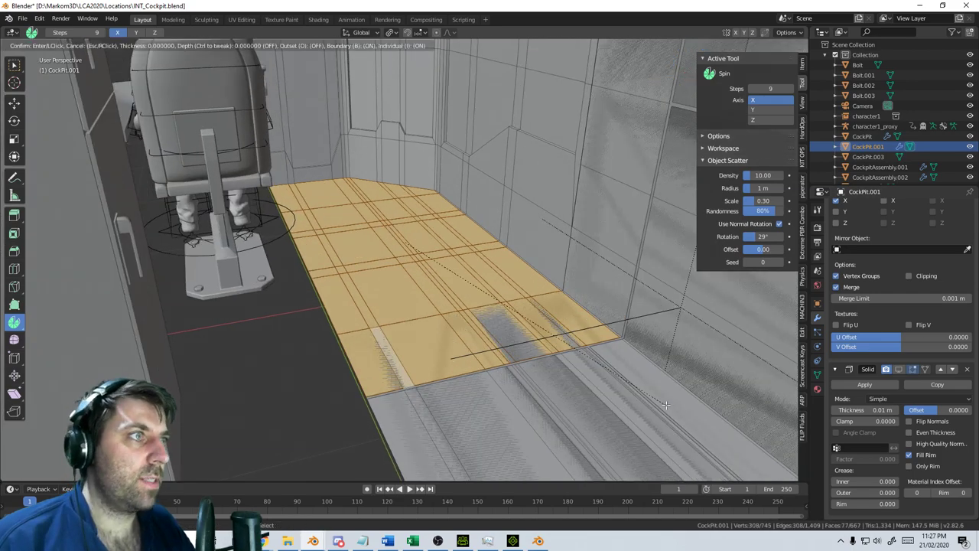
key("i")
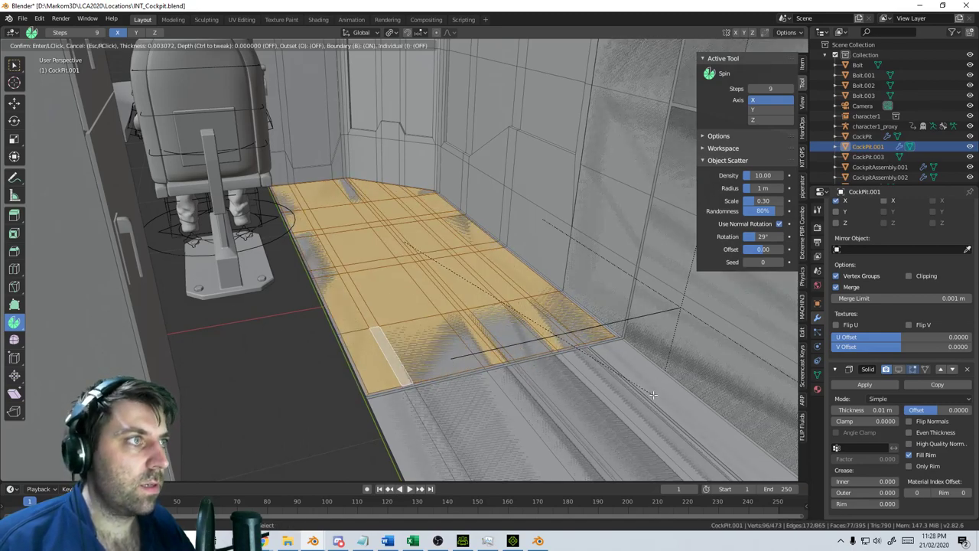
left_click(654, 395)
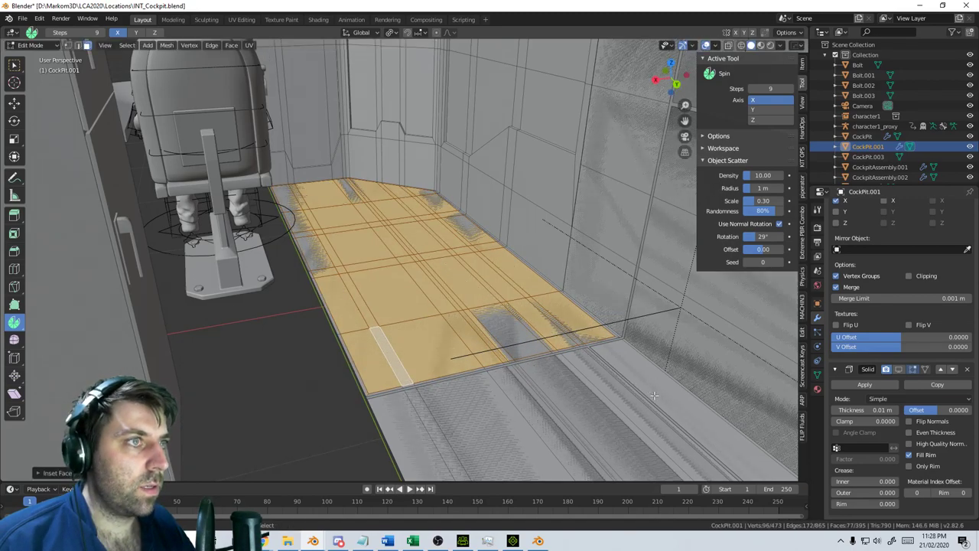
scroll(654, 395, "up", 1)
key("i")
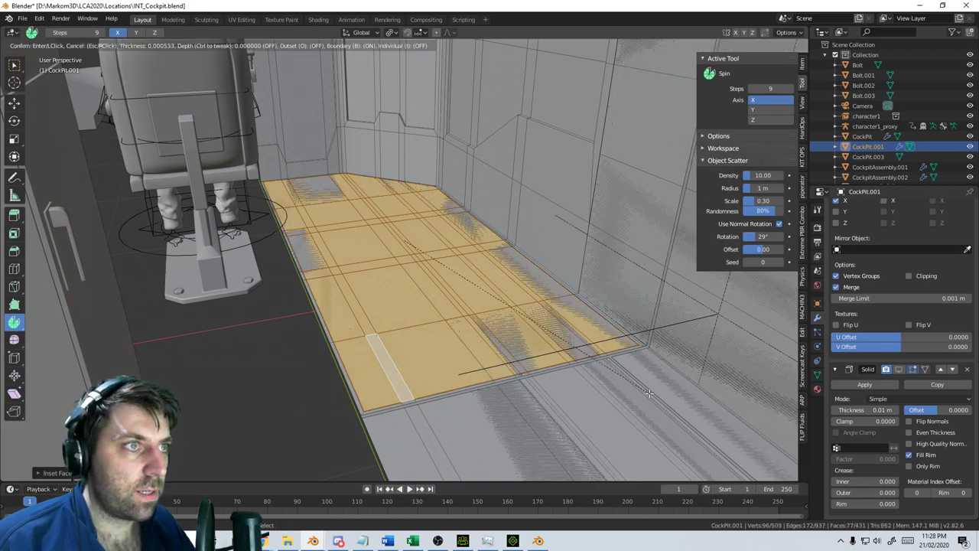
left_click(642, 388)
Select the narrow face ring left between the two insets around the front floor area and delete its faces
middle_click_drag(641, 388, 486, 411)
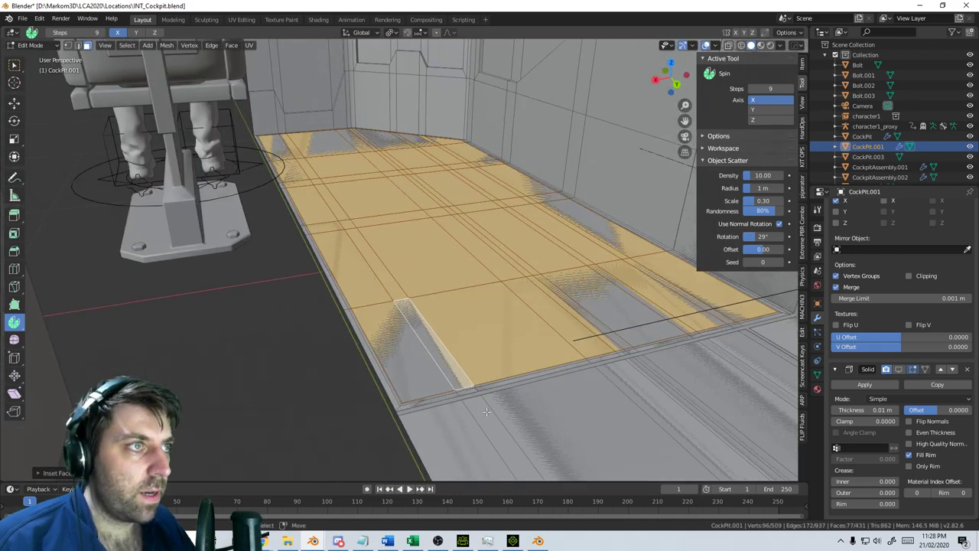
left_click(401, 403, "alt")
key("x")
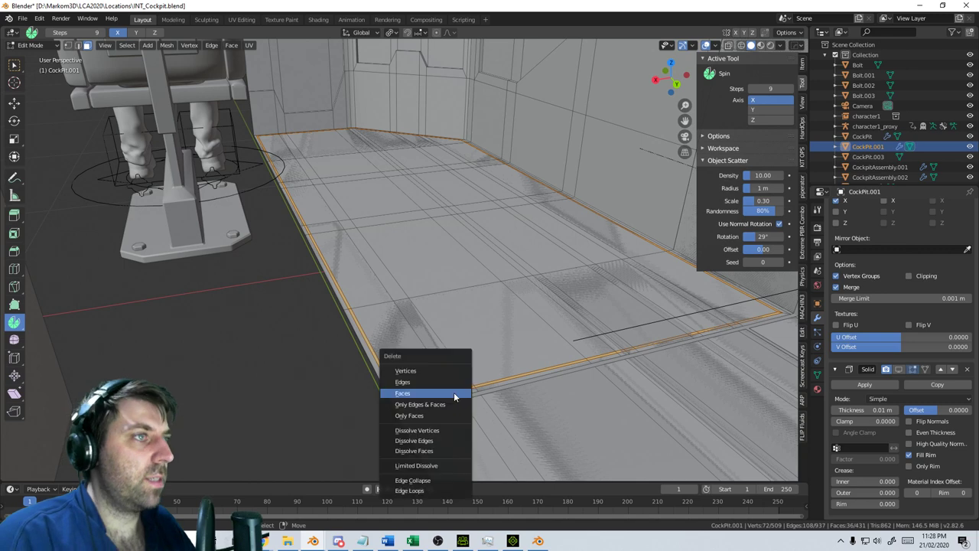
left_click(454, 392)
Turn the Solidify modifier's viewport display back on and check the new floor gap in Object Mode
scroll(454, 393, "down", 1)
key("z")
left_click(508, 395)
middle_click_drag(507, 395, 566, 392)
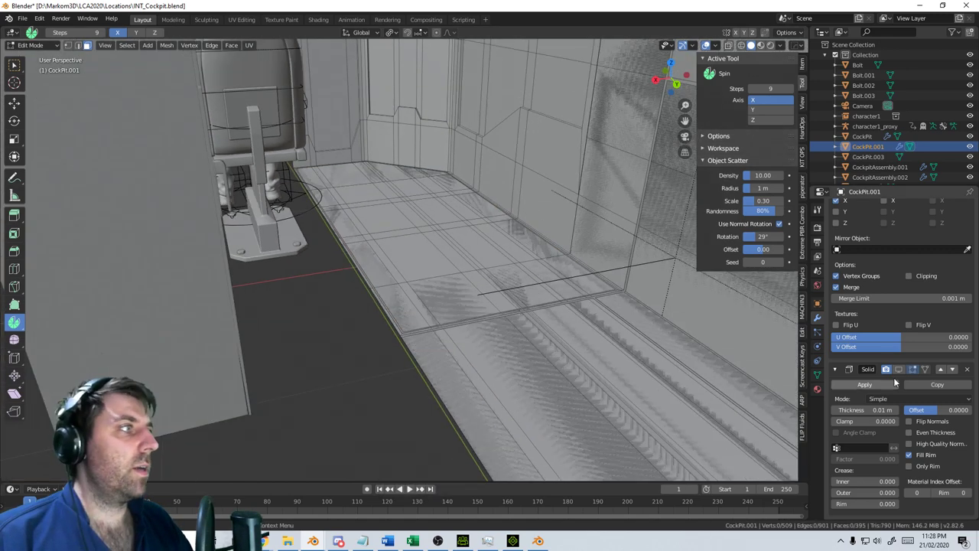
left_click(899, 369)
scroll(490, 329, "down", 2)
key("Tab")
middle_click_drag(475, 325, 454, 241)
key("Tab")
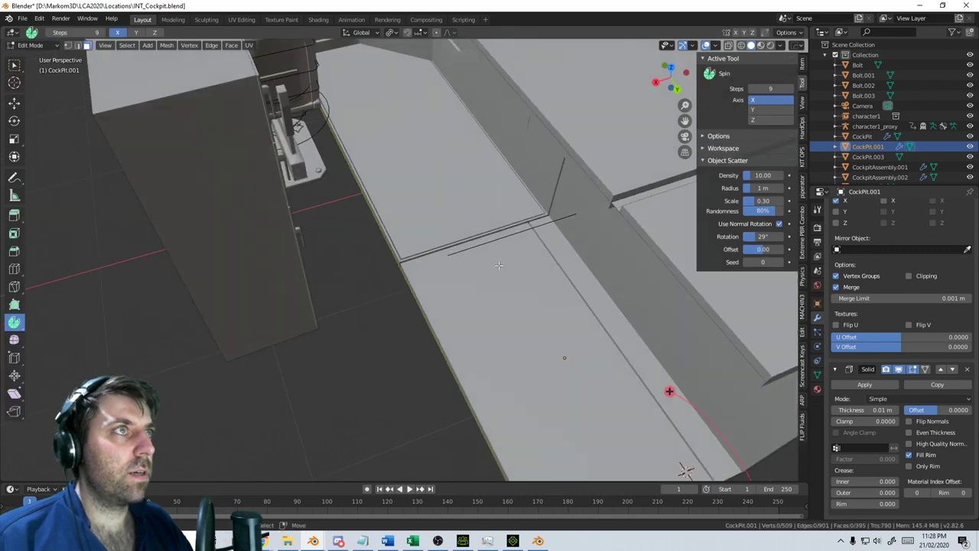
key("Tab")
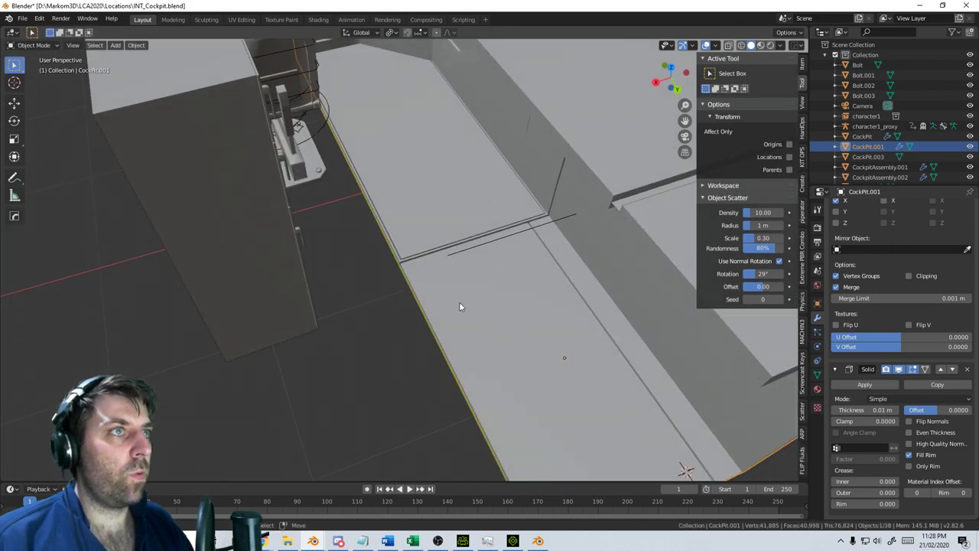
In wireframe shading, add two evenly spaced loop cuts across the floor section behind the existing cross gap
middle_click_drag(609, 372, 496, 299)
key("Tab")
key("Tab")
key("z")
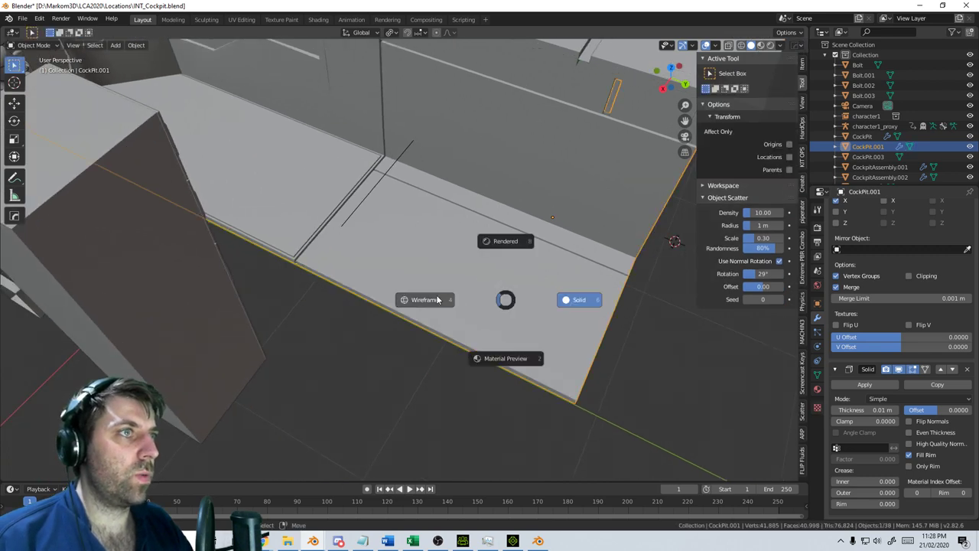
left_click(472, 291)
key("Tab")
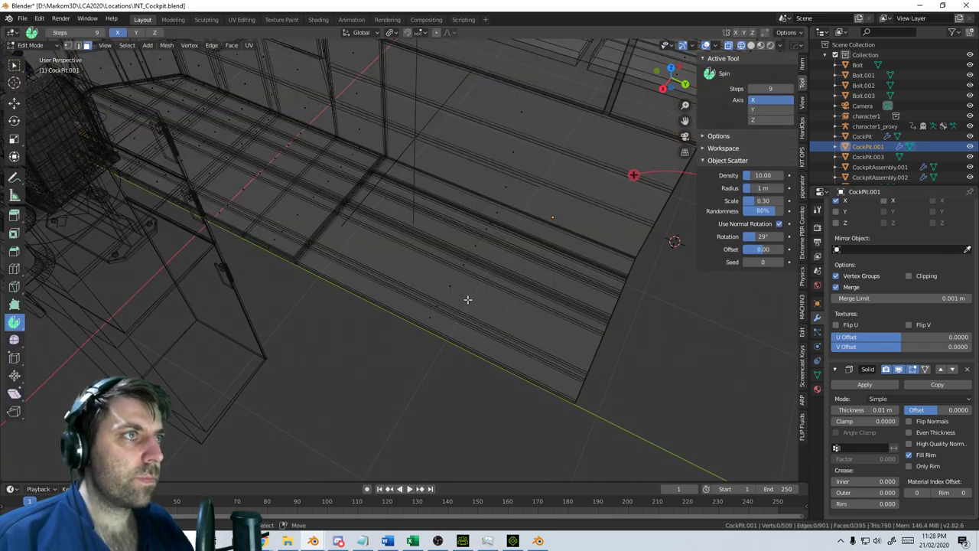
key("ctrl+r")
left_click(465, 299)
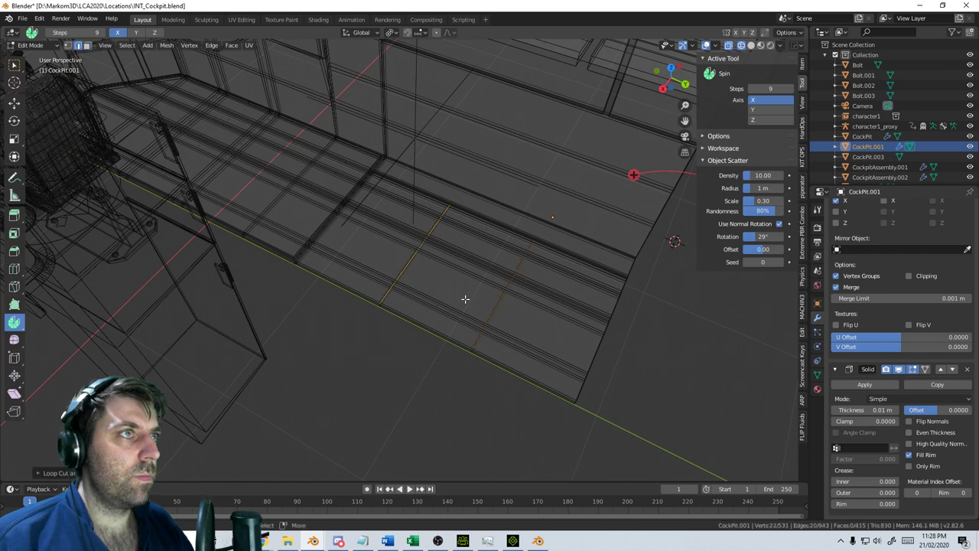
Bevel the two rear floor loops into thin strips, delete their faces, and return to solid shading in Object Mode
key("ctrl+b")
left_click(576, 336)
key("x")
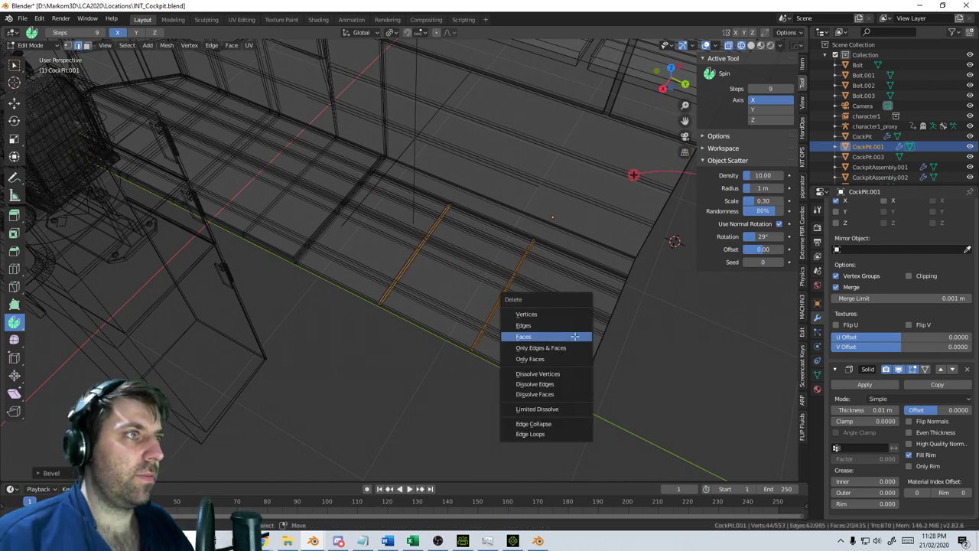
left_click(575, 337)
scroll(574, 340, "down", 2)
key("z")
left_click(615, 345)
scroll(581, 367, "down", 3)
key("Tab")
mouse_move(582, 367)
middle_mouse_down()
mouse_move(515, 290)
mouse_move(459, 273)
mouse_move(452, 280)
mouse_move(496, 274)
middle_mouse_up()
scroll(496, 291, "up", 3)
middle_click_drag(496, 327, 434, 289)
In wireframe shading, add one loop cut across the floor a short way in front of the existing cross gap
key("z")
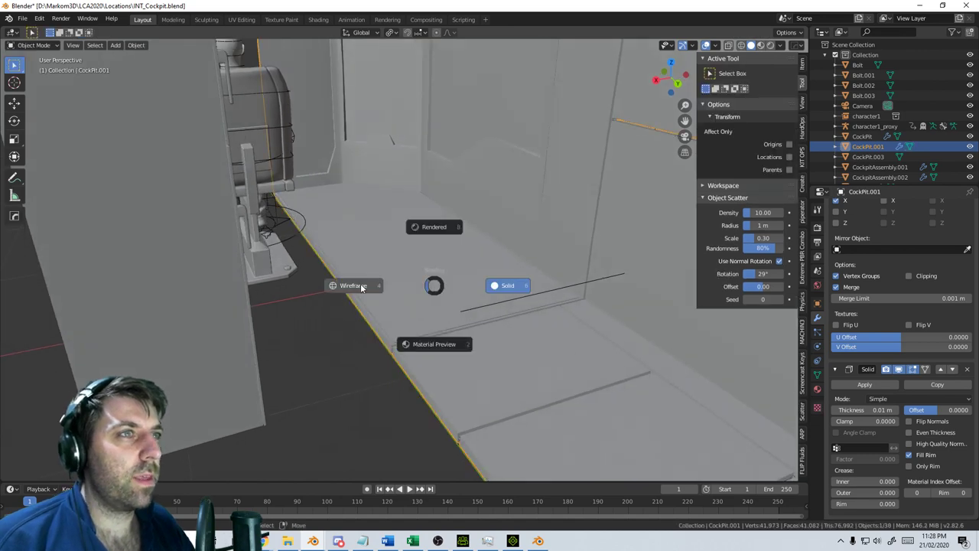
left_click(363, 286)
right_click(432, 279)
right_click(448, 292)
key("Tab")
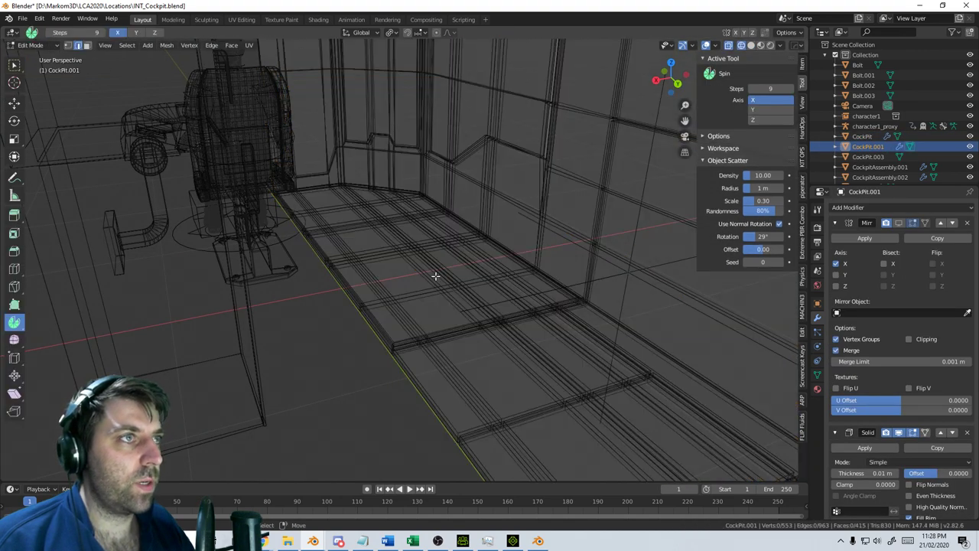
key("ctrl+r")
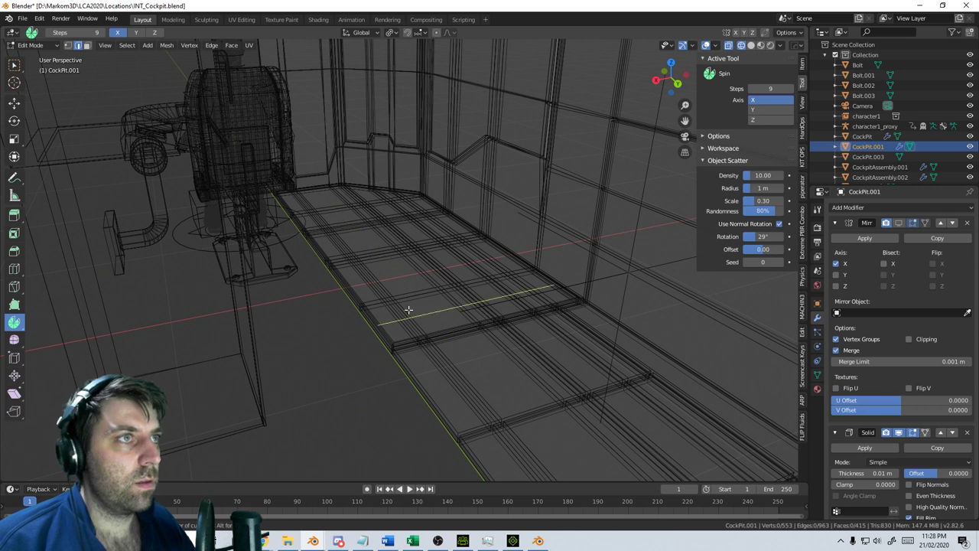
left_click(409, 291)
left_click(429, 291)
Bevel the front floor loop into a thin strip, delete its faces, and return to solid shading in Object Mode
key("ctrl+b")
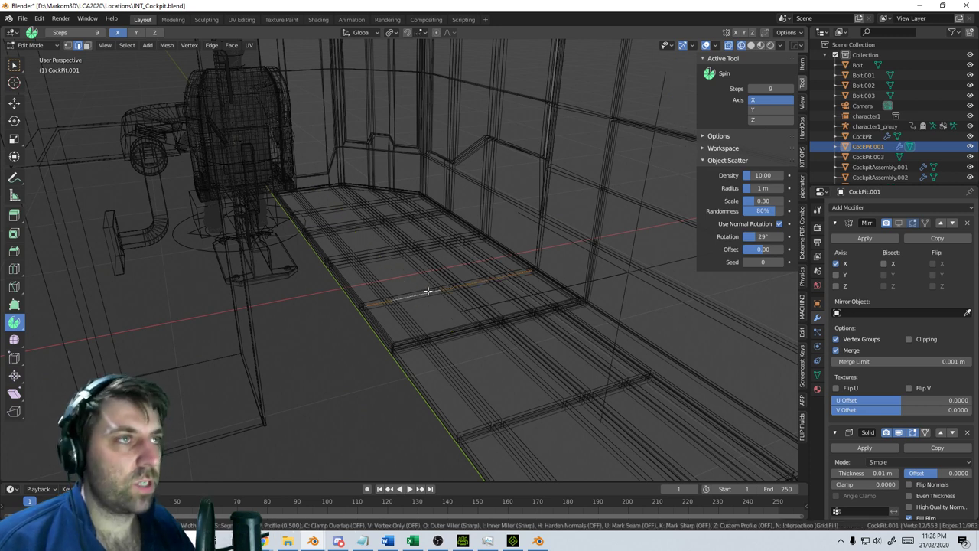
left_click(430, 303)
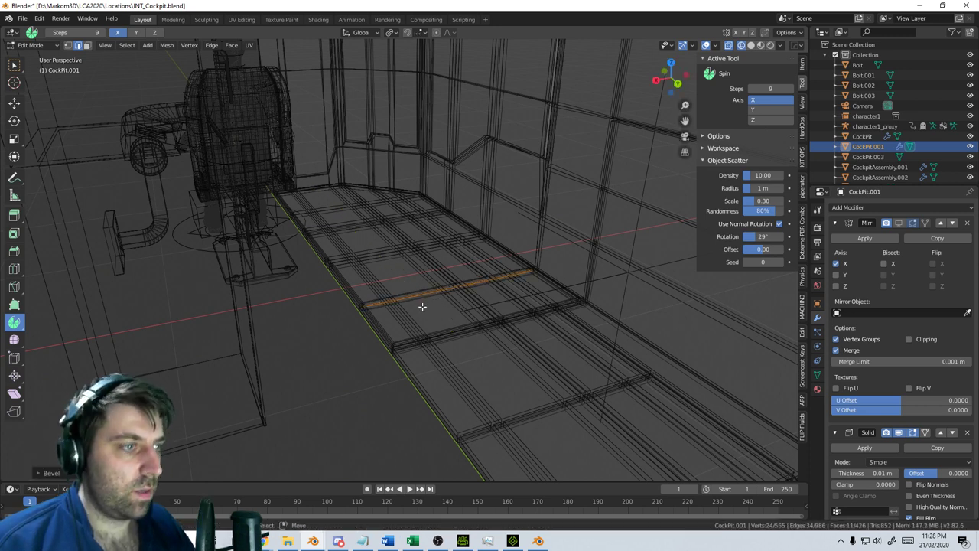
key("x")
left_click(415, 306)
key("z")
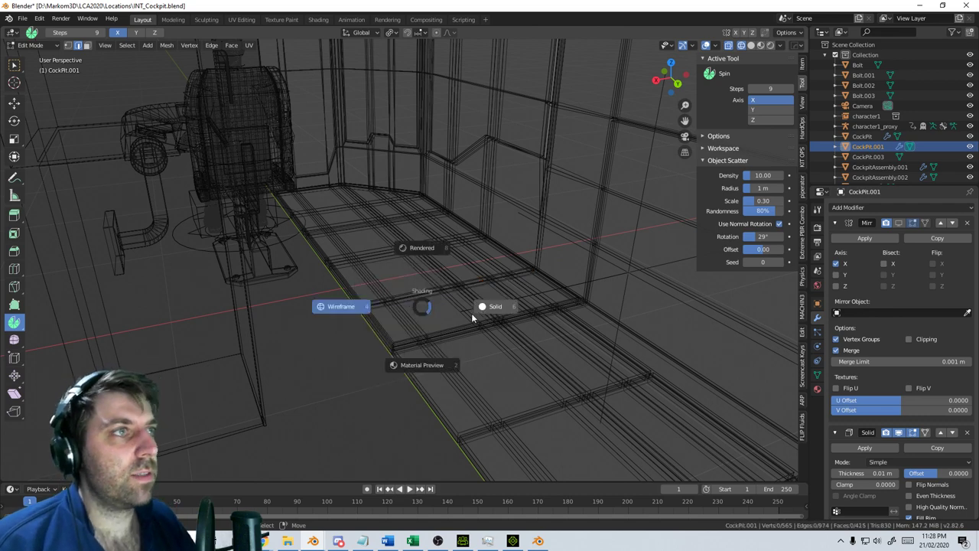
left_click(473, 317)
scroll(468, 312, "down", 2)
key("Tab")
middle_click_drag(468, 309, 490, 249)
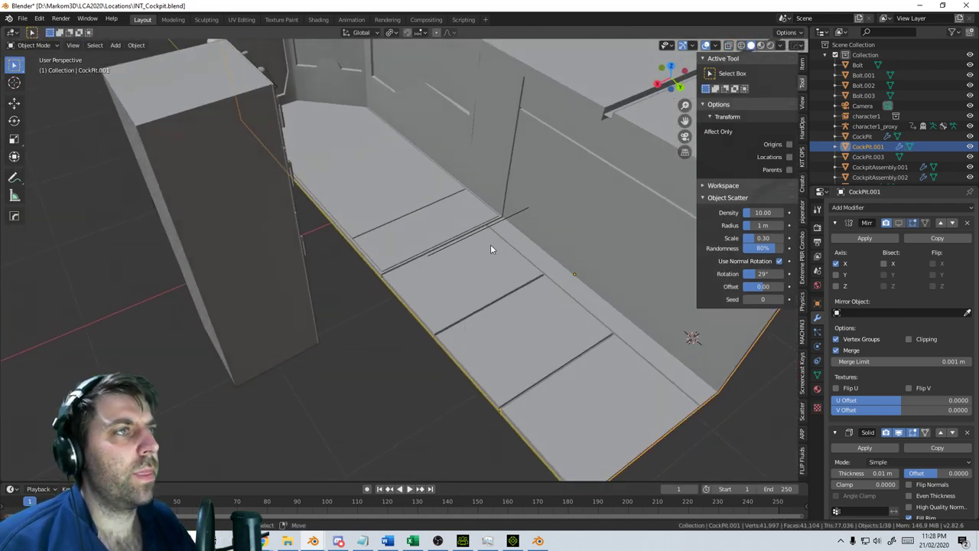
Add a Bevel modifier to the hull copy and check the edges of its floor panels
left_click(869, 208)
left_click(767, 308)
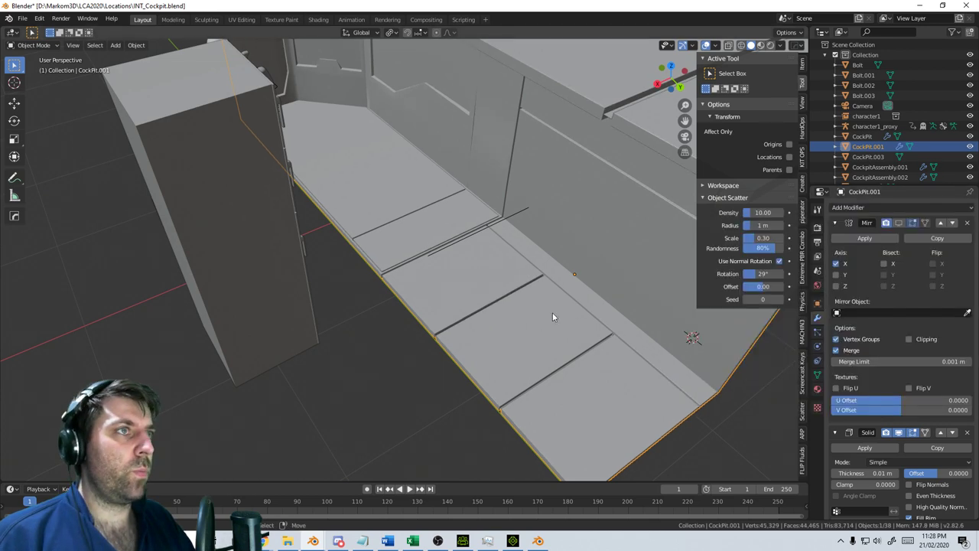
scroll(522, 356, "up", 3)
middle_click_drag(343, 298, 240, 404)
middle_click_drag(348, 177, 404, 259)
Examine the hull copy's side wall around the panel outlines and floor gap, in both wireframe and solid shading
key("Tab")
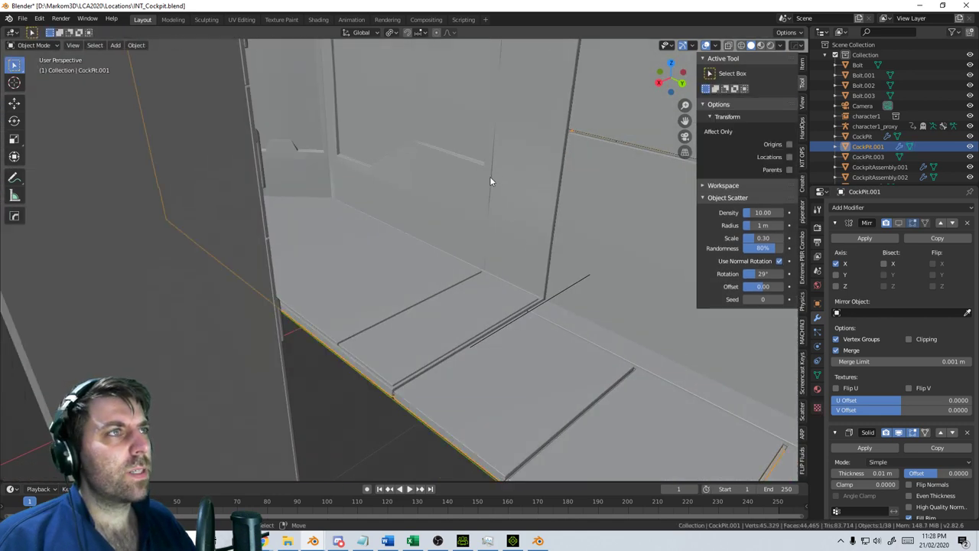
key("z")
left_click(447, 177)
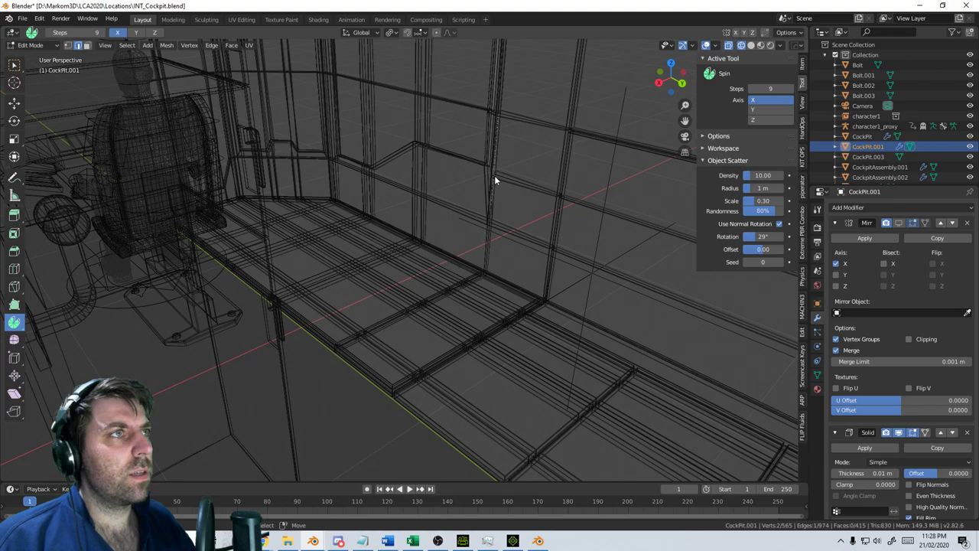
key("Tab")
middle_click_drag(498, 181, 494, 319)
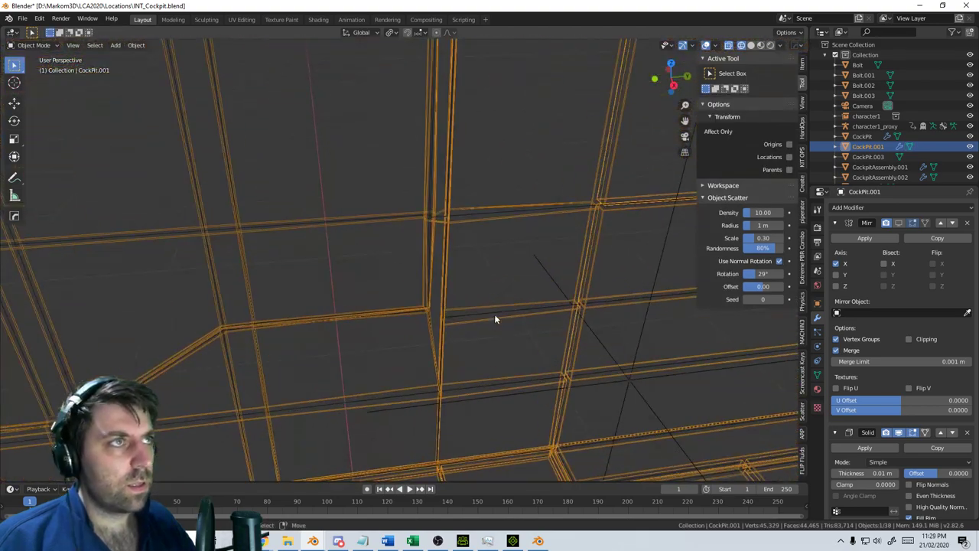
scroll(496, 320, "up", 1)
key("Tab")
key("a")
middle_click_drag(460, 221, 513, 323)
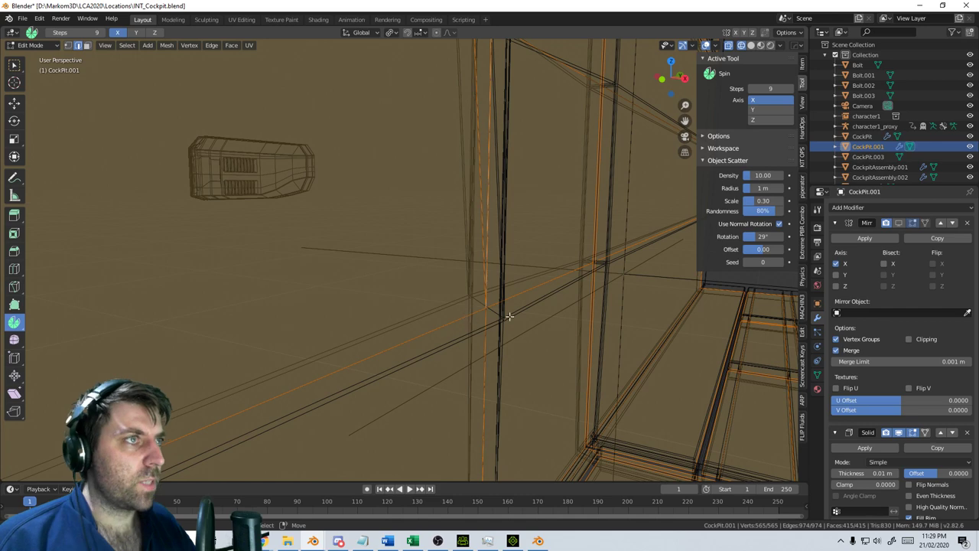
key("Tab")
key("z")
scroll(536, 313, "down", 4)
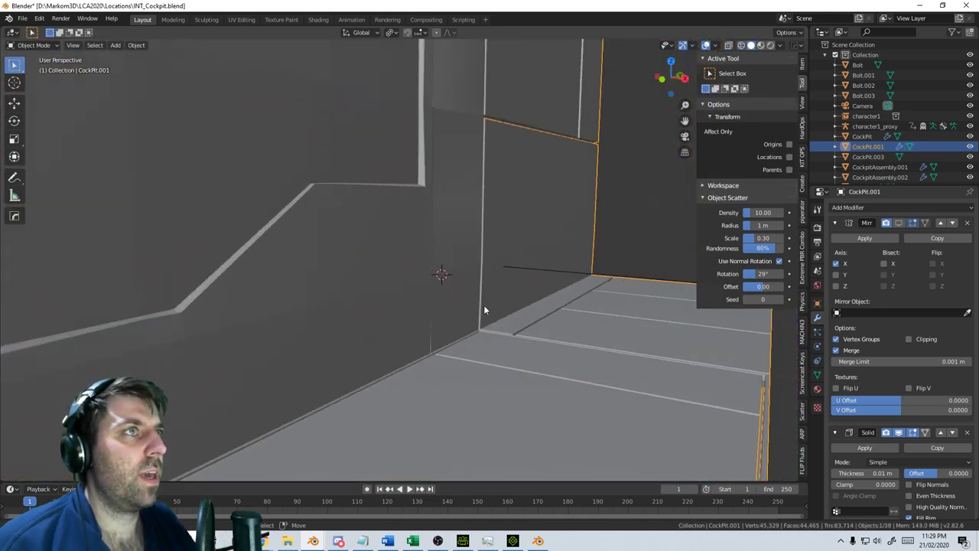
middle_click_drag(484, 305, 457, 241)
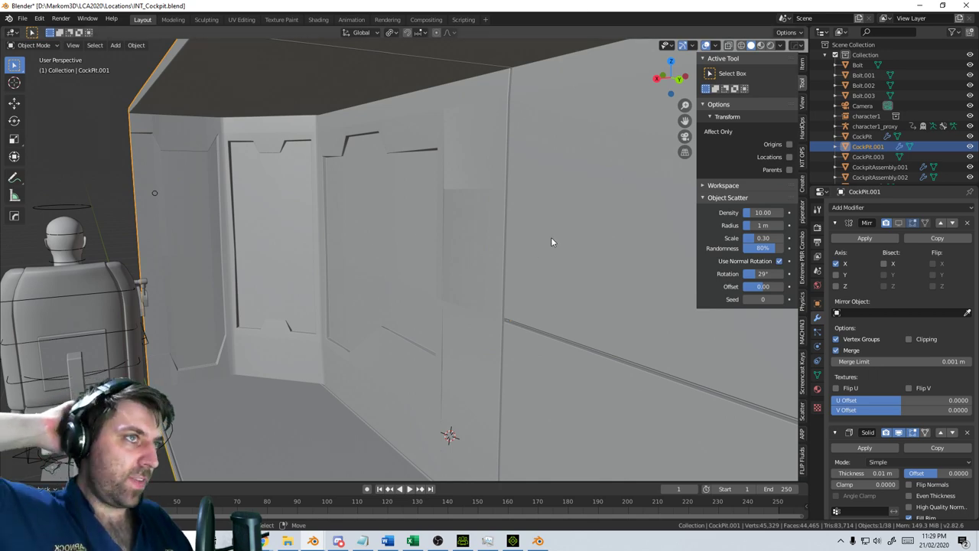
middle_click_drag(441, 223, 453, 243)
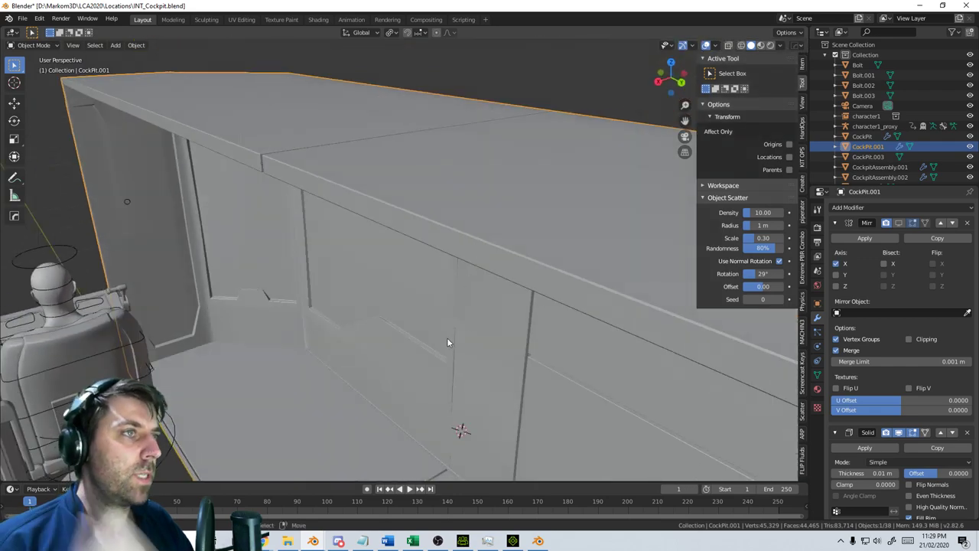
In wireframe shading, add a loop cut low along the front walls of the original CockPit hull and scale it
mouse_move(448, 342)
middle_mouse_down()
mouse_move(540, 306)
mouse_move(489, 311)
middle_mouse_up()
key("z")
left_click(466, 308)
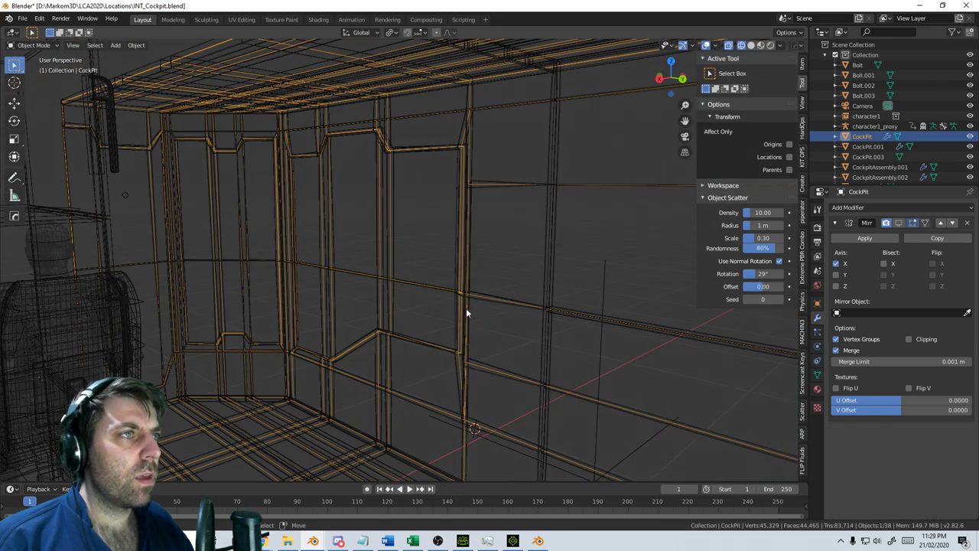
key("Tab")
middle_click_drag(482, 375, 487, 304)
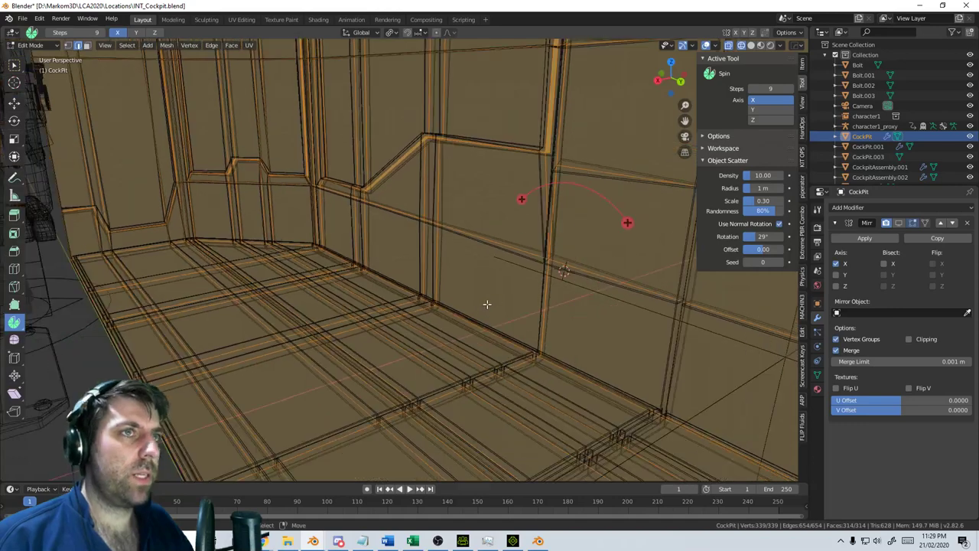
key("ctrl+r")
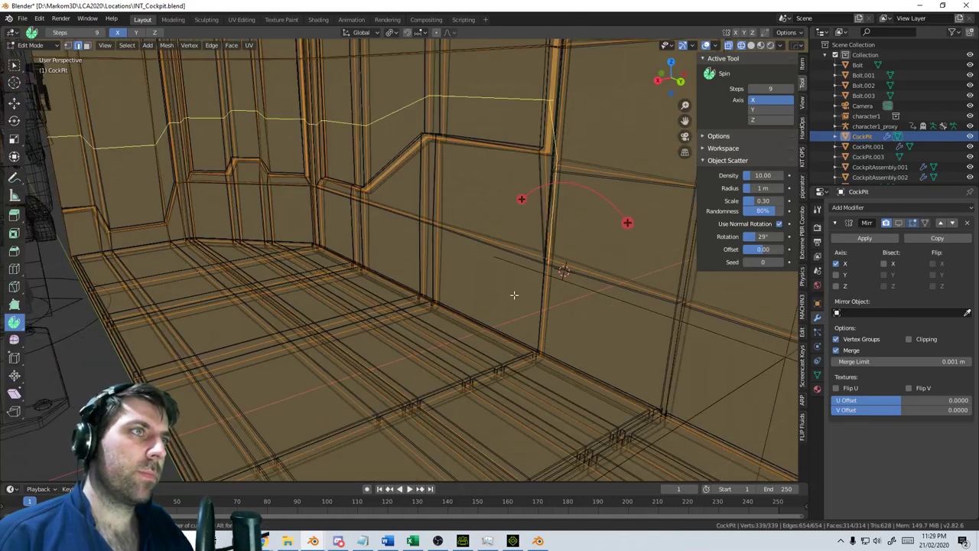
left_click(422, 265)
left_click(420, 282)
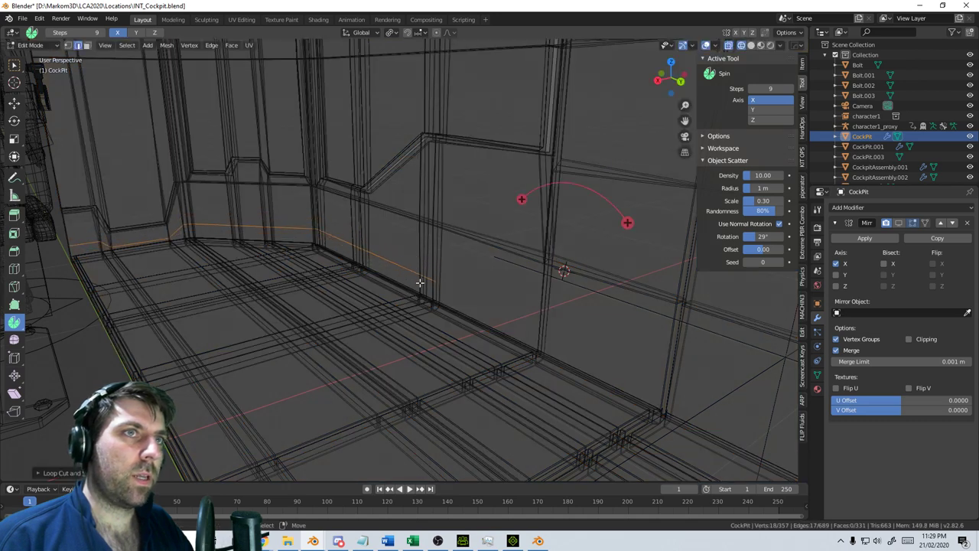
key("s")
key("Return")
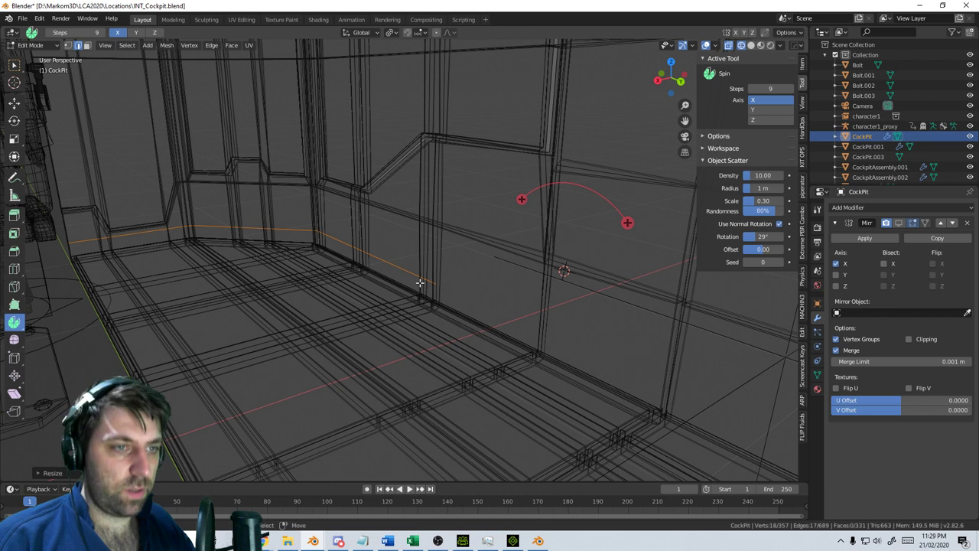
Try to open a gap in the CockPit hull by beveling the low wall loop and deleting the strip's faces
key("ctrl+b")
left_click(430, 283)
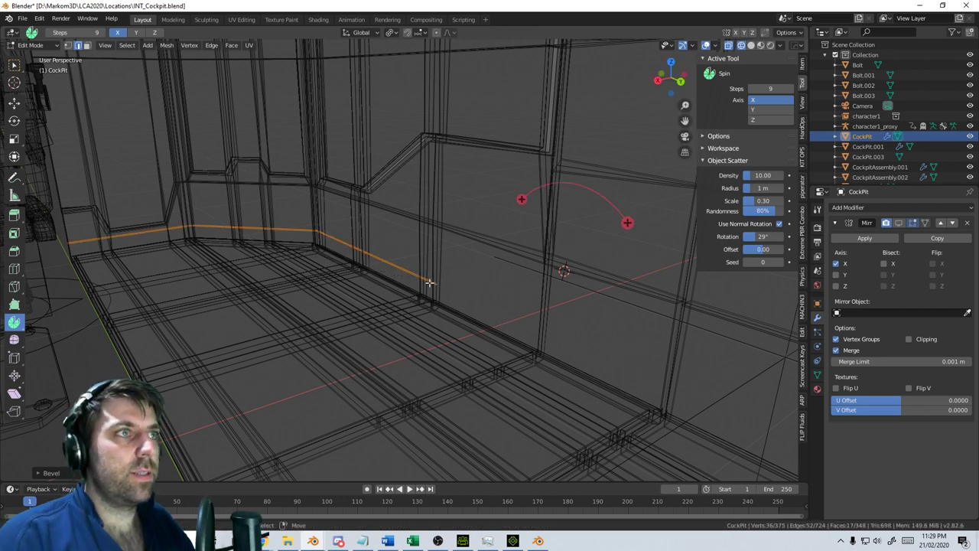
key("x")
left_click(430, 281)
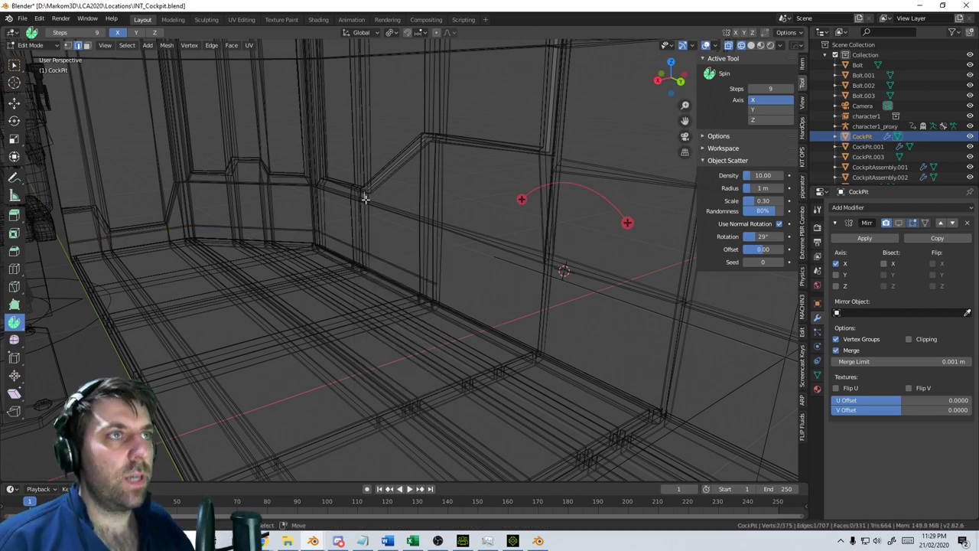
key("a")
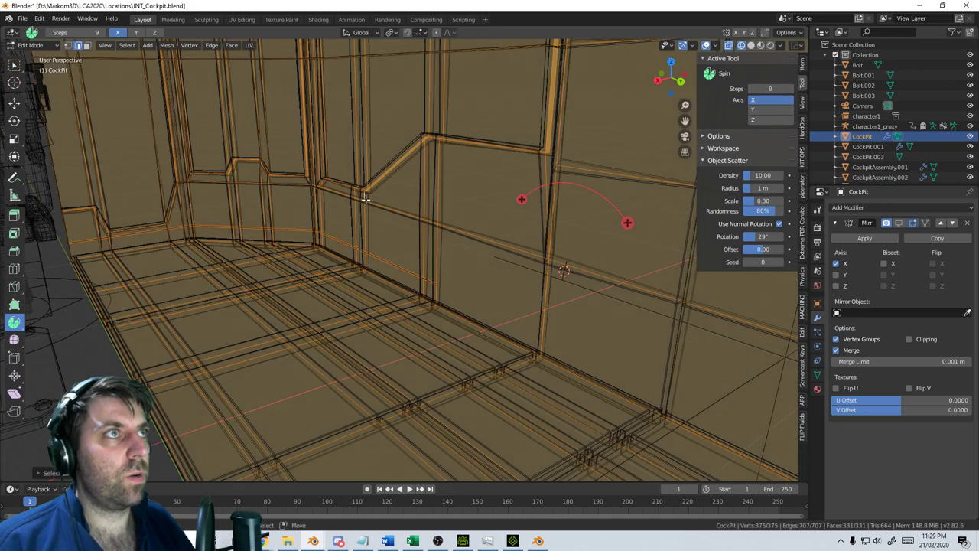
middle_click_drag(431, 265, 431, 300)
left_click(433, 265)
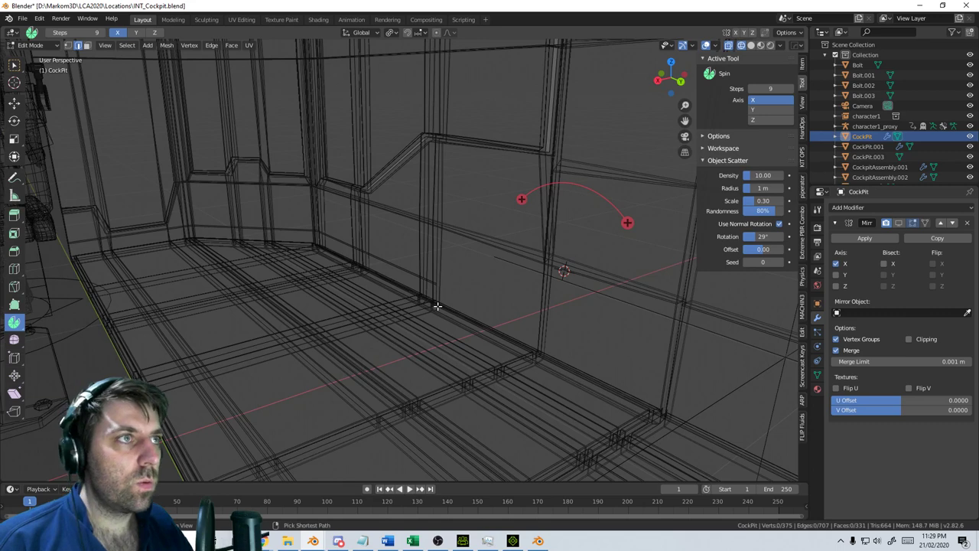
key("ctrl+z")
key("ctrl+z")
Add a loop cut low along the front walls of the hull copy CockPit.001 and flatten it with a Z scale of 0
key("Tab")
right_click(440, 301)
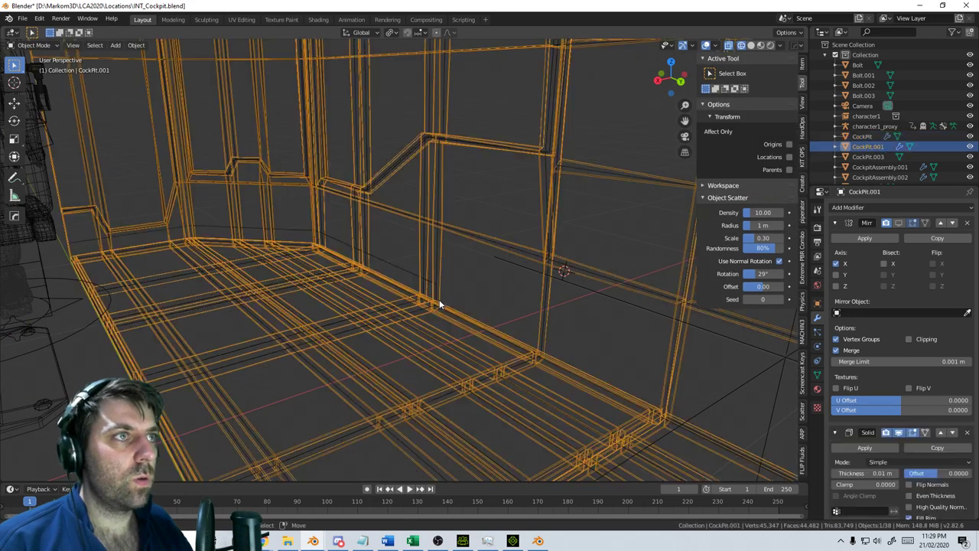
key("Tab")
key("ctrl+r")
left_click(419, 277)
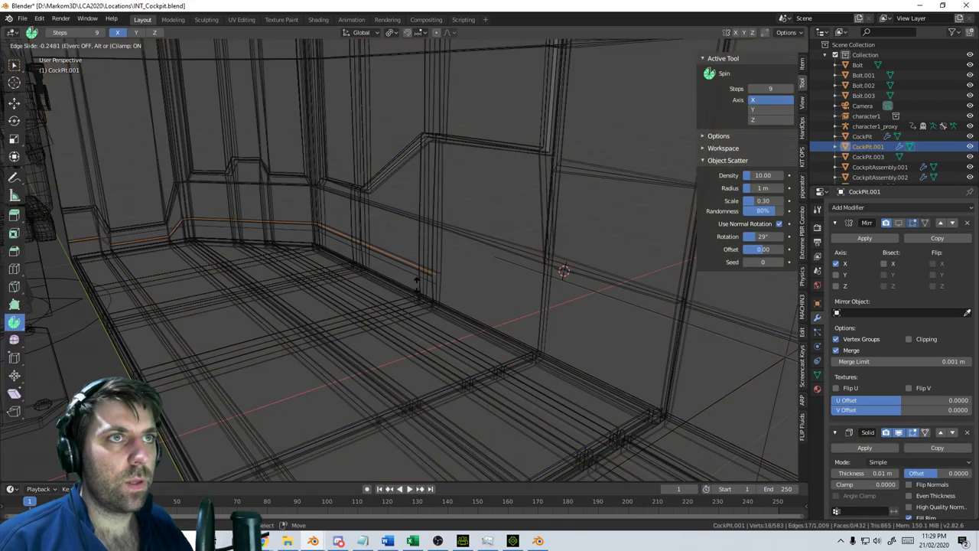
left_click(409, 294)
key("s")
key("z")
key("0")
key("Return")
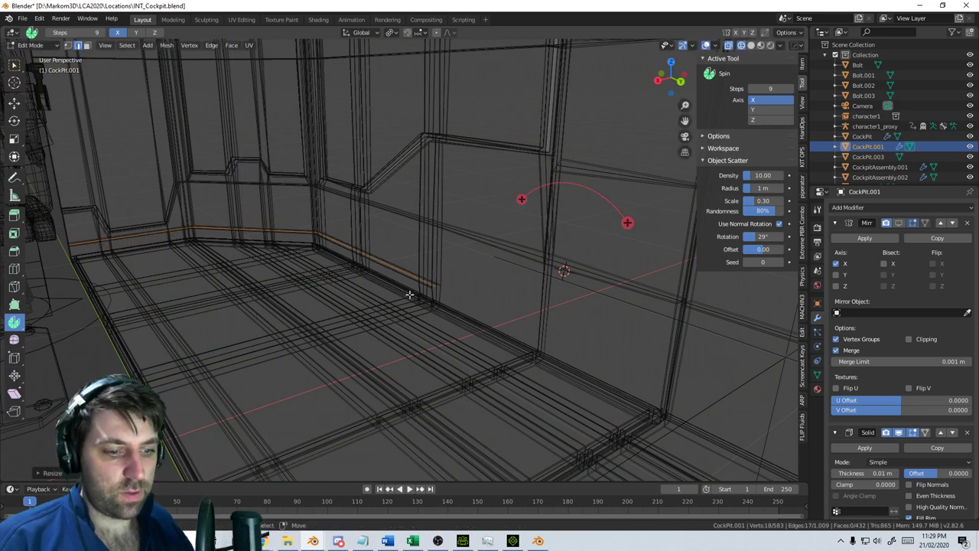
Bevel the low wall loop of the hull copy into a narrow strip and delete the strip's faces
key("ctrl+b")
left_click(422, 298)
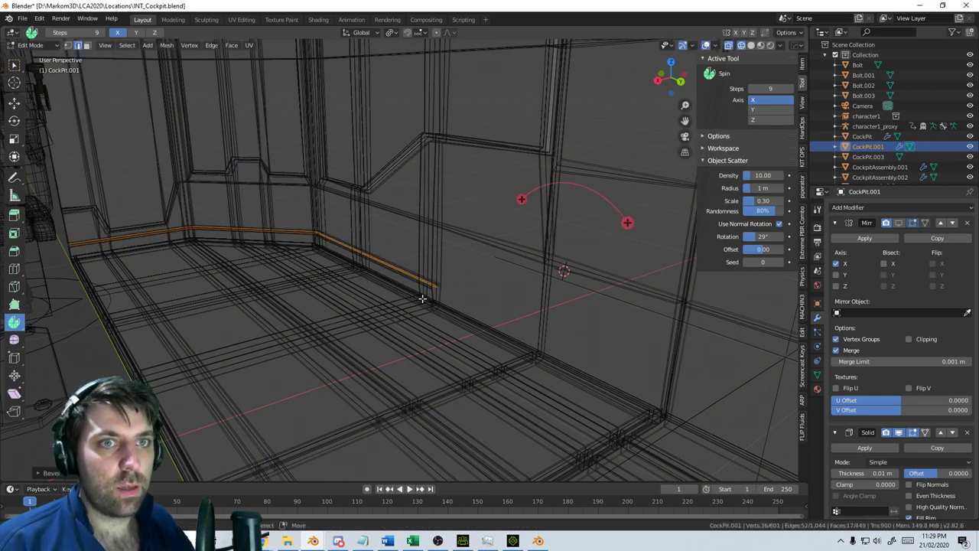
key("x")
left_click(423, 299)
middle_click_drag(422, 298, 424, 286)
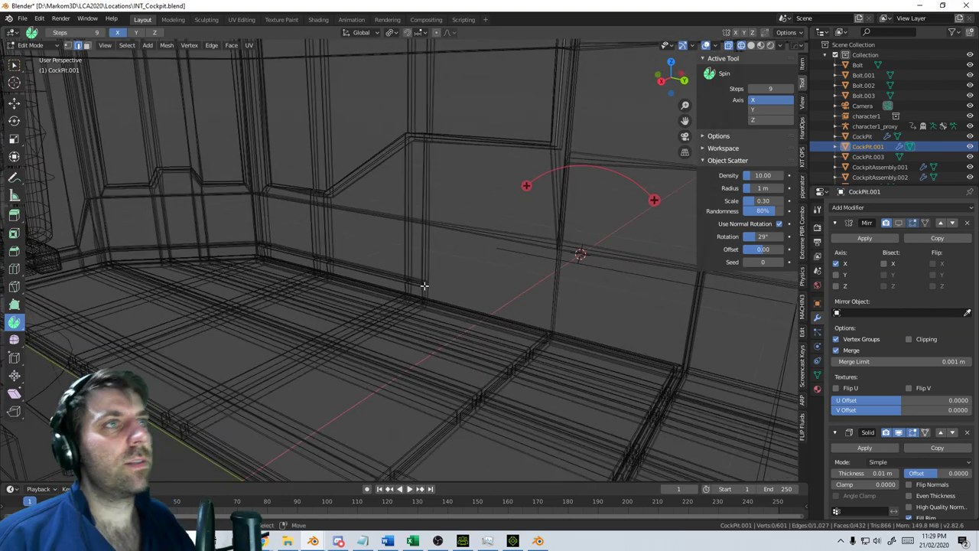
Check which faces are linked to the hull copy's lower wall and examine the vertical edge loop beside the stepped panel
key("ctrl+l")
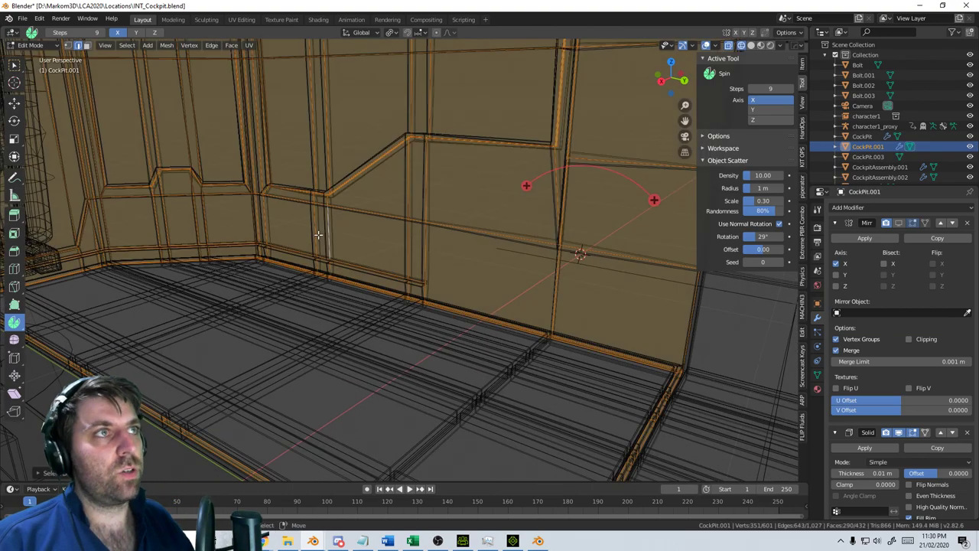
scroll(430, 265, "down", 4)
mouse_move(456, 271)
middle_mouse_down()
mouse_move(464, 308)
mouse_move(446, 329)
mouse_move(413, 287)
mouse_move(485, 283)
mouse_move(462, 267)
middle_mouse_up()
scroll(446, 329, "up", 4)
key("ctrl+r")
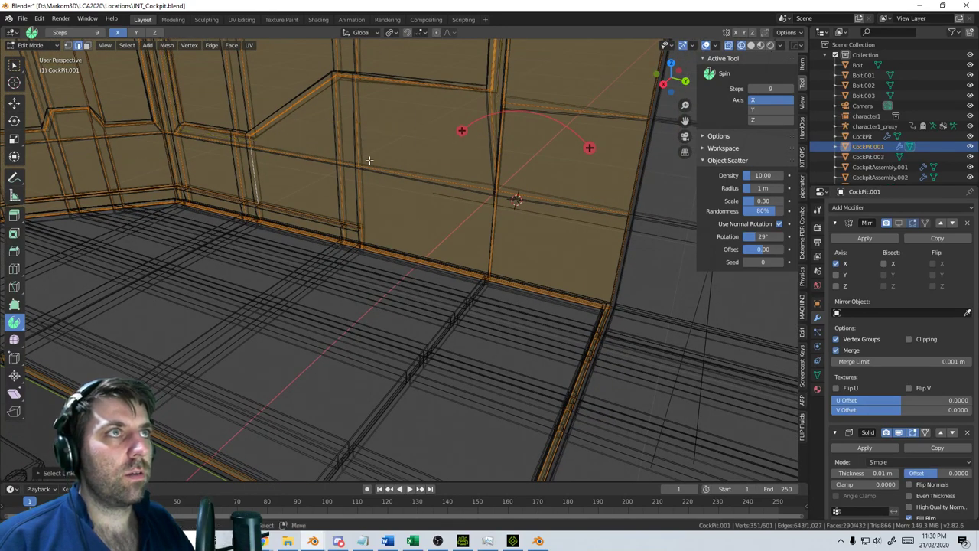
left_click(360, 175)
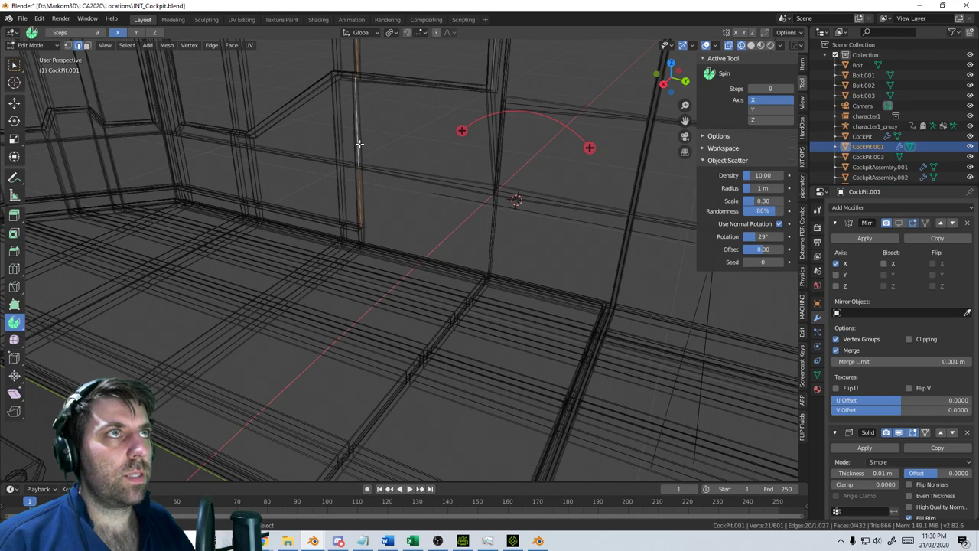
middle_click_drag(360, 151, 408, 254)
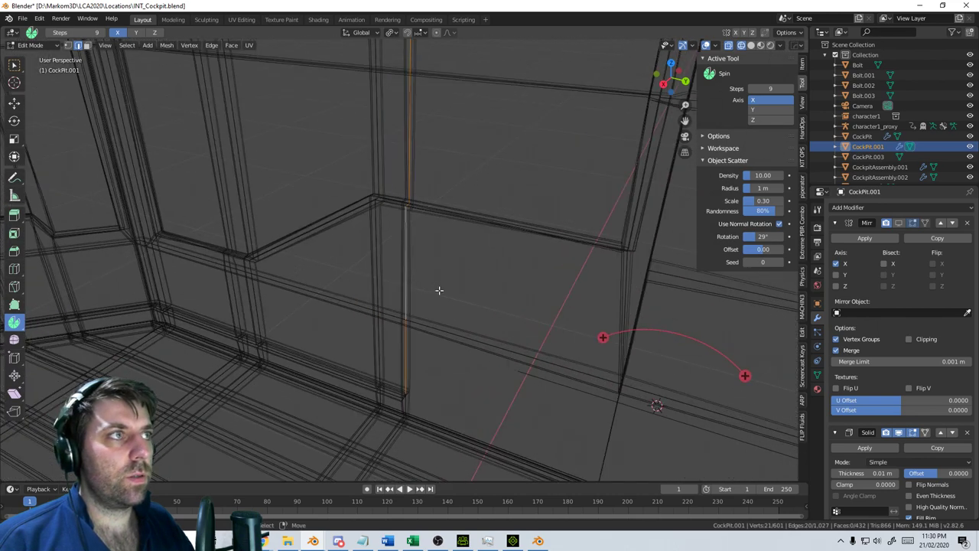
middle_click_drag(439, 290, 492, 288)
key("z")
left_click(390, 207)
mouse_move(435, 229)
middle_mouse_down()
mouse_move(464, 216)
mouse_move(474, 341)
middle_mouse_up()
In the right side view, select the hull copy's vertices along the vertical seam behind the seat, down to the floor
key("KP_3")
scroll(474, 342, "up", 1)
middle_click_drag(422, 394, 438, 335, "shift")
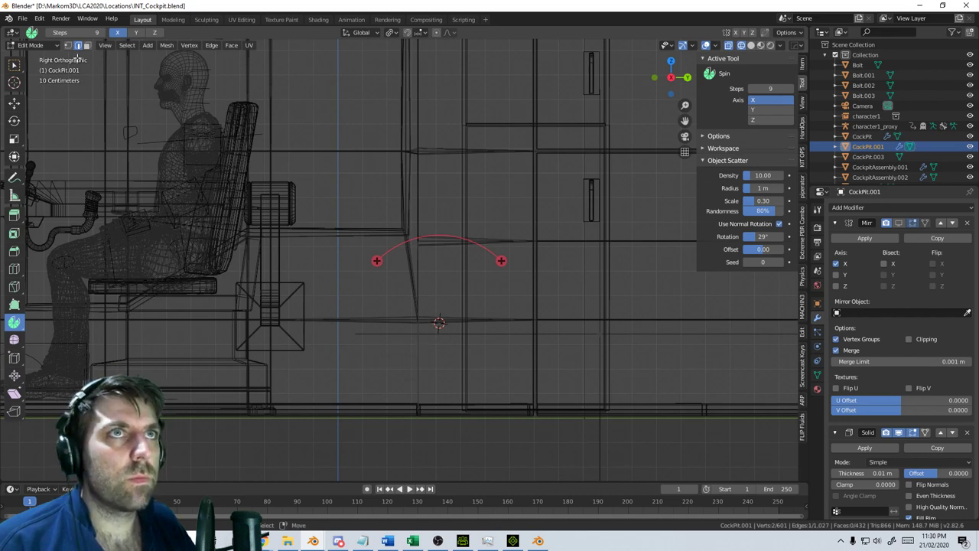
left_click(425, 320)
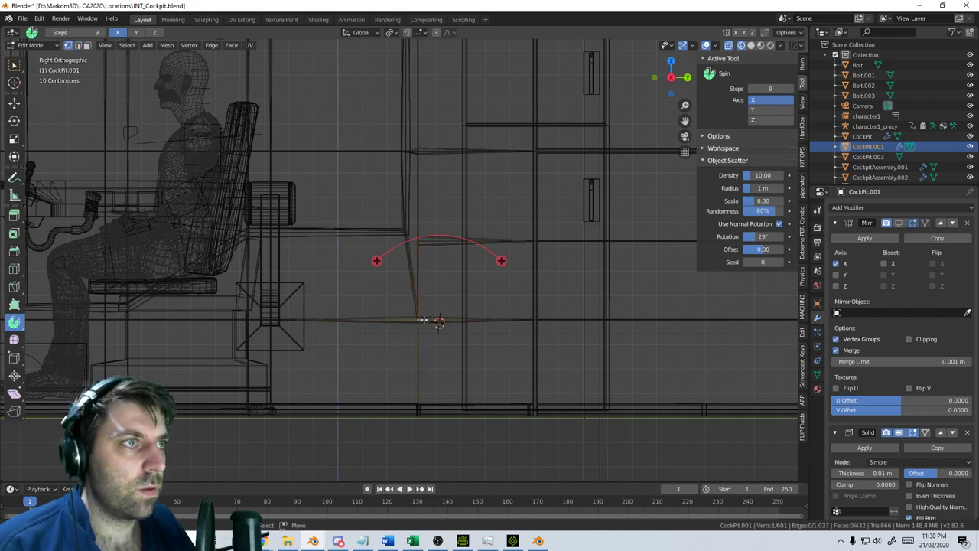
scroll(425, 318, "down", 3)
middle_click_drag(418, 185, 427, 263, "shift")
key("b")
left_click_drag(430, 104, 428, 373)
middle_click_drag(430, 406, 497, 341, "shift")
key("b")
left_click_drag(489, 331, 462, 360)
middle_click_drag(499, 371, 407, 358)
key("KP_3")
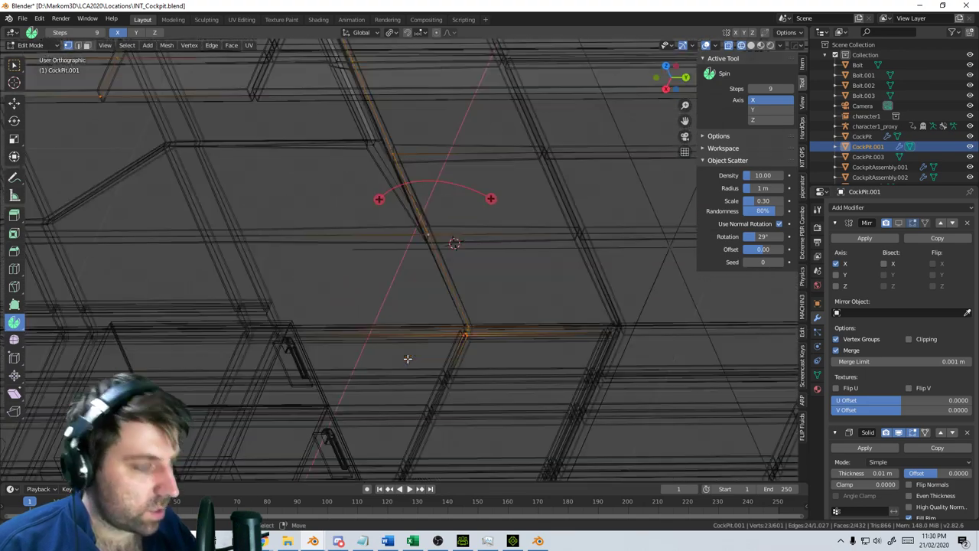
In the top view, remove the stray floor-corner vertices from the selection, bevel the seam and delete the resulting strip's faces
key("KP_7")
middle_click_drag(570, 273, 555, 312, "shift")
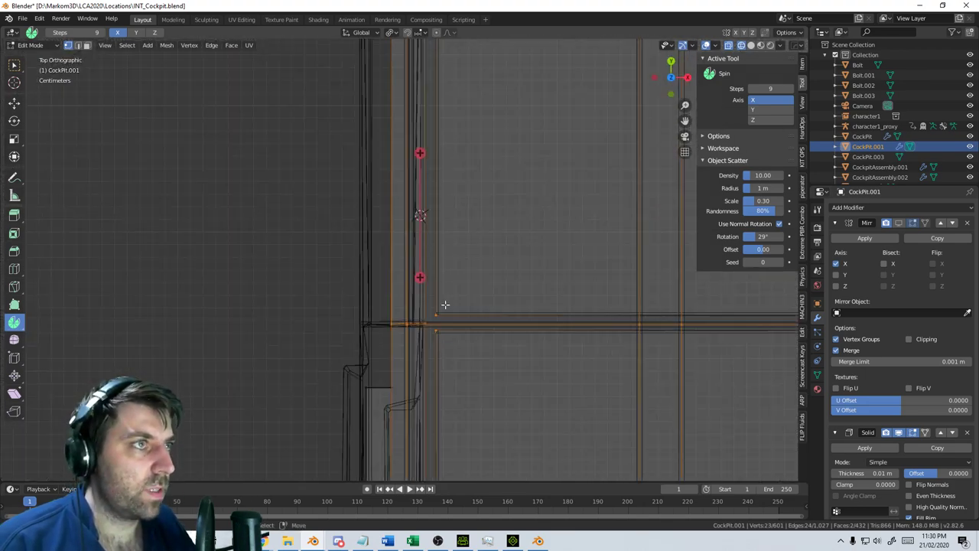
key("b")
middle_click_drag(446, 307, 430, 338)
middle_click_drag(658, 335, 287, 316, "shift")
scroll(558, 312, "down", 5)
middle_click_drag(577, 318, 524, 315, "shift")
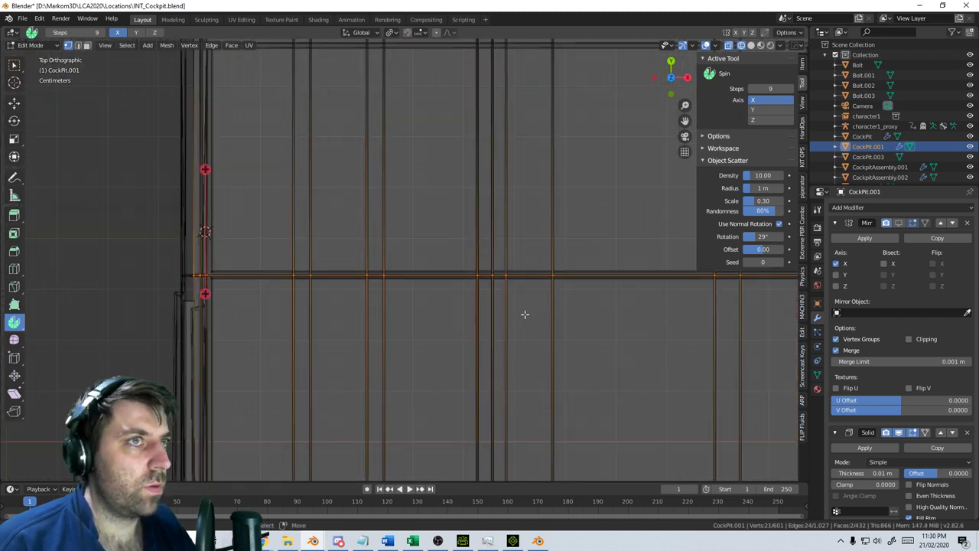
key("ctrl+b")
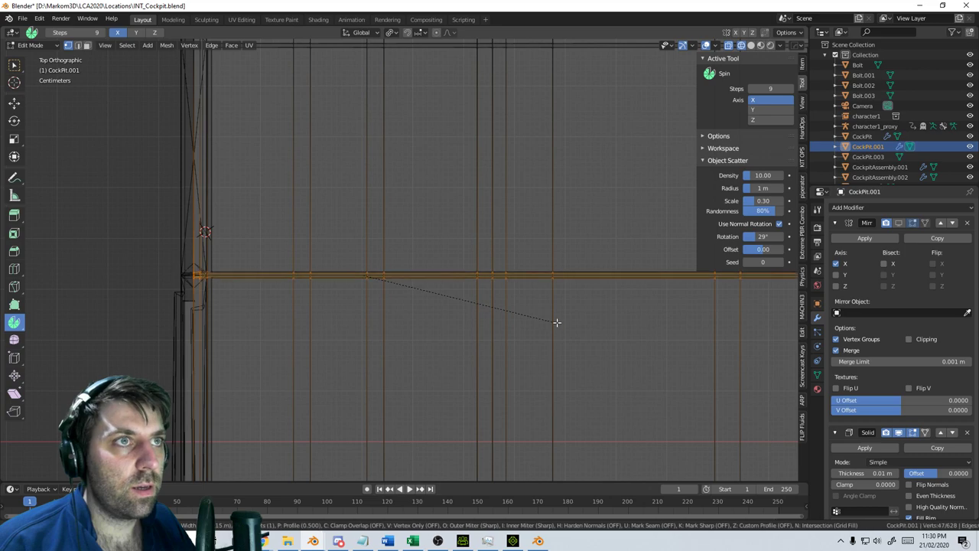
left_click(561, 322)
key("x")
left_click(561, 322)
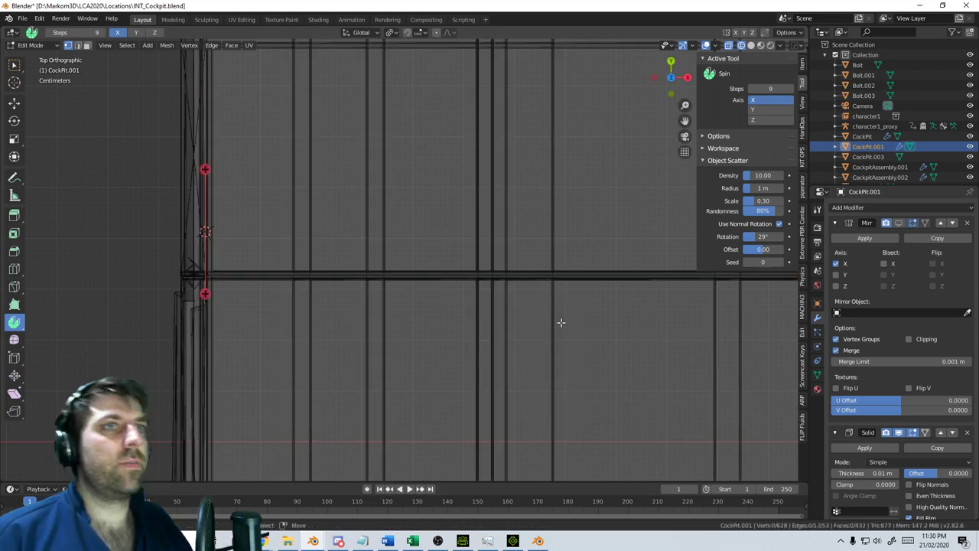
Examine the opened seam in solid and wireframe shading and check which geometry is still linked to the front wall
mouse_move(560, 322)
middle_mouse_down()
mouse_move(411, 233)
mouse_move(462, 199)
mouse_move(435, 172)
mouse_move(472, 210)
mouse_move(444, 227)
mouse_move(398, 212)
mouse_move(396, 227)
middle_mouse_up()
key("z")
left_click(466, 234)
scroll(461, 199, "down", 2)
key("Tab")
key("Tab")
key("z")
left_click(367, 205)
left_click(396, 230)
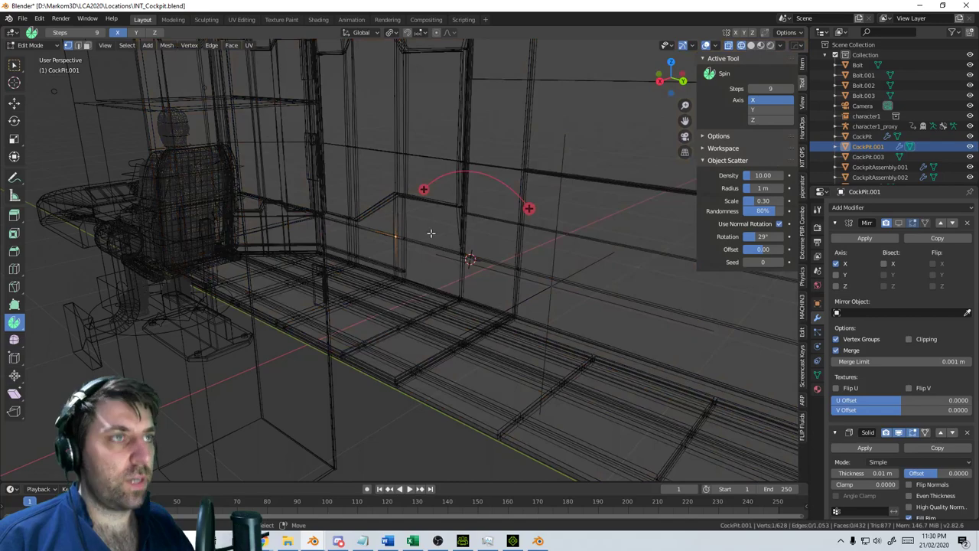
key("ctrl+l")
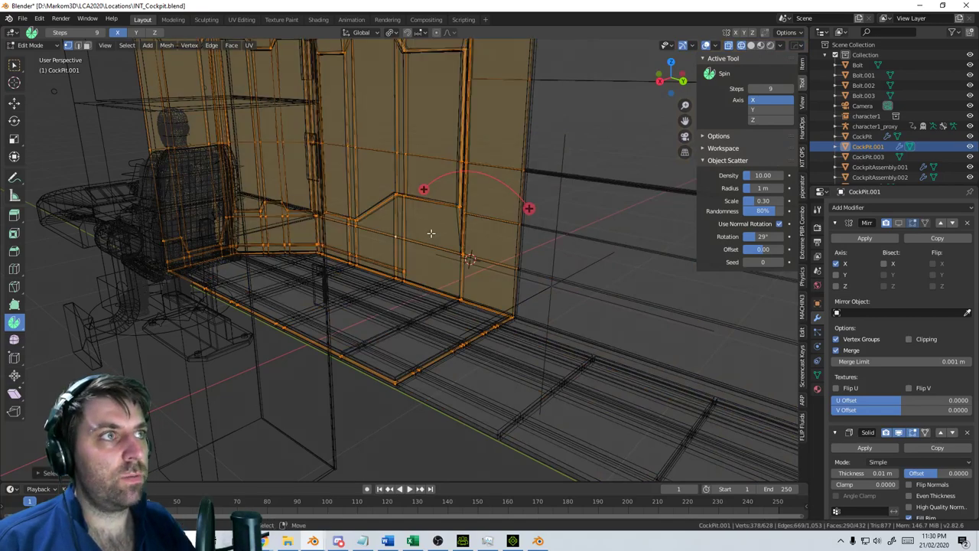
middle_click_drag(431, 233, 475, 267)
middle_click_drag(514, 302, 438, 284)
scroll(510, 330, "up", 3)
key("ctrl+z")
key("ctrl+z")
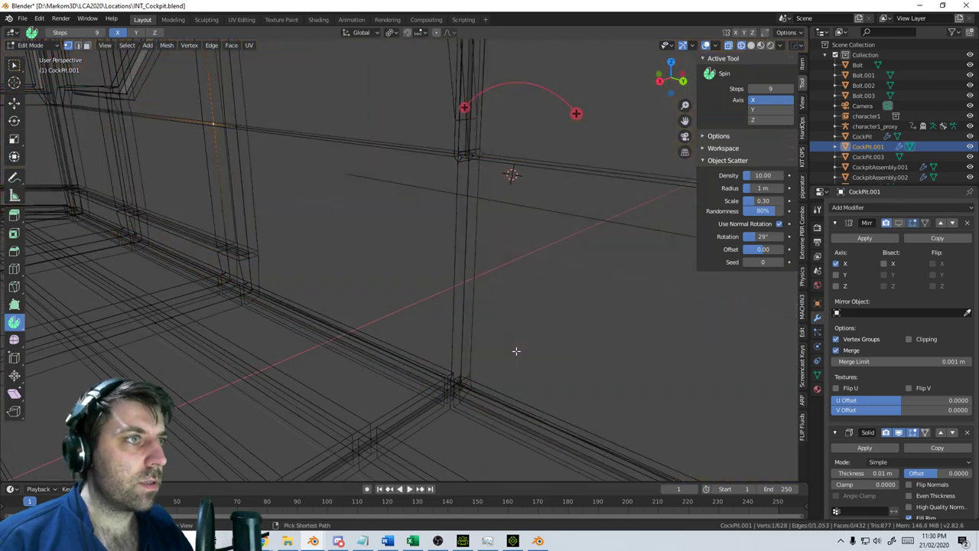
Delete the two stray vertices on the lower wall seam and rebuild the wall faces between the rail and floor edges on both sides
left_click(474, 170)
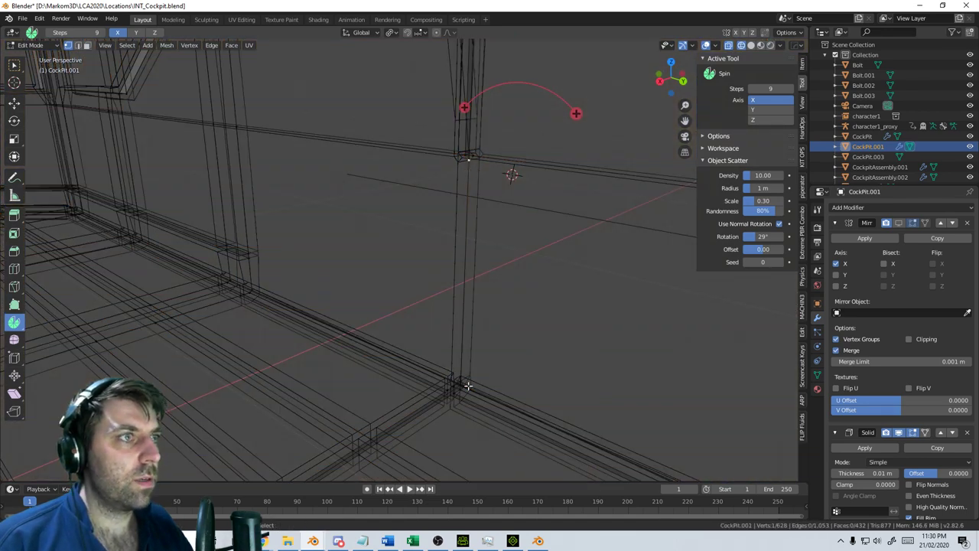
key("x")
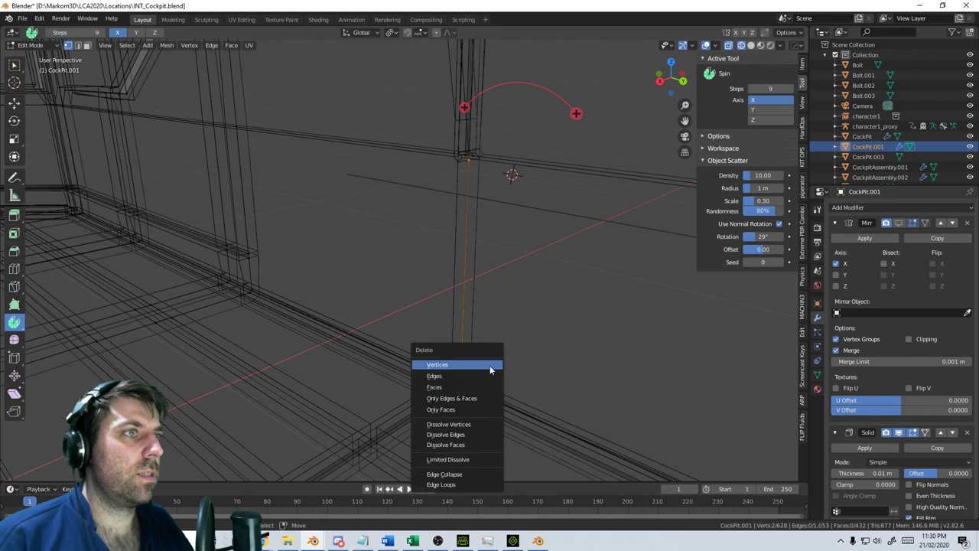
left_click(491, 370)
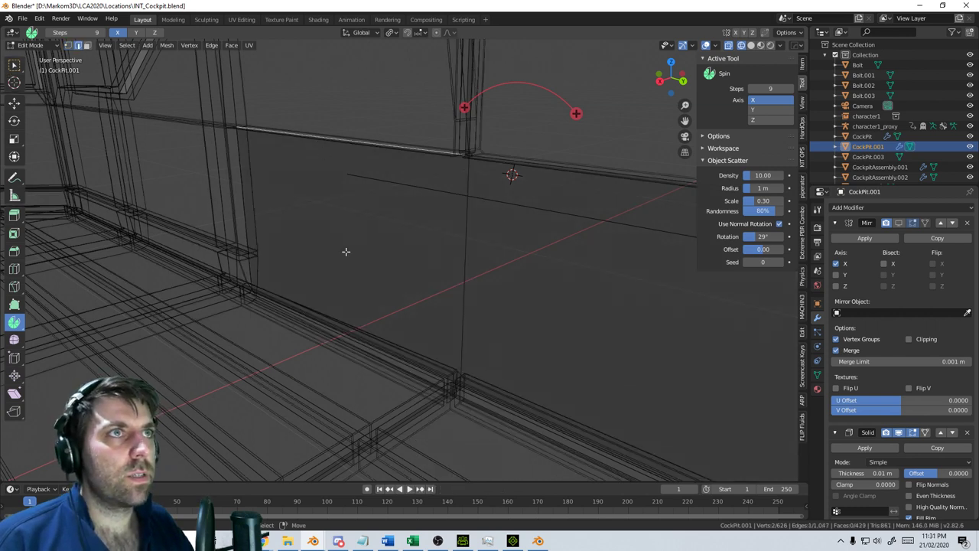
left_click(354, 311, "shift")
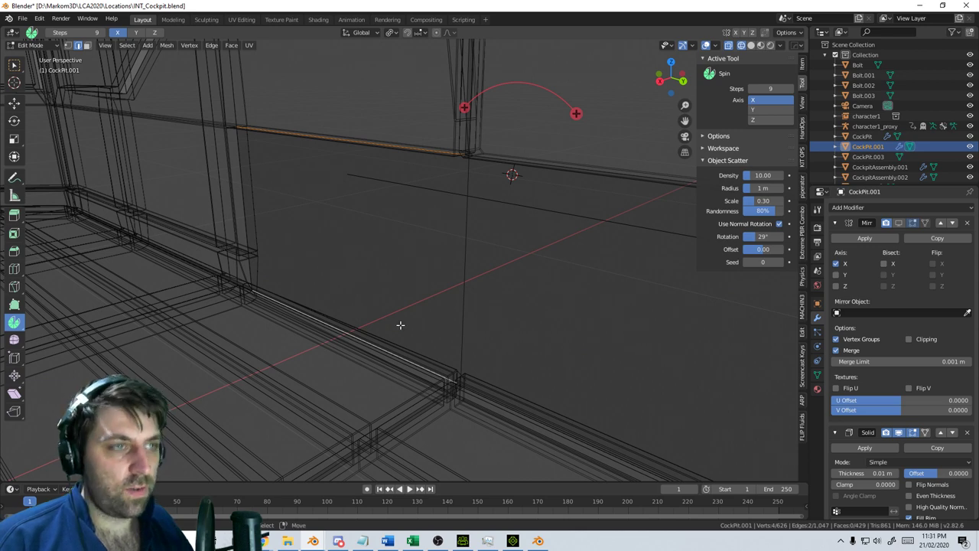
key("f")
key("alt+a")
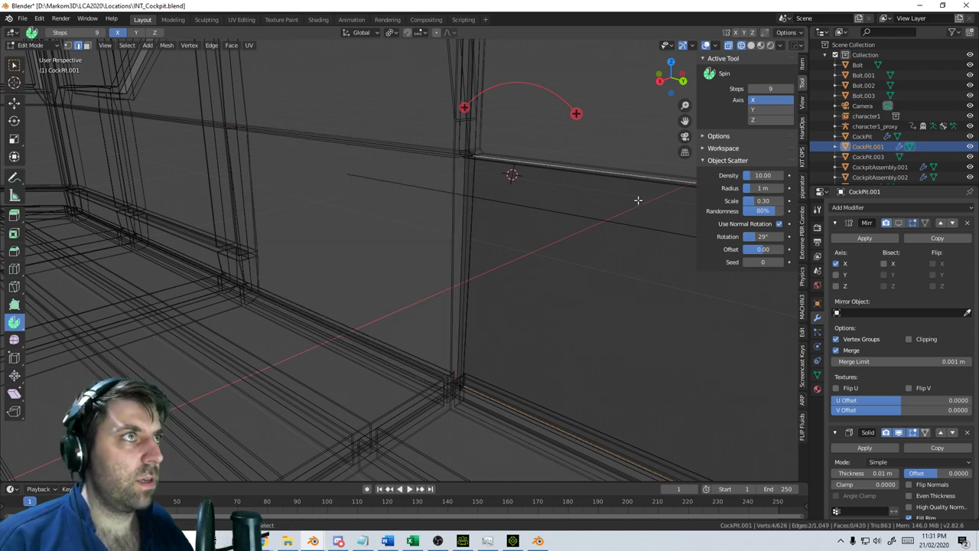
left_click(622, 204)
middle_click_drag(623, 204, 360, 299)
Select the geometry linked to the front wall and check where it still connects around the rear and floor seams
left_click(76, 279)
key("ctrl+l")
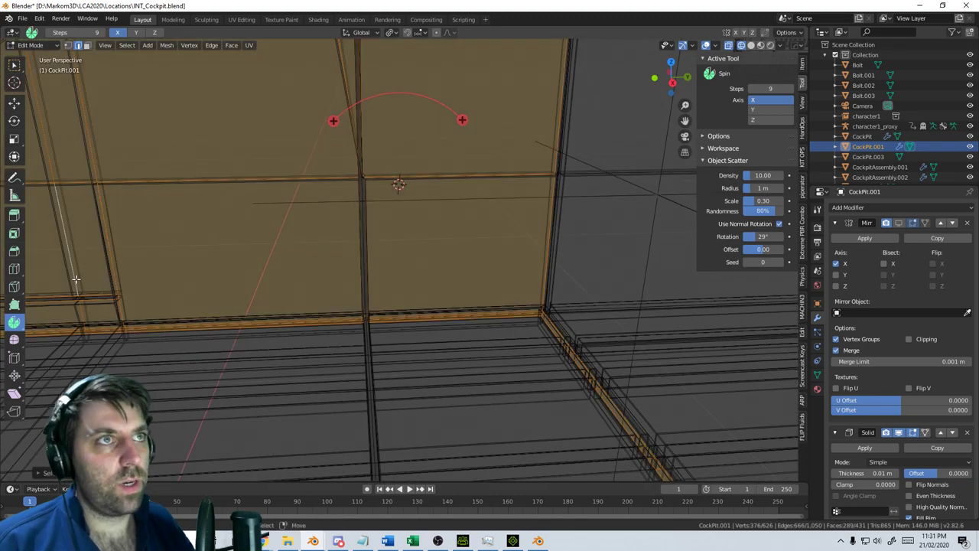
scroll(236, 313, "down", 5)
middle_click_drag(389, 253, 293, 215, "shift")
scroll(498, 322, "up", 5)
scroll(410, 260, "up", 4)
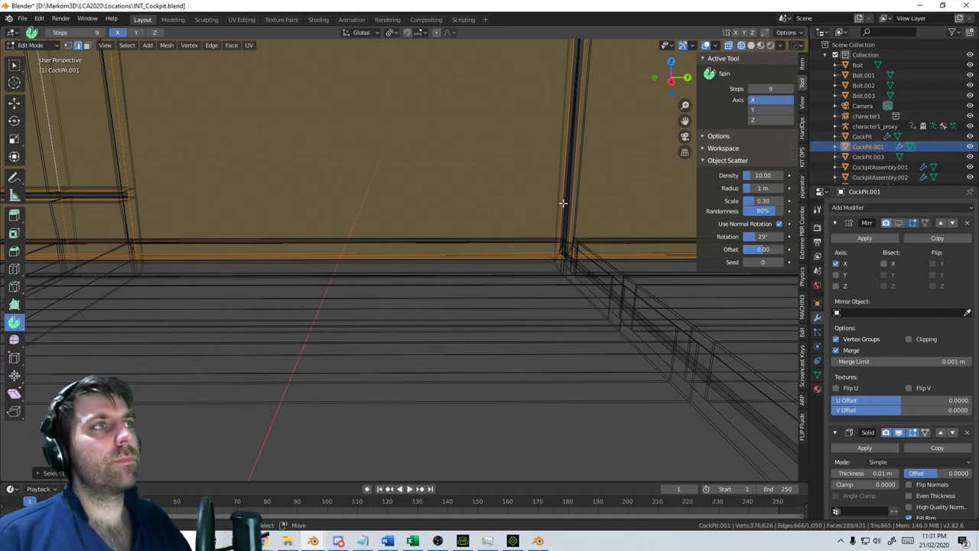
scroll(562, 203, "down", 5)
scroll(548, 208, "up", 3)
scroll(512, 171, "down", 6)
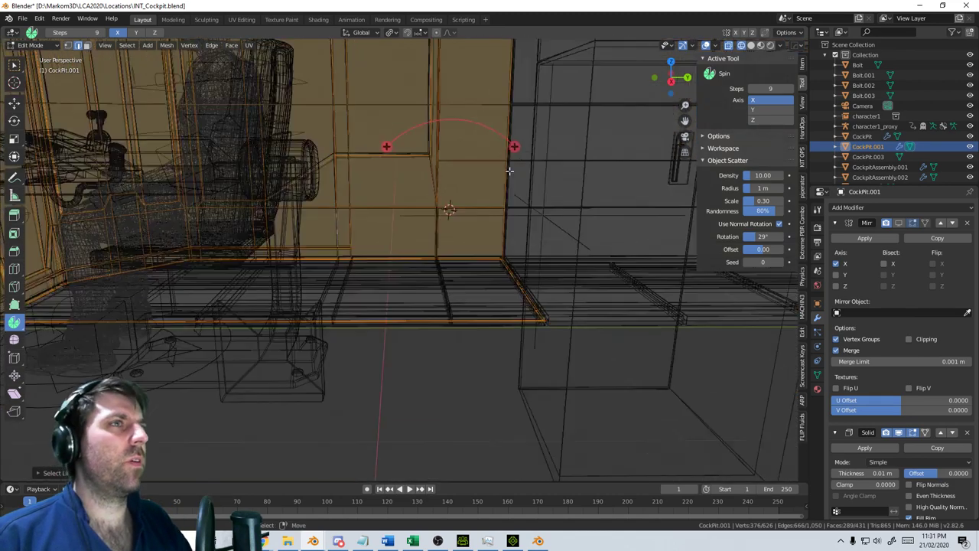
scroll(509, 171, "up", 7)
middle_click_drag(508, 173, 444, 244, "shift")
scroll(447, 143, "down", 1)
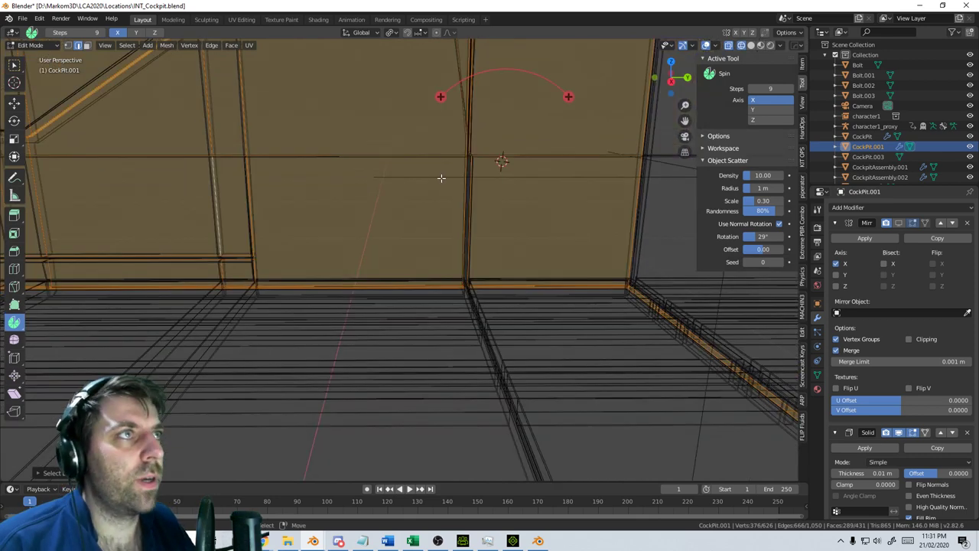
Select the two wall vertices where the horizontal rail meets the vertical seam and scale them along X
right_click(472, 159)
middle_click_drag(474, 164, 380, 202, "shift")
scroll(387, 219, "up", 5)
middle_click_drag(336, 144, 400, 243, "shift")
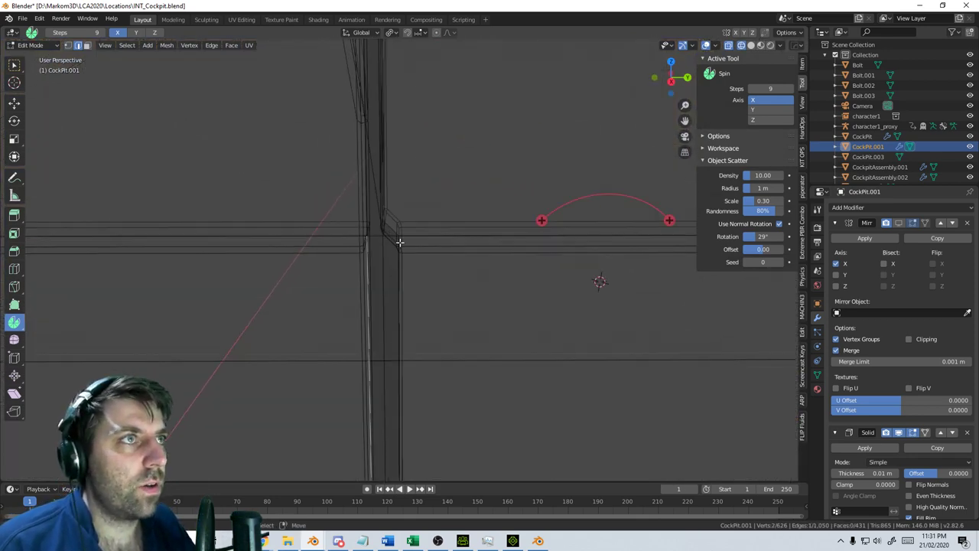
left_click(69, 47)
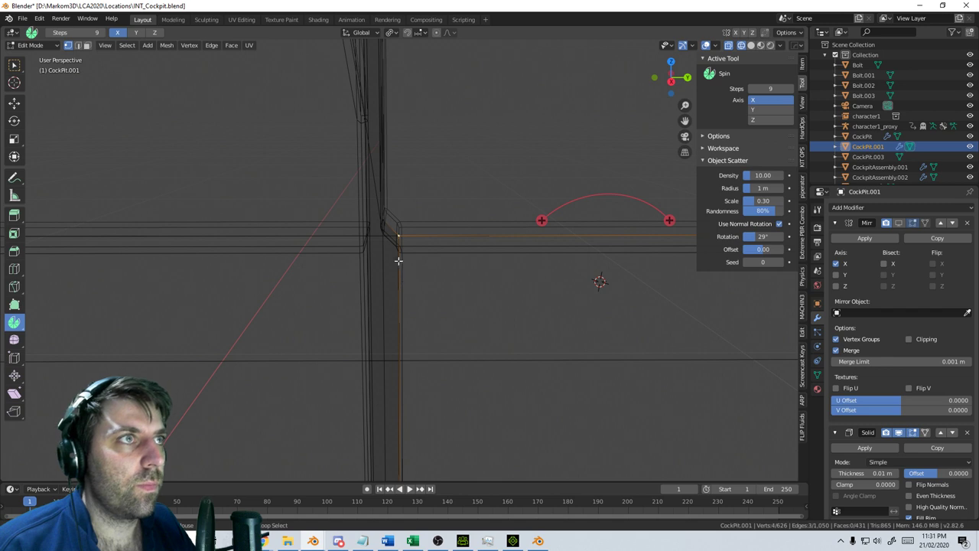
right_click(386, 229)
scroll(396, 249, "down", 3)
right_click(401, 240)
middle_click_drag(422, 314, 433, 351, "shift")
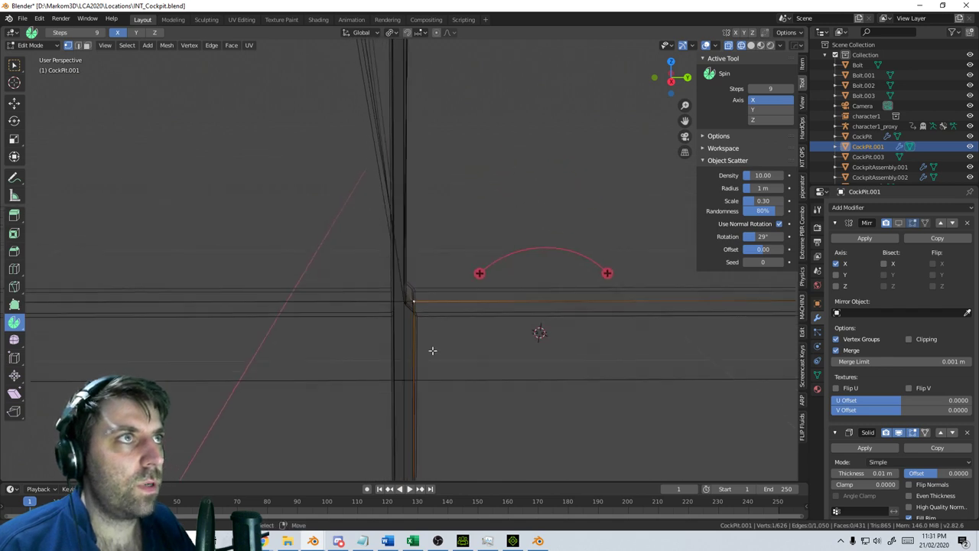
right_click(410, 290, "shift")
key("s")
key("x")
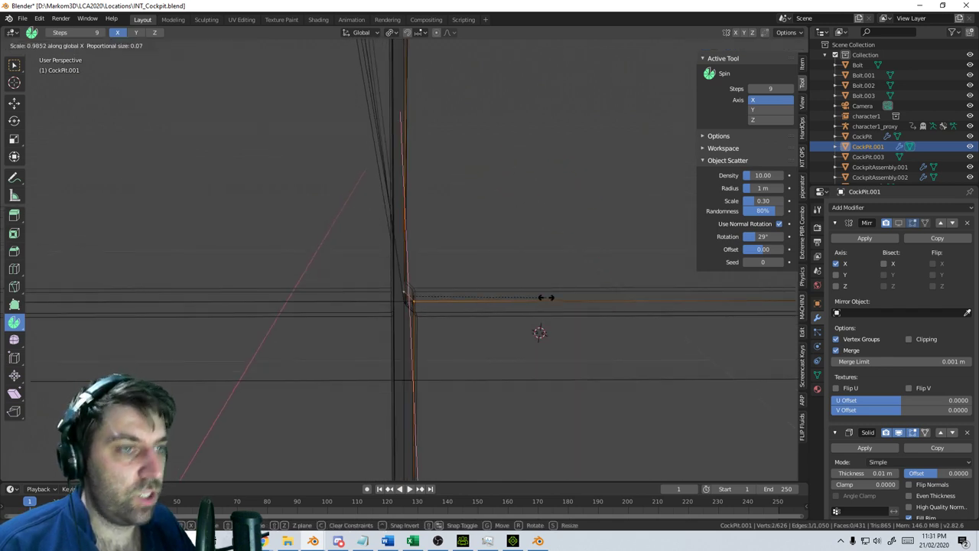
left_click(430, 297)
Subdivide the lower wall's vertical seam edge and move the new vertex about 0.13 m down along Z, just above the floor
scroll(476, 400, "down", 3)
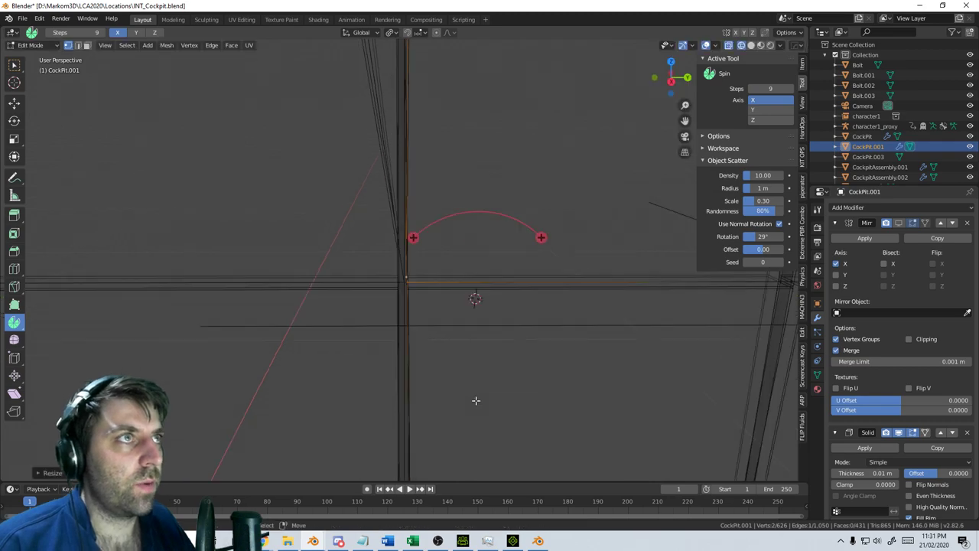
scroll(476, 390, "down", 8)
middle_click_drag(476, 380, 431, 337)
middle_click_drag(431, 337, 534, 293, "shift")
scroll(436, 290, "up", 7)
left_click(580, 353)
middle_click_drag(583, 349, 580, 267)
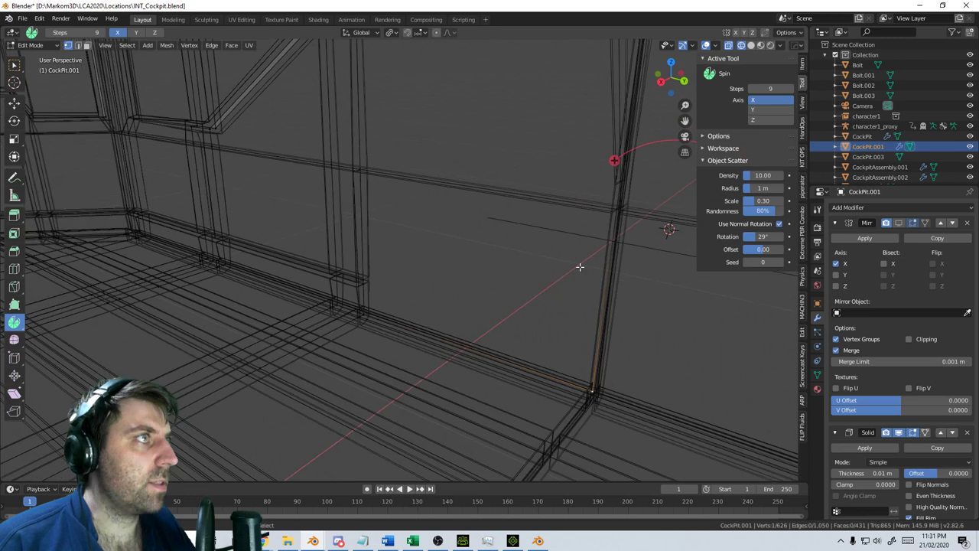
right_click(590, 272)
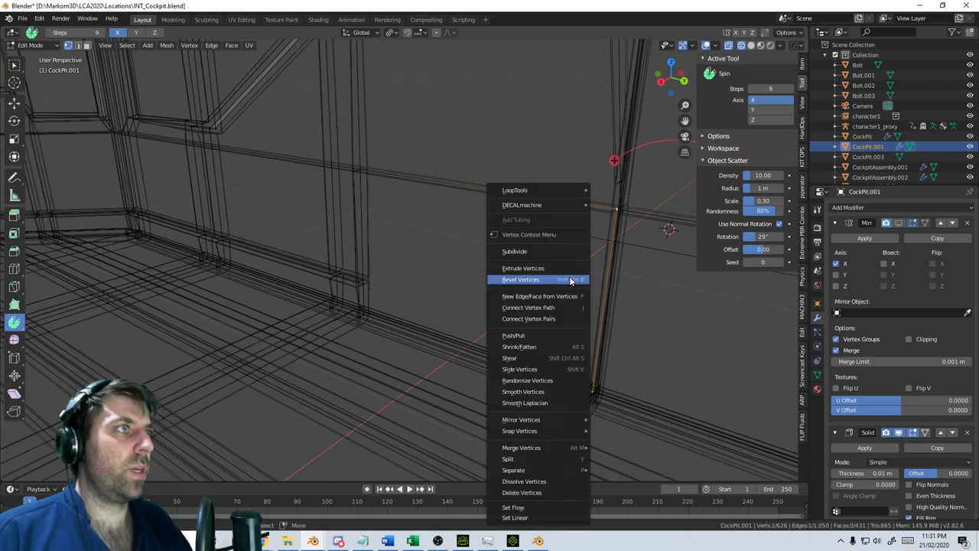
left_click(514, 251)
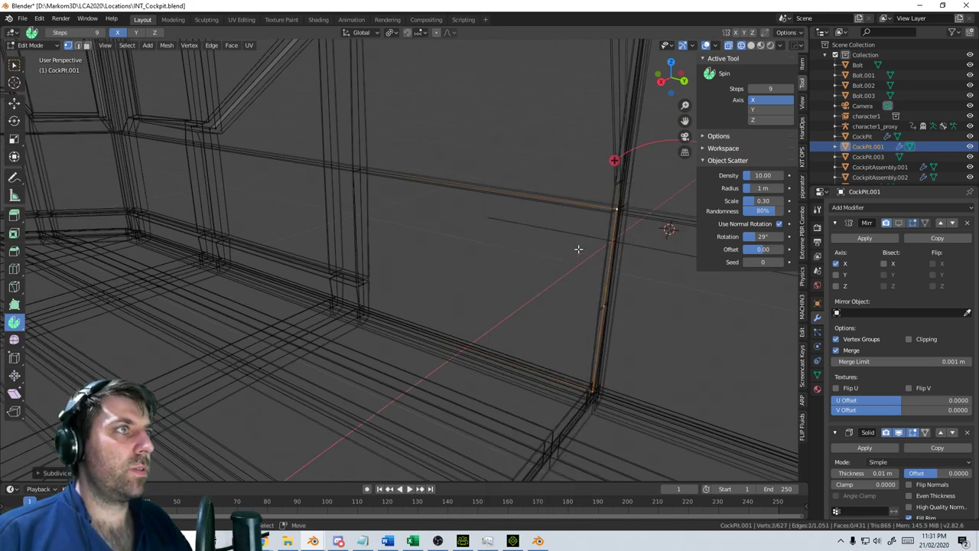
left_click(603, 292)
key("g")
key("z")
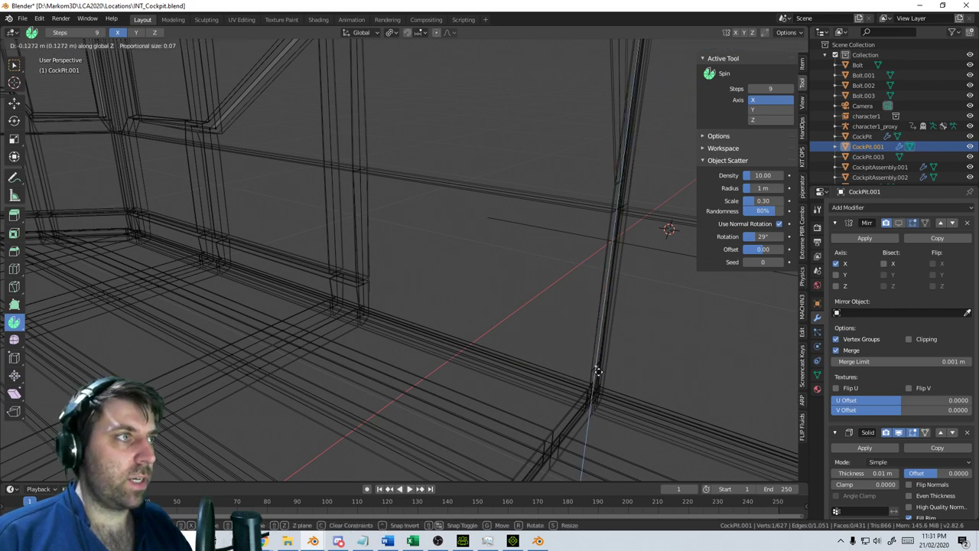
left_click(598, 372)
Subdivide the neighbouring vertical seam edge and move its new vertex about 0.16 m down along Z towards the floor
middle_click_drag(599, 371, 457, 310)
middle_click_drag(469, 269, 461, 135)
right_click(518, 195)
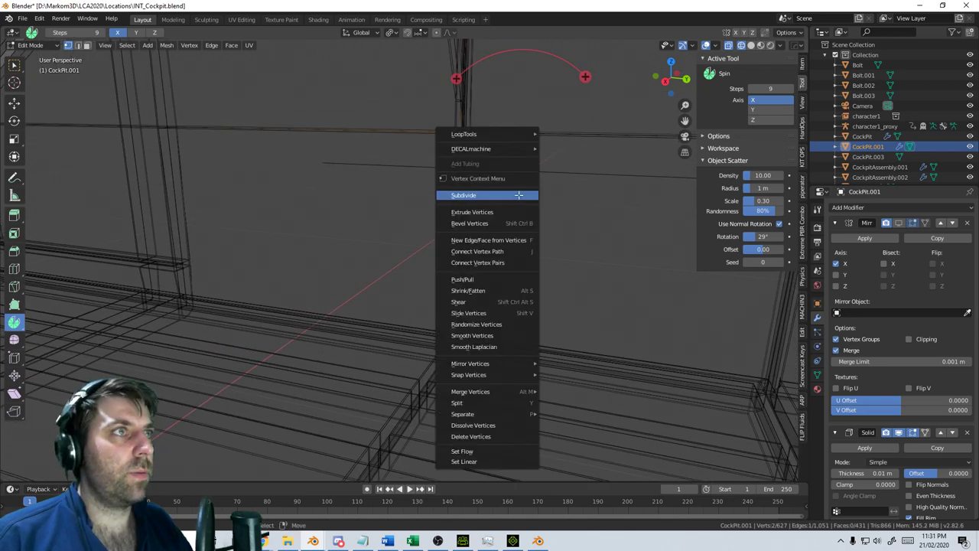
left_click(520, 196)
key("g")
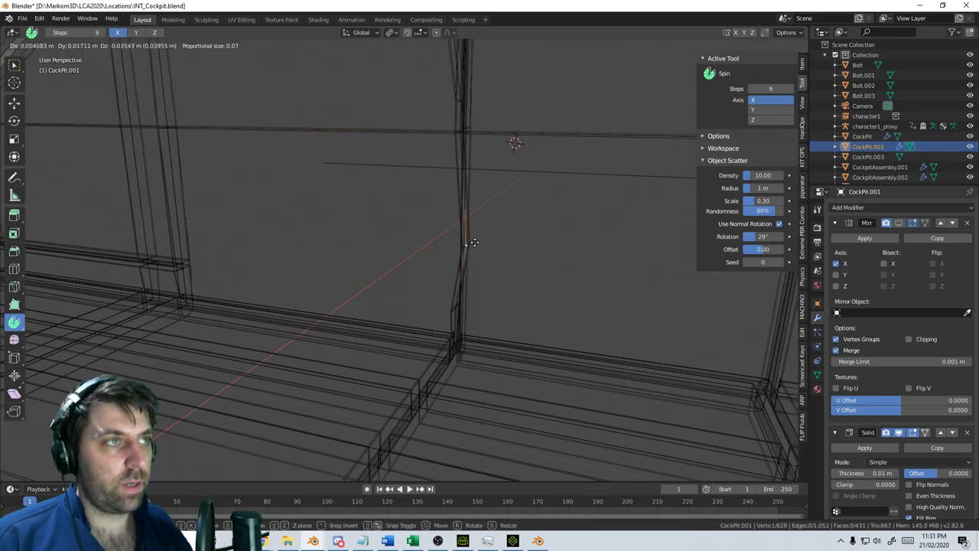
key("z")
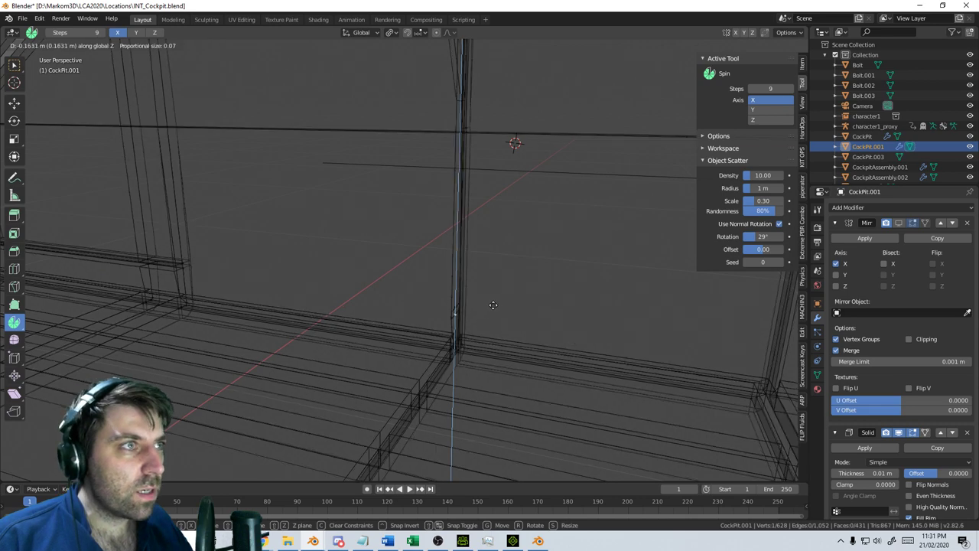
left_click(498, 296)
Delete the short edge joining the seam's two sides near the floor and refill the lower wall with a main panel face and a low strip face
middle_click_drag(498, 295, 396, 227, "shift")
scroll(397, 226, "up", 4)
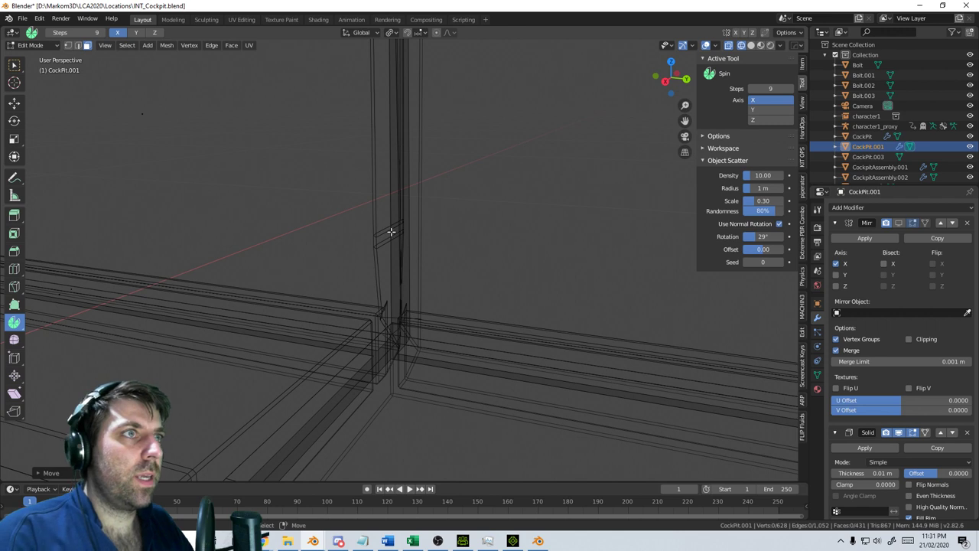
key("2")
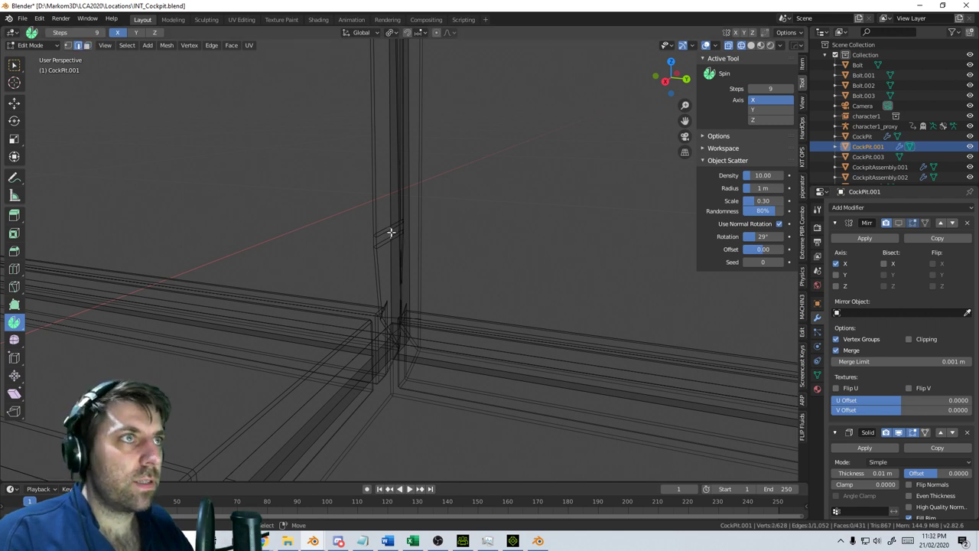
key("x")
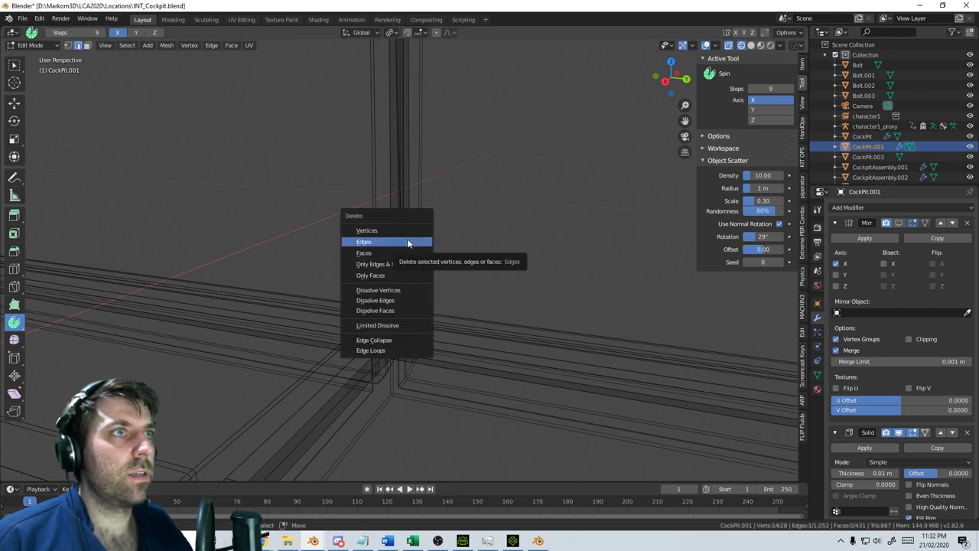
left_click(406, 242)
scroll(287, 186, "down", 4)
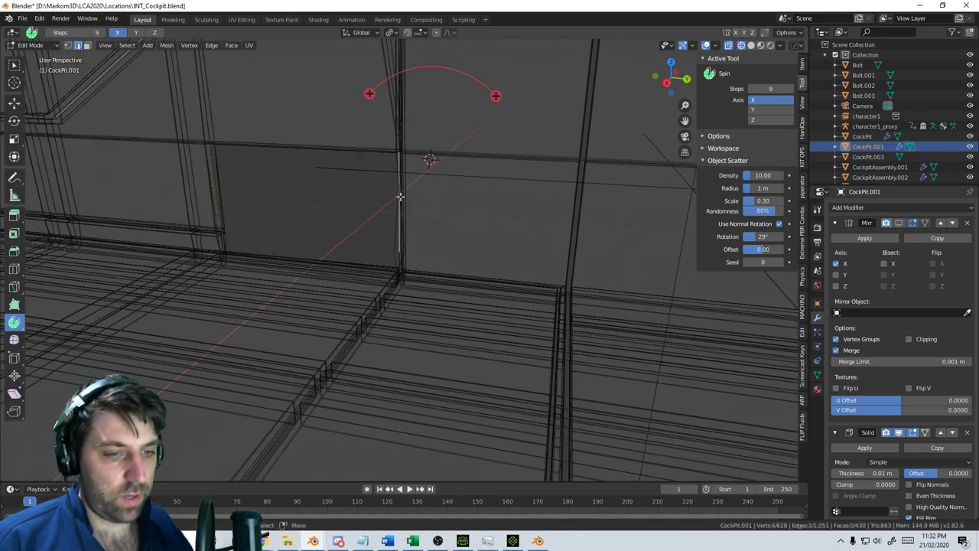
key("f")
left_click(401, 267)
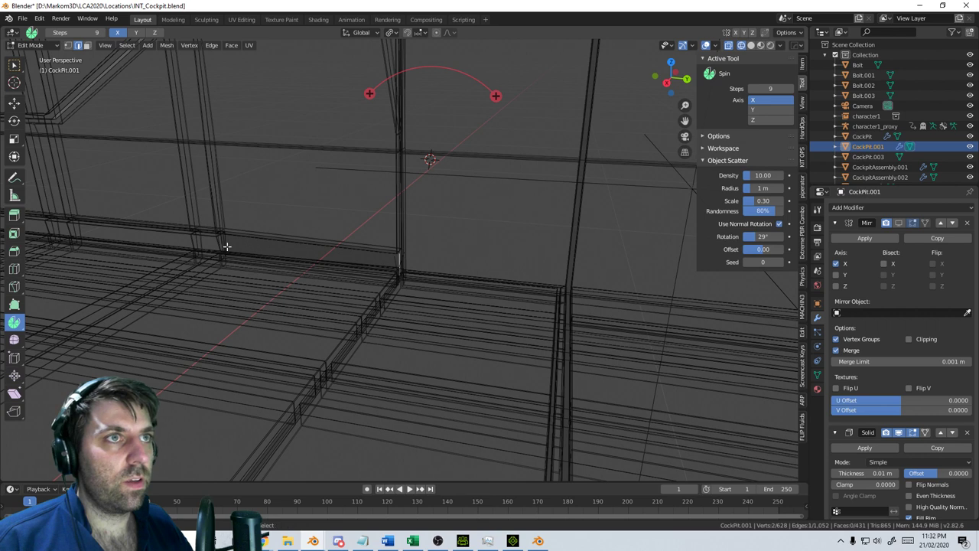
key("f")
Select the edge loop along the low wall strip and flatten it by scaling to 0 along Z
left_click(296, 244, "alt")
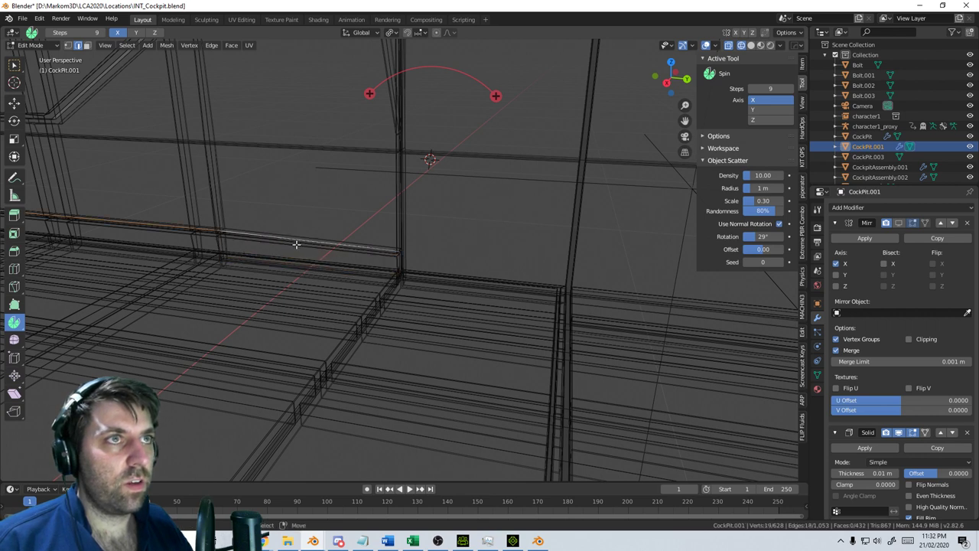
key("s")
key("z")
key("0")
key("Return")
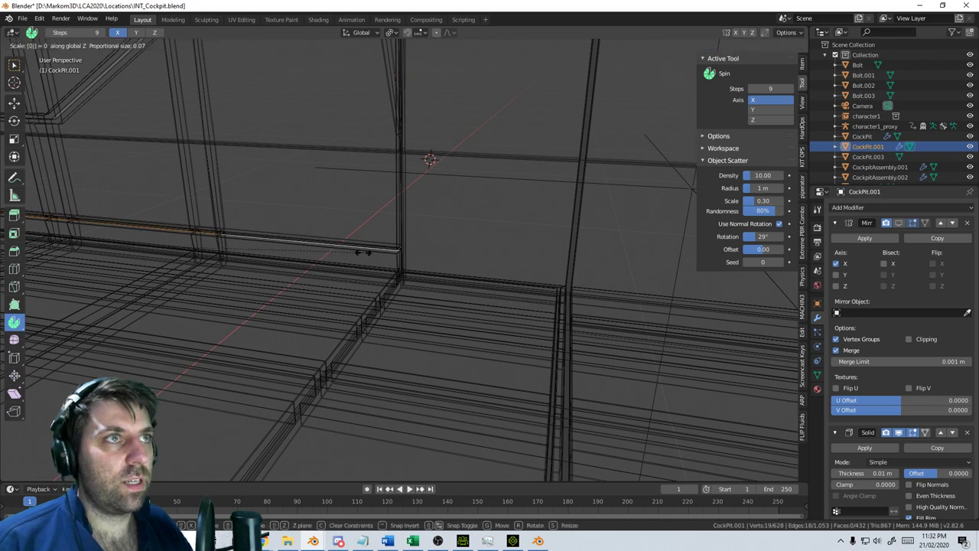
Examine the wall seam in solid and wireframe shading and check which geometry is linked to the wall, including from underneath
key("z")
left_click(427, 251)
key("Tab")
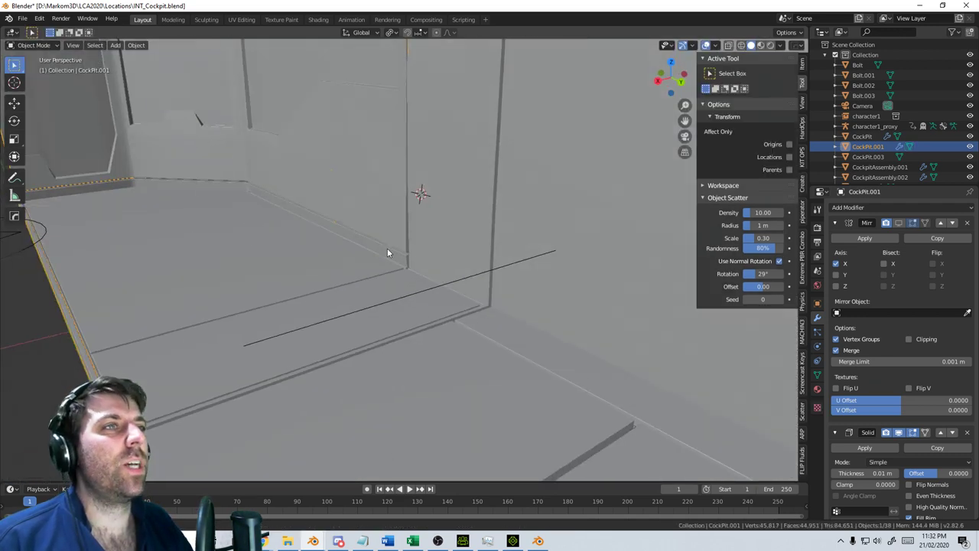
key("z")
left_click(339, 255)
key("Tab")
key("z")
left_click(459, 222)
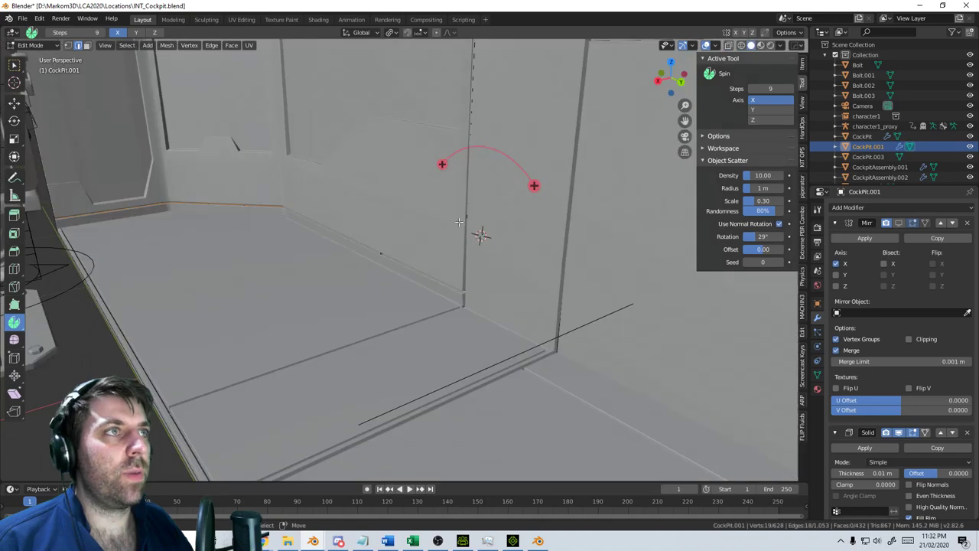
key("ctrl+l")
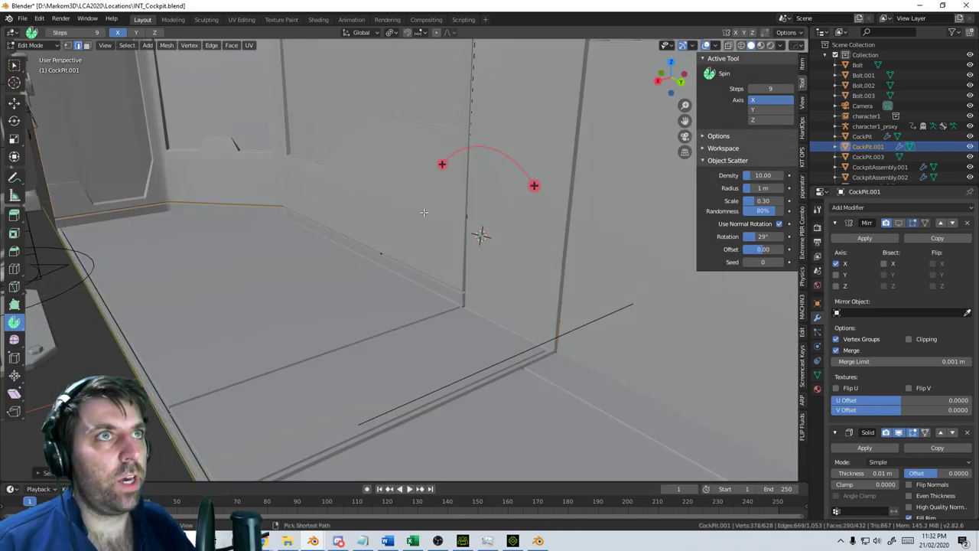
key("z")
left_click(343, 215)
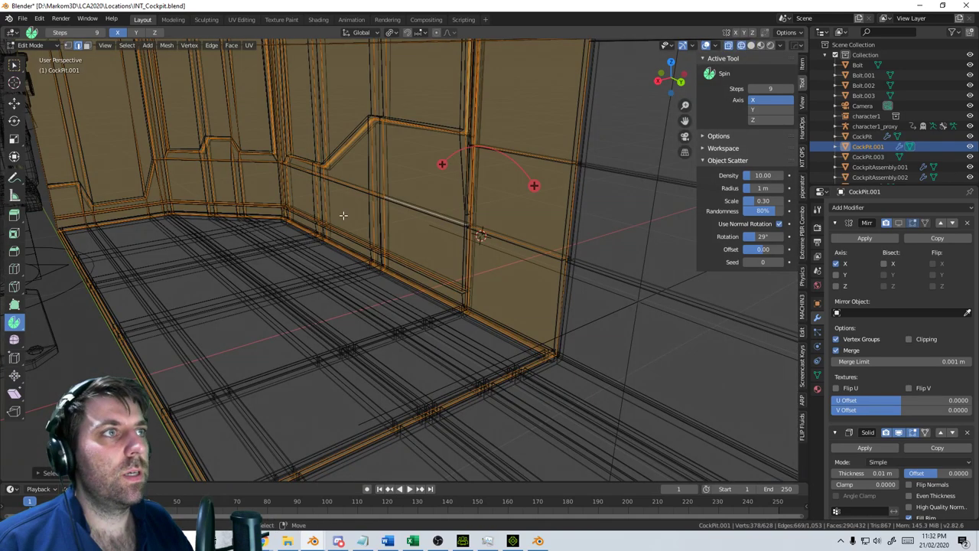
middle_click_drag(343, 215, 438, 287)
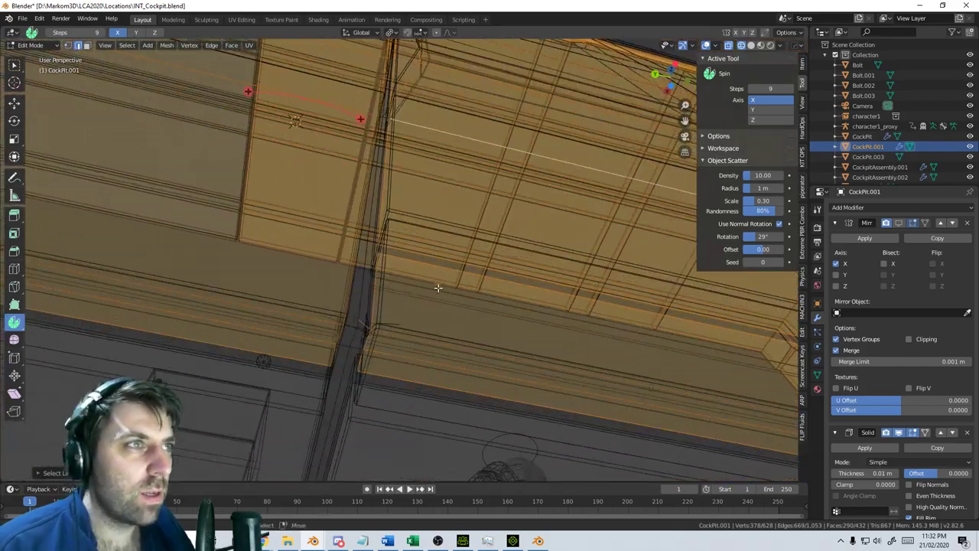
key("Tab")
key("Tab")
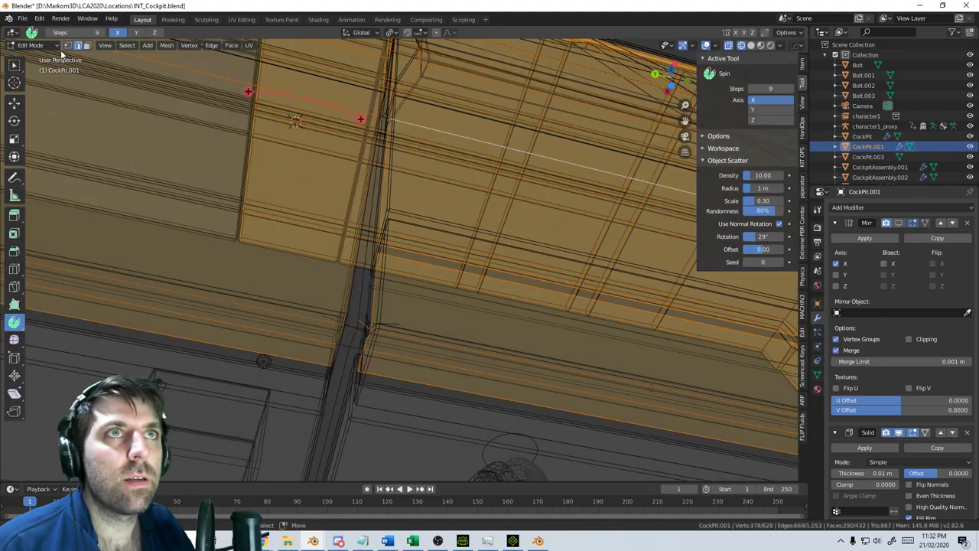
Clean up the extra vertex at the lower seam corner and select all geometry linked to that corner
key("alt+a")
right_click(359, 324)
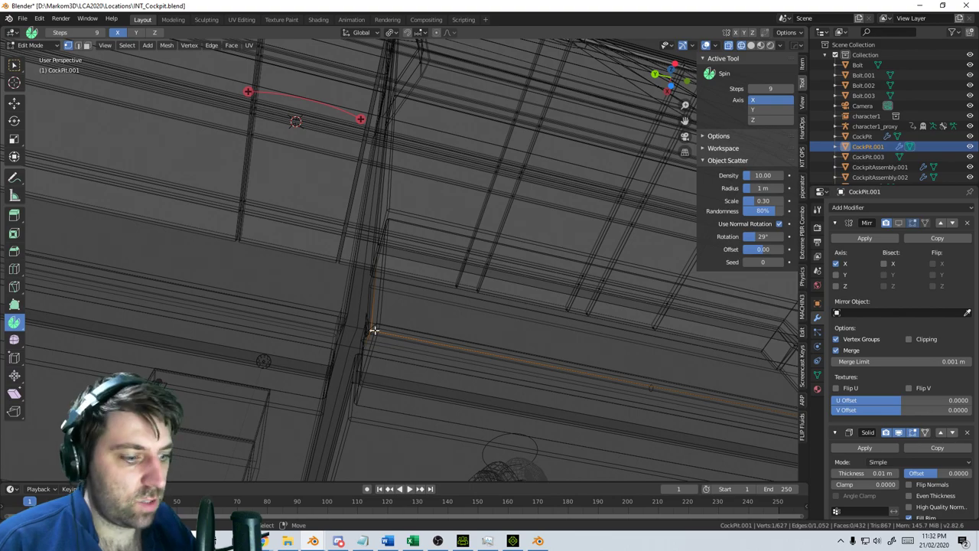
key("ctrl+l")
mouse_move(374, 330)
middle_mouse_down()
mouse_move(448, 252)
mouse_move(430, 265)
mouse_move(425, 280)
mouse_move(584, 146)
mouse_move(436, 339)
mouse_move(594, 411)
mouse_move(401, 258)
mouse_move(395, 283)
mouse_move(420, 282)
mouse_move(384, 334)
middle_mouse_up()
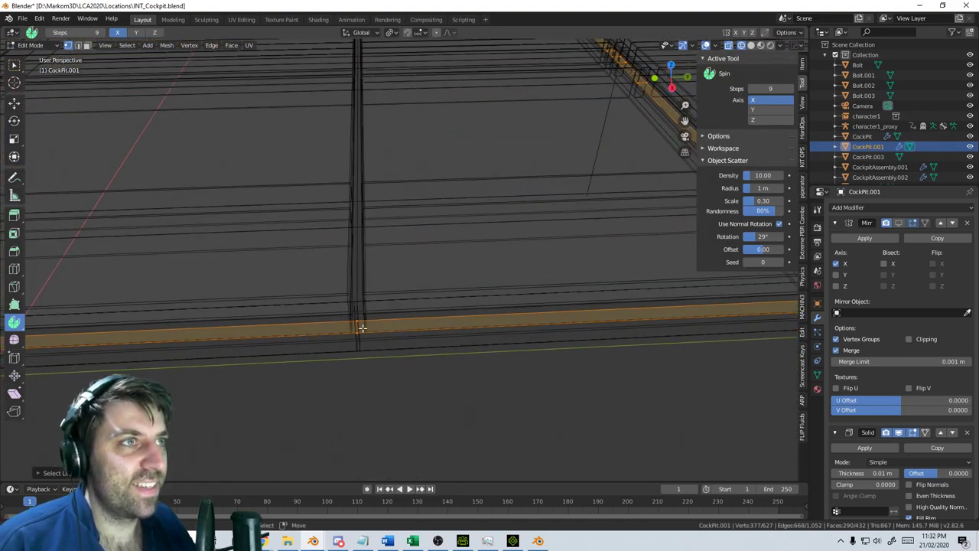
Bevel the short edge crossing the floor-edge strip in line with the wall seam and delete the resulting face to open a gap
left_click(359, 332)
key("ctrl+b")
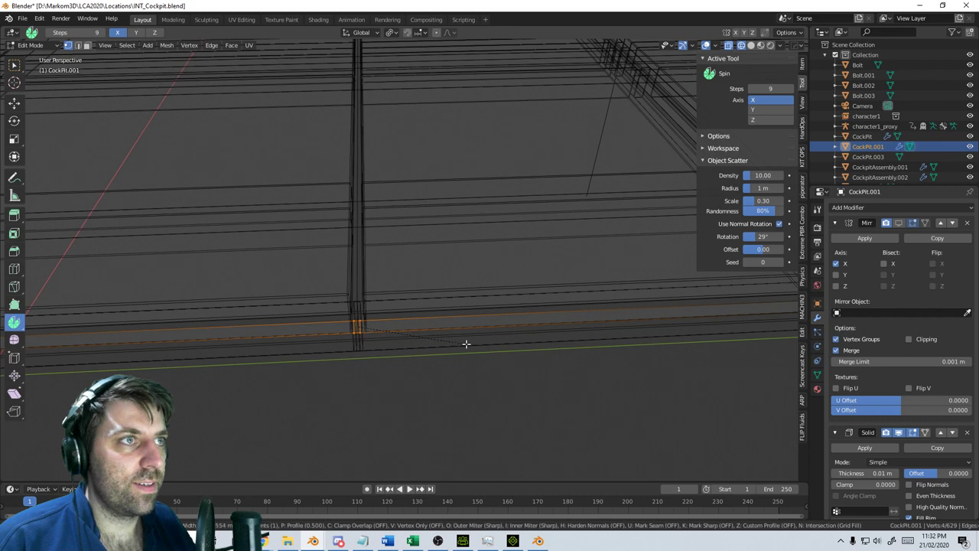
left_click(486, 344)
key("x")
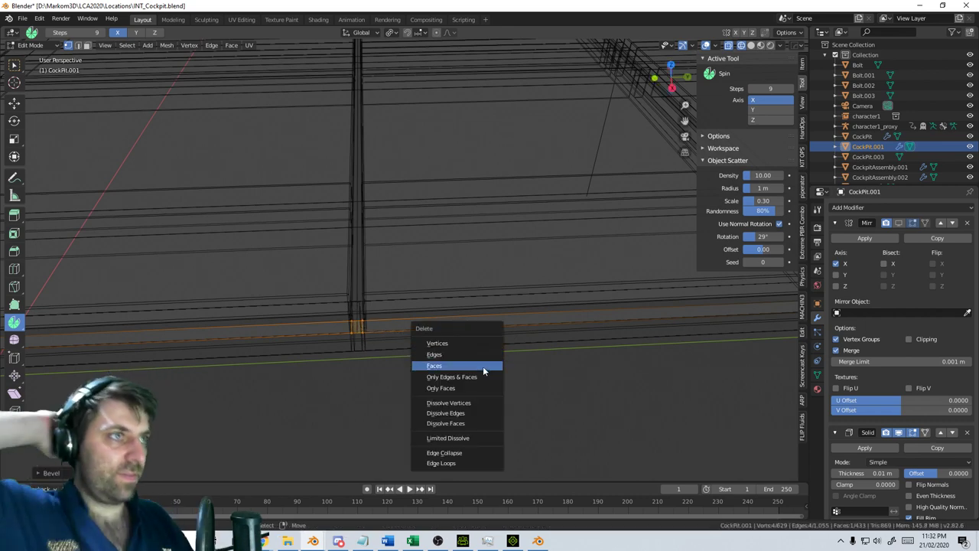
left_click(479, 363)
Select the geometry linked to the lower wall and examine where it still connects along the floor edge and horizontal gap
scroll(435, 279, "down", 6)
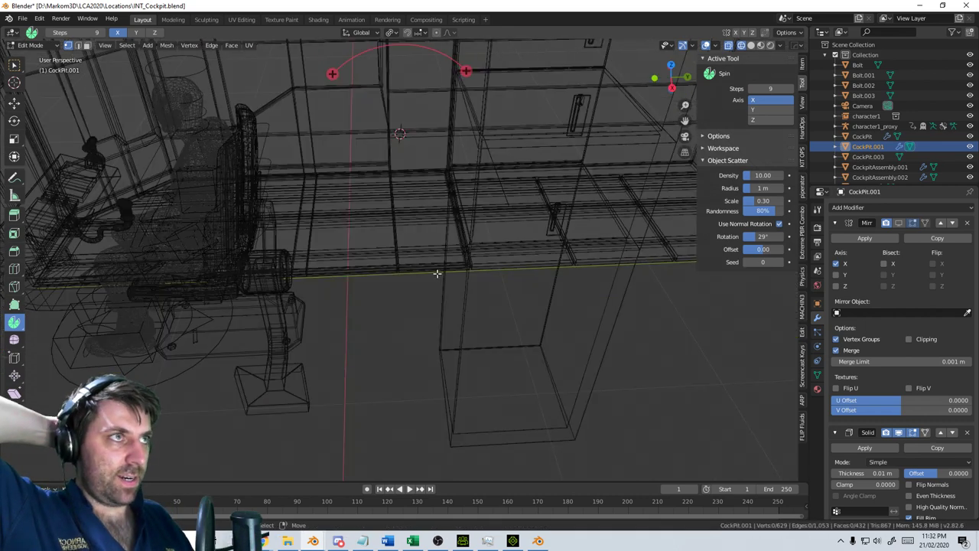
middle_click_drag(445, 262, 374, 154)
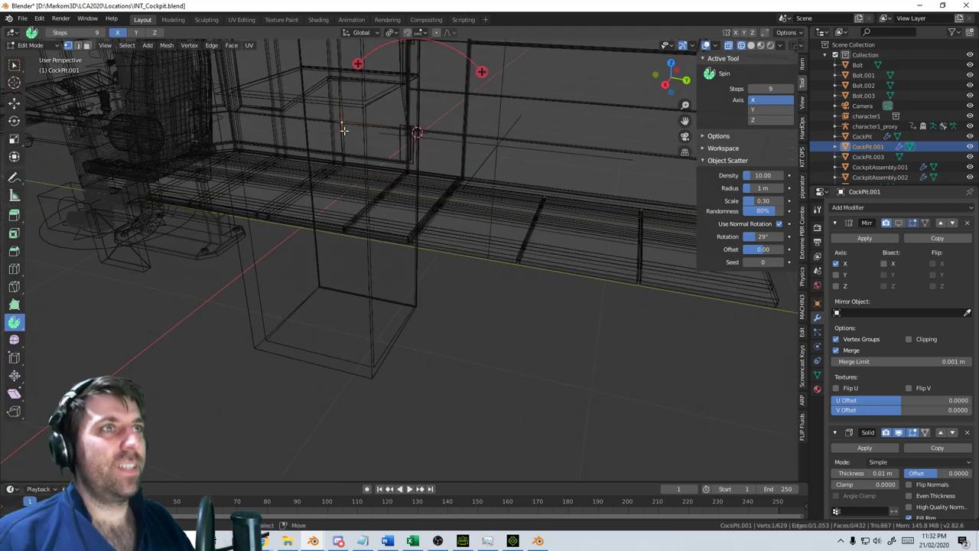
key("l")
middle_click_drag(291, 171, 592, 195)
middle_click_drag(202, 194, 624, 243, "shift")
left_click(270, 160)
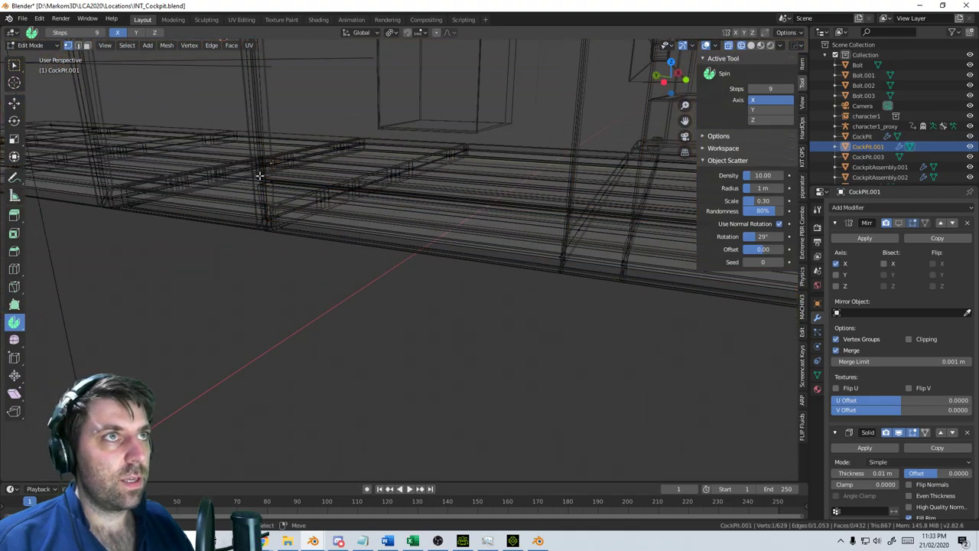
key("ctrl+l")
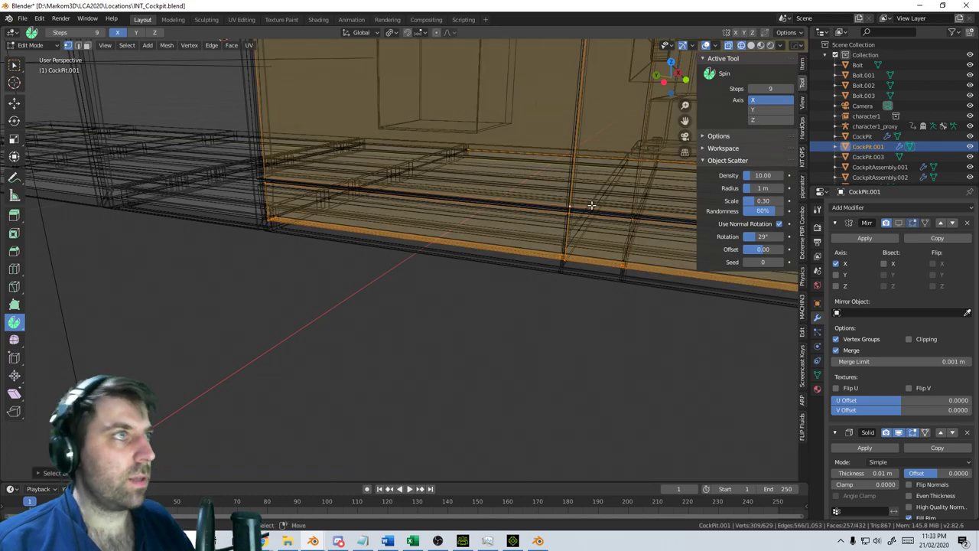
middle_click_drag(588, 208, 350, 226)
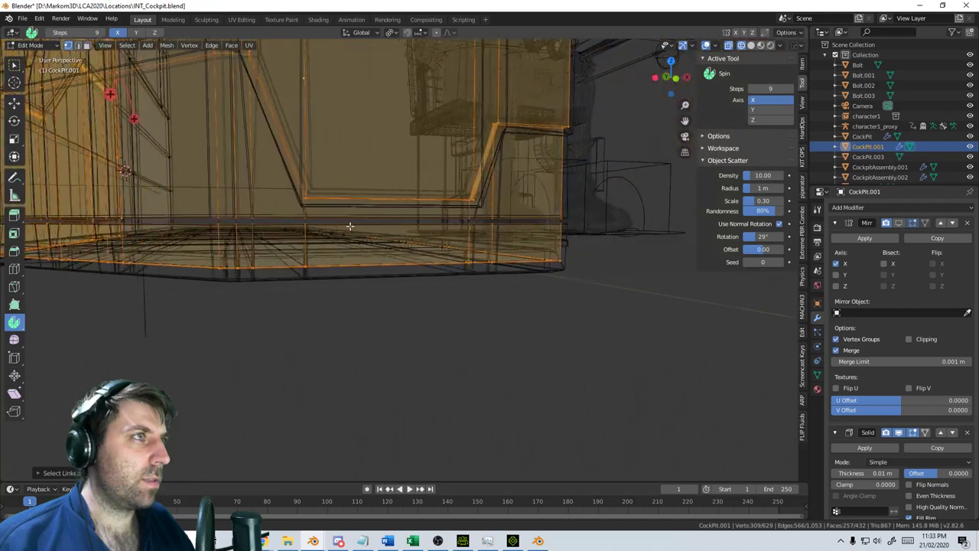
scroll(517, 234, "up", 2)
scroll(513, 238, "up", 2)
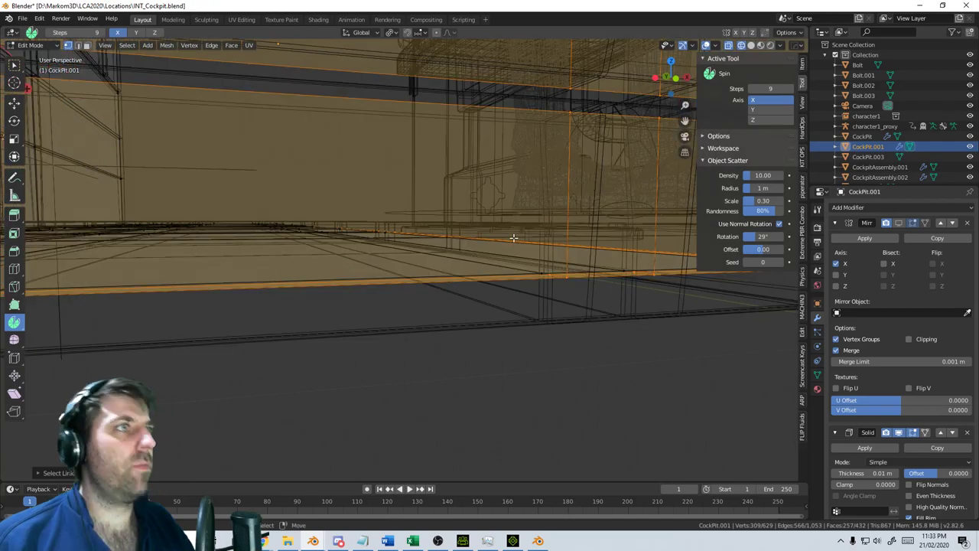
scroll(514, 242, "down", 4)
mouse_move(477, 239)
middle_mouse_down()
mouse_move(582, 237)
mouse_move(495, 256)
mouse_move(476, 250)
middle_mouse_up()
scroll(581, 240, "up", 3)
scroll(475, 250, "up", 3)
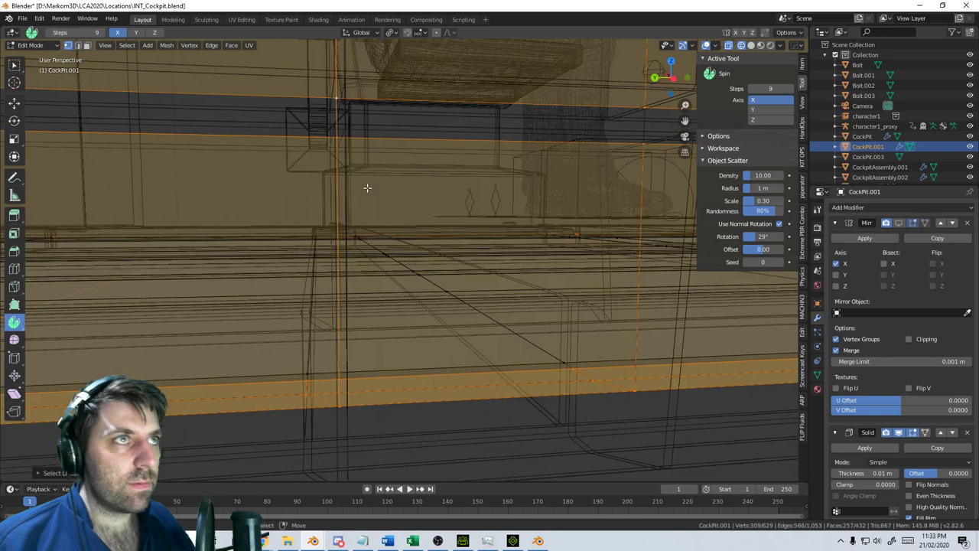
Delete the stray edge bridging the horizontal gap in line with the wall seam
left_click(335, 103)
left_click(340, 138)
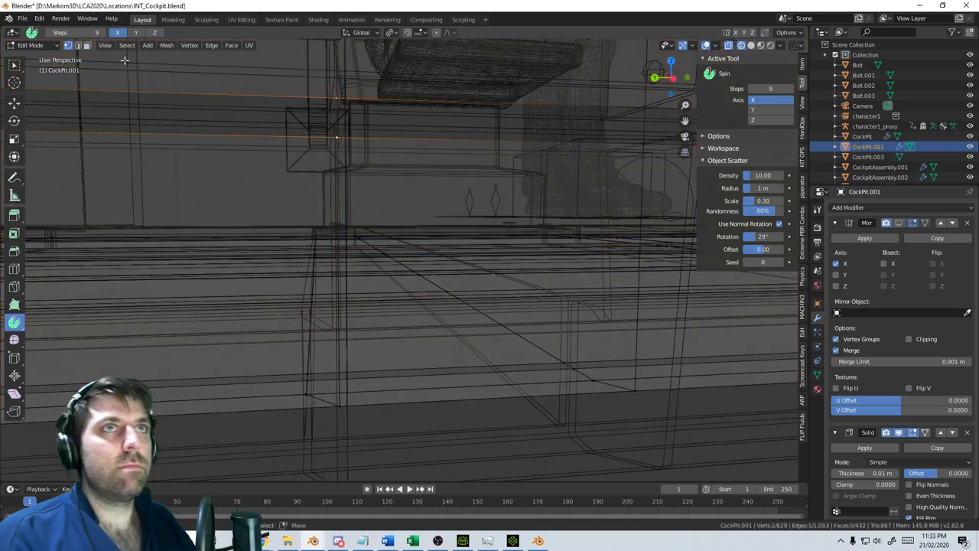
left_click(77, 45)
left_click(339, 118)
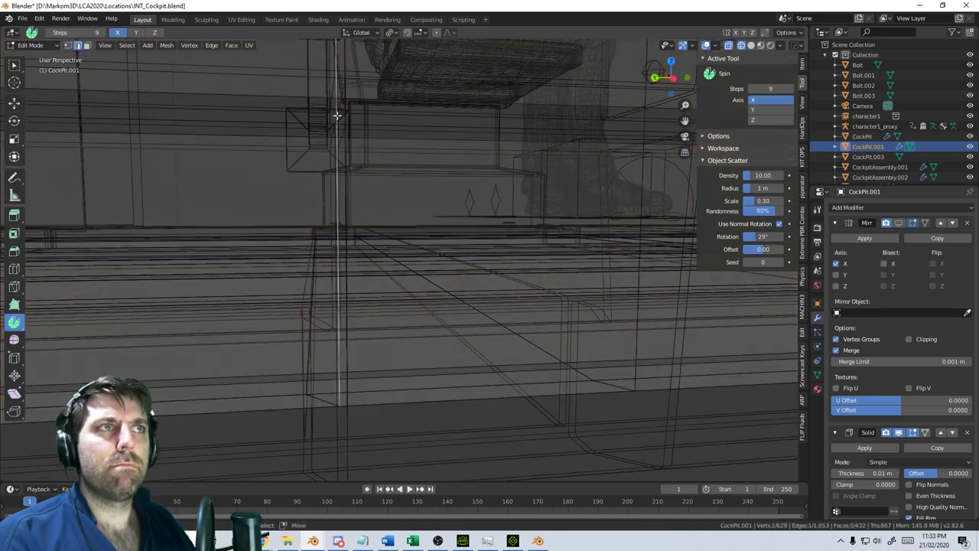
left_click(397, 121)
right_click(335, 118)
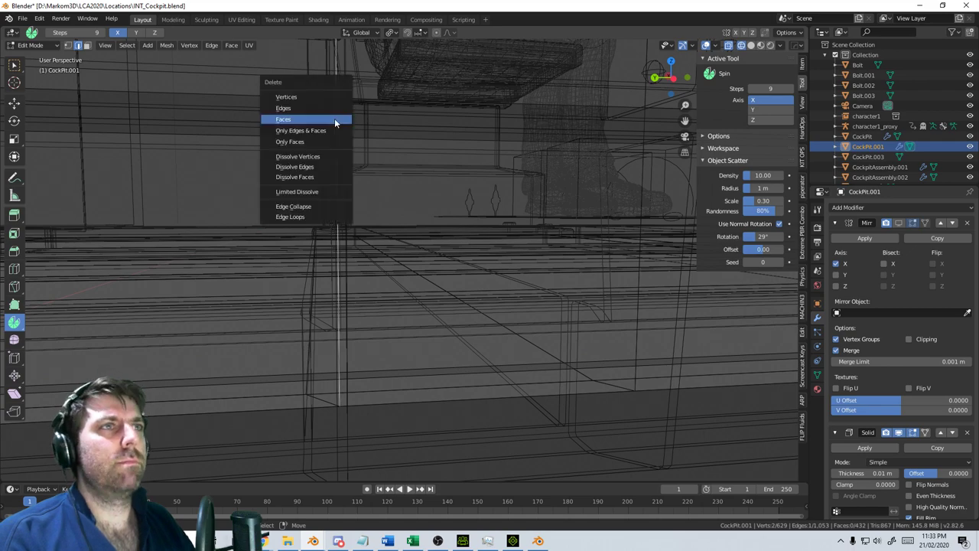
left_click(329, 107)
scroll(380, 180, "down", 8)
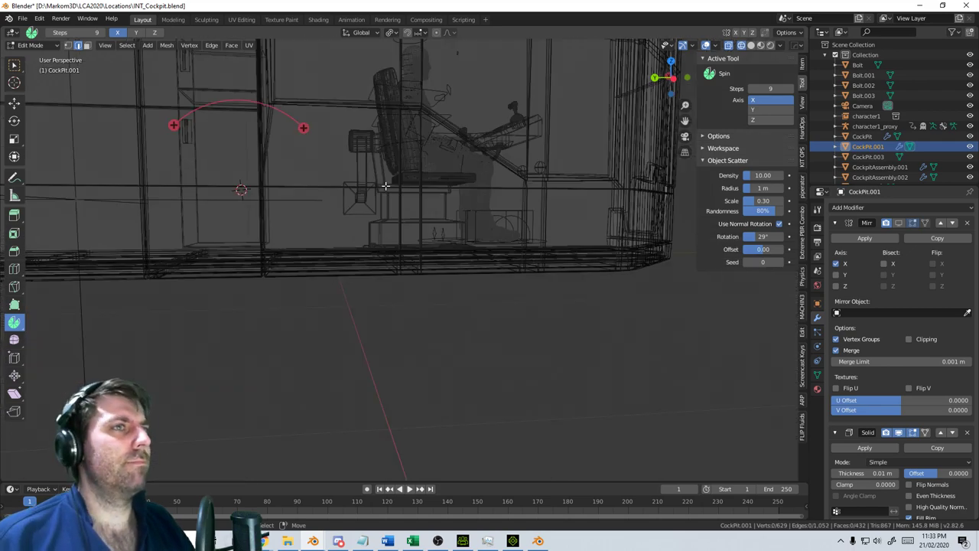
Examine the wall seam in solid and wireframe shading and select the geometry linked to the lower front wall
key("z")
left_click(312, 182)
middle_click_drag(312, 182, 432, 185)
key("z")
left_click(505, 186)
mouse_move(505, 186)
middle_mouse_down()
mouse_move(573, 207)
mouse_move(490, 241)
mouse_move(509, 241)
middle_mouse_up()
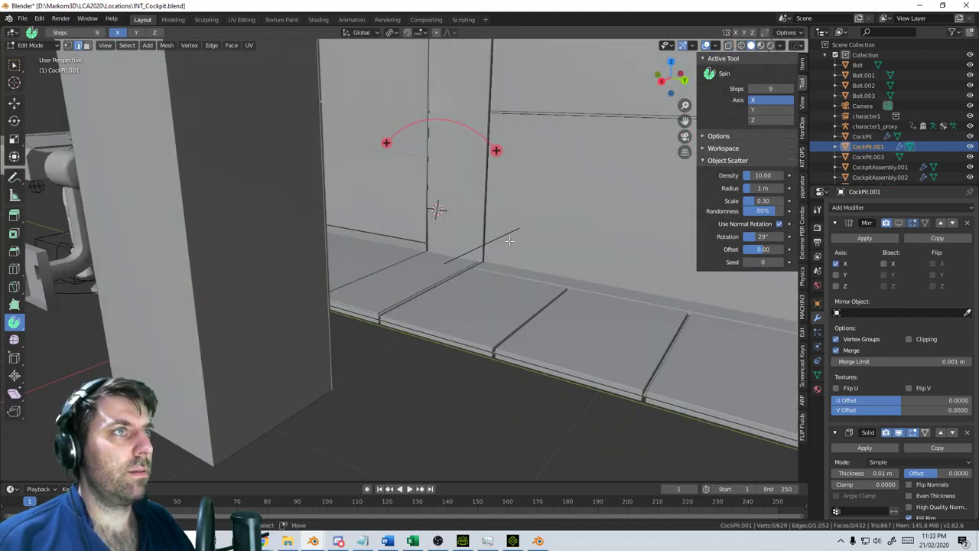
key("z")
left_click(375, 186)
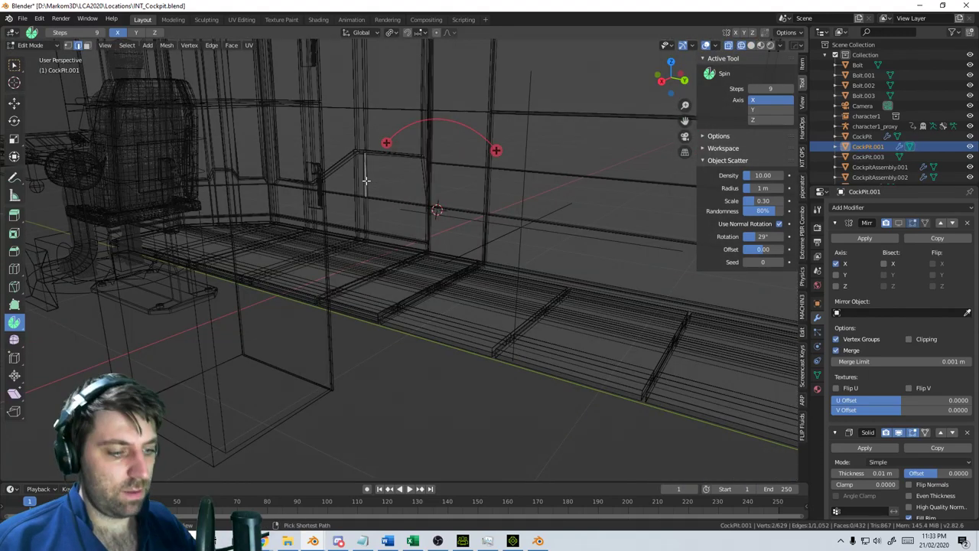
key("l")
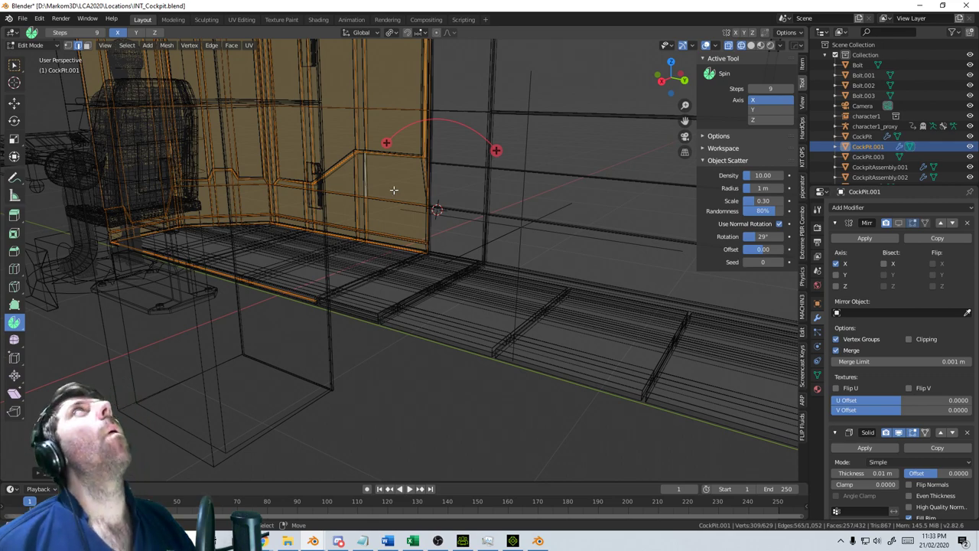
Leave mesh editing, turn on the Mirror modifier's viewport display and examine the whole cockpit interior in solid shading
scroll(405, 210, "down", 5)
key("Tab")
key("z")
left_click(502, 229)
mouse_move(504, 230)
middle_mouse_down()
mouse_move(422, 236)
mouse_move(398, 277)
mouse_move(373, 263)
mouse_move(407, 271)
mouse_move(365, 284)
mouse_move(391, 350)
middle_mouse_up()
scroll(421, 237, "up", 5)
scroll(407, 271, "up", 5)
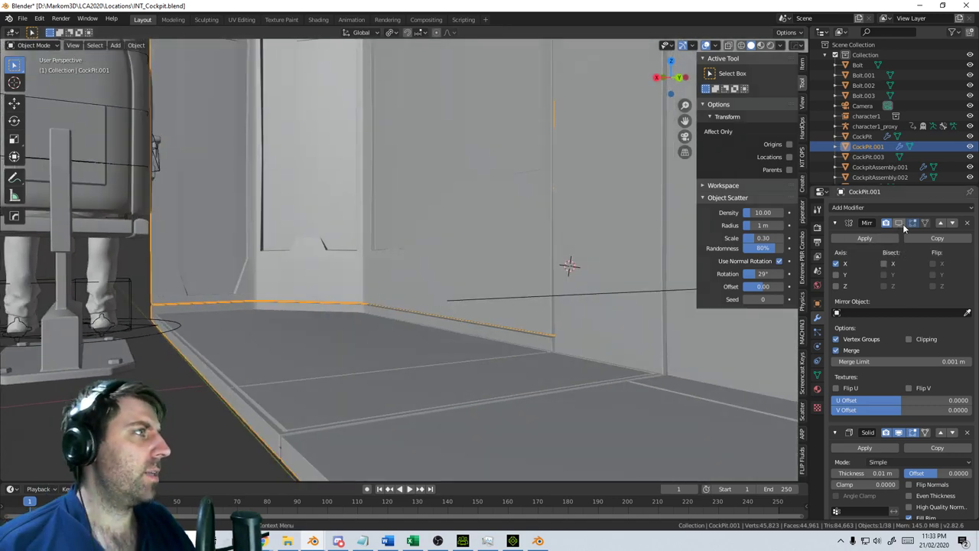
middle_click_drag(546, 291, 556, 267)
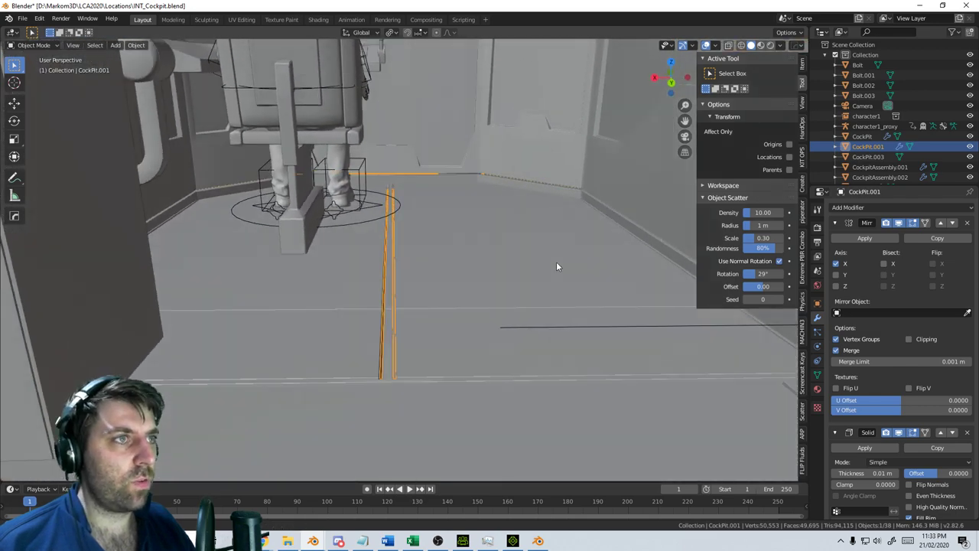
middle_click_drag(478, 169, 437, 153)
scroll(448, 188, "down", 4)
scroll(449, 184, "down", 5)
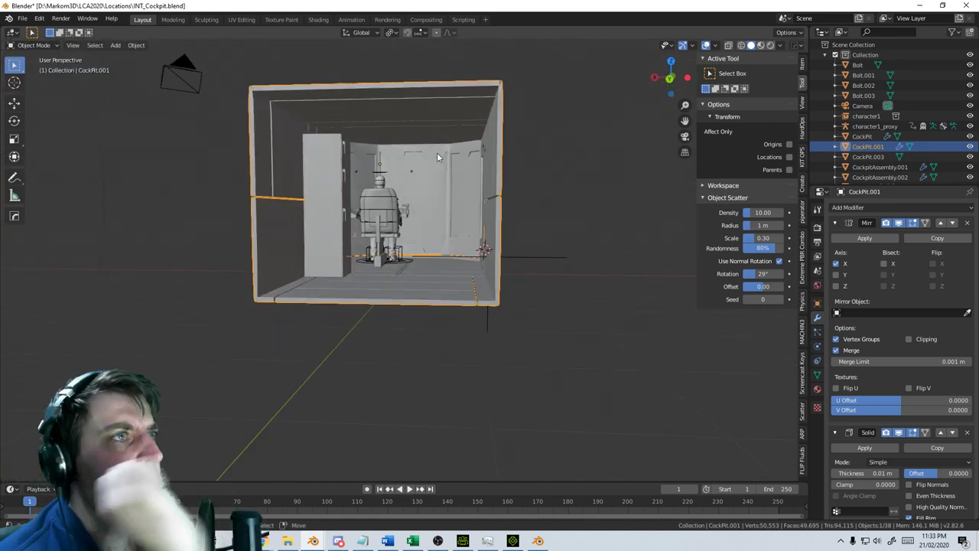
middle_click_drag(394, 222, 392, 242)
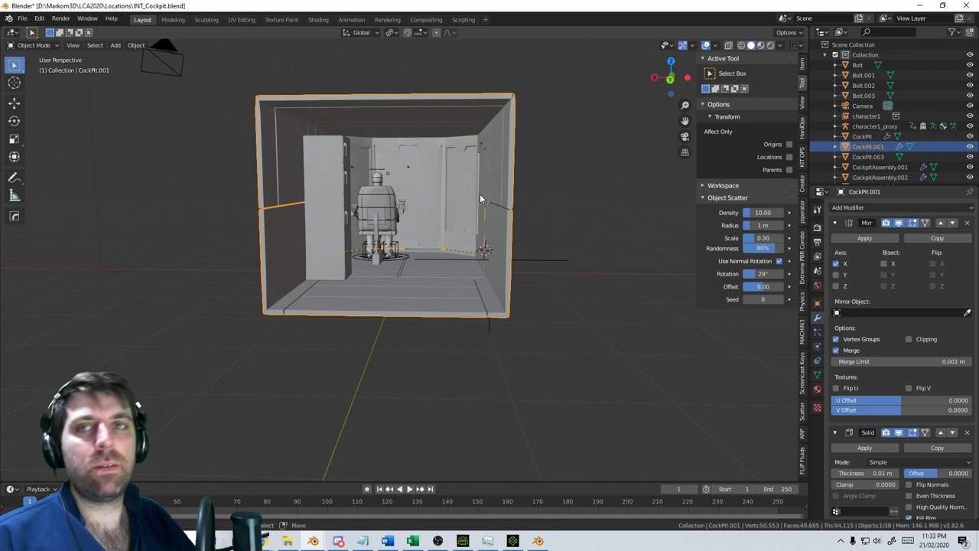
middle_click_drag(431, 298, 353, 280)
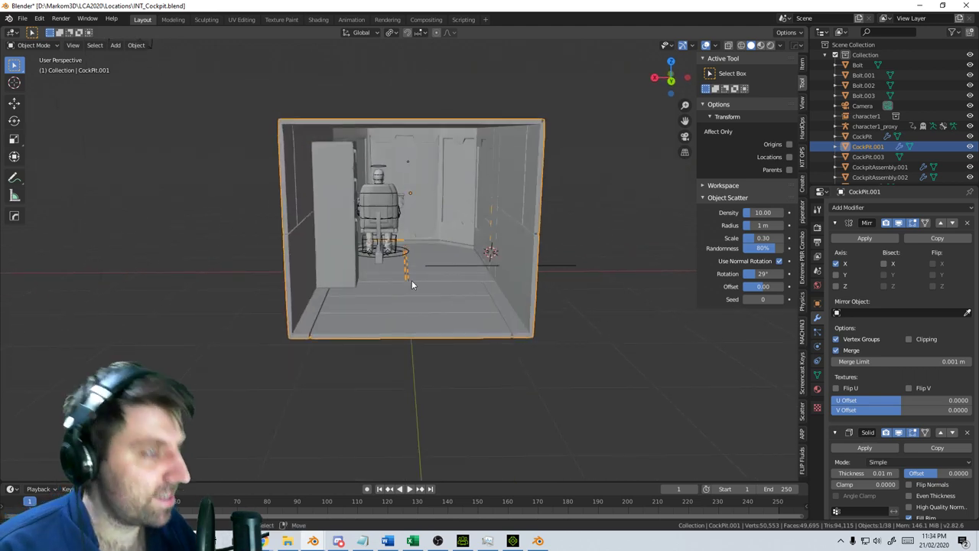
Reset the 3D cursor to the world origin and add a cube there in the wireframe top view
key("KP_7")
key("z")
left_click(345, 276)
key("shift+s")
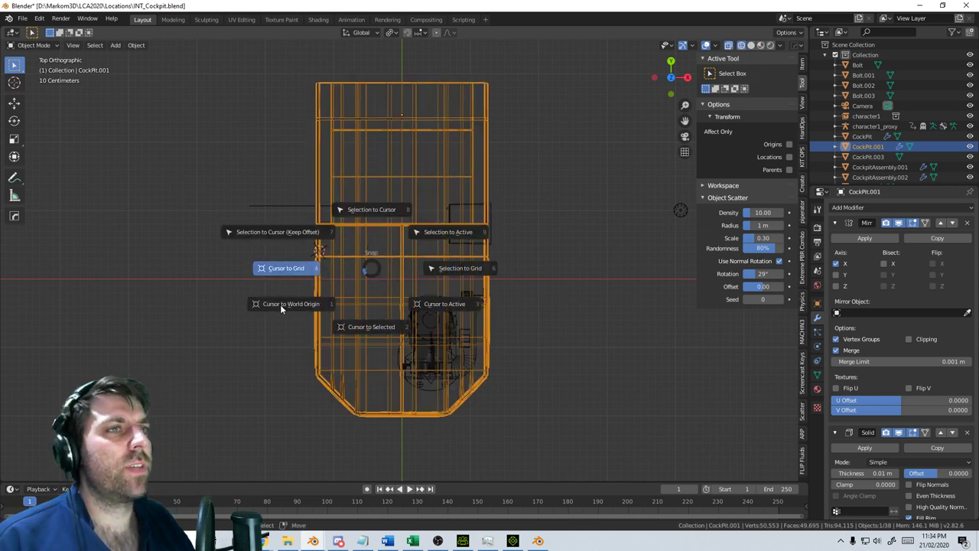
left_click(309, 296)
key("shift+a")
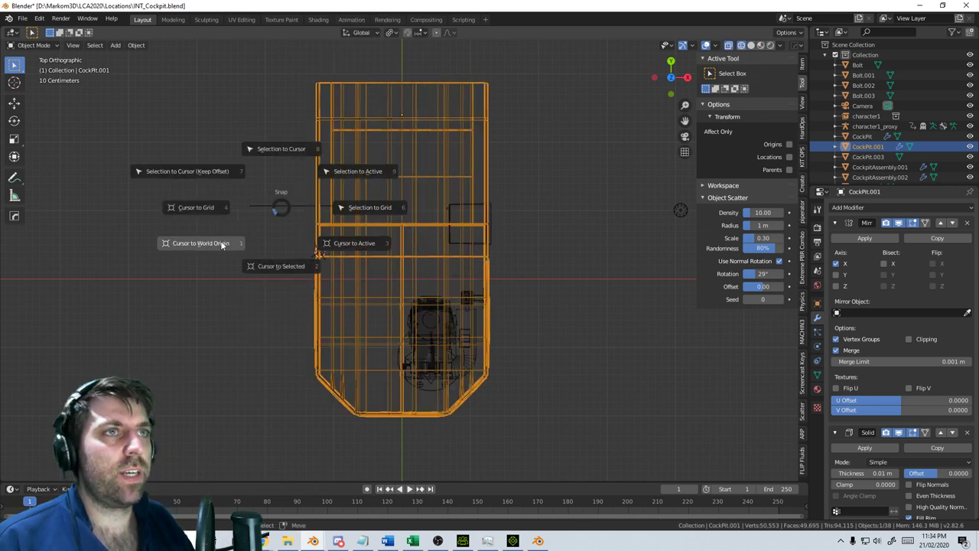
left_click(219, 245)
key("shift+a")
mouse_move(436, 262)
left_click(509, 272)
Scale the cube down into a crate-sized box and place it on the cockpit floor behind the pilot's seat
key("Tab")
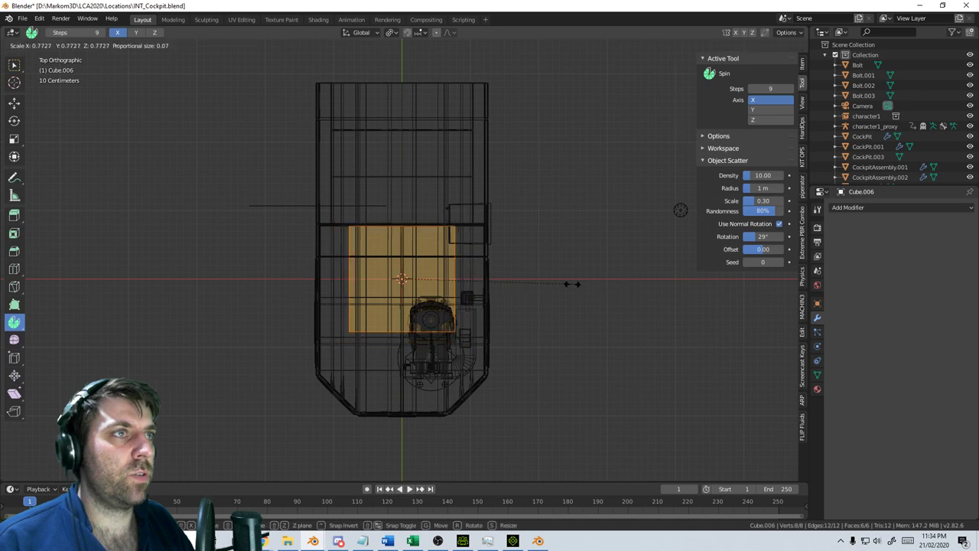
key("s")
left_click(463, 278)
key("shift+space")
key("KP_3")
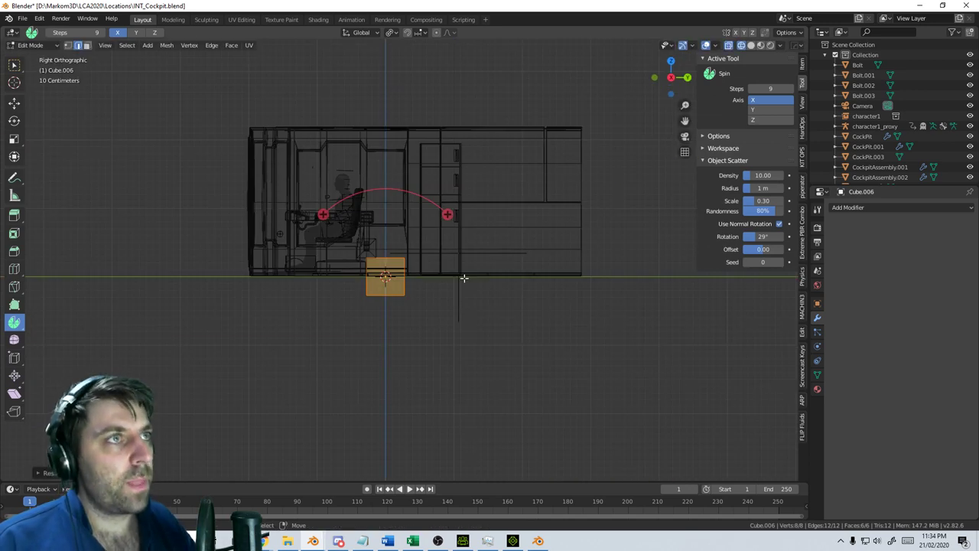
scroll(464, 277, "up", 6)
key("g")
left_click(572, 191)
key("s")
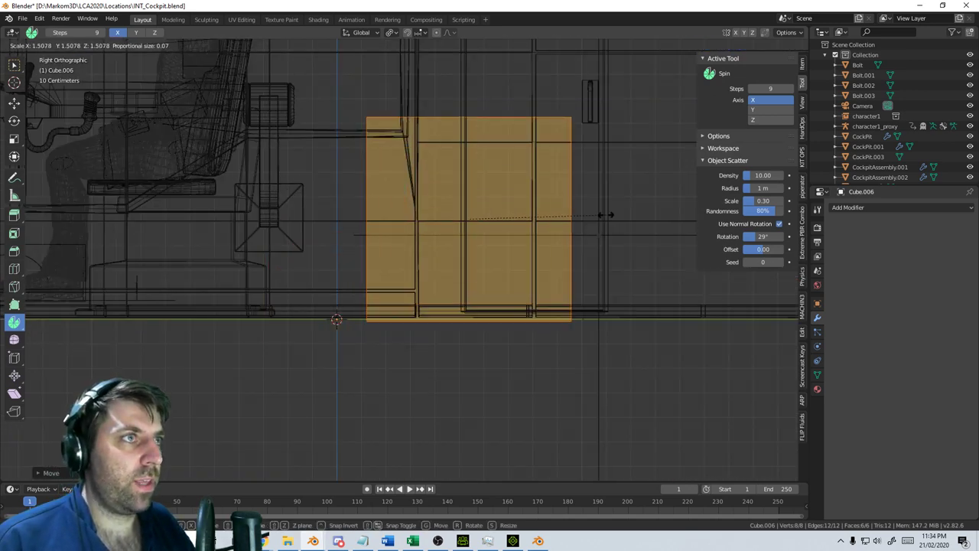
left_click(586, 210)
middle_click_drag(586, 210, 518, 281)
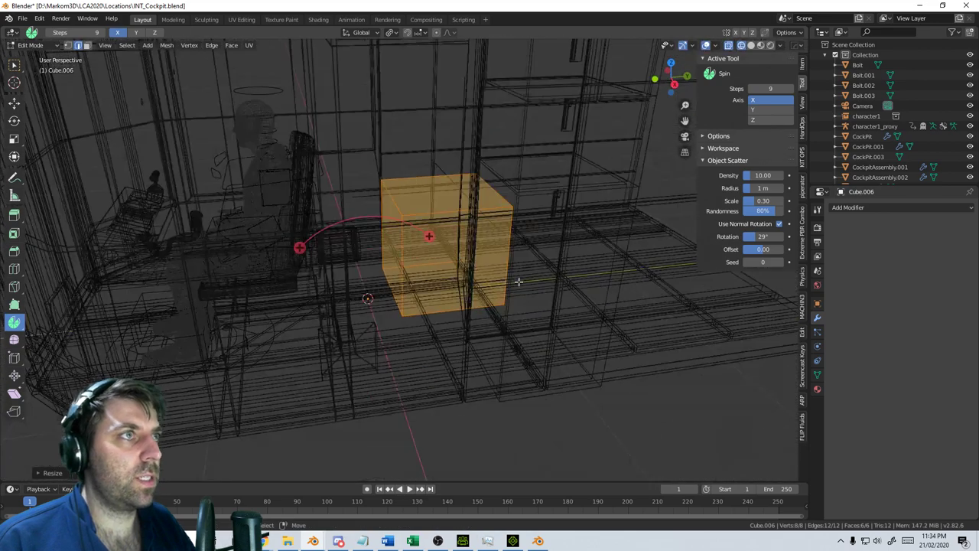
middle_click_drag(453, 249, 468, 253)
Set the transform pivot to Median Point, then inset the box's +X side face slightly and extrude it inward
right_click(468, 252)
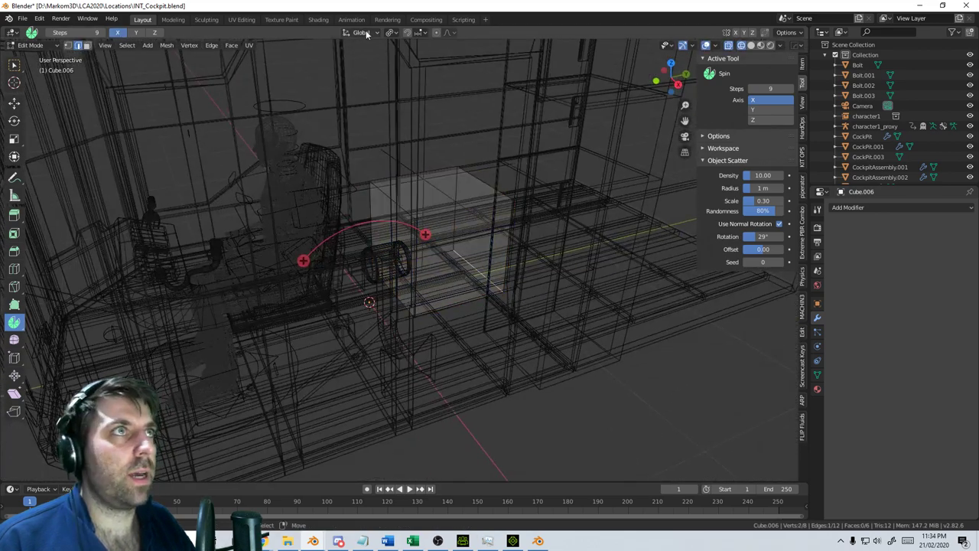
left_click(391, 35)
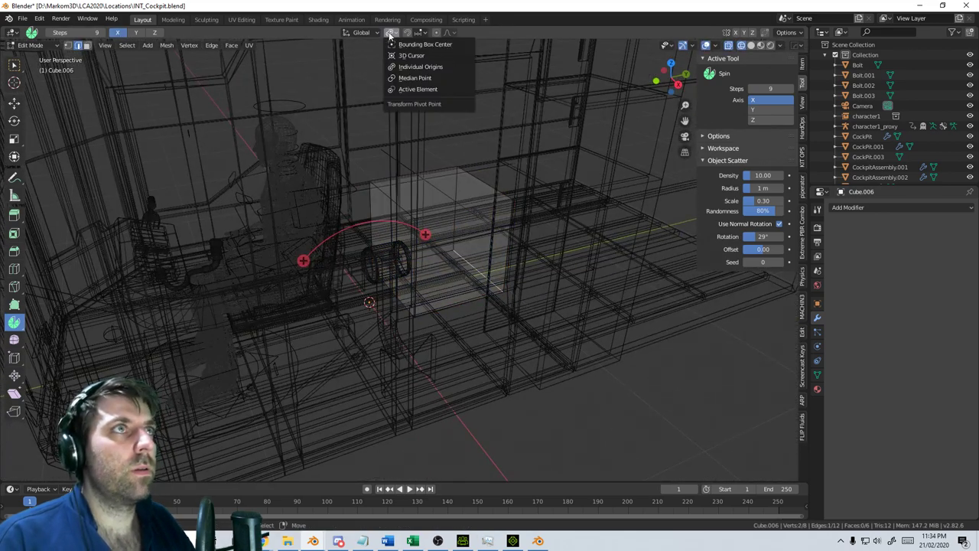
left_click(409, 80)
key("3")
left_click(378, 210)
left_click(464, 274)
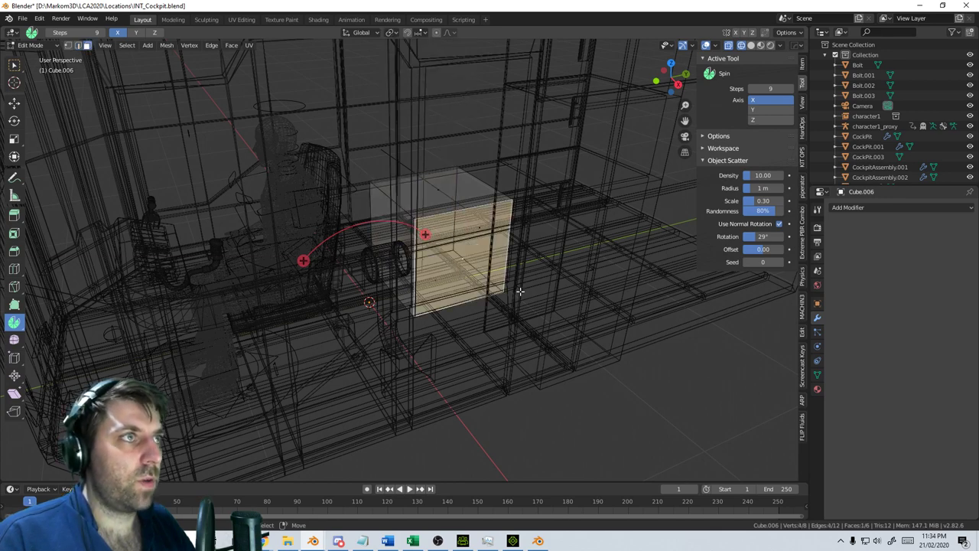
key("i")
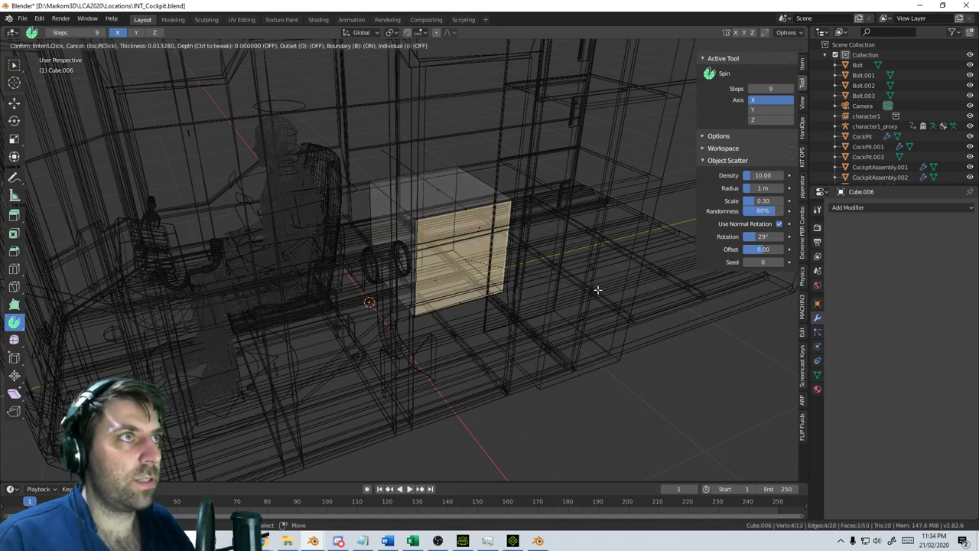
left_click(598, 291)
key("e")
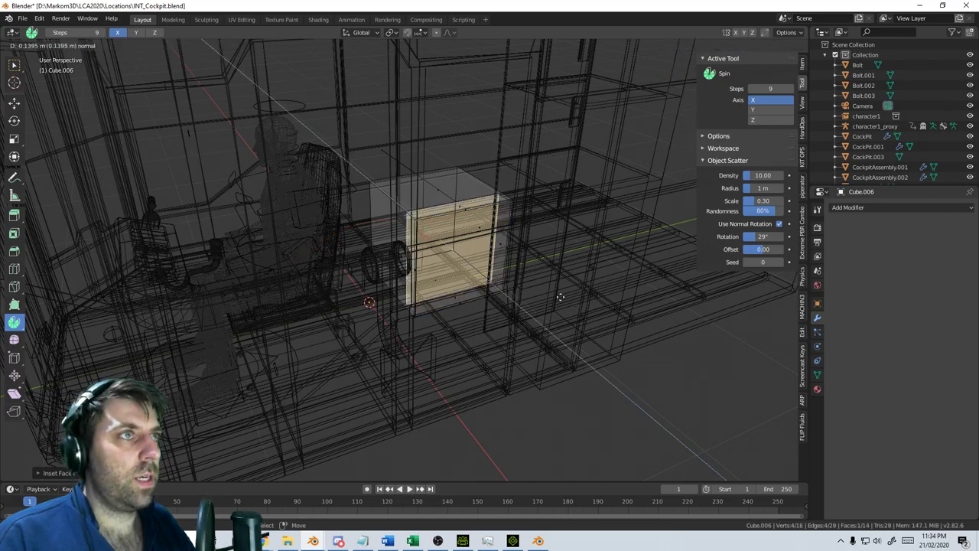
left_click(529, 277)
Insert two horizontal loop cuts around the upper part of the box, rescaling each new loop
middle_click_drag(530, 278, 277, 250)
scroll(459, 284, "up", 5)
key("ctrl+r")
left_click(277, 162)
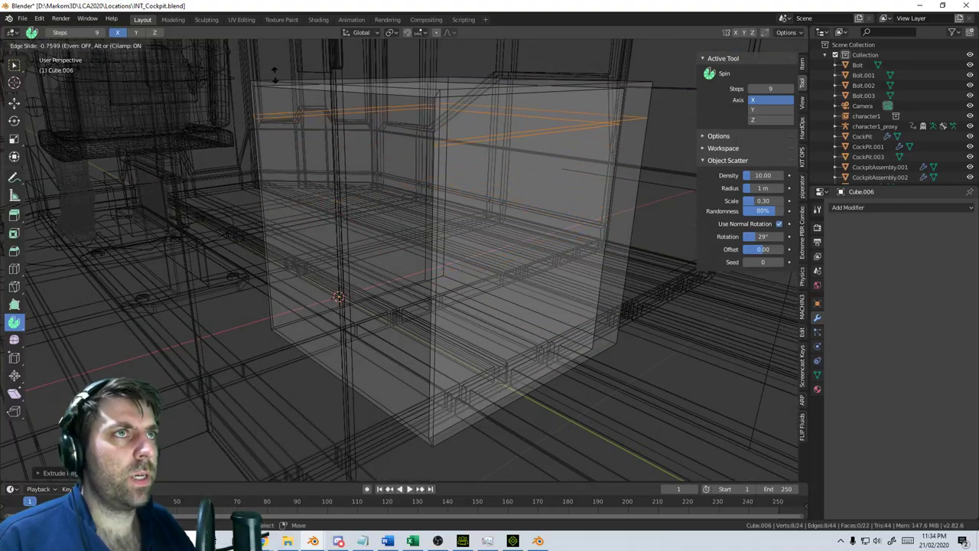
left_click(279, 71)
key("s")
left_click(561, 219)
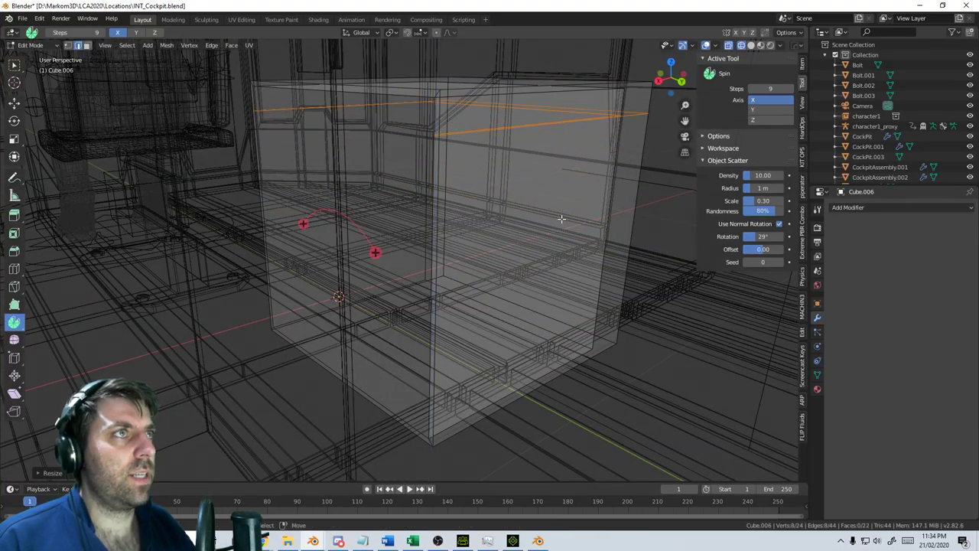
key("ctrl+r")
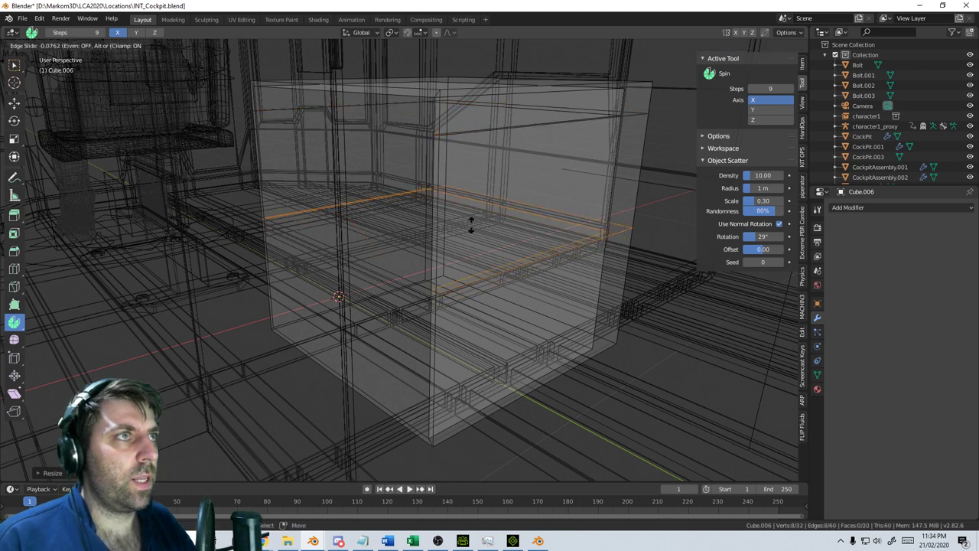
left_click(491, 168)
key("s")
left_click(491, 170)
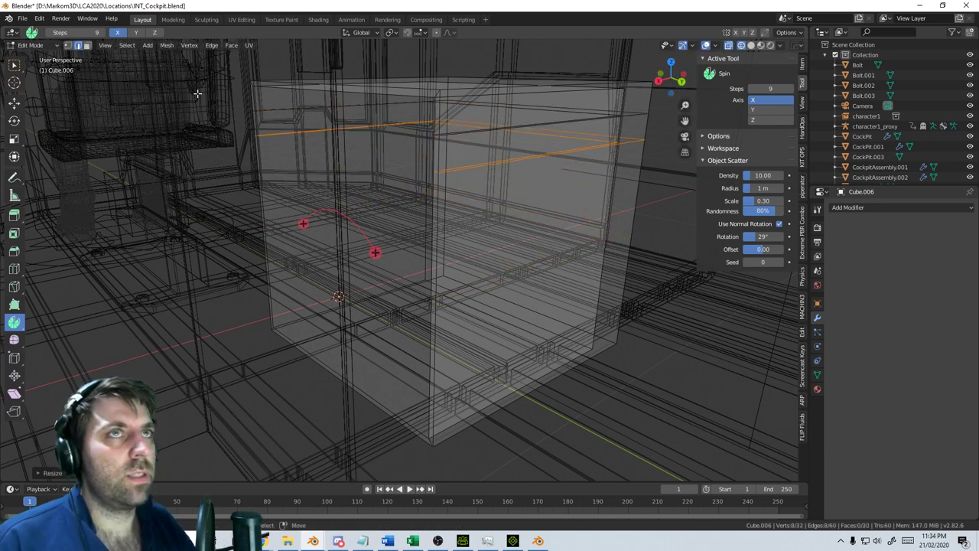
Move the three lower rim faces of the box's open side inward along X to form an overhanging top
left_click(264, 236)
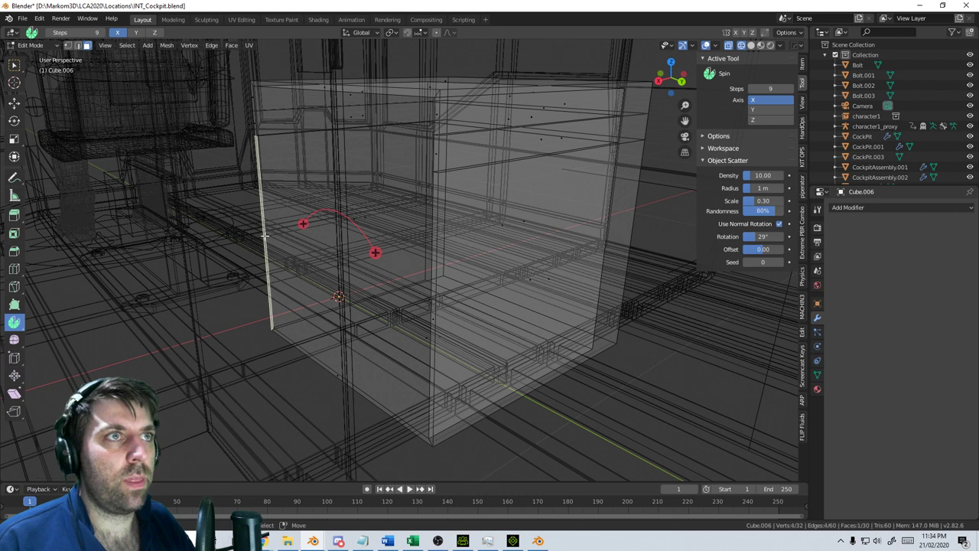
left_click(349, 385, "shift")
left_click(437, 319, "shift")
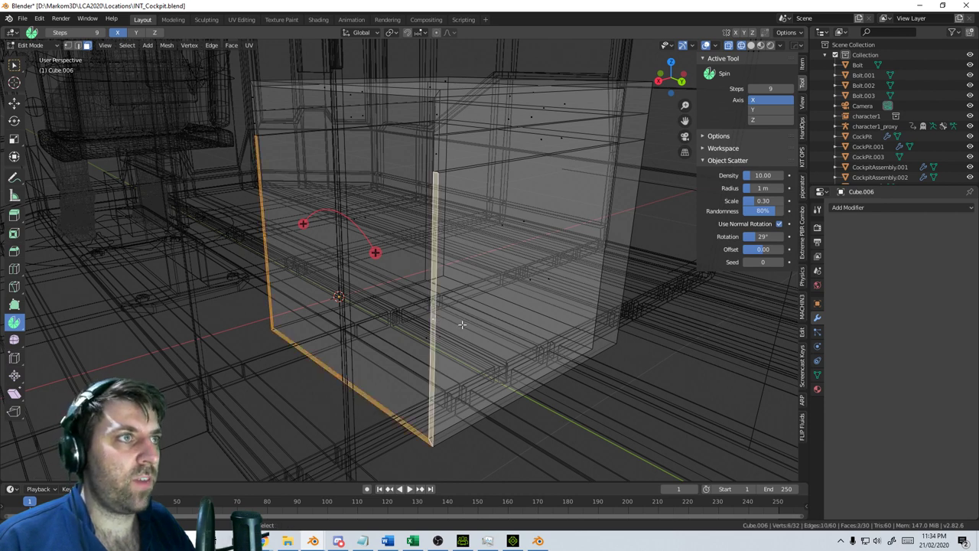
key("g")
key("x")
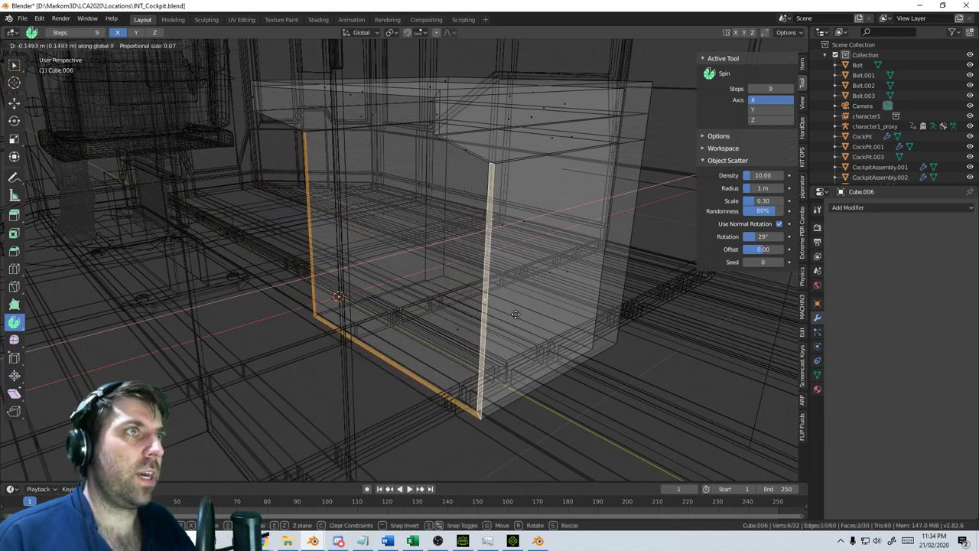
left_click(570, 314)
key("shift+z")
mouse_move(570, 314)
middle_mouse_down()
mouse_move(406, 295)
mouse_move(475, 317)
middle_mouse_up()
scroll(474, 318, "down", 10)
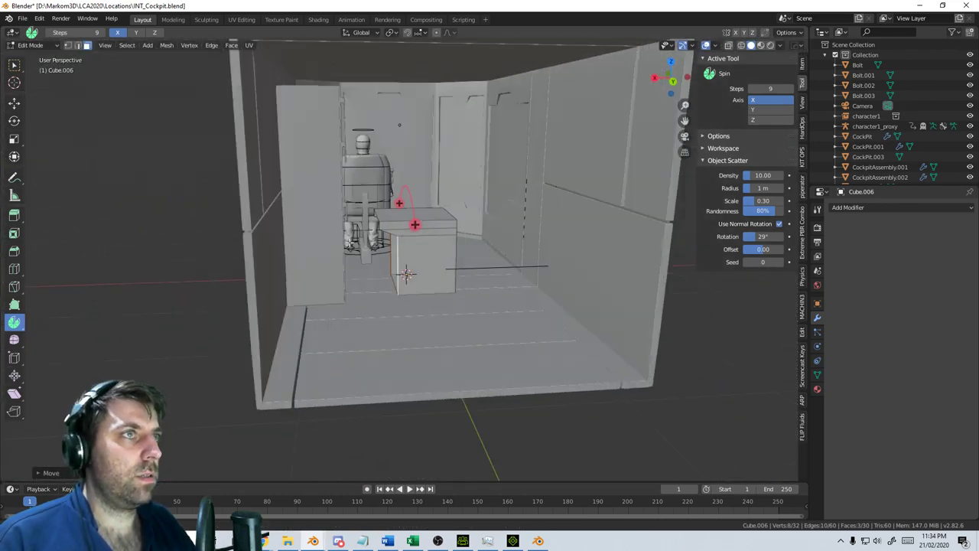
Select the entire box mesh and scale it down slightly
scroll(368, 257, "up", 4)
key("a")
middle_click_drag(368, 256, 411, 236)
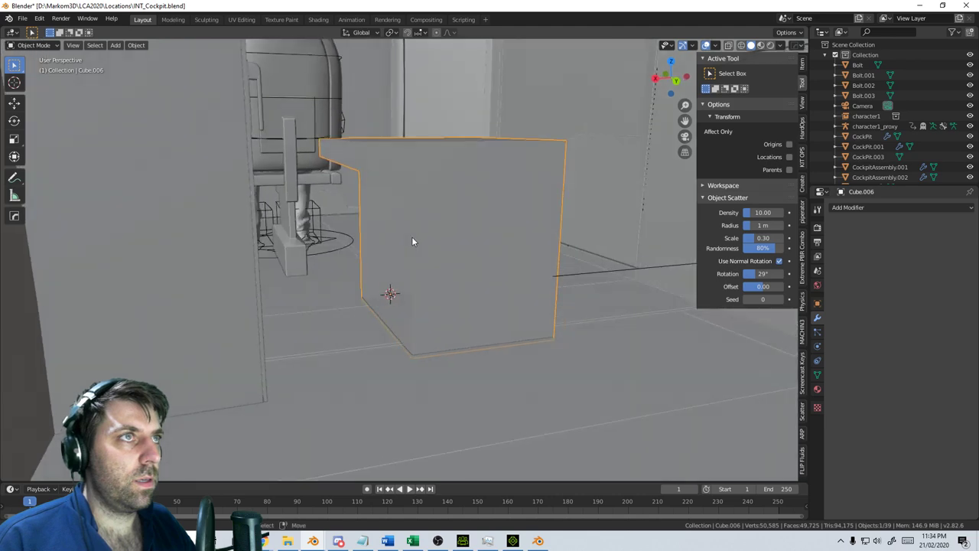
key("s")
left_click(543, 281)
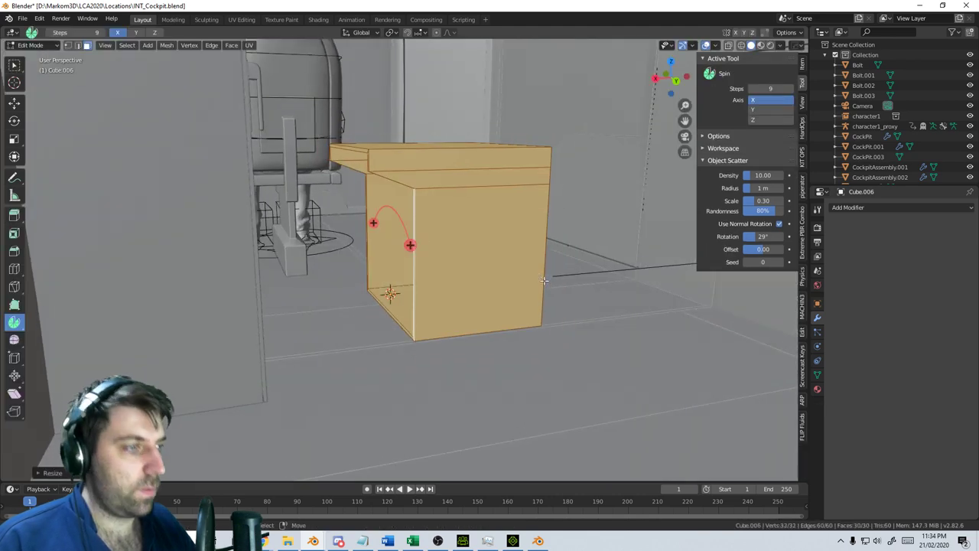
Move the whole box about 0.76 m along Y, away from the seat, working in the right-side wireframe view
key("KP_3")
key("z")
left_click(461, 283)
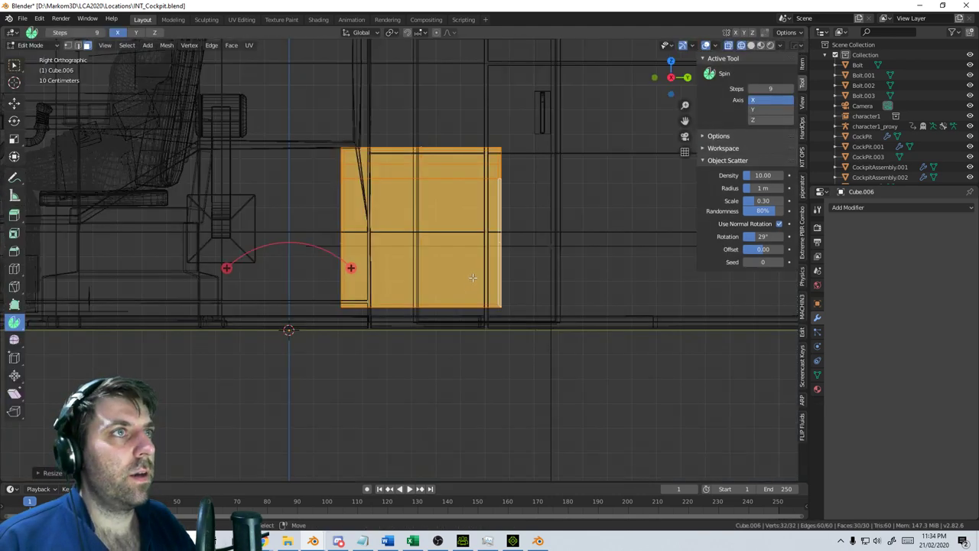
middle_click_drag(485, 278, 455, 306, "shift")
key("g")
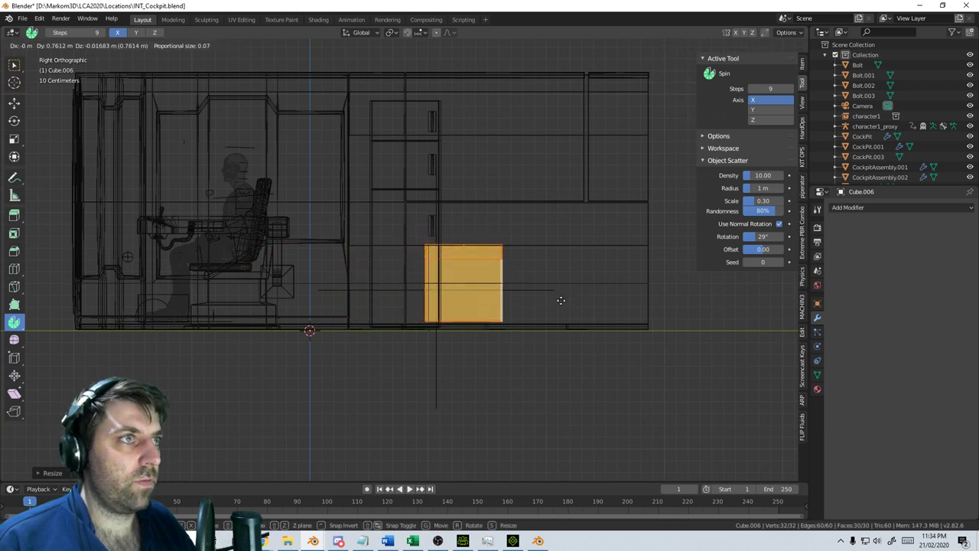
left_click(563, 312)
Duplicate the box straight up along Z and adjust the copy's height so it rests on the original
key("g")
key("z")
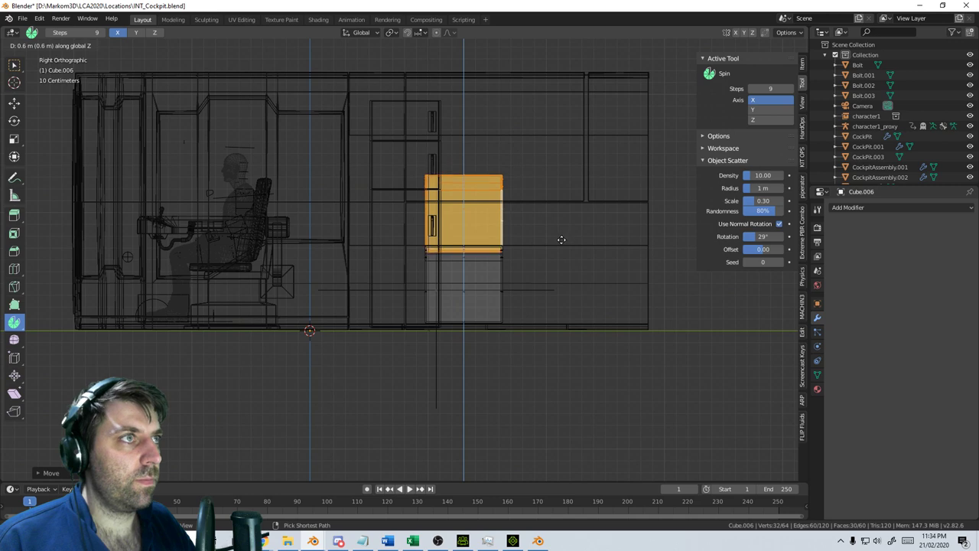
left_click(563, 234)
scroll(443, 356, "up", 5)
scroll(447, 348, "up", 5)
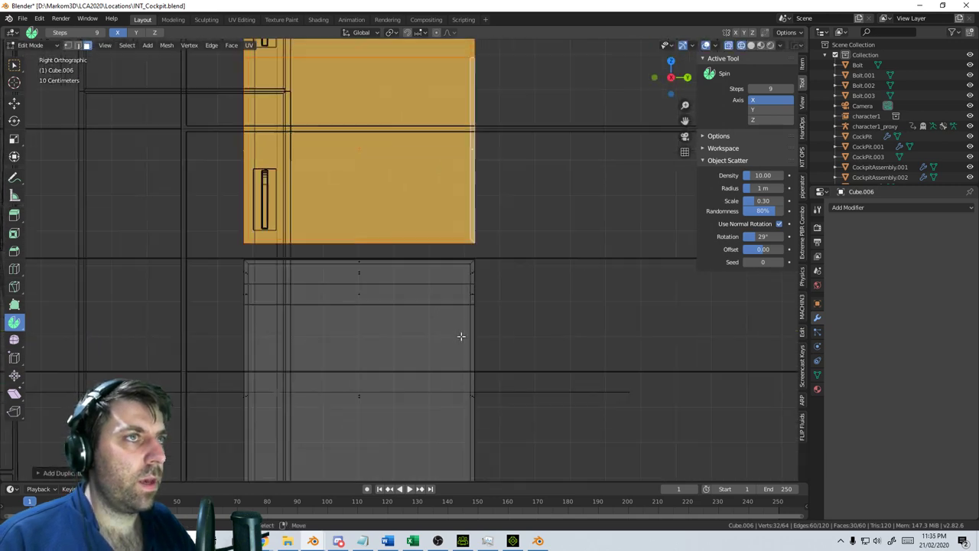
key("g")
key("z")
left_click(466, 345)
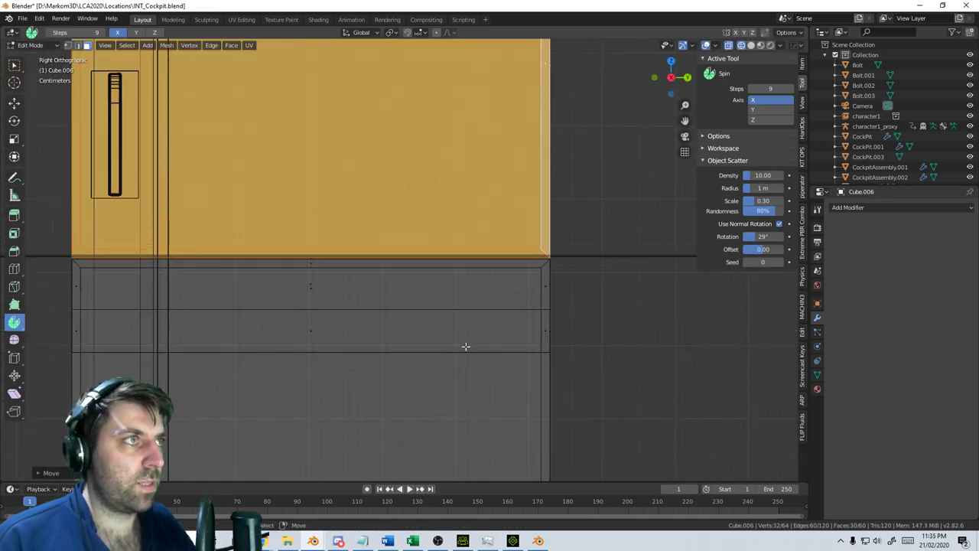
Duplicate the upper box about 0.66 m up along Z to add a third tier to the stack
scroll(459, 329, "down", 8)
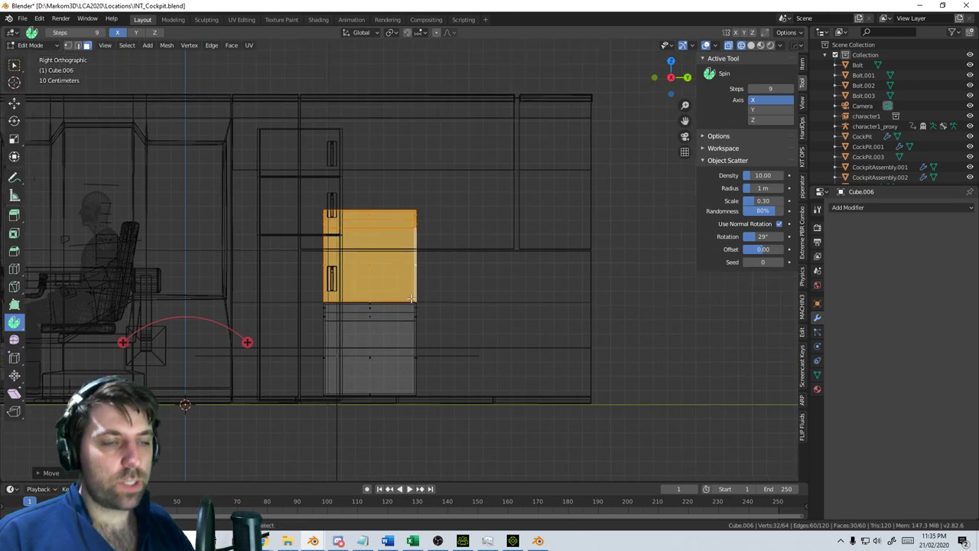
key("g")
key("z")
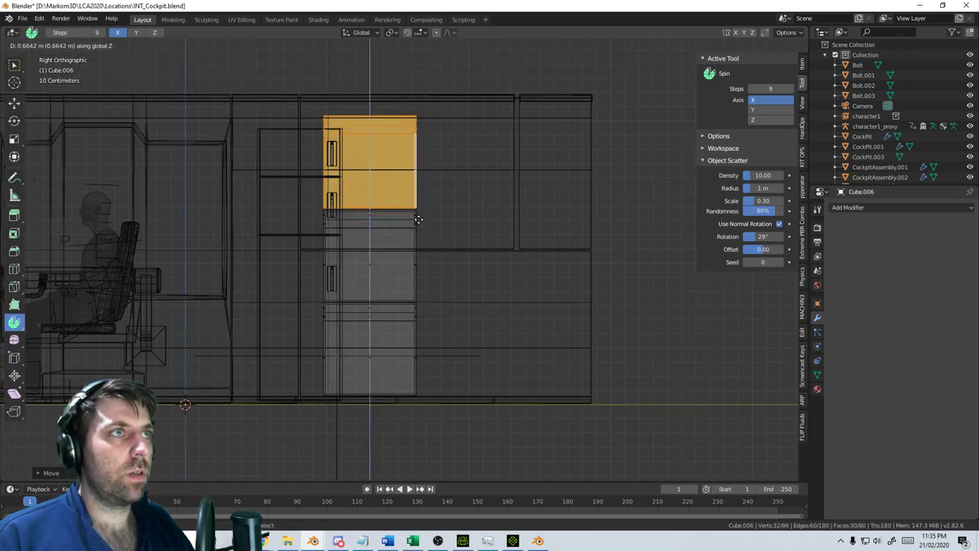
left_click(417, 221)
Select all three stacked boxes and move them along X against the +X side wall, using the top wireframe view
scroll(474, 230, "down", 3)
middle_click_drag(485, 232, 413, 255)
key("z")
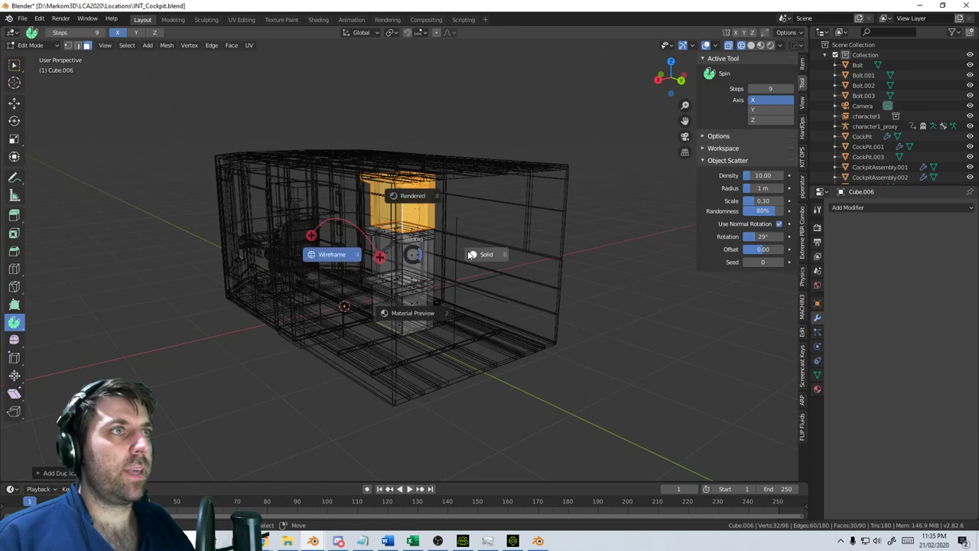
left_click(469, 255)
scroll(420, 265, "up", 4)
left_click(420, 264, "shift")
left_click(426, 318, "shift")
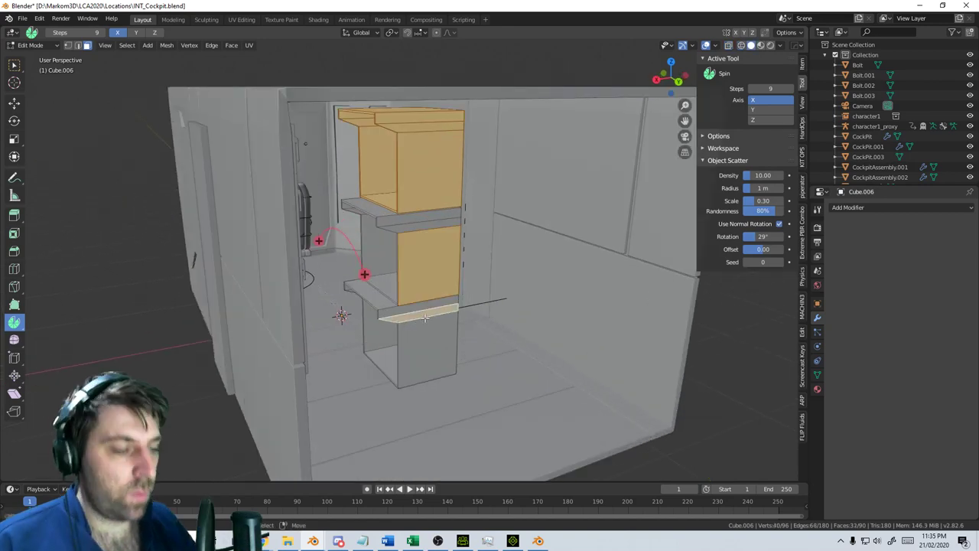
key("a")
key("KP_7")
key("z")
key("4")
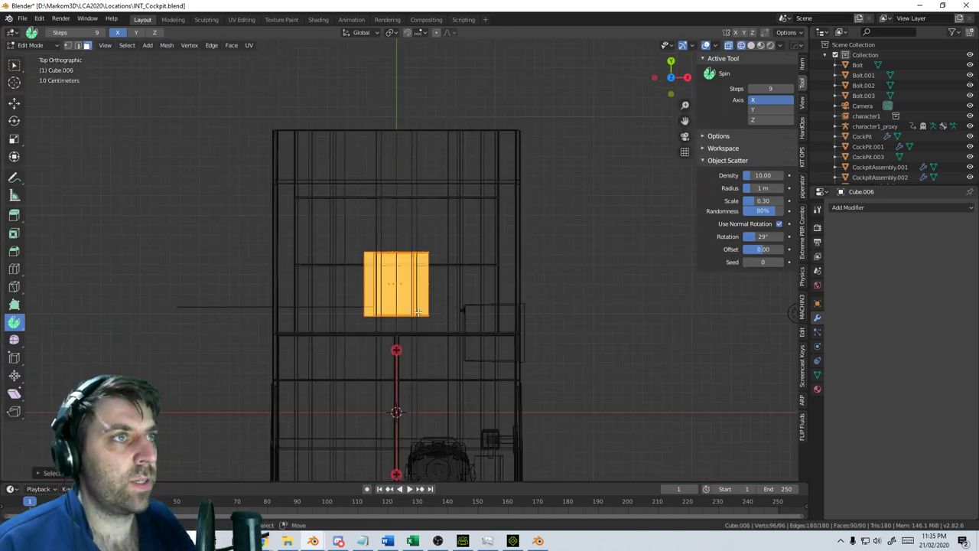
key("g")
key("x")
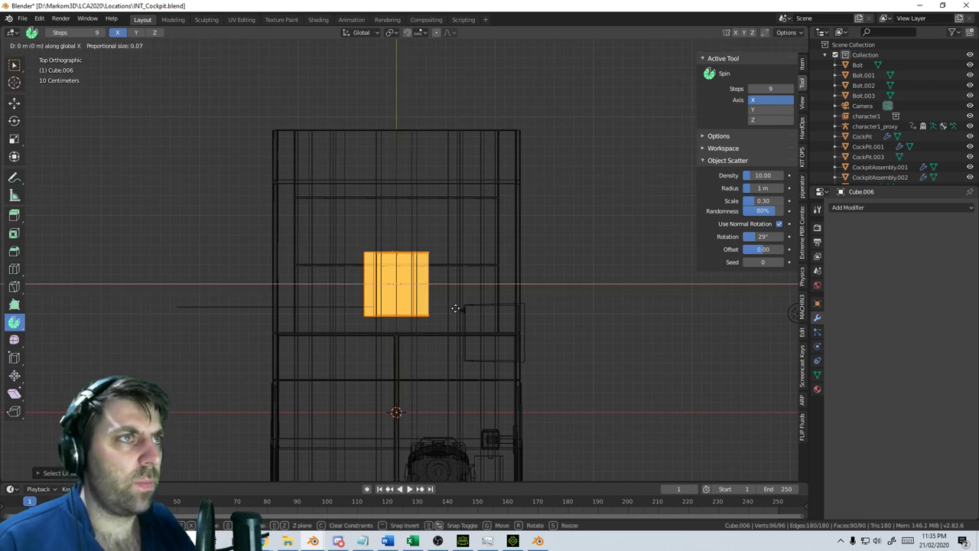
left_click(758, 353)
Examine the stacked boxes in solid shading from several angles to judge how they fit inside the cockpit
middle_click_drag(753, 354, 357, 265)
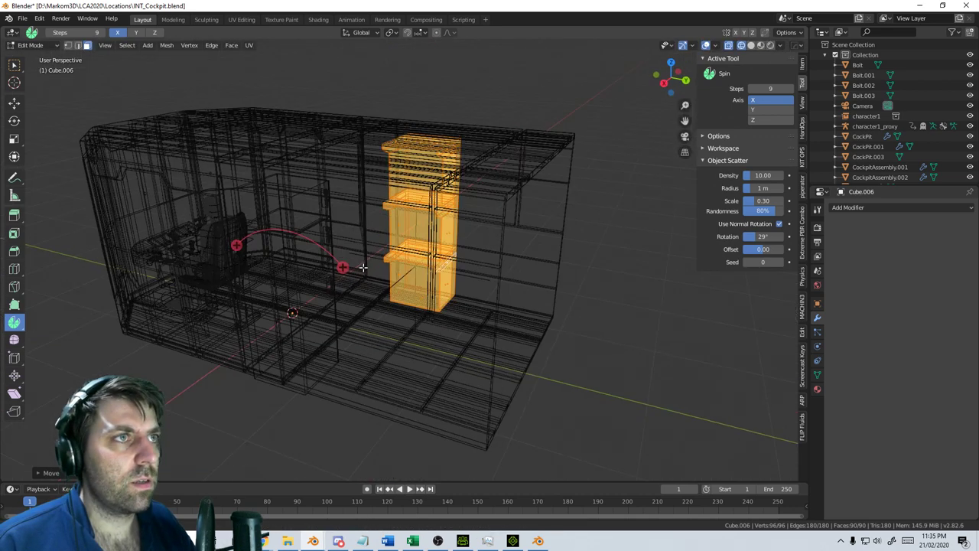
key("z")
left_click(446, 249)
scroll(490, 252, "up", 5)
middle_click_drag(446, 249, 411, 298)
scroll(418, 296, "down", 3)
scroll(430, 308, "down", 2)
scroll(430, 308, "up", 3)
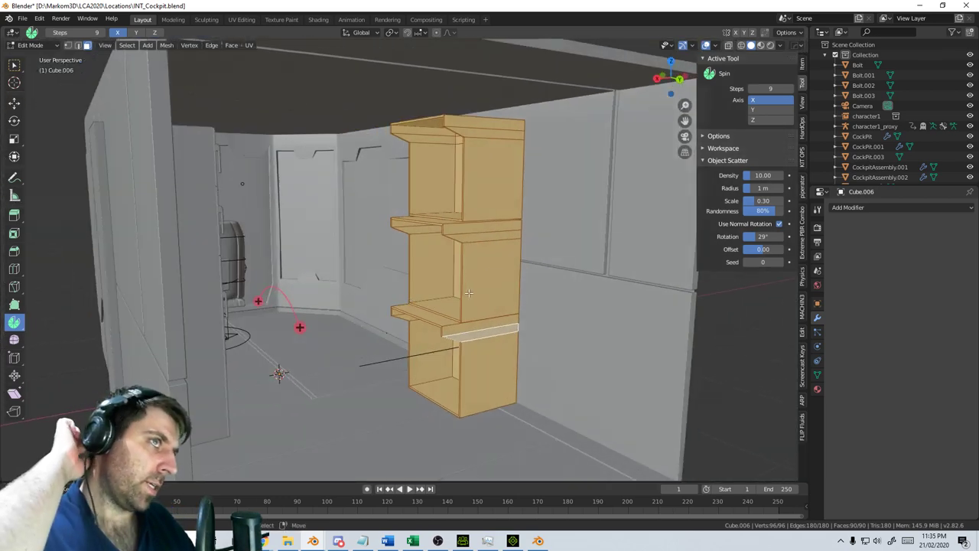
middle_click_drag(476, 254, 398, 246)
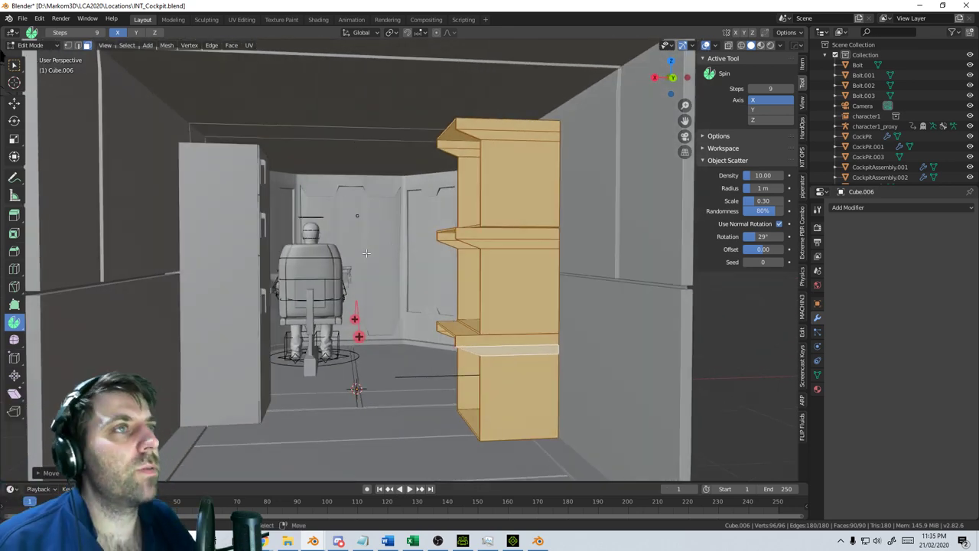
middle_click_drag(366, 254, 321, 241)
scroll(179, 197, "down", 4)
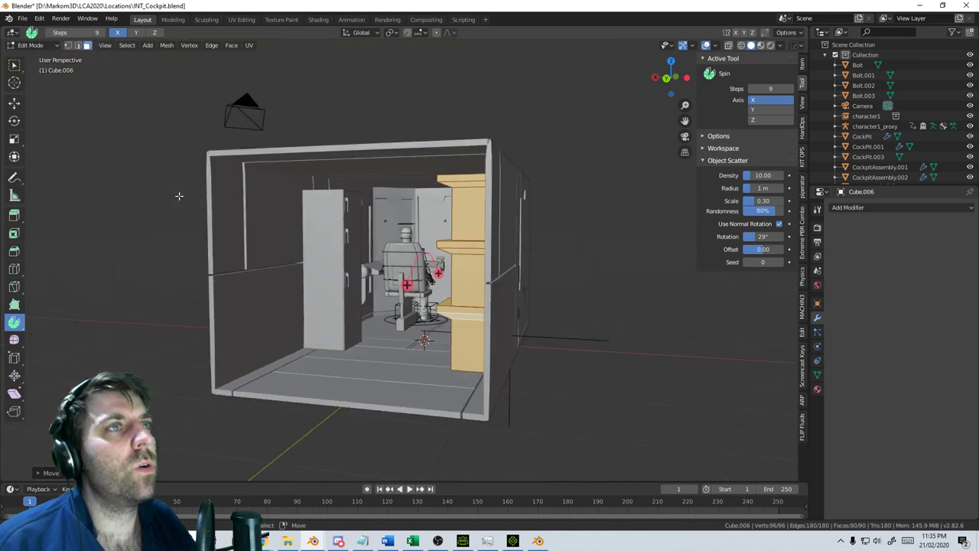
middle_click_drag(328, 146, 368, 185)
scroll(405, 243, "up", 1)
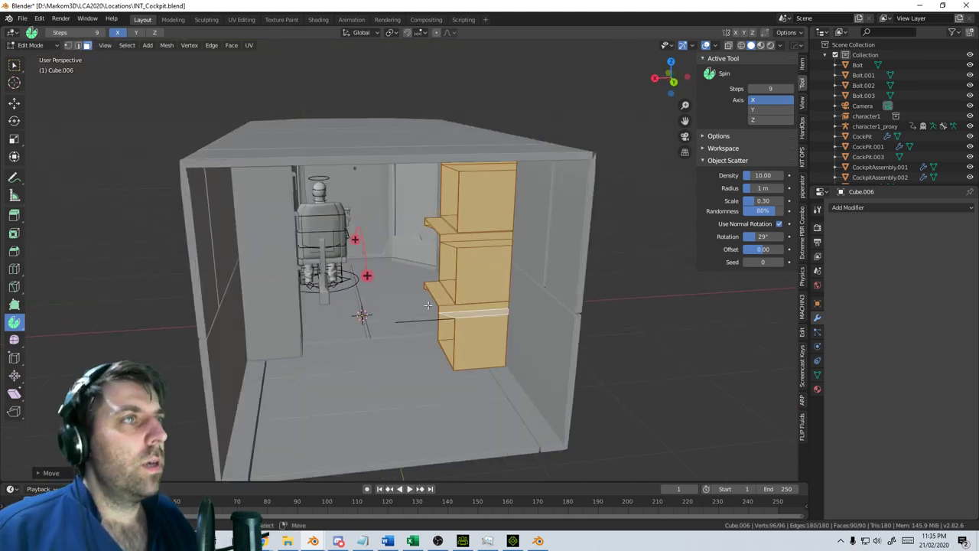
scroll(427, 306, "up", 5)
middle_click_drag(427, 305, 449, 207)
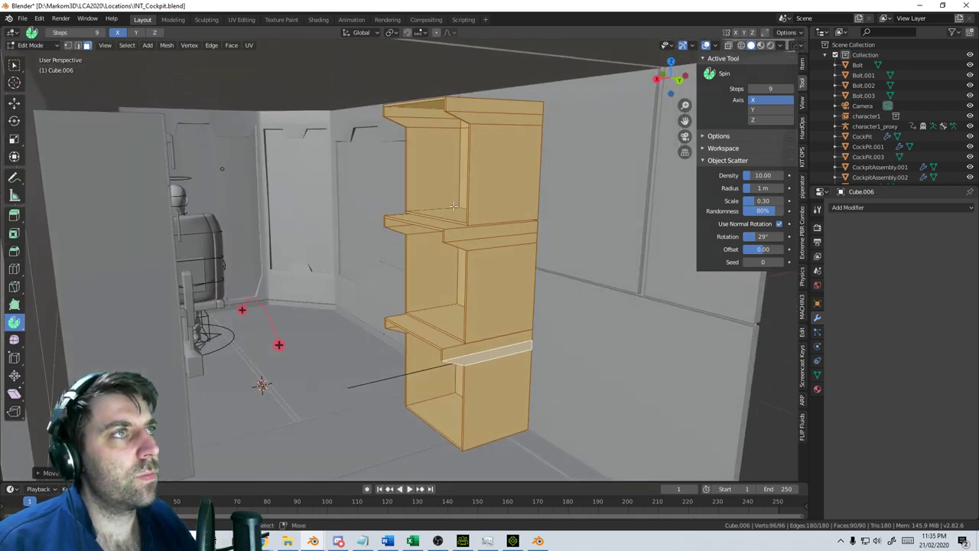
Delete the two upper boxes of the stack, keeping only the one on the floor
key("Tab")
key("Tab")
left_click(498, 199)
left_click(480, 296, "shift")
key("ctrl+l")
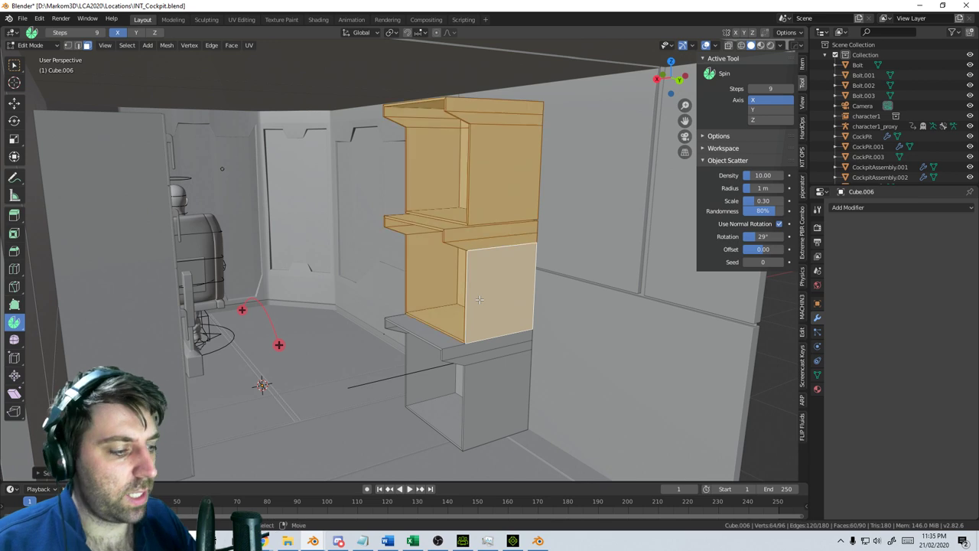
key("x")
left_click(463, 286)
scroll(447, 298, "down", 3)
key("Tab")
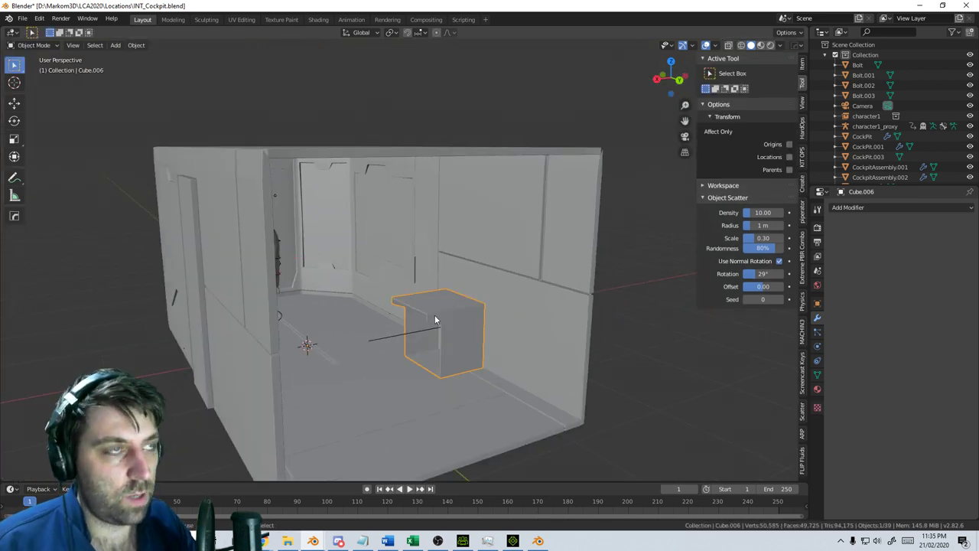
Isolate the box by hiding all other objects in the scene
key("alt+h")
key("ctrl+z")
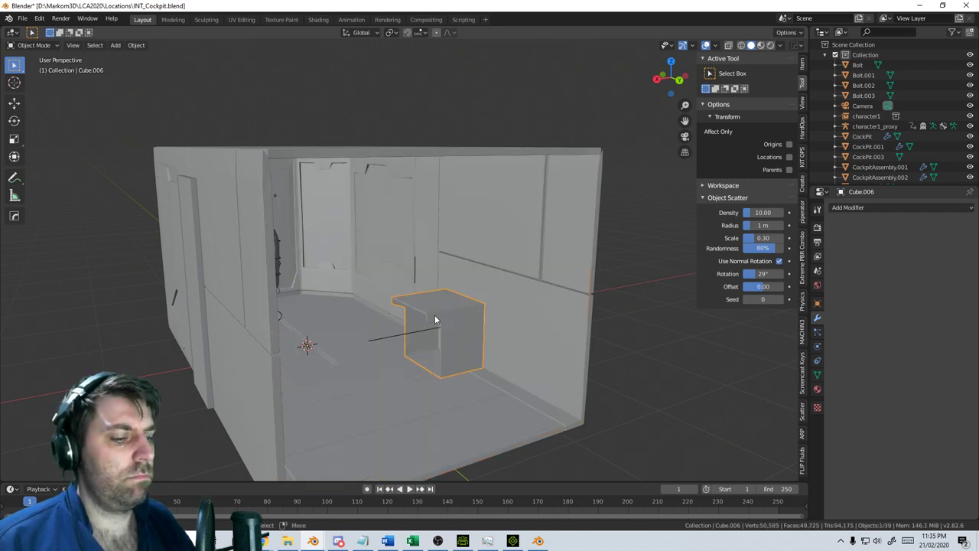
key("x")
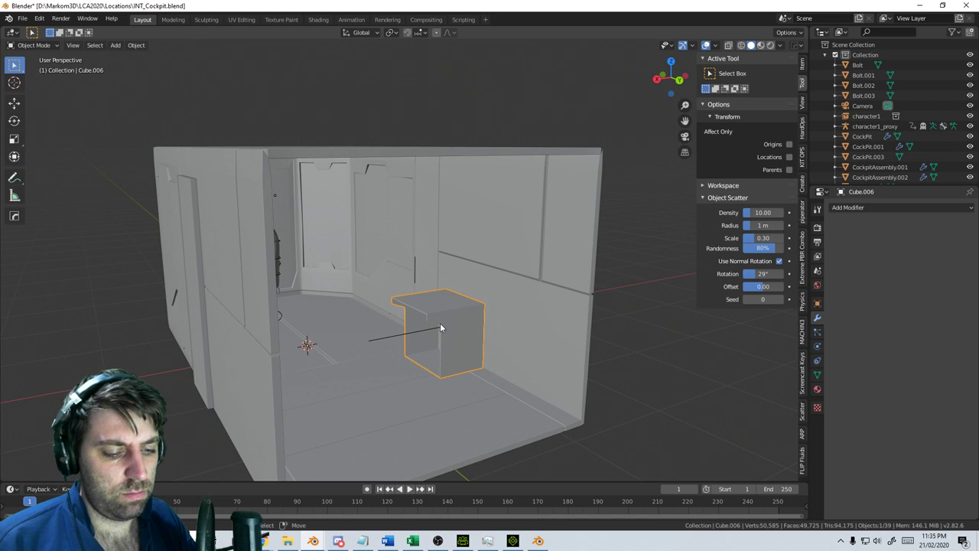
key("shift+h")
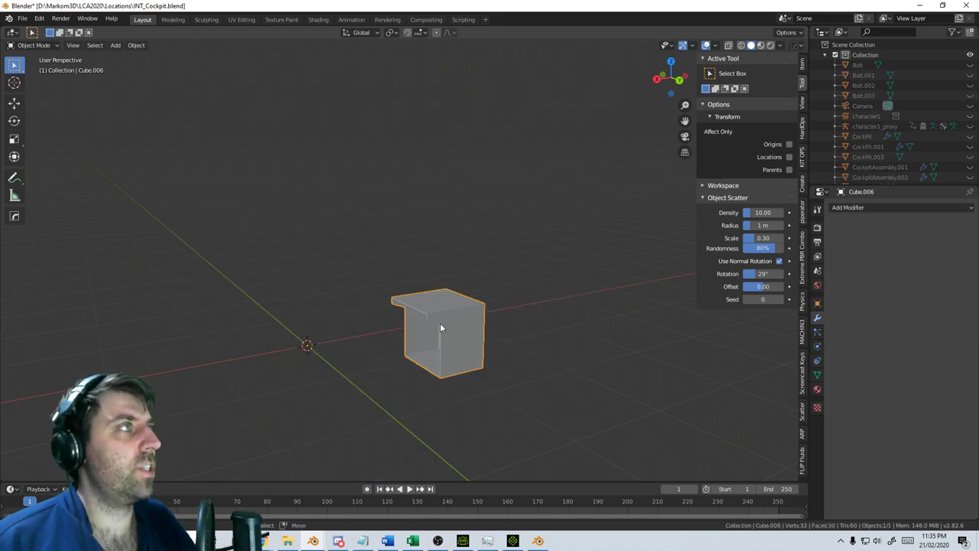
Set the box's origin to its geometry
key("KP_3")
middle_click_drag(439, 323, 435, 256, "shift")
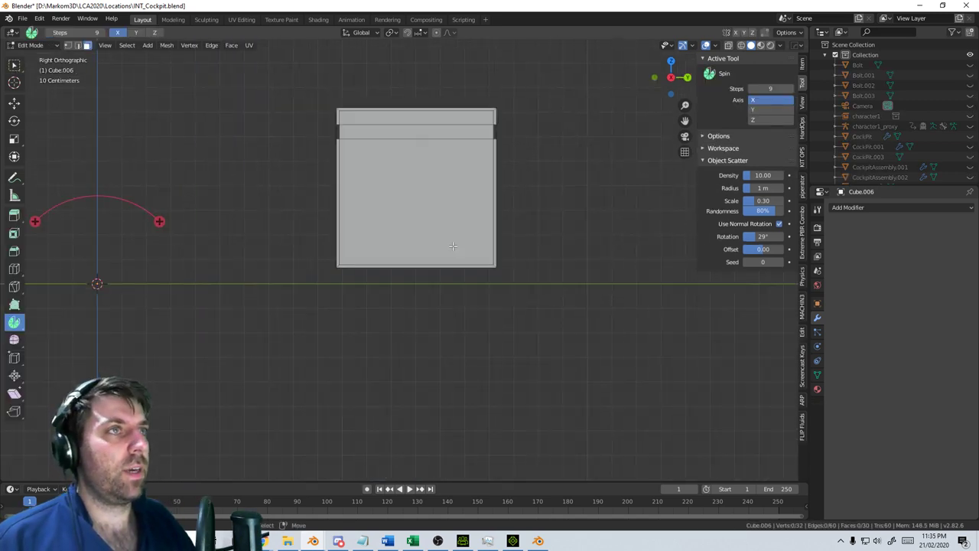
middle_click_drag(453, 246, 437, 273, "shift")
key("Tab")
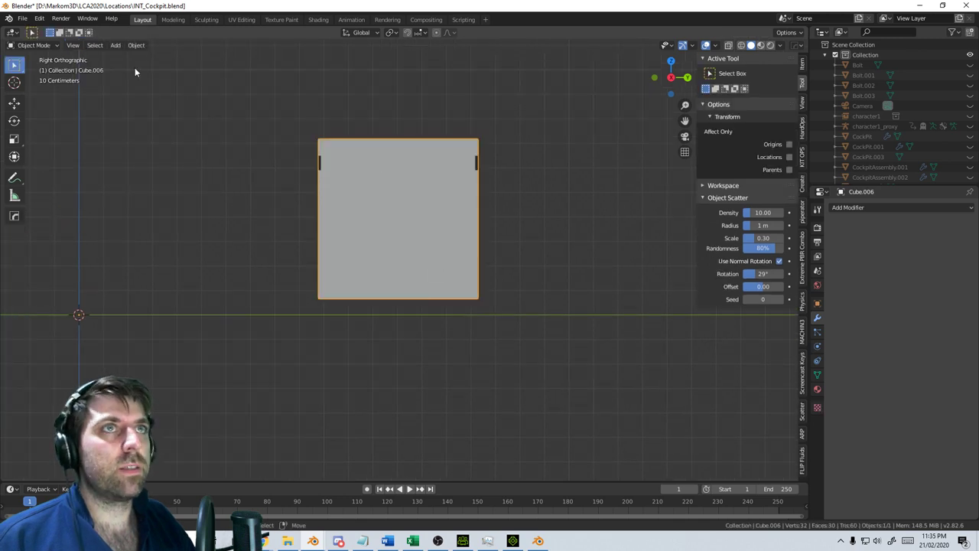
left_click(134, 45)
mouse_move(173, 68)
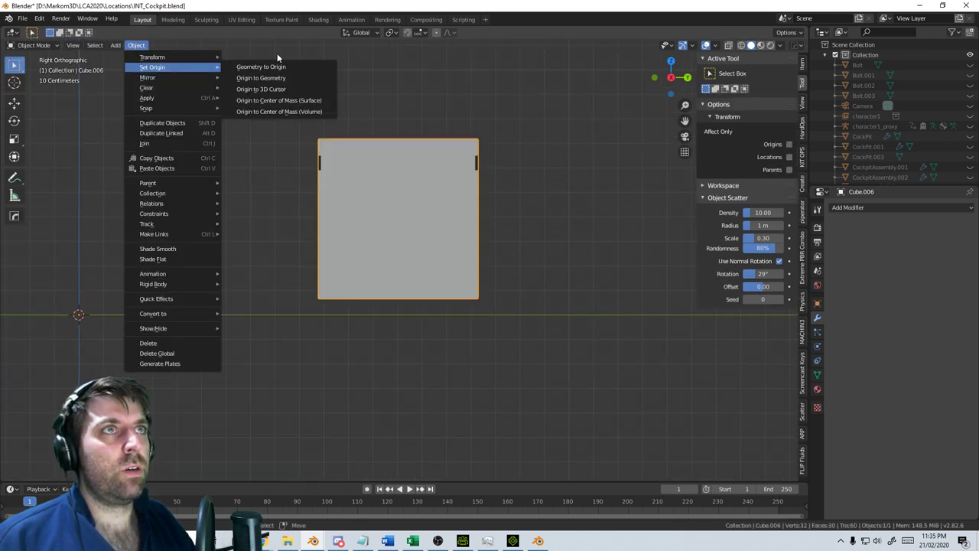
left_click(283, 78)
middle_click_drag(498, 245, 309, 277)
key("Tab")
key("shift+a")
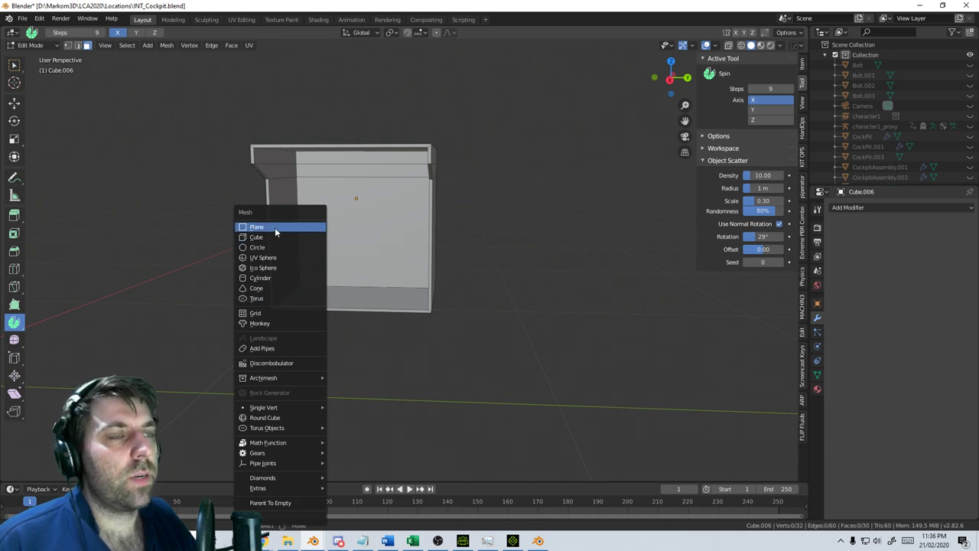
left_click(293, 277)
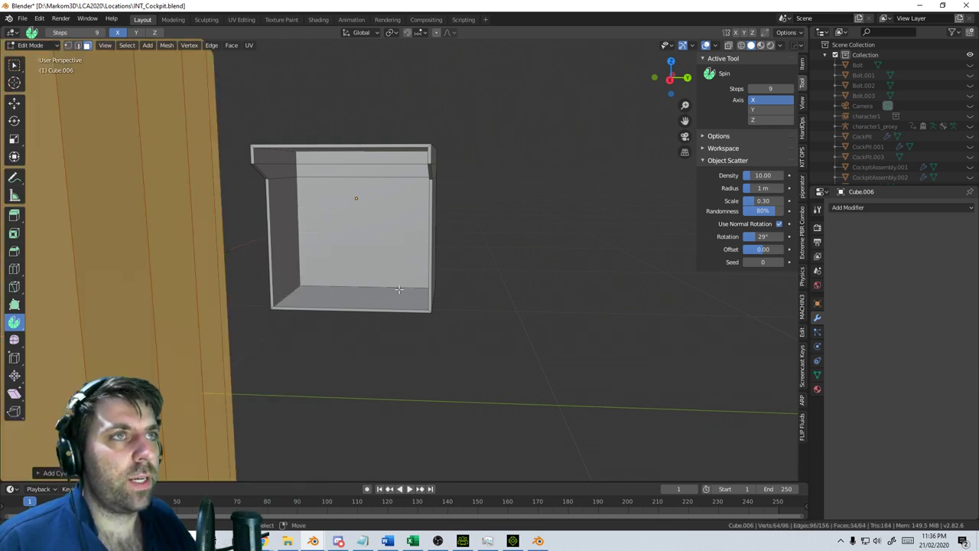
scroll(398, 290, "down", 3)
key("Tab")
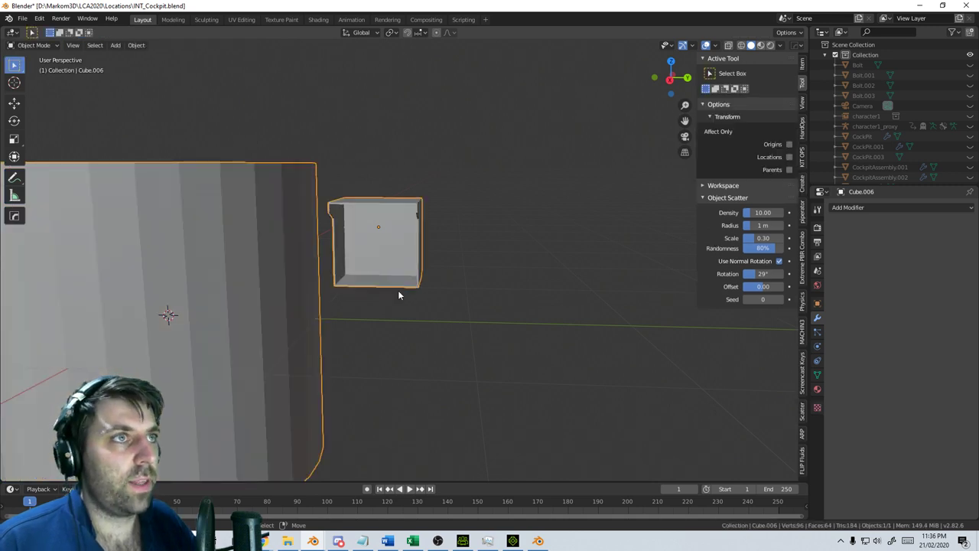
key("Tab")
key("x")
left_click(398, 292)
key("Tab")
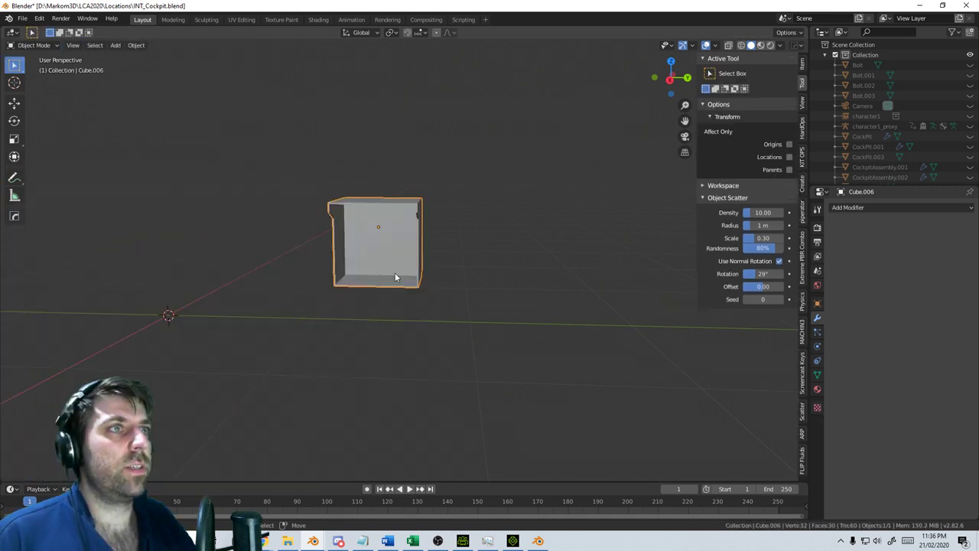
Snap the 3D cursor to the selected box's origin and add a cylinder there as a separate object
key("shift+s")
left_click(392, 314)
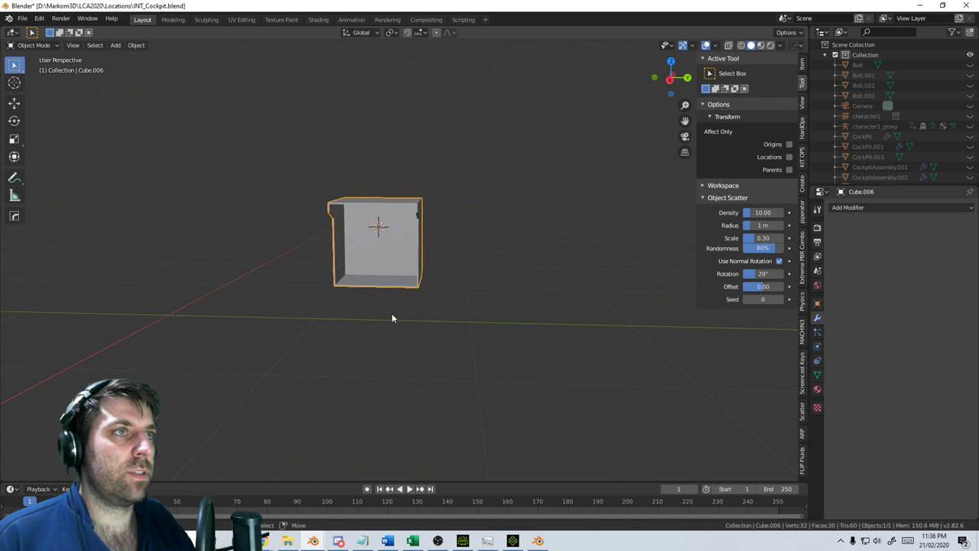
key("shift+a")
mouse_move(394, 310)
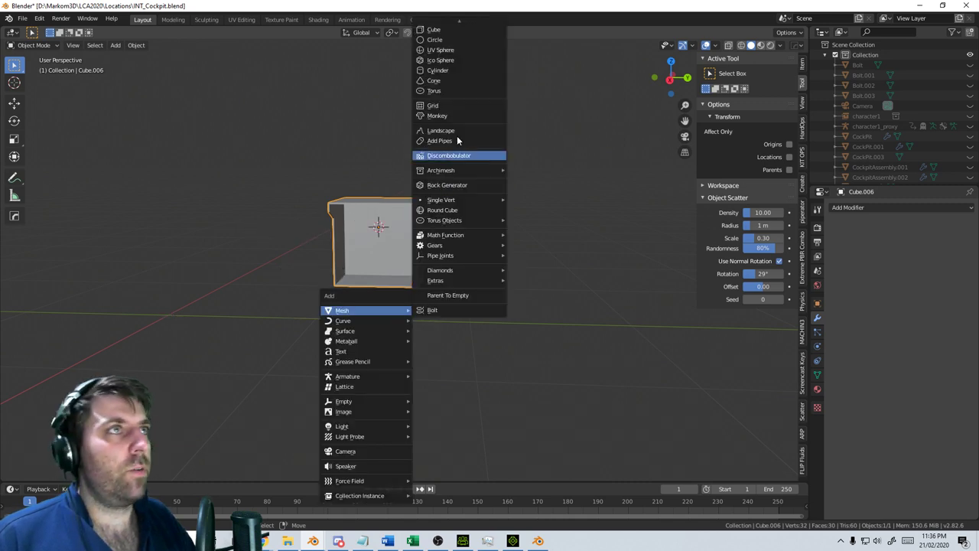
left_click(459, 71)
key("Tab")
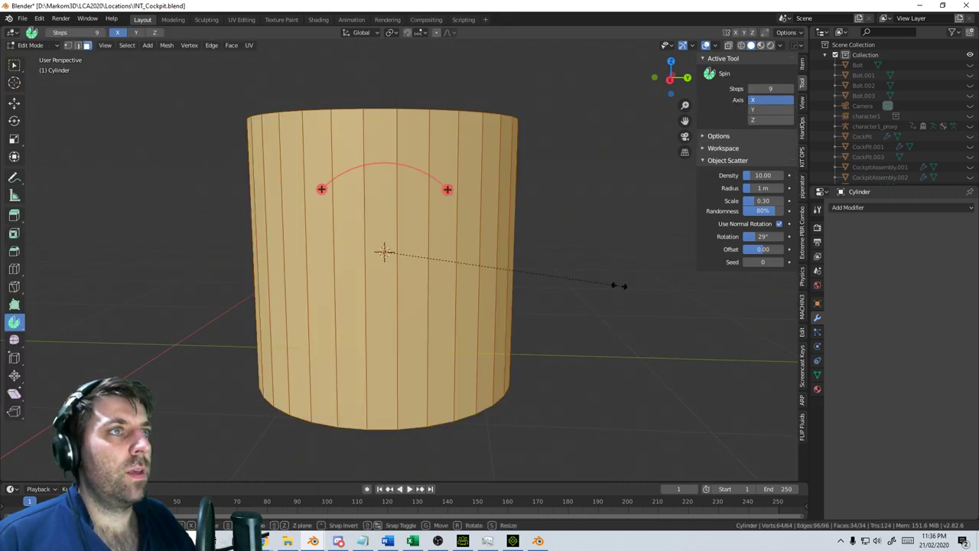
Scale the cylinder down to fit inside the box and flatten it along Z into a thin disc
key("s")
left_click(623, 284)
scroll(532, 340, "up", 2)
key("s")
key("z")
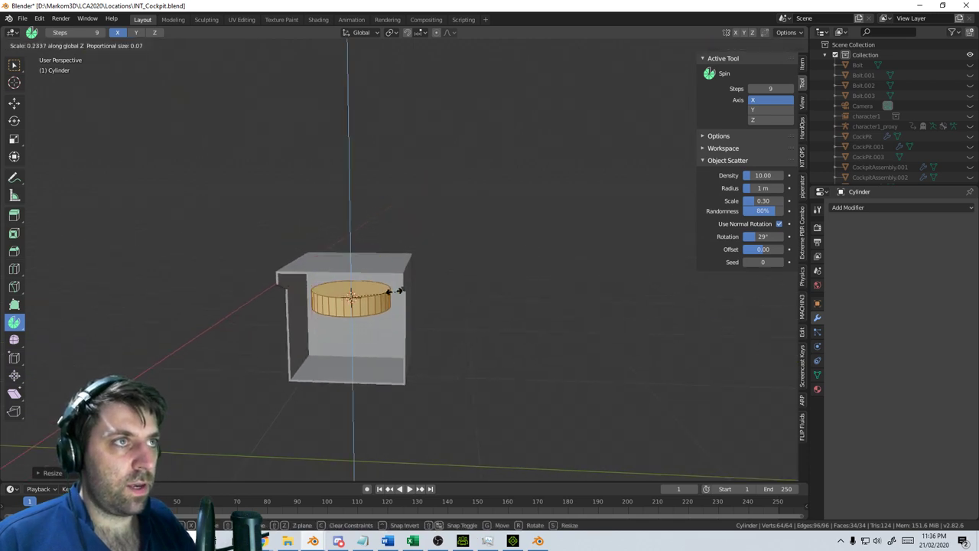
left_click(359, 298)
Lower the flattened cylinder along Z toward the bottom of the box's interior
scroll(358, 301, "up", 4)
middle_click_drag(358, 302, 456, 309, "shift")
key("g")
key("z")
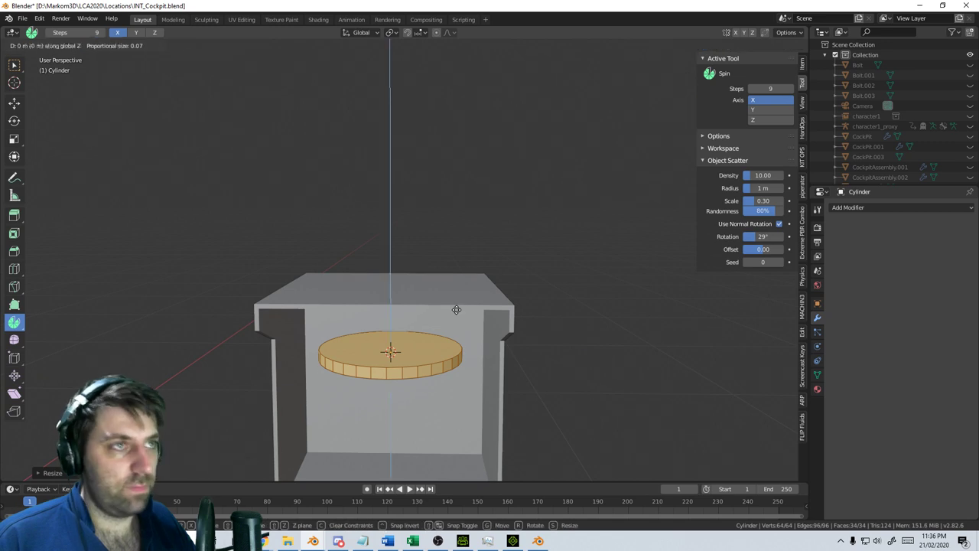
left_click(446, 372)
scroll(428, 402, "up", 2)
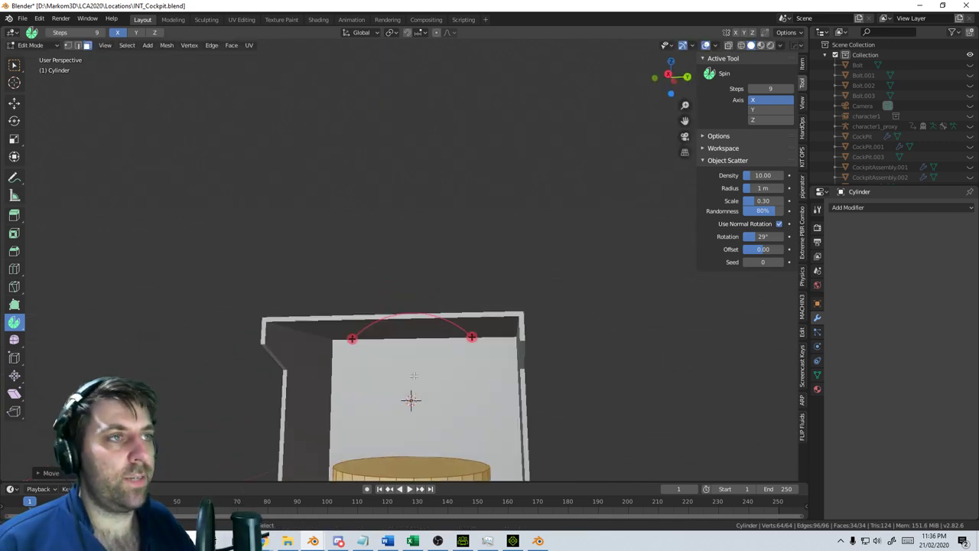
Delete the disc's top and bottom cap faces so that only the open outer ring of side faces remains
middle_click_drag(414, 374, 421, 305, "shift")
middle_click_drag(426, 358, 416, 391)
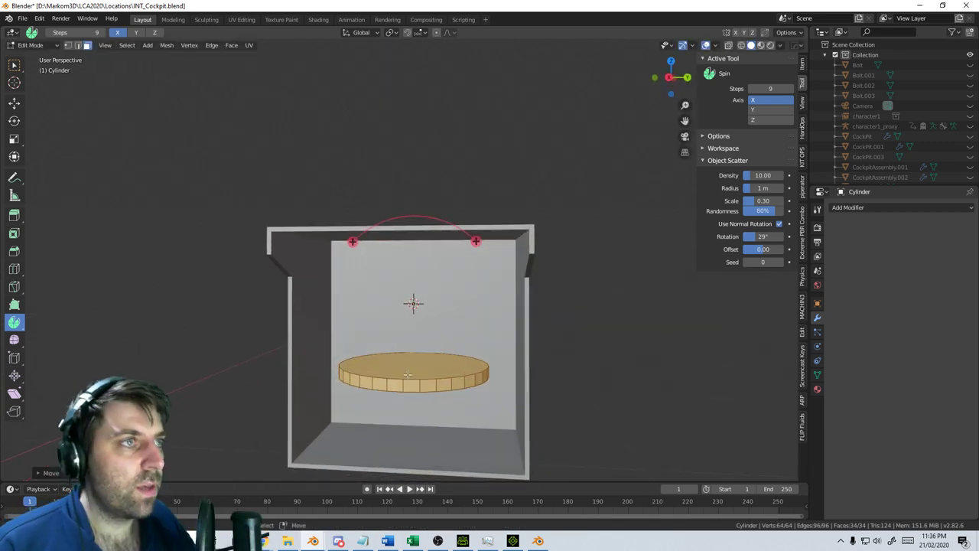
left_click(409, 374)
key("x")
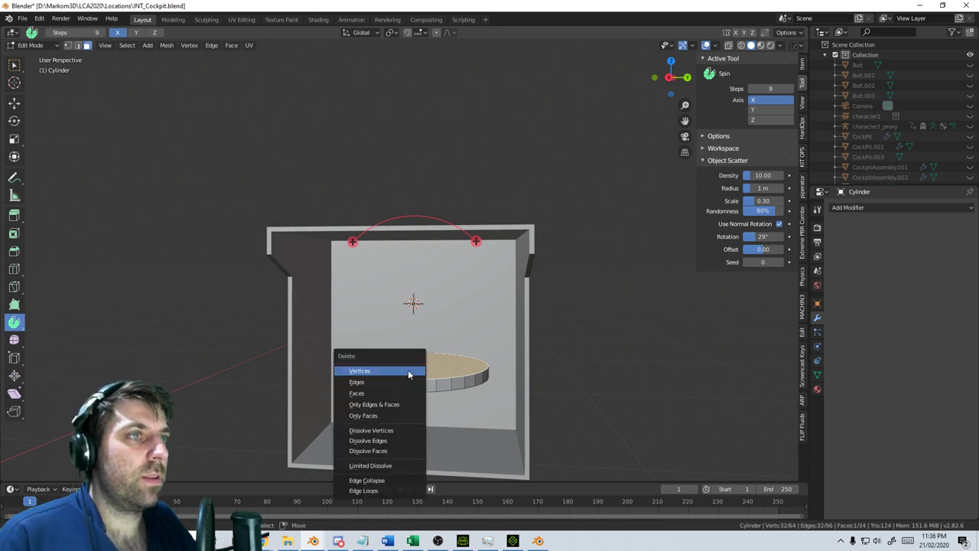
left_click(408, 371)
middle_click_drag(407, 371, 396, 431)
key("x")
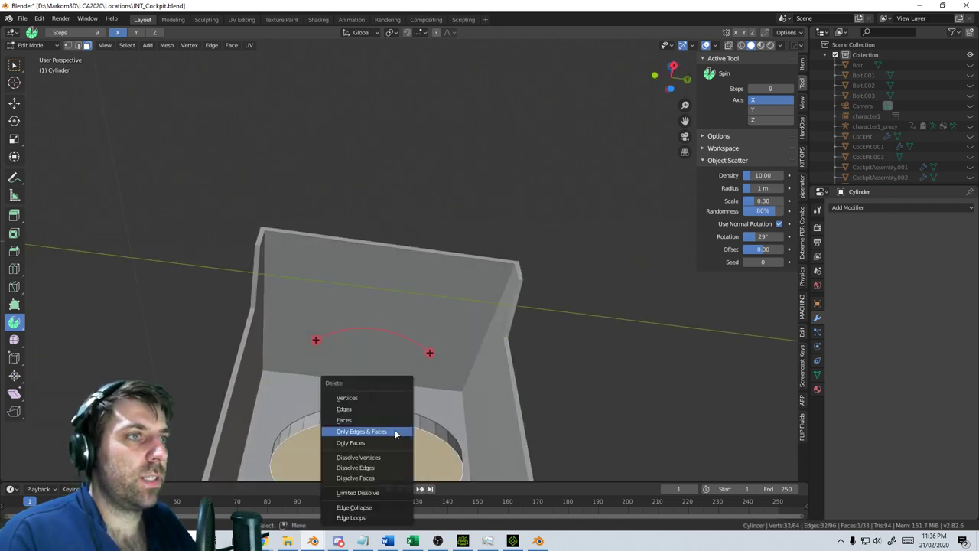
left_click(393, 427)
key("ctrl+z")
key("x")
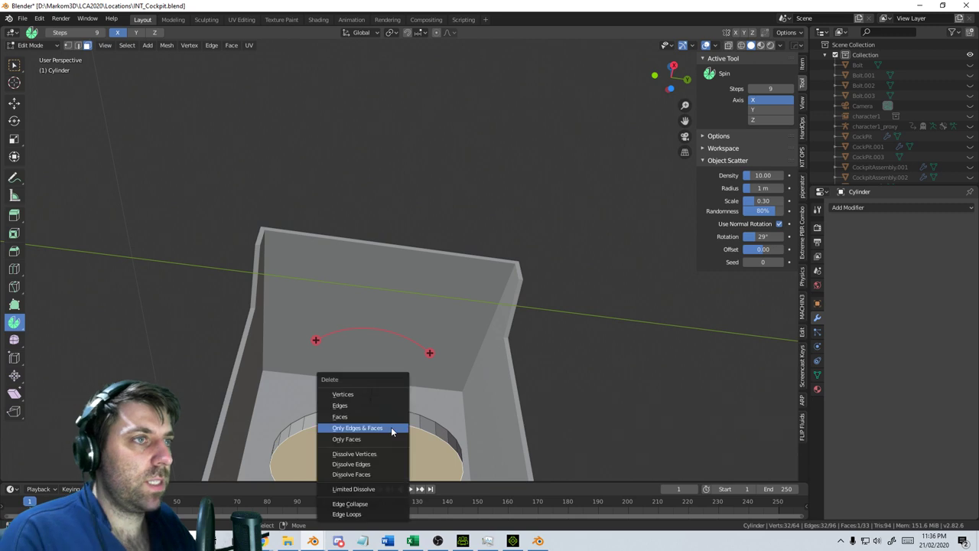
left_click(393, 414)
middle_click_drag(393, 414, 457, 339)
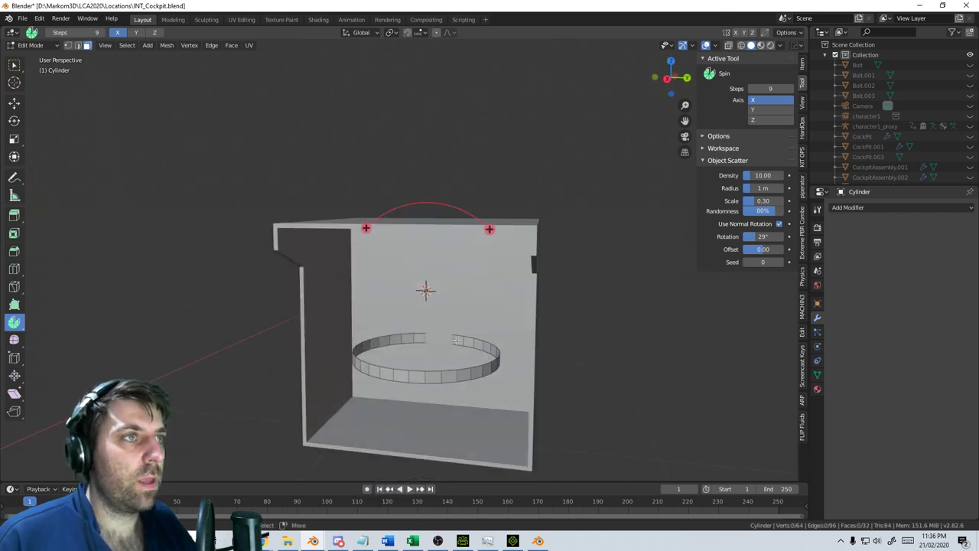
Select the whole linked ring and move it along X toward the open front of the box
key("ctrl+l")
key("g")
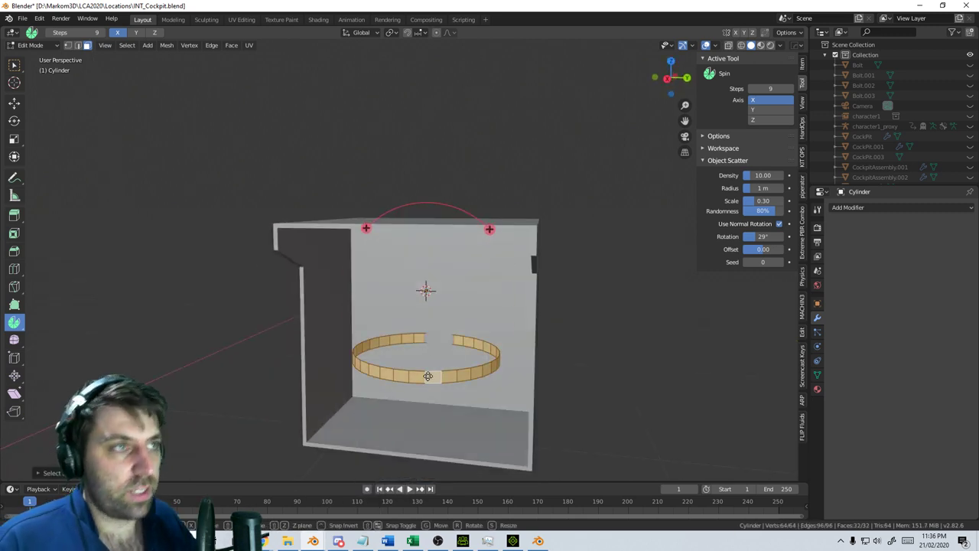
key("y")
key("x")
left_click(421, 386)
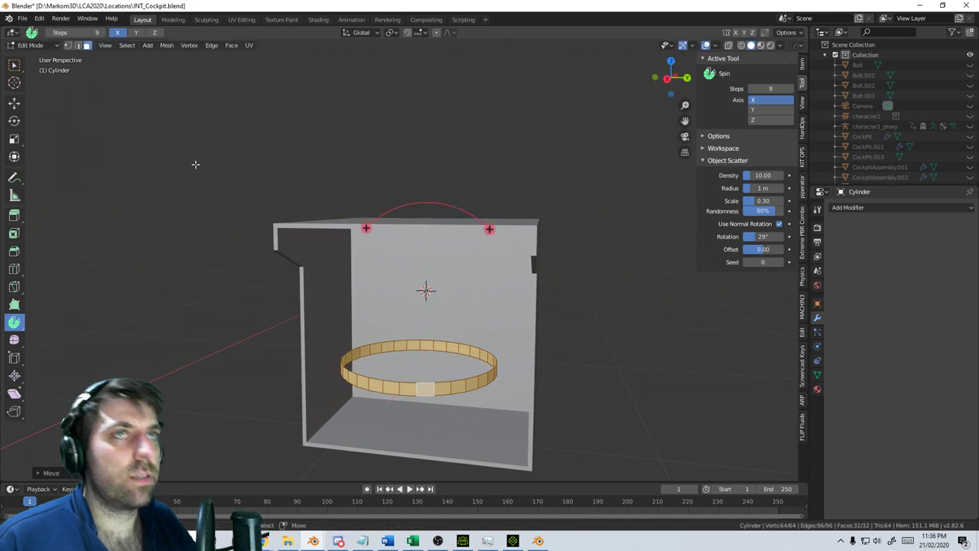
Try to thicken the full ring by extruding its faces and scaling them inward with Z locked
key("e")
key("s")
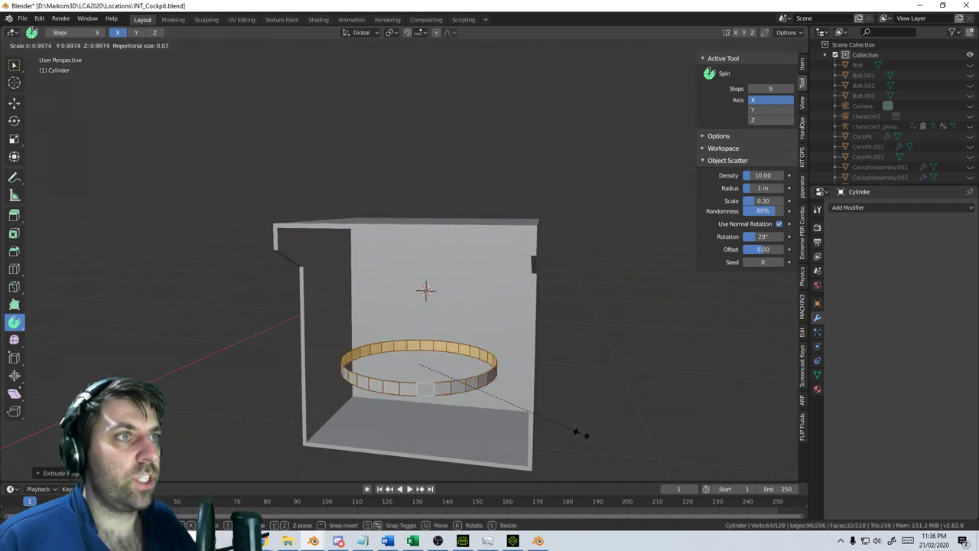
key("shift+z")
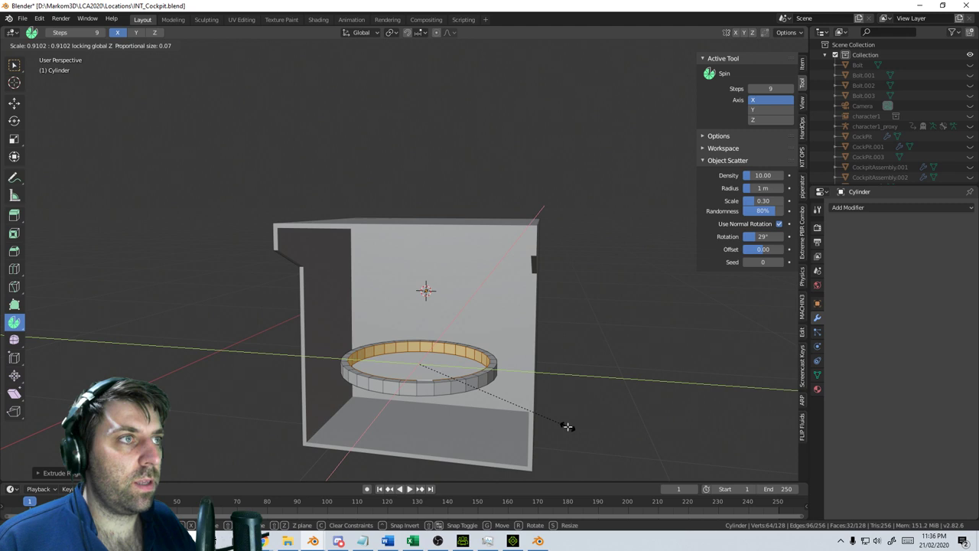
left_click(567, 427)
key("ctrl+z")
key("ctrl+z")
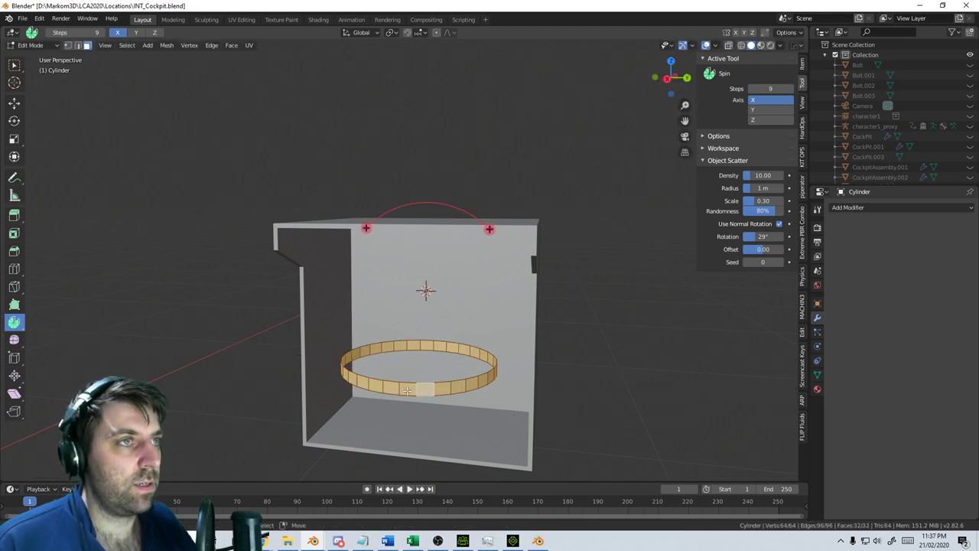
Select the four middle faces on both the front and back of the ring and delete them, splitting it into two arcs
key("KP_3")
scroll(386, 385, "up", 2)
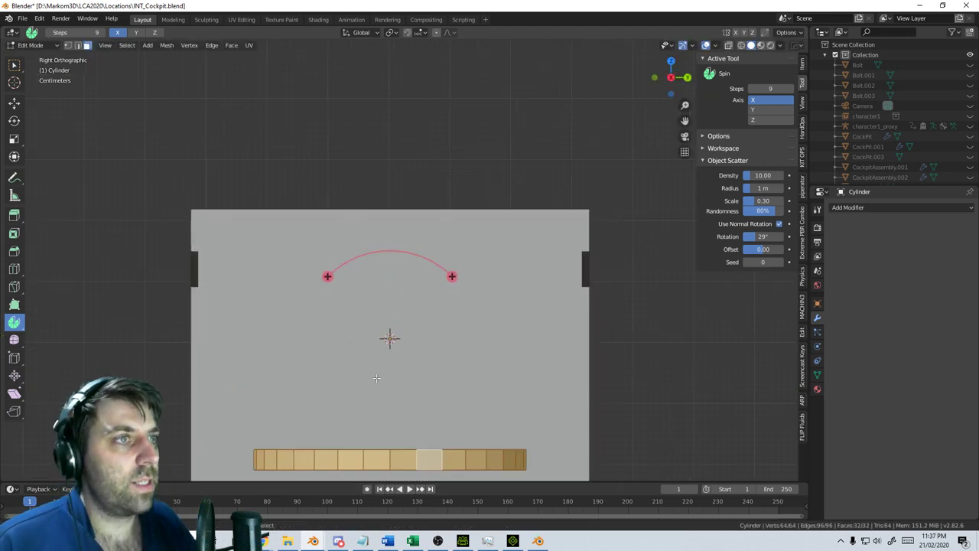
middle_click_drag(376, 452, 389, 312, "shift")
scroll(388, 312, "up", 1)
key("z")
left_click(308, 312)
right_click(392, 338, "shift")
right_click(415, 335)
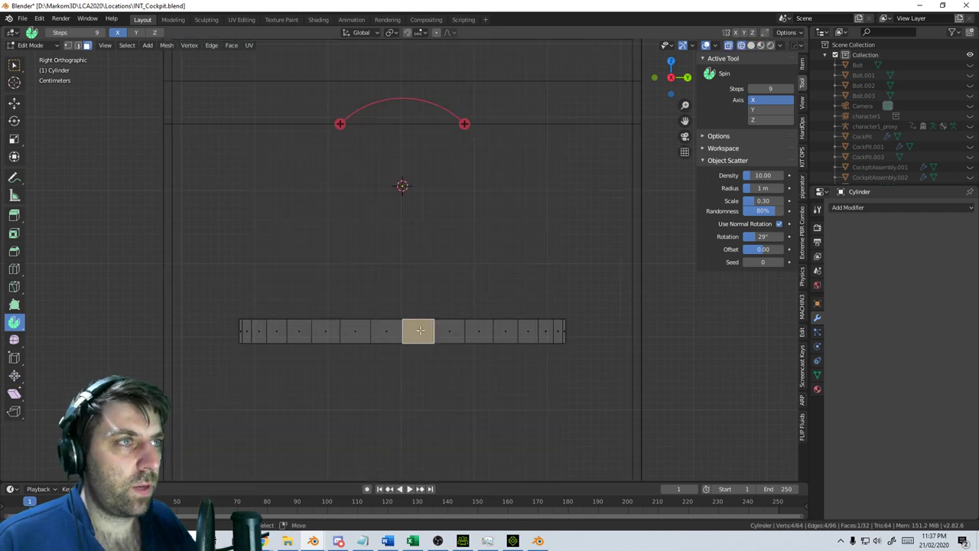
key("b")
left_click_drag(433, 309, 351, 380)
key("b")
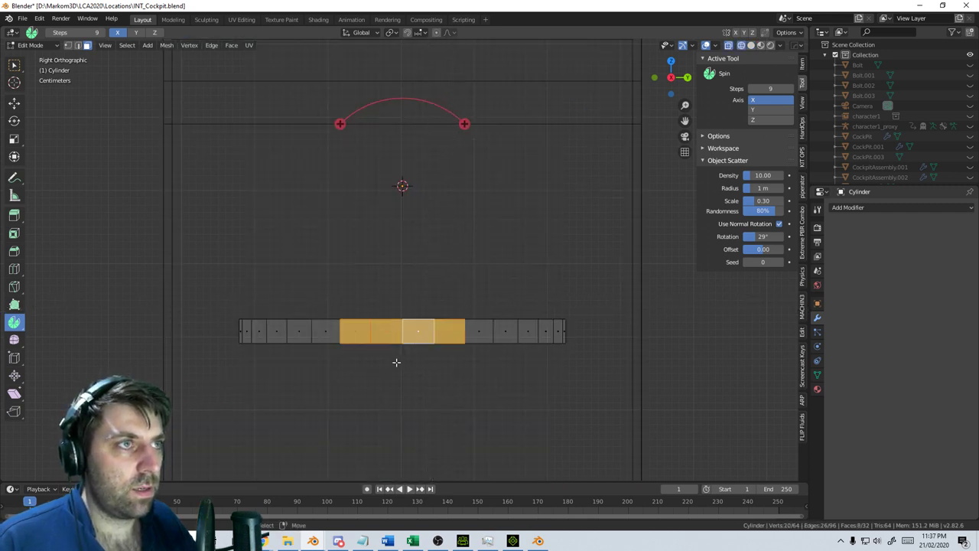
middle_click_drag(395, 360, 384, 393)
key("x")
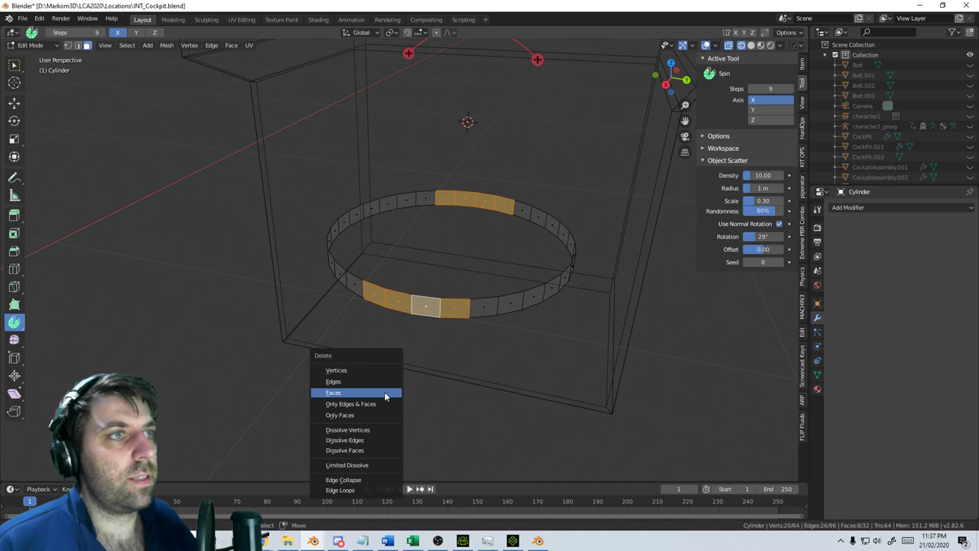
left_click(385, 393)
Select both linked arcs, extrude their faces in place and scale them inward to about 0.91 with Z locked
left_click(509, 305)
left_click(362, 294, "shift")
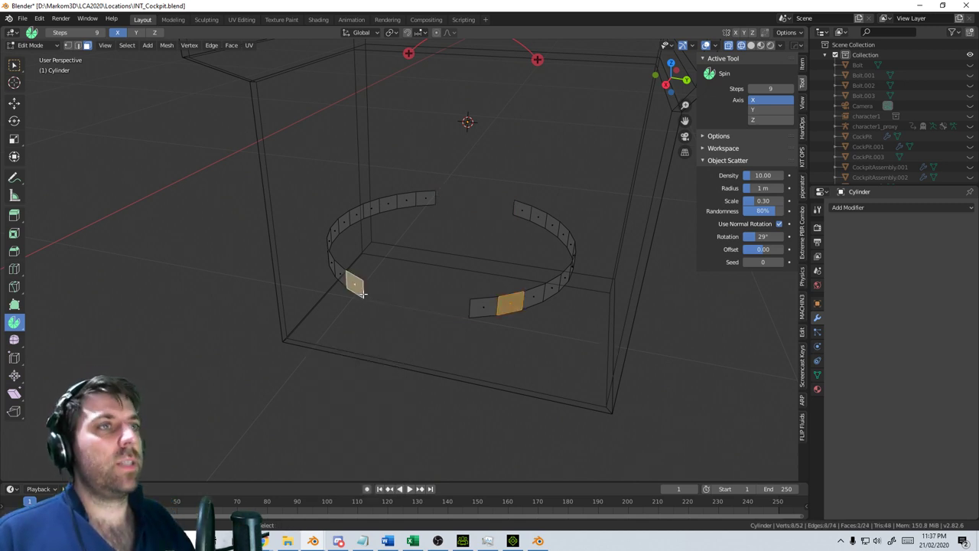
key("ctrl+l")
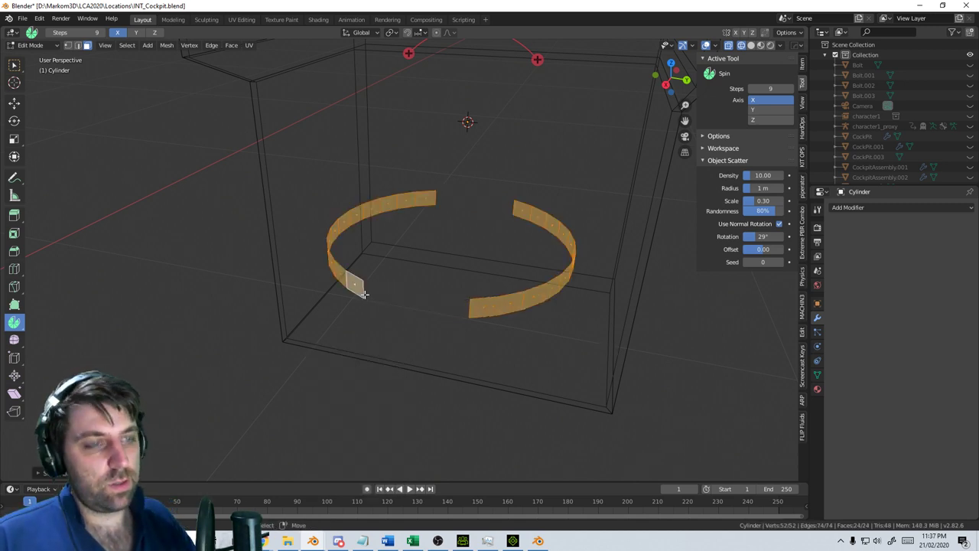
key("e")
right_click(643, 377)
key("s")
key("shift+z")
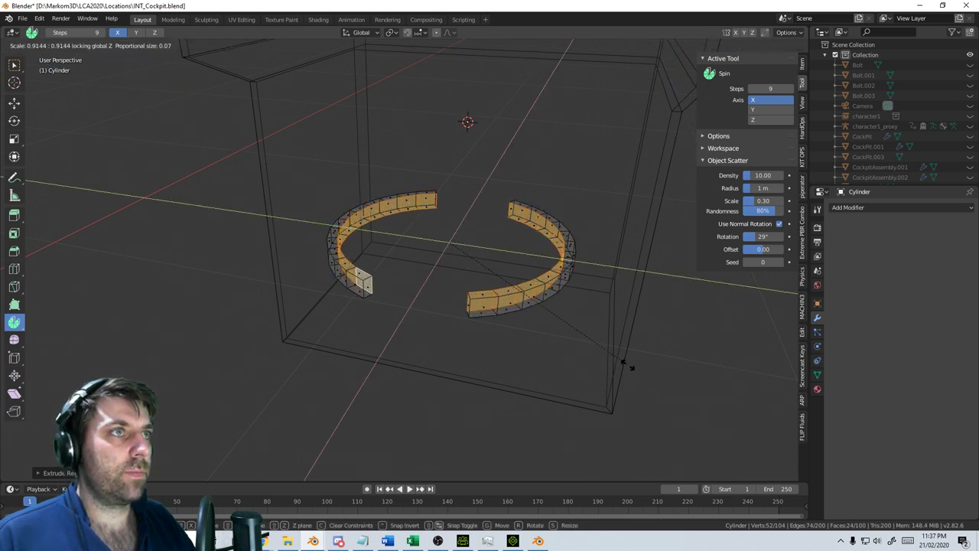
left_click(632, 366)
Extrude the inner faces of both arcs again and scale them slightly further inward with Z locked
middle_click_drag(566, 354, 457, 219)
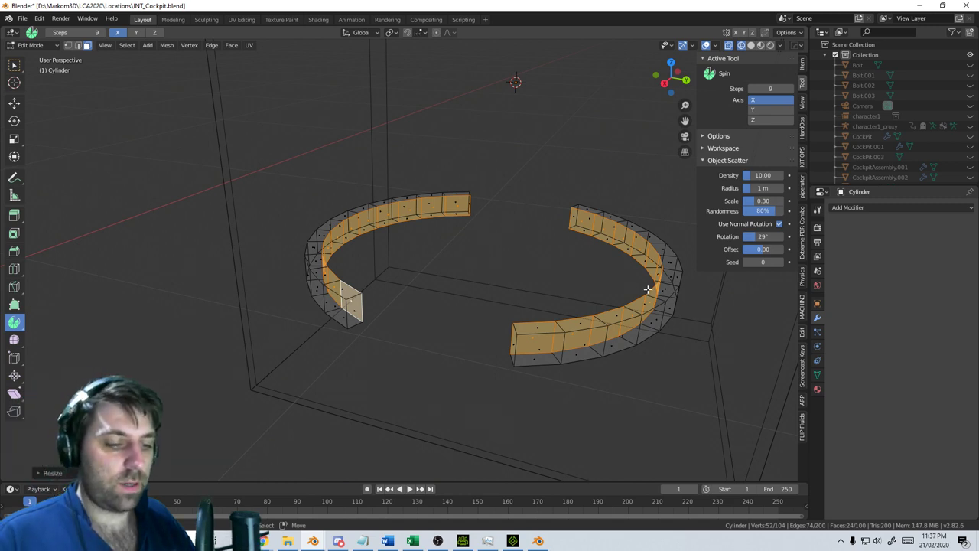
key("e")
right_click(646, 293)
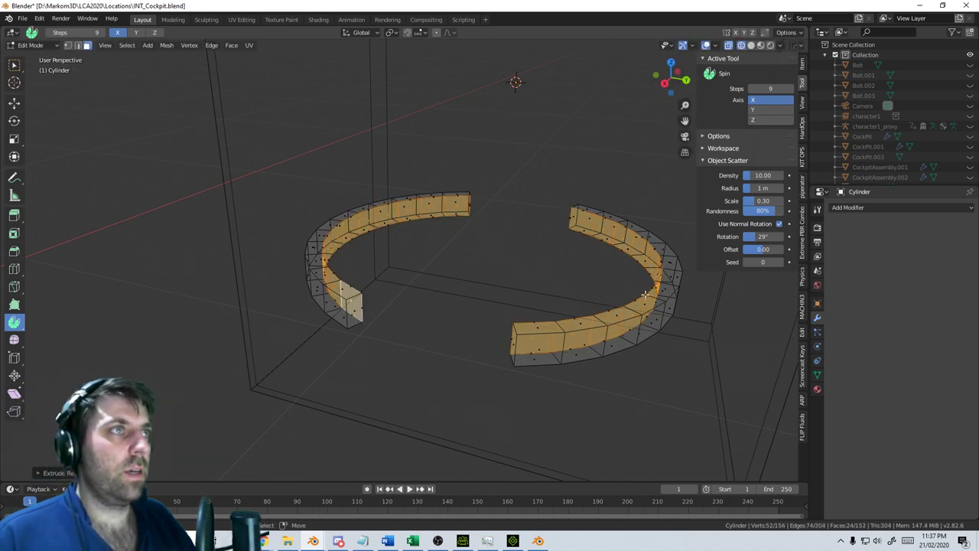
key("s")
key("shift+z")
left_click(639, 290)
Scale the innermost faces down along Z and lower them slightly along Z to taper the arcs' inner edge
key("s")
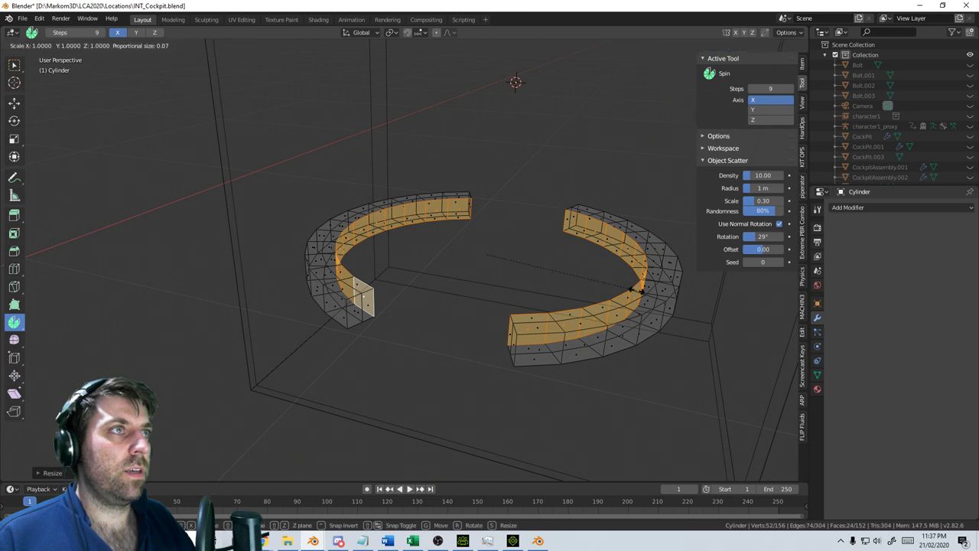
key("z")
left_click(564, 262)
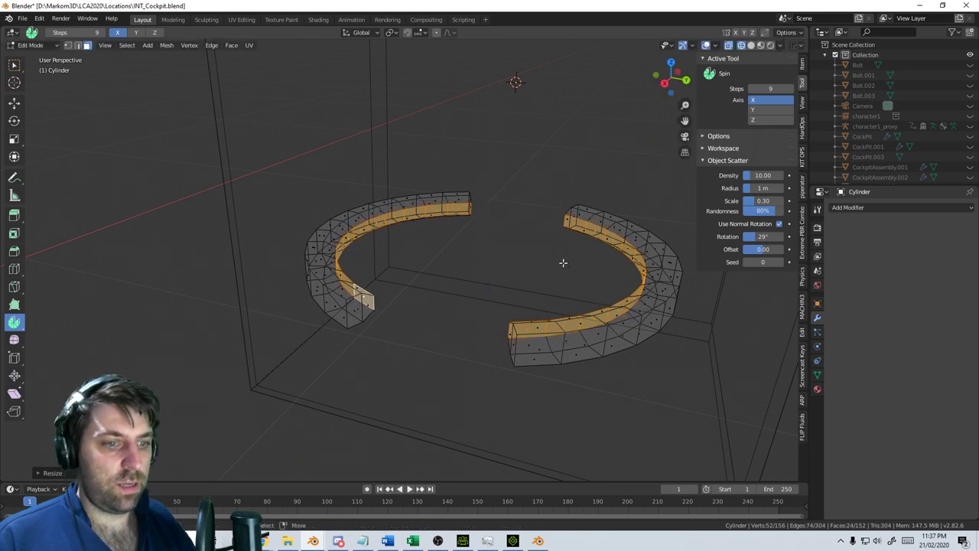
key("g")
key("z")
left_click(561, 308)
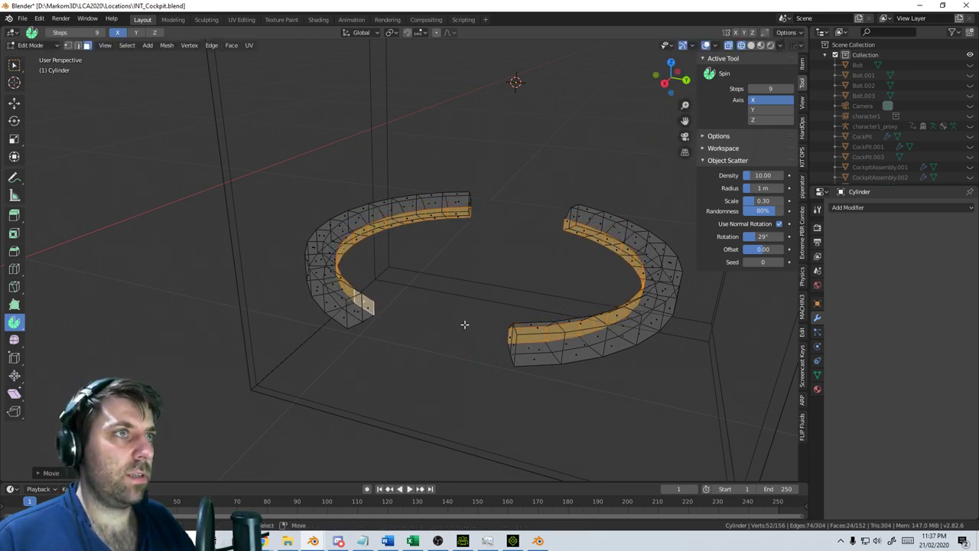
Apply Shade Smooth to the arcs in Object Mode and enable Auto Smooth for their normals
middle_click_drag(463, 323, 503, 309)
key("z")
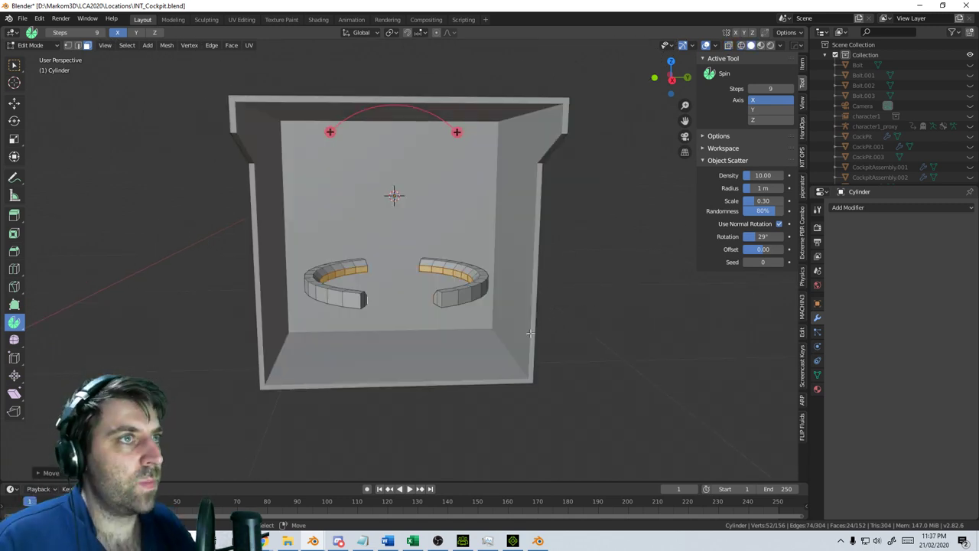
middle_click_drag(483, 309, 616, 341)
key("Tab")
key("F3")
type("Shade Smooth")
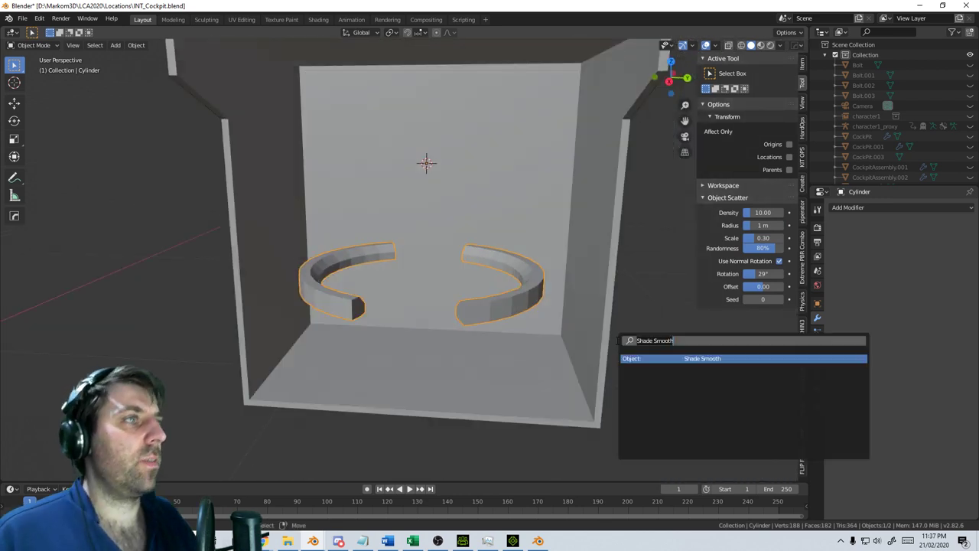
key("Return")
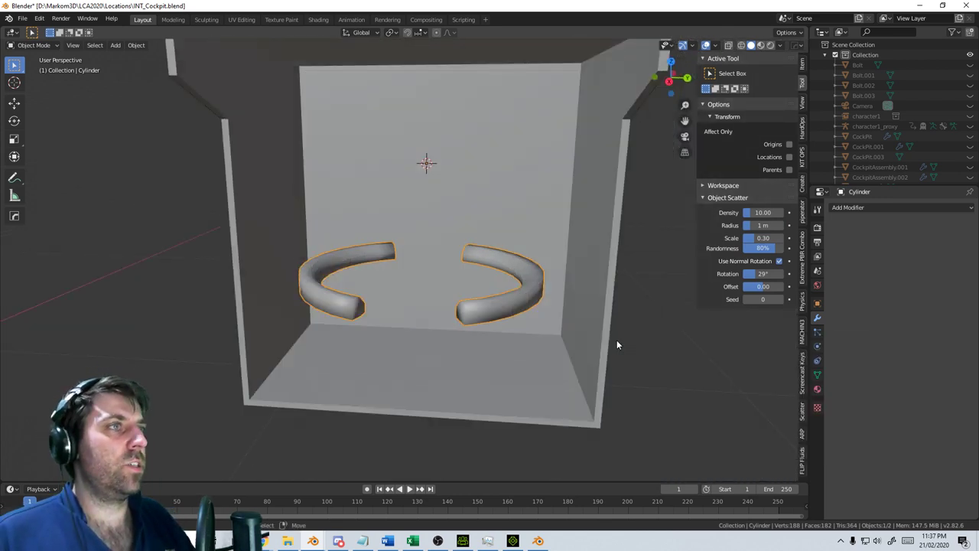
left_click(817, 331)
left_click(817, 346)
left_click(818, 375)
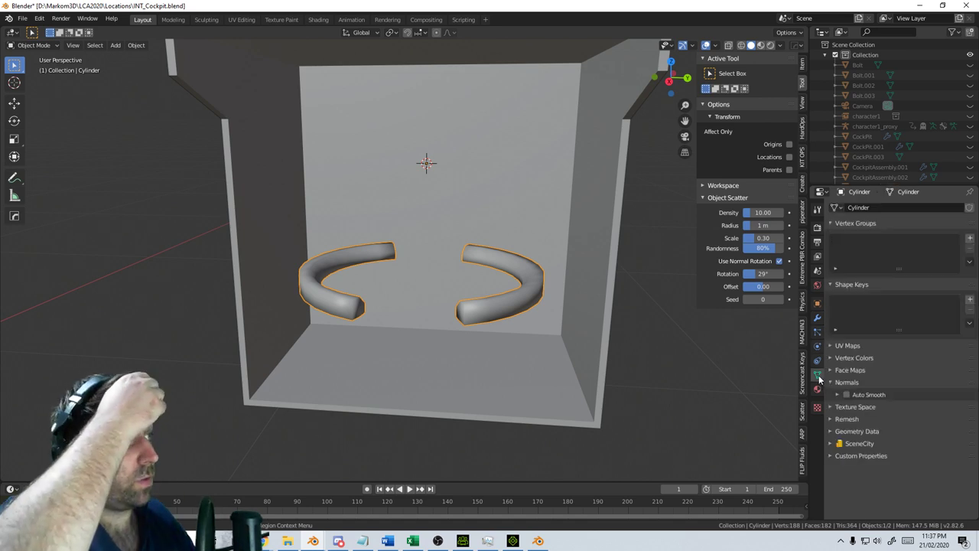
left_click(846, 394)
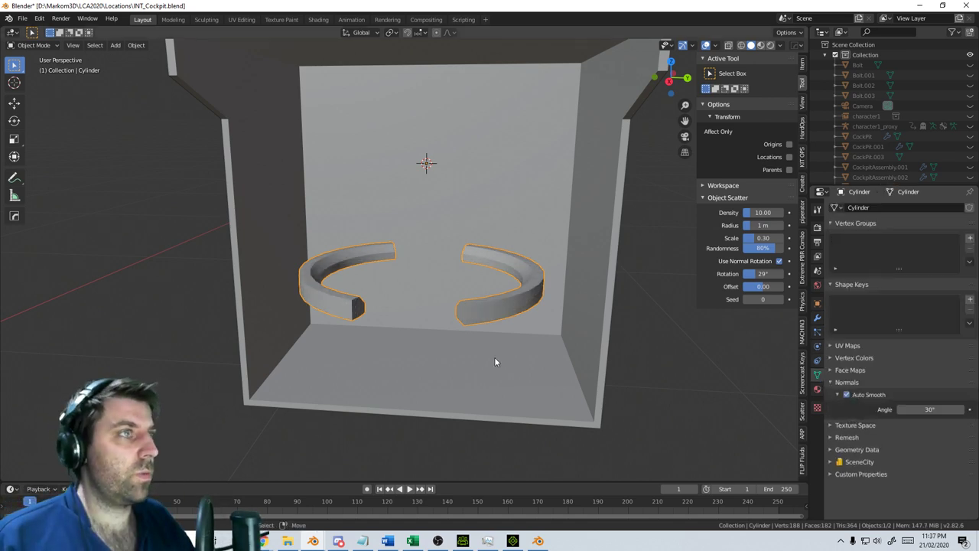
In the mesh of the arcs, select the linked arc on the negative Y side and delete its vertices
middle_click_drag(495, 356, 600, 361)
key("Tab")
key("KP_1")
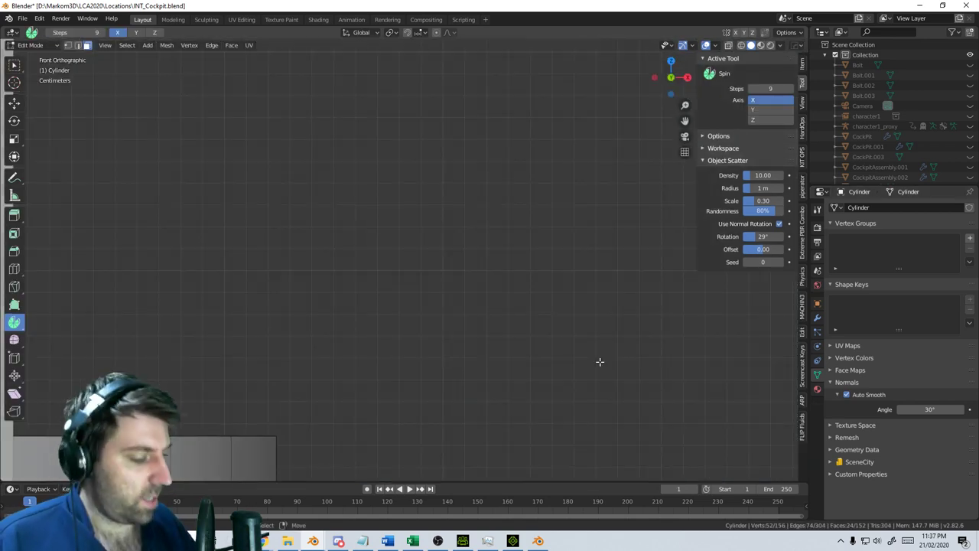
key("KP_3")
scroll(600, 361, "down", 6)
key("alt+a")
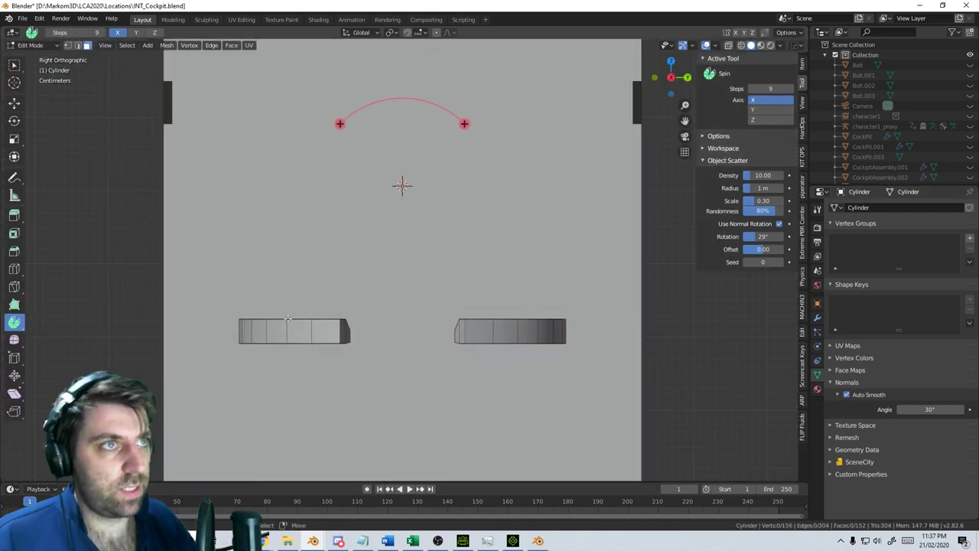
left_click(281, 333)
key("l")
key("x")
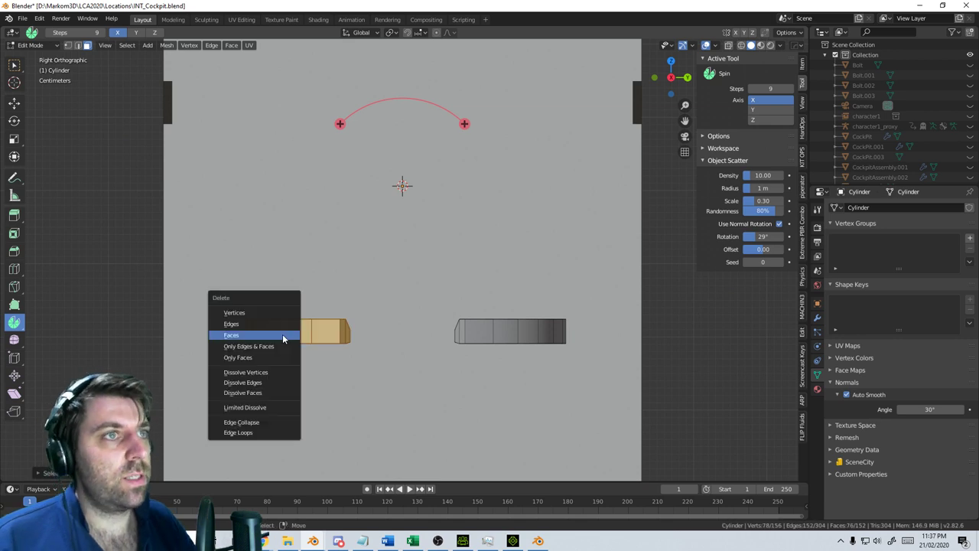
left_click(229, 313)
Add a Mirror modifier to the remaining arc, mirroring across Y only instead of X
left_click(817, 316)
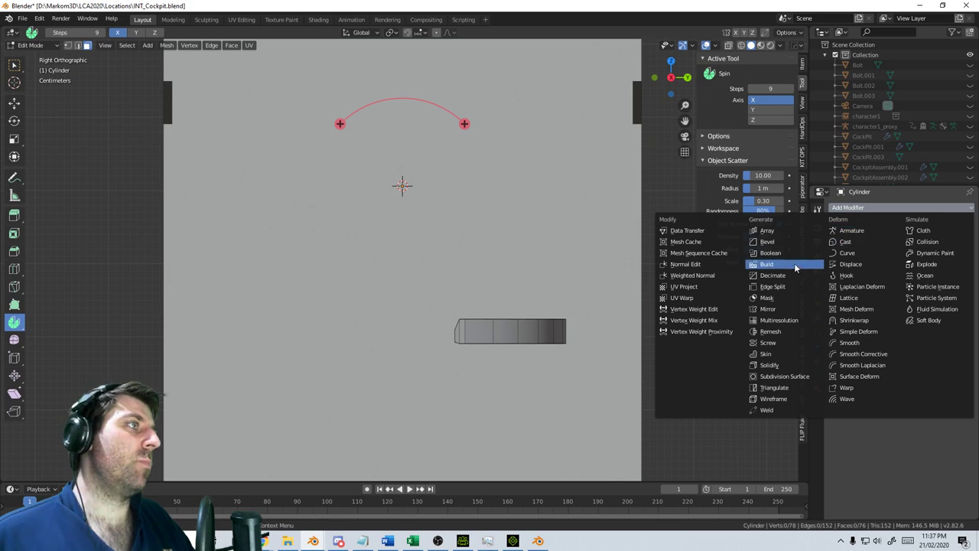
left_click(767, 308)
left_click(836, 263)
left_click(836, 274)
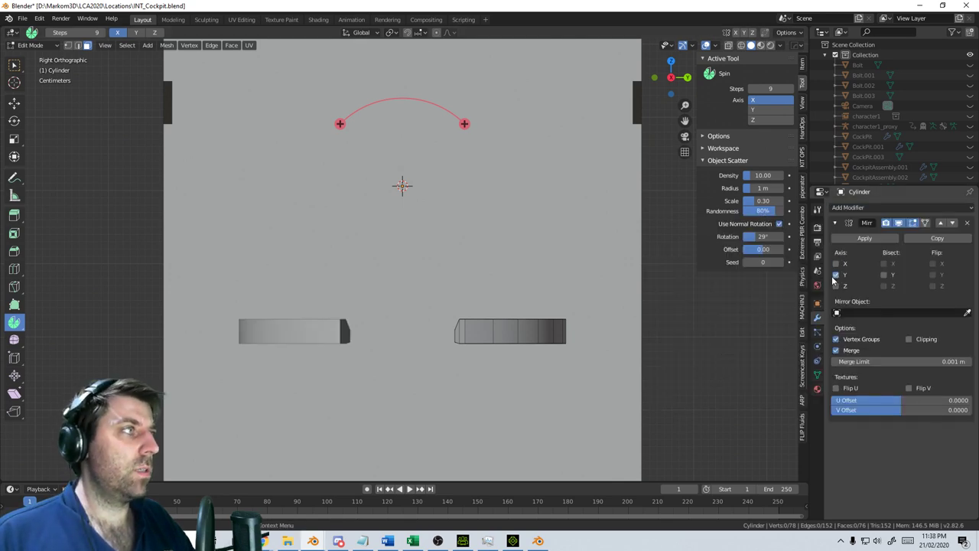
Extrude two neighbouring underside faces near the middle of the positive Y arc downward into a short stub
middle_click_drag(520, 405, 597, 303)
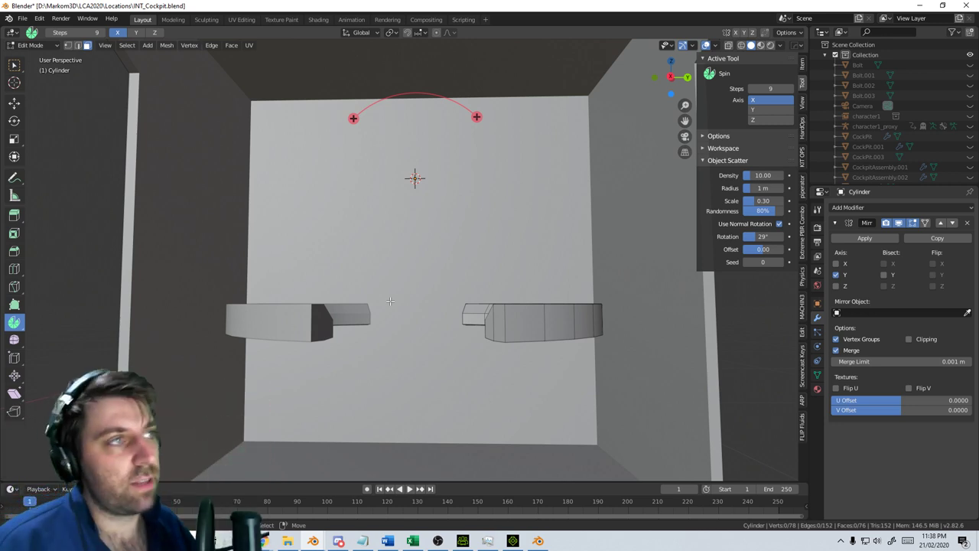
middle_click_drag(576, 404, 563, 300)
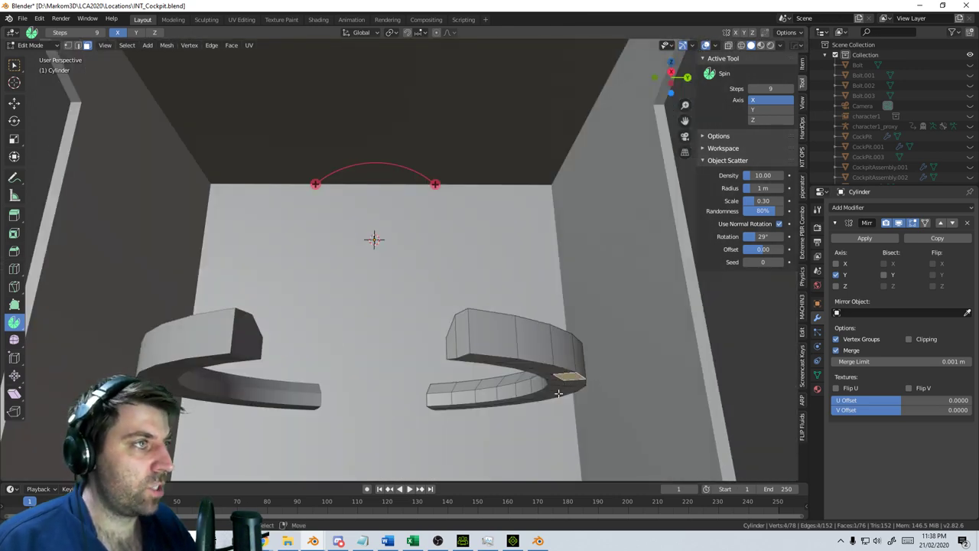
middle_click_drag(558, 394, 576, 350)
key("ctrl+KP_7")
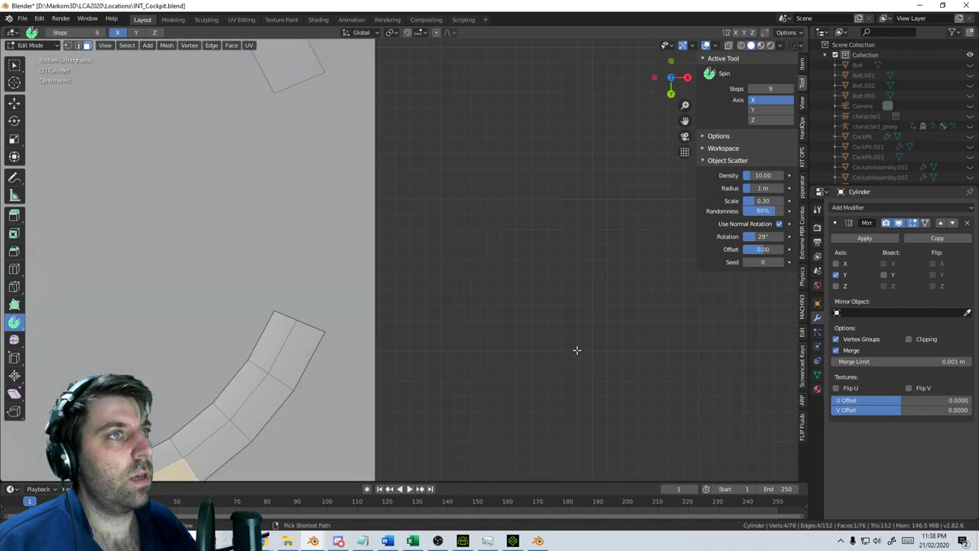
key("z")
left_click(633, 357)
key("z")
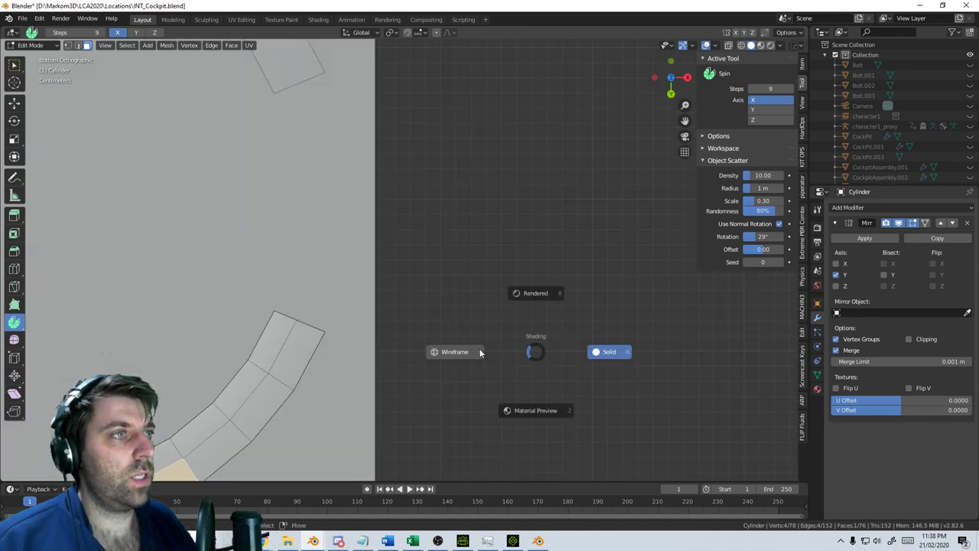
left_click(474, 353)
middle_click_drag(323, 391, 560, 260, "shift")
scroll(535, 268, "down", 3)
middle_click_drag(467, 314, 376, 420, "shift")
left_click(279, 306, "shift")
key("KP_3")
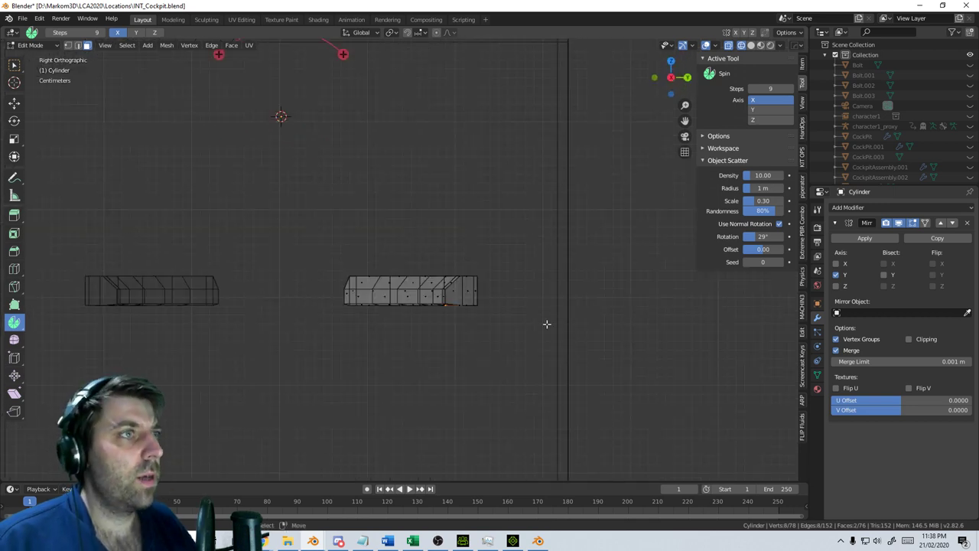
key("e")
left_click(530, 352)
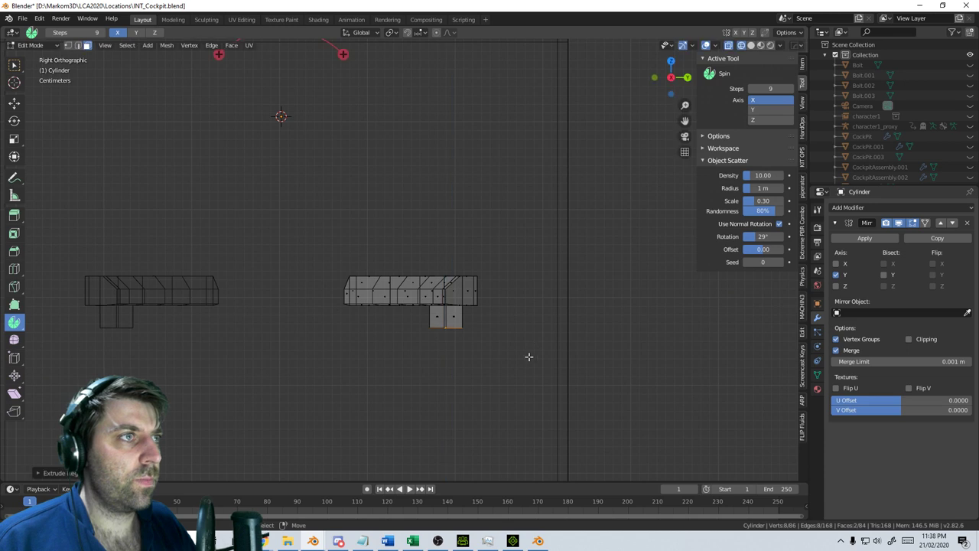
Spin the stub's end faces a quarter turn outward around X in 9 steps, extending the end about 0.08 m to the side wall
scroll(498, 346, "up", 2)
middle_click_drag(498, 345, 501, 334, "shift")
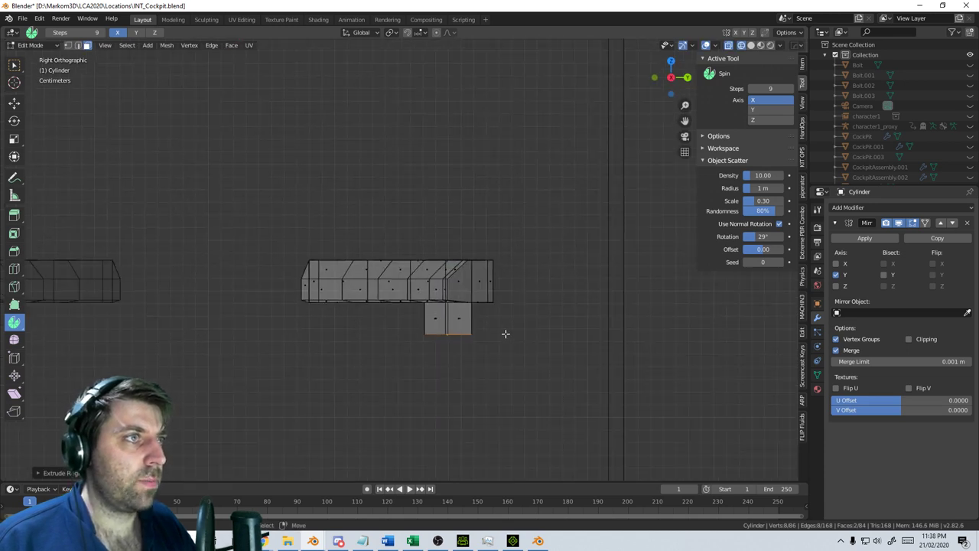
left_click_drag(571, 272, 422, 247)
key("e")
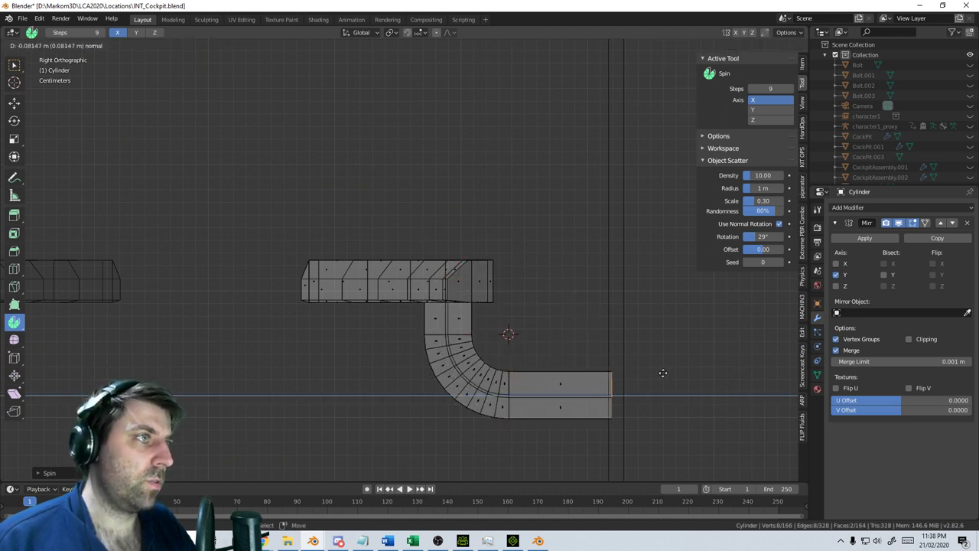
left_click(663, 373)
Move the entire holder mesh slightly along negative X, back into the box, and return to Object Mode
scroll(508, 355, "down", 4)
key("z")
left_click(570, 355)
mouse_move(566, 355)
middle_mouse_down()
mouse_move(459, 372)
mouse_move(462, 397)
mouse_move(453, 364)
mouse_move(543, 324)
mouse_move(528, 307)
mouse_move(453, 299)
mouse_move(409, 316)
mouse_move(414, 347)
mouse_move(553, 367)
middle_mouse_up()
scroll(462, 396, "up", 4)
key("Tab")
key("Tab")
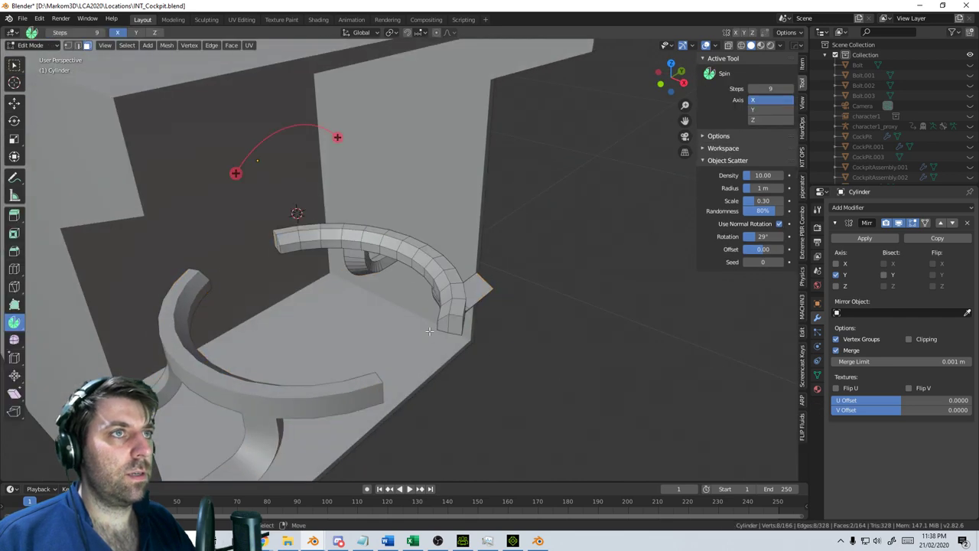
key("a")
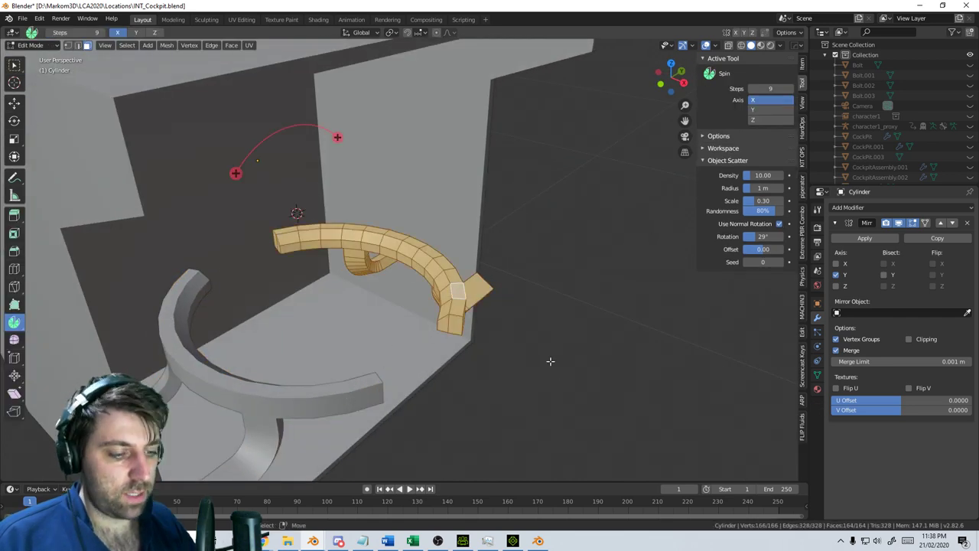
key("g")
key("x")
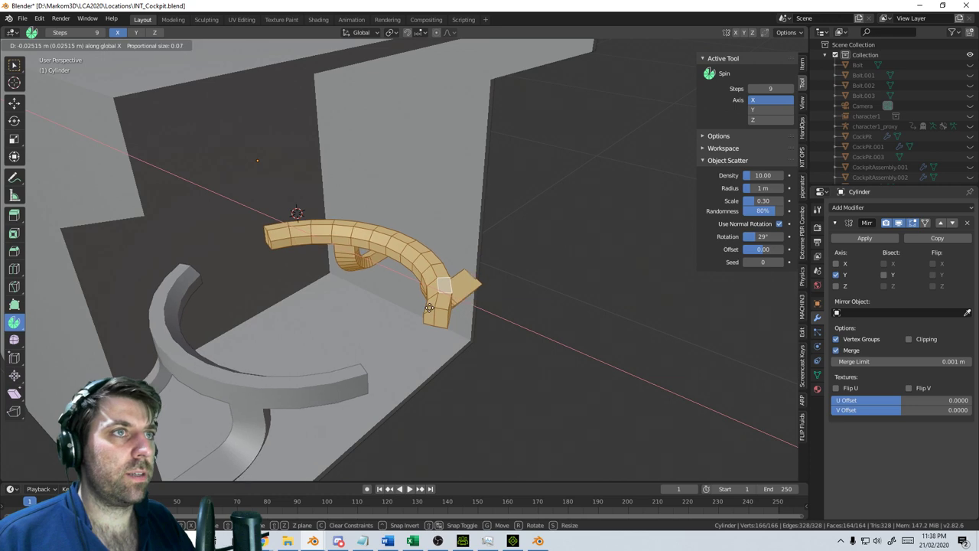
left_click(381, 285)
middle_click_drag(487, 349, 389, 318)
key("Tab")
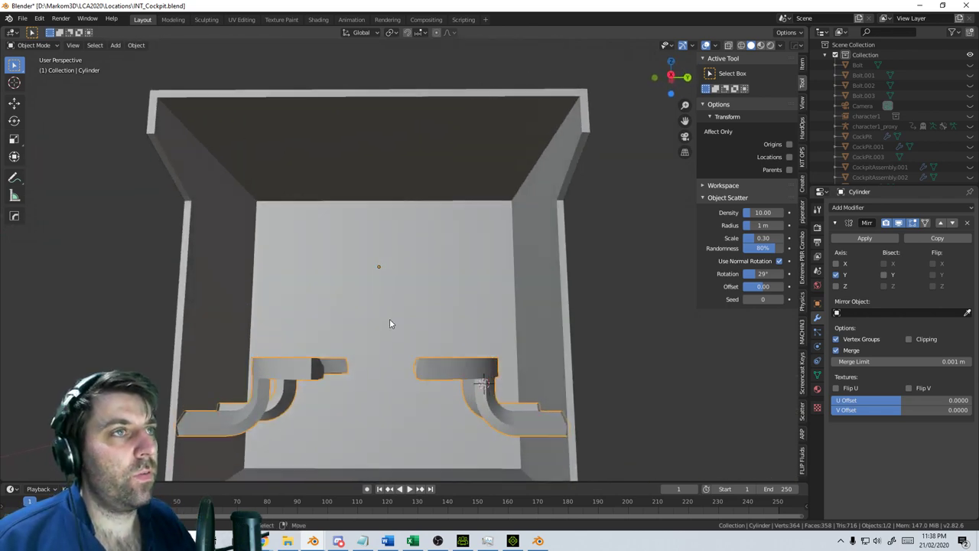
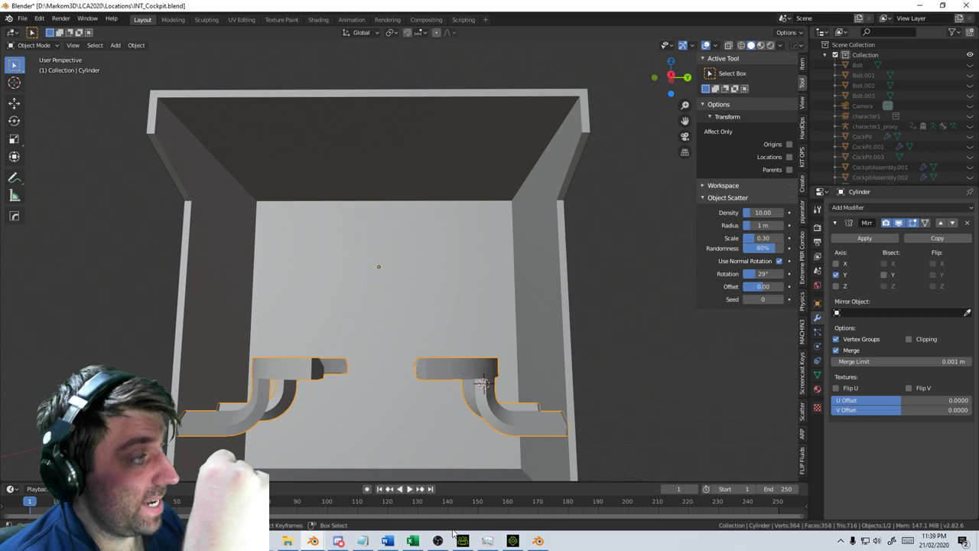
Examine the mirrored holders and their support arms inside the box from several angles
scroll(328, 380, "down", 3)
middle_click_drag(328, 380, 405, 332)
scroll(354, 387, "up", 2)
key("shift+a")
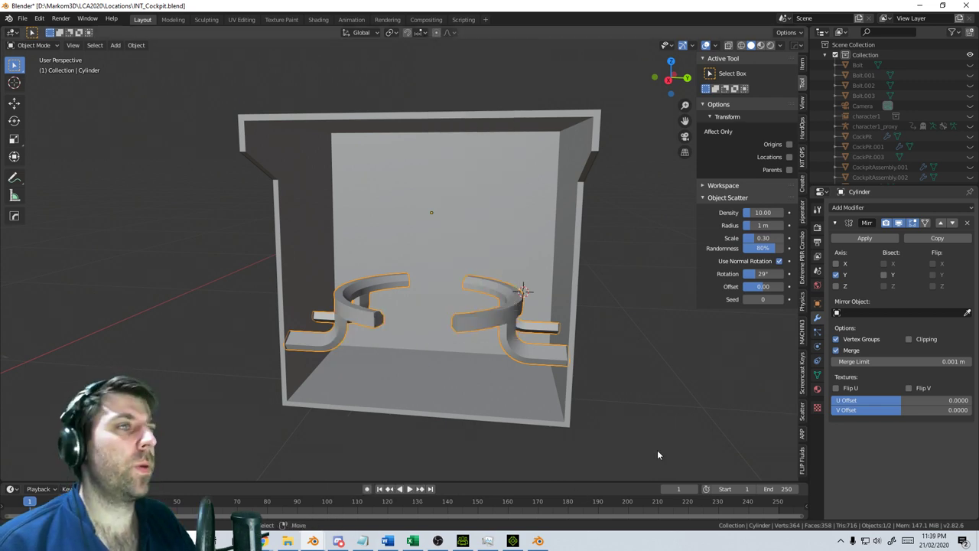
middle_click_drag(537, 386, 426, 374)
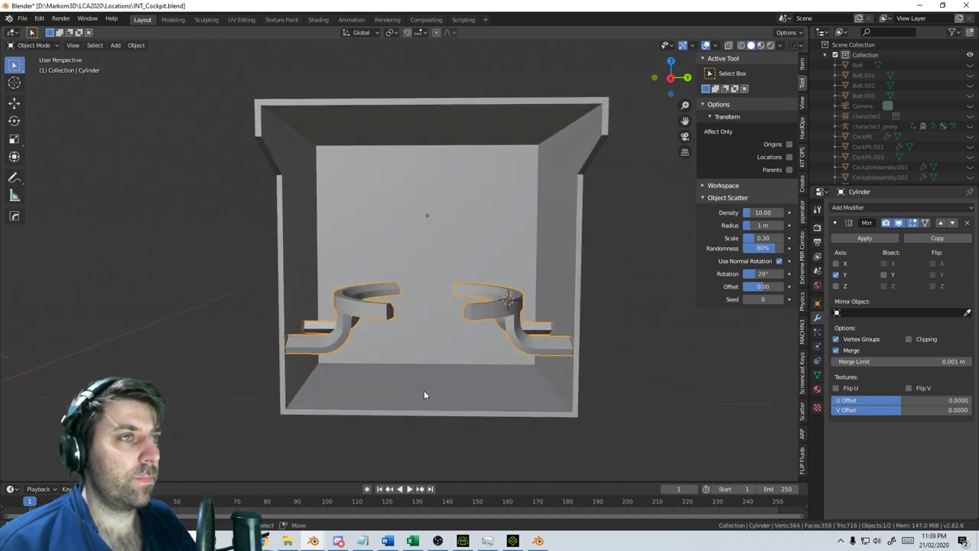
middle_click_drag(424, 390, 461, 372)
key("Tab")
key("Tab")
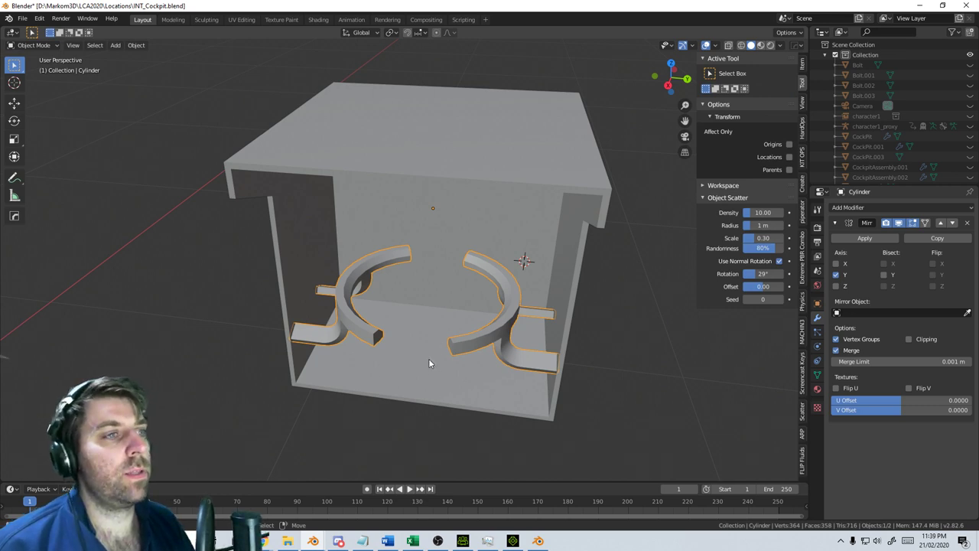
key("Tab")
middle_click_drag(465, 374, 221, 127)
middle_click_drag(511, 307, 526, 279)
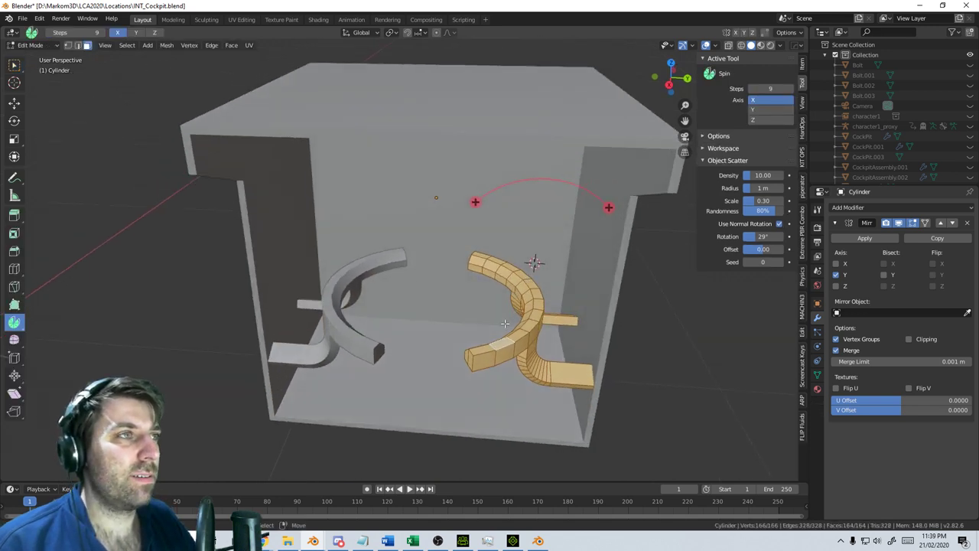
Snap the 3D cursor to the selected holder object and add a mesh cylinder there
key("Tab")
key("shift+s")
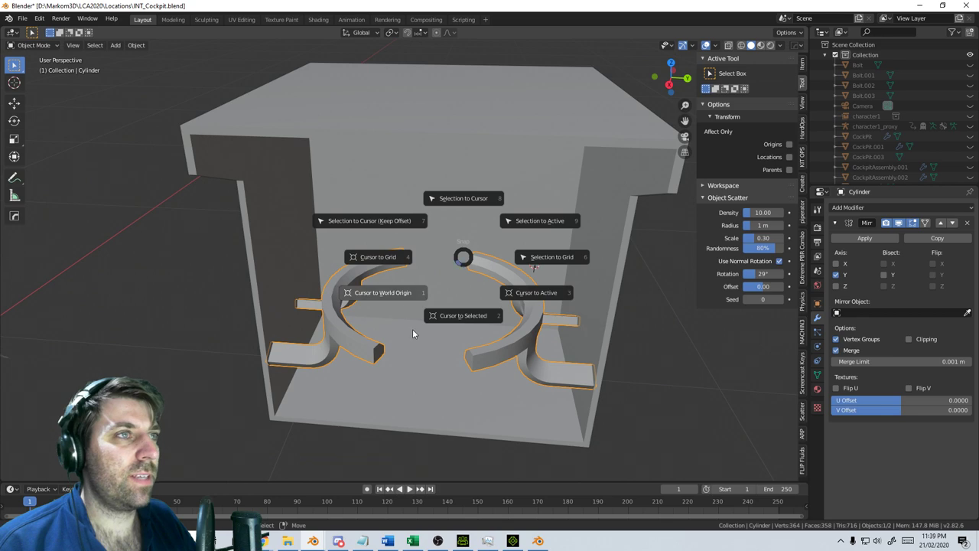
left_click(459, 314)
key("shift+a")
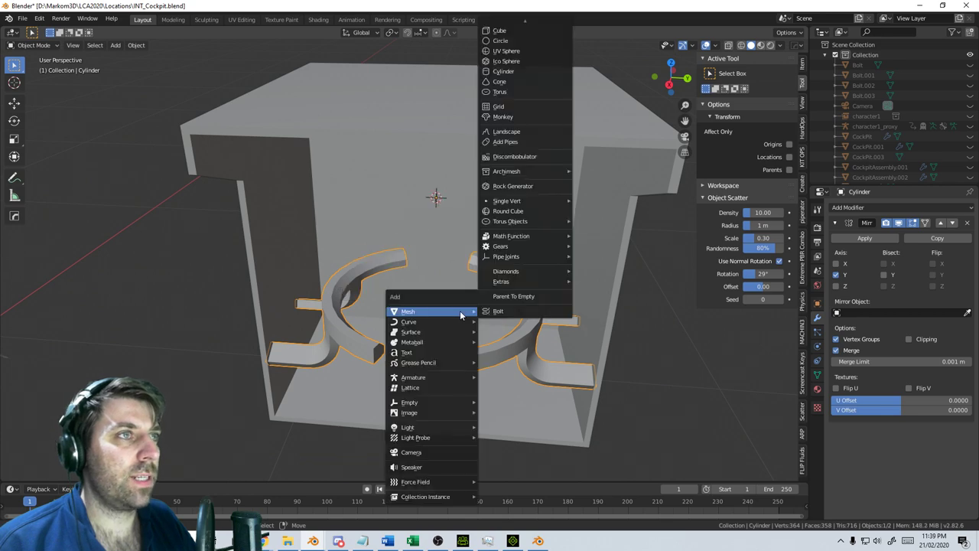
left_click(527, 70)
Scale the new cylinder's mesh down to fit between the holders and flatten it along Z to about 0.07
key("Tab")
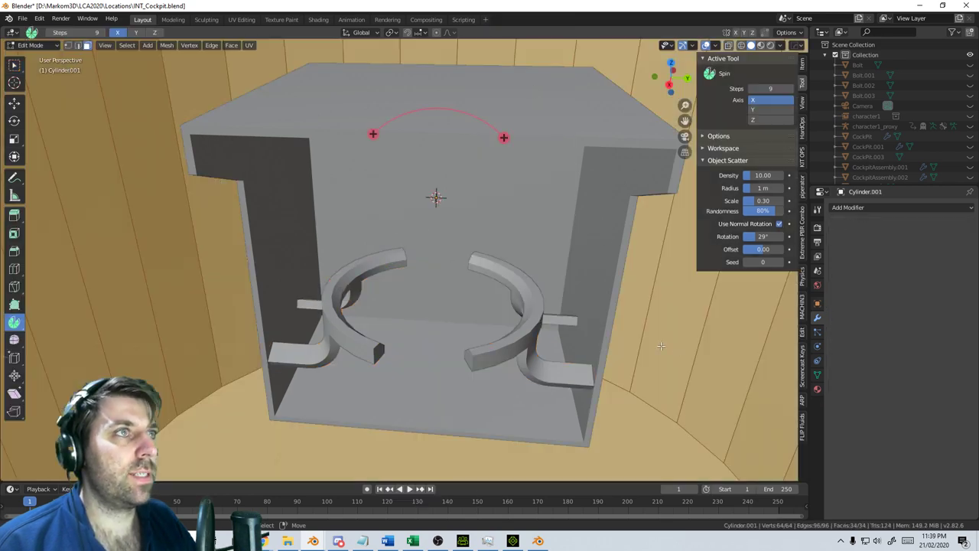
key("s")
left_click(453, 222)
key("s")
key("z")
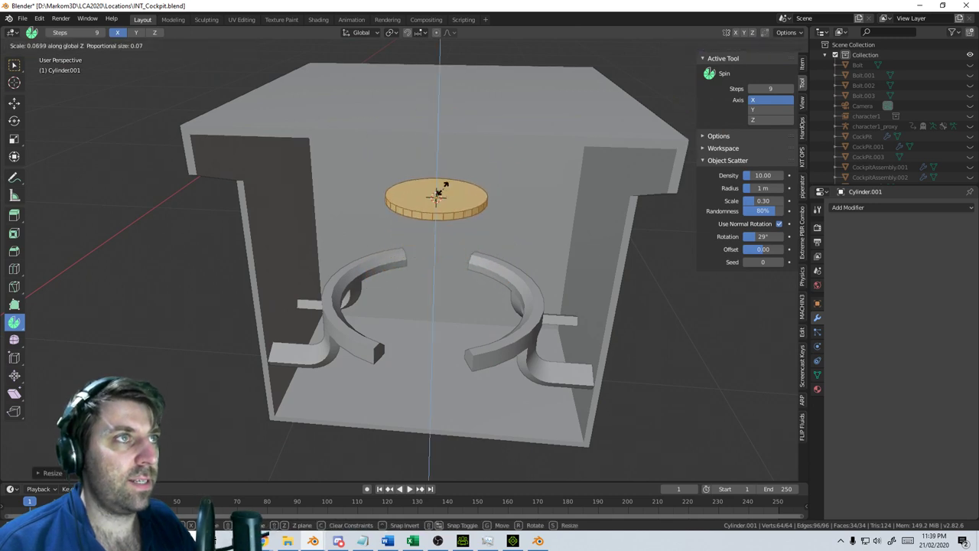
left_click(449, 193)
Lower the flat disc along Z onto the floor of the box
key("g")
key("z")
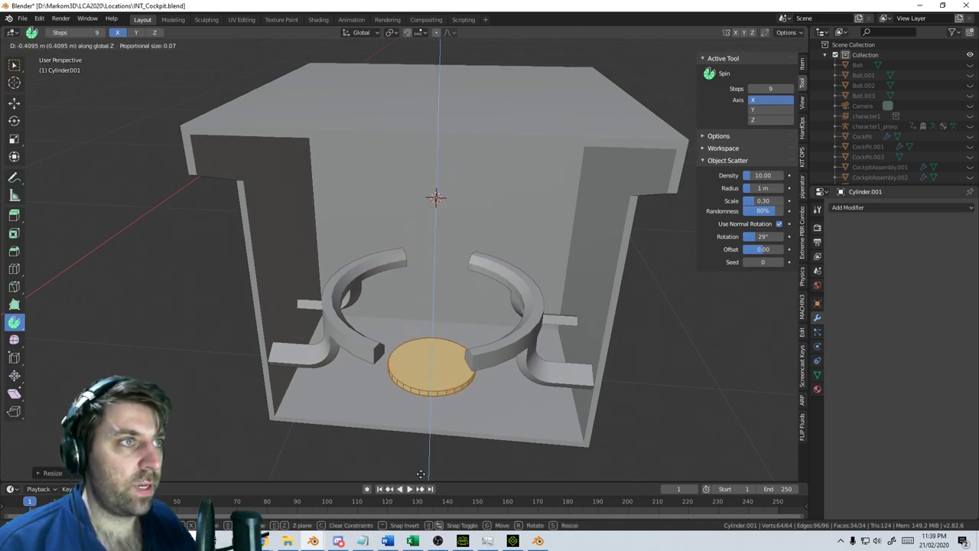
left_click(444, 103)
Repeatedly inset and extrude the disc's top face upward to form a stepped, tiered base
middle_click_drag(512, 479, 544, 381, "shift")
scroll(513, 348, "up", 4)
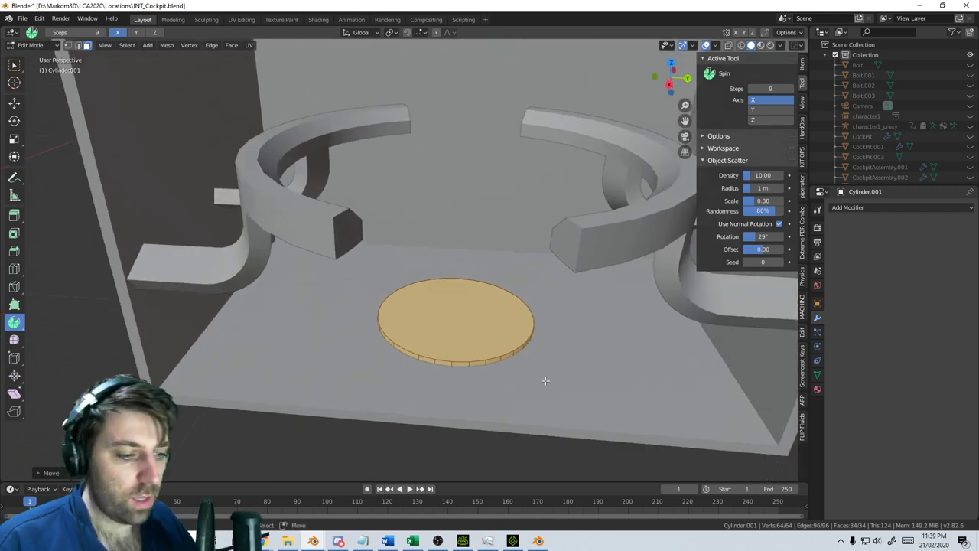
left_click(496, 348)
key("e")
key("s")
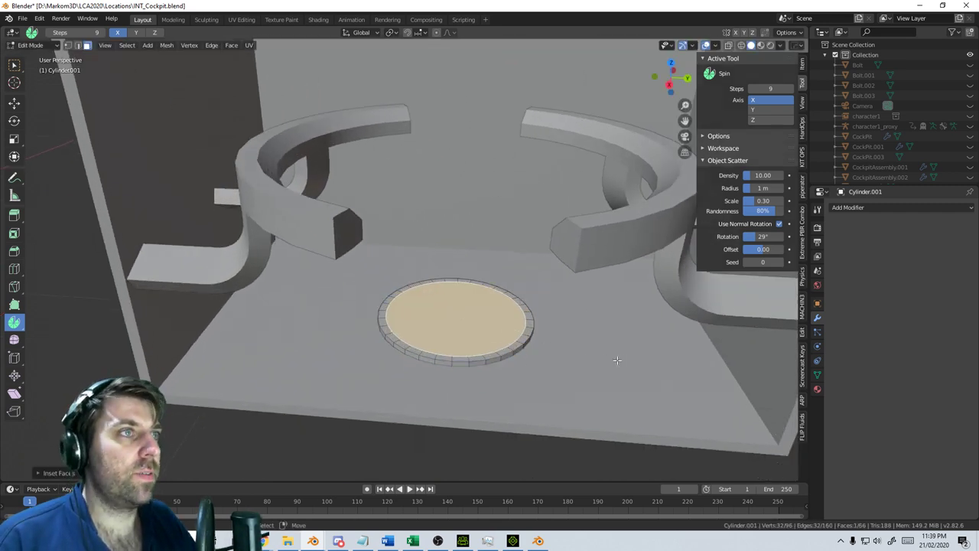
left_click(632, 357)
key("e")
key("s")
left_click(627, 356)
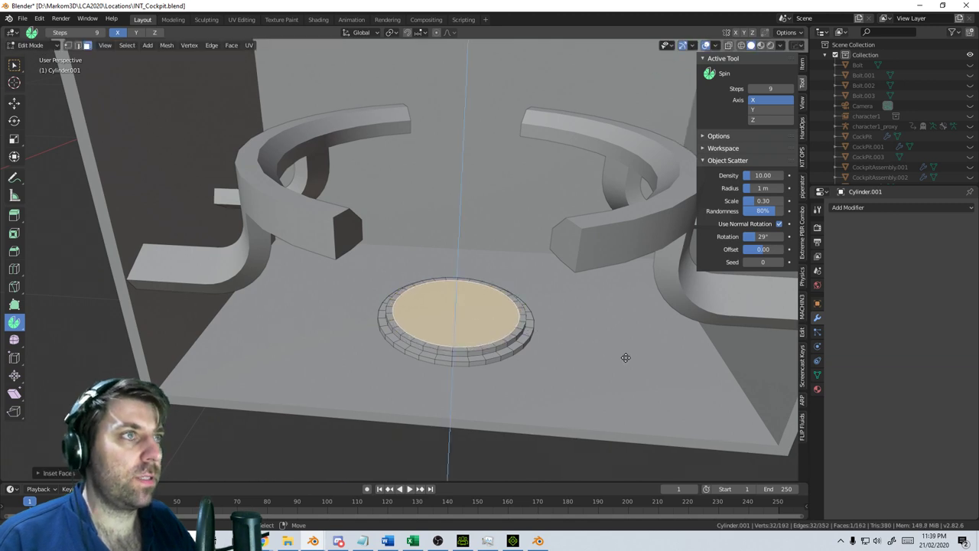
key("e")
key("s")
left_click(628, 354)
Inset the base's top face by about 0.014 m and extrude it downward into a central recess
key("i")
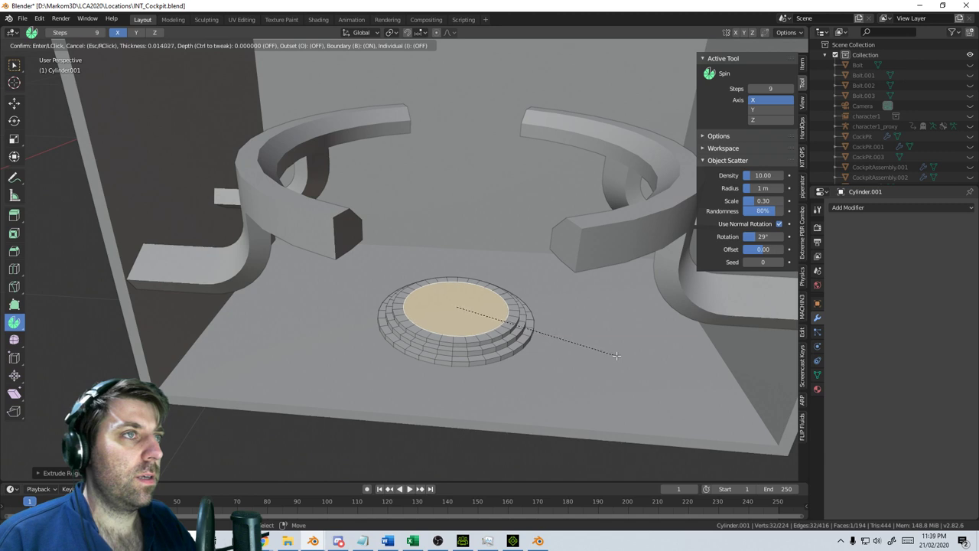
left_click(613, 355)
key("e")
left_click(616, 368)
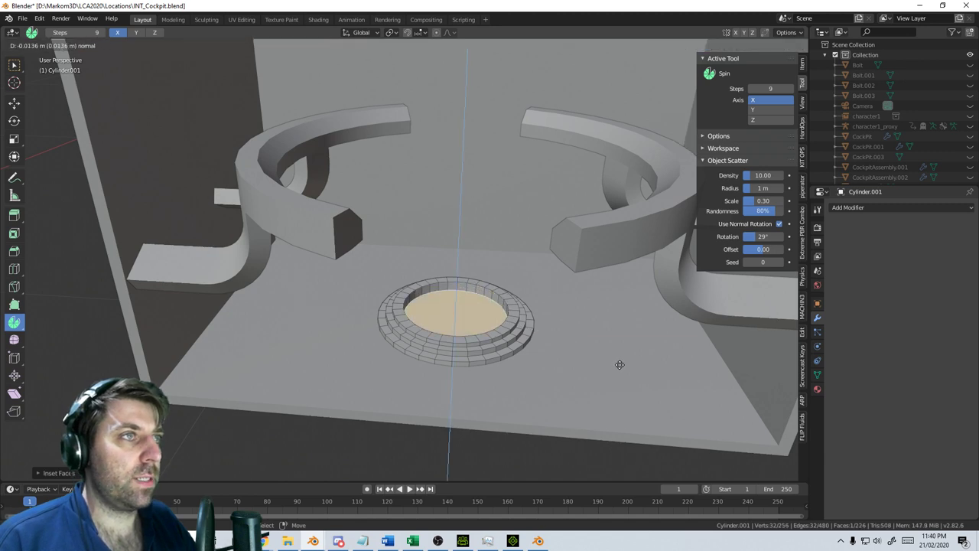
Duplicate the recess's floor face, scale it down, and extrude it about 0.04 m into a central cylinder
key("e")
key("s")
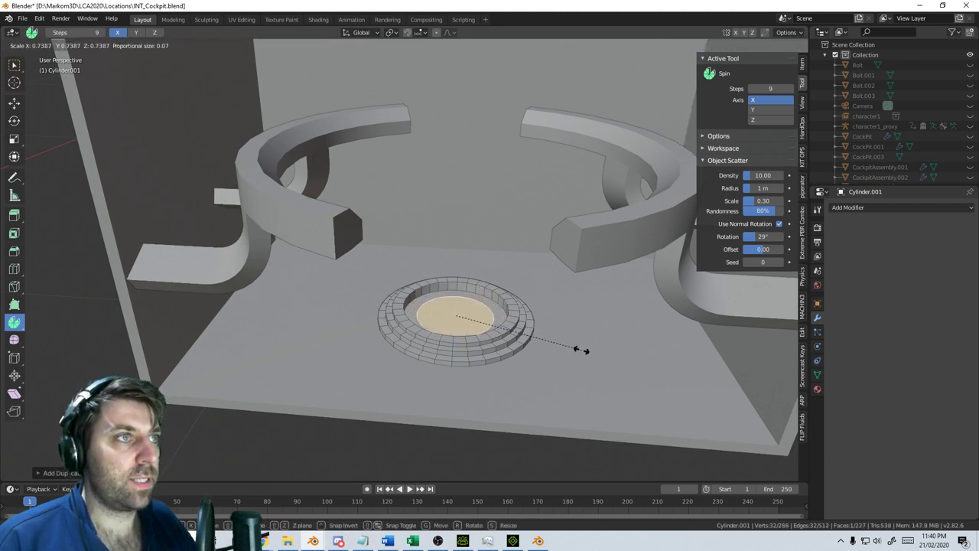
left_click(561, 342)
key("e")
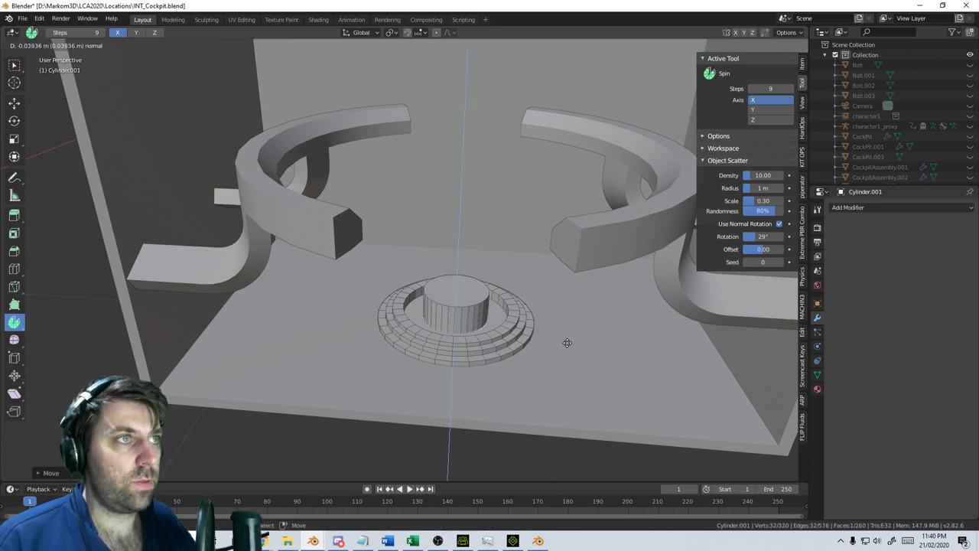
left_click(567, 344)
Select the whole linked central cylinder and duplicate it in place
scroll(547, 340, "up", 1)
middle_click_drag(504, 333, 475, 321, "shift")
right_click(462, 310)
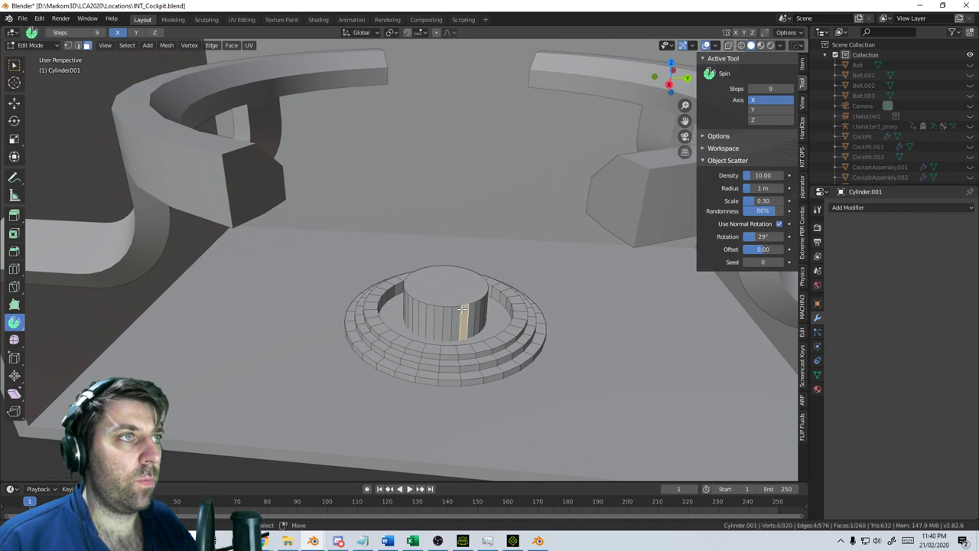
key("l")
key("shift+d")
right_click(467, 308)
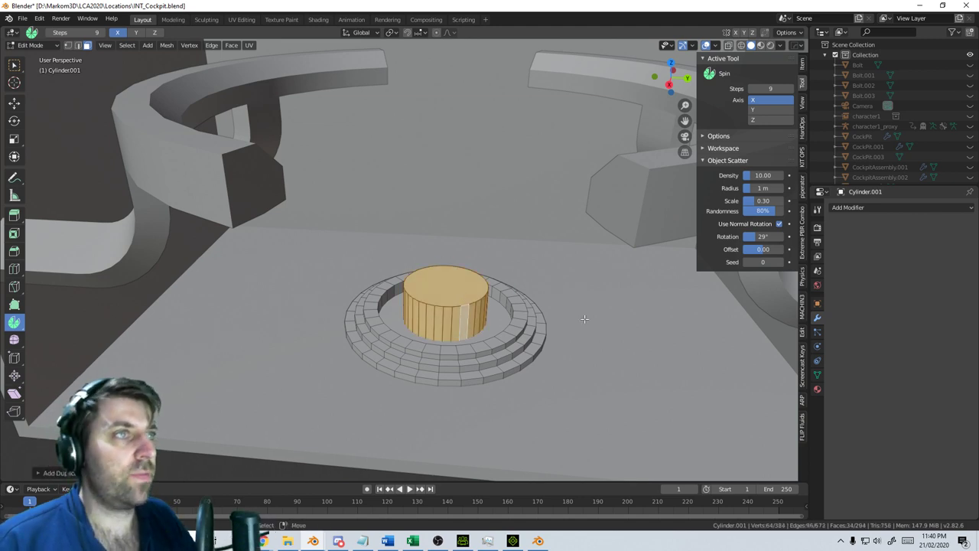
Try to shrink the duplicated cylinder to a tiny size and shift it along Z
key("s")
left_click(470, 304)
key("g")
key("z")
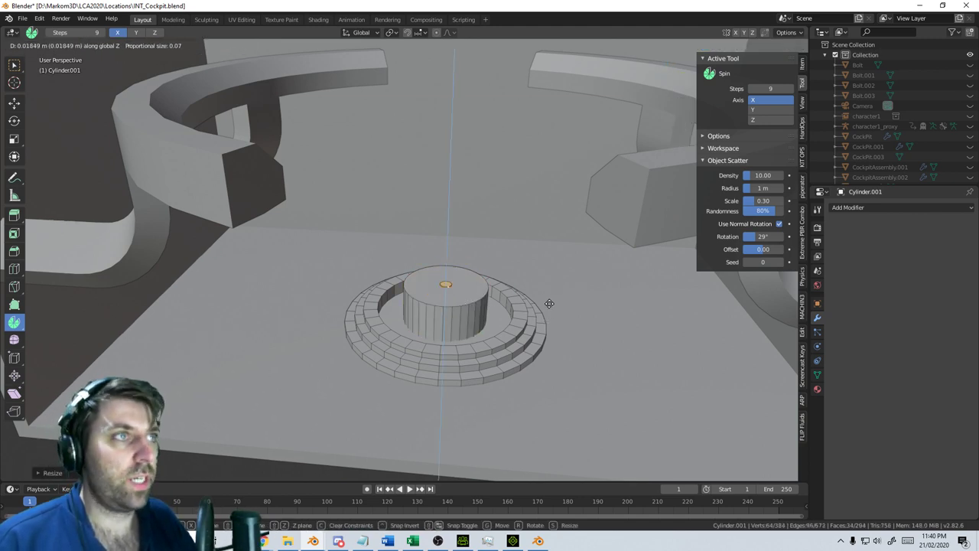
left_click(551, 305)
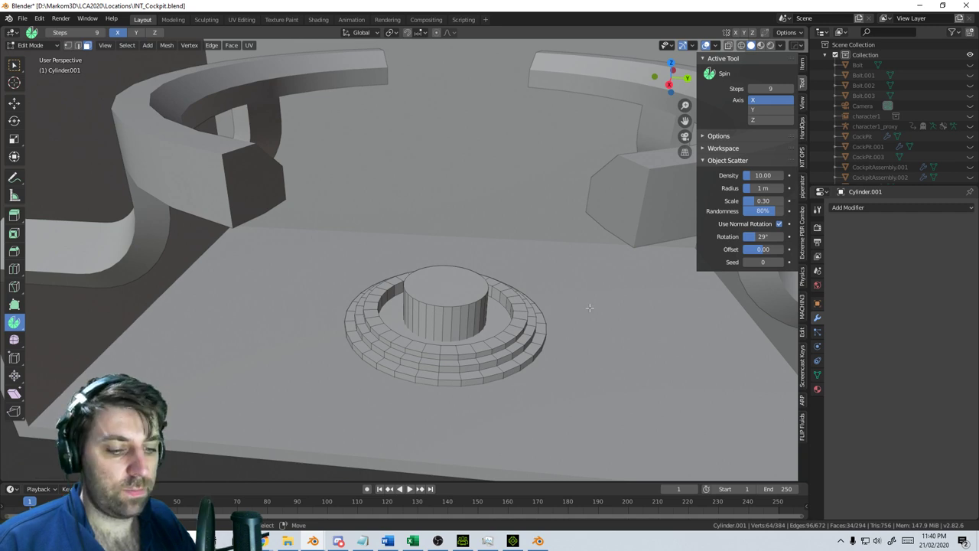
Raise the whole linked duplicate cylinder along Z and scale it down to a small disc at the central cylinder's top
key("ctrl+l")
key("g")
key("z")
left_click(609, 295)
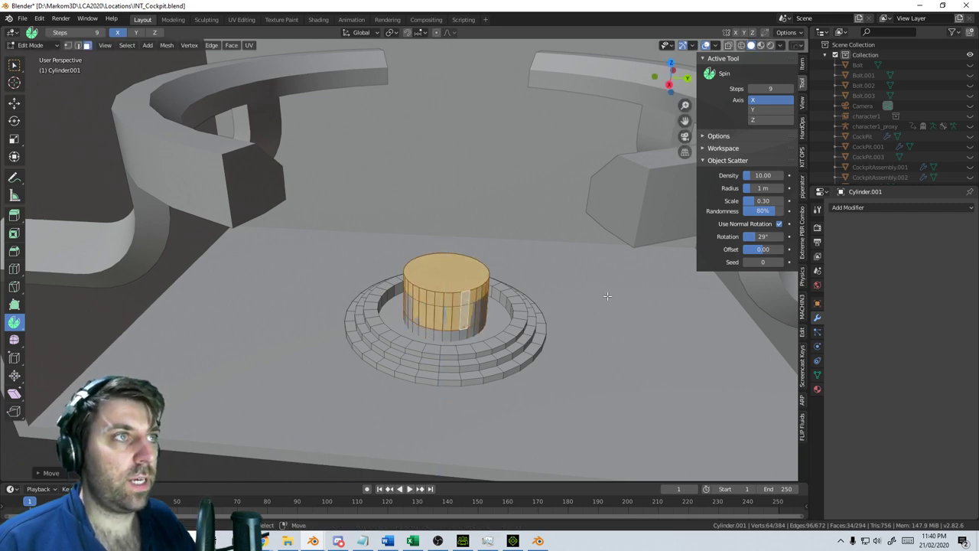
key("s")
left_click(499, 288)
key("s")
key("shift+z")
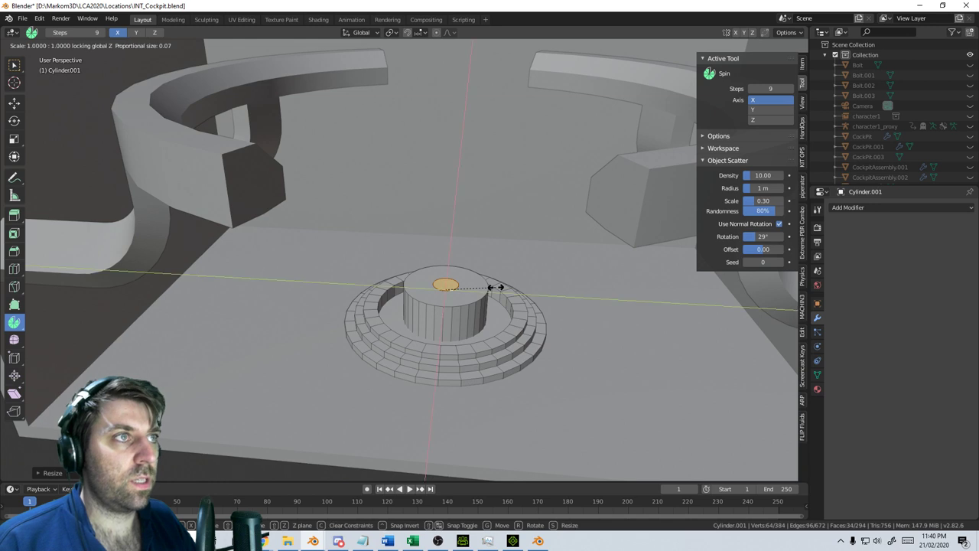
left_click(497, 287)
Stretch the small disc along Z and scale it down into a thin upright peg on the central cylinder
key("s")
key("z")
left_click(804, 335)
key("s")
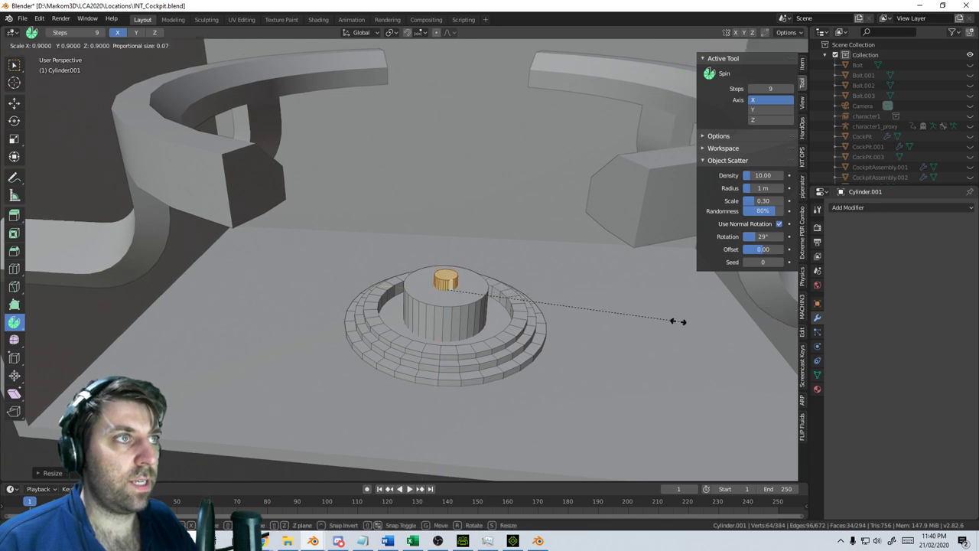
left_click(556, 304)
key("s")
left_click(699, 325)
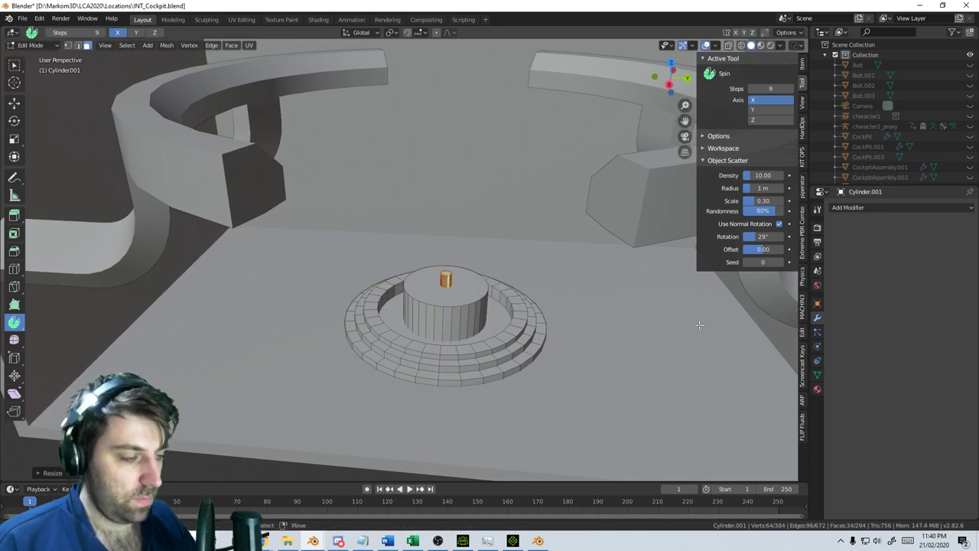
In a wireframe top view, duplicate the peg along positive Y, about halfway between the central cylinder's centre and rim
key("KP_7")
key("z")
left_click(505, 328)
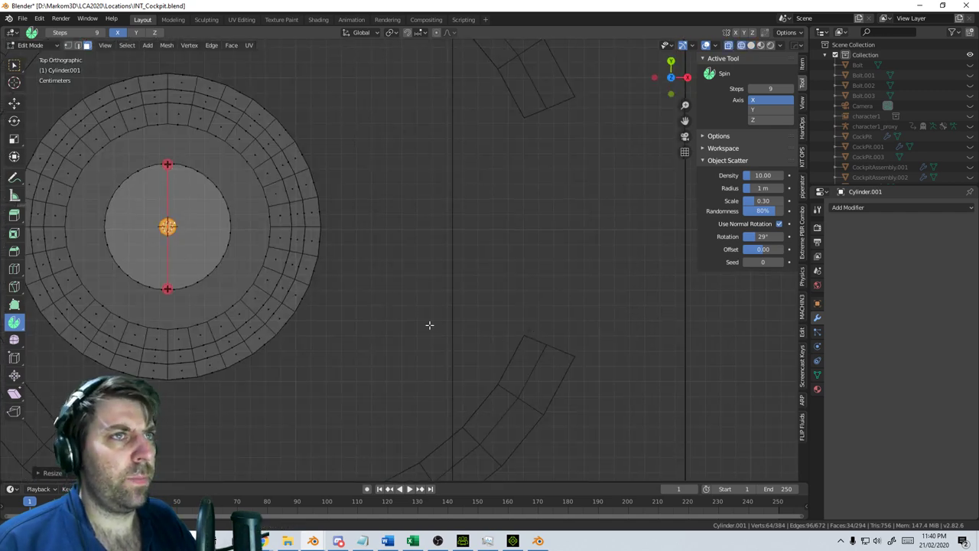
middle_click_drag(210, 241, 440, 353, "shift")
scroll(440, 353, "up", 4)
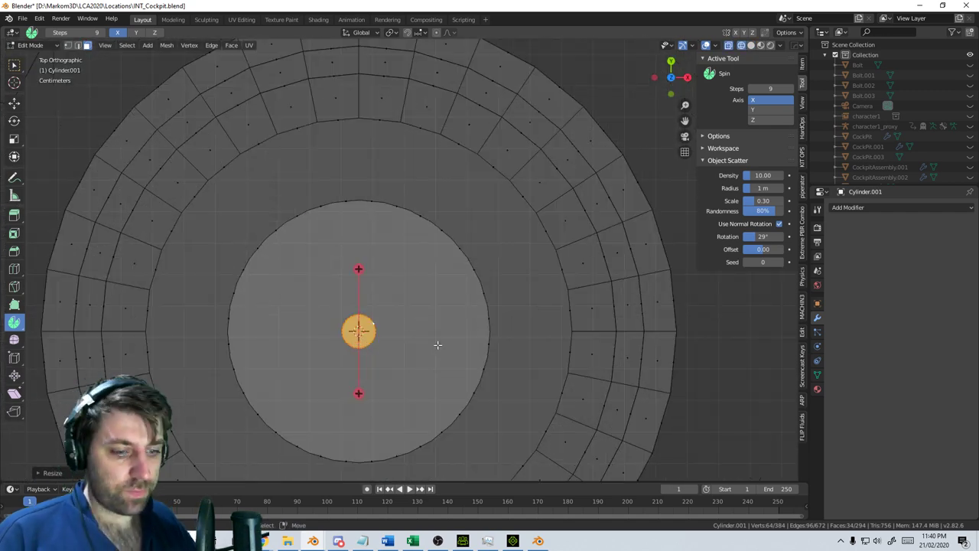
key("shift+d")
key("y")
left_click(433, 293)
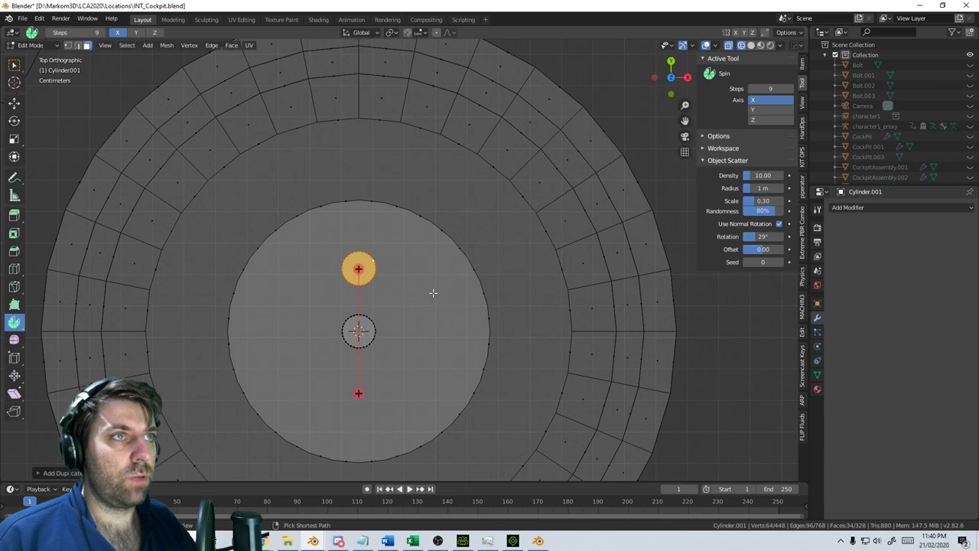
Duplicate the offset peg along negative Y to the opposite side of the centre peg, and restore solid shading
key("shift+d")
key("y")
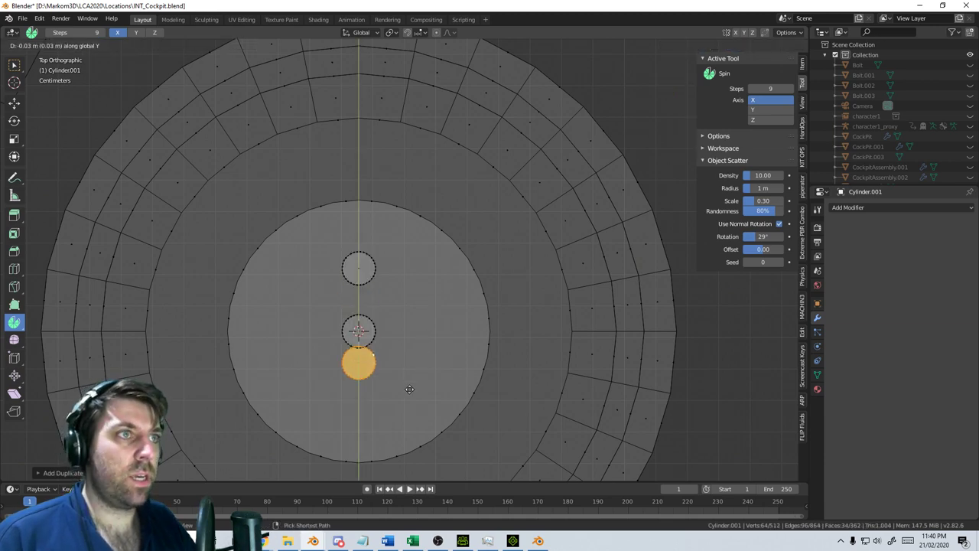
left_click(409, 421)
middle_click_drag(409, 421, 405, 295)
key("z")
left_click(494, 308)
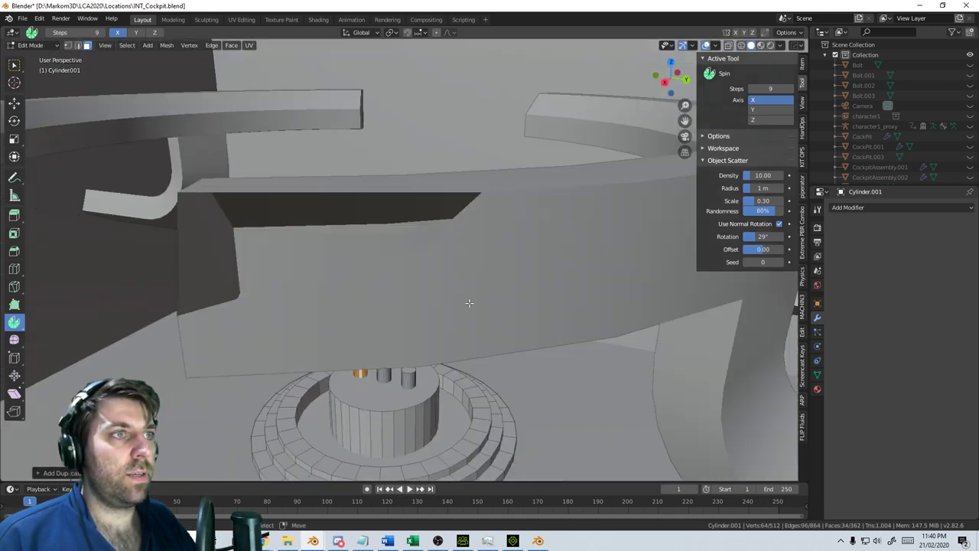
middle_click_drag(494, 309, 429, 330)
scroll(429, 329, "up", 2)
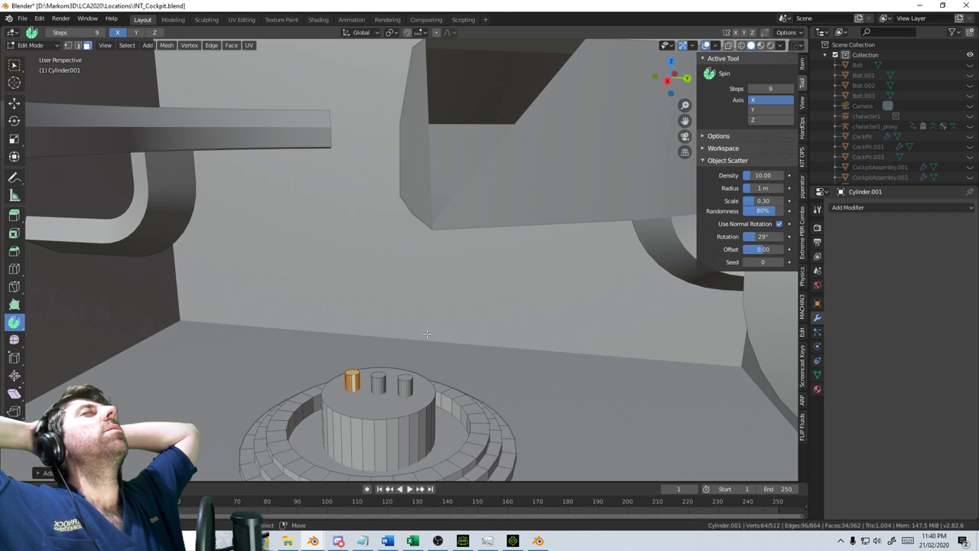
Select the whole stepped cylinder with its pins on the floor and rotate it upside down in the side view
scroll(416, 371, "down", 3)
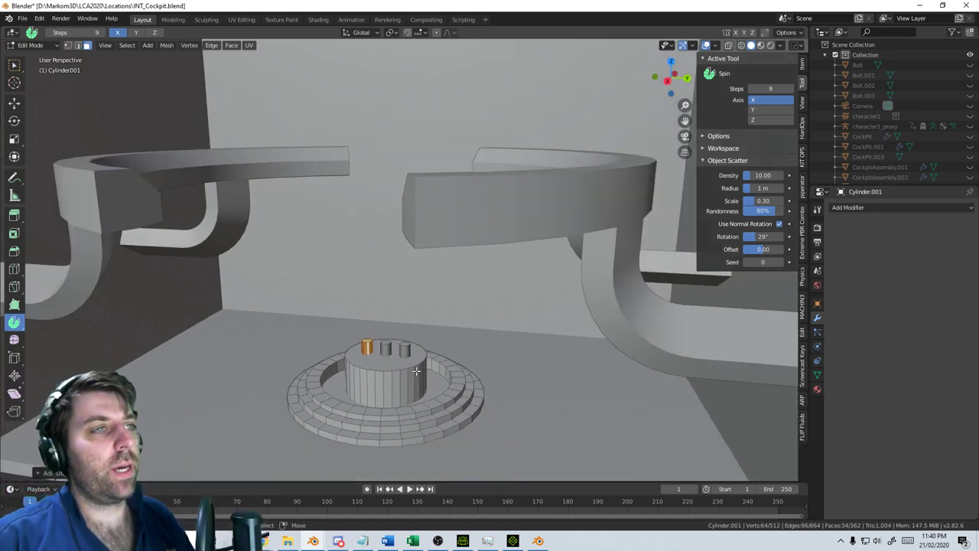
middle_click_drag(437, 359, 456, 326)
left_click(456, 313)
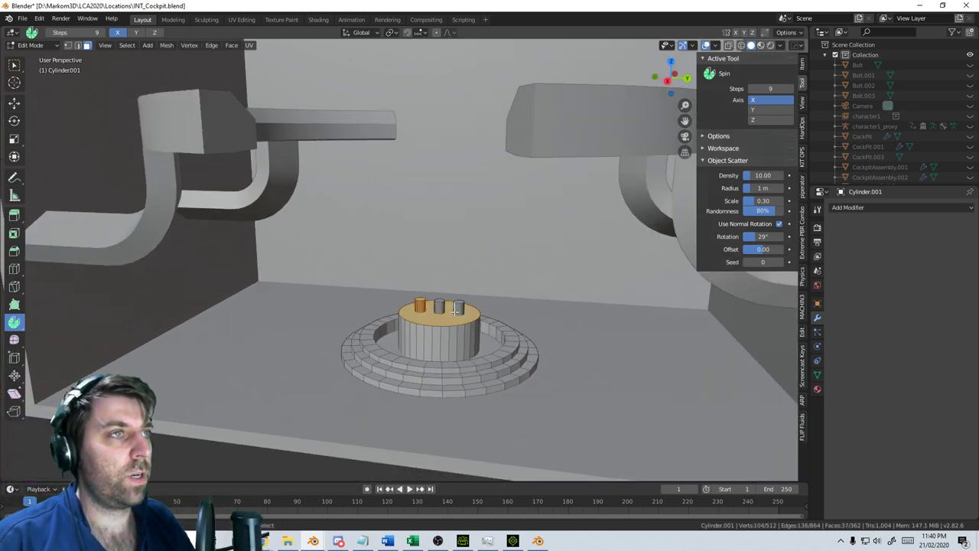
left_click(441, 340, "shift")
key("ctrl+l")
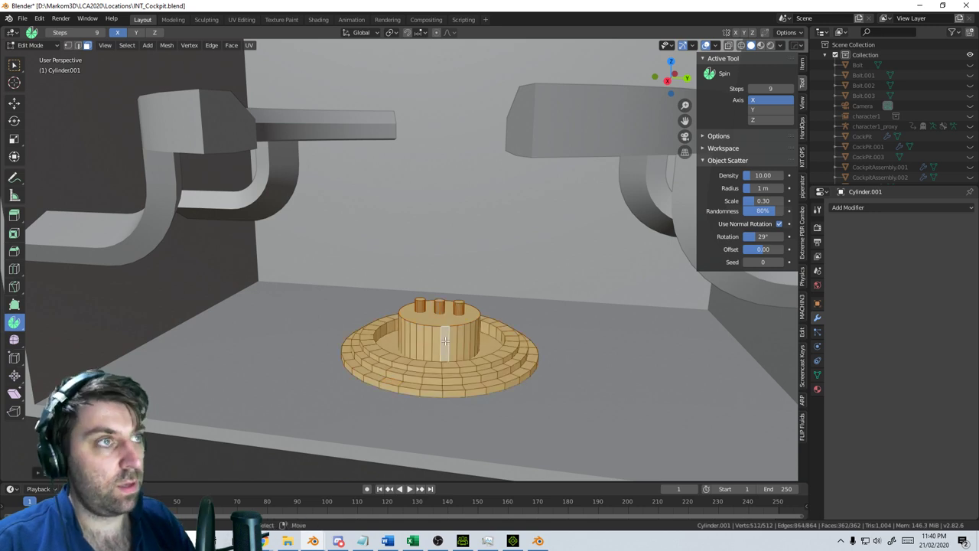
key("KP_3")
key("r")
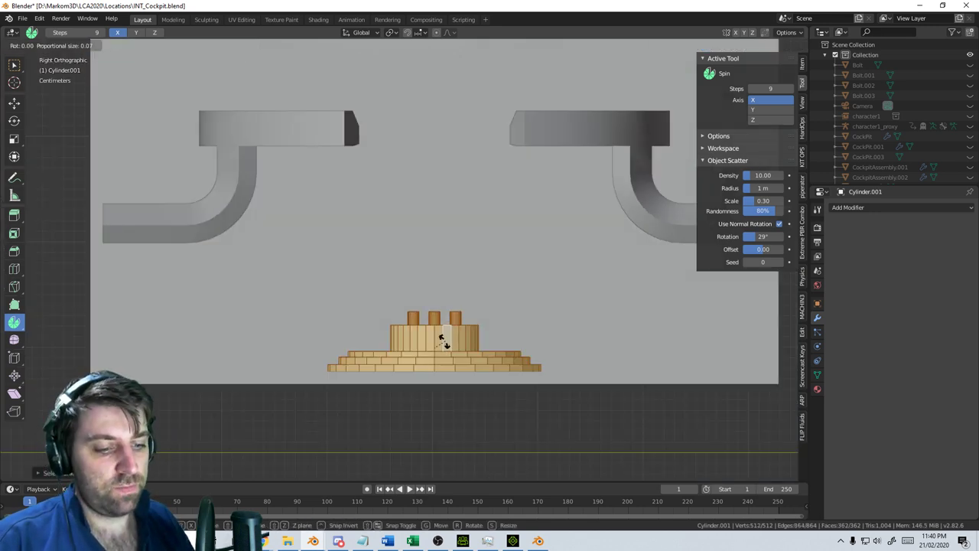
right_click(559, 337)
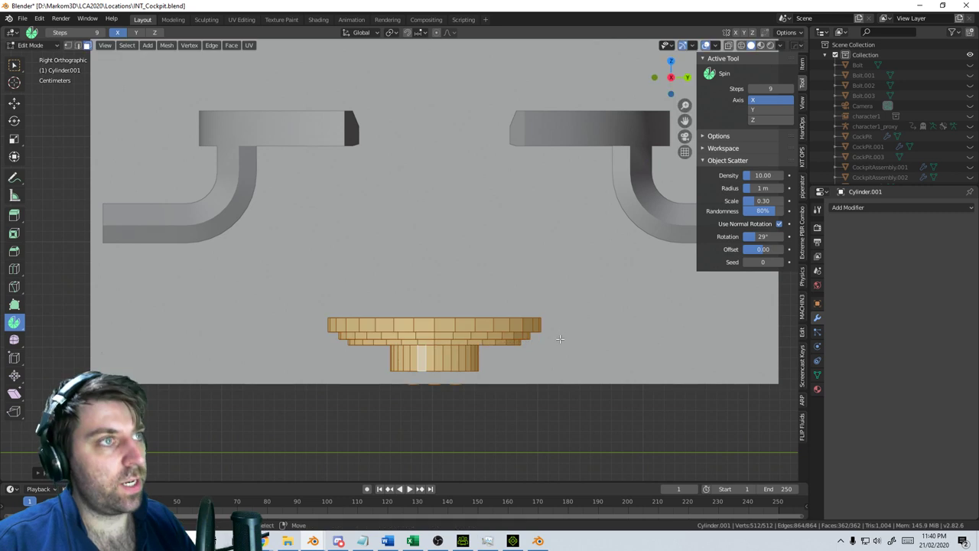
Move the flipped stepped cylinder straight up along Z to just beneath the room's ceiling
scroll(551, 337, "down", 5)
scroll(551, 336, "down", 2)
key("g")
key("z")
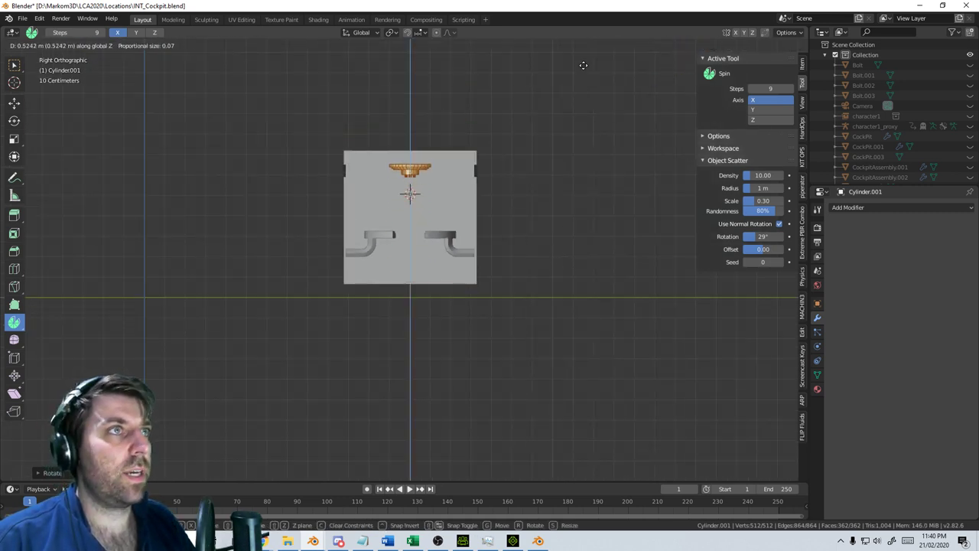
left_click(620, 421)
key("Tab")
scroll(436, 304, "up", 5)
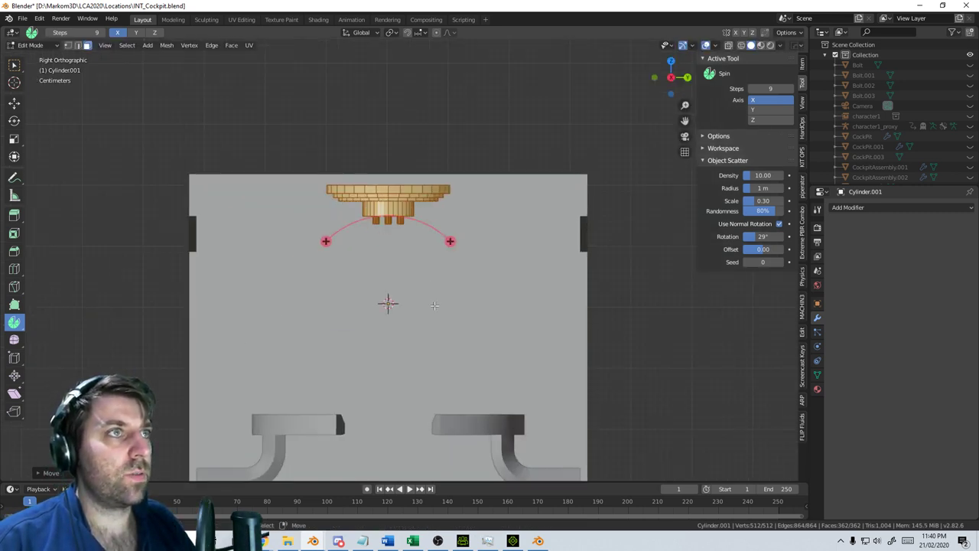
Stretch the ceiling fixture along Z and lower it by about 0.009 m
key("s")
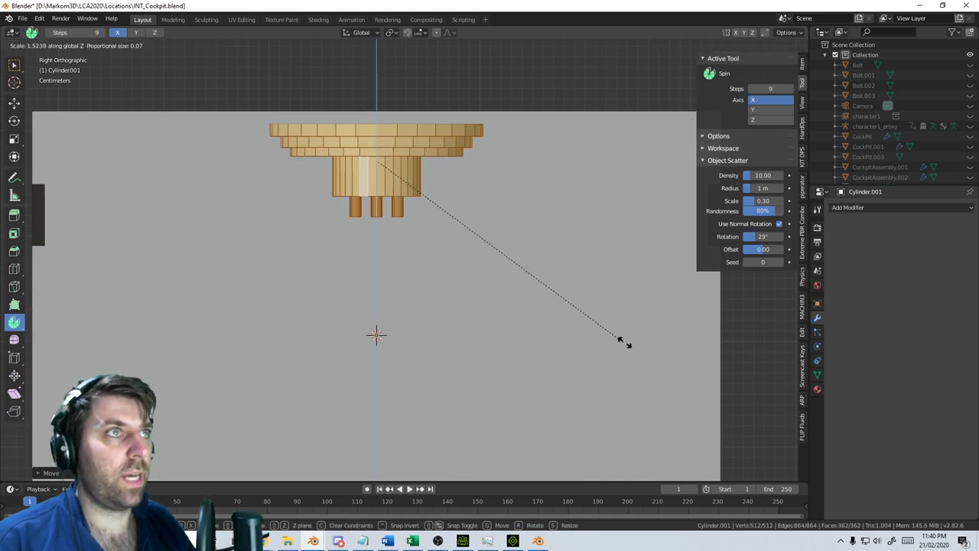
left_click(650, 348)
key("g")
key("z")
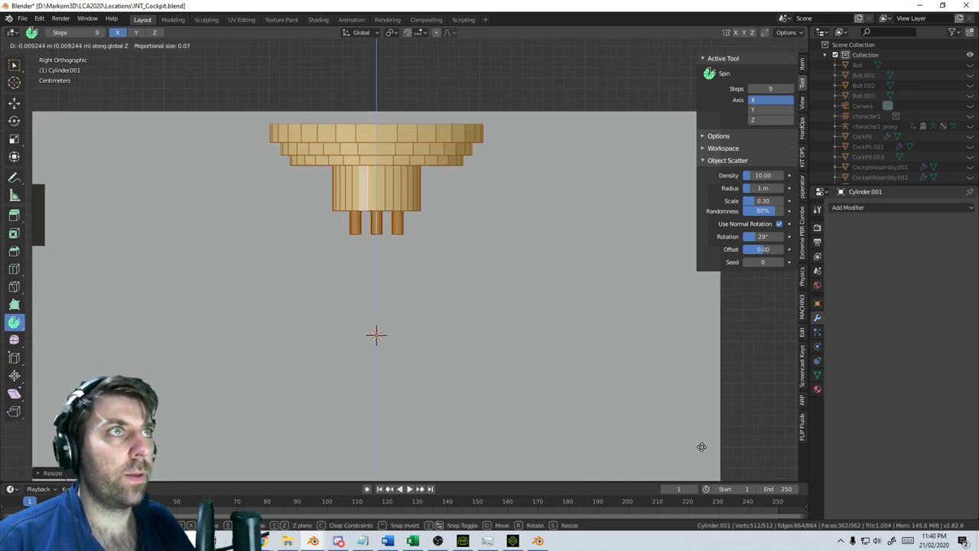
left_click(701, 446)
Apply Shade Smooth to the ceiling fixture and enable Auto Smooth for its normals
scroll(439, 339, "down", 4)
middle_click_drag(439, 338, 450, 303)
key("F3")
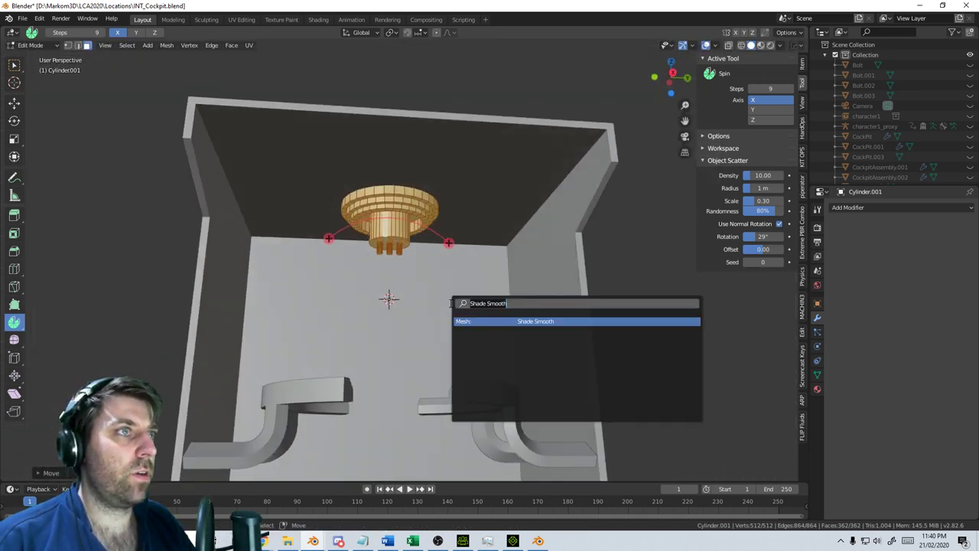
left_click(533, 321)
left_click(817, 346)
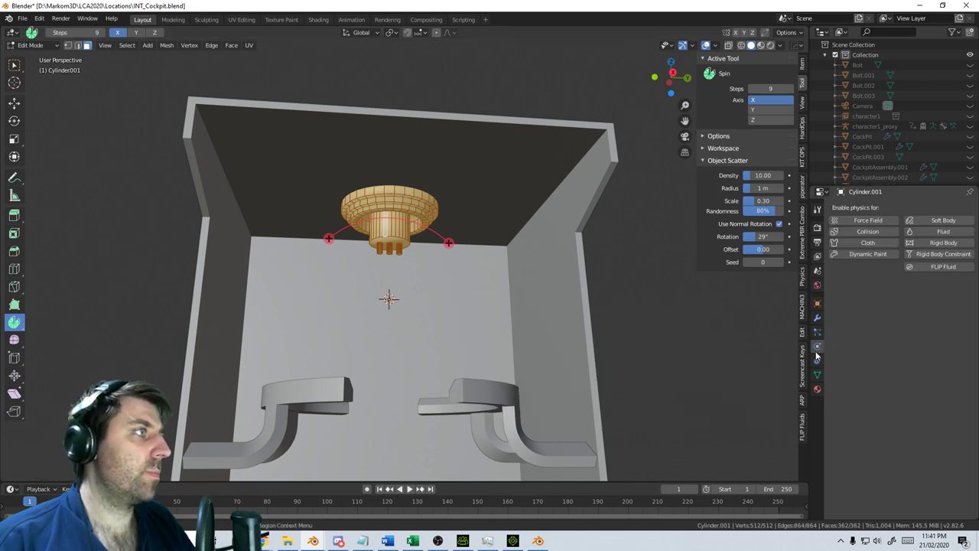
left_click(817, 359)
left_click(817, 349)
left_click(818, 358)
left_click(820, 350)
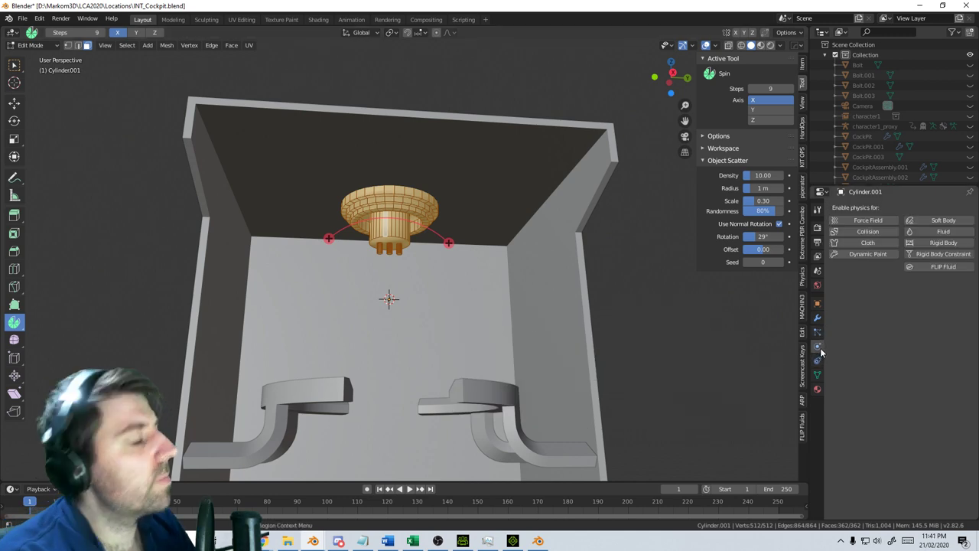
left_click(817, 374)
left_click(847, 395)
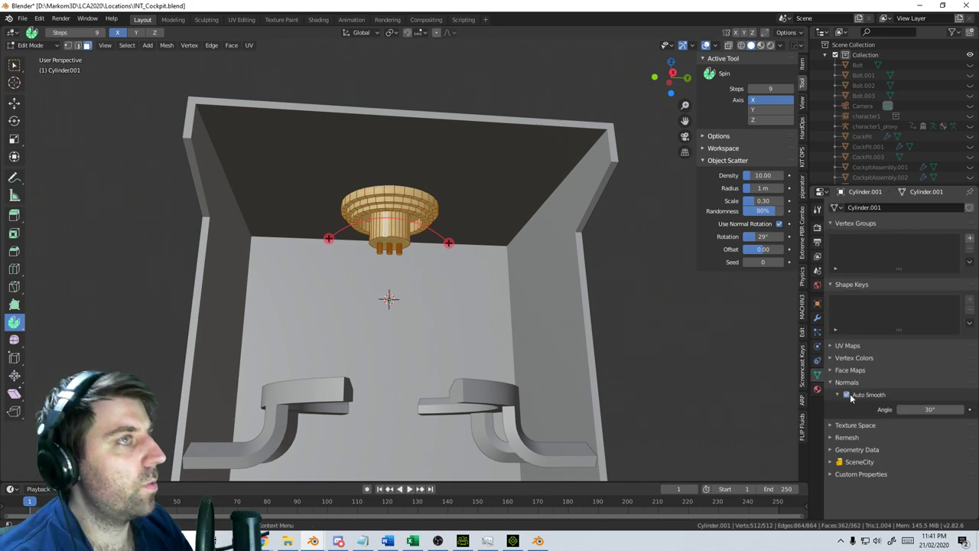
Finish editing the ceiling fixture and open the curved railing object's mesh for editing
middle_click_drag(462, 292, 441, 336)
scroll(393, 314, "down", 2)
key("Tab")
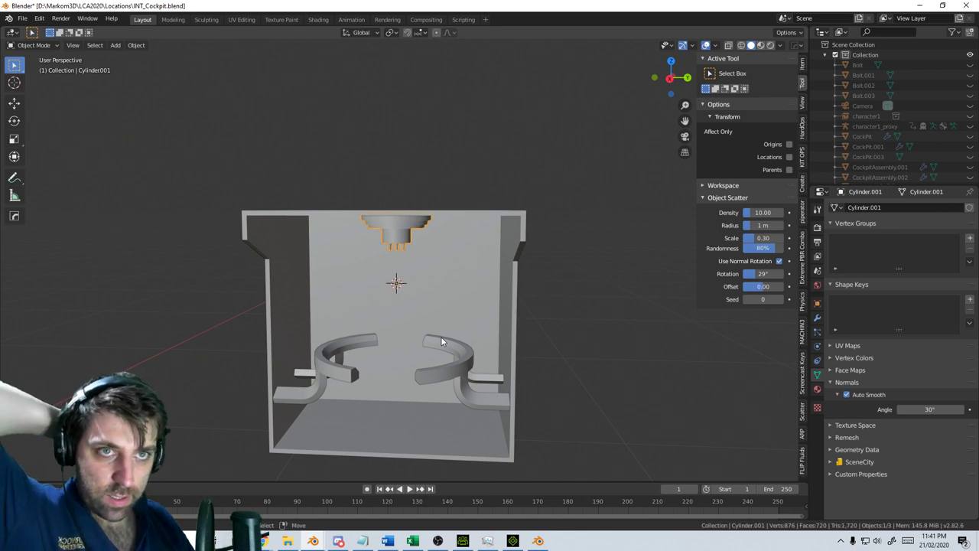
scroll(442, 367, "up", 4)
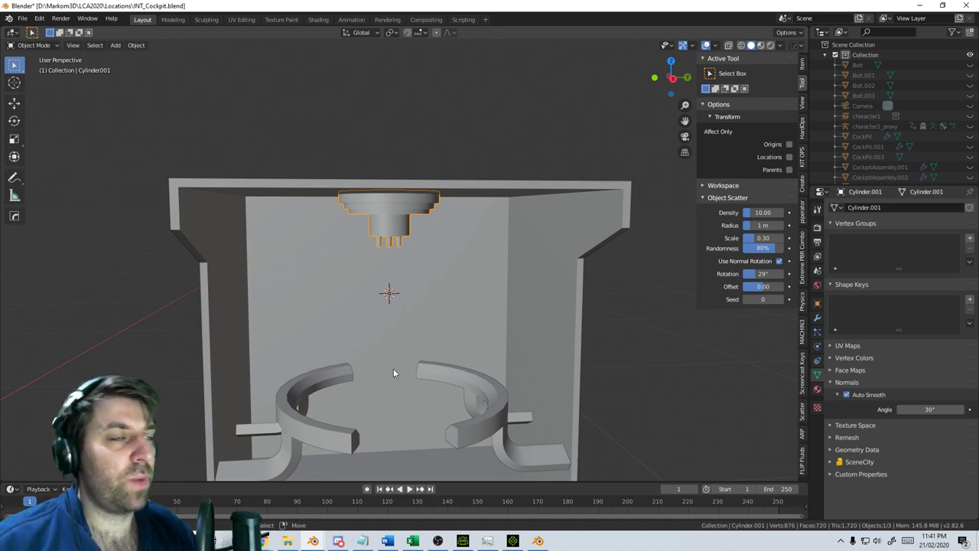
scroll(399, 371, "up", 2)
middle_click_drag(398, 371, 337, 383)
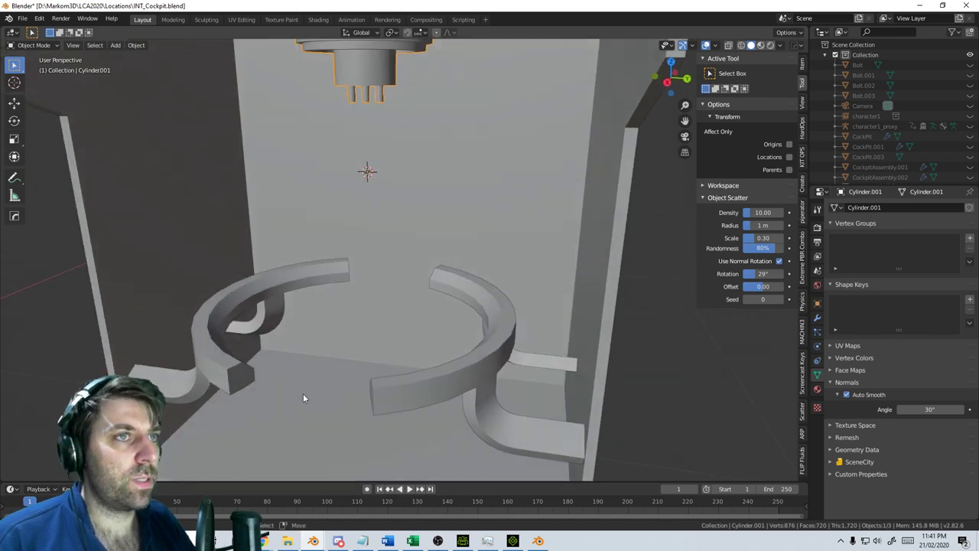
key("Tab")
middle_click_drag(285, 322, 354, 327)
key("Tab")
left_click(509, 336)
key("Tab")
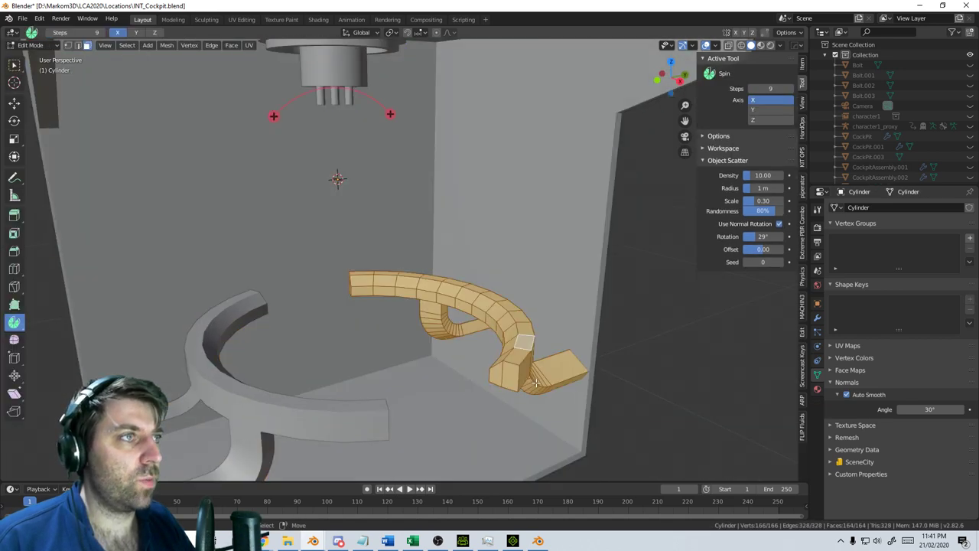
Add a centred crosswise loop cut in the end segment at each end of the curved rail
scroll(501, 331, "up", 3)
middle_click_drag(474, 388, 523, 389)
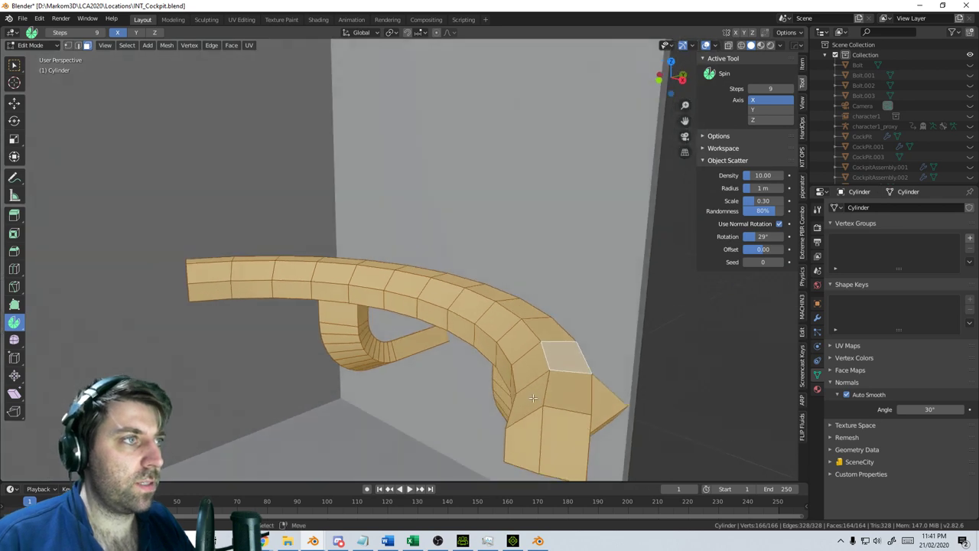
key("ctrl+r")
left_click(544, 397)
right_click(545, 396)
key("ctrl+r")
left_click(212, 289)
right_click(212, 288)
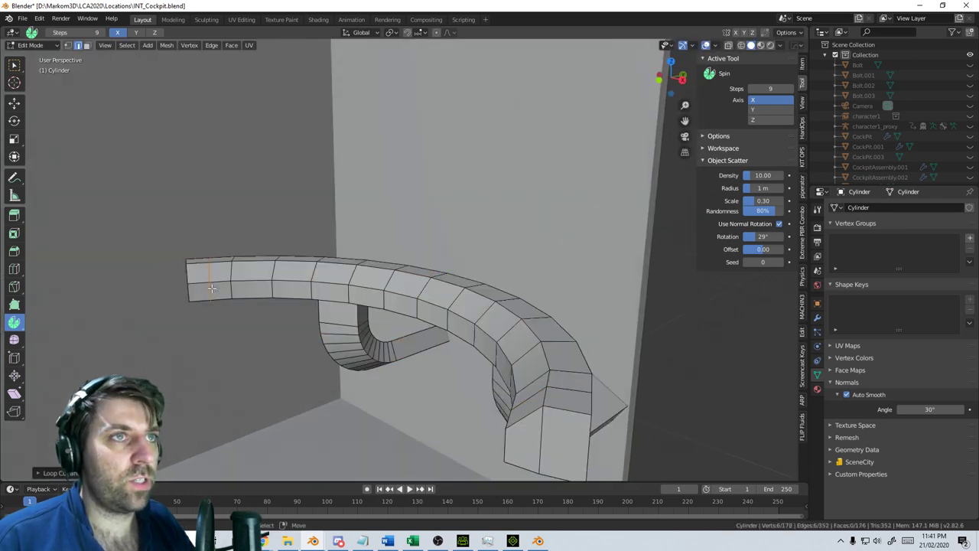
Add a lengthwise loop cut along the rail's inner side and bevel it into a wide band
key("ctrl+r")
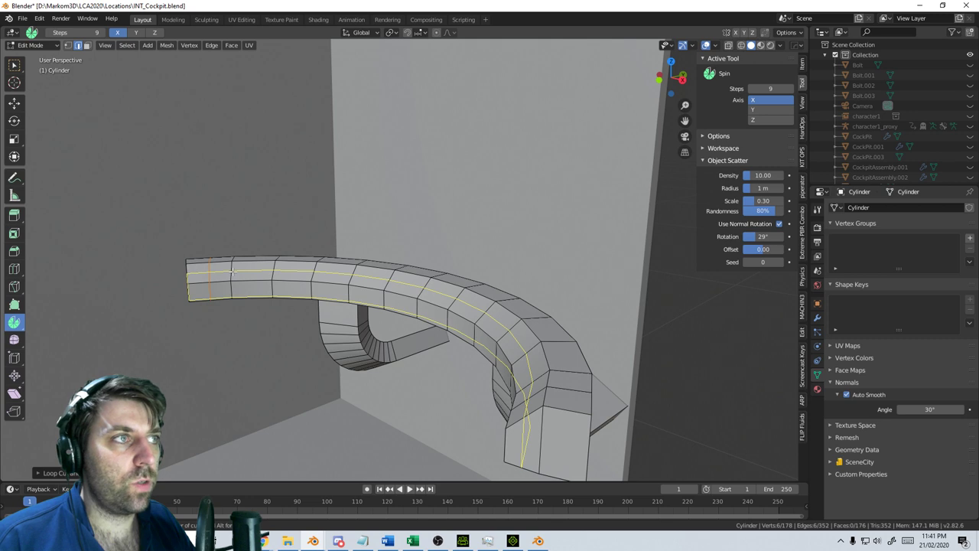
left_click(232, 271)
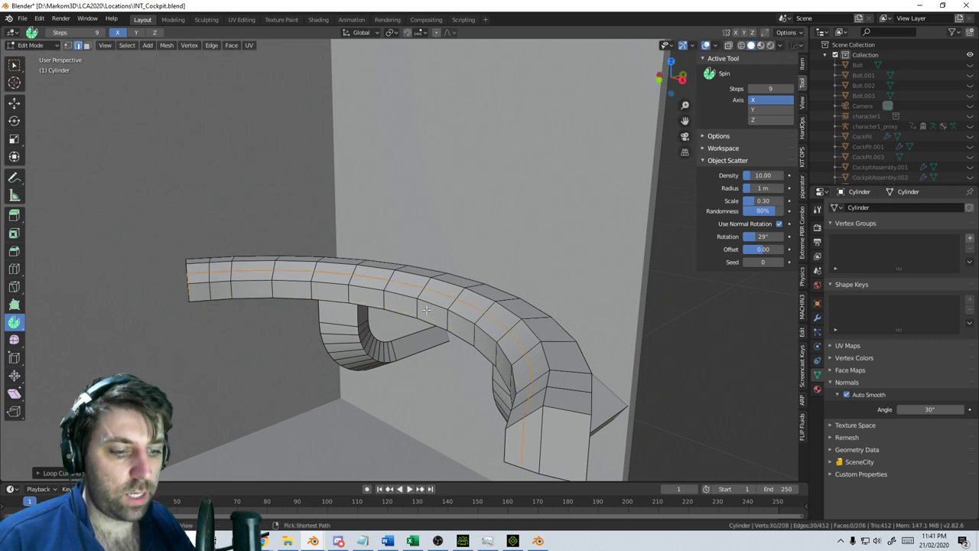
key("ctrl+b")
left_click(515, 336)
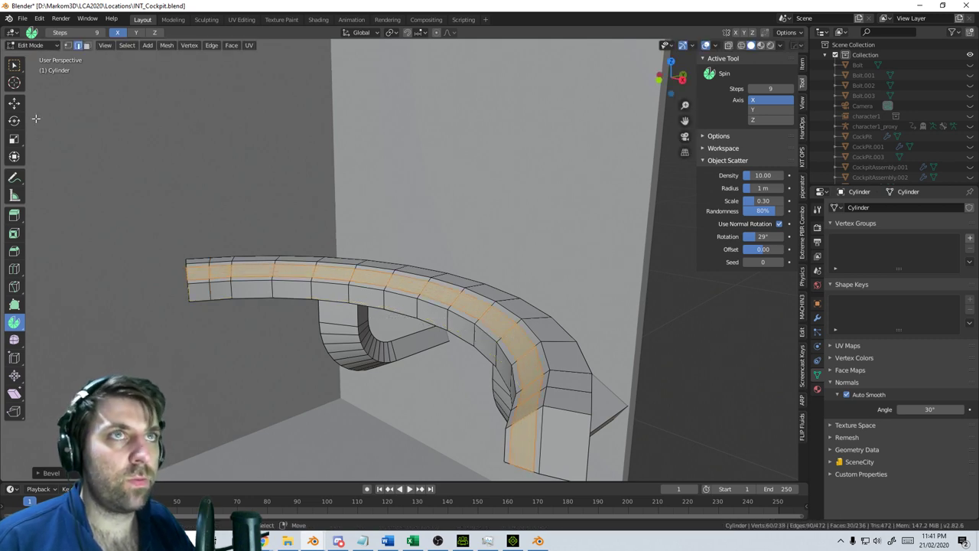
Extrude the beveled band's faces between the two end loop cuts to form a strip along the rail's inner side
left_click(89, 47)
left_click(223, 270)
left_click(253, 271, "shift")
left_click(292, 272, "shift")
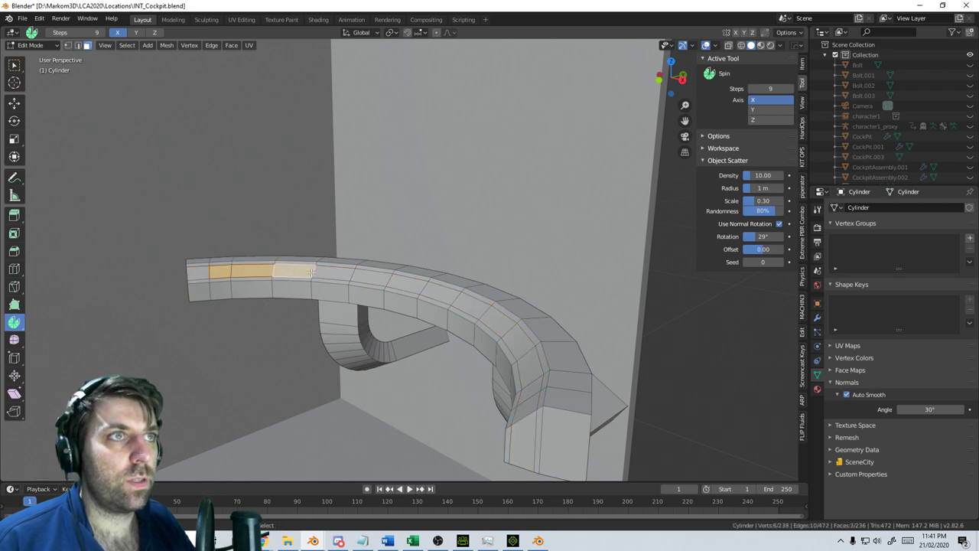
left_click(332, 273, "shift")
left_click(373, 279, "shift")
left_click(417, 285, "ctrl")
left_click(476, 306, "ctrl")
left_click(517, 343, "ctrl")
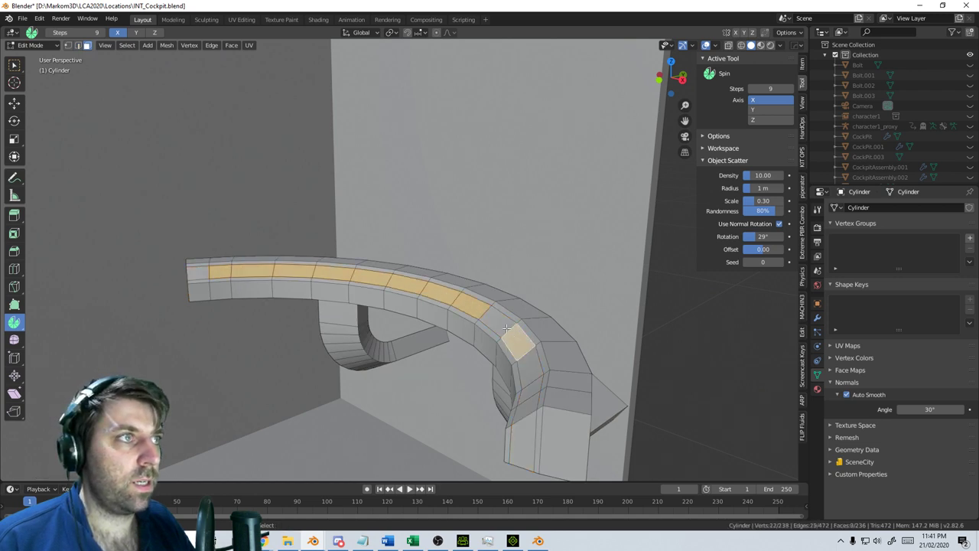
left_click(531, 371, "ctrl")
left_click(533, 392, "ctrl")
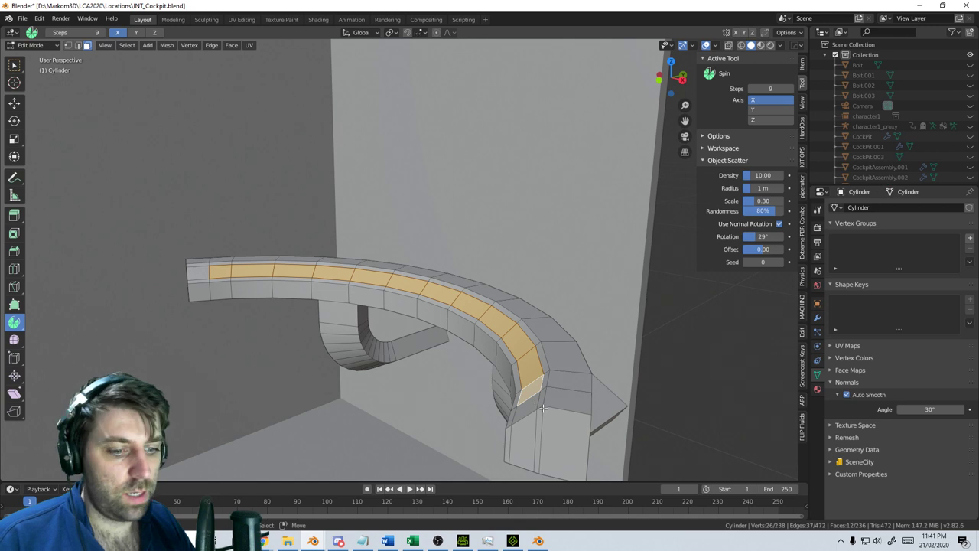
key("e")
left_click(557, 413)
scroll(476, 381, "down", 1)
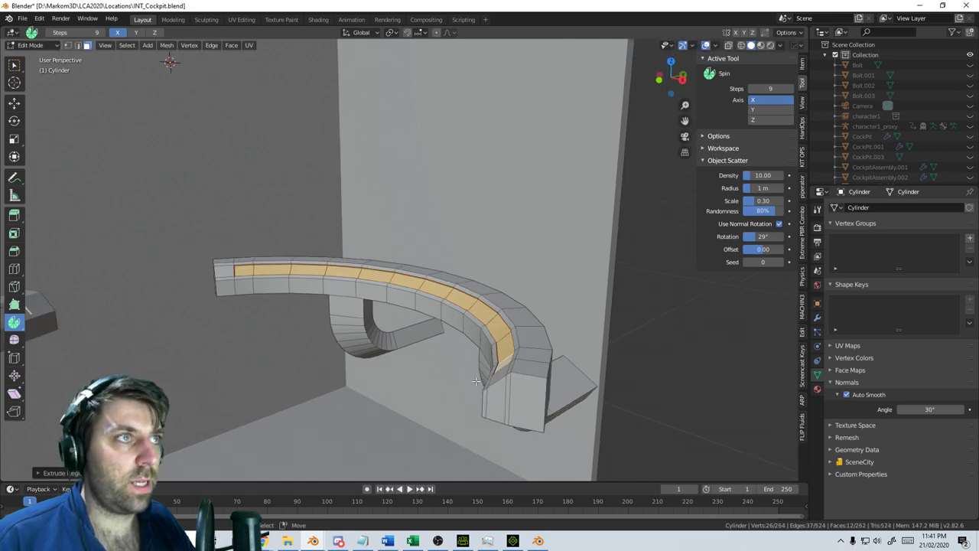
scroll(475, 381, "down", 2)
key("z")
left_click(544, 381)
scroll(459, 373, "down", 3)
middle_click_drag(444, 366, 433, 370)
scroll(433, 369, "up", 2)
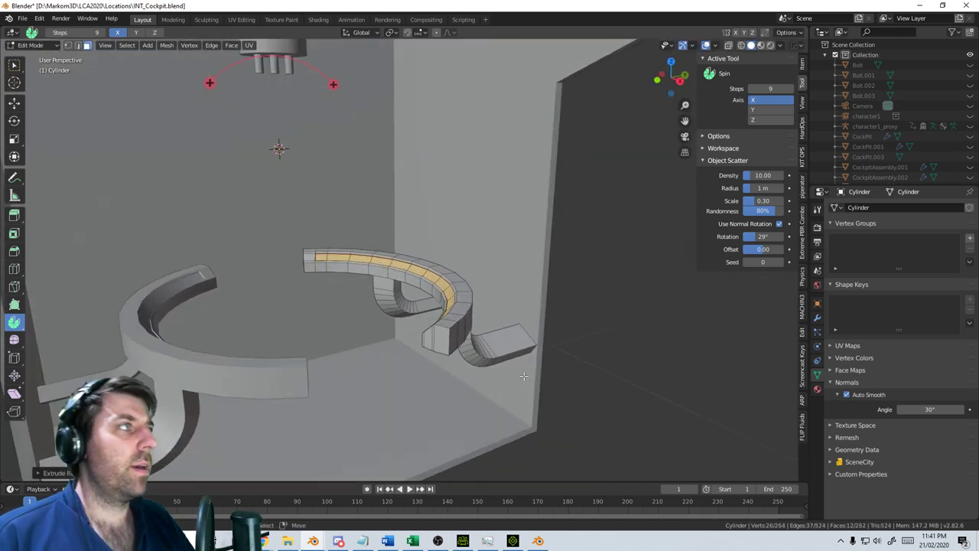
Add two material slots to the railing and create a new material named BlueGlow in the second slot
left_click(817, 388)
left_click(970, 207)
left_click(970, 207)
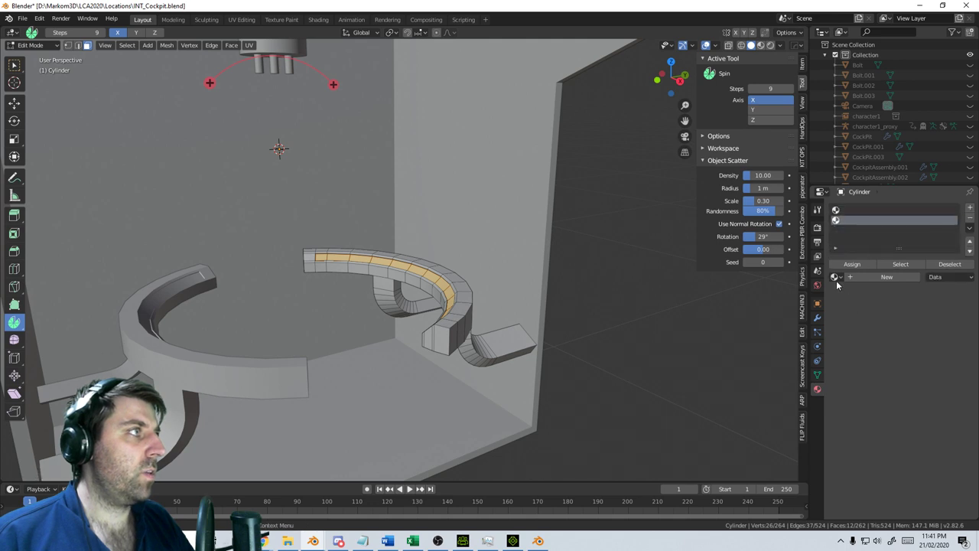
left_click(835, 277)
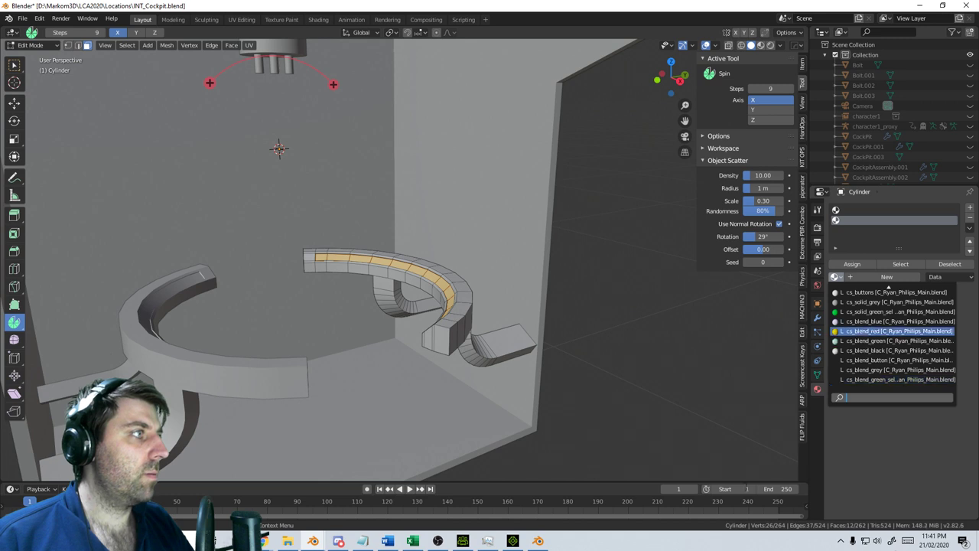
left_click(887, 276)
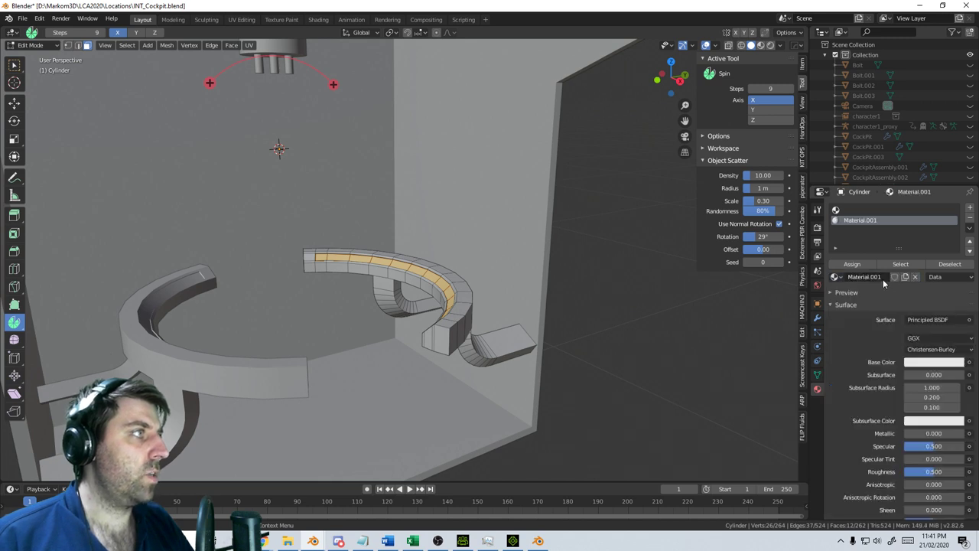
double_click(864, 277)
type("Blue")
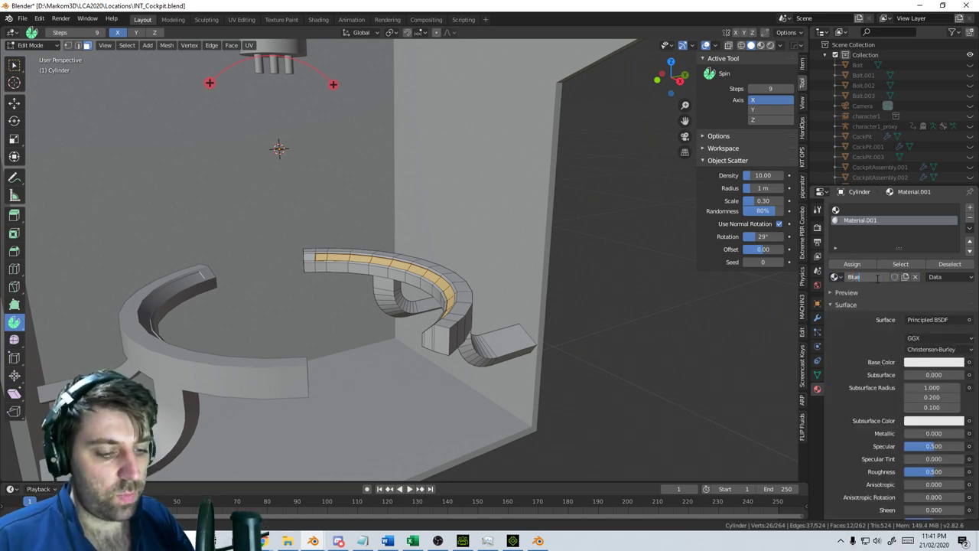
type("Glow")
key("Return")
Switch the BlueGlow material's surface to an Emission shader and set its colour to light cyan, about H 0.49, S 0.41, V 1
left_click(933, 361)
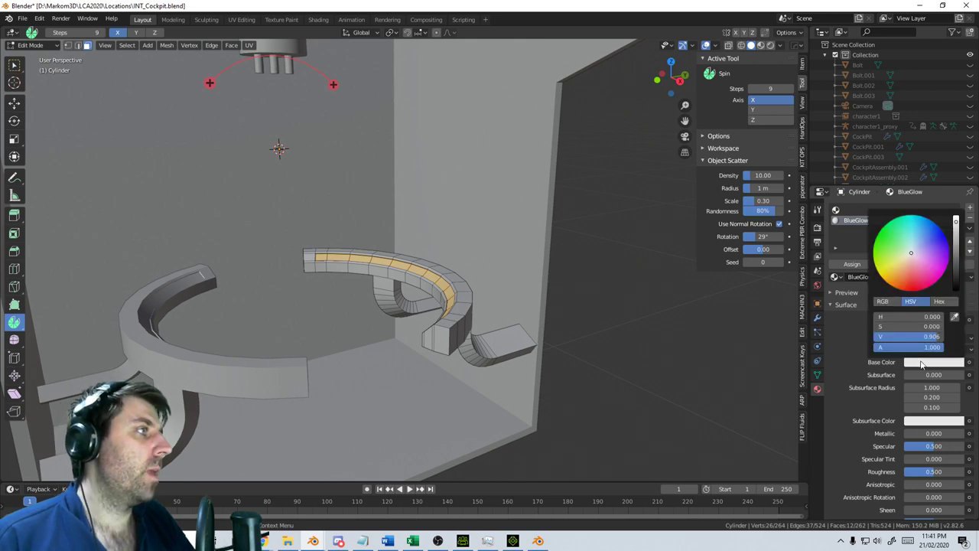
left_click_drag(915, 239, 913, 224)
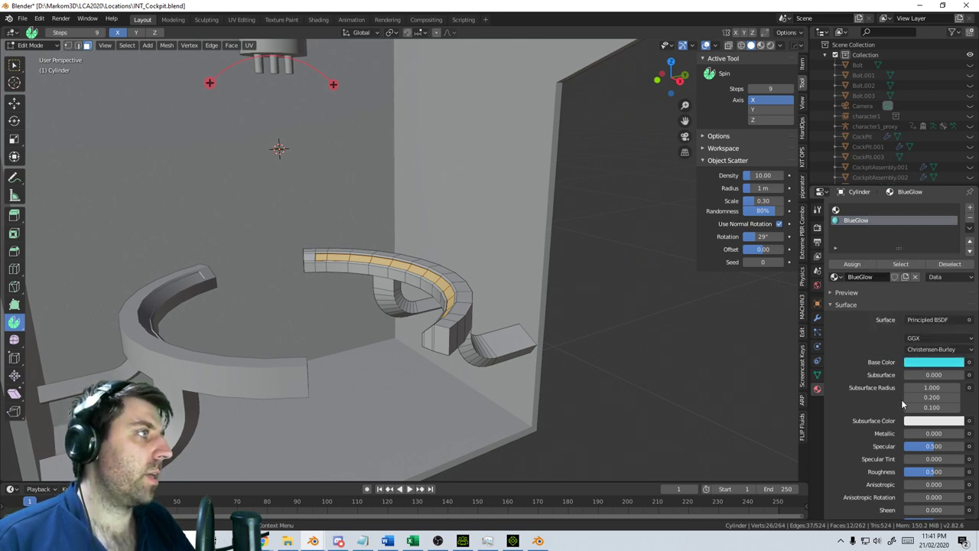
left_click(922, 320)
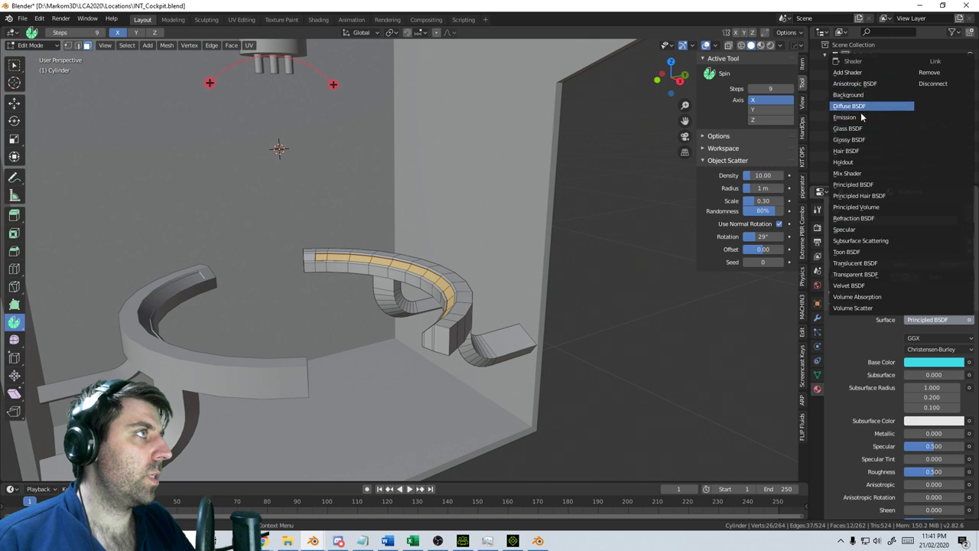
left_click(845, 117)
left_click(933, 338)
left_click_drag(931, 227, 910, 214)
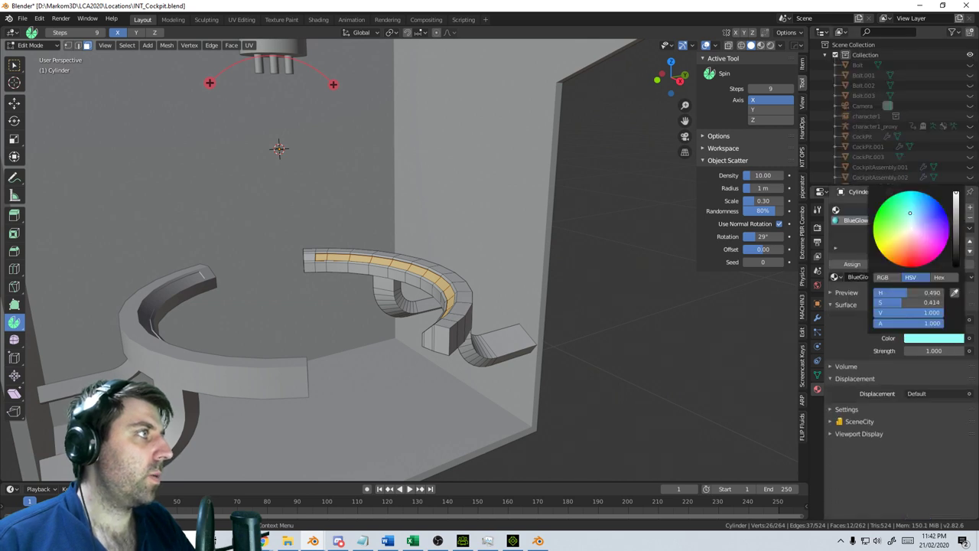
Set the BlueGlow material's emission strength to 5 and check the glowing railing strips in rendered viewport shading
left_click(933, 351)
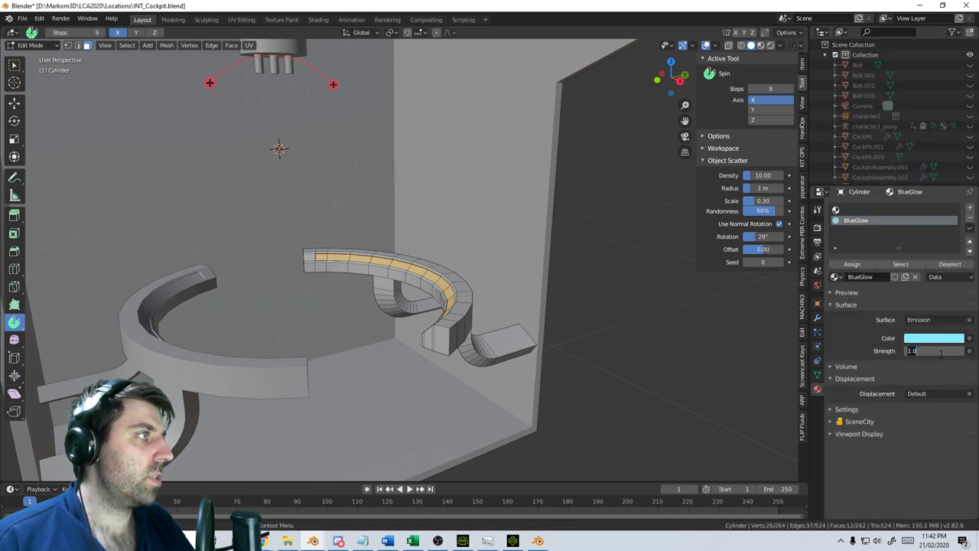
type("5")
key("Return")
scroll(625, 177, "down", 3)
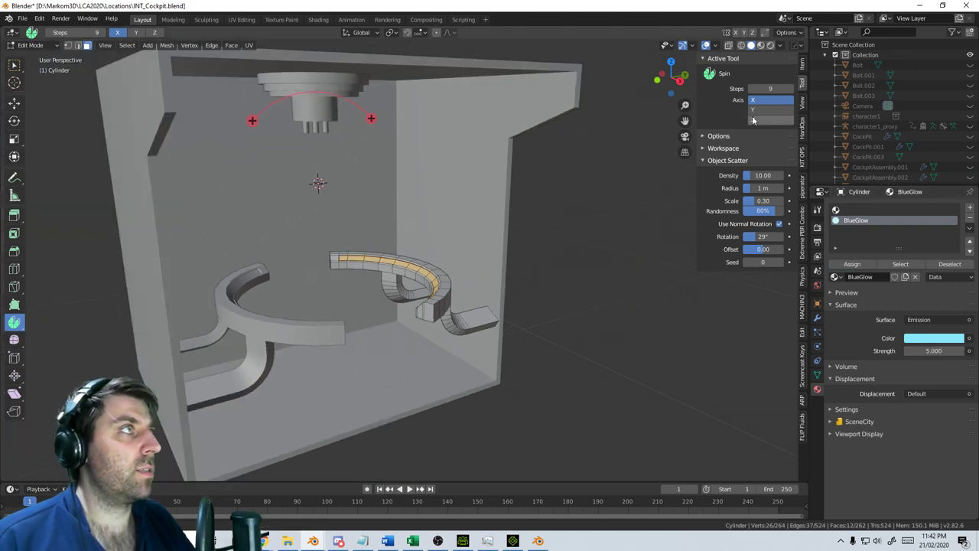
left_click(770, 46)
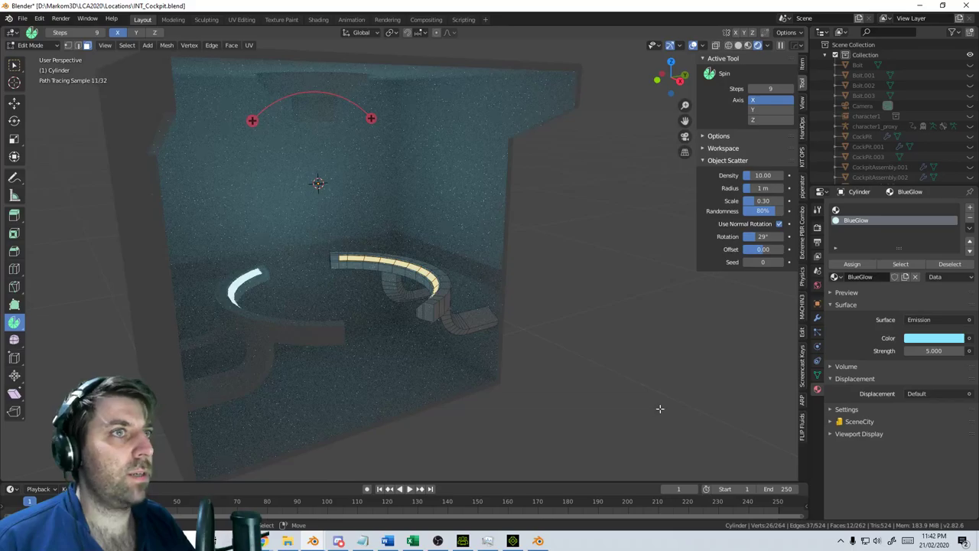
mouse_move(660, 409)
middle_mouse_down()
mouse_move(587, 412)
mouse_move(614, 400)
middle_mouse_up()
key("Tab")
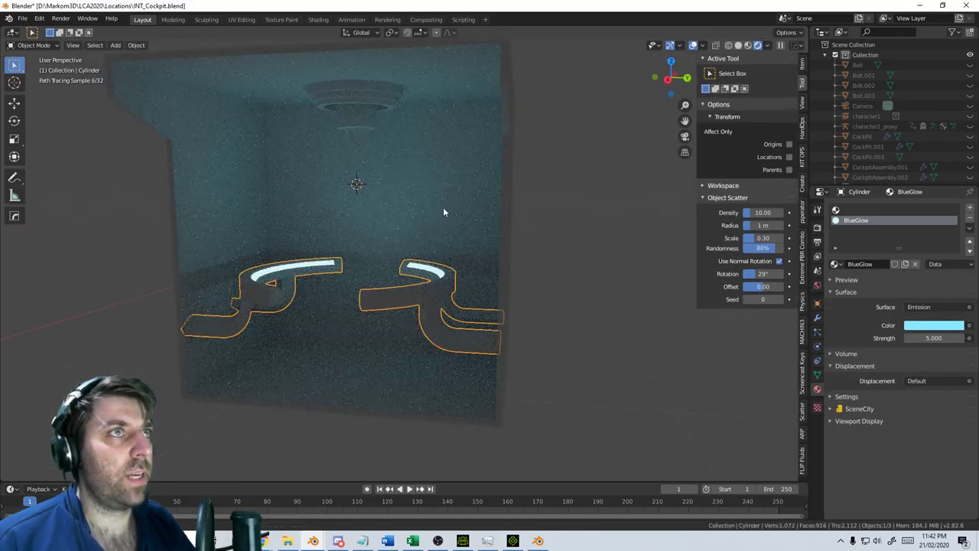
middle_click_drag(444, 212, 368, 126)
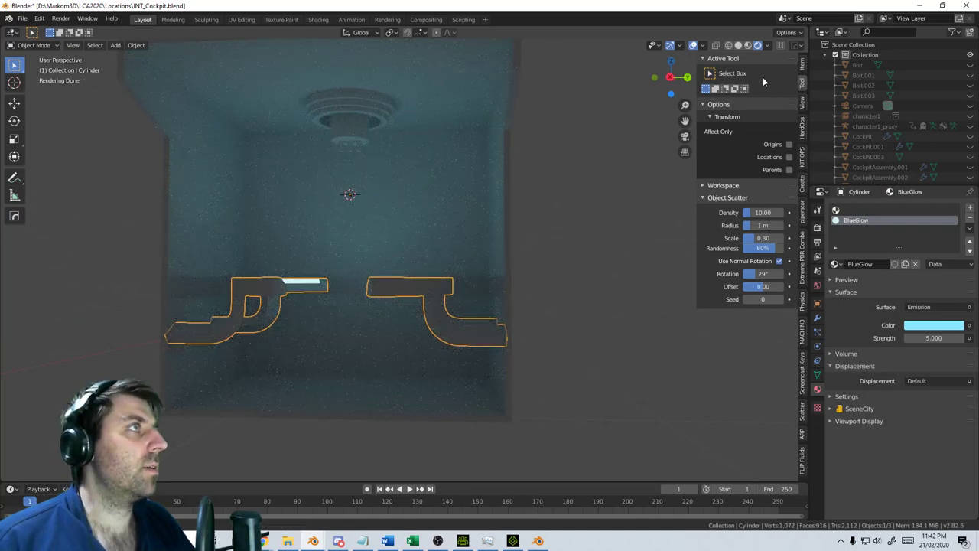
Back in solid shading, add a loop cut around the ceiling fixture's central cylinder and bevel it into a narrow band
left_click(738, 45)
mouse_move(459, 138)
middle_mouse_down()
mouse_move(488, 156)
mouse_move(545, 227)
mouse_move(511, 268)
mouse_move(413, 230)
middle_mouse_up()
scroll(546, 227, "up", 3)
key("Tab")
key("Tab")
left_click(411, 230)
key("Tab")
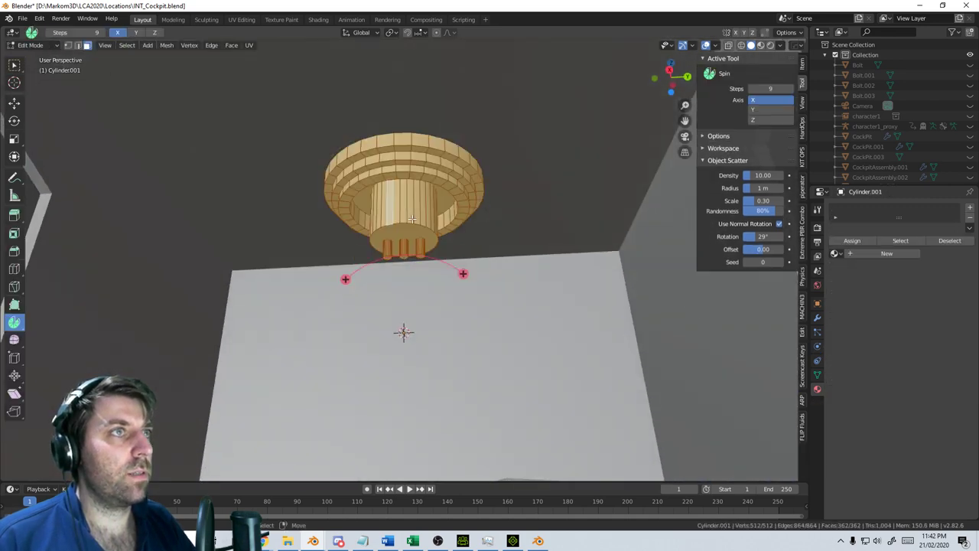
key("alt+a")
key("ctrl+b")
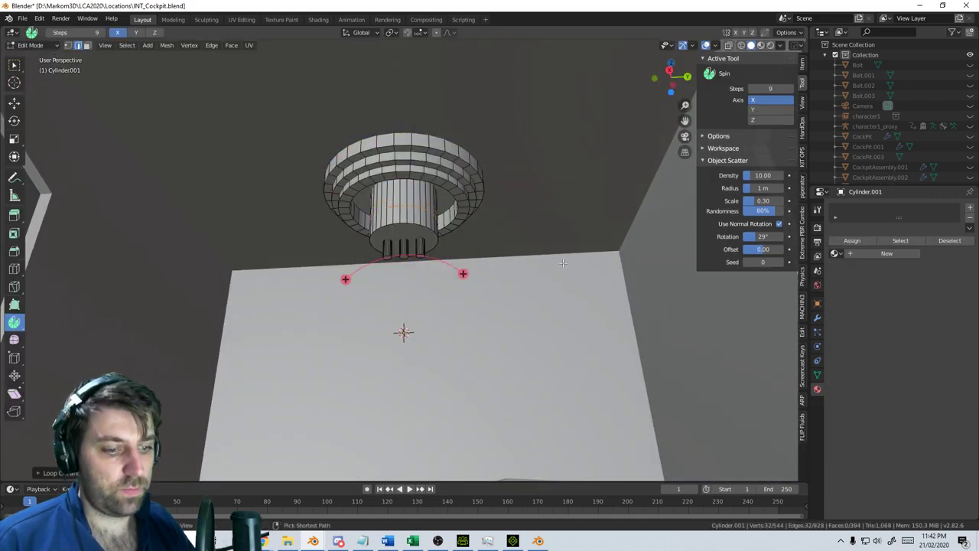
left_click(589, 266)
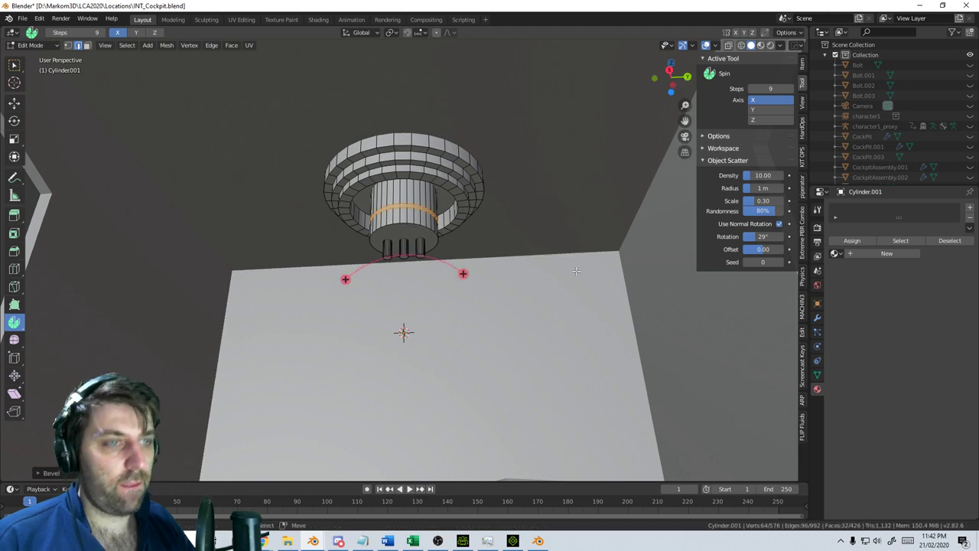
Extrude the band's faces and scale them slightly inward on X and Y only to form a recessed ring
key("e")
key("s")
key("shift+z")
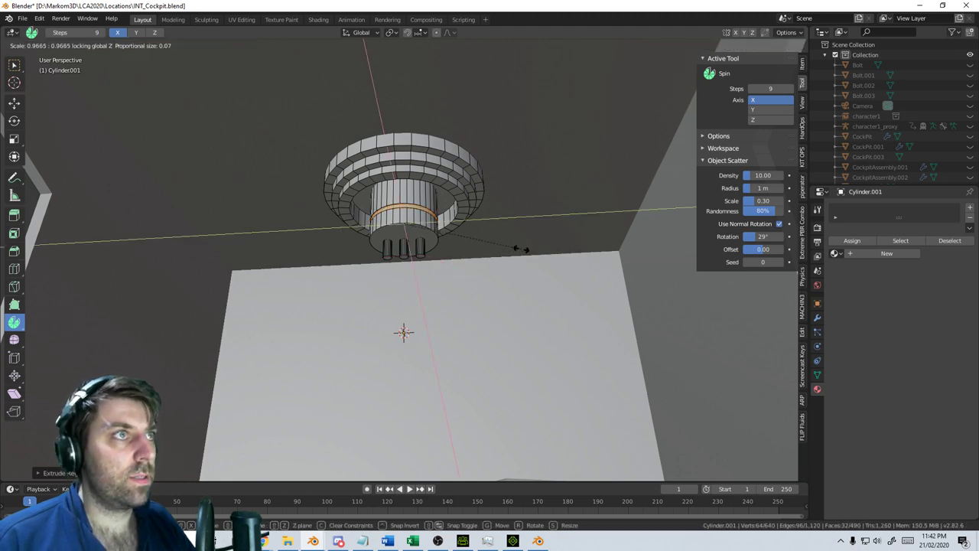
left_click(535, 248)
Assign the existing BlueGlow material to the fixture's recessed ring through a second material slot and preview the room in rendered shading
left_click(970, 209)
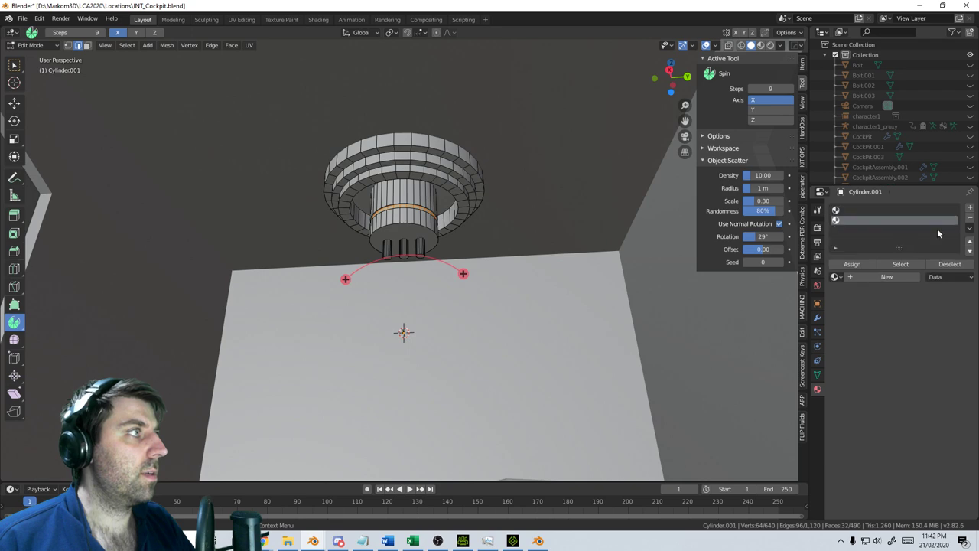
left_click(835, 276)
left_click(856, 293)
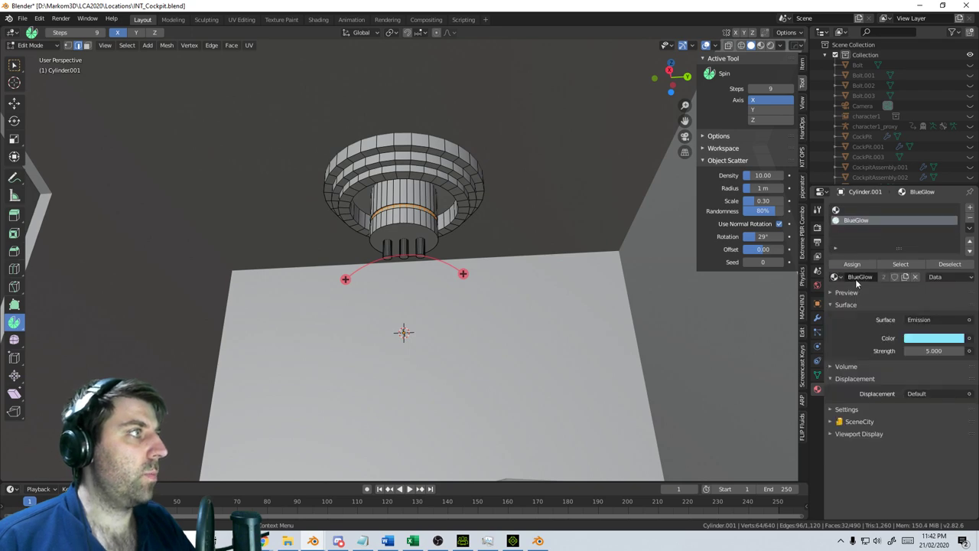
scroll(521, 287, "down", 4)
key("Tab")
left_click(770, 45)
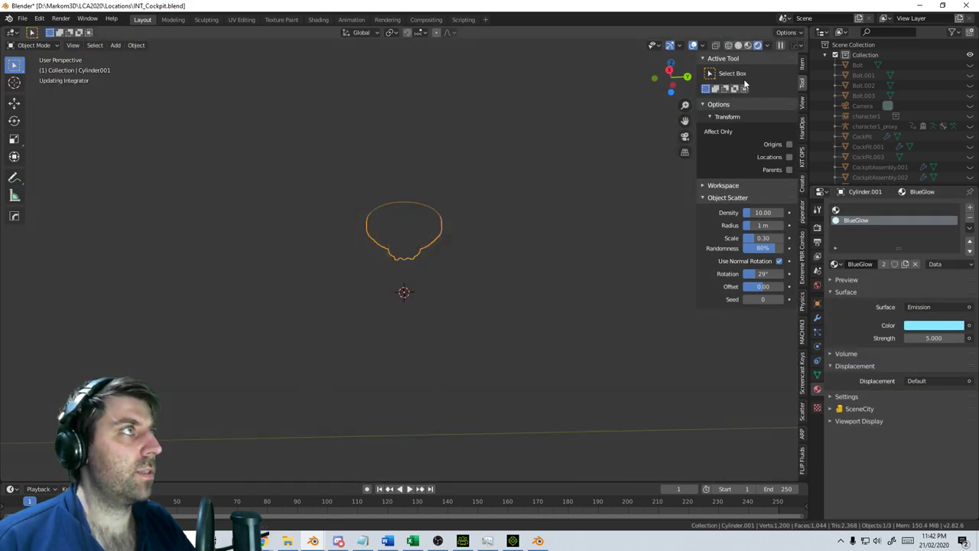
mouse_move(492, 310)
middle_mouse_down()
mouse_move(517, 338)
mouse_move(489, 378)
mouse_move(526, 284)
middle_mouse_up()
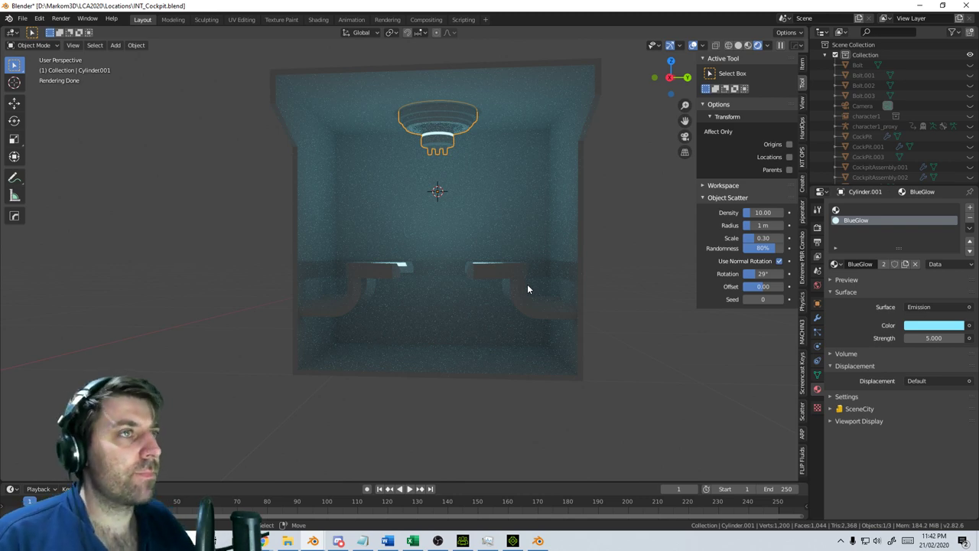
middle_click_drag(526, 316, 516, 333)
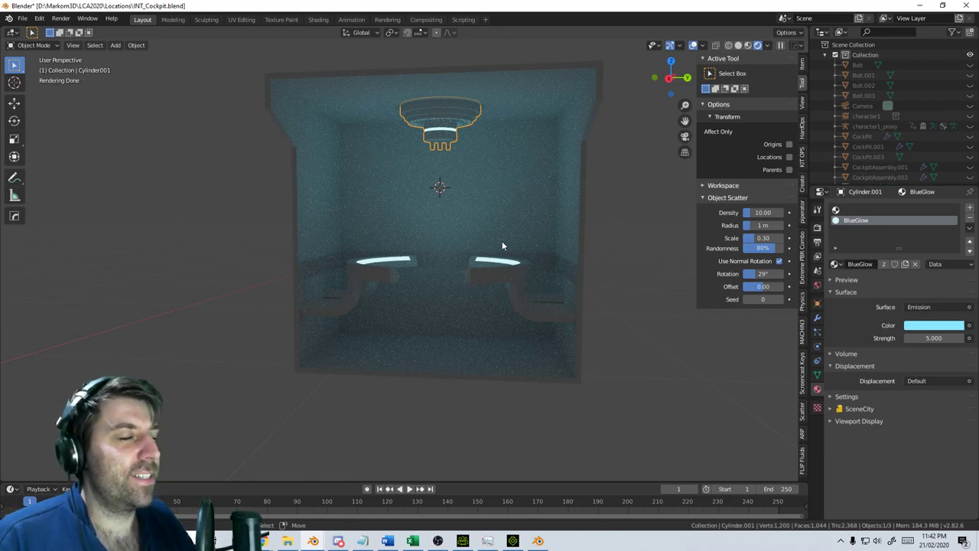
mouse_move(502, 241)
middle_mouse_down()
mouse_move(519, 286)
mouse_move(548, 225)
mouse_move(545, 177)
middle_mouse_up()
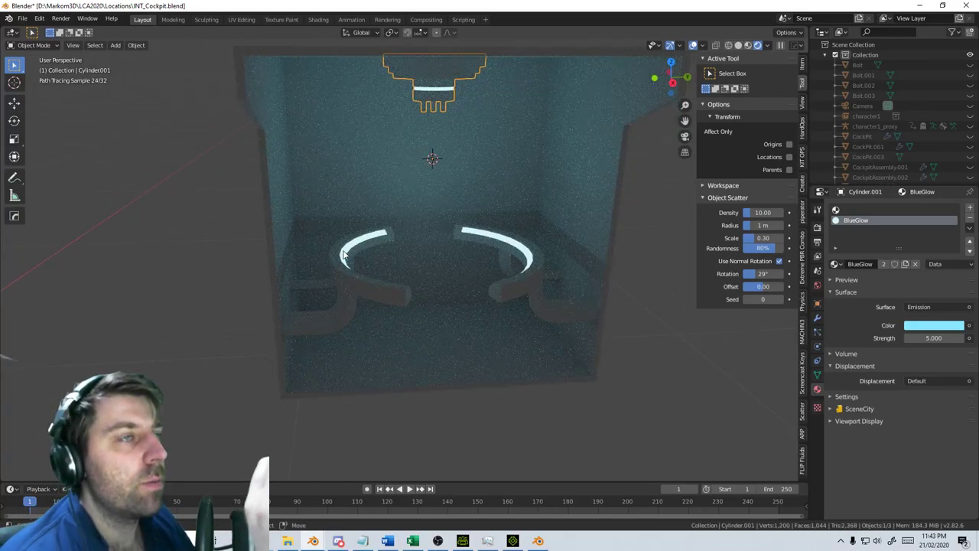
Return to solid shading and snap the 3D cursor to the selected ceiling fixture
left_click(739, 45)
mouse_move(500, 235)
middle_mouse_down()
mouse_move(556, 194)
mouse_move(486, 224)
middle_mouse_up()
left_click(752, 45)
key("shift+a")
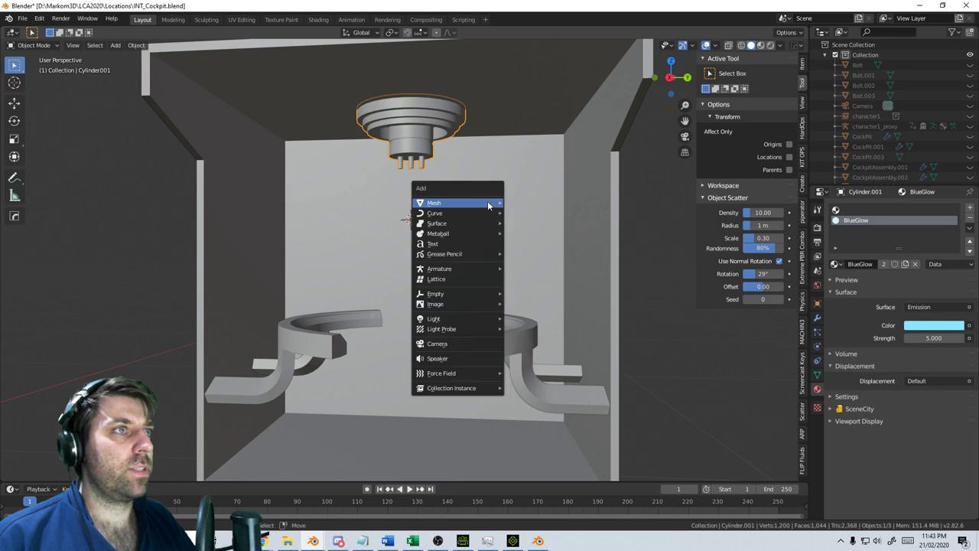
key("Escape")
key("shift+s")
left_click(352, 397)
key("shift+a")
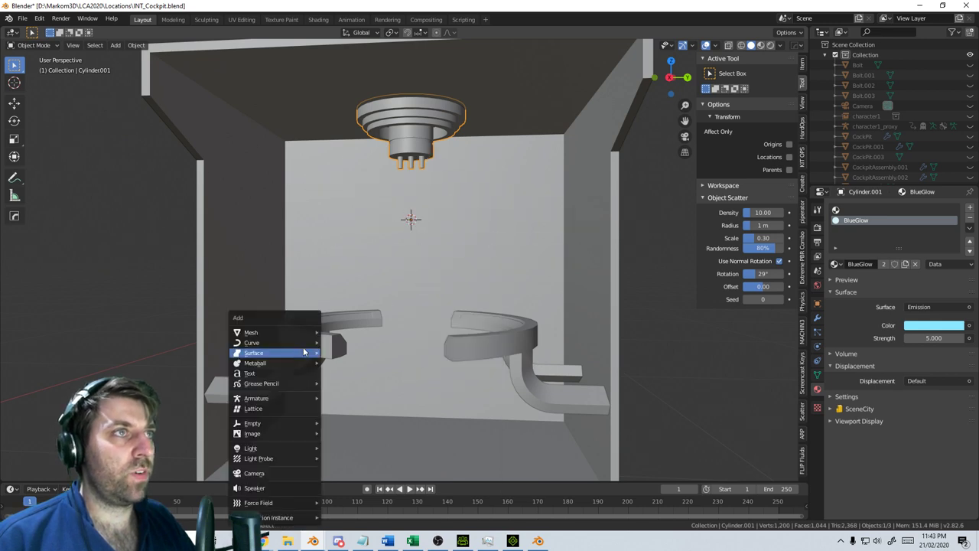
mouse_move(287, 333)
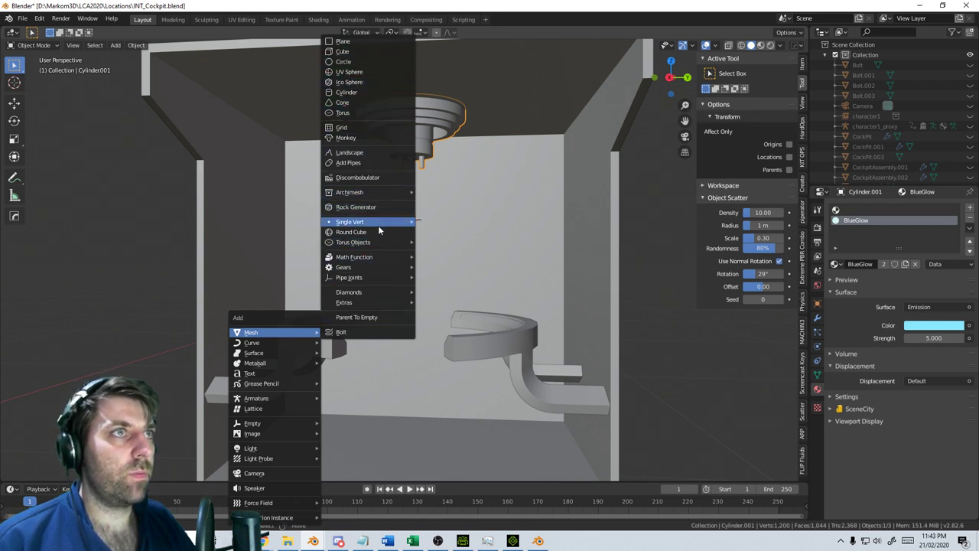
mouse_move(382, 293)
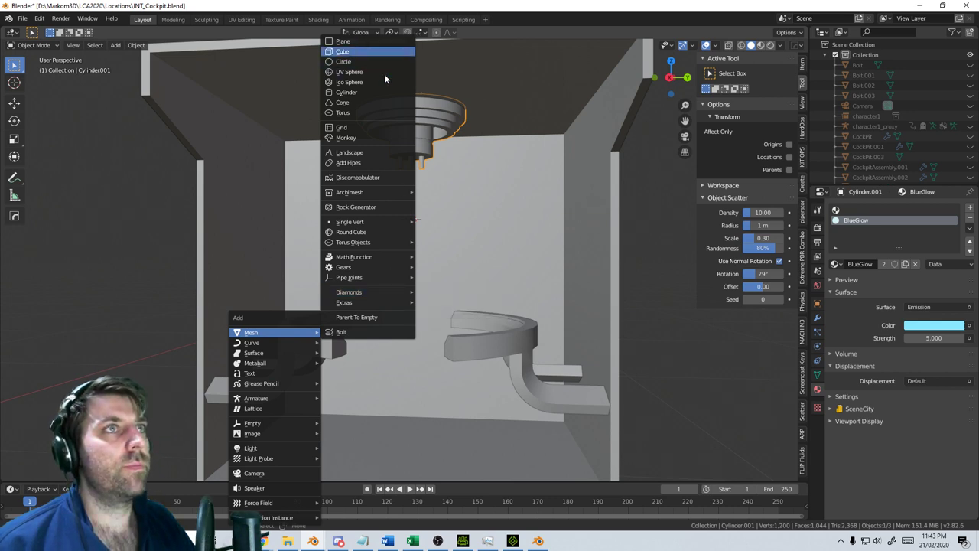
scroll(385, 76, "up", 2)
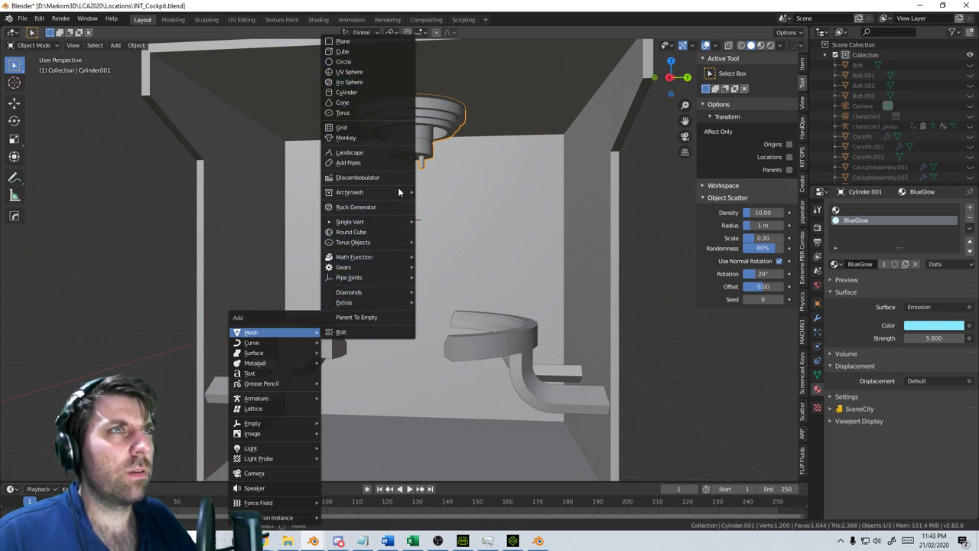
Add a Bezier curve at the 3D cursor and scale its points down to fit within the room
key("shift+a")
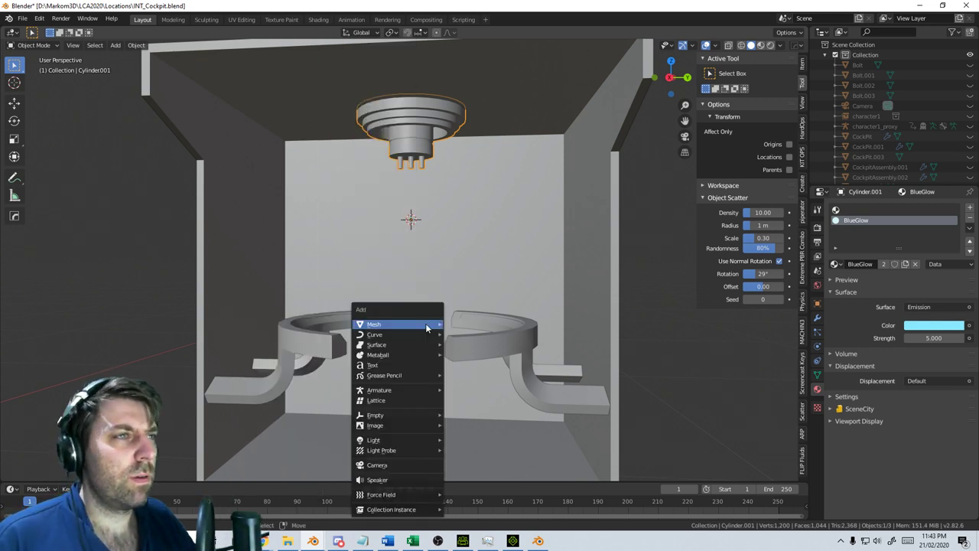
mouse_move(422, 337)
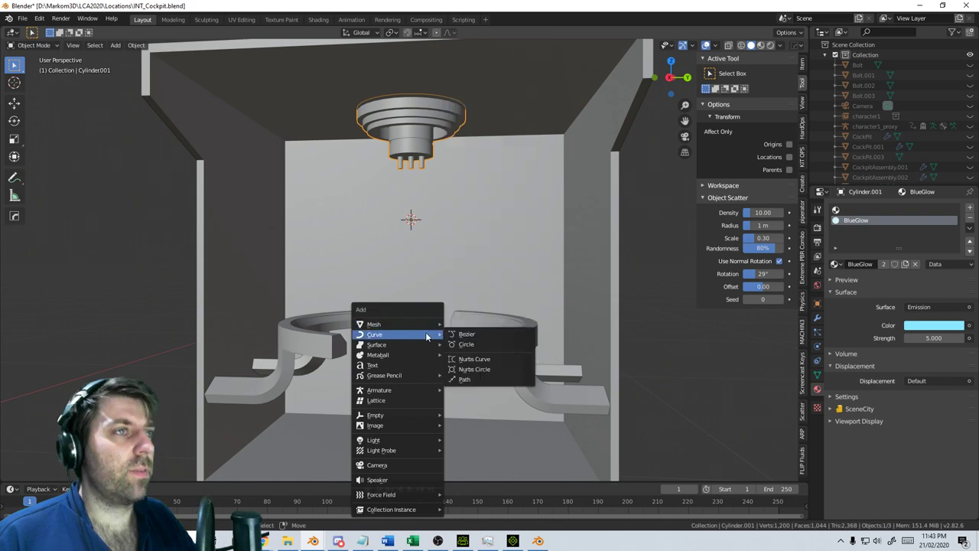
left_click(459, 338)
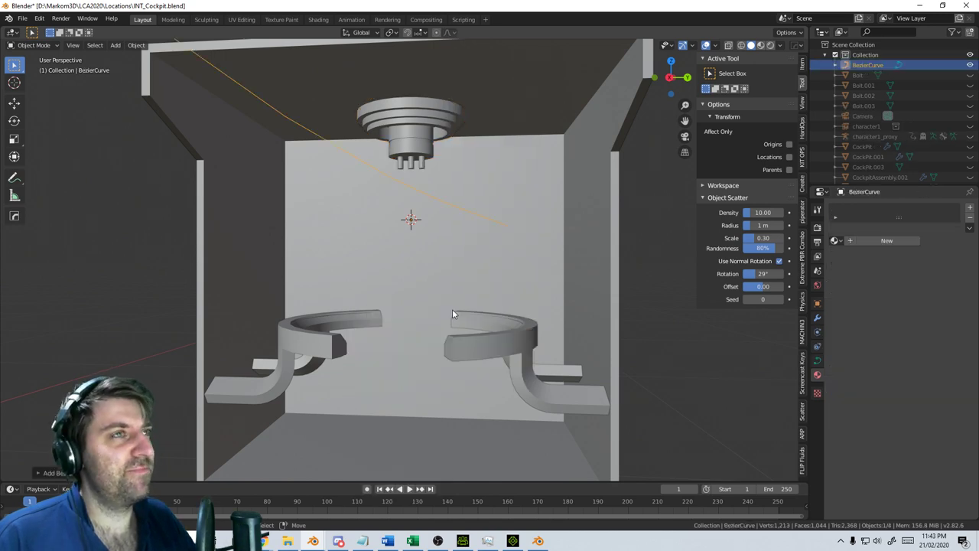
key("Tab")
middle_click_drag(412, 186, 370, 229)
scroll(371, 229, "down", 5)
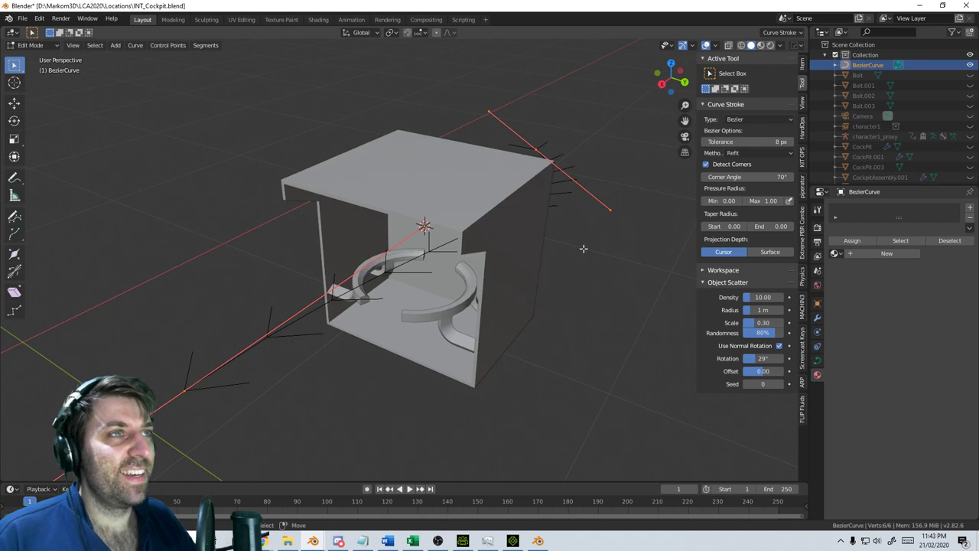
key("s")
left_click(466, 214)
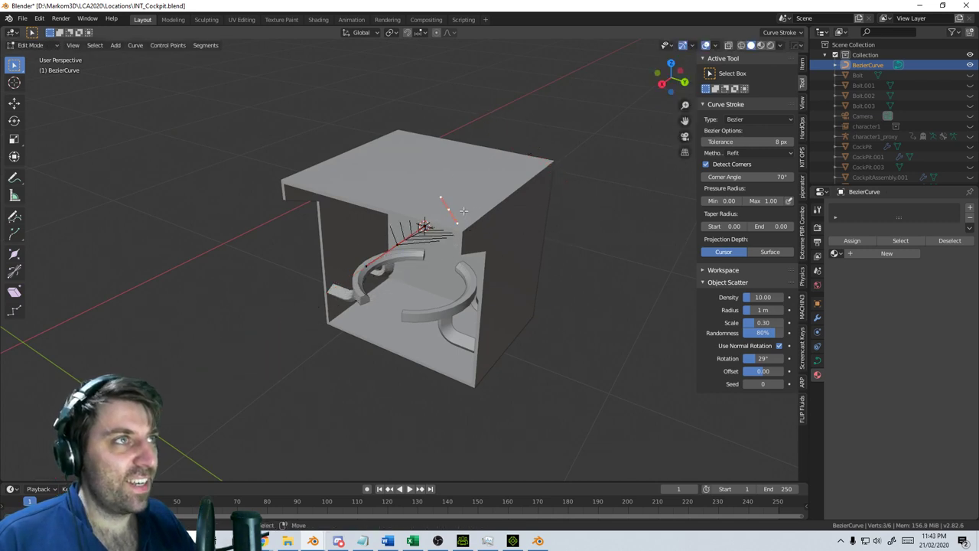
In the top wireframe view, straighten the curve by rotating its end point 45° and place the curve diagonally outward from the ceiling fixture
key("KP_7")
key("z")
left_click(383, 208)
type("r")
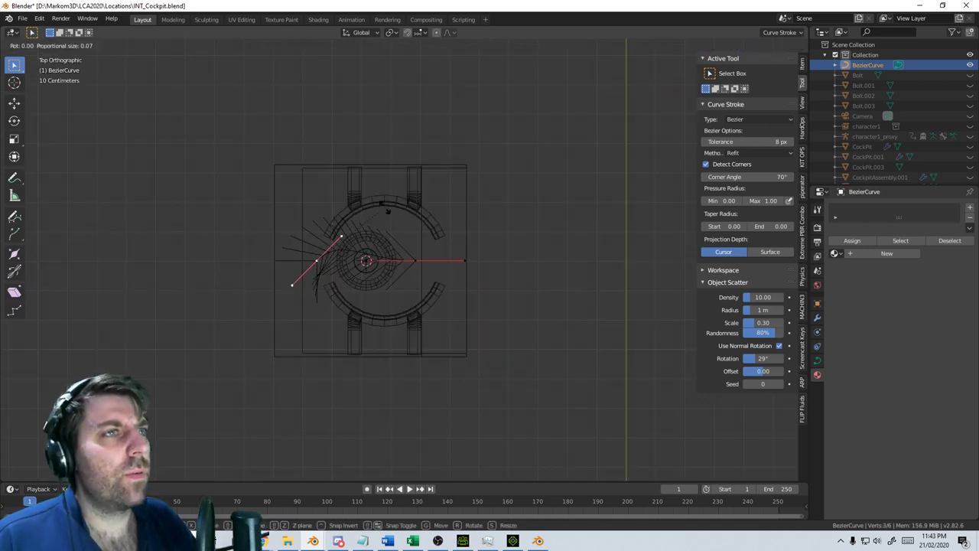
type("45")
key("Return")
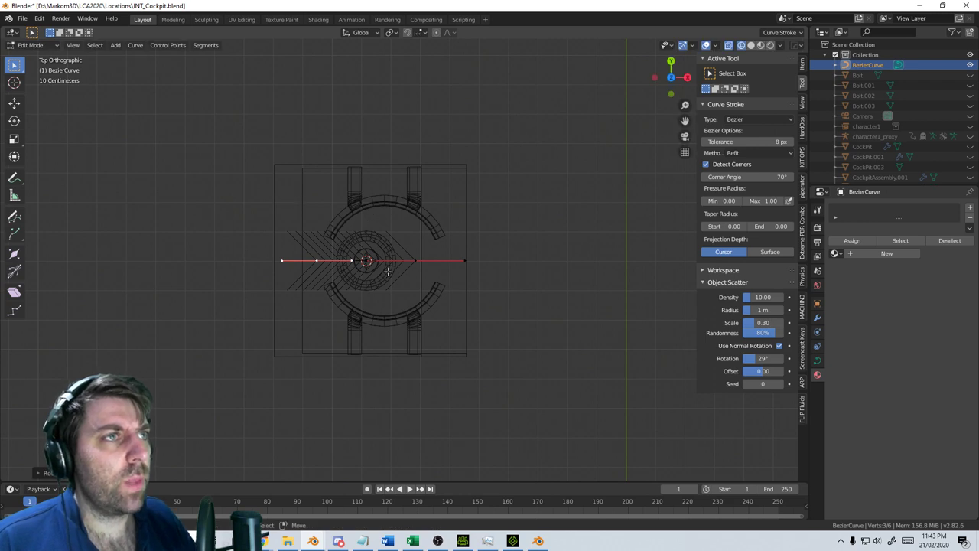
key("g")
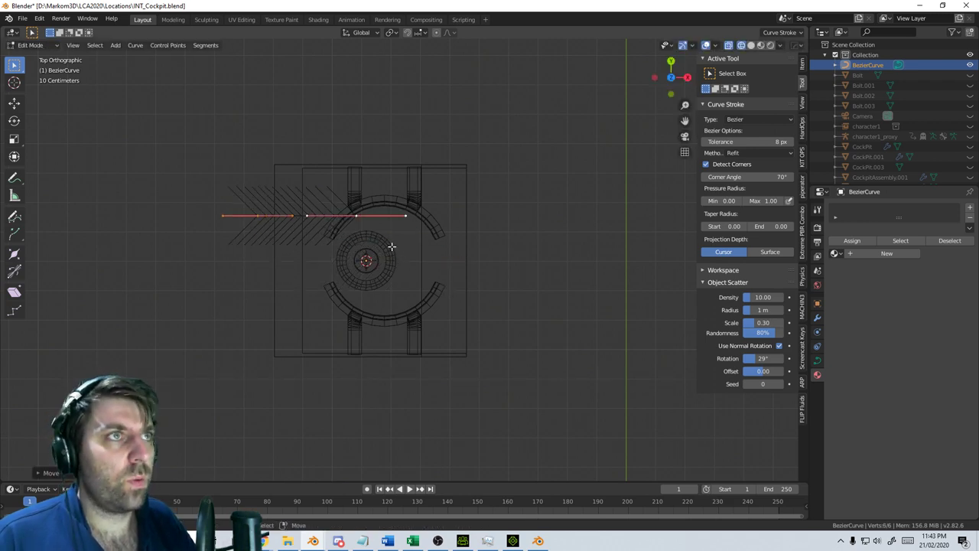
left_click(360, 281)
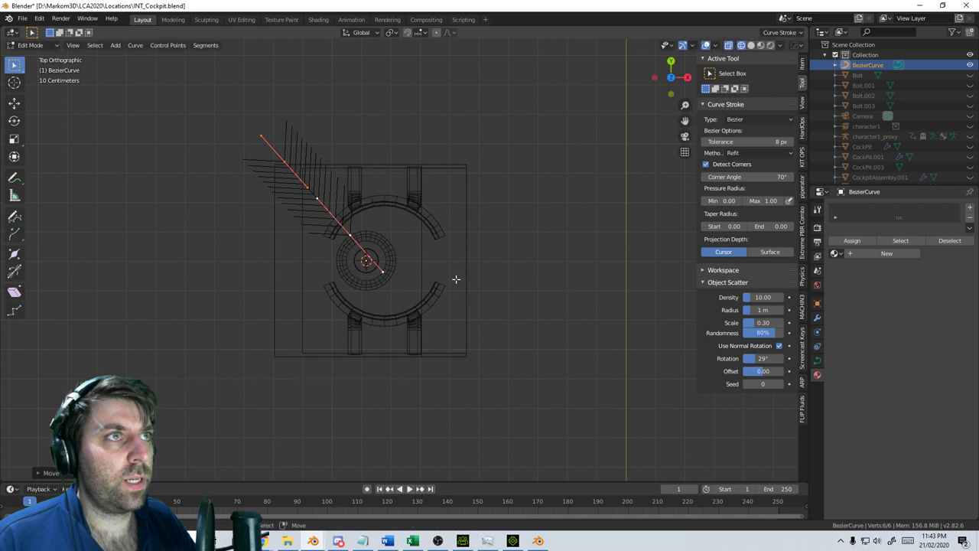
In the right orthographic view, move the curve's end point nearest the fixture straight up along Z to the ceiling fixture's upper rim
middle_click_drag(457, 280, 324, 166)
scroll(452, 248, "up", 1)
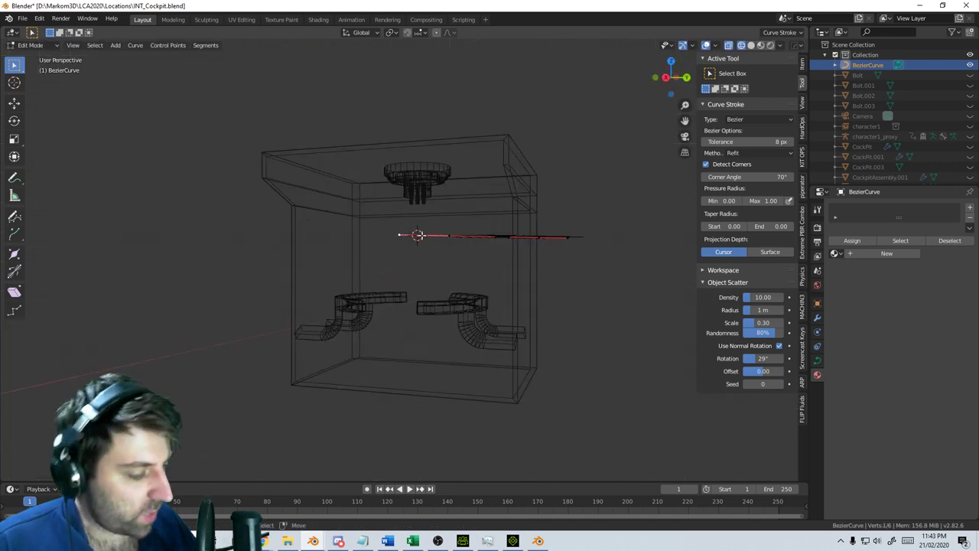
key("KP_3")
scroll(421, 232, "up", 4)
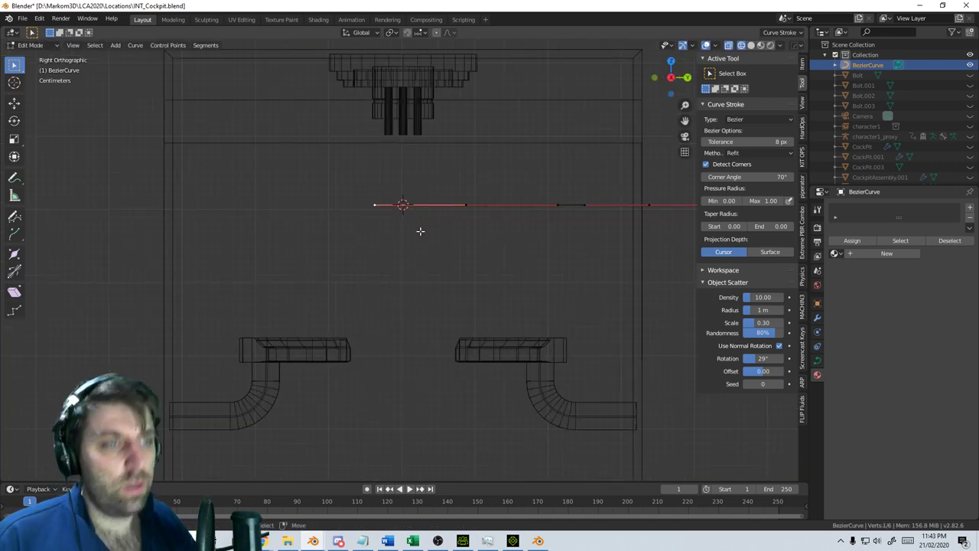
key("g")
key("z")
right_click(405, 204)
left_click(474, 207)
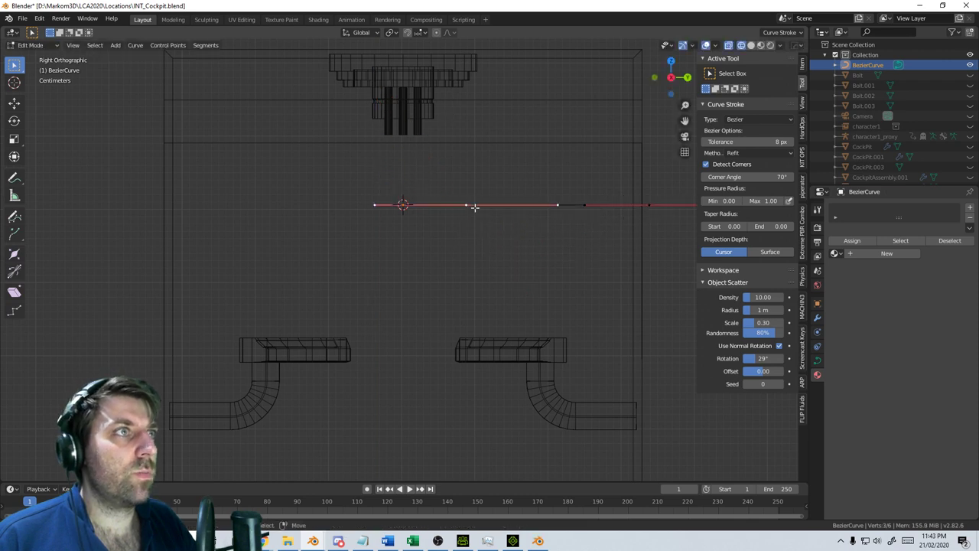
key("g")
key("z")
In the right view, rotate the curve's outer end point 90° to vertical and move it inward to the room's side wall
left_click(651, 218)
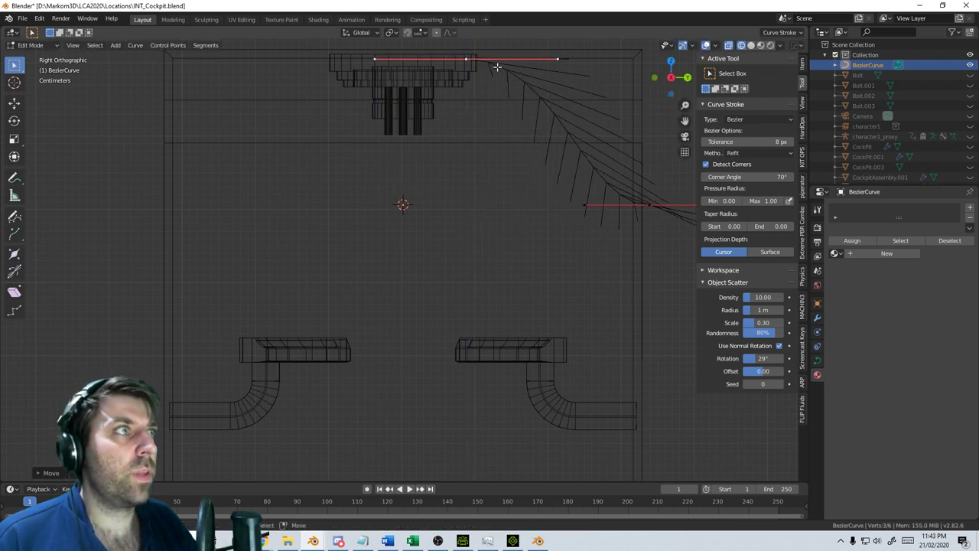
key("r")
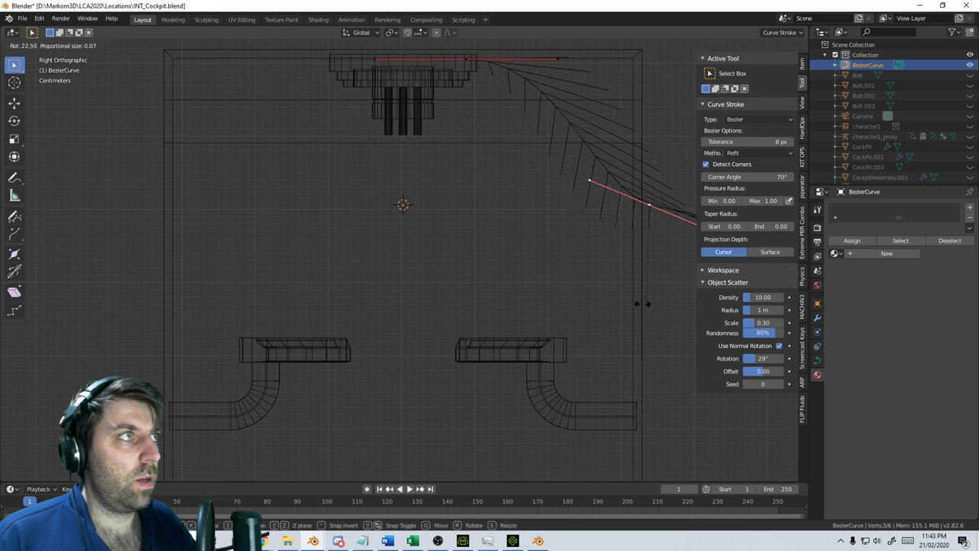
left_click(440, 285)
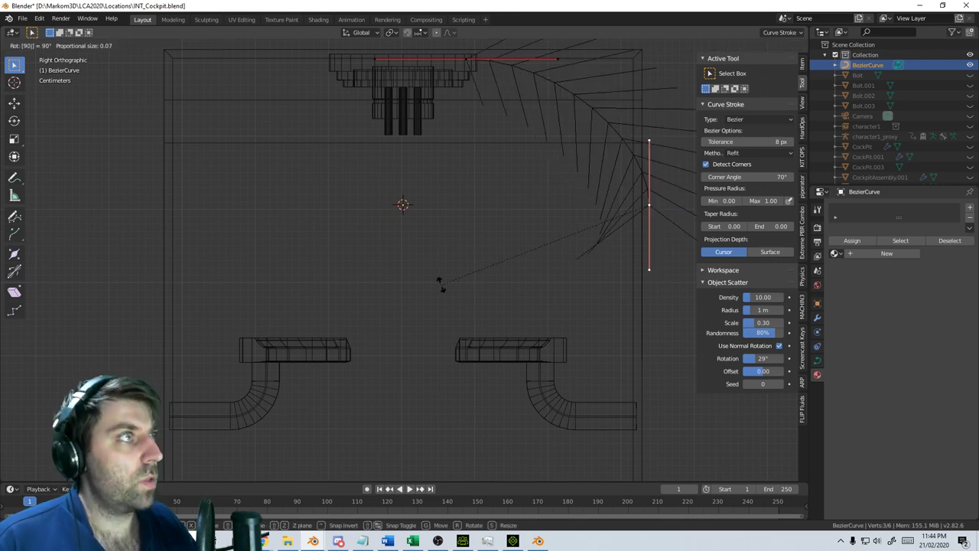
key("g")
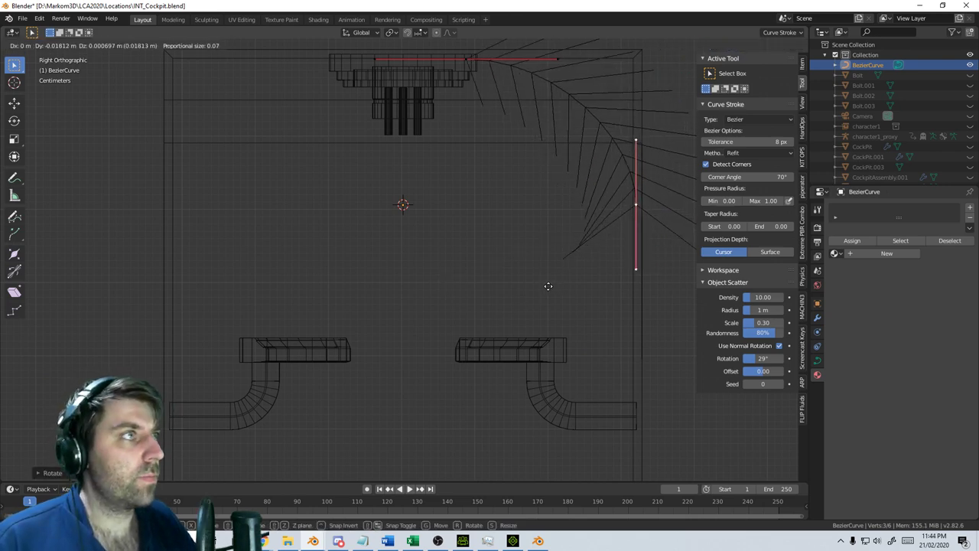
left_click(549, 286)
In the front view, rotate the curve's outer end point by 45° and fine-tune its angle until its handles stand vertical
middle_click_drag(549, 286, 537, 323)
scroll(539, 323, "down", 5)
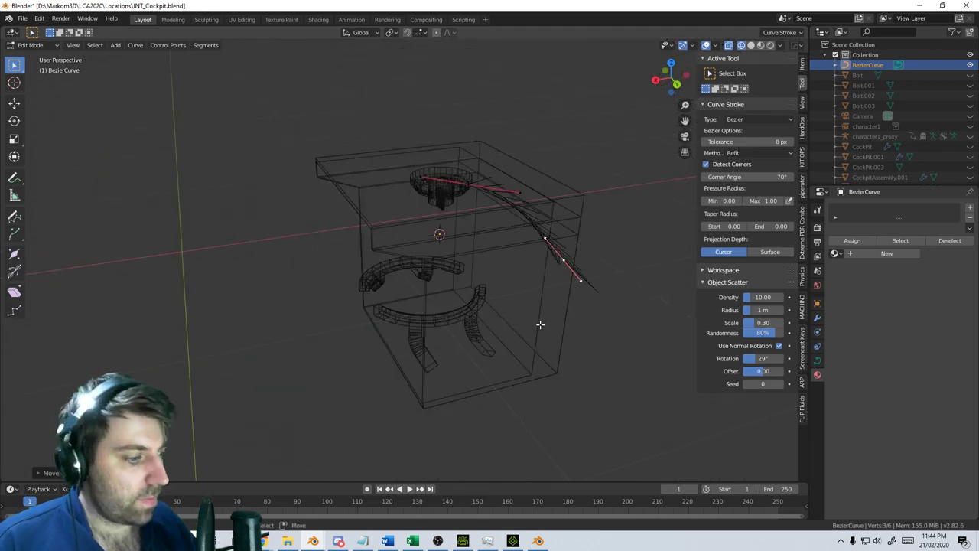
key("KP_7")
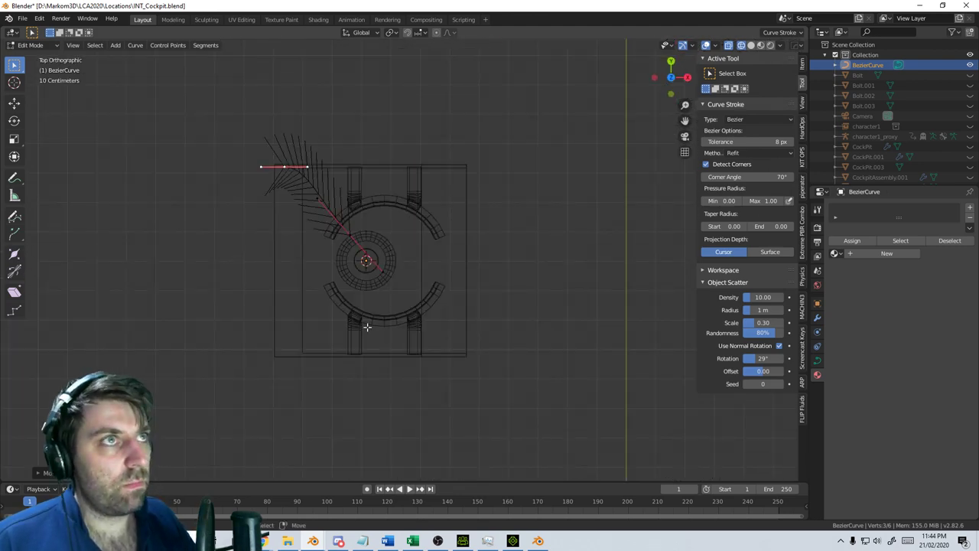
key("KP_3")
key("KP_1")
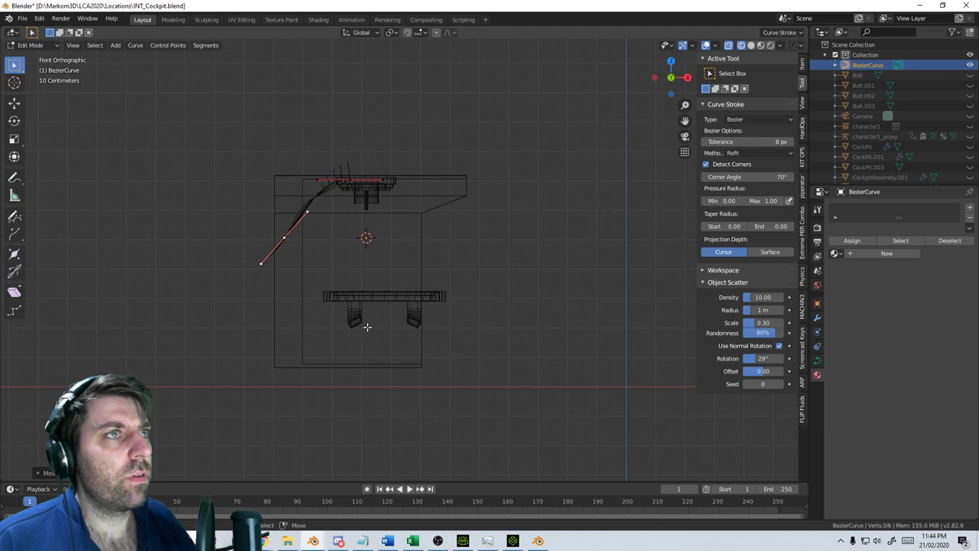
type("r45-")
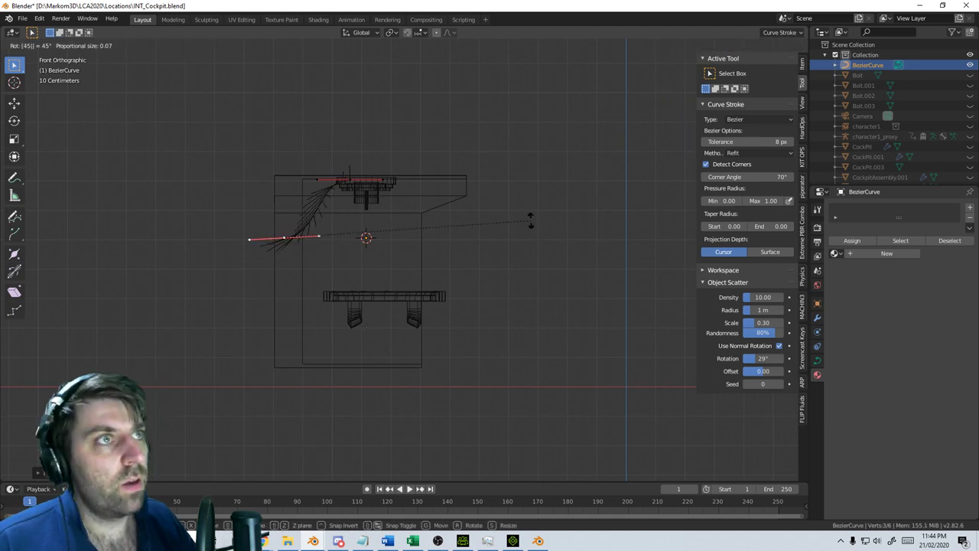
key("Return")
key("r")
left_click(521, 244)
Move the vertical end point up and against the room's back wall, just below the ceiling
middle_click_drag(452, 243, 572, 241, "shift")
scroll(566, 245, "up", 3)
key("g")
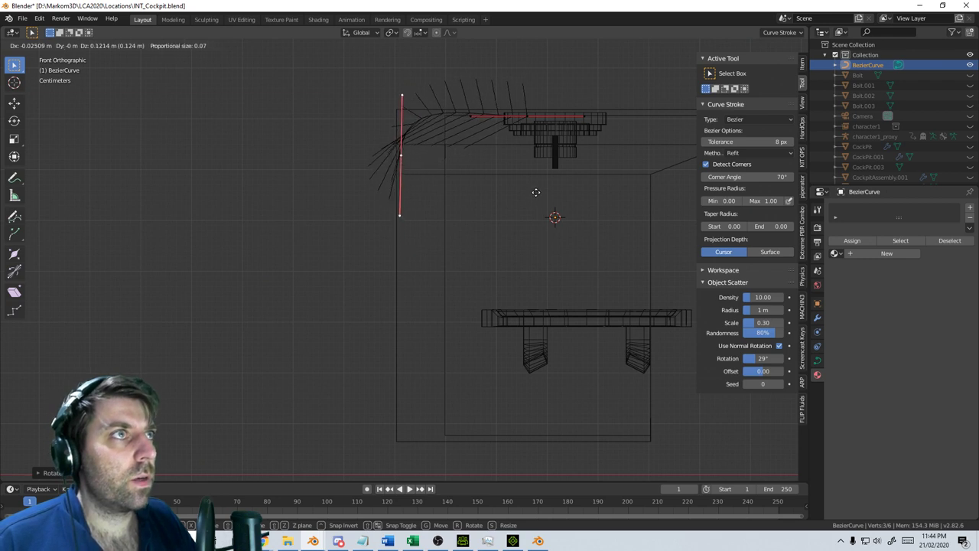
left_click(535, 189)
Extrude the end point straight down along Z to near the floor and shift both vertical points slightly inward along X
key("g")
key("z")
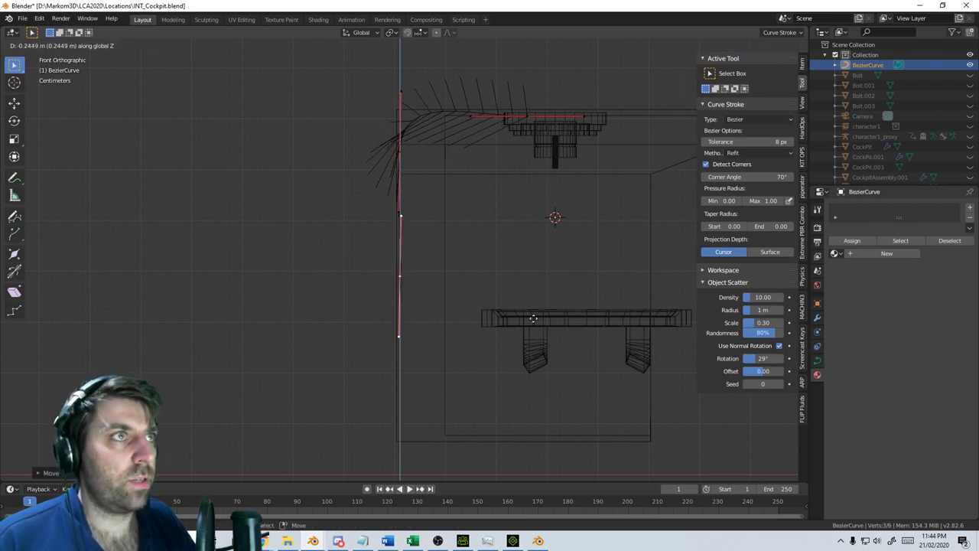
left_click(507, 447)
key("g")
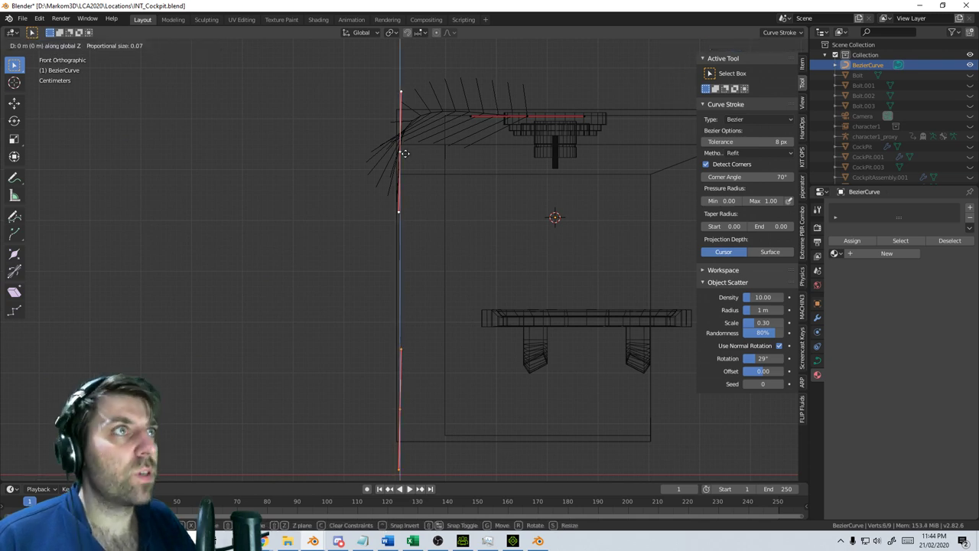
key("x")
left_click(432, 156)
In the top view, scale down the handles of the curve point at the ceiling fixture and extrude a new point toward the fixture's centre
left_click(526, 118)
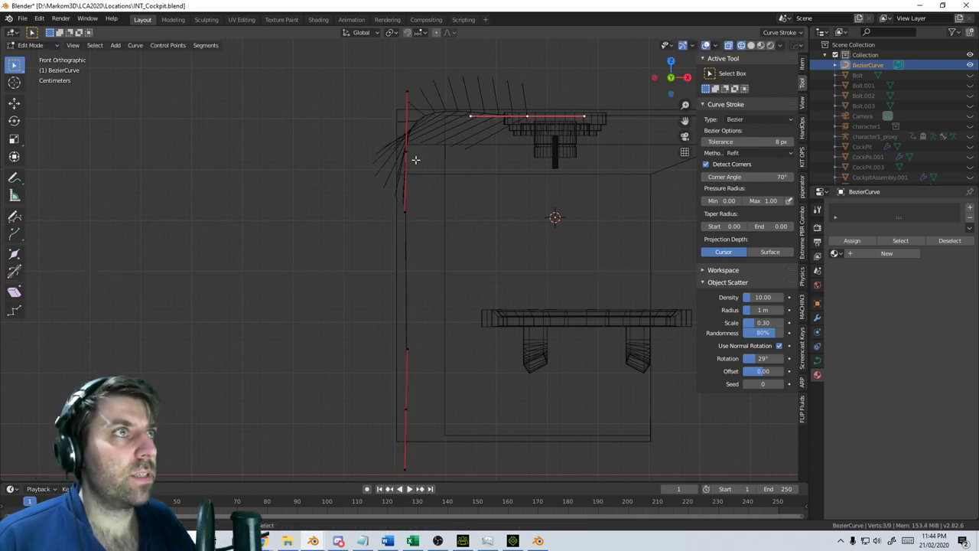
left_click(416, 160, "shift")
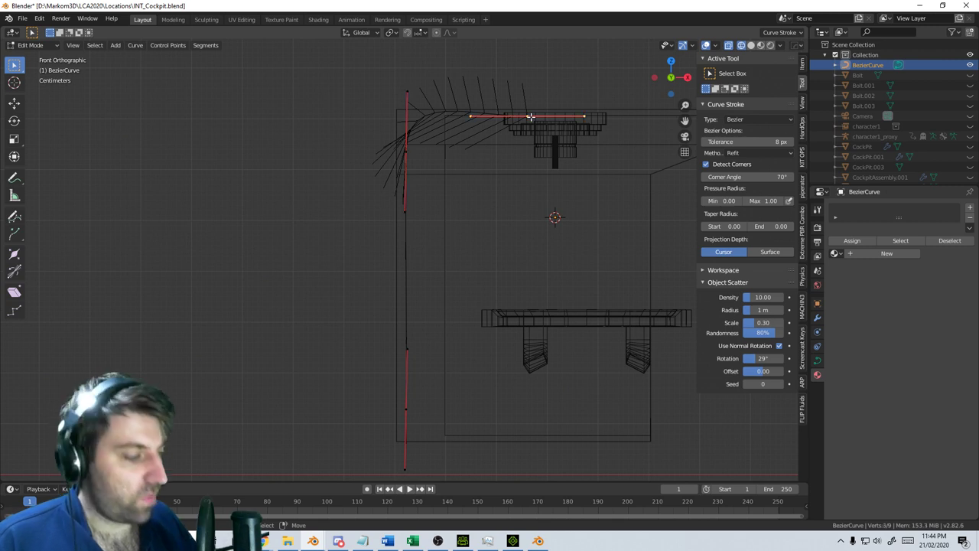
key("KP_7")
key("s")
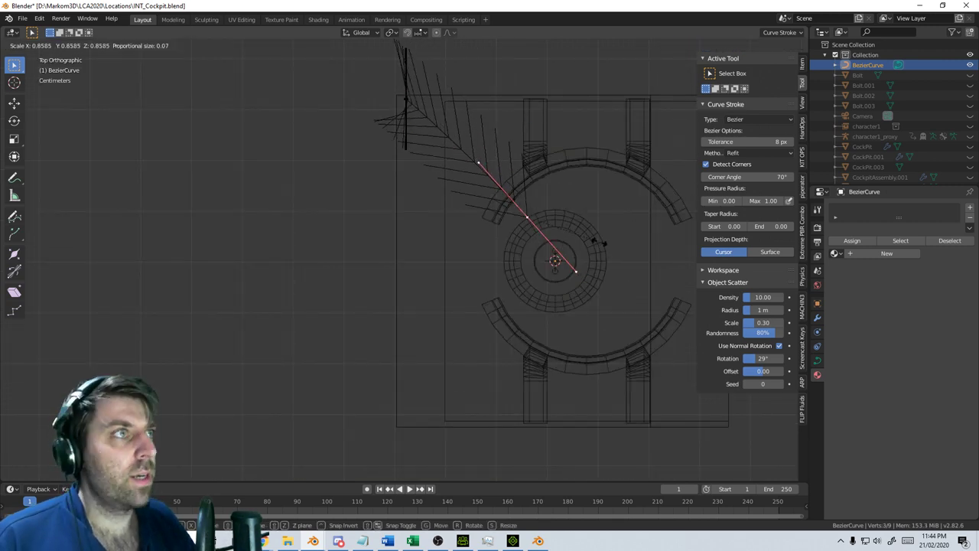
left_click(554, 214)
key("g")
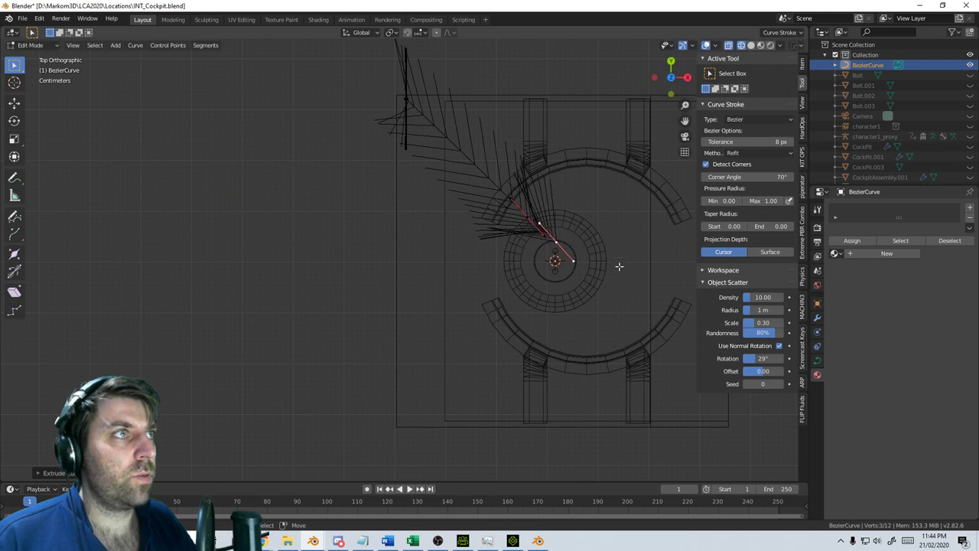
Move the original fixture point out near the room's corner and reposition the extruded end point along X within the fixture
left_click(424, 114)
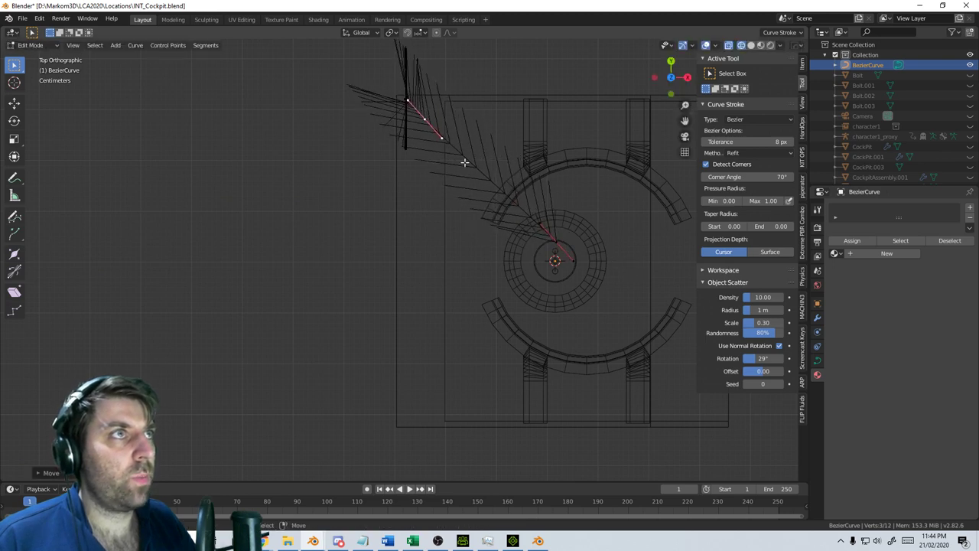
right_click(556, 247)
key("g")
left_click(533, 246)
Return to solid shading and scale down the handles of the upper vertical curve point at the ceiling corner
key("z")
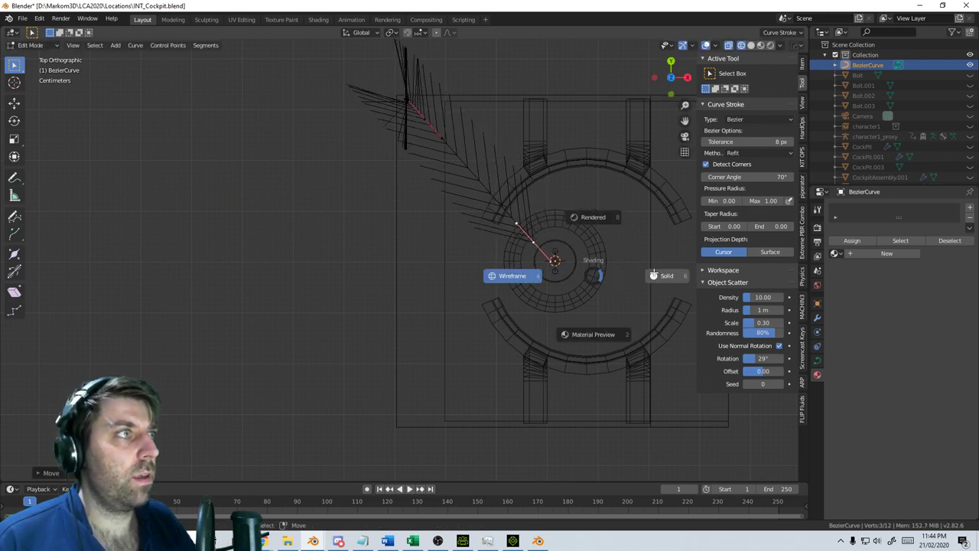
left_click(662, 272)
mouse_move(661, 269)
middle_mouse_down()
mouse_move(525, 181)
mouse_move(545, 153)
middle_mouse_up()
right_click(556, 162)
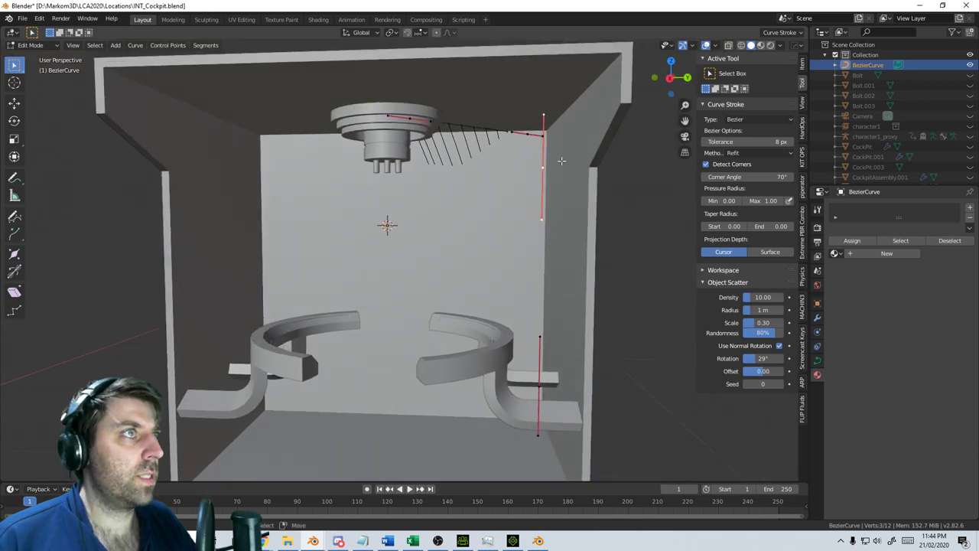
key("s")
left_click(597, 175)
middle_click_drag(575, 220, 549, 376)
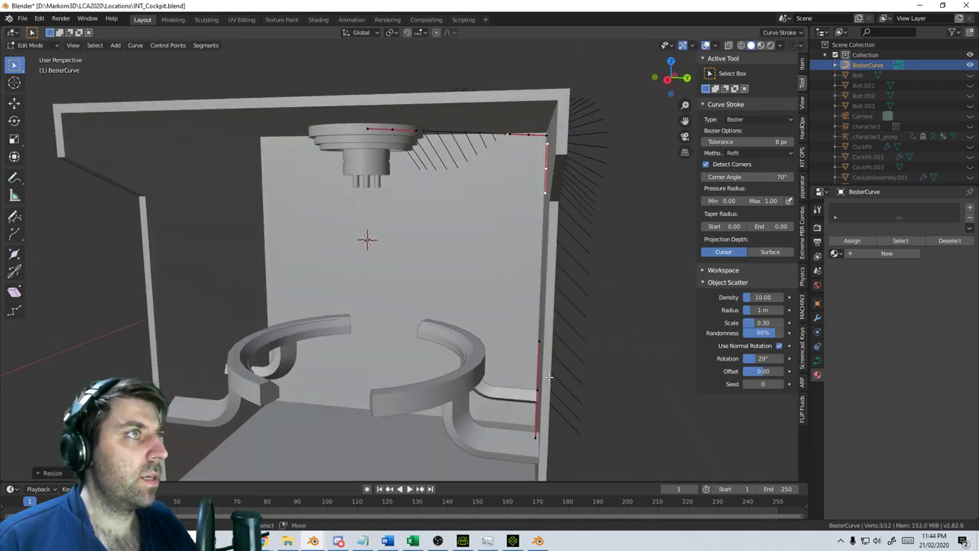
In the top wireframe view, move the three curve points at the corner into the room's inner corner and rotate them slightly
key("z")
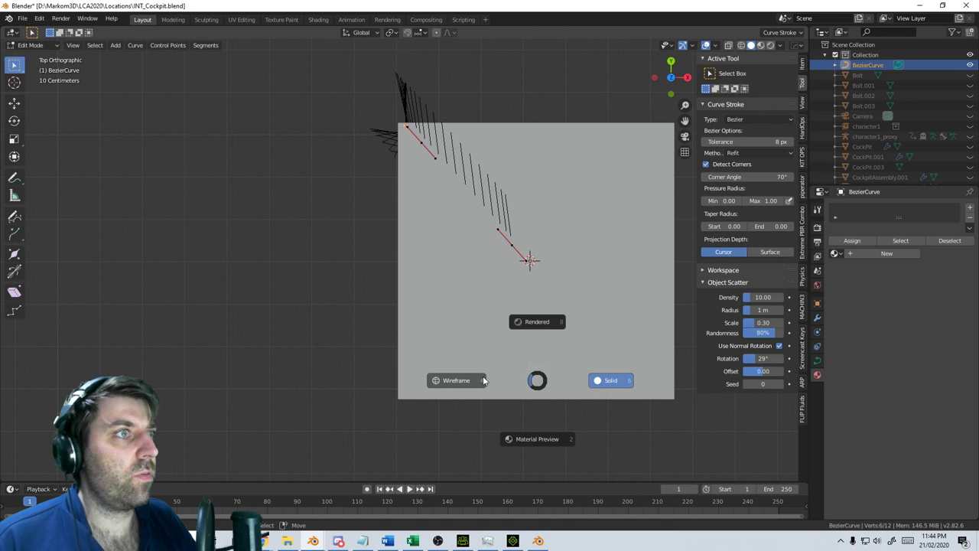
left_click(485, 380)
scroll(520, 278, "up", 4)
mouse_move(402, 141)
middle_mouse_down("shift")
mouse_move(521, 278)
mouse_move(454, 242)
middle_mouse_up("shift")
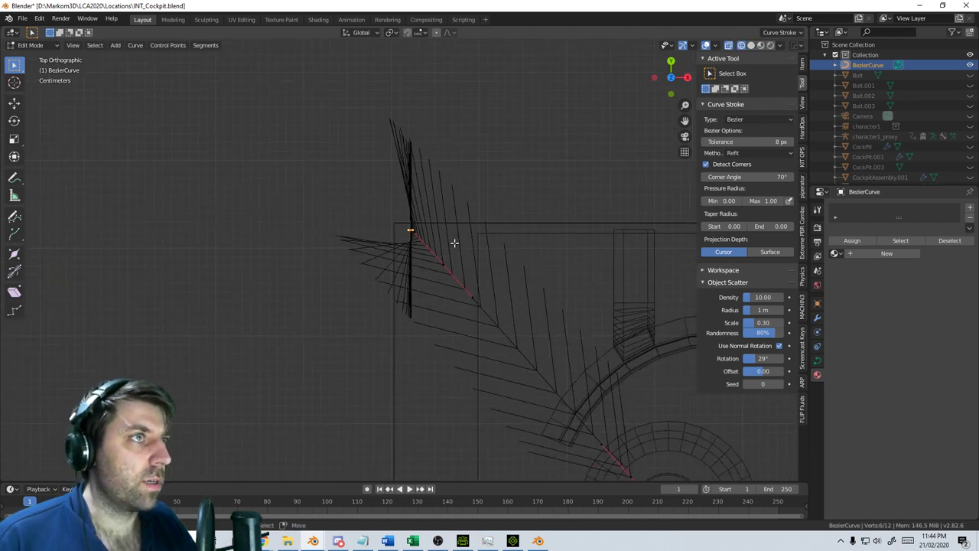
key("g")
left_click(536, 272)
key("r")
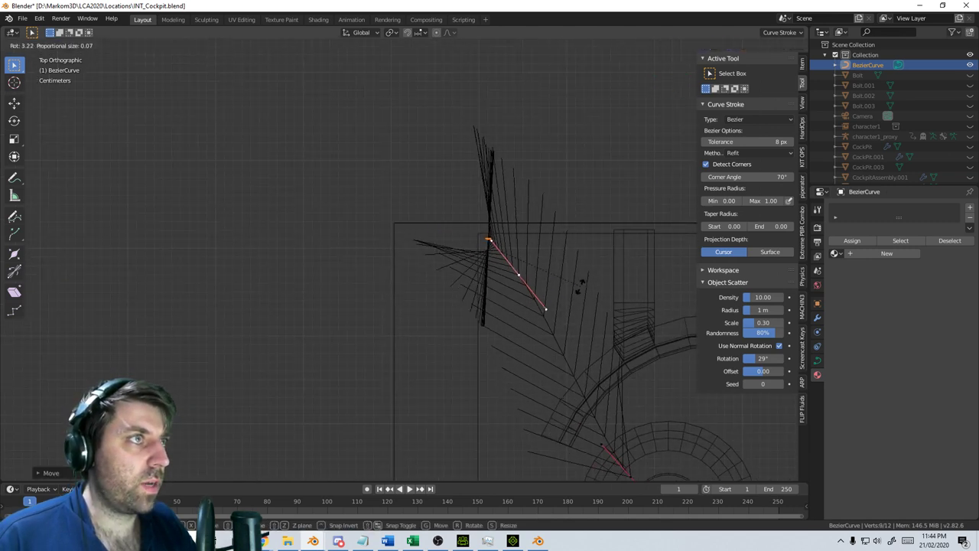
left_click(570, 299)
key("g")
left_click(562, 301)
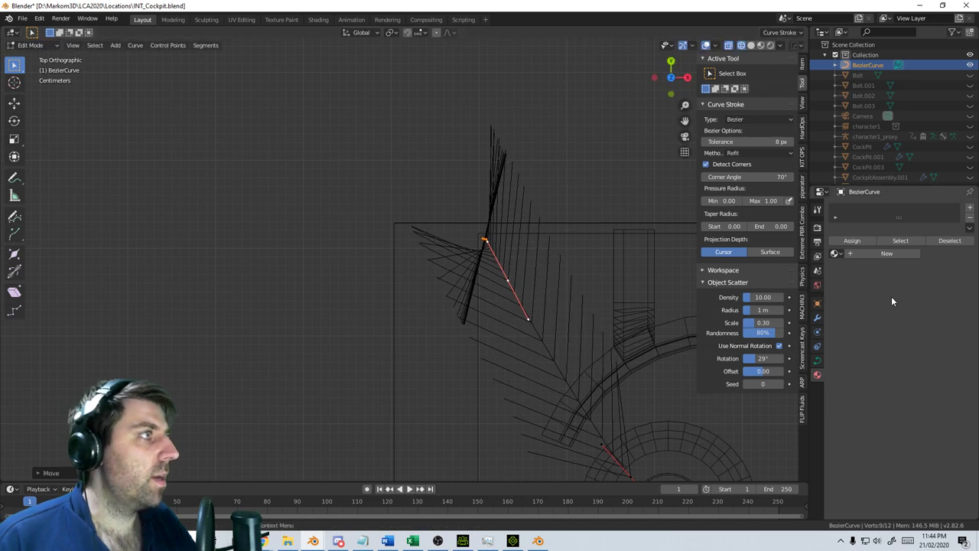
Show the curve's geometry settings, return to solid shading and set the curve's extrude to 0.05 m
left_click(817, 359)
middle_click_drag(489, 260, 582, 291)
left_click(832, 384)
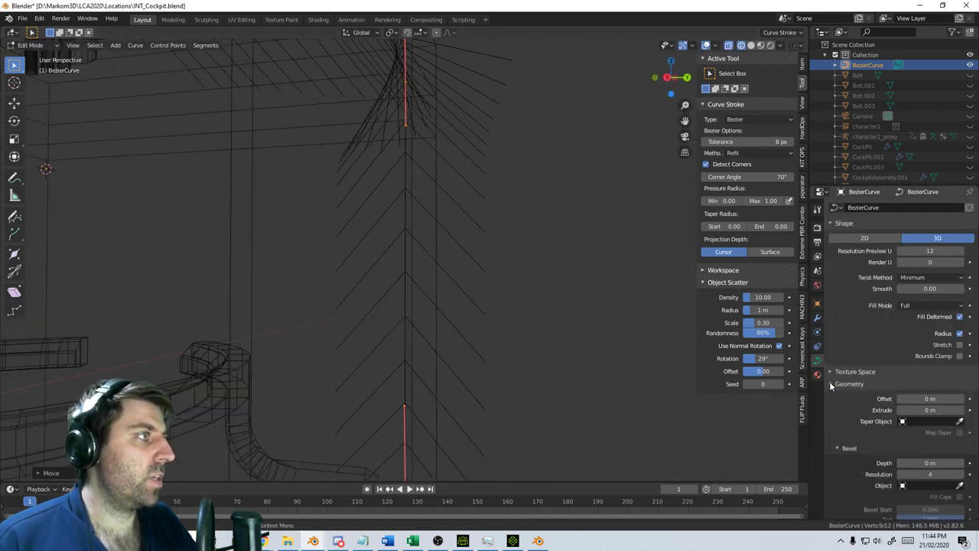
scroll(497, 275, "down", 6)
key("z")
left_click(509, 272)
mouse_move(510, 271)
middle_mouse_down()
mouse_move(492, 271)
mouse_move(496, 243)
middle_mouse_up()
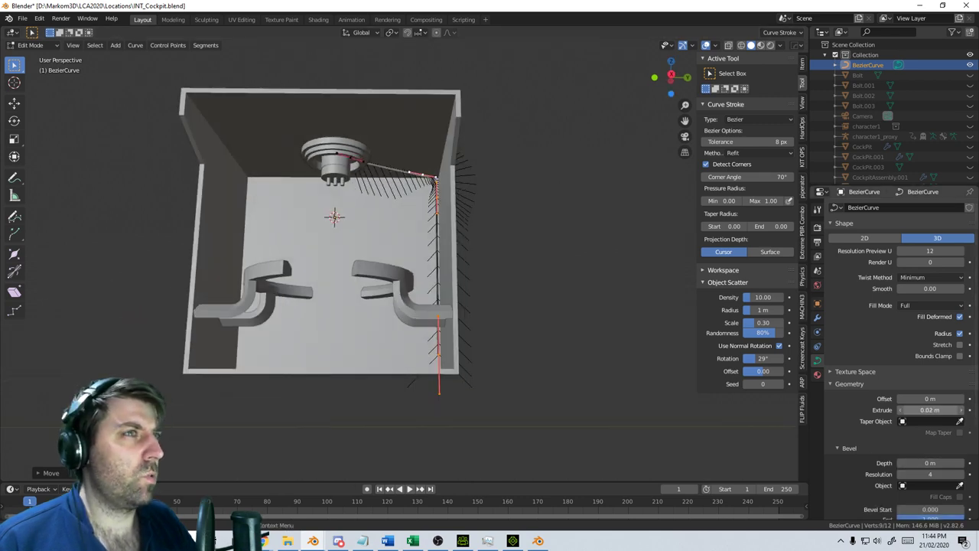
left_click_drag(929, 410, 945, 410)
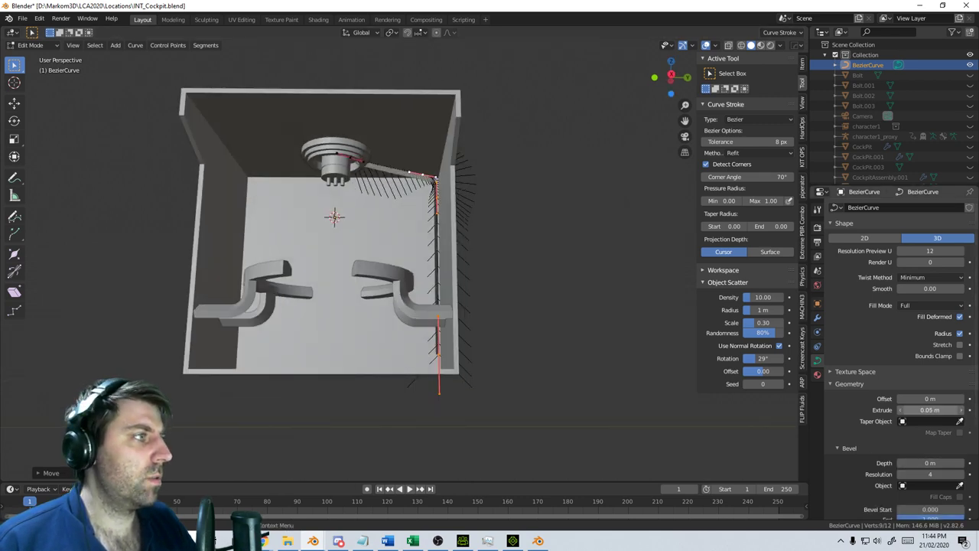
Set the curve's render U resolution to 12 and increase its extrude to 0.08 m
middle_click_drag(525, 347, 430, 255)
scroll(461, 295, "up", 5)
scroll(423, 262, "down", 2)
scroll(951, 455, "down", 4)
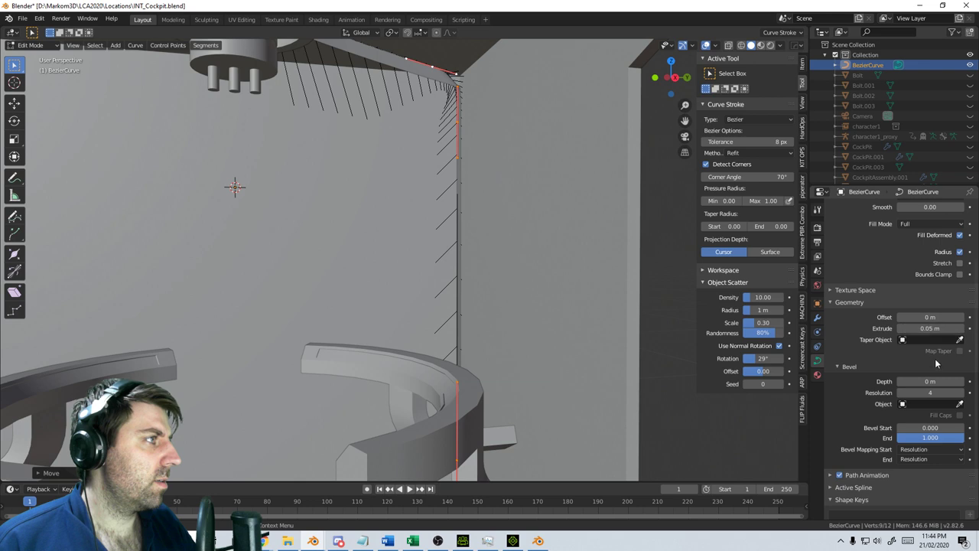
scroll(854, 482, "up", 3)
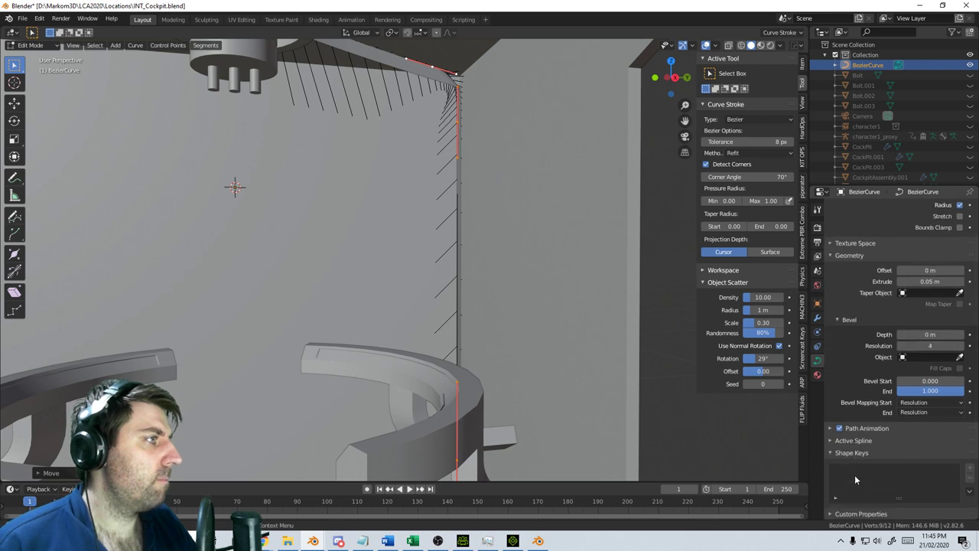
scroll(917, 396, "up", 1)
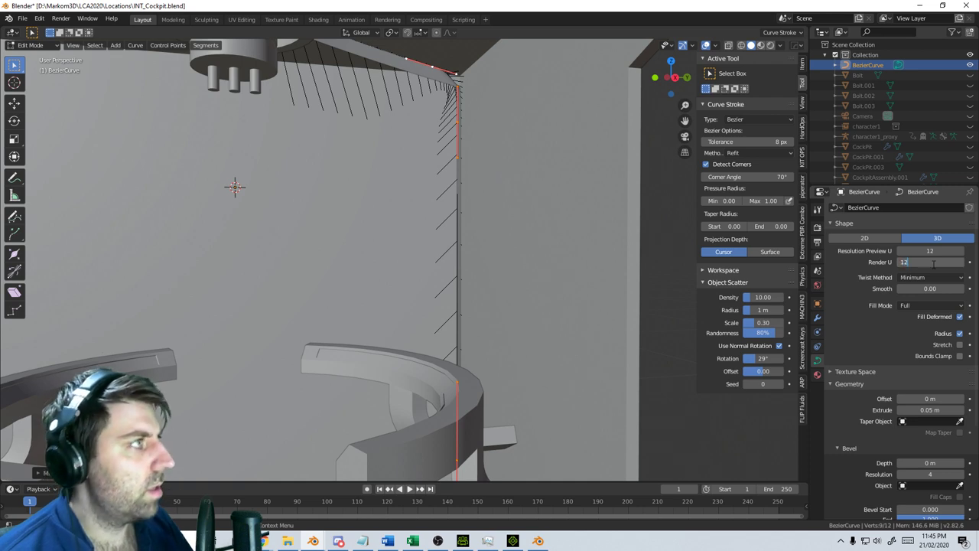
left_click(961, 411)
left_click(962, 411)
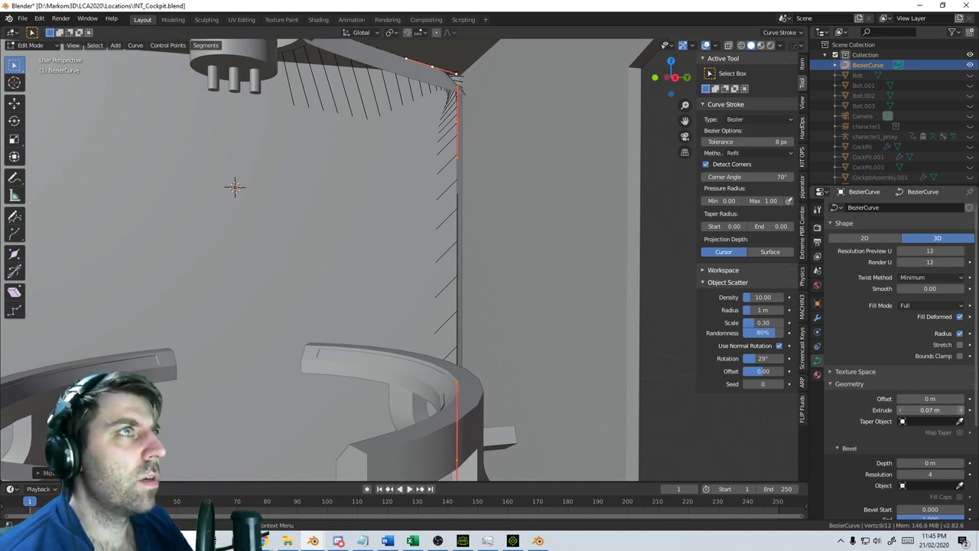
left_click(961, 412)
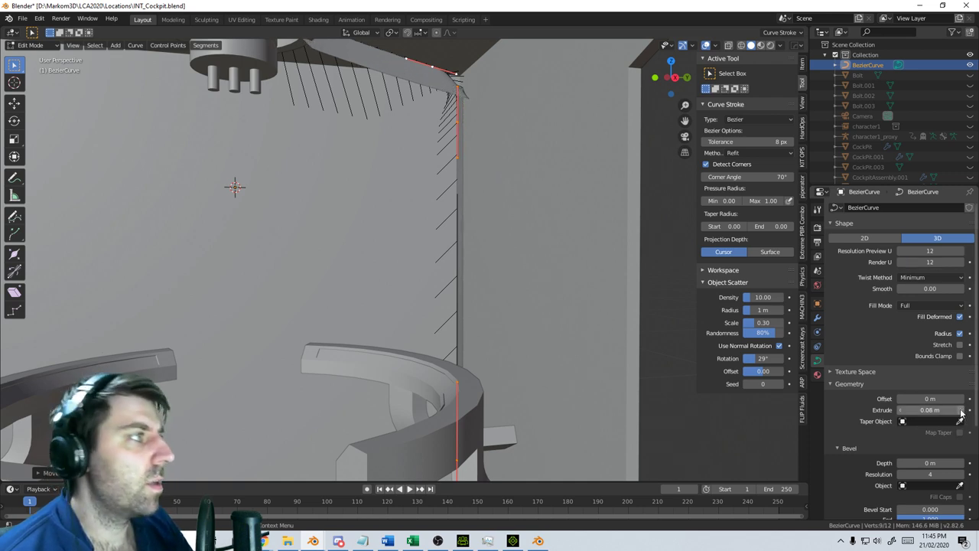
left_click(830, 374)
left_click(831, 373)
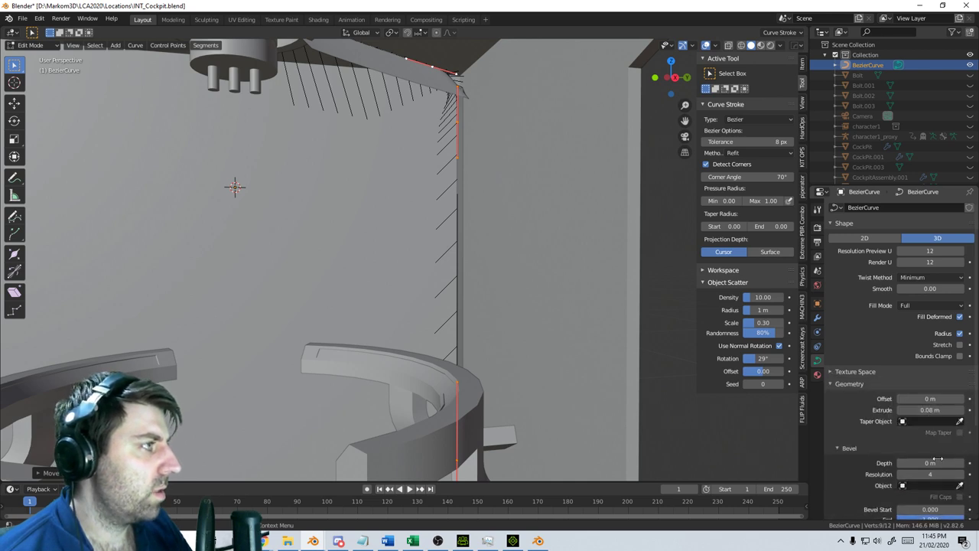
Give the curve a bevel depth of 0.01 m to turn it into a solid pipe
scroll(937, 459, "down", 2)
left_click(963, 402)
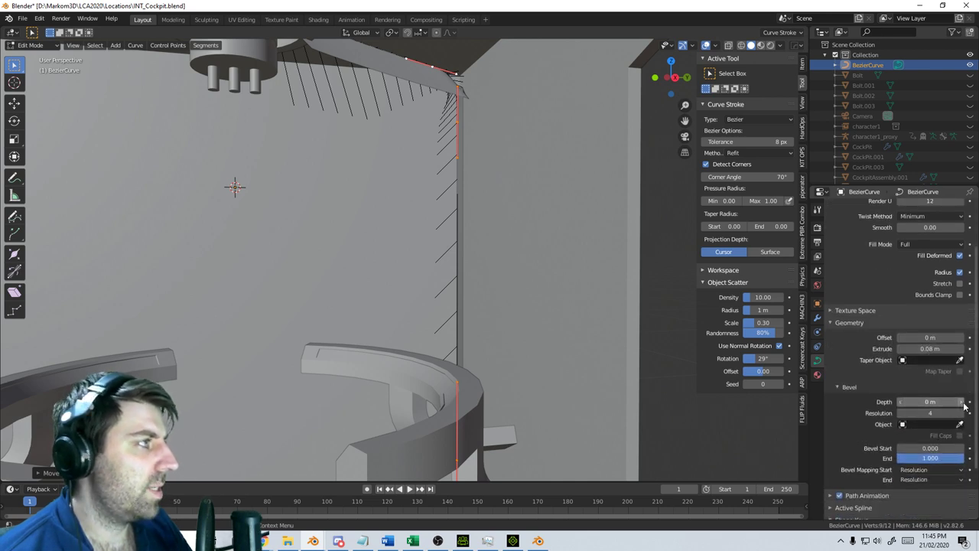
left_click(963, 403)
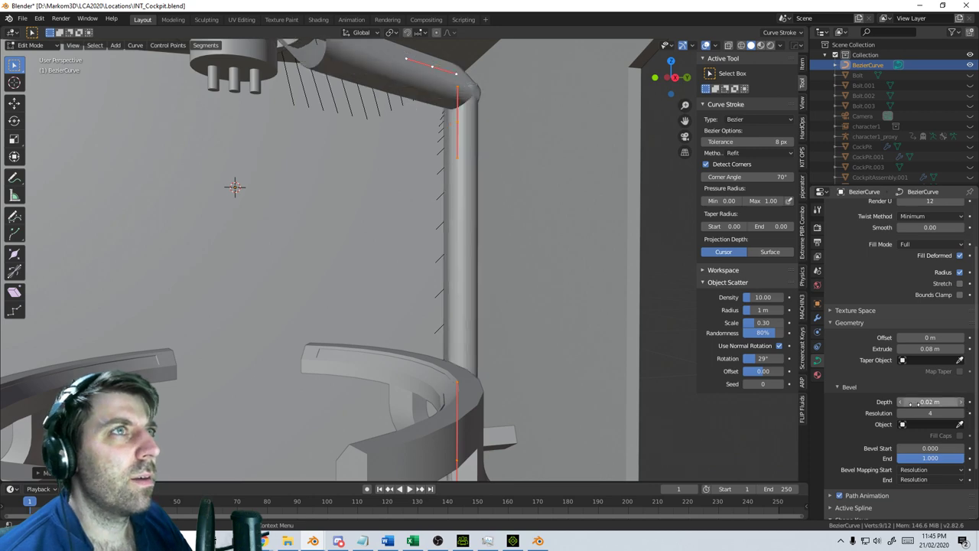
scroll(558, 277, "down", 4)
middle_click_drag(558, 277, 564, 244)
left_click(901, 401)
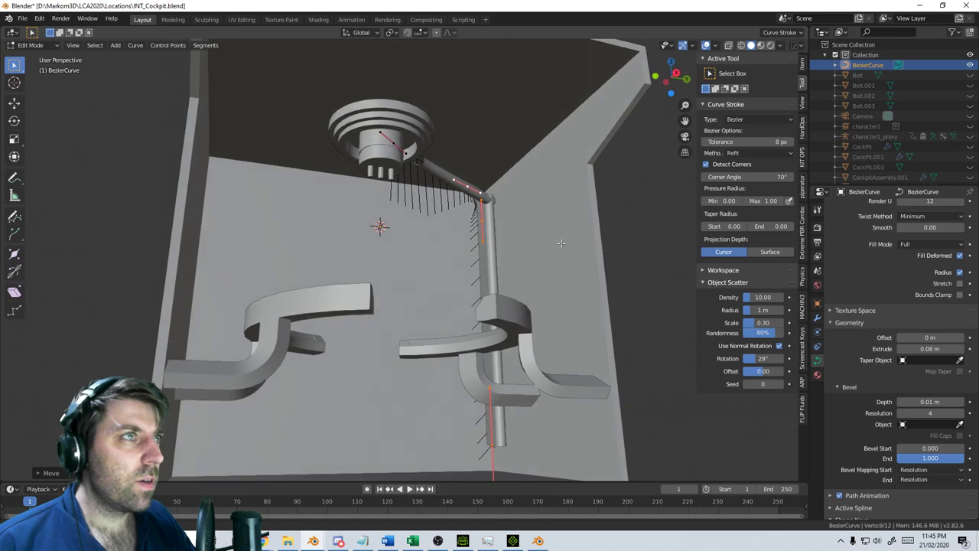
Set the curve's extrude to 0 m and lower the control point at the top of the pipe's vertical run
left_click_drag(927, 350, 903, 350)
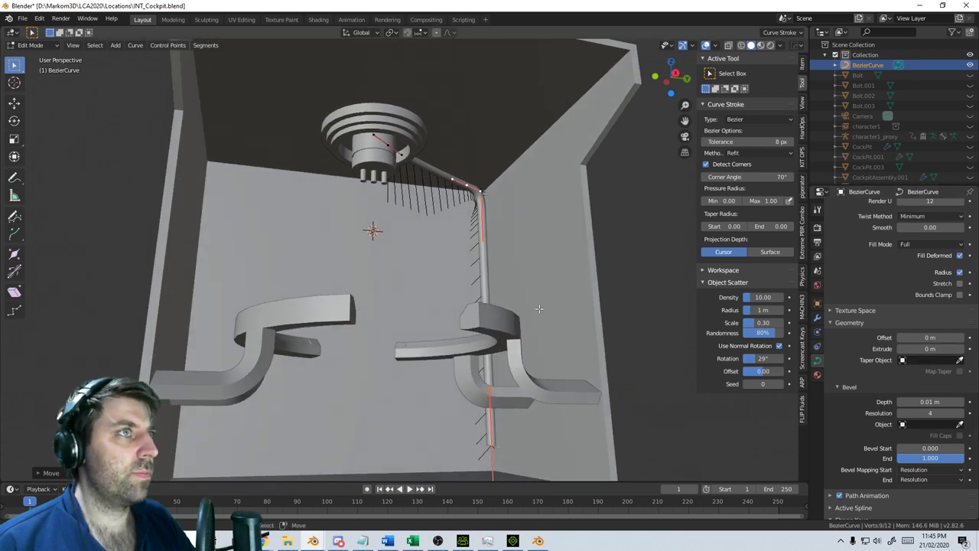
middle_click_drag(538, 307, 519, 281)
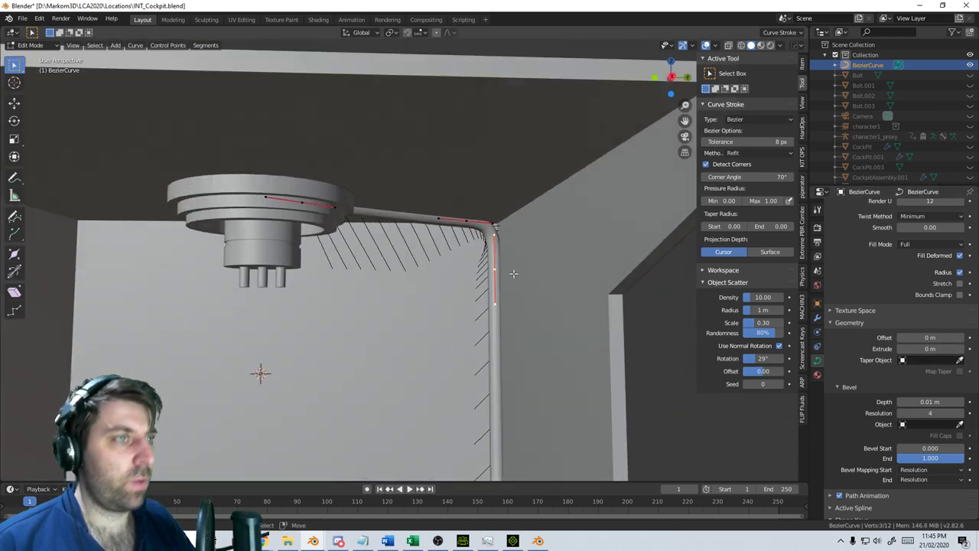
left_click(503, 298)
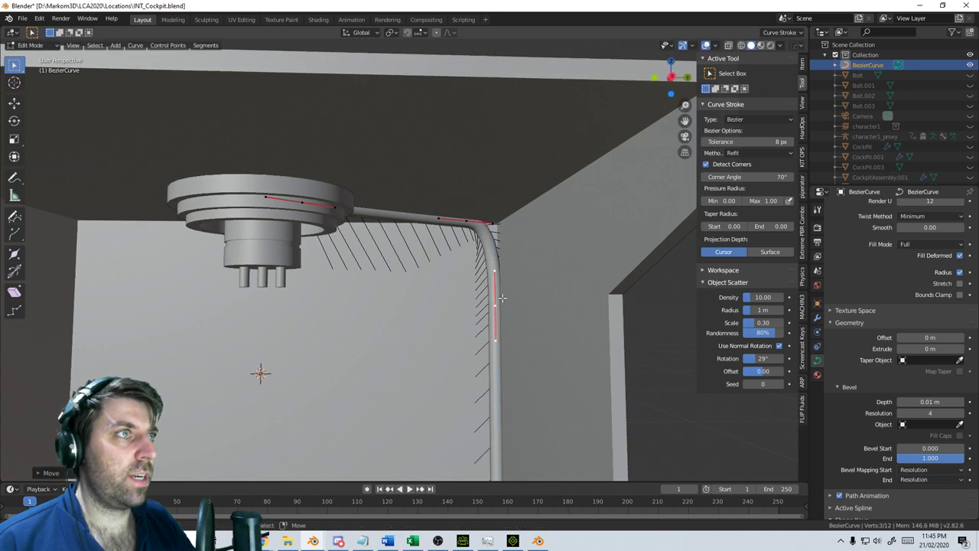
In the top wireframe view, move the ceiling control point near the corner slightly towards the round fixture
key("KP_7")
key("z")
left_click(458, 222)
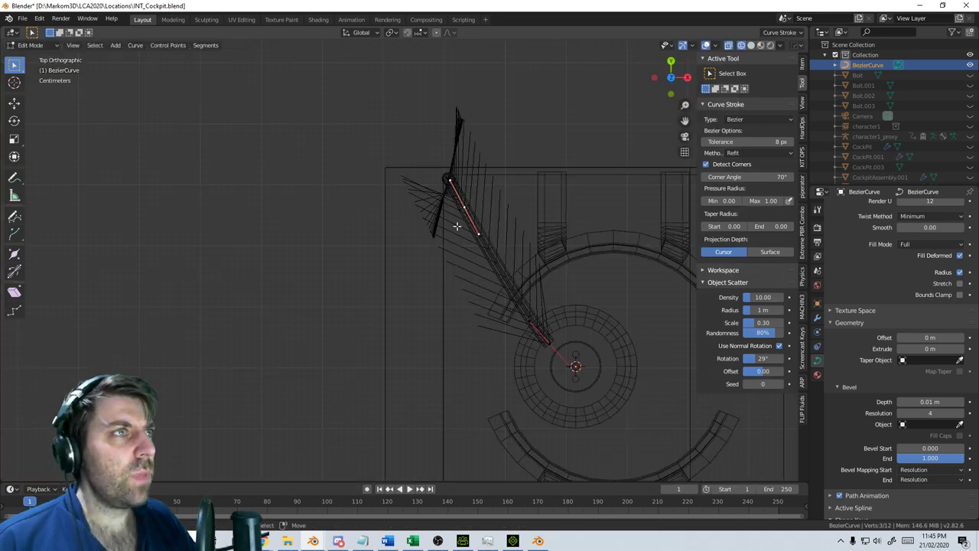
key("g")
left_click(516, 393)
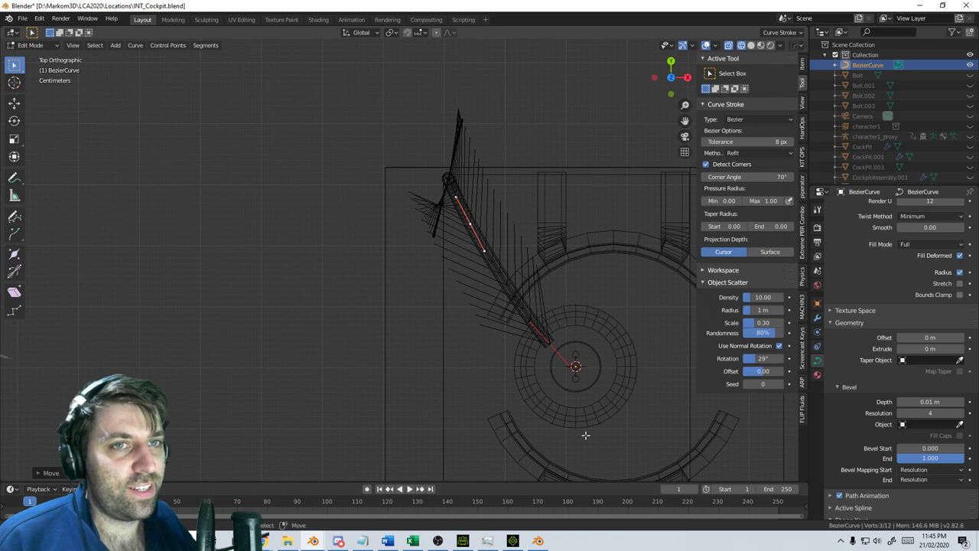
Leave curve editing, add a cube mesh and scale its geometry down in Edit Mode
middle_click_drag(585, 434, 494, 293)
key("shift+a")
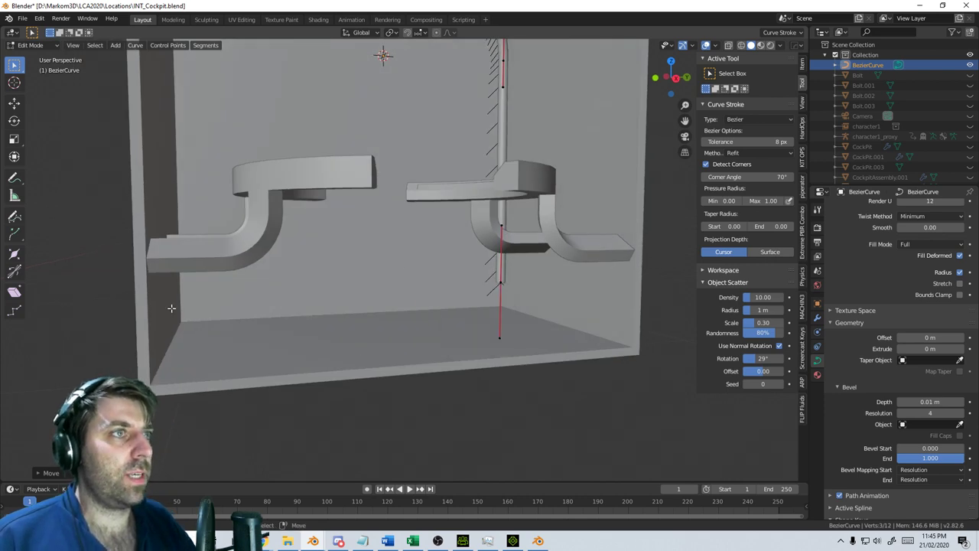
key("Tab")
key("shift+a")
mouse_move(492, 315)
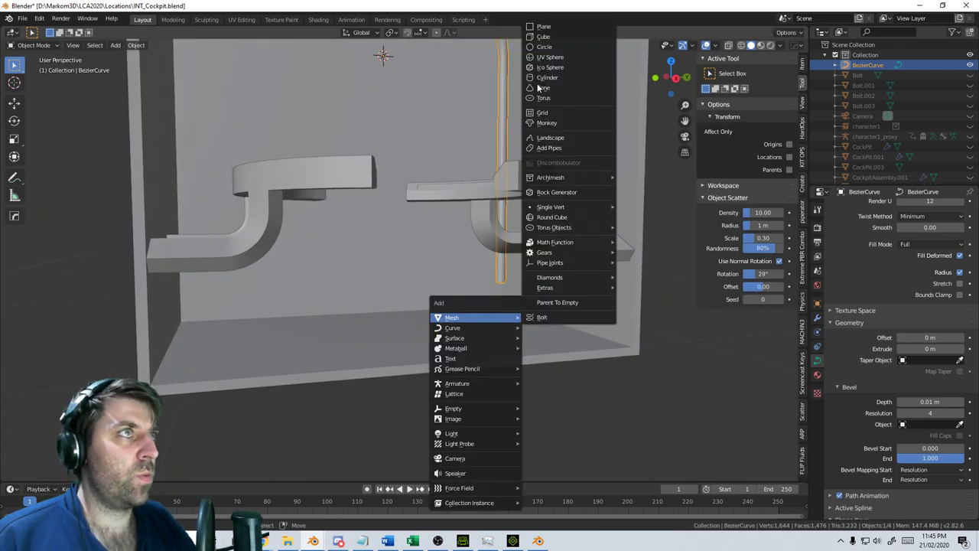
left_click(543, 36)
middle_click_drag(525, 167, 720, 377)
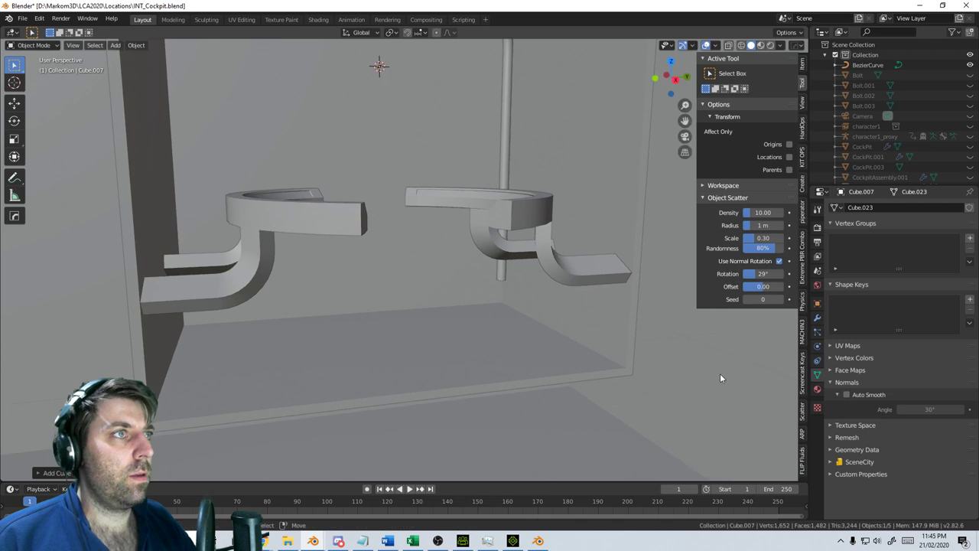
key("Tab")
key("s")
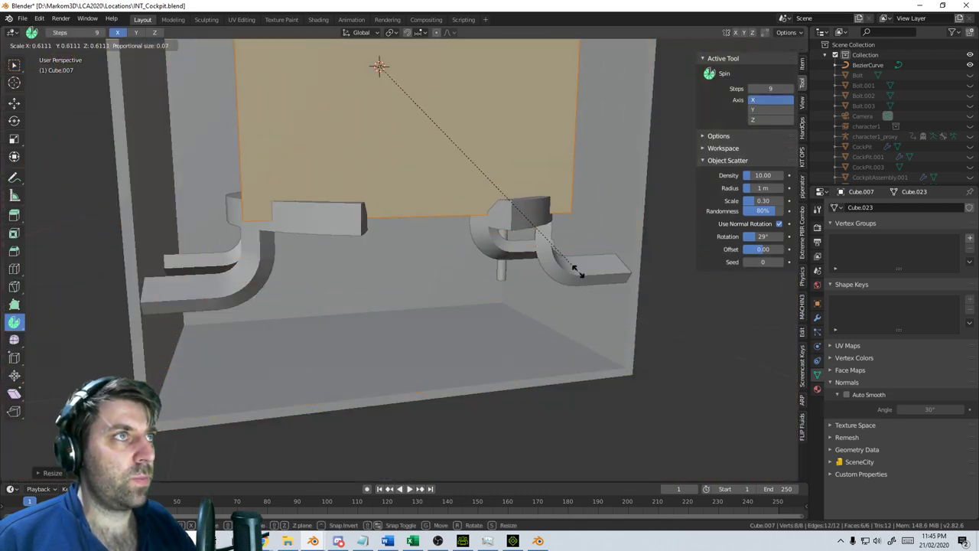
left_click(480, 172)
In the right view, shrink the cube and move it down to the floor beneath the vertical pipe
key("KP_3")
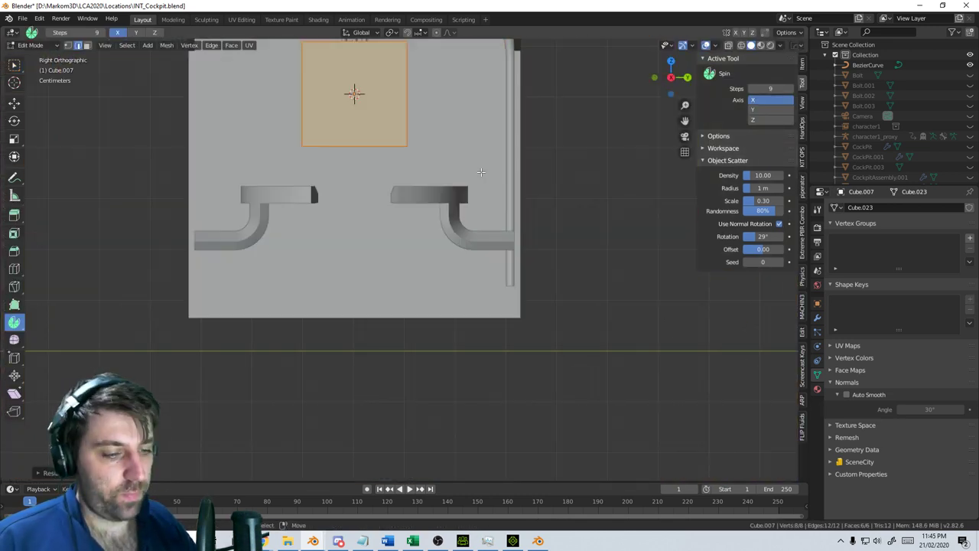
key("g")
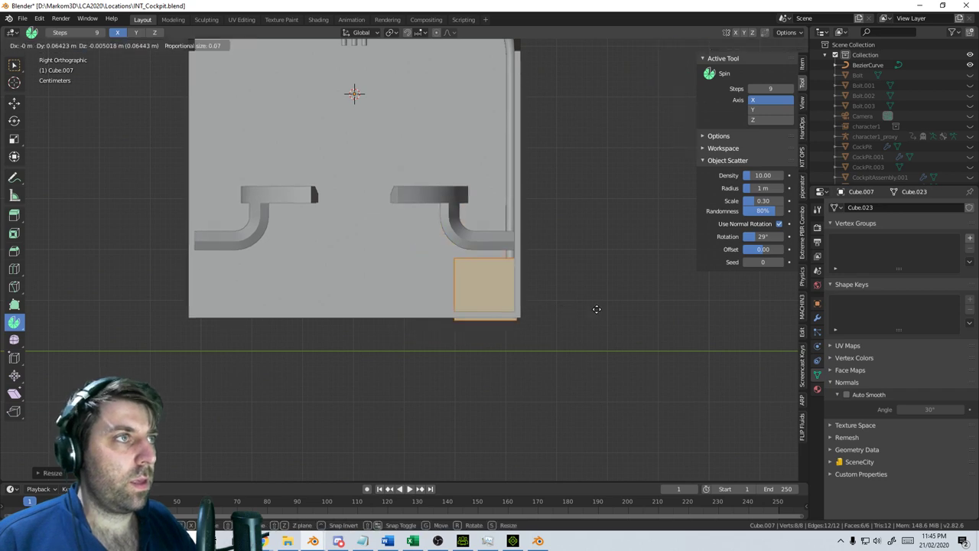
left_click(621, 315)
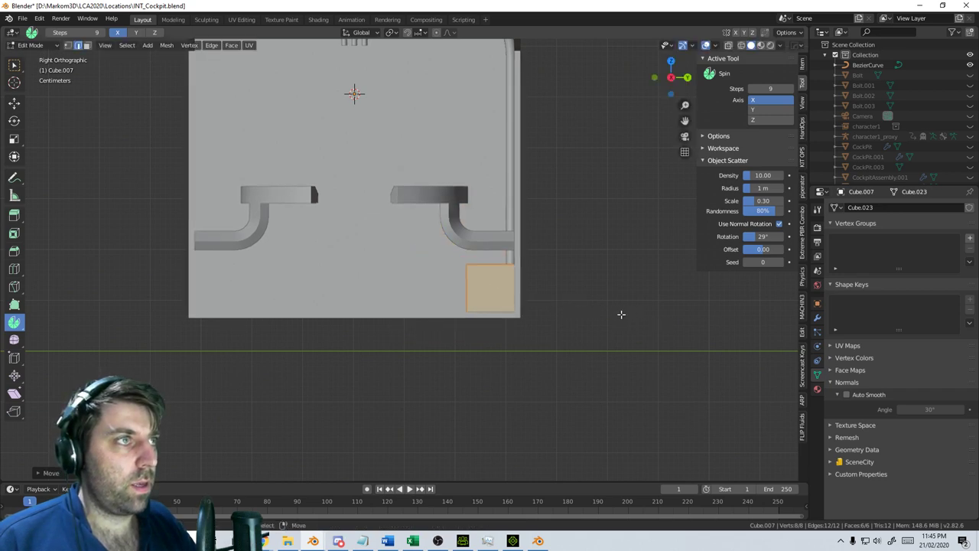
In the top wireframe view, slide the cube along X into the room corner under the pipe
middle_click_drag(621, 314, 623, 339)
key("KP_7")
key("z")
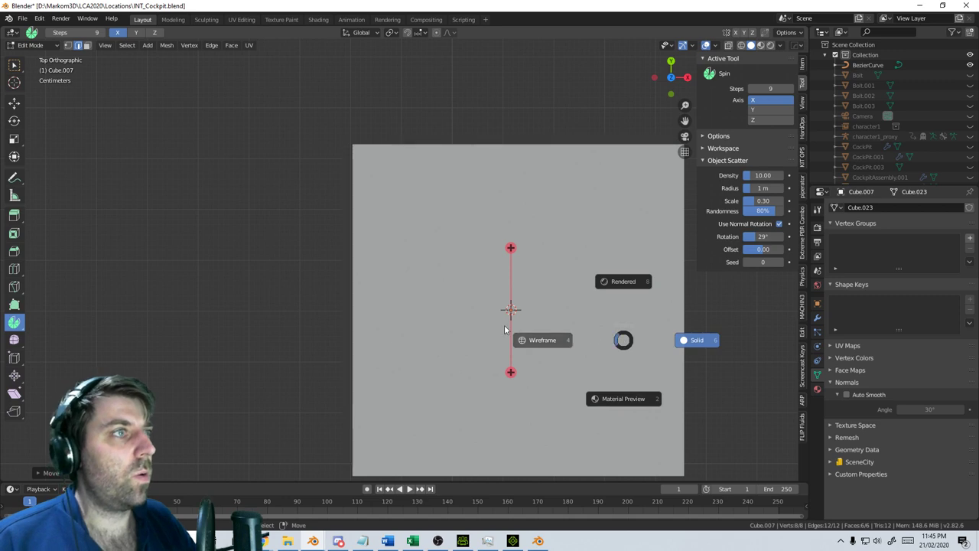
left_click(521, 334)
key("g")
key("y")
key("x")
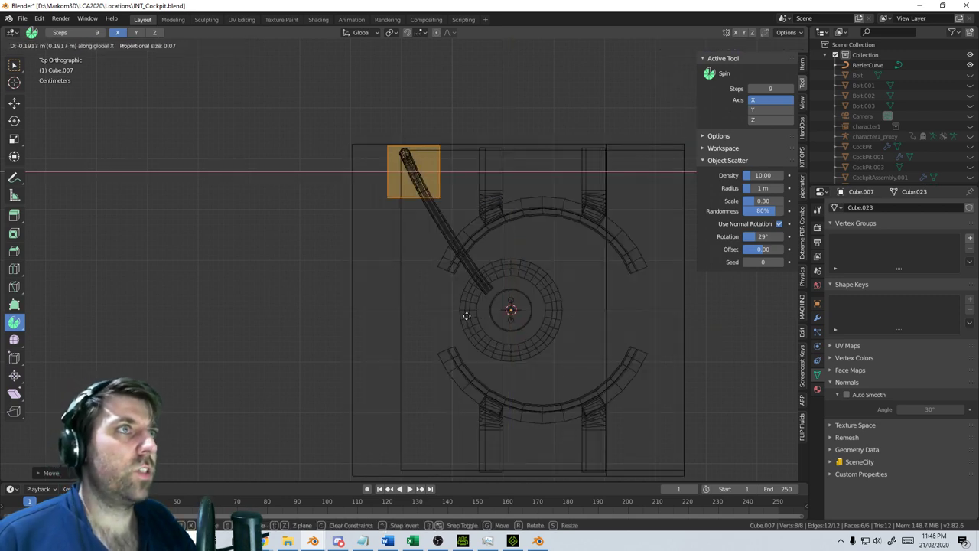
left_click(460, 317)
Return to solid shading and adjust the cube's position along X so it sits in the corner
middle_click_drag(533, 321, 446, 247)
key("z")
left_click(513, 248)
mouse_move(513, 249)
middle_mouse_down()
mouse_move(480, 303)
mouse_move(497, 290)
middle_mouse_up()
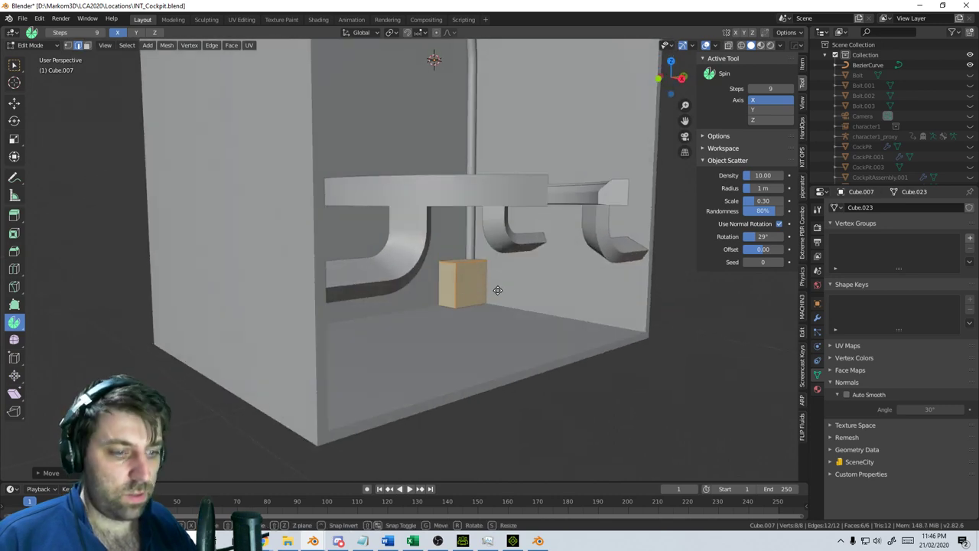
key("g")
key("x")
left_click(510, 302)
Add a horizontal loop cut around the lower third of the corner cube
scroll(505, 302, "up", 6)
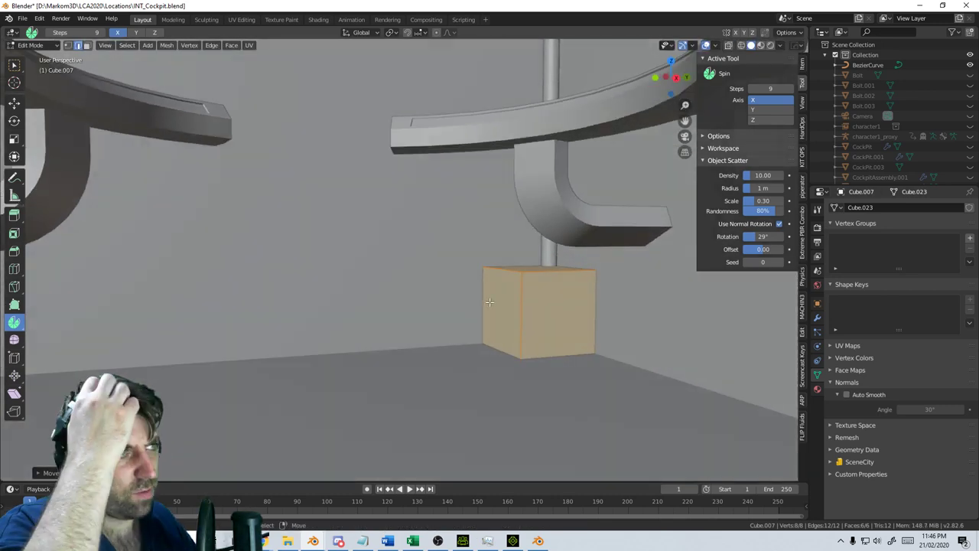
middle_click_drag(490, 303, 492, 331)
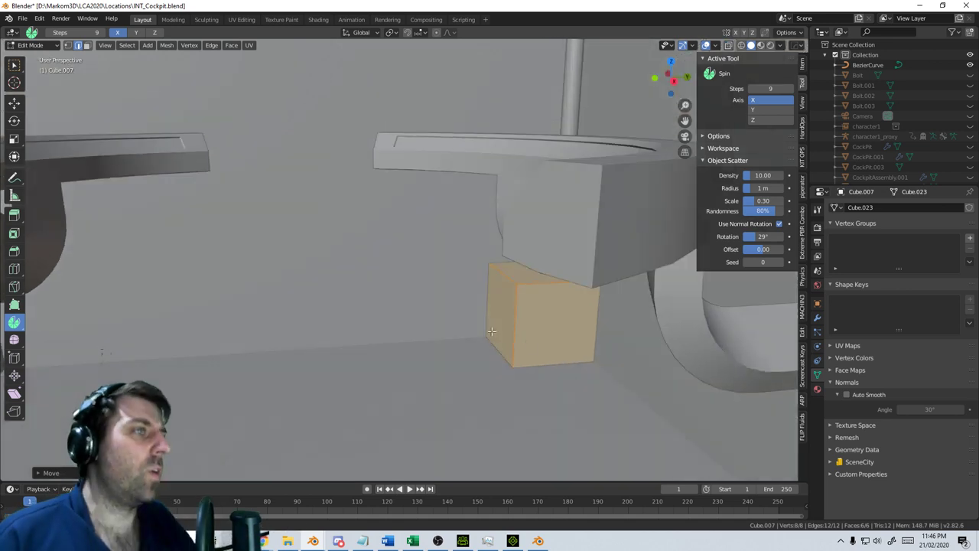
scroll(490, 374, "down", 4)
middle_click_drag(490, 374, 479, 308)
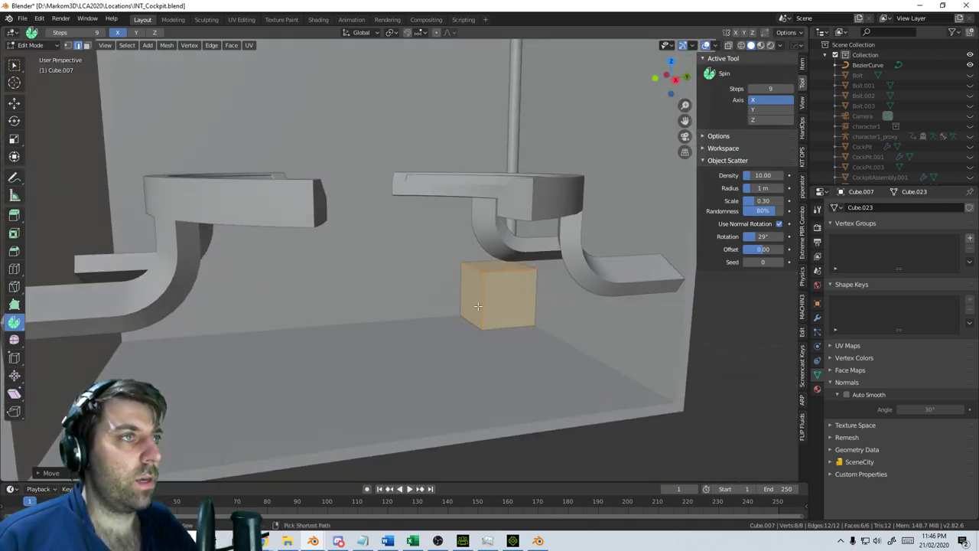
key("ctrl+r")
left_click(479, 309)
left_click(476, 316)
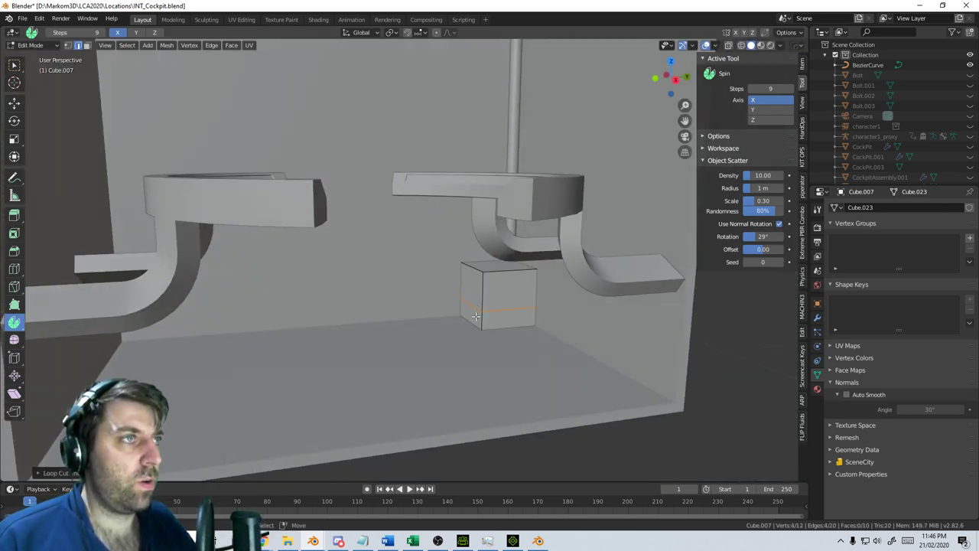
Extrude the cube's lower side face along the back wall into a long low bar and return to Object Mode
left_click(99, 47)
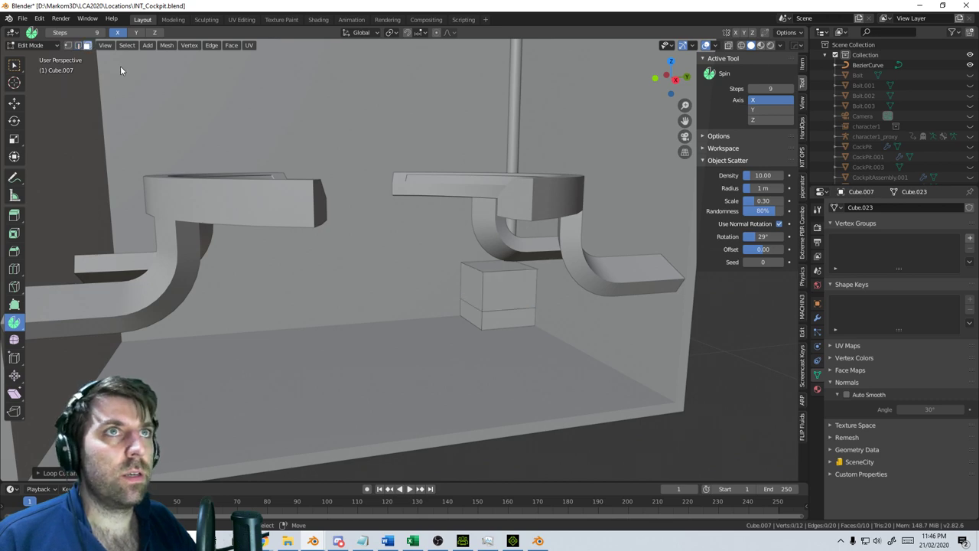
key("e")
left_click(173, 334)
scroll(306, 367, "down", 6)
middle_click_drag(329, 367, 406, 352)
key("Tab")
scroll(299, 385, "up", 3)
scroll(326, 387, "up", 3)
scroll(406, 351, "down", 8)
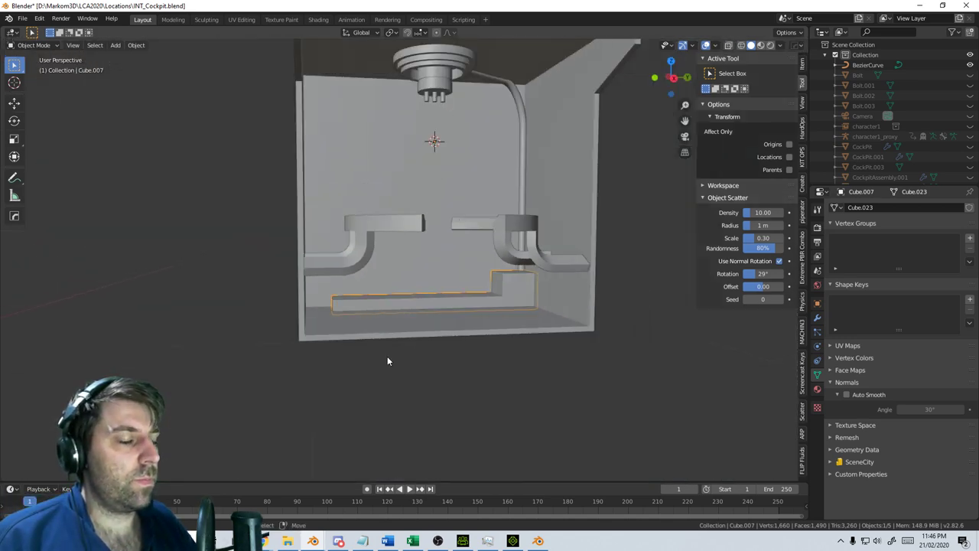
key("shift+s")
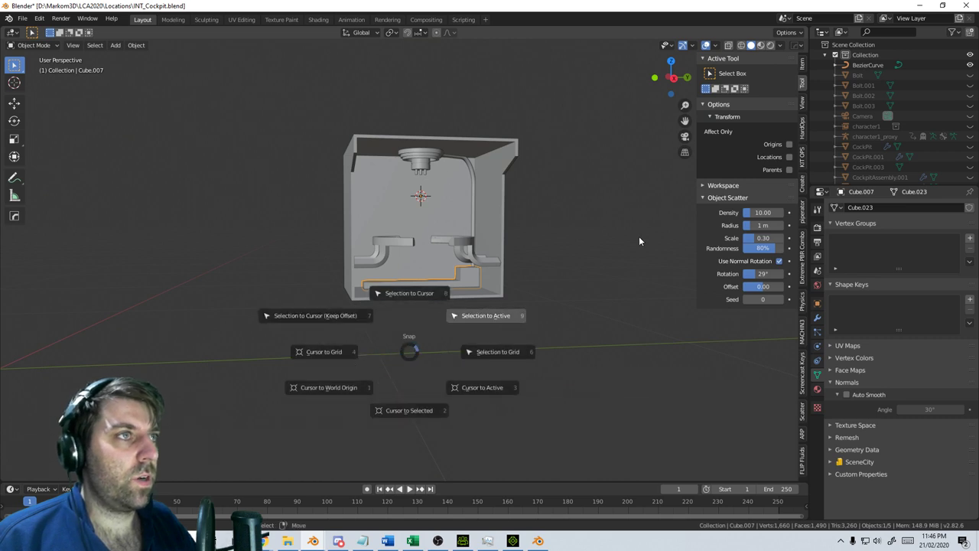
key("Escape")
key("Tab")
scroll(497, 362, "up", 2)
key("shift+a")
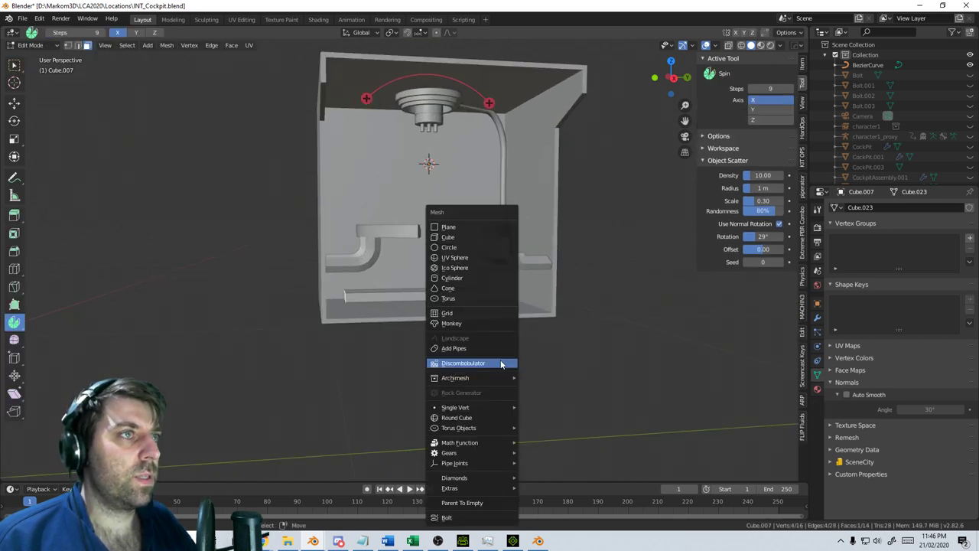
left_click(482, 267)
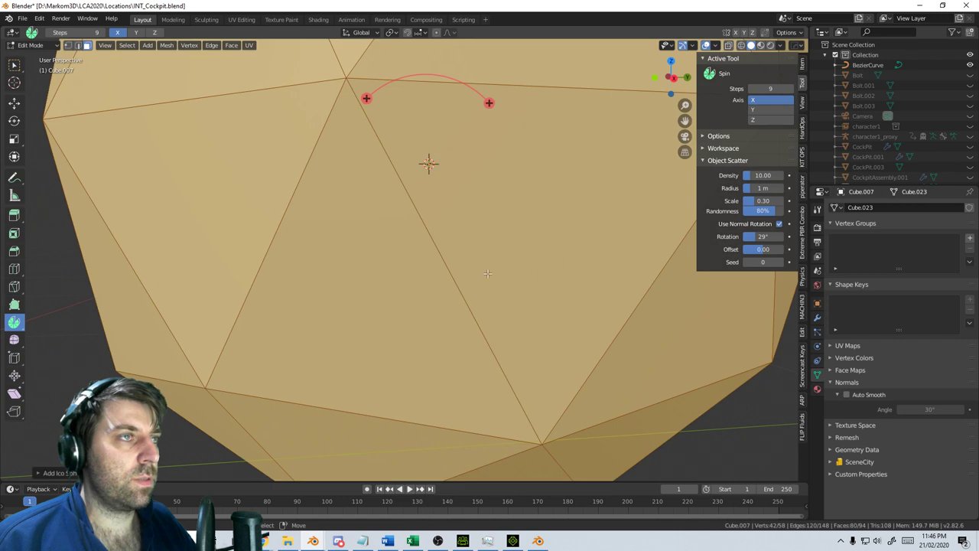
key("ctrl+z")
key("shift+s")
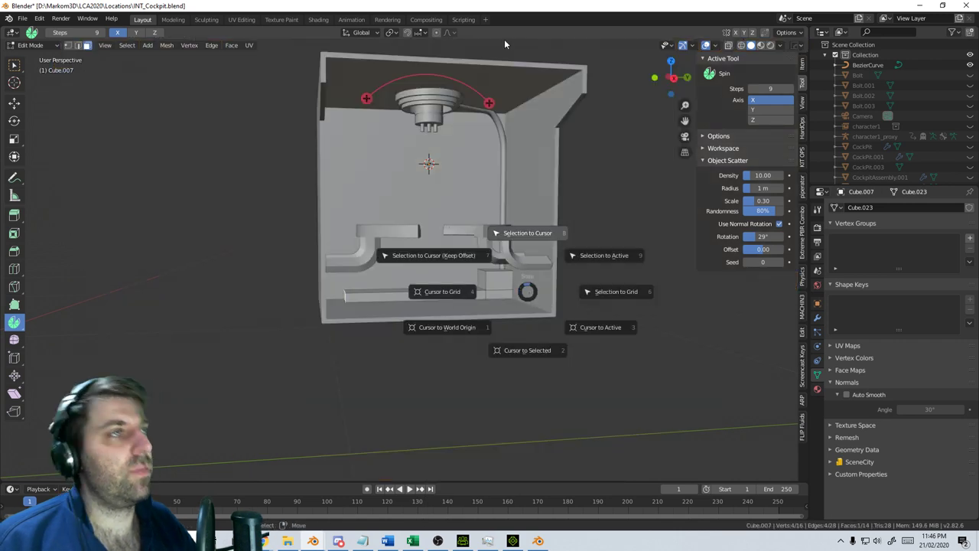
key("Escape")
Add a cylinder to the mesh, scale it down to a small size and rotate it 90° so its round end faces along X
key("shift+a")
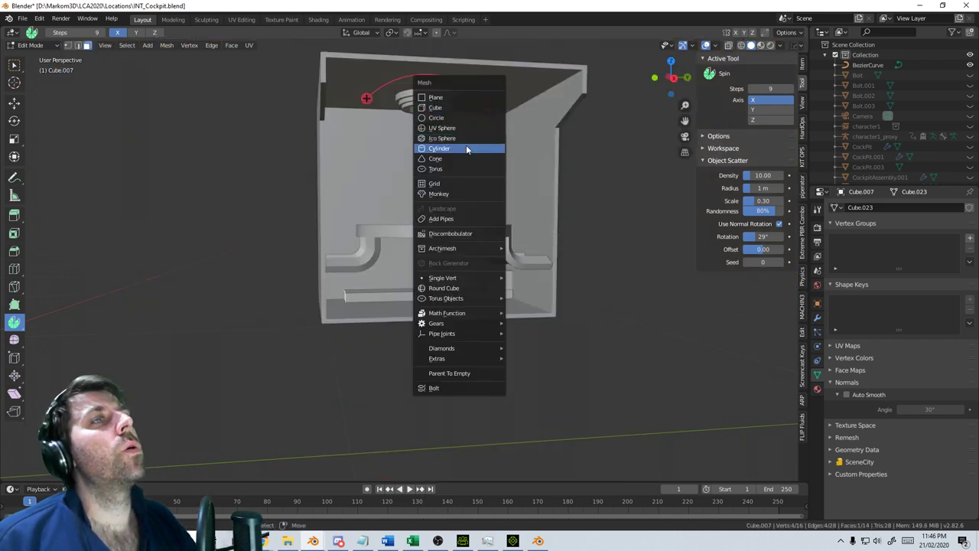
left_click(466, 149)
key("s")
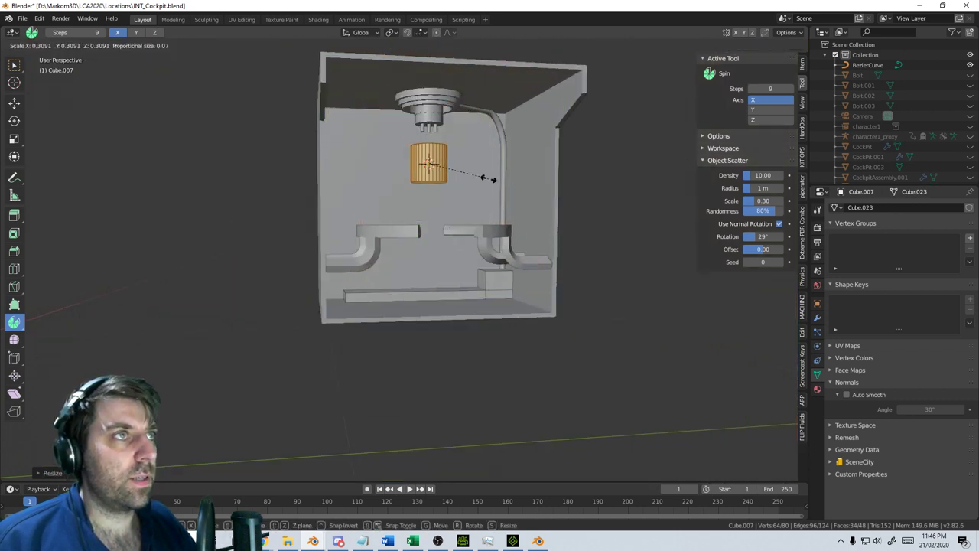
left_click(485, 179)
type("rx90")
key("Return")
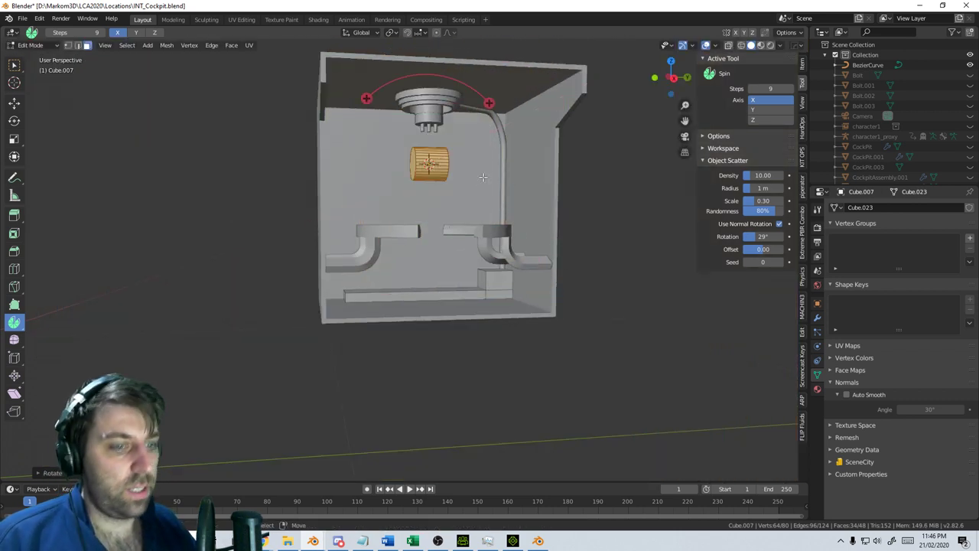
key("s")
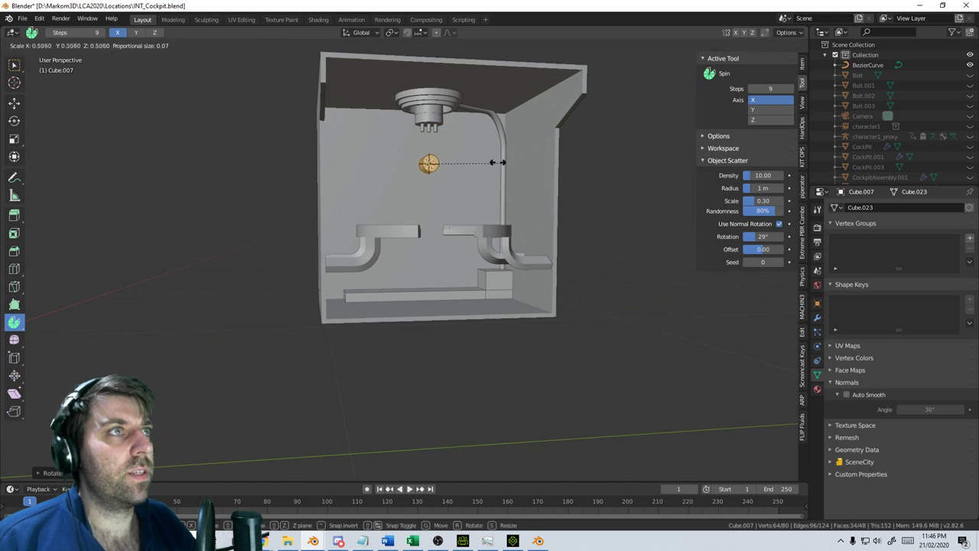
left_click(459, 158)
In the right view, move the small cylinder down onto the low bar near its free end
key("KP_3")
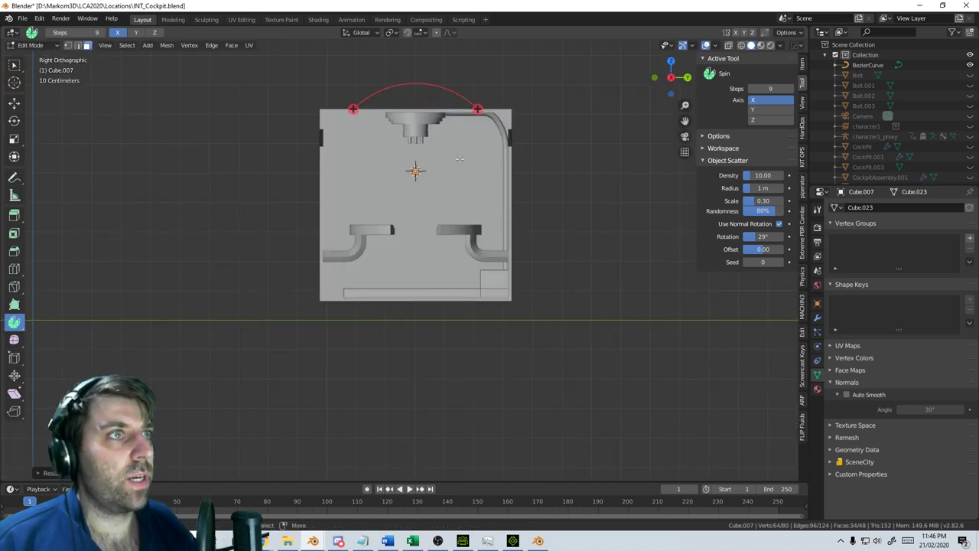
key("g")
left_click(385, 286)
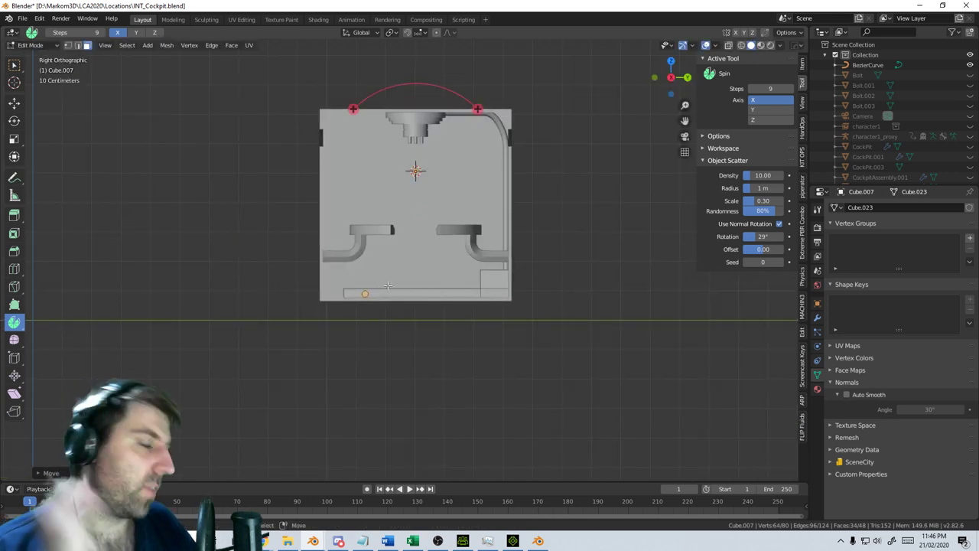
Slide the cylinder along Y closer to the bar's free end and fine-tune its scale within the bar's height
scroll(388, 286, "up", 6)
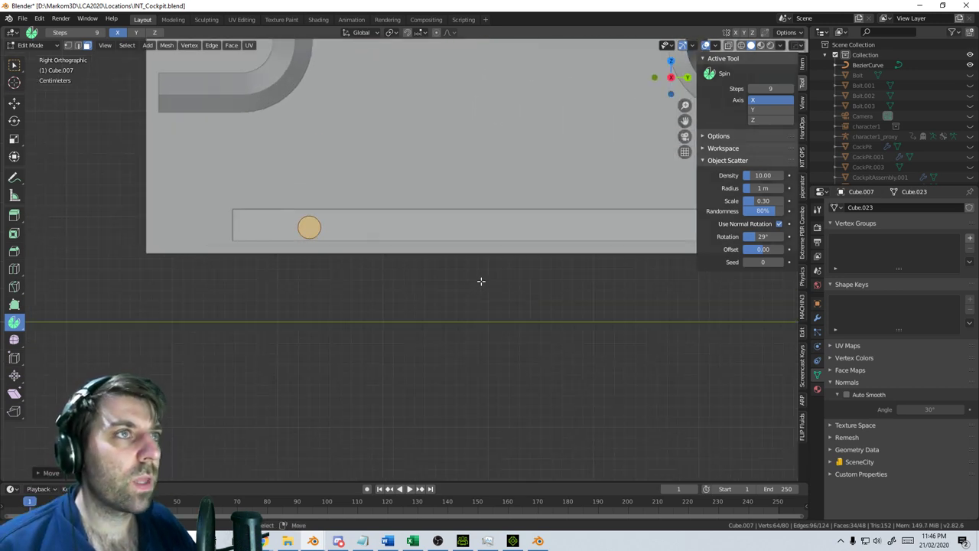
key("g")
key("y")
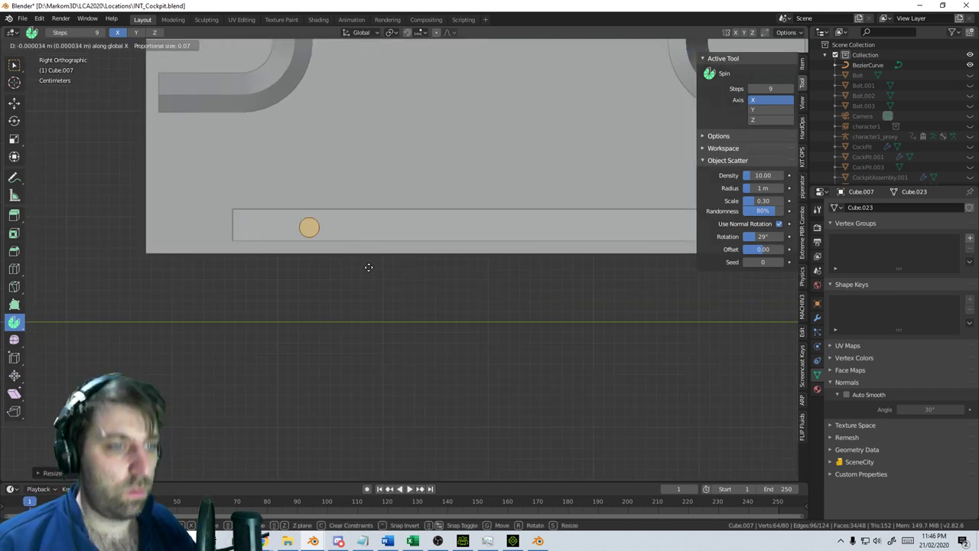
left_click(388, 262)
key("s")
left_click(406, 269)
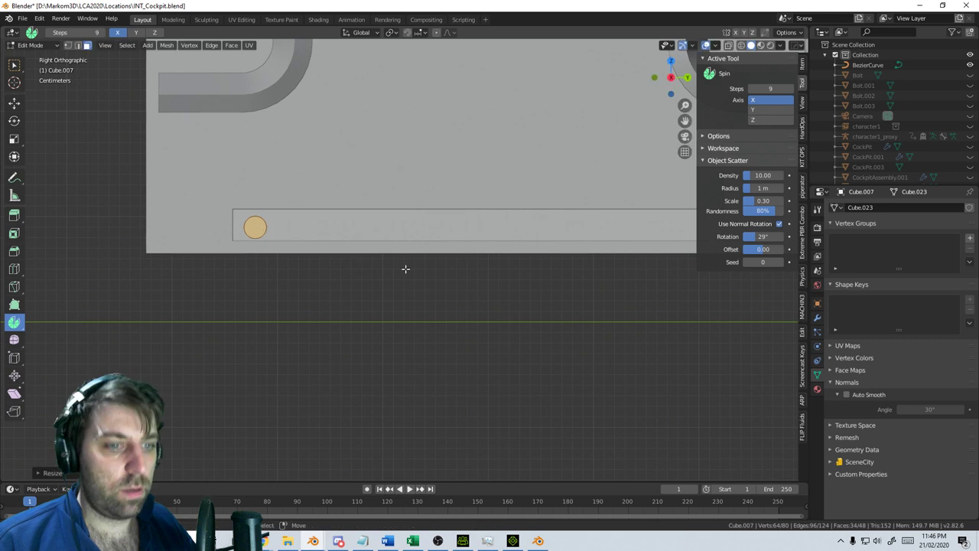
Duplicate the cylinder and place the copy right beside the first one along the bar
key("shift+d")
left_click(431, 270)
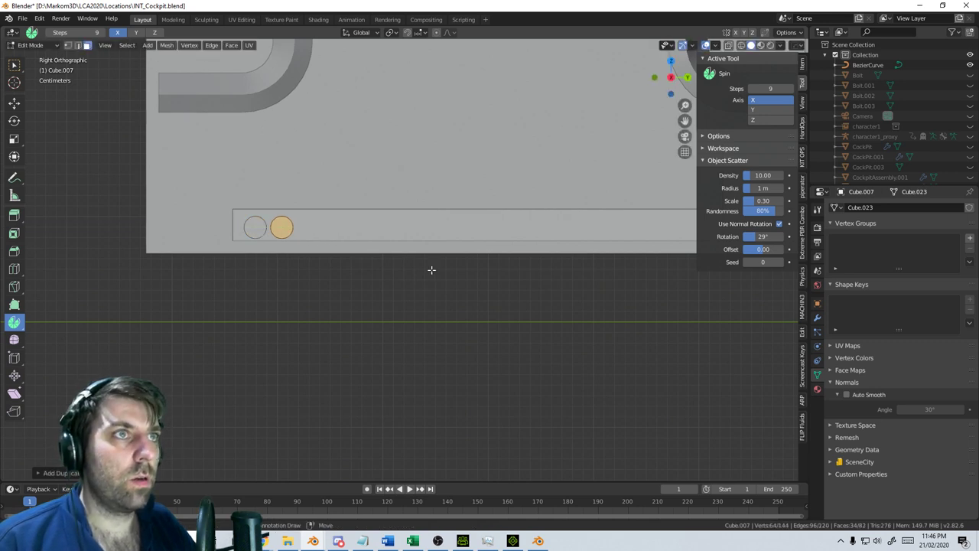
Delete the duplicated cylinder beside the first one on the low bar and clear the selection
key("x")
left_click(370, 258)
key("a")
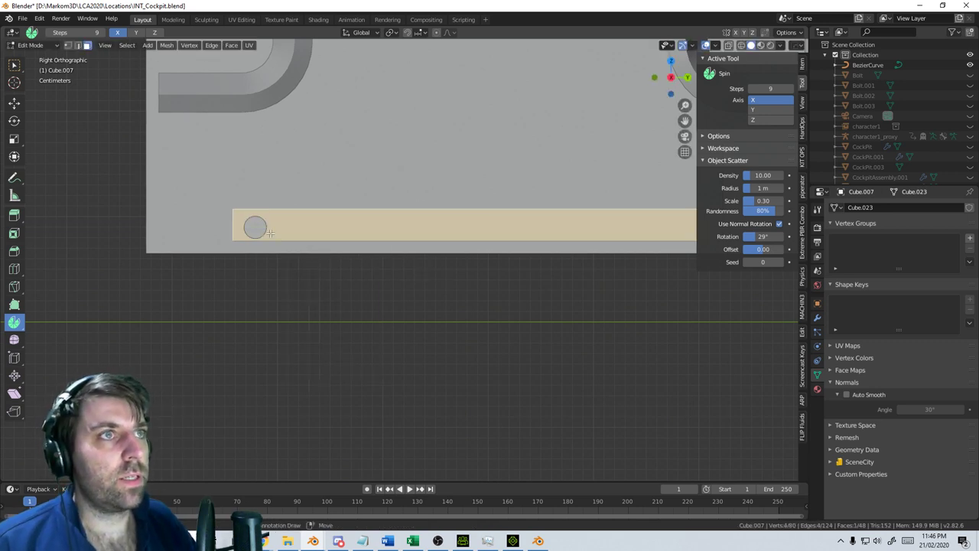
middle_click_drag(370, 258, 316, 279)
key("alt+a")
Inset the small cylinder's front end face slightly and extrude it outward into a longer, narrower section
left_click(376, 366)
middle_click_drag(376, 366, 404, 383)
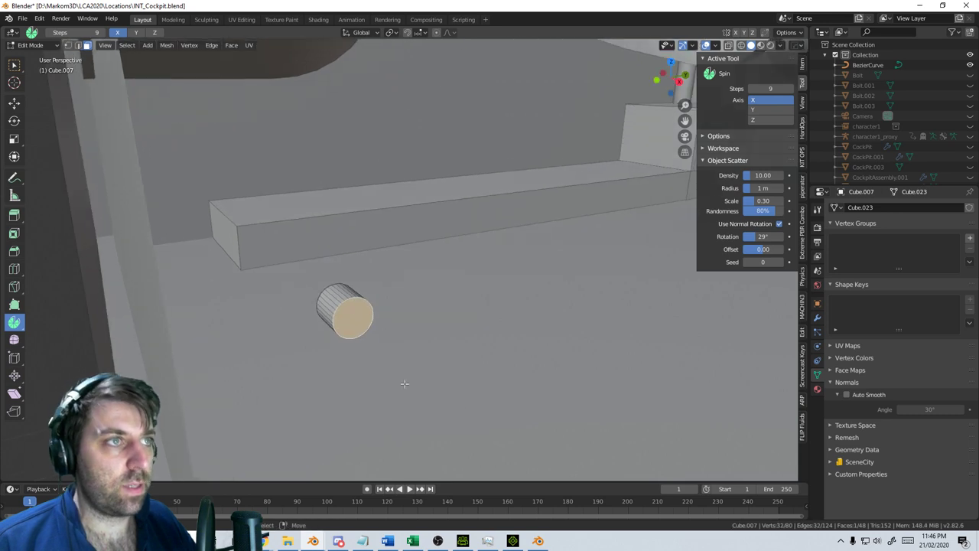
key("i")
left_click(487, 405)
key("e")
left_click(528, 431)
Inset the narrow section's end face and push it inward, resizing it to form a hollow tip
key("i")
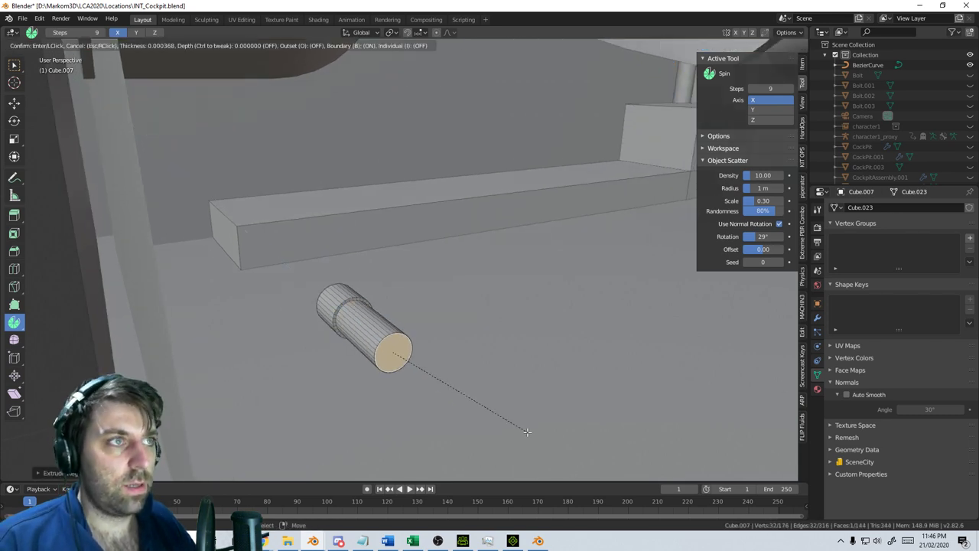
left_click(527, 431)
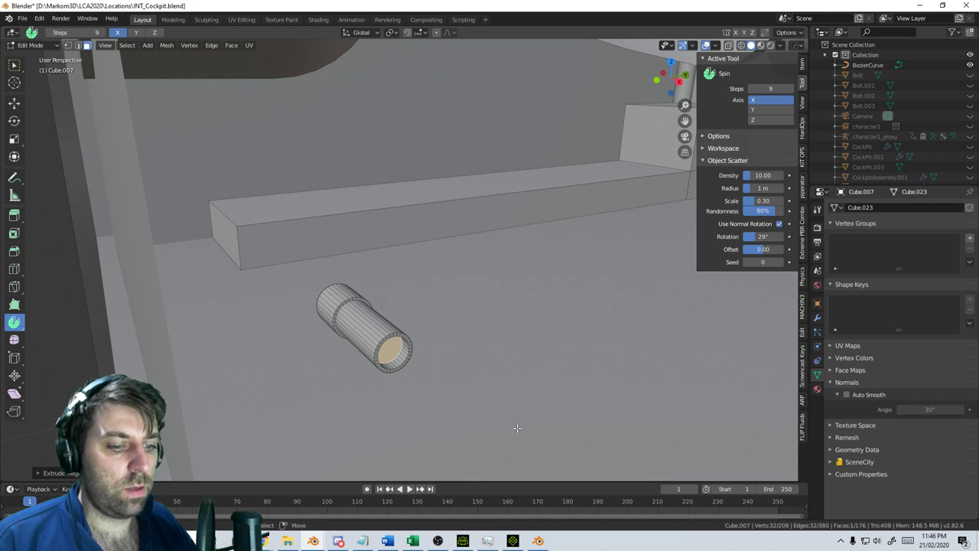
key("s")
left_click(462, 408)
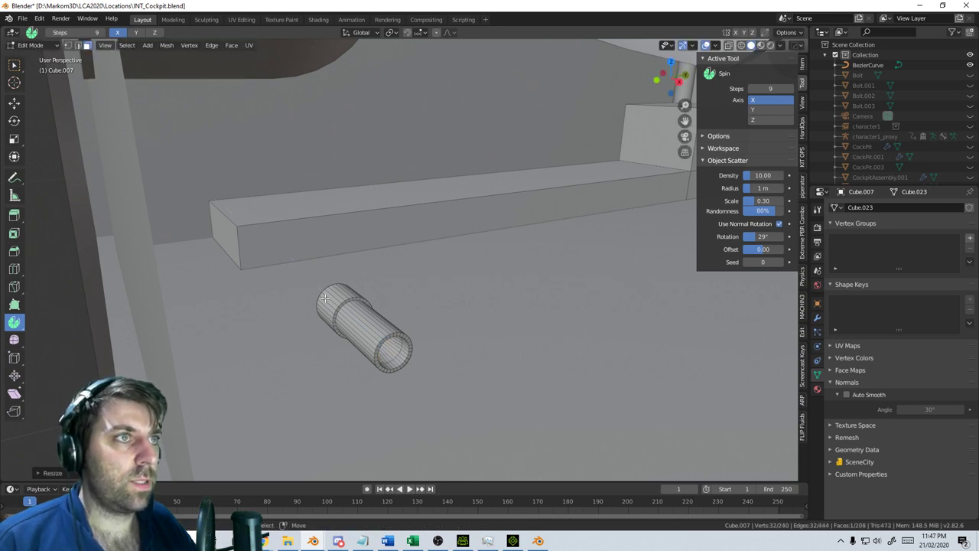
Select the whole stepped cylinder and move it along X until its base meets the low bar
key("l")
key("g")
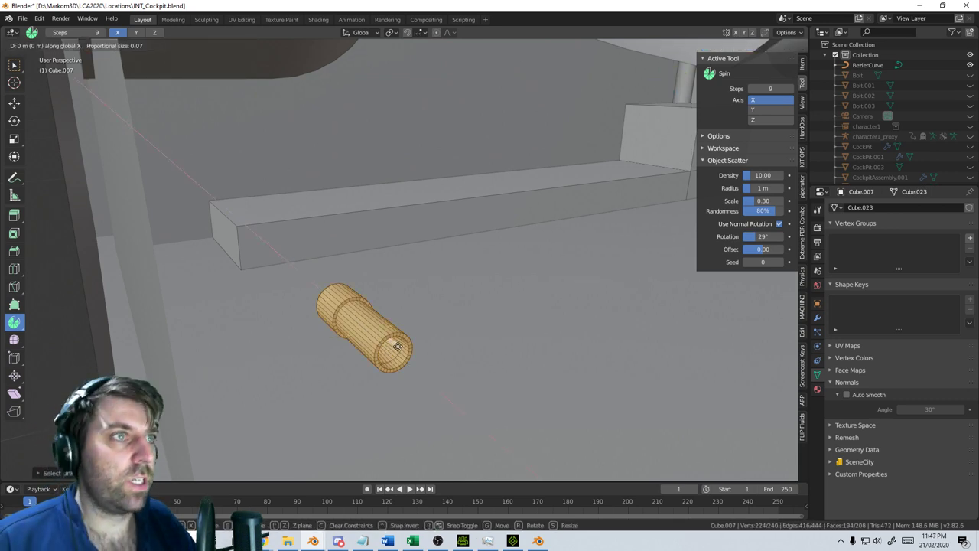
key("x")
left_click(261, 267)
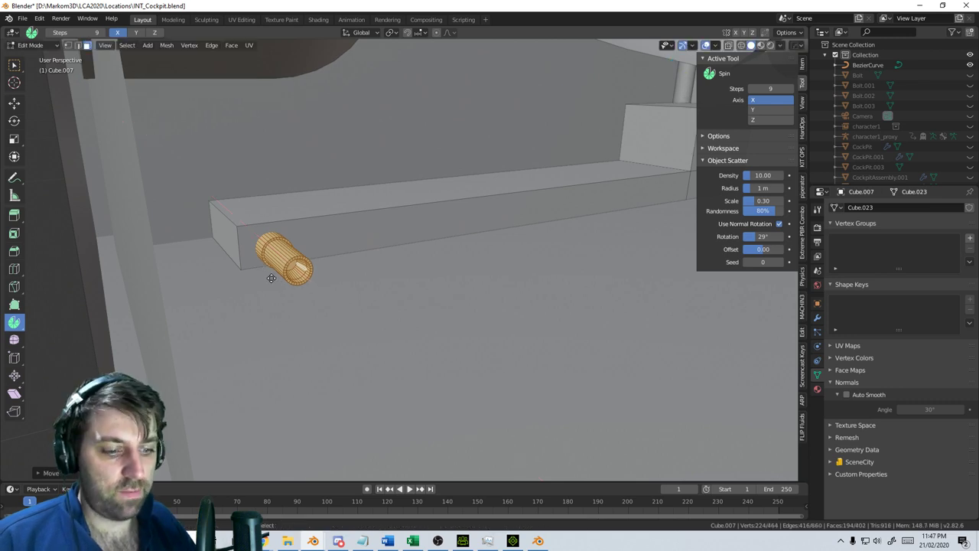
Duplicate the stepped cylinder twice along the bar to make a row of three side by side
key("shift+d")
key("x")
left_click(302, 276)
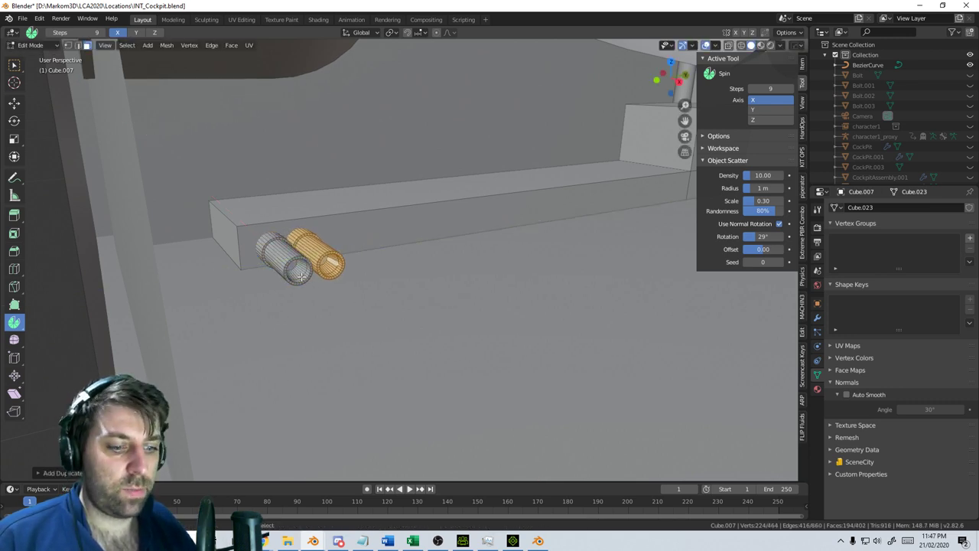
key("shift+d")
key("y")
left_click(330, 275)
Duplicate the corner box's side face above the bar, scale the copy slightly smaller and reposition it
scroll(330, 276, "down", 5)
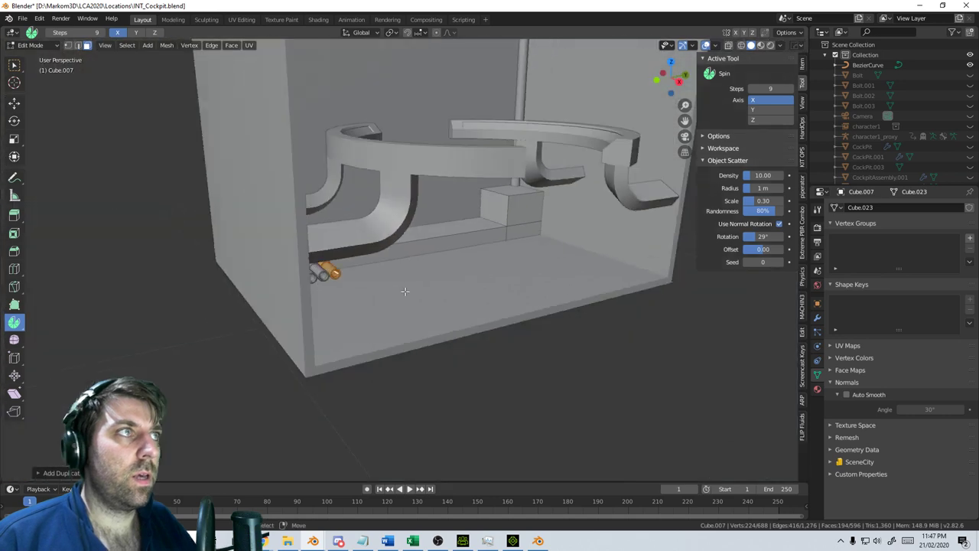
middle_click_drag(405, 290, 474, 283)
left_click(504, 213)
scroll(471, 304, "up", 4)
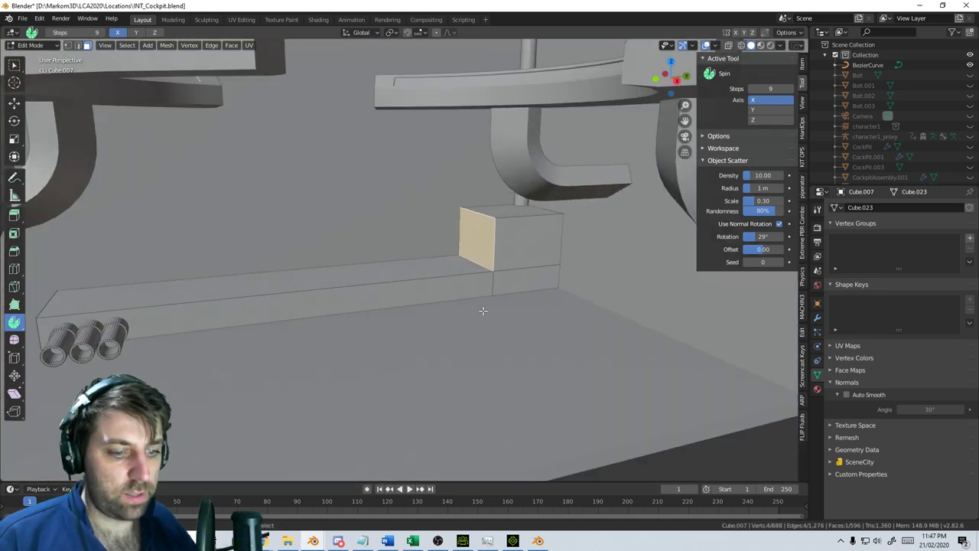
key("shift+d")
key("s")
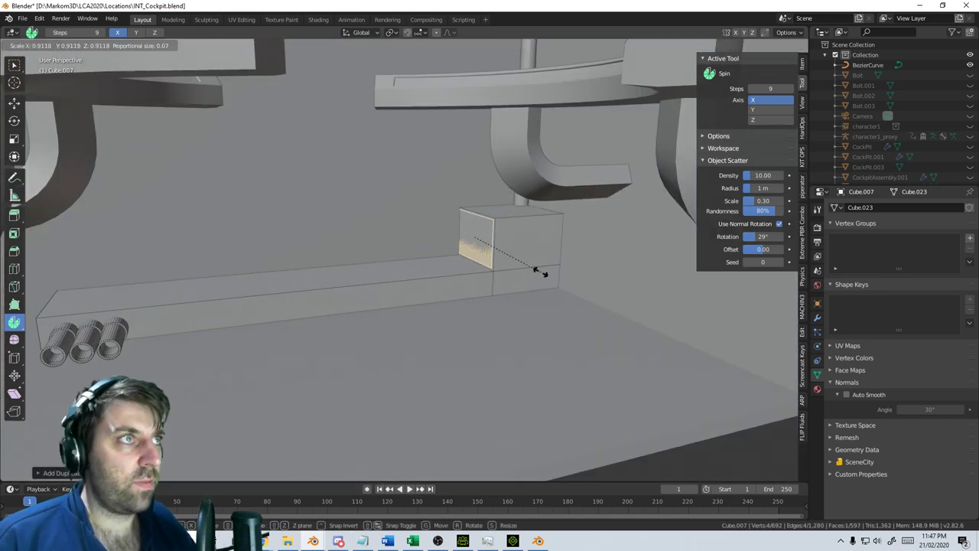
key("x")
left_click(580, 290)
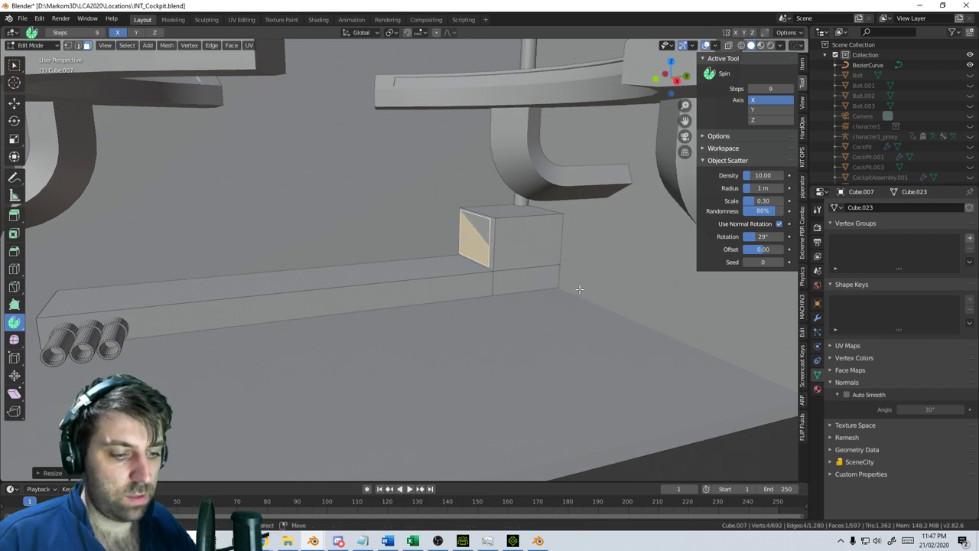
key("g")
left_click(575, 297)
Extrude the duplicated face outward from the corner box into a thin raised panel
key("e")
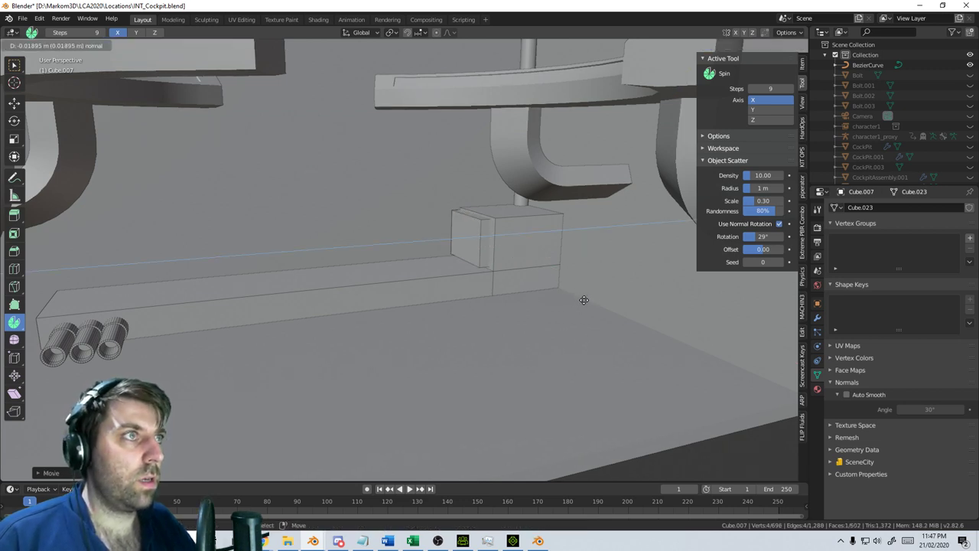
left_click(548, 297)
scroll(302, 332, "up", 5)
middle_click_drag(546, 297, 401, 312, "shift")
right_click(371, 315)
Inset the raised panel's front face by a thin border and extrude it inward to form a recess
key("i")
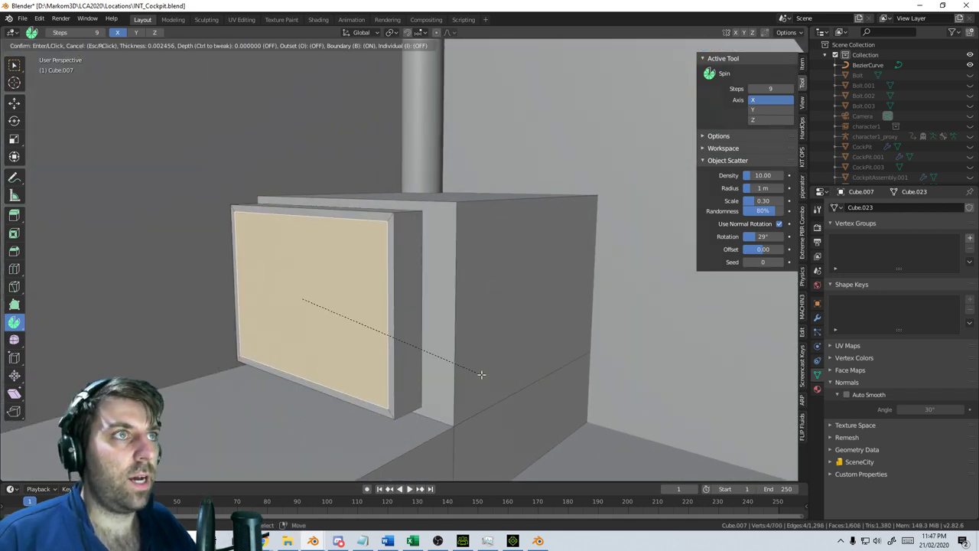
left_click(481, 374)
key("e")
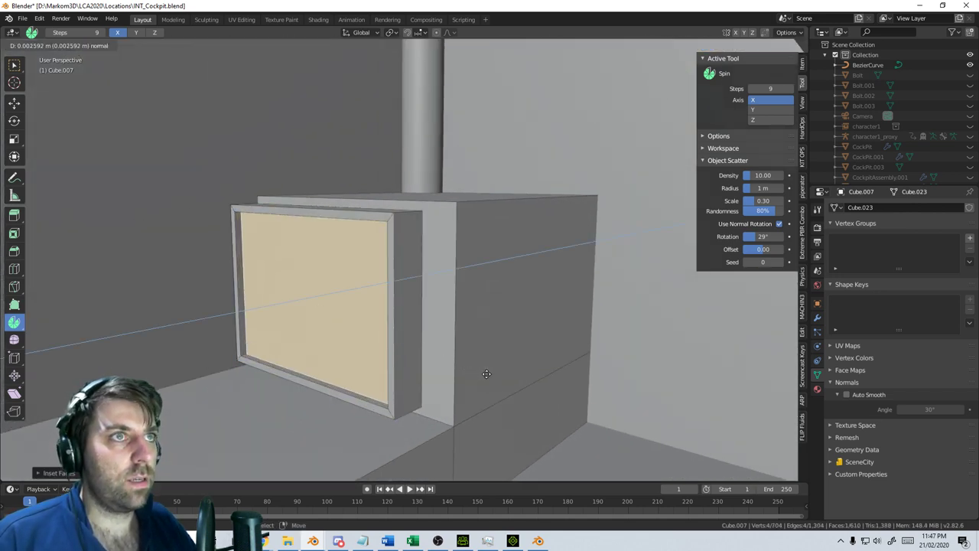
left_click(487, 374)
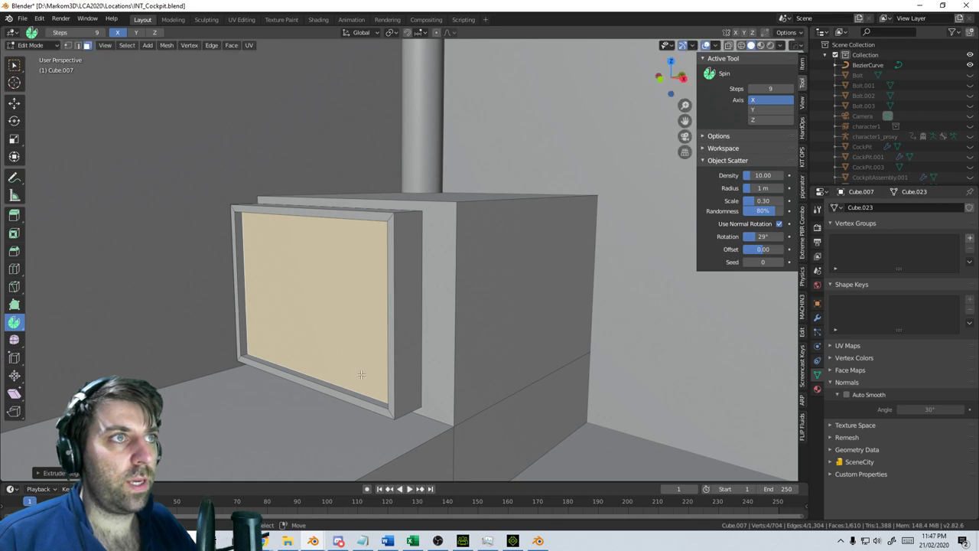
Select the raised panel's four outer and inner corner edges and bevel them with several segments into rounded corners
scroll(422, 366, "down", 3)
left_click(78, 46)
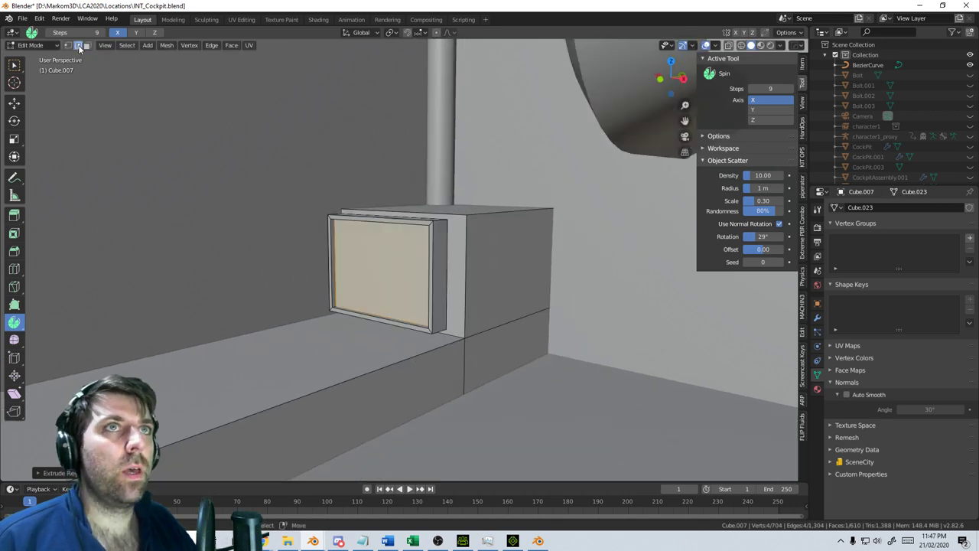
left_click(331, 308, "shift")
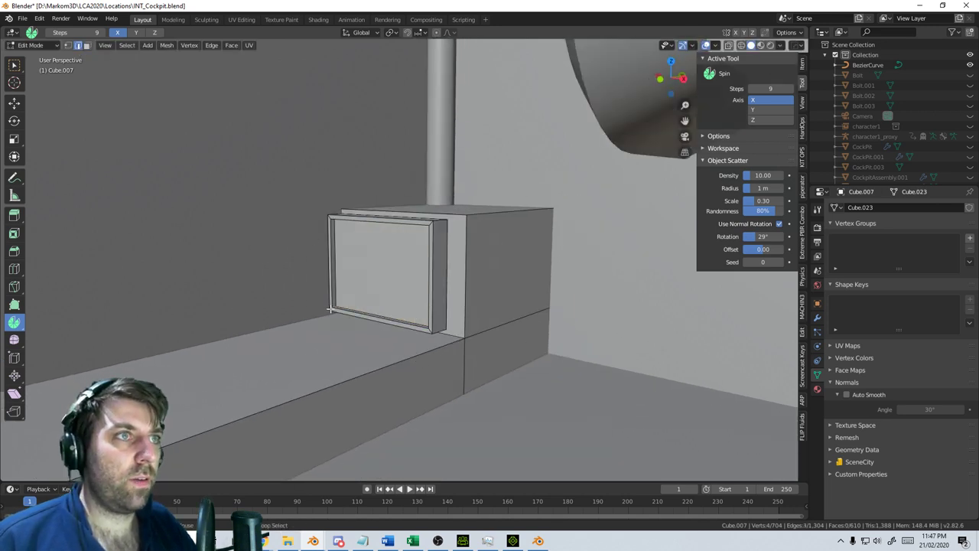
left_click(431, 330, "alt+shift")
scroll(439, 291, "up", 3)
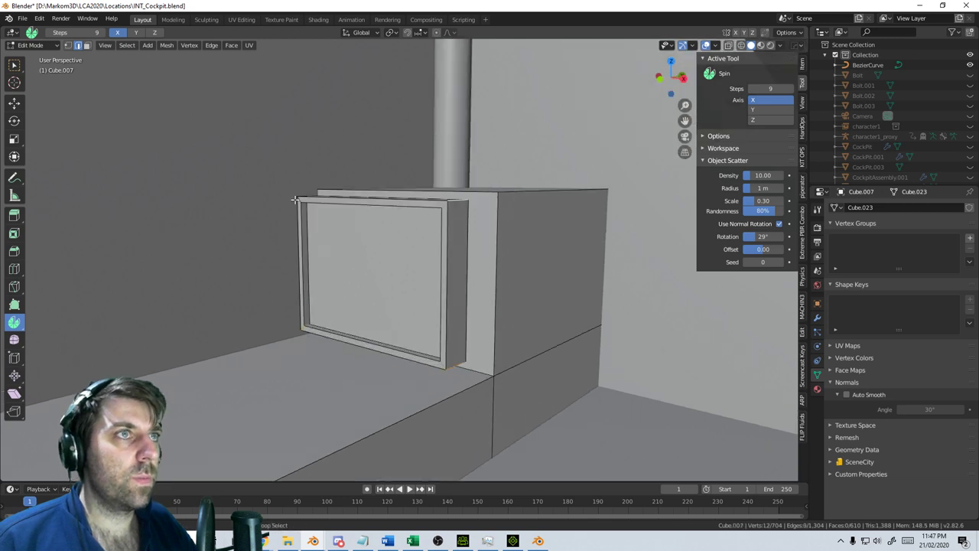
key("ctrl+b")
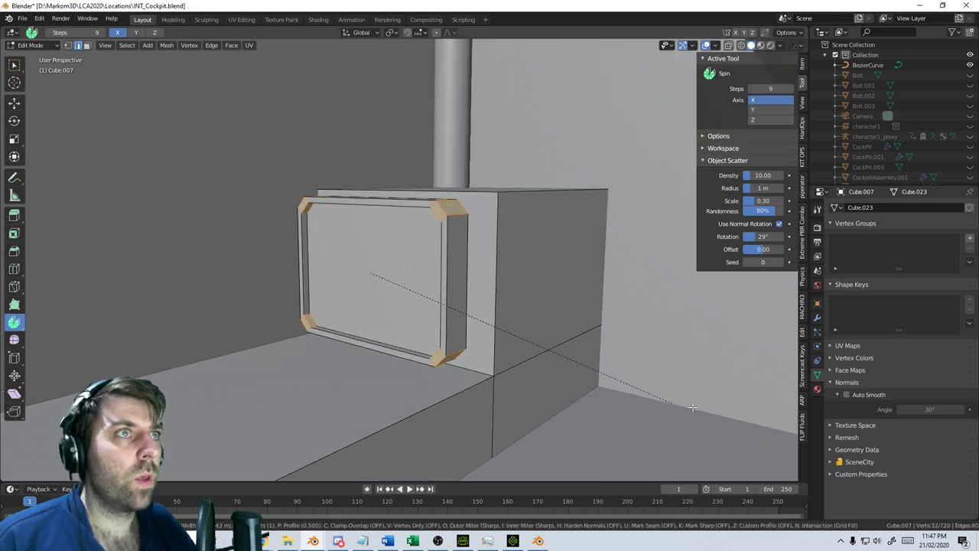
left_click(171, 459)
scroll(398, 367, "down", 3)
key("Tab")
key("Tab")
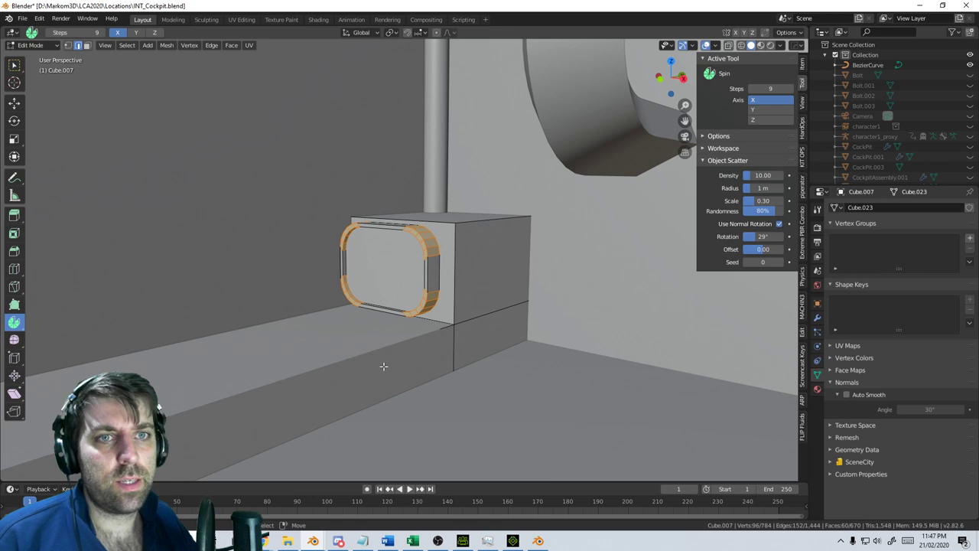
Examine the whole cockpit interior and how the bar, cylinders and corner box fit into it
scroll(383, 367, "down", 12)
key("Tab")
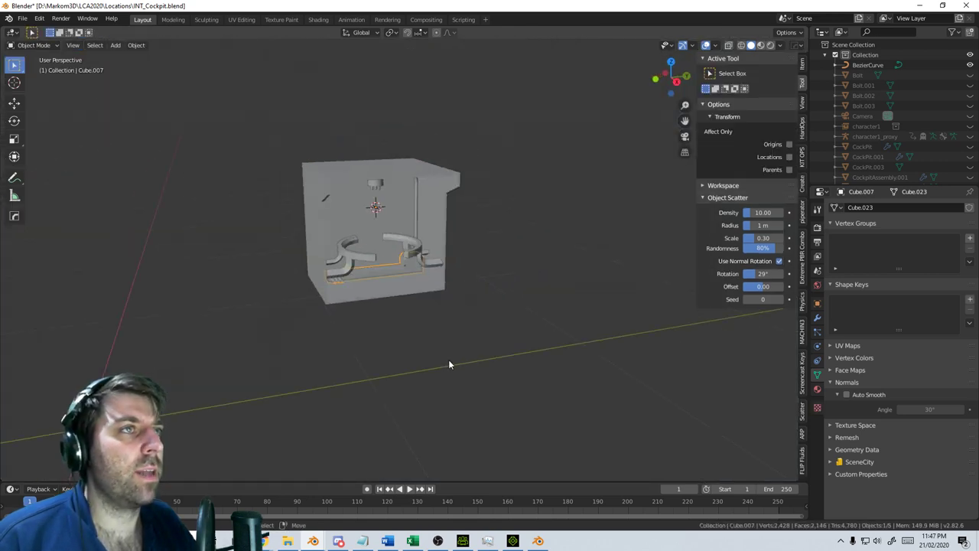
scroll(433, 367, "up", 4)
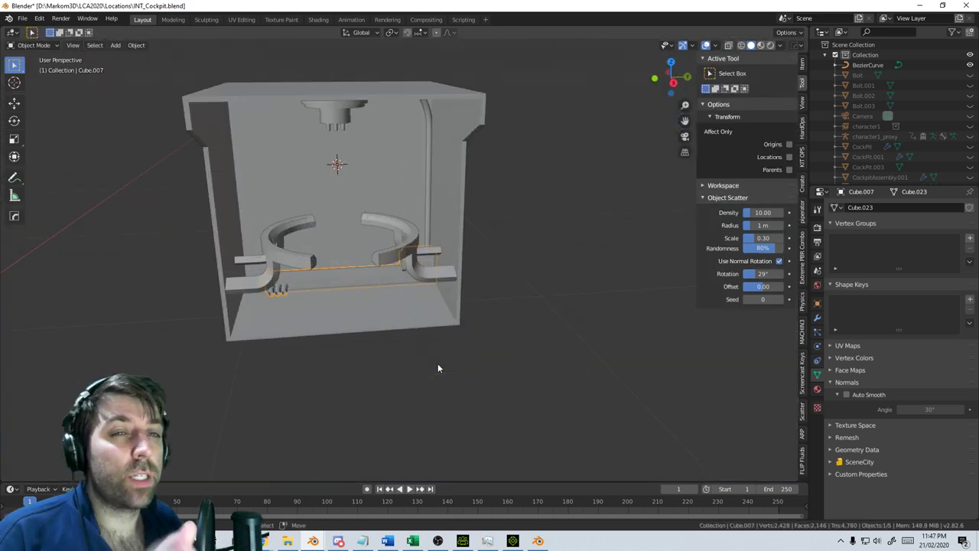
middle_click_drag(419, 345, 396, 374)
scroll(380, 410, "up", 6)
key("Tab")
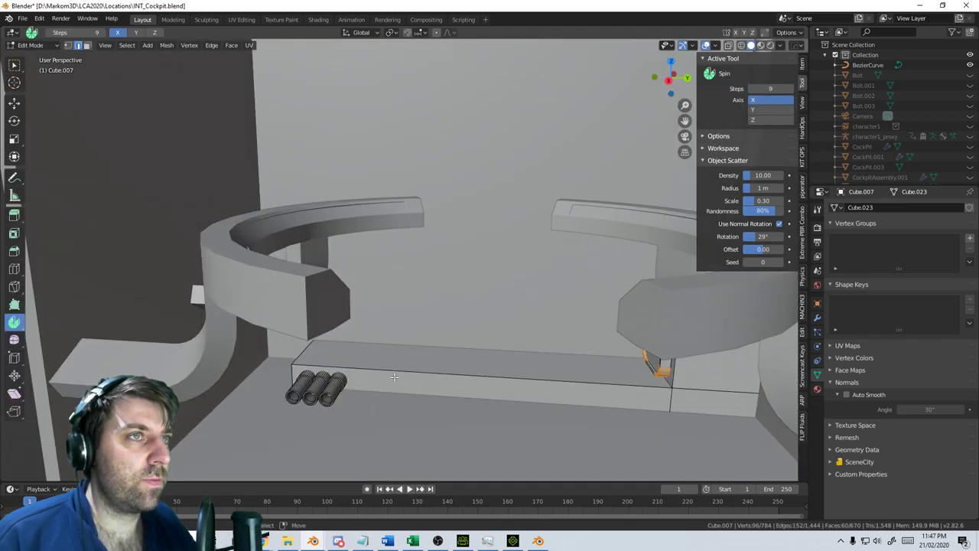
key("Tab")
scroll(395, 379, "down", 6)
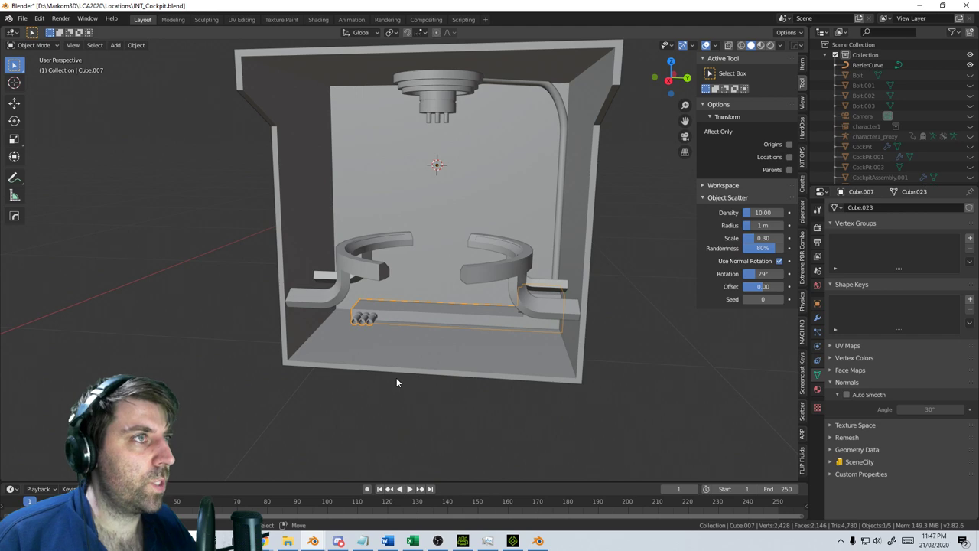
Apply Shade Smooth to the bar and corner box object and enable Auto Smooth in its normals
middle_click_drag(396, 382, 409, 348)
scroll(419, 330, "up", 3)
scroll(408, 348, "up", 5)
key("F3")
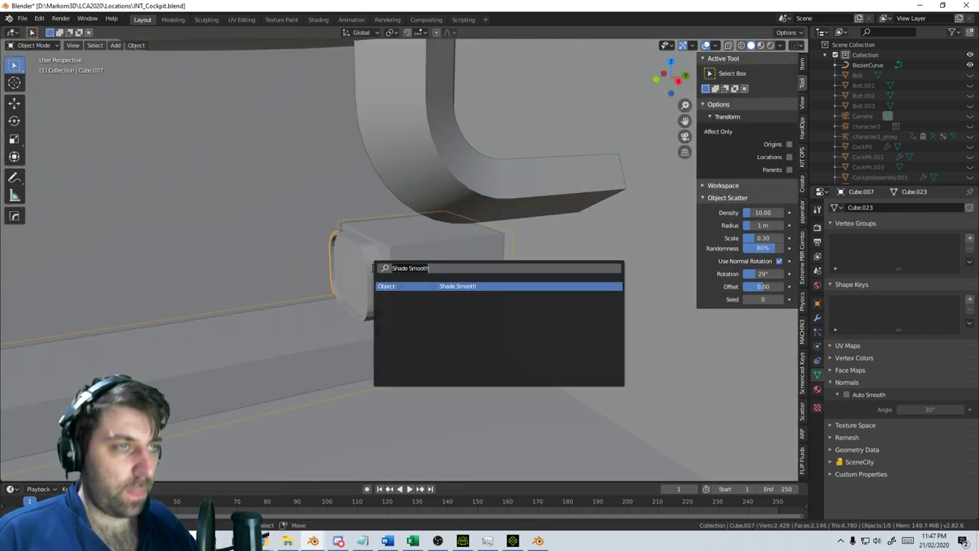
key("Return")
left_click(846, 395)
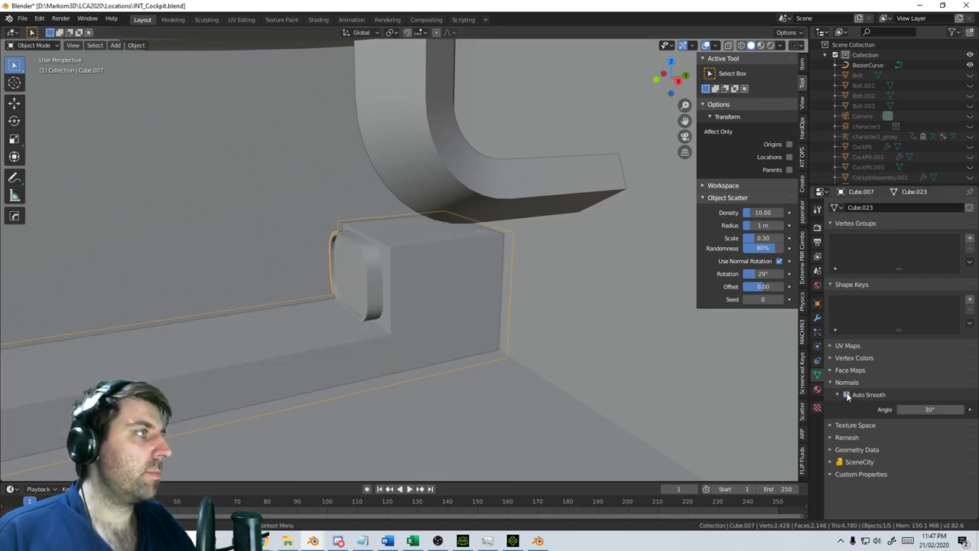
Inspect the smoothed shading on the corner box's rounded panel and along the low bar
scroll(418, 342, "up", 1)
middle_click_drag(417, 342, 560, 357)
scroll(559, 357, "up", 2)
key("Tab")
key("Tab")
key("Tab")
key("Tab")
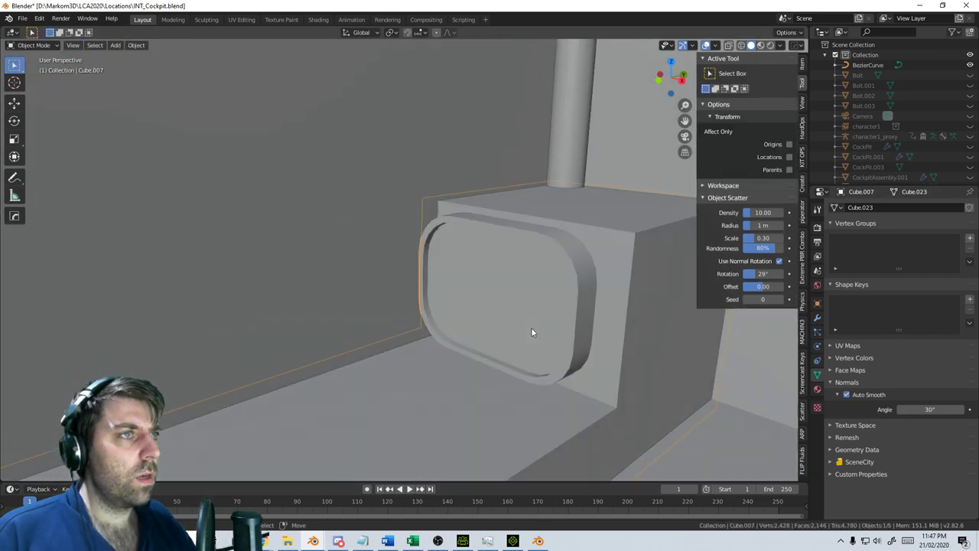
scroll(522, 347, "down", 6)
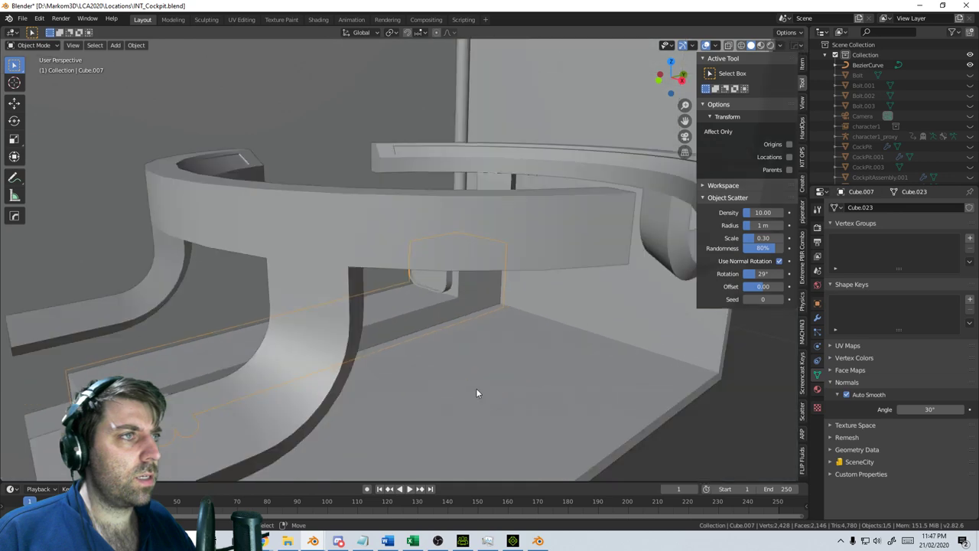
middle_click_drag(476, 388, 434, 379)
Add a Bevel modifier to the bar and corner box object with its limit method set to Angle
left_click(817, 318)
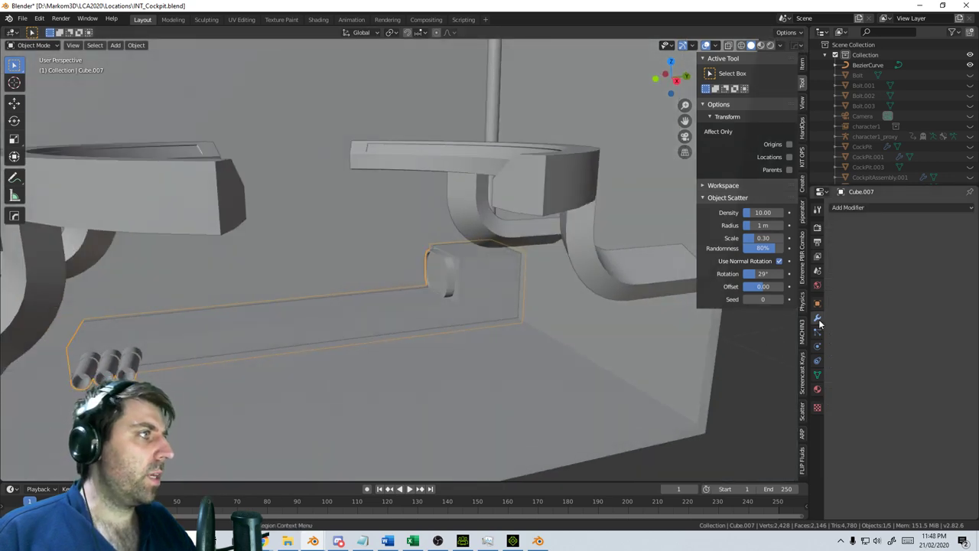
left_click(880, 208)
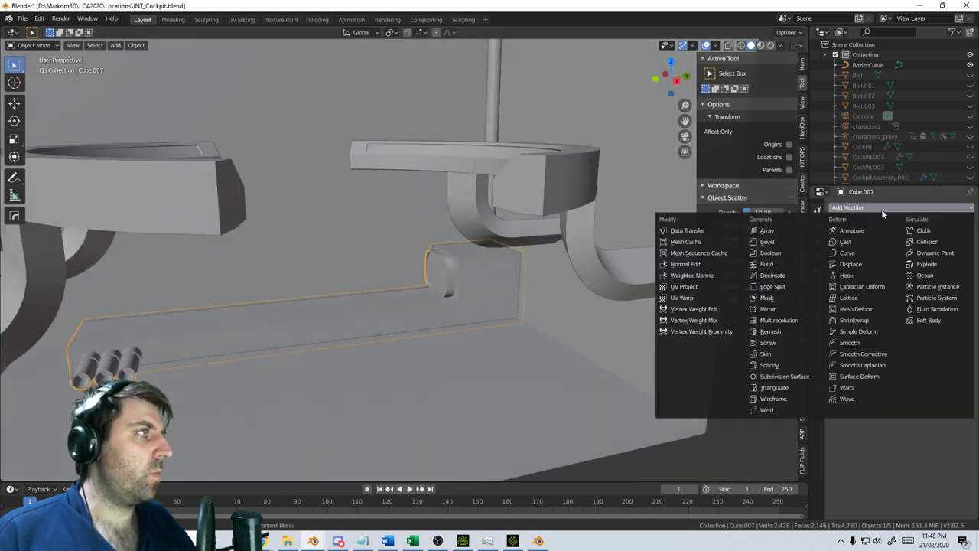
left_click(766, 241)
scroll(478, 373, "up", 4)
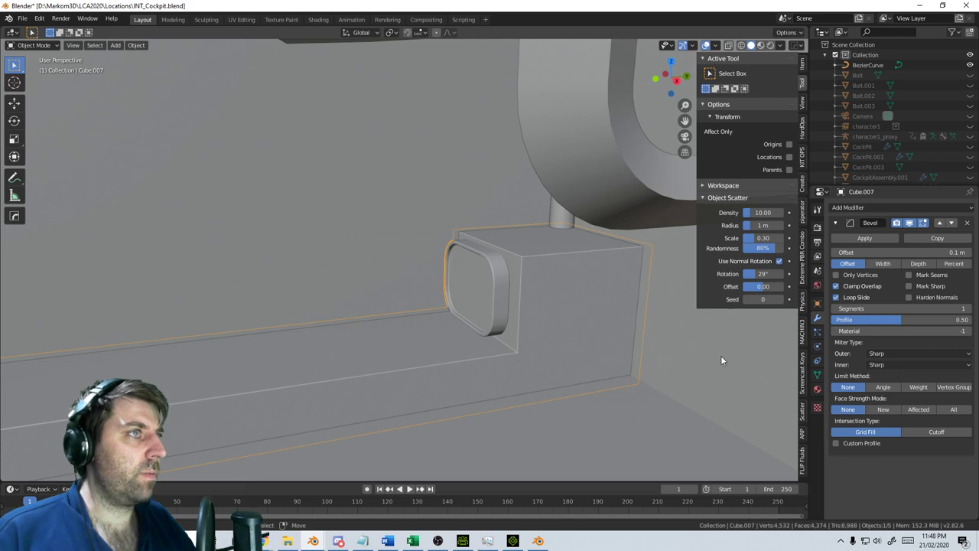
left_click(886, 387)
Add a Bevel modifier to the cockpit room shell, with the limit method set to Angle and a 0.08 m offset
scroll(451, 391, "down", 3)
middle_click_drag(306, 400, 440, 375, "shift")
left_click(443, 376)
left_click(872, 208)
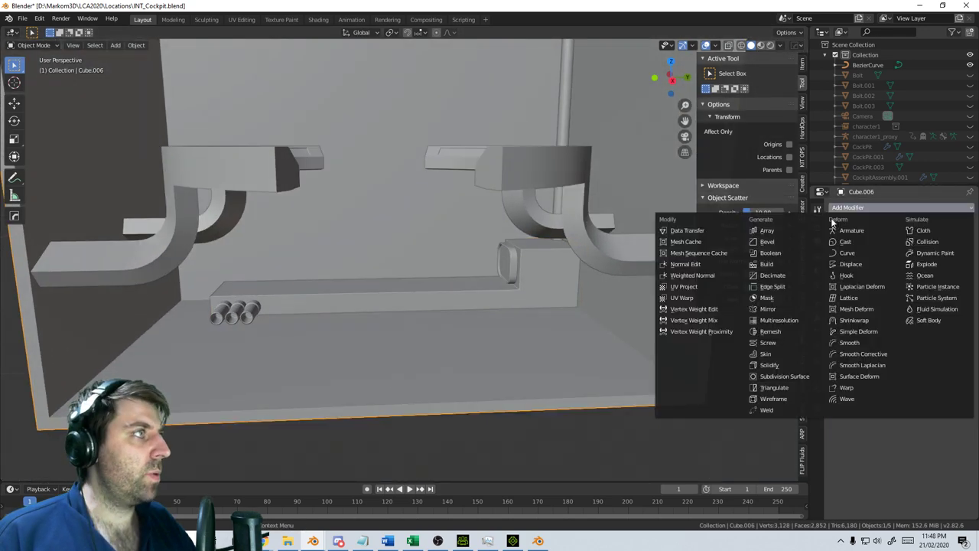
left_click(767, 242)
left_click(883, 386)
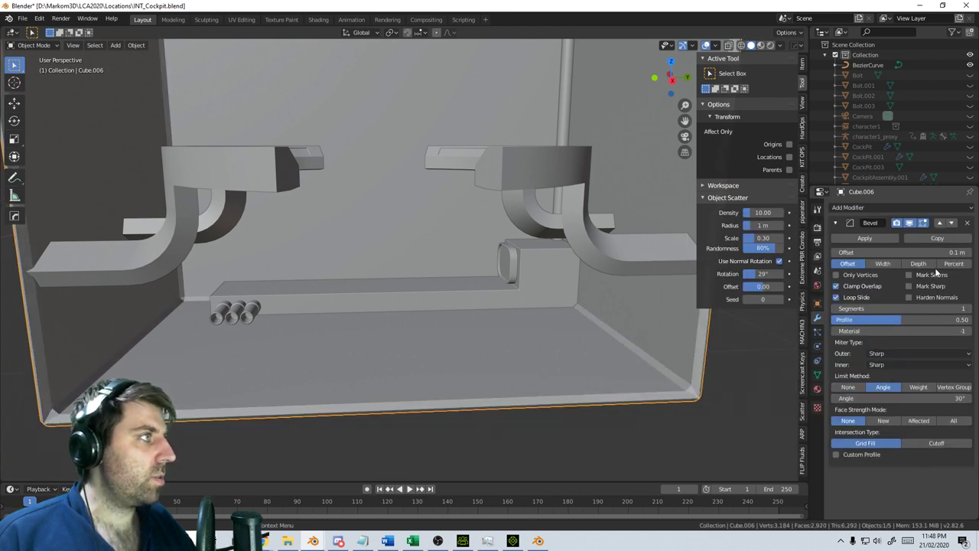
left_click_drag(931, 326, 880, 323)
left_click(834, 254)
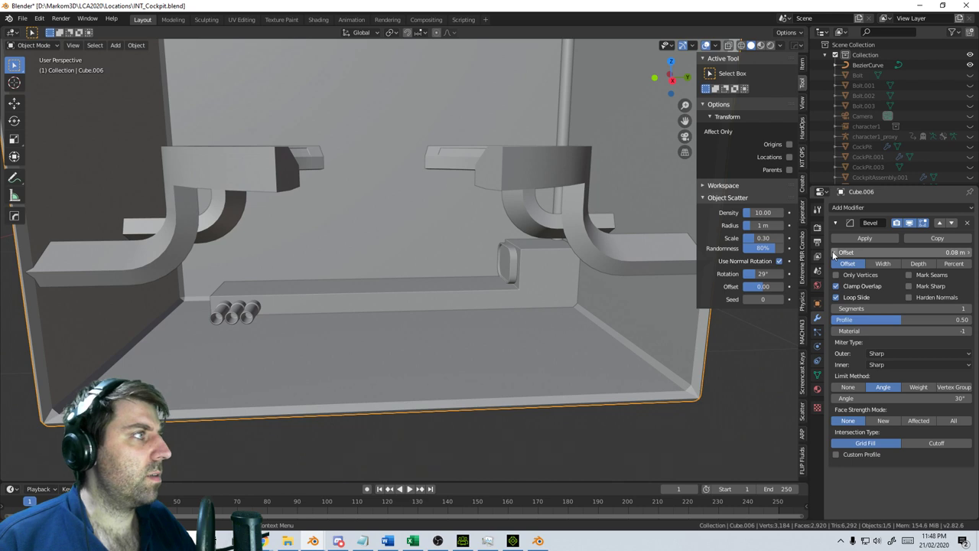
Set the Bevel modifier offset on the cockpit room shell to 0.002 m
left_click(834, 255)
left_click_drag(834, 254, 813, 255)
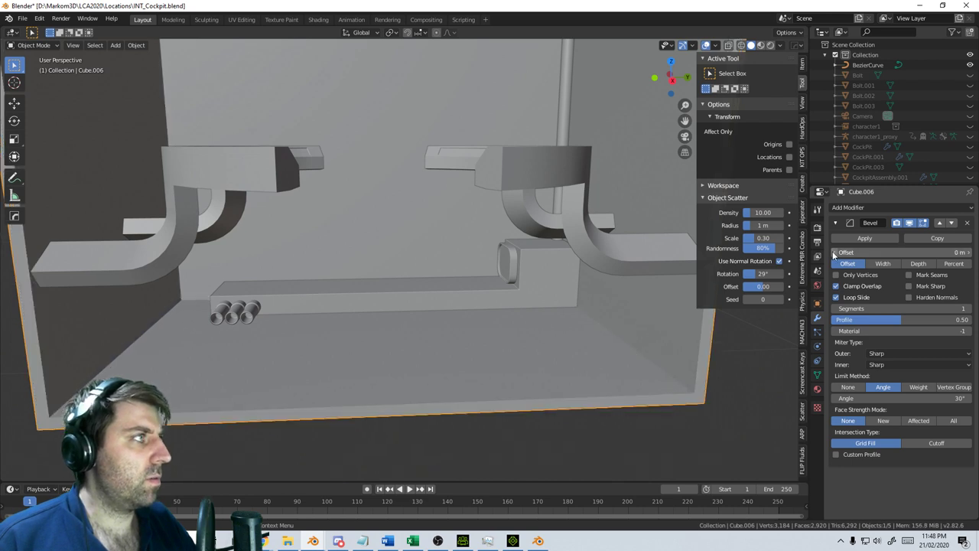
left_click(969, 253)
left_click(949, 252)
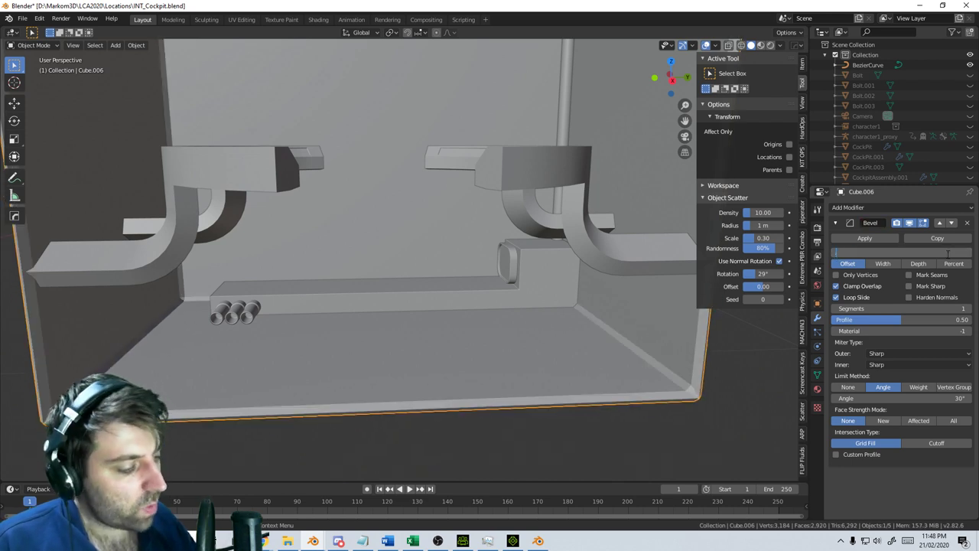
key("Return")
scroll(426, 413, "down", 8)
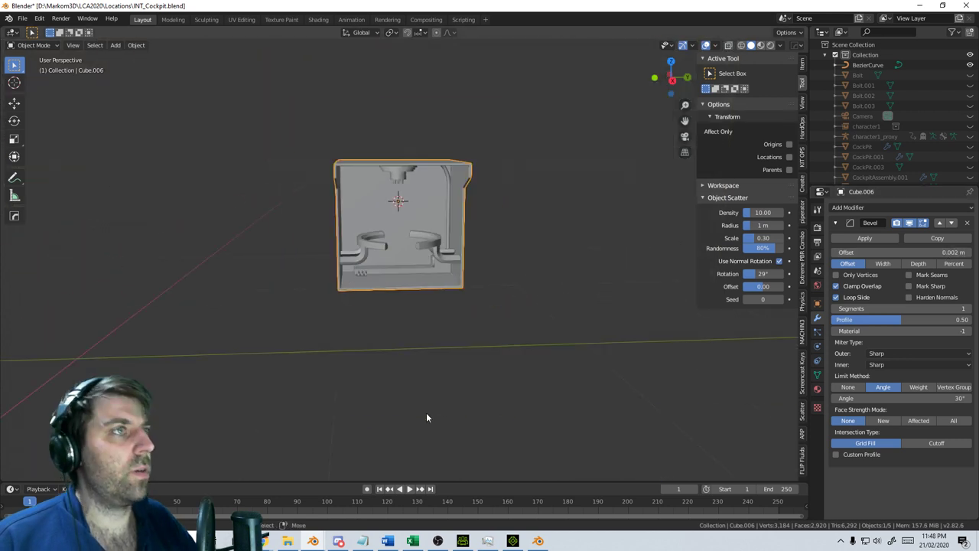
Add a Bevel modifier to the stepped round ceiling fixture, with the limit method set to Angle
scroll(374, 338, "up", 2)
middle_click_drag(331, 264, 394, 174)
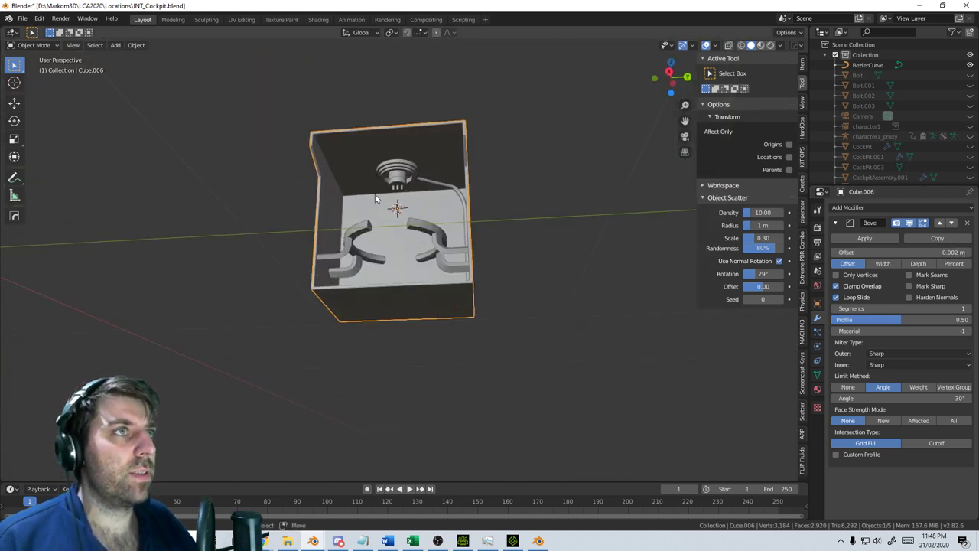
left_click(397, 172)
left_click(896, 208)
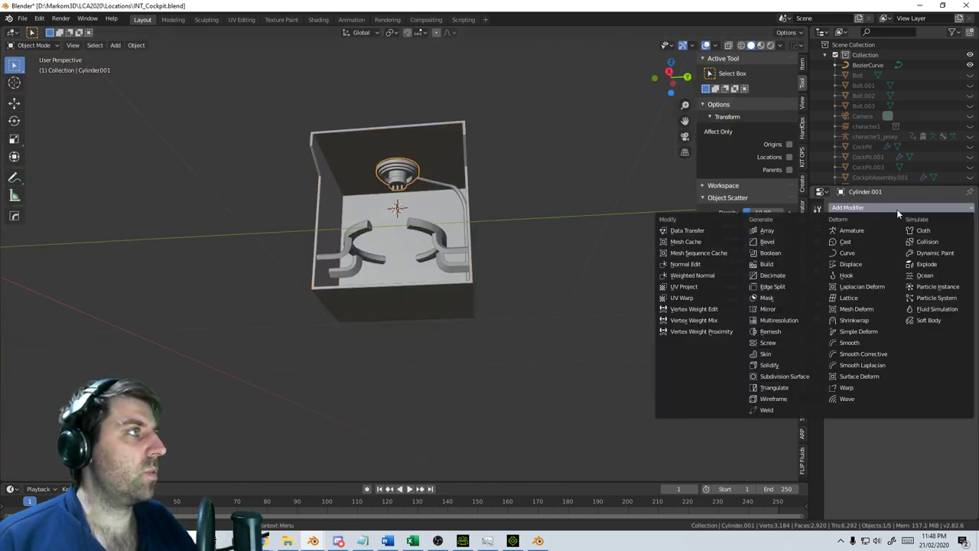
left_click(781, 241)
middle_click_drag(359, 203, 375, 314)
scroll(312, 367, "up", 5)
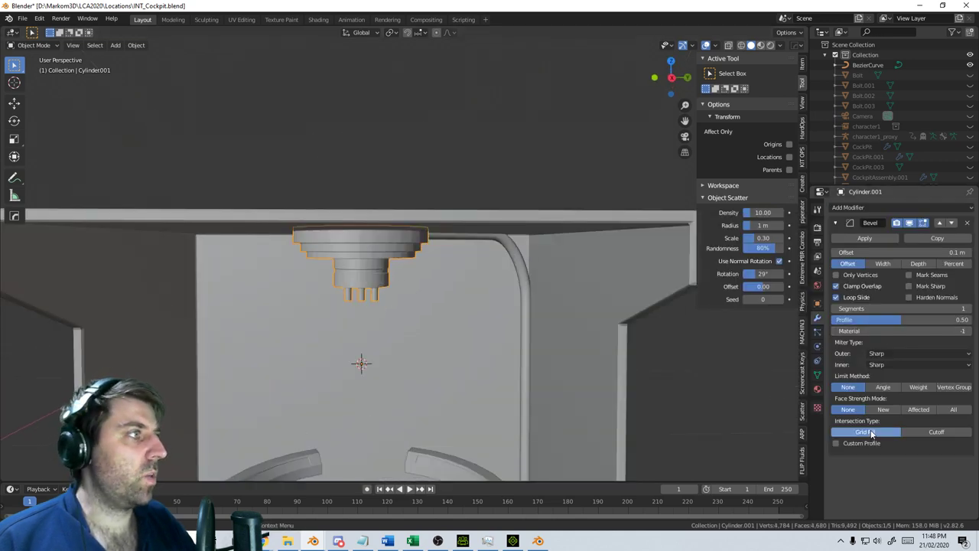
left_click(883, 386)
middle_click_drag(497, 359, 526, 326)
scroll(527, 326, "down", 5)
Preview the cockpit interior in rendered shading from the open front, and return to solid shading
left_click(770, 46)
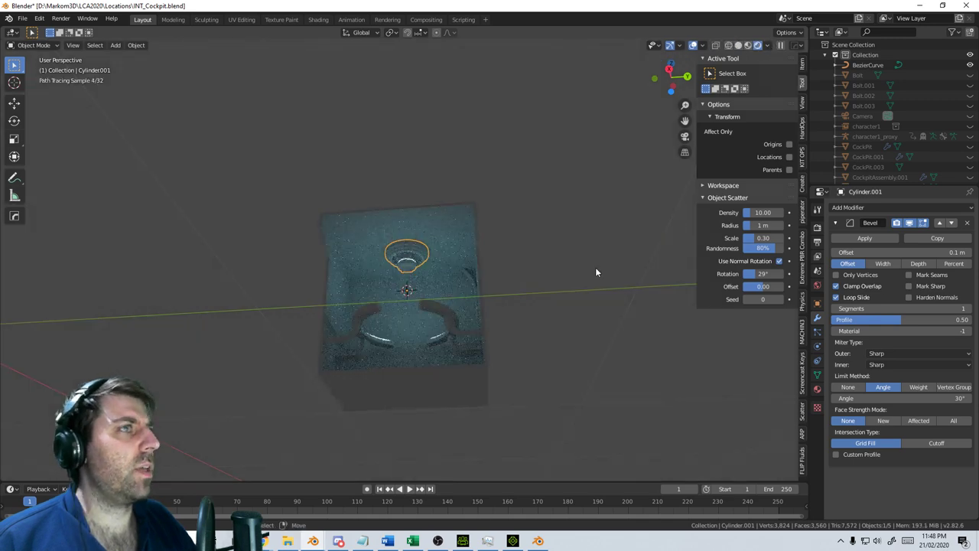
middle_click_drag(586, 298, 566, 355)
scroll(537, 371, "up", 4)
mouse_move(524, 451)
middle_mouse_down()
mouse_move(517, 364)
mouse_move(513, 393)
middle_mouse_up()
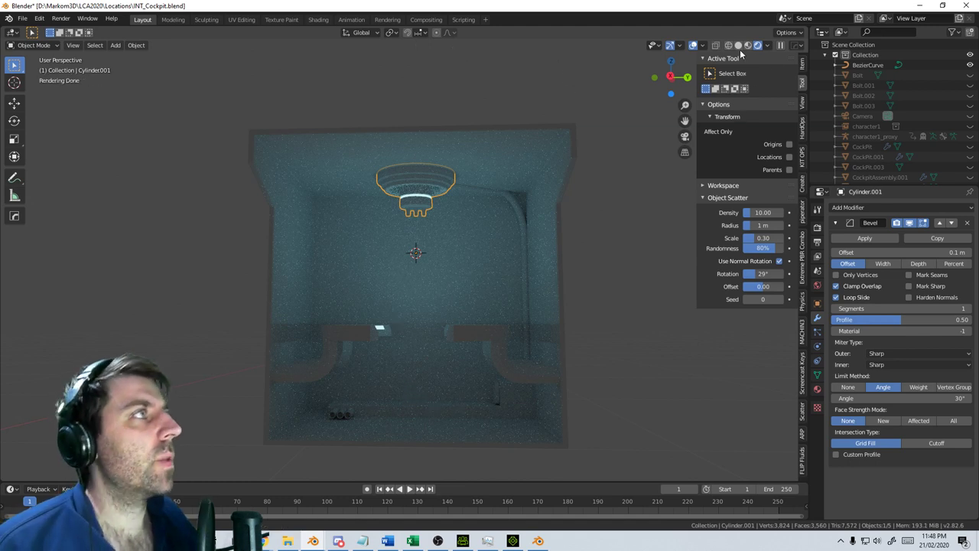
left_click(738, 46)
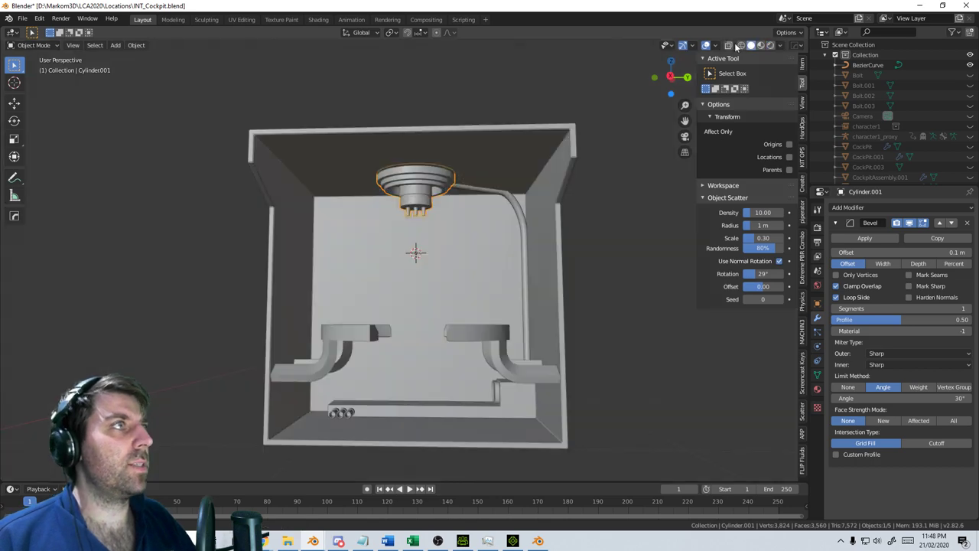
mouse_move(444, 287)
middle_mouse_down()
mouse_move(440, 333)
mouse_move(424, 356)
middle_mouse_up()
scroll(424, 356, "up", 3)
scroll(451, 345, "down", 3)
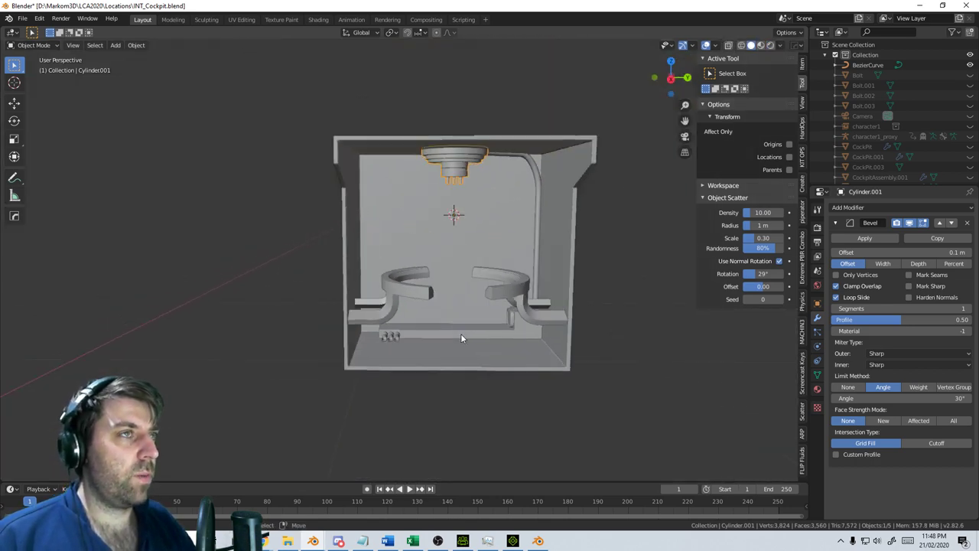
Duplicate the back wall face of the room shell and move the copy along X, out in front of the room
key("shift+s")
left_click(396, 198)
key("Tab")
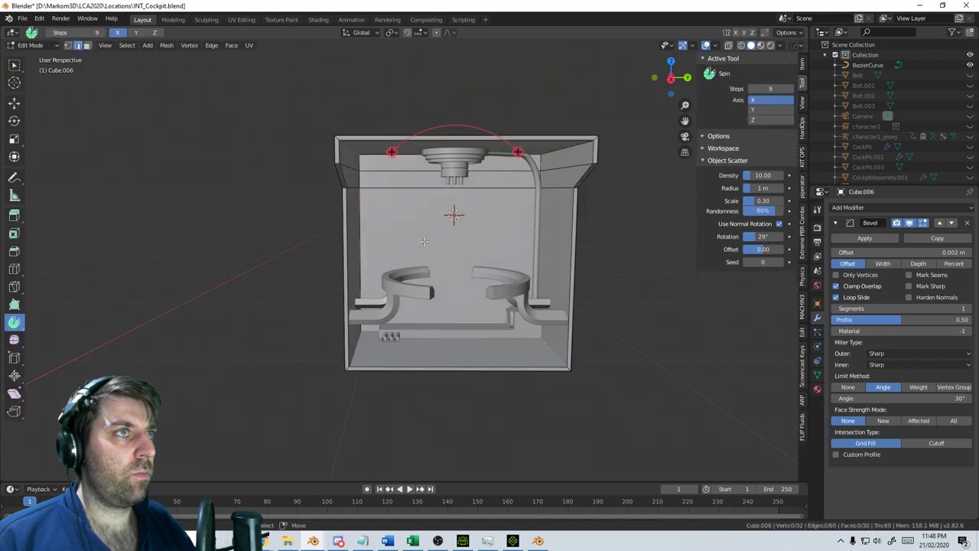
left_click(88, 46)
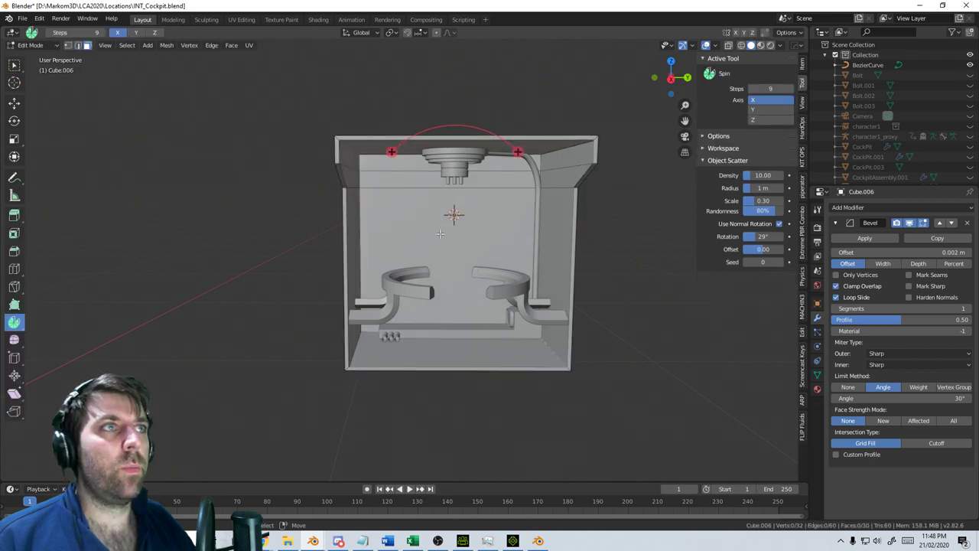
left_click(466, 242)
key("shift+d")
middle_click_drag(522, 313, 592, 270)
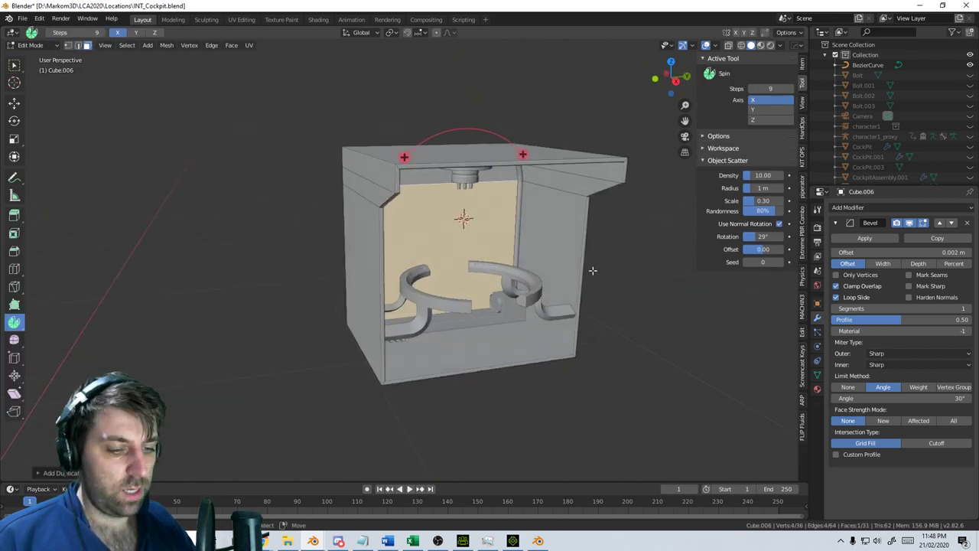
key("x")
left_click(712, 417)
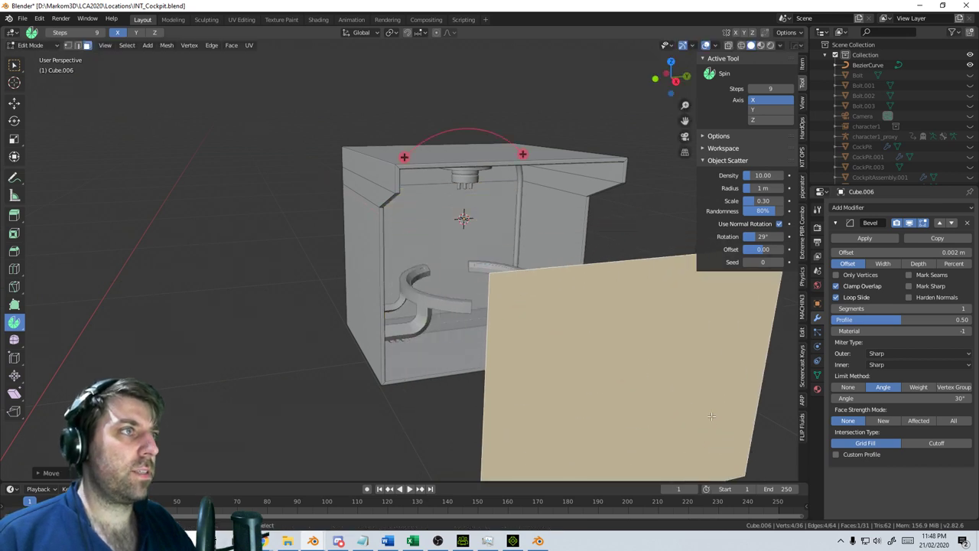
Add a vertical loop cut near one side of the duplicated wall panel and delete the outer strip
middle_click_drag(712, 417, 548, 262, "shift")
key("ctrl+r")
left_click(360, 267)
left_click(251, 291)
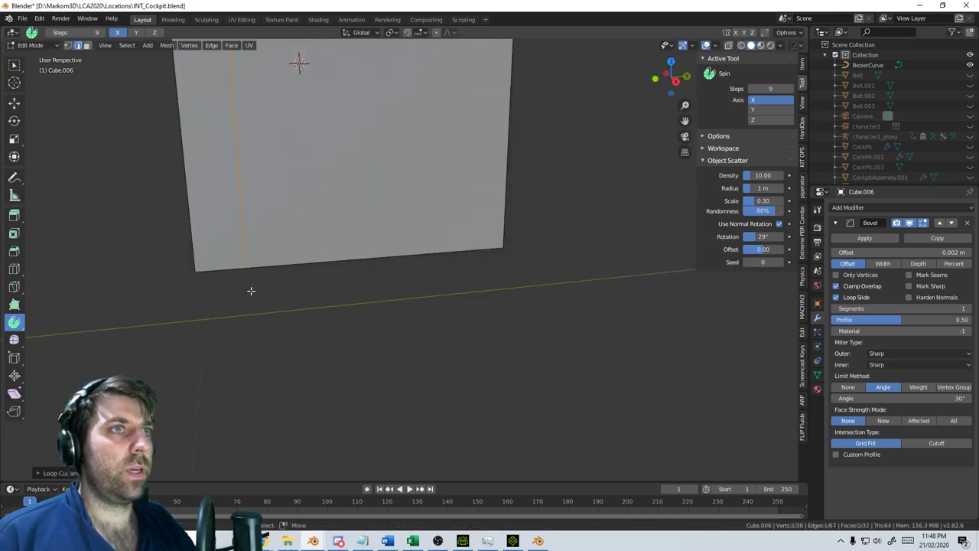
left_click(188, 224)
key("x")
left_click(190, 224)
middle_click_drag(298, 203, 277, 282, "shift")
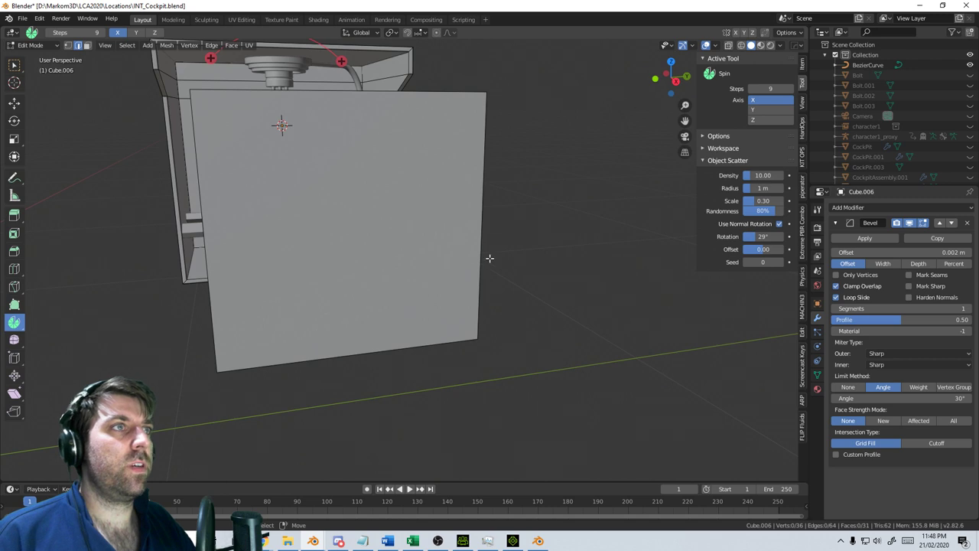
Move the panel's opposite vertical edge inward along Y to narrow that side as well
left_click(490, 258)
key("g")
key("y")
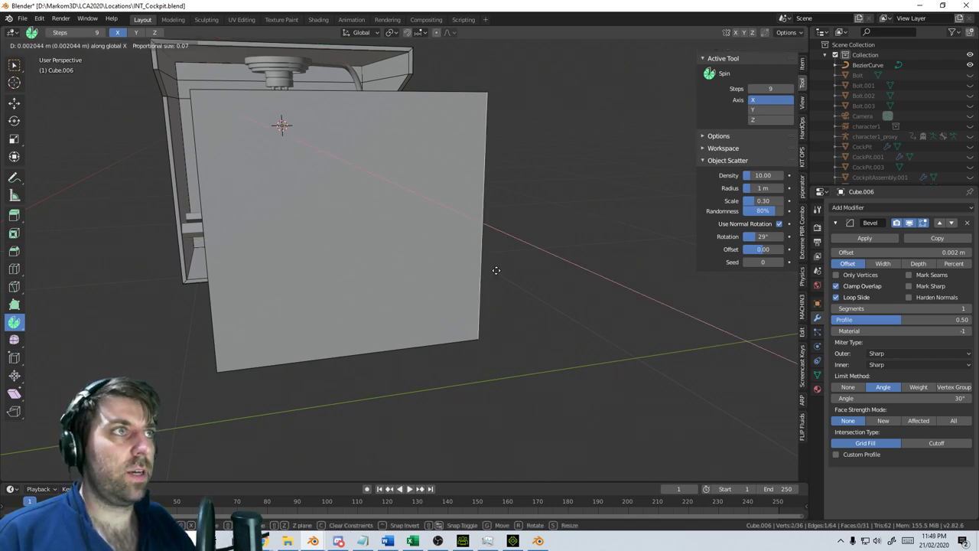
left_click(478, 272)
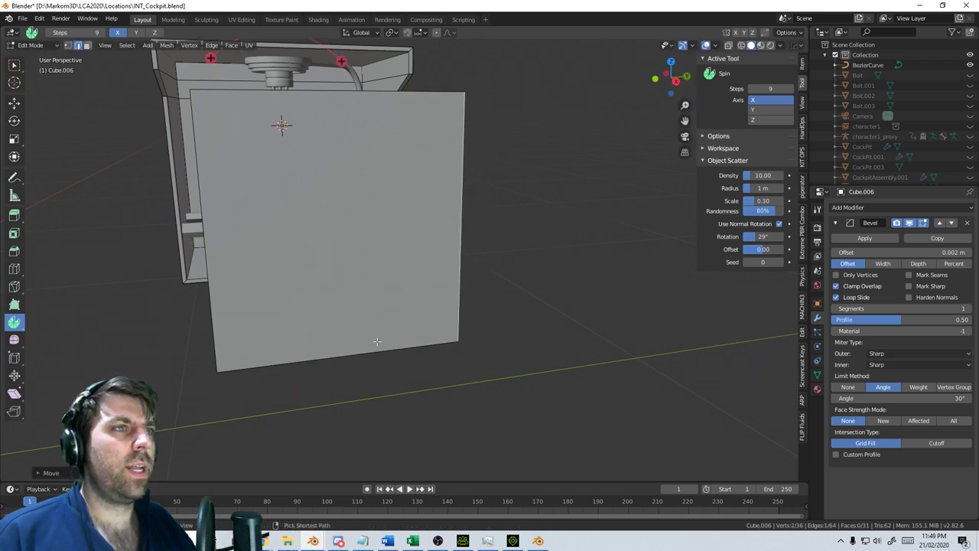
Add 11 evenly spaced vertical loop cuts to the panel and bevel them into narrow strips
key("ctrl+r")
type("11")
left_click(353, 344)
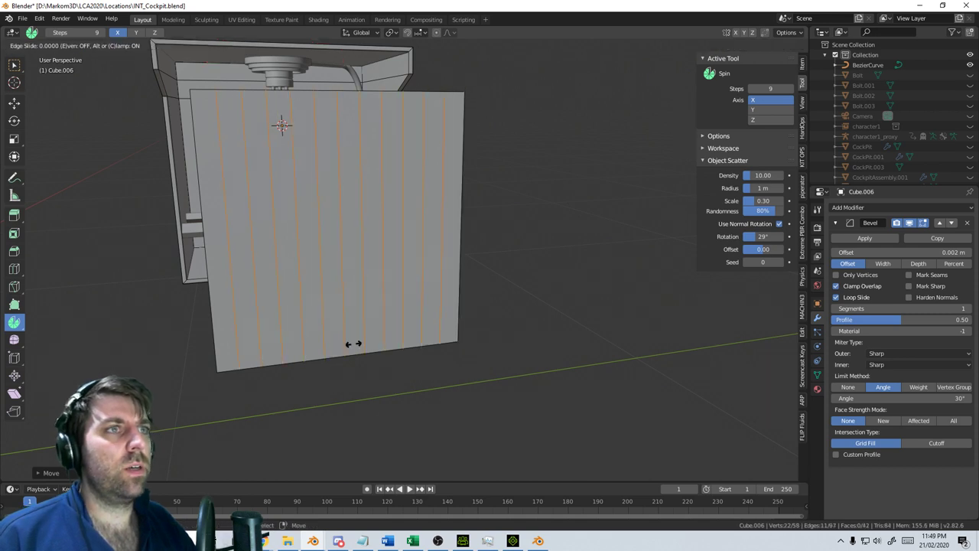
right_click(355, 344)
middle_click_drag(362, 354, 377, 318, "shift")
key("ctrl+b")
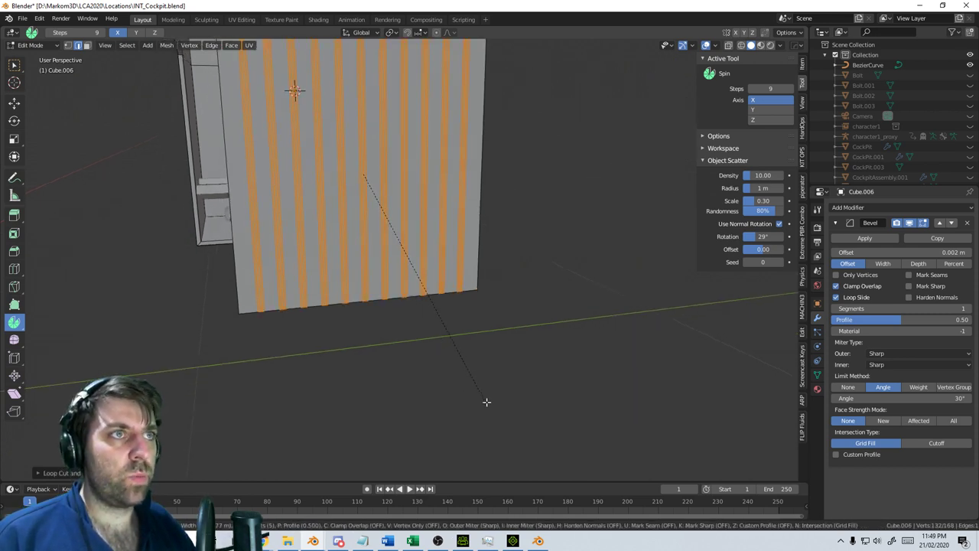
left_click(336, 324)
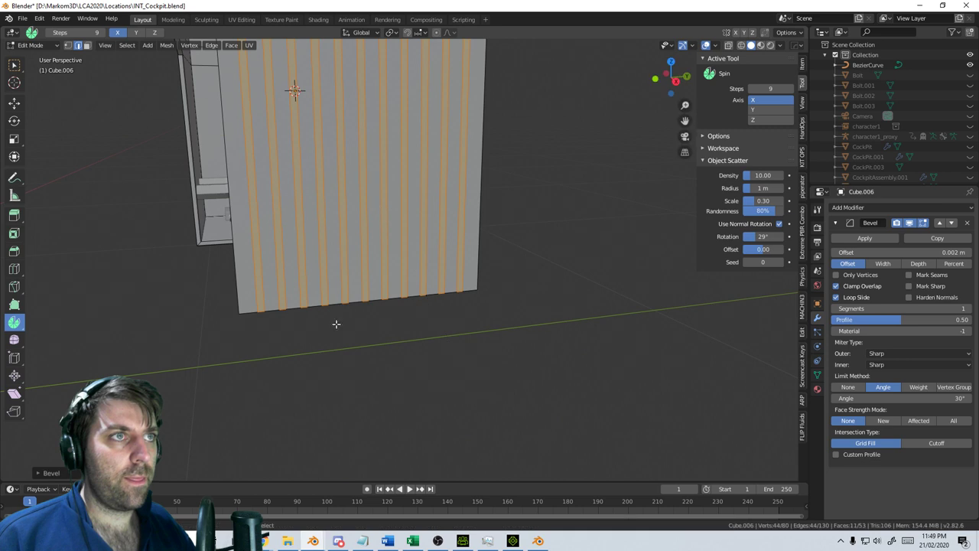
Try to delete the wide faces between the panel's narrow vertical strips
middle_click_drag(337, 324, 168, 84)
left_click(87, 45)
scroll(319, 255, "up", 2)
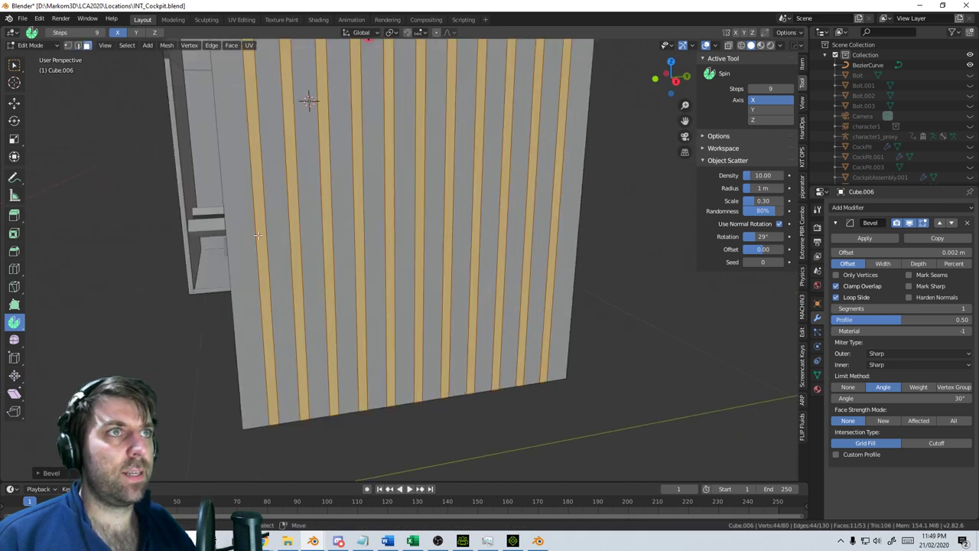
left_click(243, 236)
left_click(277, 237, "shift")
left_click(306, 236, "shift")
left_click(356, 237, "shift")
key("ctrl+z")
left_click(352, 245, "shift")
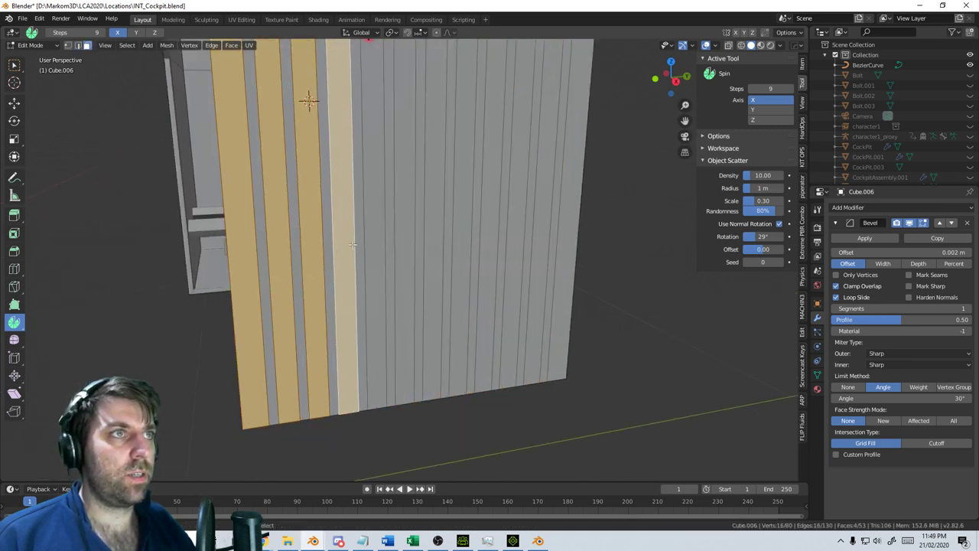
left_click(373, 245, "shift")
left_click(406, 246, "shift")
left_click(436, 246, "shift")
left_click(463, 247, "shift")
left_click(490, 248, "shift")
left_click(516, 248, "shift")
left_click(545, 249, "shift")
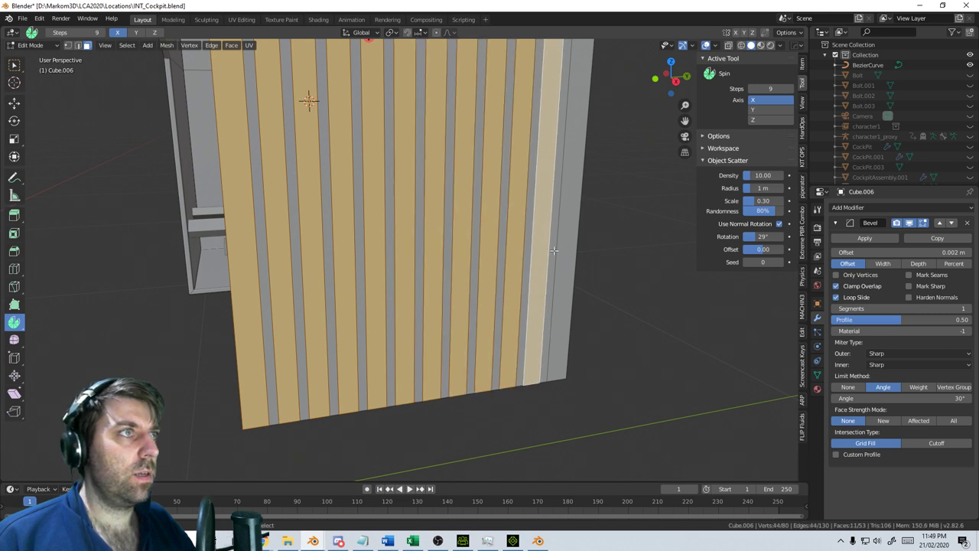
left_click(554, 250, "shift")
key("x")
left_click(570, 281)
scroll(437, 300, "down", 5)
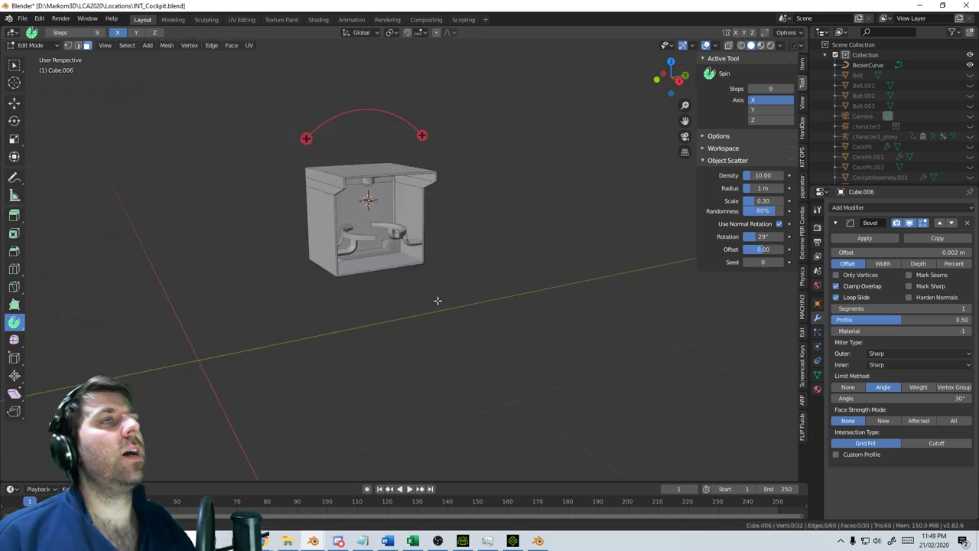
key("ctrl+z")
Add two horizontal loop cuts across the striped panel, a short distance apart in its upper half
scroll(441, 298, "up", 4)
middle_click_drag(438, 300, 450, 280)
key("ctrl+r")
left_click(448, 232)
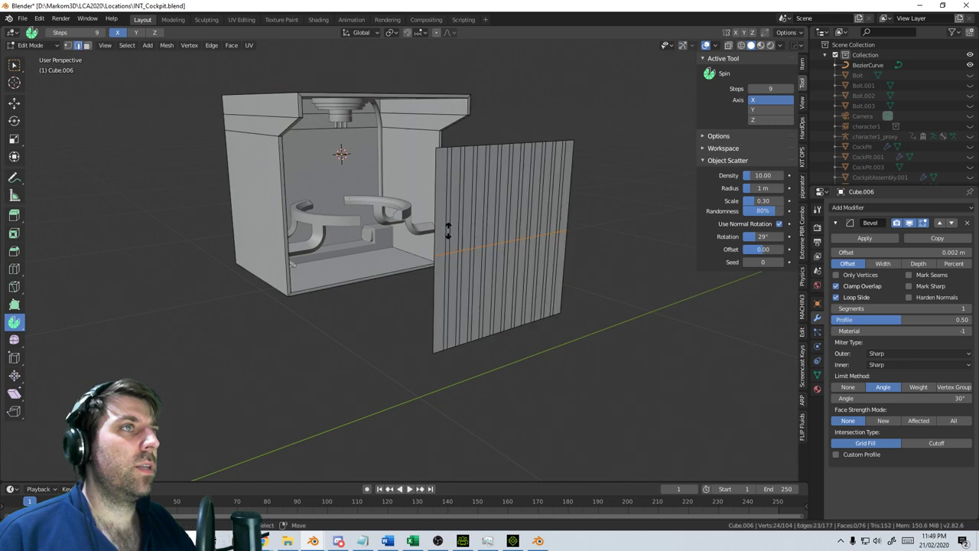
key("g")
key("g")
left_click(430, 205)
key("ctrl+r")
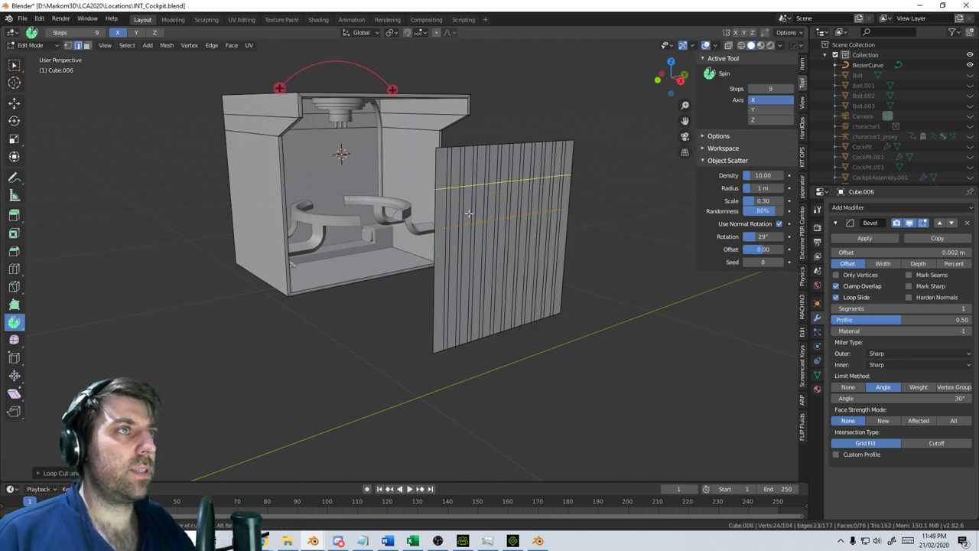
left_click(465, 213)
left_click(463, 224)
middle_click_drag(463, 225, 409, 265)
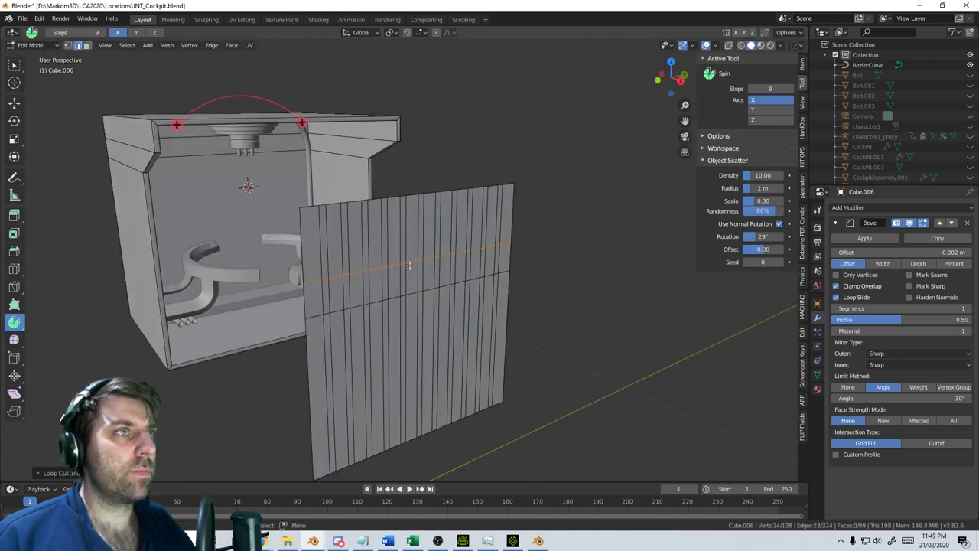
Move the panel's top row of faces along X toward the room so the band beneath it slopes
left_click(87, 46)
left_click(337, 243, "alt")
middle_click_drag(436, 267, 562, 316)
key("g")
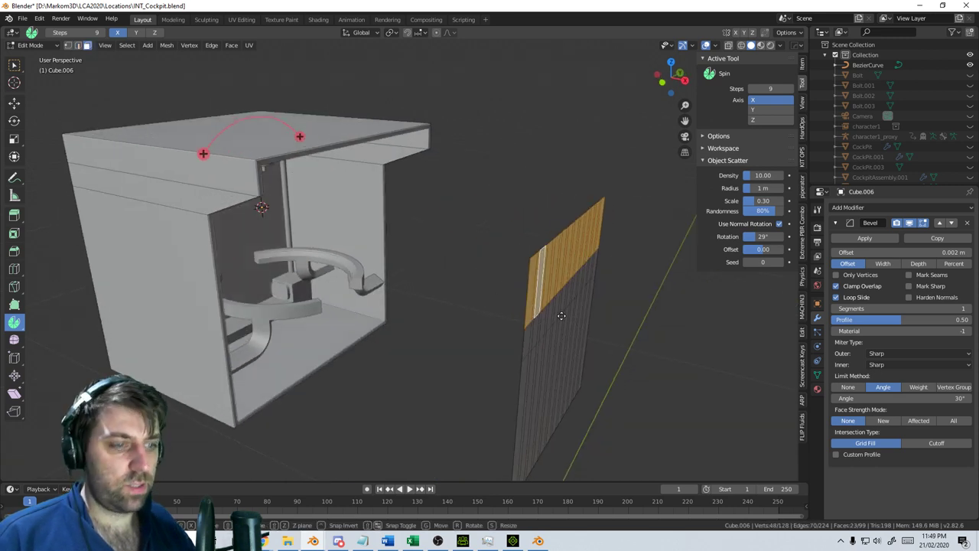
key("x")
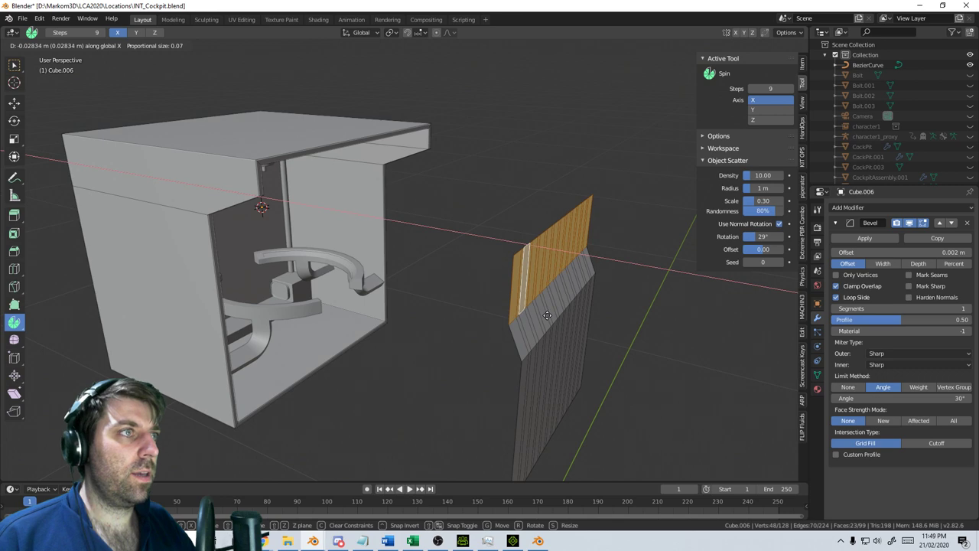
left_click(542, 316)
Select all the wide vertical face columns of the bent panel and delete them, keeping only the narrow strips
middle_click_drag(543, 316, 396, 293)
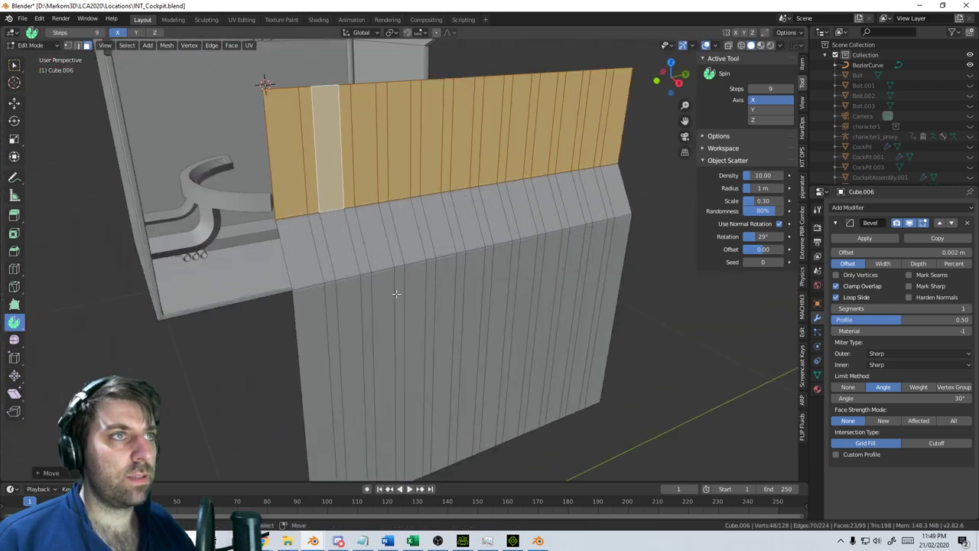
left_click(313, 286, "alt+shift")
left_click(320, 283, "alt")
left_click(351, 278, "alt+shift")
left_click(384, 271, "alt+shift")
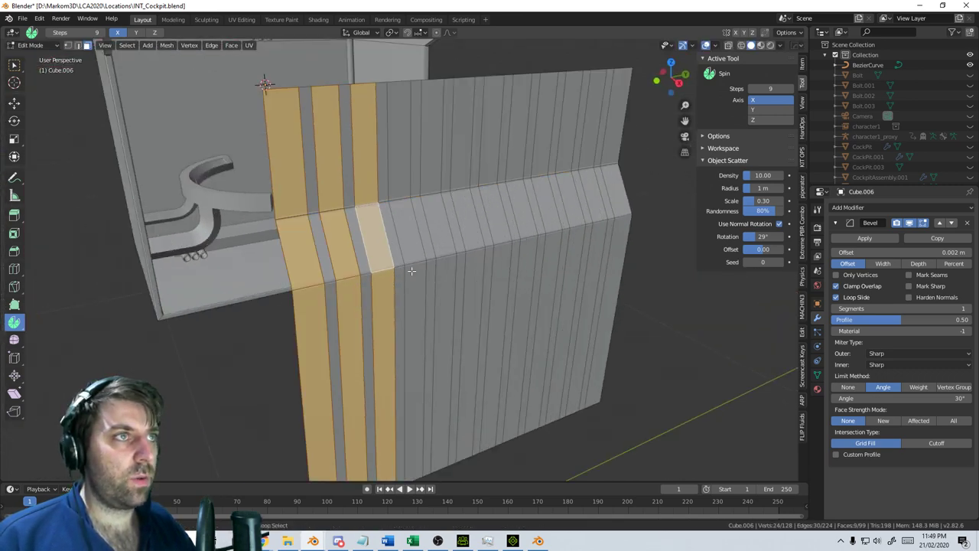
left_click(417, 264, "alt+shift")
left_click(449, 256, "alt+shift")
left_click(479, 249, "alt+shift")
left_click(505, 243, "alt+shift")
left_click(528, 238, "alt+shift")
left_click(551, 233, "alt+shift")
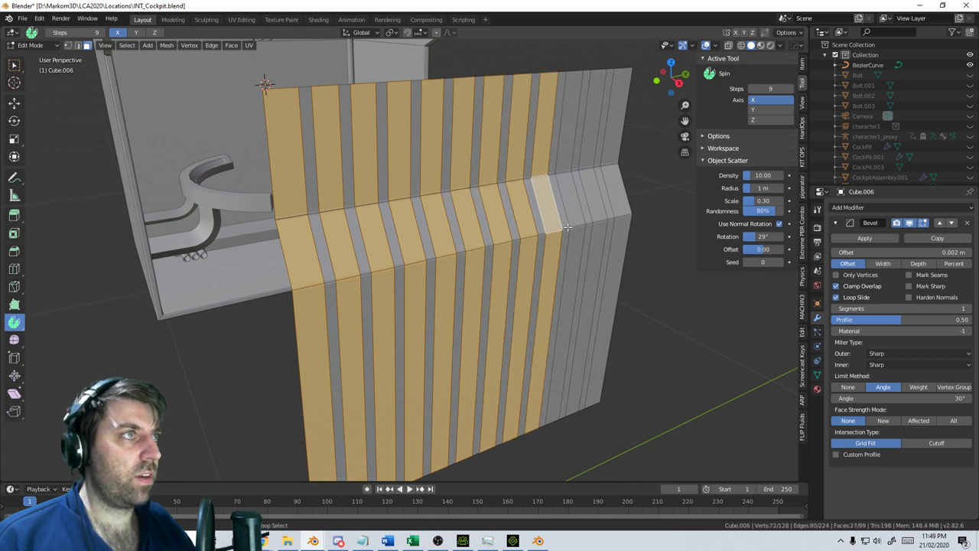
left_click(574, 227, "alt+shift")
left_click(600, 222, "alt+shift")
left_click(622, 217, "alt+shift")
key("x")
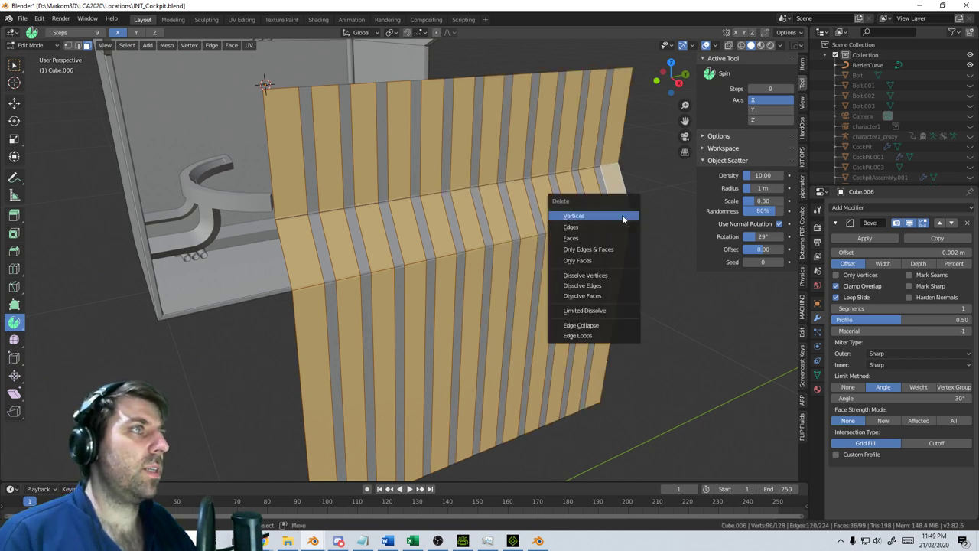
left_click(609, 242)
middle_click_drag(605, 241, 529, 232)
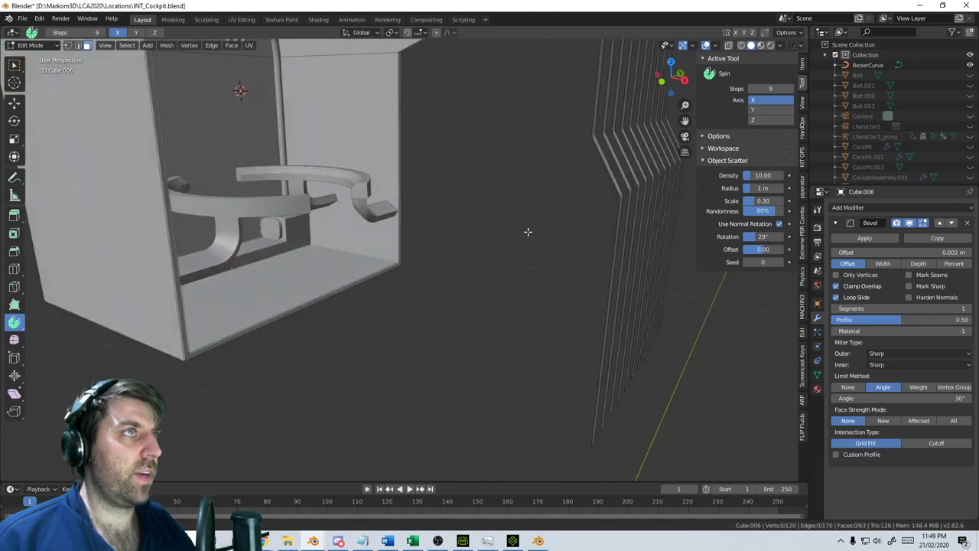
Delete the vertical segments above the sloped band at the upper ends of all the strips
scroll(586, 169, "down", 3)
left_click_drag(574, 125, 475, 182)
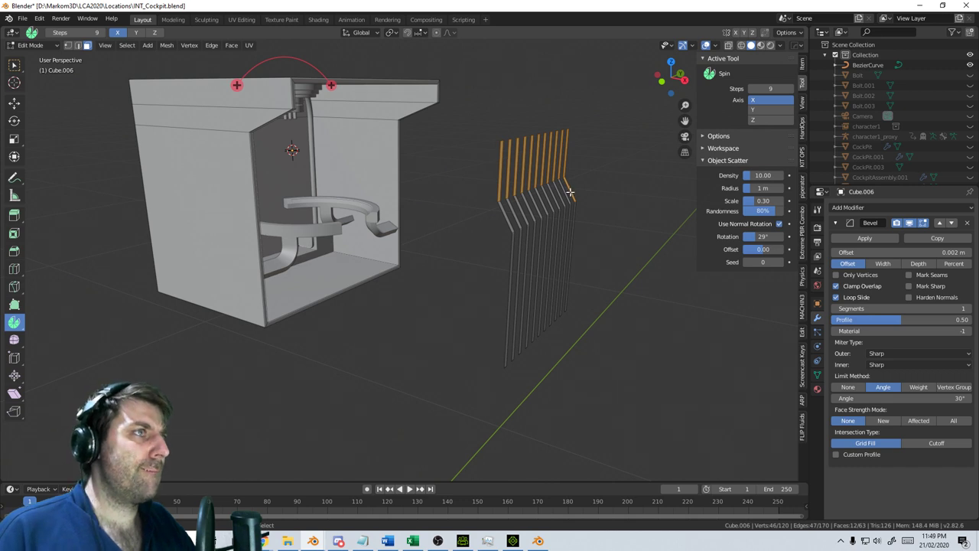
key("x")
left_click(567, 191)
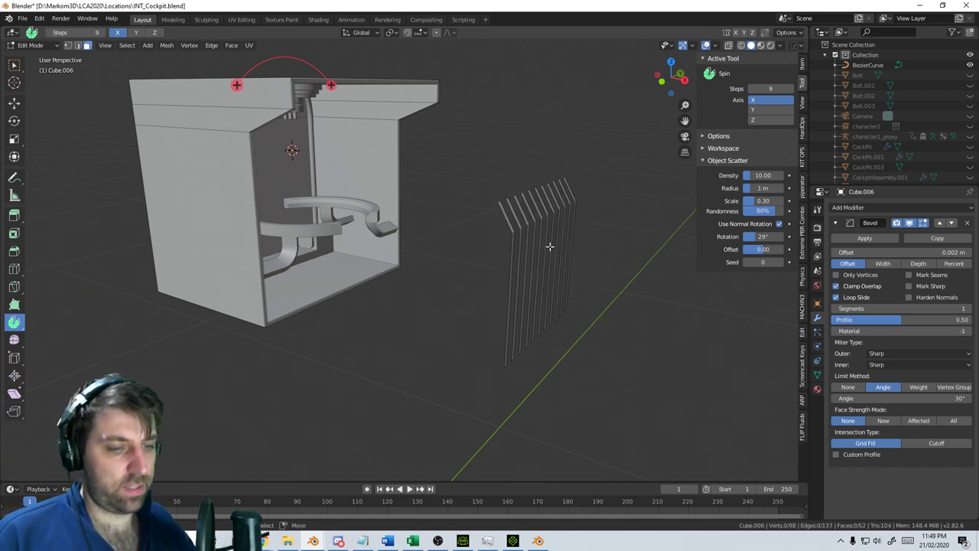
Extrude all the bent strips along X into slats with ends flattened to 0 on X, and delete the flat back faces
key("a")
key("e")
key("x")
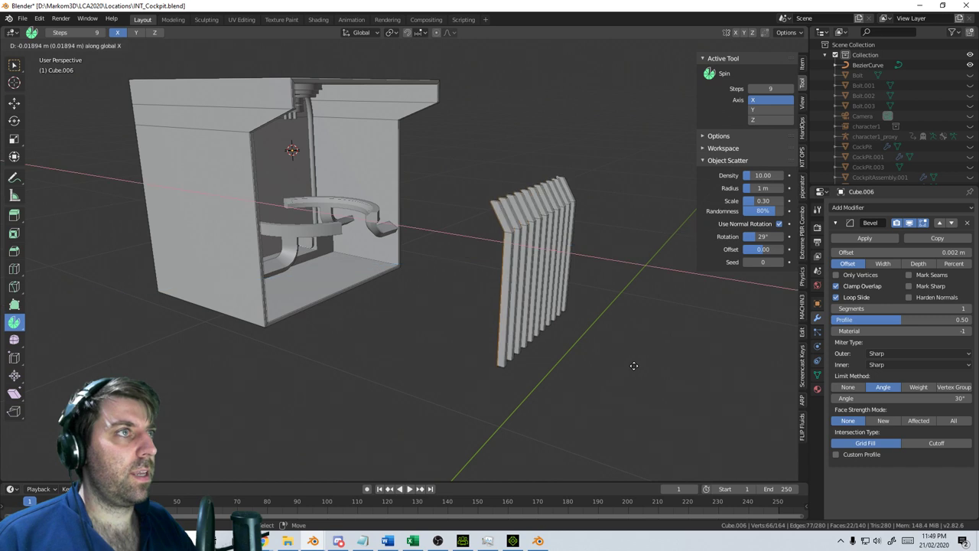
left_click(610, 362)
key("s")
key("x")
key("0")
key("Return")
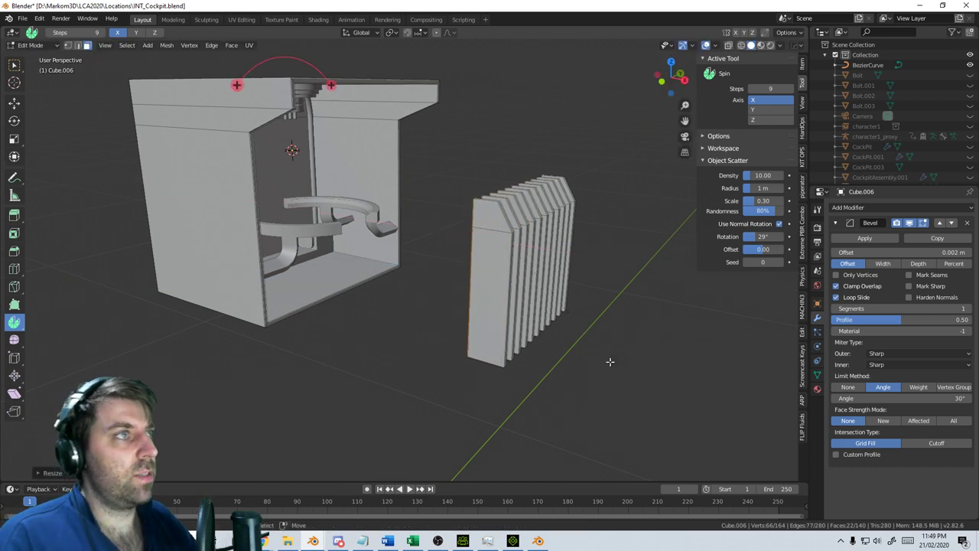
key("x")
left_click(609, 362)
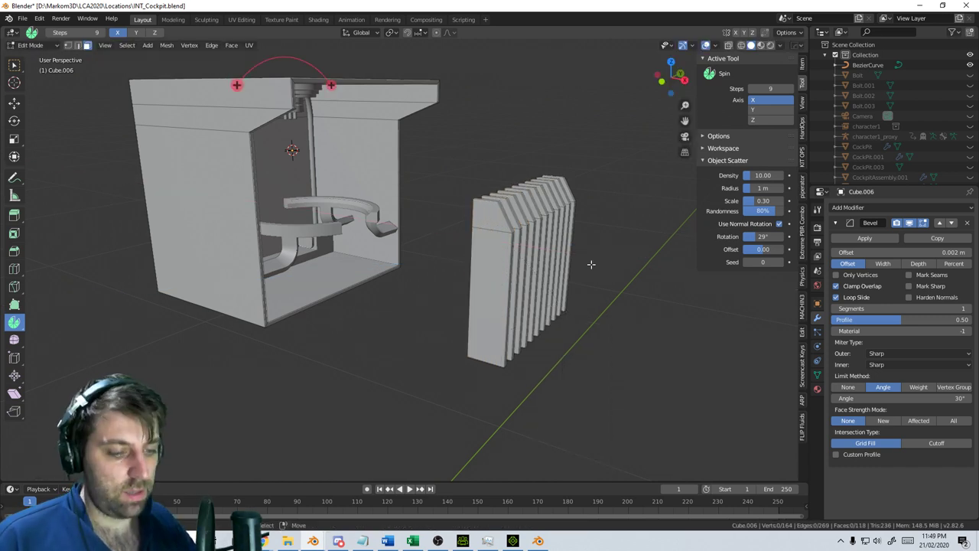
Select the linked slats and move them along X into the room, up to its back wall
key("l")
key("g")
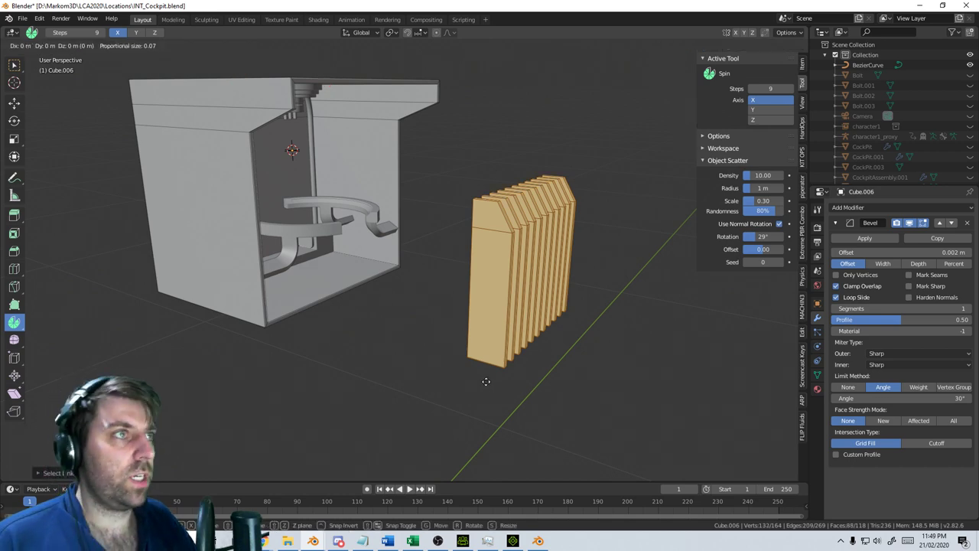
key("x")
left_click(247, 325)
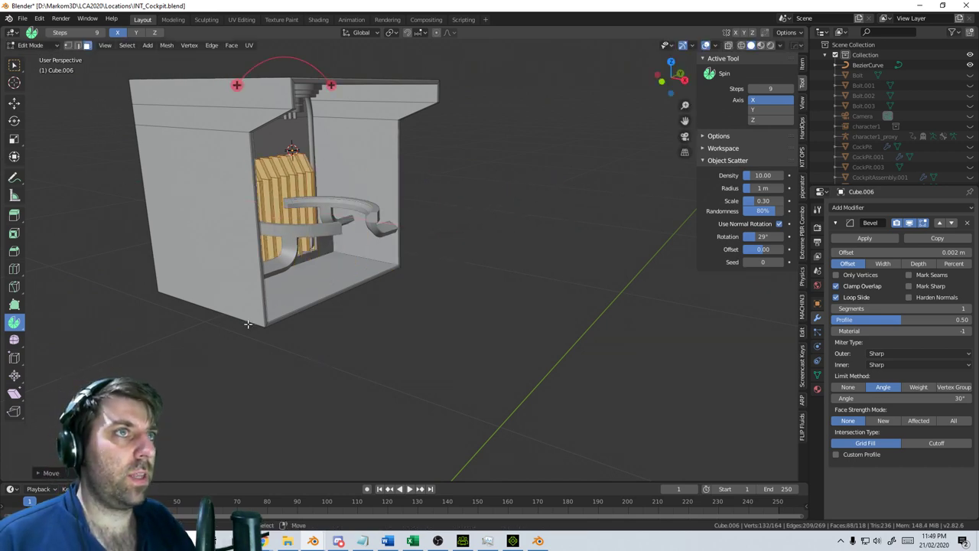
Scale the slats along X to adjust how far they stand out, briefly hiding and restoring them to check the wall
middle_click_drag(314, 328, 243, 364)
middle_click_drag(350, 348, 459, 402, "shift")
scroll(504, 434, "up", 3)
key("s")
middle_click_drag(503, 434, 482, 399)
key("x")
left_click(526, 409)
key("s")
key("x")
left_click(516, 396)
key("h")
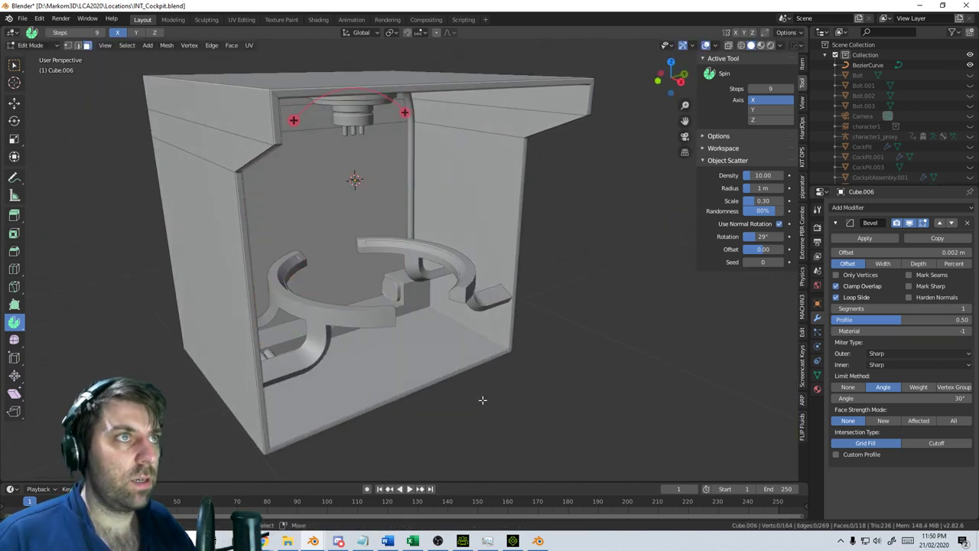
key("alt+h")
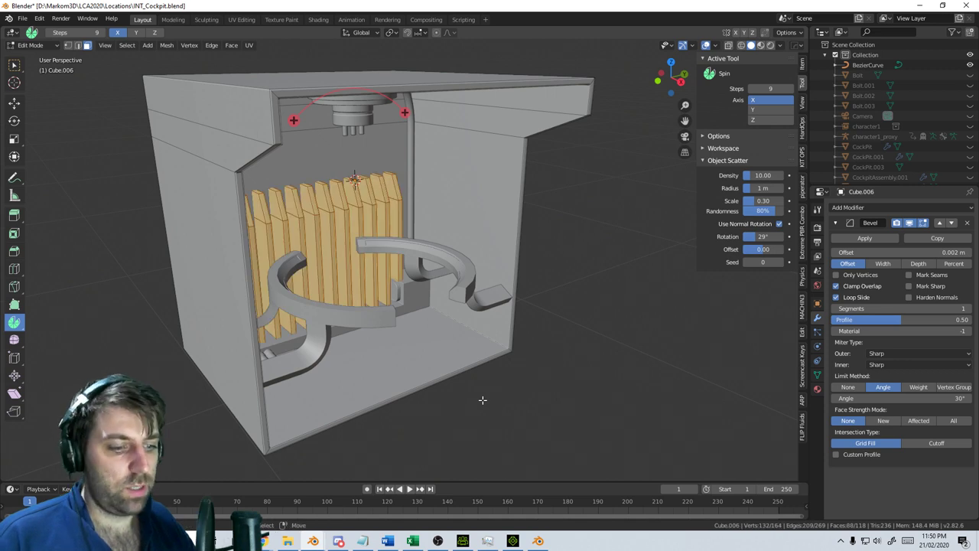
Shift the whole row of slats sideways along Y on the back wall
key("g")
key("y")
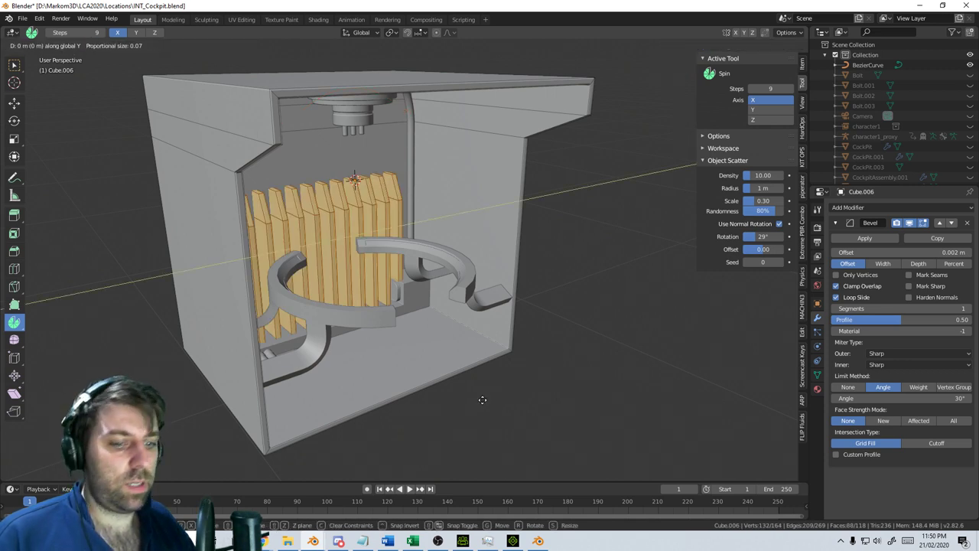
left_click(437, 394)
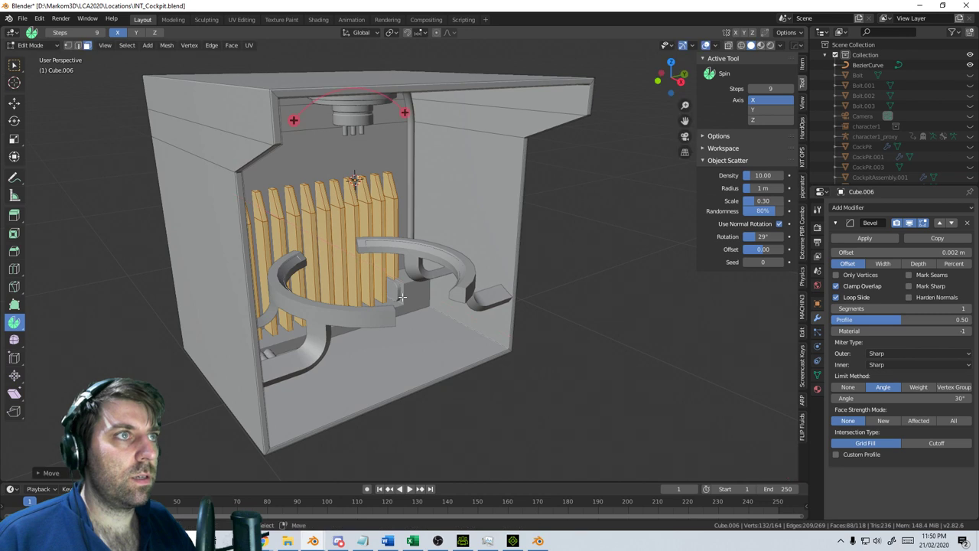
Delete the two end slats nearest the curved pipe
left_click(393, 264)
key("x")
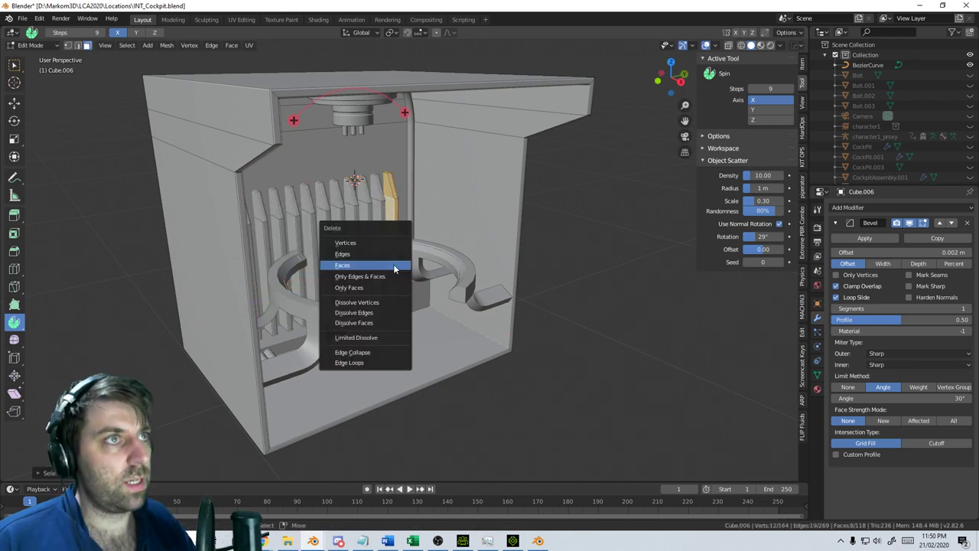
left_click(390, 245)
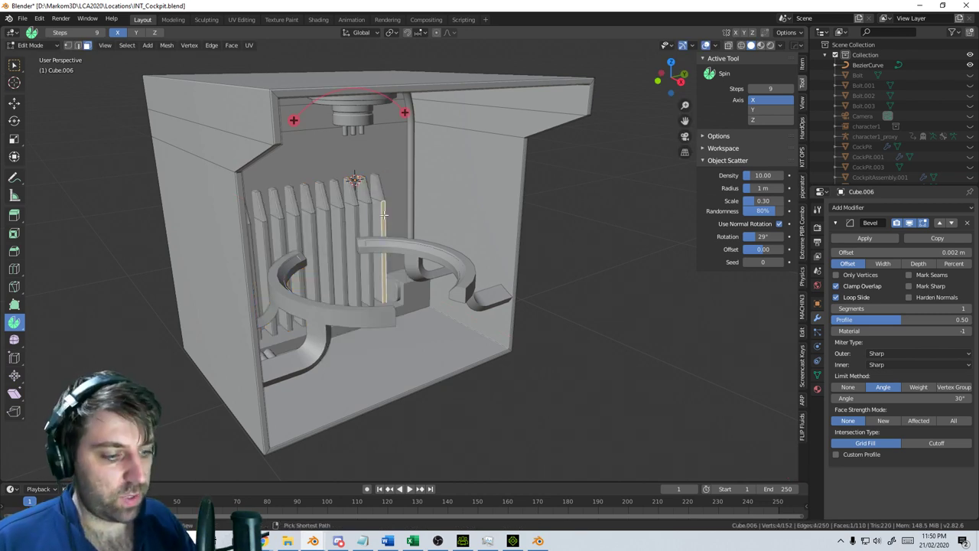
left_click(384, 216)
key("x")
left_click(384, 215)
middle_click_drag(384, 215, 398, 331)
key("Tab")
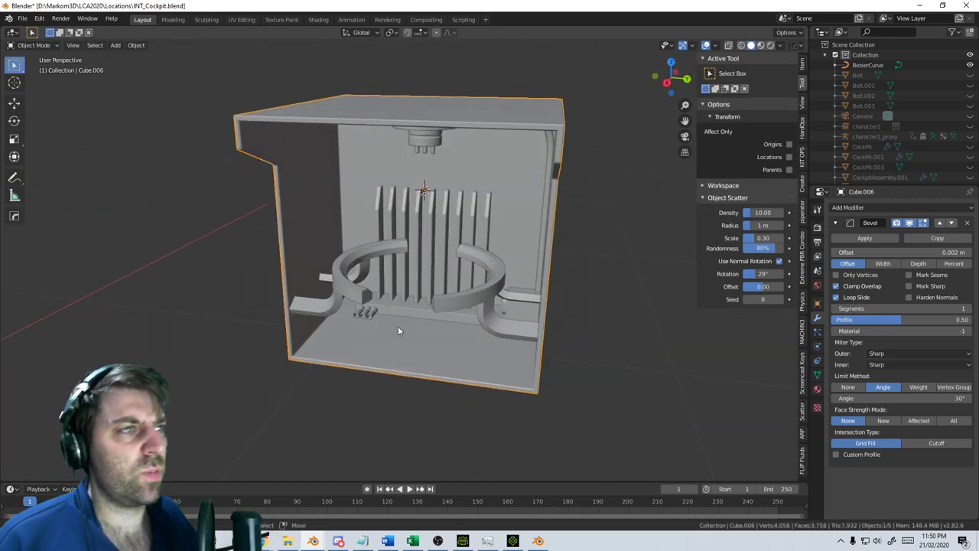
key("Tab")
middle_click_drag(429, 374, 452, 368)
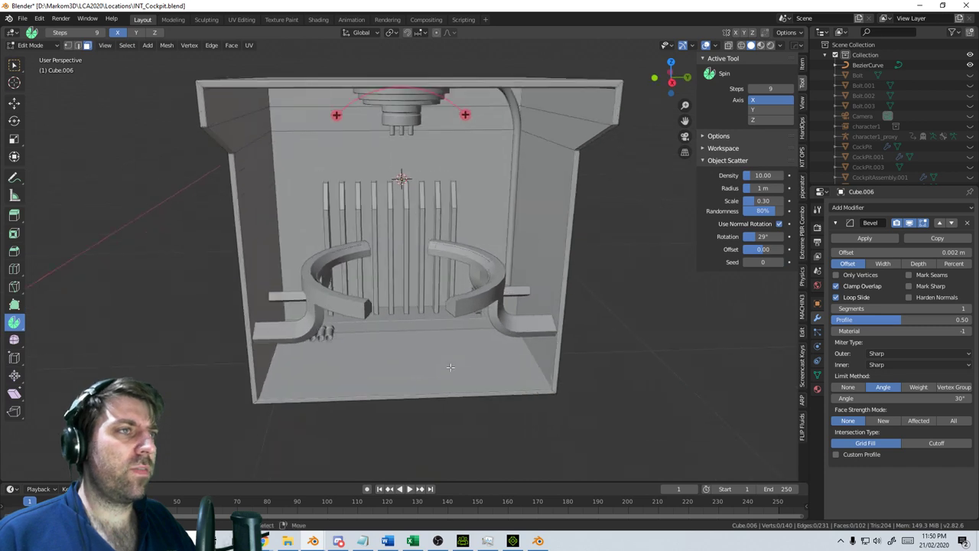
key("Tab")
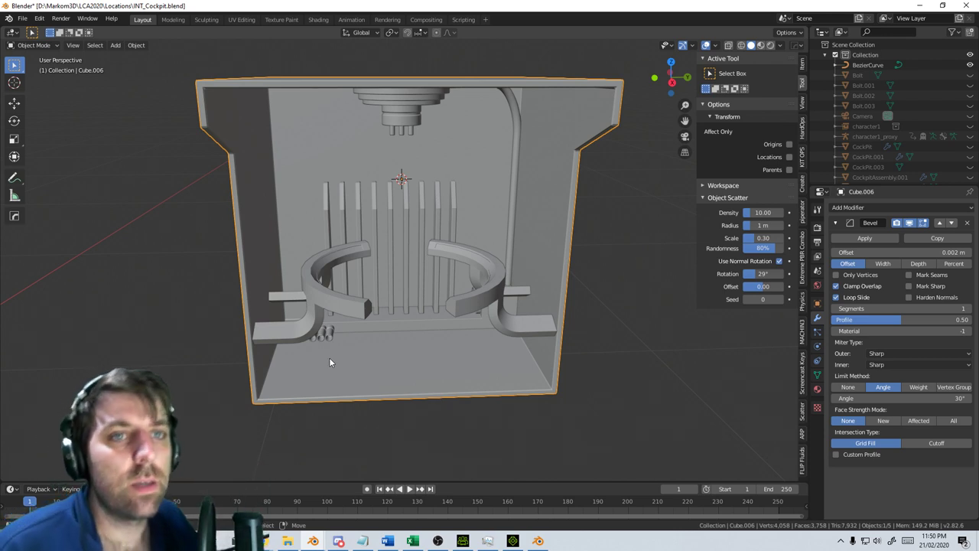
middle_click_drag(394, 285, 419, 336)
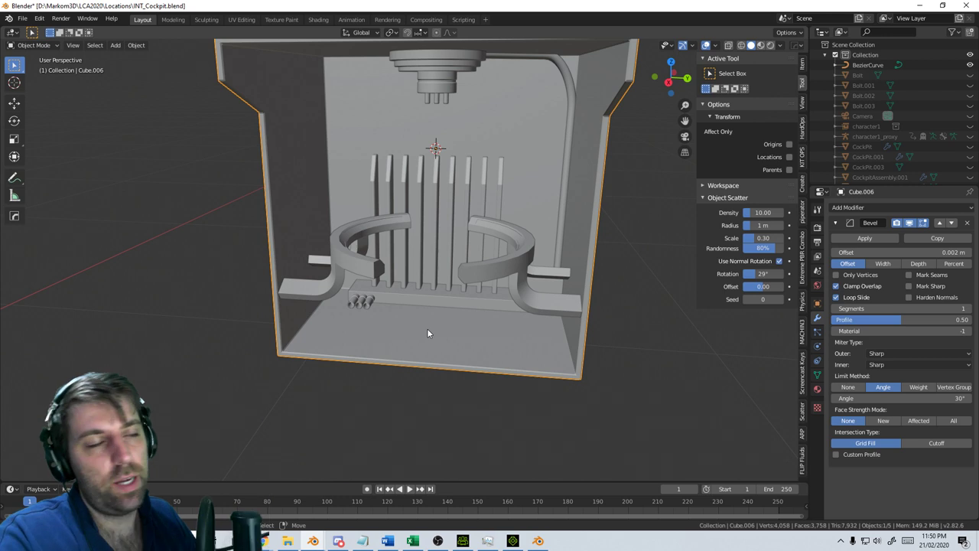
key("Tab")
left_click(377, 191)
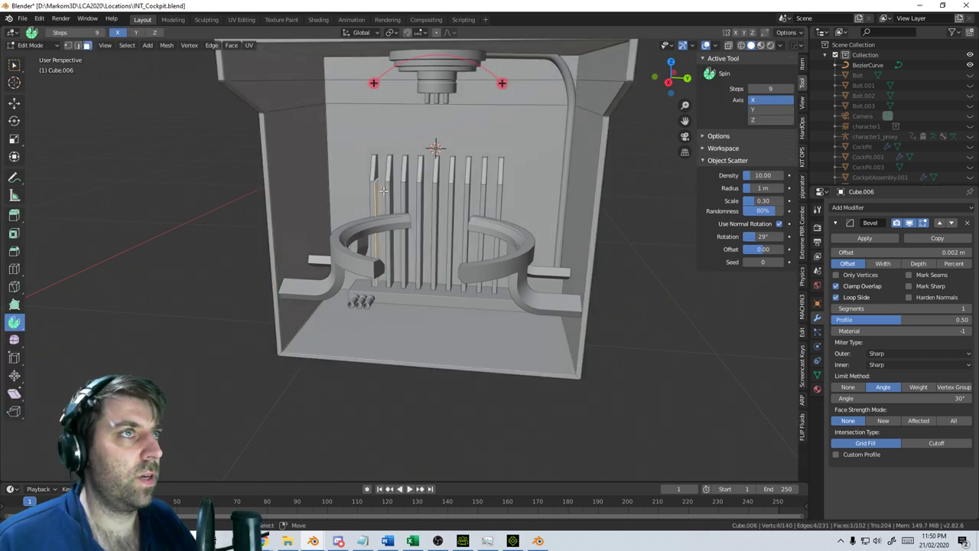
left_click(388, 191, "shift")
left_click(404, 192, "shift")
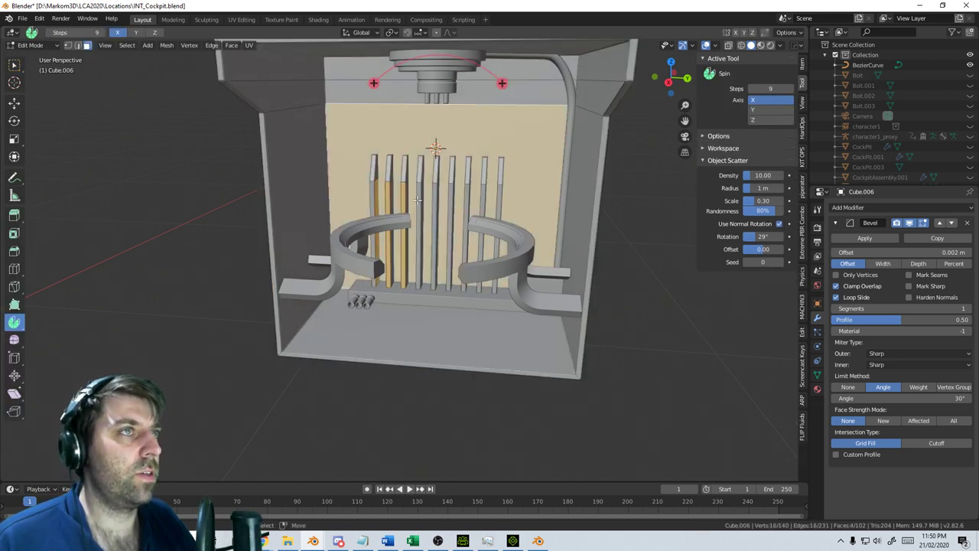
left_click(436, 199)
left_click(443, 199)
left_click(452, 199)
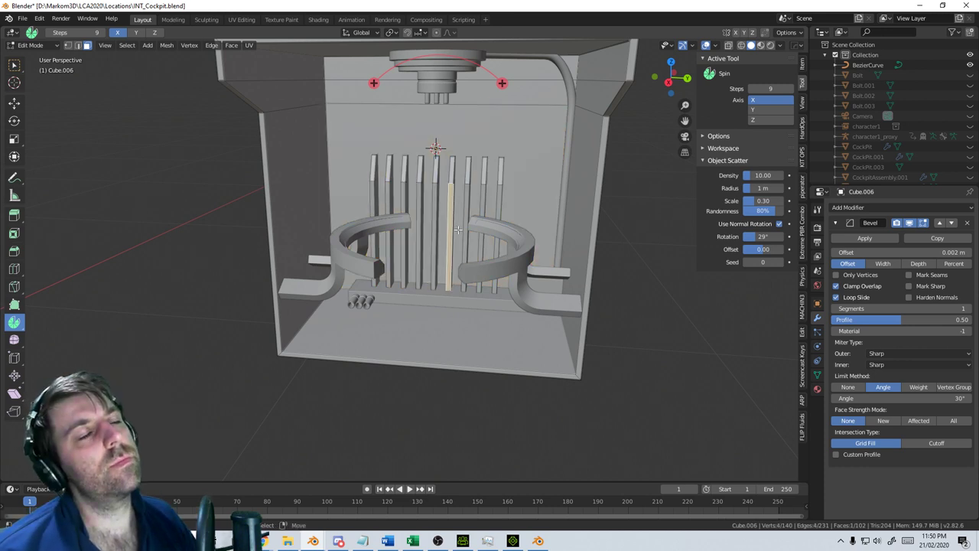
Box-select the front faces of all the slats in wireframe front view and extend the selection to their linked geometry
key("KP_3")
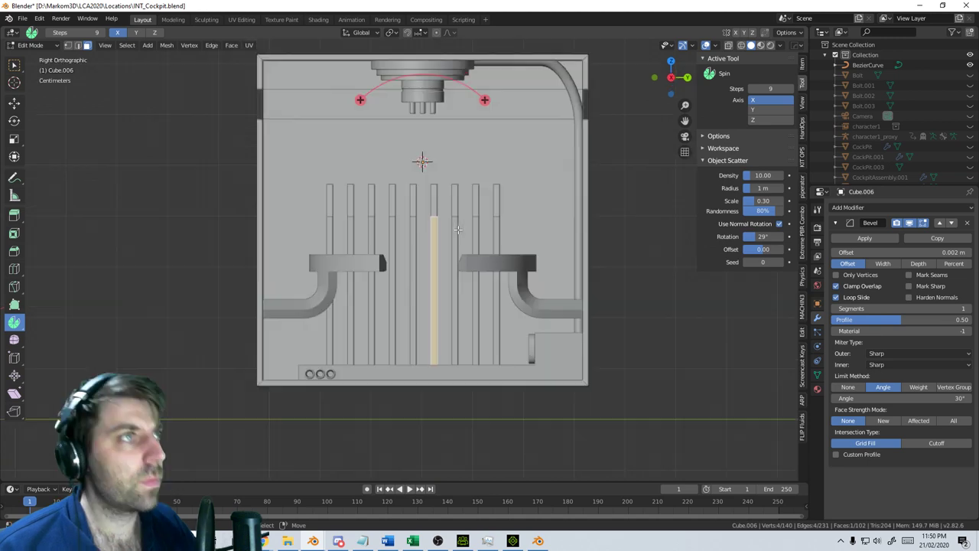
key("KP_1")
key("z")
left_click(373, 231)
middle_click_drag(336, 257, 462, 264, "shift")
scroll(339, 261, "up", 2)
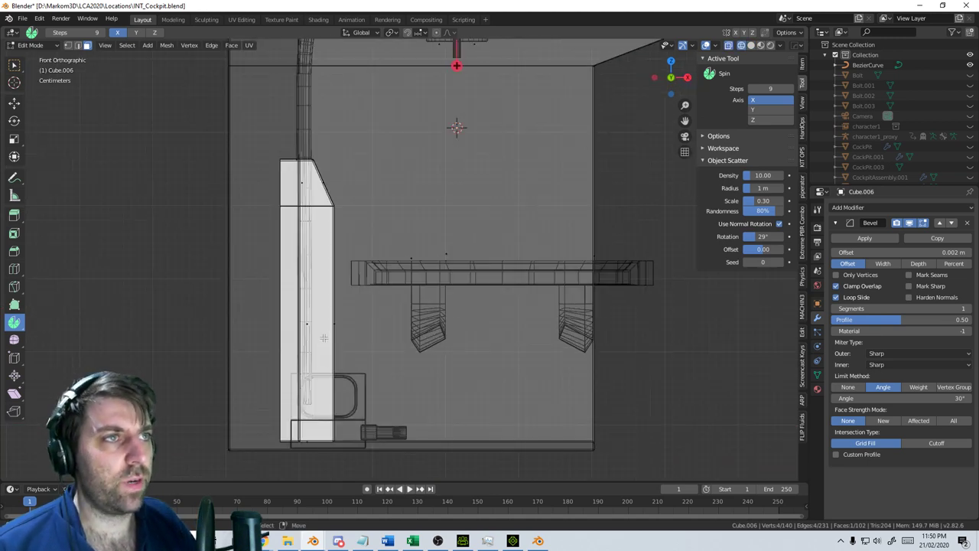
key("b")
left_click_drag(342, 321, 330, 336)
middle_click_drag(369, 335, 296, 372)
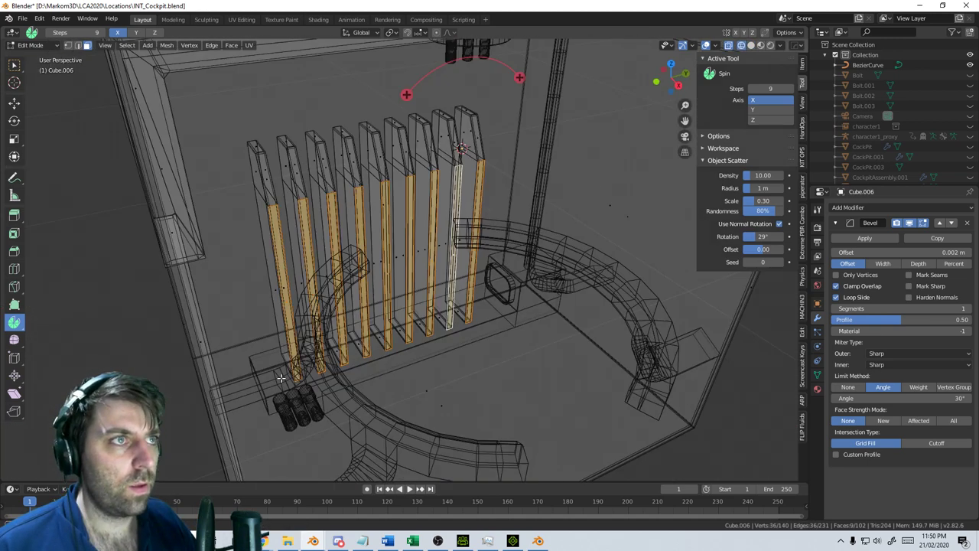
scroll(297, 372, "down", 2)
key("ctrl+l")
Reposition the selected slats along Y from the top view and restore solid shading
key("KP_7")
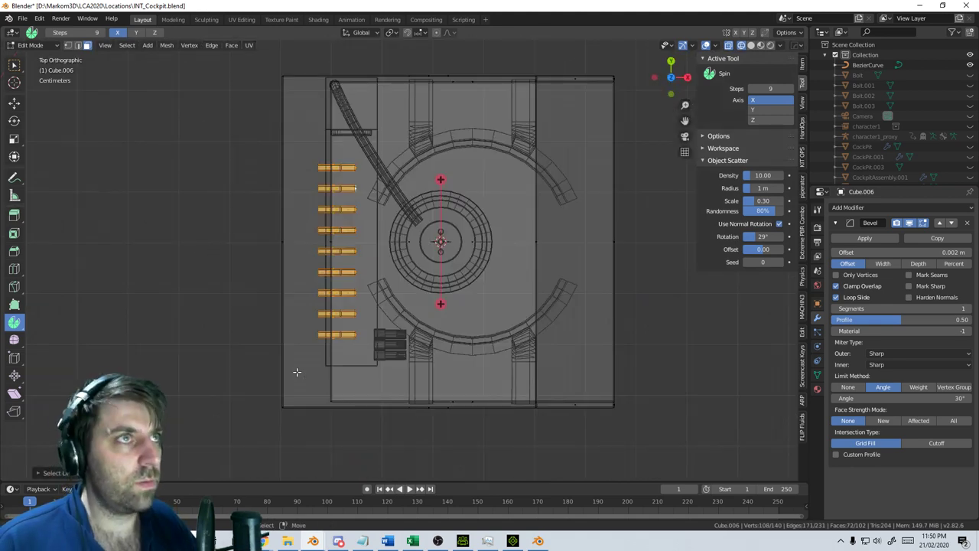
key("g")
key("y")
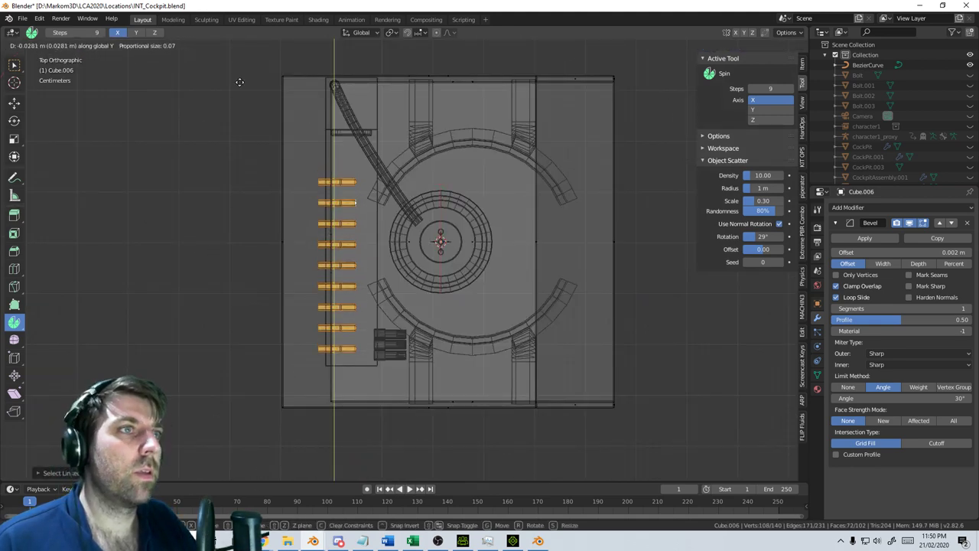
left_click(238, 110)
key("z")
left_click(593, 214)
middle_click_drag(593, 222, 472, 173)
key("z")
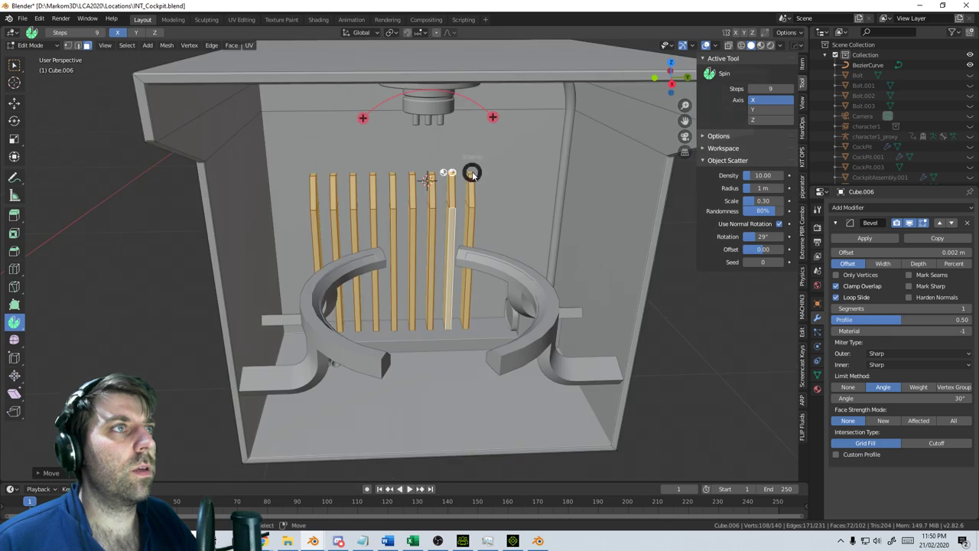
left_click(429, 175)
Examine the room with its slats and glowing parts in Material Preview and Rendered shading, and return to solid shading
key("Tab")
scroll(442, 183, "down", 3)
key("z")
left_click(461, 179)
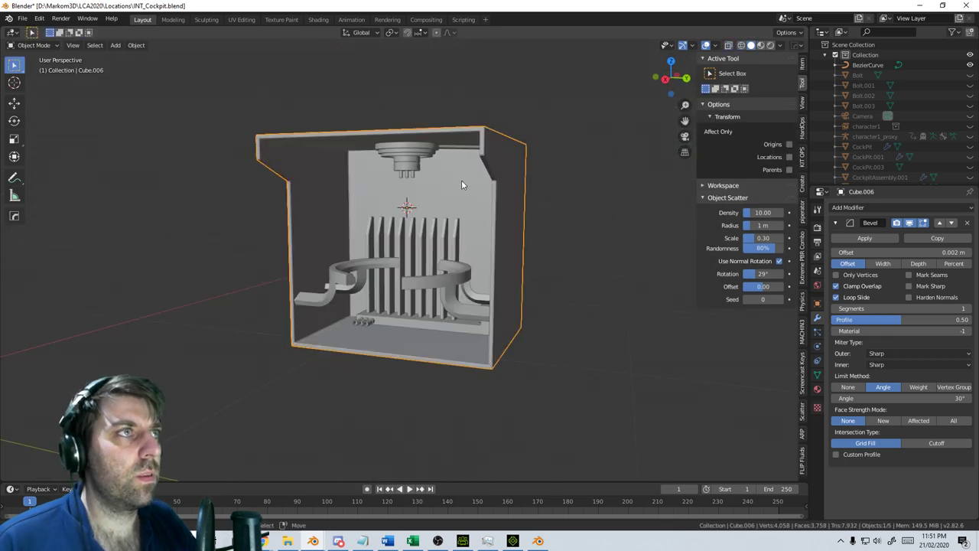
scroll(419, 354, "up", 3)
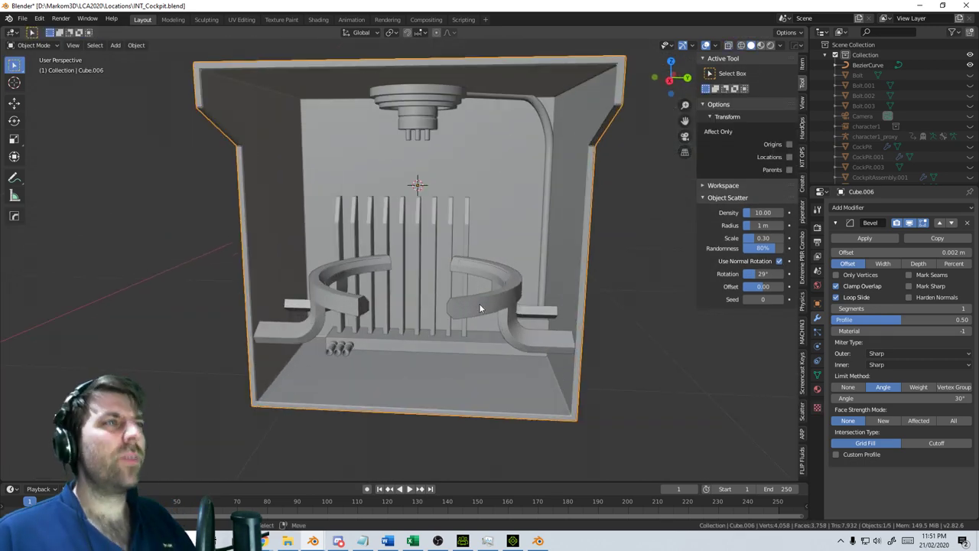
left_click(761, 46)
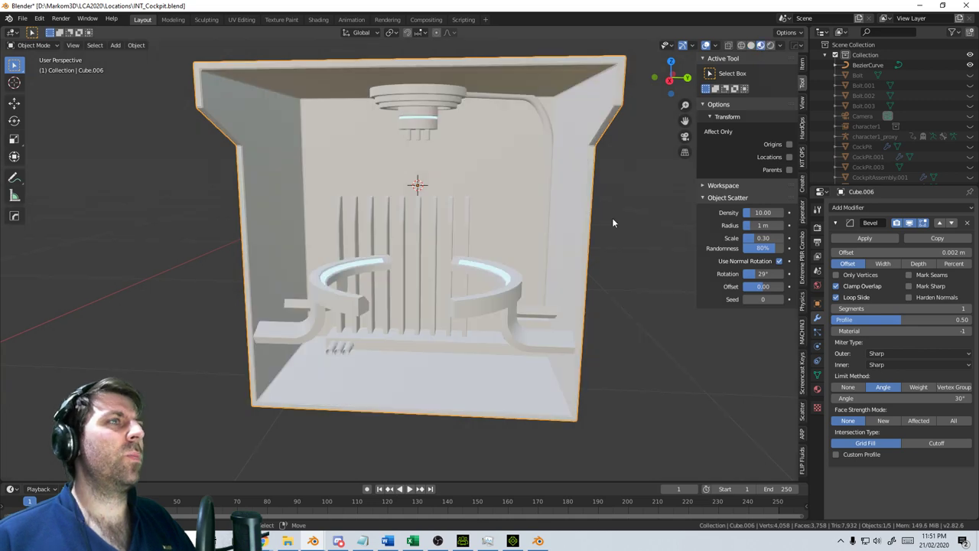
left_click(769, 45)
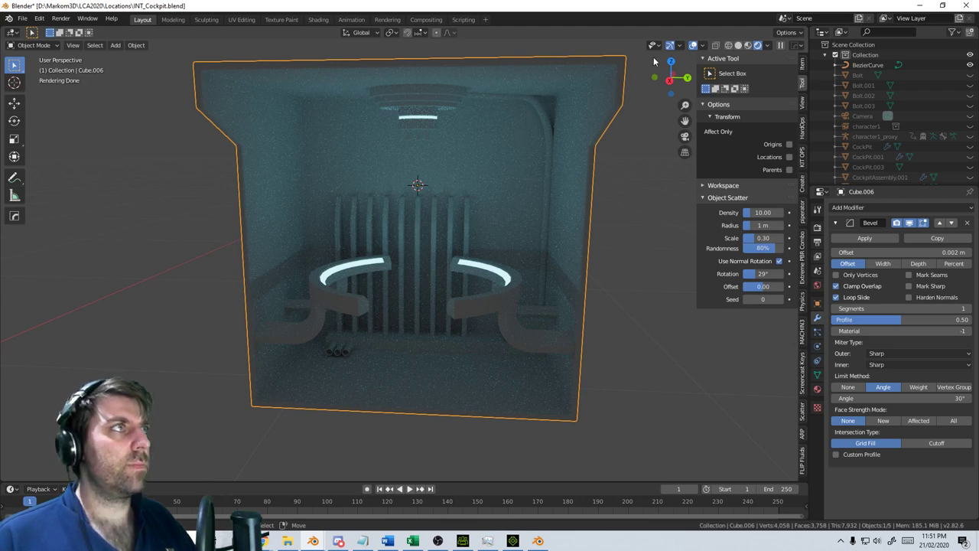
left_click(739, 45)
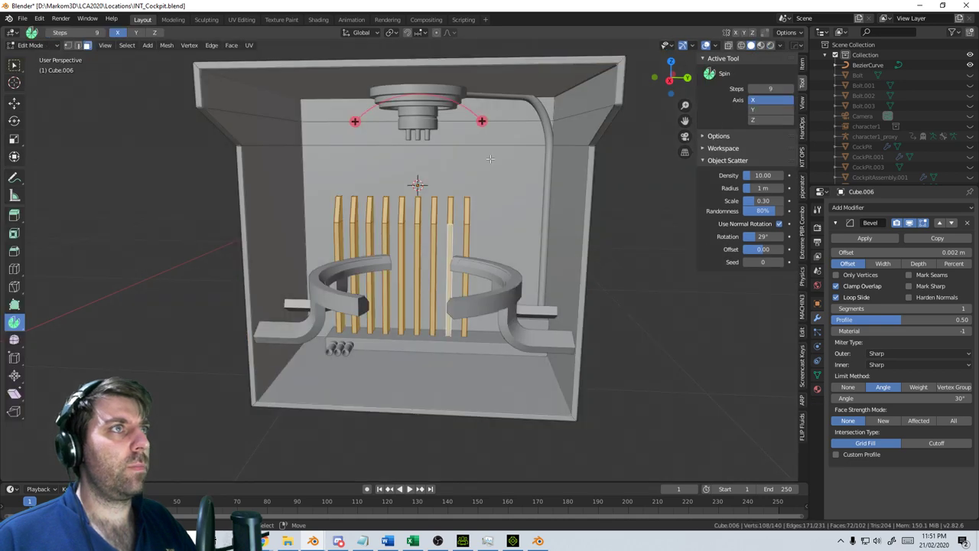
Move the two upper control points of the ceiling pipe's curve down along Z by about 0.009 m
left_click(509, 98)
key("Tab")
middle_click_drag(511, 99, 502, 128, "shift")
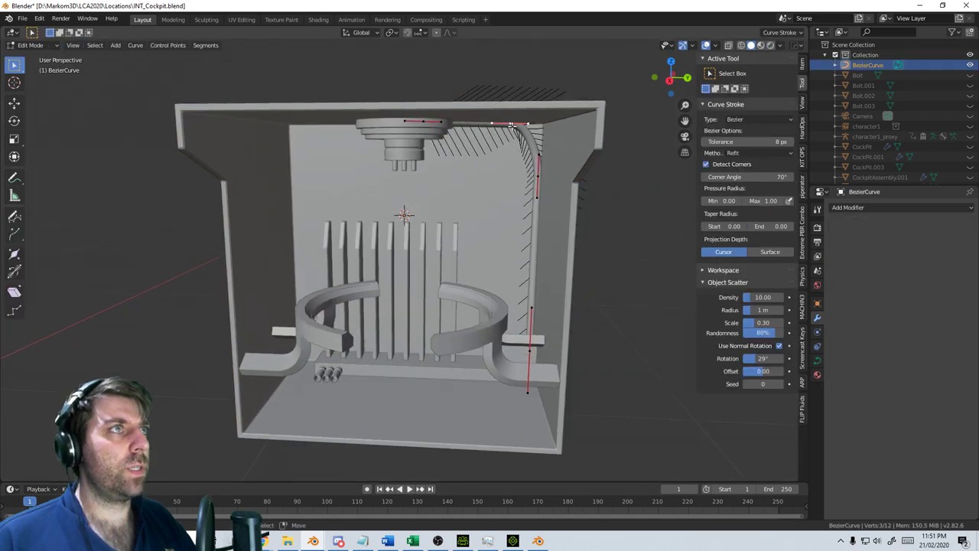
left_click(430, 122)
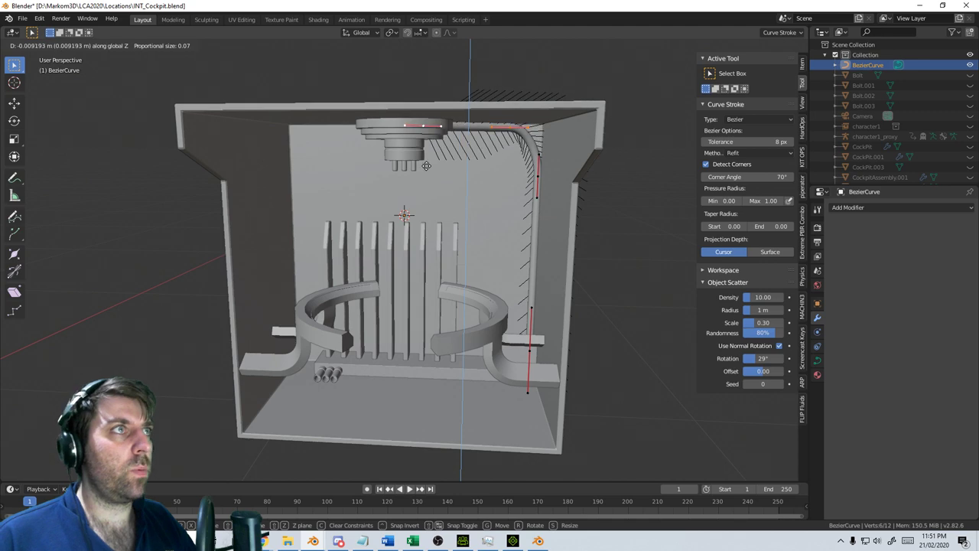
key("Tab")
Unhide all the hidden scene objects and show the full cockpit in wireframe
scroll(428, 200, "down", 5)
key("alt+h")
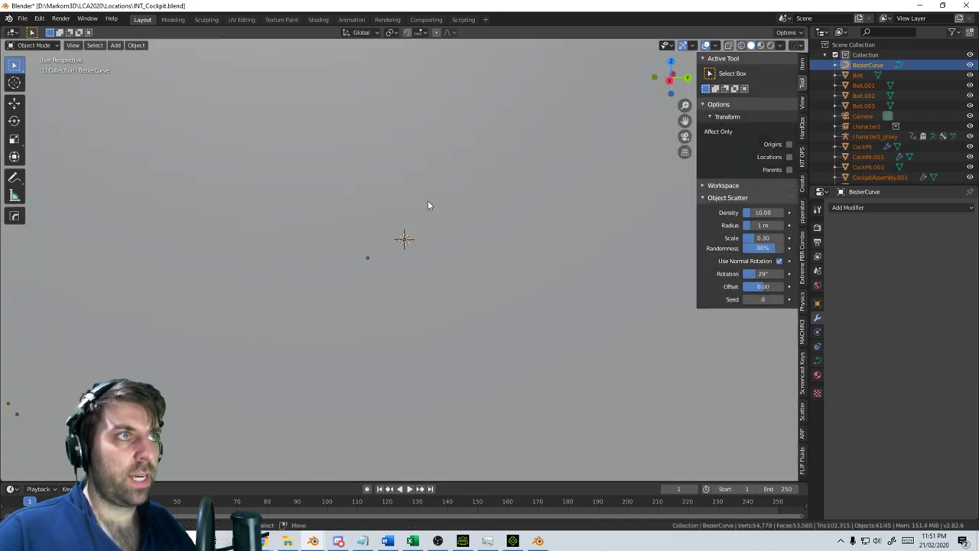
scroll(427, 200, "down", 4)
middle_click_drag(415, 254, 397, 251)
scroll(399, 248, "up", 3)
key("z")
left_click(358, 245)
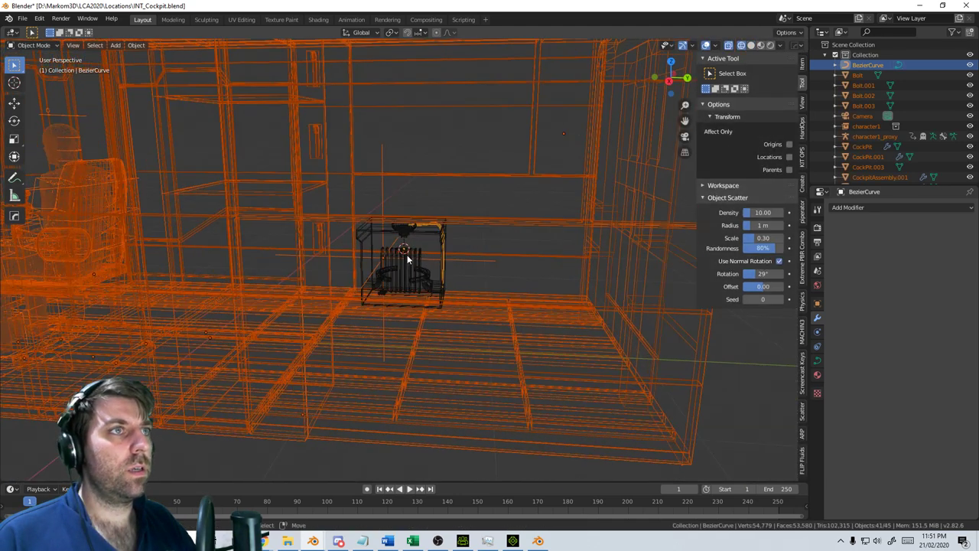
Apply the Mirror modifier on the pair of curved ring arms inside the small room
scroll(435, 303, "up", 3)
left_click(435, 303)
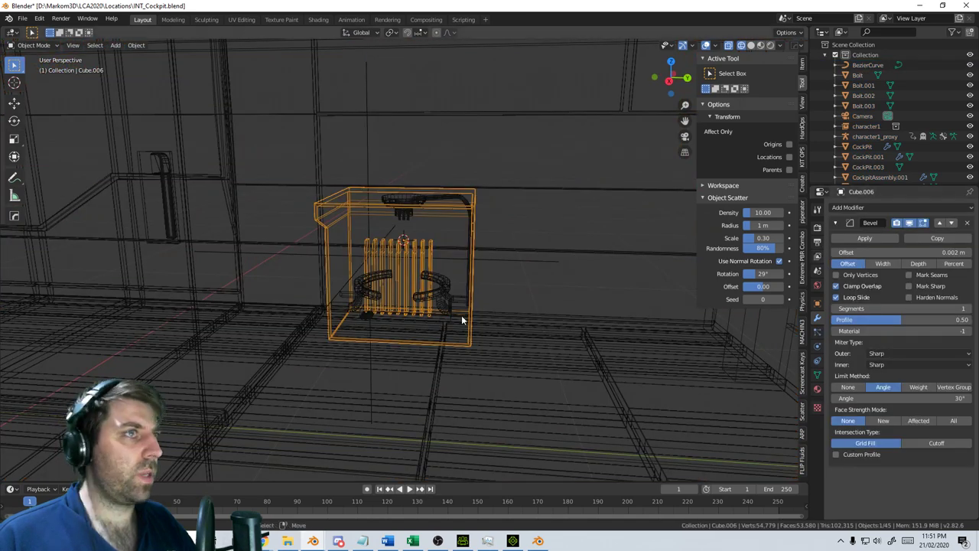
scroll(462, 317, "up", 4)
left_click(547, 358)
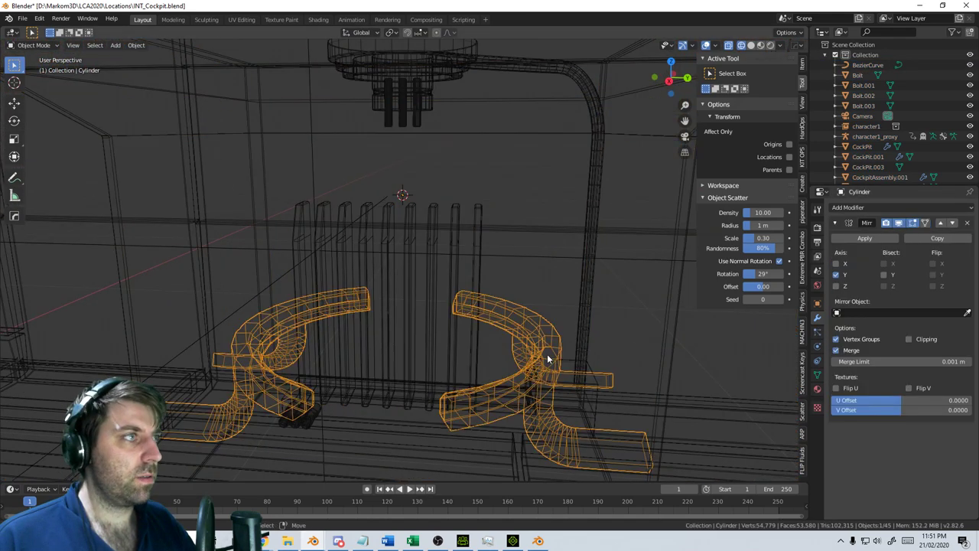
left_click(872, 238)
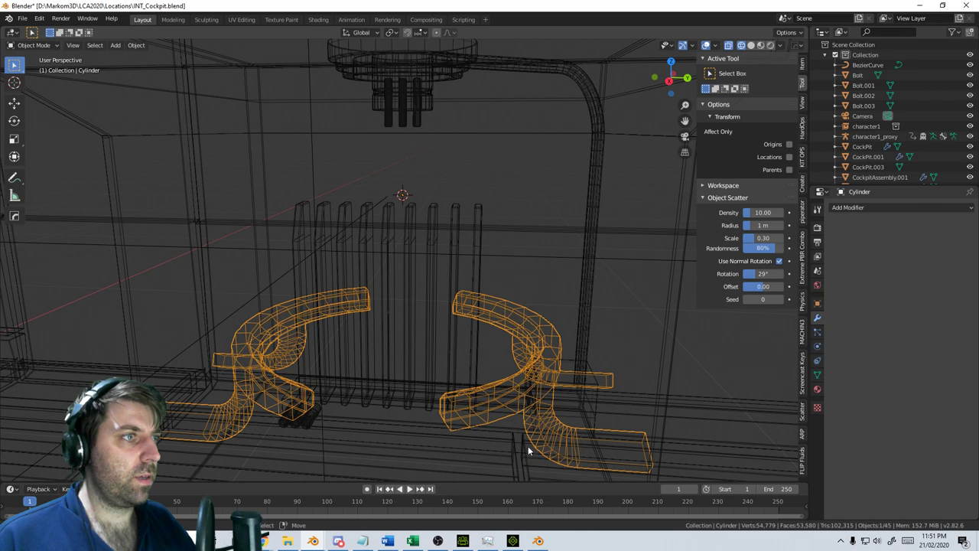
Join the ceiling fixture, the floor-level box part and the curved ring arms into the small room's mesh with the slats
left_click(593, 423)
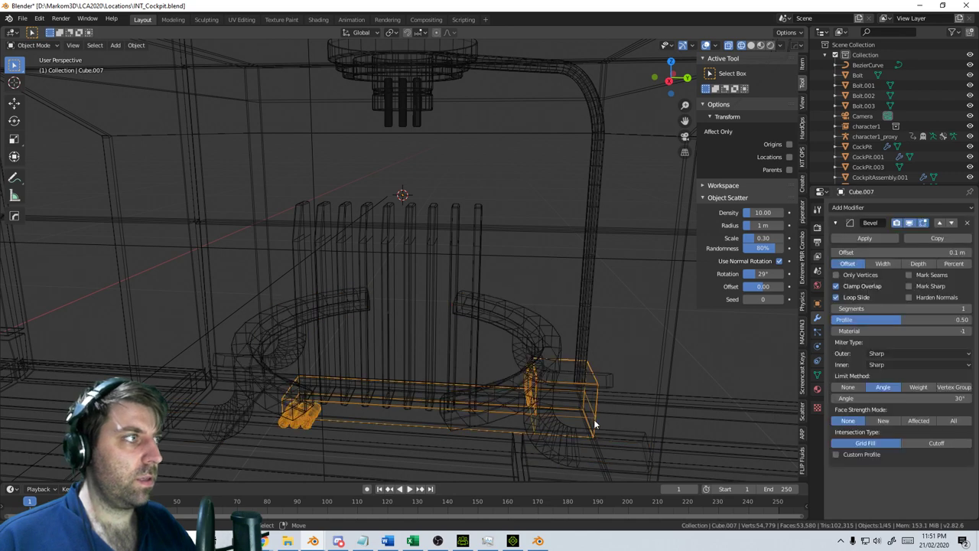
left_click(475, 304)
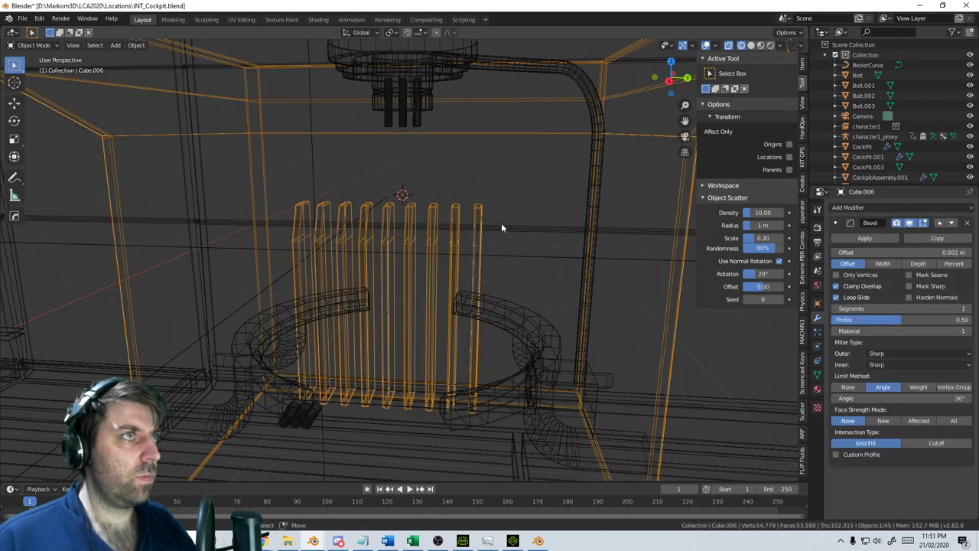
left_click(419, 96)
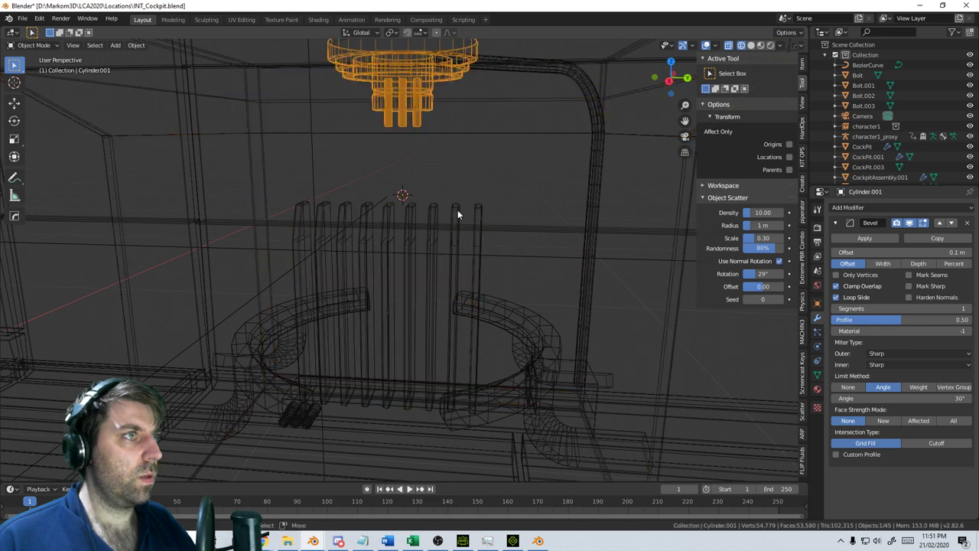
left_click(477, 242)
left_click(424, 113, "shift")
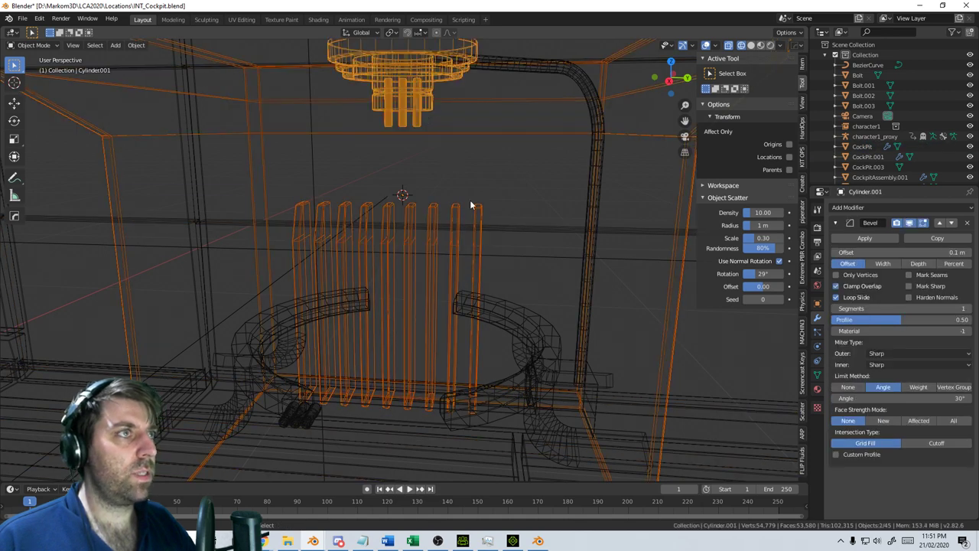
left_click(518, 413, "shift")
left_click(540, 445, "shift")
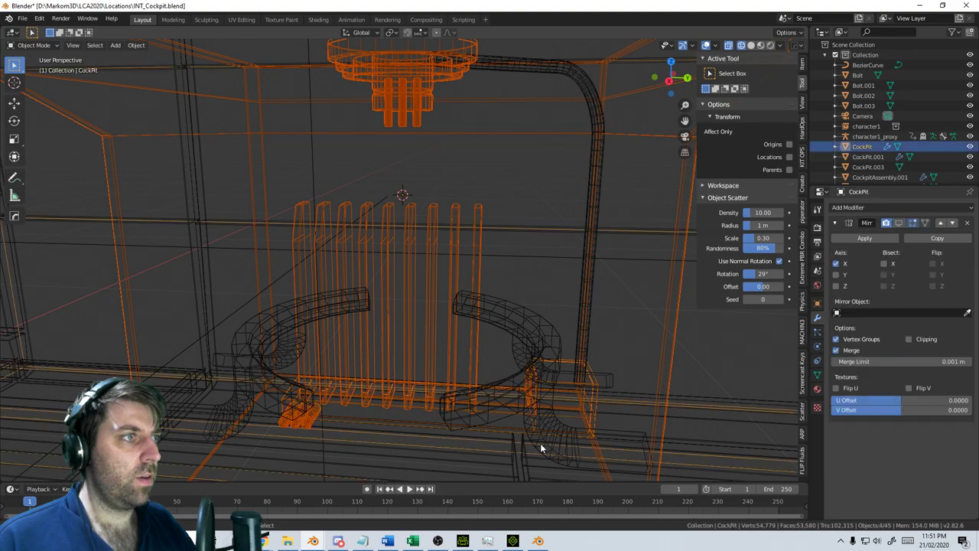
key("ctrl+z")
left_click(559, 357, "shift")
middle_click_drag(559, 356, 580, 329)
left_click(673, 318, "shift")
middle_click_drag(673, 318, 631, 342)
scroll(631, 342, "down", 5)
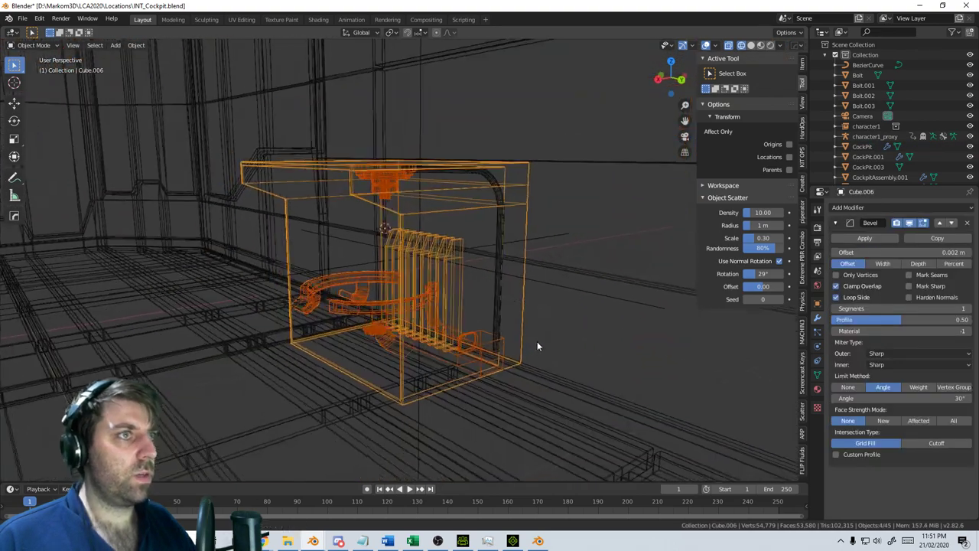
key("ctrl+j")
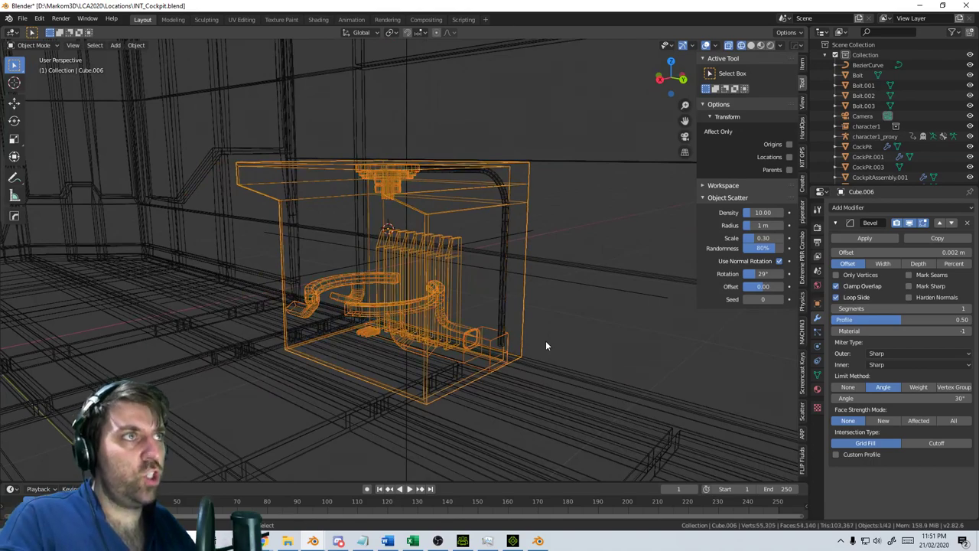
middle_click_drag(466, 334, 486, 327)
key("z")
left_click(420, 330)
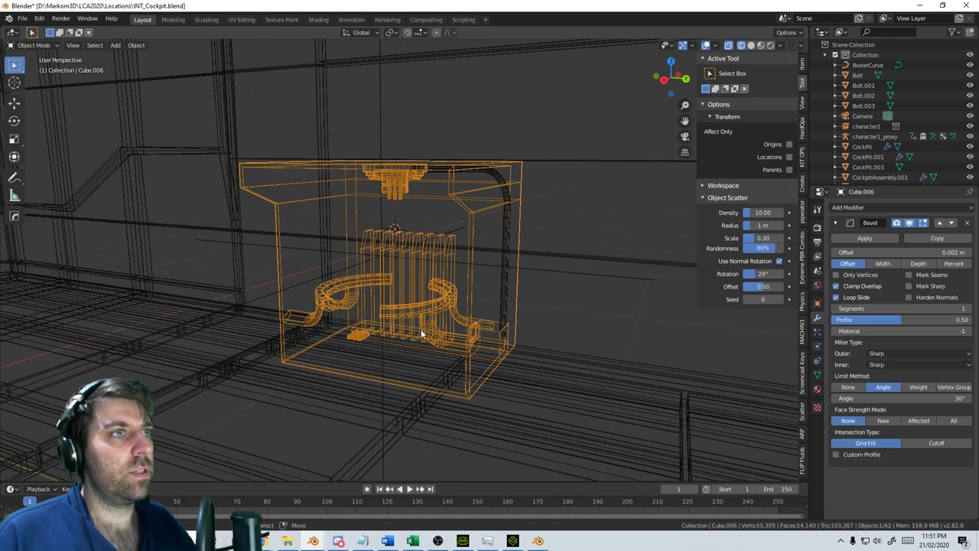
middle_click_drag(421, 329, 493, 340)
scroll(493, 341, "up", 5)
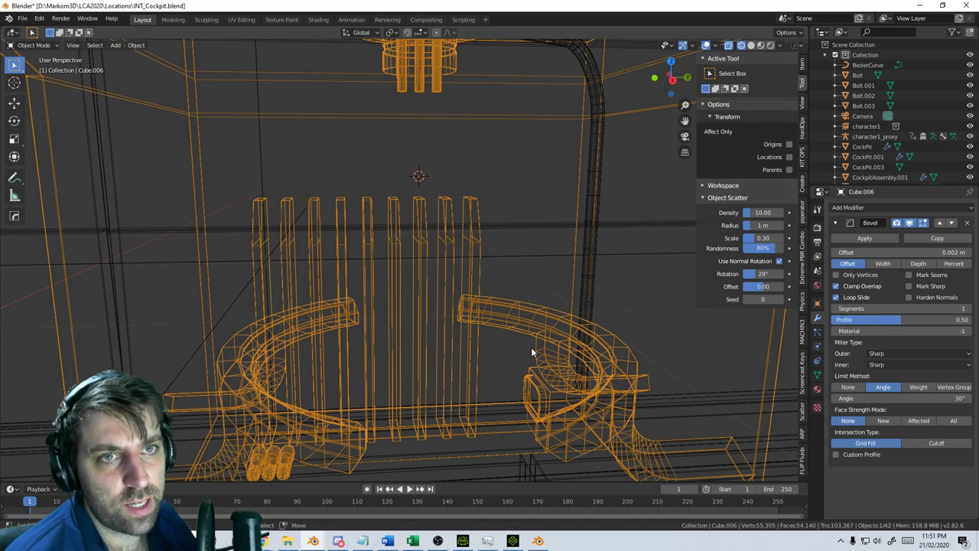
scroll(531, 348, "down", 8)
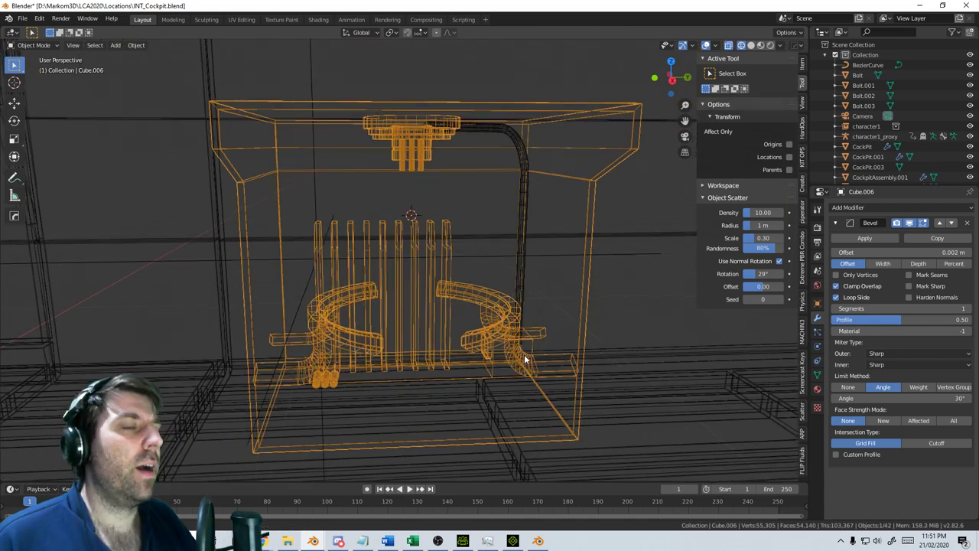
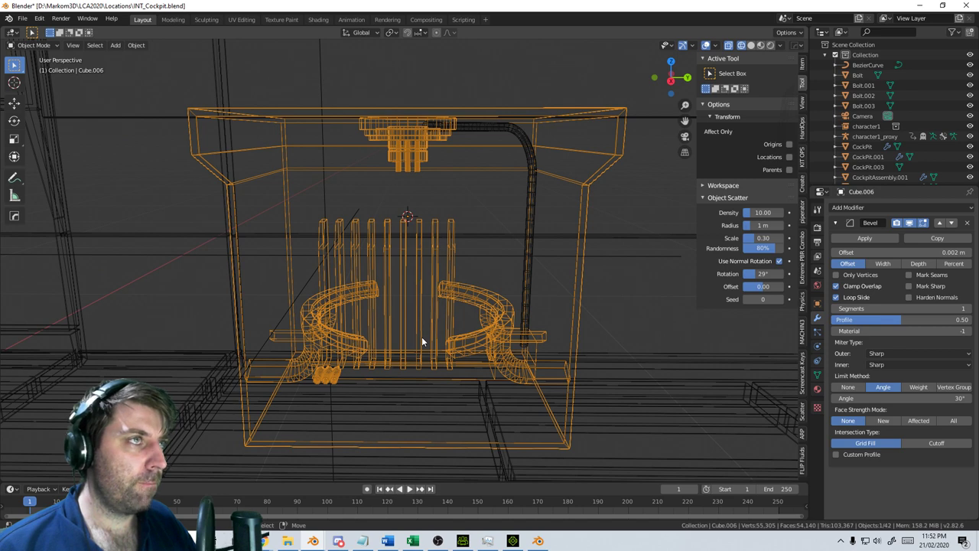
Add an Array modifier to the joined room, stacking three copies upward with a relative offset of X 0, Y 0 and Z 1
left_click(914, 207)
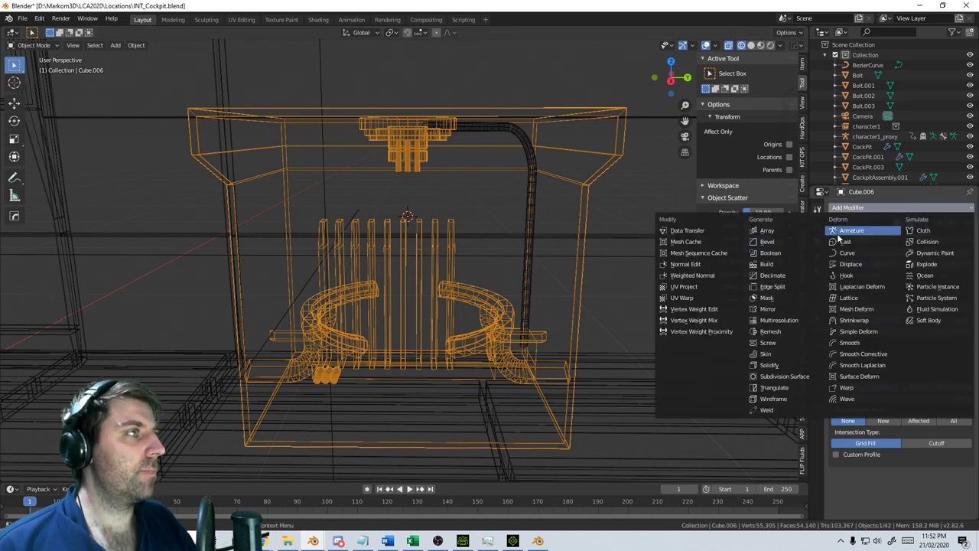
left_click(851, 234)
scroll(899, 495, "down", 8)
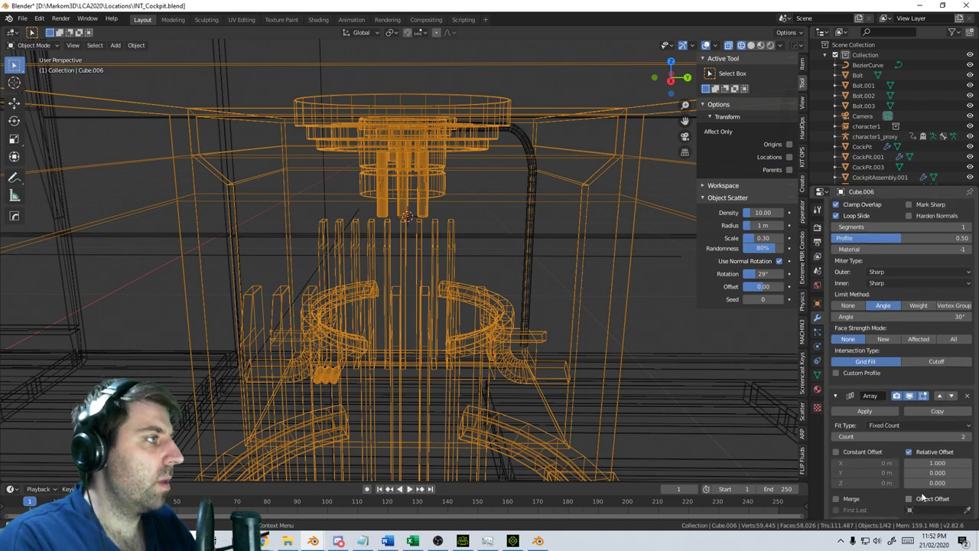
double_click(939, 387)
type("0")
left_click(938, 394)
type("1")
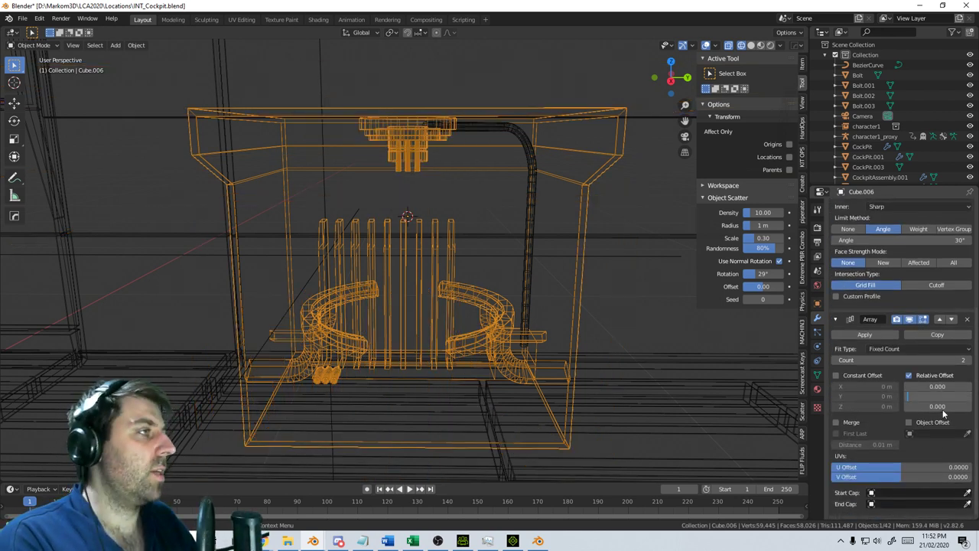
left_click(941, 406)
type("1")
key("Return")
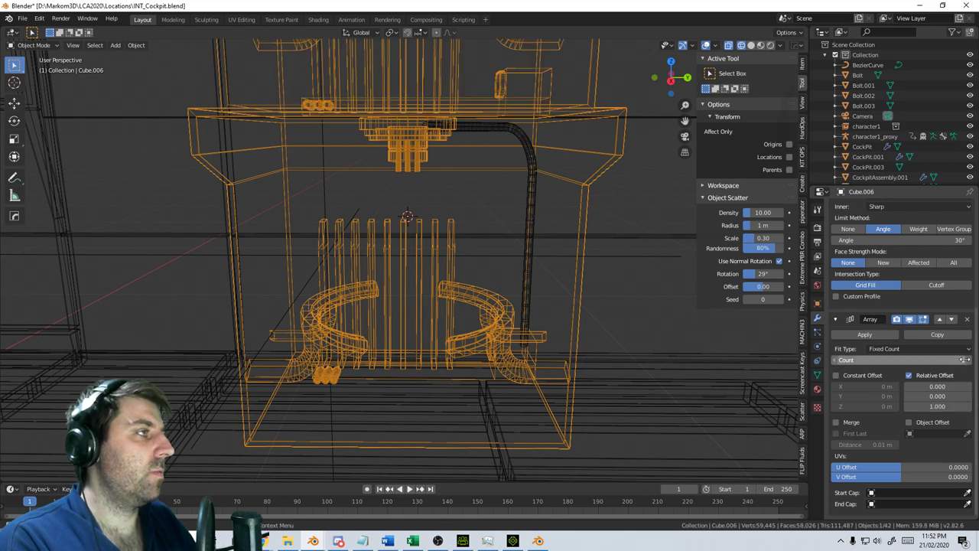
left_click(966, 360)
scroll(321, 227, "down", 7)
Show the stacked rooms in solid shading and open the pipe's curve for editing
key("z")
left_click(451, 180)
mouse_move(440, 196)
middle_mouse_down()
mouse_move(387, 195)
mouse_move(432, 208)
mouse_move(445, 186)
mouse_move(414, 285)
mouse_move(357, 284)
mouse_move(452, 363)
mouse_move(539, 361)
mouse_move(559, 337)
mouse_move(536, 319)
mouse_move(422, 321)
mouse_move(469, 287)
mouse_move(517, 338)
mouse_move(551, 321)
mouse_move(515, 364)
mouse_move(481, 288)
middle_mouse_up()
scroll(445, 187, "up", 4)
scroll(464, 288, "up", 2)
scroll(481, 287, "up", 3)
left_click(525, 294)
key("Tab")
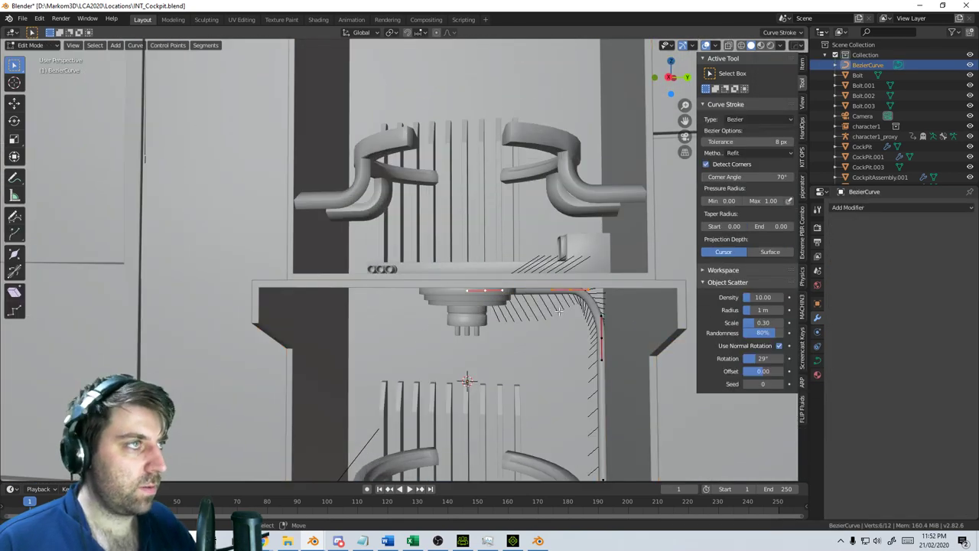
Duplicate all the pipe's curve points straight up along Z to the second room, using the right-side wireframe view
key("KP_3")
key("z")
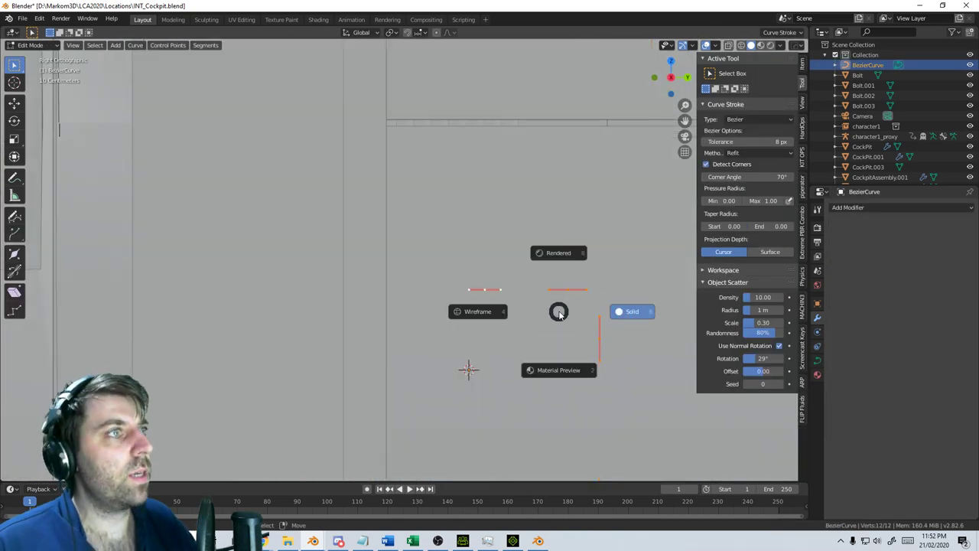
left_click(483, 316)
mouse_move(511, 302)
middle_mouse_down("shift")
mouse_move(478, 348)
mouse_move(455, 354)
middle_mouse_up("shift")
scroll(455, 354, "down", 1)
middle_click_drag(566, 343, 564, 354, "shift")
key("shift+d")
key("z")
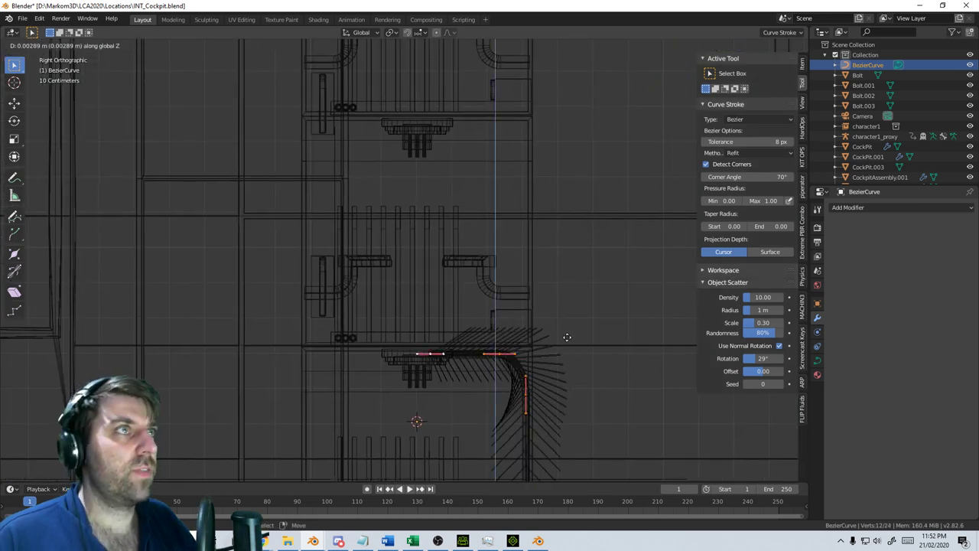
left_click(608, 124)
middle_click_drag(562, 151, 527, 252, "shift")
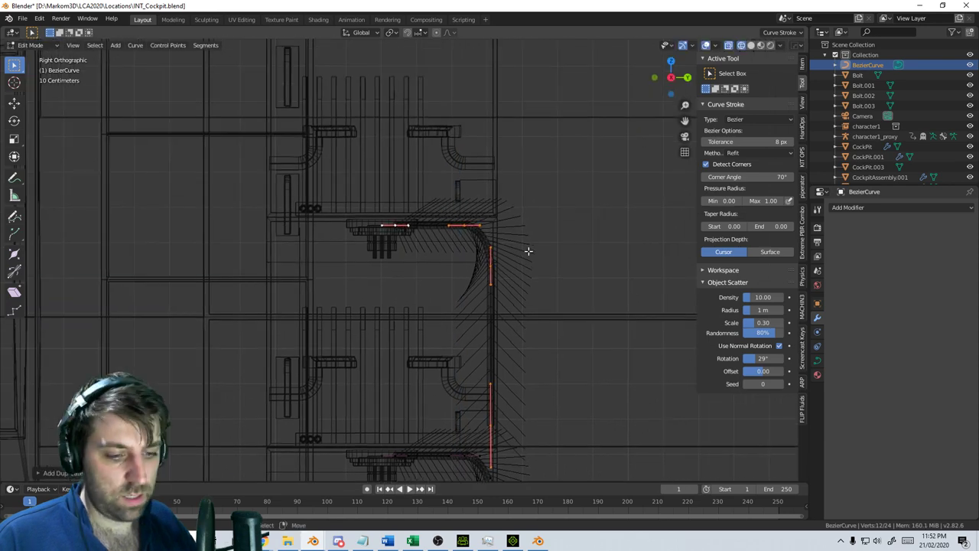
Duplicate the pipe curve again along Z and align the copy with the third room's ceiling fixture
key("shift+d")
key("z")
left_click(554, 68)
middle_click_drag(518, 100, 492, 260, "shift")
key("g")
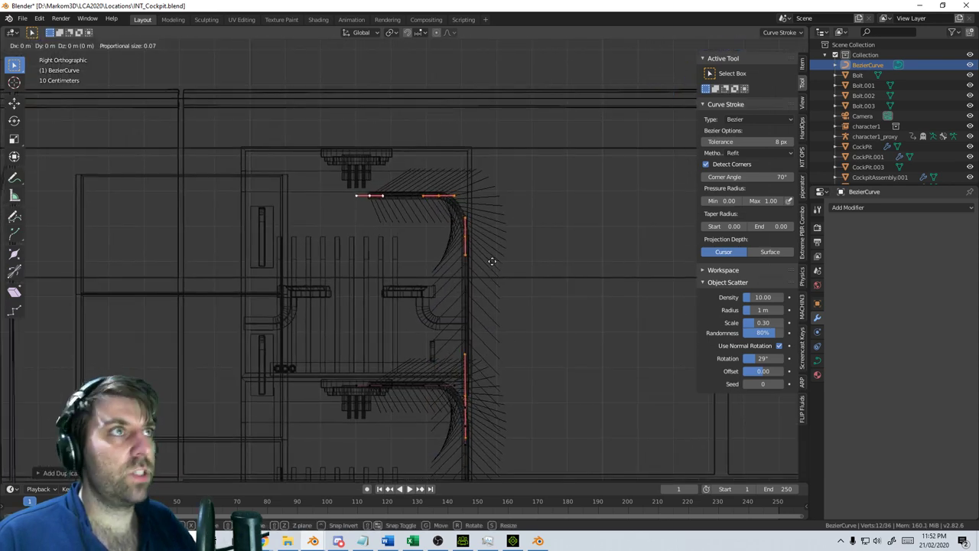
key("z")
left_click(534, 160)
Finish editing the curve, preview the cockpit in Rendered shading and save the file
key("z")
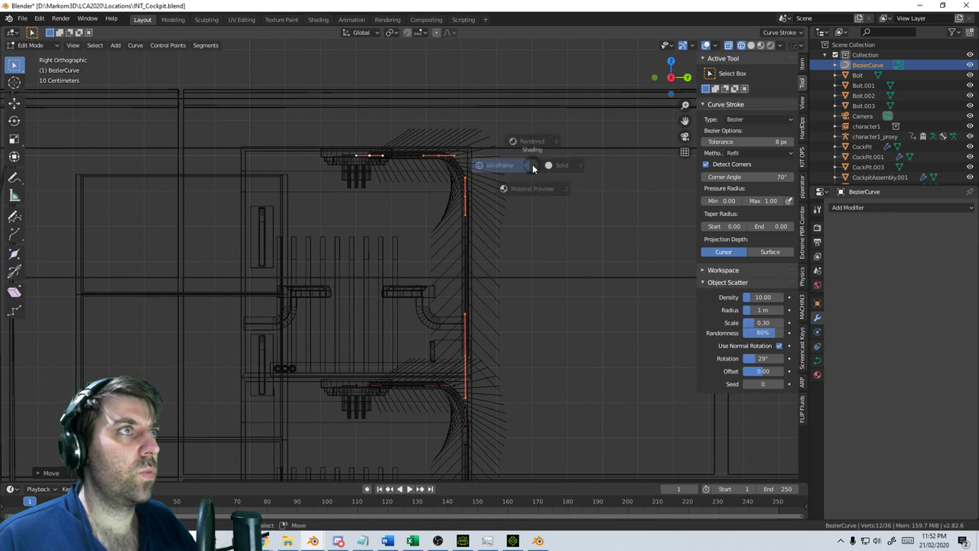
left_click(553, 166)
mouse_move(527, 222)
middle_mouse_down()
mouse_move(441, 248)
mouse_move(506, 284)
mouse_move(506, 255)
mouse_move(332, 284)
mouse_move(439, 334)
mouse_move(409, 301)
mouse_move(468, 136)
middle_mouse_up()
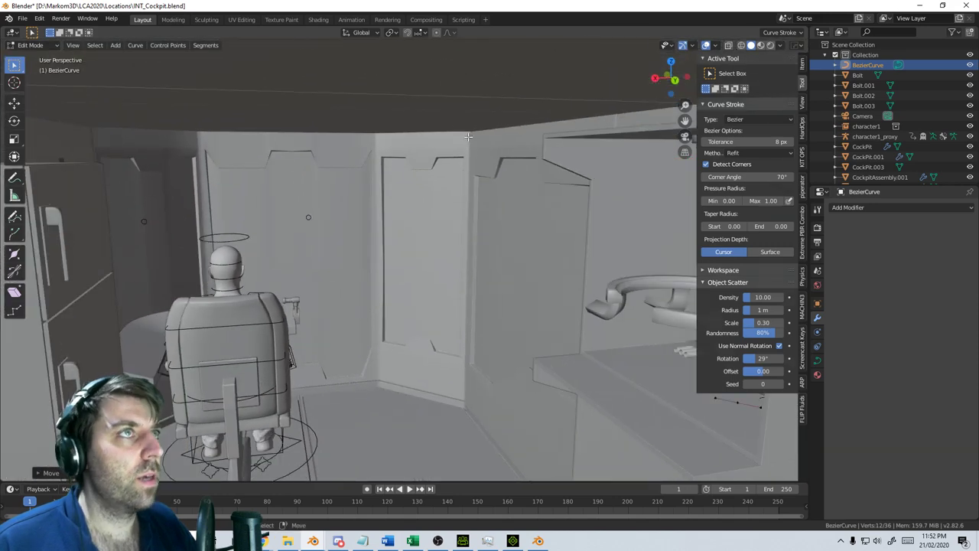
key("Tab")
left_click(758, 45)
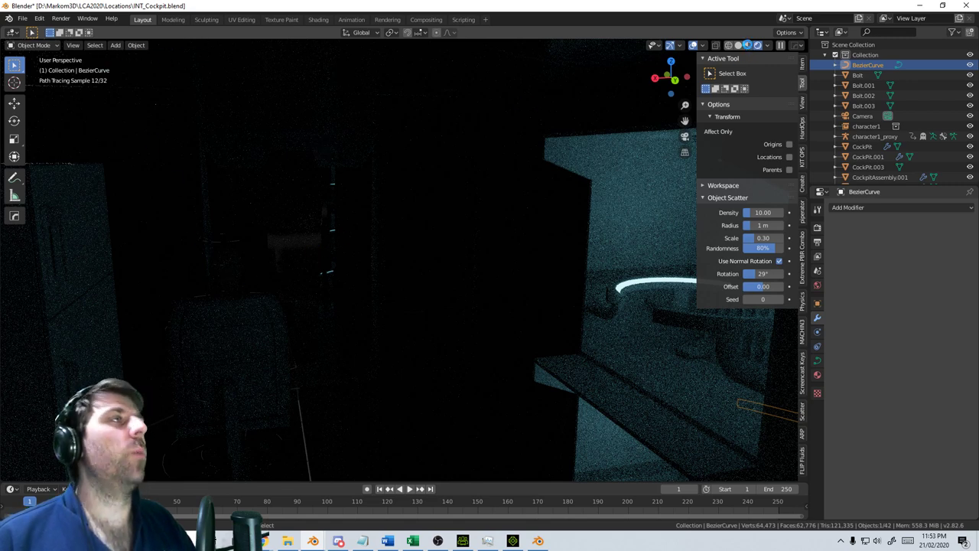
key("ctrl+s")
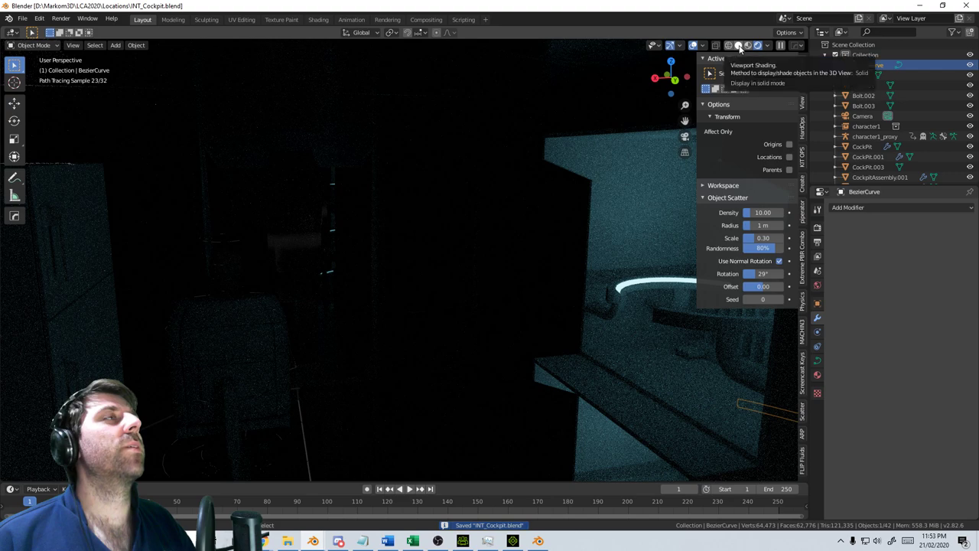
Open the cockpit shell's mesh for editing and show its ceiling from below in wireframe
left_click(739, 46)
mouse_move(504, 290)
middle_mouse_down()
mouse_move(380, 252)
mouse_move(418, 249)
mouse_move(352, 177)
middle_mouse_up()
key("Tab")
key("Tab")
left_click(458, 210)
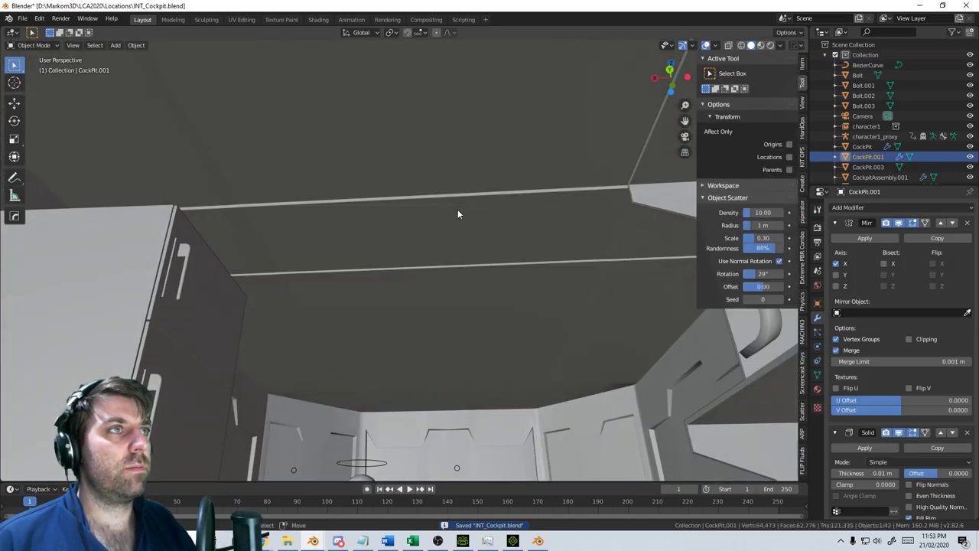
key("Tab")
key("z")
left_click(420, 199)
middle_click_drag(431, 192, 484, 246)
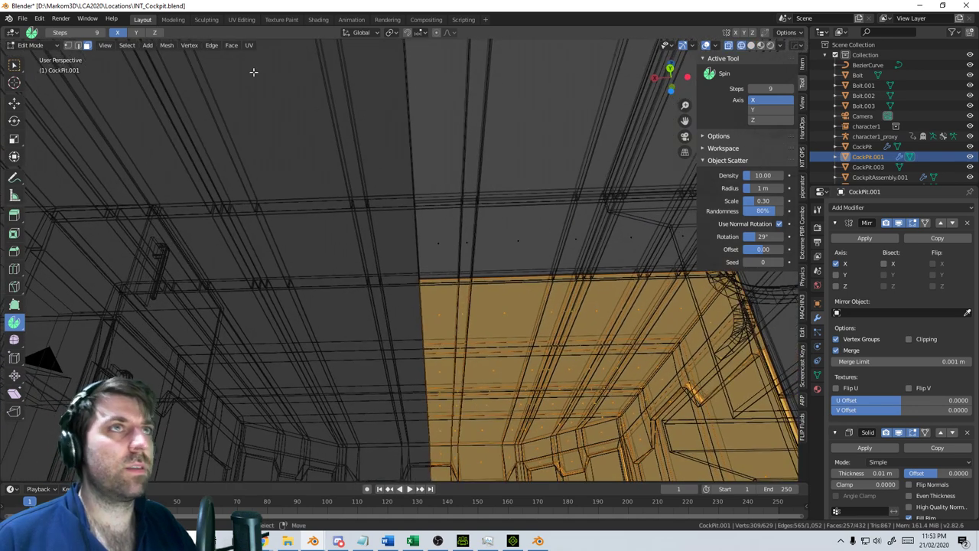
Cut a narrow lengthwise slot in a ceiling panel by adding a centred edge, bevelling it and deleting the resulting face
key("ctrl+r")
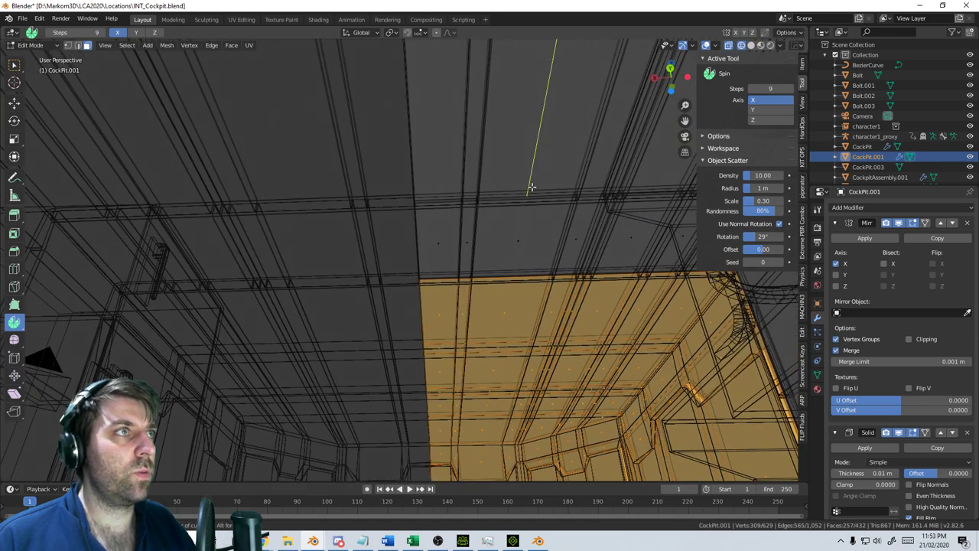
left_click(531, 187)
right_click(531, 188)
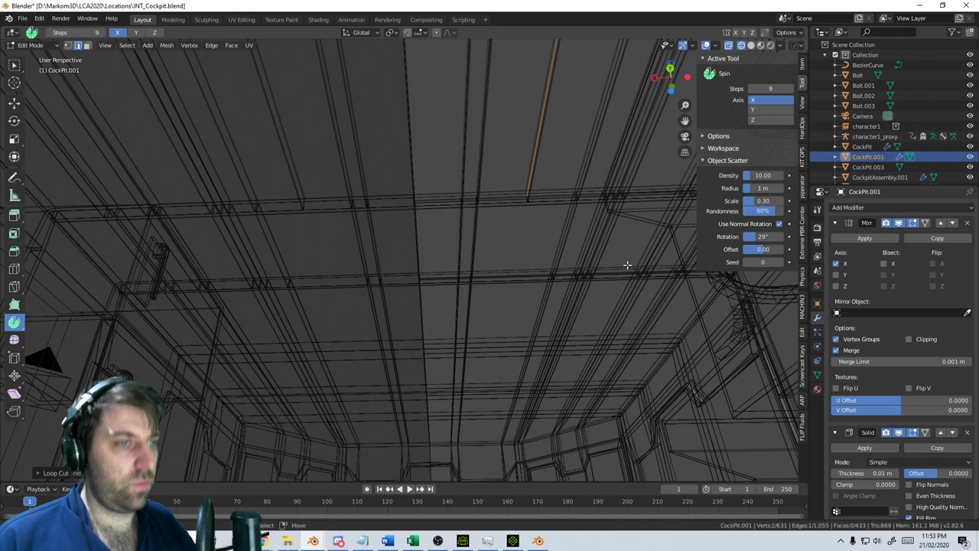
key("ctrl+b")
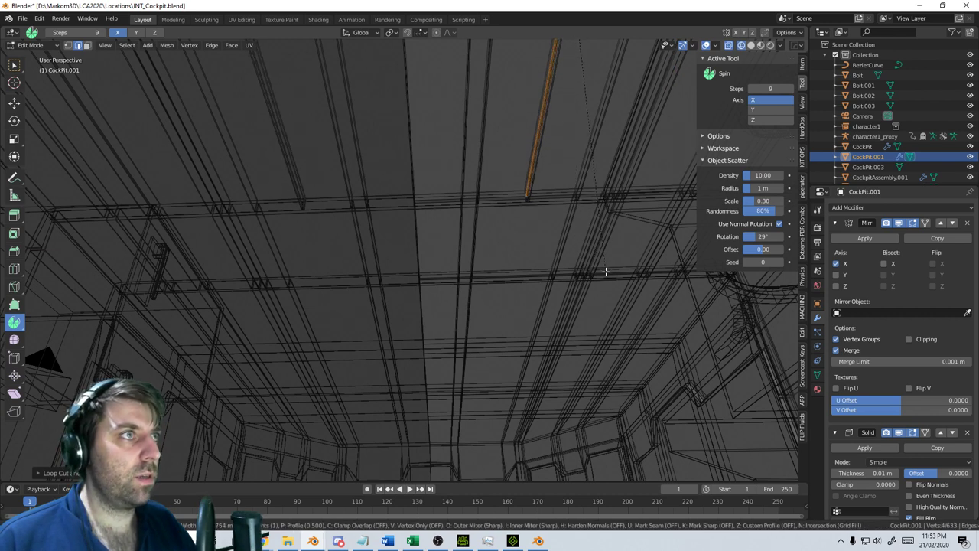
left_click(604, 272)
right_click(612, 274)
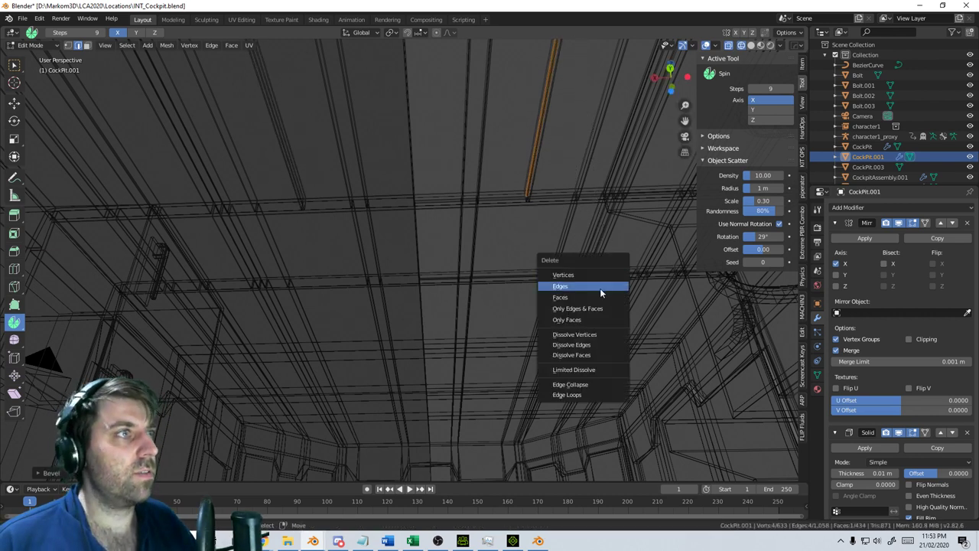
left_click(600, 288)
Cut a narrow lengthwise slot in the next ceiling panel by adding a centred edge, bevelling it and deleting the resulting face
key("ctrl+r")
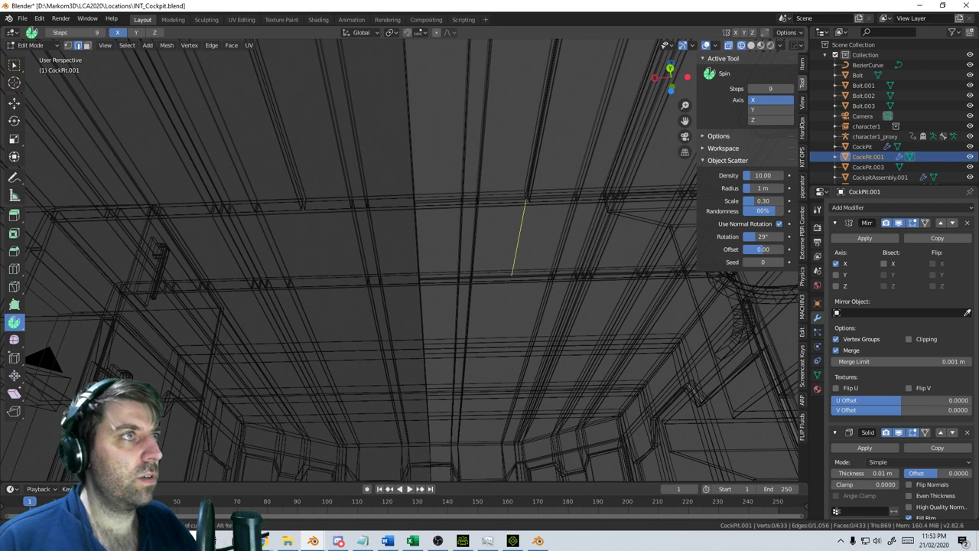
left_click(544, 269)
right_click(544, 269)
key("ctrl+b")
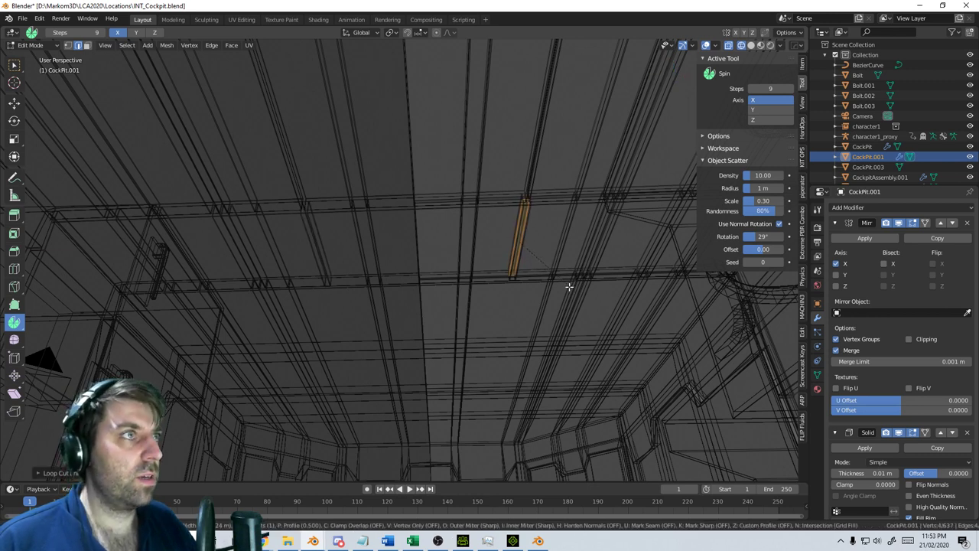
left_click(563, 282)
right_click(562, 281)
left_click(561, 283)
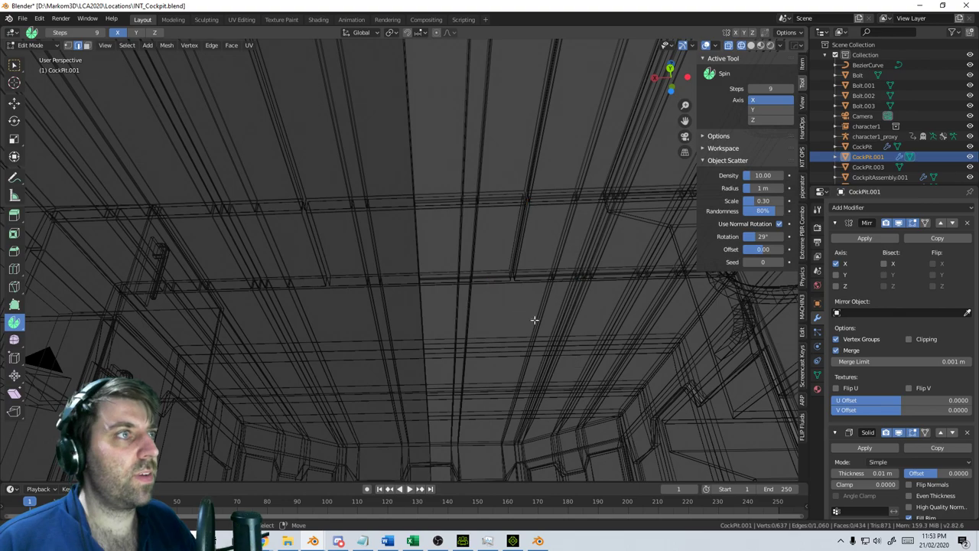
Continue the slot along the remaining ceiling panels and down the front wall by bevelling that edge loop and deleting its faces
middle_click_drag(534, 320, 539, 392)
left_click(542, 308, "alt")
key("ctrl+b")
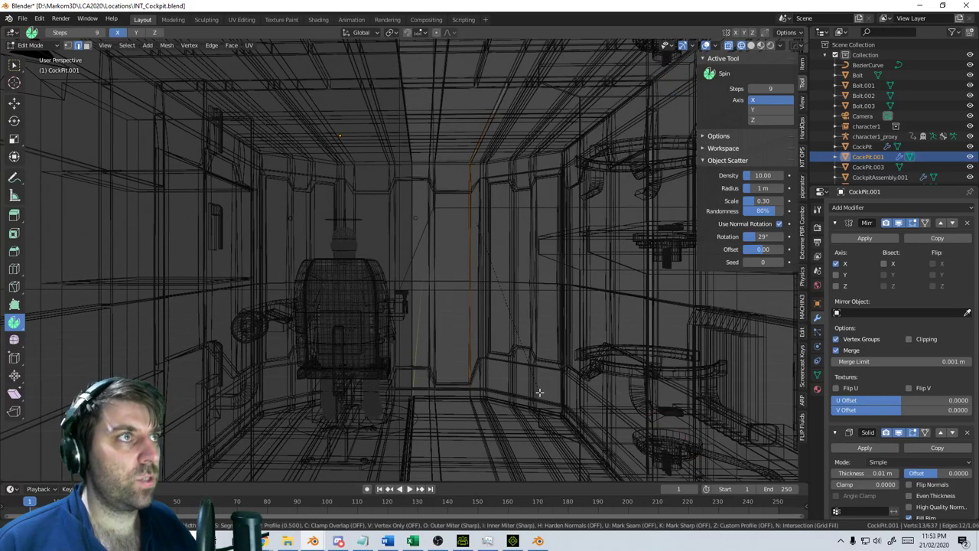
left_click(556, 401)
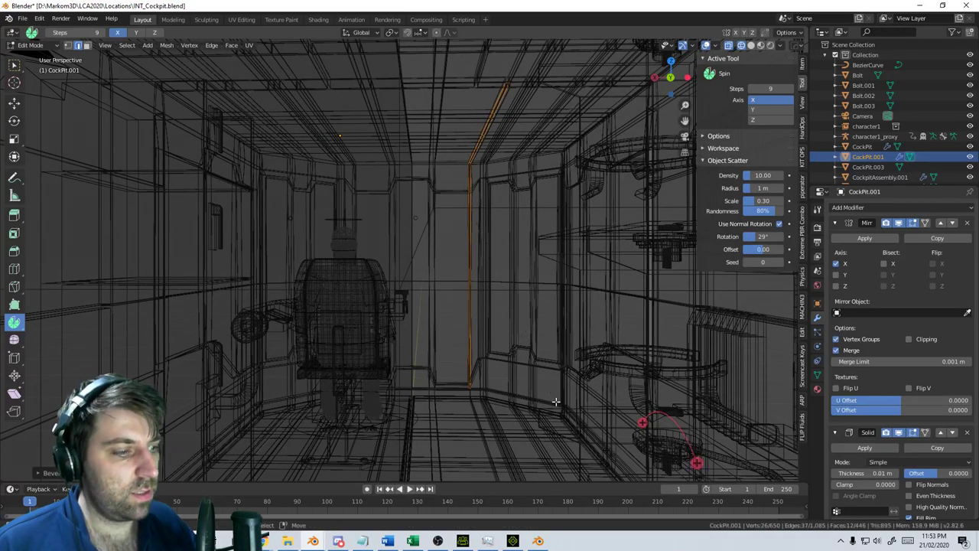
key("x")
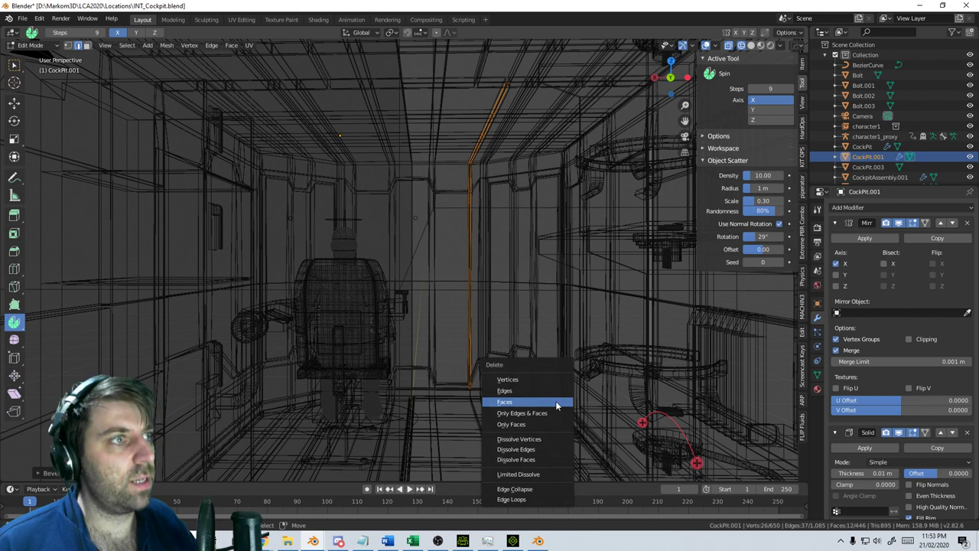
left_click(556, 400)
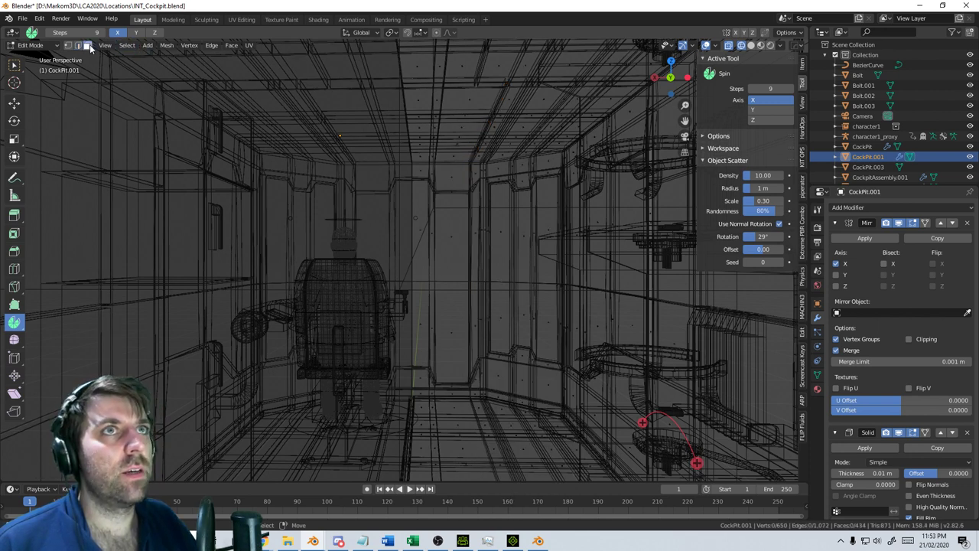
Delete the tall centre panel faces of the cockpit's front wall, including the leftover ones beside the slot
left_click(449, 233)
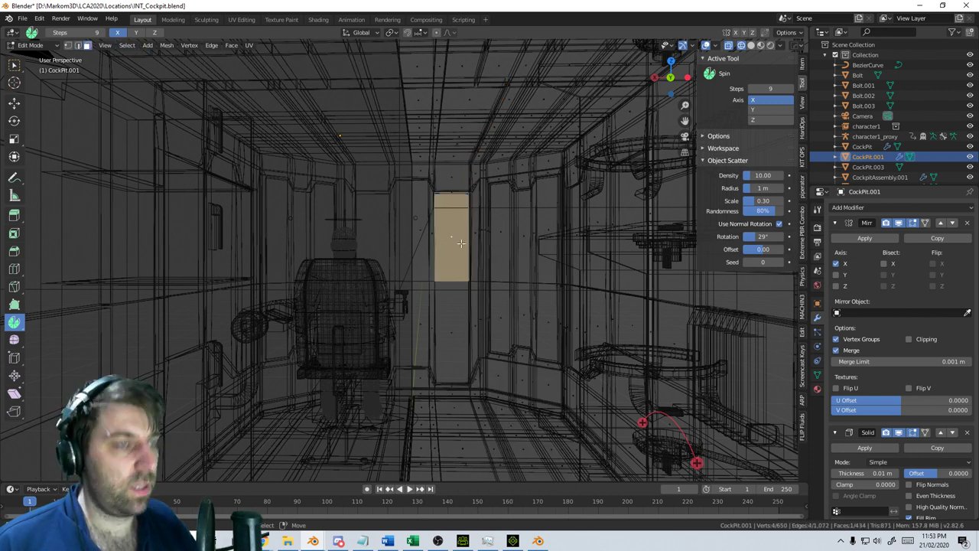
key("c")
mouse_move(460, 242)
left_mouse_down()
mouse_move(432, 238)
mouse_move(409, 261)
mouse_move(435, 317)
mouse_move(449, 325)
left_mouse_up()
key("Escape")
key("Home")
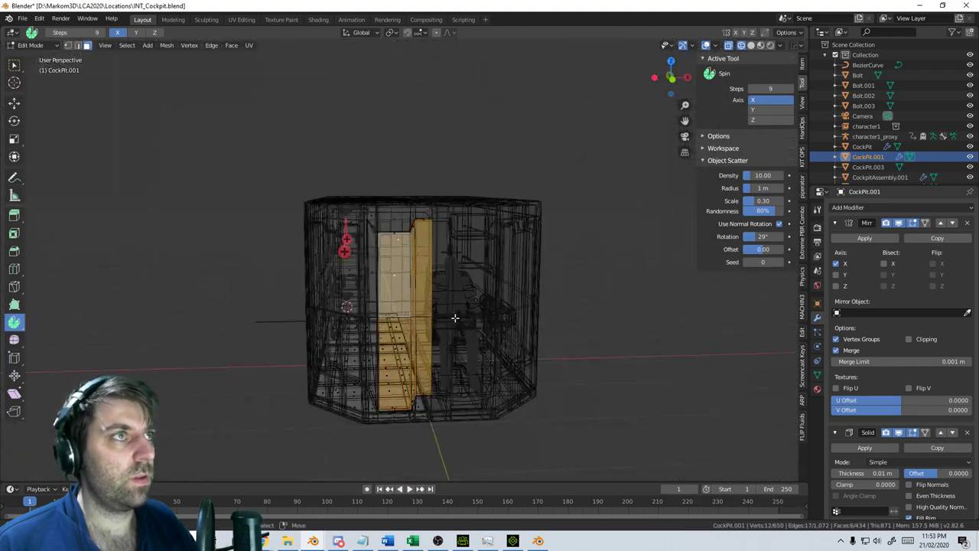
key("z")
left_click(514, 317)
scroll(506, 298, "up", 5)
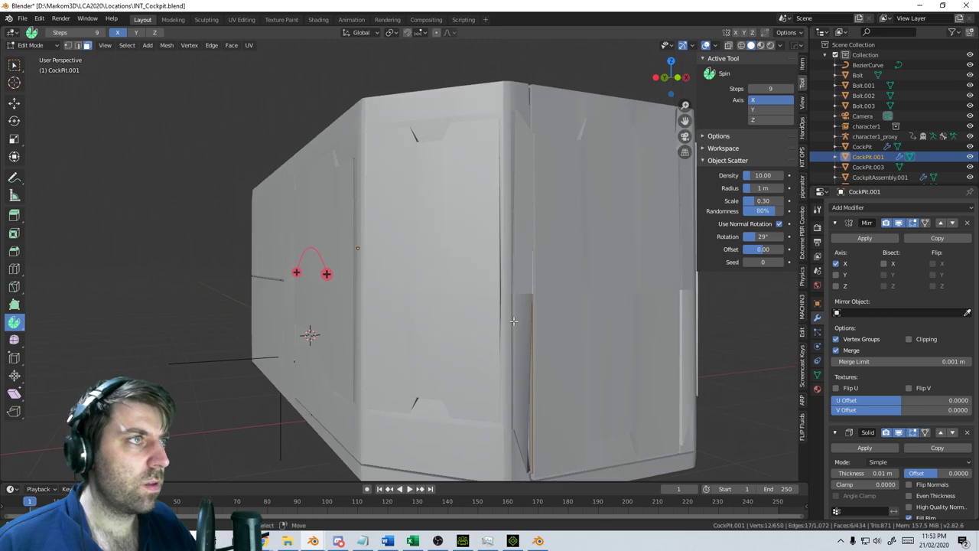
middle_click_drag(504, 262, 458, 281)
key("x")
left_click(527, 282)
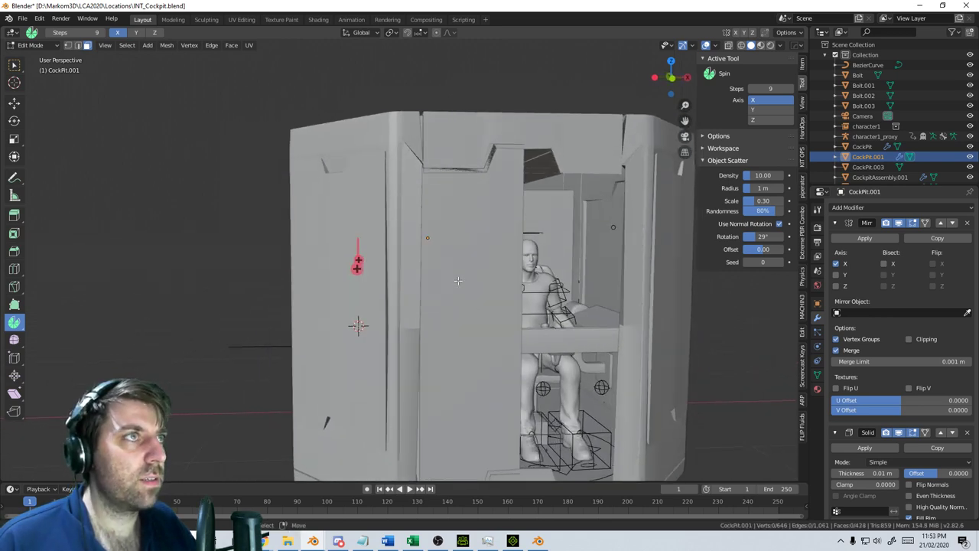
key("x")
left_click(411, 390)
Select the whole shell mesh and examine the cut ceiling and wall panels from outside and inside in Solid and Wireframe shading
middle_click_drag(411, 389, 413, 293)
key("a")
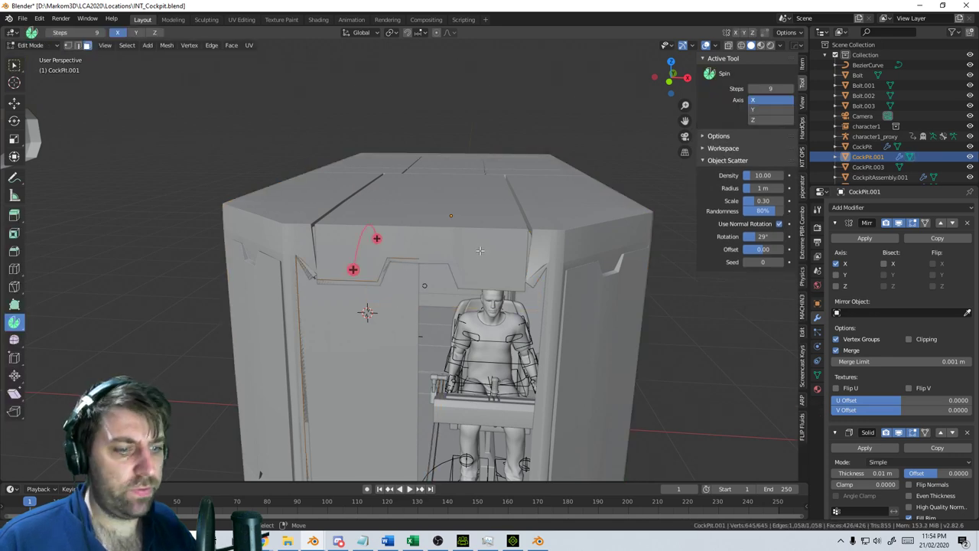
key("Tab")
middle_click_drag(398, 295, 302, 229)
scroll(333, 285, "up", 5)
key("Tab")
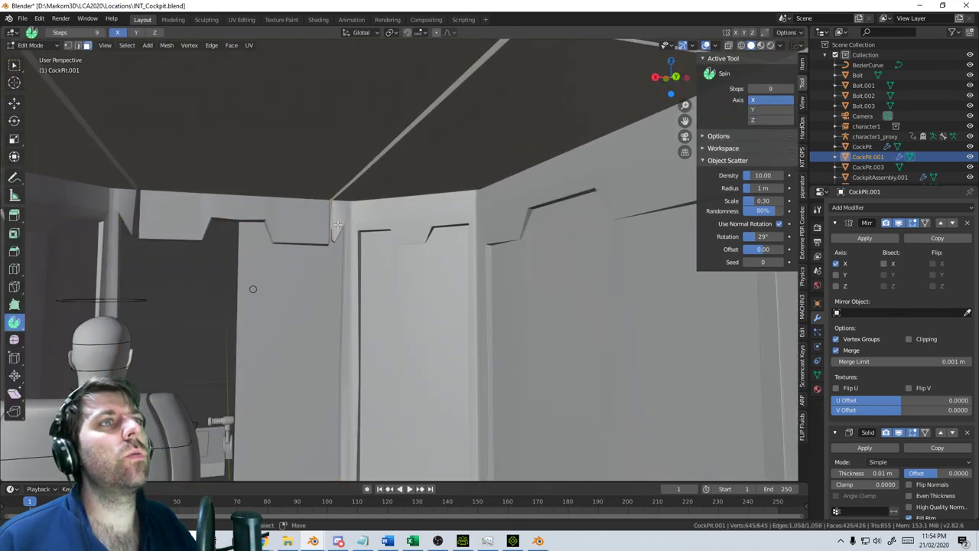
key("z")
left_click(268, 224)
mouse_move(440, 344)
middle_mouse_down()
mouse_move(372, 273)
mouse_move(334, 289)
mouse_move(445, 346)
mouse_move(436, 324)
middle_mouse_up()
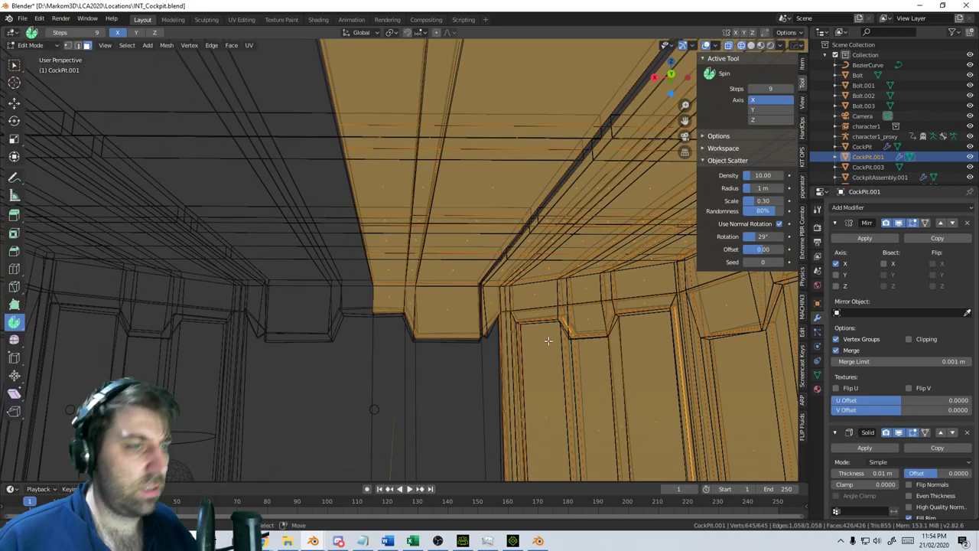
key("Tab")
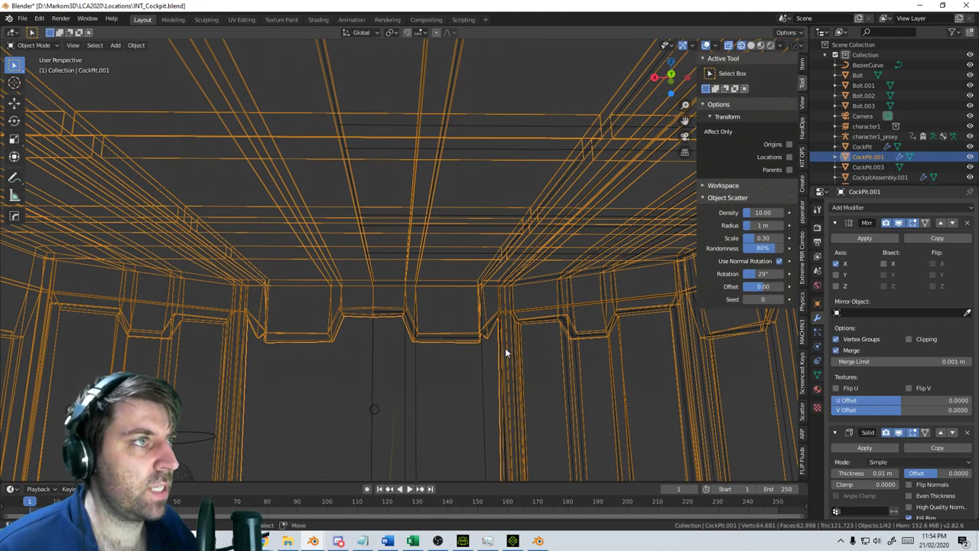
key("Tab")
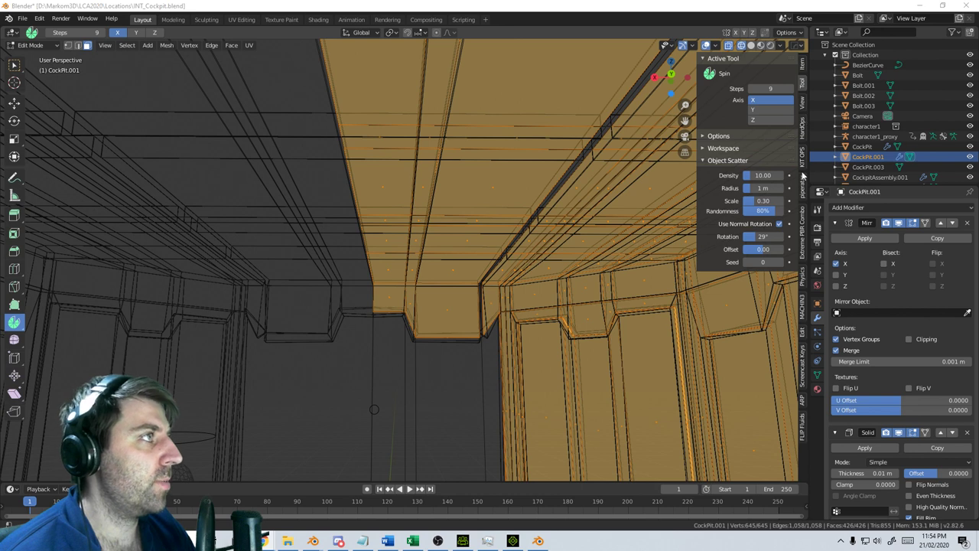
Look through the DECALmachine tools and bring up the Extreme PBR Combo Plus material library
left_click(801, 314)
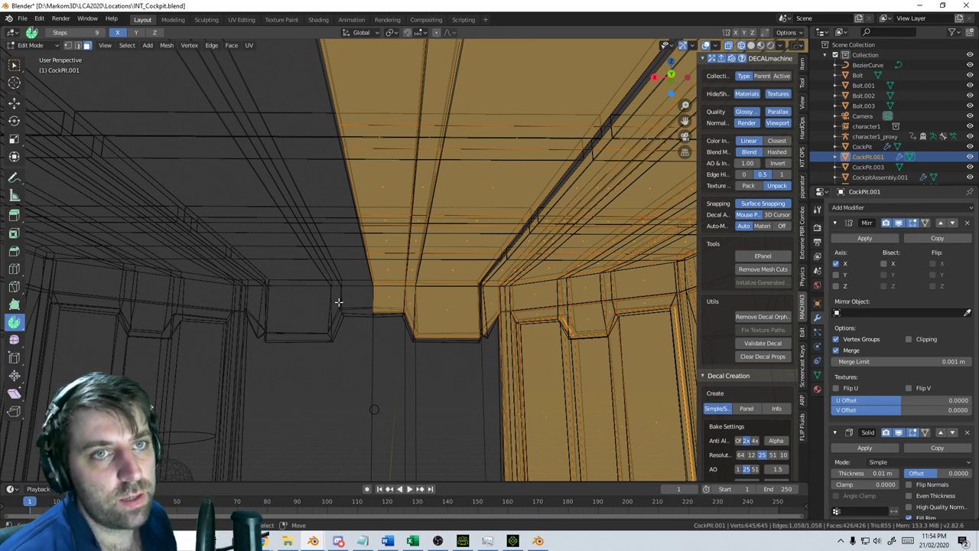
left_click(796, 216)
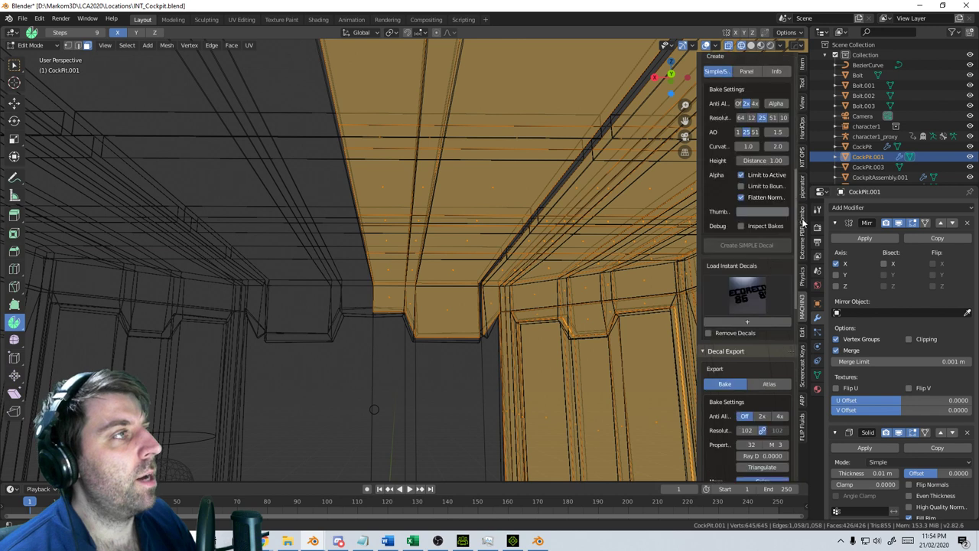
left_click(802, 224)
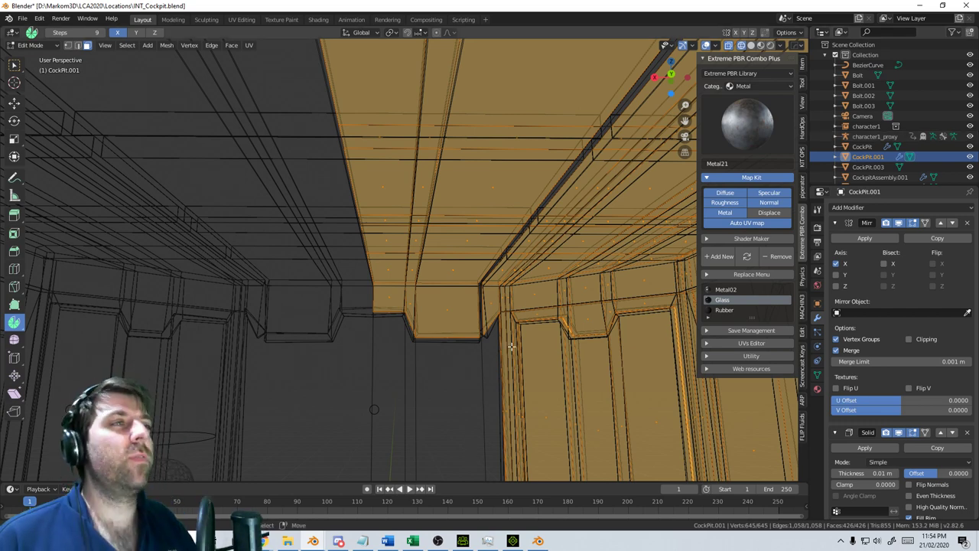
Move the cockpit shell's Solidify modifier below its Bevel modifier in the stack
middle_click_drag(531, 303, 398, 295)
middle_click_drag(635, 410, 616, 412)
left_click(525, 402)
key("z")
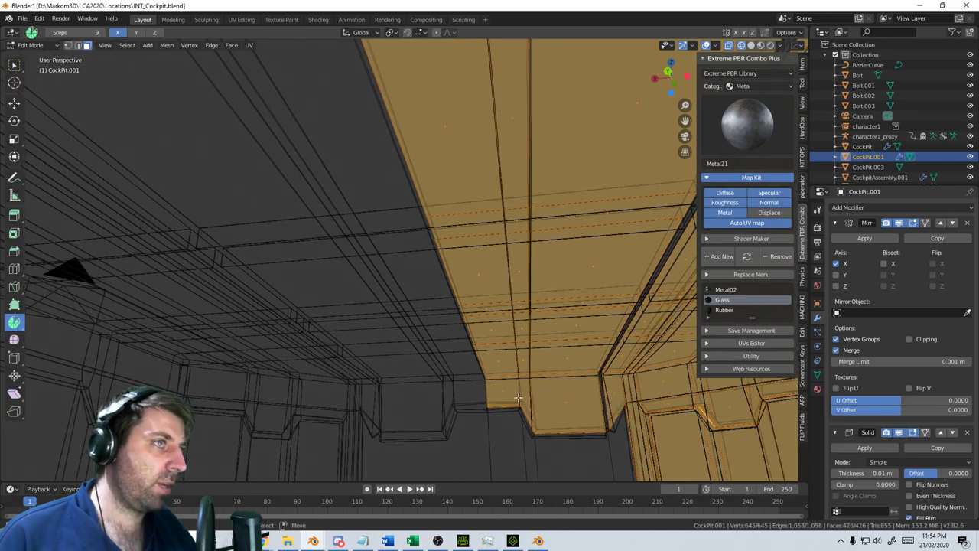
mouse_move(519, 398)
middle_mouse_down()
mouse_move(647, 431)
mouse_move(531, 375)
mouse_move(544, 379)
middle_mouse_up()
scroll(647, 431, "down", 6)
scroll(895, 420, "down", 7)
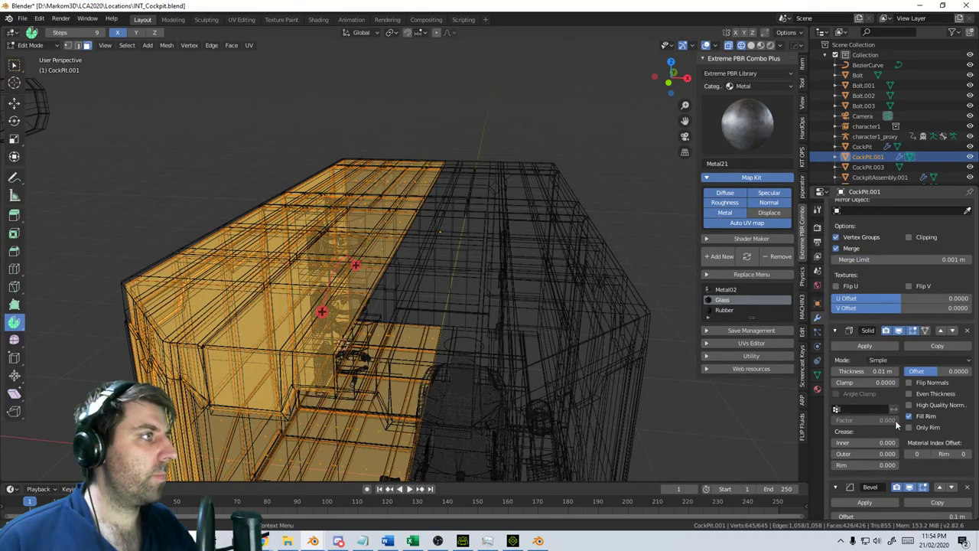
scroll(895, 420, "up", 3)
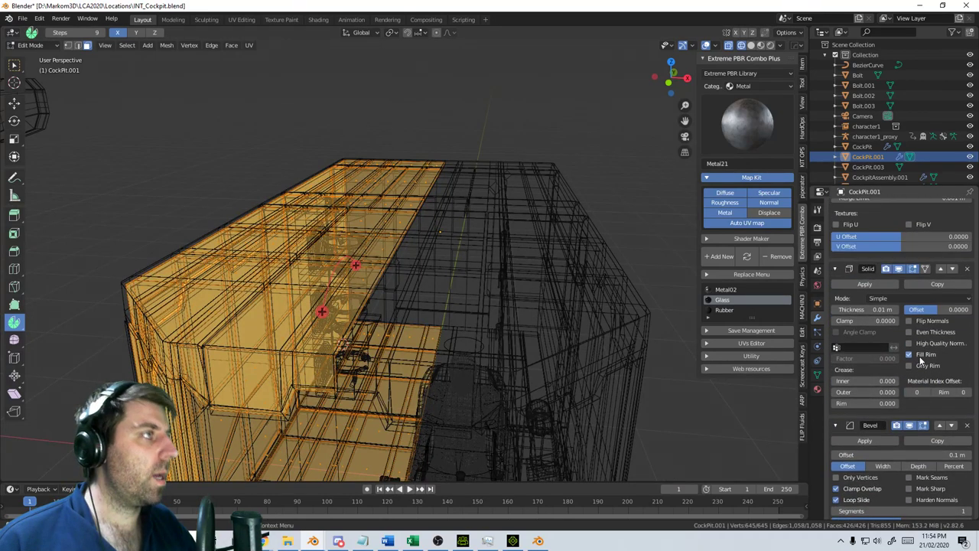
left_click(952, 290)
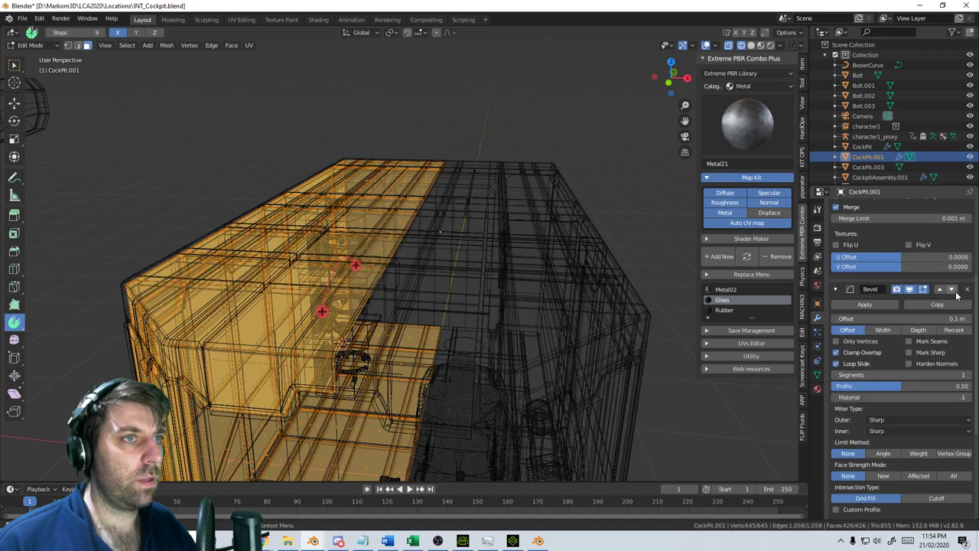
Examine the shell's upper front corner and ceiling slot in Solid and Wireframe shading after the modifier reorder
mouse_move(428, 360)
middle_mouse_down()
mouse_move(314, 367)
mouse_move(313, 349)
middle_mouse_up()
left_click(257, 368)
key("z")
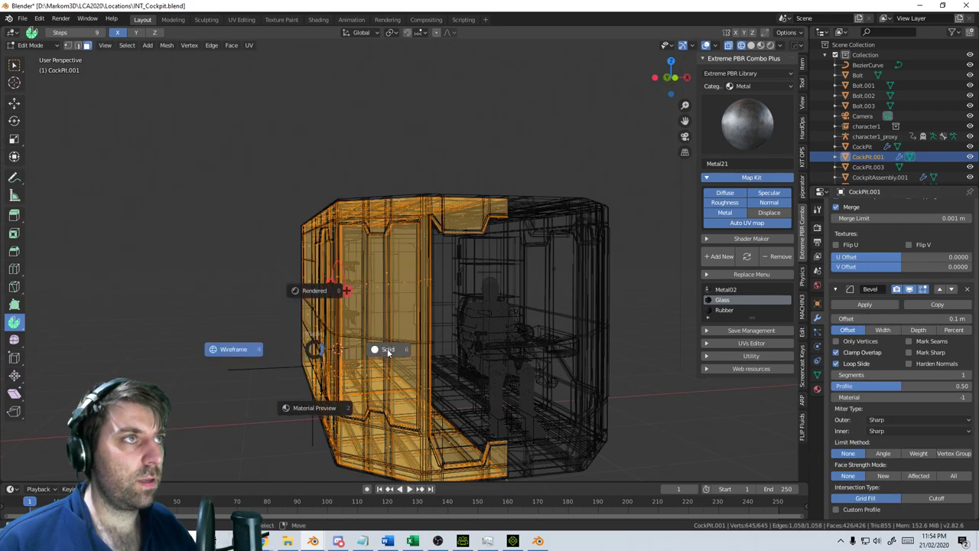
left_click(388, 351)
mouse_move(387, 352)
middle_mouse_down()
mouse_move(352, 352)
mouse_move(379, 325)
middle_mouse_up()
middle_click_drag(378, 325, 420, 393, "shift")
scroll(419, 391, "up", 5)
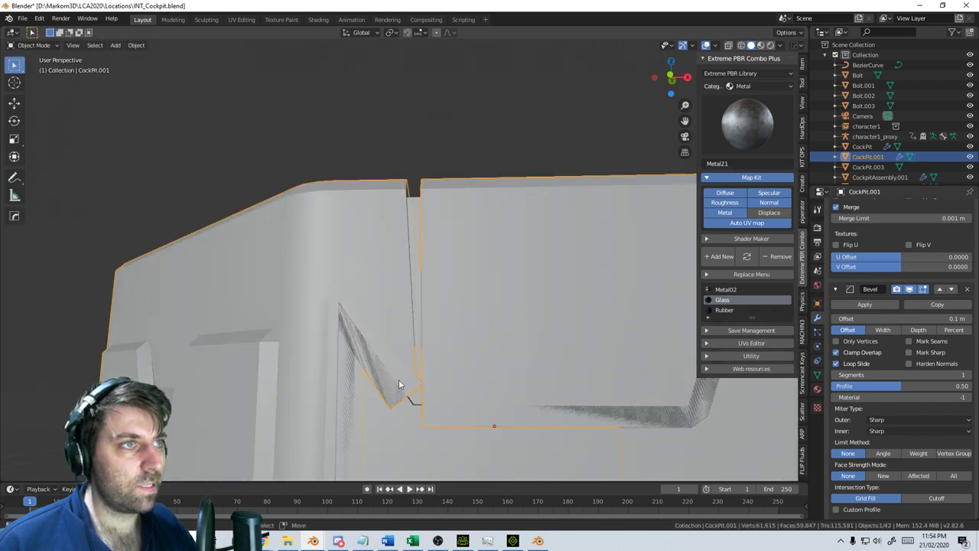
scroll(413, 364, "up", 5)
scroll(413, 365, "down", 5)
key("z")
left_click(371, 356)
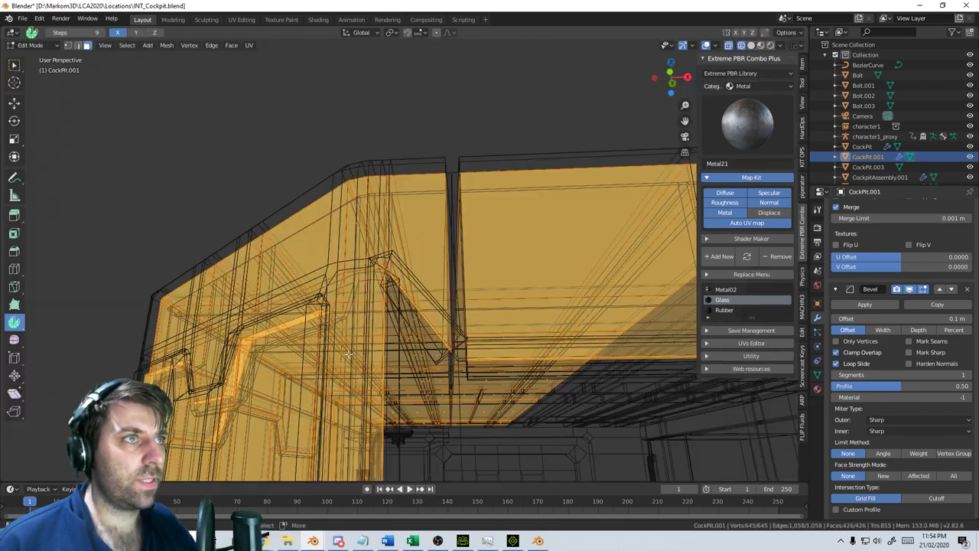
mouse_move(372, 356)
middle_mouse_down()
mouse_move(377, 367)
mouse_move(371, 342)
middle_mouse_up()
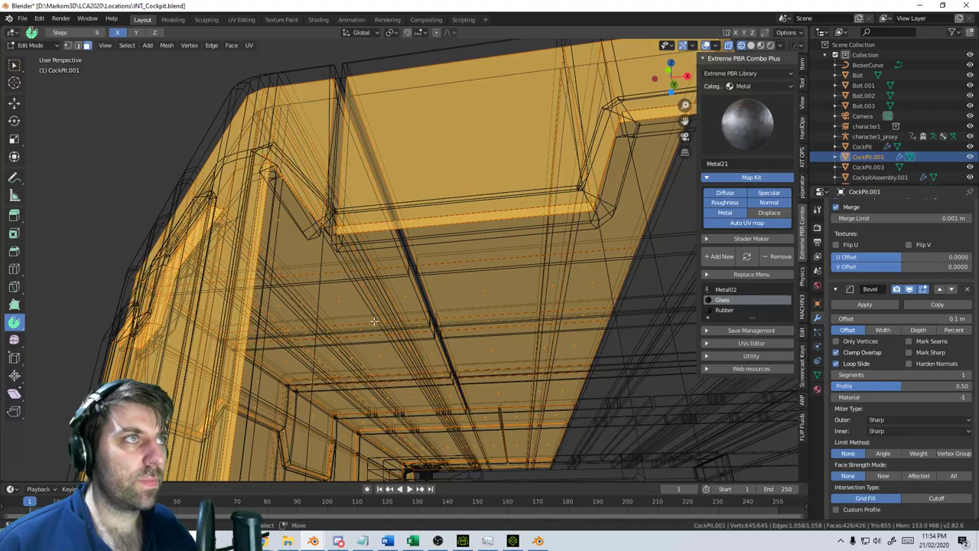
scroll(517, 276, "down", 4)
middle_click_drag(517, 275, 601, 286)
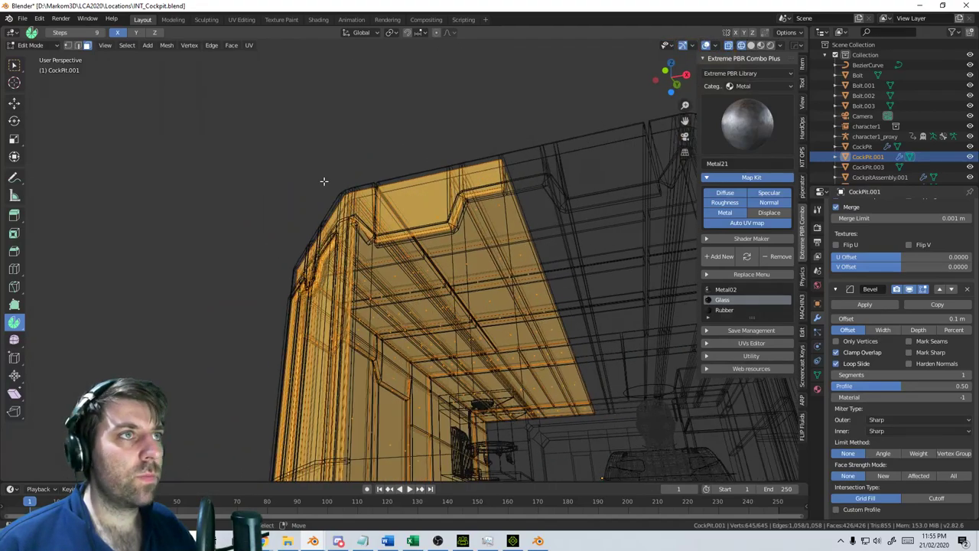
Switch to edge selection and select the stepped lower edge of the ceiling's front trim
left_click(77, 45)
middle_click_drag(482, 291, 513, 285)
left_click(422, 226, "alt")
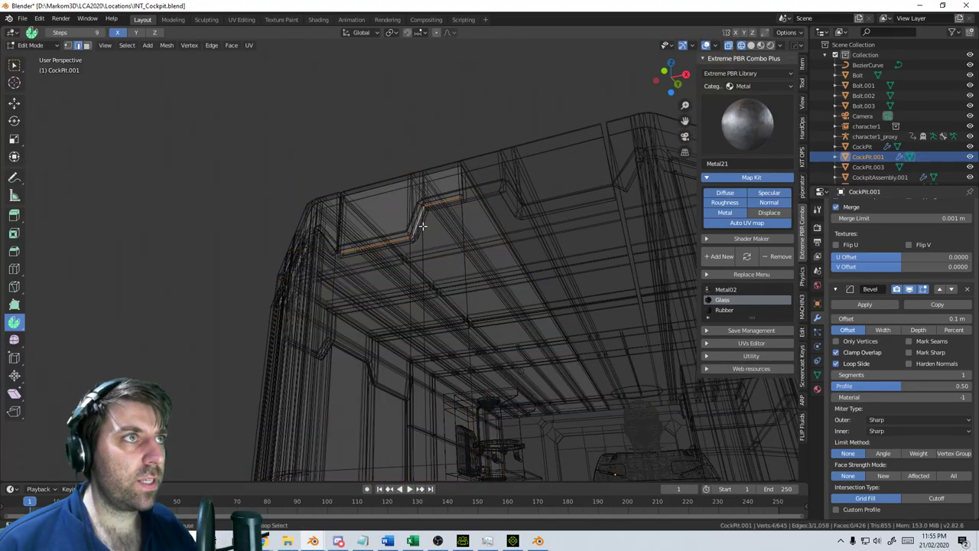
Turn off the viewport display of the cockpit shell's Solidify modifier
middle_click_drag(383, 336, 403, 366)
mouse_move(370, 399)
middle_mouse_down()
mouse_move(457, 295)
mouse_move(398, 371)
mouse_move(501, 347)
mouse_move(566, 369)
mouse_move(517, 427)
middle_mouse_up()
scroll(501, 348, "up", 3)
scroll(565, 371, "down", 4)
key("z")
left_click(437, 428)
mouse_move(439, 429)
middle_mouse_down()
mouse_move(579, 450)
mouse_move(411, 375)
mouse_move(467, 368)
middle_mouse_up()
scroll(928, 231, "down", 2)
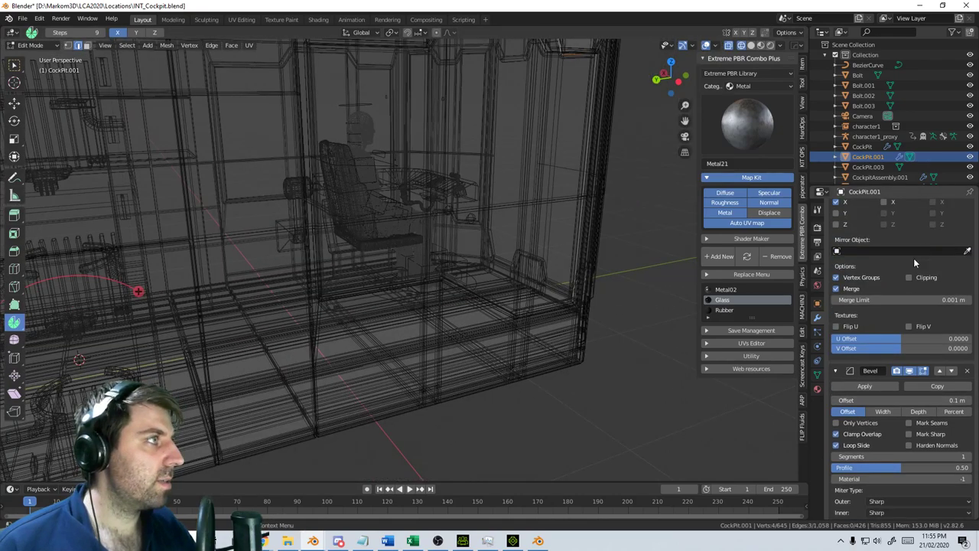
scroll(914, 408, "down", 3)
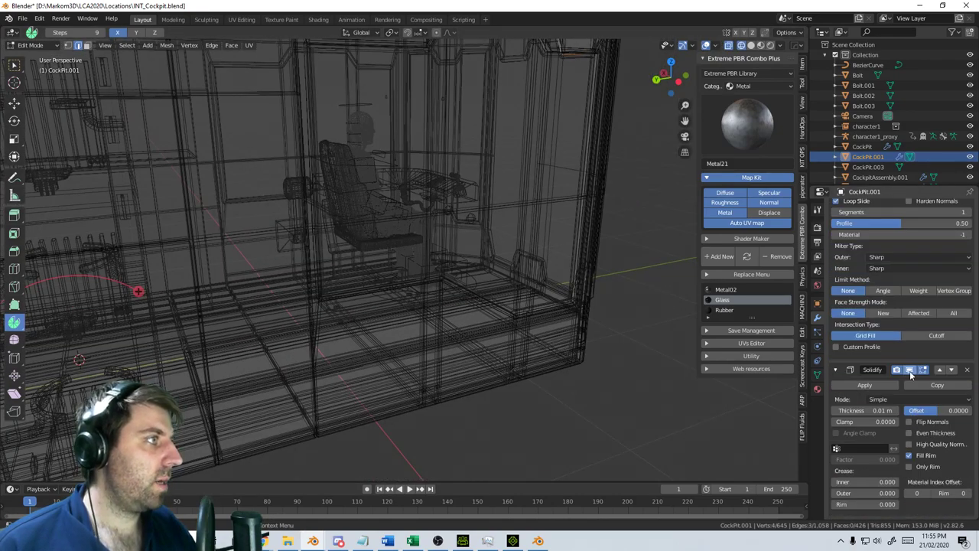
left_click(910, 371)
Examine the shell's floor edges and outer wall panels without thickness in Wireframe and Solid shading
middle_click_drag(499, 354, 552, 356)
key("z")
left_click(452, 347)
middle_click_drag(448, 347, 383, 407)
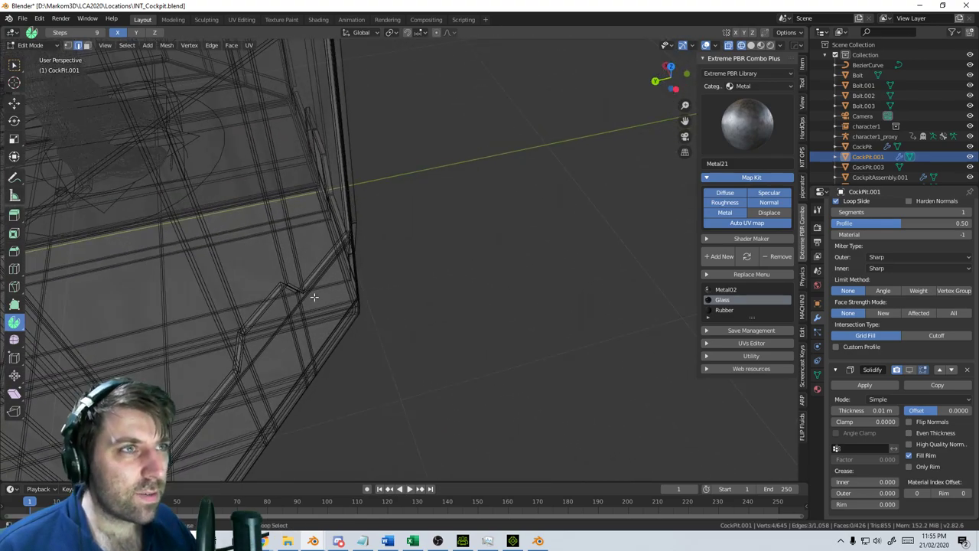
middle_click_drag(382, 368, 329, 328)
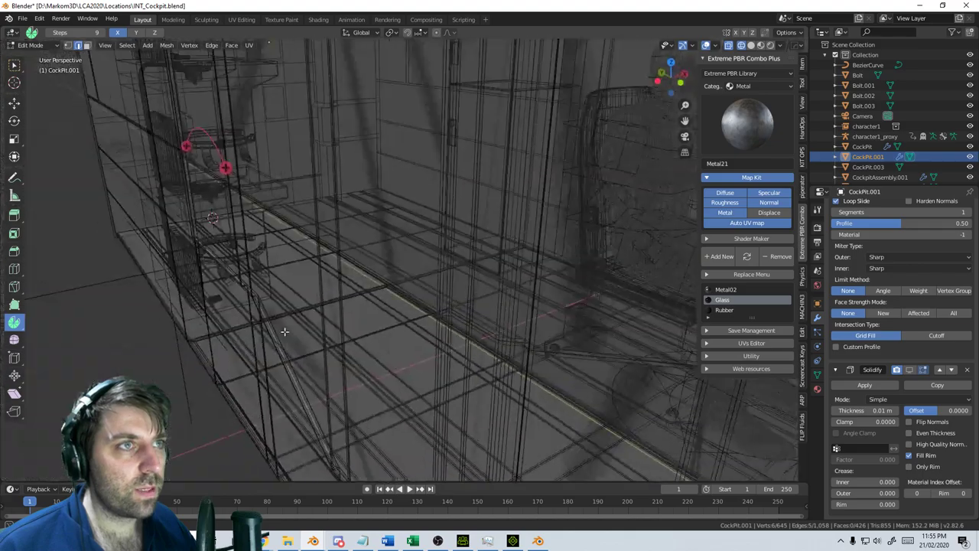
middle_click_drag(398, 348, 572, 357, "shift")
mouse_move(359, 428)
middle_mouse_down()
mouse_move(341, 472)
mouse_move(516, 325)
mouse_move(470, 286)
middle_mouse_up()
key("z")
left_click(530, 287)
mouse_move(529, 287)
middle_mouse_down()
mouse_move(479, 303)
mouse_move(602, 374)
middle_mouse_up()
middle_click_drag(534, 372, 495, 307, "shift")
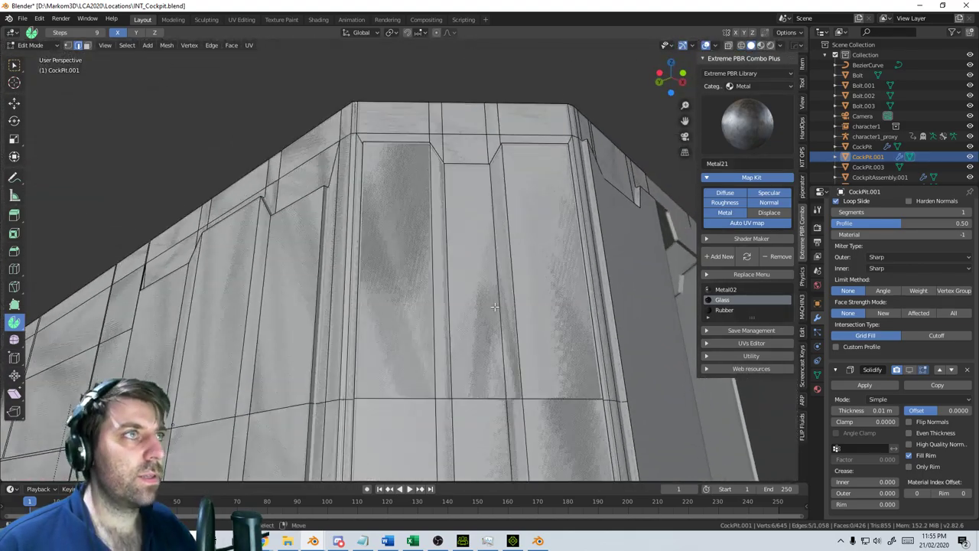
Switch to face selection and delete the recessed panel faces of the shell's angled front wall section
left_click(87, 48)
middle_click_drag(387, 257, 361, 208, "shift")
left_click(362, 209)
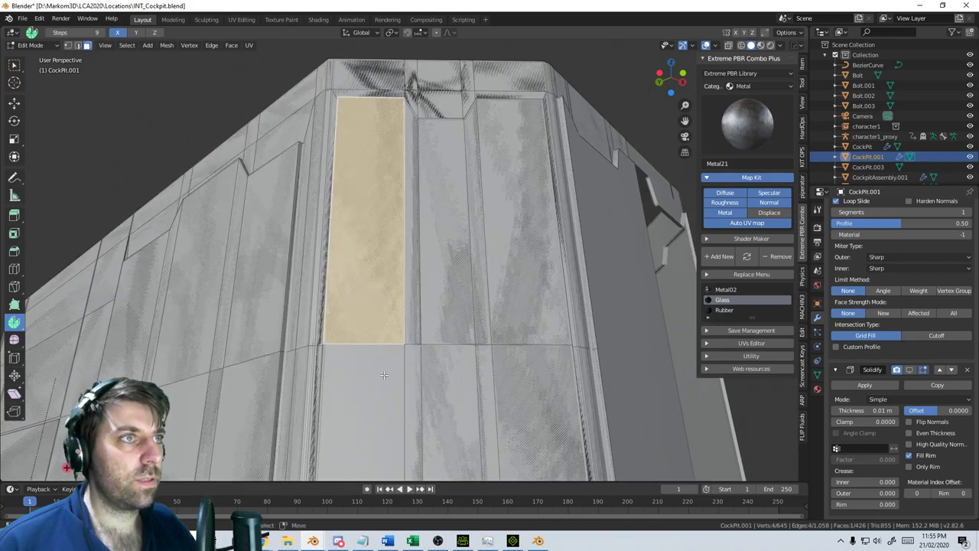
middle_click_drag(384, 374, 413, 352)
left_click(388, 348, "shift")
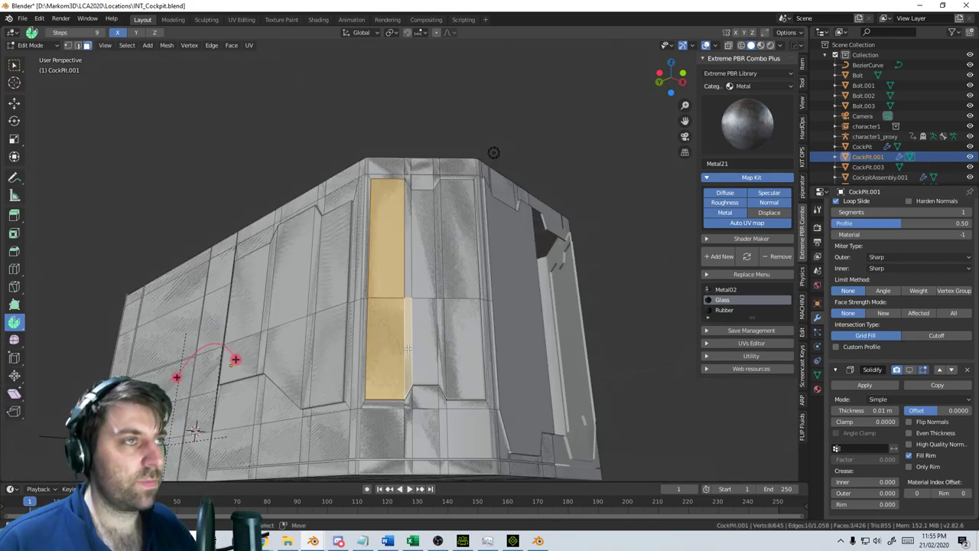
key("c")
mouse_move(408, 348)
left_mouse_down()
mouse_move(459, 260)
mouse_move(403, 272)
left_mouse_up()
middle_click_drag(599, 325, 566, 337)
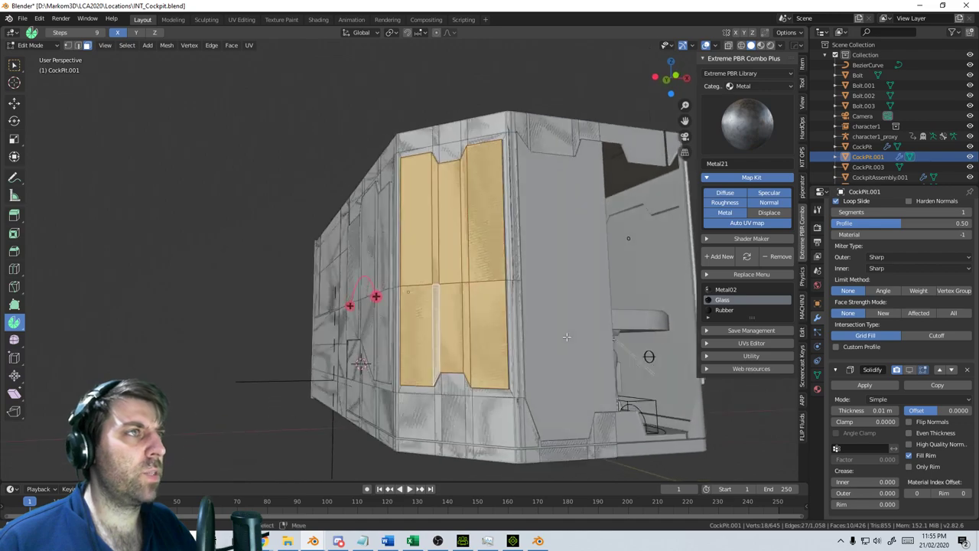
key("x")
left_click(575, 284)
Delete the faces filling the large recessed panel on the shell's adjoining side wall
middle_click_drag(566, 287, 658, 295)
middle_click_drag(382, 322, 507, 329, "shift")
left_click(439, 282)
key("c")
mouse_move(440, 302)
left_mouse_down()
mouse_move(344, 256)
mouse_move(264, 306)
mouse_move(400, 326)
left_mouse_up()
right_click(401, 327)
key("x")
left_click(349, 325)
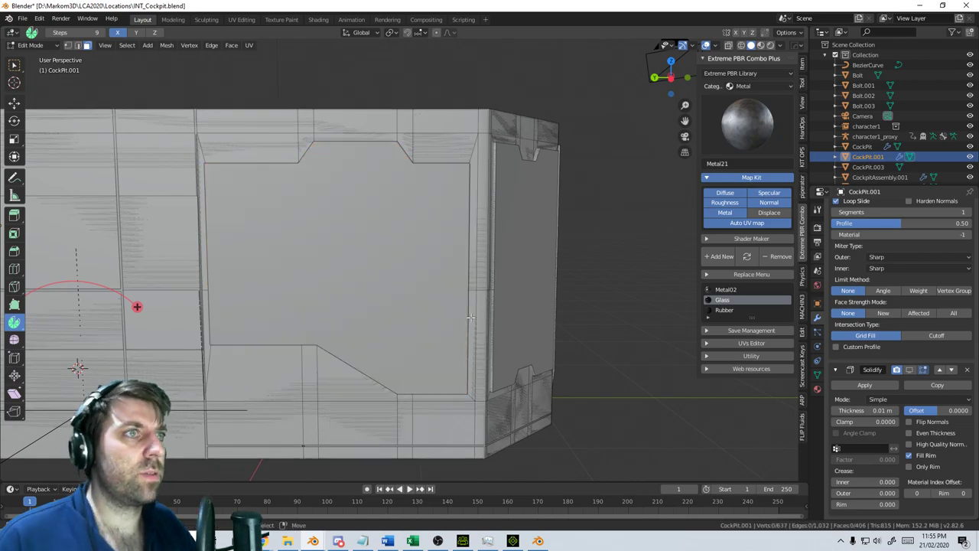
Switch to edge selection and delete the vertices of the leftover thin edge strip below the ceiling's front trim
middle_click_drag(401, 328, 411, 306)
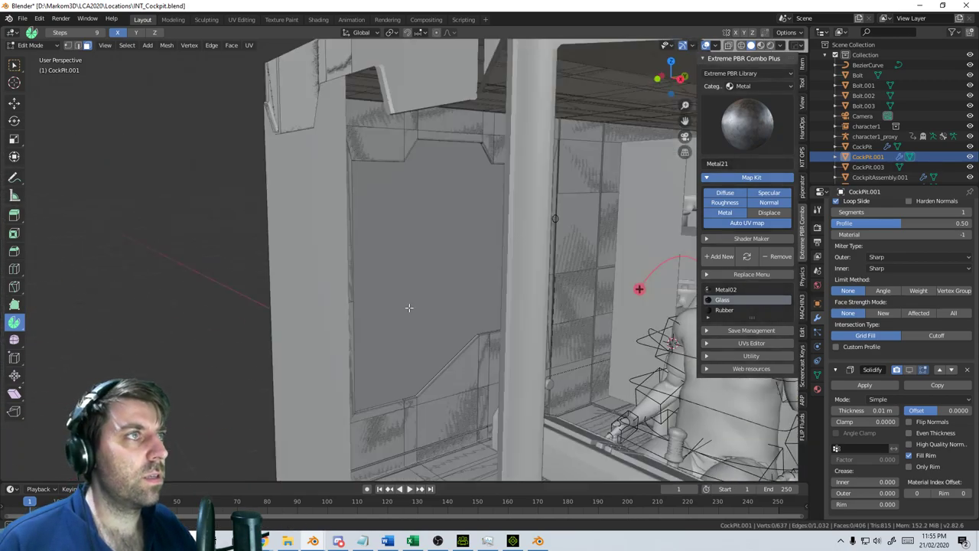
scroll(414, 306, "down", 4)
middle_click_drag(340, 166, 379, 214, "shift")
scroll(379, 215, "up", 2)
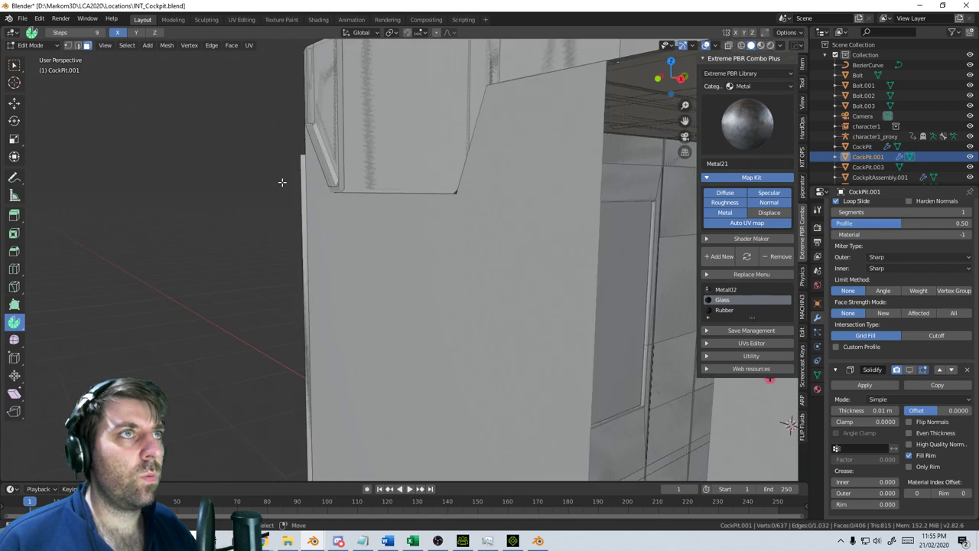
left_click(79, 46)
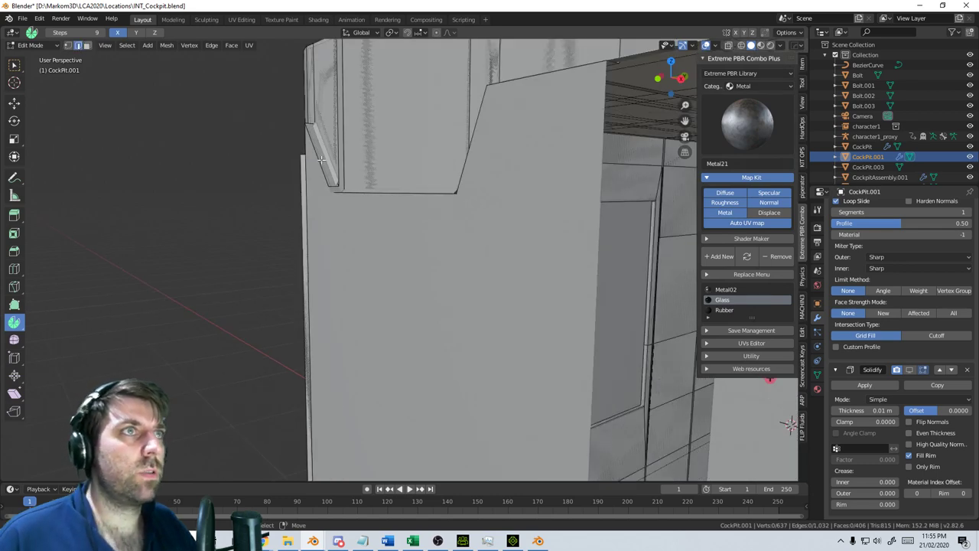
key("x")
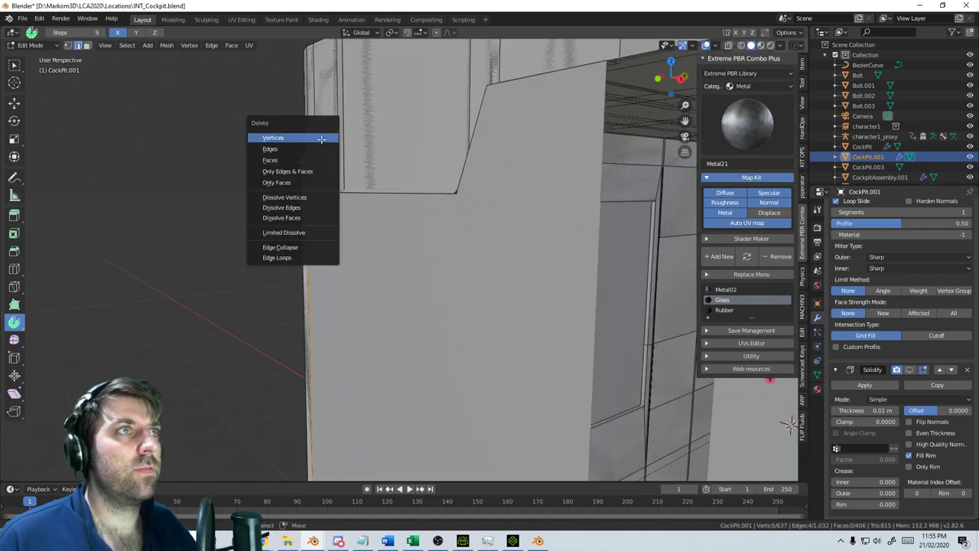
left_click(321, 139)
Delete the remaining stray edges around the shell's open front corner
middle_click_drag(321, 139, 473, 315)
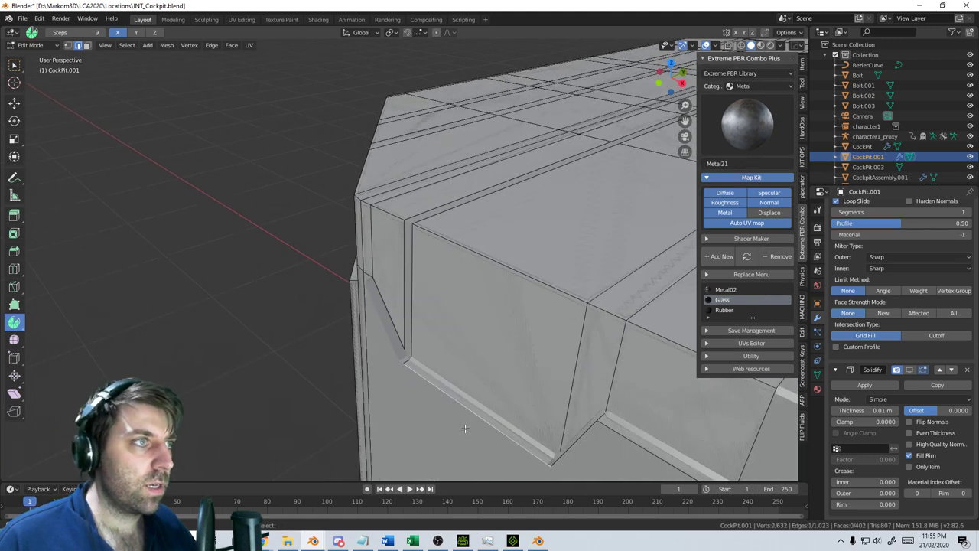
middle_click_drag(465, 429, 725, 381)
key("x")
left_click(487, 317)
key("x")
left_click(496, 381)
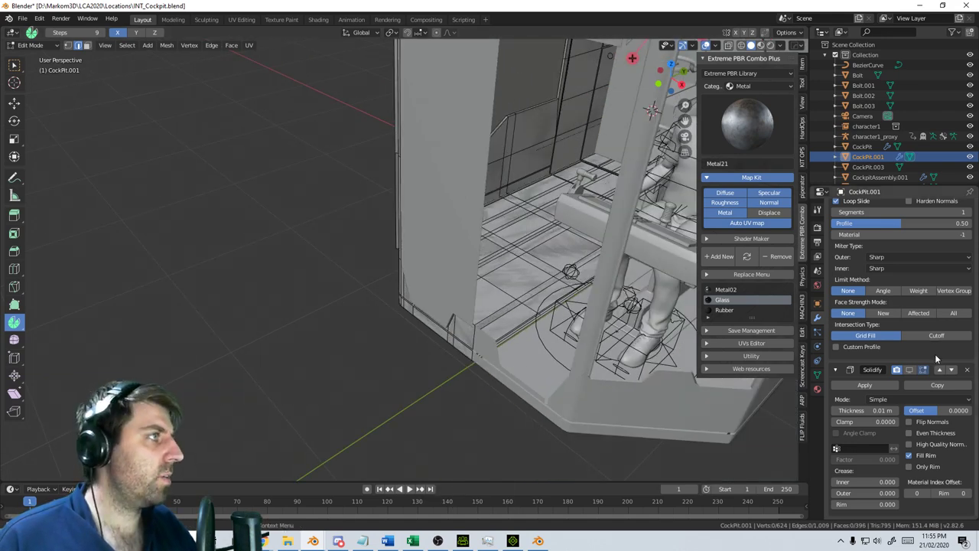
Return to Object Mode, turn the Solidify viewport display back on and inspect the wall openings from inside
scroll(934, 355, "up", 8)
scroll(891, 368, "down", 8)
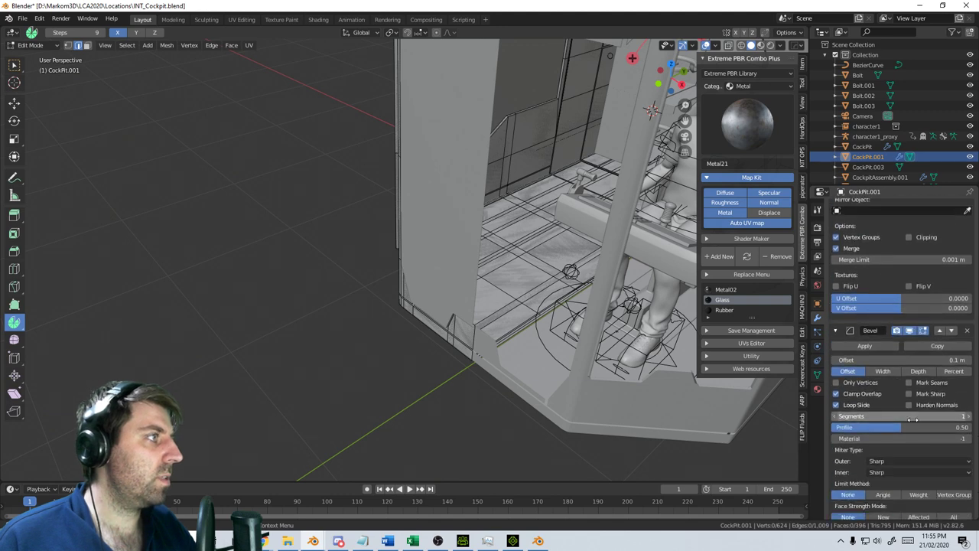
key("Tab")
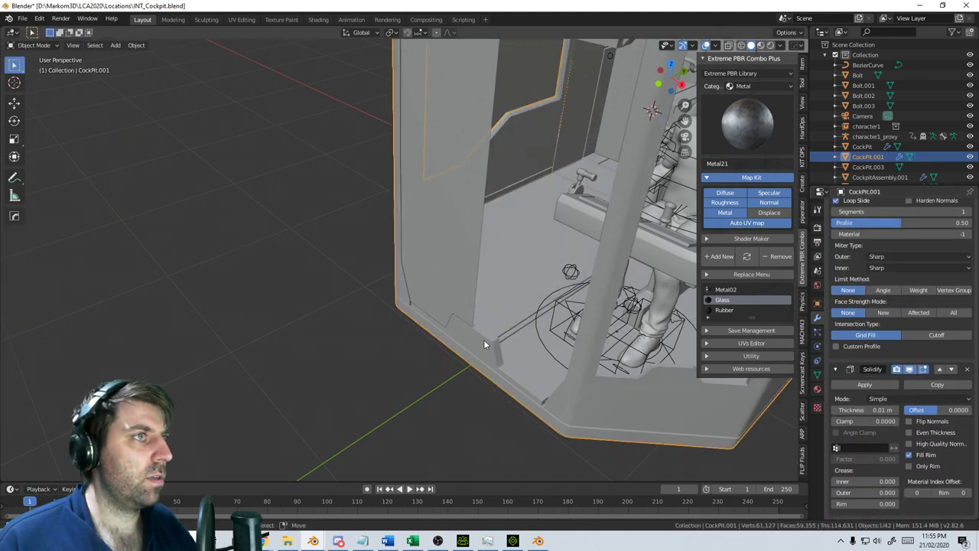
middle_click_drag(484, 340, 639, 287)
scroll(483, 308, "down", 5)
scroll(462, 293, "up", 2)
scroll(450, 277, "up", 6)
middle_click_drag(350, 299, 474, 258)
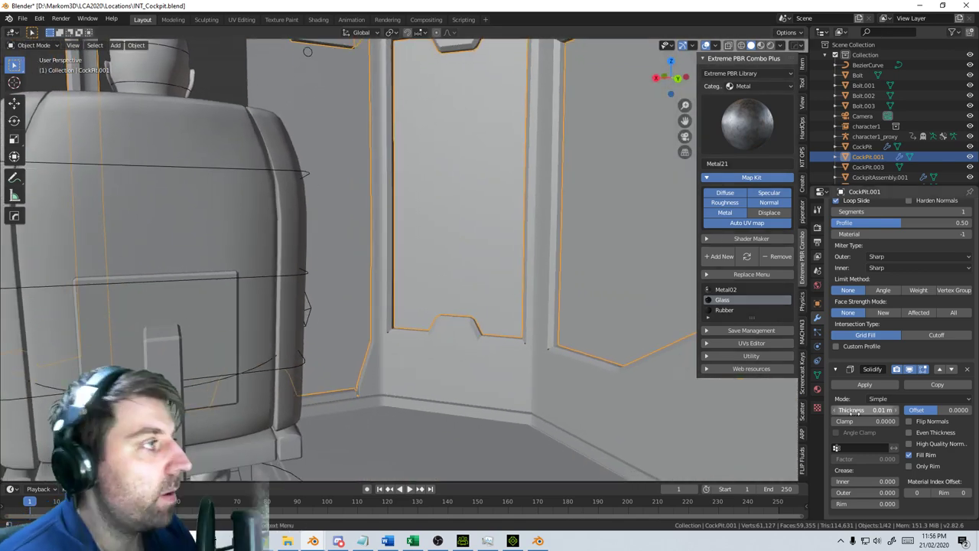
Set the shell's Solidify thickness to 0.001 m with offset 0, and apply the object's scale
mouse_move(940, 413)
left_mouse_down()
mouse_move(906, 413)
mouse_move(957, 414)
left_mouse_up()
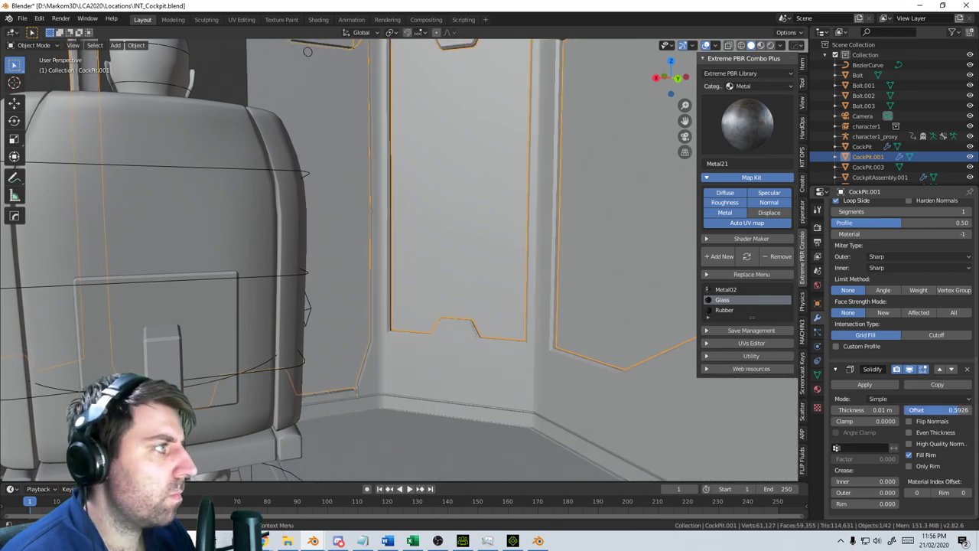
key("Return")
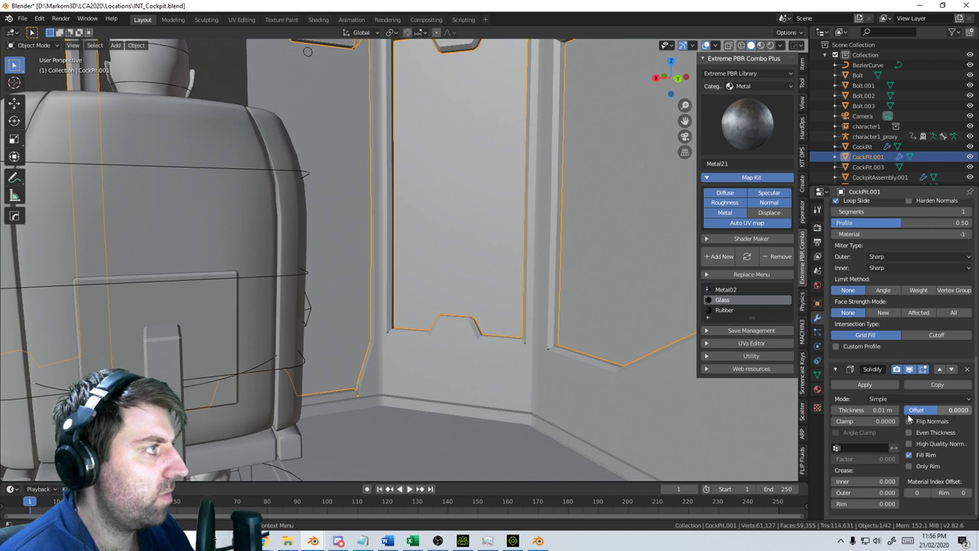
left_click(873, 412)
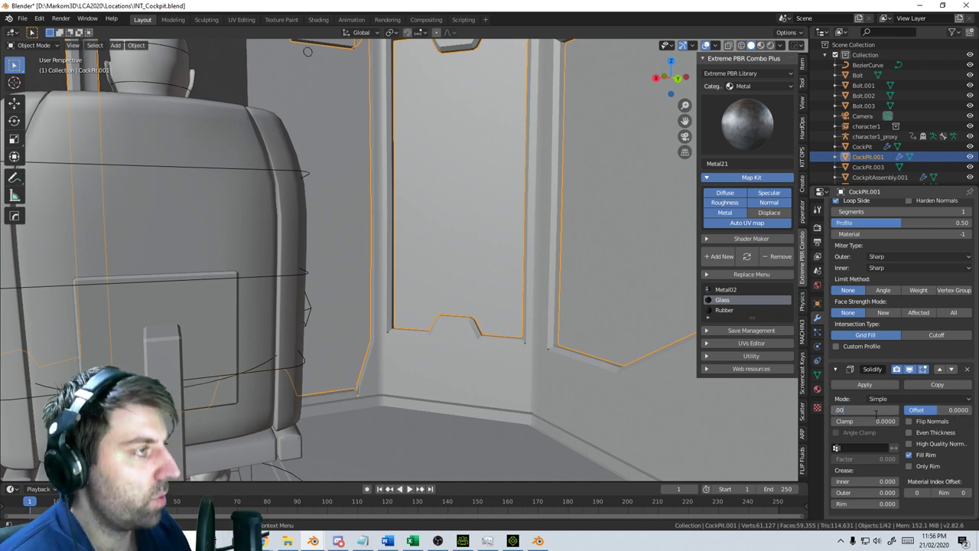
type(".001")
key("Return")
key("ctrl+a")
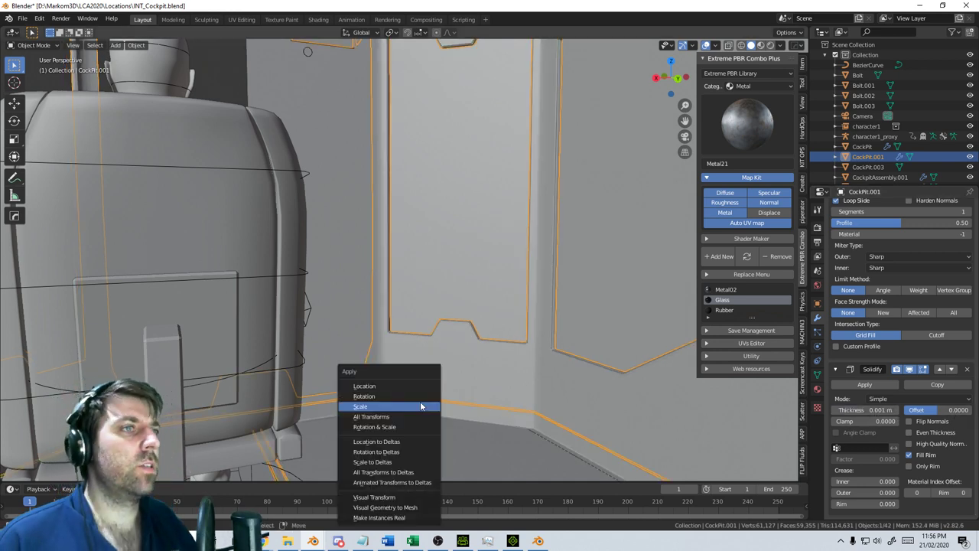
left_click(422, 407)
Set the shell's Solidify thickness to 0.003 m after checking the notched lower rim of the wall opening
scroll(421, 406, "down", 4)
middle_click_drag(422, 406, 316, 359)
scroll(470, 407, "up", 4)
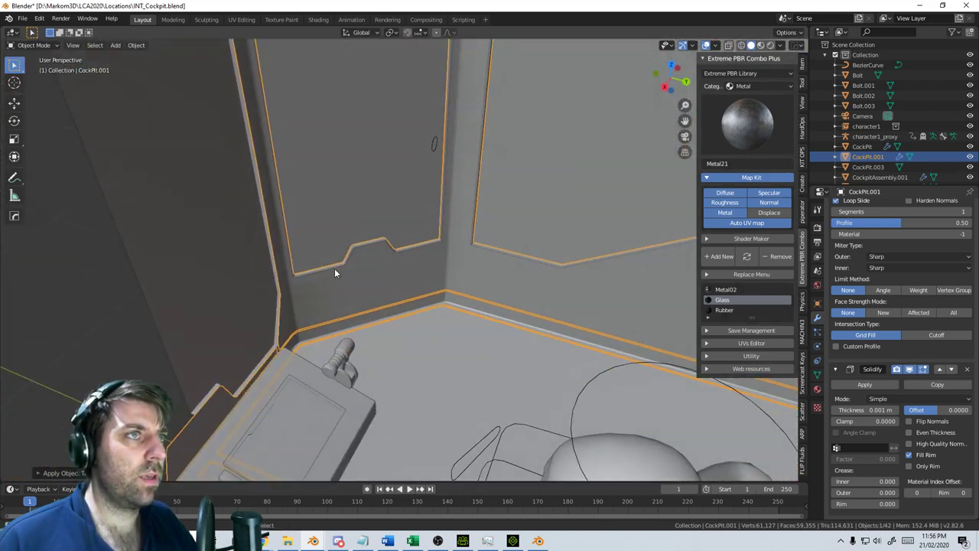
scroll(335, 271, "up", 2)
middle_click_drag(334, 271, 412, 363, "shift")
scroll(412, 362, "up", 2)
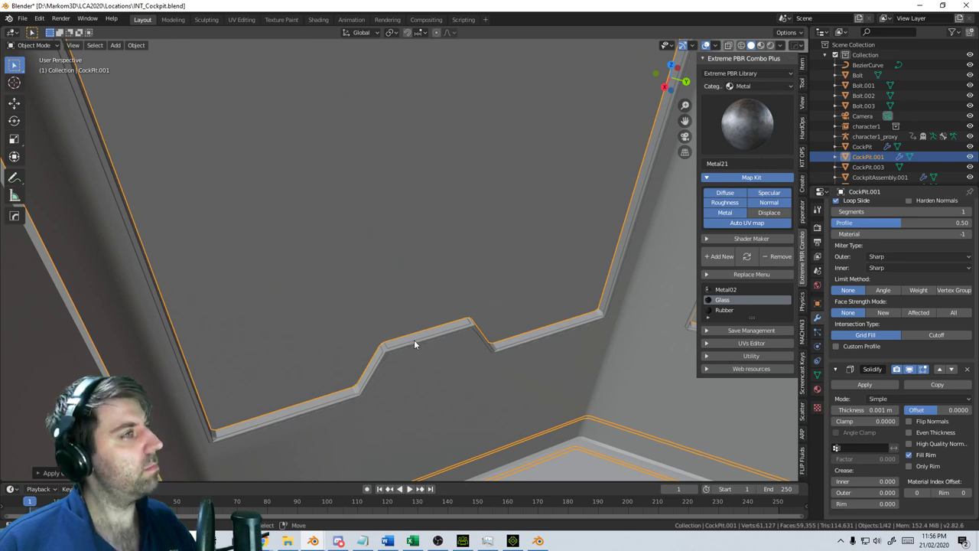
scroll(413, 344, "down", 2)
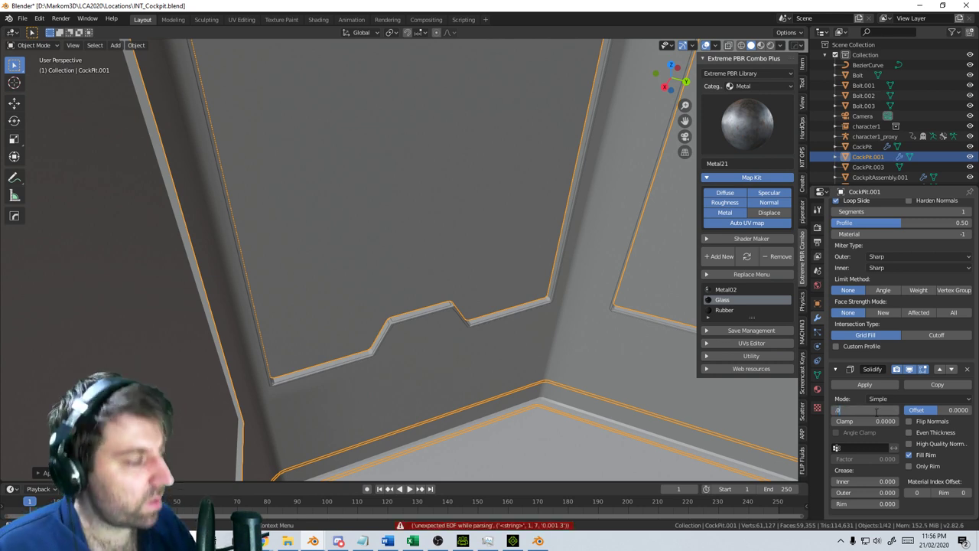
key("Return")
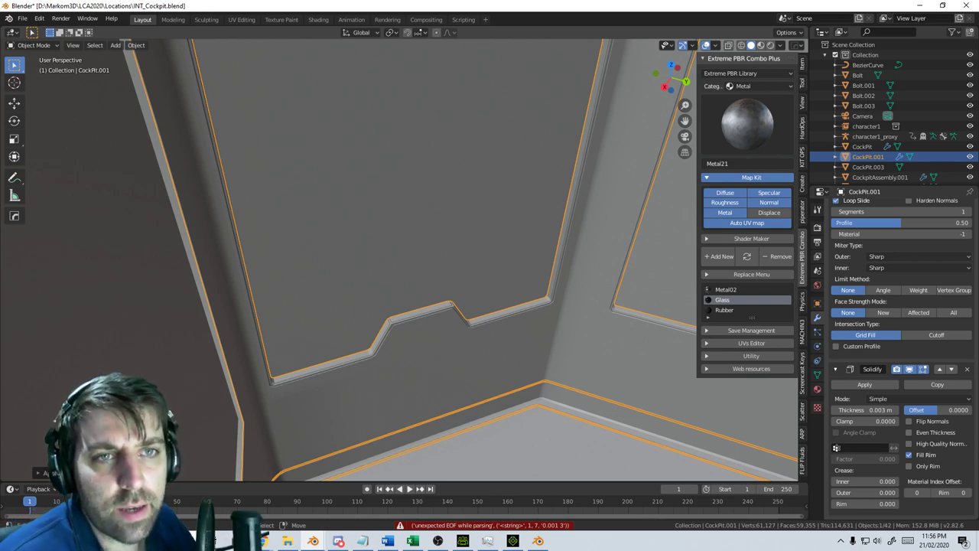
Examine the thickened shell's wall openings, ceiling and outer walls from inside and outside
scroll(434, 349, "down", 3)
middle_click_drag(433, 348, 573, 280)
scroll(560, 320, "down", 4)
scroll(507, 372, "down", 3)
scroll(477, 367, "up", 5)
scroll(495, 339, "down", 4)
middle_click_drag(495, 339, 601, 341)
scroll(489, 323, "up", 4)
scroll(600, 342, "down", 4)
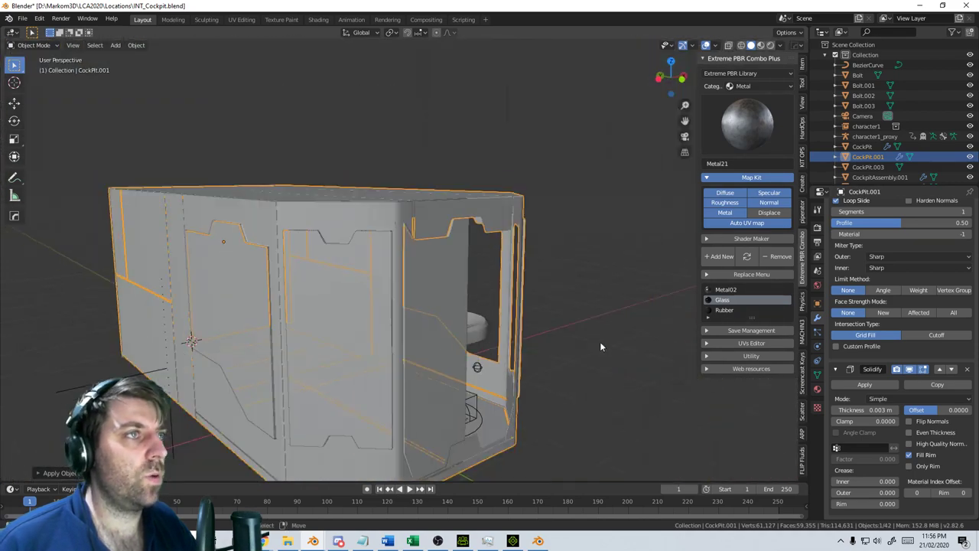
scroll(600, 341, "down", 3)
Switch to the Blender window with EXT_Frighter_Ship_A.blend and show the ship in Rendered shading
left_click(539, 541)
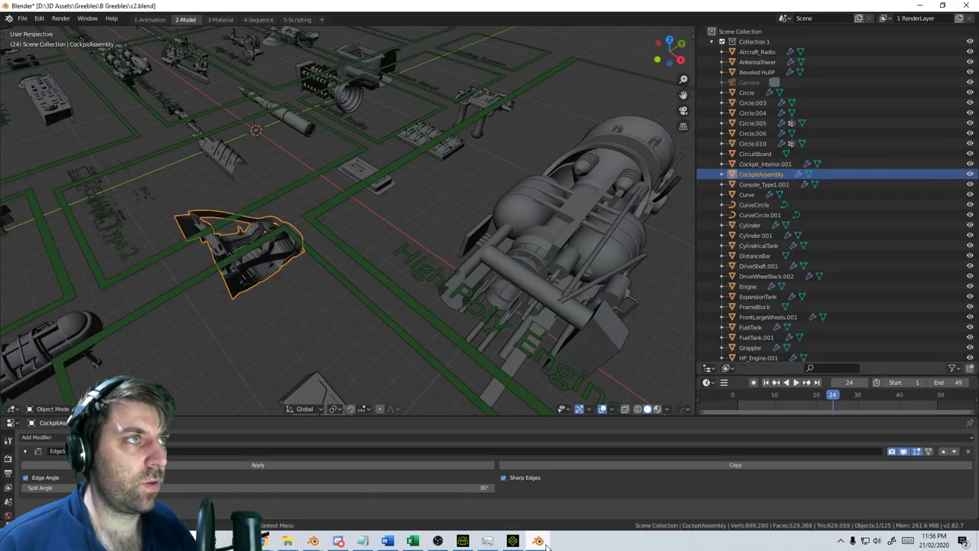
left_click(546, 546)
left_click(313, 542)
left_click(260, 501)
scroll(479, 379, "down", 3)
middle_click_drag(479, 379, 494, 317)
left_click(769, 45)
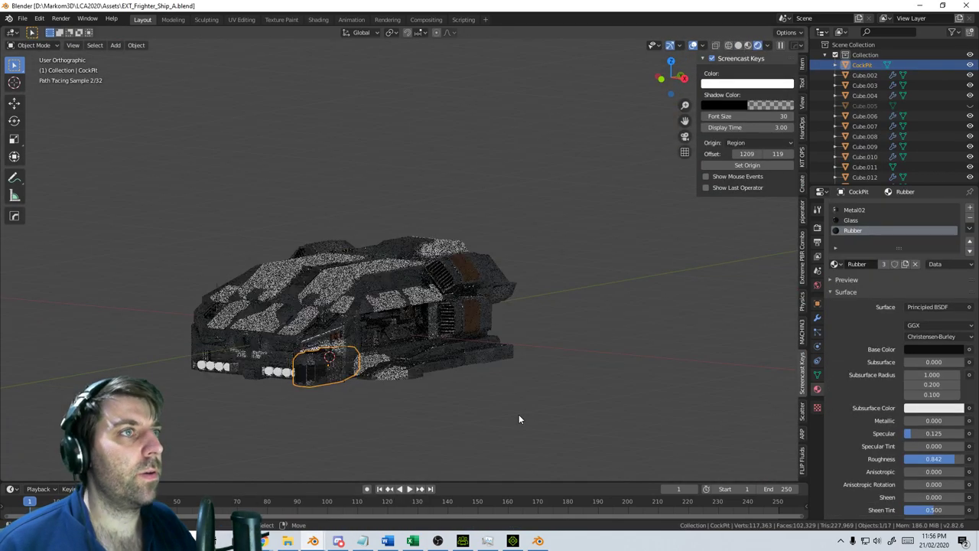
Select the freighter's hull plating, Cube.002, and look through the decal creation and export settings
middle_click_drag(519, 415, 336, 355)
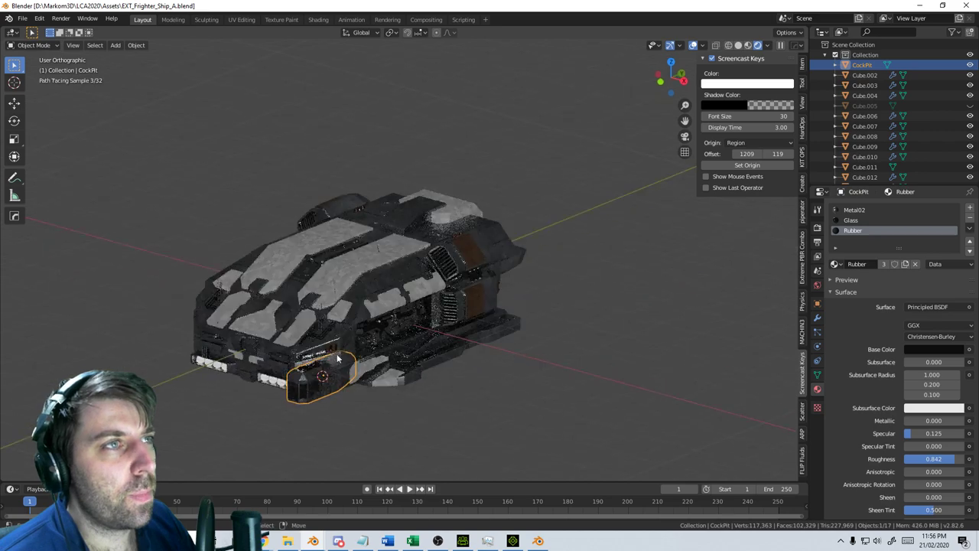
middle_click_drag(376, 319, 329, 280)
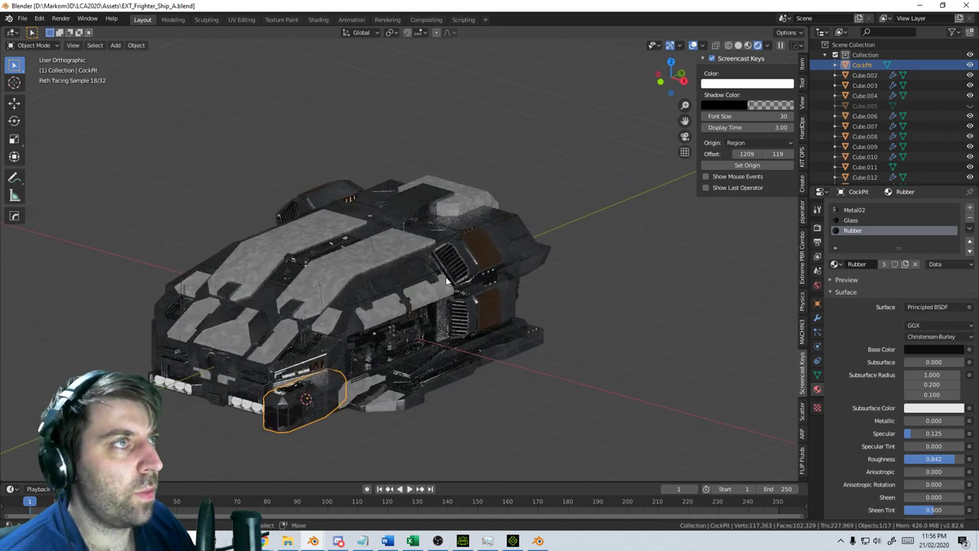
scroll(471, 370, "up", 2)
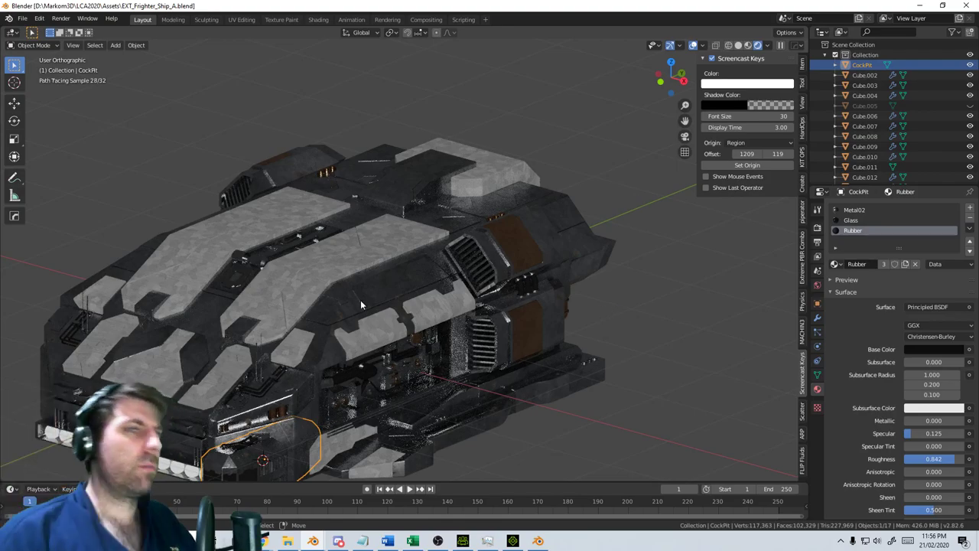
middle_click_drag(360, 300, 450, 375)
scroll(450, 375, "up", 6)
left_click(450, 375)
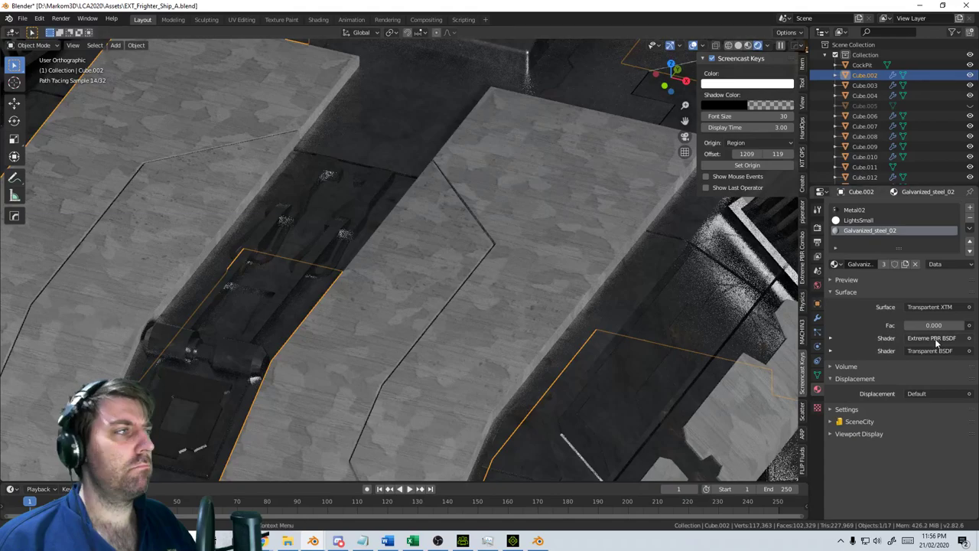
left_click(802, 330)
scroll(750, 337, "down", 8)
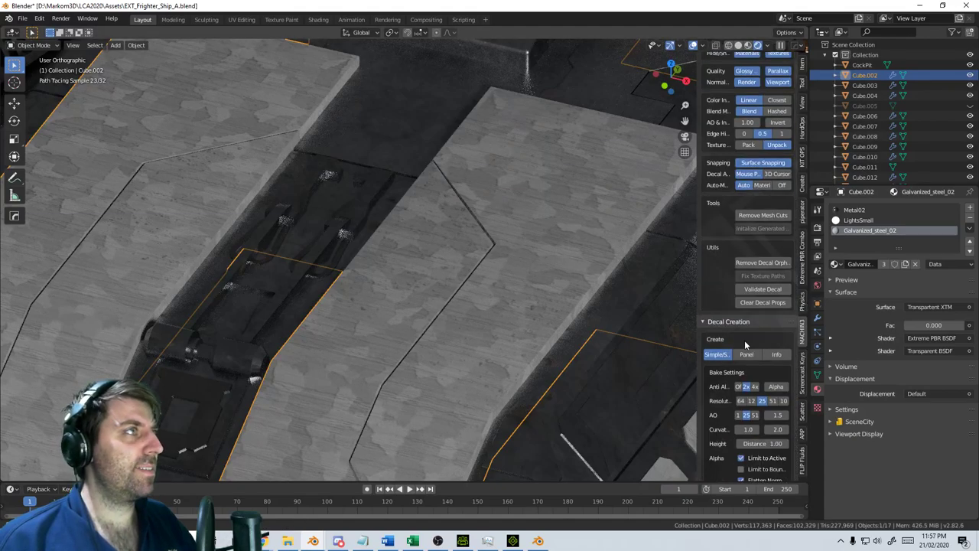
scroll(757, 340, "down", 4)
scroll(432, 284, "down", 4)
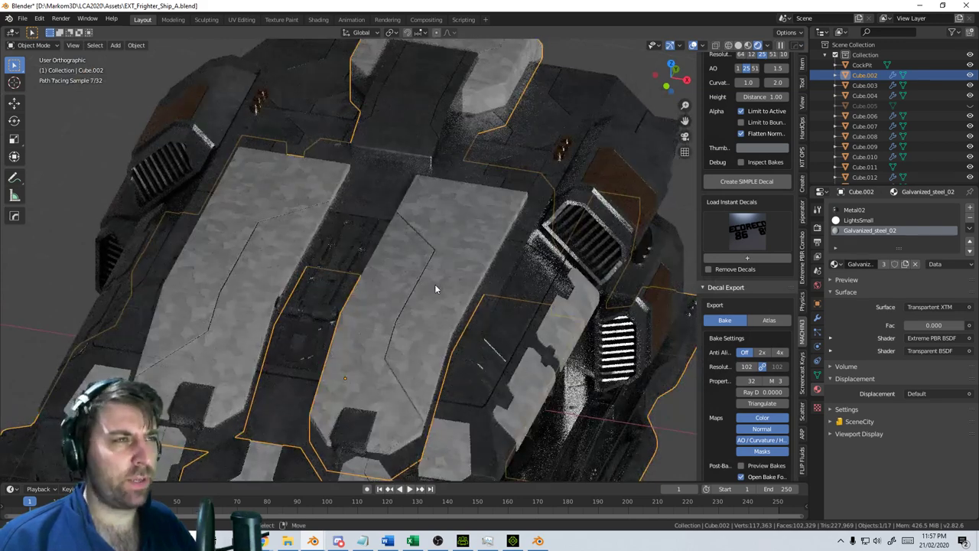
Insert the Examples_026 decal from DECALmachine's Examples library and place it on the freighter's upper light-grey hull plate
key("q")
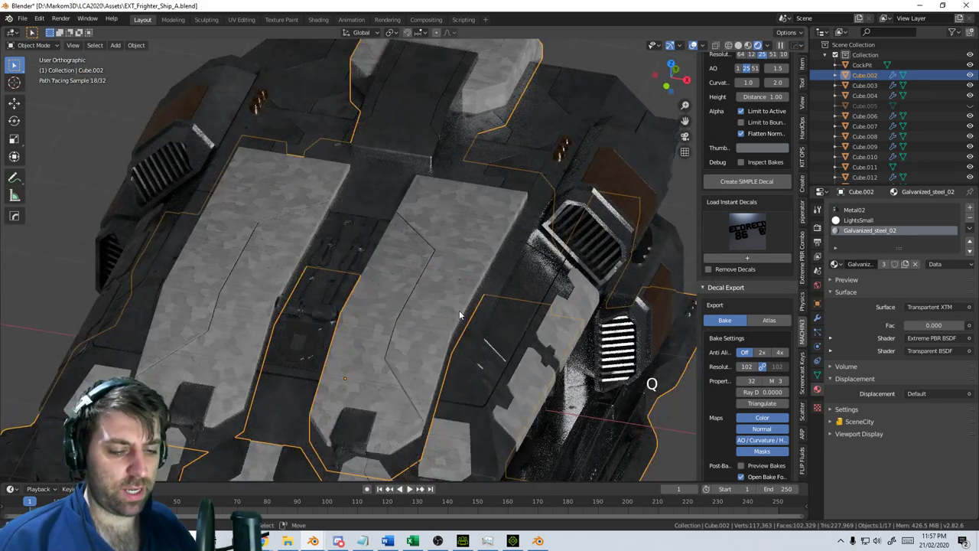
key("d")
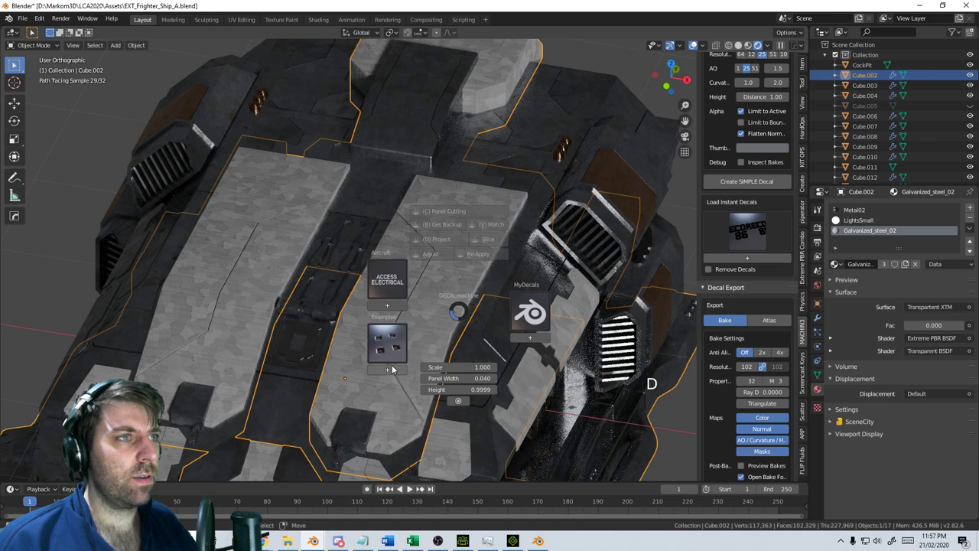
left_click(389, 341)
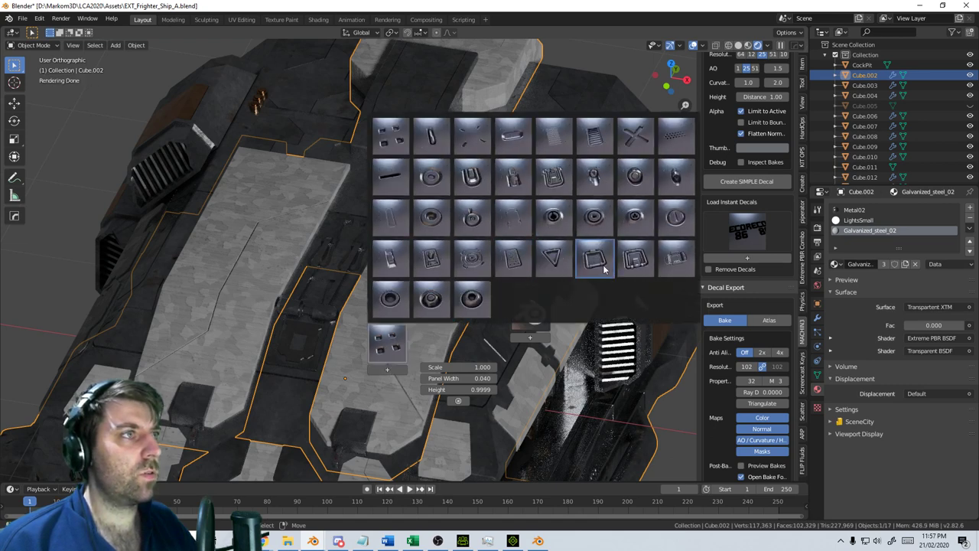
left_click(429, 263)
key("g")
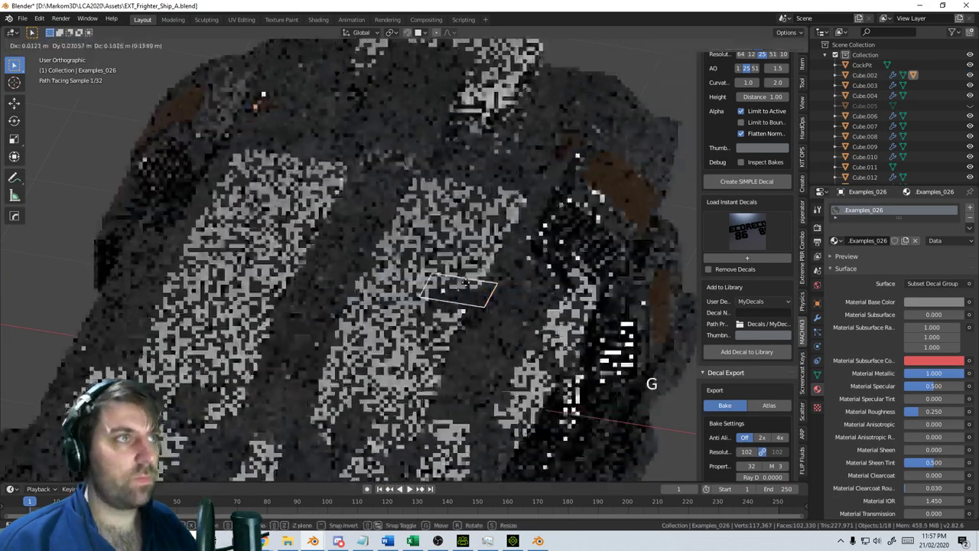
left_click(461, 266)
type("e")
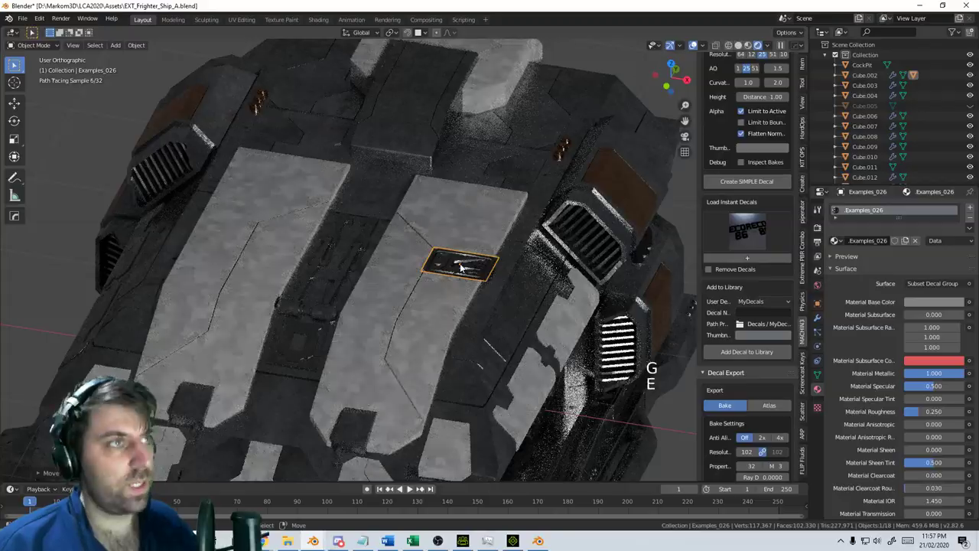
Rotate the Examples_026 decal 90 degrees about Z and move it beside the panel line on the upper light-grey hull plate
type("rz90")
key("Return")
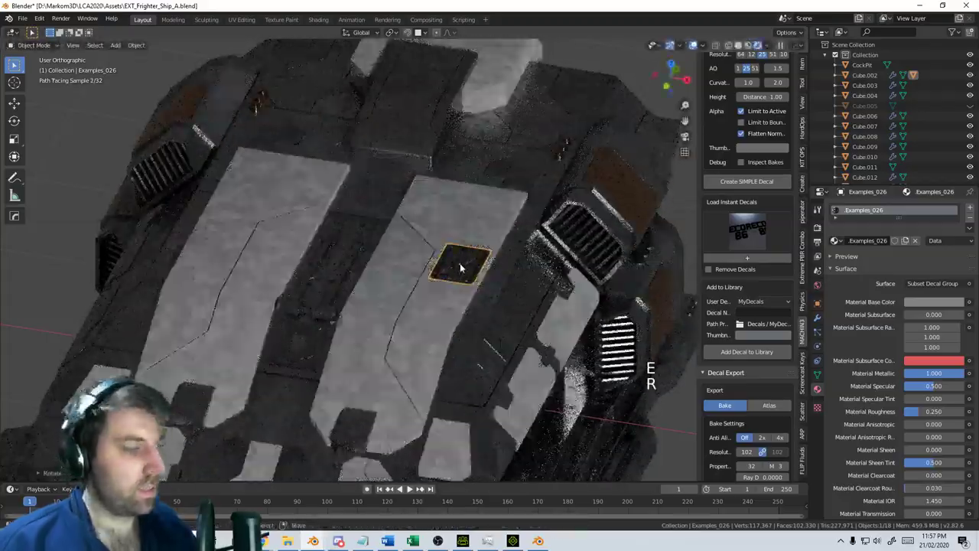
key("KP_7")
middle_click_drag(460, 263, 452, 357, "shift")
scroll(452, 357, "up", 7)
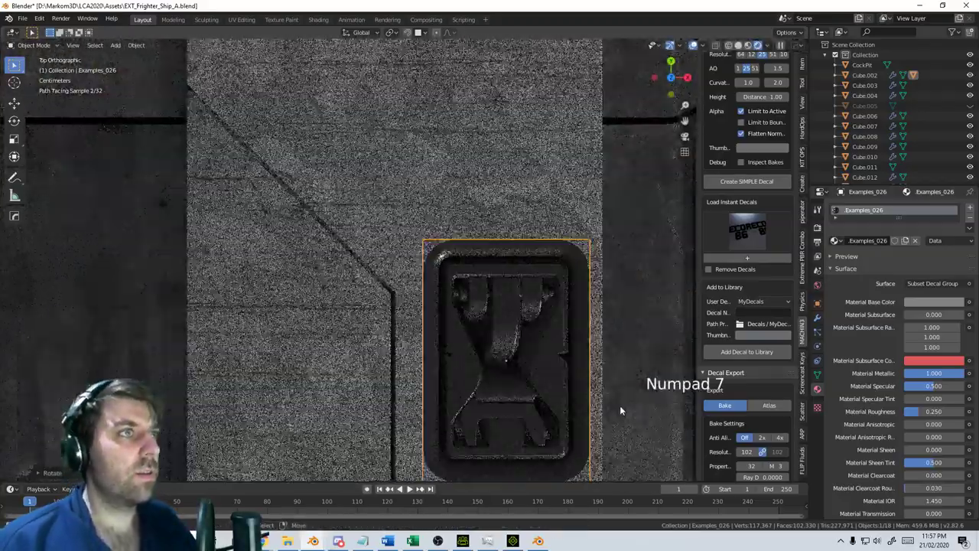
middle_click_drag(614, 402, 534, 322, "shift")
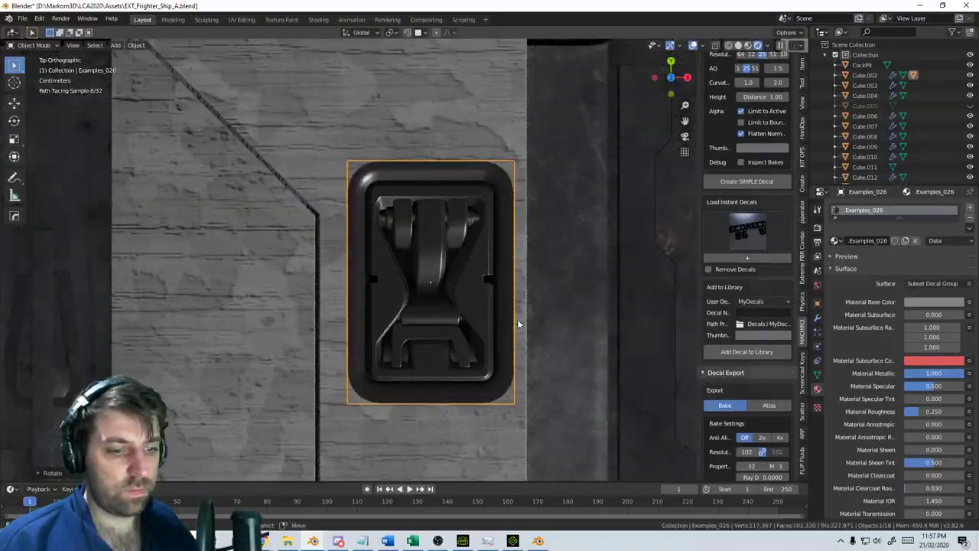
key("g")
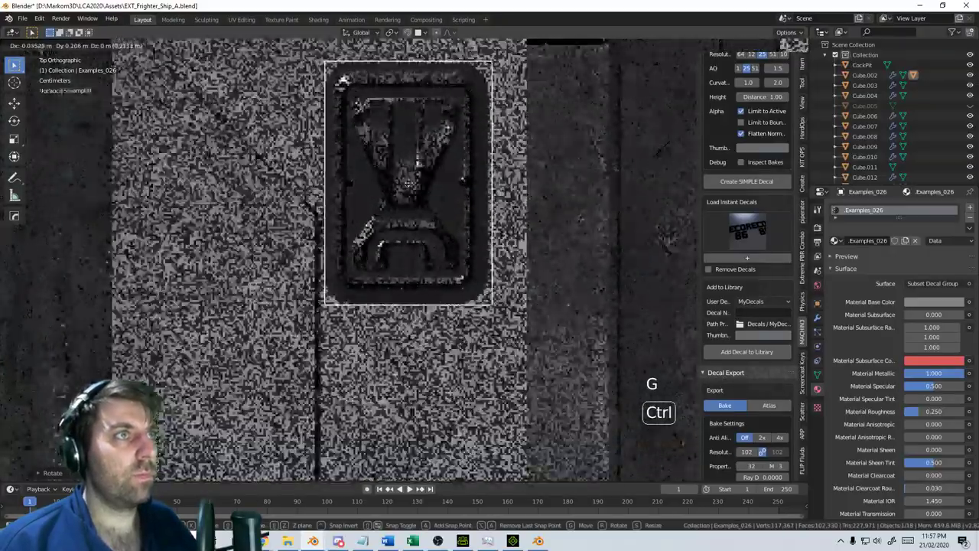
left_click(408, 184)
Add a Mirror modifier to the decal on the X axis, using the hull plating Cube.002 as the mirror object
scroll(409, 184, "down", 5)
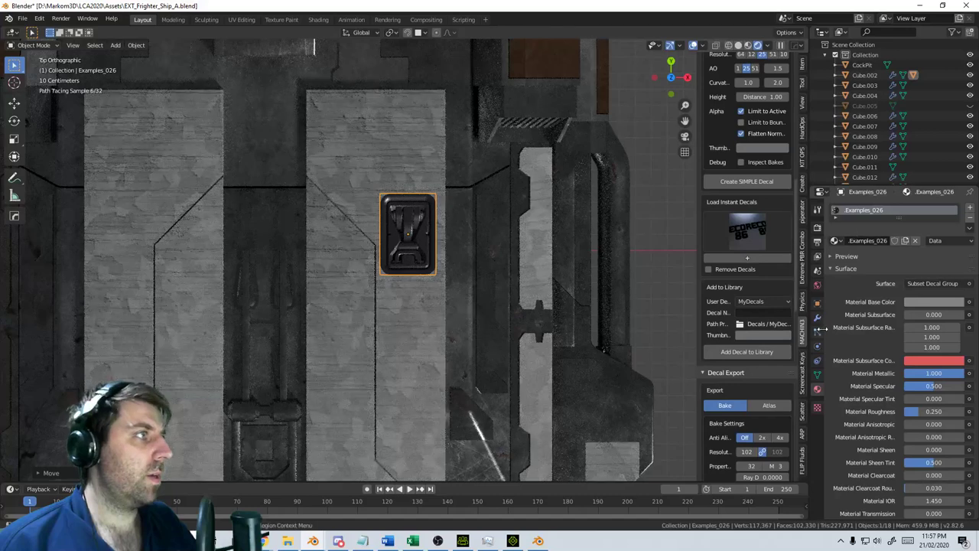
left_click(817, 318)
scroll(877, 274, "down", 1)
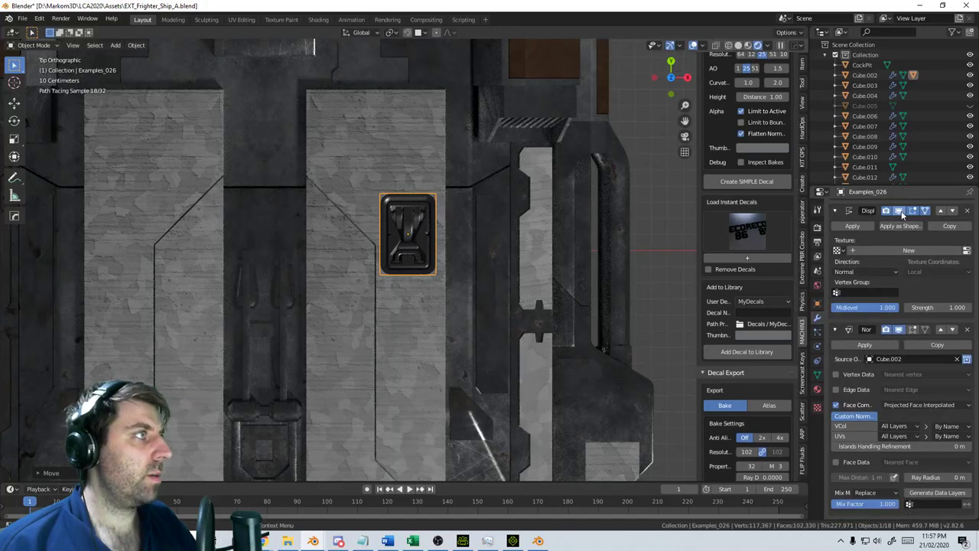
scroll(887, 250, "up", 1)
left_click(877, 208)
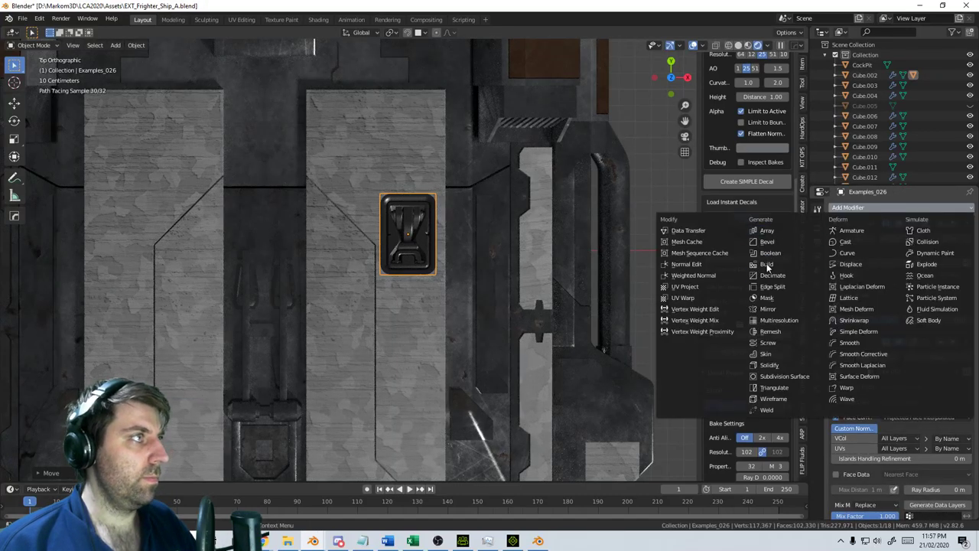
left_click(774, 309)
scroll(658, 325, "down", 6)
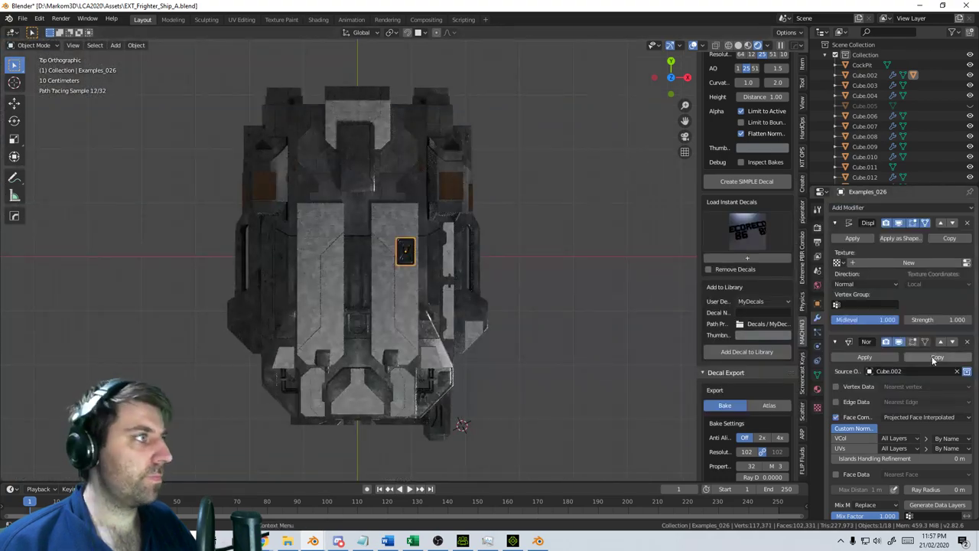
scroll(908, 416, "down", 7)
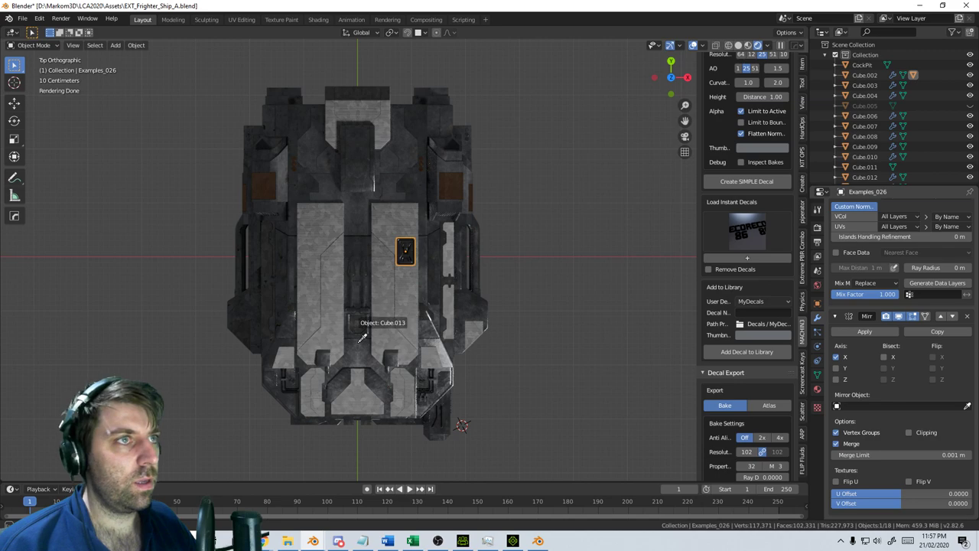
left_click(363, 385)
Compare the mirrored decals in Solid and Rendered shading, and save the ship file
mouse_move(465, 384)
middle_mouse_down()
mouse_move(405, 326)
mouse_move(510, 326)
middle_mouse_up()
key("z")
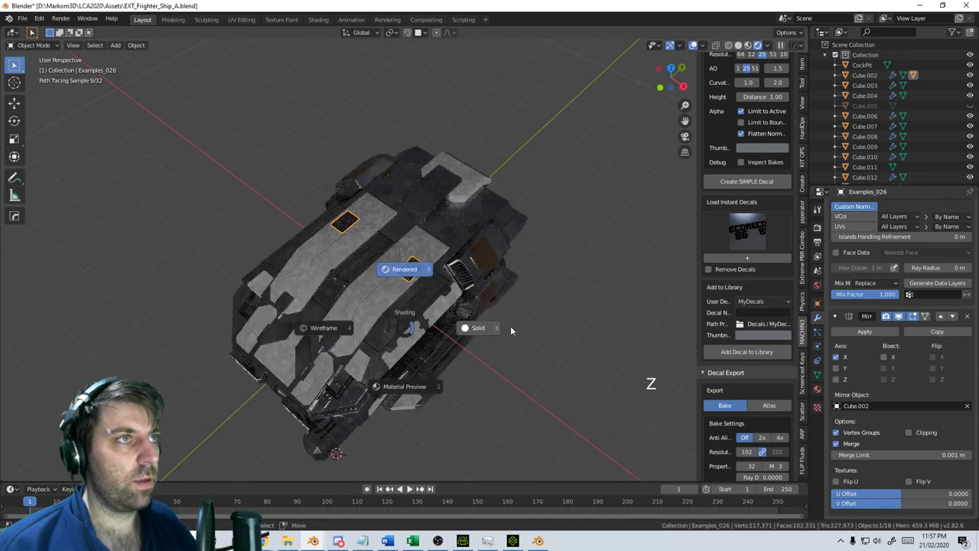
left_click(509, 332)
scroll(495, 371, "up", 5)
key("z")
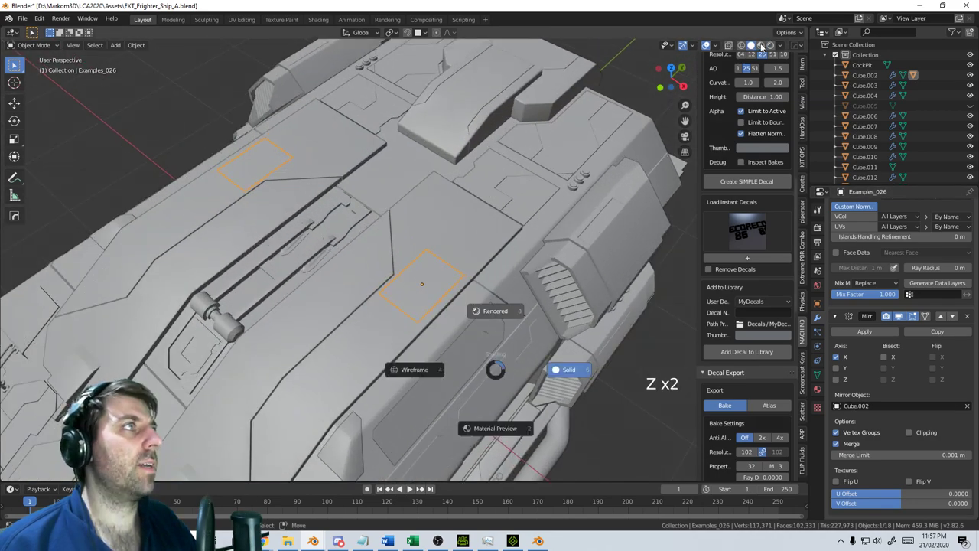
left_click(774, 46)
key("ctrl+s")
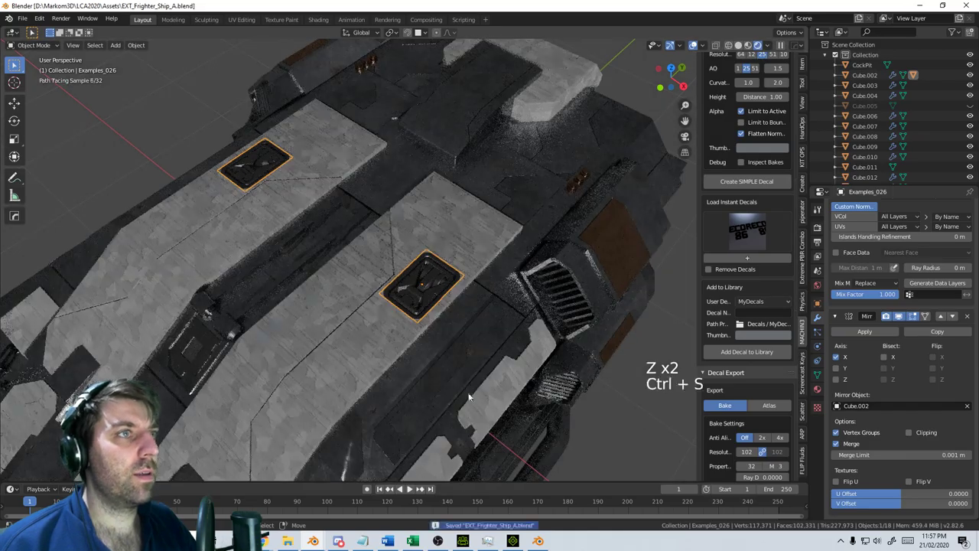
Examine the freighter's side, engines, underside and top plating from several angles, selecting the hull plating Cube.002
middle_click_drag(452, 398, 446, 333)
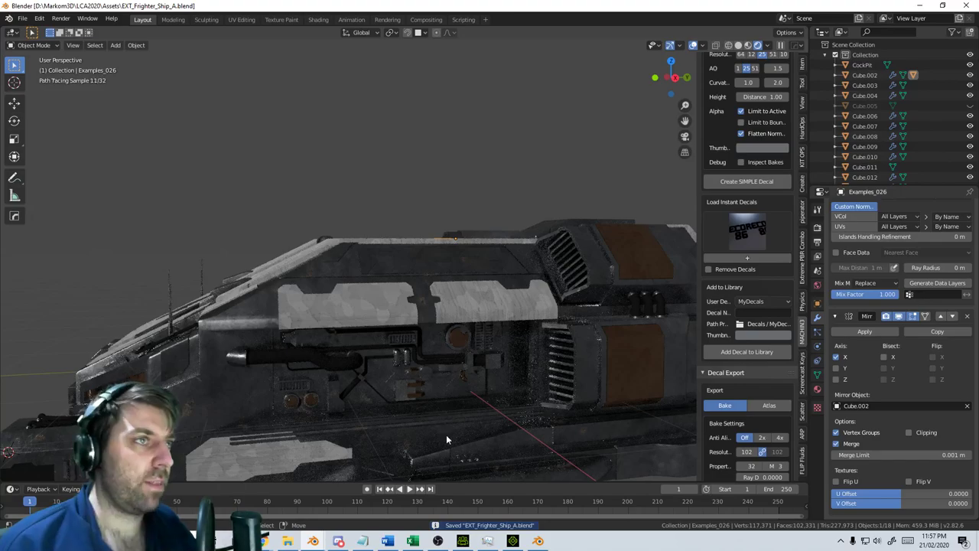
middle_click_drag(654, 425, 760, 380, "shift")
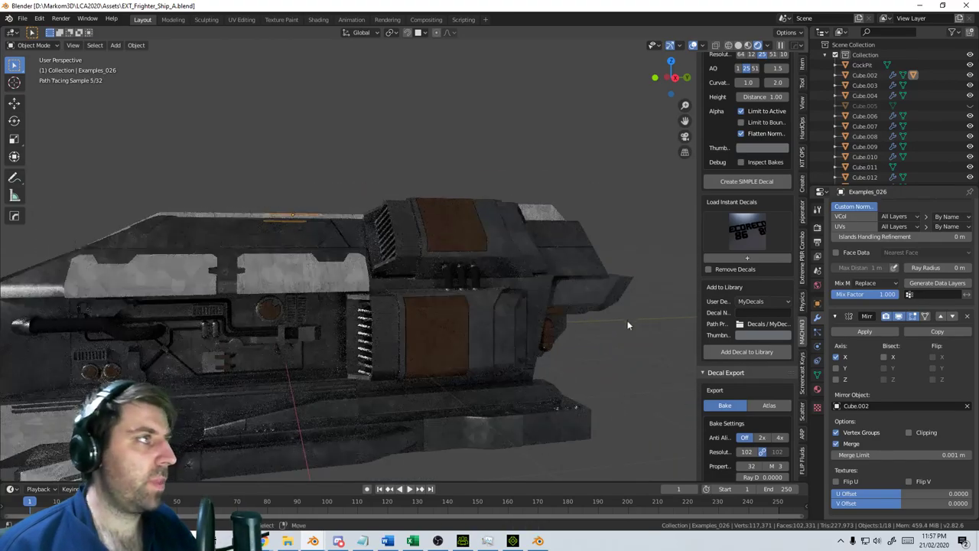
middle_click_drag(627, 326, 529, 352)
scroll(338, 368, "down", 1)
middle_click_drag(339, 370, 457, 243)
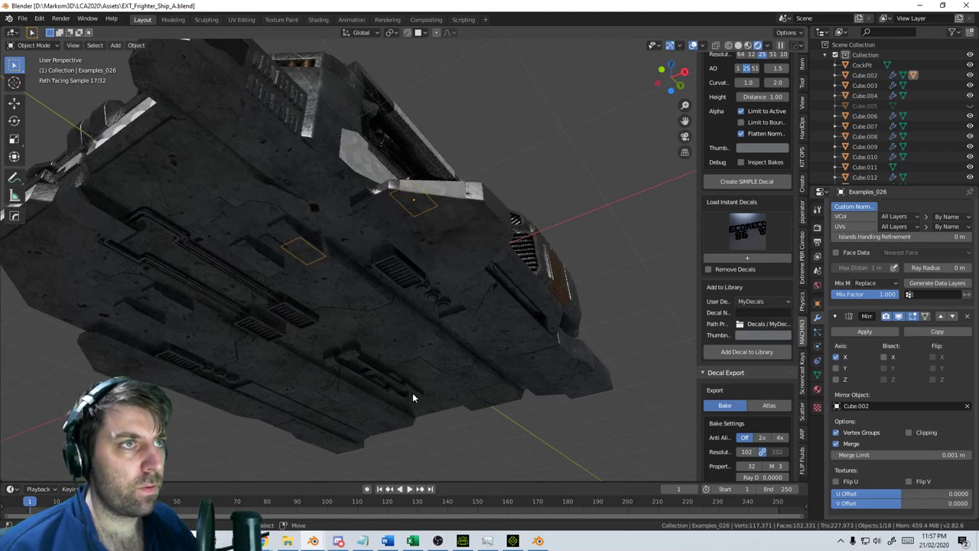
middle_click_drag(422, 286, 321, 203)
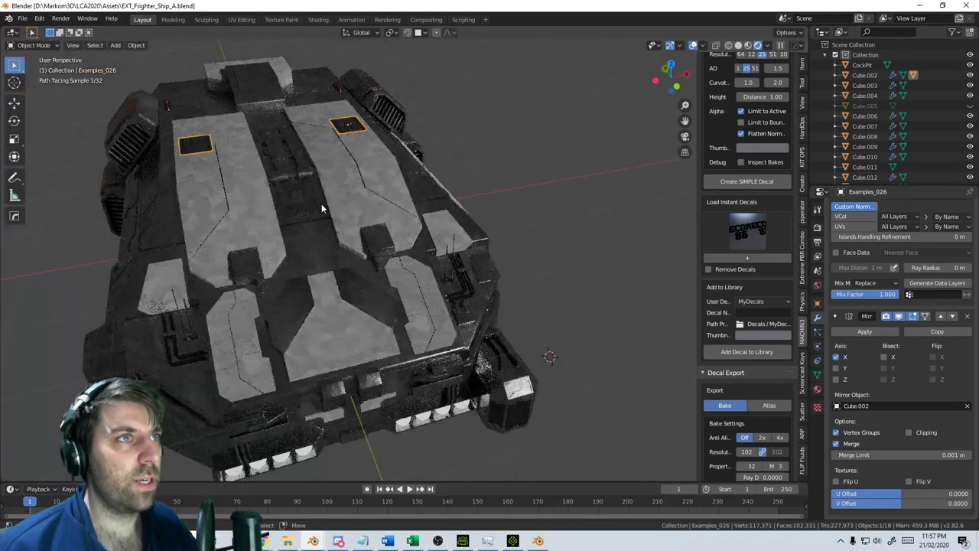
left_click(335, 200)
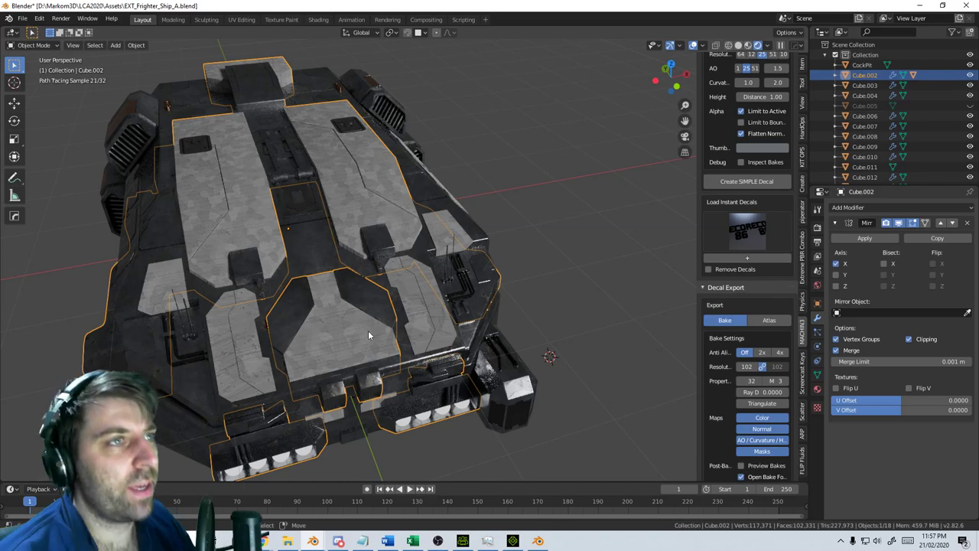
middle_click_drag(374, 337, 372, 337)
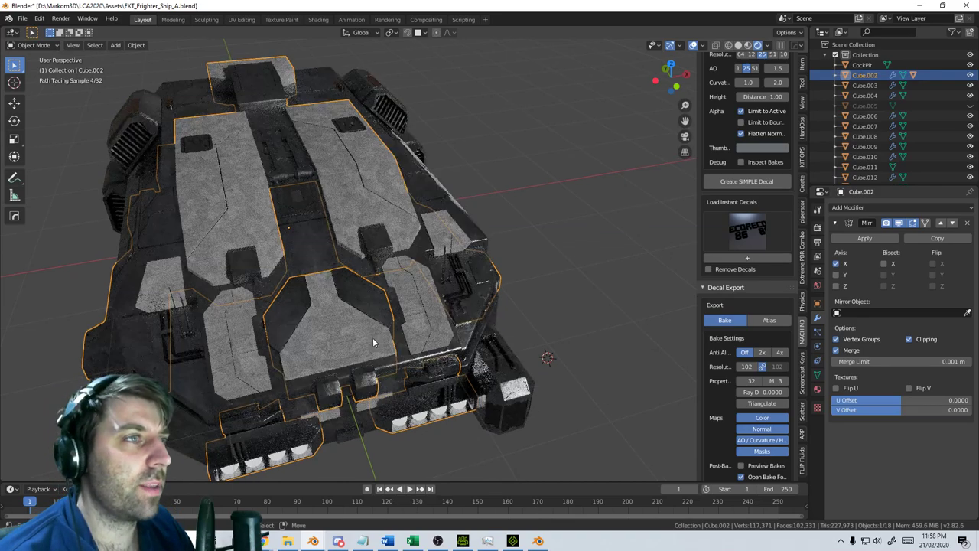
middle_click_drag(610, 335, 498, 361)
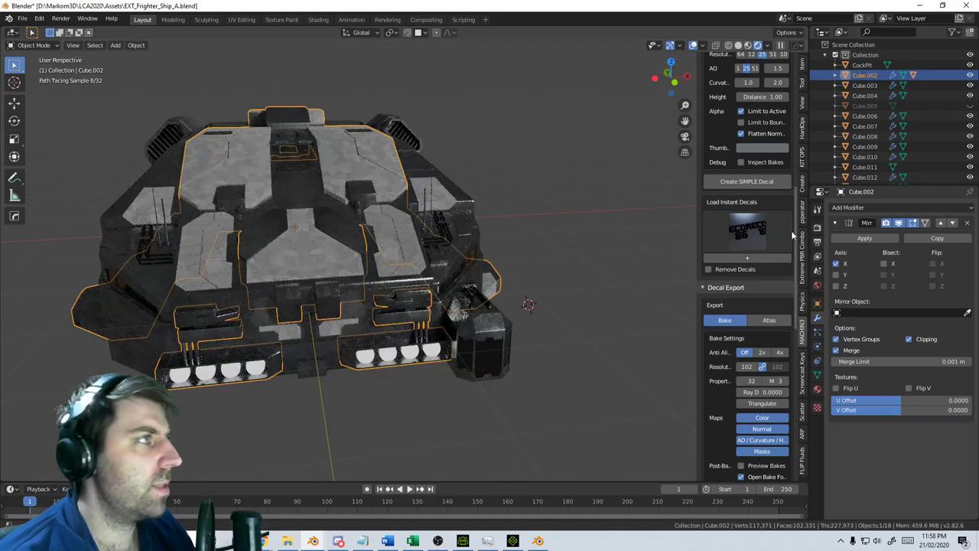
Select the freighter's round front lights and set the emission strength of their Lights material to 10
left_click(817, 229)
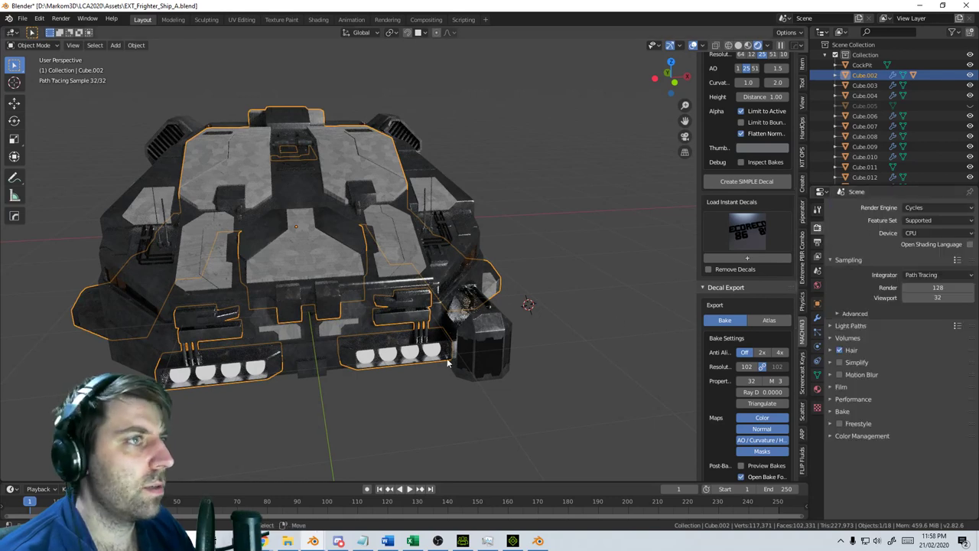
left_click(429, 354)
left_click(817, 243)
left_click(817, 257)
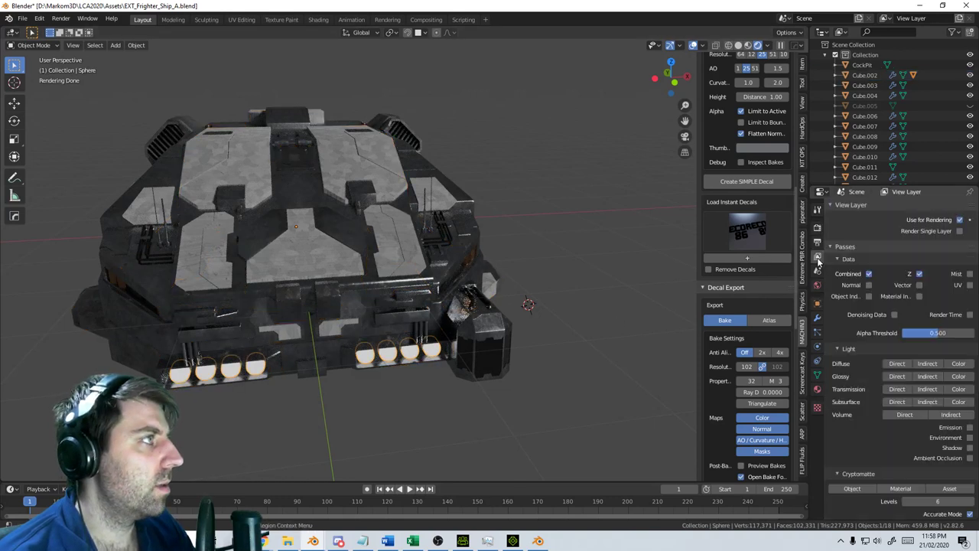
left_click(817, 271)
left_click(817, 286)
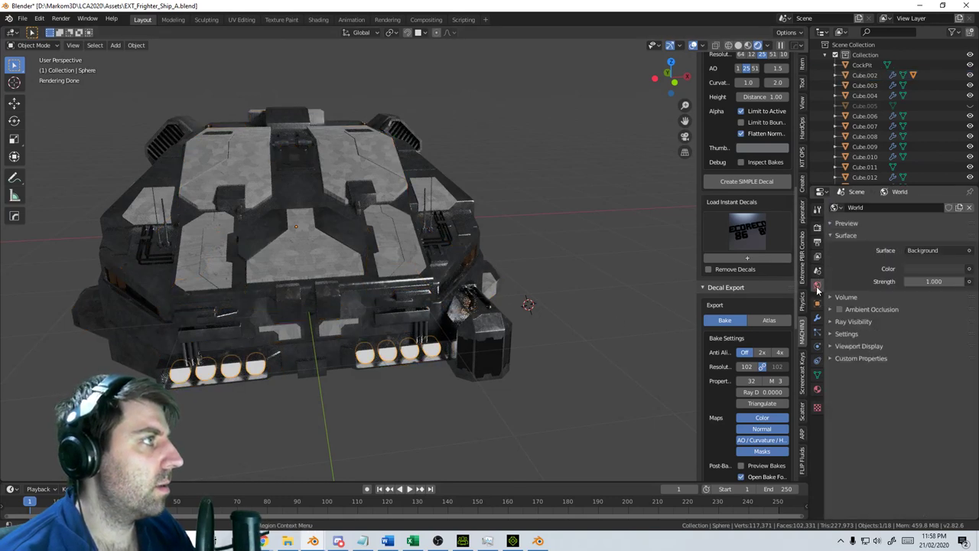
left_click(817, 388)
left_click(938, 316)
type("10")
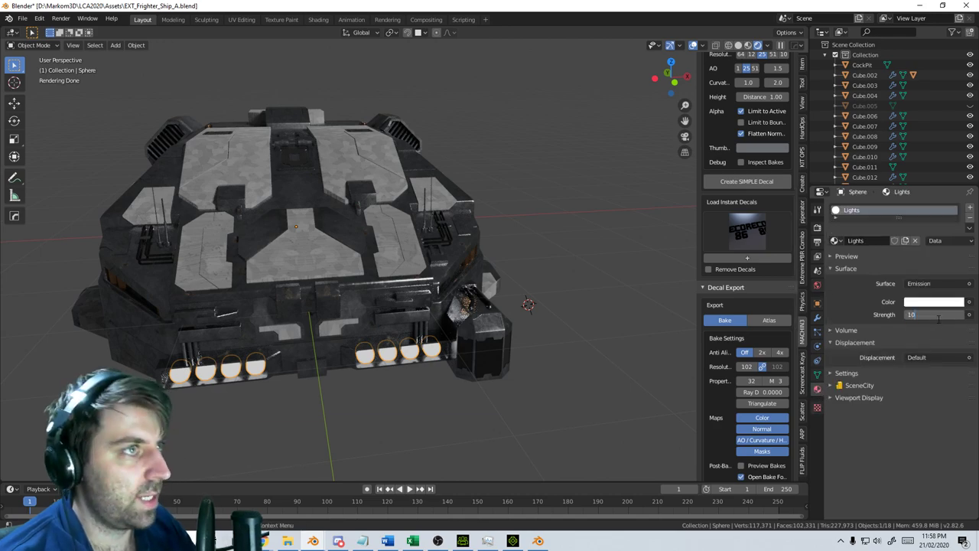
key("Return")
mouse_move(271, 430)
middle_mouse_down()
mouse_move(316, 415)
mouse_move(271, 411)
mouse_move(270, 396)
middle_mouse_up()
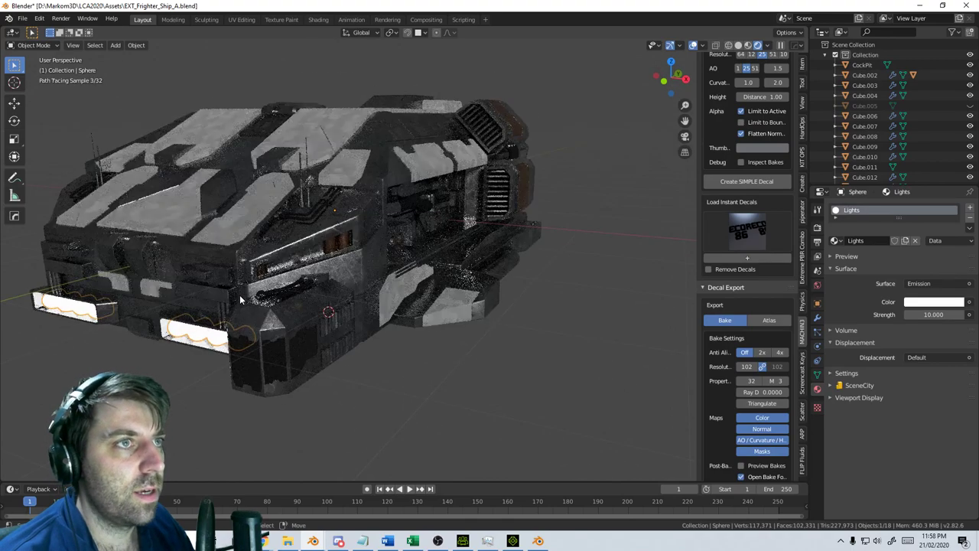
middle_click_drag(284, 319, 329, 300)
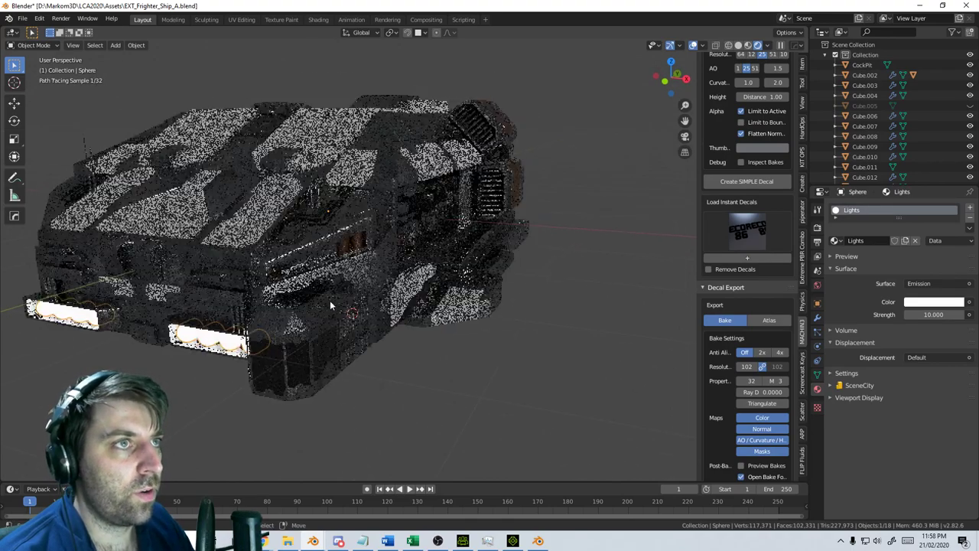
Switch to the Blender window with INT_Cockpit.blend and view the cockpit interior through its front window openings
mouse_move(313, 541)
left_click(346, 526)
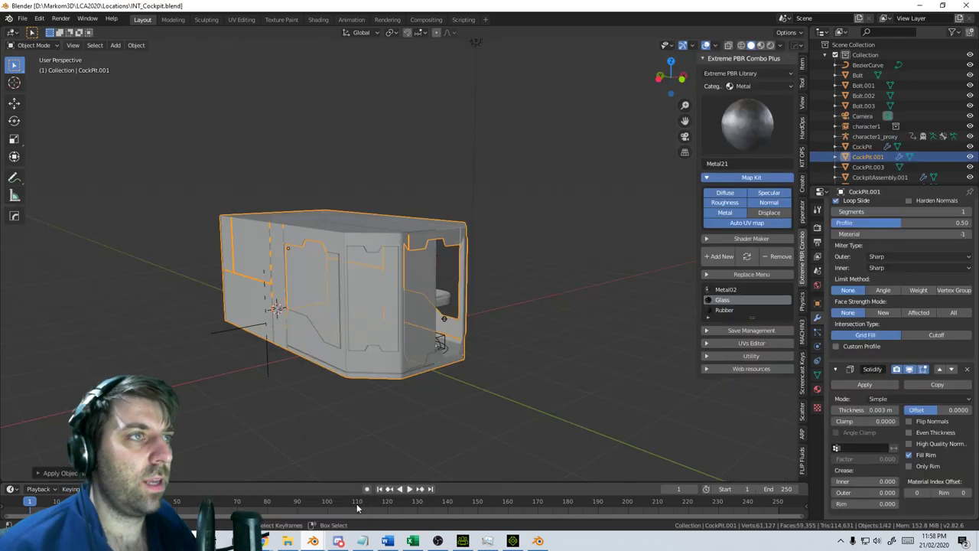
middle_click_drag(351, 413, 432, 274)
scroll(425, 374, "up", 3)
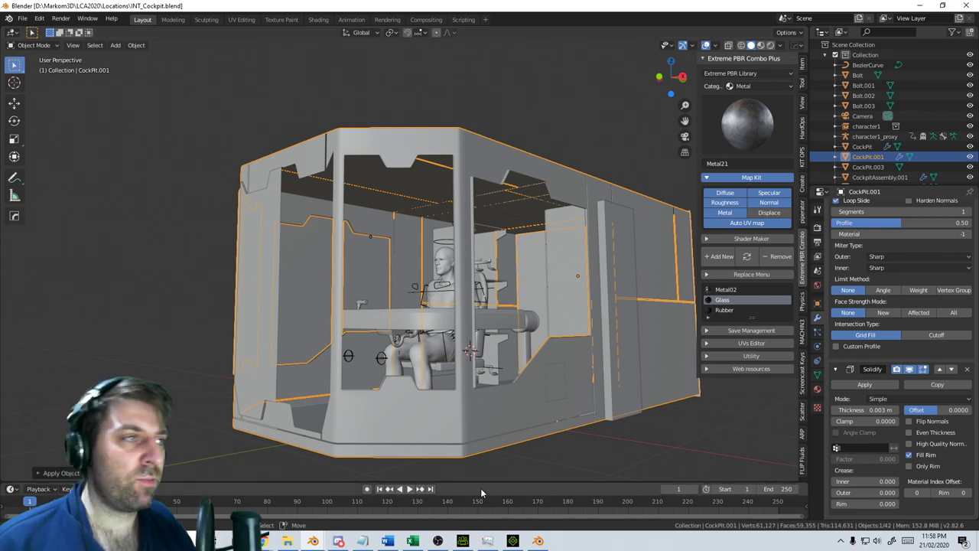
Switch to iClone 7, open Motion LIVE and start a LIVE FACE facial capture preview on the CC3_Base Female character
left_click(513, 540)
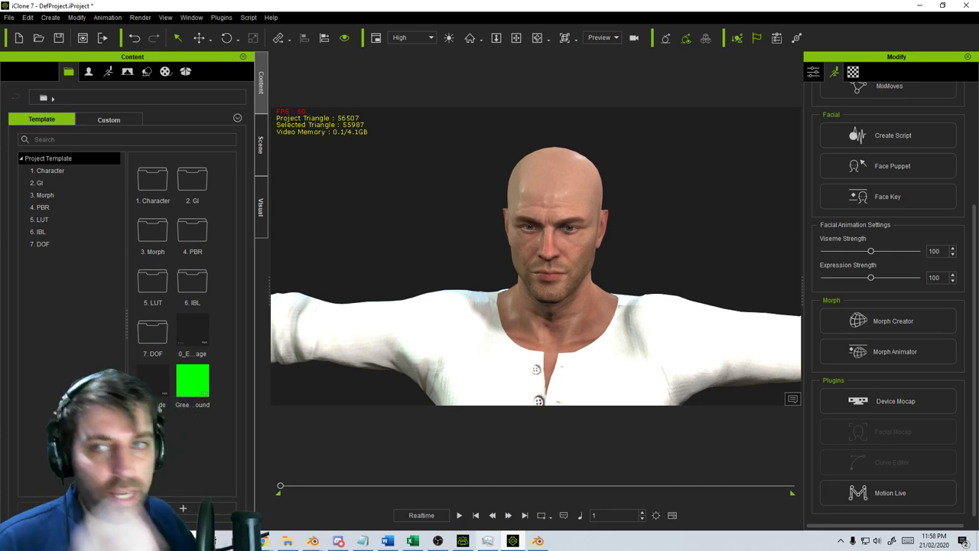
key("alt+Tab")
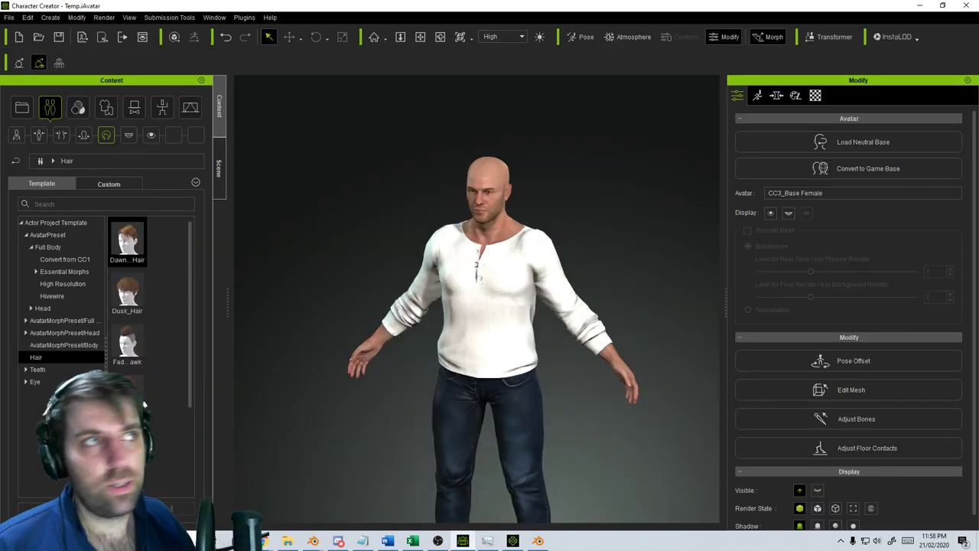
key("alt+Tab")
left_click(902, 496)
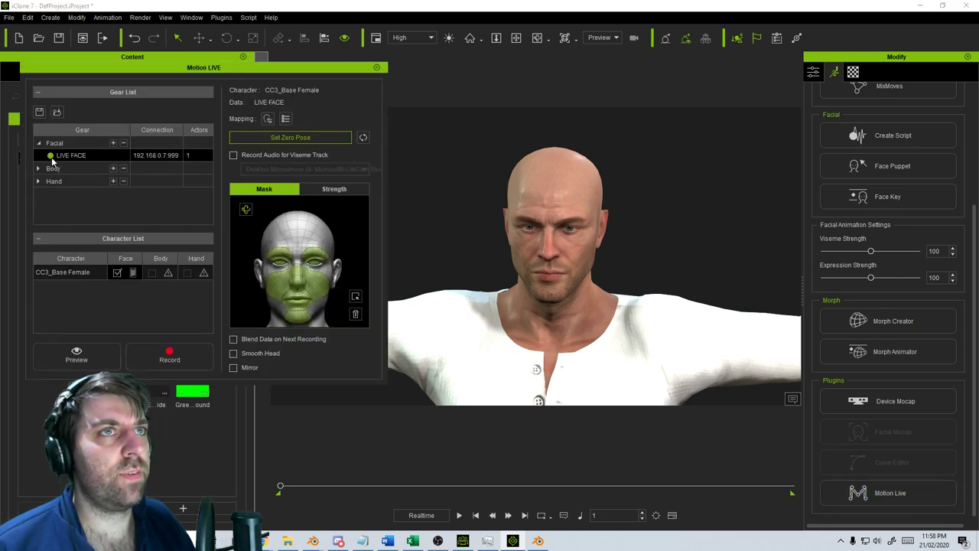
left_click(100, 355)
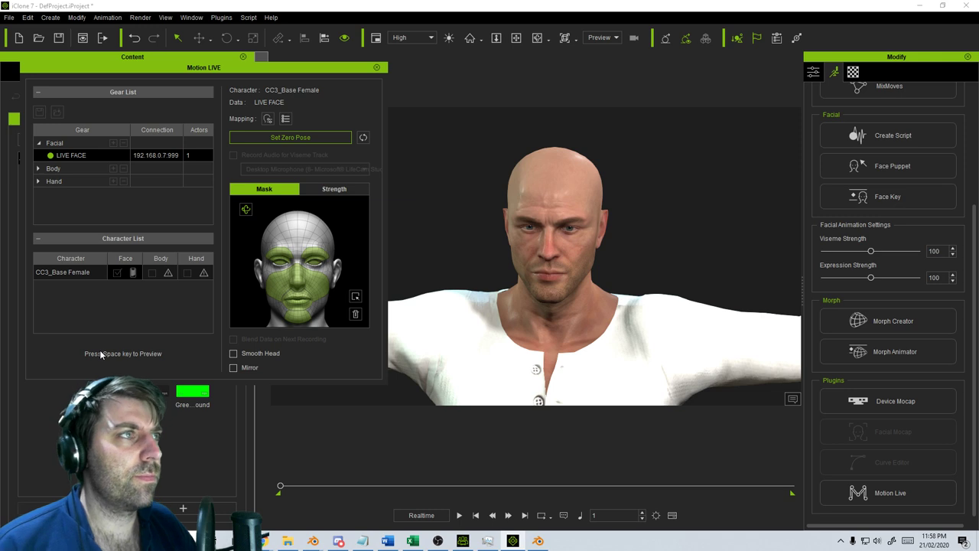
key("space")
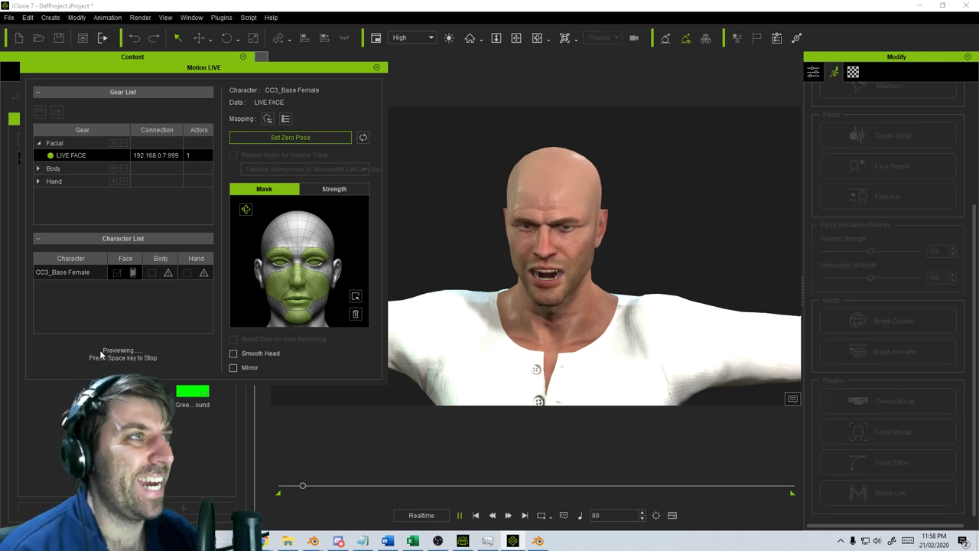